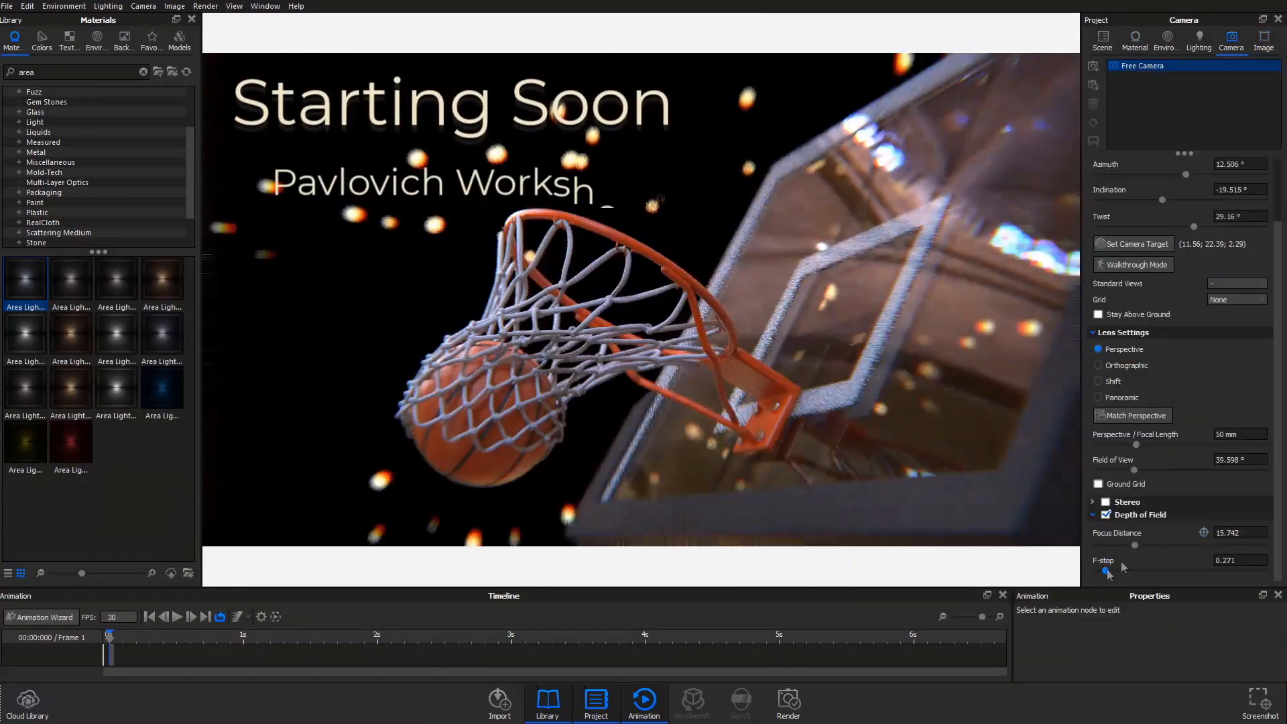
{"action": "mouse_move", "coordinate": [1101, 571]}
{"action": "left_mouse_down"}
{"action": "mouse_move", "coordinate": [1128, 571]}
{"action": "mouse_move", "coordinate": [1117, 574]}
{"action": "left_mouse_up"}
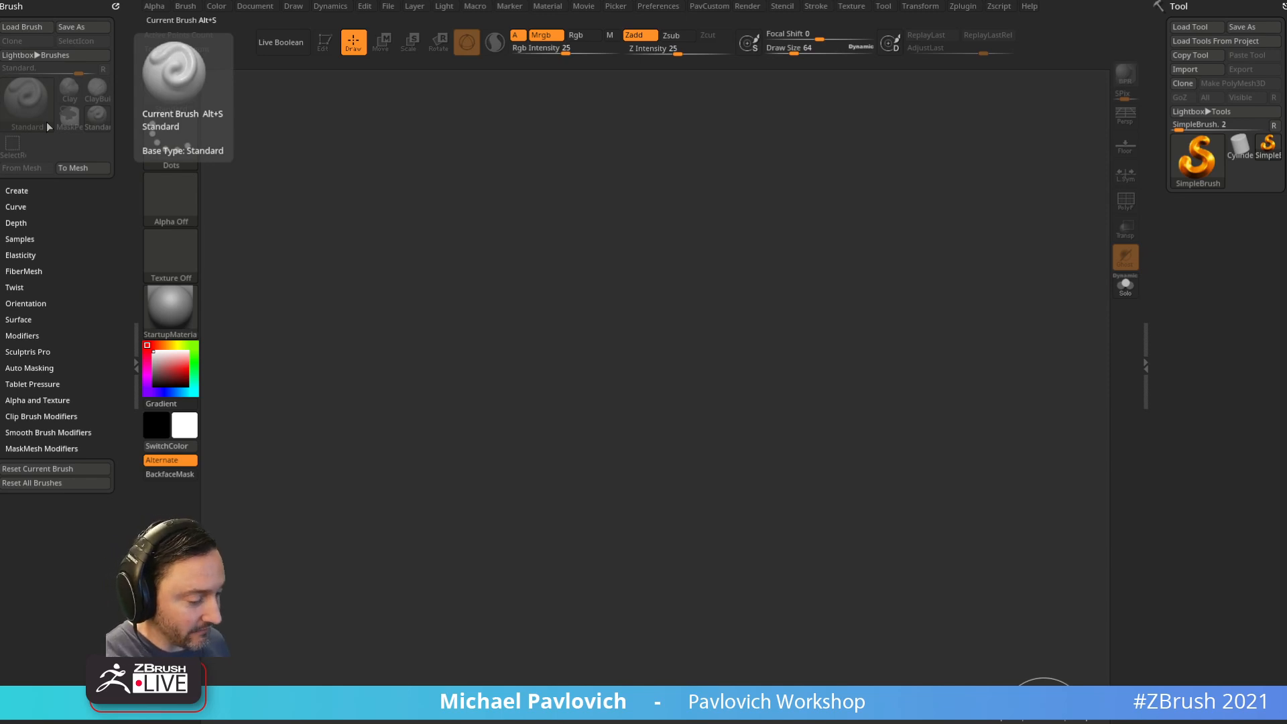
{"action": "left_click", "coordinate": [352, 398]}
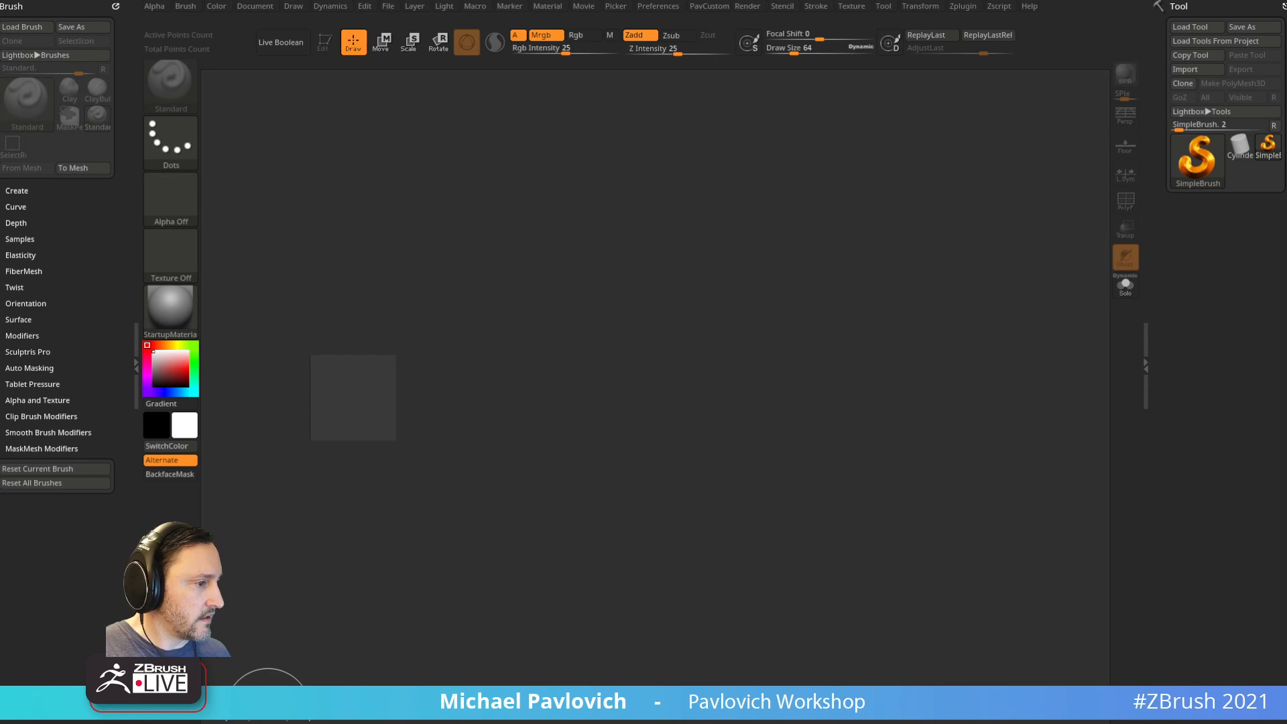
Step: Switch to the browser and look through the featured prints and figures on the Jason Freeny website
{"action": "left_click_drag", "start_coordinate": [744, 721], "coordinate": [653, 55]}
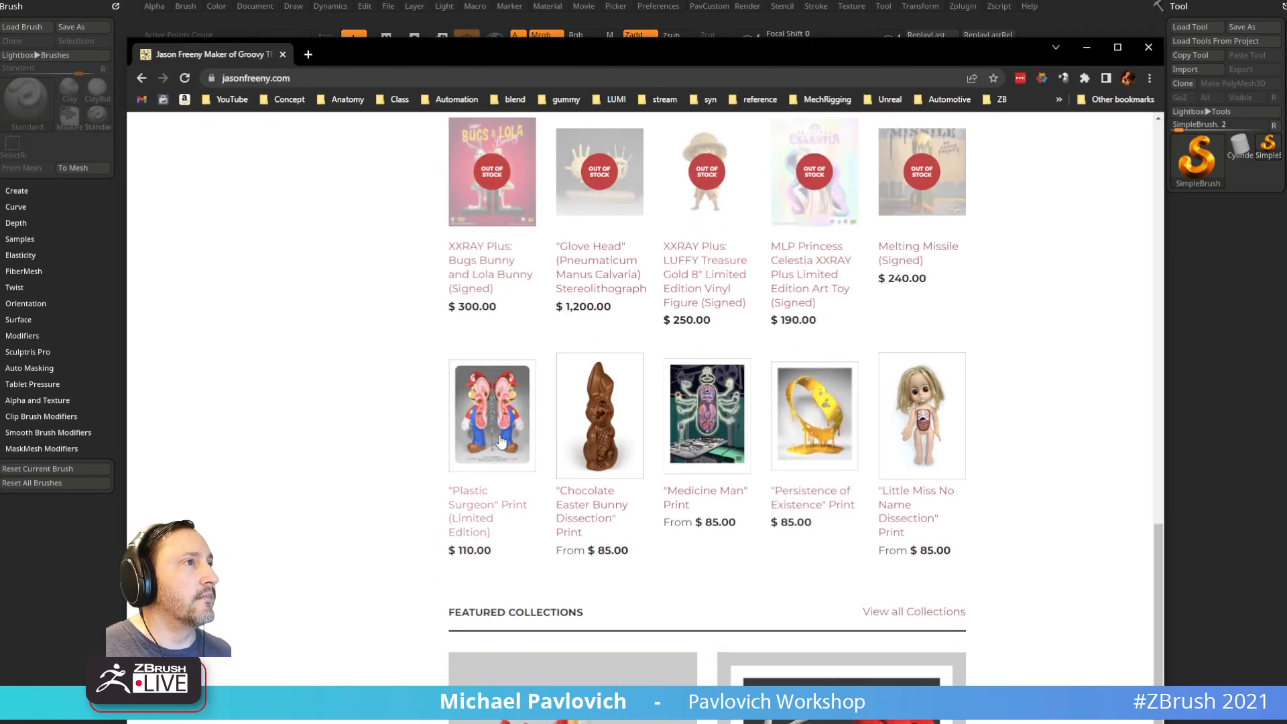
{"action": "scroll", "coordinate": [496, 362], "scroll_direction": "up", "scroll_amount": 6}
{"action": "scroll", "coordinate": [510, 425], "scroll_direction": "up", "scroll_amount": 7}
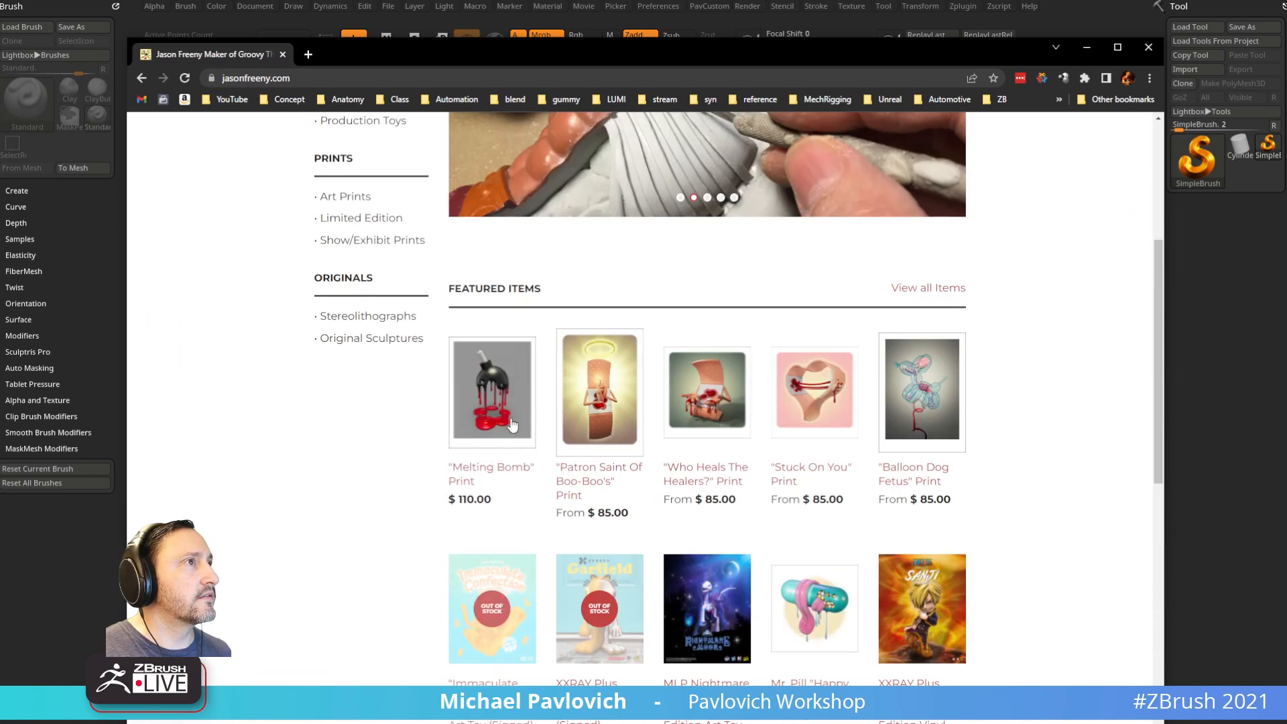
{"action": "scroll", "coordinate": [875, 407], "scroll_direction": "down", "scroll_amount": 12}
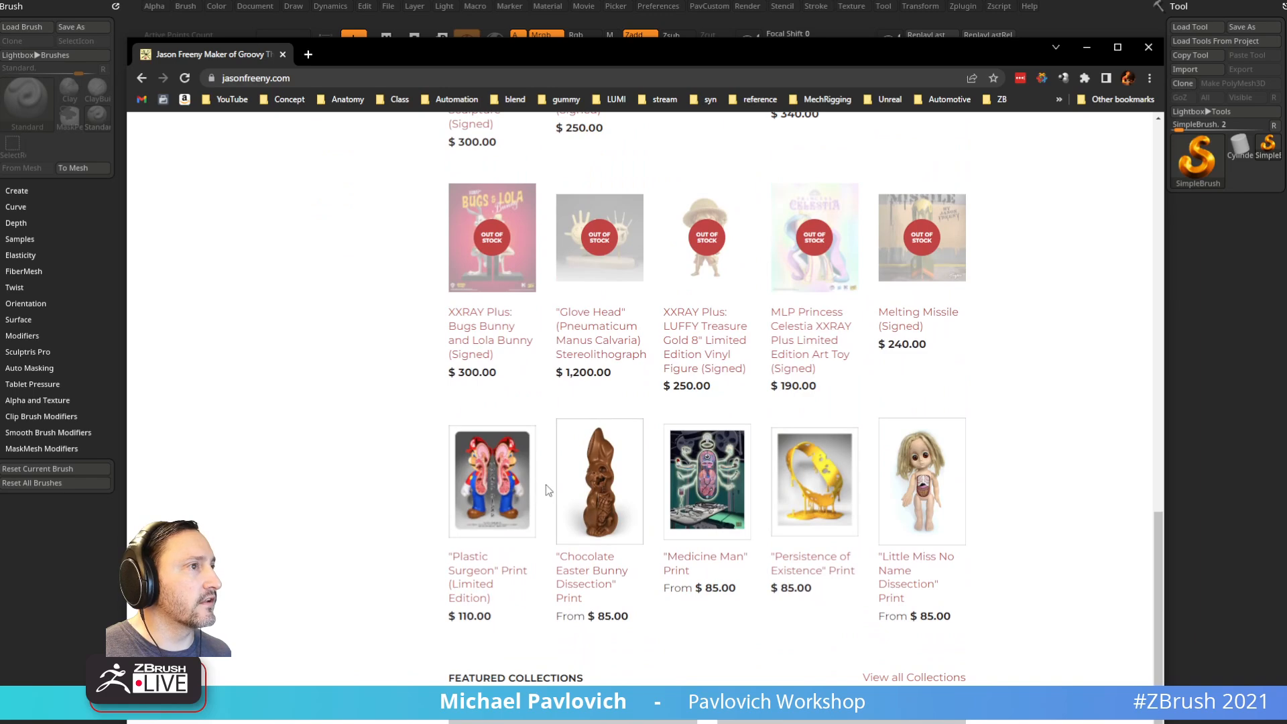
{"action": "left_click_drag", "start_coordinate": [575, 51], "coordinate": [577, 723]}
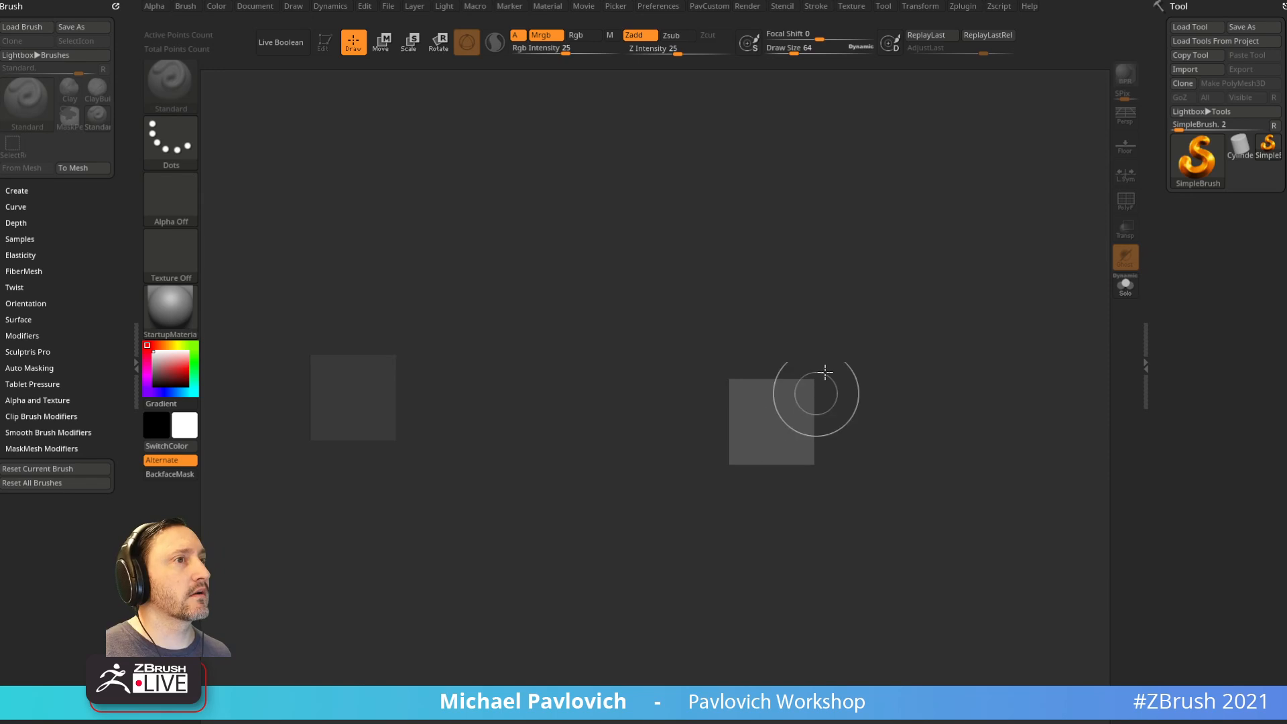
Step: Reduce the brush Draw Size in ZBrush to about 52
{"action": "key", "text": "s"}
{"action": "left_click_drag", "start_coordinate": [849, 322], "coordinate": [835, 324]}
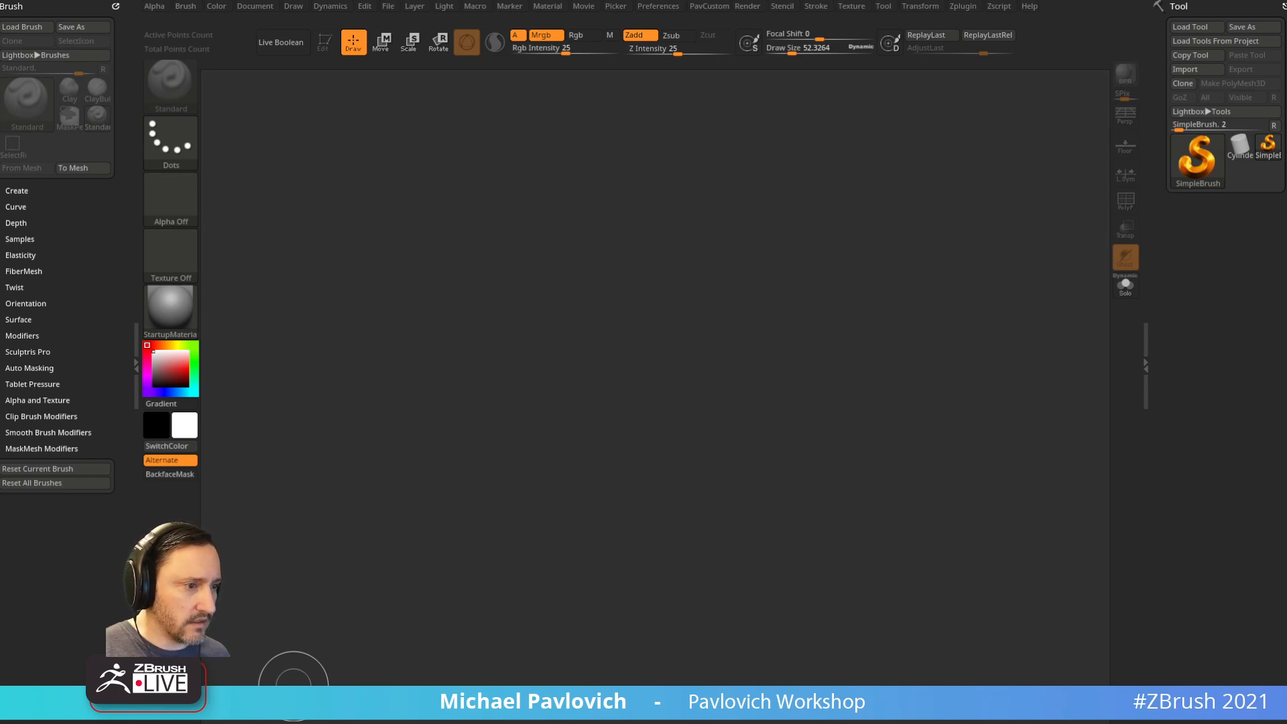
Step: Look through the image results for "Jason Freeny cross sections" and preview the dissected Mario sculpture
{"action": "left_click_drag", "start_coordinate": [689, 2], "coordinate": [701, 64]}
{"action": "scroll", "coordinate": [730, 247], "scroll_direction": "down", "scroll_amount": 3}
{"action": "scroll", "coordinate": [626, 296], "scroll_direction": "down", "scroll_amount": 4}
{"action": "left_click", "coordinate": [625, 456]}
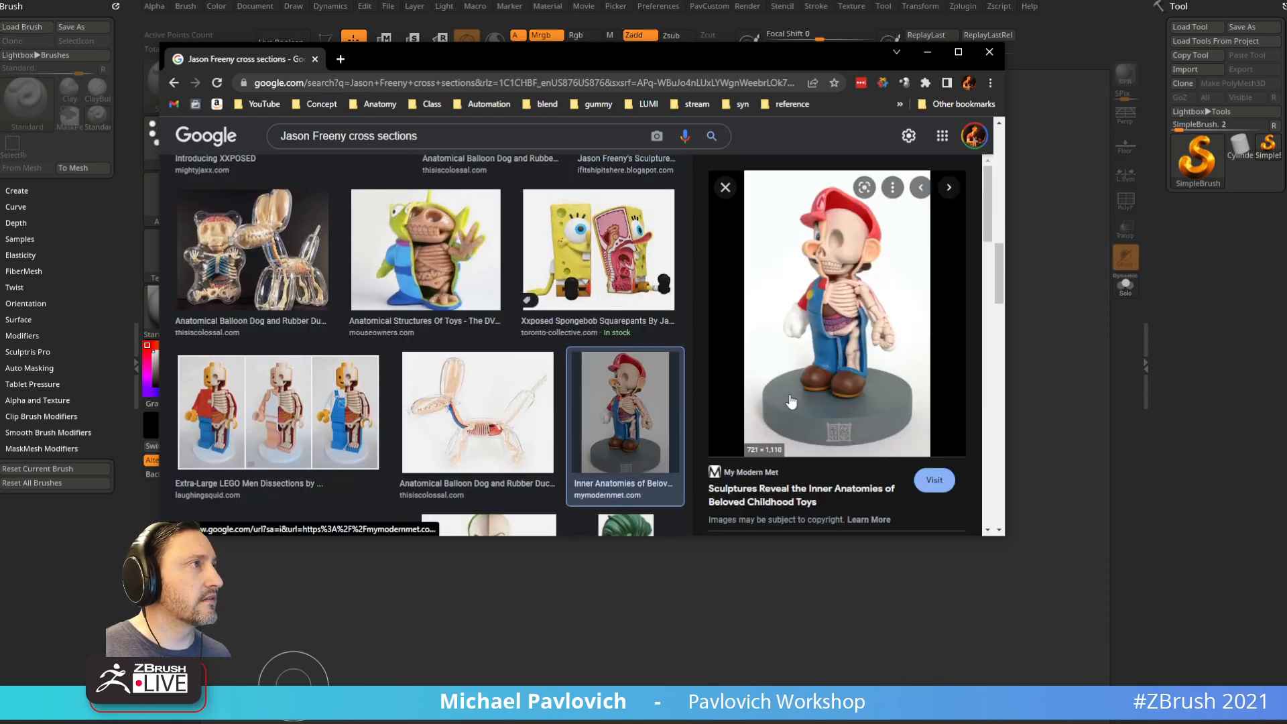
{"action": "scroll", "coordinate": [879, 307], "scroll_direction": "up", "scroll_amount": 1}
{"action": "left_click_drag", "start_coordinate": [673, 57], "coordinate": [674, 0]}
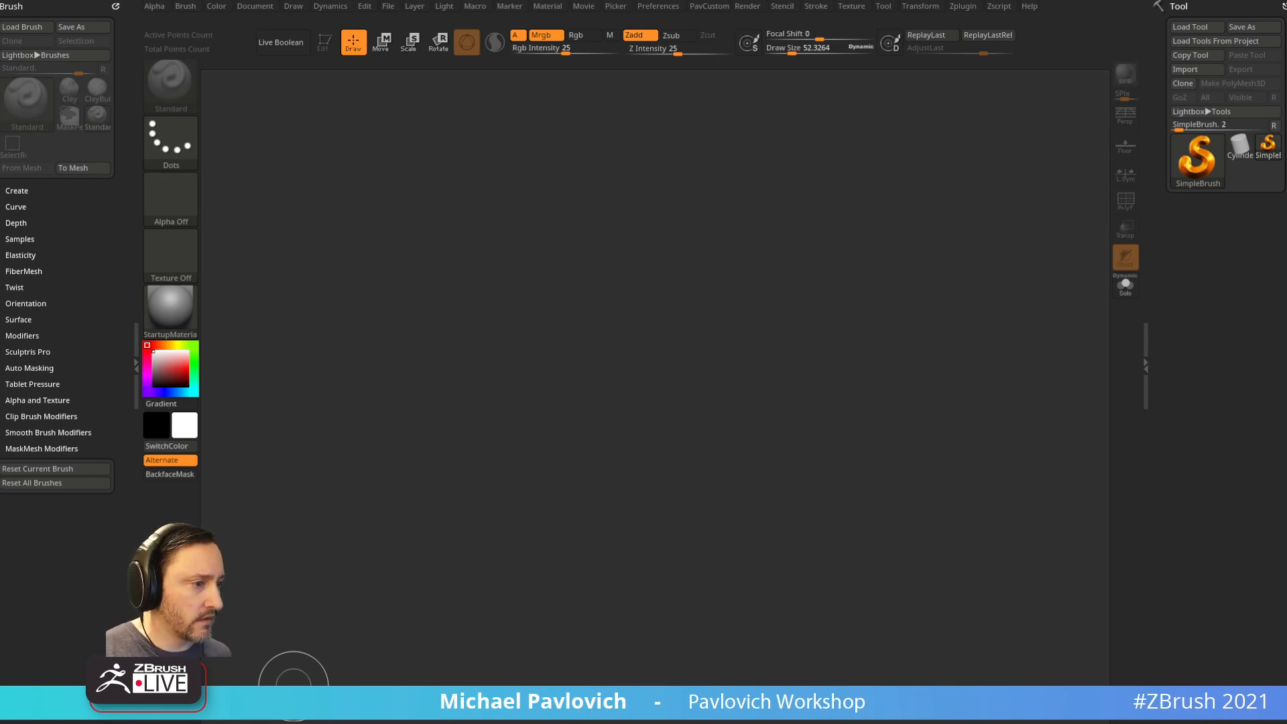
Step: Bring up the Zygote Body viewer, use individual layer opacity, and fade out the skin to examine the muscles
{"action": "left_click_drag", "start_coordinate": [293, 686], "coordinate": [462, 0]}
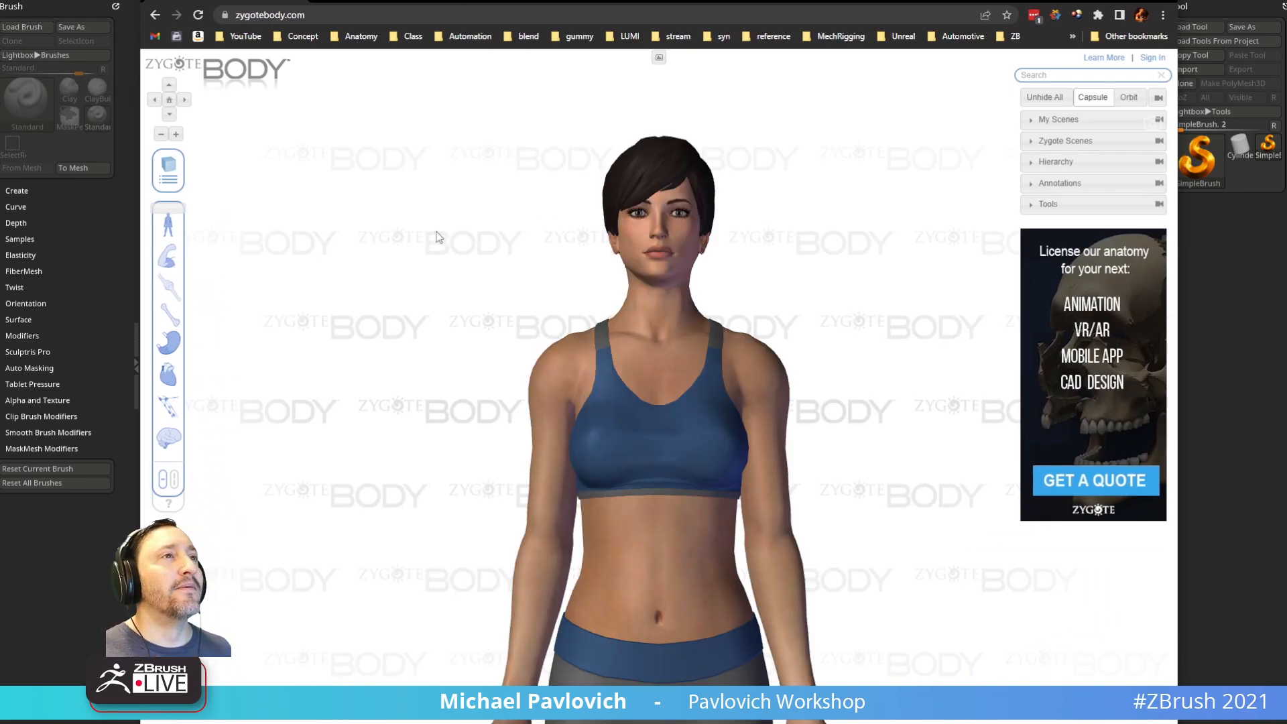
{"action": "left_click_drag", "start_coordinate": [467, 0], "coordinate": [411, 4]}
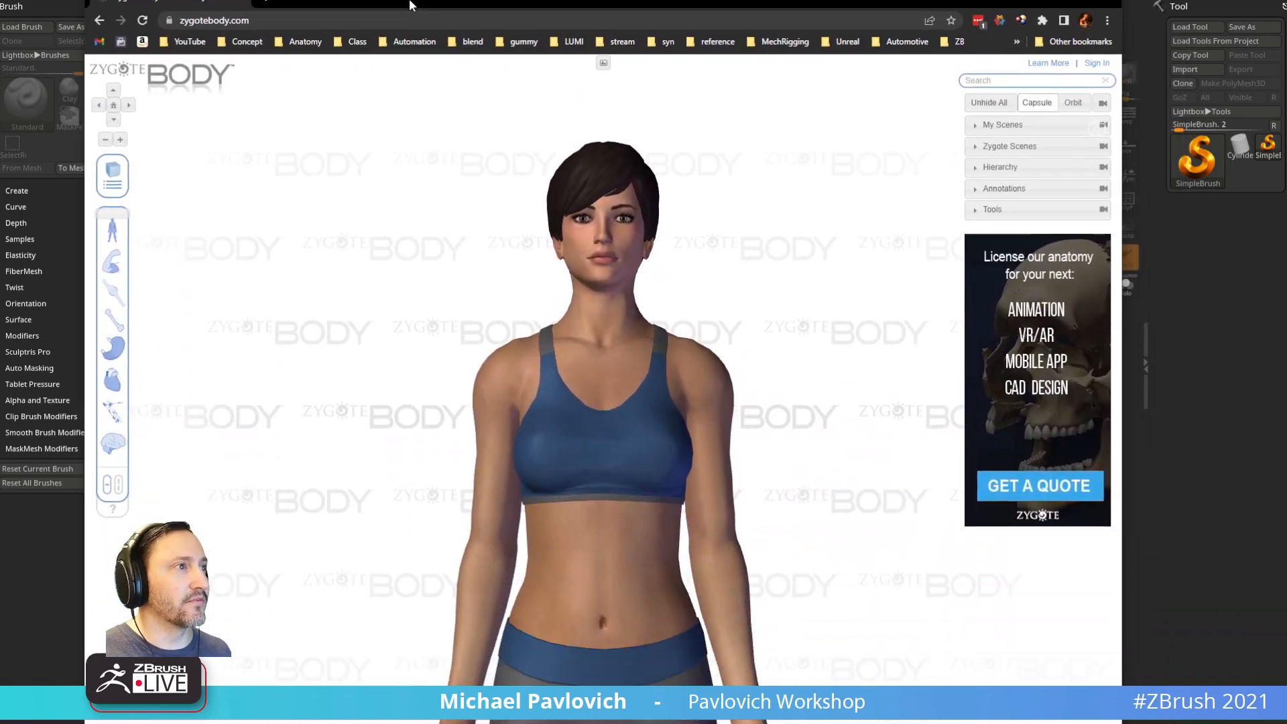
{"action": "left_click", "coordinate": [117, 488]}
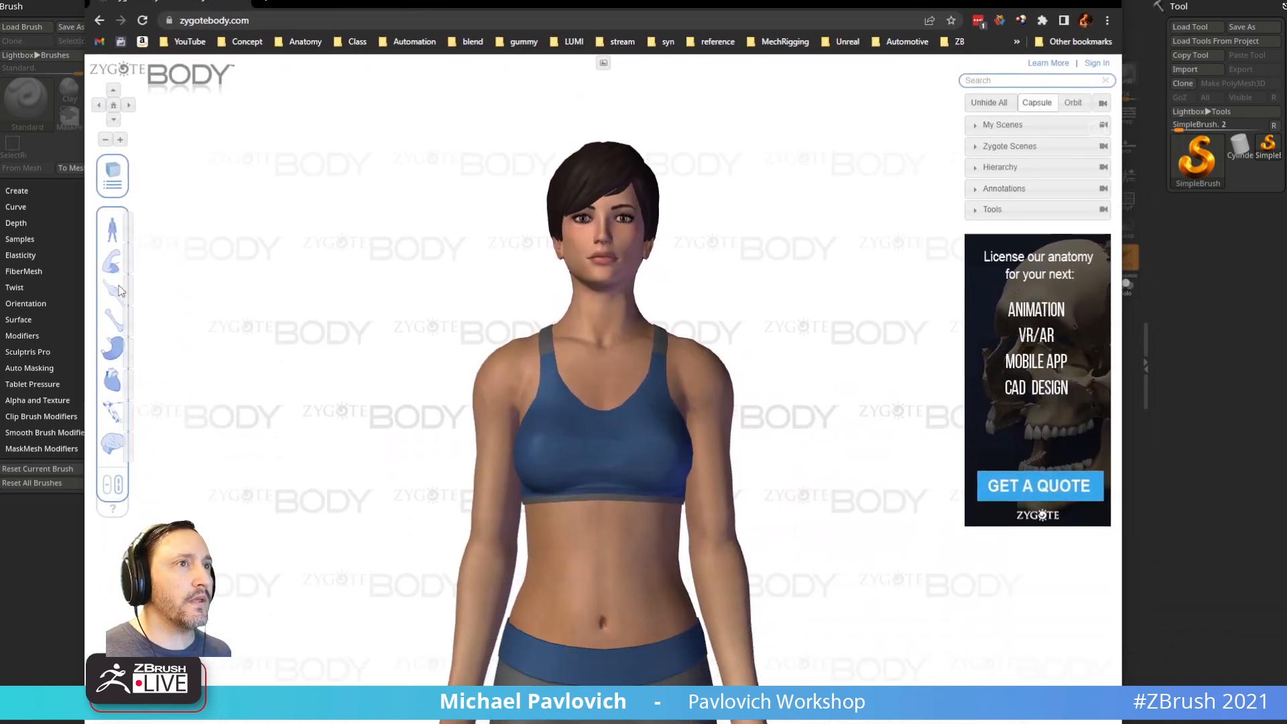
{"action": "left_click_drag", "start_coordinate": [129, 227], "coordinate": [96, 227]}
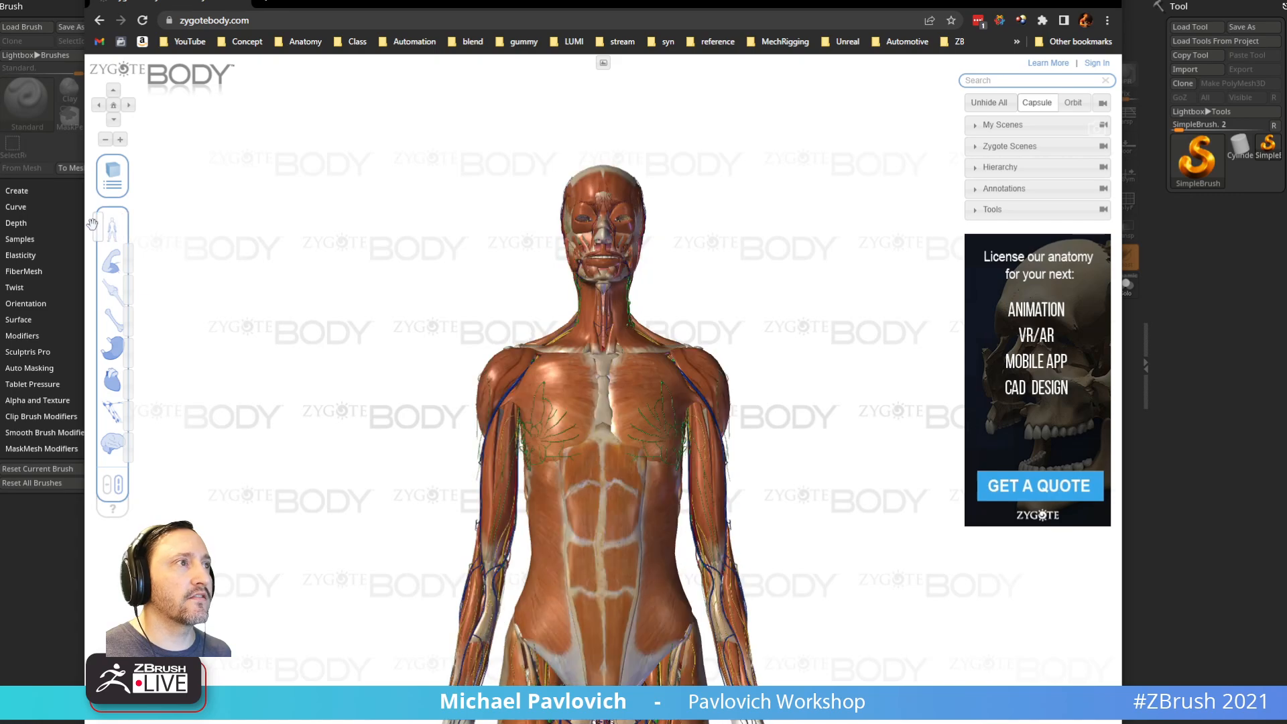
{"action": "left_click_drag", "start_coordinate": [469, 409], "coordinate": [394, 386]}
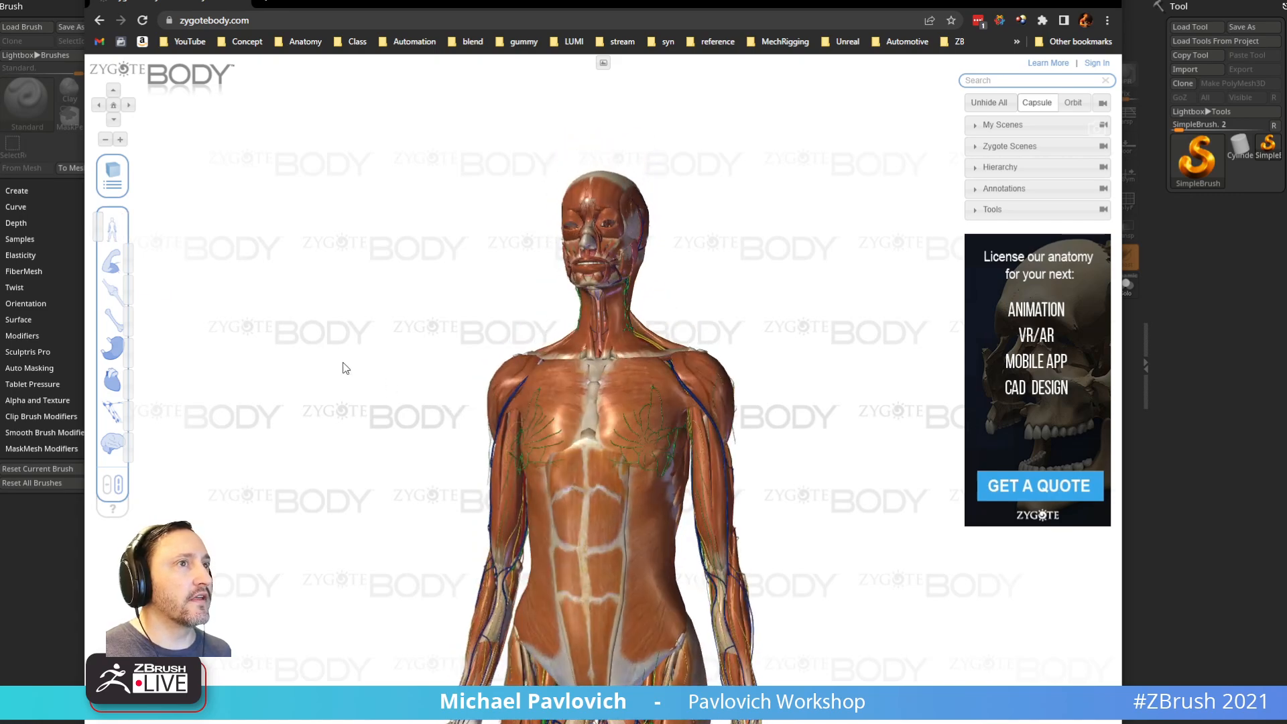
Step: Fade out the lymphatic and circulatory layers of the anatomy model and view the body from below
{"action": "left_click_drag", "start_coordinate": [126, 413], "coordinate": [95, 412]}
{"action": "left_click_drag", "start_coordinate": [324, 443], "coordinate": [231, 407]}
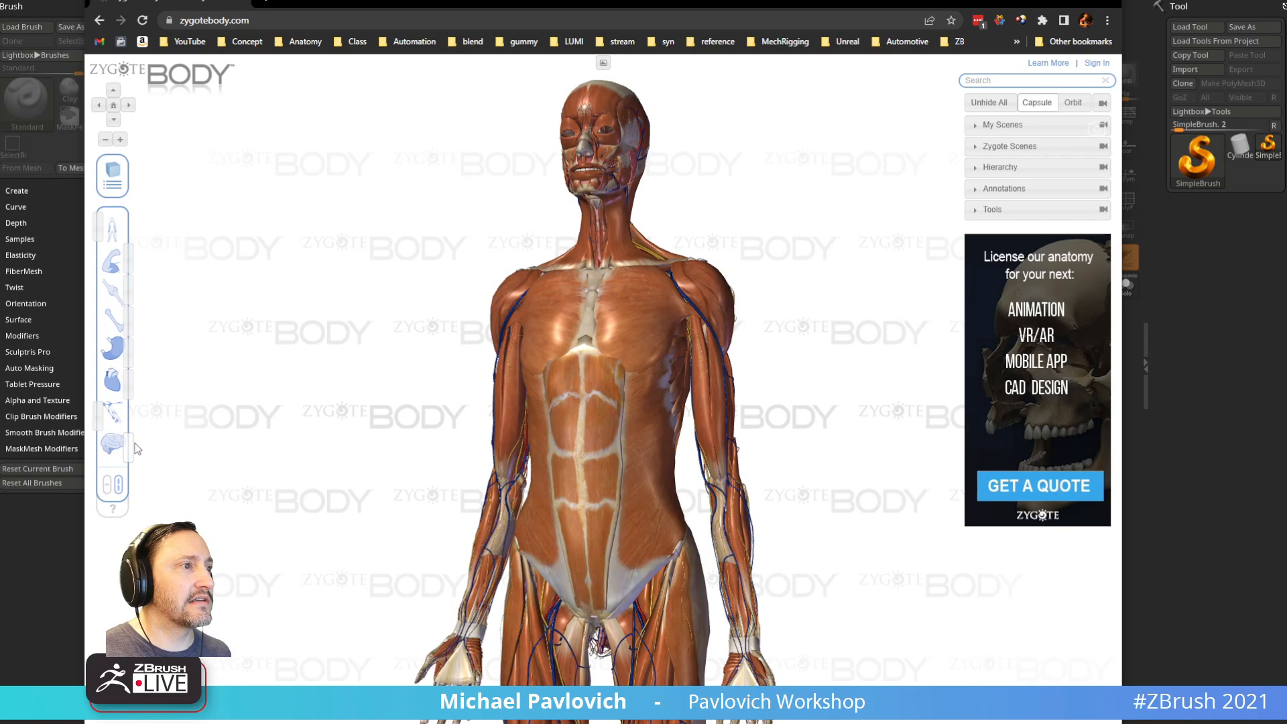
{"action": "mouse_move", "coordinate": [130, 447]}
{"action": "left_mouse_down"}
{"action": "mouse_move", "coordinate": [97, 443]}
{"action": "mouse_move", "coordinate": [136, 444]}
{"action": "left_mouse_up"}
{"action": "left_click_drag", "start_coordinate": [131, 384], "coordinate": [93, 386]}
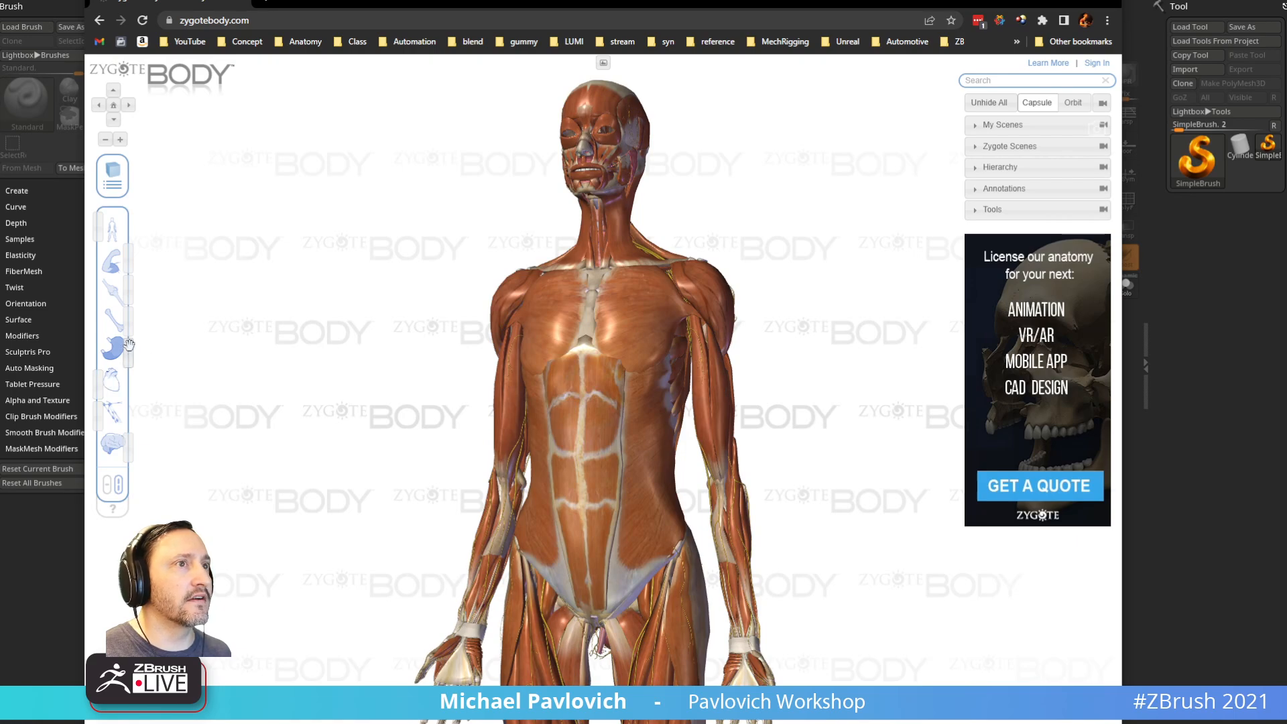
Step: Fade out the muscle and nervous layers to examine the skeleton and internal organs
{"action": "left_click_drag", "start_coordinate": [128, 261], "coordinate": [97, 262]}
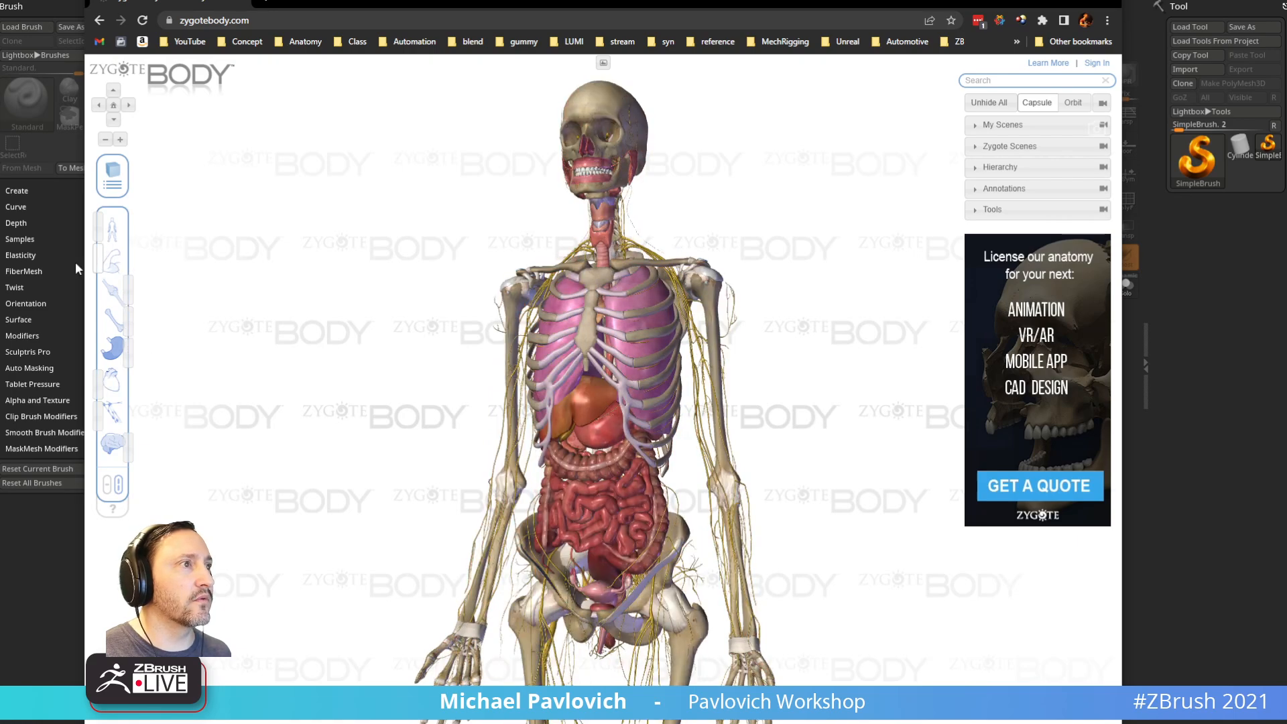
{"action": "left_click_drag", "start_coordinate": [411, 348], "coordinate": [387, 369]}
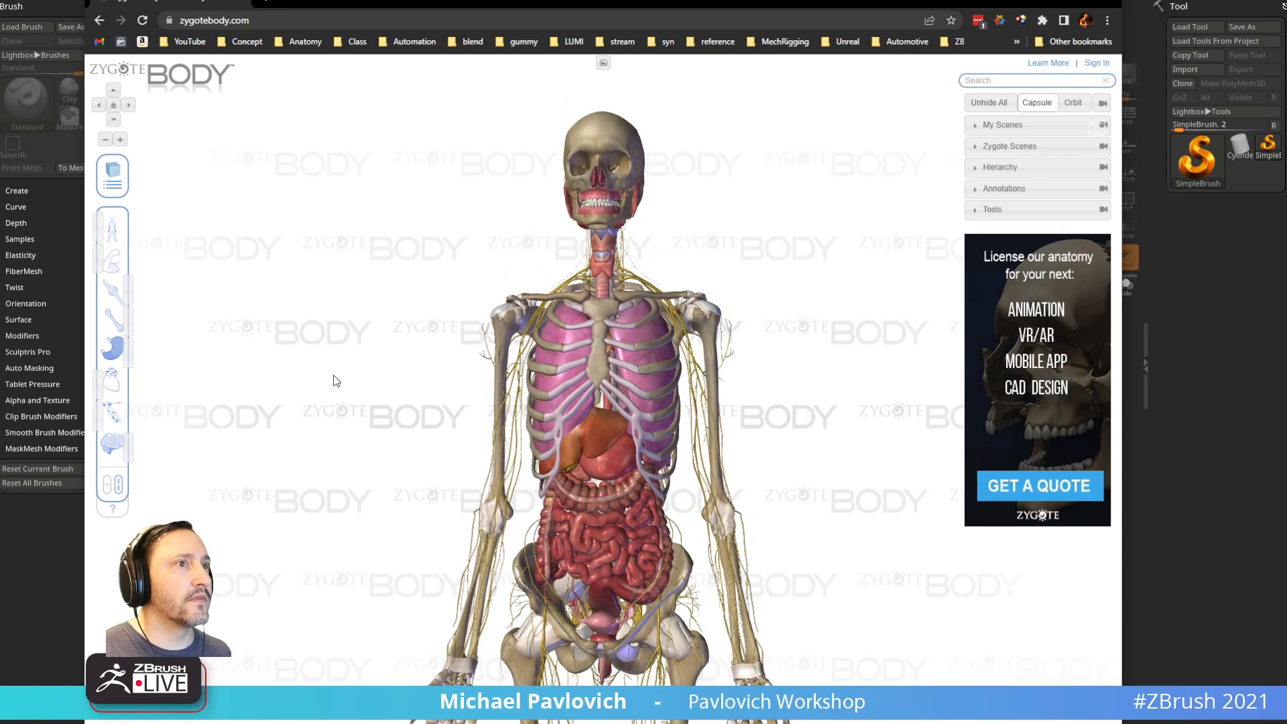
{"action": "left_click_drag", "start_coordinate": [128, 447], "coordinate": [80, 450]}
{"action": "left_click_drag", "start_coordinate": [339, 406], "coordinate": [366, 422]}
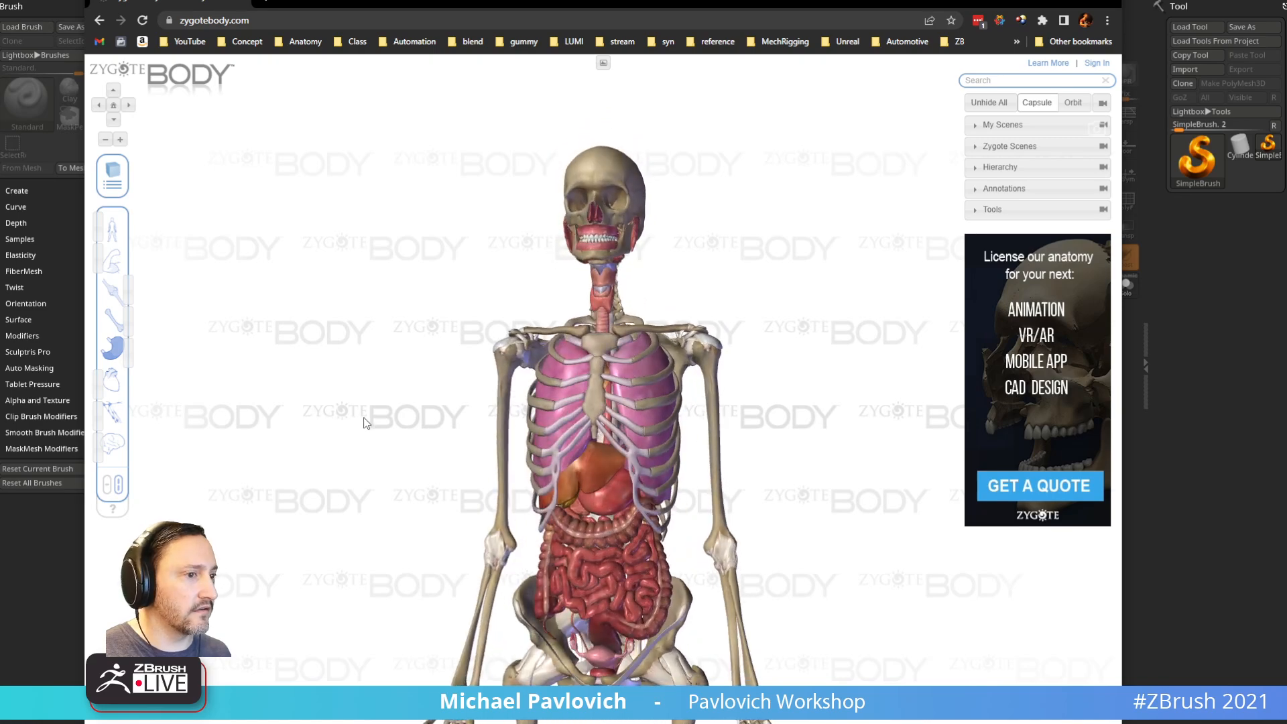
Step: Compare the dissected Mario reference image with the anatomy model and view the skeleton from a three-quarter angle
{"action": "left_click_drag", "start_coordinate": [0, 221], "coordinate": [570, 187]}
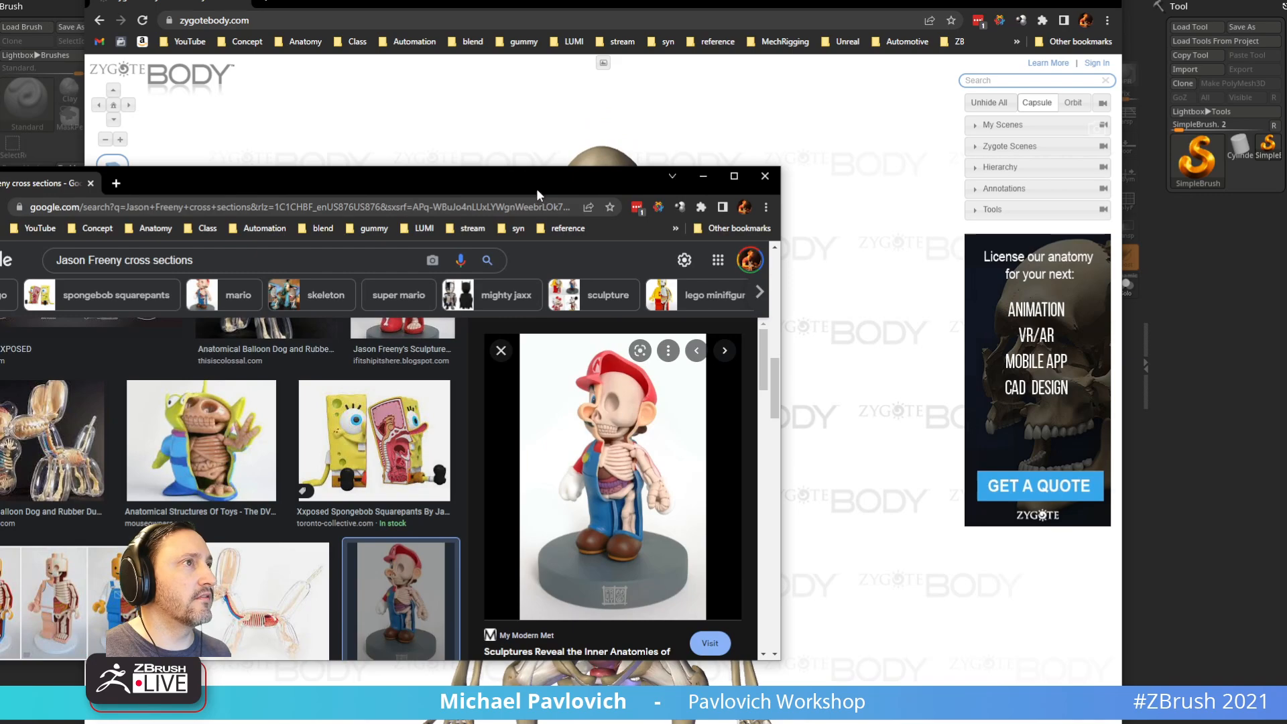
{"action": "left_click_drag", "start_coordinate": [535, 186], "coordinate": [0, 194]}
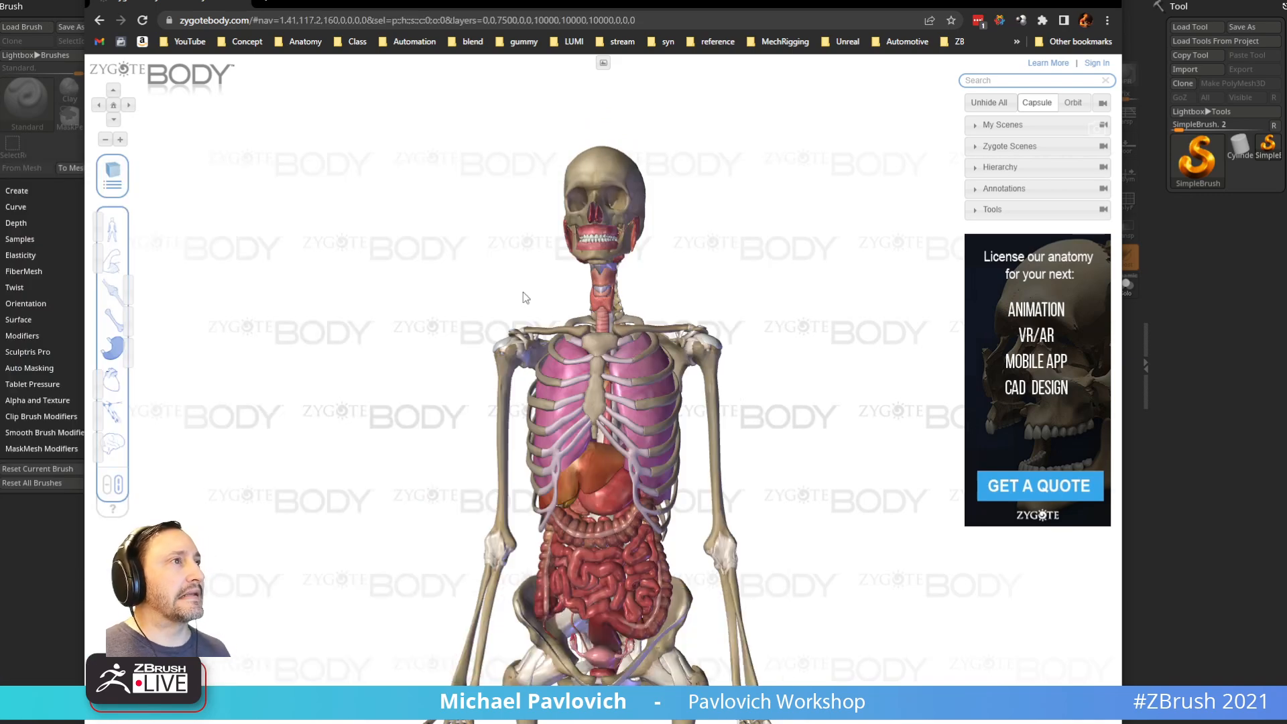
{"action": "left_click_drag", "start_coordinate": [511, 296], "coordinate": [560, 63]}
{"action": "left_click_drag", "start_coordinate": [561, 192], "coordinate": [547, 222]}
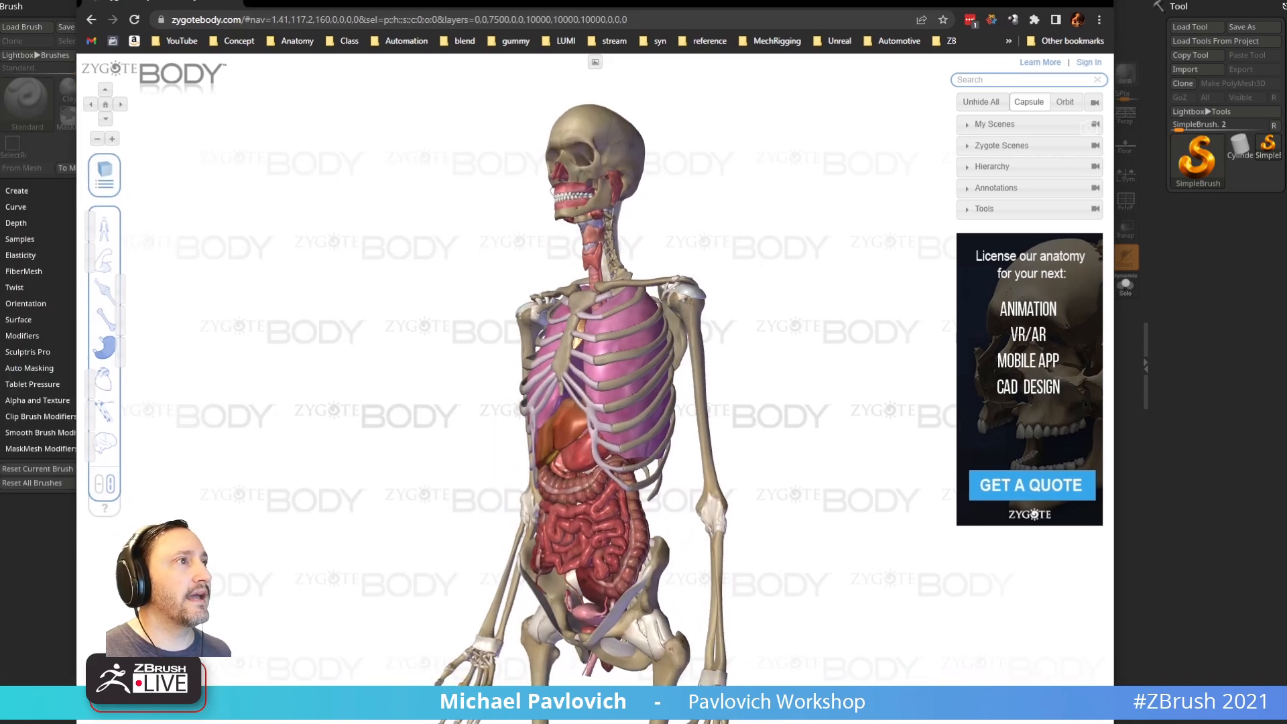
Step: Switch back to ZBrush and load the tool fin003.ZTL from the FinnNFlame folder under Streaming
{"action": "key", "text": "alt+Tab"}
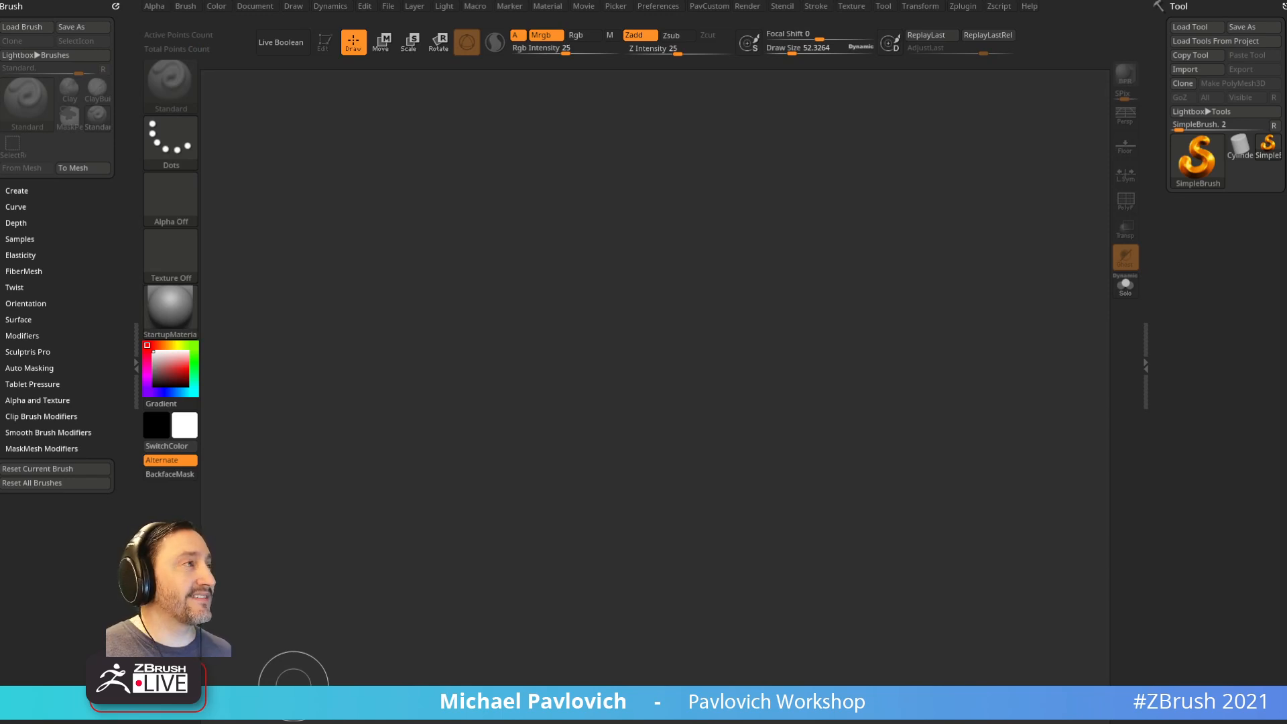
{"action": "left_click", "coordinate": [1191, 27]}
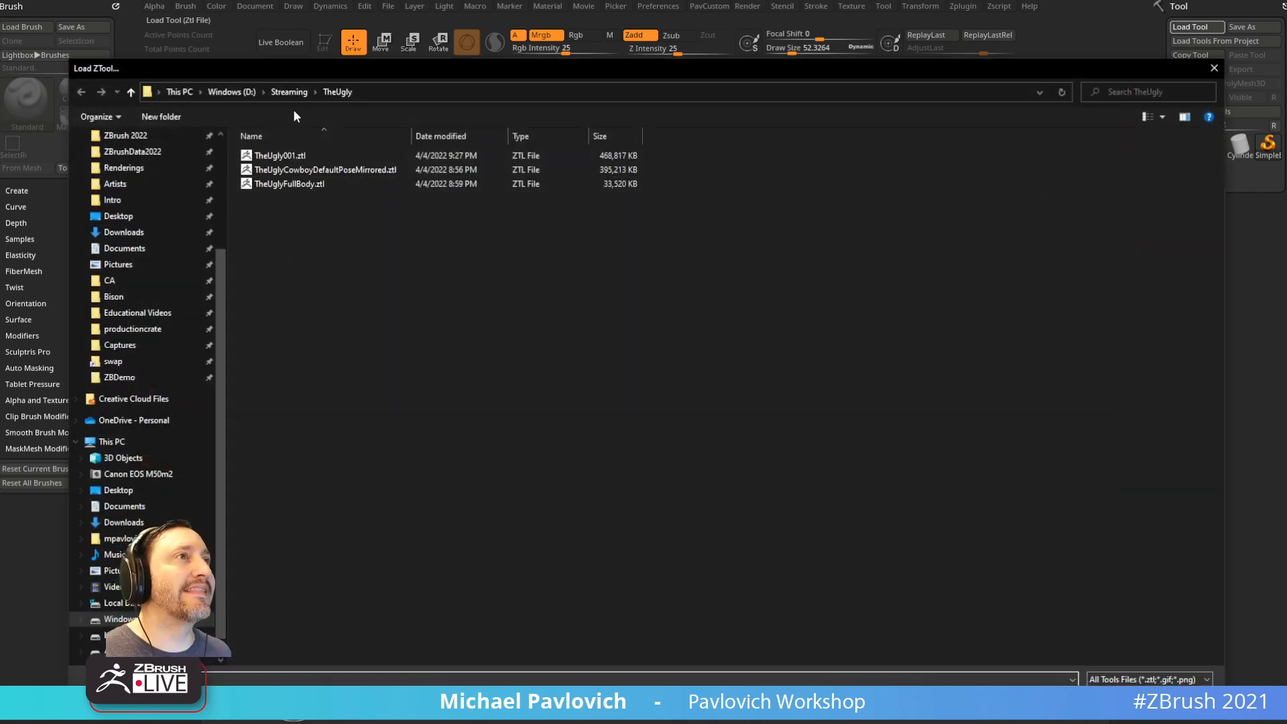
{"action": "left_click", "coordinate": [291, 92]}
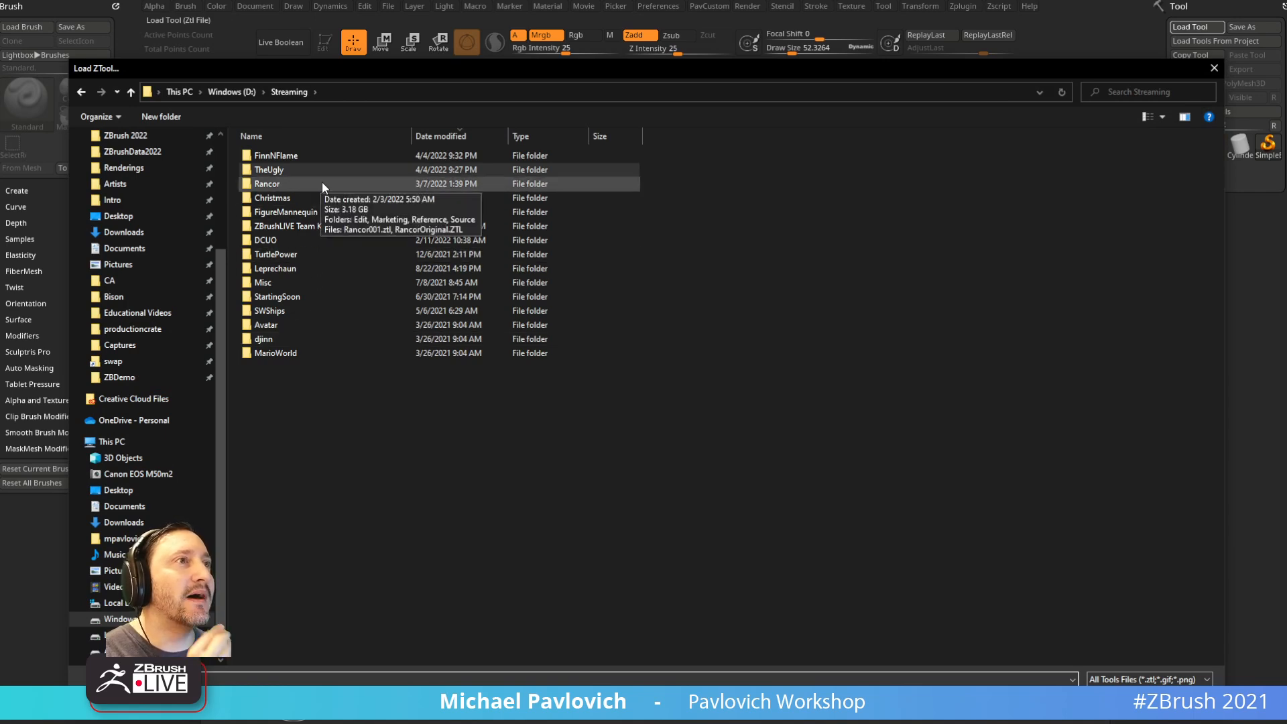
{"action": "double_click", "coordinate": [327, 158]}
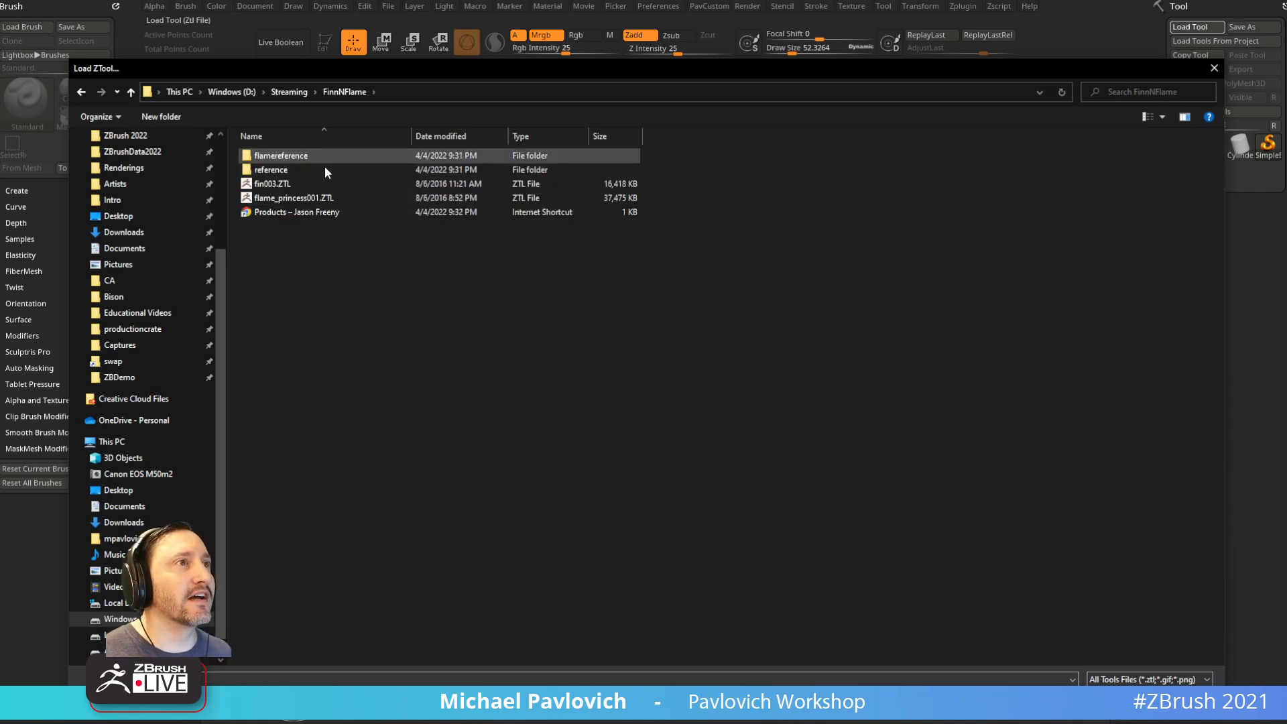
{"action": "double_click", "coordinate": [321, 181]}
Step: Place the loaded character on the canvas, enable Edit mode and align it to a straight front view
{"action": "left_click_drag", "start_coordinate": [528, 402], "coordinate": [572, 581]}
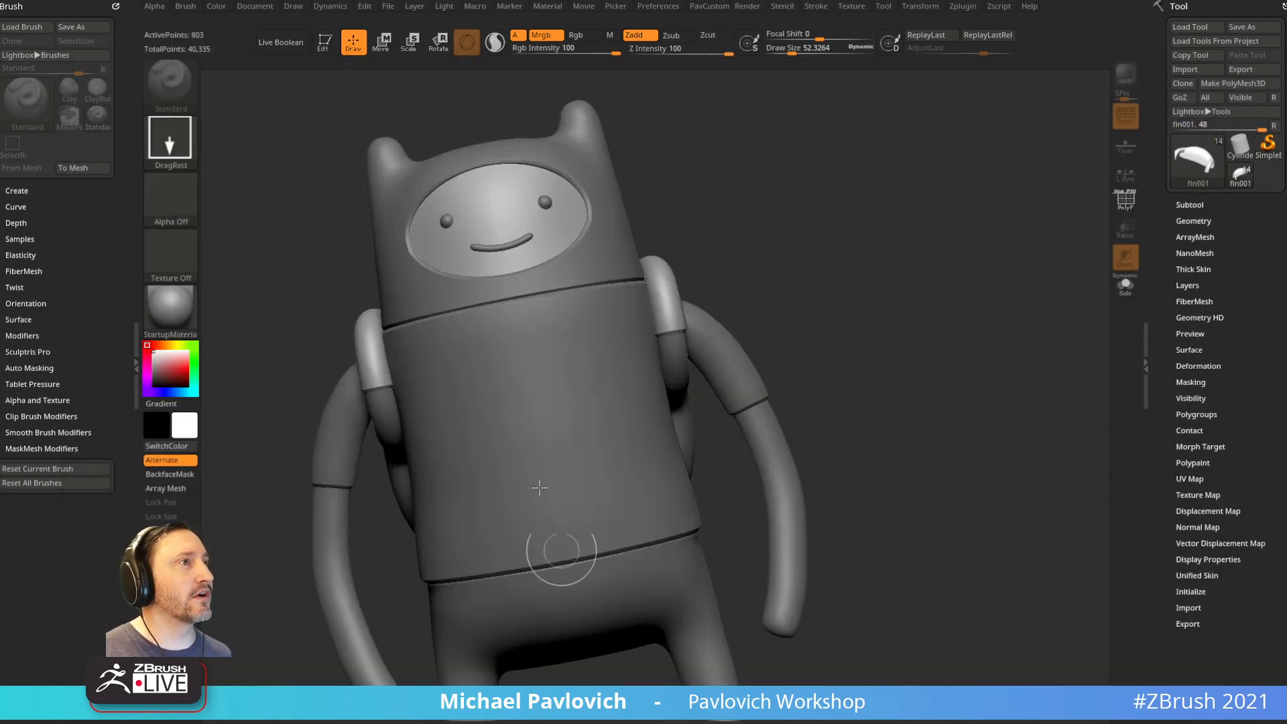
{"action": "left_click", "coordinate": [325, 42]}
{"action": "left_click_drag", "start_coordinate": [853, 262], "coordinate": [949, 313]}
{"action": "key", "text": "shift"}
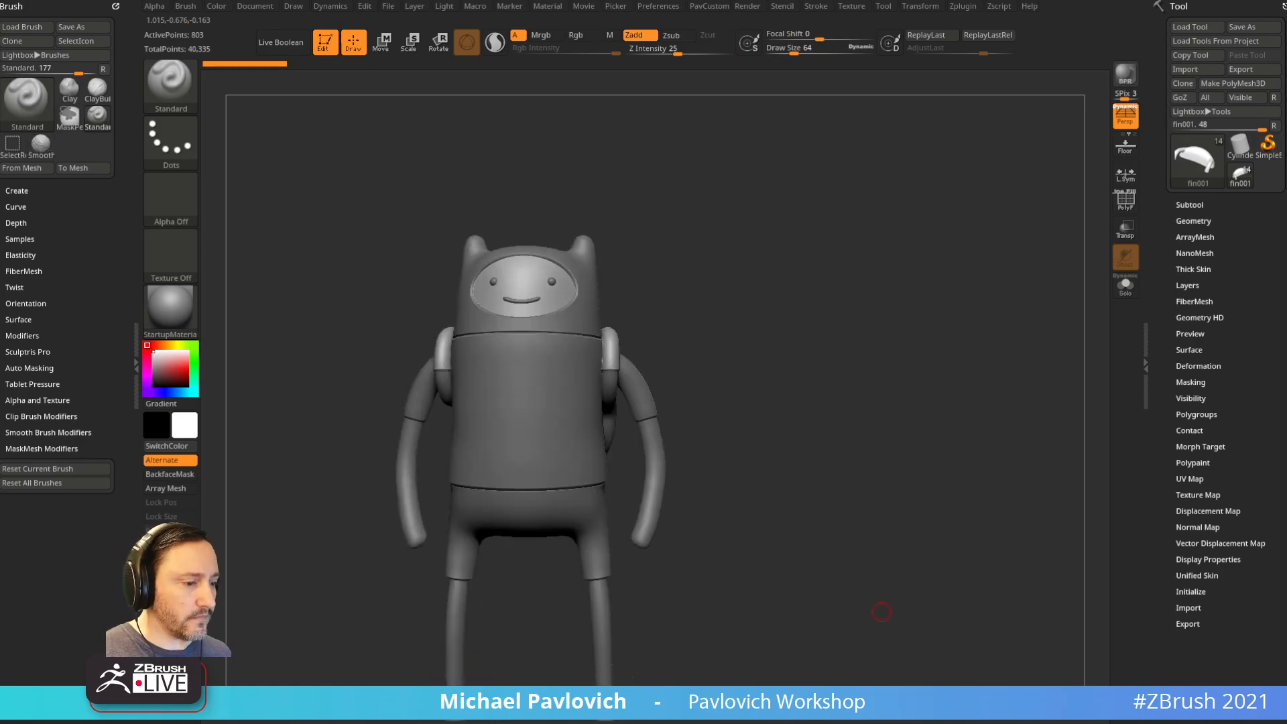
Step: Switch to the browser and look through the ArtStation portfolio for the Finn and Flame Princess tutorial projects
{"action": "key", "text": "alt+Tab"}
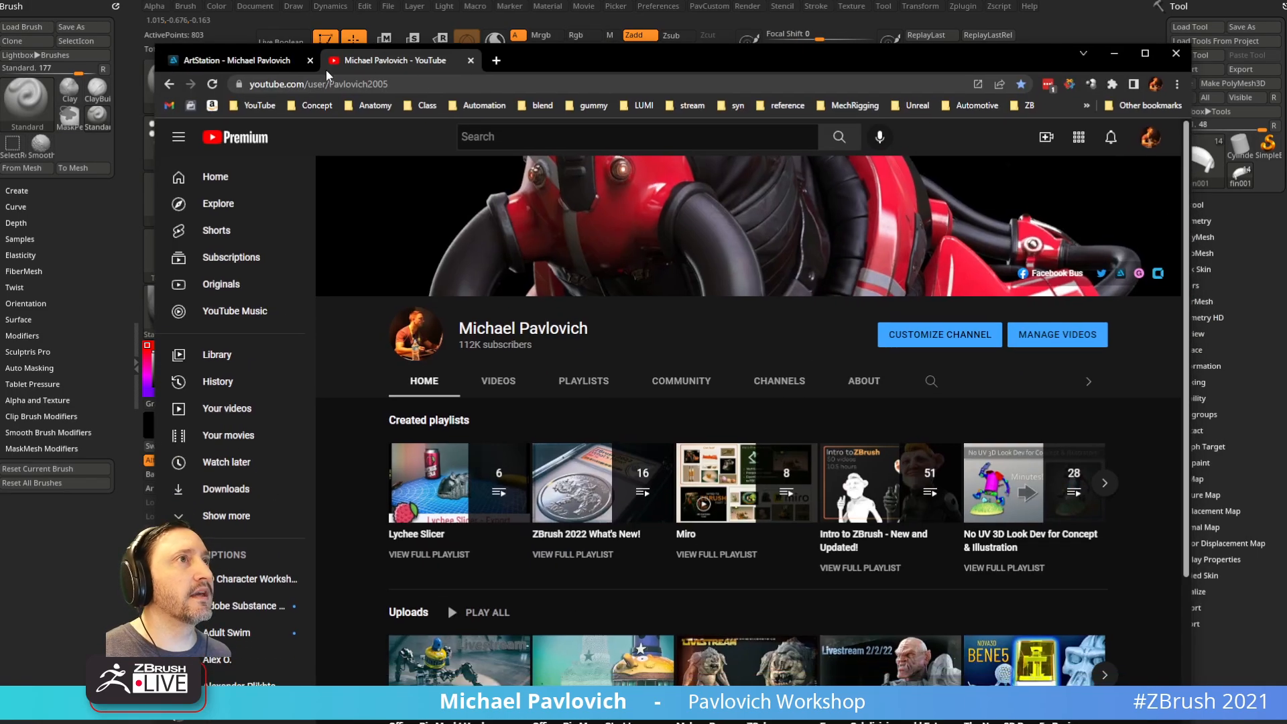
{"action": "left_click", "coordinate": [249, 59]}
{"action": "scroll", "coordinate": [581, 333], "scroll_direction": "down", "scroll_amount": 3}
{"action": "left_click_drag", "start_coordinate": [621, 73], "coordinate": [541, 23]}
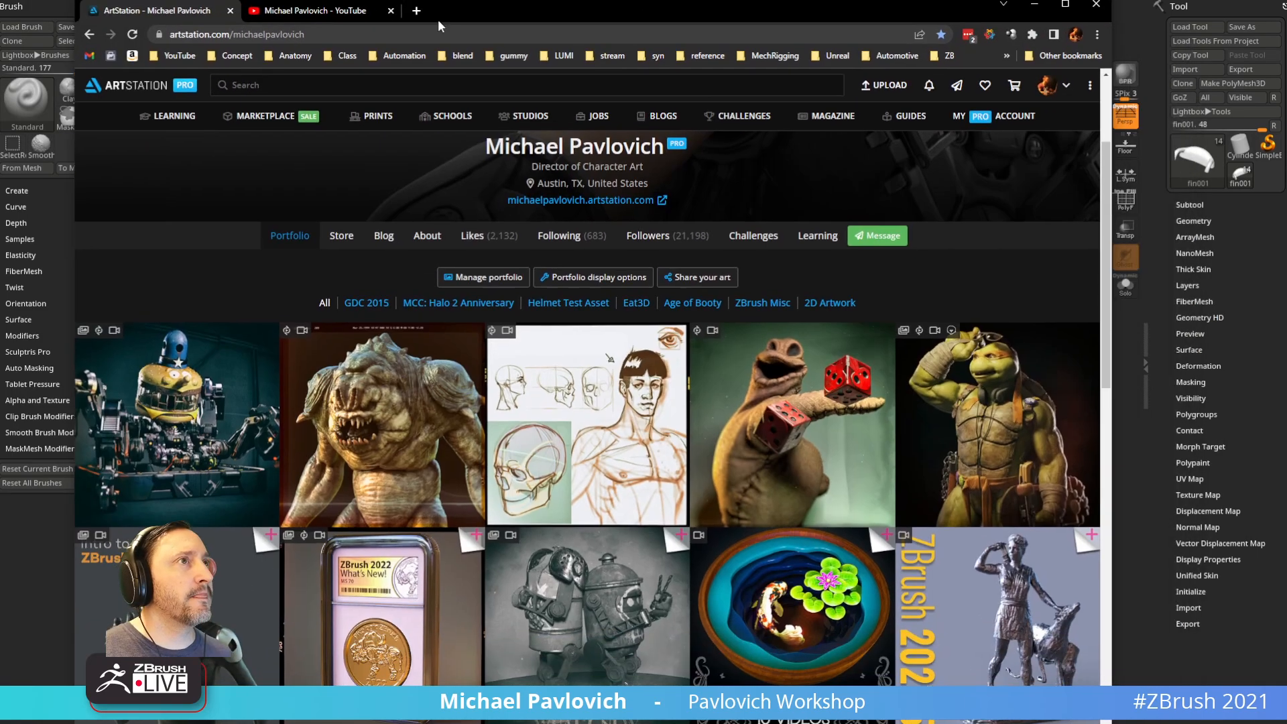
{"action": "scroll", "coordinate": [604, 295], "scroll_direction": "down", "scroll_amount": 4}
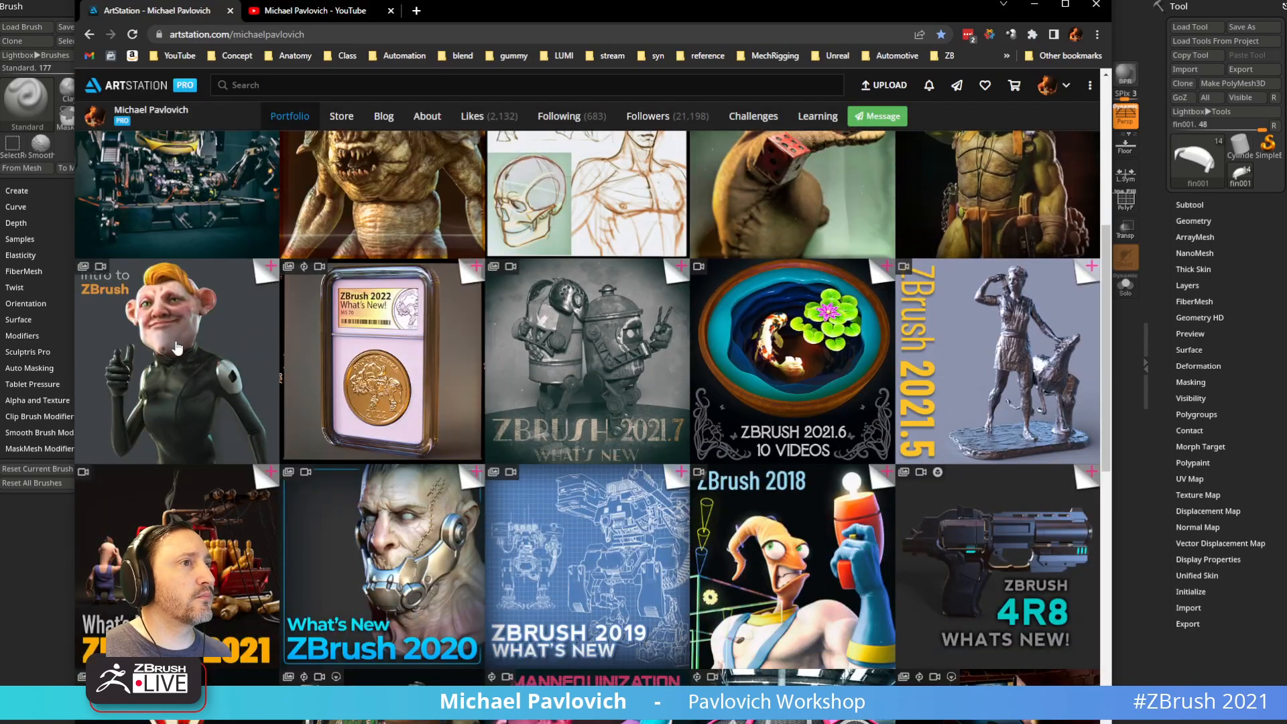
{"action": "scroll", "coordinate": [779, 509], "scroll_direction": "down", "scroll_amount": 15}
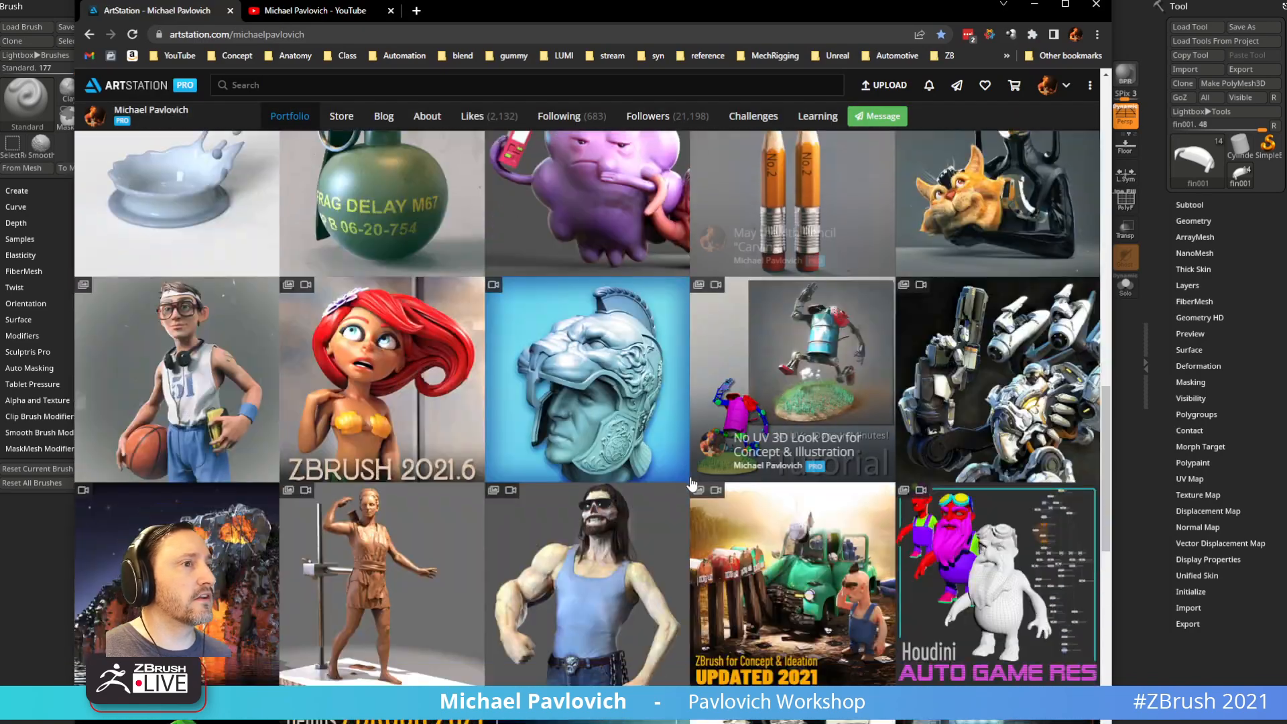
{"action": "scroll", "coordinate": [691, 482], "scroll_direction": "down", "scroll_amount": 15}
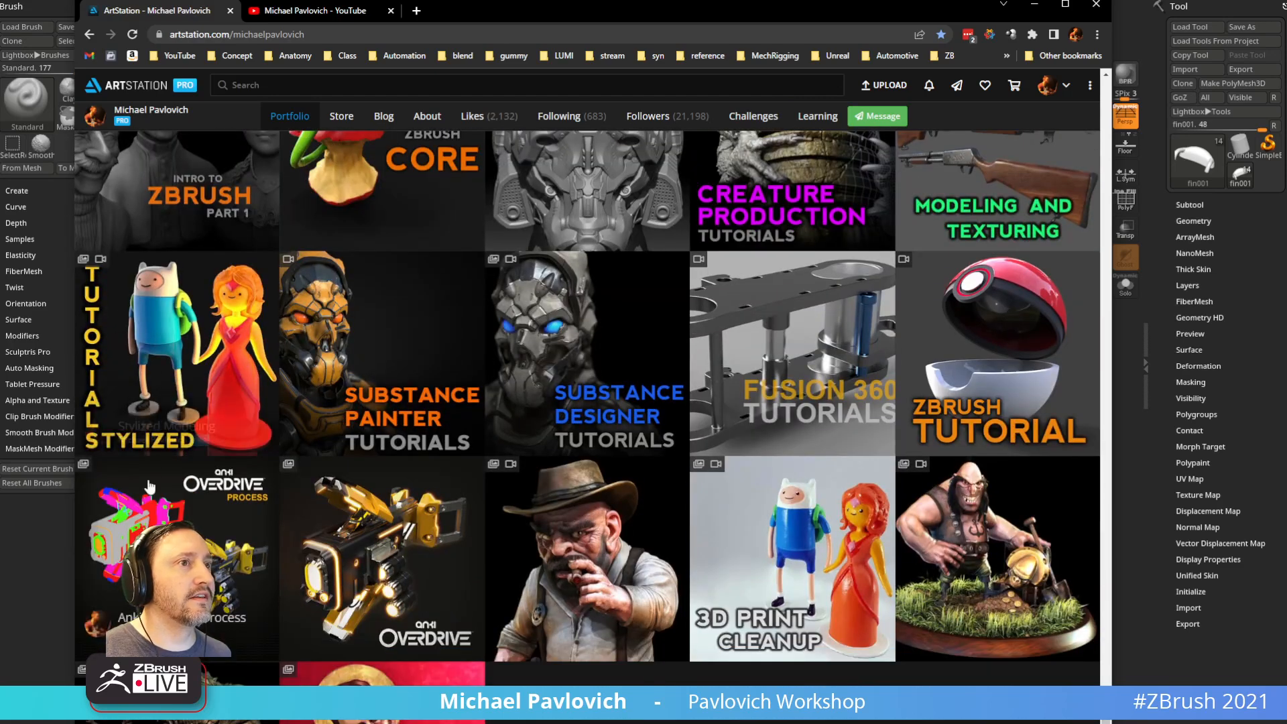
{"action": "left_click", "coordinate": [344, 35]}
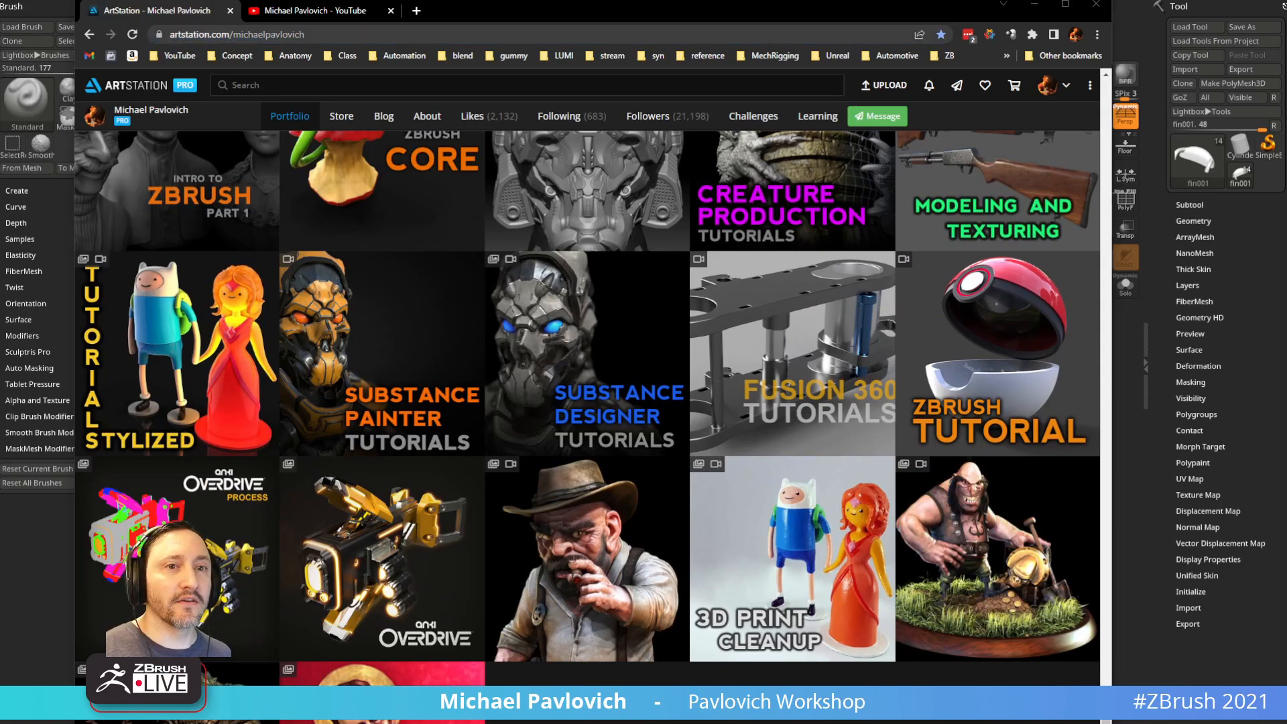
Step: Look over the playlists and uploads on the YouTube channel page
{"action": "left_click", "coordinate": [307, 12]}
{"action": "scroll", "coordinate": [422, 305], "scroll_direction": "down", "scroll_amount": 8}
{"action": "scroll", "coordinate": [434, 356], "scroll_direction": "up", "scroll_amount": 9}
{"action": "left_click", "coordinate": [334, 32]}
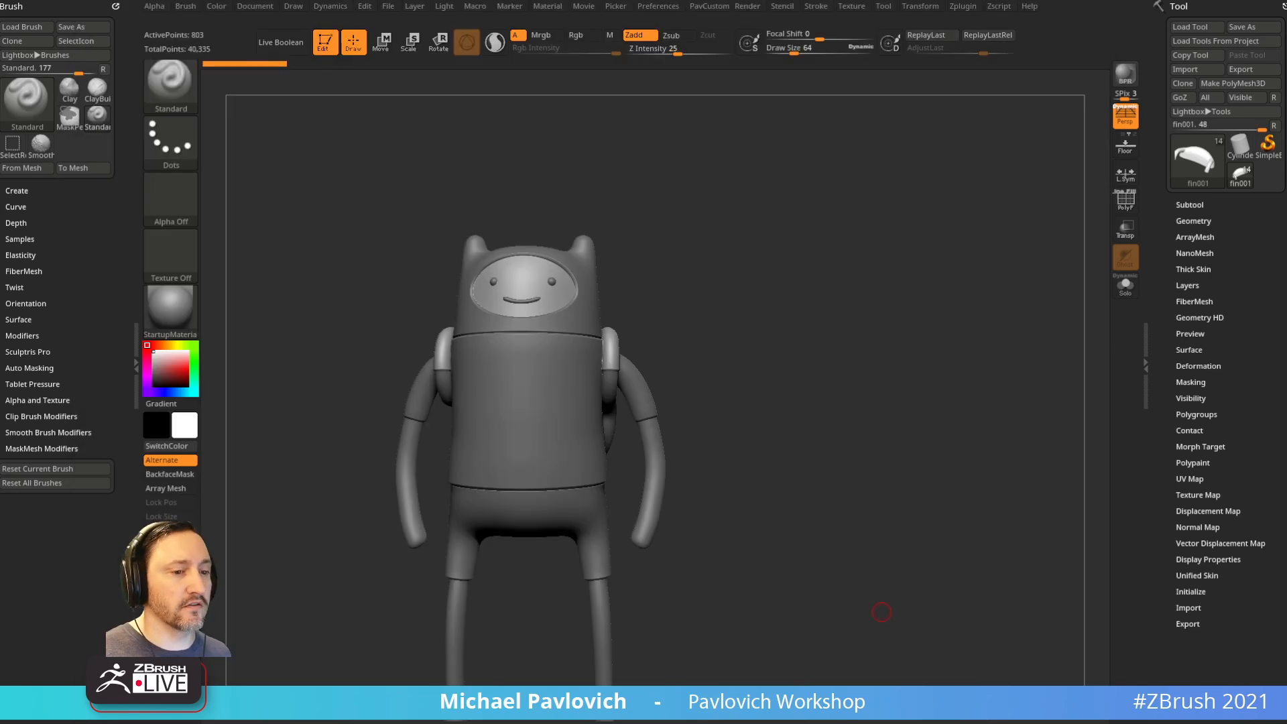
Step: Merge all visible subtools of the character into one mesh and switch to the merged tool
{"action": "mouse_move", "coordinate": [734, 271]}
{"action": "left_mouse_down"}
{"action": "mouse_move", "coordinate": [813, 296]}
{"action": "mouse_move", "coordinate": [819, 324]}
{"action": "mouse_move", "coordinate": [844, 299]}
{"action": "mouse_move", "coordinate": [877, 331]}
{"action": "mouse_move", "coordinate": [1020, 273]}
{"action": "left_mouse_up"}
{"action": "left_click", "coordinate": [1180, 205]}
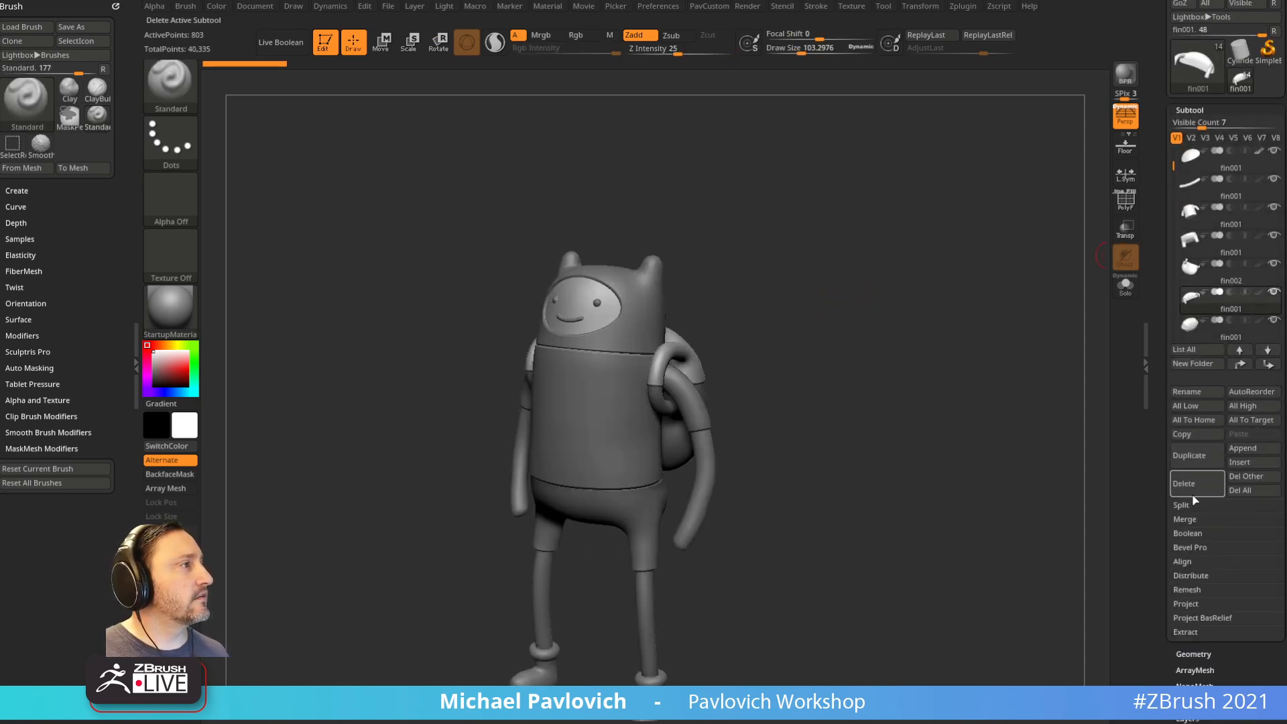
{"action": "left_click", "coordinate": [1203, 546]}
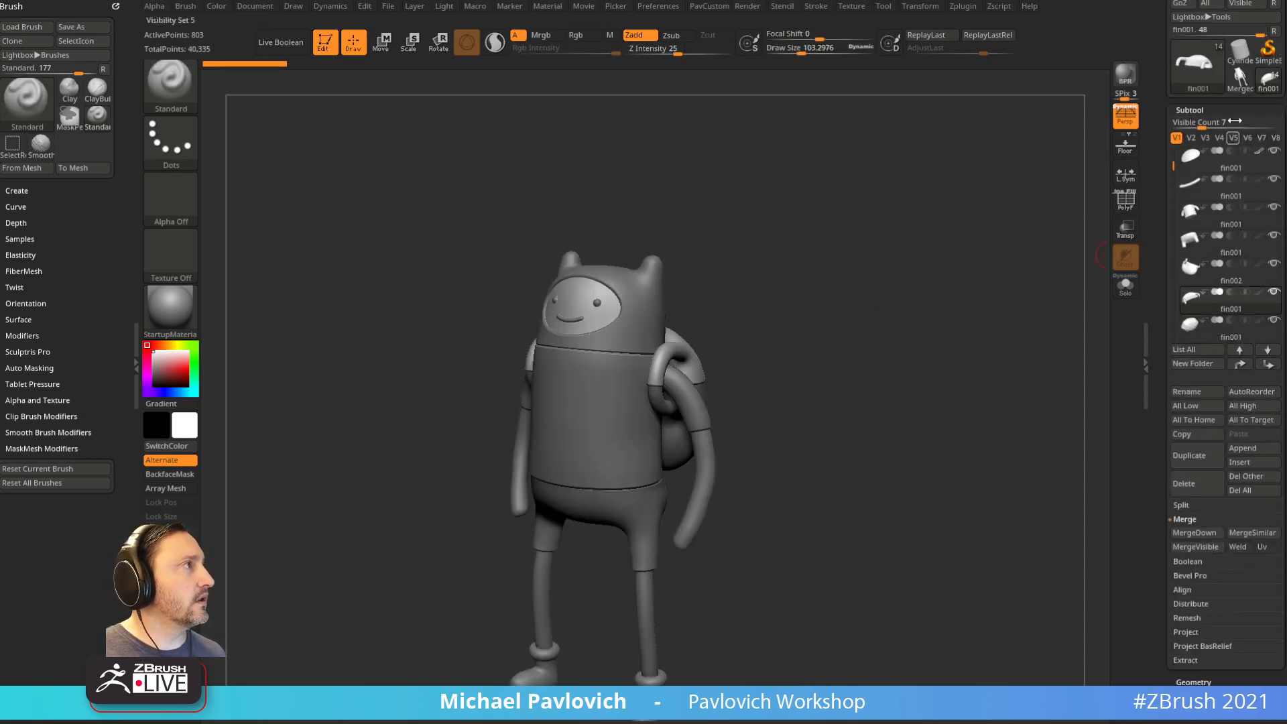
{"action": "mouse_move", "coordinate": [976, 327]}
{"action": "left_mouse_down"}
{"action": "mouse_move", "coordinate": [963, 316]}
{"action": "mouse_move", "coordinate": [971, 325]}
{"action": "left_mouse_up"}
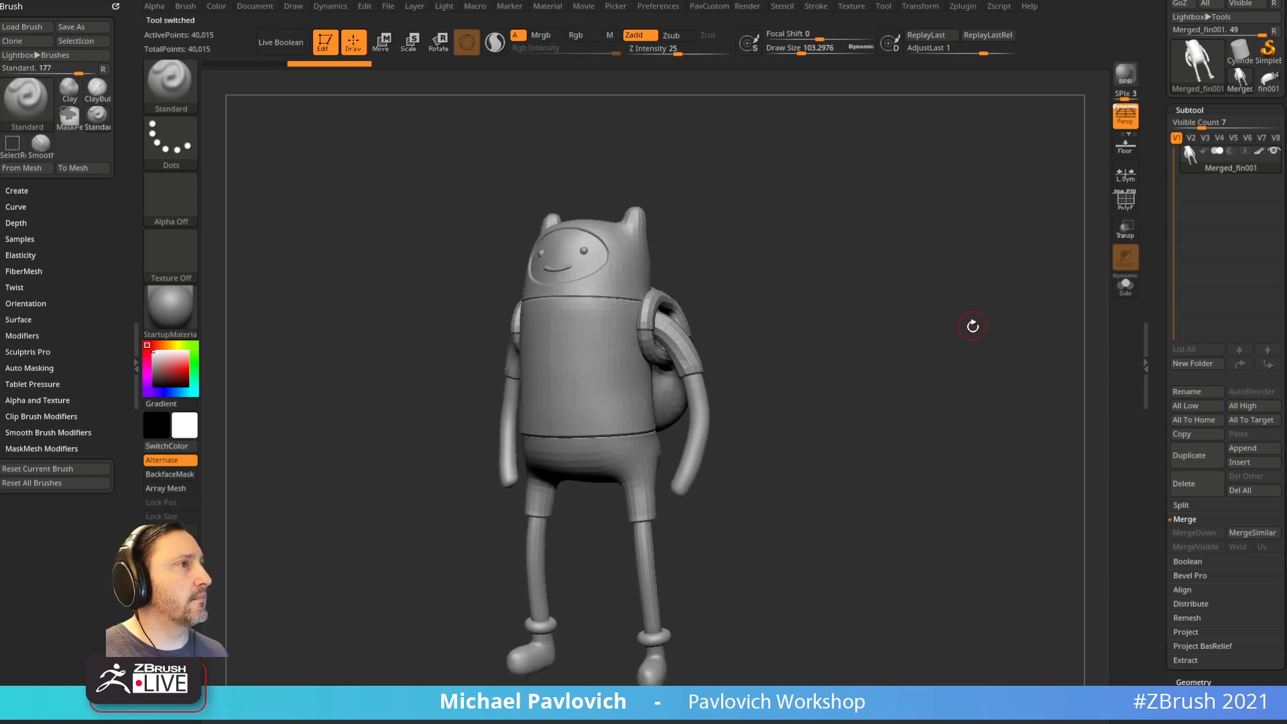
Step: Enable dynamic subdivision on the merged mesh and apply it as real subdivision levels
{"action": "key", "text": "d"}
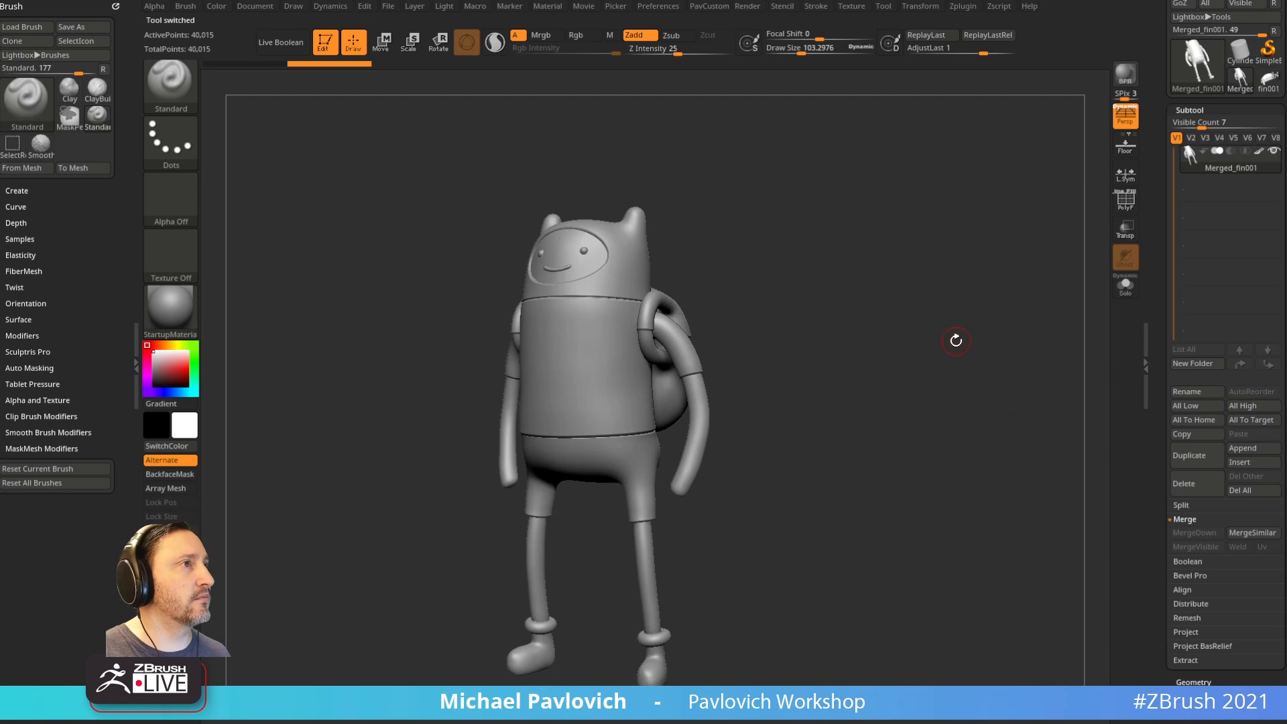
{"action": "key", "text": "space"}
{"action": "left_click", "coordinate": [1007, 504]}
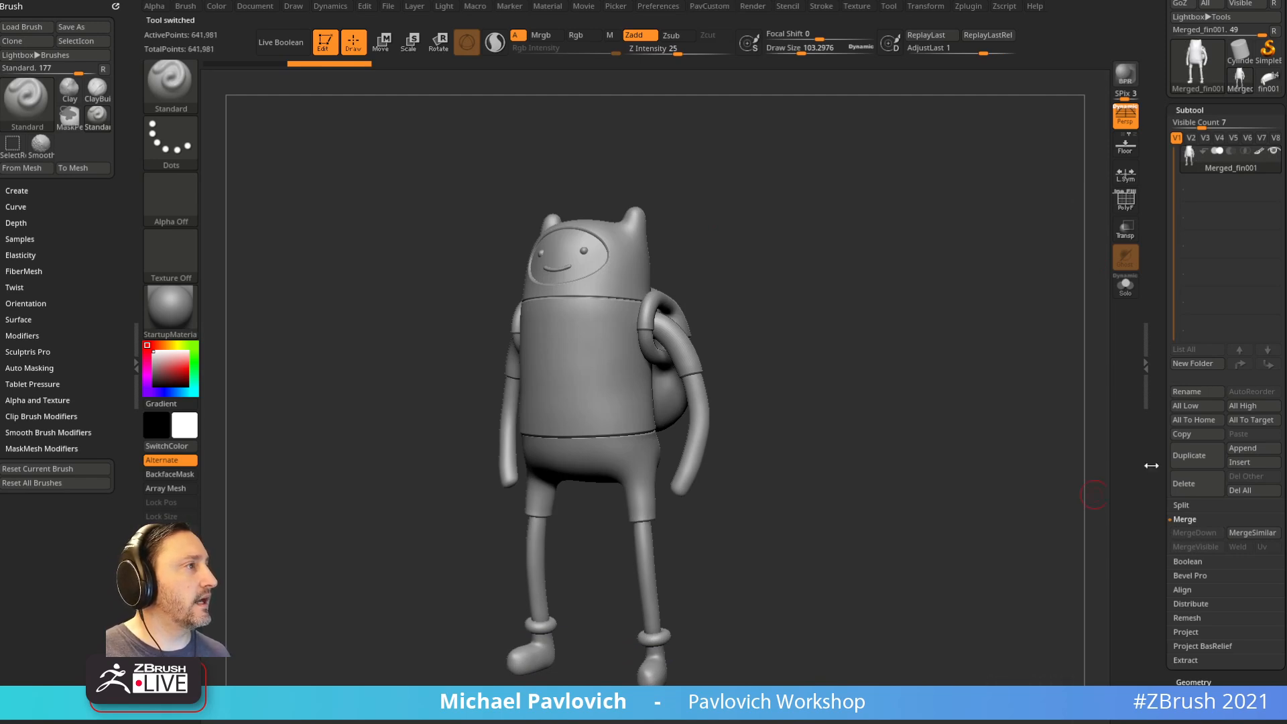
{"action": "scroll", "coordinate": [1199, 349], "scroll_direction": "down", "scroll_amount": 5}
{"action": "key", "text": "shift"}
{"action": "left_click", "coordinate": [1191, 328]}
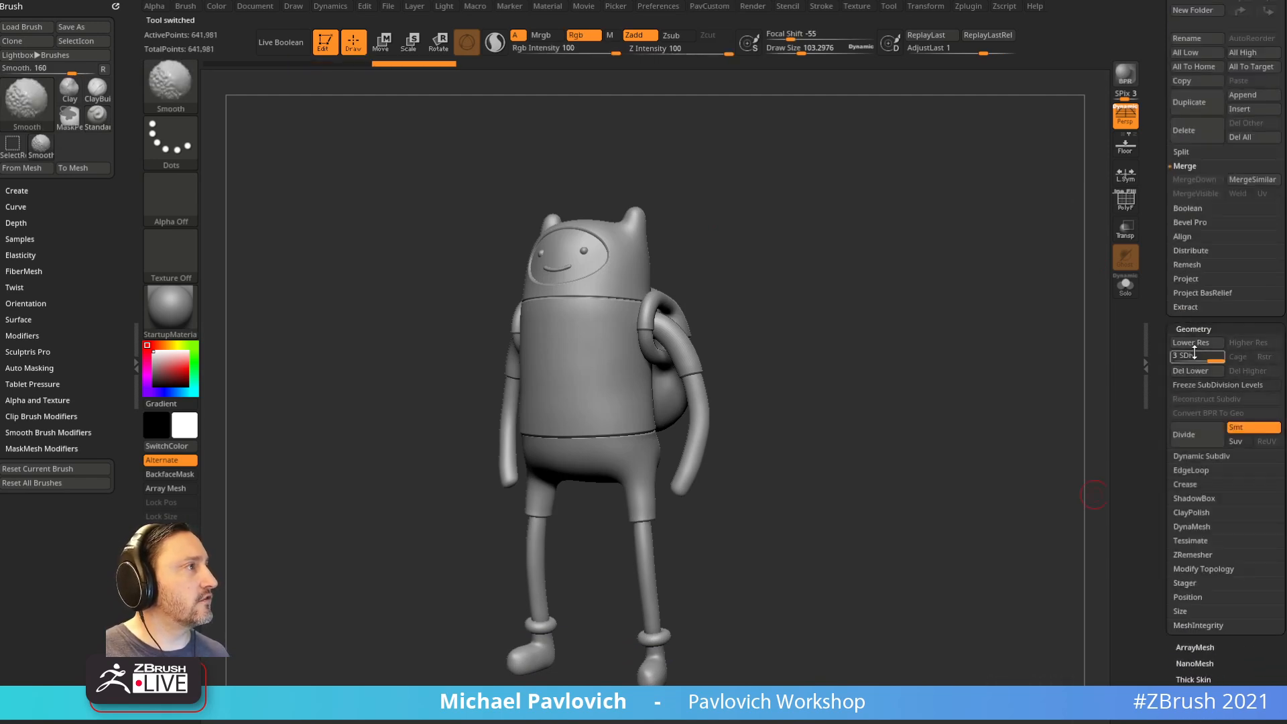
{"action": "left_click", "coordinate": [1195, 457]}
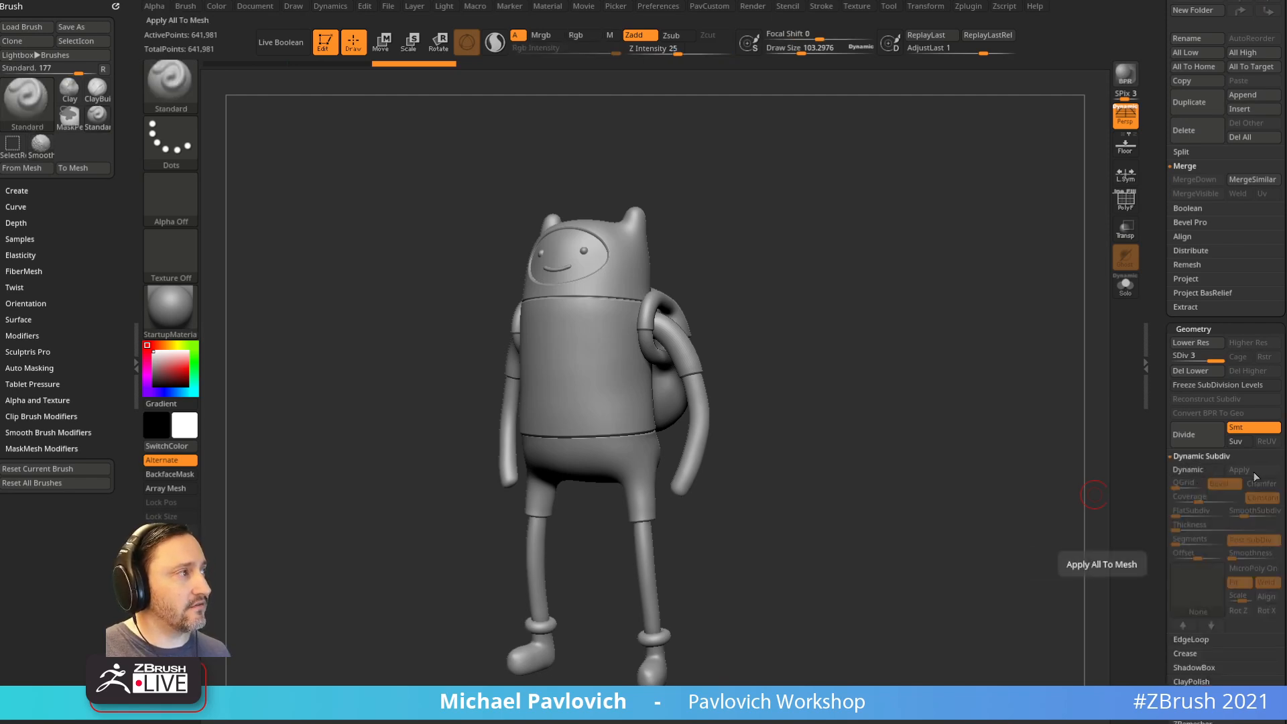
Step: Hide the backpack and its straps from a straight side view, leaving only the character's body visible
{"action": "mouse_move", "coordinate": [874, 368]}
{"action": "left_mouse_down"}
{"action": "mouse_move", "coordinate": [1000, 302]}
{"action": "mouse_move", "coordinate": [846, 330]}
{"action": "left_mouse_up"}
{"action": "mouse_move", "coordinate": [912, 248]}
{"action": "left_mouse_down"}
{"action": "mouse_move", "coordinate": [857, 294]}
{"action": "mouse_move", "coordinate": [879, 298]}
{"action": "mouse_move", "coordinate": [724, 398]}
{"action": "left_mouse_up"}
{"action": "key", "text": "s"}
{"action": "key", "text": "s"}
{"action": "key", "text": "grave"}
{"action": "left_click_drag", "start_coordinate": [838, 245], "coordinate": [782, 355]}
{"action": "left_click_drag", "start_coordinate": [854, 330], "coordinate": [925, 281]}
{"action": "left_click_drag", "start_coordinate": [881, 322], "coordinate": [838, 396]}
{"action": "left_click_drag", "start_coordinate": [891, 293], "coordinate": [857, 325], "text": "ctrl+shift"}
{"action": "left_click", "coordinate": [923, 268], "text": "ctrl+shift"}
{"action": "left_click_drag", "start_coordinate": [924, 270], "coordinate": [886, 312], "text": "shift"}
{"action": "left_click_drag", "start_coordinate": [833, 273], "coordinate": [859, 296], "text": "shift"}
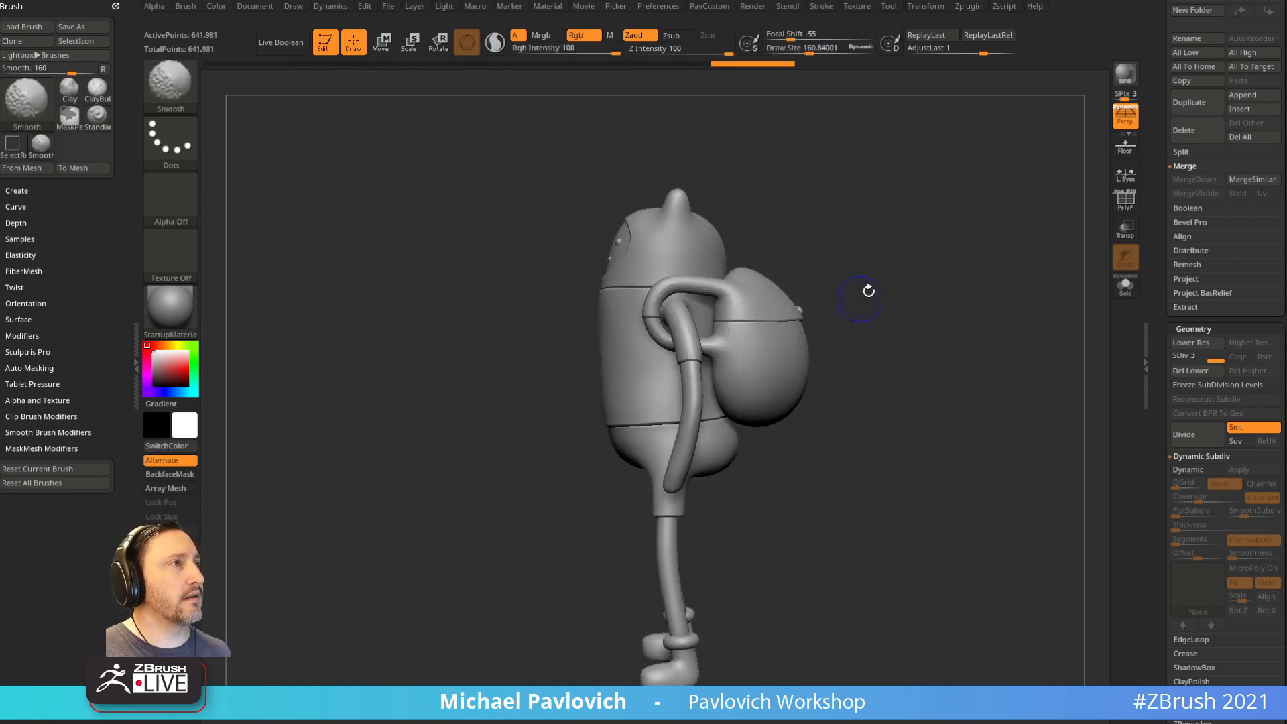
{"action": "left_click_drag", "start_coordinate": [890, 236], "coordinate": [783, 349], "text": "ctrl+shift"}
{"action": "key", "text": "ctrl+shift+a"}
{"action": "left_click_drag", "start_coordinate": [953, 220], "coordinate": [986, 275], "text": "ctrl+shift"}
Step: Turn off perspective and delete the hidden backpack geometry from the merged mesh
{"action": "key", "text": "grave"}
{"action": "left_click", "coordinate": [988, 244]}
{"action": "left_click", "coordinate": [1126, 117]}
{"action": "key", "text": "grave"}
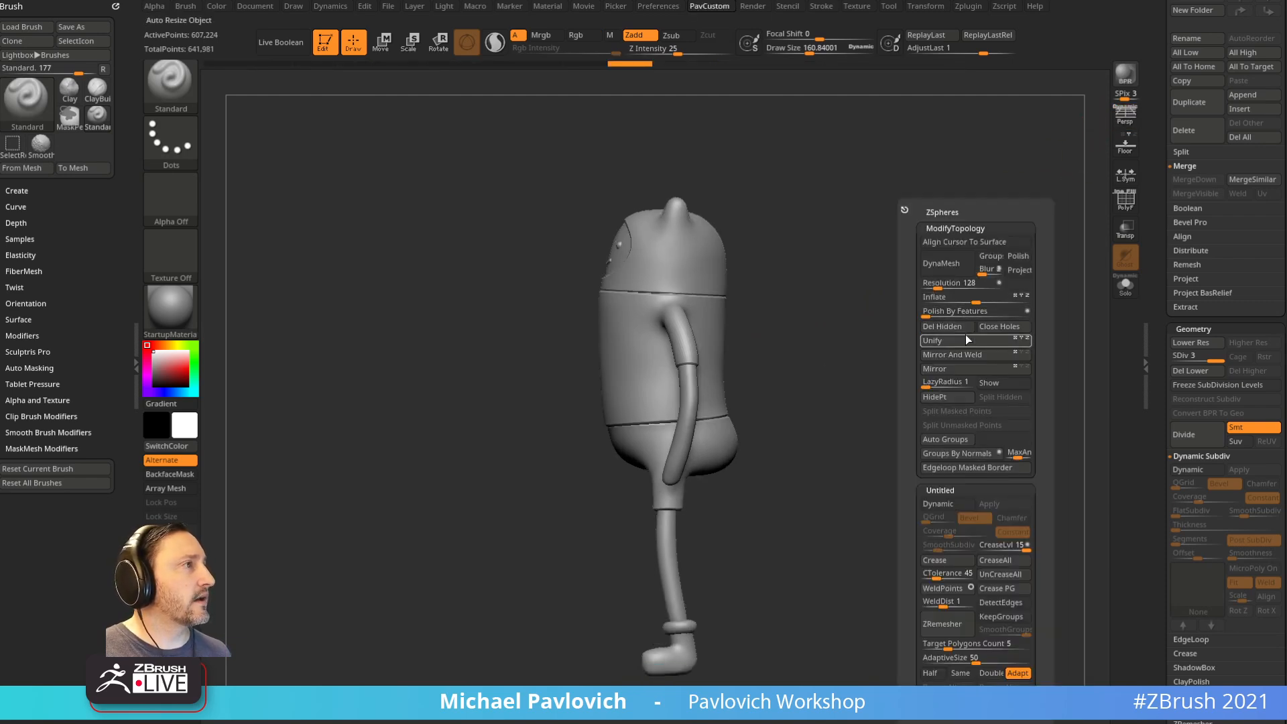
{"action": "left_click", "coordinate": [955, 327]}
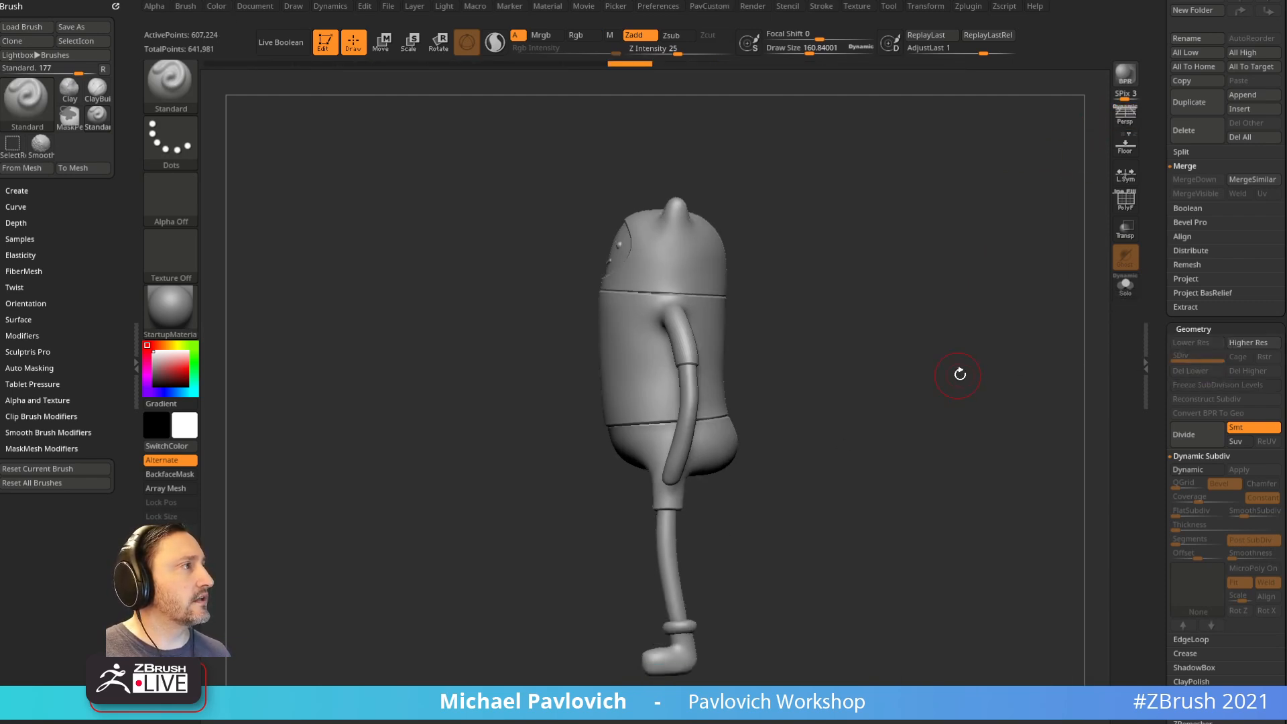
{"action": "key", "text": "grave"}
{"action": "left_click", "coordinate": [939, 327]}
Step: Hide the rolled sock rings around the ankles and delete the hidden geometry
{"action": "mouse_move", "coordinate": [859, 359]}
{"action": "left_mouse_down"}
{"action": "mouse_move", "coordinate": [994, 319]}
{"action": "mouse_move", "coordinate": [862, 339]}
{"action": "left_mouse_up"}
{"action": "left_click_drag", "start_coordinate": [864, 493], "coordinate": [817, 479], "text": "alt"}
{"action": "left_click_drag", "start_coordinate": [747, 591], "coordinate": [715, 628], "text": "ctrl+shift"}
{"action": "left_click_drag", "start_coordinate": [895, 476], "coordinate": [927, 423], "text": "ctrl+shift"}
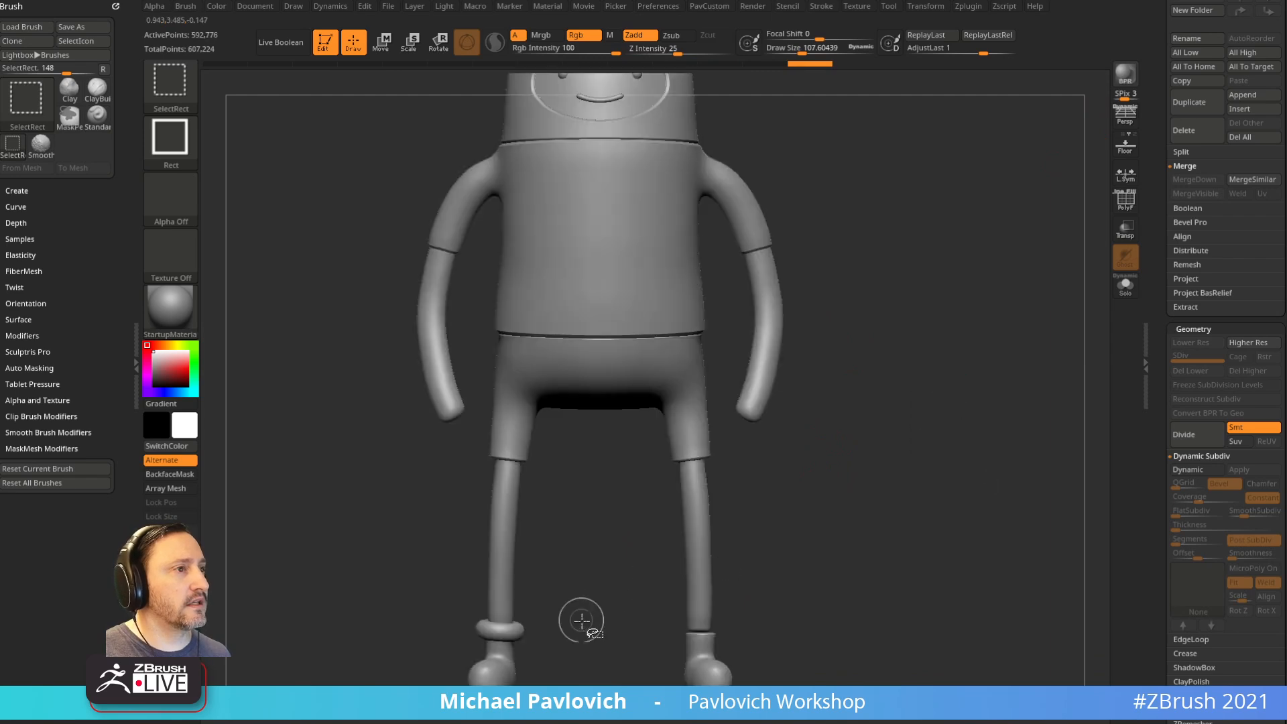
{"action": "key", "text": "ctrl+shift+a"}
{"action": "left_click_drag", "start_coordinate": [804, 468], "coordinate": [978, 332], "text": "ctrl+shift"}
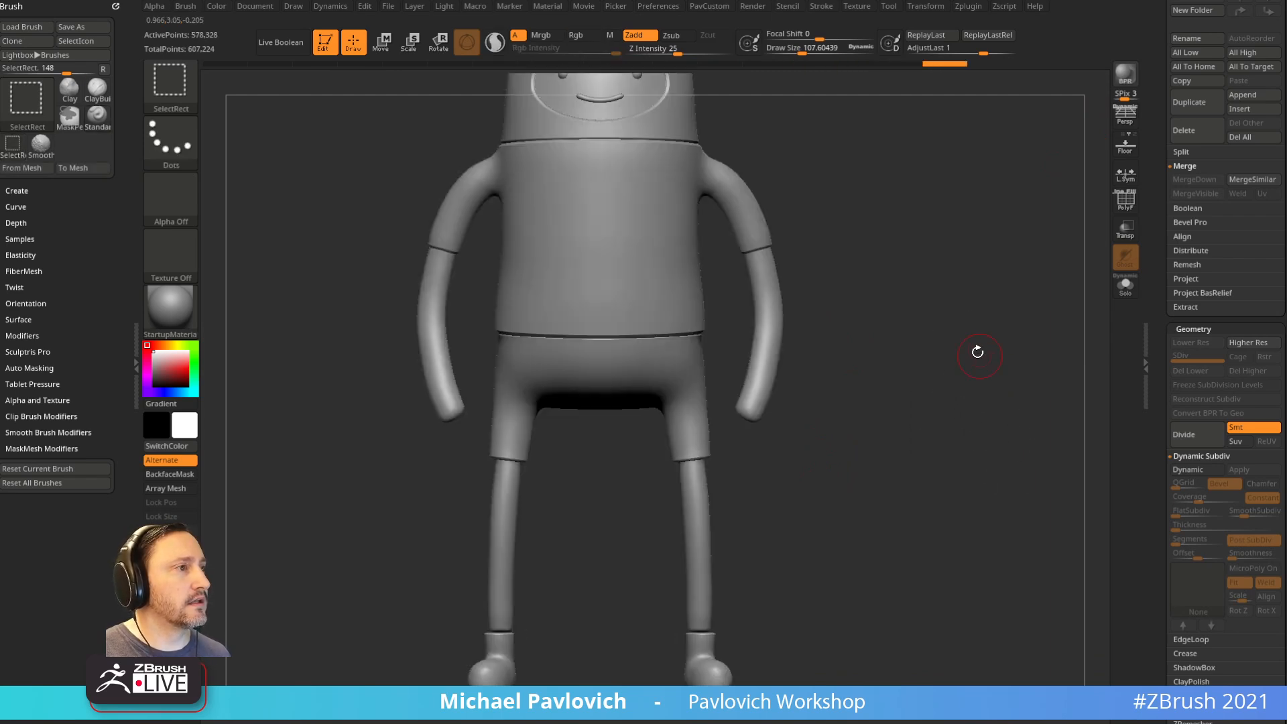
{"action": "key", "text": "3"}
{"action": "left_click", "coordinate": [948, 327]}
Step: Reconstruct the lower subdivision levels of the body mesh and turn on the polyframe display
{"action": "key", "text": "f"}
{"action": "left_click_drag", "start_coordinate": [868, 322], "coordinate": [865, 392]}
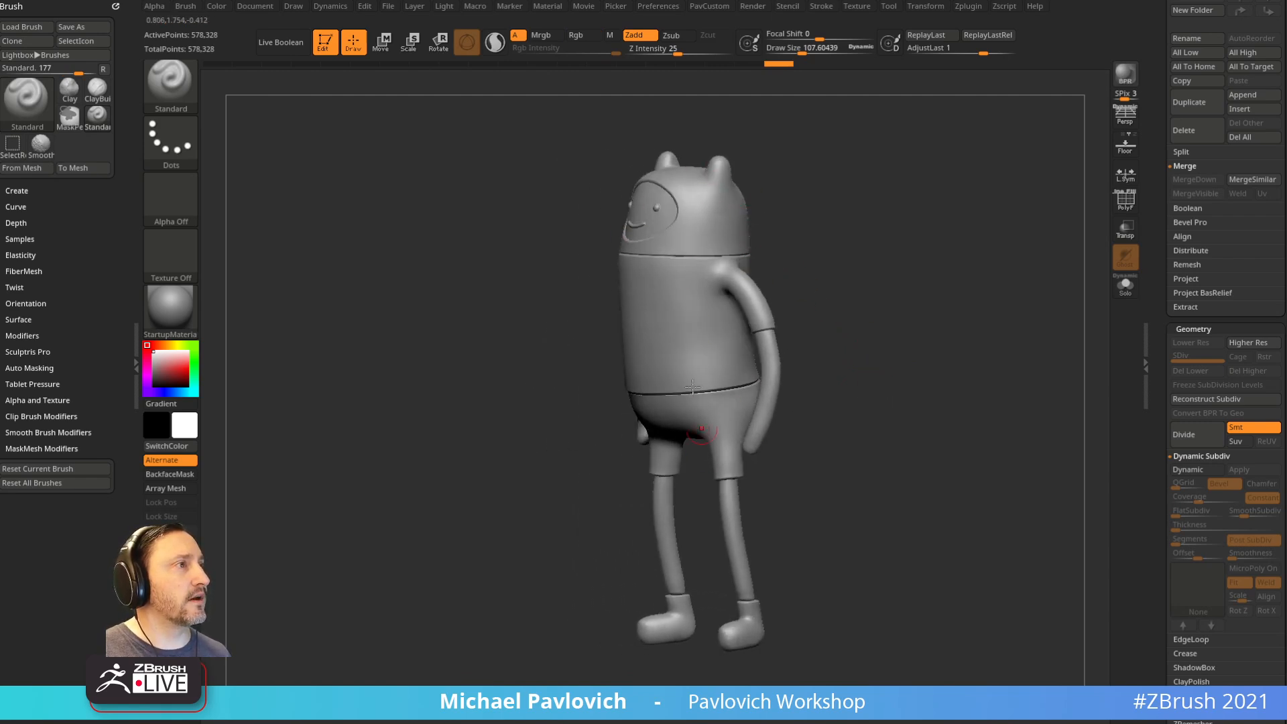
{"action": "left_click_drag", "start_coordinate": [807, 313], "coordinate": [1015, 328]}
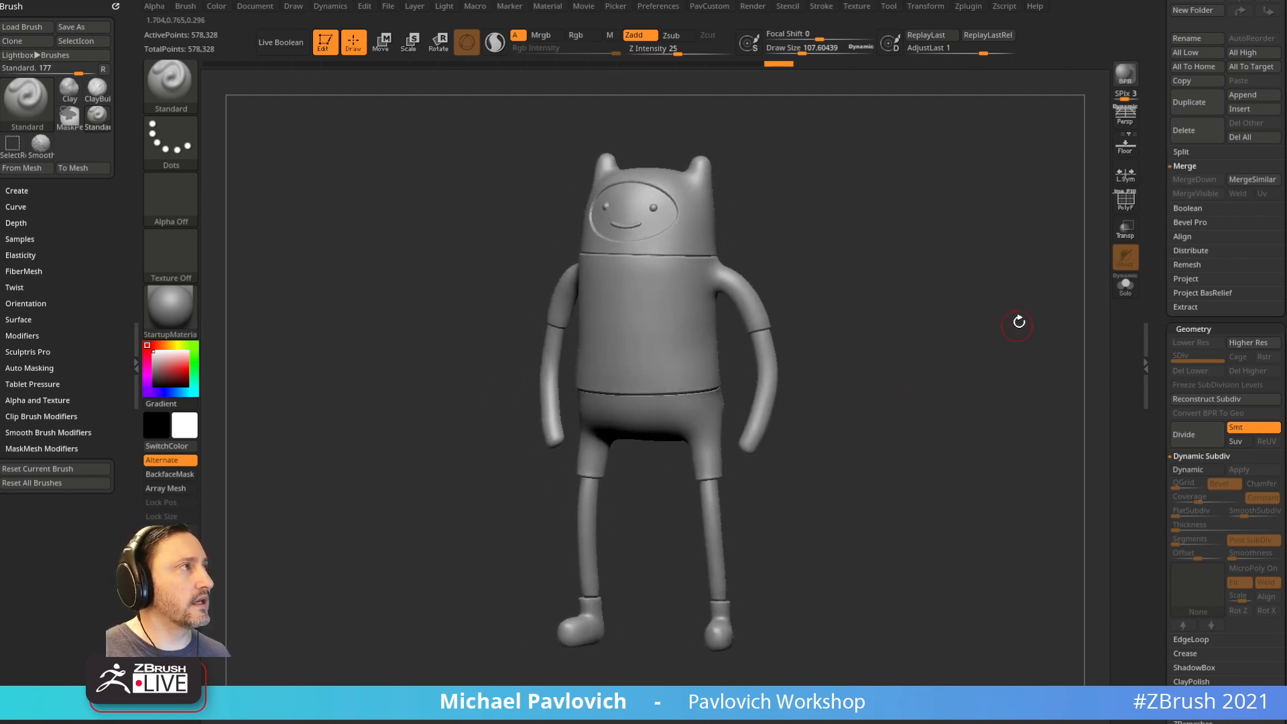
{"action": "left_click", "coordinate": [1216, 399]}
{"action": "mouse_move", "coordinate": [972, 383]}
{"action": "left_mouse_down"}
{"action": "mouse_move", "coordinate": [916, 373]}
{"action": "mouse_move", "coordinate": [959, 365]}
{"action": "left_mouse_up"}
{"action": "key", "text": "shift+f"}
Step: Isolate the shirt polygroup to examine its topology and bring the whole body back into view
{"action": "left_click_drag", "start_coordinate": [992, 259], "coordinate": [1091, 344], "text": "alt"}
{"action": "left_click_drag", "start_coordinate": [1006, 315], "coordinate": [933, 305], "text": "alt"}
{"action": "left_click", "coordinate": [813, 331], "text": "ctrl+shift"}
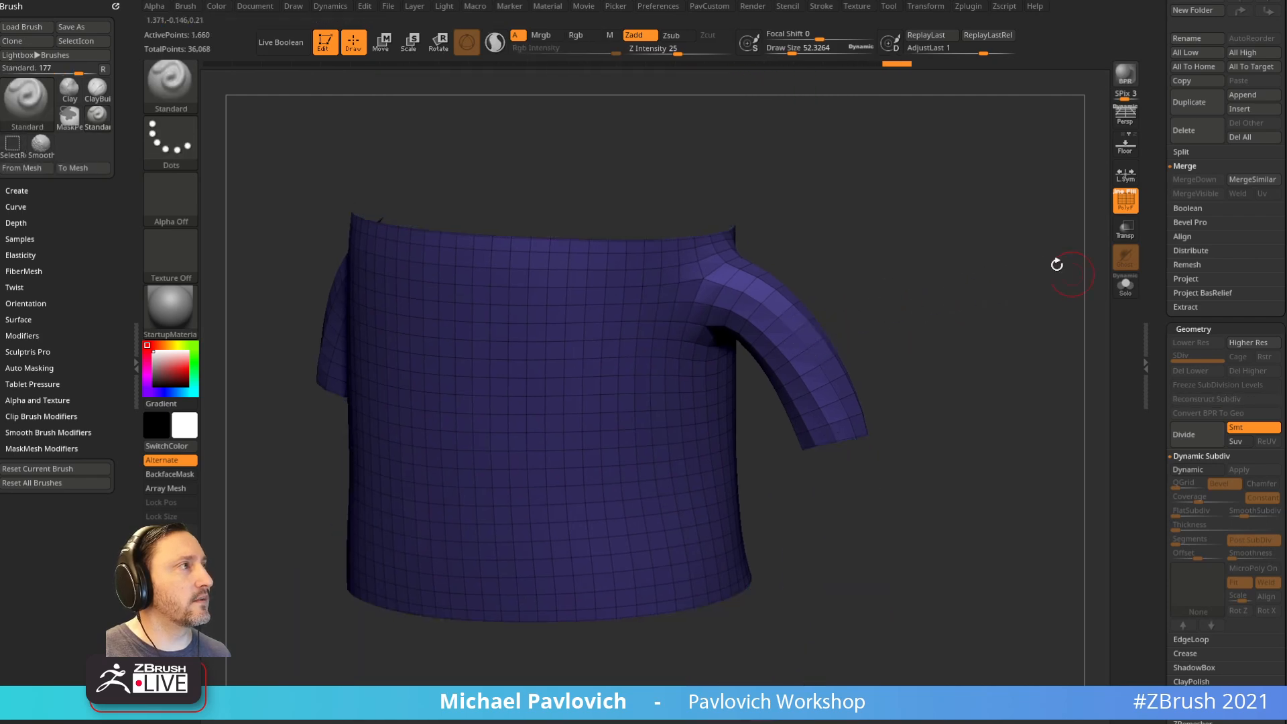
{"action": "left_click_drag", "start_coordinate": [1069, 273], "coordinate": [1055, 314]}
{"action": "left_click", "coordinate": [1034, 369], "text": "ctrl+shift"}
{"action": "left_click", "coordinate": [1041, 381], "text": "ctrl+shift"}
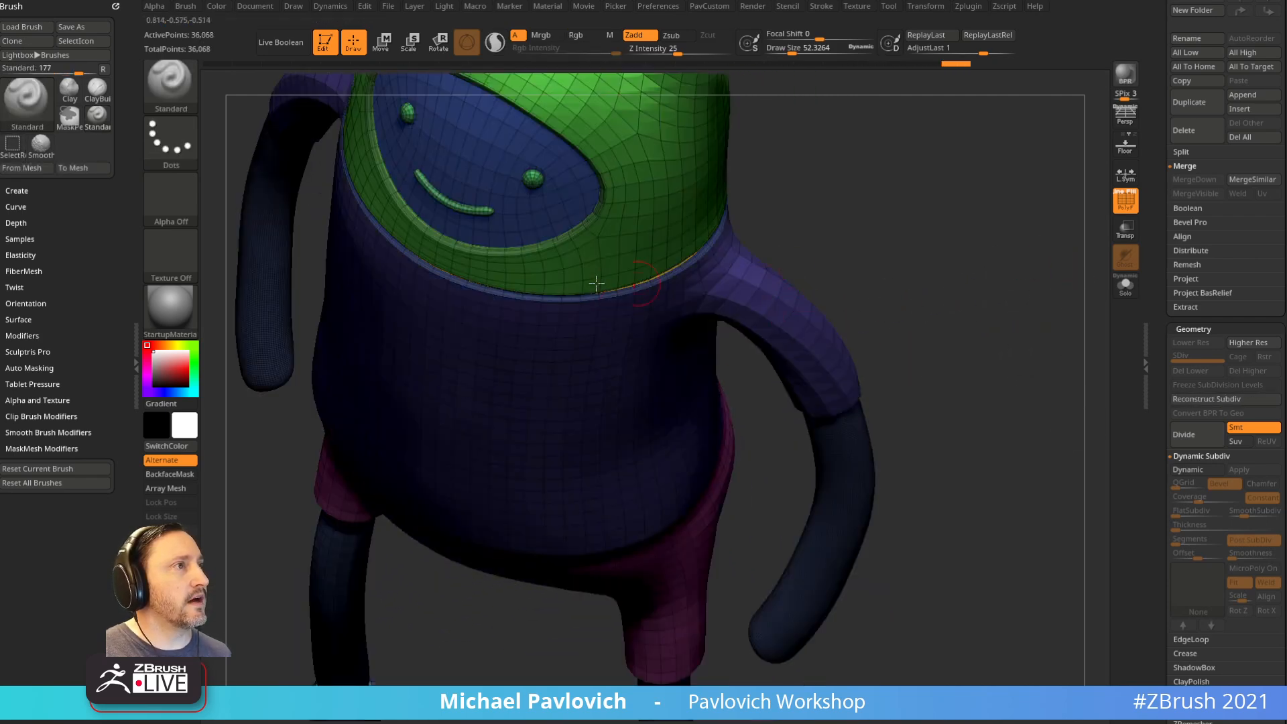
Step: Change the model's material to SkinShade4
{"action": "left_click", "coordinate": [194, 297]}
{"action": "left_click", "coordinate": [924, 566]}
{"action": "mouse_move", "coordinate": [903, 322]}
{"action": "left_mouse_down"}
{"action": "mouse_move", "coordinate": [936, 279]}
{"action": "mouse_move", "coordinate": [986, 299]}
{"action": "left_mouse_up"}
Step: Activate the ZModeler brush and set its polygon action to QMesh with the Polygroup All target
{"action": "key", "text": "b"}
{"action": "key", "text": "z"}
{"action": "key", "text": "m"}
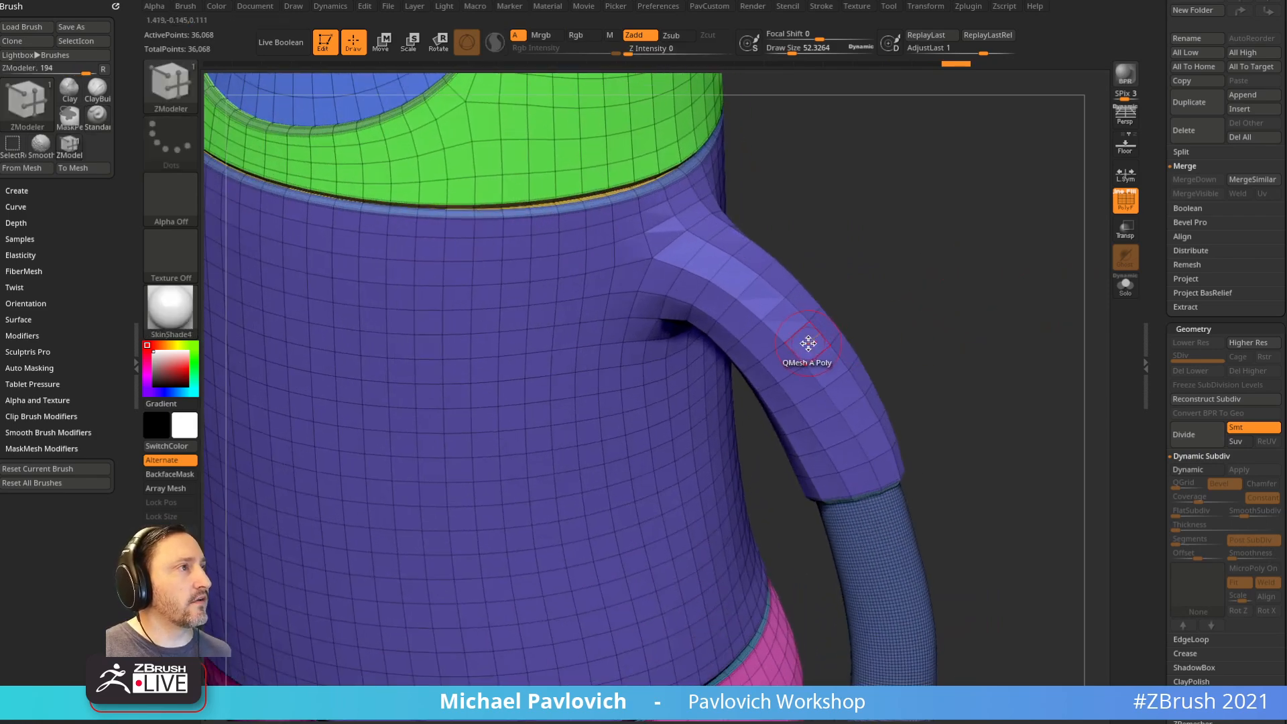
{"action": "key", "text": "space"}
{"action": "left_click", "coordinate": [904, 389]}
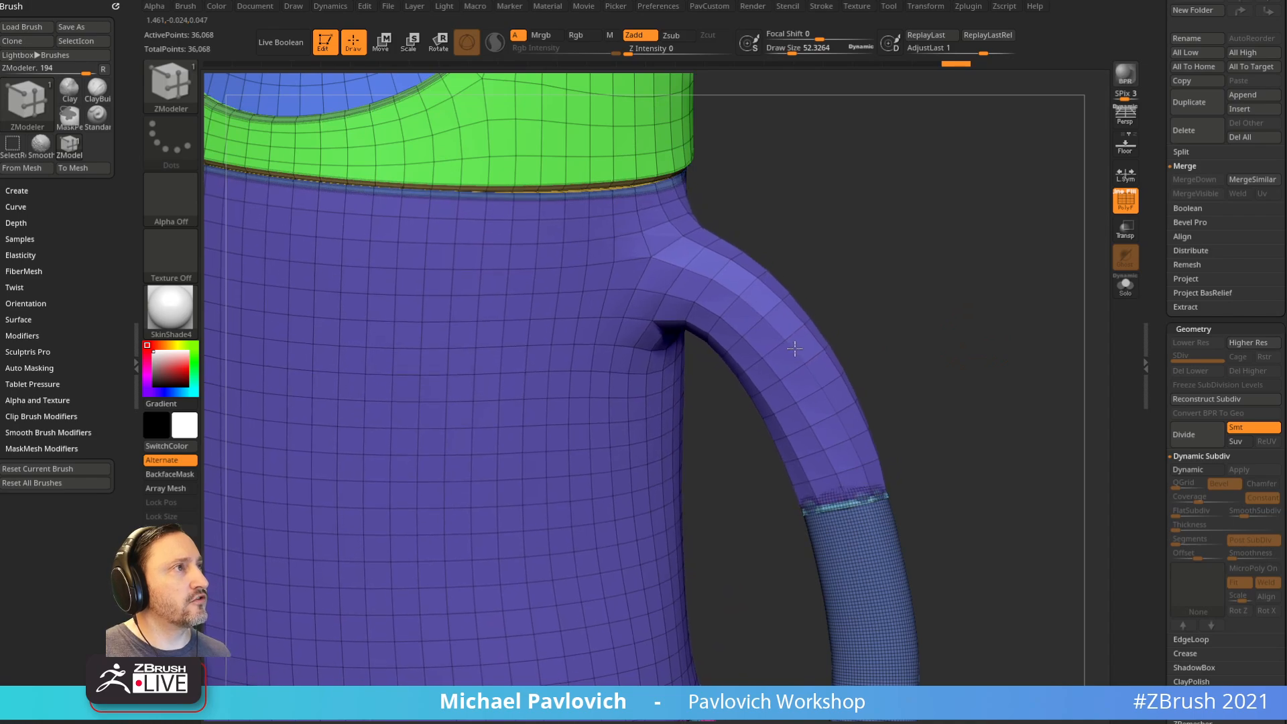
Step: Examine the topology of the sleeves, shorts, legs and feet up close, undoing the trial edit at the foot
{"action": "key", "text": "shift"}
{"action": "mouse_move", "coordinate": [800, 337]}
{"action": "right_mouse_down", "text": "ctrl"}
{"action": "mouse_move", "coordinate": [919, 282]}
{"action": "mouse_move", "coordinate": [750, 207]}
{"action": "mouse_move", "coordinate": [983, 388]}
{"action": "mouse_move", "coordinate": [903, 470]}
{"action": "mouse_move", "coordinate": [870, 284]}
{"action": "right_mouse_up", "text": "ctrl"}
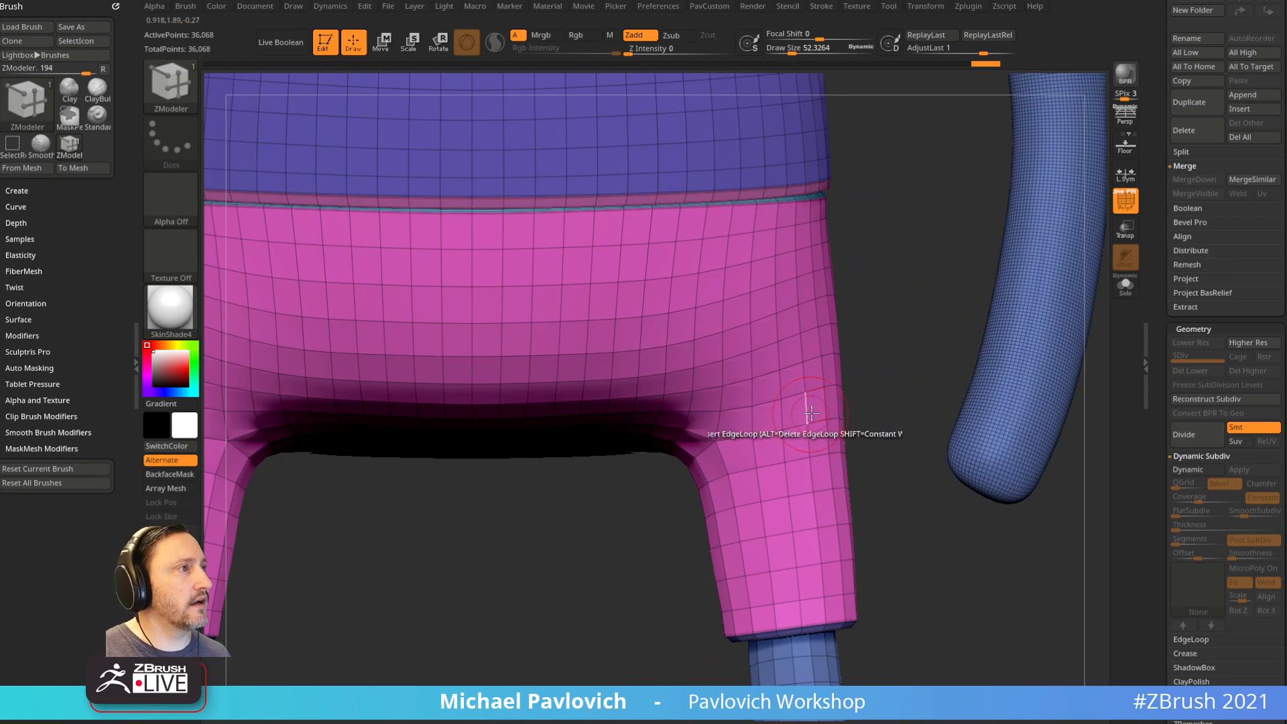
{"action": "left_click_drag", "start_coordinate": [813, 411], "coordinate": [796, 406]}
{"action": "mouse_move", "coordinate": [897, 555]}
{"action": "right_mouse_down", "text": "alt"}
{"action": "mouse_move", "coordinate": [886, 393]}
{"action": "mouse_move", "coordinate": [819, 448]}
{"action": "right_mouse_up", "text": "alt"}
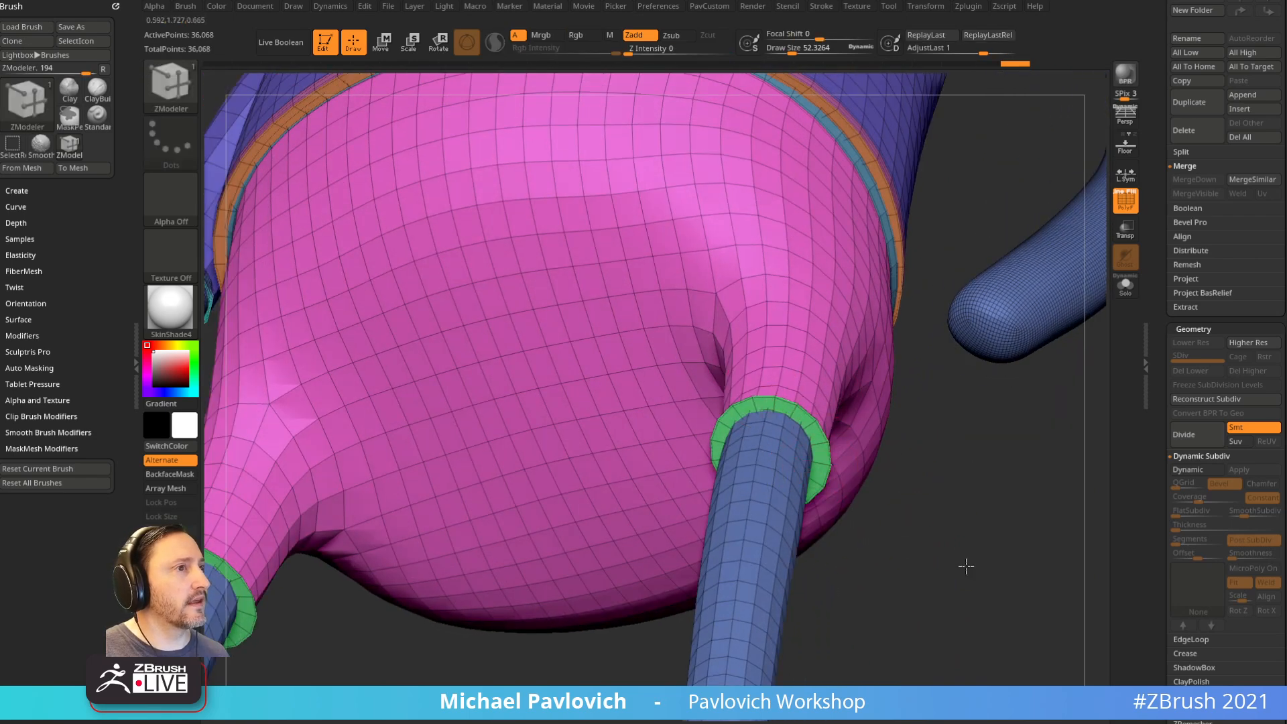
{"action": "right_click_drag", "start_coordinate": [983, 576], "coordinate": [979, 664], "text": "shift"}
{"action": "right_click_drag", "start_coordinate": [979, 664], "coordinate": [969, 580], "text": "ctrl"}
{"action": "right_click_drag", "start_coordinate": [1028, 230], "coordinate": [932, 553], "text": "alt"}
{"action": "right_click_drag", "start_coordinate": [923, 641], "coordinate": [898, 370], "text": "alt"}
{"action": "right_click_drag", "start_coordinate": [898, 369], "coordinate": [968, 503], "text": "ctrl"}
{"action": "right_click_drag", "start_coordinate": [963, 643], "coordinate": [892, 335], "text": "alt"}
{"action": "right_click_drag", "start_coordinate": [892, 335], "coordinate": [1005, 268]}
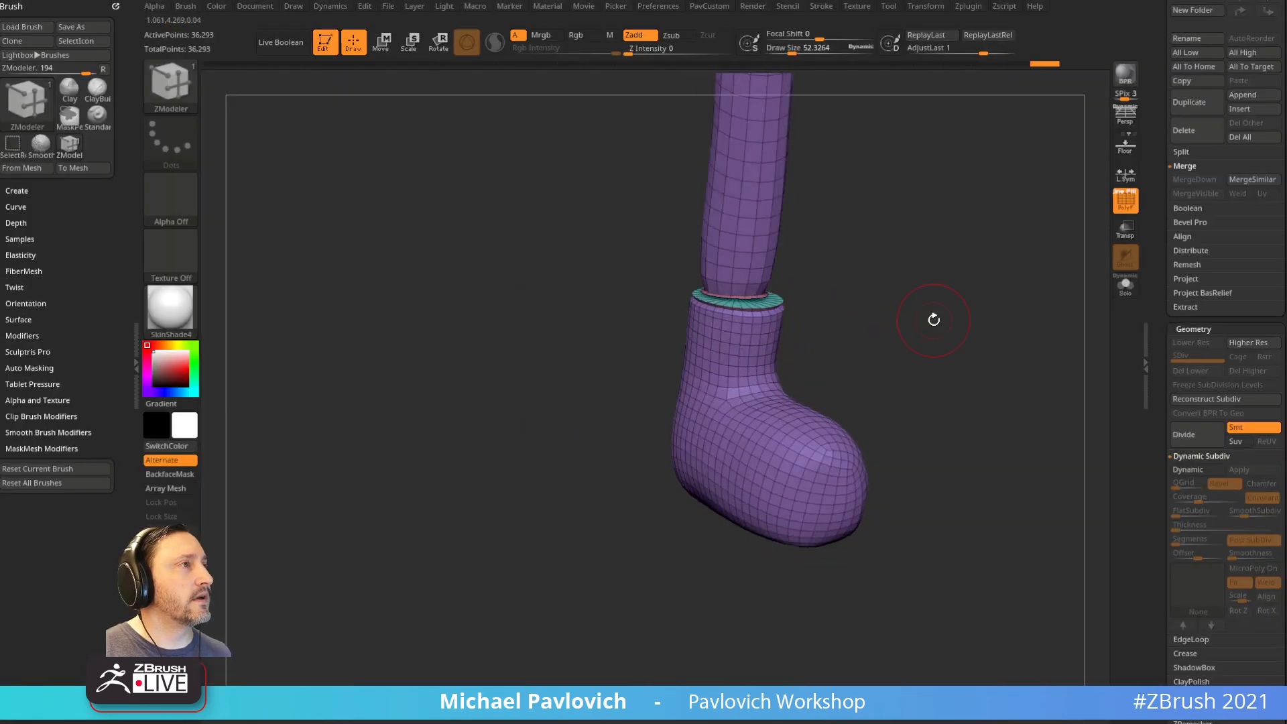
{"action": "key", "text": "ctrl+z"}
Step: Split the isolated limb pieces into separate polygroups with Auto Groups and apply Mirror And Weld to the whole body
{"action": "mouse_move", "coordinate": [888, 319]}
{"action": "right_mouse_down", "text": "ctrl"}
{"action": "mouse_move", "coordinate": [905, 331]}
{"action": "mouse_move", "coordinate": [899, 342]}
{"action": "right_mouse_up", "text": "ctrl"}
{"action": "right_click_drag", "start_coordinate": [979, 336], "coordinate": [958, 380], "text": "ctrl"}
{"action": "key", "text": "4"}
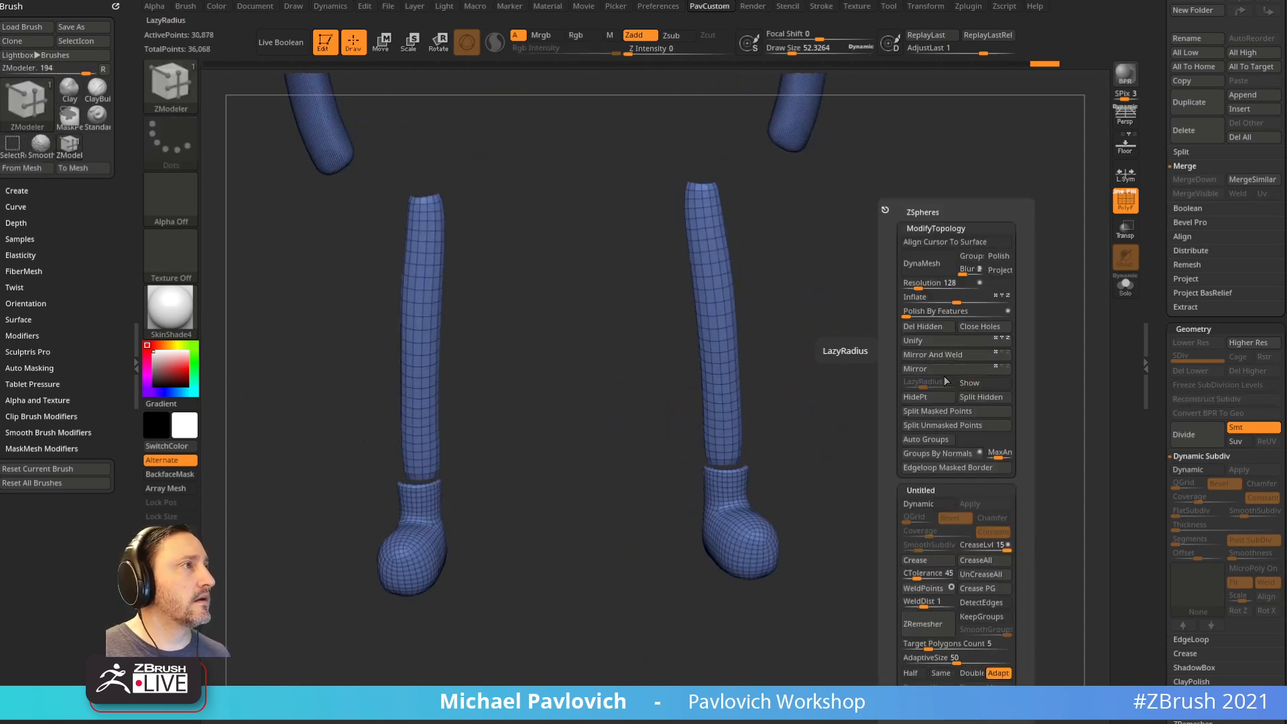
{"action": "left_click", "coordinate": [929, 439]}
{"action": "left_click", "coordinate": [812, 409], "text": "ctrl+shift"}
{"action": "key", "text": "4"}
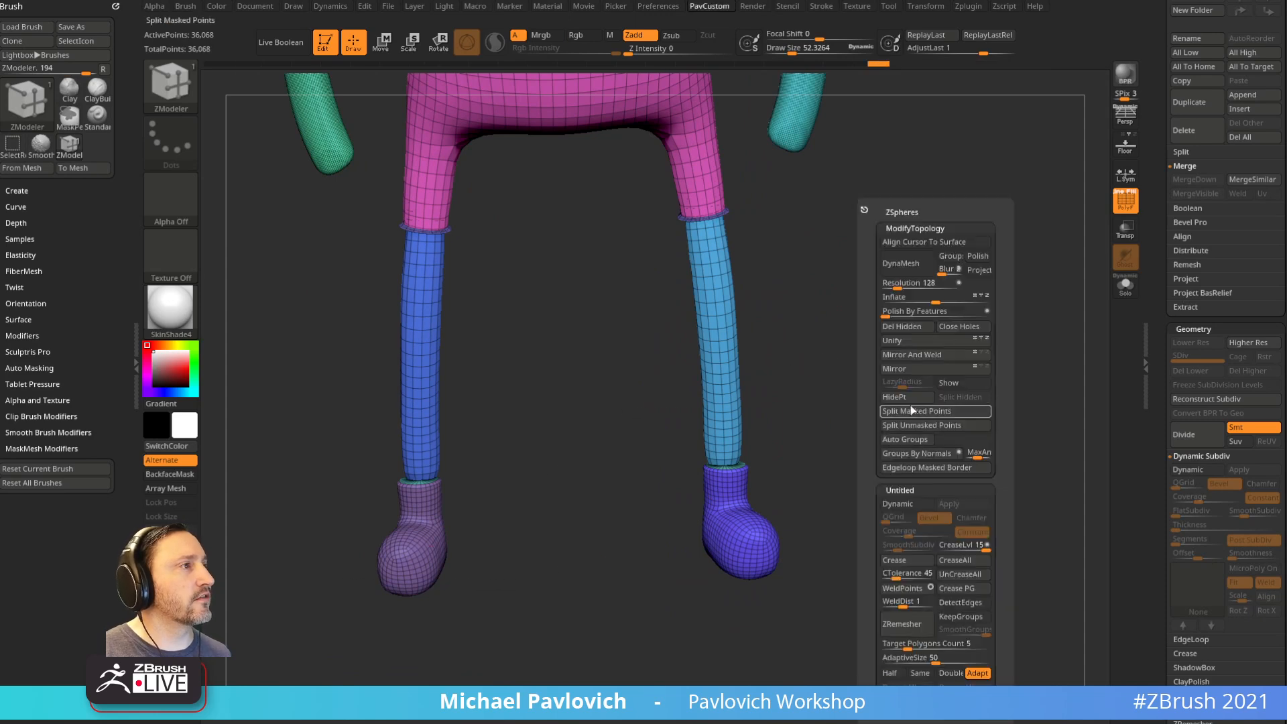
{"action": "left_click", "coordinate": [927, 355]}
Step: Slim the feet slightly by pushing the whole foot polygroup inward with the ZModeler brush
{"action": "right_click_drag", "start_coordinate": [767, 562], "coordinate": [850, 376], "text": "ctrl"}
{"action": "right_click_drag", "start_coordinate": [850, 376], "coordinate": [793, 376]}
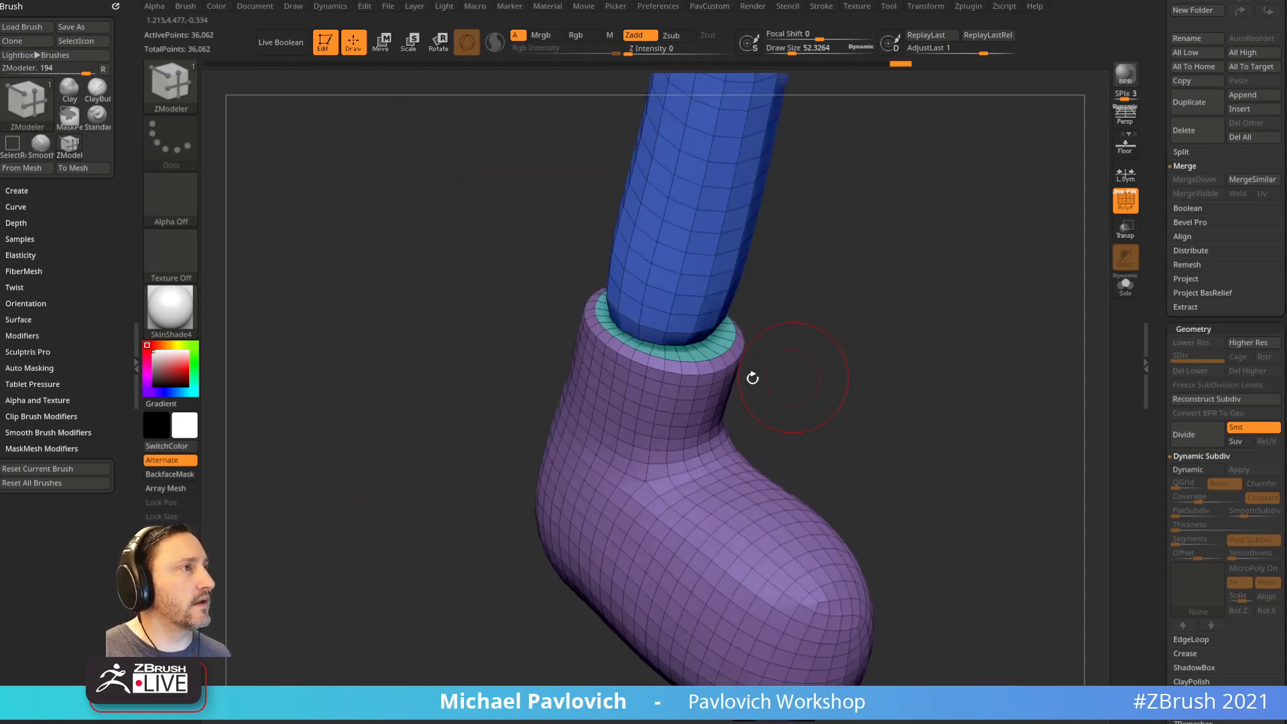
{"action": "left_click_drag", "start_coordinate": [701, 394], "coordinate": [683, 397]}
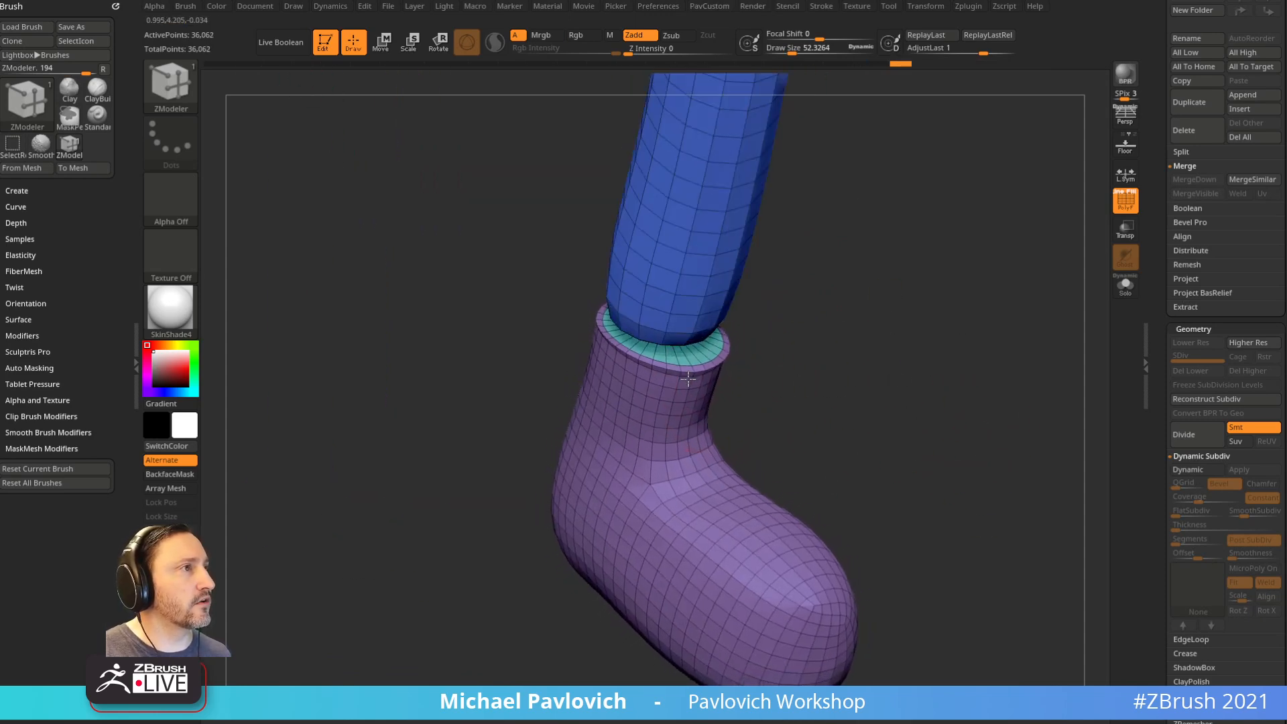
{"action": "right_click_drag", "start_coordinate": [794, 357], "coordinate": [873, 381], "text": "ctrl"}
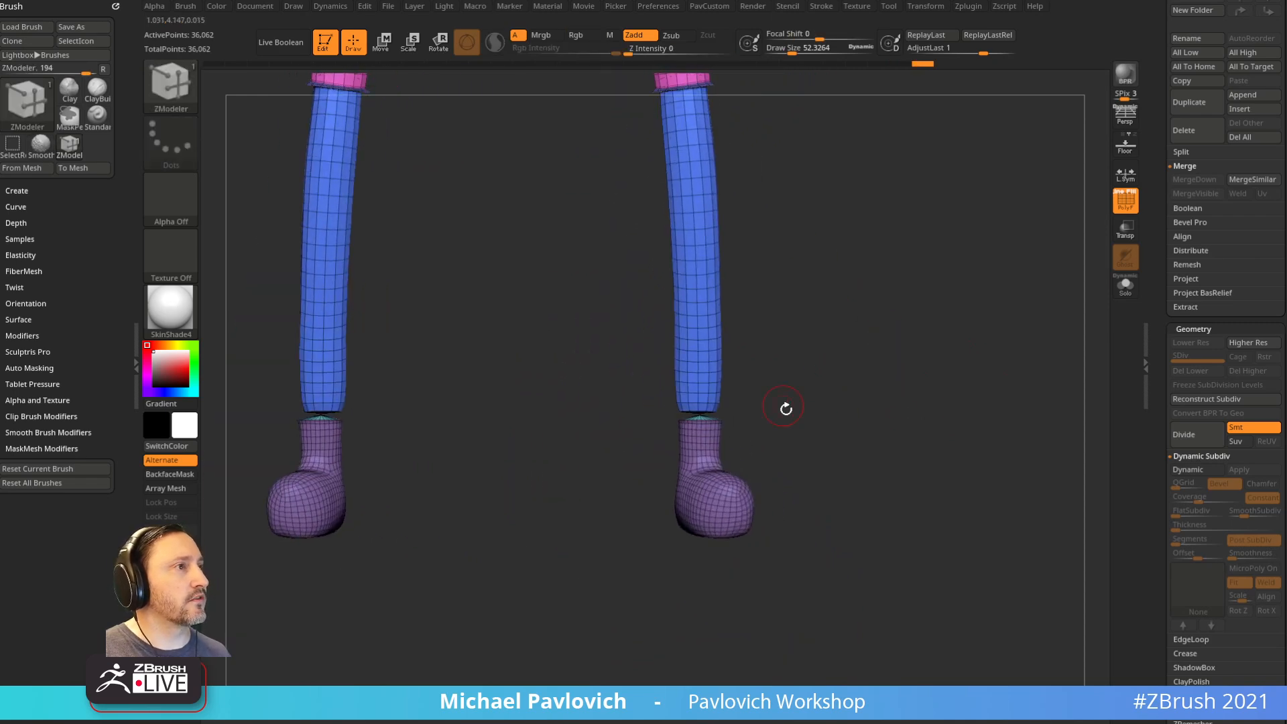
Step: Mask the body around the ankle area of the foot, inverting the mask to control which part stays editable
{"action": "left_click_drag", "start_coordinate": [752, 439], "coordinate": [661, 416], "text": "ctrl"}
{"action": "left_click", "coordinate": [788, 365], "text": "ctrl"}
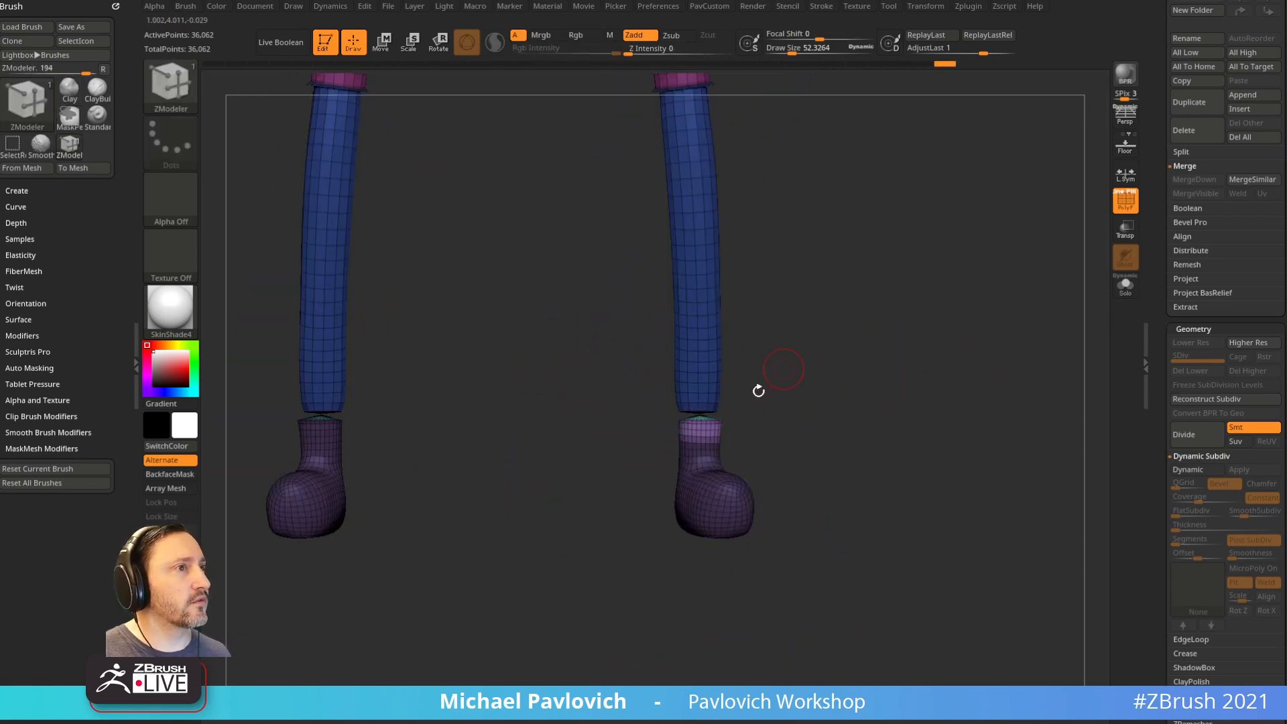
{"action": "right_click_drag", "start_coordinate": [798, 320], "coordinate": [871, 371], "text": "alt"}
{"action": "left_click_drag", "start_coordinate": [872, 389], "coordinate": [855, 430], "text": "ctrl"}
{"action": "left_click_drag", "start_coordinate": [827, 496], "coordinate": [734, 467], "text": "ctrl"}
{"action": "left_click", "coordinate": [925, 371], "text": "ctrl"}
{"action": "left_click", "coordinate": [924, 371], "text": "ctrl"}
Step: Move the feet slightly upward toward the legs with the gizmo and clear the mask
{"action": "key", "text": "w"}
{"action": "left_click", "coordinate": [813, 443], "text": "ctrl"}
{"action": "left_click", "coordinate": [781, 489], "text": "alt"}
{"action": "left_click_drag", "start_coordinate": [780, 573], "coordinate": [780, 556]}
{"action": "key", "text": "q"}
{"action": "left_click_drag", "start_coordinate": [933, 369], "coordinate": [946, 393], "text": "ctrl"}
Step: Activate the Standard brush with the head in close view
{"action": "right_click_drag", "start_coordinate": [951, 389], "coordinate": [872, 252], "text": "ctrl"}
{"action": "right_click_drag", "start_coordinate": [871, 252], "coordinate": [888, 558], "text": "alt"}
{"action": "right_click_drag", "start_coordinate": [953, 386], "coordinate": [965, 463]}
{"action": "right_click_drag", "start_coordinate": [966, 463], "coordinate": [966, 322], "text": "alt"}
{"action": "right_click_drag", "start_coordinate": [965, 322], "coordinate": [959, 603], "text": "ctrl"}
{"action": "right_click_drag", "start_coordinate": [925, 293], "coordinate": [885, 268], "text": "ctrl"}
{"action": "right_click_drag", "start_coordinate": [885, 269], "coordinate": [924, 353], "text": "alt"}
{"action": "key", "text": "b"}
{"action": "key", "text": "s"}
{"action": "key", "text": "t"}
Step: Try to smooth the ear down into the hood
{"action": "left_click_drag", "start_coordinate": [611, 348], "coordinate": [624, 362], "text": "shift"}
{"action": "key", "text": "ctrl+z"}
{"action": "right_click_drag", "start_coordinate": [720, 295], "coordinate": [693, 303]}
{"action": "left_click_drag", "start_coordinate": [625, 352], "coordinate": [629, 356], "text": "shift"}
{"action": "right_click_drag", "start_coordinate": [634, 362], "coordinate": [705, 370]}
{"action": "key", "text": "ctrl+z"}
Step: Smooth away the ears so the top of the hood becomes a rounded dome
{"action": "right_click_drag", "start_coordinate": [836, 353], "coordinate": [808, 330]}
{"action": "key", "text": "shift"}
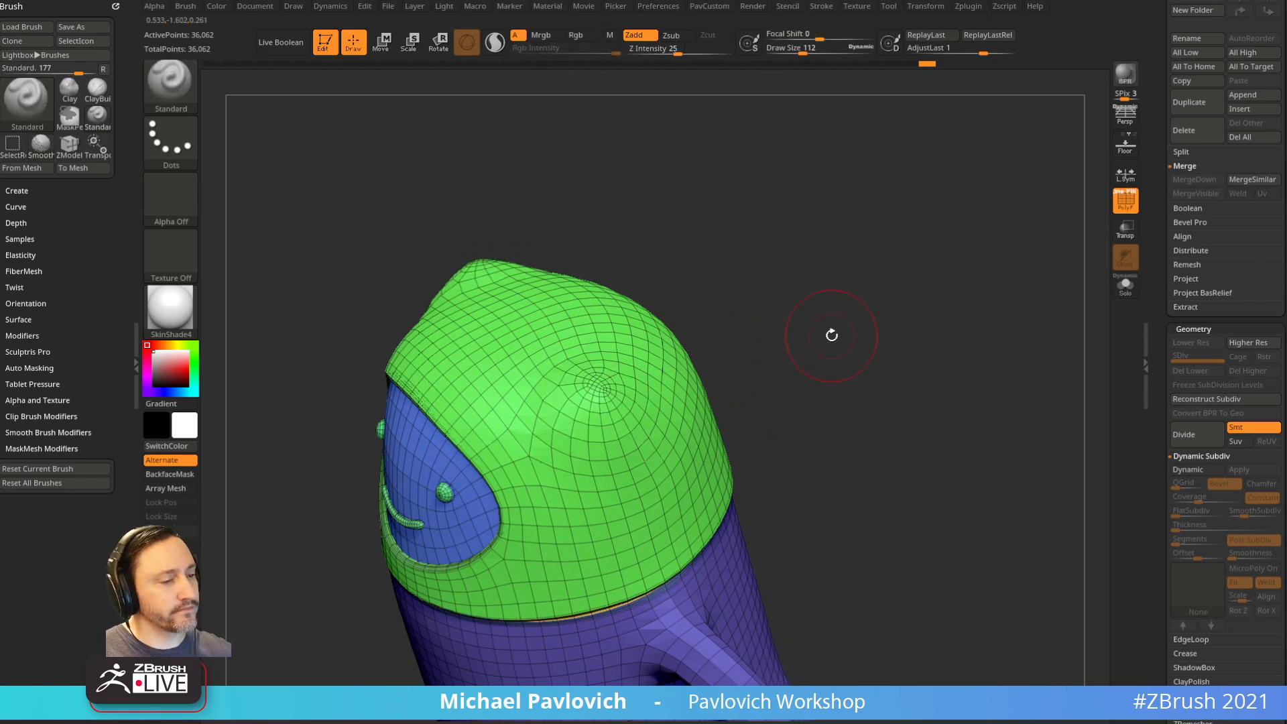
{"action": "mouse_move", "coordinate": [836, 221]}
{"action": "right_mouse_down"}
{"action": "mouse_move", "coordinate": [936, 227]}
{"action": "mouse_move", "coordinate": [853, 226]}
{"action": "right_mouse_up"}
{"action": "key", "text": "shift"}
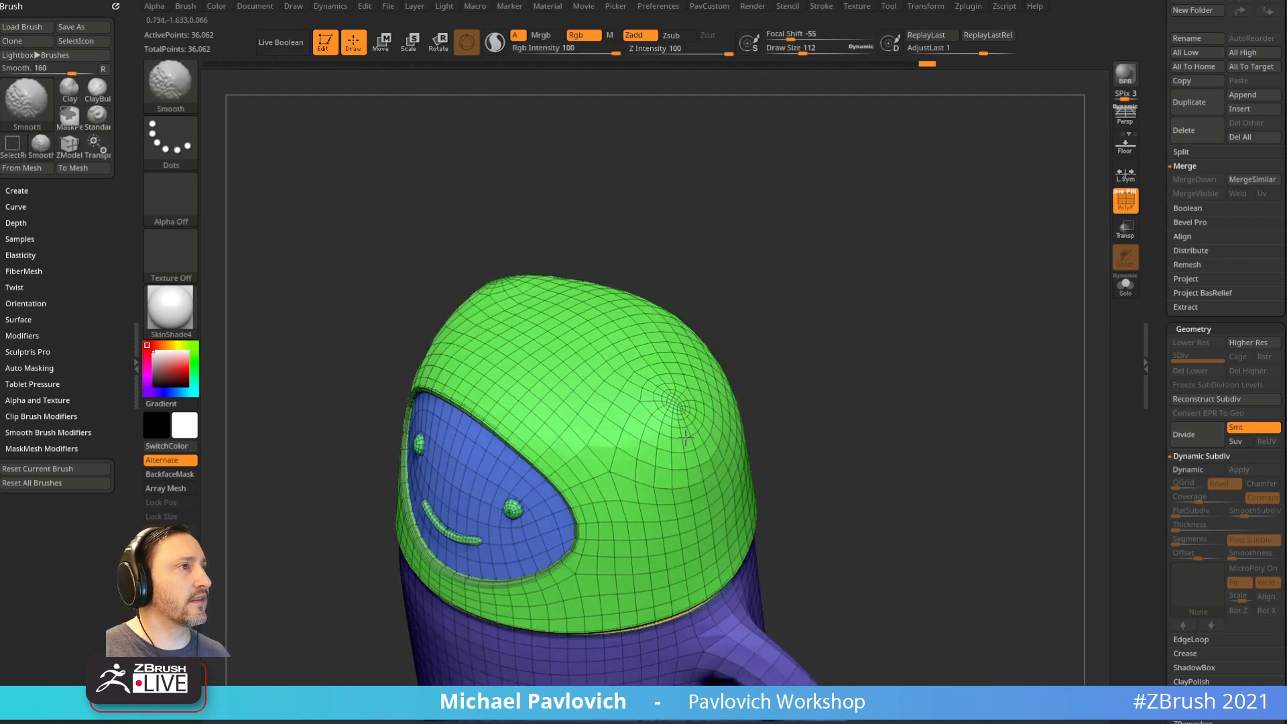
{"action": "mouse_move", "coordinate": [661, 397]}
{"action": "right_mouse_down"}
{"action": "mouse_move", "coordinate": [776, 325]}
{"action": "mouse_move", "coordinate": [851, 302]}
{"action": "mouse_move", "coordinate": [877, 356]}
{"action": "mouse_move", "coordinate": [771, 311]}
{"action": "mouse_move", "coordinate": [863, 336]}
{"action": "mouse_move", "coordinate": [894, 276]}
{"action": "mouse_move", "coordinate": [901, 336]}
{"action": "mouse_move", "coordinate": [868, 331]}
{"action": "mouse_move", "coordinate": [899, 322]}
{"action": "mouse_move", "coordinate": [893, 249]}
{"action": "mouse_move", "coordinate": [954, 259]}
{"action": "mouse_move", "coordinate": [946, 309]}
{"action": "right_mouse_up"}
Step: Switch back to the ZModeler brush and step back and forth through the latest head edits, keeping the smoothed hood
{"action": "key", "text": "b"}
{"action": "key", "text": "z"}
{"action": "key", "text": "m"}
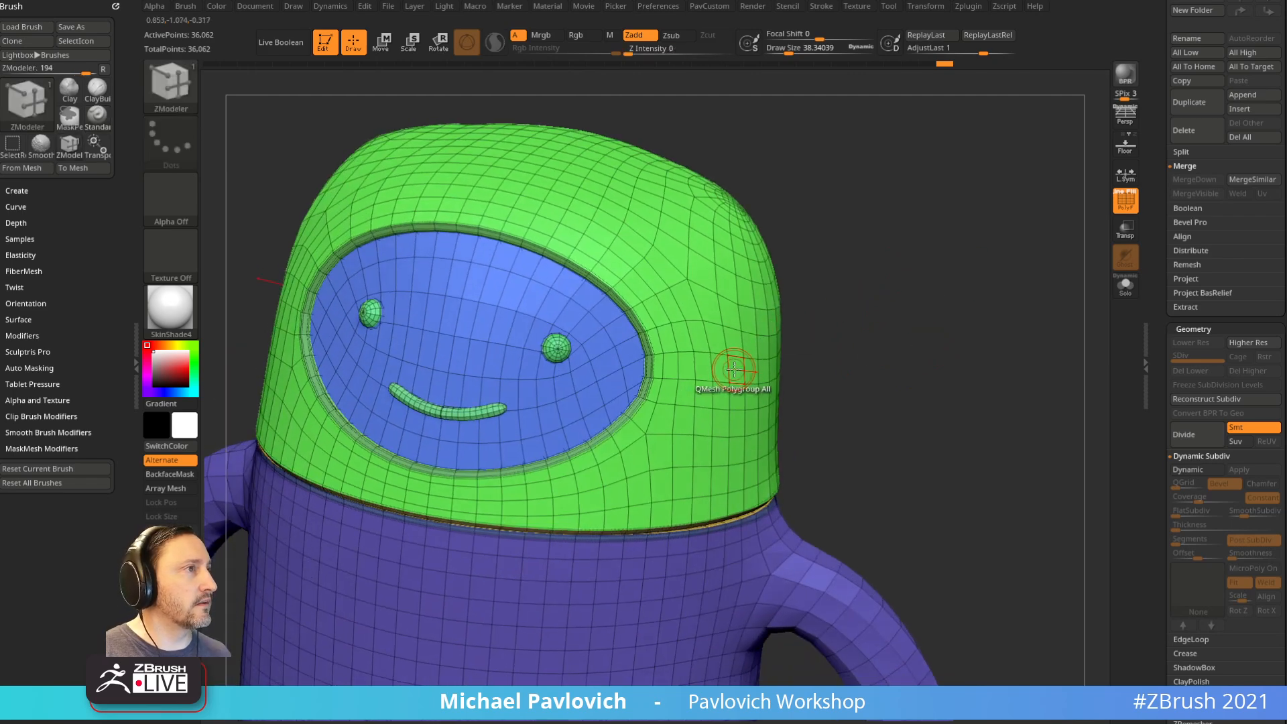
{"action": "right_click_drag", "start_coordinate": [734, 370], "coordinate": [727, 369]}
{"action": "key", "text": "ctrl+shift+z"}
{"action": "key", "text": "ctrl+z"}
{"action": "key", "text": "ctrl+shift+z"}
{"action": "right_click_drag", "start_coordinate": [865, 315], "coordinate": [922, 335], "text": "shift"}
{"action": "right_click_drag", "start_coordinate": [921, 336], "coordinate": [944, 248], "text": "ctrl"}
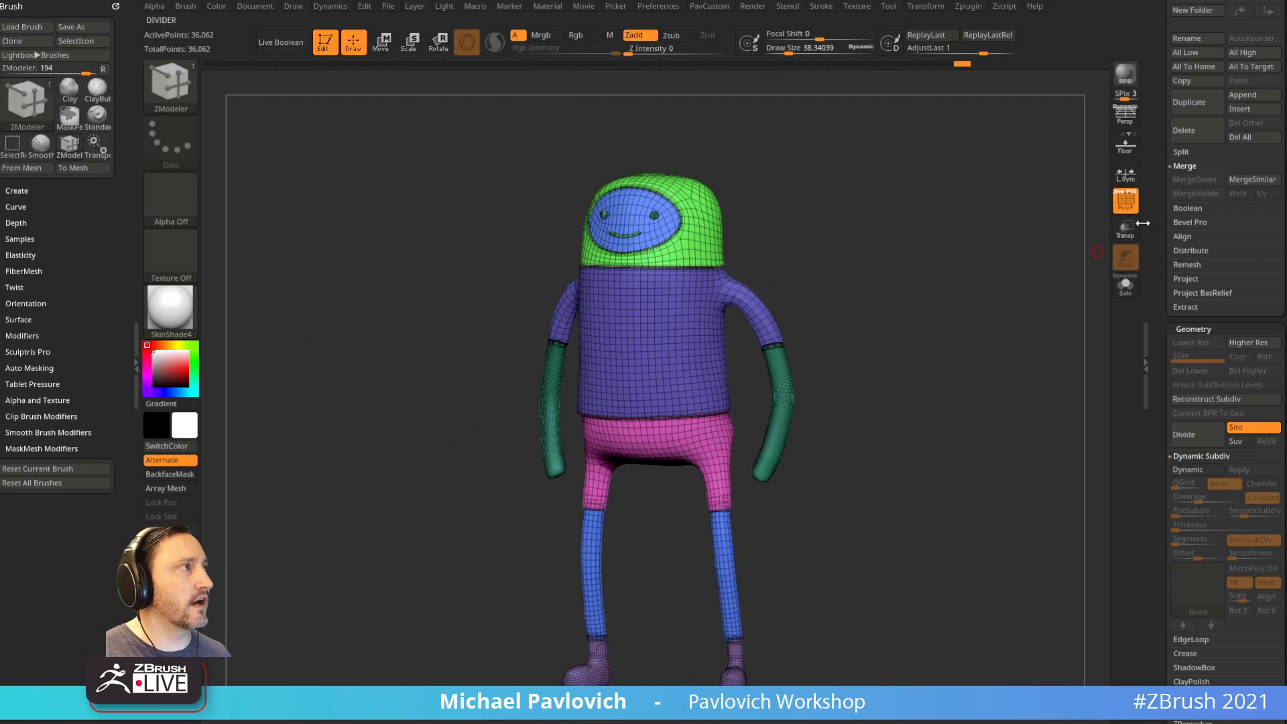
Step: Turn off the polyframe display and divide the body mesh to subdivision level 2
{"action": "key", "text": "shift+f"}
{"action": "right_click_drag", "start_coordinate": [926, 308], "coordinate": [956, 271]}
{"action": "left_click", "coordinate": [1116, 204]}
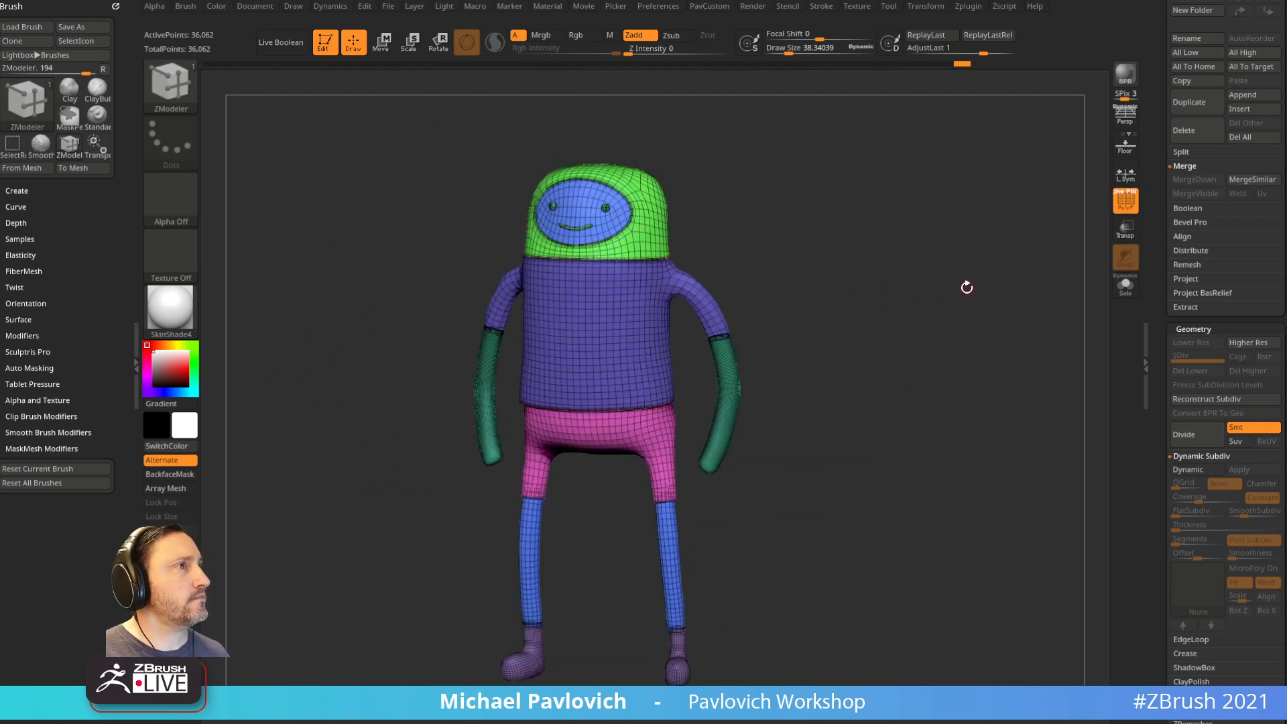
{"action": "left_click", "coordinate": [1114, 209]}
{"action": "key", "text": "ctrl"}
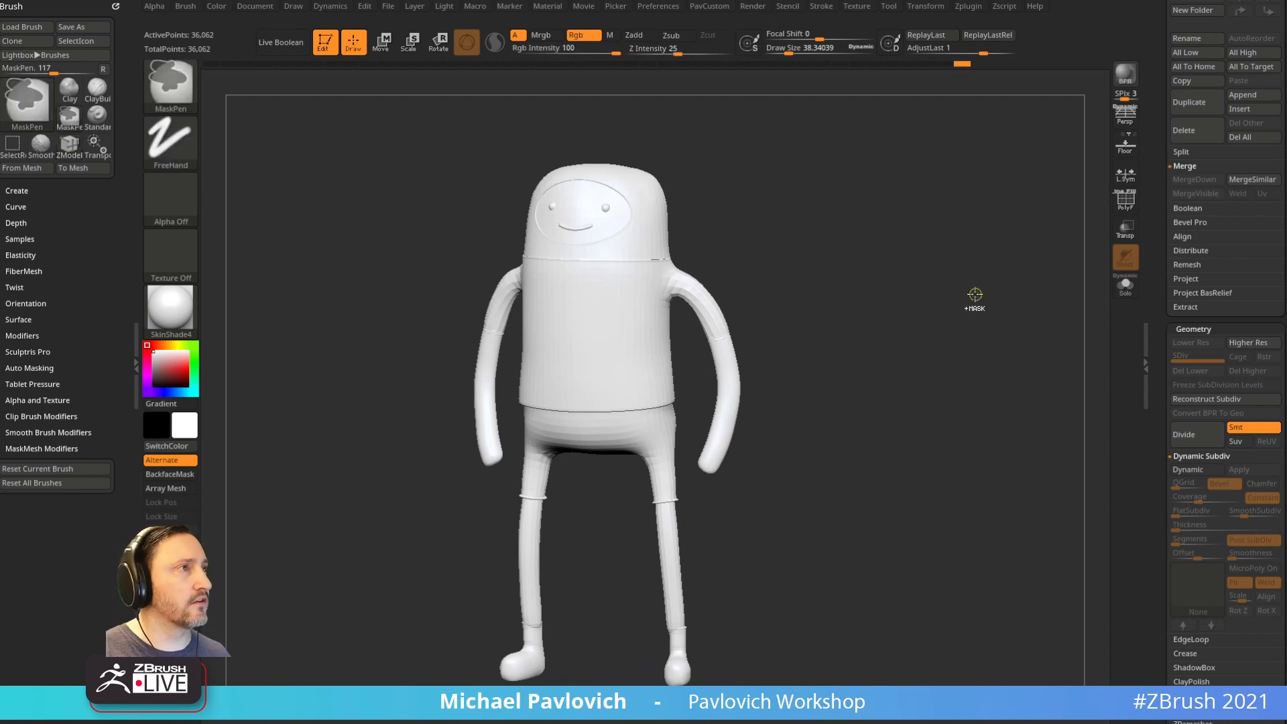
{"action": "key", "text": "ctrl+d"}
{"action": "key", "text": "space"}
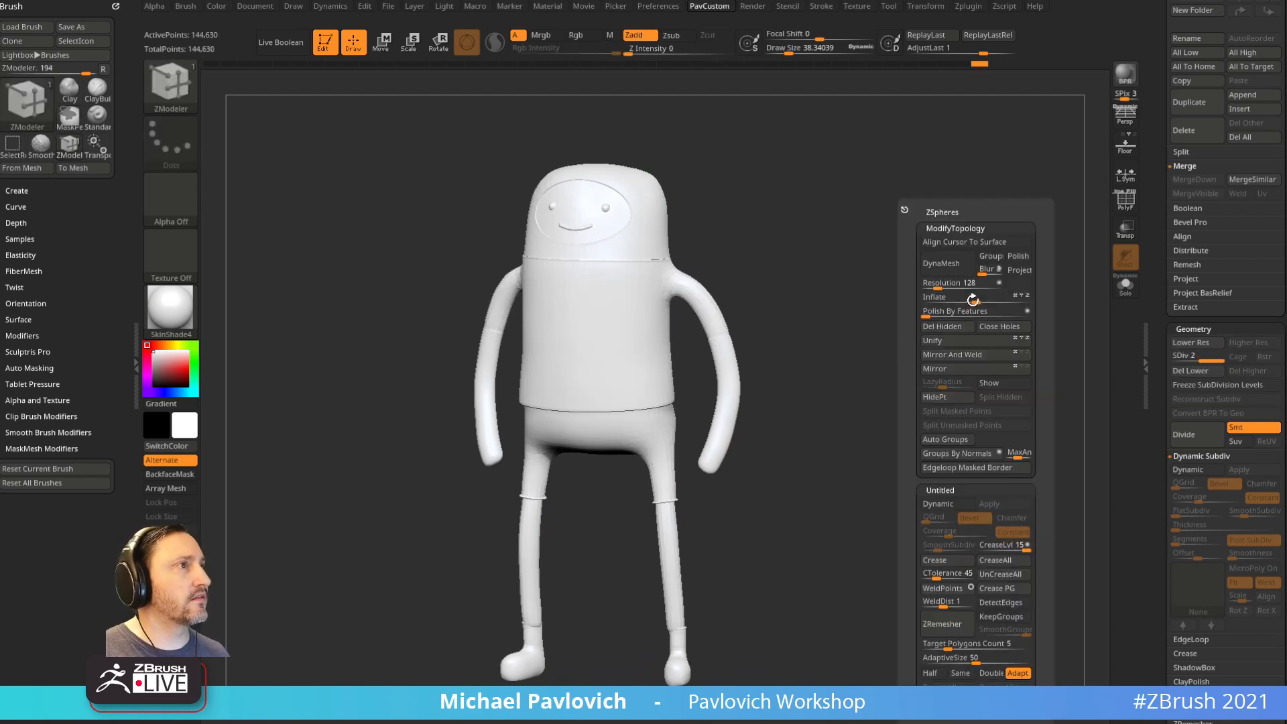
{"action": "left_click_drag", "start_coordinate": [982, 274], "coordinate": [978, 280]}
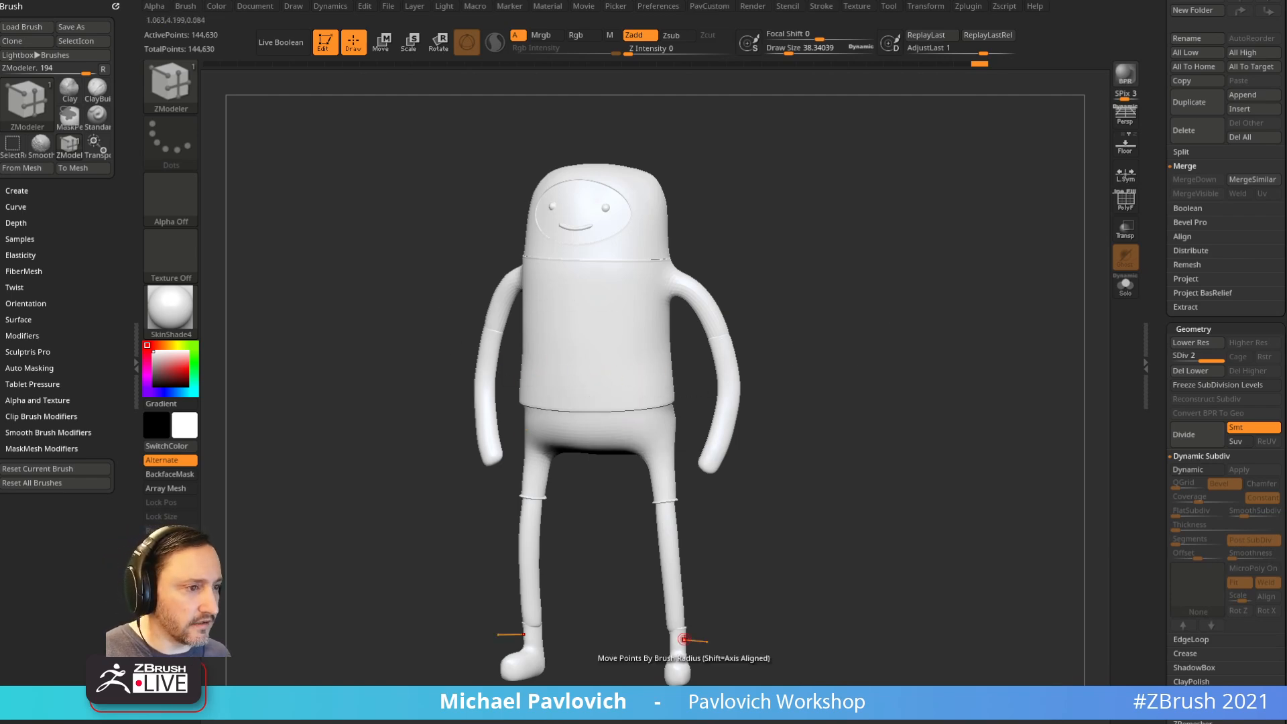
Step: Check the Mario cross-section reference in the browser, return to the ZBrush model and switch its material to StartupMaterial
{"action": "left_click_drag", "start_coordinate": [724, 0], "coordinate": [703, 148]}
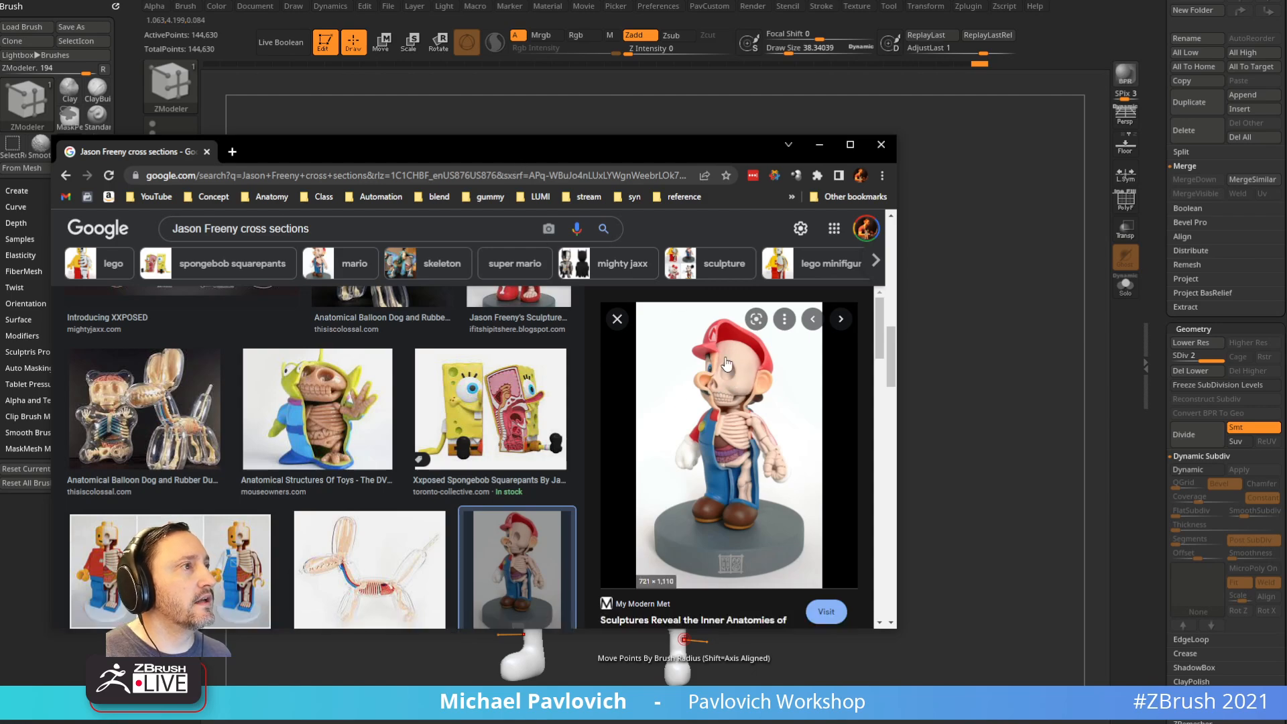
{"action": "left_click_drag", "start_coordinate": [579, 140], "coordinate": [617, 0]}
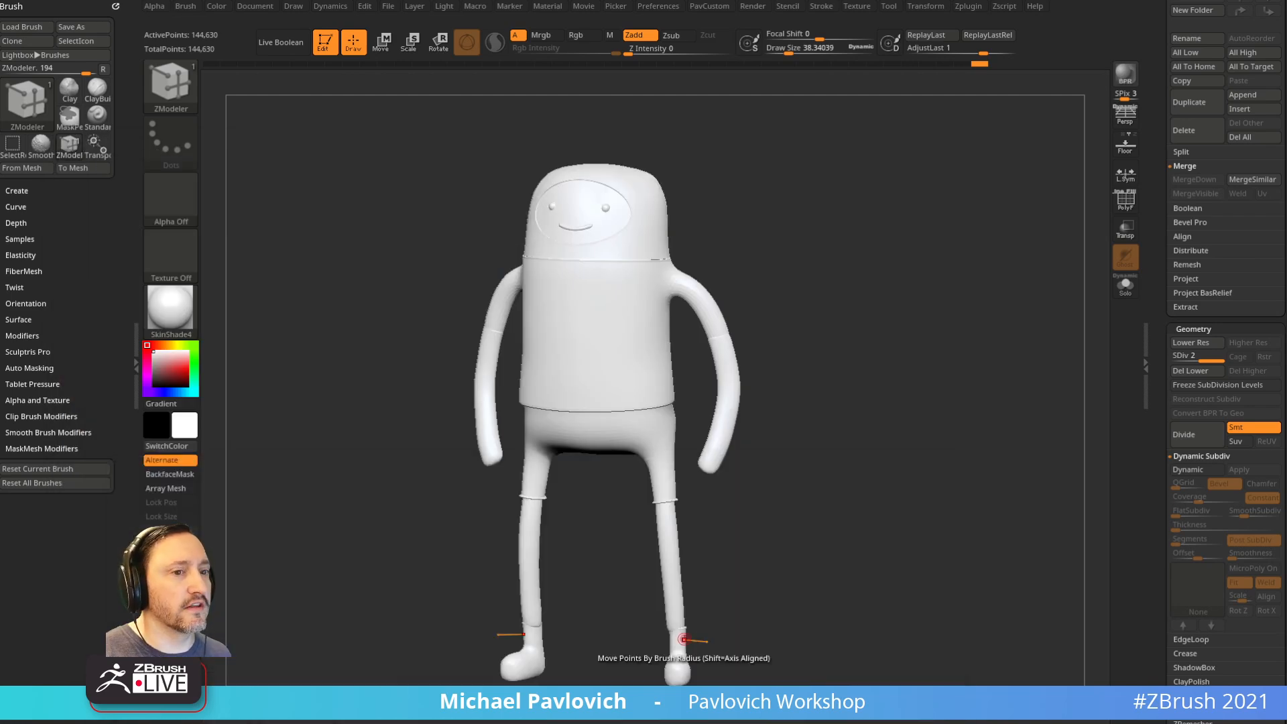
{"action": "left_click_drag", "start_coordinate": [803, 214], "coordinate": [912, 265]}
{"action": "key", "text": "m"}
{"action": "left_click", "coordinate": [245, 372]}
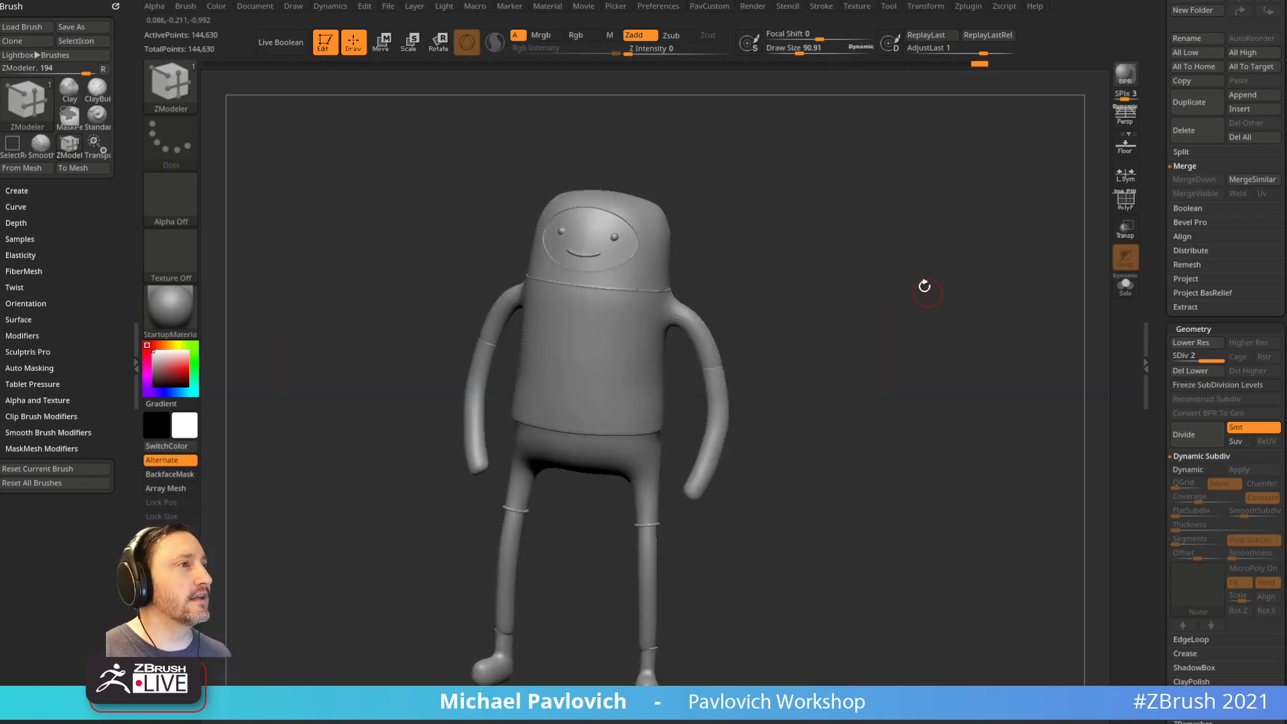
Step: Convert the body mesh to DynaMesh, set the resolution to 136 and remesh it
{"action": "key", "text": "3"}
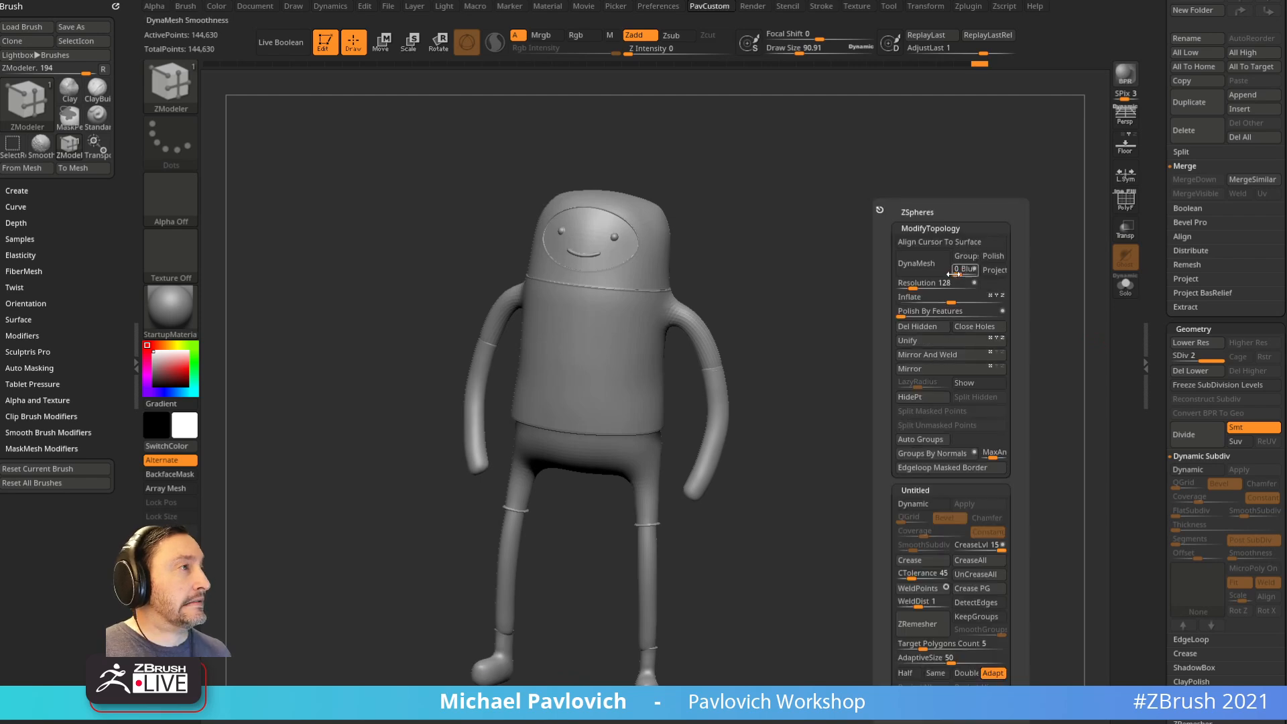
{"action": "left_click", "coordinate": [925, 274]}
{"action": "left_click", "coordinate": [944, 295]}
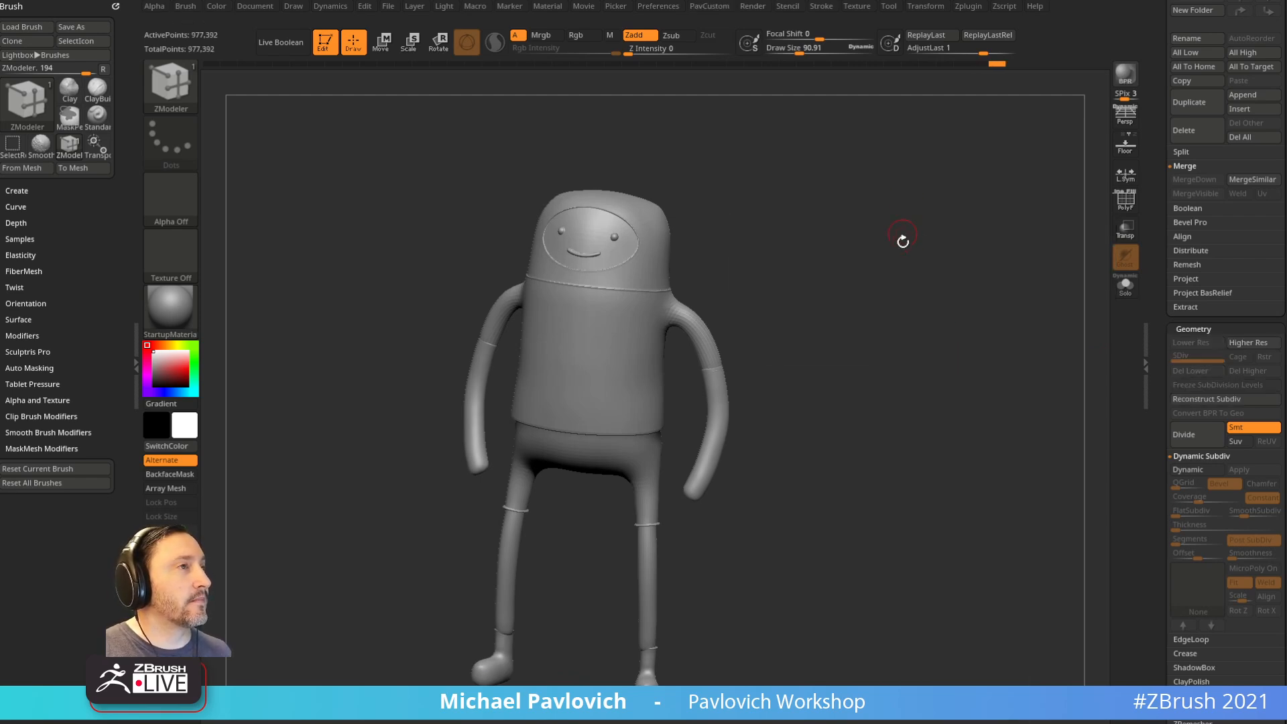
{"action": "key", "text": "space"}
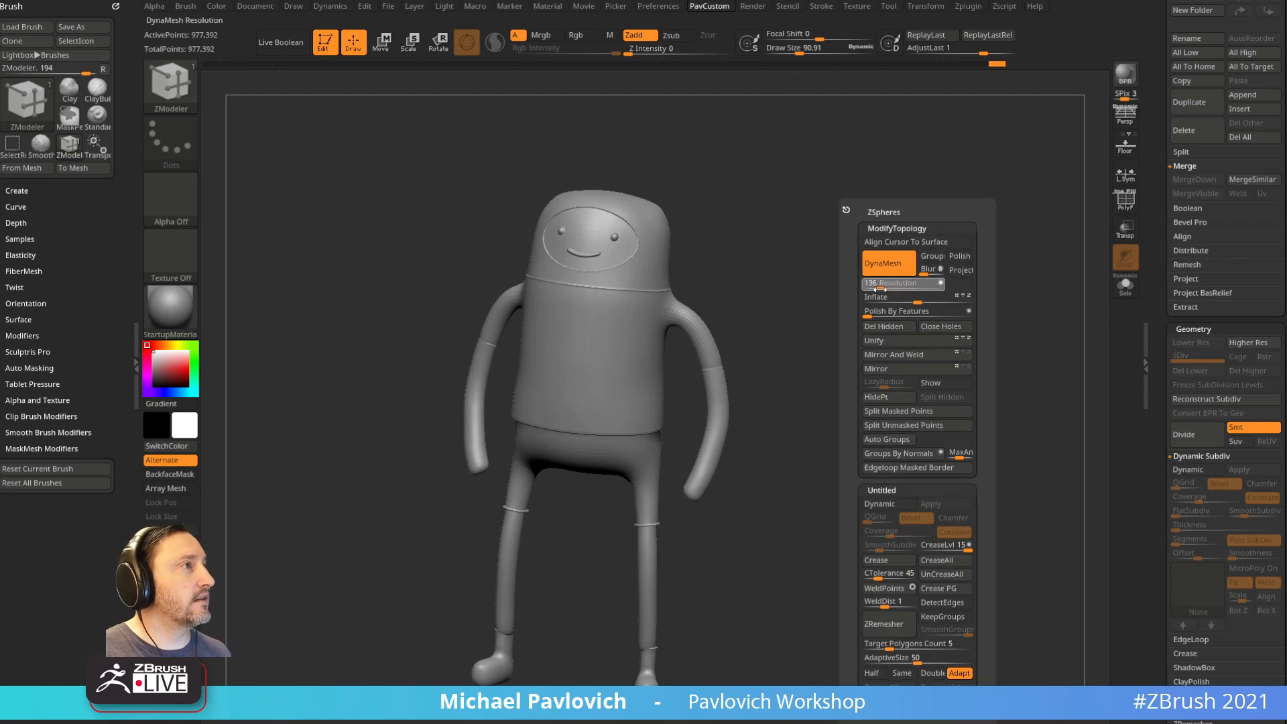
{"action": "left_click_drag", "start_coordinate": [861, 199], "coordinate": [902, 244], "text": "ctrl"}
{"action": "left_click_drag", "start_coordinate": [928, 308], "coordinate": [958, 330]}
Step: Switch to the Standard brush and apply Mirror And Weld to the body mesh
{"action": "key", "text": "b"}
{"action": "key", "text": "s"}
{"action": "key", "text": "t"}
{"action": "key", "text": "space"}
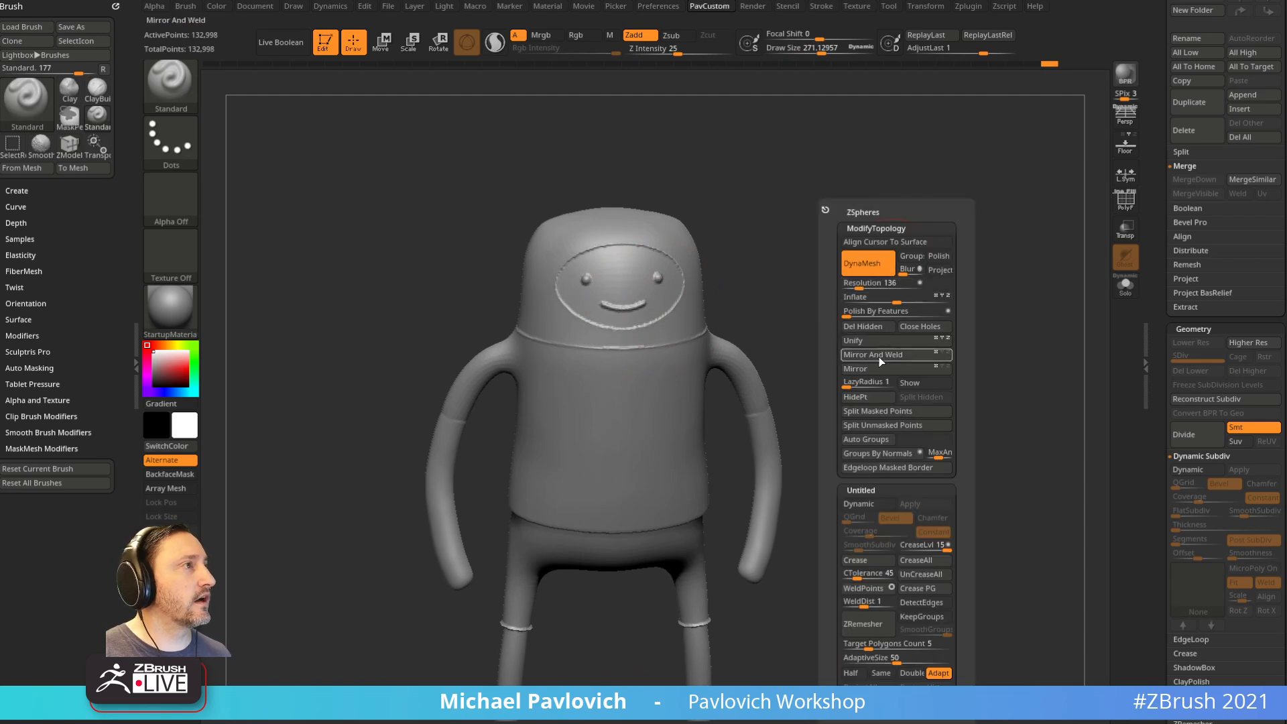
{"action": "left_click", "coordinate": [879, 355]}
Step: Smooth away the face, the hood and shirt seams and the leg cuff rings into one continuous body surface
{"action": "mouse_move", "coordinate": [644, 275]}
{"action": "left_mouse_down", "text": "shift"}
{"action": "mouse_move", "coordinate": [635, 309]}
{"action": "mouse_move", "coordinate": [819, 296]}
{"action": "left_mouse_up", "text": "shift"}
{"action": "left_click_drag", "start_coordinate": [749, 416], "coordinate": [871, 276]}
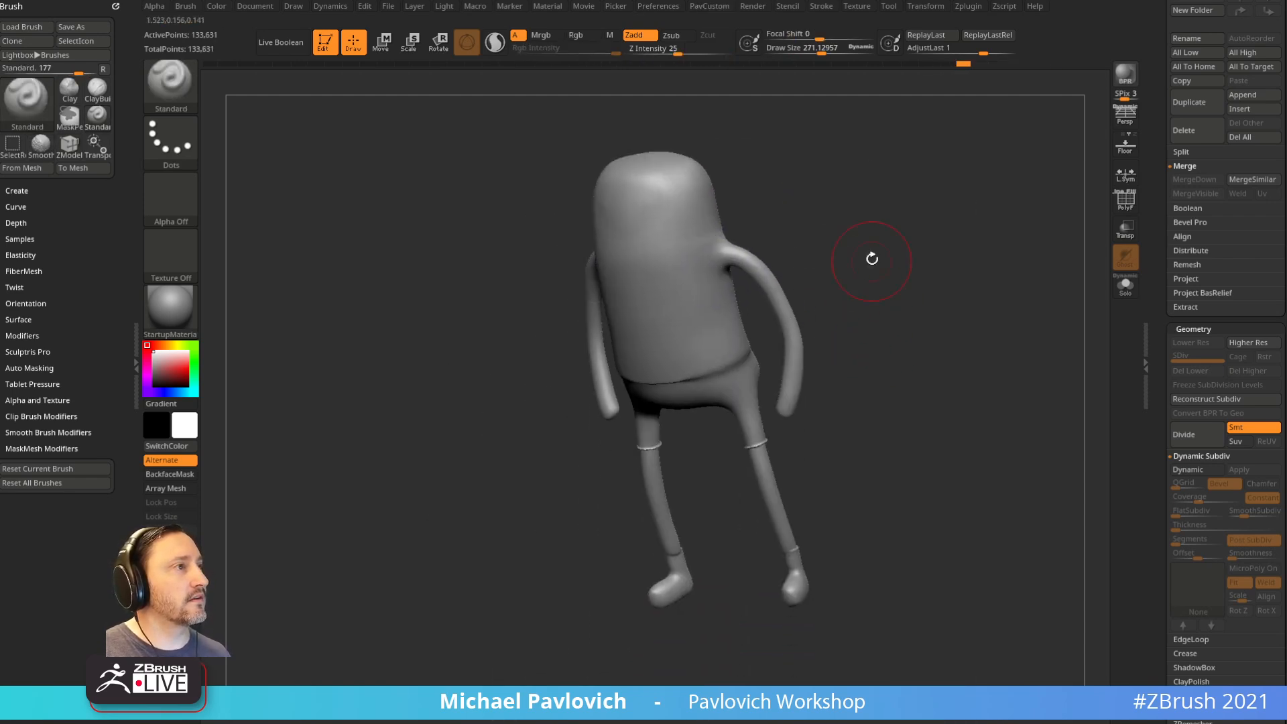
{"action": "left_click_drag", "start_coordinate": [781, 532], "coordinate": [813, 537], "text": "shift"}
{"action": "mouse_move", "coordinate": [919, 474]}
{"action": "left_mouse_down"}
{"action": "mouse_move", "coordinate": [808, 547]}
{"action": "mouse_move", "coordinate": [802, 508]}
{"action": "left_mouse_up"}
{"action": "left_click_drag", "start_coordinate": [899, 469], "coordinate": [827, 431]}
{"action": "left_click_drag", "start_coordinate": [821, 359], "coordinate": [771, 370], "text": "shift"}
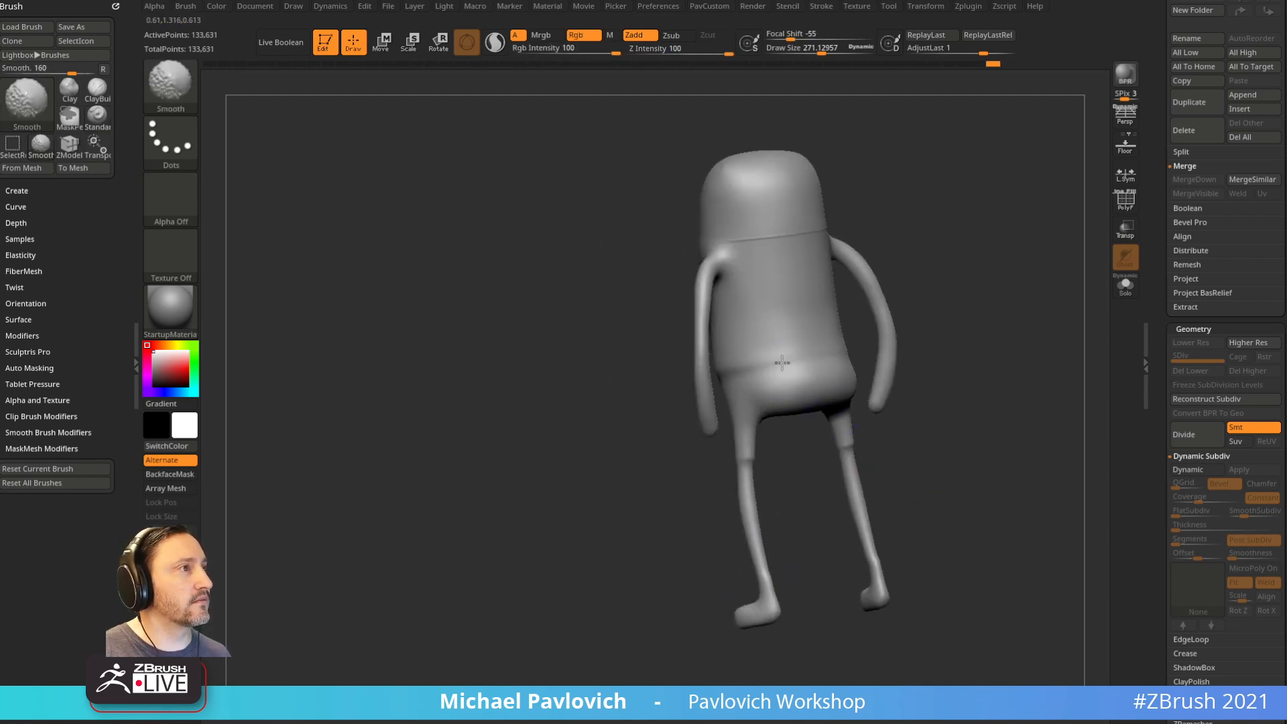
{"action": "left_click_drag", "start_coordinate": [816, 260], "coordinate": [782, 306]}
{"action": "left_click_drag", "start_coordinate": [747, 362], "coordinate": [723, 330]}
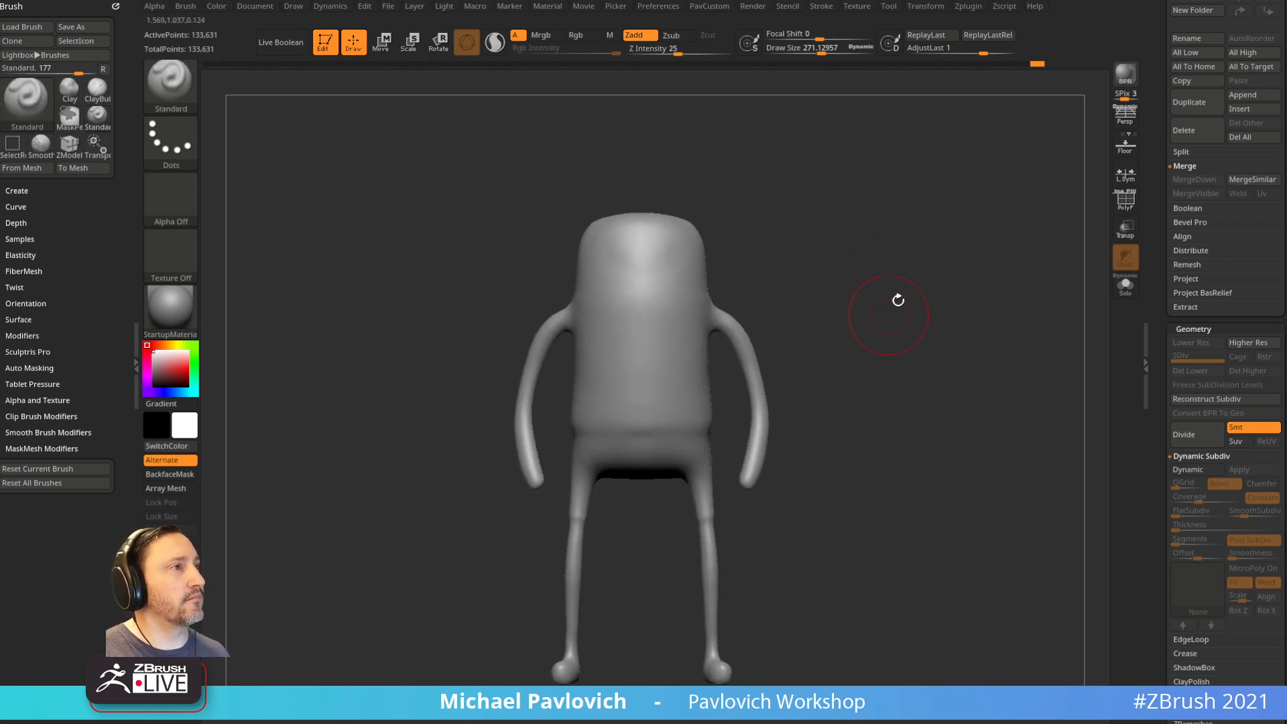
Step: Smooth the head a little more and remesh the smoothed body with DynaMesh
{"action": "left_click_drag", "start_coordinate": [891, 308], "coordinate": [743, 528]}
{"action": "left_click_drag", "start_coordinate": [702, 228], "coordinate": [712, 231], "text": "shift"}
{"action": "mouse_move", "coordinate": [824, 228]}
{"action": "left_mouse_down"}
{"action": "mouse_move", "coordinate": [939, 205]}
{"action": "mouse_move", "coordinate": [949, 301]}
{"action": "mouse_move", "coordinate": [985, 322]}
{"action": "left_mouse_up"}
{"action": "left_click", "coordinate": [1151, 481]}
{"action": "left_click_drag", "start_coordinate": [1164, 335], "coordinate": [1164, 704]}
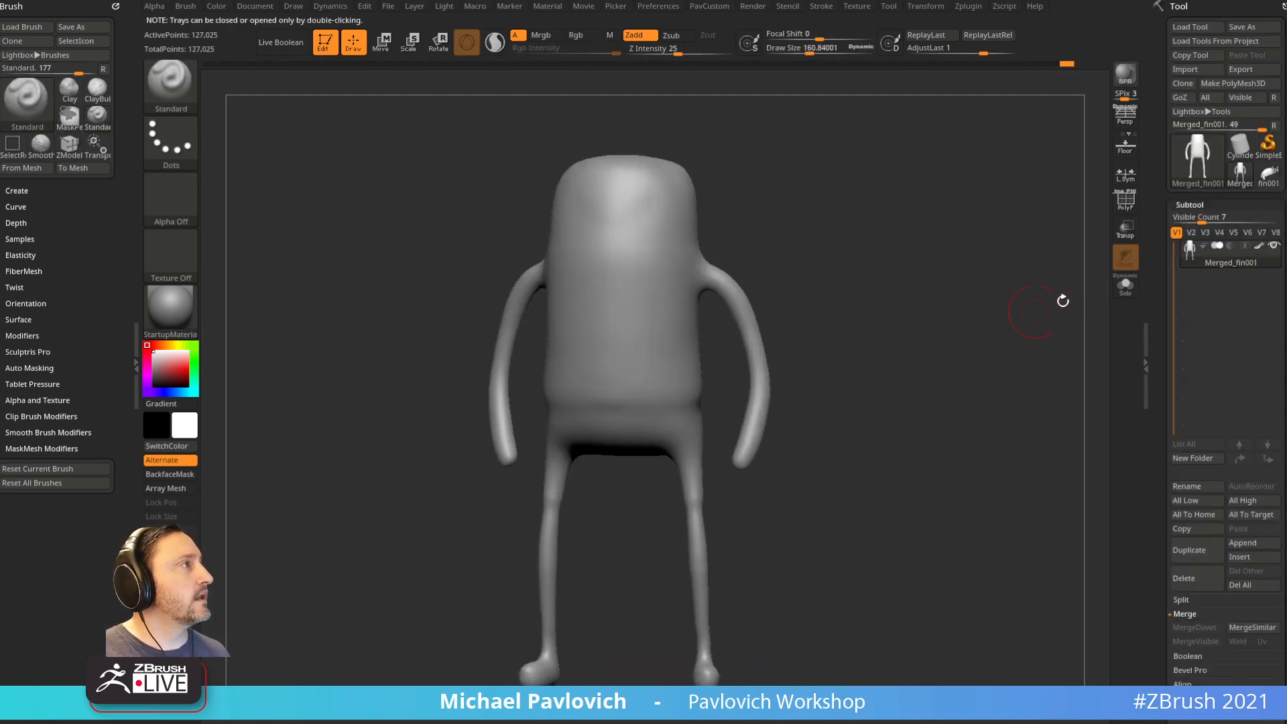
{"action": "left_click", "coordinate": [1240, 173]}
Step: Fill the groove around the waist with the Clay brush and smooth it into the hips
{"action": "mouse_move", "coordinate": [859, 303]}
{"action": "left_mouse_down"}
{"action": "mouse_move", "coordinate": [945, 253]}
{"action": "mouse_move", "coordinate": [965, 279]}
{"action": "left_mouse_up"}
{"action": "key", "text": "b"}
{"action": "key", "text": "c"}
{"action": "key", "text": "l"}
{"action": "key", "text": "bracketright"}
{"action": "mouse_move", "coordinate": [563, 396]}
{"action": "left_mouse_down"}
{"action": "mouse_move", "coordinate": [542, 400]}
{"action": "mouse_move", "coordinate": [614, 402]}
{"action": "left_mouse_up"}
{"action": "mouse_move", "coordinate": [885, 342]}
{"action": "left_mouse_down"}
{"action": "mouse_move", "coordinate": [808, 343]}
{"action": "mouse_move", "coordinate": [694, 387]}
{"action": "mouse_move", "coordinate": [865, 341]}
{"action": "left_mouse_up"}
{"action": "left_click_drag", "start_coordinate": [761, 385], "coordinate": [713, 403], "text": "shift"}
Step: Smooth the uneven knee area of both legs where the cuff rings were
{"action": "mouse_move", "coordinate": [878, 348]}
{"action": "left_mouse_down"}
{"action": "mouse_move", "coordinate": [959, 341]}
{"action": "mouse_move", "coordinate": [790, 385]}
{"action": "mouse_move", "coordinate": [872, 371]}
{"action": "left_mouse_up"}
{"action": "mouse_move", "coordinate": [865, 375]}
{"action": "left_mouse_down", "text": "shift"}
{"action": "mouse_move", "coordinate": [791, 391]}
{"action": "mouse_move", "coordinate": [698, 574]}
{"action": "mouse_move", "coordinate": [891, 425]}
{"action": "mouse_move", "coordinate": [889, 461]}
{"action": "mouse_move", "coordinate": [875, 468]}
{"action": "left_mouse_up", "text": "shift"}
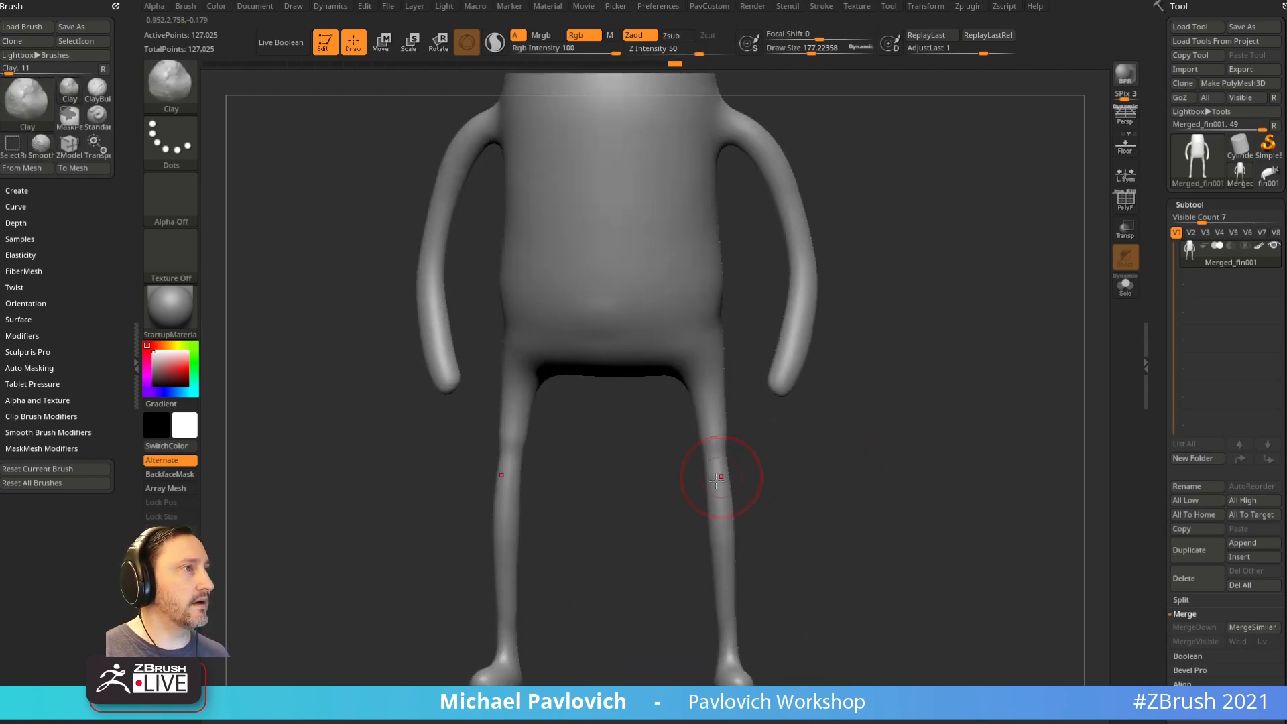
{"action": "left_click_drag", "start_coordinate": [716, 469], "coordinate": [716, 465], "text": "shift"}
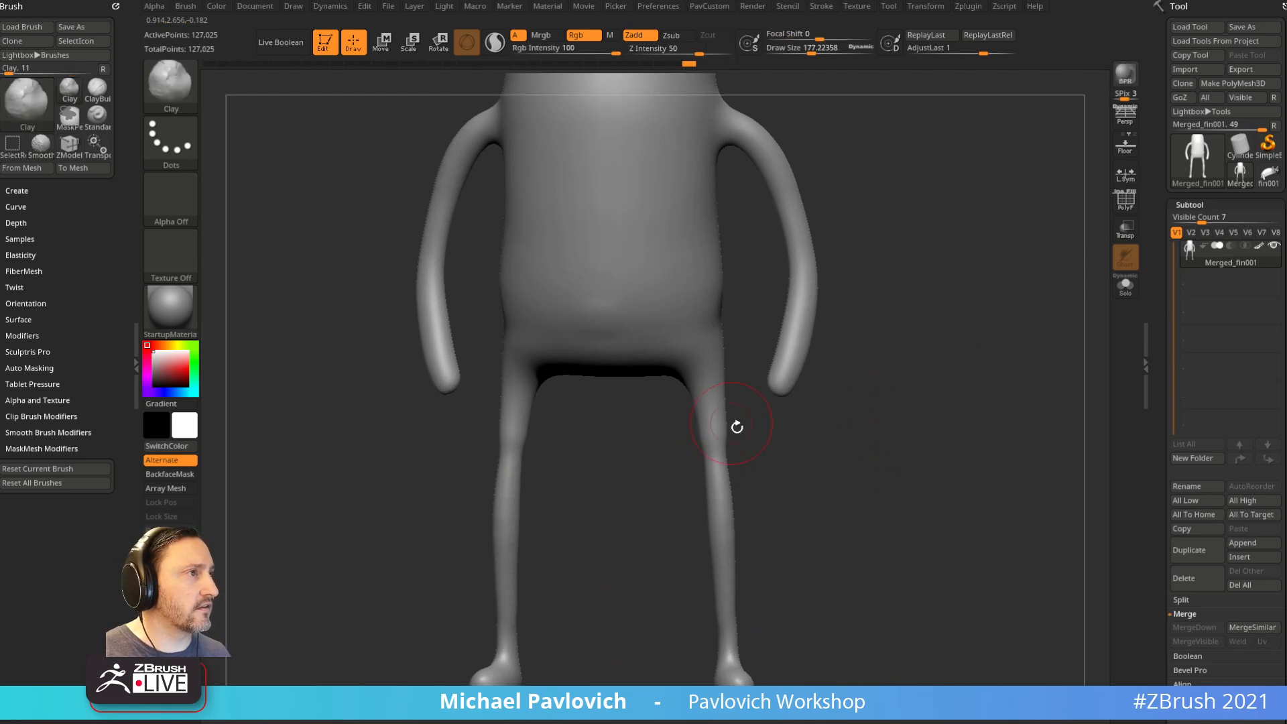
{"action": "left_click_drag", "start_coordinate": [793, 456], "coordinate": [778, 454]}
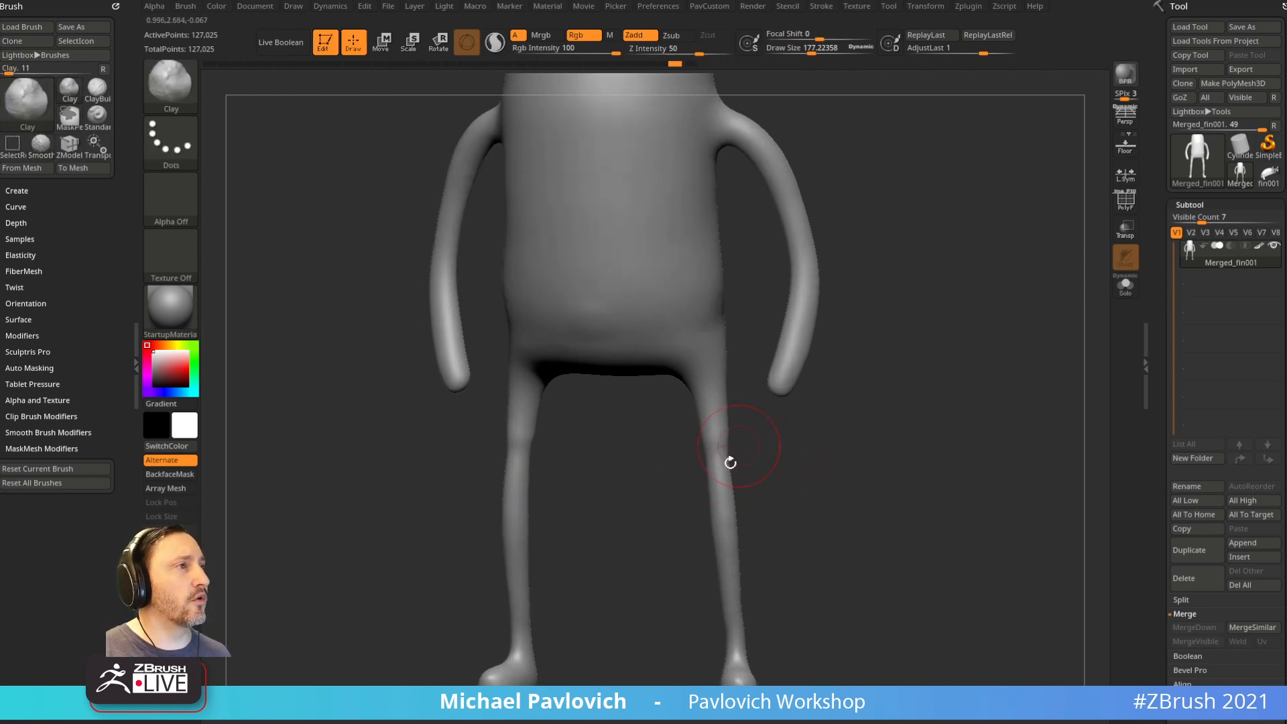
Step: Even out the pinched section of the upper legs with the Inflat brush and smoothing
{"action": "key", "text": "b"}
{"action": "key", "text": "i"}
{"action": "key", "text": "n"}
{"action": "mouse_move", "coordinate": [779, 454]}
{"action": "left_mouse_down", "text": "shift"}
{"action": "mouse_move", "coordinate": [698, 437]}
{"action": "mouse_move", "coordinate": [747, 456]}
{"action": "mouse_move", "coordinate": [713, 473]}
{"action": "mouse_move", "coordinate": [765, 473]}
{"action": "mouse_move", "coordinate": [694, 470]}
{"action": "left_mouse_up", "text": "shift"}
{"action": "left_click_drag", "start_coordinate": [739, 466], "coordinate": [713, 454], "text": "shift"}
Step: Smooth away the remaining hood seam across the back of the body near the shoulders
{"action": "mouse_move", "coordinate": [891, 546]}
{"action": "left_mouse_down", "text": "alt"}
{"action": "mouse_move", "coordinate": [916, 566]}
{"action": "mouse_move", "coordinate": [939, 370]}
{"action": "mouse_move", "coordinate": [891, 359]}
{"action": "mouse_move", "coordinate": [921, 402]}
{"action": "left_mouse_up", "text": "alt"}
{"action": "key", "text": "shift"}
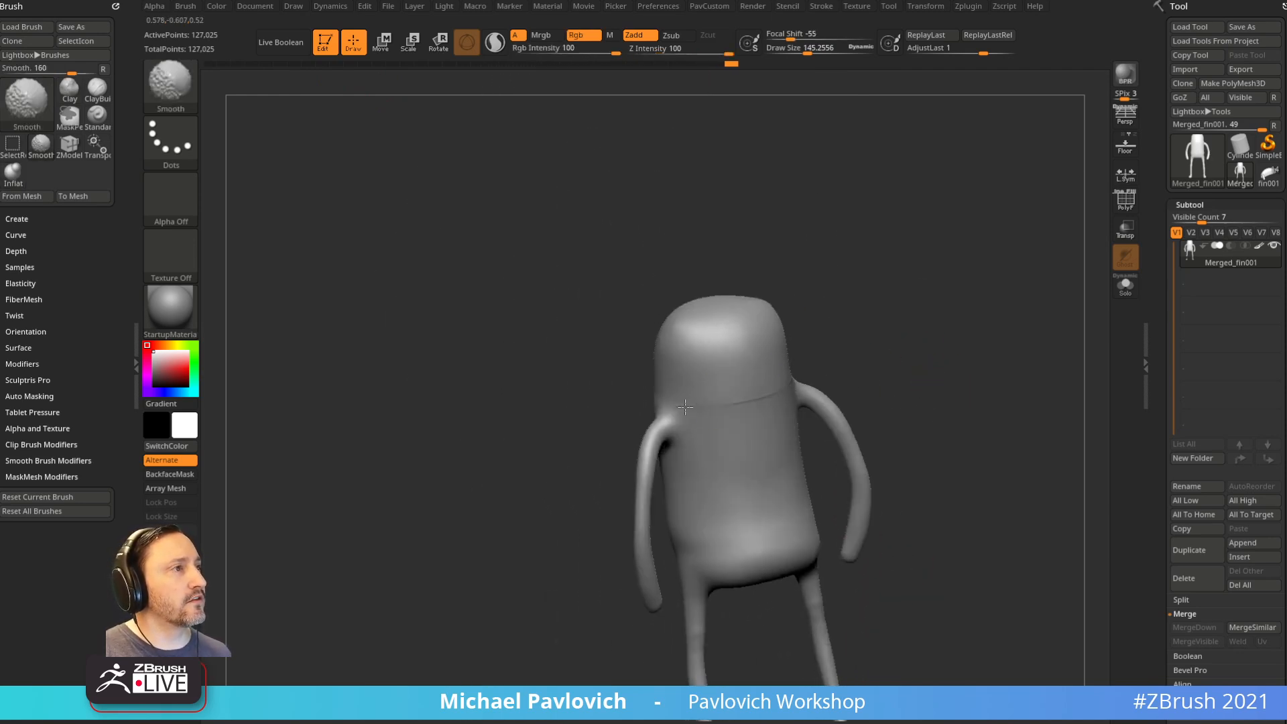
{"action": "mouse_move", "coordinate": [888, 331]}
{"action": "left_mouse_down", "text": "shift"}
{"action": "mouse_move", "coordinate": [993, 293]}
{"action": "mouse_move", "coordinate": [972, 356]}
{"action": "mouse_move", "coordinate": [954, 348]}
{"action": "left_mouse_up", "text": "shift"}
{"action": "key", "text": "s"}
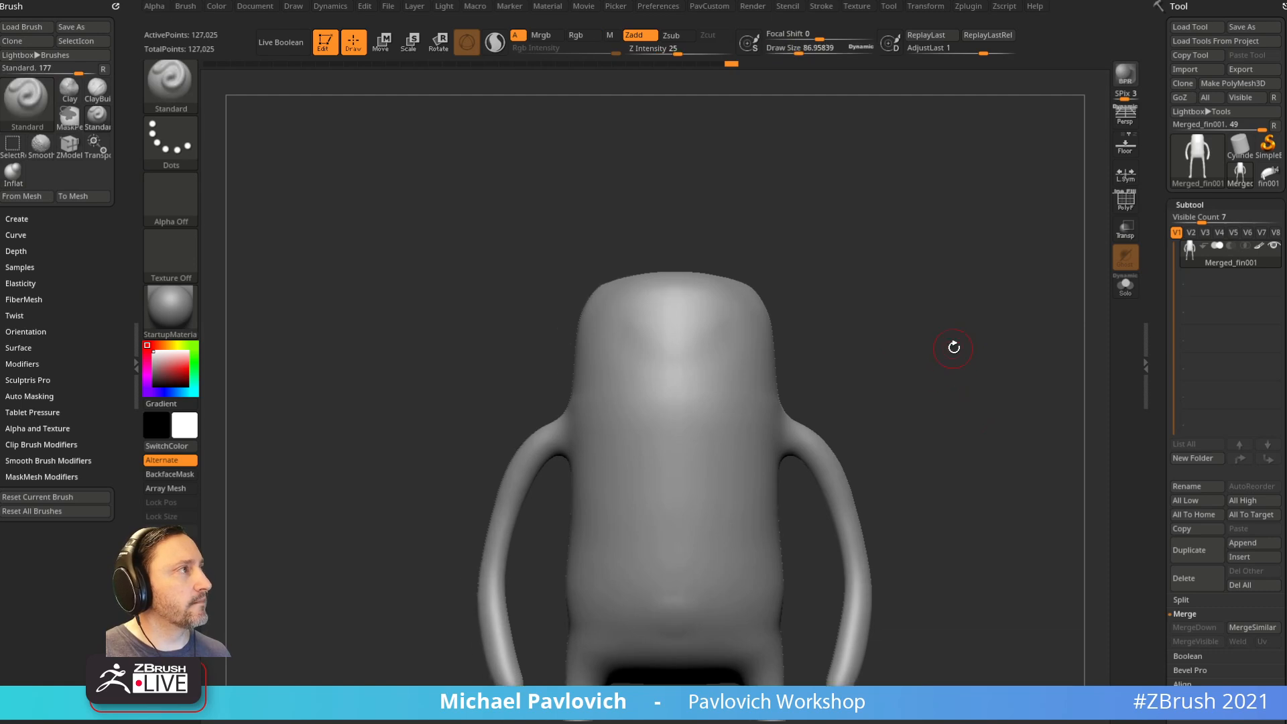
Step: Switch to the original multi-part fin001 tool and select its eye and mouth subtools in turn
{"action": "left_click", "coordinate": [1270, 178]}
{"action": "left_click_drag", "start_coordinate": [1005, 284], "coordinate": [952, 275]}
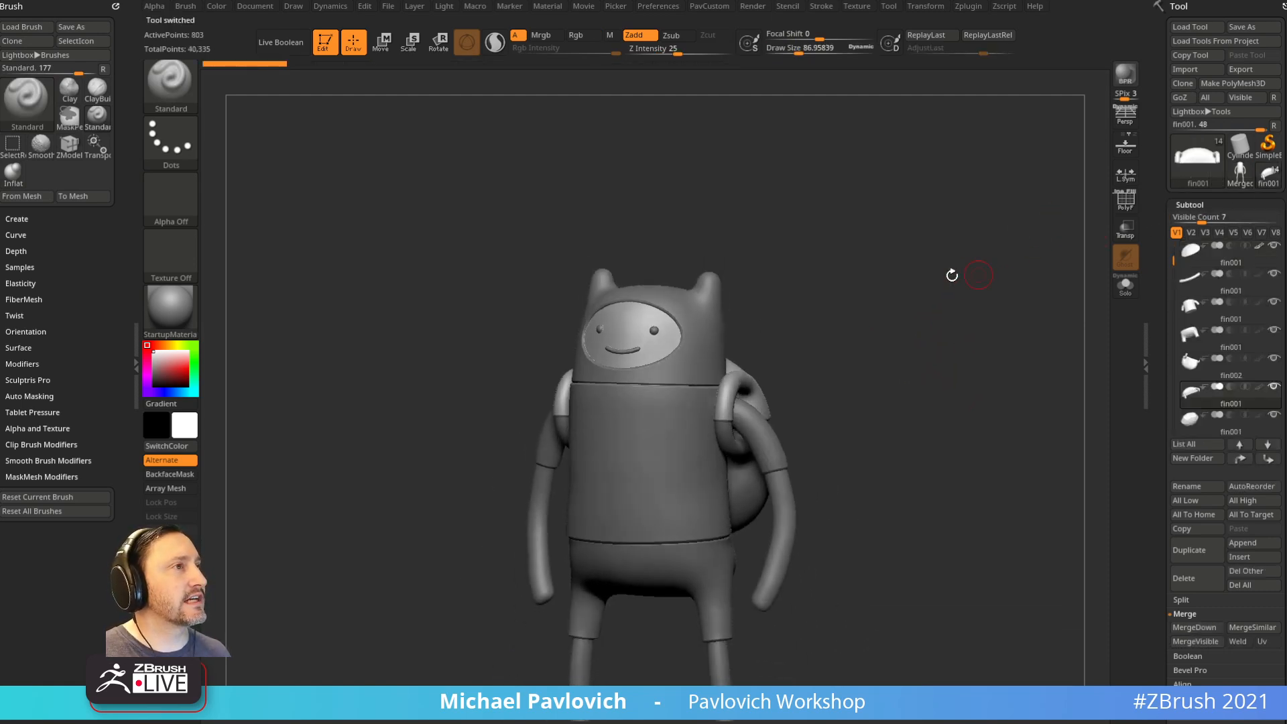
{"action": "left_click", "coordinate": [655, 331], "text": "alt"}
{"action": "left_click_drag", "start_coordinate": [773, 285], "coordinate": [784, 293]}
{"action": "left_click", "coordinate": [643, 352], "text": "alt"}
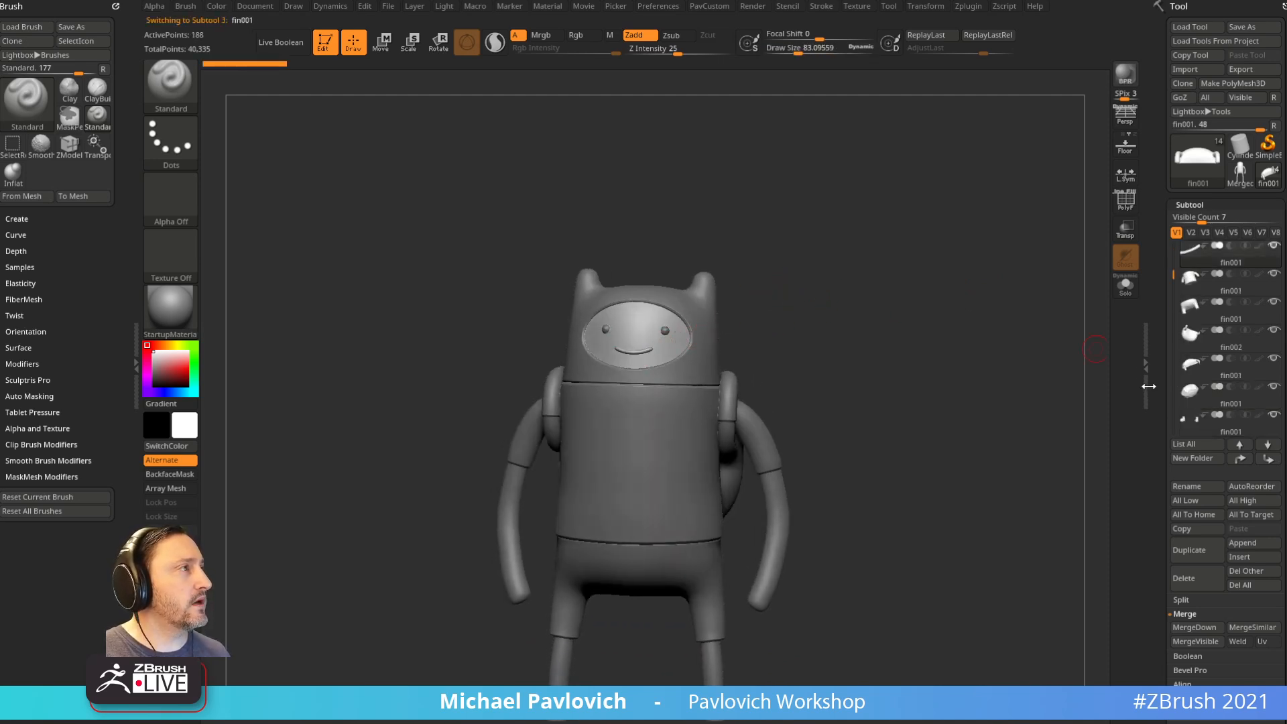
Step: Merge all visible fin001 subtools into a new tool, switch to Merged_fin002 and subdivide it
{"action": "scroll", "coordinate": [1158, 359], "scroll_direction": "down", "scroll_amount": 2}
{"action": "left_click", "coordinate": [1193, 582]}
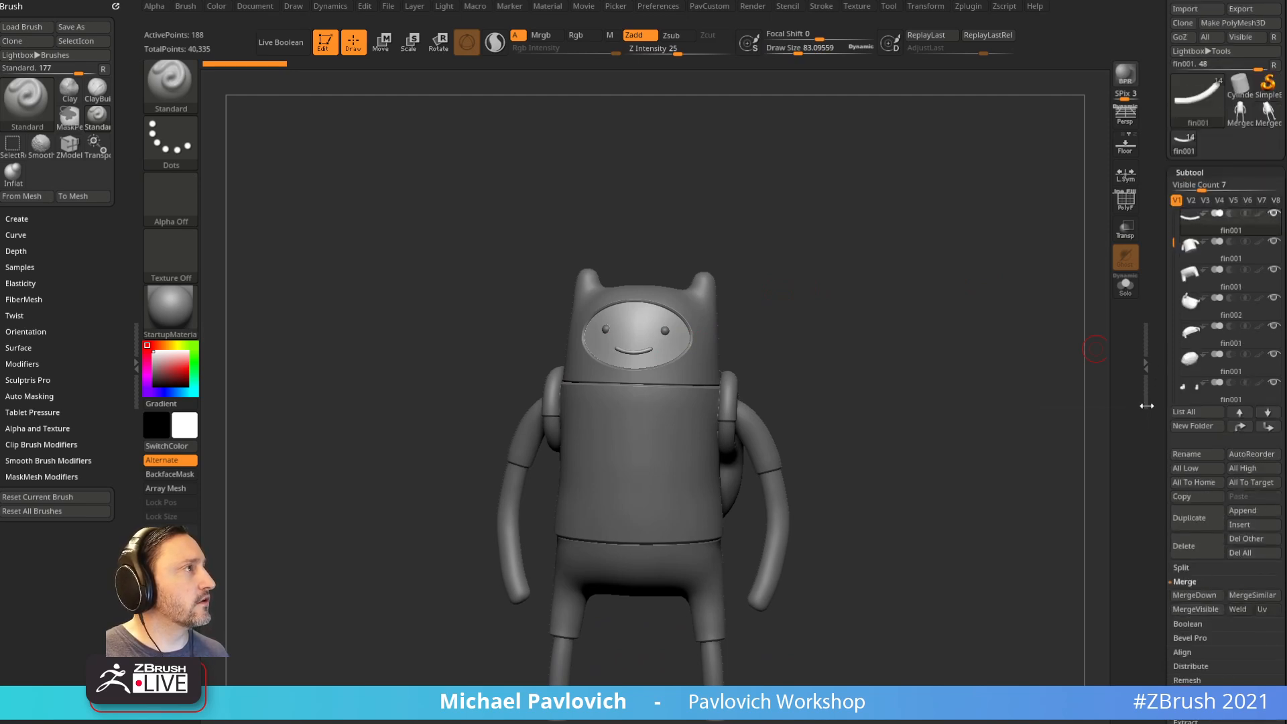
{"action": "left_click", "coordinate": [1262, 127]}
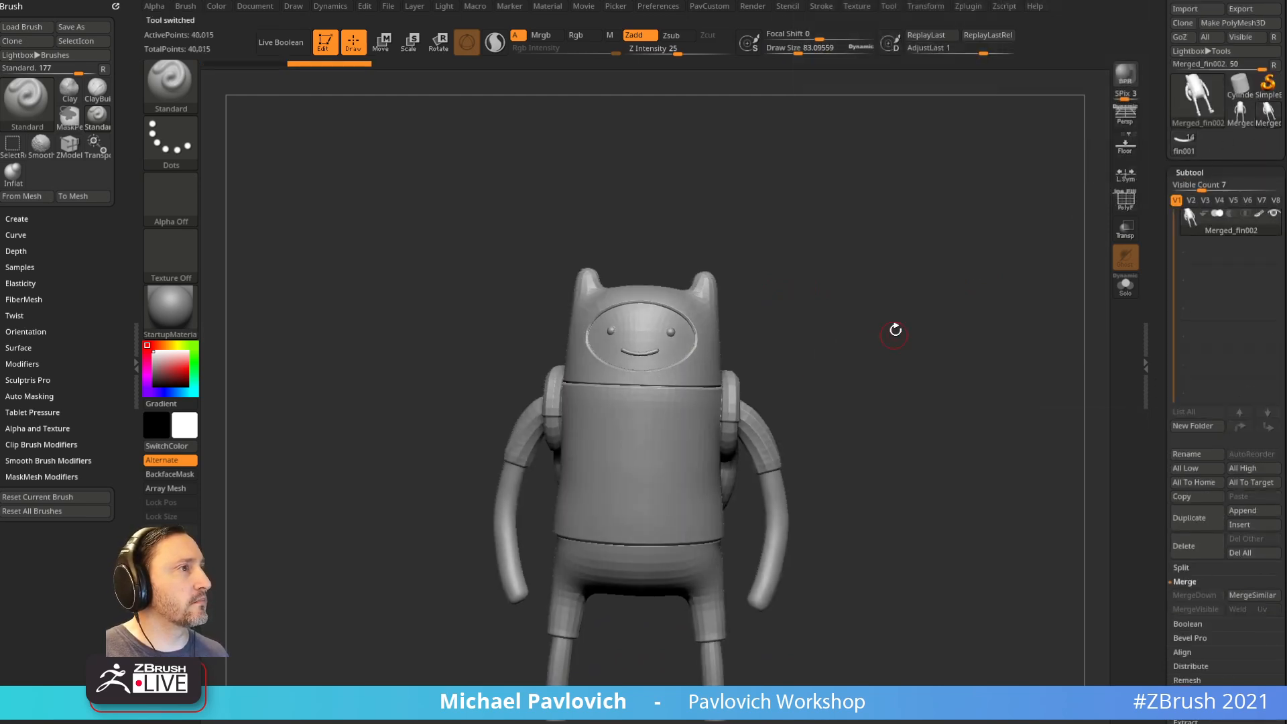
{"action": "key", "text": "ctrl"}
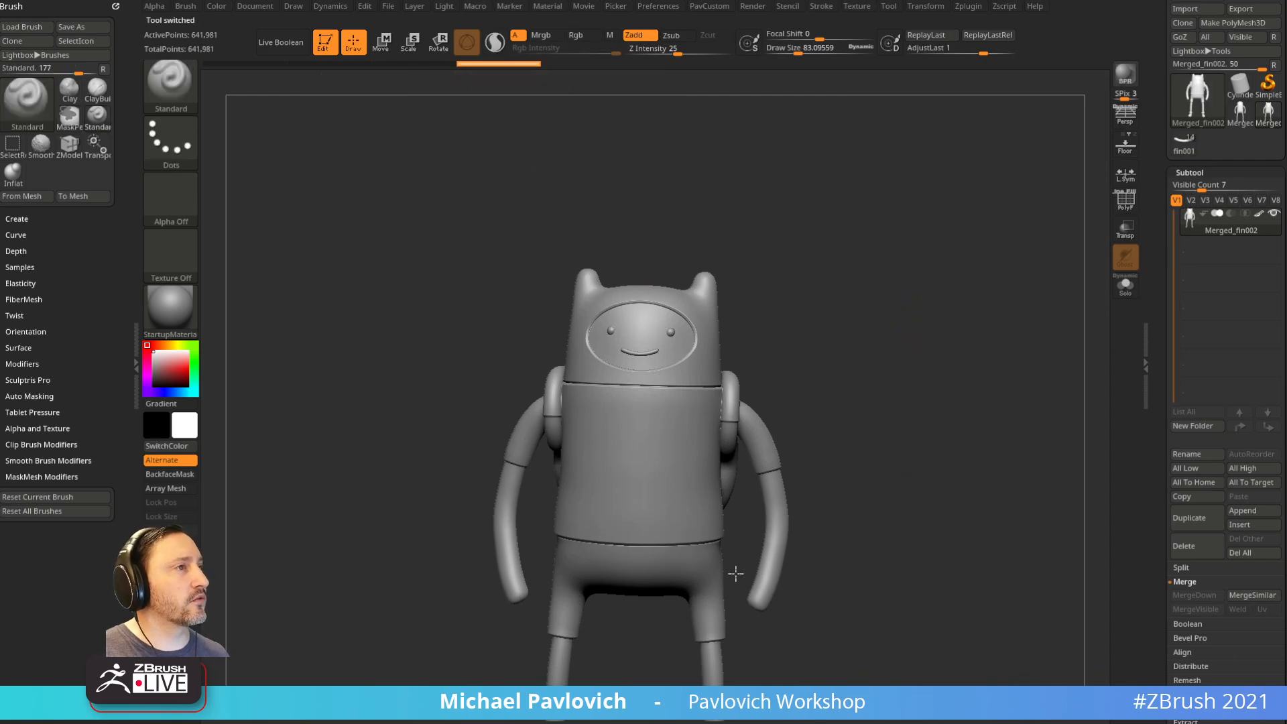
Step: Return to the smoothed Merged_fin001 body and restore one half of the face with the HistoryRecall brush at draw size about 130
{"action": "left_click", "coordinate": [1199, 153]}
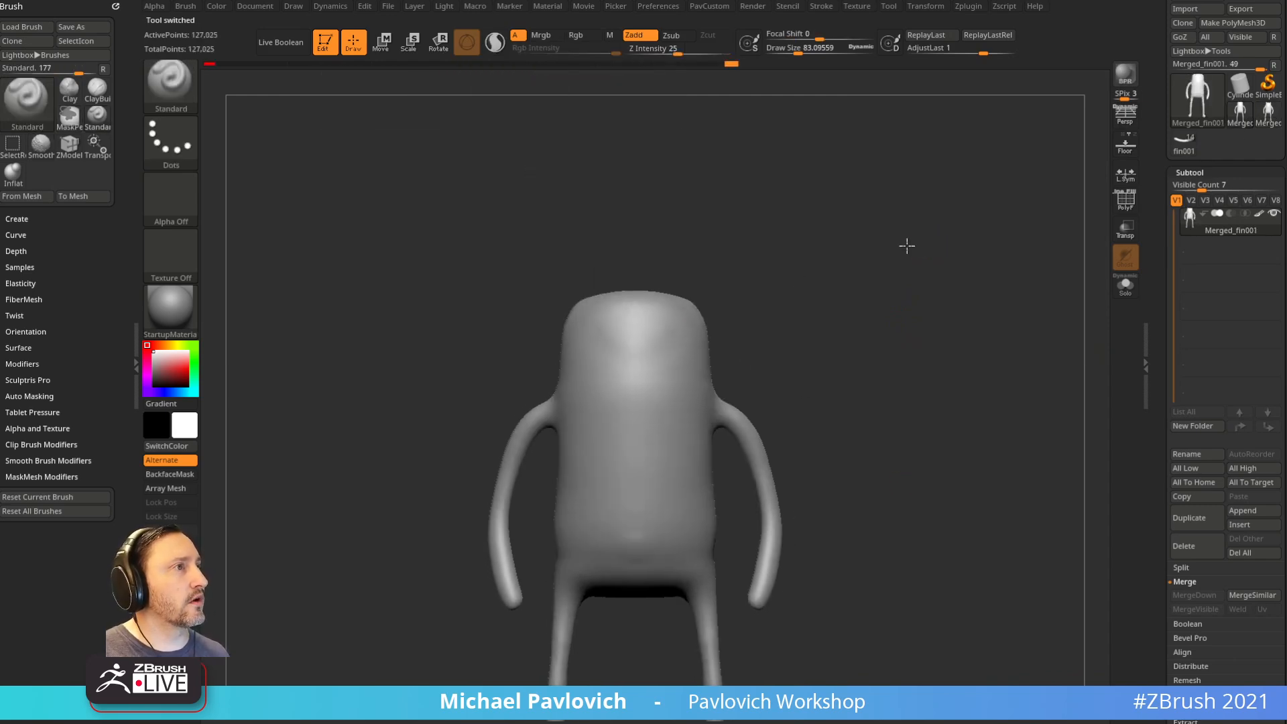
{"action": "key", "text": "b"}
{"action": "key", "text": "p"}
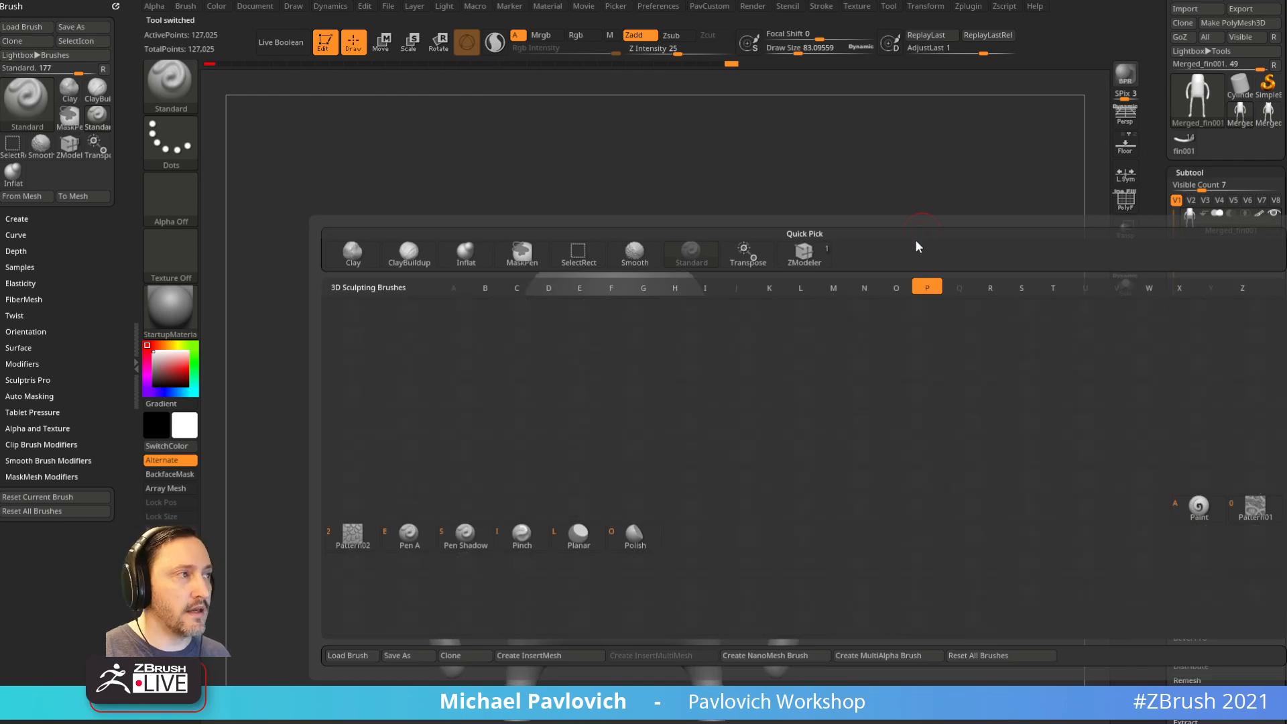
{"action": "key", "text": "b"}
{"action": "key", "text": "h"}
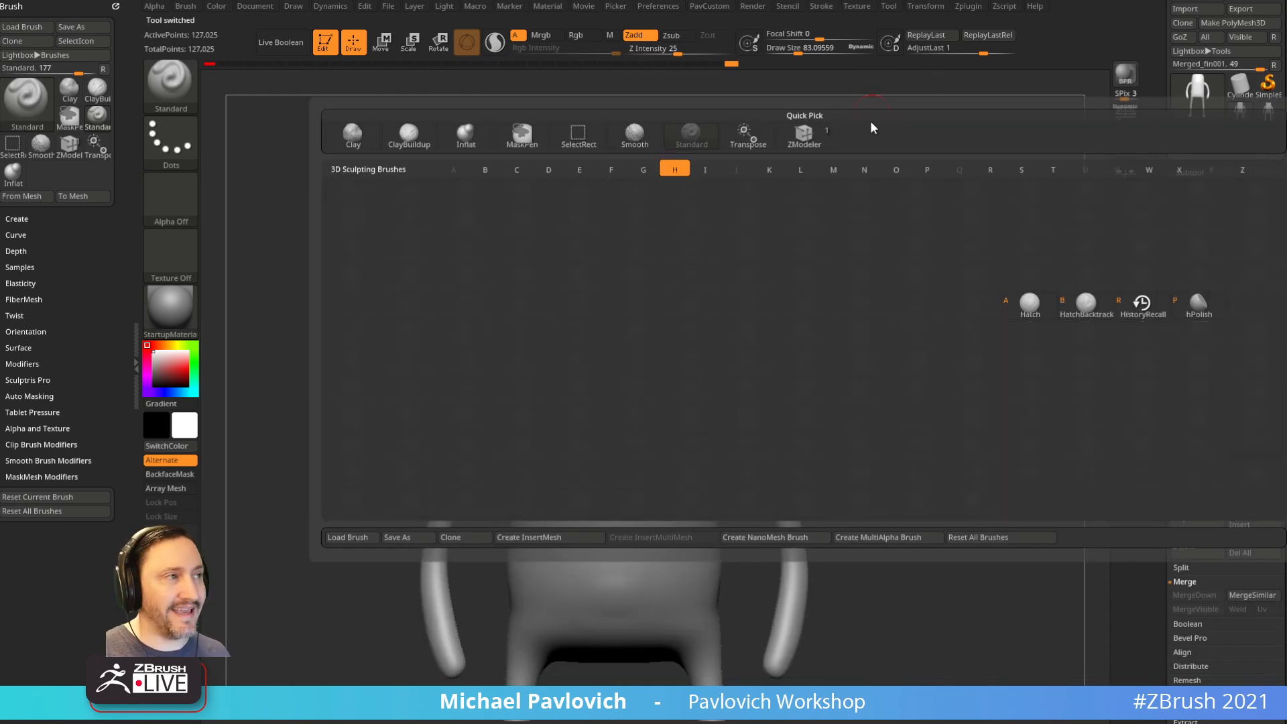
{"action": "left_click", "coordinate": [1143, 305]}
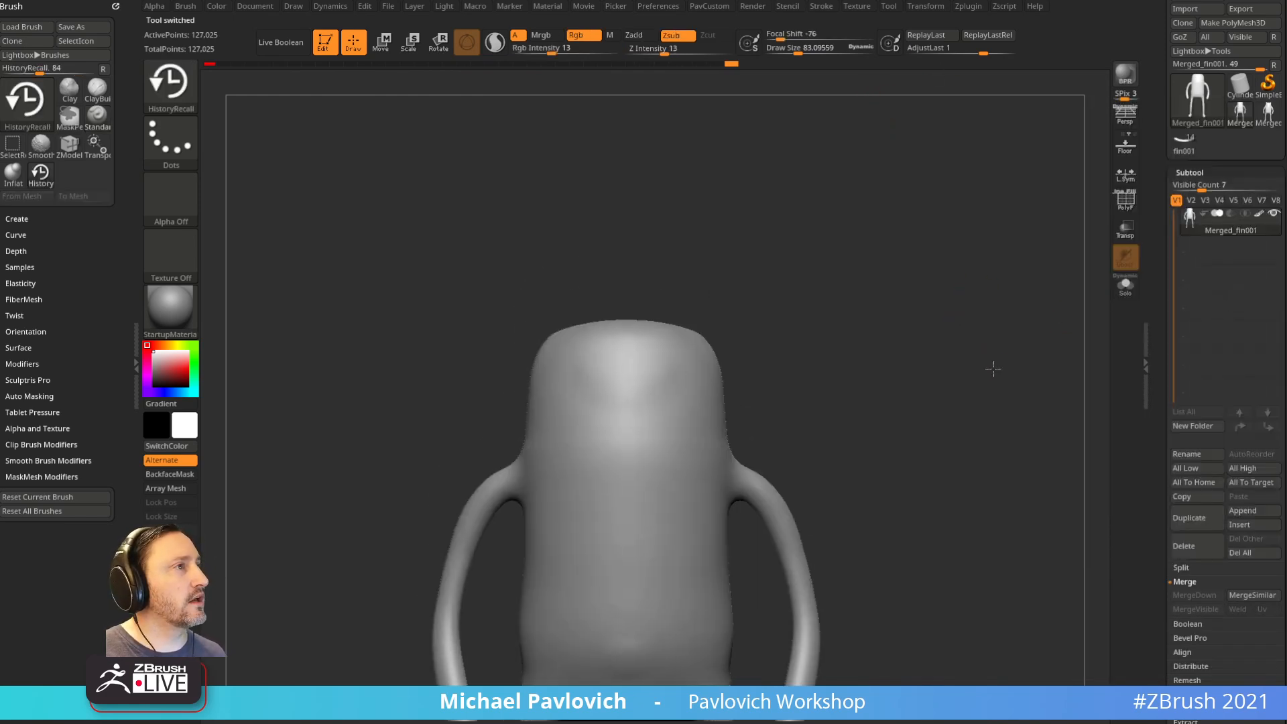
{"action": "key", "text": "s"}
{"action": "key", "text": "s"}
{"action": "left_click", "coordinate": [681, 373]}
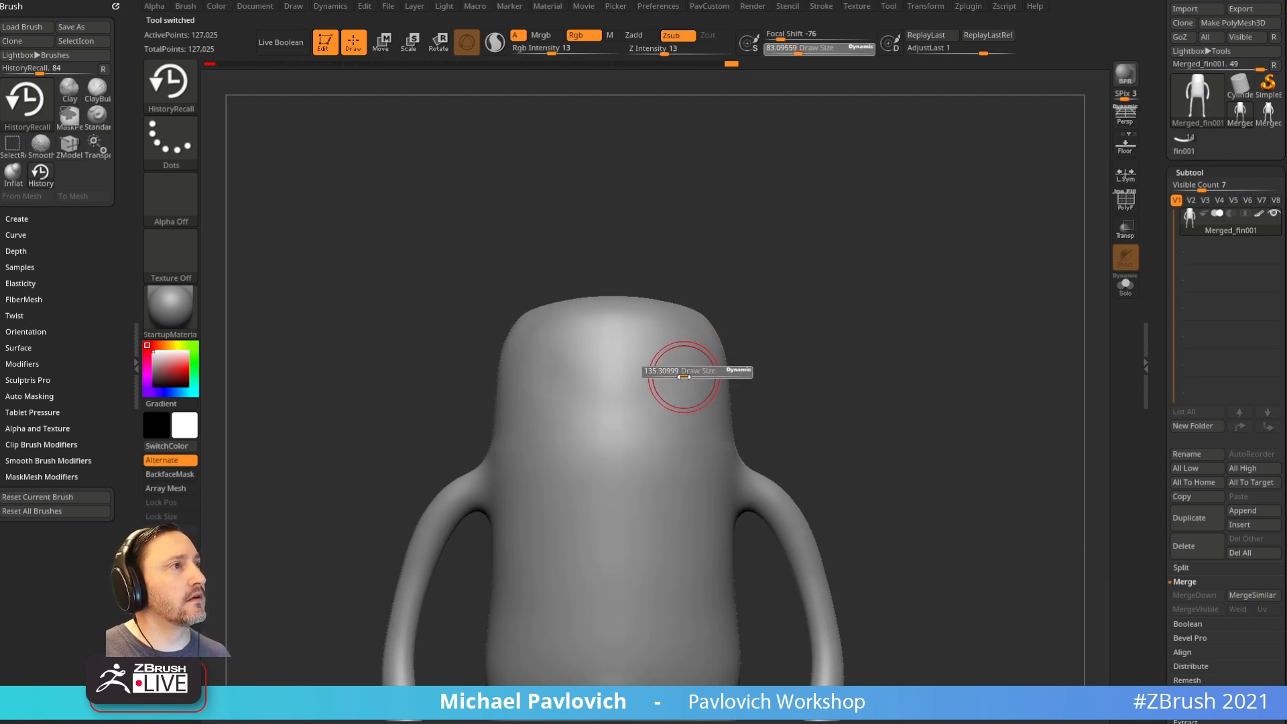
{"action": "mouse_move", "coordinate": [644, 388]}
{"action": "left_mouse_down"}
{"action": "mouse_move", "coordinate": [630, 395]}
{"action": "mouse_move", "coordinate": [644, 371]}
{"action": "mouse_move", "coordinate": [630, 351]}
{"action": "mouse_move", "coordinate": [648, 404]}
{"action": "mouse_move", "coordinate": [677, 415]}
{"action": "mouse_move", "coordinate": [697, 362]}
{"action": "mouse_move", "coordinate": [661, 328]}
{"action": "left_mouse_up"}
{"action": "mouse_move", "coordinate": [825, 318]}
{"action": "left_mouse_down"}
{"action": "mouse_move", "coordinate": [793, 342]}
{"action": "mouse_move", "coordinate": [838, 302]}
{"action": "mouse_move", "coordinate": [883, 291]}
{"action": "mouse_move", "coordinate": [865, 324]}
{"action": "left_mouse_up"}
Step: Mirror the body mesh and apply Mirror And Weld to copy the restored half face to the other side
{"action": "key", "text": "2"}
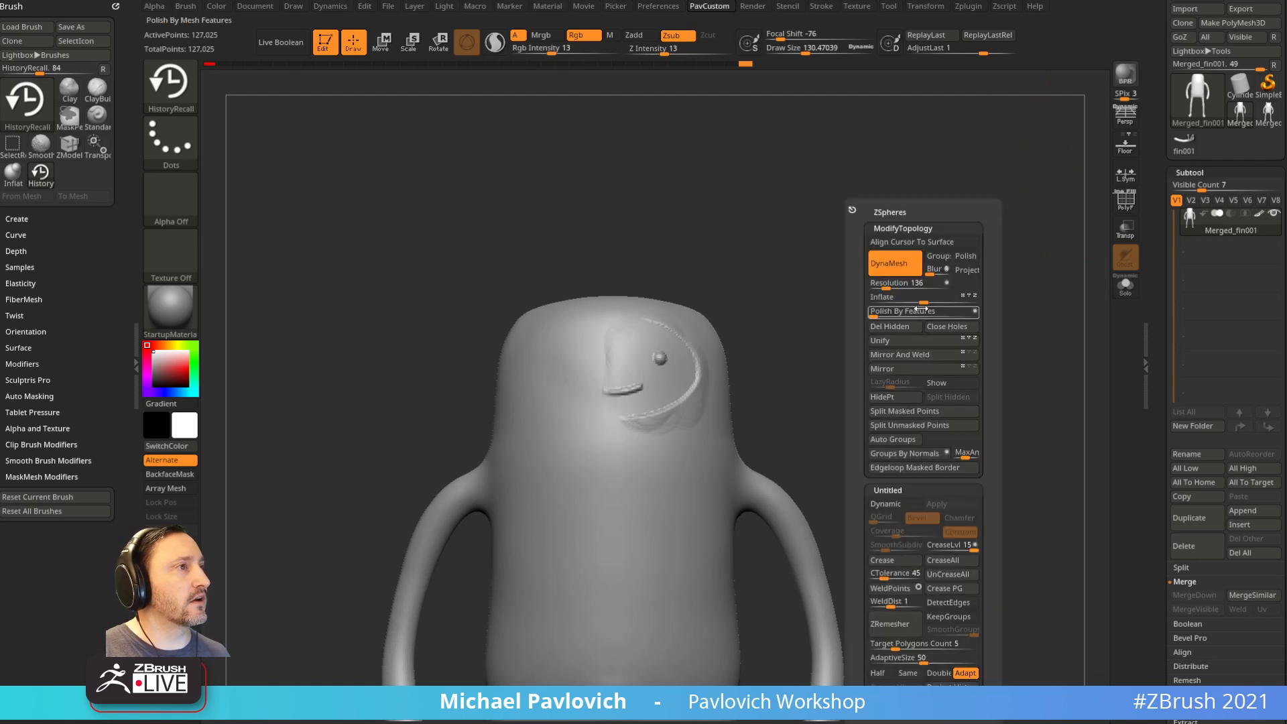
{"action": "left_click", "coordinate": [902, 368]}
{"action": "left_click", "coordinate": [902, 356]}
Step: Smooth away the face outline and centre crease with the Standard brush active, keeping only the eyes and mouth
{"action": "left_click_drag", "start_coordinate": [814, 367], "coordinate": [776, 366]}
{"action": "key", "text": "b"}
{"action": "key", "text": "s"}
{"action": "key", "text": "t"}
{"action": "mouse_move", "coordinate": [621, 362]}
{"action": "left_mouse_down", "text": "shift"}
{"action": "mouse_move", "coordinate": [623, 344]}
{"action": "mouse_move", "coordinate": [677, 317]}
{"action": "mouse_move", "coordinate": [647, 432]}
{"action": "left_mouse_up", "text": "shift"}
{"action": "key", "text": "ctrl+z"}
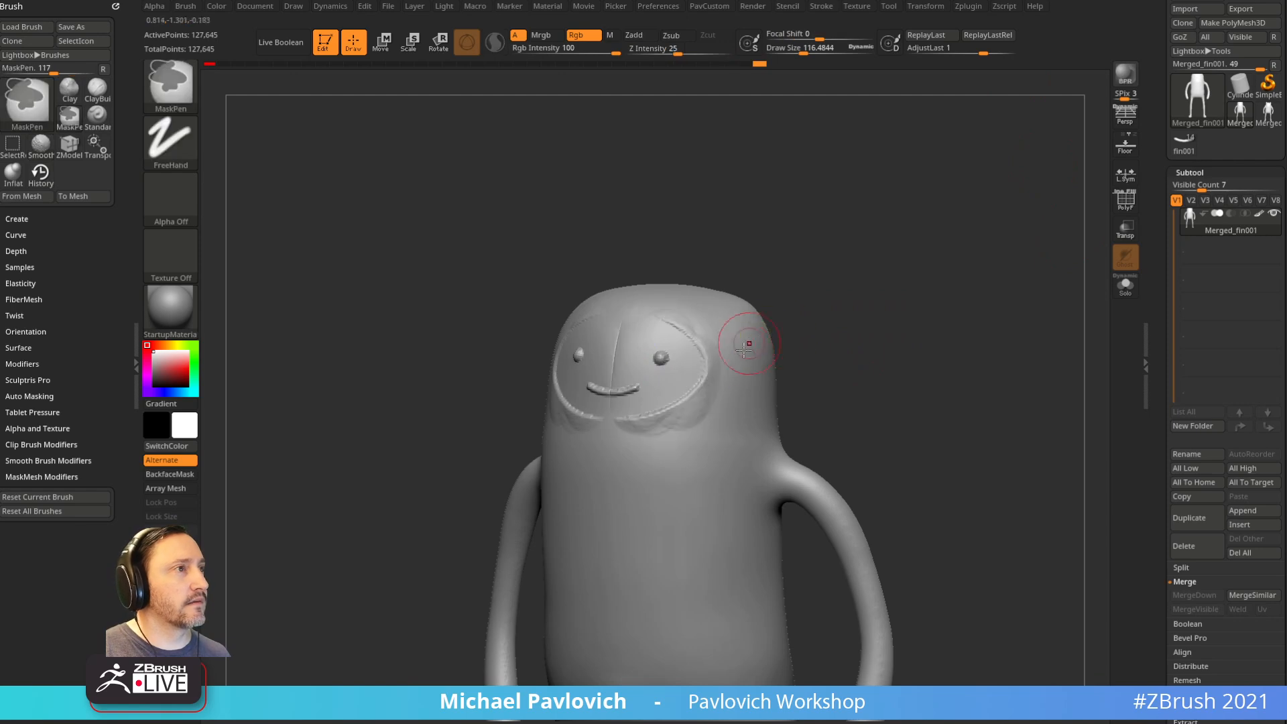
{"action": "left_click_drag", "start_coordinate": [795, 321], "coordinate": [833, 323]}
{"action": "mouse_move", "coordinate": [617, 340]}
{"action": "left_mouse_down", "text": "shift"}
{"action": "mouse_move", "coordinate": [623, 320]}
{"action": "mouse_move", "coordinate": [688, 331]}
{"action": "mouse_move", "coordinate": [634, 430]}
{"action": "mouse_move", "coordinate": [697, 385]}
{"action": "left_mouse_up", "text": "shift"}
{"action": "mouse_move", "coordinate": [862, 341]}
{"action": "left_mouse_down"}
{"action": "mouse_move", "coordinate": [918, 313]}
{"action": "mouse_move", "coordinate": [959, 319]}
{"action": "left_mouse_up"}
{"action": "left_click_drag", "start_coordinate": [655, 411], "coordinate": [645, 387], "text": "shift"}
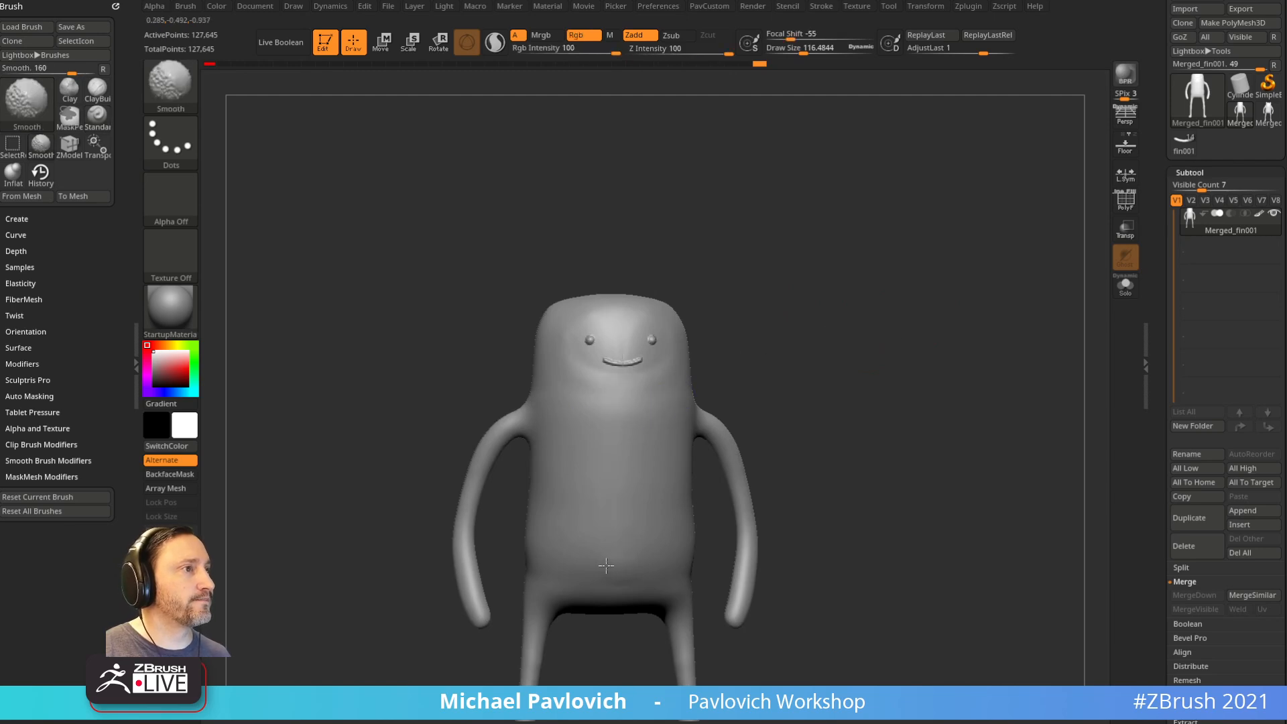
Step: Switch to the Clay brush and start building up and smoothing the lower torso above the legs
{"action": "left_click_drag", "start_coordinate": [836, 336], "coordinate": [879, 374], "text": "alt"}
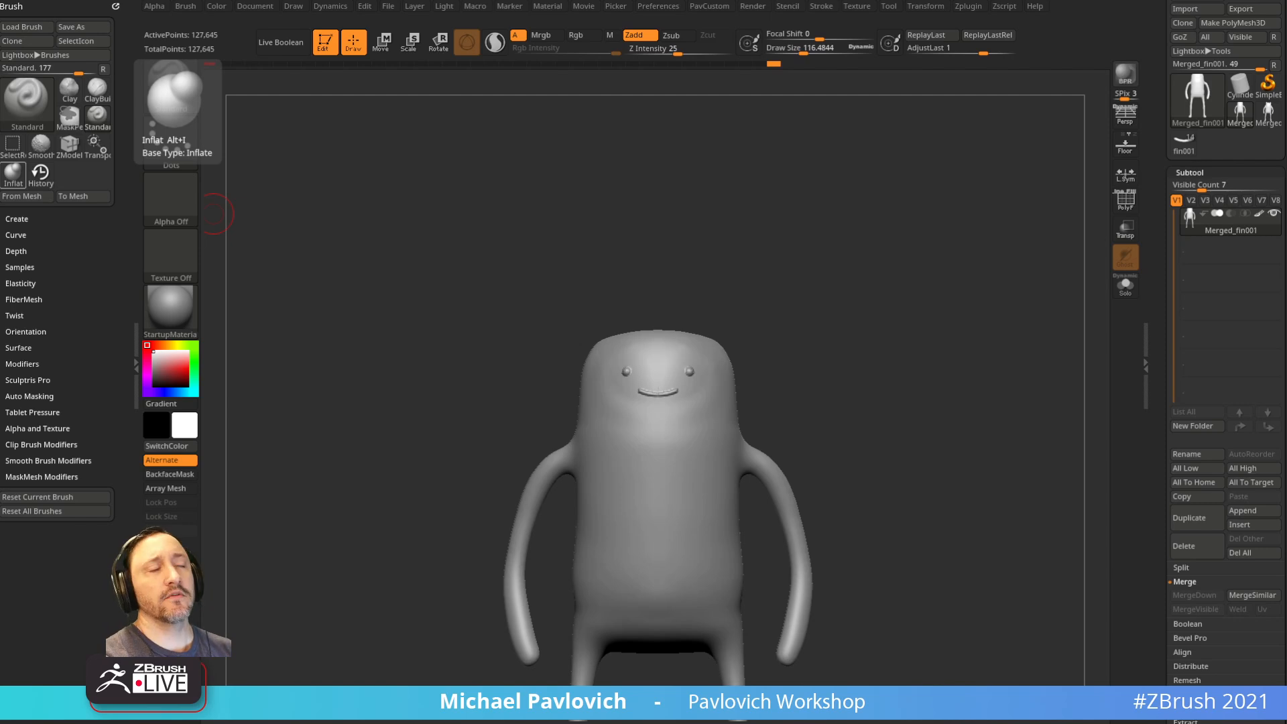
{"action": "left_click_drag", "start_coordinate": [853, 257], "coordinate": [764, 324]}
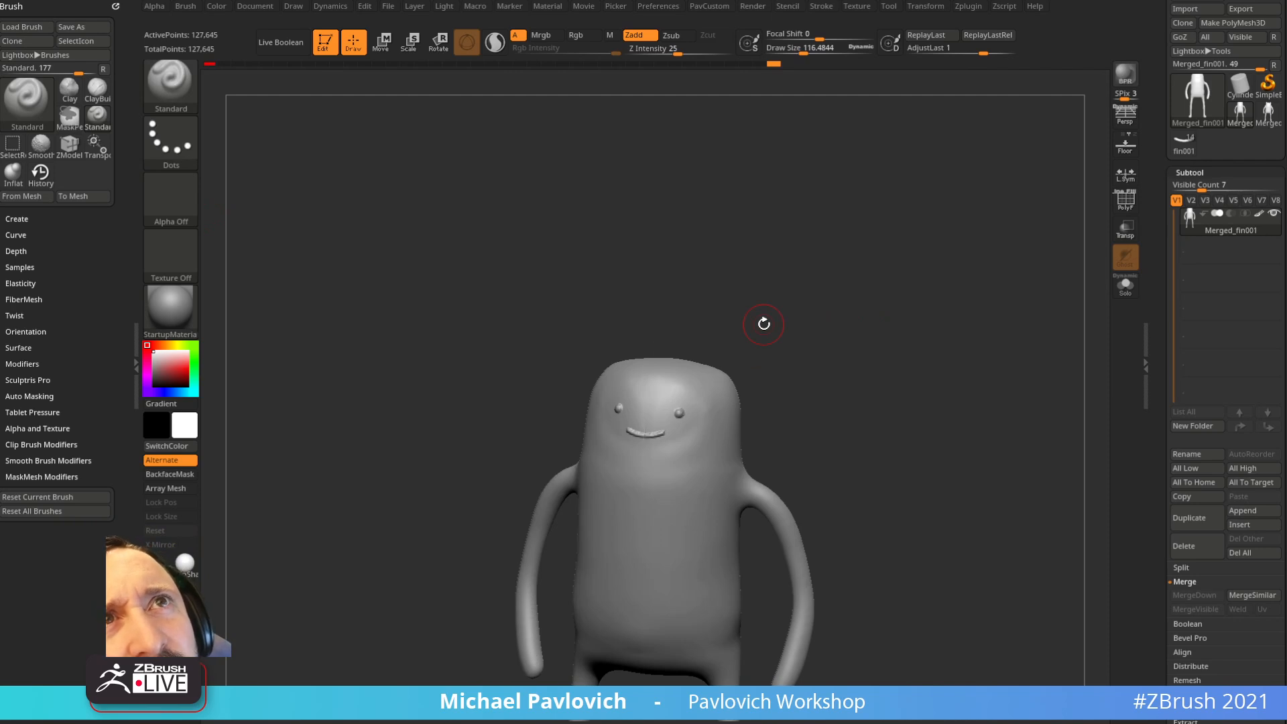
{"action": "mouse_move", "coordinate": [885, 290]}
{"action": "left_mouse_down"}
{"action": "mouse_move", "coordinate": [885, 305]}
{"action": "mouse_move", "coordinate": [742, 368]}
{"action": "mouse_move", "coordinate": [701, 370]}
{"action": "mouse_move", "coordinate": [730, 455]}
{"action": "mouse_move", "coordinate": [650, 497]}
{"action": "left_mouse_up"}
{"action": "key", "text": "shift"}
{"action": "mouse_move", "coordinate": [913, 401]}
{"action": "left_mouse_down", "text": "shift"}
{"action": "mouse_move", "coordinate": [899, 364]}
{"action": "mouse_move", "coordinate": [869, 369]}
{"action": "mouse_move", "coordinate": [946, 368]}
{"action": "mouse_move", "coordinate": [940, 440]}
{"action": "mouse_move", "coordinate": [791, 532]}
{"action": "left_mouse_up", "text": "shift"}
{"action": "key", "text": "b"}
{"action": "key", "text": "c"}
{"action": "key", "text": "l"}
{"action": "left_click_drag", "start_coordinate": [979, 429], "coordinate": [975, 434], "text": "shift"}
{"action": "mouse_move", "coordinate": [724, 518]}
{"action": "left_mouse_down"}
{"action": "mouse_move", "coordinate": [638, 516]}
{"action": "mouse_move", "coordinate": [738, 517]}
{"action": "mouse_move", "coordinate": [709, 522]}
{"action": "left_mouse_up"}
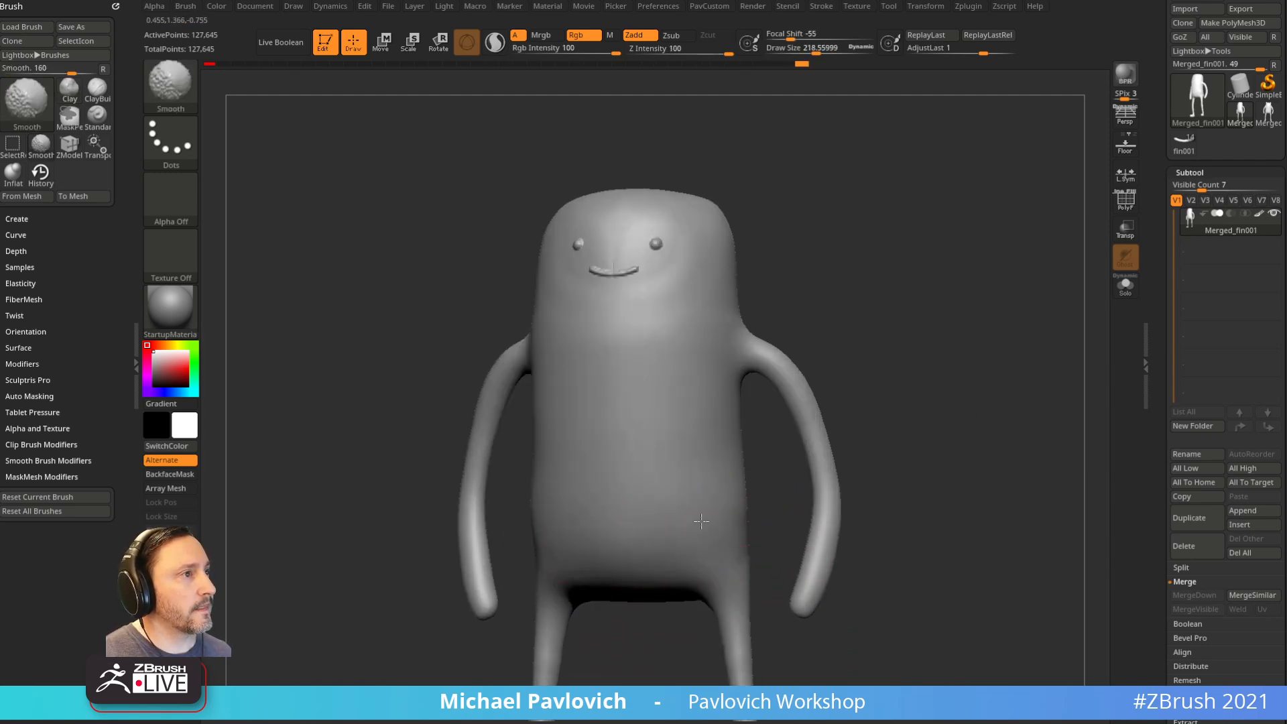
Step: Fill the remaining dips around the waist and hips with Clay strokes and smooth them from several angles
{"action": "left_click_drag", "start_coordinate": [1025, 459], "coordinate": [926, 451]}
{"action": "mouse_move", "coordinate": [747, 526]}
{"action": "left_mouse_down"}
{"action": "mouse_move", "coordinate": [710, 520]}
{"action": "mouse_move", "coordinate": [658, 540]}
{"action": "left_mouse_up"}
{"action": "left_click_drag", "start_coordinate": [1046, 385], "coordinate": [805, 452]}
{"action": "left_click_drag", "start_coordinate": [690, 480], "coordinate": [684, 513]}
{"action": "left_click_drag", "start_coordinate": [685, 513], "coordinate": [681, 517], "text": "shift"}
{"action": "left_click_drag", "start_coordinate": [818, 436], "coordinate": [976, 409]}
{"action": "left_click_drag", "start_coordinate": [686, 512], "coordinate": [711, 499], "text": "shift"}
Step: Smooth the surface of the face around the mouth
{"action": "mouse_move", "coordinate": [920, 319]}
{"action": "left_mouse_down"}
{"action": "mouse_move", "coordinate": [966, 368]}
{"action": "mouse_move", "coordinate": [799, 360]}
{"action": "left_mouse_up"}
{"action": "left_click_drag", "start_coordinate": [801, 436], "coordinate": [816, 557], "text": "shift"}
{"action": "left_click_drag", "start_coordinate": [932, 405], "coordinate": [938, 451], "text": "alt"}
{"action": "left_click_drag", "start_coordinate": [632, 332], "coordinate": [677, 335], "text": "shift"}
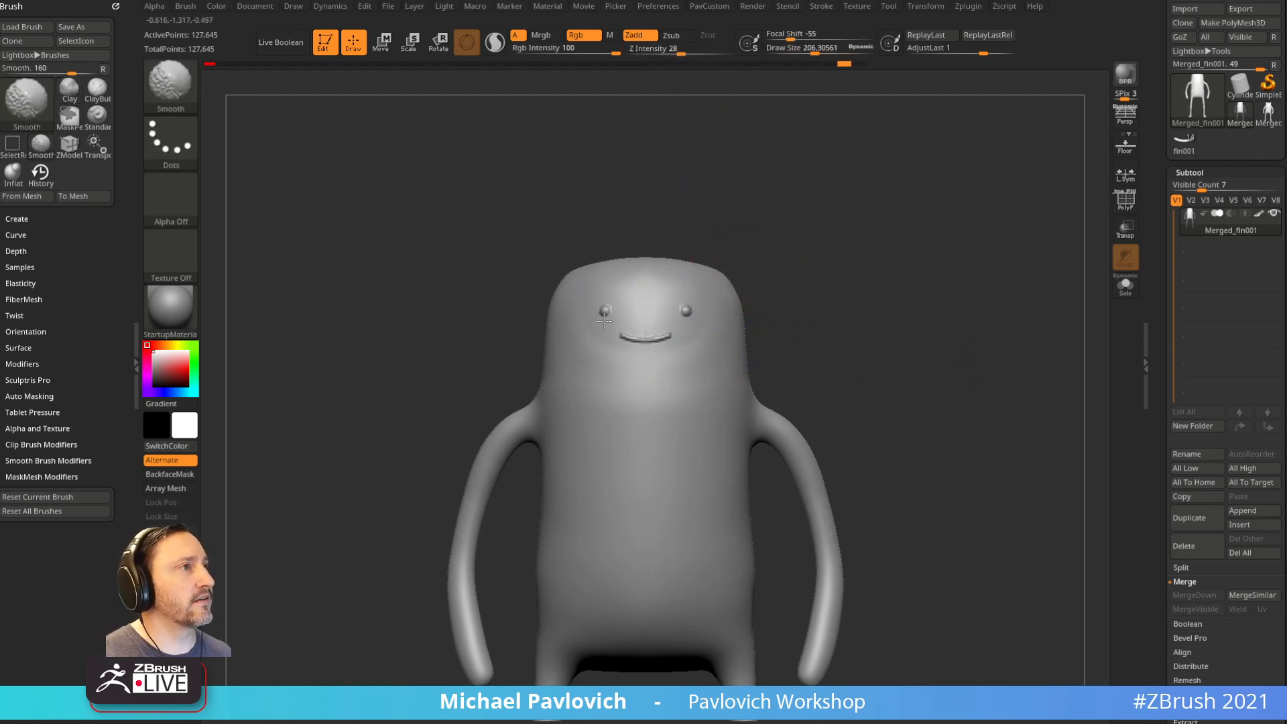
Step: Open the Smooth brush's Smooth Brush Modifiers and examine the Weighted Smooth Mode options
{"action": "mouse_move", "coordinate": [938, 307]}
{"action": "left_mouse_down"}
{"action": "mouse_move", "coordinate": [906, 307]}
{"action": "mouse_move", "coordinate": [900, 322]}
{"action": "mouse_move", "coordinate": [937, 378]}
{"action": "left_mouse_up"}
{"action": "mouse_move", "coordinate": [937, 378]}
{"action": "left_mouse_down", "text": "alt"}
{"action": "mouse_move", "coordinate": [922, 297]}
{"action": "mouse_move", "coordinate": [941, 328]}
{"action": "left_mouse_up", "text": "alt"}
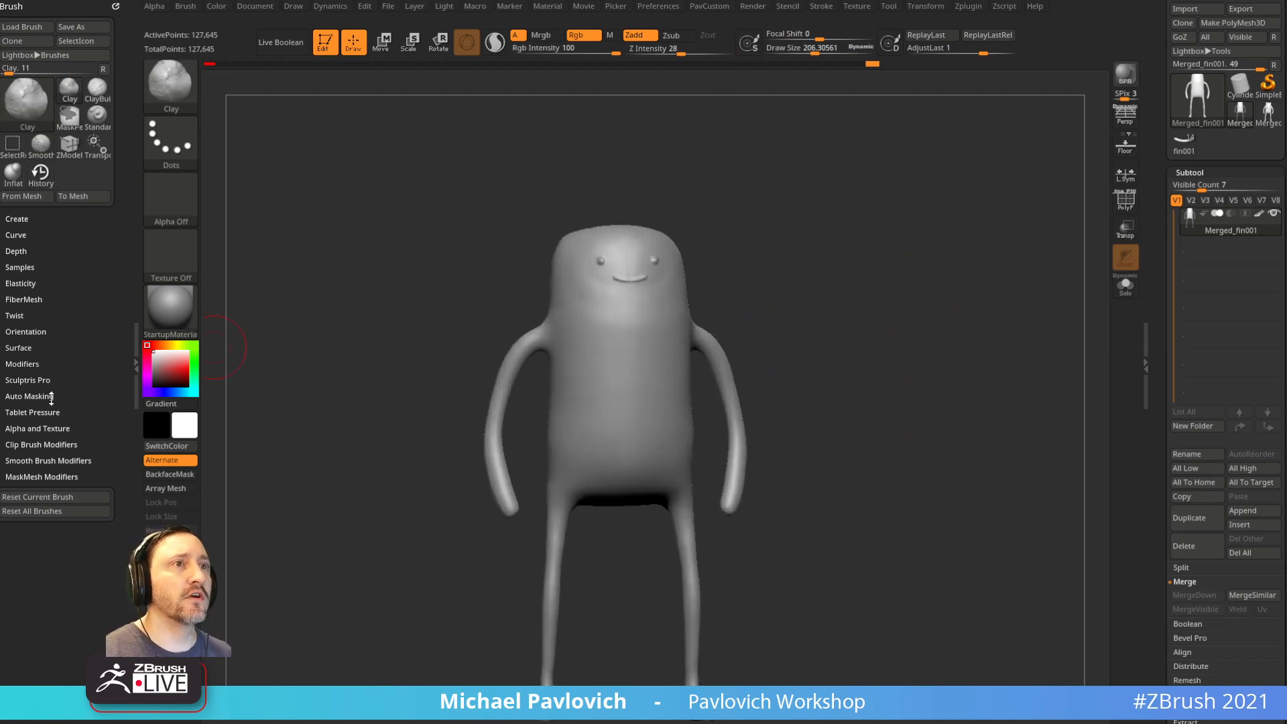
{"action": "key", "text": "shift"}
{"action": "left_click", "coordinate": [34, 460]}
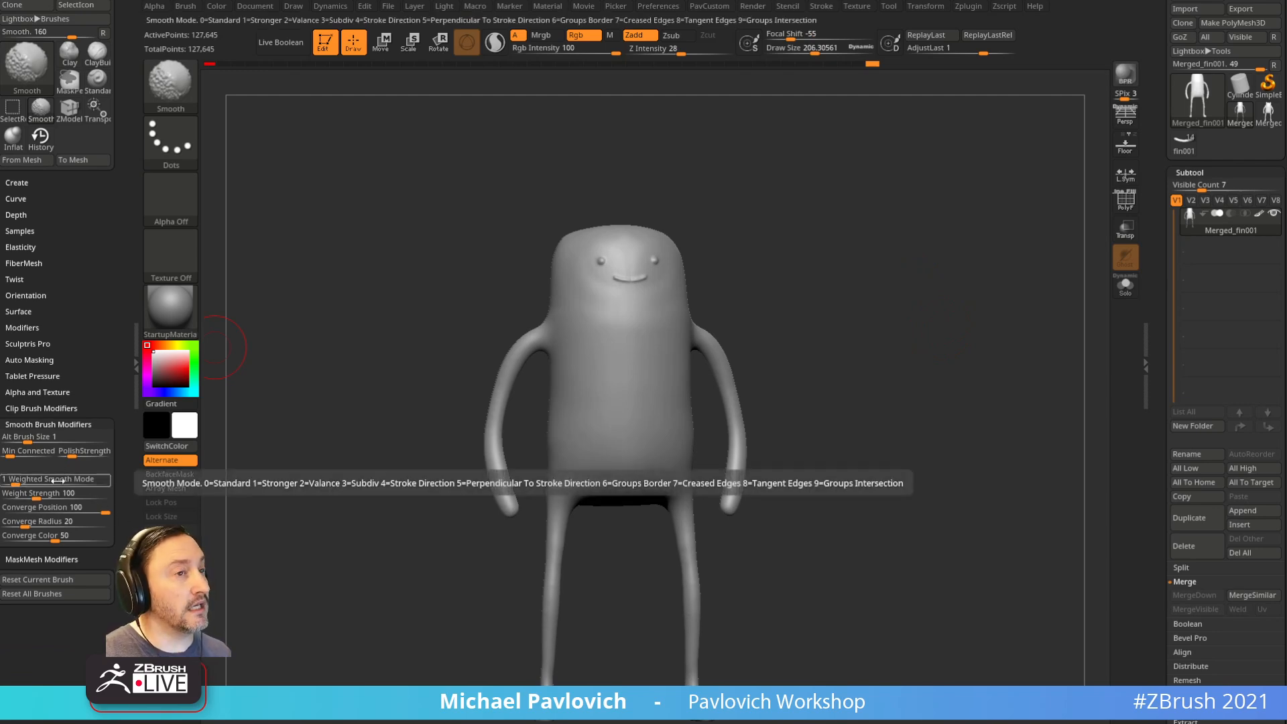
Step: Duplicate the Finn body subtool and hide the original so only the copy is shown
{"action": "mouse_move", "coordinate": [889, 287]}
{"action": "left_mouse_down"}
{"action": "mouse_move", "coordinate": [824, 299]}
{"action": "mouse_move", "coordinate": [908, 324]}
{"action": "mouse_move", "coordinate": [888, 359]}
{"action": "mouse_move", "coordinate": [910, 290]}
{"action": "left_mouse_up"}
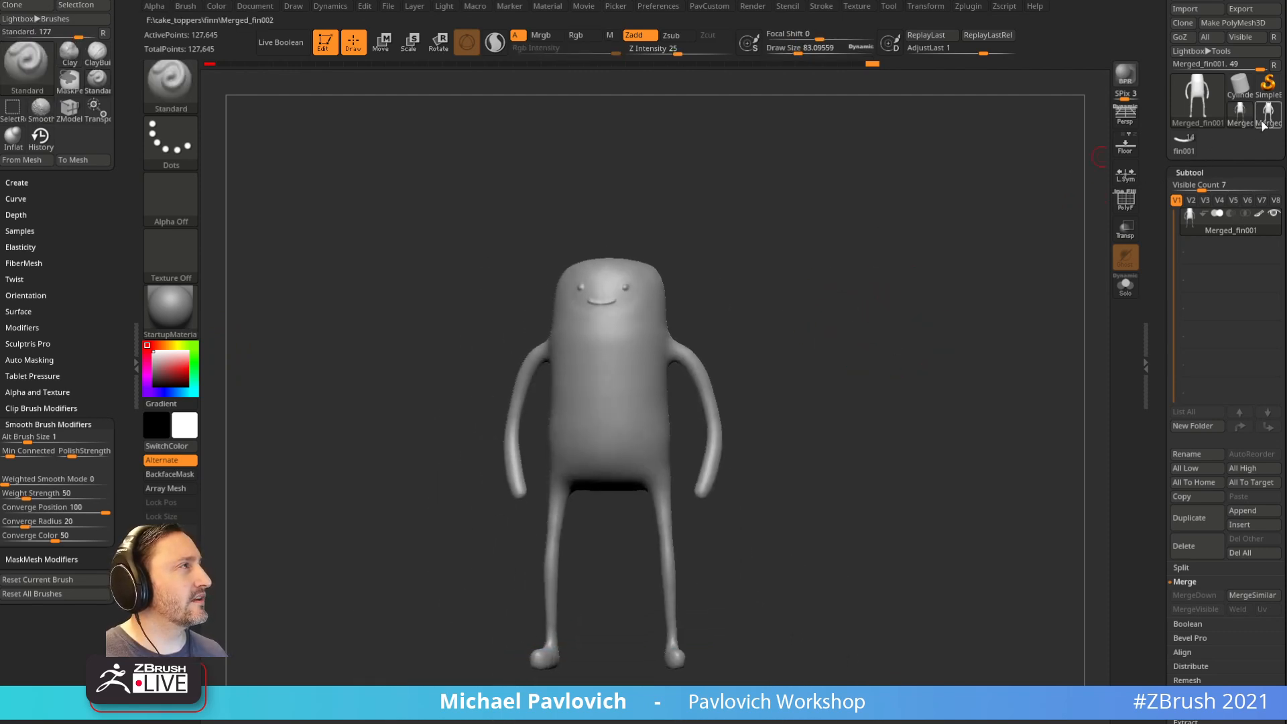
{"action": "left_click_drag", "start_coordinate": [832, 225], "coordinate": [844, 263]}
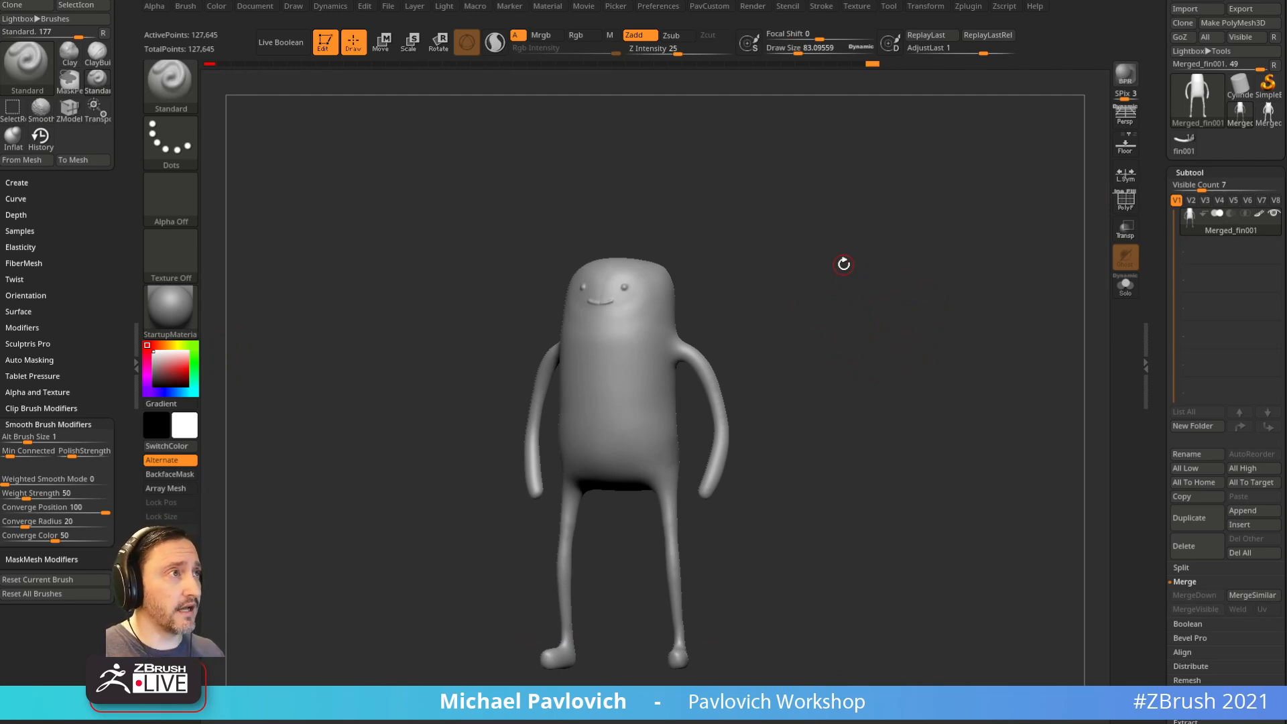
{"action": "left_click_drag", "start_coordinate": [844, 265], "coordinate": [810, 306]}
{"action": "key", "text": "s"}
{"action": "key", "text": "s"}
{"action": "mouse_move", "coordinate": [794, 350]}
{"action": "left_mouse_down", "text": "alt"}
{"action": "mouse_move", "coordinate": [763, 347]}
{"action": "mouse_move", "coordinate": [790, 369]}
{"action": "mouse_move", "coordinate": [787, 342]}
{"action": "mouse_move", "coordinate": [819, 331]}
{"action": "mouse_move", "coordinate": [867, 349]}
{"action": "mouse_move", "coordinate": [813, 331]}
{"action": "mouse_move", "coordinate": [830, 336]}
{"action": "mouse_move", "coordinate": [863, 307]}
{"action": "mouse_move", "coordinate": [644, 225]}
{"action": "left_mouse_up", "text": "alt"}
{"action": "key", "text": "s"}
{"action": "key", "text": "s"}
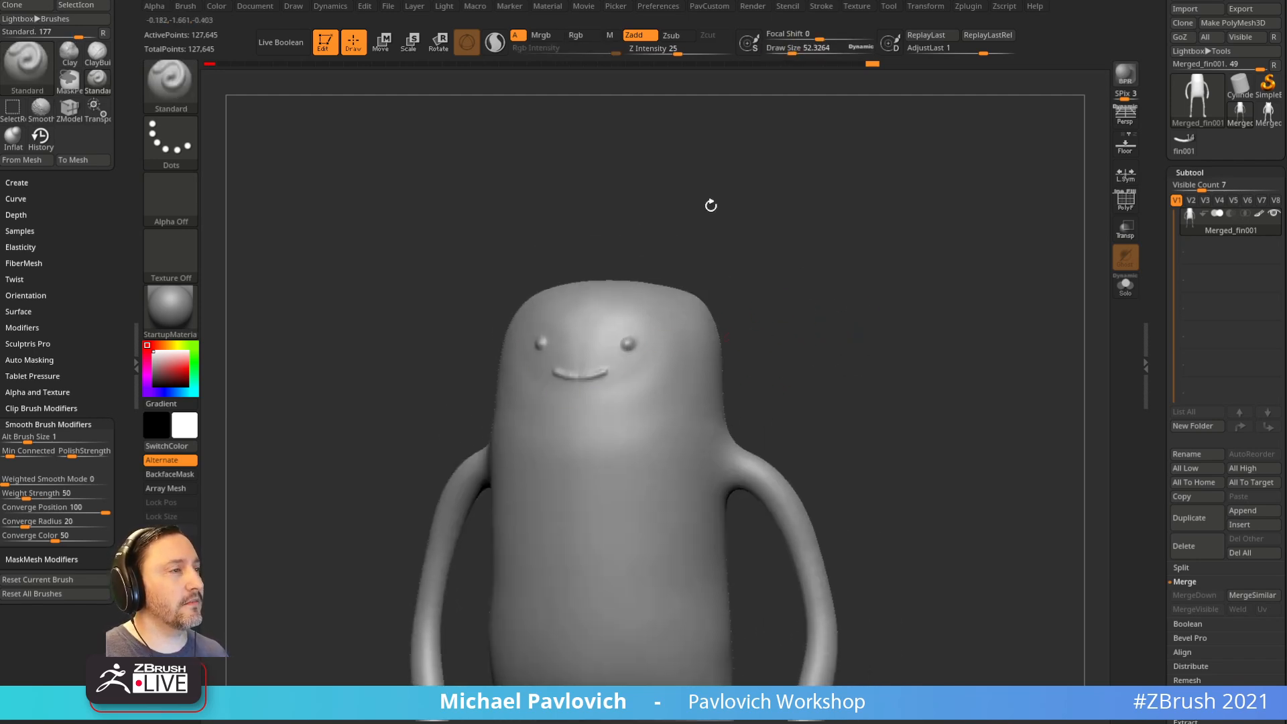
{"action": "left_click_drag", "start_coordinate": [796, 302], "coordinate": [1109, 424]}
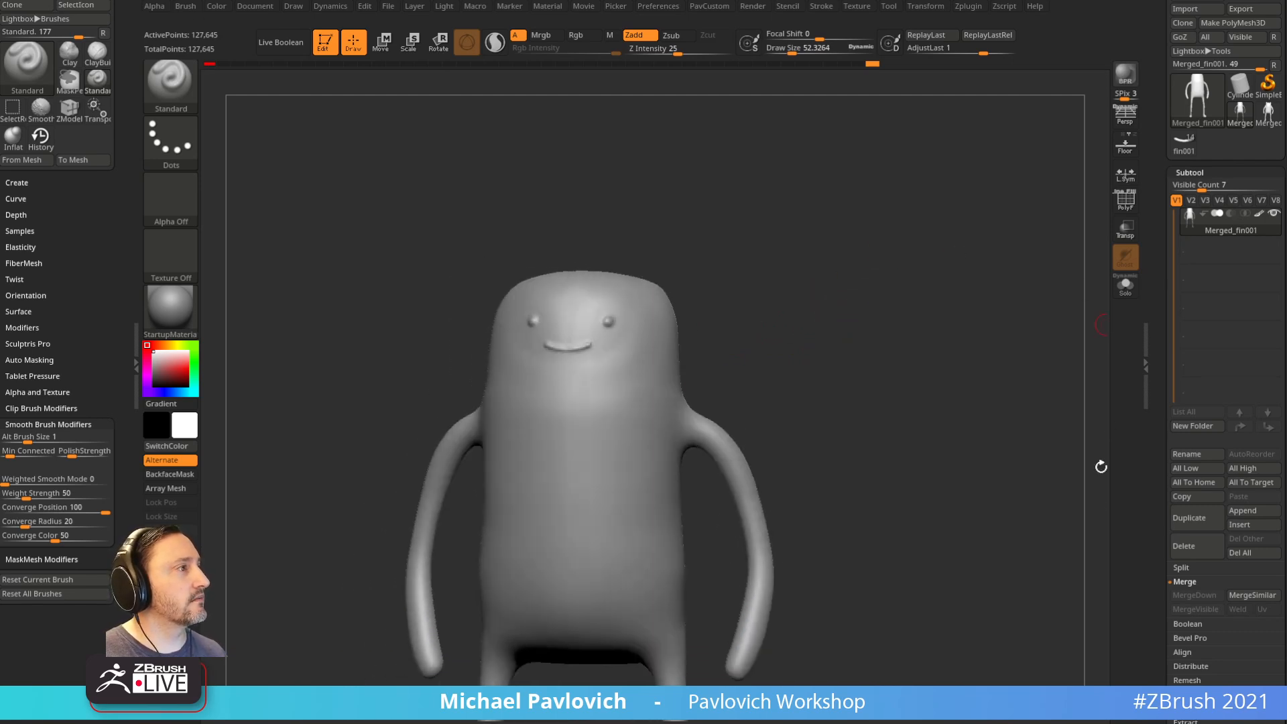
{"action": "left_click", "coordinate": [1186, 522]}
{"action": "left_click_drag", "start_coordinate": [860, 289], "coordinate": [899, 322], "text": "alt"}
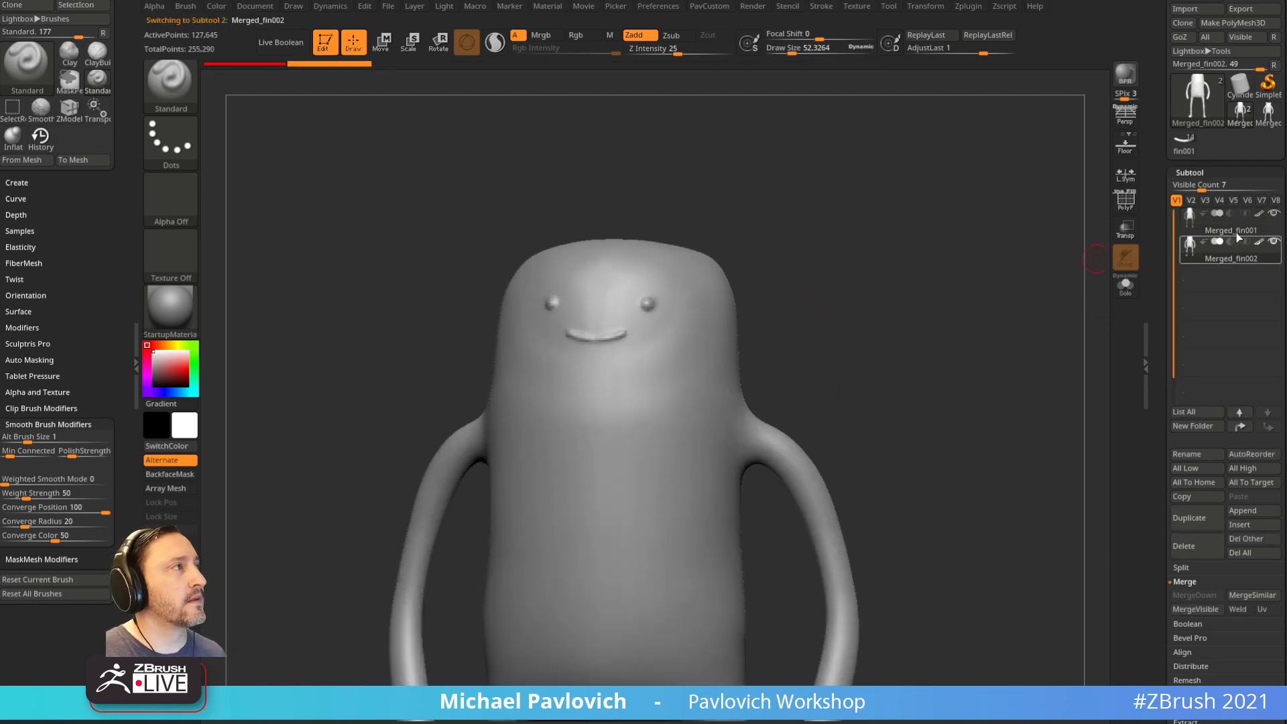
{"action": "left_click", "coordinate": [1275, 215]}
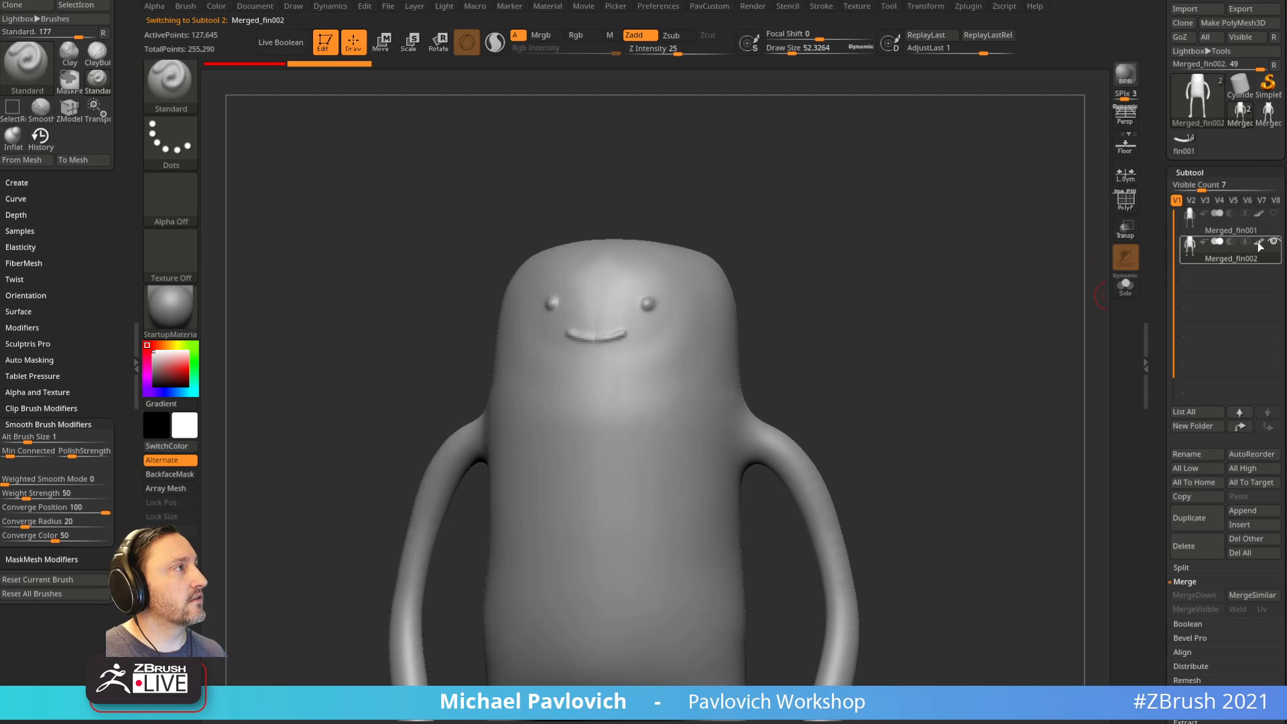
Step: Smooth the upper chest of the duplicated body below the face with the Smooth brush
{"action": "mouse_move", "coordinate": [920, 351]}
{"action": "left_mouse_down", "text": "shift"}
{"action": "mouse_move", "coordinate": [953, 357]}
{"action": "mouse_move", "coordinate": [935, 376]}
{"action": "left_mouse_up", "text": "shift"}
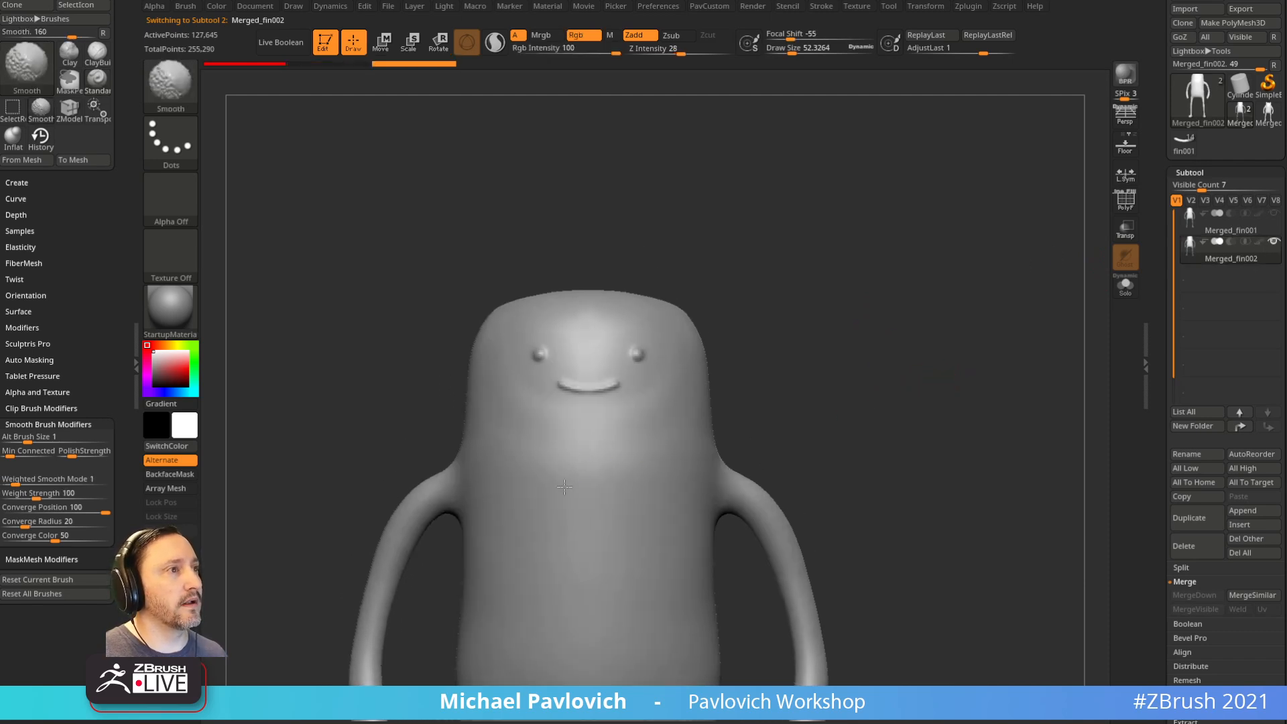
{"action": "left_click_drag", "start_coordinate": [635, 468], "coordinate": [650, 456], "text": "shift"}
{"action": "key", "text": "s"}
{"action": "mouse_move", "coordinate": [788, 350]}
{"action": "left_mouse_down"}
{"action": "mouse_move", "coordinate": [796, 342]}
{"action": "mouse_move", "coordinate": [801, 362]}
{"action": "mouse_move", "coordinate": [778, 303]}
{"action": "mouse_move", "coordinate": [652, 397]}
{"action": "left_mouse_up"}
{"action": "mouse_move", "coordinate": [823, 360]}
{"action": "left_mouse_down"}
{"action": "mouse_move", "coordinate": [818, 319]}
{"action": "mouse_move", "coordinate": [756, 330]}
{"action": "mouse_move", "coordinate": [796, 319]}
{"action": "left_mouse_up"}
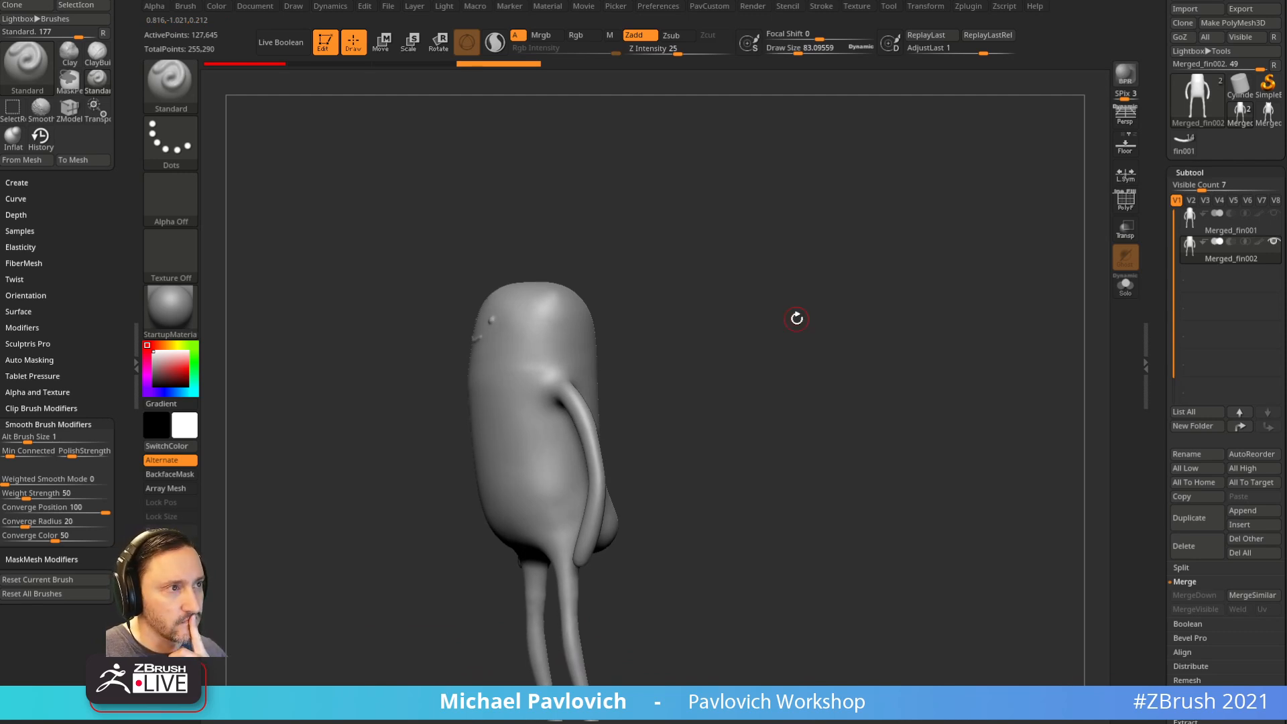
Step: Switch to the Inflat brush, enlarge its draw size, and thicken the lower leg and ankle in side view
{"action": "left_click_drag", "start_coordinate": [818, 246], "coordinate": [822, 356], "text": "shift"}
{"action": "mouse_move", "coordinate": [759, 495]}
{"action": "left_mouse_down", "text": "alt"}
{"action": "mouse_move", "coordinate": [859, 253]}
{"action": "mouse_move", "coordinate": [867, 302]}
{"action": "left_mouse_up", "text": "alt"}
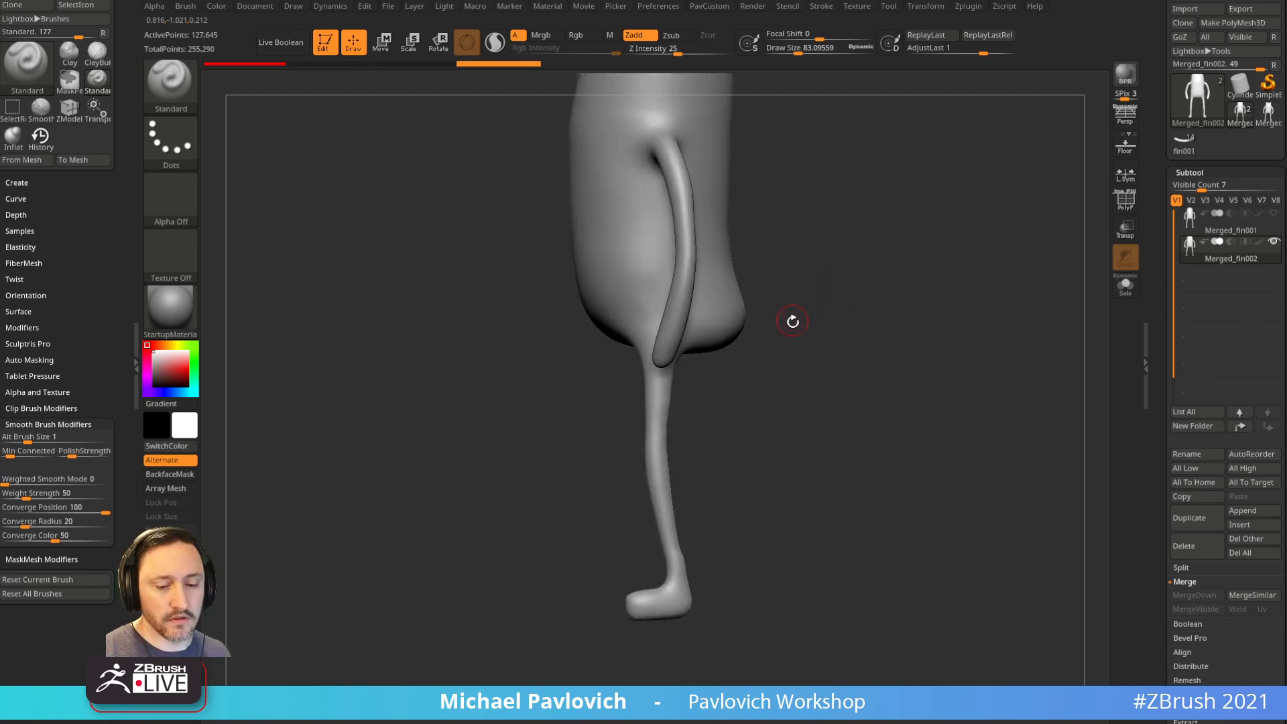
{"action": "key", "text": "b"}
{"action": "key", "text": "i"}
{"action": "key", "text": "n"}
{"action": "key", "text": "s"}
{"action": "left_click_drag", "start_coordinate": [655, 462], "coordinate": [676, 525]}
{"action": "left_click_drag", "start_coordinate": [687, 586], "coordinate": [670, 520]}
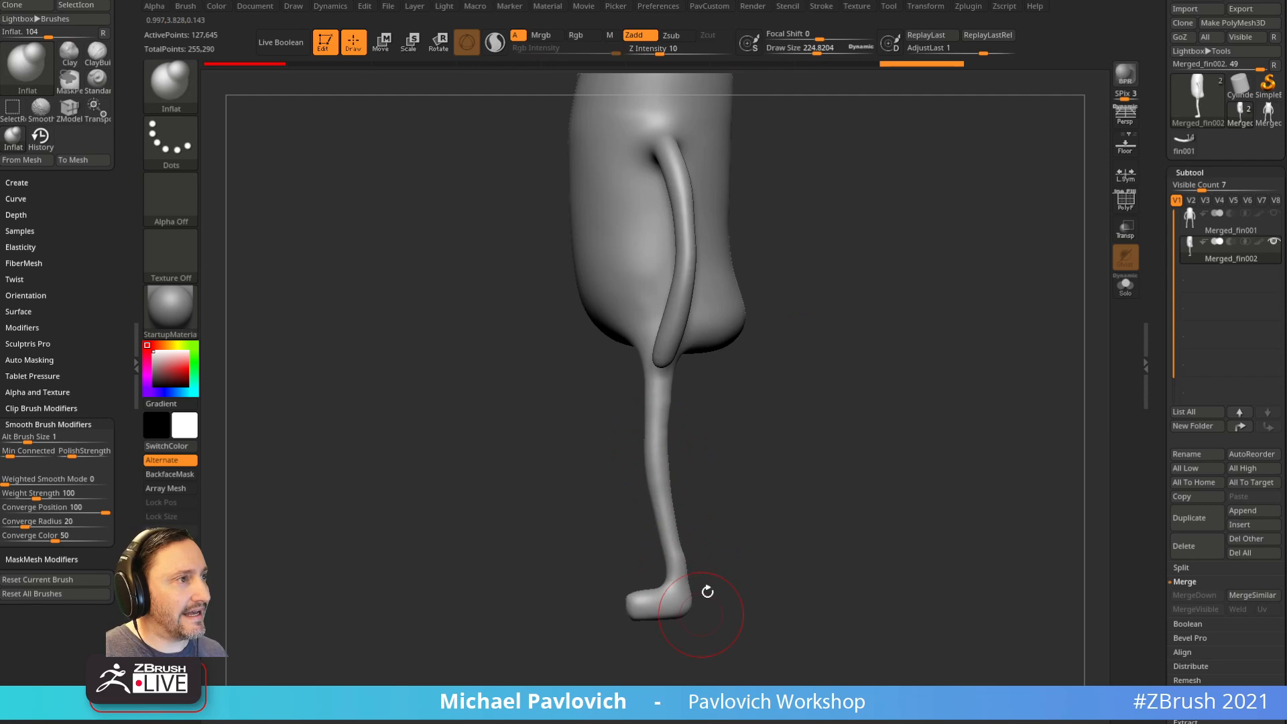
{"action": "left_click_drag", "start_coordinate": [701, 616], "coordinate": [732, 526], "text": "alt"}
{"action": "left_click_drag", "start_coordinate": [649, 475], "coordinate": [660, 533]}
{"action": "mouse_move", "coordinate": [724, 502]}
{"action": "left_mouse_down"}
{"action": "mouse_move", "coordinate": [707, 581]}
{"action": "mouse_move", "coordinate": [716, 549]}
{"action": "mouse_move", "coordinate": [689, 530]}
{"action": "mouse_move", "coordinate": [856, 497]}
{"action": "mouse_move", "coordinate": [1023, 388]}
{"action": "mouse_move", "coordinate": [963, 403]}
{"action": "mouse_move", "coordinate": [974, 470]}
{"action": "left_mouse_up"}
Step: Switch back to the Standard brush and reduce its draw size for work on the face
{"action": "key", "text": "b"}
{"action": "key", "text": "s"}
{"action": "key", "text": "t"}
{"action": "key", "text": "s"}
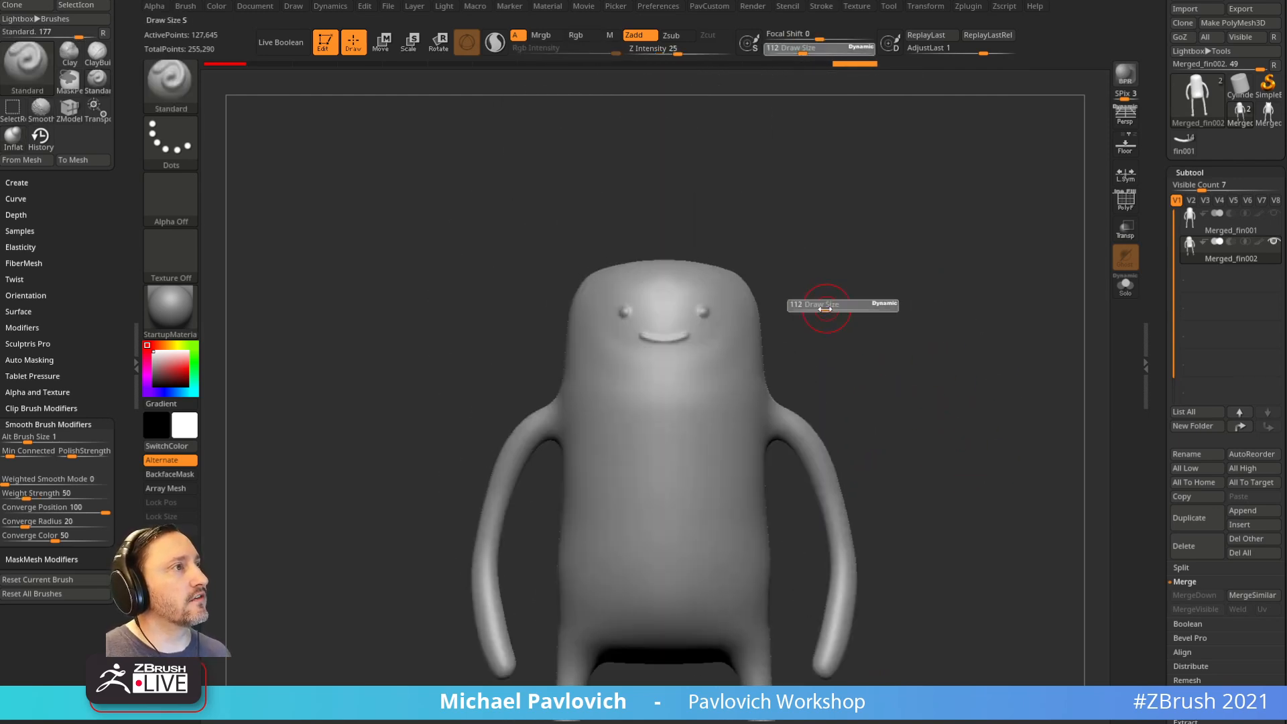
{"action": "left_click", "coordinate": [824, 306]}
{"action": "left_click_drag", "start_coordinate": [851, 169], "coordinate": [853, 262], "text": "alt"}
{"action": "key", "text": "s"}
{"action": "left_click", "coordinate": [811, 335]}
{"action": "left_click_drag", "start_coordinate": [843, 362], "coordinate": [834, 323], "text": "alt"}
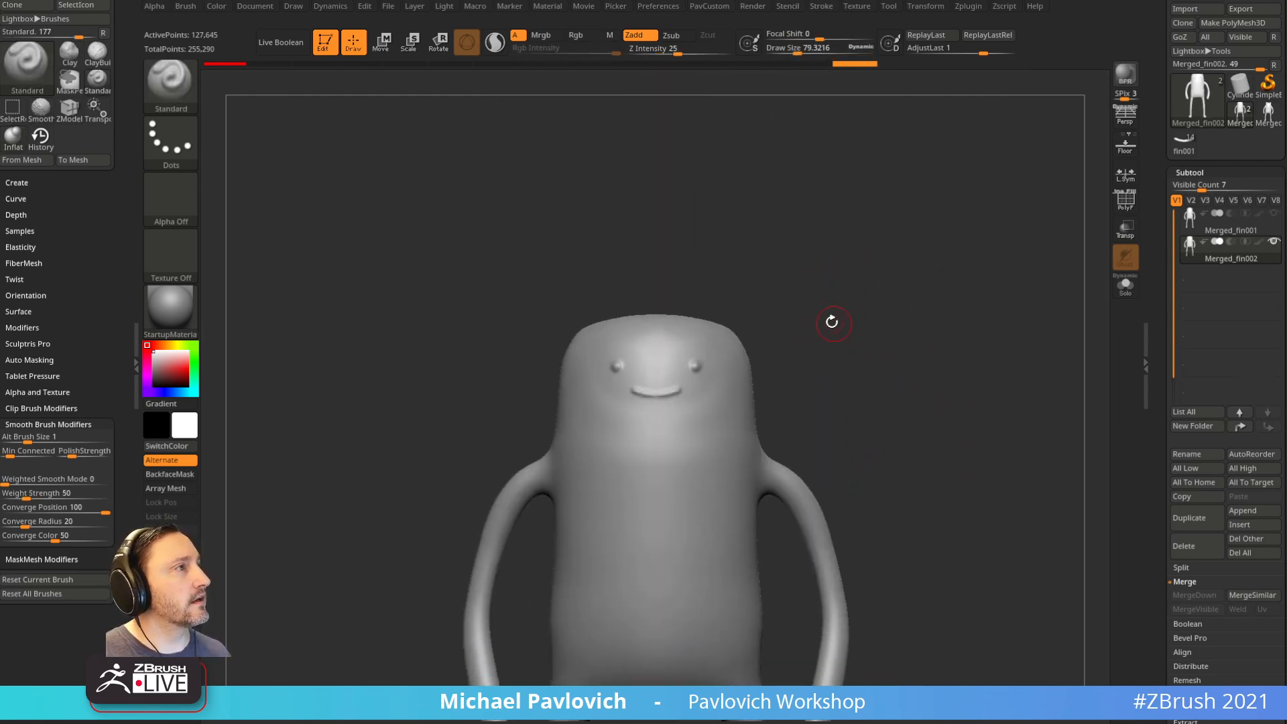
{"action": "key", "text": "s"}
{"action": "left_click", "coordinate": [653, 391]}
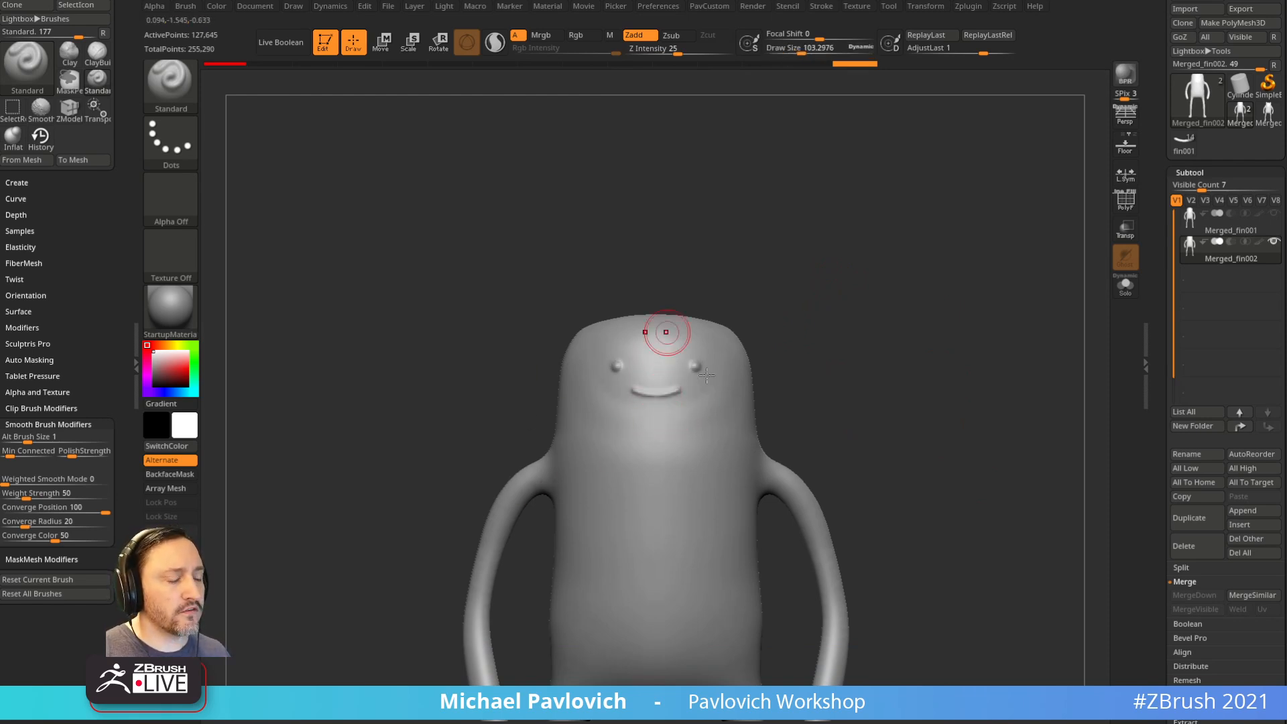
Step: Make the Merged_fin001 subtool active for sculpting
{"action": "left_click", "coordinate": [1231, 223]}
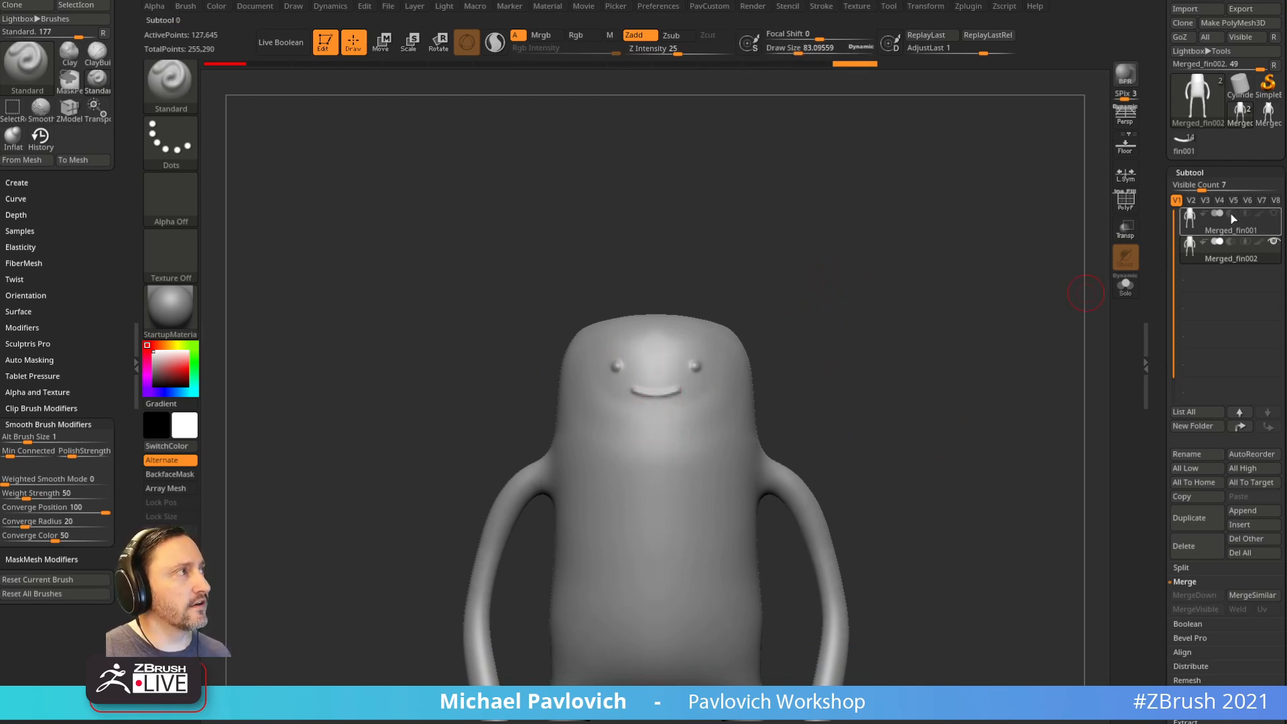
{"action": "left_click", "coordinate": [1231, 258]}
{"action": "left_click_drag", "start_coordinate": [955, 365], "coordinate": [939, 357]}
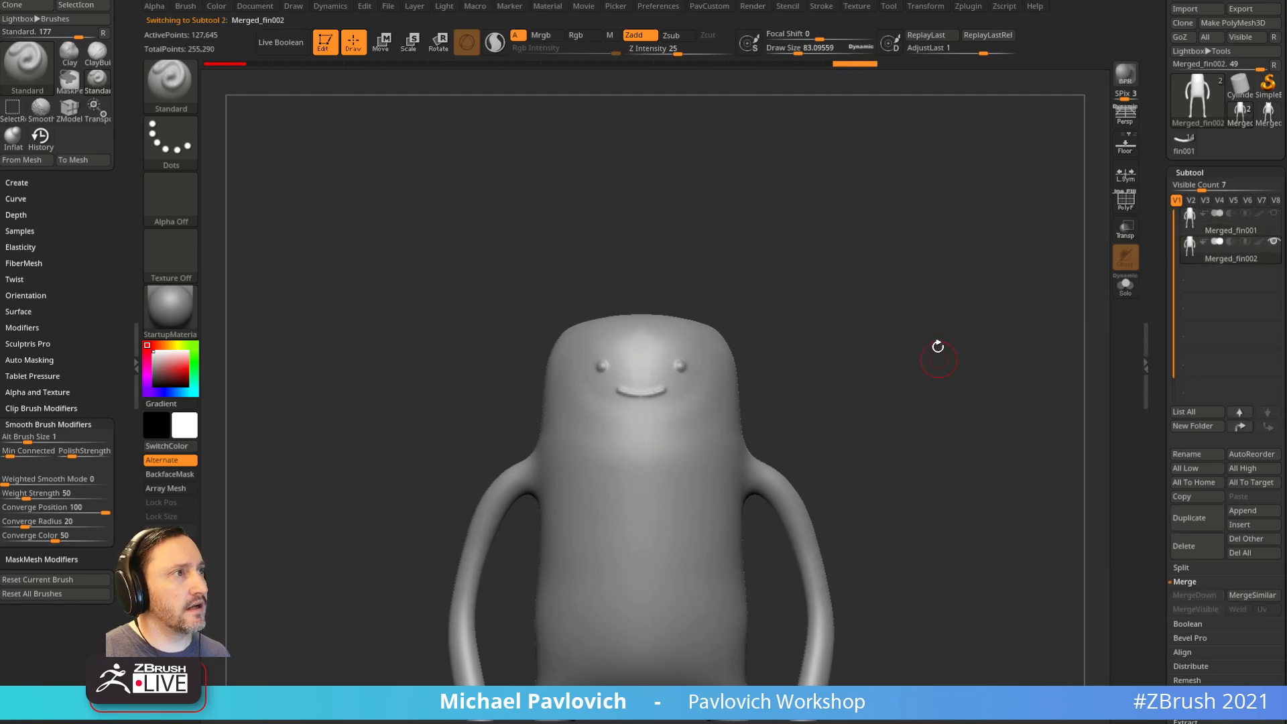
{"action": "key", "text": "Up"}
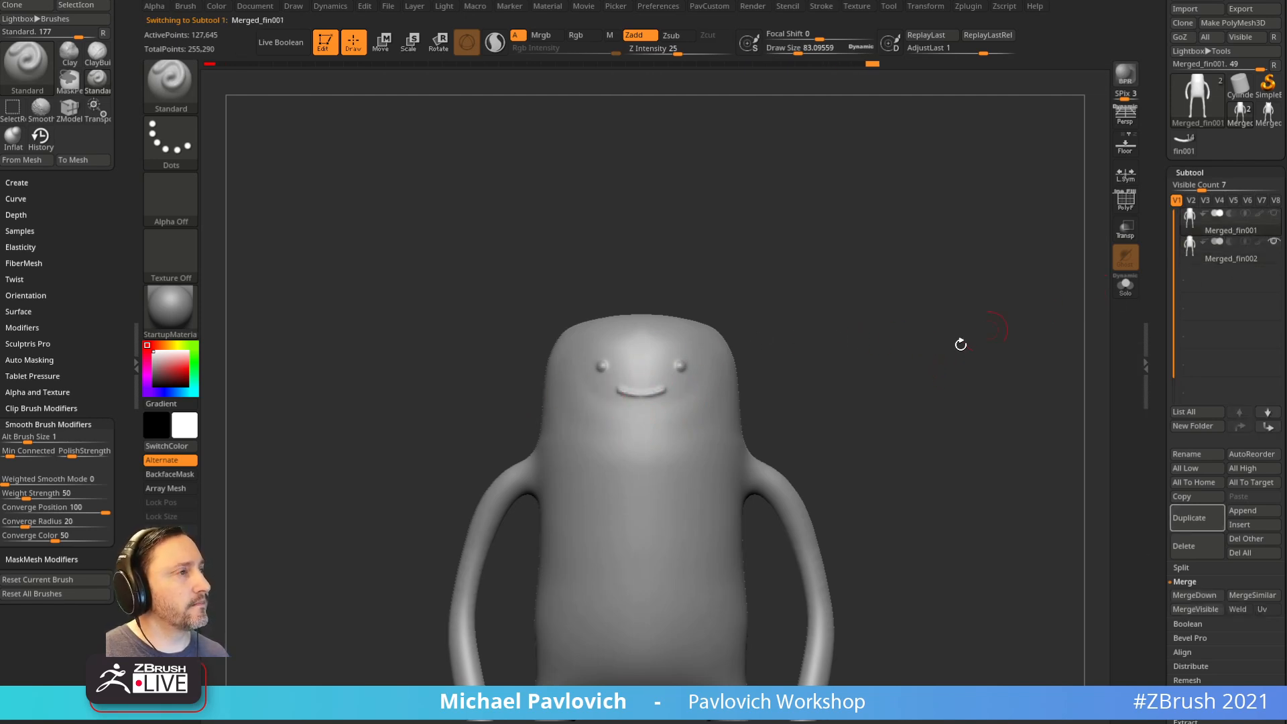
Step: Try a raised Standard brush bump on the side of the head and undo it
{"action": "left_click_drag", "start_coordinate": [931, 363], "coordinate": [880, 359]}
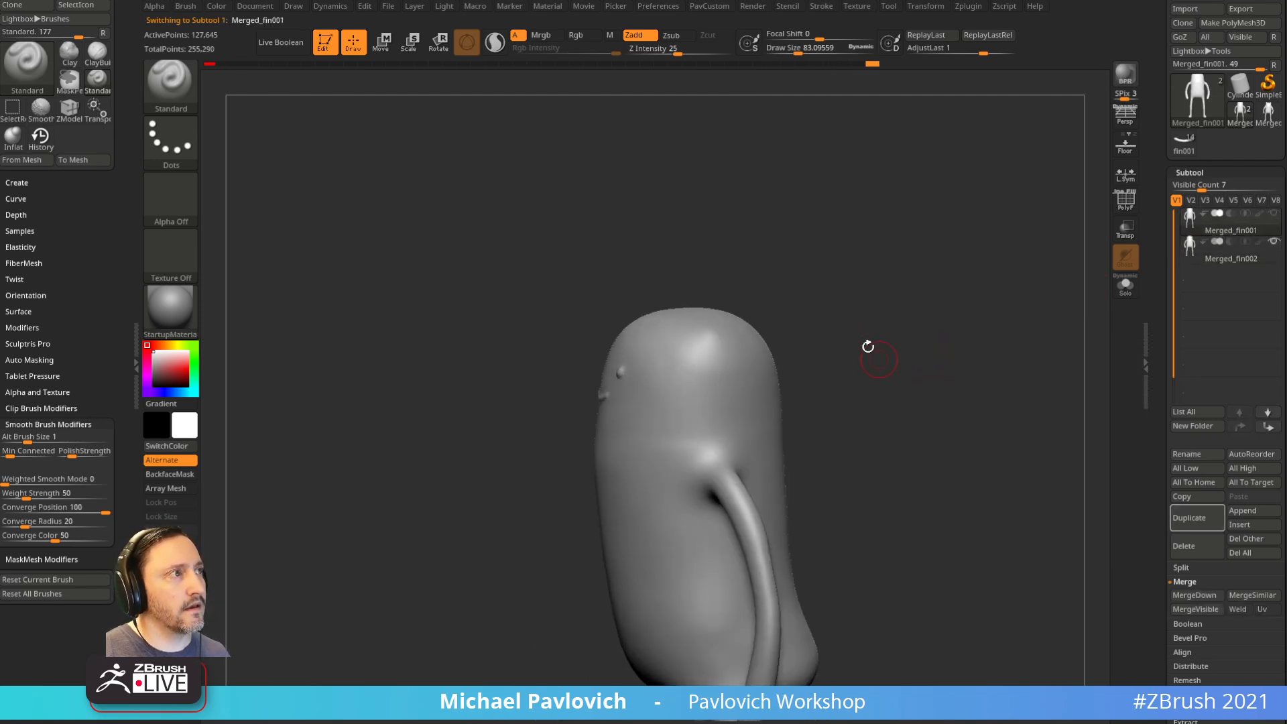
{"action": "left_click_drag", "start_coordinate": [715, 327], "coordinate": [738, 321]}
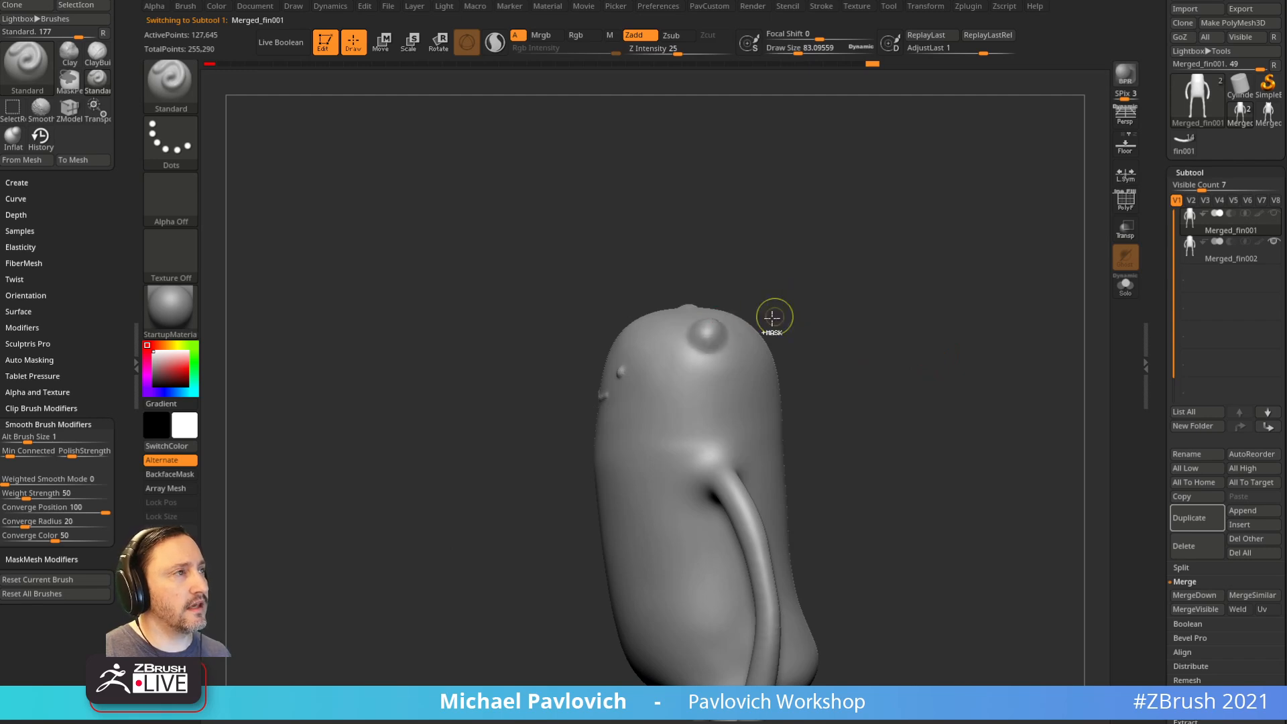
{"action": "key", "text": "ctrl+z"}
{"action": "left_click_drag", "start_coordinate": [699, 387], "coordinate": [708, 394]}
{"action": "mouse_move", "coordinate": [802, 325]}
{"action": "left_mouse_down"}
{"action": "mouse_move", "coordinate": [871, 305]}
{"action": "mouse_move", "coordinate": [704, 376]}
{"action": "left_mouse_up"}
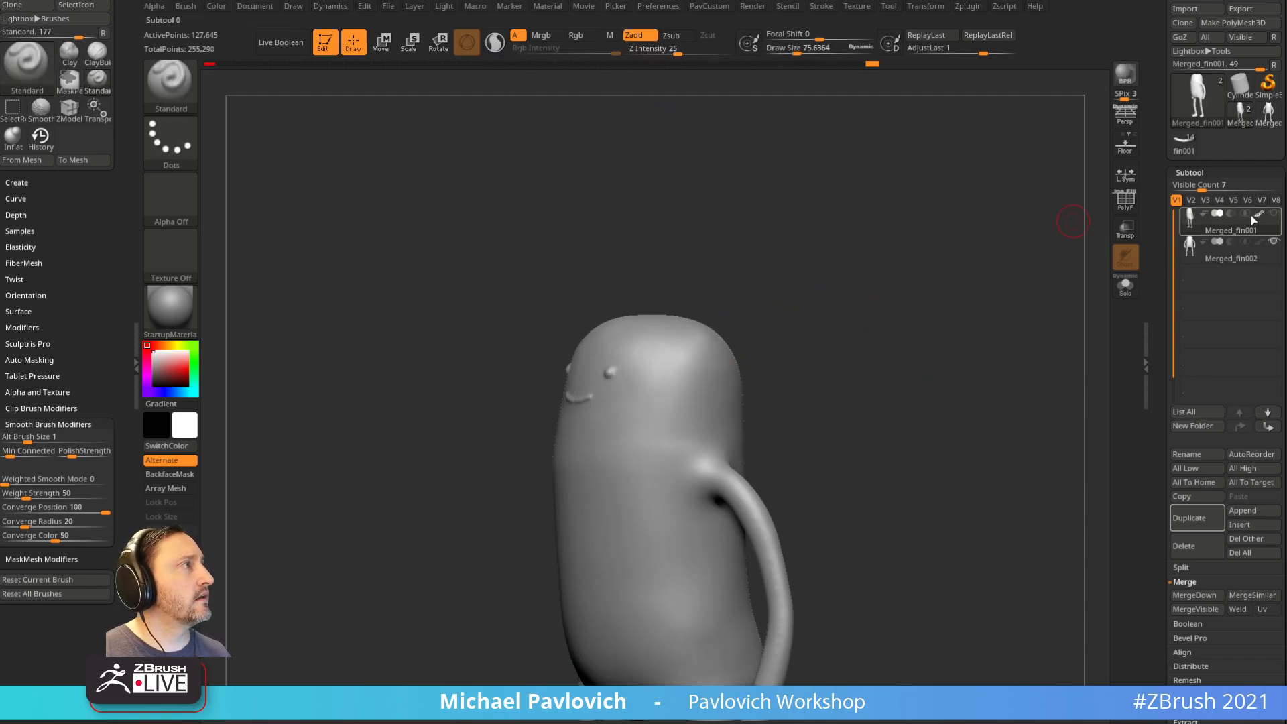
{"action": "left_click_drag", "start_coordinate": [972, 325], "coordinate": [842, 333]}
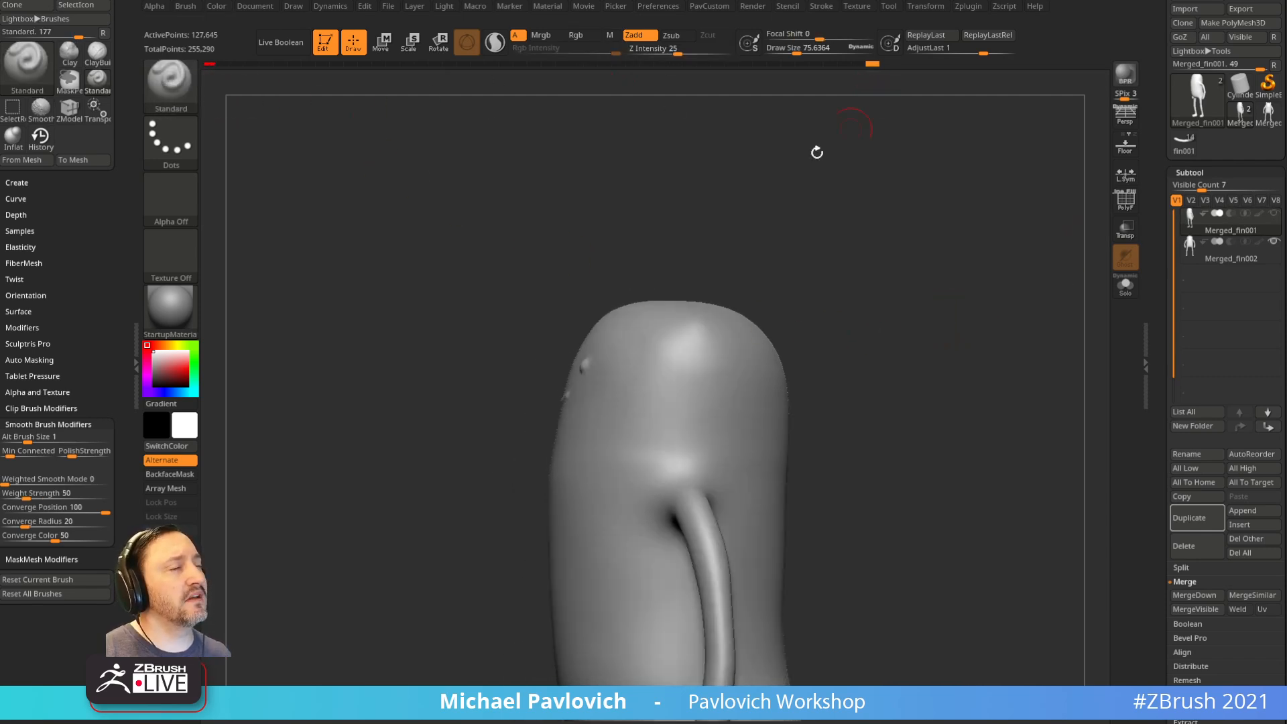
{"action": "mouse_move", "coordinate": [683, 295]}
{"action": "left_mouse_down"}
{"action": "mouse_move", "coordinate": [838, 215]}
{"action": "mouse_move", "coordinate": [850, 191]}
{"action": "left_mouse_up"}
{"action": "left_click", "coordinate": [875, 65], "text": "ctrl"}
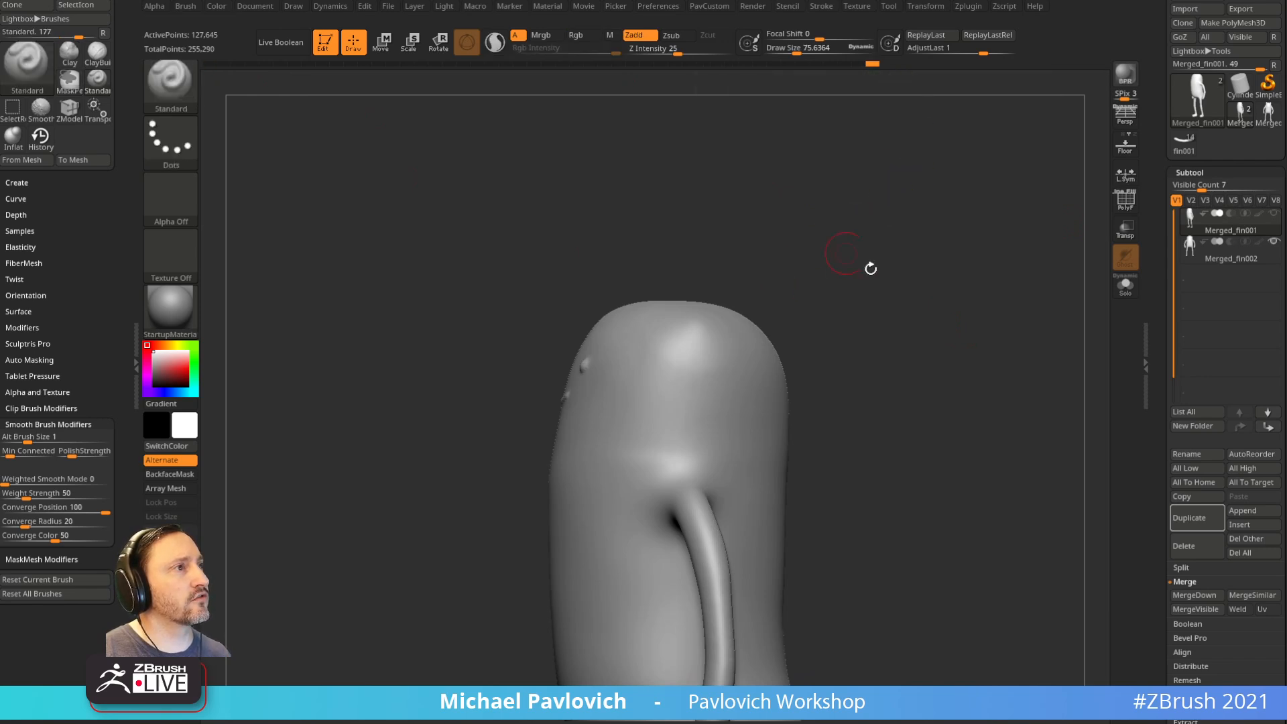
Step: Sculpt a first ear ridge on the side of the head, undoing the unwanted strokes
{"action": "left_click_drag", "start_coordinate": [836, 248], "coordinate": [746, 274]}
{"action": "left_click_drag", "start_coordinate": [781, 328], "coordinate": [919, 315]}
{"action": "mouse_move", "coordinate": [733, 327]}
{"action": "left_mouse_down", "text": "shift"}
{"action": "mouse_move", "coordinate": [791, 316]}
{"action": "mouse_move", "coordinate": [670, 321]}
{"action": "mouse_move", "coordinate": [752, 327]}
{"action": "mouse_move", "coordinate": [917, 291]}
{"action": "mouse_move", "coordinate": [673, 287]}
{"action": "left_mouse_up", "text": "shift"}
{"action": "key", "text": "ctrl+z"}
{"action": "key", "text": "ctrl+z"}
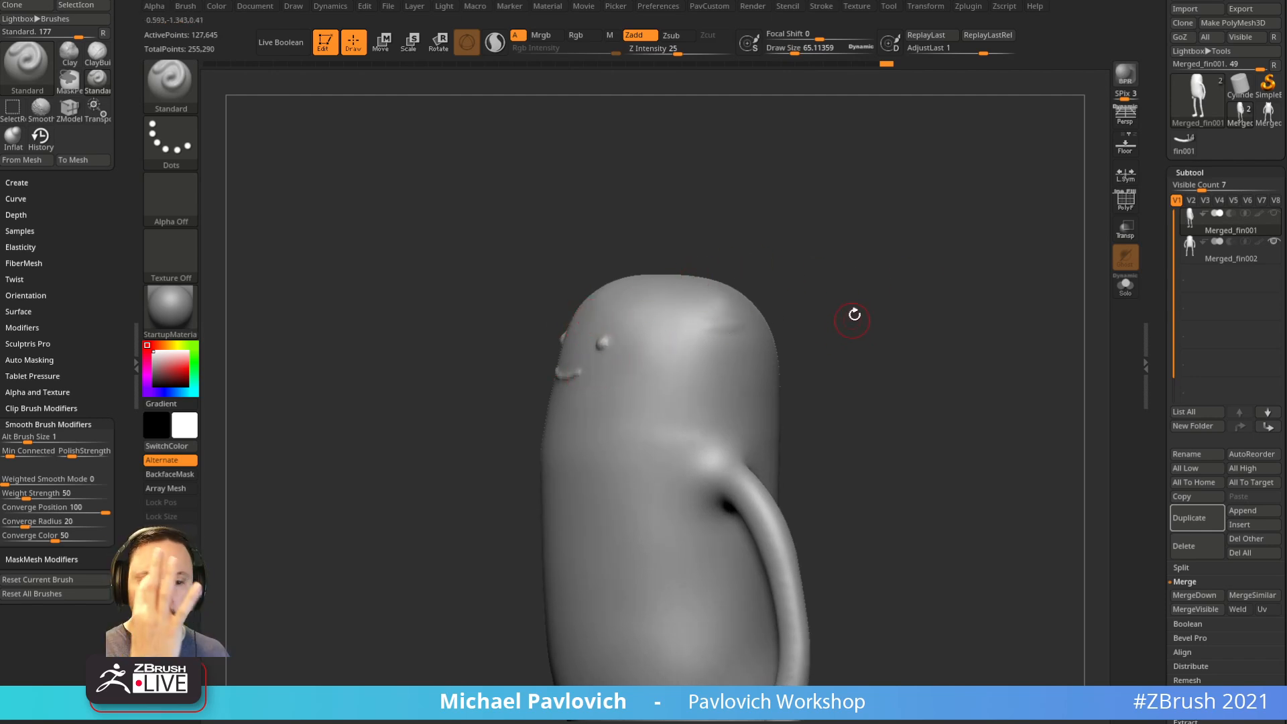
{"action": "mouse_move", "coordinate": [818, 315]}
{"action": "left_mouse_down"}
{"action": "mouse_move", "coordinate": [929, 312]}
{"action": "mouse_move", "coordinate": [786, 313]}
{"action": "left_mouse_up"}
Step: Add a small nose above the mouth and build up the ear outline on the side of the head
{"action": "left_click", "coordinate": [570, 349]}
{"action": "key", "text": "shift"}
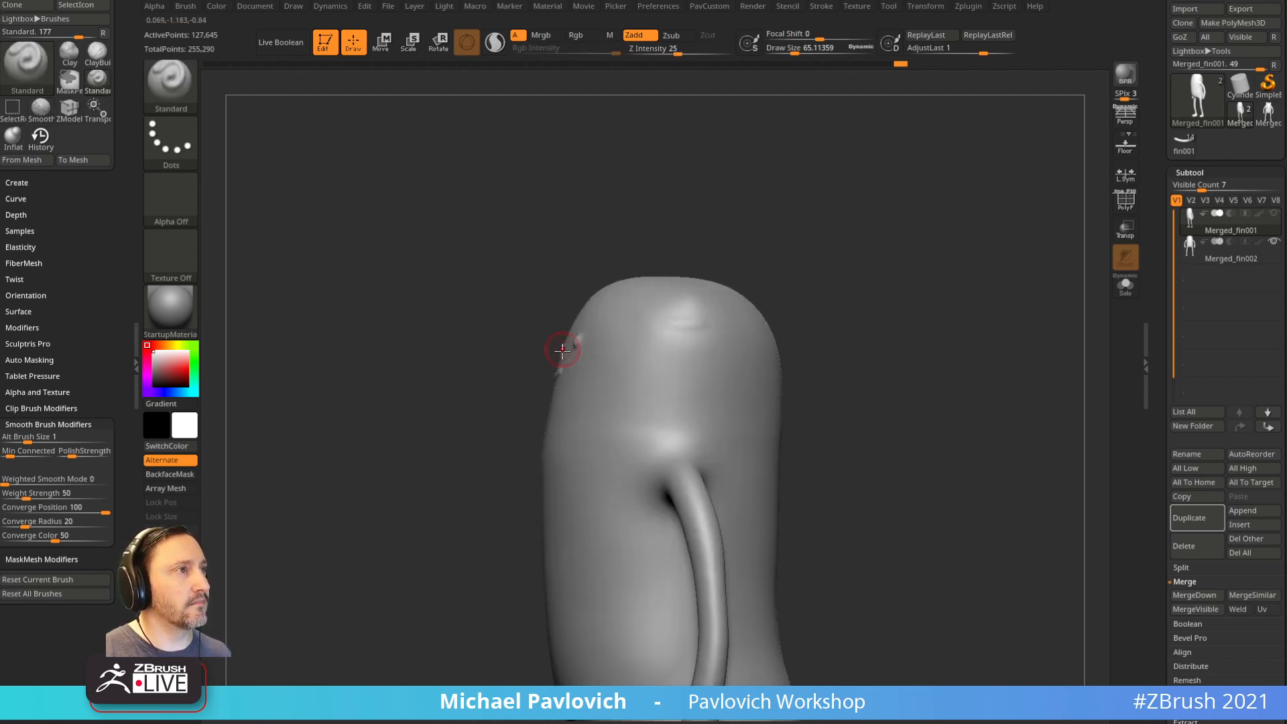
{"action": "left_click_drag", "start_coordinate": [656, 365], "coordinate": [700, 368]}
{"action": "left_click_drag", "start_coordinate": [673, 322], "coordinate": [718, 329]}
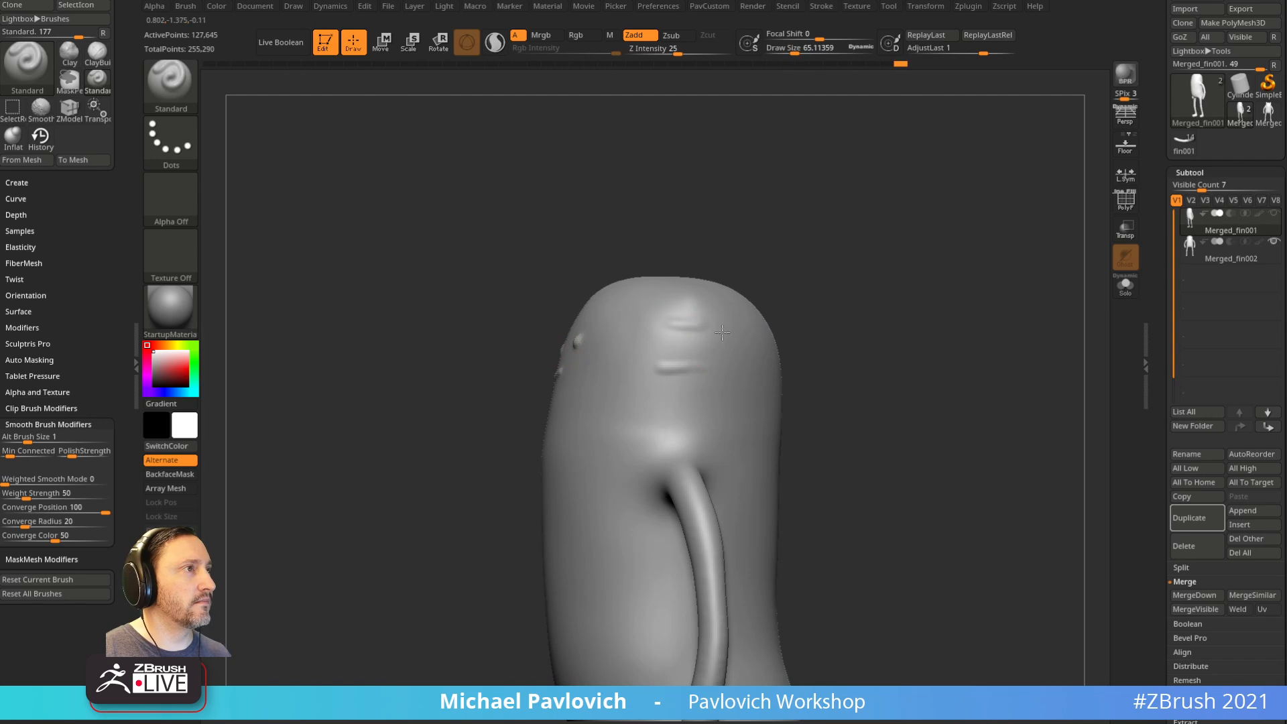
{"action": "left_click_drag", "start_coordinate": [661, 383], "coordinate": [674, 334]}
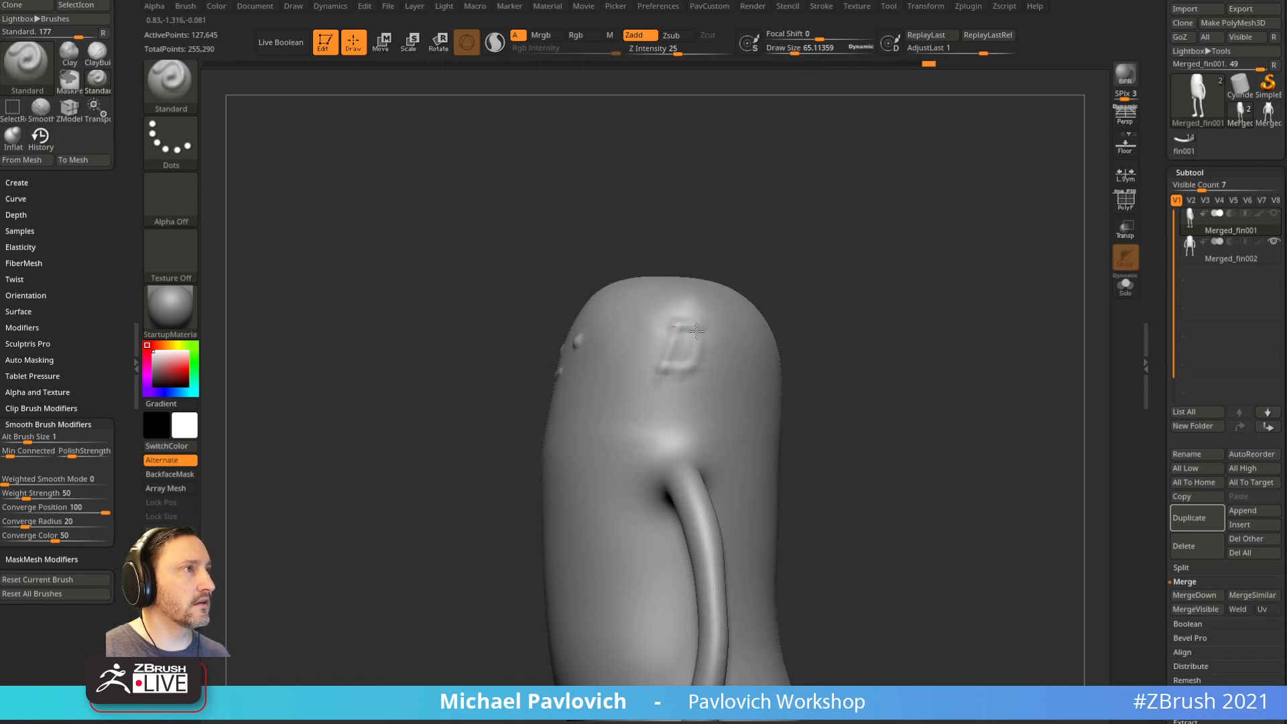
{"action": "left_click_drag", "start_coordinate": [754, 311], "coordinate": [671, 420]}
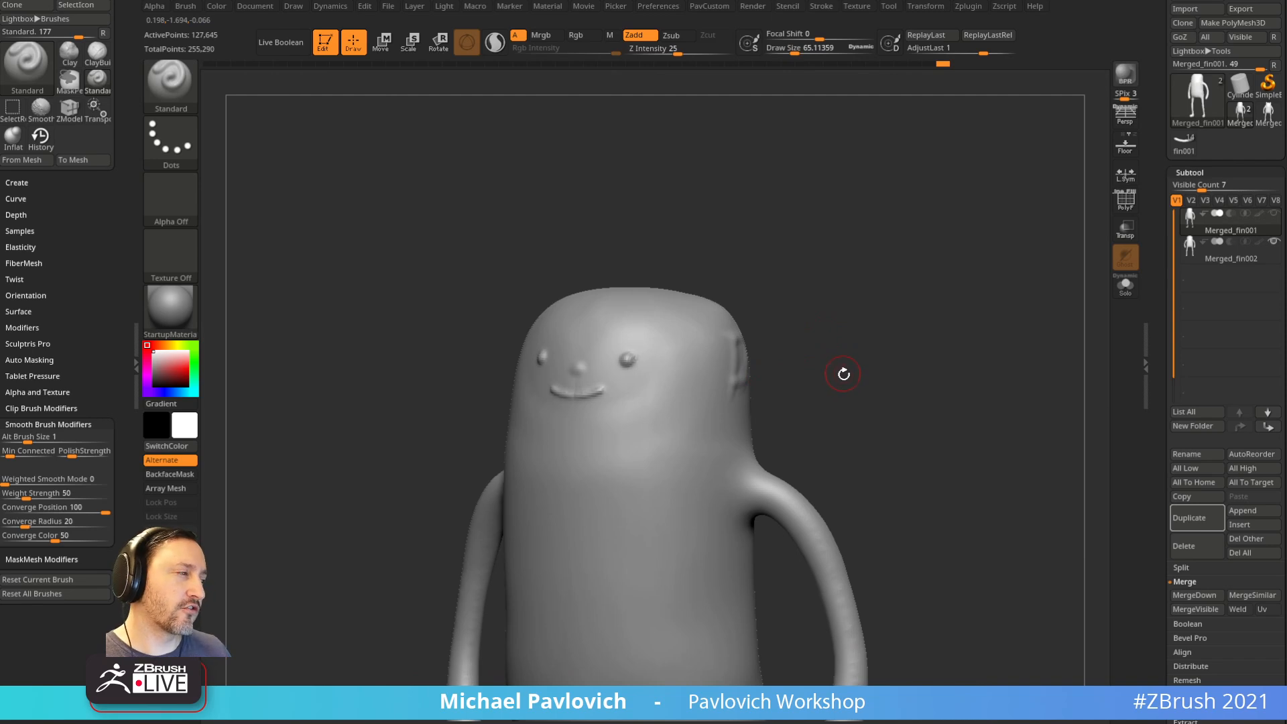
Step: Mask a circular area around each eye from the front
{"action": "left_click_drag", "start_coordinate": [850, 332], "coordinate": [777, 377]}
{"action": "left_click_drag", "start_coordinate": [776, 278], "coordinate": [855, 288]}
{"action": "left_click_drag", "start_coordinate": [659, 390], "coordinate": [652, 382]}
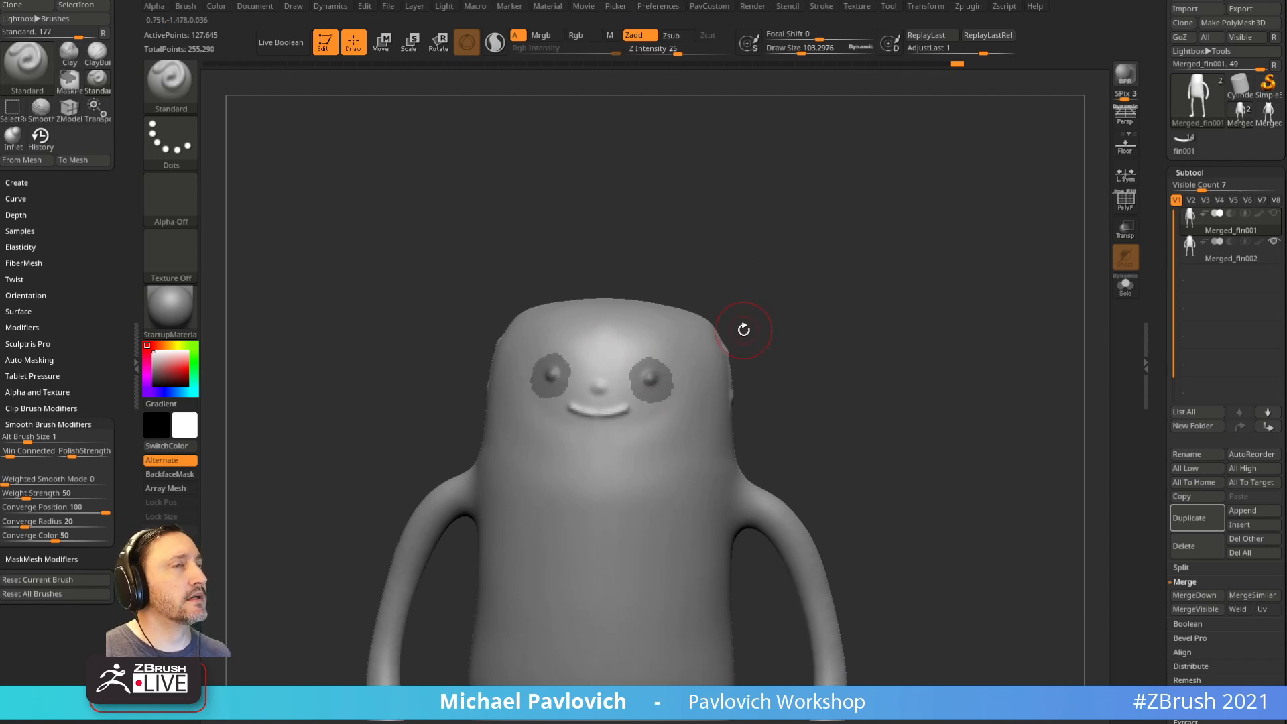
{"action": "left_click_drag", "start_coordinate": [743, 329], "coordinate": [797, 302]}
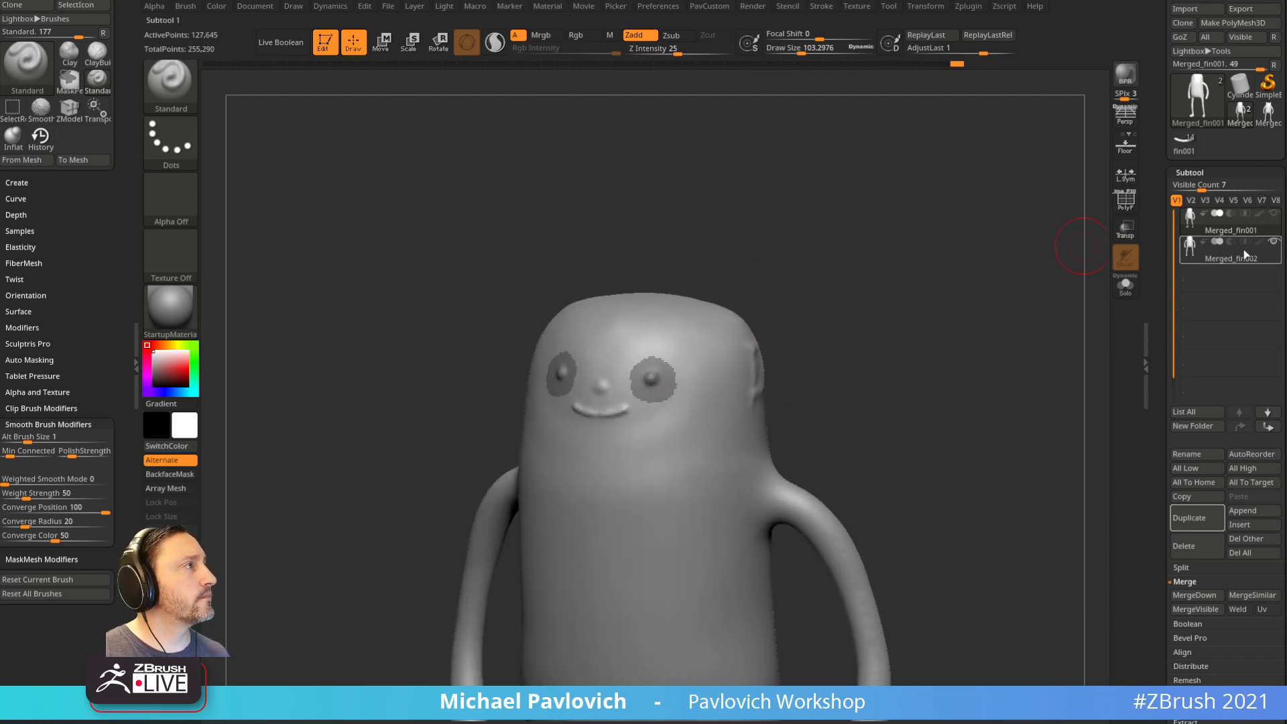
Step: Hide the Merged_fin002 subtool and sculpt recessed sockets around both eyes on Merged_fin001
{"action": "left_click", "coordinate": [1273, 242]}
{"action": "mouse_move", "coordinate": [871, 368]}
{"action": "left_mouse_down"}
{"action": "mouse_move", "coordinate": [882, 337]}
{"action": "mouse_move", "coordinate": [764, 316]}
{"action": "left_mouse_up"}
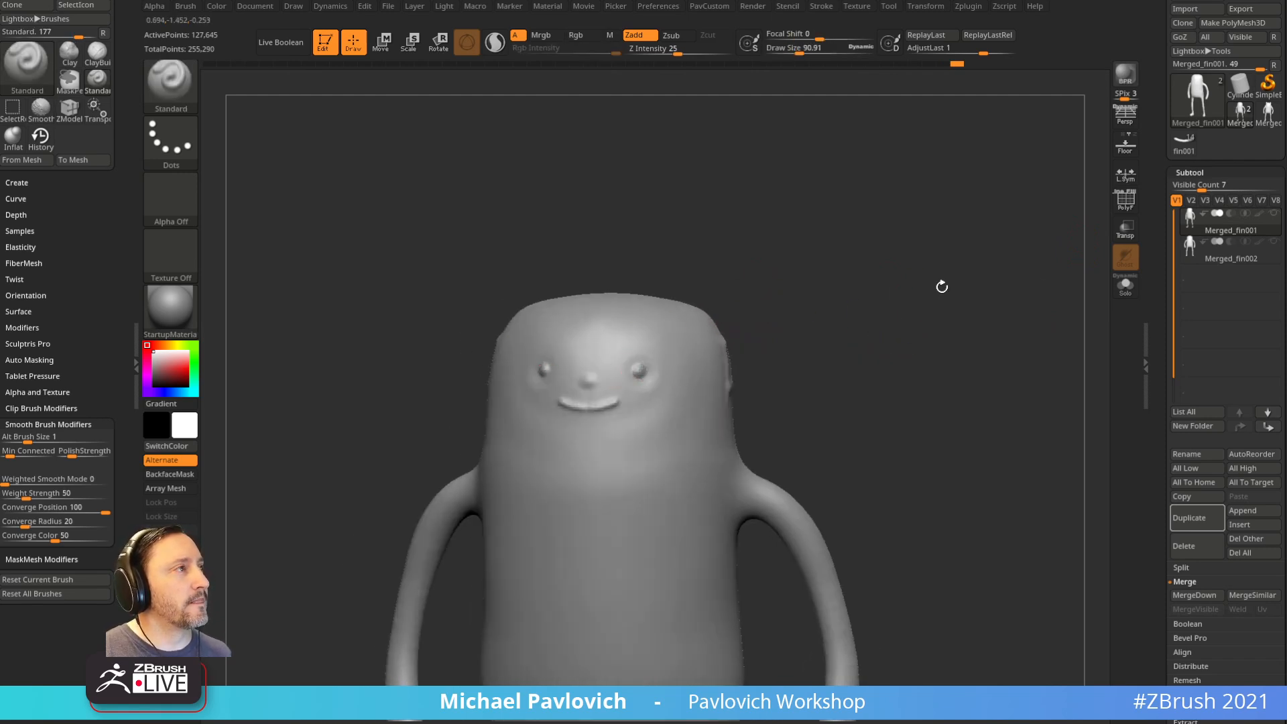
{"action": "left_click", "coordinate": [1231, 263]}
{"action": "left_click", "coordinate": [1242, 230]}
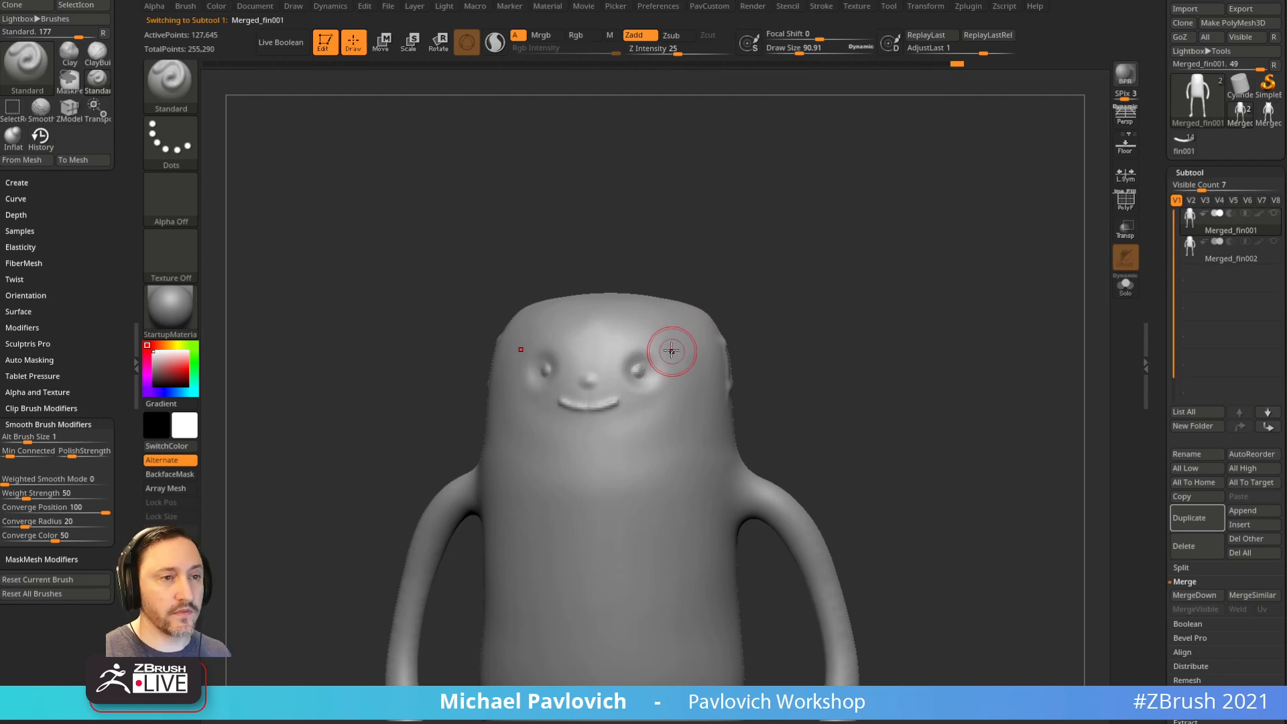
{"action": "left_click_drag", "start_coordinate": [1005, 720], "coordinate": [805, 721]}
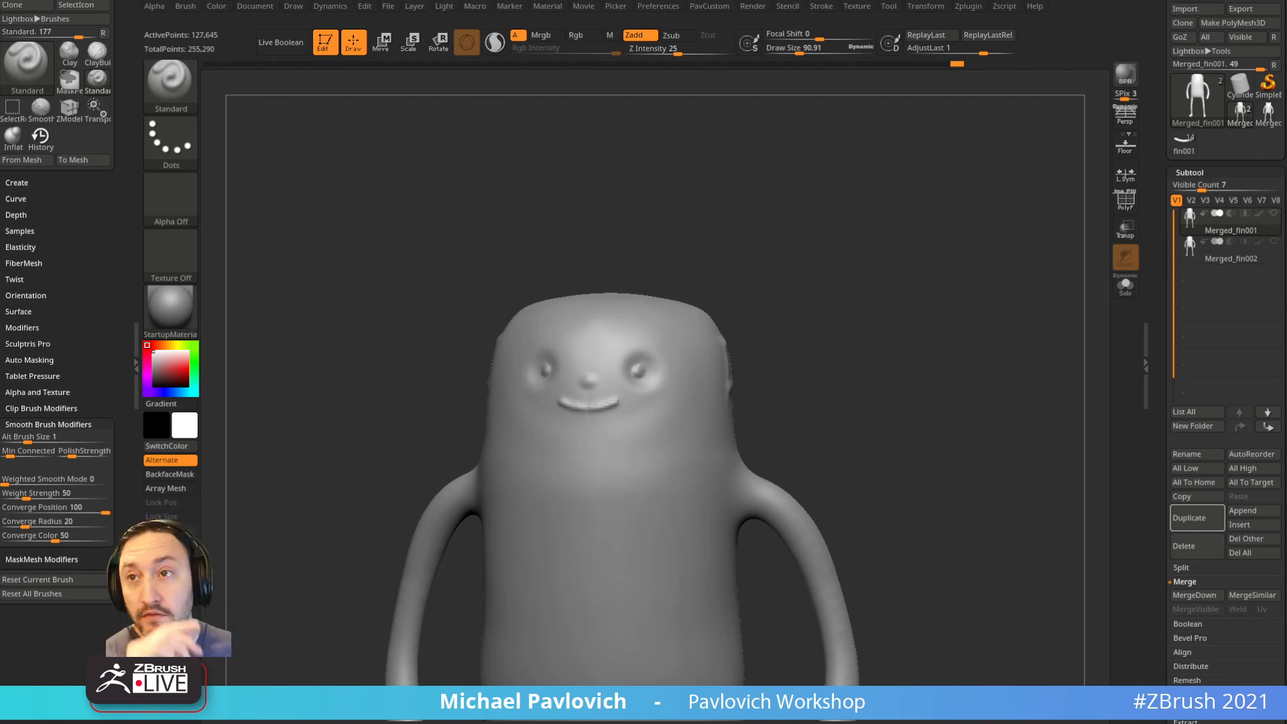
Step: Try carving the eye sockets deeper with a smaller brush and undo the strokes
{"action": "left_click_drag", "start_coordinate": [847, 242], "coordinate": [842, 282]}
{"action": "key", "text": "s"}
{"action": "left_click_drag", "start_coordinate": [645, 374], "coordinate": [641, 369], "text": "alt"}
{"action": "mouse_move", "coordinate": [797, 306]}
{"action": "left_mouse_down"}
{"action": "mouse_move", "coordinate": [755, 344]}
{"action": "mouse_move", "coordinate": [718, 325]}
{"action": "mouse_move", "coordinate": [738, 339]}
{"action": "mouse_move", "coordinate": [644, 375]}
{"action": "mouse_move", "coordinate": [666, 431]}
{"action": "left_mouse_up"}
{"action": "key", "text": "ctrl+z"}
{"action": "key", "text": "bracketleft"}
{"action": "key", "text": "ctrl+z"}
{"action": "key", "text": "ctrl+z"}
Step: Expand the Curve, Curve Functions and Curve Modifiers stroke settings and enable LazyMouse for the Standard brush
{"action": "left_click", "coordinate": [824, 10]}
{"action": "left_click", "coordinate": [852, 215], "text": "shift"}
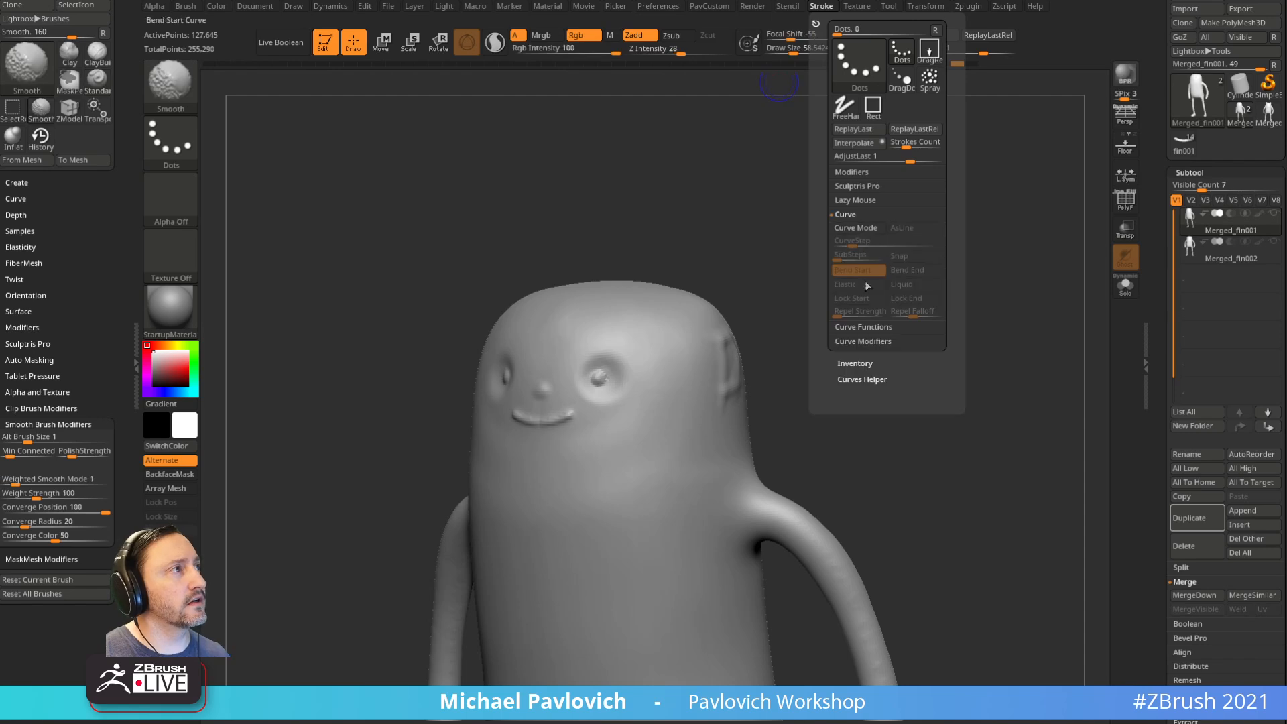
{"action": "left_click", "coordinate": [862, 342], "text": "shift"}
{"action": "left_click", "coordinate": [863, 327], "text": "shift"}
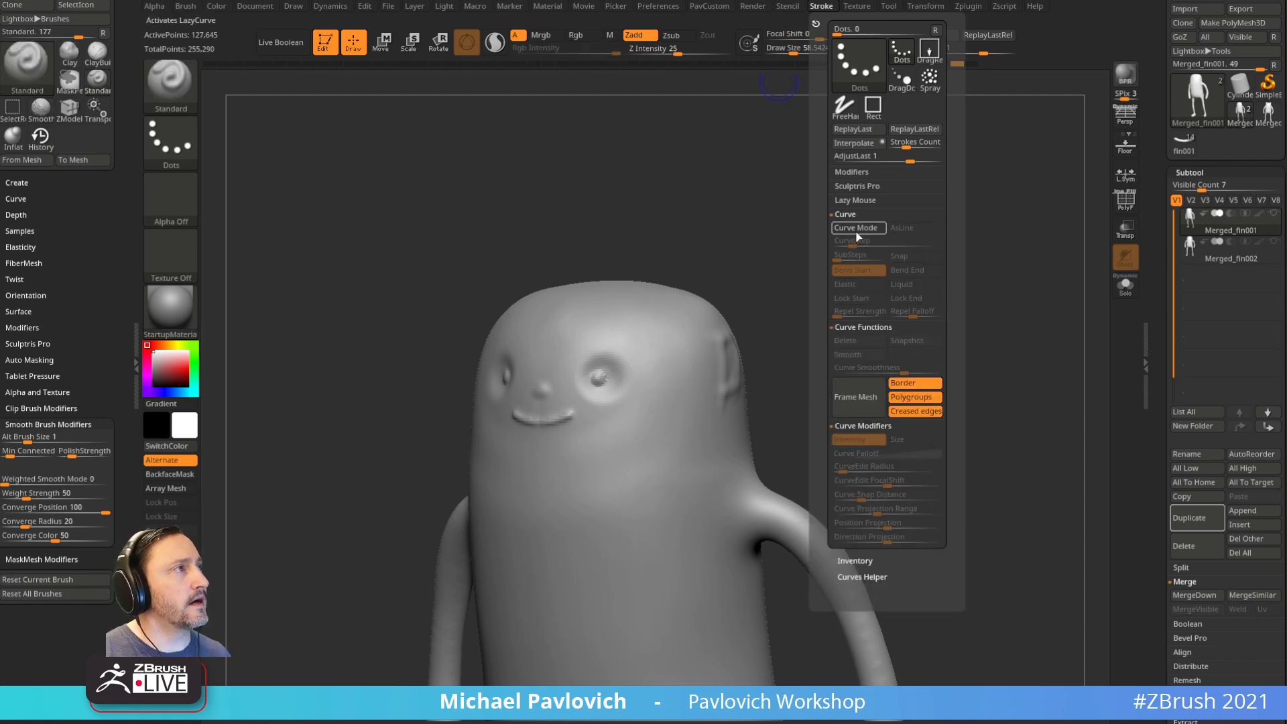
{"action": "left_click", "coordinate": [855, 199]}
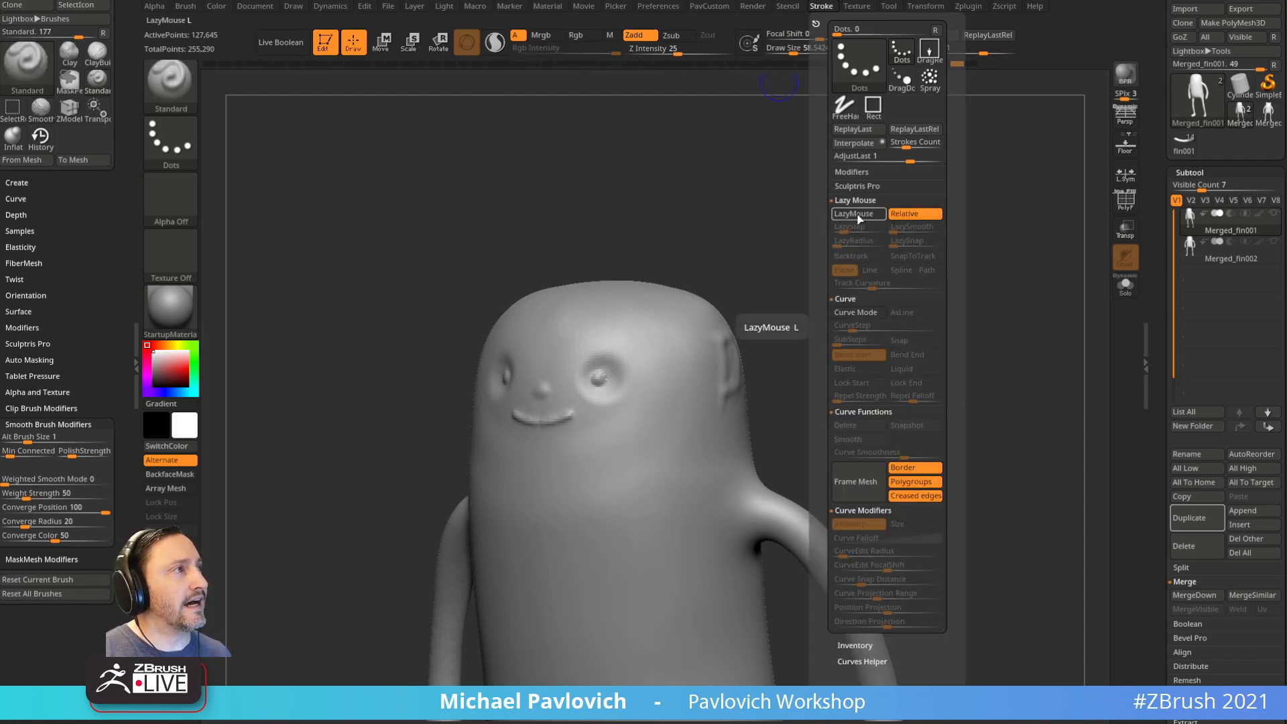
{"action": "left_click", "coordinate": [862, 215]}
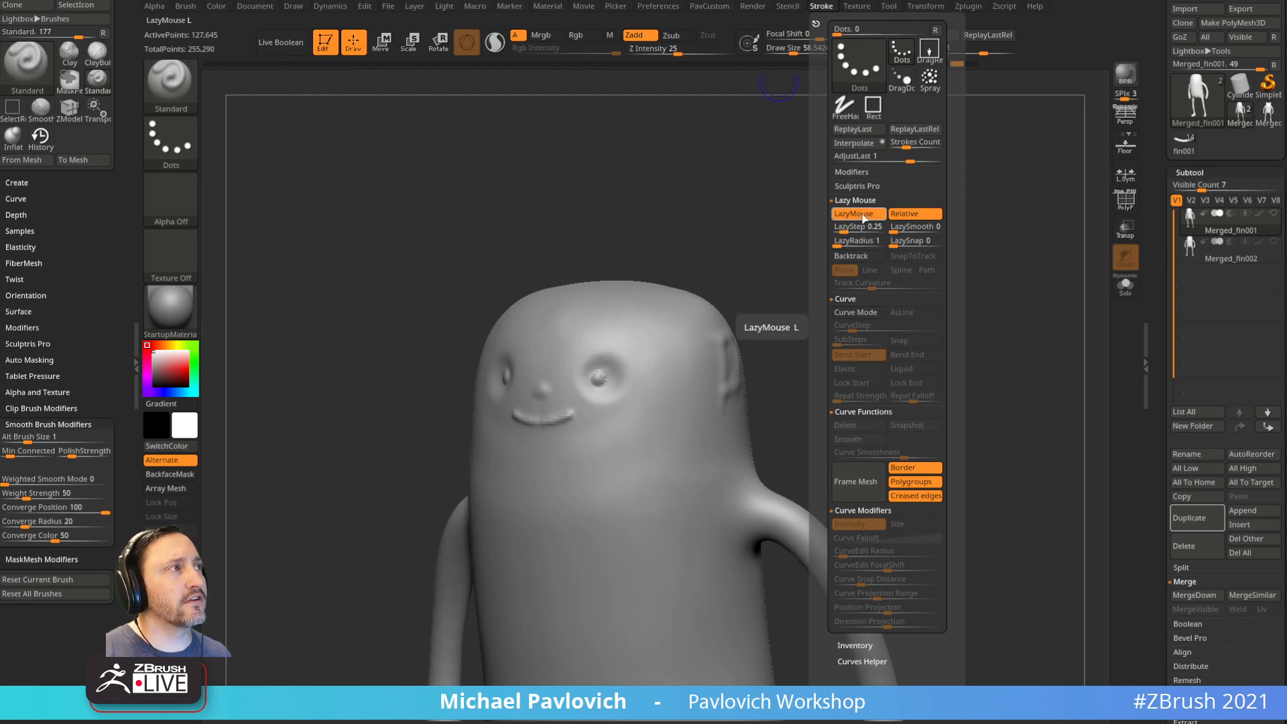
Step: Set the Standard brush's LazyRadius to 16 and toggle LazyMouse off
{"action": "left_click", "coordinate": [851, 245]}
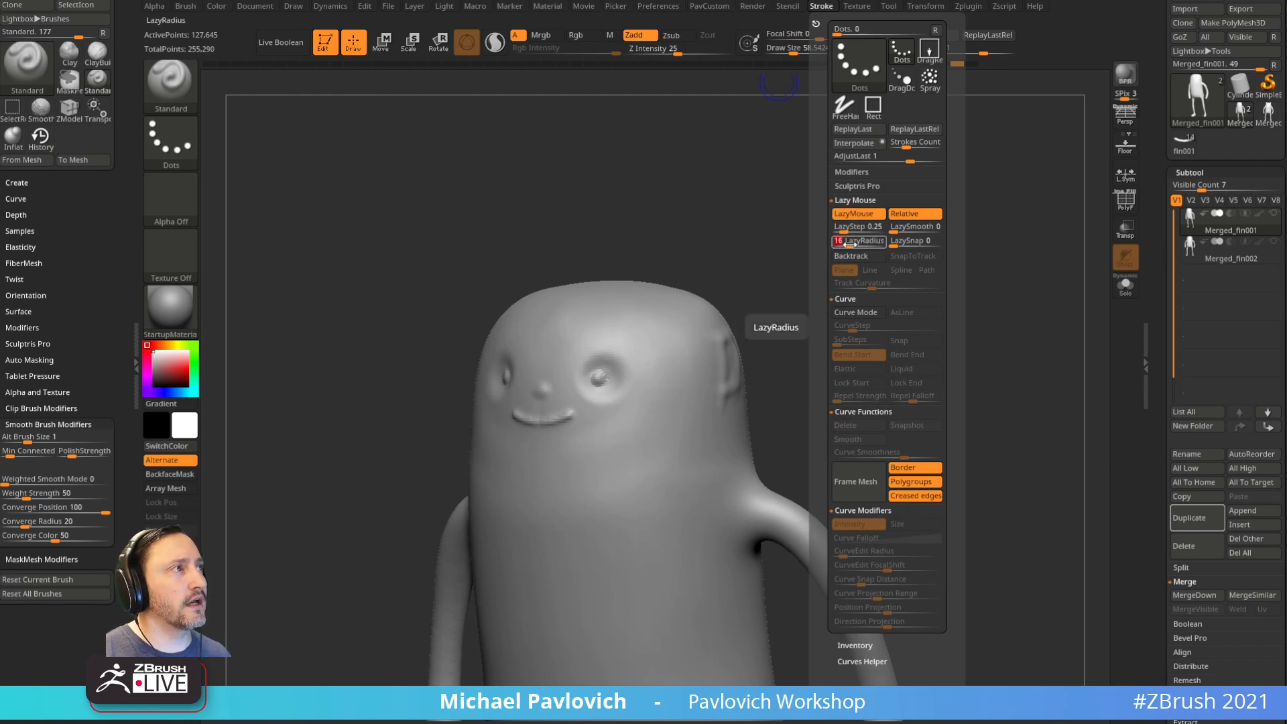
{"action": "key", "text": "l"}
{"action": "right_click_drag", "start_coordinate": [734, 336], "coordinate": [843, 286]}
Step: Carve both eye sockets deeper with the Standard brush at a draw size of about 99
{"action": "left_click_drag", "start_coordinate": [625, 340], "coordinate": [622, 332], "text": "alt"}
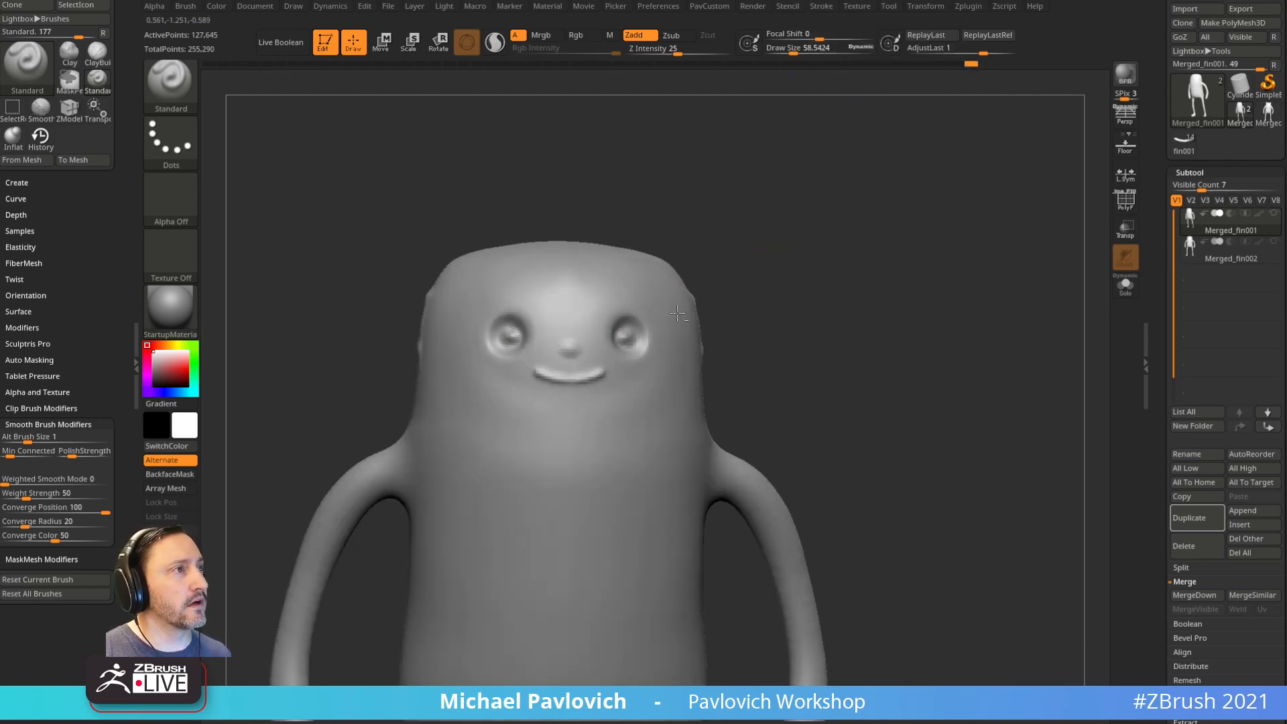
{"action": "right_click_drag", "start_coordinate": [637, 348], "coordinate": [625, 337]}
{"action": "key", "text": "s"}
{"action": "left_click_drag", "start_coordinate": [624, 337], "coordinate": [628, 337]}
{"action": "right_click_drag", "start_coordinate": [630, 336], "coordinate": [667, 308]}
{"action": "left_click_drag", "start_coordinate": [648, 338], "coordinate": [637, 342], "text": "alt"}
{"action": "right_click_drag", "start_coordinate": [638, 342], "coordinate": [673, 343]}
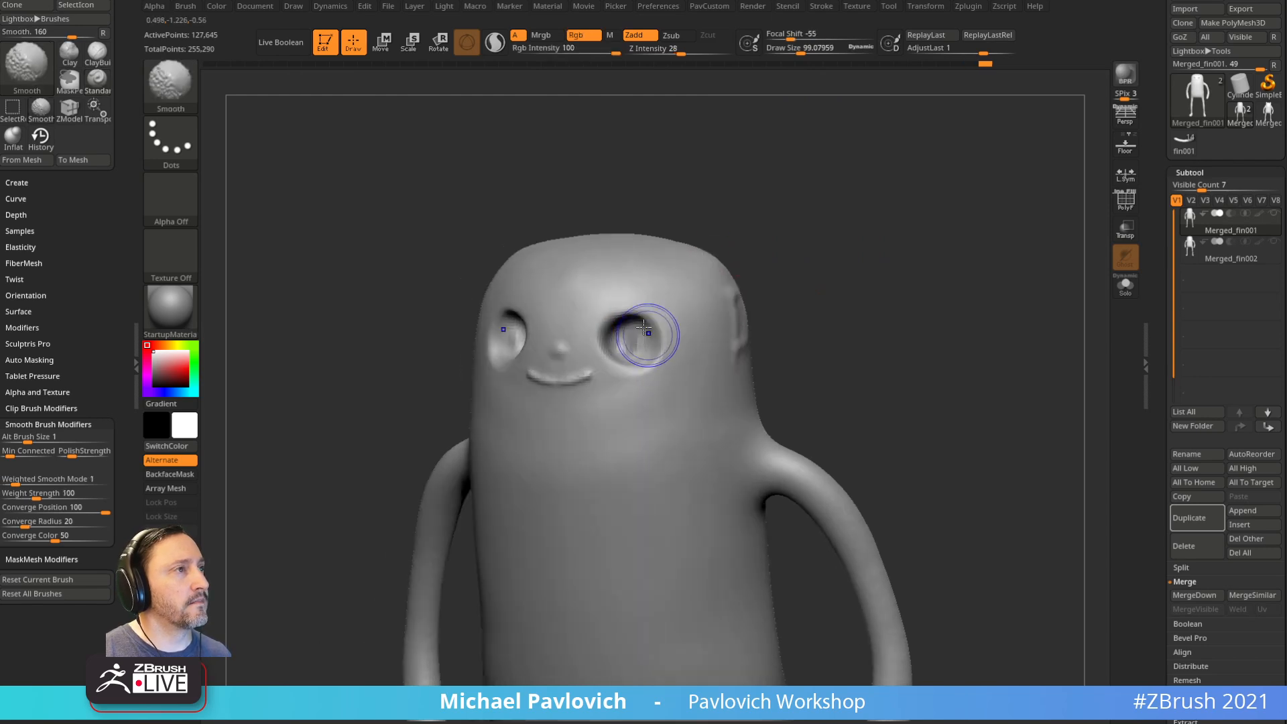
Step: Smooth the inside and edges of both carved eye sockets
{"action": "left_click_drag", "start_coordinate": [624, 348], "coordinate": [646, 347], "text": "shift"}
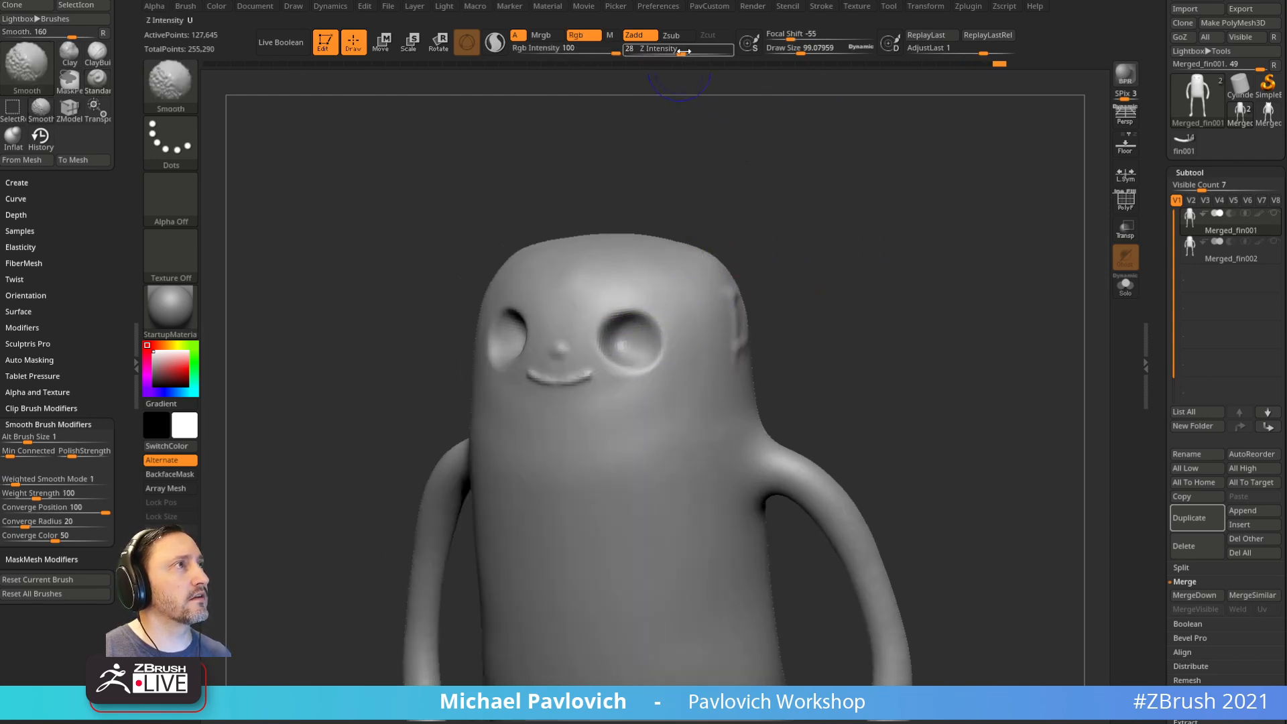
{"action": "right_click_drag", "start_coordinate": [649, 302], "coordinate": [675, 302]}
{"action": "left_click_drag", "start_coordinate": [636, 339], "coordinate": [618, 354], "text": "shift"}
{"action": "mouse_move", "coordinate": [746, 259]}
{"action": "left_mouse_down", "text": "shift"}
{"action": "mouse_move", "coordinate": [610, 368]}
{"action": "mouse_move", "coordinate": [568, 350]}
{"action": "left_mouse_up", "text": "shift"}
{"action": "mouse_move", "coordinate": [747, 281]}
{"action": "left_mouse_down", "text": "alt"}
{"action": "mouse_move", "coordinate": [765, 308]}
{"action": "mouse_move", "coordinate": [771, 282]}
{"action": "mouse_move", "coordinate": [710, 283]}
{"action": "mouse_move", "coordinate": [765, 283]}
{"action": "mouse_move", "coordinate": [710, 287]}
{"action": "mouse_move", "coordinate": [740, 312]}
{"action": "left_mouse_up", "text": "alt"}
Step: Undo the last stroke, carve a nasal opening in place of the nose and smooth out the raised mouth
{"action": "key", "text": "ctrl+z"}
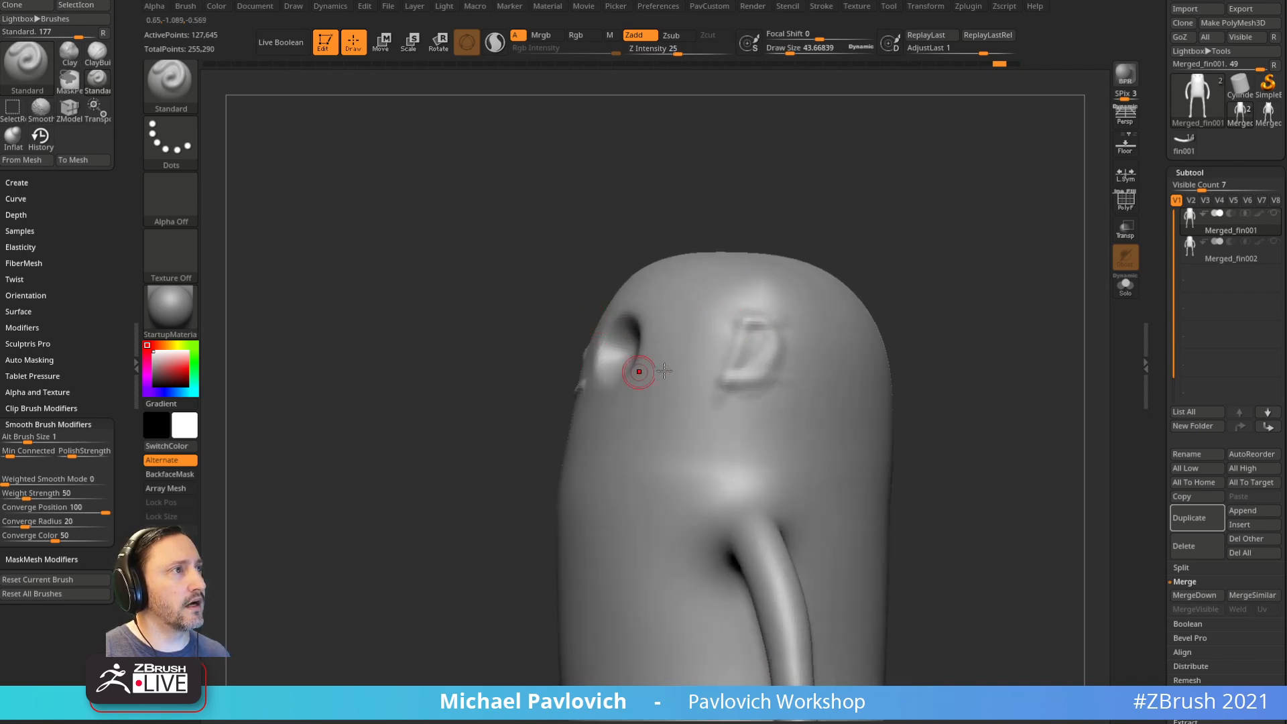
{"action": "left_click_drag", "start_coordinate": [517, 376], "coordinate": [594, 364]}
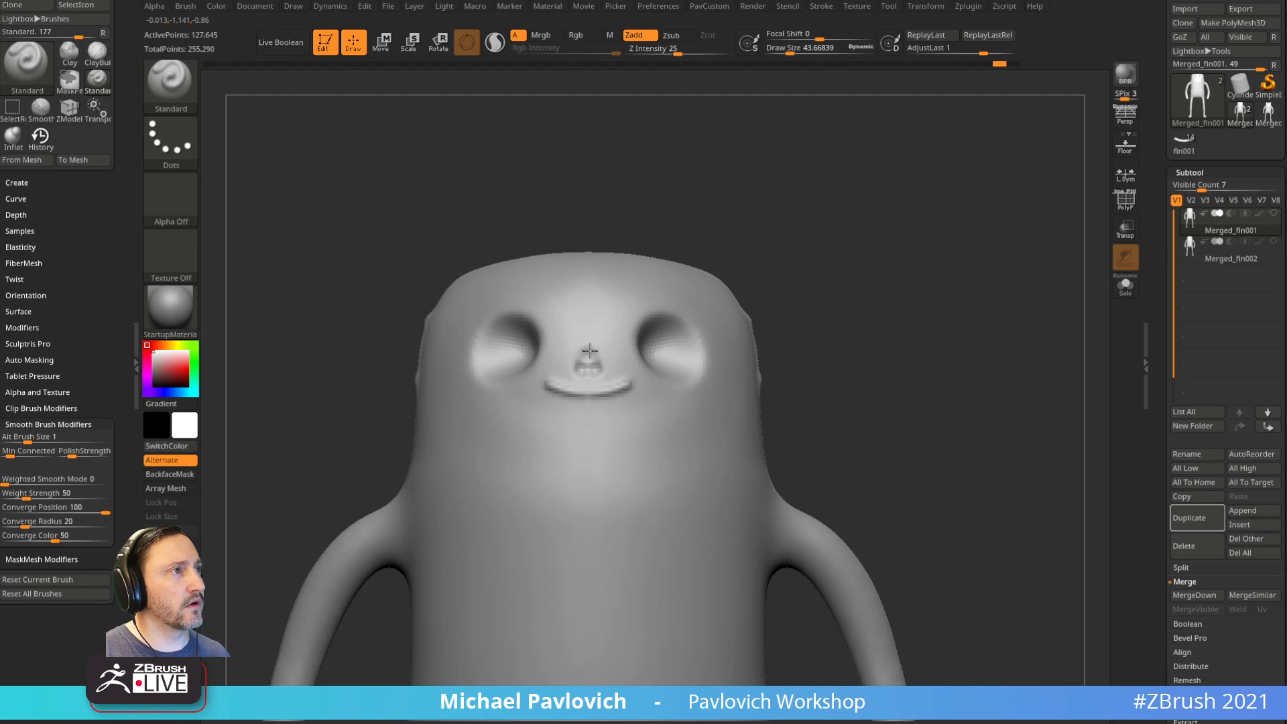
{"action": "mouse_move", "coordinate": [745, 272]}
{"action": "left_mouse_down"}
{"action": "mouse_move", "coordinate": [793, 268]}
{"action": "mouse_move", "coordinate": [845, 284]}
{"action": "left_mouse_up"}
{"action": "mouse_move", "coordinate": [553, 387]}
{"action": "left_mouse_down", "text": "shift"}
{"action": "mouse_move", "coordinate": [637, 389]}
{"action": "mouse_move", "coordinate": [598, 394]}
{"action": "left_mouse_up", "text": "shift"}
Step: Cut a thin mouth line below the nasal opening with the DamStandard brush at a draw size of about 79
{"action": "key", "text": "b"}
{"action": "key", "text": "d"}
{"action": "key", "text": "s"}
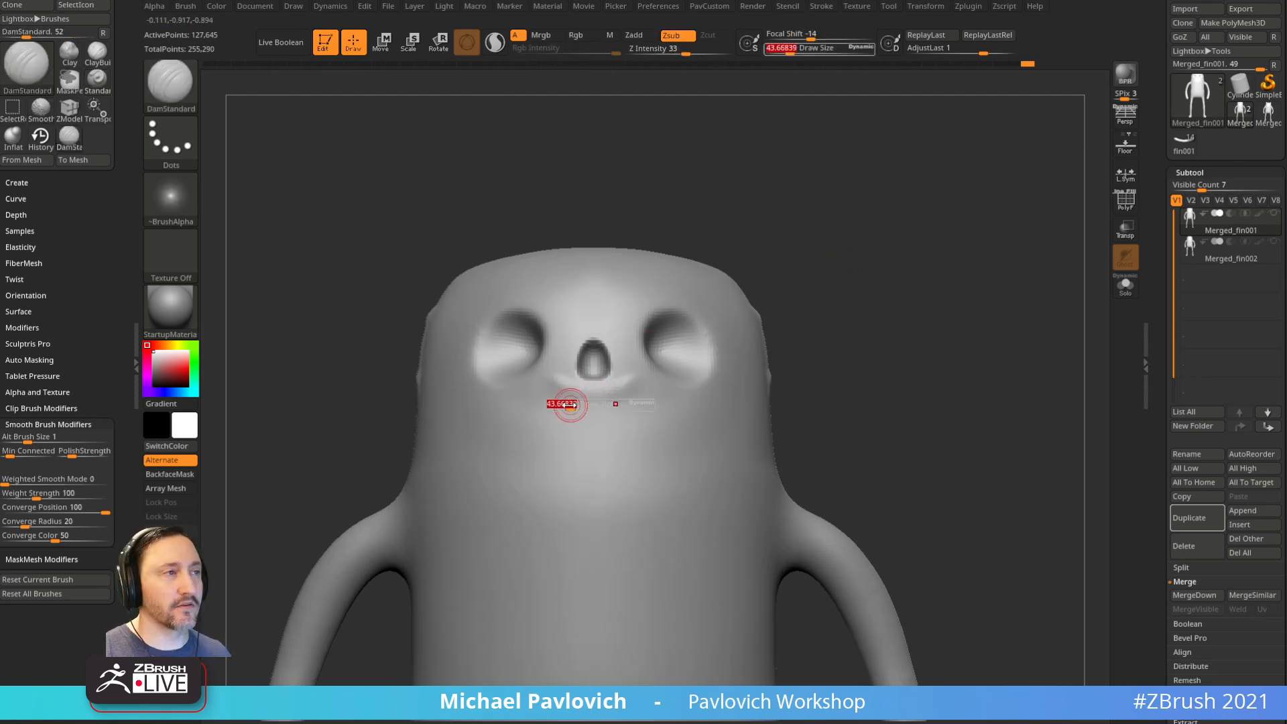
{"action": "left_click_drag", "start_coordinate": [865, 319], "coordinate": [786, 328]}
{"action": "key", "text": "ctrl+z"}
{"action": "left_click_drag", "start_coordinate": [574, 399], "coordinate": [550, 394], "text": "shift"}
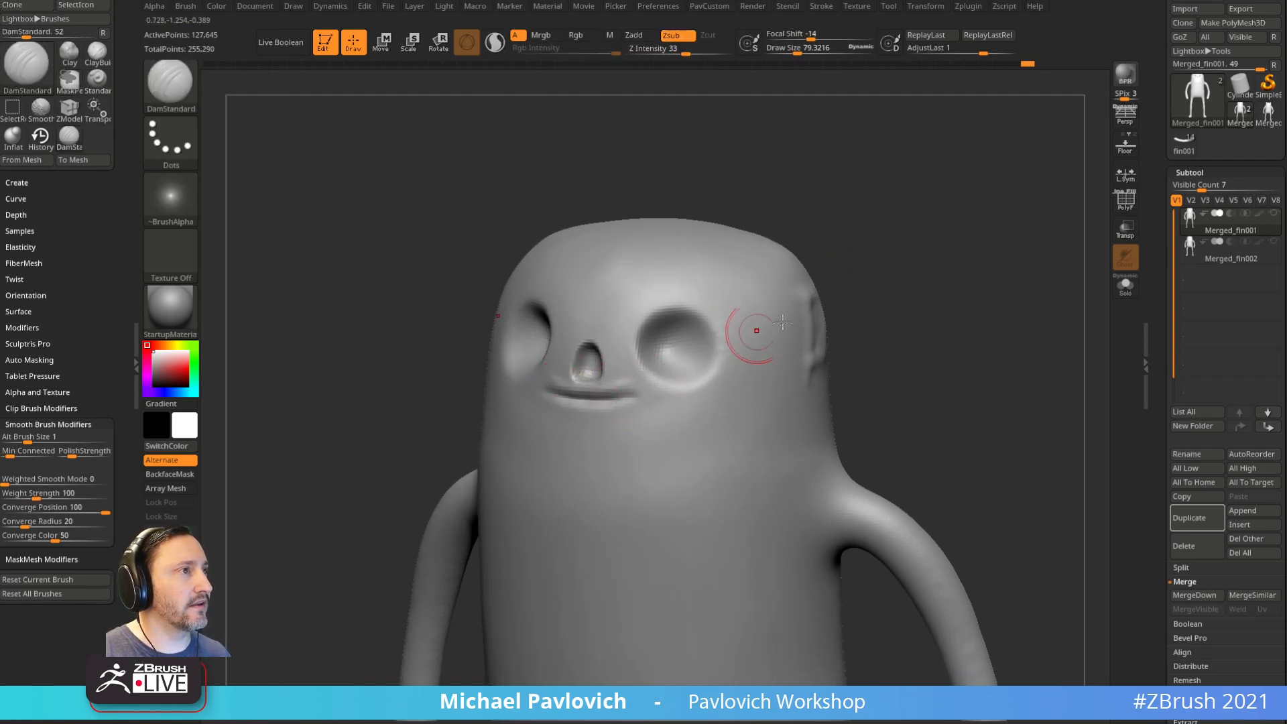
{"action": "right_click_drag", "start_coordinate": [734, 343], "coordinate": [646, 350]}
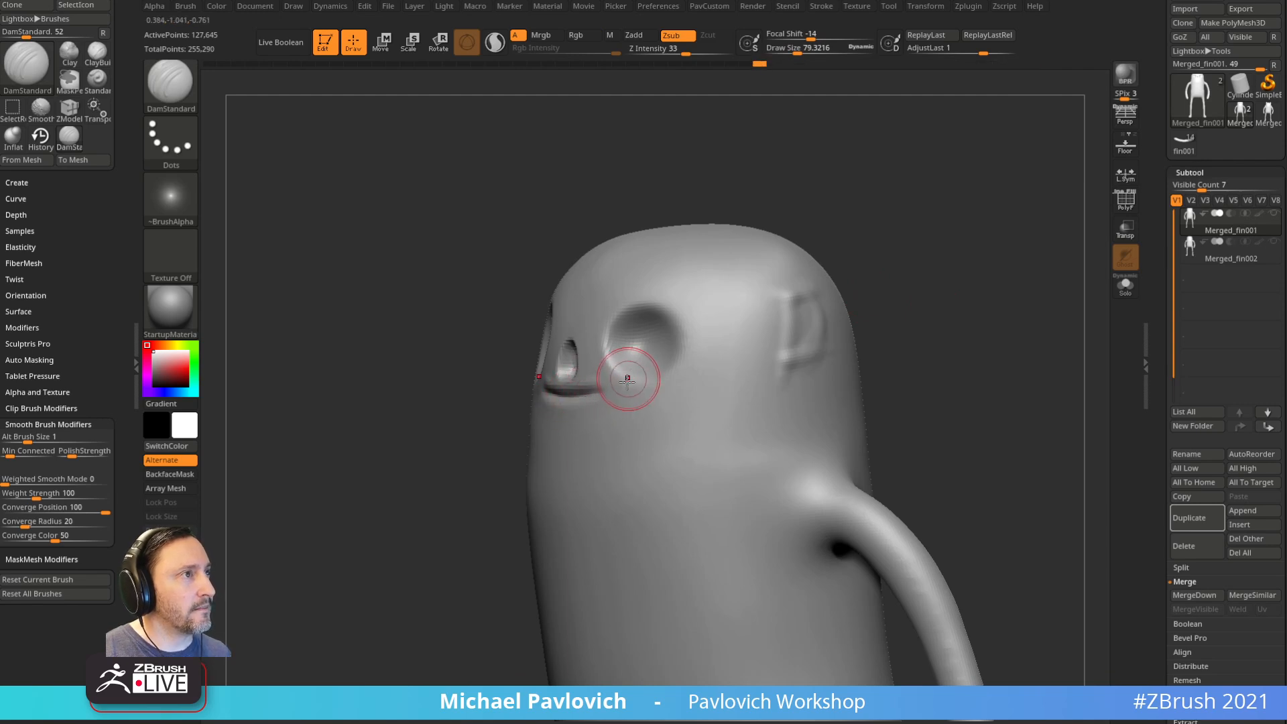
{"action": "mouse_move", "coordinate": [590, 394]}
{"action": "right_mouse_down"}
{"action": "mouse_move", "coordinate": [937, 290]}
{"action": "mouse_move", "coordinate": [882, 295]}
{"action": "right_mouse_up"}
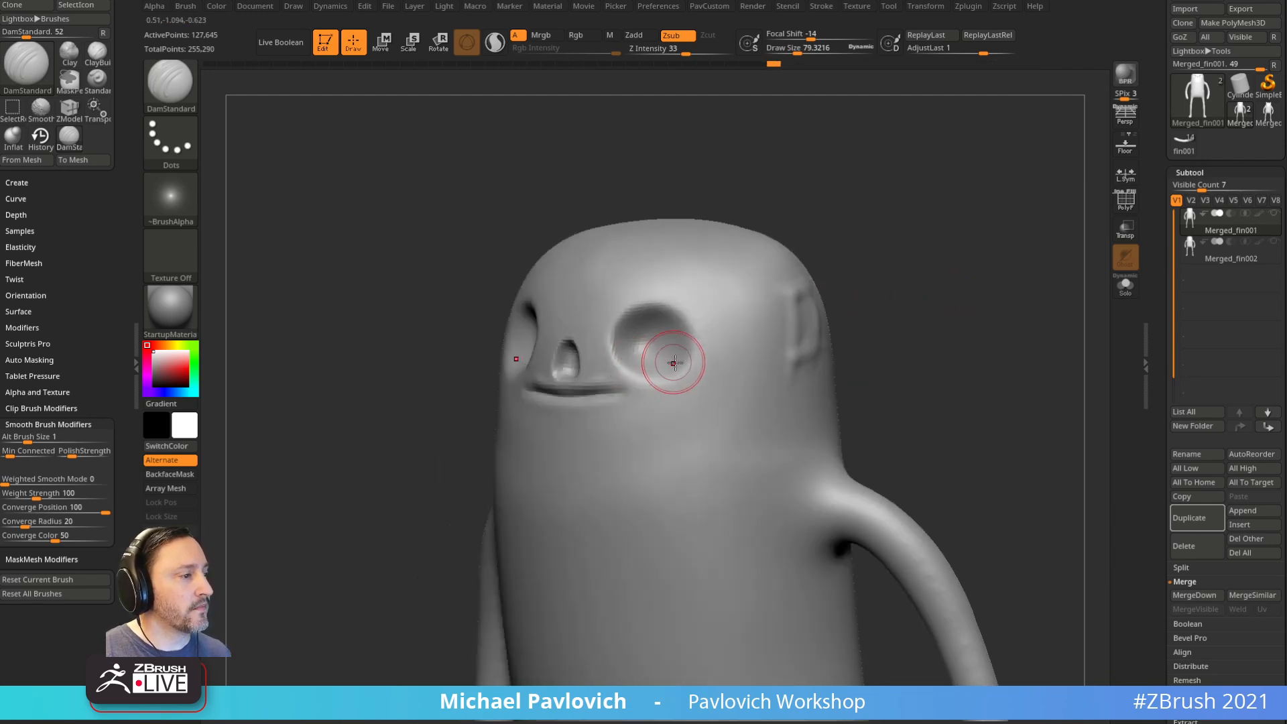
Step: Deepen and reshape the eye sockets with the Standard brush at a draw size of about 62
{"action": "mouse_move", "coordinate": [788, 325]}
{"action": "right_mouse_down"}
{"action": "mouse_move", "coordinate": [736, 336]}
{"action": "mouse_move", "coordinate": [841, 215]}
{"action": "right_mouse_up"}
{"action": "key", "text": "b"}
{"action": "key", "text": "s"}
{"action": "key", "text": "t"}
{"action": "key", "text": "s"}
{"action": "left_click_drag", "start_coordinate": [676, 318], "coordinate": [667, 316]}
{"action": "right_click_drag", "start_coordinate": [746, 310], "coordinate": [698, 308]}
{"action": "mouse_move", "coordinate": [660, 332]}
{"action": "left_mouse_down"}
{"action": "mouse_move", "coordinate": [634, 335]}
{"action": "mouse_move", "coordinate": [676, 371]}
{"action": "left_mouse_up"}
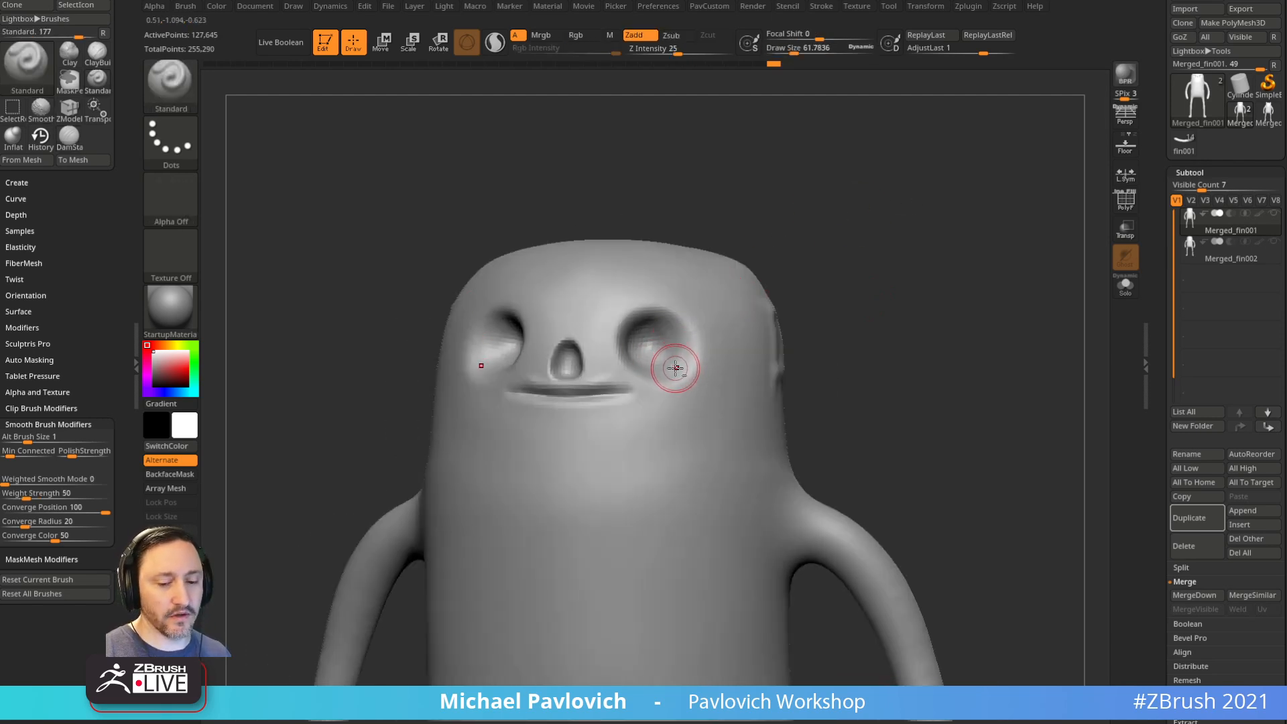
Step: Build raised bony rims around both eye sockets with the Clay brush
{"action": "key", "text": "b"}
{"action": "key", "text": "c"}
{"action": "key", "text": "l"}
{"action": "mouse_move", "coordinate": [662, 367]}
{"action": "left_mouse_down"}
{"action": "mouse_move", "coordinate": [675, 374]}
{"action": "mouse_move", "coordinate": [690, 345]}
{"action": "mouse_move", "coordinate": [682, 356]}
{"action": "left_mouse_up"}
{"action": "mouse_move", "coordinate": [805, 265]}
{"action": "left_mouse_down"}
{"action": "mouse_move", "coordinate": [833, 291]}
{"action": "mouse_move", "coordinate": [784, 298]}
{"action": "left_mouse_up"}
{"action": "left_click_drag", "start_coordinate": [750, 201], "coordinate": [738, 304]}
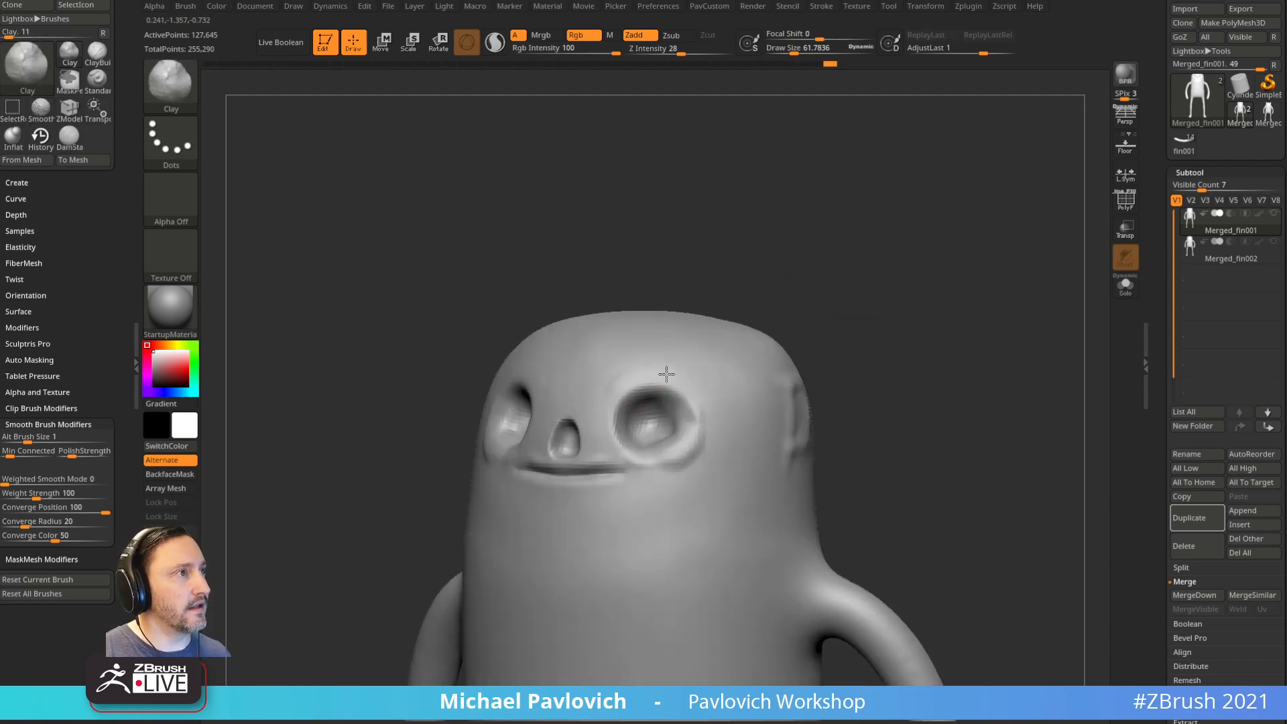
{"action": "left_click_drag", "start_coordinate": [676, 388], "coordinate": [647, 380]}
{"action": "left_click_drag", "start_coordinate": [753, 293], "coordinate": [702, 308]}
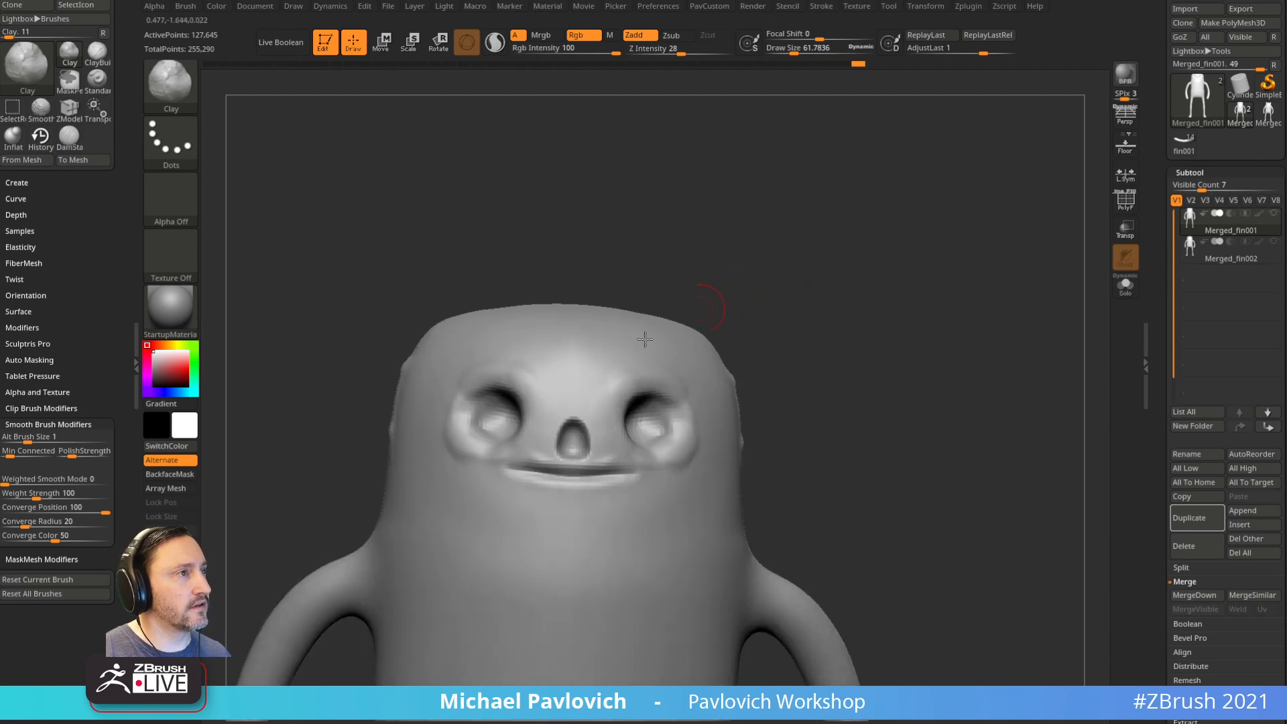
Step: Build up the area between the eye sockets with Clay and select the Move brush at a draw size of about 108
{"action": "left_click_drag", "start_coordinate": [557, 409], "coordinate": [581, 389]}
{"action": "mouse_move", "coordinate": [765, 302]}
{"action": "left_mouse_down"}
{"action": "mouse_move", "coordinate": [743, 306]}
{"action": "mouse_move", "coordinate": [765, 312]}
{"action": "left_mouse_up"}
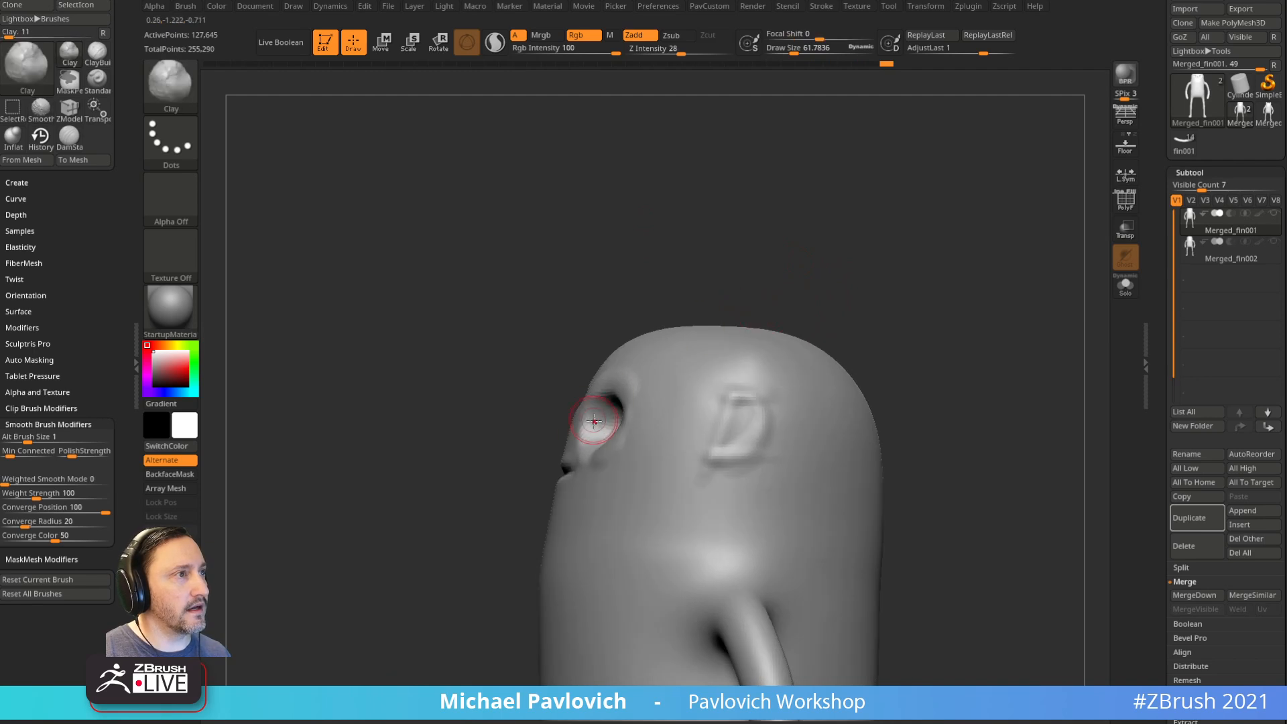
{"action": "left_click_drag", "start_coordinate": [497, 435], "coordinate": [546, 423]}
{"action": "mouse_move", "coordinate": [891, 236]}
{"action": "left_mouse_down"}
{"action": "mouse_move", "coordinate": [882, 253]}
{"action": "mouse_move", "coordinate": [871, 229]}
{"action": "mouse_move", "coordinate": [866, 250]}
{"action": "left_mouse_up"}
{"action": "mouse_move", "coordinate": [537, 404]}
{"action": "left_mouse_down"}
{"action": "mouse_move", "coordinate": [584, 430]}
{"action": "mouse_move", "coordinate": [542, 416]}
{"action": "mouse_move", "coordinate": [644, 423]}
{"action": "mouse_move", "coordinate": [747, 397]}
{"action": "mouse_move", "coordinate": [899, 322]}
{"action": "mouse_move", "coordinate": [761, 299]}
{"action": "left_mouse_up"}
{"action": "key", "text": "s"}
{"action": "key", "text": "b"}
{"action": "key", "text": "m"}
{"action": "key", "text": "v"}
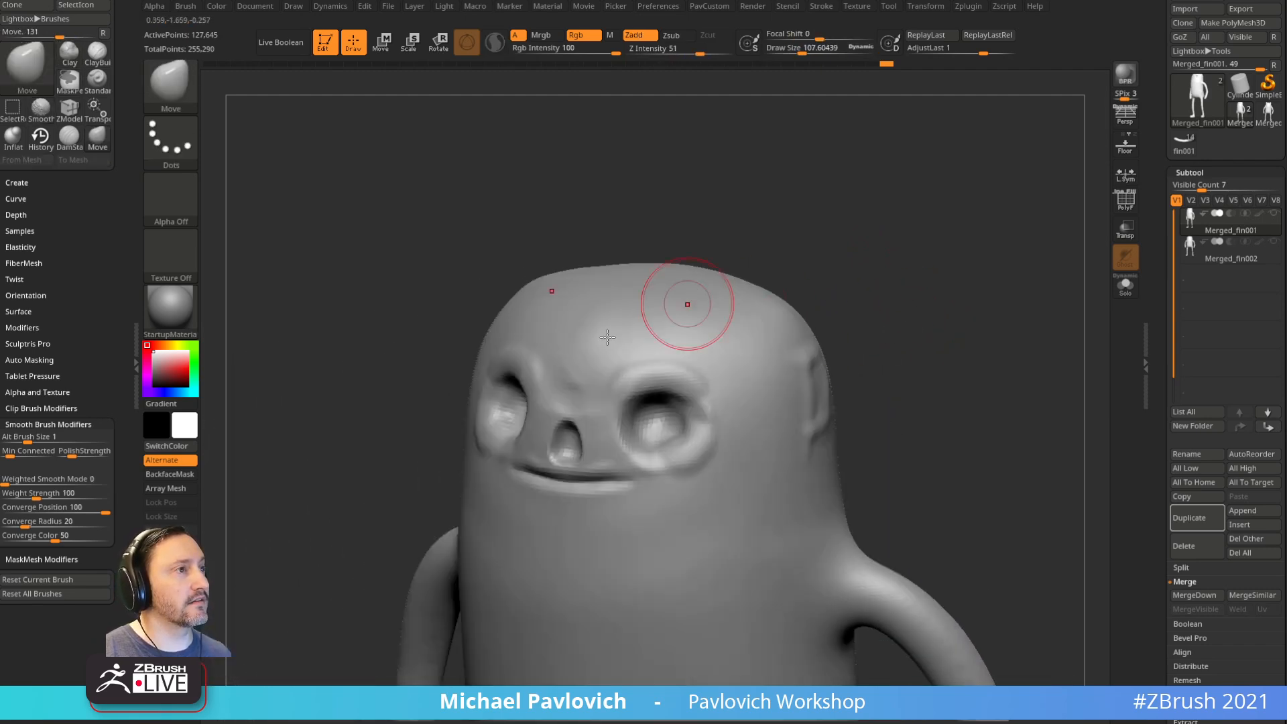
Step: Sculpt and smooth the nasal bridge and brow creases between the sockets with the Standard brush at a draw size of about 62
{"action": "key", "text": "b"}
{"action": "key", "text": "s"}
{"action": "key", "text": "t"}
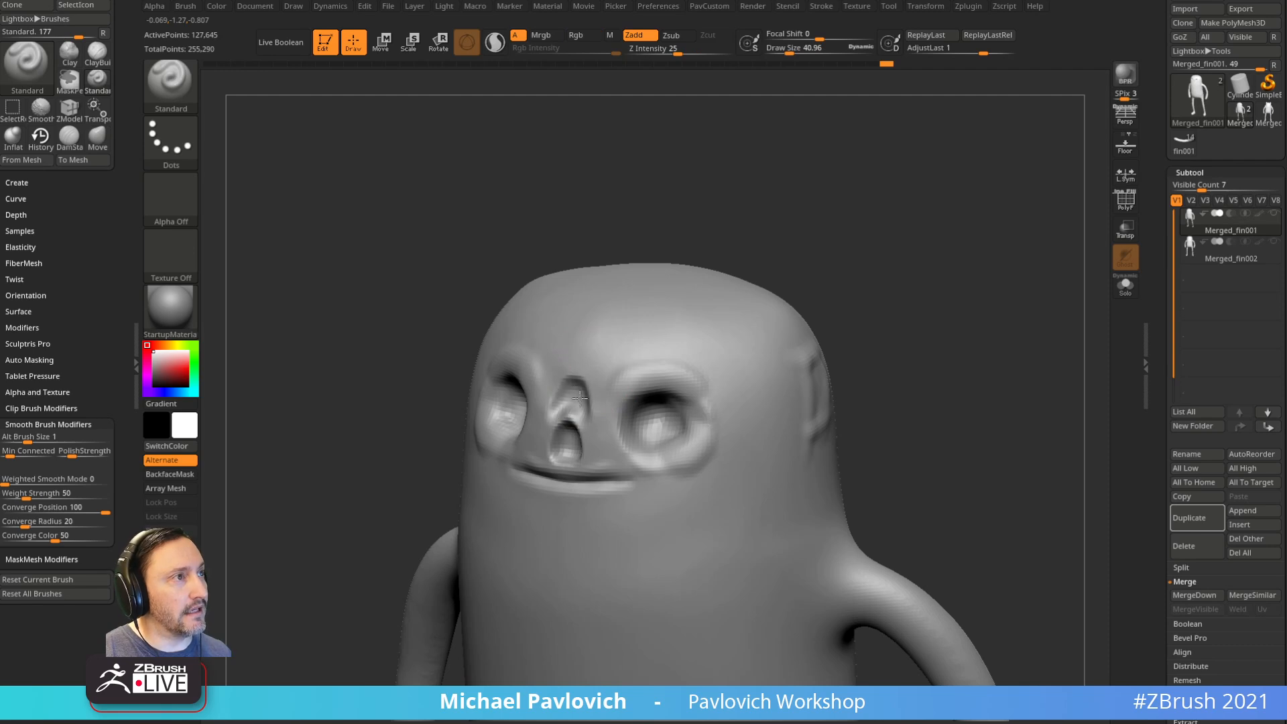
{"action": "left_click_drag", "start_coordinate": [753, 239], "coordinate": [831, 241]}
{"action": "key", "text": "s"}
{"action": "left_click_drag", "start_coordinate": [594, 382], "coordinate": [604, 382]}
{"action": "mouse_move", "coordinate": [591, 404]}
{"action": "left_mouse_down", "text": "alt"}
{"action": "mouse_move", "coordinate": [623, 364]}
{"action": "mouse_move", "coordinate": [573, 382]}
{"action": "left_mouse_up", "text": "alt"}
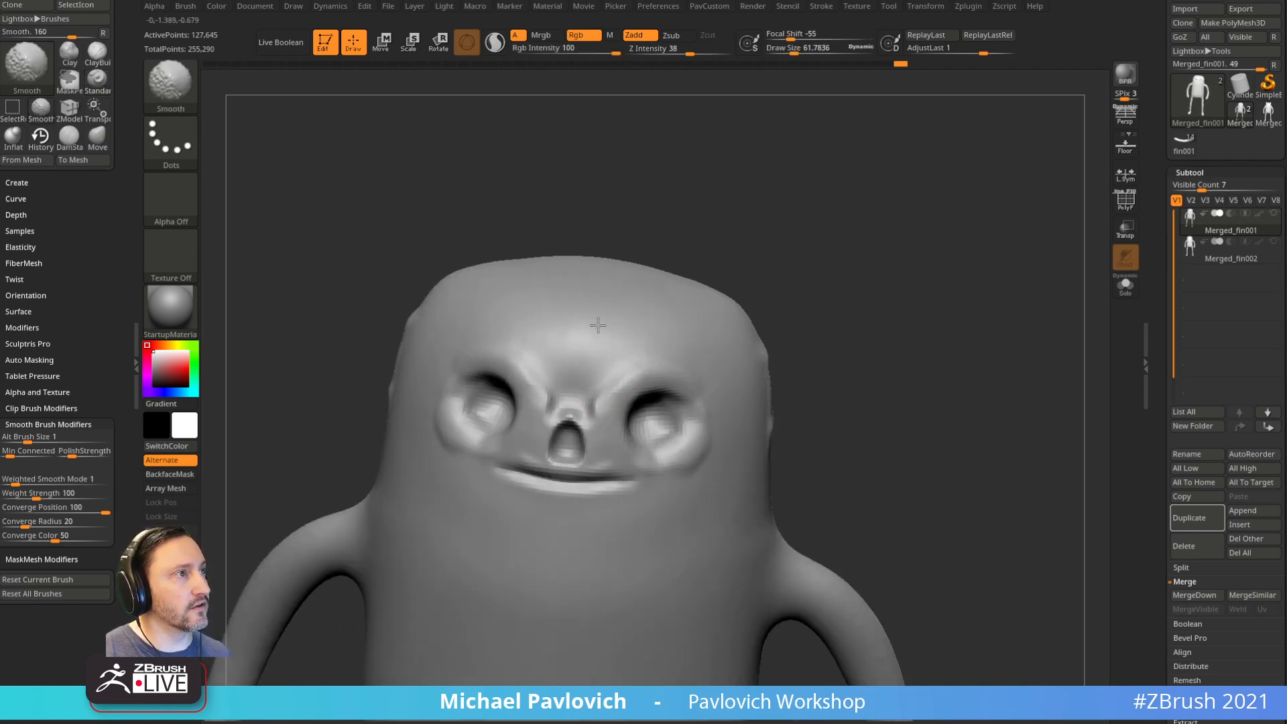
{"action": "right_click_drag", "start_coordinate": [588, 333], "coordinate": [704, 259]}
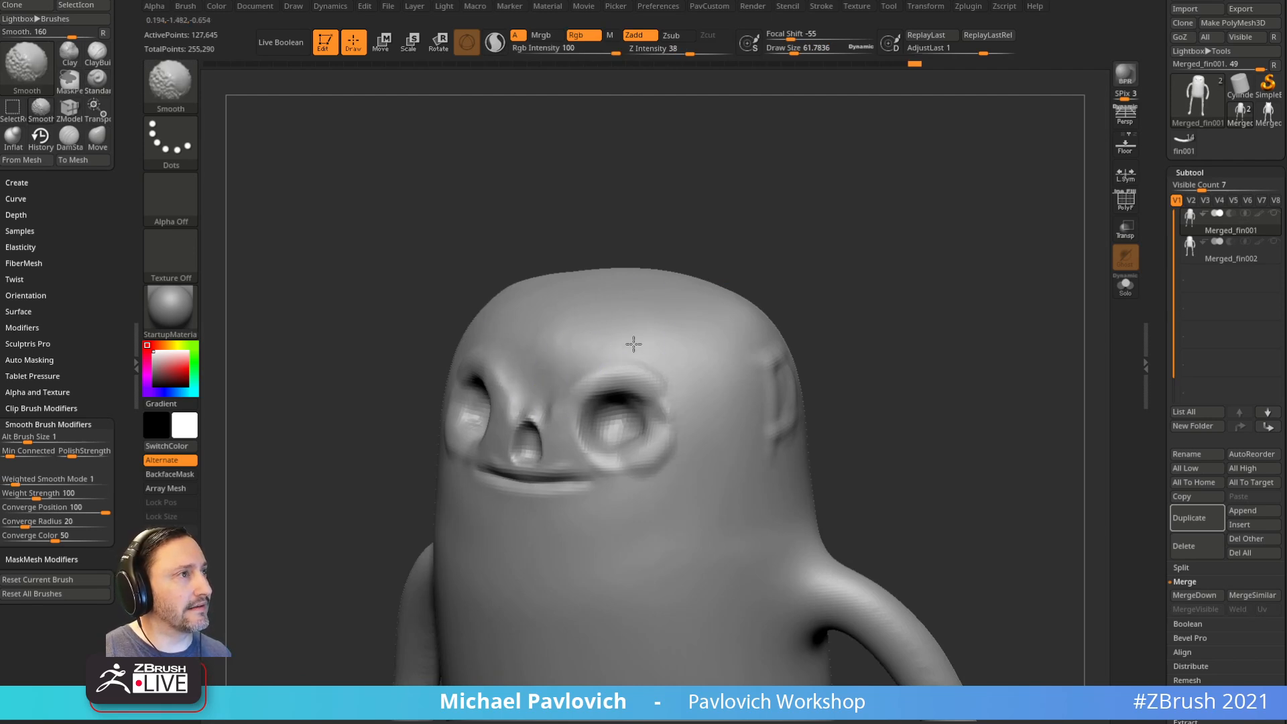
{"action": "right_click_drag", "start_coordinate": [868, 310], "coordinate": [764, 319]}
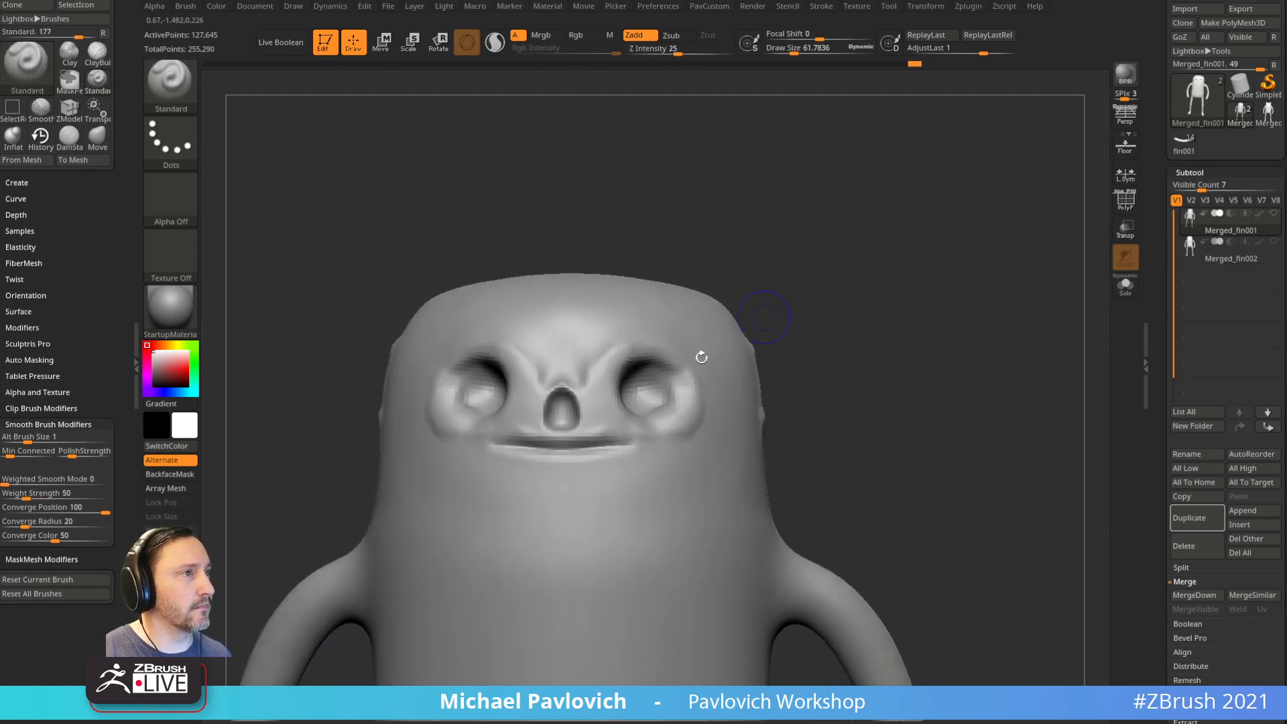
{"action": "mouse_move", "coordinate": [688, 444]}
{"action": "right_mouse_down"}
{"action": "mouse_move", "coordinate": [848, 359]}
{"action": "mouse_move", "coordinate": [678, 431]}
{"action": "right_mouse_up"}
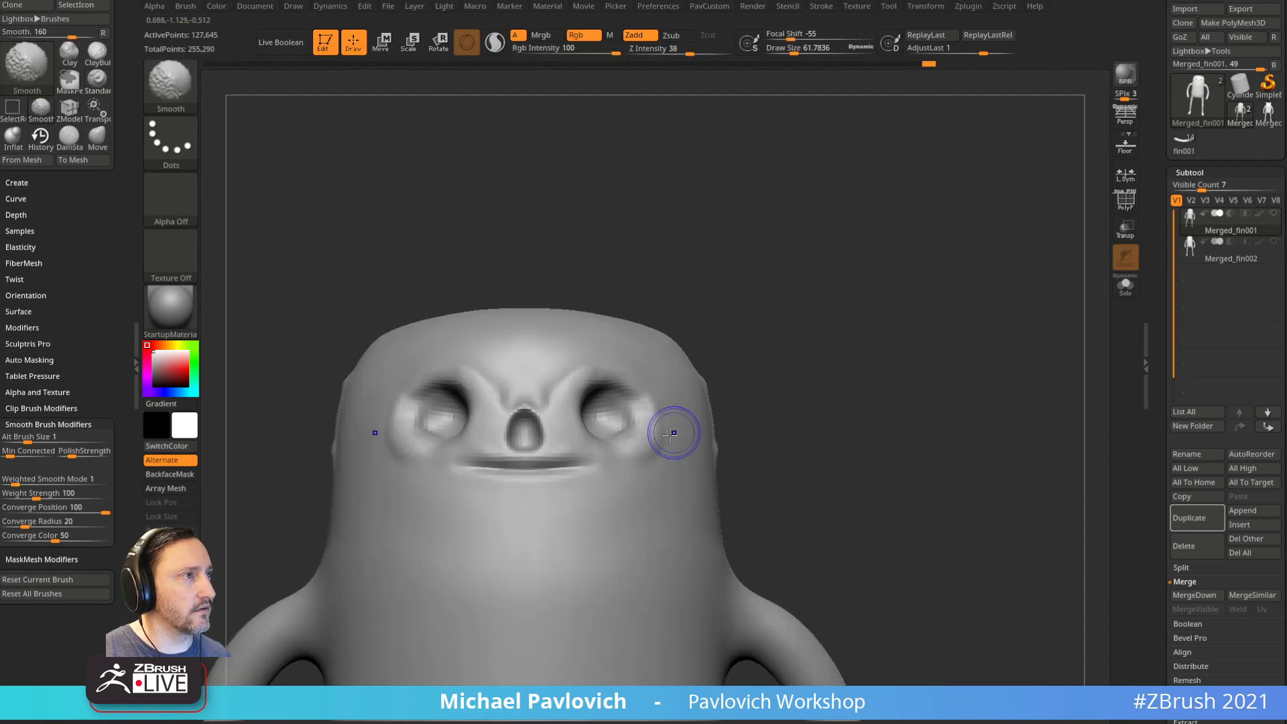
Step: Build up the upper jaw between the nasal opening and mouth with ClayBuildup at a draw size of about 121
{"action": "mouse_move", "coordinate": [761, 367]}
{"action": "right_mouse_down"}
{"action": "mouse_move", "coordinate": [882, 333]}
{"action": "mouse_move", "coordinate": [862, 322]}
{"action": "mouse_move", "coordinate": [948, 320]}
{"action": "mouse_move", "coordinate": [930, 294]}
{"action": "mouse_move", "coordinate": [847, 353]}
{"action": "right_mouse_up"}
{"action": "key", "text": "b"}
{"action": "key", "text": "c"}
{"action": "key", "text": "b"}
{"action": "key", "text": "s"}
{"action": "left_click_drag", "start_coordinate": [685, 427], "coordinate": [701, 424]}
{"action": "mouse_move", "coordinate": [864, 345]}
{"action": "right_mouse_down"}
{"action": "mouse_move", "coordinate": [830, 342]}
{"action": "mouse_move", "coordinate": [814, 316]}
{"action": "right_mouse_up"}
{"action": "right_click_drag", "start_coordinate": [630, 421], "coordinate": [689, 374]}
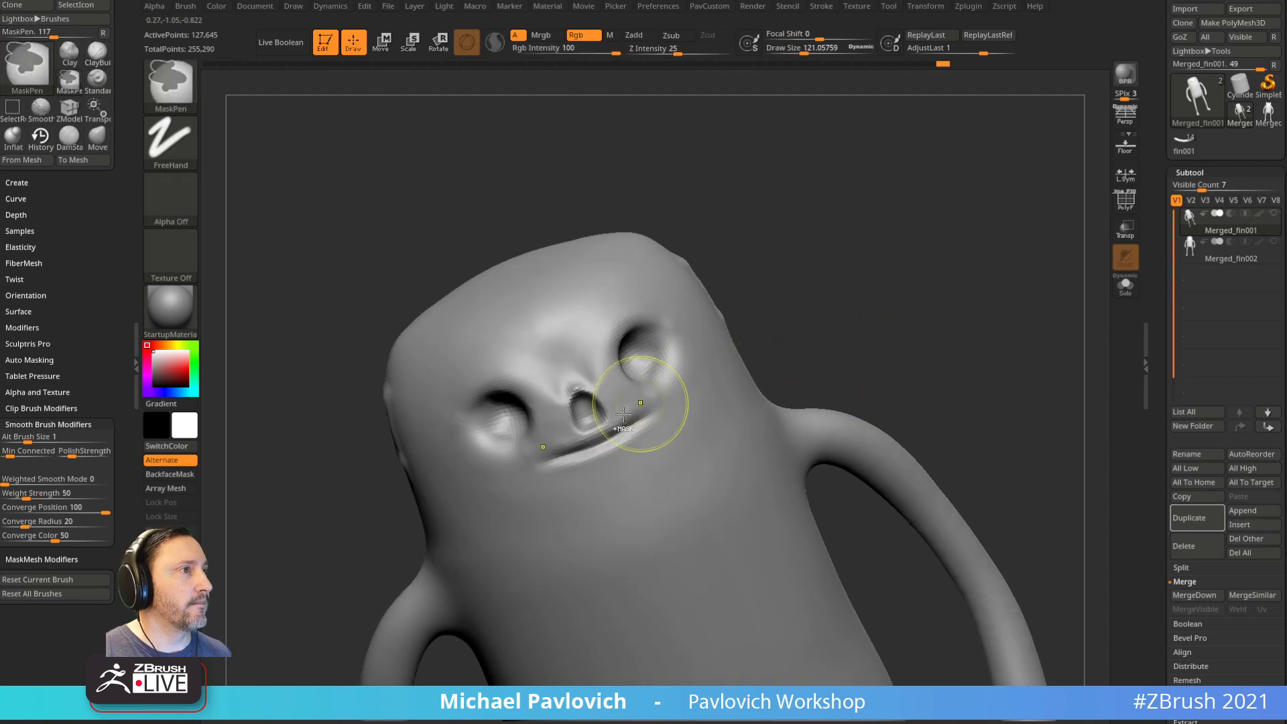
{"action": "left_click_drag", "start_coordinate": [557, 426], "coordinate": [655, 373]}
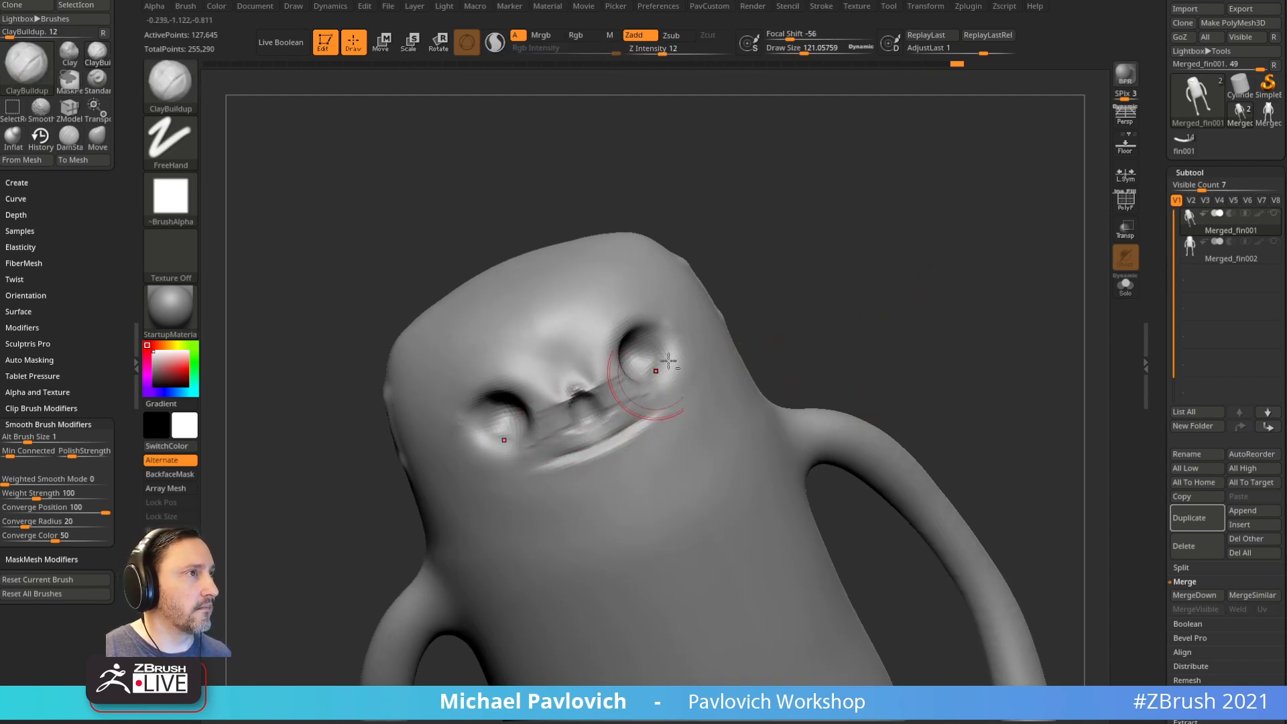
{"action": "mouse_move", "coordinate": [550, 409]}
{"action": "left_mouse_down"}
{"action": "mouse_move", "coordinate": [634, 352]}
{"action": "mouse_move", "coordinate": [632, 368]}
{"action": "left_mouse_up"}
Step: Add ClayBuildup strokes below the mouth and along the cheek toward the ear to form the jaw and cheekbone
{"action": "mouse_move", "coordinate": [823, 296]}
{"action": "right_mouse_down"}
{"action": "mouse_move", "coordinate": [882, 277]}
{"action": "mouse_move", "coordinate": [844, 299]}
{"action": "right_mouse_up"}
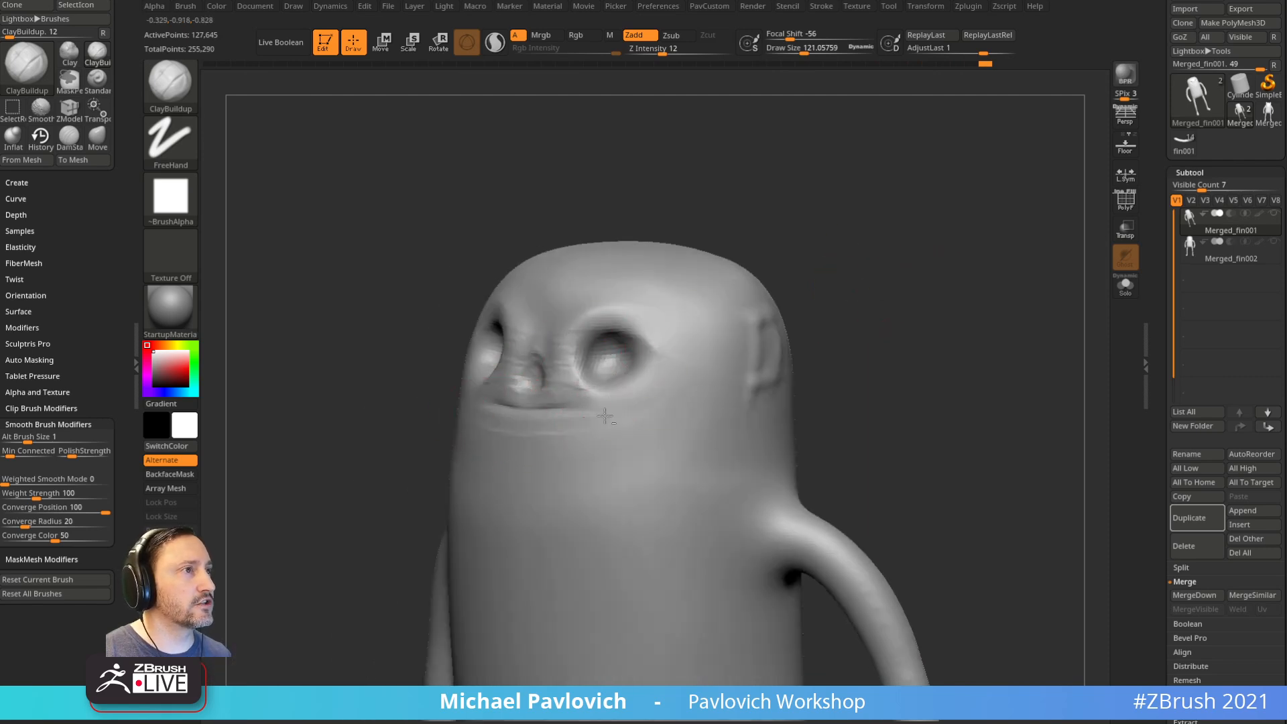
{"action": "right_click_drag", "start_coordinate": [698, 348], "coordinate": [853, 319]}
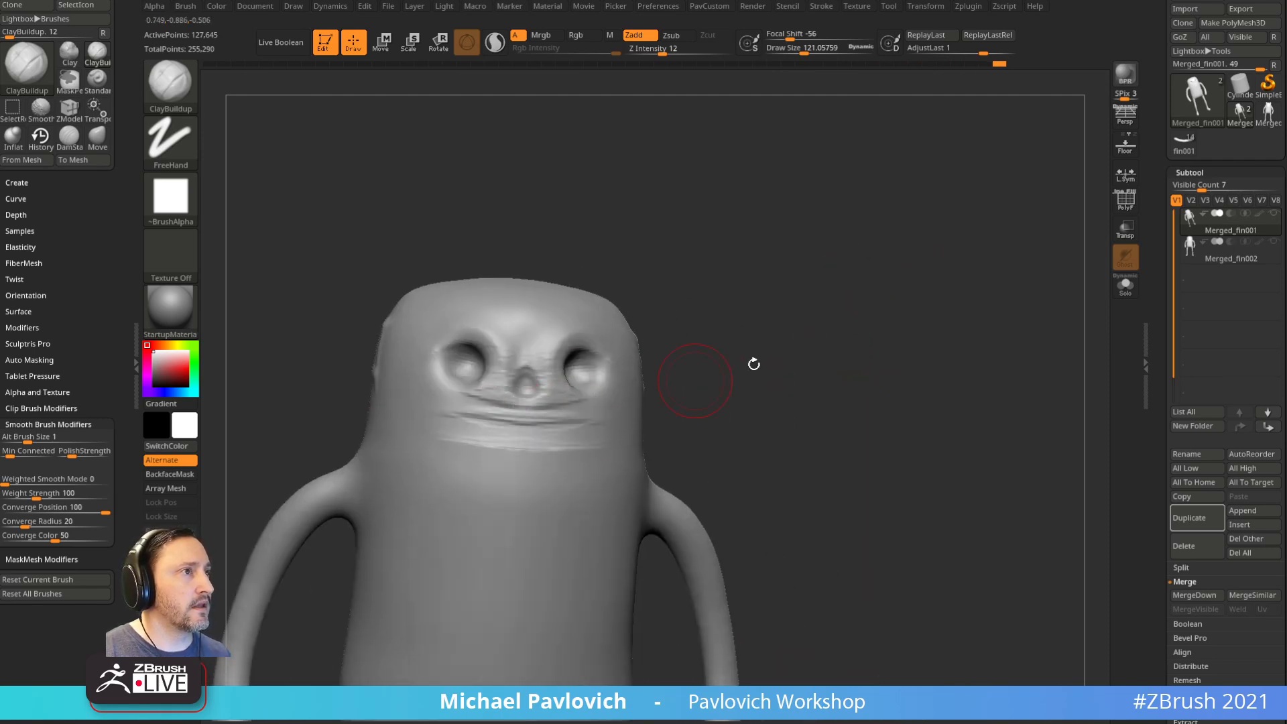
{"action": "right_click_drag", "start_coordinate": [728, 368], "coordinate": [604, 411]}
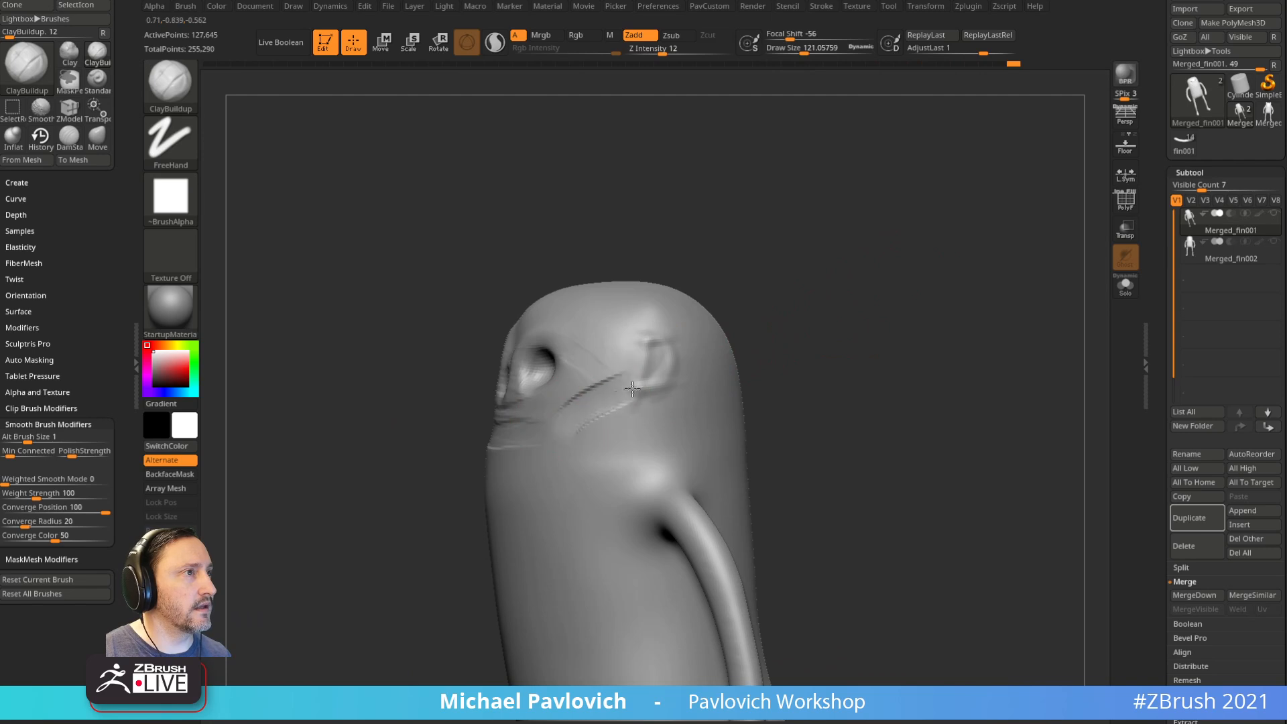
{"action": "mouse_move", "coordinate": [776, 329]}
{"action": "right_mouse_down"}
{"action": "mouse_move", "coordinate": [796, 333]}
{"action": "mouse_move", "coordinate": [733, 322]}
{"action": "right_mouse_up"}
{"action": "right_click_drag", "start_coordinate": [814, 288], "coordinate": [804, 355], "text": "ctrl"}
Step: Carve a small ear hole on the side of the head with the Standard brush, resizing it to about 76
{"action": "key", "text": "b"}
{"action": "key", "text": "s"}
{"action": "key", "text": "t"}
{"action": "key", "text": "s"}
{"action": "left_click_drag", "start_coordinate": [676, 380], "coordinate": [663, 379]}
{"action": "mouse_move", "coordinate": [858, 274]}
{"action": "right_mouse_down"}
{"action": "mouse_move", "coordinate": [871, 290]}
{"action": "mouse_move", "coordinate": [862, 259]}
{"action": "right_mouse_up"}
{"action": "key", "text": "s"}
{"action": "left_click_drag", "start_coordinate": [750, 334], "coordinate": [771, 336]}
{"action": "right_click_drag", "start_coordinate": [790, 323], "coordinate": [805, 343]}
{"action": "key", "text": "s"}
{"action": "left_click_drag", "start_coordinate": [804, 343], "coordinate": [795, 343]}
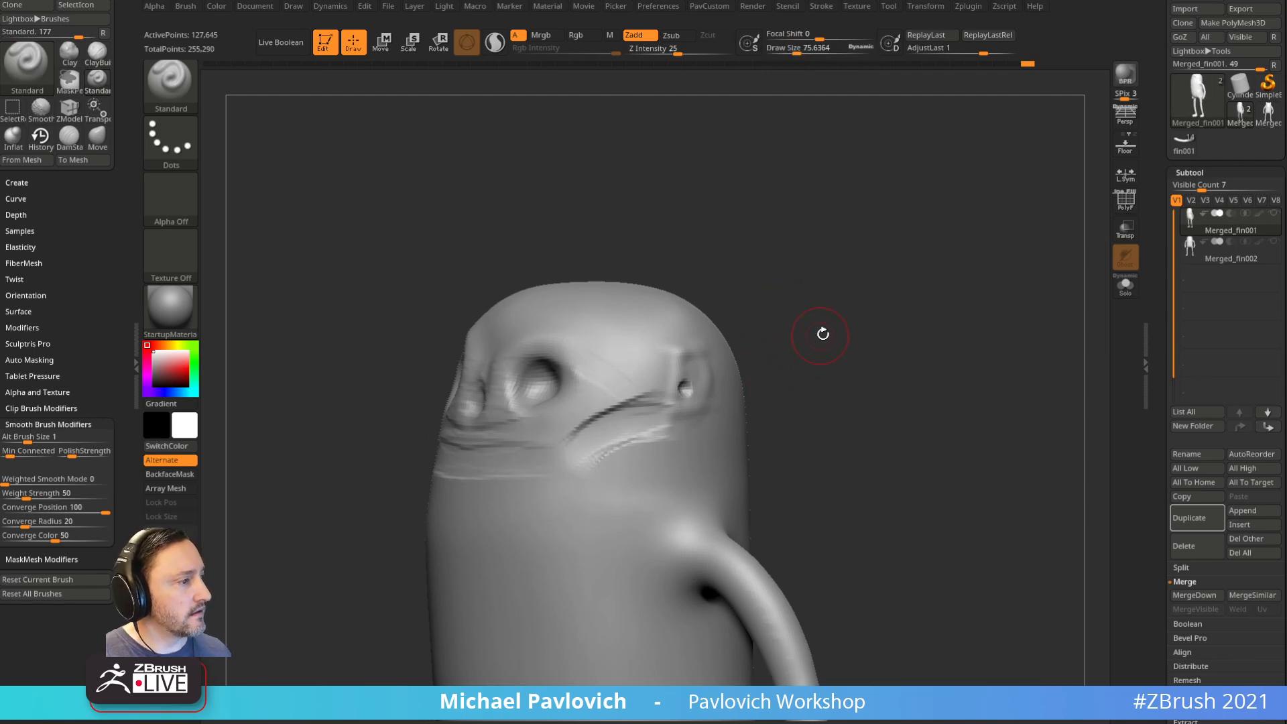
Step: Outline the temple area between the eye socket and ear with ClayBuildup strokes above the cheekbone
{"action": "key", "text": "b"}
{"action": "key", "text": "c"}
{"action": "key", "text": "b"}
{"action": "right_click_drag", "start_coordinate": [822, 332], "coordinate": [822, 330]}
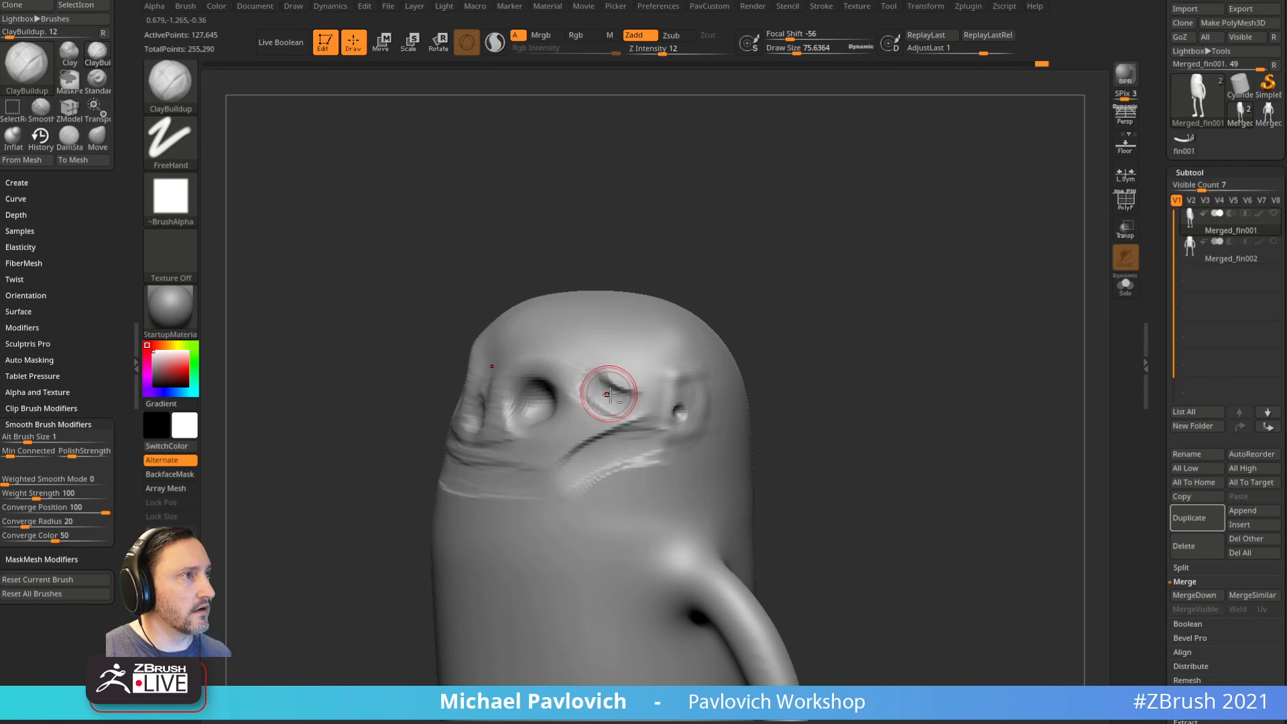
{"action": "right_click_drag", "start_coordinate": [612, 393], "coordinate": [632, 399]}
{"action": "mouse_move", "coordinate": [805, 288]}
{"action": "right_mouse_down"}
{"action": "mouse_move", "coordinate": [629, 384]}
{"action": "mouse_move", "coordinate": [702, 293]}
{"action": "mouse_move", "coordinate": [630, 373]}
{"action": "mouse_move", "coordinate": [659, 366]}
{"action": "right_mouse_up"}
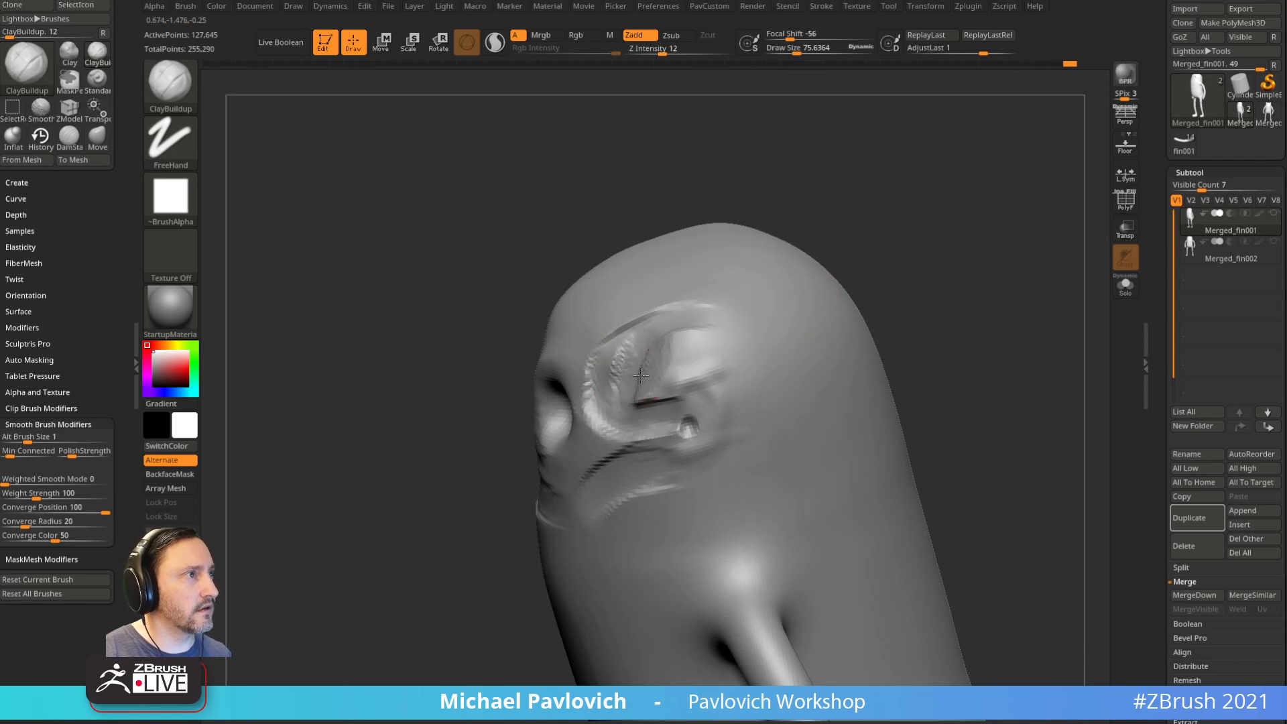
Step: Fill over the raised ear shape and temple with ClayBuildup strokes above the ear hole
{"action": "mouse_move", "coordinate": [681, 332]}
{"action": "left_mouse_down"}
{"action": "mouse_move", "coordinate": [734, 372]}
{"action": "mouse_move", "coordinate": [746, 345]}
{"action": "left_mouse_up"}
{"action": "mouse_move", "coordinate": [670, 342]}
{"action": "left_mouse_down"}
{"action": "mouse_move", "coordinate": [691, 375]}
{"action": "mouse_move", "coordinate": [740, 389]}
{"action": "mouse_move", "coordinate": [751, 356]}
{"action": "left_mouse_up"}
{"action": "mouse_move", "coordinate": [828, 262]}
{"action": "right_mouse_down"}
{"action": "mouse_move", "coordinate": [896, 245]}
{"action": "mouse_move", "coordinate": [985, 251]}
{"action": "right_mouse_up"}
{"action": "left_click_drag", "start_coordinate": [716, 341], "coordinate": [712, 386]}
{"action": "right_click_drag", "start_coordinate": [838, 315], "coordinate": [741, 331]}
{"action": "mouse_move", "coordinate": [691, 342]}
{"action": "left_mouse_down"}
{"action": "mouse_move", "coordinate": [637, 375]}
{"action": "mouse_move", "coordinate": [680, 343]}
{"action": "left_mouse_up"}
{"action": "right_click_drag", "start_coordinate": [664, 382], "coordinate": [615, 396]}
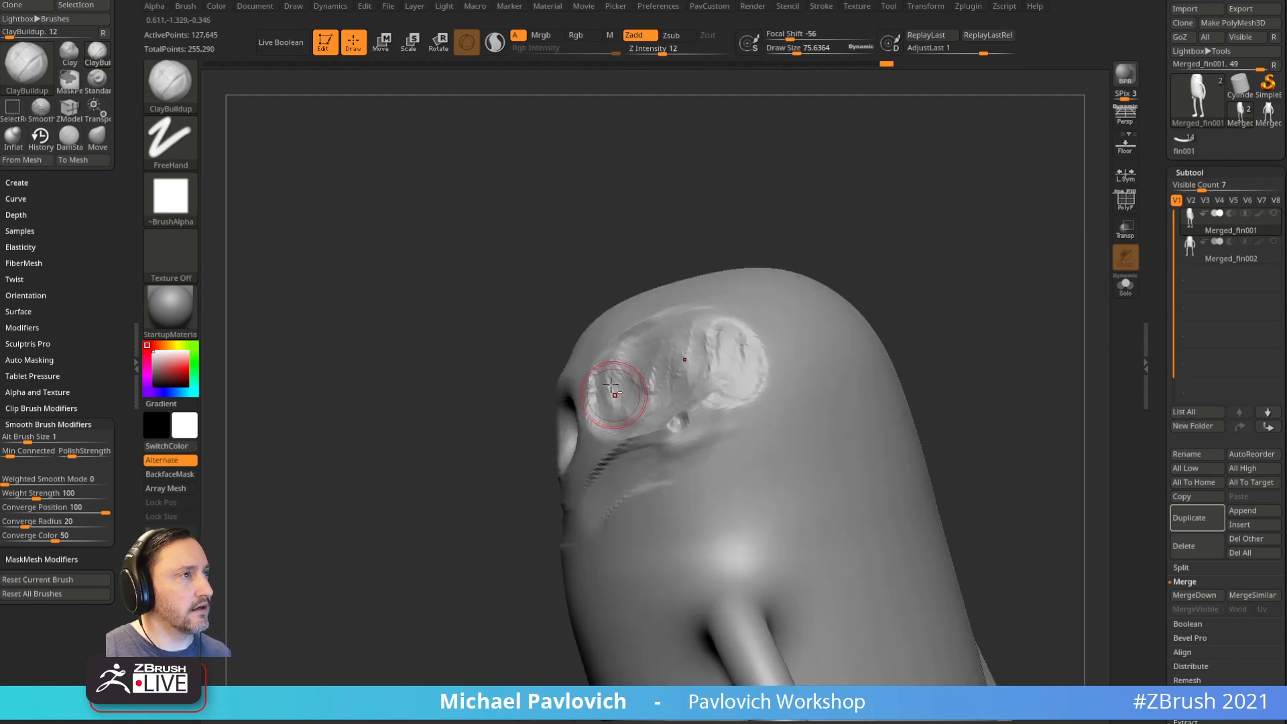
Step: Refine the side of the skull with more ClayBuildup strokes, cutting in with inverted strokes
{"action": "mouse_move", "coordinate": [756, 360]}
{"action": "right_mouse_down"}
{"action": "mouse_move", "coordinate": [897, 259]}
{"action": "mouse_move", "coordinate": [825, 295]}
{"action": "mouse_move", "coordinate": [833, 356]}
{"action": "mouse_move", "coordinate": [842, 325]}
{"action": "mouse_move", "coordinate": [956, 309]}
{"action": "mouse_move", "coordinate": [855, 326]}
{"action": "right_mouse_up"}
{"action": "mouse_move", "coordinate": [794, 359]}
{"action": "left_mouse_down"}
{"action": "mouse_move", "coordinate": [775, 409]}
{"action": "mouse_move", "coordinate": [788, 401]}
{"action": "left_mouse_up"}
{"action": "right_click_drag", "start_coordinate": [805, 385], "coordinate": [963, 325]}
{"action": "mouse_move", "coordinate": [570, 376]}
{"action": "left_mouse_down", "text": "alt"}
{"action": "mouse_move", "coordinate": [599, 411]}
{"action": "mouse_move", "coordinate": [744, 434]}
{"action": "left_mouse_up", "text": "alt"}
{"action": "right_click_drag", "start_coordinate": [958, 363], "coordinate": [845, 368]}
{"action": "left_click_drag", "start_coordinate": [816, 412], "coordinate": [754, 417], "text": "alt"}
{"action": "mouse_move", "coordinate": [1028, 304]}
{"action": "right_mouse_down"}
{"action": "mouse_move", "coordinate": [1068, 308]}
{"action": "mouse_move", "coordinate": [948, 268]}
{"action": "mouse_move", "coordinate": [912, 316]}
{"action": "mouse_move", "coordinate": [899, 288]}
{"action": "mouse_move", "coordinate": [828, 335]}
{"action": "mouse_move", "coordinate": [911, 359]}
{"action": "mouse_move", "coordinate": [903, 348]}
{"action": "right_mouse_up"}
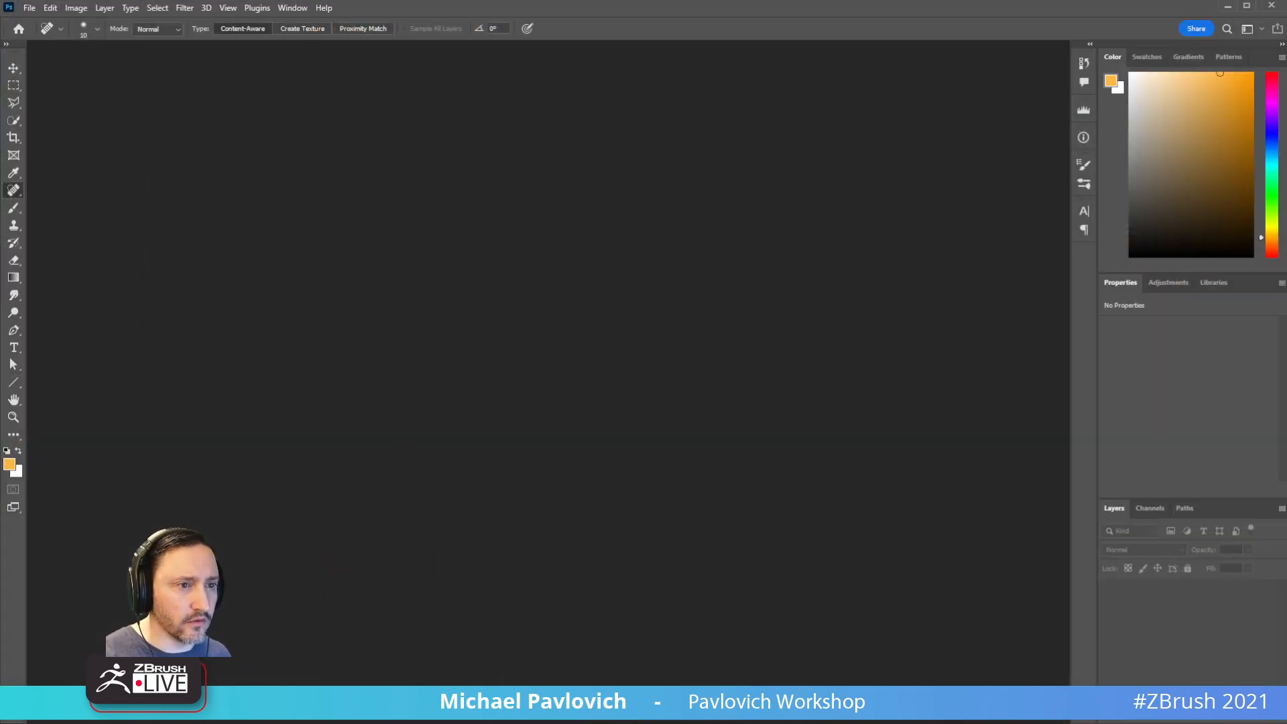
Step: Examine the anatomical toy cross-section reference images in the browser over Photoshop and move the browser window away
{"action": "left_click_drag", "start_coordinate": [496, 723], "coordinate": [709, 167]}
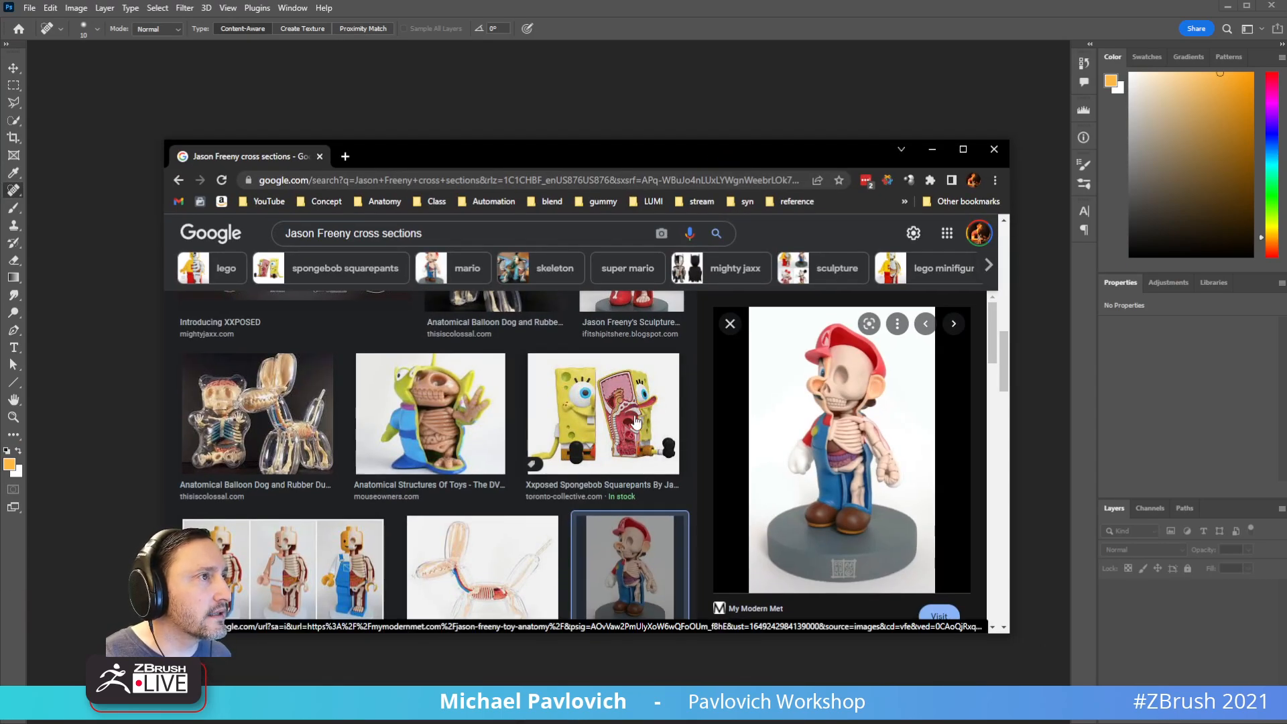
{"action": "left_click_drag", "start_coordinate": [598, 161], "coordinate": [469, 723]}
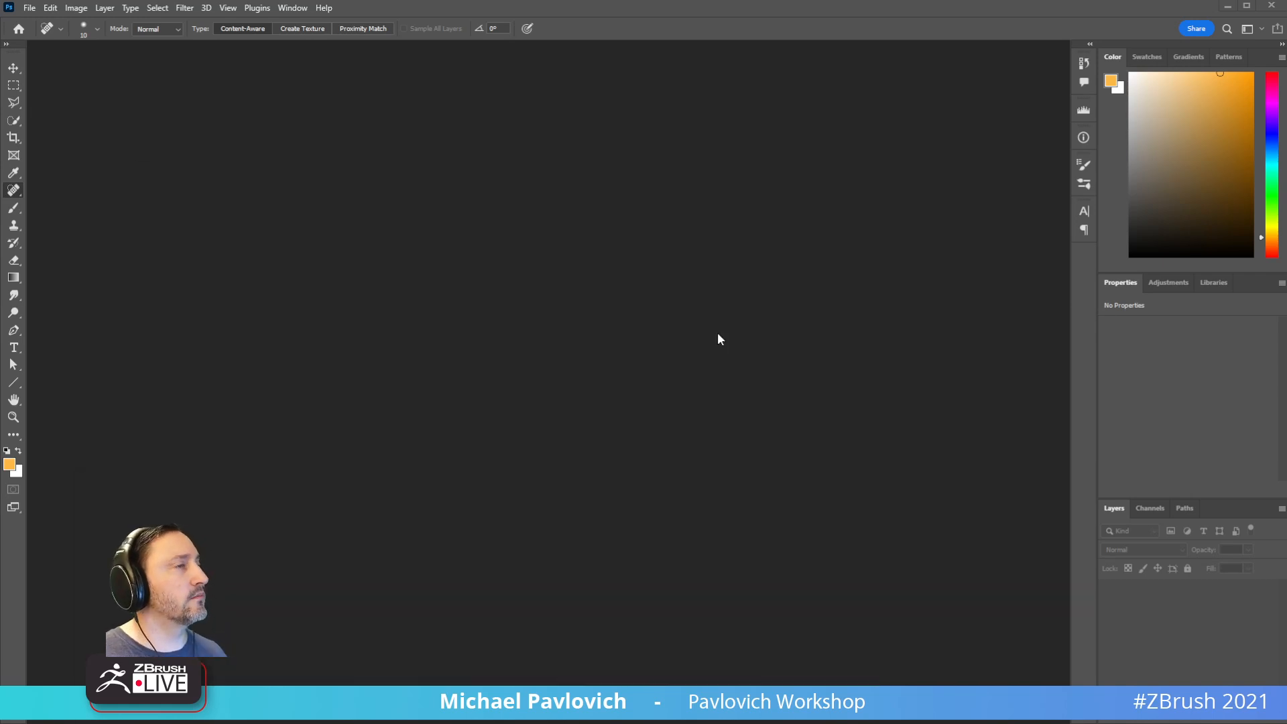
Step: Create a new Photoshop document 810 pixels wide and 780 pixels high
{"action": "key", "text": "ctrl+n"}
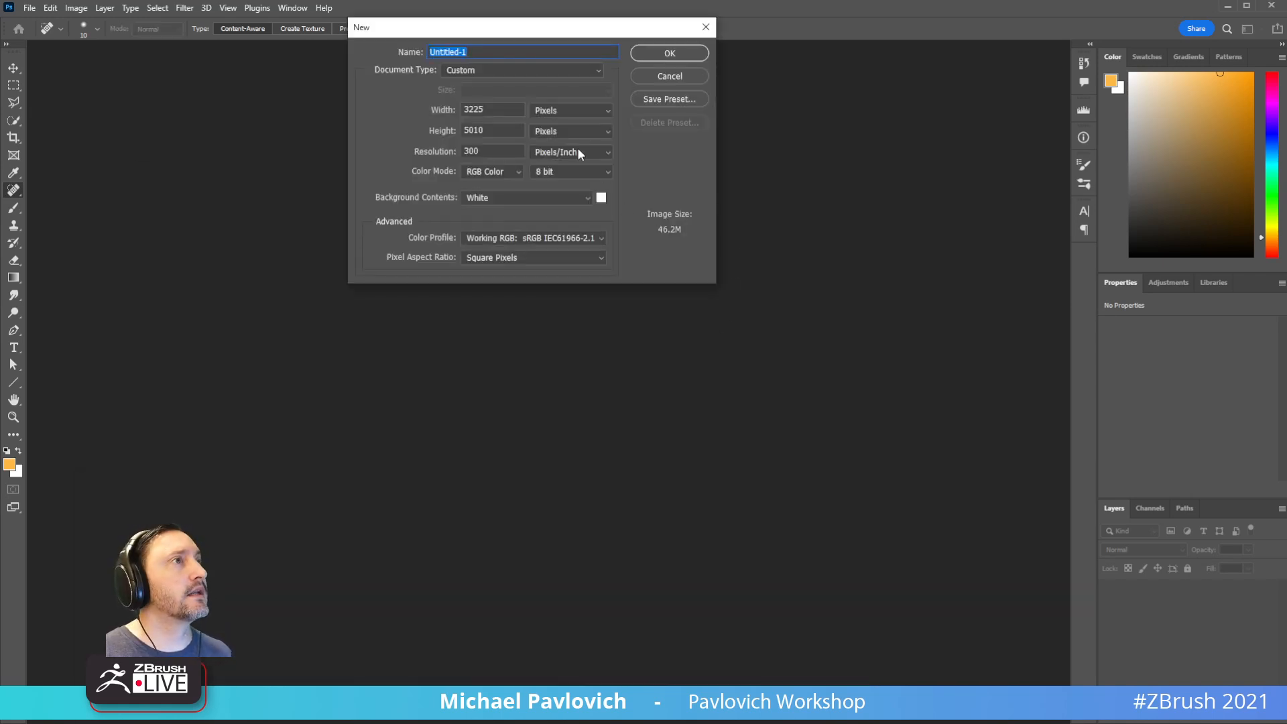
{"action": "left_click", "coordinate": [433, 111]}
{"action": "type", "text": "810"}
{"action": "key", "text": "Tab"}
{"action": "type", "text": "810"}
{"action": "key", "text": "Return"}
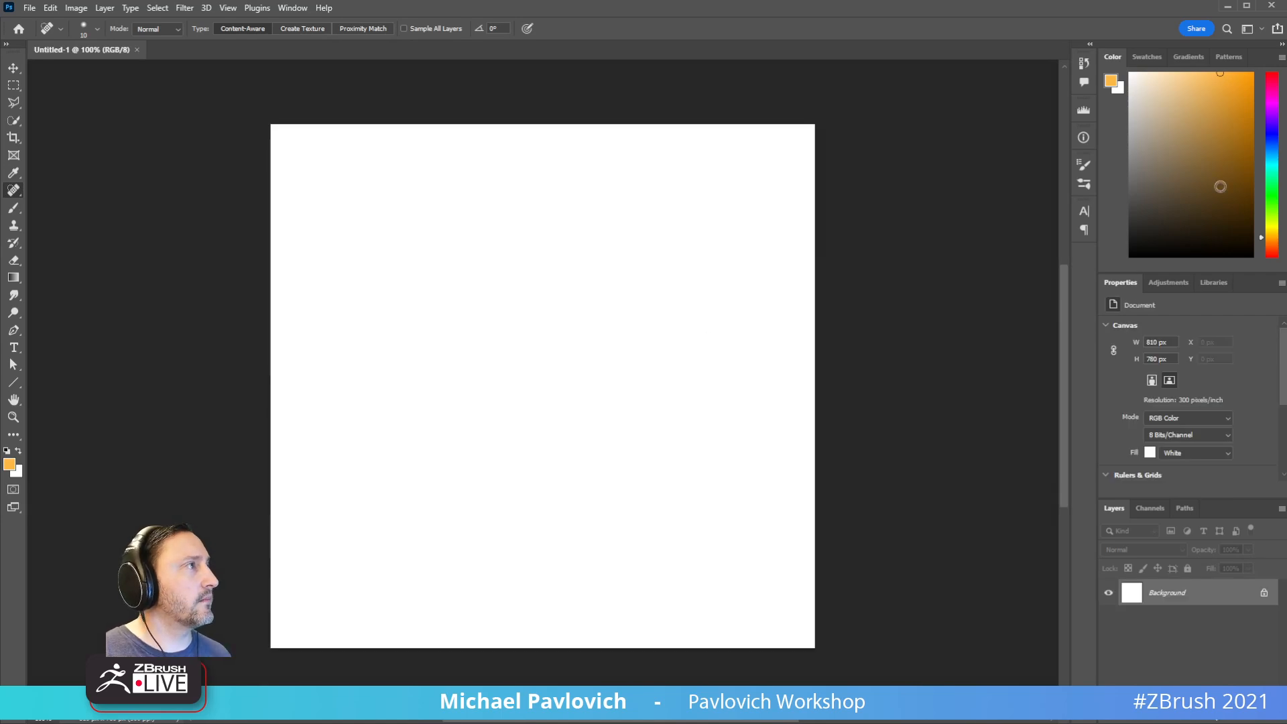
Step: Choose a light salmon red as the foreground color
{"action": "left_click", "coordinate": [1139, 148]}
{"action": "left_click_drag", "start_coordinate": [1132, 143], "coordinate": [1179, 92]}
{"action": "left_click_drag", "start_coordinate": [1272, 144], "coordinate": [1273, 265]}
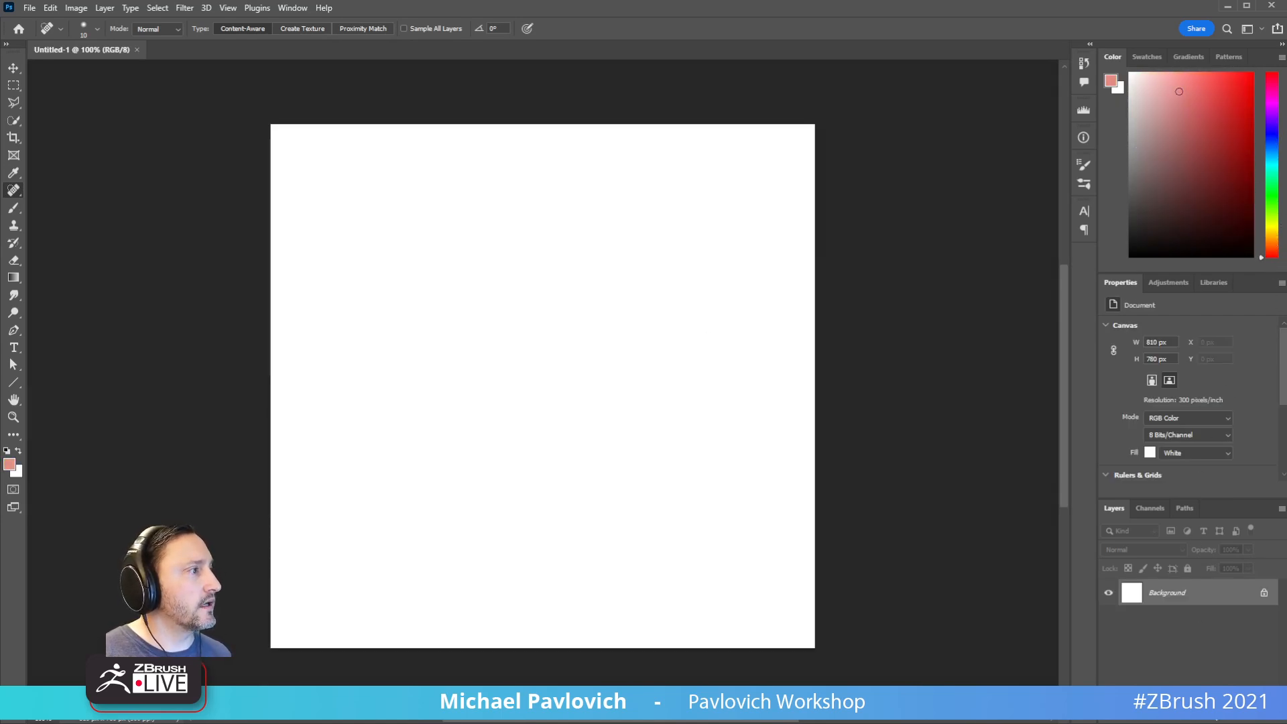
Step: Add a new layer and set the Brush tool to pressure-controlled opacity, trying it with test strokes and undoing them
{"action": "left_click", "coordinate": [1249, 717]}
{"action": "key", "text": "b"}
{"action": "mouse_move", "coordinate": [536, 270]}
{"action": "left_mouse_down"}
{"action": "mouse_move", "coordinate": [612, 322]}
{"action": "mouse_move", "coordinate": [582, 275]}
{"action": "left_mouse_up"}
{"action": "key", "text": "ctrl+z"}
{"action": "left_click", "coordinate": [330, 31]}
{"action": "mouse_move", "coordinate": [417, 223]}
{"action": "left_mouse_down"}
{"action": "mouse_move", "coordinate": [492, 218]}
{"action": "mouse_move", "coordinate": [479, 305]}
{"action": "left_mouse_up"}
{"action": "key", "text": "ctrl+z"}
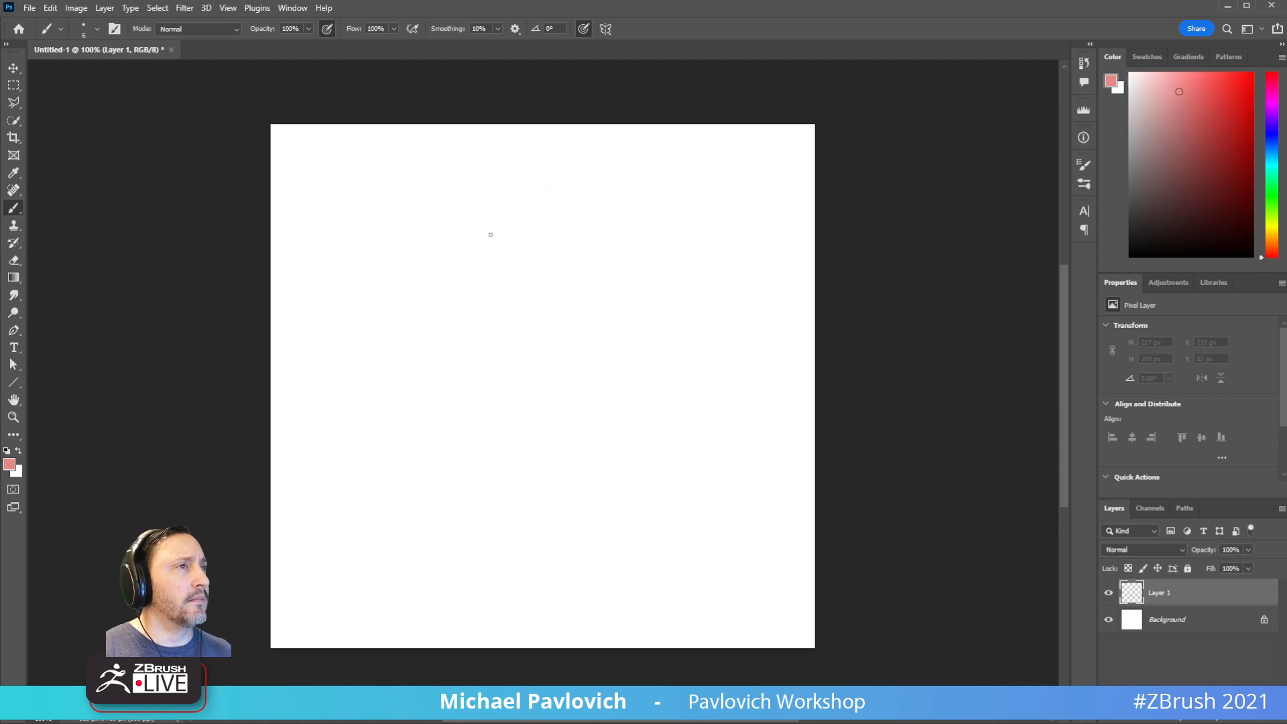
Step: Draw a wide construction rectangle across the upper part of the canvas, with a horizontal halfway line through it
{"action": "left_click_drag", "start_coordinate": [355, 208], "coordinate": [358, 342]}
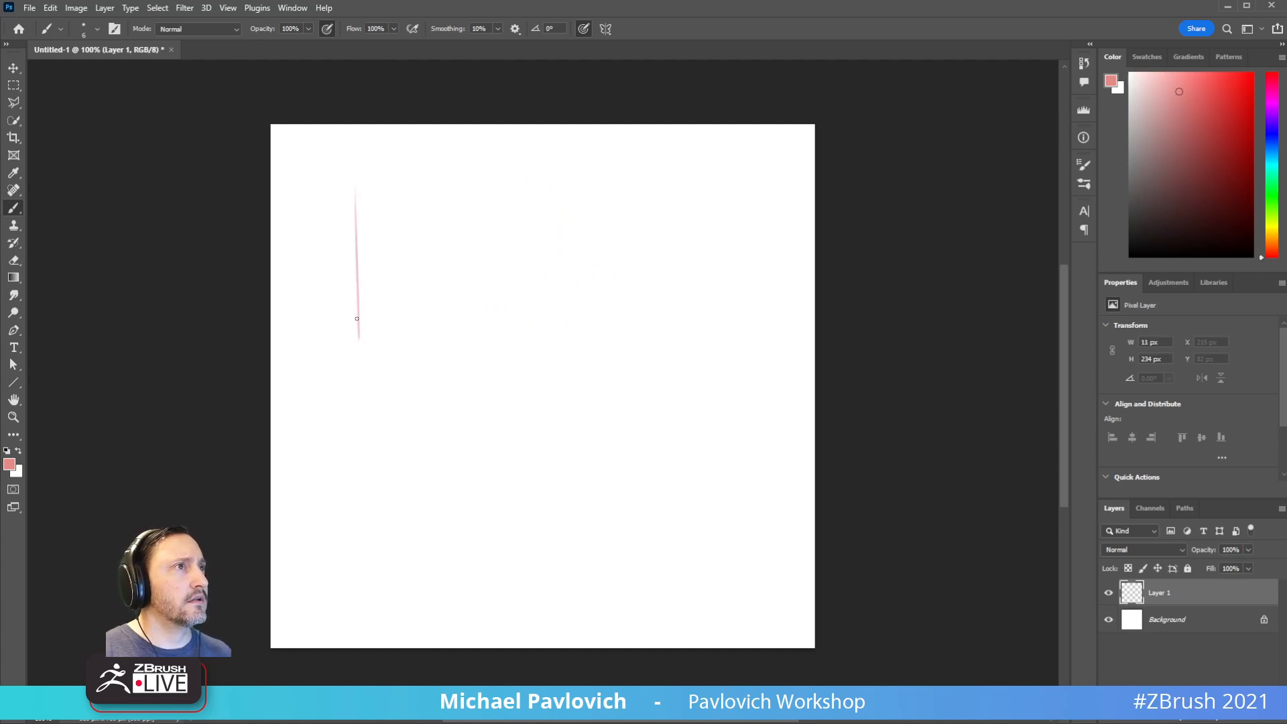
{"action": "left_click_drag", "start_coordinate": [356, 189], "coordinate": [698, 189], "text": "shift"}
{"action": "left_click_drag", "start_coordinate": [359, 339], "coordinate": [696, 340], "text": "shift"}
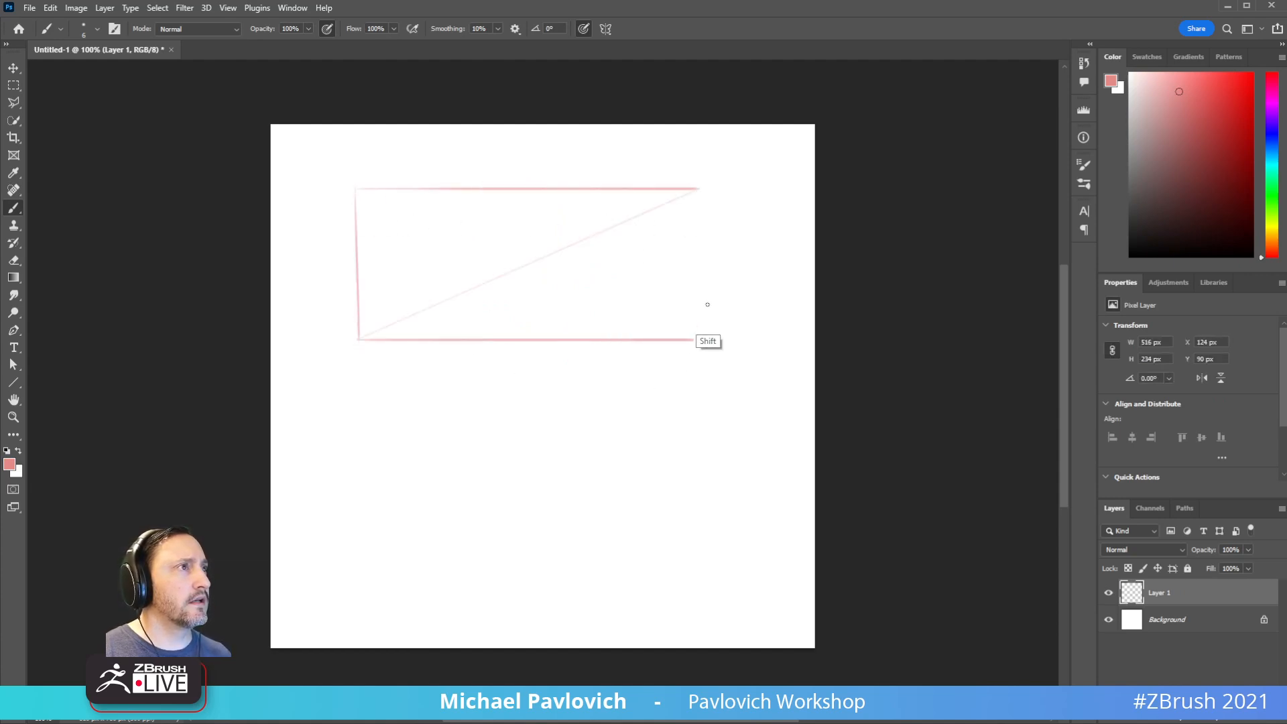
{"action": "left_click_drag", "start_coordinate": [699, 190], "coordinate": [702, 346]}
{"action": "left_click_drag", "start_coordinate": [362, 261], "coordinate": [696, 260], "text": "shift"}
Step: Sketch the front-view head inside the rectangle's left end with a rounded cranium, straight sides and tapered chin
{"action": "left_click_drag", "start_coordinate": [373, 265], "coordinate": [429, 267]}
{"action": "mouse_move", "coordinate": [369, 208]}
{"action": "left_mouse_down"}
{"action": "mouse_move", "coordinate": [373, 322]}
{"action": "mouse_move", "coordinate": [474, 227]}
{"action": "mouse_move", "coordinate": [464, 326]}
{"action": "left_mouse_up"}
{"action": "left_click_drag", "start_coordinate": [370, 281], "coordinate": [377, 338]}
{"action": "left_click_drag", "start_coordinate": [379, 323], "coordinate": [400, 337]}
{"action": "left_click_drag", "start_coordinate": [460, 200], "coordinate": [459, 324]}
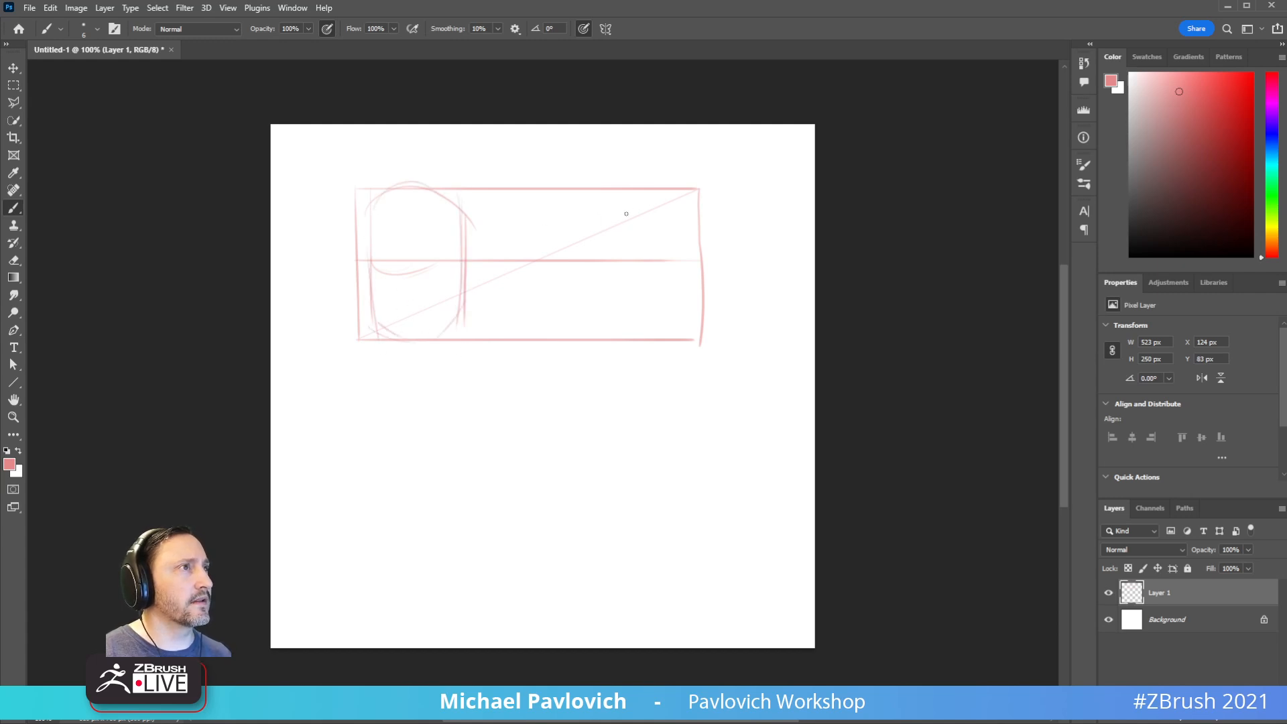
Step: Sketch side-view construction lines in the rectangle's right half, with vertical front, middle and back guides and crossing diagonals
{"action": "left_click_drag", "start_coordinate": [508, 195], "coordinate": [513, 342]}
{"action": "left_click_drag", "start_coordinate": [659, 194], "coordinate": [657, 326]}
{"action": "left_click_drag", "start_coordinate": [647, 205], "coordinate": [538, 327]}
{"action": "left_click_drag", "start_coordinate": [635, 304], "coordinate": [597, 267]}
{"action": "left_click_drag", "start_coordinate": [589, 195], "coordinate": [594, 360]}
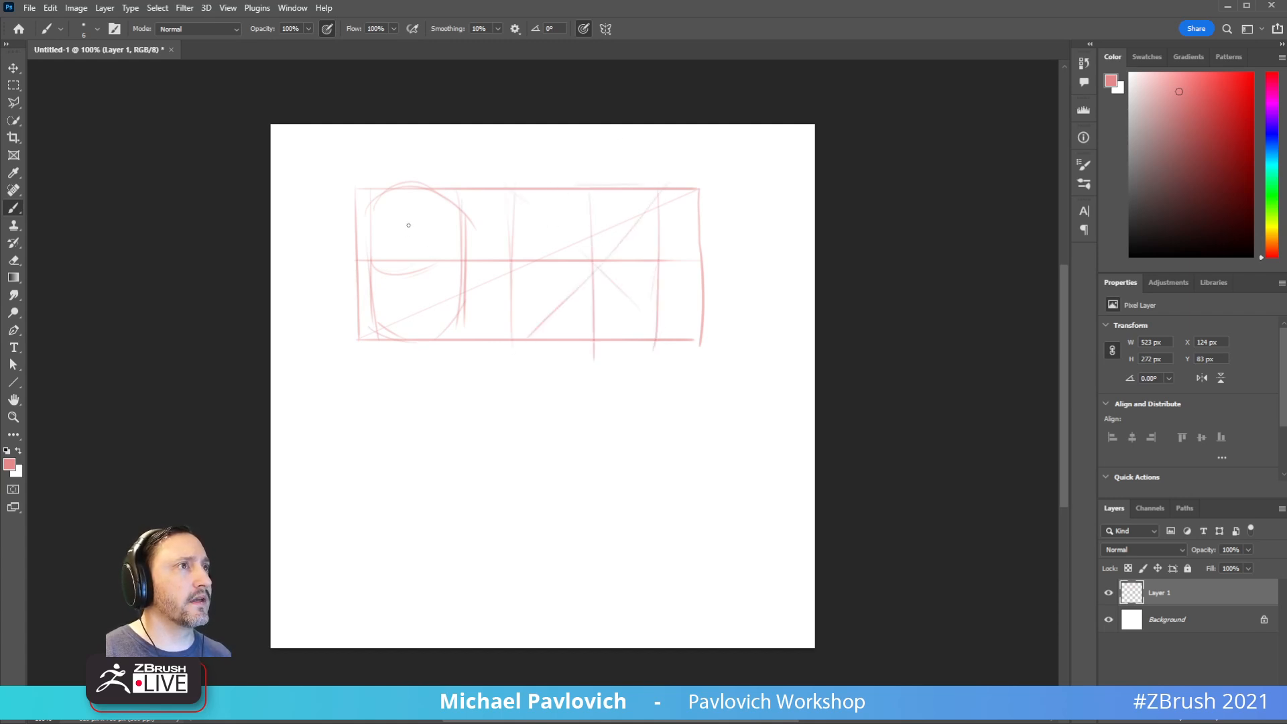
Step: Draw a vertical centre line through the front-view head, undoing the long version and redrawing it shorter, and add the eye sockets
{"action": "left_click_drag", "start_coordinate": [414, 193], "coordinate": [413, 380]}
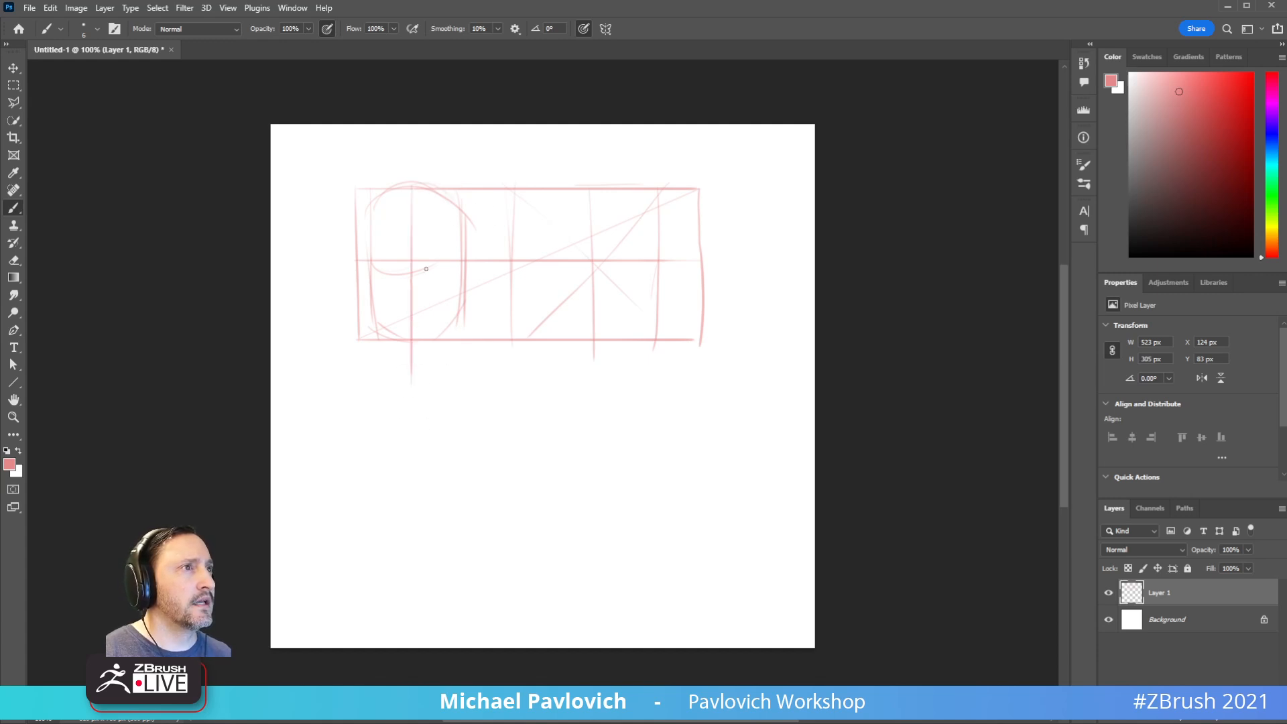
{"action": "key", "text": "ctrl+z"}
{"action": "key", "text": "ctrl+shift+z"}
{"action": "key", "text": "ctrl+z"}
{"action": "left_click_drag", "start_coordinate": [414, 191], "coordinate": [415, 350]}
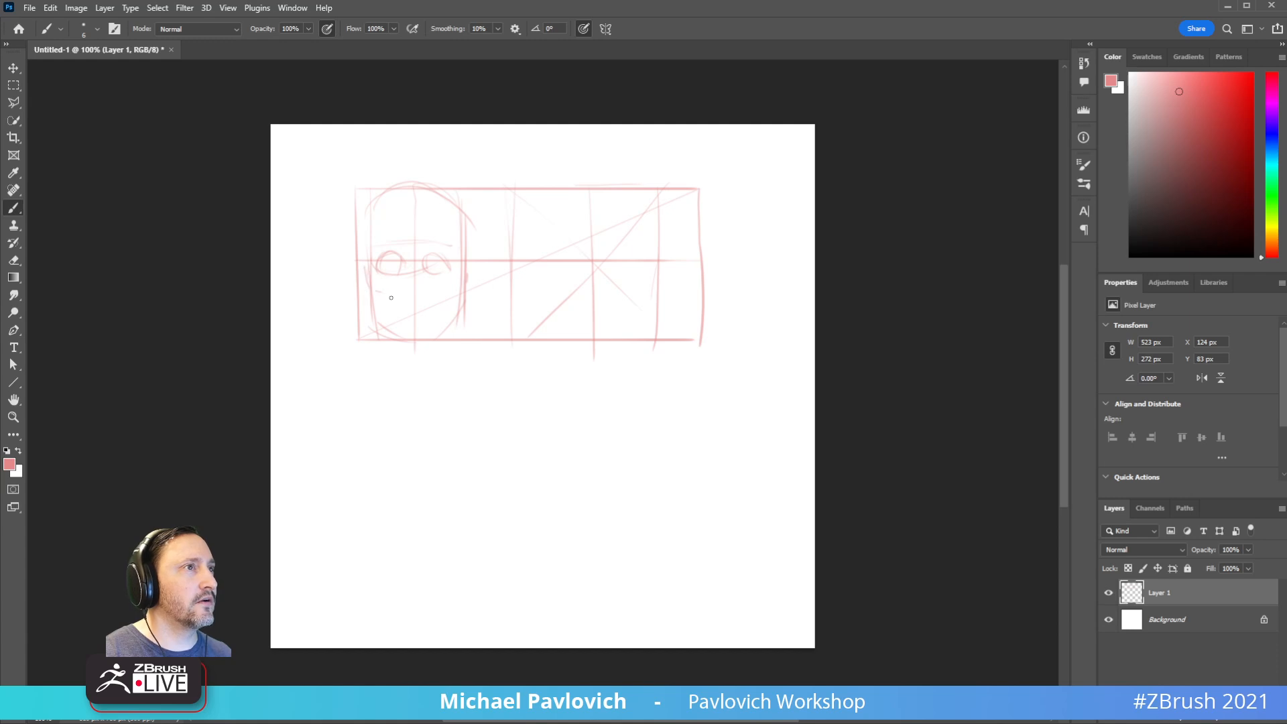
Step: Complete the front-view skull with cheekbones, nose opening, mouth line, jaw, brow ridges and bulging cranium sides
{"action": "mouse_move", "coordinate": [467, 291]}
{"action": "left_mouse_down"}
{"action": "mouse_move", "coordinate": [443, 315]}
{"action": "mouse_move", "coordinate": [410, 295]}
{"action": "mouse_move", "coordinate": [445, 312]}
{"action": "mouse_move", "coordinate": [430, 344]}
{"action": "mouse_move", "coordinate": [375, 322]}
{"action": "left_mouse_up"}
{"action": "left_click_drag", "start_coordinate": [462, 292], "coordinate": [445, 315]}
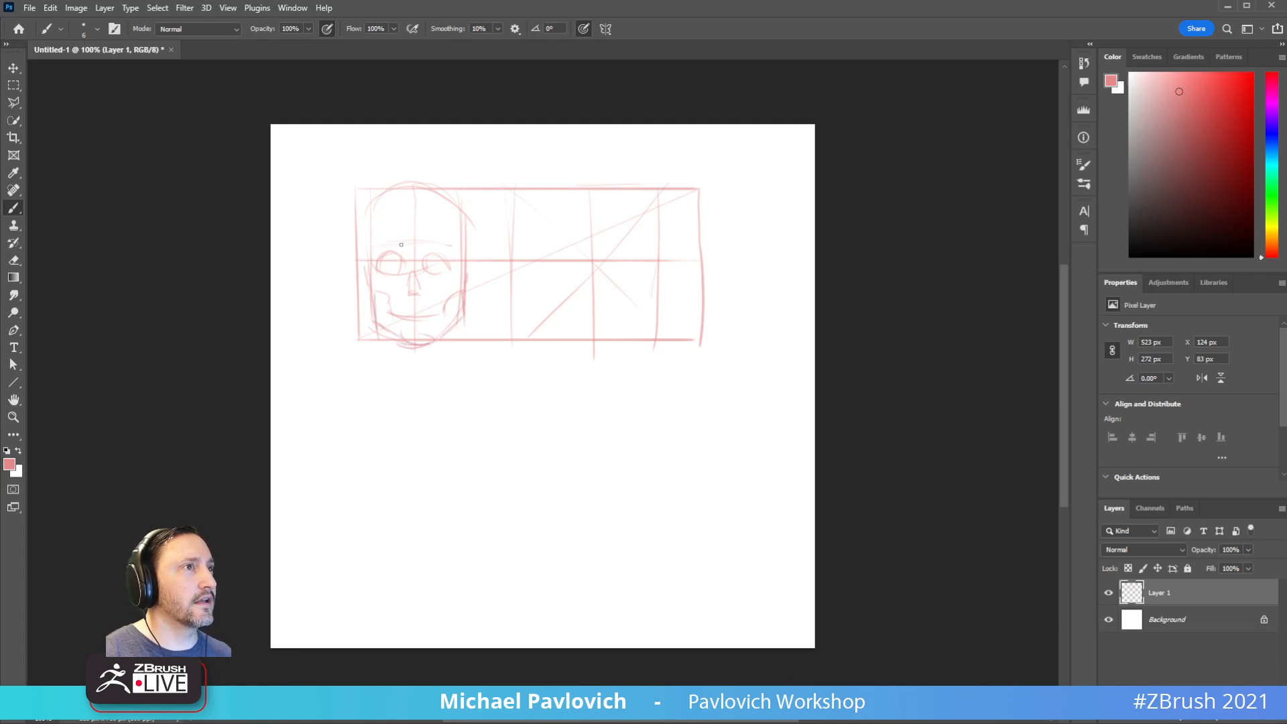
{"action": "left_click_drag", "start_coordinate": [424, 261], "coordinate": [436, 255]}
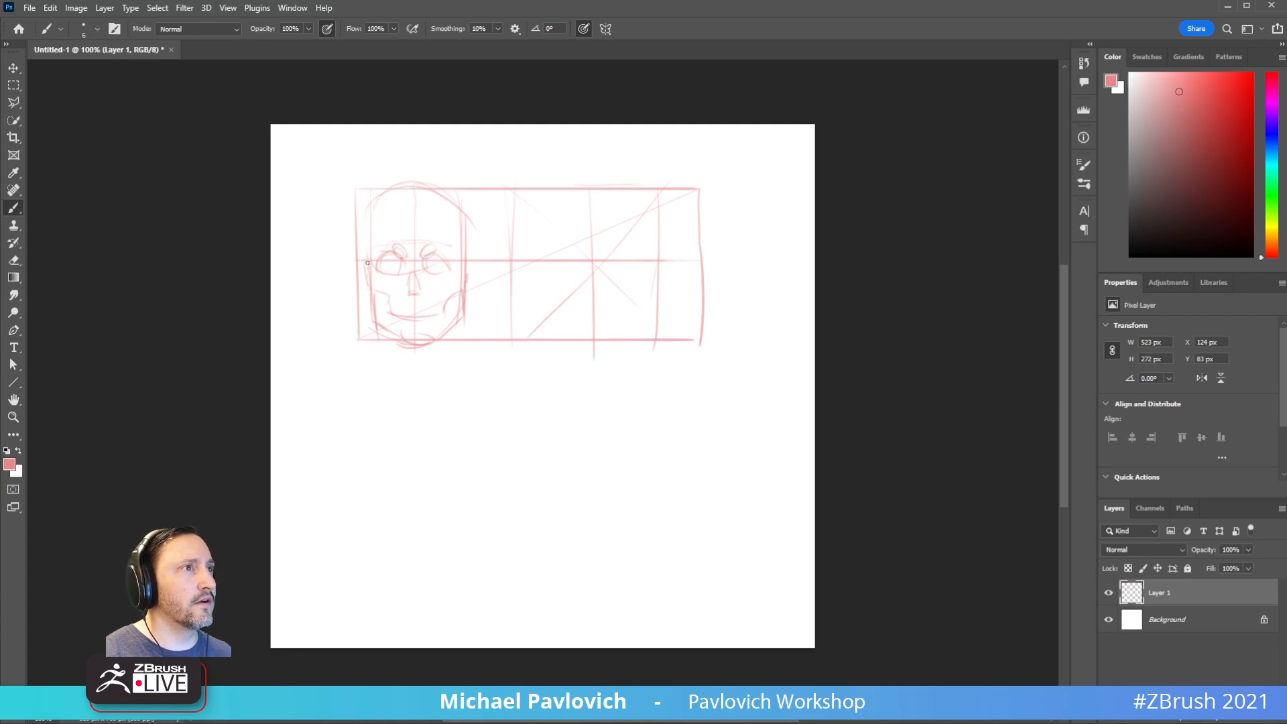
{"action": "mouse_move", "coordinate": [374, 205]}
{"action": "left_mouse_down"}
{"action": "mouse_move", "coordinate": [364, 260]}
{"action": "mouse_move", "coordinate": [372, 208]}
{"action": "left_mouse_up"}
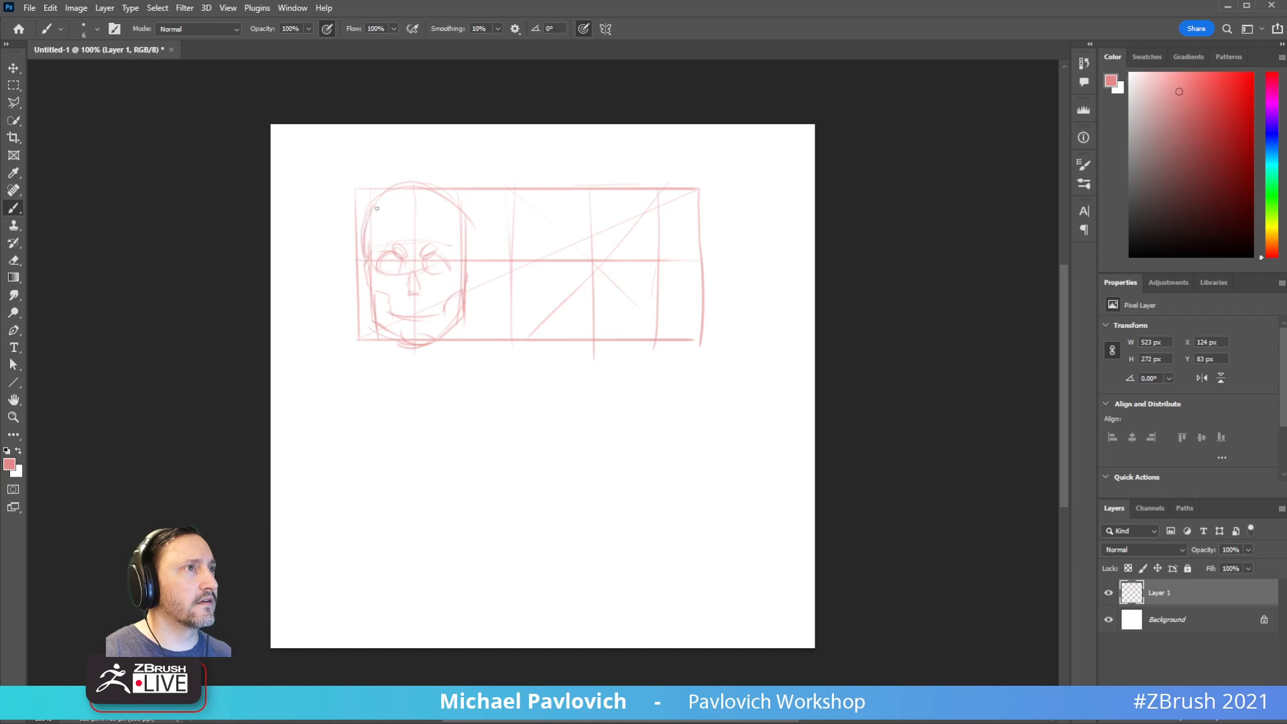
{"action": "mouse_move", "coordinate": [456, 195]}
{"action": "left_mouse_down"}
{"action": "mouse_move", "coordinate": [470, 257]}
{"action": "mouse_move", "coordinate": [432, 190]}
{"action": "left_mouse_up"}
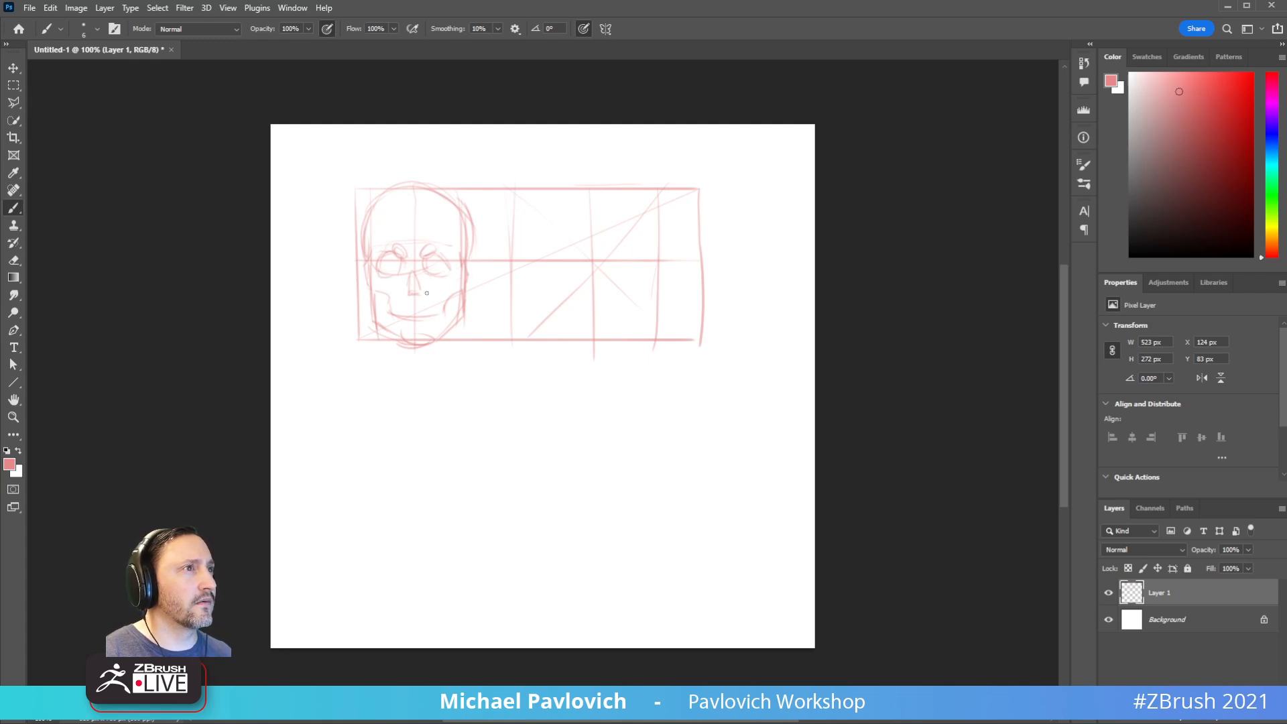
Step: Sketch the side-view skull's forehead, eye socket, cheekbone, cranium back and the cheek arch running to the ear
{"action": "mouse_move", "coordinate": [545, 195]}
{"action": "left_mouse_down"}
{"action": "mouse_move", "coordinate": [513, 254]}
{"action": "mouse_move", "coordinate": [531, 271]}
{"action": "left_mouse_up"}
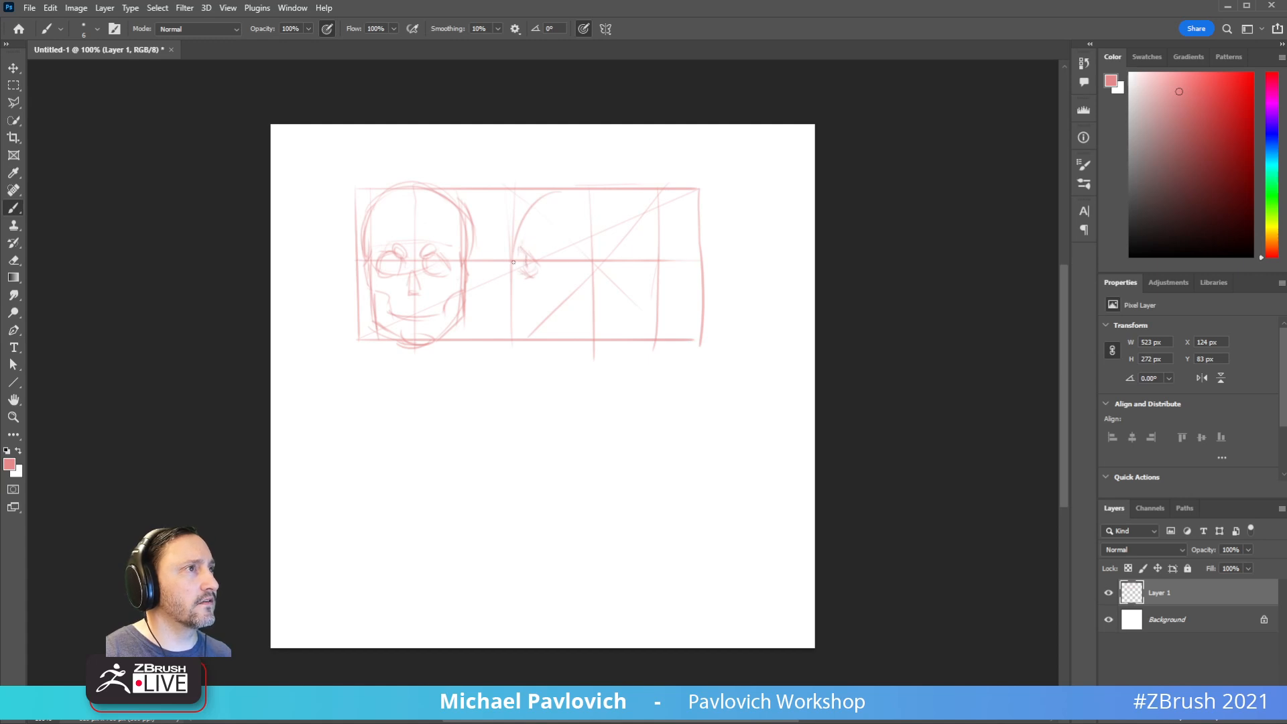
{"action": "left_click_drag", "start_coordinate": [529, 283], "coordinate": [543, 289]}
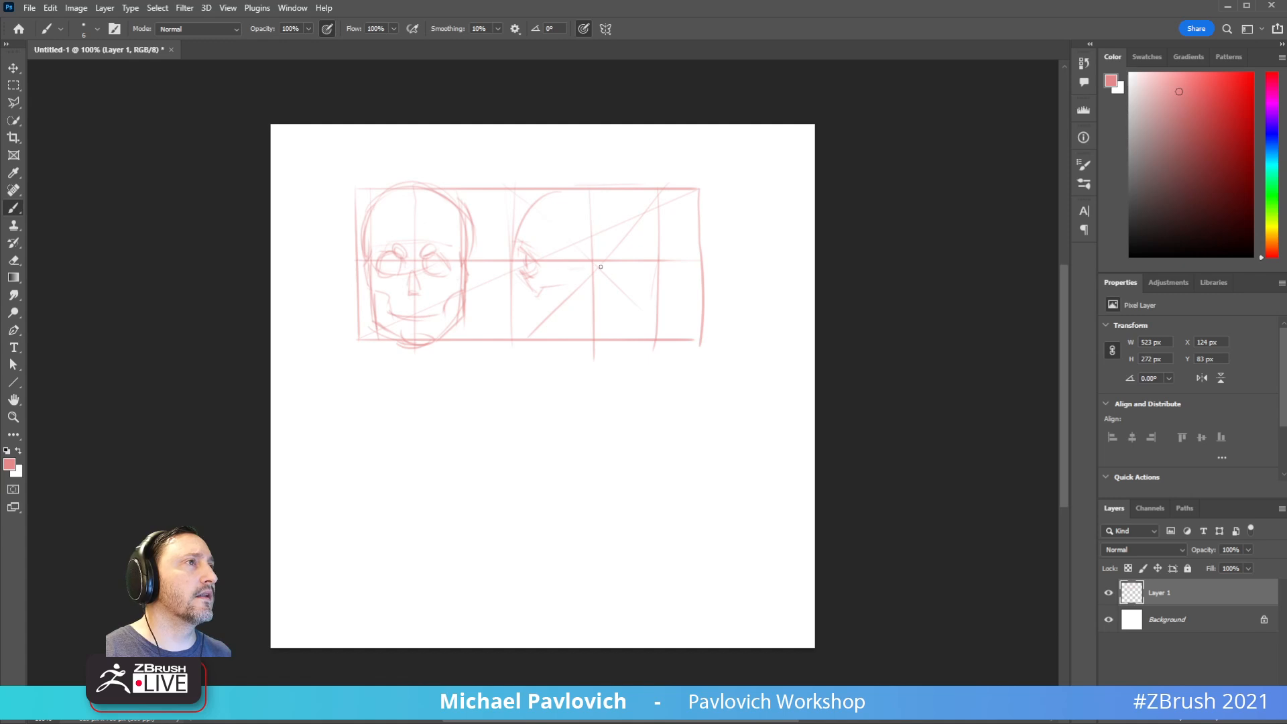
{"action": "mouse_move", "coordinate": [658, 220]}
{"action": "left_mouse_down"}
{"action": "mouse_move", "coordinate": [631, 281]}
{"action": "mouse_move", "coordinate": [645, 278]}
{"action": "left_mouse_up"}
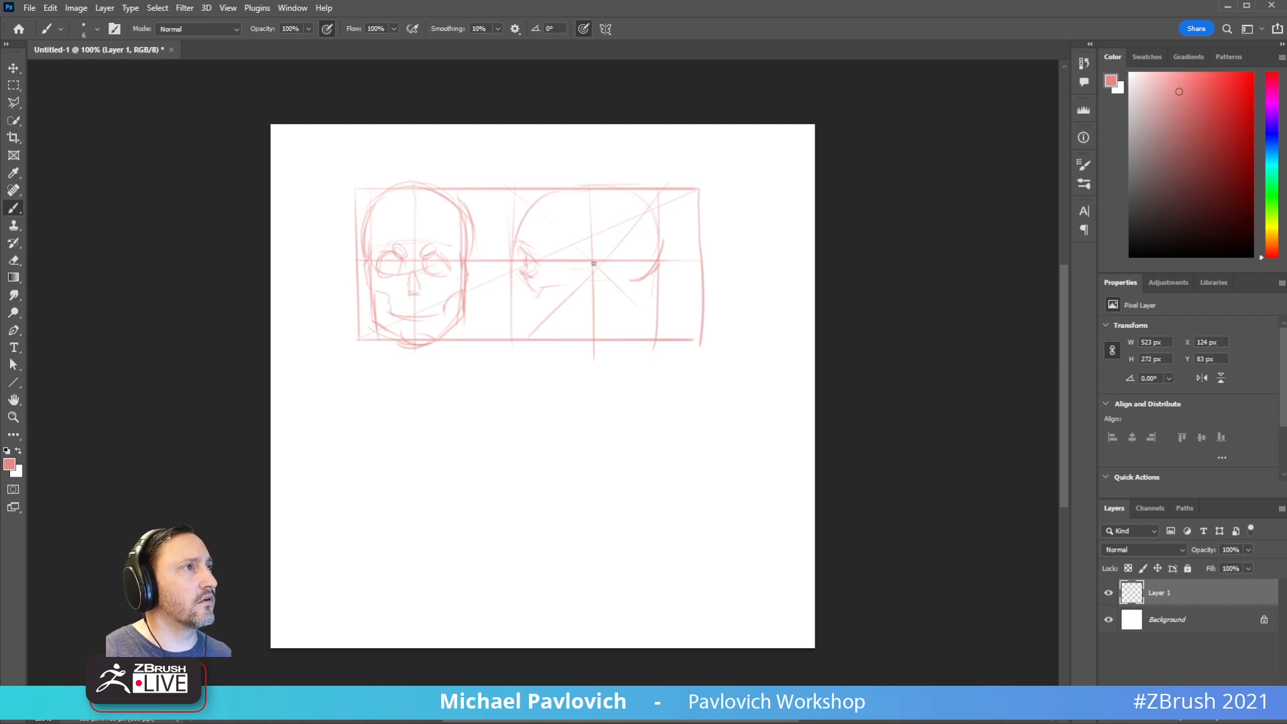
{"action": "left_click_drag", "start_coordinate": [597, 265], "coordinate": [614, 279]}
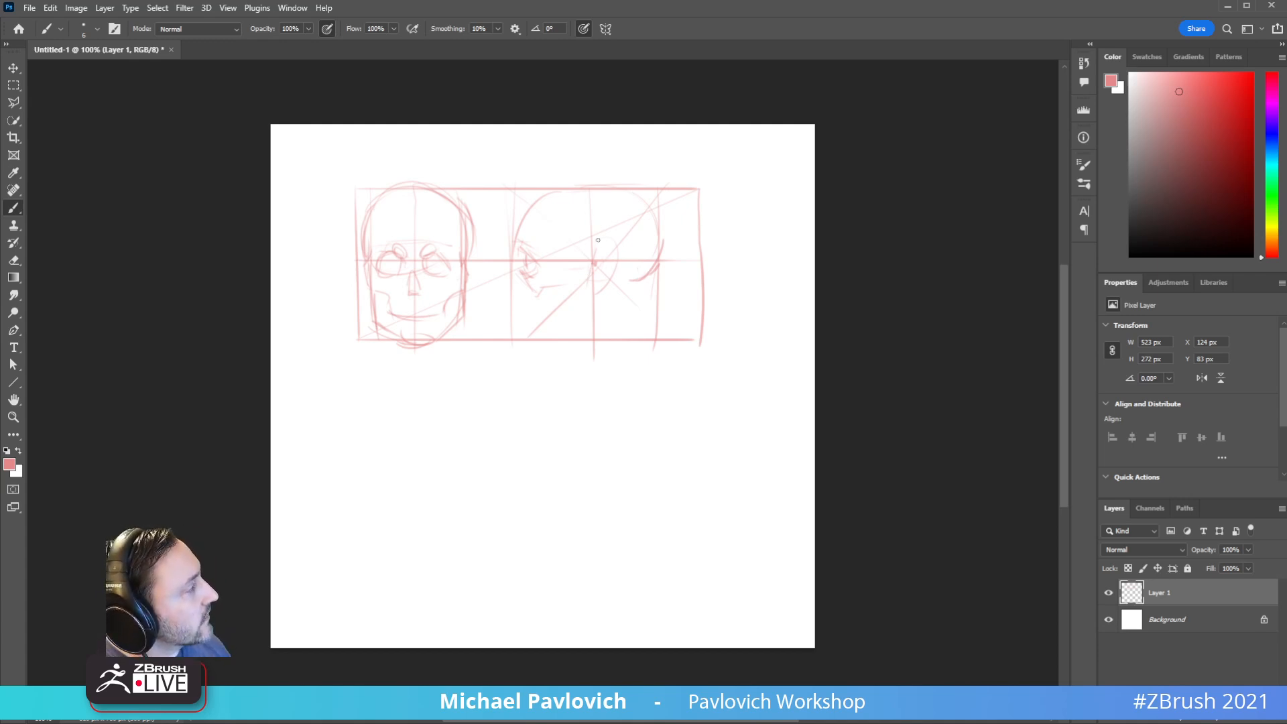
{"action": "mouse_move", "coordinate": [541, 296]}
{"action": "left_mouse_down"}
{"action": "mouse_move", "coordinate": [607, 272]}
{"action": "mouse_move", "coordinate": [598, 251]}
{"action": "left_mouse_up"}
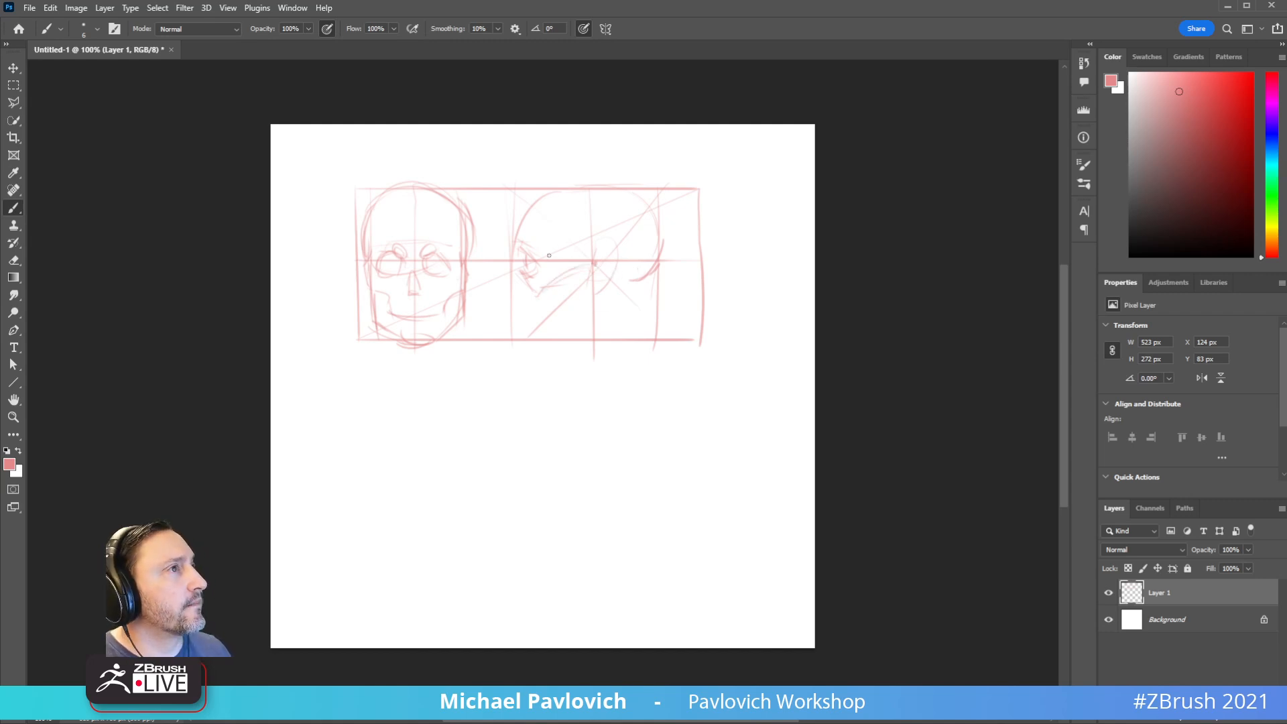
Step: Add the temple line, lower jaw, mouth area, ear region and neck lines to the side-view skull
{"action": "mouse_move", "coordinate": [548, 219]}
{"action": "left_mouse_down"}
{"action": "mouse_move", "coordinate": [536, 247]}
{"action": "mouse_move", "coordinate": [585, 260]}
{"action": "mouse_move", "coordinate": [533, 292]}
{"action": "mouse_move", "coordinate": [577, 262]}
{"action": "mouse_move", "coordinate": [543, 294]}
{"action": "mouse_move", "coordinate": [589, 328]}
{"action": "left_mouse_up"}
{"action": "mouse_move", "coordinate": [512, 267]}
{"action": "left_mouse_down"}
{"action": "mouse_move", "coordinate": [517, 336]}
{"action": "mouse_move", "coordinate": [589, 324]}
{"action": "left_mouse_up"}
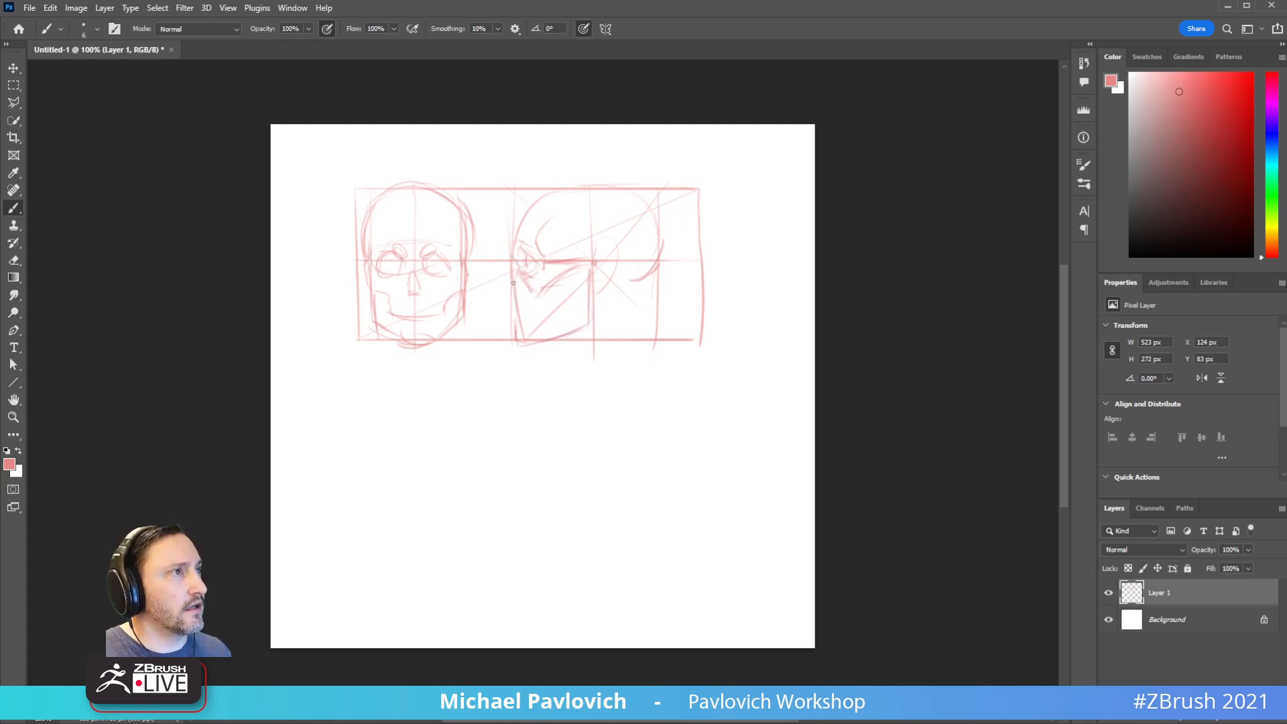
{"action": "mouse_move", "coordinate": [514, 296]}
{"action": "left_mouse_down"}
{"action": "mouse_move", "coordinate": [513, 327]}
{"action": "mouse_move", "coordinate": [515, 314]}
{"action": "mouse_move", "coordinate": [564, 322]}
{"action": "left_mouse_up"}
{"action": "left_click_drag", "start_coordinate": [566, 276], "coordinate": [588, 268]}
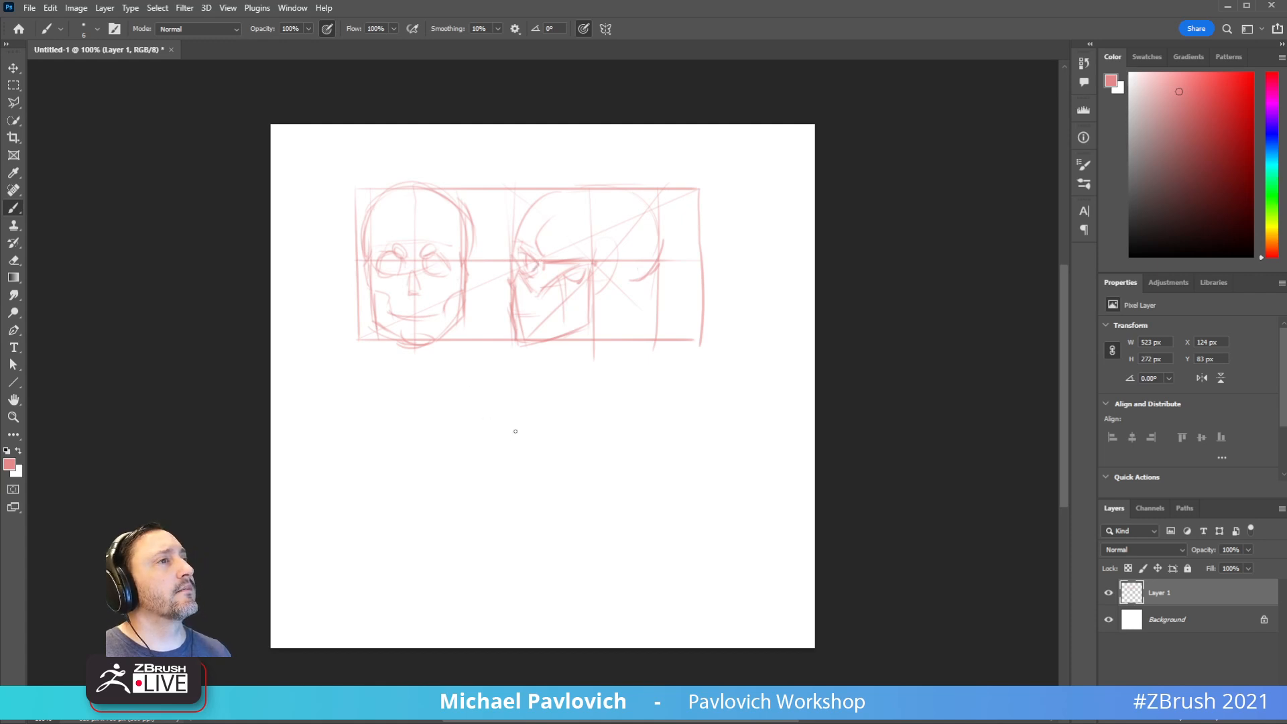
{"action": "left_click_drag", "start_coordinate": [636, 269], "coordinate": [643, 335]}
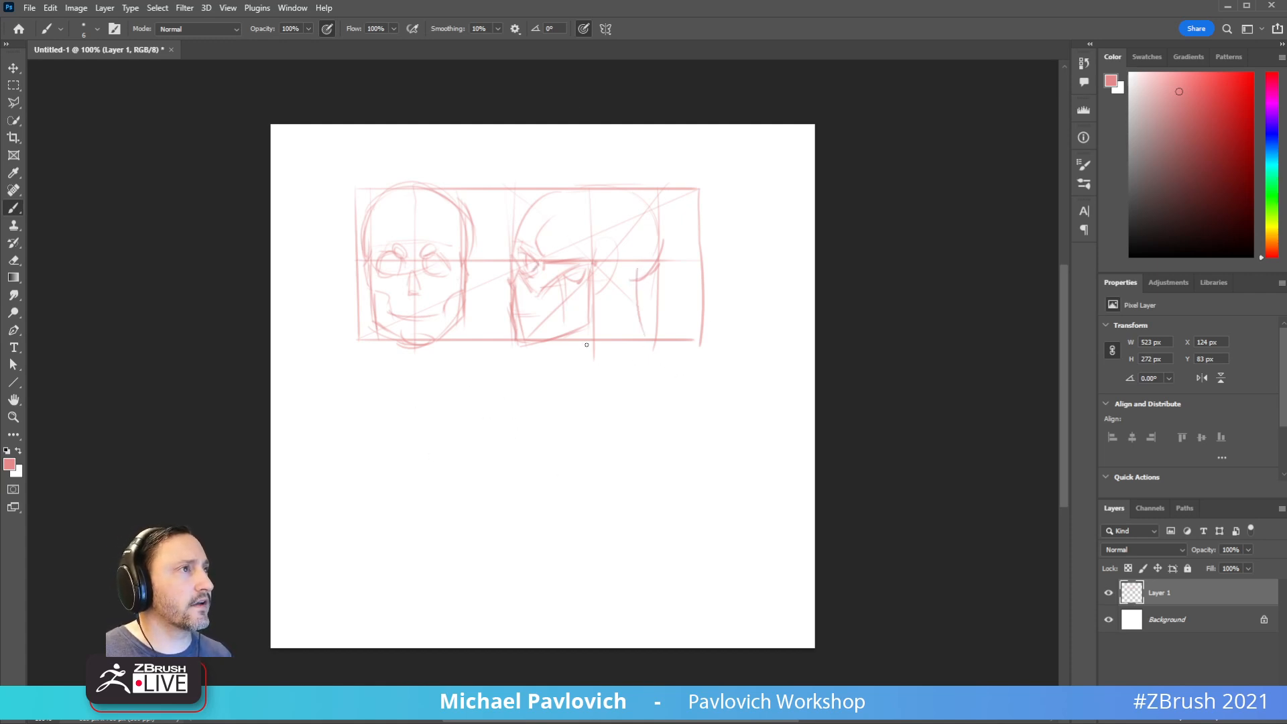
{"action": "left_click_drag", "start_coordinate": [629, 273], "coordinate": [576, 365]}
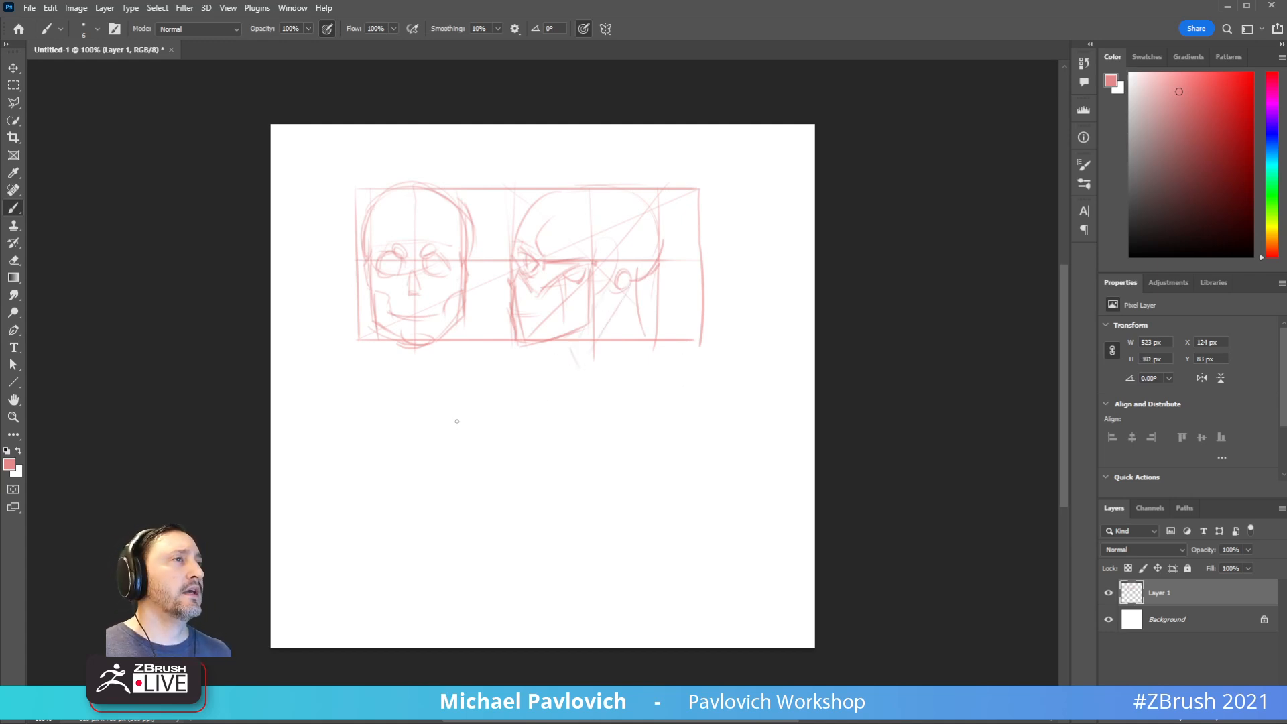
Step: Block in a three-quarter-view head below the other sketches with a round cranium, side oval, tapered jaw and neck line
{"action": "mouse_move", "coordinate": [444, 448]}
{"action": "left_mouse_down"}
{"action": "mouse_move", "coordinate": [509, 500]}
{"action": "mouse_move", "coordinate": [481, 502]}
{"action": "mouse_move", "coordinate": [552, 431]}
{"action": "mouse_move", "coordinate": [500, 396]}
{"action": "mouse_move", "coordinate": [465, 495]}
{"action": "left_mouse_up"}
{"action": "mouse_move", "coordinate": [515, 432]}
{"action": "left_mouse_down"}
{"action": "mouse_move", "coordinate": [564, 445]}
{"action": "mouse_move", "coordinate": [522, 435]}
{"action": "left_mouse_up"}
{"action": "mouse_move", "coordinate": [444, 425]}
{"action": "left_mouse_down"}
{"action": "mouse_move", "coordinate": [440, 479]}
{"action": "mouse_move", "coordinate": [533, 454]}
{"action": "left_mouse_up"}
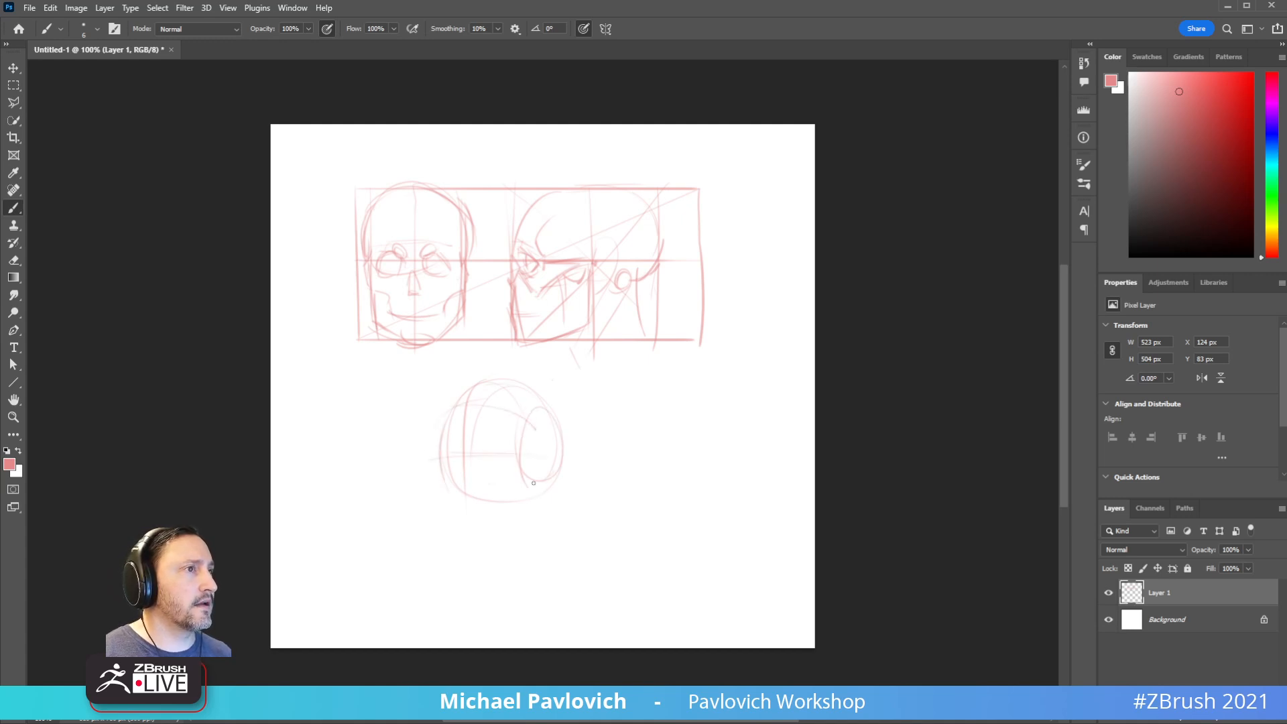
{"action": "mouse_move", "coordinate": [439, 473]}
{"action": "left_mouse_down"}
{"action": "mouse_move", "coordinate": [444, 537]}
{"action": "mouse_move", "coordinate": [492, 565]}
{"action": "left_mouse_up"}
{"action": "mouse_move", "coordinate": [546, 437]}
{"action": "left_mouse_down"}
{"action": "mouse_move", "coordinate": [545, 503]}
{"action": "mouse_move", "coordinate": [571, 450]}
{"action": "mouse_move", "coordinate": [566, 489]}
{"action": "mouse_move", "coordinate": [553, 401]}
{"action": "mouse_move", "coordinate": [565, 478]}
{"action": "mouse_move", "coordinate": [548, 542]}
{"action": "mouse_move", "coordinate": [500, 572]}
{"action": "left_mouse_up"}
{"action": "left_click_drag", "start_coordinate": [560, 443], "coordinate": [575, 549]}
{"action": "left_click_drag", "start_coordinate": [444, 480], "coordinate": [469, 576]}
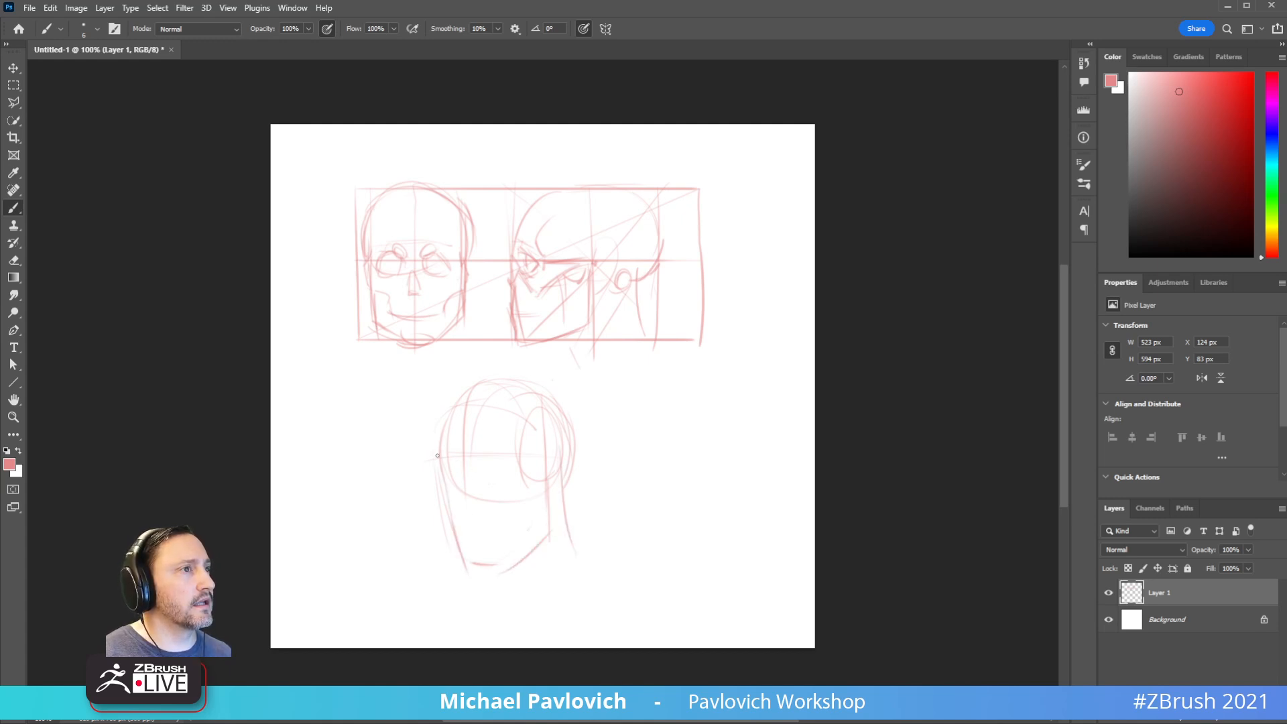
Step: Draw the brow and eye guide lines on the three-quarter head, and sketch in its eye sockets, cheekbone and nose line
{"action": "left_click_drag", "start_coordinate": [470, 473], "coordinate": [551, 472]}
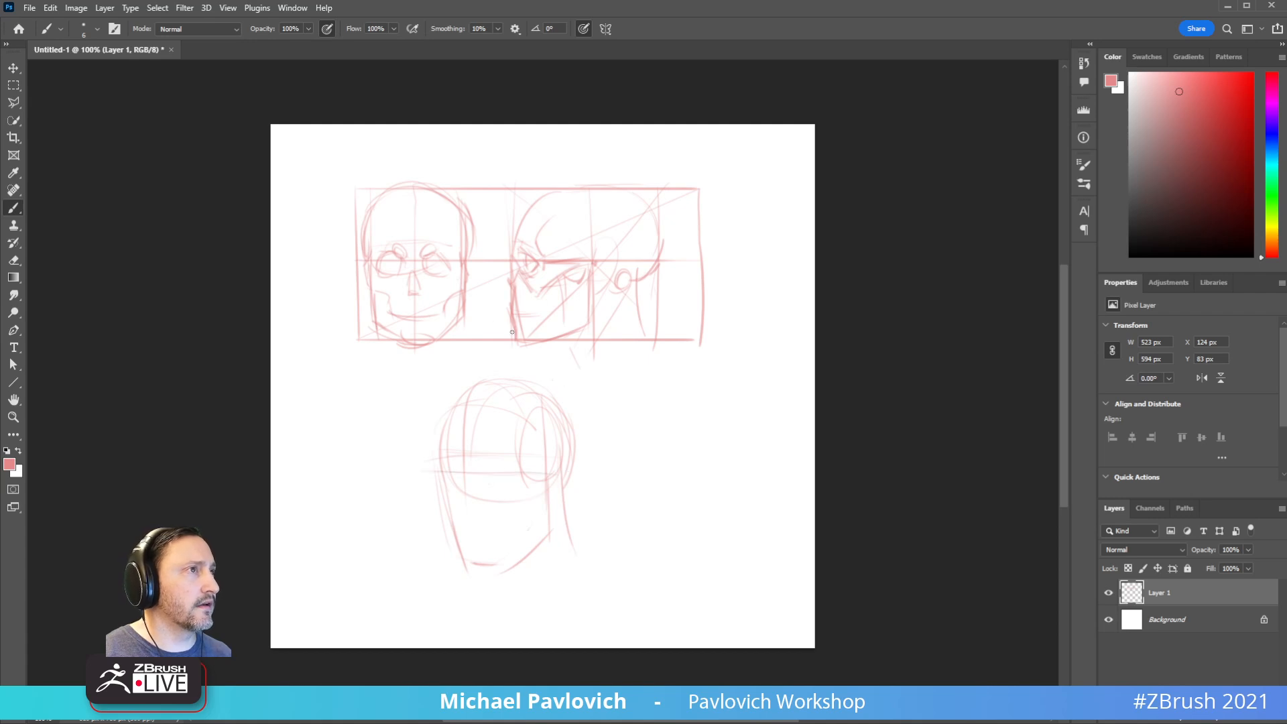
{"action": "left_click_drag", "start_coordinate": [433, 463], "coordinate": [442, 475]}
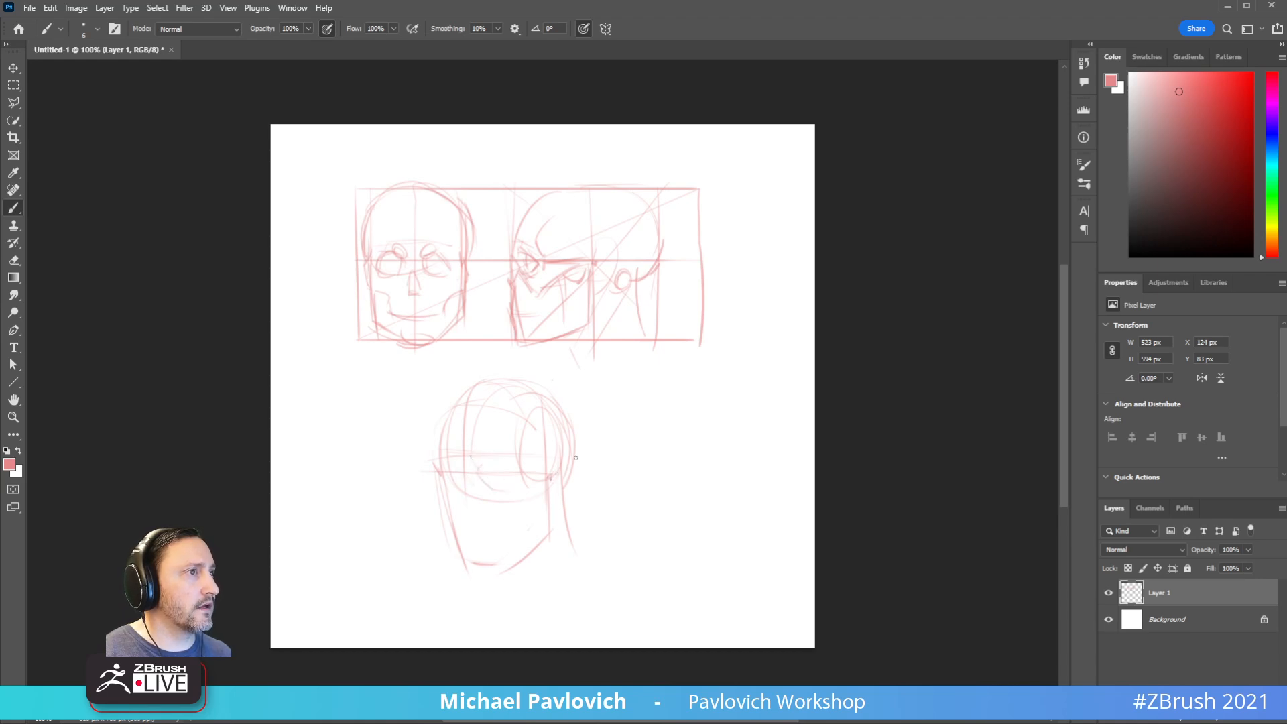
{"action": "mouse_move", "coordinate": [551, 464]}
{"action": "left_mouse_down"}
{"action": "mouse_move", "coordinate": [567, 481]}
{"action": "mouse_move", "coordinate": [526, 505]}
{"action": "left_mouse_up"}
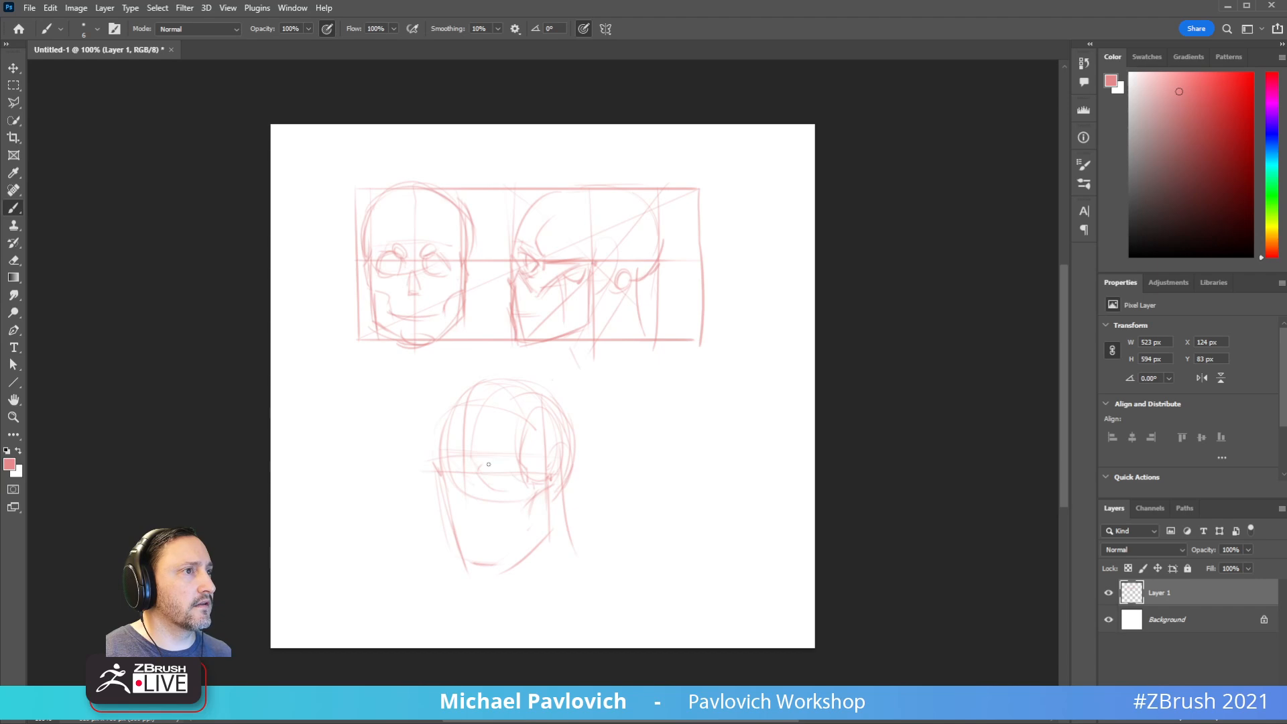
{"action": "left_click_drag", "start_coordinate": [481, 462], "coordinate": [506, 464]}
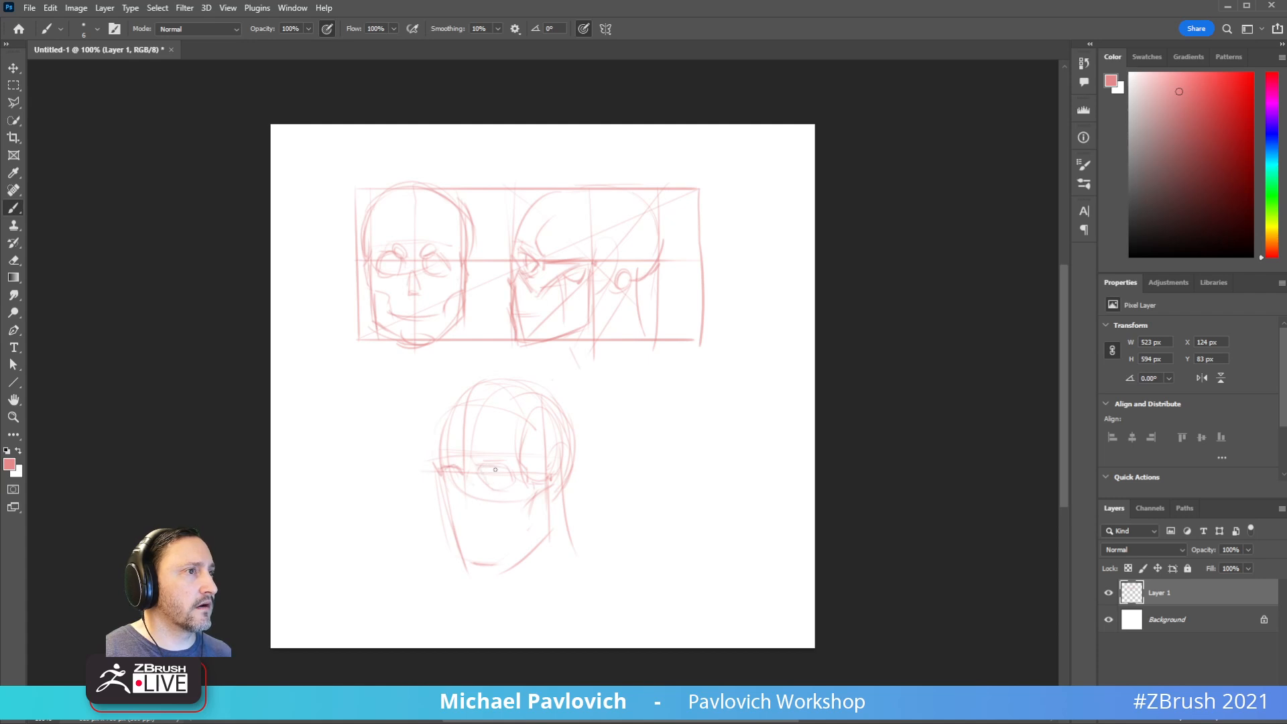
{"action": "left_click_drag", "start_coordinate": [464, 483], "coordinate": [460, 514]}
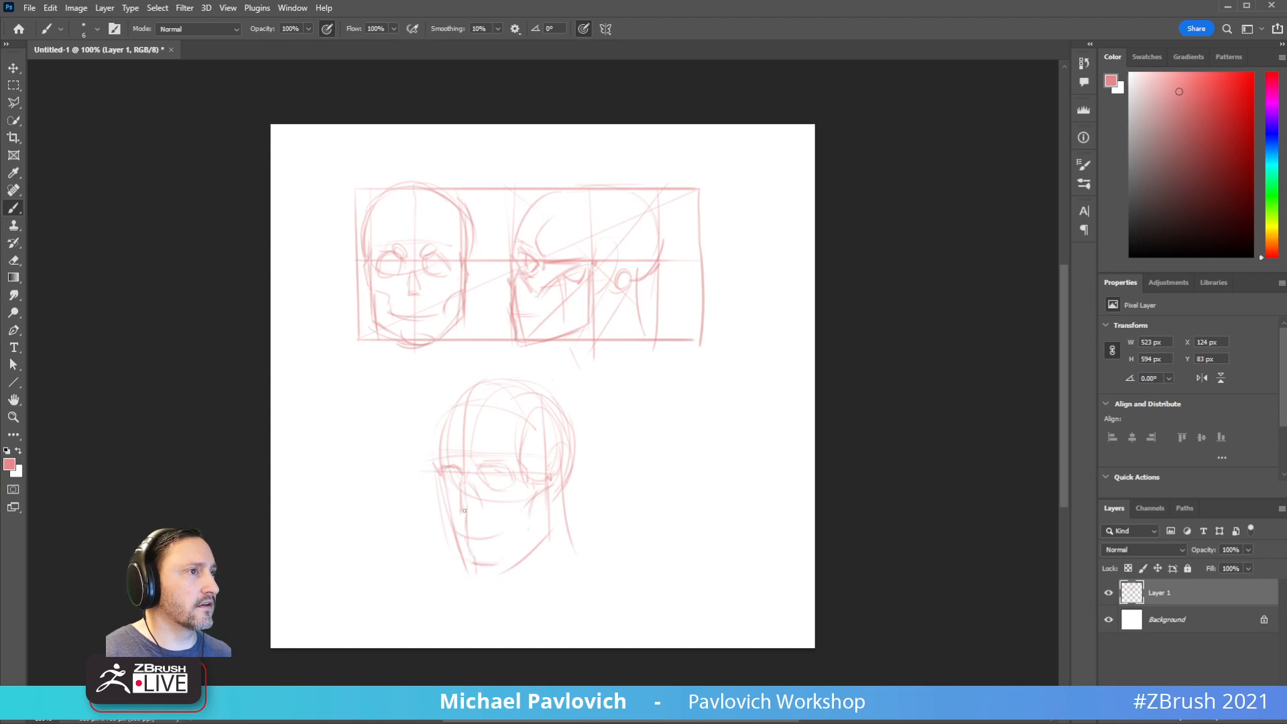
Step: Refine the three-quarter skull's mouth, cheekbones, squared eye sockets, brow, nose opening and jawline
{"action": "mouse_move", "coordinate": [492, 539]}
{"action": "left_mouse_down"}
{"action": "mouse_move", "coordinate": [444, 498]}
{"action": "mouse_move", "coordinate": [456, 521]}
{"action": "mouse_move", "coordinate": [511, 520]}
{"action": "left_mouse_up"}
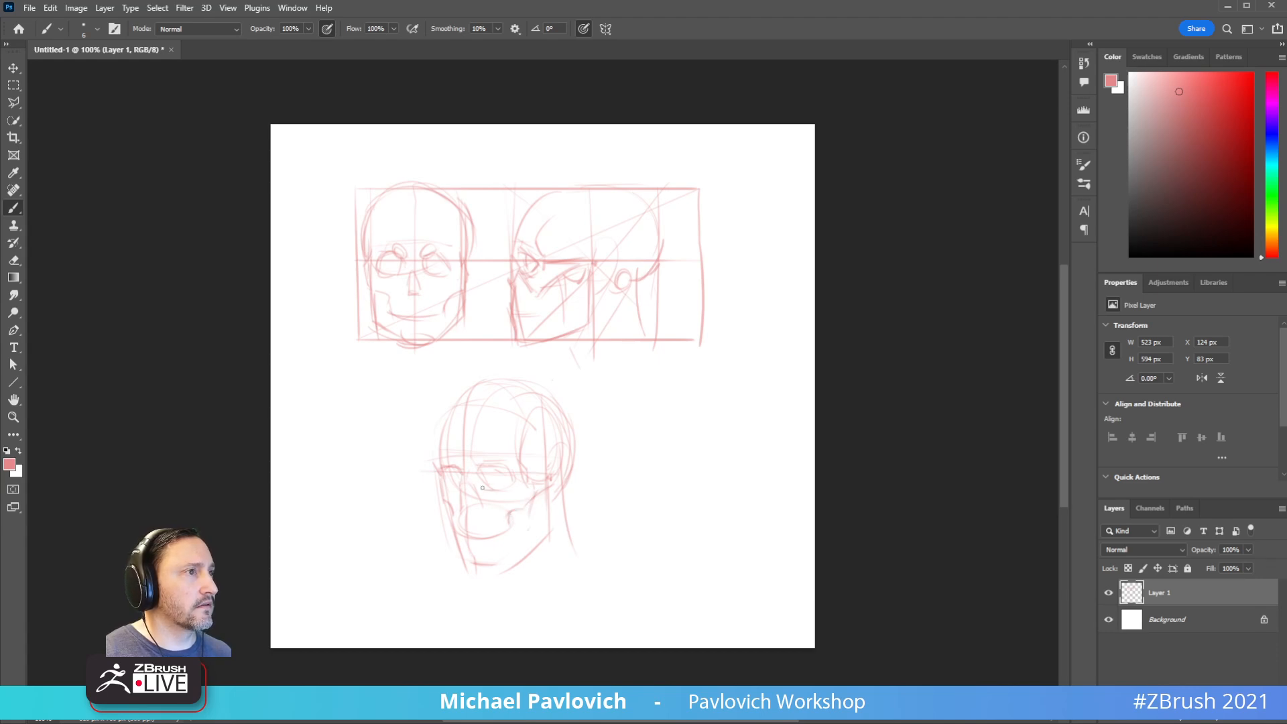
{"action": "mouse_move", "coordinate": [547, 478]}
{"action": "left_mouse_down"}
{"action": "mouse_move", "coordinate": [447, 489]}
{"action": "mouse_move", "coordinate": [485, 491]}
{"action": "mouse_move", "coordinate": [497, 470]}
{"action": "mouse_move", "coordinate": [513, 479]}
{"action": "left_mouse_up"}
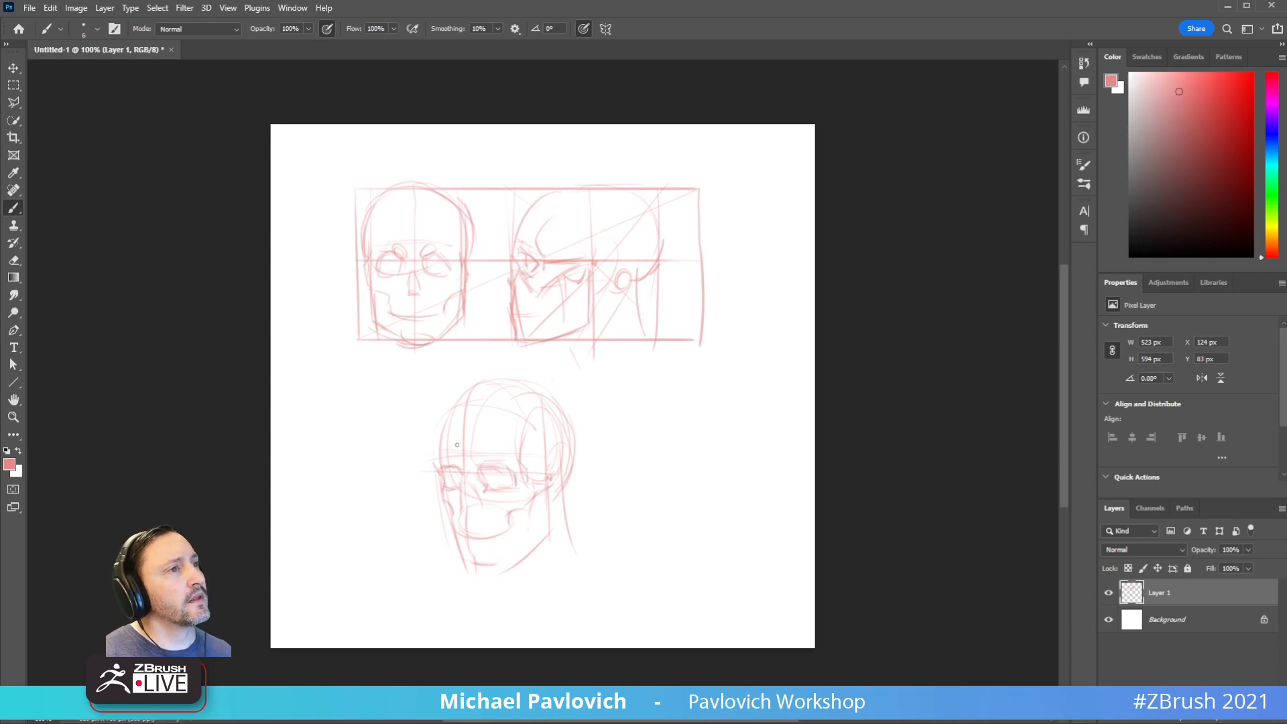
{"action": "left_click_drag", "start_coordinate": [436, 464], "coordinate": [444, 433]}
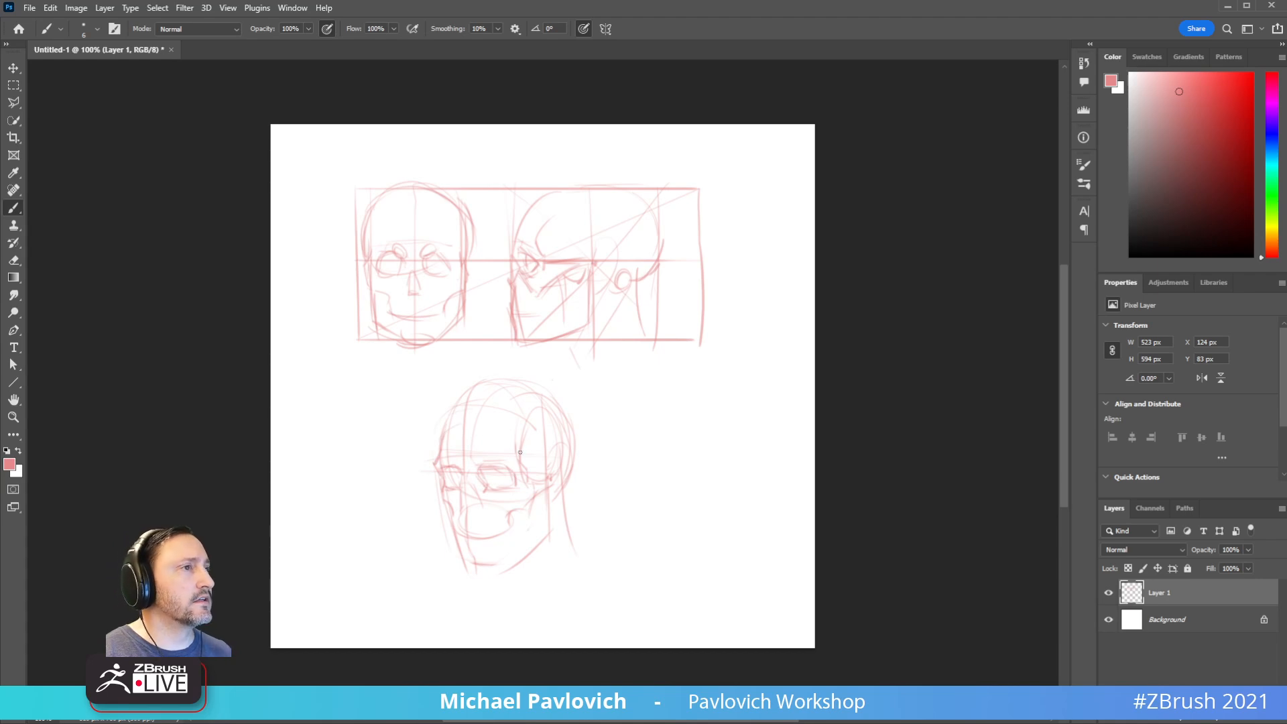
{"action": "mouse_move", "coordinate": [489, 480]}
{"action": "left_mouse_down"}
{"action": "mouse_move", "coordinate": [468, 511]}
{"action": "mouse_move", "coordinate": [482, 505]}
{"action": "mouse_move", "coordinate": [495, 536]}
{"action": "mouse_move", "coordinate": [480, 572]}
{"action": "mouse_move", "coordinate": [504, 575]}
{"action": "mouse_move", "coordinate": [540, 543]}
{"action": "mouse_move", "coordinate": [524, 537]}
{"action": "mouse_move", "coordinate": [538, 499]}
{"action": "left_mouse_up"}
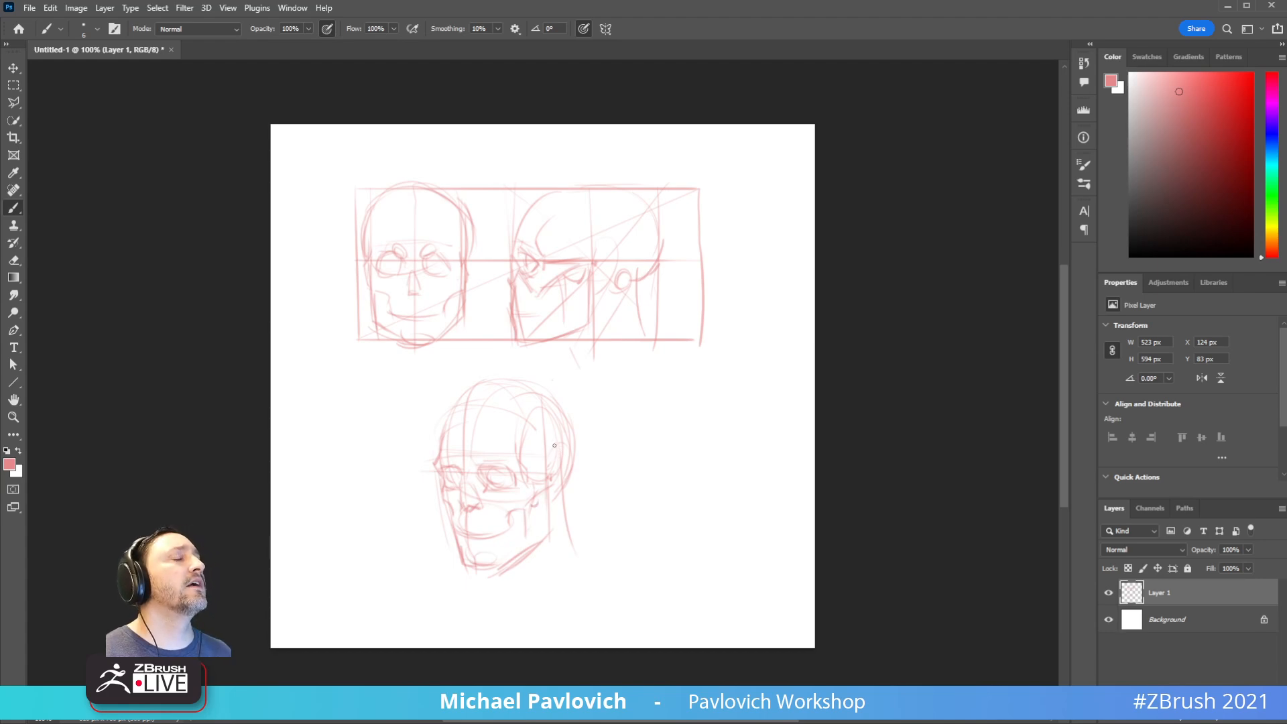
Step: Switch back to ZBrush and select the DamStandard brush with a draw size of about 49 for the head
{"action": "left_click", "coordinate": [1226, 5]}
{"action": "mouse_move", "coordinate": [838, 334]}
{"action": "left_mouse_down"}
{"action": "mouse_move", "coordinate": [910, 316]}
{"action": "mouse_move", "coordinate": [893, 322]}
{"action": "mouse_move", "coordinate": [874, 304]}
{"action": "mouse_move", "coordinate": [914, 308]}
{"action": "mouse_move", "coordinate": [879, 319]}
{"action": "mouse_move", "coordinate": [904, 321]}
{"action": "mouse_move", "coordinate": [892, 328]}
{"action": "mouse_move", "coordinate": [824, 336]}
{"action": "mouse_move", "coordinate": [879, 342]}
{"action": "mouse_move", "coordinate": [840, 294]}
{"action": "mouse_move", "coordinate": [892, 314]}
{"action": "left_mouse_up"}
{"action": "key", "text": "b"}
{"action": "key", "text": "d"}
{"action": "key", "text": "s"}
{"action": "left_click_drag", "start_coordinate": [715, 292], "coordinate": [637, 295]}
{"action": "key", "text": "s"}
{"action": "left_click_drag", "start_coordinate": [626, 411], "coordinate": [617, 411]}
{"action": "mouse_move", "coordinate": [608, 360]}
{"action": "right_mouse_down"}
{"action": "mouse_move", "coordinate": [597, 411]}
{"action": "mouse_move", "coordinate": [751, 376]}
{"action": "right_mouse_up"}
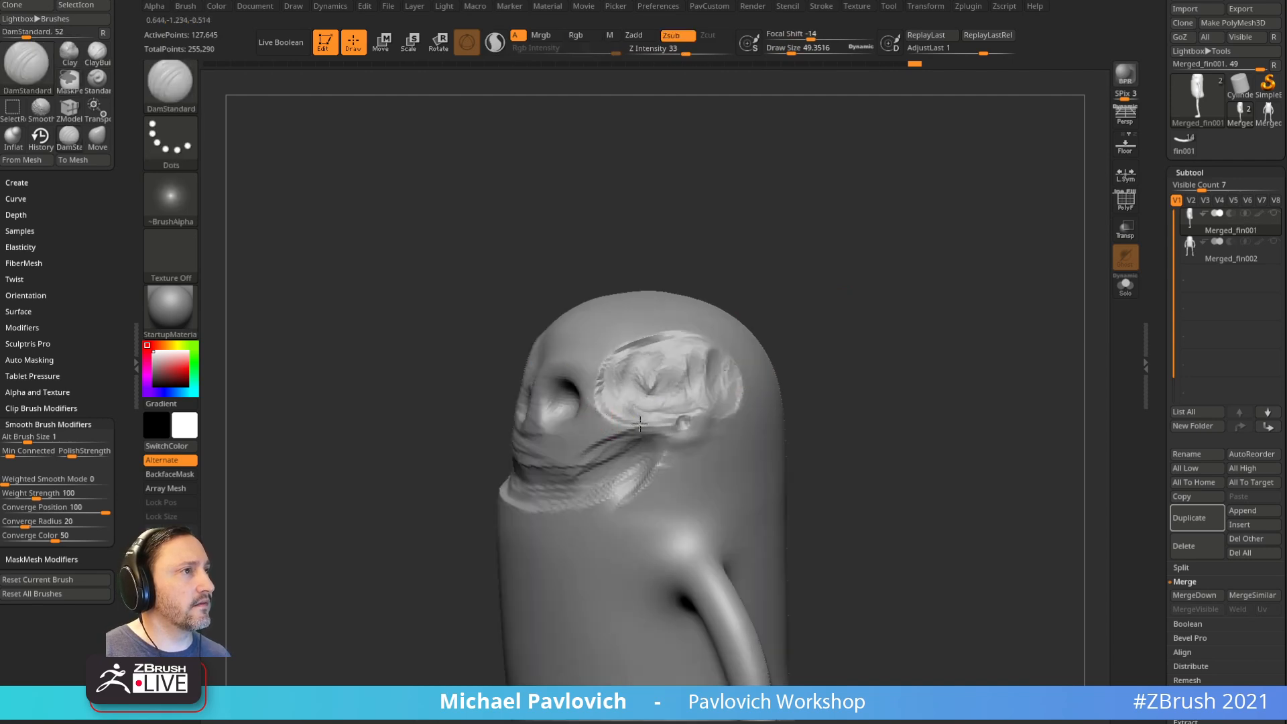
Step: Reshape the eye sockets from the front with the Move brush at a draw size of about 76
{"action": "mouse_move", "coordinate": [747, 293]}
{"action": "right_mouse_down"}
{"action": "mouse_move", "coordinate": [697, 382]}
{"action": "mouse_move", "coordinate": [733, 368]}
{"action": "mouse_move", "coordinate": [661, 387]}
{"action": "right_mouse_up"}
{"action": "key", "text": "b"}
{"action": "key", "text": "m"}
{"action": "key", "text": "v"}
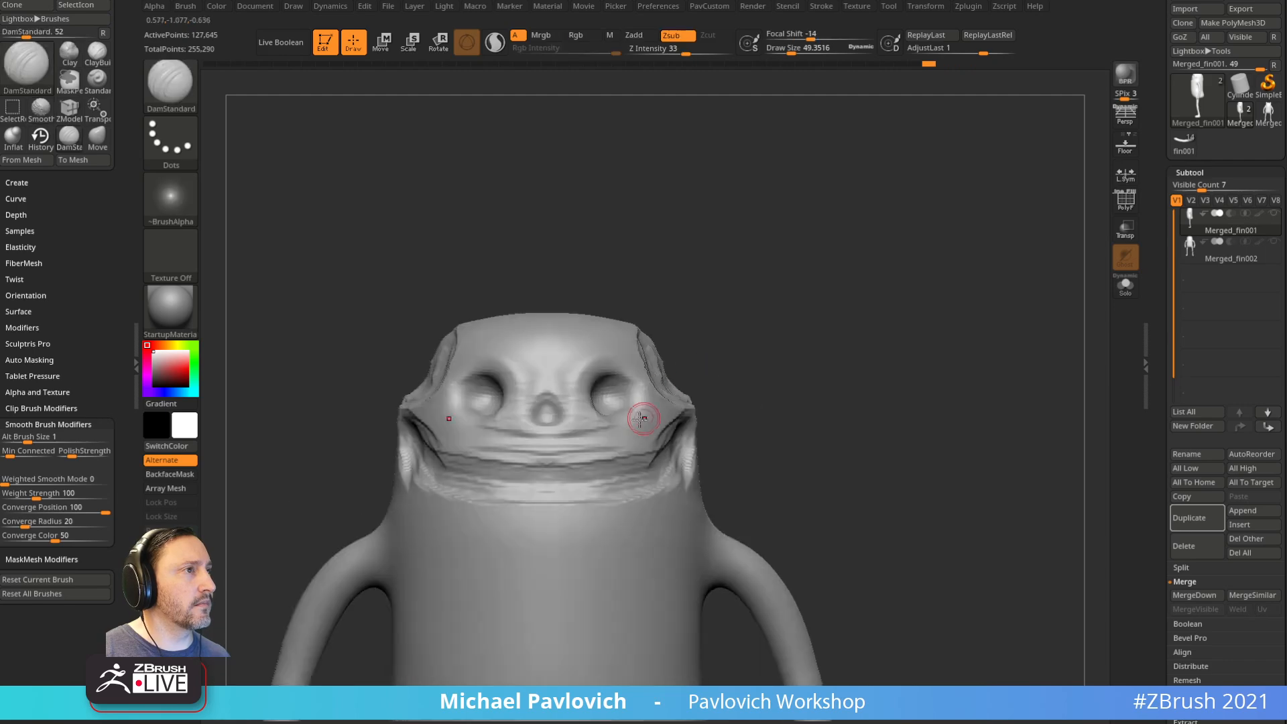
{"action": "mouse_move", "coordinate": [597, 406]}
{"action": "left_mouse_down"}
{"action": "mouse_move", "coordinate": [618, 407]}
{"action": "mouse_move", "coordinate": [587, 402]}
{"action": "left_mouse_up"}
{"action": "right_click_drag", "start_coordinate": [752, 306], "coordinate": [694, 372], "text": "ctrl"}
{"action": "key", "text": "s"}
{"action": "left_click", "coordinate": [616, 410]}
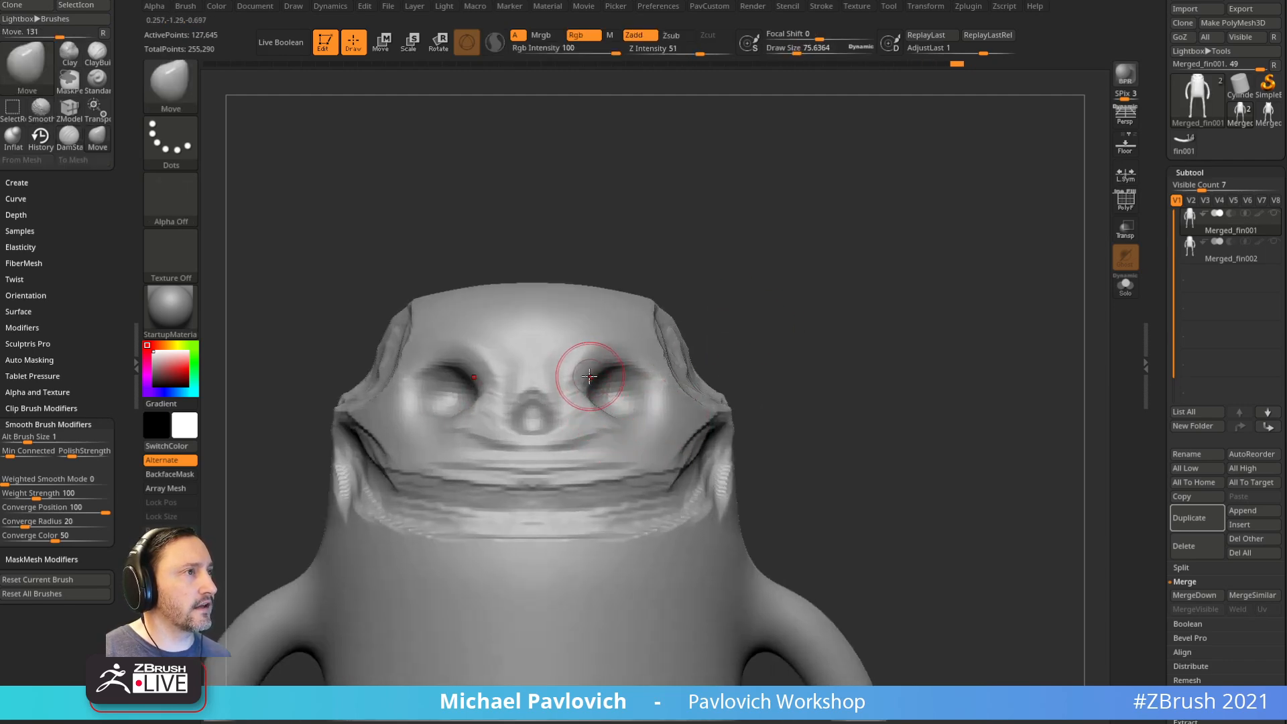
{"action": "left_click_drag", "start_coordinate": [593, 404], "coordinate": [580, 387]}
{"action": "mouse_move", "coordinate": [792, 321]}
{"action": "right_mouse_down"}
{"action": "mouse_move", "coordinate": [697, 335]}
{"action": "mouse_move", "coordinate": [718, 328]}
{"action": "mouse_move", "coordinate": [663, 362]}
{"action": "right_mouse_up"}
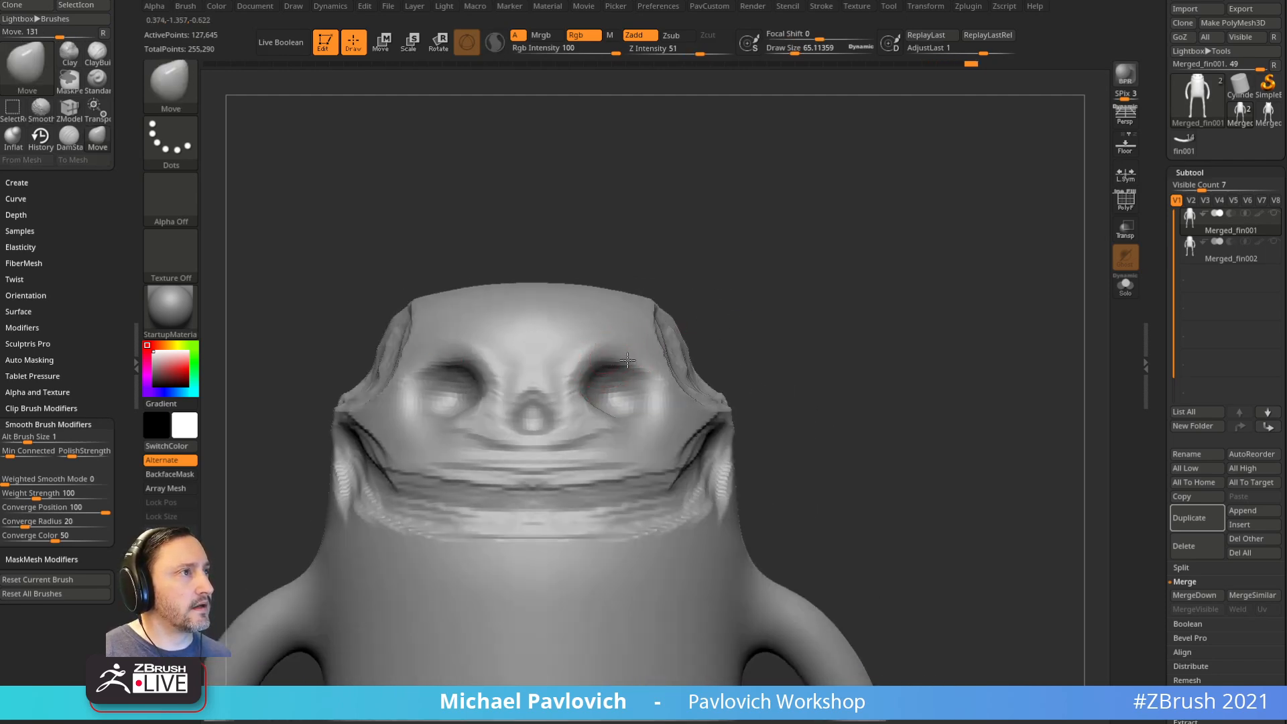
Step: Deepen the skull's nose opening with the Standard brush at a draw size of about 31
{"action": "mouse_move", "coordinate": [926, 272]}
{"action": "right_mouse_down"}
{"action": "mouse_move", "coordinate": [855, 260]}
{"action": "mouse_move", "coordinate": [816, 296]}
{"action": "right_mouse_up"}
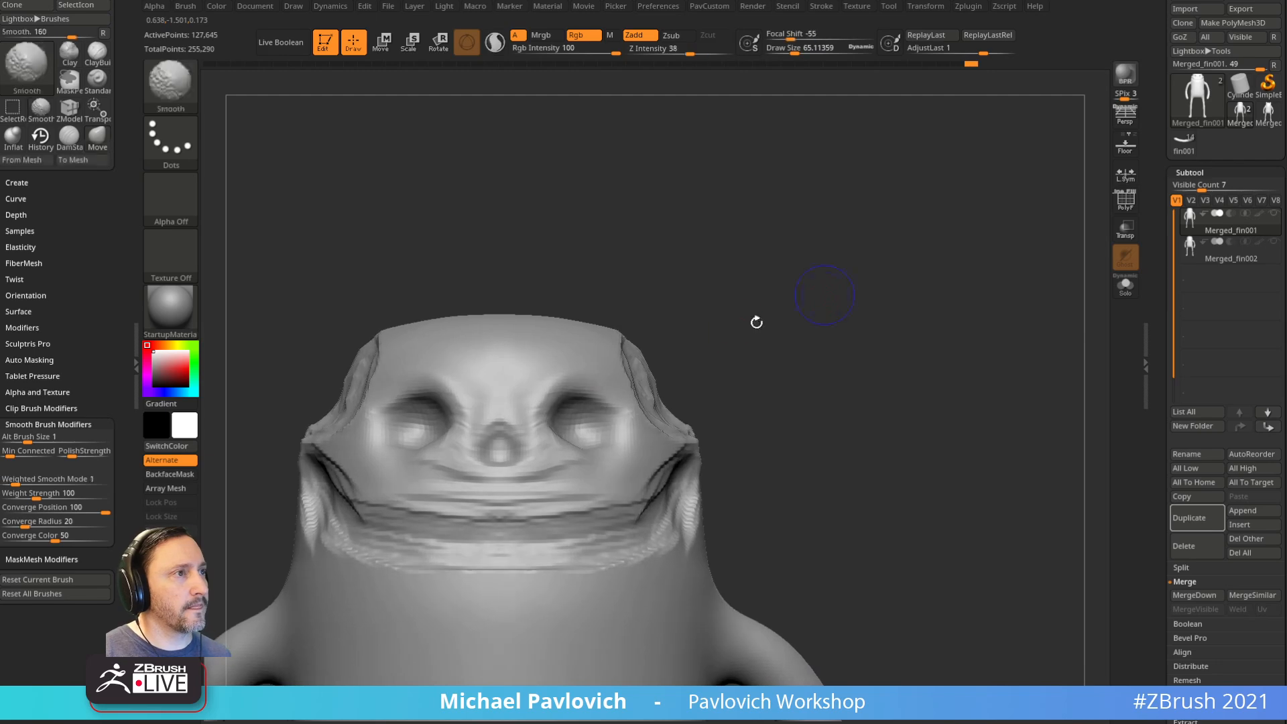
{"action": "key", "text": "b"}
{"action": "key", "text": "s"}
{"action": "key", "text": "t"}
{"action": "key", "text": "s"}
{"action": "left_click_drag", "start_coordinate": [511, 435], "coordinate": [493, 437]}
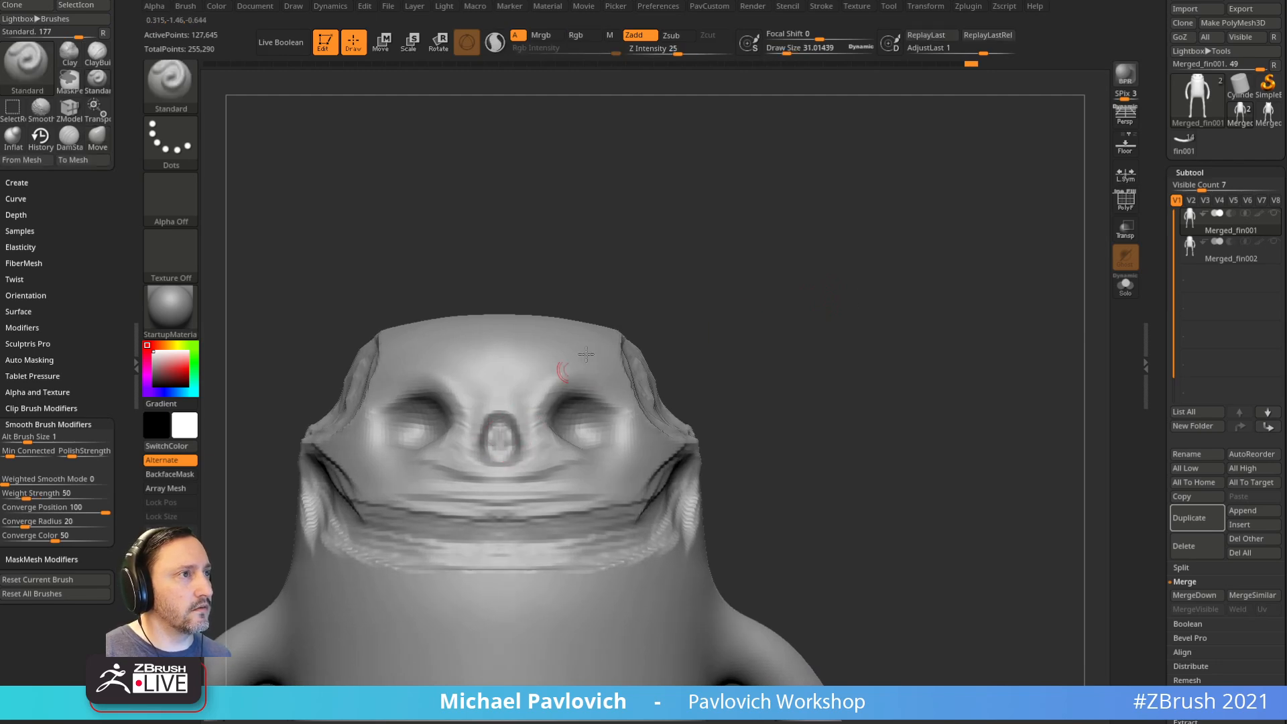
{"action": "right_click_drag", "start_coordinate": [493, 437], "coordinate": [492, 439]}
{"action": "mouse_move", "coordinate": [492, 439]}
{"action": "left_mouse_down"}
{"action": "mouse_move", "coordinate": [484, 458]}
{"action": "mouse_move", "coordinate": [499, 427]}
{"action": "left_mouse_up"}
{"action": "mouse_move", "coordinate": [938, 293]}
{"action": "right_mouse_down"}
{"action": "mouse_move", "coordinate": [866, 290]}
{"action": "mouse_move", "coordinate": [678, 423]}
{"action": "right_mouse_up"}
{"action": "left_click_drag", "start_coordinate": [679, 423], "coordinate": [697, 372], "text": "alt"}
Step: Carve a crease along the side of the head below the temple with the DamStandard brush
{"action": "key", "text": "b"}
{"action": "key", "text": "d"}
{"action": "key", "text": "s"}
{"action": "right_click_drag", "start_coordinate": [758, 371], "coordinate": [670, 396]}
{"action": "key", "text": "s"}
{"action": "left_click_drag", "start_coordinate": [641, 434], "coordinate": [626, 435]}
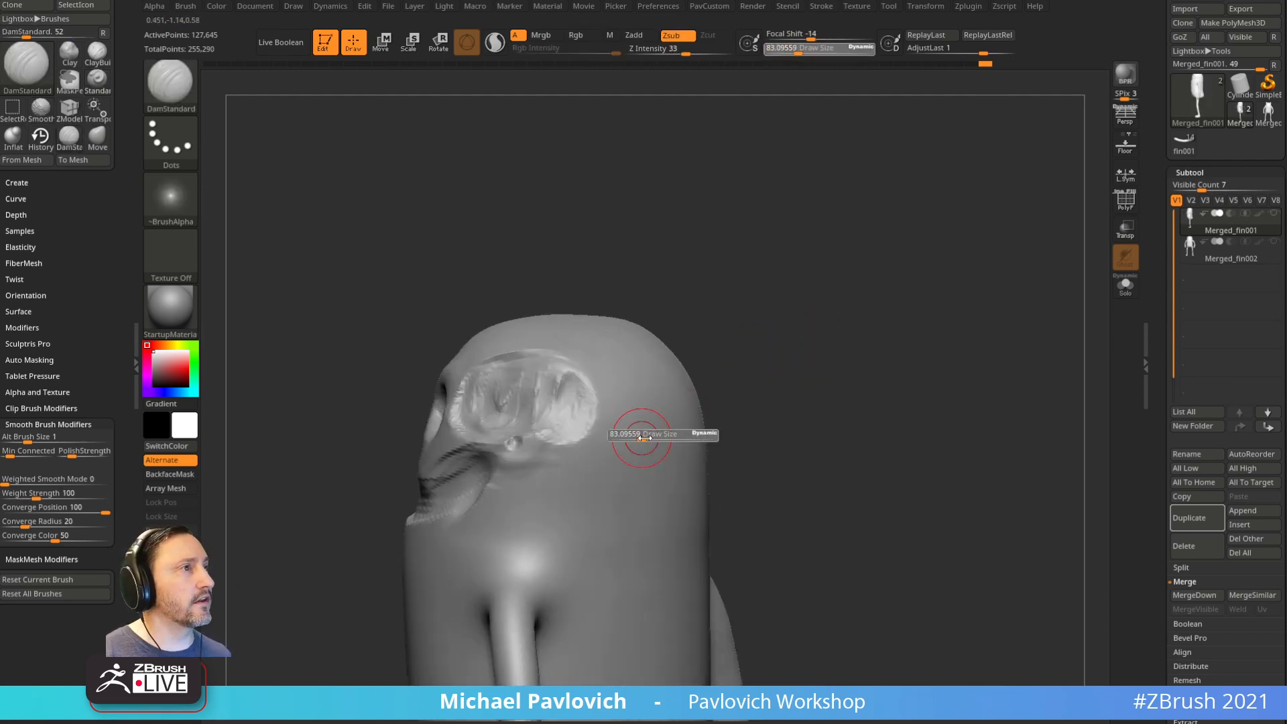
{"action": "right_click_drag", "start_coordinate": [609, 446], "coordinate": [560, 436]}
{"action": "left_click_drag", "start_coordinate": [473, 439], "coordinate": [615, 439]}
Step: Cut a deep horizontal crease around the back of the head under the skull base at a draw size of about 251
{"action": "right_click_drag", "start_coordinate": [780, 350], "coordinate": [940, 335], "text": "alt"}
{"action": "key", "text": "s"}
{"action": "left_click_drag", "start_coordinate": [704, 405], "coordinate": [723, 405]}
{"action": "left_click_drag", "start_coordinate": [836, 412], "coordinate": [710, 409]}
{"action": "mouse_move", "coordinate": [710, 409]}
{"action": "right_mouse_down"}
{"action": "mouse_move", "coordinate": [838, 392]}
{"action": "mouse_move", "coordinate": [724, 395]}
{"action": "right_mouse_up"}
{"action": "left_click_drag", "start_coordinate": [865, 423], "coordinate": [731, 422]}
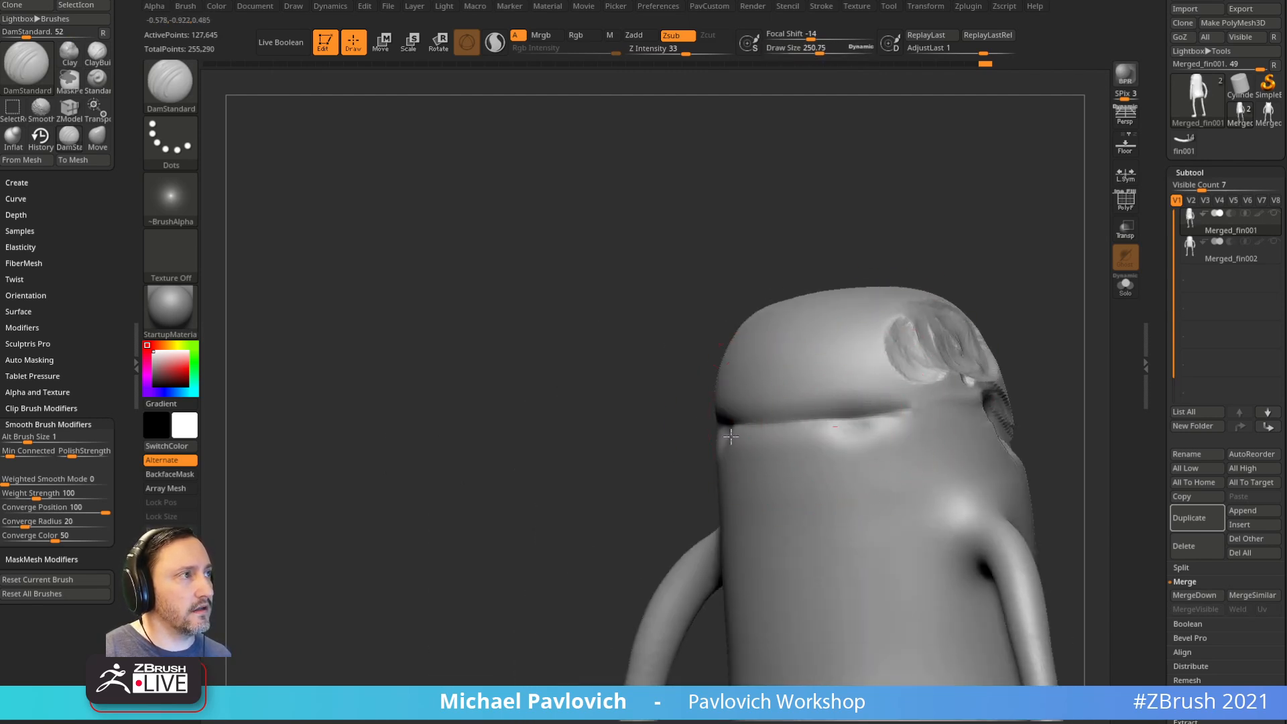
{"action": "right_click_drag", "start_coordinate": [711, 423], "coordinate": [818, 433]}
{"action": "left_click_drag", "start_coordinate": [865, 423], "coordinate": [747, 420]}
Step: Carve the jaw's rear edge and the line under the chin with DamStandard at a draw size of 112
{"action": "right_click_drag", "start_coordinate": [778, 381], "coordinate": [906, 365]}
{"action": "key", "text": "["}
{"action": "mouse_move", "coordinate": [810, 405]}
{"action": "right_mouse_down"}
{"action": "mouse_move", "coordinate": [885, 409]}
{"action": "mouse_move", "coordinate": [745, 429]}
{"action": "right_mouse_up"}
{"action": "key", "text": "["}
{"action": "left_click_drag", "start_coordinate": [815, 409], "coordinate": [705, 438]}
{"action": "left_click_drag", "start_coordinate": [707, 379], "coordinate": [698, 463]}
{"action": "mouse_move", "coordinate": [851, 356]}
{"action": "left_mouse_down"}
{"action": "mouse_move", "coordinate": [922, 356]}
{"action": "mouse_move", "coordinate": [774, 403]}
{"action": "left_mouse_up"}
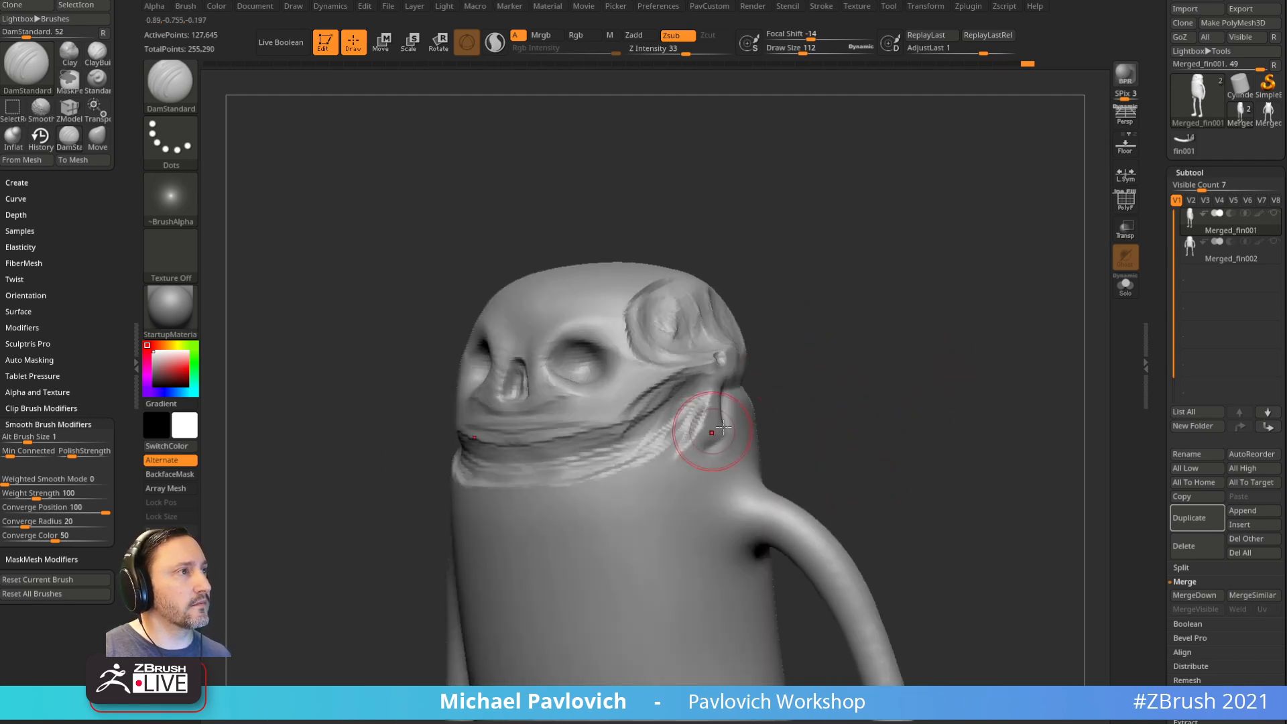
{"action": "left_click_drag", "start_coordinate": [765, 355], "coordinate": [707, 377]}
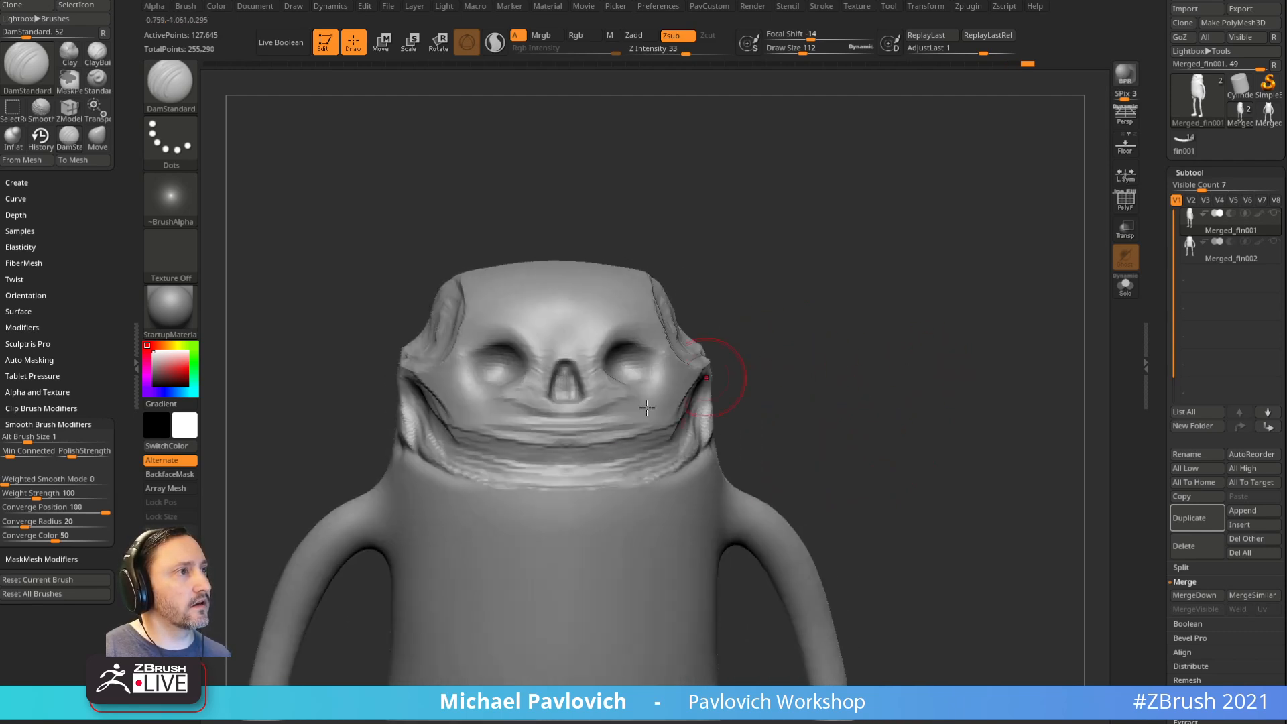
{"action": "left_click_drag", "start_coordinate": [425, 450], "coordinate": [567, 489]}
Step: Remesh the whole body with DynaMesh at resolution 136
{"action": "mouse_move", "coordinate": [846, 389]}
{"action": "left_mouse_down"}
{"action": "mouse_move", "coordinate": [795, 386]}
{"action": "mouse_move", "coordinate": [727, 335]}
{"action": "mouse_move", "coordinate": [892, 316]}
{"action": "left_mouse_up"}
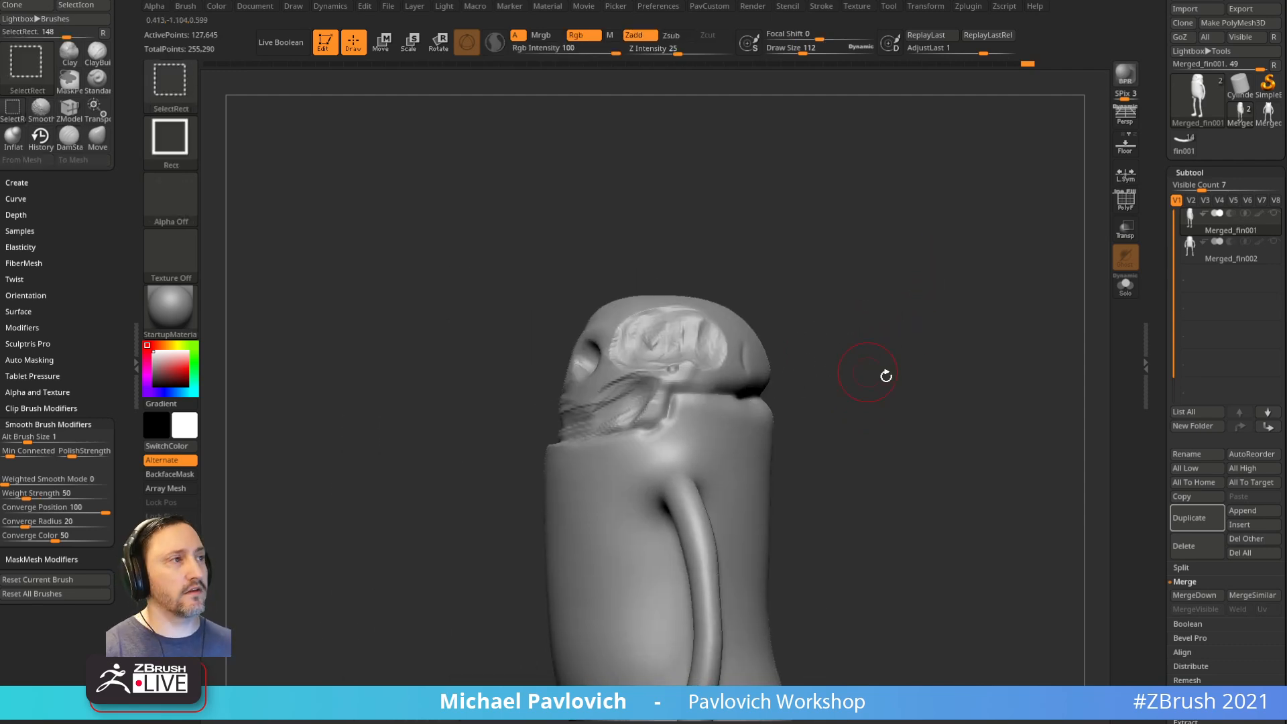
{"action": "key", "text": "ctrl+shift+d"}
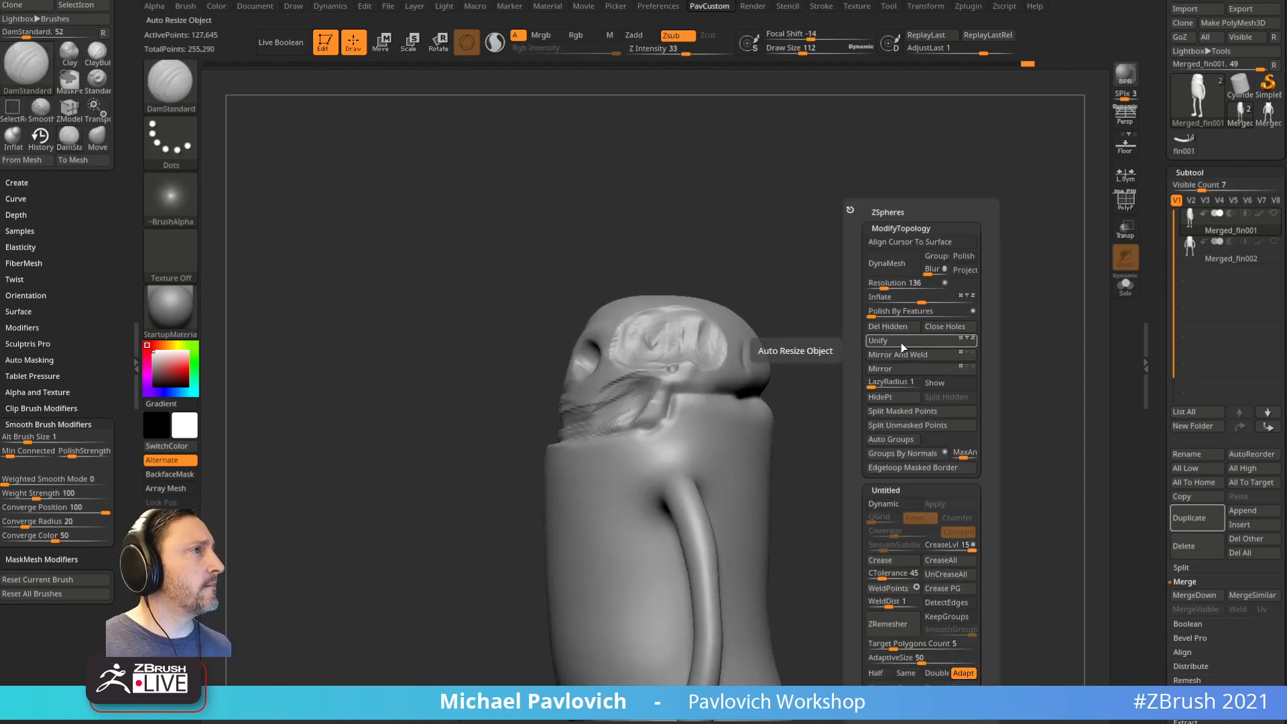
{"action": "left_click", "coordinate": [899, 273]}
{"action": "mouse_move", "coordinate": [899, 273]}
{"action": "left_mouse_down"}
{"action": "mouse_move", "coordinate": [908, 331]}
{"action": "mouse_move", "coordinate": [798, 278]}
{"action": "left_mouse_up"}
Step: Isolate the head with the SelectLasso brush, hiding the body beneath the carved skull line
{"action": "key", "text": "ctrl+shift+b"}
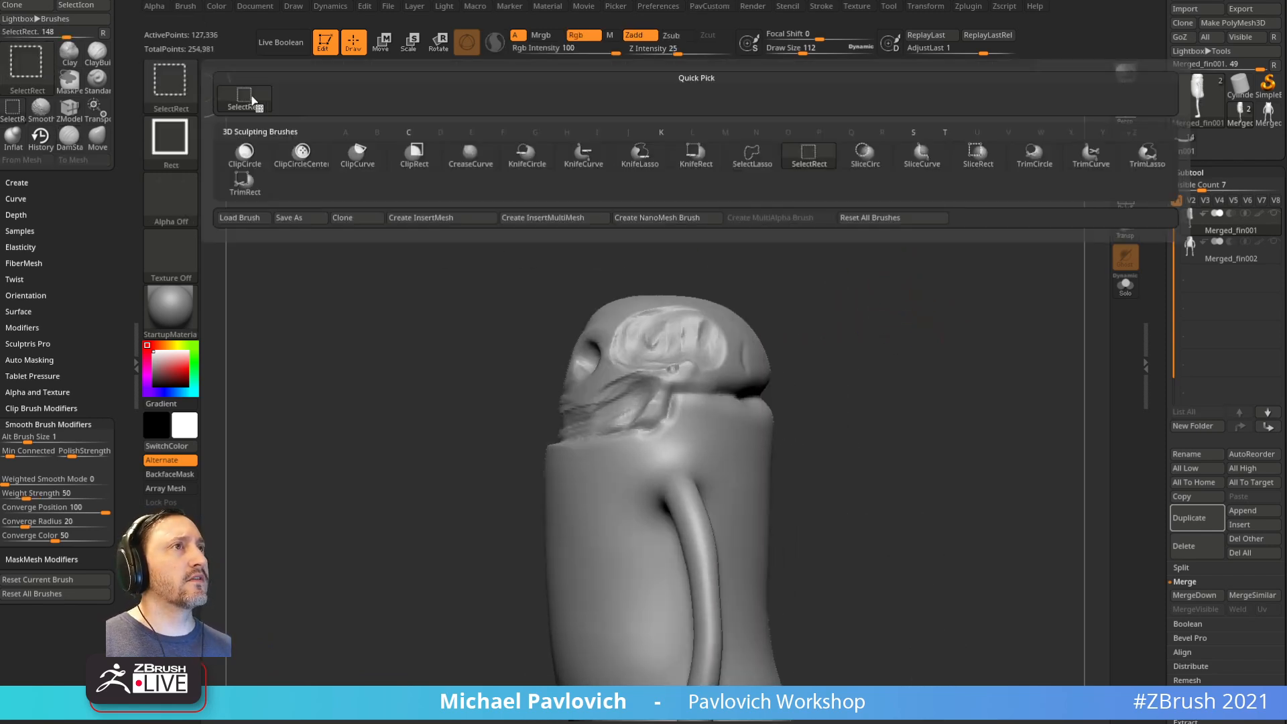
{"action": "left_click", "coordinate": [745, 165]}
{"action": "mouse_move", "coordinate": [808, 324]}
{"action": "left_mouse_down", "text": "ctrl+shift"}
{"action": "mouse_move", "coordinate": [502, 348]}
{"action": "mouse_move", "coordinate": [576, 444]}
{"action": "mouse_move", "coordinate": [629, 444]}
{"action": "mouse_move", "coordinate": [662, 431]}
{"action": "mouse_move", "coordinate": [690, 295]}
{"action": "left_mouse_up", "text": "ctrl+shift"}
{"action": "mouse_move", "coordinate": [889, 259]}
{"action": "left_mouse_down"}
{"action": "mouse_move", "coordinate": [948, 356]}
{"action": "mouse_move", "coordinate": [879, 339]}
{"action": "left_mouse_up"}
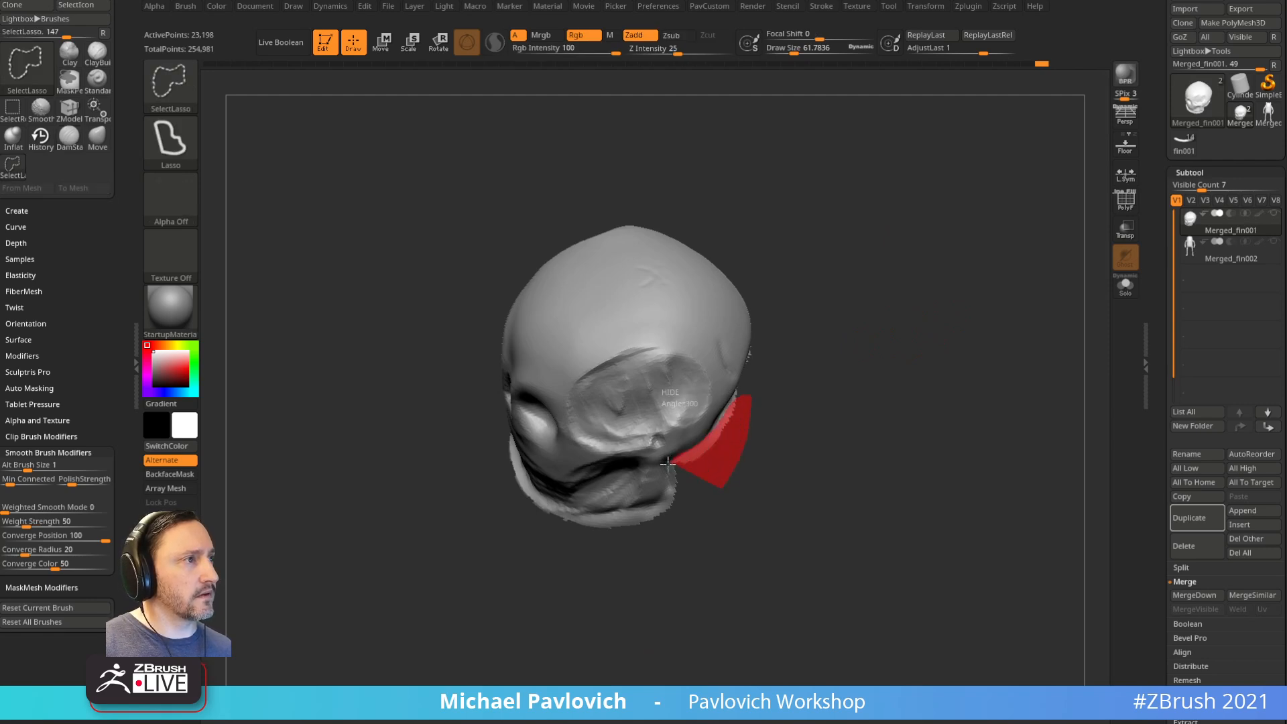
Step: Hide the leftover neck geometry around the skull base and jaw with lasso selections
{"action": "left_click_drag", "start_coordinate": [670, 462], "coordinate": [676, 499], "text": "ctrl+alt+shift"}
{"action": "left_click_drag", "start_coordinate": [714, 495], "coordinate": [773, 452]}
{"action": "mouse_move", "coordinate": [737, 522]}
{"action": "left_mouse_down", "text": "ctrl+alt+shift"}
{"action": "mouse_move", "coordinate": [764, 451]}
{"action": "mouse_move", "coordinate": [644, 460]}
{"action": "mouse_move", "coordinate": [625, 529]}
{"action": "mouse_move", "coordinate": [663, 518]}
{"action": "left_mouse_up", "text": "ctrl+alt+shift"}
{"action": "left_click_drag", "start_coordinate": [659, 534], "coordinate": [685, 526], "text": "ctrl+alt+shift"}
{"action": "left_click_drag", "start_coordinate": [644, 471], "coordinate": [504, 436], "text": "ctrl+alt+shift"}
{"action": "mouse_move", "coordinate": [871, 369]}
{"action": "left_mouse_down"}
{"action": "mouse_move", "coordinate": [848, 317]}
{"action": "mouse_move", "coordinate": [808, 392]}
{"action": "left_mouse_up"}
{"action": "left_click_drag", "start_coordinate": [550, 463], "coordinate": [621, 383], "text": "ctrl+alt+shift"}
{"action": "left_click_drag", "start_coordinate": [506, 469], "coordinate": [502, 466], "text": "ctrl+alt+shift"}
Step: Split the hidden body off the skull into its own subtool
{"action": "mouse_move", "coordinate": [798, 395]}
{"action": "left_mouse_down"}
{"action": "mouse_move", "coordinate": [903, 282]}
{"action": "mouse_move", "coordinate": [954, 285]}
{"action": "left_mouse_up"}
{"action": "key", "text": "2"}
{"action": "left_click", "coordinate": [976, 399]}
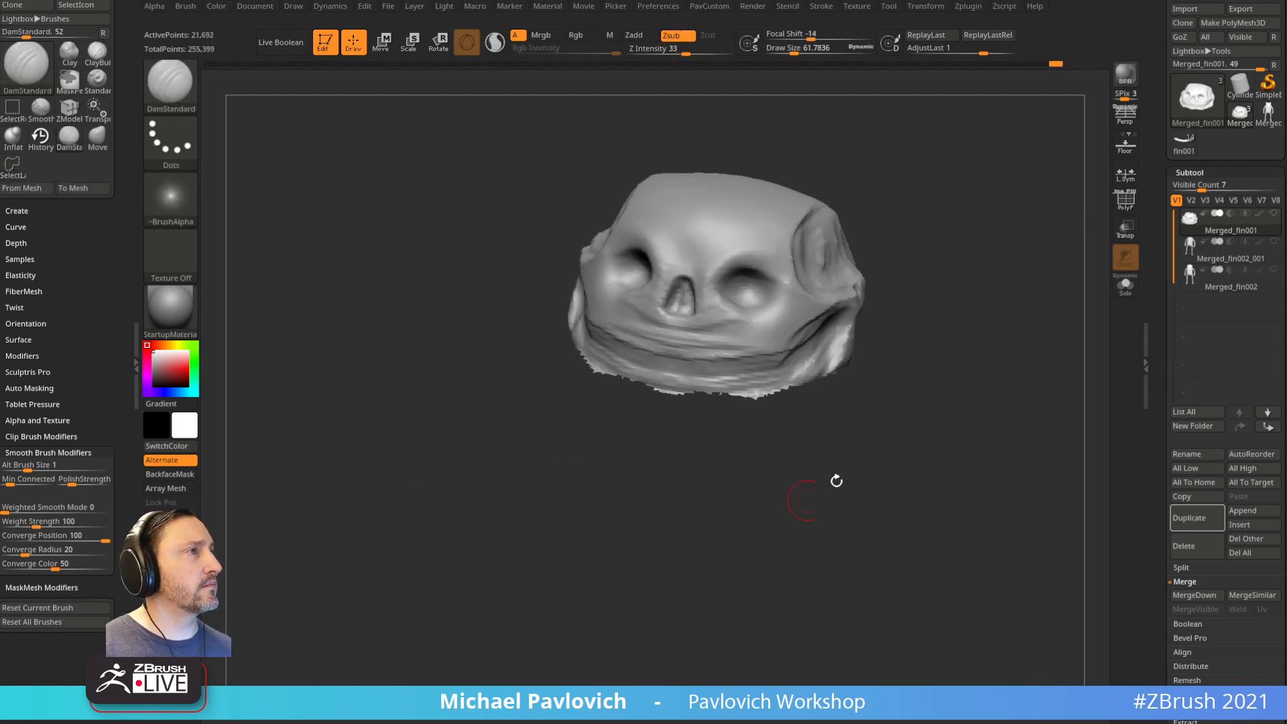
{"action": "mouse_move", "coordinate": [1012, 451]}
{"action": "left_mouse_down"}
{"action": "mouse_move", "coordinate": [925, 422]}
{"action": "mouse_move", "coordinate": [865, 311]}
{"action": "mouse_move", "coordinate": [920, 356]}
{"action": "mouse_move", "coordinate": [920, 333]}
{"action": "left_mouse_up"}
Step: Turn on backface masking for the Move brush and reshape the skull's underside and rear edge
{"action": "key", "text": "b"}
{"action": "key", "text": "m"}
{"action": "key", "text": "v"}
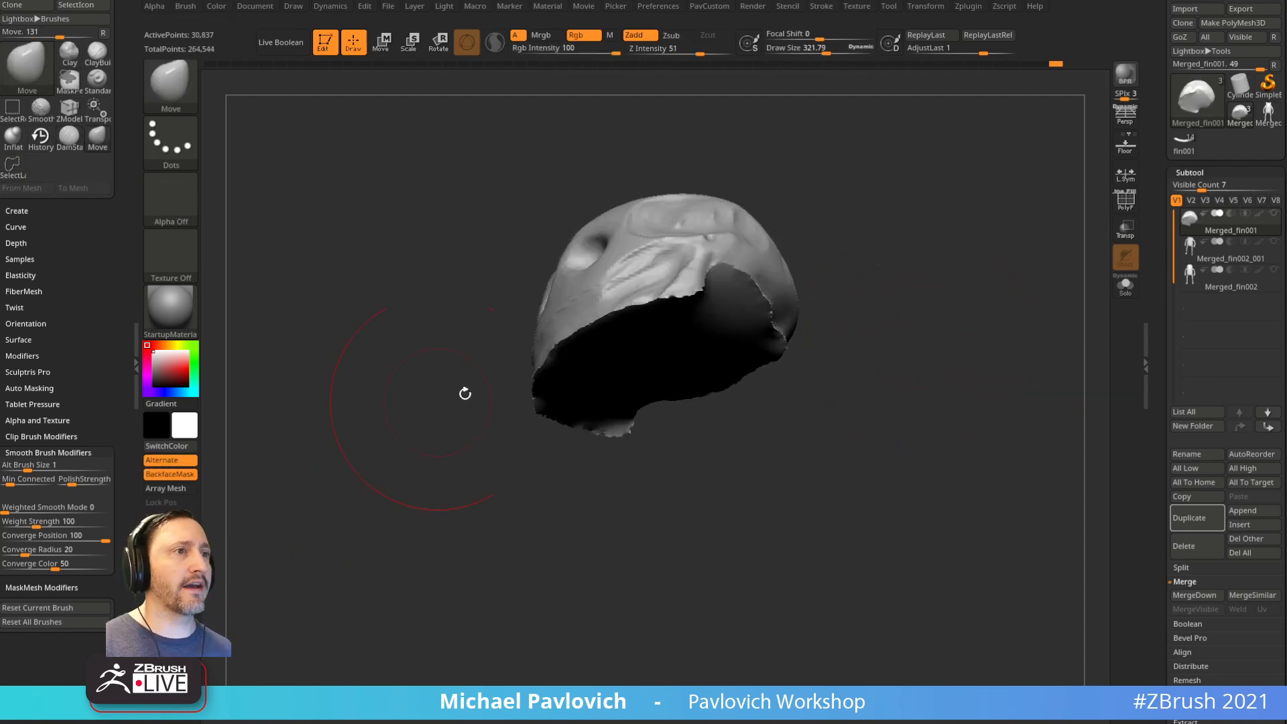
{"action": "left_click", "coordinate": [29, 388]}
{"action": "mouse_move", "coordinate": [532, 488]}
{"action": "left_mouse_down"}
{"action": "mouse_move", "coordinate": [606, 370]}
{"action": "mouse_move", "coordinate": [566, 365]}
{"action": "mouse_move", "coordinate": [569, 339]}
{"action": "mouse_move", "coordinate": [653, 308]}
{"action": "mouse_move", "coordinate": [811, 295]}
{"action": "mouse_move", "coordinate": [808, 236]}
{"action": "left_mouse_up"}
{"action": "key", "text": "s"}
{"action": "left_click_drag", "start_coordinate": [684, 275], "coordinate": [680, 275]}
{"action": "left_click_drag", "start_coordinate": [671, 235], "coordinate": [688, 266]}
{"action": "mouse_move", "coordinate": [846, 275]}
{"action": "left_mouse_down"}
{"action": "mouse_move", "coordinate": [892, 268]}
{"action": "mouse_move", "coordinate": [968, 293]}
{"action": "mouse_move", "coordinate": [897, 304]}
{"action": "left_mouse_up"}
Step: Reshape and smooth the jaw's lower edge with the Move brush at a draw size of about 126
{"action": "key", "text": "bracketleft"}
{"action": "key", "text": "bracketleft"}
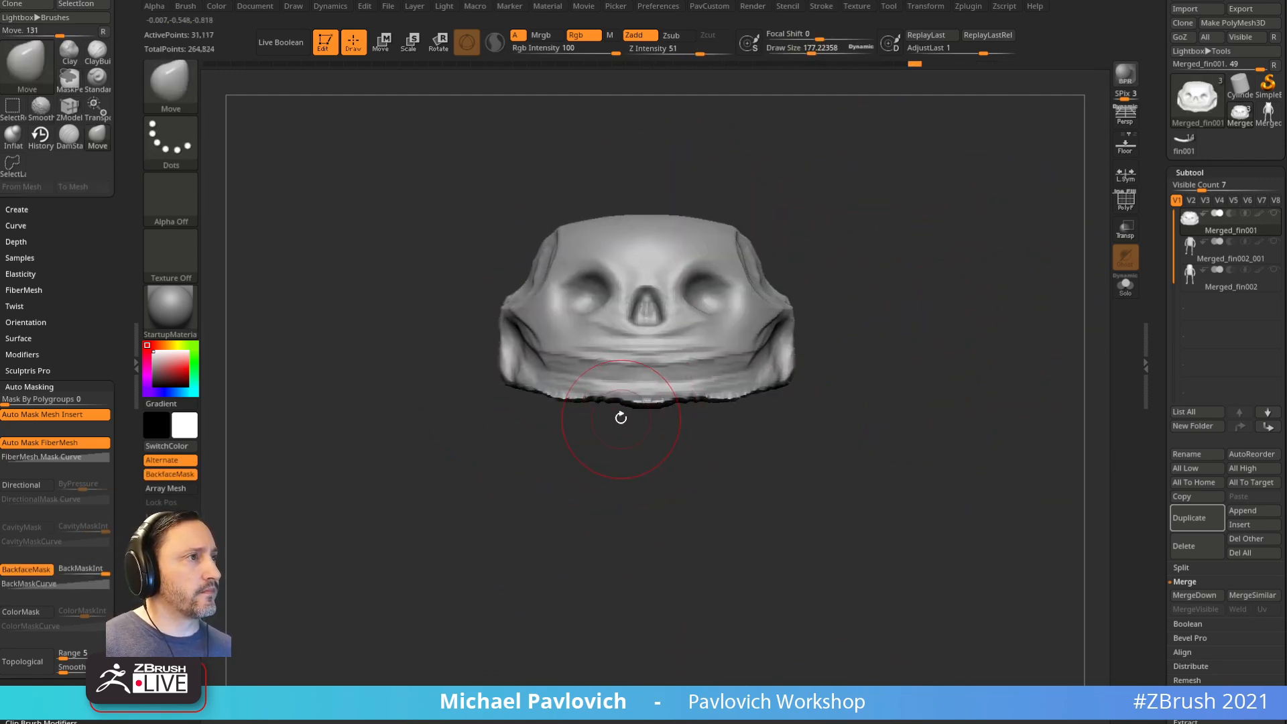
{"action": "key", "text": "alt+b"}
{"action": "key", "text": "bracketleft"}
{"action": "left_click_drag", "start_coordinate": [607, 395], "coordinate": [631, 401]}
{"action": "mouse_move", "coordinate": [912, 373]}
{"action": "left_mouse_down"}
{"action": "mouse_move", "coordinate": [776, 388]}
{"action": "mouse_move", "coordinate": [862, 409]}
{"action": "mouse_move", "coordinate": [762, 388]}
{"action": "mouse_move", "coordinate": [809, 473]}
{"action": "mouse_move", "coordinate": [1020, 356]}
{"action": "mouse_move", "coordinate": [712, 403]}
{"action": "left_mouse_up"}
{"action": "mouse_move", "coordinate": [619, 439]}
{"action": "left_mouse_down"}
{"action": "mouse_move", "coordinate": [620, 493]}
{"action": "mouse_move", "coordinate": [602, 456]}
{"action": "left_mouse_up"}
{"action": "left_click_drag", "start_coordinate": [567, 500], "coordinate": [790, 377]}
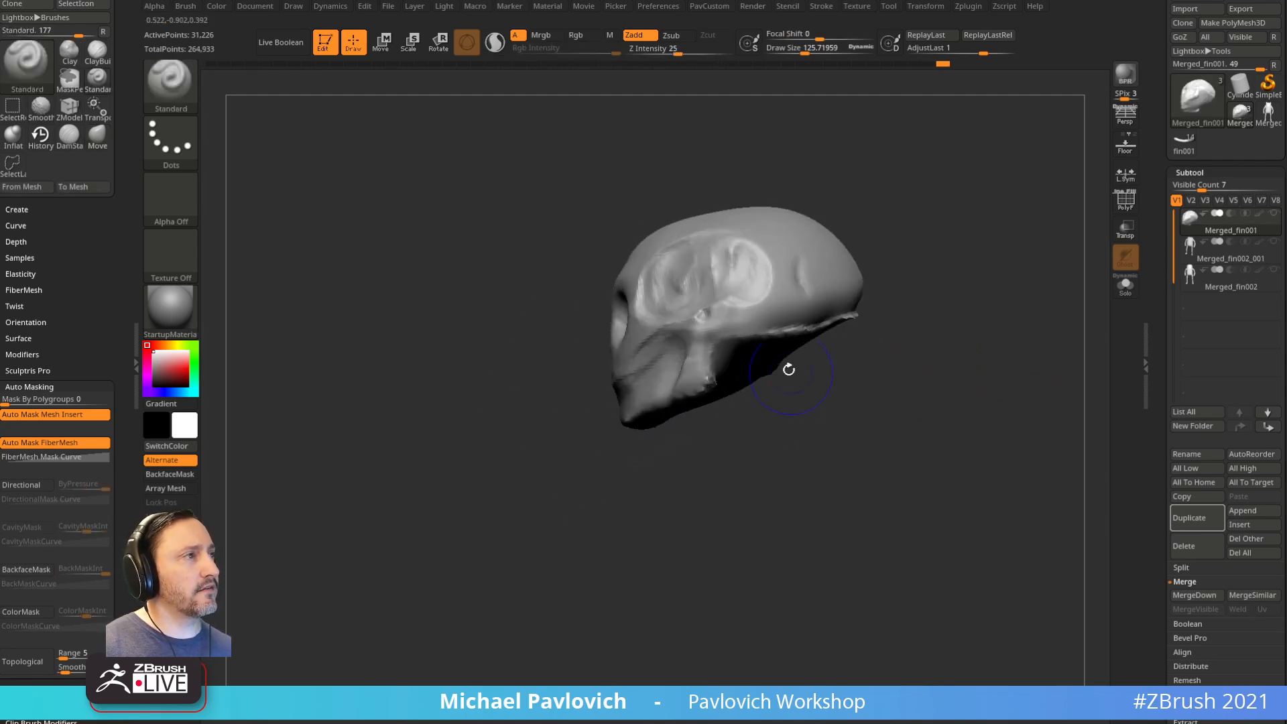
Step: Smooth and refine the rough edge of the skull base behind the jaw
{"action": "left_click_drag", "start_coordinate": [742, 339], "coordinate": [868, 315]}
{"action": "mouse_move", "coordinate": [968, 281]}
{"action": "left_mouse_down"}
{"action": "mouse_move", "coordinate": [939, 288]}
{"action": "mouse_move", "coordinate": [923, 250]}
{"action": "mouse_move", "coordinate": [812, 306]}
{"action": "mouse_move", "coordinate": [710, 319]}
{"action": "mouse_move", "coordinate": [1026, 302]}
{"action": "left_mouse_up"}
{"action": "key", "text": "s"}
{"action": "mouse_move", "coordinate": [928, 348]}
{"action": "left_mouse_down"}
{"action": "mouse_move", "coordinate": [928, 399]}
{"action": "mouse_move", "coordinate": [887, 313]}
{"action": "mouse_move", "coordinate": [801, 321]}
{"action": "left_mouse_up"}
{"action": "mouse_move", "coordinate": [801, 322]}
{"action": "left_mouse_down", "text": "alt"}
{"action": "mouse_move", "coordinate": [893, 347]}
{"action": "mouse_move", "coordinate": [864, 377]}
{"action": "left_mouse_up", "text": "alt"}
{"action": "key", "text": "s"}
Step: Touch up the skull's face with the Clay brush, and switch to the Standard brush at a draw size of about 44
{"action": "key", "text": "b"}
{"action": "key", "text": "c"}
{"action": "key", "text": "l"}
{"action": "mouse_move", "coordinate": [856, 302]}
{"action": "left_mouse_down", "text": "alt"}
{"action": "mouse_move", "coordinate": [883, 295]}
{"action": "mouse_move", "coordinate": [864, 301]}
{"action": "left_mouse_up", "text": "alt"}
{"action": "key", "text": "s"}
{"action": "left_click_drag", "start_coordinate": [713, 317], "coordinate": [714, 327]}
{"action": "key", "text": "b"}
{"action": "key", "text": "s"}
{"action": "key", "text": "t"}
{"action": "mouse_move", "coordinate": [862, 288]}
{"action": "left_mouse_down", "text": "shift"}
{"action": "mouse_move", "coordinate": [793, 292]}
{"action": "mouse_move", "coordinate": [830, 267]}
{"action": "mouse_move", "coordinate": [934, 254]}
{"action": "left_mouse_up", "text": "shift"}
Step: Apply an Inflate adjustment to the skull and remesh it with DynaMesh
{"action": "key", "text": "space"}
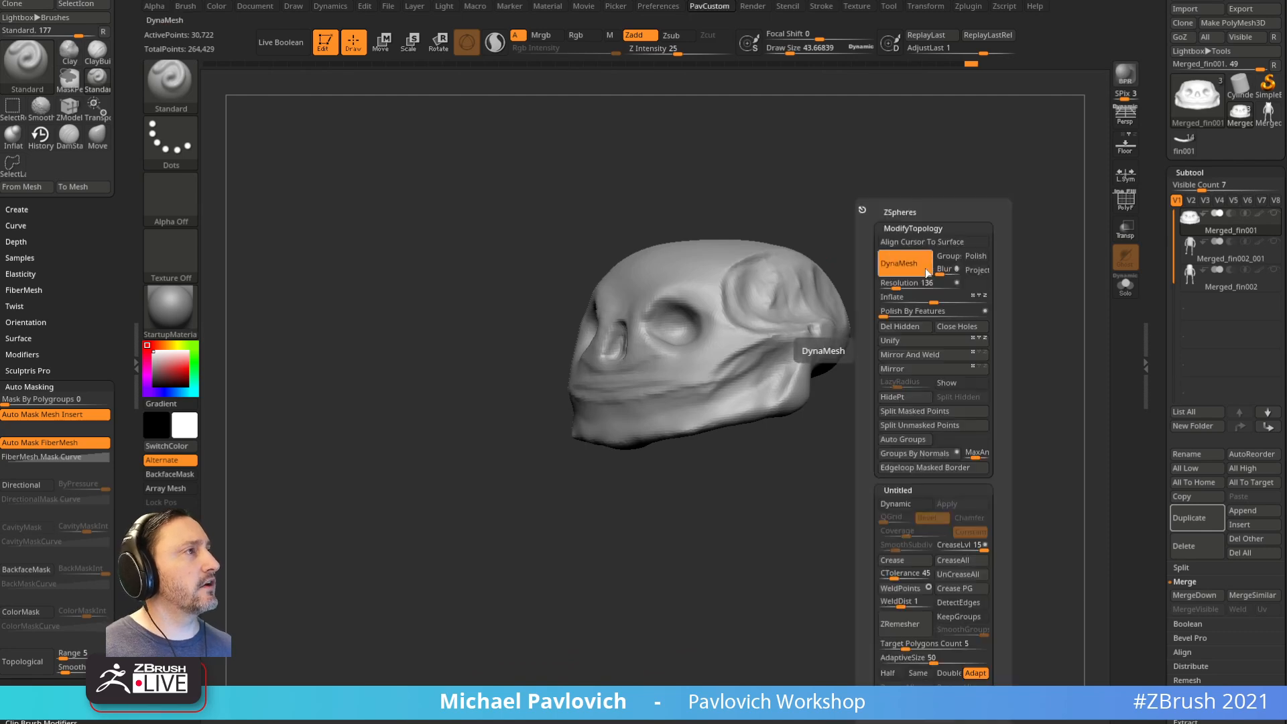
{"action": "left_click", "coordinate": [934, 303]}
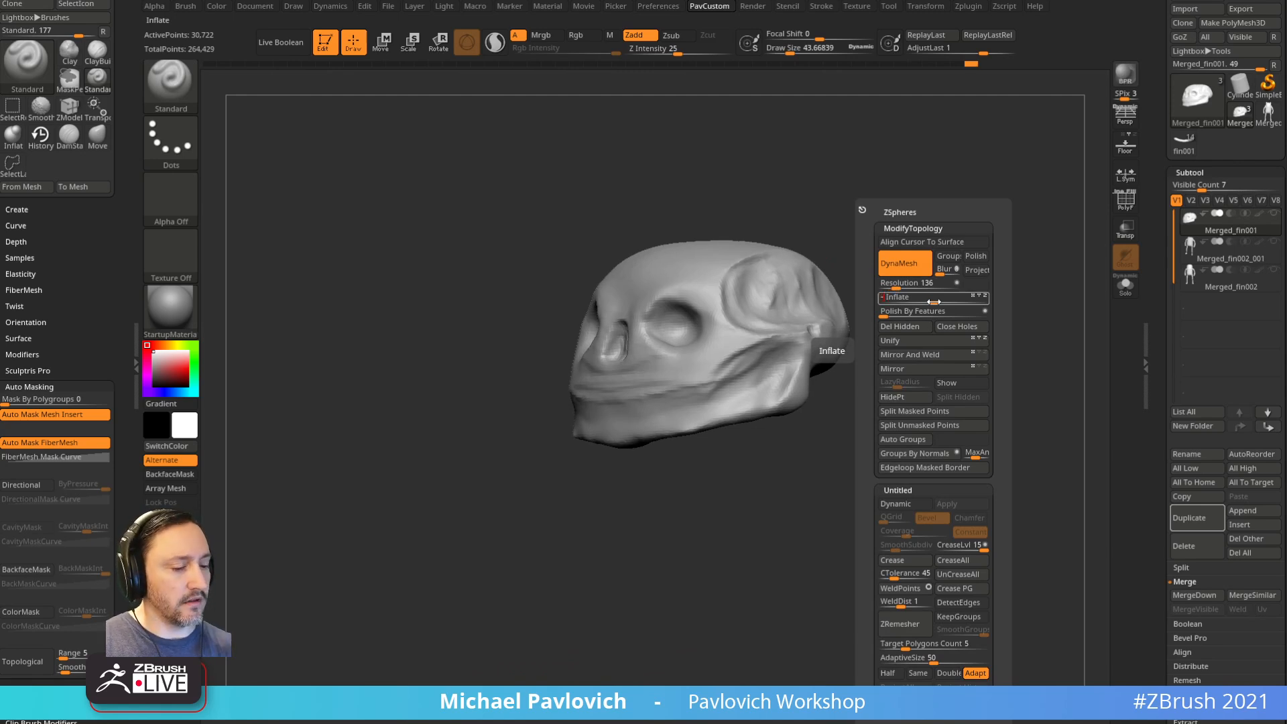
{"action": "mouse_move", "coordinate": [945, 196]}
{"action": "left_mouse_down"}
{"action": "mouse_move", "coordinate": [934, 273]}
{"action": "mouse_move", "coordinate": [951, 257]}
{"action": "mouse_move", "coordinate": [938, 269]}
{"action": "left_mouse_up"}
{"action": "left_click_drag", "start_coordinate": [874, 296], "coordinate": [695, 328]}
Step: Build up the brow ridges above the eye sockets with the ClayBuildup brush at a draw size of about 44
{"action": "mouse_move", "coordinate": [912, 280]}
{"action": "left_mouse_down"}
{"action": "mouse_move", "coordinate": [877, 227]}
{"action": "mouse_move", "coordinate": [846, 264]}
{"action": "left_mouse_up"}
{"action": "key", "text": "b"}
{"action": "key", "text": "c"}
{"action": "key", "text": "b"}
{"action": "mouse_move", "coordinate": [644, 293]}
{"action": "left_mouse_down"}
{"action": "mouse_move", "coordinate": [655, 292]}
{"action": "mouse_move", "coordinate": [637, 312]}
{"action": "left_mouse_up"}
{"action": "mouse_move", "coordinate": [856, 230]}
{"action": "left_mouse_down"}
{"action": "mouse_move", "coordinate": [839, 258]}
{"action": "mouse_move", "coordinate": [717, 273]}
{"action": "left_mouse_up"}
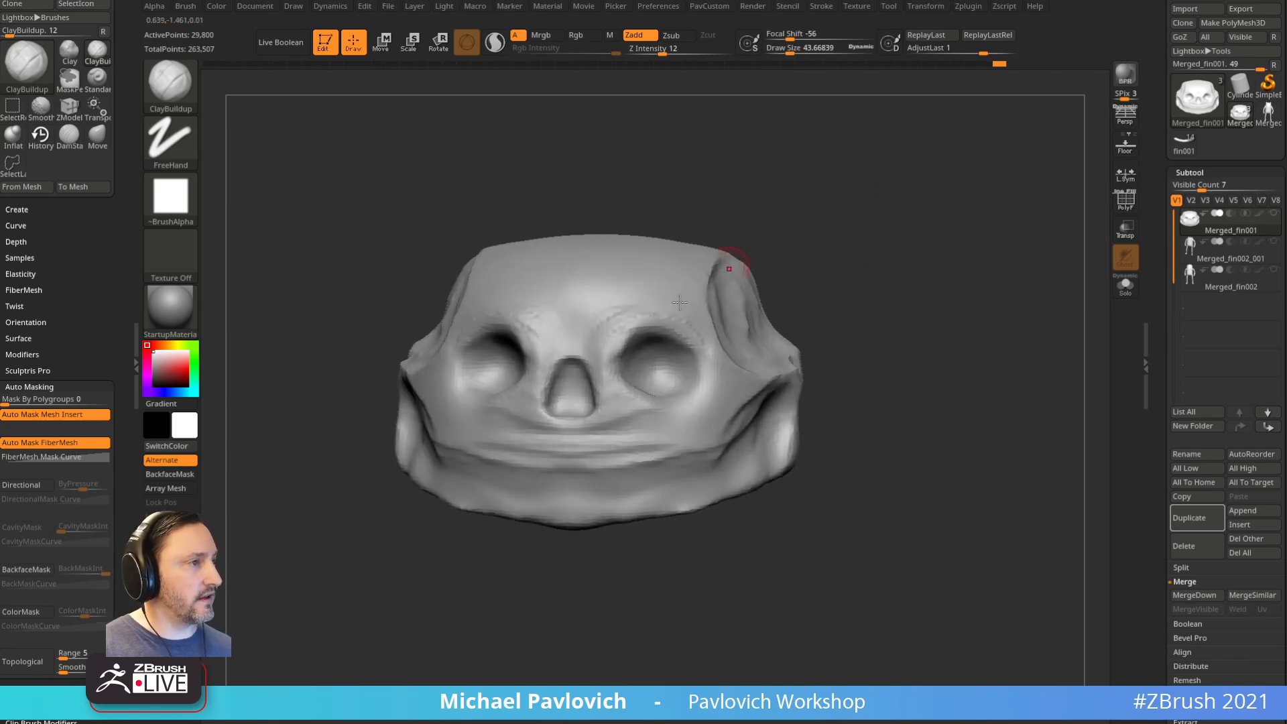
{"action": "mouse_move", "coordinate": [802, 263]}
{"action": "left_mouse_down", "text": "alt"}
{"action": "mouse_move", "coordinate": [774, 250]}
{"action": "mouse_move", "coordinate": [799, 204]}
{"action": "mouse_move", "coordinate": [724, 229]}
{"action": "left_mouse_up", "text": "alt"}
Step: Carve creases between the brows and the nose bridge with DamStandard, and smooth the area
{"action": "key", "text": "b"}
{"action": "key", "text": "d"}
{"action": "key", "text": "s"}
{"action": "left_click_drag", "start_coordinate": [870, 258], "coordinate": [834, 212], "text": "shift"}
{"action": "left_click_drag", "start_coordinate": [638, 363], "coordinate": [594, 315]}
{"action": "left_click_drag", "start_coordinate": [762, 230], "coordinate": [681, 267]}
{"action": "left_click_drag", "start_coordinate": [590, 302], "coordinate": [604, 342], "text": "shift"}
{"action": "mouse_move", "coordinate": [865, 248]}
{"action": "left_mouse_down"}
{"action": "mouse_move", "coordinate": [893, 239]}
{"action": "mouse_move", "coordinate": [905, 262]}
{"action": "mouse_move", "coordinate": [856, 218]}
{"action": "mouse_move", "coordinate": [914, 201]}
{"action": "mouse_move", "coordinate": [917, 262]}
{"action": "mouse_move", "coordinate": [899, 215]}
{"action": "mouse_move", "coordinate": [866, 273]}
{"action": "mouse_move", "coordinate": [851, 230]}
{"action": "mouse_move", "coordinate": [928, 279]}
{"action": "mouse_move", "coordinate": [897, 224]}
{"action": "mouse_move", "coordinate": [901, 259]}
{"action": "mouse_move", "coordinate": [859, 250]}
{"action": "left_mouse_up"}
Step: Adjust the brow and nose profile from above with the Move brush at a draw size of about 161
{"action": "key", "text": "b"}
{"action": "key", "text": "m"}
{"action": "key", "text": "v"}
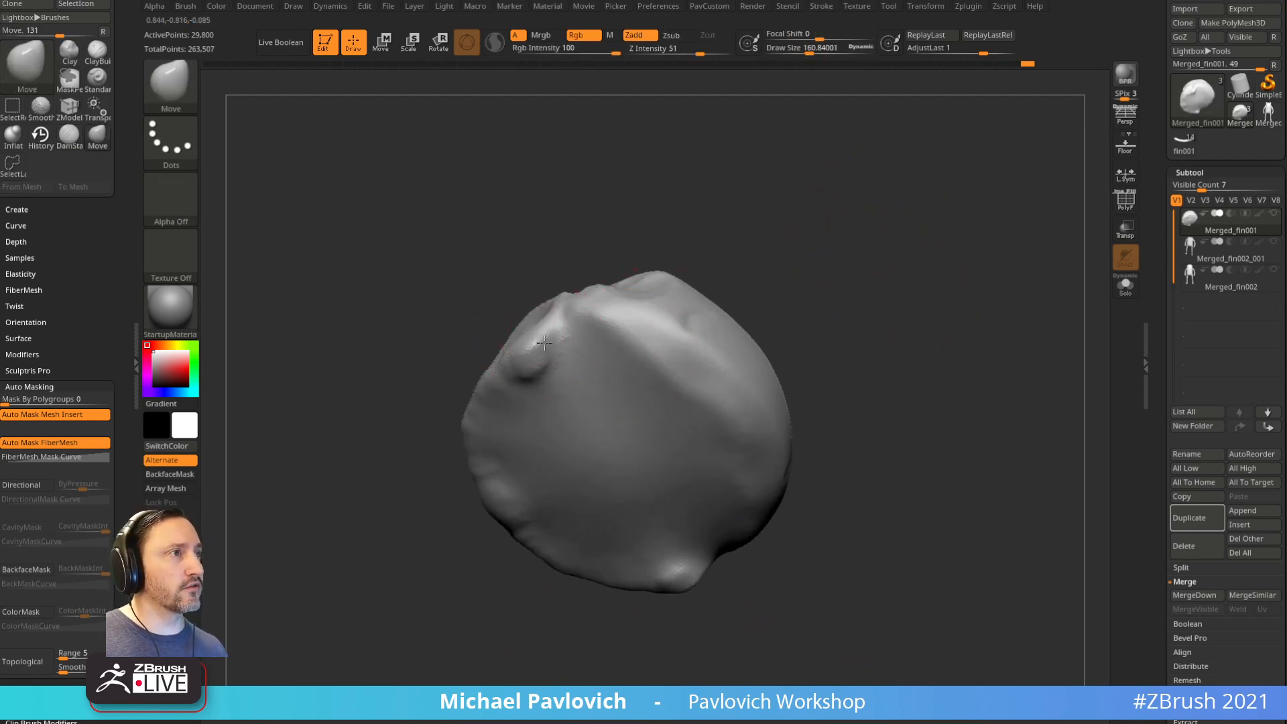
{"action": "left_click_drag", "start_coordinate": [541, 337], "coordinate": [529, 351]}
{"action": "mouse_move", "coordinate": [402, 474]}
{"action": "left_mouse_down"}
{"action": "mouse_move", "coordinate": [452, 538]}
{"action": "mouse_move", "coordinate": [578, 452]}
{"action": "mouse_move", "coordinate": [832, 427]}
{"action": "mouse_move", "coordinate": [765, 389]}
{"action": "left_mouse_up"}
Step: Flatten the jaw, mouth area and cheekbone with the TrimDynamic brush at a draw size of about 103
{"action": "key", "text": "b"}
{"action": "key", "text": "t"}
{"action": "key", "text": "d"}
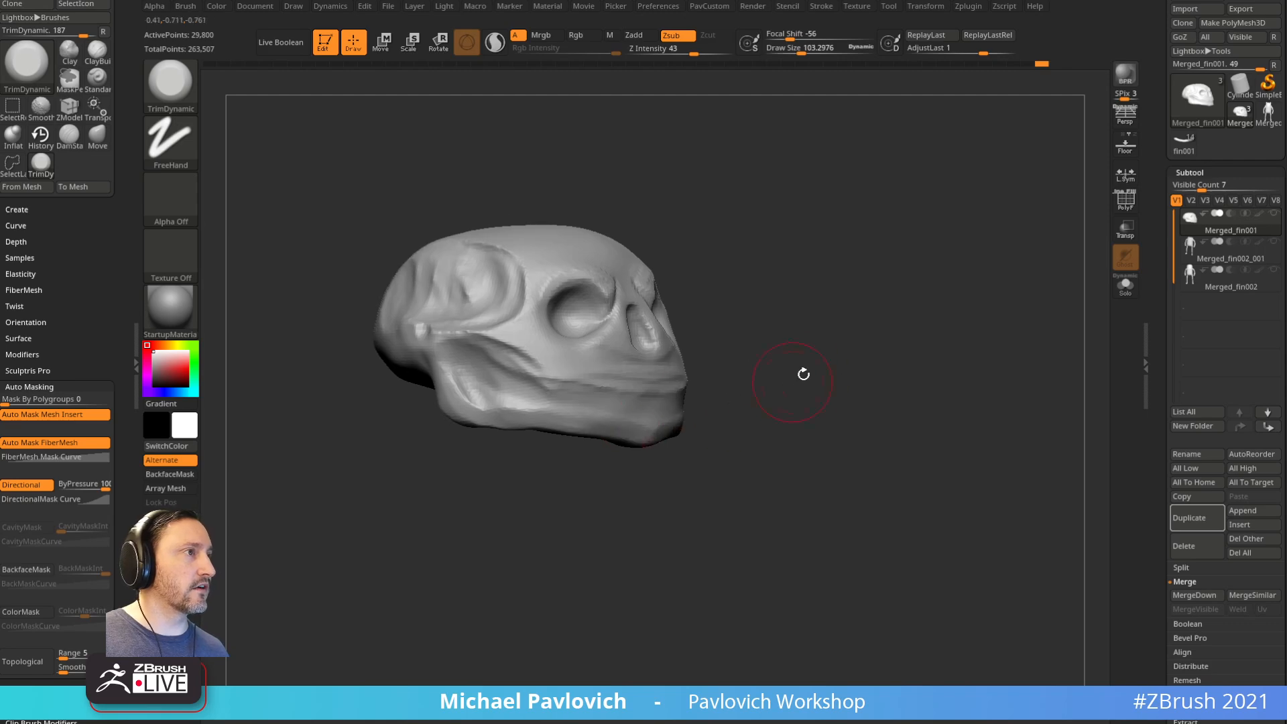
{"action": "left_click_drag", "start_coordinate": [793, 383], "coordinate": [615, 433]}
{"action": "left_click_drag", "start_coordinate": [852, 409], "coordinate": [822, 395]}
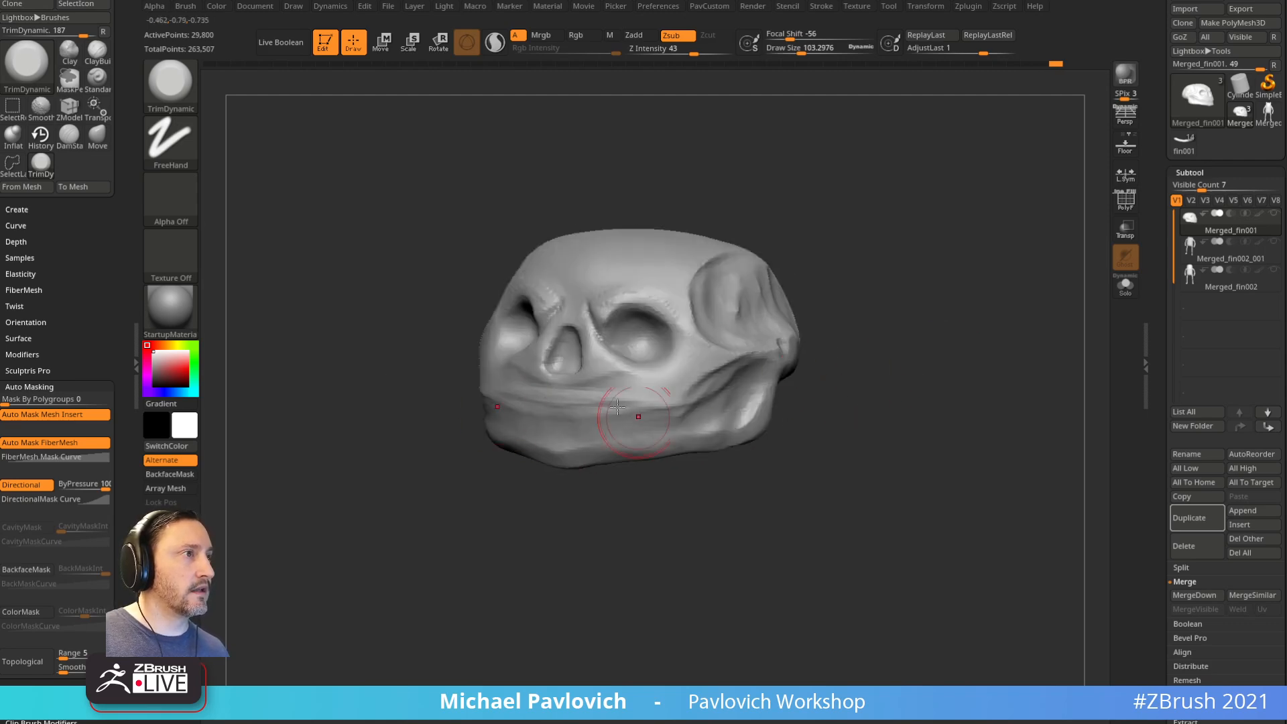
{"action": "left_click_drag", "start_coordinate": [801, 345], "coordinate": [537, 354]}
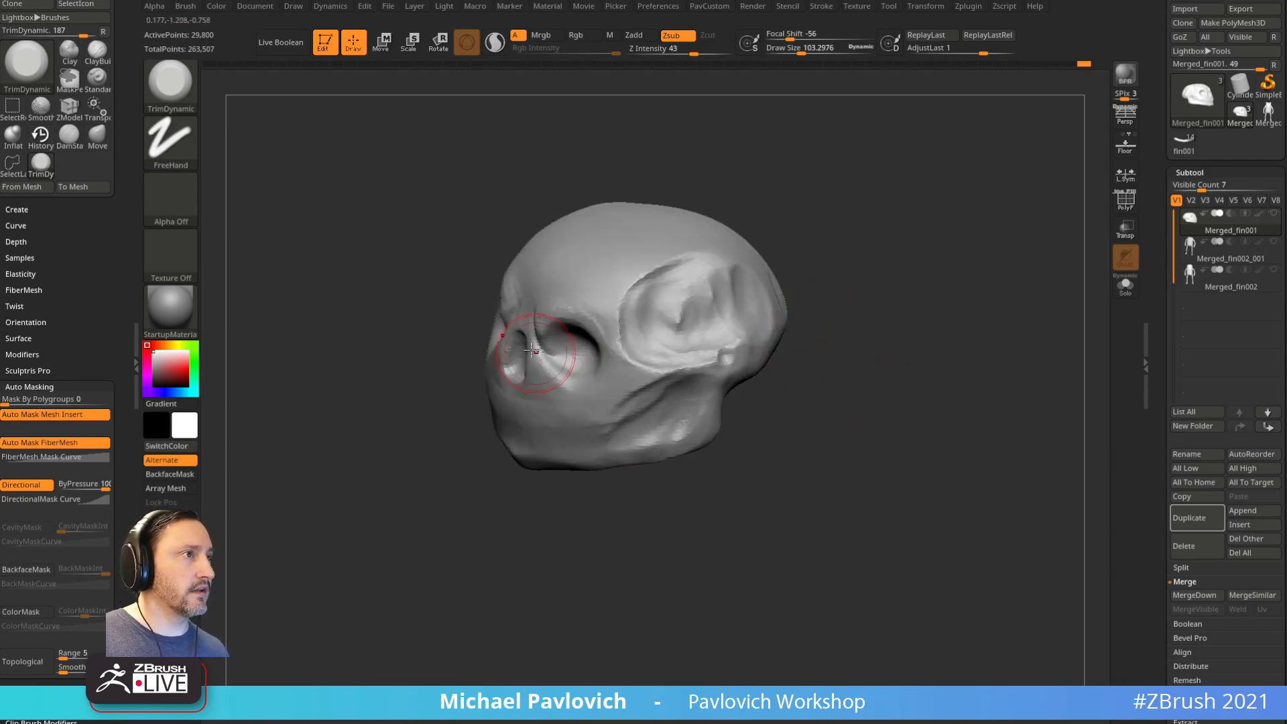
{"action": "left_click_drag", "start_coordinate": [590, 442], "coordinate": [724, 355]}
{"action": "left_click_drag", "start_coordinate": [899, 322], "coordinate": [828, 299]}
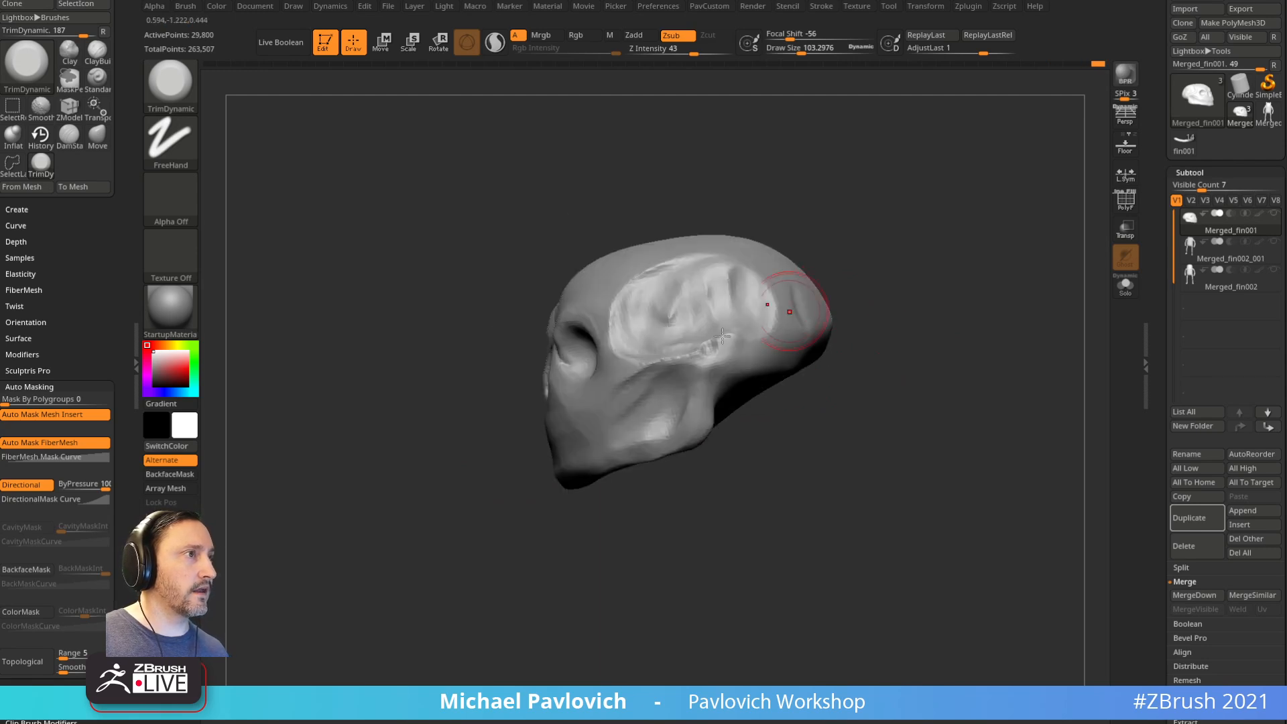
{"action": "left_click_drag", "start_coordinate": [699, 355], "coordinate": [712, 356]}
Step: Trim the cheek below the eye socket and the rim of the temple hollow with TrimDynamic
{"action": "left_click_drag", "start_coordinate": [871, 309], "coordinate": [594, 370]}
{"action": "mouse_move", "coordinate": [613, 413]}
{"action": "left_mouse_down"}
{"action": "mouse_move", "coordinate": [575, 371]}
{"action": "mouse_move", "coordinate": [585, 362]}
{"action": "left_mouse_up"}
{"action": "mouse_move", "coordinate": [862, 223]}
{"action": "left_mouse_down"}
{"action": "mouse_move", "coordinate": [848, 242]}
{"action": "mouse_move", "coordinate": [858, 318]}
{"action": "left_mouse_up"}
{"action": "mouse_move", "coordinate": [629, 324]}
{"action": "left_mouse_down"}
{"action": "mouse_move", "coordinate": [683, 331]}
{"action": "mouse_move", "coordinate": [708, 354]}
{"action": "left_mouse_up"}
{"action": "mouse_move", "coordinate": [843, 318]}
{"action": "left_mouse_down"}
{"action": "mouse_move", "coordinate": [915, 318]}
{"action": "mouse_move", "coordinate": [859, 341]}
{"action": "left_mouse_up"}
Step: Smooth the temple hollow, its rim and the forehead above the eye socket
{"action": "left_click_drag", "start_coordinate": [660, 305], "coordinate": [672, 291], "text": "shift"}
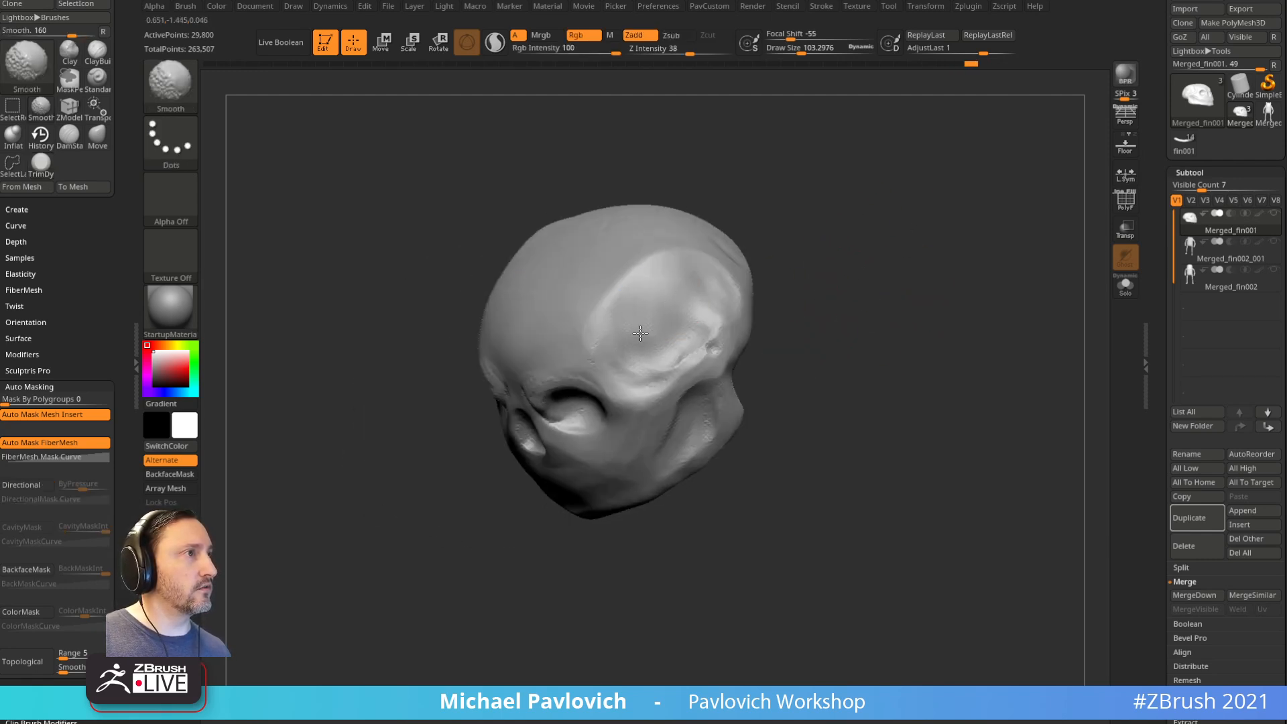
{"action": "left_click_drag", "start_coordinate": [679, 335], "coordinate": [714, 272], "text": "shift"}
{"action": "mouse_move", "coordinate": [792, 246]}
{"action": "left_mouse_down"}
{"action": "mouse_move", "coordinate": [847, 192]}
{"action": "mouse_move", "coordinate": [820, 328]}
{"action": "left_mouse_up"}
{"action": "mouse_move", "coordinate": [613, 319]}
{"action": "left_mouse_down", "text": "shift"}
{"action": "mouse_move", "coordinate": [627, 285]}
{"action": "mouse_move", "coordinate": [651, 273]}
{"action": "left_mouse_up", "text": "shift"}
{"action": "mouse_move", "coordinate": [778, 231]}
{"action": "left_mouse_down"}
{"action": "mouse_move", "coordinate": [824, 146]}
{"action": "mouse_move", "coordinate": [814, 194]}
{"action": "left_mouse_up"}
{"action": "left_click_drag", "start_coordinate": [560, 336], "coordinate": [551, 341], "text": "shift"}
Step: Smooth the mouth area, the jawline and the hollow behind the cheek
{"action": "left_click_drag", "start_coordinate": [783, 294], "coordinate": [919, 246]}
{"action": "mouse_move", "coordinate": [801, 429]}
{"action": "left_mouse_down"}
{"action": "mouse_move", "coordinate": [771, 373]}
{"action": "mouse_move", "coordinate": [638, 458]}
{"action": "left_mouse_up"}
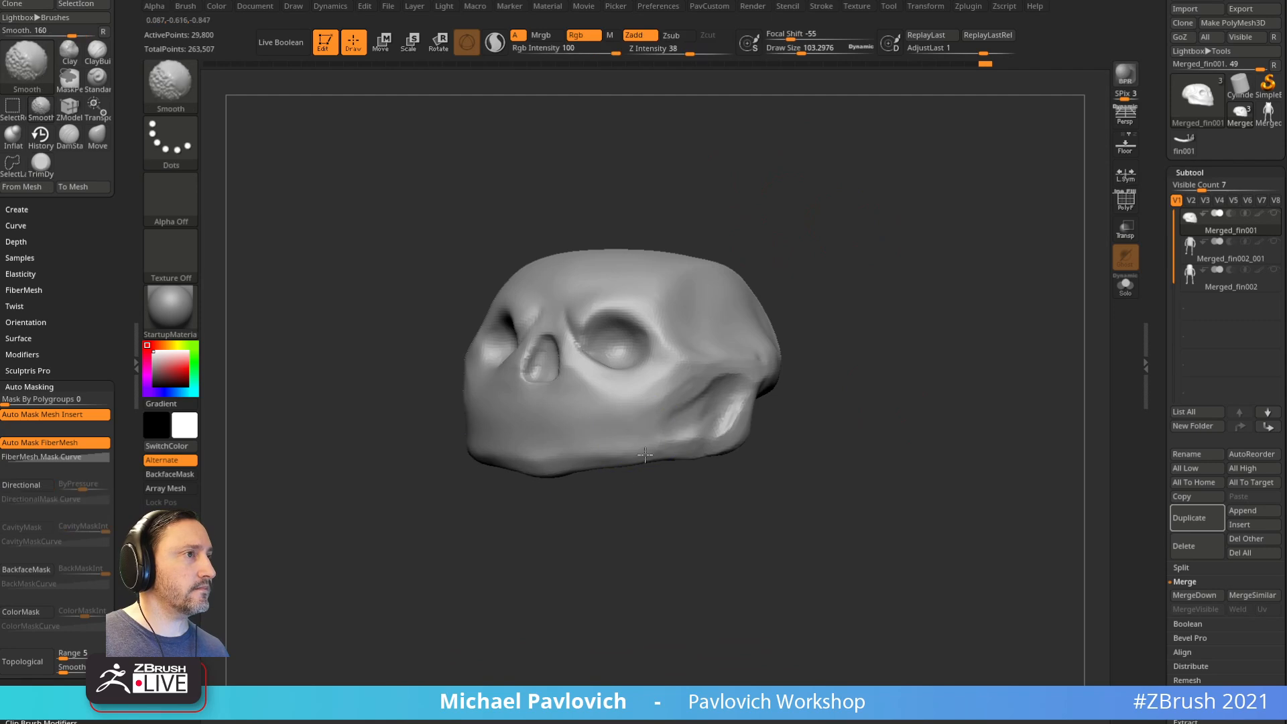
{"action": "left_click_drag", "start_coordinate": [764, 428], "coordinate": [876, 354]}
{"action": "left_click_drag", "start_coordinate": [738, 399], "coordinate": [730, 420], "text": "shift"}
{"action": "mouse_move", "coordinate": [838, 409]}
{"action": "left_mouse_down"}
{"action": "mouse_move", "coordinate": [963, 362]}
{"action": "mouse_move", "coordinate": [883, 386]}
{"action": "mouse_move", "coordinate": [951, 336]}
{"action": "mouse_move", "coordinate": [885, 328]}
{"action": "left_mouse_up"}
Step: Define the cheekbone's lower edge and the hollow beneath it with DamStandard, reducing the draw size to about 59
{"action": "key", "text": "b"}
{"action": "key", "text": "d"}
{"action": "key", "text": "s"}
{"action": "left_click_drag", "start_coordinate": [708, 395], "coordinate": [751, 368]}
{"action": "key", "text": "bracketleft"}
{"action": "left_click_drag", "start_coordinate": [869, 332], "coordinate": [835, 351]}
{"action": "left_click_drag", "start_coordinate": [723, 381], "coordinate": [736, 372]}
{"action": "mouse_move", "coordinate": [892, 402]}
{"action": "left_mouse_down"}
{"action": "mouse_move", "coordinate": [804, 415]}
{"action": "mouse_move", "coordinate": [792, 403]}
{"action": "left_mouse_up"}
{"action": "left_click_drag", "start_coordinate": [590, 332], "coordinate": [677, 354]}
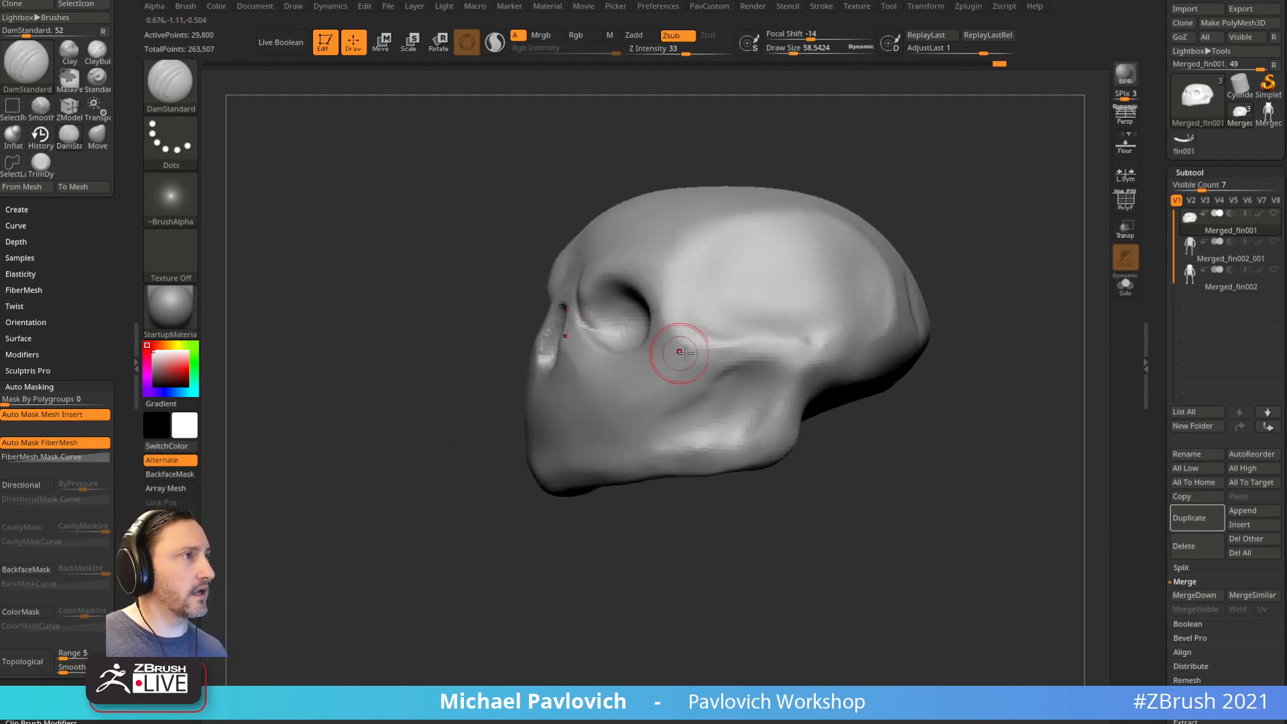
Step: Sharpen the cheekbone's upper edge along the temple with DamStandard and smooth the surface around it
{"action": "left_click_drag", "start_coordinate": [984, 323], "coordinate": [892, 322]}
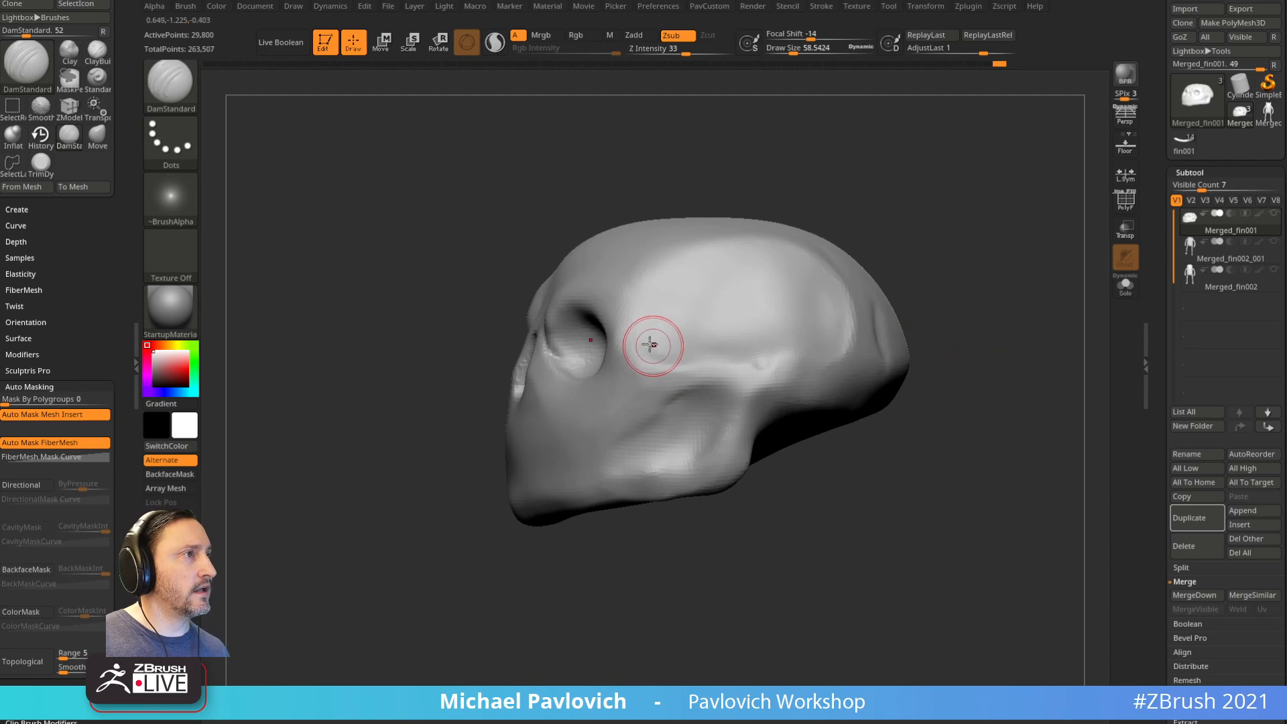
{"action": "left_click_drag", "start_coordinate": [896, 203], "coordinate": [952, 221]}
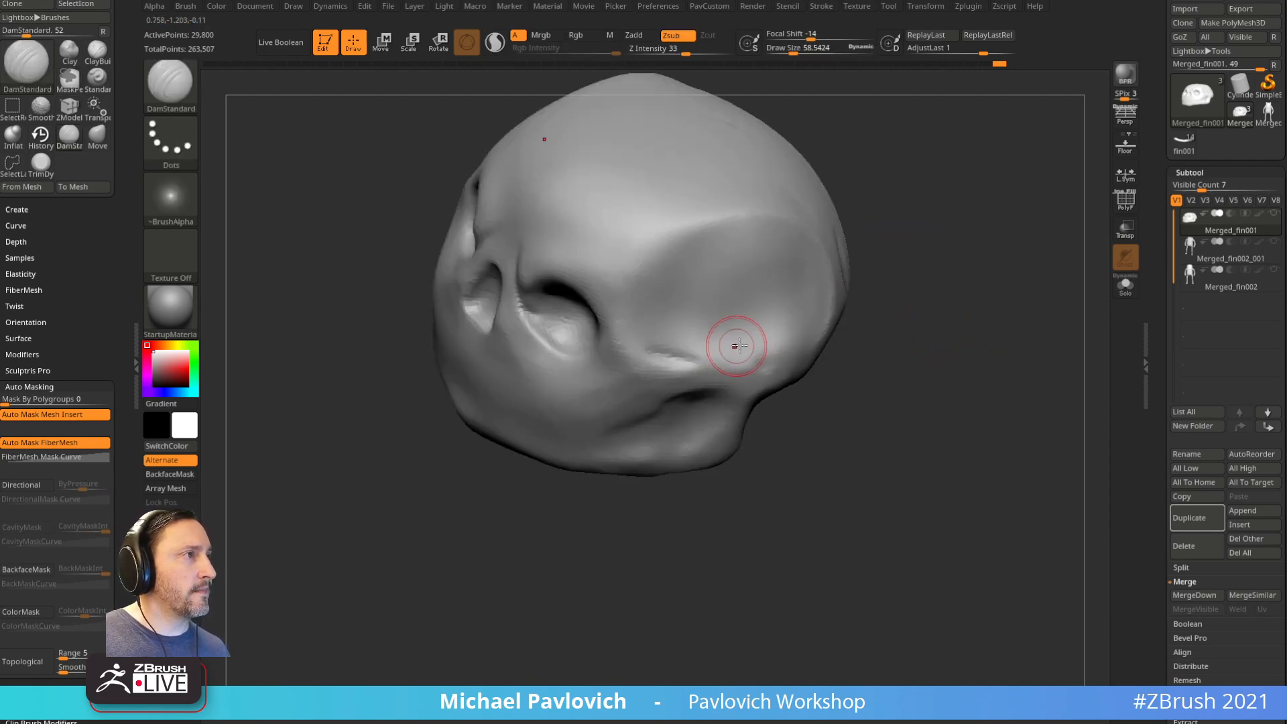
{"action": "mouse_move", "coordinate": [891, 374]}
{"action": "left_mouse_down"}
{"action": "mouse_move", "coordinate": [937, 362]}
{"action": "mouse_move", "coordinate": [904, 353]}
{"action": "left_mouse_up"}
{"action": "left_click_drag", "start_coordinate": [713, 373], "coordinate": [765, 302], "text": "shift"}
{"action": "left_click_drag", "start_coordinate": [852, 302], "coordinate": [846, 343]}
{"action": "left_click_drag", "start_coordinate": [733, 350], "coordinate": [729, 373], "text": "shift"}
{"action": "mouse_move", "coordinate": [838, 320]}
{"action": "left_mouse_down"}
{"action": "mouse_move", "coordinate": [925, 268]}
{"action": "mouse_move", "coordinate": [839, 322]}
{"action": "left_mouse_up"}
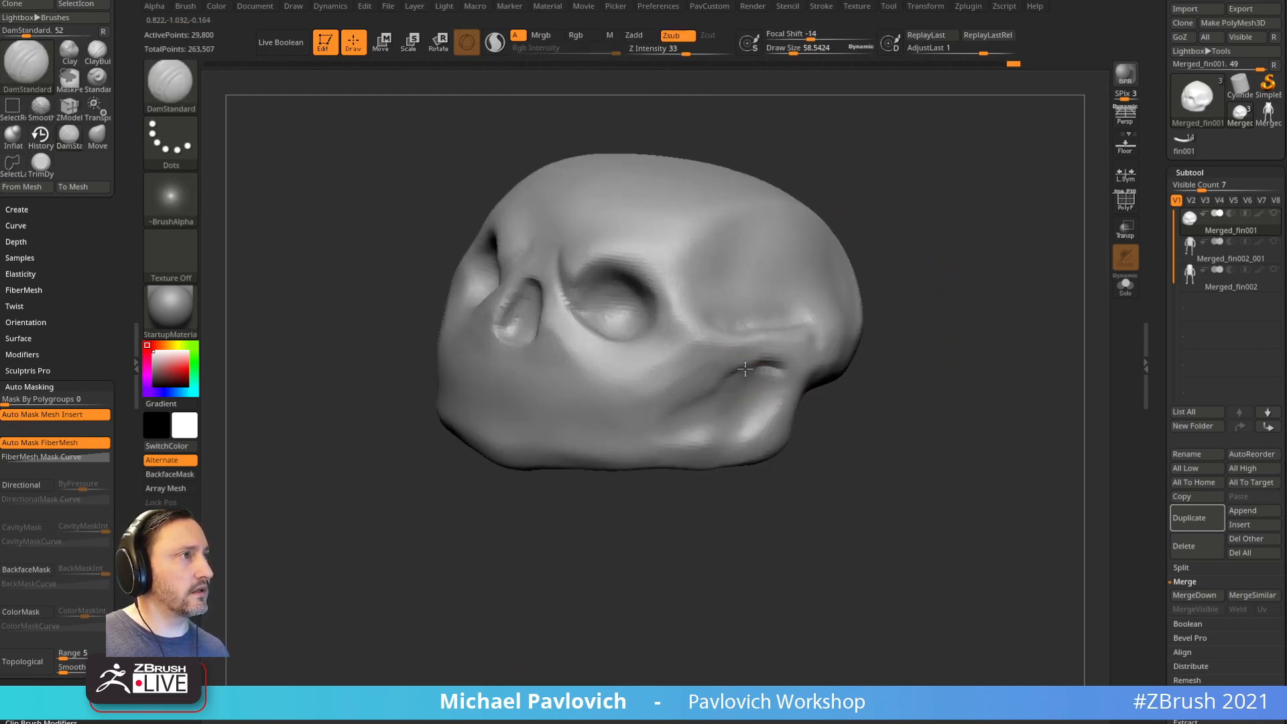
Step: Carve the separation between the upper skull and lower jaw from the cheek hollow toward the mouth
{"action": "left_click_drag", "start_coordinate": [608, 478], "coordinate": [908, 396]}
{"action": "left_click_drag", "start_coordinate": [481, 420], "coordinate": [587, 437]}
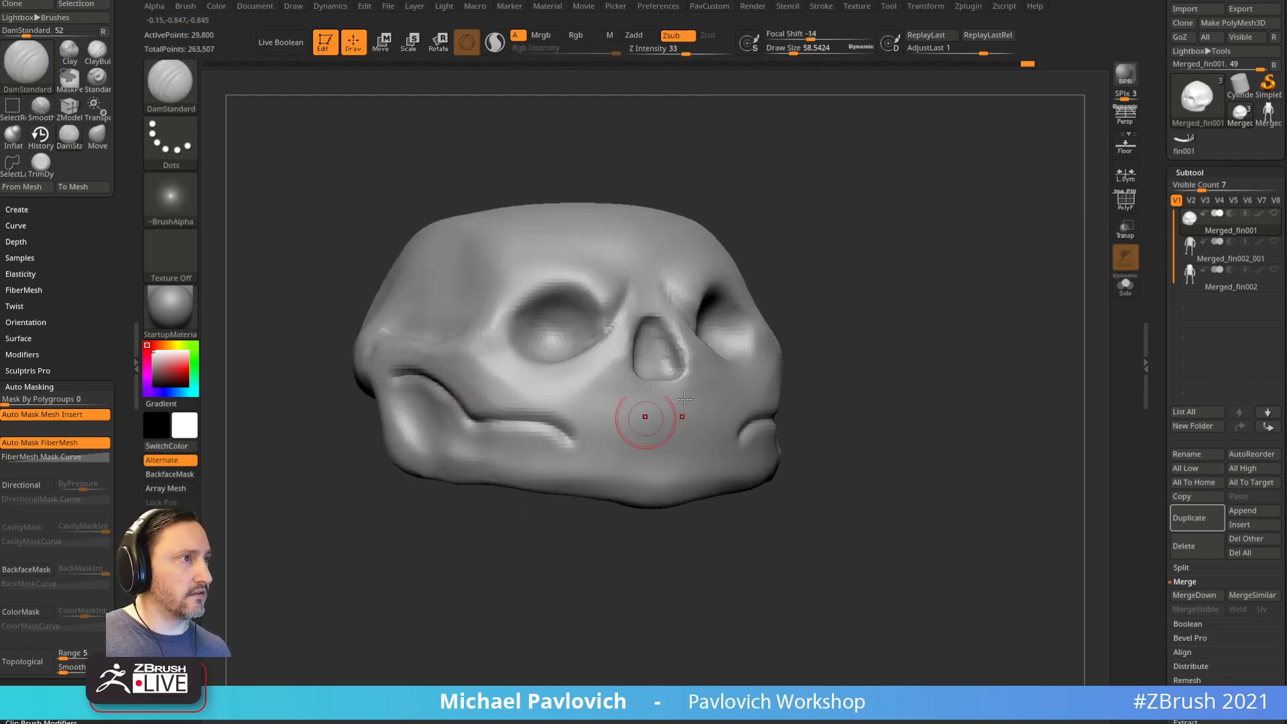
{"action": "left_click_drag", "start_coordinate": [621, 523], "coordinate": [563, 519]}
{"action": "mouse_move", "coordinate": [502, 417]}
{"action": "left_mouse_down"}
{"action": "mouse_move", "coordinate": [551, 428]}
{"action": "mouse_move", "coordinate": [574, 456]}
{"action": "left_mouse_up"}
Step: Toggle the visibility of Merged_fin002_001 and Merged_fin002, leaving the complete Merged_fin002 body shown over the skull
{"action": "left_click_drag", "start_coordinate": [615, 544], "coordinate": [1059, 290]}
{"action": "left_click", "coordinate": [1271, 270]}
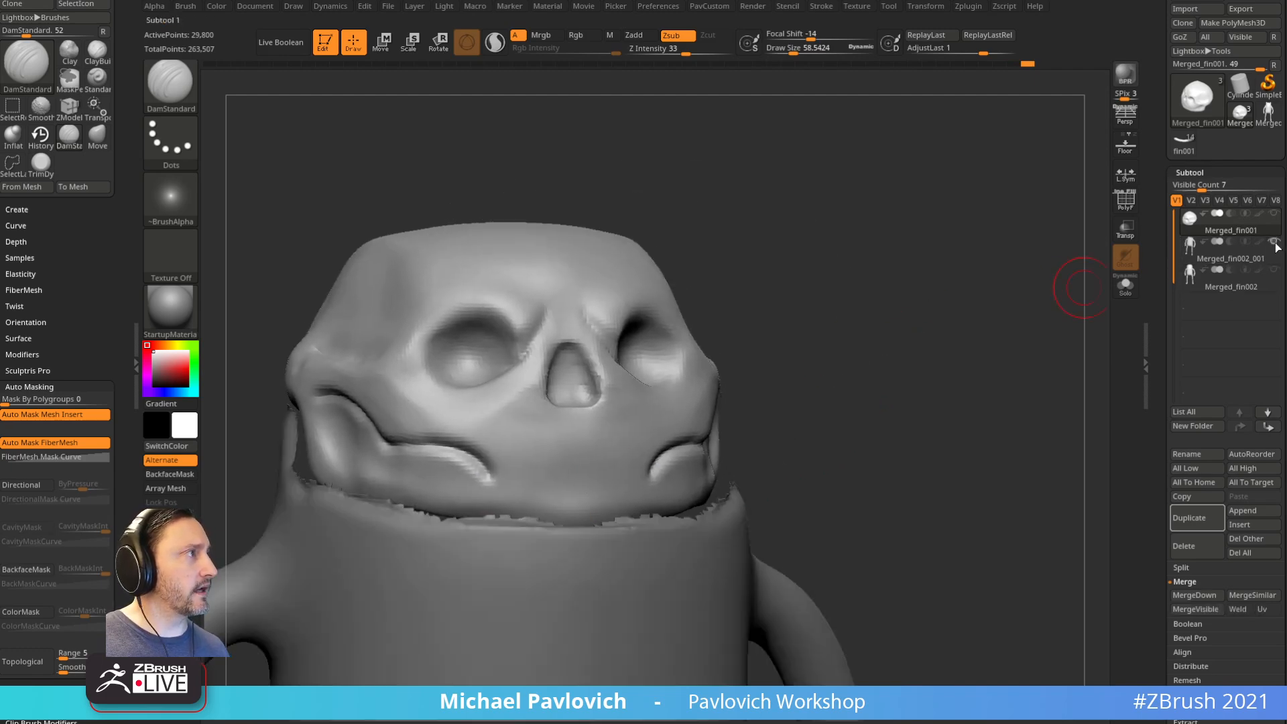
{"action": "left_click", "coordinate": [1274, 243]}
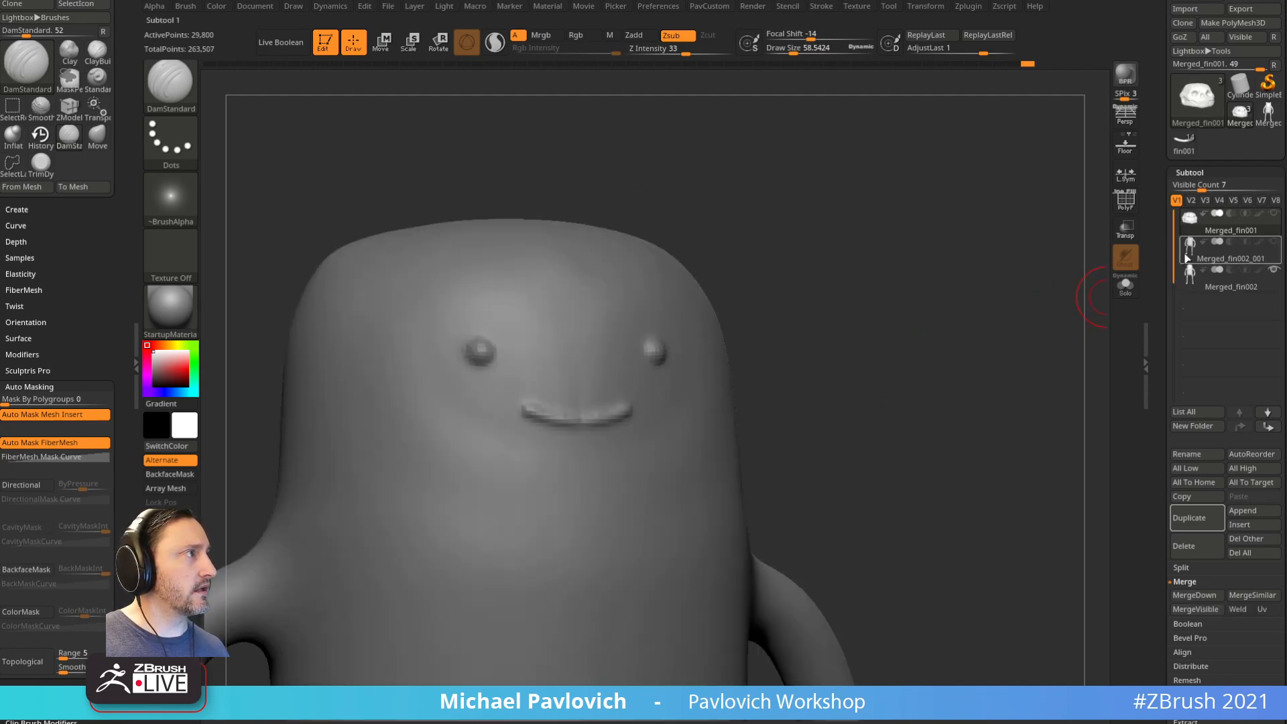
Step: Turn on ghost transparency to see the skull subtool through the Finn body from several angles
{"action": "left_click", "coordinate": [1127, 230]}
{"action": "left_click_drag", "start_coordinate": [1046, 270], "coordinate": [932, 305]}
{"action": "left_click_drag", "start_coordinate": [848, 321], "coordinate": [885, 302]}
{"action": "left_click_drag", "start_coordinate": [671, 312], "coordinate": [688, 303]}
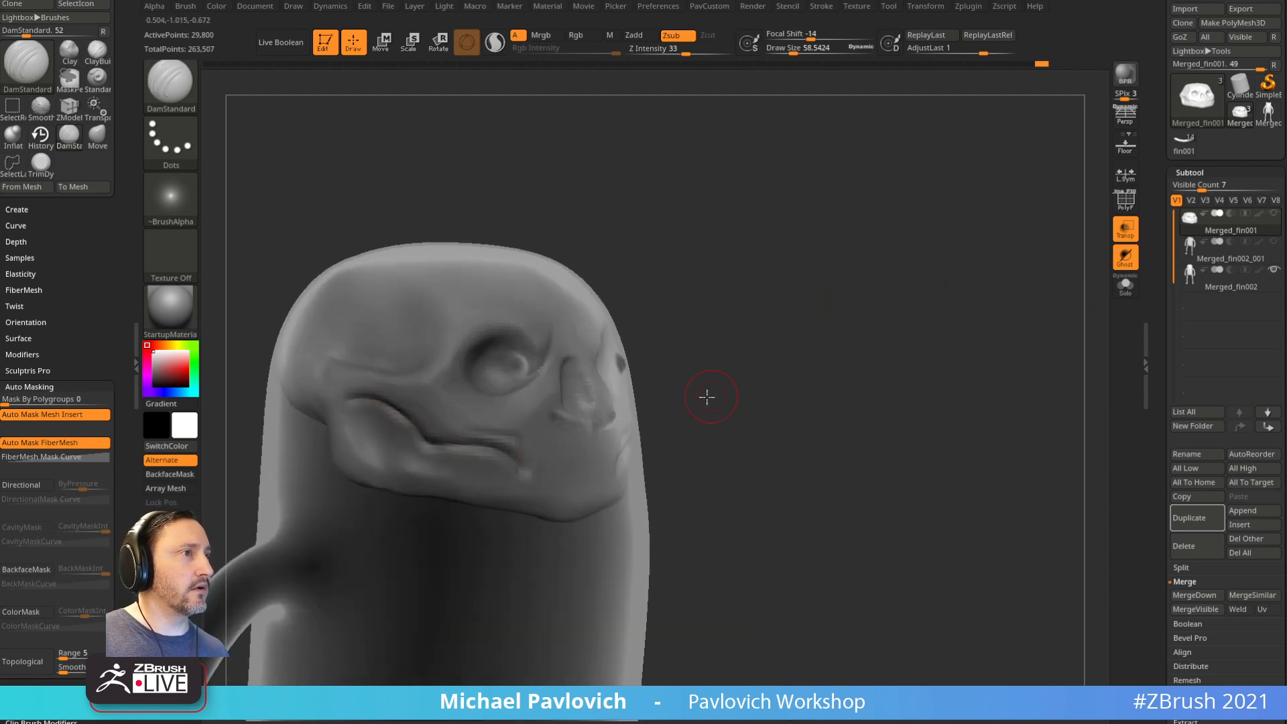
{"action": "left_click_drag", "start_coordinate": [711, 396], "coordinate": [630, 422]}
{"action": "mouse_move", "coordinate": [814, 394]}
{"action": "left_mouse_down"}
{"action": "mouse_move", "coordinate": [802, 376]}
{"action": "mouse_move", "coordinate": [885, 290]}
{"action": "left_mouse_up"}
Step: Smooth out the old jaw groove on the cheek and recarve it beneath the cheekbone with DamStandard
{"action": "key", "text": "ctrl"}
{"action": "key", "text": "shift"}
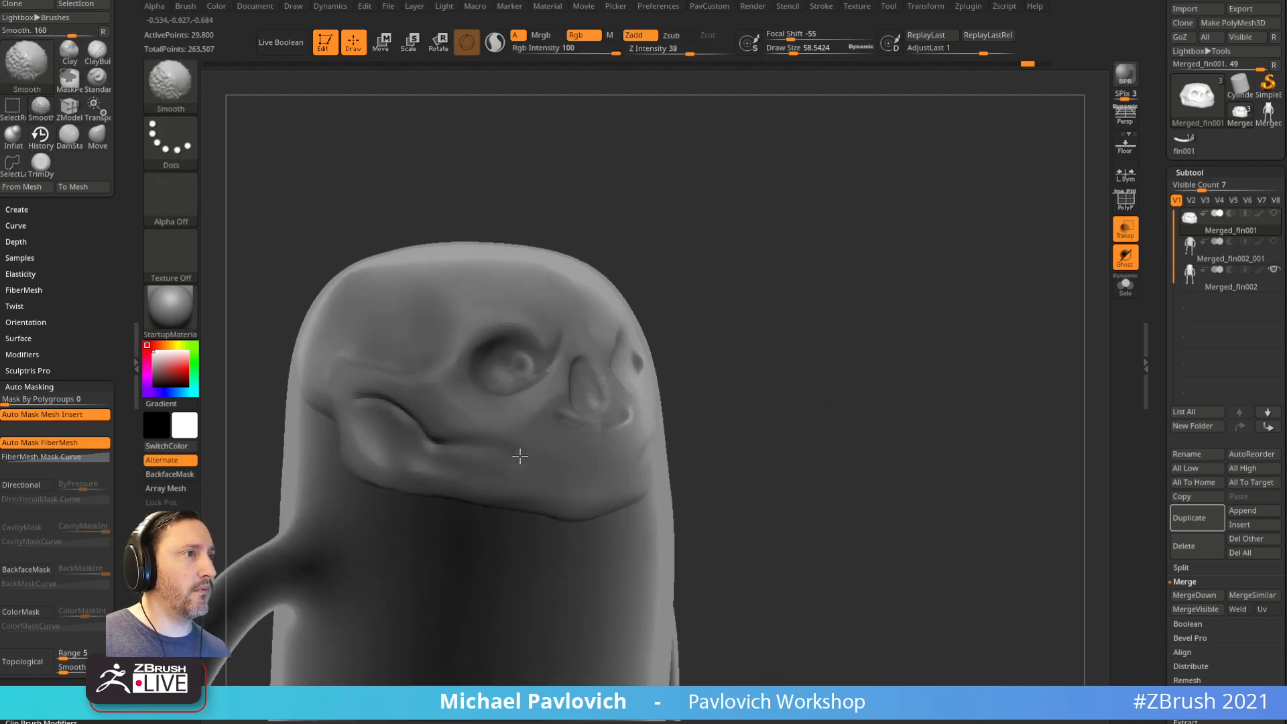
{"action": "left_click_drag", "start_coordinate": [365, 400], "coordinate": [510, 344]}
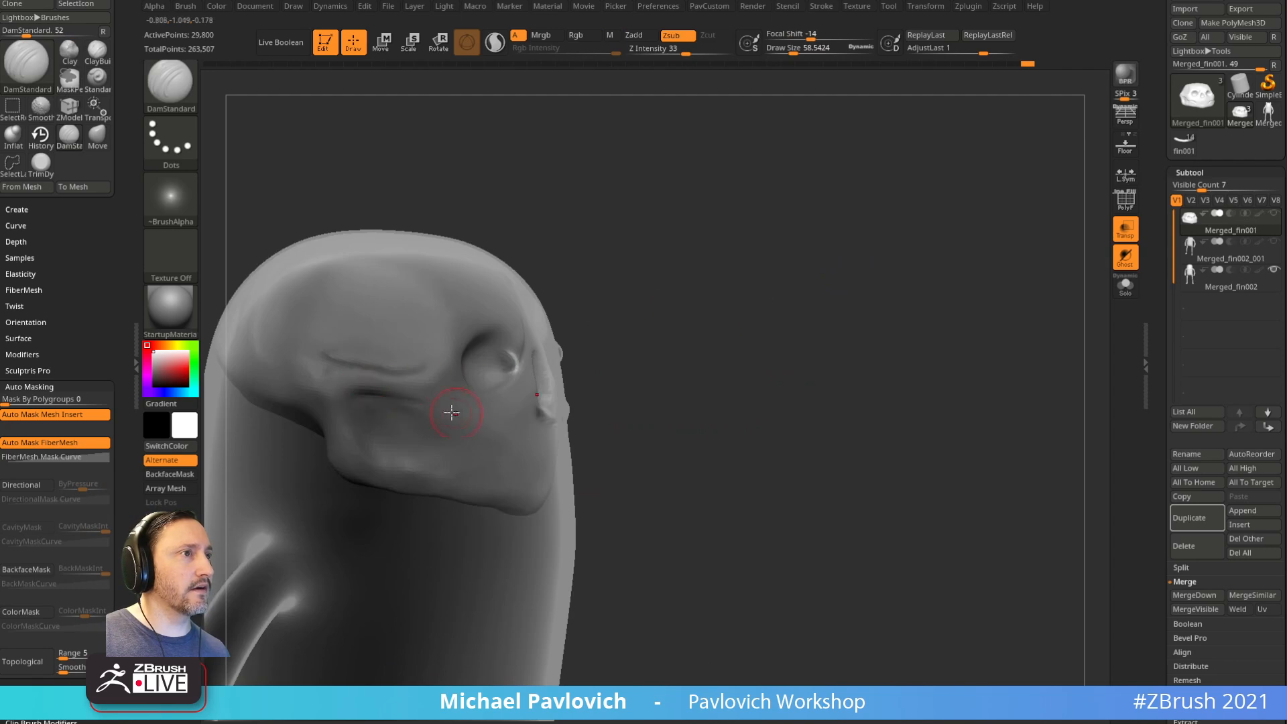
{"action": "mouse_move", "coordinate": [442, 418]}
{"action": "left_mouse_down"}
{"action": "mouse_move", "coordinate": [559, 376]}
{"action": "mouse_move", "coordinate": [477, 424]}
{"action": "left_mouse_up"}
{"action": "left_click_drag", "start_coordinate": [777, 342], "coordinate": [662, 337]}
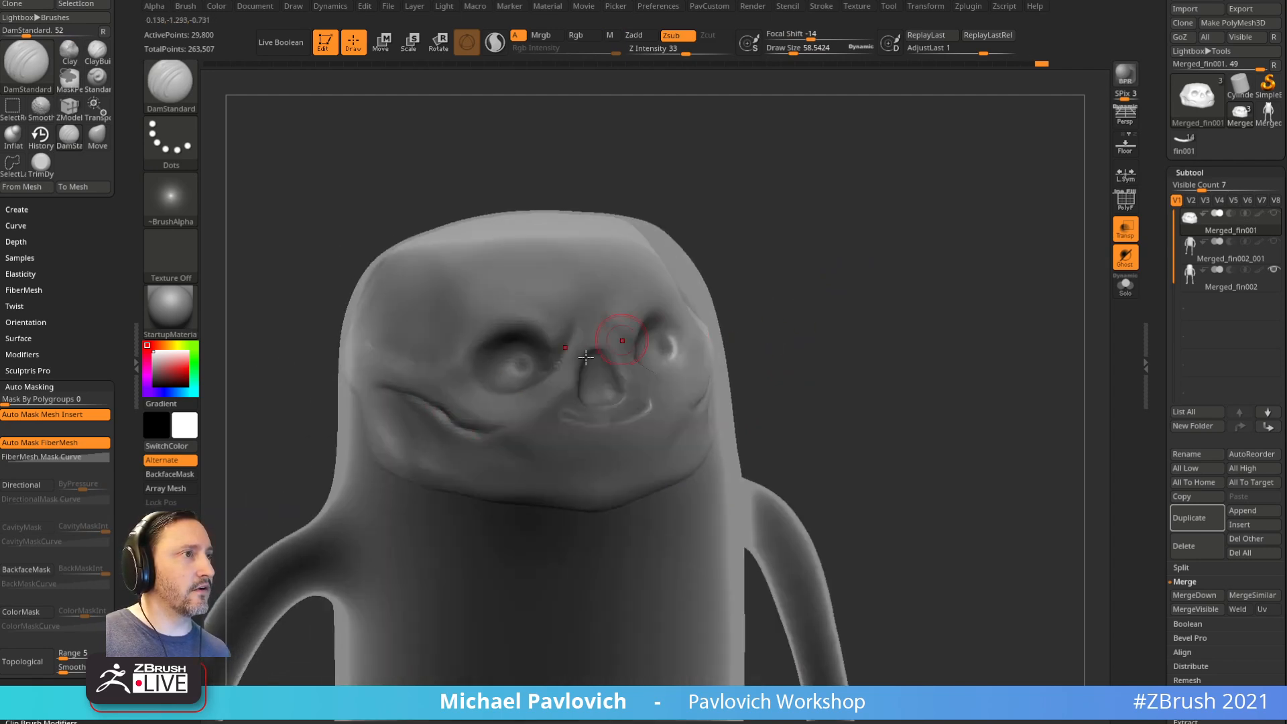
{"action": "left_click_drag", "start_coordinate": [469, 414], "coordinate": [448, 397], "text": "shift"}
{"action": "mouse_move", "coordinate": [872, 312]}
{"action": "left_mouse_down"}
{"action": "mouse_move", "coordinate": [757, 287]}
{"action": "mouse_move", "coordinate": [828, 288]}
{"action": "left_mouse_up"}
{"action": "left_click_drag", "start_coordinate": [400, 403], "coordinate": [475, 417], "text": "shift"}
Step: Extend the carved jaw line across the front of the face below the nose to form one continuous mouth line
{"action": "right_click_drag", "start_coordinate": [533, 407], "coordinate": [494, 411]}
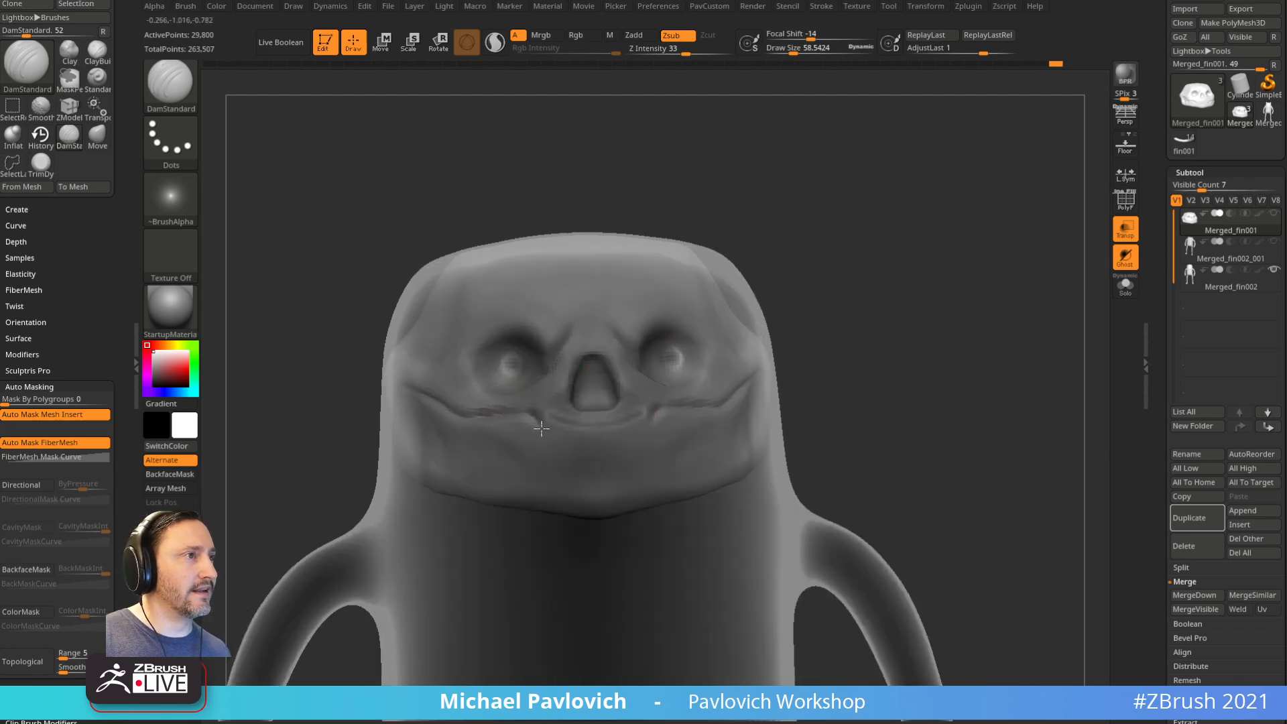
{"action": "left_click_drag", "start_coordinate": [611, 421], "coordinate": [552, 417]}
{"action": "right_click_drag", "start_coordinate": [552, 417], "coordinate": [698, 350]}
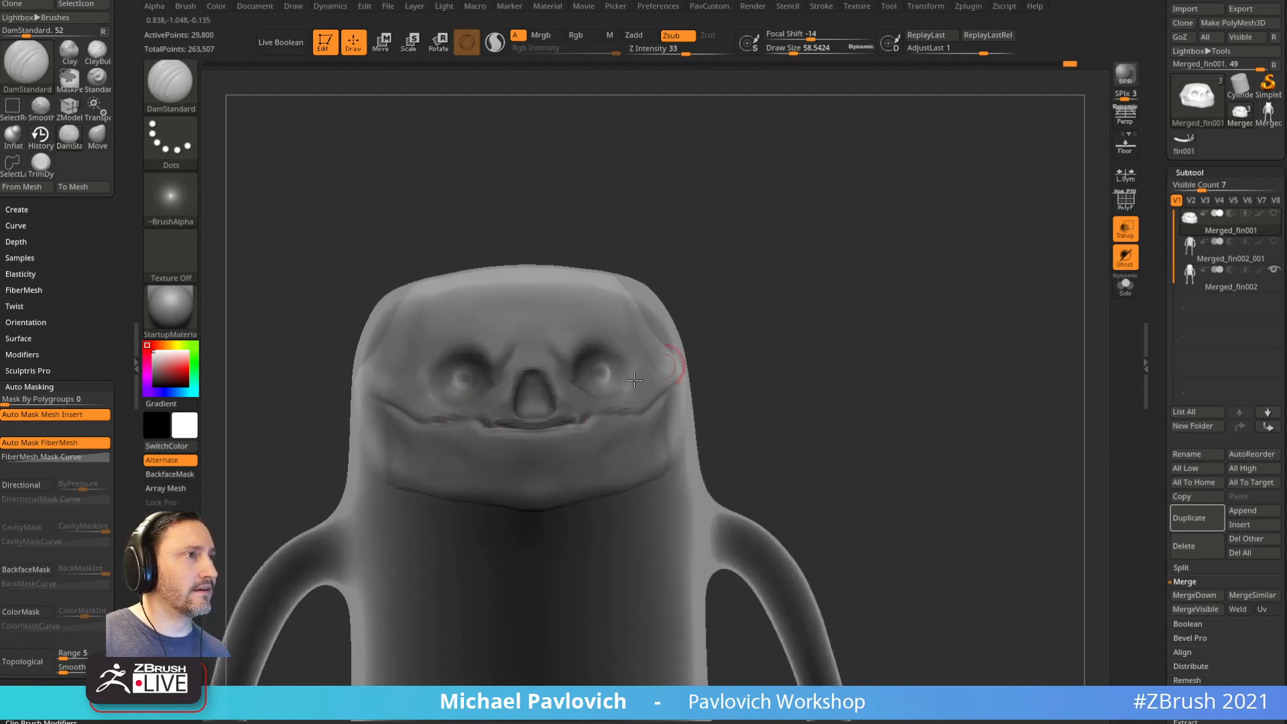
{"action": "mouse_move", "coordinate": [557, 423]}
{"action": "right_mouse_down"}
{"action": "mouse_move", "coordinate": [776, 373]}
{"action": "mouse_move", "coordinate": [582, 421]}
{"action": "right_mouse_up"}
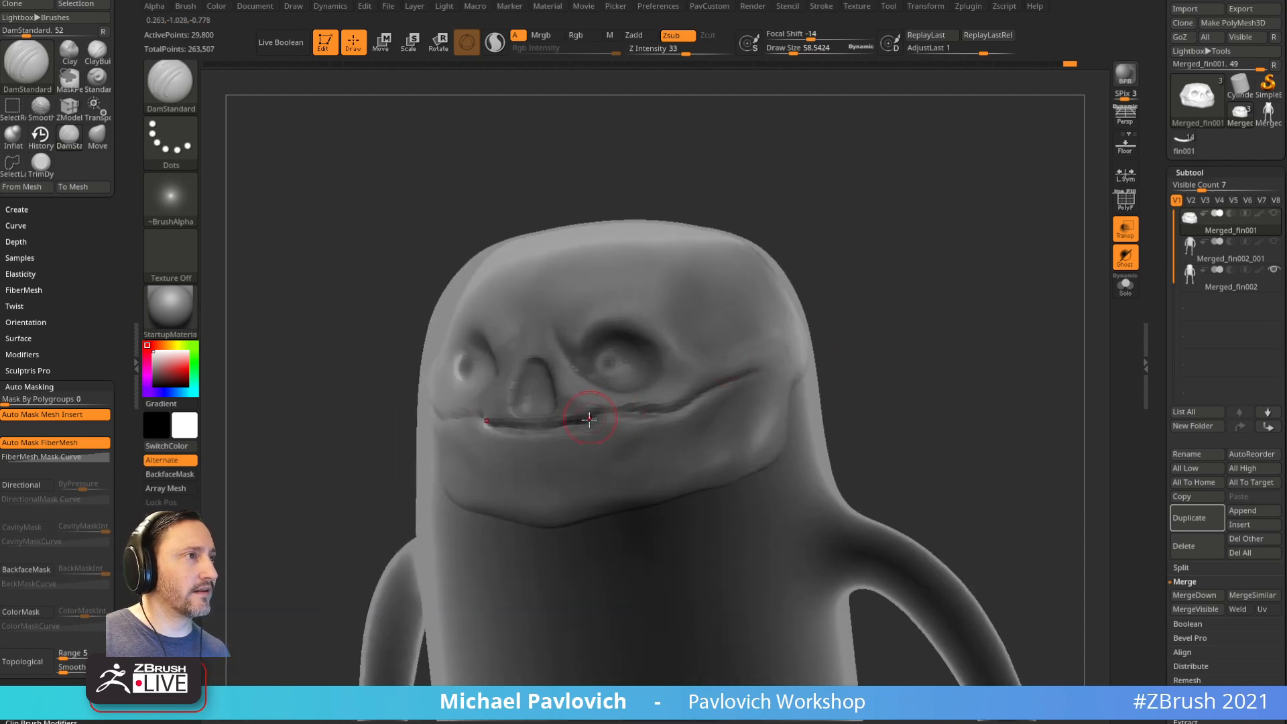
{"action": "mouse_move", "coordinate": [685, 406]}
{"action": "right_mouse_down"}
{"action": "mouse_move", "coordinate": [844, 299]}
{"action": "mouse_move", "coordinate": [674, 339]}
{"action": "mouse_move", "coordinate": [860, 304]}
{"action": "right_mouse_up"}
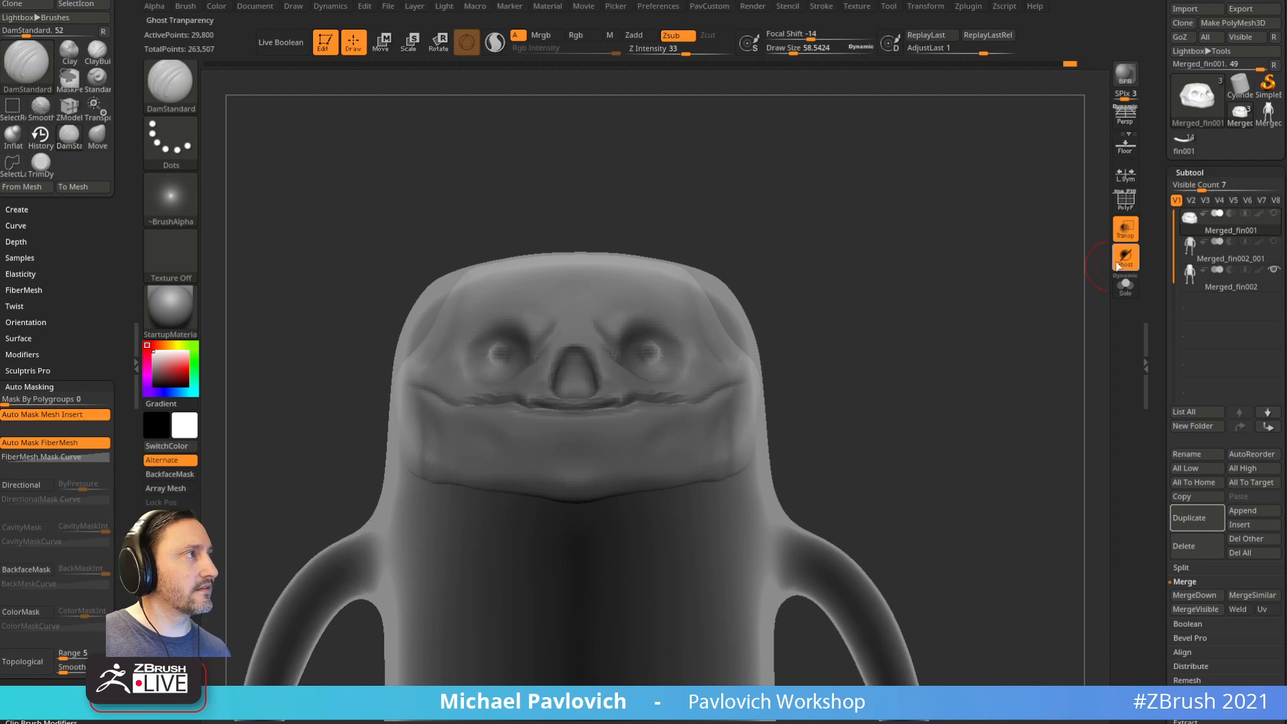
Step: Solo the skull, re-DynaMesh it at resolution 264, and smooth along the mouth groove
{"action": "left_click", "coordinate": [1132, 285]}
{"action": "right_click_drag", "start_coordinate": [985, 302], "coordinate": [892, 307]}
{"action": "key", "text": "ctrl"}
{"action": "left_click_drag", "start_coordinate": [863, 243], "coordinate": [834, 322], "text": "ctrl"}
{"action": "left_click_drag", "start_coordinate": [886, 262], "coordinate": [896, 241], "text": "ctrl"}
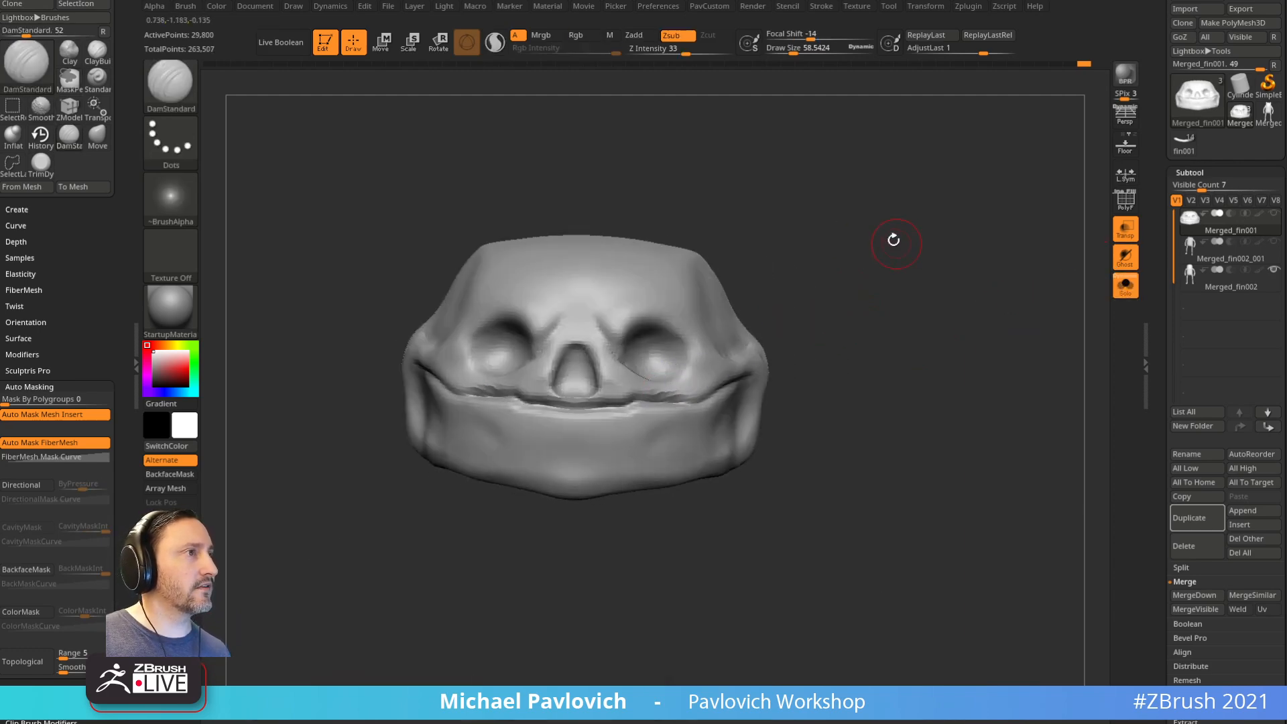
{"action": "key", "text": "2"}
{"action": "left_click_drag", "start_coordinate": [863, 287], "coordinate": [866, 287]}
{"action": "left_click_drag", "start_coordinate": [766, 181], "coordinate": [801, 213], "text": "ctrl"}
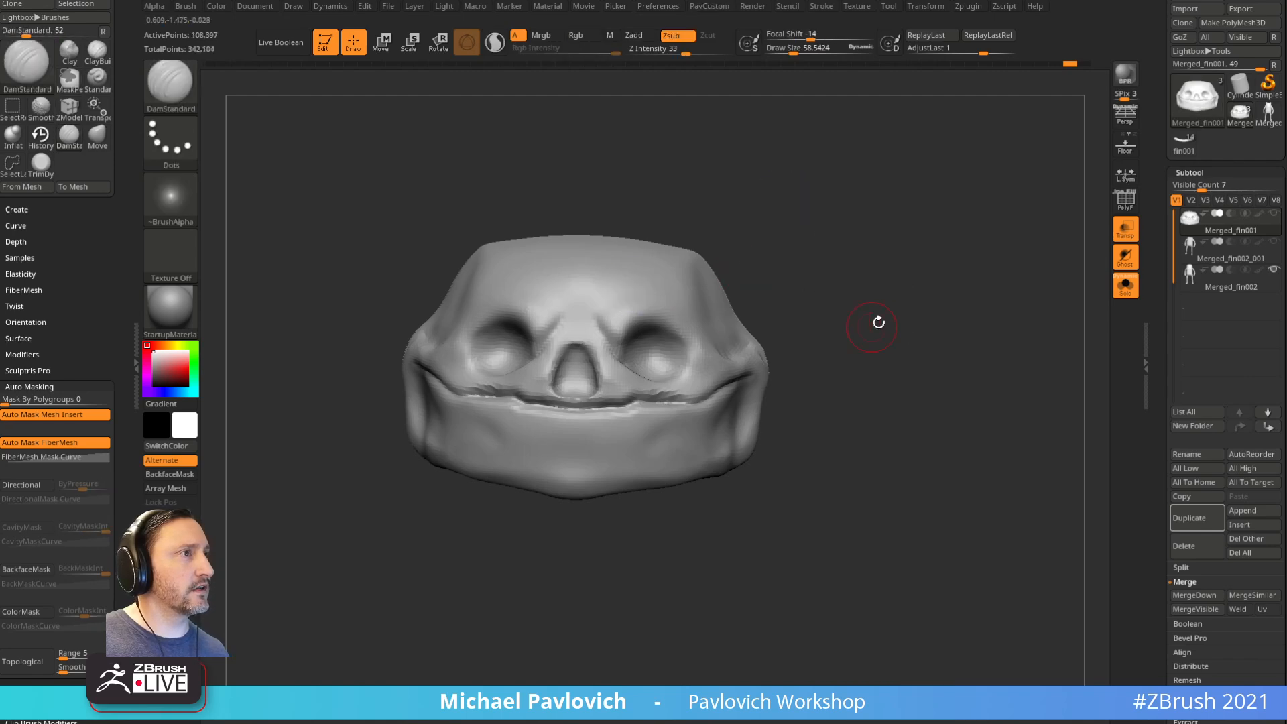
{"action": "right_click_drag", "start_coordinate": [874, 326], "coordinate": [798, 322]}
{"action": "left_click_drag", "start_coordinate": [517, 403], "coordinate": [657, 398], "text": "shift"}
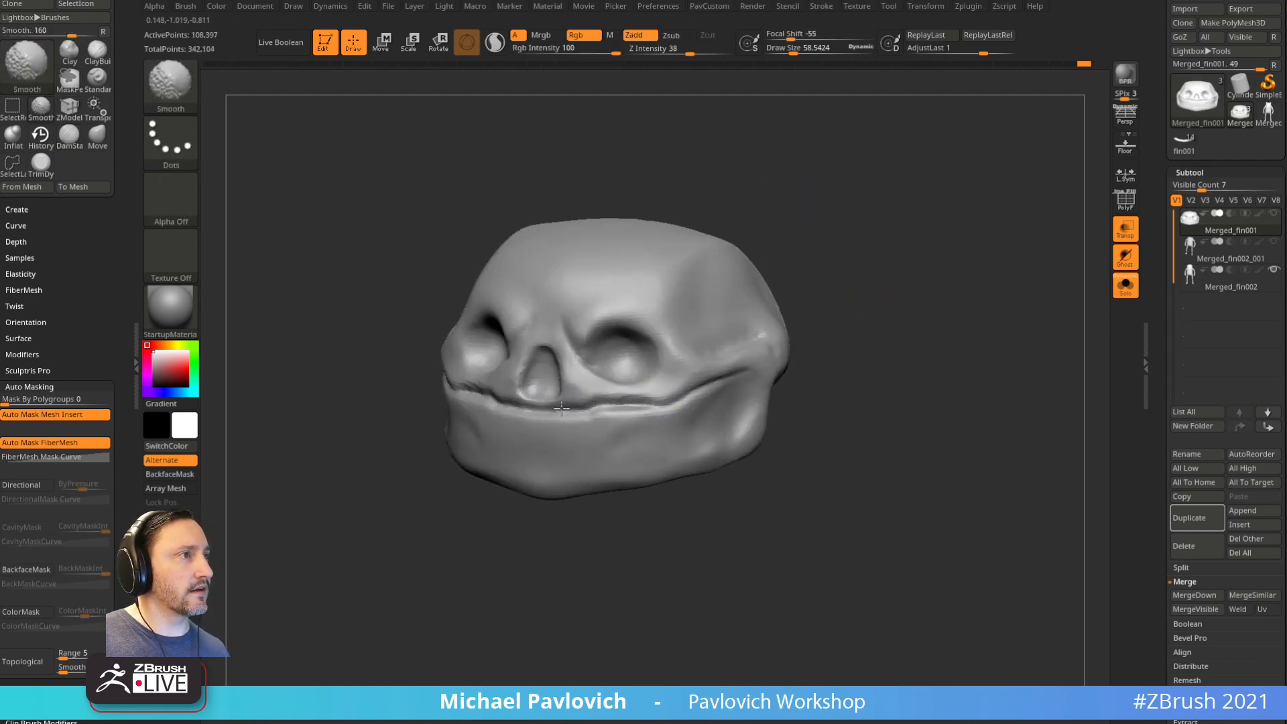
Step: Hide the upper skull with SelectLasso from the side, following the mouth groove so only the lower jaw stays shown
{"action": "right_click_drag", "start_coordinate": [887, 331], "coordinate": [919, 332]}
{"action": "mouse_move", "coordinate": [941, 350]}
{"action": "left_mouse_down"}
{"action": "mouse_move", "coordinate": [936, 359]}
{"action": "mouse_move", "coordinate": [926, 300]}
{"action": "left_mouse_up"}
{"action": "left_click", "coordinate": [172, 87], "text": "ctrl+shift"}
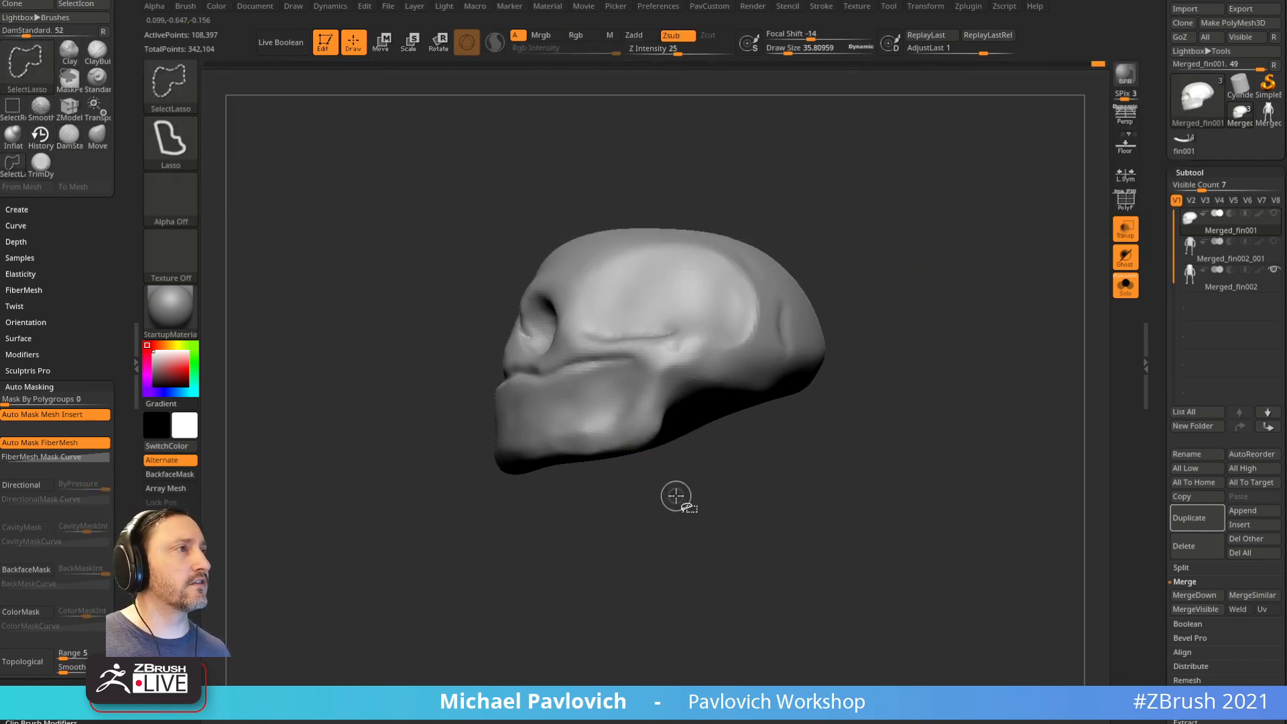
{"action": "left_click_drag", "start_coordinate": [981, 348], "coordinate": [996, 388], "text": "alt"}
{"action": "left_click_drag", "start_coordinate": [719, 555], "coordinate": [720, 474], "text": "ctrl+shift"}
{"action": "mouse_move", "coordinate": [680, 415]}
{"action": "left_mouse_down", "text": "ctrl+alt+shift"}
{"action": "mouse_move", "coordinate": [511, 418]}
{"action": "mouse_move", "coordinate": [671, 603]}
{"action": "mouse_move", "coordinate": [704, 582]}
{"action": "left_mouse_up", "text": "ctrl+alt+shift"}
{"action": "mouse_move", "coordinate": [900, 294]}
{"action": "left_mouse_down"}
{"action": "mouse_move", "coordinate": [945, 305]}
{"action": "mouse_move", "coordinate": [898, 296]}
{"action": "left_mouse_up"}
{"action": "mouse_move", "coordinate": [955, 295]}
{"action": "left_mouse_down", "text": "ctrl+alt+shift"}
{"action": "mouse_move", "coordinate": [991, 376]}
{"action": "mouse_move", "coordinate": [977, 330]}
{"action": "left_mouse_up", "text": "ctrl+alt+shift"}
{"action": "left_click_drag", "start_coordinate": [799, 490], "coordinate": [782, 443], "text": "ctrl+alt+shift"}
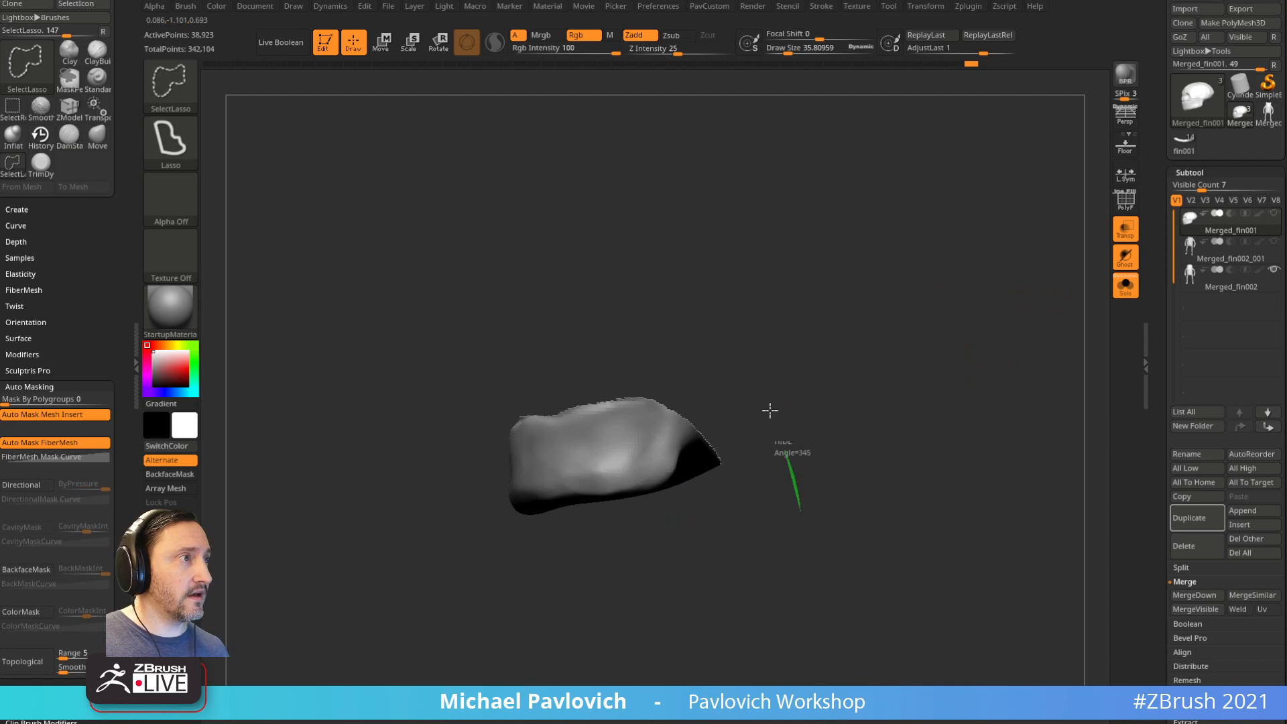
{"action": "left_click_drag", "start_coordinate": [683, 437], "coordinate": [687, 435], "text": "ctrl+alt+shift"}
Step: Split the hidden upper skull from the lower jaw into its own subtool
{"action": "mouse_move", "coordinate": [908, 359]}
{"action": "left_mouse_down"}
{"action": "mouse_move", "coordinate": [865, 333]}
{"action": "mouse_move", "coordinate": [975, 333]}
{"action": "mouse_move", "coordinate": [963, 310]}
{"action": "left_mouse_up"}
{"action": "key", "text": "2"}
{"action": "left_click", "coordinate": [953, 309]}
{"action": "left_click", "coordinate": [180, 87], "text": "ctrl+shift"}
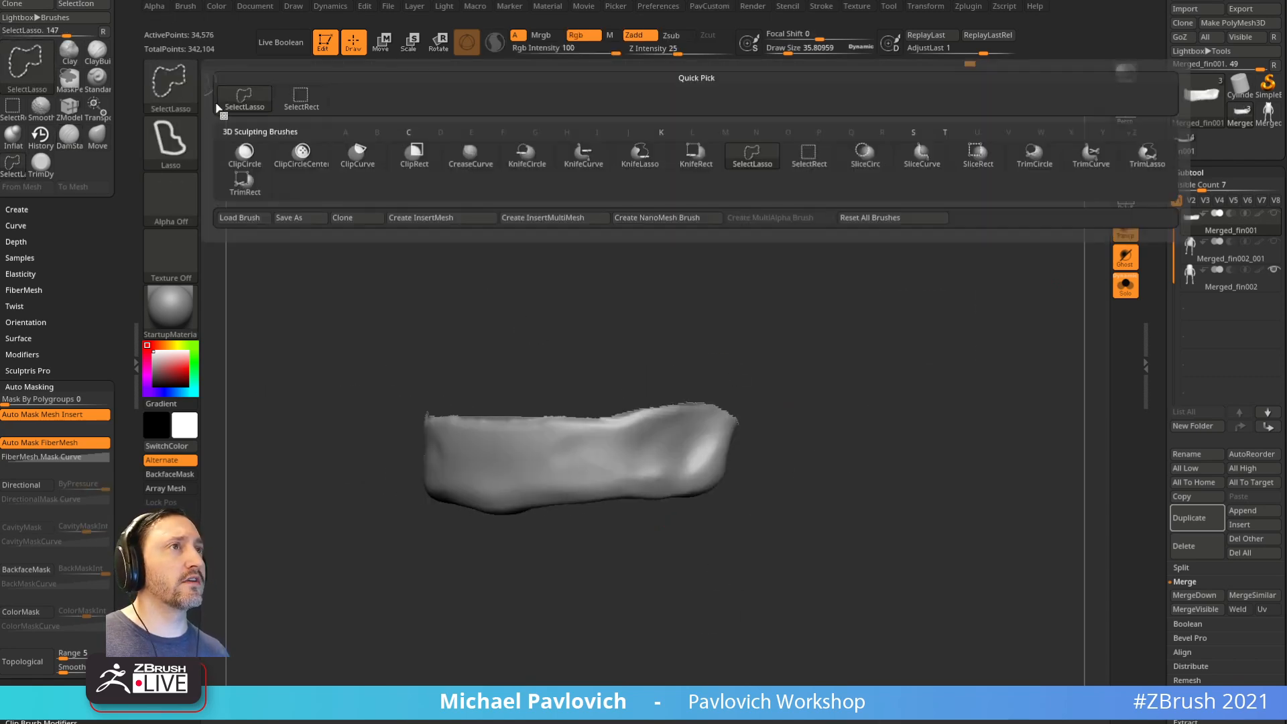
{"action": "key", "text": "2"}
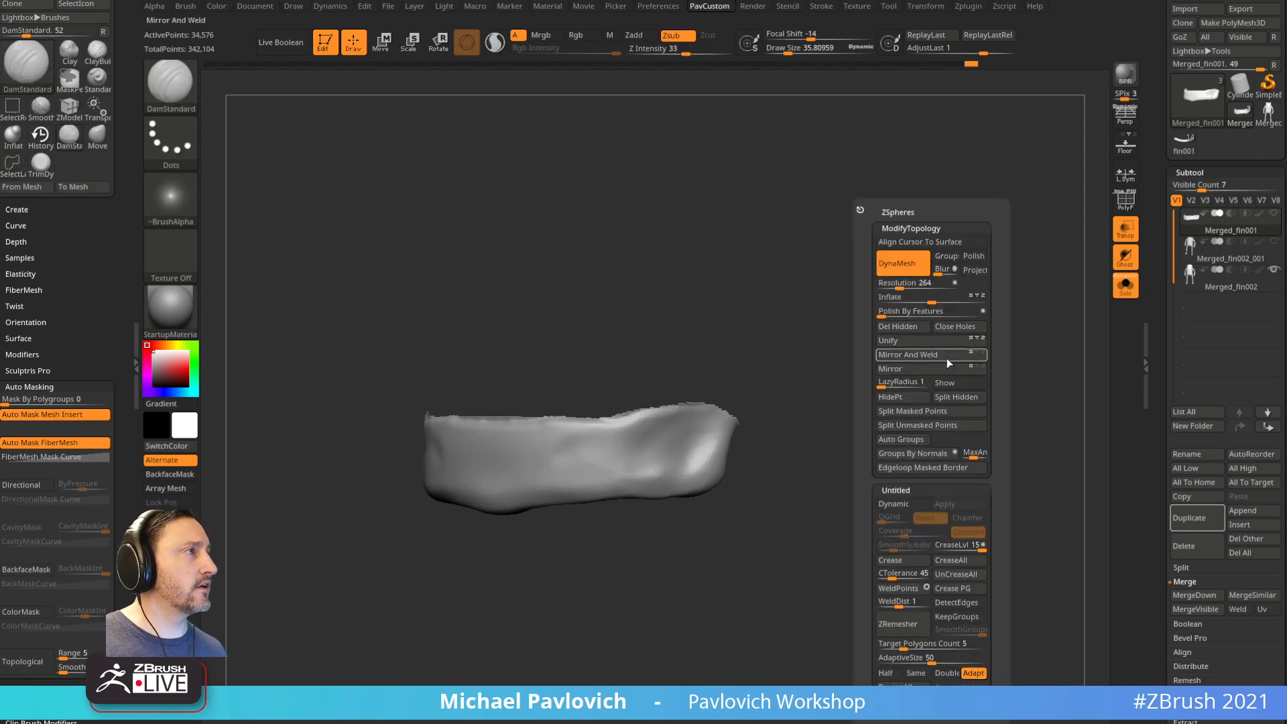
{"action": "left_click", "coordinate": [948, 396]}
{"action": "left_click_drag", "start_coordinate": [948, 395], "coordinate": [916, 372]}
Step: Close the lower jaw's open holes, then mirror and weld it
{"action": "key", "text": "2"}
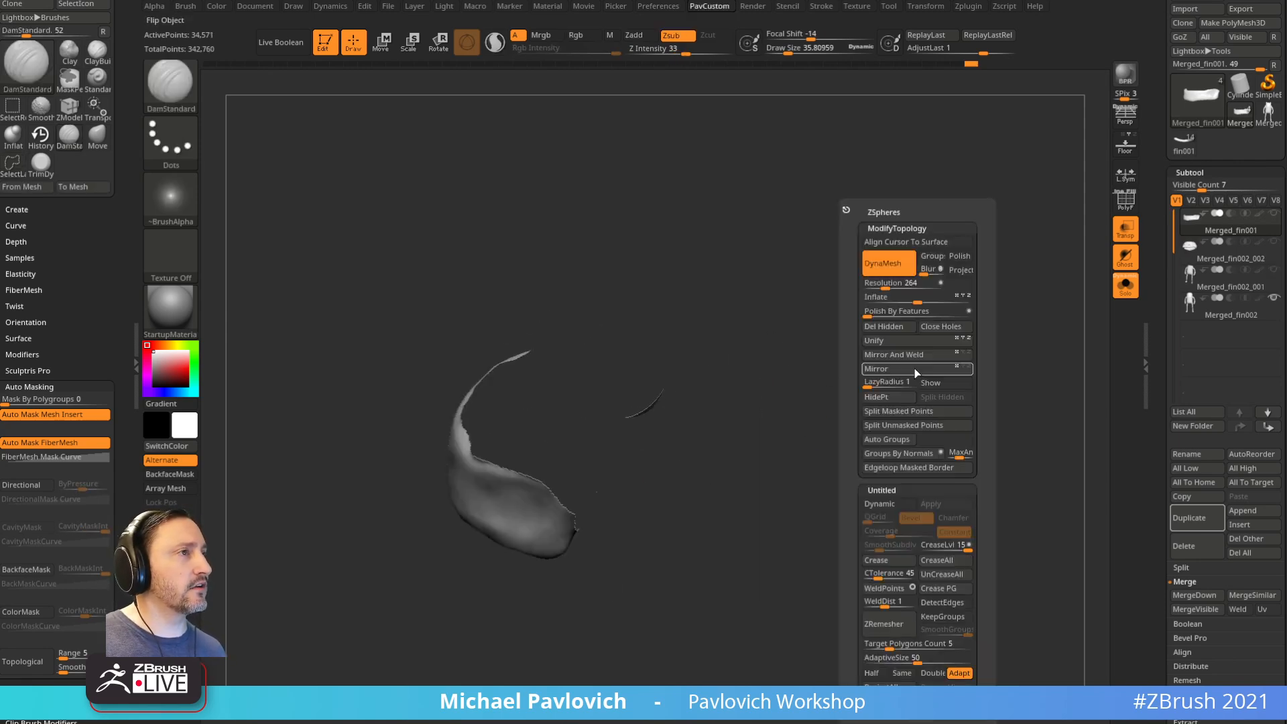
{"action": "left_click", "coordinate": [940, 326]}
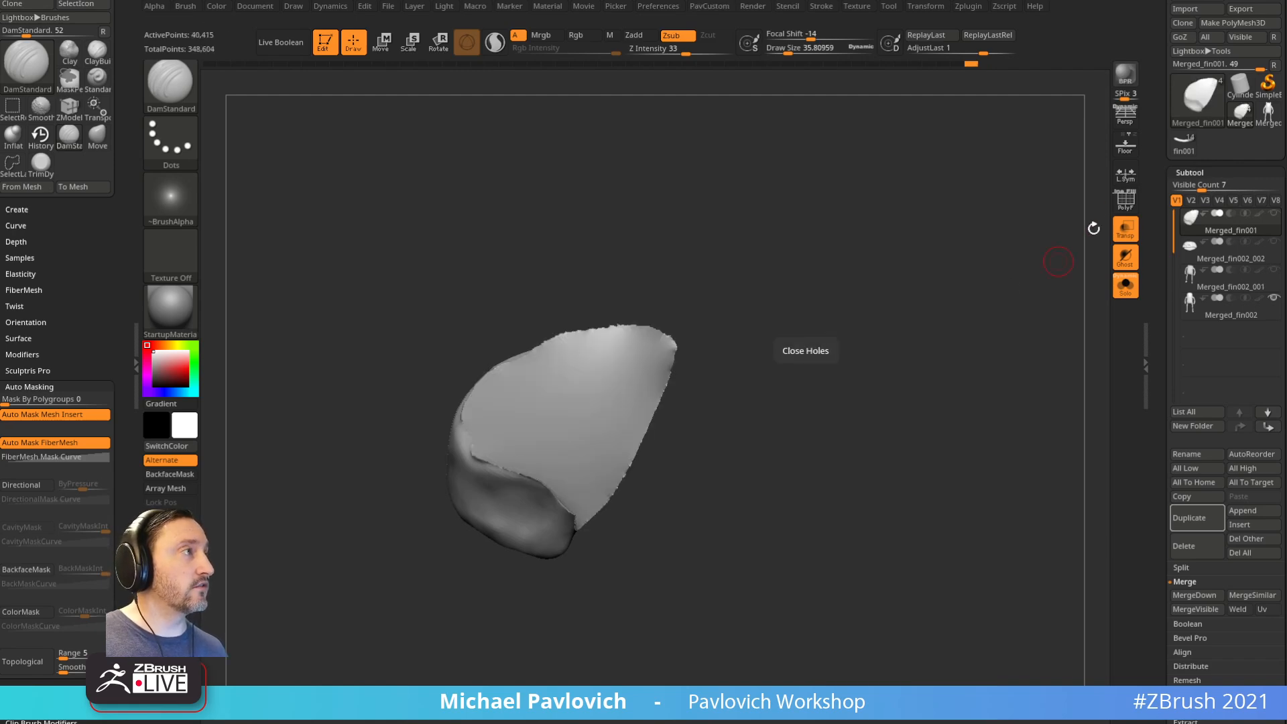
{"action": "left_click", "coordinate": [1123, 201]}
{"action": "key", "text": "f"}
{"action": "key", "text": "2"}
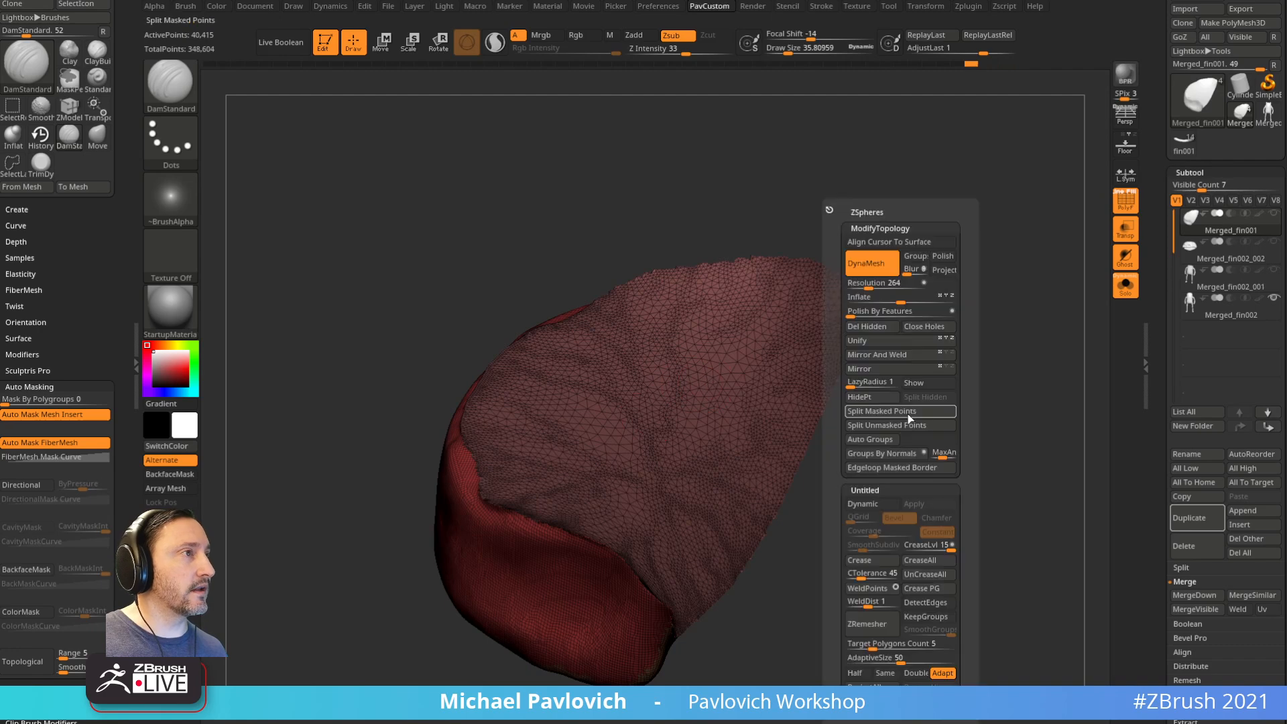
{"action": "left_click", "coordinate": [899, 355]}
{"action": "key", "text": "f"}
{"action": "left_click", "coordinate": [1121, 204]}
Step: Adjust the lower jaw's filled surface with the Move brush at a draw size of about 238
{"action": "mouse_move", "coordinate": [796, 350]}
{"action": "left_mouse_down"}
{"action": "mouse_move", "coordinate": [808, 333]}
{"action": "mouse_move", "coordinate": [845, 348]}
{"action": "mouse_move", "coordinate": [842, 319]}
{"action": "mouse_move", "coordinate": [783, 373]}
{"action": "mouse_move", "coordinate": [664, 317]}
{"action": "mouse_move", "coordinate": [744, 325]}
{"action": "left_mouse_up"}
{"action": "key", "text": "w"}
{"action": "key", "text": "q"}
{"action": "key", "text": "b"}
{"action": "key", "text": "m"}
{"action": "key", "text": "v"}
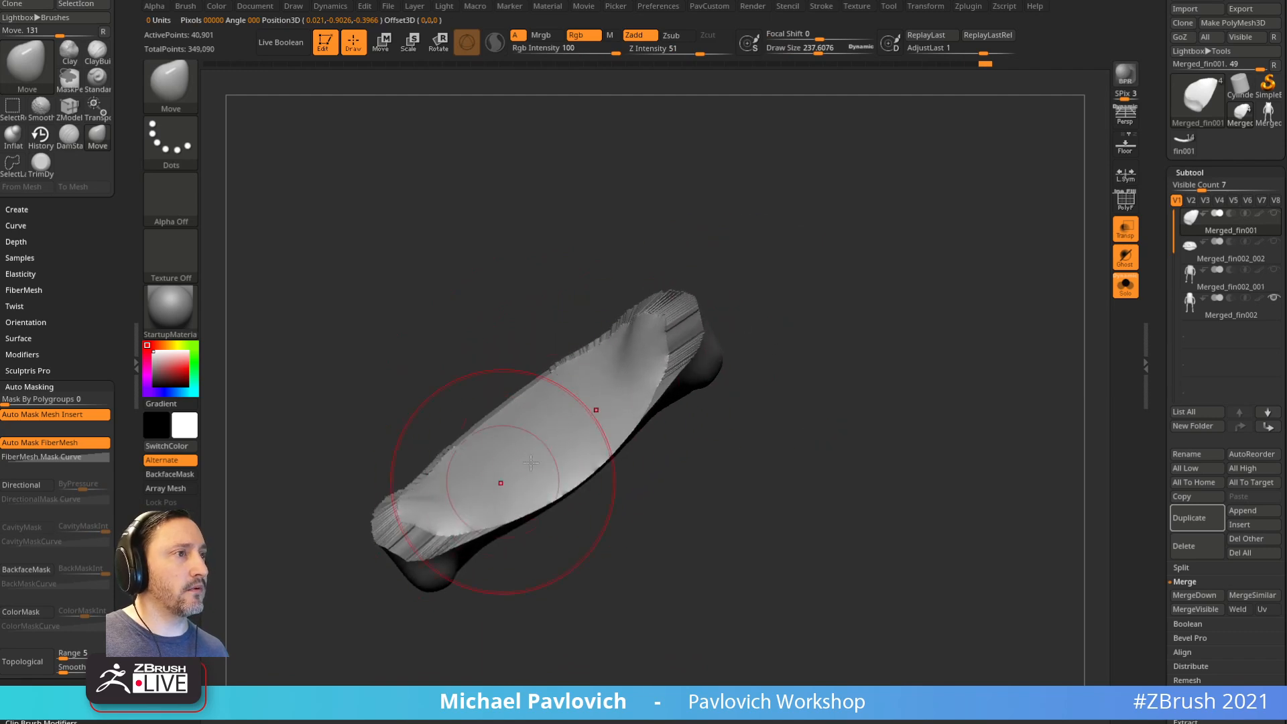
{"action": "mouse_move", "coordinate": [832, 435]}
{"action": "left_mouse_down"}
{"action": "mouse_move", "coordinate": [876, 416]}
{"action": "mouse_move", "coordinate": [848, 296]}
{"action": "mouse_move", "coordinate": [789, 448]}
{"action": "mouse_move", "coordinate": [738, 365]}
{"action": "mouse_move", "coordinate": [865, 348]}
{"action": "mouse_move", "coordinate": [859, 333]}
{"action": "mouse_move", "coordinate": [777, 360]}
{"action": "left_mouse_up"}
Step: Cut away the middle of the lower jaw with ClipCircle, viewed along its height, to form a horseshoe arch
{"action": "mouse_move", "coordinate": [777, 360]}
{"action": "left_mouse_down"}
{"action": "mouse_move", "coordinate": [771, 271]}
{"action": "mouse_move", "coordinate": [838, 353]}
{"action": "mouse_move", "coordinate": [819, 270]}
{"action": "left_mouse_up"}
{"action": "left_click_drag", "start_coordinate": [821, 322], "coordinate": [920, 329], "text": "alt"}
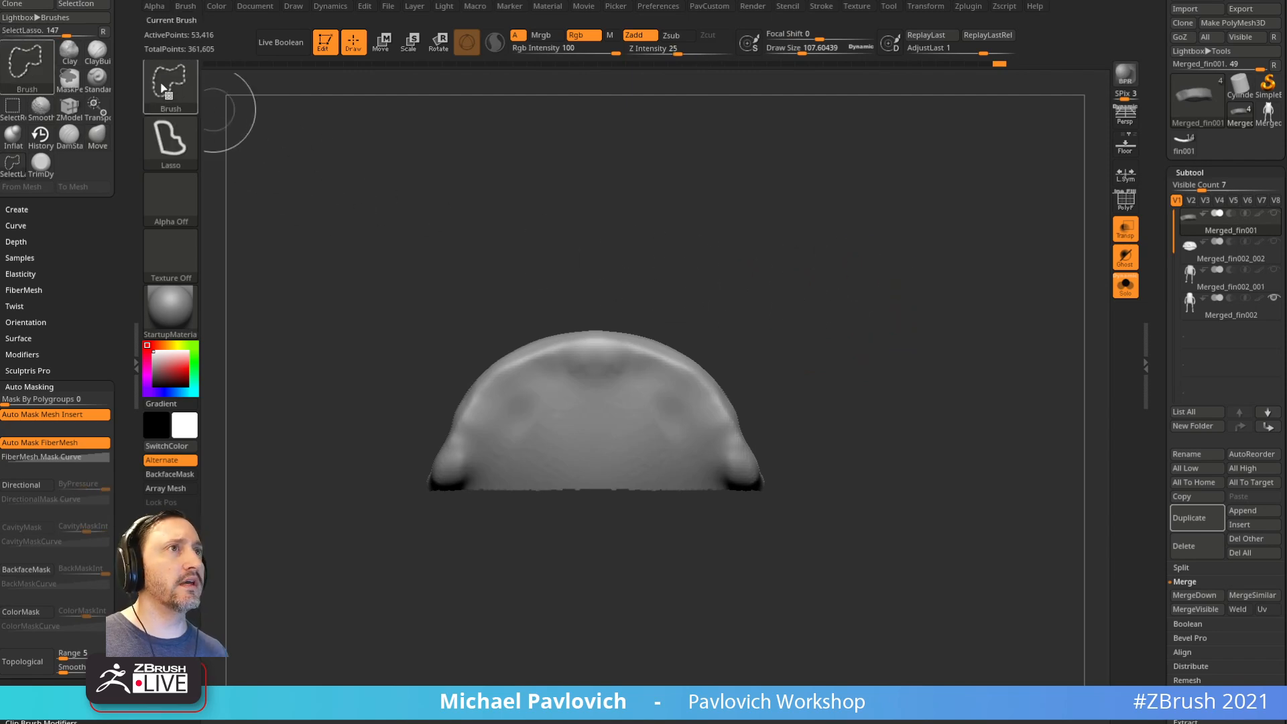
{"action": "left_click", "coordinate": [170, 95], "text": "ctrl+shift"}
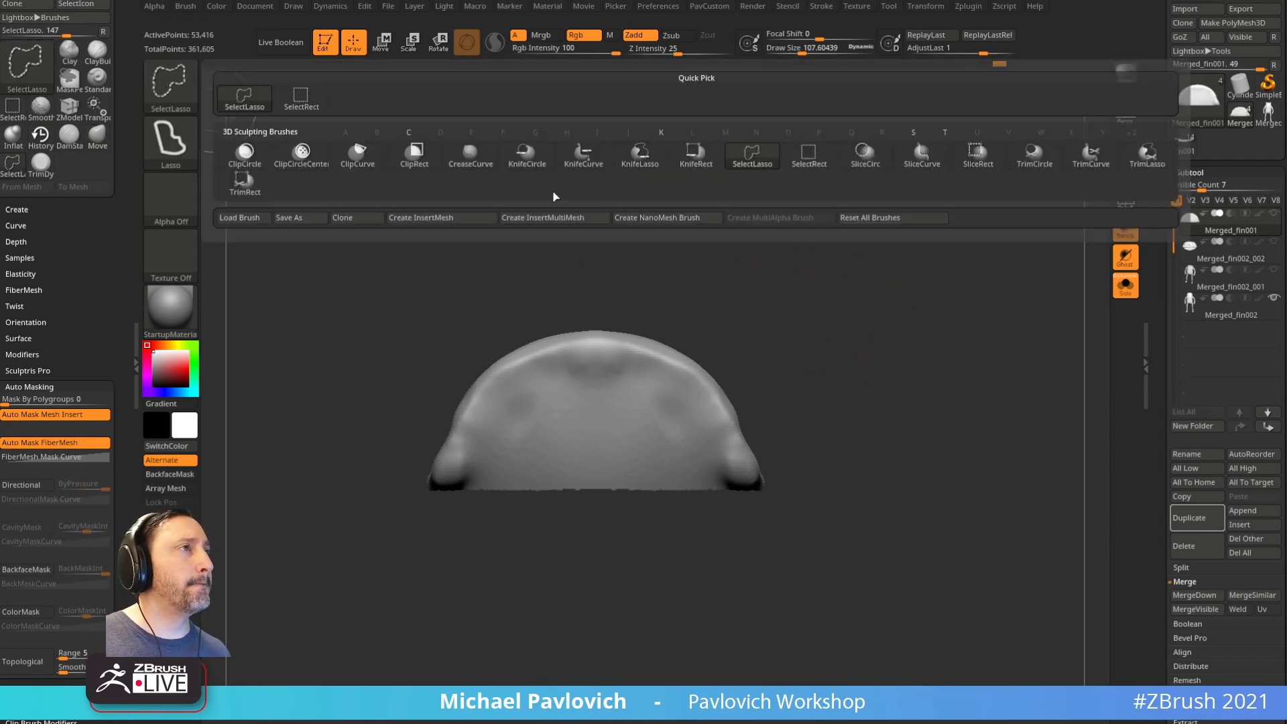
{"action": "left_click", "coordinate": [245, 153]}
{"action": "mouse_move", "coordinate": [520, 492]}
{"action": "left_mouse_down", "text": "ctrl+shift"}
{"action": "mouse_move", "coordinate": [664, 604]}
{"action": "mouse_move", "coordinate": [724, 679]}
{"action": "left_mouse_up", "text": "ctrl+shift"}
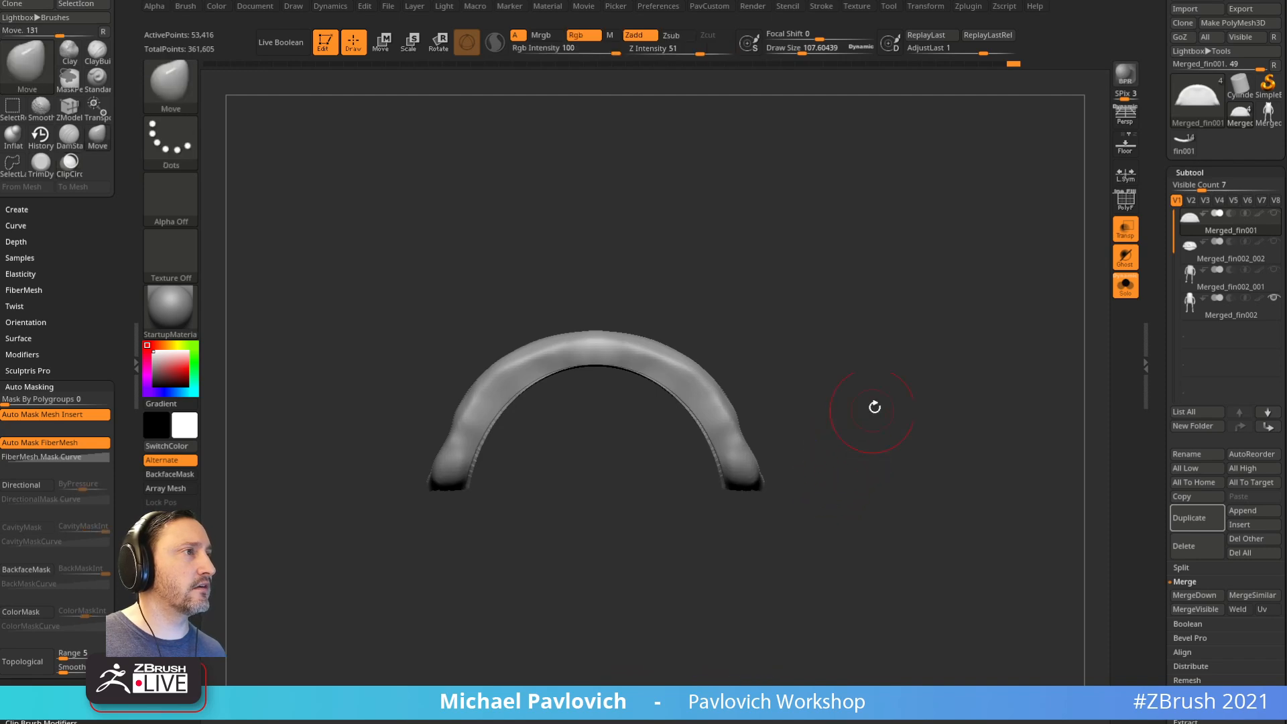
{"action": "left_click_drag", "start_coordinate": [868, 411], "coordinate": [824, 423]}
Step: Smooth the jaw arch's rough upper edges and jagged ends at a draw size of about 72
{"action": "left_click_drag", "start_coordinate": [918, 404], "coordinate": [726, 371]}
{"action": "left_click_drag", "start_coordinate": [660, 396], "coordinate": [583, 397], "text": "shift"}
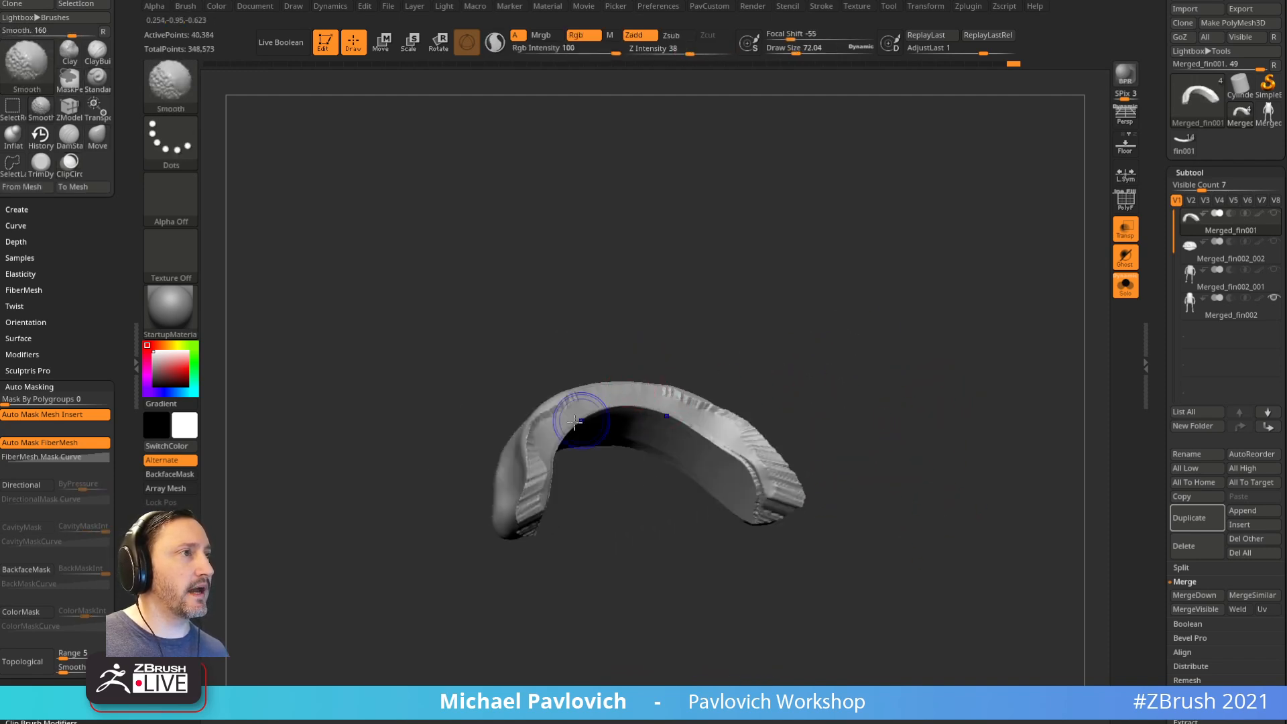
{"action": "left_click_drag", "start_coordinate": [757, 492], "coordinate": [469, 456]}
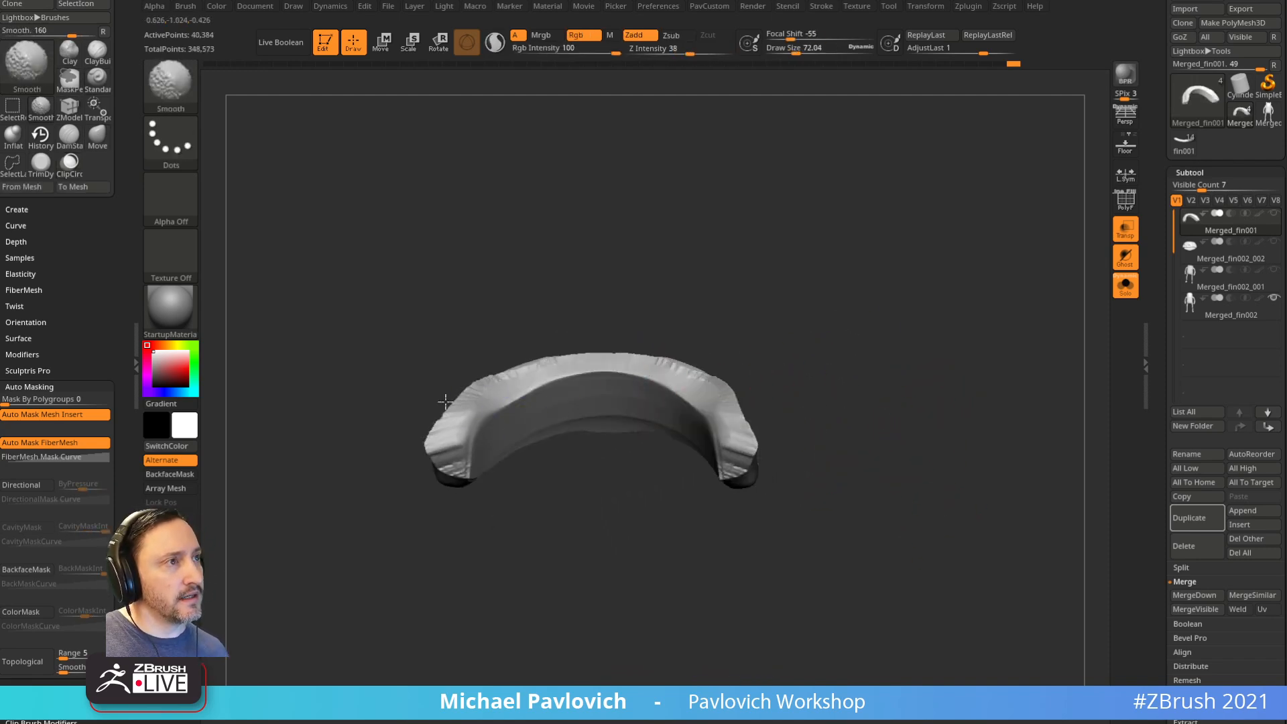
{"action": "mouse_move", "coordinate": [728, 271]}
{"action": "left_mouse_down"}
{"action": "mouse_move", "coordinate": [805, 264]}
{"action": "mouse_move", "coordinate": [873, 308]}
{"action": "mouse_move", "coordinate": [818, 328]}
{"action": "left_mouse_up"}
{"action": "mouse_move", "coordinate": [900, 373]}
{"action": "left_mouse_down", "text": "alt"}
{"action": "mouse_move", "coordinate": [855, 405]}
{"action": "mouse_move", "coordinate": [829, 394]}
{"action": "mouse_move", "coordinate": [824, 406]}
{"action": "left_mouse_up", "text": "alt"}
Step: Show the jaw inside the ghosted body from the front and switch to the Move brush
{"action": "left_click", "coordinate": [1124, 293]}
{"action": "left_click_drag", "start_coordinate": [882, 304], "coordinate": [947, 299]}
{"action": "left_click_drag", "start_coordinate": [943, 359], "coordinate": [1024, 341], "text": "shift"}
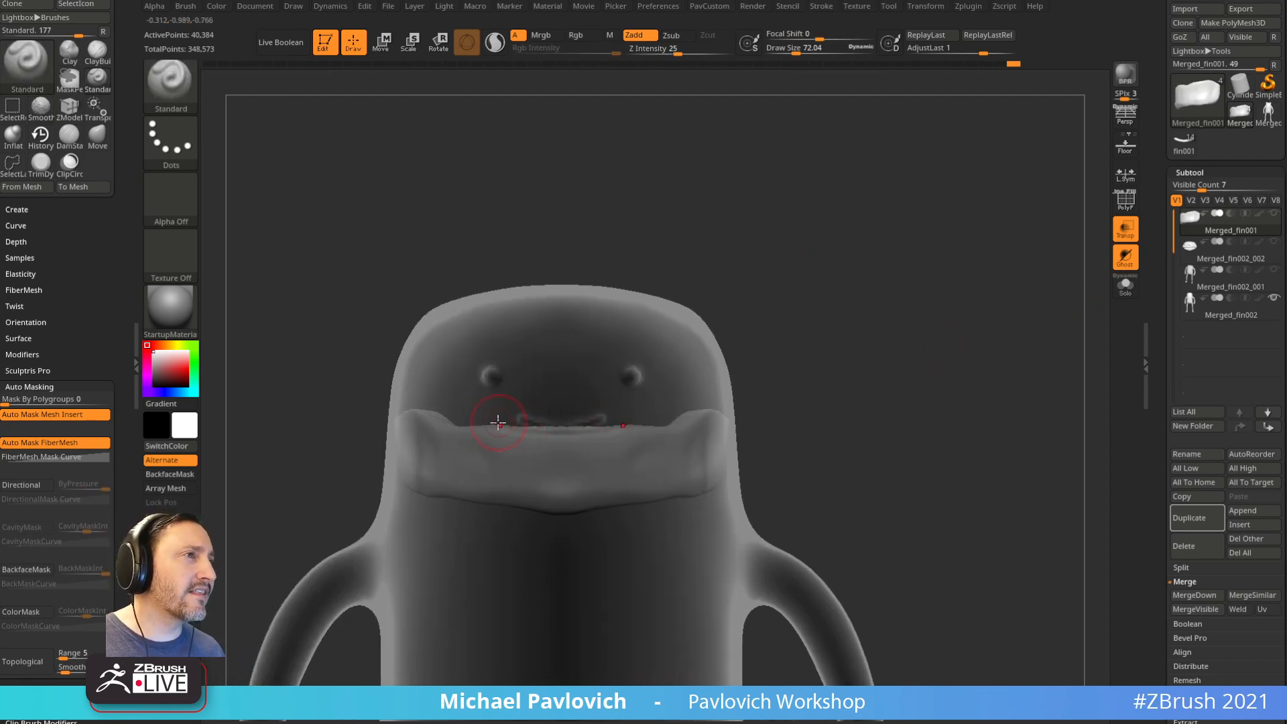
{"action": "key", "text": "b"}
{"action": "key", "text": "m"}
{"action": "key", "text": "v"}
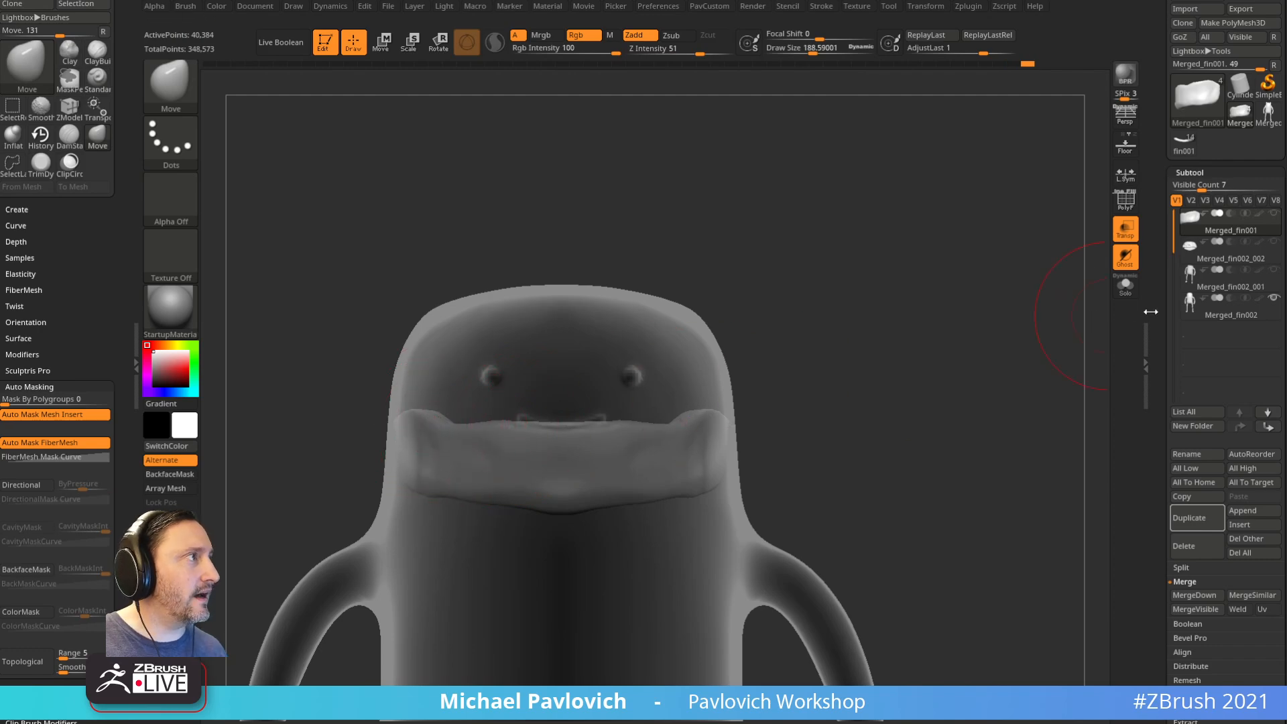
Step: Select the upper skull subtool and reshape its lower edge beneath the nose with the Move brush, reducing the draw size to about 72
{"action": "left_click", "coordinate": [1215, 254]}
{"action": "left_click_drag", "start_coordinate": [521, 420], "coordinate": [522, 417]}
{"action": "left_click_drag", "start_coordinate": [547, 421], "coordinate": [550, 415]}
{"action": "key", "text": "s"}
{"action": "left_click", "coordinate": [629, 416]}
{"action": "mouse_move", "coordinate": [677, 420]}
{"action": "left_mouse_down"}
{"action": "mouse_move", "coordinate": [683, 403]}
{"action": "mouse_move", "coordinate": [656, 414]}
{"action": "mouse_move", "coordinate": [654, 379]}
{"action": "mouse_move", "coordinate": [563, 420]}
{"action": "left_mouse_up"}
{"action": "key", "text": "bracketleft"}
{"action": "key", "text": "bracketleft"}
{"action": "left_click_drag", "start_coordinate": [535, 403], "coordinate": [536, 385]}
{"action": "key", "text": "bracketleft"}
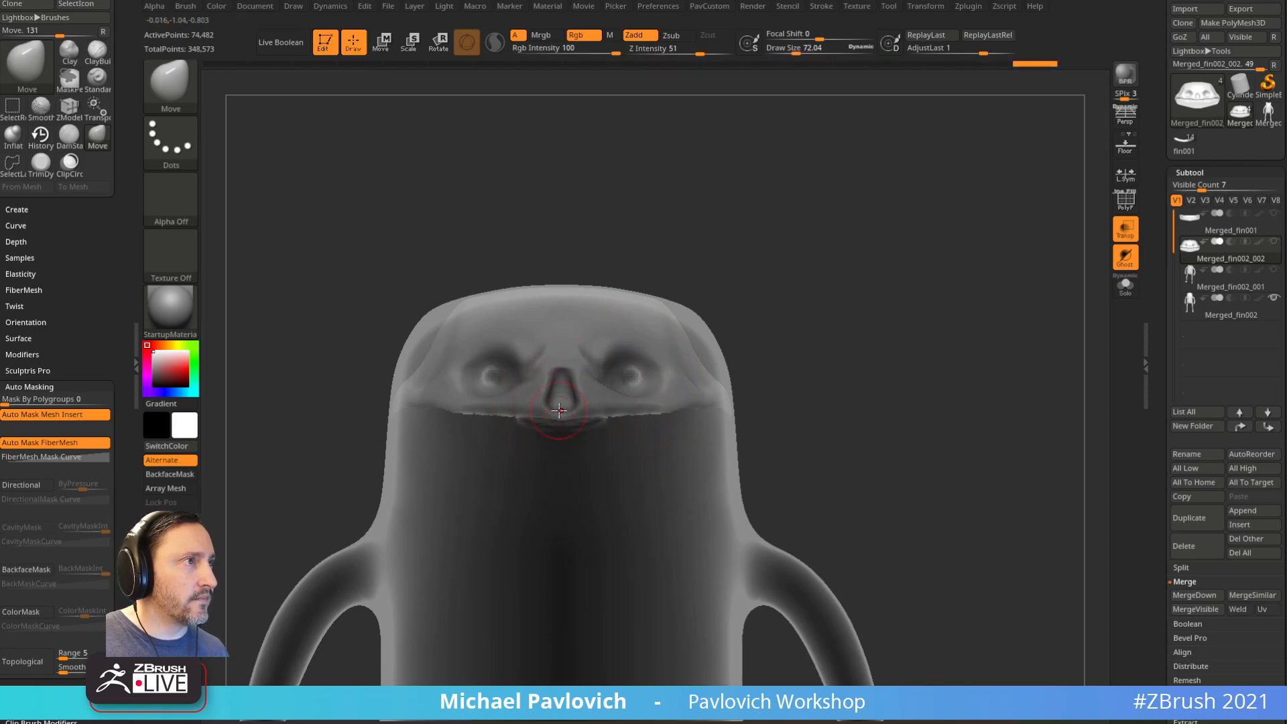
Step: Re-DynaMesh the upper skull, isolate it, and smooth the edges around its underside
{"action": "left_click_drag", "start_coordinate": [808, 355], "coordinate": [737, 372]}
{"action": "left_click_drag", "start_coordinate": [783, 309], "coordinate": [798, 331], "text": "ctrl"}
{"action": "mouse_move", "coordinate": [842, 393]}
{"action": "left_mouse_down"}
{"action": "mouse_move", "coordinate": [825, 357]}
{"action": "mouse_move", "coordinate": [864, 346]}
{"action": "left_mouse_up"}
{"action": "left_click", "coordinate": [1126, 287]}
{"action": "mouse_move", "coordinate": [970, 348]}
{"action": "left_mouse_down"}
{"action": "mouse_move", "coordinate": [969, 291]}
{"action": "mouse_move", "coordinate": [945, 319]}
{"action": "left_mouse_up"}
{"action": "mouse_move", "coordinate": [642, 371]}
{"action": "left_mouse_down", "text": "shift"}
{"action": "mouse_move", "coordinate": [717, 363]}
{"action": "mouse_move", "coordinate": [818, 392]}
{"action": "left_mouse_up", "text": "shift"}
{"action": "left_click_drag", "start_coordinate": [952, 396], "coordinate": [938, 322]}
{"action": "left_click_drag", "start_coordinate": [678, 528], "coordinate": [811, 374], "text": "shift"}
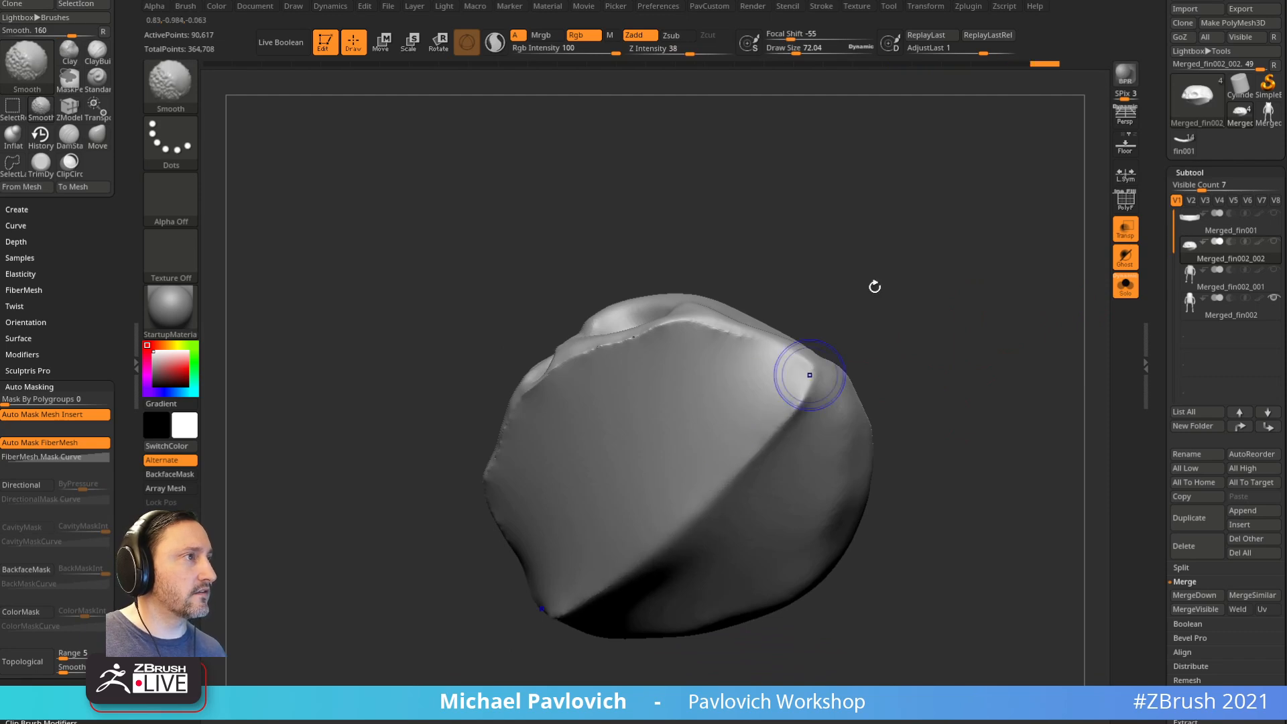
Step: DynaMesh the smoothed upper skull again, then mirror and weld it
{"action": "left_click_drag", "start_coordinate": [1019, 236], "coordinate": [997, 362], "text": "ctrl"}
{"action": "left_click_drag", "start_coordinate": [881, 284], "coordinate": [895, 355]}
{"action": "key", "text": "grave"}
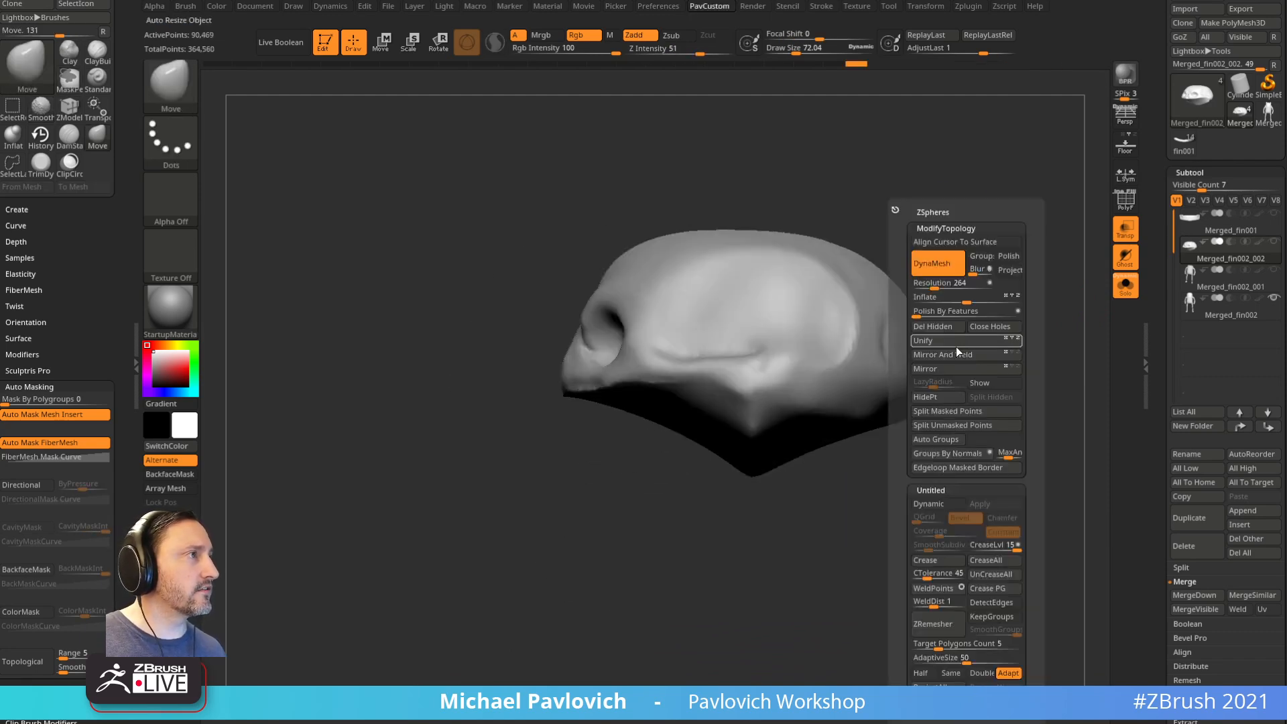
{"action": "left_click", "coordinate": [958, 348]}
Step: Clip off the protruding underside of the upper skull with a ClipCurve drawn from the back of the head to the face
{"action": "key", "text": "ctrl+shift+b"}
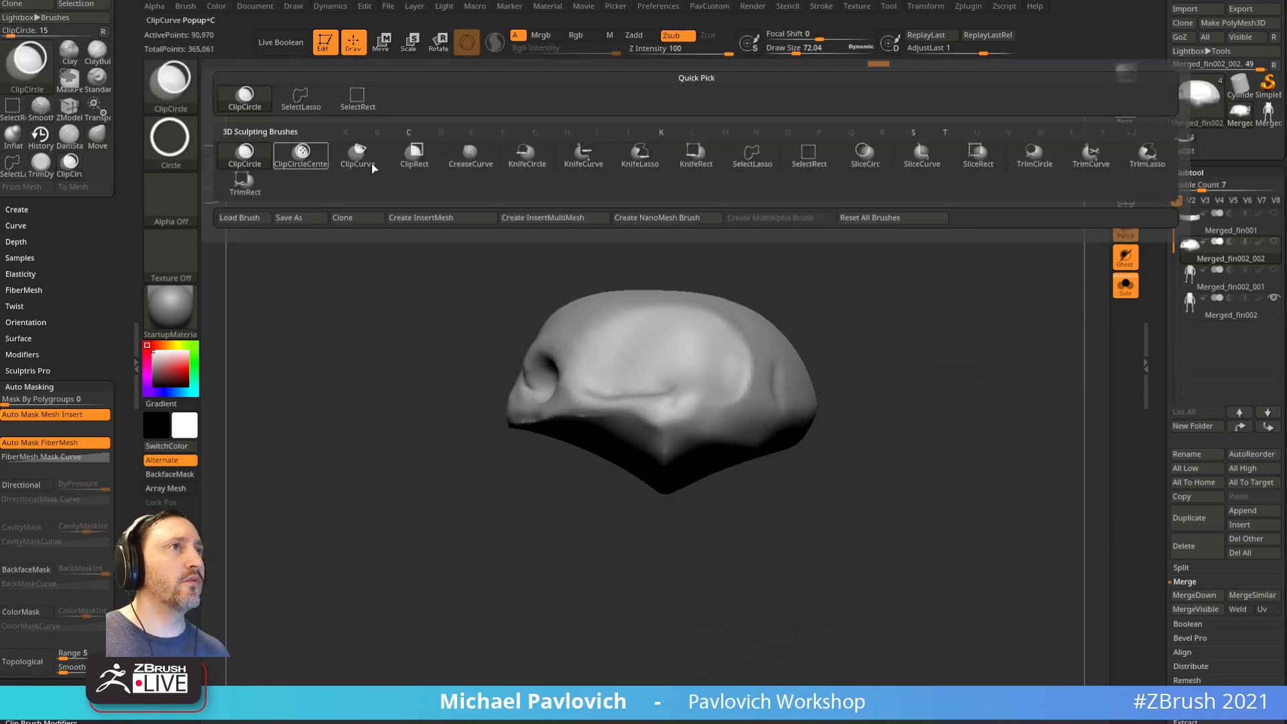
{"action": "left_click", "coordinate": [357, 157], "text": "ctrl+shift"}
{"action": "left_click_drag", "start_coordinate": [670, 589], "coordinate": [776, 441], "text": "ctrl+shift"}
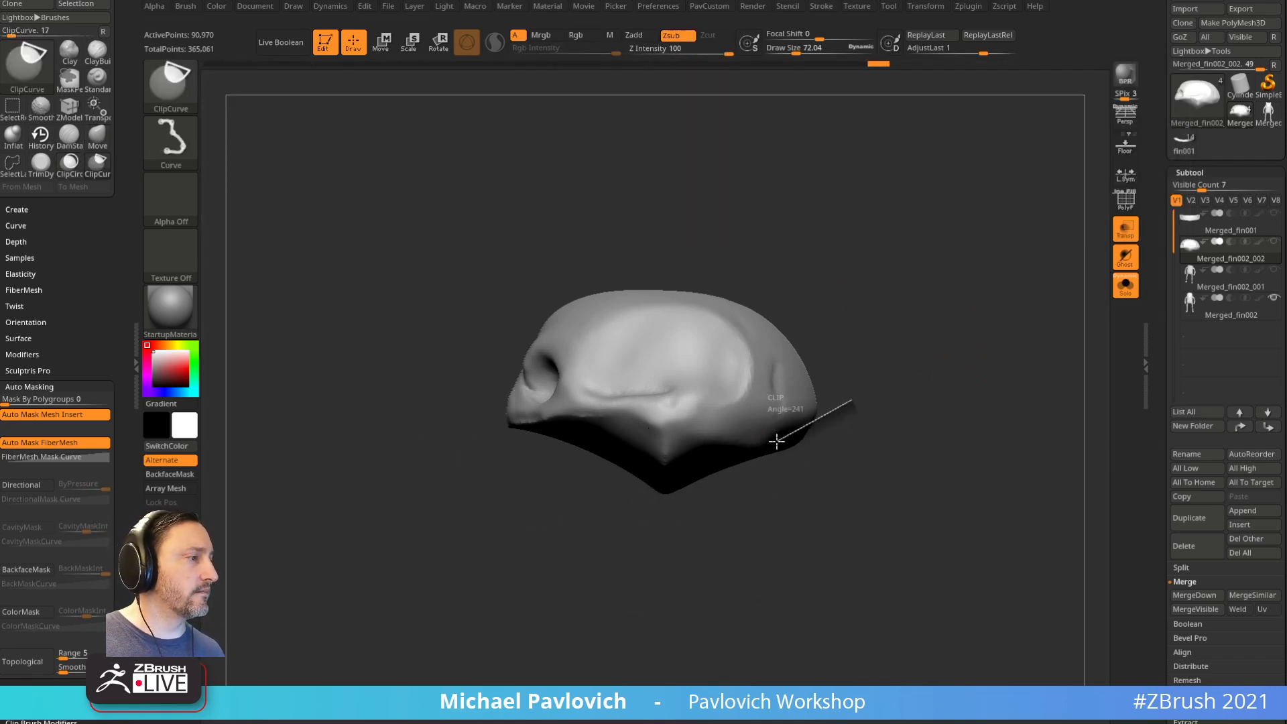
{"action": "left_click_drag", "start_coordinate": [654, 444], "coordinate": [597, 420], "text": "ctrl+shift"}
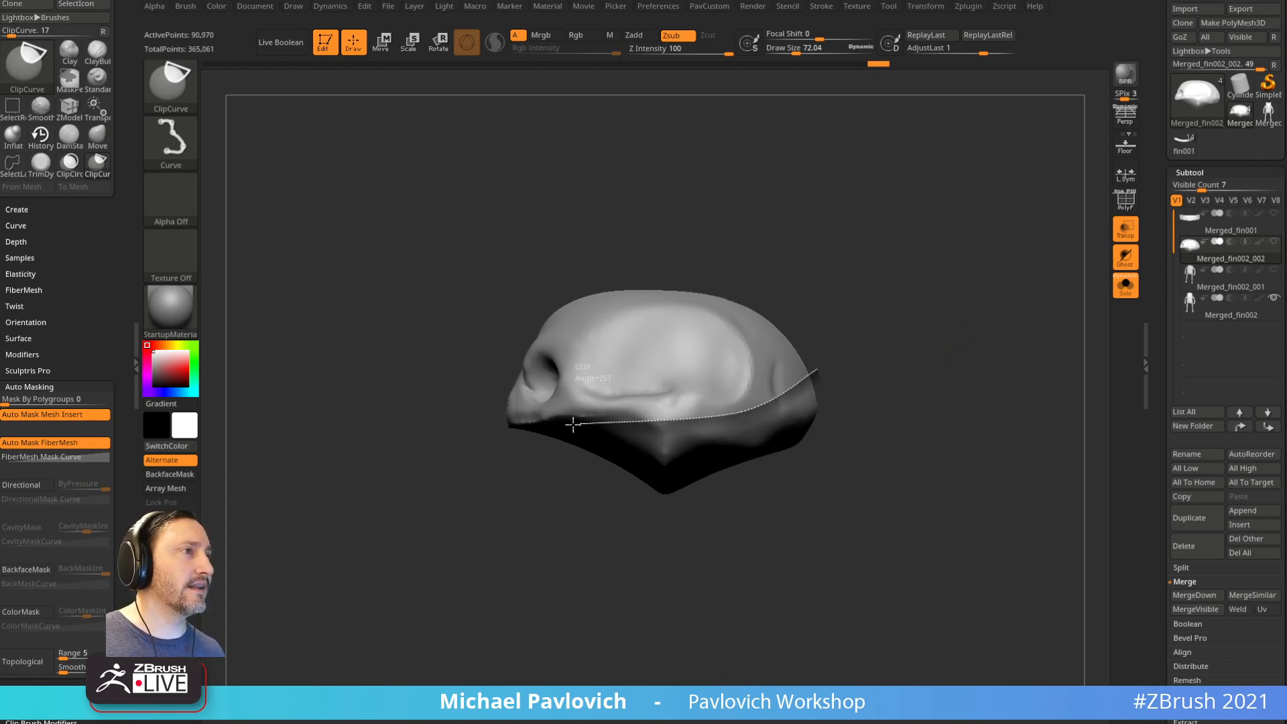
{"action": "left_click_drag", "start_coordinate": [468, 444], "coordinate": [468, 444], "text": "ctrl+shift"}
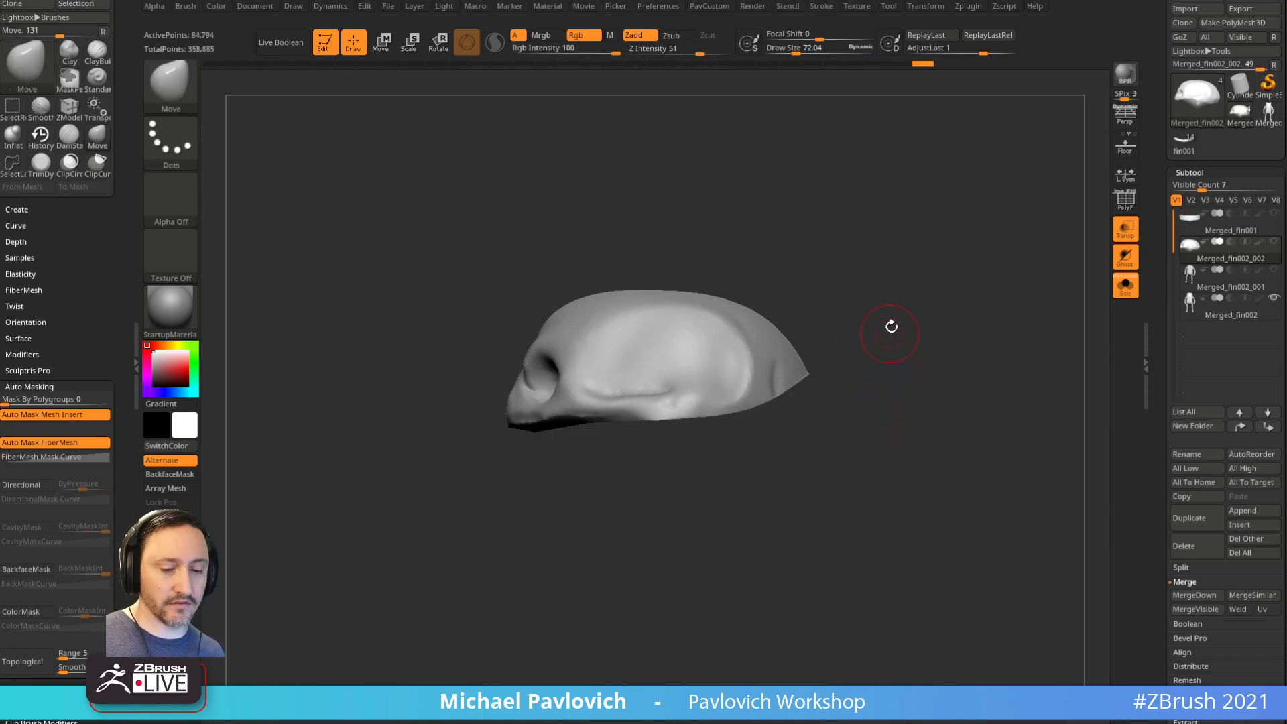
Step: Flatten the upper skull's clipped lower rim and underside with TrimDynamic at a draw size of about 103
{"action": "key", "text": "b"}
{"action": "key", "text": "t"}
{"action": "key", "text": "d"}
{"action": "left_click_drag", "start_coordinate": [896, 342], "coordinate": [832, 315]}
{"action": "key", "text": "]"}
{"action": "mouse_move", "coordinate": [655, 404]}
{"action": "left_mouse_down"}
{"action": "mouse_move", "coordinate": [749, 402]}
{"action": "mouse_move", "coordinate": [819, 380]}
{"action": "mouse_move", "coordinate": [805, 379]}
{"action": "left_mouse_up"}
{"action": "left_click_drag", "start_coordinate": [928, 359], "coordinate": [879, 386]}
{"action": "left_click_drag", "start_coordinate": [802, 352], "coordinate": [754, 375]}
{"action": "left_click_drag", "start_coordinate": [906, 345], "coordinate": [884, 288]}
{"action": "left_click_drag", "start_coordinate": [854, 382], "coordinate": [694, 365]}
{"action": "left_click_drag", "start_coordinate": [523, 348], "coordinate": [594, 356]}
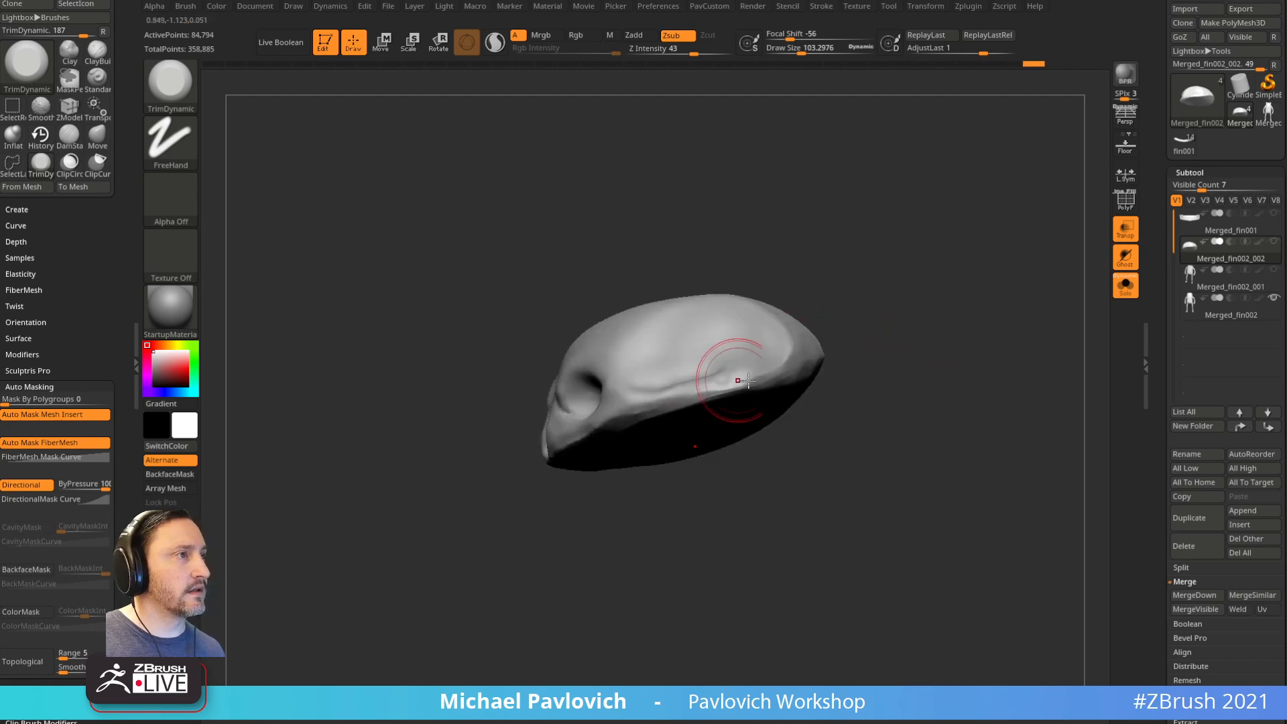
{"action": "left_click_drag", "start_coordinate": [733, 437], "coordinate": [616, 442]}
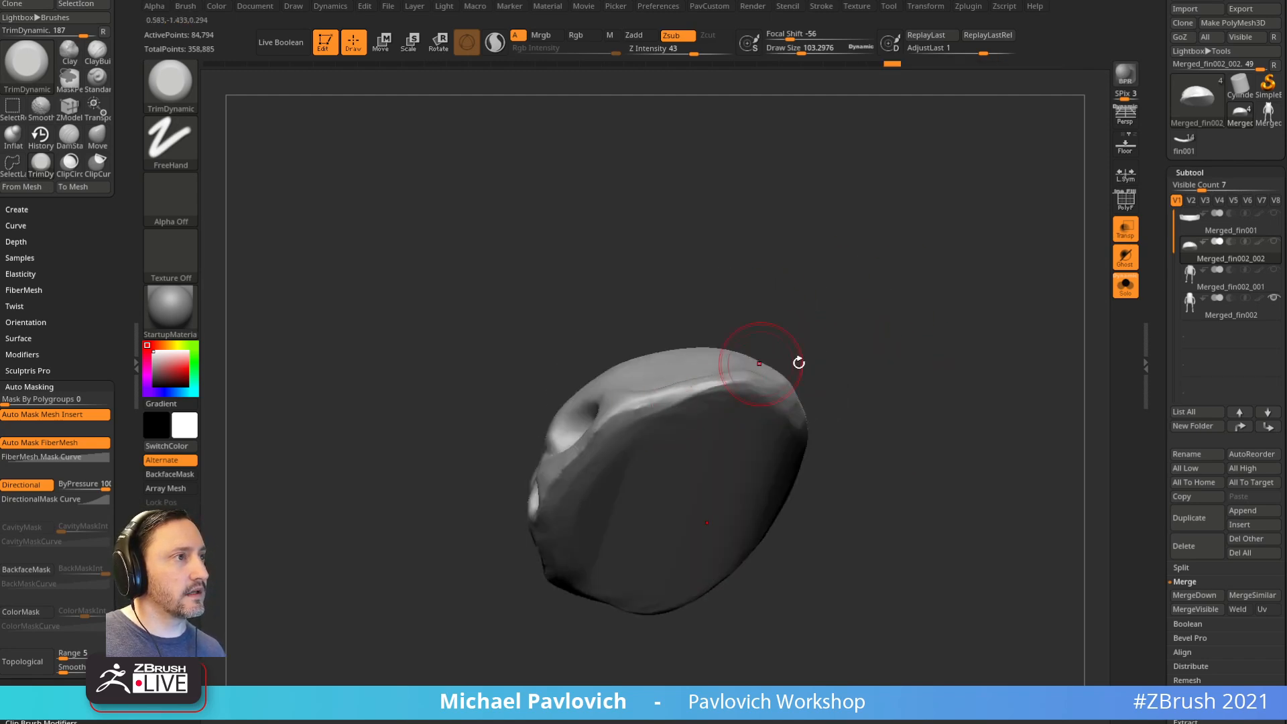
Step: Smooth the upper skull's trimmed lower rim along the front of the face with the Smooth brush
{"action": "left_click_drag", "start_coordinate": [748, 367], "coordinate": [877, 353]}
{"action": "key", "text": "b"}
{"action": "key", "text": "s"}
{"action": "key", "text": "t"}
{"action": "mouse_move", "coordinate": [885, 417]}
{"action": "left_mouse_down"}
{"action": "mouse_move", "coordinate": [857, 359]}
{"action": "mouse_move", "coordinate": [682, 434]}
{"action": "left_mouse_up"}
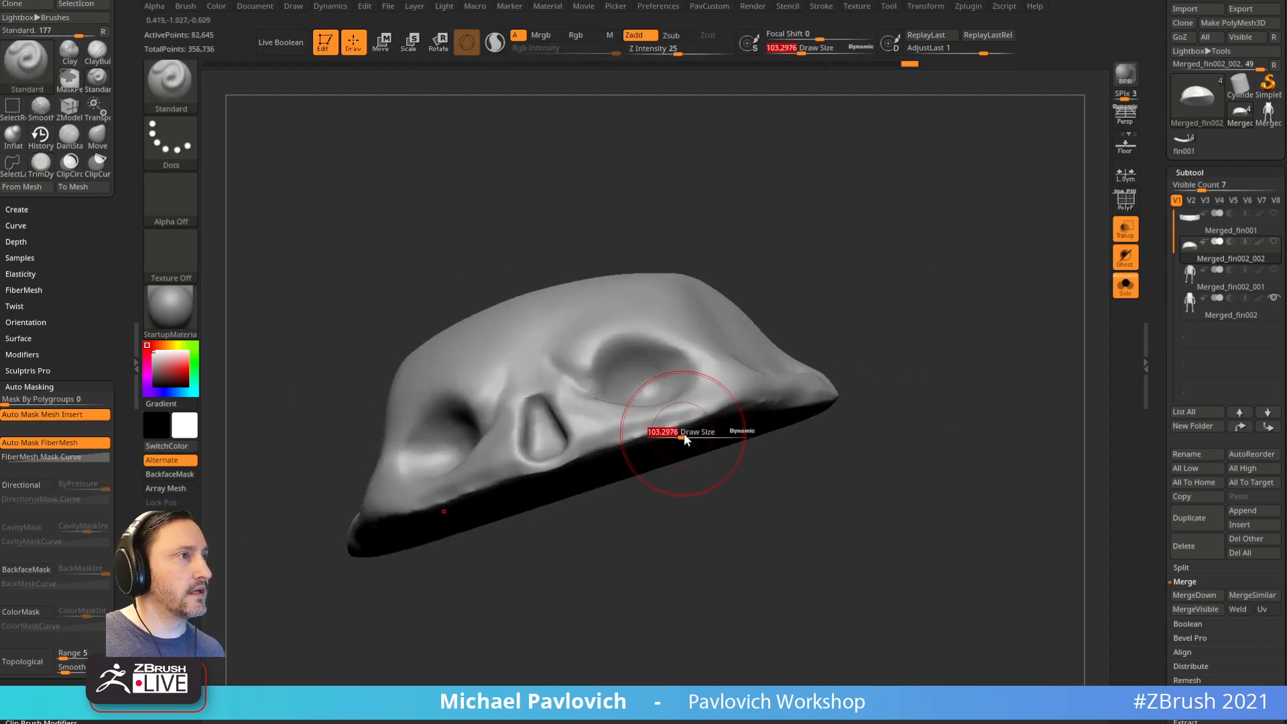
{"action": "left_click_drag", "start_coordinate": [765, 405], "coordinate": [630, 431], "text": "shift"}
{"action": "mouse_move", "coordinate": [954, 356]}
{"action": "left_mouse_down", "text": "shift"}
{"action": "mouse_move", "coordinate": [991, 412]}
{"action": "mouse_move", "coordinate": [968, 412]}
{"action": "left_mouse_up", "text": "shift"}
Step: Leave solo mode, show the lower jaw with the upper skull, turn off transparency, and hide the Finn body
{"action": "left_click", "coordinate": [1125, 287]}
{"action": "mouse_move", "coordinate": [991, 362]}
{"action": "left_mouse_down"}
{"action": "mouse_move", "coordinate": [920, 379]}
{"action": "mouse_move", "coordinate": [974, 385]}
{"action": "left_mouse_up"}
{"action": "left_click", "coordinate": [1273, 229]}
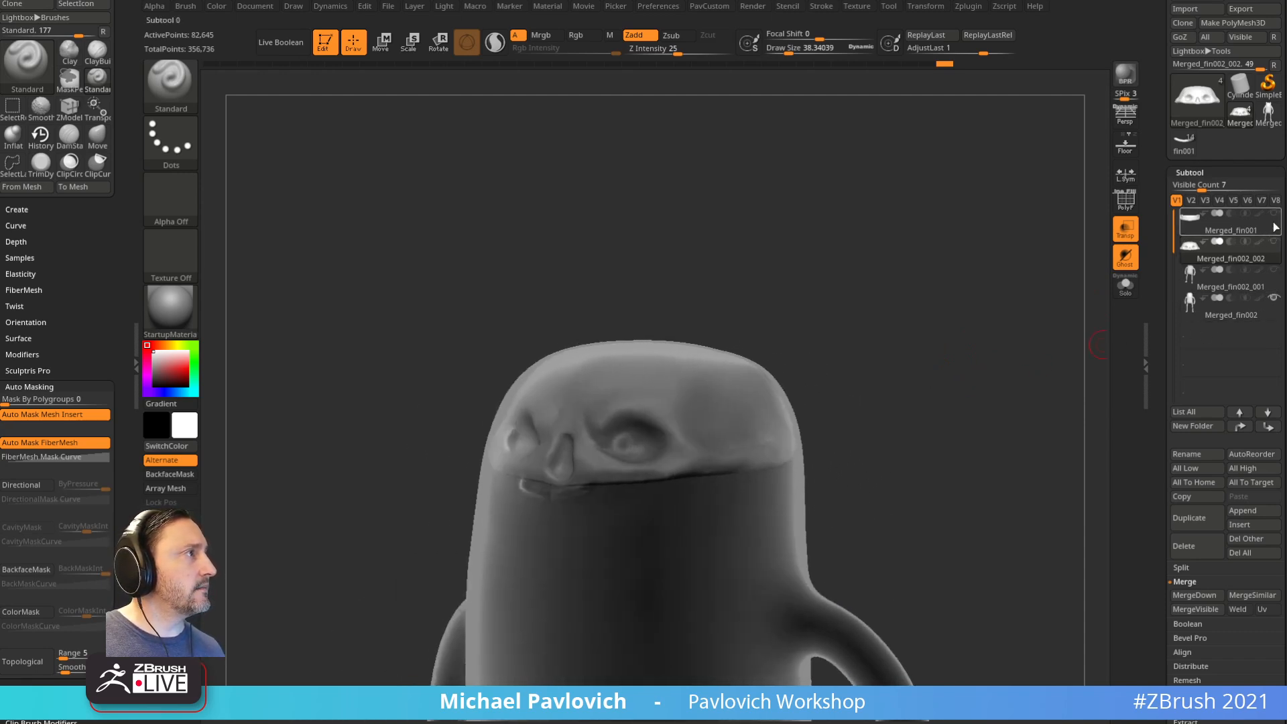
{"action": "left_click_drag", "start_coordinate": [1024, 304], "coordinate": [1081, 310]}
{"action": "left_click", "coordinate": [1274, 246]}
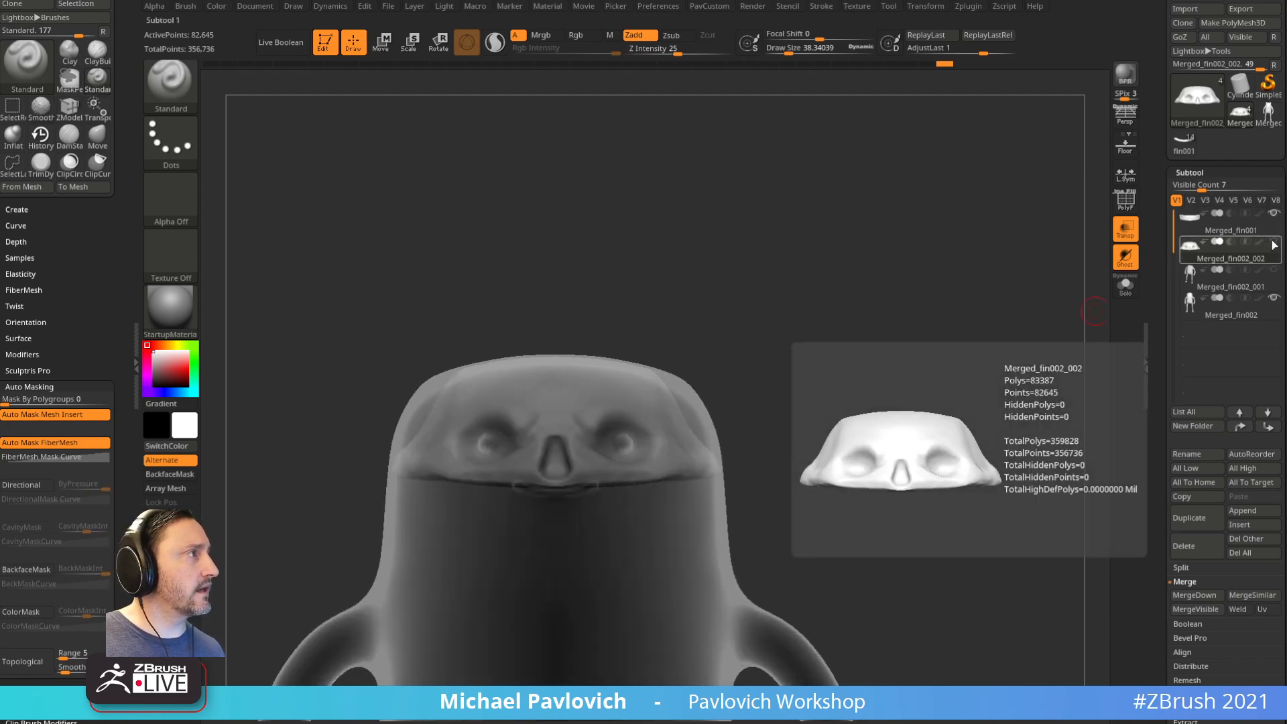
{"action": "left_click", "coordinate": [1270, 246]}
{"action": "left_click_drag", "start_coordinate": [930, 362], "coordinate": [999, 325], "text": "alt"}
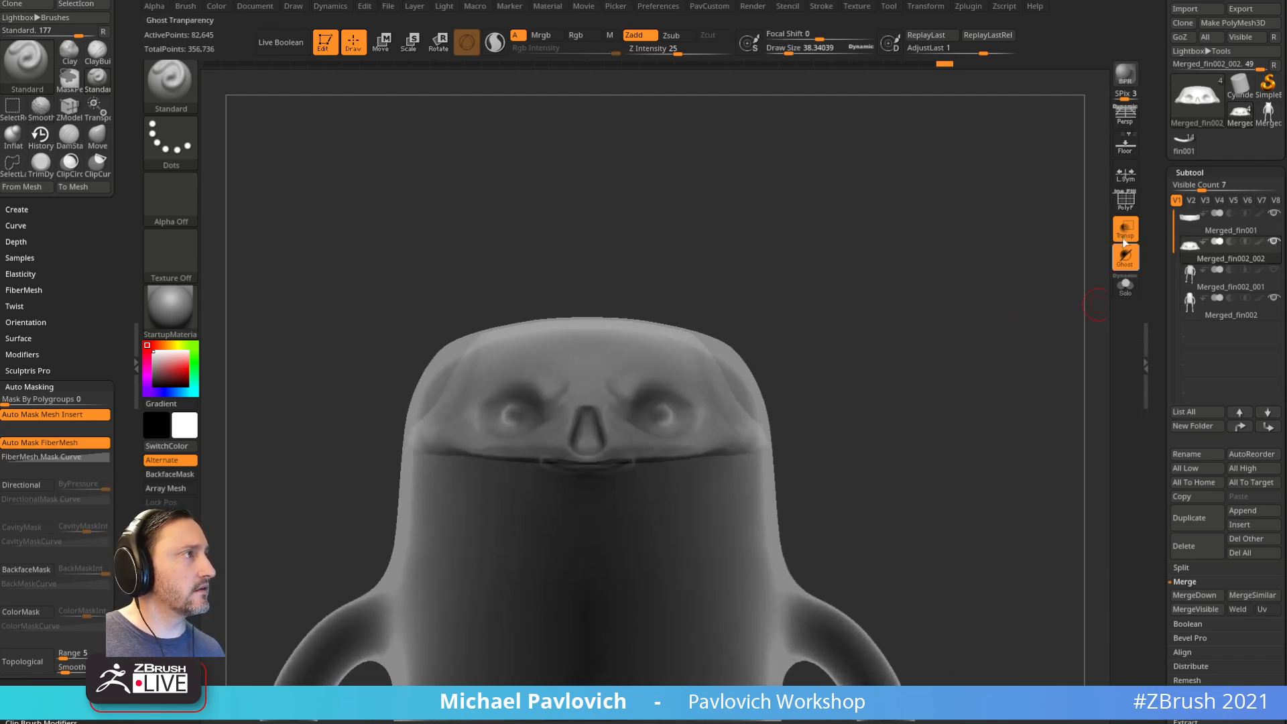
{"action": "left_click", "coordinate": [1126, 230]}
{"action": "left_click", "coordinate": [1125, 285]}
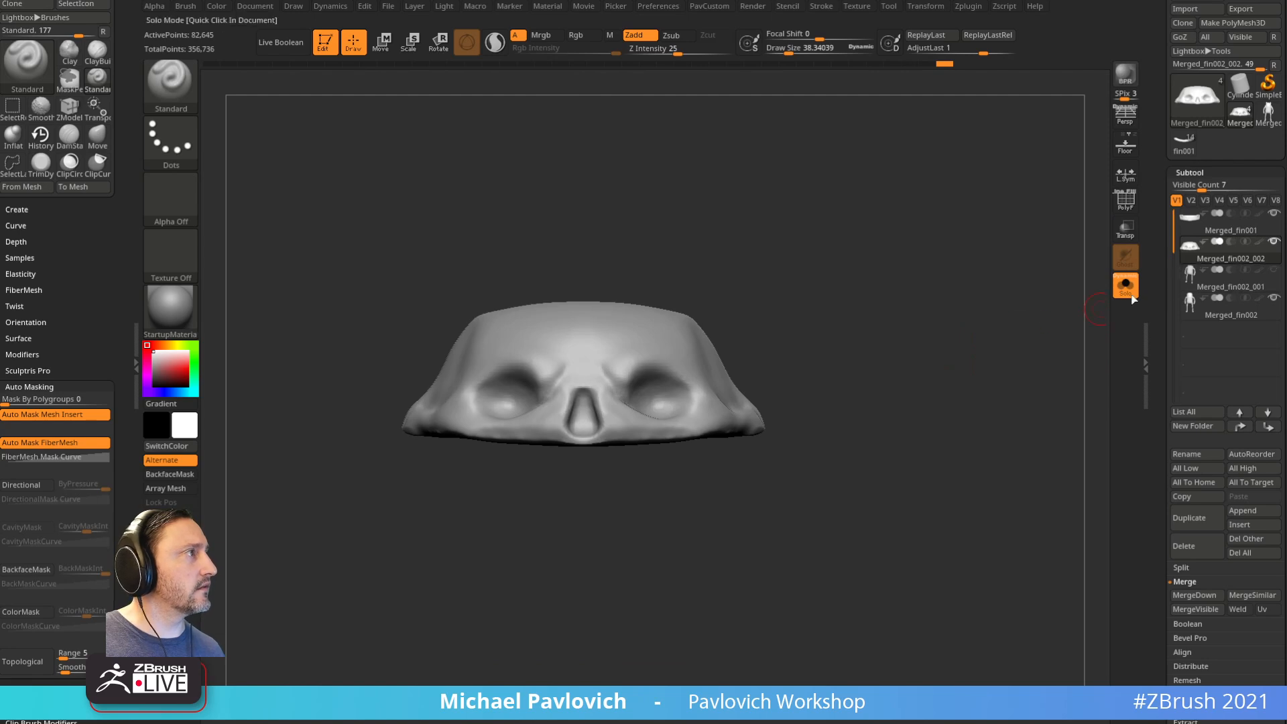
{"action": "left_click", "coordinate": [1127, 287]}
{"action": "left_click", "coordinate": [1274, 300]}
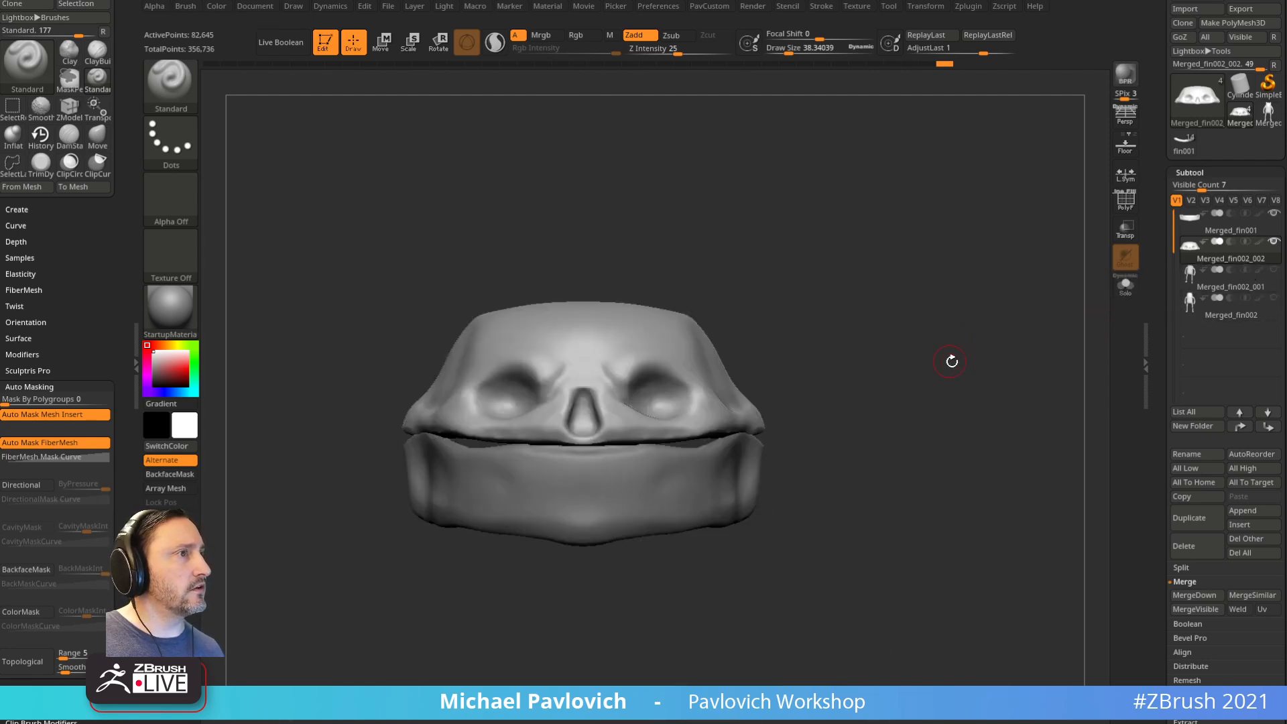
Step: Select the lower jaw and reshape its outer side and rear end from below with the Move brush to follow the skull's rim
{"action": "left_click_drag", "start_coordinate": [948, 362], "coordinate": [963, 355]}
{"action": "left_click", "coordinate": [483, 465], "text": "alt"}
{"action": "left_click_drag", "start_coordinate": [406, 574], "coordinate": [488, 566]}
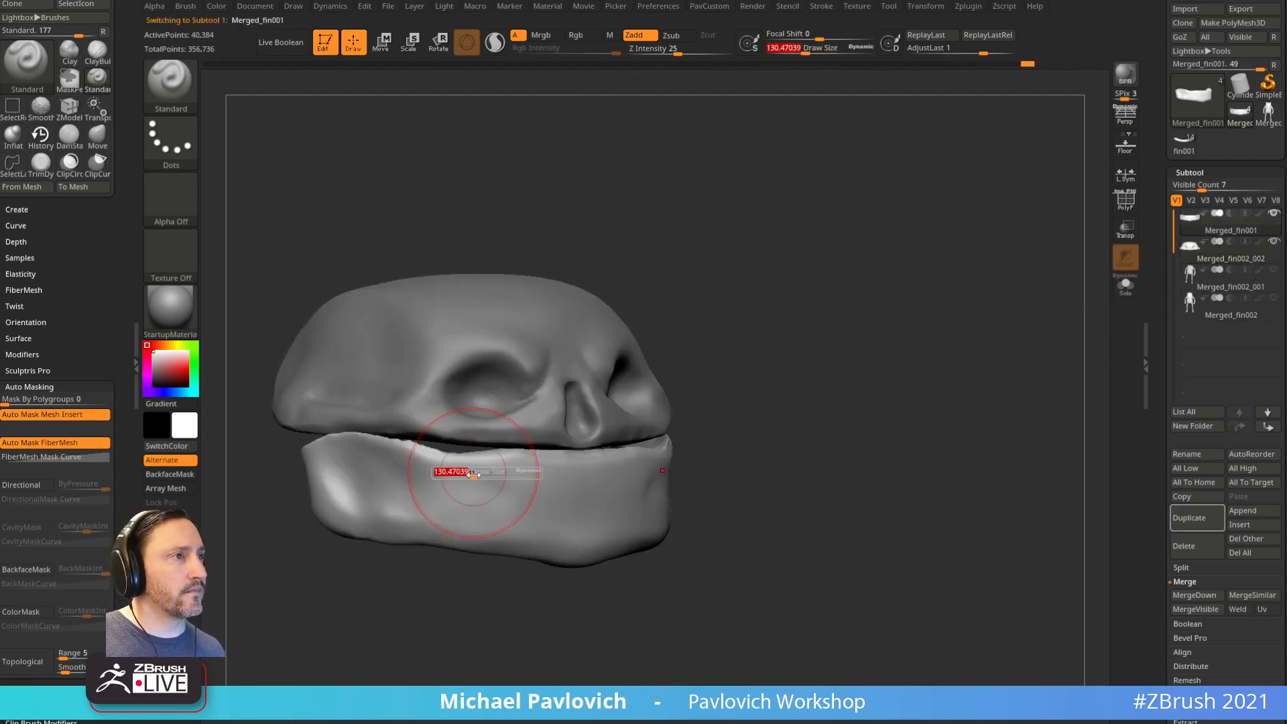
{"action": "key", "text": "b"}
{"action": "key", "text": "m"}
{"action": "key", "text": "v"}
{"action": "left_click_drag", "start_coordinate": [399, 548], "coordinate": [428, 444]}
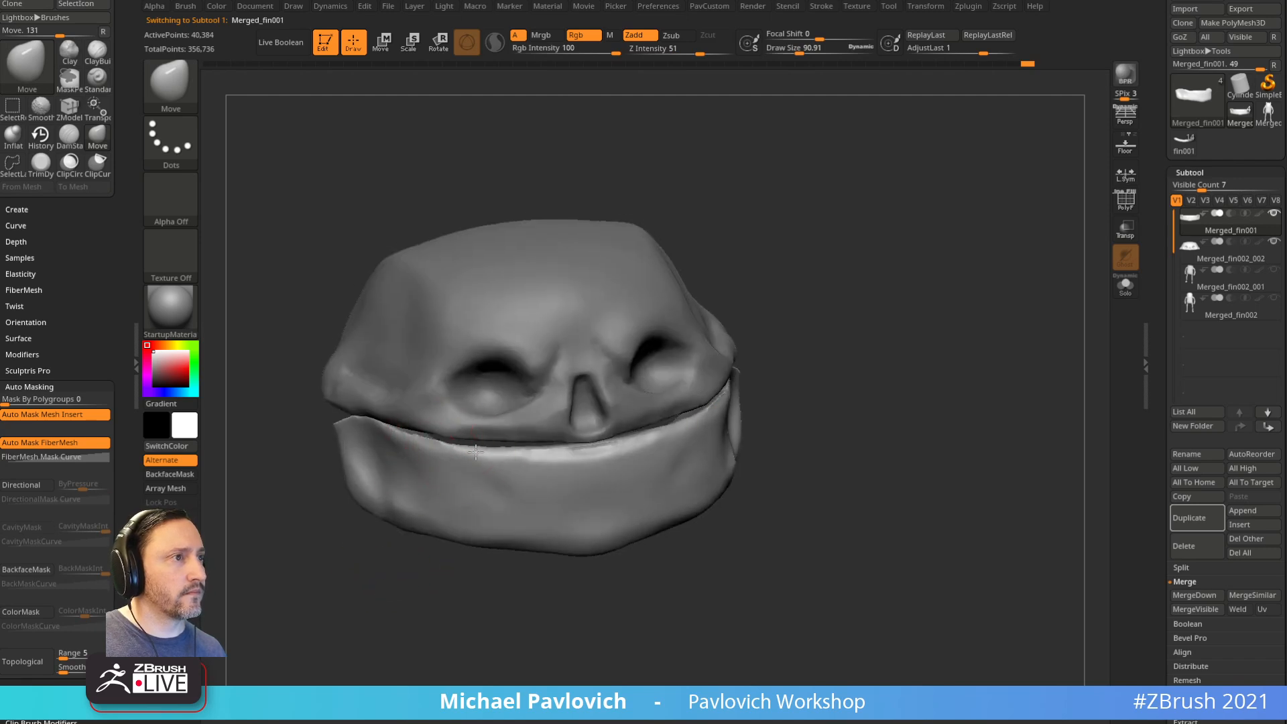
{"action": "mouse_move", "coordinate": [806, 305]}
{"action": "left_mouse_down"}
{"action": "mouse_move", "coordinate": [709, 400]}
{"action": "mouse_move", "coordinate": [730, 359]}
{"action": "mouse_move", "coordinate": [713, 397]}
{"action": "mouse_move", "coordinate": [517, 439]}
{"action": "mouse_move", "coordinate": [611, 417]}
{"action": "left_mouse_up"}
{"action": "left_click_drag", "start_coordinate": [665, 464], "coordinate": [718, 293]}
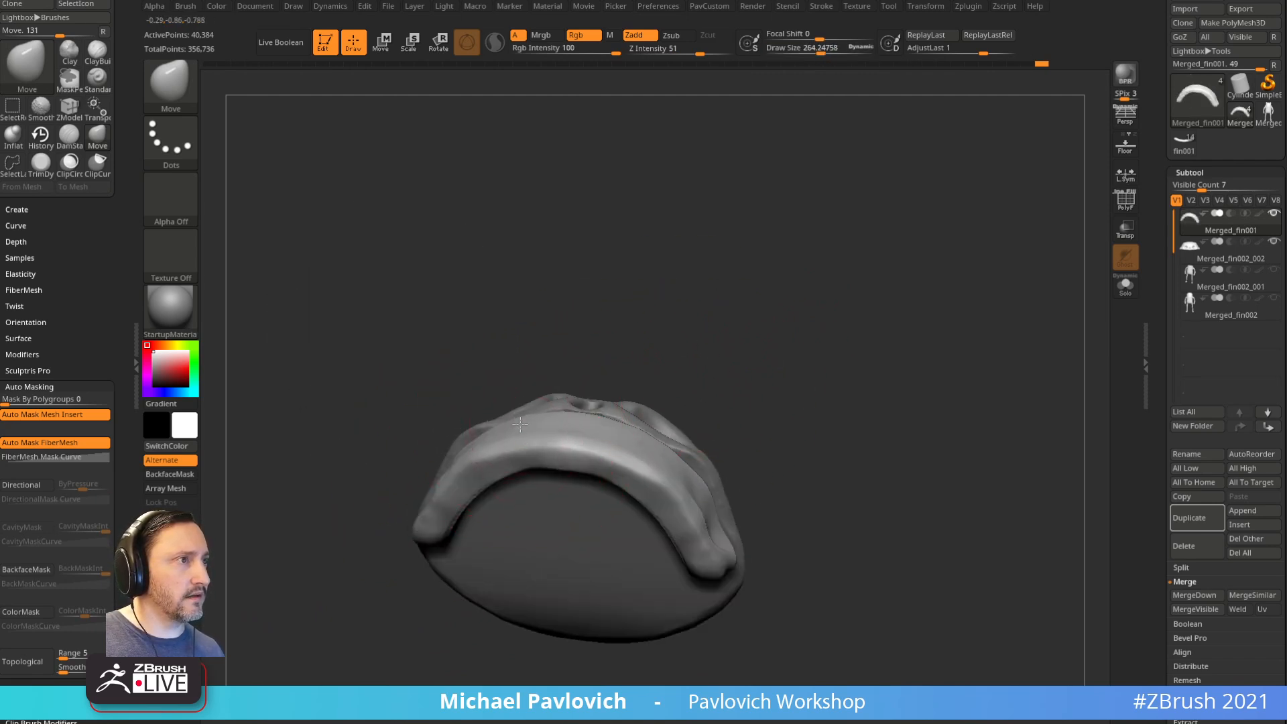
{"action": "left_click_drag", "start_coordinate": [463, 473], "coordinate": [468, 480]}
{"action": "left_click_drag", "start_coordinate": [432, 522], "coordinate": [429, 532]}
{"action": "key", "text": "s"}
{"action": "left_click_drag", "start_coordinate": [483, 464], "coordinate": [472, 464]}
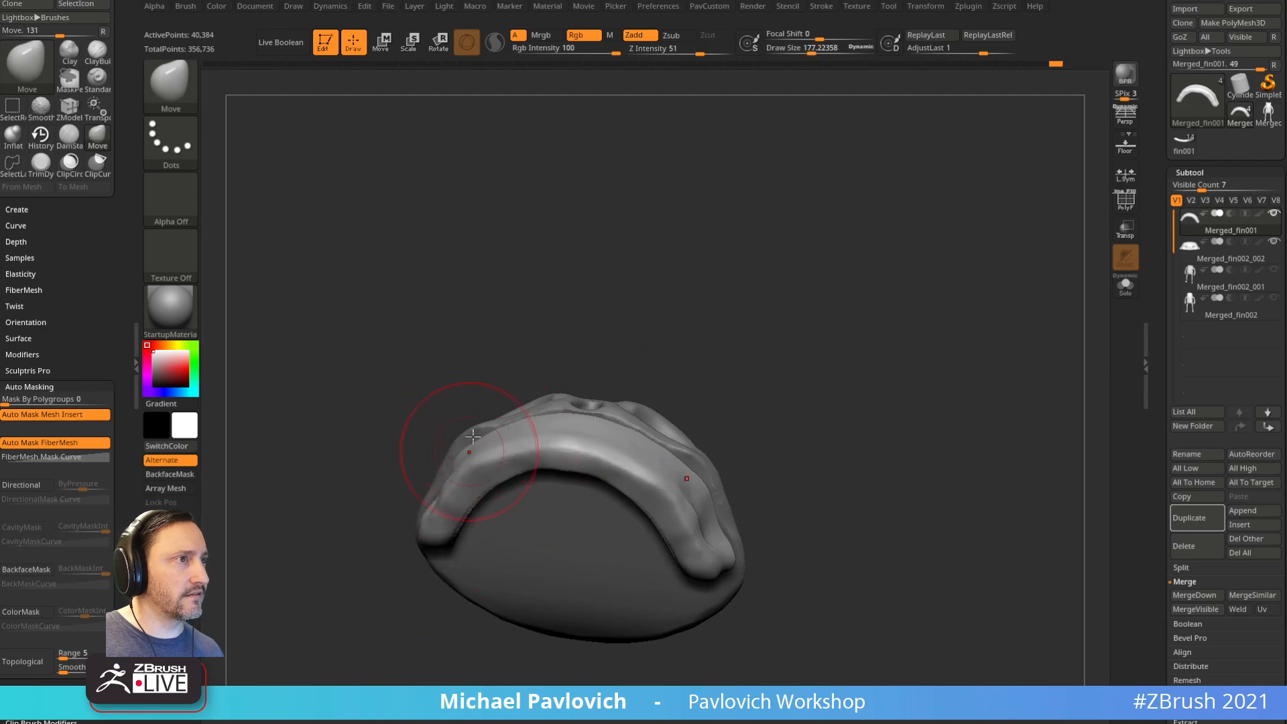
{"action": "left_click_drag", "start_coordinate": [600, 336], "coordinate": [620, 292]}
{"action": "key", "text": "b"}
{"action": "key", "text": "s"}
{"action": "key", "text": "t"}
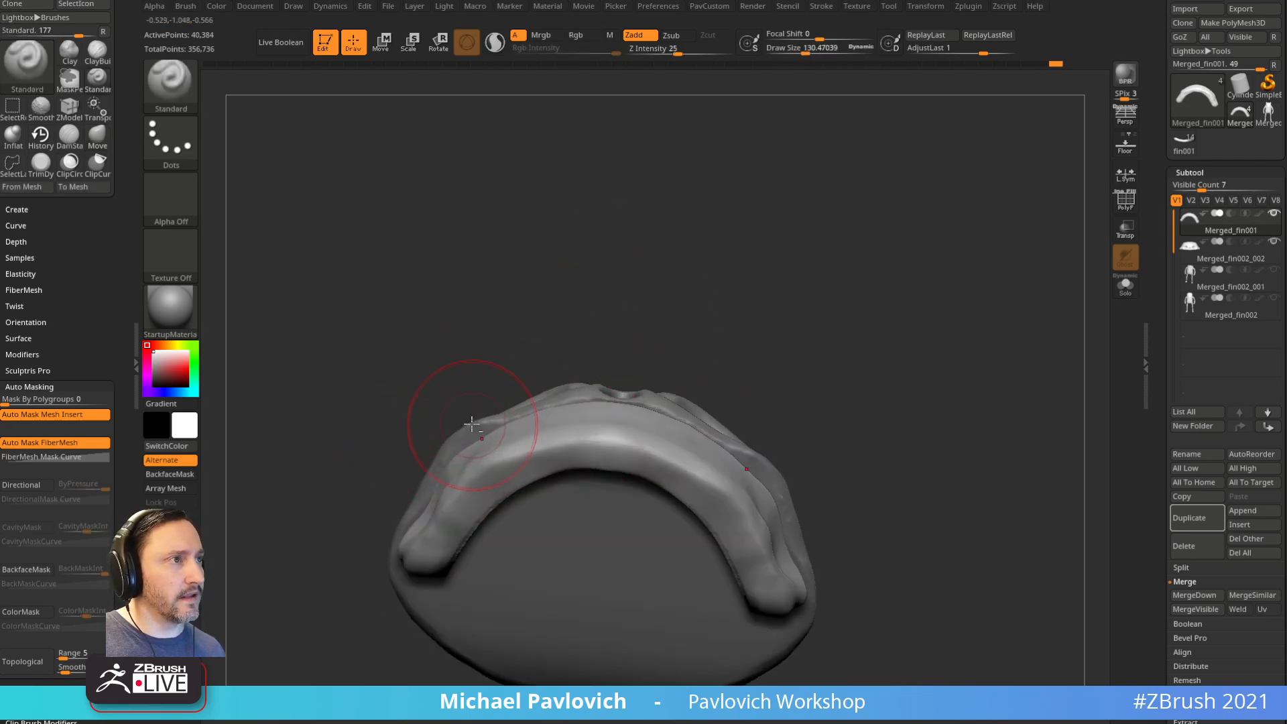
Step: Select the upper skull and adjust its front rim and the area beside the nose with the Move brush
{"action": "left_click", "coordinate": [482, 453], "text": "alt"}
{"action": "key", "text": "b"}
{"action": "key", "text": "m"}
{"action": "key", "text": "v"}
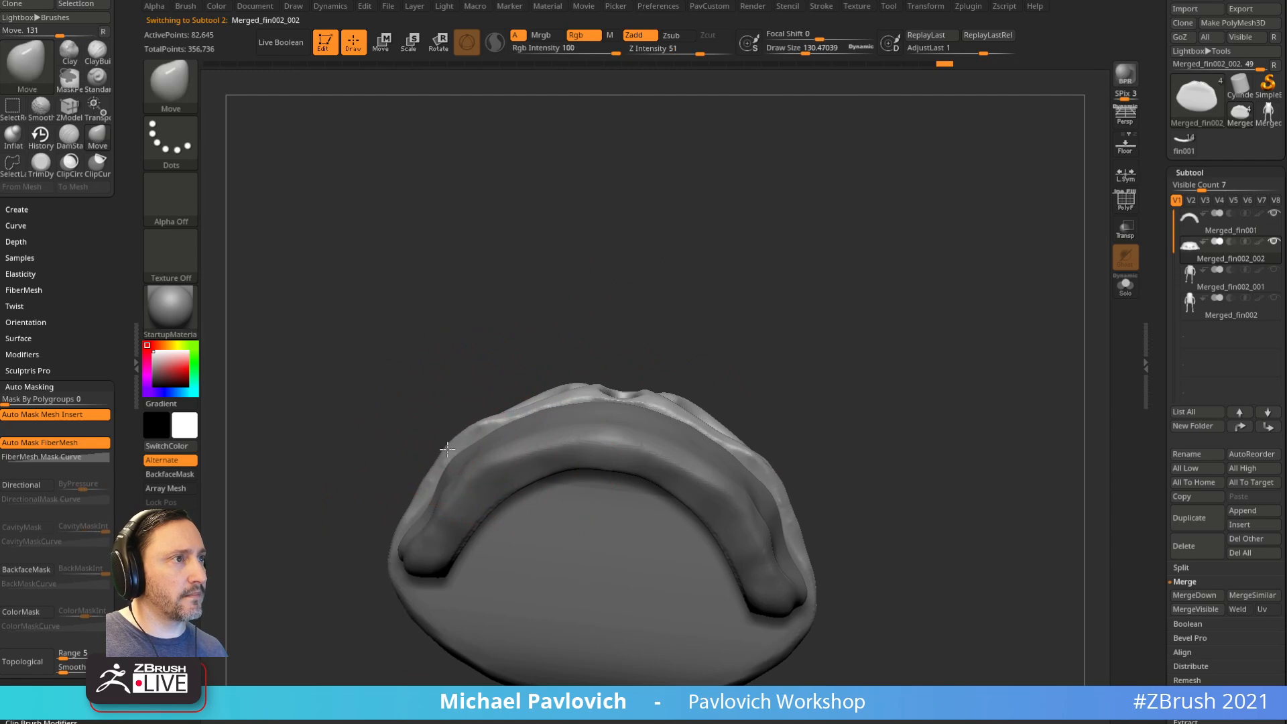
{"action": "left_click_drag", "start_coordinate": [560, 399], "coordinate": [566, 395]}
{"action": "mouse_move", "coordinate": [671, 321]}
{"action": "left_mouse_down"}
{"action": "mouse_move", "coordinate": [698, 376]}
{"action": "mouse_move", "coordinate": [737, 402]}
{"action": "left_mouse_up"}
{"action": "key", "text": "s"}
{"action": "left_click", "coordinate": [755, 405]}
{"action": "left_click_drag", "start_coordinate": [778, 306], "coordinate": [749, 331], "text": "alt"}
{"action": "mouse_move", "coordinate": [558, 430]}
{"action": "left_mouse_down"}
{"action": "mouse_move", "coordinate": [530, 433]}
{"action": "mouse_move", "coordinate": [576, 408]}
{"action": "left_mouse_up"}
Step: Build up the bone beneath the nose opening with the Clay brush, shortening the opening from below
{"action": "left_click_drag", "start_coordinate": [882, 245], "coordinate": [880, 315], "text": "alt"}
{"action": "key", "text": "b"}
{"action": "key", "text": "c"}
{"action": "key", "text": "l"}
{"action": "left_click_drag", "start_coordinate": [585, 443], "coordinate": [586, 421]}
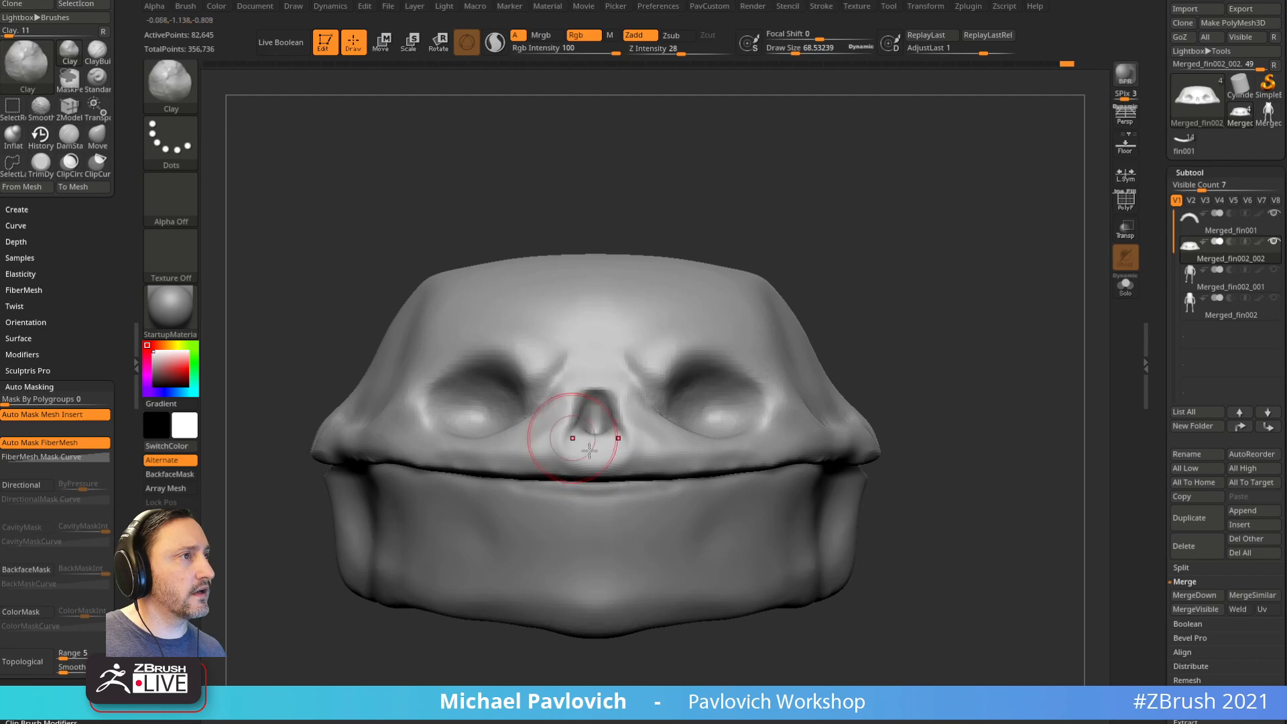
{"action": "key", "text": "s"}
{"action": "mouse_move", "coordinate": [596, 458]}
{"action": "left_mouse_down"}
{"action": "mouse_move", "coordinate": [582, 456]}
{"action": "mouse_move", "coordinate": [621, 461]}
{"action": "mouse_move", "coordinate": [569, 457]}
{"action": "left_mouse_up"}
Step: Flatten the area around the nose opening with TrimDynamic at a draw size of about 46, and smooth the upper jaw
{"action": "key", "text": "b"}
{"action": "key", "text": "t"}
{"action": "key", "text": "d"}
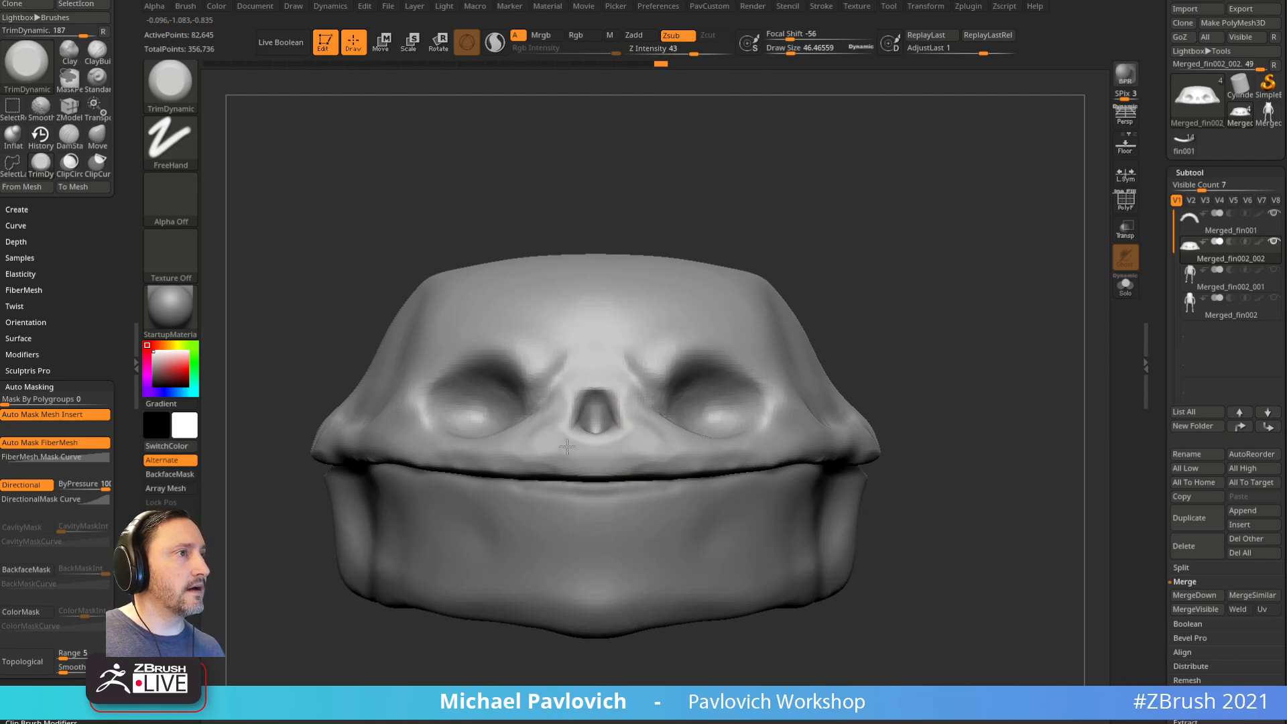
{"action": "left_click_drag", "start_coordinate": [909, 360], "coordinate": [724, 379]}
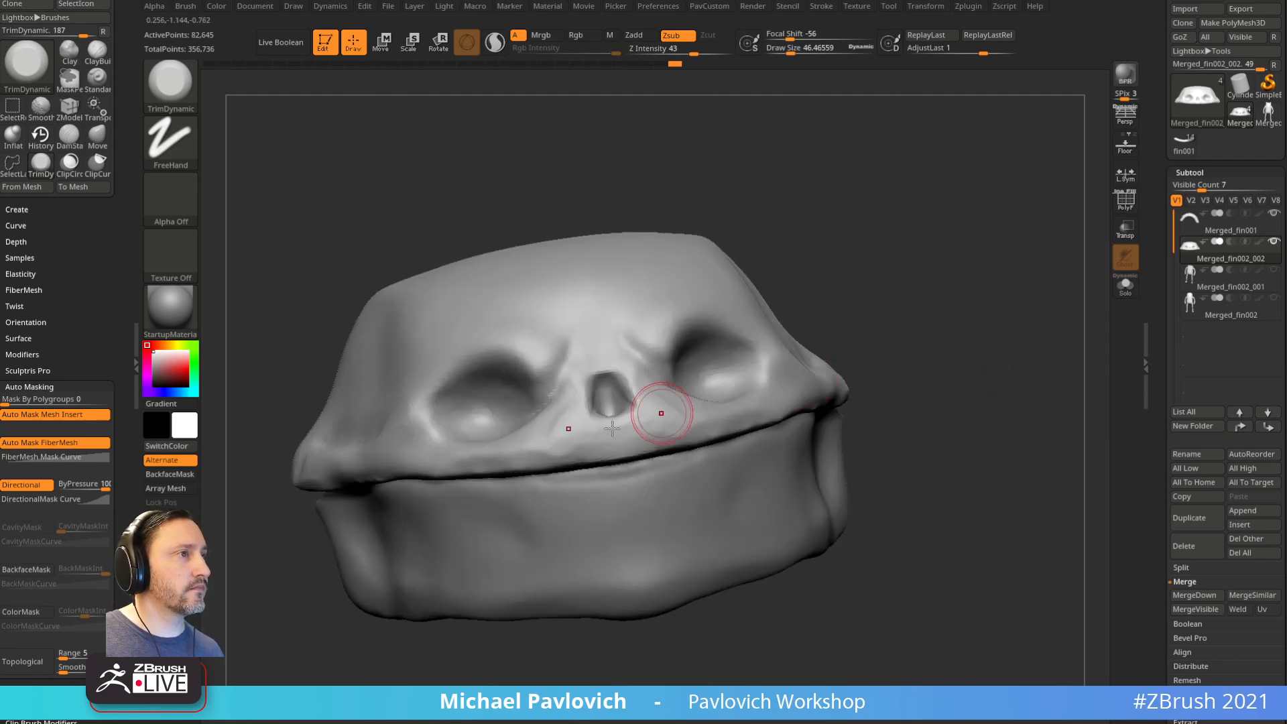
{"action": "key", "text": "b"}
{"action": "key", "text": "s"}
{"action": "key", "text": "t"}
{"action": "left_click_drag", "start_coordinate": [943, 396], "coordinate": [555, 452], "text": "shift"}
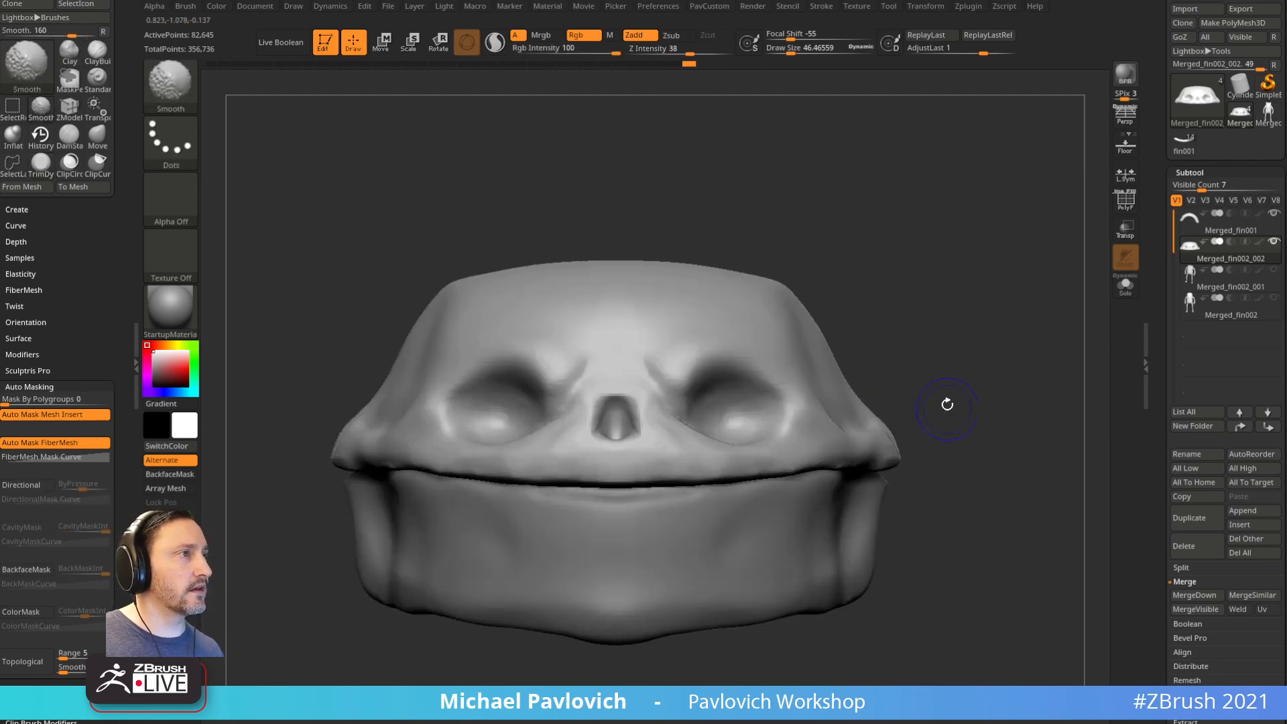
Step: Try carving a rounded tooth-root outline into the upper jaw with DamStandard at a draw size of about 27
{"action": "key", "text": "b"}
{"action": "key", "text": "d"}
{"action": "key", "text": "s"}
{"action": "left_click_drag", "start_coordinate": [905, 324], "coordinate": [881, 362], "text": "alt"}
{"action": "key", "text": "s"}
{"action": "left_click", "coordinate": [562, 471]}
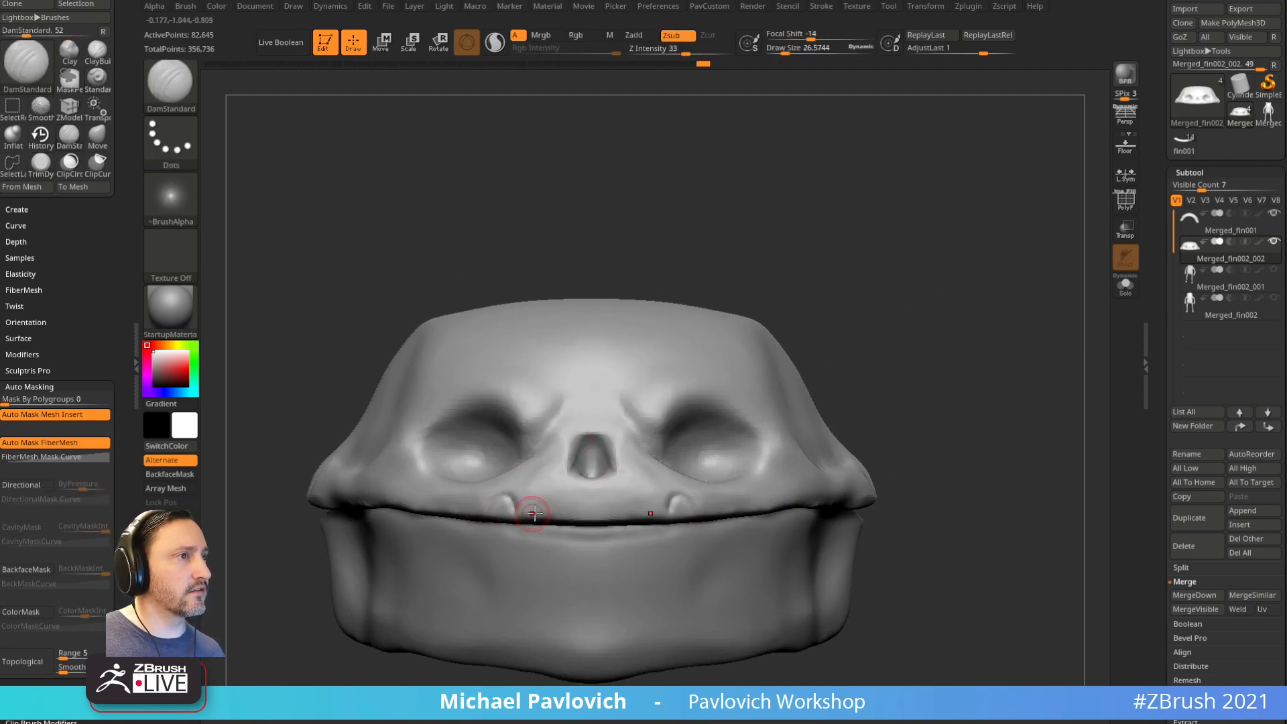
{"action": "left_click_drag", "start_coordinate": [843, 398], "coordinate": [896, 397]}
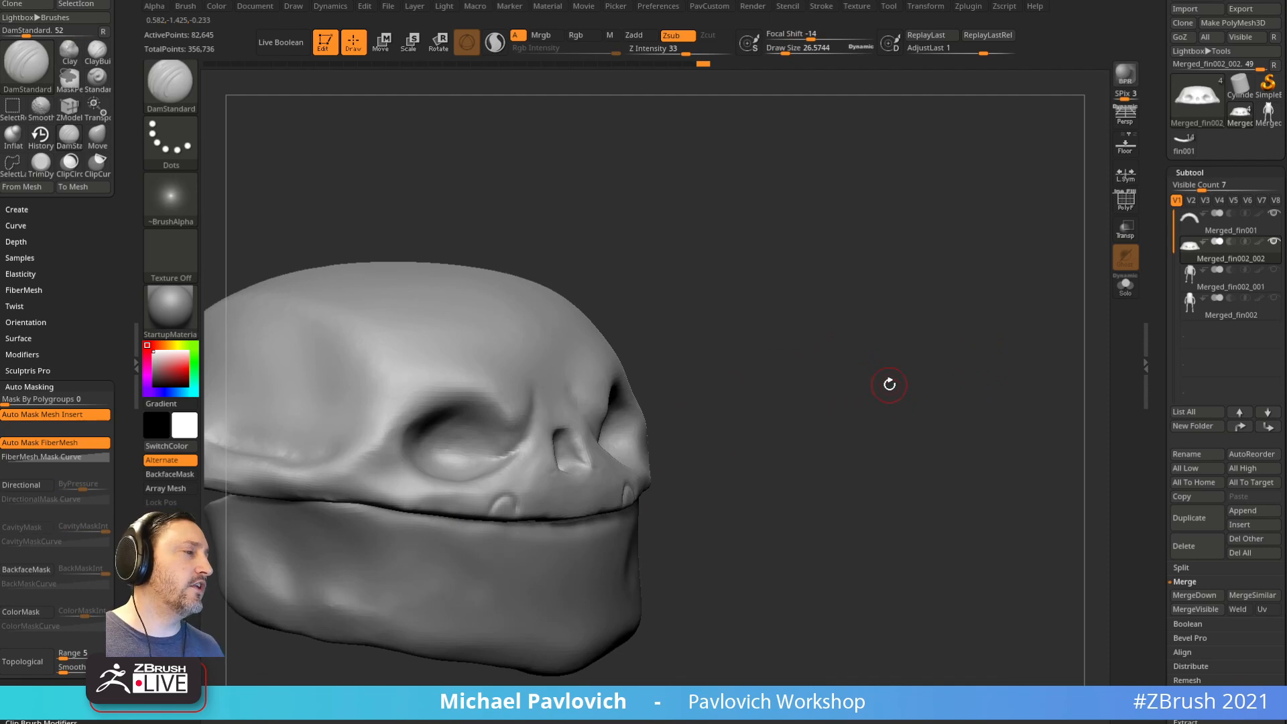
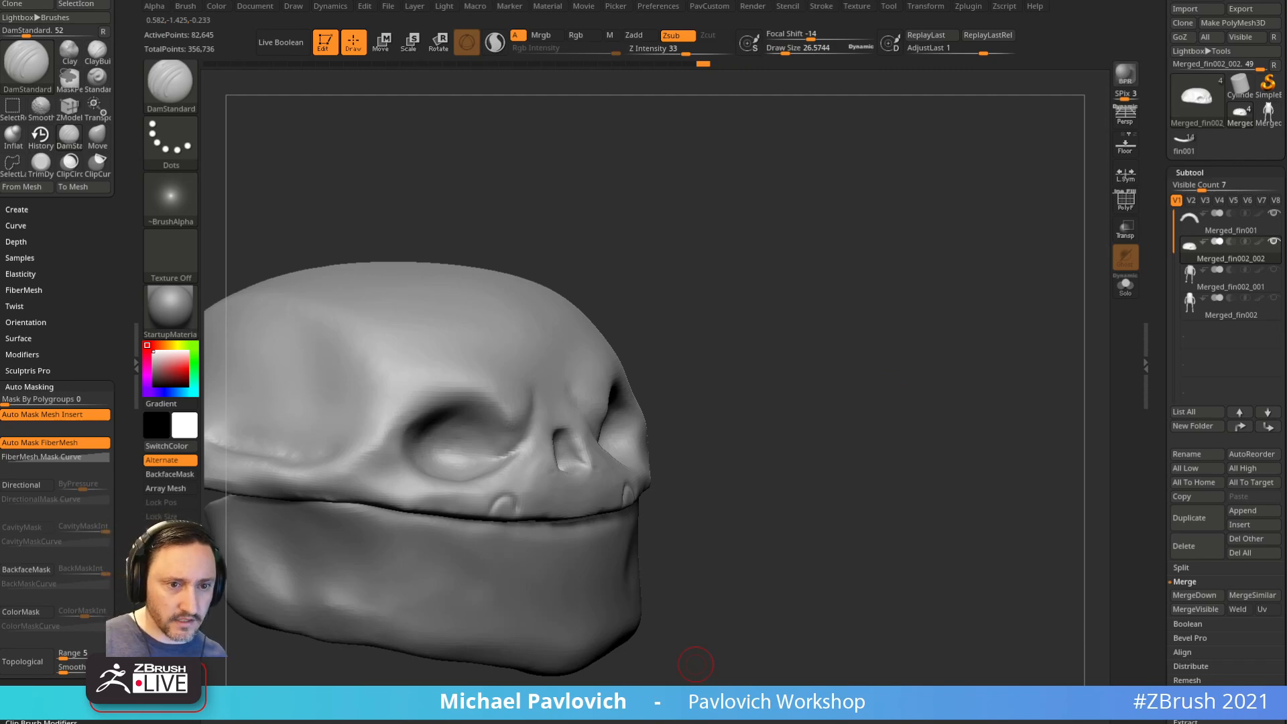
Step: Switch to the browser, look through the "finn" image results for character reference, and return to ZBrush
{"action": "left_click_drag", "start_coordinate": [902, 723], "coordinate": [799, 71]}
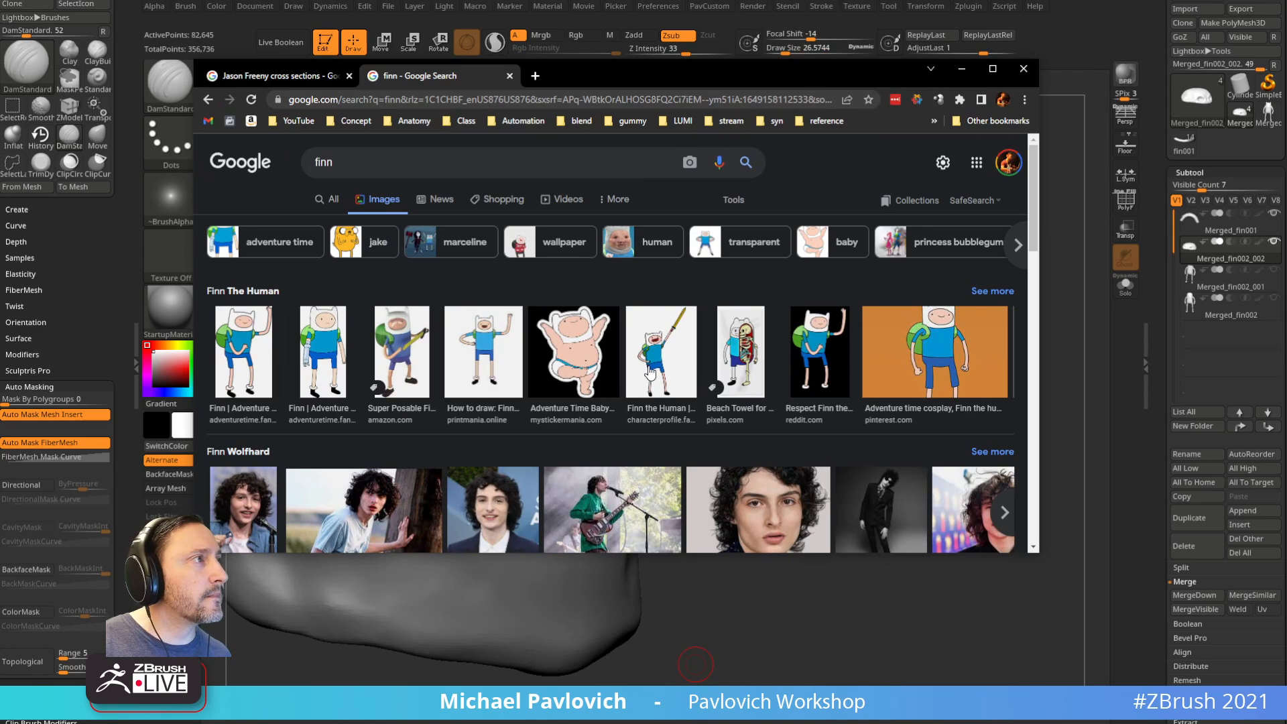
{"action": "scroll", "coordinate": [649, 373], "scroll_direction": "down", "scroll_amount": 5}
{"action": "scroll", "coordinate": [648, 375], "scroll_direction": "down", "scroll_amount": 1}
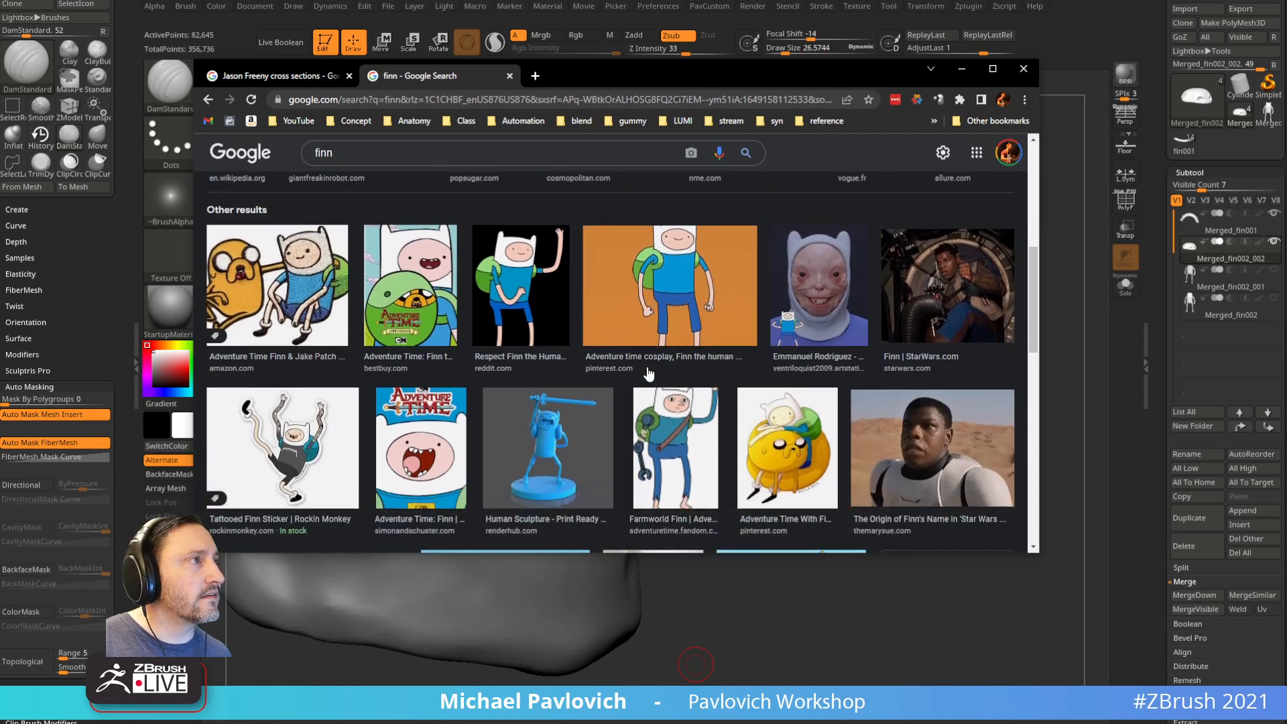
{"action": "scroll", "coordinate": [614, 332], "scroll_direction": "down", "scroll_amount": 2}
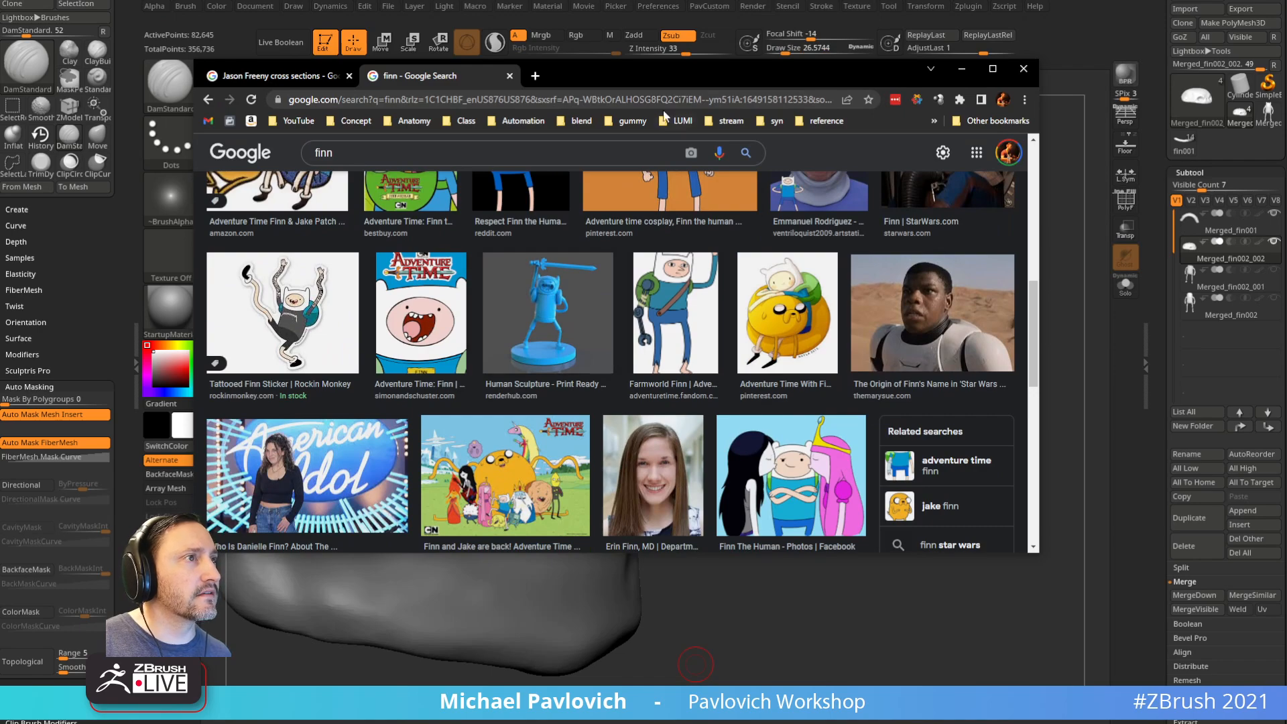
{"action": "left_click_drag", "start_coordinate": [637, 74], "coordinate": [637, 723]}
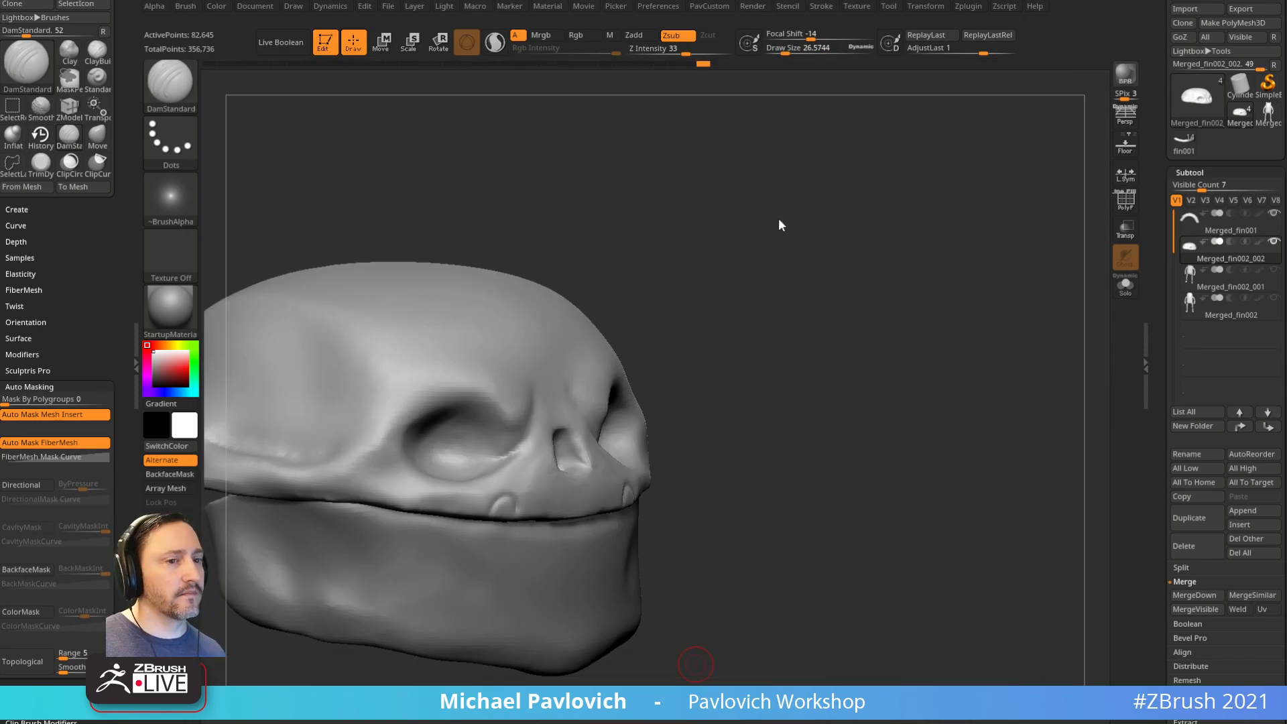
Step: Undo the tooth-root outlines carved into the upper jaw
{"action": "left_click_drag", "start_coordinate": [827, 275], "coordinate": [814, 269], "text": "shift"}
{"action": "left_click_drag", "start_coordinate": [887, 338], "coordinate": [917, 331], "text": "alt"}
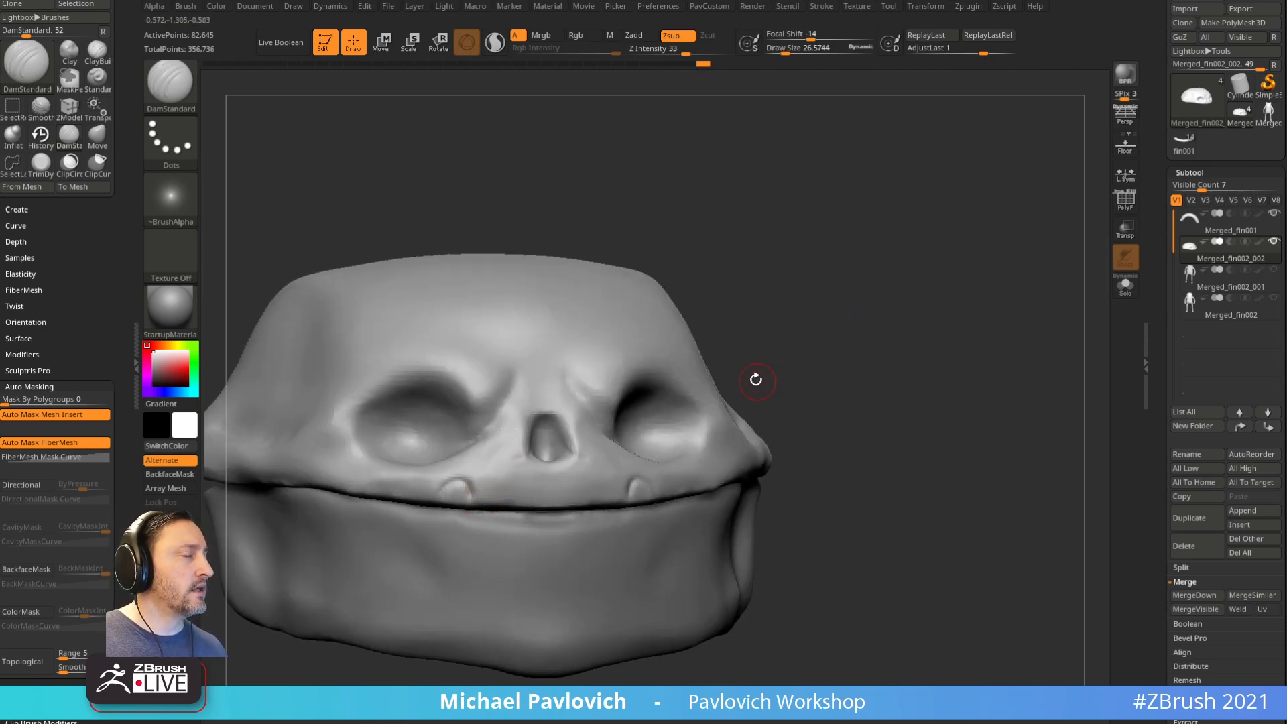
{"action": "mouse_move", "coordinate": [744, 374]}
{"action": "left_mouse_down"}
{"action": "mouse_move", "coordinate": [762, 344]}
{"action": "mouse_move", "coordinate": [871, 345]}
{"action": "mouse_move", "coordinate": [879, 368]}
{"action": "left_mouse_up"}
{"action": "key", "text": "ctrl"}
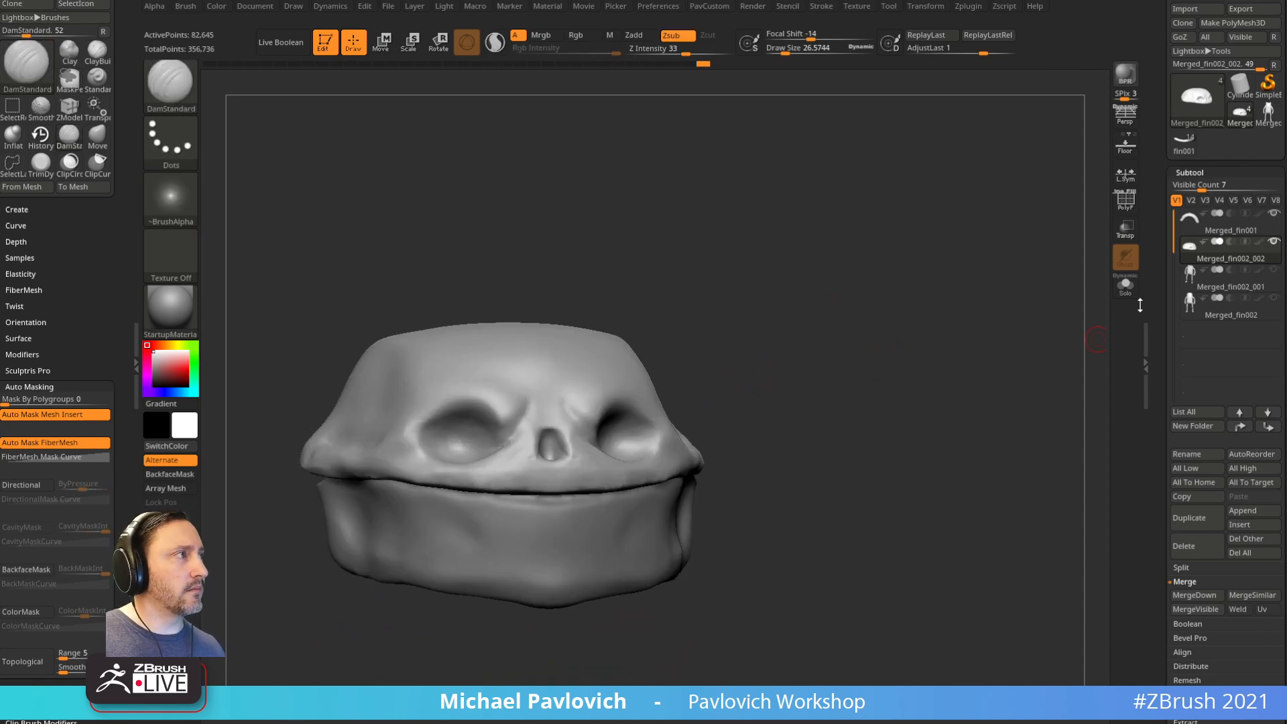
{"action": "mouse_move", "coordinate": [787, 420]}
{"action": "left_mouse_down"}
{"action": "mouse_move", "coordinate": [839, 339]}
{"action": "mouse_move", "coordinate": [904, 353]}
{"action": "mouse_move", "coordinate": [914, 336]}
{"action": "mouse_move", "coordinate": [914, 360]}
{"action": "left_mouse_up"}
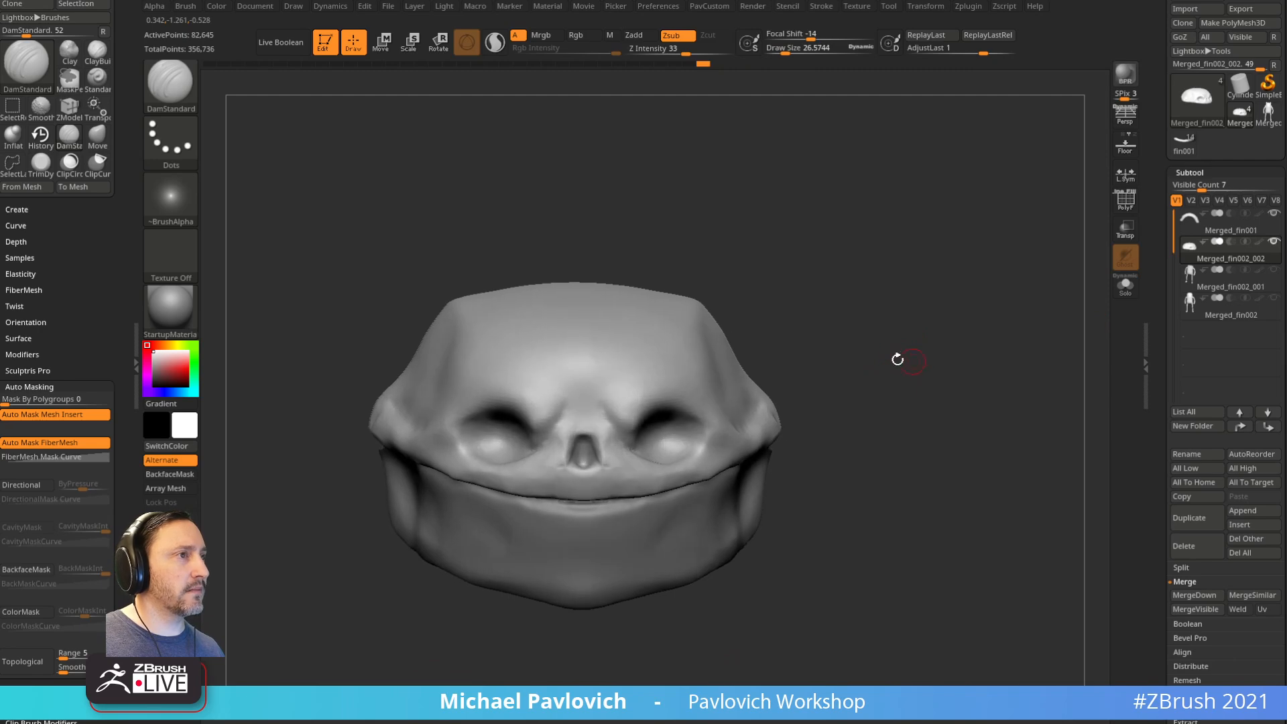
Step: Clip the upper skull's lower front edge into an arch with a curved ClipCurve, and re-DynaMesh the upper skull
{"action": "key", "text": "ctrl+shift"}
{"action": "left_click_drag", "start_coordinate": [532, 352], "coordinate": [613, 400], "text": "ctrl+shift"}
{"action": "left_click_drag", "start_coordinate": [875, 407], "coordinate": [713, 480], "text": "ctrl+shift"}
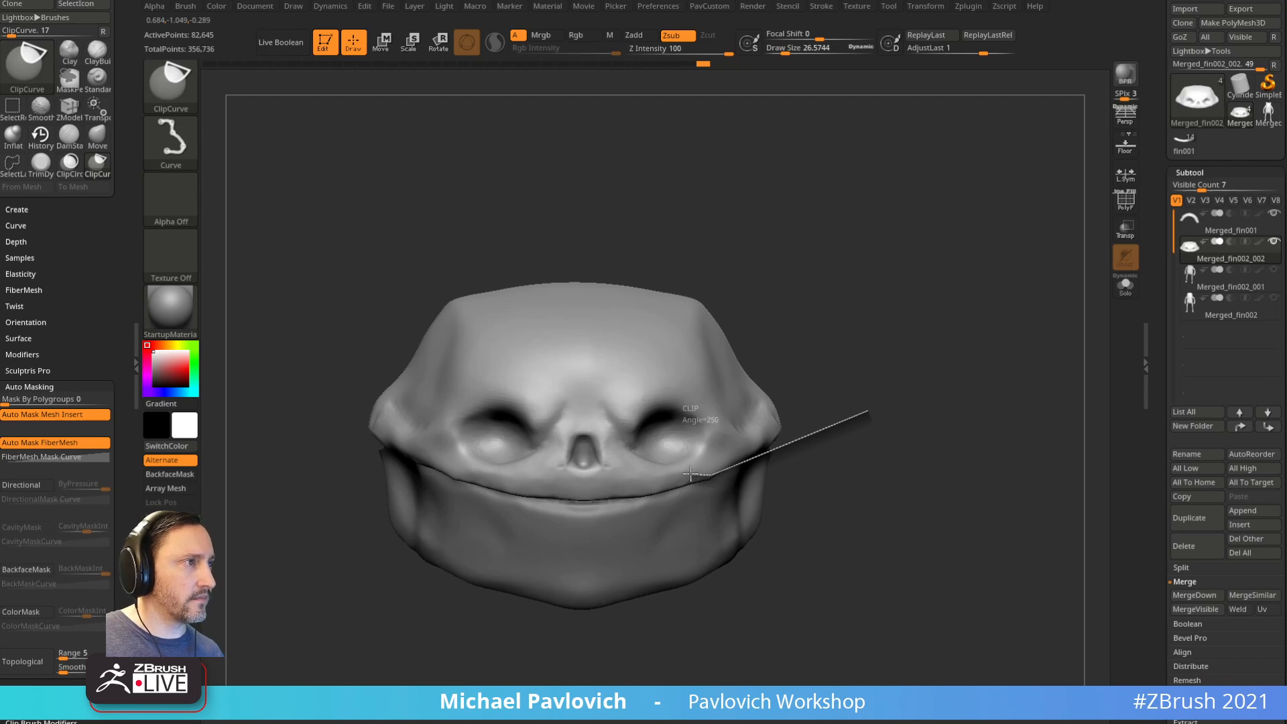
{"action": "left_click_drag", "start_coordinate": [577, 490], "coordinate": [514, 487], "text": "ctrl+shift"}
{"action": "left_click_drag", "start_coordinate": [899, 334], "coordinate": [913, 362], "text": "ctrl"}
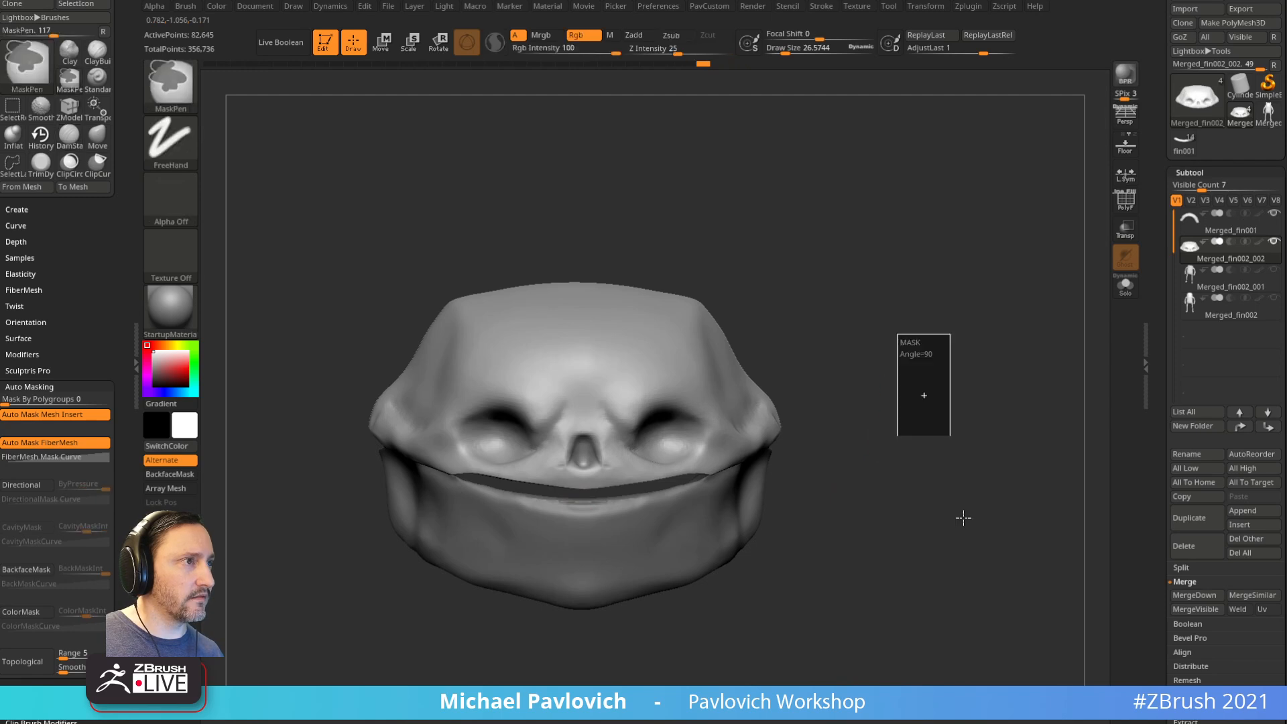
Step: Select the lower jaw, clip down its upper front edge with a bent ClipCurve from the side, and re-DynaMesh it
{"action": "left_click", "coordinate": [712, 523], "text": "alt"}
{"action": "left_click_drag", "start_coordinate": [897, 464], "coordinate": [859, 450]}
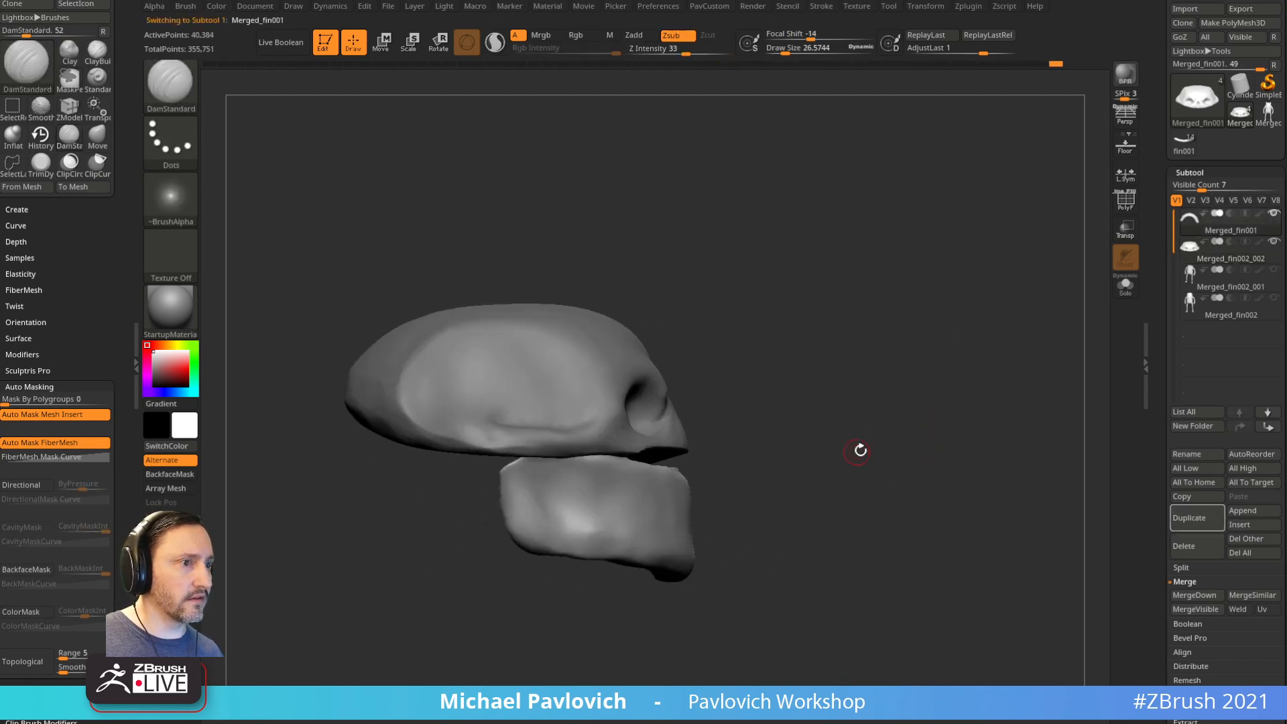
{"action": "mouse_move", "coordinate": [556, 362]}
{"action": "left_mouse_down", "text": "ctrl+shift"}
{"action": "mouse_move", "coordinate": [607, 446]}
{"action": "mouse_move", "coordinate": [579, 469]}
{"action": "left_mouse_up", "text": "ctrl+shift"}
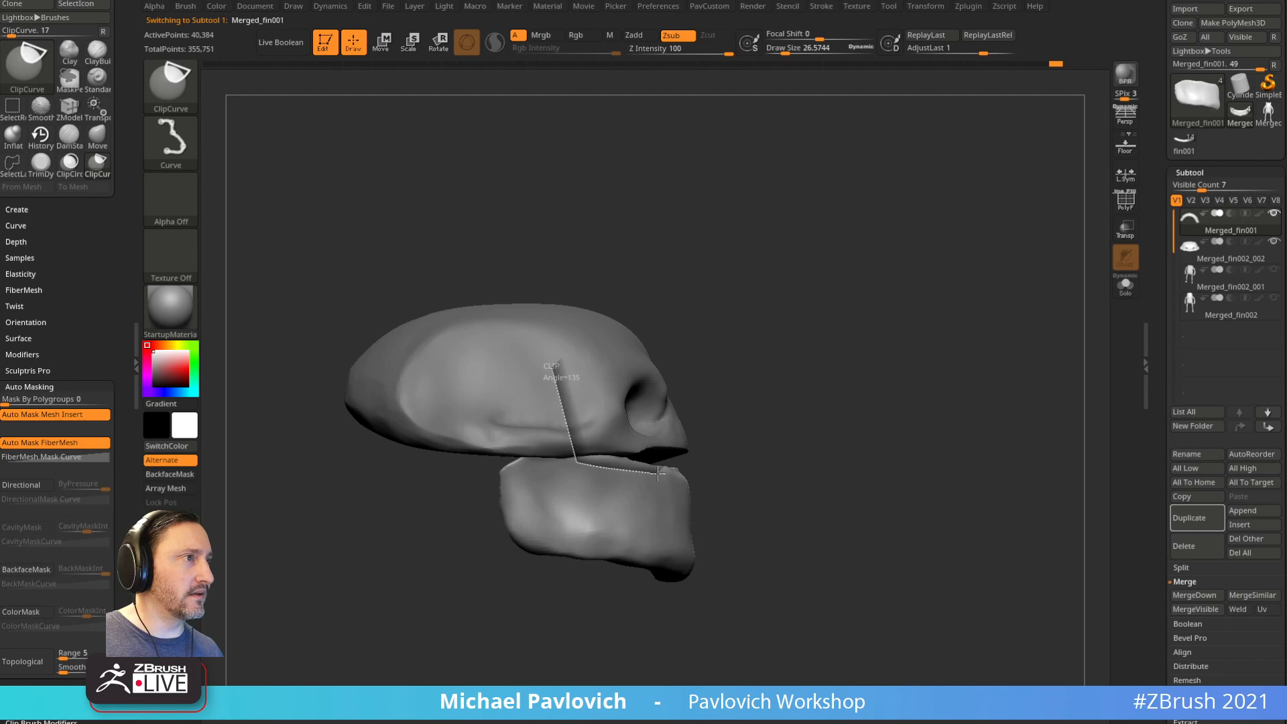
{"action": "left_click_drag", "start_coordinate": [682, 474], "coordinate": [682, 475], "text": "ctrl+shift"}
{"action": "left_click_drag", "start_coordinate": [874, 402], "coordinate": [873, 386]}
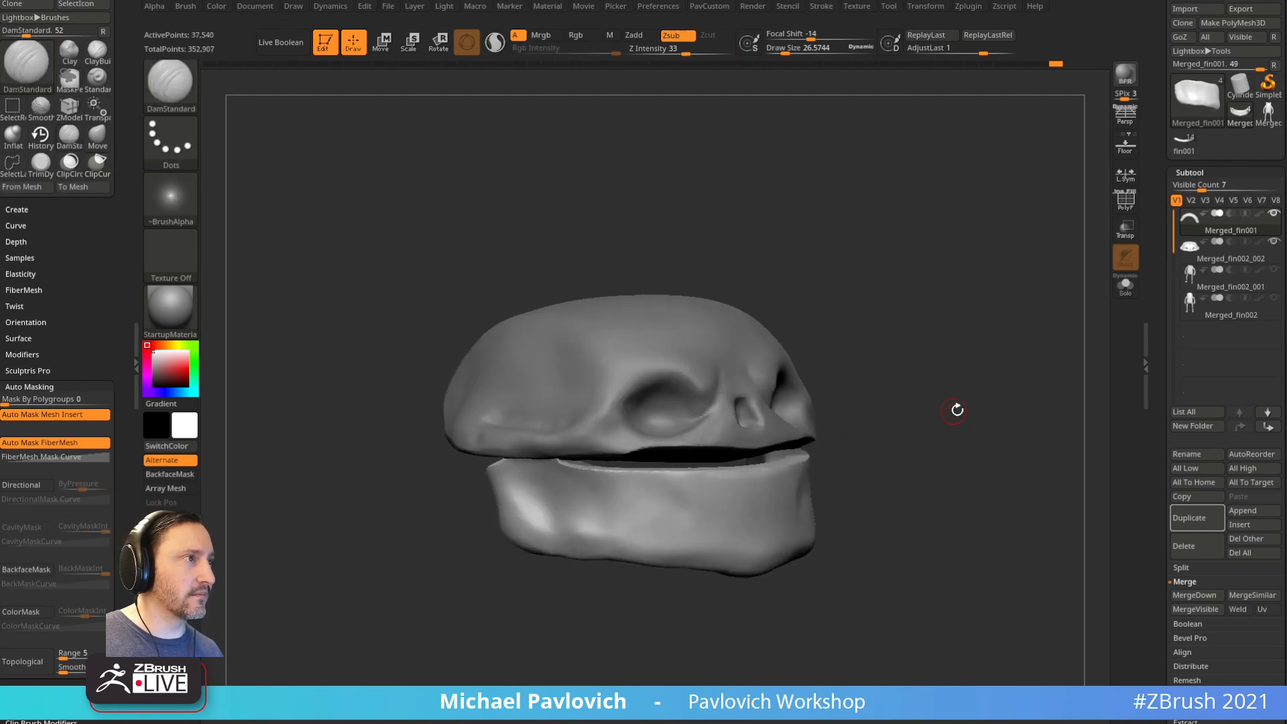
Step: Smooth the lower jaw's clipped upper edge and front at a draw size of about 103
{"action": "left_click_drag", "start_coordinate": [955, 411], "coordinate": [909, 429]}
{"action": "key", "text": "s"}
{"action": "mouse_move", "coordinate": [577, 502]}
{"action": "left_mouse_down"}
{"action": "mouse_move", "coordinate": [559, 502]}
{"action": "mouse_move", "coordinate": [755, 495]}
{"action": "left_mouse_up"}
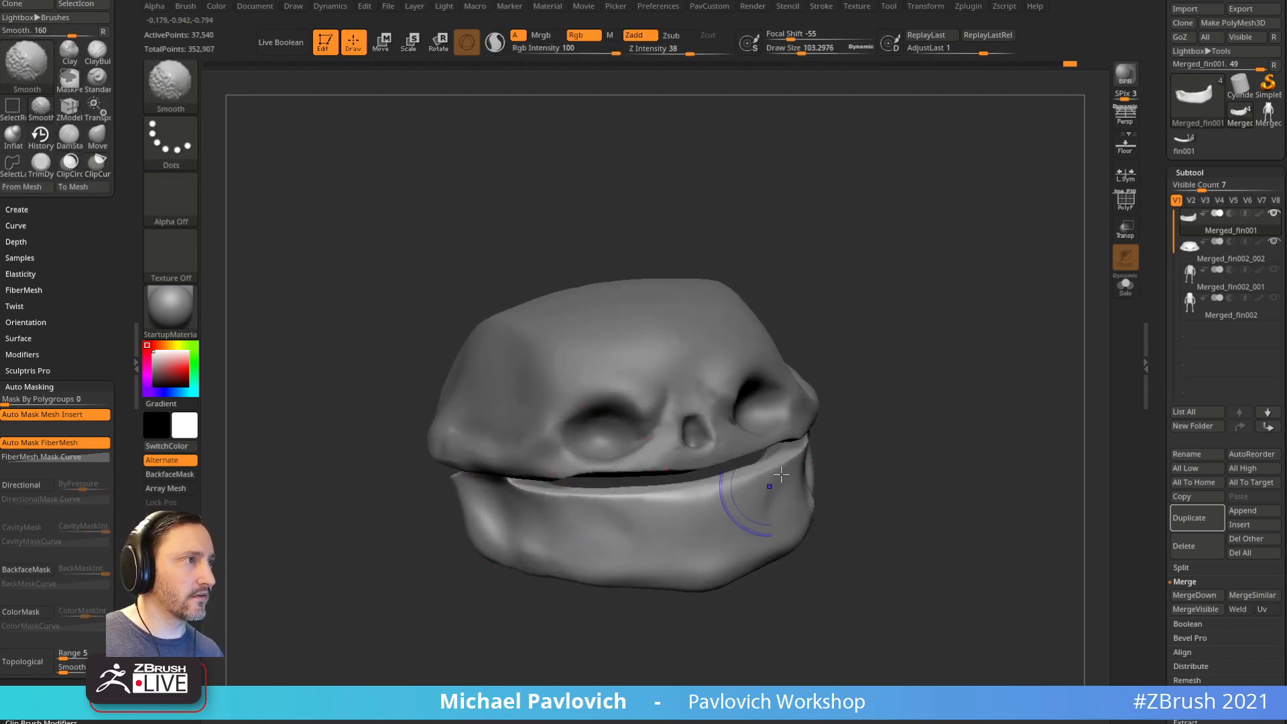
{"action": "left_click_drag", "start_coordinate": [972, 402], "coordinate": [960, 353], "text": "shift"}
{"action": "mouse_move", "coordinate": [1026, 402]}
{"action": "left_mouse_down", "text": "alt"}
{"action": "mouse_move", "coordinate": [928, 411]}
{"action": "mouse_move", "coordinate": [922, 443]}
{"action": "mouse_move", "coordinate": [918, 401]}
{"action": "left_mouse_up", "text": "alt"}
Step: Select the upper skull and smooth its clipped arch edge beneath the nose at a draw size of about 46
{"action": "key", "text": "b"}
{"action": "key", "text": "s"}
{"action": "key", "text": "t"}
{"action": "left_click", "coordinate": [604, 458], "text": "alt"}
{"action": "left_click_drag", "start_coordinate": [553, 465], "coordinate": [499, 468], "text": "shift"}
{"action": "left_click_drag", "start_coordinate": [965, 443], "coordinate": [937, 403]}
{"action": "left_click_drag", "start_coordinate": [575, 431], "coordinate": [578, 430], "text": "shift"}
{"action": "left_click_drag", "start_coordinate": [924, 395], "coordinate": [937, 444]}
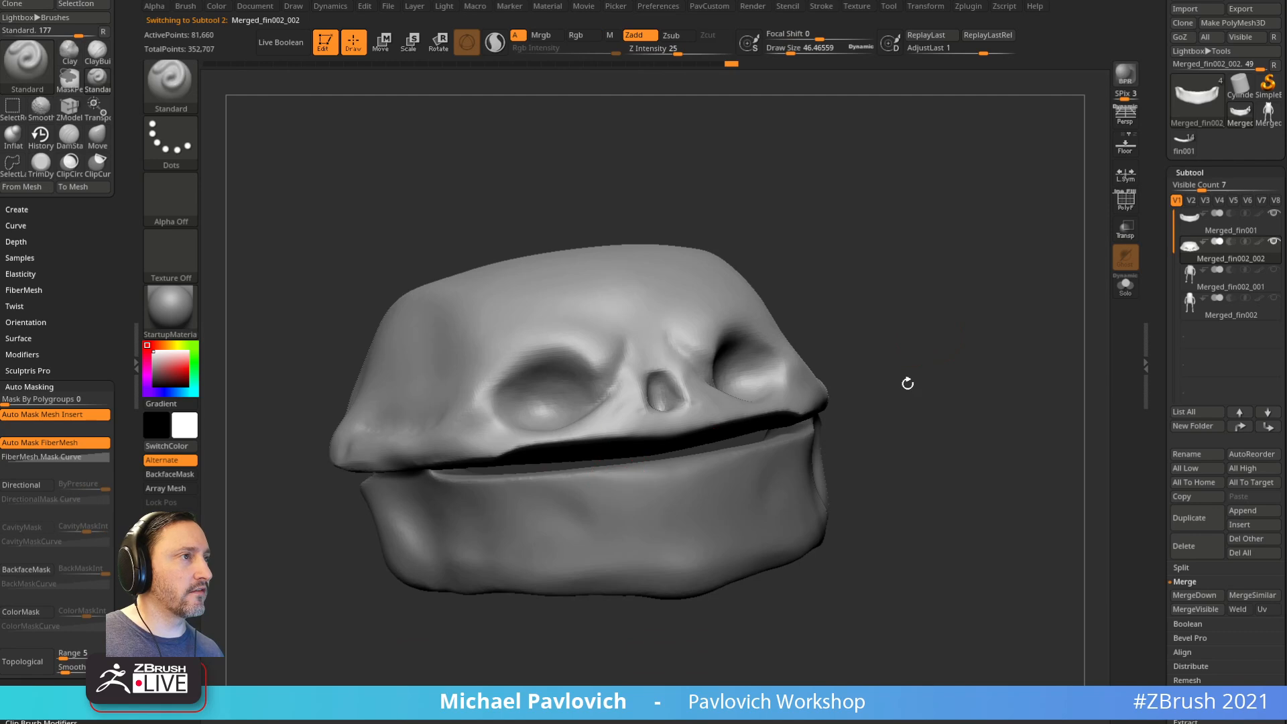
{"action": "left_click_drag", "start_coordinate": [917, 352], "coordinate": [903, 385]}
Step: Isolate the upper skull and mask an arched band on its underside behind the front edge at a draw size of about 38
{"action": "key", "text": "s"}
{"action": "left_click_drag", "start_coordinate": [683, 433], "coordinate": [677, 437]}
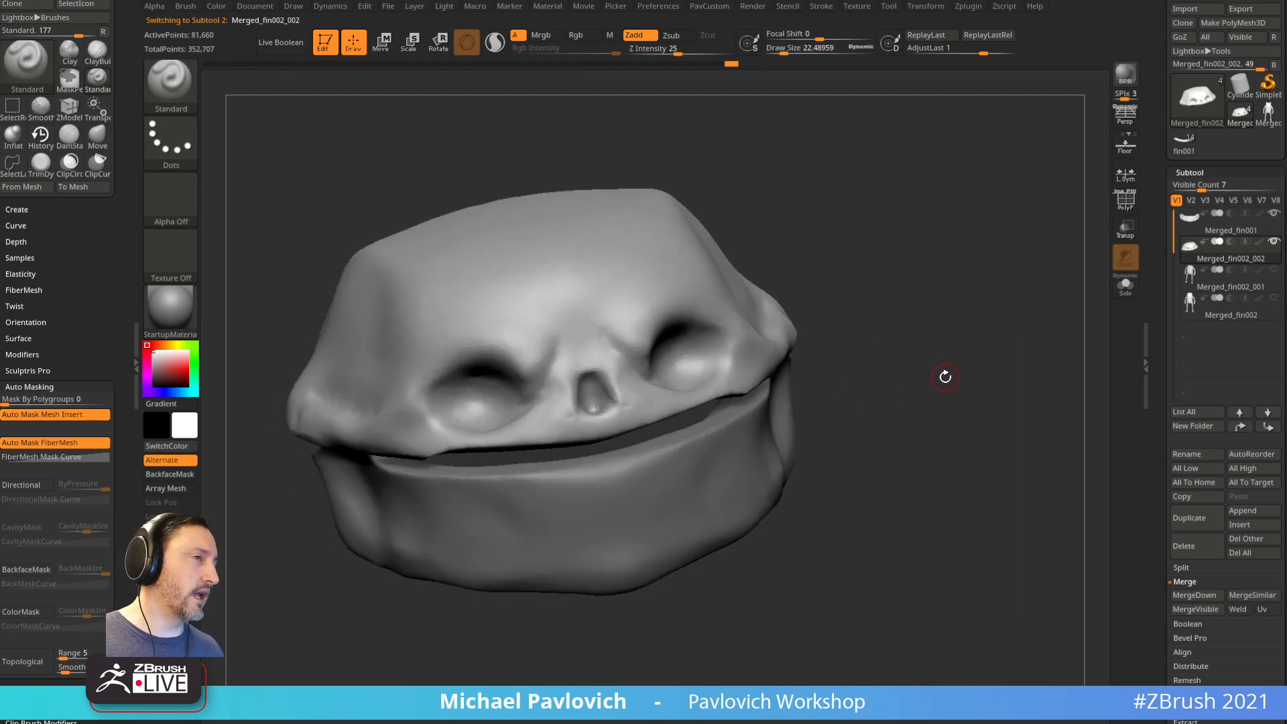
{"action": "mouse_move", "coordinate": [927, 385]}
{"action": "left_mouse_down"}
{"action": "mouse_move", "coordinate": [965, 388]}
{"action": "mouse_move", "coordinate": [1020, 360]}
{"action": "mouse_move", "coordinate": [956, 381]}
{"action": "left_mouse_up"}
{"action": "key", "text": "s"}
{"action": "left_click", "coordinate": [1126, 297]}
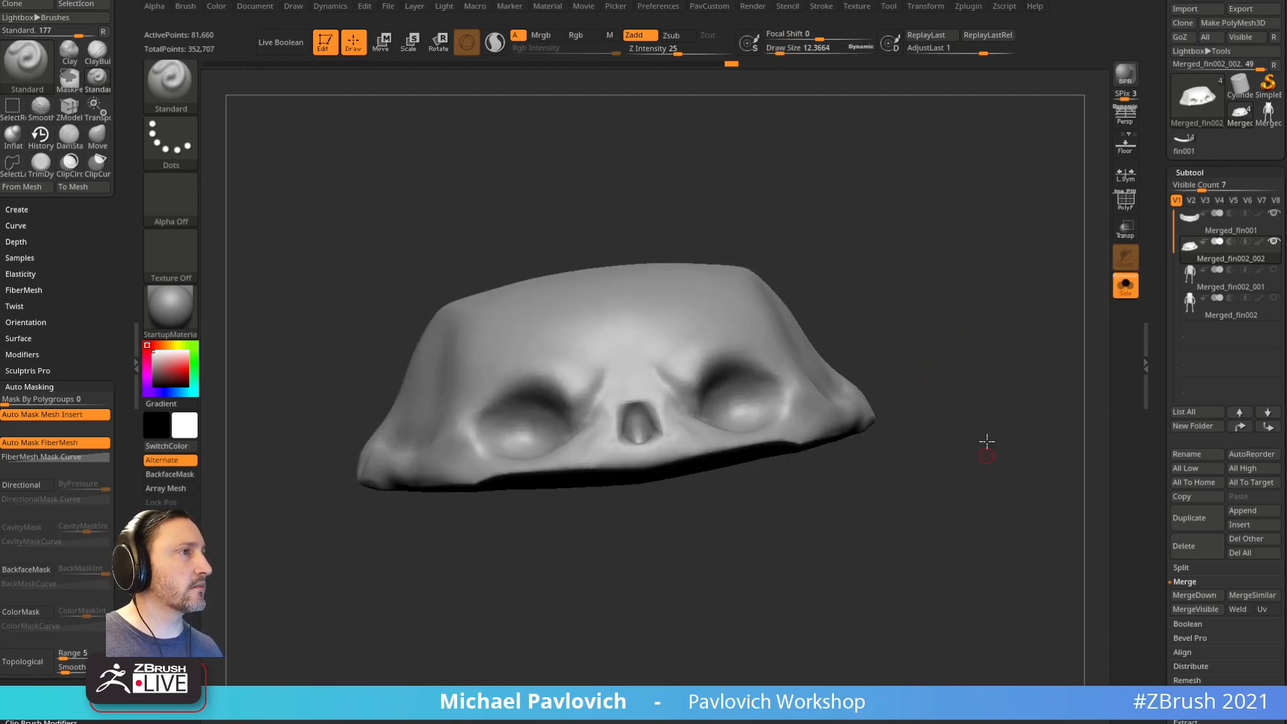
{"action": "left_click_drag", "start_coordinate": [987, 455], "coordinate": [972, 329]}
{"action": "key", "text": "s"}
{"action": "mouse_move", "coordinate": [568, 494]}
{"action": "left_mouse_down"}
{"action": "mouse_move", "coordinate": [579, 496]}
{"action": "mouse_move", "coordinate": [519, 513]}
{"action": "left_mouse_up"}
{"action": "key", "text": "s"}
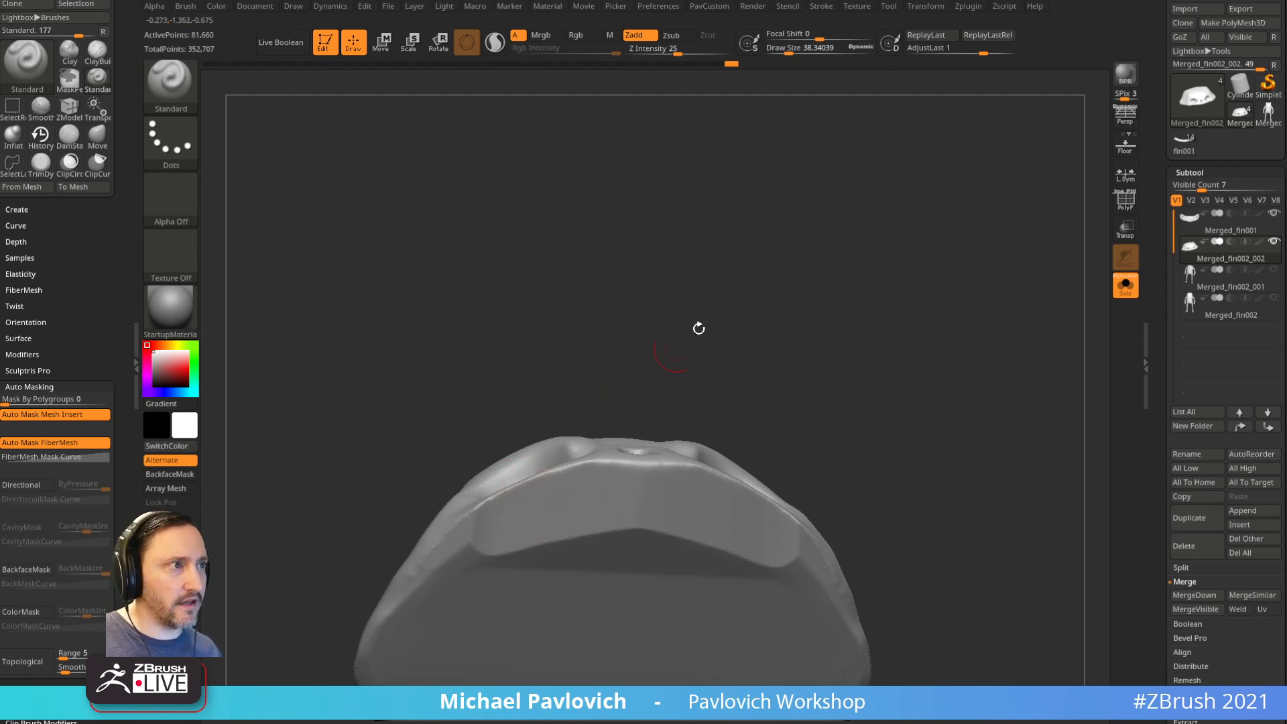
{"action": "left_click_drag", "start_coordinate": [667, 357], "coordinate": [701, 445]}
{"action": "mouse_move", "coordinate": [545, 583]}
{"action": "left_mouse_down"}
{"action": "mouse_move", "coordinate": [545, 472]}
{"action": "mouse_move", "coordinate": [551, 505]}
{"action": "mouse_move", "coordinate": [713, 504]}
{"action": "left_mouse_up"}
Step: Extract the masked arch with surface smoothness 2 and thickness 0.02, and accept it as a new subtool
{"action": "left_click_drag", "start_coordinate": [913, 411], "coordinate": [938, 459]}
{"action": "left_click_drag", "start_coordinate": [1154, 466], "coordinate": [1153, 380]}
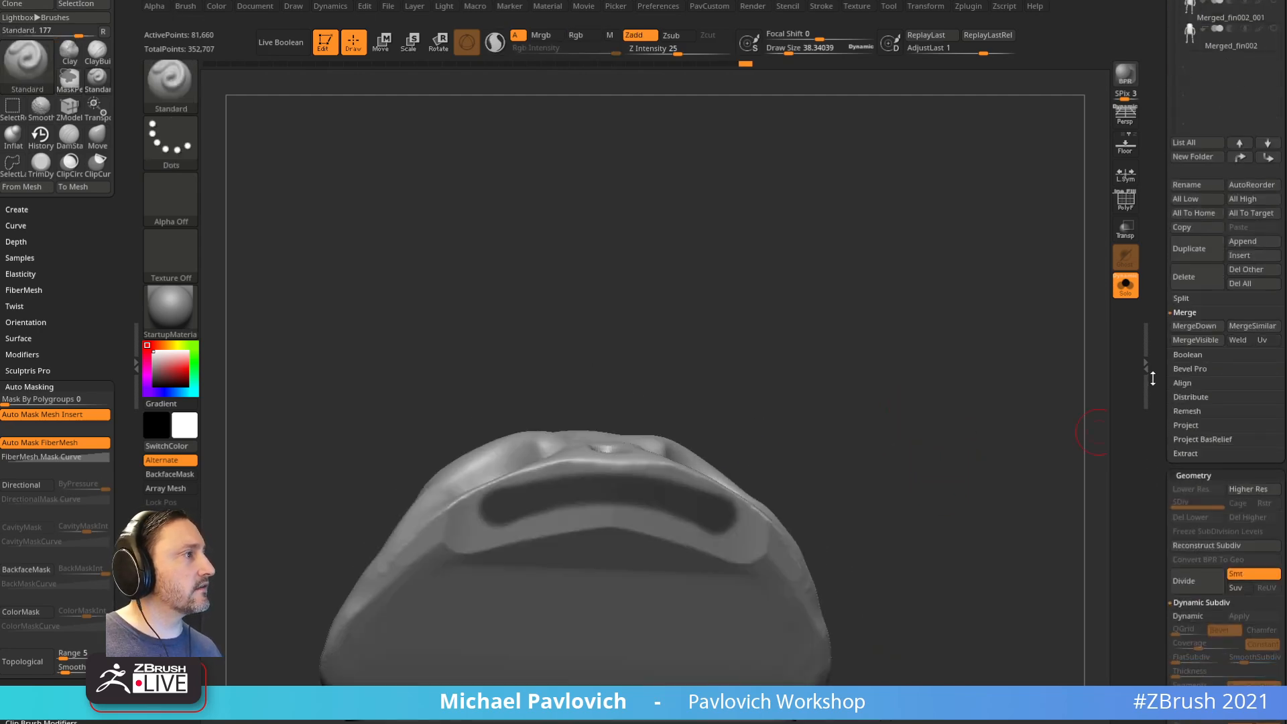
{"action": "left_click", "coordinate": [1182, 454]}
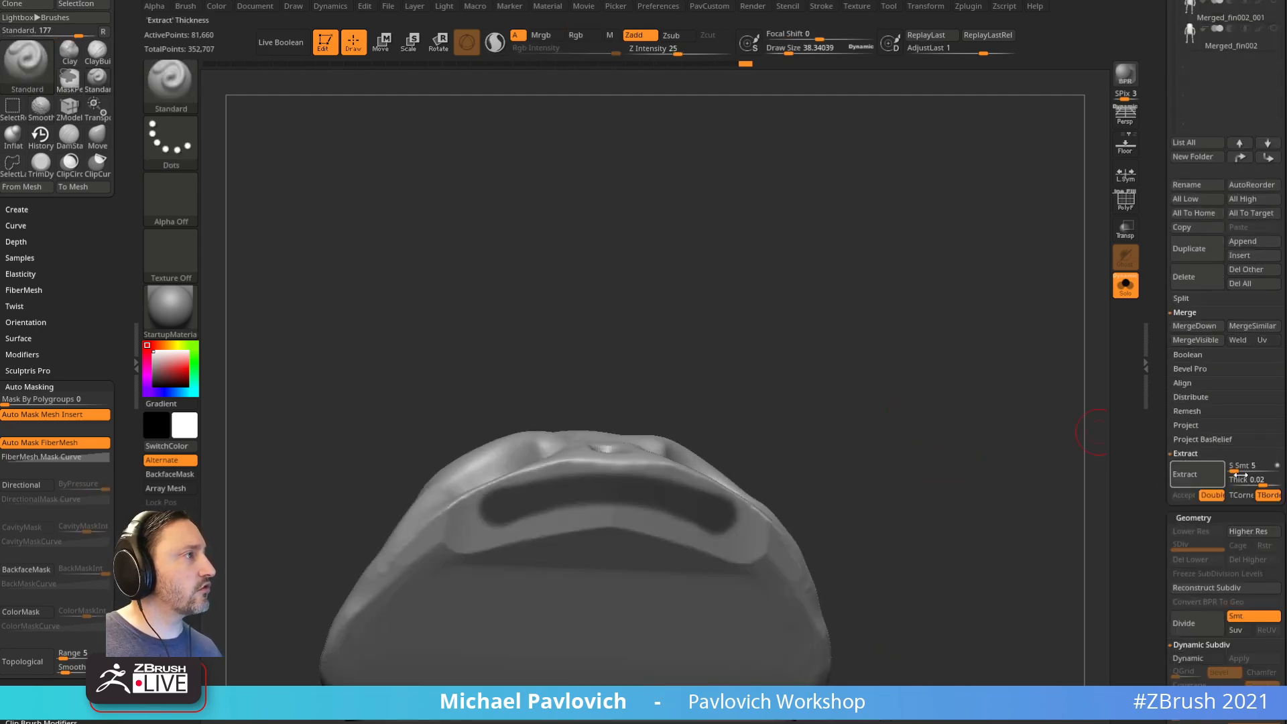
{"action": "left_click_drag", "start_coordinate": [1233, 471], "coordinate": [1228, 471]}
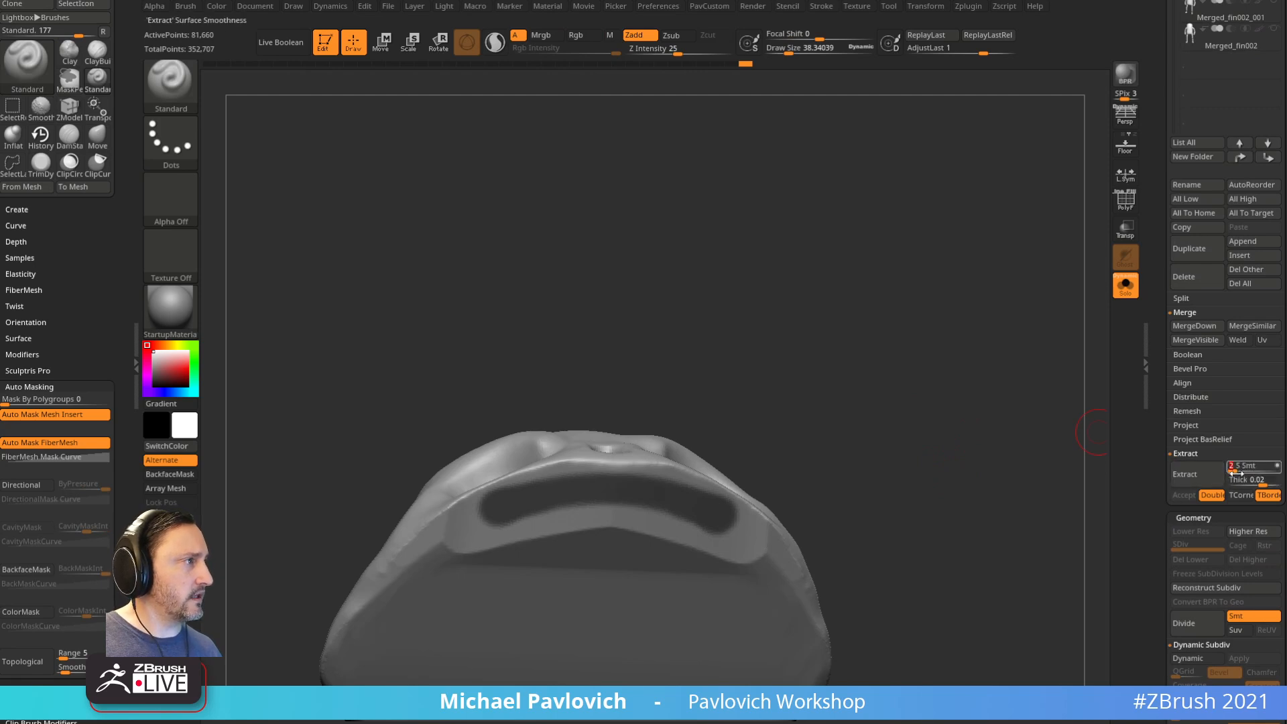
{"action": "left_click", "coordinate": [1214, 483]}
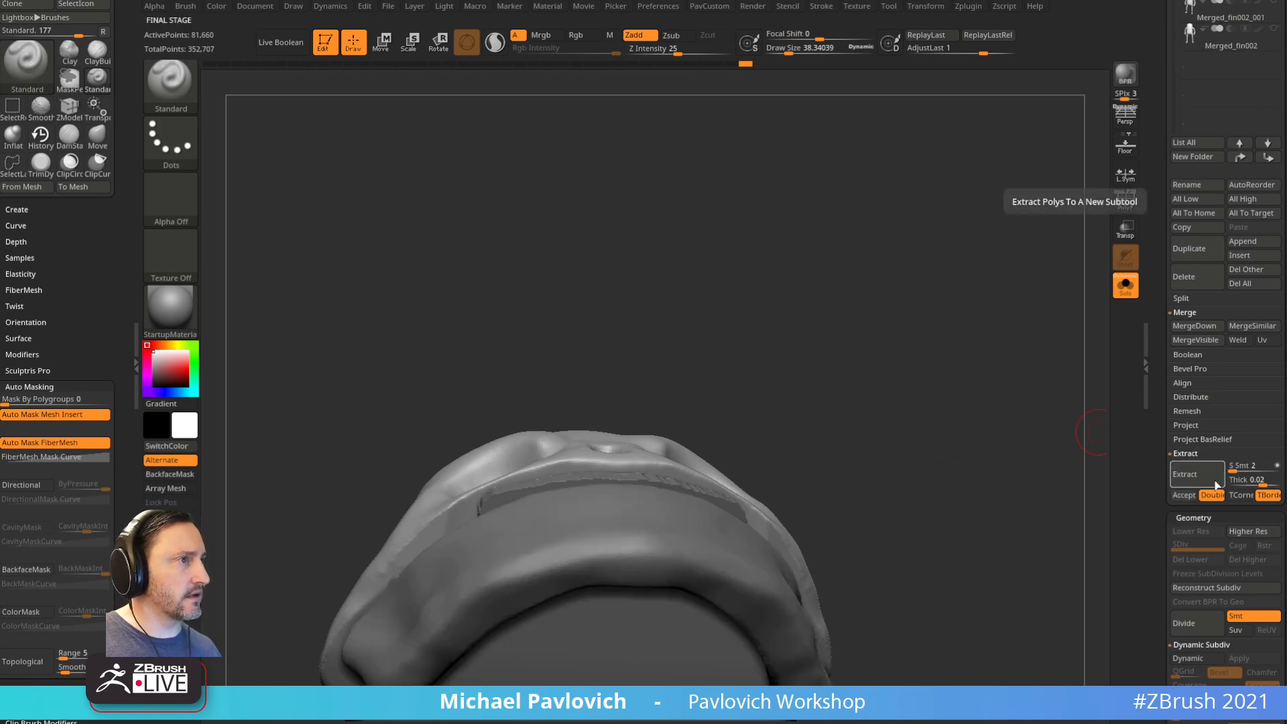
{"action": "left_click_drag", "start_coordinate": [971, 436], "coordinate": [1149, 477]}
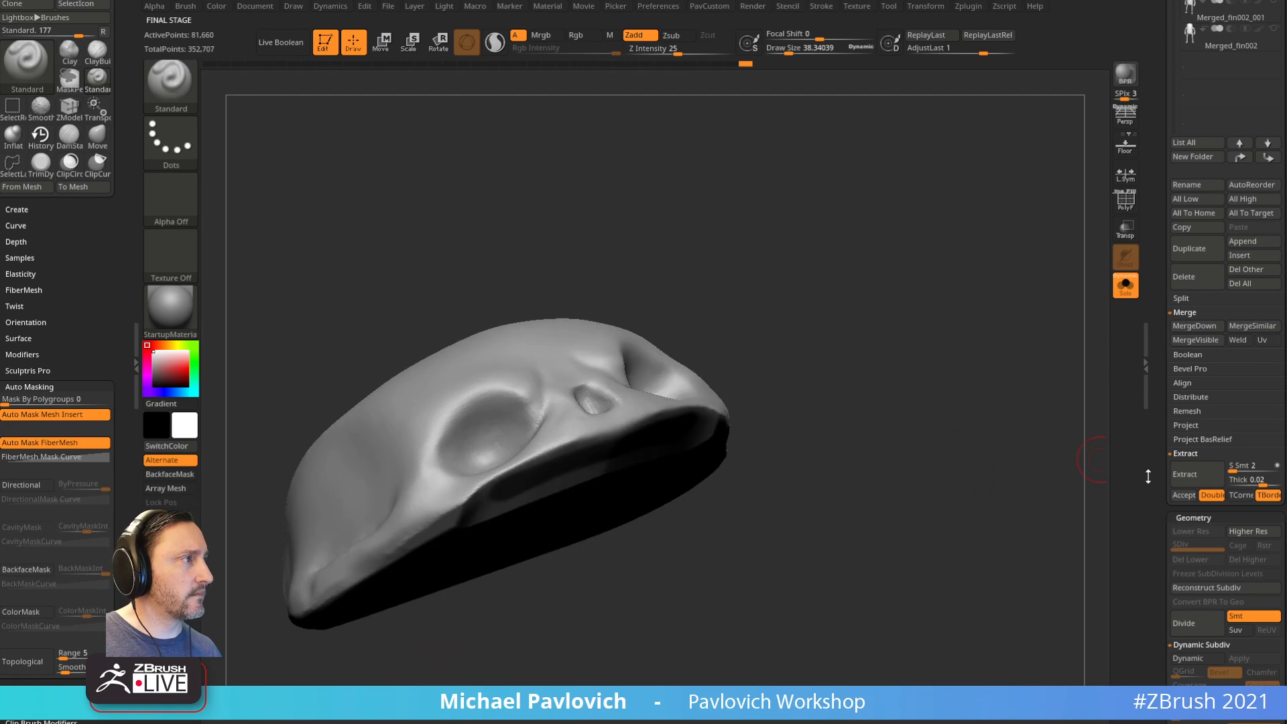
{"action": "left_click", "coordinate": [1191, 483]}
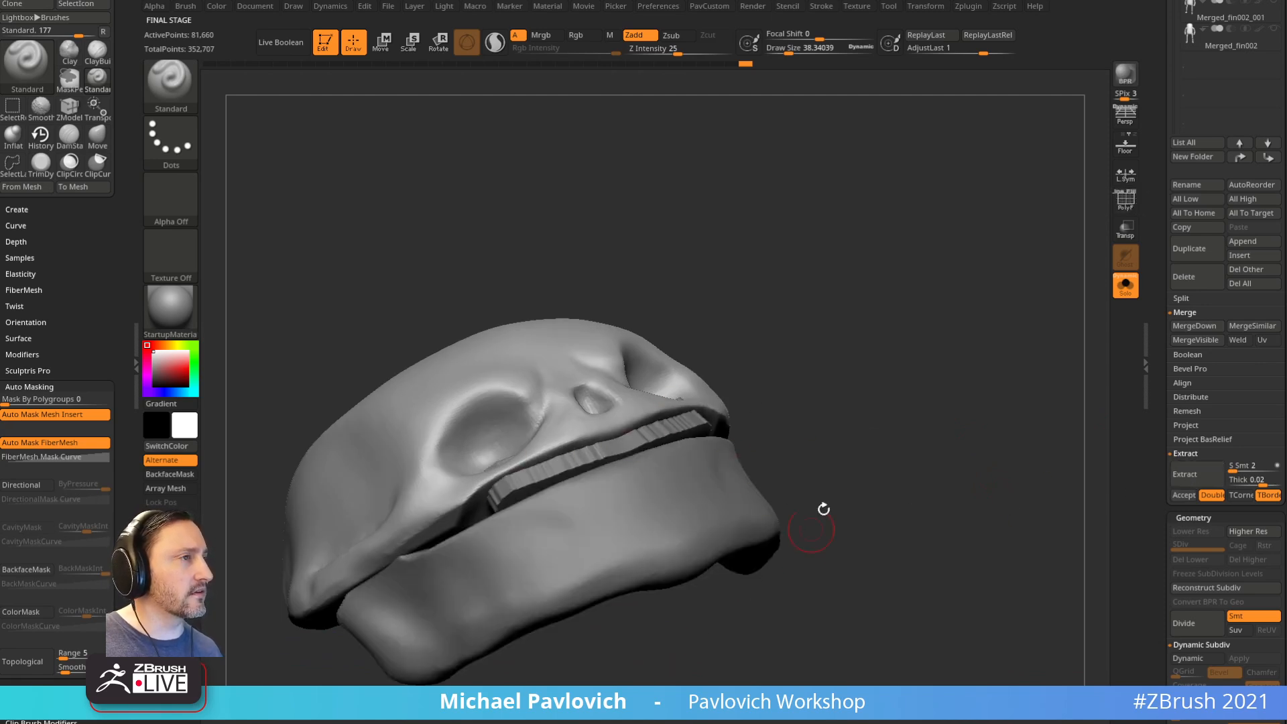
{"action": "left_click", "coordinate": [1196, 492]}
Step: Clear the upper skull's mask, then select the extracted strip and smooth its jagged sides with Polish By Features
{"action": "left_click_drag", "start_coordinate": [1049, 526], "coordinate": [942, 325]}
{"action": "left_click_drag", "start_coordinate": [1013, 490], "coordinate": [1041, 480], "text": "ctrl"}
{"action": "left_click_drag", "start_coordinate": [1066, 435], "coordinate": [969, 383]}
{"action": "left_click", "coordinate": [1120, 214]}
{"action": "key", "text": "2"}
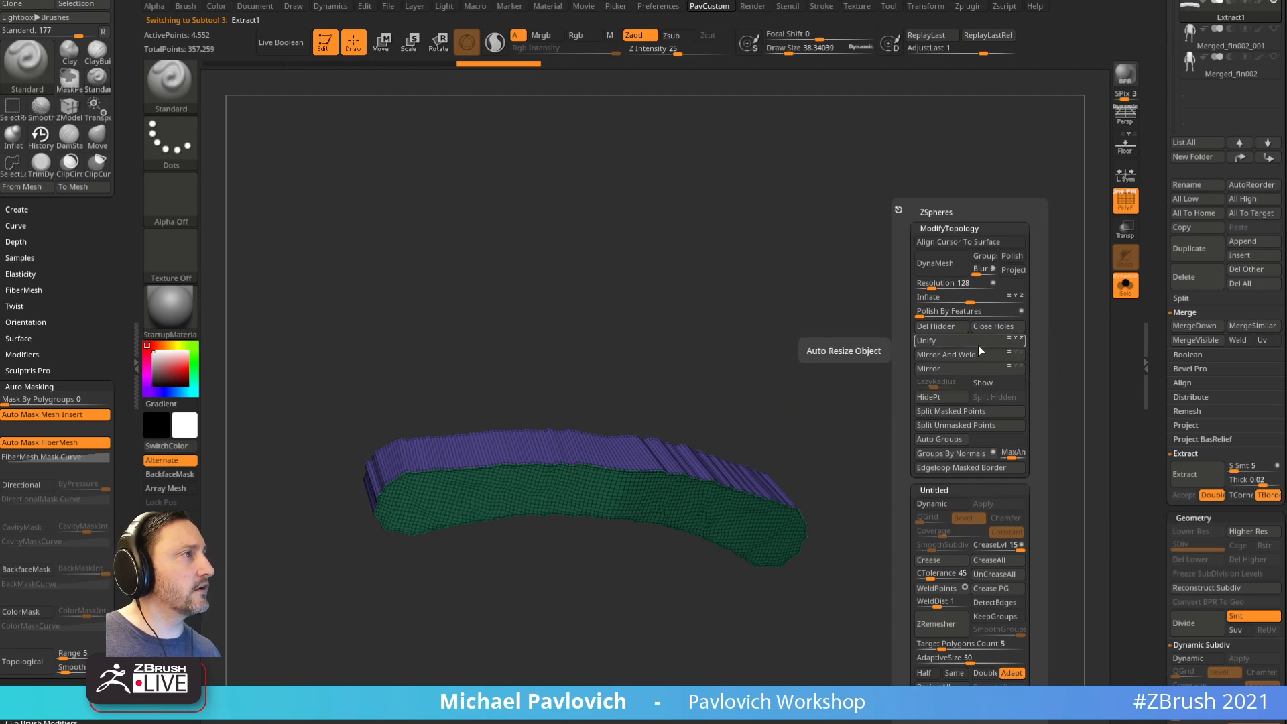
{"action": "left_click", "coordinate": [925, 311]}
{"action": "left_click_drag", "start_coordinate": [905, 394], "coordinate": [802, 379], "text": "alt"}
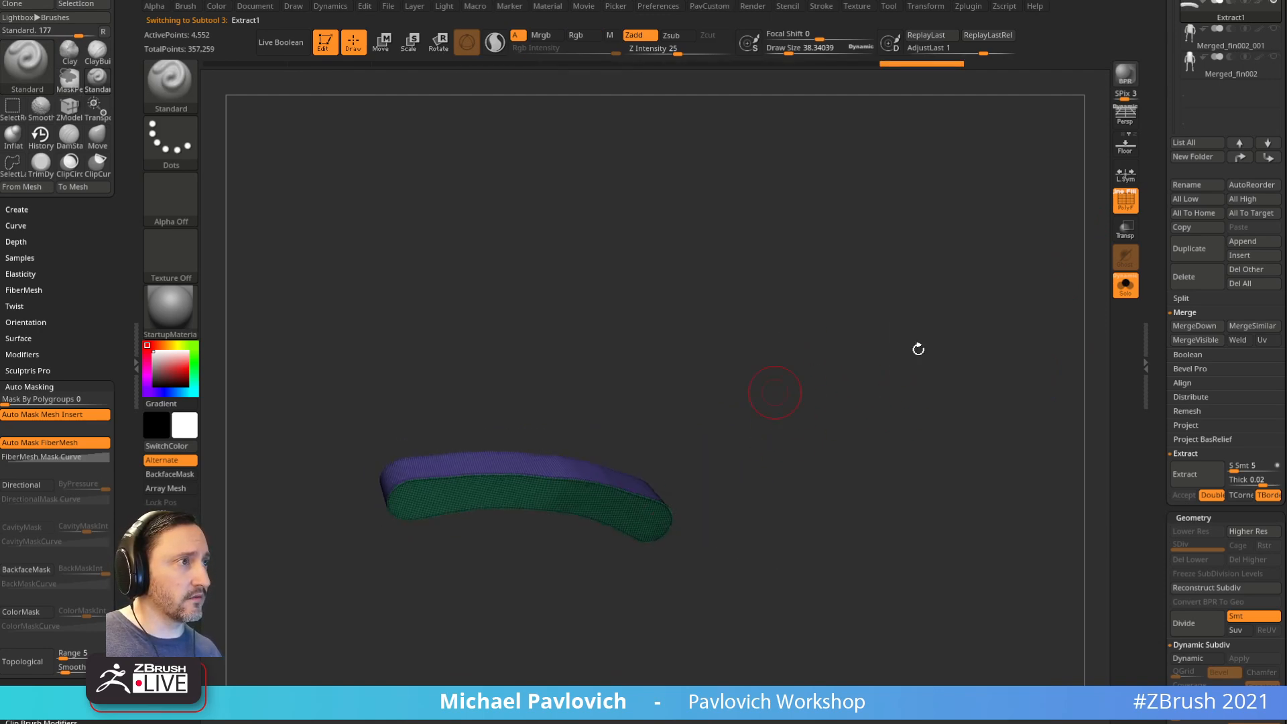
Step: Show the whole skull and pull the strip's sides out of the eye sockets with the Move brush at a draw size of about 103
{"action": "left_click", "coordinate": [1125, 285]}
{"action": "mouse_move", "coordinate": [1093, 296]}
{"action": "left_mouse_down"}
{"action": "mouse_move", "coordinate": [968, 426]}
{"action": "mouse_move", "coordinate": [1012, 356]}
{"action": "mouse_move", "coordinate": [1008, 422]}
{"action": "mouse_move", "coordinate": [1031, 444]}
{"action": "left_mouse_up"}
{"action": "key", "text": "s"}
{"action": "left_click_drag", "start_coordinate": [494, 453], "coordinate": [509, 451]}
{"action": "key", "text": "b"}
{"action": "key", "text": "m"}
{"action": "key", "text": "v"}
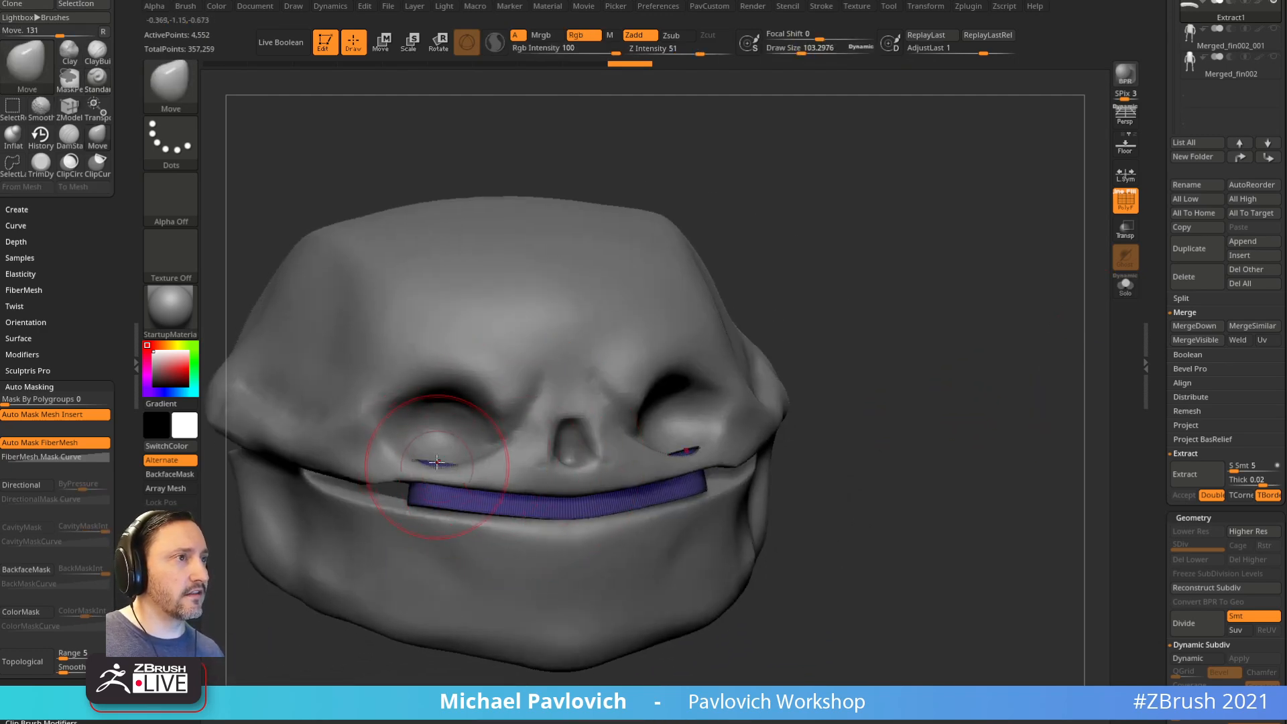
{"action": "left_click_drag", "start_coordinate": [435, 471], "coordinate": [436, 478]}
{"action": "left_click_drag", "start_coordinate": [939, 325], "coordinate": [811, 342]}
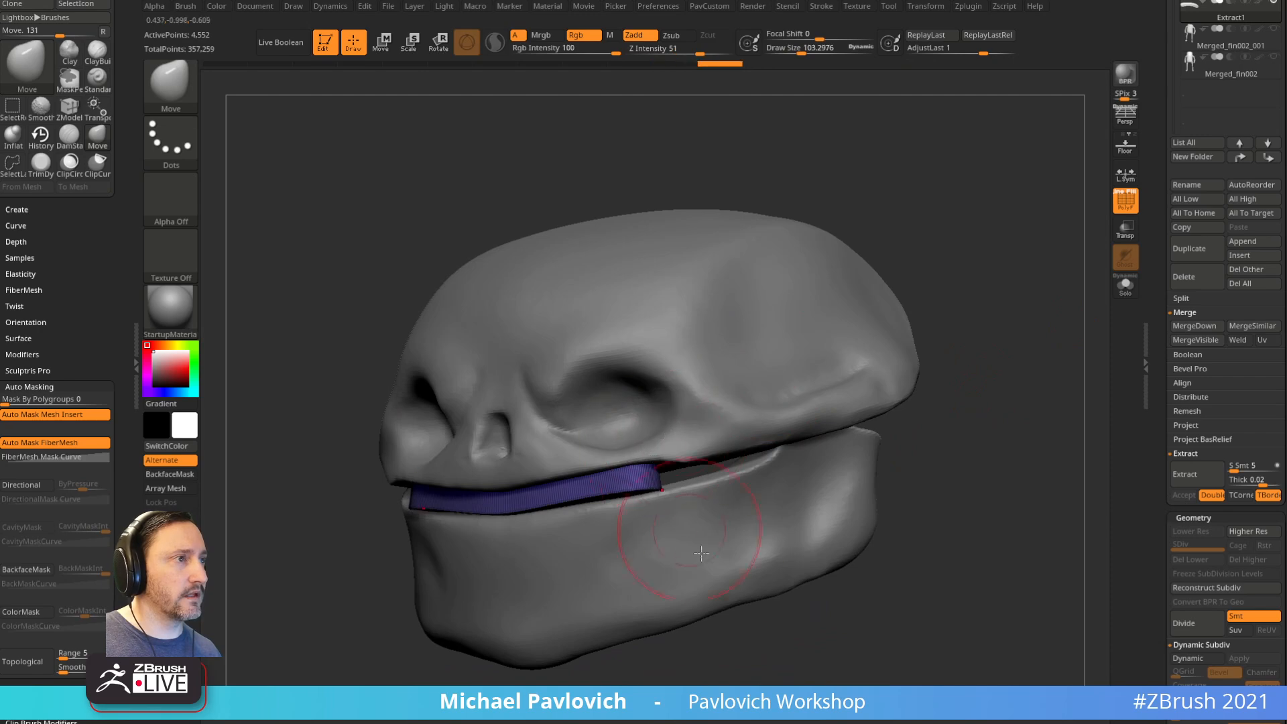
Step: Adjust the strip's position in the mouth gap from the side with the Move brush at a draw size of about 225
{"action": "left_click_drag", "start_coordinate": [690, 529], "coordinate": [675, 644]}
{"action": "key", "text": "s"}
{"action": "left_click_drag", "start_coordinate": [582, 545], "coordinate": [596, 546]}
{"action": "left_click_drag", "start_coordinate": [610, 474], "coordinate": [596, 475]}
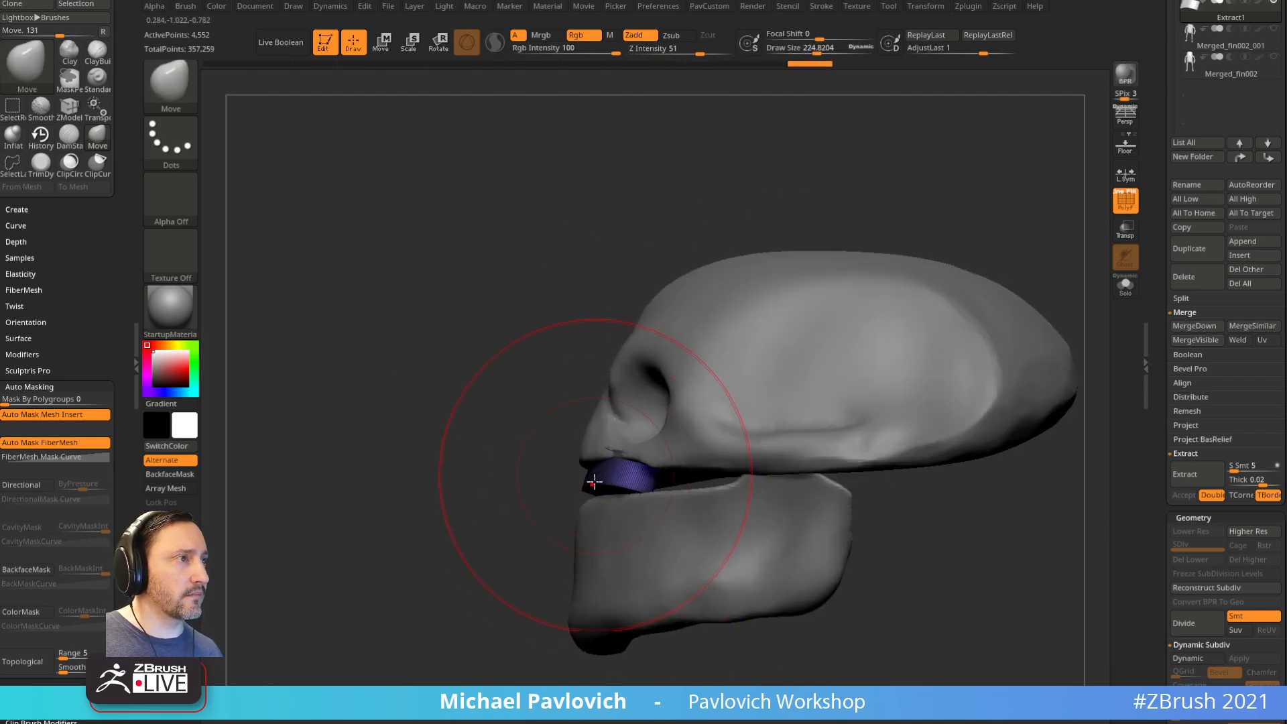
{"action": "mouse_move", "coordinate": [546, 511]}
{"action": "left_mouse_down"}
{"action": "mouse_move", "coordinate": [606, 534]}
{"action": "mouse_move", "coordinate": [833, 393]}
{"action": "mouse_move", "coordinate": [951, 386]}
{"action": "left_mouse_up"}
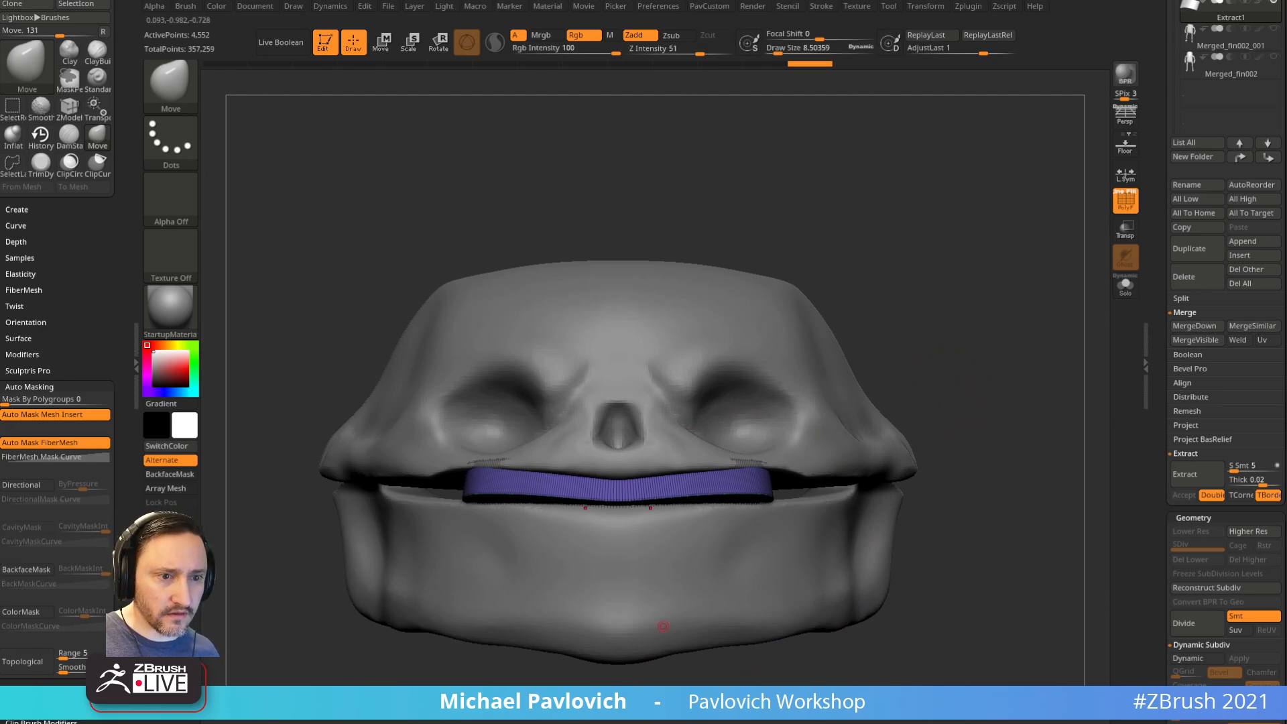
Step: Isolate the strip and choose the KnifeCurve brush with its BRadius option
{"action": "left_click_drag", "start_coordinate": [969, 341], "coordinate": [1010, 343]}
{"action": "left_click", "coordinate": [1129, 293]}
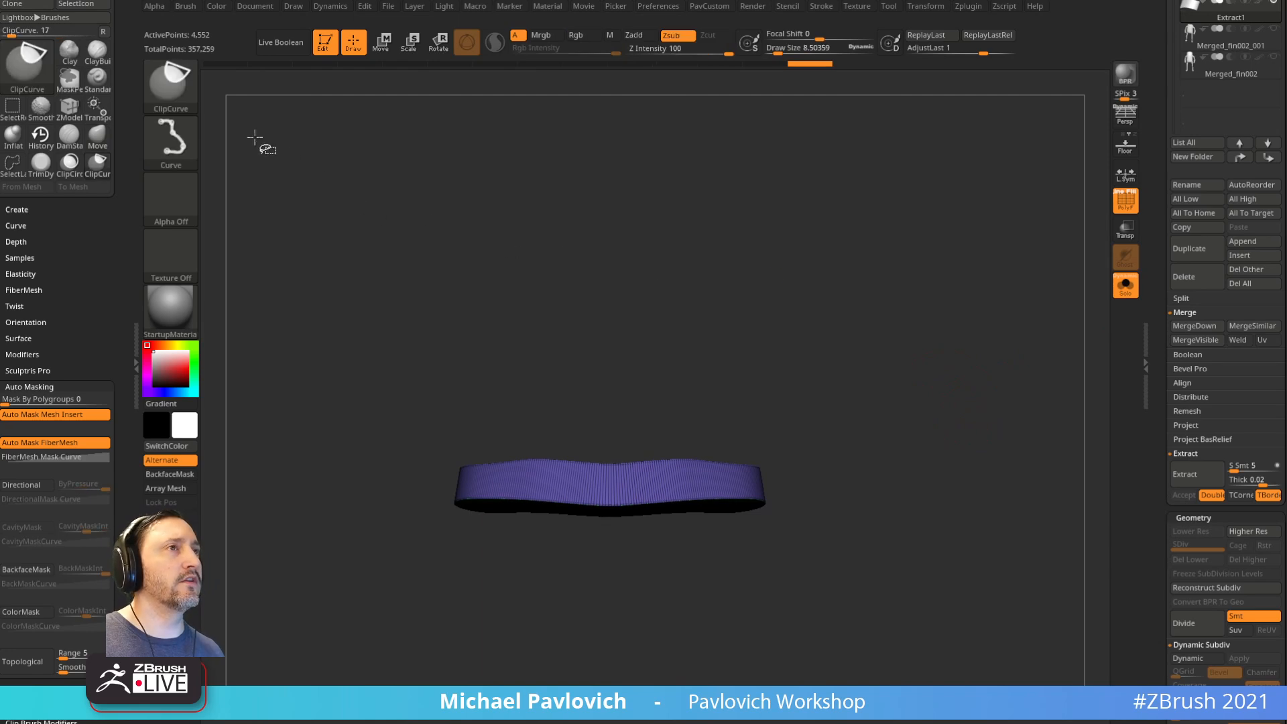
{"action": "left_click", "coordinate": [171, 84]}
{"action": "left_click", "coordinate": [583, 158]}
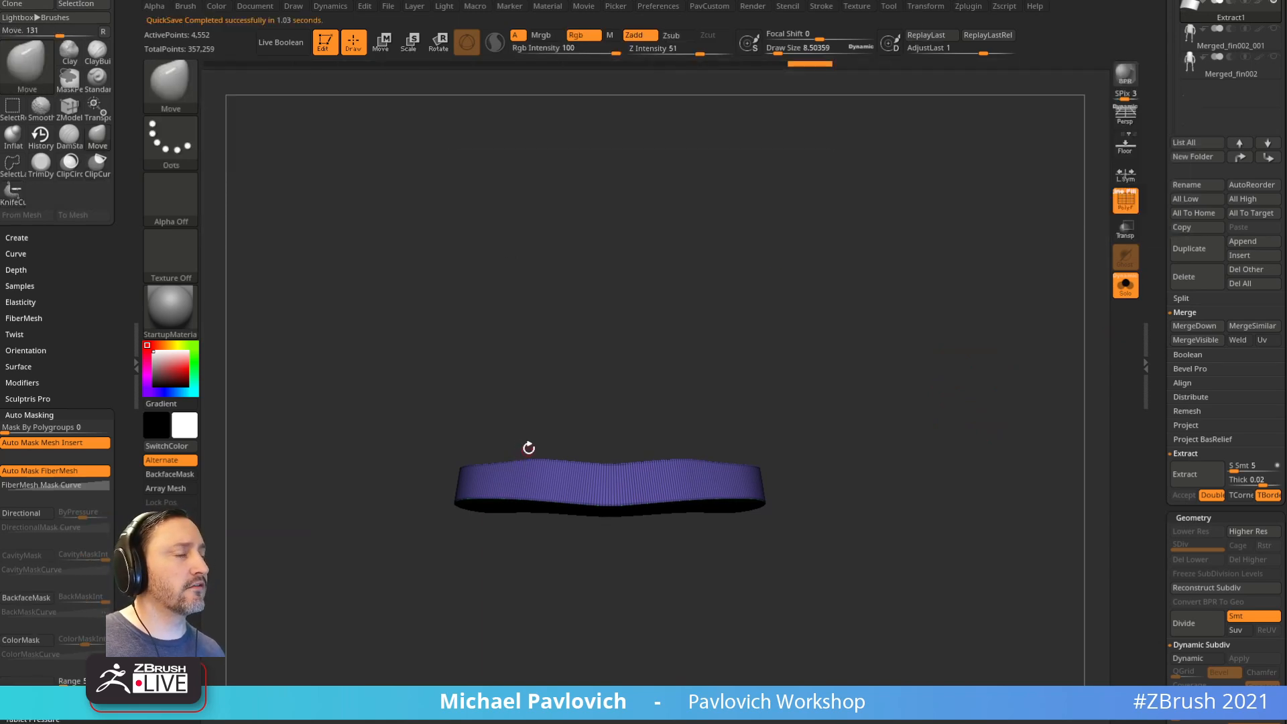
{"action": "key", "text": "ctrl+shift+space"}
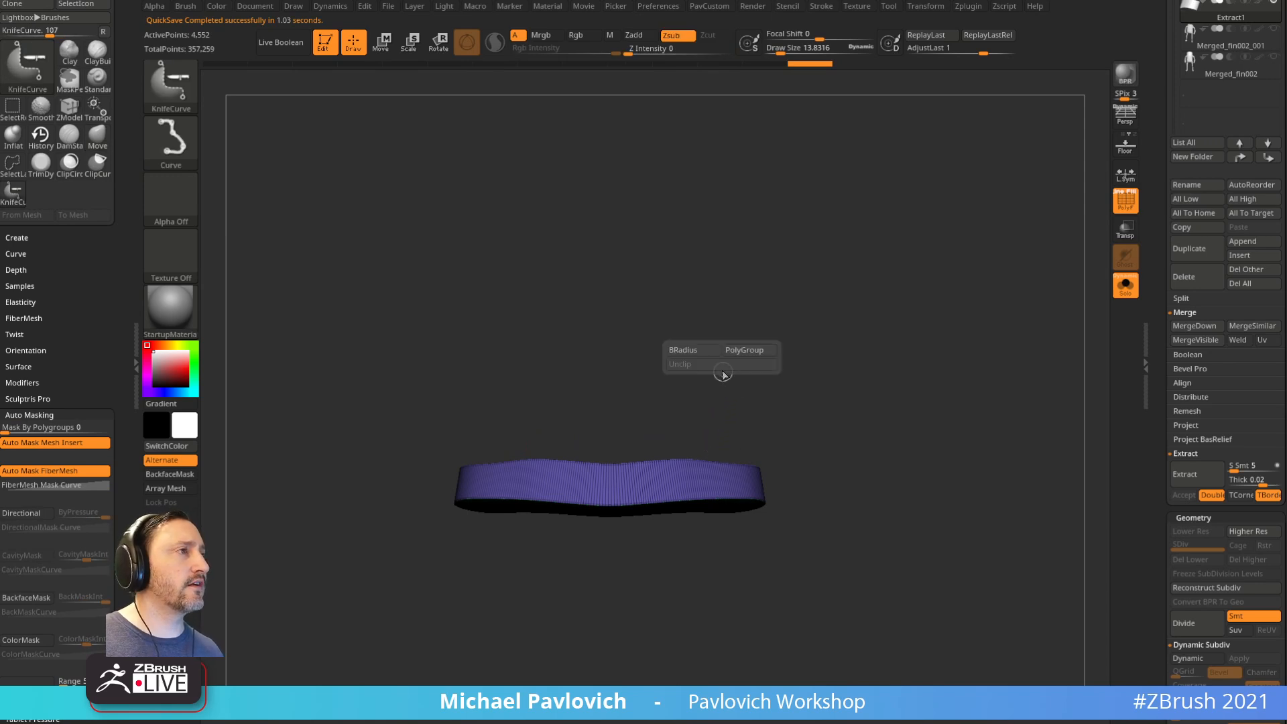
{"action": "left_click", "coordinate": [696, 354]}
Step: Cut a wide gap through the strip to one side of its centre with KnifeCurve at a draw size of about 44
{"action": "key", "text": "s"}
{"action": "left_click_drag", "start_coordinate": [707, 436], "coordinate": [711, 436]}
{"action": "left_click_drag", "start_coordinate": [700, 359], "coordinate": [706, 607], "text": "ctrl+shift"}
{"action": "key", "text": "ctrl+z"}
{"action": "mouse_move", "coordinate": [693, 342]}
{"action": "left_mouse_down", "text": "ctrl+shift"}
{"action": "mouse_move", "coordinate": [698, 607]}
{"action": "mouse_move", "coordinate": [718, 620]}
{"action": "left_mouse_up", "text": "ctrl+shift"}
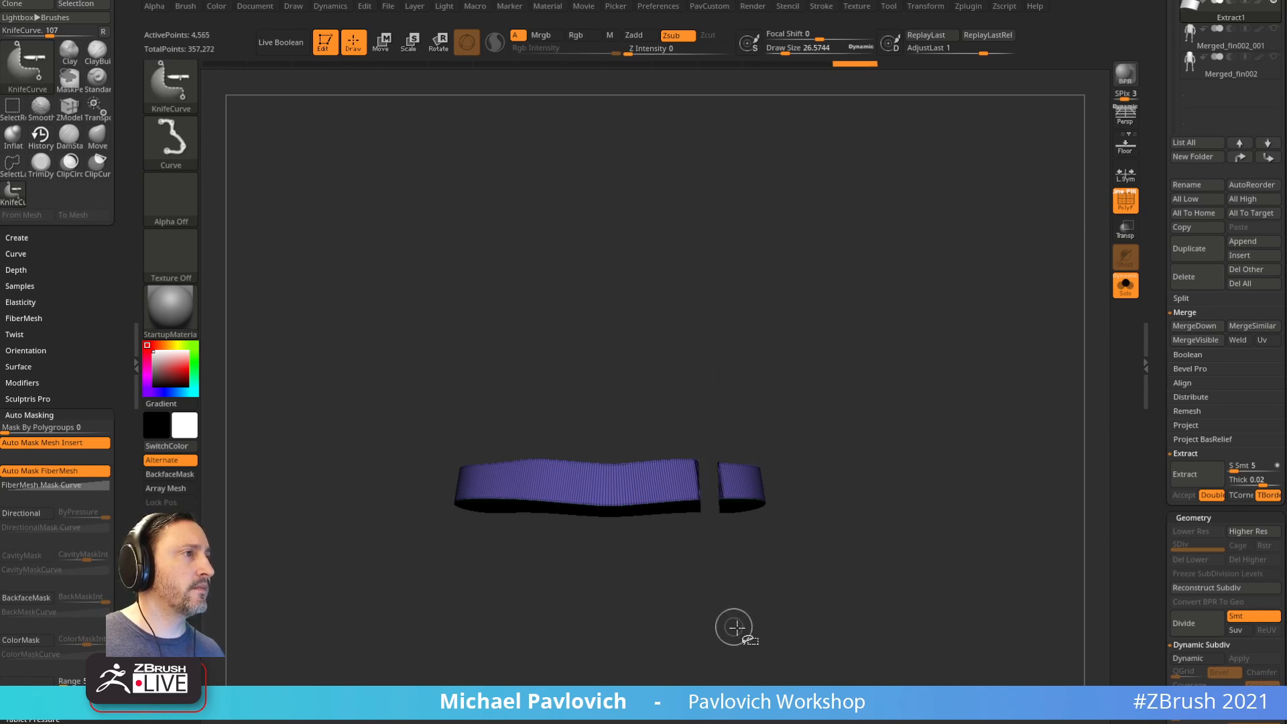
{"action": "mouse_move", "coordinate": [715, 380]}
{"action": "left_mouse_down"}
{"action": "mouse_move", "coordinate": [742, 356]}
{"action": "mouse_move", "coordinate": [703, 615]}
{"action": "left_mouse_up"}
{"action": "key", "text": "ctrl+z"}
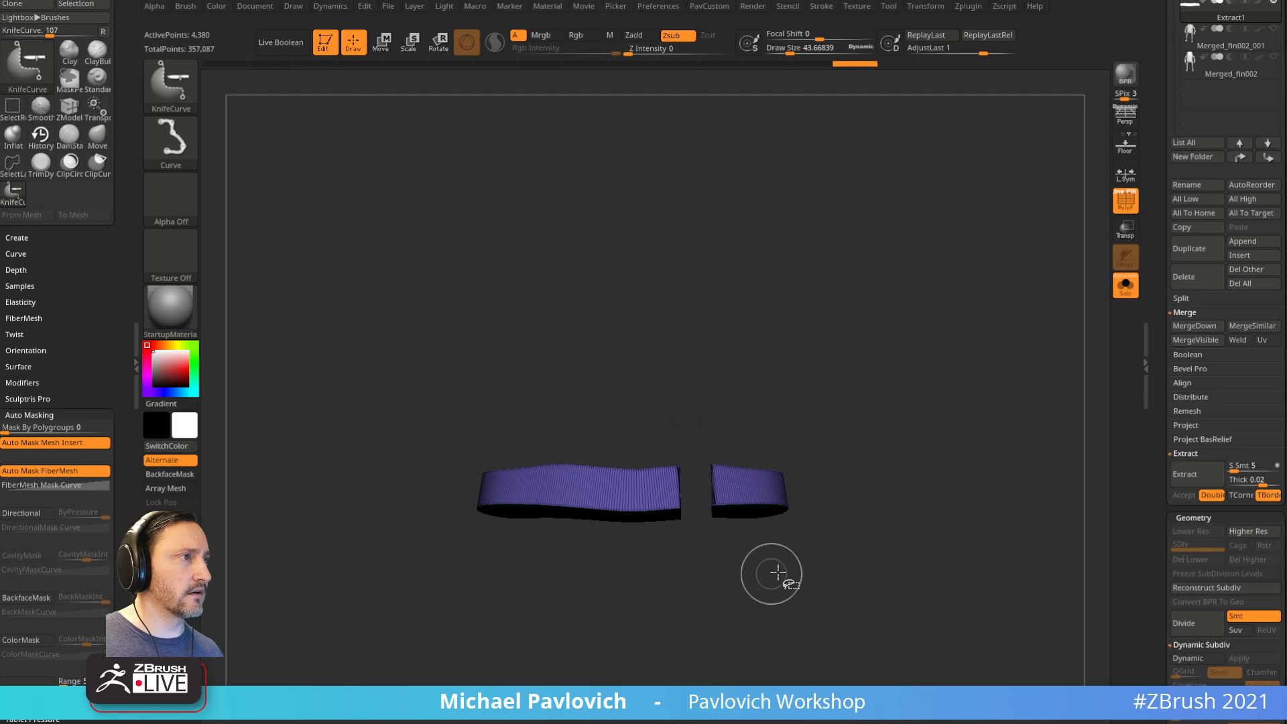
Step: Make two narrow KnifeCurve cuts through the longer piece of the strip at a draw size of about 7
{"action": "left_click_drag", "start_coordinate": [799, 408], "coordinate": [791, 417]}
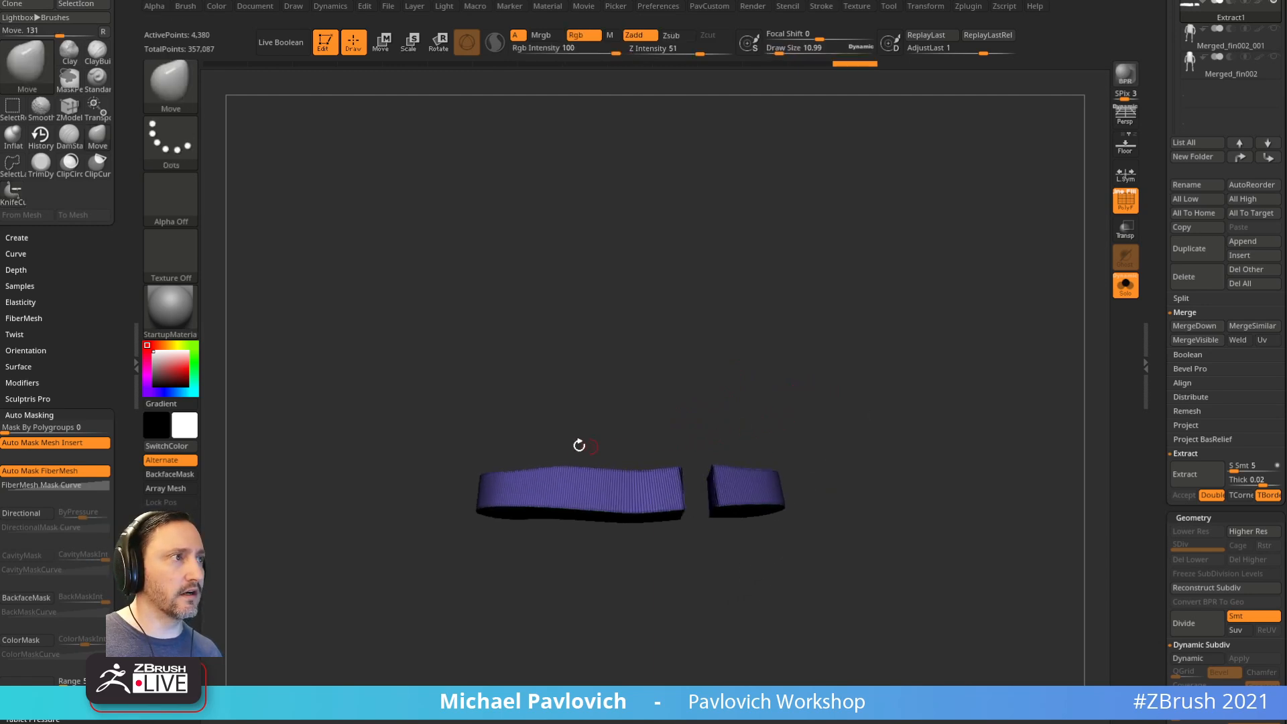
{"action": "left_click_drag", "start_coordinate": [608, 391], "coordinate": [625, 635], "text": "ctrl+shift"}
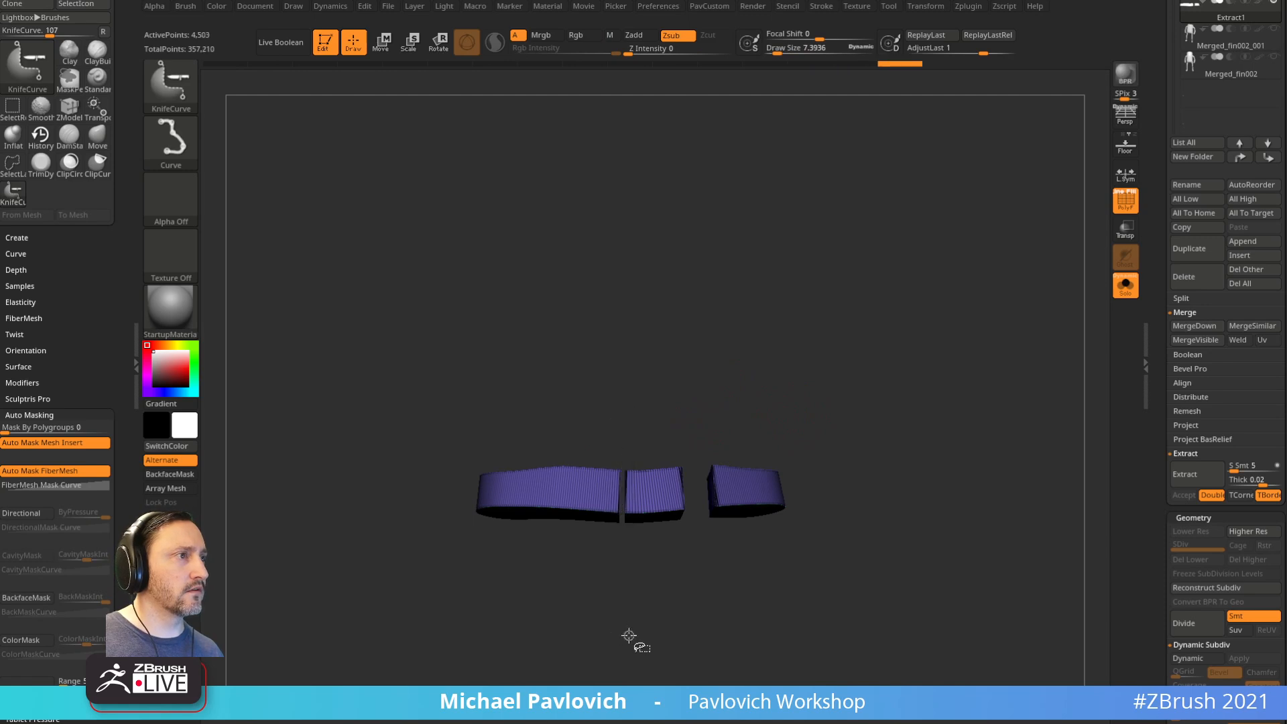
{"action": "left_click_drag", "start_coordinate": [562, 396], "coordinate": [570, 612], "text": "ctrl+shift"}
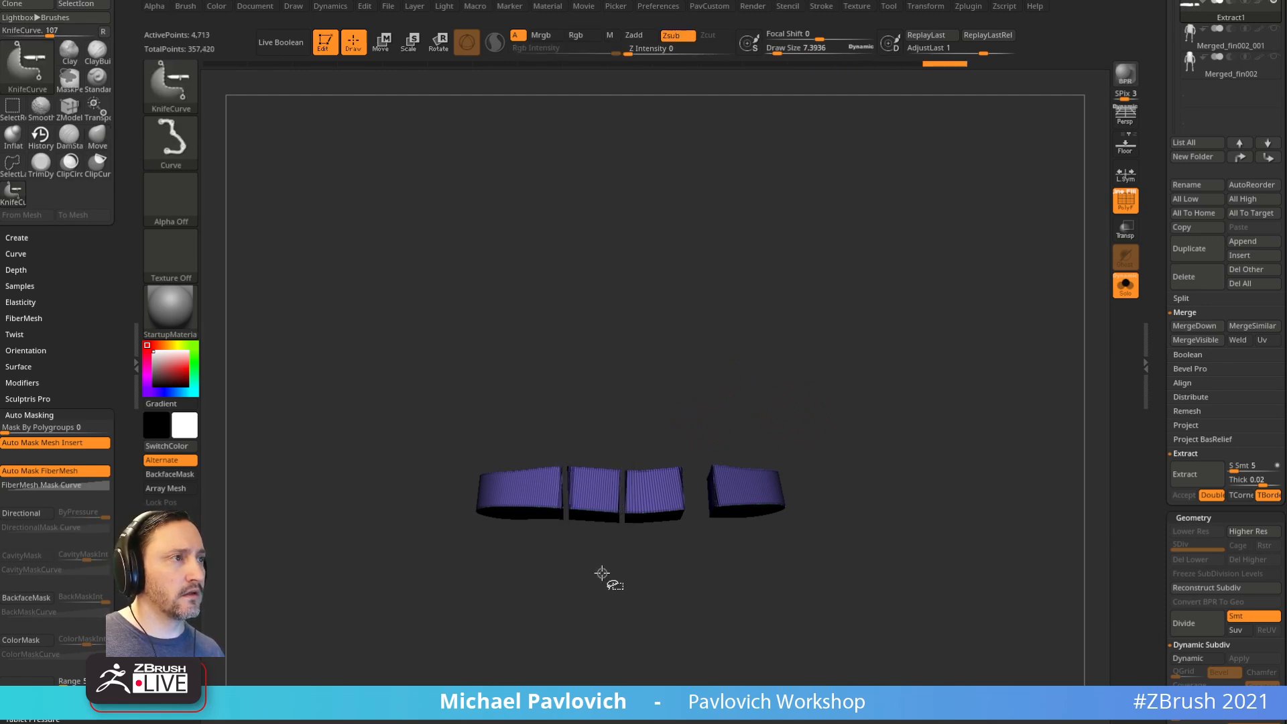
Step: Trim off the rounded outer end of the longer row of tooth blocks with KnifeCurve
{"action": "mouse_move", "coordinate": [609, 402]}
{"action": "left_mouse_down"}
{"action": "mouse_move", "coordinate": [583, 440]}
{"action": "mouse_move", "coordinate": [584, 403]}
{"action": "left_mouse_up"}
{"action": "key", "text": "ctrl+shift"}
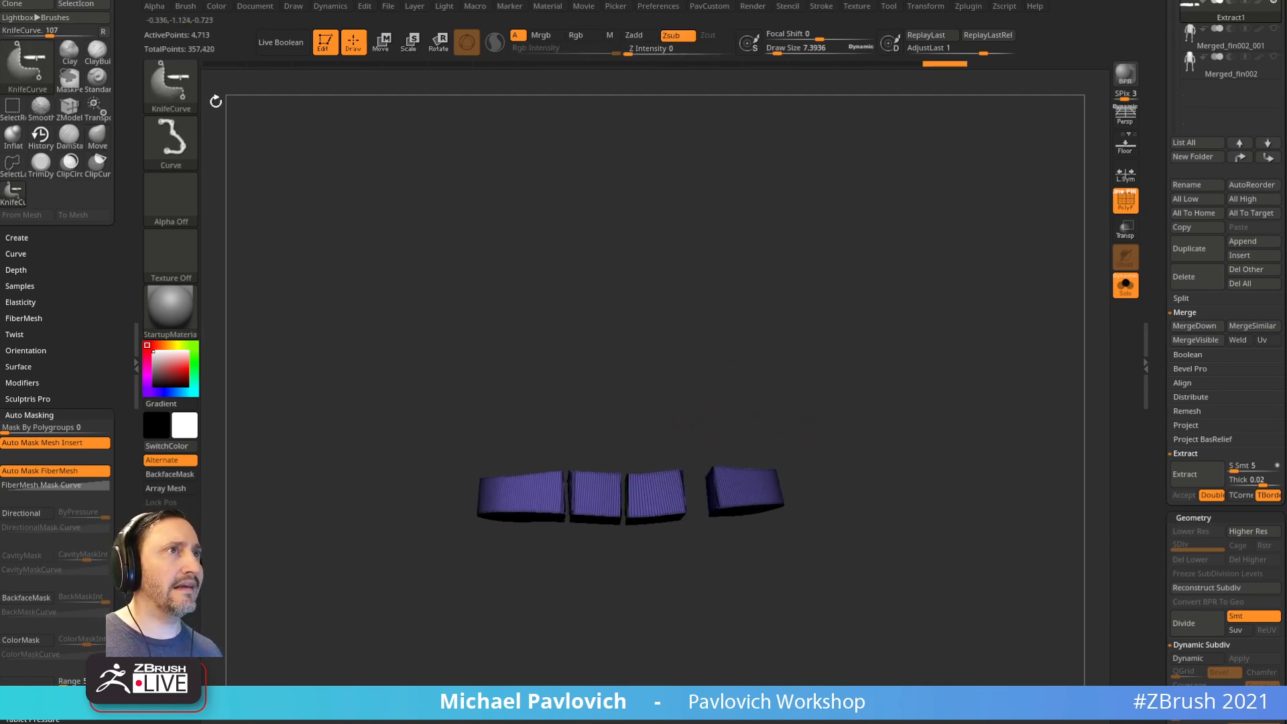
{"action": "left_click_drag", "start_coordinate": [511, 645], "coordinate": [514, 322], "text": "ctrl+shift"}
{"action": "key", "text": "ctrl+z"}
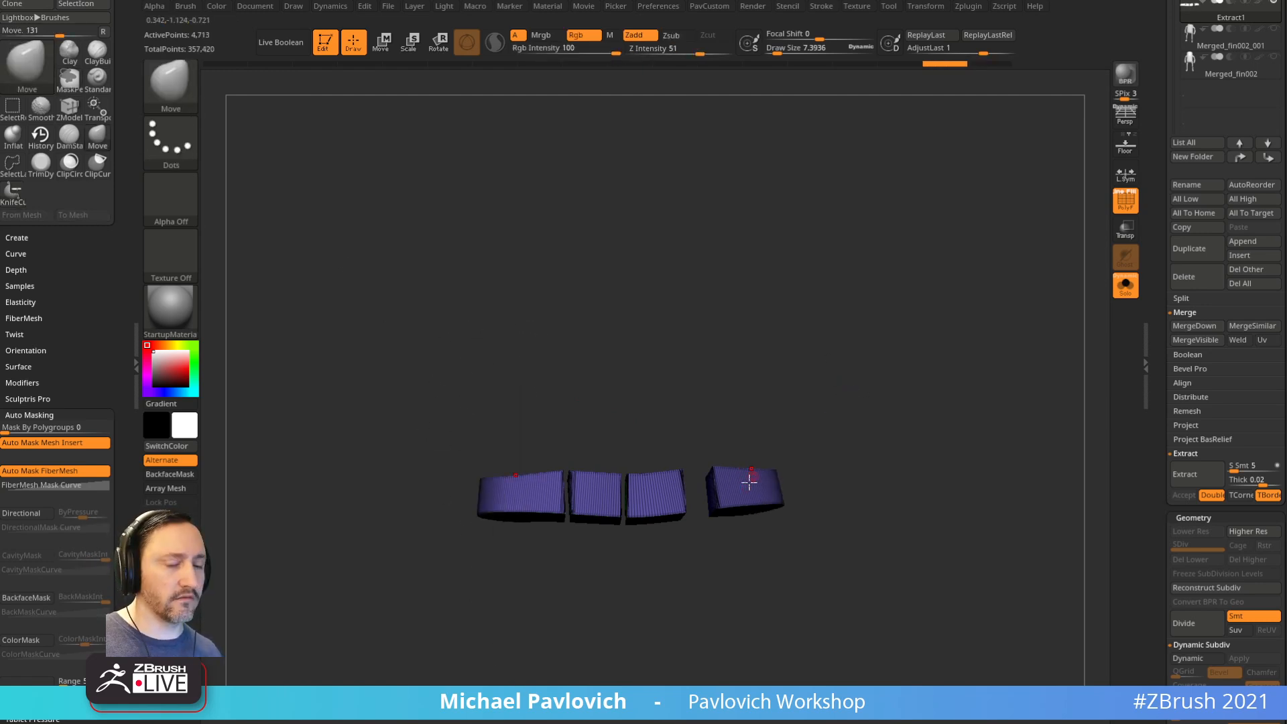
{"action": "left_click_drag", "start_coordinate": [509, 642], "coordinate": [512, 310], "text": "ctrl+shift"}
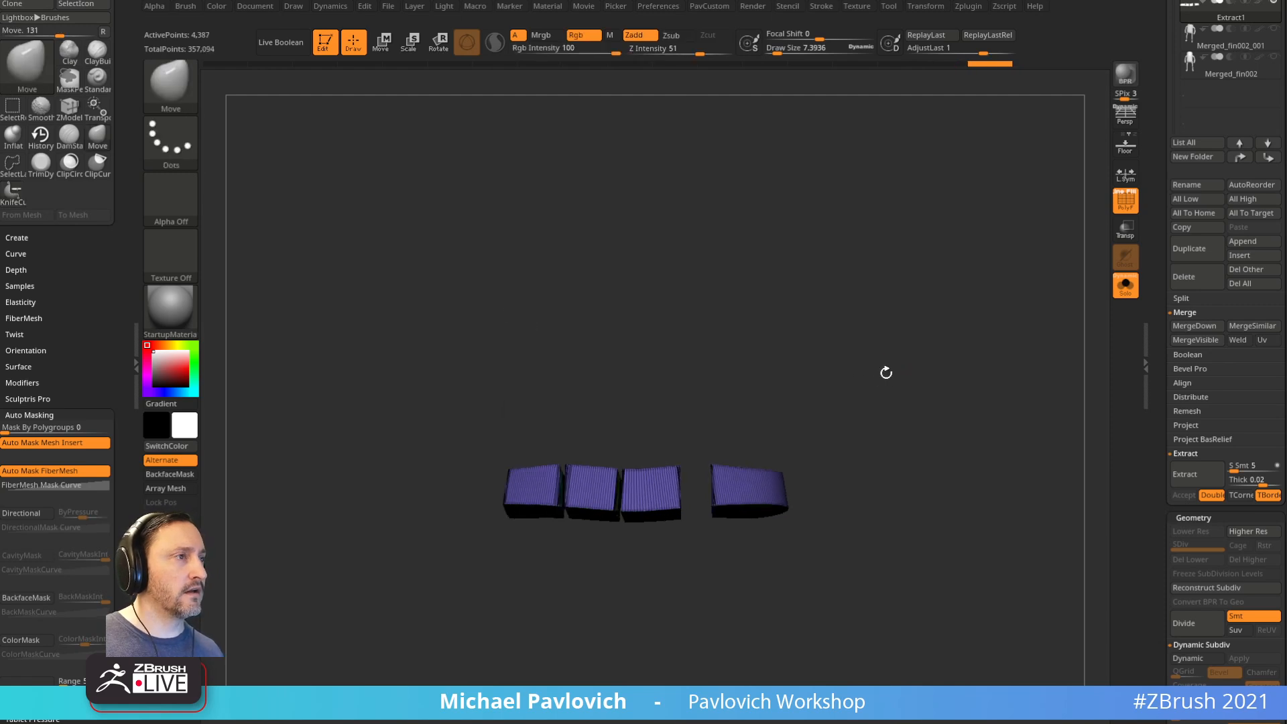
Step: Check the tooth blocks against the whole skull, then isolate them and assign polygroups with Groups By Normals
{"action": "left_click_drag", "start_coordinate": [937, 479], "coordinate": [898, 385]}
{"action": "left_click", "coordinate": [1124, 287]}
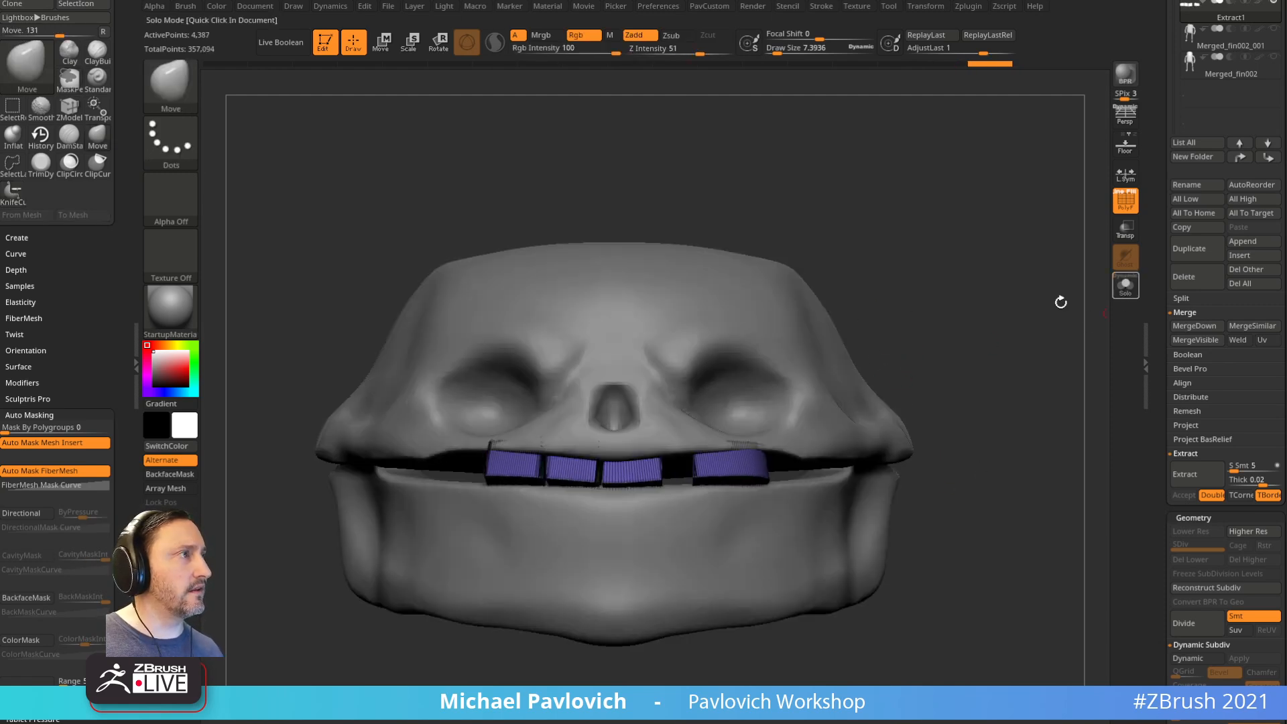
{"action": "left_click", "coordinate": [1125, 285]}
{"action": "mouse_move", "coordinate": [988, 345]}
{"action": "left_mouse_down"}
{"action": "mouse_move", "coordinate": [883, 389]}
{"action": "mouse_move", "coordinate": [902, 426]}
{"action": "mouse_move", "coordinate": [882, 435]}
{"action": "left_mouse_up"}
{"action": "key", "text": "s"}
{"action": "mouse_move", "coordinate": [882, 429]}
{"action": "left_mouse_down"}
{"action": "mouse_move", "coordinate": [948, 368]}
{"action": "mouse_move", "coordinate": [892, 380]}
{"action": "mouse_move", "coordinate": [908, 413]}
{"action": "left_mouse_up"}
{"action": "key", "text": "space"}
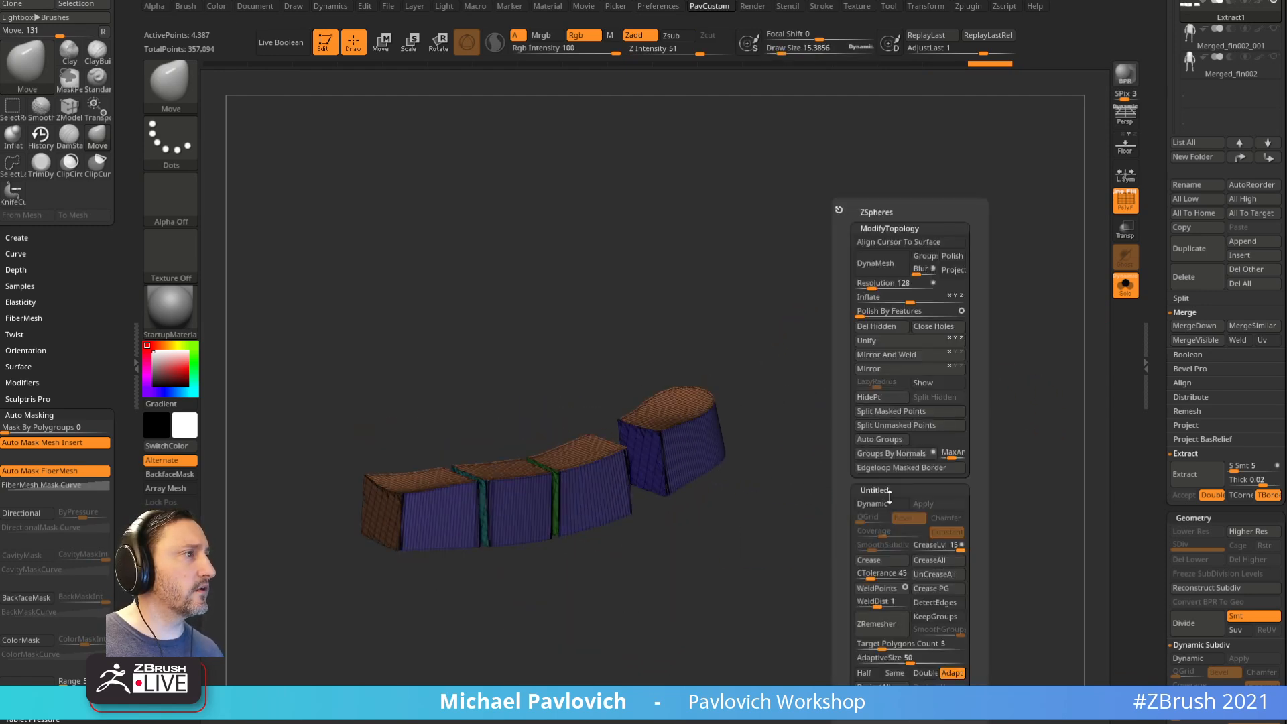
{"action": "left_click", "coordinate": [885, 454]}
Step: Trim the rounded outer end of the lone tooth block with KnifeCurve
{"action": "left_click_drag", "start_coordinate": [761, 535], "coordinate": [895, 315]}
{"action": "left_click_drag", "start_coordinate": [645, 599], "coordinate": [652, 288], "text": "ctrl+shift"}
{"action": "left_click_drag", "start_coordinate": [799, 304], "coordinate": [936, 376]}
Step: ZRemesh the tooth blocks with KeepGroups enabled
{"action": "key", "text": "space"}
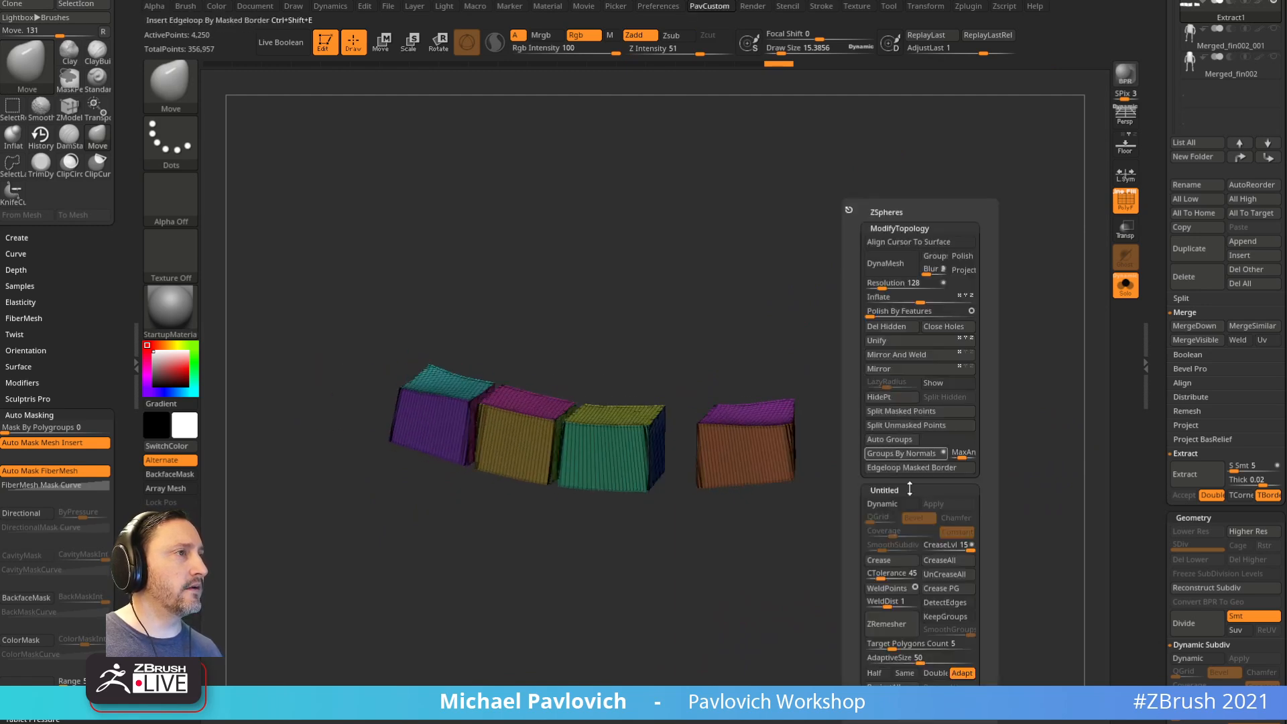
{"action": "left_click", "coordinate": [939, 616]}
{"action": "left_click", "coordinate": [902, 624]}
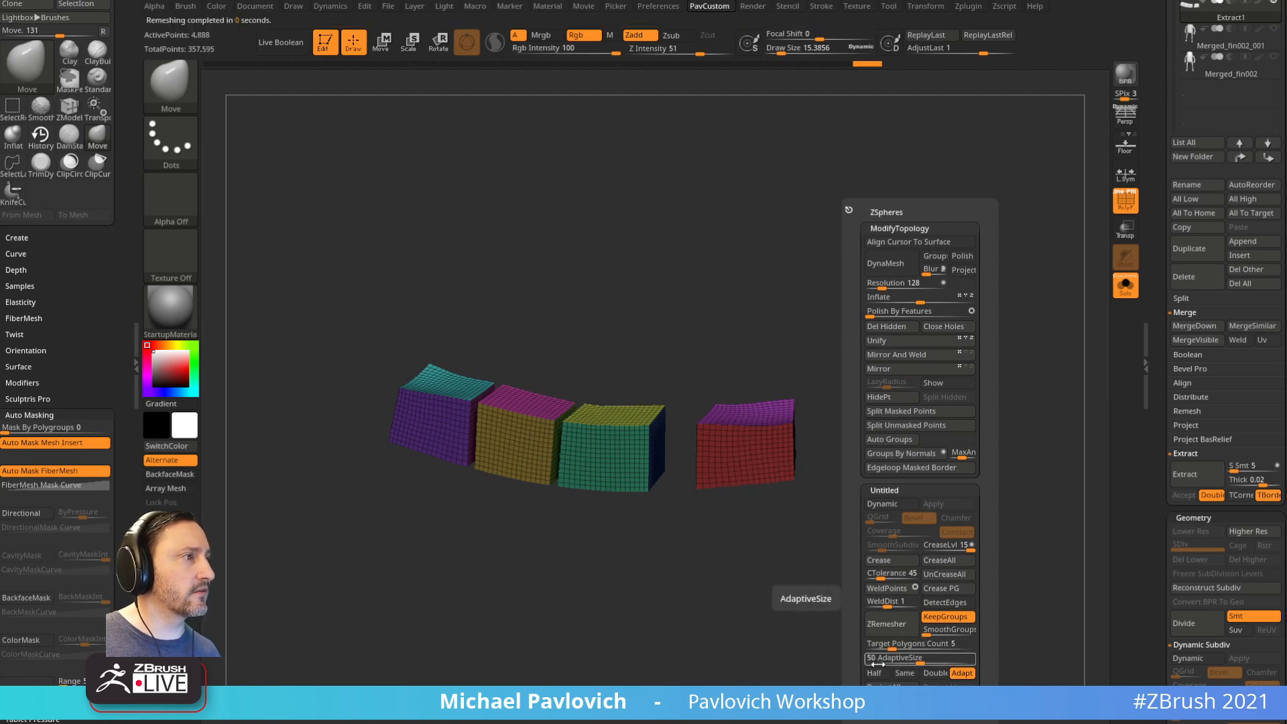
Step: Reduce the tooth blocks to a very coarse mesh by repeatedly running ZRemesher with Half enabled and AdaptiveSize 0
{"action": "left_click", "coordinate": [877, 672]}
{"action": "left_click_drag", "start_coordinate": [892, 658], "coordinate": [863, 654]}
{"action": "left_click", "coordinate": [897, 625]}
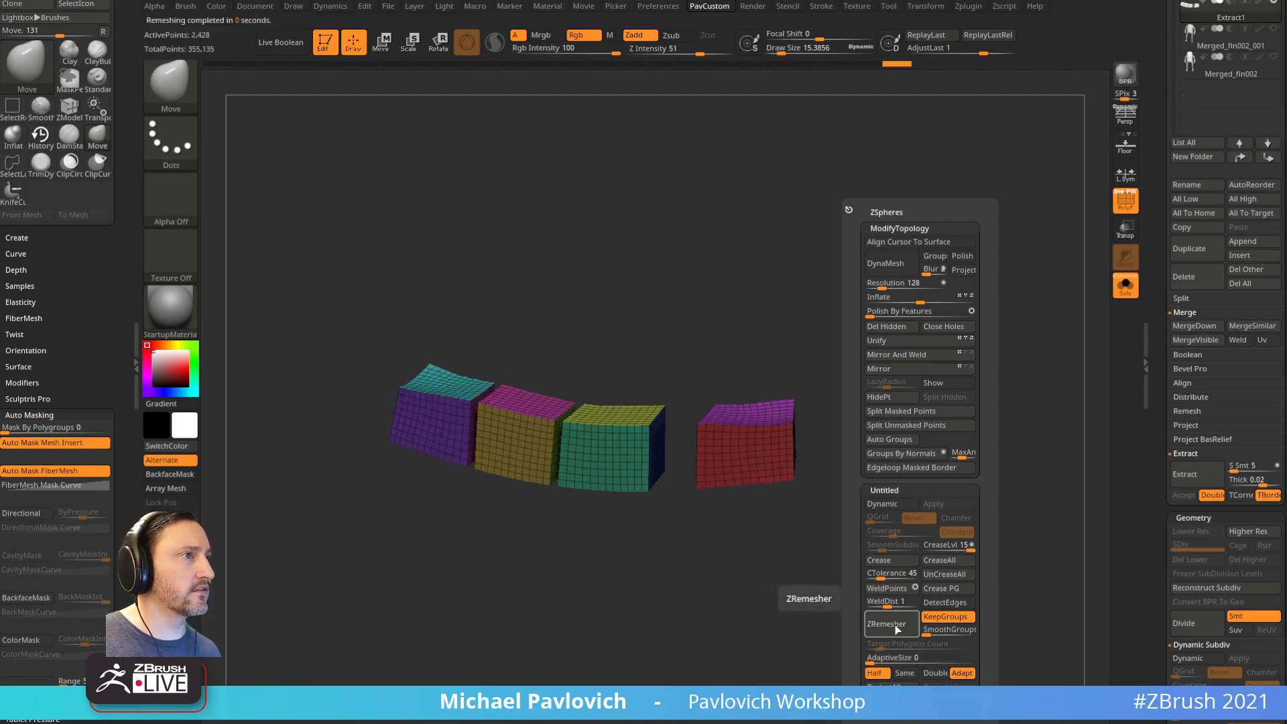
{"action": "left_click", "coordinate": [896, 630]}
{"action": "left_click", "coordinate": [896, 631]}
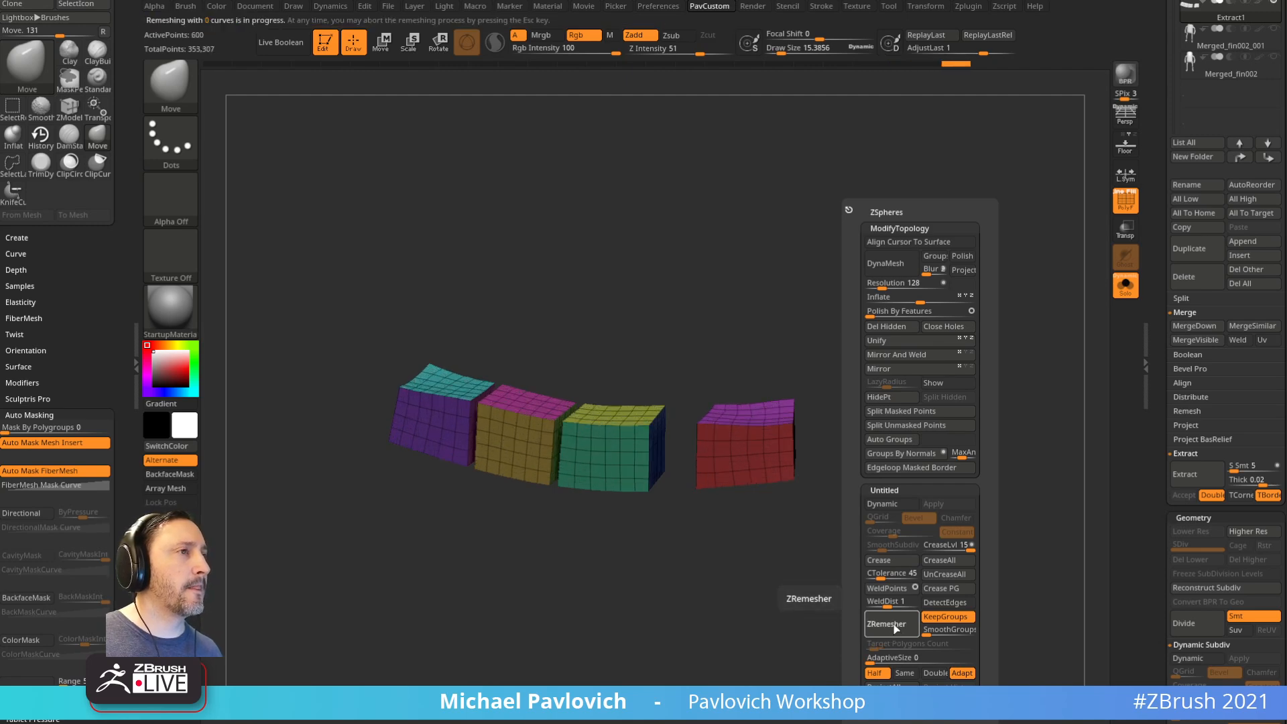
{"action": "left_click", "coordinate": [896, 631]}
Step: Switch to the ZModeler brush for the coarse tooth blocks
{"action": "left_click_drag", "start_coordinate": [871, 592], "coordinate": [875, 484]}
{"action": "key", "text": "b"}
{"action": "key", "text": "z"}
{"action": "key", "text": "m"}
{"action": "left_click_drag", "start_coordinate": [707, 548], "coordinate": [849, 452]}
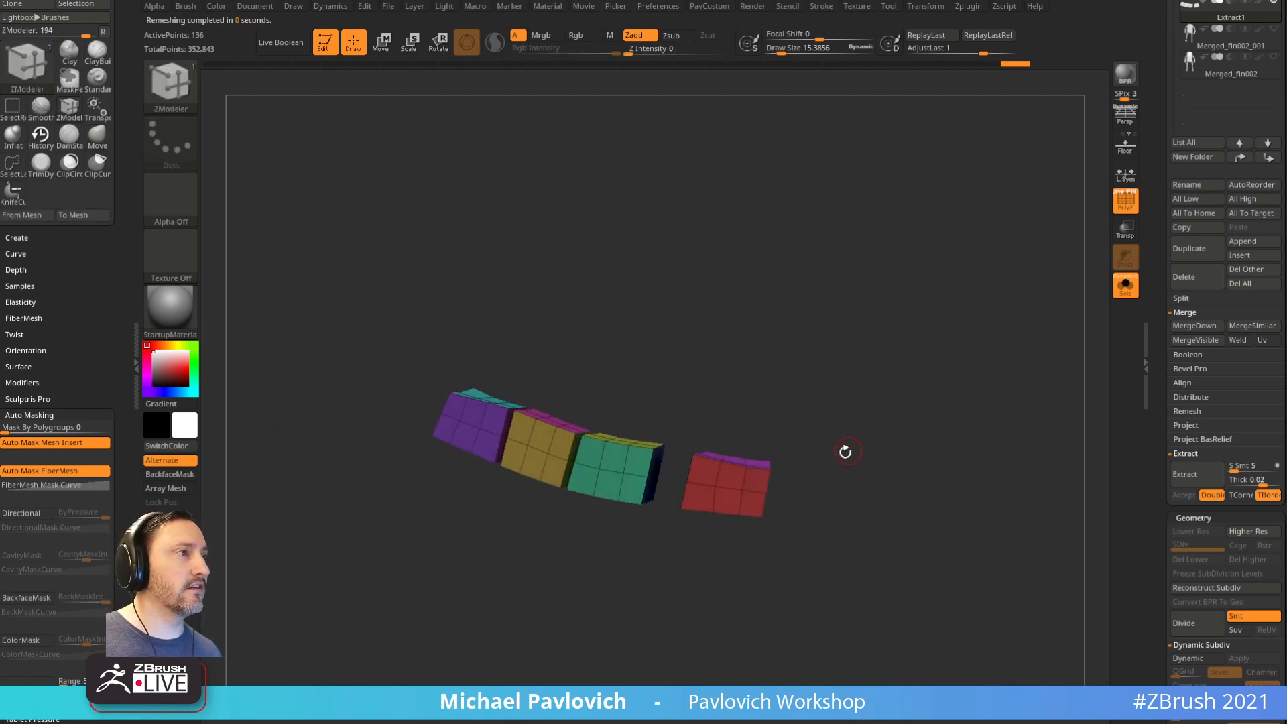
Step: Isolate the front polygroups of the four tooth blocks with the SelectRect selection brush and delete all hidden faces
{"action": "key", "text": "b"}
{"action": "key", "text": "k"}
{"action": "key", "text": "c"}
{"action": "left_click", "coordinate": [704, 494], "text": "ctrl+shift"}
{"action": "key", "text": "b"}
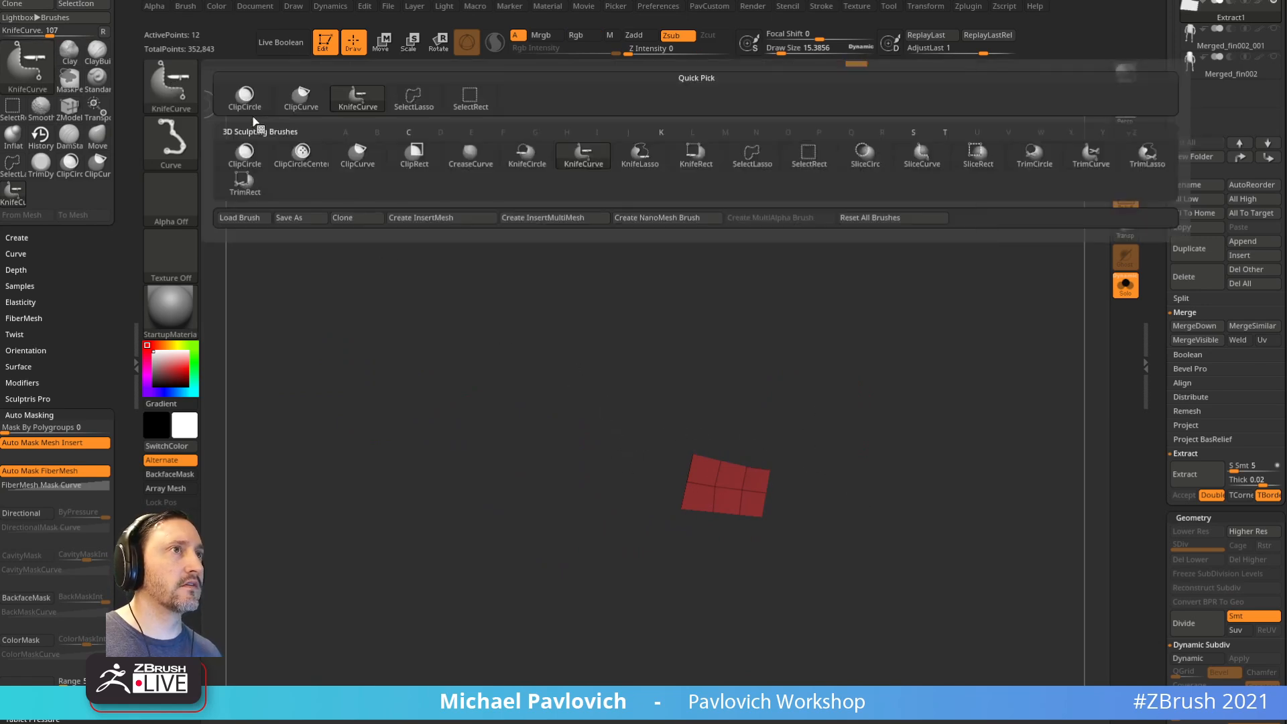
{"action": "left_click", "coordinate": [471, 100], "text": "ctrl+shift"}
{"action": "left_click_drag", "start_coordinate": [862, 436], "coordinate": [872, 448], "text": "ctrl+shift"}
{"action": "left_click", "coordinate": [608, 460], "text": "ctrl+shift"}
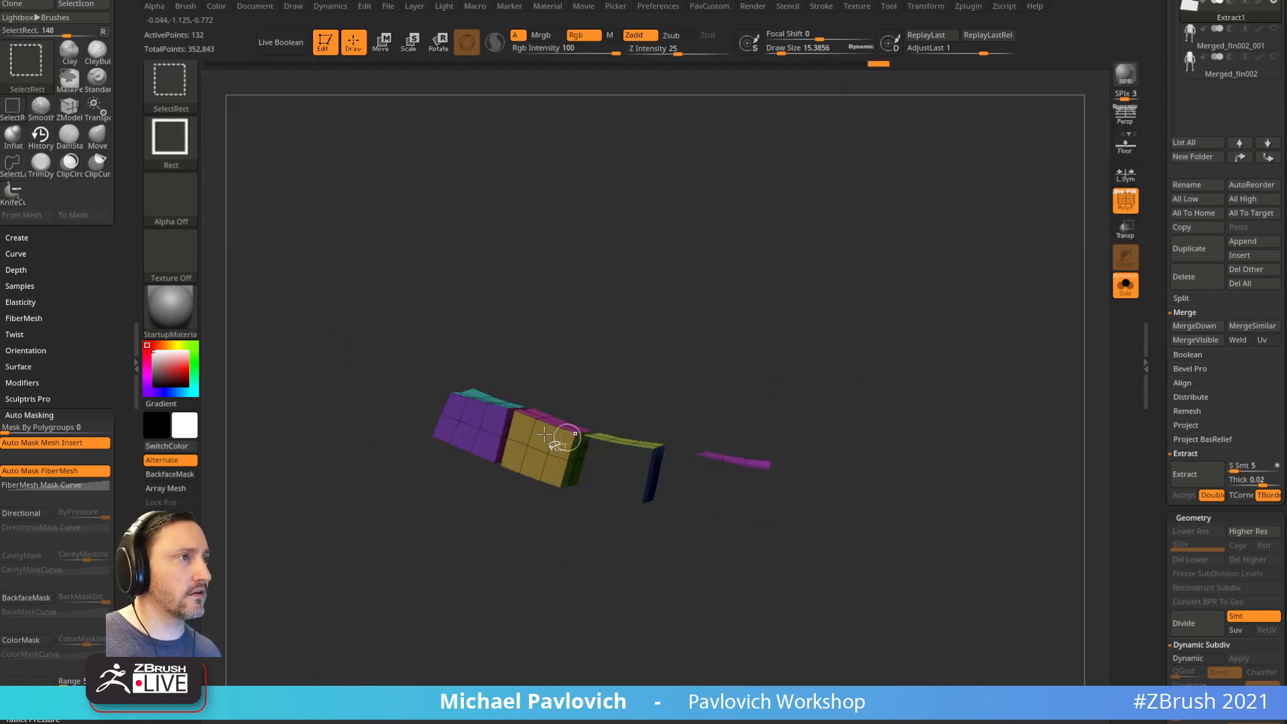
{"action": "left_click", "coordinate": [530, 438], "text": "ctrl+shift"}
{"action": "left_click", "coordinate": [481, 427], "text": "ctrl+shift"}
{"action": "left_click_drag", "start_coordinate": [887, 318], "coordinate": [933, 462], "text": "ctrl+shift"}
{"action": "key", "text": "2"}
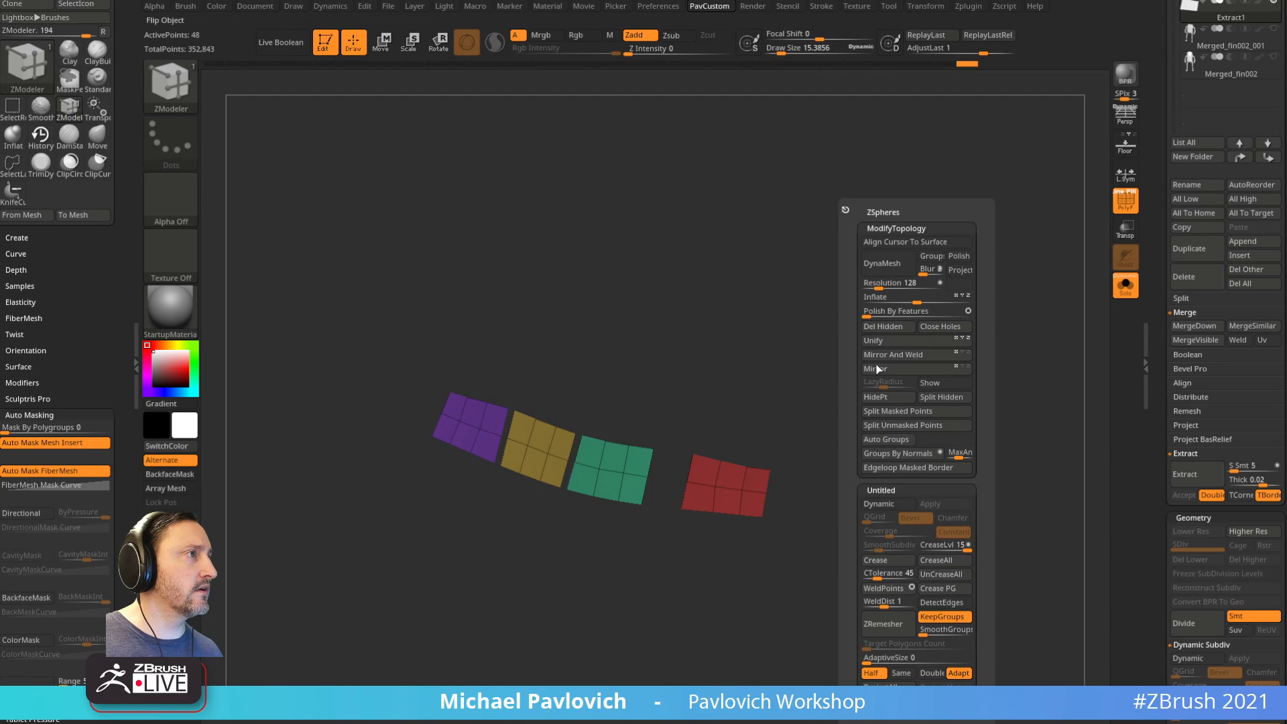
{"action": "left_click", "coordinate": [883, 327]}
Step: Show the skull again and move the four tooth faces into the gap between the upper skull and lower jaw
{"action": "key", "text": "shift+s"}
{"action": "left_click_drag", "start_coordinate": [1046, 490], "coordinate": [984, 459]}
{"action": "key", "text": "w"}
{"action": "left_click_drag", "start_coordinate": [542, 462], "coordinate": [551, 440]}
{"action": "left_click_drag", "start_coordinate": [549, 373], "coordinate": [542, 372]}
{"action": "key", "text": "q"}
{"action": "left_click_drag", "start_coordinate": [322, 469], "coordinate": [443, 489]}
{"action": "mouse_move", "coordinate": [697, 319]}
{"action": "left_mouse_down", "text": "alt"}
{"action": "mouse_move", "coordinate": [966, 394]}
{"action": "mouse_move", "coordinate": [951, 399]}
{"action": "left_mouse_up", "text": "alt"}
{"action": "left_click_drag", "start_coordinate": [996, 354], "coordinate": [968, 303], "text": "alt"}
Step: Centre the gizmo on the tooth faces and bend them with a gizmo deformer to follow the curve of the mouth
{"action": "key", "text": "w"}
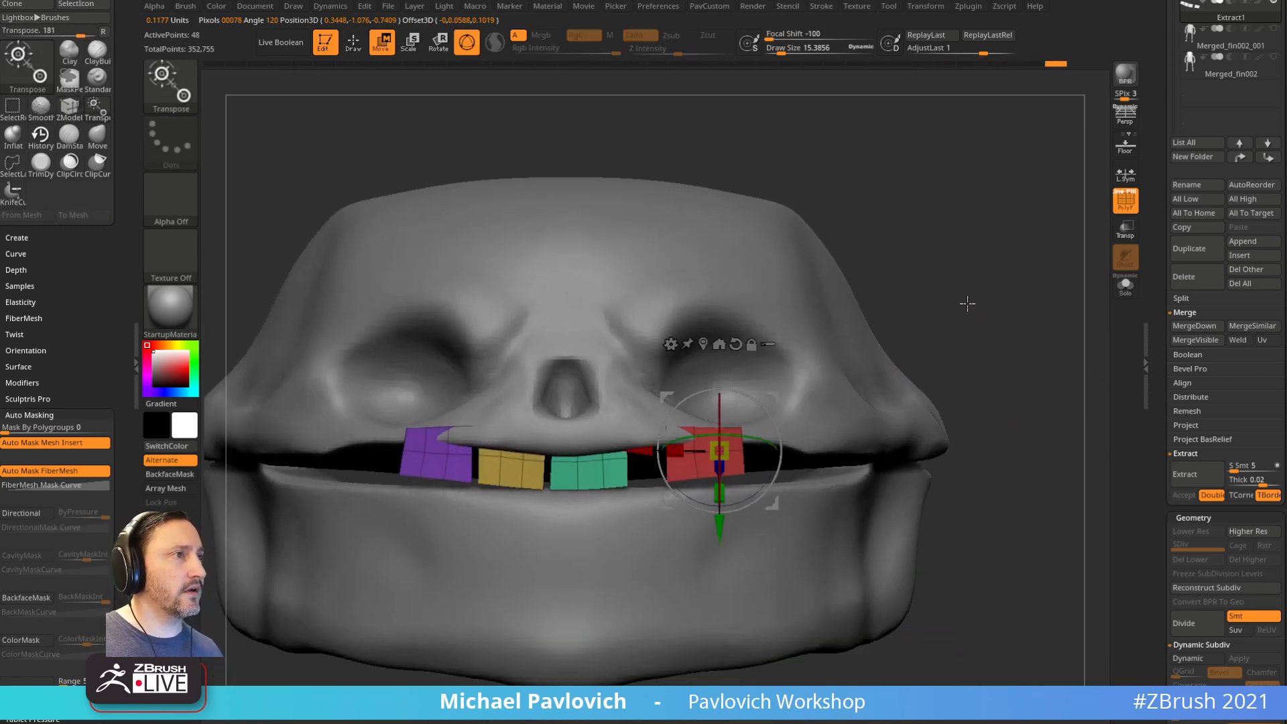
{"action": "left_click", "coordinate": [701, 344]}
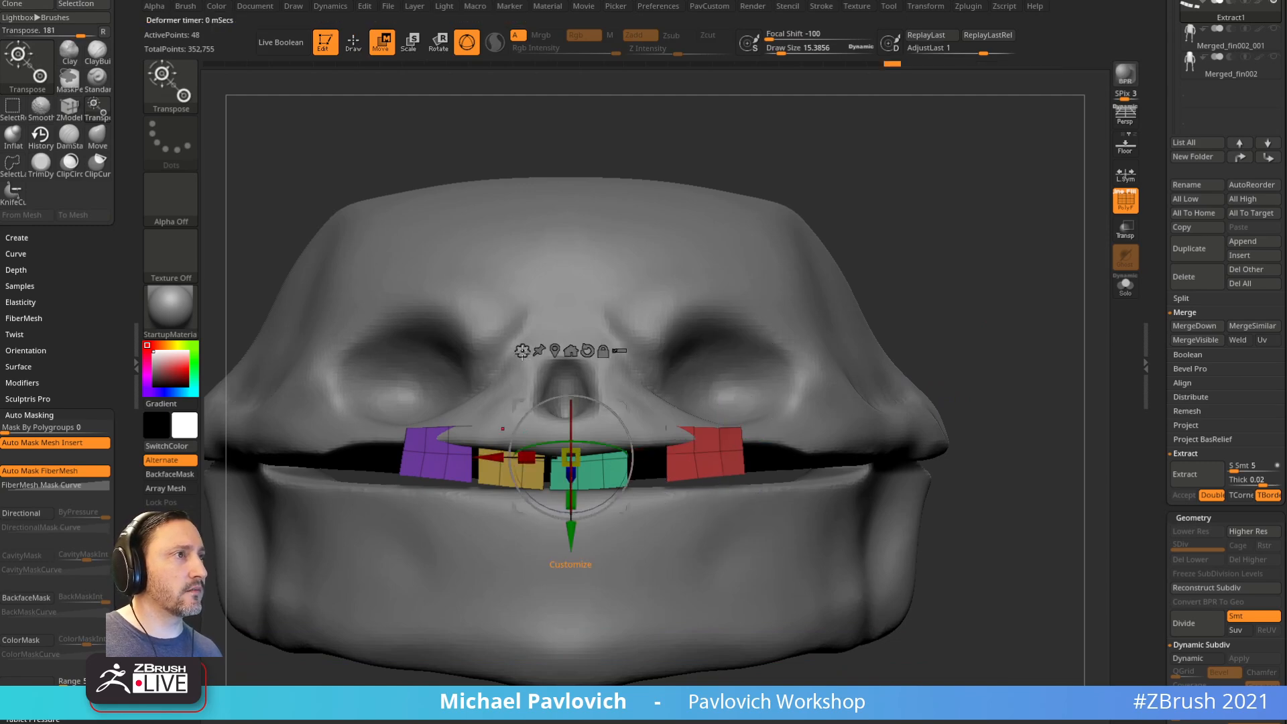
{"action": "left_click", "coordinate": [522, 350]}
{"action": "left_click", "coordinate": [630, 387]}
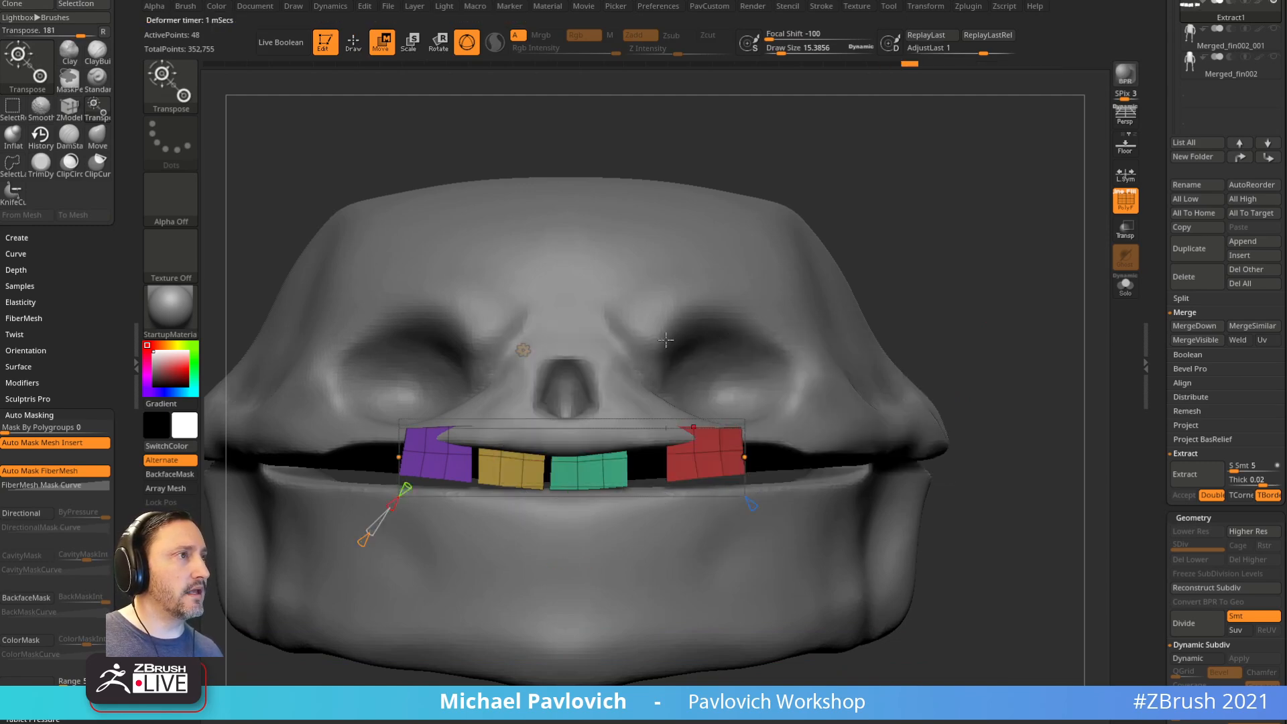
{"action": "left_click", "coordinate": [523, 350]}
{"action": "left_click_drag", "start_coordinate": [805, 193], "coordinate": [907, 199]}
{"action": "left_click_drag", "start_coordinate": [565, 451], "coordinate": [668, 492]}
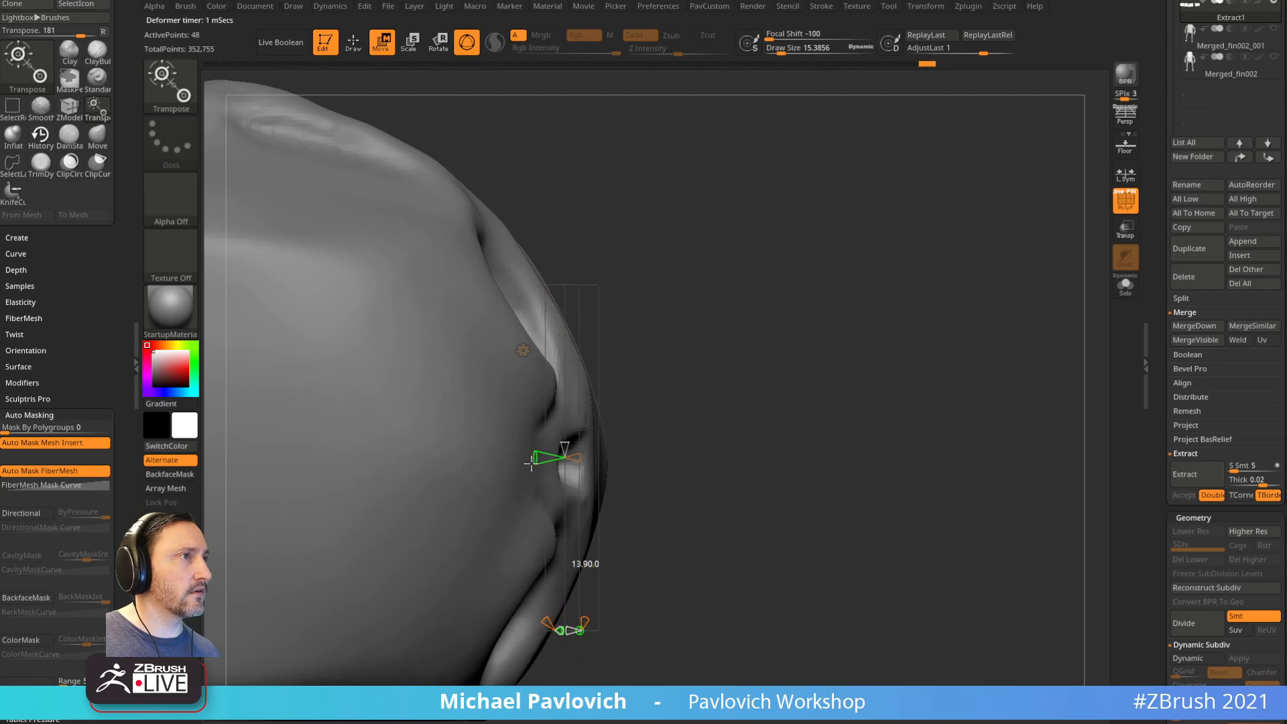
{"action": "left_click_drag", "start_coordinate": [525, 465], "coordinate": [525, 465]}
{"action": "mouse_move", "coordinate": [831, 409]}
{"action": "left_mouse_down"}
{"action": "mouse_move", "coordinate": [839, 305]}
{"action": "mouse_move", "coordinate": [824, 331]}
{"action": "mouse_move", "coordinate": [995, 311]}
{"action": "mouse_move", "coordinate": [1008, 287]}
{"action": "mouse_move", "coordinate": [1000, 299]}
{"action": "mouse_move", "coordinate": [996, 284]}
{"action": "left_mouse_up"}
Step: Solo the tooth faces and delete one vertical column of polygons from each of the four with ZModeler's Delete action
{"action": "key", "text": "q"}
{"action": "left_click", "coordinate": [1126, 285]}
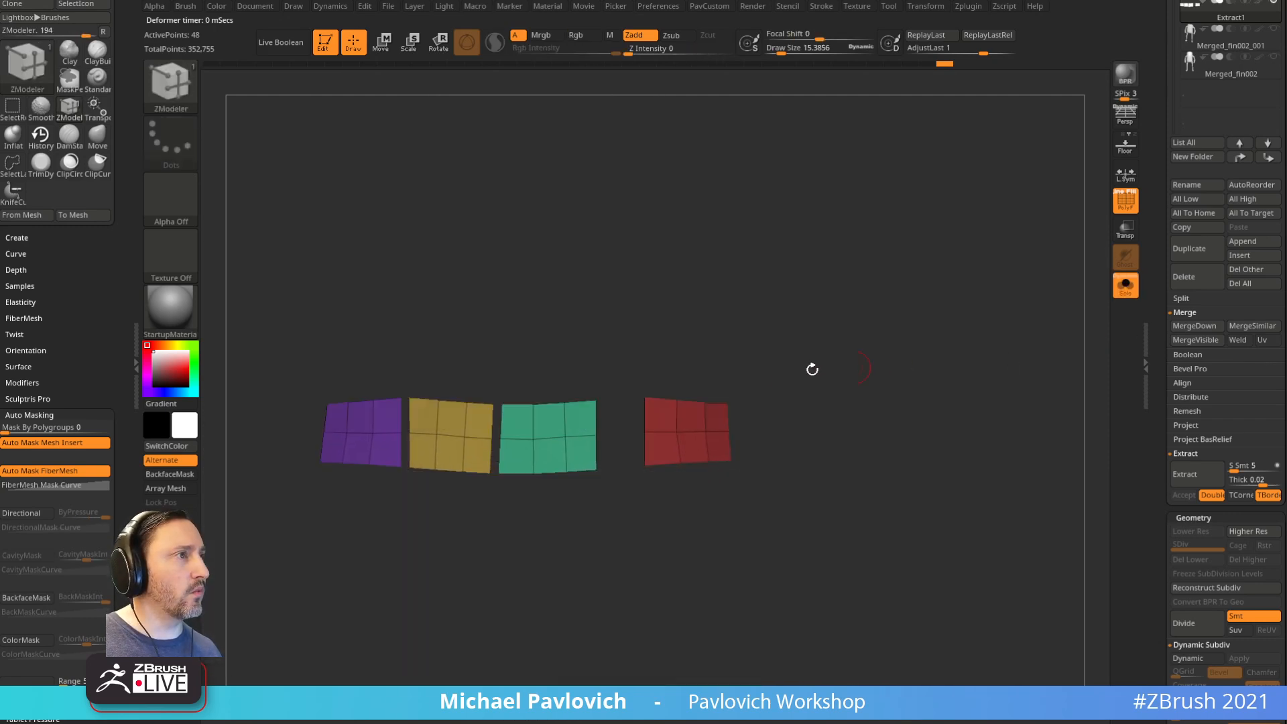
{"action": "left_click", "coordinate": [719, 416]}
{"action": "left_click", "coordinate": [412, 430]}
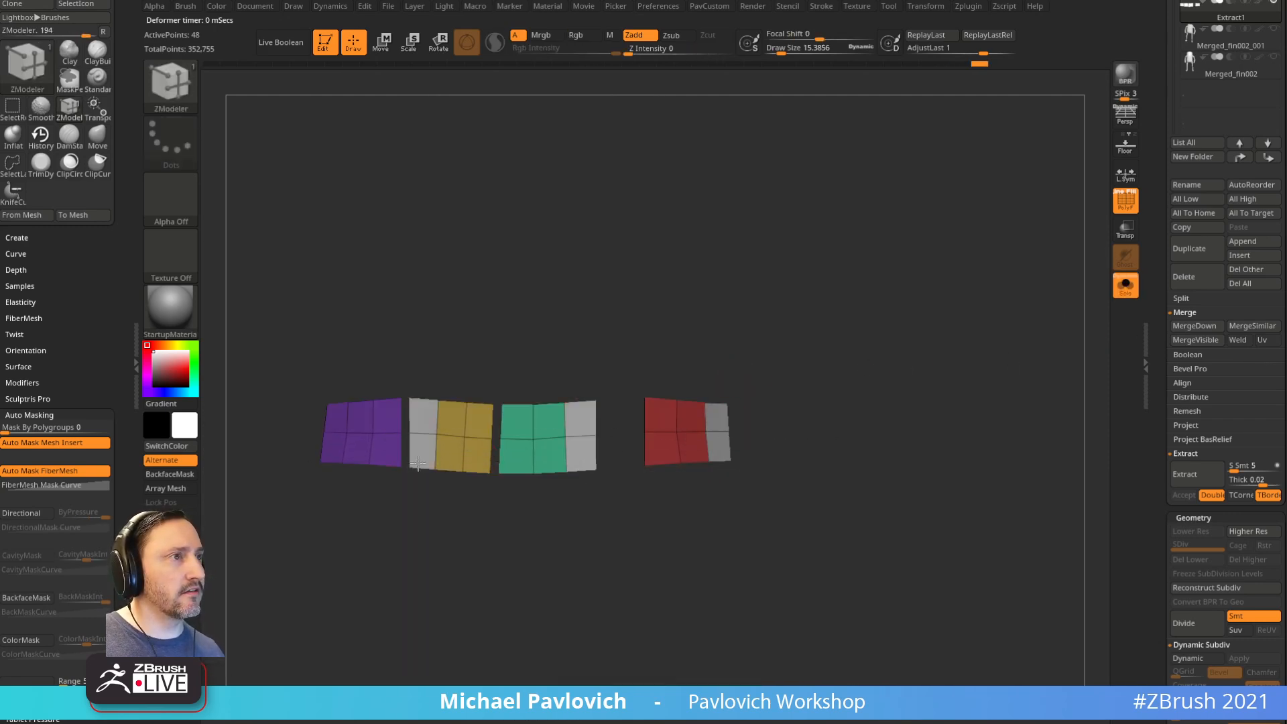
{"action": "left_click", "coordinate": [333, 435]}
{"action": "key", "text": "space"}
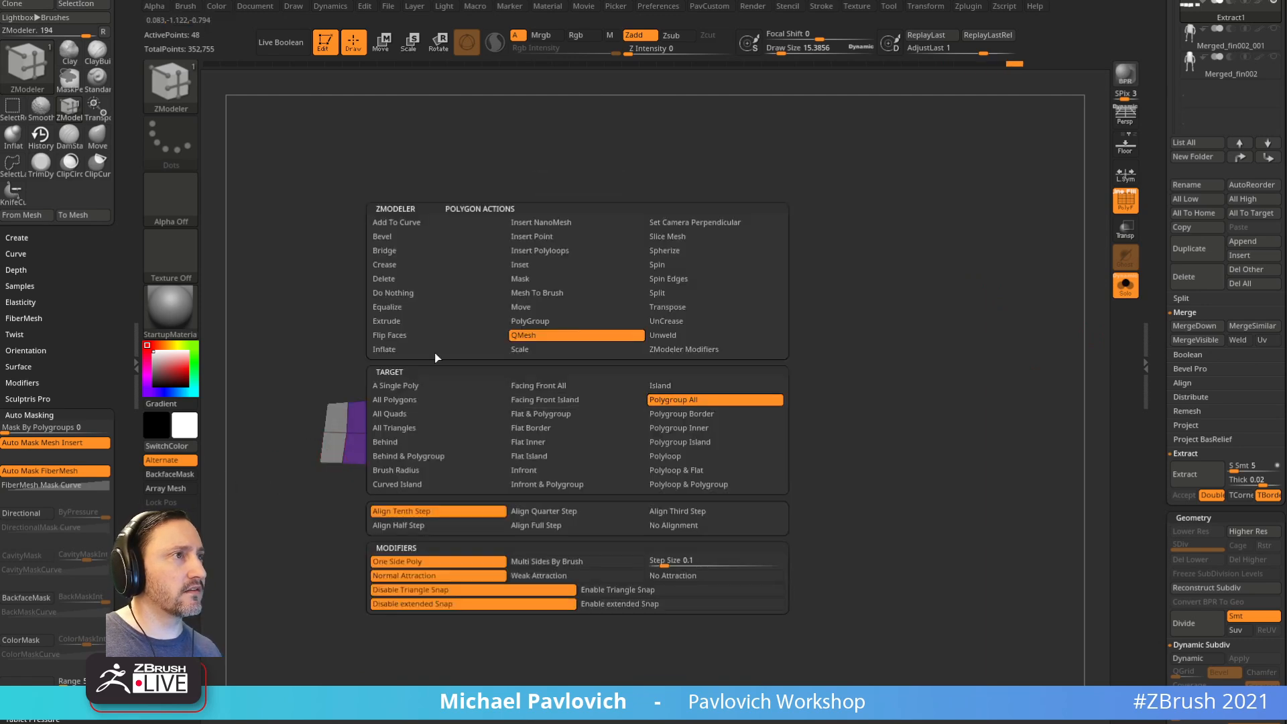
{"action": "left_click", "coordinate": [409, 281]}
{"action": "left_click", "coordinate": [588, 412]}
Step: Thicken all four tooth faces into blocks using ZModeler's QMesh action with the All Polygons target
{"action": "left_click_drag", "start_coordinate": [819, 341], "coordinate": [799, 371]}
{"action": "key", "text": "space"}
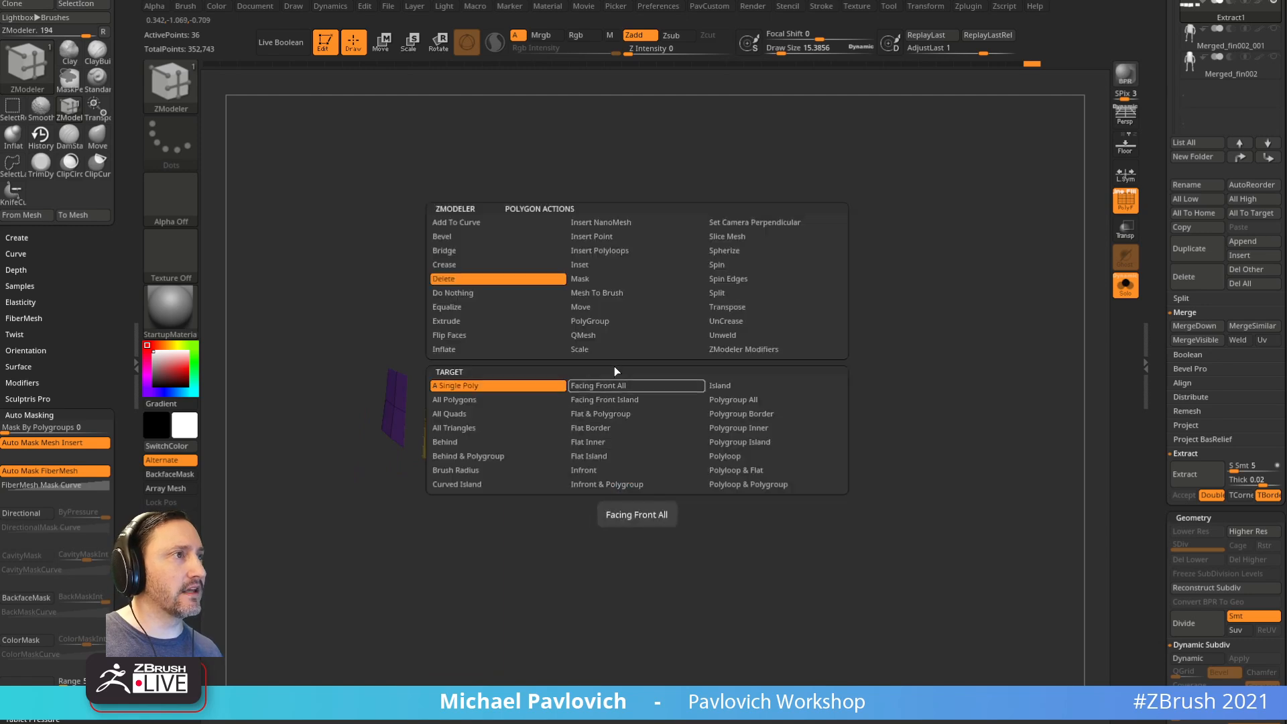
{"action": "left_click", "coordinate": [603, 335]}
{"action": "left_click", "coordinate": [510, 400]}
{"action": "left_click_drag", "start_coordinate": [746, 379], "coordinate": [722, 393]}
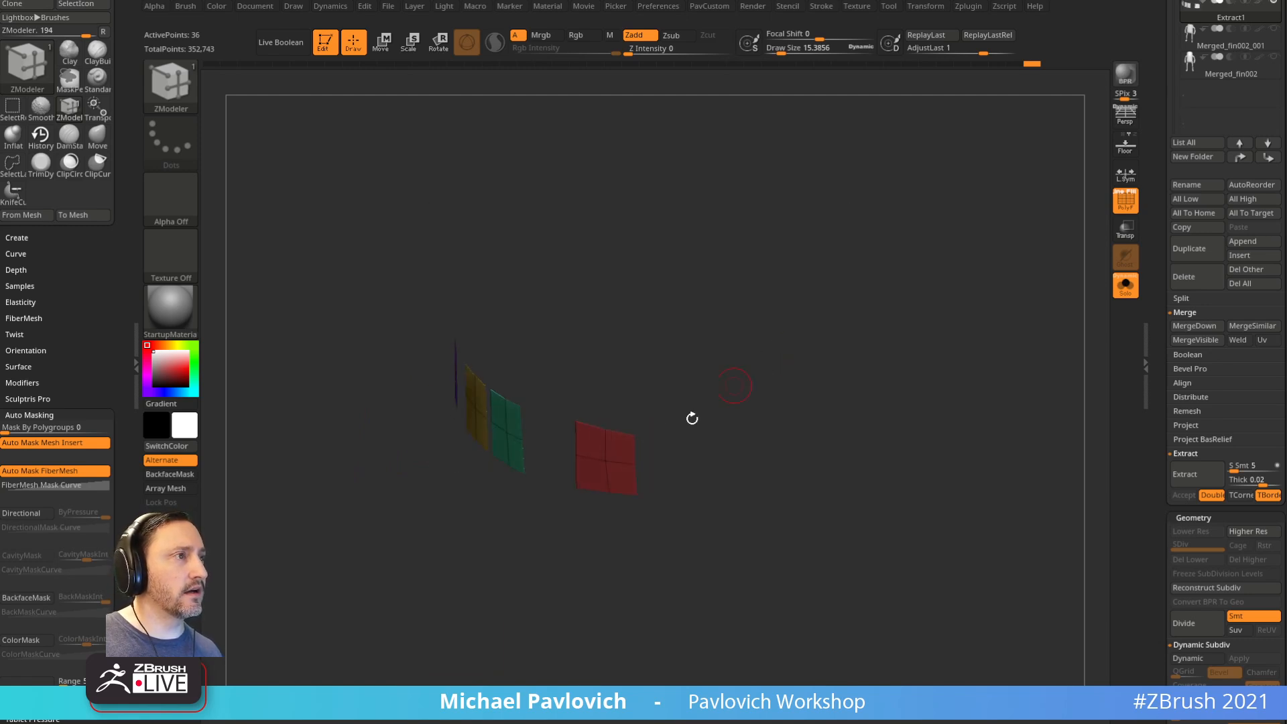
{"action": "left_click_drag", "start_coordinate": [615, 447], "coordinate": [660, 429]}
{"action": "key", "text": "3"}
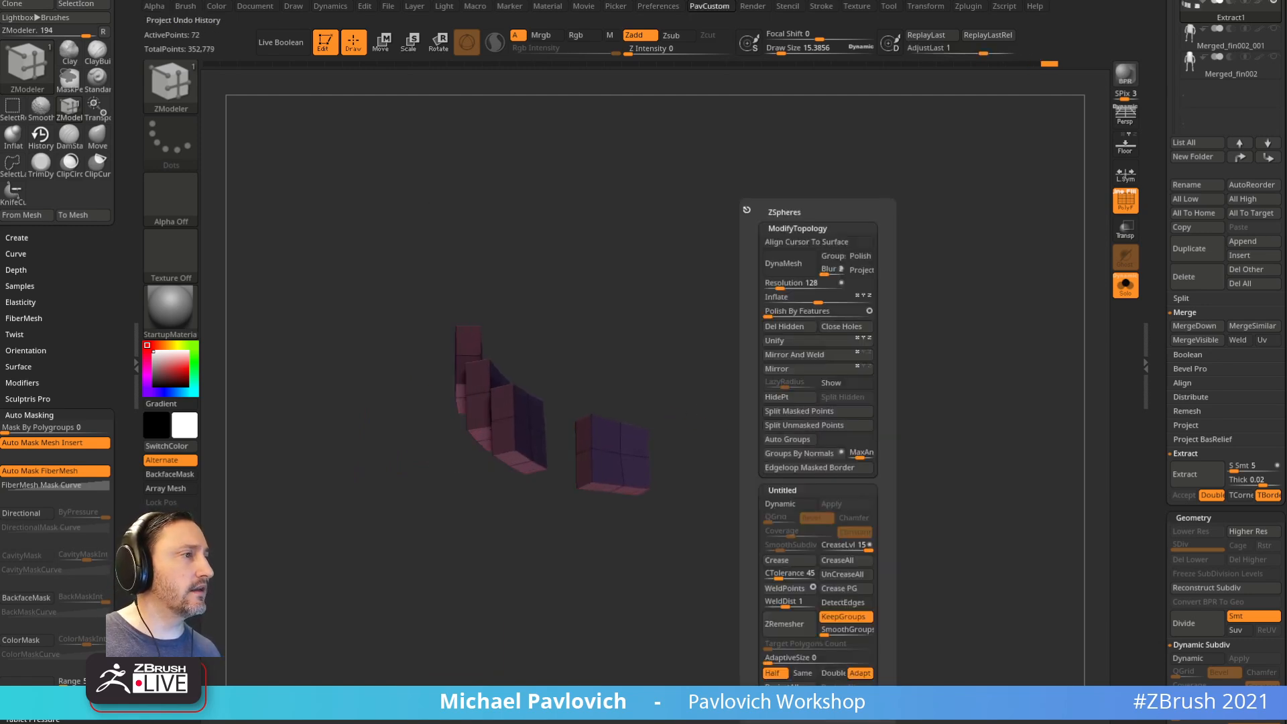
{"action": "left_click", "coordinate": [817, 438]}
Step: Open the Display Properties of the tooth blocks and check the Double Sided option
{"action": "left_click_drag", "start_coordinate": [814, 431], "coordinate": [1046, 402]}
{"action": "left_click_drag", "start_coordinate": [1163, 392], "coordinate": [1169, 176]}
{"action": "left_click", "coordinate": [1202, 472], "text": "shift"}
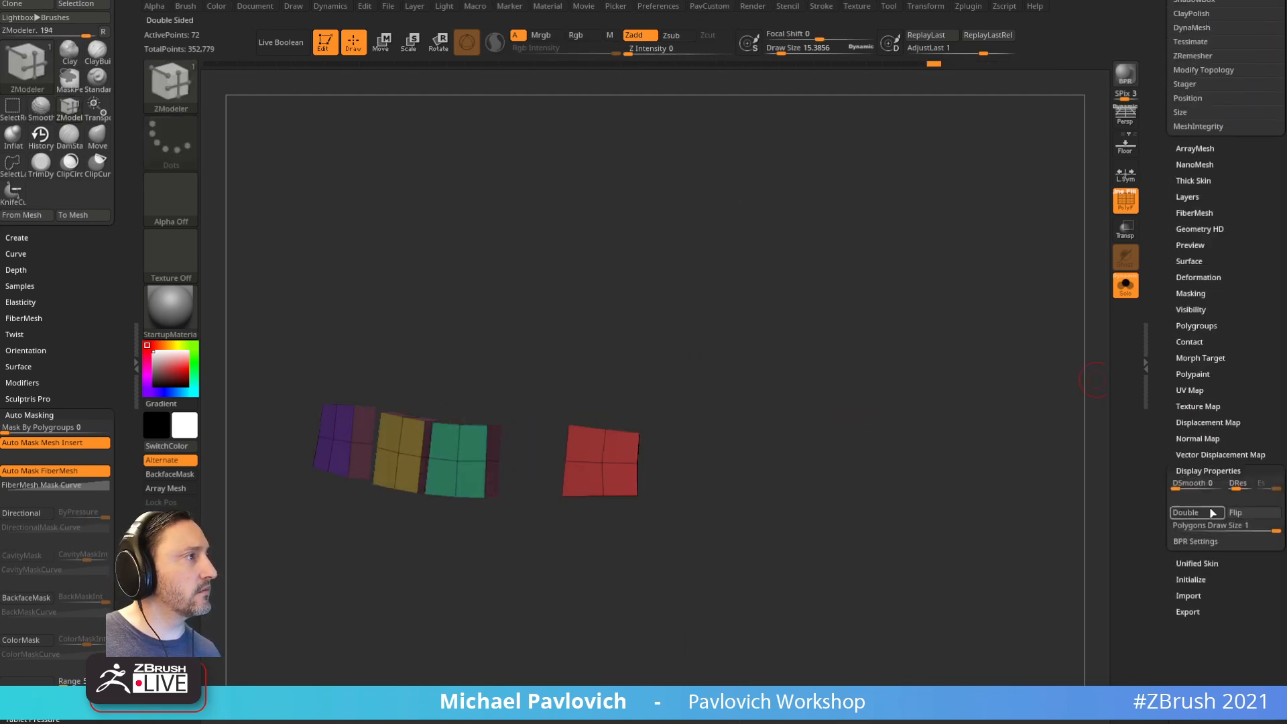
{"action": "left_click_drag", "start_coordinate": [1158, 391], "coordinate": [1105, 613]}
Step: Mask all but the bottom centre points of the four tooth blocks, pull those points down into tips, and clear the mask
{"action": "left_click_drag", "start_coordinate": [814, 364], "coordinate": [896, 374]}
{"action": "mouse_move", "coordinate": [908, 330]}
{"action": "left_mouse_down"}
{"action": "mouse_move", "coordinate": [879, 368]}
{"action": "mouse_move", "coordinate": [724, 480]}
{"action": "mouse_move", "coordinate": [624, 514]}
{"action": "mouse_move", "coordinate": [536, 457]}
{"action": "left_mouse_up"}
{"action": "key", "text": "ctrl"}
{"action": "left_click", "coordinate": [711, 489], "text": "ctrl"}
{"action": "left_click_drag", "start_coordinate": [480, 489], "coordinate": [477, 450]}
{"action": "left_click_drag", "start_coordinate": [398, 479], "coordinate": [388, 433]}
{"action": "left_click_drag", "start_coordinate": [819, 329], "coordinate": [797, 330]}
{"action": "key", "text": "w"}
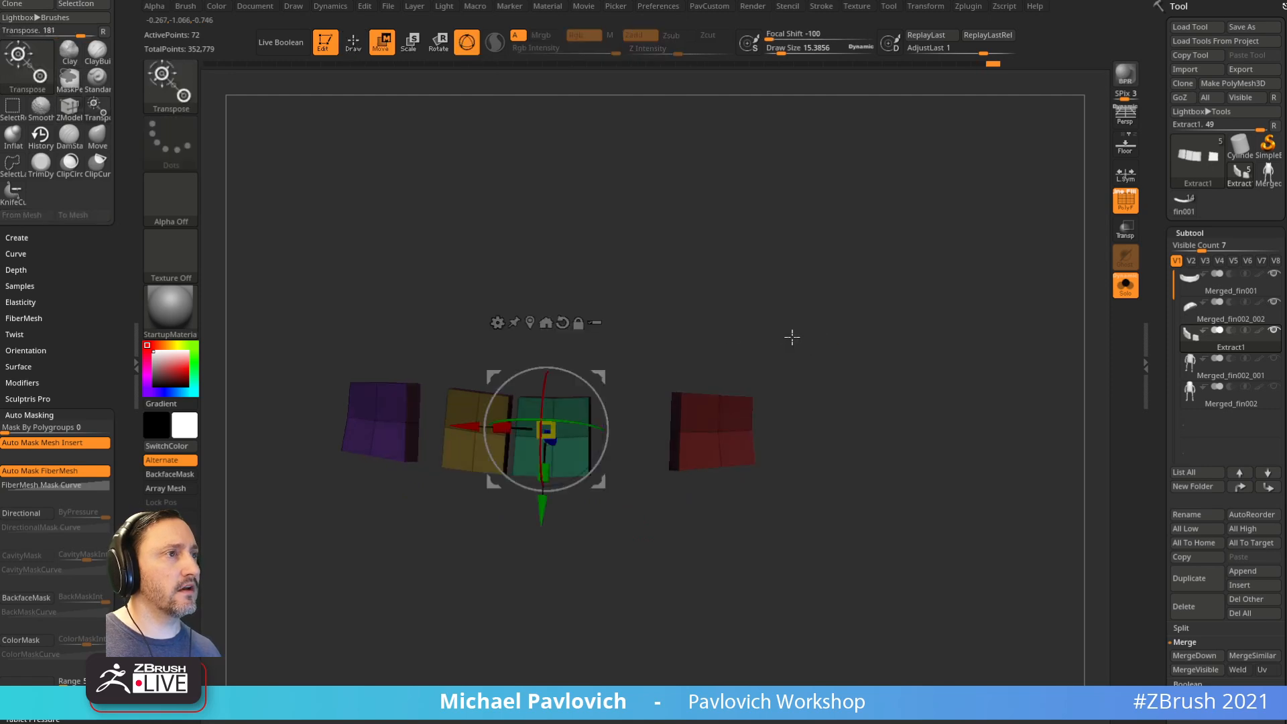
{"action": "left_click", "coordinate": [529, 322]}
{"action": "left_click_drag", "start_coordinate": [546, 391], "coordinate": [546, 408]}
{"action": "left_click_drag", "start_coordinate": [846, 318], "coordinate": [862, 331], "text": "ctrl"}
{"action": "key", "text": "q"}
{"action": "left_click_drag", "start_coordinate": [909, 366], "coordinate": [923, 374], "text": "shift"}
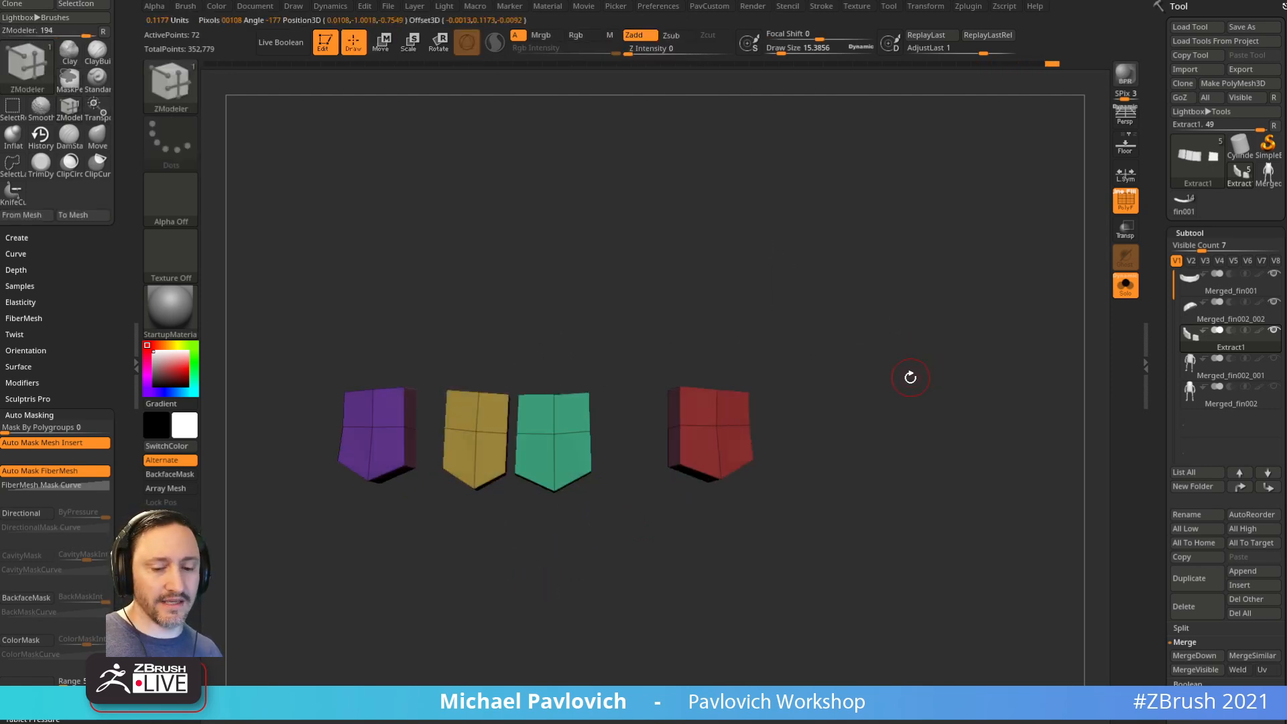
Step: Turn on Dynamic Subdivision for the teeth, show the skull with them, and turn off the polyframe display
{"action": "key", "text": "d"}
{"action": "left_click", "coordinate": [1126, 286]}
{"action": "left_click", "coordinate": [1122, 203]}
Step: Raise the smoothed teeth slightly so they sit under the upper skull's edge
{"action": "left_click_drag", "start_coordinate": [1027, 282], "coordinate": [936, 287], "text": "alt"}
{"action": "key", "text": "w"}
{"action": "left_click_drag", "start_coordinate": [556, 389], "coordinate": [554, 380]}
{"action": "key", "text": "q"}
{"action": "left_click_drag", "start_coordinate": [394, 474], "coordinate": [423, 497], "text": "shift"}
{"action": "mouse_move", "coordinate": [989, 347]}
{"action": "left_mouse_down", "text": "alt"}
{"action": "mouse_move", "coordinate": [1000, 384]}
{"action": "mouse_move", "coordinate": [1023, 394]}
{"action": "left_mouse_up", "text": "alt"}
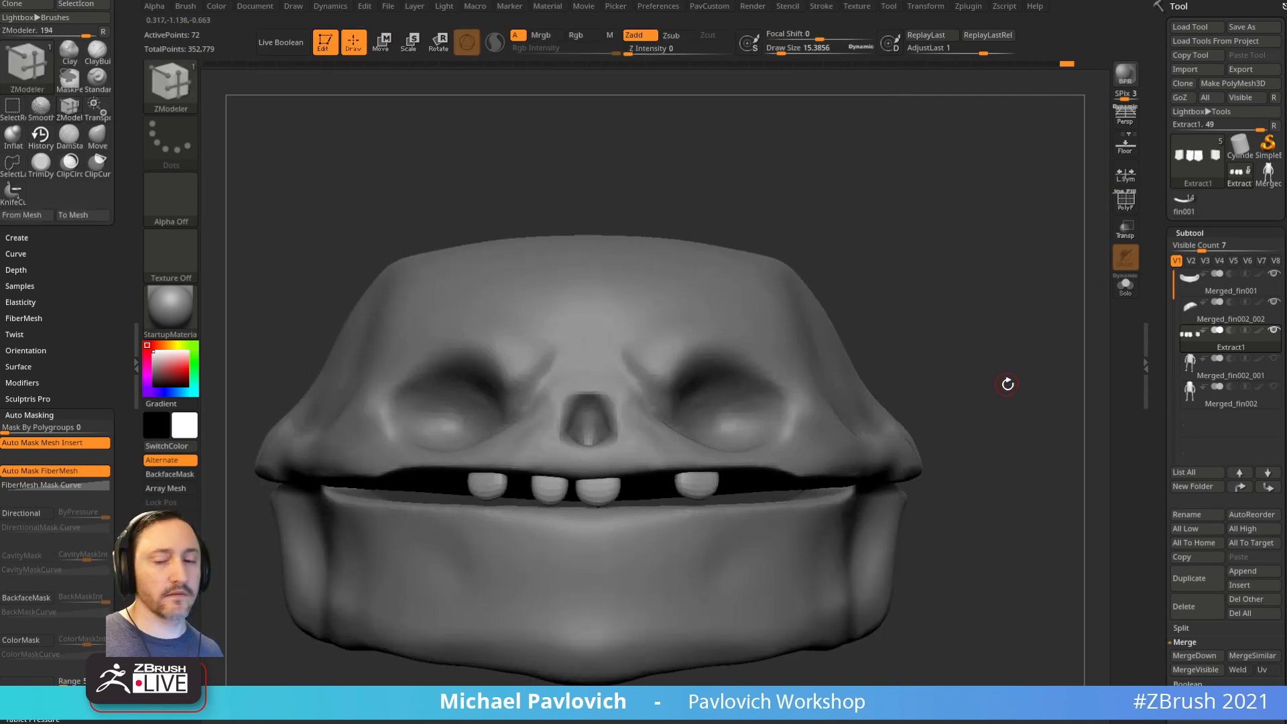
{"action": "key", "text": "alt+c"}
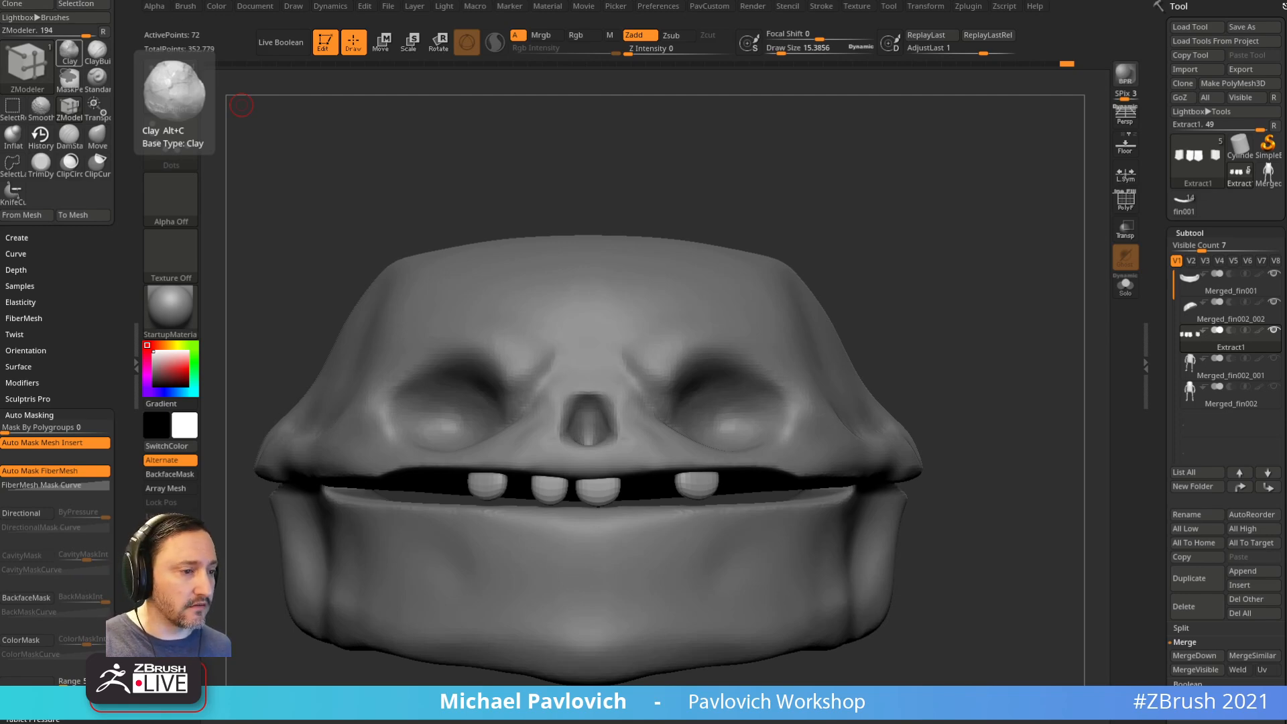
Step: Switch to the browser, search the YouTube channel for "workstation" and open the Threadripper 3970X workstation build video
{"action": "left_click_drag", "start_coordinate": [675, 723], "coordinate": [673, 86]}
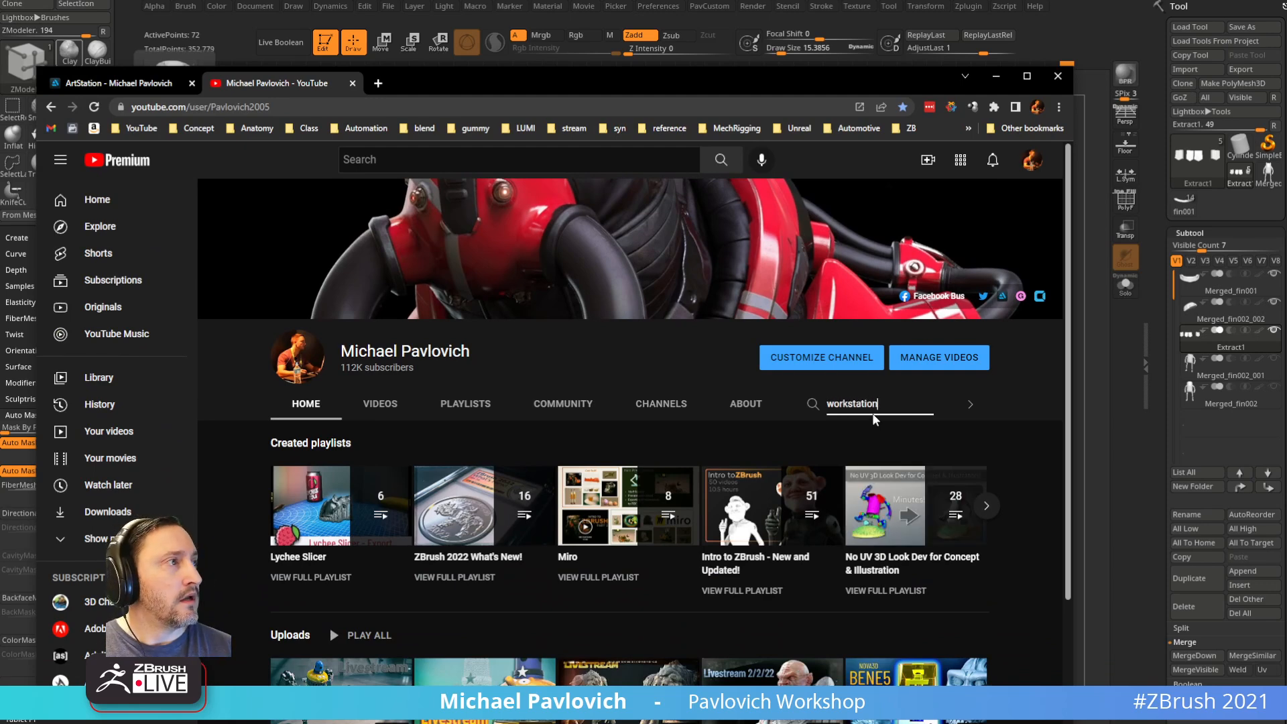
{"action": "key", "text": "Return"}
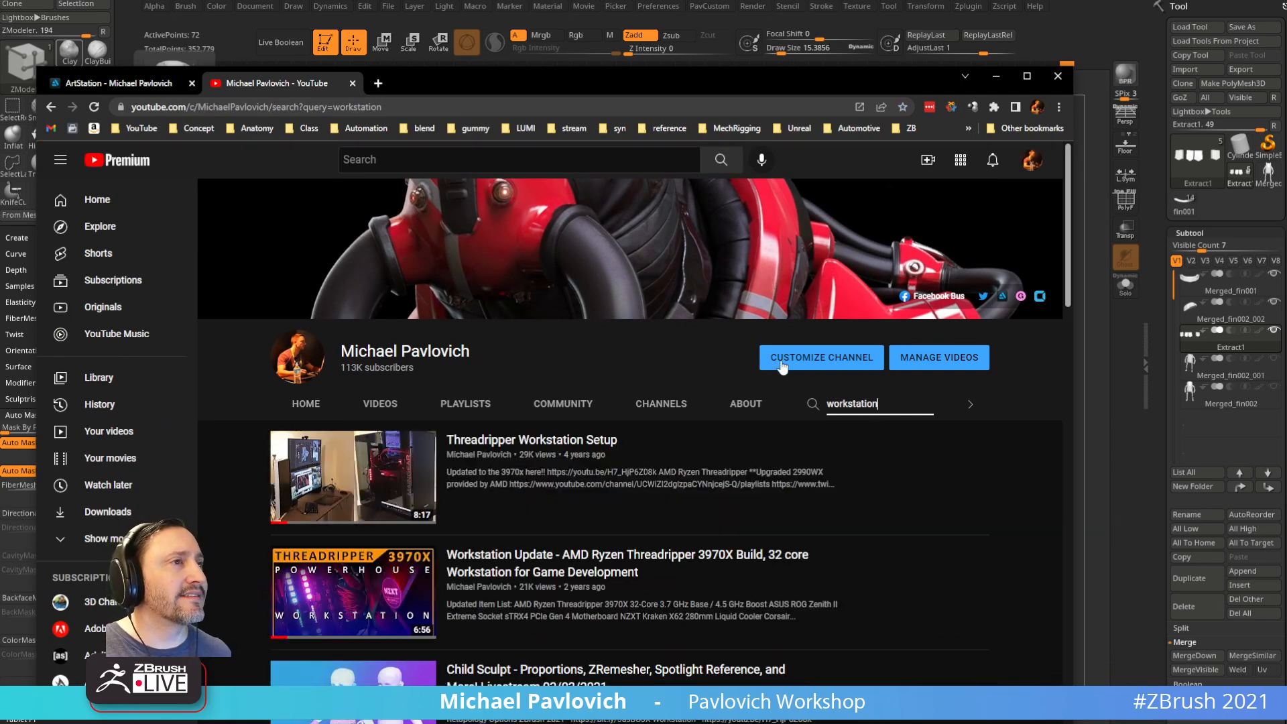
{"action": "left_click", "coordinate": [496, 555]}
Step: Copy the workstation video's share link, pause its playback and return to ZBrush
{"action": "left_click", "coordinate": [342, 107]}
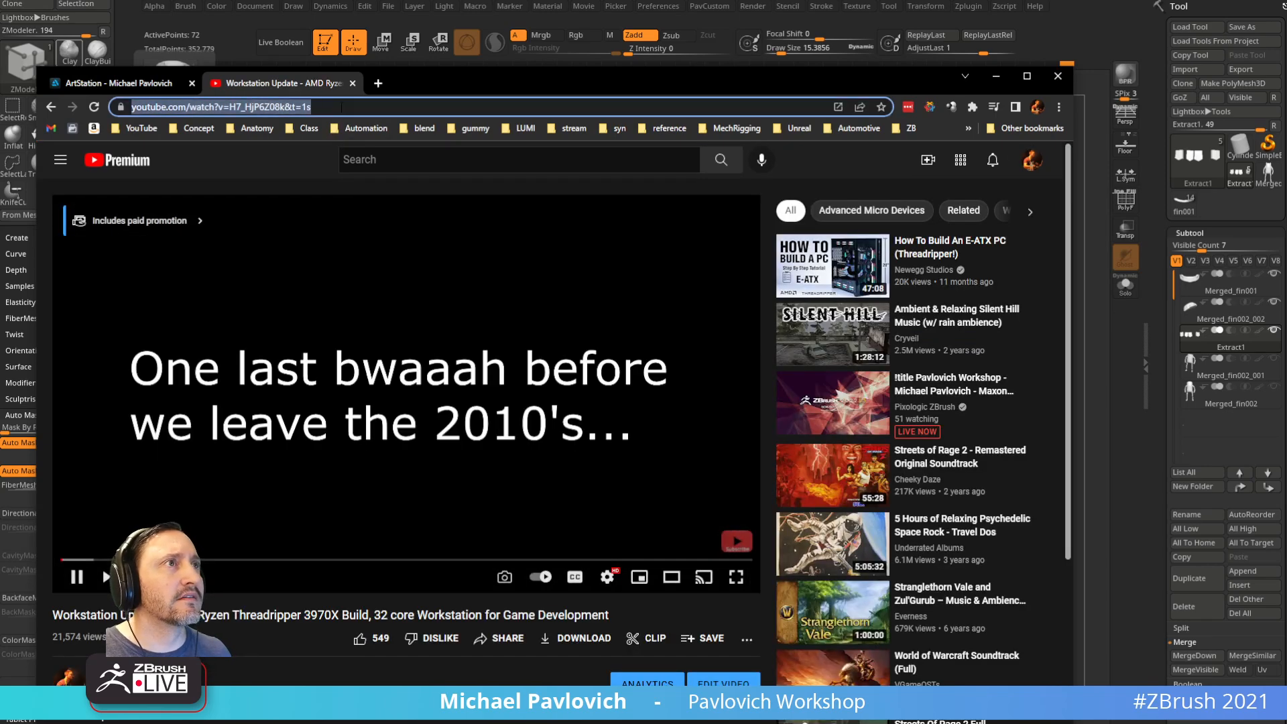
{"action": "left_click", "coordinate": [506, 637]}
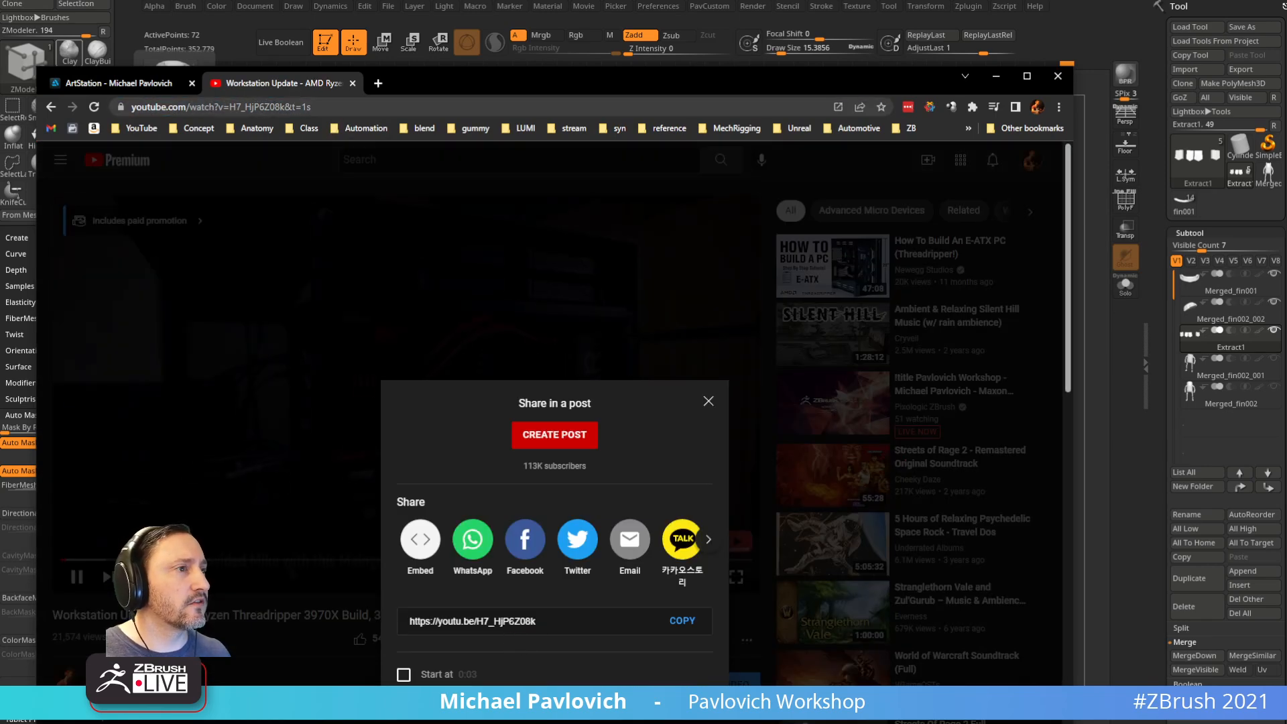
{"action": "left_click", "coordinate": [681, 621]}
{"action": "left_click", "coordinate": [708, 401]}
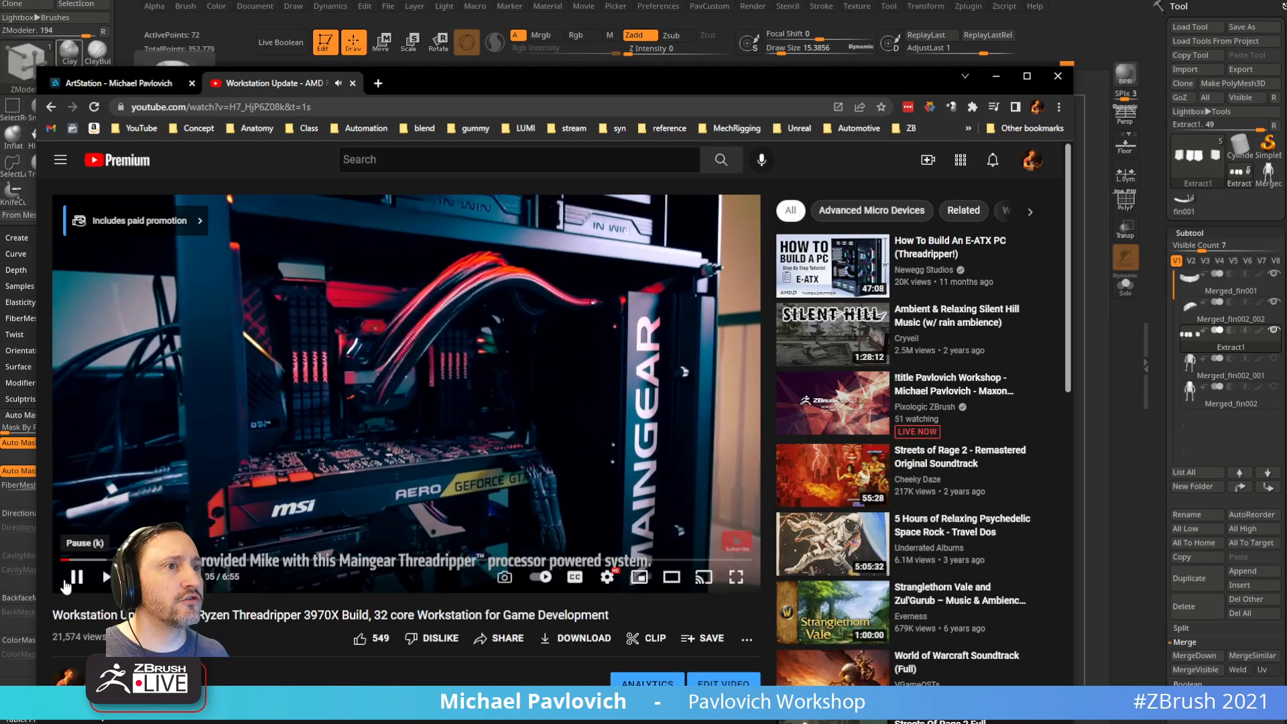
{"action": "left_click", "coordinate": [75, 578]}
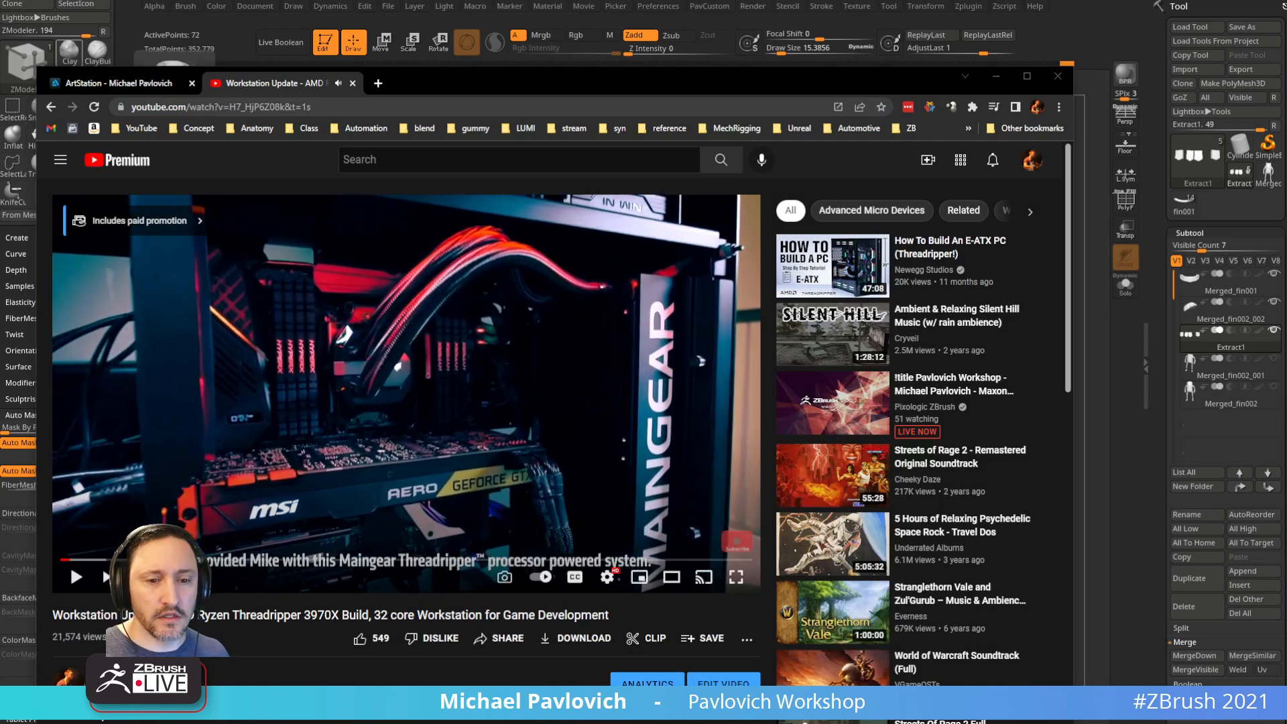
{"action": "left_click_drag", "start_coordinate": [402, 83], "coordinate": [416, 723]}
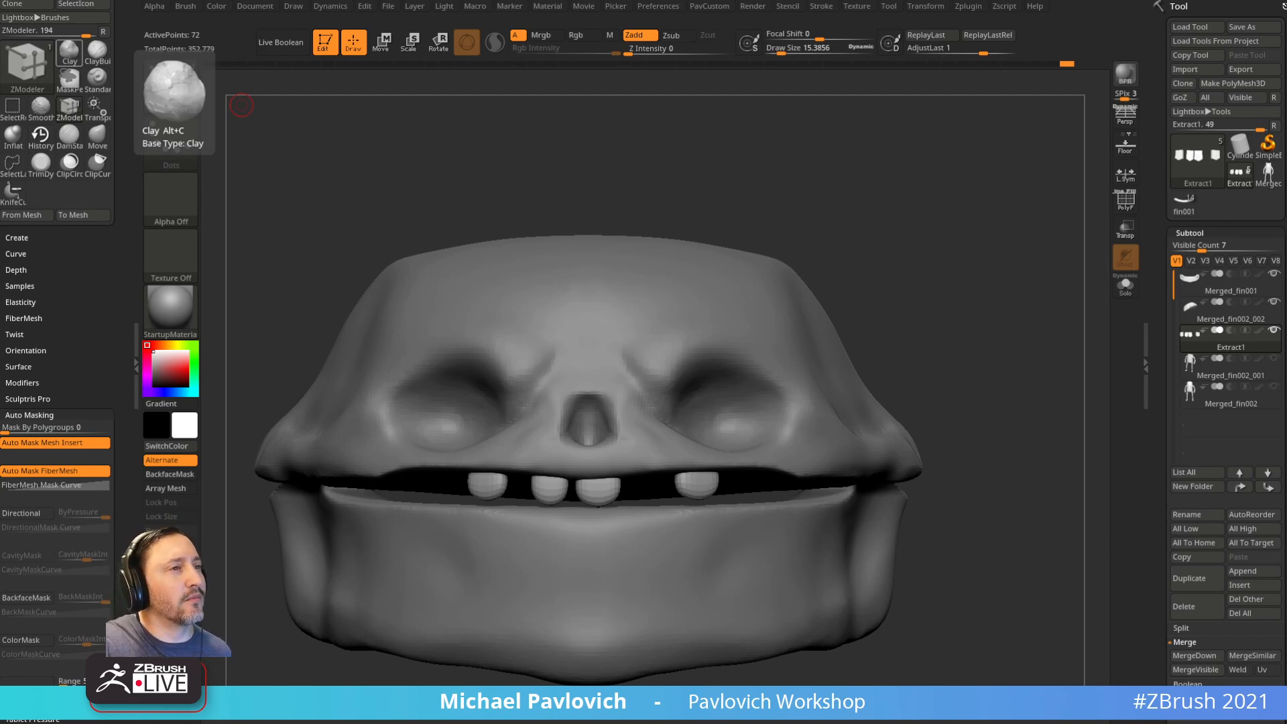
Step: Switch to the ArtStation portfolio, look at the bald warrior and hat-wearing man artworks, and return to ZBrush
{"action": "mouse_move", "coordinate": [708, 199]}
{"action": "left_mouse_down"}
{"action": "mouse_move", "coordinate": [670, 196]}
{"action": "mouse_move", "coordinate": [695, 201]}
{"action": "left_mouse_up"}
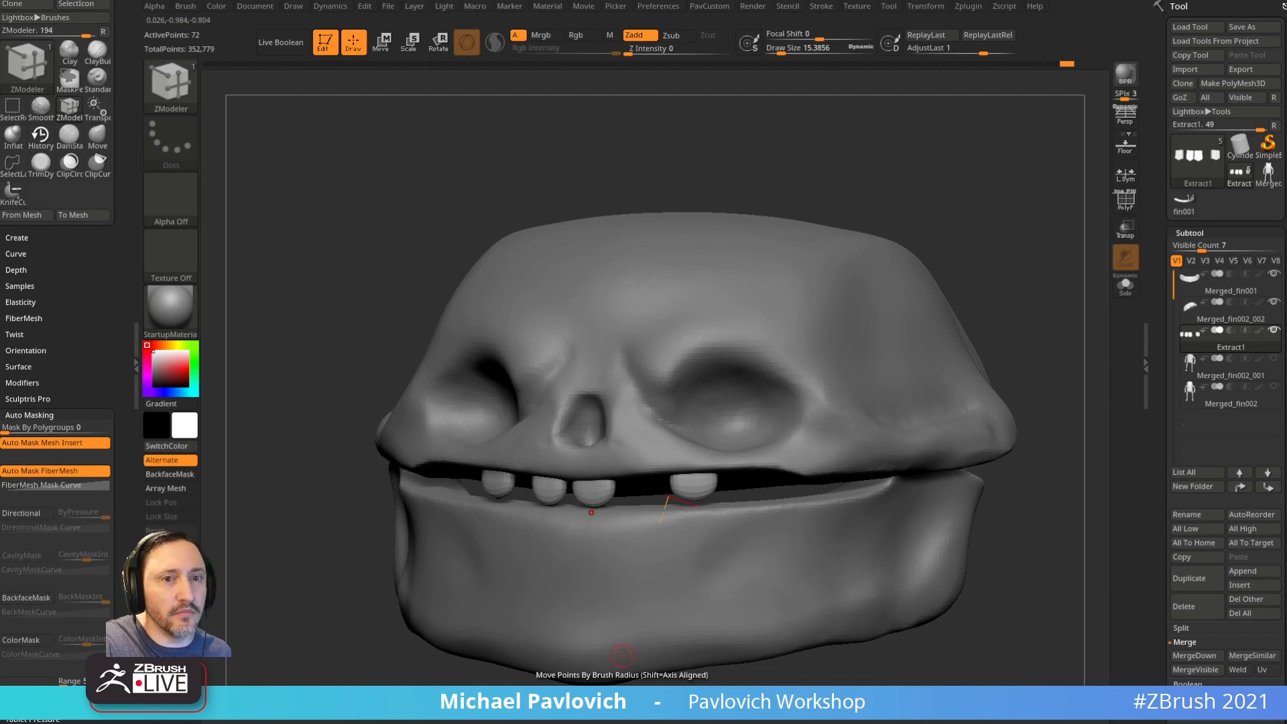
{"action": "left_click_drag", "start_coordinate": [623, 656], "coordinate": [568, 0]}
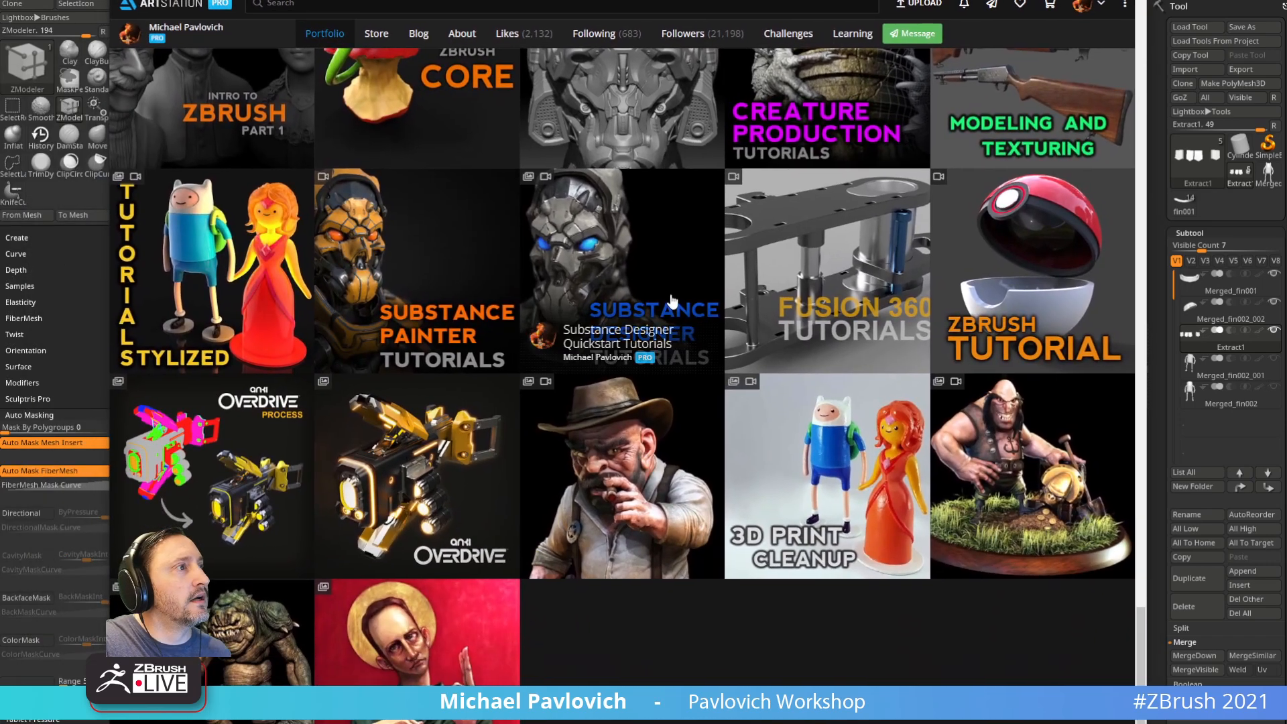
{"action": "left_click", "coordinate": [1040, 444]}
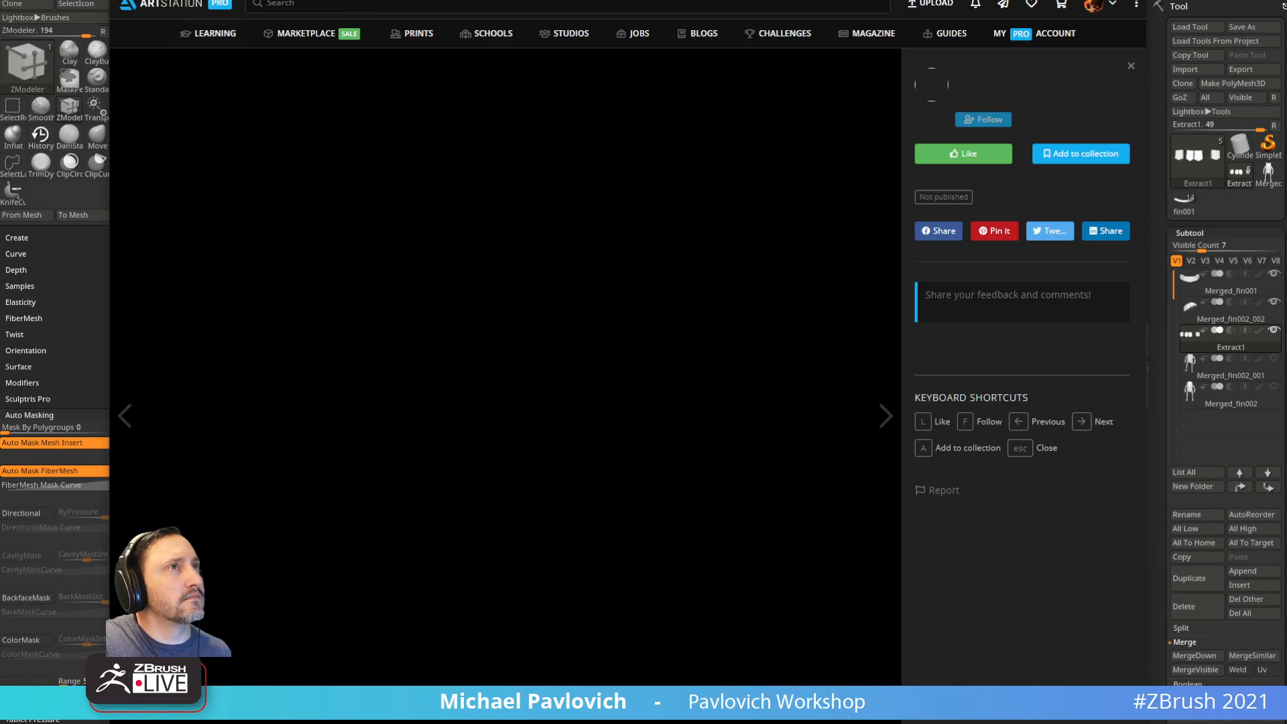
{"action": "key", "text": "Escape"}
{"action": "left_click", "coordinate": [1010, 436]}
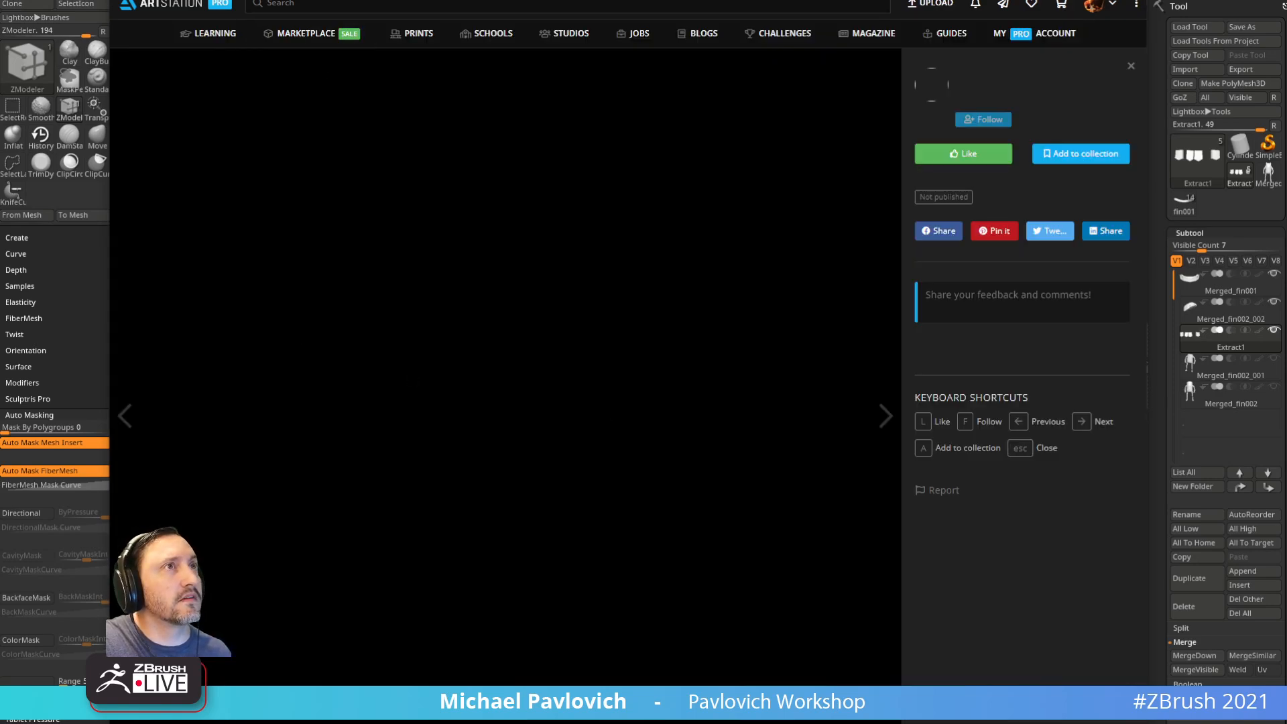
{"action": "key", "text": "Escape"}
{"action": "left_click", "coordinate": [527, 439]}
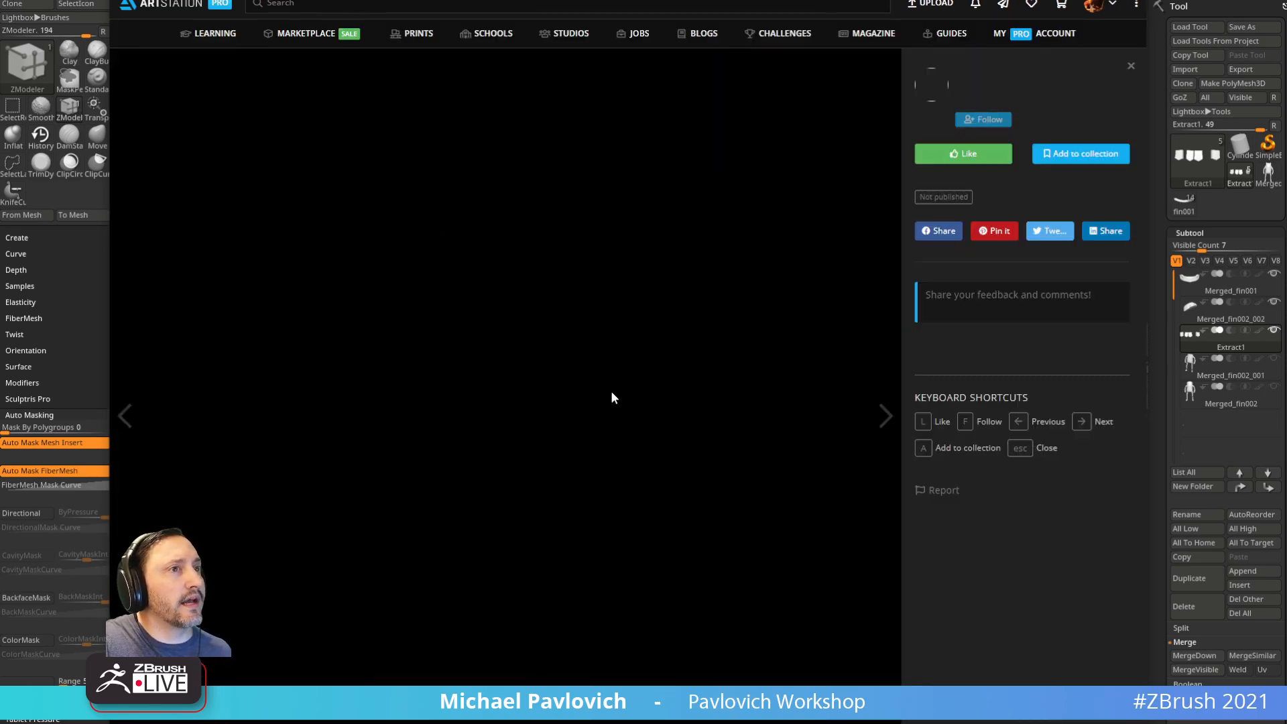
{"action": "key", "text": "Escape"}
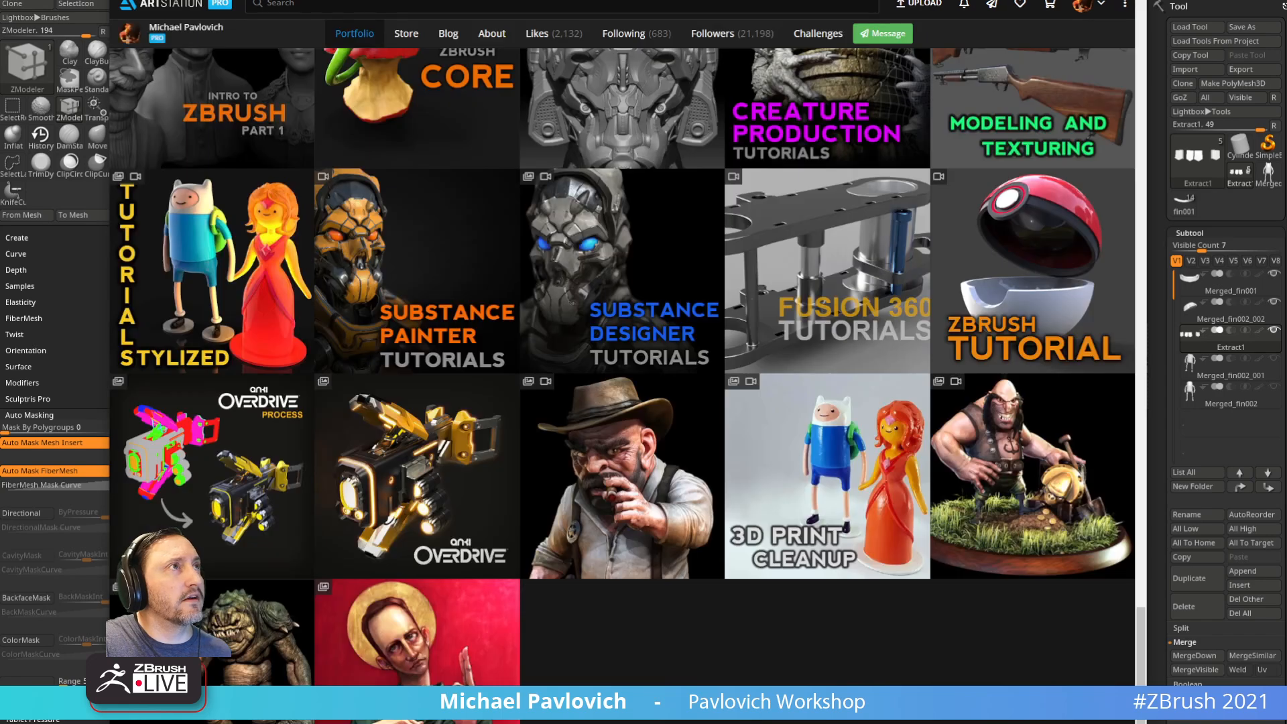
{"action": "key", "text": "alt+Tab"}
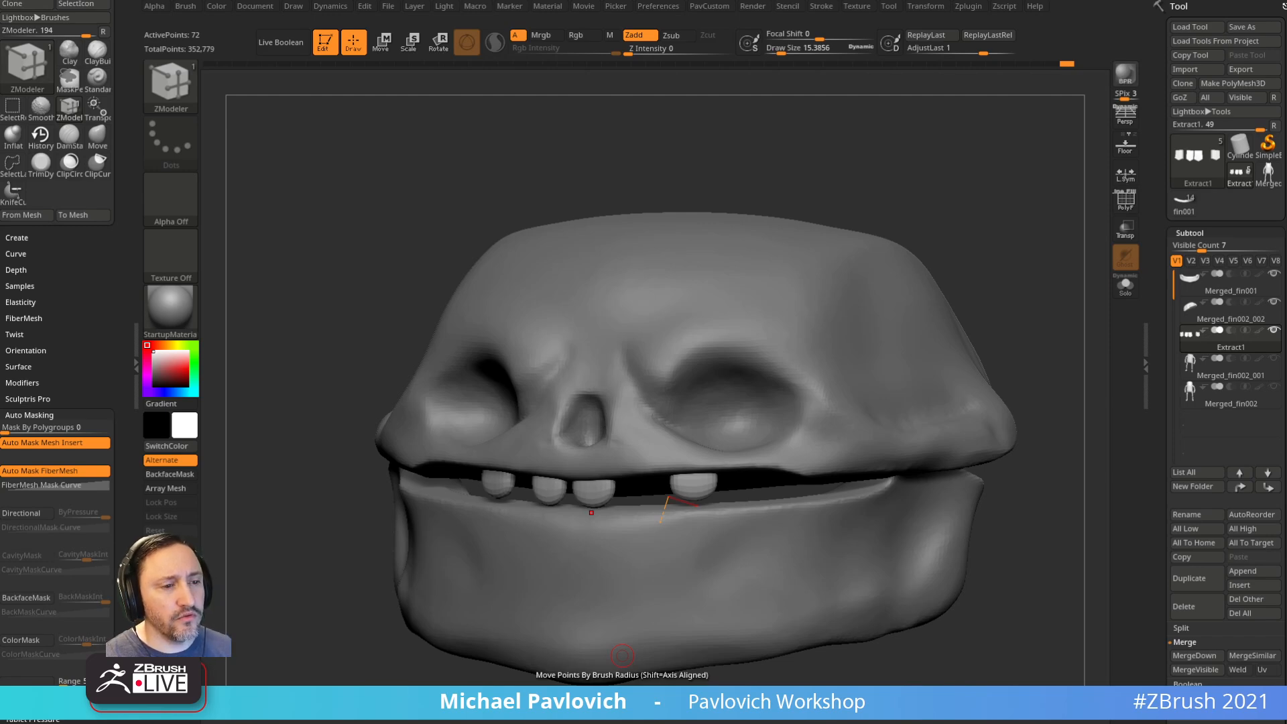
Step: Make the skull subtool Merged_fin002_002 active and ready a smaller sculpting brush
{"action": "left_click", "coordinate": [891, 304], "text": "alt"}
{"action": "mouse_move", "coordinate": [965, 254]}
{"action": "left_mouse_down"}
{"action": "mouse_move", "coordinate": [995, 210]}
{"action": "mouse_move", "coordinate": [911, 245]}
{"action": "mouse_move", "coordinate": [865, 235]}
{"action": "left_mouse_up"}
{"action": "key", "text": "3"}
{"action": "key", "text": "bracketleft"}
Step: Carve several diagonal grooves into the temple area on the side of the skull
{"action": "left_click_drag", "start_coordinate": [714, 327], "coordinate": [647, 429]}
{"action": "left_click_drag", "start_coordinate": [826, 290], "coordinate": [778, 302]}
{"action": "mouse_move", "coordinate": [647, 441]}
{"action": "left_mouse_down"}
{"action": "mouse_move", "coordinate": [718, 382]}
{"action": "mouse_move", "coordinate": [669, 466]}
{"action": "mouse_move", "coordinate": [688, 423]}
{"action": "left_mouse_up"}
{"action": "mouse_move", "coordinate": [656, 482]}
{"action": "left_mouse_down"}
{"action": "mouse_move", "coordinate": [703, 440]}
{"action": "mouse_move", "coordinate": [741, 355]}
{"action": "mouse_move", "coordinate": [660, 397]}
{"action": "left_mouse_up"}
{"action": "left_click_drag", "start_coordinate": [811, 316], "coordinate": [843, 293]}
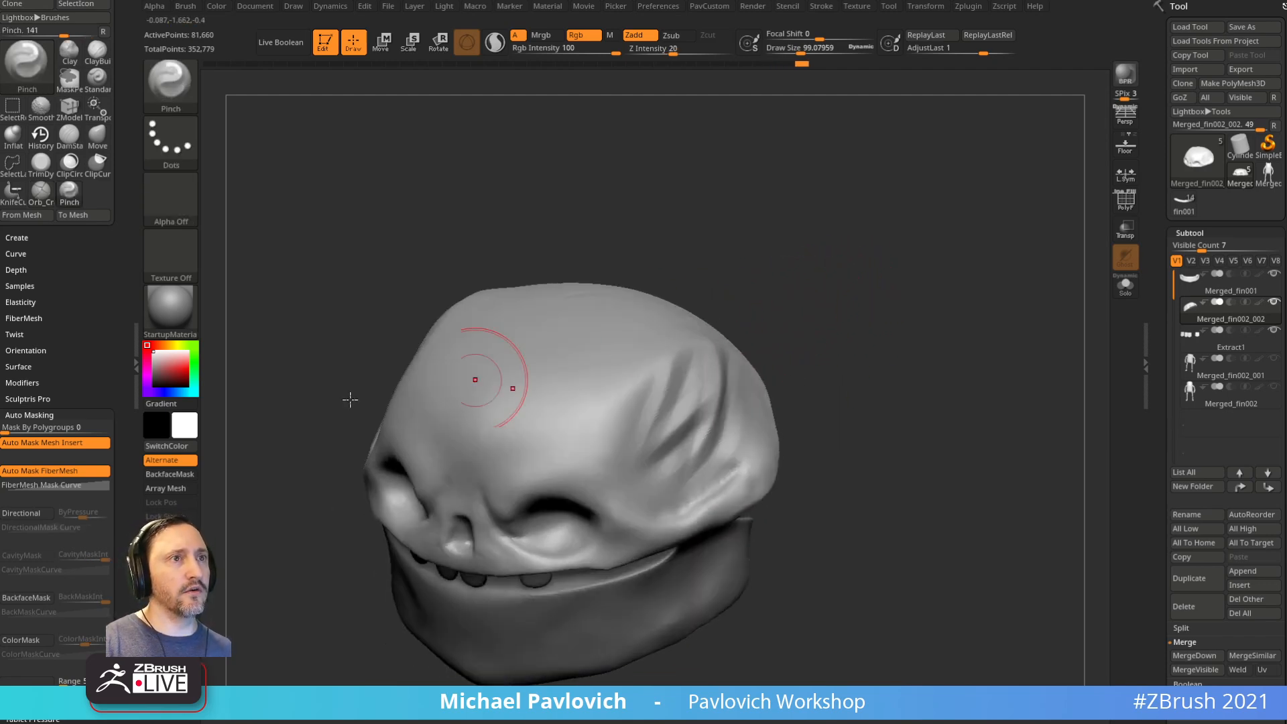
Step: Collapse the brush's Auto Masking settings, expand Elasticity with Simulation Iterations at 100 for Pinch, and enlarge the brush
{"action": "left_click_drag", "start_coordinate": [89, 494], "coordinate": [89, 221], "text": "shift"}
{"action": "left_click_drag", "start_coordinate": [87, 401], "coordinate": [86, 239], "text": "shift"}
{"action": "left_click_drag", "start_coordinate": [47, 317], "coordinate": [77, 448], "text": "shift"}
{"action": "key", "text": "shift"}
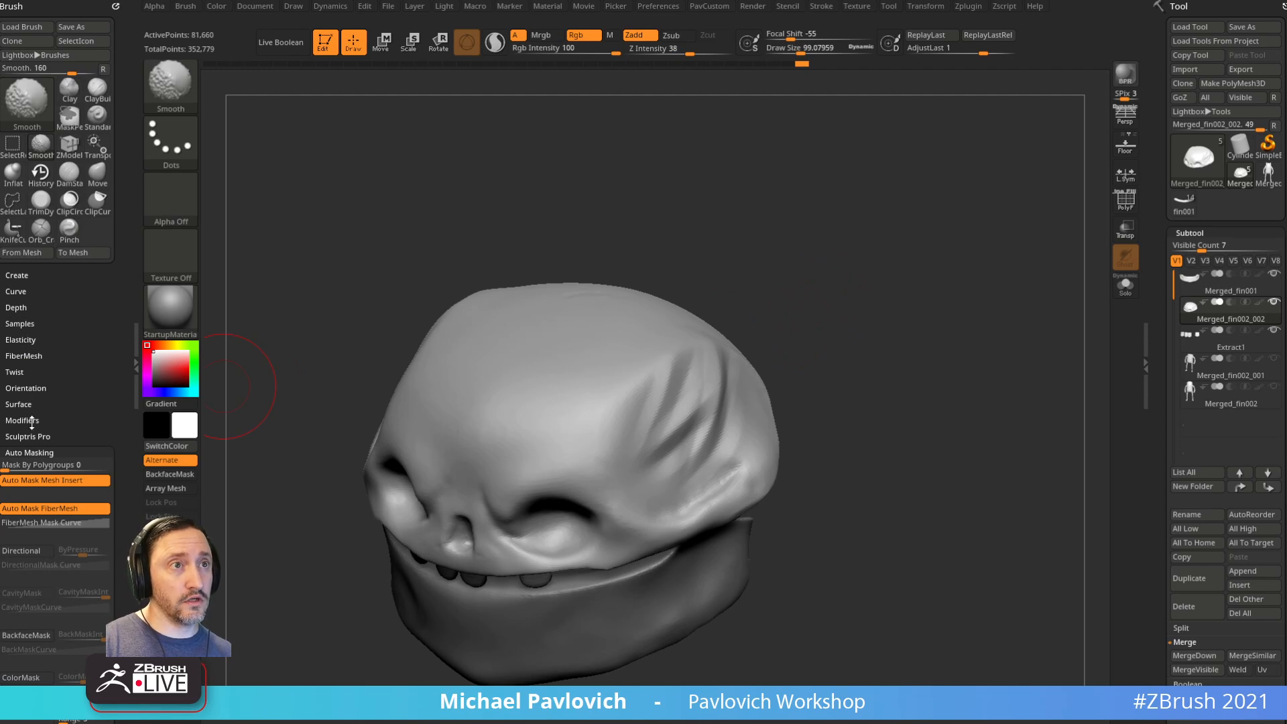
{"action": "left_click", "coordinate": [34, 452]}
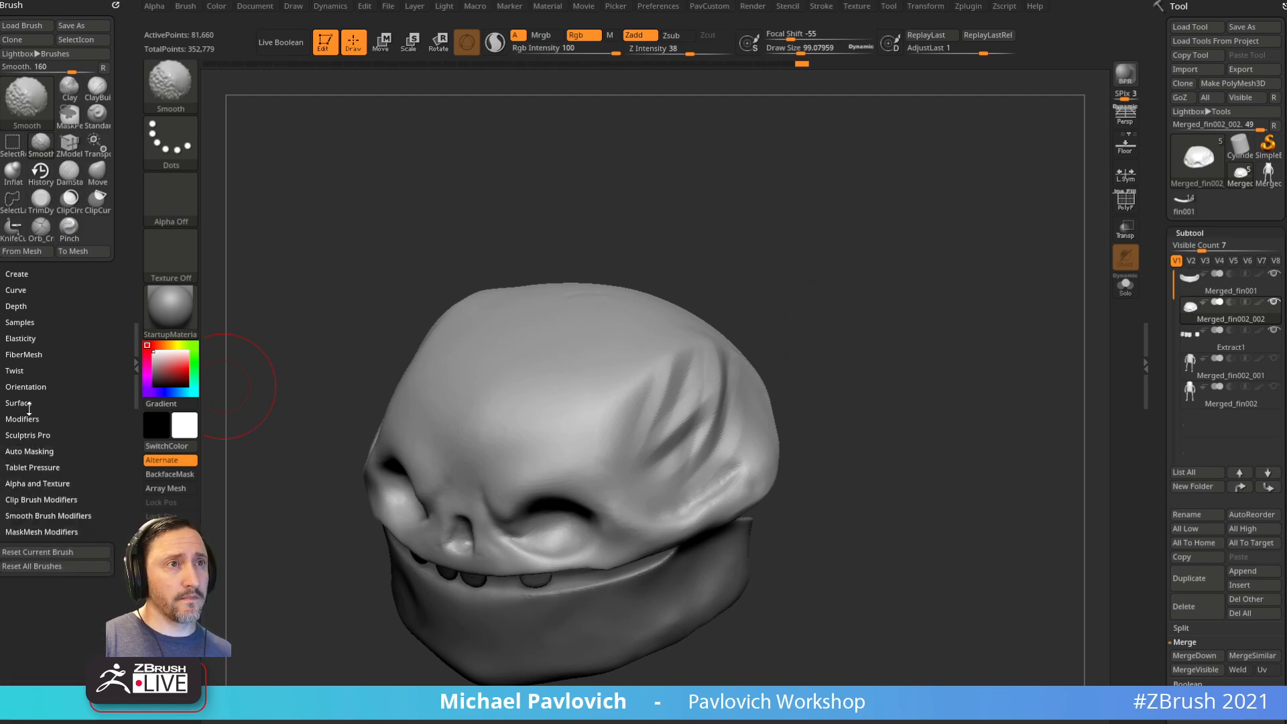
{"action": "left_click", "coordinate": [24, 338]}
{"action": "mouse_move", "coordinate": [230, 373]}
{"action": "left_mouse_down"}
{"action": "mouse_move", "coordinate": [776, 295]}
{"action": "mouse_move", "coordinate": [695, 387]}
{"action": "left_mouse_up"}
{"action": "left_click_drag", "start_coordinate": [827, 336], "coordinate": [756, 342]}
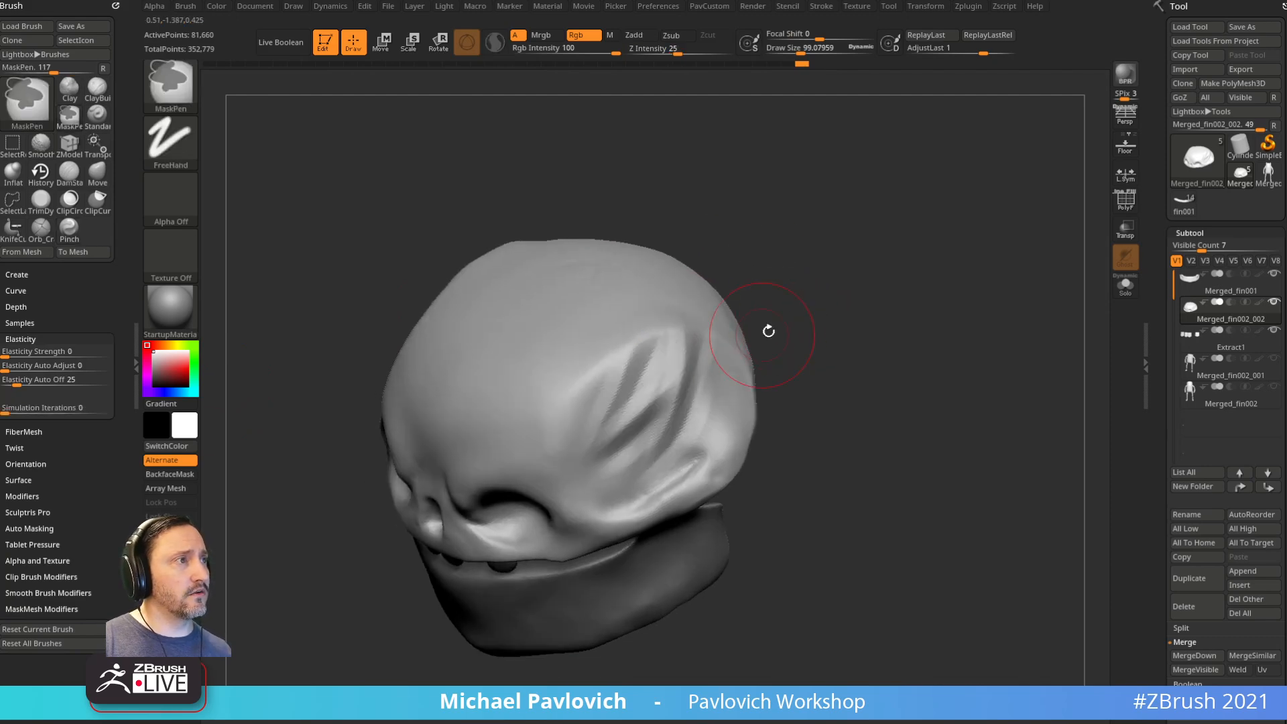
{"action": "key", "text": "bracketright"}
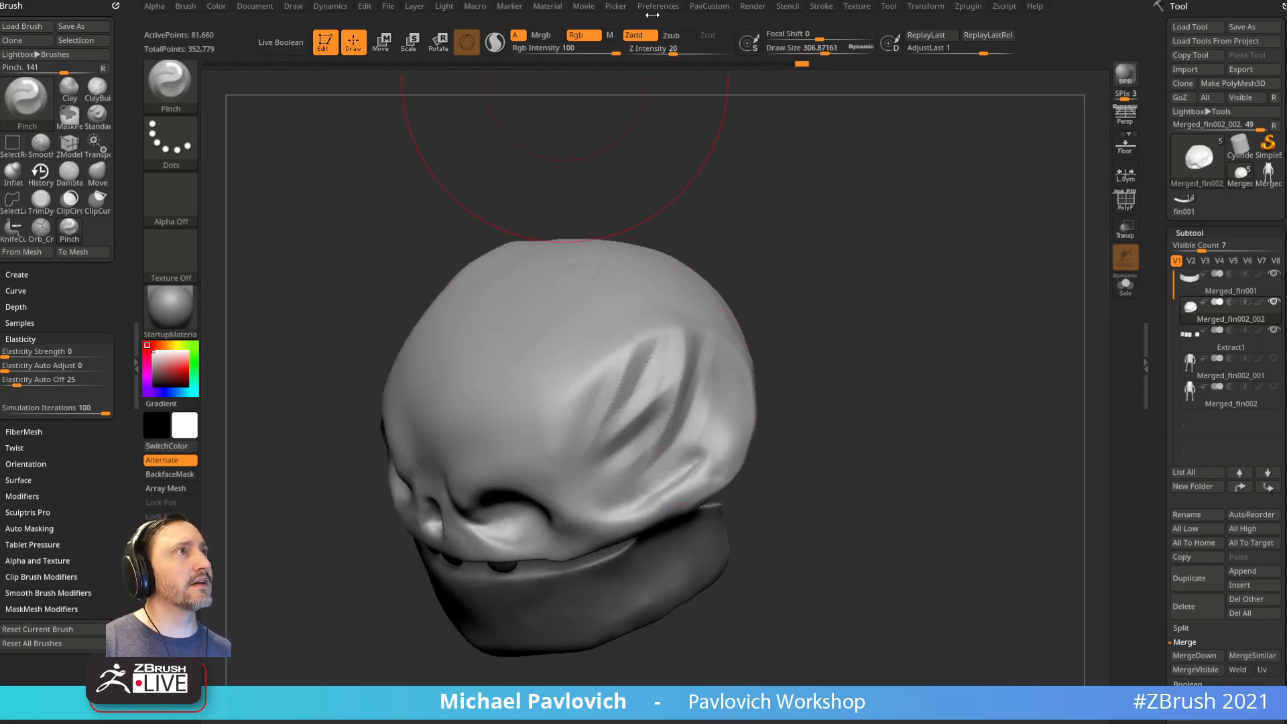
Step: Check the Dynamics simulation settings, try a large Pinch stroke across the temple grooves and undo it
{"action": "left_click", "coordinate": [329, 7]}
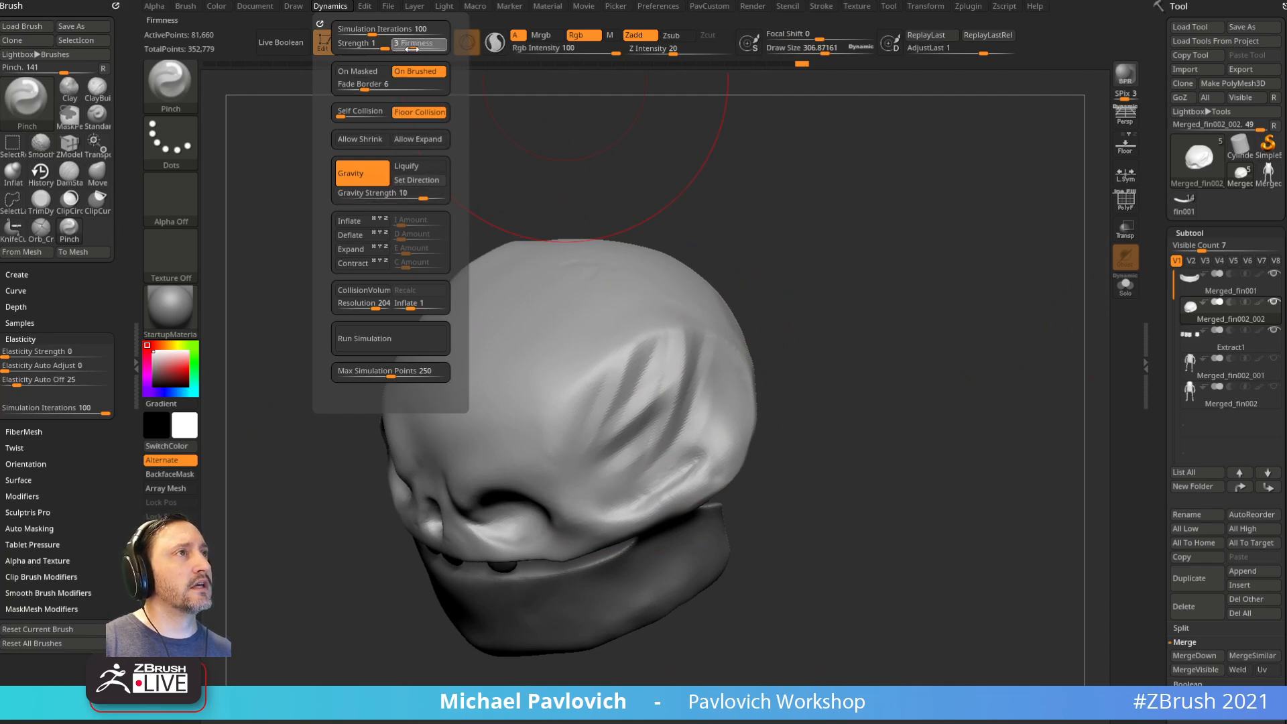
{"action": "left_click_drag", "start_coordinate": [815, 313], "coordinate": [805, 272], "text": "alt"}
{"action": "key", "text": "bracketleft"}
{"action": "left_click_drag", "start_coordinate": [639, 303], "coordinate": [594, 387]}
{"action": "key", "text": "ctrl+z"}
{"action": "key", "text": "bracketleft"}
{"action": "key", "text": "bracketleft"}
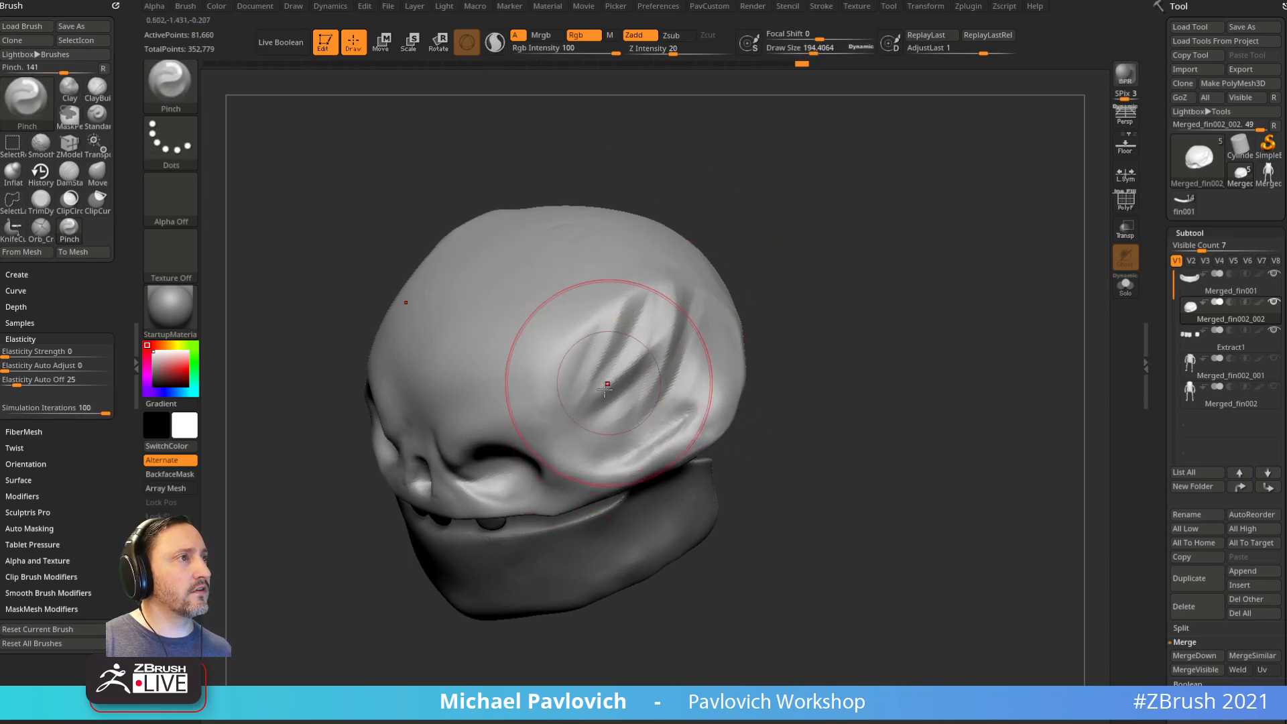
Step: Tighten the temple grooves with a smaller Pinch brush
{"action": "mouse_move", "coordinate": [802, 328]}
{"action": "left_mouse_down"}
{"action": "mouse_move", "coordinate": [863, 259]}
{"action": "mouse_move", "coordinate": [776, 328]}
{"action": "mouse_move", "coordinate": [728, 282]}
{"action": "mouse_move", "coordinate": [763, 293]}
{"action": "left_mouse_up"}
{"action": "key", "text": "bracketleft"}
{"action": "key", "text": "s"}
{"action": "left_click_drag", "start_coordinate": [631, 380], "coordinate": [623, 380]}
{"action": "left_click_drag", "start_coordinate": [769, 295], "coordinate": [742, 310], "text": "alt"}
{"action": "left_click_drag", "start_coordinate": [744, 244], "coordinate": [764, 322], "text": "alt"}
Step: Flatten the ridges between the upper temple grooves with TrimDynamic at a draw size of 28.75
{"action": "key", "text": "b"}
{"action": "key", "text": "t"}
{"action": "key", "text": "d"}
{"action": "key", "text": "s"}
{"action": "left_click_drag", "start_coordinate": [594, 408], "coordinate": [518, 414]}
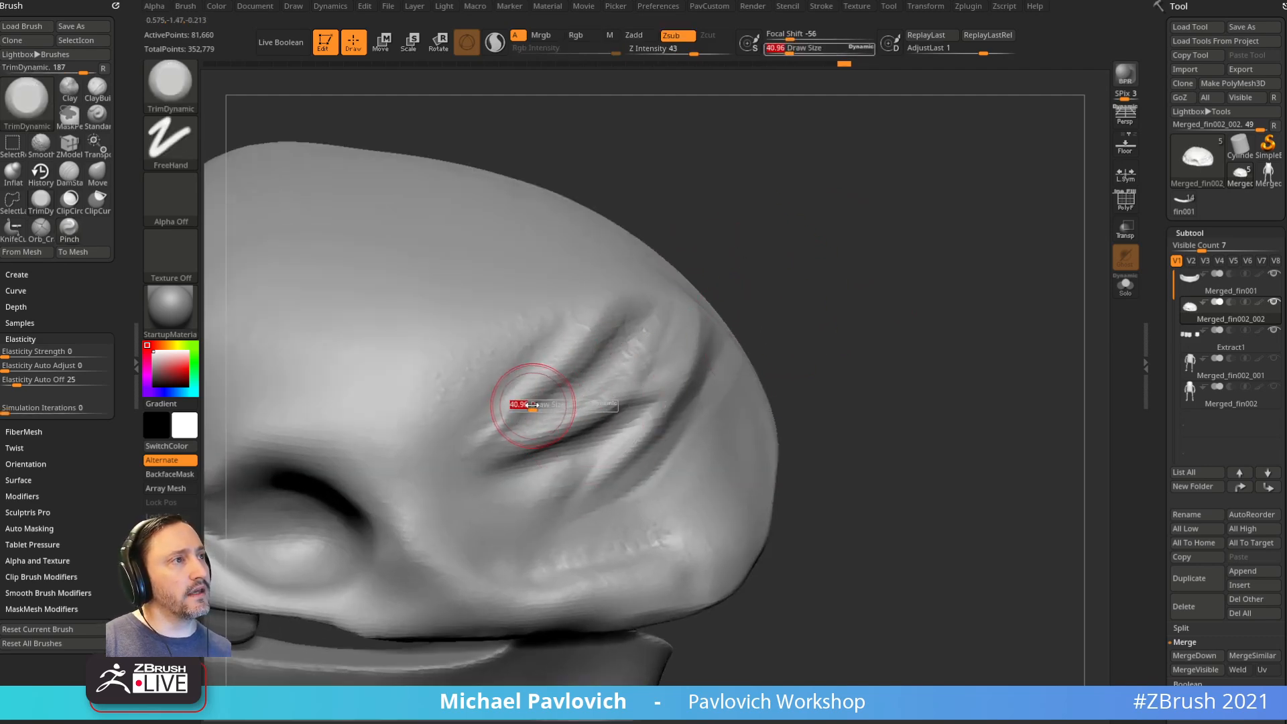
{"action": "left_click_drag", "start_coordinate": [648, 308], "coordinate": [655, 302]}
{"action": "left_click_drag", "start_coordinate": [797, 242], "coordinate": [753, 272]}
{"action": "mouse_move", "coordinate": [640, 321]}
{"action": "left_mouse_down"}
{"action": "mouse_move", "coordinate": [527, 423]}
{"action": "mouse_move", "coordinate": [678, 308]}
{"action": "left_mouse_up"}
{"action": "left_click_drag", "start_coordinate": [762, 258], "coordinate": [711, 299]}
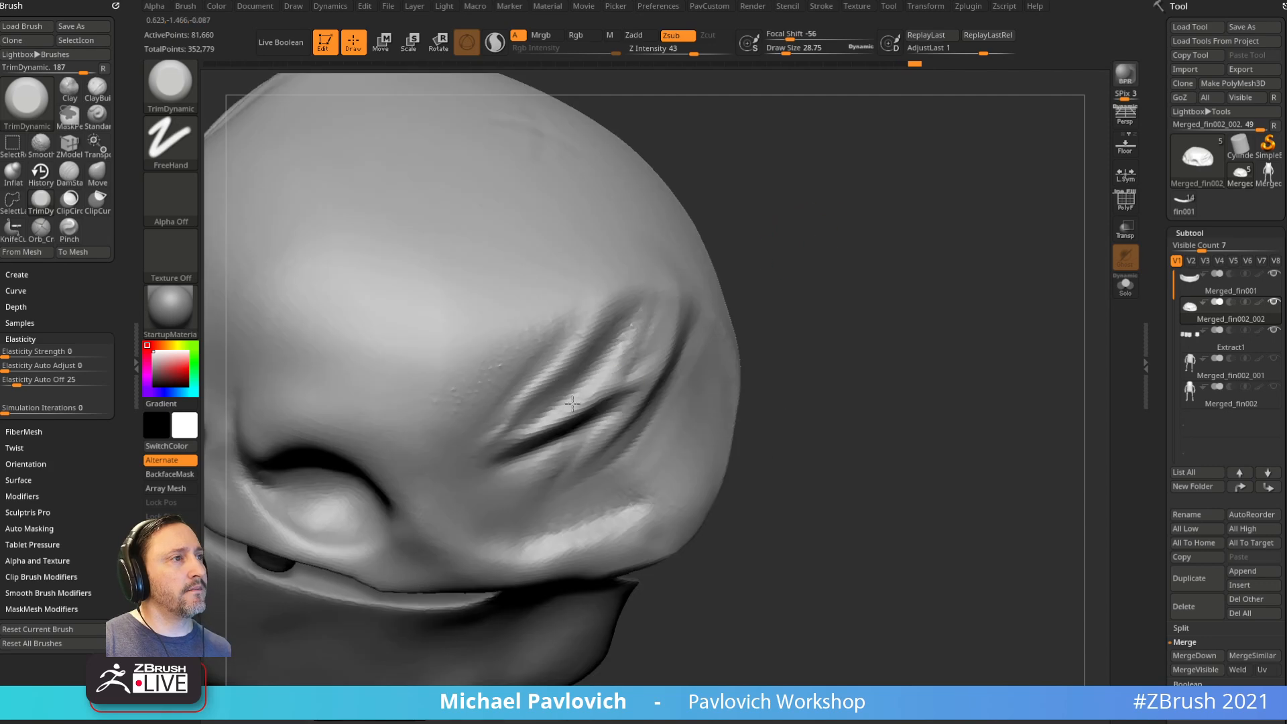
Step: Trim along the full length of the temple grooves and their surrounding surface with TrimDynamic
{"action": "left_click_drag", "start_coordinate": [641, 309], "coordinate": [469, 421]}
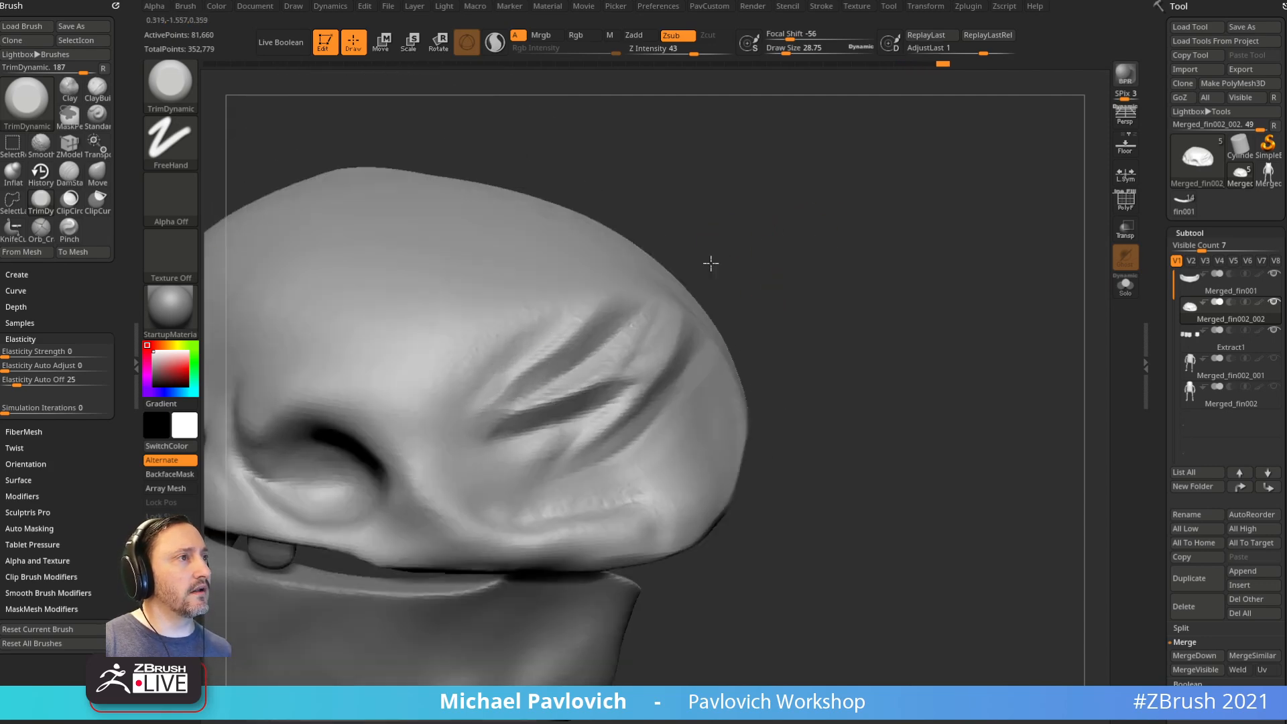
{"action": "left_click_drag", "start_coordinate": [722, 252], "coordinate": [631, 374]}
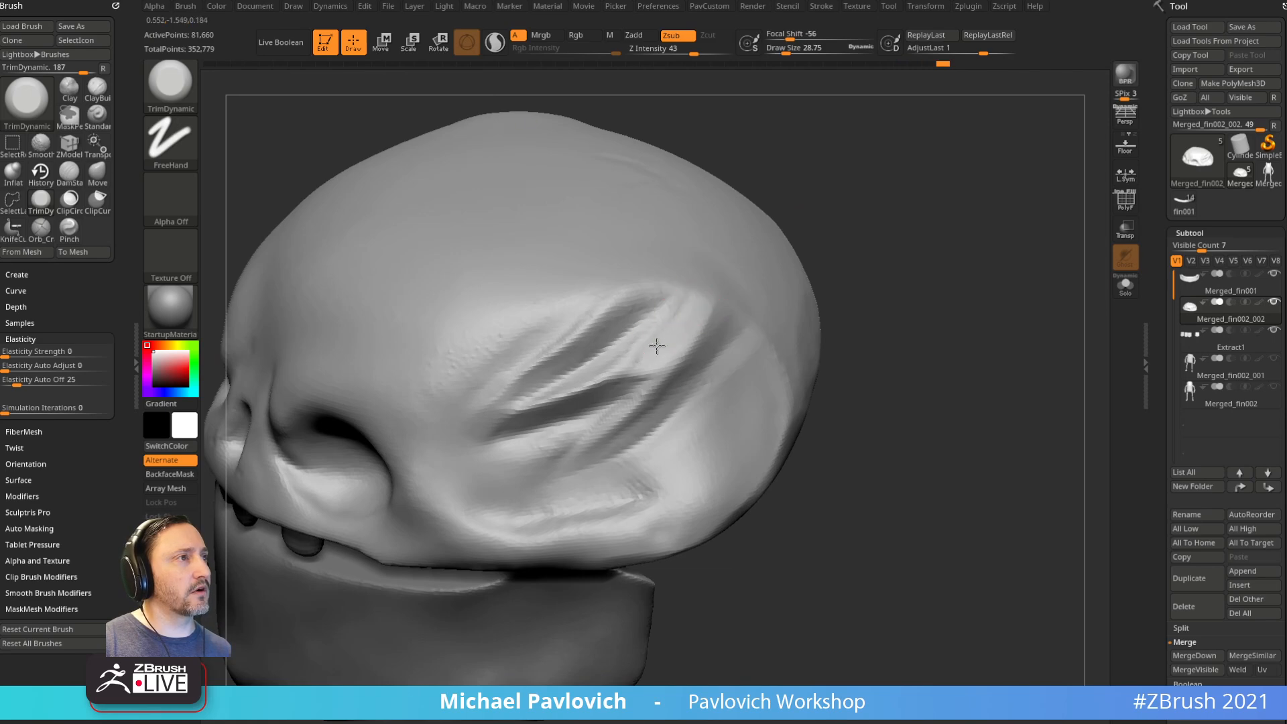
{"action": "mouse_move", "coordinate": [869, 302]}
{"action": "left_mouse_down"}
{"action": "mouse_move", "coordinate": [687, 393]}
{"action": "mouse_move", "coordinate": [640, 376]}
{"action": "left_mouse_up"}
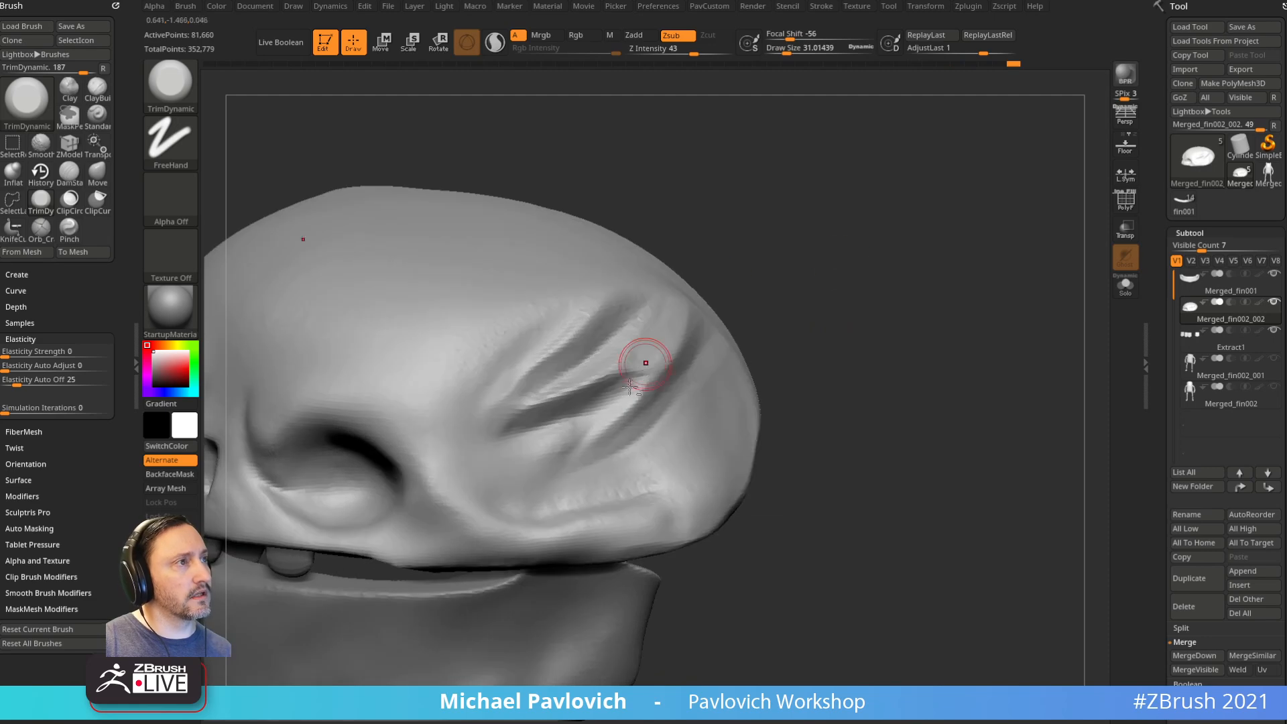
{"action": "mouse_move", "coordinate": [786, 301]}
{"action": "left_mouse_down"}
{"action": "mouse_move", "coordinate": [733, 299]}
{"action": "mouse_move", "coordinate": [830, 302]}
{"action": "left_mouse_up"}
{"action": "left_click_drag", "start_coordinate": [737, 290], "coordinate": [727, 276]}
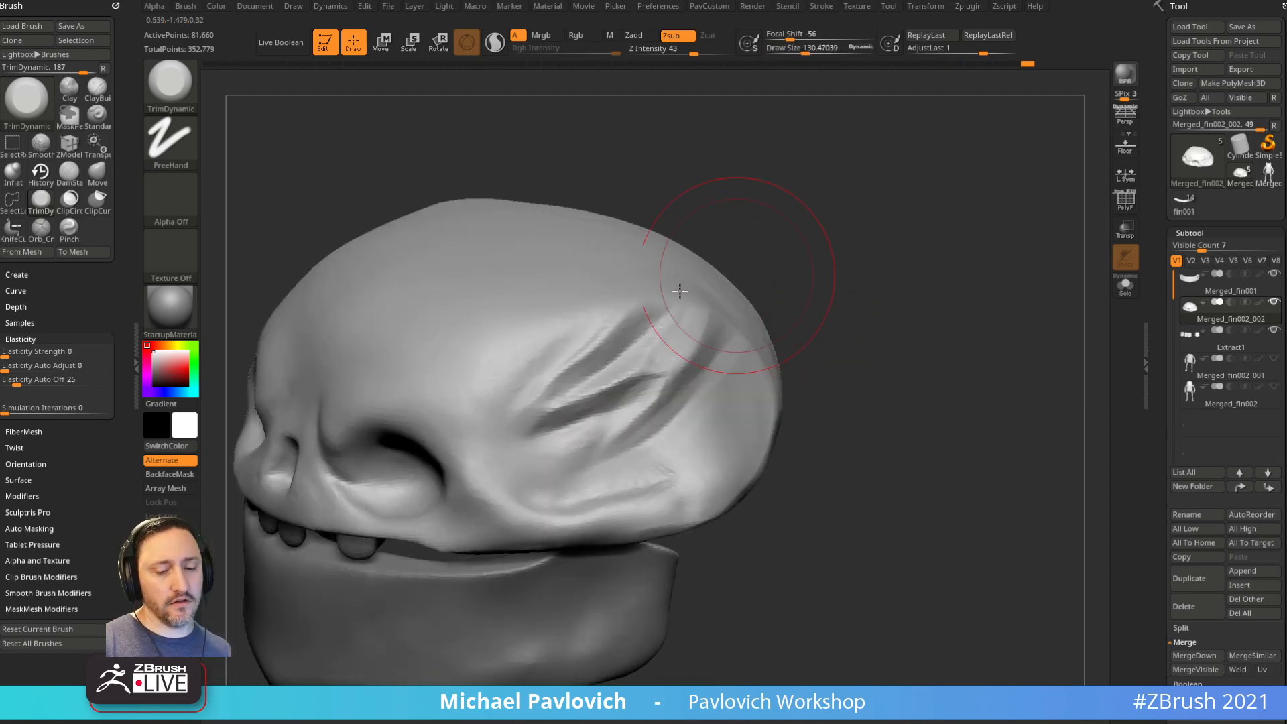
Step: Rework the ridges between the temple grooves at different brush sizes and smooth the area between them
{"action": "key", "text": "1"}
{"action": "key", "text": "s"}
{"action": "mouse_move", "coordinate": [573, 375]}
{"action": "left_mouse_down"}
{"action": "mouse_move", "coordinate": [548, 382]}
{"action": "mouse_move", "coordinate": [569, 405]}
{"action": "left_mouse_up"}
{"action": "key", "text": "s"}
{"action": "key", "text": "s"}
{"action": "left_click_drag", "start_coordinate": [744, 249], "coordinate": [768, 256]}
{"action": "left_click_drag", "start_coordinate": [624, 383], "coordinate": [622, 370], "text": "shift"}
{"action": "mouse_move", "coordinate": [798, 268]}
{"action": "left_mouse_down", "text": "alt"}
{"action": "mouse_move", "coordinate": [902, 328]}
{"action": "mouse_move", "coordinate": [742, 319]}
{"action": "mouse_move", "coordinate": [789, 327]}
{"action": "left_mouse_up", "text": "alt"}
{"action": "key", "text": "s"}
{"action": "mouse_move", "coordinate": [790, 339]}
{"action": "left_mouse_down"}
{"action": "mouse_move", "coordinate": [803, 344]}
{"action": "mouse_move", "coordinate": [859, 306]}
{"action": "left_mouse_up"}
Step: Roll the skull's undo history back to before the temple grooves were carved
{"action": "left_click_drag", "start_coordinate": [1062, 379], "coordinate": [949, 389]}
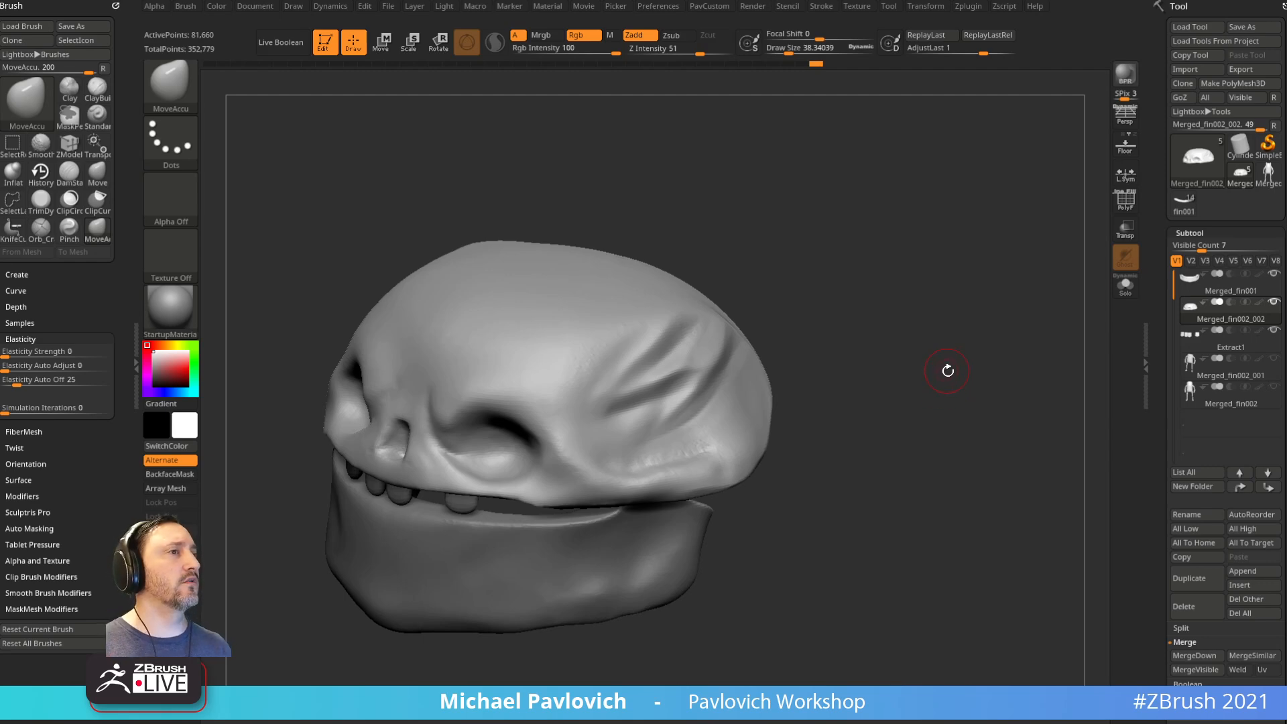
{"action": "left_click_drag", "start_coordinate": [947, 370], "coordinate": [953, 341]}
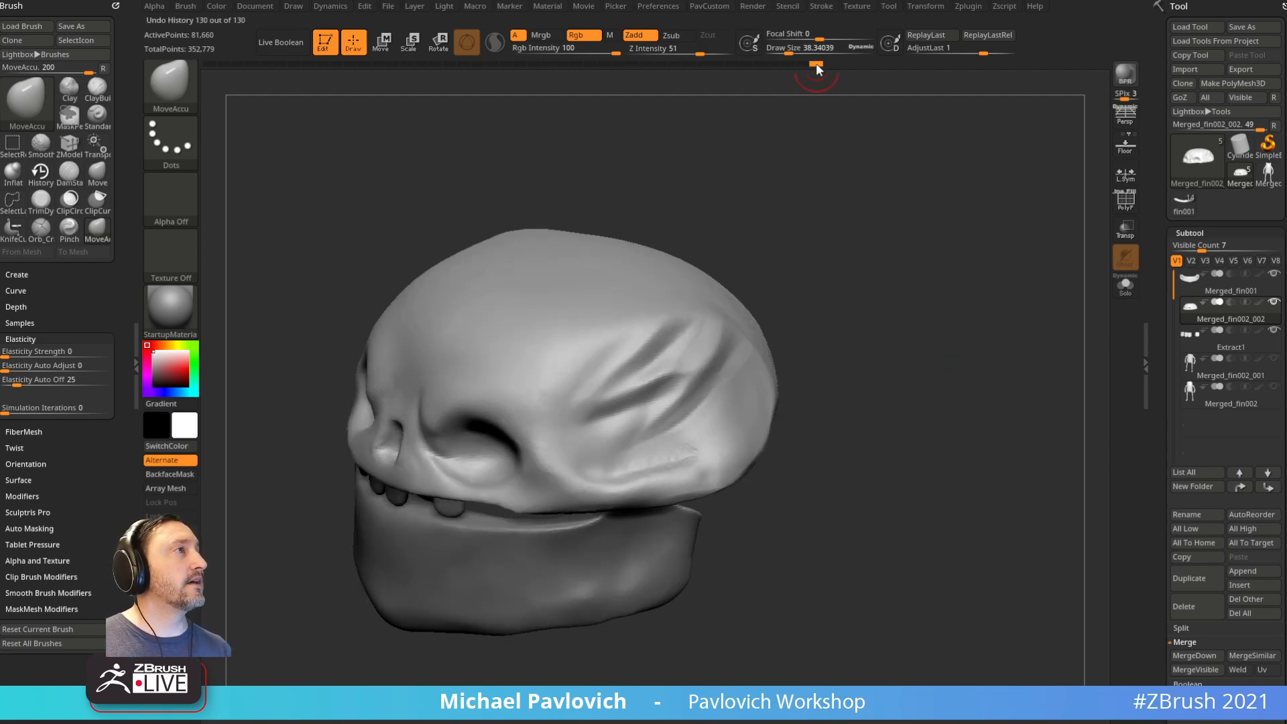
{"action": "mouse_move", "coordinate": [663, 76]}
{"action": "left_mouse_down"}
{"action": "mouse_move", "coordinate": [556, 79]}
{"action": "mouse_move", "coordinate": [593, 82]}
{"action": "mouse_move", "coordinate": [564, 84]}
{"action": "left_mouse_up"}
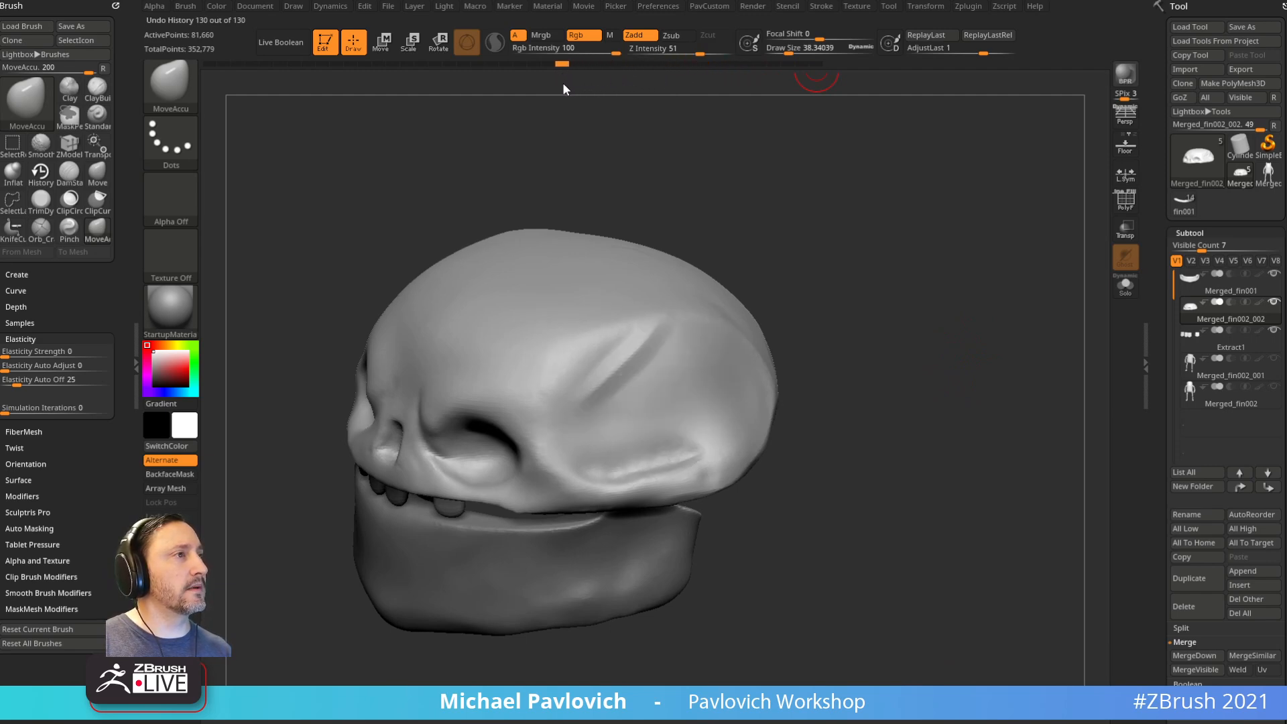
{"action": "left_click_drag", "start_coordinate": [751, 258], "coordinate": [899, 299]}
Step: Sculpt the cheek area beside the eye sockets with the Standard brush at a draw size of about 194
{"action": "key", "text": "s"}
{"action": "left_click", "coordinate": [737, 448]}
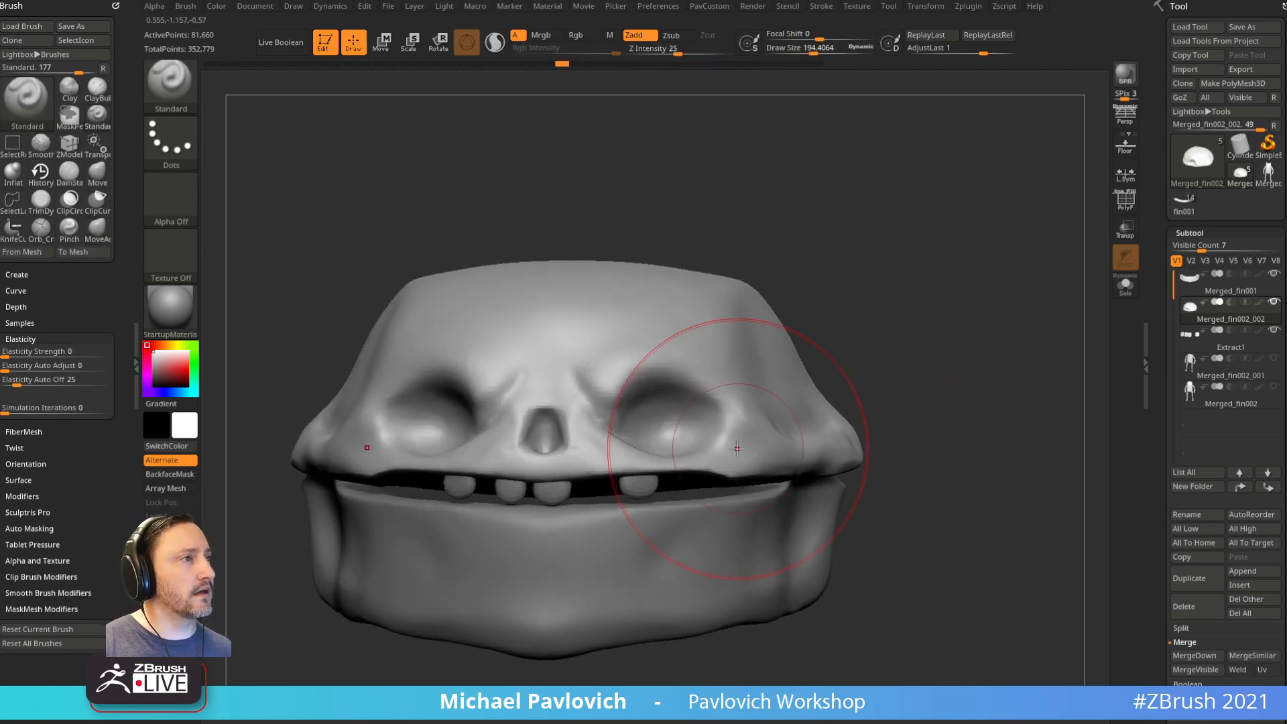
{"action": "key", "text": "1"}
{"action": "left_click", "coordinate": [737, 448]}
{"action": "left_click", "coordinate": [745, 491]}
{"action": "mouse_move", "coordinate": [969, 383]}
{"action": "left_mouse_down", "text": "alt"}
{"action": "mouse_move", "coordinate": [951, 344]}
{"action": "mouse_move", "coordinate": [965, 322]}
{"action": "left_mouse_up", "text": "alt"}
Step: Trim the upper jaw's lower rim from below the eye sockets back along the cheekbones with TrimDynamic at a draw size of about 41
{"action": "key", "text": "b"}
{"action": "key", "text": "t"}
{"action": "key", "text": "d"}
{"action": "key", "text": "s"}
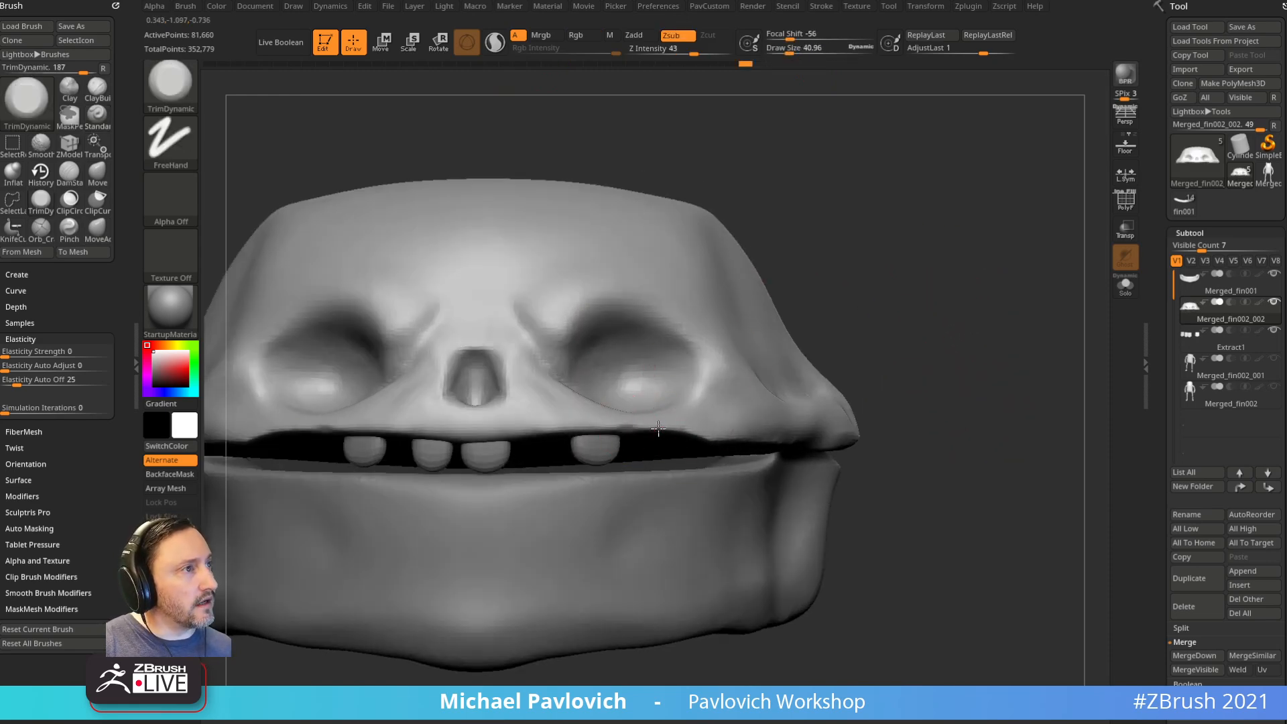
{"action": "mouse_move", "coordinate": [819, 360]}
{"action": "left_mouse_down"}
{"action": "mouse_move", "coordinate": [753, 373]}
{"action": "mouse_move", "coordinate": [788, 409]}
{"action": "left_mouse_up"}
{"action": "left_click_drag", "start_coordinate": [1001, 193], "coordinate": [1054, 196], "text": "alt"}
{"action": "left_click_drag", "start_coordinate": [912, 201], "coordinate": [1026, 228]}
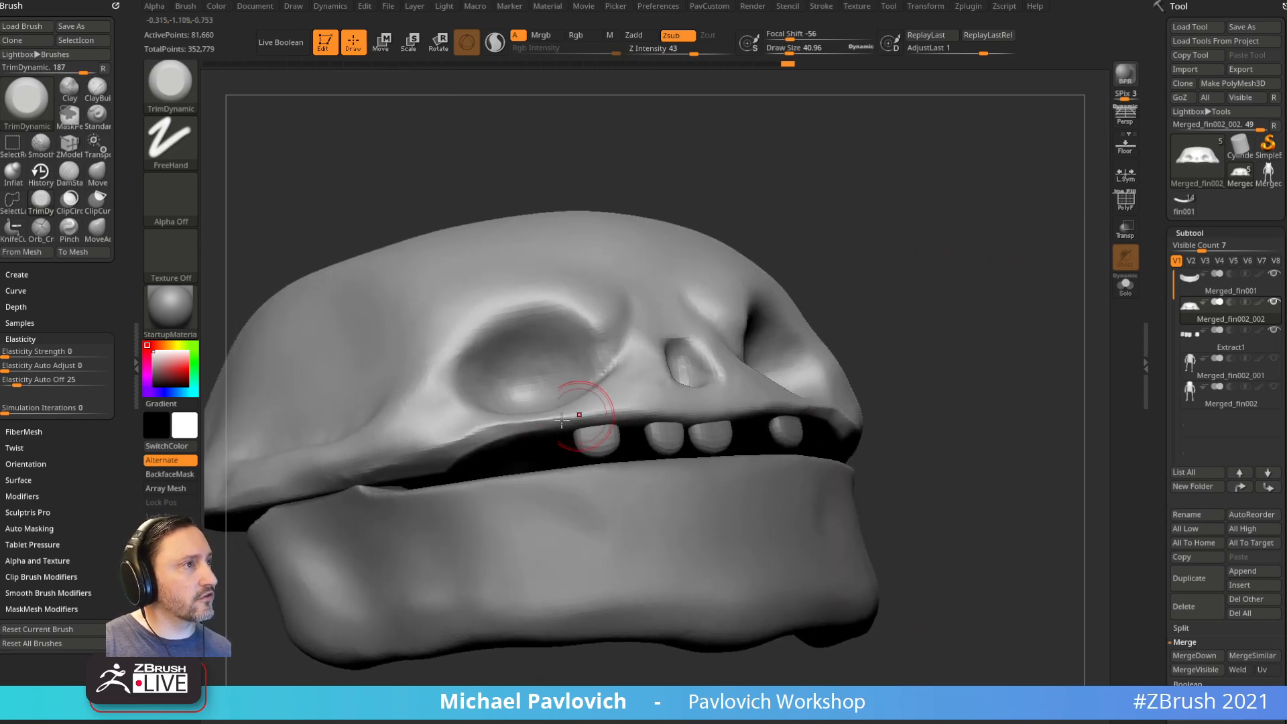
{"action": "left_click_drag", "start_coordinate": [932, 295], "coordinate": [1020, 287]}
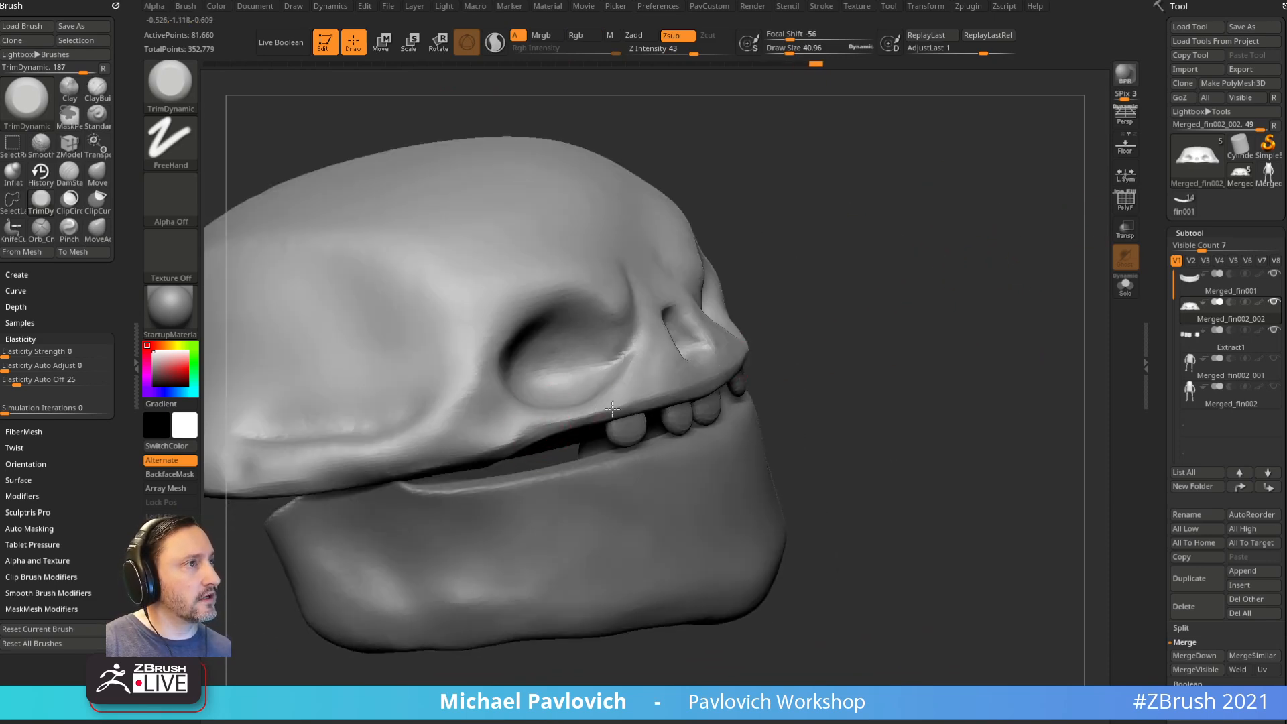
{"action": "left_click_drag", "start_coordinate": [578, 409], "coordinate": [494, 445]}
{"action": "mouse_move", "coordinate": [905, 313]}
{"action": "left_mouse_down"}
{"action": "mouse_move", "coordinate": [960, 296]}
{"action": "mouse_move", "coordinate": [989, 207]}
{"action": "left_mouse_up"}
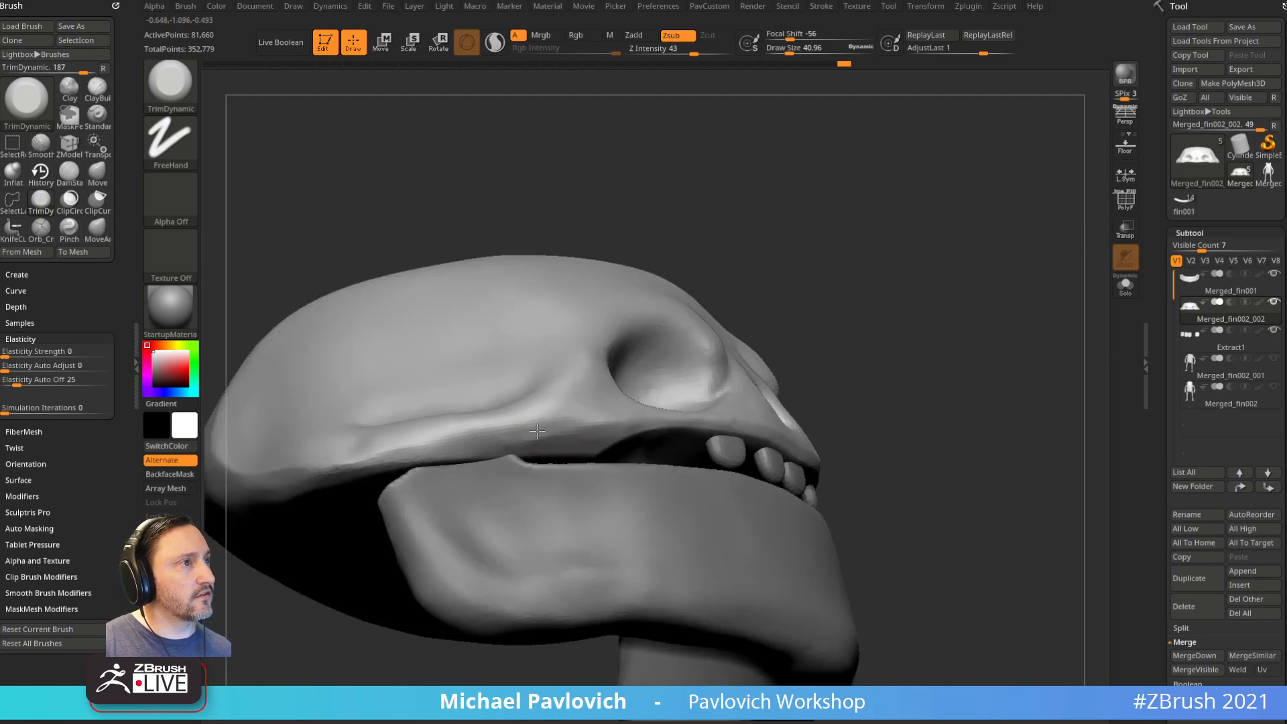
{"action": "left_click_drag", "start_coordinate": [885, 348], "coordinate": [873, 300]}
Step: Select the lower jaw subtool and reshape its raised rear upper edge with the Move brush at a draw size of about 108
{"action": "left_click", "coordinate": [710, 430], "text": "alt"}
{"action": "left_click_drag", "start_coordinate": [938, 424], "coordinate": [873, 440]}
{"action": "key", "text": "b"}
{"action": "key", "text": "m"}
{"action": "key", "text": "v"}
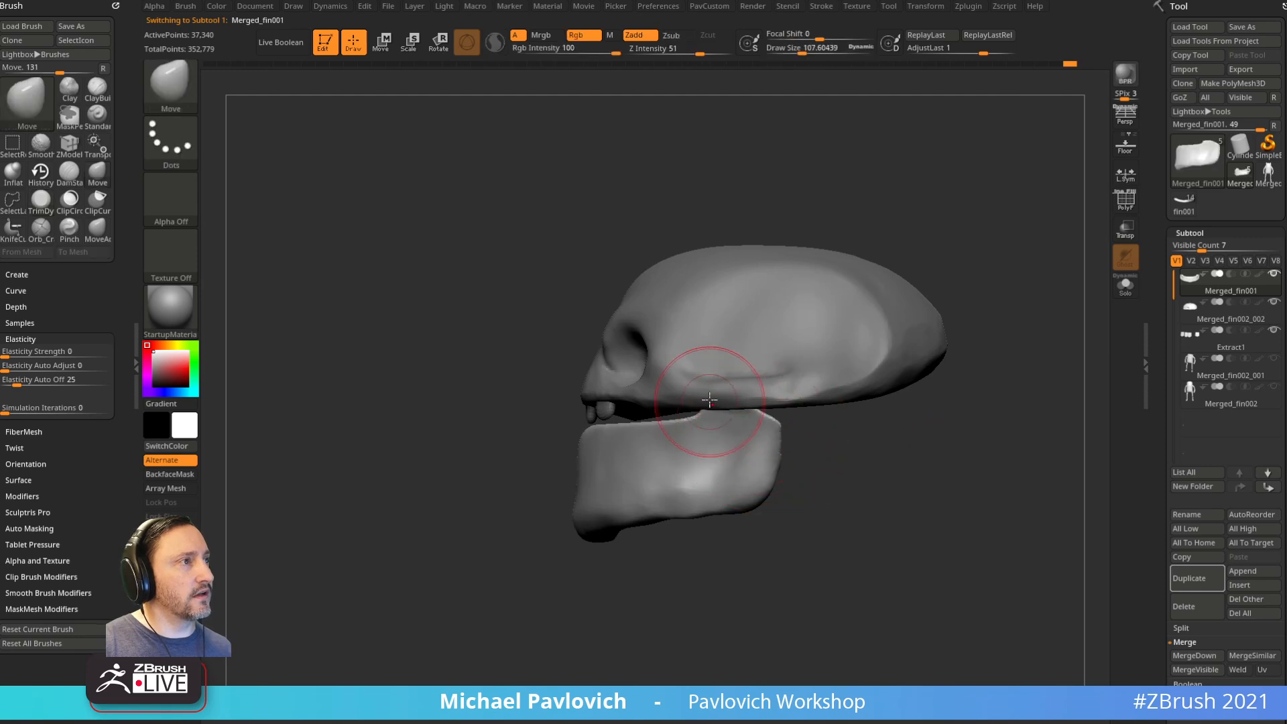
{"action": "left_click_drag", "start_coordinate": [813, 382], "coordinate": [787, 402]}
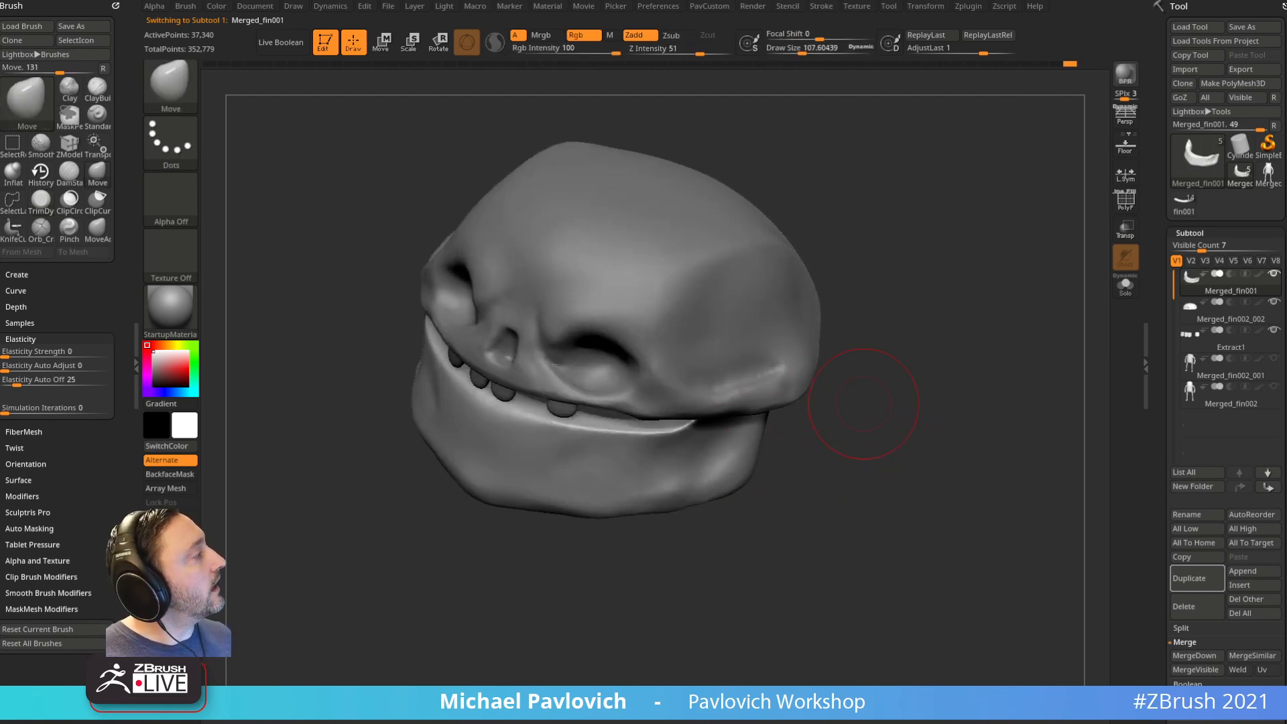
{"action": "left_click_drag", "start_coordinate": [983, 425], "coordinate": [621, 443]}
Step: Select the skull subtool again and adjust the upper jaw's lower edge with the MoveAccu brush at a draw size of about 95
{"action": "left_click", "coordinate": [713, 437], "text": "alt"}
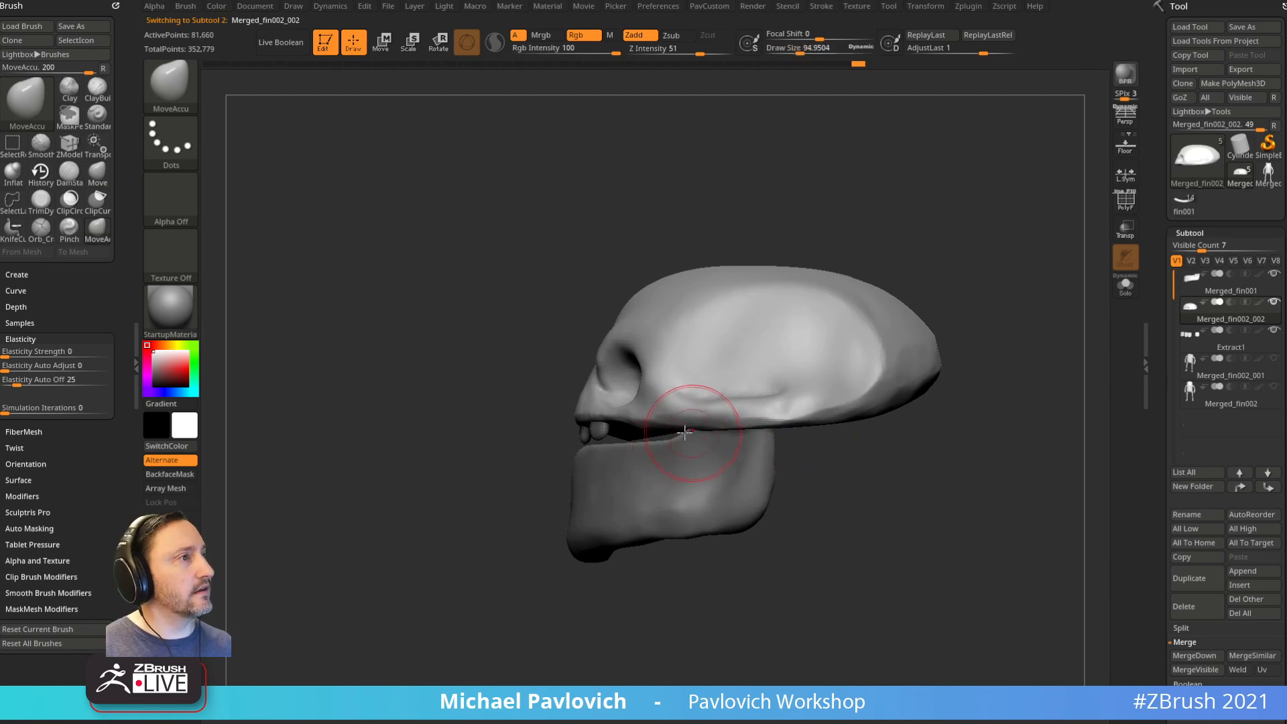
{"action": "left_click_drag", "start_coordinate": [477, 544], "coordinate": [583, 547]}
{"action": "left_click_drag", "start_coordinate": [506, 432], "coordinate": [508, 443]}
{"action": "mouse_move", "coordinate": [861, 402]}
{"action": "left_mouse_down"}
{"action": "mouse_move", "coordinate": [769, 397]}
{"action": "mouse_move", "coordinate": [599, 421]}
{"action": "left_mouse_up"}
{"action": "mouse_move", "coordinate": [865, 300]}
{"action": "left_mouse_down"}
{"action": "mouse_move", "coordinate": [966, 293]}
{"action": "mouse_move", "coordinate": [919, 430]}
{"action": "left_mouse_up"}
Step: Isolate the skull subtool and smooth the recess under its upper jaw at a draw size of about 49
{"action": "key", "text": "b"}
{"action": "key", "text": "s"}
{"action": "key", "text": "t"}
{"action": "key", "text": "s"}
{"action": "mouse_move", "coordinate": [635, 432]}
{"action": "left_mouse_down"}
{"action": "mouse_move", "coordinate": [627, 437]}
{"action": "mouse_move", "coordinate": [653, 436]}
{"action": "left_mouse_up"}
{"action": "left_click", "coordinate": [1126, 286]}
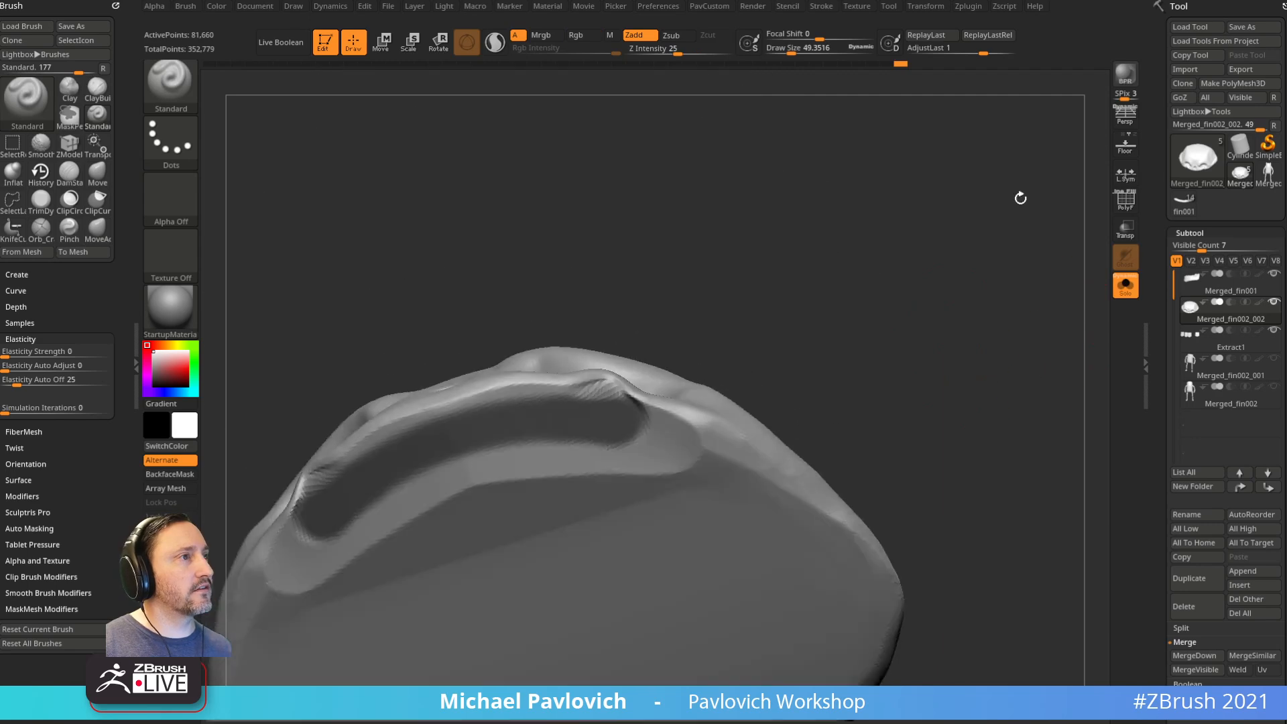
{"action": "left_click_drag", "start_coordinate": [863, 256], "coordinate": [783, 333]}
{"action": "key", "text": "shift"}
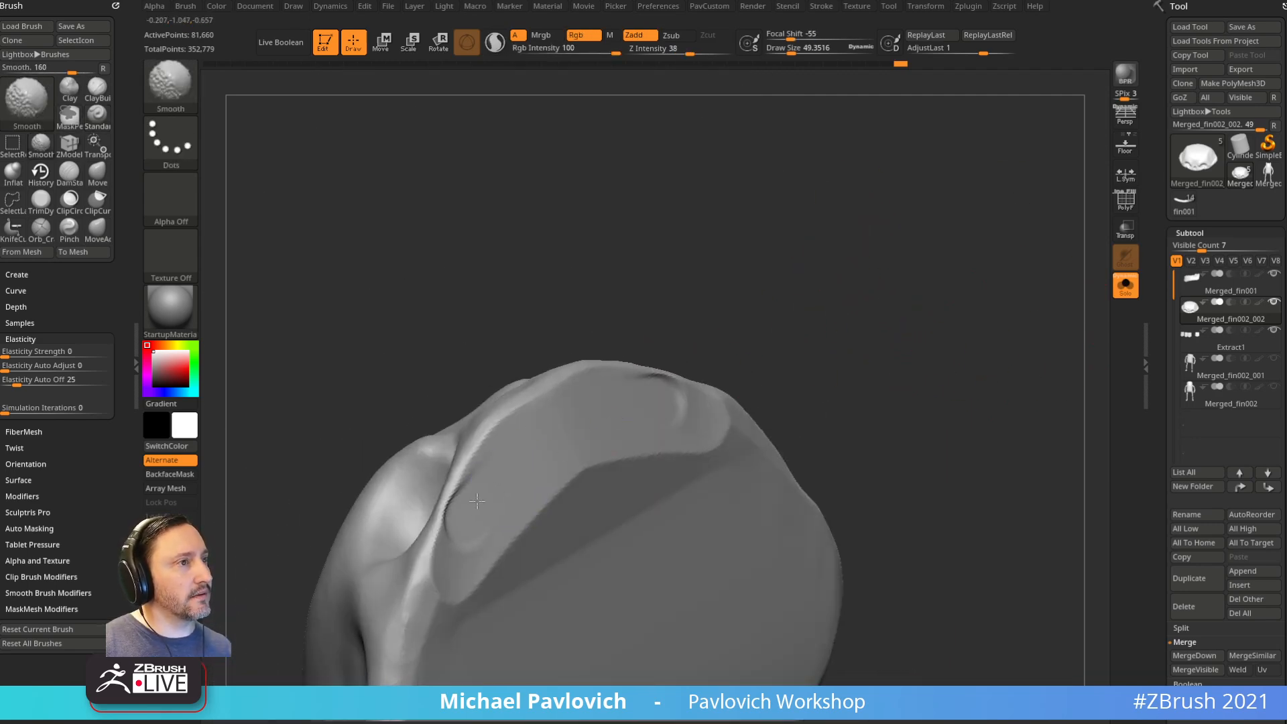
{"action": "left_click_drag", "start_coordinate": [462, 515], "coordinate": [486, 501], "text": "shift"}
Step: Fill in the recess under the upper jaw with the Clay brush, smoothing its ends, and remesh the skull at a higher density
{"action": "key", "text": "b"}
{"action": "key", "text": "c"}
{"action": "key", "text": "l"}
{"action": "right_click_drag", "start_coordinate": [486, 501], "coordinate": [867, 308]}
{"action": "left_click_drag", "start_coordinate": [925, 215], "coordinate": [946, 230], "text": "ctrl"}
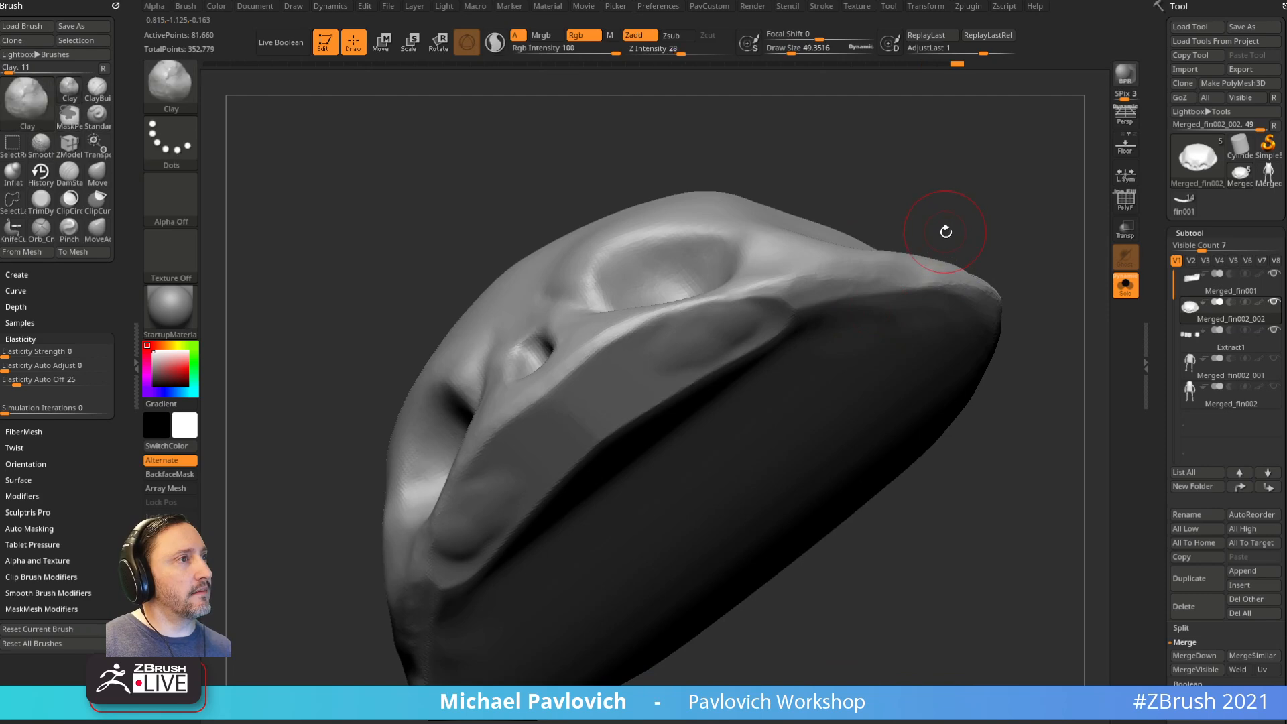
{"action": "key", "text": "5"}
{"action": "right_click_drag", "start_coordinate": [870, 185], "coordinate": [711, 242]}
{"action": "left_click_drag", "start_coordinate": [494, 507], "coordinate": [477, 544], "text": "shift"}
{"action": "left_click_drag", "start_coordinate": [832, 208], "coordinate": [858, 244], "text": "ctrl"}
Step: Try a Standard brush stroke on the eye socket floor at a draw size of about 44 and enable backface masking for that brush
{"action": "mouse_move", "coordinate": [864, 236]}
{"action": "right_mouse_down"}
{"action": "mouse_move", "coordinate": [925, 285]}
{"action": "mouse_move", "coordinate": [1029, 227]}
{"action": "mouse_move", "coordinate": [1043, 288]}
{"action": "mouse_move", "coordinate": [842, 448]}
{"action": "right_mouse_up"}
{"action": "key", "text": "3"}
{"action": "left_click_drag", "start_coordinate": [709, 488], "coordinate": [710, 485]}
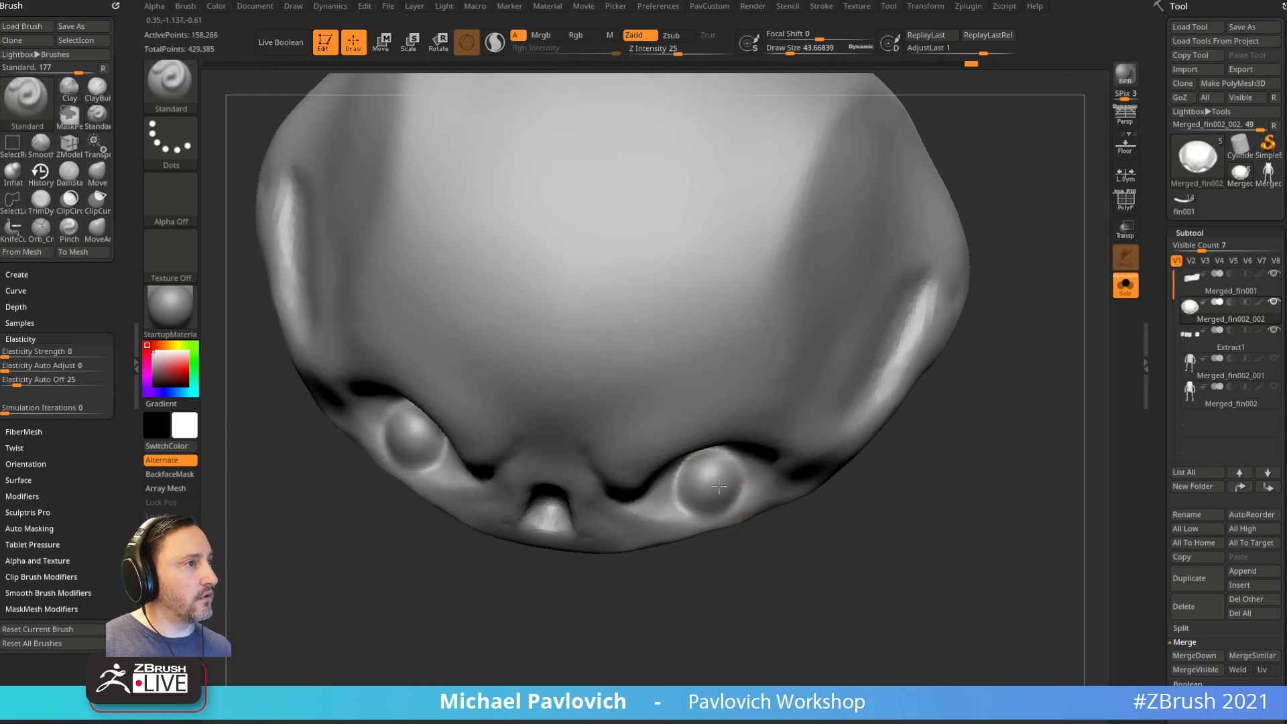
{"action": "right_click_drag", "start_coordinate": [697, 623], "coordinate": [710, 519]}
{"action": "right_click_drag", "start_coordinate": [846, 317], "coordinate": [872, 460]}
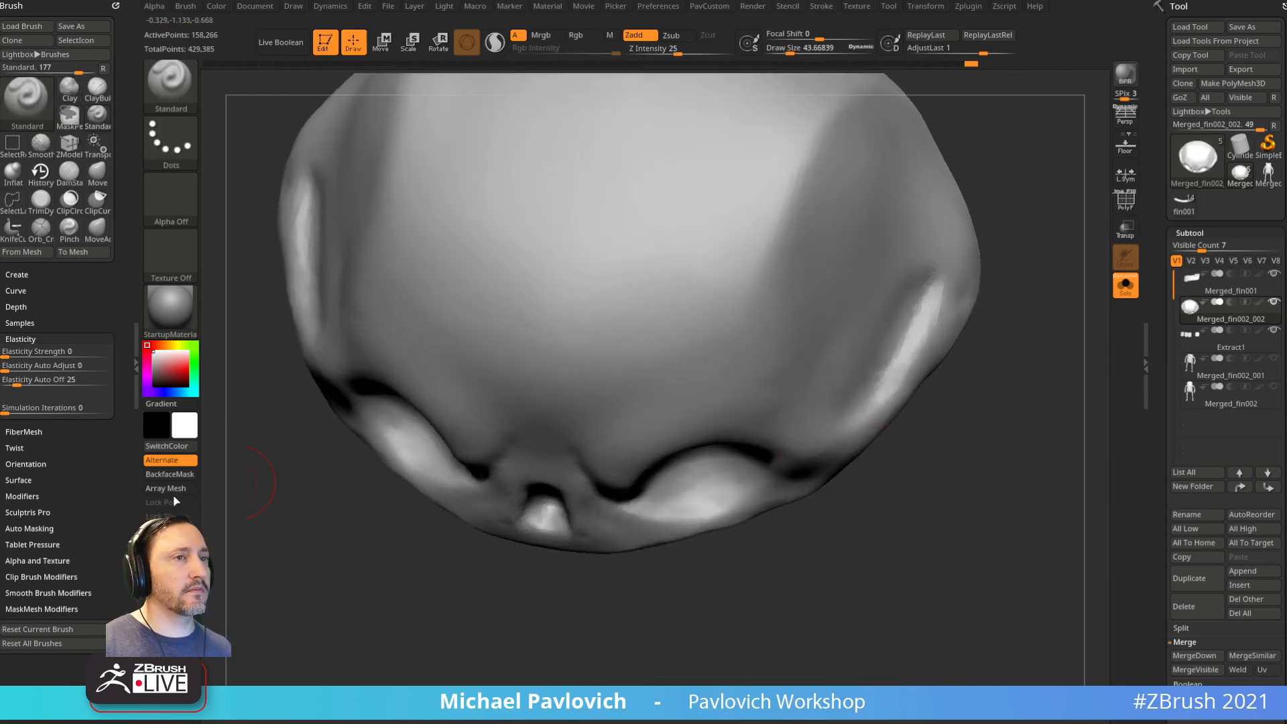
{"action": "key", "text": "ctrl+b"}
{"action": "right_click_drag", "start_coordinate": [911, 504], "coordinate": [916, 497]}
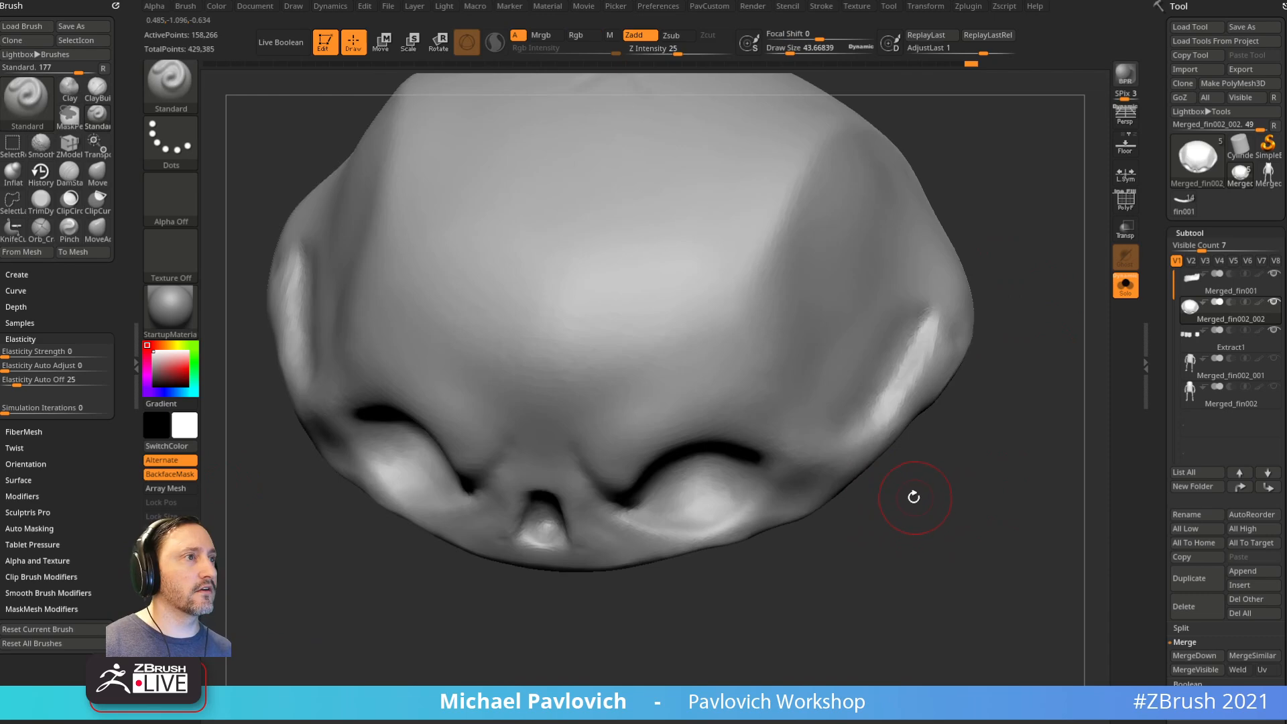
{"action": "right_click_drag", "start_coordinate": [853, 525], "coordinate": [865, 507]}
Step: Enable backface masking for the Clay brush and build up the eye socket floor at a draw size of about 44
{"action": "key", "text": "2"}
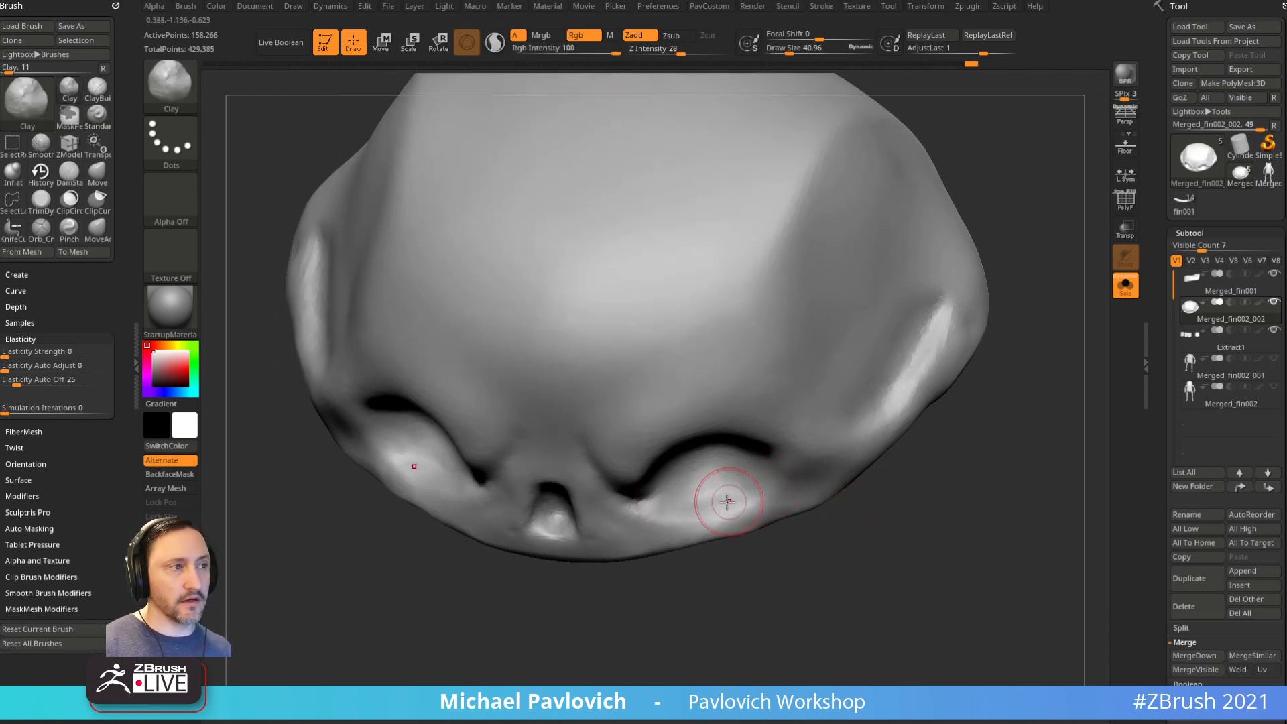
{"action": "key", "text": "ctrl+b"}
{"action": "key", "text": "s"}
{"action": "left_click", "coordinate": [686, 508]}
{"action": "mouse_move", "coordinate": [656, 508]}
{"action": "left_mouse_down"}
{"action": "mouse_move", "coordinate": [745, 501]}
{"action": "mouse_move", "coordinate": [689, 505]}
{"action": "mouse_move", "coordinate": [732, 481]}
{"action": "left_mouse_up"}
{"action": "mouse_move", "coordinate": [728, 570]}
{"action": "right_mouse_down"}
{"action": "mouse_move", "coordinate": [709, 523]}
{"action": "mouse_move", "coordinate": [723, 558]}
{"action": "right_mouse_up"}
{"action": "key", "text": "s"}
{"action": "left_click", "coordinate": [720, 520]}
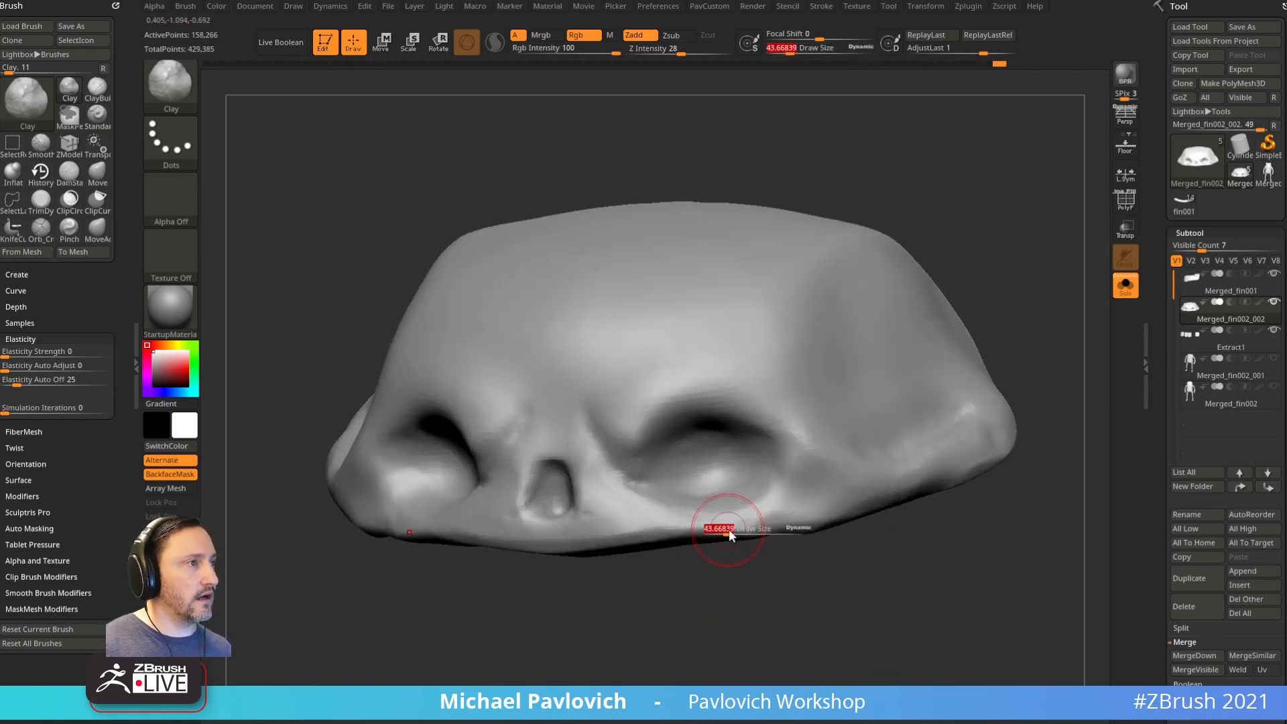
Step: Enable backface masking for the Move brush, nudge the eye socket floor, and expand the brush's Auto Masking settings
{"action": "key", "text": "1"}
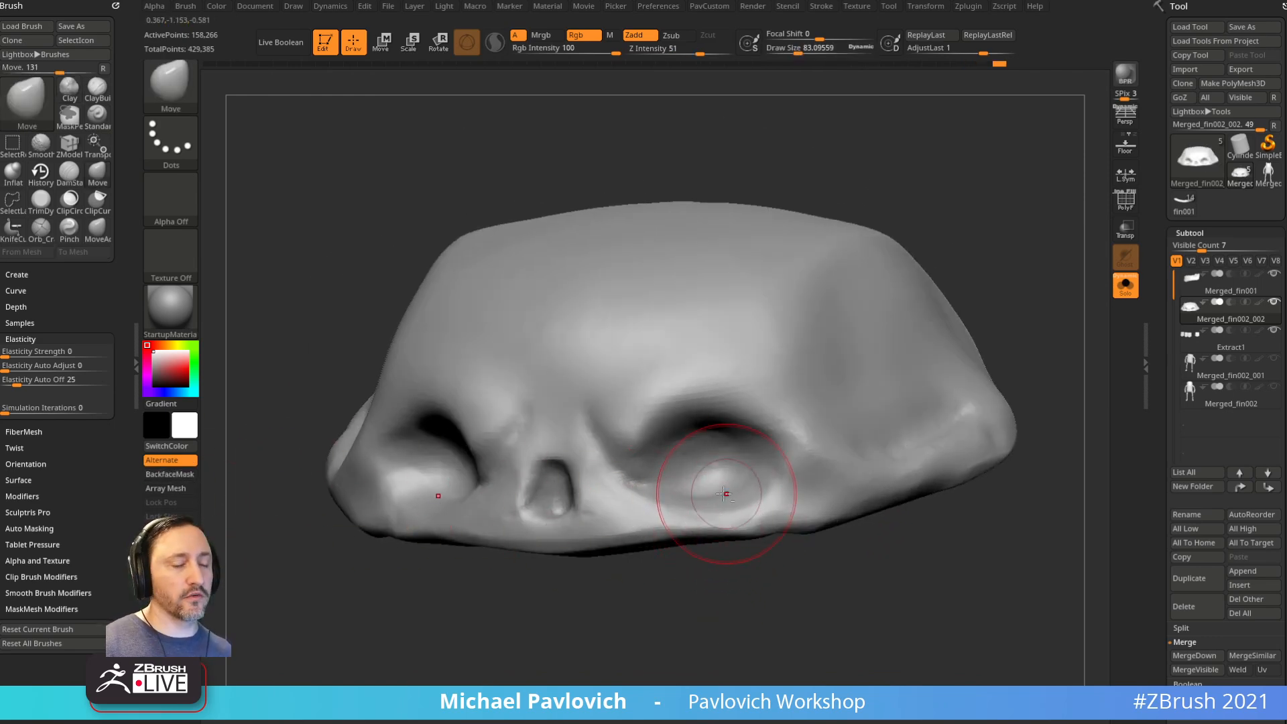
{"action": "left_click_drag", "start_coordinate": [725, 509], "coordinate": [728, 495]}
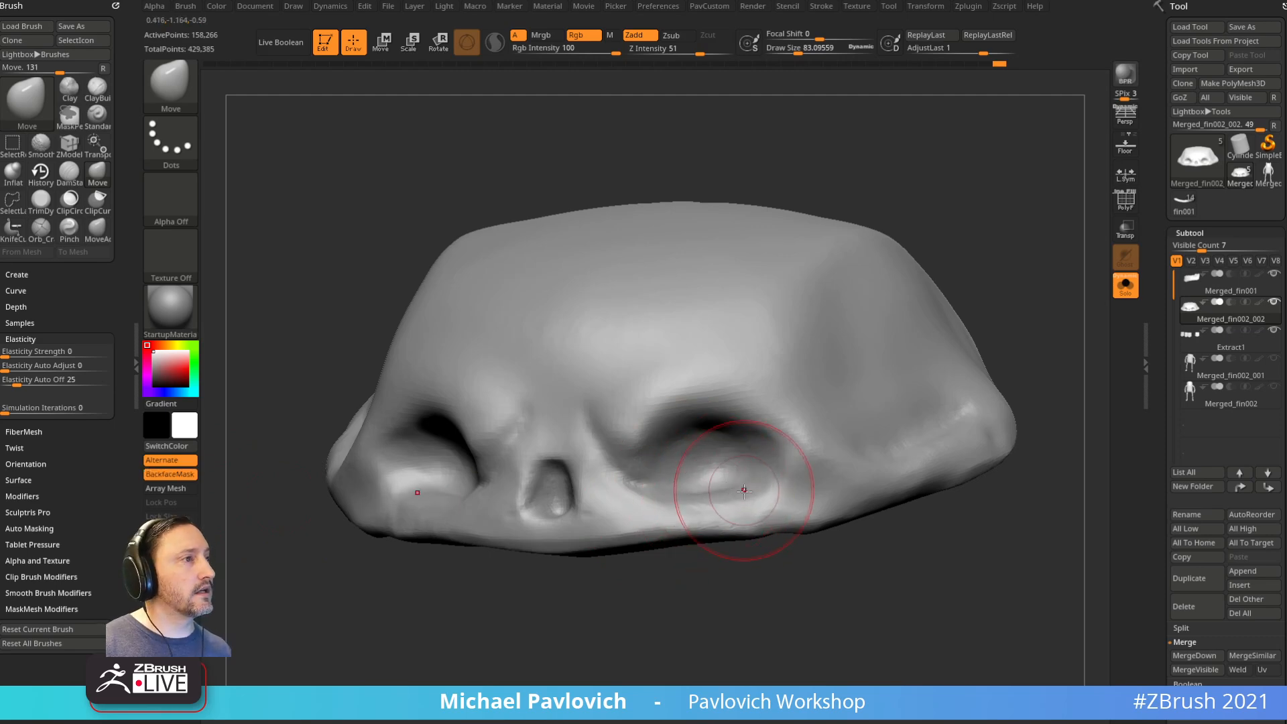
{"action": "left_click", "coordinate": [26, 529]}
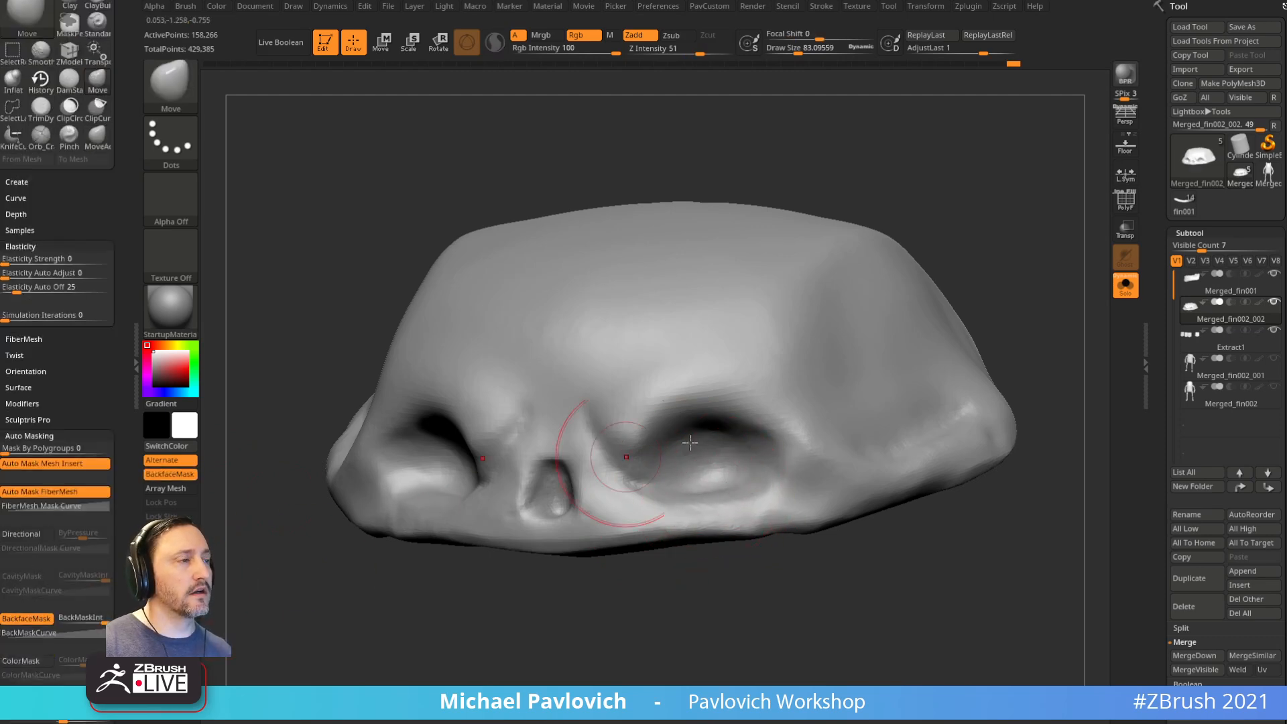
Step: Shift the upper jaw's lower edge with the Move brush at a draw size of about 83 and remesh the skull
{"action": "mouse_move", "coordinate": [674, 538]}
{"action": "left_mouse_down"}
{"action": "mouse_move", "coordinate": [742, 586]}
{"action": "mouse_move", "coordinate": [699, 552]}
{"action": "left_mouse_up"}
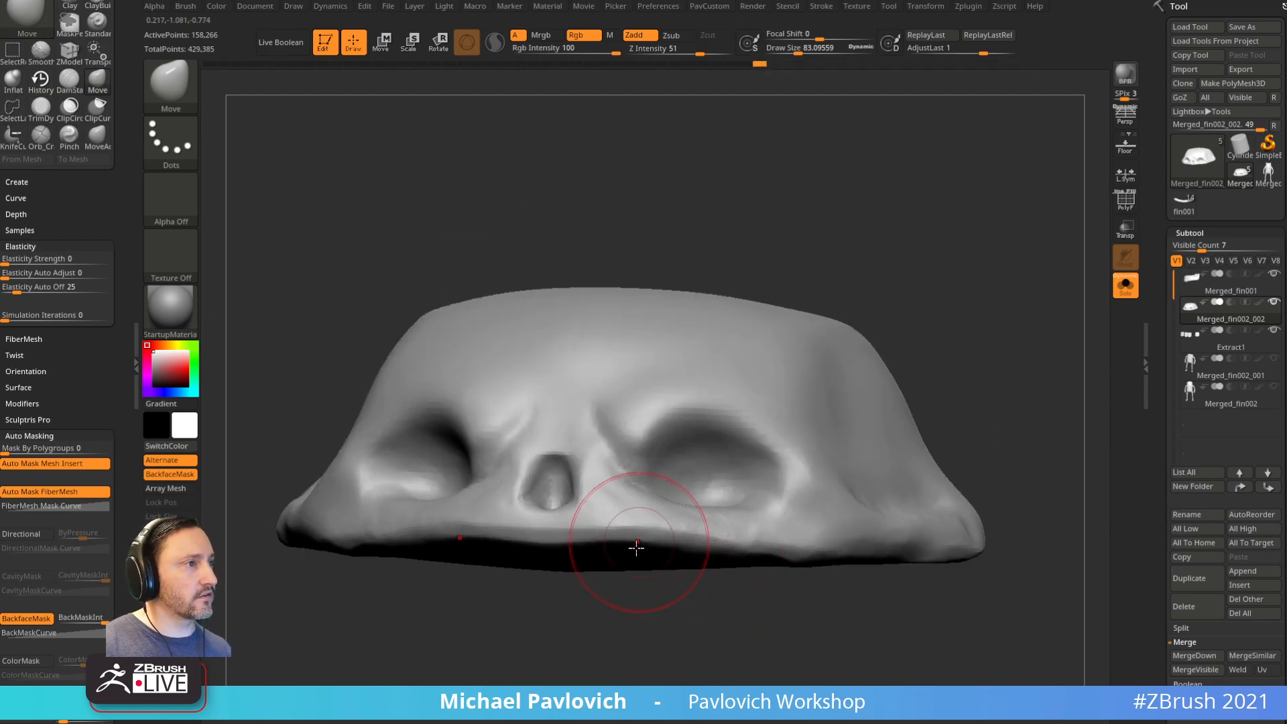
{"action": "left_click_drag", "start_coordinate": [844, 618], "coordinate": [781, 632]}
{"action": "mouse_move", "coordinate": [773, 629]}
{"action": "left_mouse_down", "text": "ctrl"}
{"action": "mouse_move", "coordinate": [906, 638]}
{"action": "mouse_move", "coordinate": [1008, 400]}
{"action": "mouse_move", "coordinate": [974, 421]}
{"action": "mouse_move", "coordinate": [994, 399]}
{"action": "mouse_move", "coordinate": [1019, 405]}
{"action": "left_mouse_up", "text": "ctrl"}
Step: Turn off backface masking for the Move brush and reshape the eye sockets' inner and outer corners at a draw size of about 59
{"action": "key", "text": "b"}
{"action": "key", "text": "s"}
{"action": "key", "text": "t"}
{"action": "left_click_drag", "start_coordinate": [852, 335], "coordinate": [834, 399], "text": "alt"}
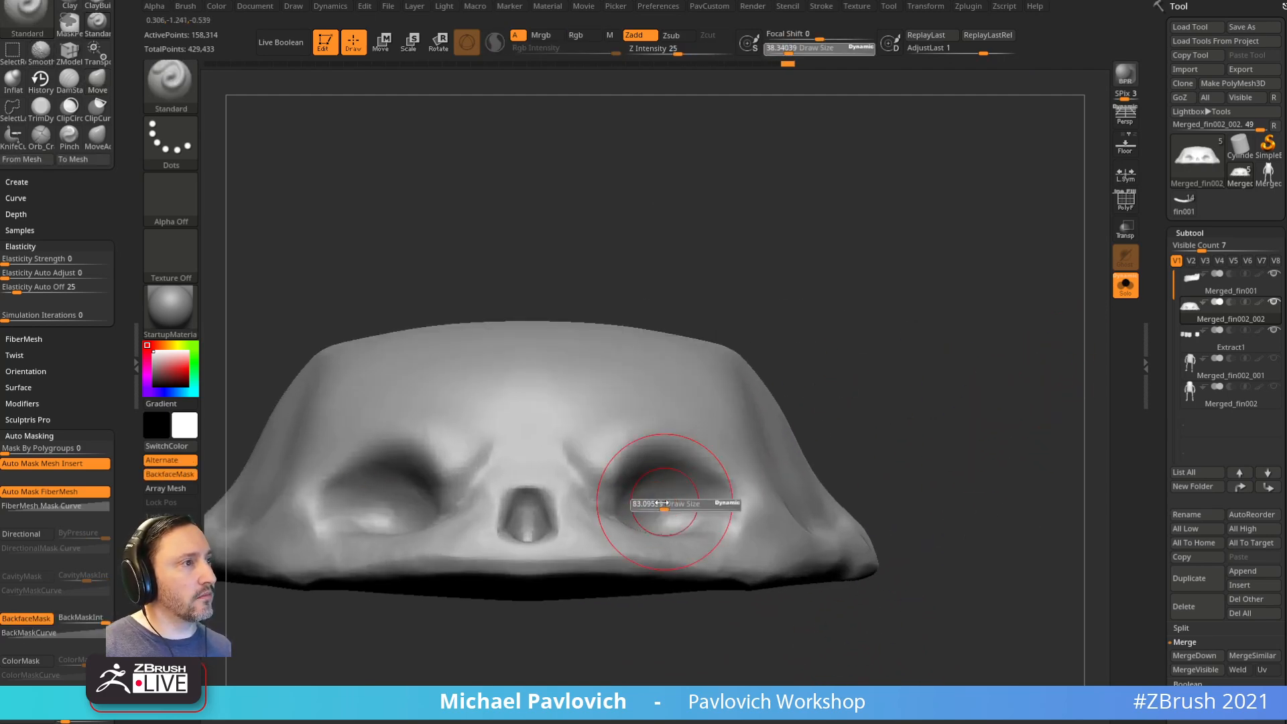
{"action": "key", "text": "b"}
{"action": "key", "text": "m"}
{"action": "key", "text": "v"}
{"action": "left_click", "coordinate": [171, 474]}
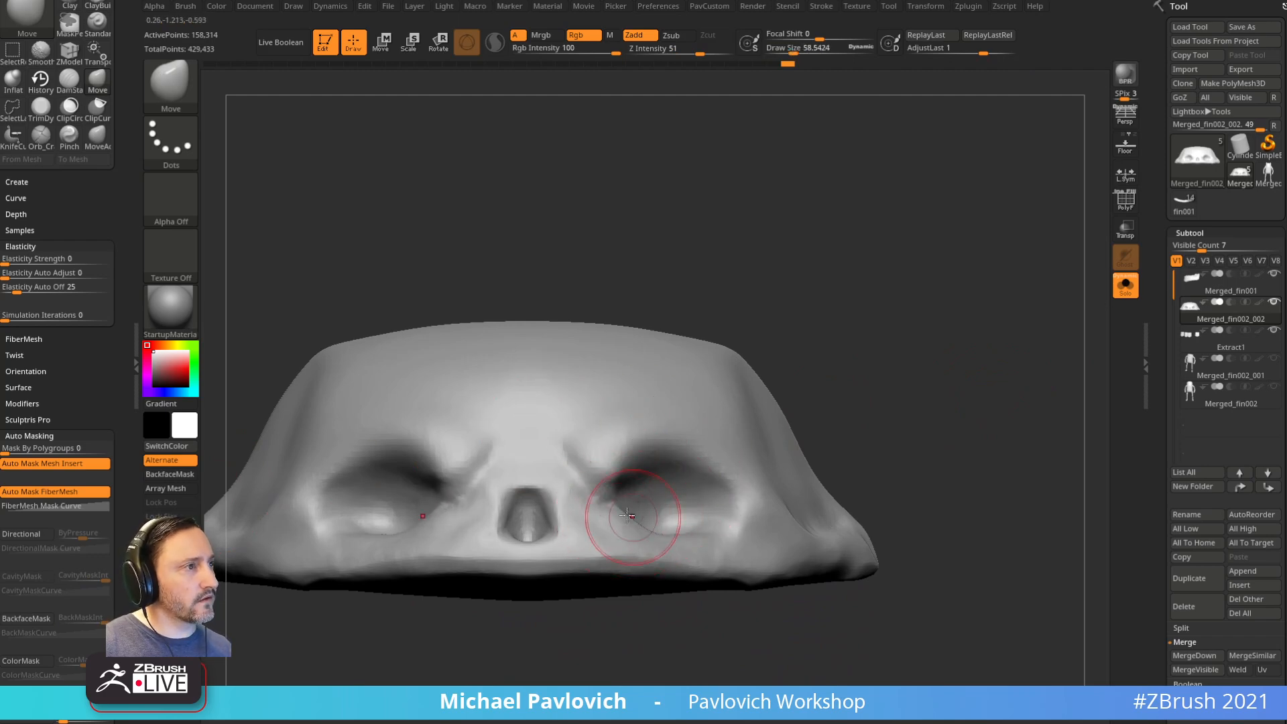
{"action": "left_click_drag", "start_coordinate": [712, 516], "coordinate": [720, 509]}
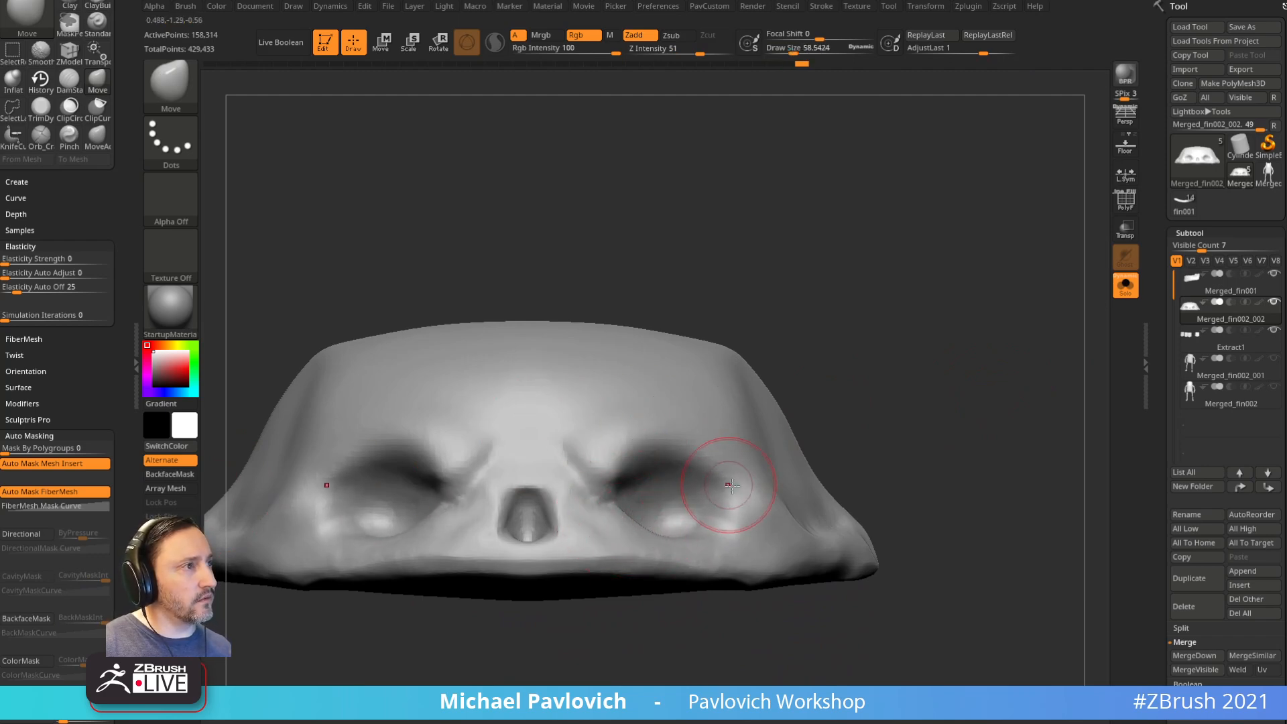
Step: Pull the eye sockets' upper rims and inner brow into shape with the Move brush, reducing the draw size to about 52
{"action": "right_click_drag", "start_coordinate": [918, 385], "coordinate": [807, 388]}
{"action": "right_click_drag", "start_coordinate": [652, 357], "coordinate": [596, 474]}
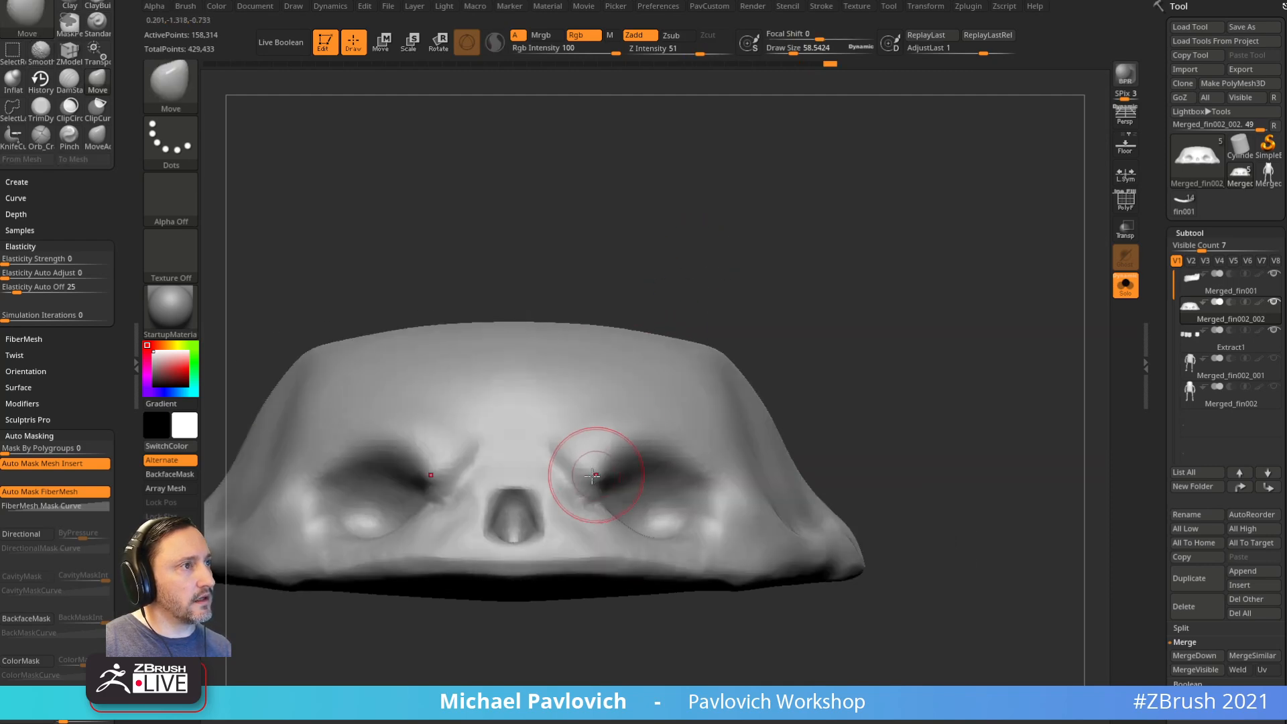
{"action": "left_click_drag", "start_coordinate": [614, 455], "coordinate": [629, 458]}
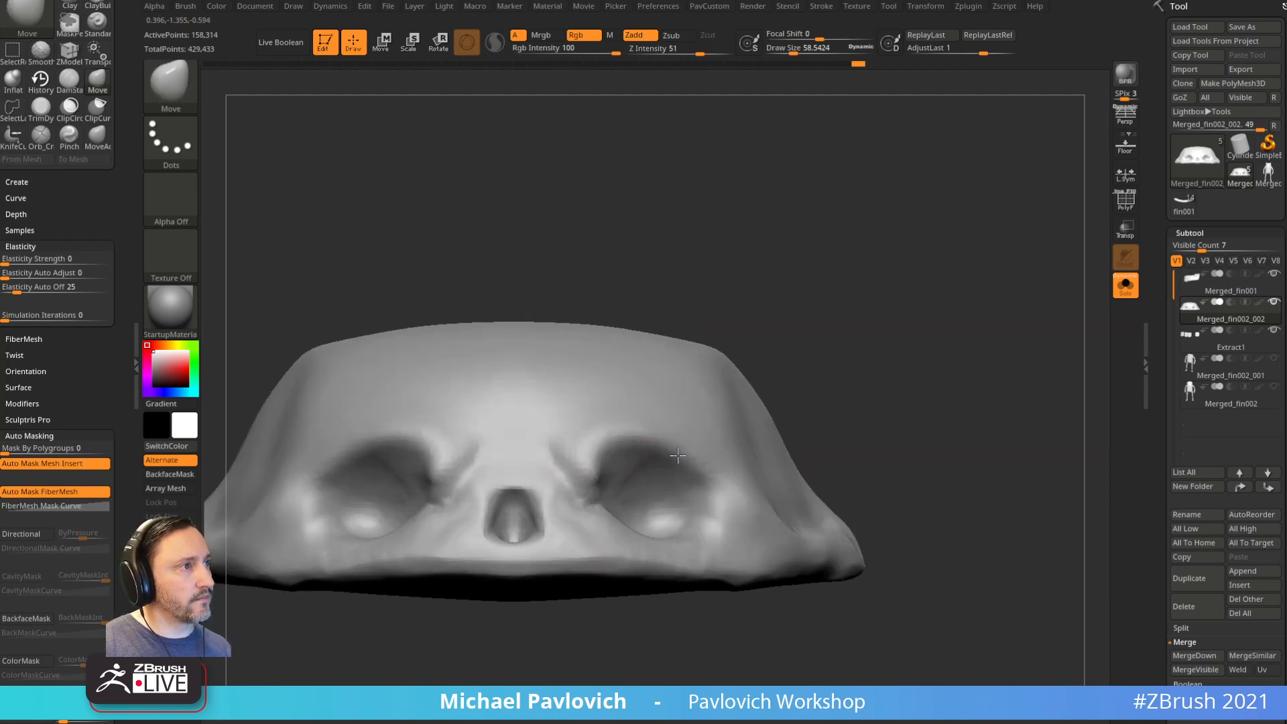
{"action": "right_click_drag", "start_coordinate": [796, 300], "coordinate": [604, 470]}
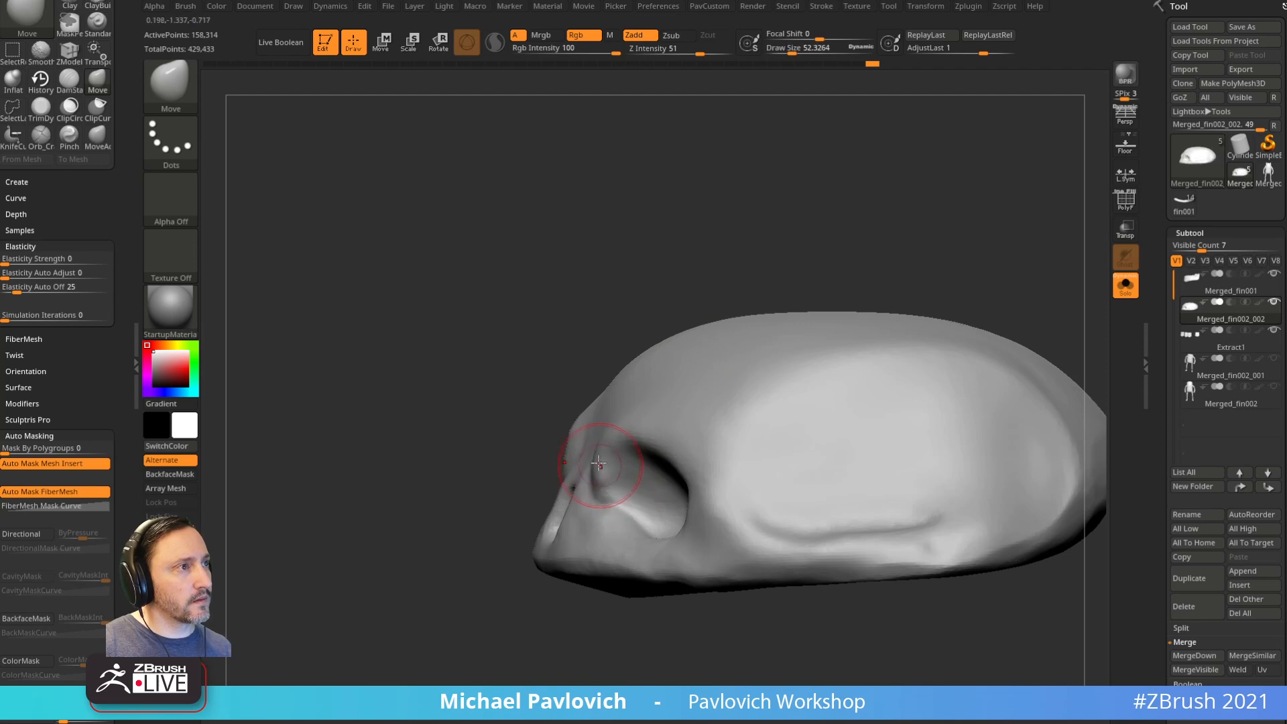
{"action": "left_click_drag", "start_coordinate": [435, 460], "coordinate": [609, 459]}
{"action": "left_click_drag", "start_coordinate": [715, 269], "coordinate": [811, 282]}
Step: Build up and smooth the inner brow between the nose and eye sockets with the Clay brush at a draw size of about 52
{"action": "left_click_drag", "start_coordinate": [590, 446], "coordinate": [604, 476], "text": "shift"}
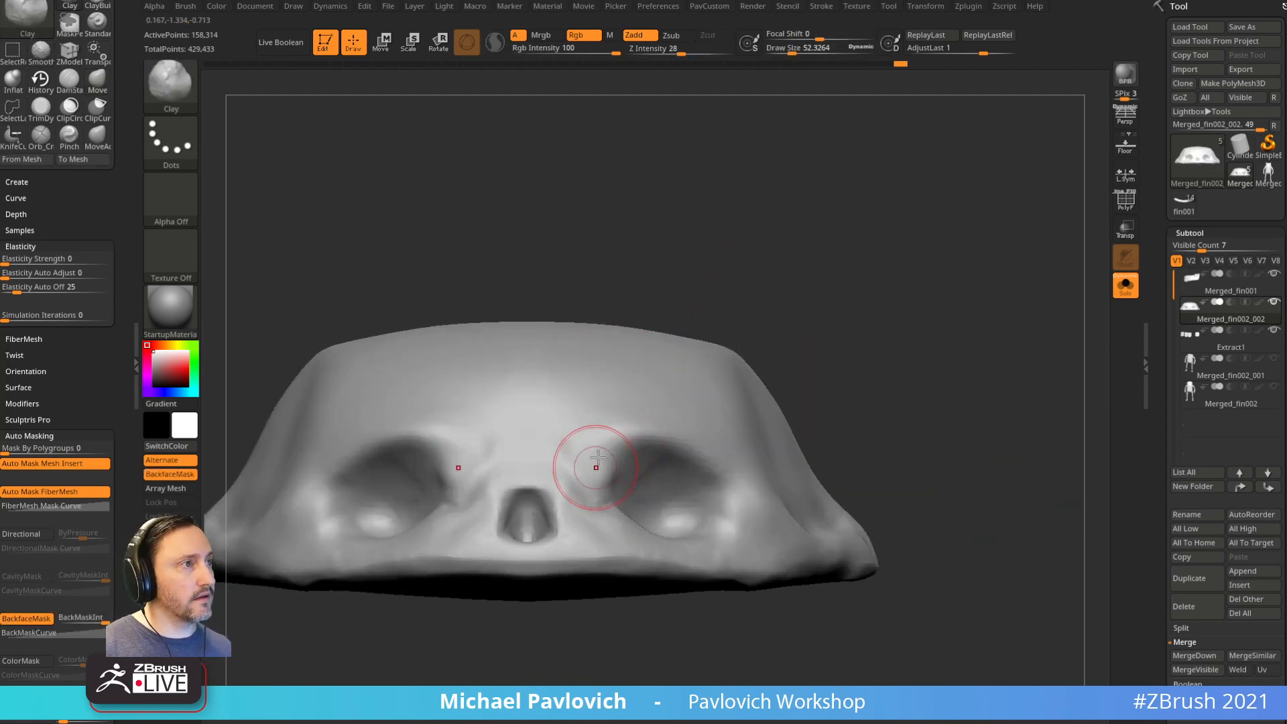
{"action": "right_click_drag", "start_coordinate": [575, 445], "coordinate": [610, 373]}
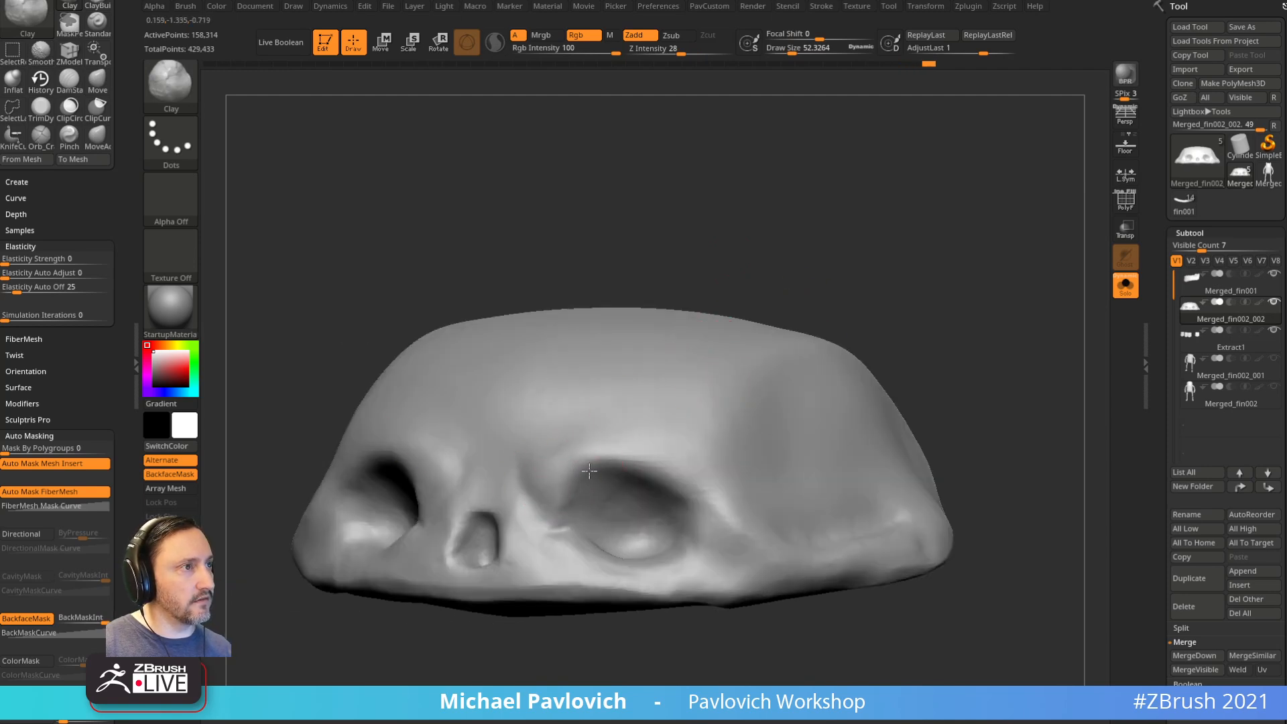
{"action": "right_click_drag", "start_coordinate": [914, 291], "coordinate": [859, 258]}
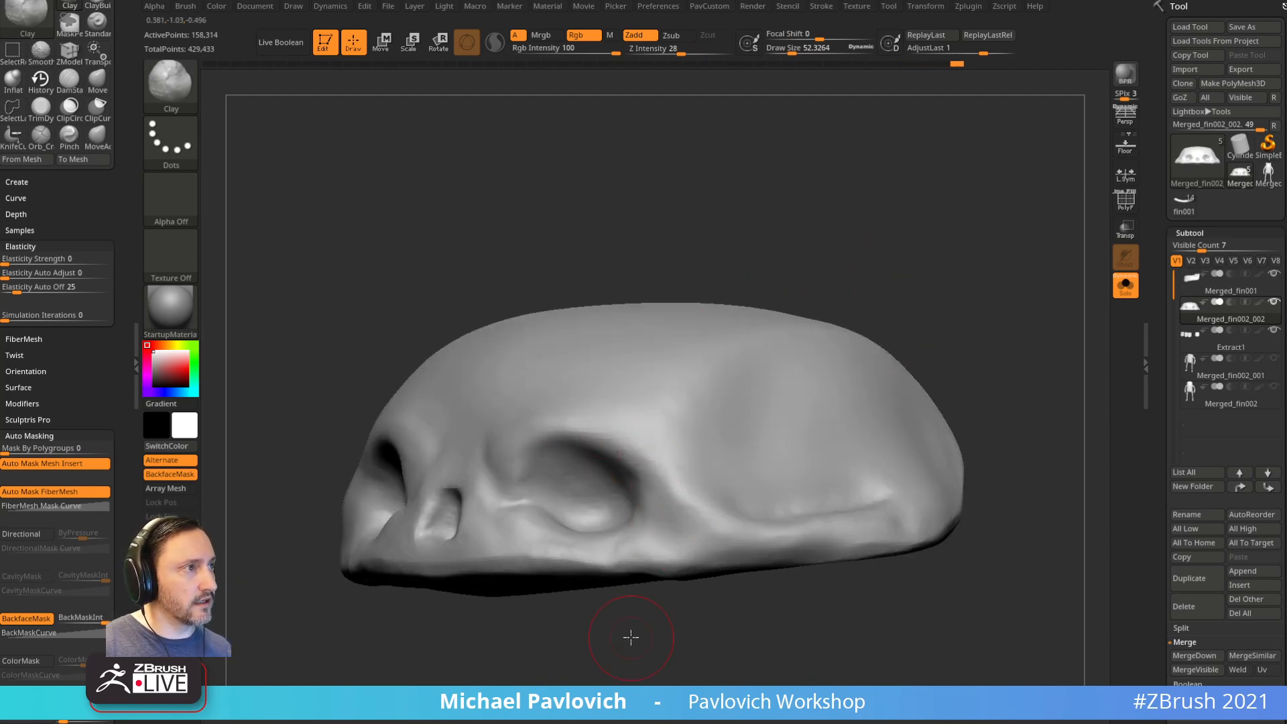
{"action": "right_click_drag", "start_coordinate": [631, 637], "coordinate": [643, 614]}
Step: Carve a crease behind the eye socket into the temple groove with the DamStandard brush
{"action": "key", "text": "b"}
{"action": "key", "text": "d"}
{"action": "key", "text": "s"}
{"action": "mouse_move", "coordinate": [613, 459]}
{"action": "right_mouse_down"}
{"action": "mouse_move", "coordinate": [598, 621]}
{"action": "mouse_move", "coordinate": [667, 532]}
{"action": "right_mouse_up"}
Step: Deepen and smooth the groove behind the eye socket with the Standard brush at Z Intensity 34 and a draw size of about 27
{"action": "key", "text": "b"}
{"action": "key", "text": "s"}
{"action": "key", "text": "t"}
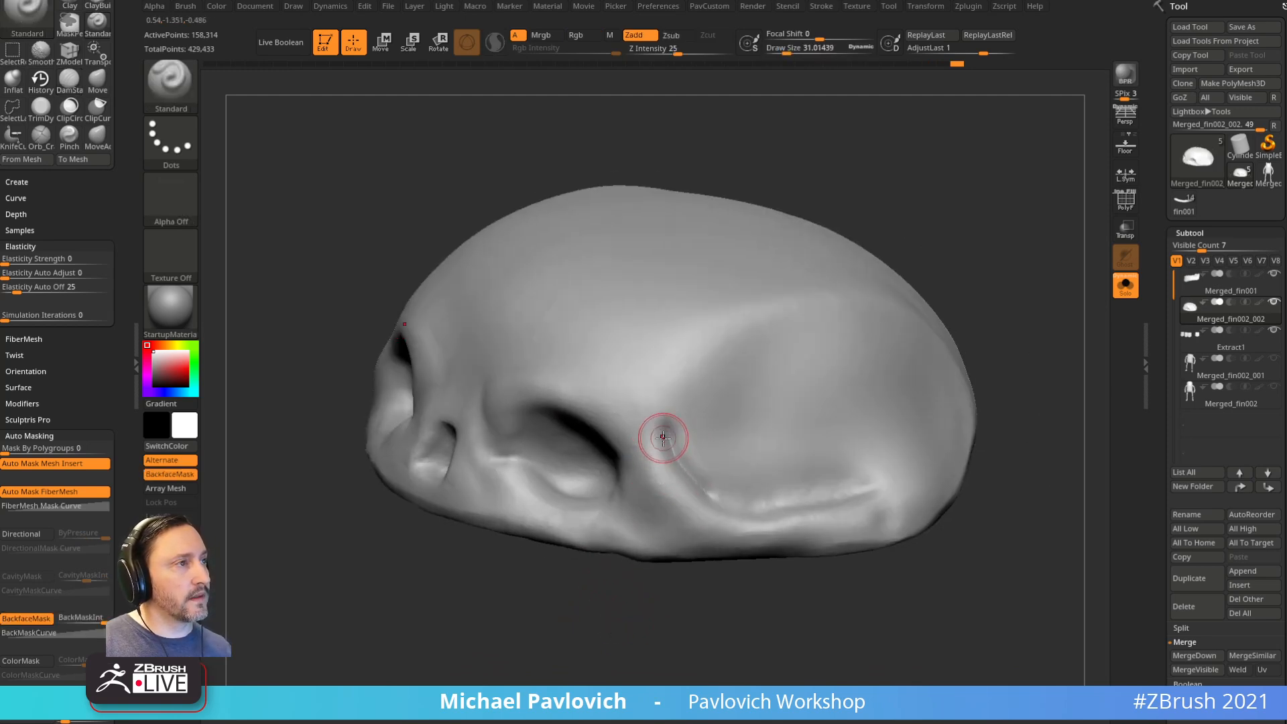
{"action": "left_click_drag", "start_coordinate": [681, 51], "coordinate": [689, 52]}
{"action": "mouse_move", "coordinate": [1006, 258]}
{"action": "right_mouse_down"}
{"action": "mouse_move", "coordinate": [959, 235]}
{"action": "mouse_move", "coordinate": [948, 208]}
{"action": "right_mouse_up"}
{"action": "key", "text": "s"}
{"action": "left_click_drag", "start_coordinate": [696, 417], "coordinate": [689, 417]}
{"action": "left_click_drag", "start_coordinate": [649, 407], "coordinate": [725, 503]}
{"action": "key", "text": "shift"}
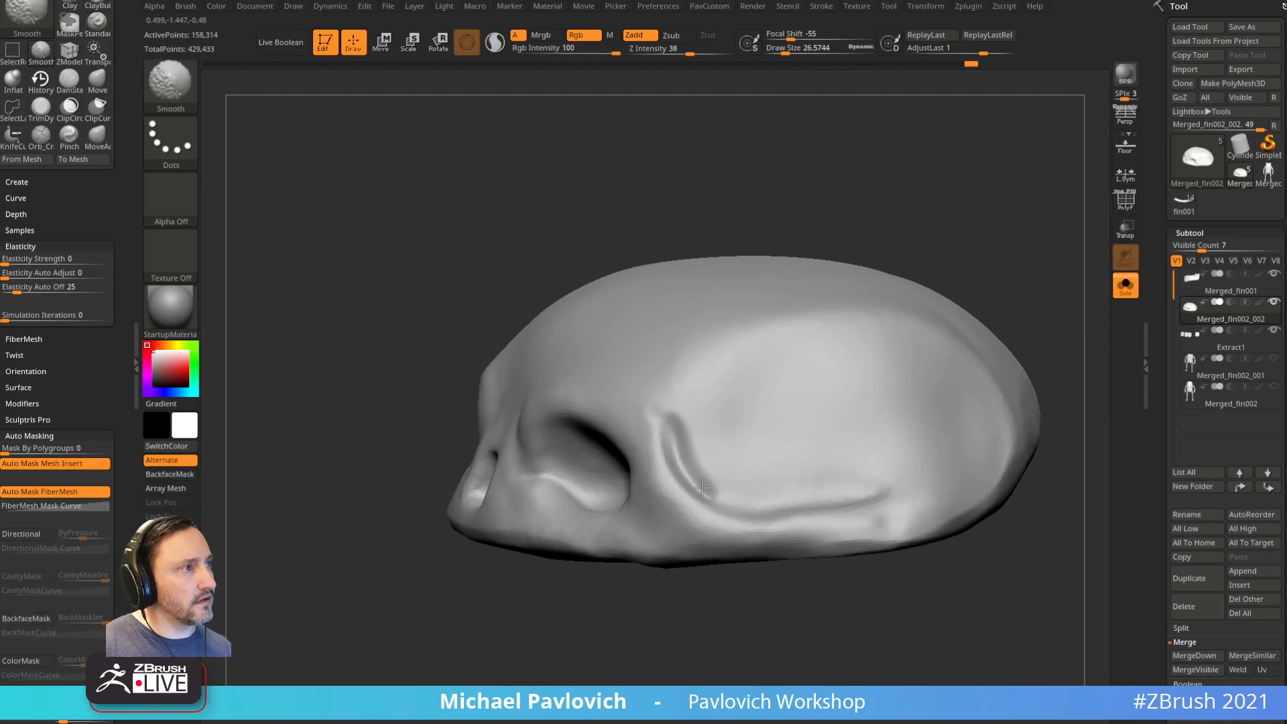
{"action": "mouse_move", "coordinate": [689, 345]}
{"action": "right_mouse_down"}
{"action": "mouse_move", "coordinate": [940, 279]}
{"action": "mouse_move", "coordinate": [690, 404]}
{"action": "right_mouse_up"}
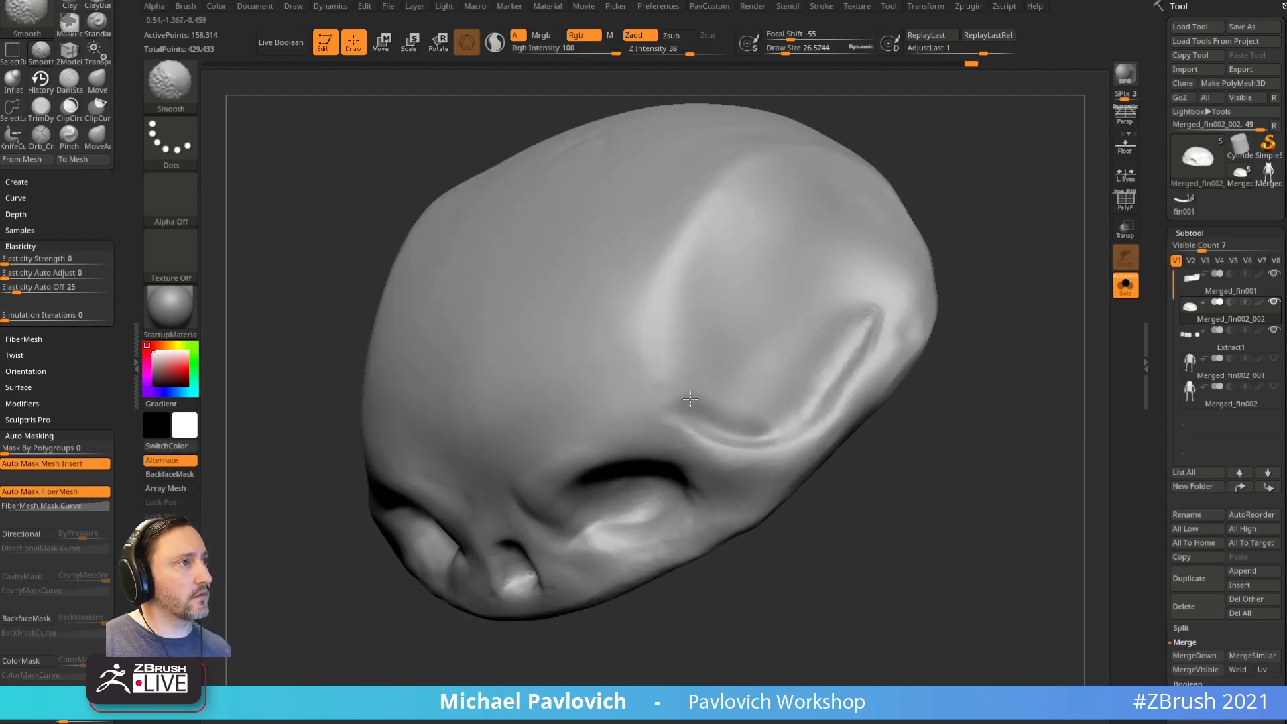
{"action": "mouse_move", "coordinate": [948, 449]}
{"action": "right_mouse_down"}
{"action": "mouse_move", "coordinate": [948, 368]}
{"action": "mouse_move", "coordinate": [774, 289]}
{"action": "right_mouse_up"}
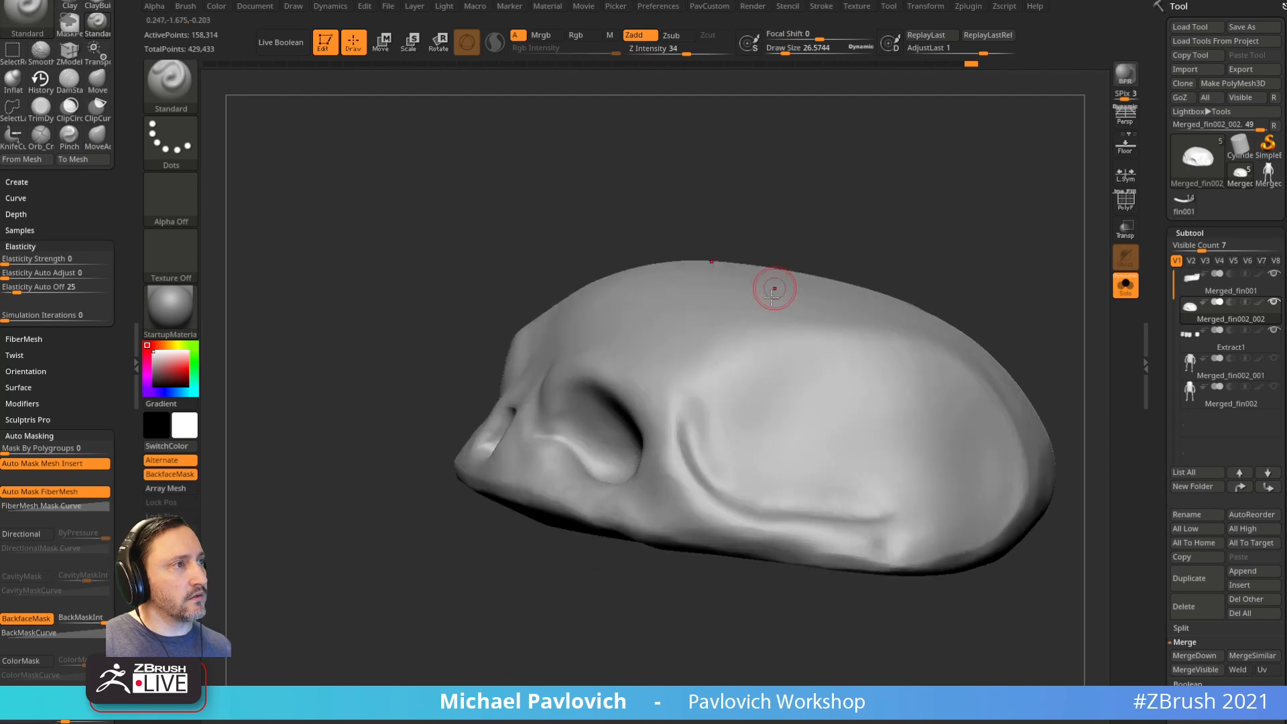
Step: Sculpt the cheek beside the eye sockets with the Standard brush and adjust the sockets' lower outer rims with the Move brush
{"action": "mouse_move", "coordinate": [604, 585]}
{"action": "right_mouse_down"}
{"action": "mouse_move", "coordinate": [775, 460]}
{"action": "mouse_move", "coordinate": [965, 379]}
{"action": "right_mouse_up"}
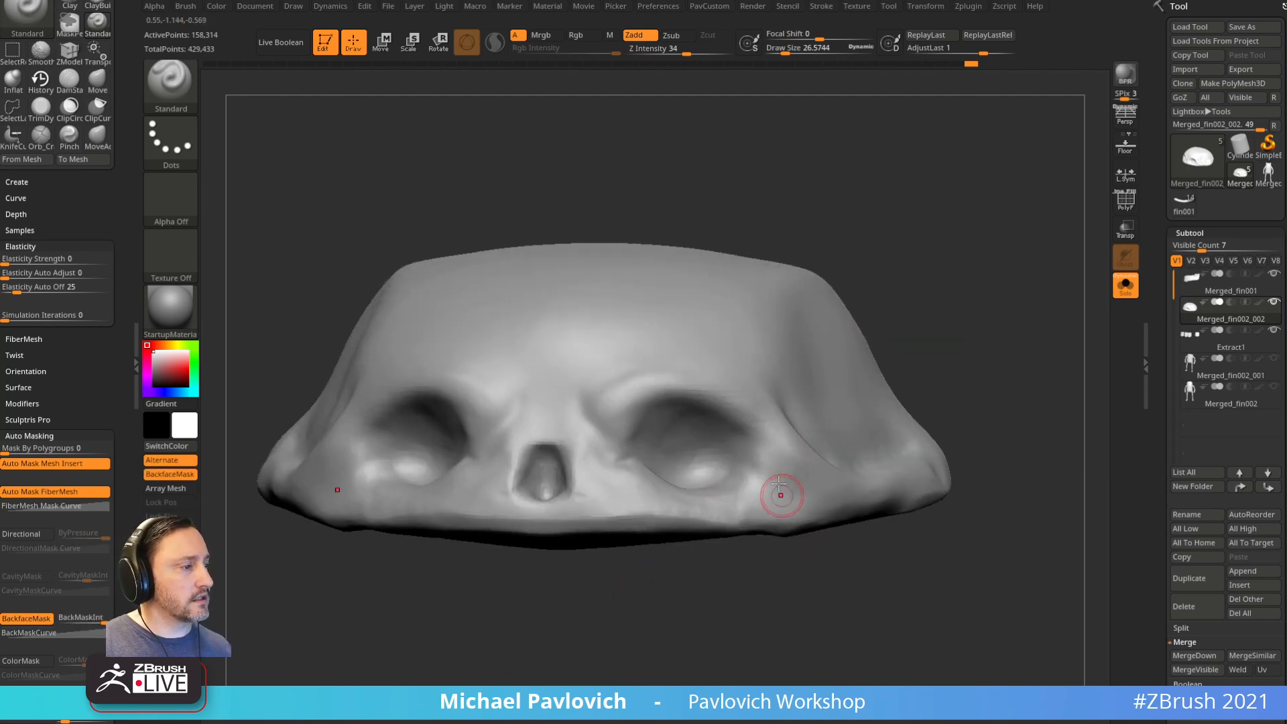
{"action": "left_click_drag", "start_coordinate": [754, 441], "coordinate": [756, 495]}
{"action": "mouse_move", "coordinate": [690, 577]}
{"action": "right_mouse_down"}
{"action": "mouse_move", "coordinate": [673, 581]}
{"action": "mouse_move", "coordinate": [734, 622]}
{"action": "right_mouse_up"}
{"action": "key", "text": "s"}
{"action": "left_click_drag", "start_coordinate": [739, 519], "coordinate": [748, 519]}
{"action": "key", "text": "b"}
{"action": "key", "text": "m"}
{"action": "key", "text": "v"}
{"action": "left_click_drag", "start_coordinate": [717, 469], "coordinate": [744, 465]}
Step: Build up the eye sockets' lower outer rims with the Clay brush at a draw size of about 33 and show the other subtools again
{"action": "right_click_drag", "start_coordinate": [793, 556], "coordinate": [733, 489], "text": "ctrl"}
{"action": "key", "text": "b"}
{"action": "key", "text": "c"}
{"action": "key", "text": "l"}
{"action": "mouse_move", "coordinate": [701, 484]}
{"action": "left_mouse_down"}
{"action": "mouse_move", "coordinate": [745, 482]}
{"action": "mouse_move", "coordinate": [744, 410]}
{"action": "mouse_move", "coordinate": [756, 443]}
{"action": "left_mouse_up"}
{"action": "right_click_drag", "start_coordinate": [775, 572], "coordinate": [758, 573], "text": "ctrl"}
{"action": "left_click", "coordinate": [1126, 286]}
{"action": "right_click_drag", "start_coordinate": [1015, 353], "coordinate": [879, 397]}
Step: Duplicate the upper teeth subtool Extract1 and mirror the copy vertically
{"action": "left_click", "coordinate": [587, 456], "text": "alt"}
{"action": "right_click_drag", "start_coordinate": [945, 303], "coordinate": [978, 336]}
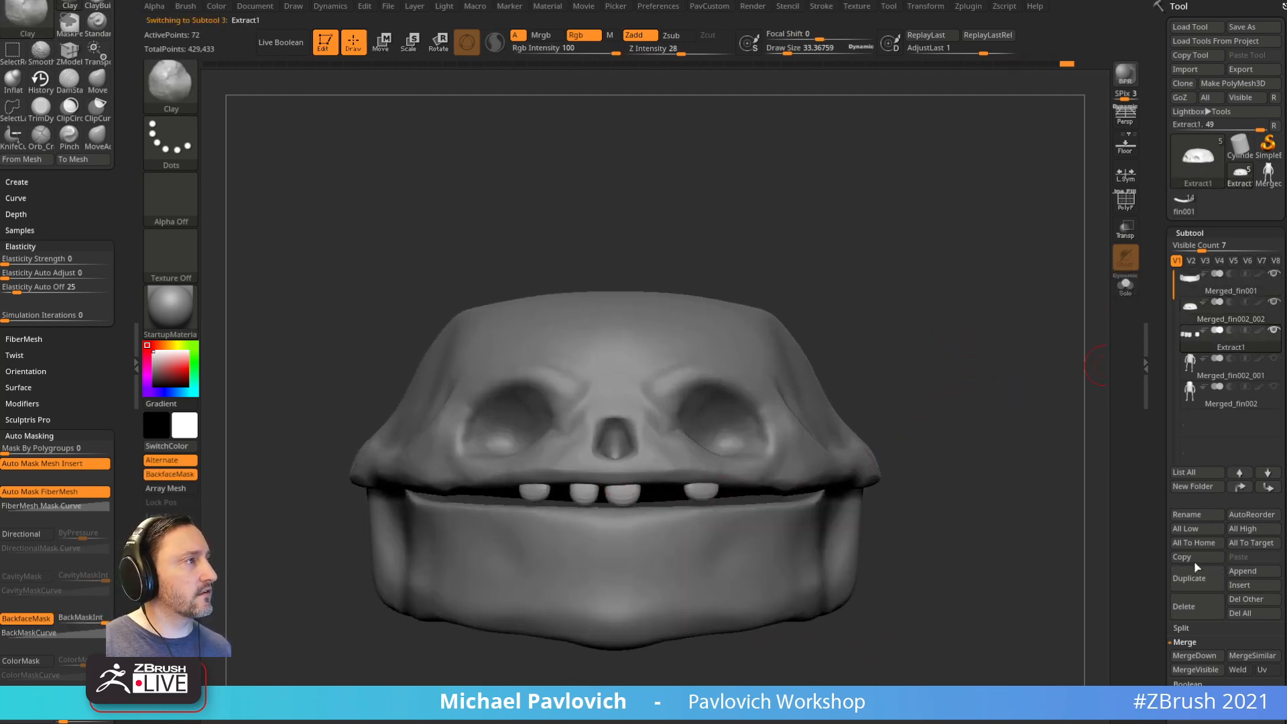
{"action": "left_click", "coordinate": [1198, 577]}
{"action": "key", "text": "2"}
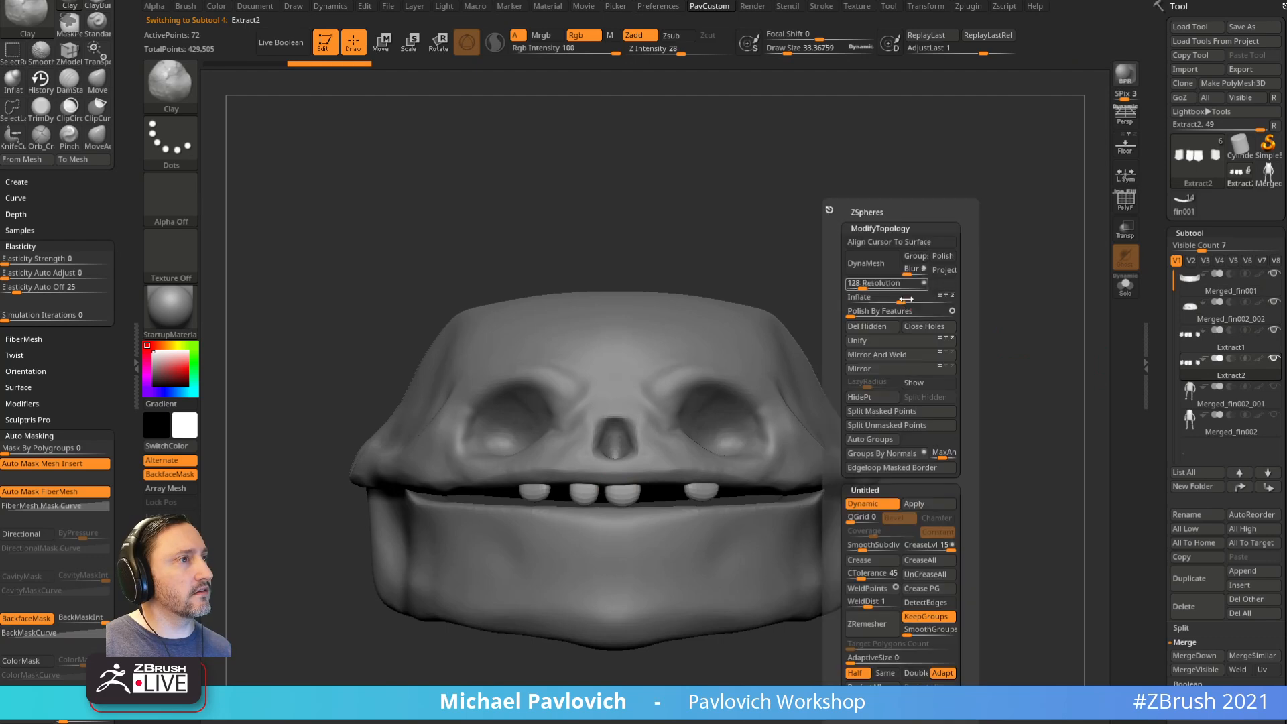
{"action": "left_click", "coordinate": [944, 367]}
{"action": "left_click", "coordinate": [897, 372]}
Step: Move the mirrored teeth up so they sit in the upper edge of the lower jaw
{"action": "right_click_drag", "start_coordinate": [956, 384], "coordinate": [918, 307], "text": "alt"}
{"action": "key", "text": "w"}
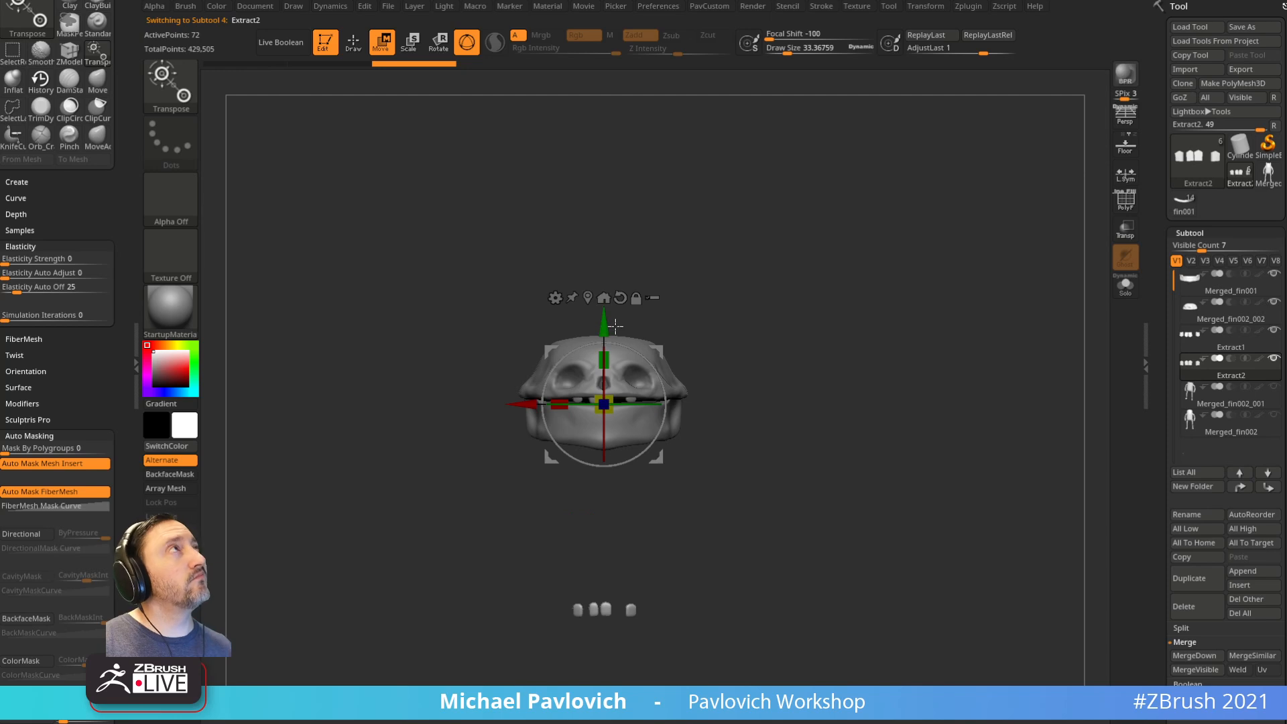
{"action": "left_click", "coordinate": [588, 298]}
{"action": "left_click_drag", "start_coordinate": [605, 530], "coordinate": [601, 321]}
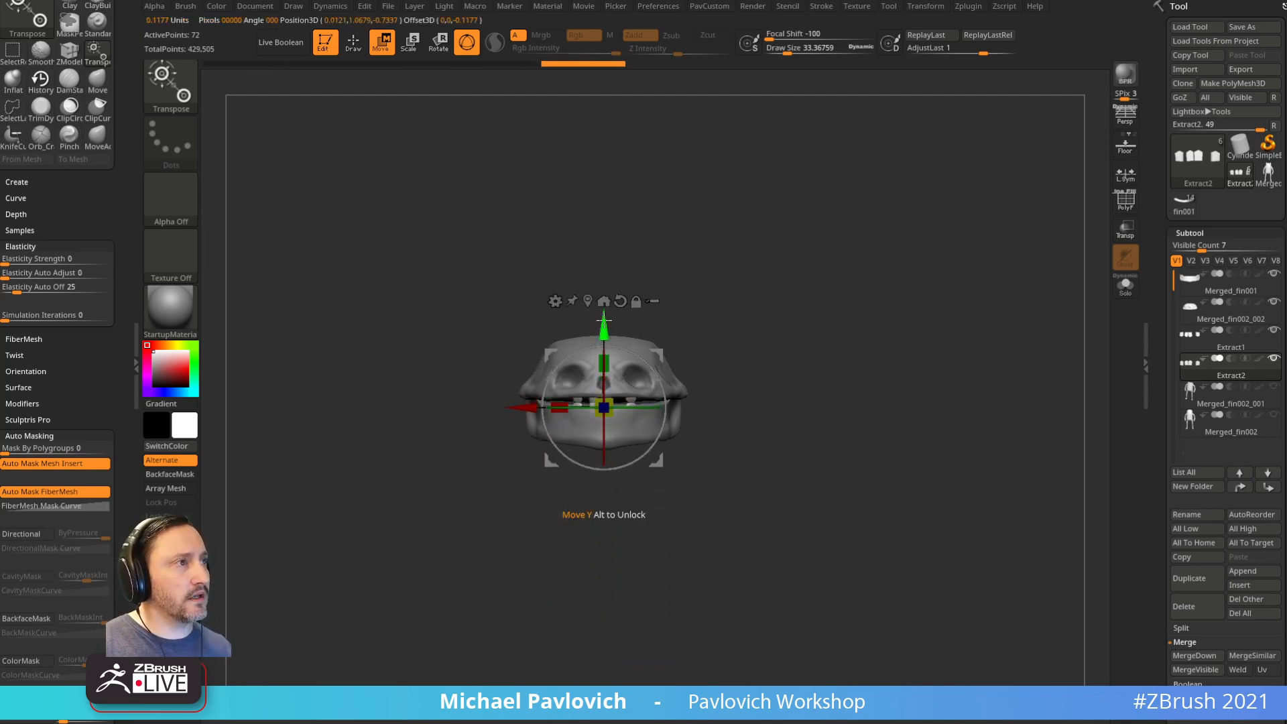
{"action": "key", "text": "q"}
{"action": "right_click_drag", "start_coordinate": [811, 302], "coordinate": [913, 395], "text": "ctrl"}
{"action": "right_click_drag", "start_coordinate": [919, 302], "coordinate": [951, 357], "text": "ctrl"}
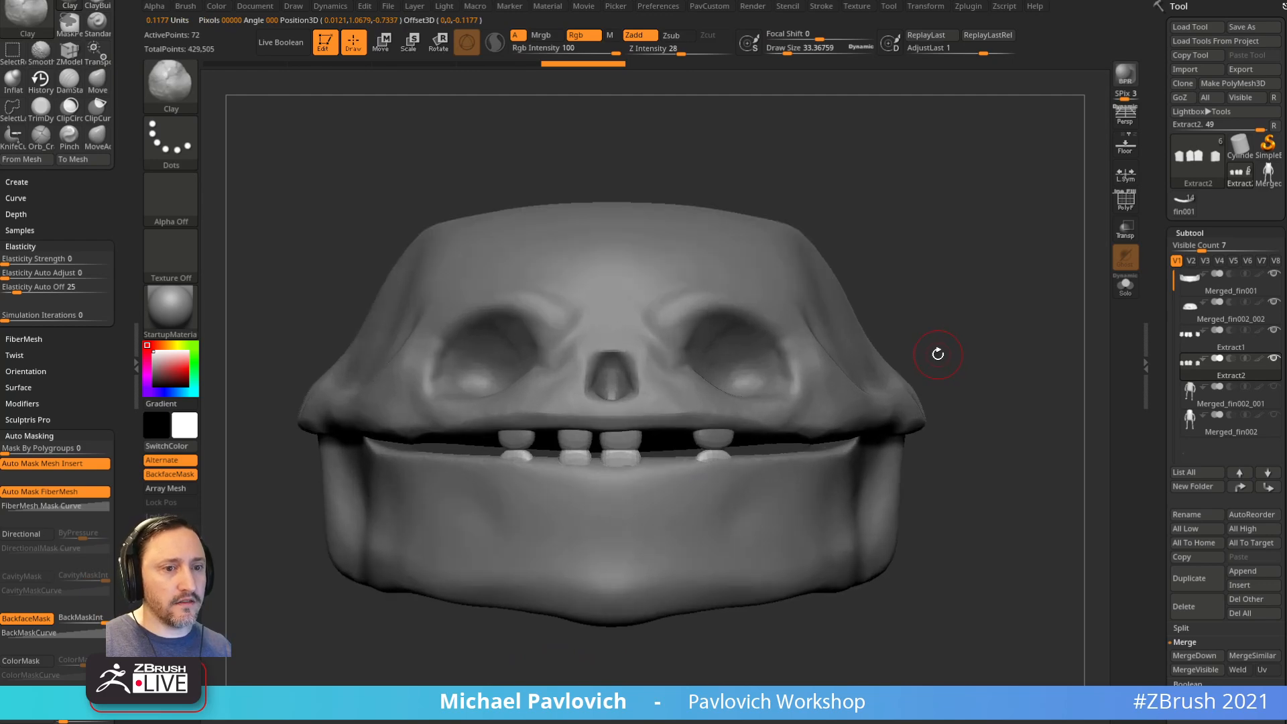
{"action": "left_click_drag", "start_coordinate": [958, 328], "coordinate": [959, 323]}
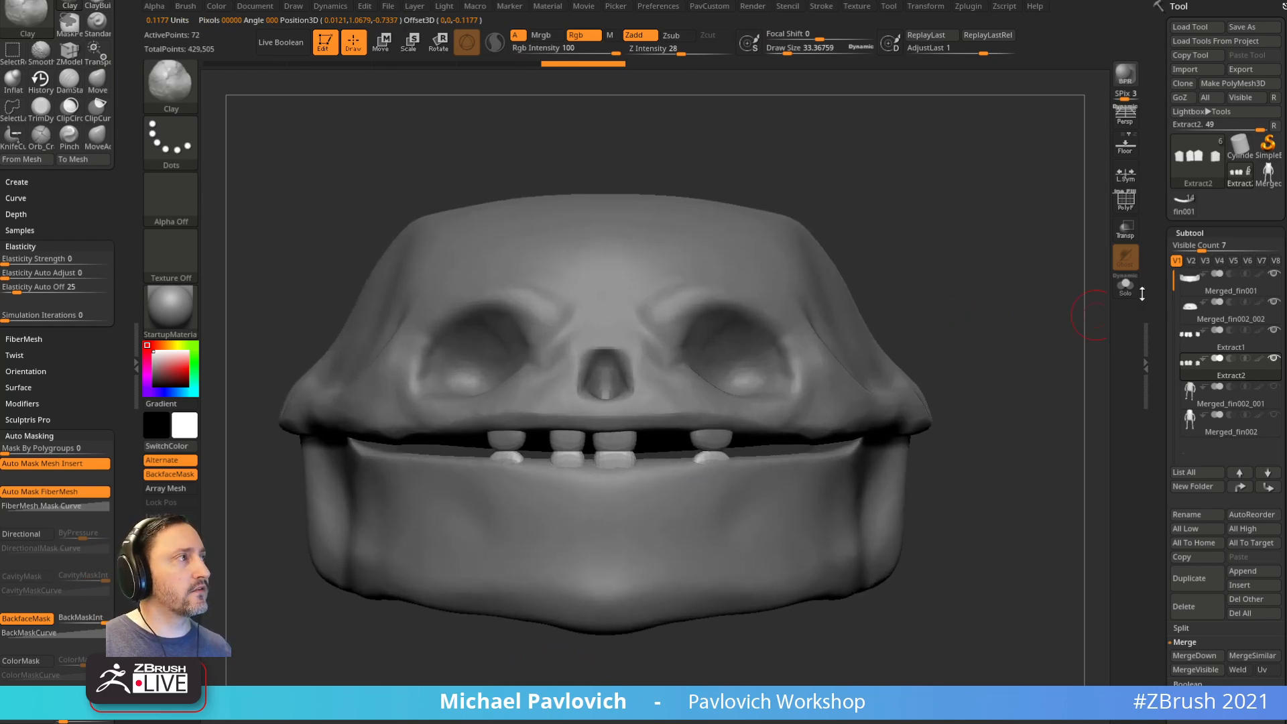
Step: Display the polygroups, apply Auto Groups to the lower teeth and show the other subtools as transparent ghosts
{"action": "left_click", "coordinate": [1125, 211]}
{"action": "key", "text": "space"}
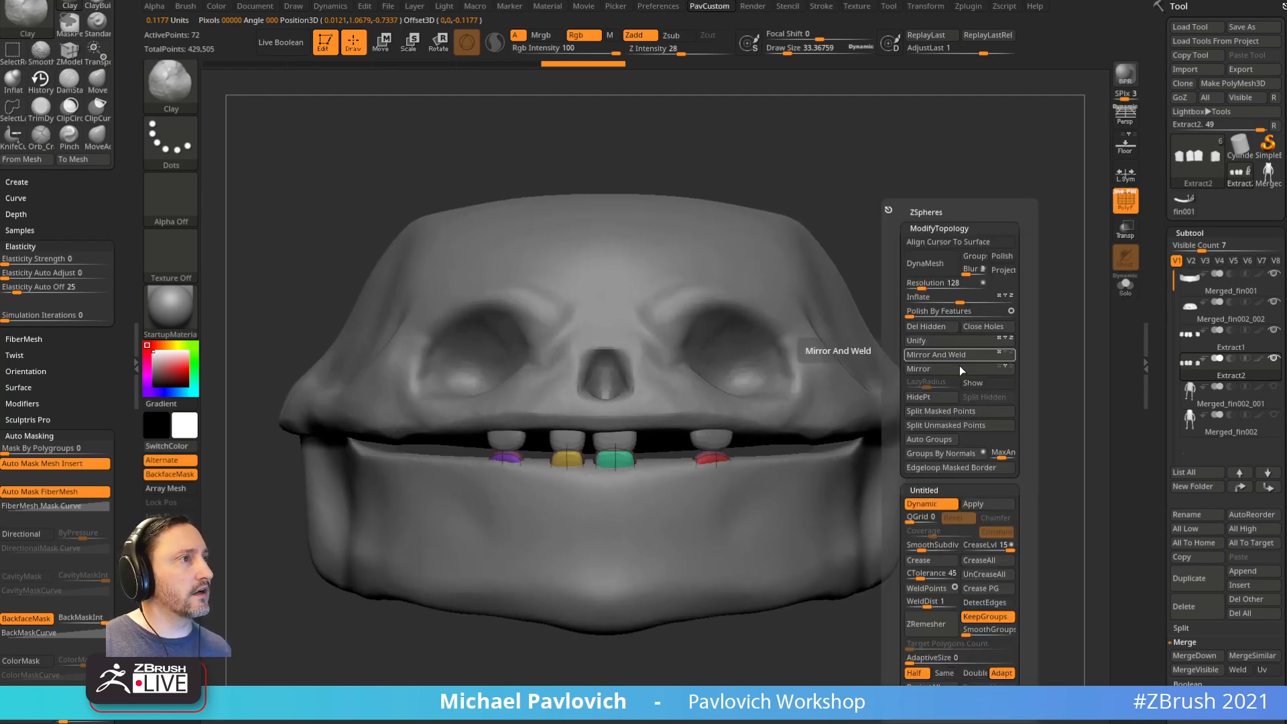
{"action": "left_click", "coordinate": [939, 436]}
{"action": "key", "text": "w"}
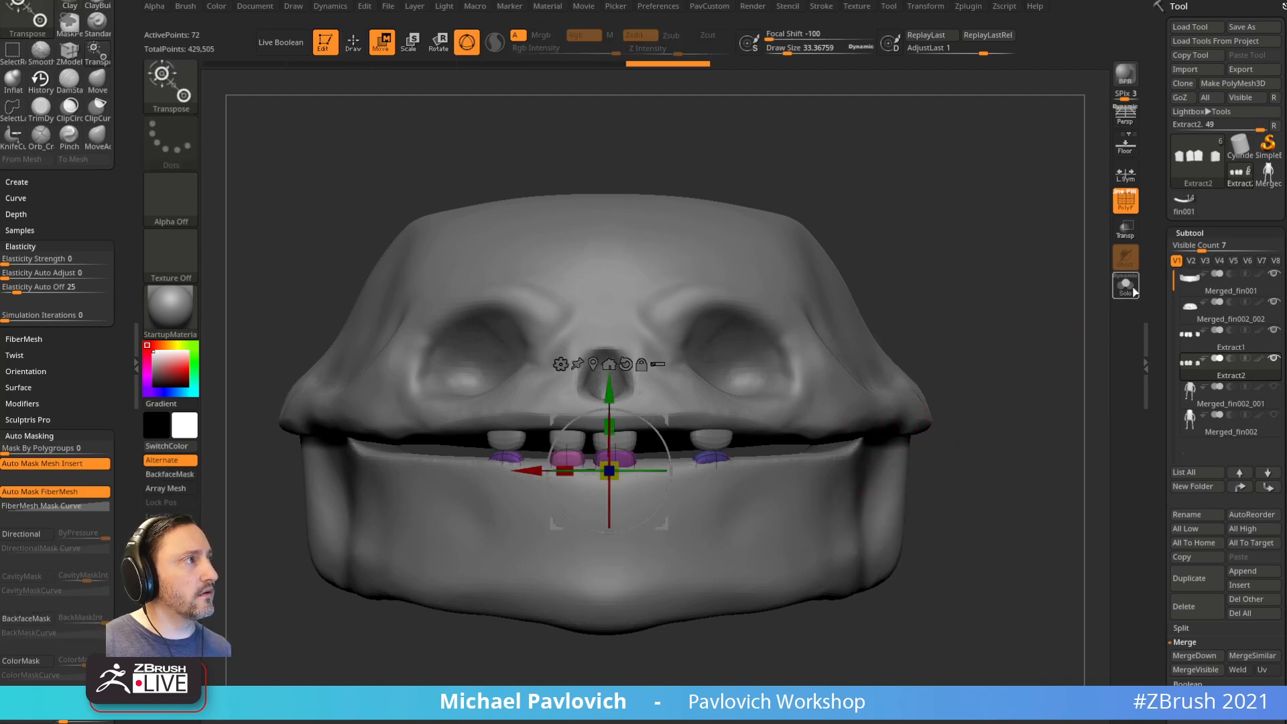
{"action": "left_click", "coordinate": [1127, 230]}
{"action": "left_click_drag", "start_coordinate": [1044, 321], "coordinate": [1077, 327], "text": "alt"}
Step: Reposition the two middle lower teeth individually, spreading them apart and fitting them to the jaw in depth
{"action": "left_click_drag", "start_coordinate": [711, 423], "coordinate": [517, 589], "text": "alt"}
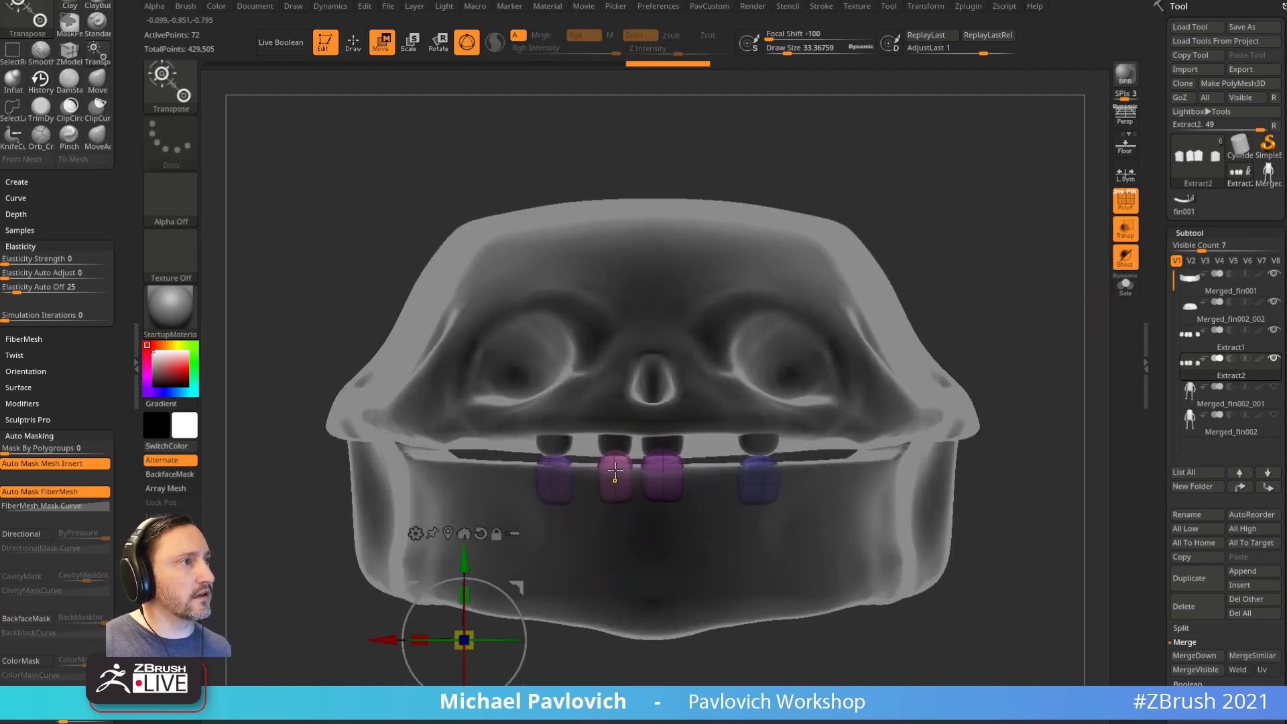
{"action": "left_click", "coordinate": [615, 471], "text": "alt"}
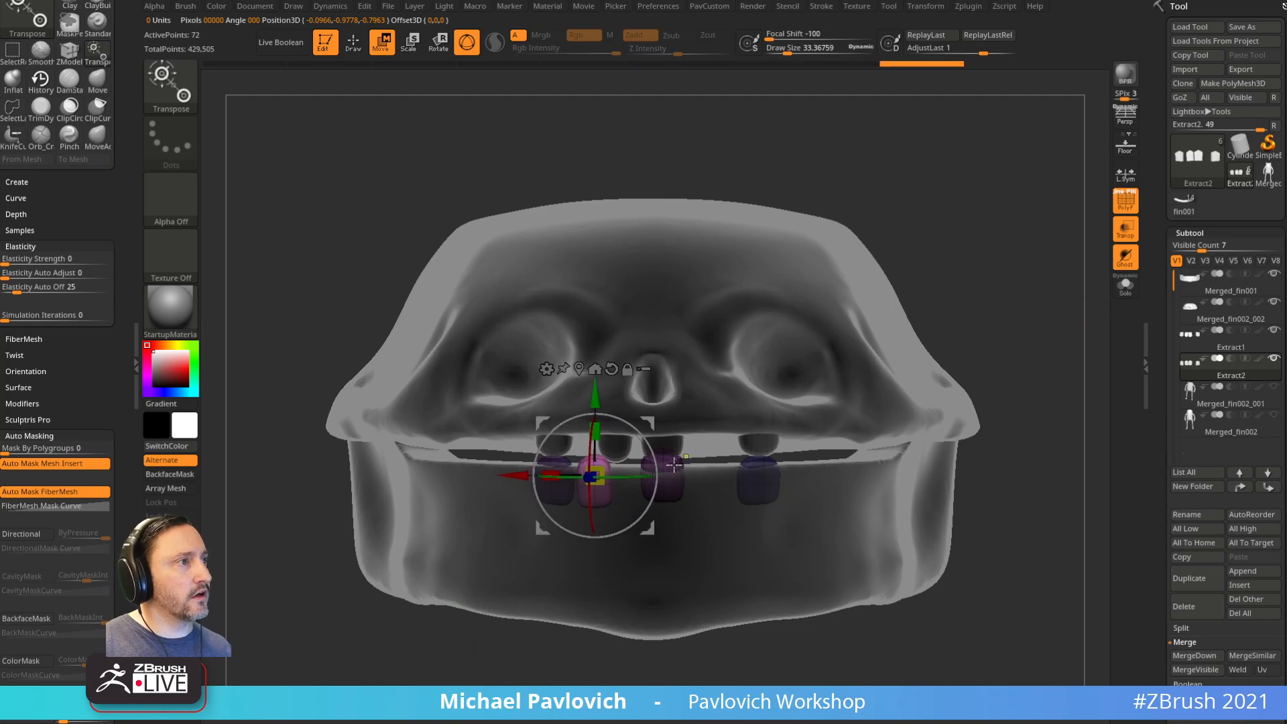
{"action": "left_click", "coordinate": [676, 464], "text": "alt"}
{"action": "left_click_drag", "start_coordinate": [729, 410], "coordinate": [775, 417]}
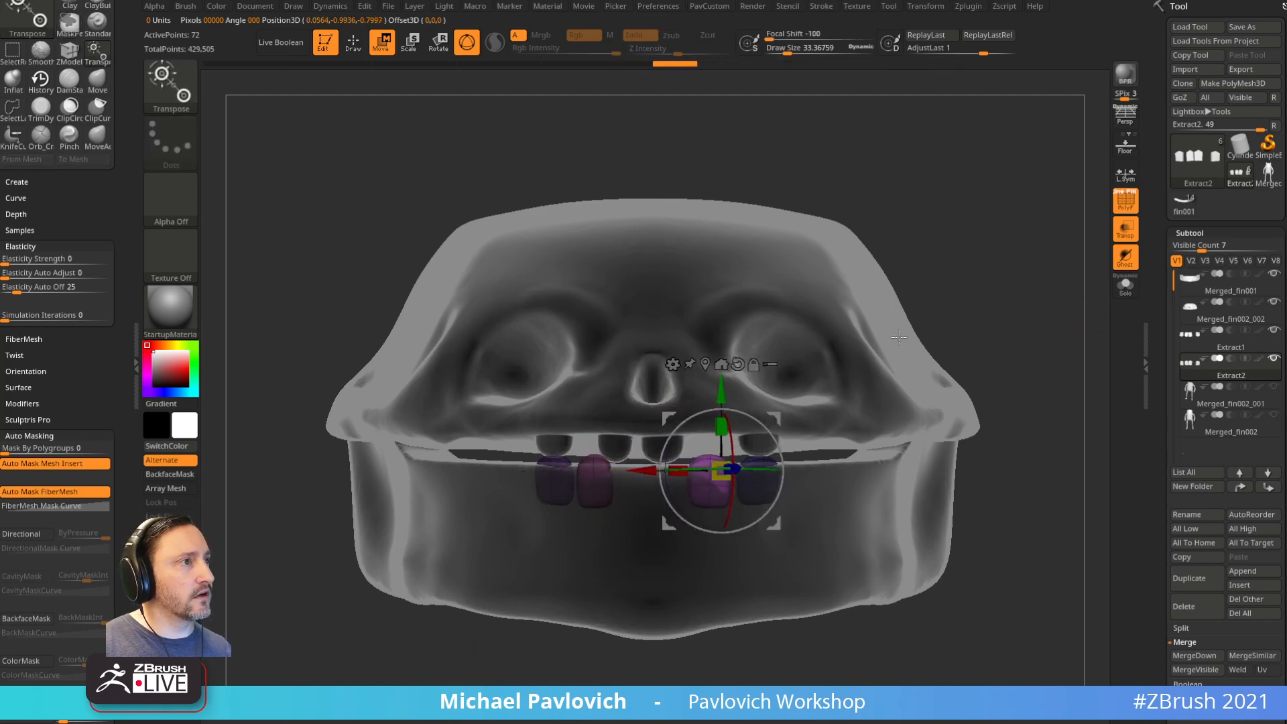
{"action": "key", "text": "q"}
{"action": "mouse_move", "coordinate": [1011, 331]}
{"action": "left_mouse_down"}
{"action": "mouse_move", "coordinate": [994, 356]}
{"action": "mouse_move", "coordinate": [1006, 363]}
{"action": "mouse_move", "coordinate": [965, 362]}
{"action": "mouse_move", "coordinate": [1011, 385]}
{"action": "mouse_move", "coordinate": [993, 363]}
{"action": "mouse_move", "coordinate": [1040, 324]}
{"action": "mouse_move", "coordinate": [928, 331]}
{"action": "left_mouse_up"}
{"action": "key", "text": "w"}
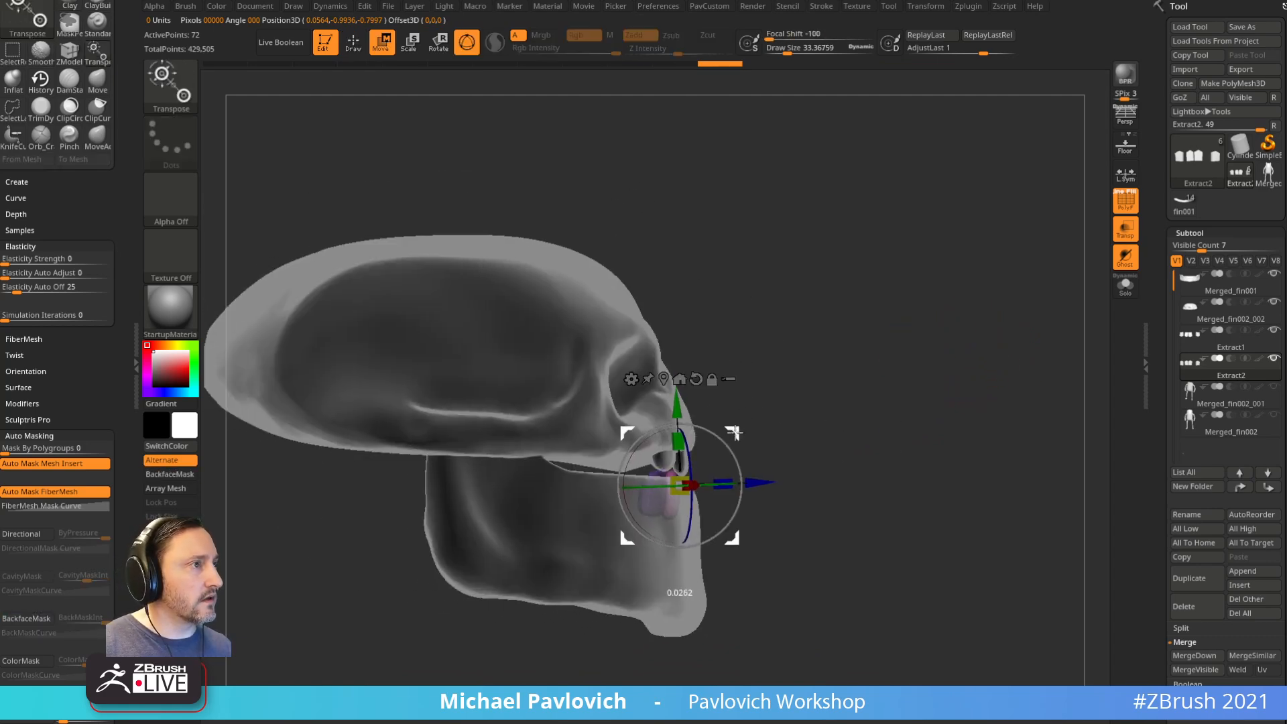
{"action": "key", "text": "q"}
{"action": "left_click_drag", "start_coordinate": [946, 401], "coordinate": [828, 419]}
Step: Select the lower jaw and turn off the polygroup display and the ghosting
{"action": "left_click", "coordinate": [701, 517], "text": "alt"}
{"action": "left_click", "coordinate": [1126, 202]}
{"action": "left_click_drag", "start_coordinate": [1065, 257], "coordinate": [1006, 354]}
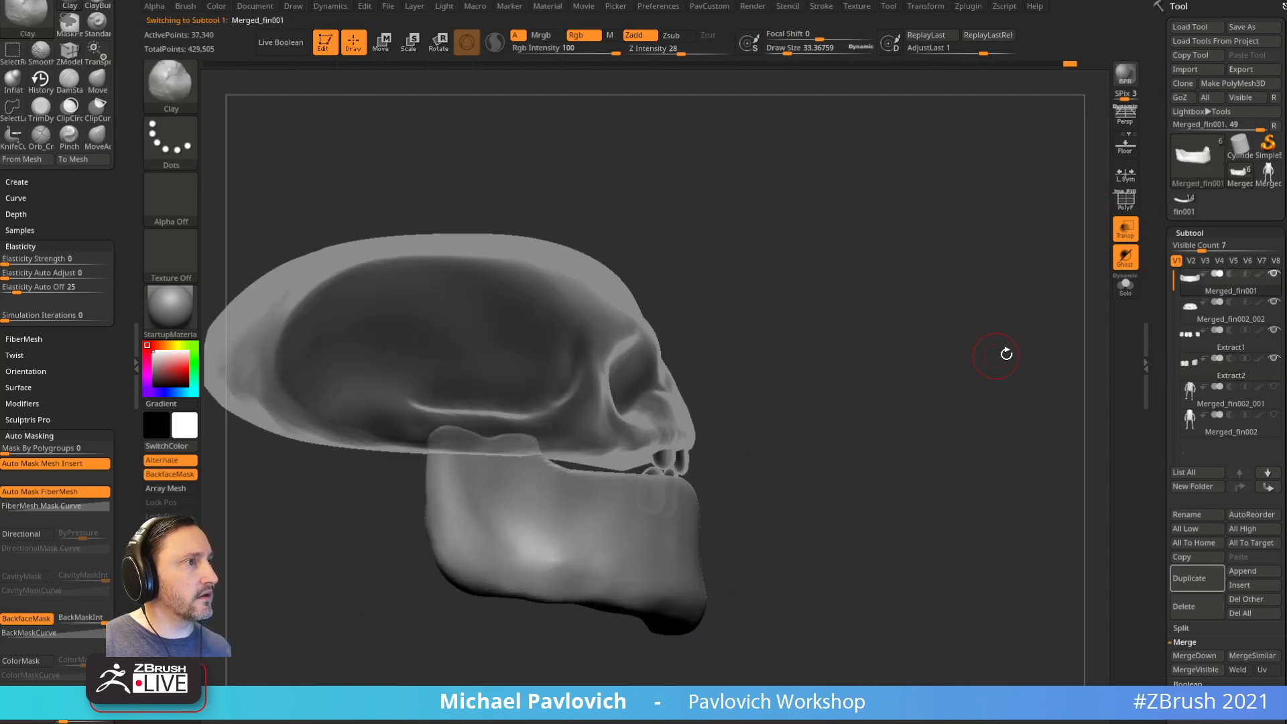
{"action": "left_click", "coordinate": [1124, 270]}
{"action": "left_click_drag", "start_coordinate": [922, 373], "coordinate": [948, 350], "text": "alt"}
Step: Reshape the chin at the front of the lower jaw with the Move brush at a draw size of about 65
{"action": "key", "text": "b"}
{"action": "key", "text": "m"}
{"action": "key", "text": "v"}
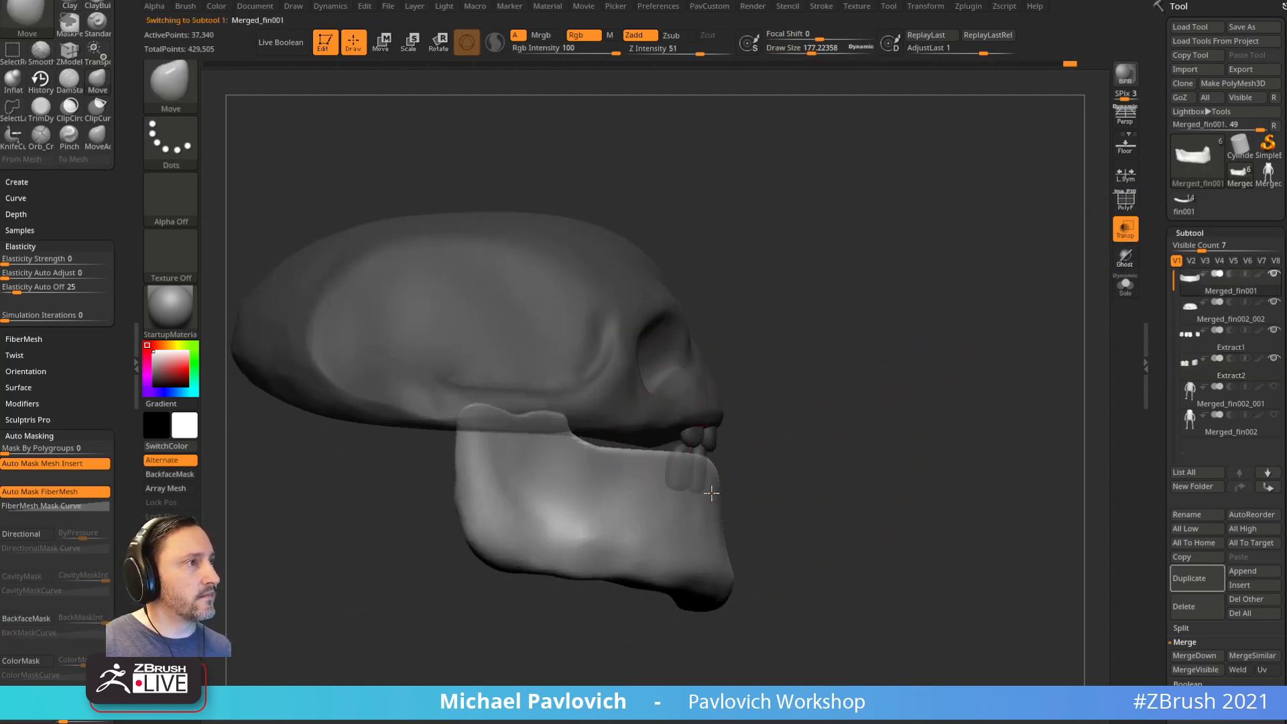
{"action": "key", "text": "s"}
{"action": "left_click_drag", "start_coordinate": [719, 578], "coordinate": [713, 578]}
{"action": "right_click_drag", "start_coordinate": [751, 582], "coordinate": [590, 590]}
{"action": "left_click_drag", "start_coordinate": [727, 598], "coordinate": [741, 591]}
{"action": "right_click_drag", "start_coordinate": [741, 605], "coordinate": [1140, 417]}
Step: Show the body subtool Merged_fin002 as a transparent reference and compare the lower jaw with its head
{"action": "left_click", "coordinate": [1274, 415]}
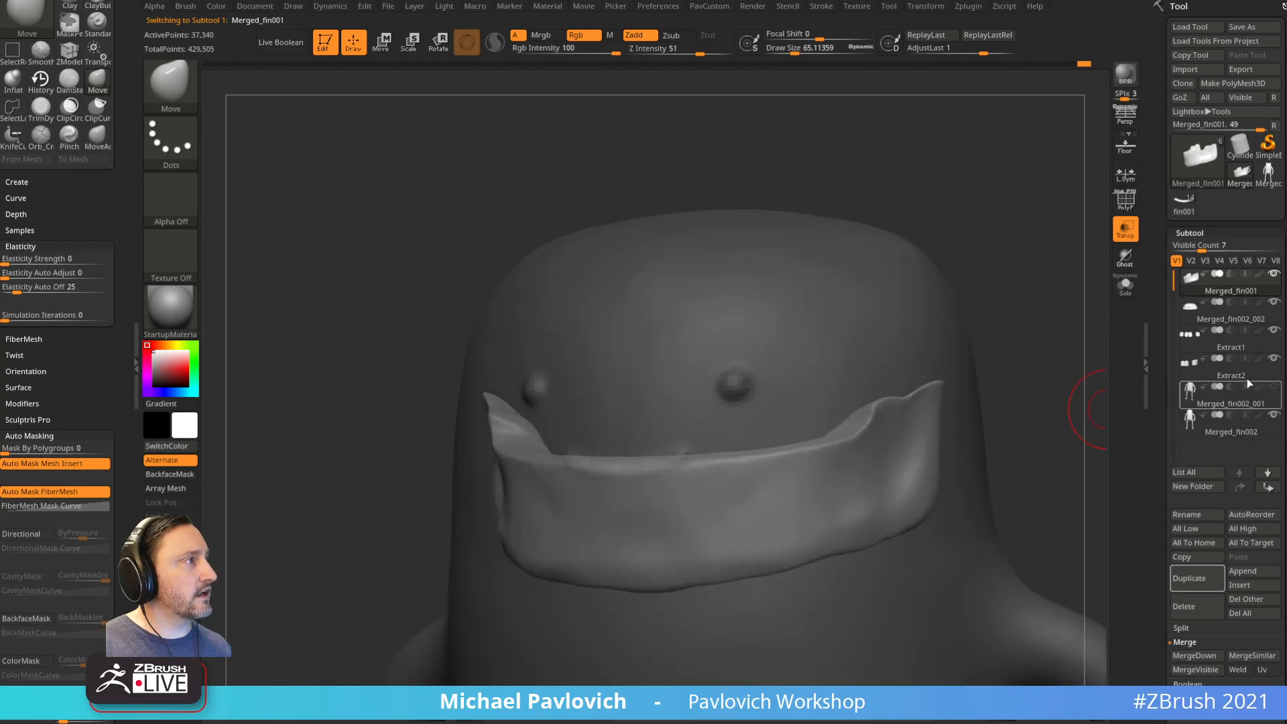
{"action": "right_click_drag", "start_coordinate": [1033, 326], "coordinate": [1063, 330]}
{"action": "right_click_drag", "start_coordinate": [1084, 284], "coordinate": [1056, 284]}
{"action": "left_click", "coordinate": [1126, 260]}
{"action": "left_click", "coordinate": [1126, 260]}
{"action": "right_click_drag", "start_coordinate": [1026, 336], "coordinate": [951, 337]}
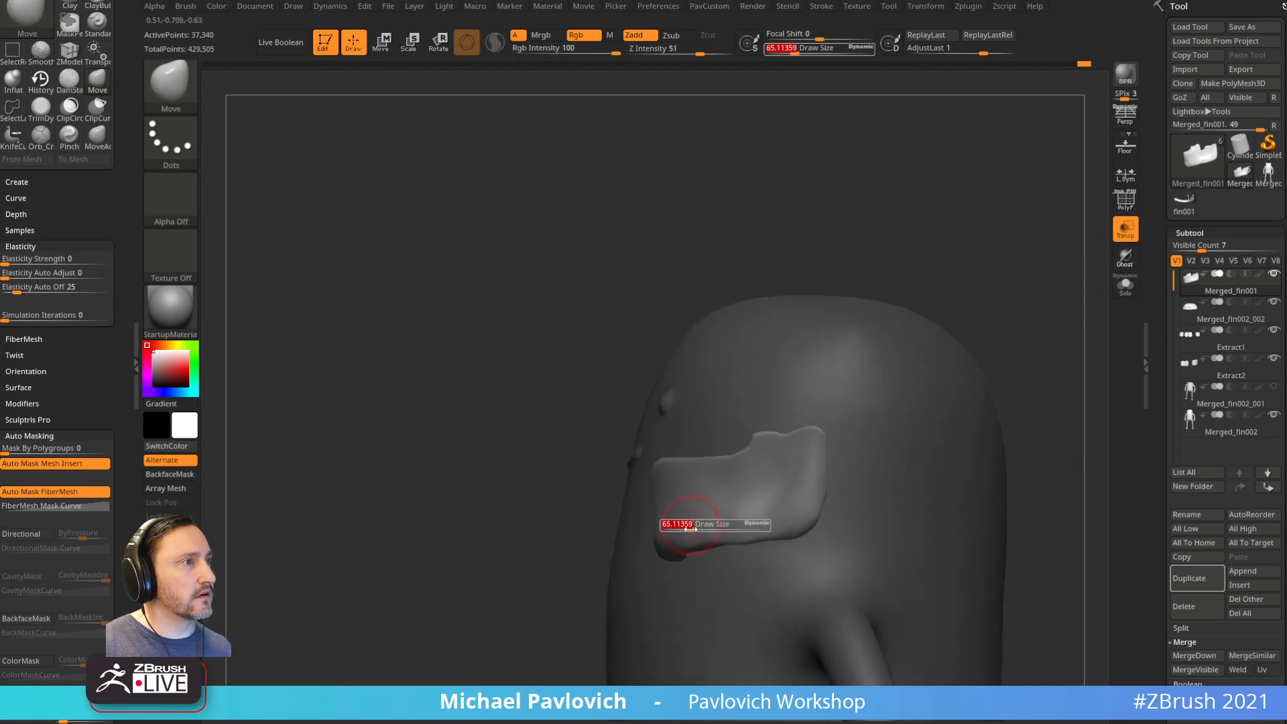
Step: Reshape the lower jaw's front and bottom edge against the ghosted body with the Move brush, reducing the draw size from about 285 to 177
{"action": "key", "text": "["}
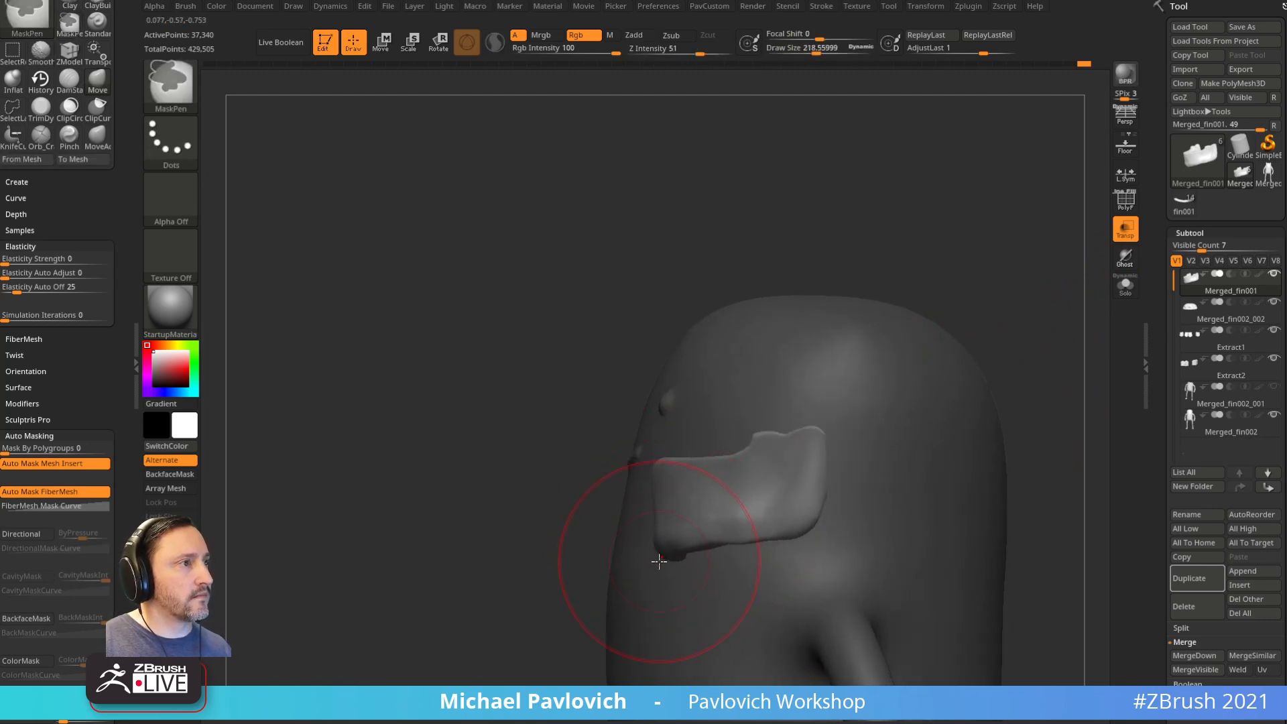
{"action": "key", "text": "]"}
{"action": "right_click_drag", "start_coordinate": [1102, 268], "coordinate": [1117, 262]}
{"action": "left_click", "coordinate": [1126, 256]}
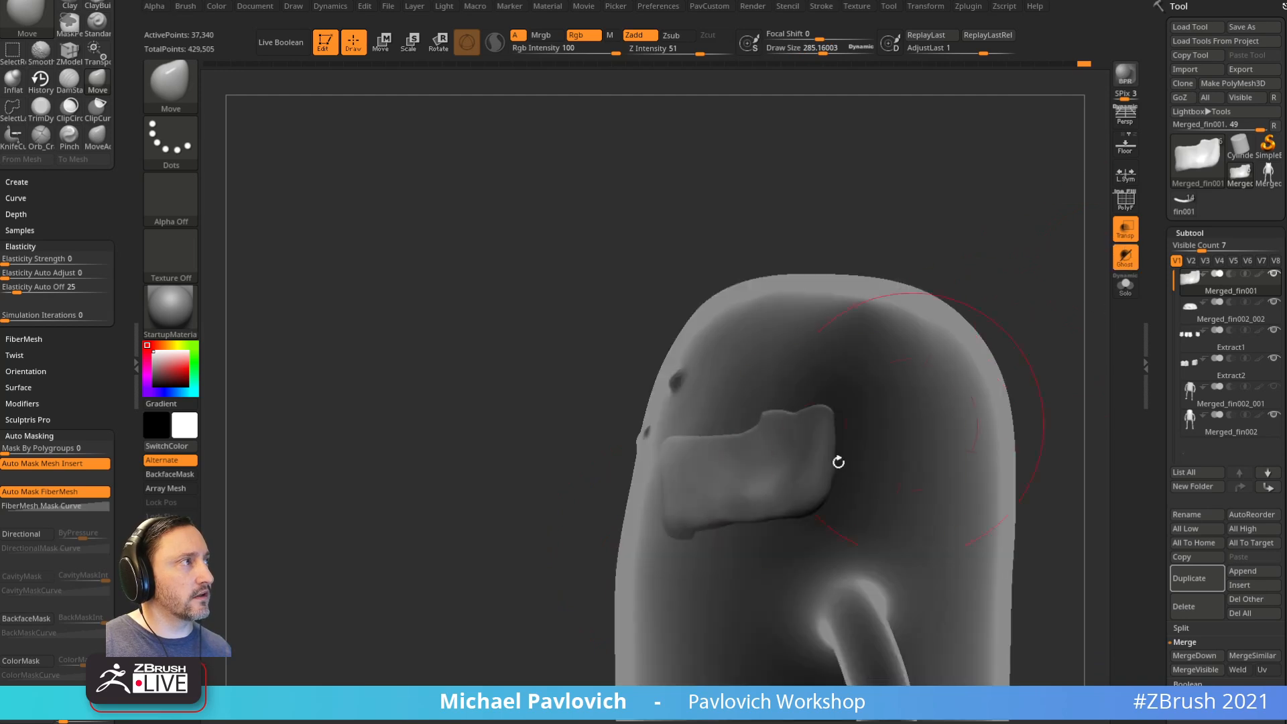
{"action": "mouse_move", "coordinate": [686, 546]}
{"action": "right_mouse_down"}
{"action": "mouse_move", "coordinate": [651, 546]}
{"action": "mouse_move", "coordinate": [681, 547]}
{"action": "right_mouse_up"}
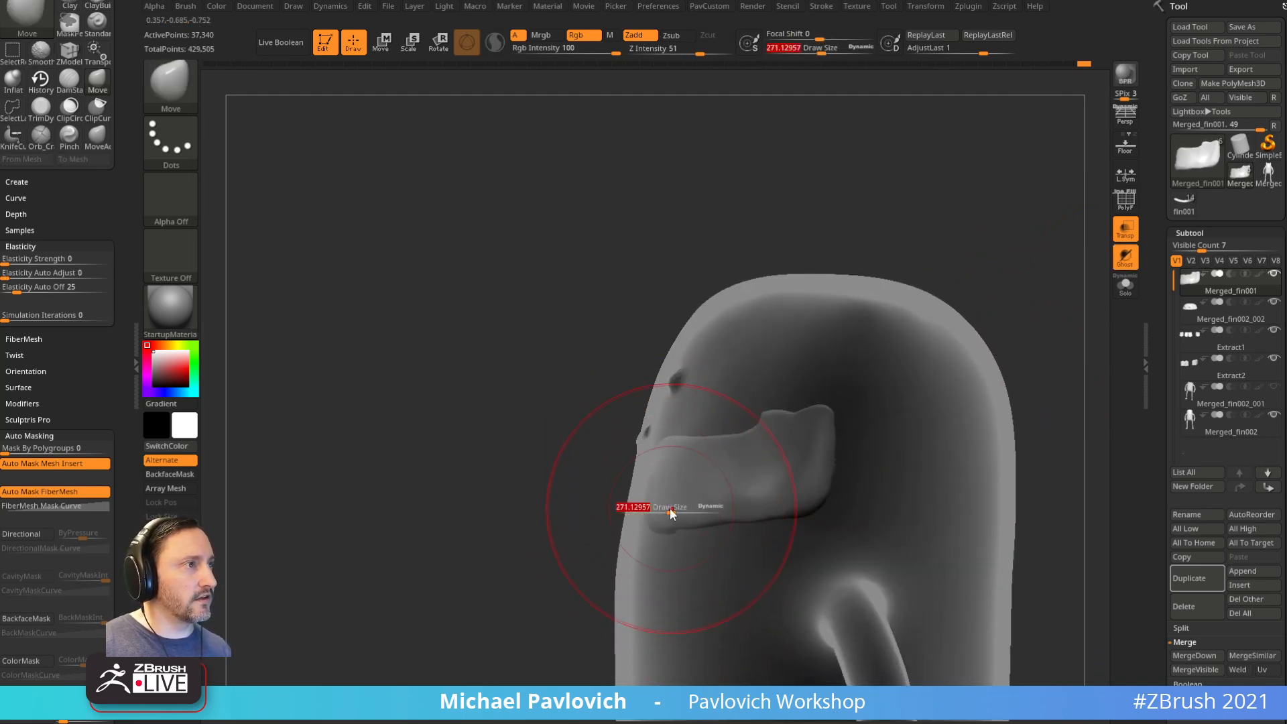
{"action": "mouse_move", "coordinate": [664, 532]}
{"action": "right_mouse_down"}
{"action": "mouse_move", "coordinate": [612, 577]}
{"action": "mouse_move", "coordinate": [698, 565]}
{"action": "mouse_move", "coordinate": [626, 575]}
{"action": "mouse_move", "coordinate": [675, 539]}
{"action": "right_mouse_up"}
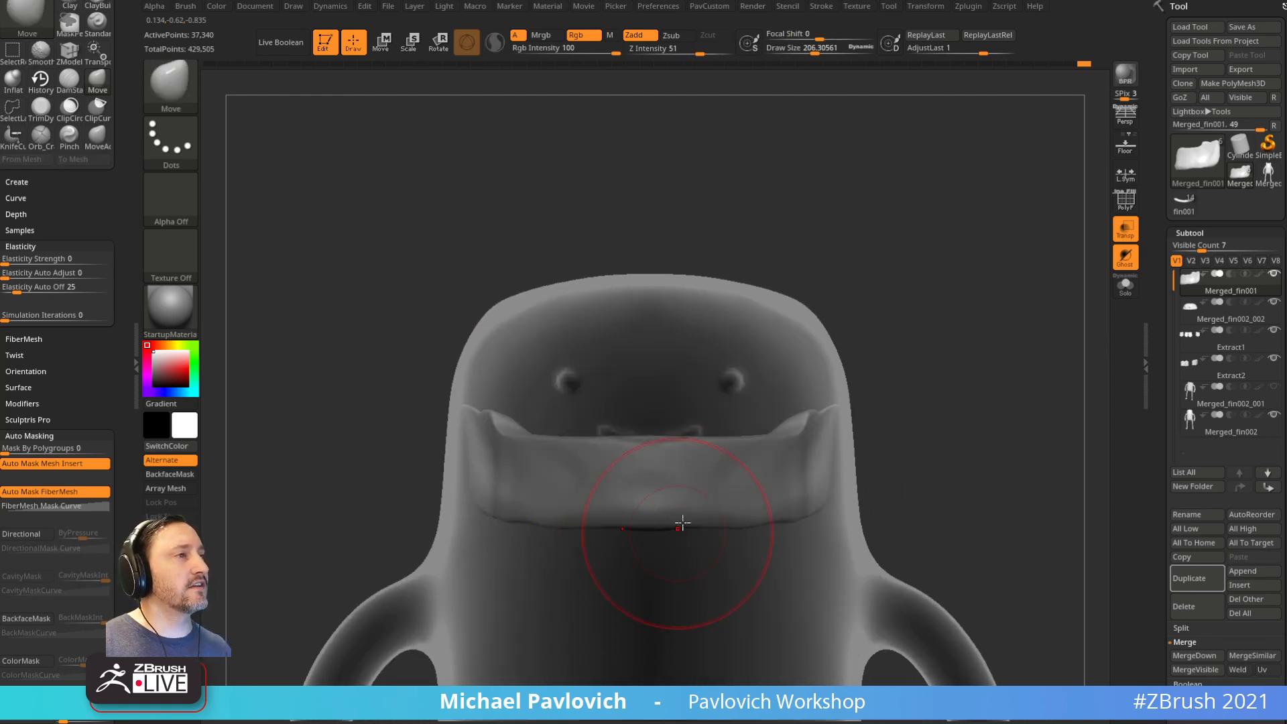
{"action": "key", "text": "s"}
{"action": "left_click_drag", "start_coordinate": [620, 469], "coordinate": [616, 470]}
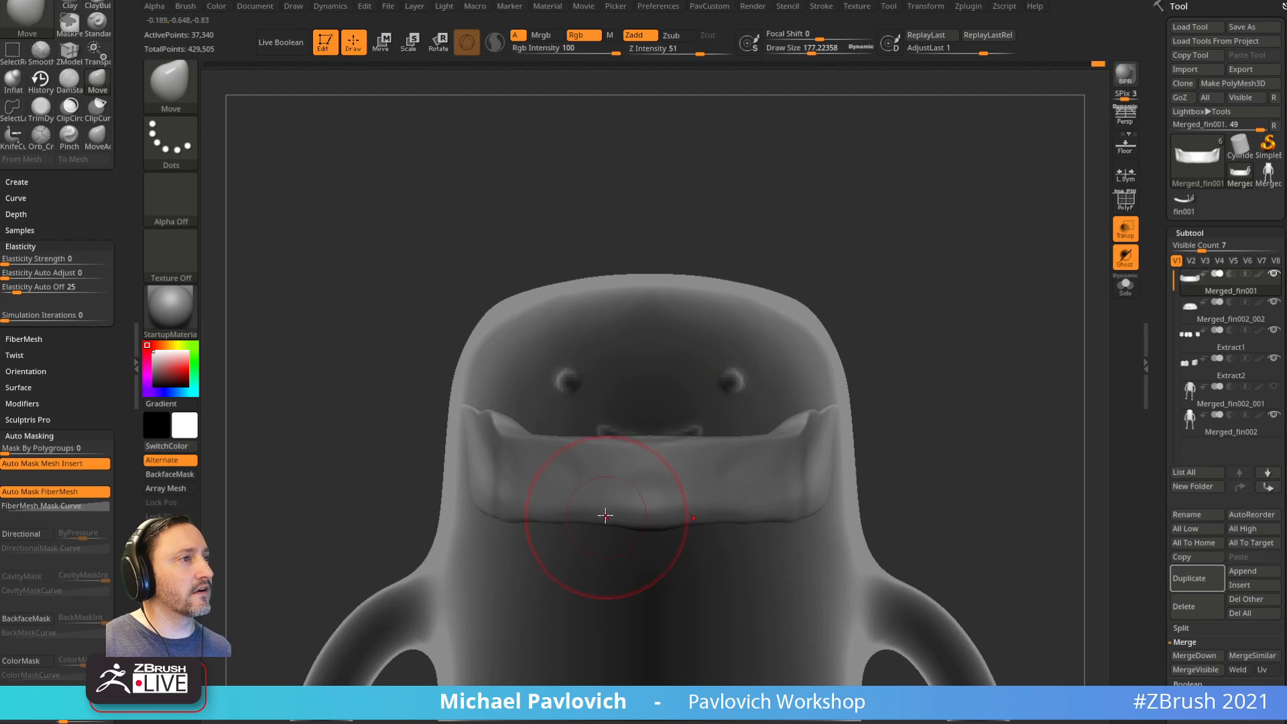
Step: Isolate the lower jaw and place the transform gizmo on its upper edge
{"action": "key", "text": "w"}
{"action": "right_click_drag", "start_coordinate": [920, 336], "coordinate": [1029, 363]}
{"action": "left_click", "coordinate": [759, 464], "text": "alt"}
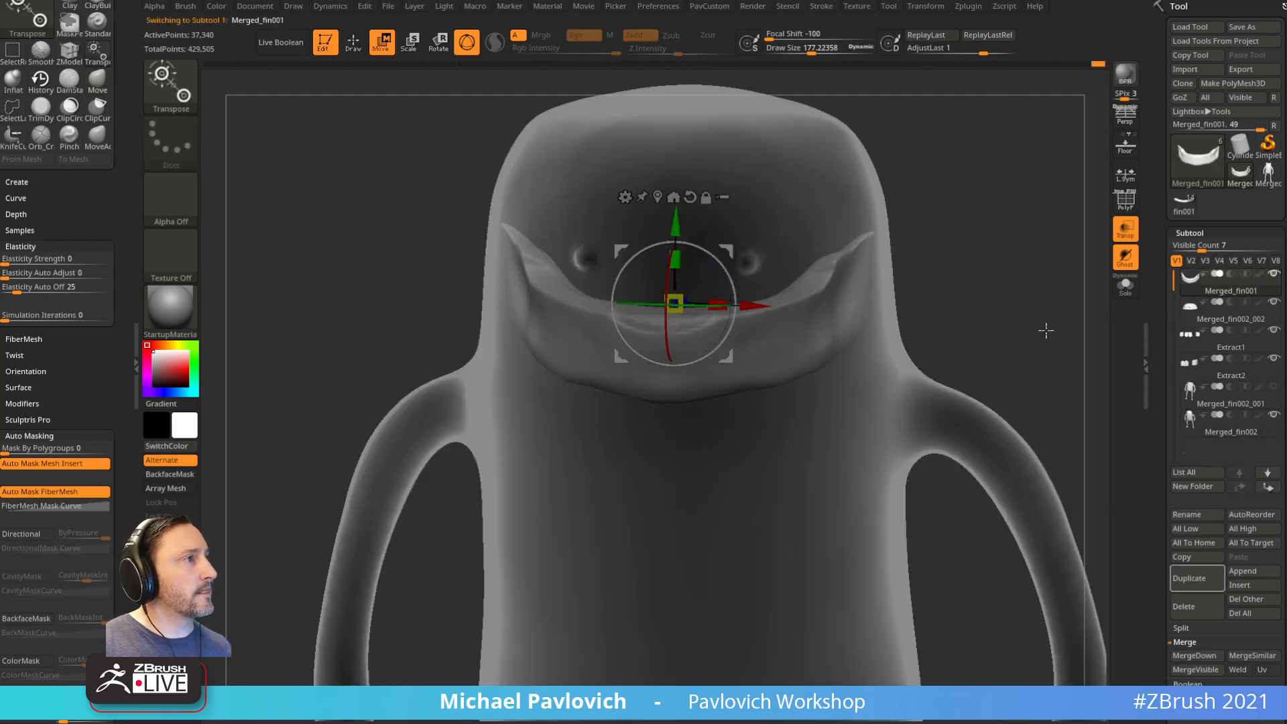
{"action": "left_click", "coordinate": [1126, 285]}
{"action": "right_click_drag", "start_coordinate": [1043, 364], "coordinate": [989, 362]}
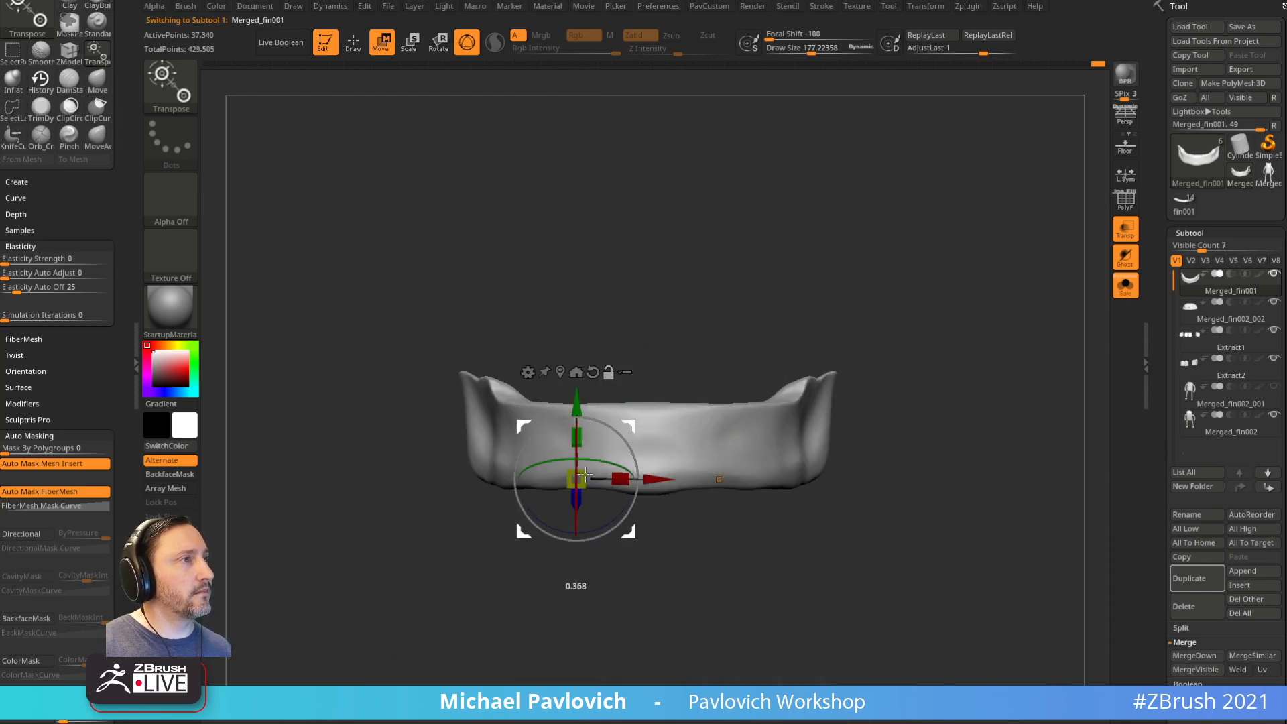
{"action": "right_click_drag", "start_coordinate": [629, 429], "coordinate": [746, 427]}
{"action": "right_click_drag", "start_coordinate": [713, 498], "coordinate": [920, 370]}
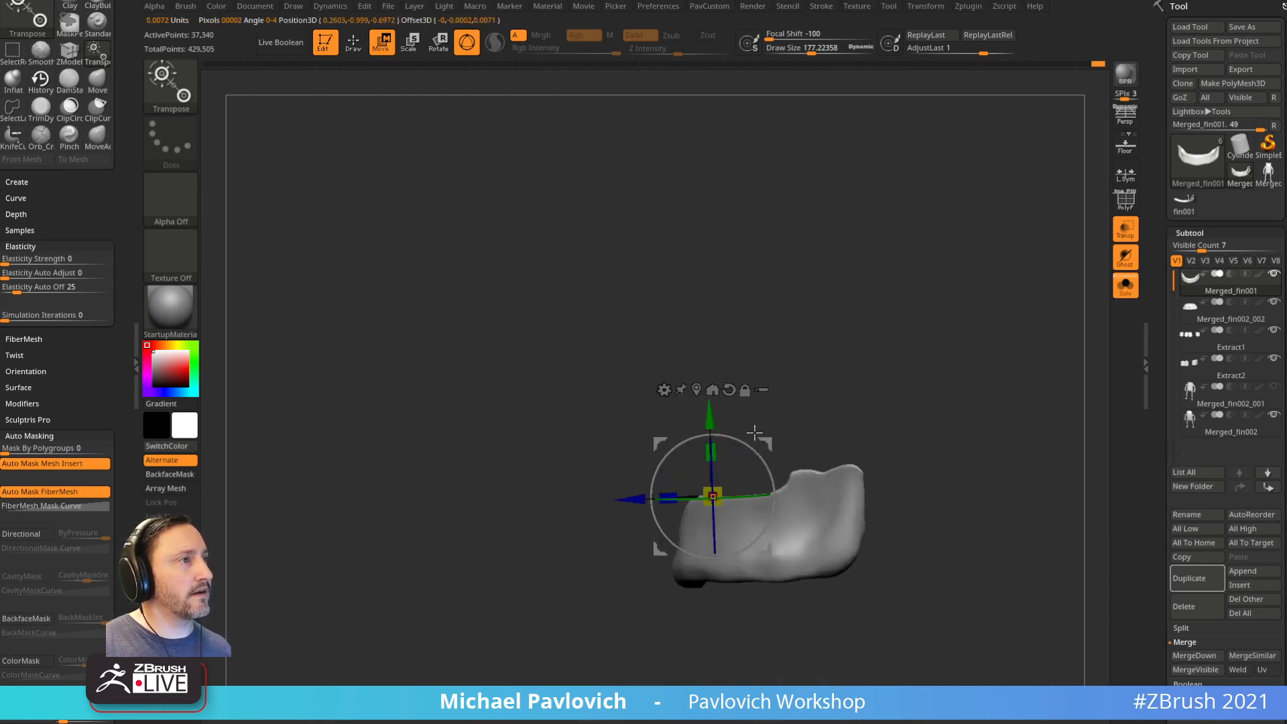
{"action": "right_click_drag", "start_coordinate": [752, 446], "coordinate": [1096, 336]}
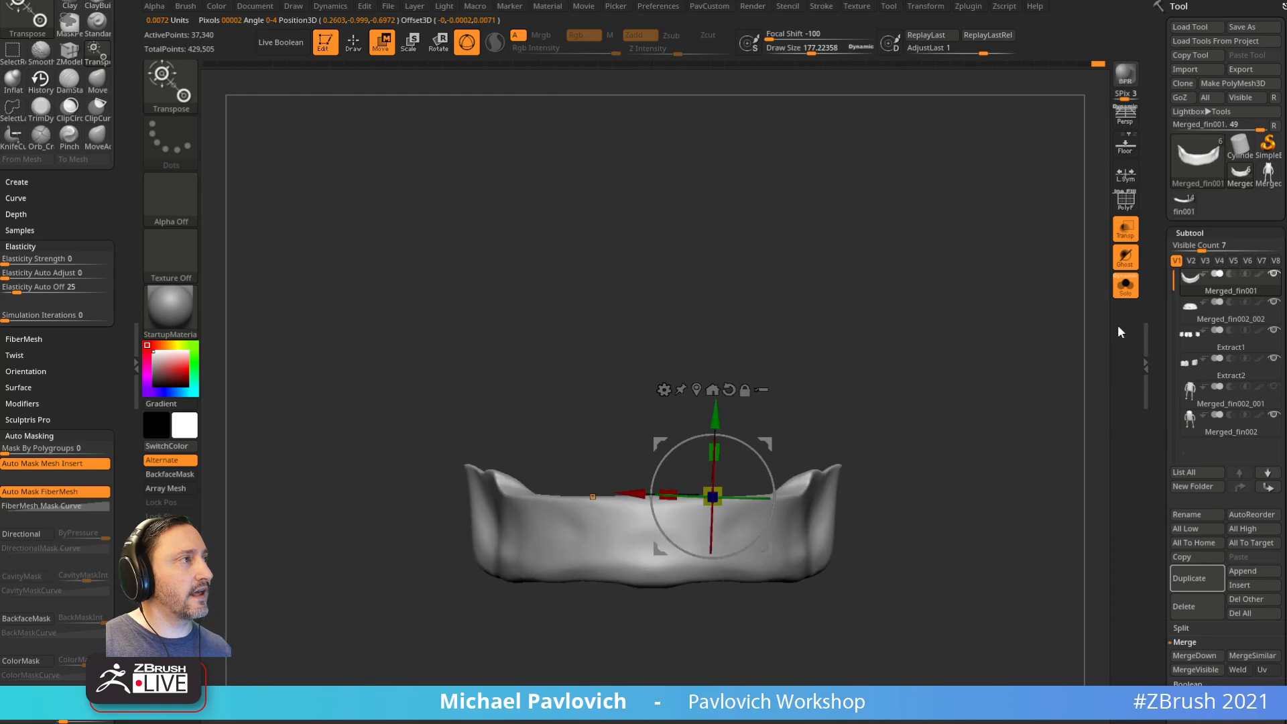
Step: Show the other subtools again and scale the lower jaw down vertically from its upper edge
{"action": "left_click", "coordinate": [1125, 287]}
{"action": "right_click_drag", "start_coordinate": [734, 462], "coordinate": [746, 405], "text": "alt"}
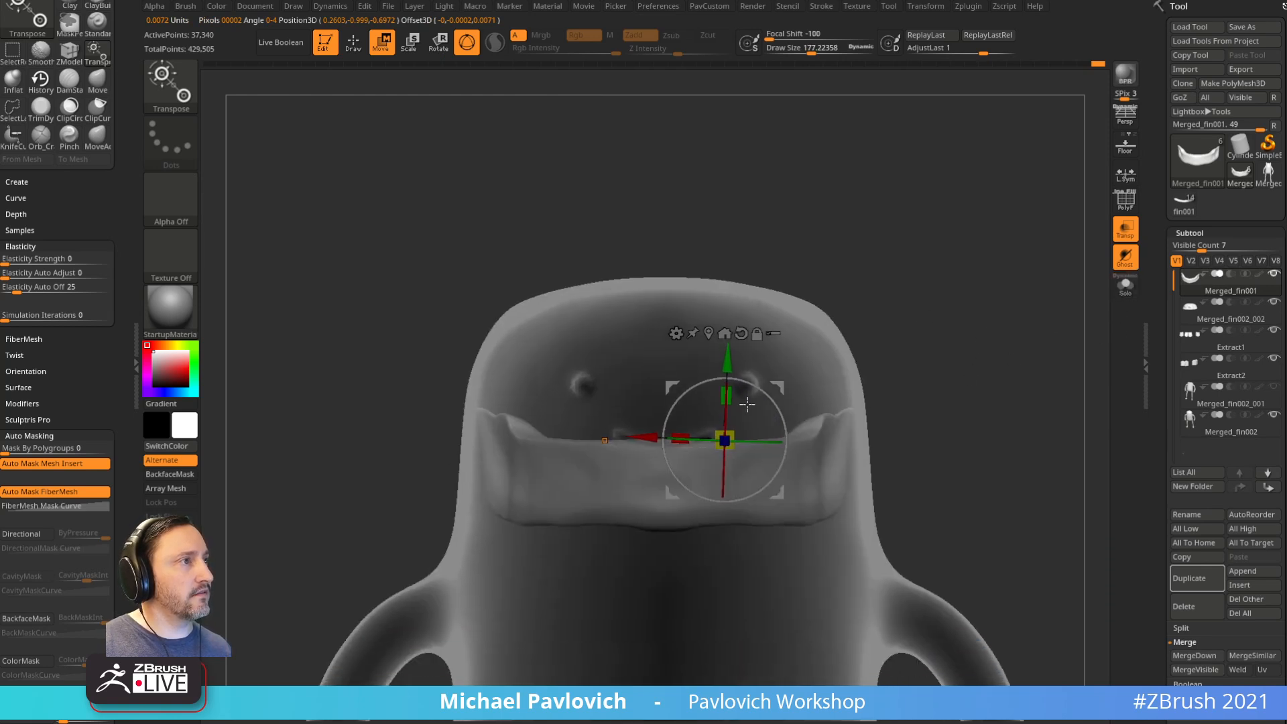
{"action": "left_click_drag", "start_coordinate": [729, 401], "coordinate": [728, 434]}
{"action": "key", "text": "q"}
Step: Turn off transparency and hide the body subtool Merged_fin002
{"action": "mouse_move", "coordinate": [959, 383]}
{"action": "right_mouse_down"}
{"action": "mouse_move", "coordinate": [876, 388]}
{"action": "mouse_move", "coordinate": [1092, 333]}
{"action": "right_mouse_up"}
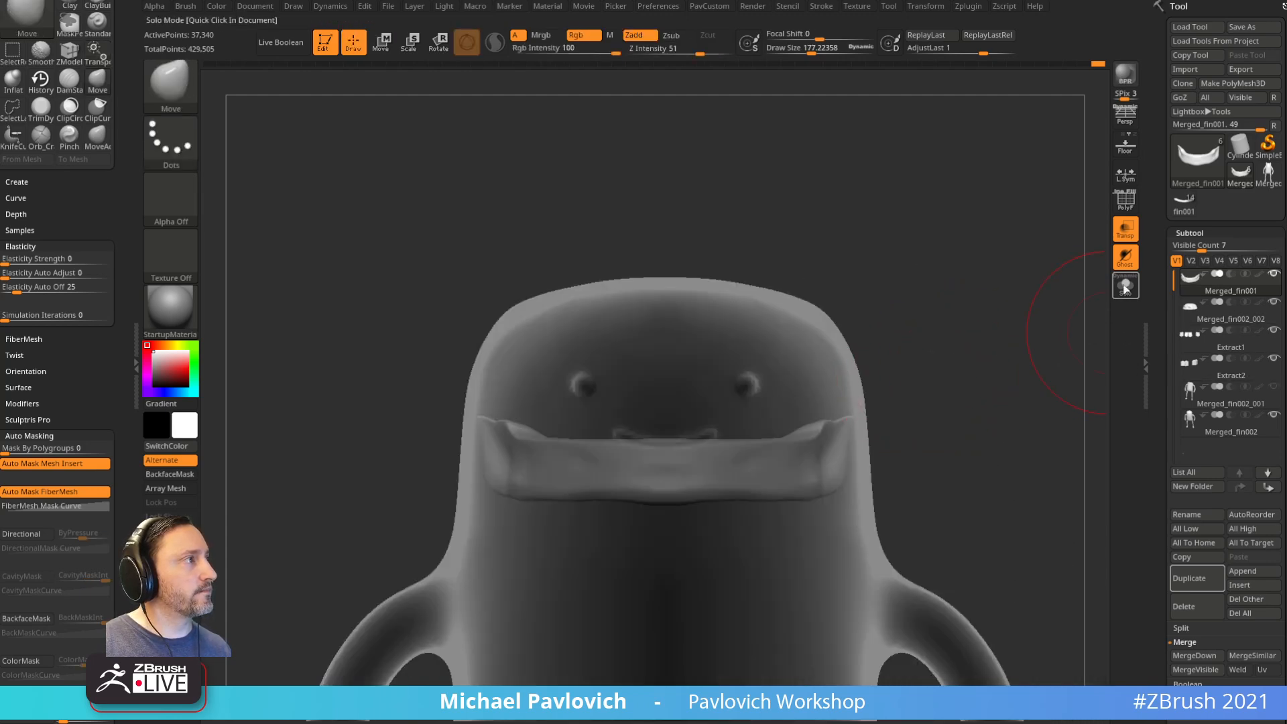
{"action": "left_click", "coordinate": [1127, 261]}
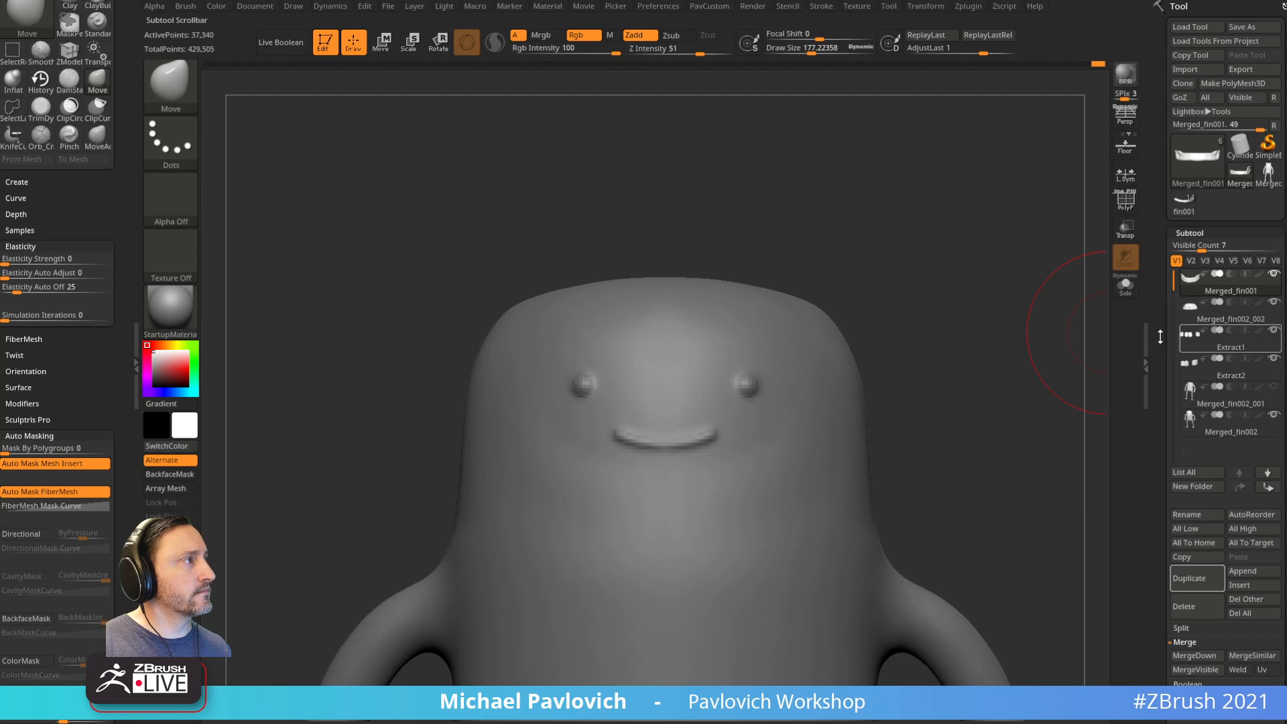
{"action": "right_click_drag", "start_coordinate": [1075, 294], "coordinate": [994, 355]}
{"action": "left_click", "coordinate": [1274, 415]}
{"action": "right_click_drag", "start_coordinate": [1050, 397], "coordinate": [1005, 460], "text": "shift"}
{"action": "mouse_move", "coordinate": [964, 532]}
{"action": "right_mouse_down"}
{"action": "mouse_move", "coordinate": [1046, 529]}
{"action": "mouse_move", "coordinate": [962, 439]}
{"action": "mouse_move", "coordinate": [972, 424]}
{"action": "right_mouse_up"}
Step: Flatten the inner rim and surface of the lower jaw with the TrimDynamic brush at a draw size of about 65
{"action": "key", "text": "b"}
{"action": "key", "text": "t"}
{"action": "key", "text": "d"}
{"action": "key", "text": "s"}
{"action": "left_click_drag", "start_coordinate": [663, 428], "coordinate": [670, 428]}
{"action": "mouse_move", "coordinate": [832, 387]}
{"action": "right_mouse_down", "text": "alt"}
{"action": "mouse_move", "coordinate": [945, 412]}
{"action": "mouse_move", "coordinate": [936, 391]}
{"action": "right_mouse_up", "text": "alt"}
{"action": "key", "text": "s"}
{"action": "left_click_drag", "start_coordinate": [805, 437], "coordinate": [783, 433]}
{"action": "mouse_move", "coordinate": [906, 414]}
{"action": "right_mouse_down", "text": "ctrl"}
{"action": "mouse_move", "coordinate": [916, 437]}
{"action": "mouse_move", "coordinate": [917, 396]}
{"action": "right_mouse_up", "text": "ctrl"}
{"action": "right_click_drag", "start_coordinate": [755, 459], "coordinate": [651, 410]}
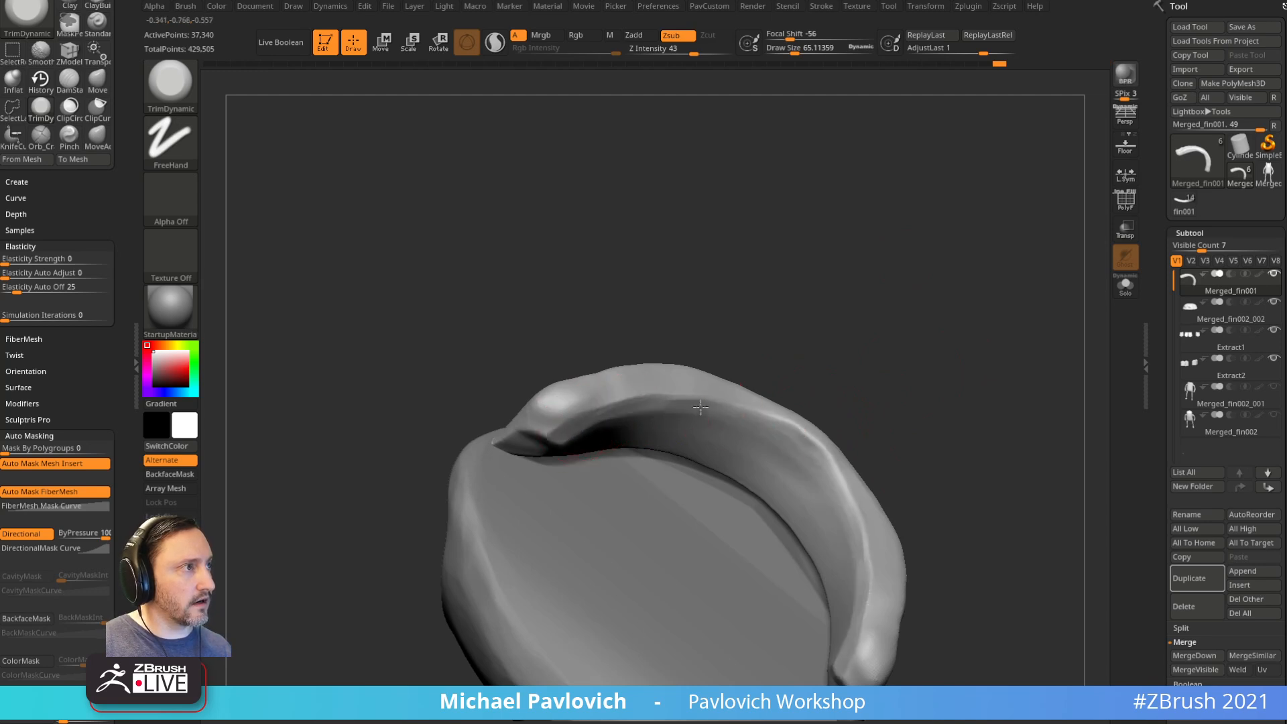
{"action": "right_click_drag", "start_coordinate": [850, 403], "coordinate": [708, 324]}
{"action": "right_click_drag", "start_coordinate": [618, 352], "coordinate": [963, 415]}
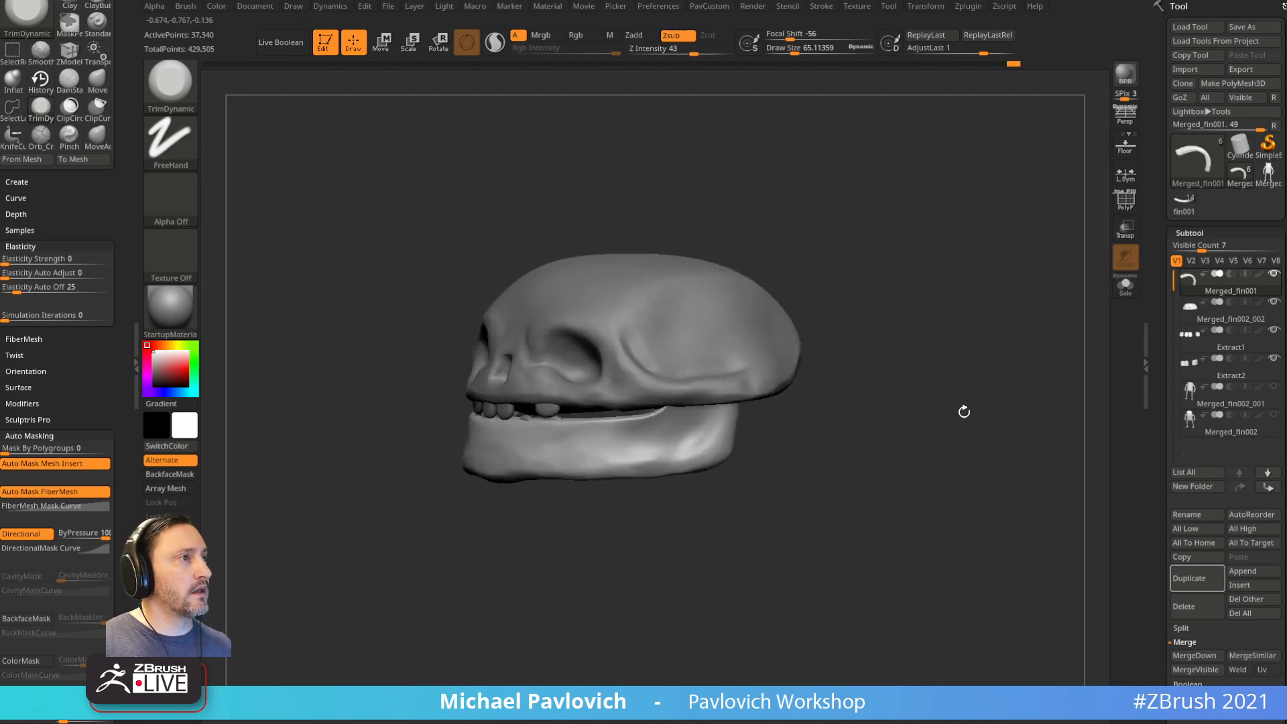
Step: Select the cranium and smooth its side and back with the Smooth brush at a draw size of about 95
{"action": "key", "text": "1"}
{"action": "key", "text": "s"}
{"action": "left_click_drag", "start_coordinate": [964, 407], "coordinate": [959, 407]}
{"action": "mouse_move", "coordinate": [962, 409]}
{"action": "right_mouse_down"}
{"action": "mouse_move", "coordinate": [928, 420]}
{"action": "mouse_move", "coordinate": [1015, 414]}
{"action": "mouse_move", "coordinate": [939, 380]}
{"action": "mouse_move", "coordinate": [712, 382]}
{"action": "right_mouse_up"}
{"action": "key", "text": "shift"}
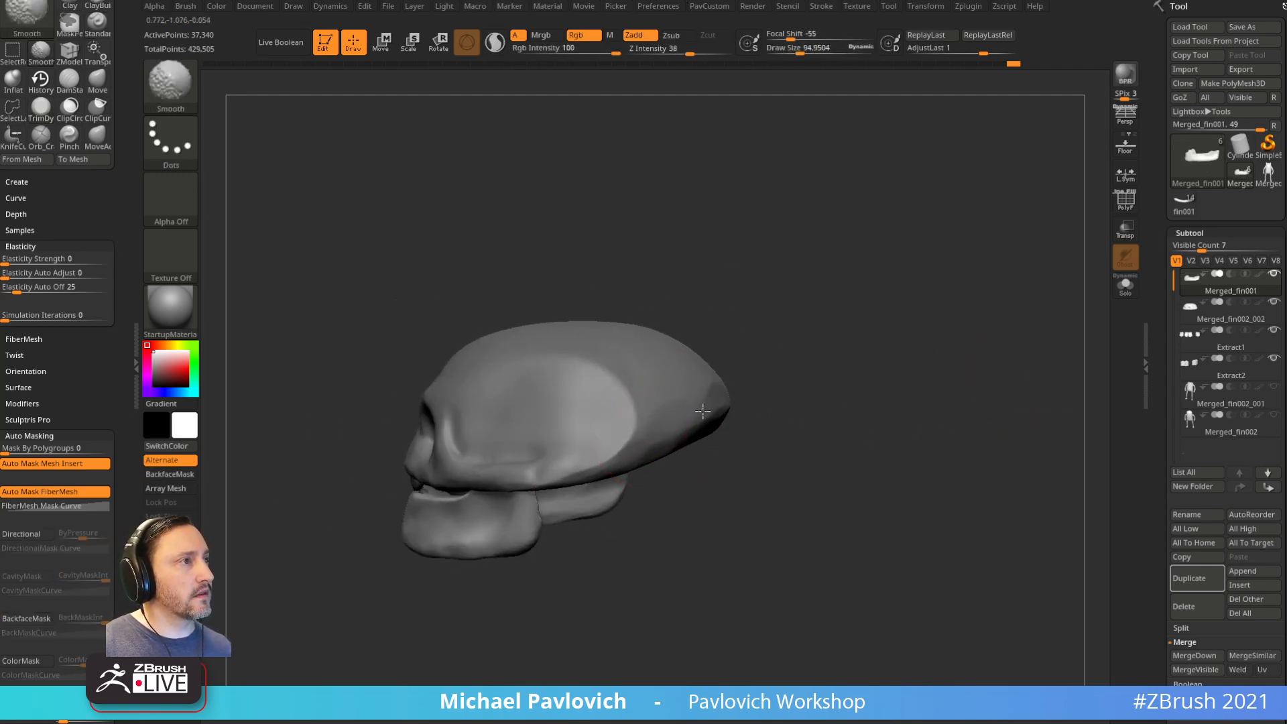
{"action": "right_click_drag", "start_coordinate": [776, 334], "coordinate": [675, 443]}
{"action": "left_click", "coordinate": [675, 444], "text": "alt"}
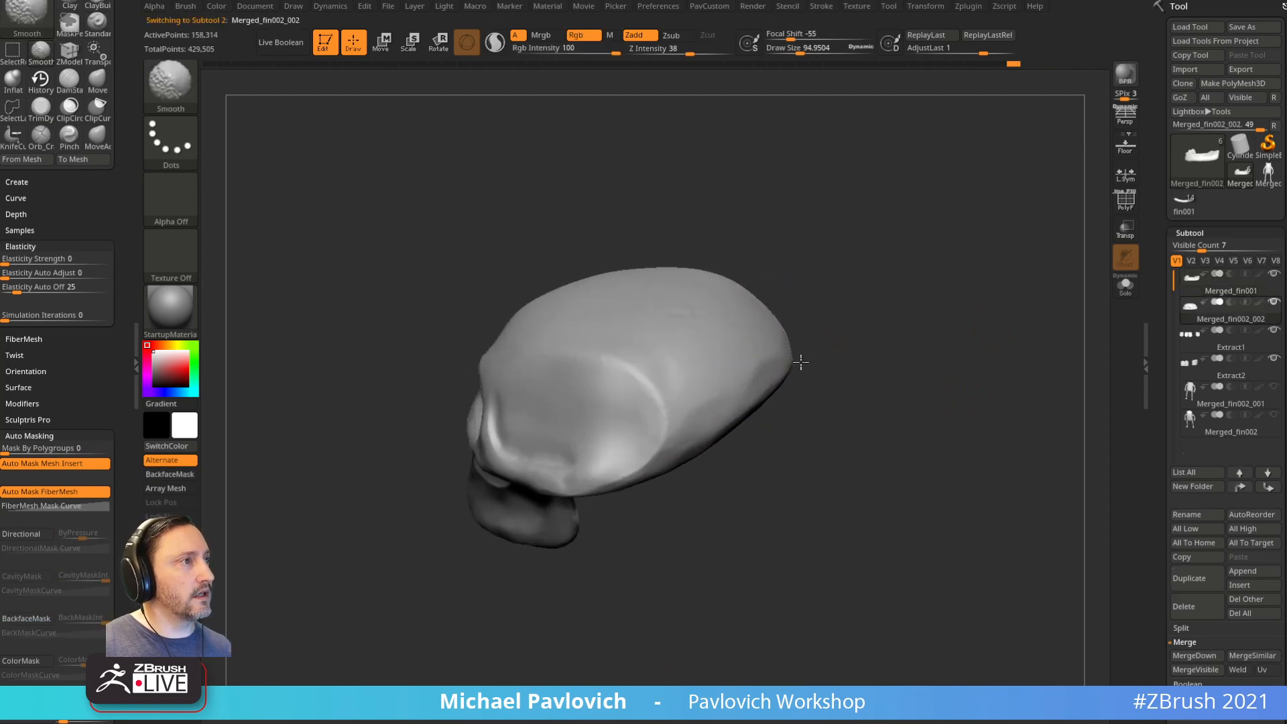
{"action": "right_click_drag", "start_coordinate": [825, 287], "coordinate": [745, 366]}
{"action": "left_click_drag", "start_coordinate": [645, 382], "coordinate": [700, 316], "text": "shift"}
{"action": "mouse_move", "coordinate": [818, 322]}
{"action": "right_mouse_down"}
{"action": "mouse_move", "coordinate": [928, 230]}
{"action": "mouse_move", "coordinate": [920, 276]}
{"action": "mouse_move", "coordinate": [945, 267]}
{"action": "right_mouse_up"}
Step: Set the Standard brush's draw size to about 49 and show the cut body subtool Merged_fin002_001
{"action": "key", "text": "s"}
{"action": "left_click_drag", "start_coordinate": [891, 312], "coordinate": [882, 312]}
{"action": "right_click_drag", "start_coordinate": [910, 314], "coordinate": [879, 313], "text": "alt"}
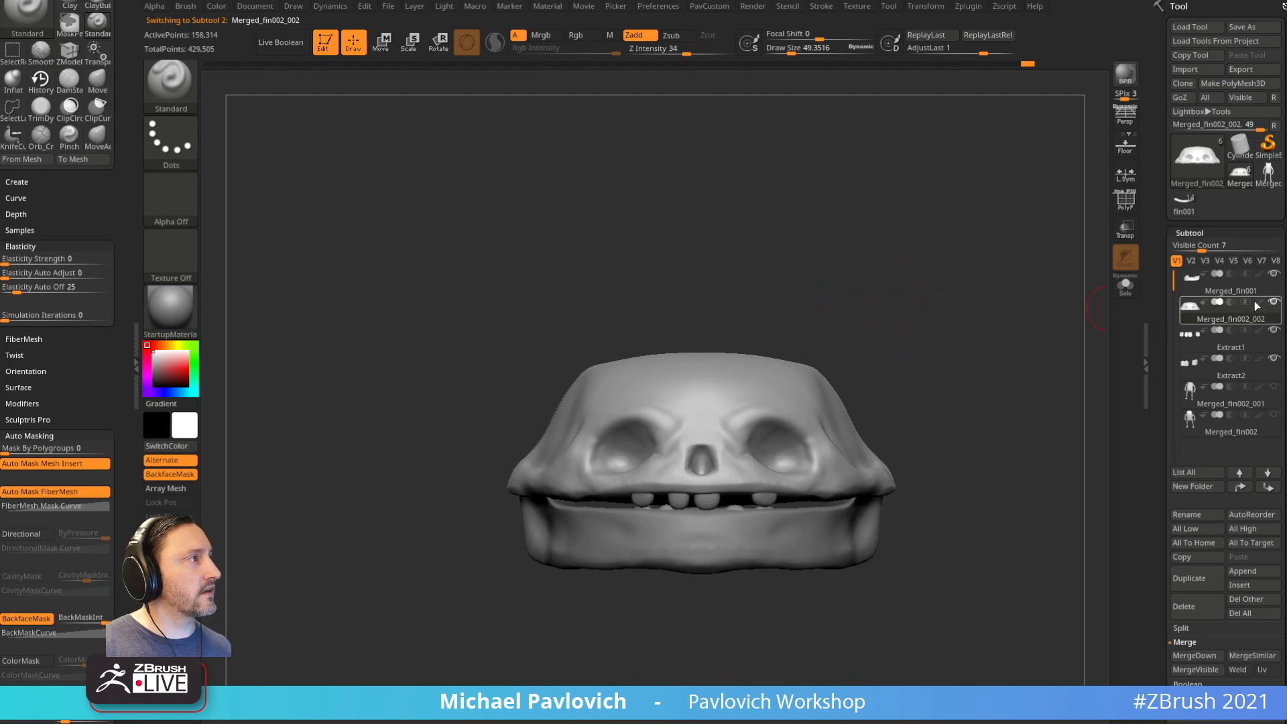
{"action": "right_click_drag", "start_coordinate": [1050, 426], "coordinate": [950, 456]}
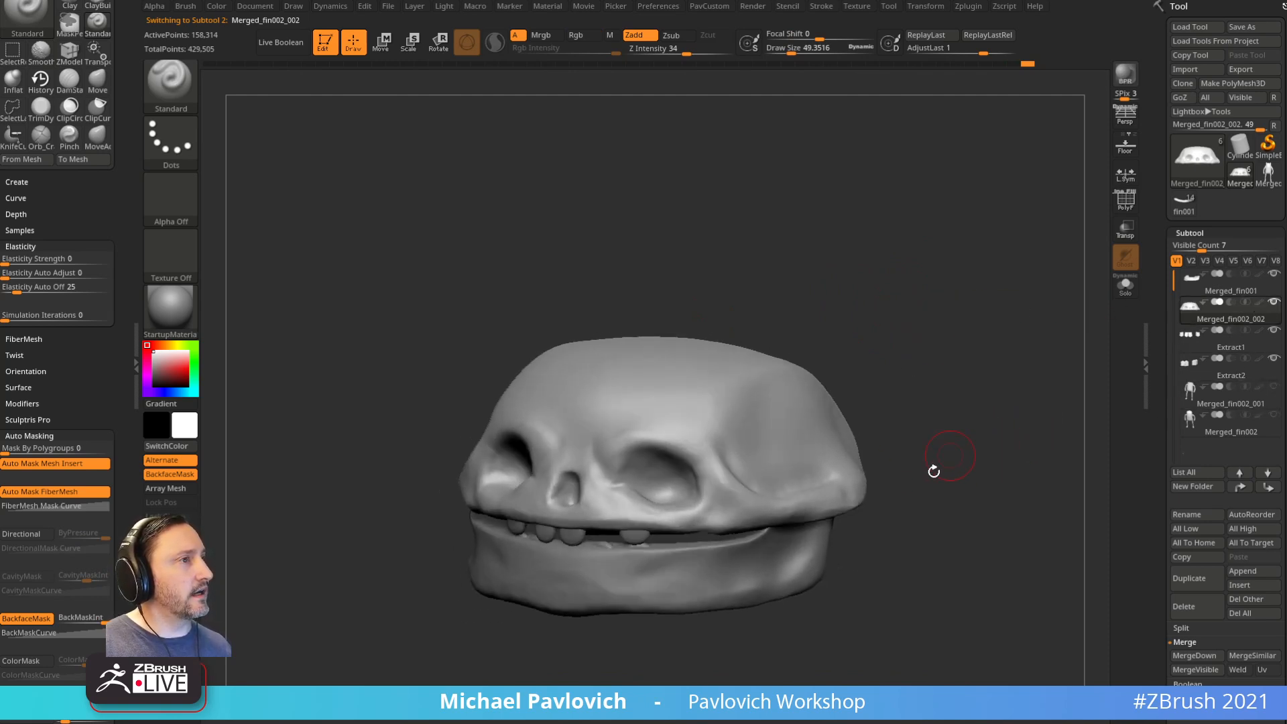
{"action": "left_click", "coordinate": [1281, 412]}
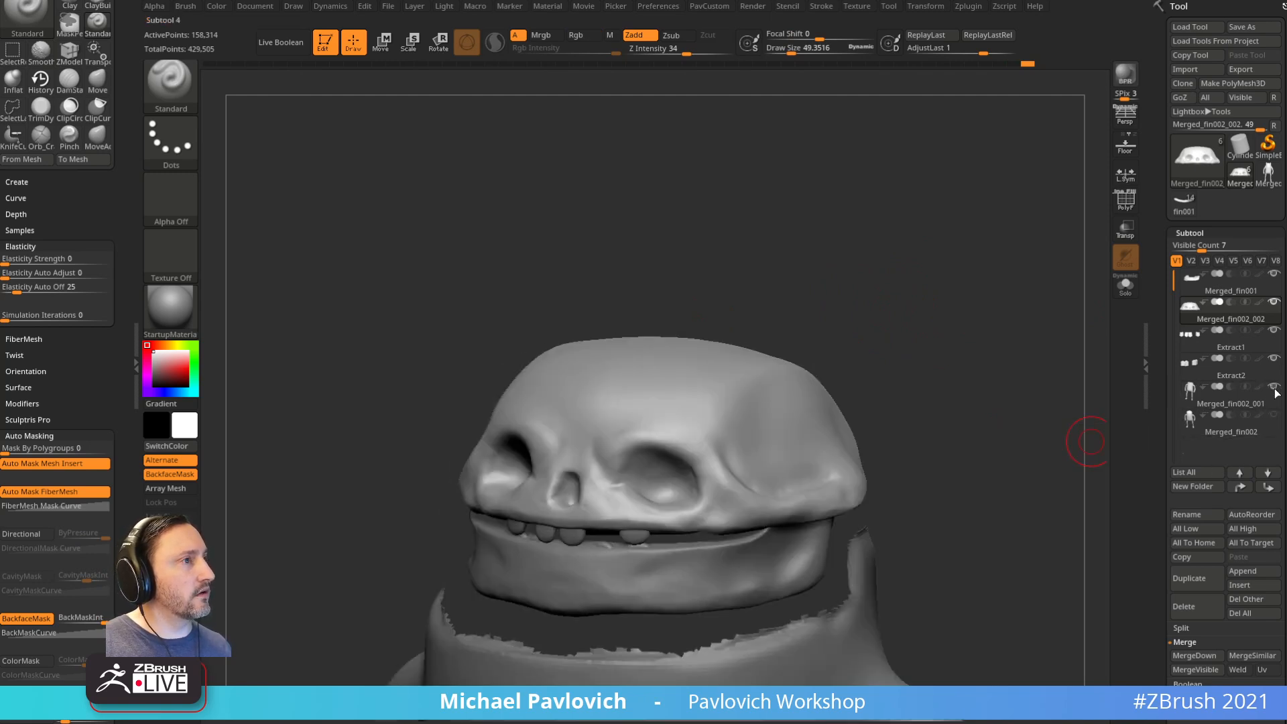
Step: Hide the cut body Merged_fin002_001, show the full body Merged_fin002, and turn on transparency to view the skull inside it
{"action": "left_click", "coordinate": [1275, 389]}
{"action": "right_click_drag", "start_coordinate": [1030, 415], "coordinate": [1098, 315]}
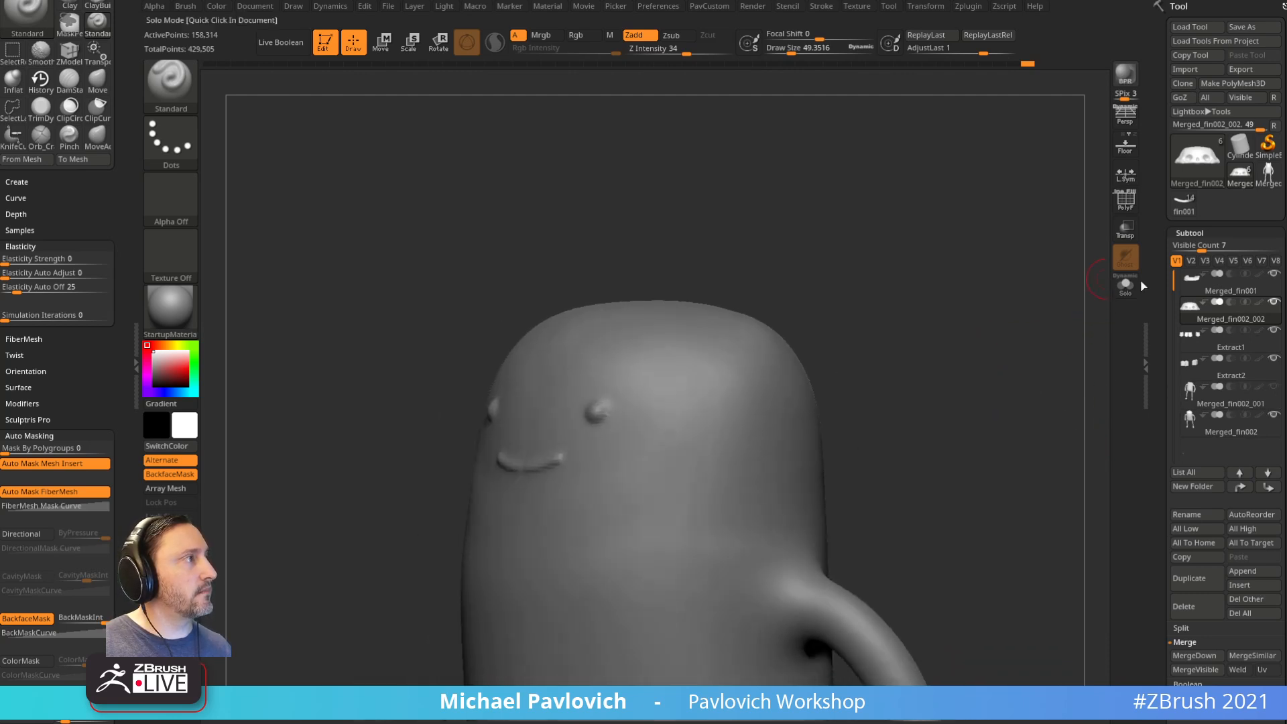
{"action": "left_click", "coordinate": [1125, 228]}
{"action": "mouse_move", "coordinate": [939, 291]}
{"action": "right_mouse_down"}
{"action": "mouse_move", "coordinate": [914, 307]}
{"action": "mouse_move", "coordinate": [848, 312]}
{"action": "mouse_move", "coordinate": [853, 324]}
{"action": "mouse_move", "coordinate": [954, 306]}
{"action": "right_mouse_up"}
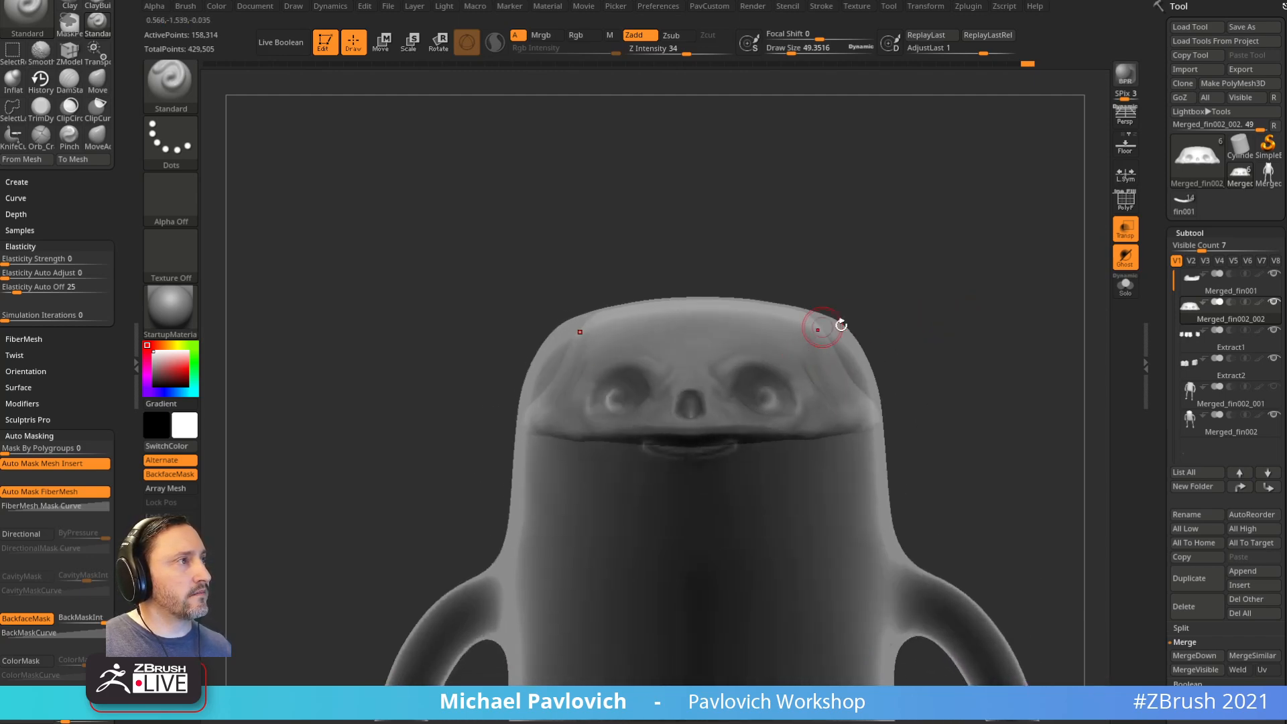
Step: Compare the skull's fit inside the body, hide the body subtool Merged_fin002 and turn transparency off
{"action": "right_click_drag", "start_coordinate": [873, 410], "coordinate": [994, 313]}
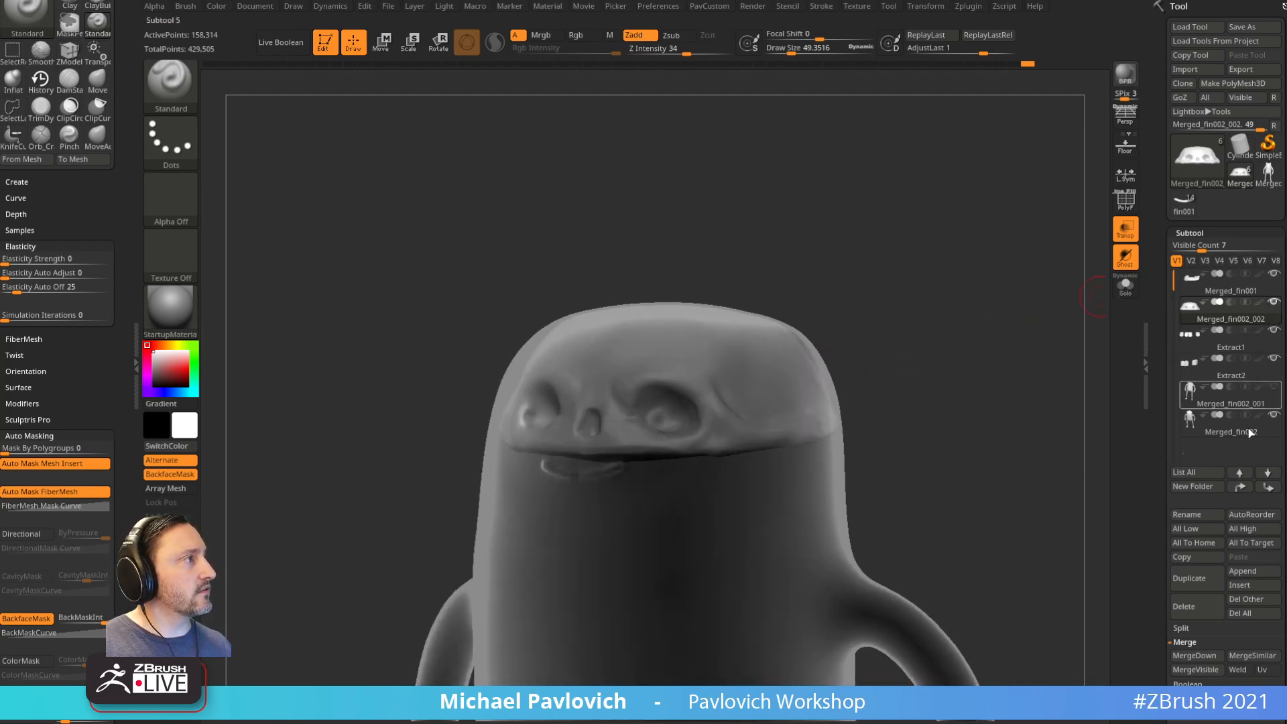
{"action": "left_click", "coordinate": [1276, 417]}
{"action": "right_click_drag", "start_coordinate": [983, 336], "coordinate": [1099, 338]}
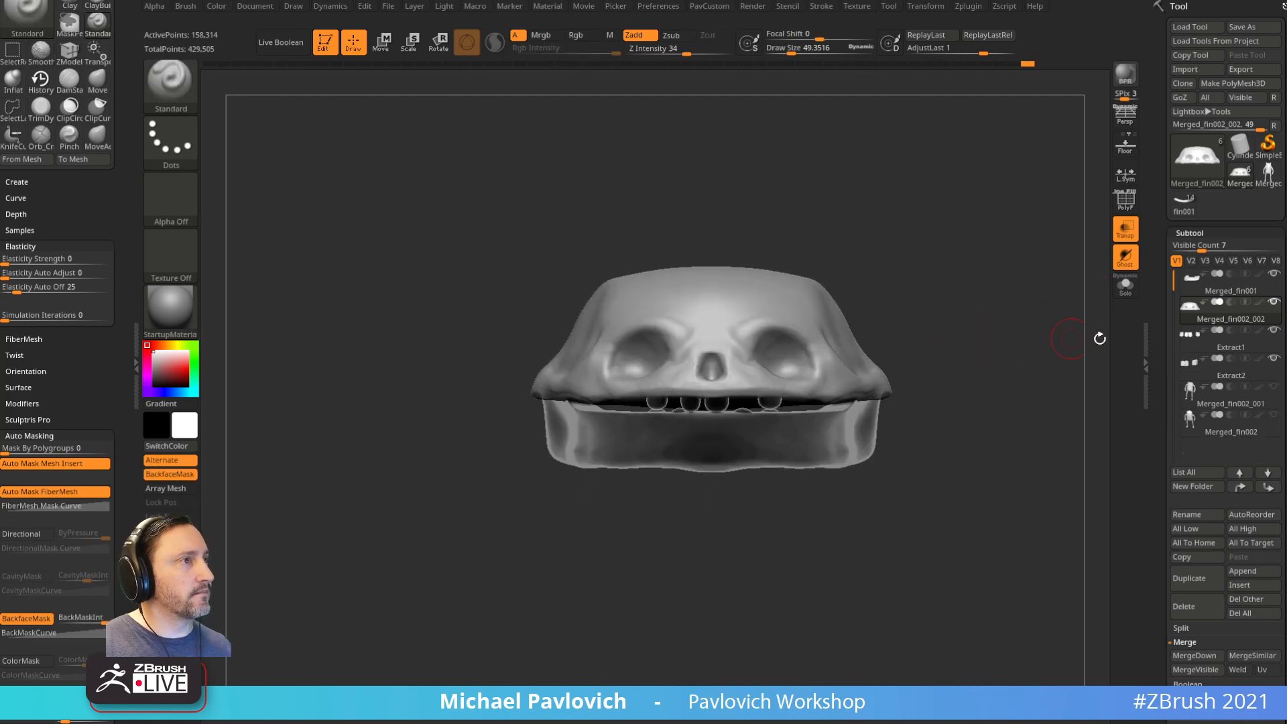
{"action": "left_click", "coordinate": [1126, 254]}
{"action": "right_click_drag", "start_coordinate": [1020, 307], "coordinate": [879, 405]}
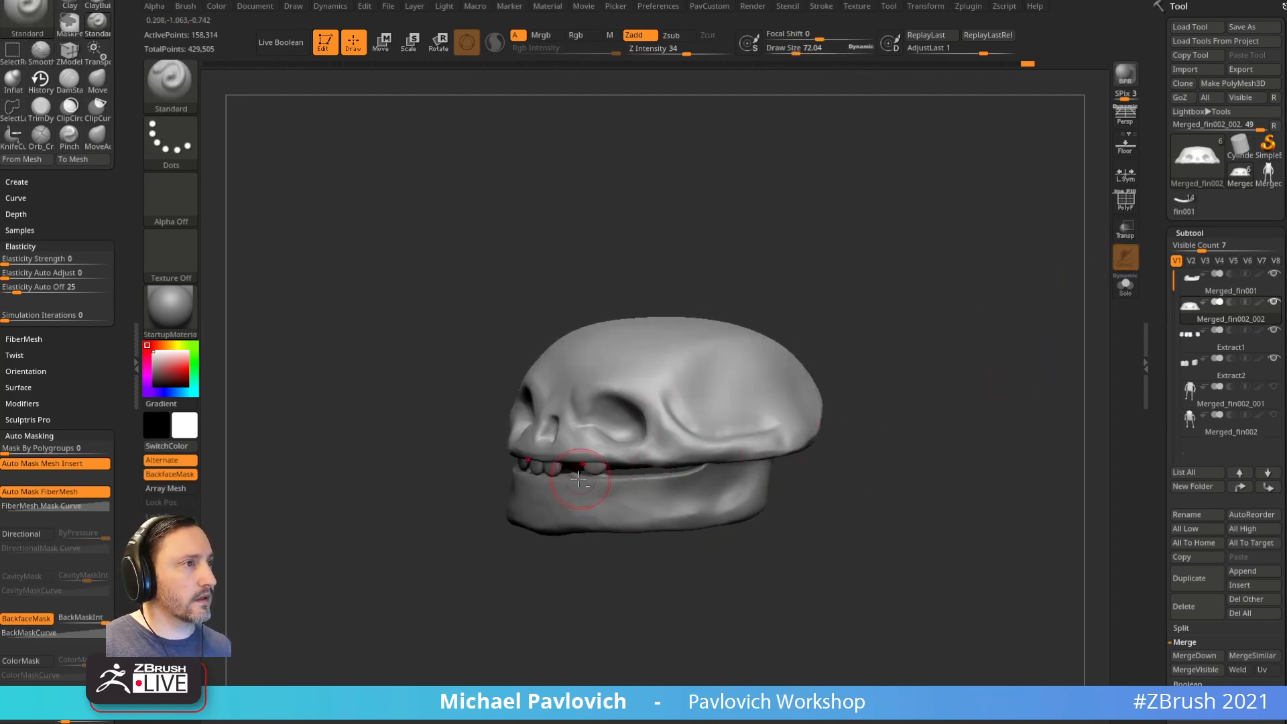
Step: Select the lower jaw subtool Merged_fin001 and reduce the draw size to about 24
{"action": "left_click", "coordinate": [572, 503], "text": "alt"}
{"action": "right_click_drag", "start_coordinate": [543, 566], "coordinate": [620, 577], "text": "shift"}
{"action": "right_click_drag", "start_coordinate": [620, 576], "coordinate": [625, 650], "text": "ctrl"}
{"action": "key", "text": "s"}
{"action": "left_click_drag", "start_coordinate": [586, 569], "coordinate": [577, 570]}
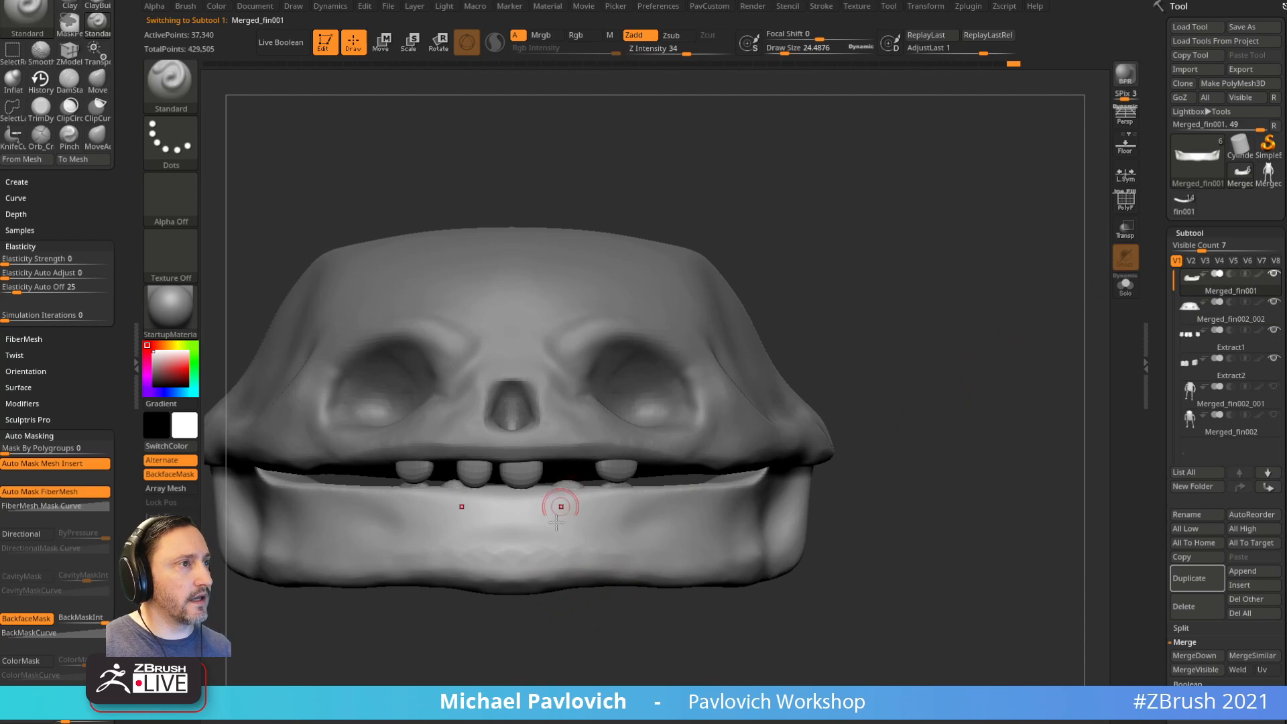
Step: Select the lower teeth subtool Extract2 and raise it slightly out of the jaw with the move gizmo
{"action": "right_click_drag", "start_coordinate": [565, 491], "coordinate": [649, 552], "text": "alt"}
{"action": "left_click", "coordinate": [658, 495], "text": "alt"}
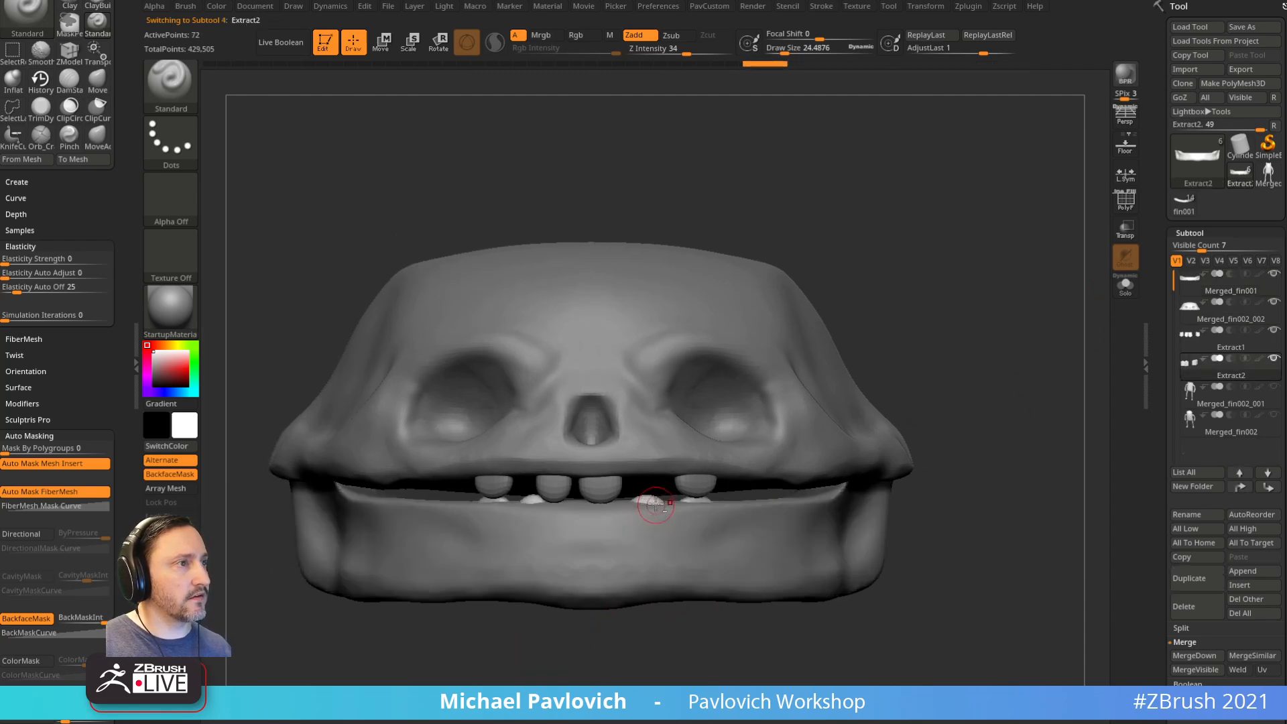
{"action": "key", "text": "w"}
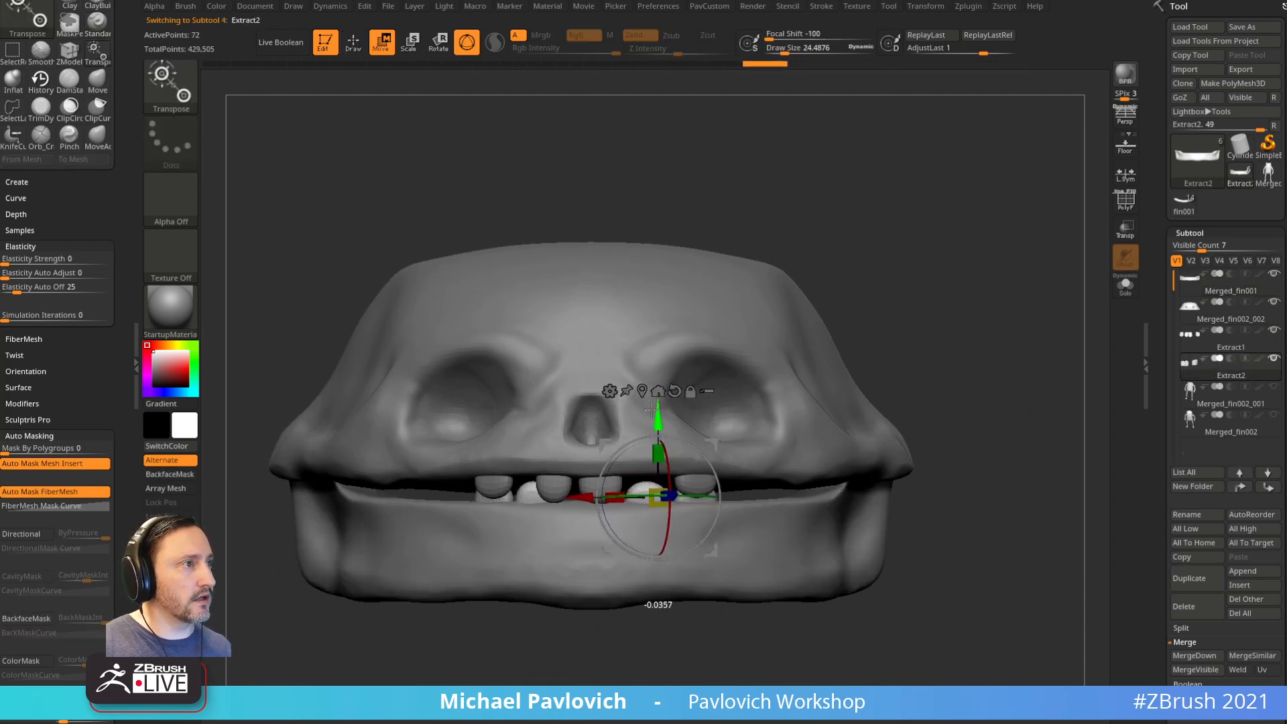
{"action": "key", "text": "q"}
Step: Select the cranium subtool Merged_fin002_002 and isolate it with Solo
{"action": "mouse_move", "coordinate": [999, 375]}
{"action": "right_mouse_down", "text": "ctrl"}
{"action": "mouse_move", "coordinate": [1004, 342]}
{"action": "mouse_move", "coordinate": [983, 356]}
{"action": "mouse_move", "coordinate": [929, 349]}
{"action": "mouse_move", "coordinate": [976, 373]}
{"action": "mouse_move", "coordinate": [971, 330]}
{"action": "mouse_move", "coordinate": [988, 350]}
{"action": "mouse_move", "coordinate": [928, 363]}
{"action": "mouse_move", "coordinate": [971, 365]}
{"action": "mouse_move", "coordinate": [957, 348]}
{"action": "mouse_move", "coordinate": [989, 402]}
{"action": "mouse_move", "coordinate": [966, 397]}
{"action": "mouse_move", "coordinate": [966, 424]}
{"action": "right_mouse_up", "text": "ctrl"}
{"action": "left_click", "coordinate": [798, 377], "text": "alt"}
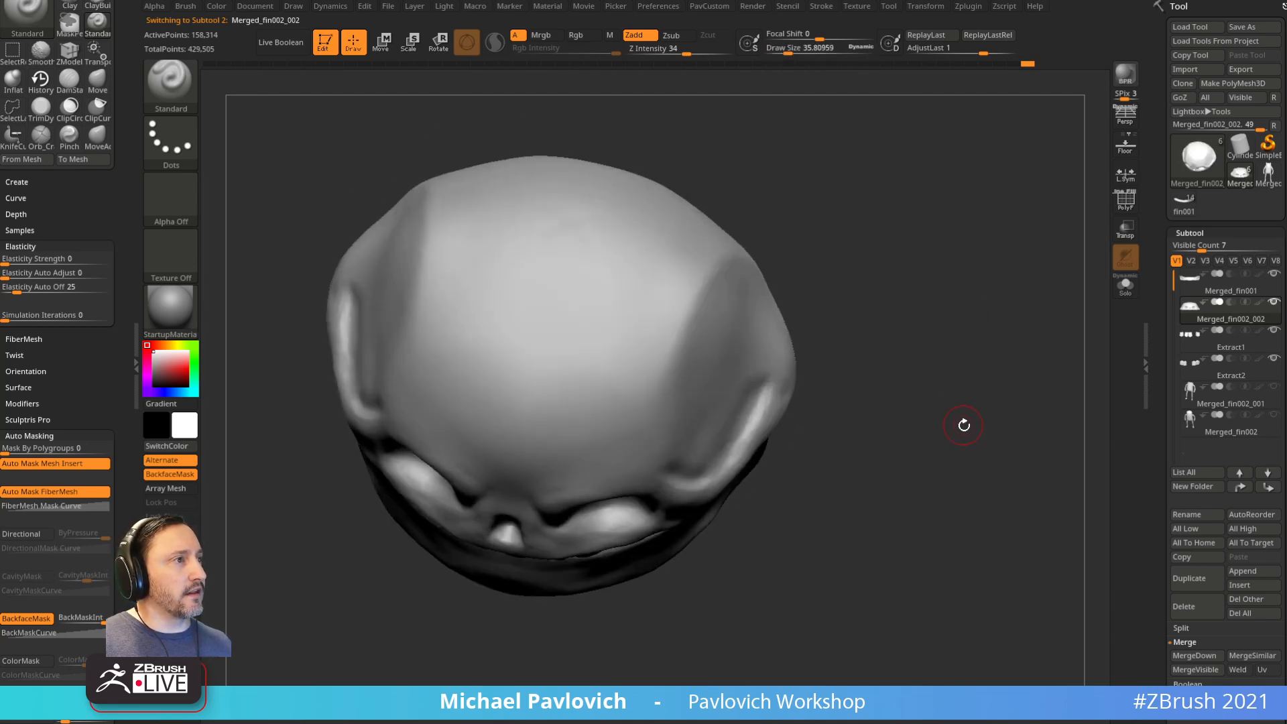
{"action": "left_click", "coordinate": [1126, 285]}
{"action": "mouse_move", "coordinate": [980, 396]}
{"action": "right_mouse_down"}
{"action": "mouse_move", "coordinate": [965, 315]}
{"action": "mouse_move", "coordinate": [900, 420]}
{"action": "mouse_move", "coordinate": [895, 456]}
{"action": "mouse_move", "coordinate": [857, 290]}
{"action": "mouse_move", "coordinate": [859, 396]}
{"action": "right_mouse_up"}
{"action": "right_click_drag", "start_coordinate": [858, 396], "coordinate": [1025, 496], "text": "alt"}
Step: Reshape the side of the cranium near the cheekbone with the Move brush, adjusting the draw size between strokes
{"action": "key", "text": "b"}
{"action": "key", "text": "m"}
{"action": "key", "text": "v"}
{"action": "left_click_drag", "start_coordinate": [467, 420], "coordinate": [484, 422]}
{"action": "key", "text": "s"}
{"action": "left_click_drag", "start_coordinate": [486, 423], "coordinate": [482, 419]}
{"action": "key", "text": "s"}
{"action": "left_click_drag", "start_coordinate": [485, 455], "coordinate": [461, 454]}
{"action": "mouse_move", "coordinate": [461, 454]}
{"action": "right_mouse_down"}
{"action": "mouse_move", "coordinate": [994, 428]}
{"action": "mouse_move", "coordinate": [931, 417]}
{"action": "mouse_move", "coordinate": [755, 458]}
{"action": "mouse_move", "coordinate": [848, 474]}
{"action": "mouse_move", "coordinate": [951, 363]}
{"action": "right_mouse_up"}
Step: Insert a mirrored pair of QCube primitives on the cheekbones with the IMM Primitives brush
{"action": "key", "text": "alt+i"}
{"action": "key", "text": "m"}
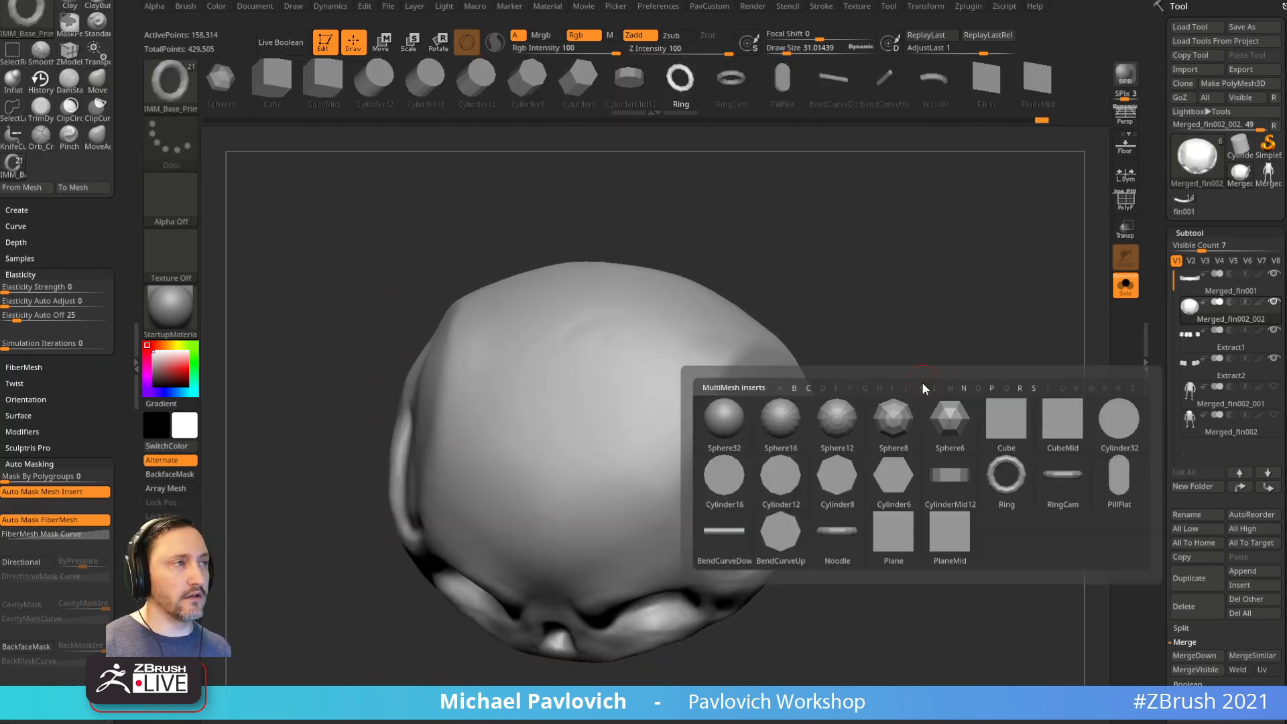
{"action": "key", "text": "b"}
{"action": "key", "text": "i"}
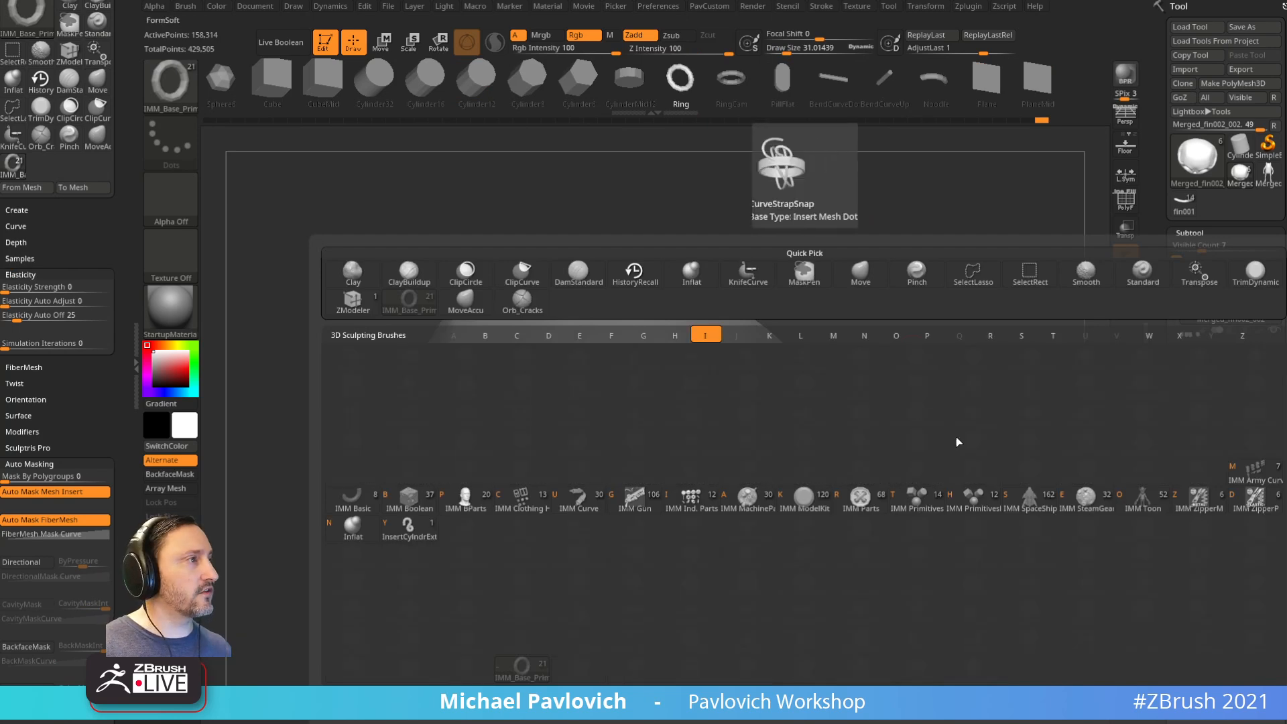
{"action": "left_click", "coordinate": [925, 504]}
{"action": "key", "text": "m"}
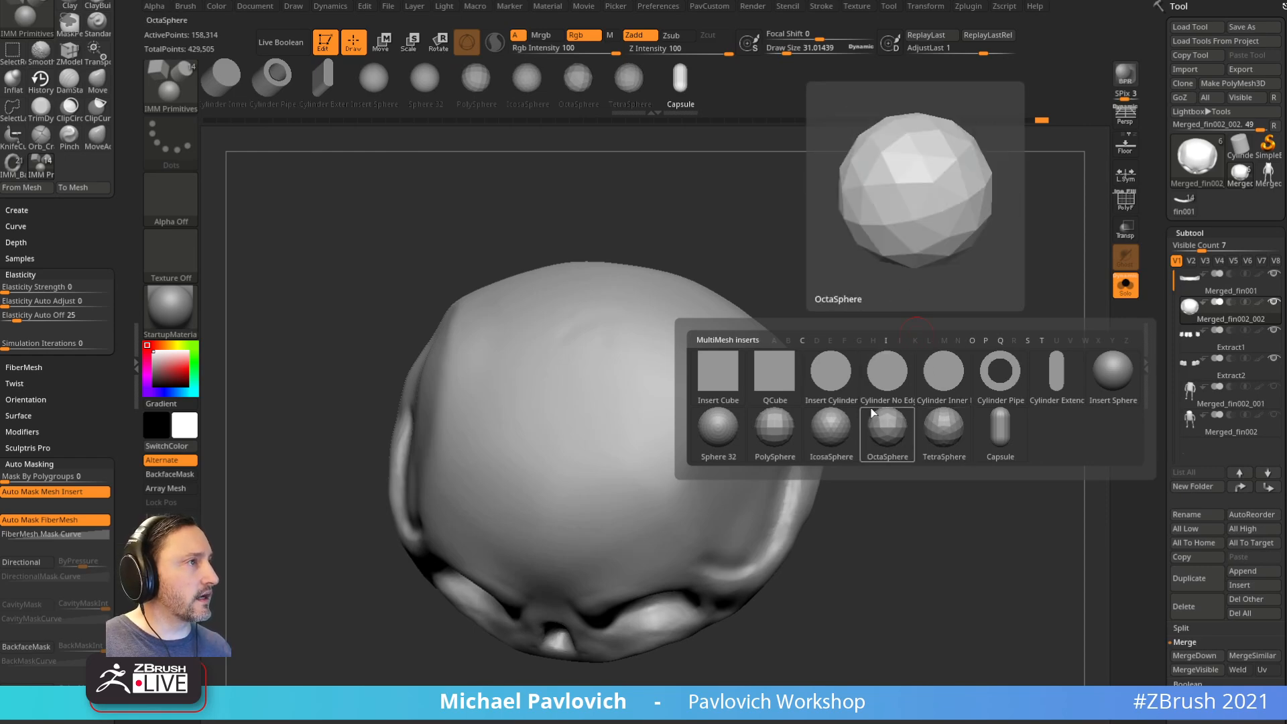
{"action": "left_click", "coordinate": [779, 377]}
{"action": "left_click_drag", "start_coordinate": [776, 519], "coordinate": [793, 528]}
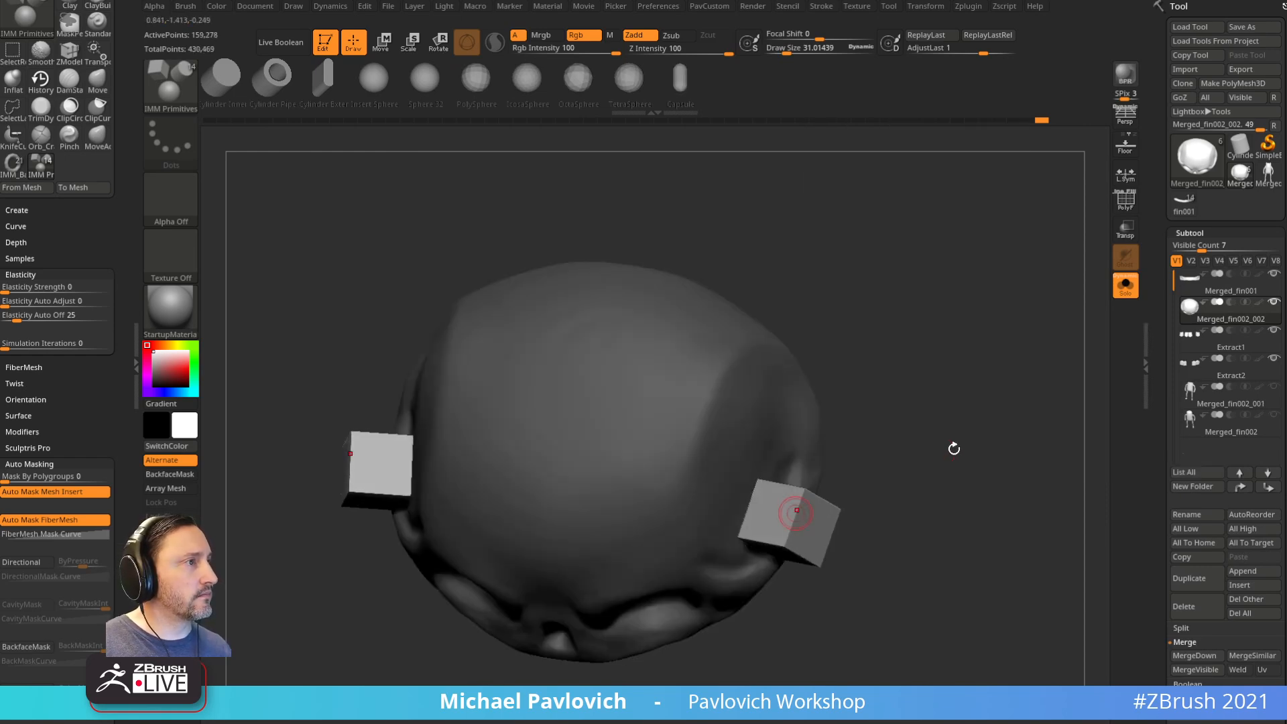
Step: Split the inserted cubes from the cranium into their own subtool and turn off Solo
{"action": "key", "text": "space"}
{"action": "left_click", "coordinate": [932, 416]}
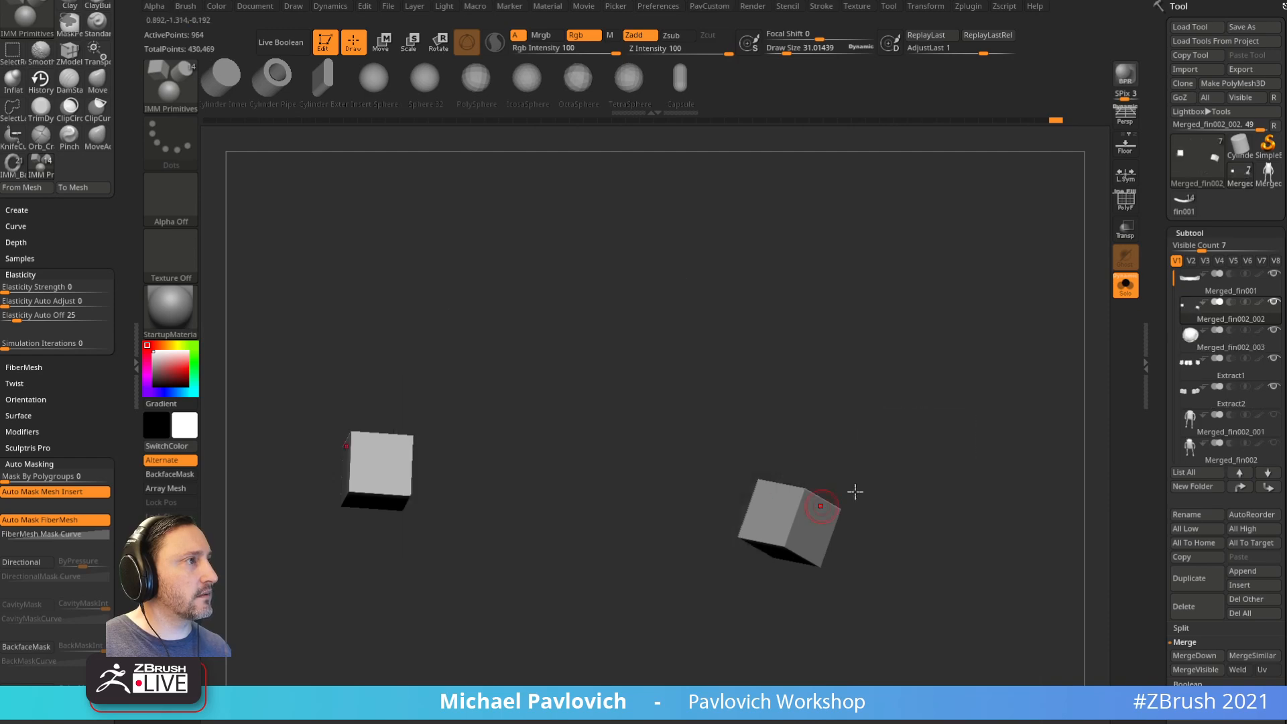
{"action": "left_click_drag", "start_coordinate": [865, 496], "coordinate": [891, 419]}
{"action": "left_click", "coordinate": [1124, 286]}
Step: Leave only the cubes and cranium visible, and move the cubes' subtool below the cranium in the subtool order
{"action": "left_click", "coordinate": [1278, 305], "text": "shift"}
{"action": "left_click", "coordinate": [1278, 331]}
{"action": "left_click_drag", "start_coordinate": [982, 458], "coordinate": [1044, 377], "text": "shift"}
{"action": "left_click", "coordinate": [1268, 487]}
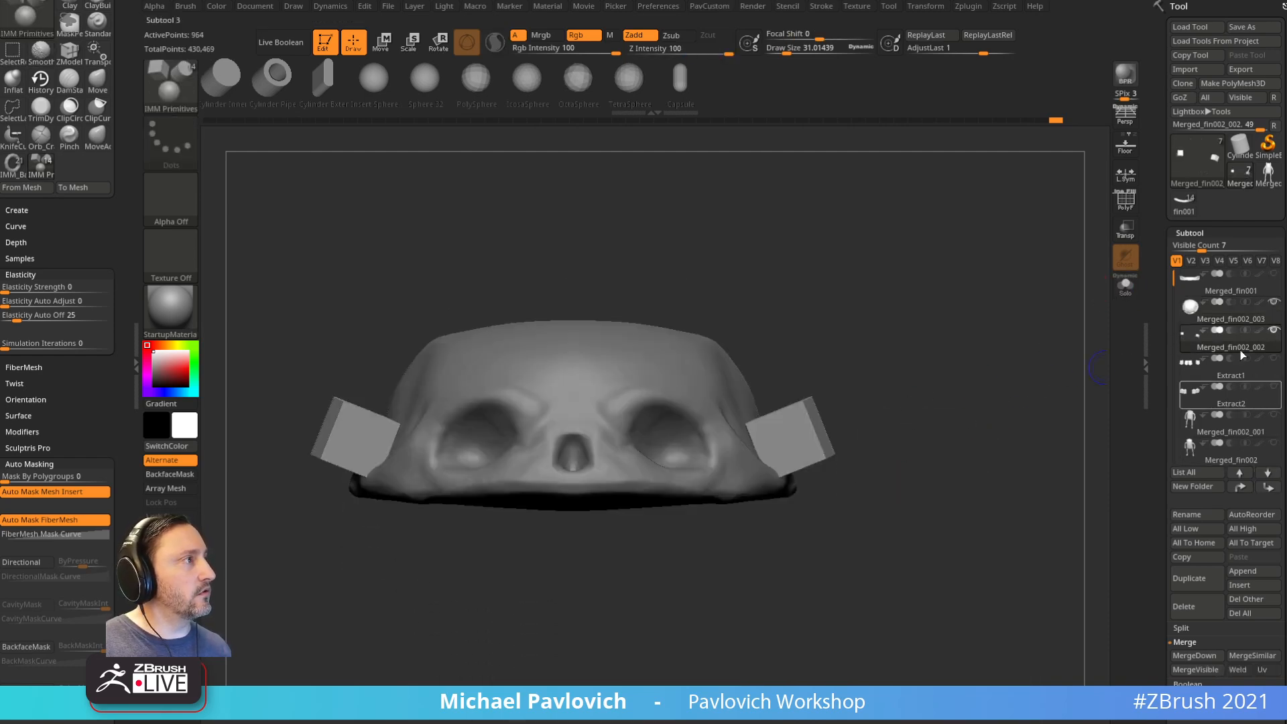
Step: Rotate the mirrored cubes with the gizmo to line them up with the cheekbones, undoing the last transform
{"action": "left_click_drag", "start_coordinate": [934, 368], "coordinate": [865, 419], "text": "alt"}
{"action": "key", "text": "w"}
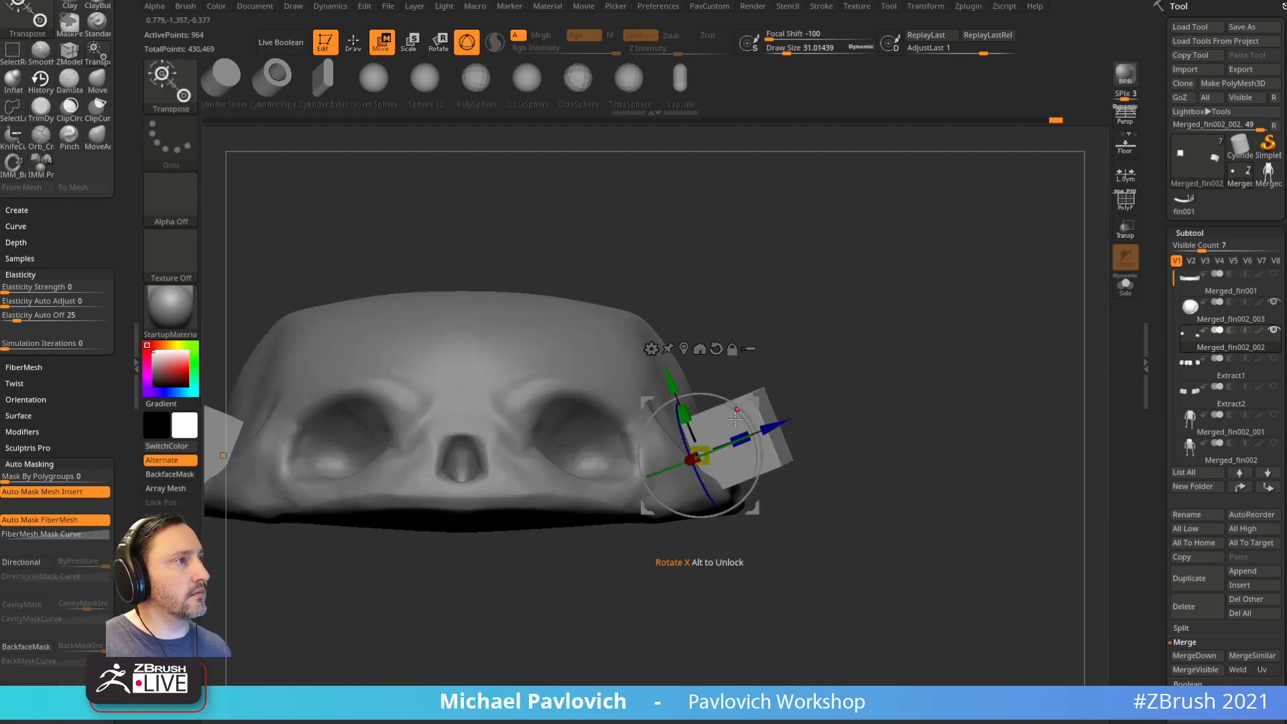
{"action": "left_click_drag", "start_coordinate": [739, 415], "coordinate": [761, 461]}
{"action": "left_click_drag", "start_coordinate": [885, 410], "coordinate": [844, 399], "text": "shift"}
{"action": "left_click_drag", "start_coordinate": [669, 491], "coordinate": [816, 583]}
{"action": "key", "text": "ctrl+z"}
{"action": "left_click_drag", "start_coordinate": [929, 441], "coordinate": [942, 429]}
Step: Set the cubes' subtool Merged_fin002_002 to Boolean subtraction and turn on Live Boolean
{"action": "key", "text": "q"}
{"action": "left_click", "coordinate": [1230, 330]}
{"action": "left_click", "coordinate": [281, 42]}
Step: Transform the subtractive cubes with the gizmo and local symmetry so they cut a narrow slot behind each cheekbone
{"action": "left_click_drag", "start_coordinate": [988, 354], "coordinate": [819, 364]}
{"action": "key", "text": "w"}
{"action": "left_click_drag", "start_coordinate": [691, 439], "coordinate": [698, 469]}
{"action": "left_click_drag", "start_coordinate": [910, 335], "coordinate": [891, 429]}
{"action": "left_click_drag", "start_coordinate": [771, 521], "coordinate": [776, 539]}
{"action": "left_click_drag", "start_coordinate": [672, 478], "coordinate": [667, 470]}
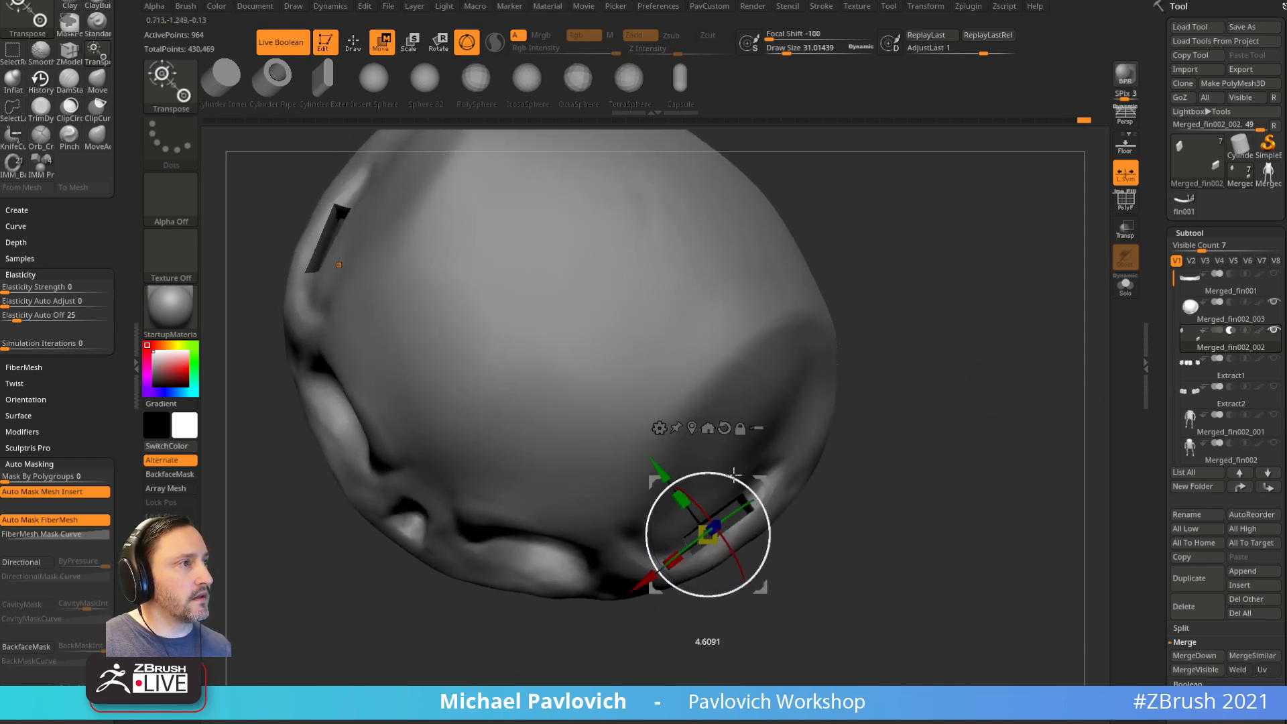
{"action": "key", "text": "q"}
{"action": "mouse_move", "coordinate": [753, 445]}
{"action": "left_mouse_down"}
{"action": "mouse_move", "coordinate": [957, 353]}
{"action": "mouse_move", "coordinate": [932, 422]}
{"action": "mouse_move", "coordinate": [714, 507]}
{"action": "left_mouse_up"}
{"action": "key", "text": "w"}
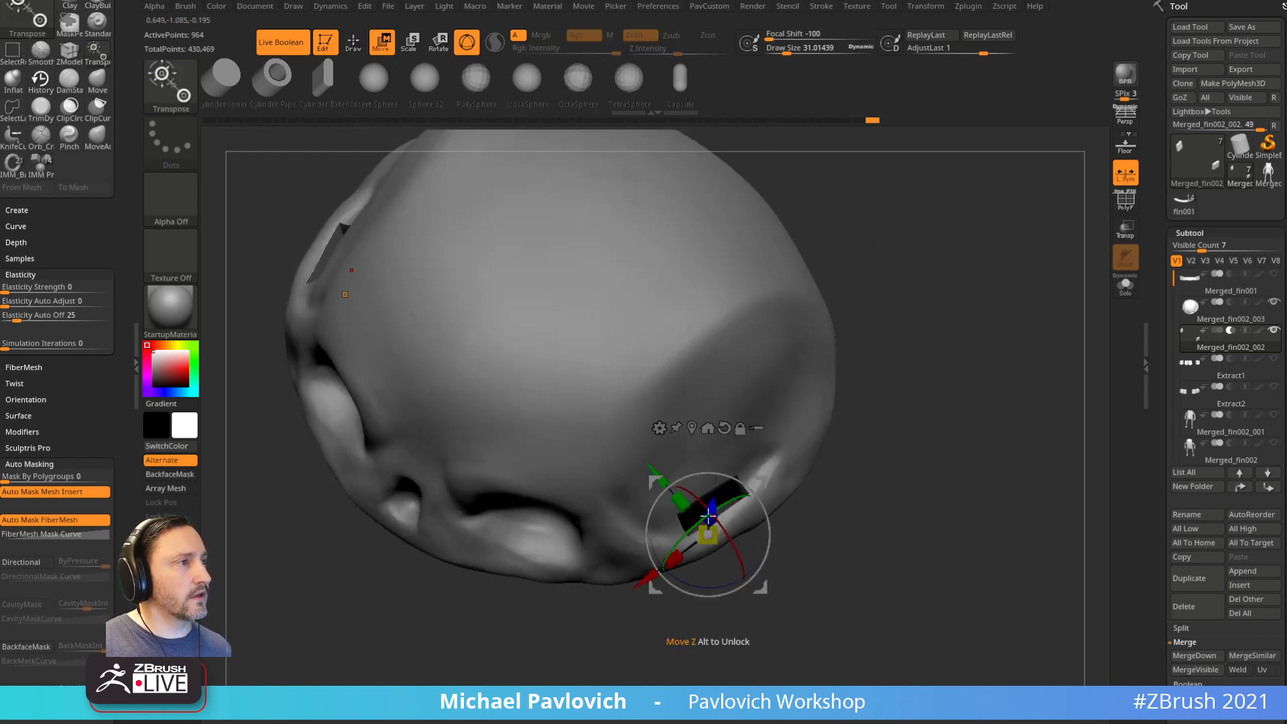
{"action": "key", "text": "q"}
{"action": "mouse_move", "coordinate": [885, 442]}
{"action": "left_mouse_down"}
{"action": "mouse_move", "coordinate": [871, 451]}
{"action": "mouse_move", "coordinate": [891, 436]}
{"action": "mouse_move", "coordinate": [885, 365]}
{"action": "mouse_move", "coordinate": [925, 440]}
{"action": "left_mouse_up"}
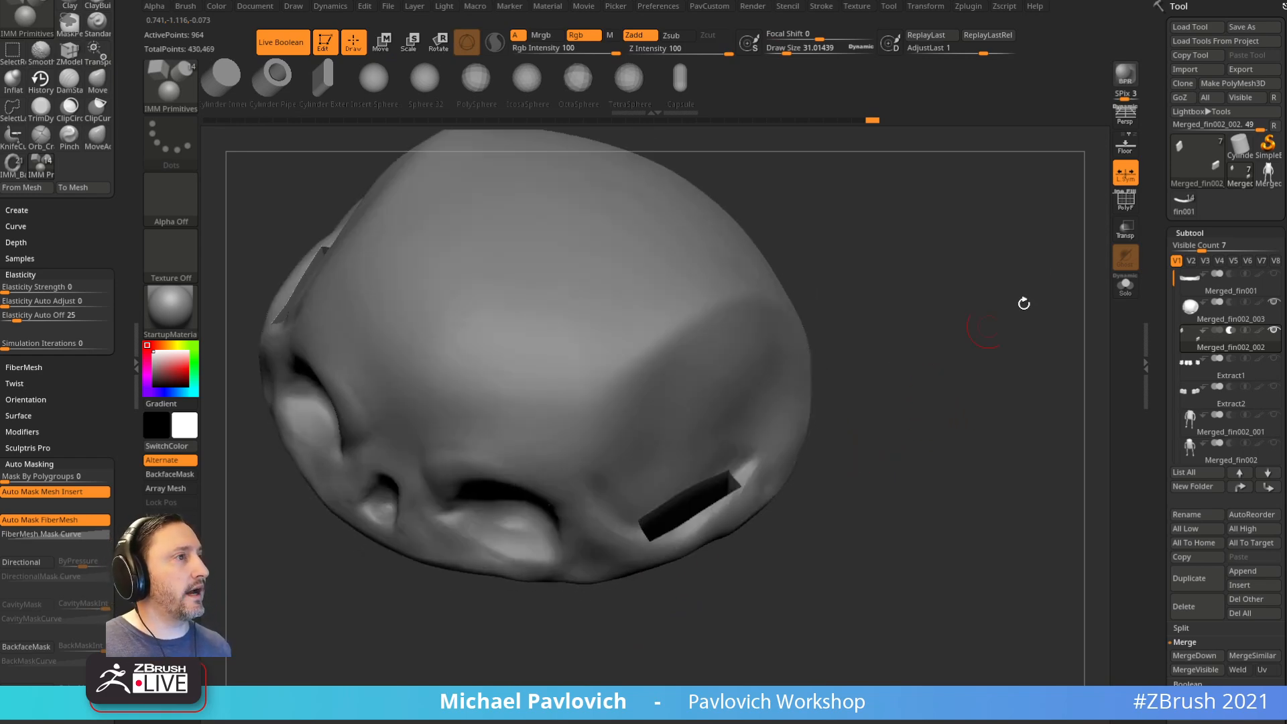
Step: Turn on PolyFrame display and merge the subtractive cubes down into the cranium subtool Merged_fin002_003
{"action": "left_click_drag", "start_coordinate": [1156, 523], "coordinate": [1157, 276]}
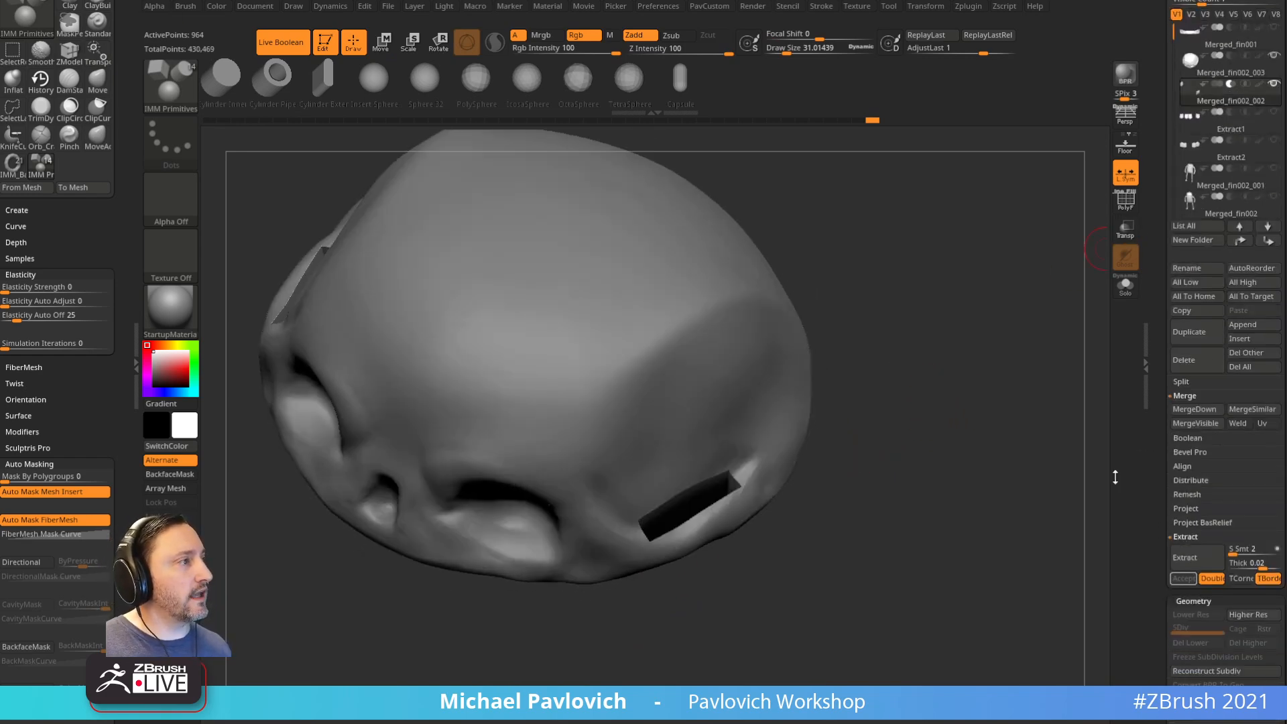
{"action": "left_click", "coordinate": [1182, 450]}
{"action": "left_click", "coordinate": [1126, 200]}
{"action": "left_click_drag", "start_coordinate": [1049, 295], "coordinate": [1097, 252]}
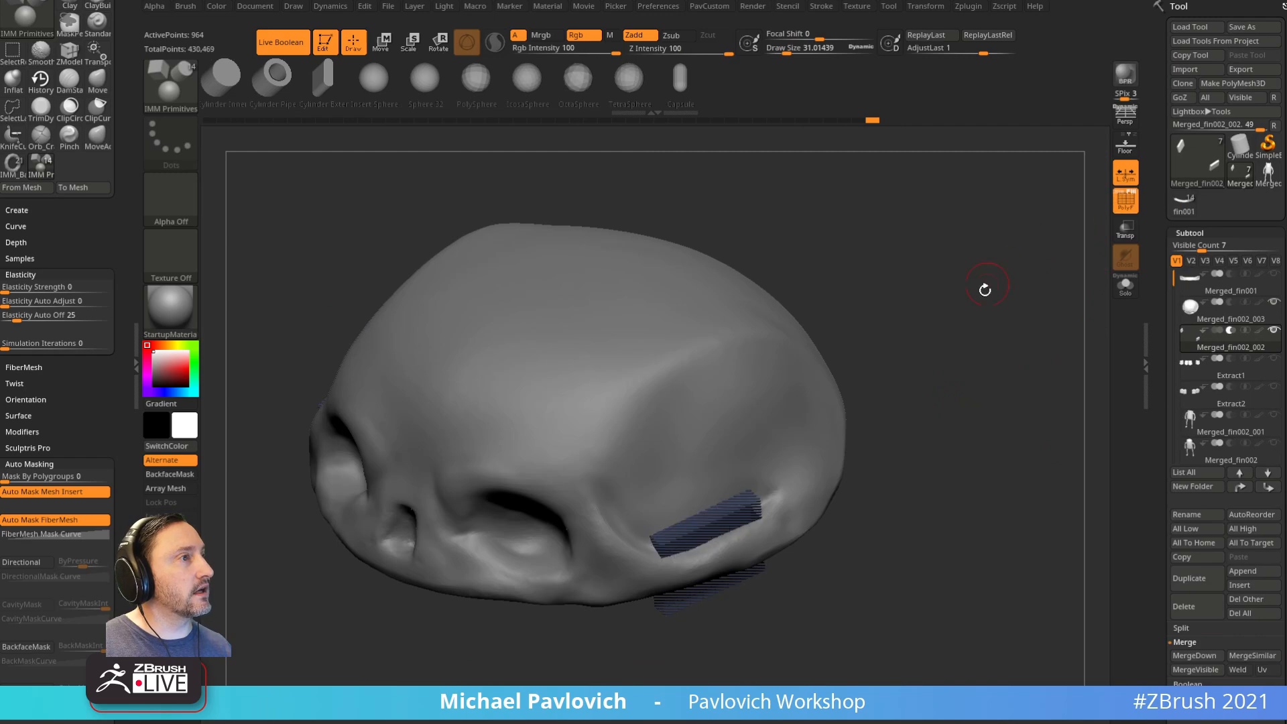
{"action": "left_click_drag", "start_coordinate": [991, 279], "coordinate": [987, 294]}
{"action": "left_click", "coordinate": [1237, 321]}
{"action": "key", "text": "space"}
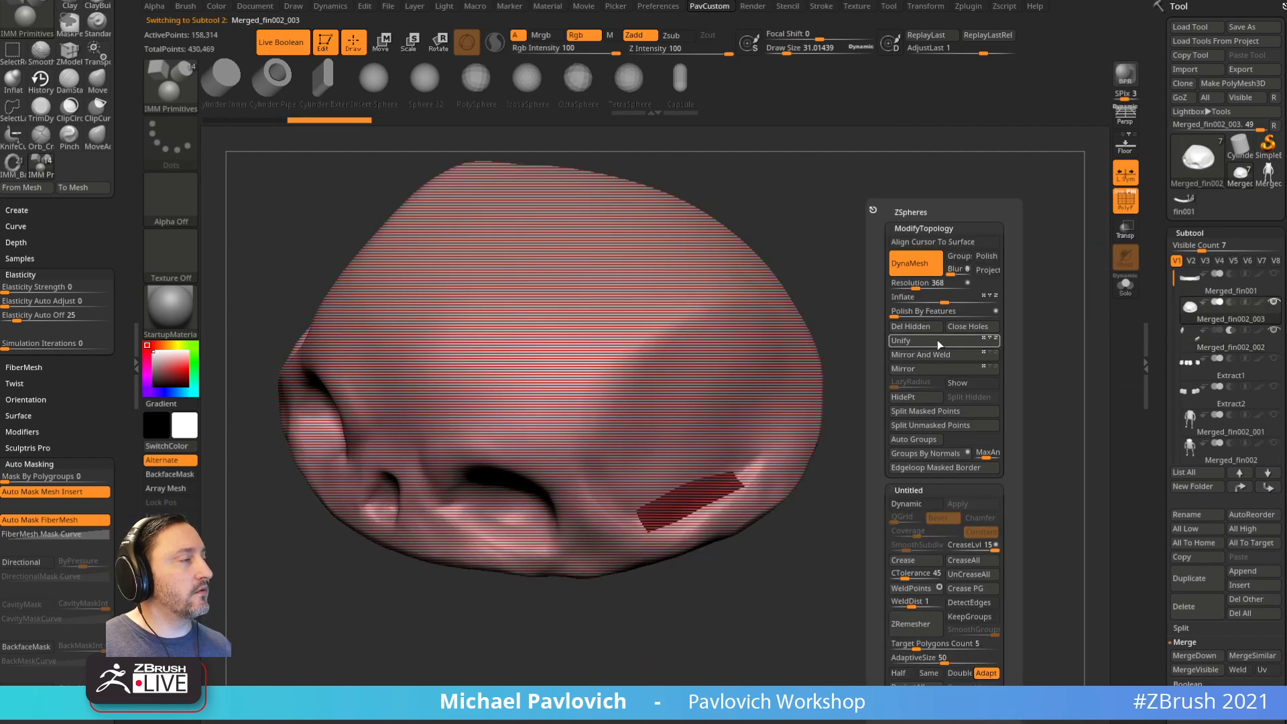
{"action": "left_click", "coordinate": [928, 265]}
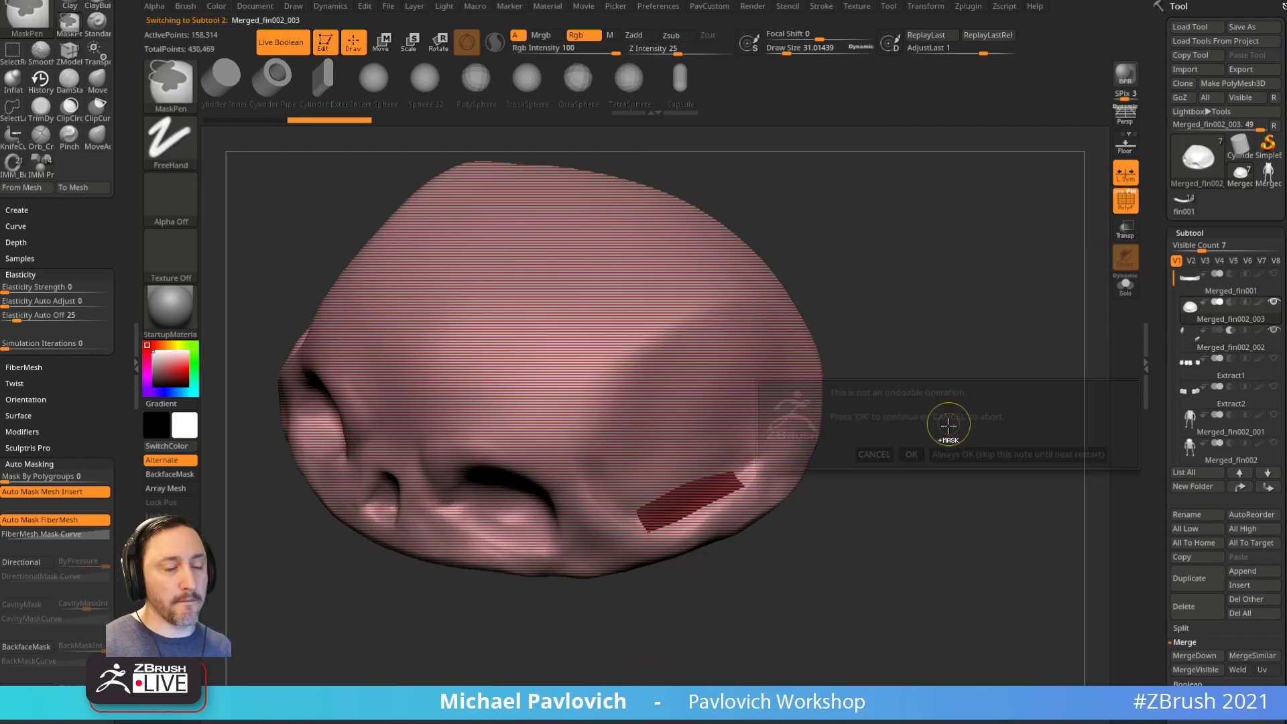
{"action": "left_click", "coordinate": [951, 450]}
{"action": "scroll", "coordinate": [1164, 352], "scroll_direction": "down", "scroll_amount": 5}
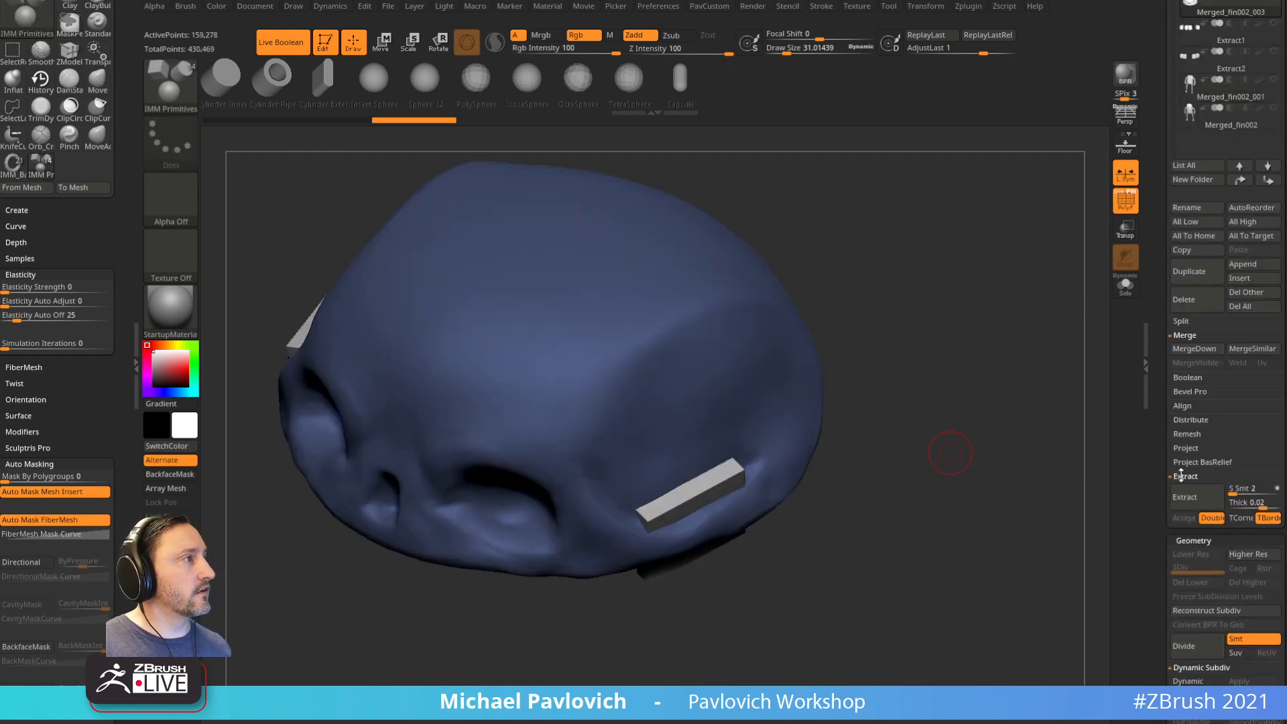
{"action": "left_click_drag", "start_coordinate": [1161, 357], "coordinate": [1144, 515]}
{"action": "mouse_move", "coordinate": [971, 407]}
{"action": "left_mouse_down"}
{"action": "mouse_move", "coordinate": [980, 400]}
{"action": "mouse_move", "coordinate": [971, 430]}
{"action": "left_mouse_up"}
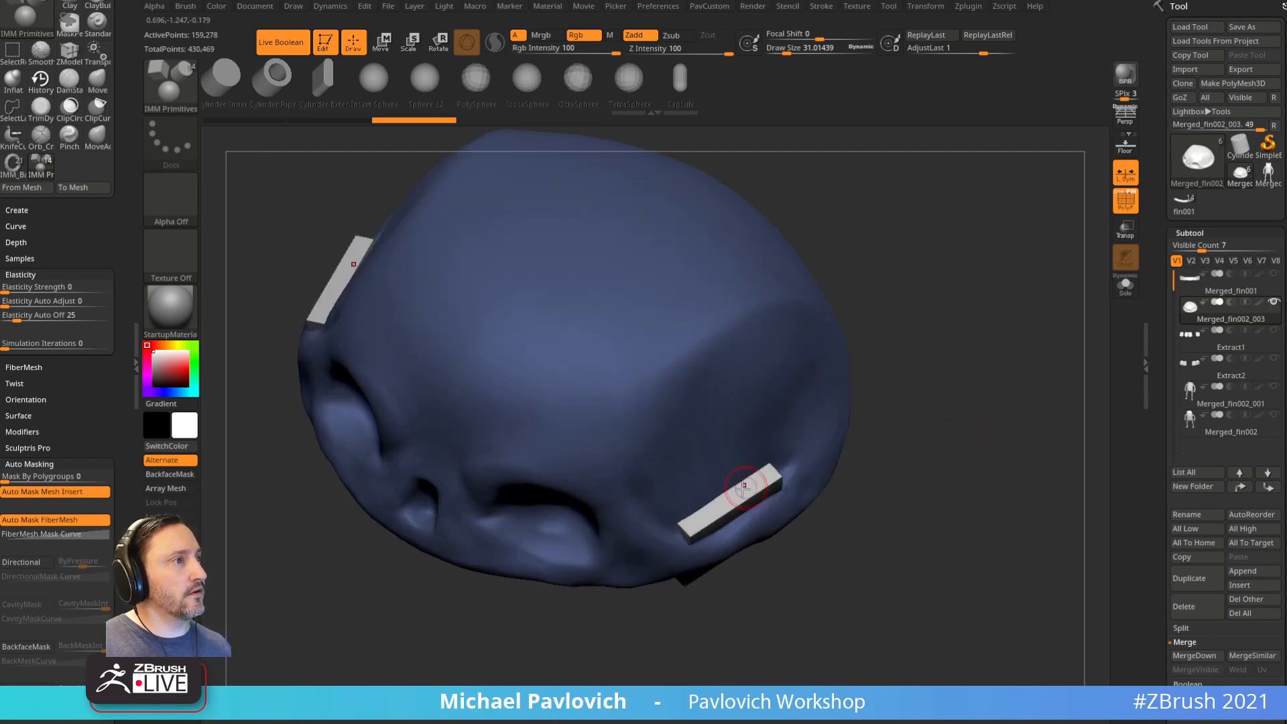
Step: Update the DynaMesh to cut the cube slots out of the cranium, and smooth the slot edges with the Smooth brush
{"action": "mouse_move", "coordinate": [942, 345]}
{"action": "left_mouse_down", "text": "ctrl"}
{"action": "mouse_move", "coordinate": [1037, 546]}
{"action": "mouse_move", "coordinate": [984, 527]}
{"action": "left_mouse_up", "text": "ctrl"}
{"action": "key", "text": "s"}
{"action": "key", "text": "s"}
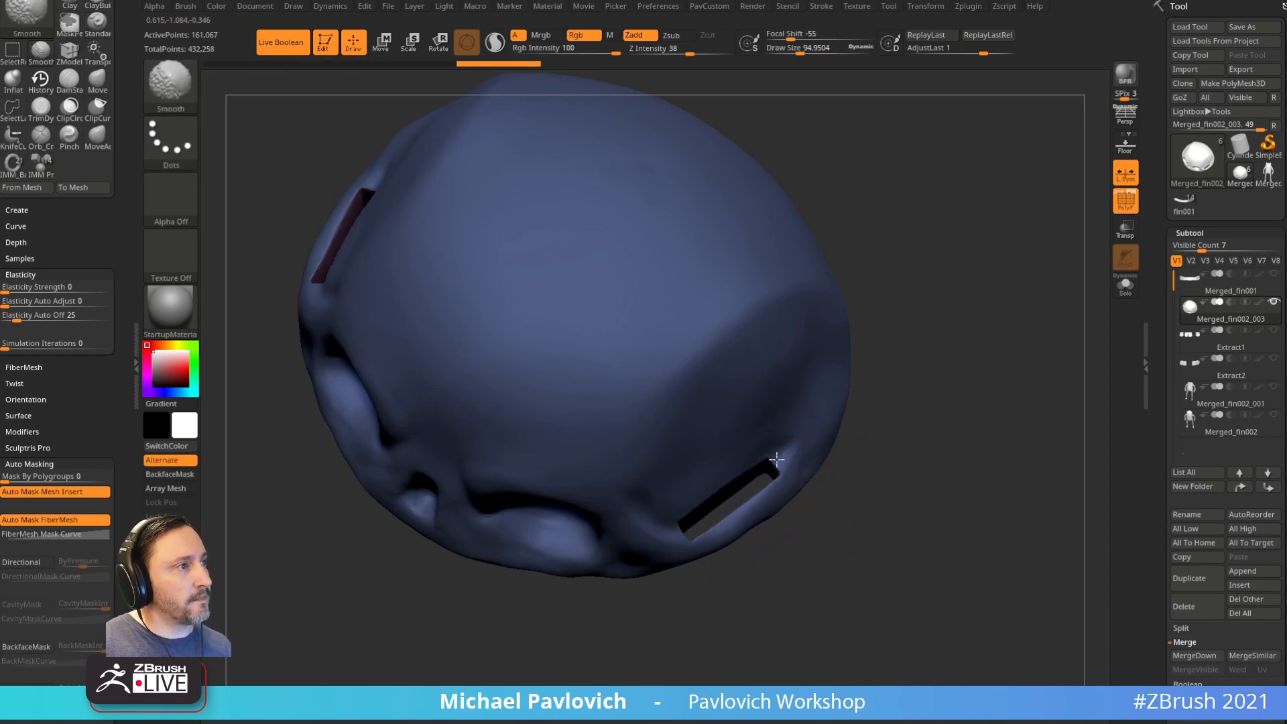
{"action": "left_click_drag", "start_coordinate": [888, 493], "coordinate": [798, 429]}
{"action": "left_click_drag", "start_coordinate": [684, 500], "coordinate": [771, 488], "text": "shift"}
{"action": "left_click_drag", "start_coordinate": [963, 469], "coordinate": [743, 468]}
{"action": "left_click_drag", "start_coordinate": [745, 518], "coordinate": [773, 529], "text": "shift"}
Step: Assign the whole cranium to a single polygroup
{"action": "mouse_move", "coordinate": [917, 371]}
{"action": "left_mouse_down"}
{"action": "mouse_move", "coordinate": [977, 497]}
{"action": "mouse_move", "coordinate": [931, 419]}
{"action": "left_mouse_up"}
{"action": "key", "text": "ctrl+w"}
{"action": "left_click_drag", "start_coordinate": [955, 423], "coordinate": [708, 482]}
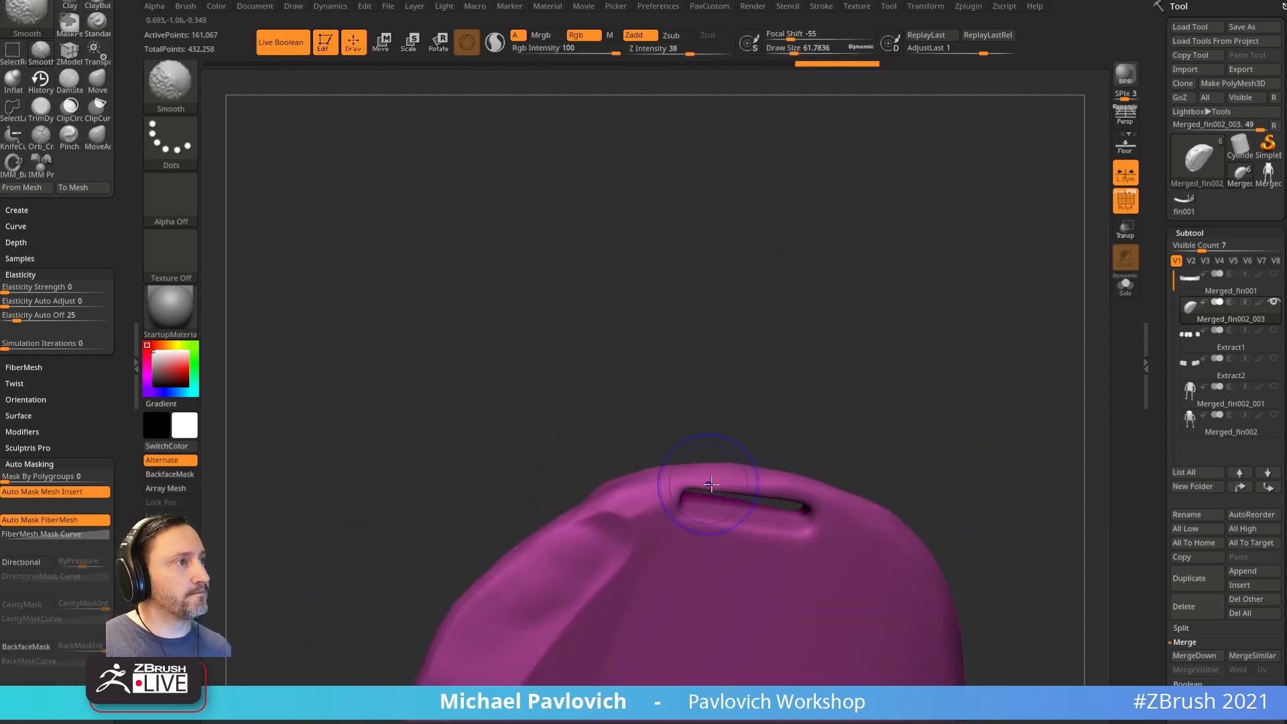
Step: Stretch and round both ends of the cheekbone slot with the MoveAccu brush at a draw size of about 62
{"action": "key", "text": "b"}
{"action": "key", "text": "m"}
{"action": "key", "text": "a"}
{"action": "left_click_drag", "start_coordinate": [808, 386], "coordinate": [771, 416]}
{"action": "left_click_drag", "start_coordinate": [682, 497], "coordinate": [649, 516]}
{"action": "left_click_drag", "start_coordinate": [814, 521], "coordinate": [845, 545]}
{"action": "left_click_drag", "start_coordinate": [906, 371], "coordinate": [911, 620]}
{"action": "left_click_drag", "start_coordinate": [690, 591], "coordinate": [670, 582]}
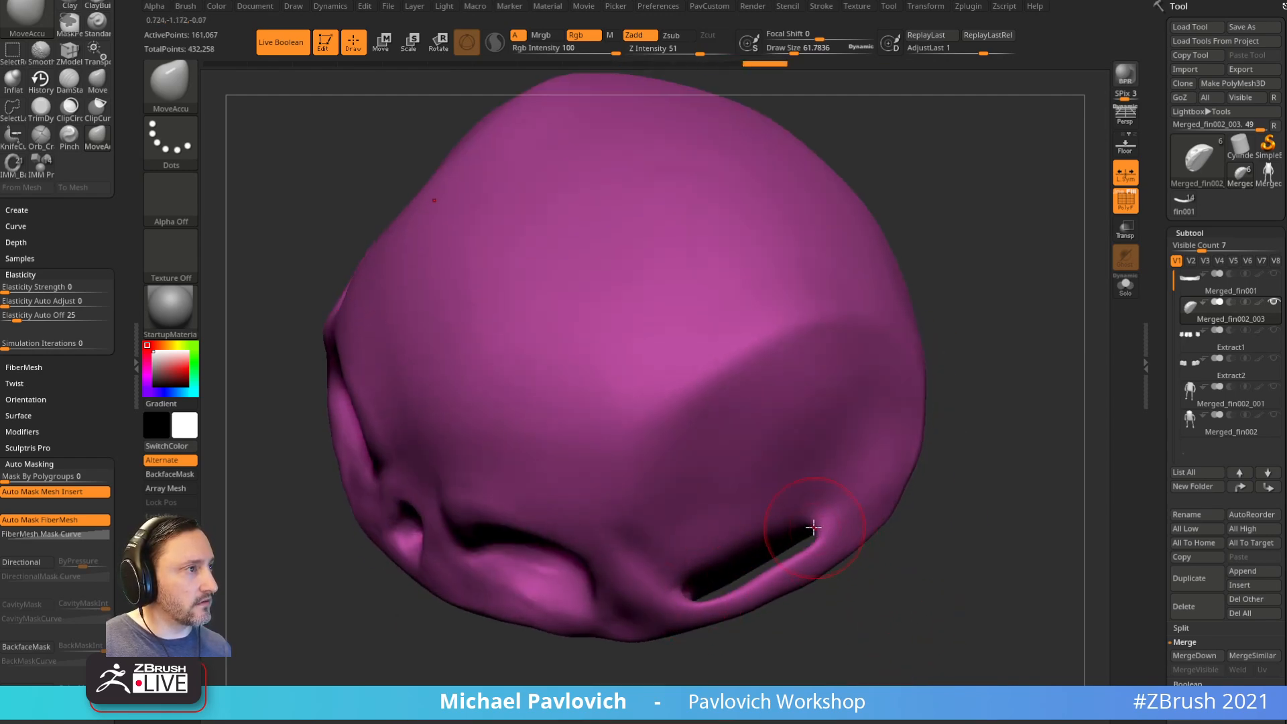
{"action": "left_click_drag", "start_coordinate": [814, 529], "coordinate": [821, 533]}
Step: Refine the edges and ends of the cheekbone slot, adjusting the brush's draw size
{"action": "key", "text": "shift"}
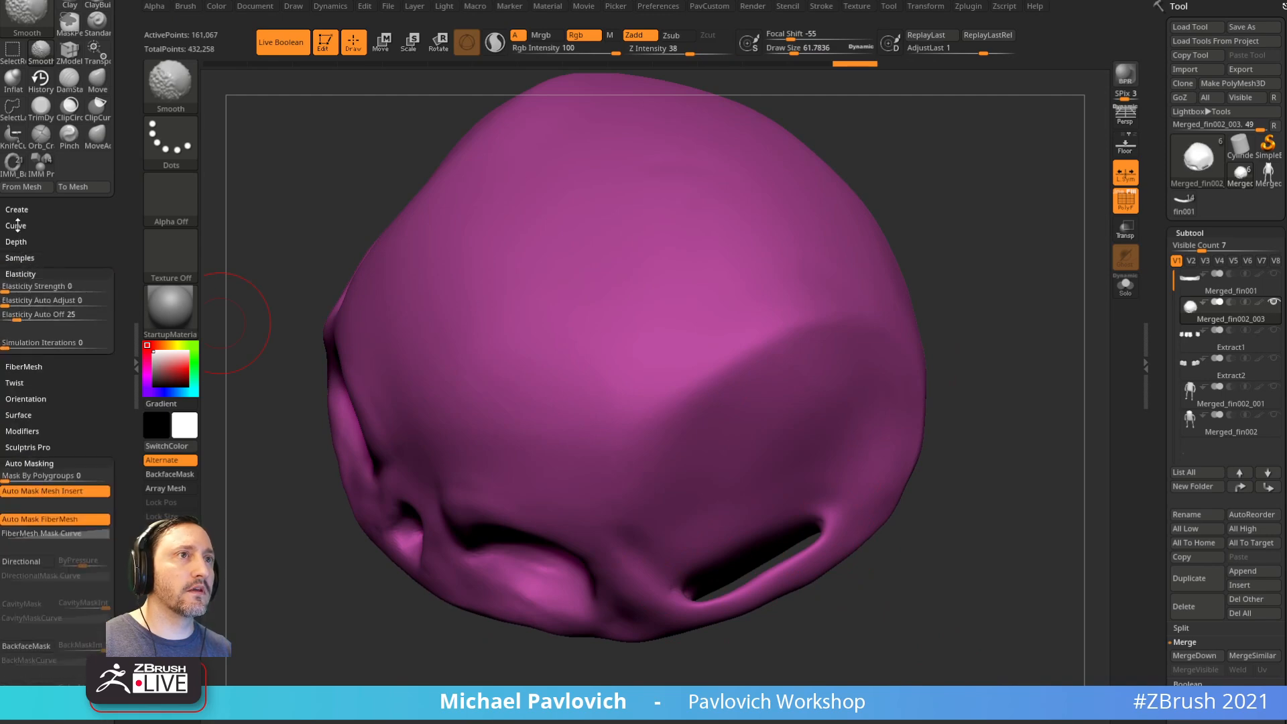
{"action": "left_click", "coordinate": [18, 223], "text": "shift"}
{"action": "left_click", "coordinate": [19, 225], "text": "shift"}
{"action": "mouse_move", "coordinate": [1076, 489]}
{"action": "left_mouse_down"}
{"action": "mouse_move", "coordinate": [1036, 443]}
{"action": "mouse_move", "coordinate": [1029, 399]}
{"action": "left_mouse_up"}
{"action": "key", "text": "s"}
{"action": "left_click_drag", "start_coordinate": [835, 481], "coordinate": [832, 481]}
{"action": "left_click_drag", "start_coordinate": [684, 556], "coordinate": [724, 543]}
{"action": "mouse_move", "coordinate": [1066, 496]}
{"action": "left_mouse_down"}
{"action": "mouse_move", "coordinate": [1055, 386]}
{"action": "mouse_move", "coordinate": [1013, 456]}
{"action": "left_mouse_up"}
{"action": "mouse_move", "coordinate": [996, 478]}
{"action": "left_mouse_down"}
{"action": "mouse_move", "coordinate": [990, 466]}
{"action": "mouse_move", "coordinate": [1035, 425]}
{"action": "mouse_move", "coordinate": [1015, 446]}
{"action": "mouse_move", "coordinate": [1012, 390]}
{"action": "mouse_move", "coordinate": [888, 494]}
{"action": "mouse_move", "coordinate": [963, 439]}
{"action": "mouse_move", "coordinate": [1039, 490]}
{"action": "mouse_move", "coordinate": [979, 356]}
{"action": "mouse_move", "coordinate": [992, 465]}
{"action": "mouse_move", "coordinate": [899, 460]}
{"action": "mouse_move", "coordinate": [989, 499]}
{"action": "mouse_move", "coordinate": [952, 493]}
{"action": "left_mouse_up"}
Step: Turn off PolyFrame and show the lower jaw Merged_fin001 and the upper teeth Extract1 again
{"action": "left_click", "coordinate": [1127, 201]}
{"action": "left_click", "coordinate": [1274, 273]}
{"action": "left_click", "coordinate": [1276, 330]}
Step: Adjust the rear end of the cheekbone above the jaw joint with the Move brush
{"action": "key", "text": "s"}
{"action": "left_click_drag", "start_coordinate": [723, 490], "coordinate": [738, 482]}
{"action": "key", "text": "b"}
{"action": "key", "text": "m"}
{"action": "key", "text": "v"}
{"action": "mouse_move", "coordinate": [815, 503]}
{"action": "left_mouse_down", "text": "alt"}
{"action": "mouse_move", "coordinate": [779, 506]}
{"action": "mouse_move", "coordinate": [828, 535]}
{"action": "mouse_move", "coordinate": [759, 508]}
{"action": "mouse_move", "coordinate": [784, 535]}
{"action": "mouse_move", "coordinate": [752, 531]}
{"action": "left_mouse_up", "text": "alt"}
Step: Carve a jaw socket under the rear of the cheekbone with the Standard brush at a draw size of about 21
{"action": "key", "text": "b"}
{"action": "key", "text": "s"}
{"action": "key", "text": "t"}
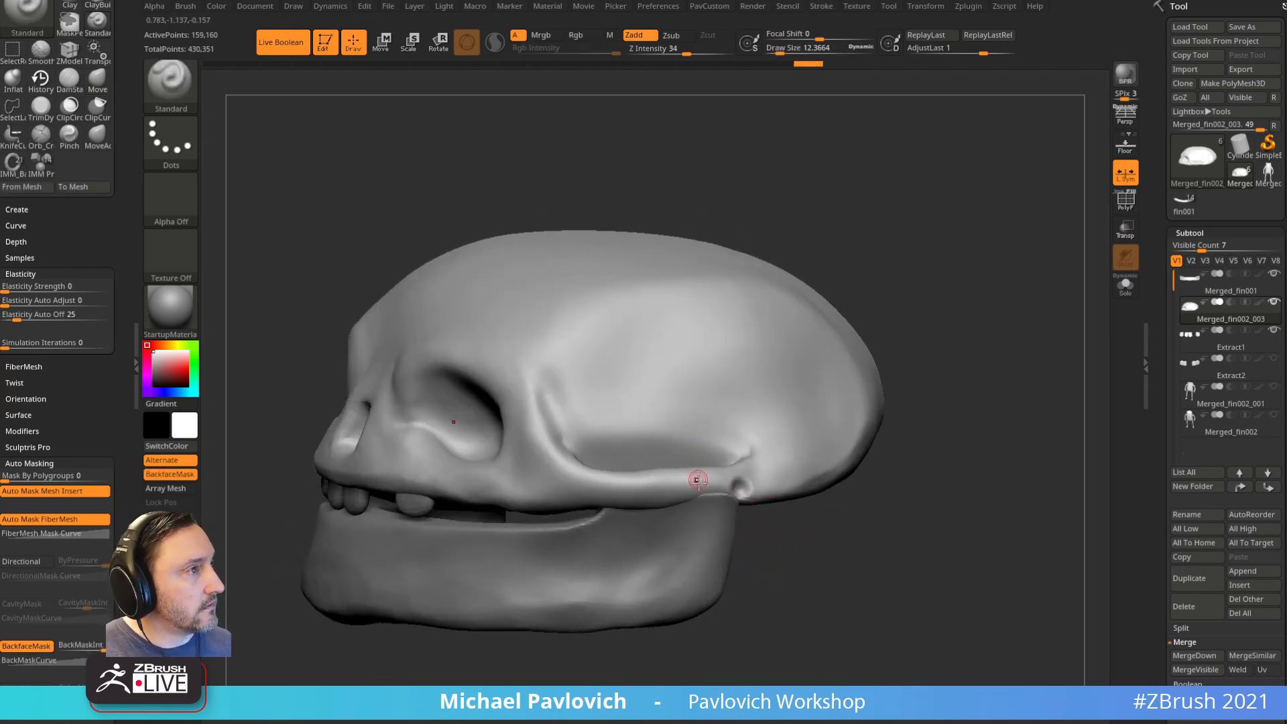
{"action": "key", "text": "bracketright"}
{"action": "key", "text": "bracketright"}
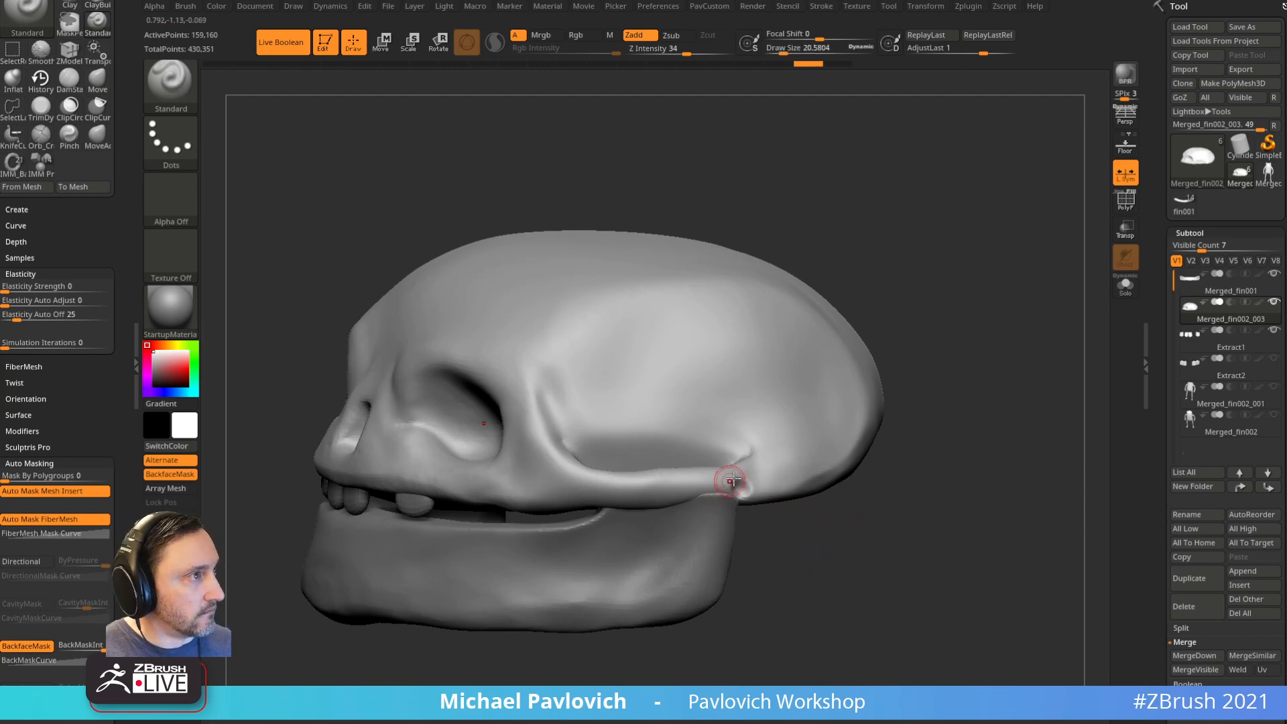
{"action": "left_click_drag", "start_coordinate": [771, 529], "coordinate": [693, 494]}
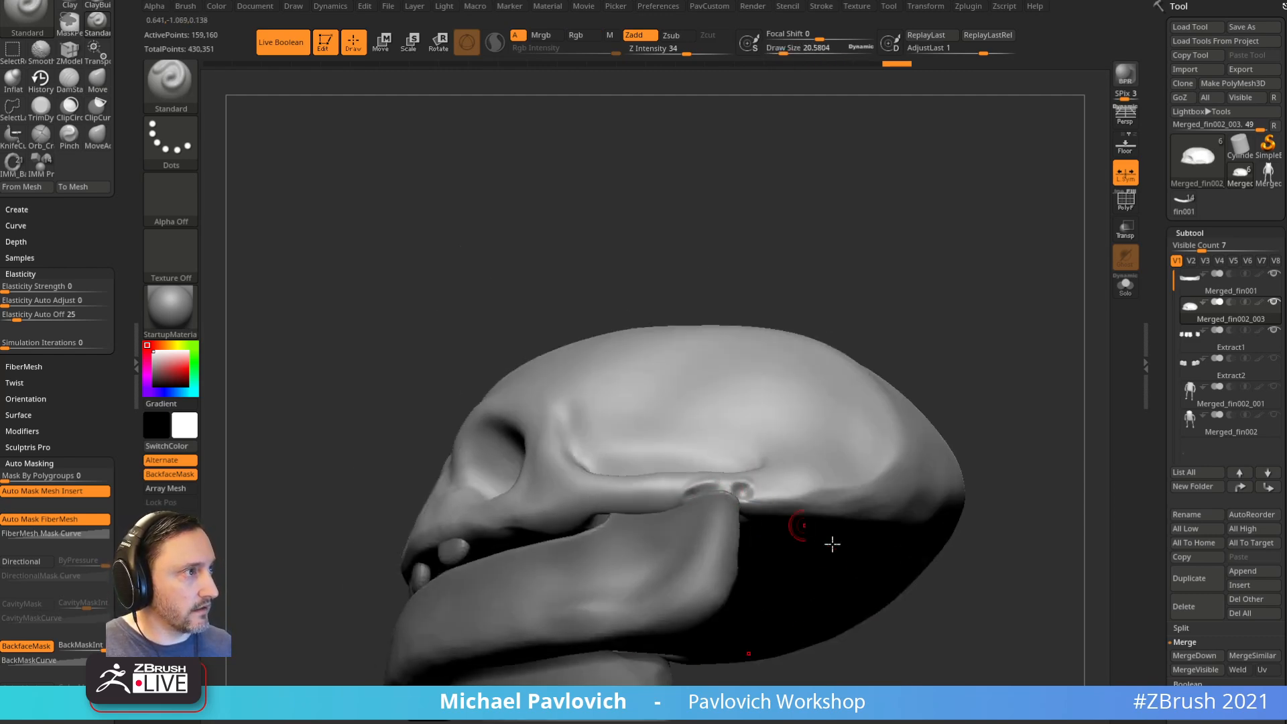
{"action": "right_click_drag", "start_coordinate": [835, 571], "coordinate": [876, 513]}
Step: Smooth the carved jaw socket on the cranium
{"action": "left_click", "coordinate": [800, 580], "text": "alt"}
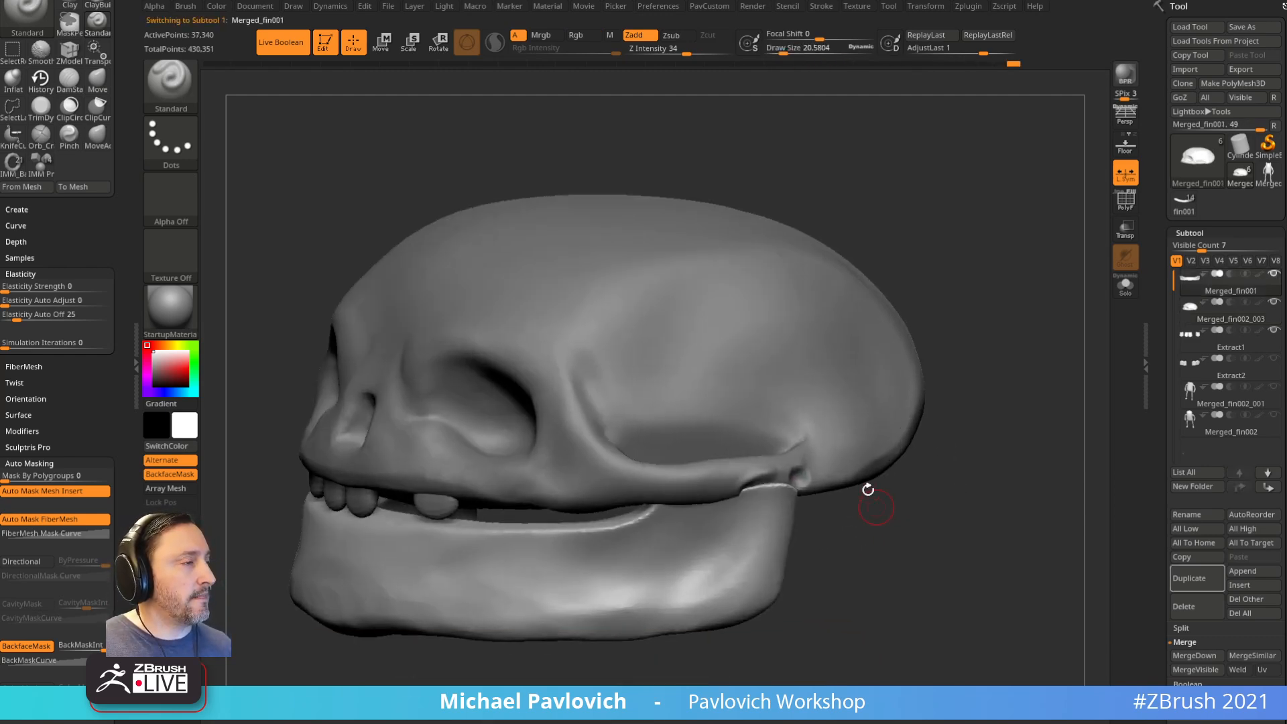
{"action": "left_click", "coordinate": [771, 473], "text": "alt"}
{"action": "left_click_drag", "start_coordinate": [771, 474], "coordinate": [759, 469], "text": "shift"}
Step: Shape a notch and raised joint end along the lower jaw's upper rear edge with the Move brush, with transparency turned on
{"action": "right_click_drag", "start_coordinate": [776, 555], "coordinate": [741, 529], "text": "alt"}
{"action": "left_click", "coordinate": [741, 529], "text": "alt"}
{"action": "mouse_move", "coordinate": [771, 433]}
{"action": "right_mouse_down"}
{"action": "mouse_move", "coordinate": [794, 478]}
{"action": "mouse_move", "coordinate": [724, 429]}
{"action": "right_mouse_up"}
{"action": "right_click_drag", "start_coordinate": [919, 277], "coordinate": [891, 306]}
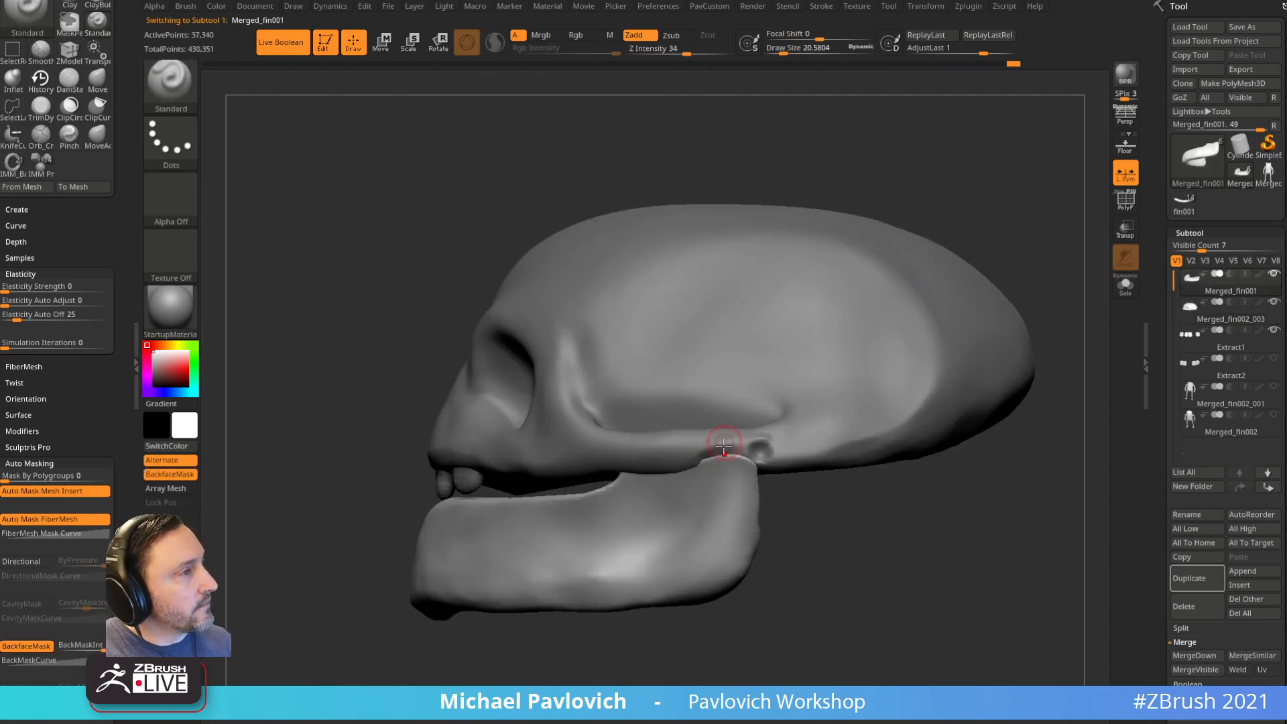
{"action": "key", "text": "b"}
{"action": "key", "text": "m"}
{"action": "key", "text": "v"}
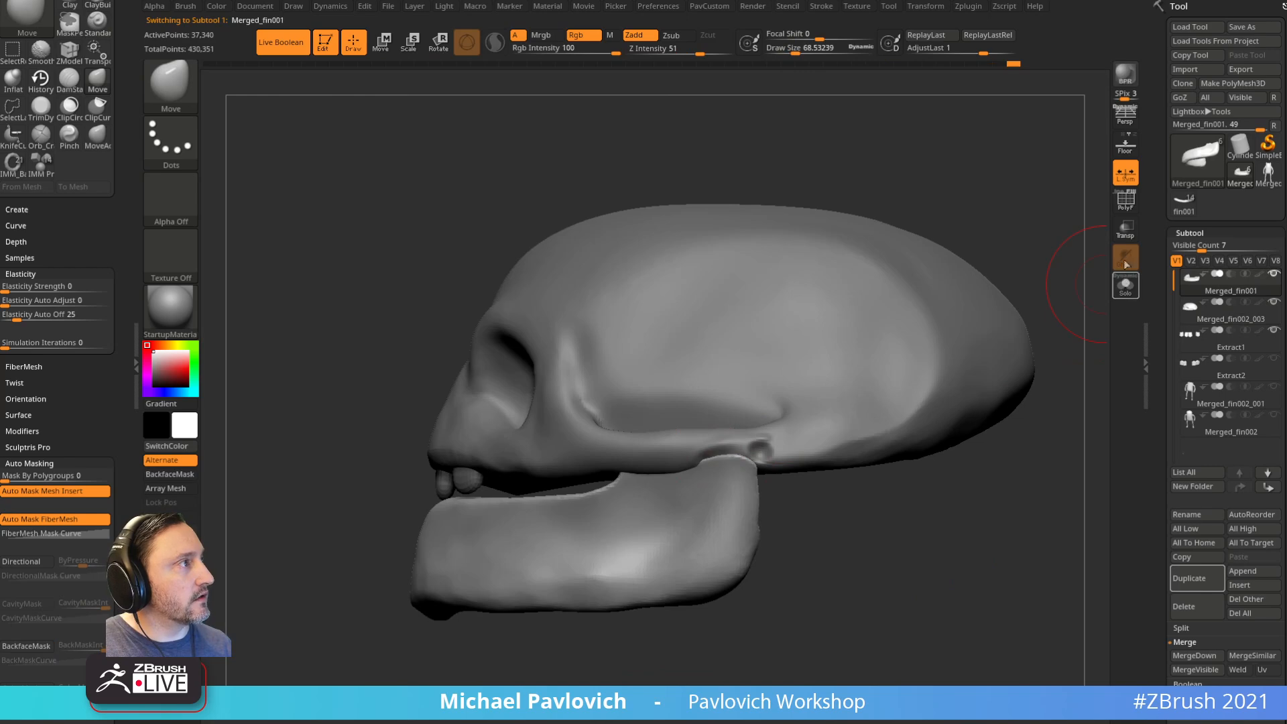
{"action": "left_click", "coordinate": [1126, 229]}
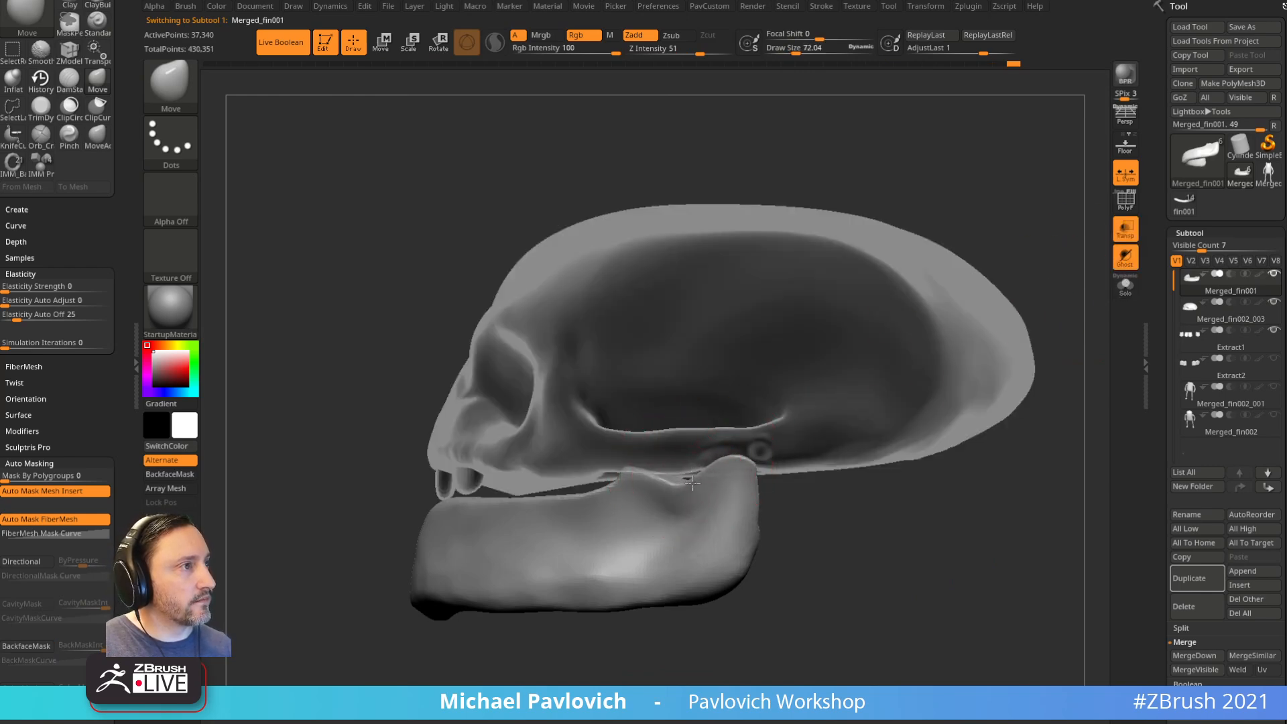
{"action": "left_click_drag", "start_coordinate": [693, 480], "coordinate": [695, 485]}
{"action": "left_click_drag", "start_coordinate": [804, 549], "coordinate": [902, 549]}
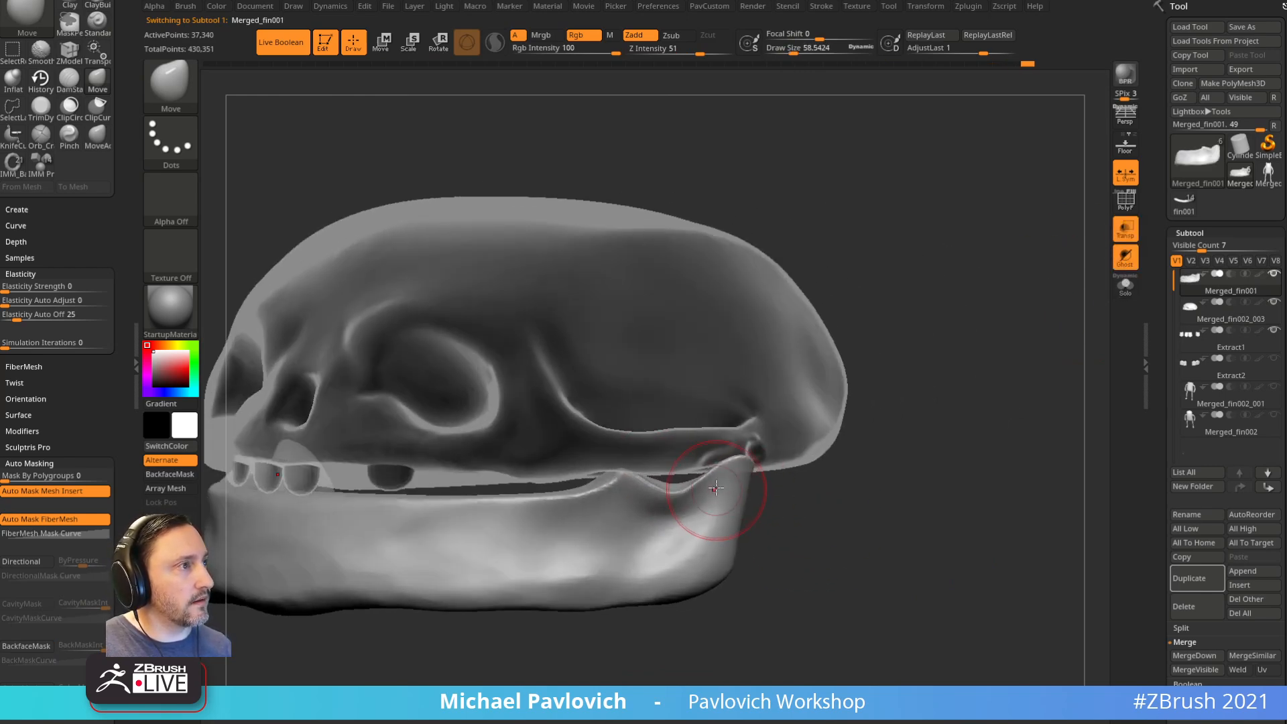
{"action": "left_click_drag", "start_coordinate": [849, 515], "coordinate": [731, 481]}
Step: Build up the lower jaw's joint knob with the Standard brush and adjust its shape with the Move brush
{"action": "key", "text": "b"}
{"action": "key", "text": "s"}
{"action": "key", "text": "t"}
{"action": "mouse_move", "coordinate": [823, 539]}
{"action": "left_mouse_down"}
{"action": "mouse_move", "coordinate": [793, 540]}
{"action": "mouse_move", "coordinate": [727, 471]}
{"action": "left_mouse_up"}
{"action": "mouse_move", "coordinate": [793, 543]}
{"action": "left_mouse_down"}
{"action": "mouse_move", "coordinate": [845, 555]}
{"action": "mouse_move", "coordinate": [782, 437]}
{"action": "mouse_move", "coordinate": [724, 545]}
{"action": "left_mouse_up"}
{"action": "key", "text": "b"}
{"action": "key", "text": "m"}
{"action": "key", "text": "v"}
{"action": "left_click_drag", "start_coordinate": [688, 462], "coordinate": [683, 461]}
{"action": "mouse_move", "coordinate": [791, 486]}
{"action": "left_mouse_down"}
{"action": "mouse_move", "coordinate": [621, 486]}
{"action": "mouse_move", "coordinate": [725, 495]}
{"action": "mouse_move", "coordinate": [709, 475]}
{"action": "mouse_move", "coordinate": [752, 486]}
{"action": "mouse_move", "coordinate": [734, 491]}
{"action": "left_mouse_up"}
Step: Refine the cranium's jaw socket around the joint knob with Move and smoothing at a draw size of about 14, and turn off transparency
{"action": "key", "text": "s"}
{"action": "left_click", "coordinate": [791, 442], "text": "alt"}
{"action": "left_click_drag", "start_coordinate": [943, 491], "coordinate": [1006, 494]}
{"action": "key", "text": "s"}
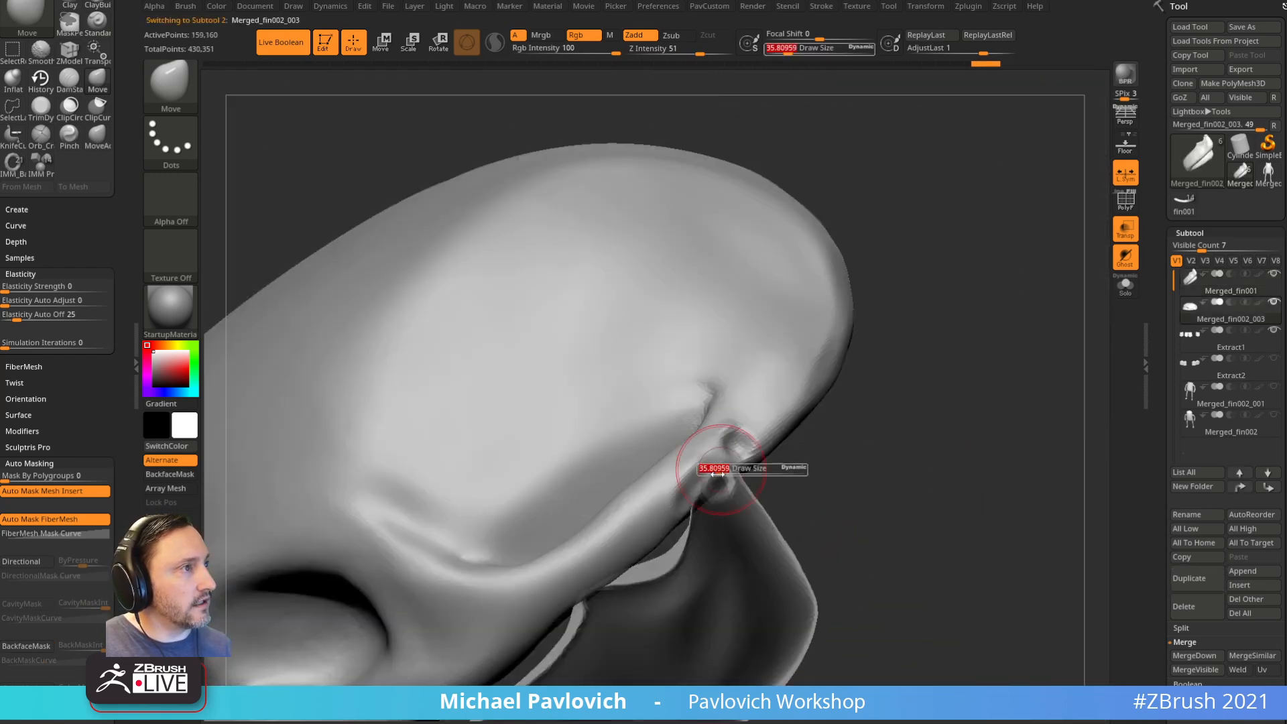
{"action": "left_click_drag", "start_coordinate": [721, 472], "coordinate": [708, 462]}
{"action": "key", "text": "b"}
{"action": "key", "text": "s"}
{"action": "key", "text": "t"}
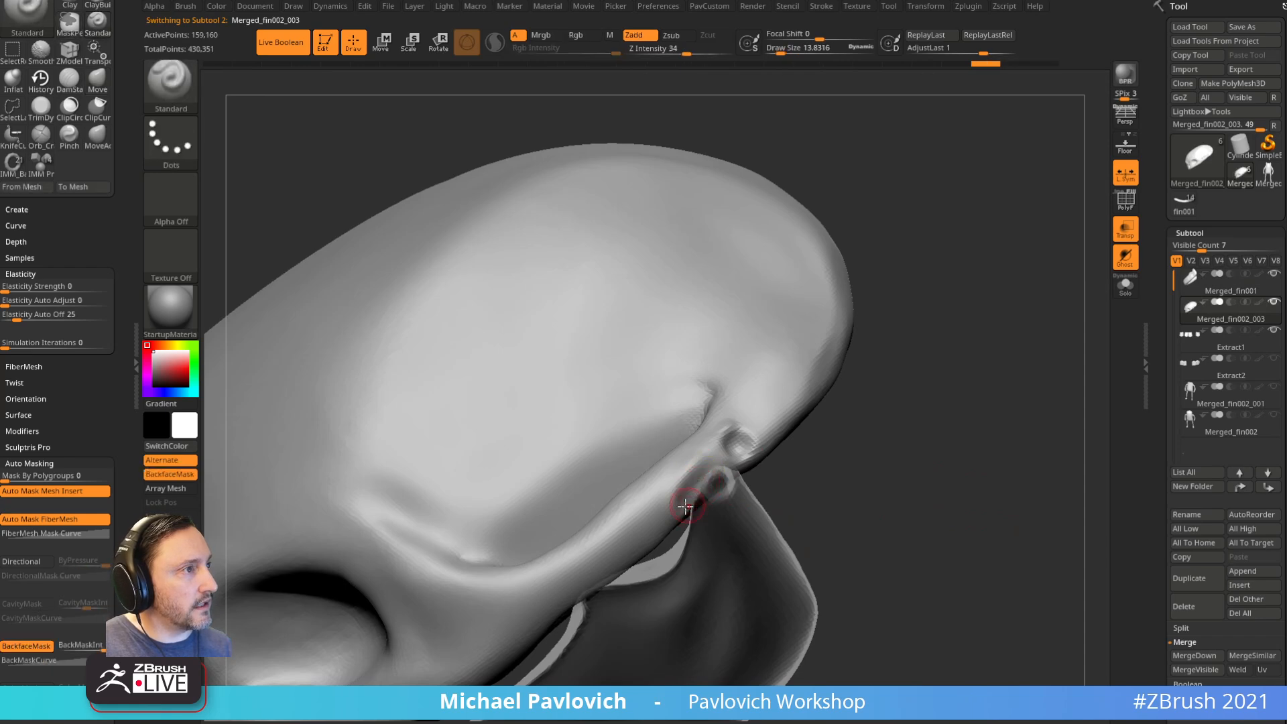
{"action": "left_click_drag", "start_coordinate": [711, 464], "coordinate": [714, 482], "text": "shift"}
{"action": "mouse_move", "coordinate": [823, 480]}
{"action": "left_mouse_down"}
{"action": "mouse_move", "coordinate": [784, 483]}
{"action": "mouse_move", "coordinate": [924, 494]}
{"action": "left_mouse_up"}
{"action": "left_click", "coordinate": [1126, 230]}
{"action": "mouse_move", "coordinate": [983, 405]}
{"action": "left_mouse_down"}
{"action": "mouse_move", "coordinate": [883, 402]}
{"action": "mouse_move", "coordinate": [709, 484]}
{"action": "mouse_move", "coordinate": [964, 392]}
{"action": "left_mouse_up"}
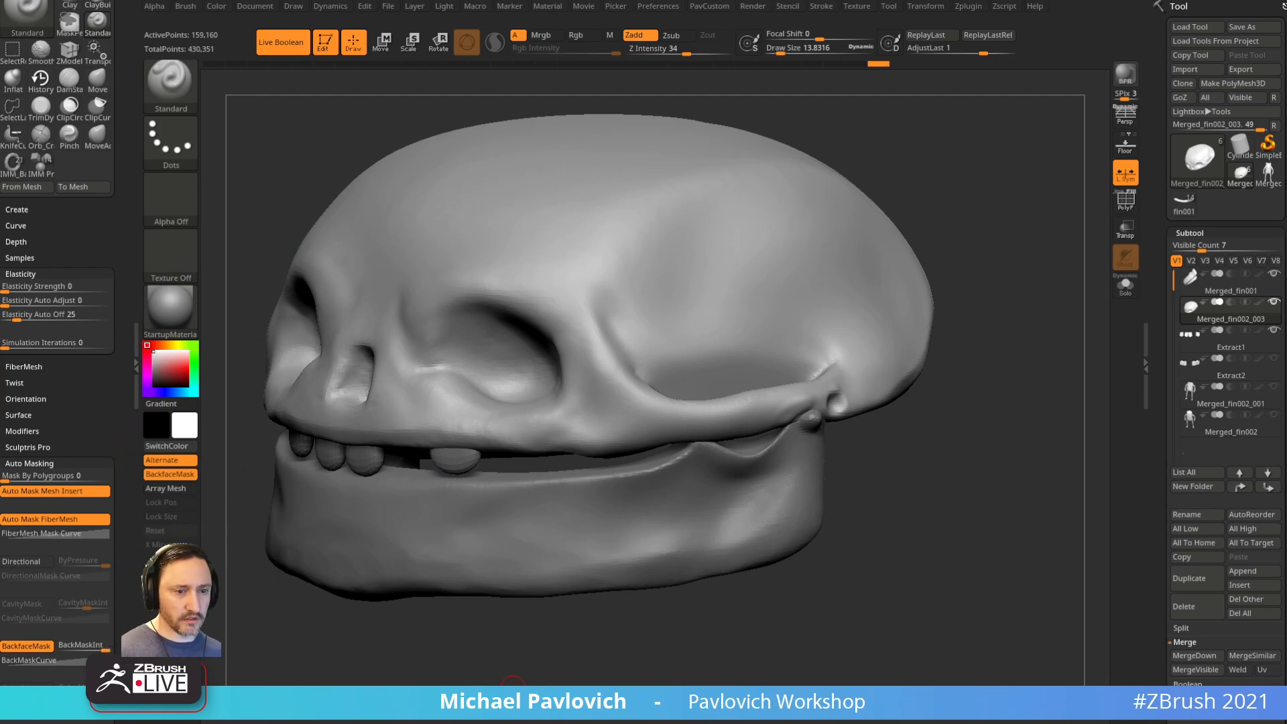
Step: Isolate the lower jaw Merged_fin001 and re-DynaMesh it at a higher resolution
{"action": "mouse_move", "coordinate": [1007, 439]}
{"action": "left_mouse_down"}
{"action": "mouse_move", "coordinate": [974, 478]}
{"action": "mouse_move", "coordinate": [1011, 462]}
{"action": "left_mouse_up"}
{"action": "left_click", "coordinate": [739, 430], "text": "alt"}
{"action": "left_click_drag", "start_coordinate": [815, 437], "coordinate": [896, 391]}
{"action": "left_click", "coordinate": [1121, 289]}
{"action": "left_click_drag", "start_coordinate": [1005, 385], "coordinate": [965, 417]}
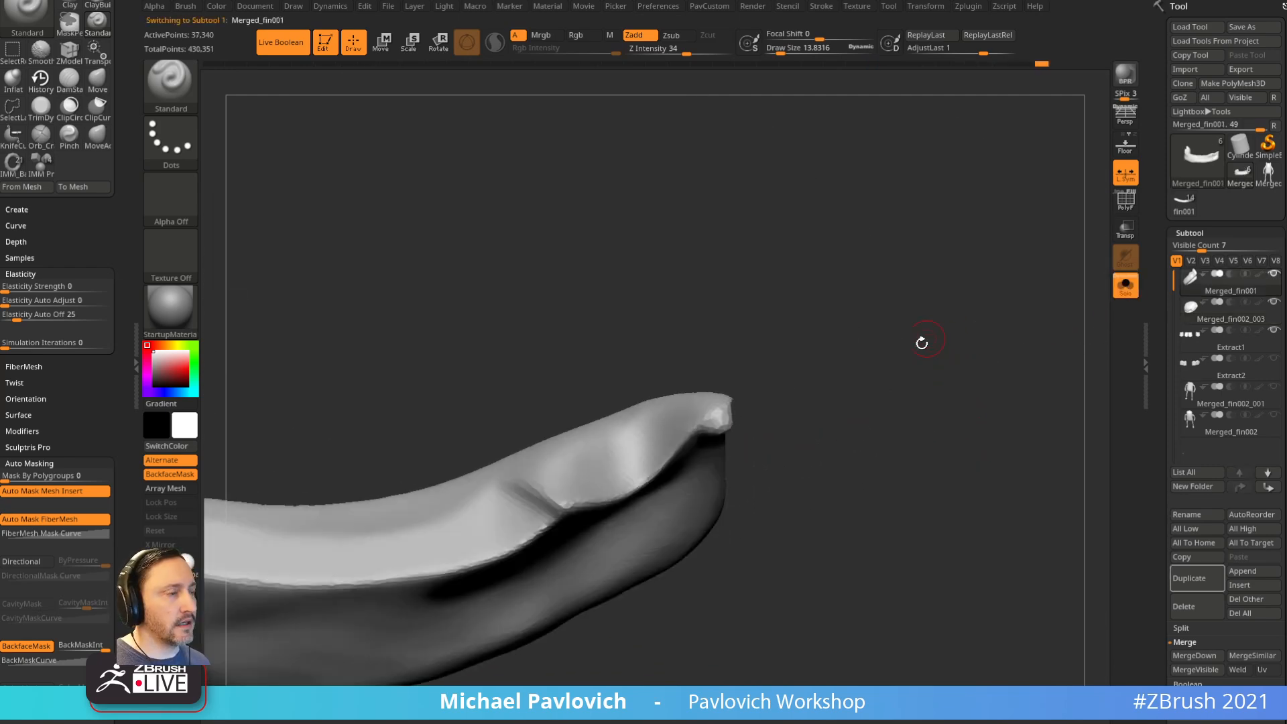
{"action": "key", "text": "5"}
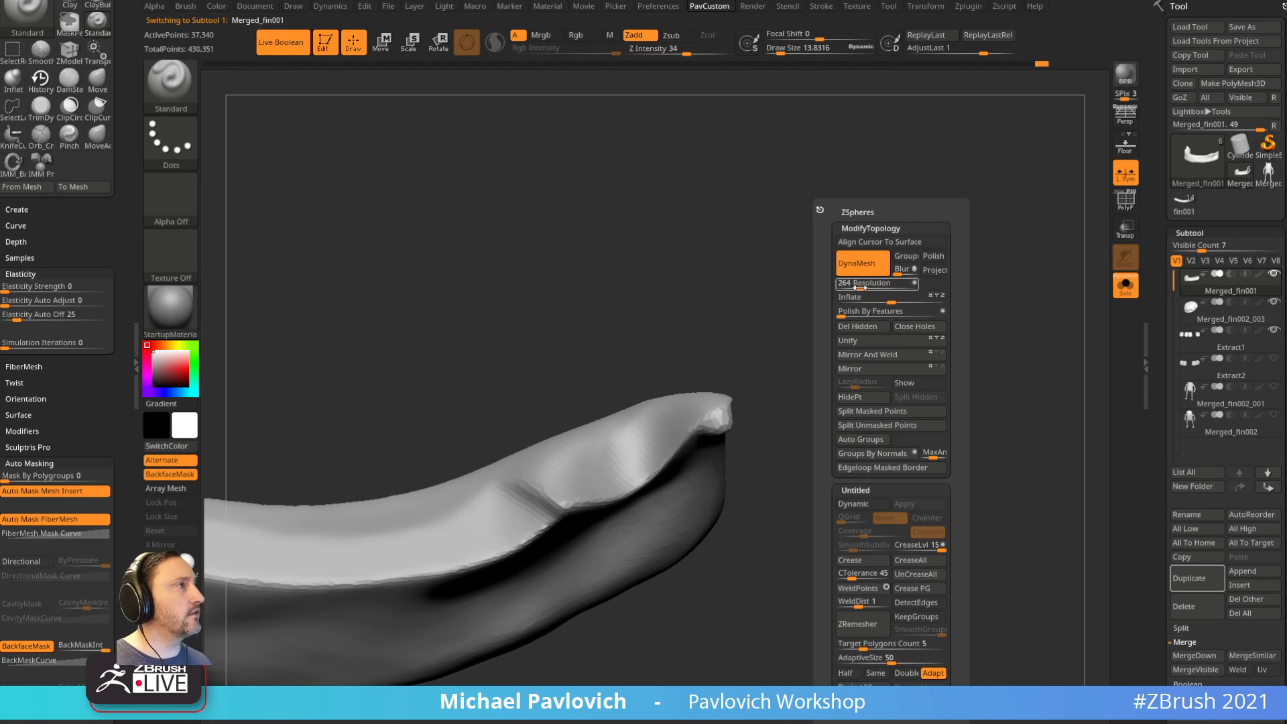
{"action": "left_click", "coordinate": [864, 284]}
{"action": "mouse_move", "coordinate": [832, 267]}
{"action": "left_mouse_down", "text": "ctrl"}
{"action": "mouse_move", "coordinate": [907, 381]}
{"action": "mouse_move", "coordinate": [854, 336]}
{"action": "left_mouse_up", "text": "ctrl"}
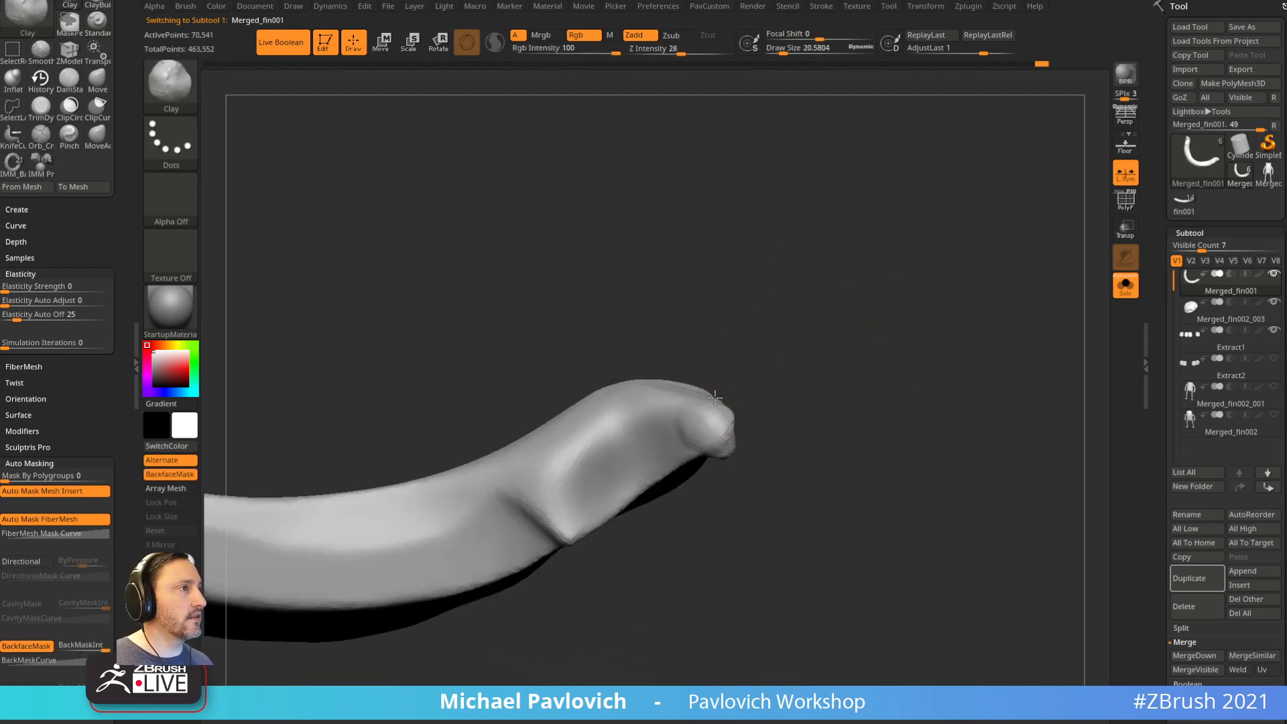
Step: Round out the lower jaw's joint knob with the Clay brush at a draw size of about 21 and smooth it
{"action": "left_click_drag", "start_coordinate": [718, 429], "coordinate": [770, 339]}
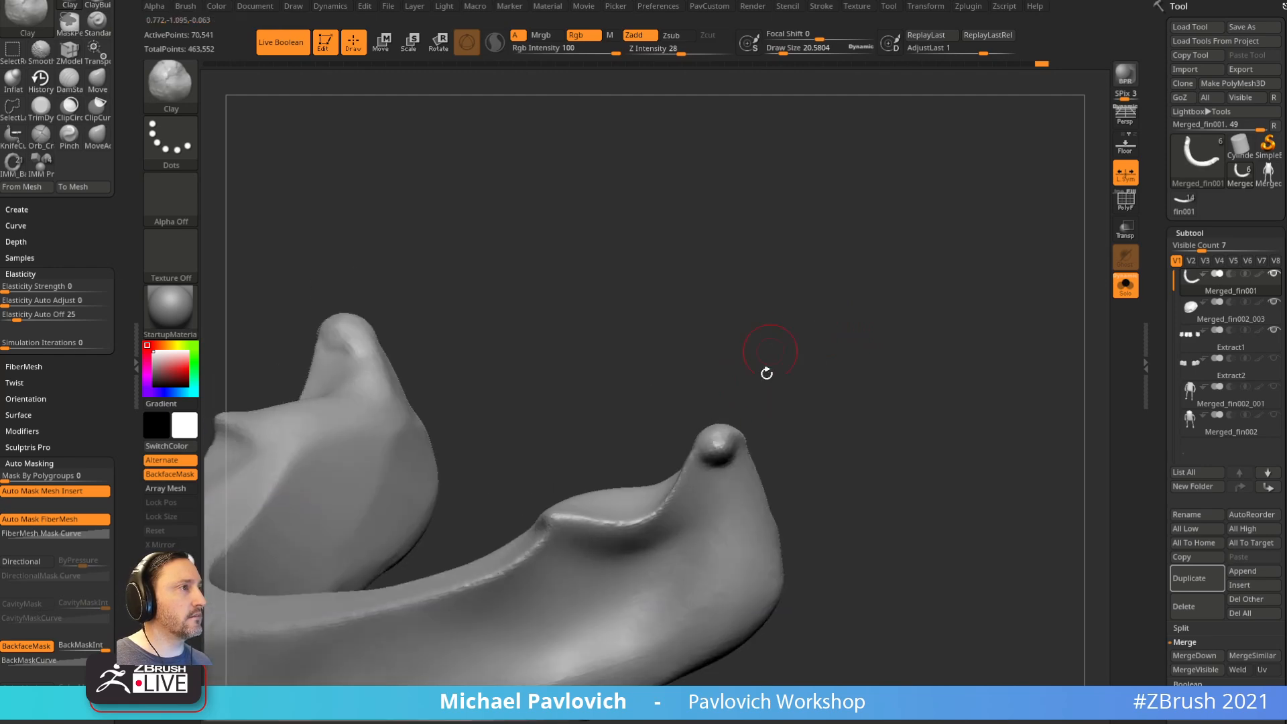
{"action": "left_click_drag", "start_coordinate": [715, 444], "coordinate": [726, 460], "text": "shift"}
{"action": "left_click_drag", "start_coordinate": [791, 416], "coordinate": [765, 382]}
{"action": "left_click_drag", "start_coordinate": [712, 446], "coordinate": [698, 436], "text": "shift"}
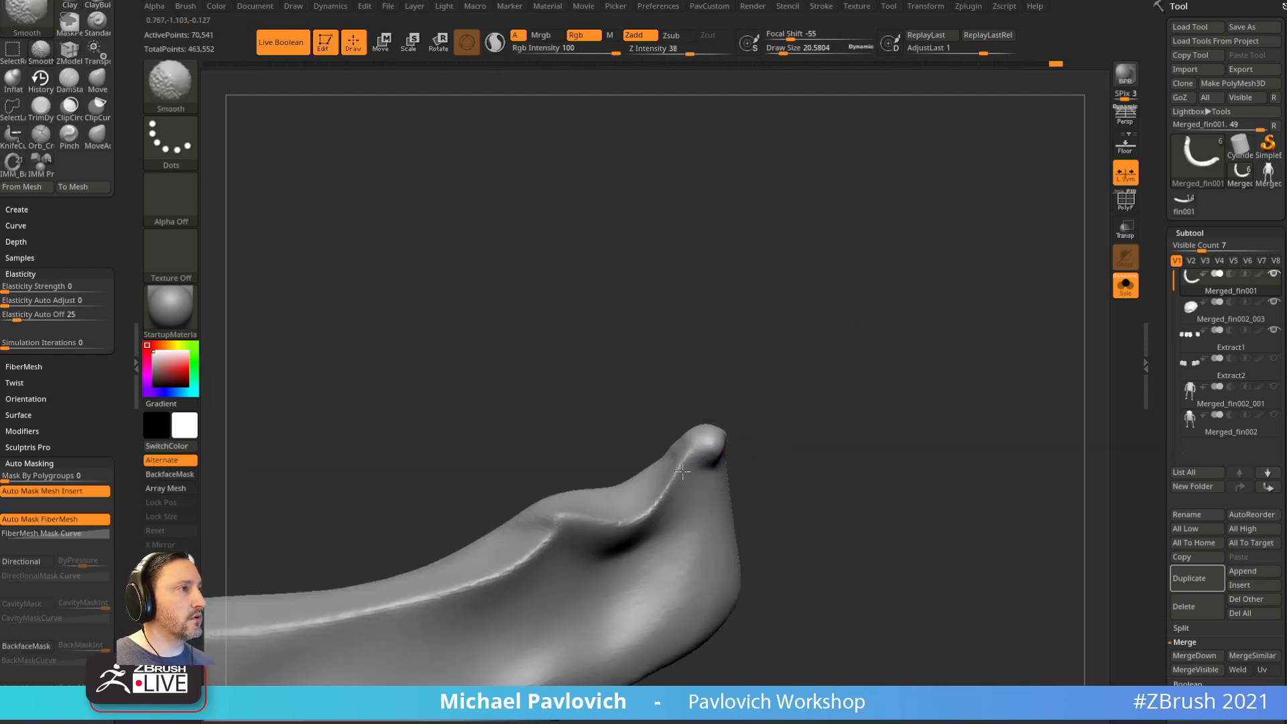
{"action": "left_click_drag", "start_coordinate": [808, 362], "coordinate": [818, 319]}
{"action": "mouse_move", "coordinate": [906, 409]}
{"action": "left_mouse_down"}
{"action": "mouse_move", "coordinate": [897, 397]}
{"action": "mouse_move", "coordinate": [939, 486]}
{"action": "mouse_move", "coordinate": [960, 376]}
{"action": "mouse_move", "coordinate": [948, 342]}
{"action": "left_mouse_up"}
Step: Isolate the cranium, carve and smooth the jaw socket beneath the cheekbone's rear end with the Standard brush, and show the other parts again
{"action": "left_click", "coordinate": [1126, 285]}
{"action": "key", "text": "f"}
{"action": "left_click", "coordinate": [861, 342], "text": "alt"}
{"action": "left_click_drag", "start_coordinate": [959, 463], "coordinate": [941, 527], "text": "alt"}
{"action": "left_click", "coordinate": [1130, 292]}
{"action": "key", "text": "b"}
{"action": "key", "text": "s"}
{"action": "key", "text": "t"}
{"action": "left_click_drag", "start_coordinate": [609, 445], "coordinate": [640, 440], "text": "alt"}
{"action": "mouse_move", "coordinate": [624, 508]}
{"action": "left_mouse_down"}
{"action": "mouse_move", "coordinate": [654, 511]}
{"action": "mouse_move", "coordinate": [645, 479]}
{"action": "left_mouse_up"}
{"action": "mouse_move", "coordinate": [639, 430]}
{"action": "left_mouse_down", "text": "shift"}
{"action": "mouse_move", "coordinate": [581, 460]}
{"action": "mouse_move", "coordinate": [609, 448]}
{"action": "left_mouse_up", "text": "shift"}
{"action": "left_click_drag", "start_coordinate": [950, 346], "coordinate": [978, 407]}
{"action": "left_click_drag", "start_coordinate": [725, 471], "coordinate": [714, 413]}
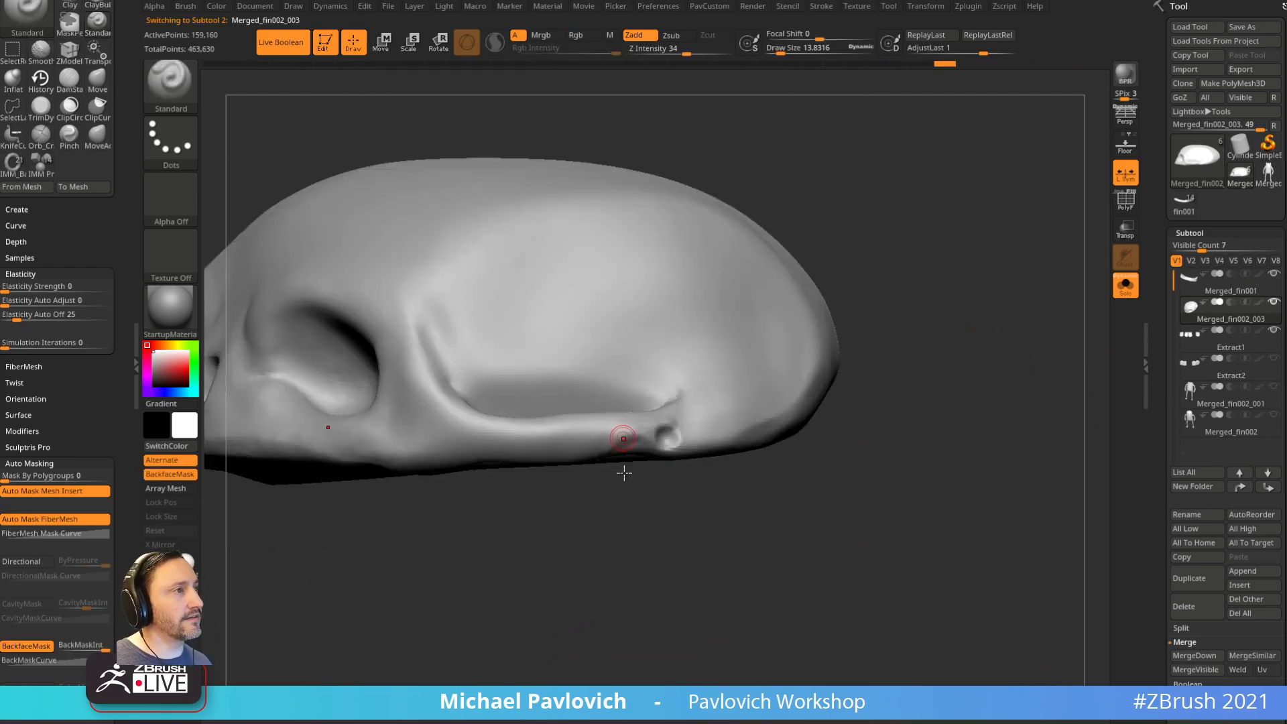
{"action": "left_click", "coordinate": [1132, 293]}
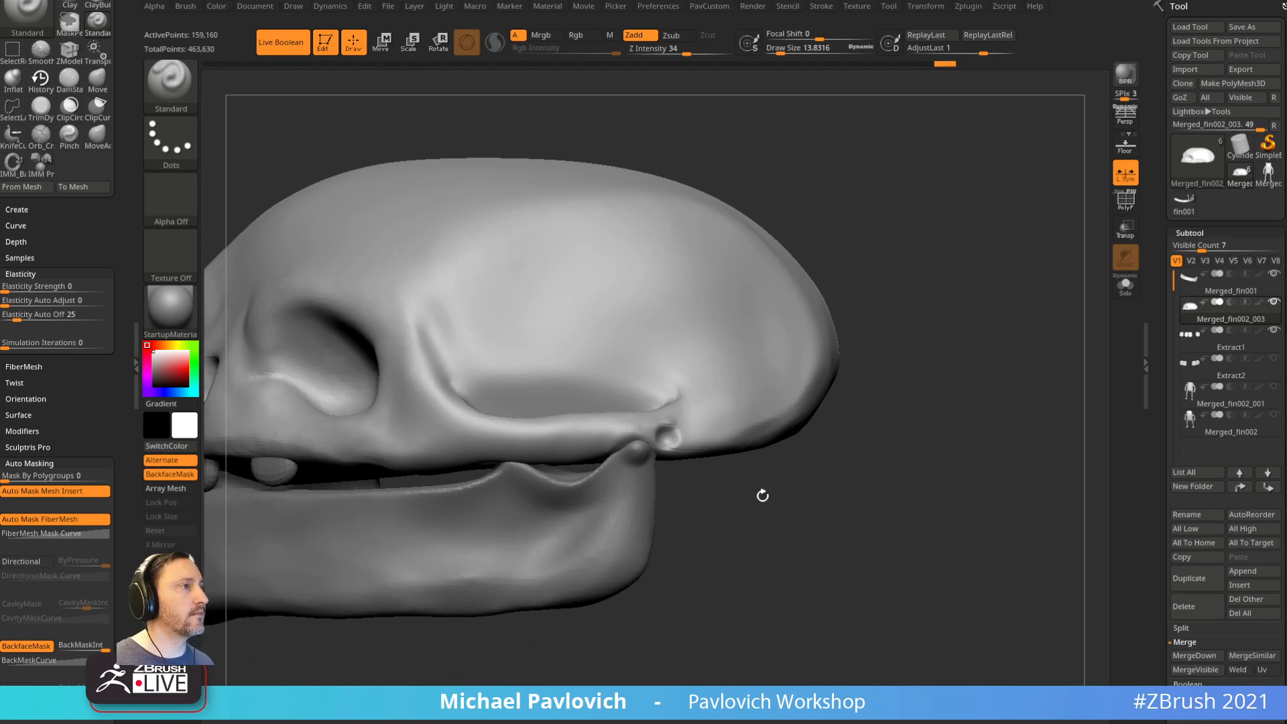
Step: Duplicate the lower jaw and move the copy directly below the cranium Merged_fin002_003 in the subtool order
{"action": "mouse_move", "coordinate": [681, 506]}
{"action": "left_mouse_down"}
{"action": "mouse_move", "coordinate": [753, 529]}
{"action": "mouse_move", "coordinate": [879, 465]}
{"action": "mouse_move", "coordinate": [875, 523]}
{"action": "mouse_move", "coordinate": [854, 535]}
{"action": "mouse_move", "coordinate": [863, 527]}
{"action": "left_mouse_up"}
{"action": "key", "text": "s"}
{"action": "left_click", "coordinate": [873, 517]}
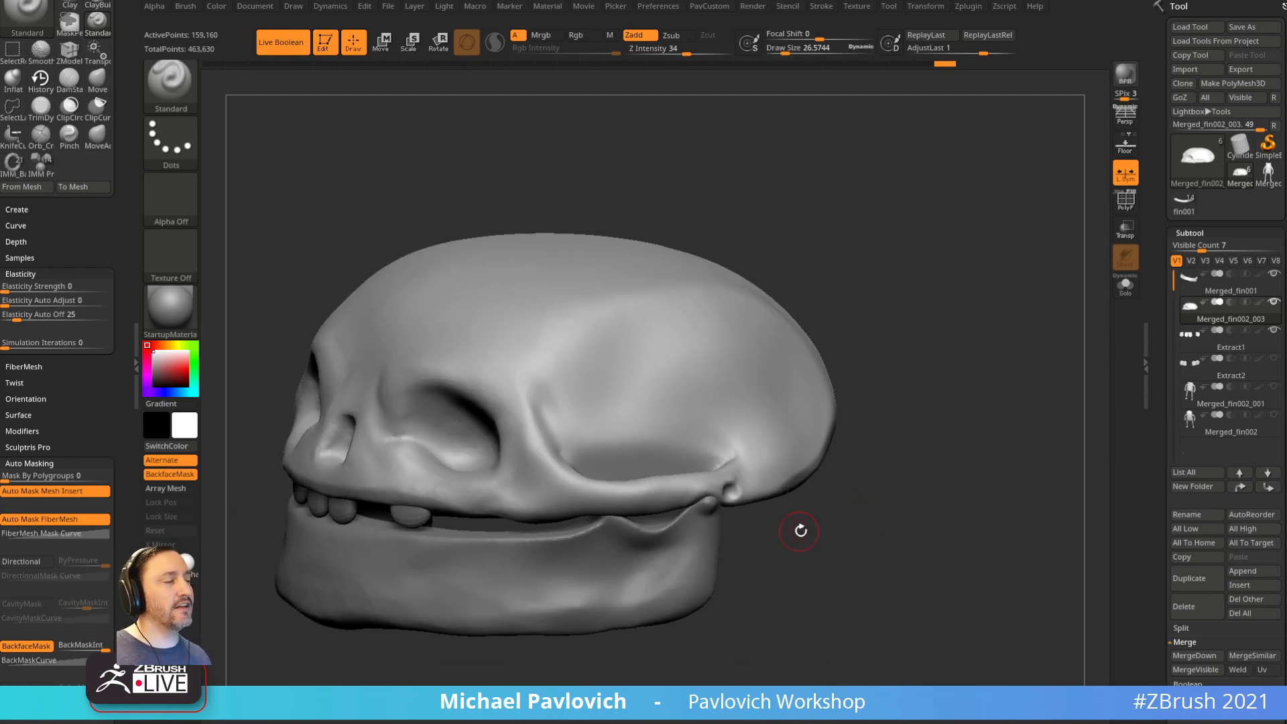
{"action": "left_click_drag", "start_coordinate": [788, 478], "coordinate": [705, 554]}
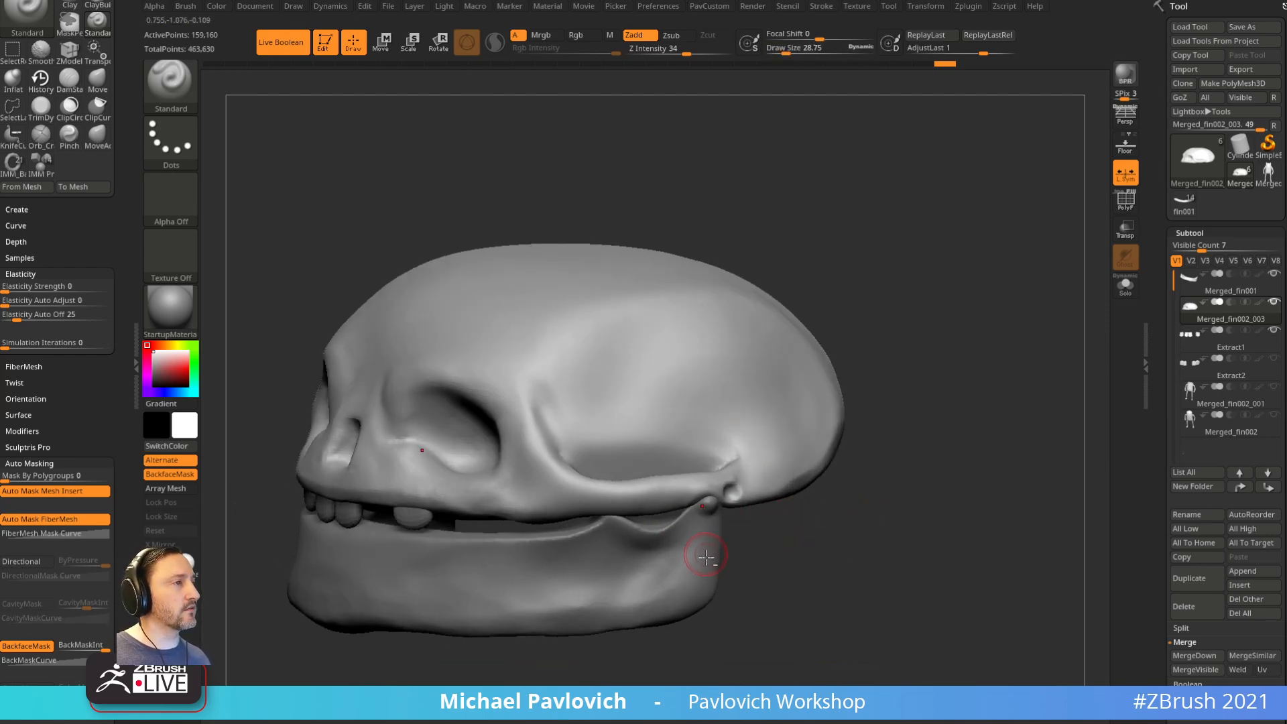
{"action": "left_click", "coordinate": [703, 557], "text": "alt"}
{"action": "left_click", "coordinate": [1189, 578]}
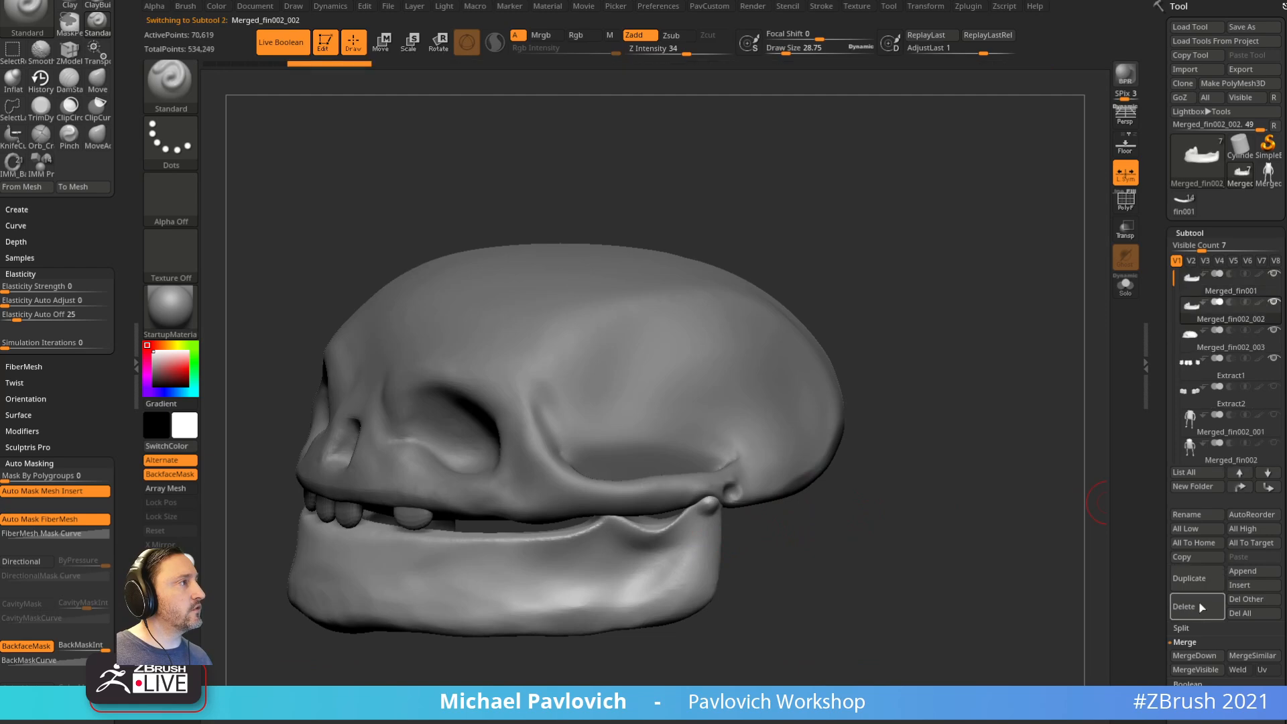
{"action": "left_click", "coordinate": [1271, 492]}
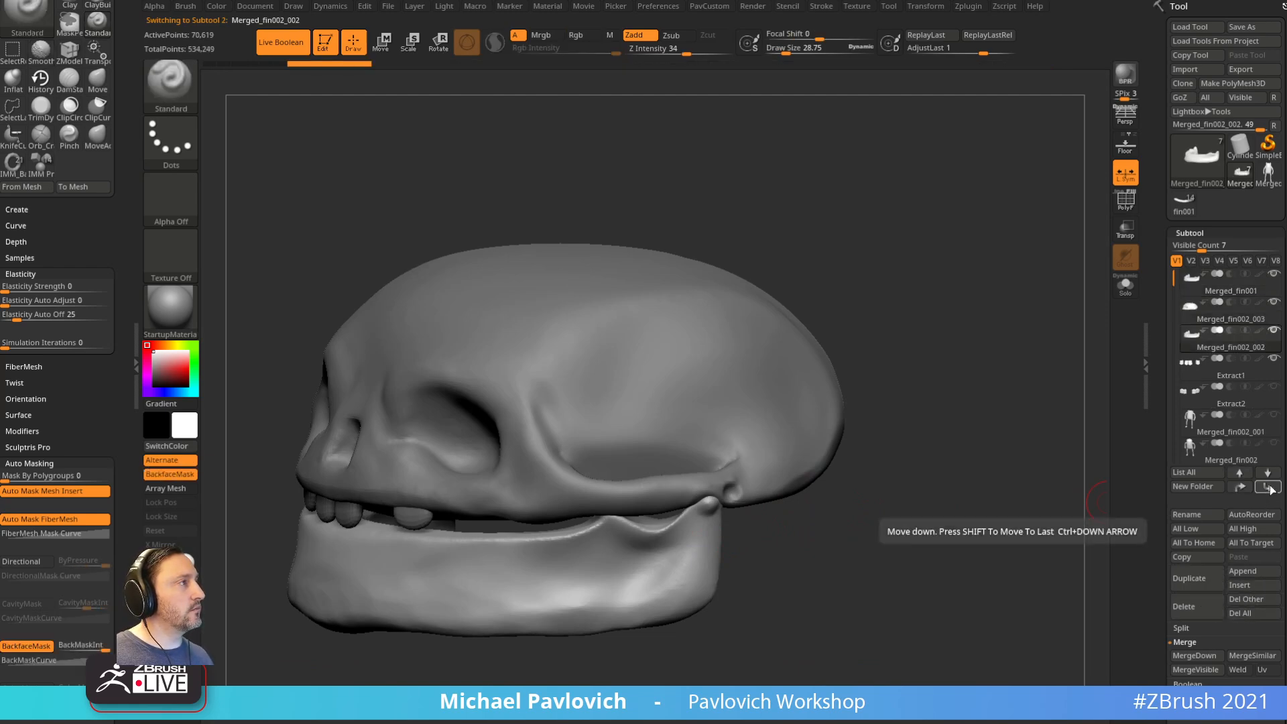
Step: Preview the jaw copy as a subtraction, turn off Live Boolean, and DynaMesh the cranium to cut the copy out of it
{"action": "left_click", "coordinate": [1231, 319]}
{"action": "left_click_drag", "start_coordinate": [1053, 386], "coordinate": [973, 314]}
{"action": "left_click_drag", "start_coordinate": [860, 358], "coordinate": [887, 273]}
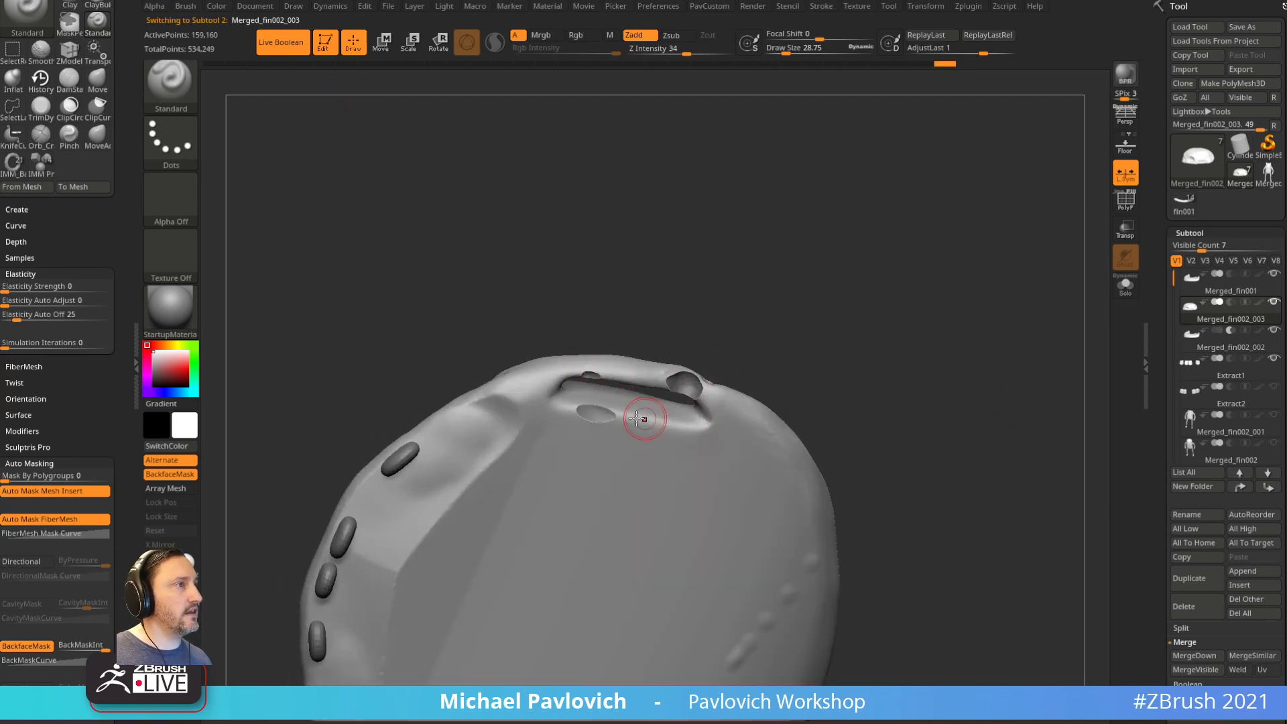
{"action": "left_click_drag", "start_coordinate": [753, 374], "coordinate": [1049, 364]}
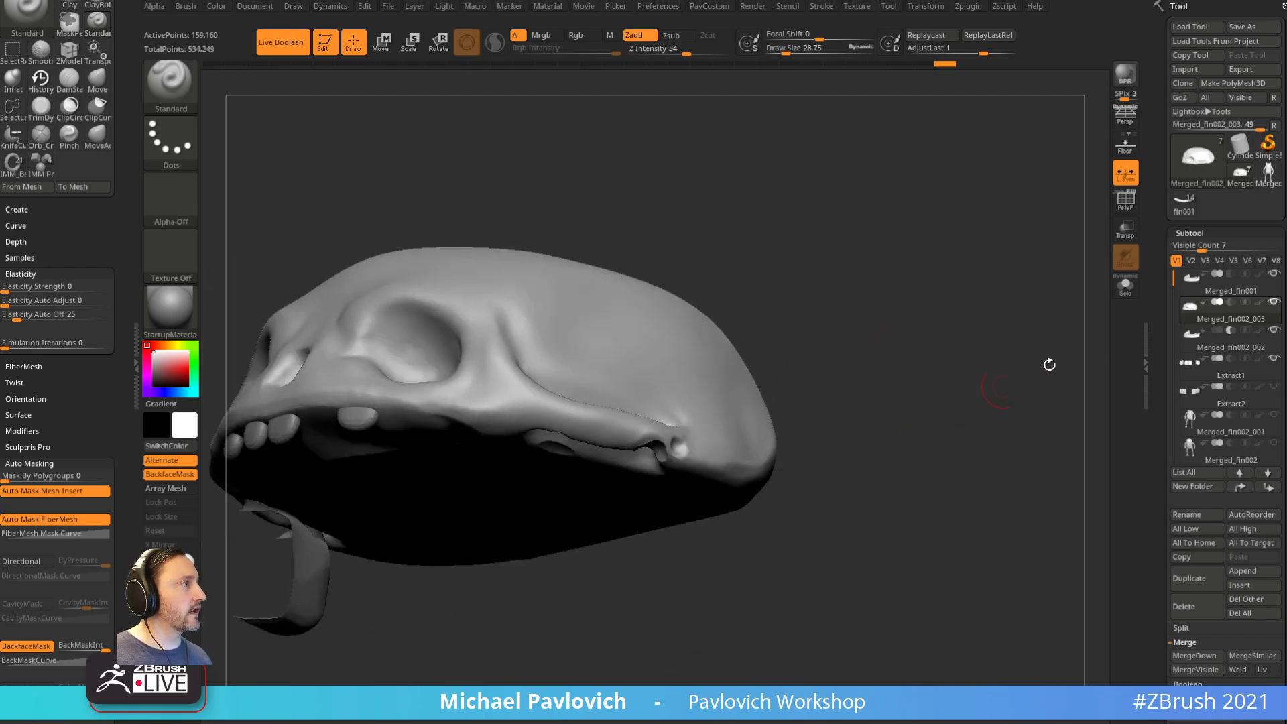
{"action": "left_click", "coordinate": [284, 42]}
{"action": "left_click_drag", "start_coordinate": [865, 316], "coordinate": [983, 462]}
{"action": "key", "text": "ctrl"}
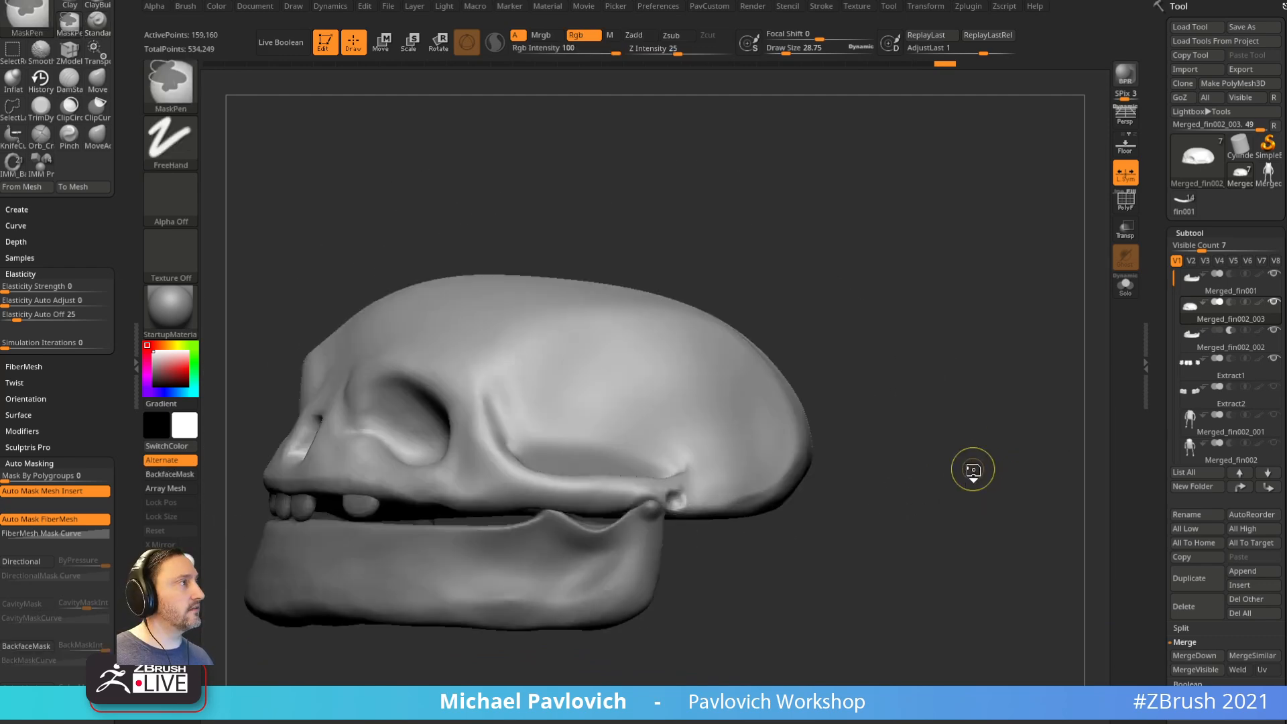
{"action": "left_click_drag", "start_coordinate": [966, 351], "coordinate": [1037, 557], "text": "ctrl"}
{"action": "left_click_drag", "start_coordinate": [941, 509], "coordinate": [967, 488], "text": "alt"}
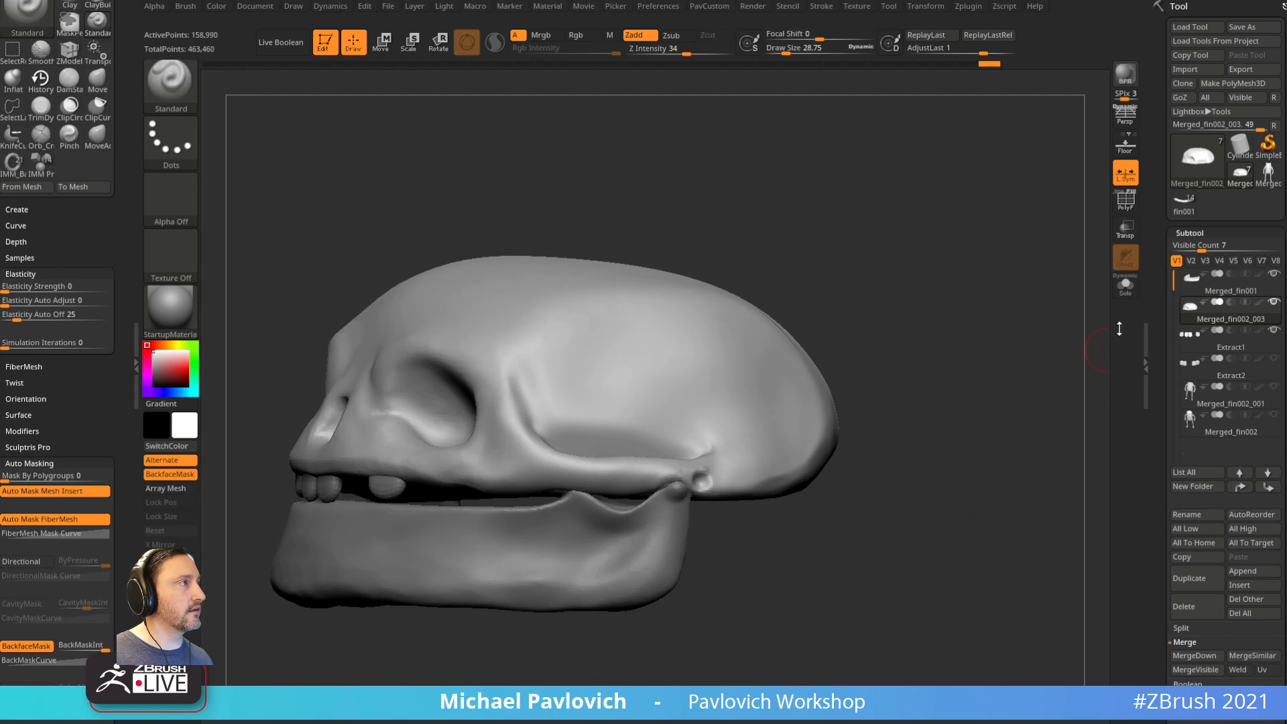
Step: Isolate the cranium, smooth the jaw cut marks on its underside and inner cheekbone, and show all skull parts again
{"action": "left_click", "coordinate": [1125, 287]}
{"action": "left_click_drag", "start_coordinate": [1060, 322], "coordinate": [1047, 393], "text": "alt"}
{"action": "left_click_drag", "start_coordinate": [1047, 392], "coordinate": [1037, 342]}
{"action": "mouse_move", "coordinate": [846, 410]}
{"action": "left_mouse_down"}
{"action": "mouse_move", "coordinate": [856, 368]}
{"action": "mouse_move", "coordinate": [832, 335]}
{"action": "left_mouse_up"}
{"action": "mouse_move", "coordinate": [679, 466]}
{"action": "left_mouse_down", "text": "shift"}
{"action": "mouse_move", "coordinate": [661, 469]}
{"action": "mouse_move", "coordinate": [708, 483]}
{"action": "mouse_move", "coordinate": [700, 514]}
{"action": "left_mouse_up", "text": "shift"}
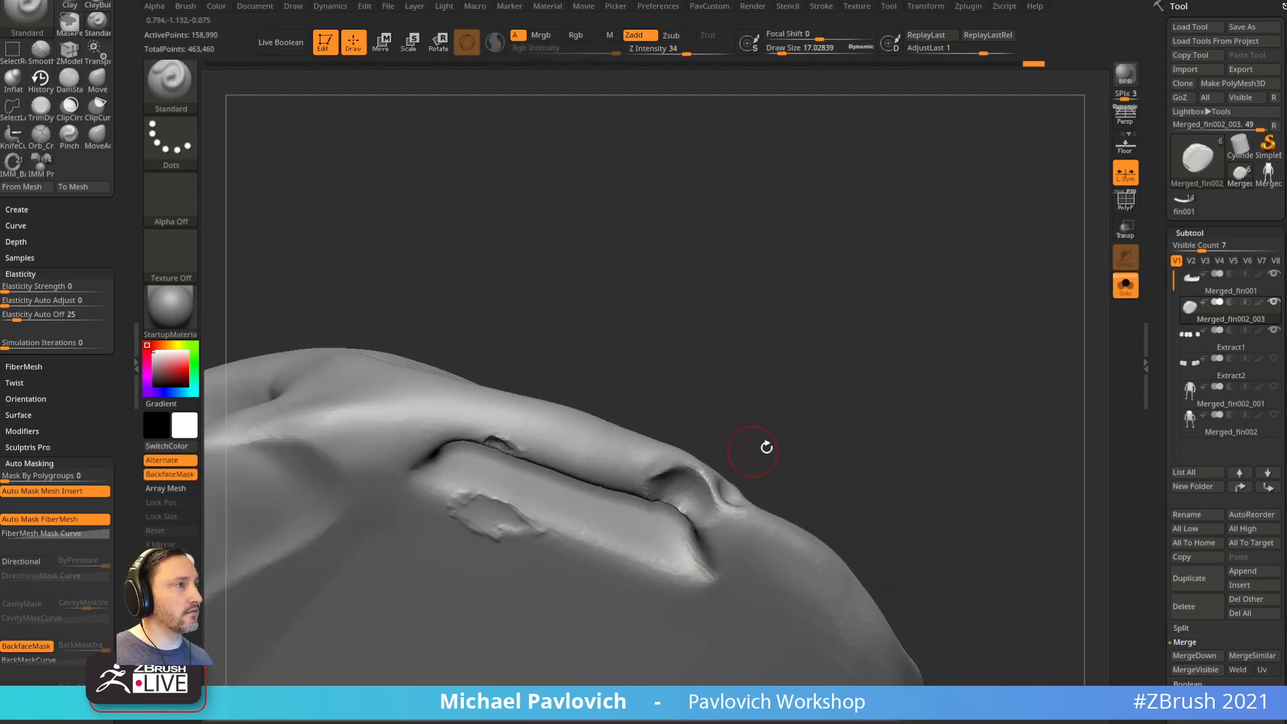
{"action": "left_click_drag", "start_coordinate": [754, 451], "coordinate": [761, 405]}
{"action": "left_click_drag", "start_coordinate": [667, 499], "coordinate": [672, 480], "text": "shift"}
{"action": "left_click_drag", "start_coordinate": [805, 385], "coordinate": [798, 429]}
{"action": "left_click_drag", "start_coordinate": [493, 431], "coordinate": [511, 436], "text": "shift"}
{"action": "mouse_move", "coordinate": [450, 500]}
{"action": "left_mouse_down", "text": "shift"}
{"action": "mouse_move", "coordinate": [493, 520]}
{"action": "mouse_move", "coordinate": [503, 498]}
{"action": "left_mouse_up", "text": "shift"}
{"action": "mouse_move", "coordinate": [850, 331]}
{"action": "left_mouse_down", "text": "alt"}
{"action": "mouse_move", "coordinate": [851, 384]}
{"action": "mouse_move", "coordinate": [856, 360]}
{"action": "mouse_move", "coordinate": [882, 462]}
{"action": "mouse_move", "coordinate": [963, 480]}
{"action": "mouse_move", "coordinate": [989, 433]}
{"action": "left_mouse_up", "text": "alt"}
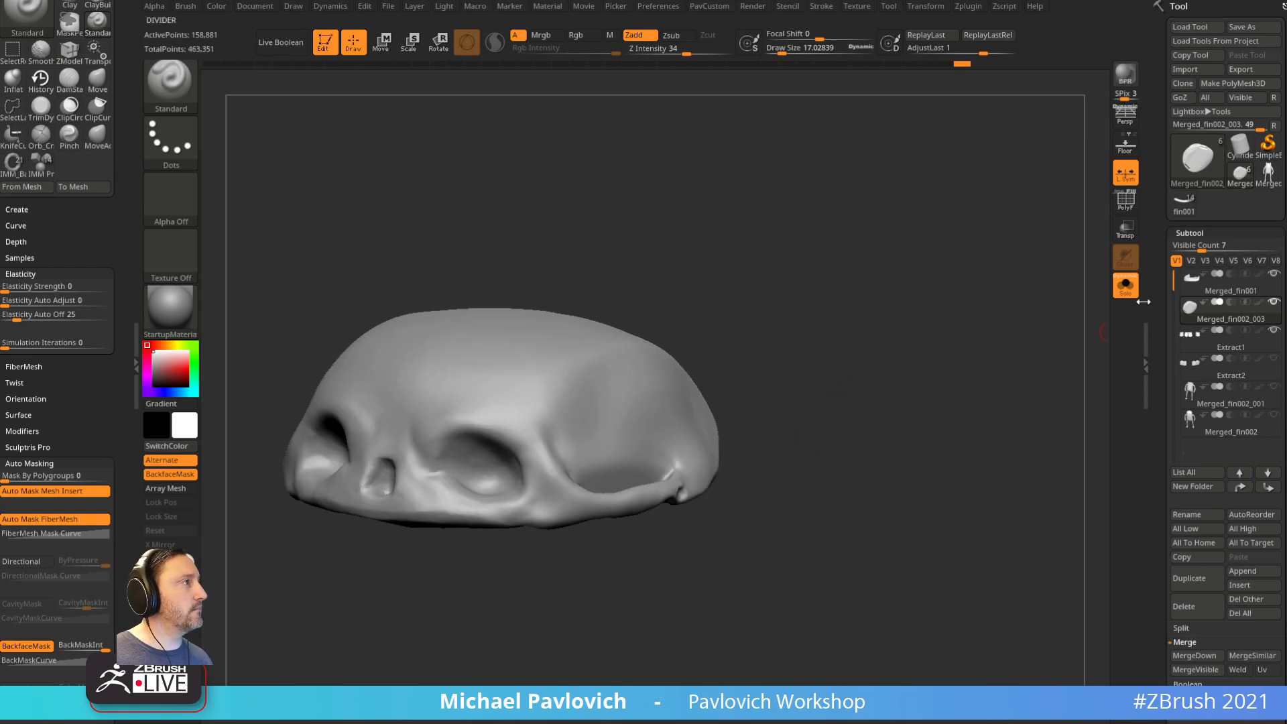
{"action": "left_click", "coordinate": [1126, 285]}
{"action": "mouse_move", "coordinate": [1023, 367]}
{"action": "left_mouse_down"}
{"action": "mouse_move", "coordinate": [979, 348]}
{"action": "mouse_move", "coordinate": [978, 376]}
{"action": "left_mouse_up"}
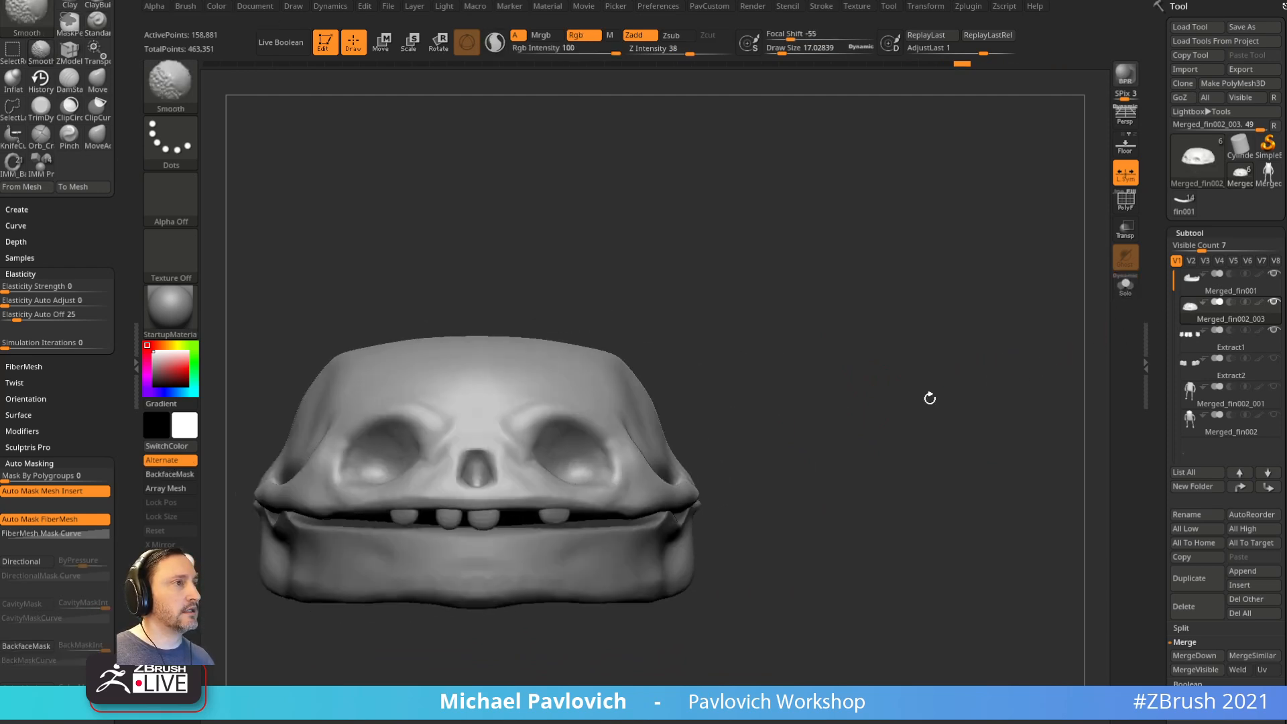
{"action": "mouse_move", "coordinate": [1035, 410]}
{"action": "left_mouse_down"}
{"action": "mouse_move", "coordinate": [896, 411]}
{"action": "mouse_move", "coordinate": [933, 384]}
{"action": "left_mouse_up"}
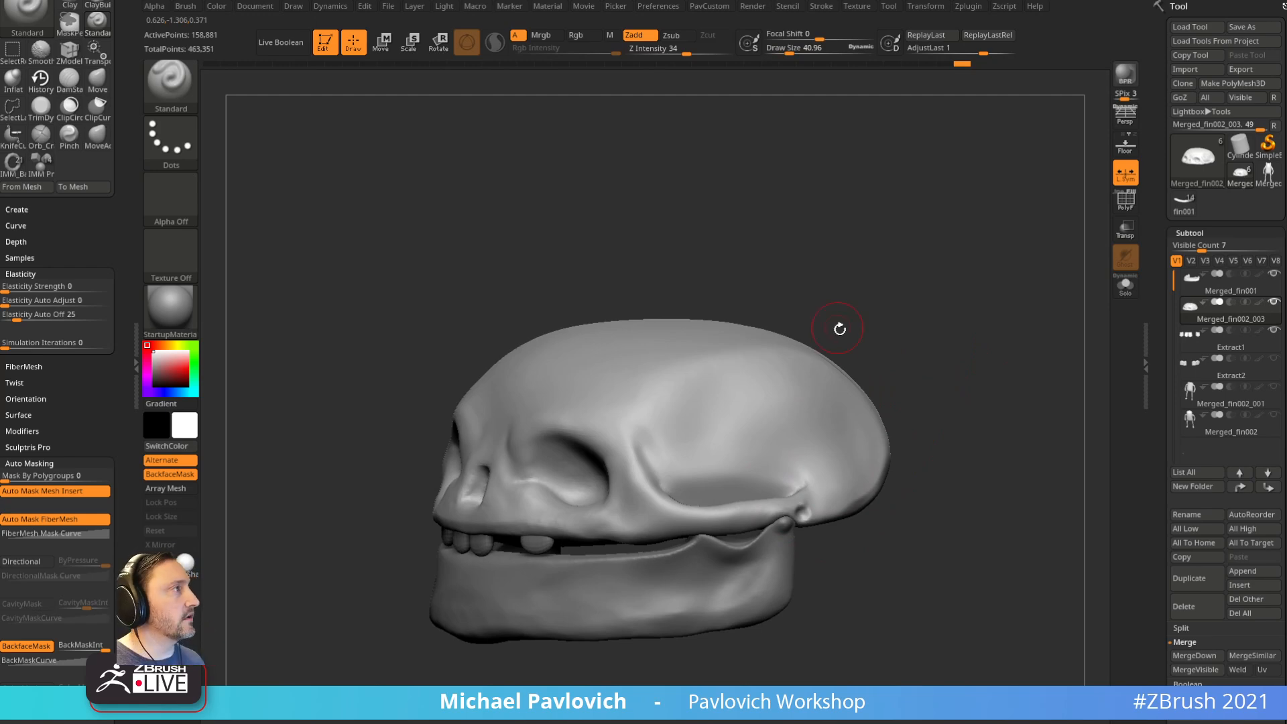
Step: Move the headless body Merged_fin002_001 below Merged_fin002 in the subtool order, and leave only the full body Merged_fin002 visible with the skull parts
{"action": "left_click", "coordinate": [1240, 397]}
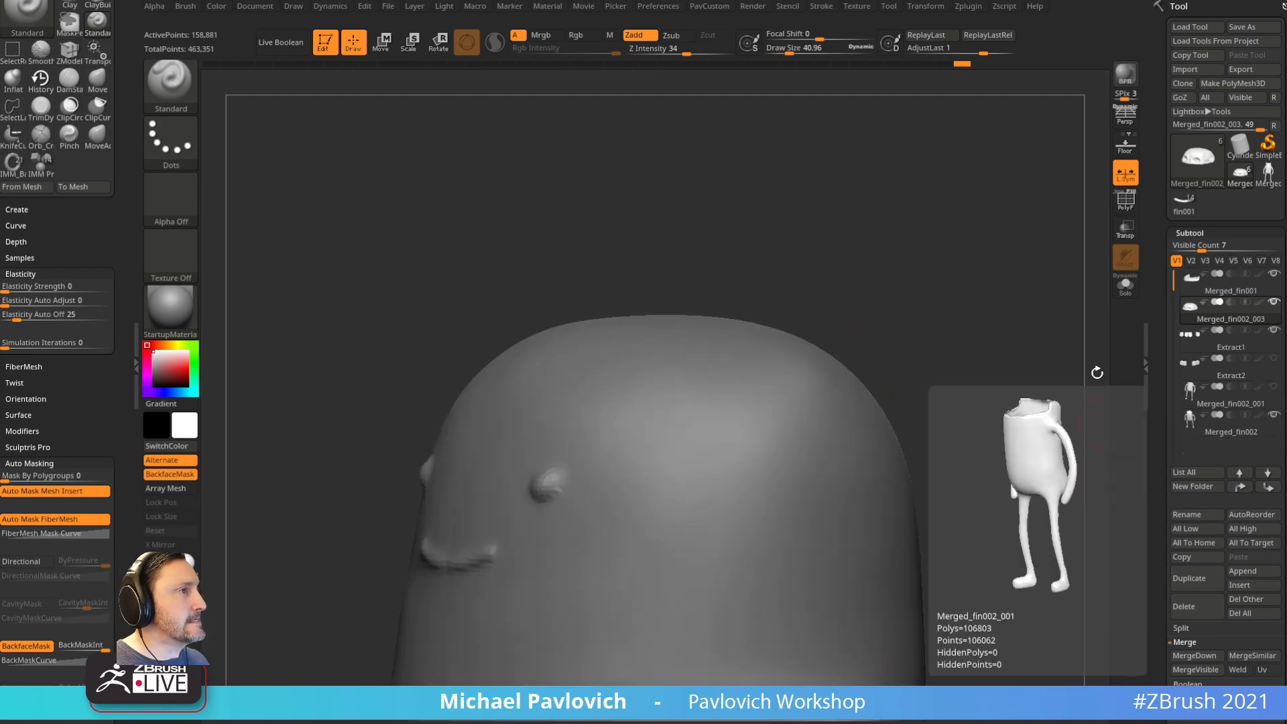
{"action": "left_click", "coordinate": [1275, 415]}
{"action": "left_click", "coordinate": [1274, 387]}
{"action": "left_click_drag", "start_coordinate": [928, 288], "coordinate": [1115, 373], "text": "alt"}
{"action": "left_click", "coordinate": [1268, 472]}
{"action": "left_click", "coordinate": [1276, 387]}
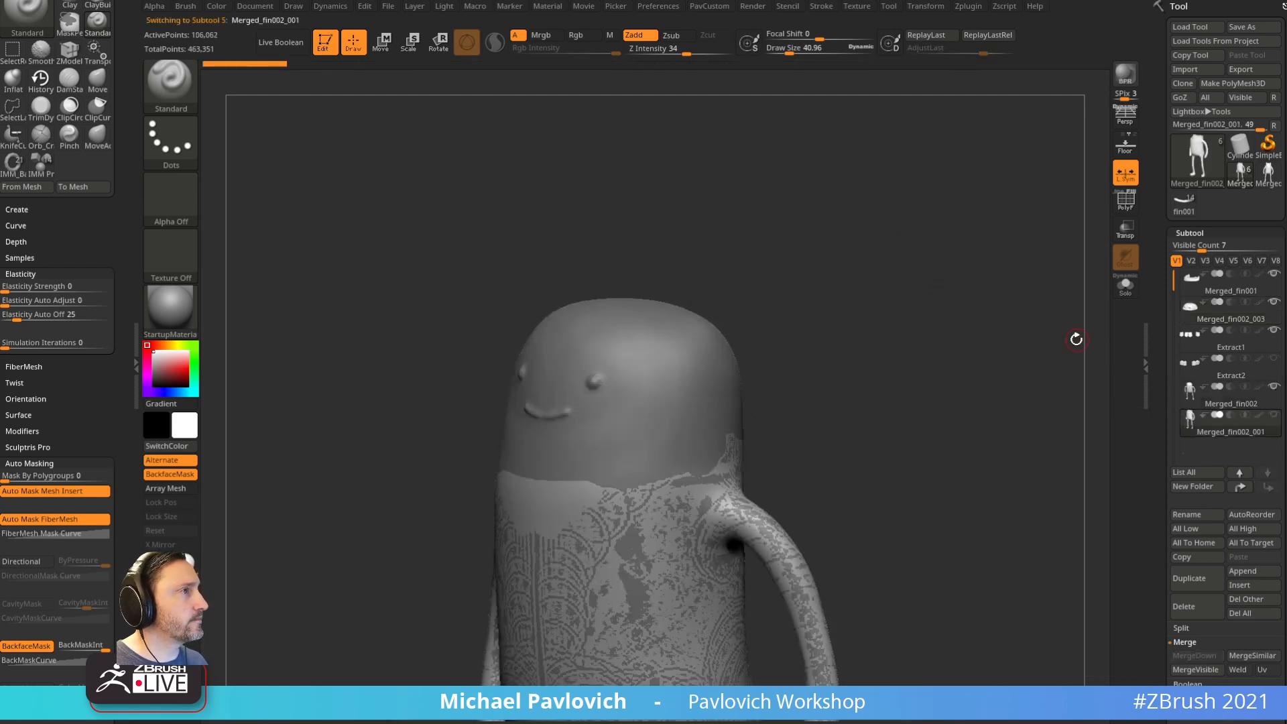
{"action": "mouse_move", "coordinate": [913, 244]}
{"action": "right_mouse_down"}
{"action": "mouse_move", "coordinate": [940, 244]}
{"action": "mouse_move", "coordinate": [882, 295]}
{"action": "right_mouse_up"}
{"action": "key", "text": "s"}
{"action": "left_click_drag", "start_coordinate": [872, 305], "coordinate": [895, 307]}
{"action": "mouse_move", "coordinate": [773, 347]}
{"action": "right_mouse_down", "text": "ctrl"}
{"action": "mouse_move", "coordinate": [819, 367]}
{"action": "mouse_move", "coordinate": [882, 362]}
{"action": "right_mouse_up", "text": "ctrl"}
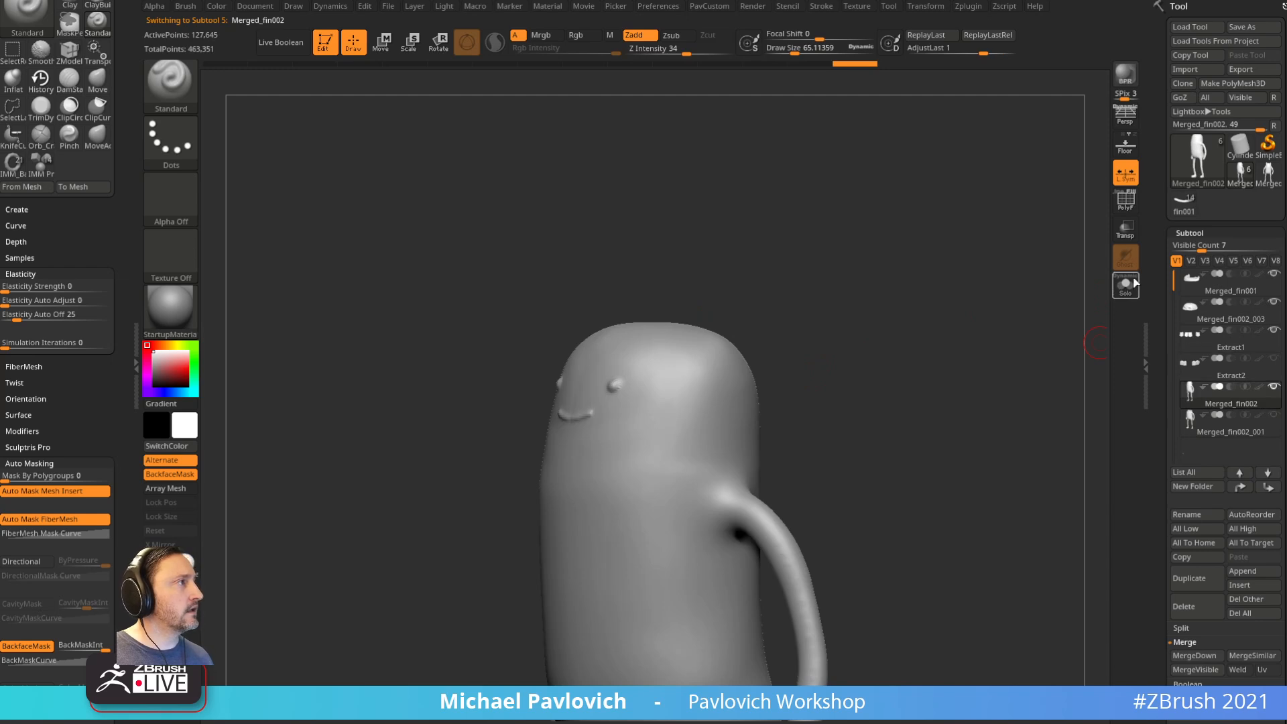
Step: Turn on transparency and examine the full body's head, torso and arms from several angles
{"action": "left_click", "coordinate": [1127, 228]}
{"action": "right_click_drag", "start_coordinate": [934, 344], "coordinate": [962, 357]}
{"action": "key", "text": "s"}
{"action": "left_click_drag", "start_coordinate": [963, 358], "coordinate": [944, 359]}
{"action": "mouse_move", "coordinate": [927, 322]}
{"action": "right_mouse_down", "text": "alt"}
{"action": "mouse_move", "coordinate": [959, 377]}
{"action": "mouse_move", "coordinate": [911, 351]}
{"action": "right_mouse_up", "text": "alt"}
{"action": "key", "text": "s"}
{"action": "left_click_drag", "start_coordinate": [911, 350], "coordinate": [948, 351]}
{"action": "right_click_drag", "start_coordinate": [948, 351], "coordinate": [891, 402]}
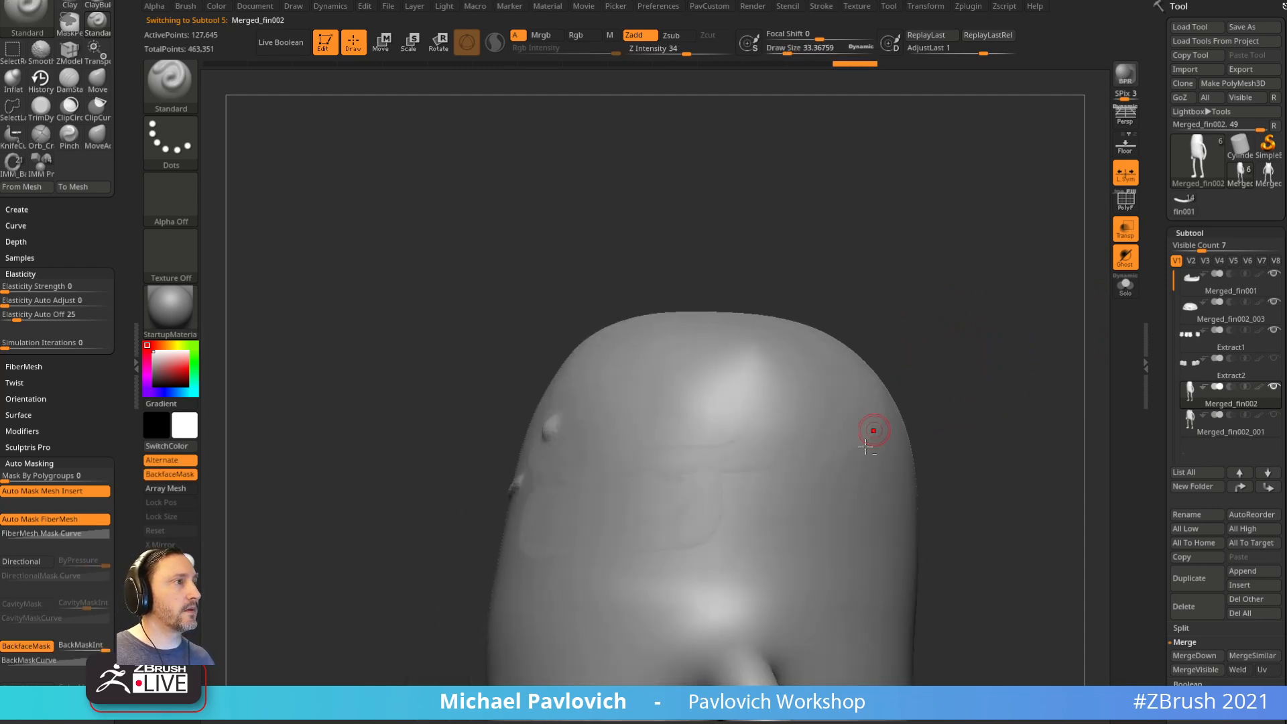
{"action": "right_click_drag", "start_coordinate": [983, 423], "coordinate": [945, 347], "text": "ctrl"}
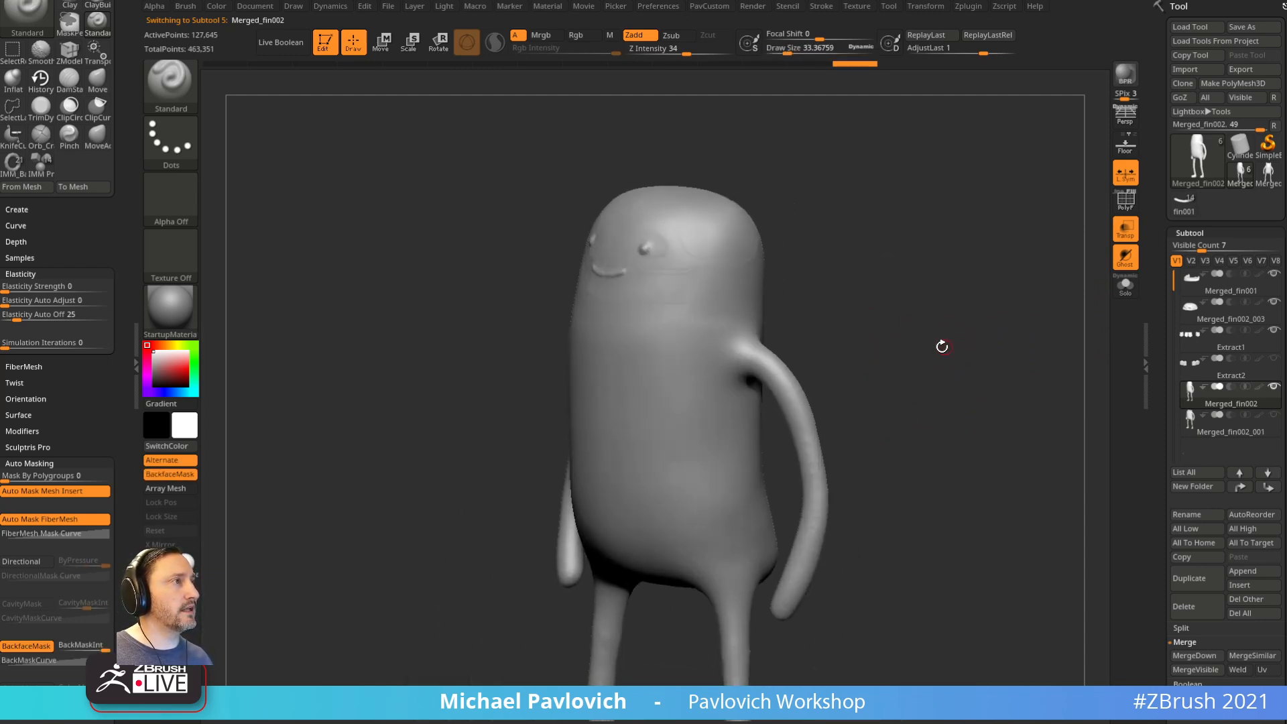
{"action": "right_click_drag", "start_coordinate": [693, 315], "coordinate": [898, 348]}
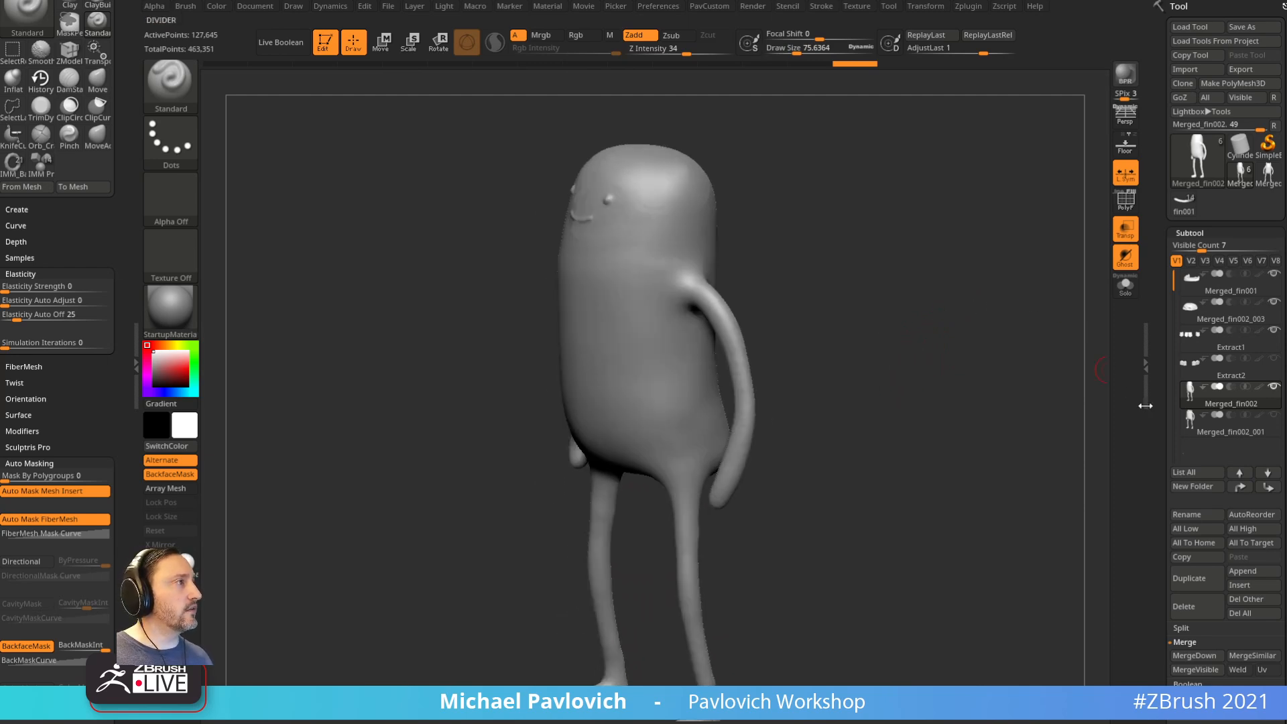
Step: DynaMesh the full body Merged_fin002 and turn on PolyFrame
{"action": "key", "text": "5"}
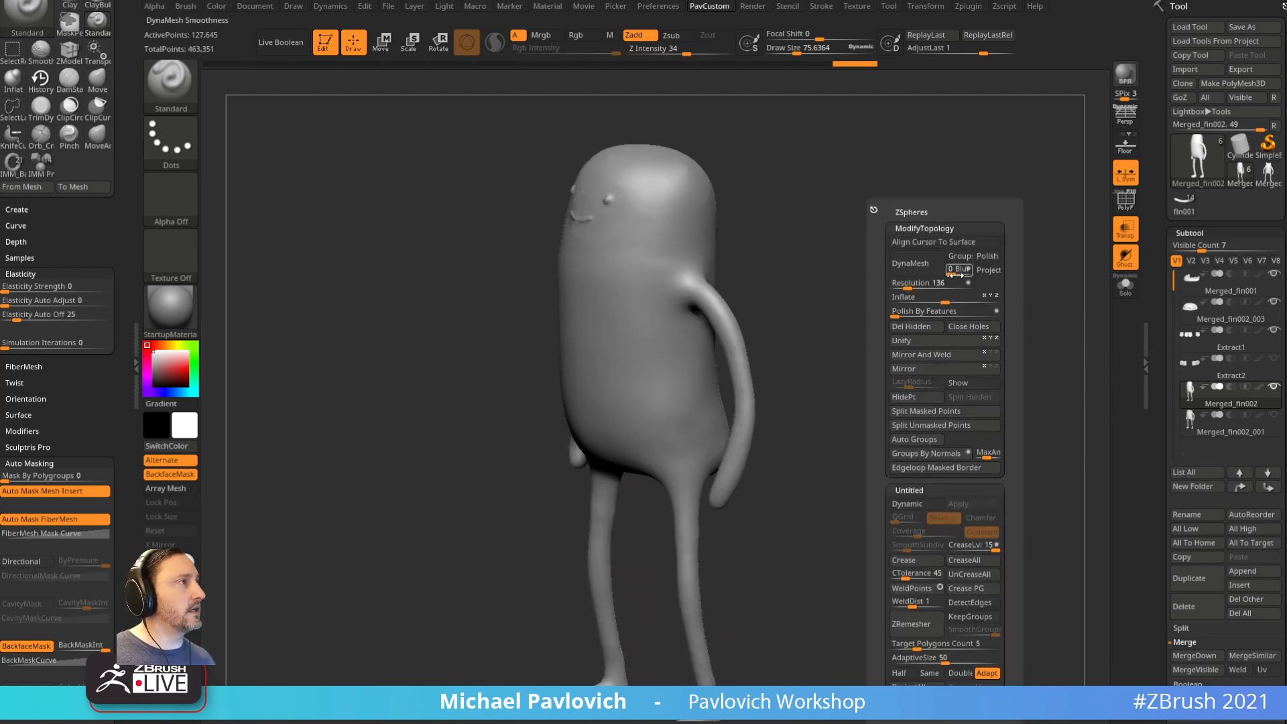
{"action": "left_click", "coordinate": [910, 264]}
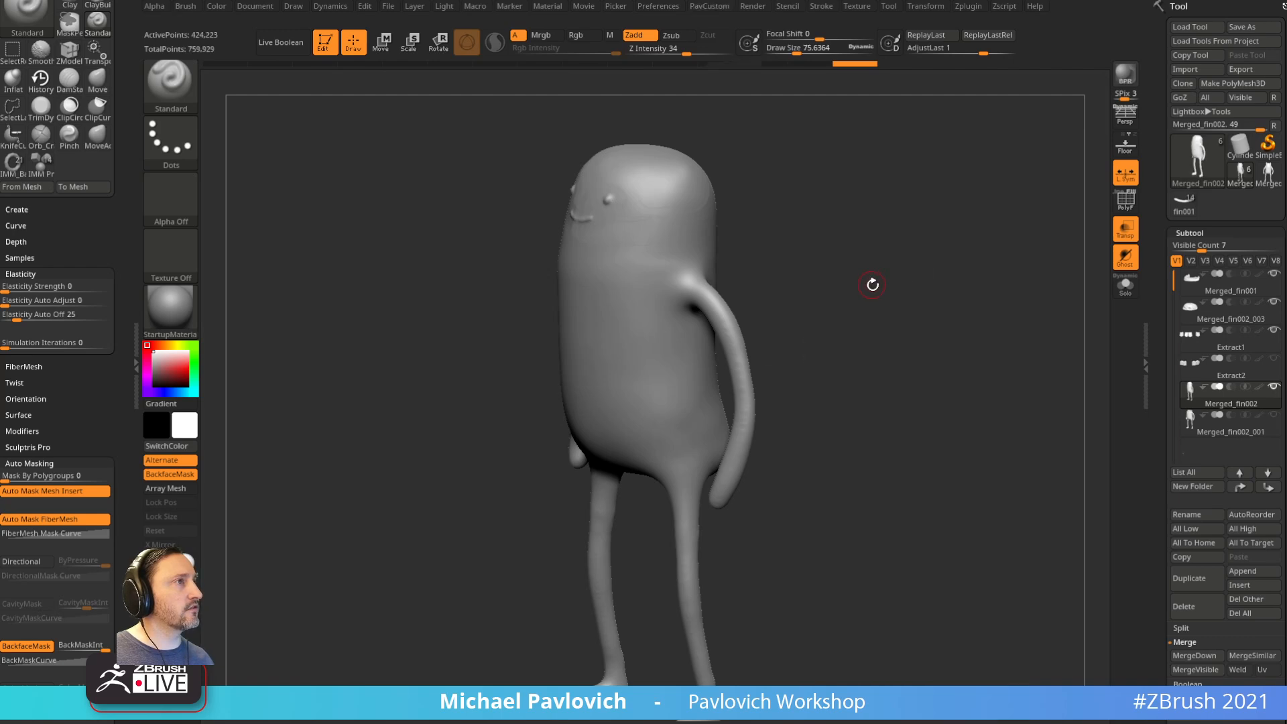
{"action": "left_click", "coordinate": [1117, 208]}
{"action": "right_click_drag", "start_coordinate": [1038, 207], "coordinate": [1066, 255], "text": "ctrl"}
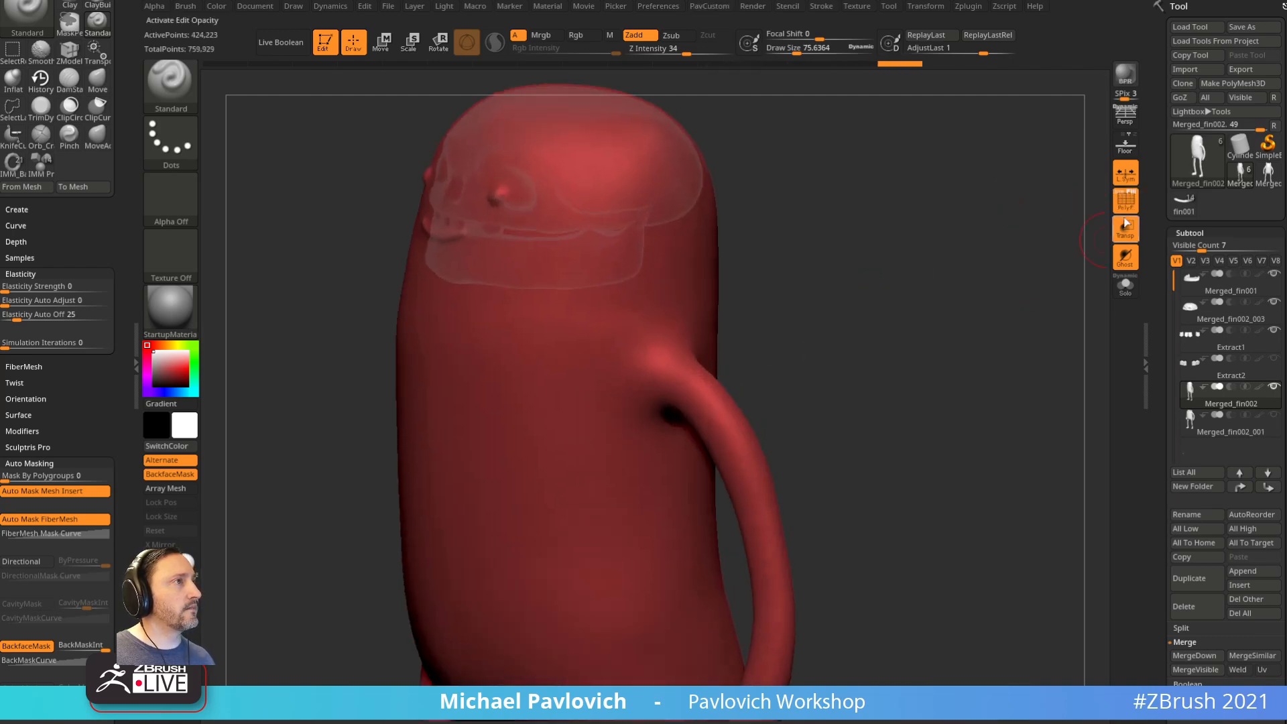
Step: Update the DynaMesh of the full body Merged_fin002, check it from the back, and open the DynaMesh settings
{"action": "left_click_drag", "start_coordinate": [955, 262], "coordinate": [949, 245], "text": "shift"}
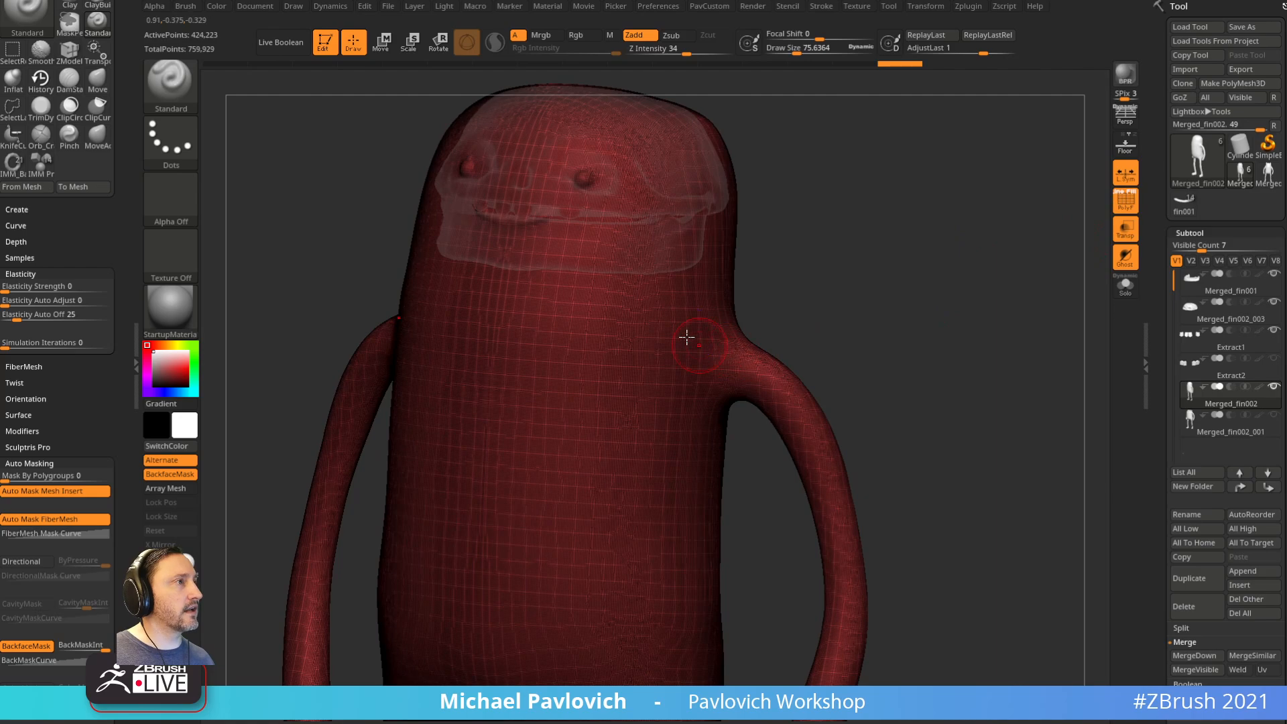
{"action": "left_click_drag", "start_coordinate": [1018, 358], "coordinate": [1020, 360], "text": "ctrl"}
{"action": "right_click_drag", "start_coordinate": [992, 373], "coordinate": [929, 376]}
{"action": "left_click_drag", "start_coordinate": [1143, 408], "coordinate": [1150, 205]}
{"action": "key", "text": "f"}
{"action": "left_click_drag", "start_coordinate": [922, 302], "coordinate": [976, 371]}
{"action": "scroll", "coordinate": [1166, 305], "scroll_direction": "down", "scroll_amount": 5}
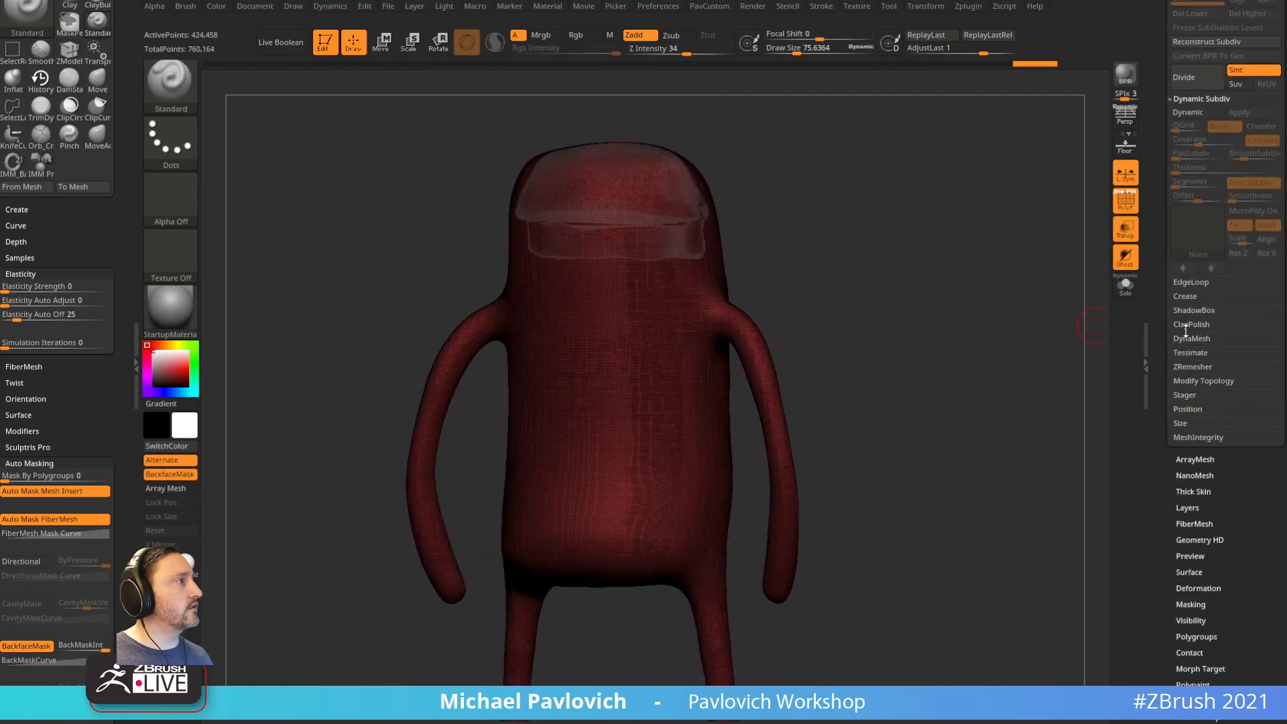
{"action": "scroll", "coordinate": [1182, 336], "scroll_direction": "up", "scroll_amount": 8}
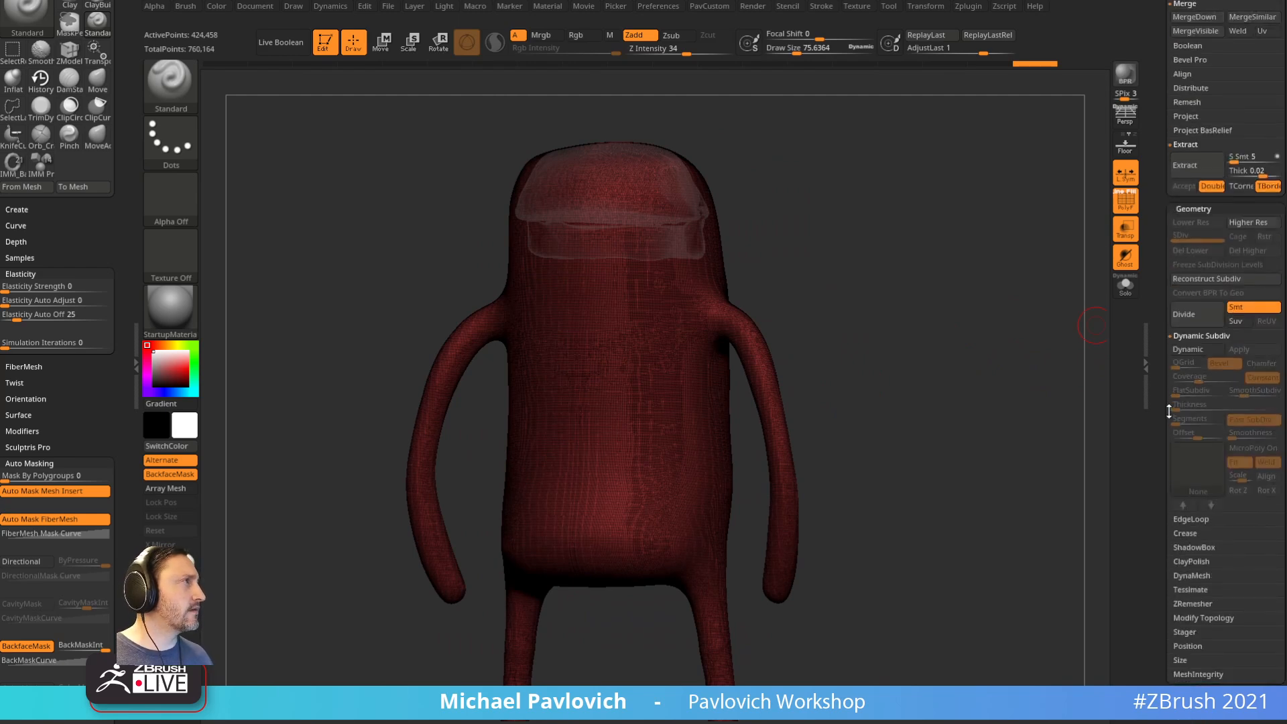
{"action": "scroll", "coordinate": [1162, 458], "scroll_direction": "down", "scroll_amount": 5}
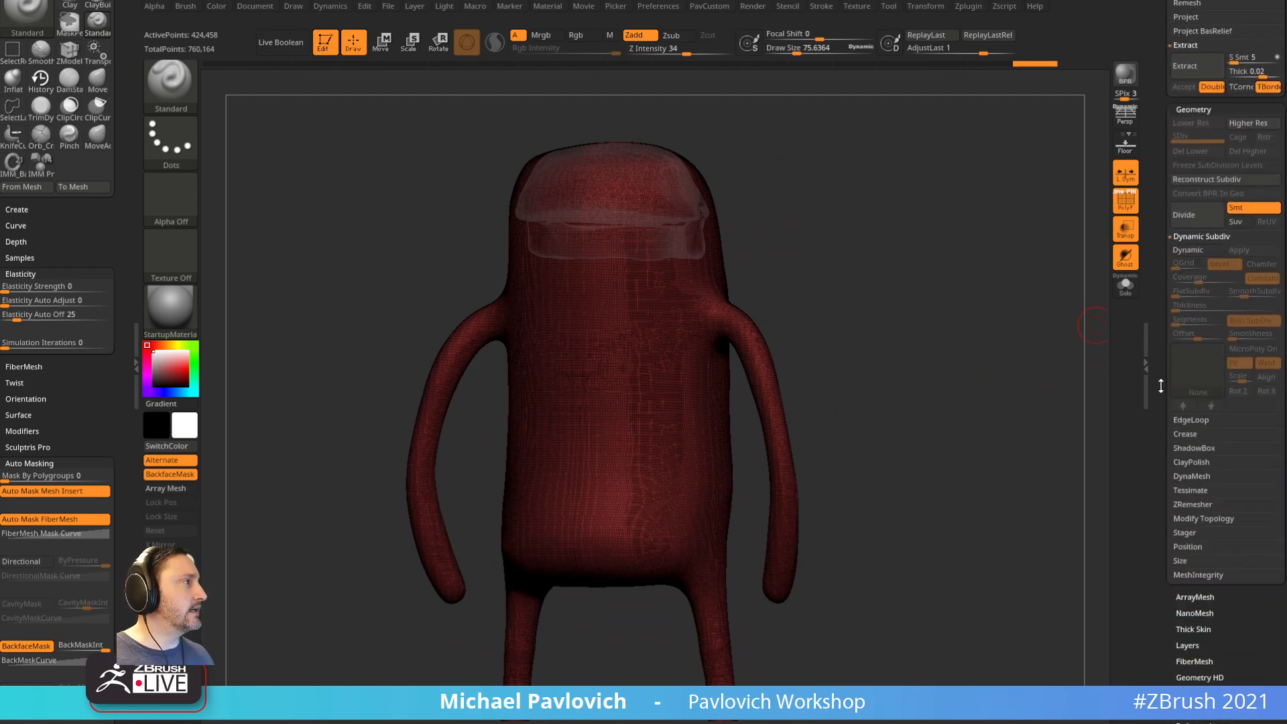
{"action": "scroll", "coordinate": [1160, 386], "scroll_direction": "down", "scroll_amount": 1}
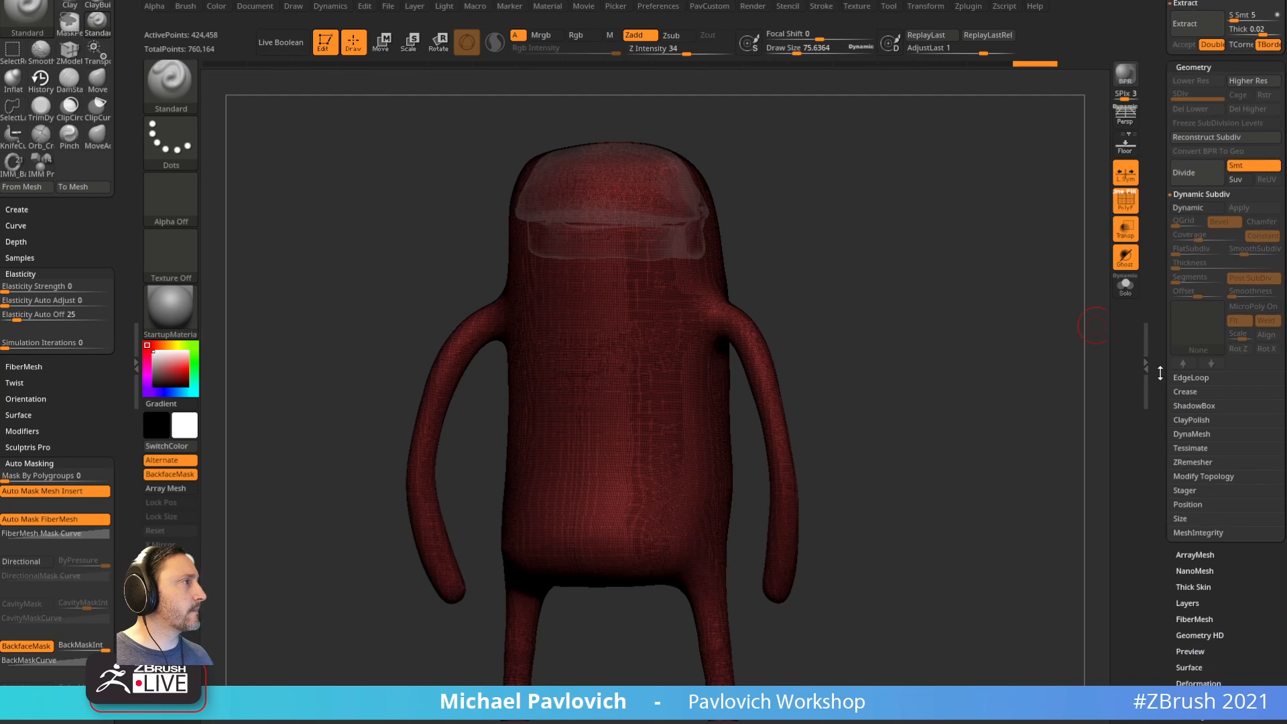
{"action": "left_click", "coordinate": [1192, 429]}
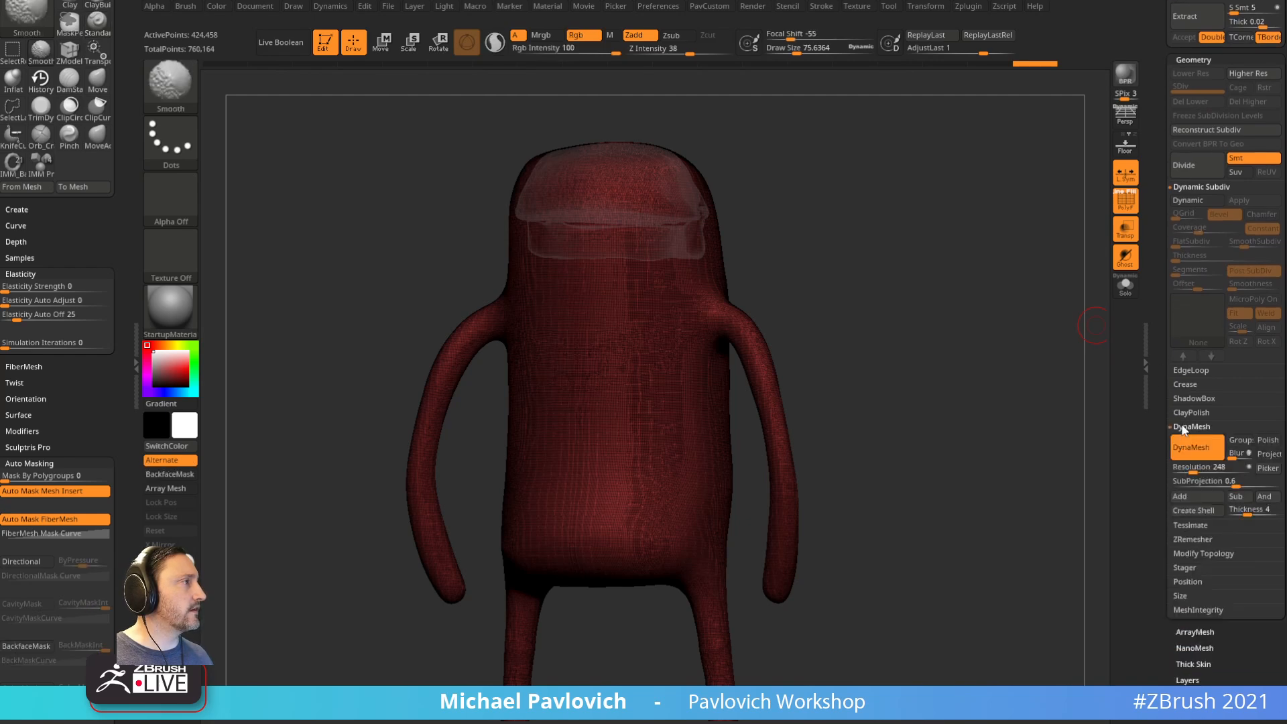
{"action": "scroll", "coordinate": [1171, 373], "scroll_direction": "down", "scroll_amount": 2}
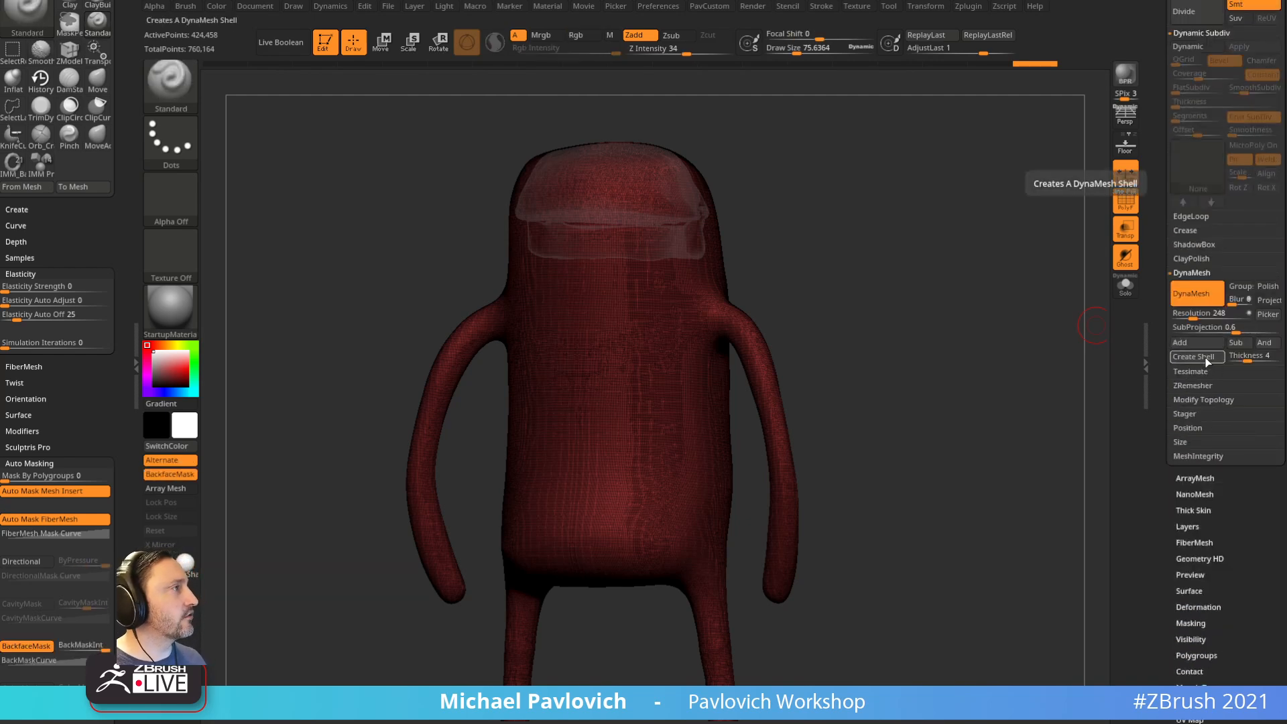
Step: Insert a subtractive Cylinder32 from the IMM primitives brush on the body's lower back
{"action": "key", "text": "b"}
{"action": "key", "text": "i"}
{"action": "key", "text": "p"}
{"action": "key", "text": "m"}
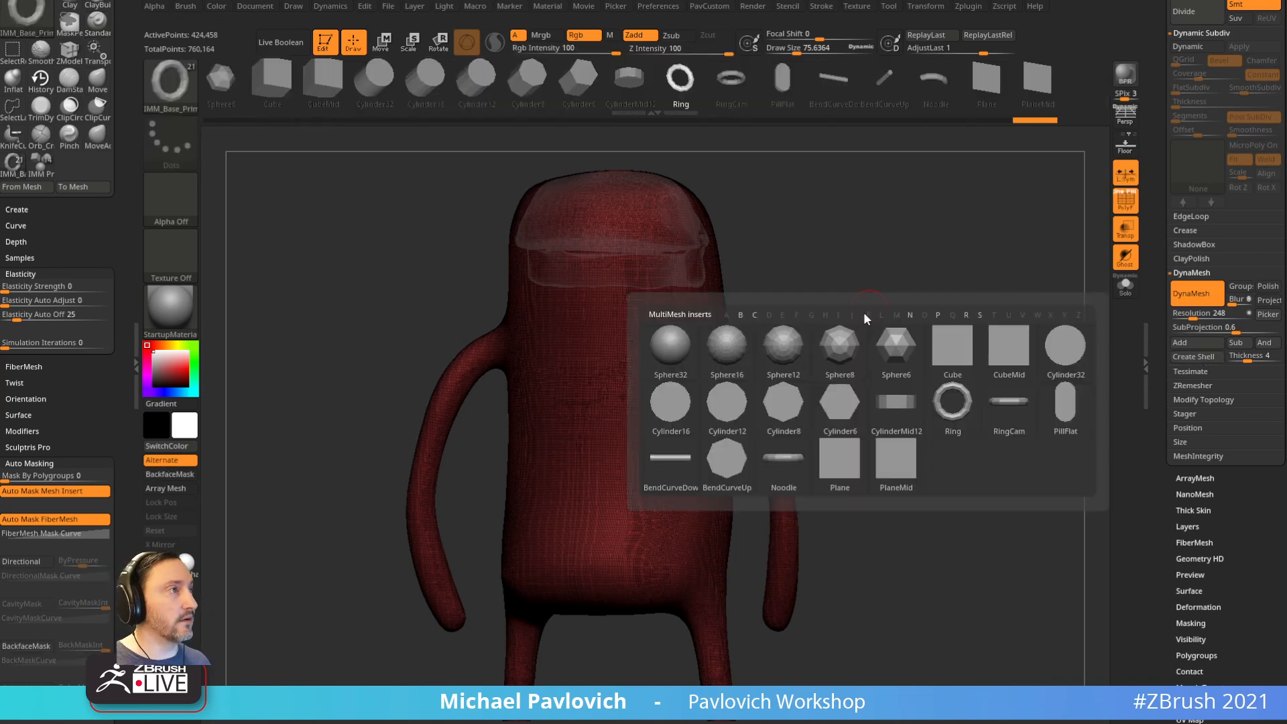
{"action": "left_click", "coordinate": [1066, 350]}
{"action": "left_click_drag", "start_coordinate": [645, 443], "coordinate": [644, 470], "text": "alt"}
{"action": "mouse_move", "coordinate": [958, 356]}
{"action": "left_mouse_down"}
{"action": "mouse_move", "coordinate": [885, 362]}
{"action": "mouse_move", "coordinate": [893, 346]}
{"action": "mouse_move", "coordinate": [865, 372]}
{"action": "left_mouse_up"}
Step: Turn on double-sided display for the body to show the inserted subtractive cylinder
{"action": "key", "text": "w"}
{"action": "key", "text": "q"}
{"action": "left_click_drag", "start_coordinate": [1161, 429], "coordinate": [1173, 337]}
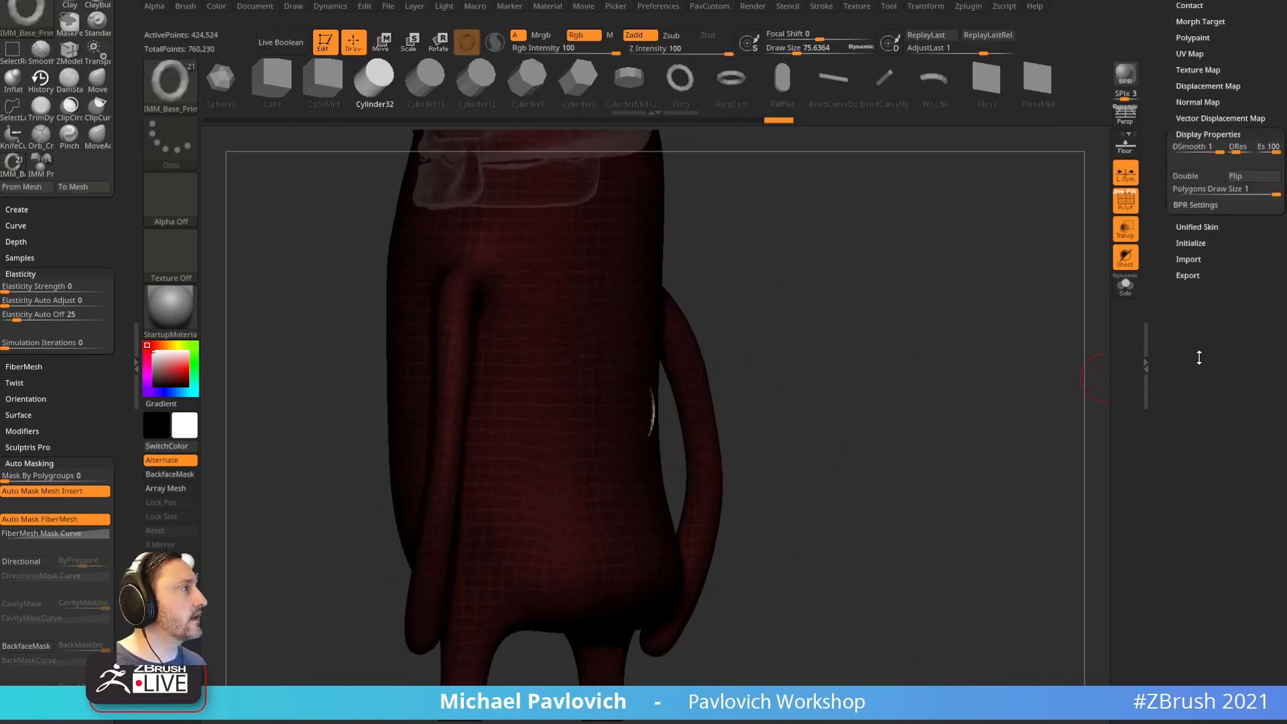
{"action": "left_click", "coordinate": [1214, 179]}
{"action": "left_click_drag", "start_coordinate": [959, 264], "coordinate": [872, 302]}
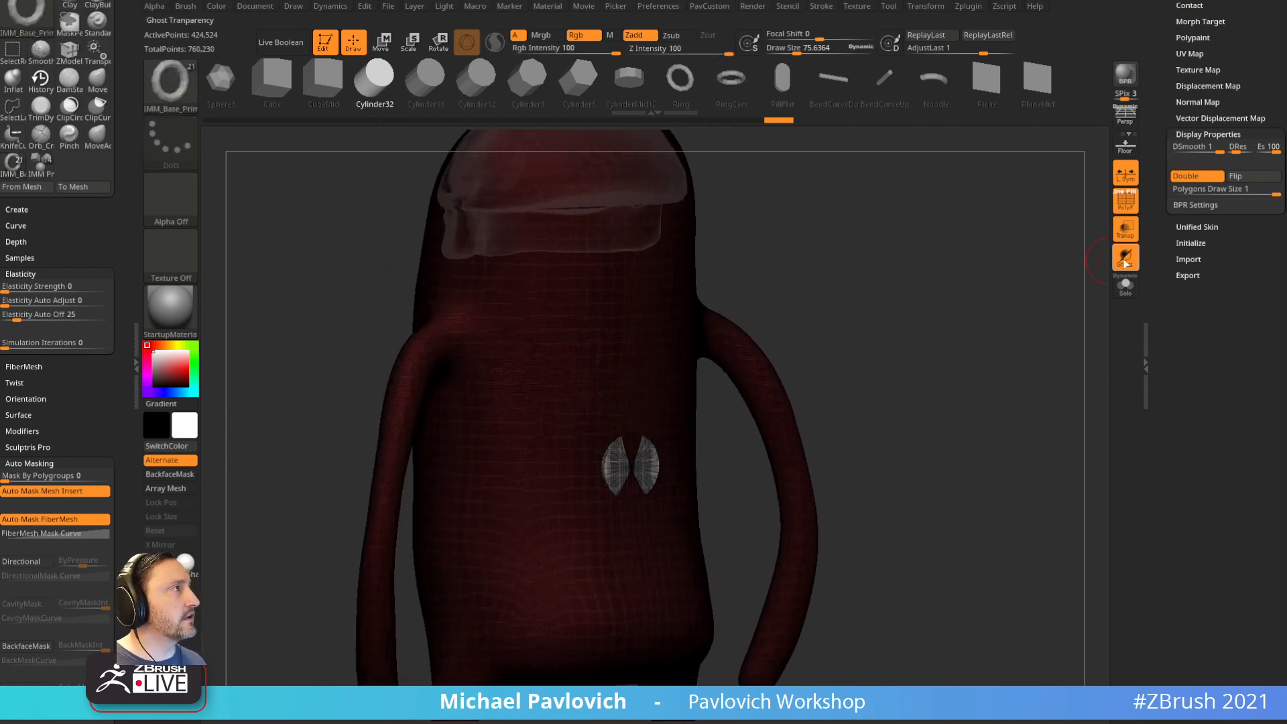
Step: Isolate the body and move the inserted cylinder outward so it protrudes through the surface of the back
{"action": "left_click", "coordinate": [1043, 308]}
{"action": "left_click_drag", "start_coordinate": [1044, 307], "coordinate": [843, 386]}
{"action": "key", "text": "w"}
{"action": "mouse_move", "coordinate": [602, 456]}
{"action": "left_mouse_down"}
{"action": "mouse_move", "coordinate": [657, 483]}
{"action": "mouse_move", "coordinate": [619, 468]}
{"action": "left_mouse_up"}
{"action": "key", "text": "q"}
{"action": "left_click_drag", "start_coordinate": [858, 375], "coordinate": [991, 342]}
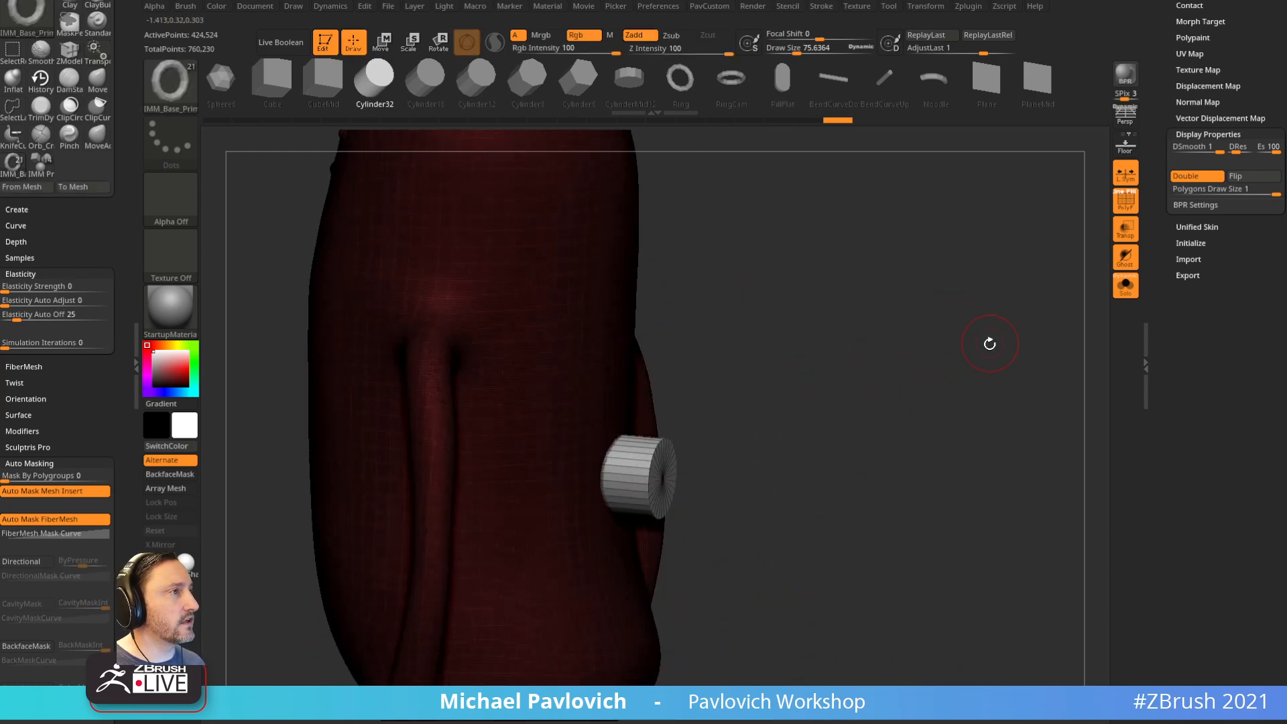
Step: Clear the body's mask and create a DynaMesh shell with thickness 4, using the cylinder to open a hole in the back
{"action": "left_click_drag", "start_coordinate": [1164, 260], "coordinate": [1135, 469]}
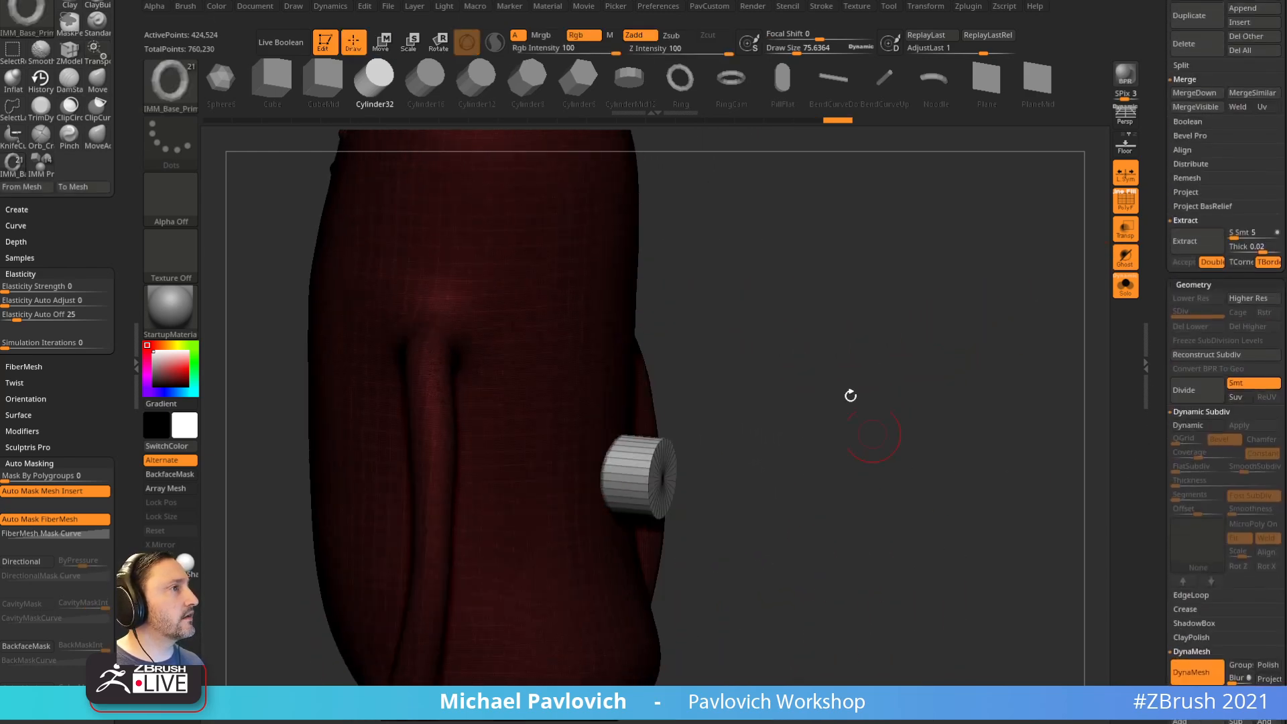
{"action": "mouse_move", "coordinate": [872, 252]}
{"action": "left_mouse_down", "text": "ctrl"}
{"action": "mouse_move", "coordinate": [902, 248]}
{"action": "mouse_move", "coordinate": [970, 422]}
{"action": "mouse_move", "coordinate": [798, 381]}
{"action": "left_mouse_up", "text": "ctrl"}
{"action": "mouse_move", "coordinate": [932, 327]}
{"action": "left_mouse_down"}
{"action": "mouse_move", "coordinate": [902, 322]}
{"action": "mouse_move", "coordinate": [921, 309]}
{"action": "left_mouse_up"}
{"action": "key", "text": "ctrl+z"}
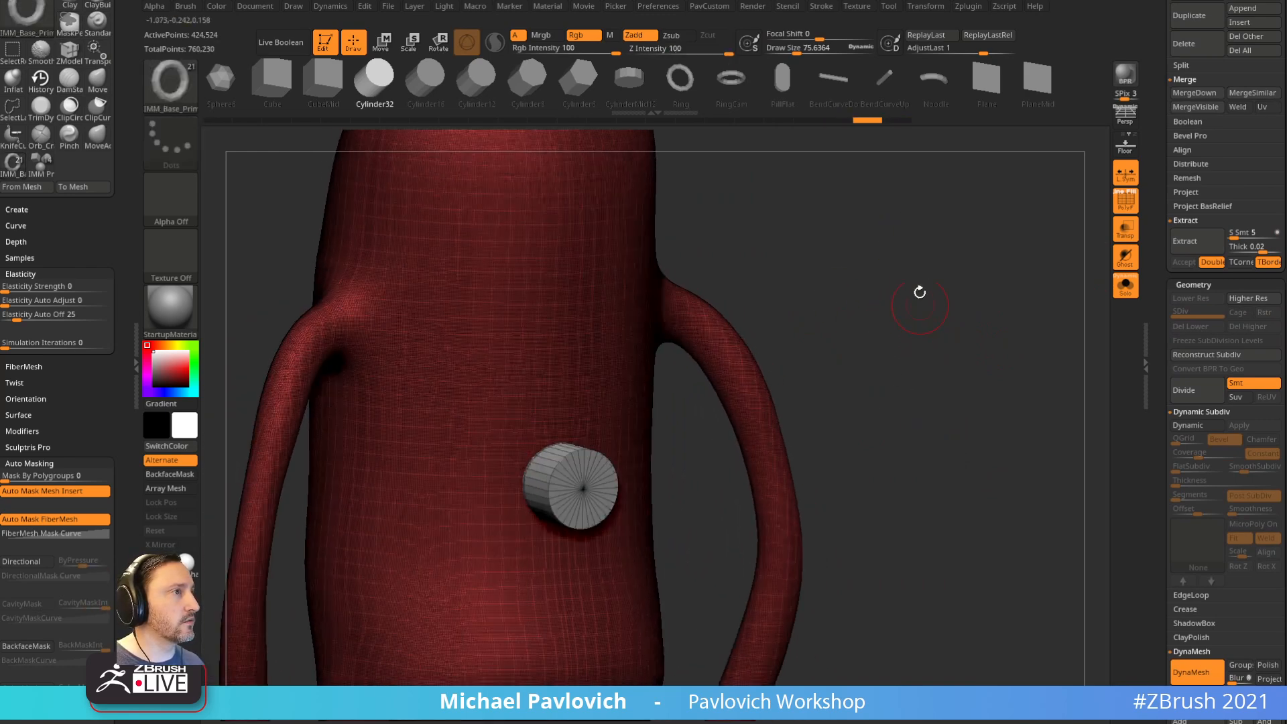
{"action": "scroll", "coordinate": [1135, 397], "scroll_direction": "down", "scroll_amount": 5}
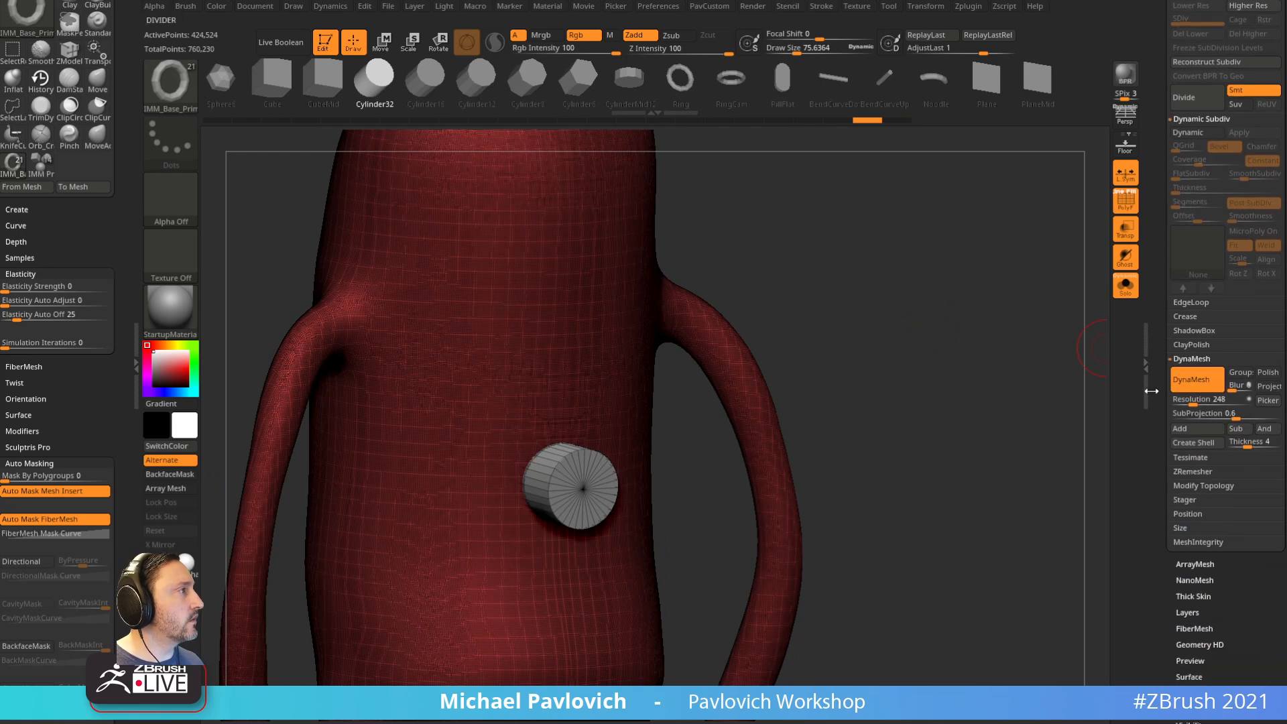
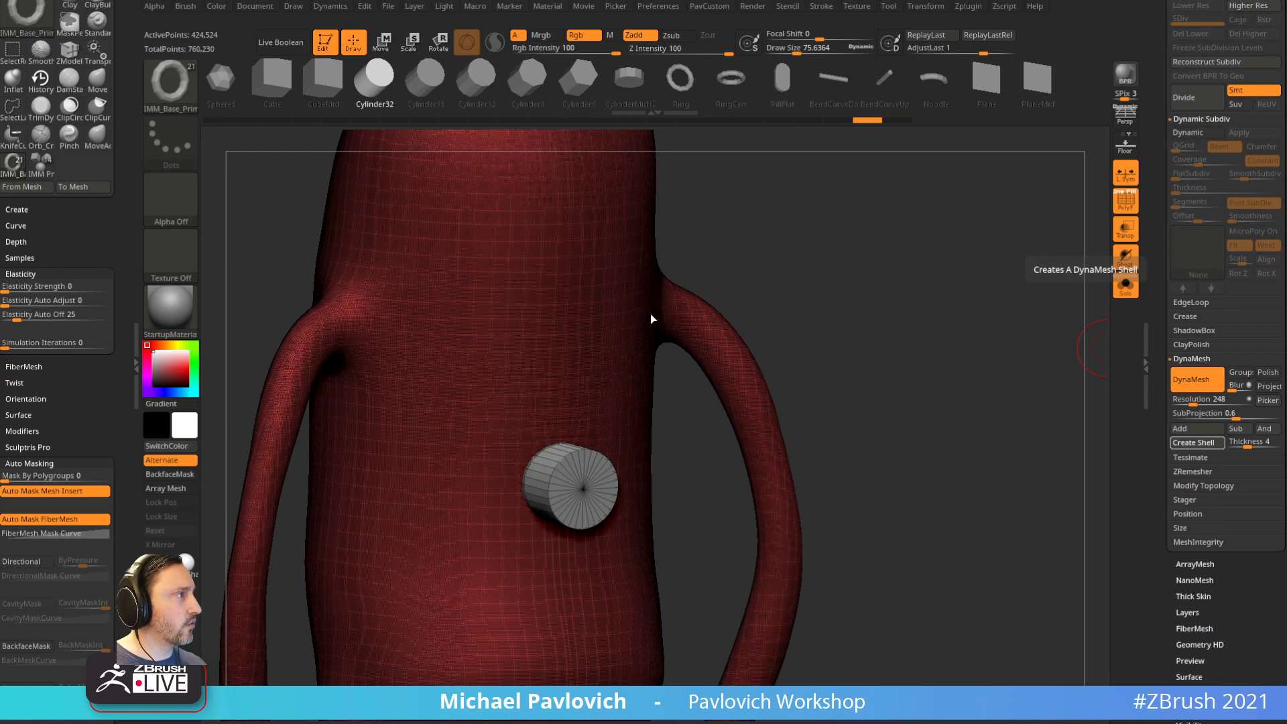
{"action": "mouse_move", "coordinate": [881, 291]}
{"action": "left_mouse_down"}
{"action": "mouse_move", "coordinate": [936, 290]}
{"action": "mouse_move", "coordinate": [994, 460]}
{"action": "mouse_move", "coordinate": [946, 348]}
{"action": "left_mouse_up"}
{"action": "key", "text": "s"}
{"action": "key", "text": "f"}
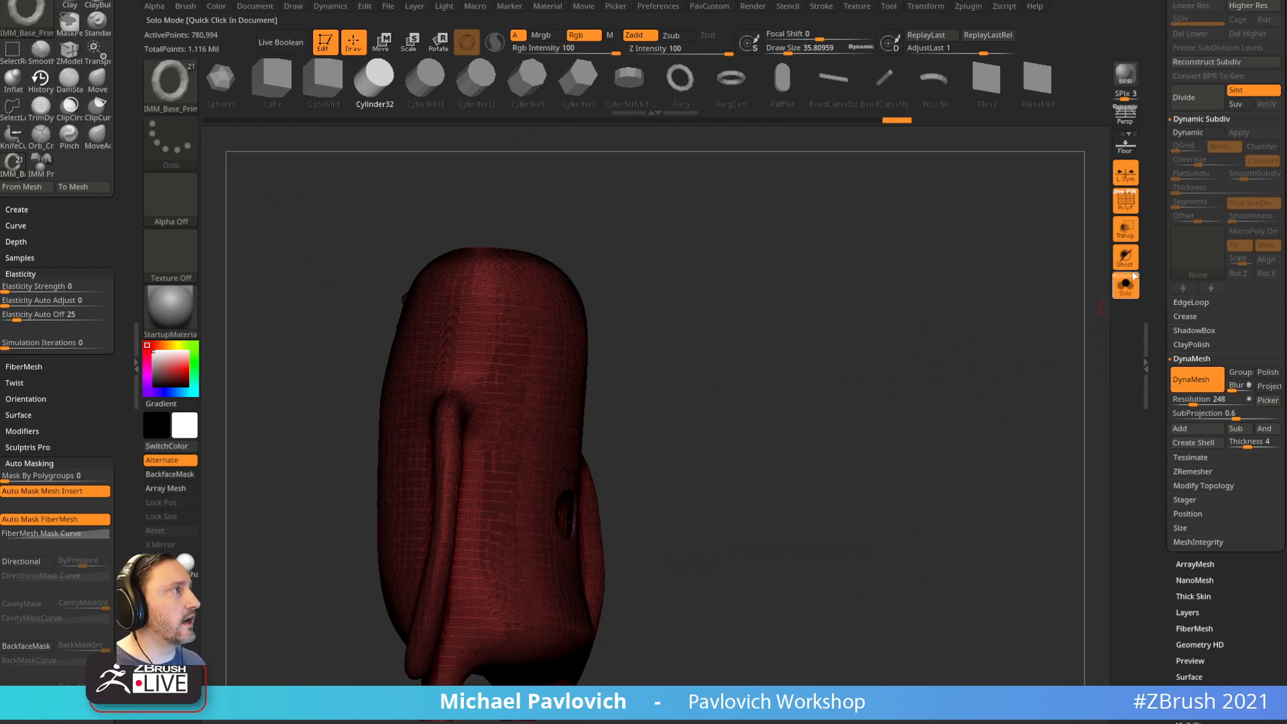
Step: Turn off PolyFrame, append a Cube3D subtool, select it with the other subtools shown, and turn off transparency
{"action": "left_click", "coordinate": [1133, 209]}
{"action": "left_click_drag", "start_coordinate": [939, 293], "coordinate": [1052, 312]}
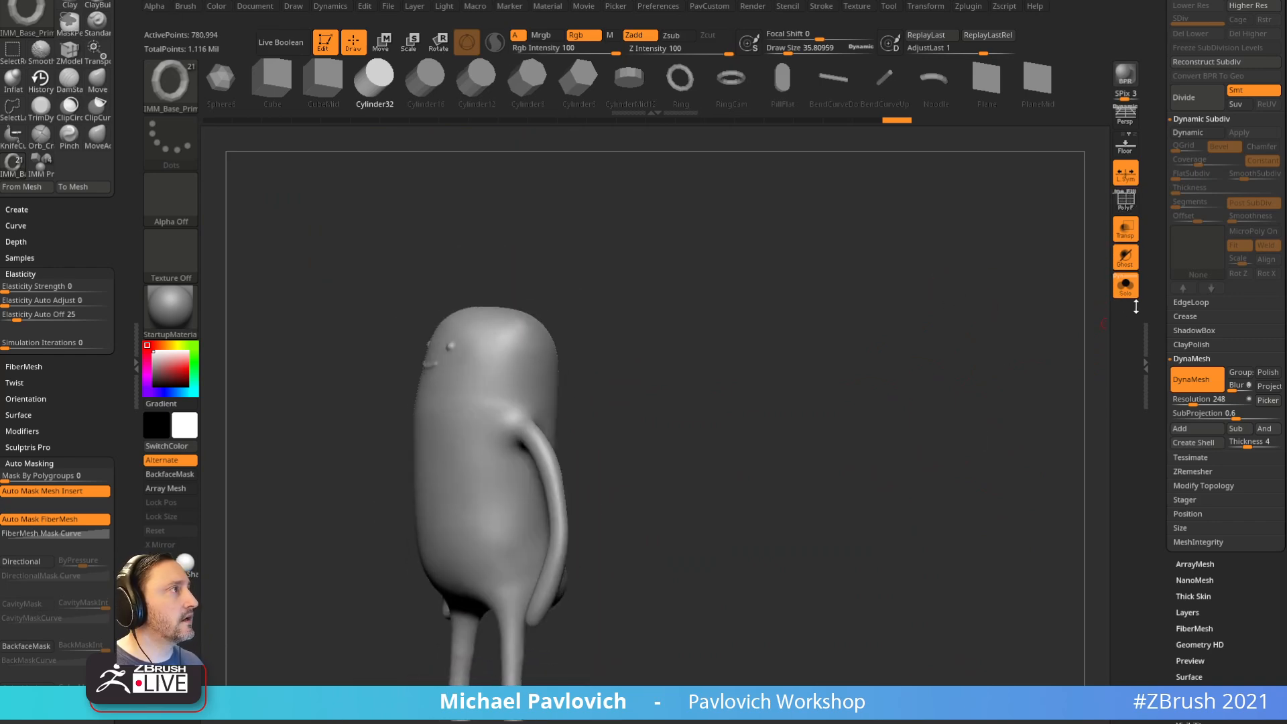
{"action": "scroll", "coordinate": [1240, 518], "scroll_direction": "up", "scroll_amount": 5}
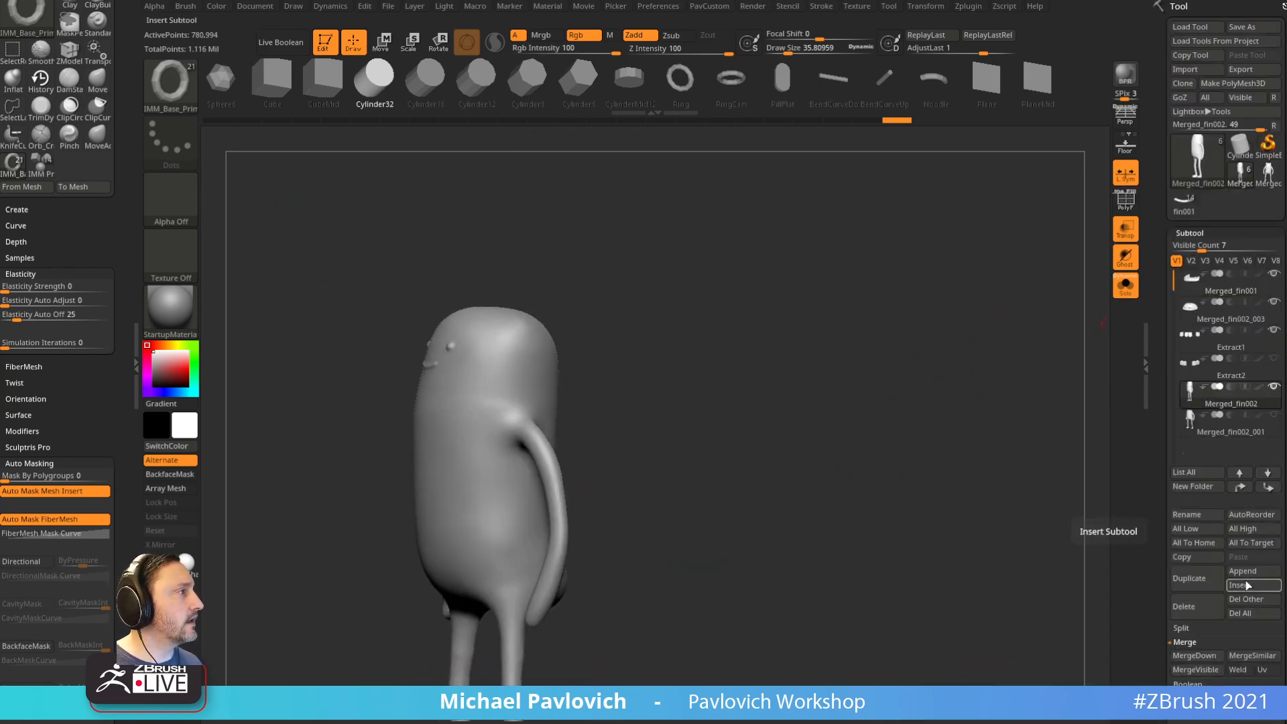
{"action": "left_click", "coordinate": [1254, 571]}
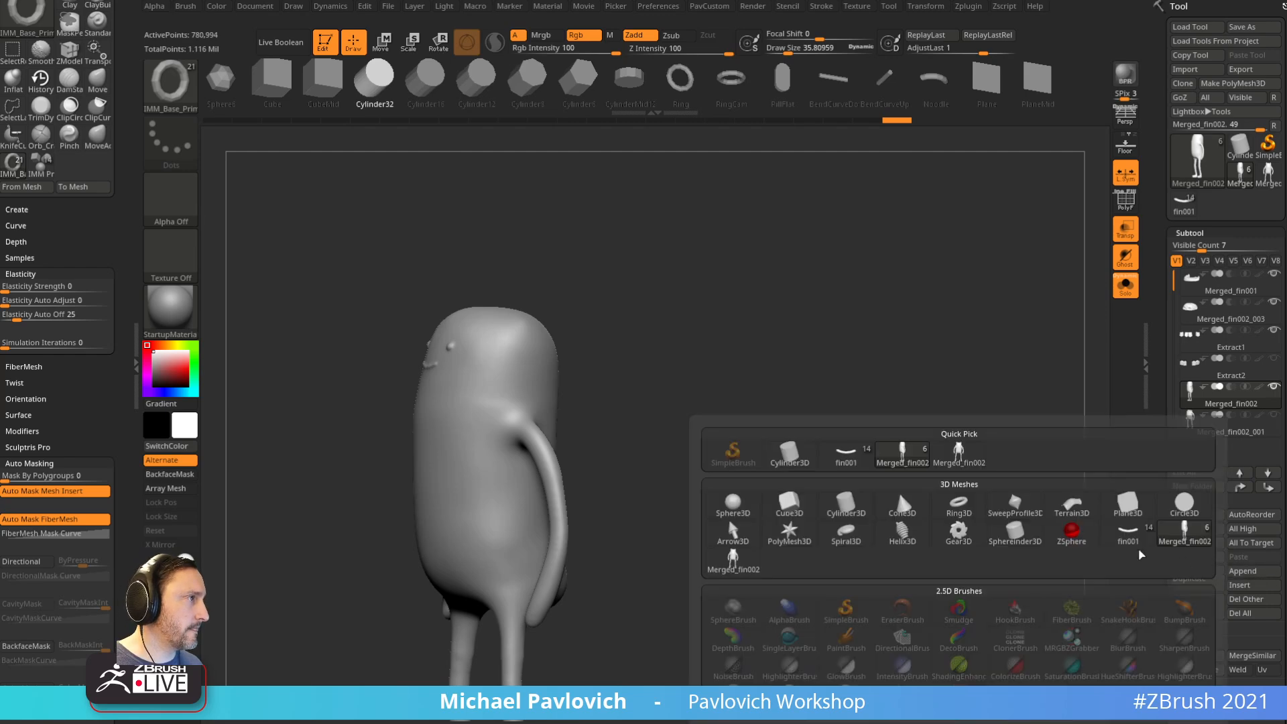
{"action": "left_click", "coordinate": [790, 505]}
{"action": "left_click_drag", "start_coordinate": [995, 460], "coordinate": [1046, 362], "text": "shift"}
{"action": "left_click", "coordinate": [1125, 290]}
{"action": "key", "text": "w"}
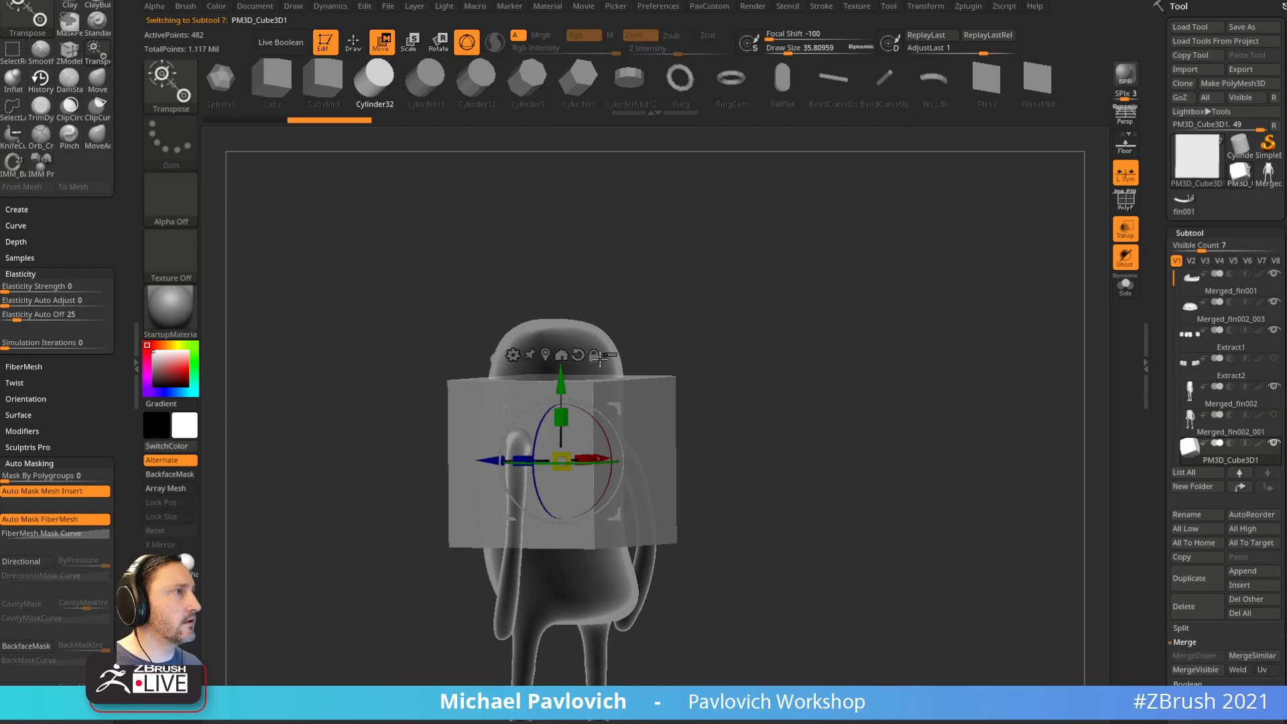
{"action": "left_click", "coordinate": [1126, 230]}
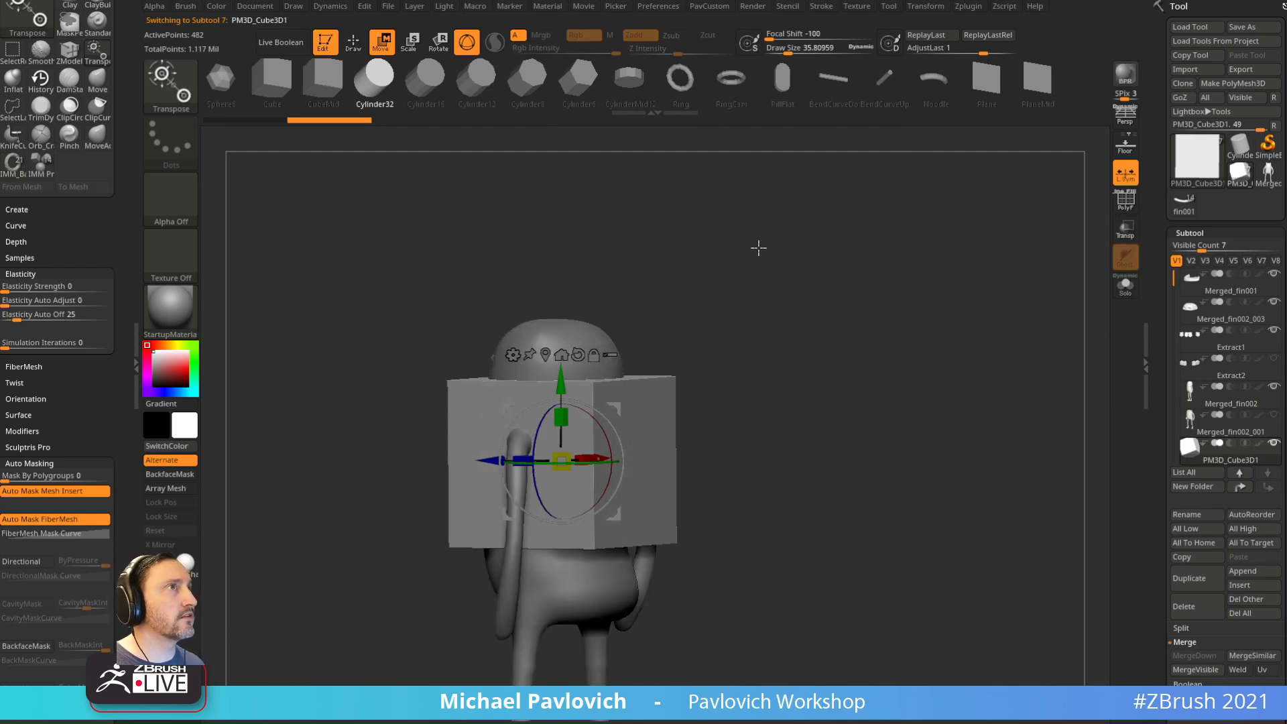
Step: Turn on Live Boolean, raise the cube over the character's head, and set it to subtract
{"action": "left_click", "coordinate": [296, 52]}
{"action": "left_click_drag", "start_coordinate": [636, 404], "coordinate": [636, 223], "text": "alt"}
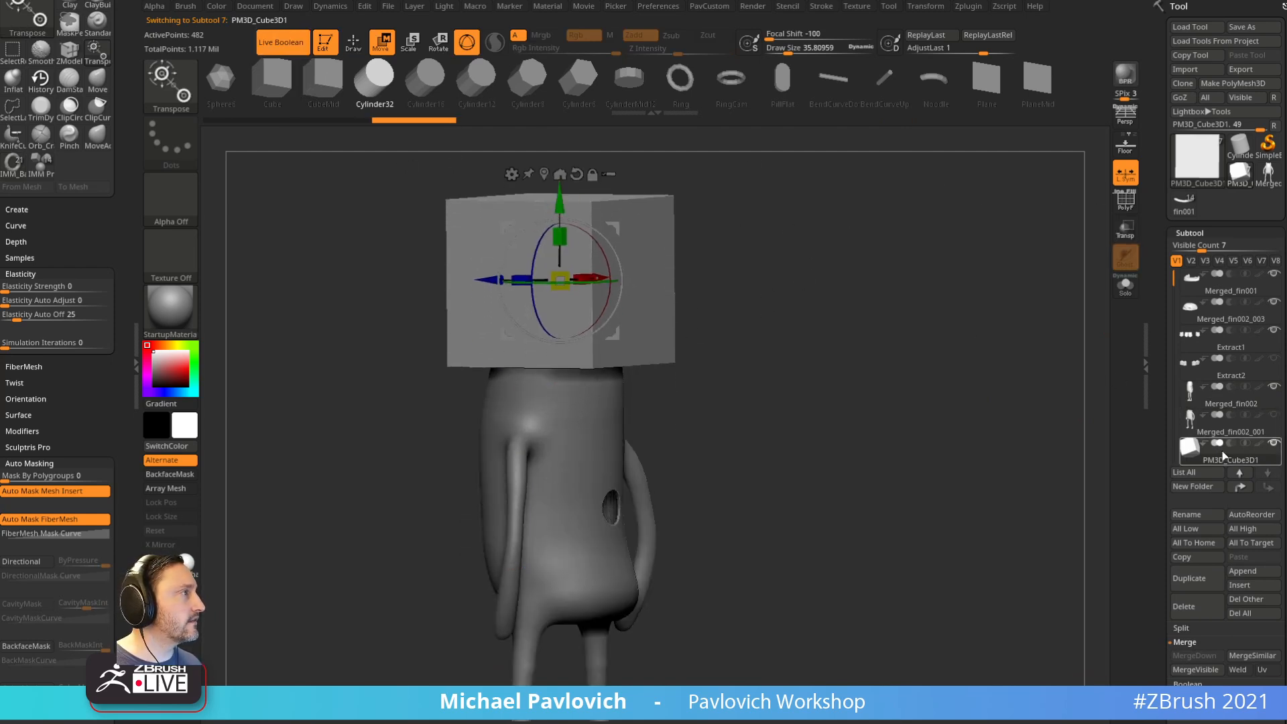
{"action": "left_click", "coordinate": [1231, 444]}
Step: Lower the subtractive cube into the torso and examine the hollow interior from above
{"action": "left_click_drag", "start_coordinate": [952, 421], "coordinate": [906, 417]}
{"action": "left_click_drag", "start_coordinate": [560, 216], "coordinate": [555, 370]}
{"action": "left_click_drag", "start_coordinate": [806, 327], "coordinate": [709, 525]}
{"action": "mouse_move", "coordinate": [799, 454]}
{"action": "left_mouse_down"}
{"action": "mouse_move", "coordinate": [965, 434]}
{"action": "mouse_move", "coordinate": [1023, 396]}
{"action": "mouse_move", "coordinate": [1024, 413]}
{"action": "mouse_move", "coordinate": [986, 402]}
{"action": "mouse_move", "coordinate": [1027, 342]}
{"action": "left_mouse_up"}
{"action": "key", "text": "q"}
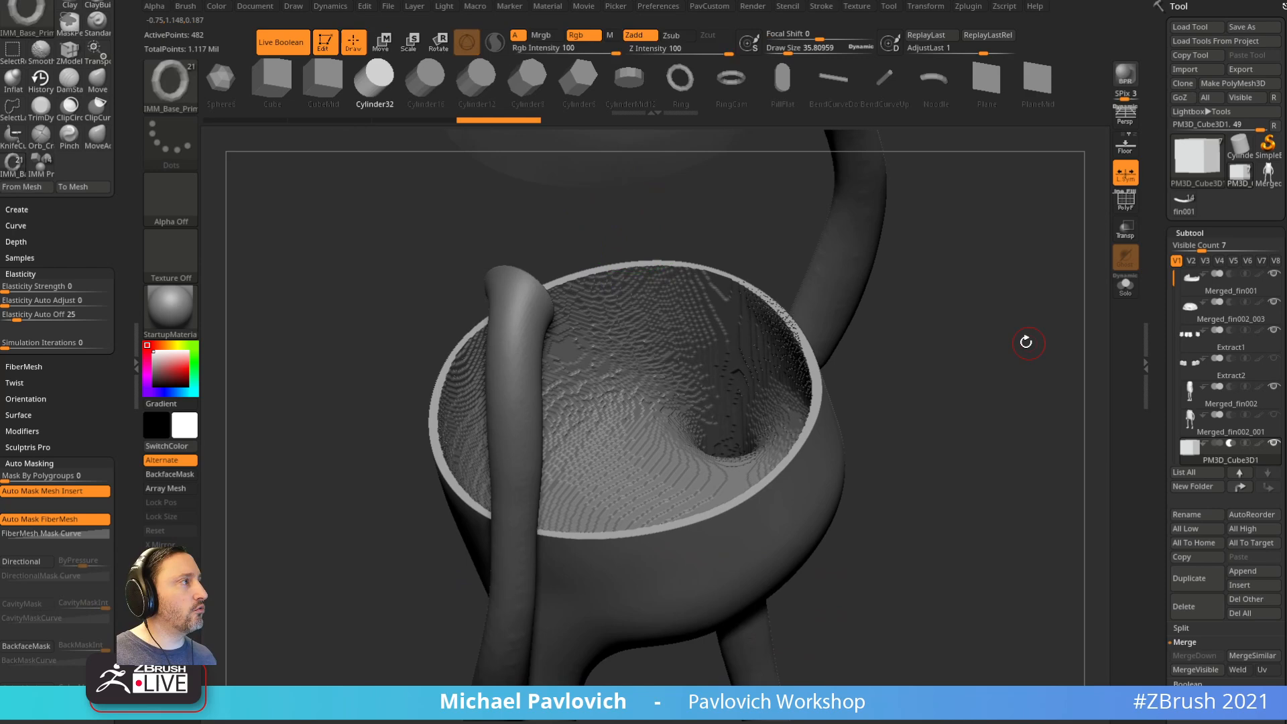
Step: Hide the cube, isolate Merged_fin002 with PolyFrame on, and hide the wall polygons of the hole in its back
{"action": "left_click", "coordinate": [1233, 429]}
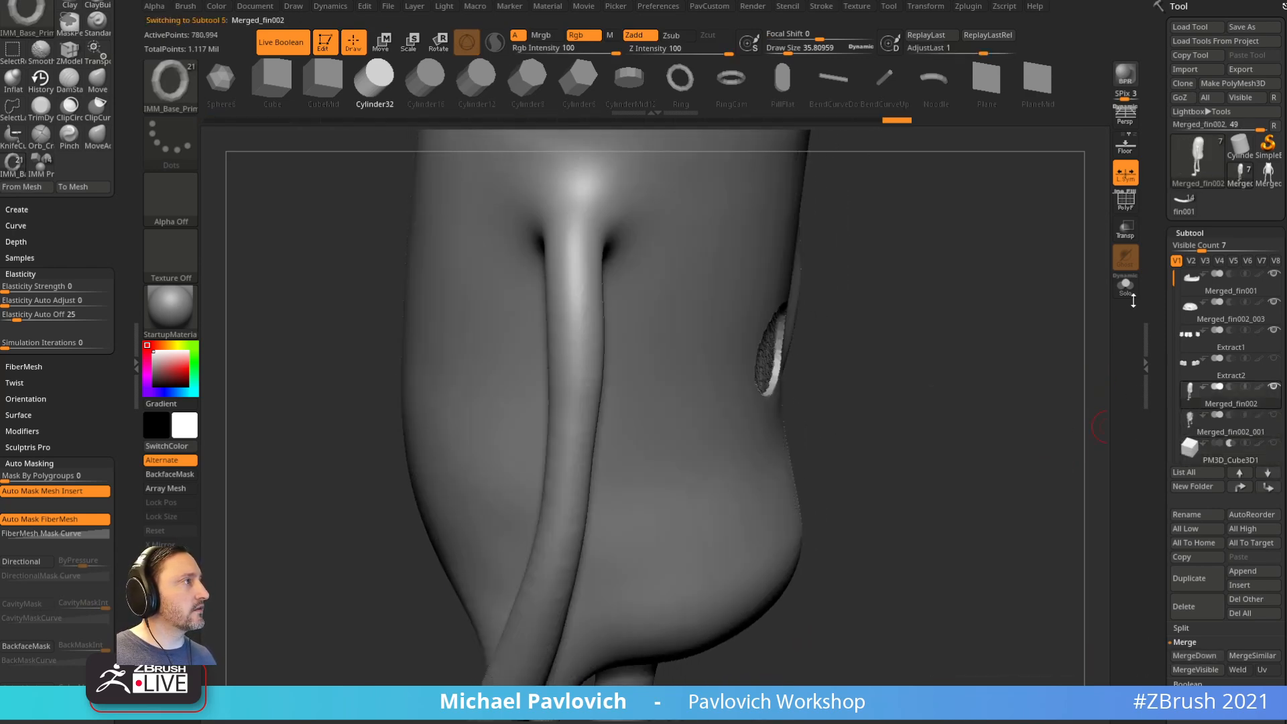
{"action": "left_click_drag", "start_coordinate": [1031, 330], "coordinate": [1020, 362]}
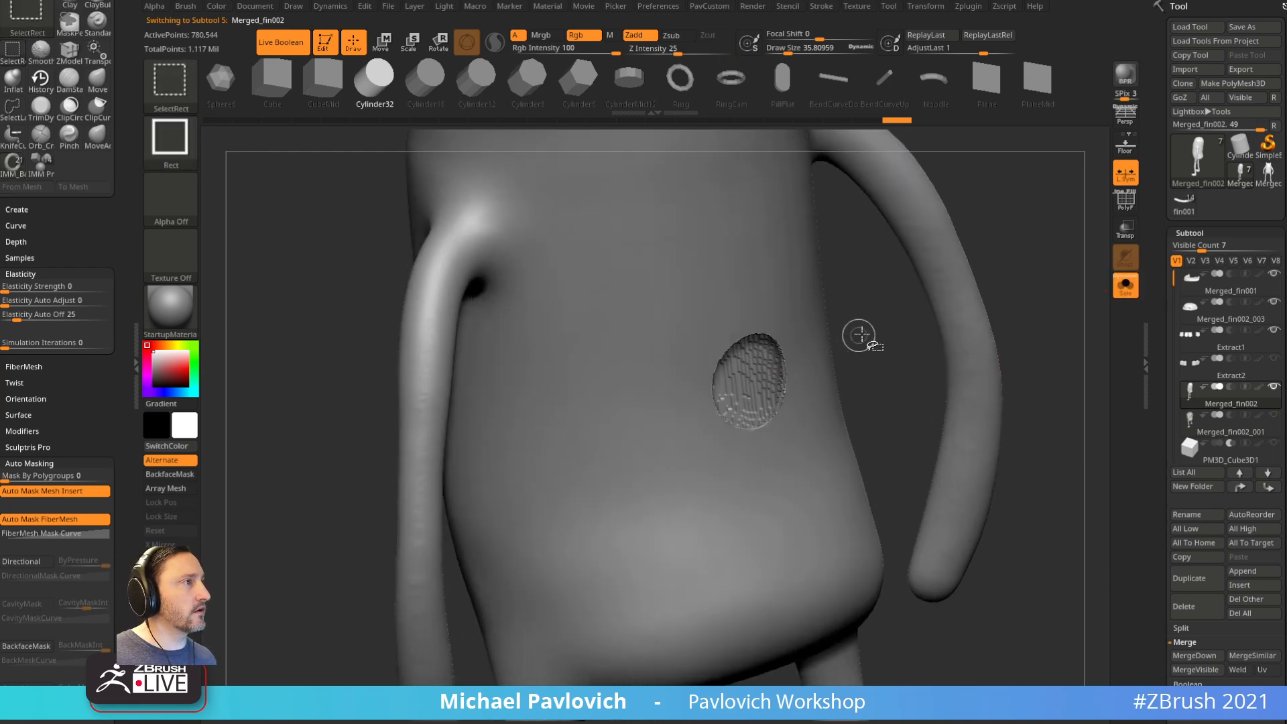
{"action": "left_click_drag", "start_coordinate": [1087, 228], "coordinate": [1059, 295], "text": "alt"}
{"action": "left_click", "coordinate": [1125, 201]}
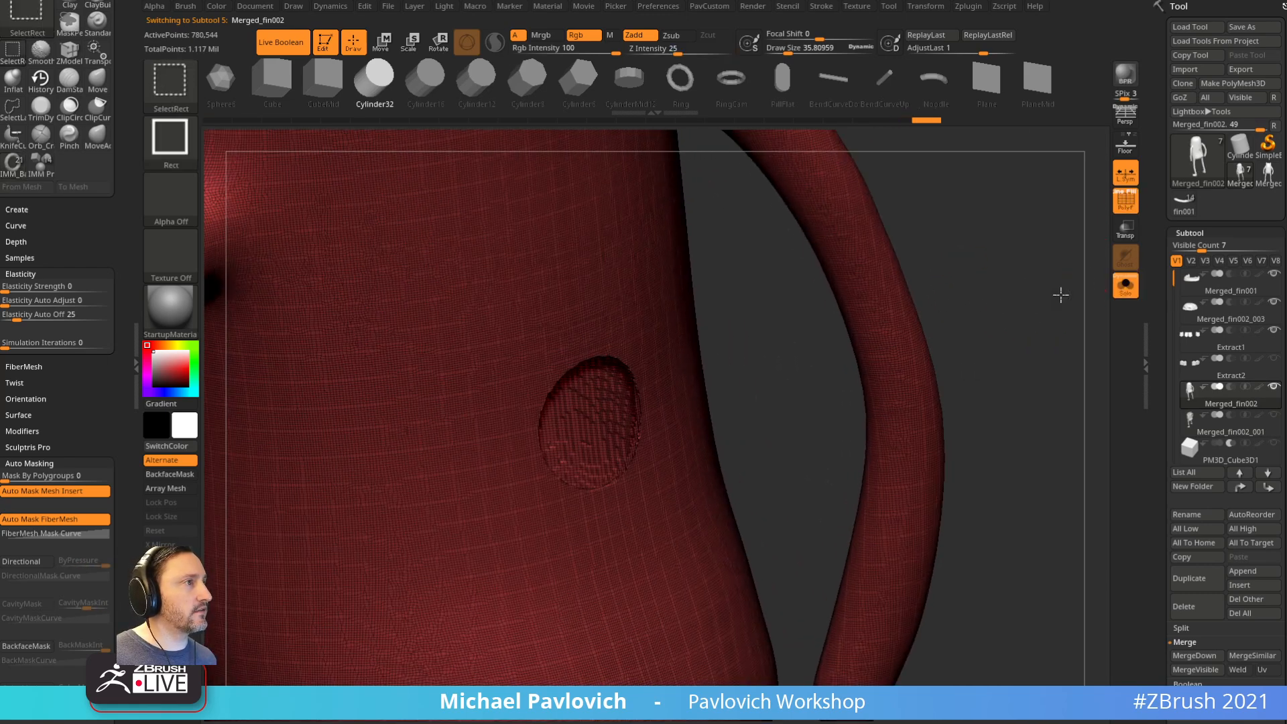
{"action": "mouse_move", "coordinate": [763, 357]}
{"action": "left_mouse_down"}
{"action": "mouse_move", "coordinate": [1026, 302]}
{"action": "mouse_move", "coordinate": [1043, 330]}
{"action": "left_mouse_up"}
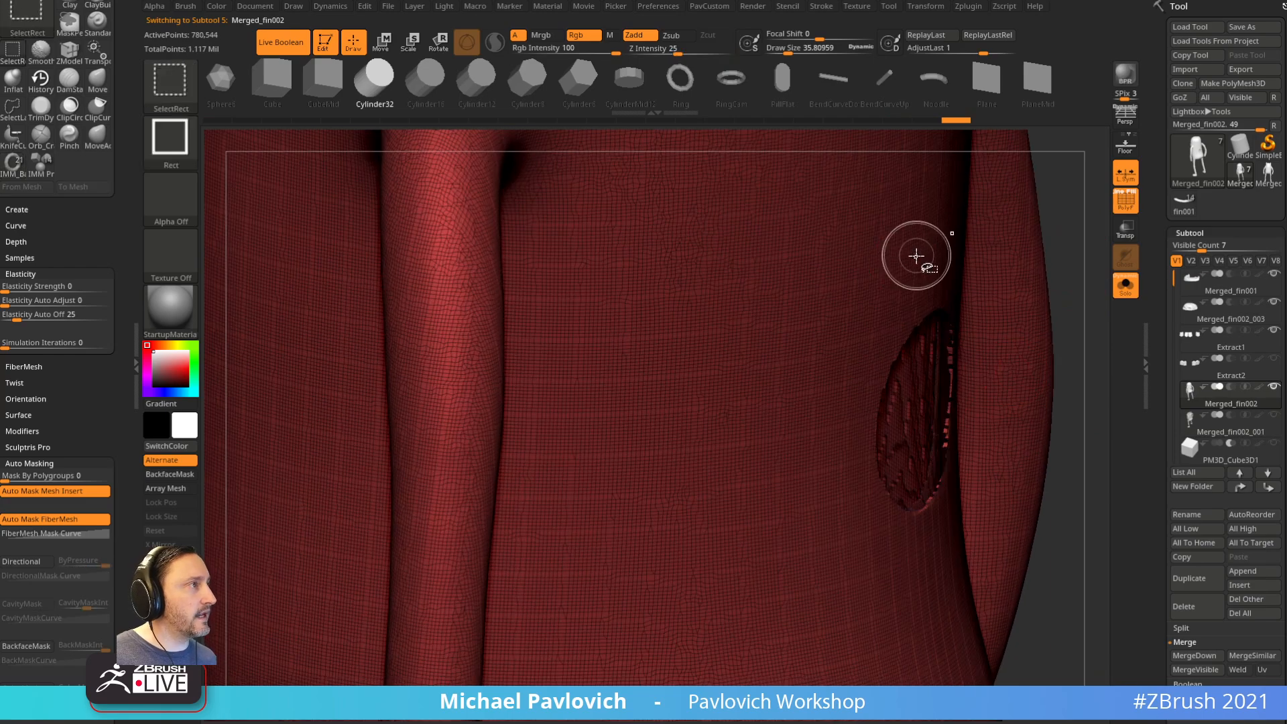
{"action": "left_click_drag", "start_coordinate": [1064, 230], "coordinate": [950, 274]}
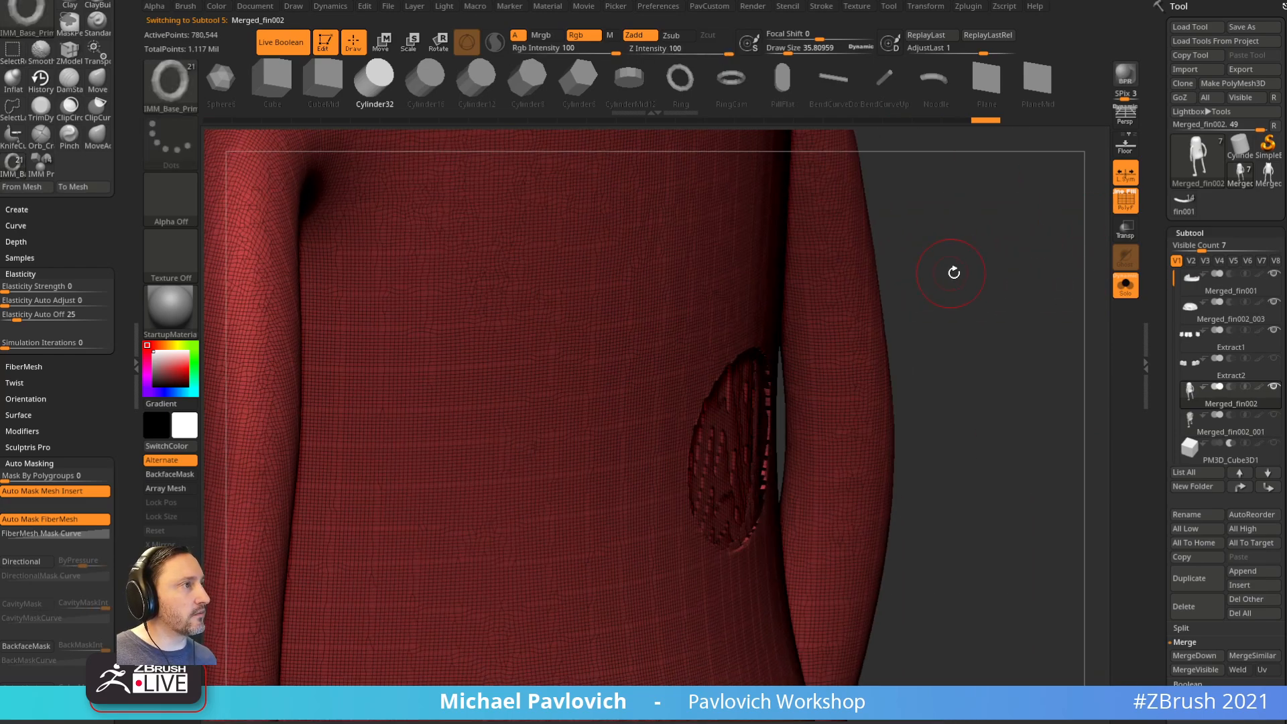
Step: Auto-group the body shell so its outer and inner surfaces become separate polygroups
{"action": "key", "text": "space"}
{"action": "left_click", "coordinate": [985, 425]}
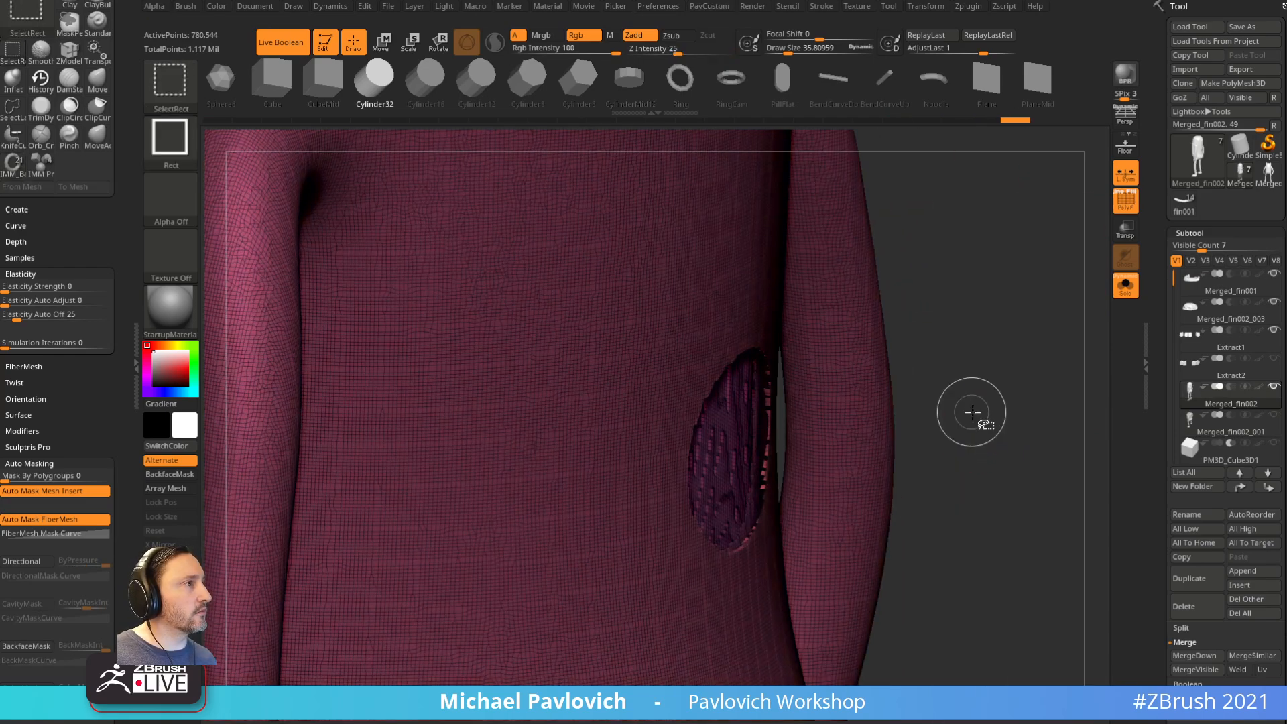
{"action": "mouse_move", "coordinate": [925, 336]}
{"action": "left_mouse_down"}
{"action": "mouse_move", "coordinate": [948, 308]}
{"action": "mouse_move", "coordinate": [972, 346]}
{"action": "left_mouse_up"}
Step: Smooth the isolated inner shell with Polish By Features and show the whole body again
{"action": "key", "text": "space"}
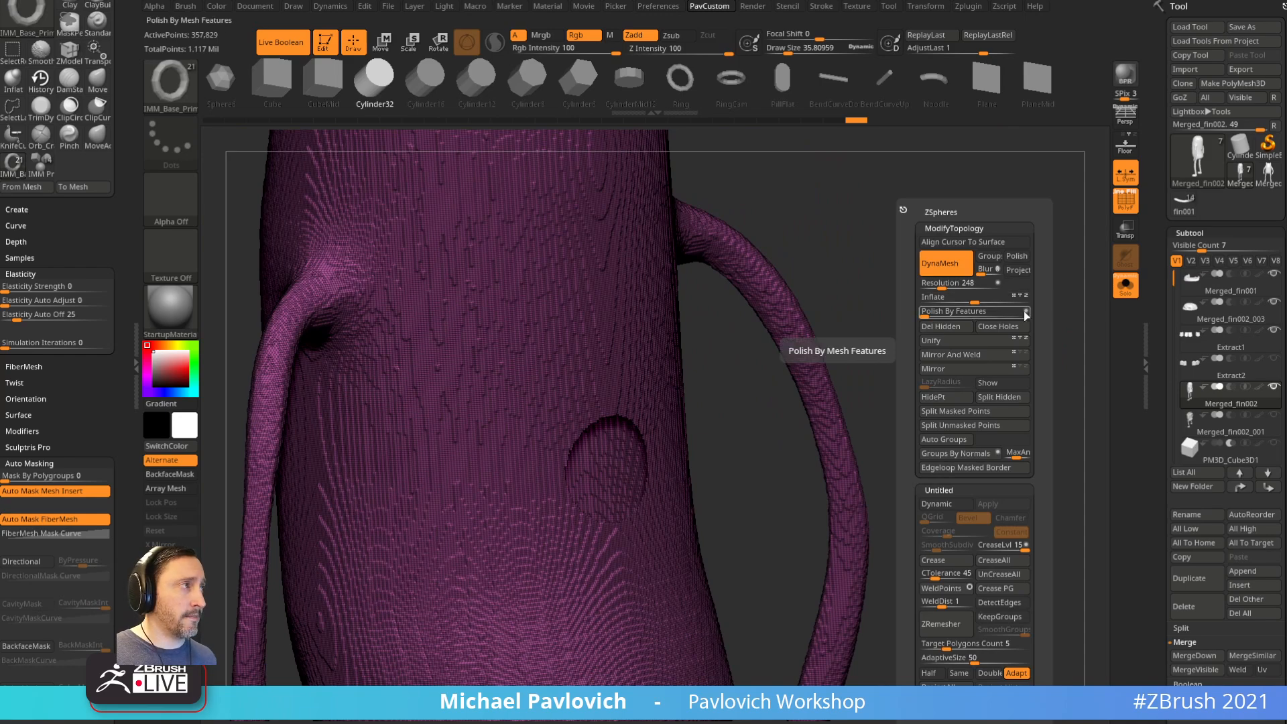
{"action": "left_click", "coordinate": [928, 312]}
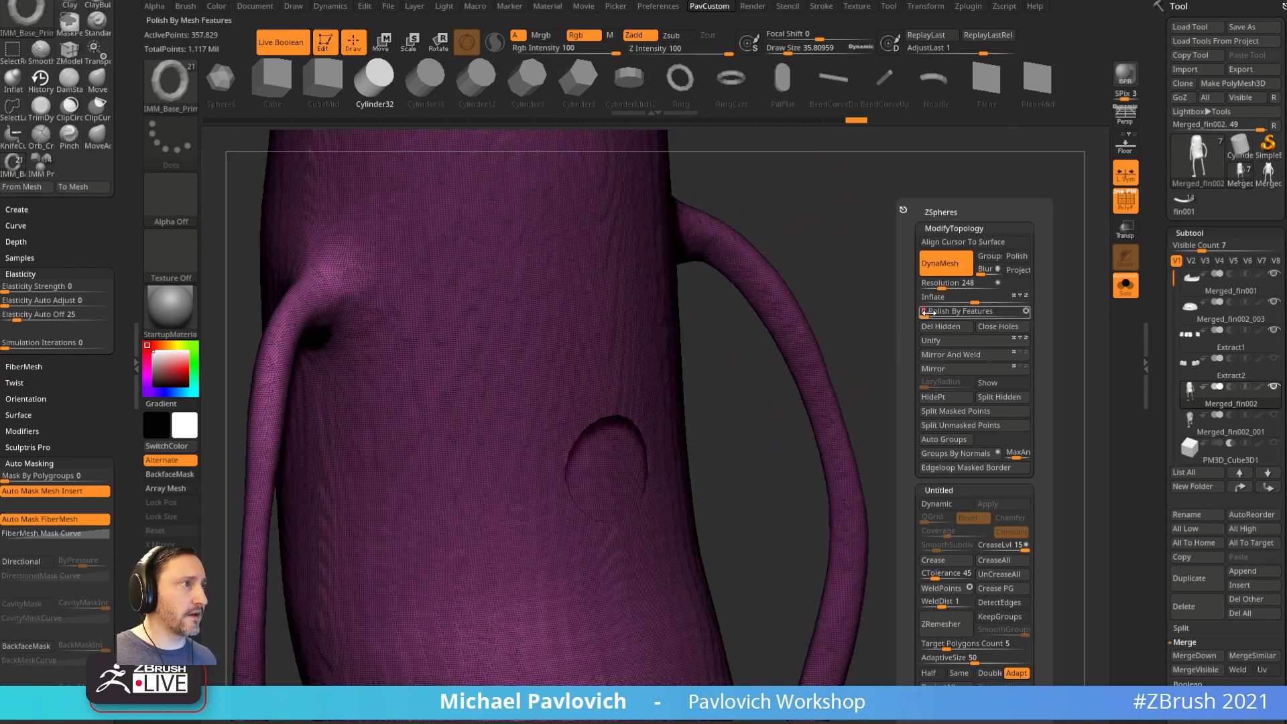
{"action": "left_click_drag", "start_coordinate": [933, 318], "coordinate": [863, 340]}
Step: Review the DynaMesh shell thickness setting and switch from the gizmo to a Transpose line near the back hole
{"action": "left_click_drag", "start_coordinate": [1154, 370], "coordinate": [1150, 255]}
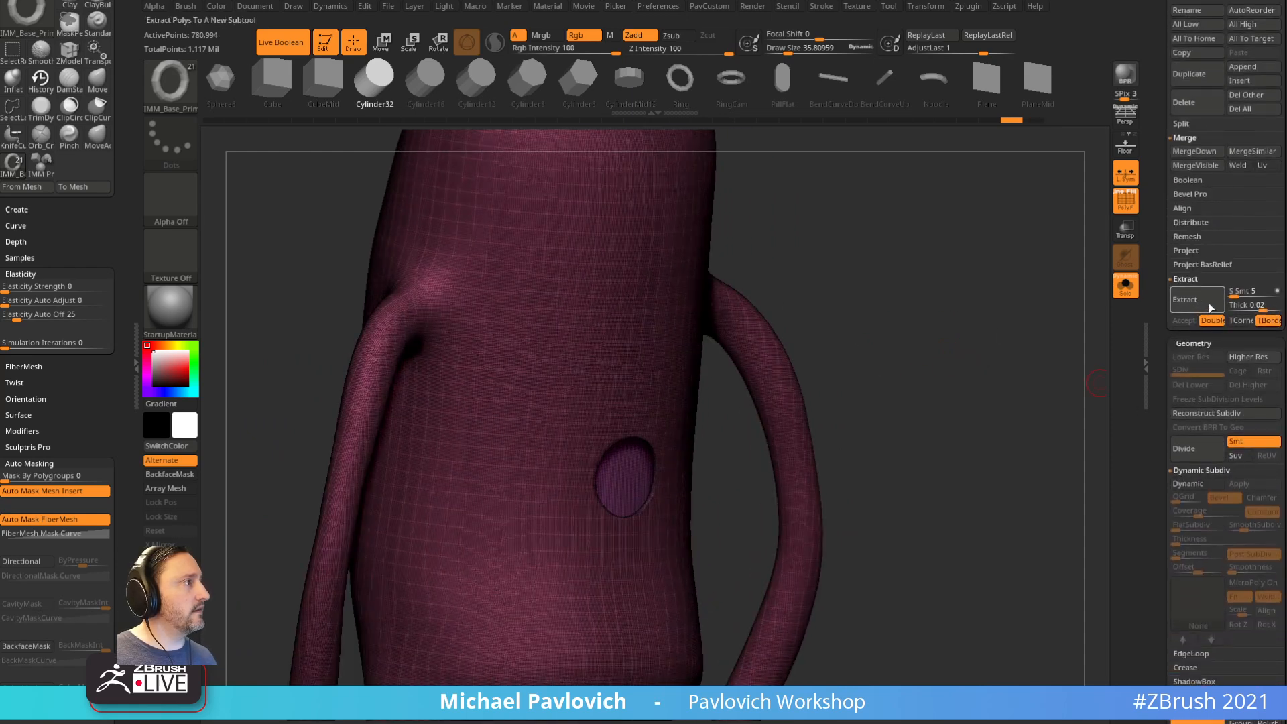
{"action": "left_click_drag", "start_coordinate": [1164, 414], "coordinate": [1154, 261]}
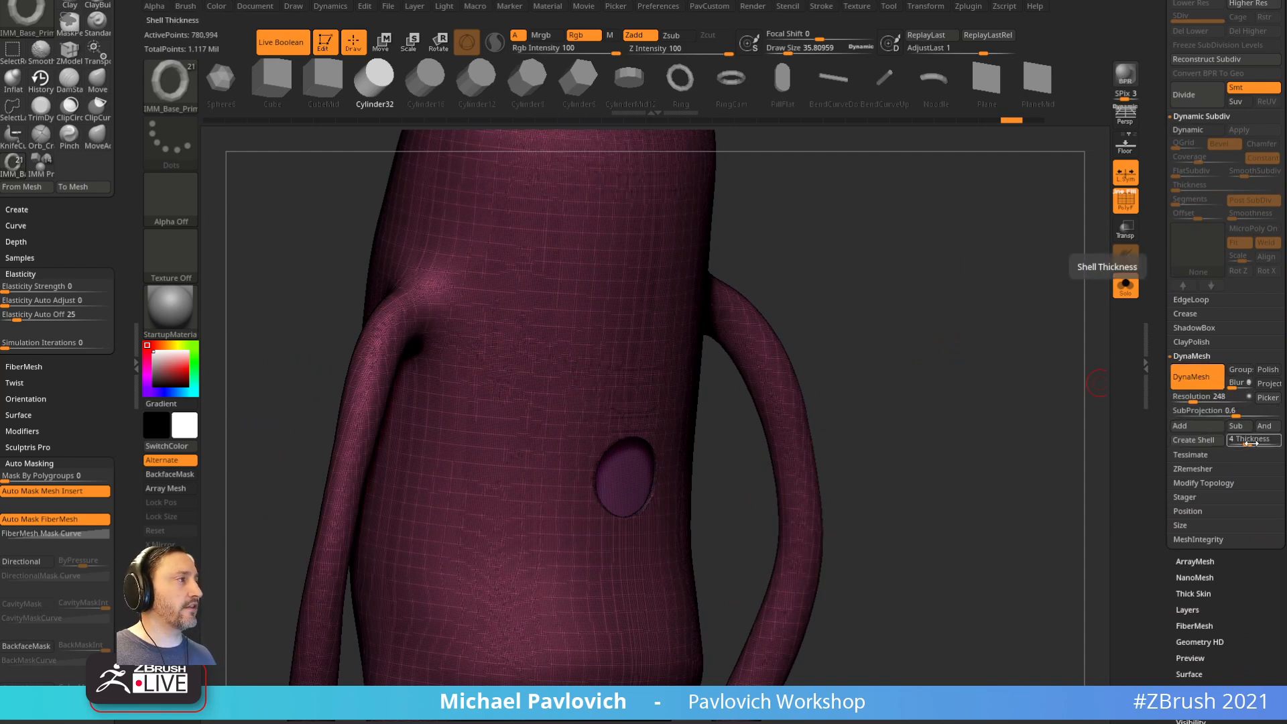
{"action": "key", "text": "ctrl"}
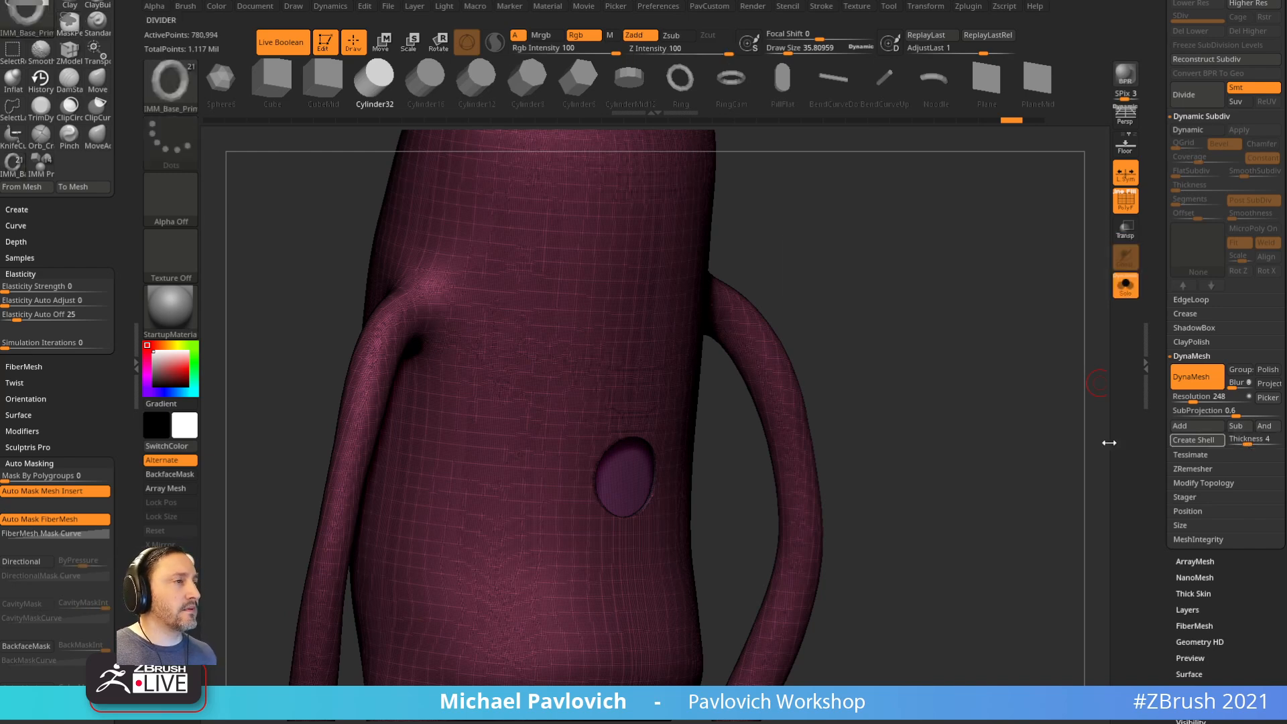
{"action": "key", "text": "w"}
{"action": "key", "text": "y"}
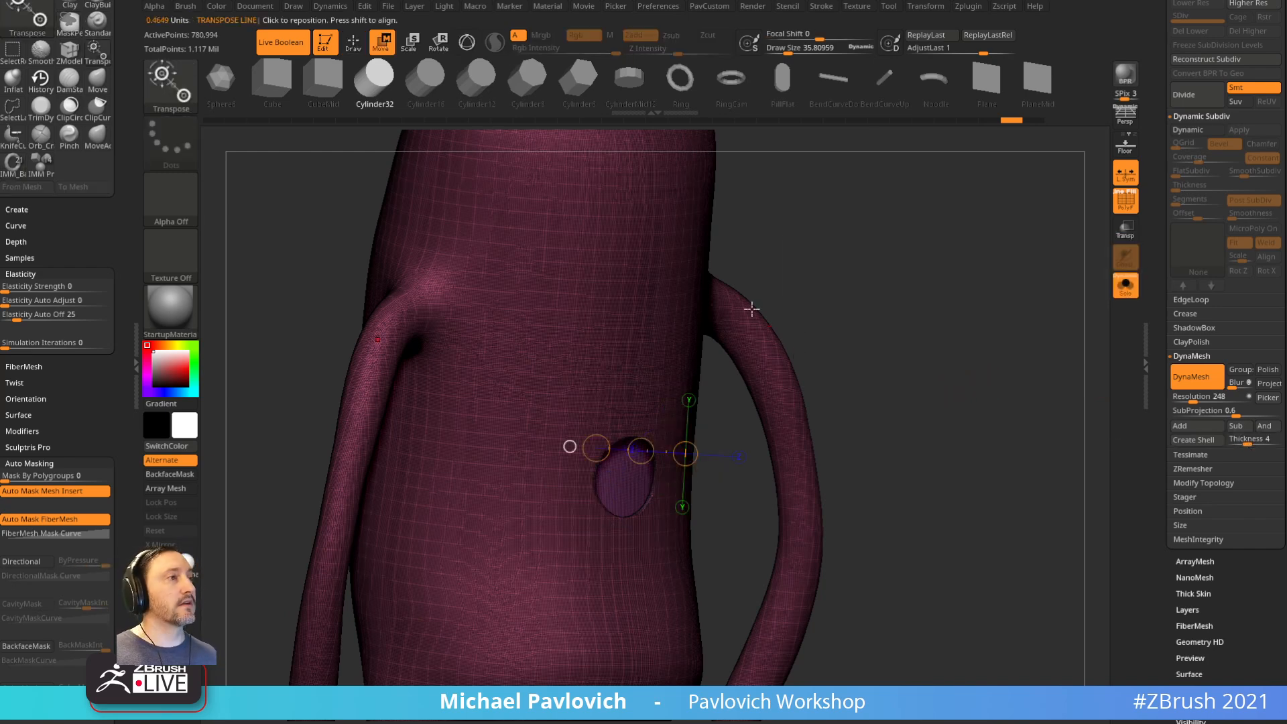
Step: Measure the shell's wall thickness at the rim of the back hole with a Transpose line
{"action": "right_click_drag", "start_coordinate": [986, 411], "coordinate": [952, 425], "text": "alt"}
{"action": "right_click_drag", "start_coordinate": [728, 389], "coordinate": [705, 371], "text": "ctrl"}
{"action": "left_click_drag", "start_coordinate": [738, 393], "coordinate": [758, 242]}
{"action": "right_click_drag", "start_coordinate": [816, 303], "coordinate": [773, 359], "text": "alt"}
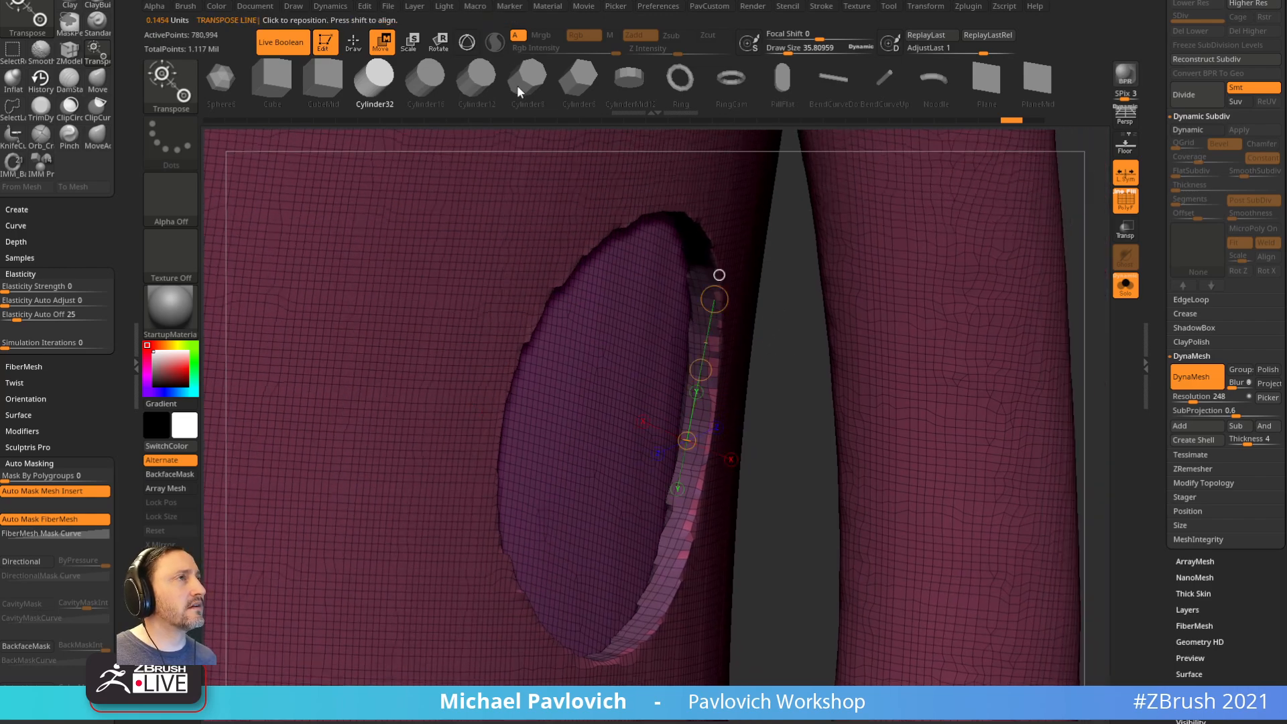
Step: Review the Transpose Units preferences for scale, ticks and calibration distance, and return to Draw mode
{"action": "left_click", "coordinate": [638, 7]}
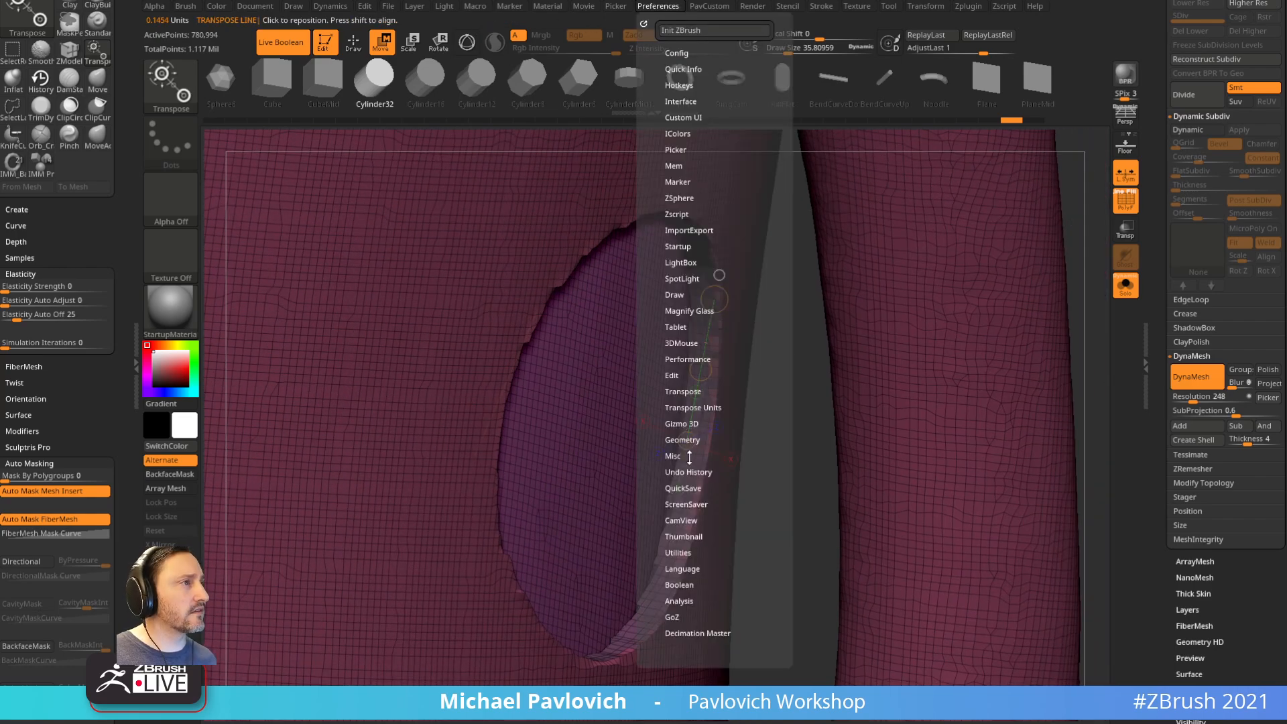
{"action": "left_click", "coordinate": [681, 392]}
{"action": "left_click", "coordinate": [681, 392]}
{"action": "left_click", "coordinate": [678, 408]}
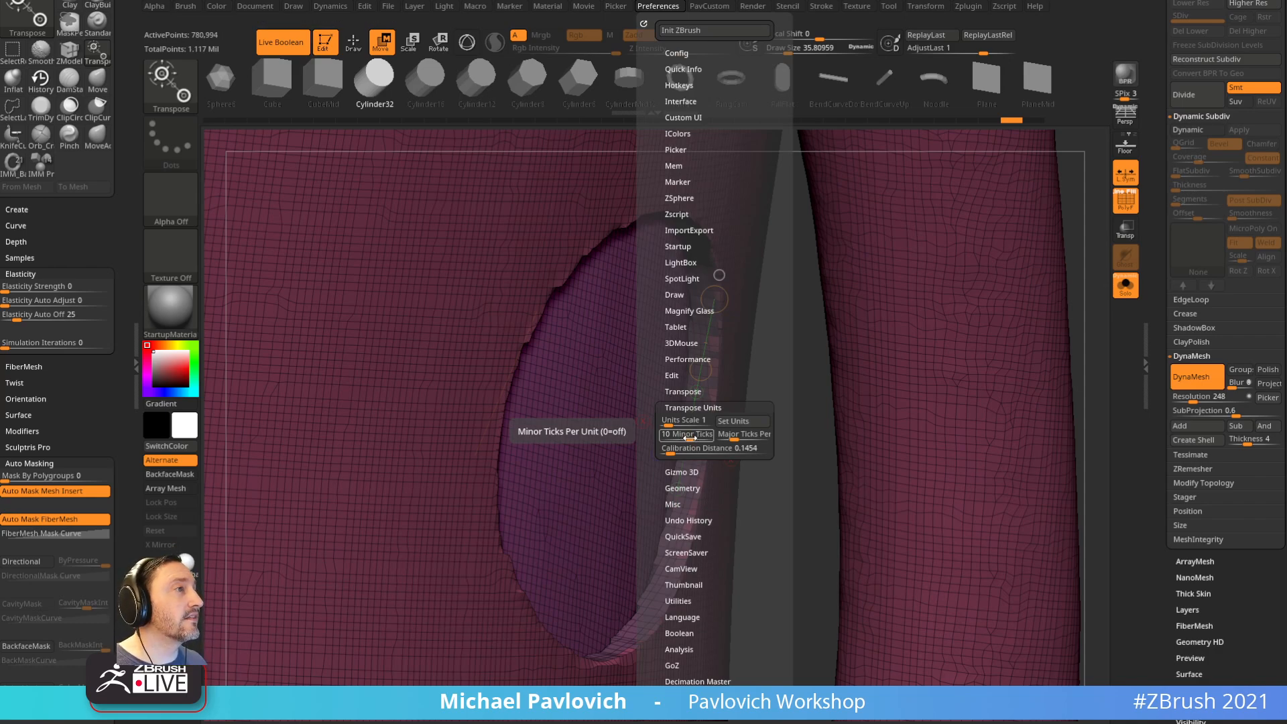
{"action": "mouse_move", "coordinate": [769, 444]}
{"action": "left_mouse_down", "text": "alt"}
{"action": "mouse_move", "coordinate": [899, 330]}
{"action": "mouse_move", "coordinate": [897, 351]}
{"action": "mouse_move", "coordinate": [796, 383]}
{"action": "mouse_move", "coordinate": [966, 309]}
{"action": "left_mouse_up", "text": "alt"}
{"action": "key", "text": "q"}
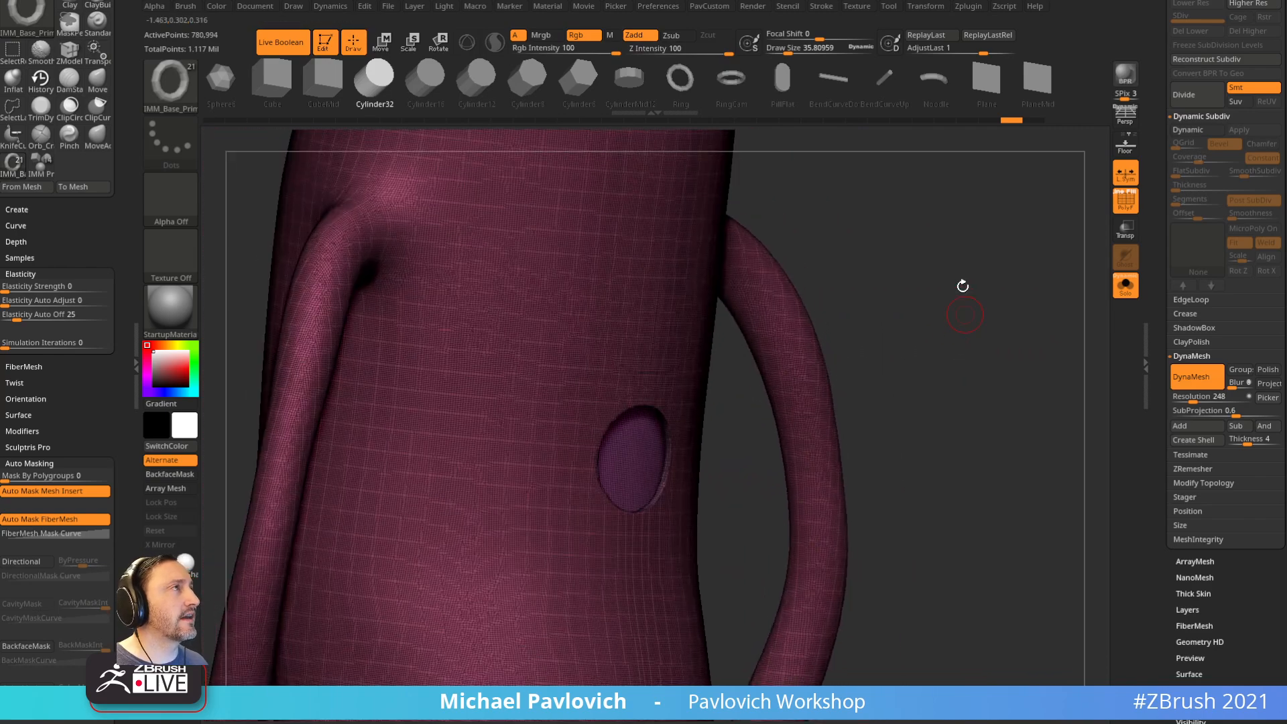
Step: Review the 3D Print Hub size settings and locate Scale Master among the plugins for setting real-world dimensions
{"action": "left_click", "coordinate": [968, 7]}
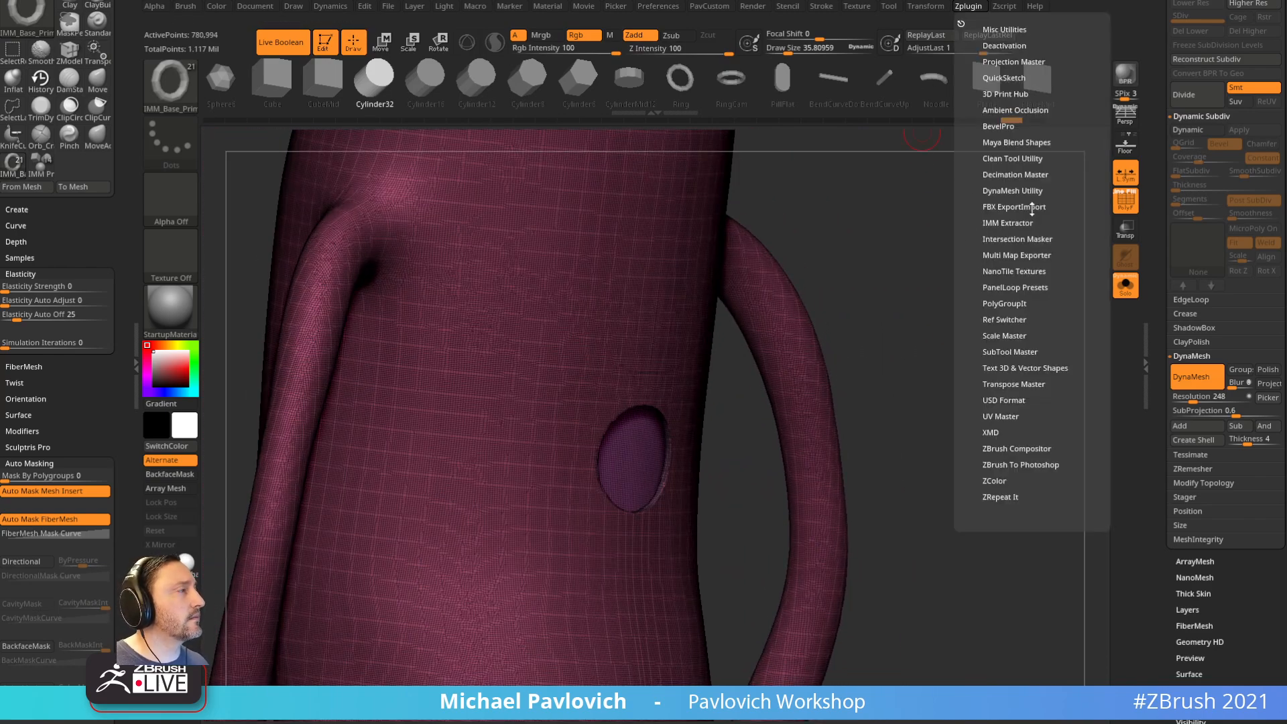
{"action": "left_click", "coordinate": [1006, 94]}
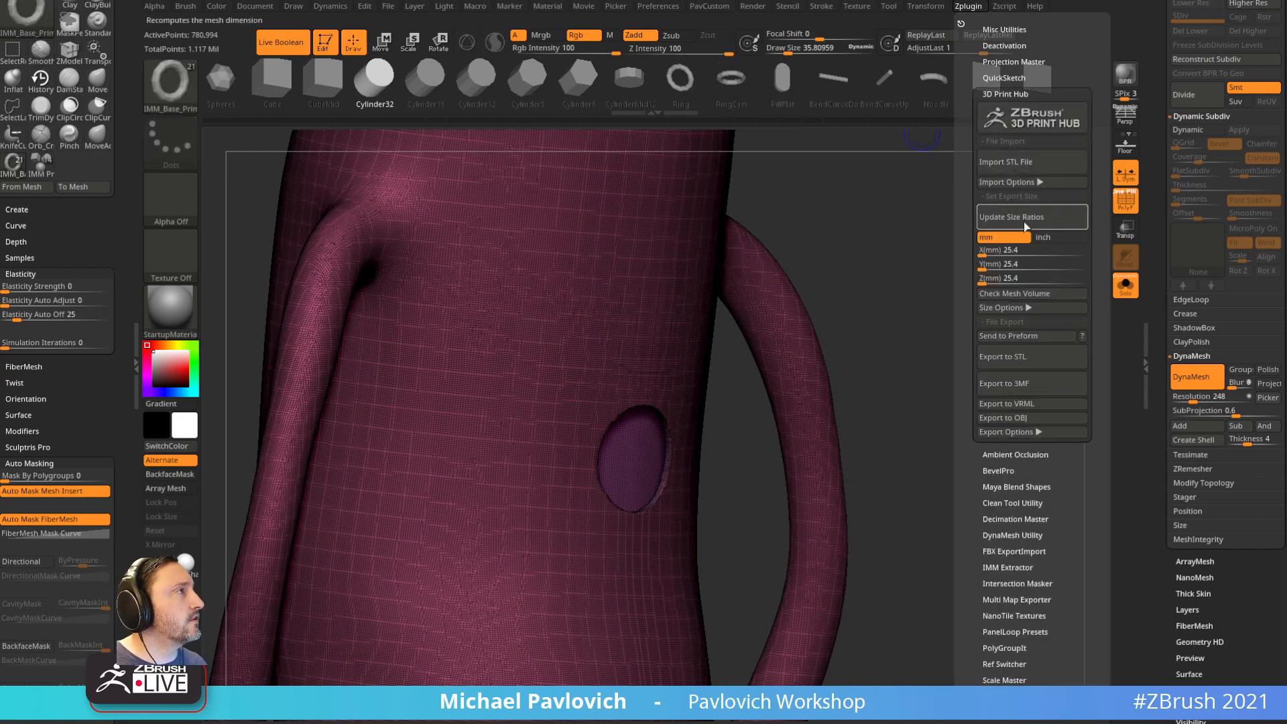
{"action": "left_click_drag", "start_coordinate": [980, 536], "coordinate": [986, 422]}
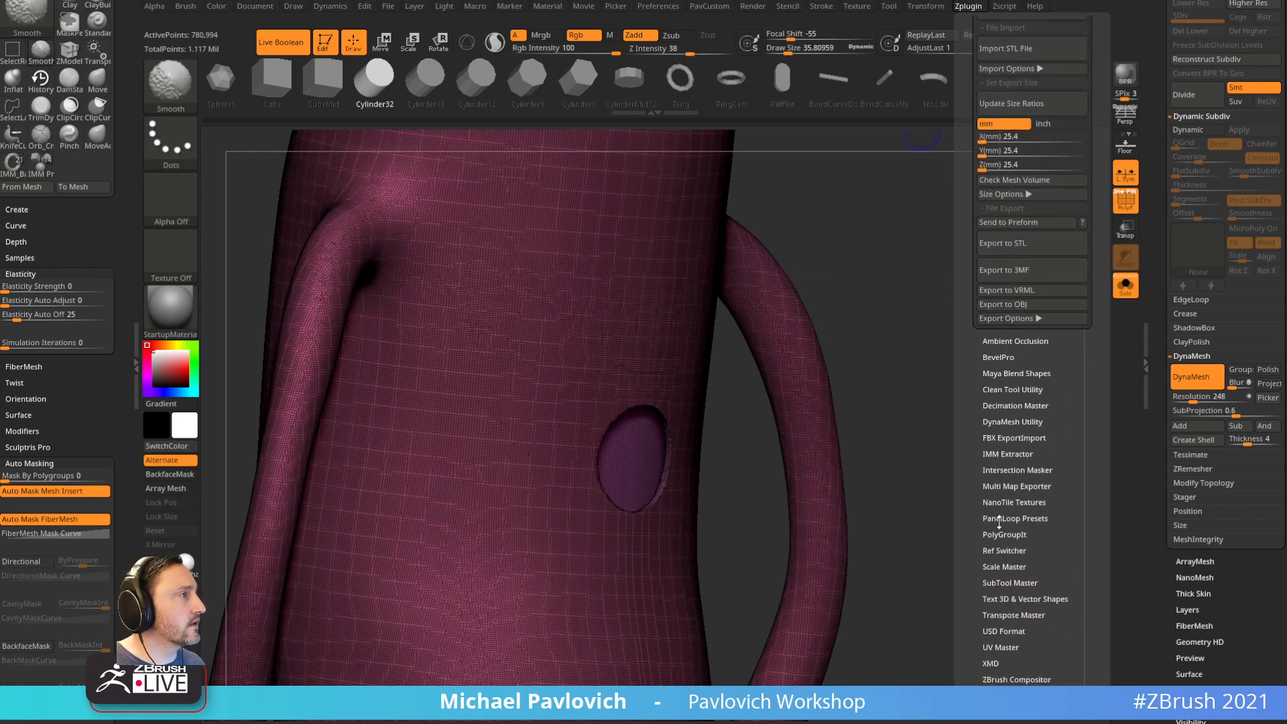
{"action": "left_click", "coordinate": [999, 567]}
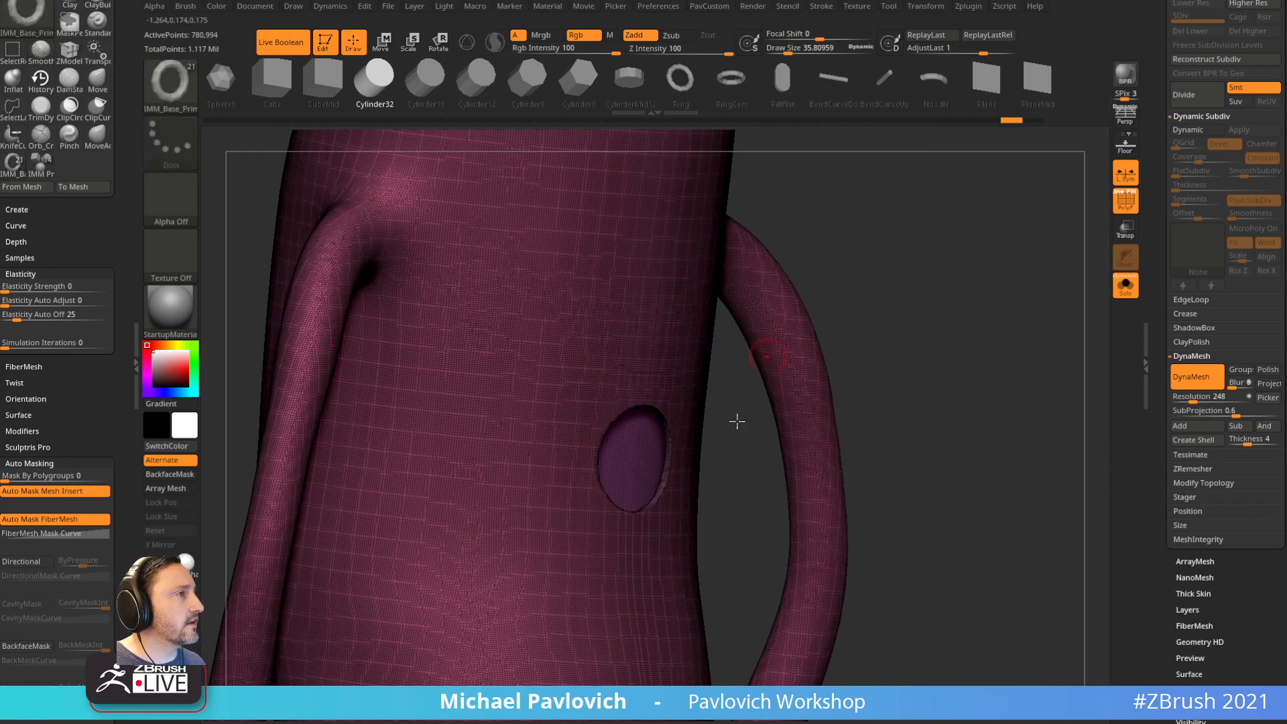
{"action": "key", "text": "s"}
{"action": "mouse_move", "coordinate": [897, 297]}
{"action": "left_mouse_down", "text": "alt"}
{"action": "mouse_move", "coordinate": [935, 322]}
{"action": "mouse_move", "coordinate": [863, 370]}
{"action": "left_mouse_up", "text": "alt"}
{"action": "left_click", "coordinate": [928, 360]}
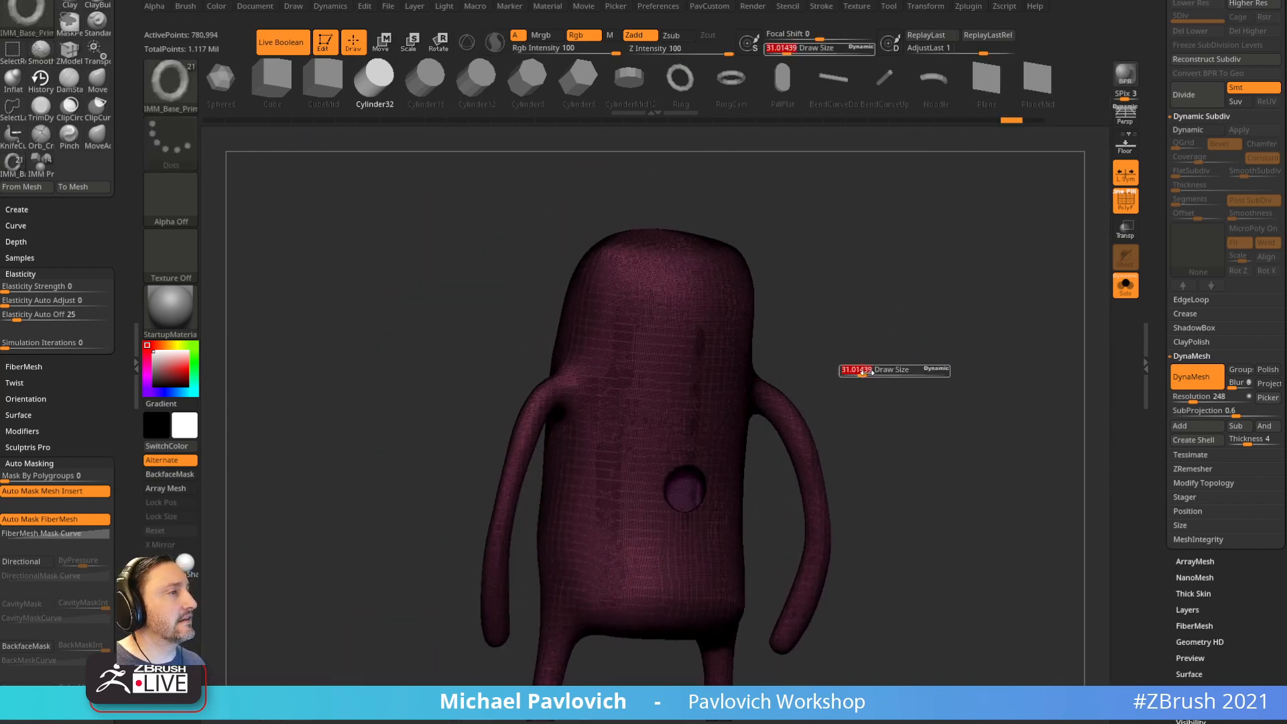
Step: Step Merged_fin002 back through its undo history to the solid body before the hole and shell were made
{"action": "left_click_drag", "start_coordinate": [1160, 326], "coordinate": [1139, 564]}
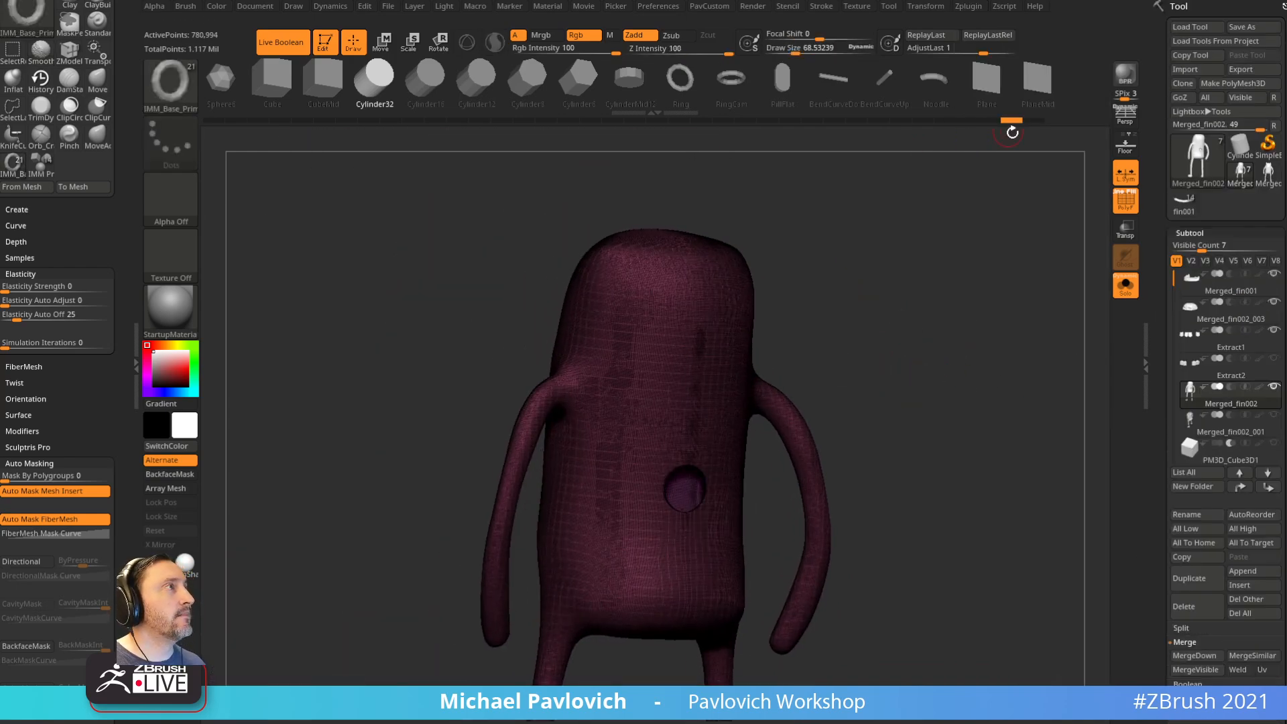
{"action": "left_click_drag", "start_coordinate": [1012, 123], "coordinate": [951, 123]}
{"action": "left_click_drag", "start_coordinate": [869, 131], "coordinate": [618, 144]}
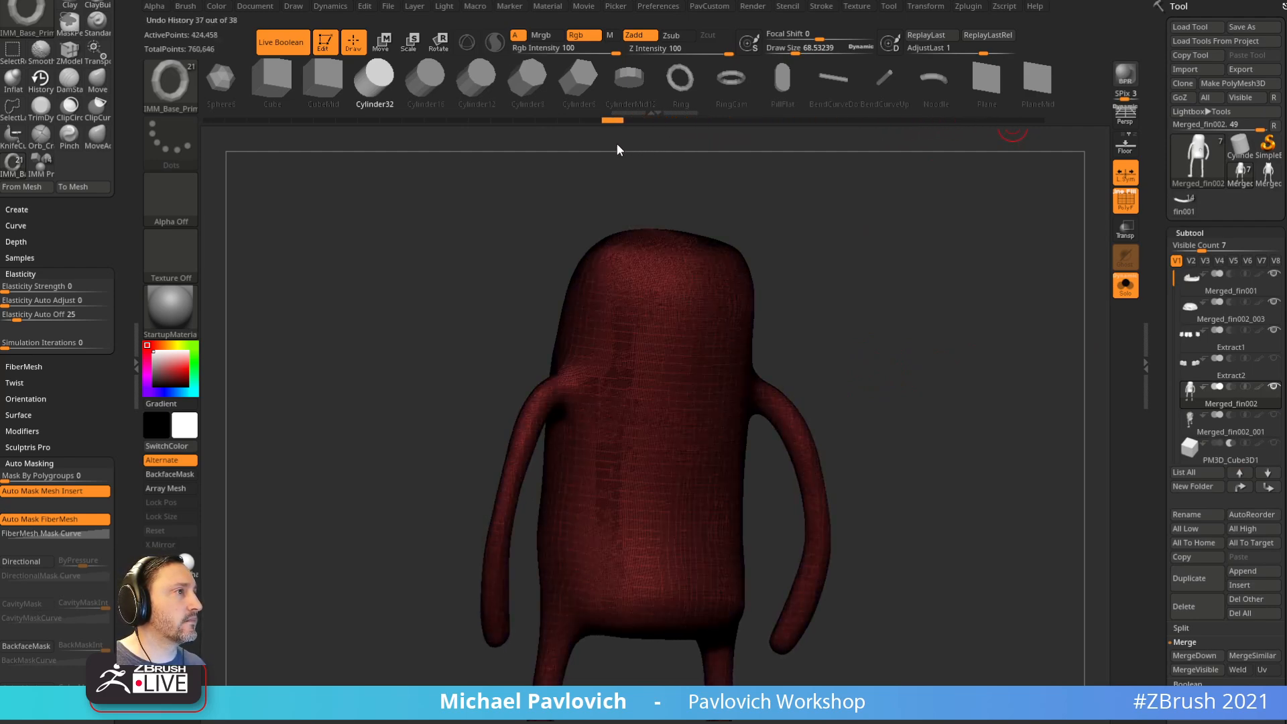
Step: Turn off Solo and PolyFrame for the body and activate the Standard brush
{"action": "left_click_drag", "start_coordinate": [994, 373], "coordinate": [1058, 278]}
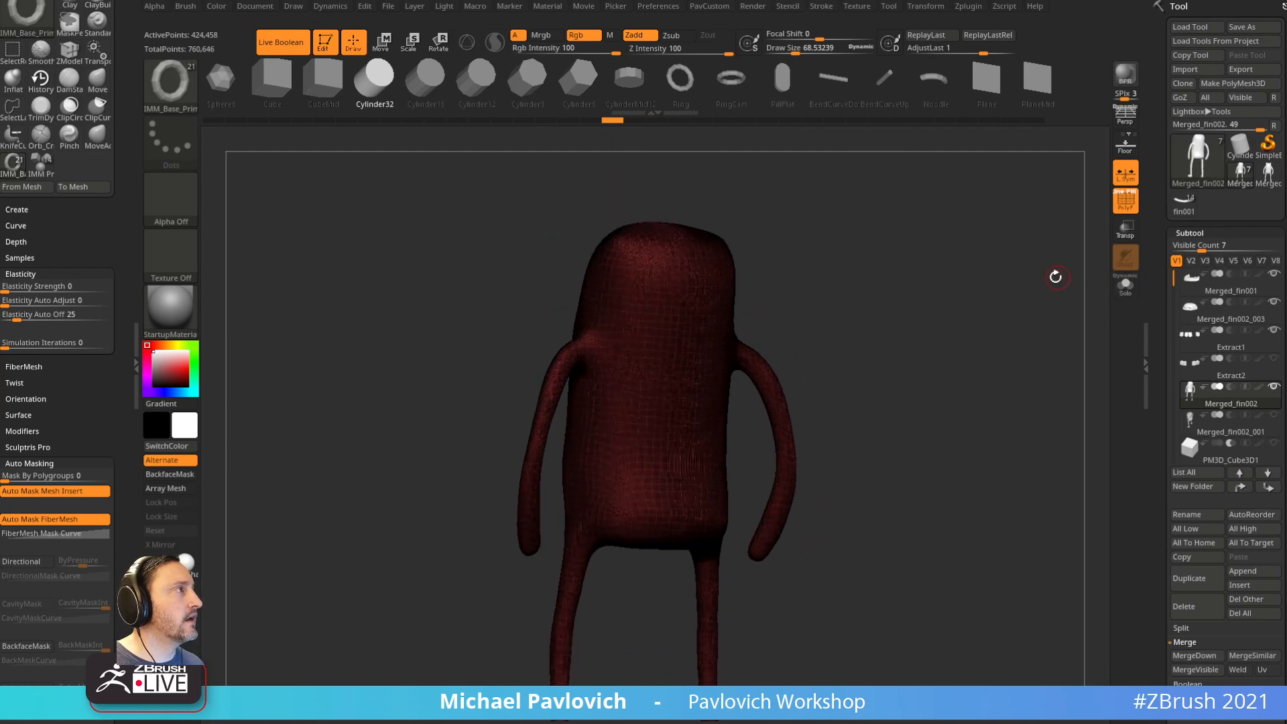
{"action": "mouse_move", "coordinate": [708, 258]}
{"action": "left_mouse_down"}
{"action": "mouse_move", "coordinate": [889, 306]}
{"action": "mouse_move", "coordinate": [910, 282]}
{"action": "mouse_move", "coordinate": [863, 288]}
{"action": "mouse_move", "coordinate": [899, 307]}
{"action": "mouse_move", "coordinate": [1036, 267]}
{"action": "mouse_move", "coordinate": [998, 287]}
{"action": "left_mouse_up"}
{"action": "key", "text": "b"}
{"action": "key", "text": "s"}
{"action": "key", "text": "t"}
{"action": "key", "text": "s"}
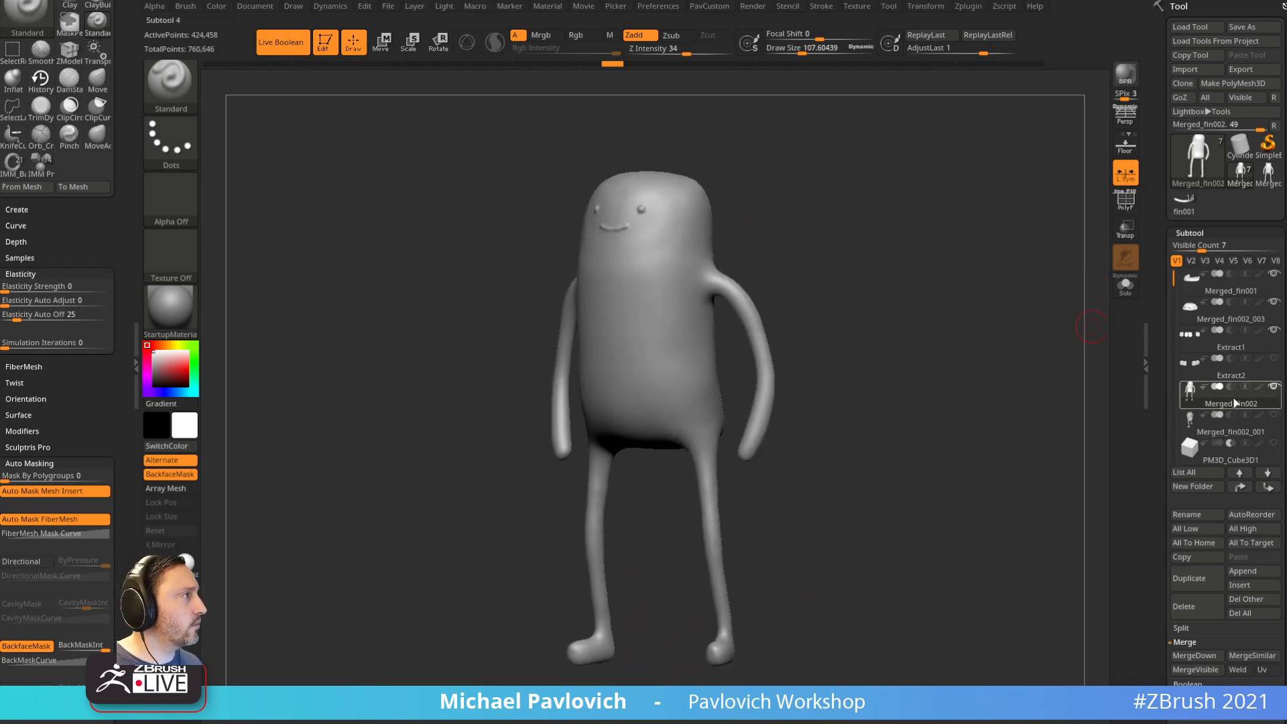
Step: Duplicate Merged_fin002 as a subtractive Boolean copy and move PM3D_Cube3D1 directly beneath that copy in the subtool list
{"action": "left_click", "coordinate": [1192, 581]}
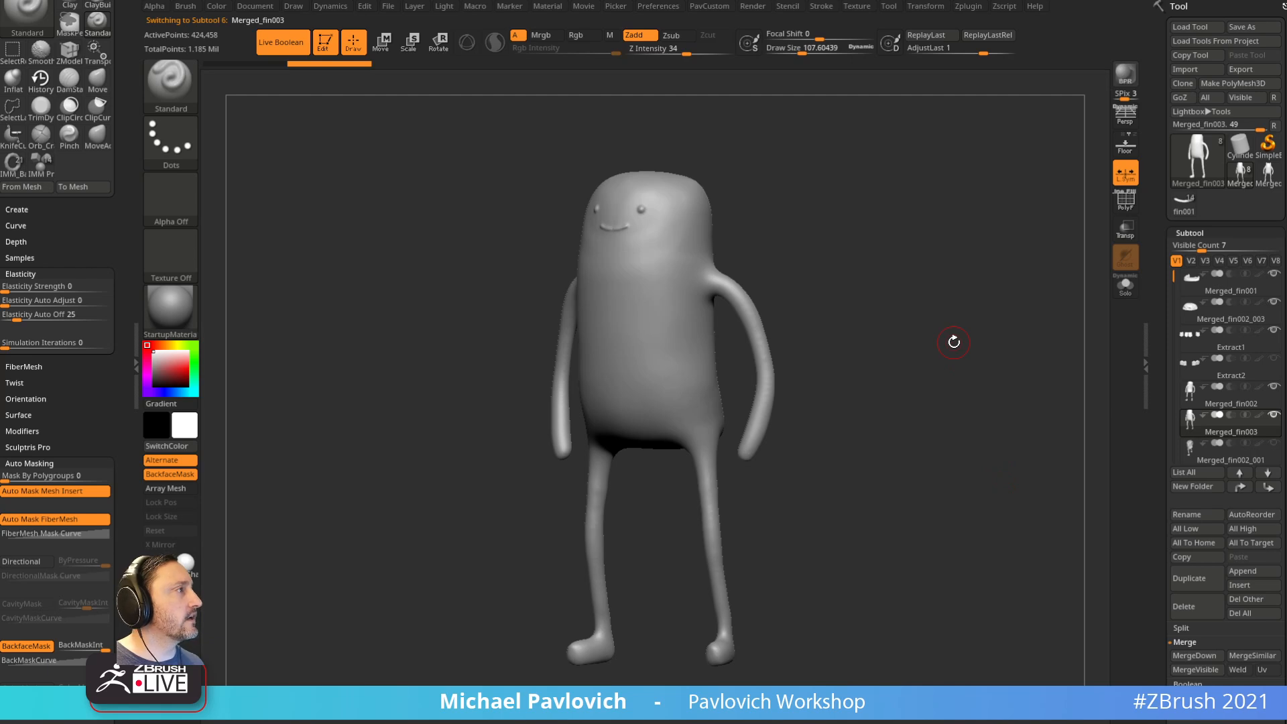
{"action": "left_click", "coordinate": [1231, 415]}
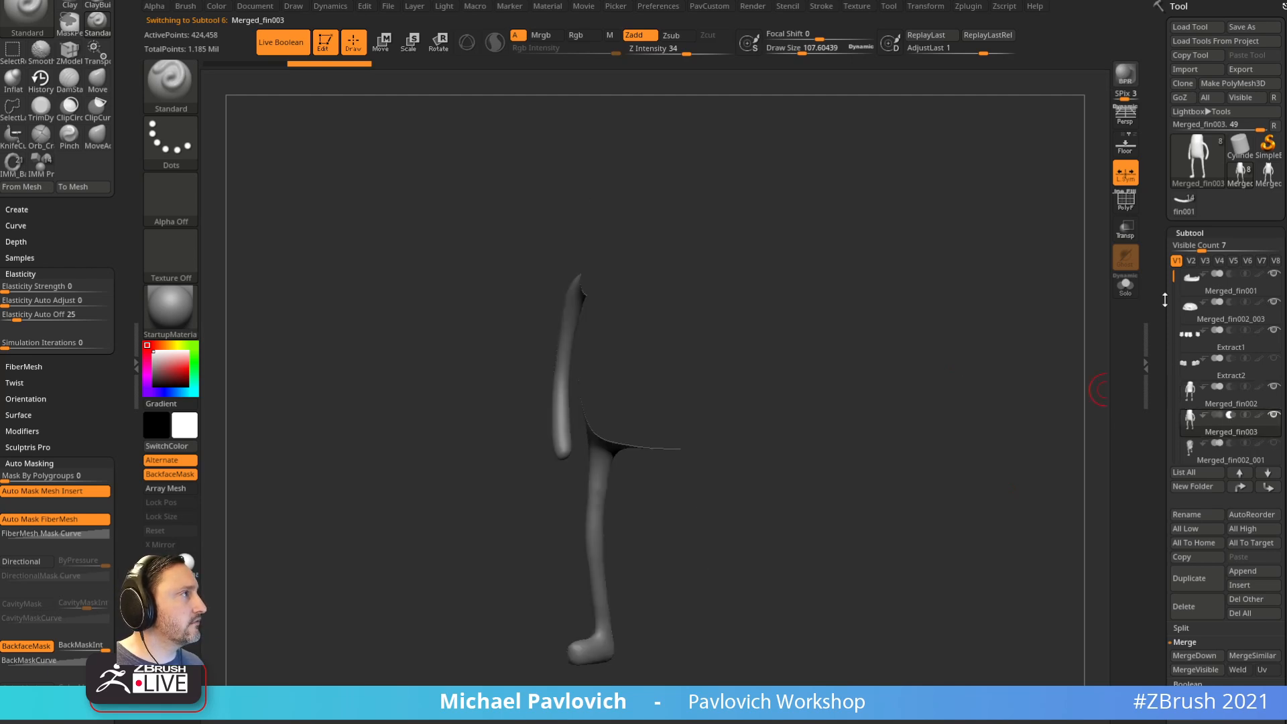
{"action": "left_click_drag", "start_coordinate": [1173, 280], "coordinate": [1166, 315]}
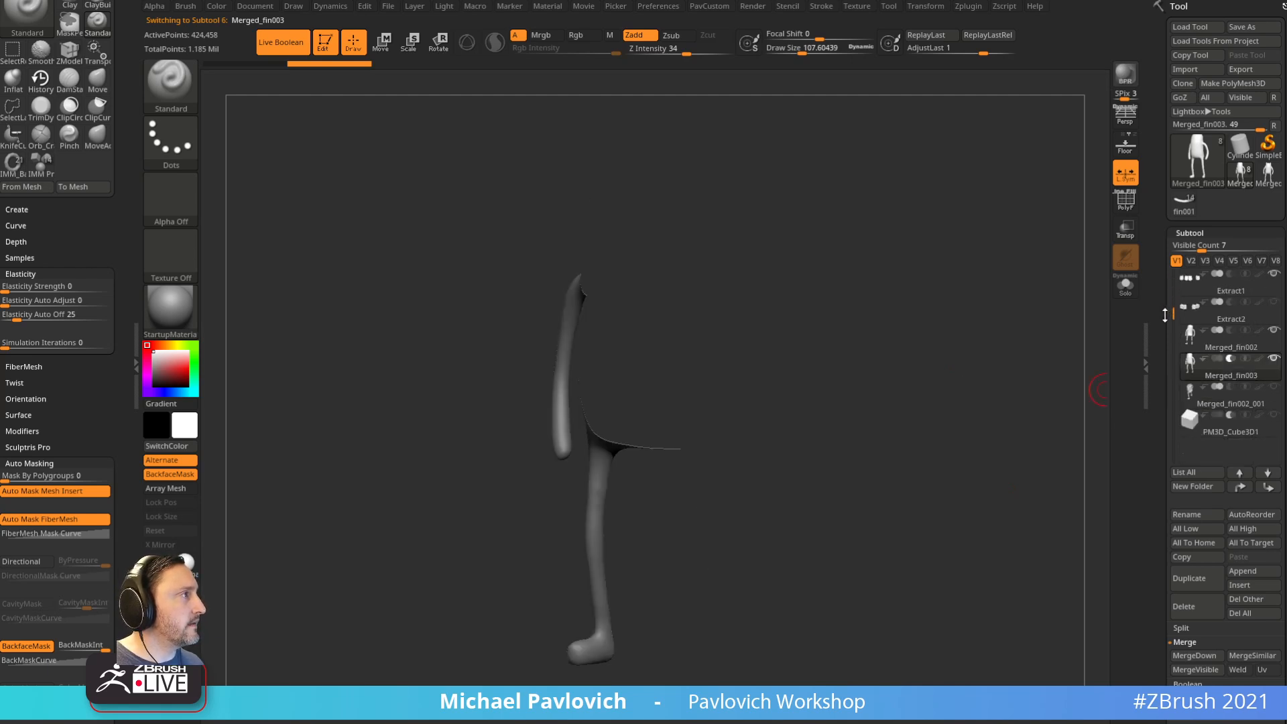
{"action": "left_click", "coordinate": [1234, 433]}
{"action": "left_click", "coordinate": [1239, 488]}
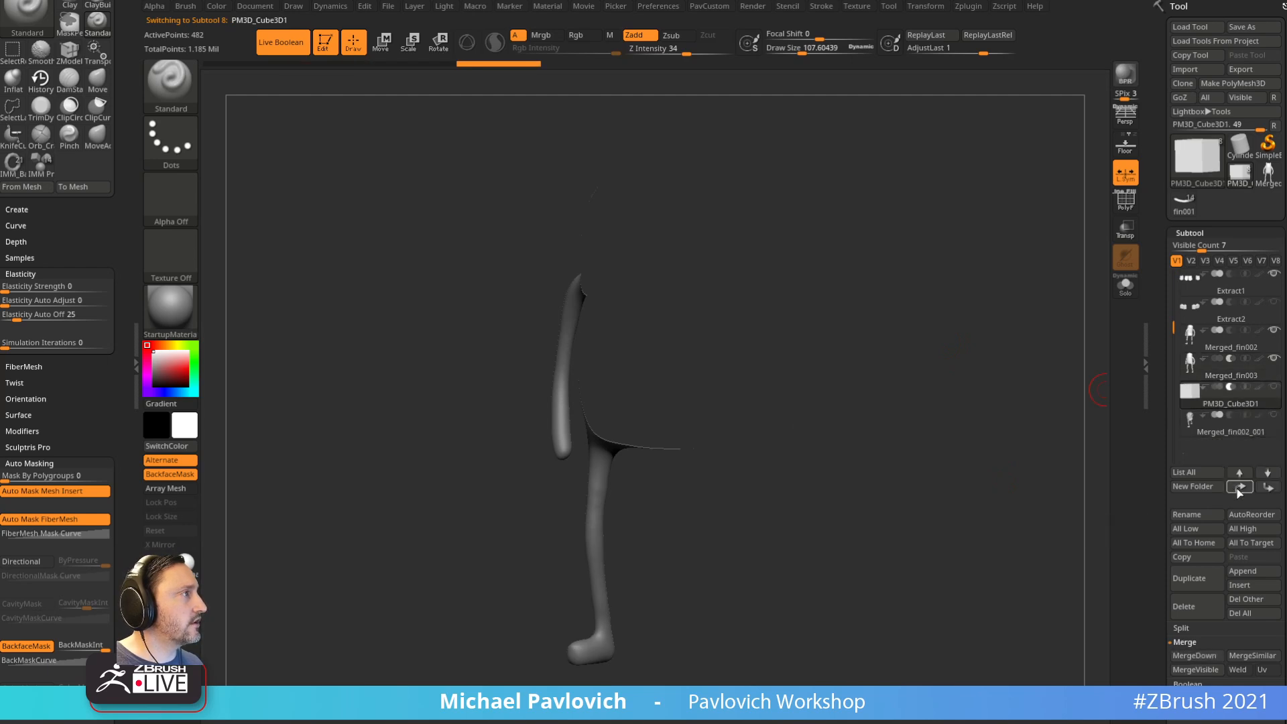
Step: Raise PM3D_Cube3D1 along its vertical axis over the torso with the gizmo and return to Draw mode
{"action": "key", "text": "w"}
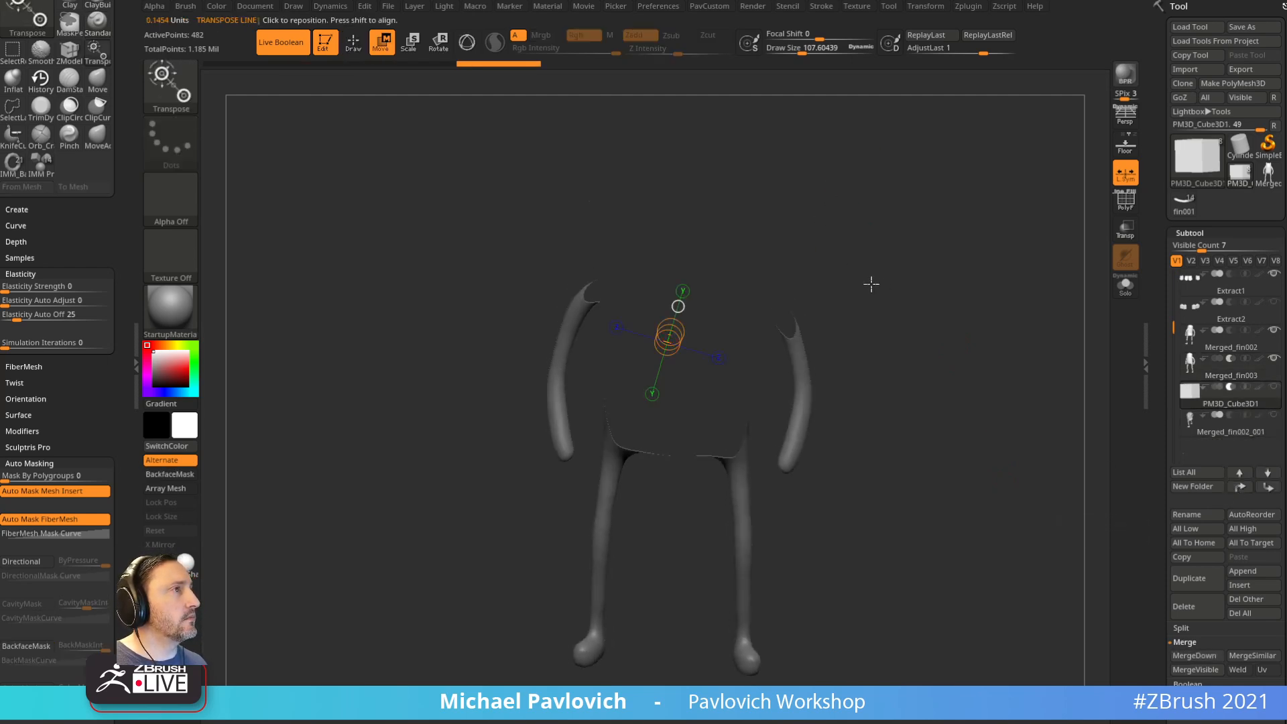
{"action": "key", "text": "y"}
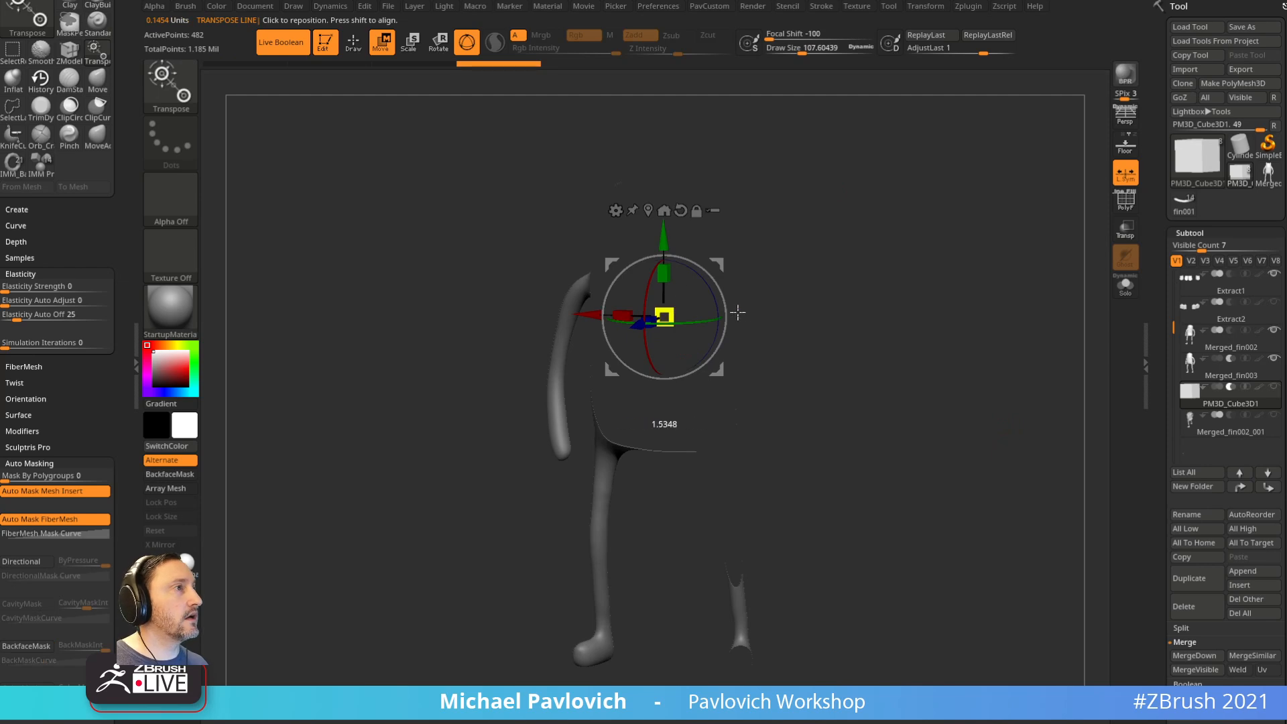
{"action": "left_click_drag", "start_coordinate": [664, 238], "coordinate": [663, 150]}
{"action": "key", "text": "shift+f"}
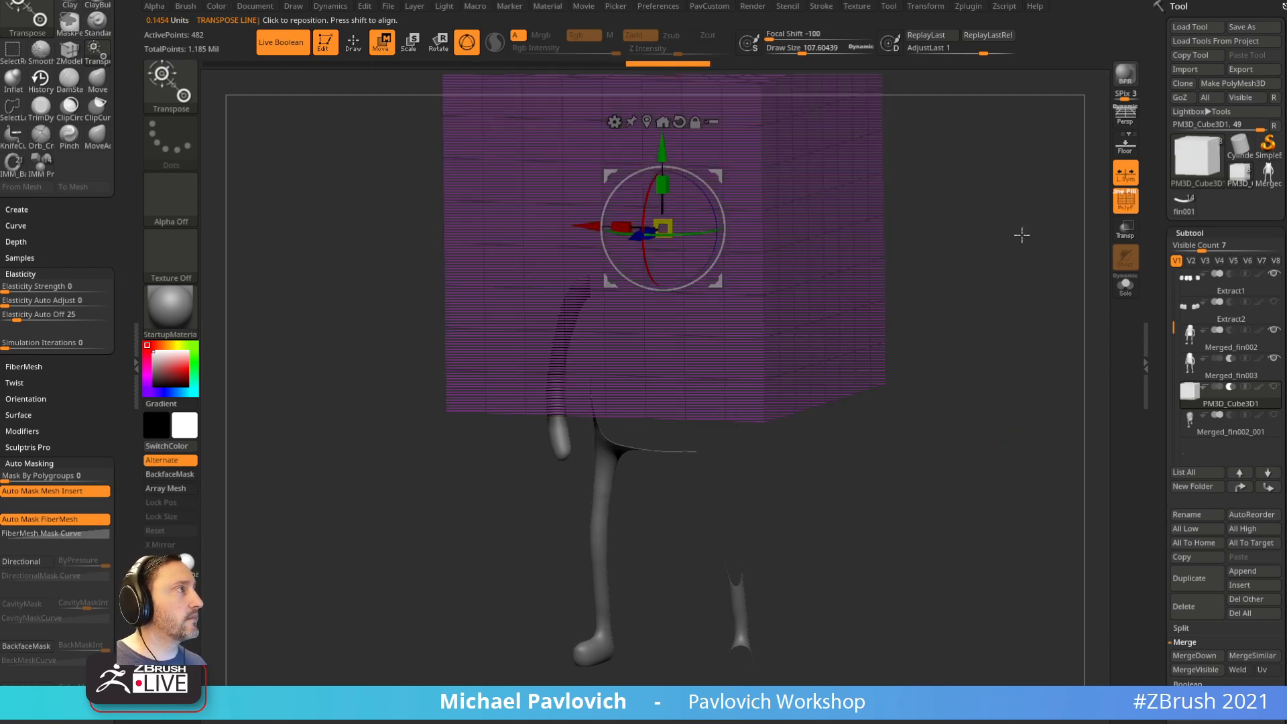
{"action": "left_click_drag", "start_coordinate": [972, 239], "coordinate": [980, 250]}
{"action": "left_click_drag", "start_coordinate": [660, 153], "coordinate": [658, 114]}
{"action": "key", "text": "q"}
{"action": "mouse_move", "coordinate": [939, 243]}
{"action": "left_mouse_down"}
{"action": "mouse_move", "coordinate": [957, 280]}
{"action": "mouse_move", "coordinate": [1009, 210]}
{"action": "mouse_move", "coordinate": [1009, 279]}
{"action": "mouse_move", "coordinate": [1073, 315]}
{"action": "left_mouse_up"}
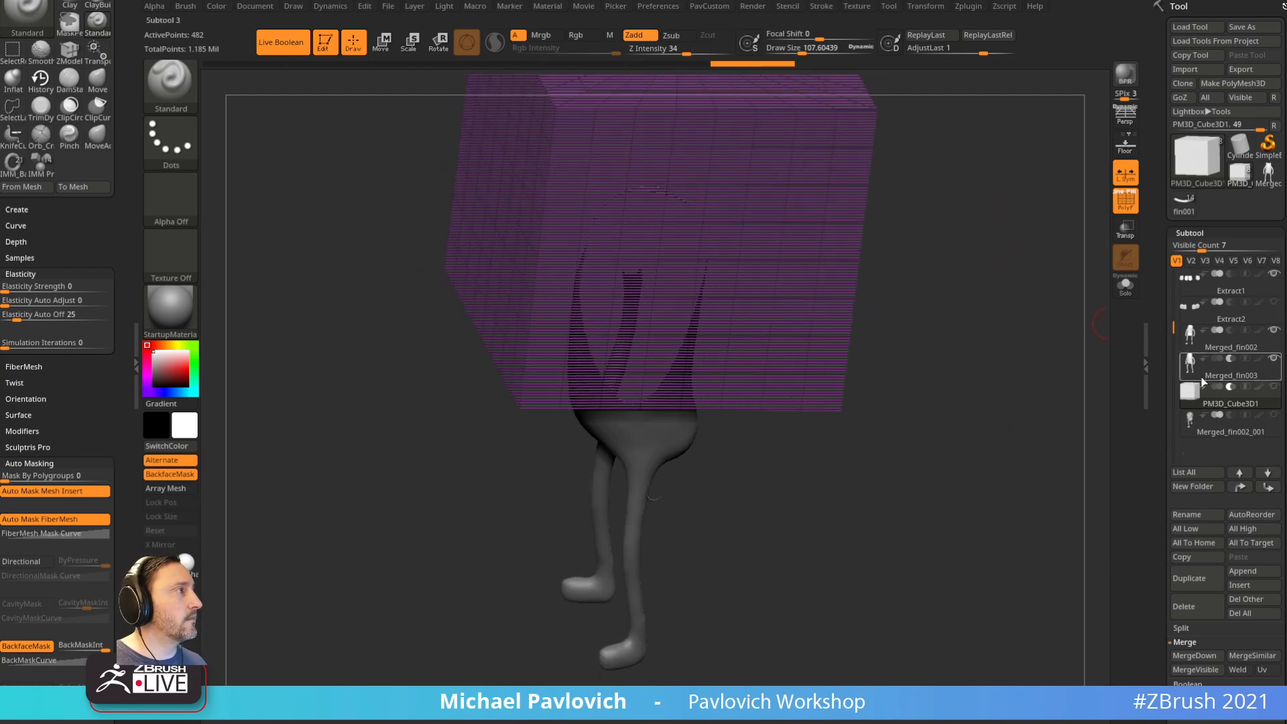
Step: Try shrinking the subtractive copy Merged_fin003 with an Inflate value of about -14
{"action": "left_click", "coordinate": [1216, 377]}
{"action": "left_click_drag", "start_coordinate": [1095, 397], "coordinate": [989, 410]}
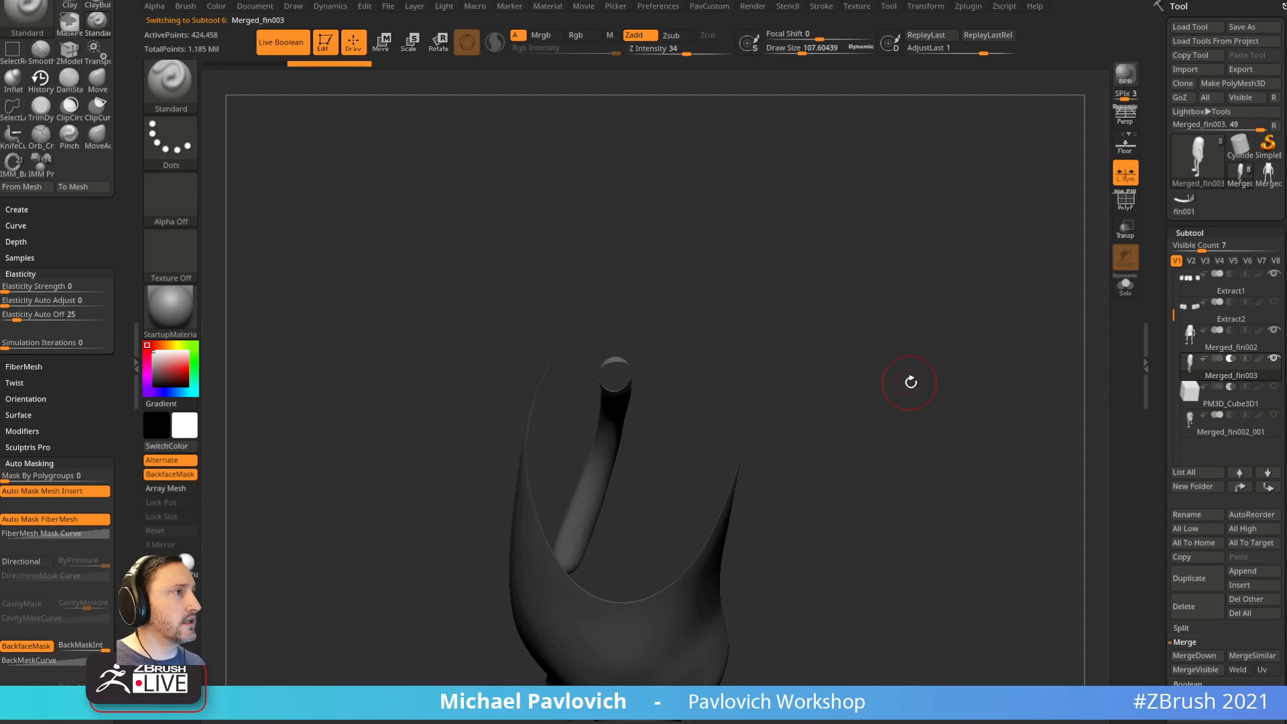
{"action": "key", "text": "2"}
{"action": "left_click_drag", "start_coordinate": [916, 302], "coordinate": [907, 303]}
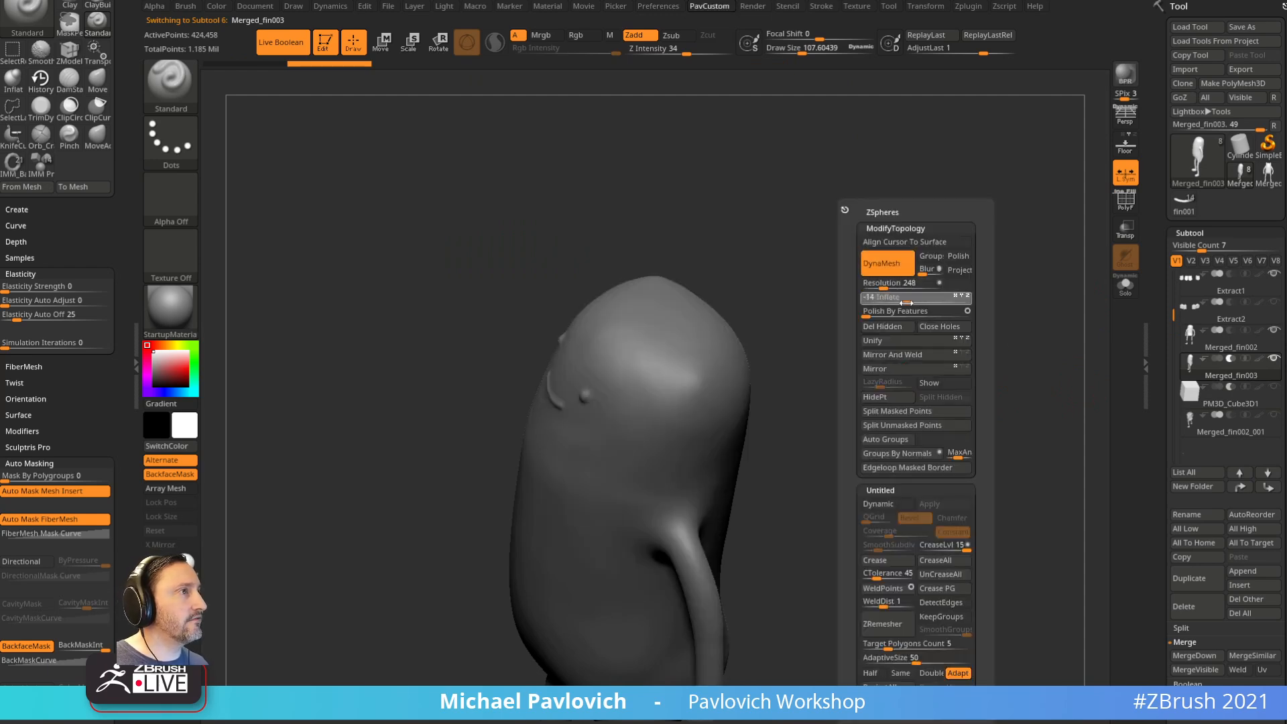
{"action": "left_click_drag", "start_coordinate": [1039, 256], "coordinate": [1026, 284]}
Step: Show PM3D_Cube3D1 to section the body, and undo the inflation of Merged_fin003
{"action": "left_click", "coordinate": [1270, 390]}
{"action": "left_click_drag", "start_coordinate": [941, 348], "coordinate": [1066, 352]}
{"action": "left_click", "coordinate": [1230, 376]}
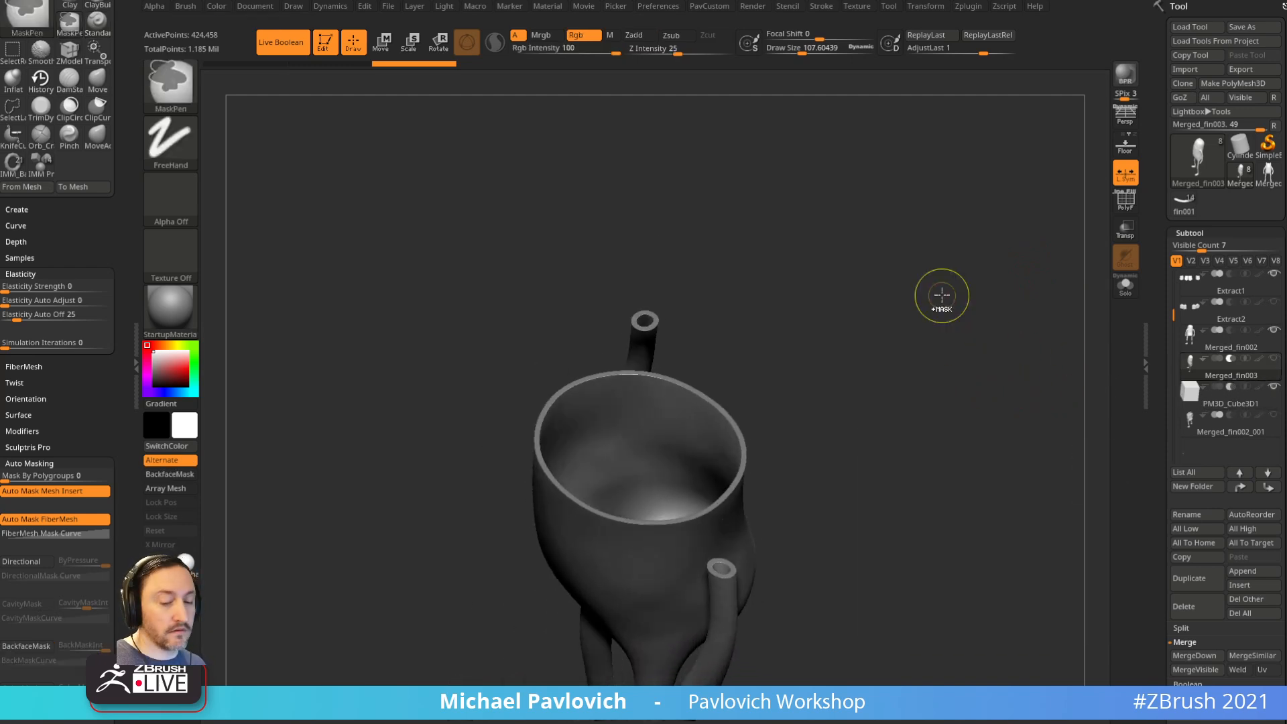
{"action": "mouse_move", "coordinate": [942, 300]}
{"action": "left_mouse_down"}
{"action": "mouse_move", "coordinate": [926, 319]}
{"action": "mouse_move", "coordinate": [879, 323]}
{"action": "left_mouse_up"}
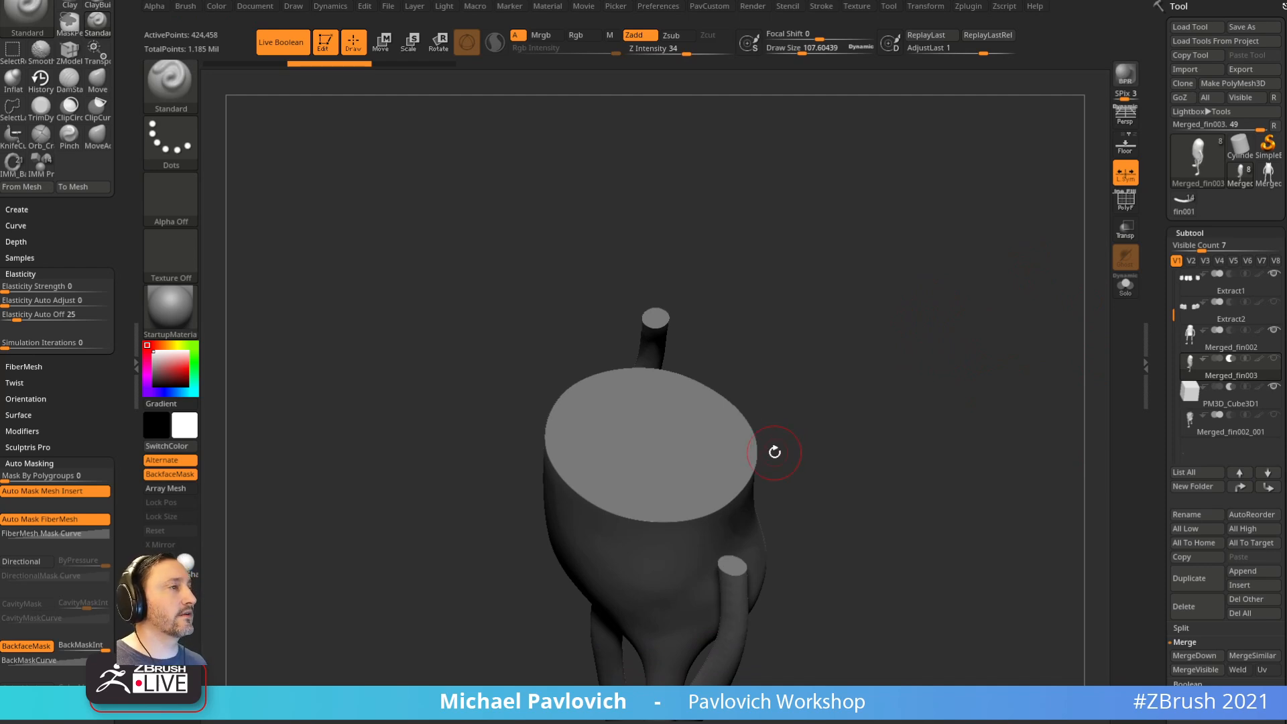
{"action": "mouse_move", "coordinate": [956, 375]}
{"action": "left_mouse_down"}
{"action": "mouse_move", "coordinate": [957, 393]}
{"action": "mouse_move", "coordinate": [958, 378]}
{"action": "left_mouse_up"}
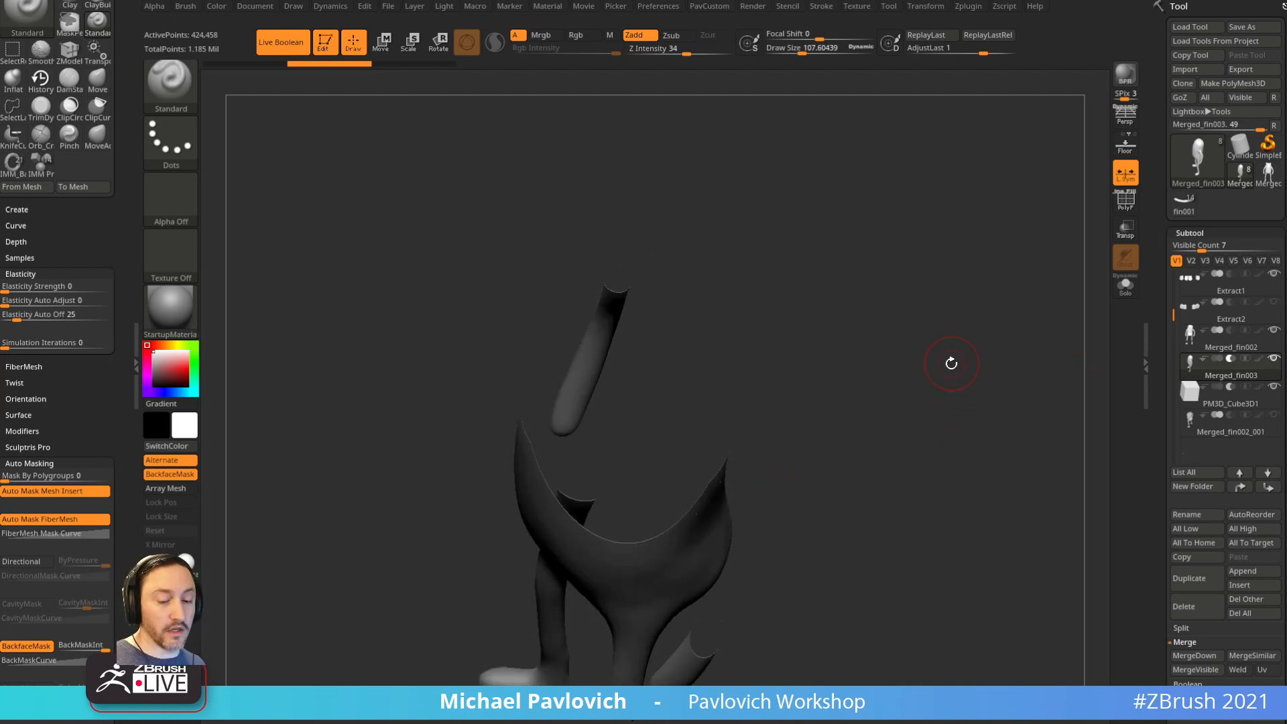
Step: Shrink Merged_fin003 with negative Inflate, previewing down to -60 before settling on a thin wall in the sectioned body
{"action": "key", "text": "space"}
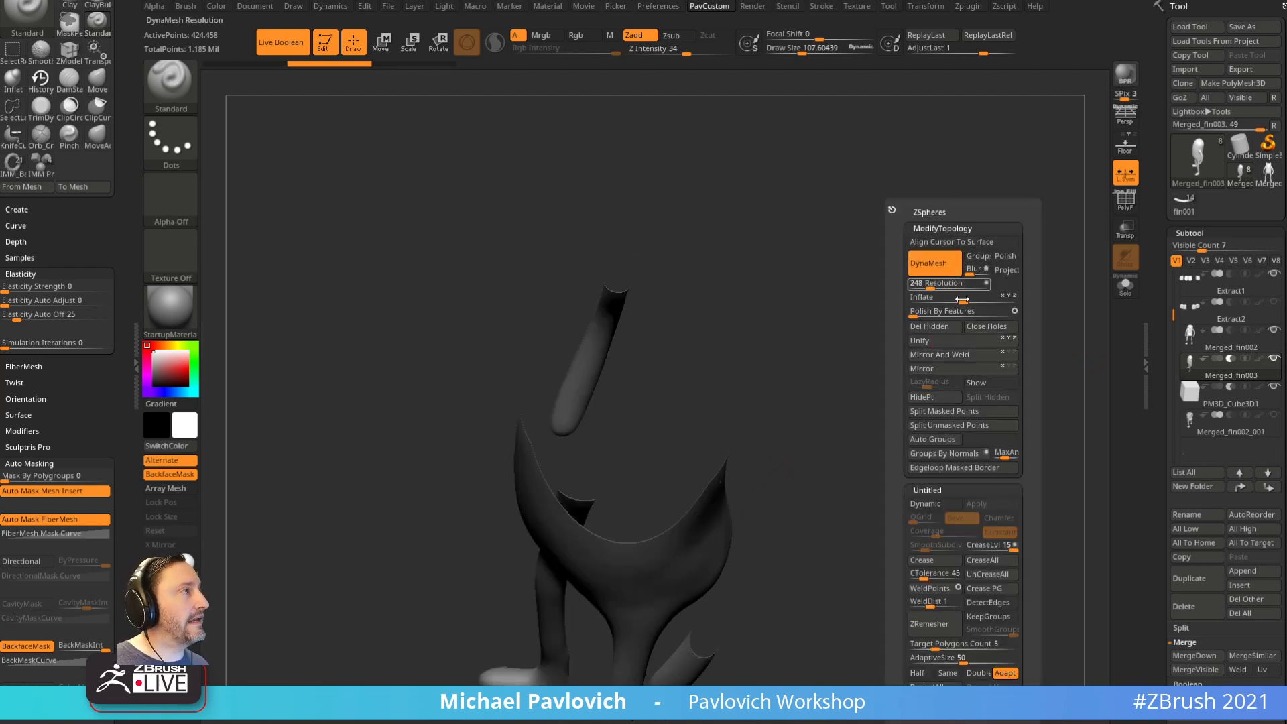
{"action": "left_click_drag", "start_coordinate": [964, 303], "coordinate": [950, 309]}
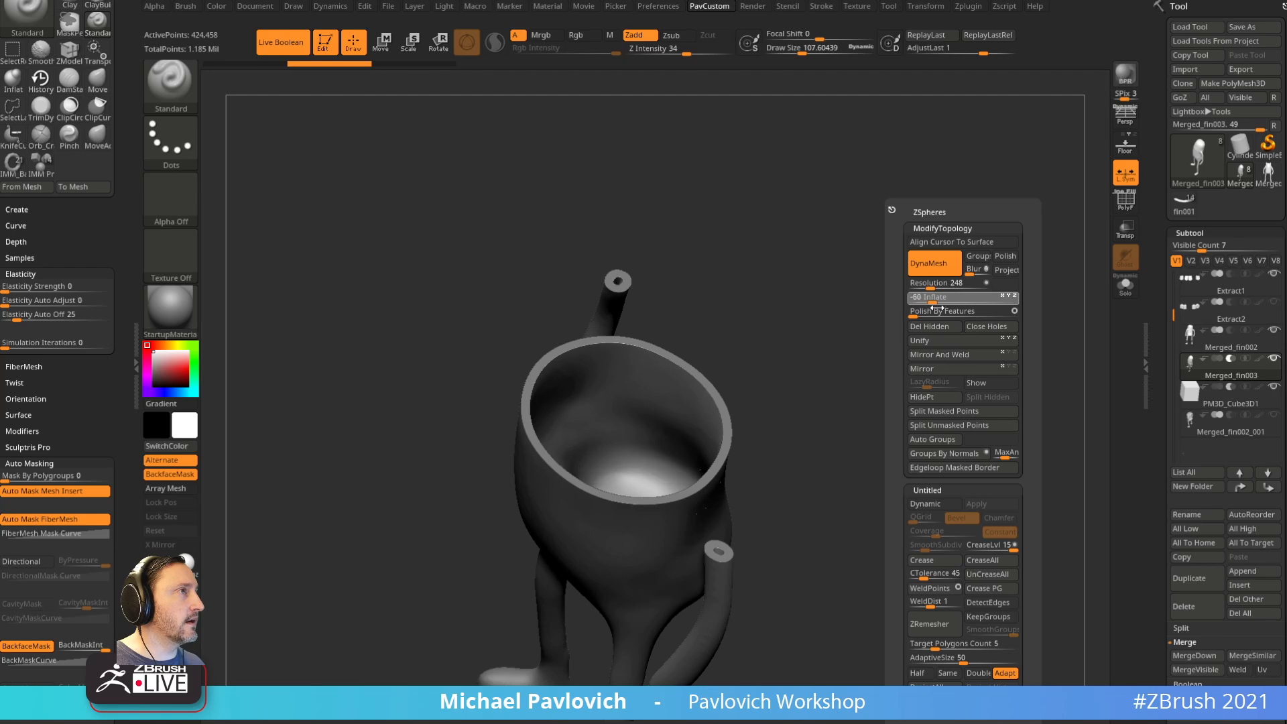
{"action": "left_click_drag", "start_coordinate": [934, 308], "coordinate": [950, 310]}
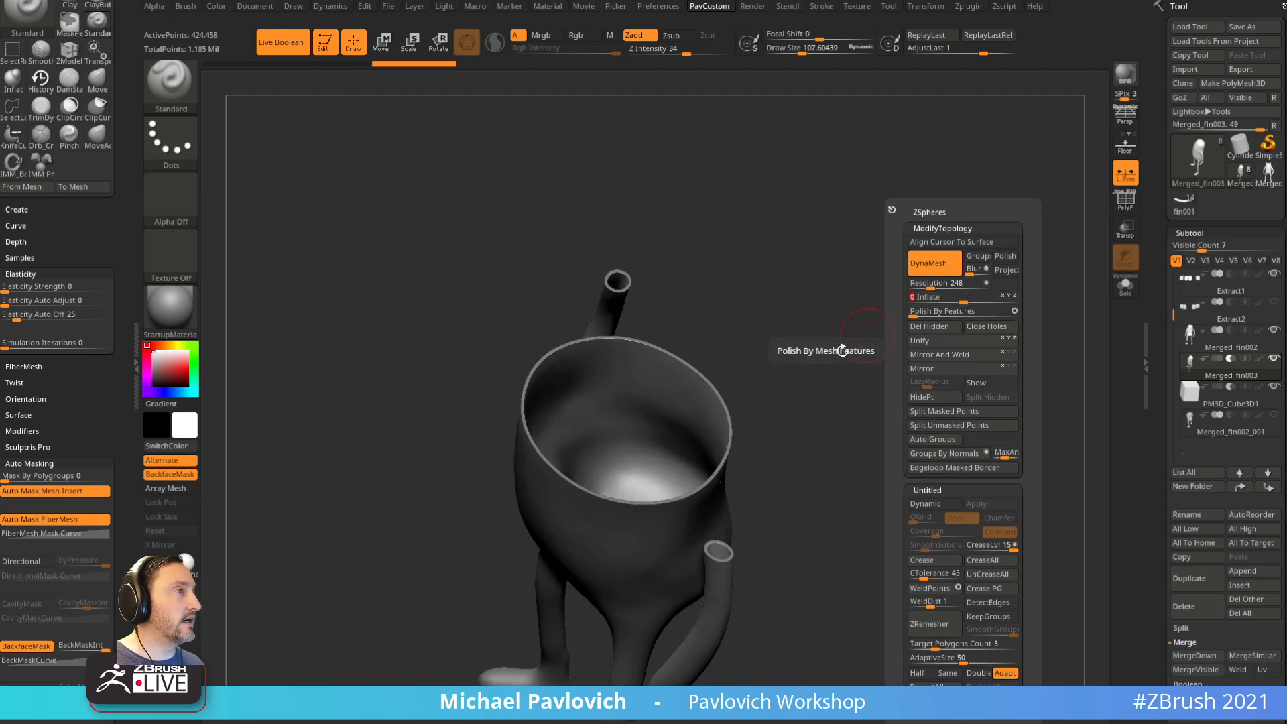
{"action": "left_click_drag", "start_coordinate": [831, 339], "coordinate": [1088, 357]}
Step: Reposition the PM3D_Cube3D1 cutter with the gizmo to section the hollow body and examine its walls
{"action": "left_click", "coordinate": [1219, 399]}
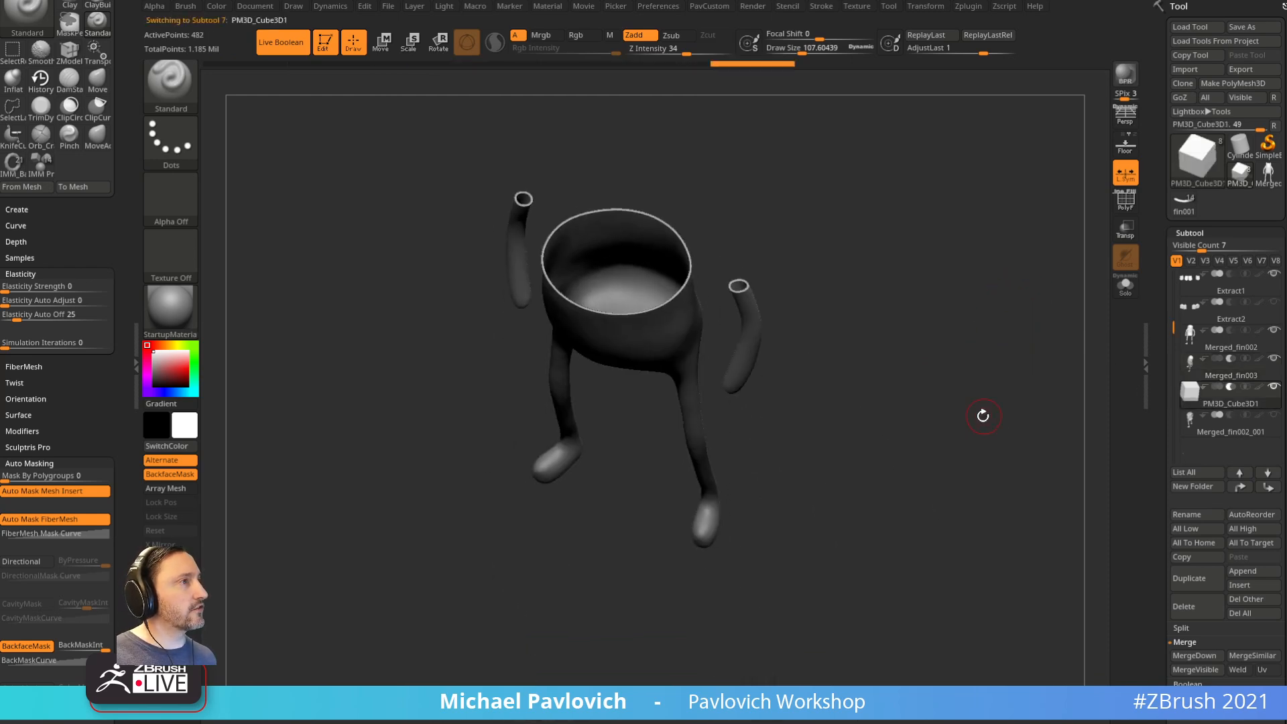
{"action": "key", "text": "w"}
{"action": "left_click_drag", "start_coordinate": [635, 176], "coordinate": [585, 96]}
{"action": "right_click_drag", "start_coordinate": [586, 98], "coordinate": [629, 173]}
{"action": "left_click_drag", "start_coordinate": [578, 132], "coordinate": [561, 124]}
{"action": "right_click_drag", "start_coordinate": [483, 222], "coordinate": [480, 250]}
{"action": "mouse_move", "coordinate": [542, 195]}
{"action": "left_mouse_down"}
{"action": "mouse_move", "coordinate": [516, 178]}
{"action": "mouse_move", "coordinate": [567, 196]}
{"action": "left_mouse_up"}
{"action": "right_click_drag", "start_coordinate": [515, 431], "coordinate": [810, 270]}
{"action": "left_click_drag", "start_coordinate": [642, 213], "coordinate": [647, 289]}
{"action": "right_click_drag", "start_coordinate": [869, 382], "coordinate": [886, 333], "text": "alt"}
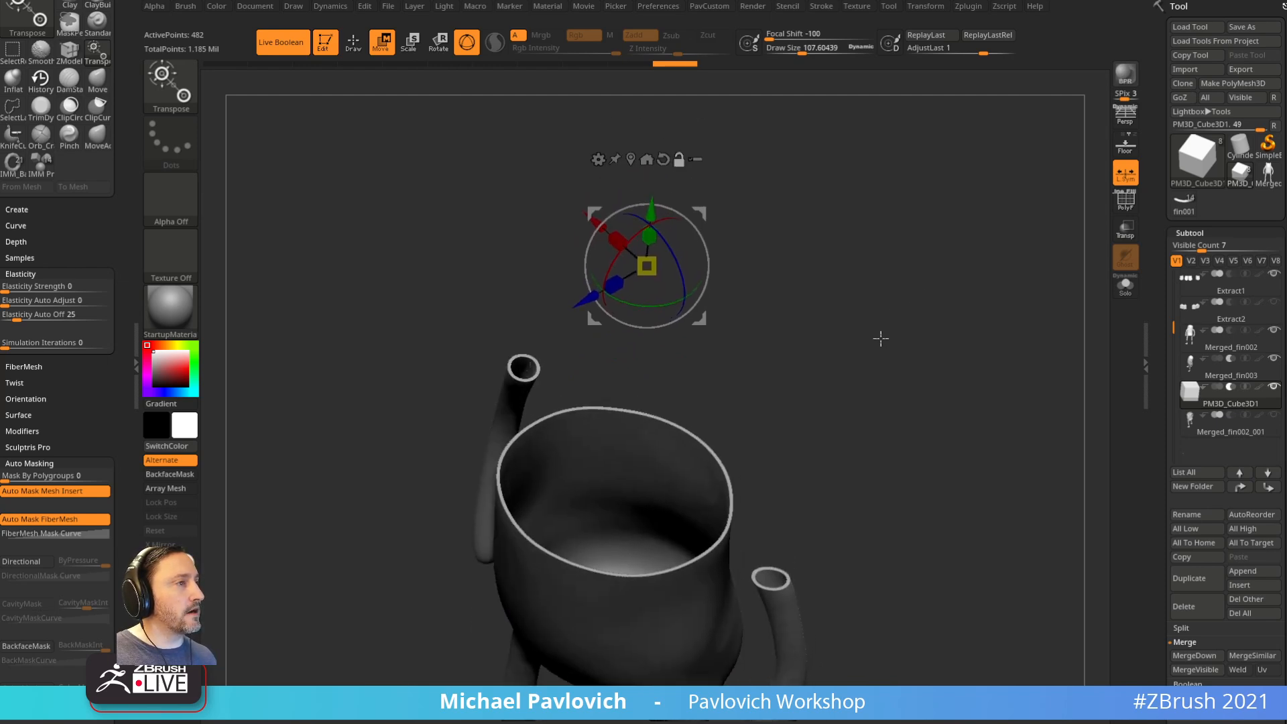
Step: Thicken the shell wall by inflating Merged_fin003 by about -9, and return to Draw mode to inspect it
{"action": "left_click", "coordinate": [1226, 377]}
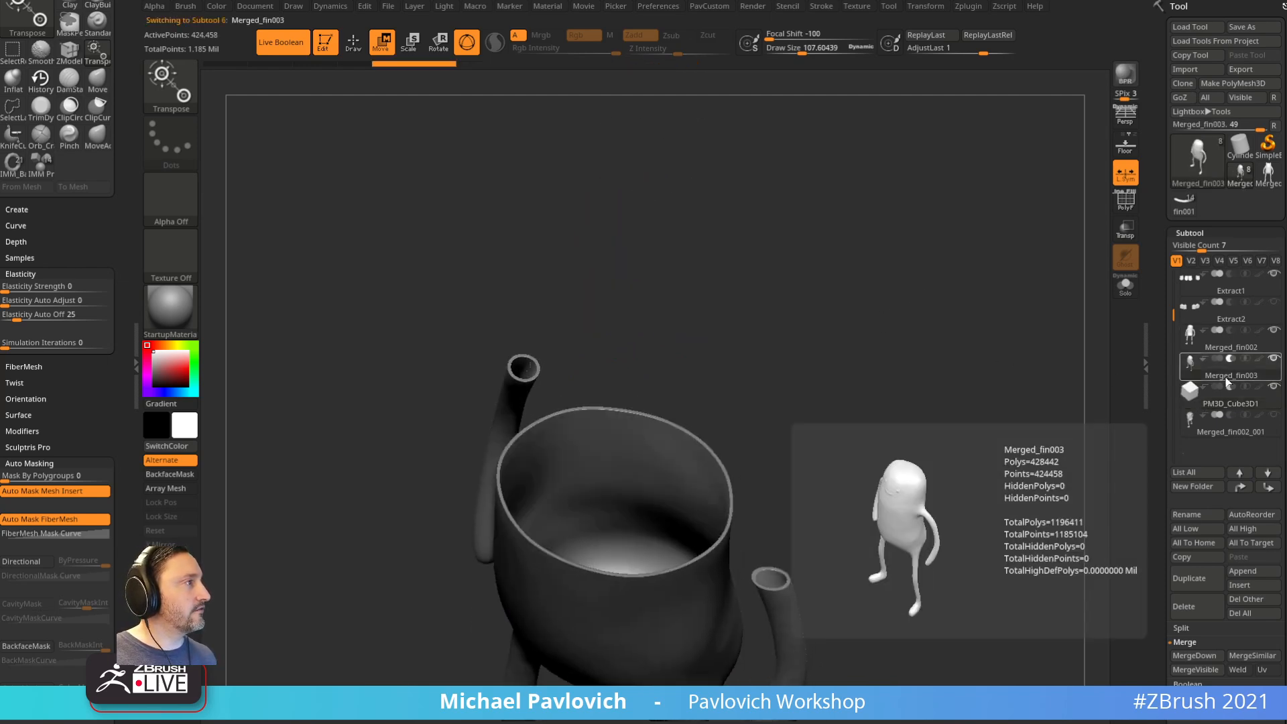
{"action": "key", "text": "2"}
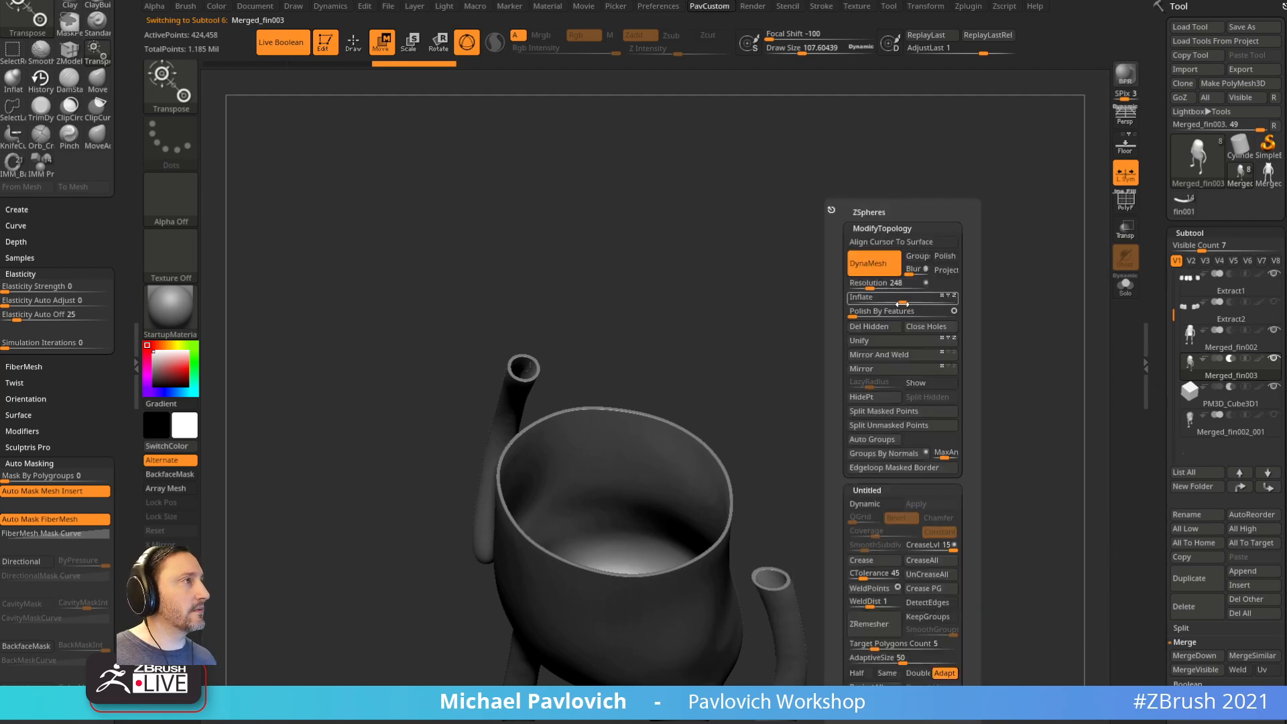
{"action": "left_click", "coordinate": [902, 302]}
{"action": "left_click_drag", "start_coordinate": [899, 302], "coordinate": [896, 303]}
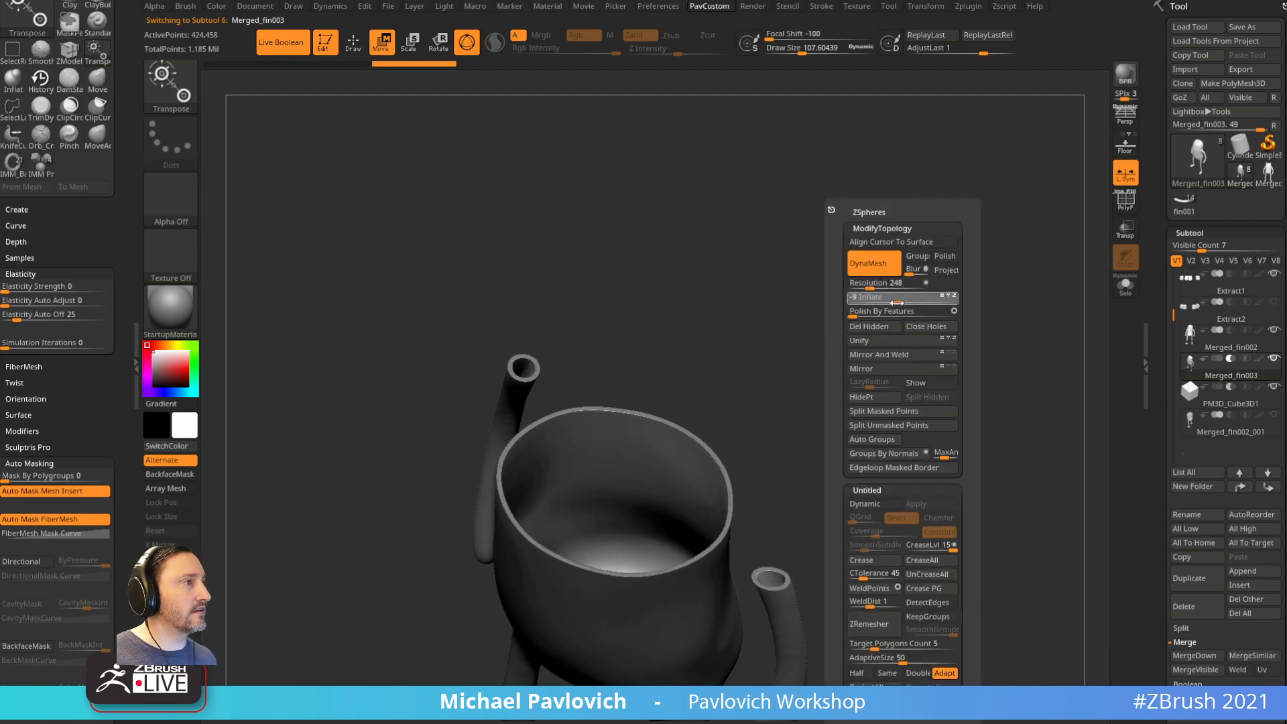
{"action": "key", "text": "q"}
{"action": "mouse_move", "coordinate": [784, 336]}
{"action": "left_mouse_down"}
{"action": "mouse_move", "coordinate": [842, 270]}
{"action": "mouse_move", "coordinate": [847, 235]}
{"action": "mouse_move", "coordinate": [911, 281]}
{"action": "mouse_move", "coordinate": [845, 276]}
{"action": "mouse_move", "coordinate": [856, 299]}
{"action": "mouse_move", "coordinate": [733, 547]}
{"action": "left_mouse_up"}
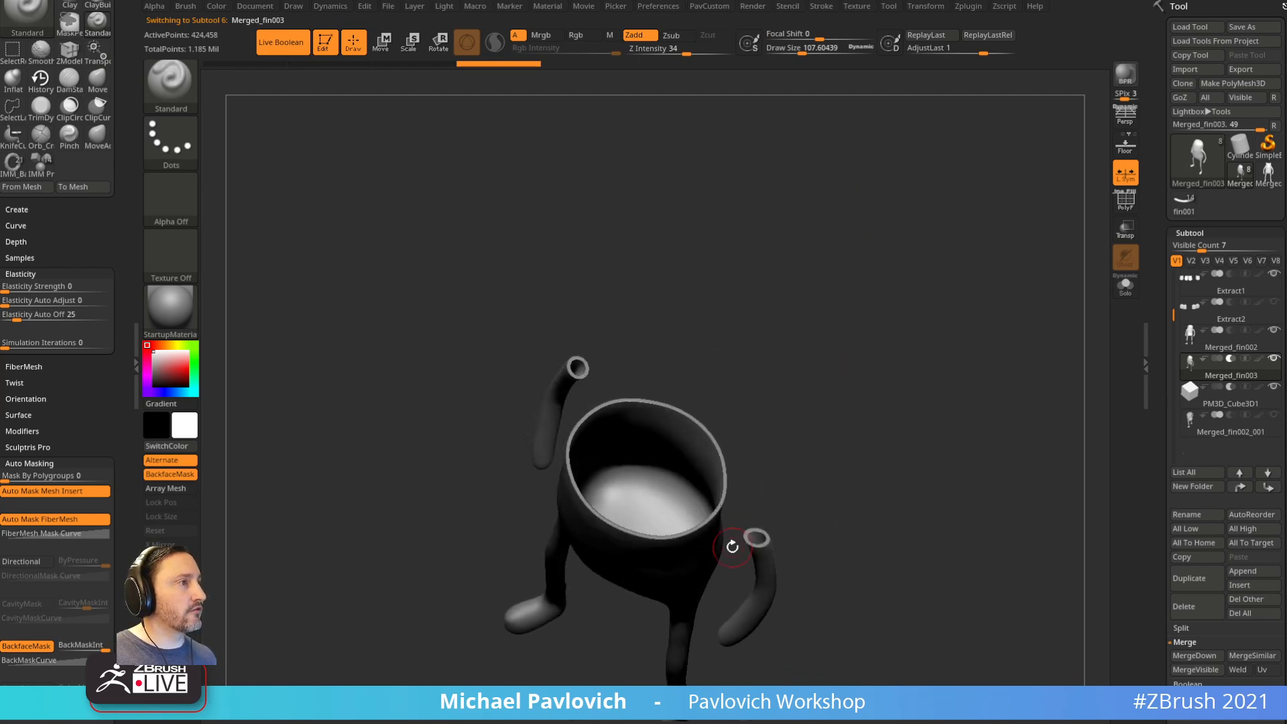
Step: Solo Merged_fin003 and try to turn on Sculptris Pro for sculpting it
{"action": "left_click_drag", "start_coordinate": [865, 491], "coordinate": [895, 403]}
{"action": "left_click", "coordinate": [1126, 285]}
{"action": "mouse_move", "coordinate": [998, 380]}
{"action": "left_mouse_down"}
{"action": "mouse_move", "coordinate": [1037, 420]}
{"action": "mouse_move", "coordinate": [1013, 421]}
{"action": "mouse_move", "coordinate": [999, 365]}
{"action": "left_mouse_up"}
{"action": "mouse_move", "coordinate": [547, 195]}
{"action": "left_mouse_down", "text": "shift"}
{"action": "mouse_move", "coordinate": [571, 203]}
{"action": "mouse_move", "coordinate": [606, 171]}
{"action": "left_mouse_up", "text": "shift"}
{"action": "left_click", "coordinate": [502, 47]}
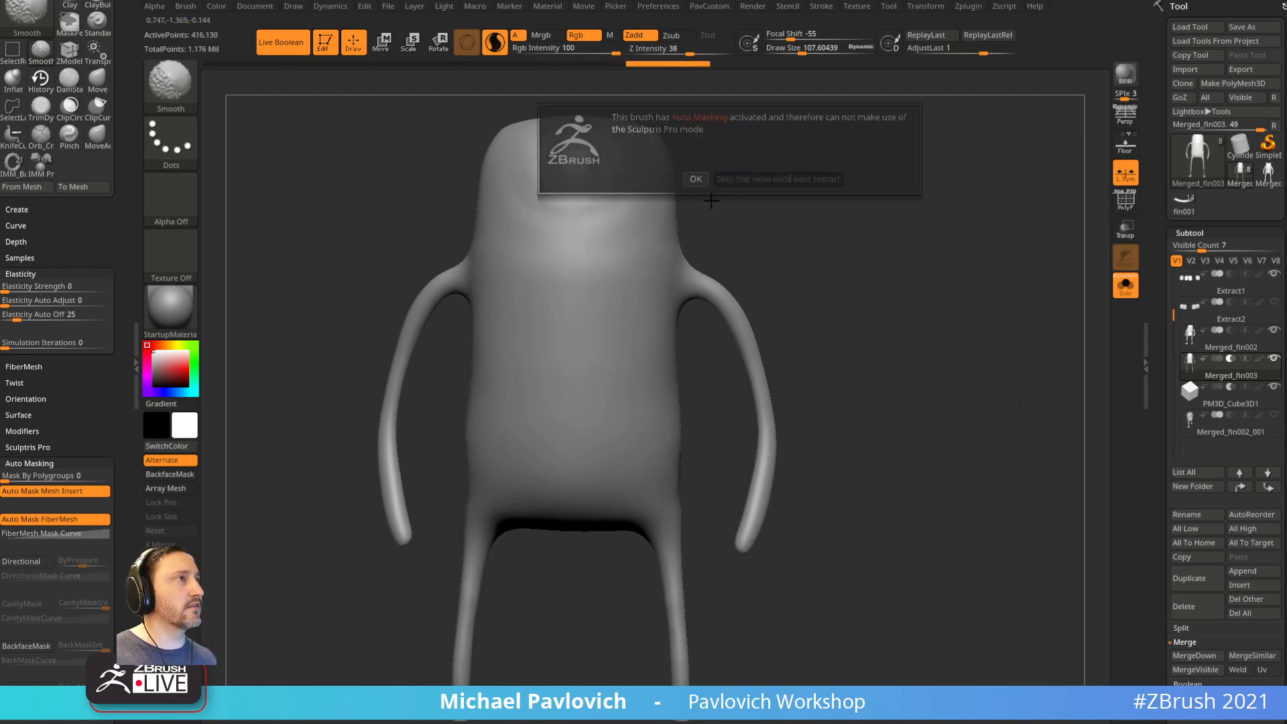
{"action": "left_click", "coordinate": [692, 175]}
{"action": "left_click_drag", "start_coordinate": [717, 182], "coordinate": [690, 178]}
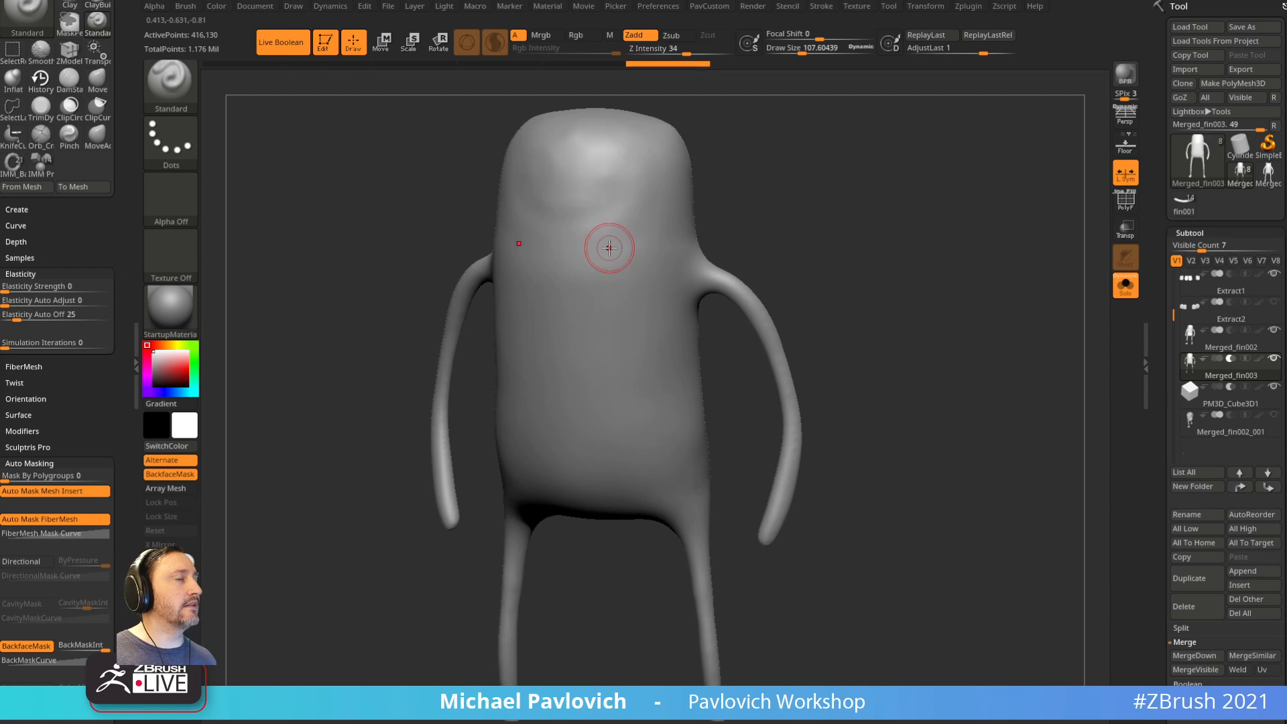
Step: Turn off BackfaceMask for the Standard brush and try Sculptris Pro on Merged_fin003
{"action": "mouse_move", "coordinate": [939, 310]}
{"action": "left_mouse_down", "text": "alt"}
{"action": "mouse_move", "coordinate": [914, 254]}
{"action": "mouse_move", "coordinate": [928, 260]}
{"action": "left_mouse_up", "text": "alt"}
{"action": "left_click", "coordinate": [895, 301]}
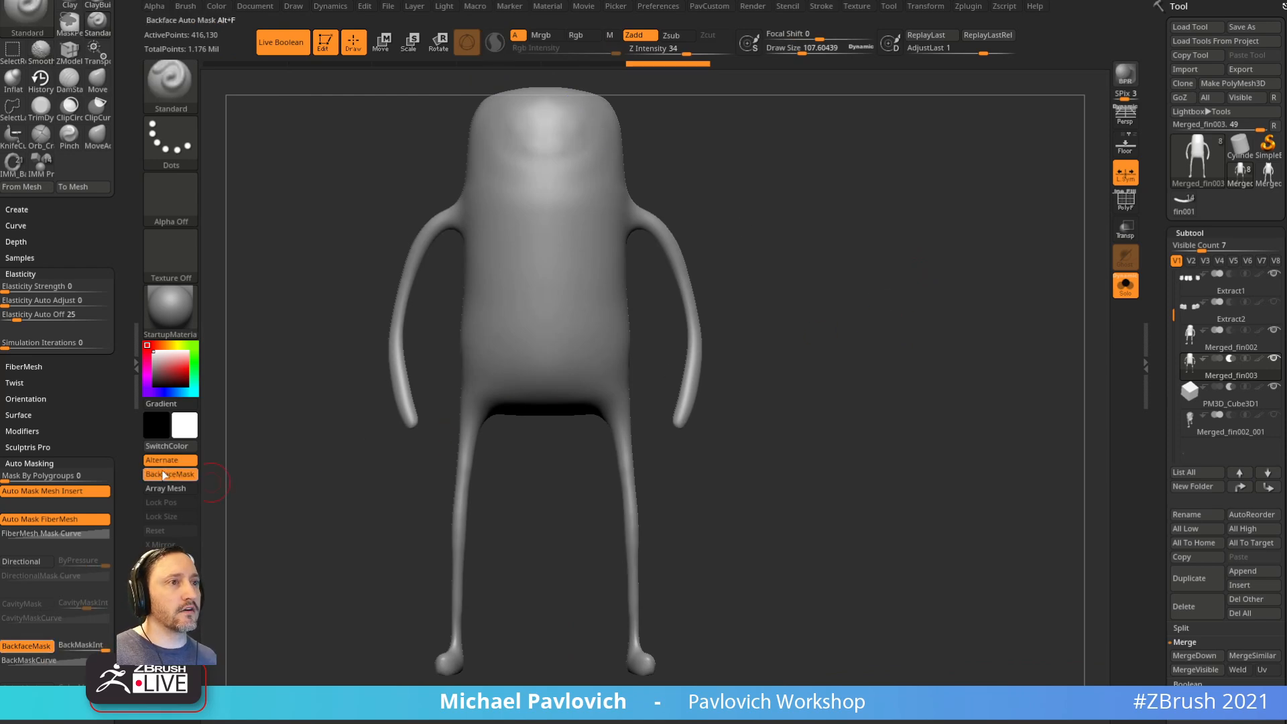
{"action": "key", "text": "shift"}
{"action": "mouse_move", "coordinate": [694, 164]}
{"action": "left_mouse_down"}
{"action": "mouse_move", "coordinate": [939, 290]}
{"action": "mouse_move", "coordinate": [680, 269]}
{"action": "left_mouse_up"}
{"action": "left_click_drag", "start_coordinate": [776, 380], "coordinate": [822, 313]}
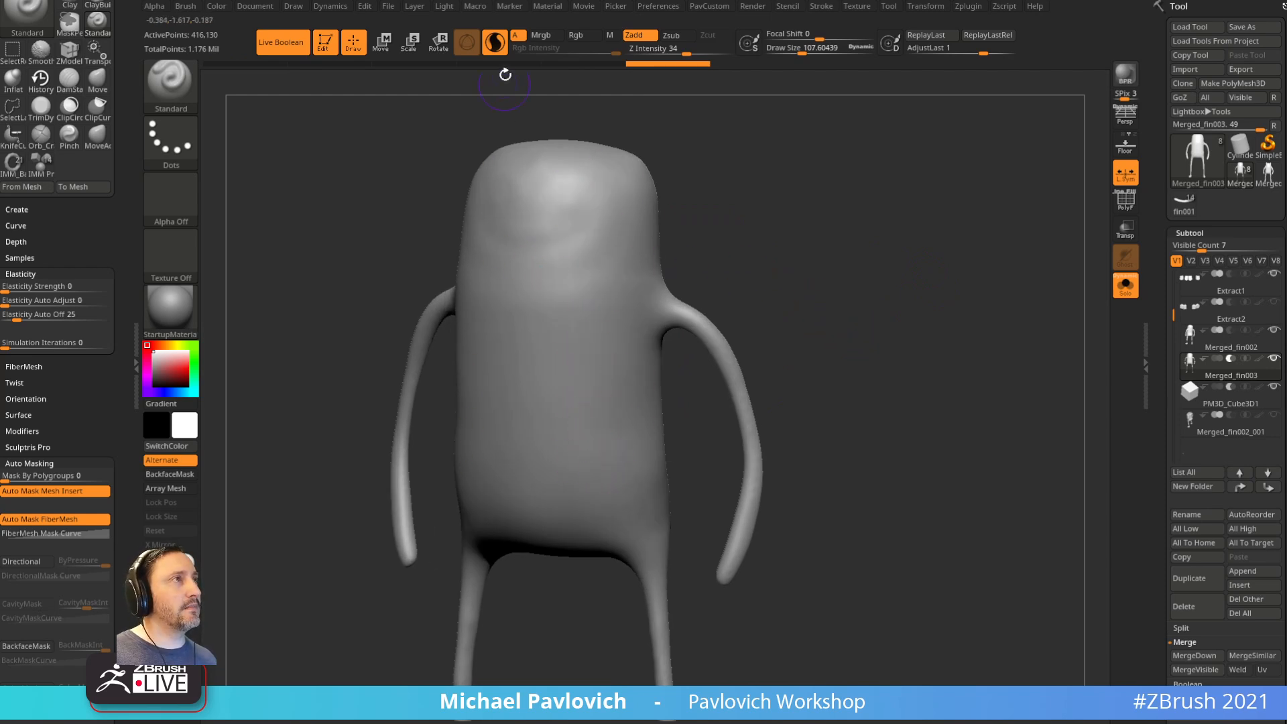
{"action": "left_click_drag", "start_coordinate": [677, 429], "coordinate": [845, 381]}
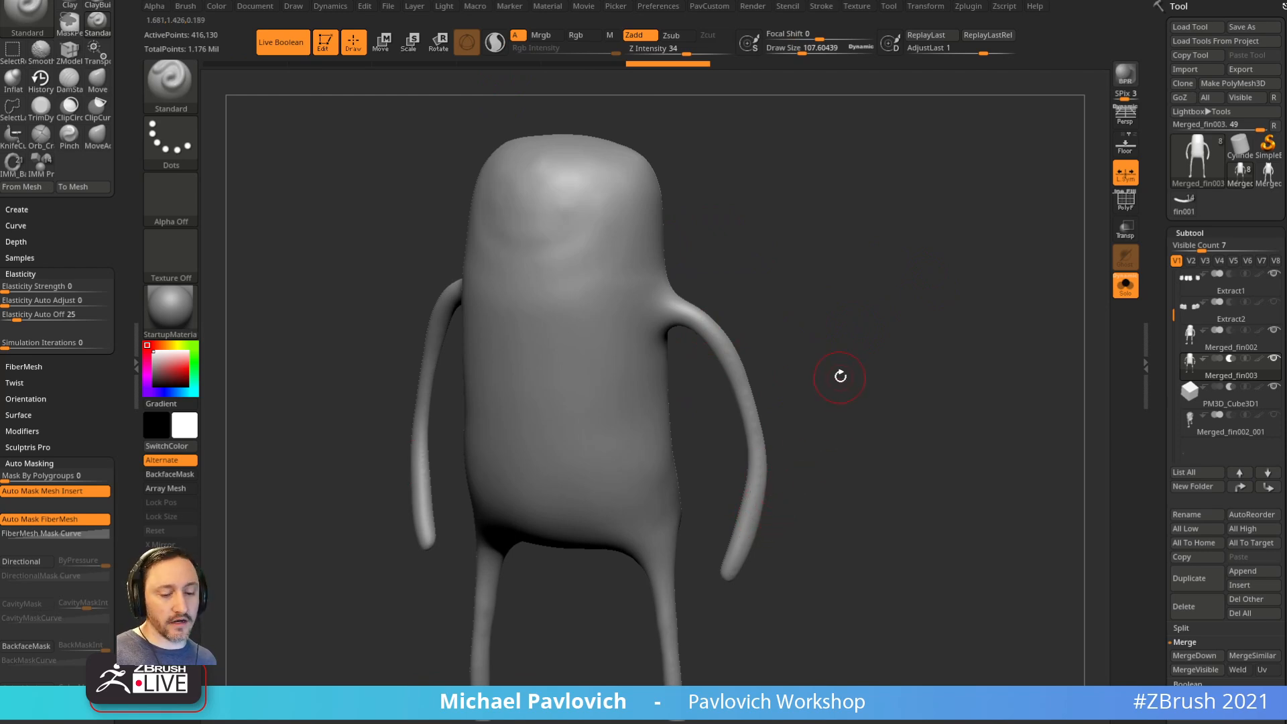
Step: Switch to the Inflat brush and set its draw size to about 200 over the torso
{"action": "key", "text": "4"}
{"action": "left_click_drag", "start_coordinate": [859, 343], "coordinate": [815, 335]}
{"action": "key", "text": "s"}
{"action": "left_click_drag", "start_coordinate": [693, 328], "coordinate": [707, 328]}
{"action": "left_click_drag", "start_coordinate": [779, 301], "coordinate": [783, 301], "text": "shift"}
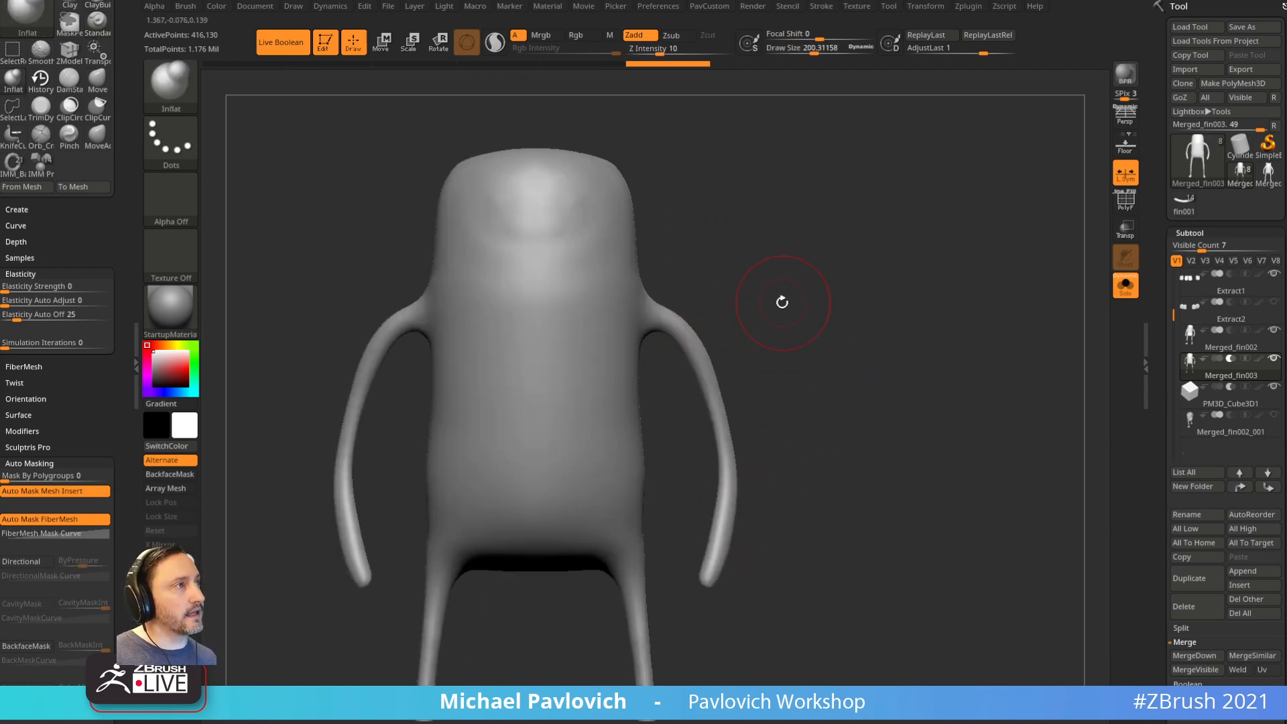
Step: Lasso-mask the limbs of Merged_fin003 with MaskLasso and invert the mask so the torso is protected
{"action": "left_click", "coordinate": [177, 88], "text": "ctrl"}
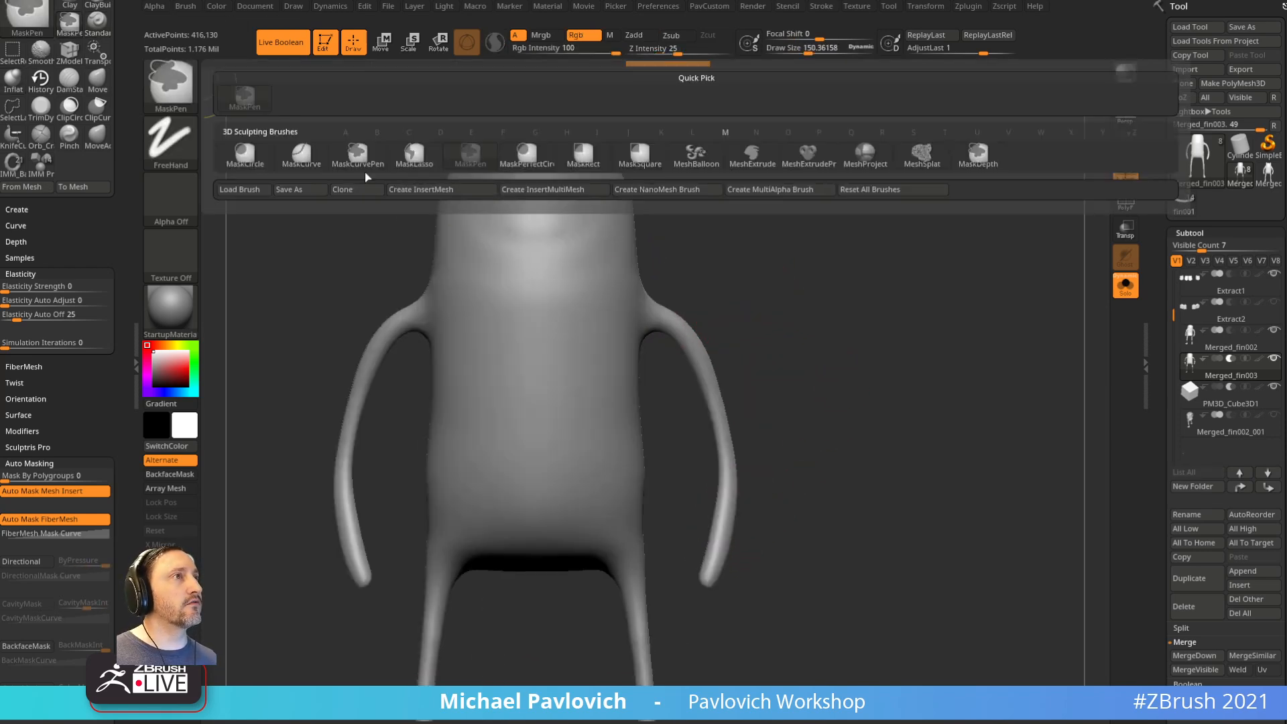
{"action": "left_click", "coordinate": [414, 158], "text": "ctrl"}
{"action": "mouse_move", "coordinate": [801, 382]}
{"action": "left_mouse_down", "text": "alt"}
{"action": "mouse_move", "coordinate": [785, 291]}
{"action": "mouse_move", "coordinate": [848, 431]}
{"action": "mouse_move", "coordinate": [672, 285]}
{"action": "mouse_move", "coordinate": [796, 659]}
{"action": "mouse_move", "coordinate": [811, 640]}
{"action": "left_mouse_up", "text": "alt"}
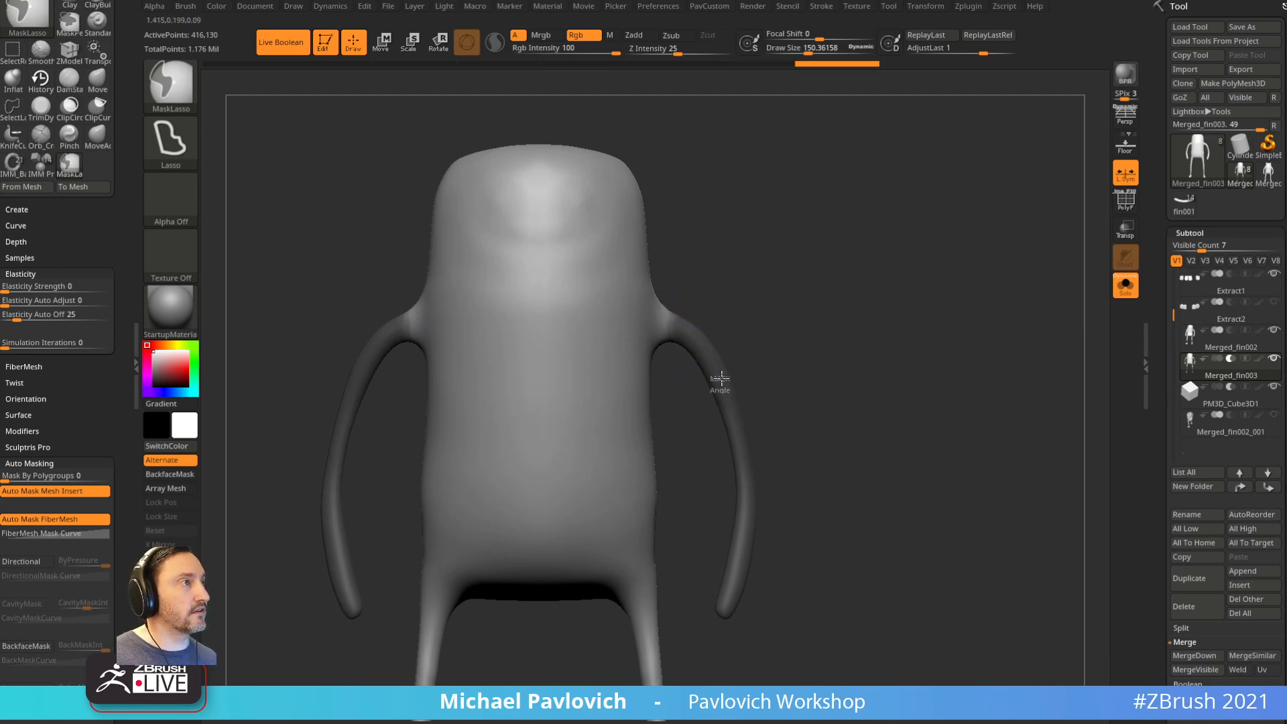
{"action": "mouse_move", "coordinate": [899, 316]}
{"action": "left_mouse_down", "text": "ctrl"}
{"action": "mouse_move", "coordinate": [935, 377]}
{"action": "mouse_move", "coordinate": [876, 308]}
{"action": "mouse_move", "coordinate": [742, 247]}
{"action": "left_mouse_up", "text": "ctrl"}
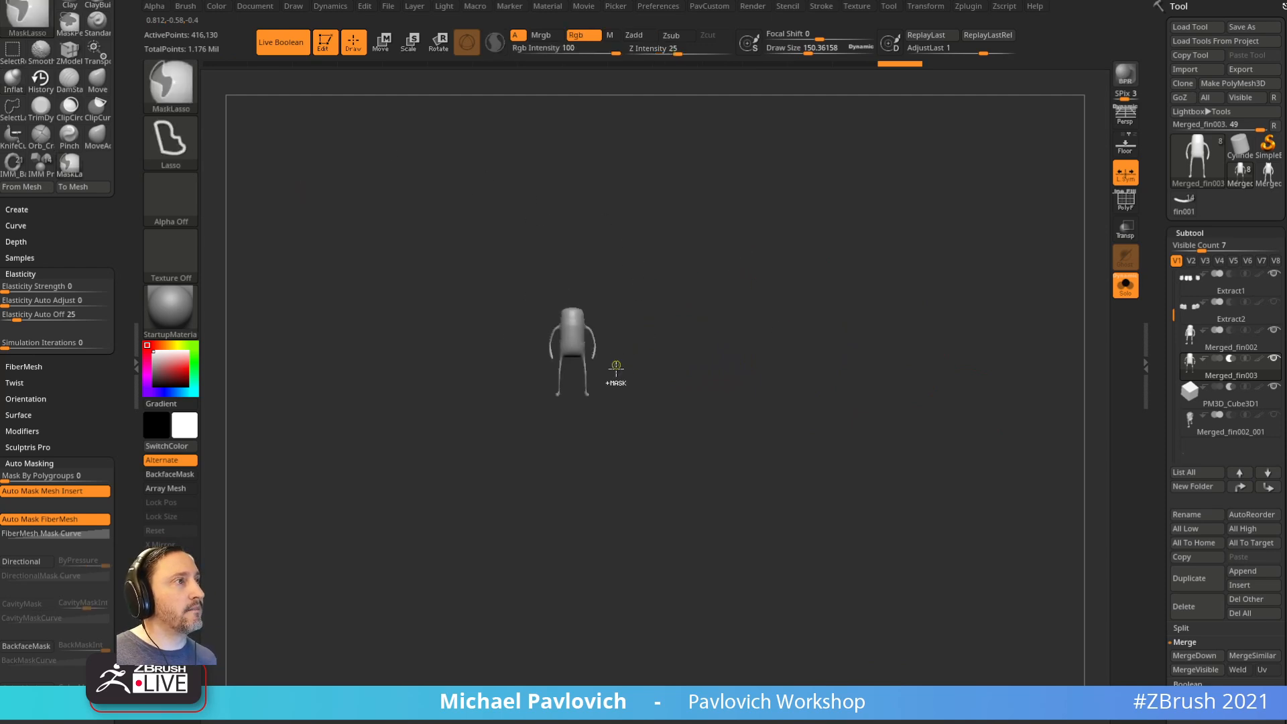
{"action": "left_click_drag", "start_coordinate": [603, 394], "coordinate": [592, 381], "text": "ctrl"}
{"action": "left_click_drag", "start_coordinate": [724, 260], "coordinate": [781, 580], "text": "alt"}
{"action": "mouse_move", "coordinate": [794, 242]}
{"action": "left_mouse_down", "text": "alt"}
{"action": "mouse_move", "coordinate": [851, 322]}
{"action": "mouse_move", "coordinate": [871, 312]}
{"action": "mouse_move", "coordinate": [893, 330]}
{"action": "left_mouse_up", "text": "alt"}
{"action": "left_click", "coordinate": [887, 304], "text": "ctrl"}
Step: Adjust Inflate on the unmasked limbs of Merged_fin003, leave Solo, and check the shell walls in Draw mode
{"action": "key", "text": "w"}
{"action": "key", "text": "v"}
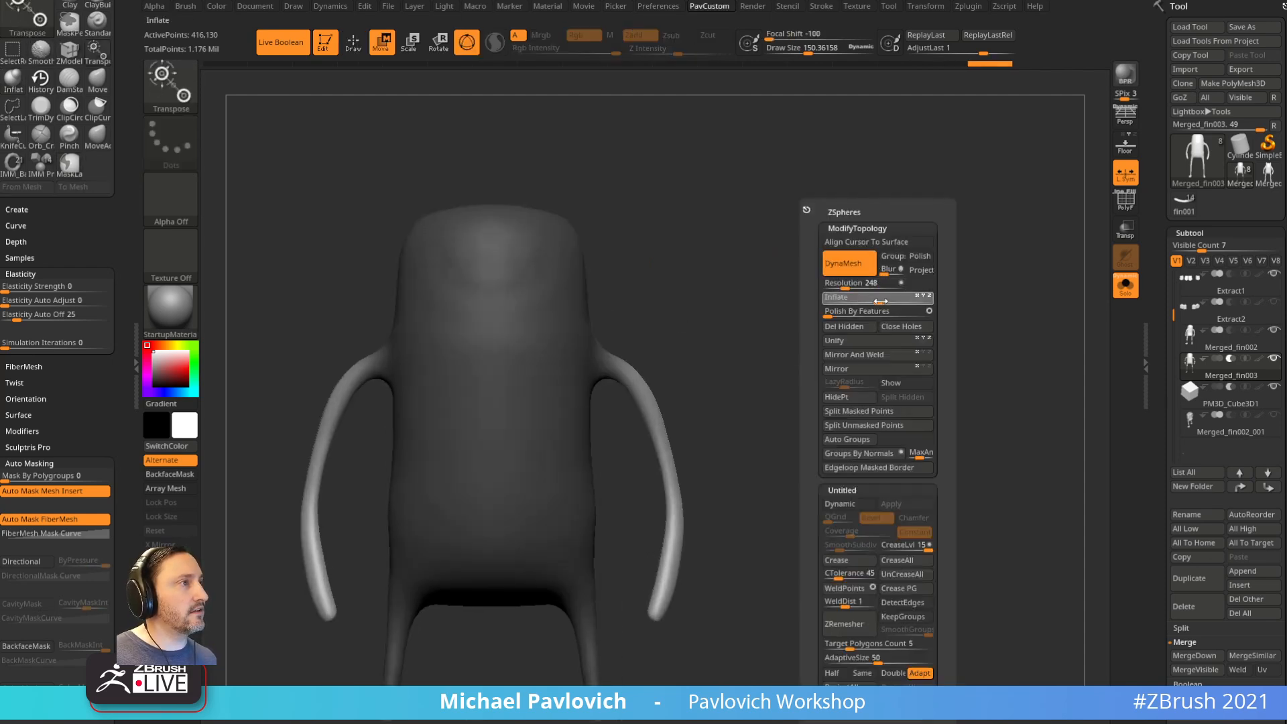
{"action": "left_click_drag", "start_coordinate": [883, 303], "coordinate": [885, 303]}
{"action": "left_click", "coordinate": [1125, 286]}
{"action": "left_click_drag", "start_coordinate": [992, 319], "coordinate": [923, 449]}
{"action": "mouse_move", "coordinate": [924, 448]}
{"action": "left_mouse_down", "text": "alt"}
{"action": "mouse_move", "coordinate": [1013, 197]}
{"action": "mouse_move", "coordinate": [1040, 284]}
{"action": "left_mouse_up", "text": "alt"}
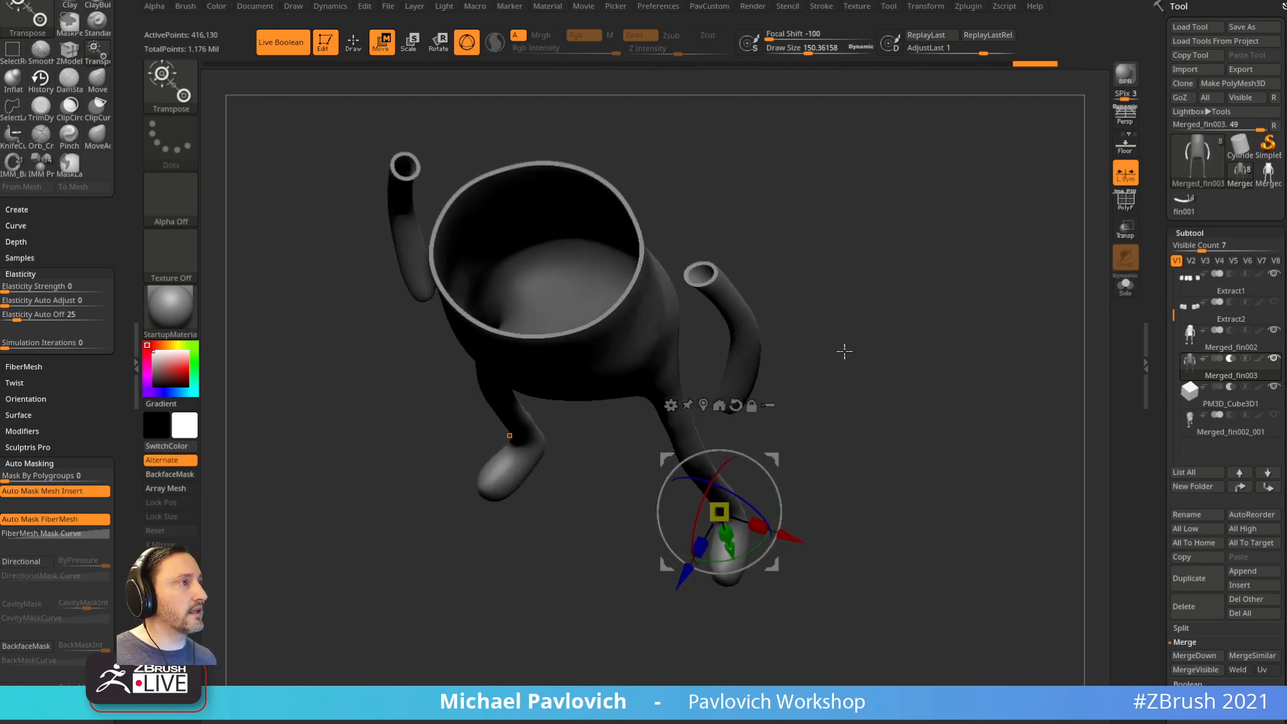
{"action": "left_click_drag", "start_coordinate": [868, 277], "coordinate": [851, 368], "text": "alt"}
{"action": "key", "text": "q"}
{"action": "key", "text": "space"}
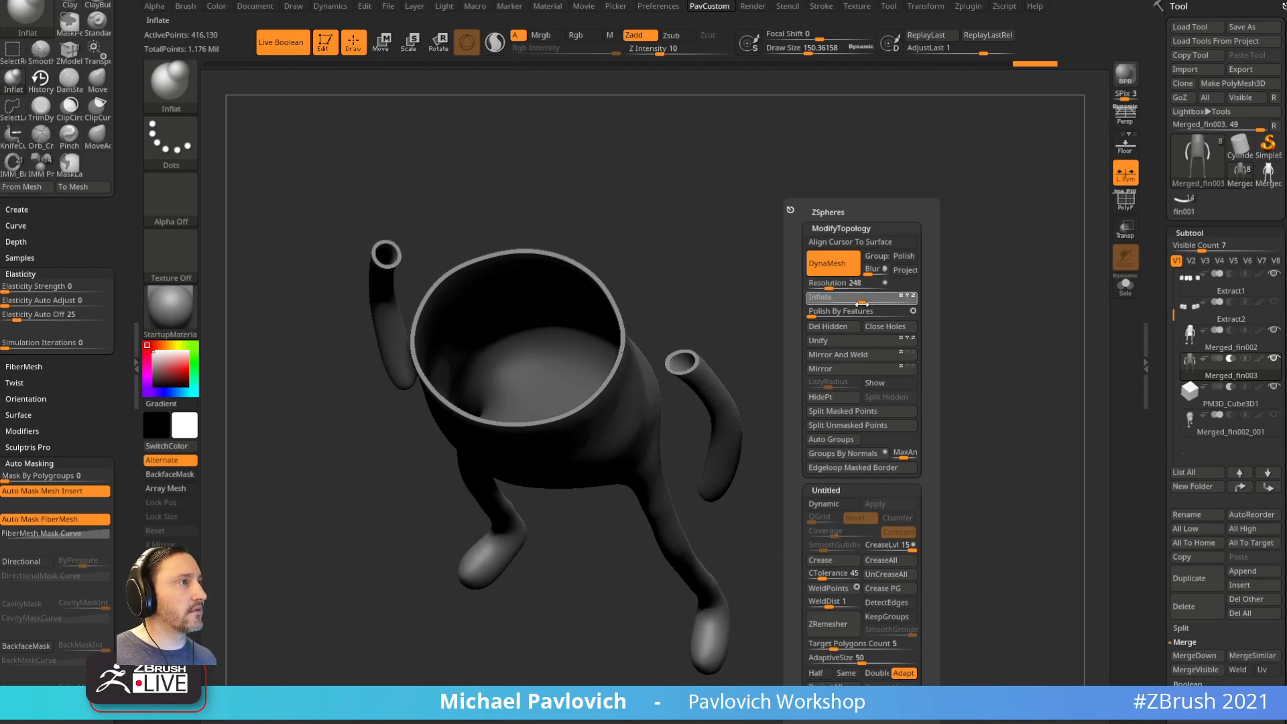
{"action": "mouse_move", "coordinate": [948, 322]}
{"action": "left_mouse_down"}
{"action": "mouse_move", "coordinate": [945, 256]}
{"action": "mouse_move", "coordinate": [965, 375]}
{"action": "mouse_move", "coordinate": [968, 344]}
{"action": "mouse_move", "coordinate": [957, 336]}
{"action": "mouse_move", "coordinate": [965, 355]}
{"action": "mouse_move", "coordinate": [955, 350]}
{"action": "mouse_move", "coordinate": [959, 310]}
{"action": "mouse_move", "coordinate": [934, 379]}
{"action": "left_mouse_up"}
Step: Choose the Standard brush with the whole character framed, and show the PM3D_Cube3D1 cutter
{"action": "key", "text": "f"}
{"action": "key", "text": "b"}
{"action": "key", "text": "s"}
{"action": "key", "text": "t"}
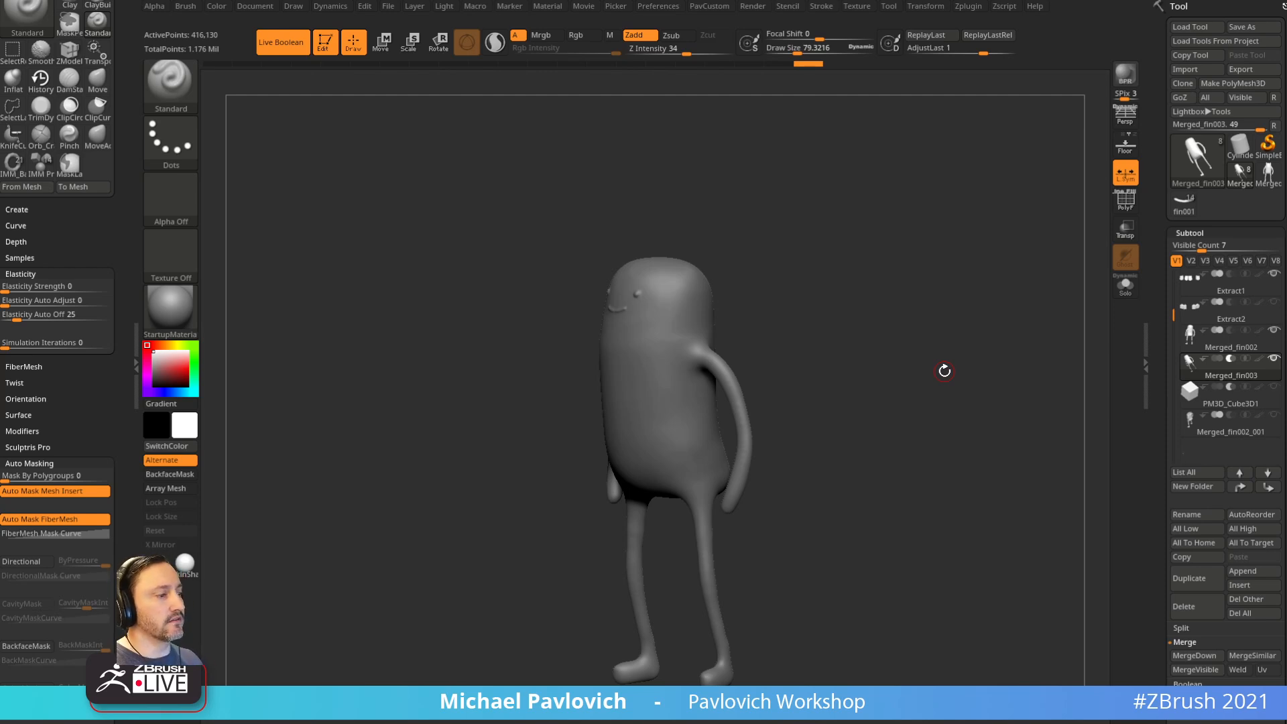
{"action": "mouse_move", "coordinate": [883, 285]}
{"action": "left_mouse_down"}
{"action": "mouse_move", "coordinate": [896, 247]}
{"action": "mouse_move", "coordinate": [897, 311]}
{"action": "left_mouse_up"}
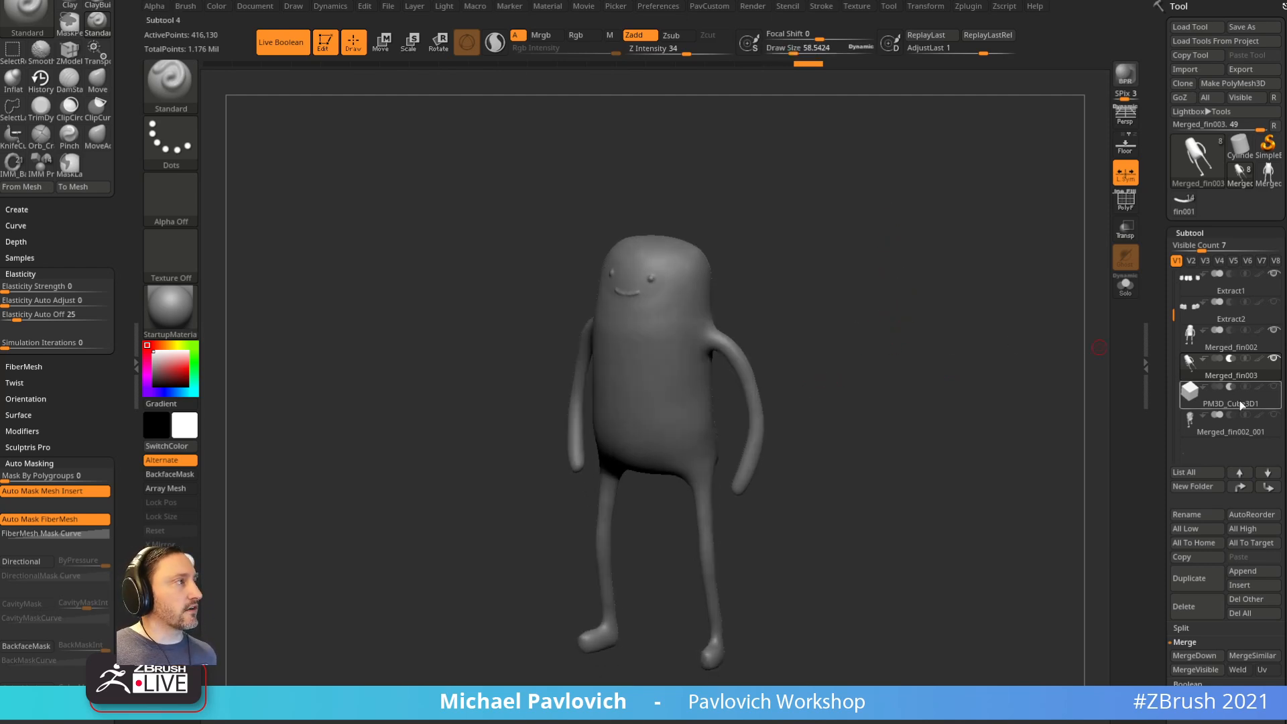
{"action": "left_click", "coordinate": [1275, 387]}
{"action": "left_click_drag", "start_coordinate": [1013, 393], "coordinate": [1001, 365]}
{"action": "key", "text": "w"}
{"action": "left_click_drag", "start_coordinate": [784, 392], "coordinate": [826, 415]}
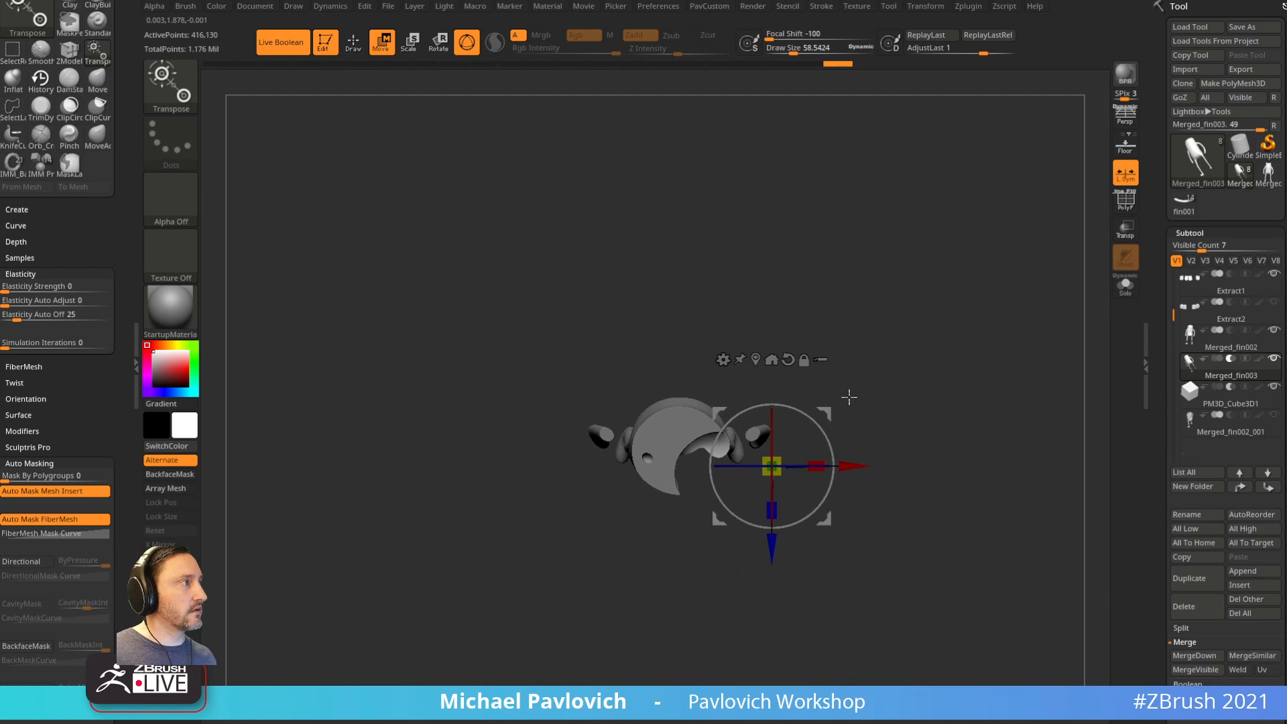
{"action": "key", "text": "ctrl+z"}
Step: Select PM3D_Cube3D1 and move it so it cuts a vertical quarter section through the hollow body from head to hips
{"action": "left_click", "coordinate": [1235, 404]}
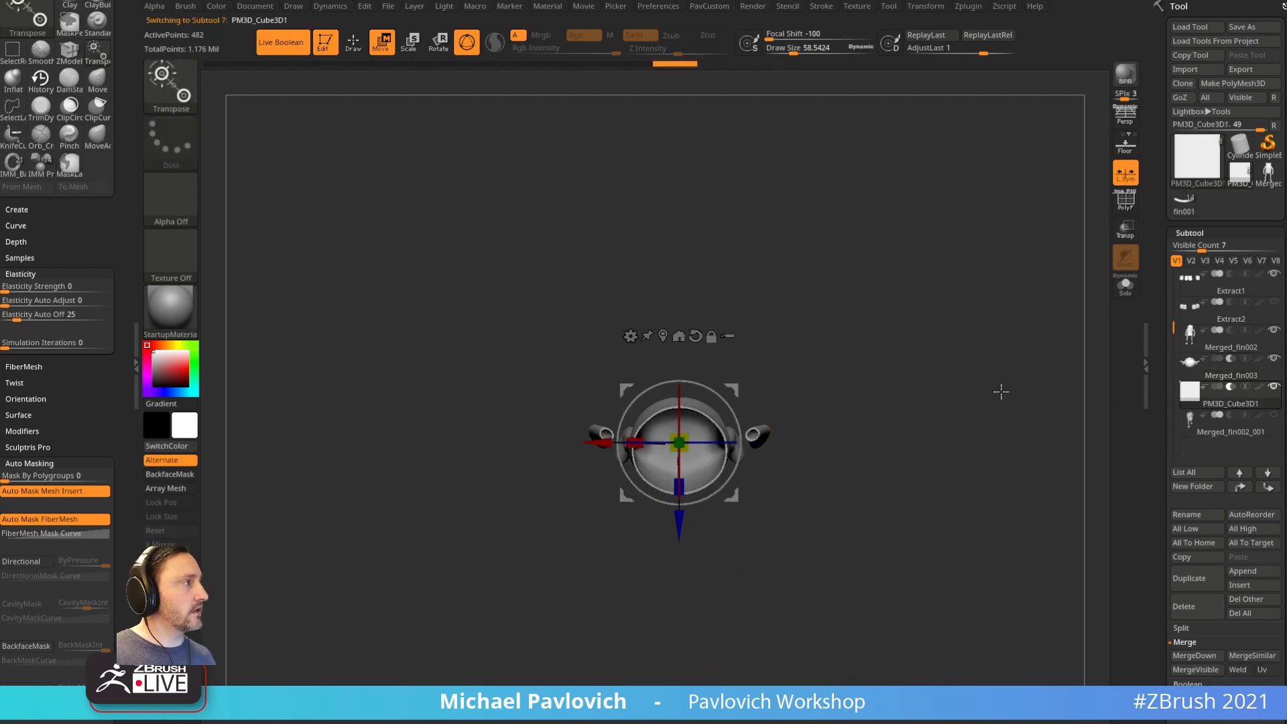
{"action": "left_click_drag", "start_coordinate": [785, 415], "coordinate": [851, 511]}
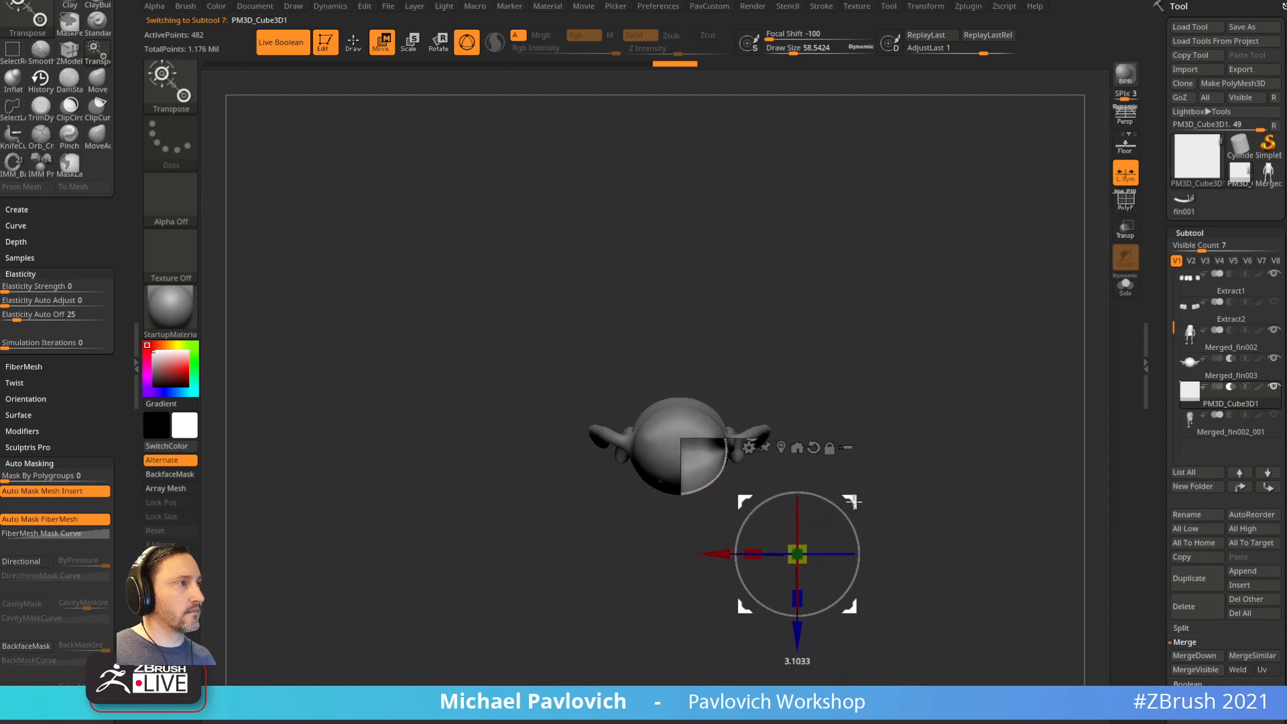
{"action": "key", "text": "q"}
{"action": "mouse_move", "coordinate": [865, 453]}
{"action": "left_mouse_down"}
{"action": "mouse_move", "coordinate": [948, 316]}
{"action": "mouse_move", "coordinate": [990, 511]}
{"action": "mouse_move", "coordinate": [1006, 299]}
{"action": "mouse_move", "coordinate": [924, 299]}
{"action": "left_mouse_up"}
{"action": "key", "text": "w"}
{"action": "left_click_drag", "start_coordinate": [767, 164], "coordinate": [771, 318]}
{"action": "key", "text": "q"}
{"action": "mouse_move", "coordinate": [885, 305]}
{"action": "left_mouse_down"}
{"action": "mouse_move", "coordinate": [971, 295]}
{"action": "mouse_move", "coordinate": [925, 293]}
{"action": "mouse_move", "coordinate": [922, 350]}
{"action": "left_mouse_up"}
{"action": "key", "text": "s"}
{"action": "key", "text": "s"}
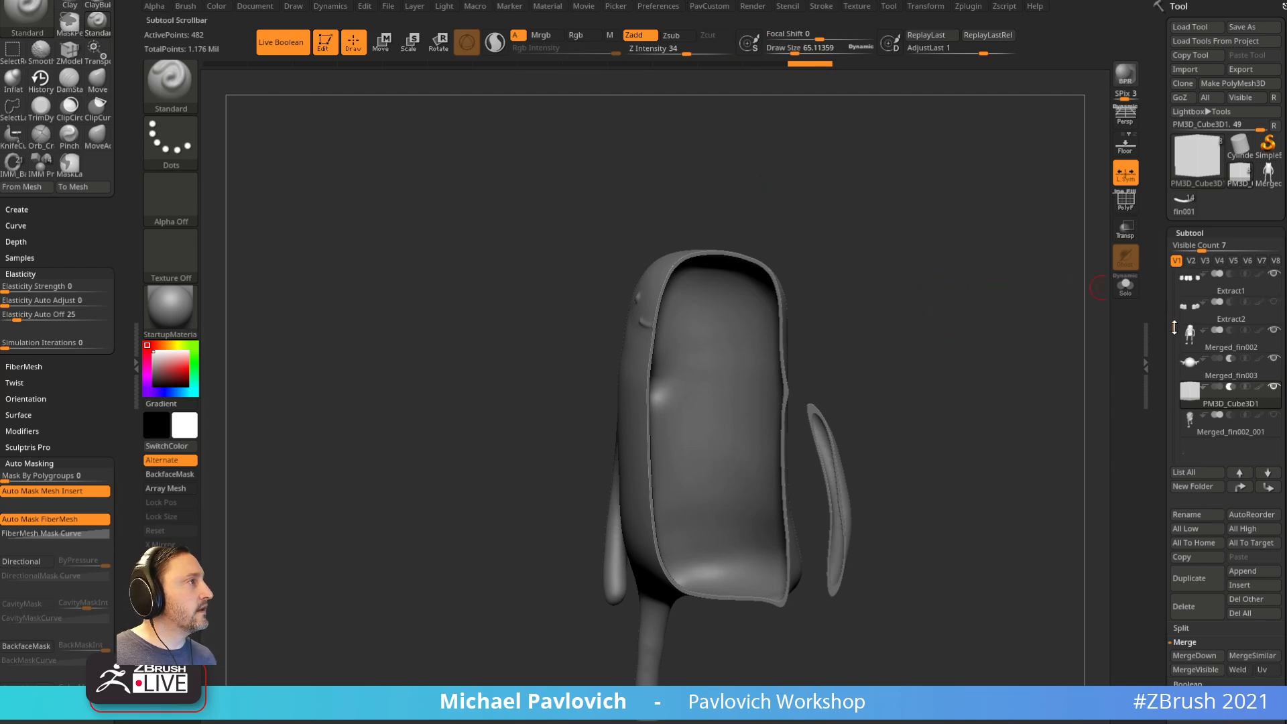
Step: Move Merged_fin001, Merged_fin002_003, Extract1 and Extract2 to the end of the subtool list, below the body and cutter
{"action": "left_click_drag", "start_coordinate": [1174, 326], "coordinate": [1174, 242]}
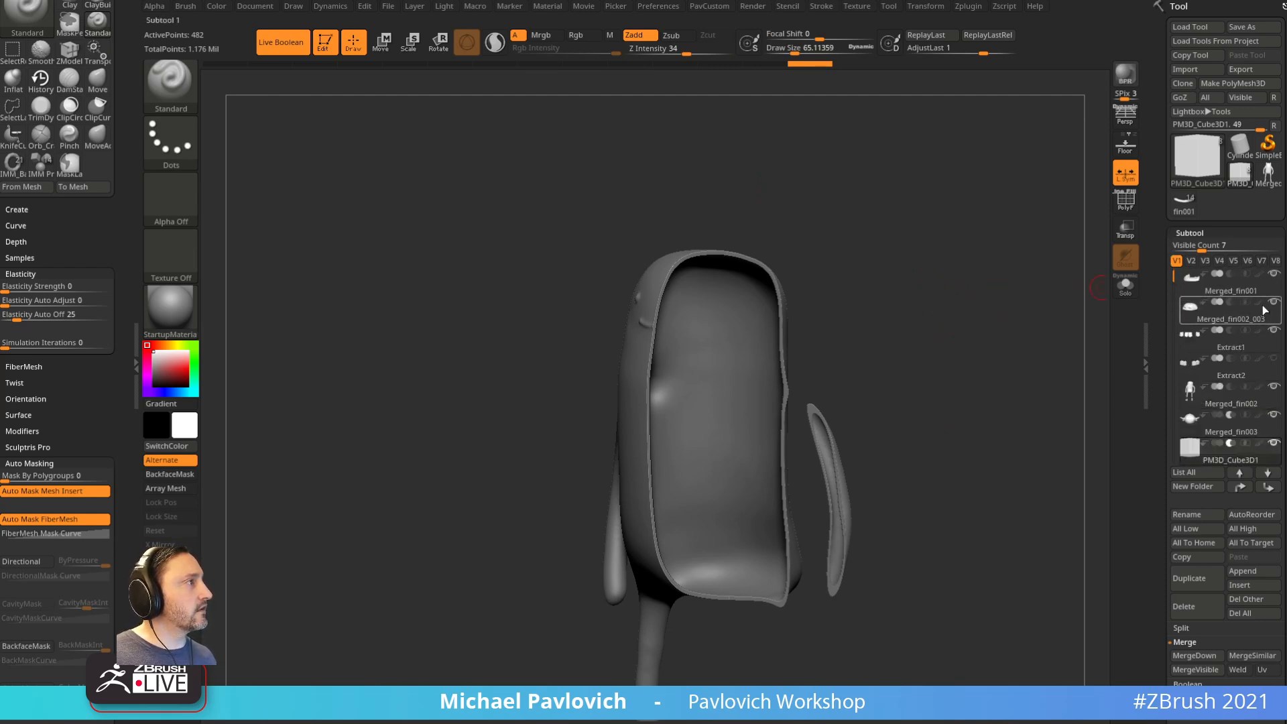
{"action": "left_click_drag", "start_coordinate": [992, 340], "coordinate": [1022, 348]}
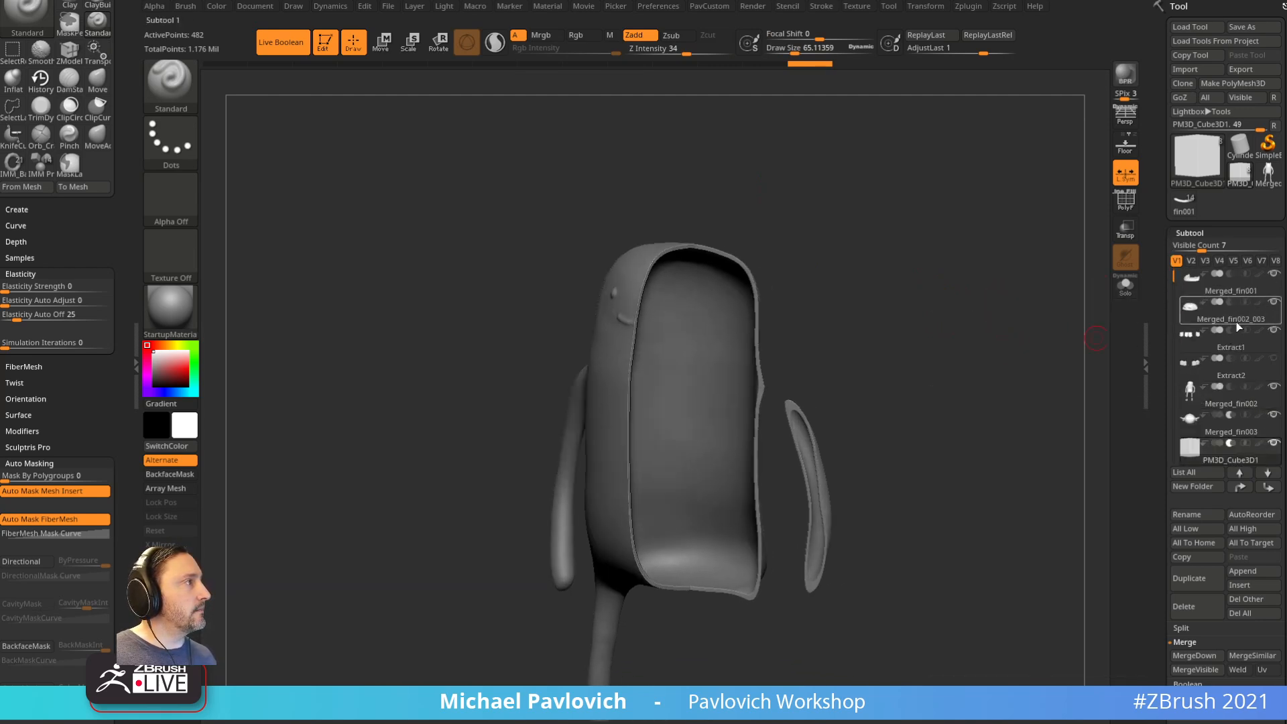
{"action": "left_click", "coordinate": [1237, 292]}
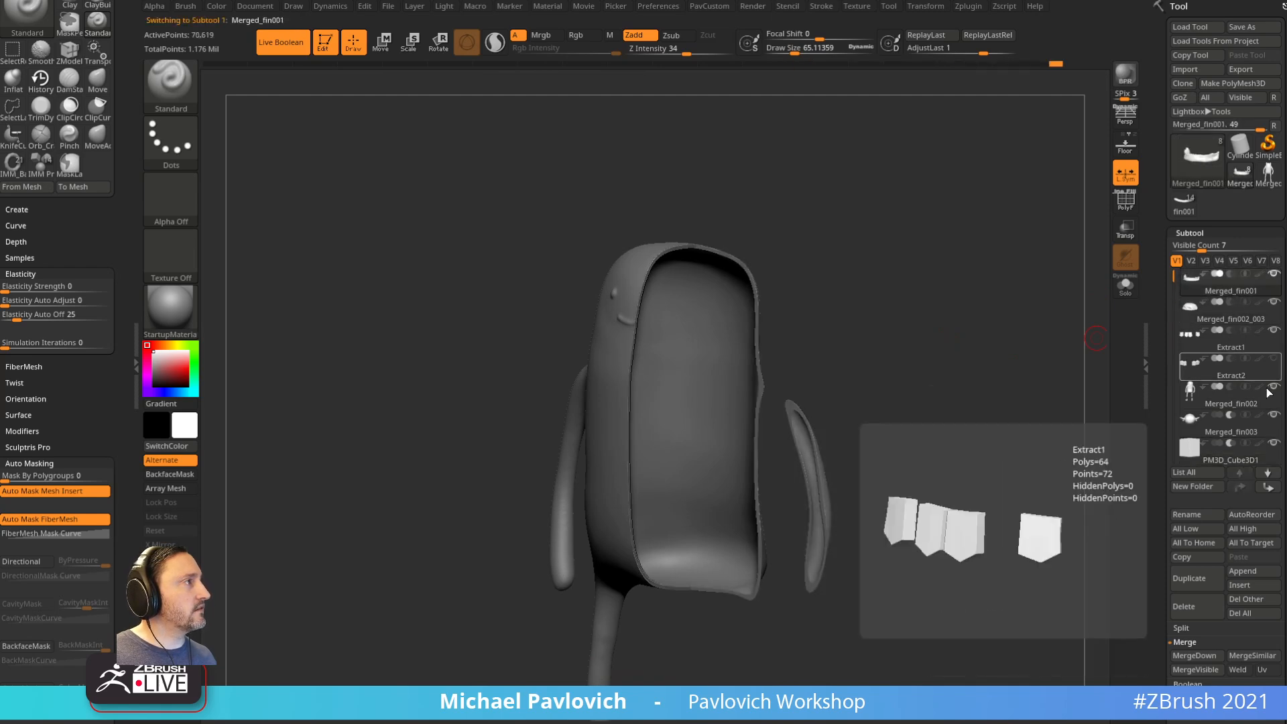
{"action": "left_click", "coordinate": [1266, 487], "text": "shift"}
{"action": "scroll", "coordinate": [1253, 306], "scroll_direction": "up", "scroll_amount": 1}
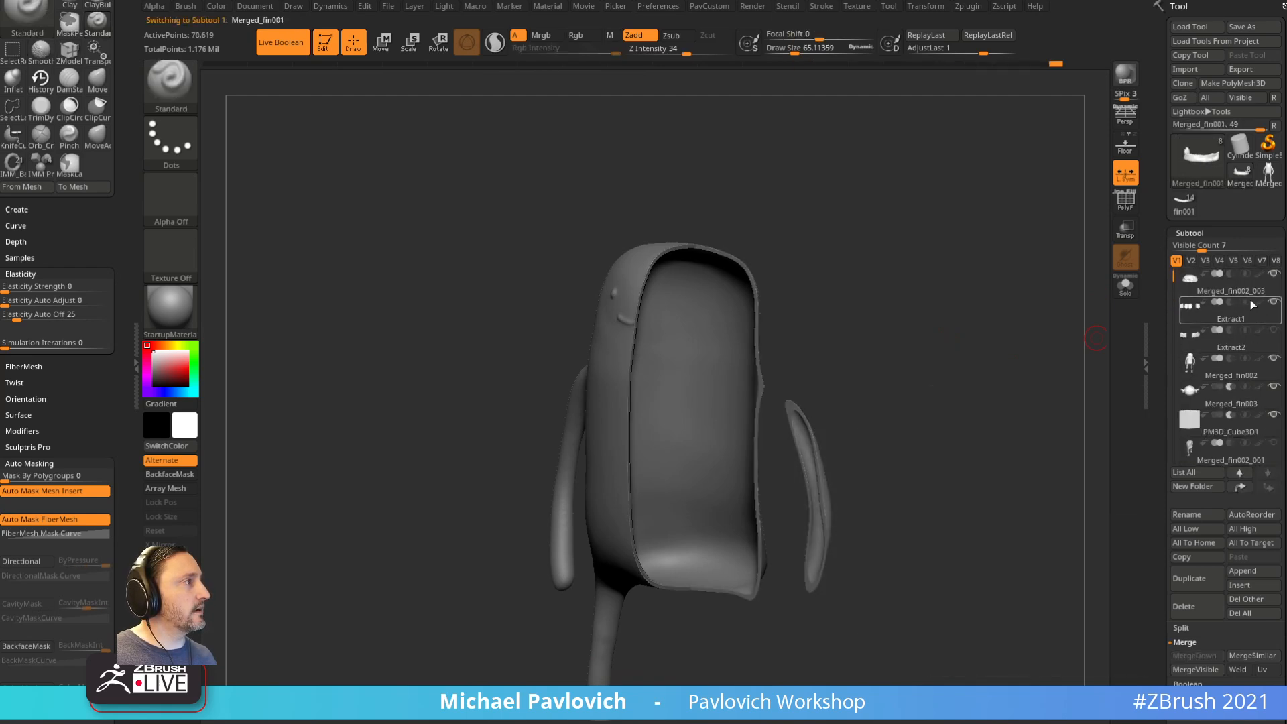
{"action": "left_click", "coordinate": [1258, 462]}
{"action": "left_click", "coordinate": [1263, 488], "text": "shift"}
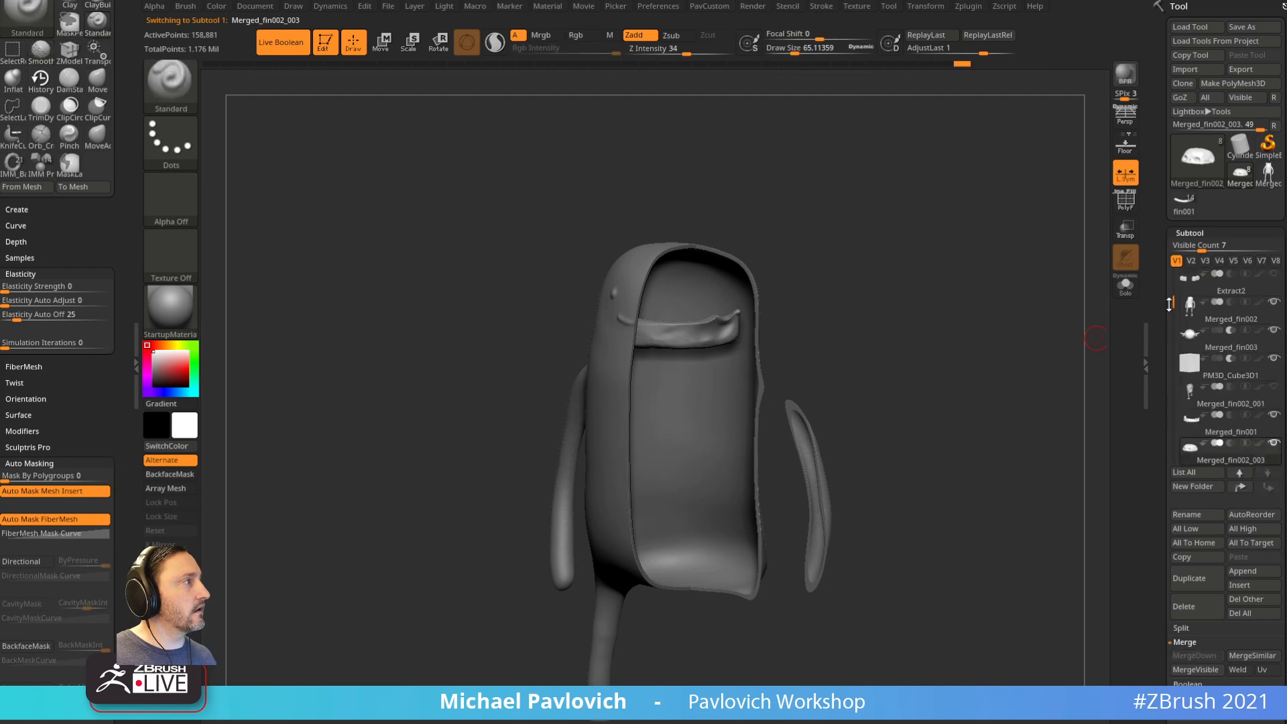
{"action": "left_click", "coordinate": [1238, 293]}
{"action": "left_click", "coordinate": [1267, 488], "text": "shift"}
{"action": "left_click_drag", "start_coordinate": [1175, 293], "coordinate": [1176, 252]}
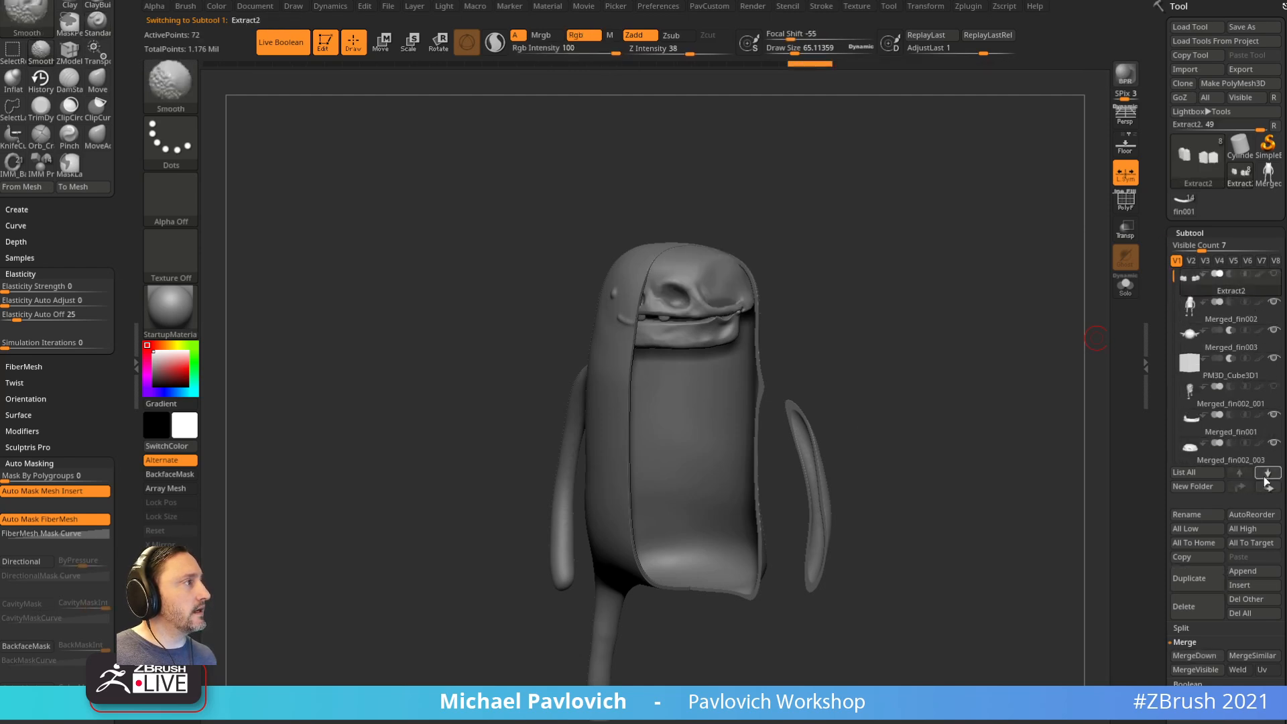
{"action": "left_click", "coordinate": [1268, 487], "text": "shift"}
Step: Pick the skull Merged_fin002_003 and nudge its surface with the Move brush to fit inside the head shell
{"action": "left_click_drag", "start_coordinate": [1003, 416], "coordinate": [488, 490]}
{"action": "left_click_drag", "start_coordinate": [905, 118], "coordinate": [799, 394], "text": "alt"}
{"action": "left_click", "coordinate": [788, 451], "text": "alt"}
{"action": "mouse_move", "coordinate": [895, 259]}
{"action": "left_mouse_down"}
{"action": "mouse_move", "coordinate": [916, 304]}
{"action": "mouse_move", "coordinate": [908, 287]}
{"action": "left_mouse_up"}
{"action": "key", "text": "b"}
{"action": "key", "text": "m"}
{"action": "key", "text": "v"}
{"action": "left_click_drag", "start_coordinate": [757, 346], "coordinate": [766, 360]}
{"action": "left_click_drag", "start_coordinate": [729, 402], "coordinate": [728, 399]}
{"action": "key", "text": "bracketleft"}
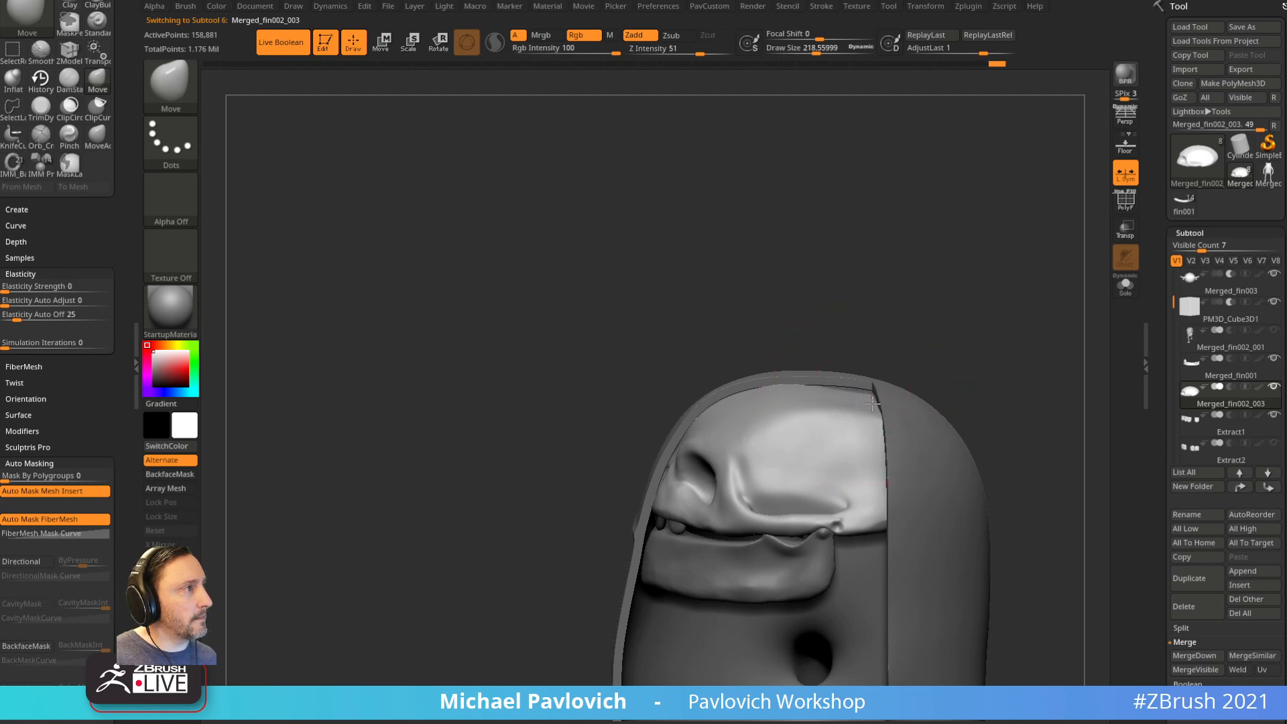
{"action": "key", "text": "bracketleft"}
Step: Shift the PM3D_Cube3D1 cutter sideways with the gizmo so the section exposes the head from front to back
{"action": "mouse_move", "coordinate": [908, 330]}
{"action": "left_mouse_down"}
{"action": "mouse_move", "coordinate": [940, 313]}
{"action": "mouse_move", "coordinate": [1032, 353]}
{"action": "mouse_move", "coordinate": [1012, 353]}
{"action": "mouse_move", "coordinate": [952, 225]}
{"action": "left_mouse_up"}
{"action": "key", "text": "bracketleft"}
{"action": "key", "text": "bracketleft"}
{"action": "key", "text": "bracketleft"}
{"action": "key", "text": "bracketleft"}
{"action": "key", "text": "bracketleft"}
{"action": "key", "text": "bracketleft"}
{"action": "left_click", "coordinate": [1207, 309]}
{"action": "key", "text": "w"}
{"action": "left_click_drag", "start_coordinate": [400, 459], "coordinate": [460, 460]}
{"action": "key", "text": "q"}
Step: Reselect skull Merged_fin002_003 and pull its crown and back toward the shell with the Move brush at draw size about 166
{"action": "mouse_move", "coordinate": [952, 268]}
{"action": "left_mouse_down", "text": "alt"}
{"action": "mouse_move", "coordinate": [1019, 134]}
{"action": "mouse_move", "coordinate": [959, 331]}
{"action": "left_mouse_up", "text": "alt"}
{"action": "key", "text": "b"}
{"action": "key", "text": "s"}
{"action": "key", "text": "t"}
{"action": "left_click", "coordinate": [846, 295], "text": "alt"}
{"action": "left_click_drag", "start_coordinate": [930, 217], "coordinate": [920, 298], "text": "alt"}
{"action": "key", "text": "b"}
{"action": "key", "text": "m"}
{"action": "key", "text": "v"}
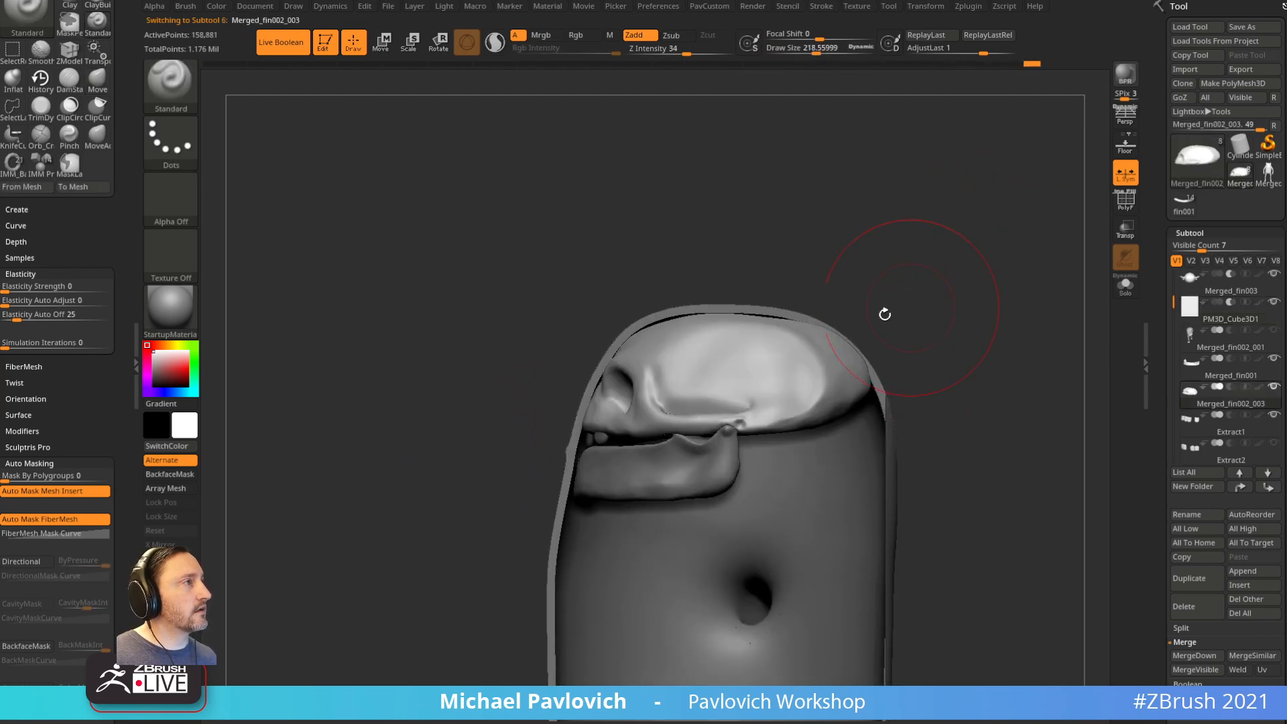
{"action": "key", "text": "bracketleft"}
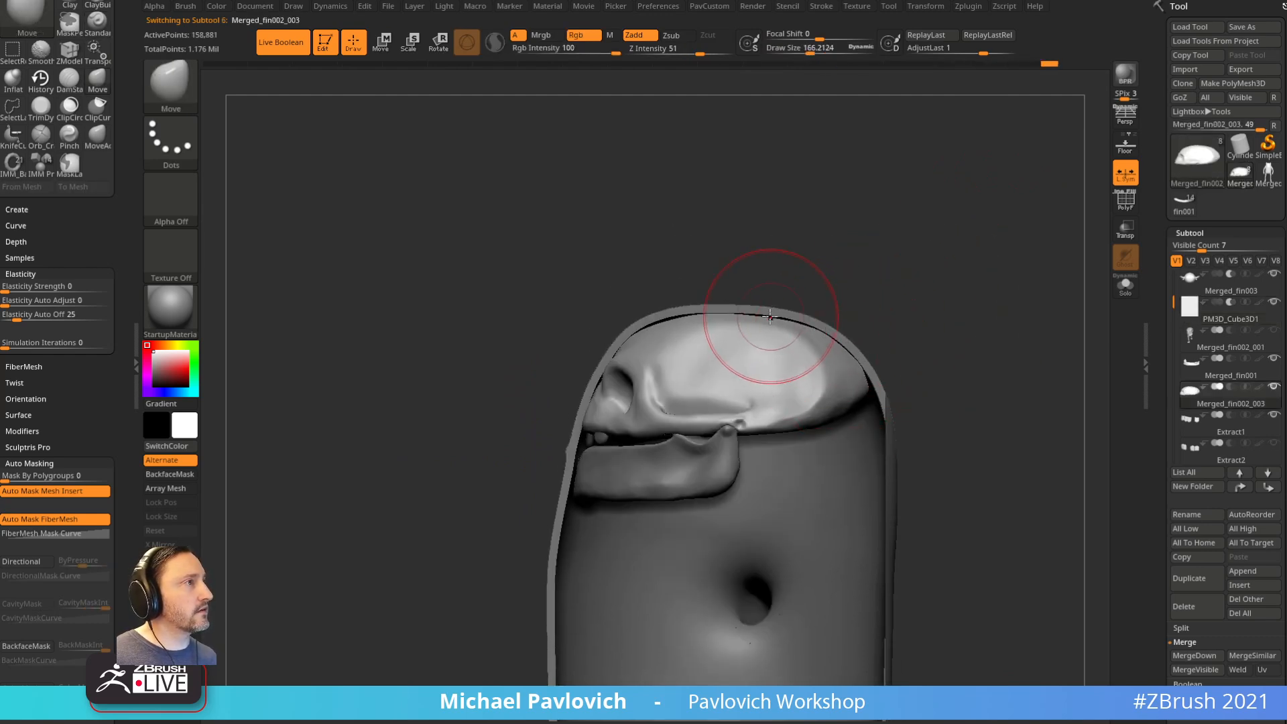
{"action": "left_click_drag", "start_coordinate": [727, 311], "coordinate": [781, 324]}
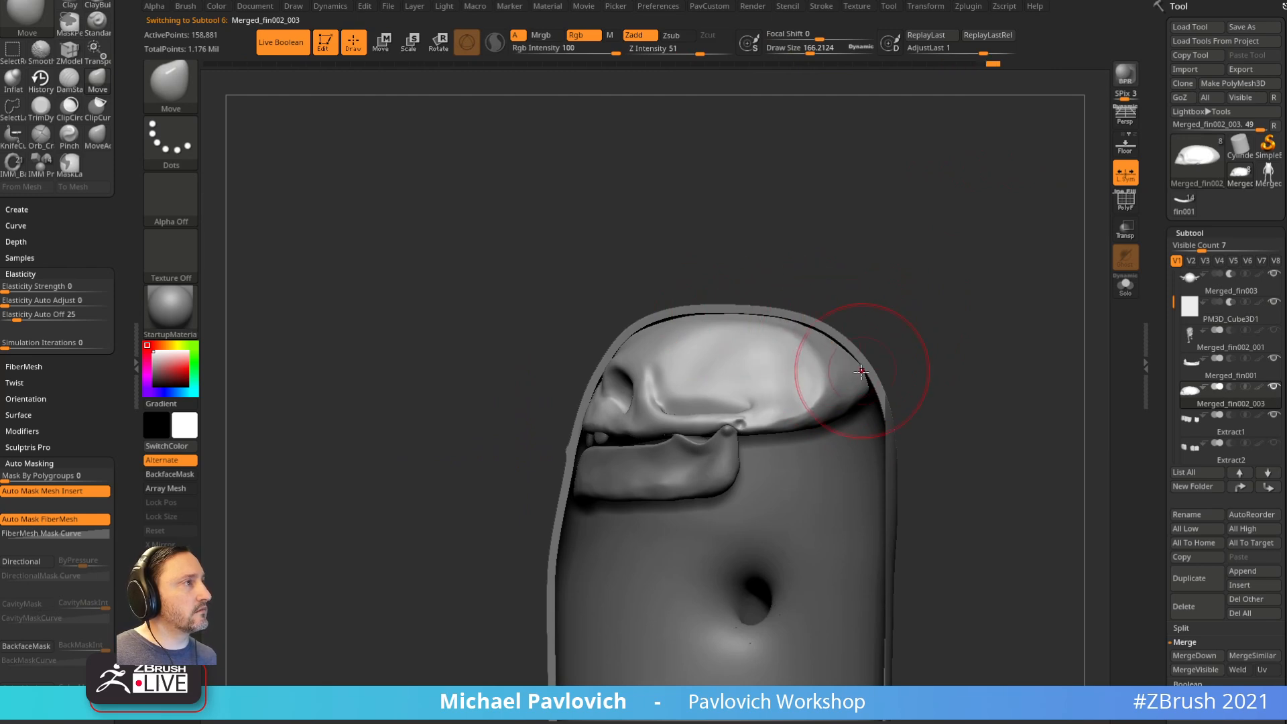
{"action": "left_click_drag", "start_coordinate": [857, 374], "coordinate": [859, 377]}
Step: Adjust the front of the skull against the shell with a larger Move brush, at draw size about 219
{"action": "key", "text": "bracketright"}
{"action": "left_click_drag", "start_coordinate": [620, 361], "coordinate": [607, 369]}
{"action": "key", "text": "bracketleft"}
{"action": "left_click_drag", "start_coordinate": [591, 423], "coordinate": [604, 422]}
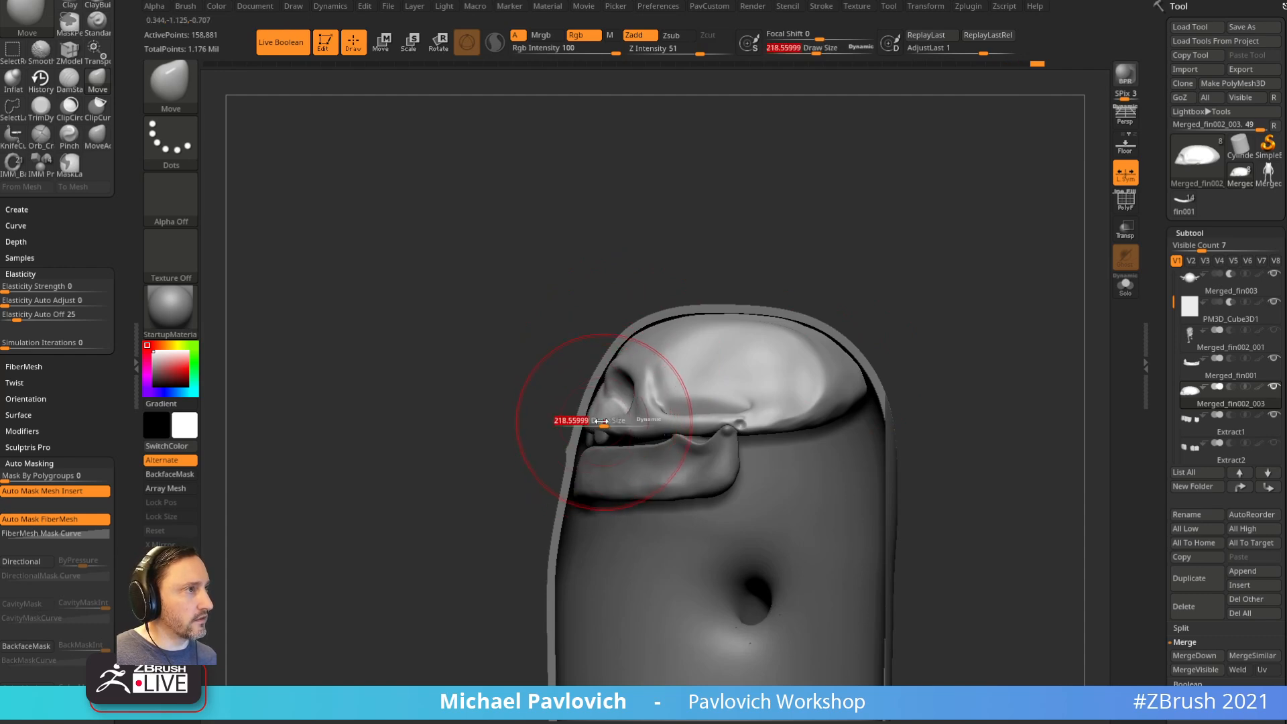
Step: Select the jaw Merged_fin001 and switch to the Standard brush with a smaller draw size
{"action": "left_click", "coordinate": [618, 464], "text": "alt"}
{"action": "mouse_move", "coordinate": [483, 527]}
{"action": "left_mouse_down"}
{"action": "mouse_move", "coordinate": [925, 391]}
{"action": "mouse_move", "coordinate": [988, 360]}
{"action": "mouse_move", "coordinate": [925, 379]}
{"action": "mouse_move", "coordinate": [908, 350]}
{"action": "mouse_move", "coordinate": [1035, 356]}
{"action": "mouse_move", "coordinate": [925, 348]}
{"action": "mouse_move", "coordinate": [873, 362]}
{"action": "mouse_move", "coordinate": [956, 371]}
{"action": "mouse_move", "coordinate": [750, 386]}
{"action": "left_mouse_up"}
{"action": "key", "text": "bracketleft"}
{"action": "key", "text": "s"}
{"action": "key", "text": "b"}
{"action": "key", "text": "s"}
{"action": "key", "text": "t"}
{"action": "key", "text": "bracketleft"}
{"action": "key", "text": "s"}
{"action": "left_click_drag", "start_coordinate": [678, 427], "coordinate": [672, 425]}
Step: Examine how the skull and jaw sit inside the sectioned body, reducing the draw size to about 24
{"action": "left_click_drag", "start_coordinate": [815, 463], "coordinate": [911, 420]}
{"action": "mouse_move", "coordinate": [871, 377]}
{"action": "left_mouse_down", "text": "alt"}
{"action": "mouse_move", "coordinate": [886, 474]}
{"action": "mouse_move", "coordinate": [865, 464]}
{"action": "left_mouse_up", "text": "alt"}
{"action": "key", "text": "s"}
{"action": "left_click", "coordinate": [850, 465]}
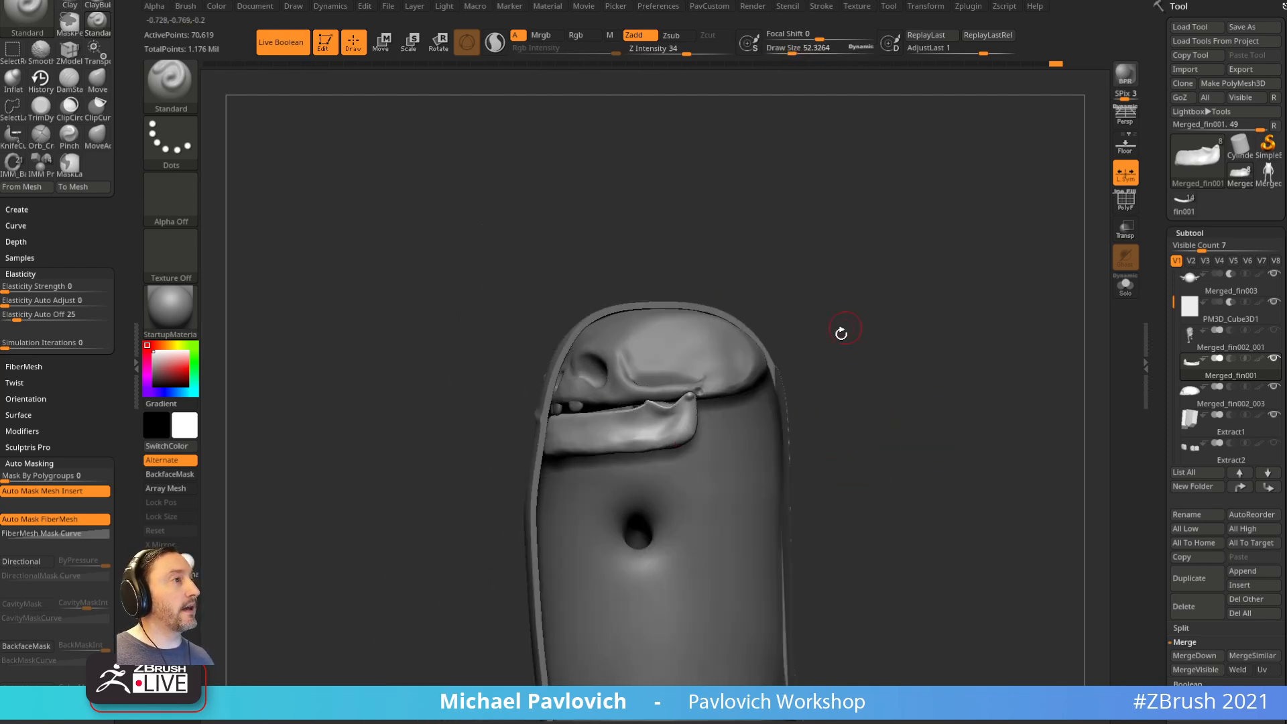
{"action": "left_click_drag", "start_coordinate": [847, 327], "coordinate": [859, 350]}
{"action": "key", "text": "s"}
{"action": "mouse_move", "coordinate": [874, 295]}
{"action": "left_mouse_down", "text": "alt"}
{"action": "mouse_move", "coordinate": [902, 373]}
{"action": "mouse_move", "coordinate": [890, 358]}
{"action": "left_mouse_up", "text": "alt"}
{"action": "key", "text": "s"}
{"action": "left_click", "coordinate": [877, 360]}
Step: Duplicate the skull Merged_fin002_003 and set the copy, Merged_fin002_004, to subtract
{"action": "left_click", "coordinate": [764, 392], "text": "alt"}
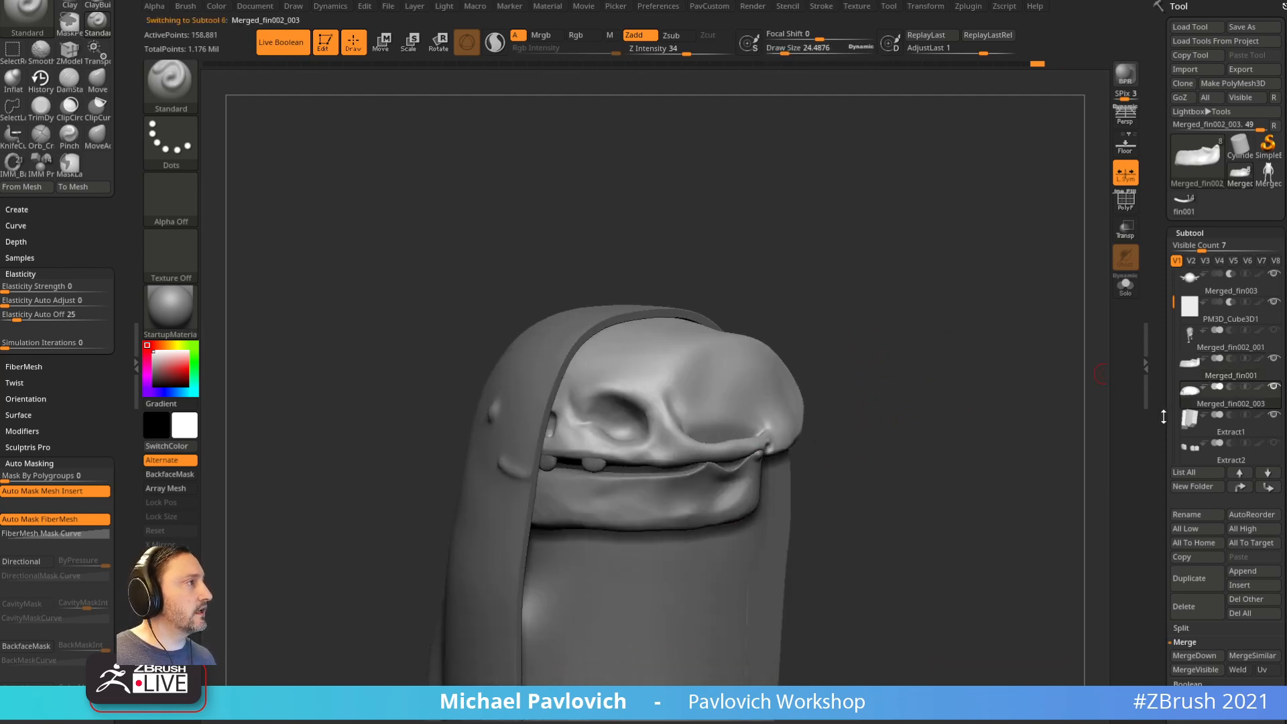
{"action": "left_click", "coordinate": [1189, 578]}
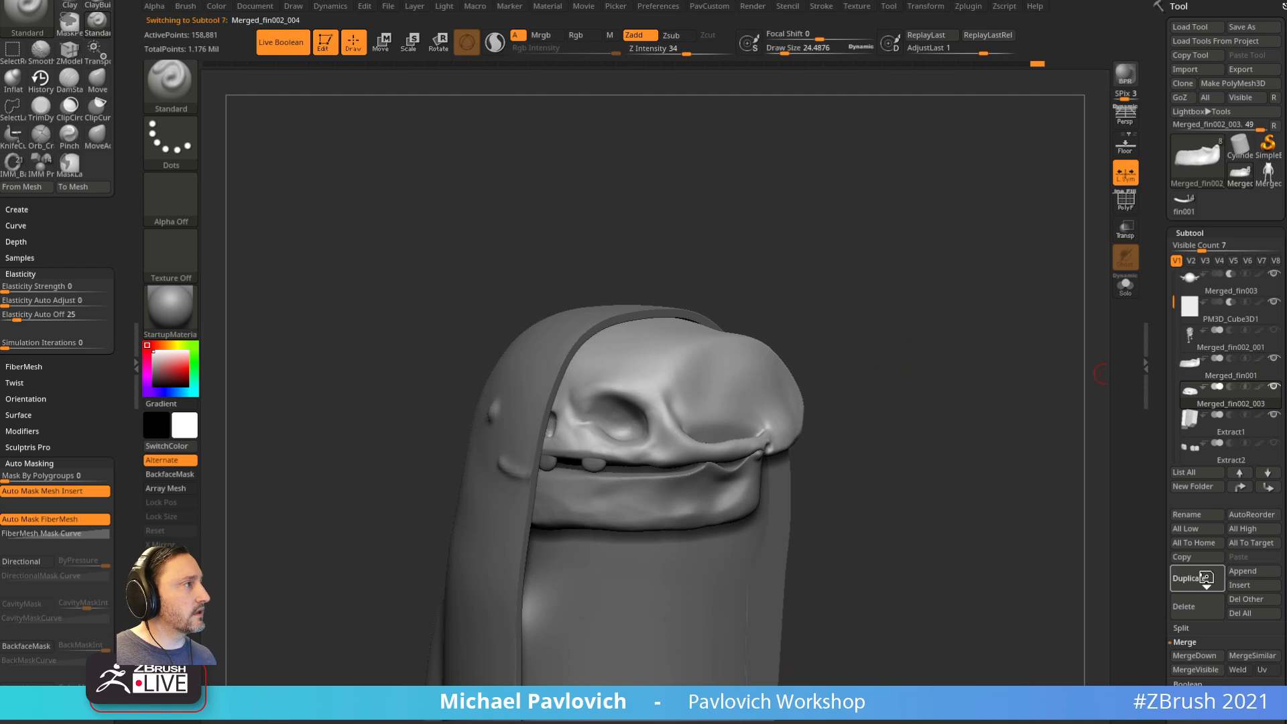
{"action": "left_click_drag", "start_coordinate": [970, 405], "coordinate": [992, 444], "text": "alt"}
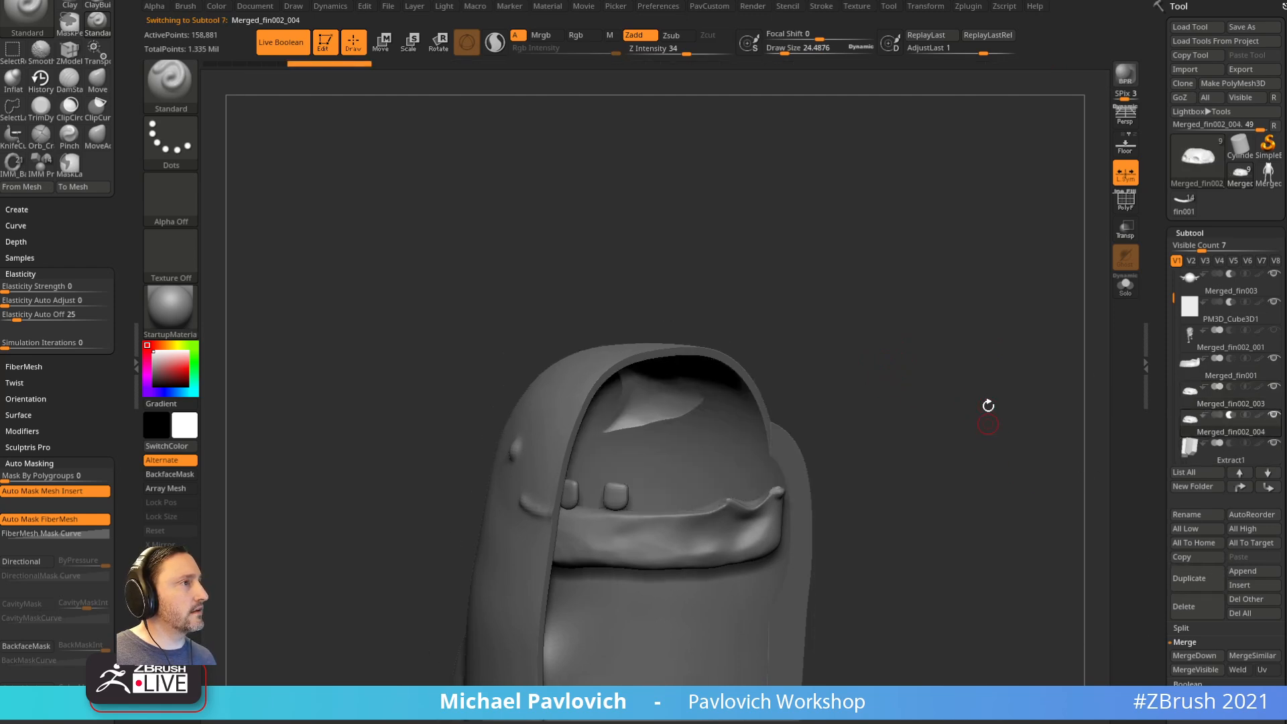
{"action": "key", "text": "grave"}
{"action": "left_click_drag", "start_coordinate": [960, 297], "coordinate": [964, 301]}
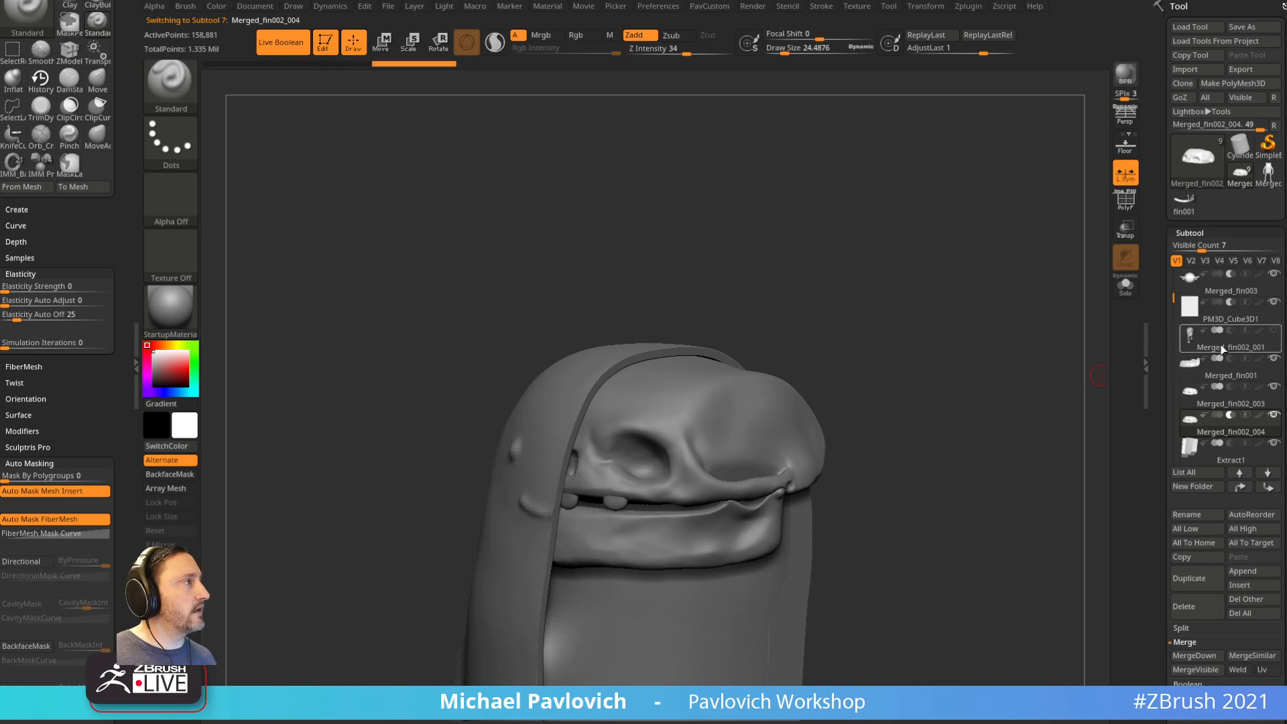
Step: Duplicate the PM3D_Cube3D1 cutting cube and place the copy at the end of the subtool list
{"action": "left_click", "coordinate": [1223, 320]}
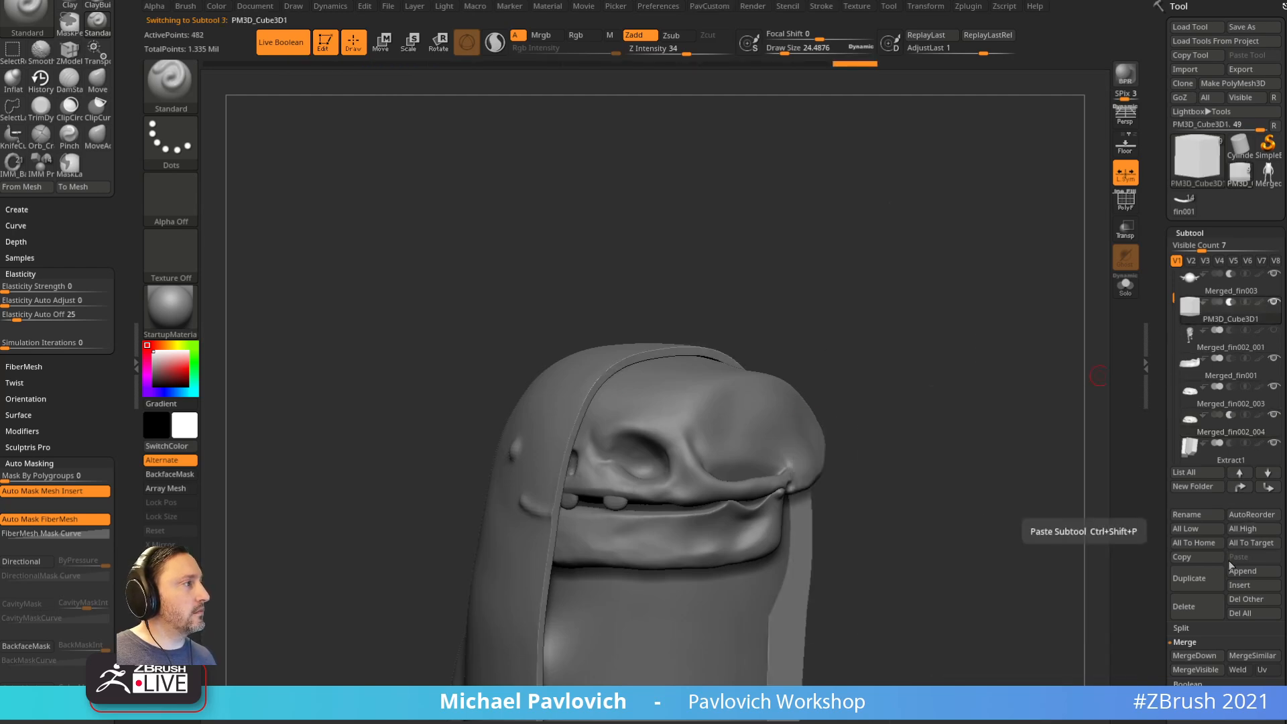
{"action": "left_click", "coordinate": [1199, 581]}
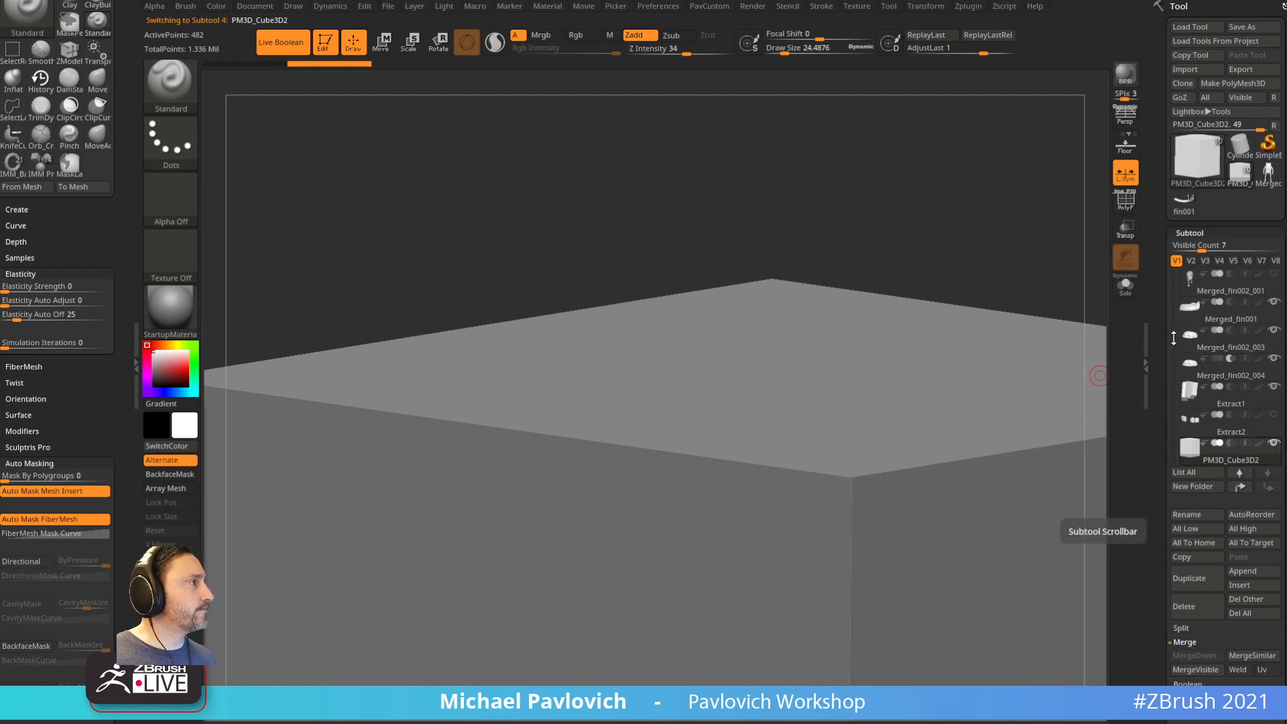
Step: Put the jaw Merged_fin001 into a new subtool folder named Skull
{"action": "left_click_drag", "start_coordinate": [1173, 339], "coordinate": [1171, 310]}
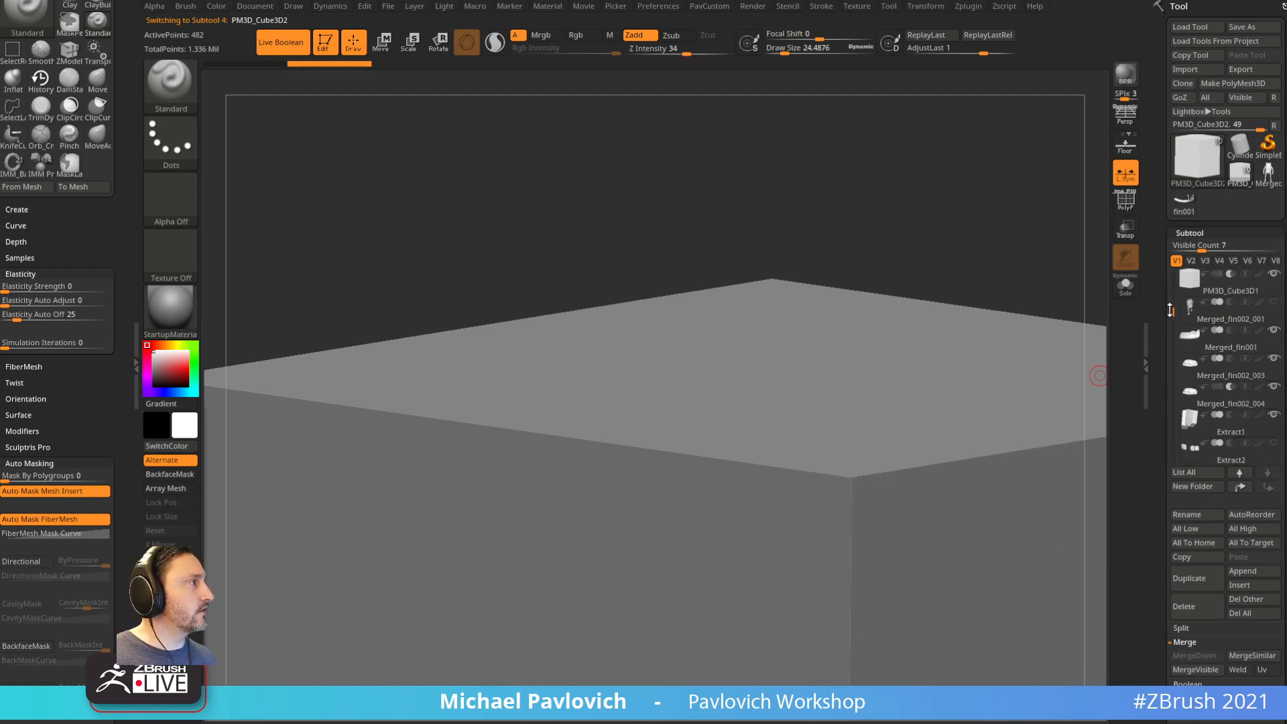
{"action": "left_click", "coordinate": [1224, 348]}
{"action": "key", "text": "ctrl+g"}
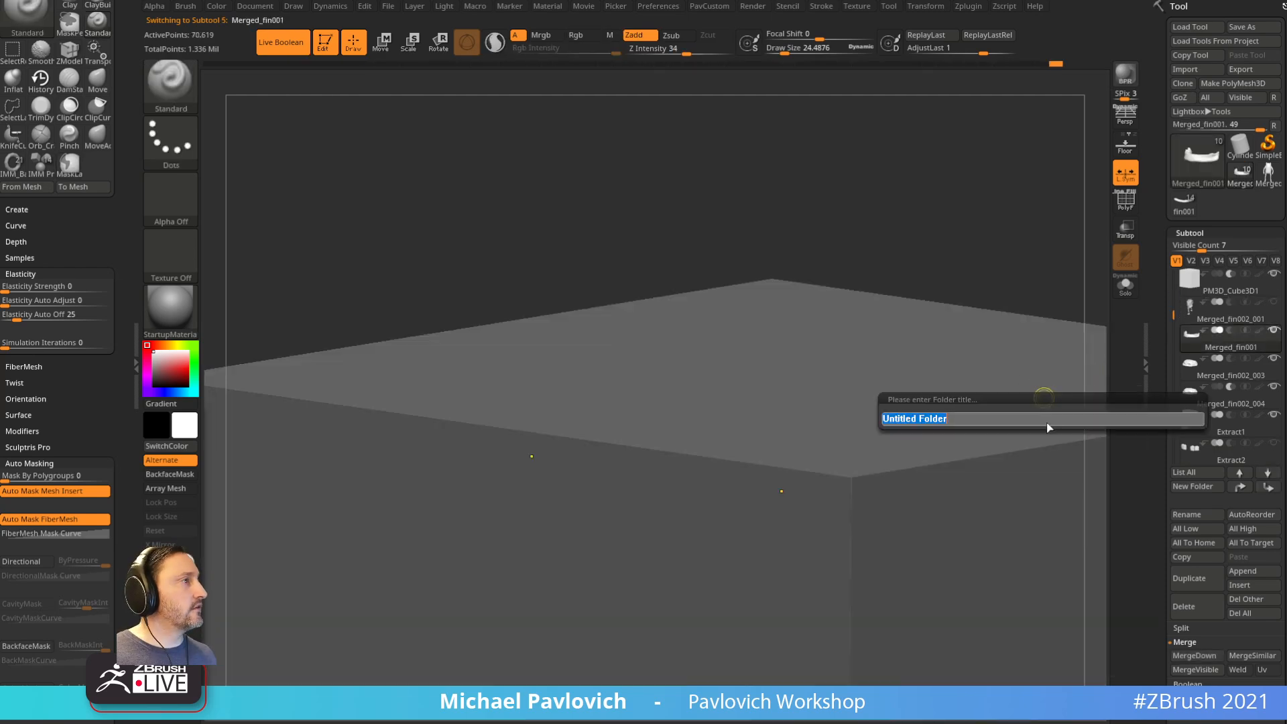
{"action": "type", "text": "Skull"}
{"action": "key", "text": "Return"}
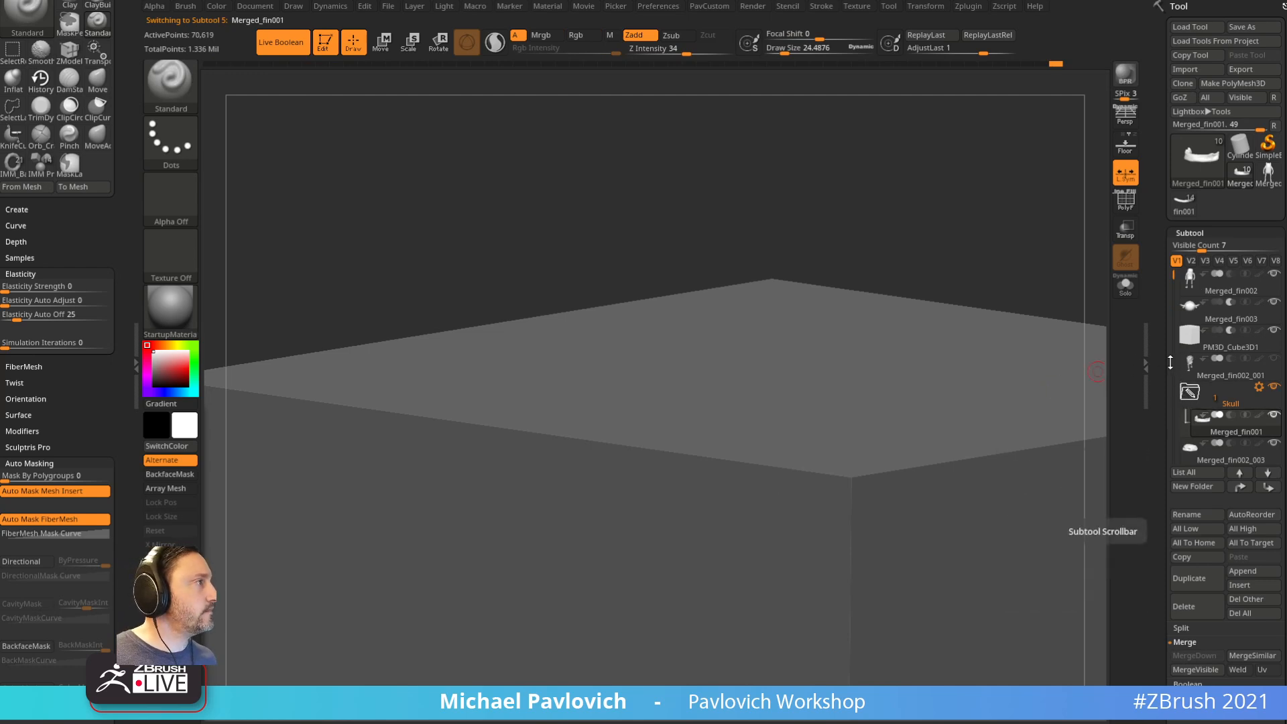
Step: Move Merged_fin002_003, Merged_fin002_004, Extract1 and Extract2 into the Skull folder
{"action": "left_click_drag", "start_coordinate": [1176, 277], "coordinate": [1173, 315]}
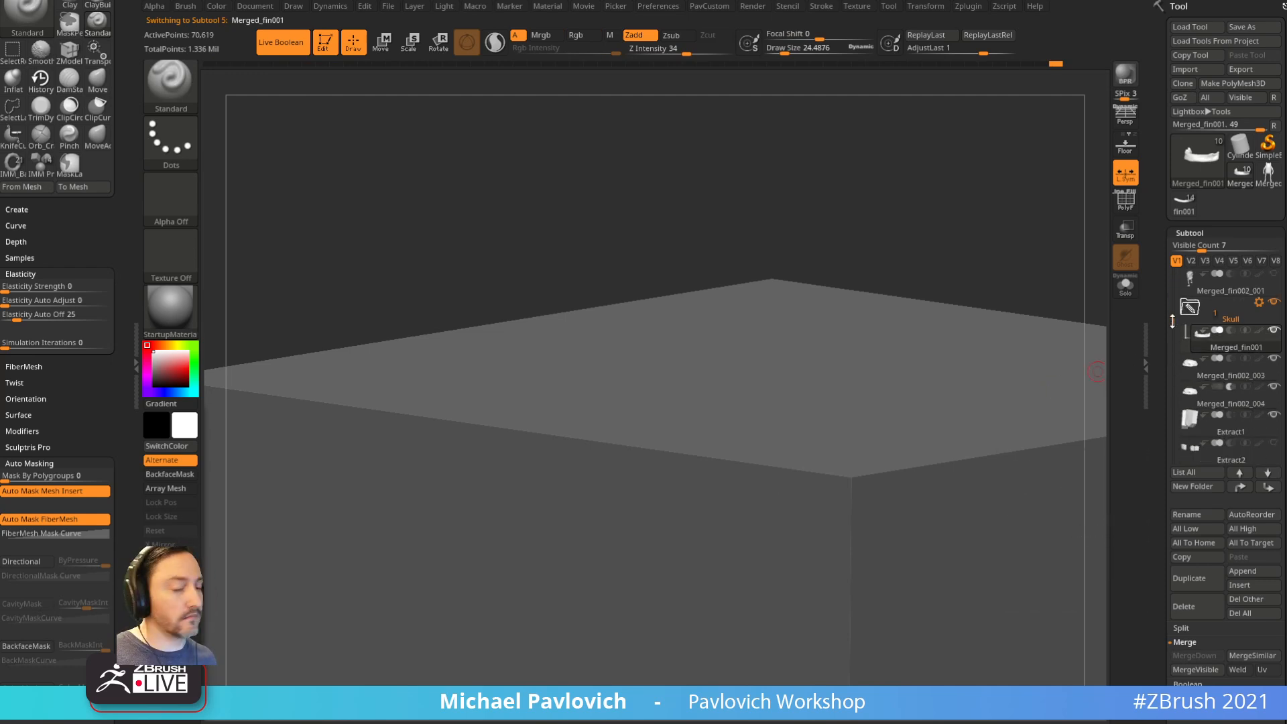
{"action": "mouse_move", "coordinate": [1242, 360]}
{"action": "left_mouse_down"}
{"action": "mouse_move", "coordinate": [1247, 339]}
{"action": "mouse_move", "coordinate": [1243, 366]}
{"action": "left_mouse_up"}
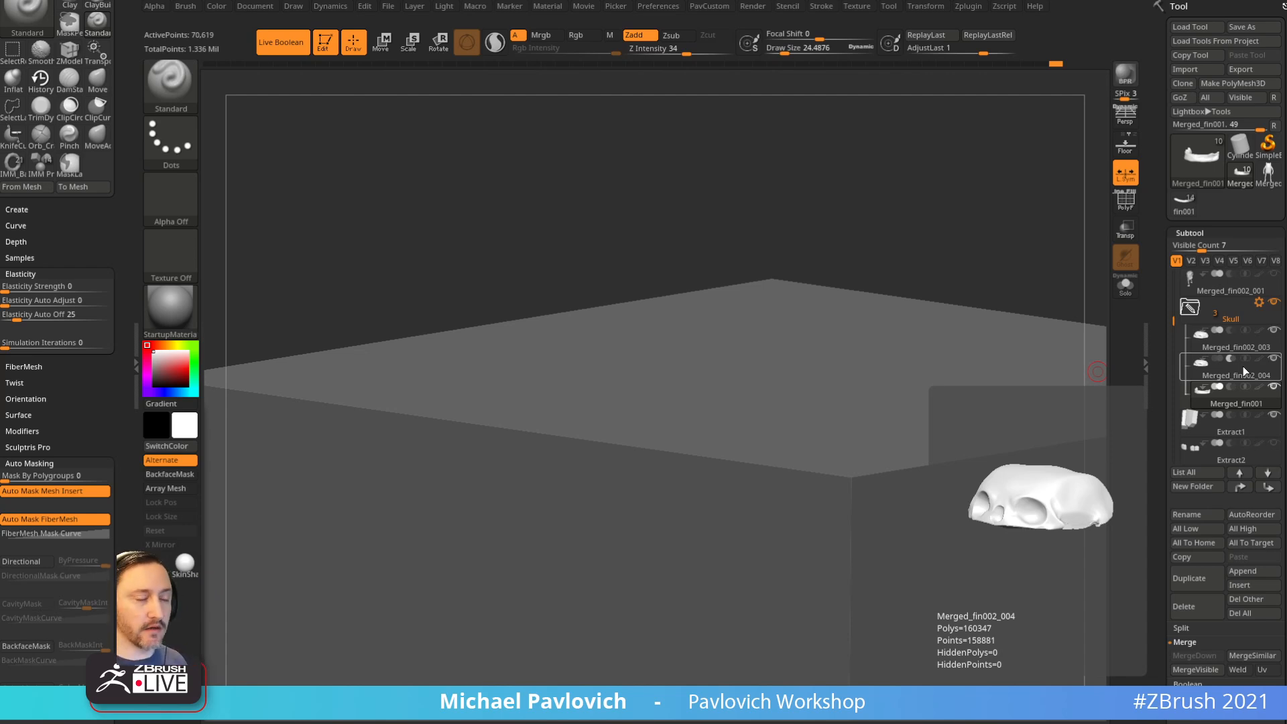
{"action": "left_click_drag", "start_coordinate": [811, 139], "coordinate": [948, 211]}
{"action": "mouse_move", "coordinate": [1229, 428]}
{"action": "left_mouse_down"}
{"action": "mouse_move", "coordinate": [1236, 401]}
{"action": "mouse_move", "coordinate": [1235, 414]}
{"action": "left_mouse_up"}
{"action": "left_click_drag", "start_coordinate": [1173, 322], "coordinate": [1172, 356]}
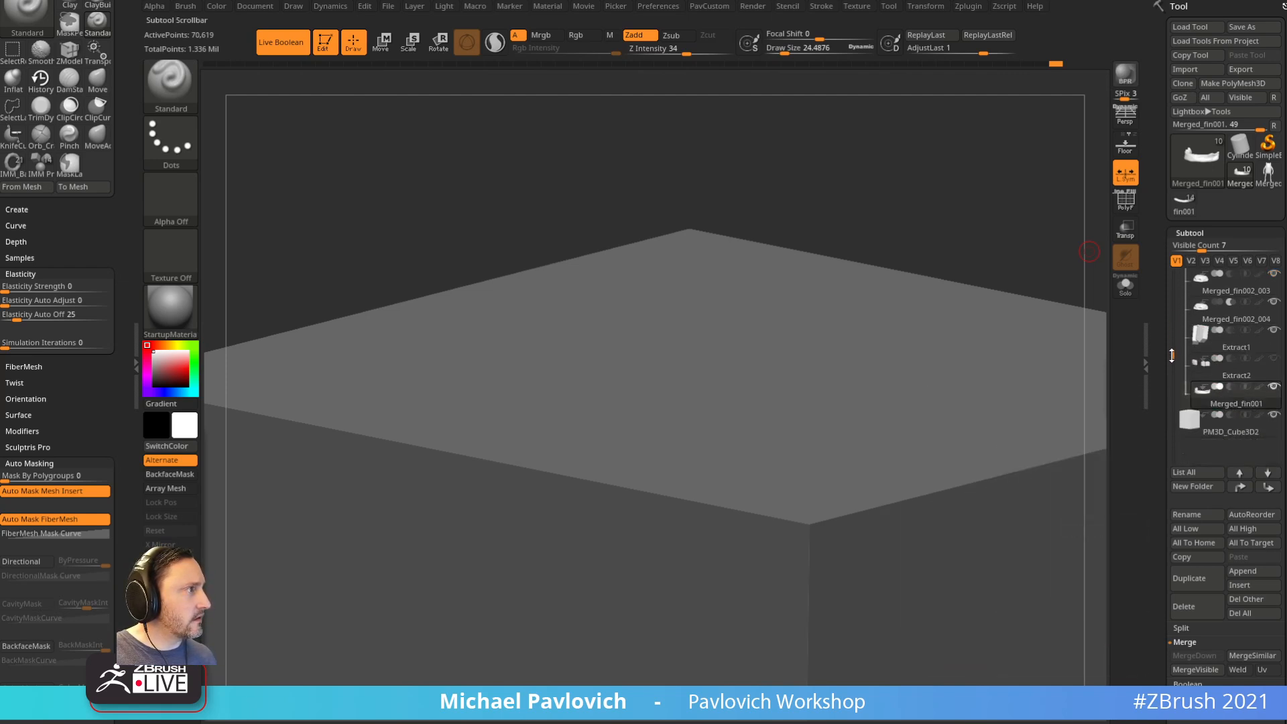
Step: Place the cube copy PM3D_Cube3D2 last in the Skull folder and set it to subtract
{"action": "left_click", "coordinate": [1230, 415]}
{"action": "mouse_move", "coordinate": [963, 331]}
{"action": "left_mouse_down"}
{"action": "mouse_move", "coordinate": [934, 305]}
{"action": "mouse_move", "coordinate": [983, 316]}
{"action": "left_mouse_up"}
{"action": "mouse_move", "coordinate": [1174, 359]}
{"action": "left_mouse_down"}
{"action": "mouse_move", "coordinate": [1167, 274]}
{"action": "mouse_move", "coordinate": [1172, 366]}
{"action": "left_mouse_up"}
{"action": "left_click_drag", "start_coordinate": [925, 329], "coordinate": [1095, 329]}
{"action": "left_click_drag", "start_coordinate": [1176, 363], "coordinate": [1170, 344]}
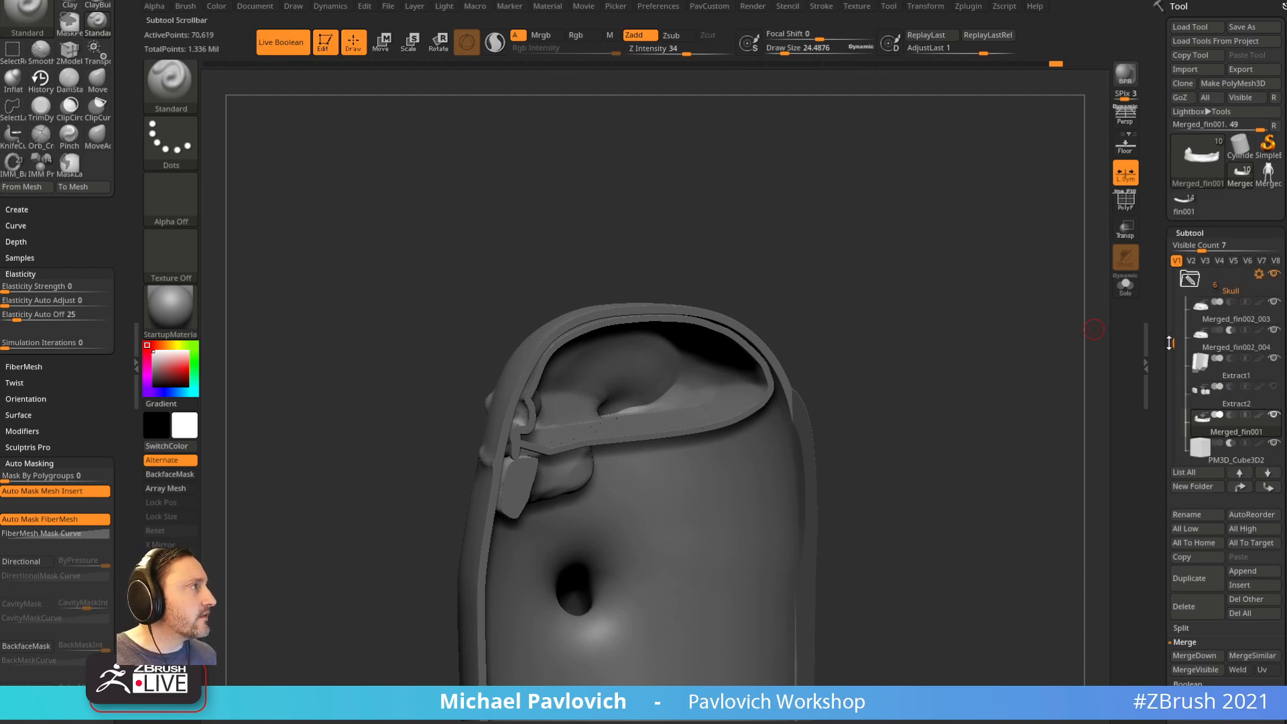
Step: Select the subtractive skull copy Merged_fin002_004 and inspect the hollow skull in section
{"action": "left_click", "coordinate": [1237, 350]}
{"action": "left_click_drag", "start_coordinate": [896, 322], "coordinate": [912, 268]}
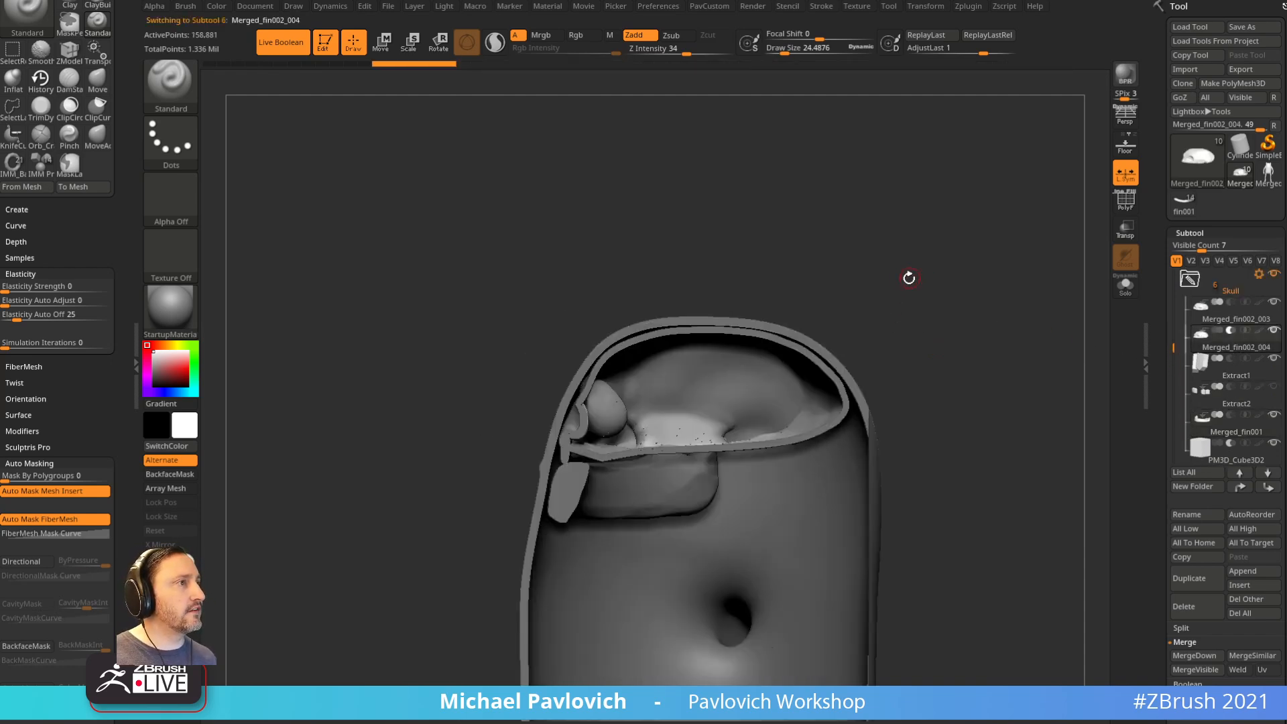
{"action": "left_click_drag", "start_coordinate": [825, 313], "coordinate": [932, 272]}
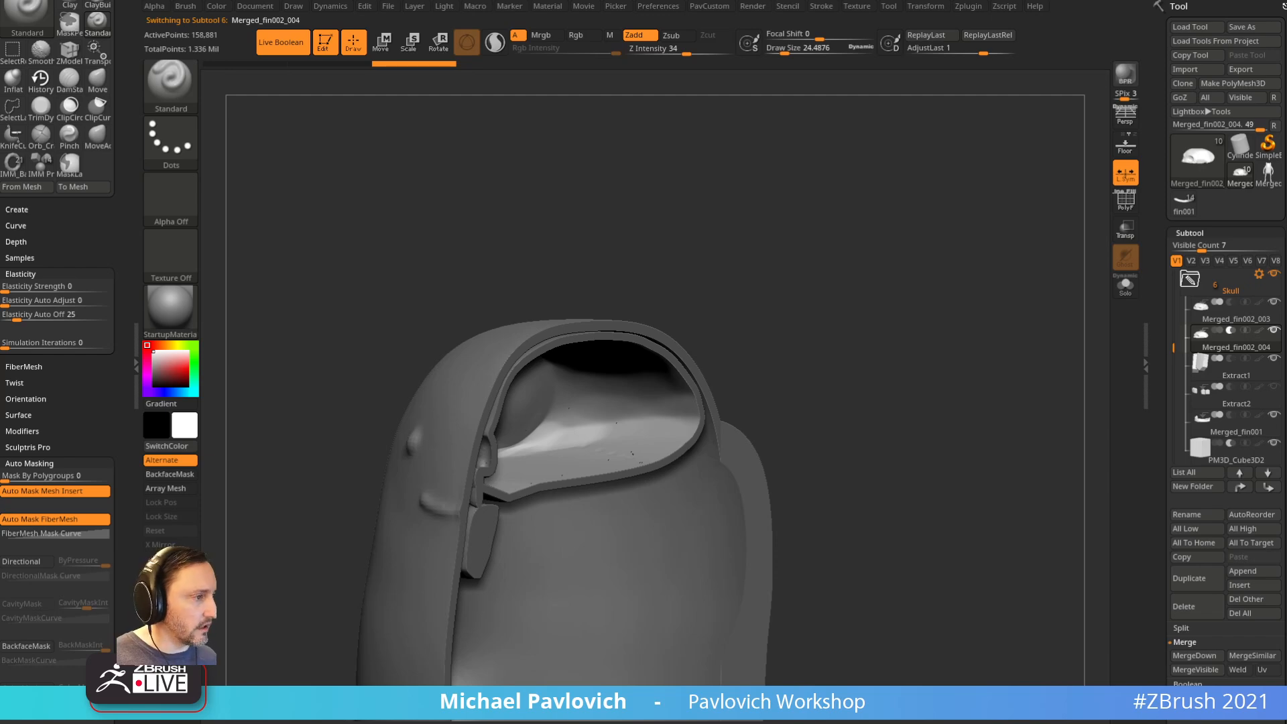
Step: Switch to Zygote Body, fade out the skeleton and examine the brain's shape and position inside the head
{"action": "left_click_drag", "start_coordinate": [1286, 41], "coordinate": [321, 34]}
{"action": "left_click_drag", "start_coordinate": [454, 273], "coordinate": [448, 331]}
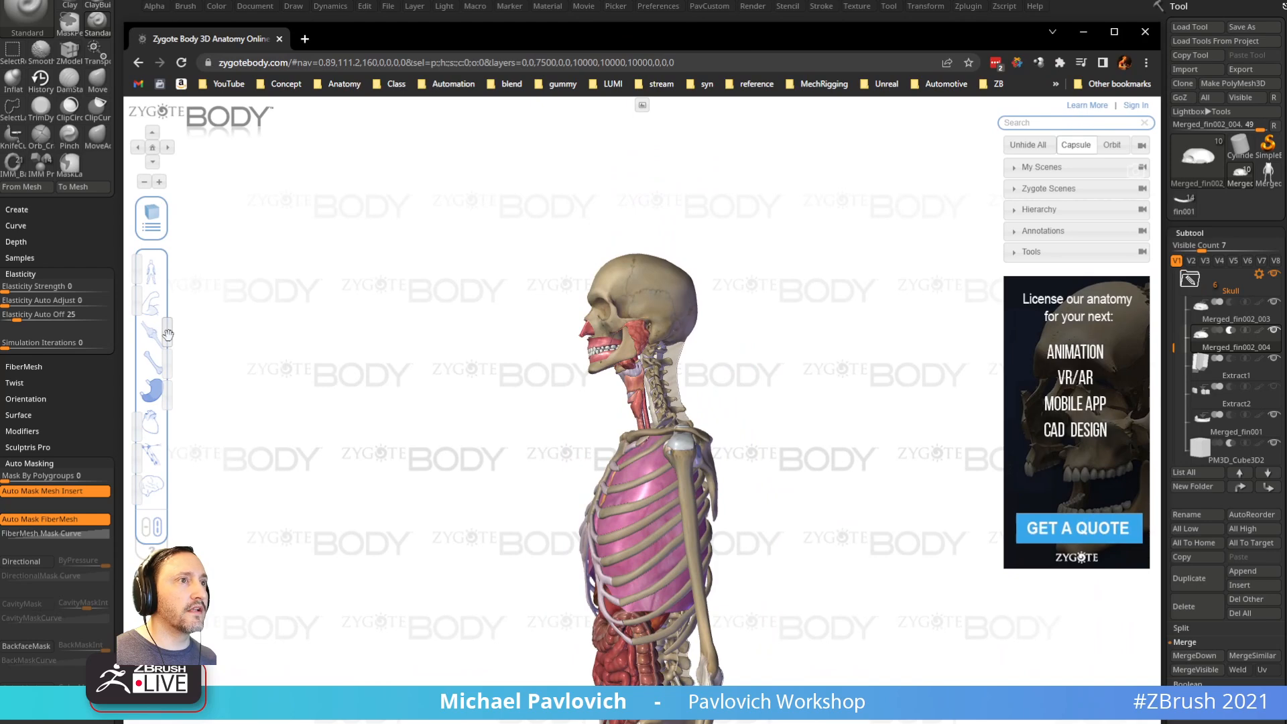
{"action": "left_click_drag", "start_coordinate": [162, 338], "coordinate": [145, 362]}
{"action": "mouse_move", "coordinate": [139, 493]}
{"action": "left_mouse_down"}
{"action": "mouse_move", "coordinate": [169, 493]}
{"action": "mouse_move", "coordinate": [152, 494]}
{"action": "left_mouse_up"}
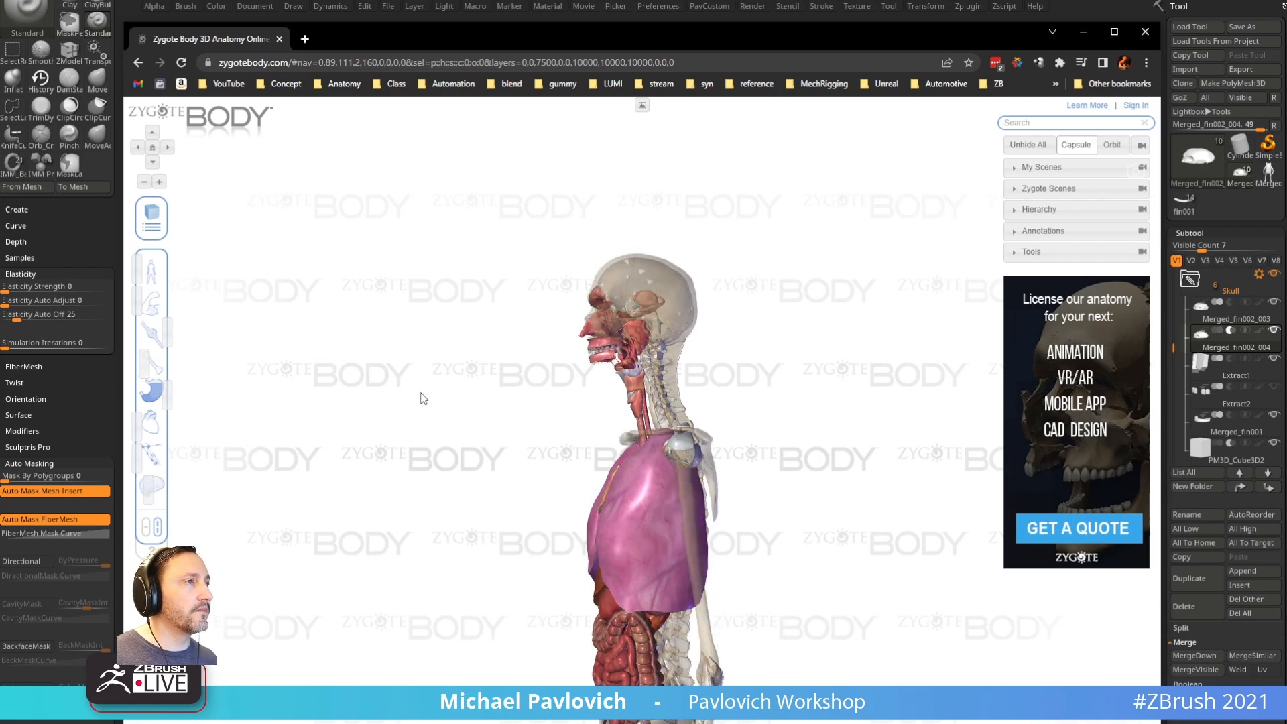
{"action": "scroll", "coordinate": [436, 446], "scroll_direction": "up", "scroll_amount": 6}
{"action": "scroll", "coordinate": [508, 492], "scroll_direction": "up", "scroll_amount": 3}
{"action": "left_click_drag", "start_coordinate": [149, 491], "coordinate": [162, 501]}
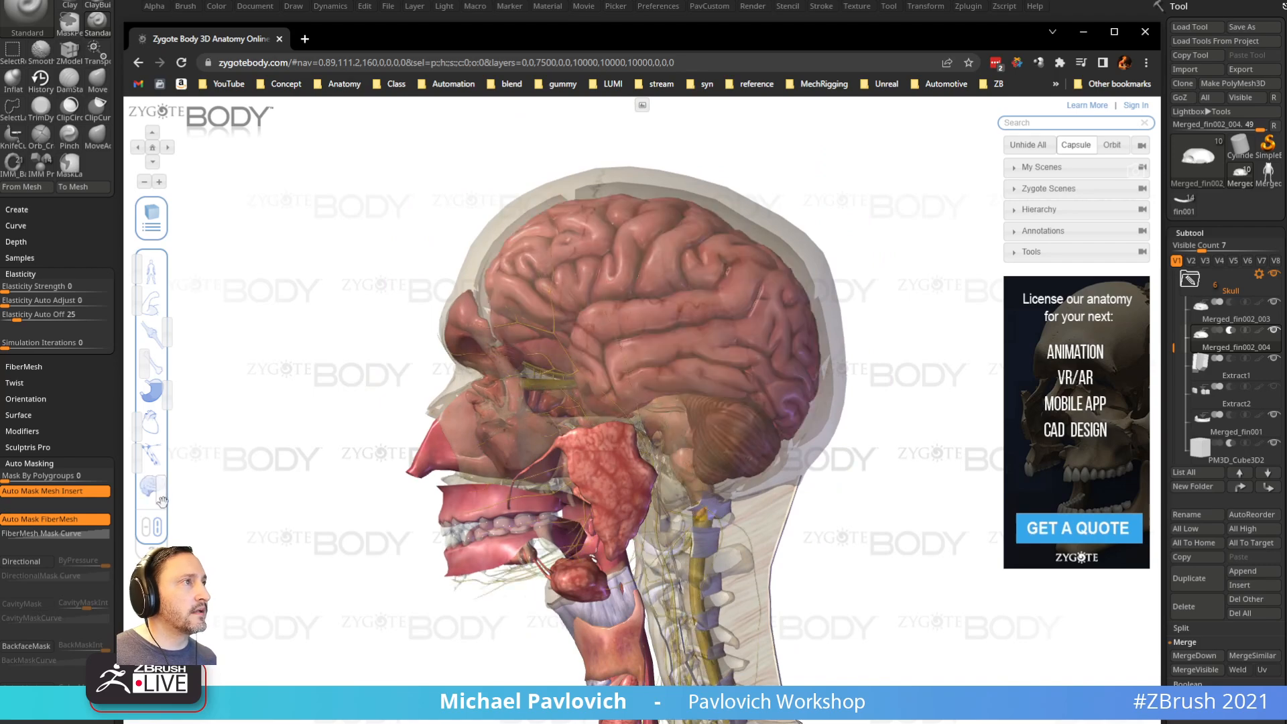
{"action": "mouse_move", "coordinate": [378, 508]}
{"action": "left_mouse_down"}
{"action": "mouse_move", "coordinate": [577, 511]}
{"action": "mouse_move", "coordinate": [377, 516]}
{"action": "mouse_move", "coordinate": [392, 513]}
{"action": "left_mouse_up"}
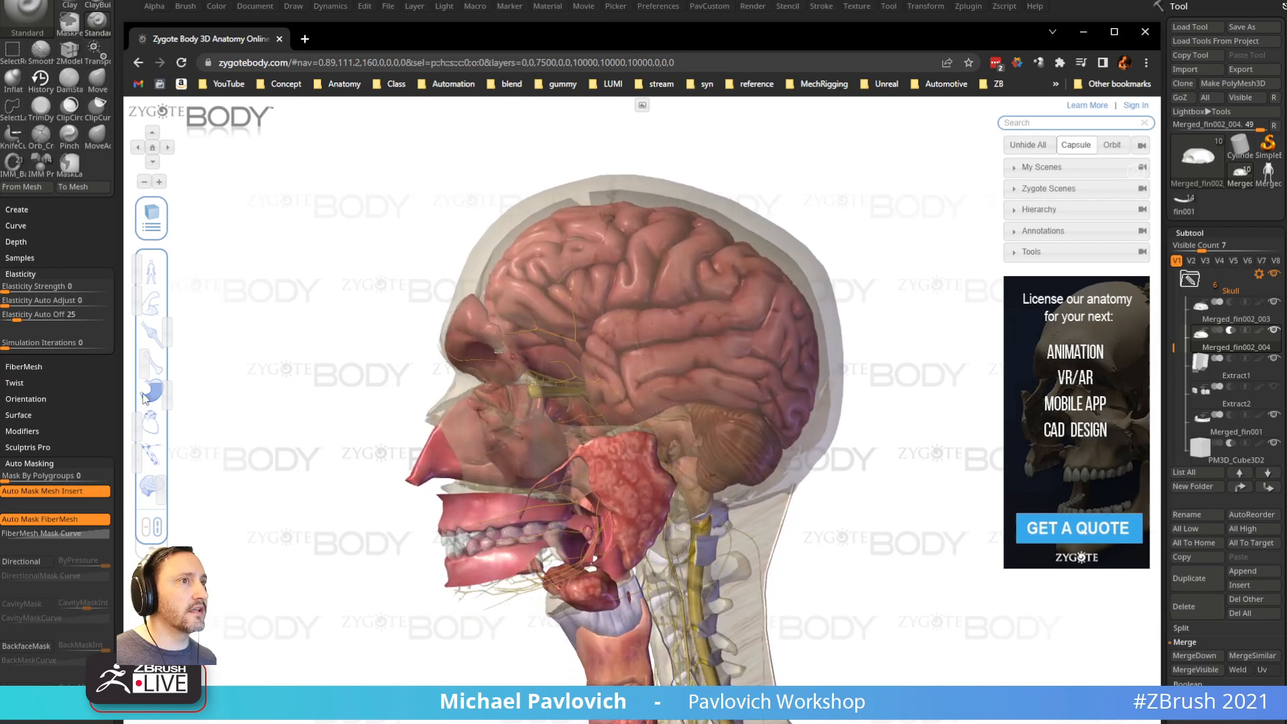
{"action": "left_click_drag", "start_coordinate": [144, 359], "coordinate": [139, 391]}
{"action": "left_click_drag", "start_coordinate": [327, 426], "coordinate": [423, 437]}
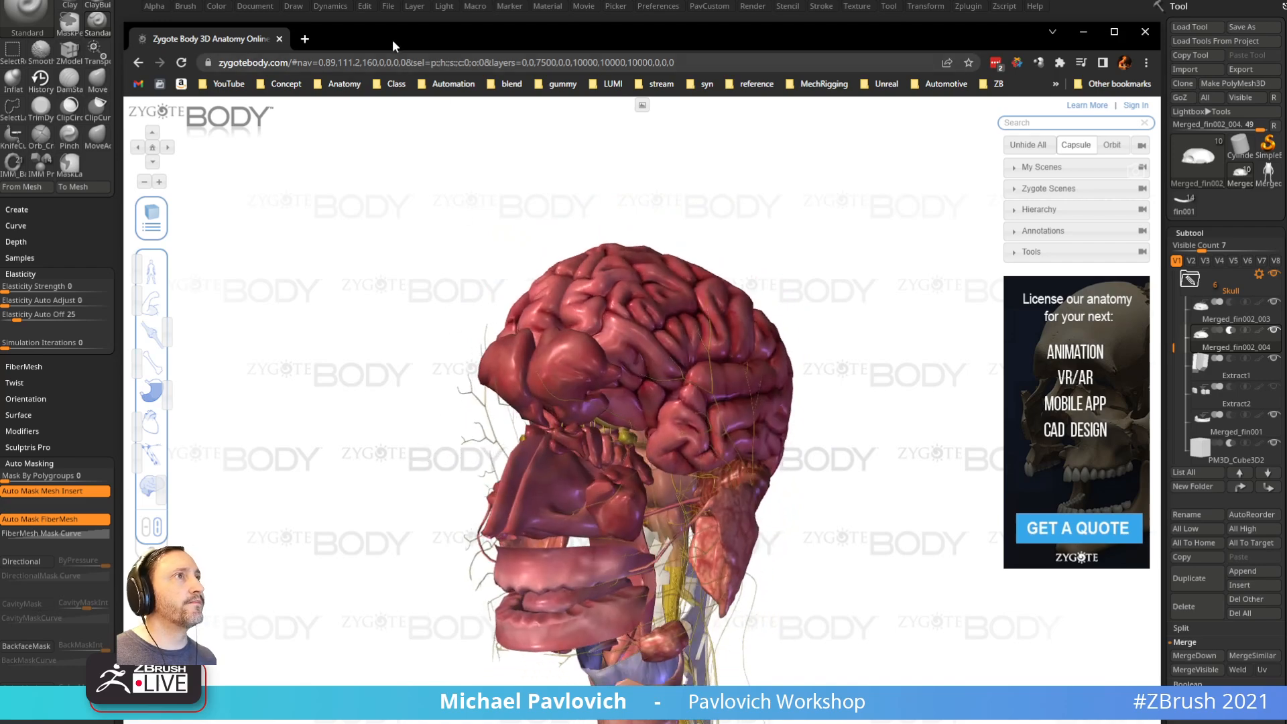
Step: Switch back to ZBrush, inspect the sectioned skull and set the draw size to about 55
{"action": "key", "text": "alt+Tab"}
{"action": "mouse_move", "coordinate": [886, 281]}
{"action": "left_mouse_down"}
{"action": "mouse_move", "coordinate": [877, 230]}
{"action": "mouse_move", "coordinate": [917, 267]}
{"action": "mouse_move", "coordinate": [904, 257]}
{"action": "mouse_move", "coordinate": [905, 284]}
{"action": "mouse_move", "coordinate": [925, 275]}
{"action": "mouse_move", "coordinate": [917, 238]}
{"action": "left_mouse_up"}
{"action": "key", "text": "s"}
{"action": "left_click", "coordinate": [914, 269]}
{"action": "key", "text": "s"}
{"action": "left_click", "coordinate": [905, 271]}
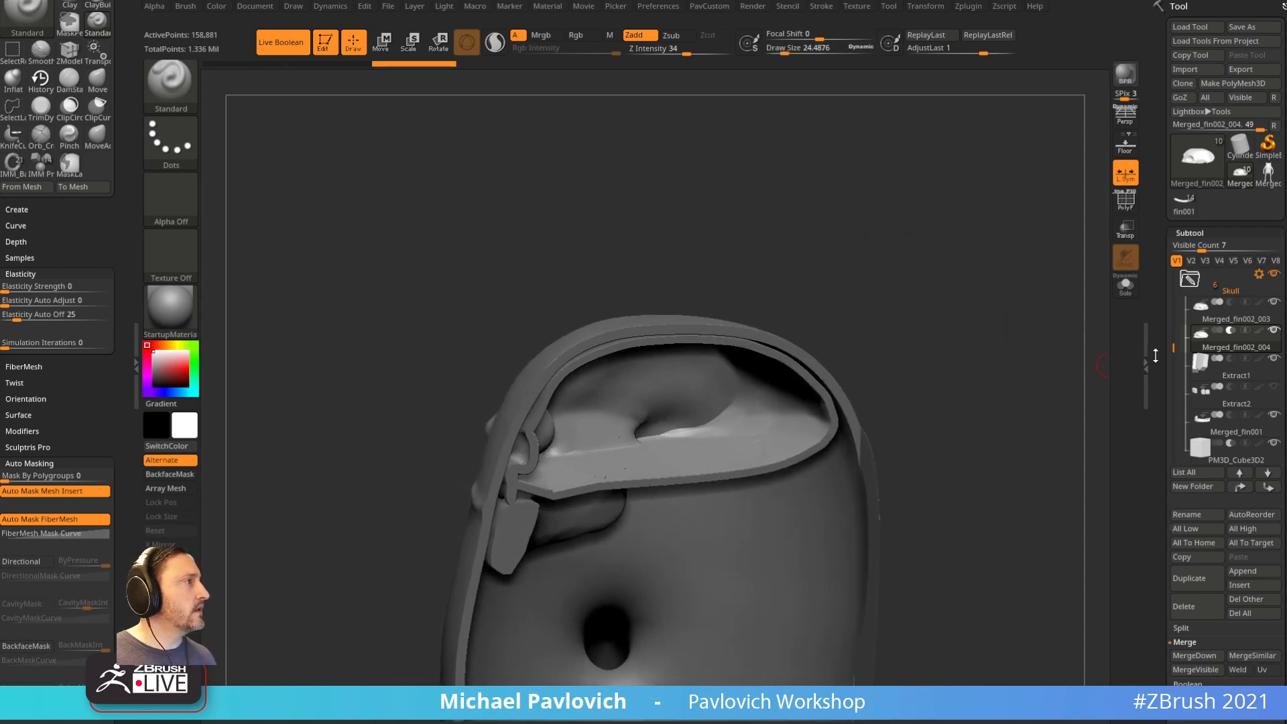
{"action": "left_click_drag", "start_coordinate": [1171, 349], "coordinate": [1172, 381]}
{"action": "left_click_drag", "start_coordinate": [1168, 344], "coordinate": [1168, 353]}
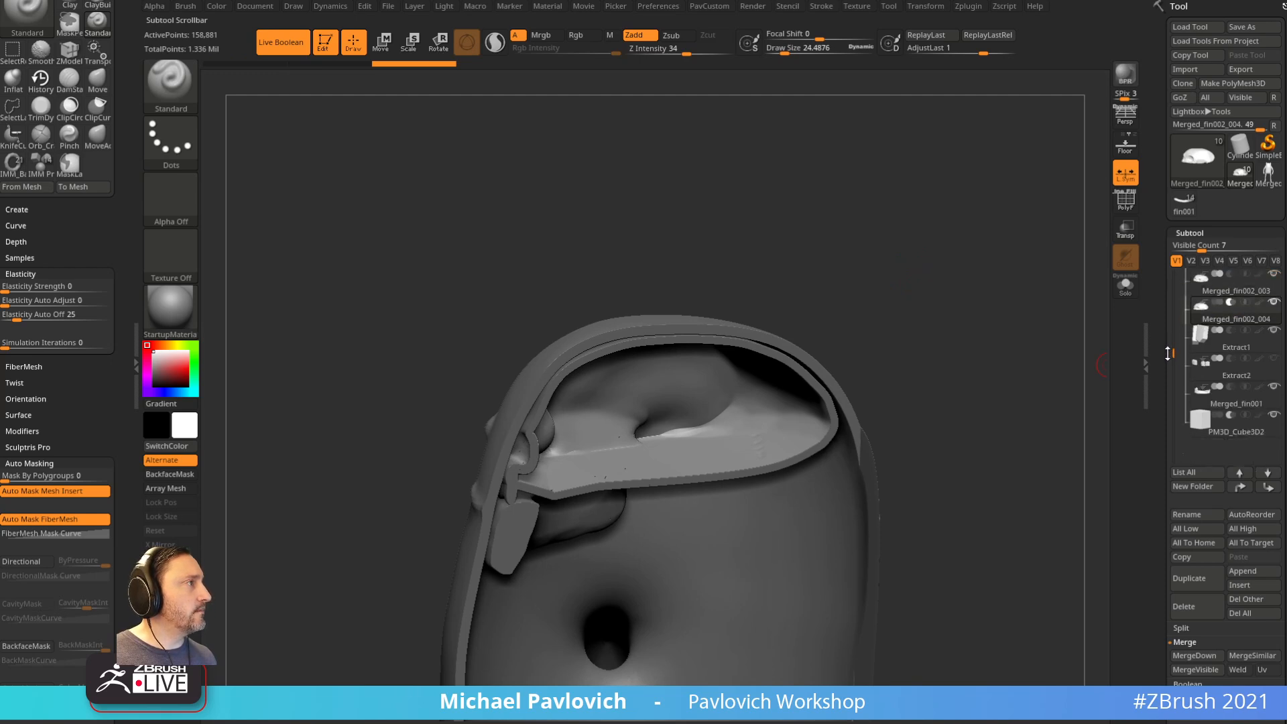
{"action": "mouse_move", "coordinate": [964, 359]}
{"action": "left_mouse_down"}
{"action": "mouse_move", "coordinate": [1012, 362]}
{"action": "mouse_move", "coordinate": [977, 353]}
{"action": "mouse_move", "coordinate": [964, 374]}
{"action": "mouse_move", "coordinate": [978, 373]}
{"action": "mouse_move", "coordinate": [964, 378]}
{"action": "left_mouse_up"}
{"action": "key", "text": "s"}
{"action": "key", "text": "s"}
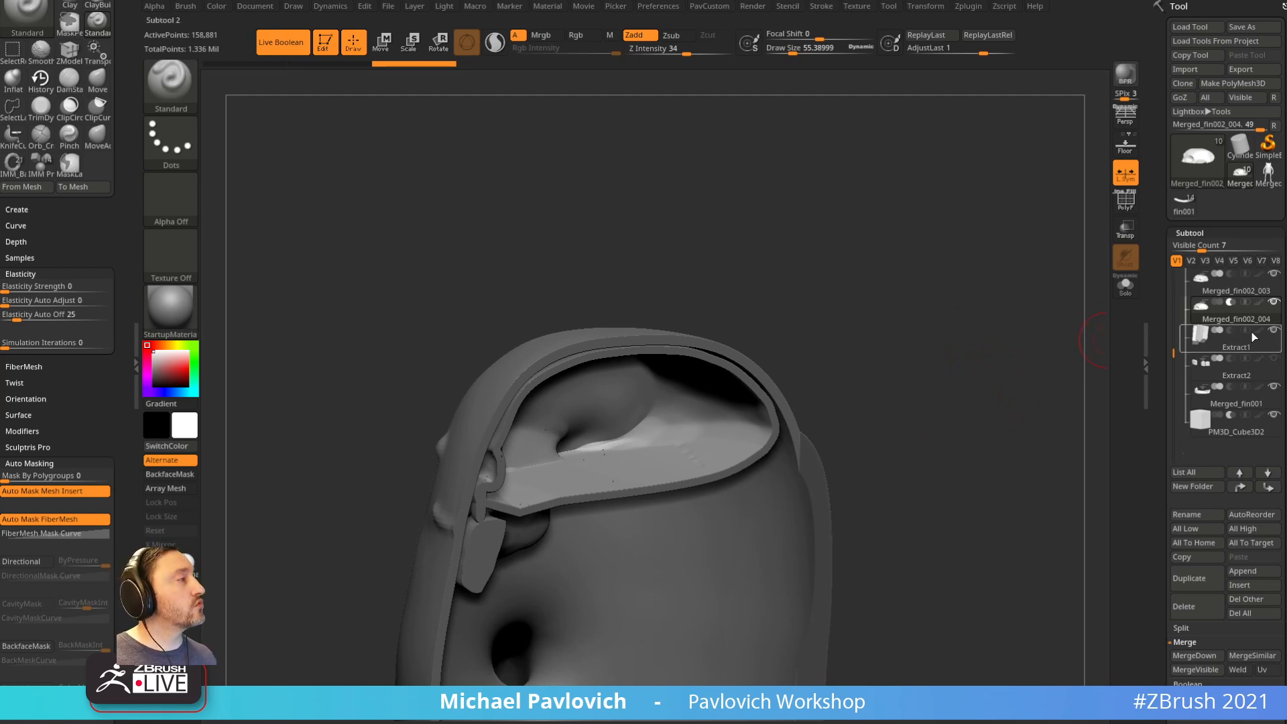
Step: Show only the skull Merged_fin002_003 and its subtractive copy Merged_fin002_004 and make a Boolean mesh from them
{"action": "left_click", "coordinate": [1274, 302], "text": "alt"}
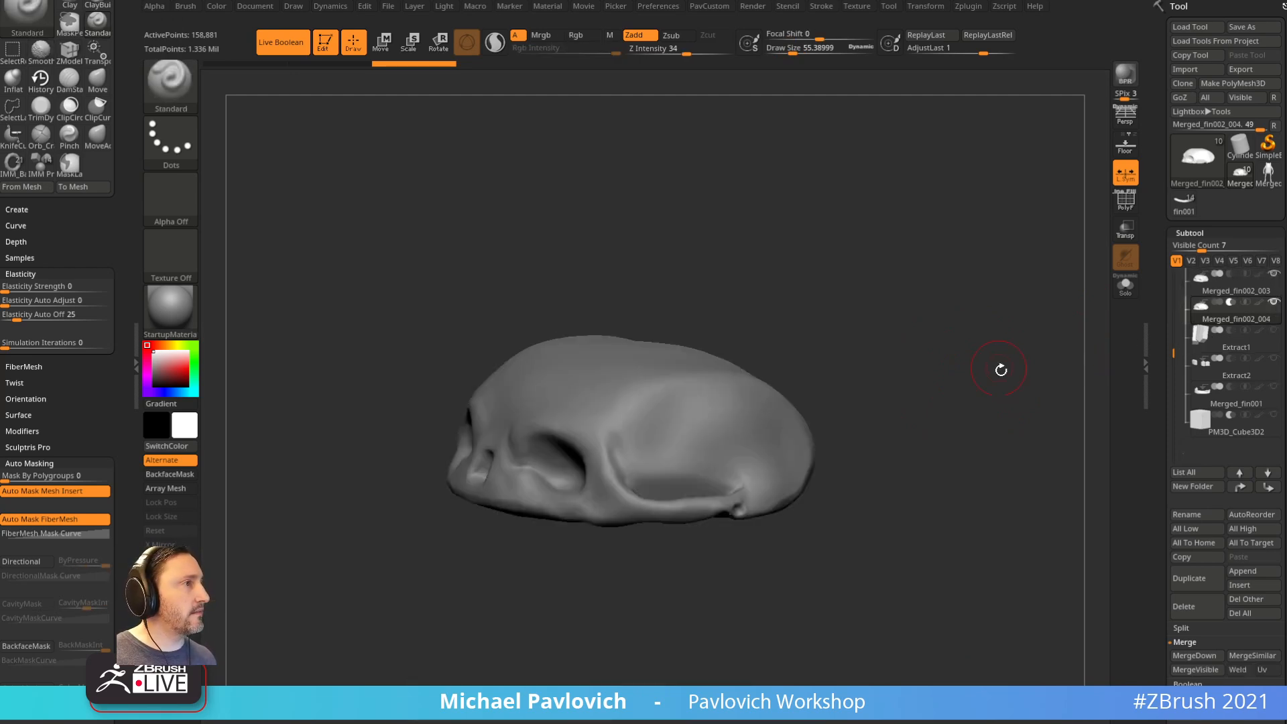
{"action": "left_click_drag", "start_coordinate": [997, 362], "coordinate": [1014, 341]}
{"action": "left_click_drag", "start_coordinate": [1164, 462], "coordinate": [1163, 353]}
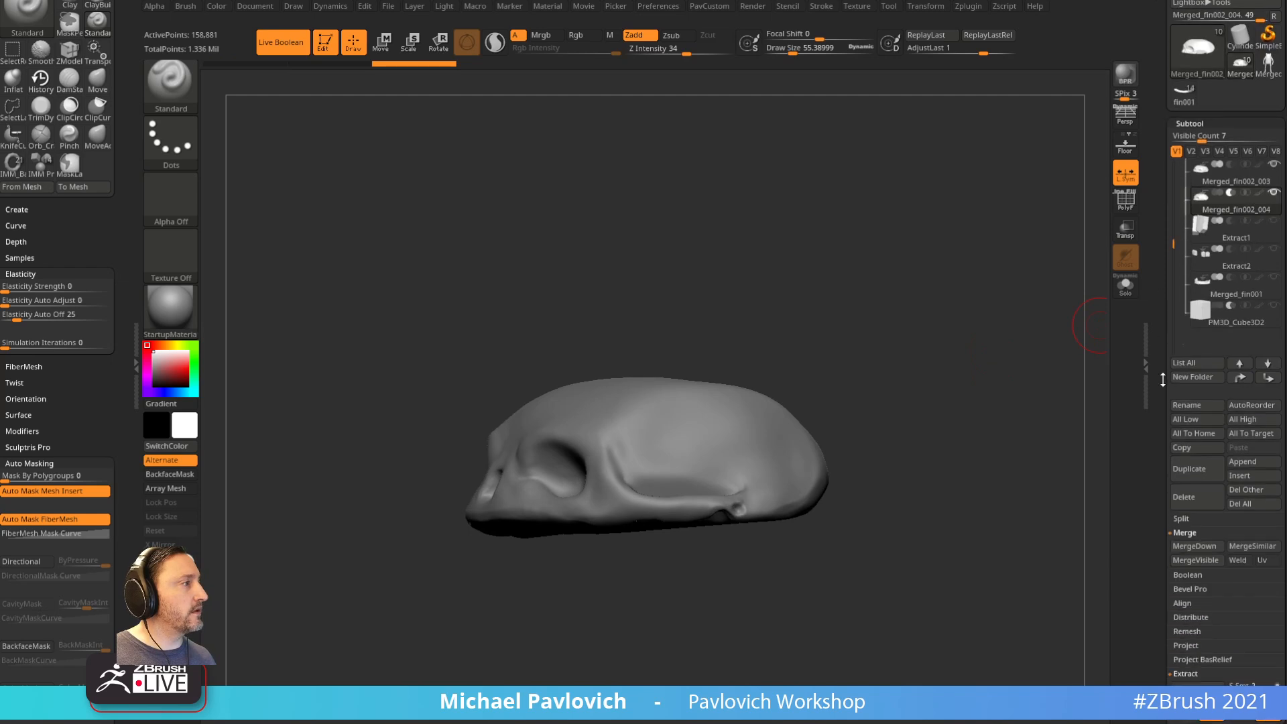
{"action": "left_click", "coordinate": [1188, 574]}
{"action": "left_click", "coordinate": [1220, 588]}
Step: Append the Boolean result UMesh_Merged_fin002_004 as a subtool and select it
{"action": "left_click_drag", "start_coordinate": [1156, 482], "coordinate": [1161, 532]}
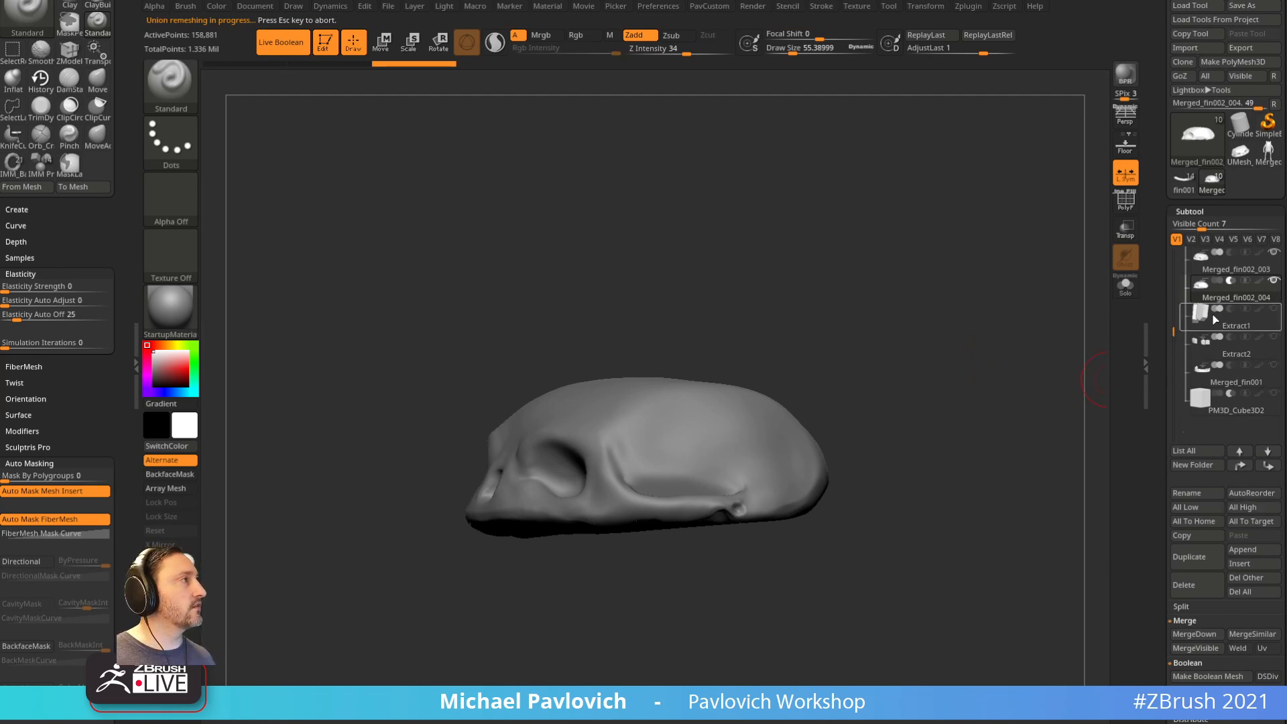
{"action": "left_click", "coordinate": [1242, 551]}
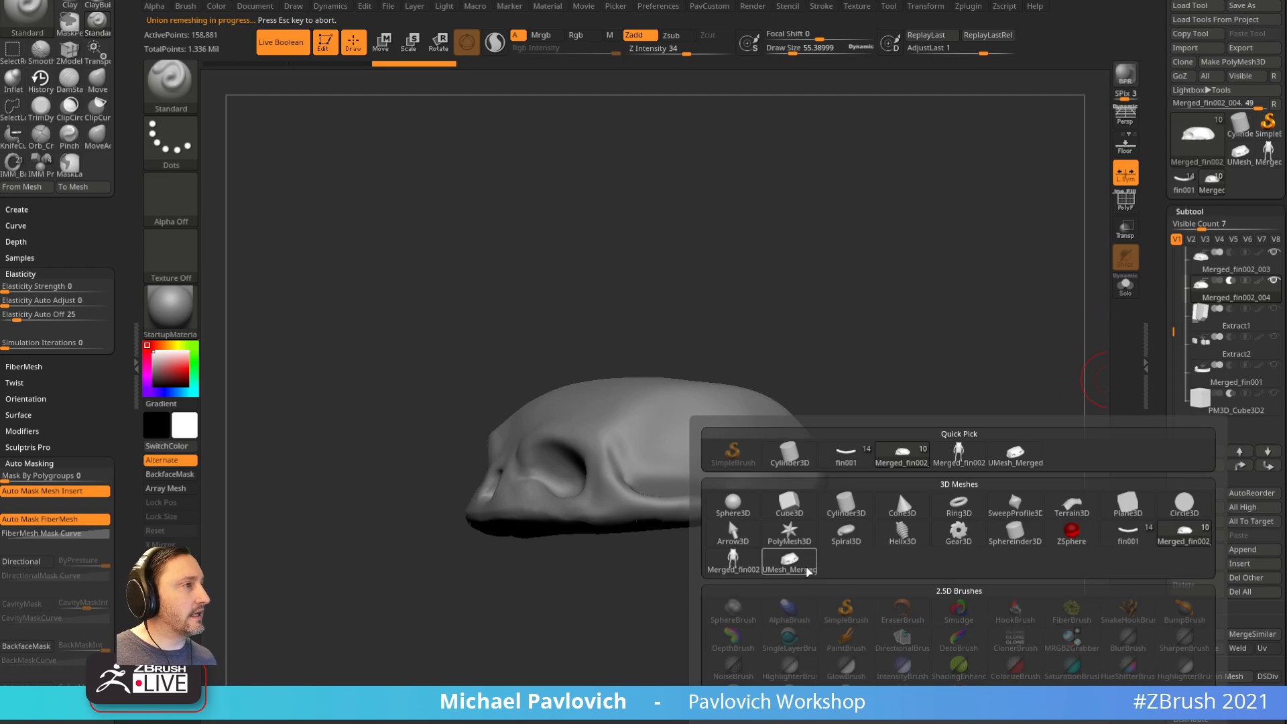
{"action": "left_click", "coordinate": [806, 561]}
{"action": "left_click", "coordinate": [1203, 436]}
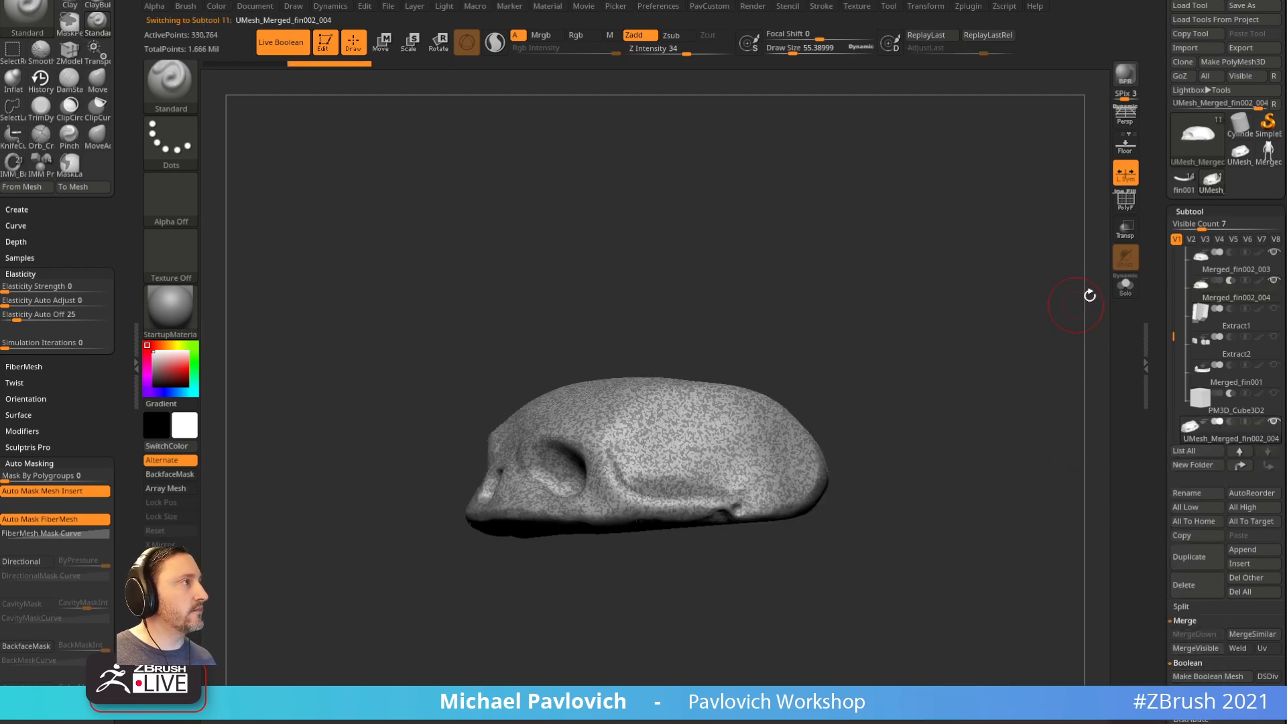
Step: Solo the hollow skull mesh UMesh_Merged_fin002_004, turn it to a side view and save the project
{"action": "left_click", "coordinate": [1125, 285]}
{"action": "mouse_move", "coordinate": [979, 362]}
{"action": "left_mouse_down"}
{"action": "mouse_move", "coordinate": [991, 376]}
{"action": "mouse_move", "coordinate": [972, 411]}
{"action": "mouse_move", "coordinate": [981, 376]}
{"action": "left_mouse_up"}
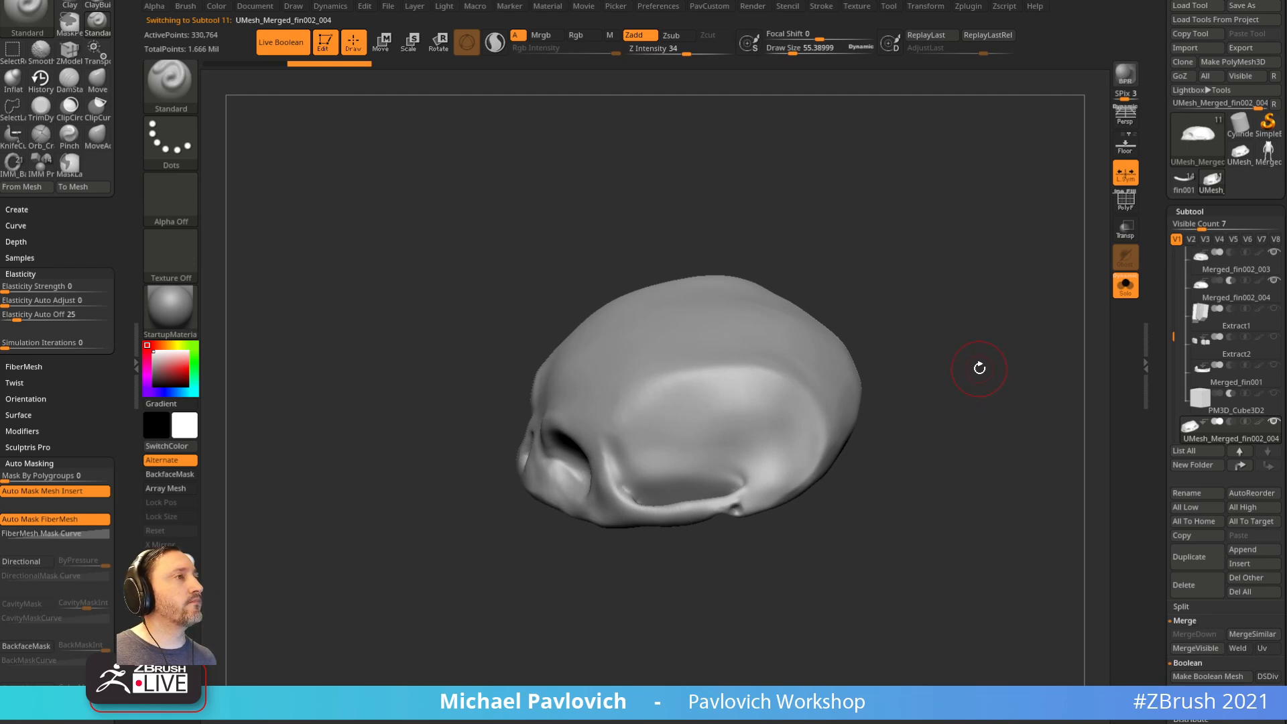
{"action": "mouse_move", "coordinate": [872, 352]}
{"action": "left_mouse_down"}
{"action": "mouse_move", "coordinate": [1012, 353]}
{"action": "mouse_move", "coordinate": [937, 339]}
{"action": "left_mouse_up"}
{"action": "key", "text": "ctrl+shift"}
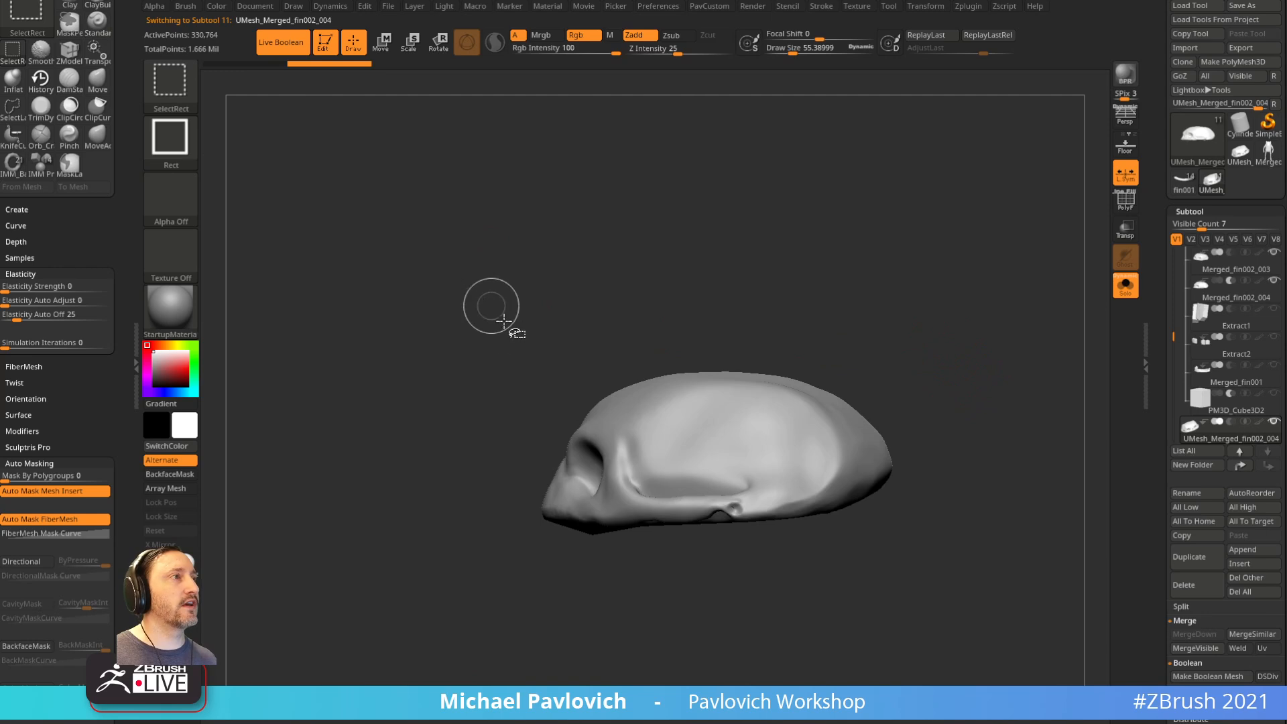
{"action": "key", "text": "ctrl+s"}
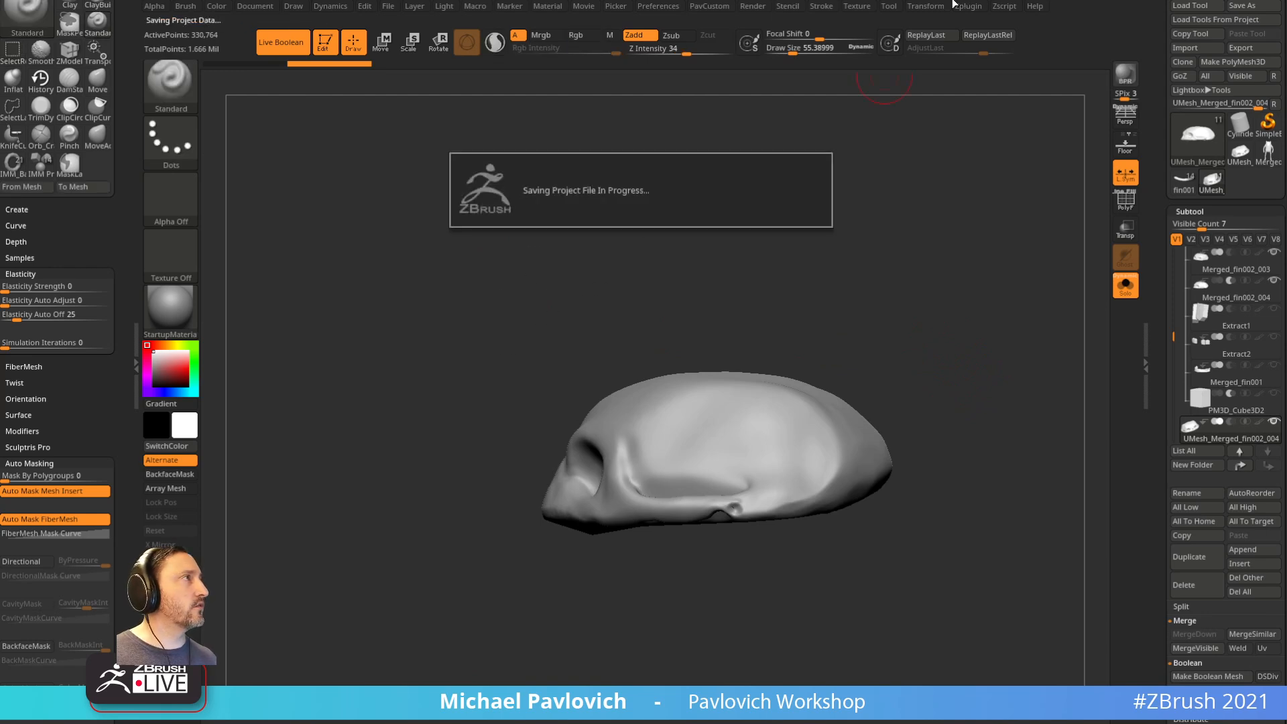
Step: Choose the KnifeCurve brush and try a straight cut across the skull, undoing it
{"action": "key", "text": "ctrl+shift"}
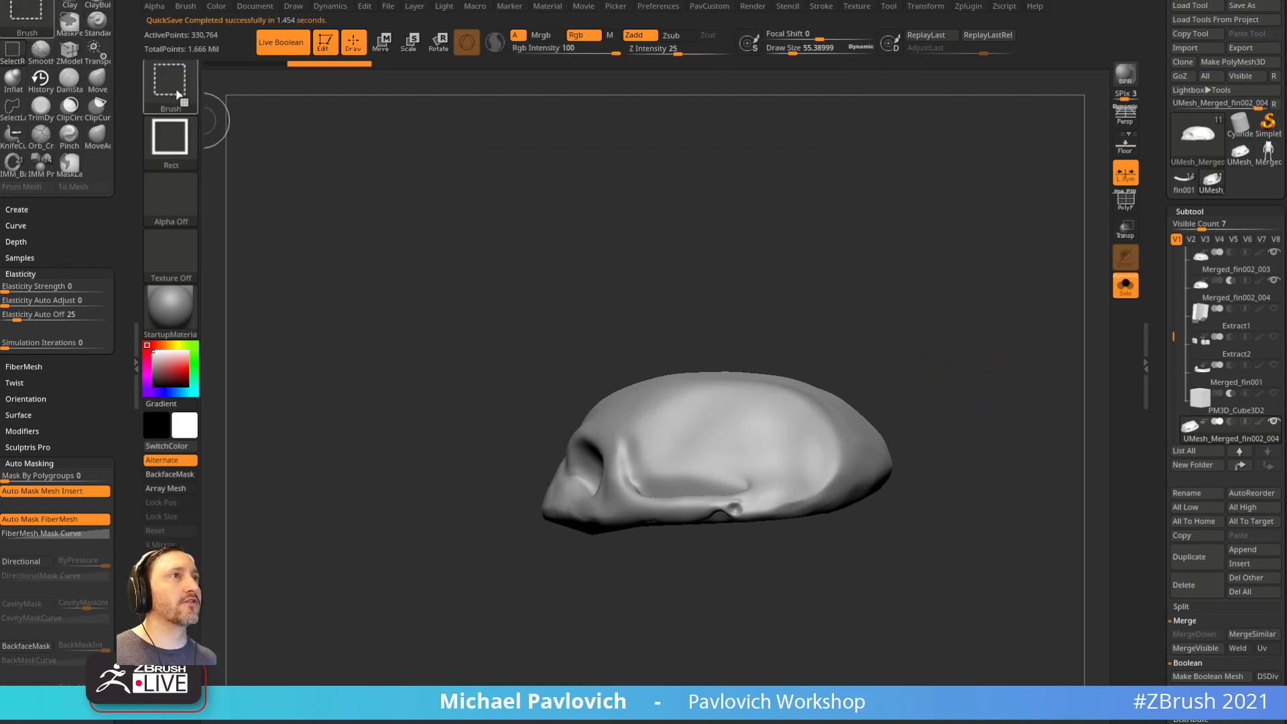
{"action": "key", "text": "b"}
{"action": "left_click", "coordinate": [360, 107]}
{"action": "mouse_move", "coordinate": [329, 412]}
{"action": "left_mouse_down", "text": "ctrl+shift"}
{"action": "mouse_move", "coordinate": [572, 382]}
{"action": "mouse_move", "coordinate": [928, 388]}
{"action": "mouse_move", "coordinate": [960, 421]}
{"action": "left_mouse_up", "text": "ctrl+shift"}
{"action": "left_click_drag", "start_coordinate": [972, 377], "coordinate": [904, 325]}
{"action": "key", "text": "ctrl+z"}
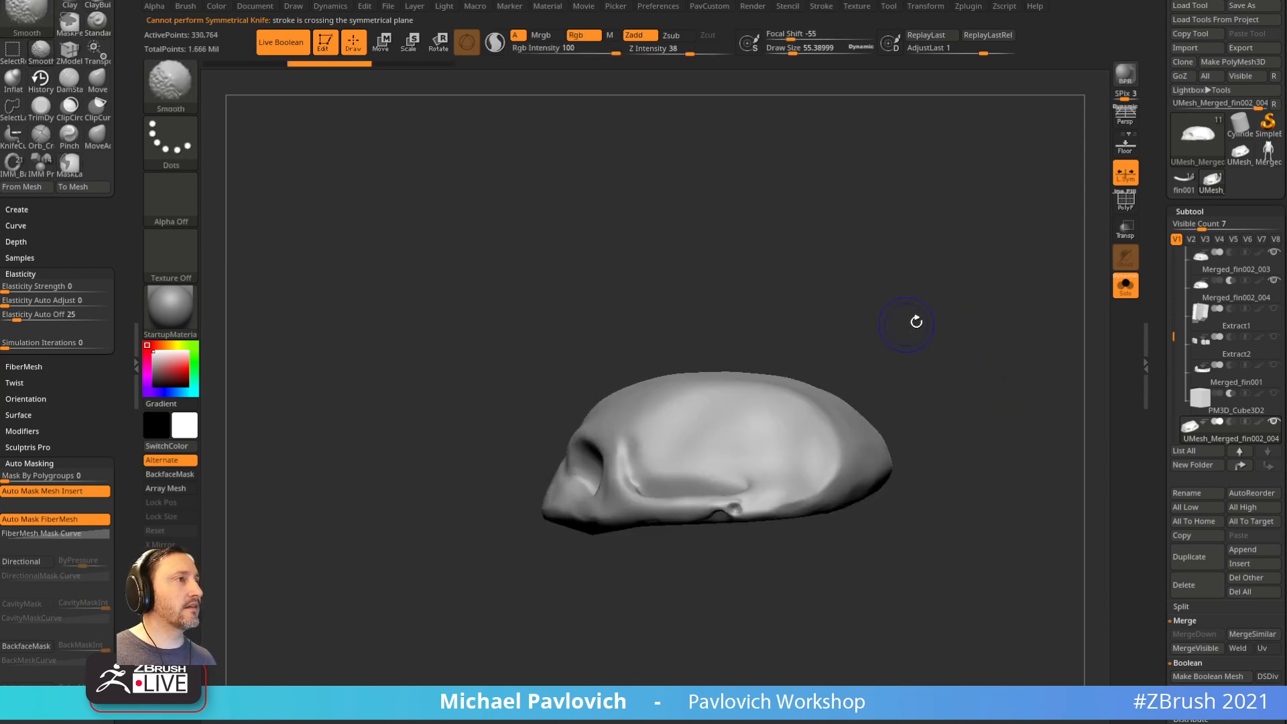
Step: Reduce the draw size and knife-cut the skull straight across above the eye sockets
{"action": "key", "text": "ctrl+shift"}
{"action": "key", "text": "s"}
{"action": "left_click_drag", "start_coordinate": [773, 324], "coordinate": [769, 325]}
{"action": "key", "text": "ctrl+shift+space"}
{"action": "key", "text": "s"}
{"action": "left_click_drag", "start_coordinate": [673, 327], "coordinate": [658, 331]}
{"action": "mouse_move", "coordinate": [496, 424]}
{"action": "left_mouse_down", "text": "ctrl+shift"}
{"action": "mouse_move", "coordinate": [980, 387]}
{"action": "mouse_move", "coordinate": [983, 368]}
{"action": "mouse_move", "coordinate": [899, 357]}
{"action": "mouse_move", "coordinate": [974, 362]}
{"action": "mouse_move", "coordinate": [995, 405]}
{"action": "mouse_move", "coordinate": [965, 371]}
{"action": "left_mouse_up", "text": "ctrl+shift"}
{"action": "mouse_move", "coordinate": [495, 357]}
{"action": "left_mouse_down", "text": "ctrl+shift"}
{"action": "mouse_move", "coordinate": [627, 429]}
{"action": "mouse_move", "coordinate": [934, 433]}
{"action": "mouse_move", "coordinate": [1000, 302]}
{"action": "mouse_move", "coordinate": [979, 295]}
{"action": "left_mouse_up", "text": "ctrl+shift"}
Step: Assign separate polygroups to the cut skull pieces with Auto Groups
{"action": "mouse_move", "coordinate": [989, 349]}
{"action": "left_mouse_down"}
{"action": "mouse_move", "coordinate": [1014, 392]}
{"action": "mouse_move", "coordinate": [962, 389]}
{"action": "mouse_move", "coordinate": [980, 377]}
{"action": "mouse_move", "coordinate": [985, 397]}
{"action": "left_mouse_up"}
{"action": "key", "text": "s"}
{"action": "left_click", "coordinate": [962, 391]}
{"action": "key", "text": "3"}
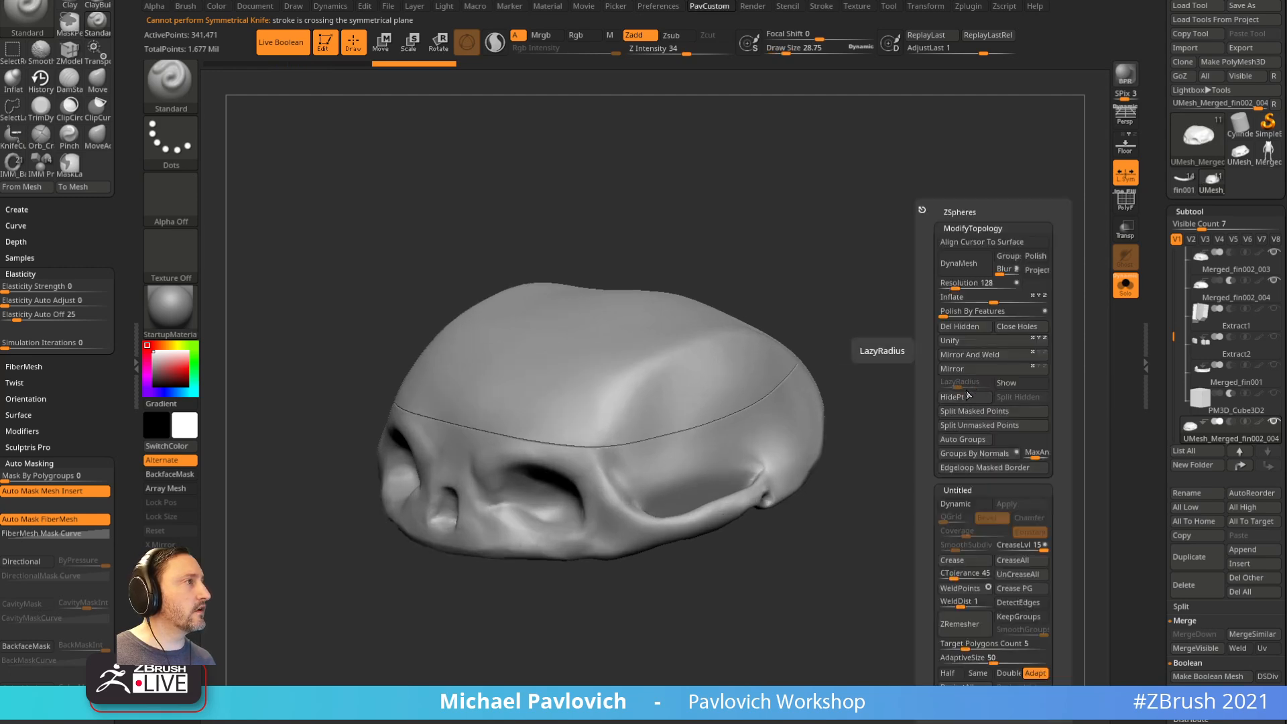
{"action": "left_click", "coordinate": [963, 440]}
{"action": "left_click_drag", "start_coordinate": [933, 432], "coordinate": [942, 380]}
Step: Hide the skull cap with SelectRect, split it into its own subtool and set the draw size to about 21
{"action": "key", "text": "ctrl+shift"}
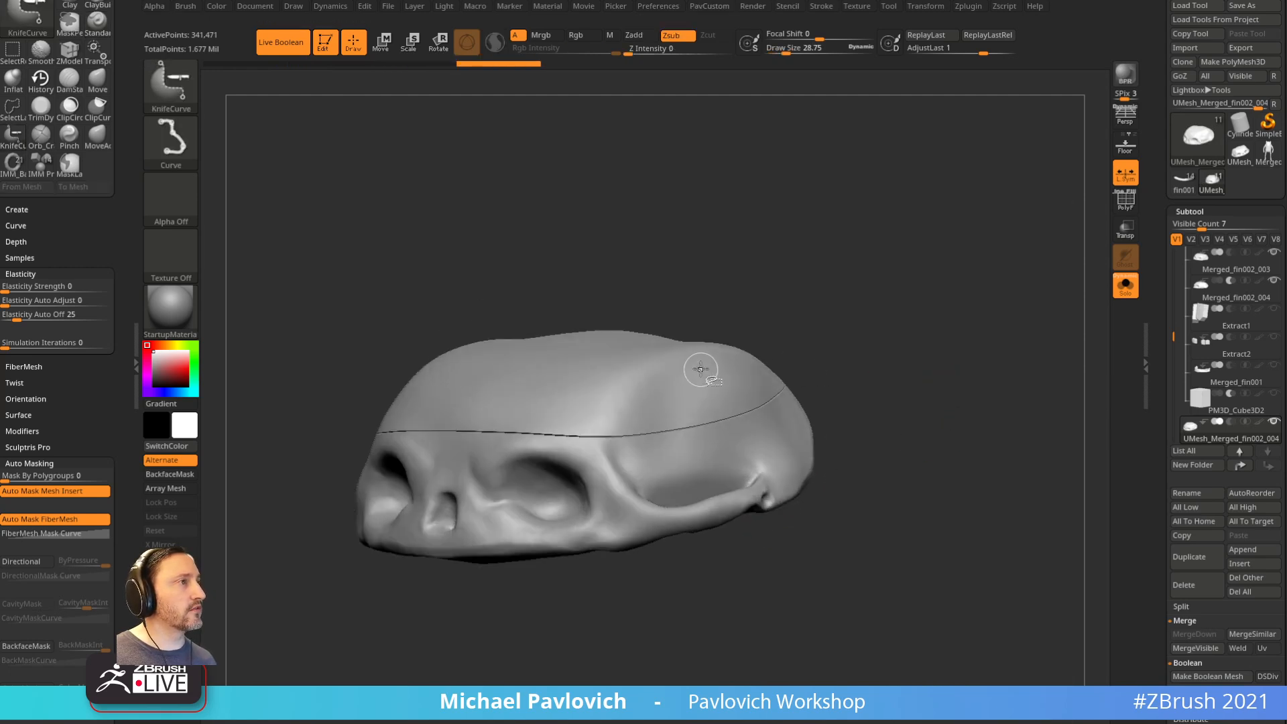
{"action": "left_click", "coordinate": [181, 111], "text": "ctrl+shift"}
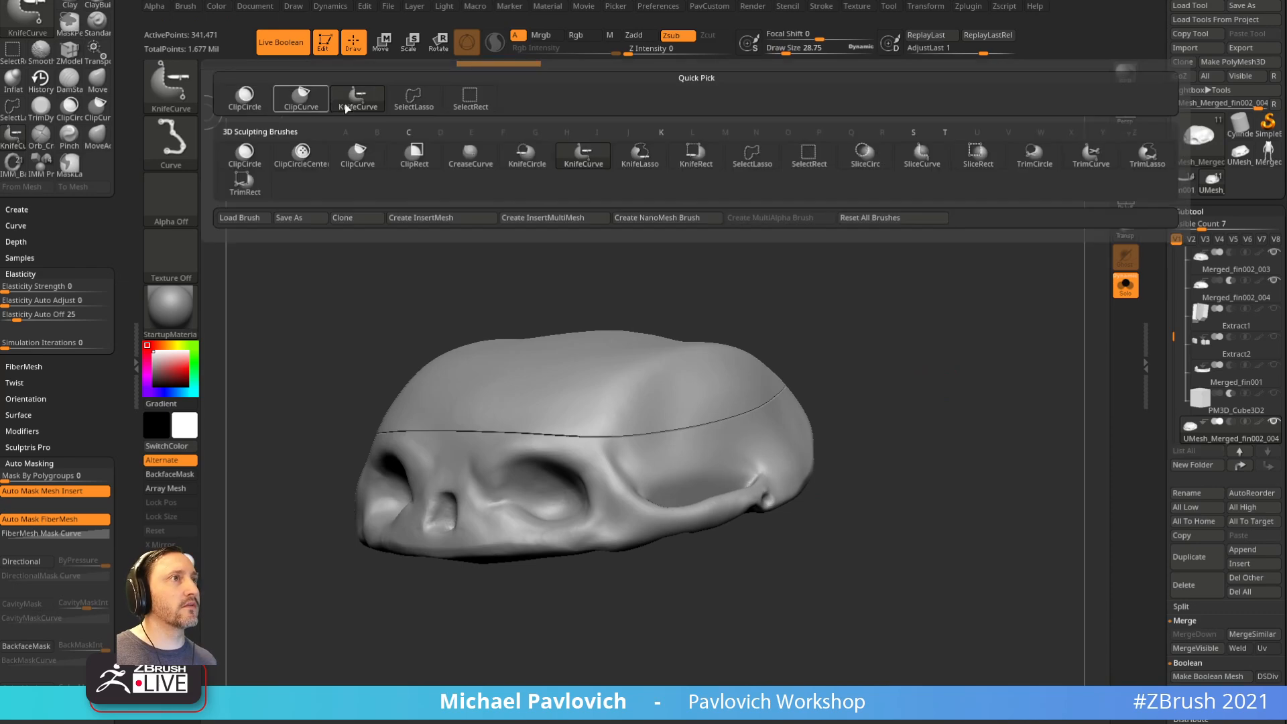
{"action": "left_click", "coordinate": [472, 102], "text": "ctrl+shift"}
{"action": "left_click", "coordinate": [691, 363], "text": "ctrl+shift"}
{"action": "mouse_move", "coordinate": [940, 297]}
{"action": "left_mouse_down"}
{"action": "mouse_move", "coordinate": [940, 321]}
{"action": "mouse_move", "coordinate": [919, 178]}
{"action": "mouse_move", "coordinate": [974, 336]}
{"action": "mouse_move", "coordinate": [945, 454]}
{"action": "mouse_move", "coordinate": [968, 397]}
{"action": "mouse_move", "coordinate": [920, 410]}
{"action": "left_mouse_up"}
{"action": "key", "text": "2"}
{"action": "left_click", "coordinate": [1011, 399]}
{"action": "key", "text": "s"}
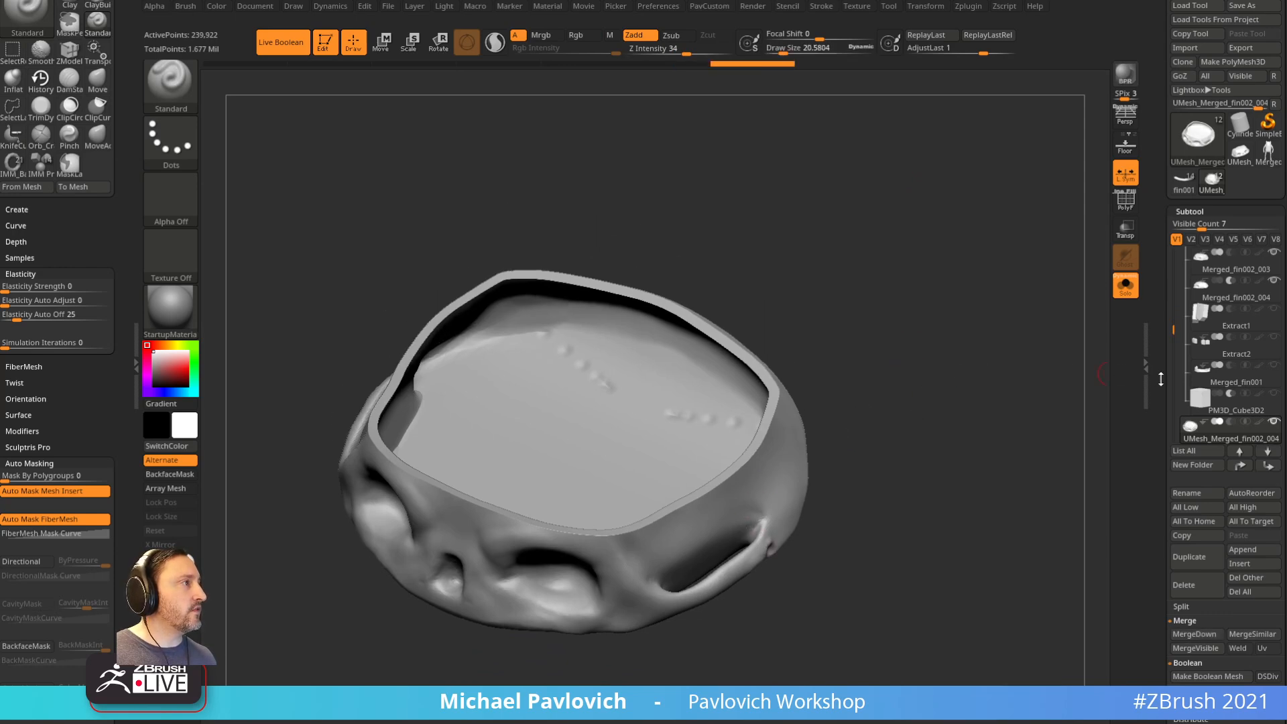
Step: Turn off Solo and adjust the visibility of the lower skull UMesh_Merged_fin002_004 and the cap UMesh_Merged_fin002_005
{"action": "left_click_drag", "start_coordinate": [1171, 329], "coordinate": [1173, 373]}
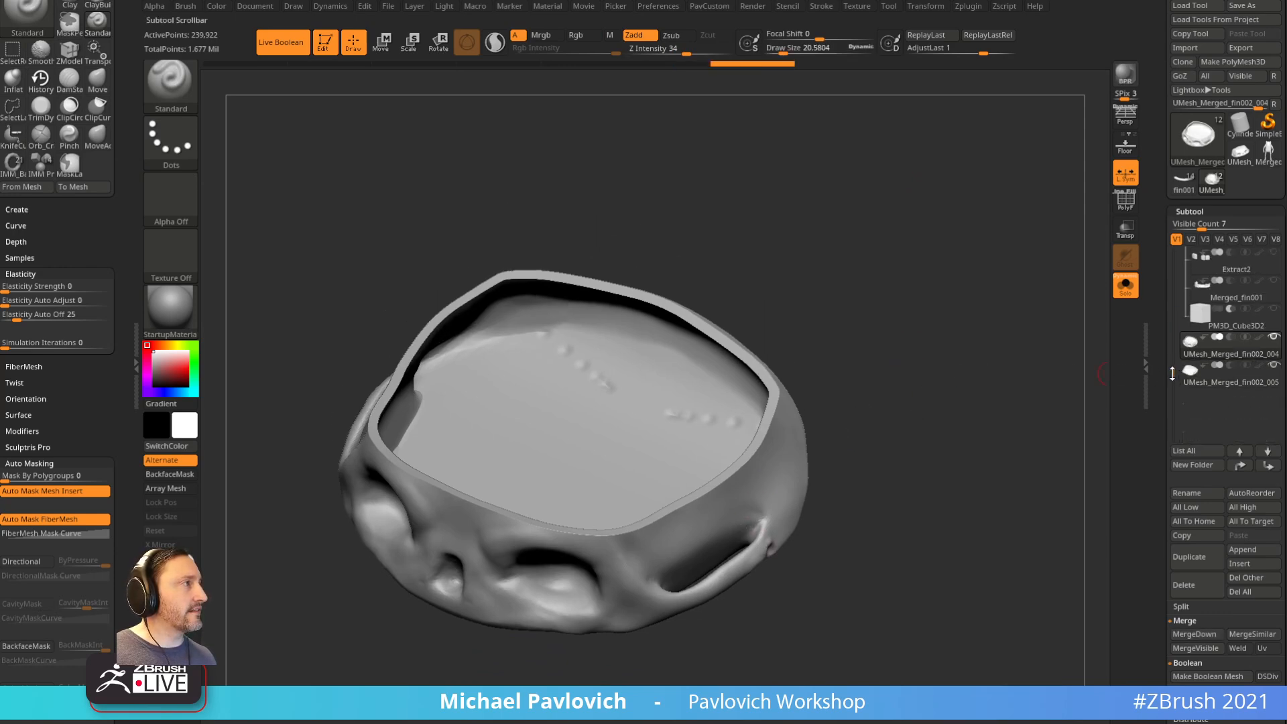
{"action": "left_click", "coordinate": [1124, 294]}
{"action": "left_click_drag", "start_coordinate": [1016, 370], "coordinate": [1008, 350]}
{"action": "left_click", "coordinate": [1273, 338]}
{"action": "left_click", "coordinate": [1273, 366]}
Step: Select the lower skull UMesh_Merged_fin002_004 and reduce the draw size to about 11
{"action": "mouse_move", "coordinate": [1093, 356]}
{"action": "left_mouse_down"}
{"action": "mouse_move", "coordinate": [1046, 342]}
{"action": "mouse_move", "coordinate": [1071, 369]}
{"action": "left_mouse_up"}
{"action": "left_click", "coordinate": [743, 382], "text": "alt"}
{"action": "left_click", "coordinate": [1244, 327]}
{"action": "mouse_move", "coordinate": [1001, 411]}
{"action": "left_mouse_down"}
{"action": "mouse_move", "coordinate": [1017, 388]}
{"action": "mouse_move", "coordinate": [1000, 389]}
{"action": "left_mouse_up"}
{"action": "key", "text": "s"}
{"action": "mouse_move", "coordinate": [998, 390]}
{"action": "left_mouse_down"}
{"action": "mouse_move", "coordinate": [977, 440]}
{"action": "mouse_move", "coordinate": [1014, 423]}
{"action": "left_mouse_up"}
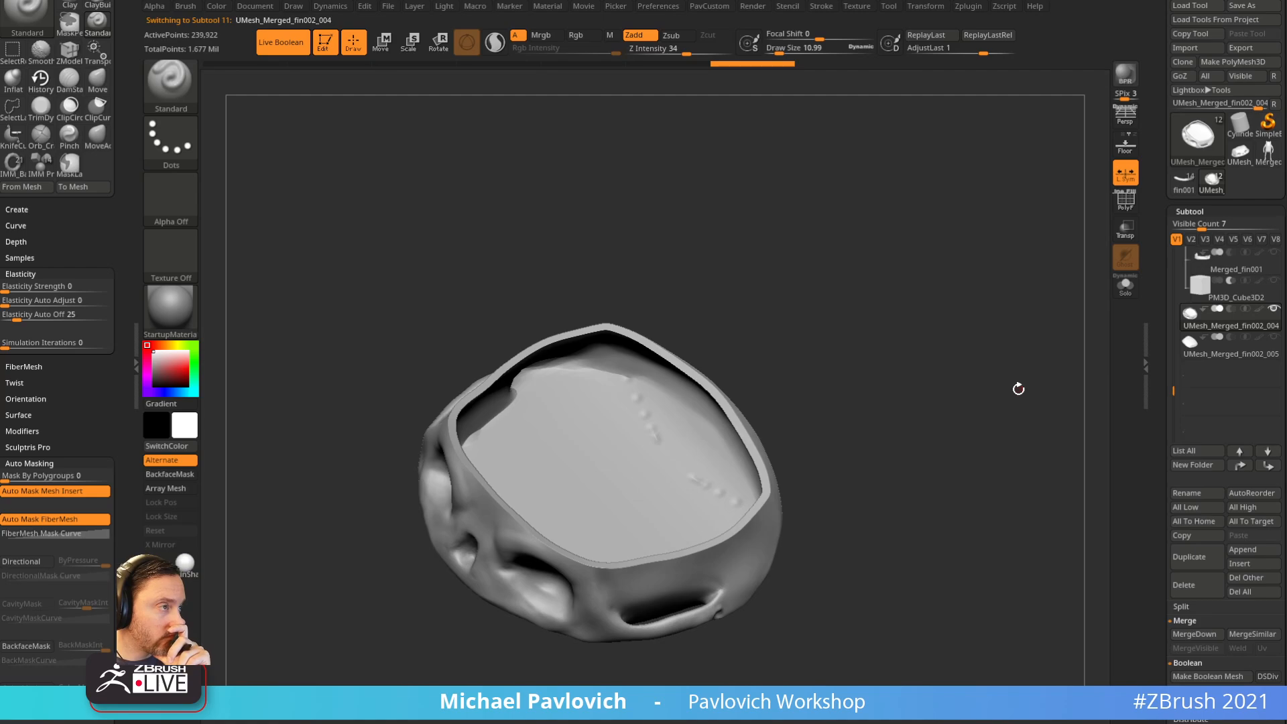
Step: Delete the lower skull and cap subtools, skipping the not-undoable warning until the next restart
{"action": "left_click", "coordinate": [1124, 209]}
{"action": "mouse_move", "coordinate": [965, 331]}
{"action": "left_mouse_down", "text": "alt"}
{"action": "mouse_move", "coordinate": [985, 458]}
{"action": "mouse_move", "coordinate": [958, 351]}
{"action": "left_mouse_up", "text": "alt"}
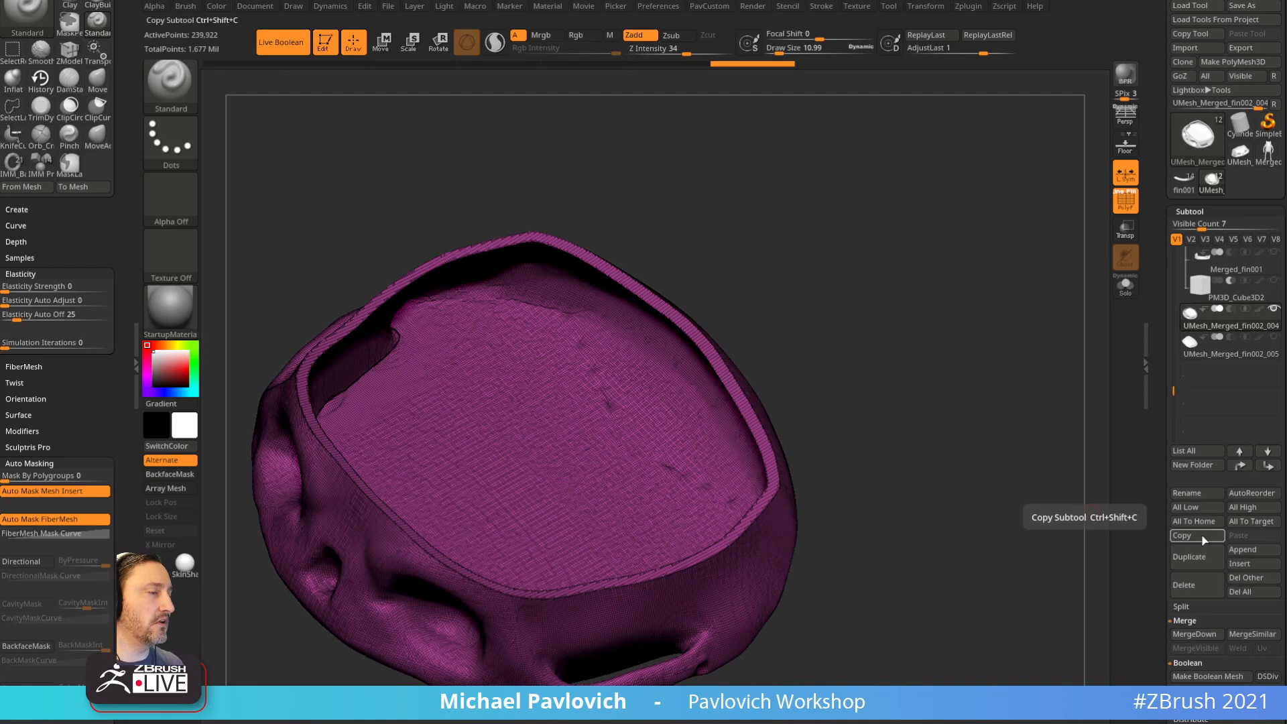
{"action": "left_click_drag", "start_coordinate": [875, 293], "coordinate": [854, 249]}
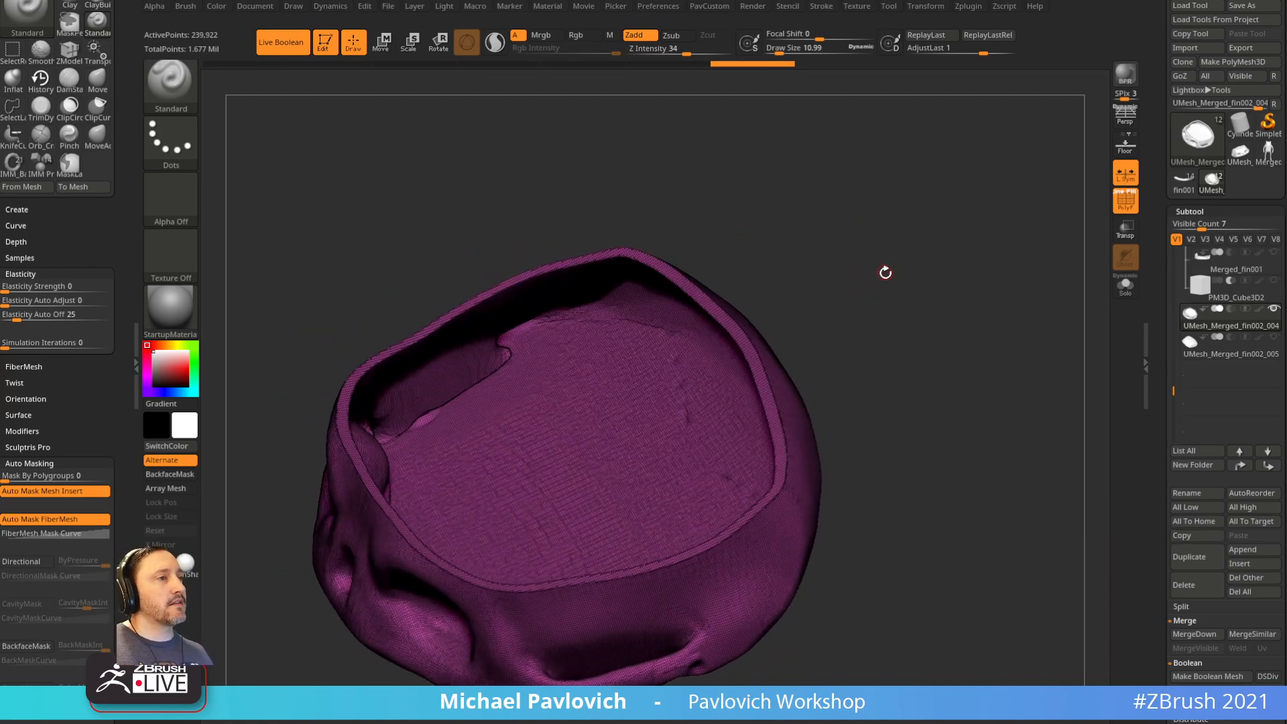
{"action": "left_click_drag", "start_coordinate": [909, 298], "coordinate": [920, 287]}
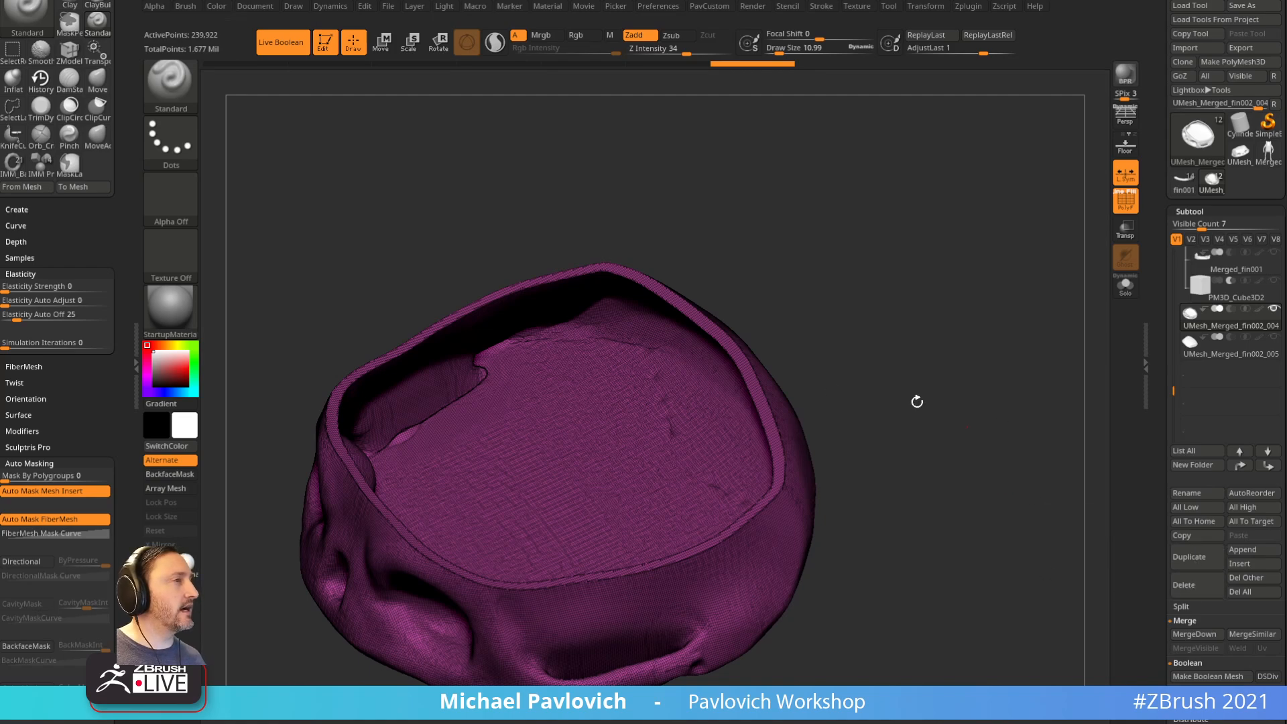
{"action": "left_click", "coordinate": [1196, 587]}
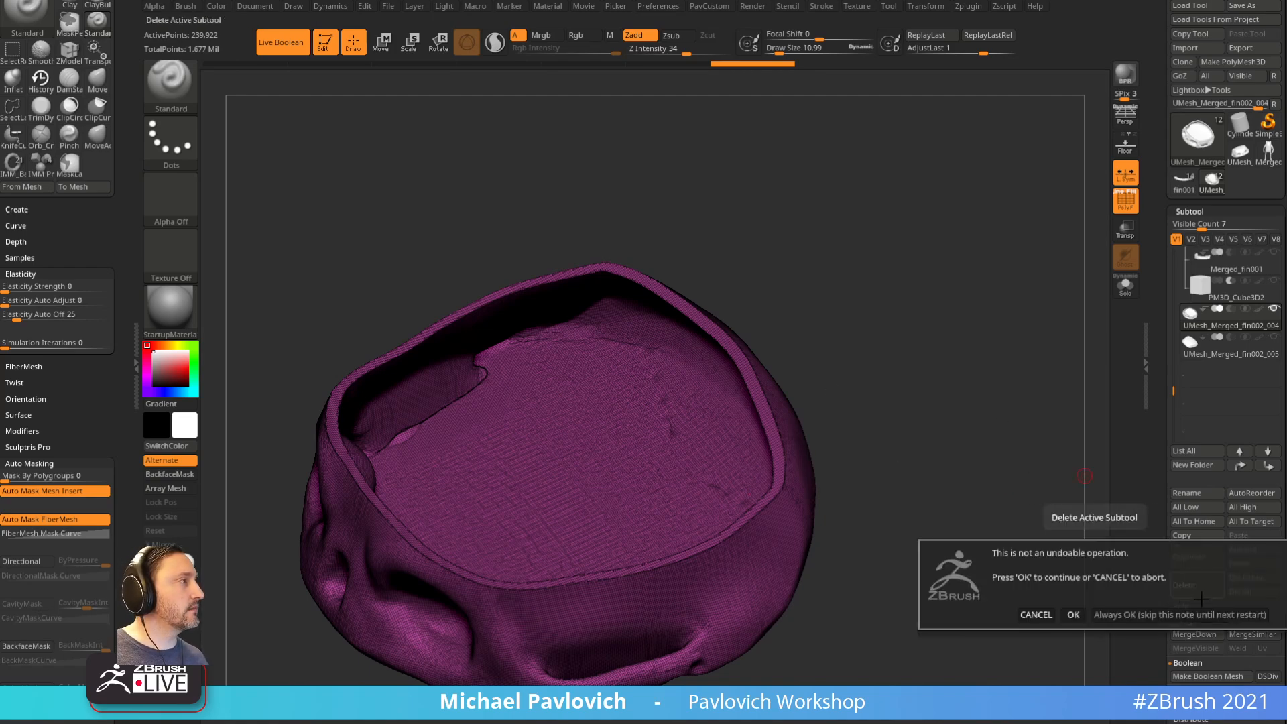
{"action": "left_click", "coordinate": [1188, 610]}
{"action": "left_click", "coordinate": [1185, 587]}
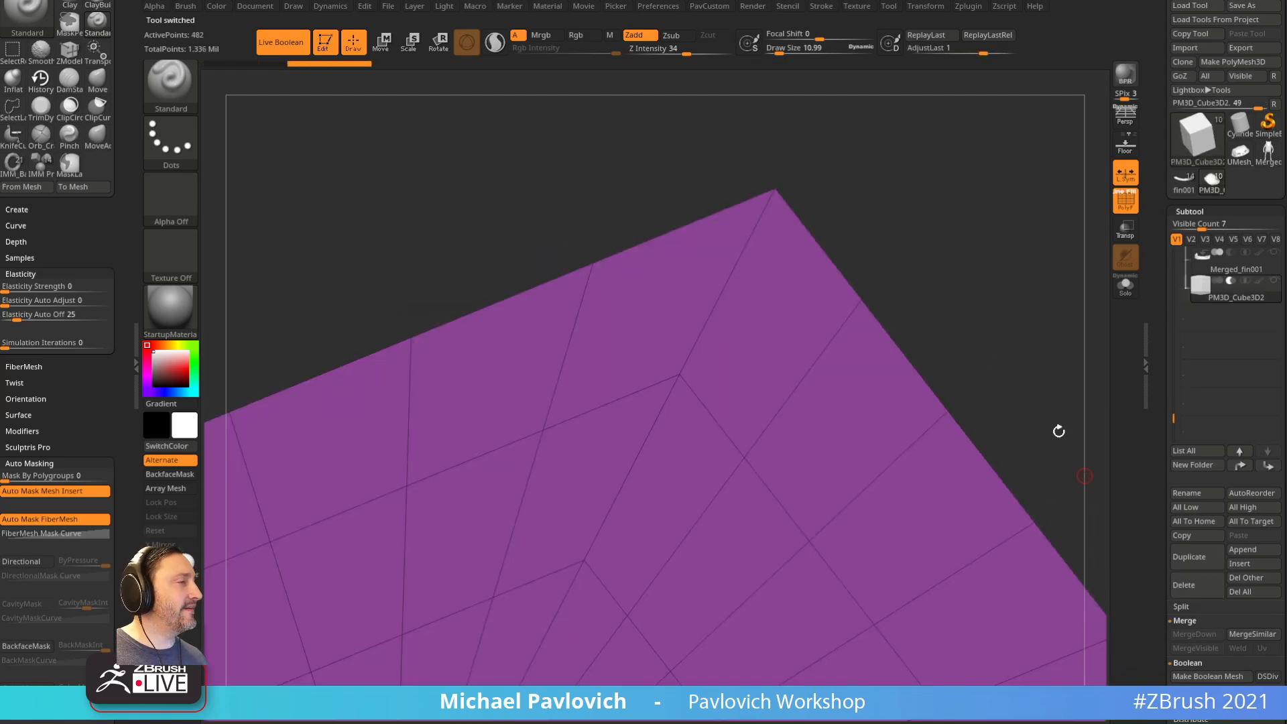
Step: Append the uncut UMesh_Merged skull as a subtool, select it and turn PolyFrame off
{"action": "left_click", "coordinate": [1242, 564]}
{"action": "left_click", "coordinate": [1246, 549]}
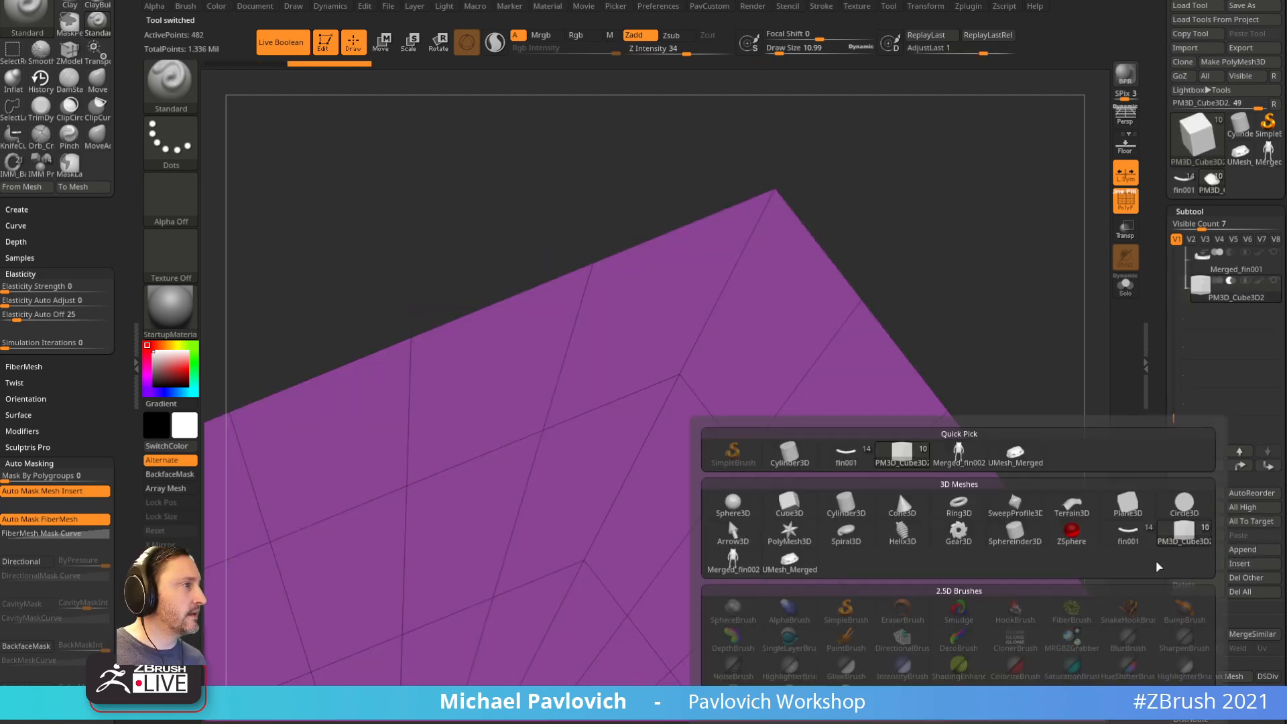
{"action": "left_click", "coordinate": [797, 558]}
{"action": "left_click", "coordinate": [1191, 329]}
{"action": "left_click_drag", "start_coordinate": [1031, 405], "coordinate": [967, 366]}
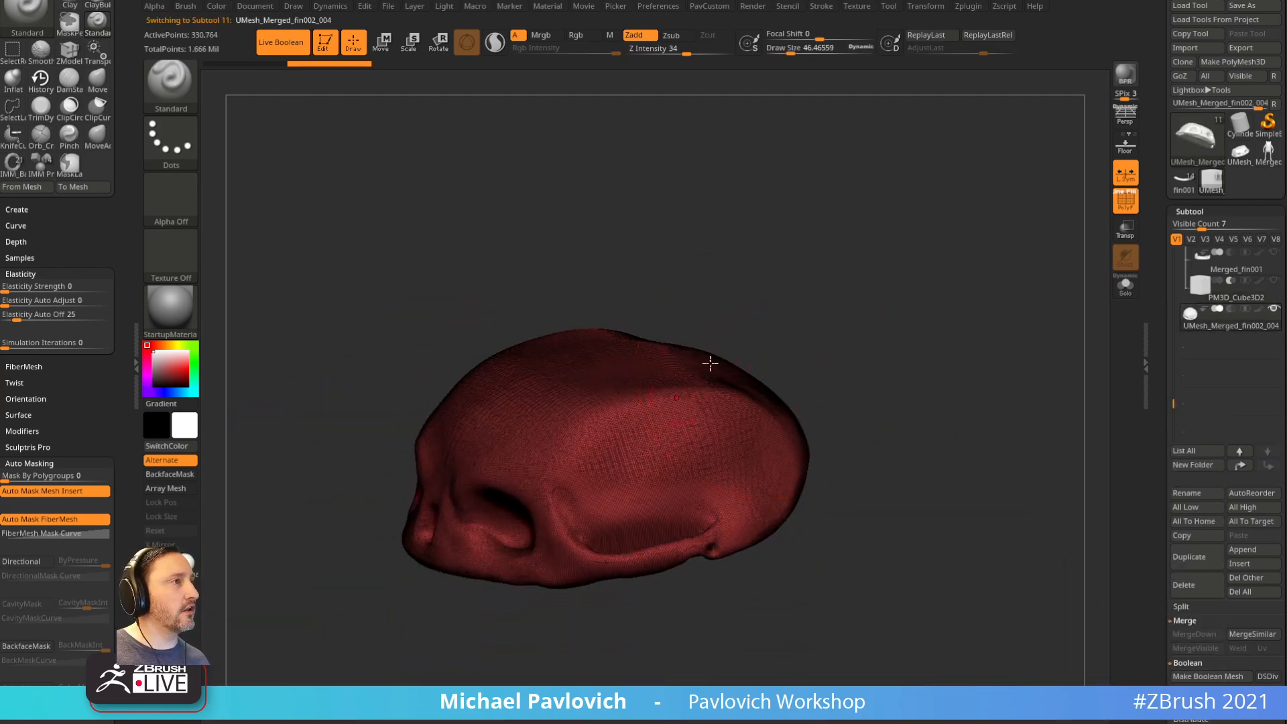
{"action": "left_click_drag", "start_coordinate": [766, 367], "coordinate": [816, 345]}
{"action": "key", "text": "shift+f"}
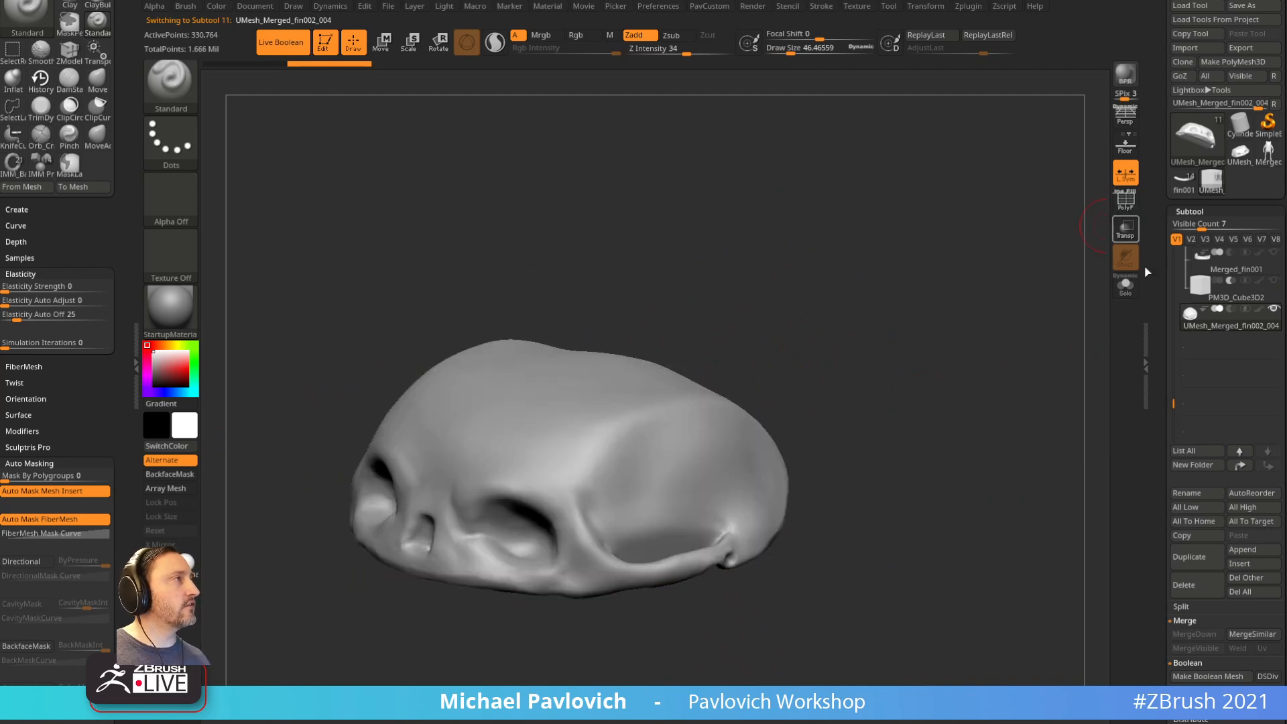
Step: Examine the uncut skull's shell thickness and interior from several angles
{"action": "key", "text": "2"}
{"action": "left_click", "coordinate": [960, 704]}
{"action": "left_click_drag", "start_coordinate": [810, 537], "coordinate": [1100, 450], "text": "alt"}
{"action": "left_click_drag", "start_coordinate": [1167, 473], "coordinate": [1161, 543]}
{"action": "mouse_move", "coordinate": [1011, 375]}
{"action": "left_mouse_down"}
{"action": "mouse_move", "coordinate": [995, 347]}
{"action": "mouse_move", "coordinate": [1000, 285]}
{"action": "mouse_move", "coordinate": [1017, 259]}
{"action": "mouse_move", "coordinate": [1026, 291]}
{"action": "mouse_move", "coordinate": [992, 311]}
{"action": "mouse_move", "coordinate": [909, 275]}
{"action": "mouse_move", "coordinate": [928, 230]}
{"action": "mouse_move", "coordinate": [968, 253]}
{"action": "mouse_move", "coordinate": [994, 302]}
{"action": "mouse_move", "coordinate": [995, 315]}
{"action": "mouse_move", "coordinate": [974, 297]}
{"action": "mouse_move", "coordinate": [967, 306]}
{"action": "mouse_move", "coordinate": [992, 309]}
{"action": "mouse_move", "coordinate": [959, 309]}
{"action": "left_mouse_up"}
{"action": "key", "text": "s"}
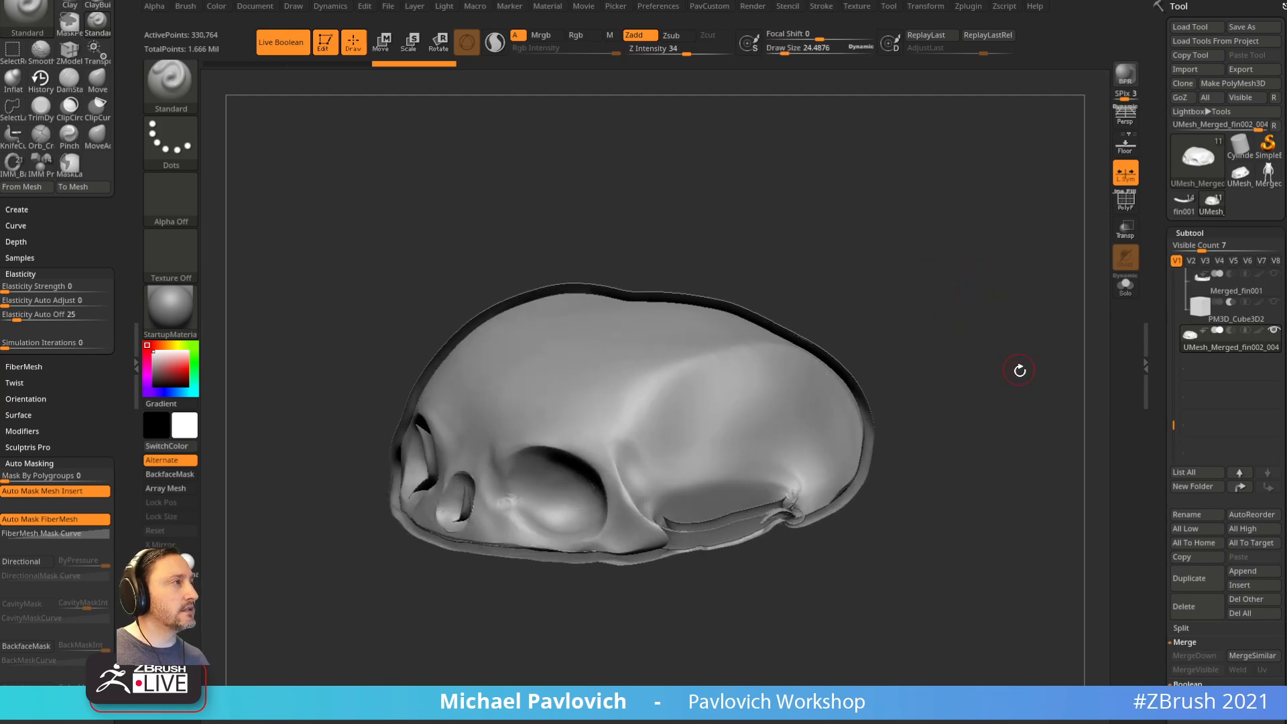
{"action": "key", "text": "space"}
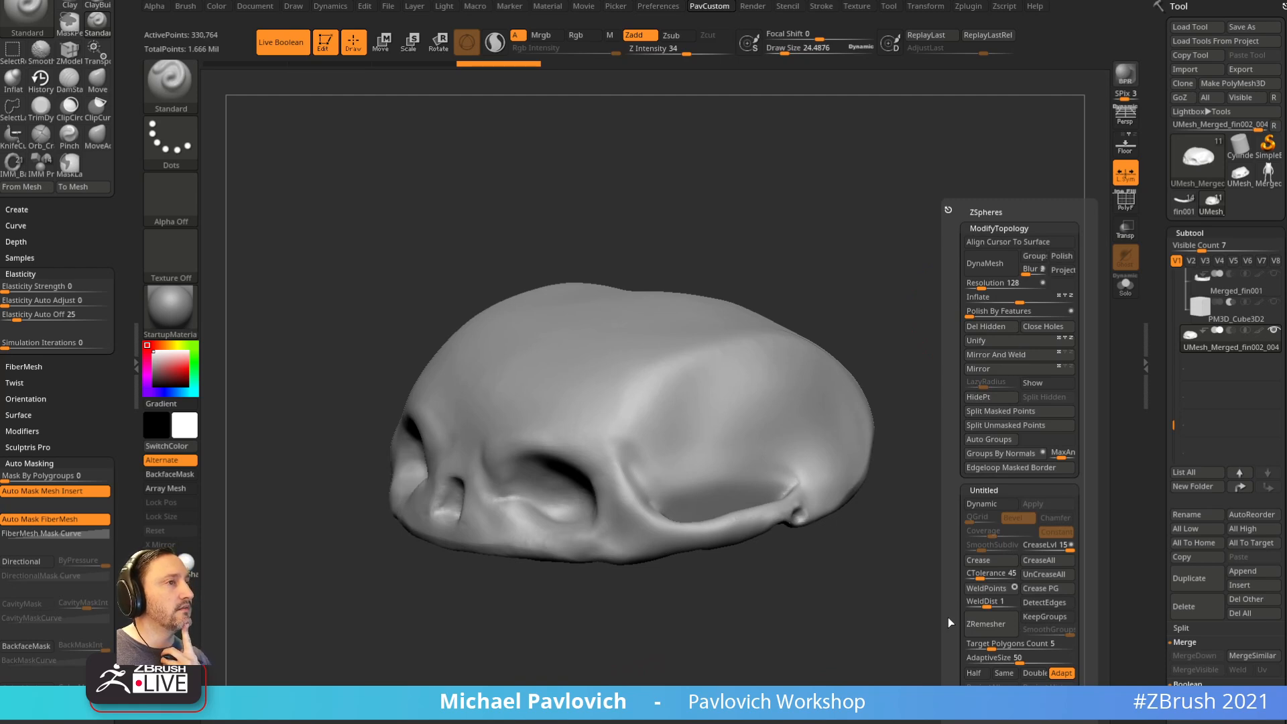
{"action": "left_click_drag", "start_coordinate": [968, 242], "coordinate": [753, 363]}
Step: Cut a curved line across the skull's upper part with KnifeCurve, using BRadius and a draw size of about 7
{"action": "mouse_move", "coordinate": [945, 235]}
{"action": "left_mouse_down"}
{"action": "mouse_move", "coordinate": [923, 324]}
{"action": "mouse_move", "coordinate": [935, 302]}
{"action": "mouse_move", "coordinate": [958, 337]}
{"action": "mouse_move", "coordinate": [911, 322]}
{"action": "mouse_move", "coordinate": [935, 325]}
{"action": "mouse_move", "coordinate": [928, 295]}
{"action": "left_mouse_up"}
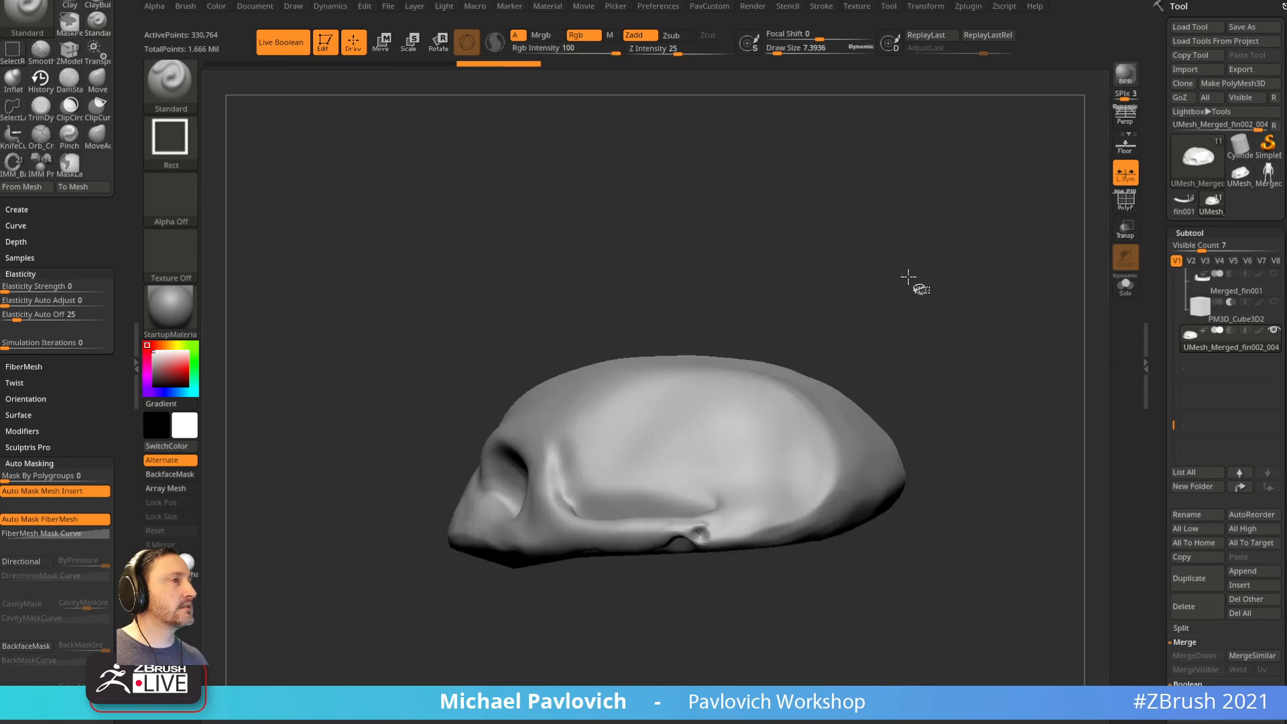
{"action": "key", "text": "ctrl+shift+b"}
{"action": "left_click", "coordinate": [357, 99]}
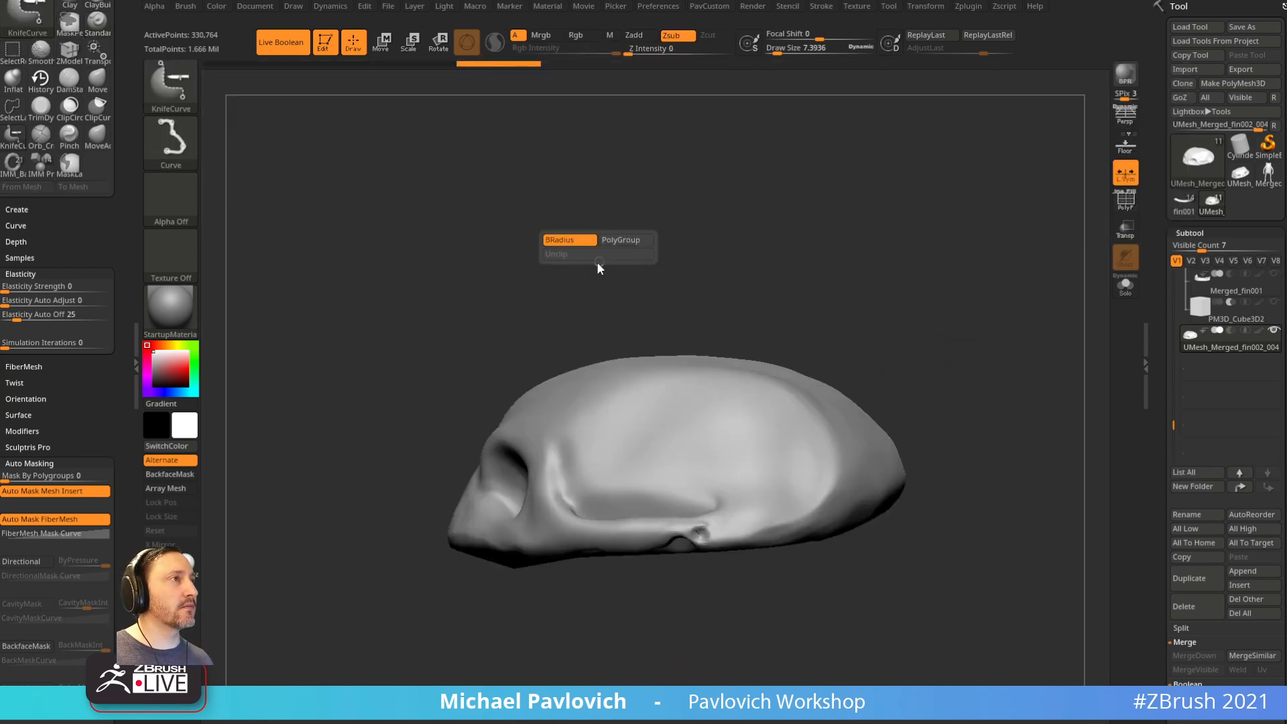
{"action": "mouse_move", "coordinate": [493, 325]}
{"action": "left_mouse_down", "text": "ctrl+shift"}
{"action": "mouse_move", "coordinate": [618, 416]}
{"action": "mouse_move", "coordinate": [771, 396]}
{"action": "mouse_move", "coordinate": [934, 302]}
{"action": "mouse_move", "coordinate": [936, 284]}
{"action": "mouse_move", "coordinate": [983, 353]}
{"action": "mouse_move", "coordinate": [832, 431]}
{"action": "left_mouse_up", "text": "ctrl+shift"}
{"action": "key", "text": "ctrl+shift+s"}
{"action": "key", "text": "space"}
{"action": "left_click", "coordinate": [983, 348], "text": "ctrl+shift"}
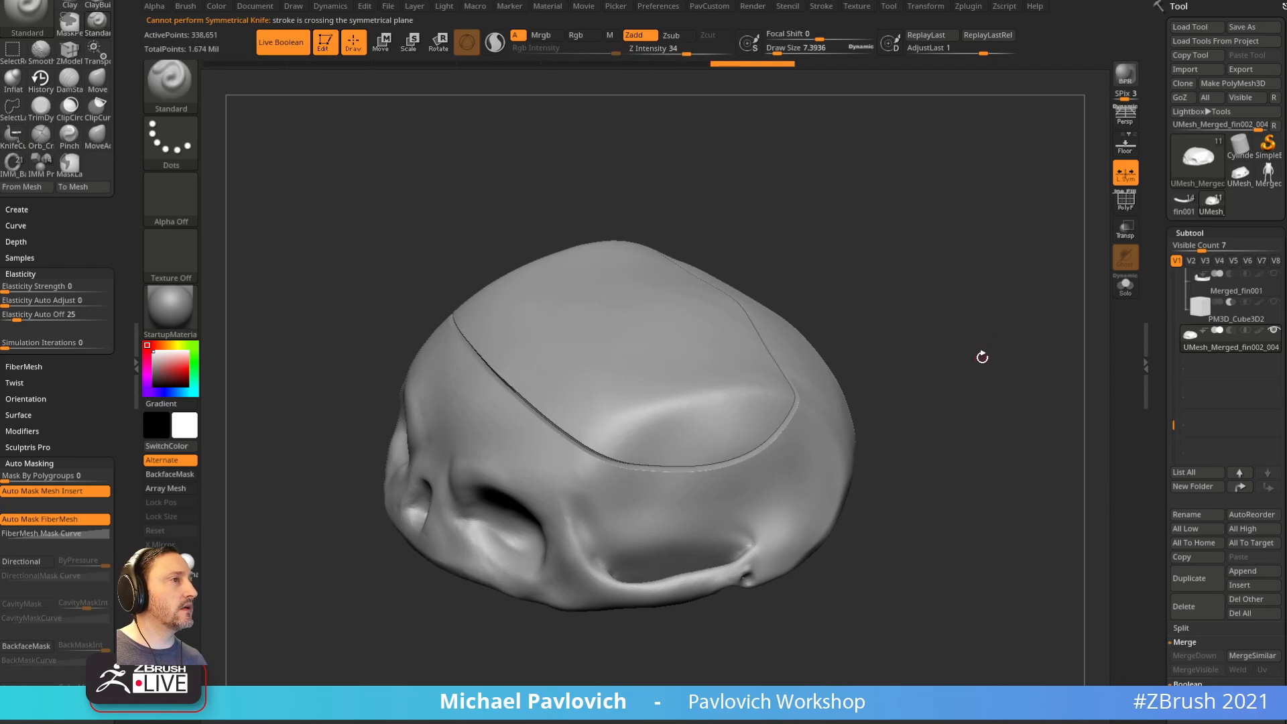
Step: Isolate the skull cap with SelectRect and split the hidden lower skull into its own subtool
{"action": "key", "text": "2"}
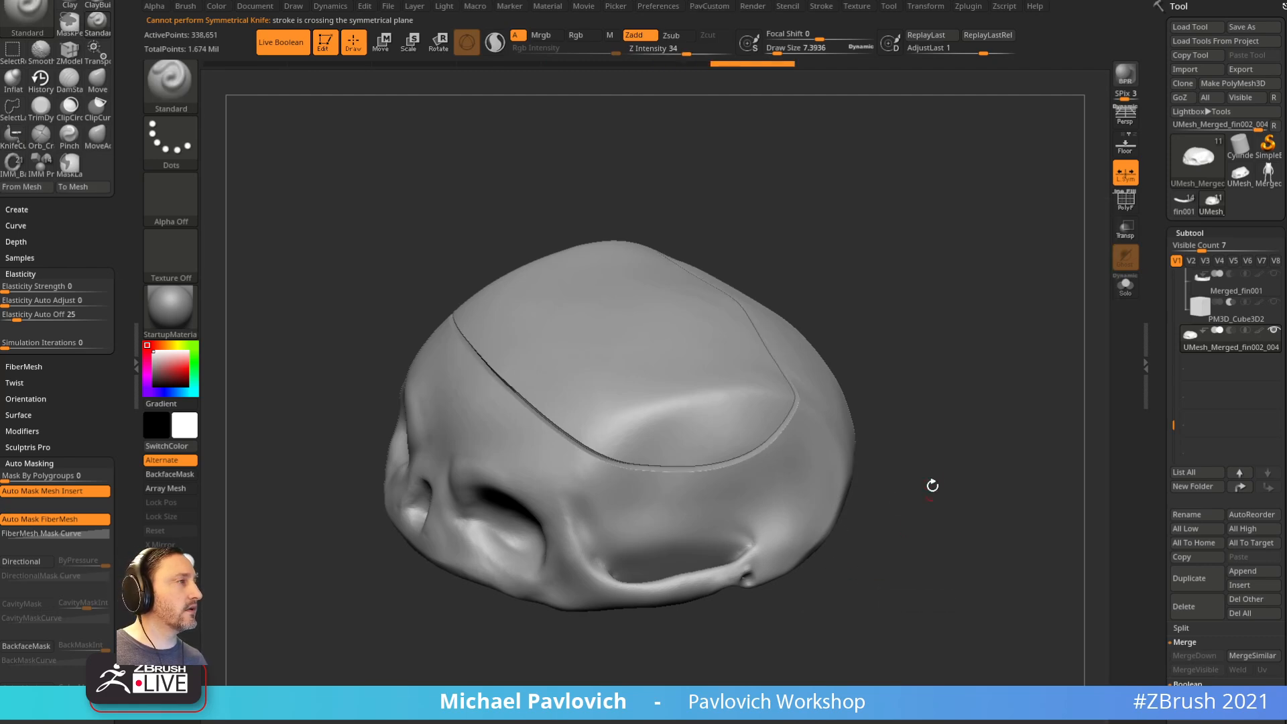
{"action": "left_click_drag", "start_coordinate": [925, 503], "coordinate": [947, 403], "text": "shift"}
{"action": "left_click", "coordinate": [189, 98], "text": "ctrl+shift"}
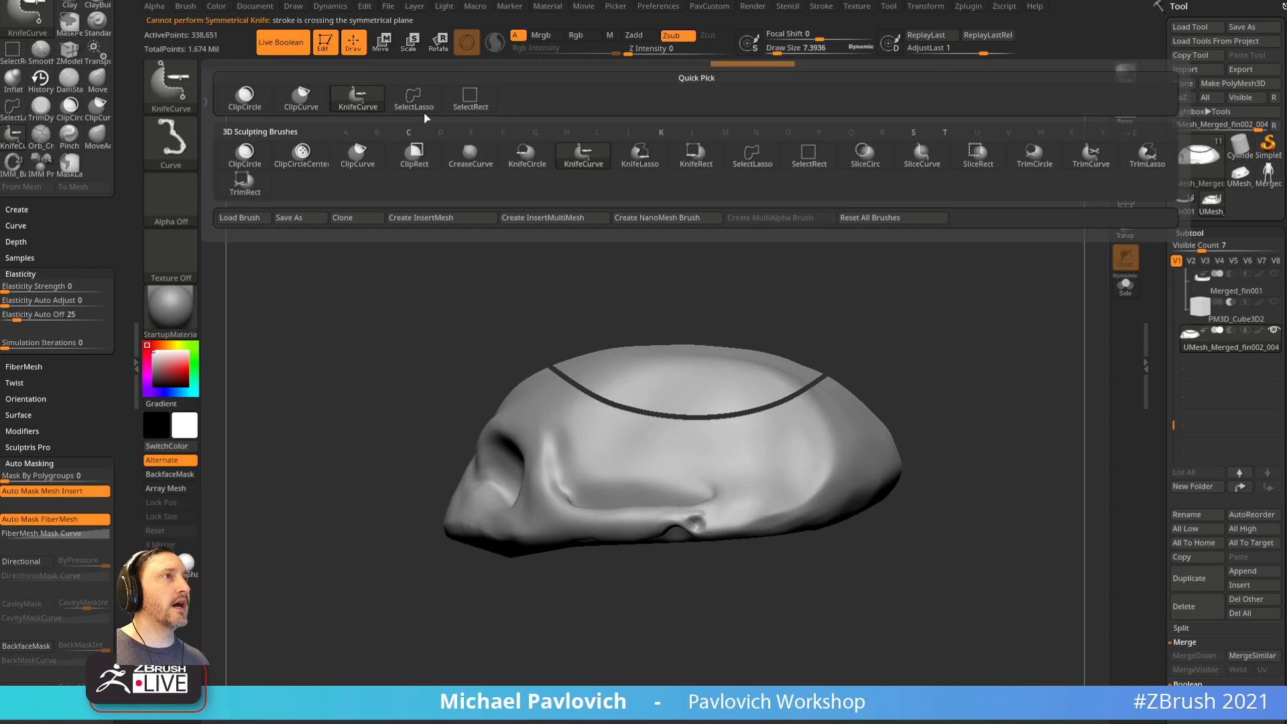
{"action": "left_click", "coordinate": [469, 100], "text": "ctrl+shift"}
{"action": "left_click_drag", "start_coordinate": [713, 319], "coordinate": [691, 353], "text": "ctrl+shift"}
{"action": "key", "text": "ctrl+shift+a"}
{"action": "left_click_drag", "start_coordinate": [965, 339], "coordinate": [1006, 277]}
{"action": "key", "text": "2"}
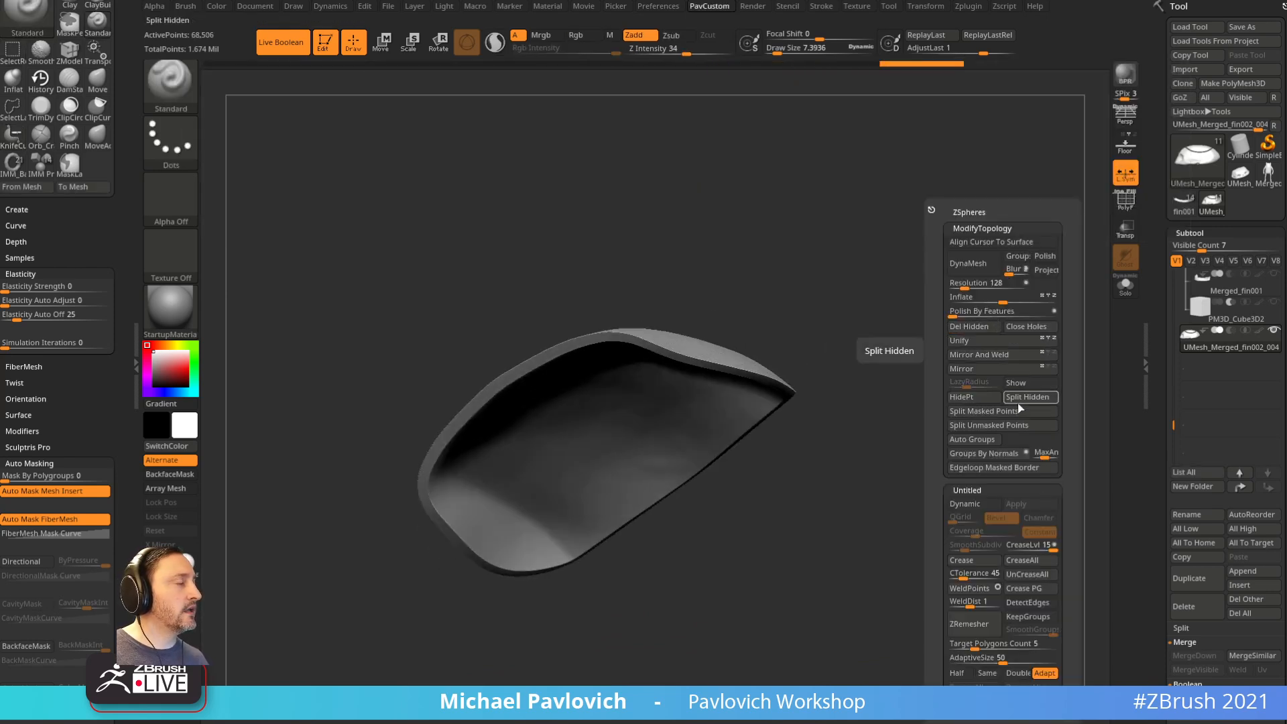
{"action": "key", "text": "2"}
{"action": "left_click", "coordinate": [1036, 401]}
Step: Select the lower skull UMesh_Merged_fin002_005 and show it alone with Solo and PolyFrame on
{"action": "left_click_drag", "start_coordinate": [834, 445], "coordinate": [1051, 353]}
{"action": "left_click", "coordinate": [1131, 206]}
{"action": "right_click_drag", "start_coordinate": [1074, 268], "coordinate": [1013, 389], "text": "ctrl"}
{"action": "left_click", "coordinate": [1126, 287]}
{"action": "left_click", "coordinate": [733, 405], "text": "ctrl+shift"}
{"action": "mouse_move", "coordinate": [983, 317]}
{"action": "right_mouse_down"}
{"action": "mouse_move", "coordinate": [1028, 411]}
{"action": "mouse_move", "coordinate": [992, 353]}
{"action": "mouse_move", "coordinate": [1038, 354]}
{"action": "mouse_move", "coordinate": [980, 311]}
{"action": "mouse_move", "coordinate": [1003, 296]}
{"action": "mouse_move", "coordinate": [1012, 344]}
{"action": "mouse_move", "coordinate": [985, 308]}
{"action": "right_mouse_up"}
{"action": "left_click", "coordinate": [1006, 293], "text": "ctrl+shift"}
{"action": "mouse_move", "coordinate": [997, 263]}
{"action": "right_mouse_down"}
{"action": "mouse_move", "coordinate": [980, 293]}
{"action": "mouse_move", "coordinate": [997, 319]}
{"action": "mouse_move", "coordinate": [975, 314]}
{"action": "right_mouse_up"}
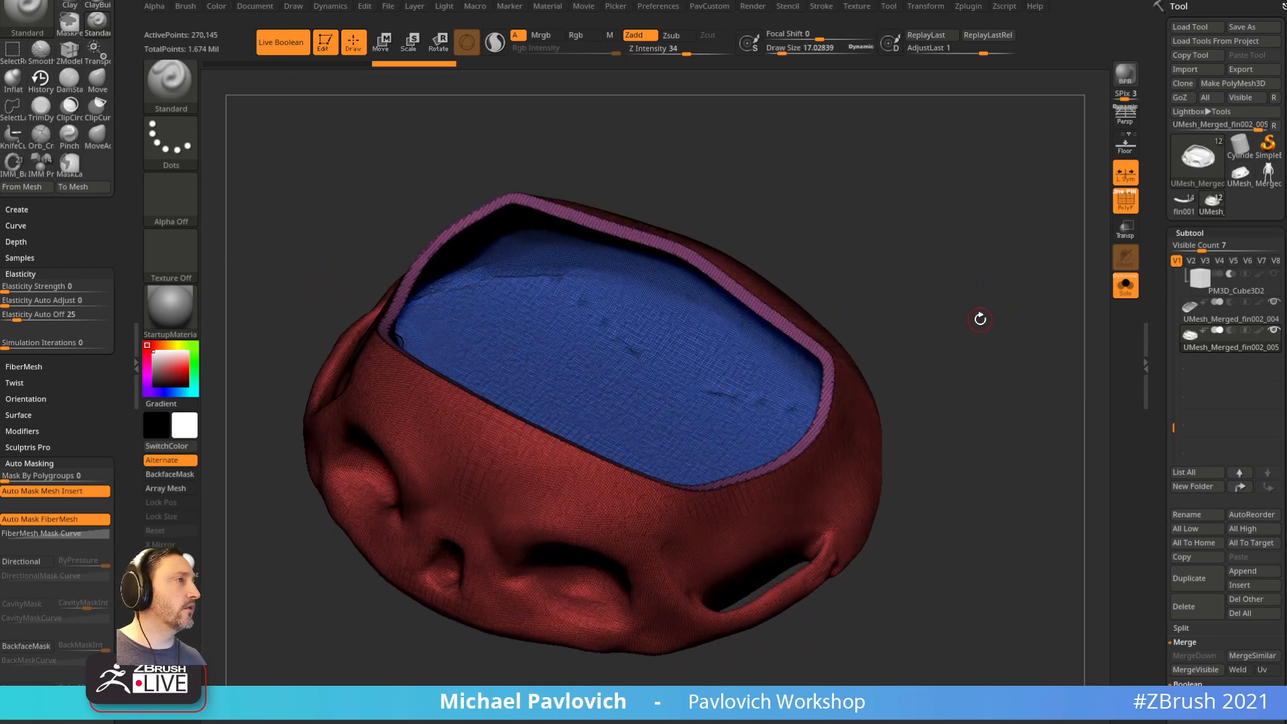
Step: Try to isolate the lower skull's inner surface and delete the hidden outer geometry
{"action": "left_click", "coordinate": [755, 397], "text": "ctrl+shift"}
{"action": "key", "text": "space"}
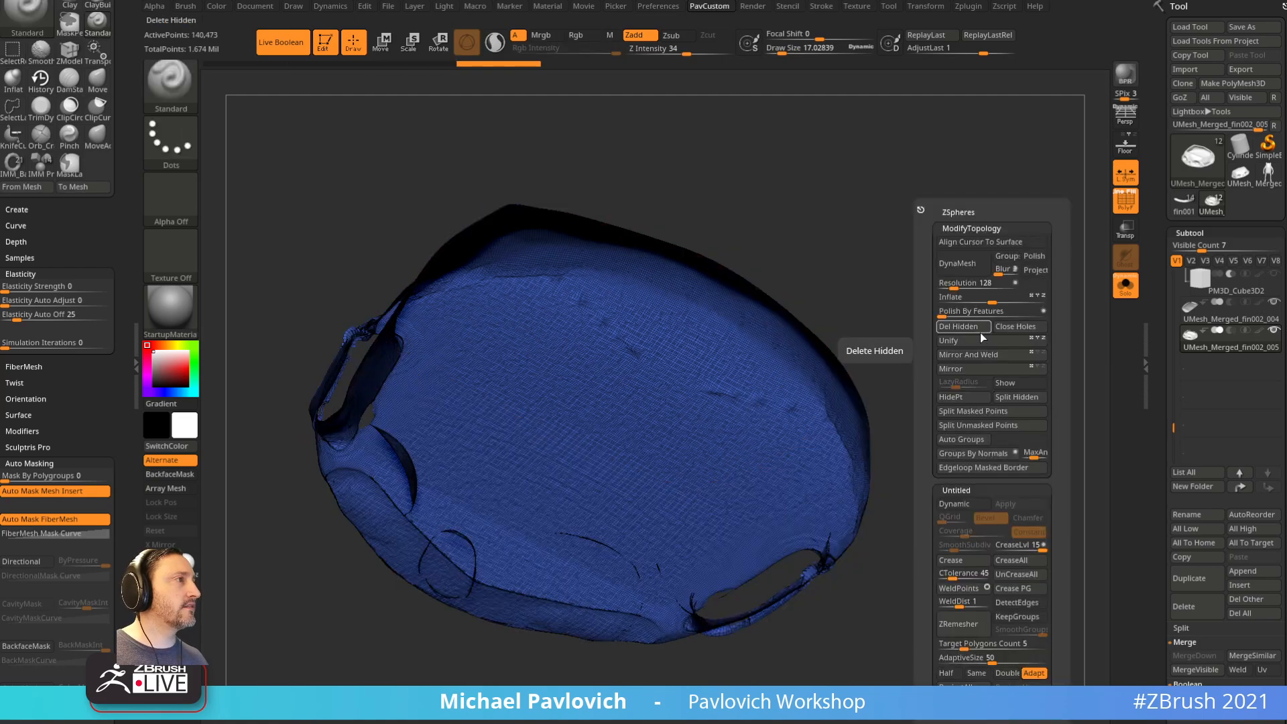
{"action": "left_click", "coordinate": [974, 328]}
Step: Smooth the skull's inner side wall and front with Sculptris Pro on at a draw size of about 72, and mirror and weld the mesh
{"action": "mouse_move", "coordinate": [939, 291]}
{"action": "left_mouse_down"}
{"action": "mouse_move", "coordinate": [943, 267]}
{"action": "mouse_move", "coordinate": [1024, 416]}
{"action": "mouse_move", "coordinate": [1021, 460]}
{"action": "mouse_move", "coordinate": [1006, 428]}
{"action": "mouse_move", "coordinate": [1015, 373]}
{"action": "mouse_move", "coordinate": [1033, 402]}
{"action": "mouse_move", "coordinate": [1006, 405]}
{"action": "mouse_move", "coordinate": [1006, 344]}
{"action": "mouse_move", "coordinate": [986, 340]}
{"action": "mouse_move", "coordinate": [771, 446]}
{"action": "left_mouse_up"}
{"action": "key", "text": "shift"}
{"action": "left_click", "coordinate": [495, 43]}
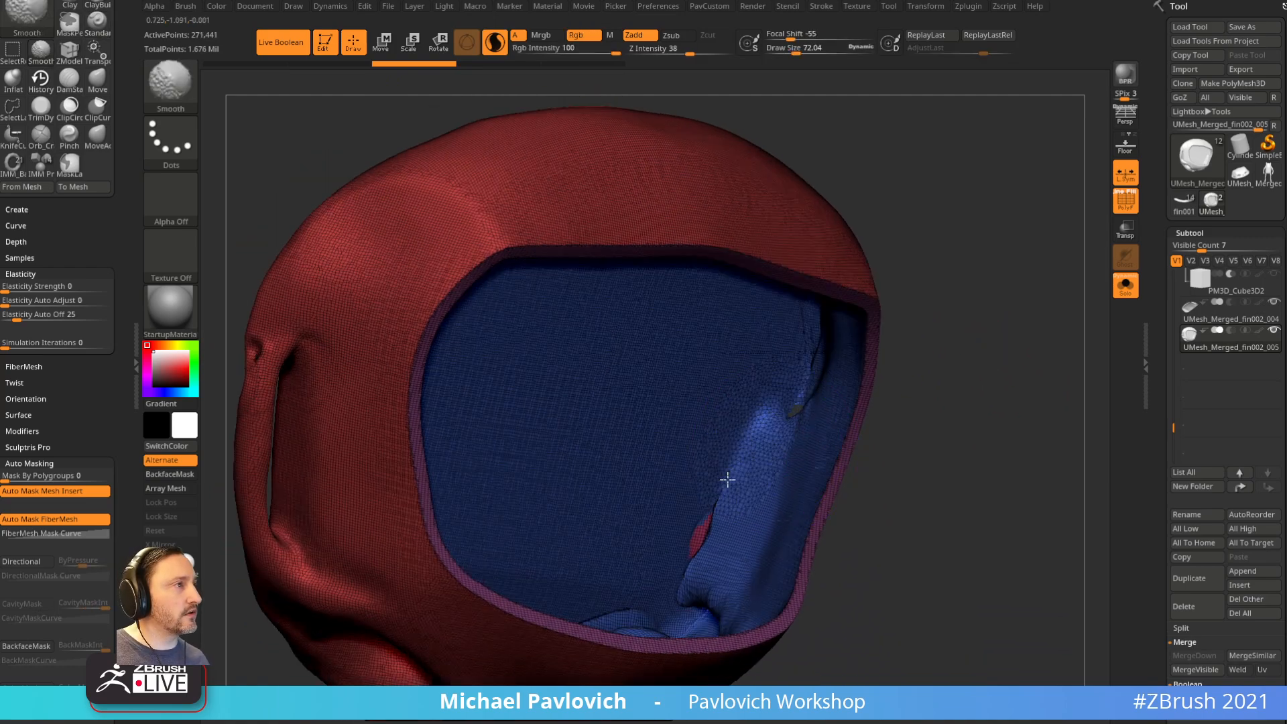
{"action": "left_click_drag", "start_coordinate": [902, 429], "coordinate": [914, 408]}
{"action": "left_click_drag", "start_coordinate": [724, 522], "coordinate": [706, 563], "text": "shift"}
{"action": "left_click_drag", "start_coordinate": [939, 397], "coordinate": [914, 454]}
{"action": "key", "text": "shift"}
{"action": "left_click_drag", "start_coordinate": [747, 572], "coordinate": [761, 584], "text": "shift"}
{"action": "left_click_drag", "start_coordinate": [956, 435], "coordinate": [873, 494]}
{"action": "left_click_drag", "start_coordinate": [730, 484], "coordinate": [697, 533], "text": "shift"}
{"action": "left_click_drag", "start_coordinate": [975, 426], "coordinate": [959, 500]}
{"action": "left_click_drag", "start_coordinate": [471, 594], "coordinate": [484, 599], "text": "shift"}
{"action": "left_click_drag", "start_coordinate": [992, 469], "coordinate": [1043, 345]}
{"action": "key", "text": "3"}
{"action": "left_click", "coordinate": [1024, 368]}
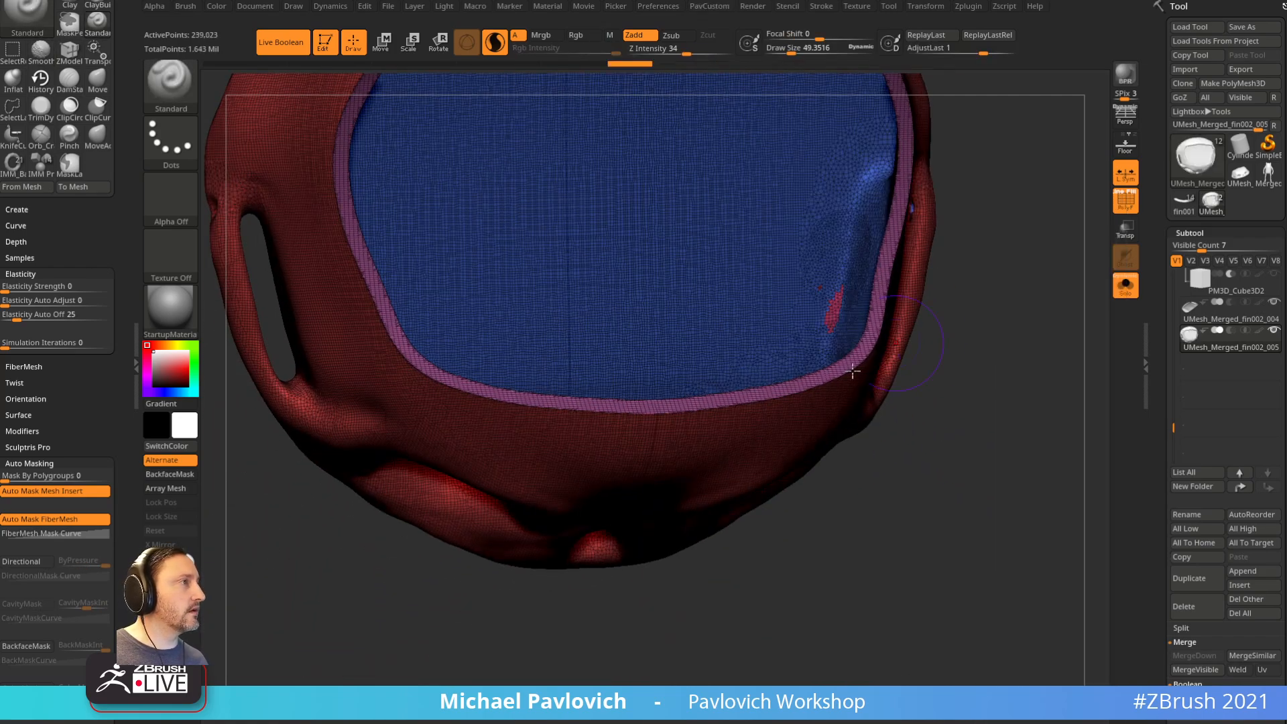
Step: Smooth the bulges along the skull's inner front and side walls at a draw size of about 49
{"action": "left_click_drag", "start_coordinate": [1019, 306], "coordinate": [665, 496]}
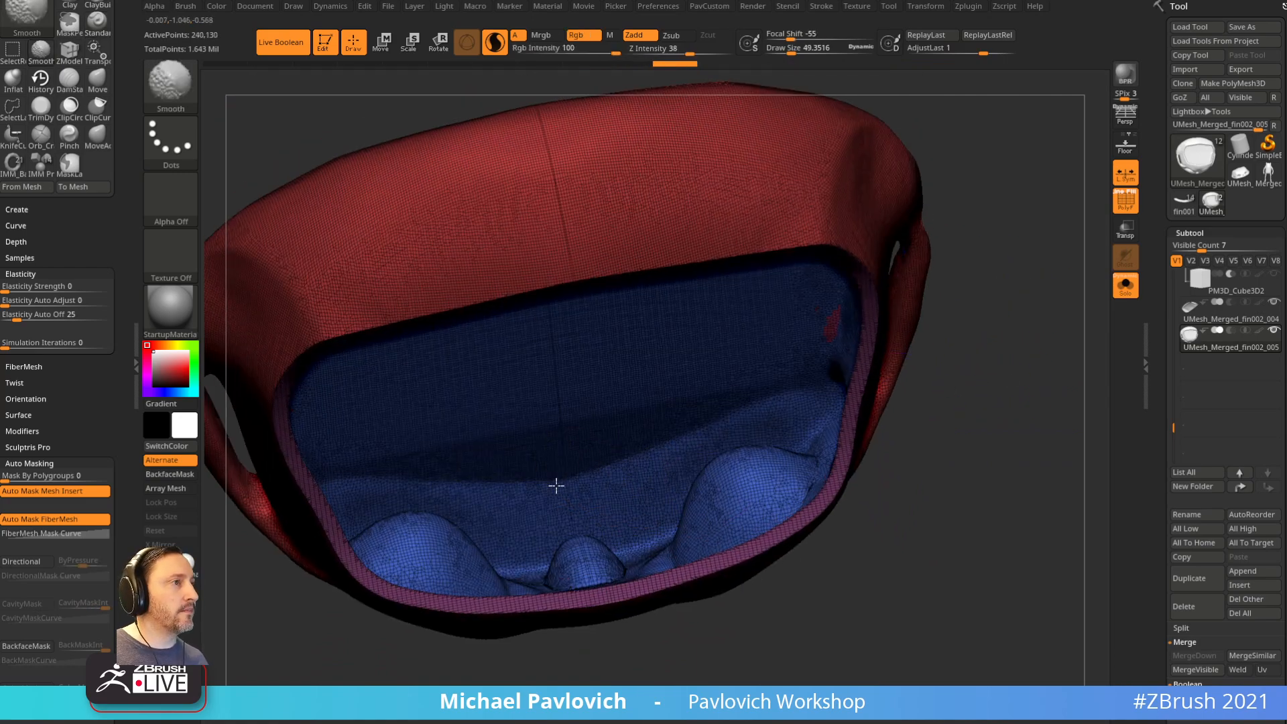
{"action": "left_click_drag", "start_coordinate": [991, 411], "coordinate": [652, 521]}
{"action": "left_click_drag", "start_coordinate": [1012, 451], "coordinate": [766, 533]}
{"action": "left_click_drag", "start_coordinate": [791, 485], "coordinate": [800, 411], "text": "shift"}
{"action": "left_click_drag", "start_coordinate": [925, 393], "coordinate": [861, 429]}
{"action": "left_click_drag", "start_coordinate": [753, 497], "coordinate": [700, 377], "text": "shift"}
{"action": "mouse_move", "coordinate": [905, 402]}
{"action": "left_mouse_down"}
{"action": "mouse_move", "coordinate": [893, 316]}
{"action": "mouse_move", "coordinate": [926, 316]}
{"action": "mouse_move", "coordinate": [905, 296]}
{"action": "mouse_move", "coordinate": [883, 316]}
{"action": "mouse_move", "coordinate": [952, 305]}
{"action": "mouse_move", "coordinate": [955, 261]}
{"action": "mouse_move", "coordinate": [923, 264]}
{"action": "mouse_move", "coordinate": [916, 279]}
{"action": "mouse_move", "coordinate": [927, 306]}
{"action": "mouse_move", "coordinate": [908, 400]}
{"action": "mouse_move", "coordinate": [923, 460]}
{"action": "left_mouse_up"}
Step: Isolate the skull's outer surface, assign it a new polygroup and show the whole mesh again
{"action": "left_click", "coordinate": [738, 491], "text": "ctrl+shift"}
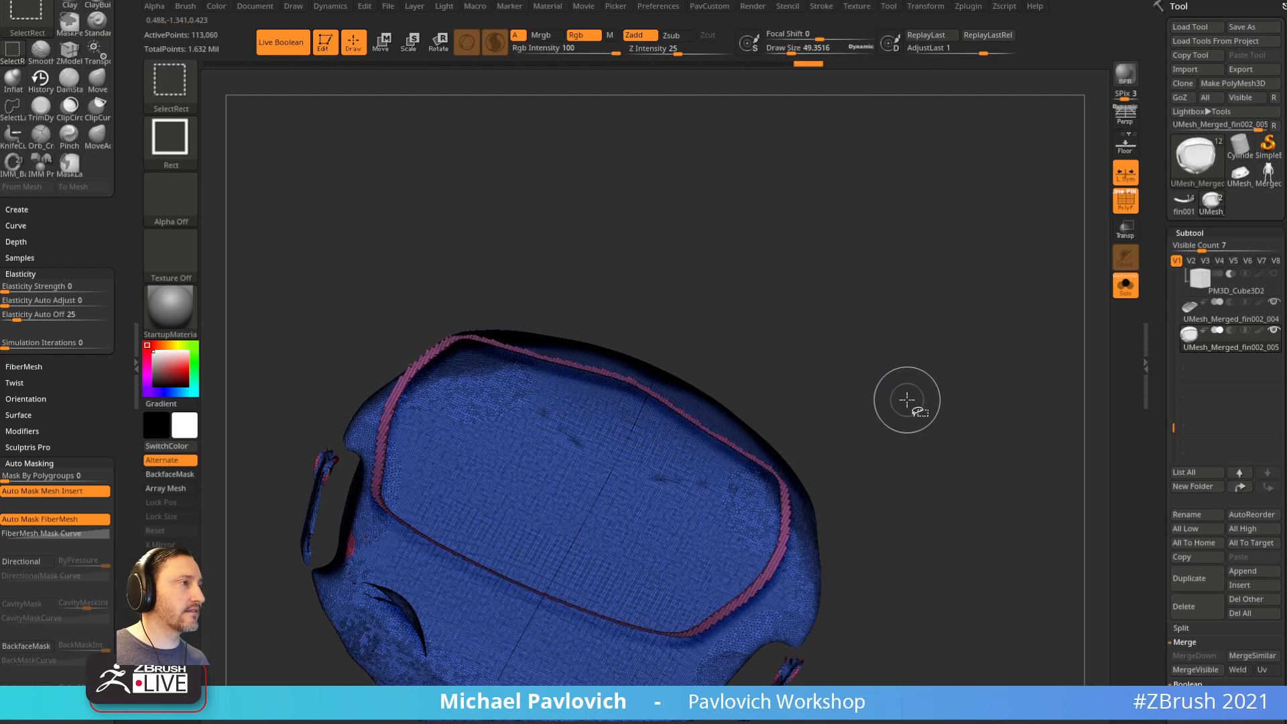
{"action": "left_click", "coordinate": [911, 399], "text": "ctrl+shift"}
{"action": "mouse_move", "coordinate": [912, 399]}
{"action": "left_mouse_down", "text": "shift"}
{"action": "mouse_move", "coordinate": [956, 360]}
{"action": "mouse_move", "coordinate": [918, 402]}
{"action": "left_mouse_up", "text": "shift"}
{"action": "left_click", "coordinate": [688, 447], "text": "ctrl+shift"}
{"action": "left_click_drag", "start_coordinate": [870, 305], "coordinate": [850, 396], "text": "ctrl+shift"}
{"action": "left_click", "coordinate": [726, 390], "text": "ctrl+shift"}
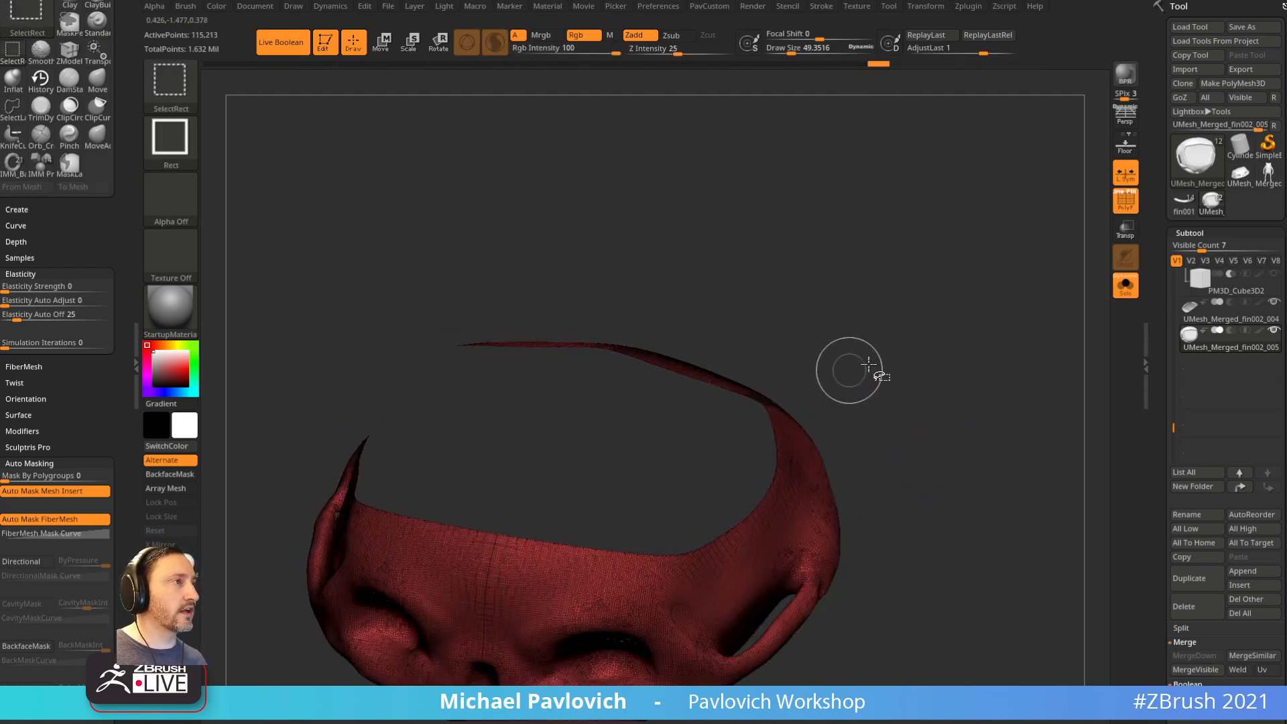
{"action": "key", "text": "ctrl+w"}
{"action": "left_click", "coordinate": [914, 350], "text": "ctrl+shift"}
{"action": "mouse_move", "coordinate": [954, 411]}
{"action": "left_mouse_down"}
{"action": "mouse_move", "coordinate": [894, 210]}
{"action": "mouse_move", "coordinate": [939, 444]}
{"action": "mouse_move", "coordinate": [960, 422]}
{"action": "mouse_move", "coordinate": [949, 398]}
{"action": "left_mouse_up"}
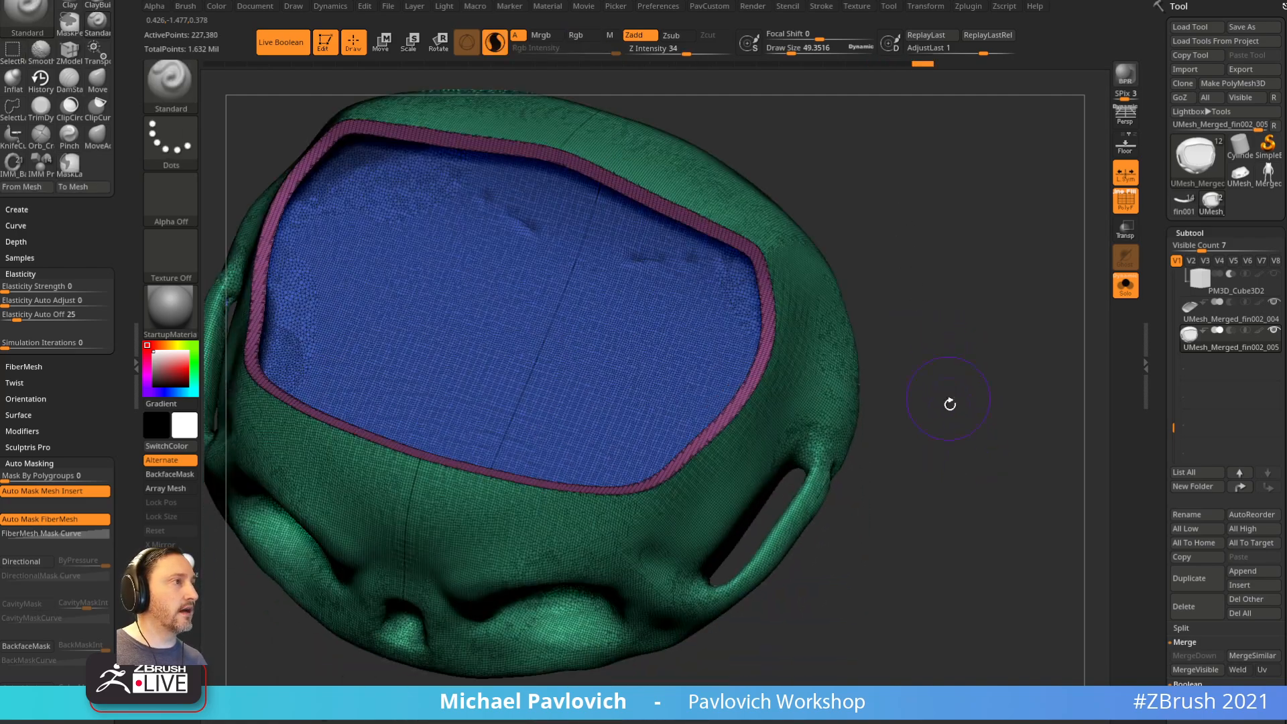
Step: Reduce the draw size to about 17 and close the hole in the skull's inner side wall
{"action": "mouse_move", "coordinate": [830, 488]}
{"action": "left_mouse_down", "text": "shift"}
{"action": "mouse_move", "coordinate": [808, 509]}
{"action": "mouse_move", "coordinate": [830, 482]}
{"action": "mouse_move", "coordinate": [856, 368]}
{"action": "mouse_move", "coordinate": [951, 374]}
{"action": "mouse_move", "coordinate": [1015, 445]}
{"action": "mouse_move", "coordinate": [845, 362]}
{"action": "mouse_move", "coordinate": [910, 383]}
{"action": "mouse_move", "coordinate": [894, 383]}
{"action": "left_mouse_up", "text": "shift"}
{"action": "key", "text": "s"}
{"action": "left_click_drag", "start_coordinate": [838, 362], "coordinate": [862, 363]}
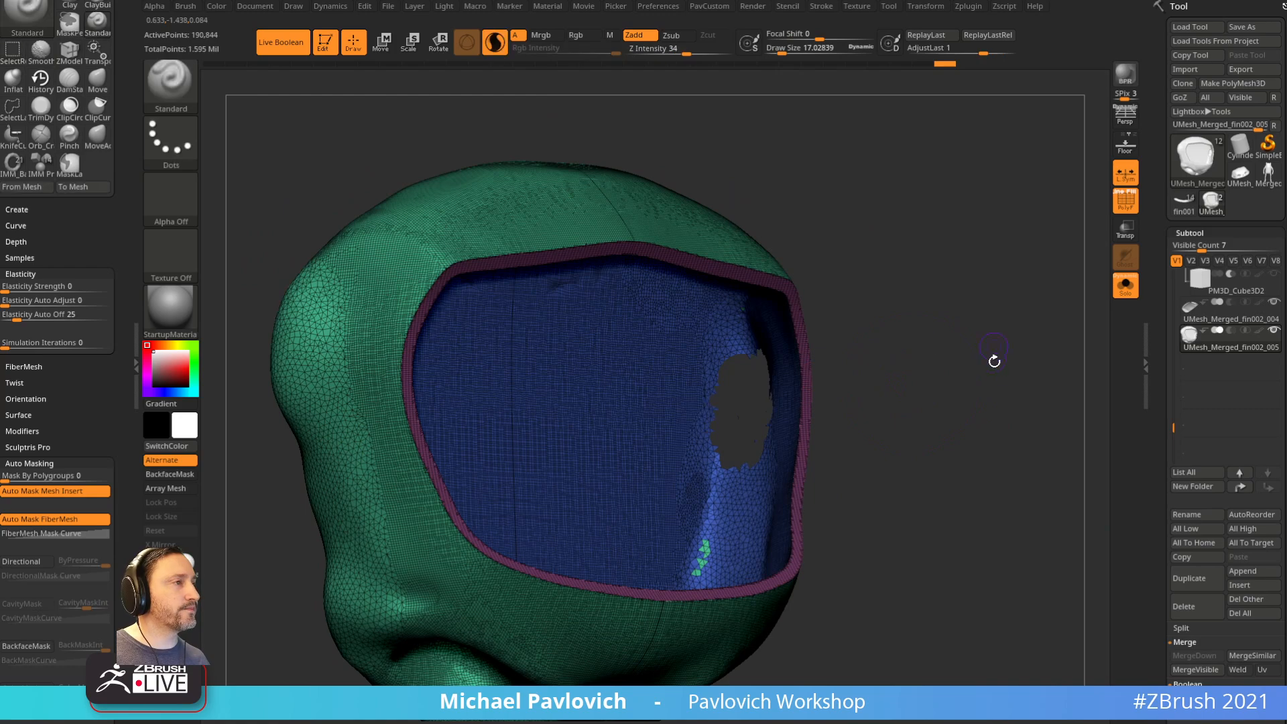
{"action": "key", "text": "2"}
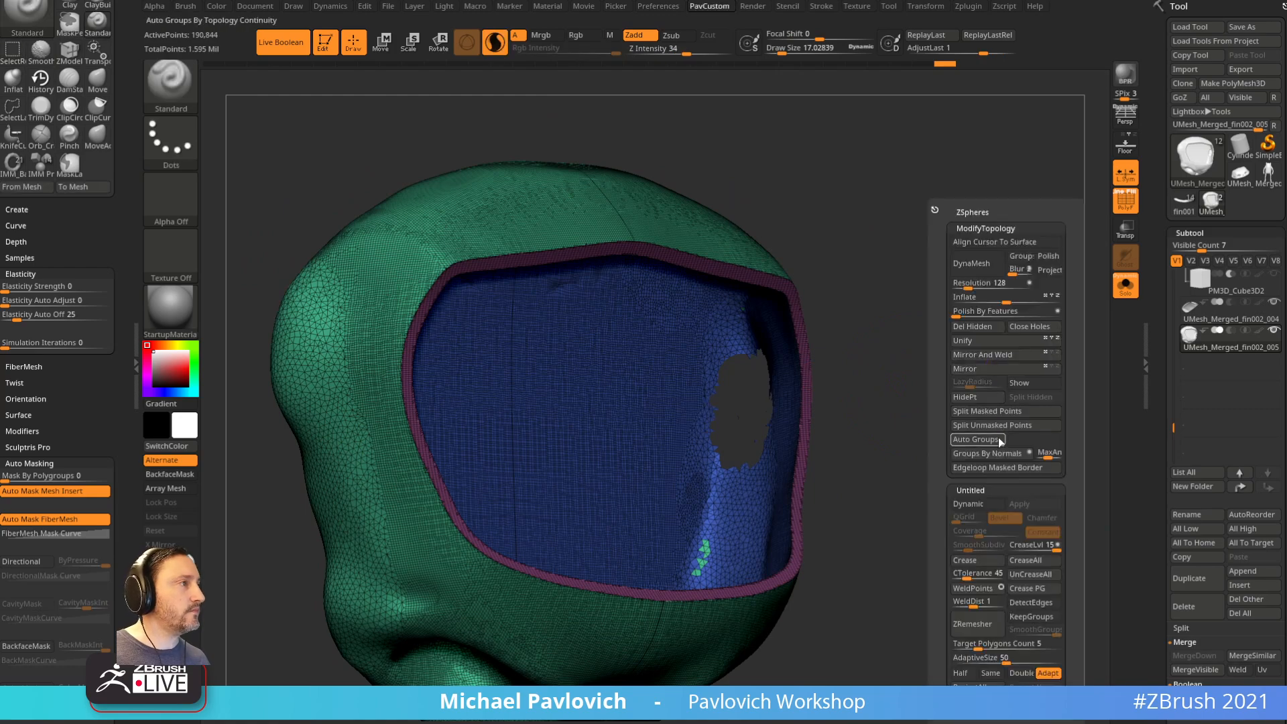
{"action": "left_click", "coordinate": [1023, 328]}
{"action": "left_click_drag", "start_coordinate": [854, 397], "coordinate": [886, 408]}
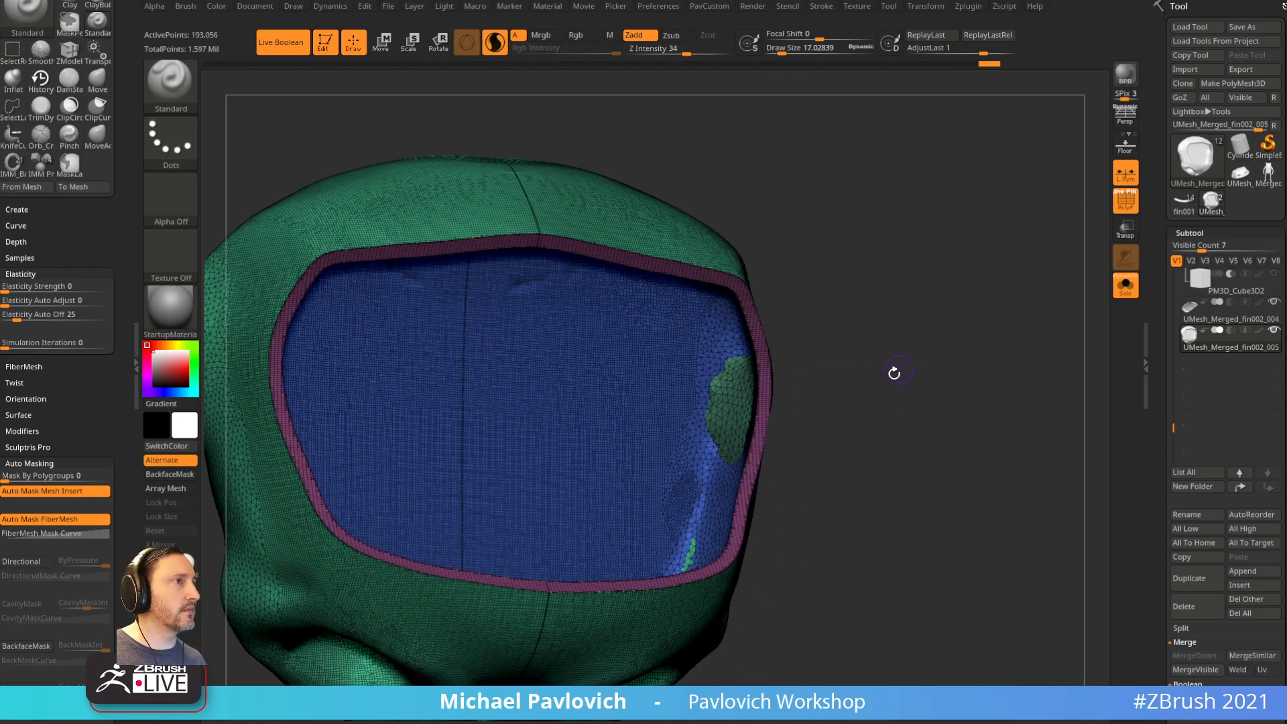
Step: Mirror and weld the skull to copy the filled side-wall patch to the other side
{"action": "right_click_drag", "start_coordinate": [705, 376], "coordinate": [813, 383], "text": "alt"}
{"action": "key", "text": "3"}
{"action": "left_click", "coordinate": [999, 354]}
{"action": "mouse_move", "coordinate": [964, 376]}
{"action": "right_mouse_down", "text": "alt"}
{"action": "mouse_move", "coordinate": [925, 388]}
{"action": "mouse_move", "coordinate": [954, 390]}
{"action": "right_mouse_up", "text": "alt"}
Step: Isolate the filled side-wall patches, regroup them with Auto Groups, and mirror and weld the full skull
{"action": "key", "text": "ctrl+shift"}
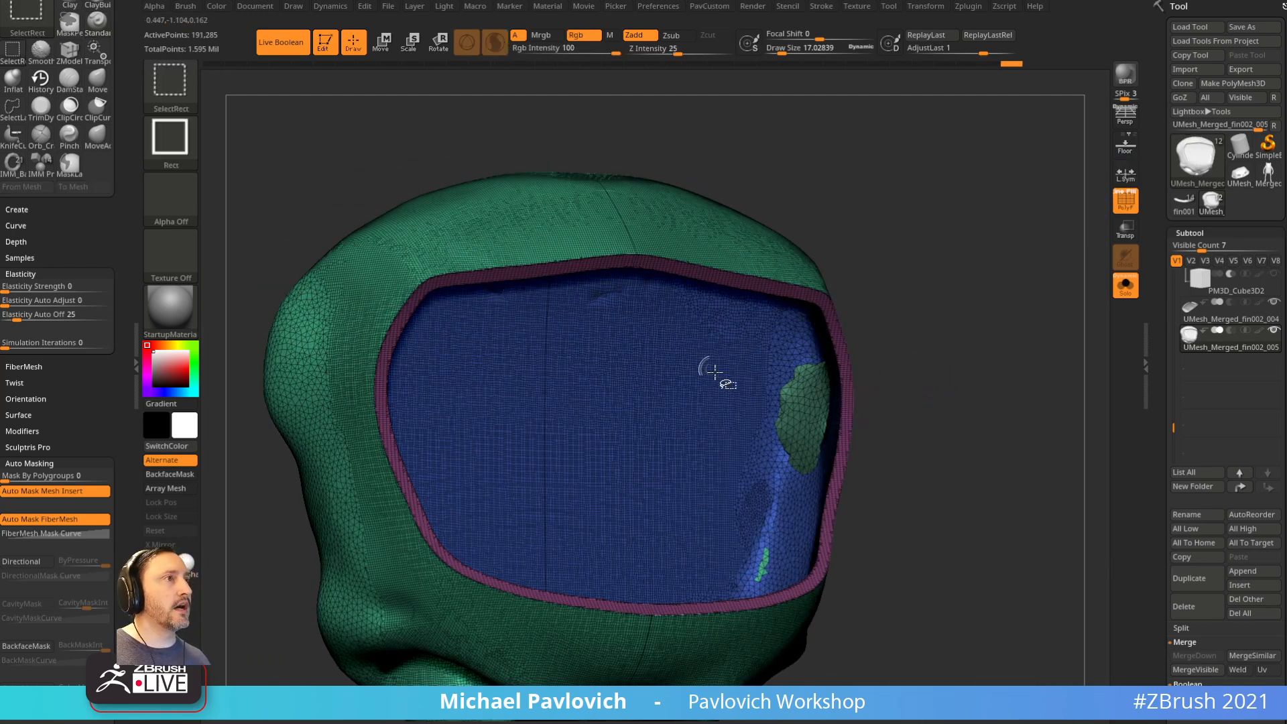
{"action": "left_click", "coordinate": [810, 397], "text": "ctrl+shift"}
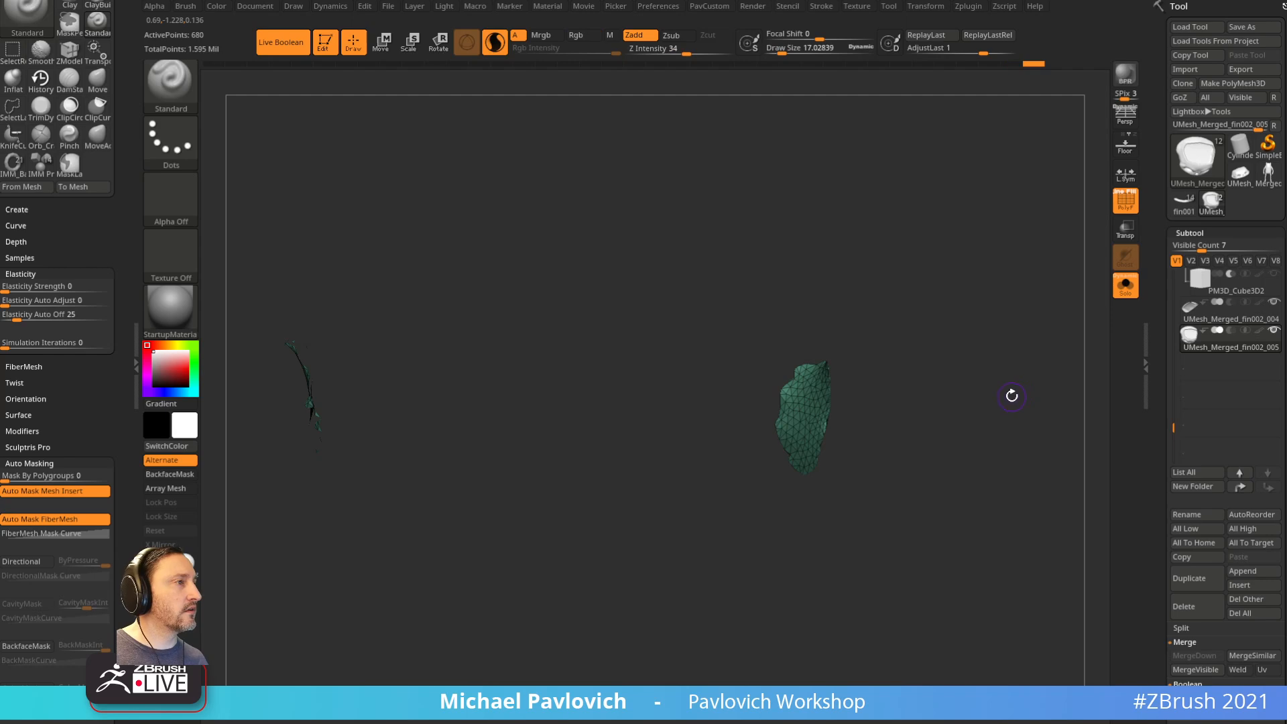
{"action": "key", "text": "3"}
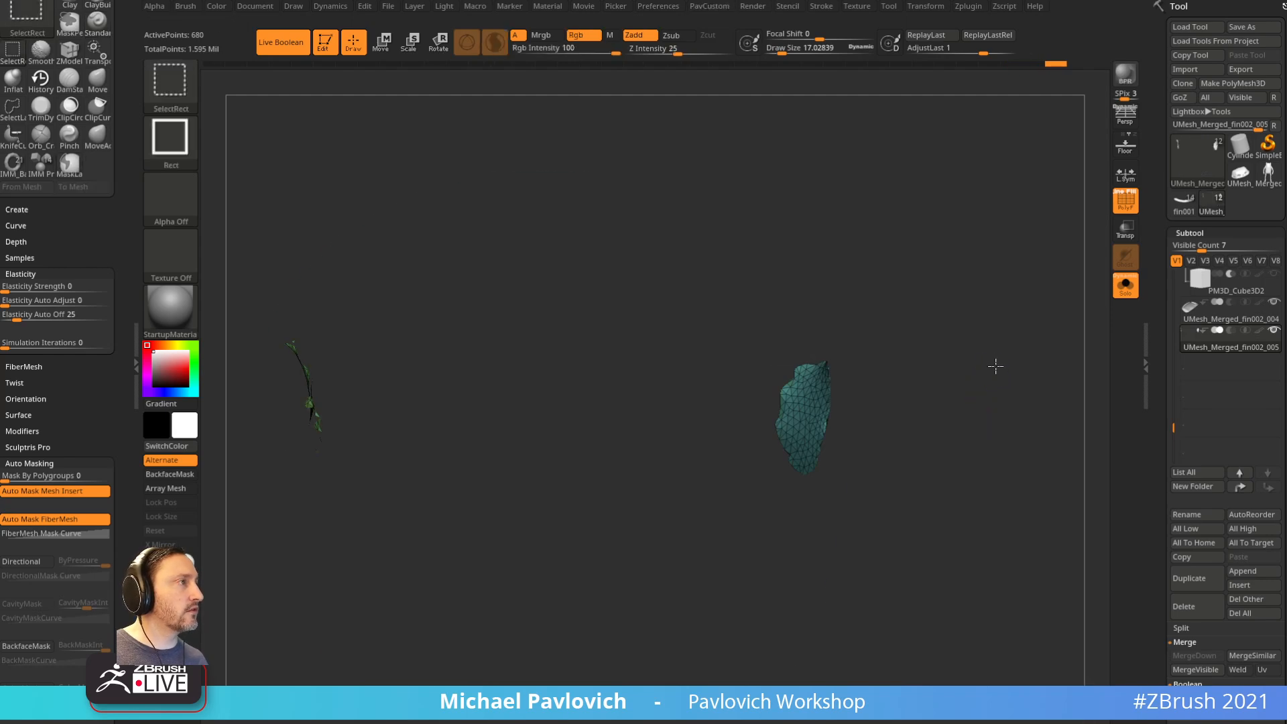
{"action": "left_click", "coordinate": [992, 368], "text": "ctrl+shift"}
{"action": "key", "text": "3"}
{"action": "left_click", "coordinate": [982, 353]}
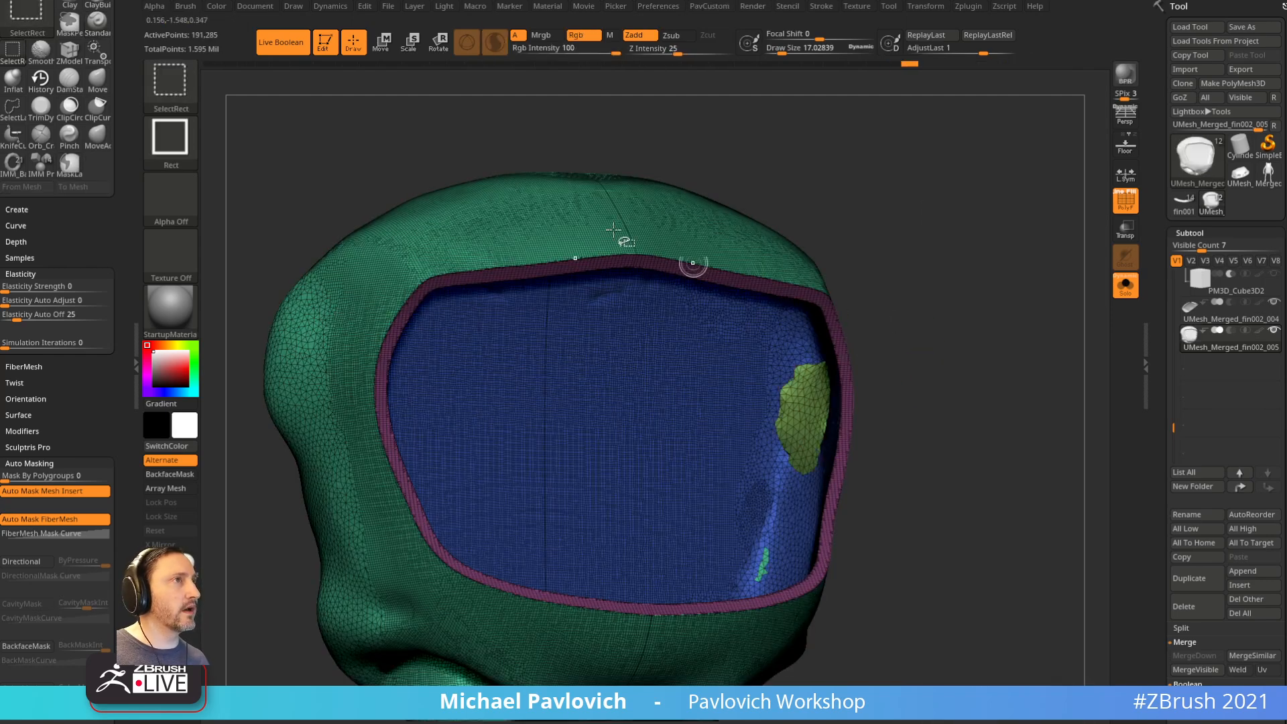
Step: Isolate the inner surface with its filled patches, merge them into one polygroup and show the whole skull again
{"action": "mouse_move", "coordinate": [946, 368]}
{"action": "left_mouse_down"}
{"action": "mouse_move", "coordinate": [930, 342]}
{"action": "mouse_move", "coordinate": [932, 375]}
{"action": "left_mouse_up"}
{"action": "left_click", "coordinate": [695, 392], "text": "ctrl+shift"}
{"action": "left_click_drag", "start_coordinate": [925, 290], "coordinate": [956, 316], "text": "ctrl+shift"}
{"action": "left_click", "coordinate": [783, 389], "text": "ctrl+shift"}
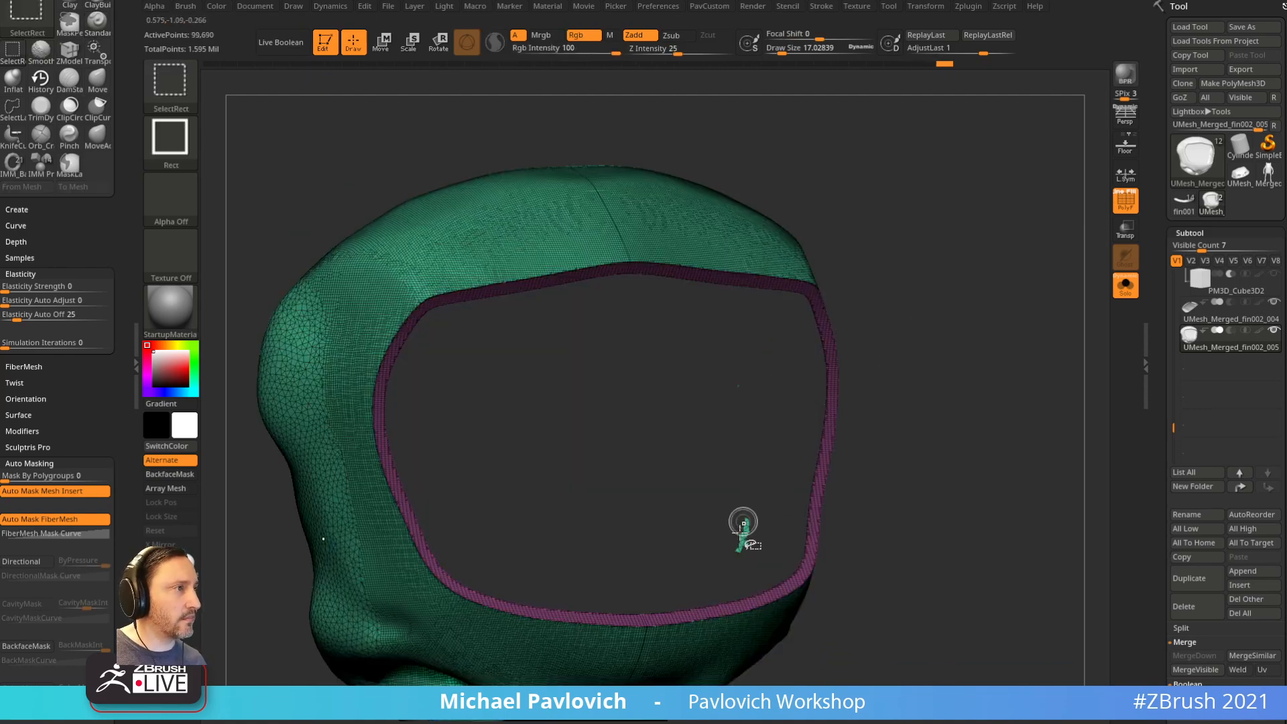
{"action": "left_click", "coordinate": [917, 364], "text": "ctrl+shift"}
{"action": "left_click_drag", "start_coordinate": [939, 362], "coordinate": [953, 323]}
{"action": "left_click", "coordinate": [798, 309], "text": "ctrl+shift"}
{"action": "left_click", "coordinate": [691, 352], "text": "ctrl+shift"}
{"action": "left_click_drag", "start_coordinate": [918, 211], "coordinate": [1017, 397], "text": "ctrl+shift"}
{"action": "left_click_drag", "start_coordinate": [1000, 288], "coordinate": [1019, 385], "text": "ctrl+shift"}
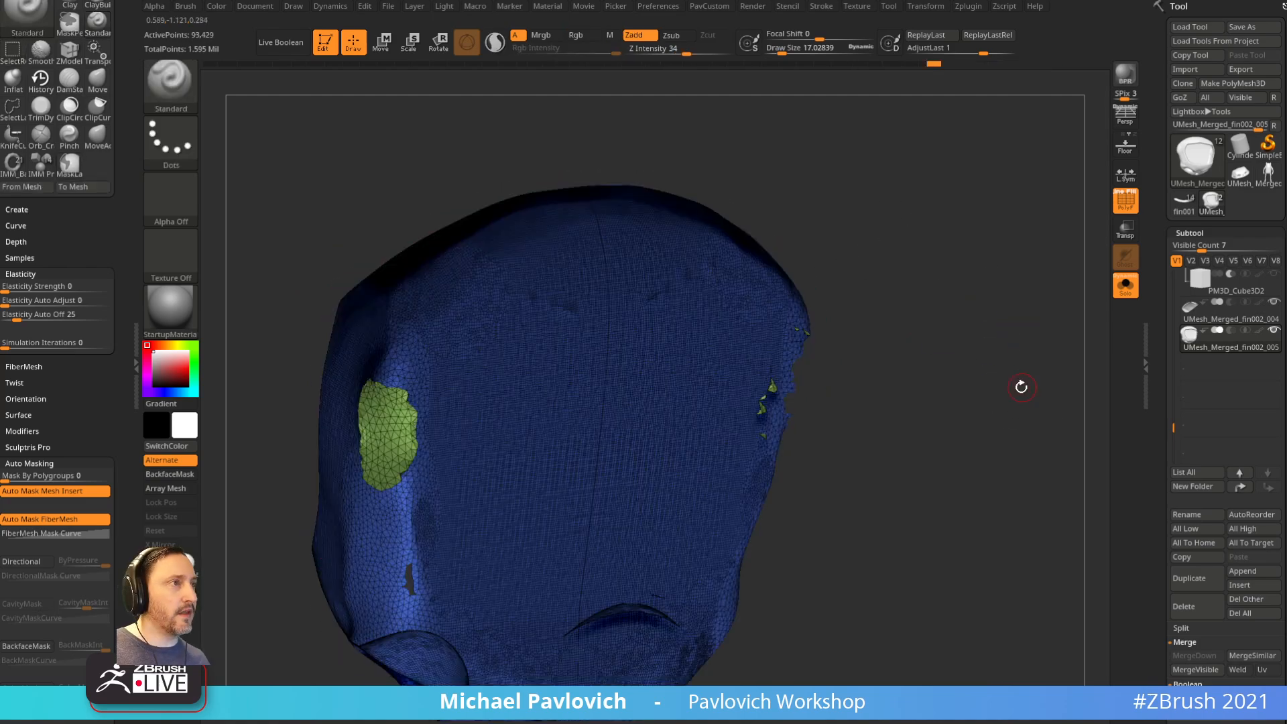
{"action": "left_click", "coordinate": [961, 285], "text": "ctrl+shift"}
Step: Smooth the patched area on the skull's inner side wall and check the lower skull with its cap in place
{"action": "left_click_drag", "start_coordinate": [983, 345], "coordinate": [1011, 328]}
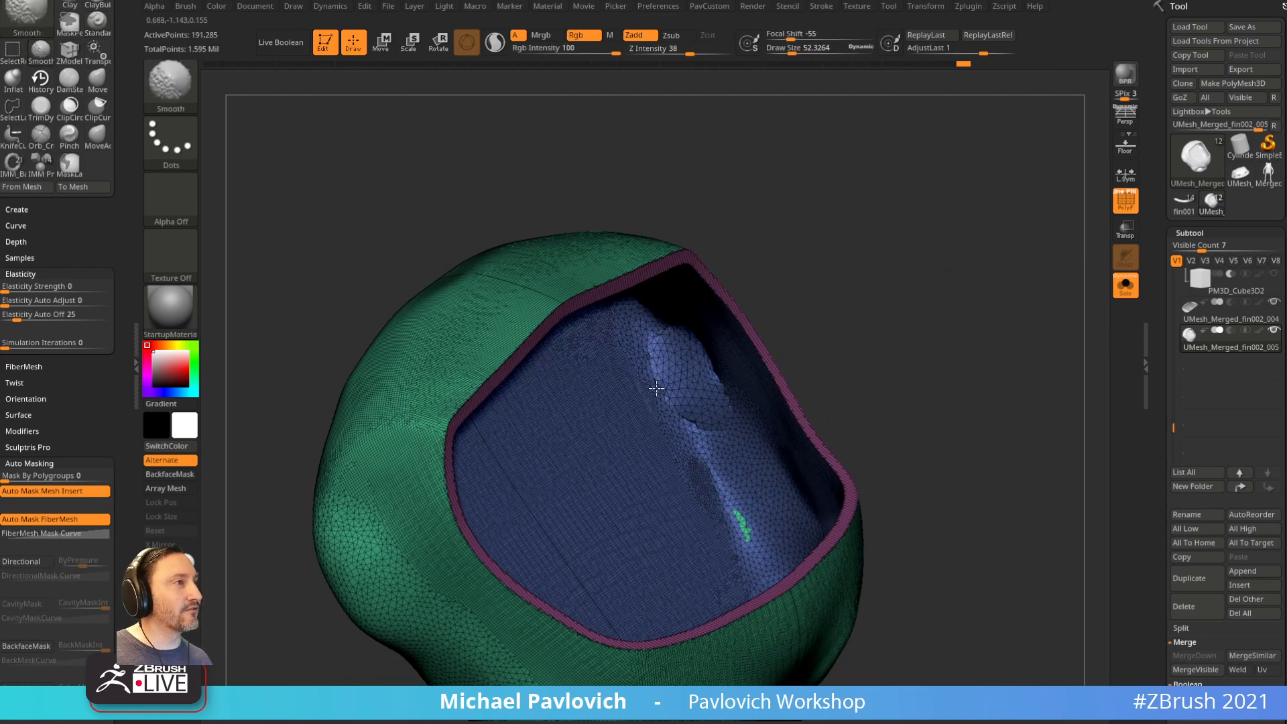
{"action": "left_click_drag", "start_coordinate": [939, 391], "coordinate": [727, 400]}
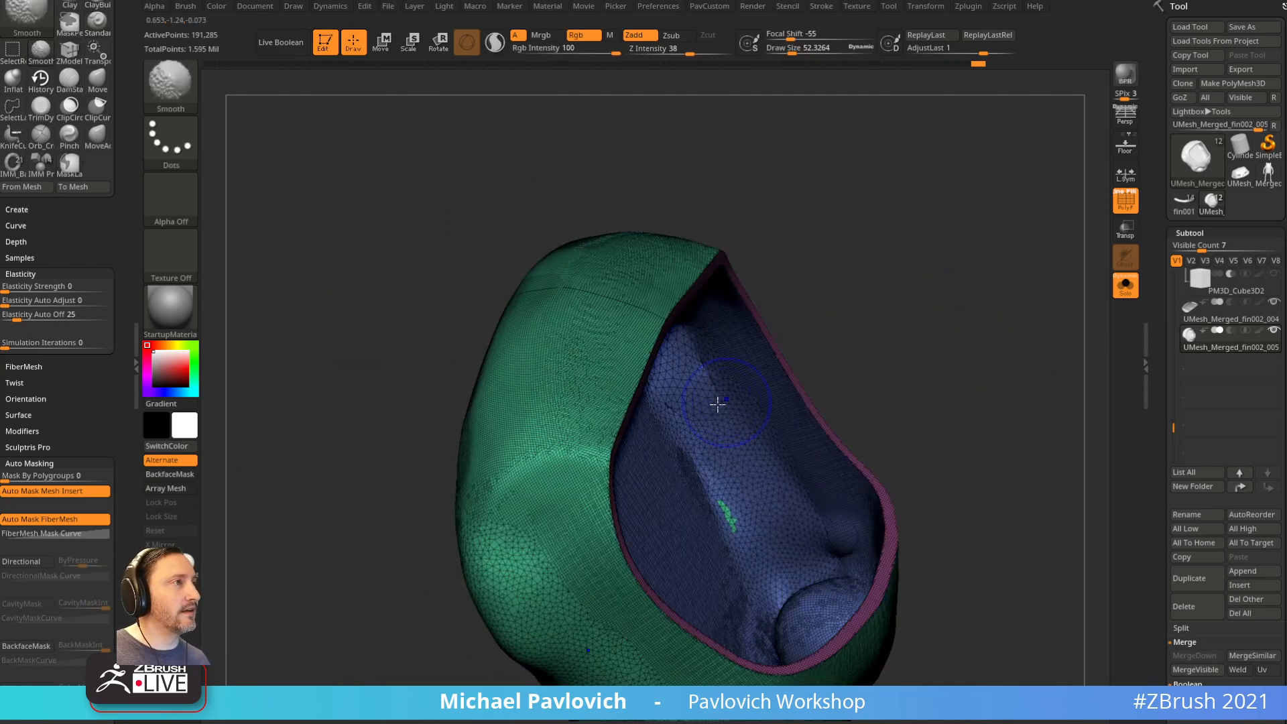
{"action": "left_click_drag", "start_coordinate": [708, 500], "coordinate": [690, 468], "text": "shift"}
{"action": "left_click_drag", "start_coordinate": [1005, 415], "coordinate": [1026, 327]}
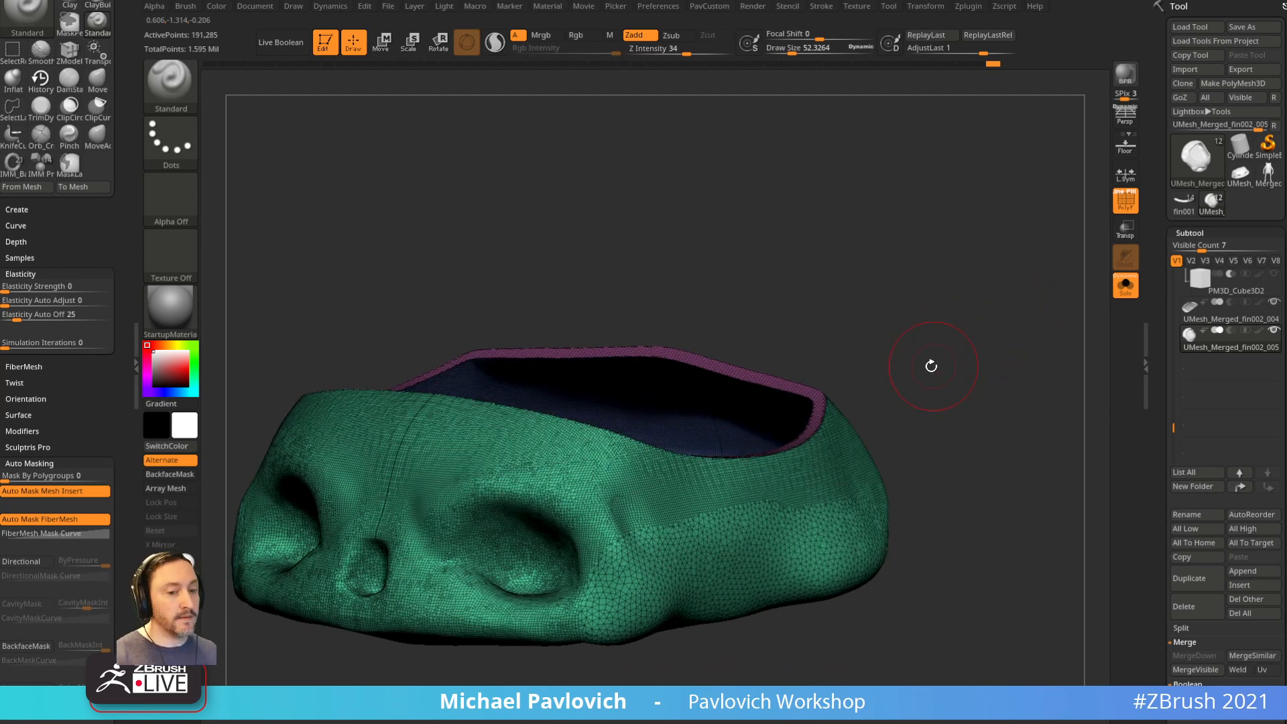
{"action": "left_click", "coordinate": [1126, 290]}
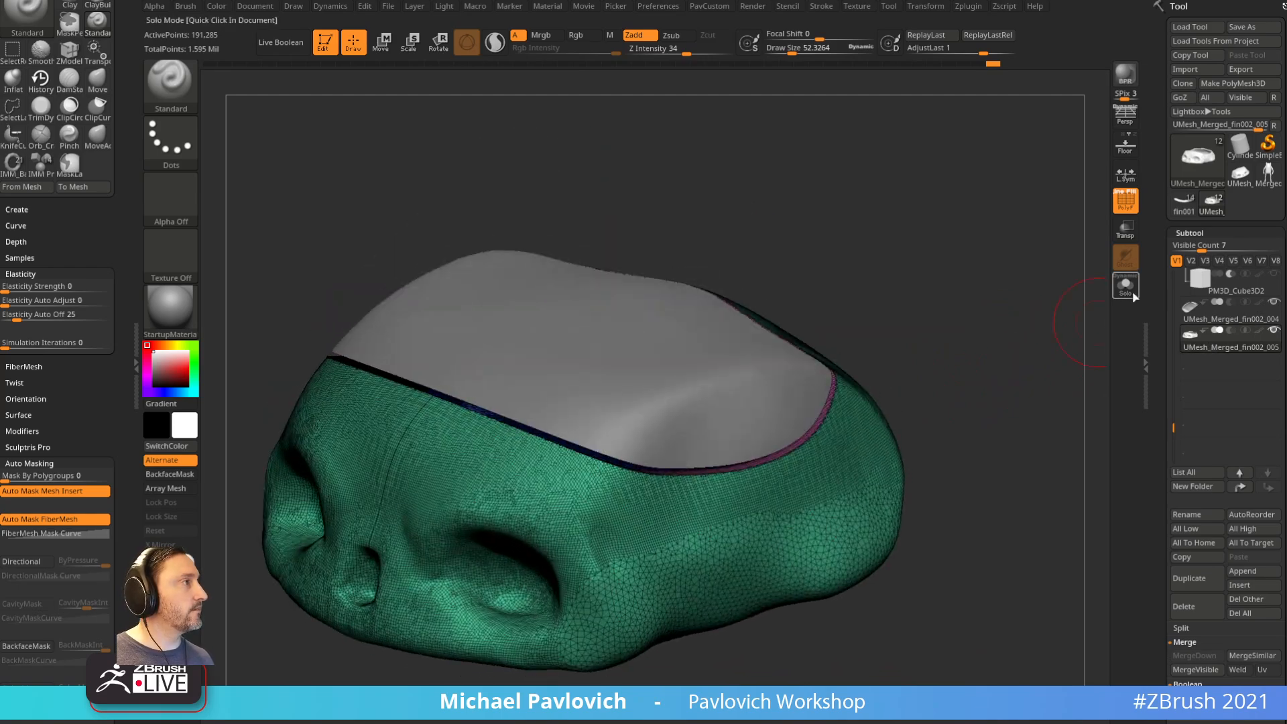
{"action": "left_click", "coordinate": [1135, 295]}
Step: Isolate the lower skull's inner surface by hiding the outer shell and rim, and assign it a single polygroup
{"action": "left_click_drag", "start_coordinate": [983, 267], "coordinate": [972, 221]}
{"action": "left_click", "coordinate": [853, 417], "text": "ctrl+shift"}
{"action": "left_click_drag", "start_coordinate": [948, 266], "coordinate": [1036, 436], "text": "ctrl+shift"}
{"action": "left_click", "coordinate": [833, 401], "text": "ctrl+shift"}
{"action": "left_click_drag", "start_coordinate": [1020, 308], "coordinate": [1037, 446], "text": "ctrl+shift"}
{"action": "key", "text": "ctrl+w"}
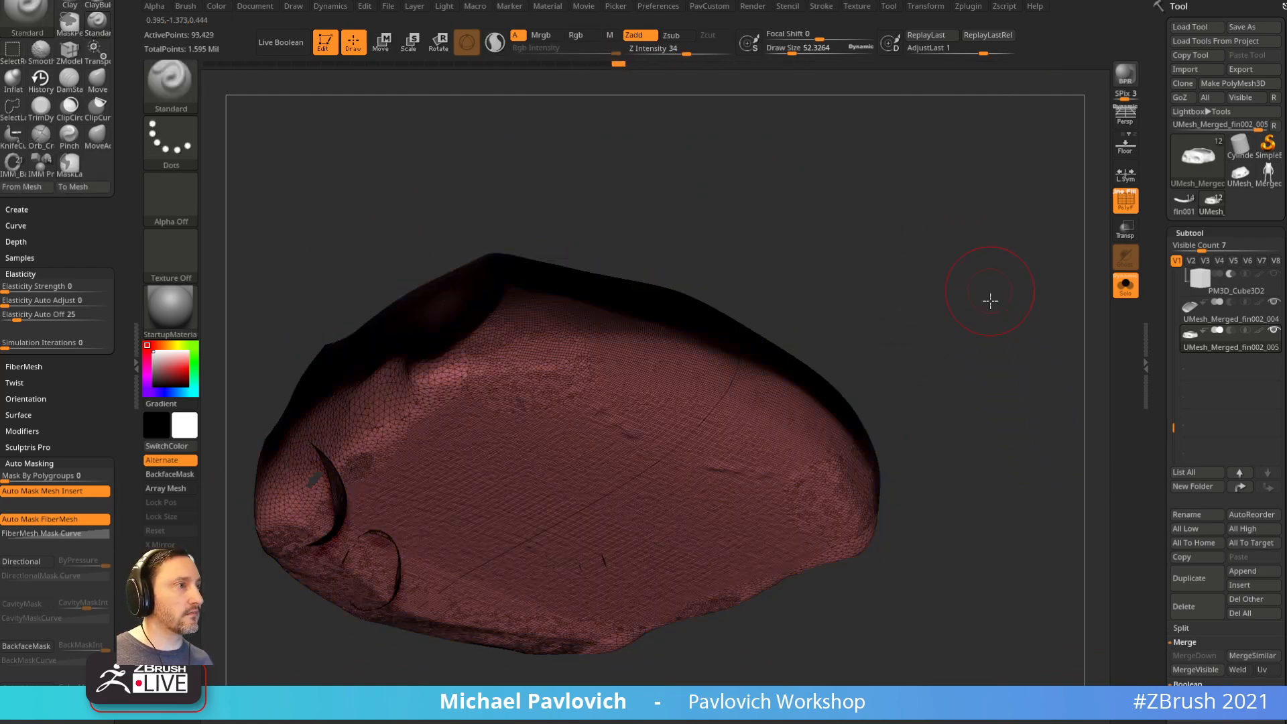
Step: Isolate the lower skull's outer surface, regroup it with Auto Groups and show the whole skull
{"action": "left_click_drag", "start_coordinate": [990, 290], "coordinate": [1046, 416]}
{"action": "left_click_drag", "start_coordinate": [1006, 376], "coordinate": [973, 285], "text": "ctrl+shift"}
{"action": "left_click", "coordinate": [1012, 345], "text": "ctrl+shift"}
{"action": "left_click", "coordinate": [916, 388], "text": "ctrl+shift"}
{"action": "key", "text": "3"}
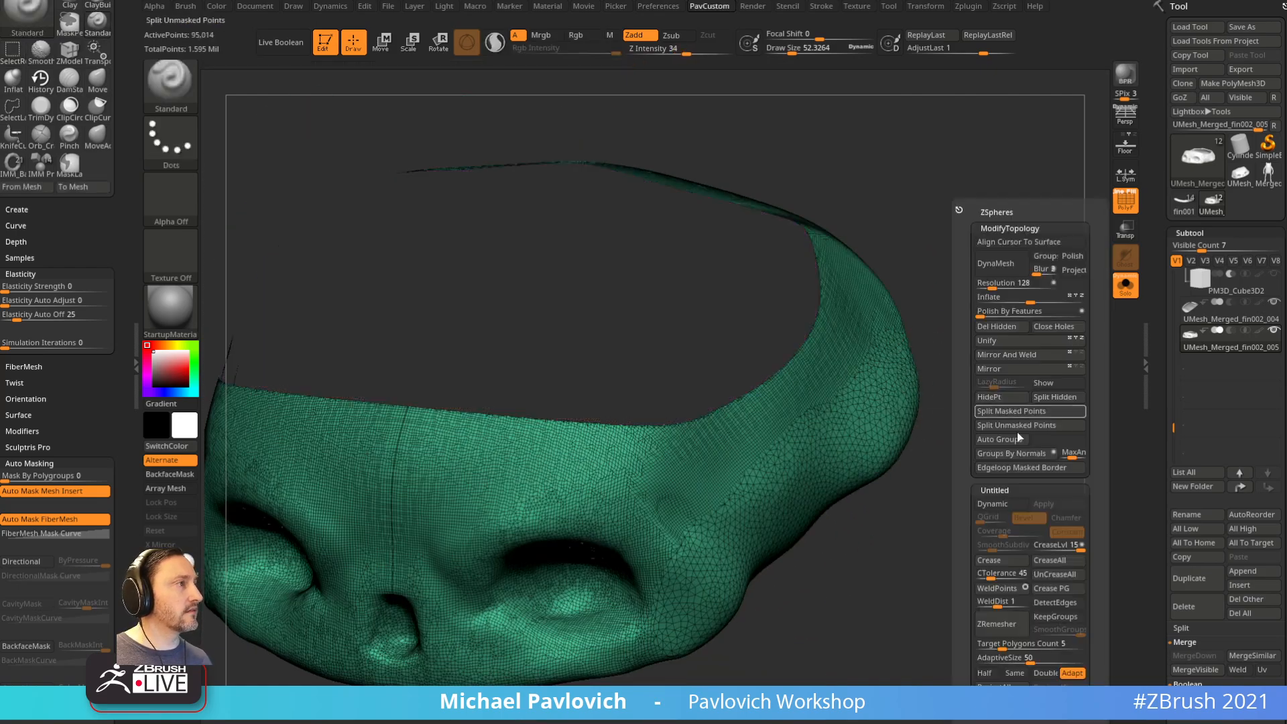
{"action": "left_click", "coordinate": [1001, 469]}
{"action": "left_click_drag", "start_coordinate": [968, 411], "coordinate": [992, 335], "text": "ctrl+shift"}
{"action": "left_click", "coordinate": [1040, 422], "text": "ctrl+shift"}
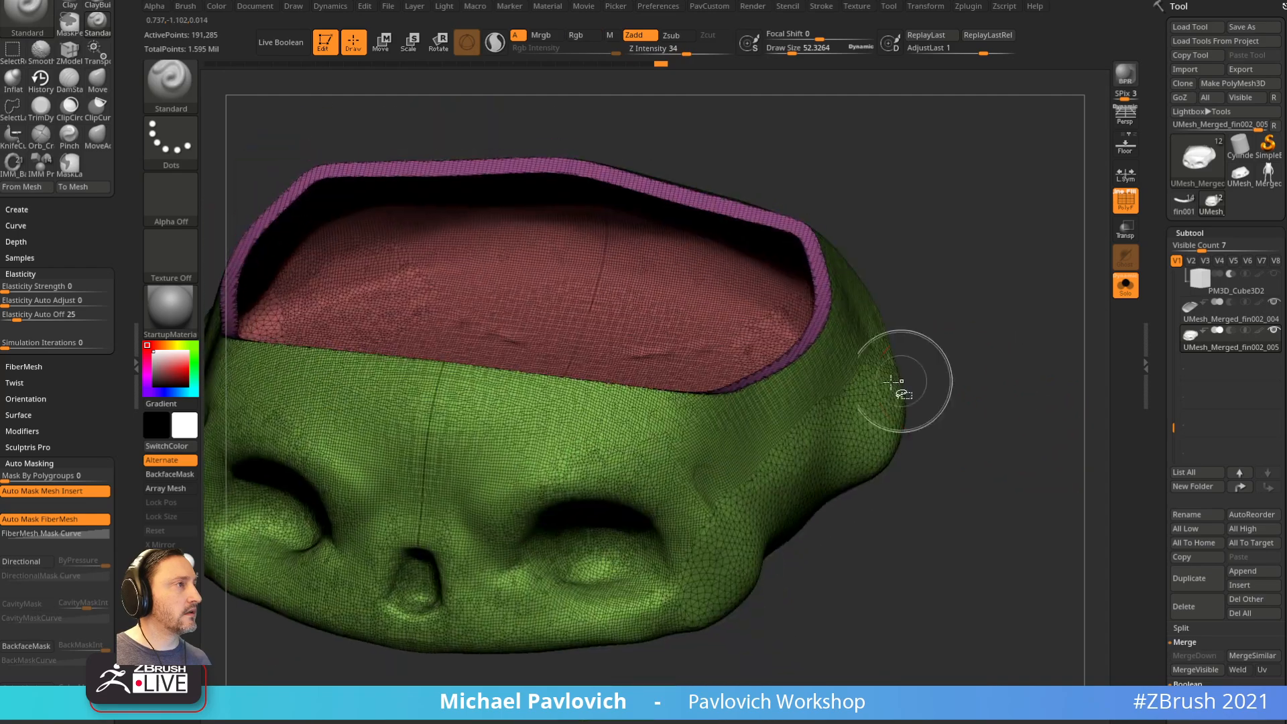
Step: Hide the outer shell and rim, merge the inner surface with its leftover patch into one polygroup, and unhide everything
{"action": "left_click", "coordinate": [895, 383], "text": "ctrl+shift"}
{"action": "left_click_drag", "start_coordinate": [972, 275], "coordinate": [1027, 421], "text": "ctrl+shift"}
{"action": "left_click", "coordinate": [827, 324], "text": "ctrl+shift"}
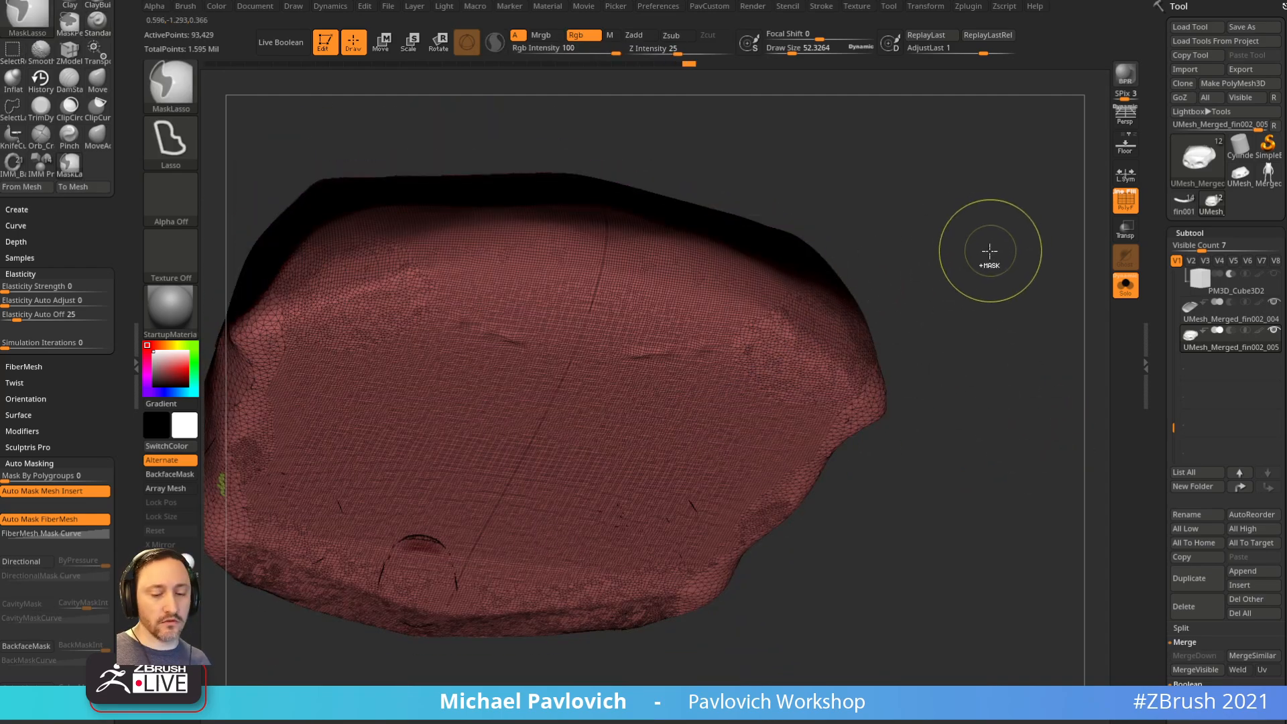
{"action": "key", "text": "ctrl+w"}
{"action": "left_click", "coordinate": [985, 259], "text": "ctrl+shift"}
Step: Reduce the brush draw size to about 22
{"action": "mouse_move", "coordinate": [1006, 302]}
{"action": "left_mouse_down"}
{"action": "mouse_move", "coordinate": [1040, 373]}
{"action": "mouse_move", "coordinate": [1018, 290]}
{"action": "mouse_move", "coordinate": [988, 299]}
{"action": "mouse_move", "coordinate": [969, 370]}
{"action": "mouse_move", "coordinate": [1018, 371]}
{"action": "mouse_move", "coordinate": [1003, 325]}
{"action": "mouse_move", "coordinate": [985, 342]}
{"action": "mouse_move", "coordinate": [991, 372]}
{"action": "mouse_move", "coordinate": [977, 372]}
{"action": "left_mouse_up"}
{"action": "key", "text": "s"}
{"action": "left_click_drag", "start_coordinate": [977, 372], "coordinate": [944, 372]}
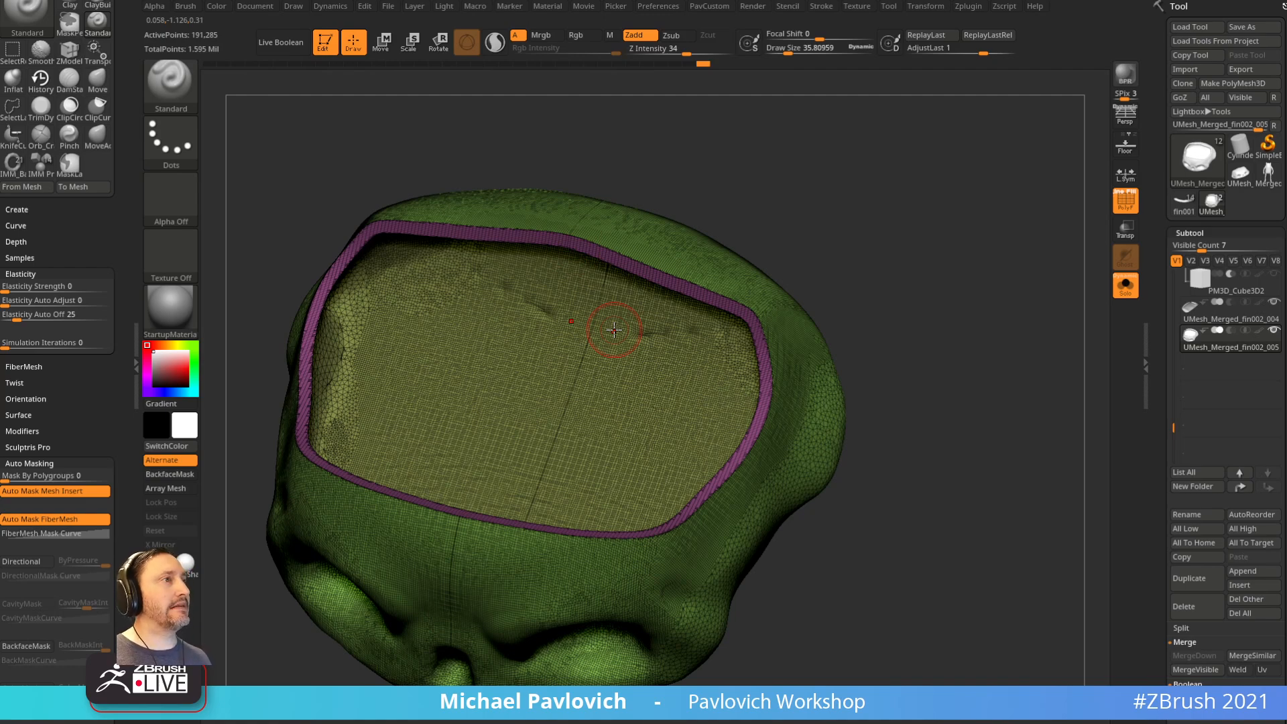
{"action": "left_click_drag", "start_coordinate": [879, 296], "coordinate": [870, 297]}
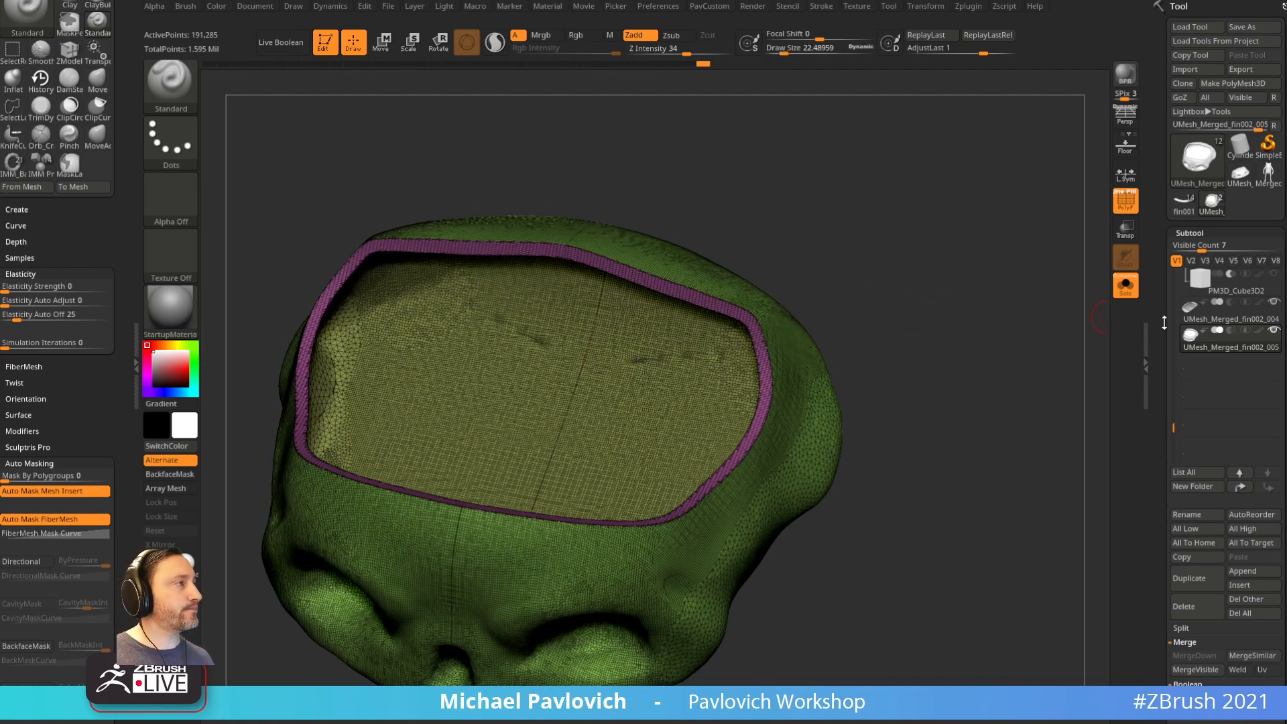
Step: Turn off Solo to show the cap on the skull and dock the Dynamics palette beside the canvas
{"action": "left_click", "coordinate": [1125, 289]}
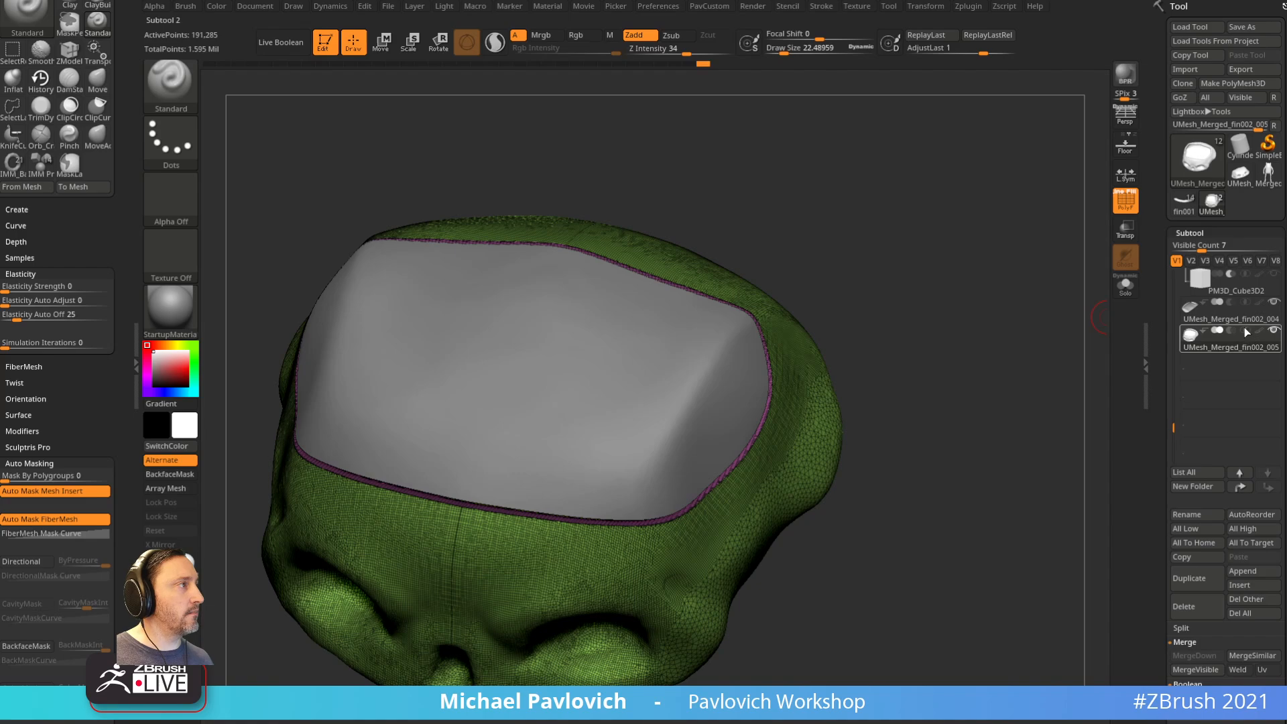
{"action": "left_click_drag", "start_coordinate": [1093, 336], "coordinate": [605, 156]}
{"action": "mouse_move", "coordinate": [337, 7]}
{"action": "left_click_drag", "start_coordinate": [320, 18], "coordinate": [27, 51]}
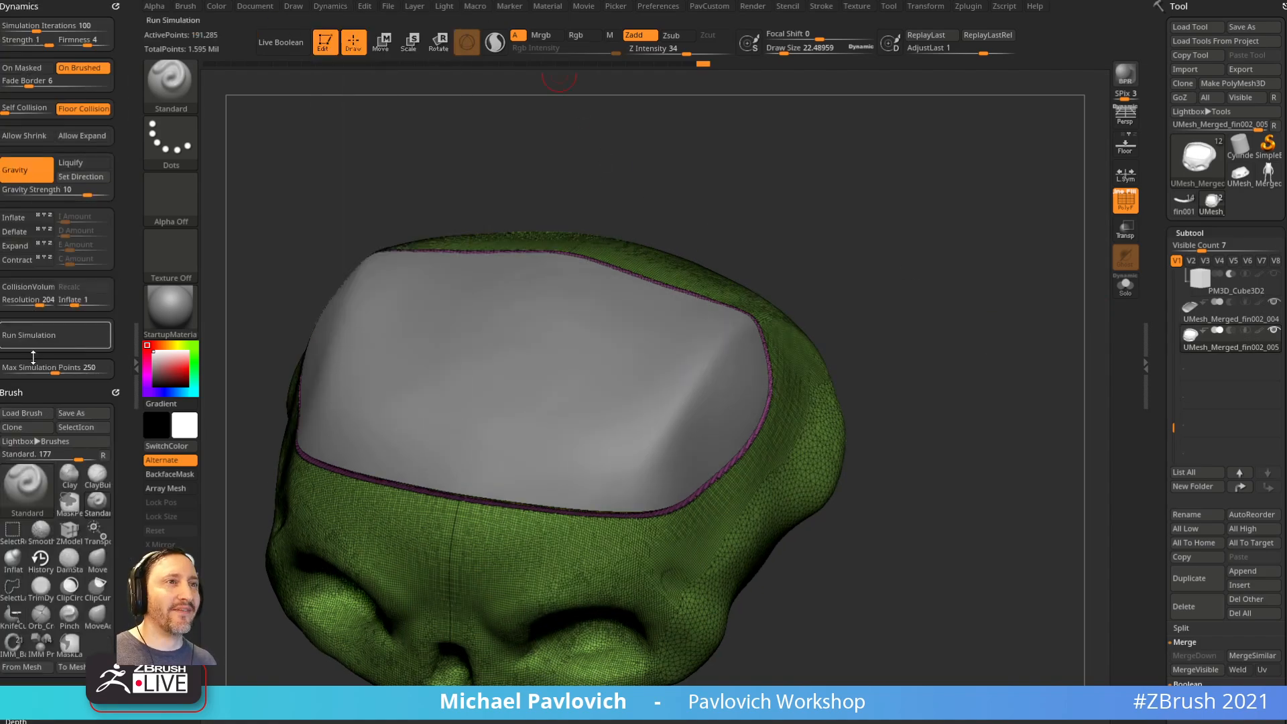
Step: Solo the lower skull, duplicate the subtool and delete everything except the inner surface from the copy
{"action": "mouse_move", "coordinate": [865, 435]}
{"action": "left_mouse_down"}
{"action": "mouse_move", "coordinate": [939, 340]}
{"action": "mouse_move", "coordinate": [692, 357]}
{"action": "mouse_move", "coordinate": [871, 299]}
{"action": "mouse_move", "coordinate": [899, 317]}
{"action": "mouse_move", "coordinate": [885, 337]}
{"action": "left_mouse_up"}
{"action": "left_click", "coordinate": [1126, 295]}
{"action": "left_click_drag", "start_coordinate": [992, 402], "coordinate": [974, 321]}
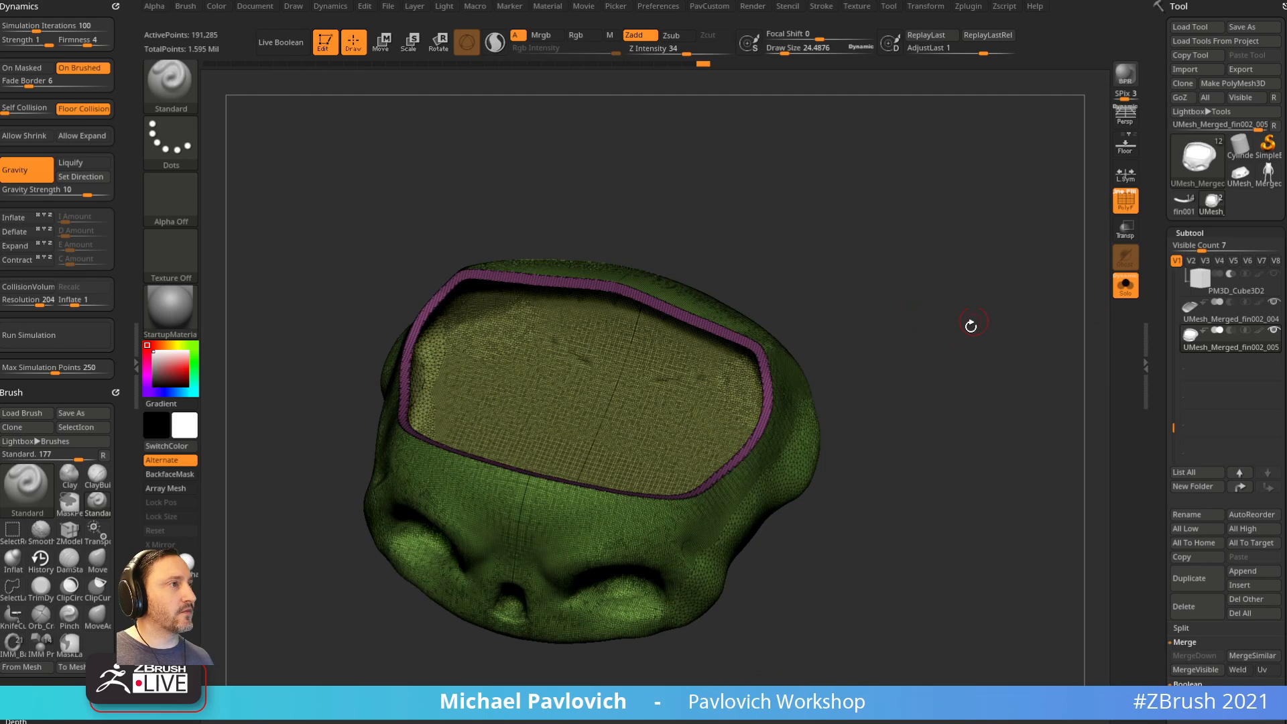
{"action": "left_click", "coordinate": [1191, 583]}
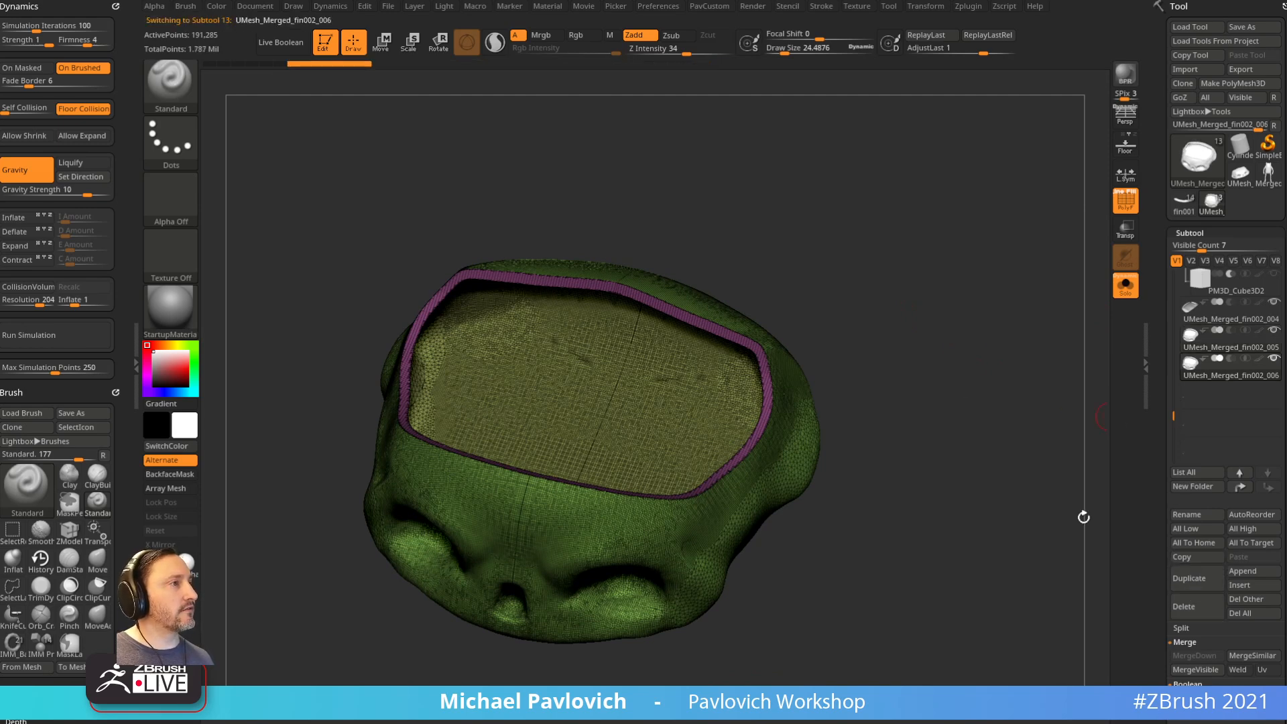
{"action": "left_click", "coordinate": [673, 407], "text": "ctrl+shift"}
{"action": "key", "text": "2"}
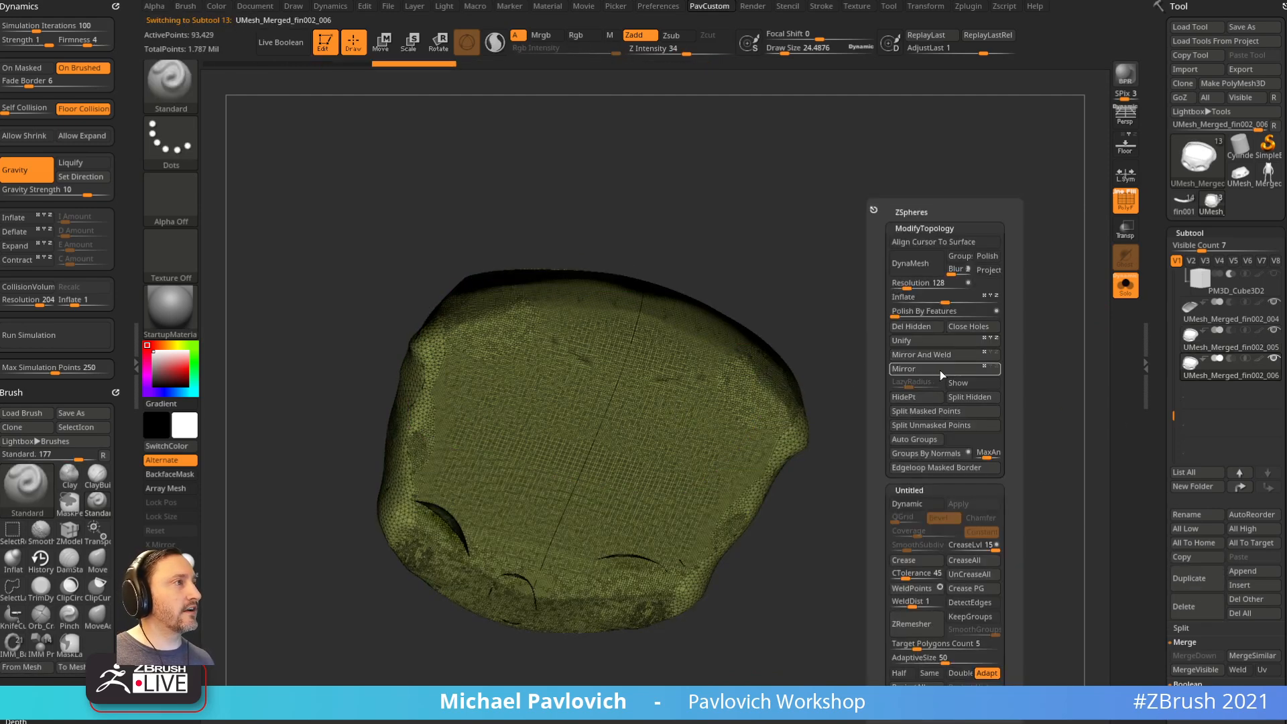
{"action": "left_click", "coordinate": [923, 326]}
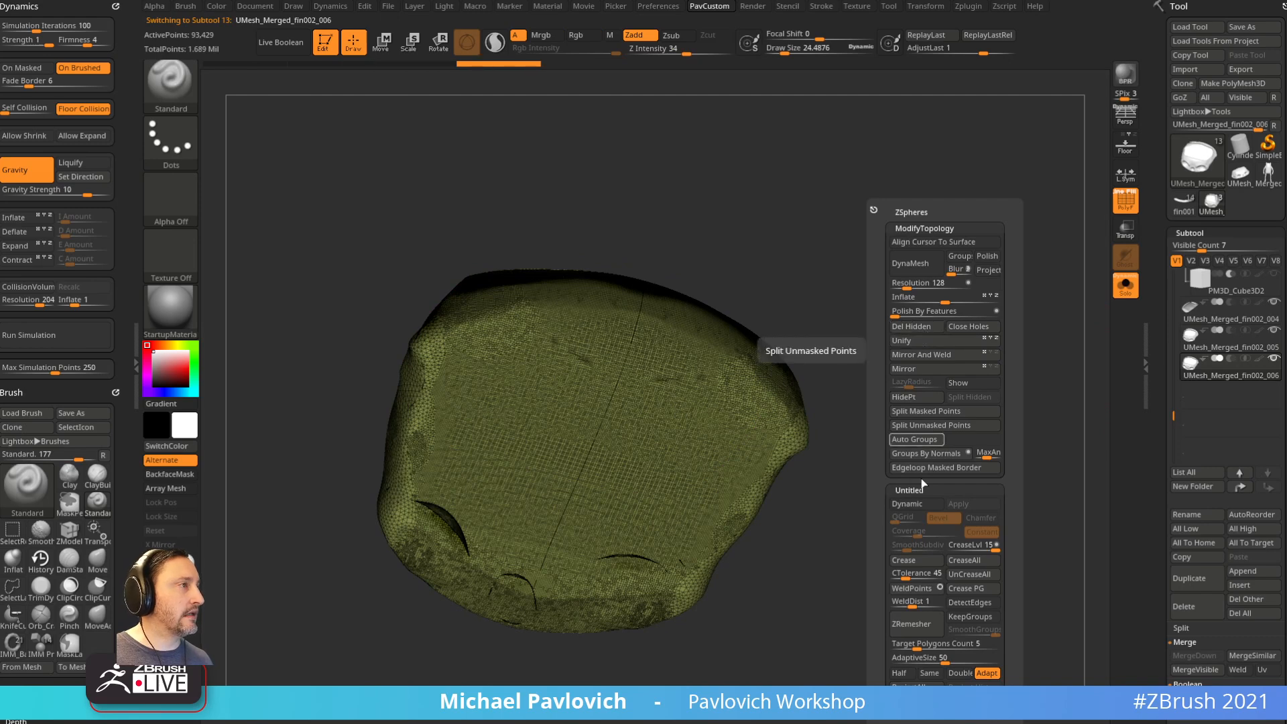
Step: ZRemesh the inner-surface copy repeatedly with Half and AdaptiveSize 0 until it is a coarse quad mesh
{"action": "left_click", "coordinate": [901, 673]}
{"action": "left_click_drag", "start_coordinate": [912, 659], "coordinate": [878, 651]}
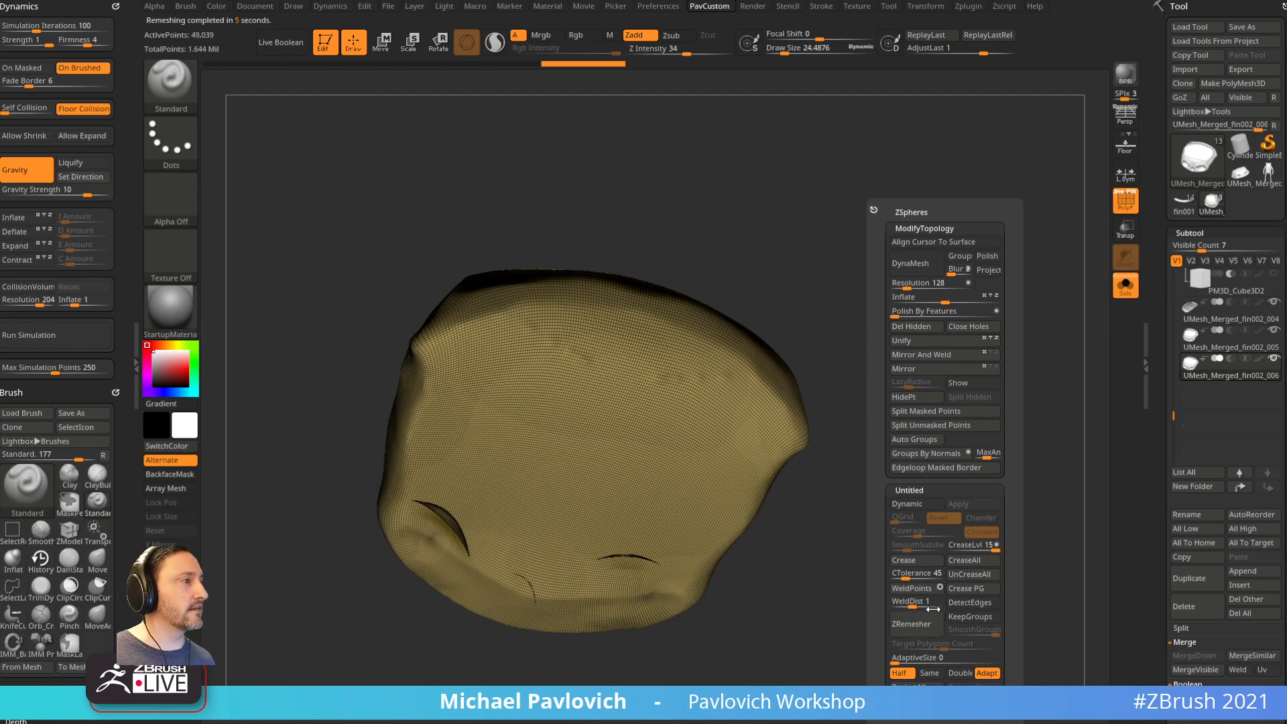
{"action": "left_click", "coordinate": [920, 629]}
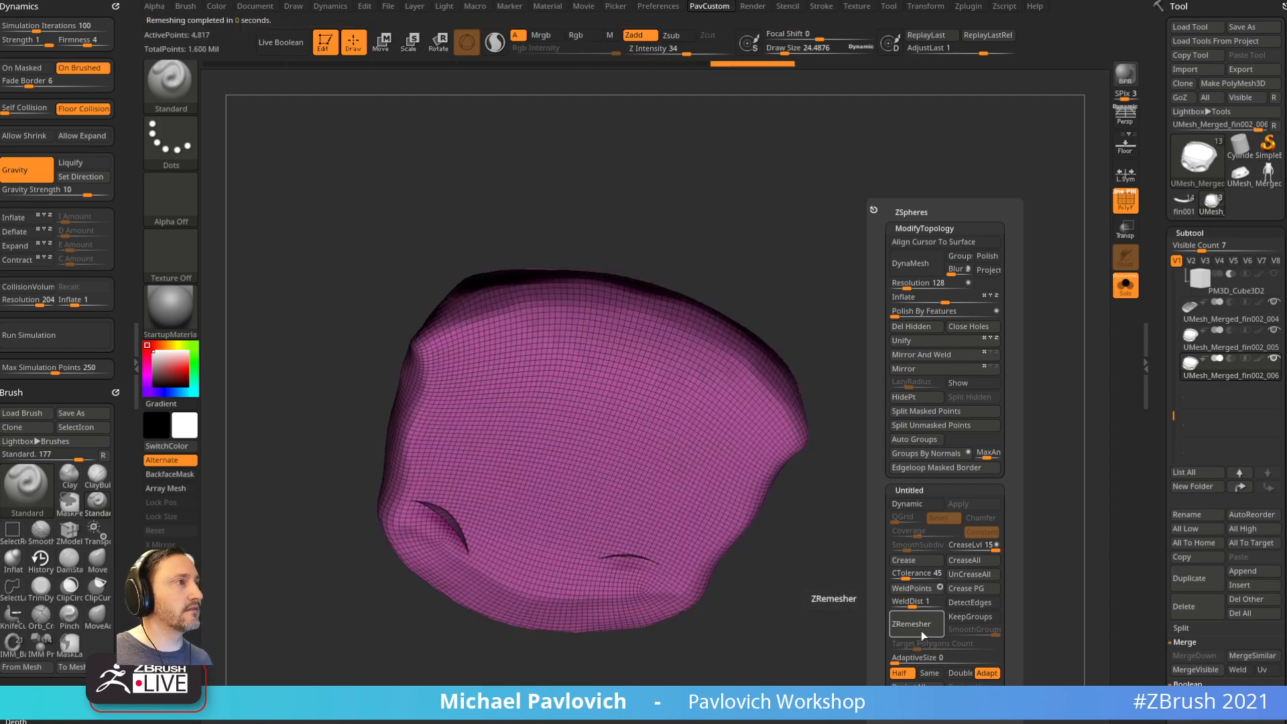
{"action": "left_click", "coordinate": [919, 632]}
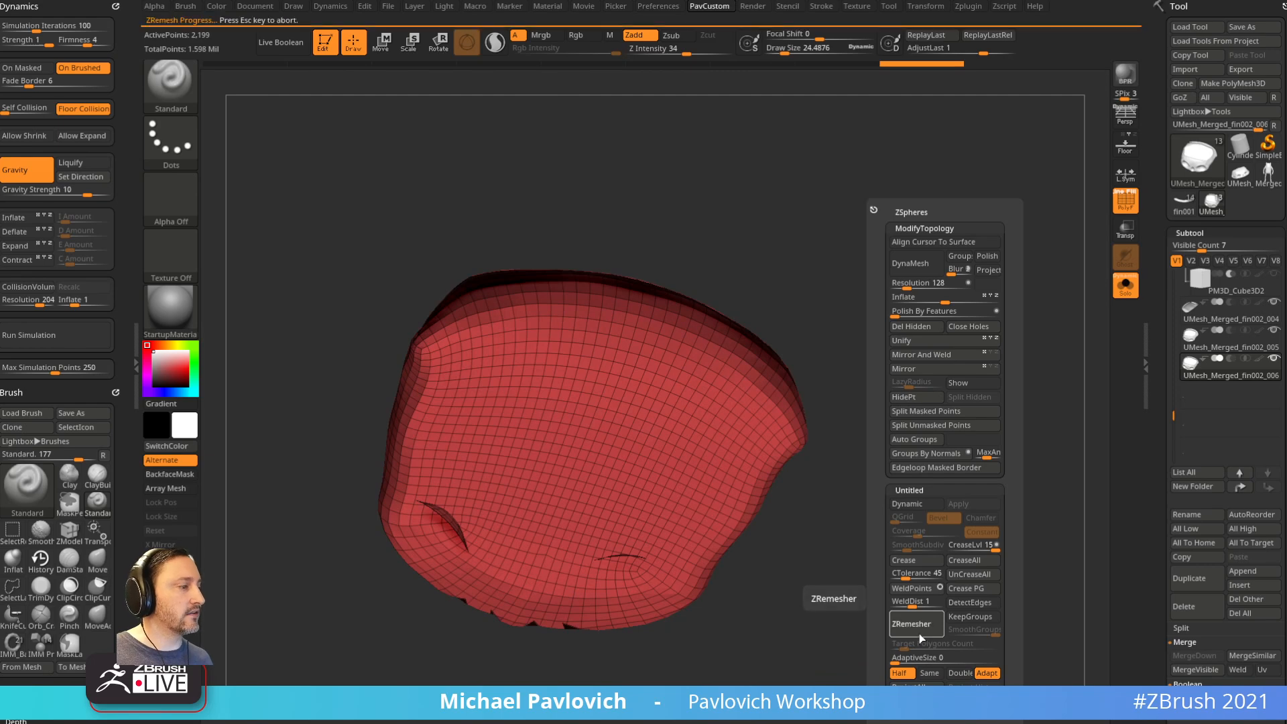
{"action": "mouse_move", "coordinate": [919, 633]}
{"action": "left_mouse_down"}
{"action": "mouse_move", "coordinate": [824, 505]}
{"action": "mouse_move", "coordinate": [845, 597]}
{"action": "mouse_move", "coordinate": [865, 612]}
{"action": "mouse_move", "coordinate": [914, 535]}
{"action": "mouse_move", "coordinate": [1003, 520]}
{"action": "mouse_move", "coordinate": [973, 457]}
{"action": "mouse_move", "coordinate": [988, 483]}
{"action": "mouse_move", "coordinate": [1037, 368]}
{"action": "left_mouse_up"}
Step: Switch to the ZModeler brush and set its polygon action to QMesh with the Polygroup All target
{"action": "key", "text": "b"}
{"action": "key", "text": "z"}
{"action": "key", "text": "m"}
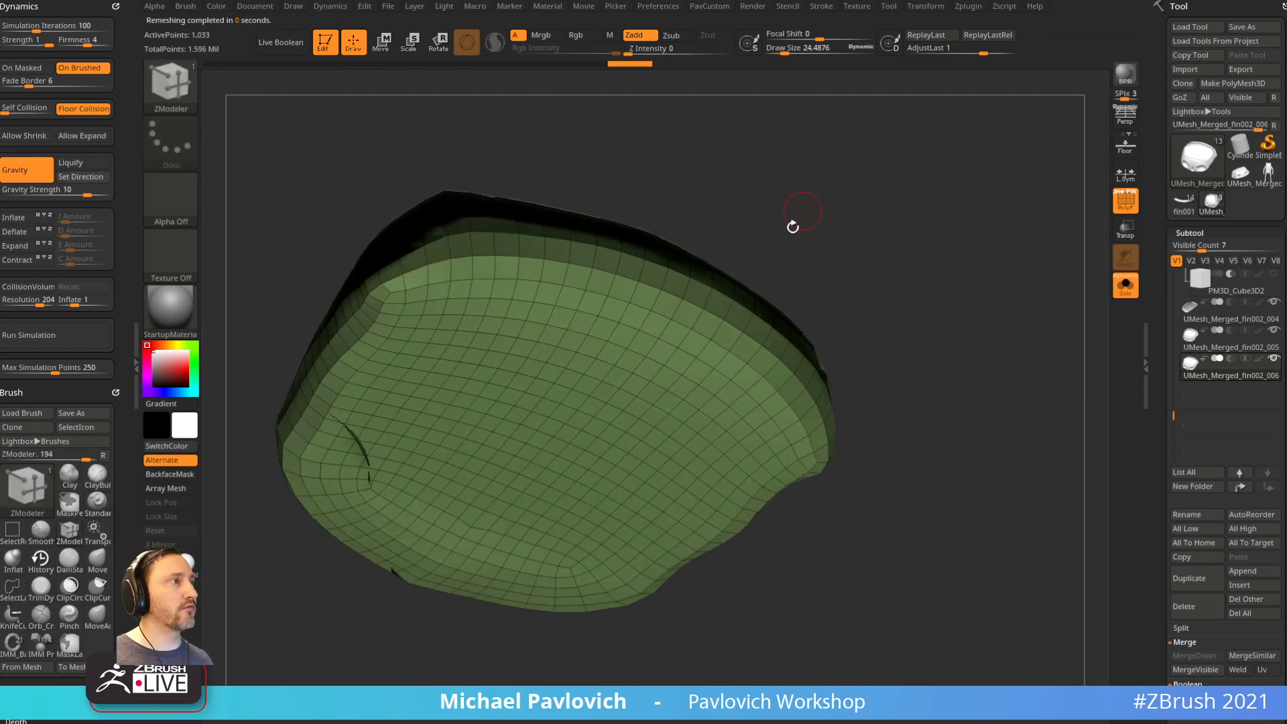
{"action": "key", "text": "space"}
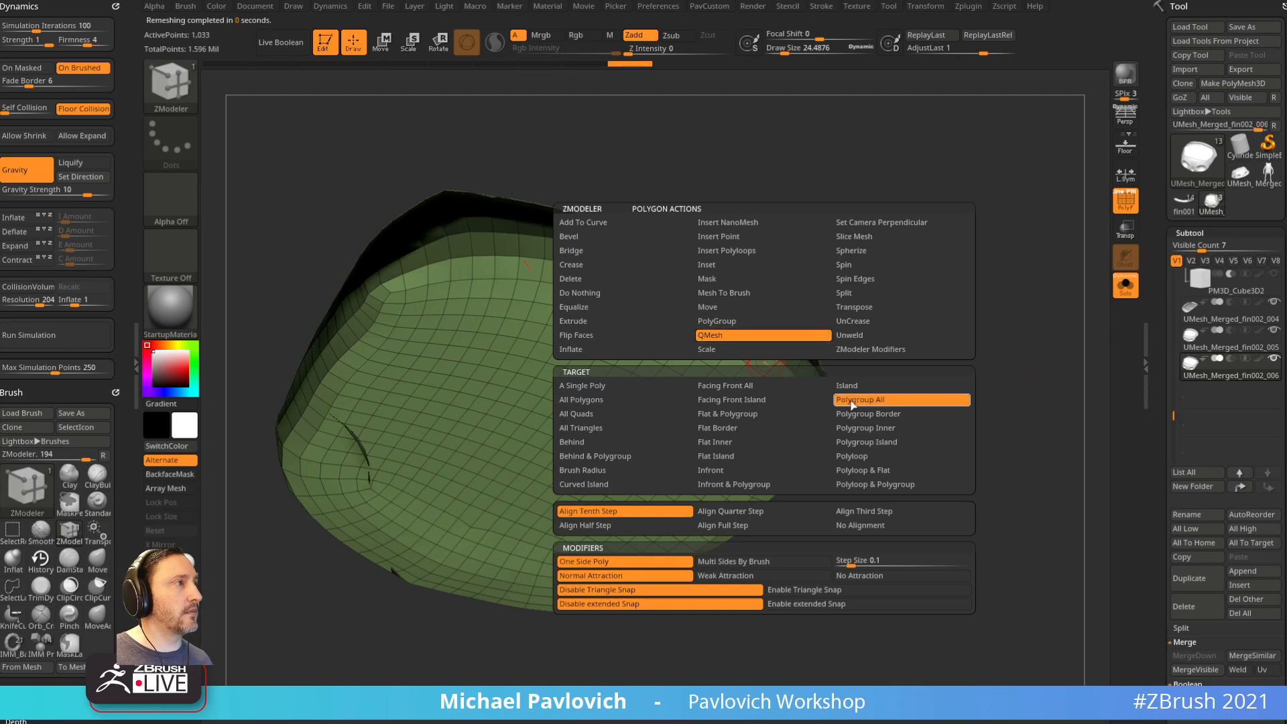
Step: Try the ZModeler QMesh polygon action with the Polygroup All target on the open shell
{"action": "left_click", "coordinate": [851, 401]}
{"action": "left_click_drag", "start_coordinate": [762, 359], "coordinate": [719, 359]}
{"action": "left_click_drag", "start_coordinate": [843, 281], "coordinate": [1028, 319]}
{"action": "left_click", "coordinate": [1123, 286]}
Step: Compare the open shell with the surrounding skull pieces, and isolate the shell again
{"action": "key", "text": "4"}
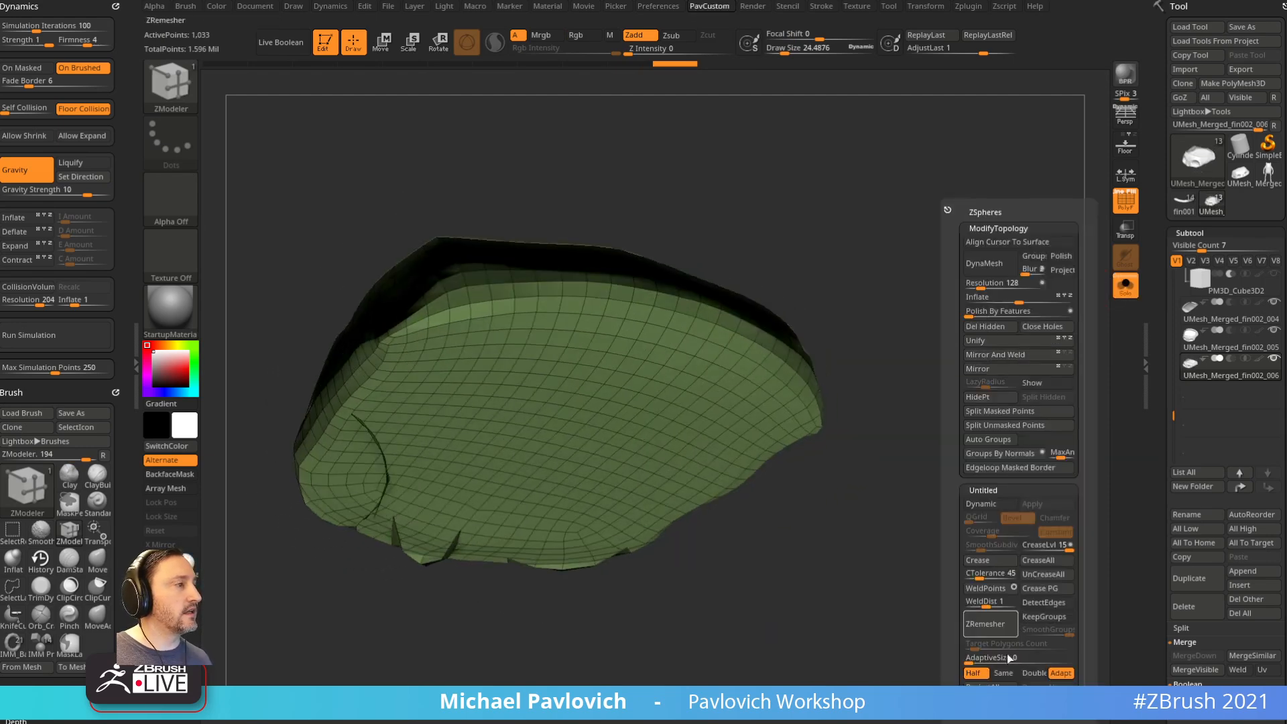
{"action": "left_click", "coordinate": [1044, 703]}
{"action": "left_click", "coordinate": [1132, 294]}
{"action": "mouse_move", "coordinate": [1019, 368]}
{"action": "left_mouse_down"}
{"action": "mouse_move", "coordinate": [1003, 365]}
{"action": "mouse_move", "coordinate": [1026, 333]}
{"action": "mouse_move", "coordinate": [1066, 441]}
{"action": "mouse_move", "coordinate": [1068, 397]}
{"action": "left_mouse_up"}
{"action": "left_click", "coordinate": [1126, 290]}
Step: Smooth the eye-socket bumps on the front and side of the open shell with an enlarged Smooth brush
{"action": "key", "text": "s"}
{"action": "mouse_move", "coordinate": [772, 396]}
{"action": "left_mouse_down"}
{"action": "mouse_move", "coordinate": [788, 396]}
{"action": "mouse_move", "coordinate": [784, 385]}
{"action": "mouse_move", "coordinate": [804, 453]}
{"action": "mouse_move", "coordinate": [826, 451]}
{"action": "left_mouse_up"}
{"action": "key", "text": "1"}
{"action": "left_click_drag", "start_coordinate": [902, 509], "coordinate": [865, 402]}
{"action": "mouse_move", "coordinate": [688, 409]}
{"action": "left_mouse_down", "text": "shift"}
{"action": "mouse_move", "coordinate": [706, 431]}
{"action": "mouse_move", "coordinate": [850, 447]}
{"action": "left_mouse_up", "text": "shift"}
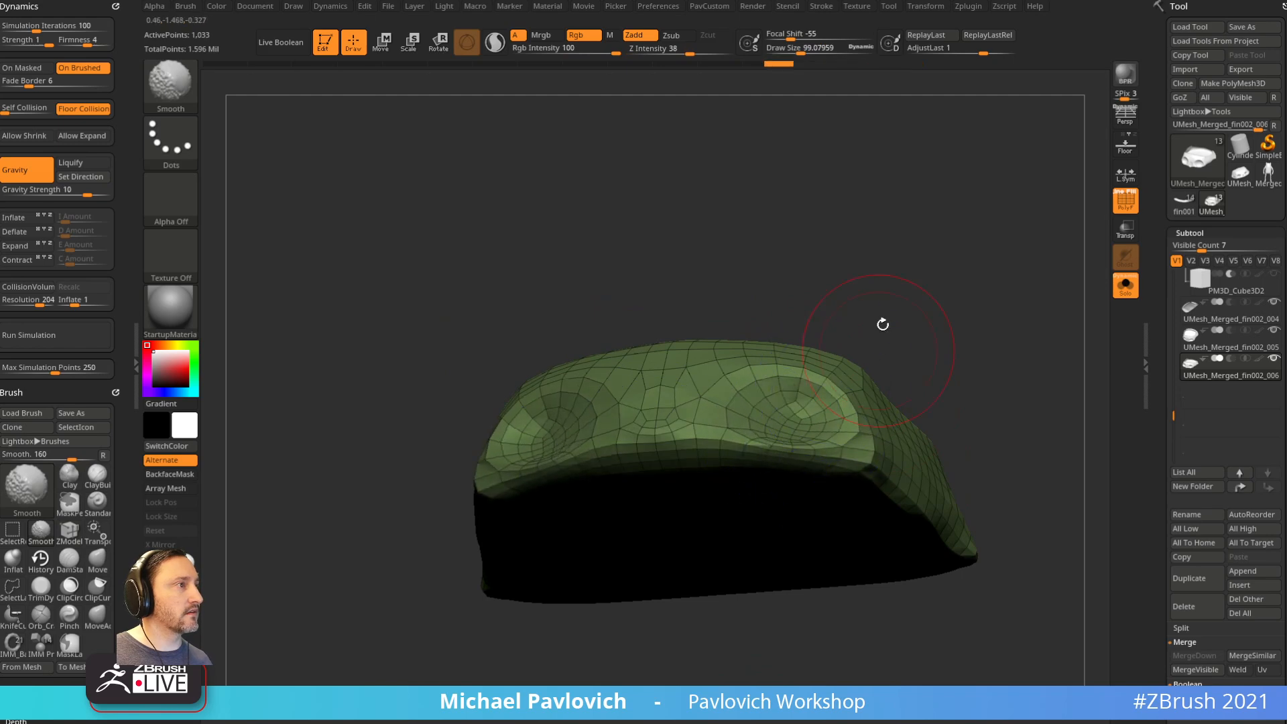
{"action": "left_click_drag", "start_coordinate": [929, 321], "coordinate": [932, 382], "text": "shift"}
{"action": "left_click_drag", "start_coordinate": [797, 402], "coordinate": [699, 403], "text": "shift"}
{"action": "left_click_drag", "start_coordinate": [959, 348], "coordinate": [899, 405]}
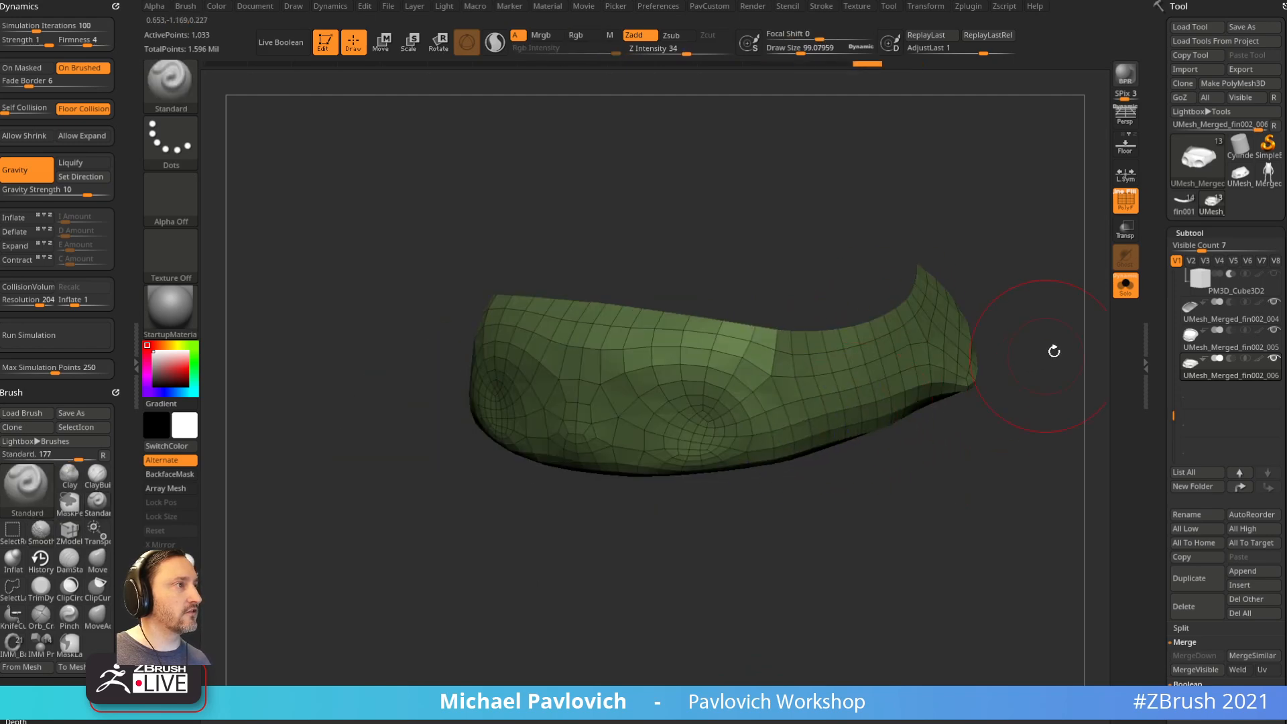
Step: Try to remesh the open shell to half its polygon count with ZRemesher
{"action": "left_click_drag", "start_coordinate": [1043, 357], "coordinate": [945, 429], "text": "alt"}
{"action": "key", "text": "space"}
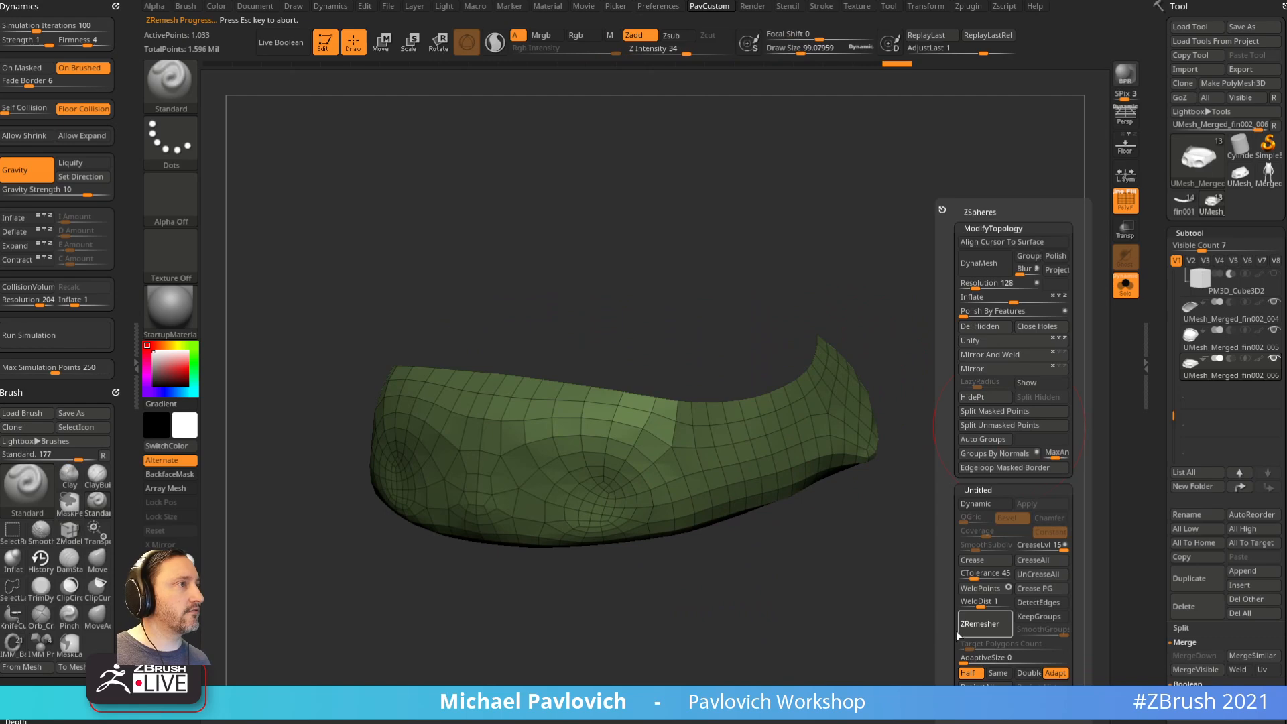
{"action": "left_click_drag", "start_coordinate": [902, 547], "coordinate": [941, 417]}
Step: Cap the opening of the shell with Close Holes
{"action": "key", "text": "space"}
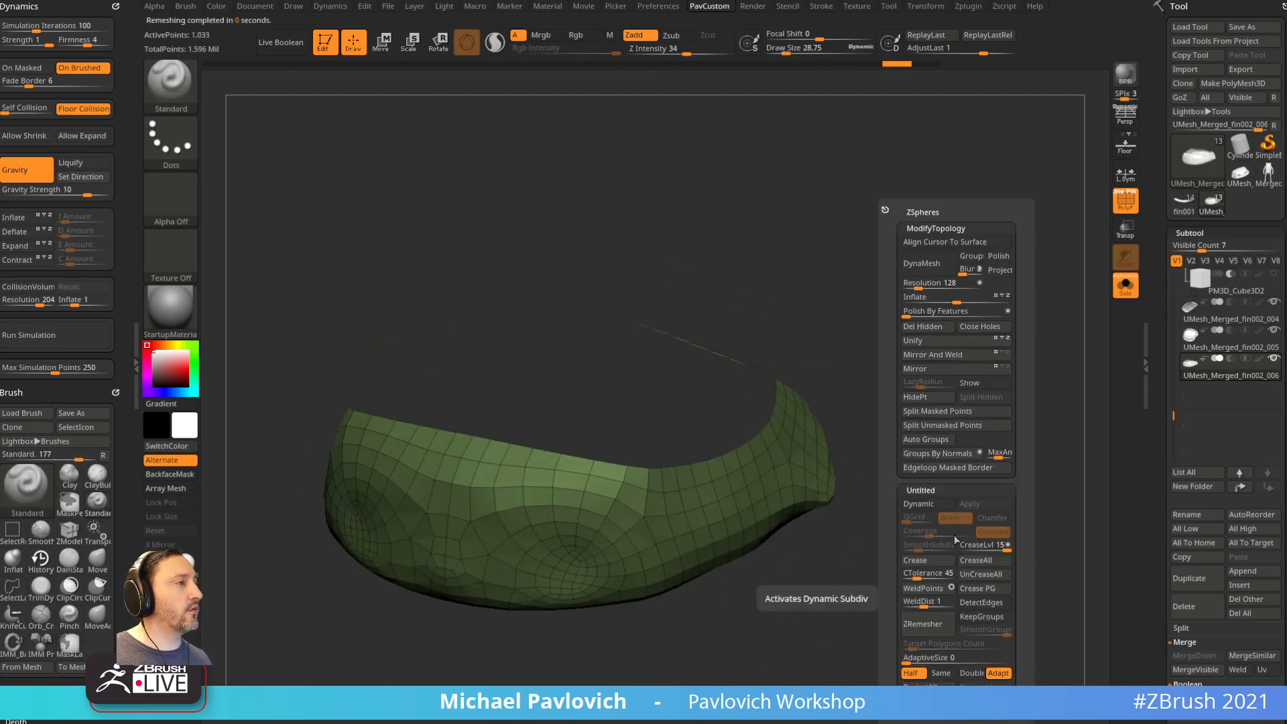
{"action": "left_click", "coordinate": [975, 328]}
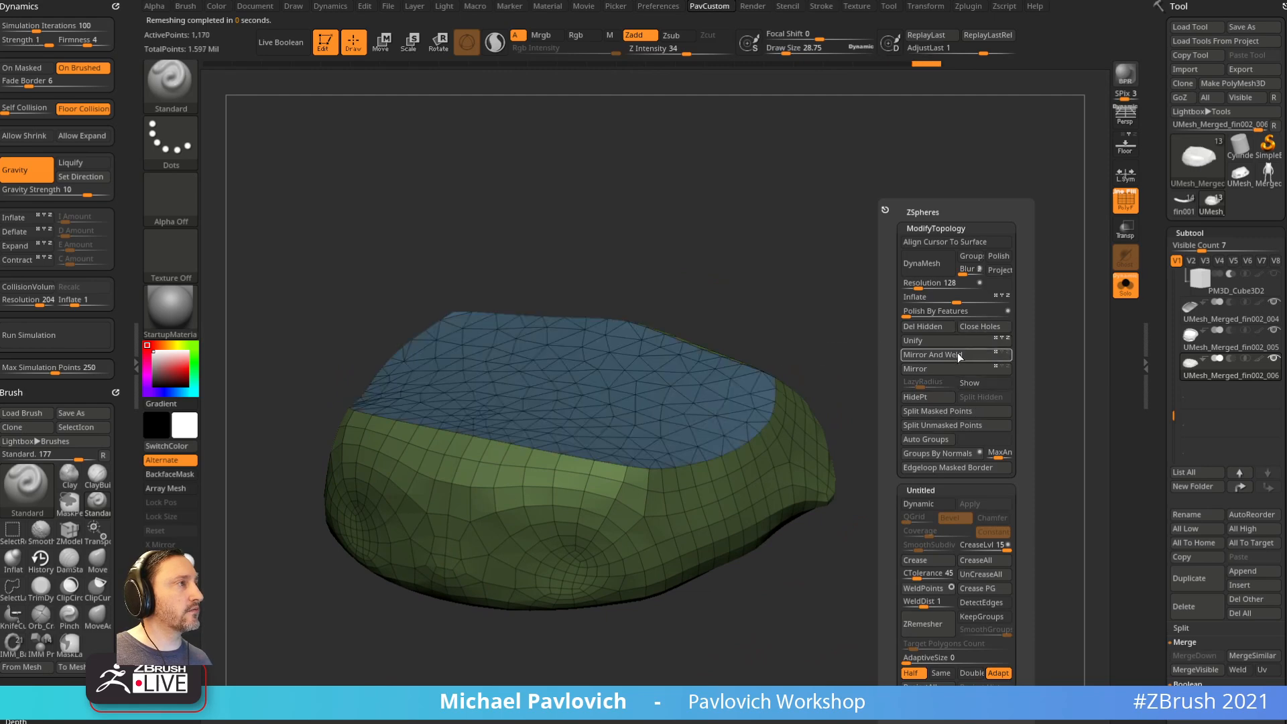
{"action": "mouse_move", "coordinate": [793, 351]}
{"action": "left_mouse_down"}
{"action": "mouse_move", "coordinate": [864, 376]}
{"action": "mouse_move", "coordinate": [790, 331]}
{"action": "left_mouse_up"}
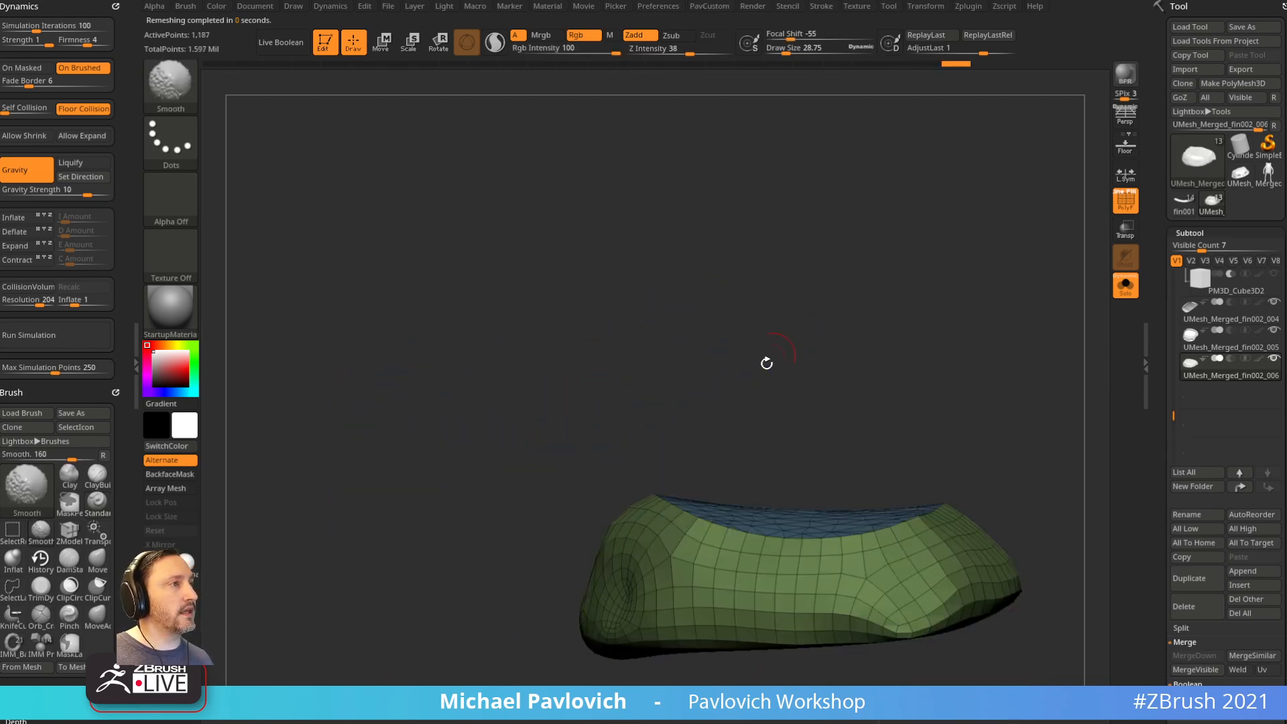
Step: Reshape the newly capped top of the shell with the Smooth and Move brushes
{"action": "left_click_drag", "start_coordinate": [854, 417], "coordinate": [643, 439]}
{"action": "key", "text": "s"}
{"action": "key", "text": "b"}
{"action": "key", "text": "m"}
{"action": "key", "text": "v"}
{"action": "left_click_drag", "start_coordinate": [698, 479], "coordinate": [778, 445]}
{"action": "mouse_move", "coordinate": [838, 366]}
{"action": "left_mouse_down"}
{"action": "mouse_move", "coordinate": [896, 401]}
{"action": "mouse_move", "coordinate": [920, 383]}
{"action": "mouse_move", "coordinate": [846, 368]}
{"action": "left_mouse_up"}
Step: Build up the capped surface with the Clay brush and smooth it with a large brush
{"action": "key", "text": "b"}
{"action": "key", "text": "c"}
{"action": "key", "text": "l"}
{"action": "mouse_move", "coordinate": [744, 466]}
{"action": "left_mouse_down"}
{"action": "mouse_move", "coordinate": [701, 425]}
{"action": "mouse_move", "coordinate": [660, 433]}
{"action": "mouse_move", "coordinate": [761, 496]}
{"action": "mouse_move", "coordinate": [747, 377]}
{"action": "mouse_move", "coordinate": [771, 429]}
{"action": "left_mouse_up"}
{"action": "left_click_drag", "start_coordinate": [892, 365], "coordinate": [807, 407]}
{"action": "left_click_drag", "start_coordinate": [805, 462], "coordinate": [711, 460], "text": "shift"}
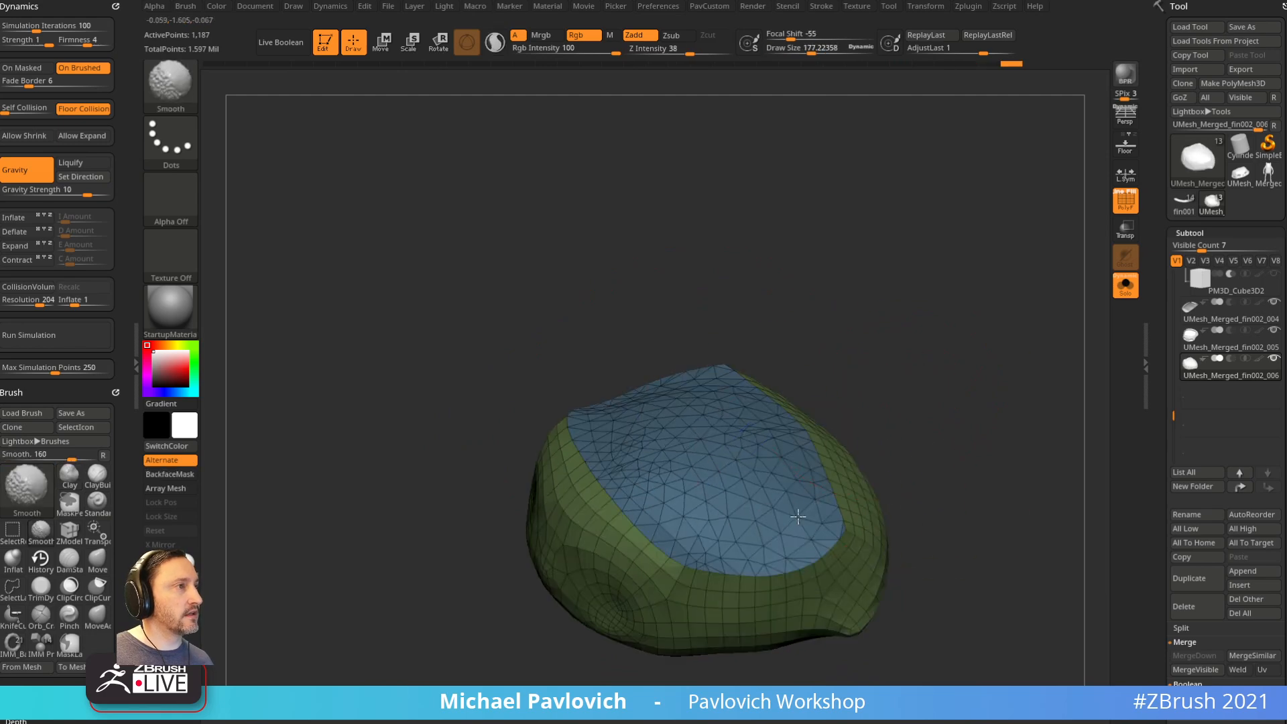
{"action": "left_click_drag", "start_coordinate": [898, 396], "coordinate": [851, 419]}
{"action": "left_click_drag", "start_coordinate": [673, 485], "coordinate": [627, 462], "text": "shift"}
Step: Remesh the closed inner form with ZRemesher using the Half option
{"action": "key", "text": "s"}
{"action": "left_click", "coordinate": [899, 433]}
{"action": "key", "text": "3"}
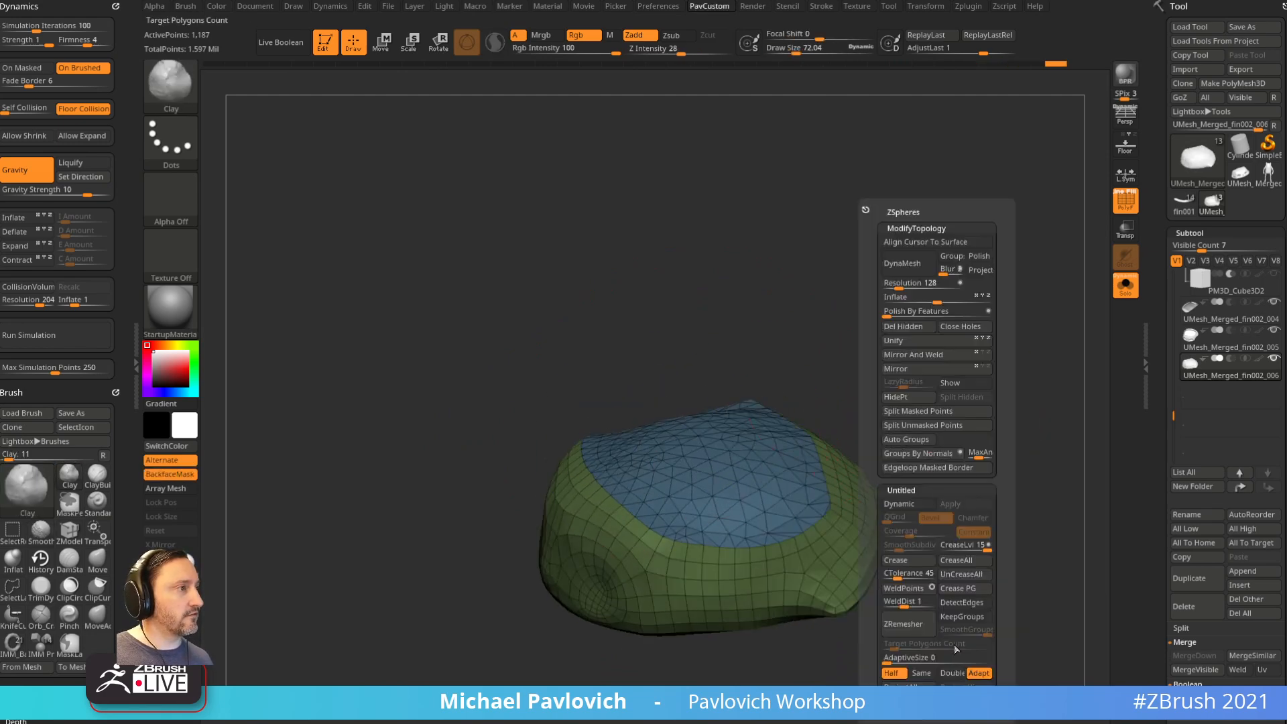
{"action": "key", "text": "3"}
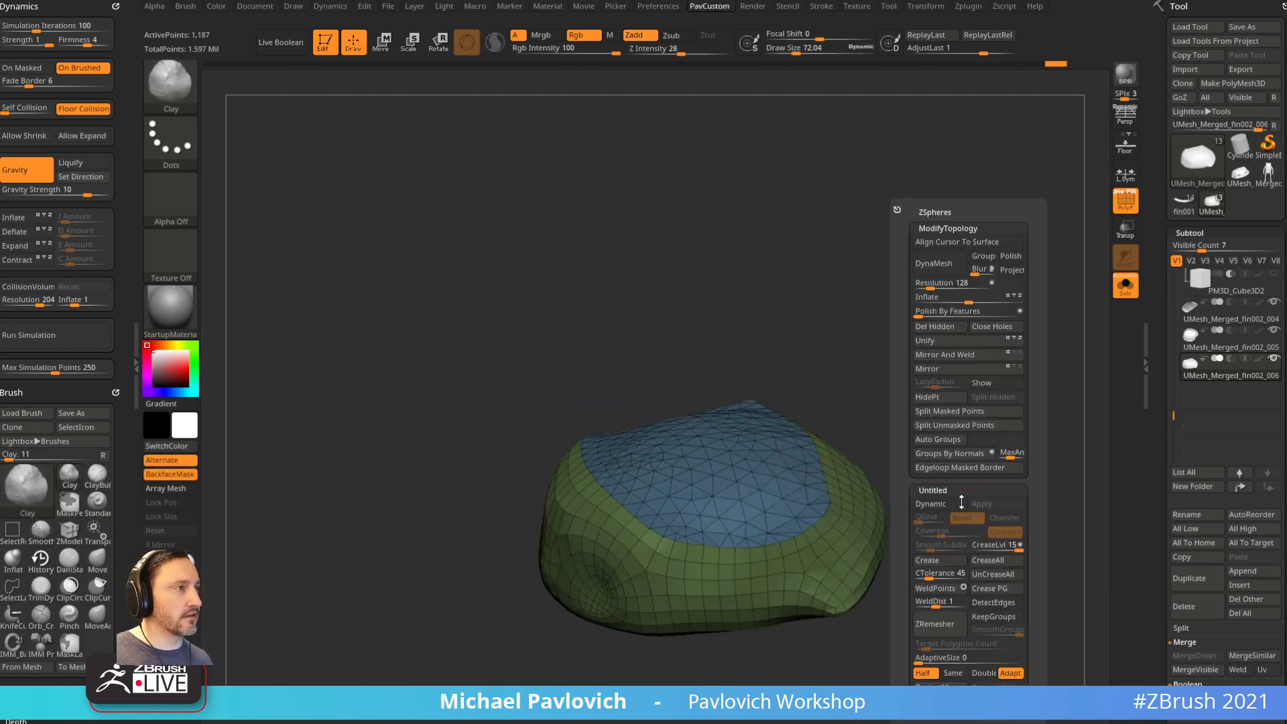
{"action": "left_click", "coordinate": [934, 623]}
Step: Switch to the Standard brush and reduce the inner form again with a second Half ZRemesher pass
{"action": "mouse_move", "coordinate": [984, 407]}
{"action": "left_mouse_down"}
{"action": "mouse_move", "coordinate": [991, 460]}
{"action": "mouse_move", "coordinate": [985, 445]}
{"action": "mouse_move", "coordinate": [896, 503]}
{"action": "mouse_move", "coordinate": [981, 466]}
{"action": "left_mouse_up"}
{"action": "key", "text": "b"}
{"action": "key", "text": "s"}
{"action": "key", "text": "t"}
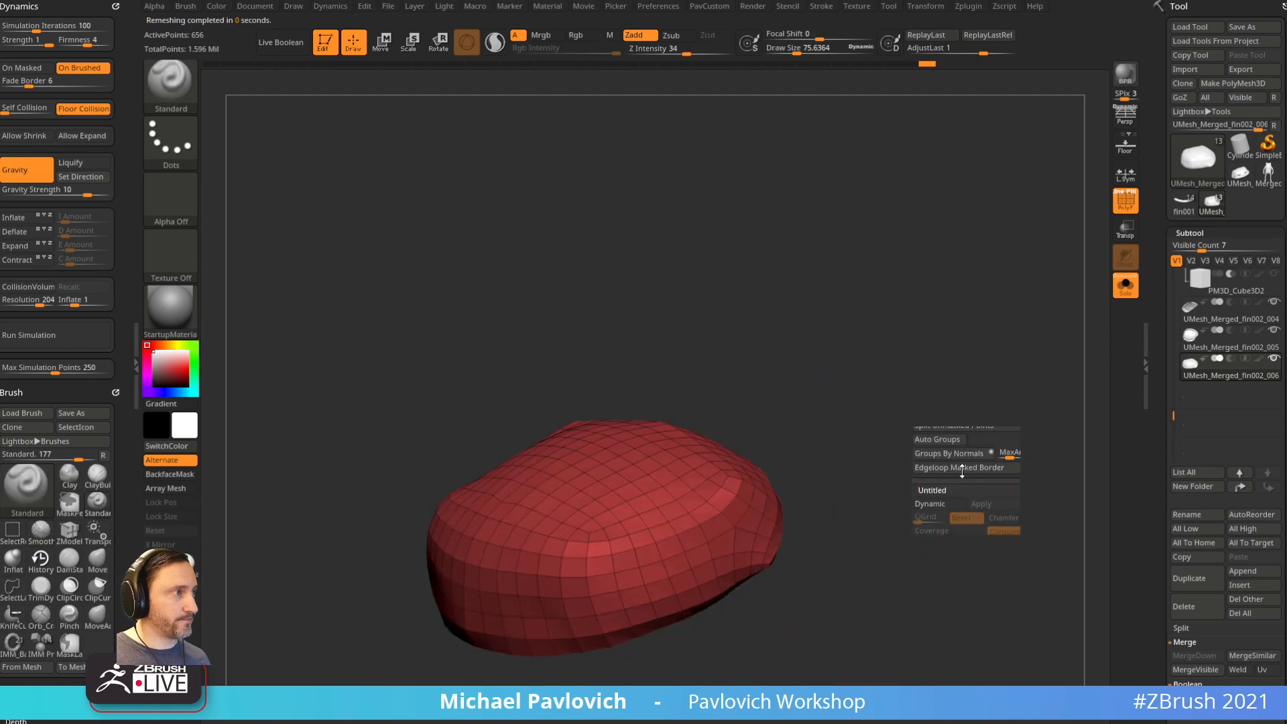
{"action": "key", "text": "space"}
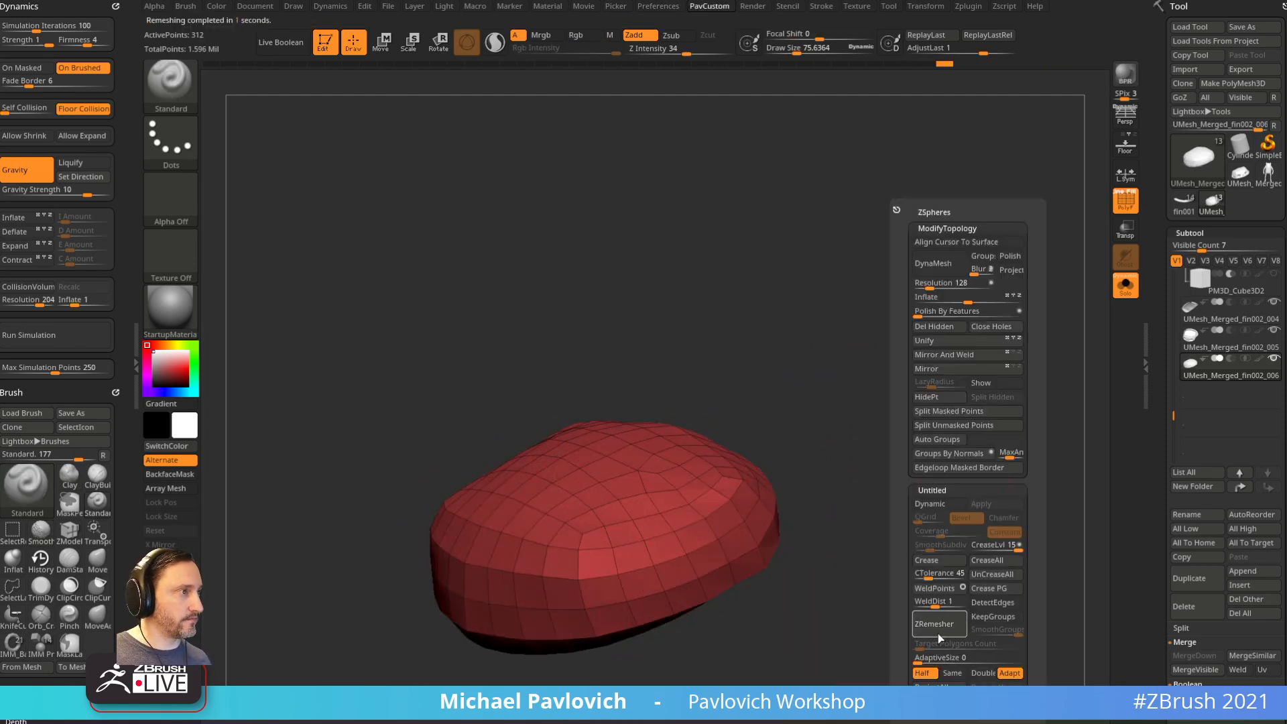
{"action": "left_click_drag", "start_coordinate": [878, 621], "coordinate": [880, 500]}
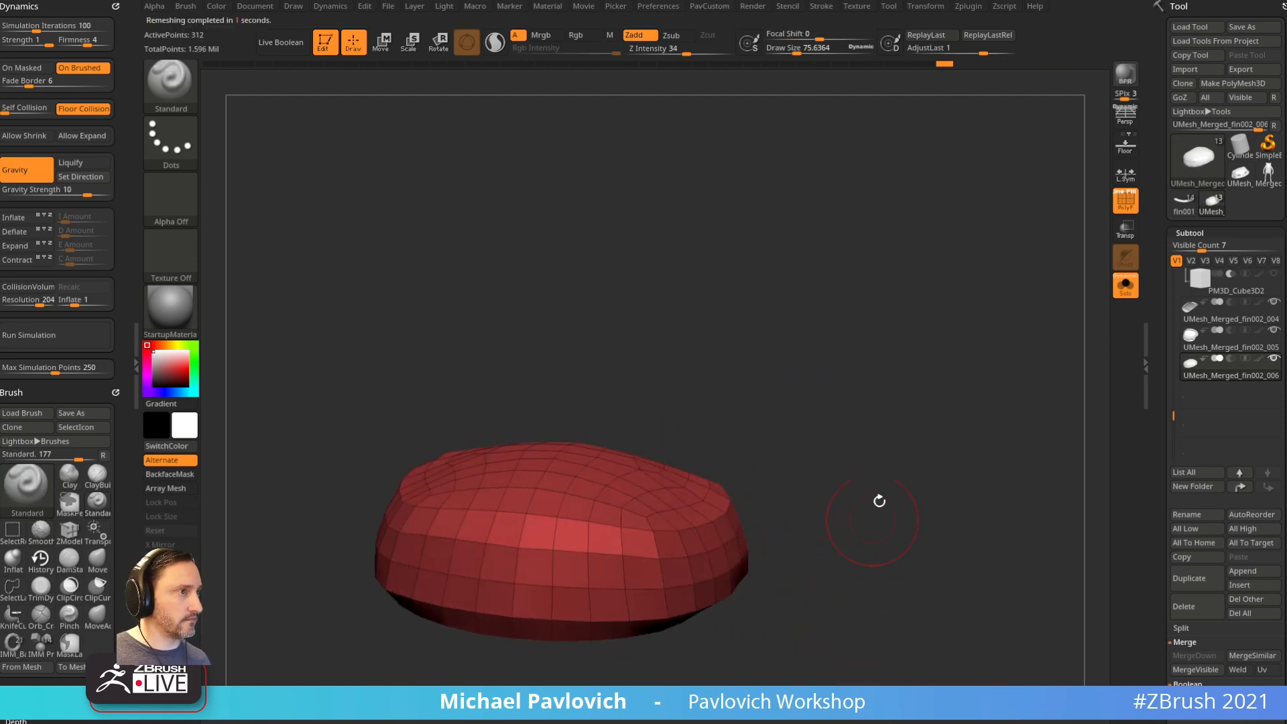
Step: Show the skull pieces again and push the protruding inner form inside the skull with the Move brush
{"action": "left_click", "coordinate": [1134, 292]}
{"action": "mouse_move", "coordinate": [1028, 368]}
{"action": "left_mouse_down"}
{"action": "mouse_move", "coordinate": [936, 442]}
{"action": "mouse_move", "coordinate": [948, 421]}
{"action": "left_mouse_up"}
{"action": "key", "text": "s"}
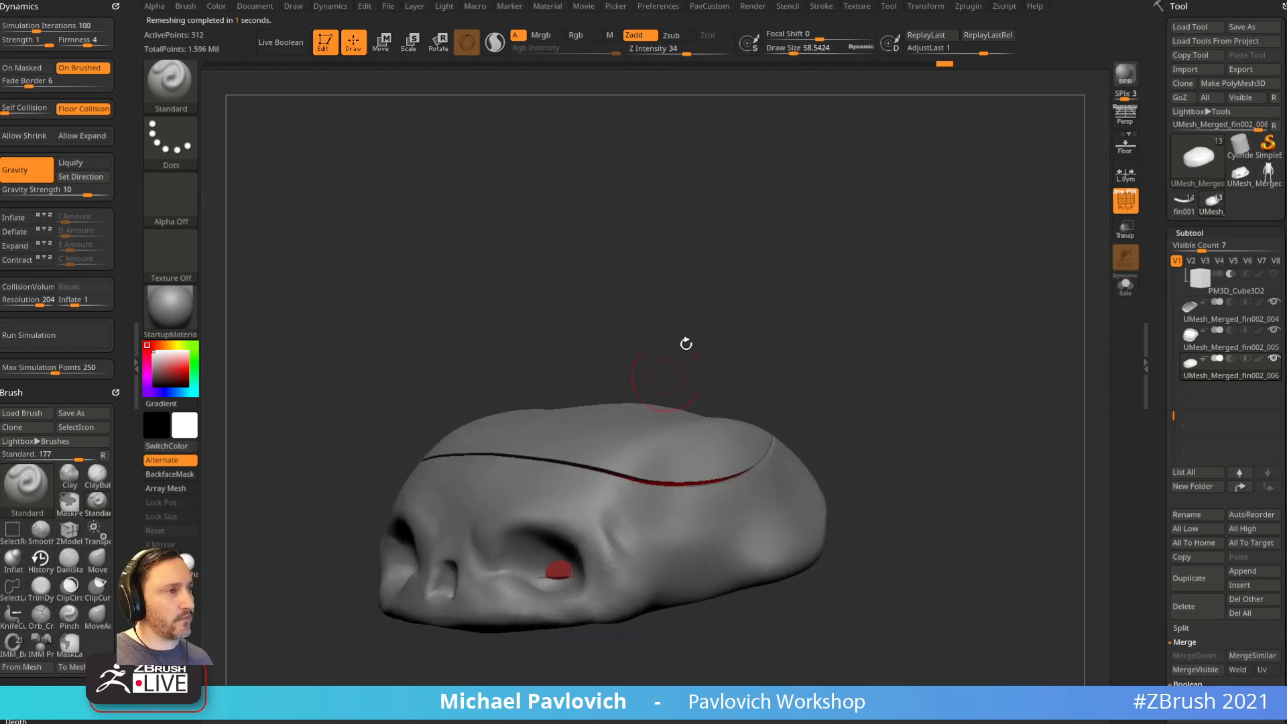
{"action": "left_click_drag", "start_coordinate": [660, 385], "coordinate": [550, 603]}
{"action": "key", "text": "b"}
{"action": "key", "text": "m"}
{"action": "key", "text": "v"}
{"action": "left_click_drag", "start_coordinate": [751, 637], "coordinate": [832, 406]}
{"action": "key", "text": "s"}
{"action": "mouse_move", "coordinate": [928, 349]}
{"action": "left_mouse_down"}
{"action": "mouse_move", "coordinate": [954, 409]}
{"action": "mouse_move", "coordinate": [971, 408]}
{"action": "mouse_move", "coordinate": [951, 420]}
{"action": "mouse_move", "coordinate": [960, 433]}
{"action": "left_mouse_up"}
{"action": "key", "text": "s"}
Step: Hide the polygon wireframe and enable ghost transparency to see the inner form through the skull
{"action": "left_click", "coordinate": [1123, 206]}
{"action": "left_click_drag", "start_coordinate": [985, 391], "coordinate": [970, 401]}
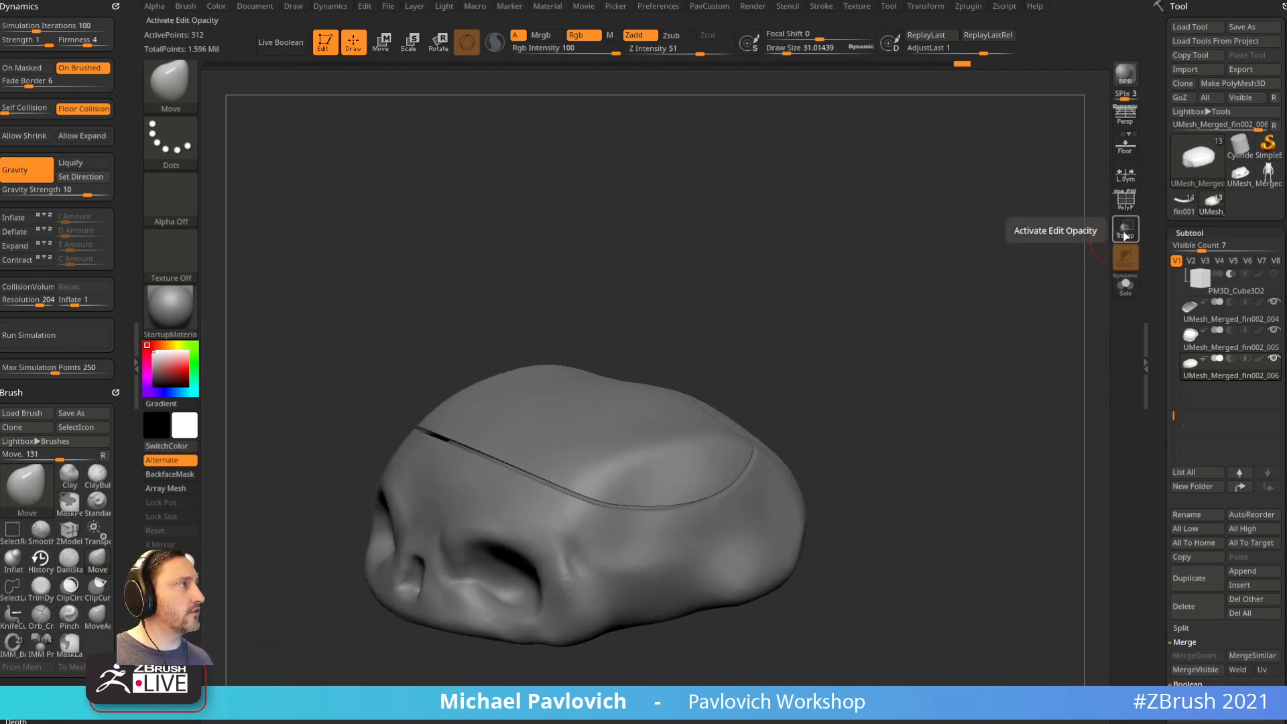
{"action": "left_click", "coordinate": [1124, 231]}
{"action": "left_click_drag", "start_coordinate": [1045, 335], "coordinate": [924, 412]}
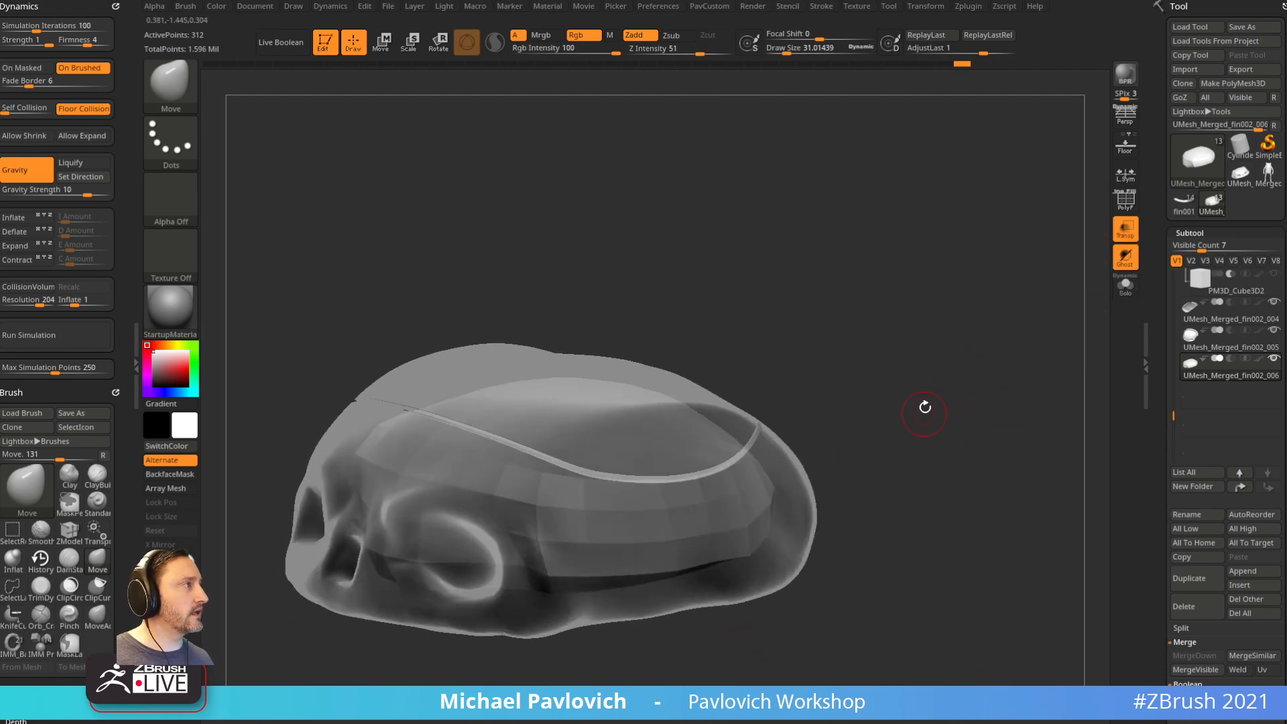
Step: Change the current material to SkinShade4
{"action": "left_click", "coordinate": [186, 334]}
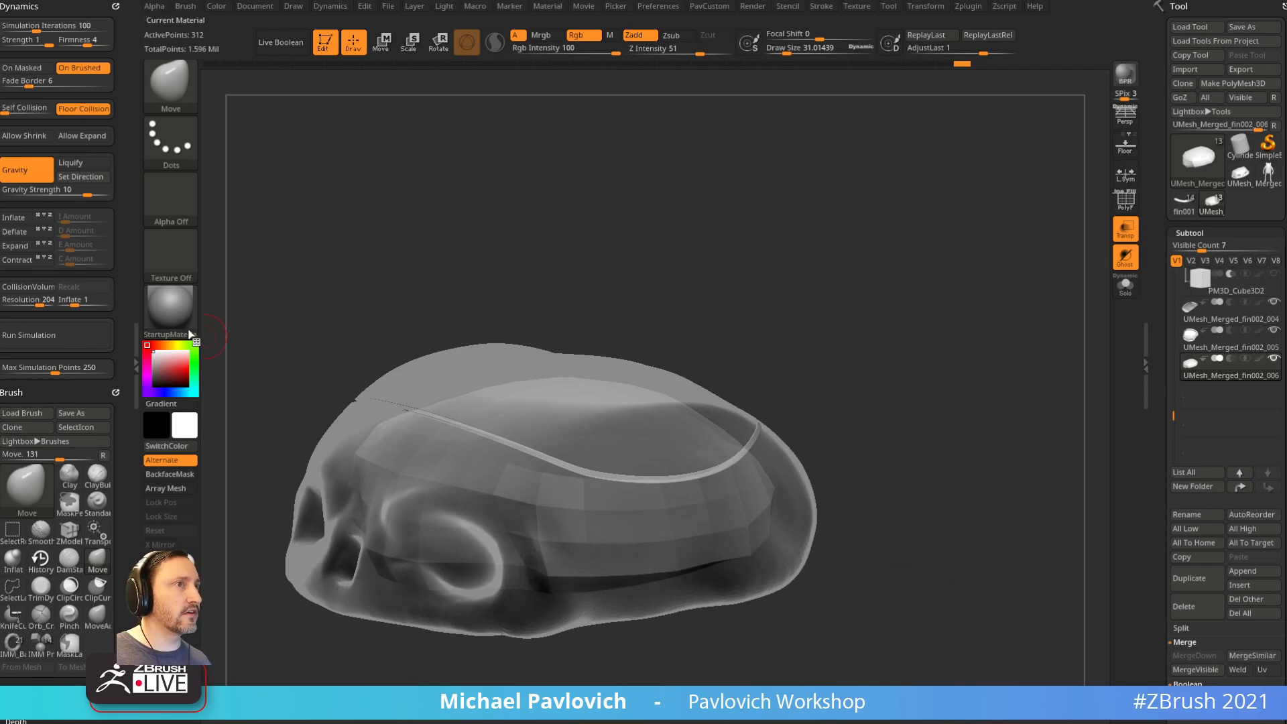
{"action": "left_click", "coordinate": [200, 333]}
{"action": "left_click", "coordinate": [927, 570]}
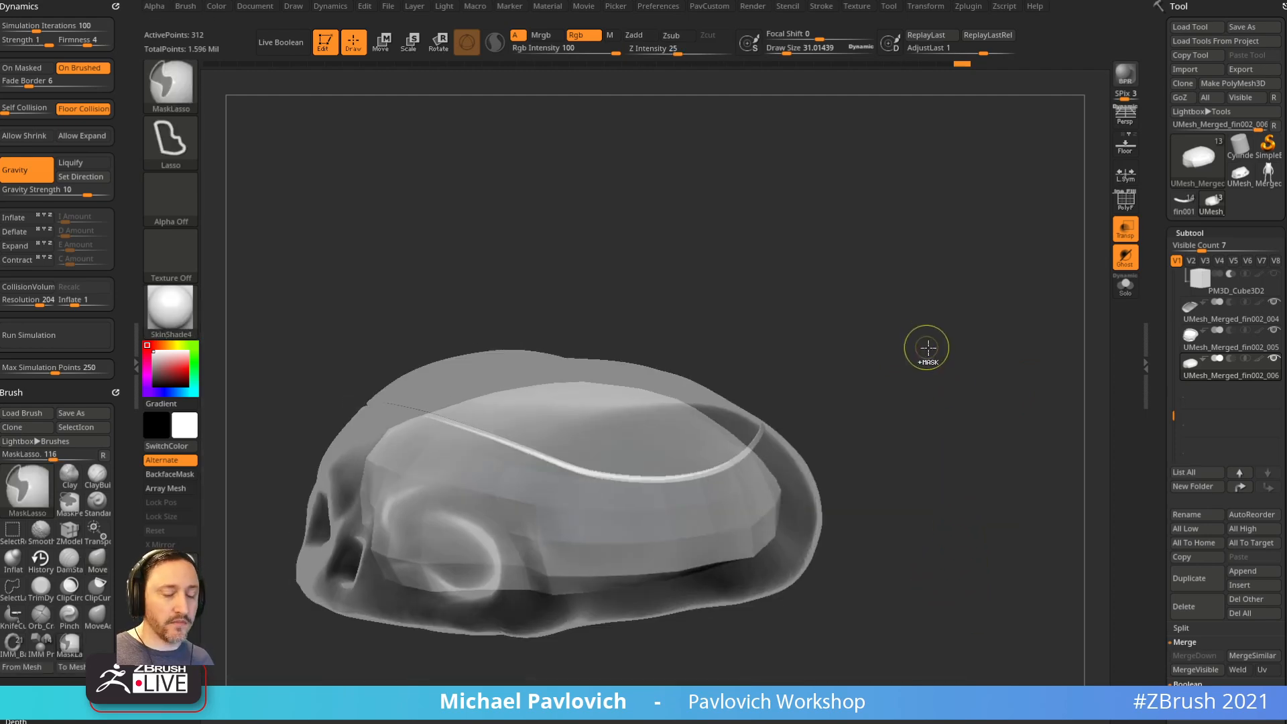
Step: Display the polygon wireframe and subdivide the inner form twice
{"action": "key", "text": "shift+f"}
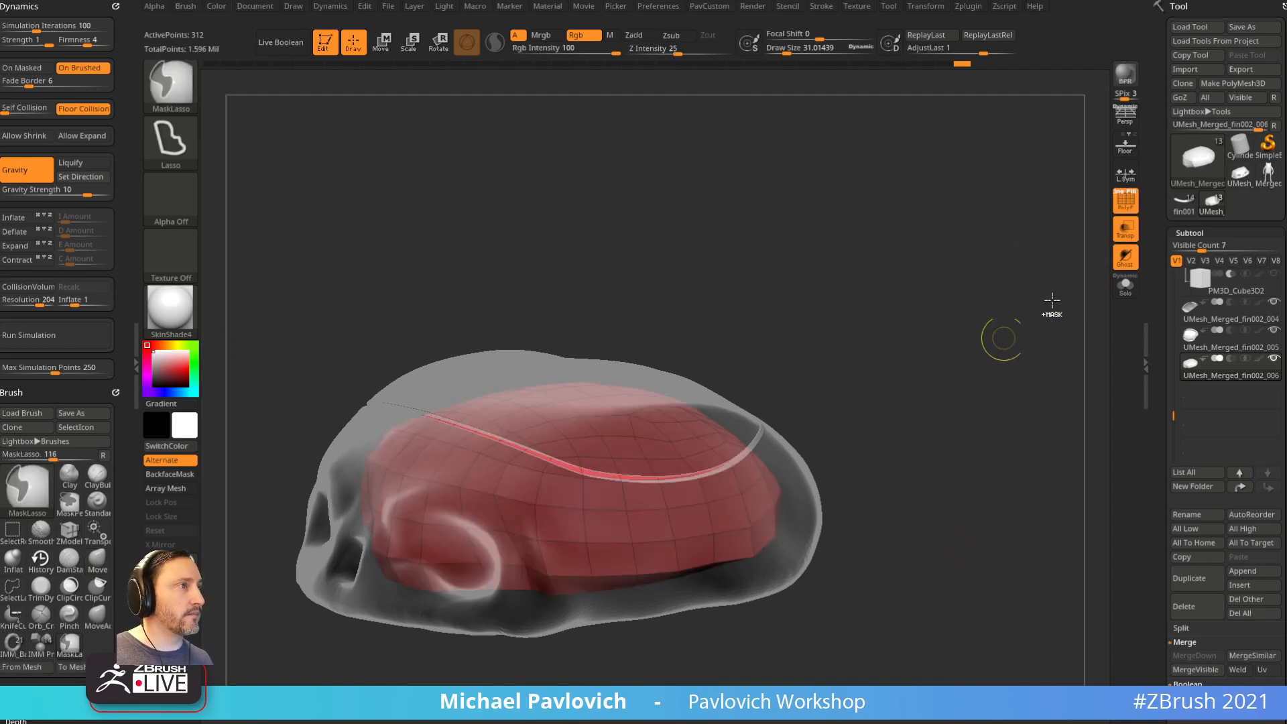
{"action": "key", "text": "ctrl+d"}
{"action": "key", "text": "ctrl+d"}
{"action": "left_click_drag", "start_coordinate": [976, 339], "coordinate": [1013, 366]}
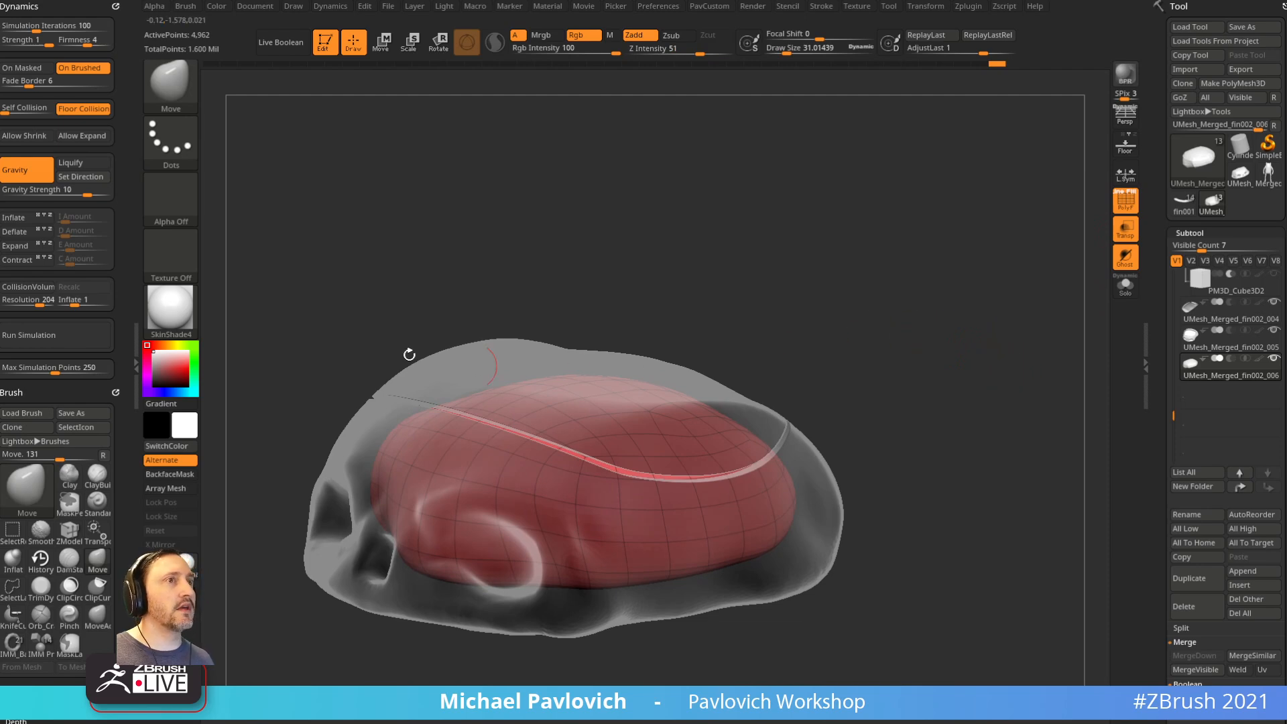
Step: Configure the dynamics simulation with Collision Volume on, Expand at about 0.47 and Gravity off
{"action": "left_click", "coordinate": [26, 287]}
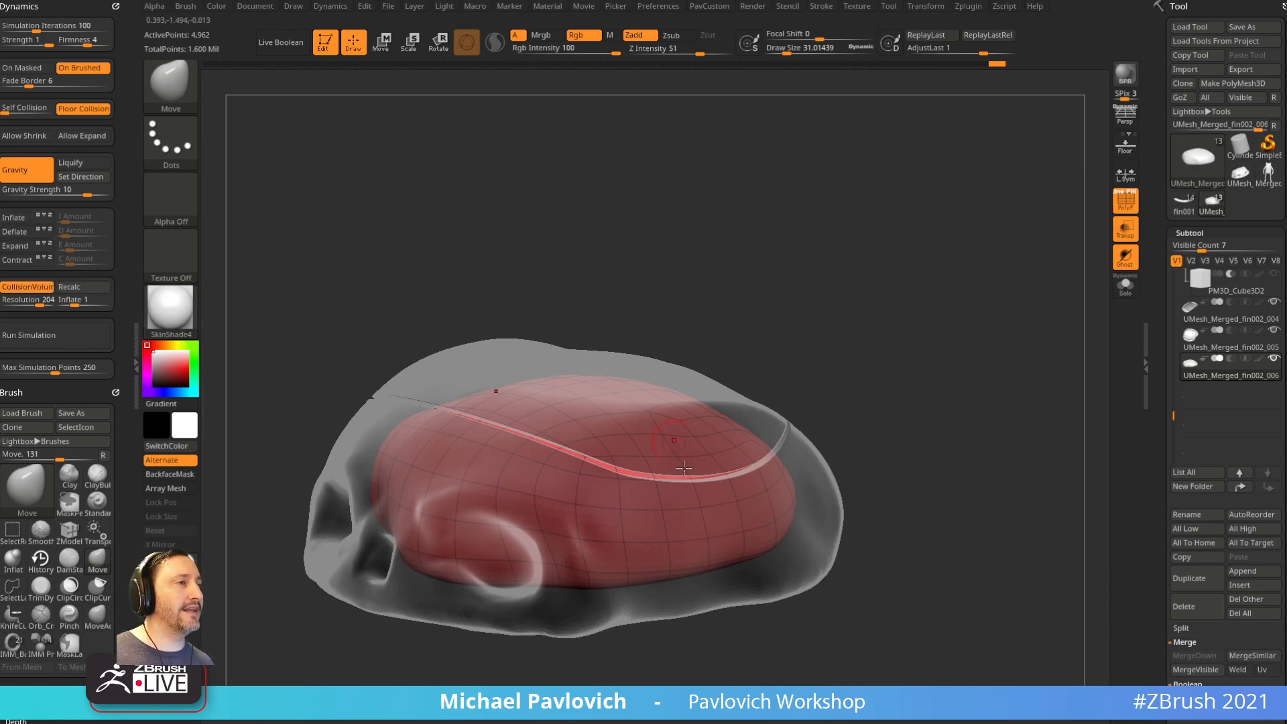
{"action": "left_click_drag", "start_coordinate": [908, 368], "coordinate": [887, 348]}
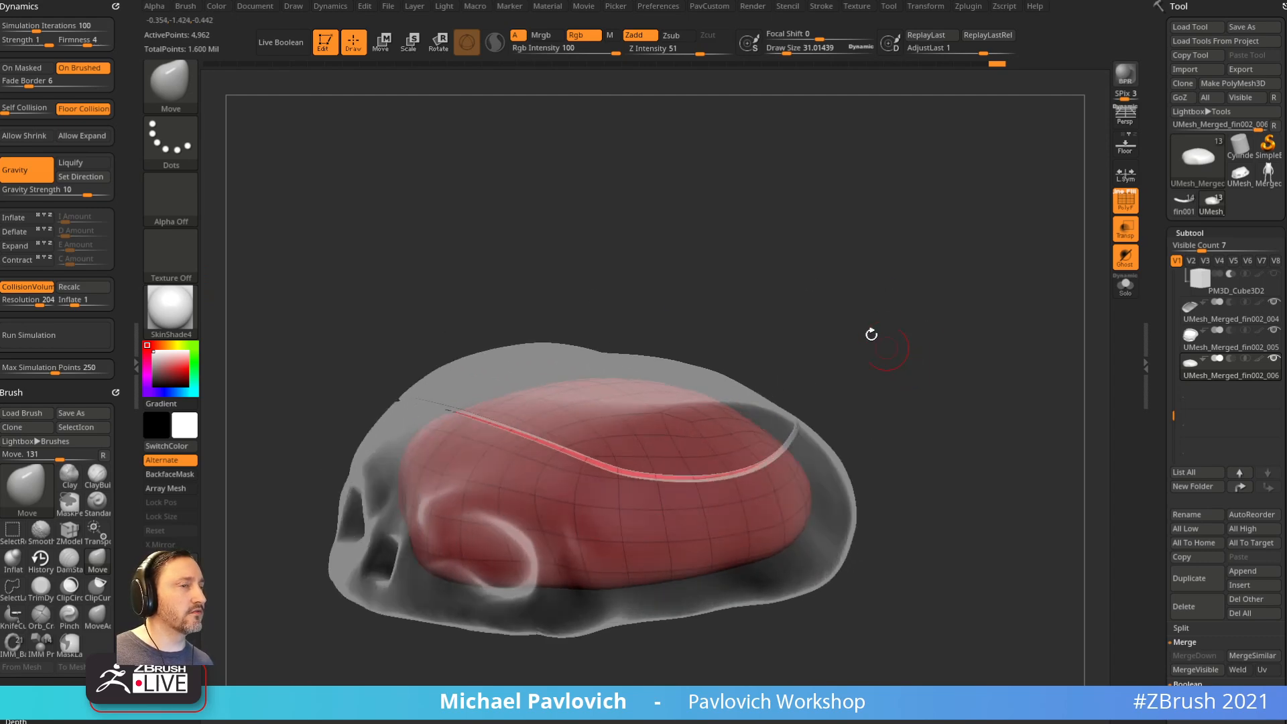
{"action": "left_click_drag", "start_coordinate": [458, 232], "coordinate": [563, 201]}
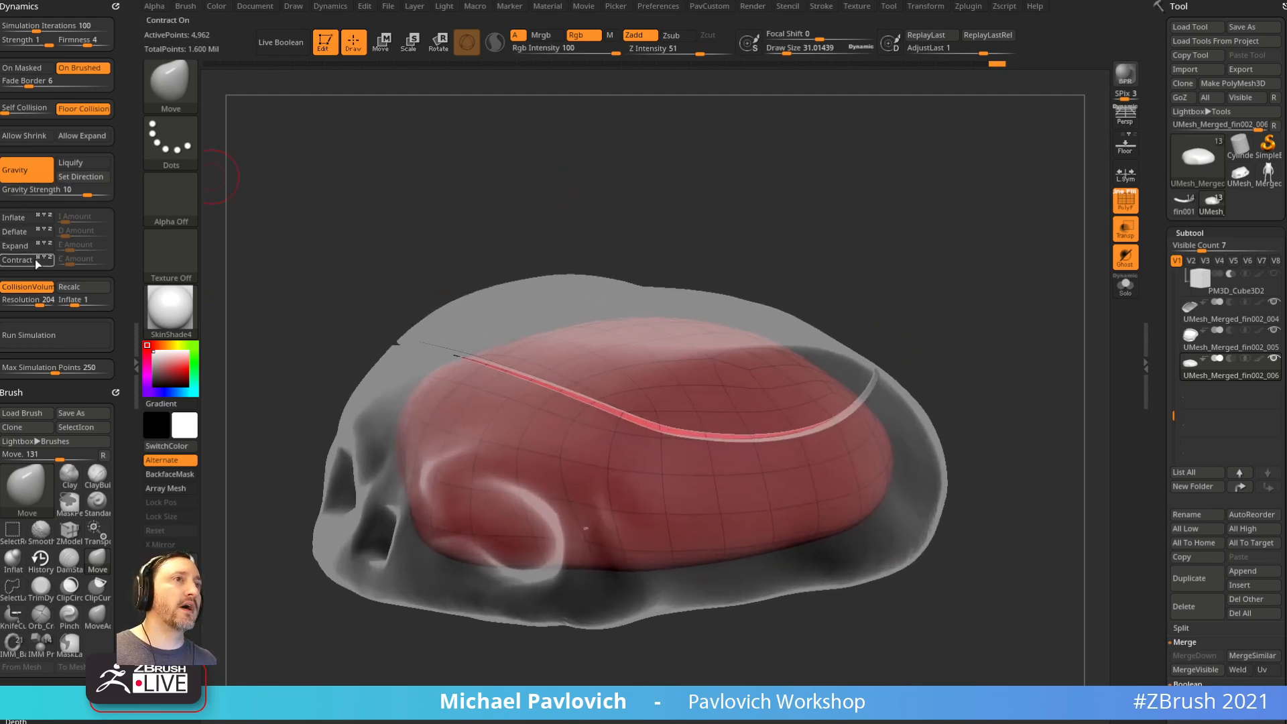
{"action": "left_click", "coordinate": [20, 248]}
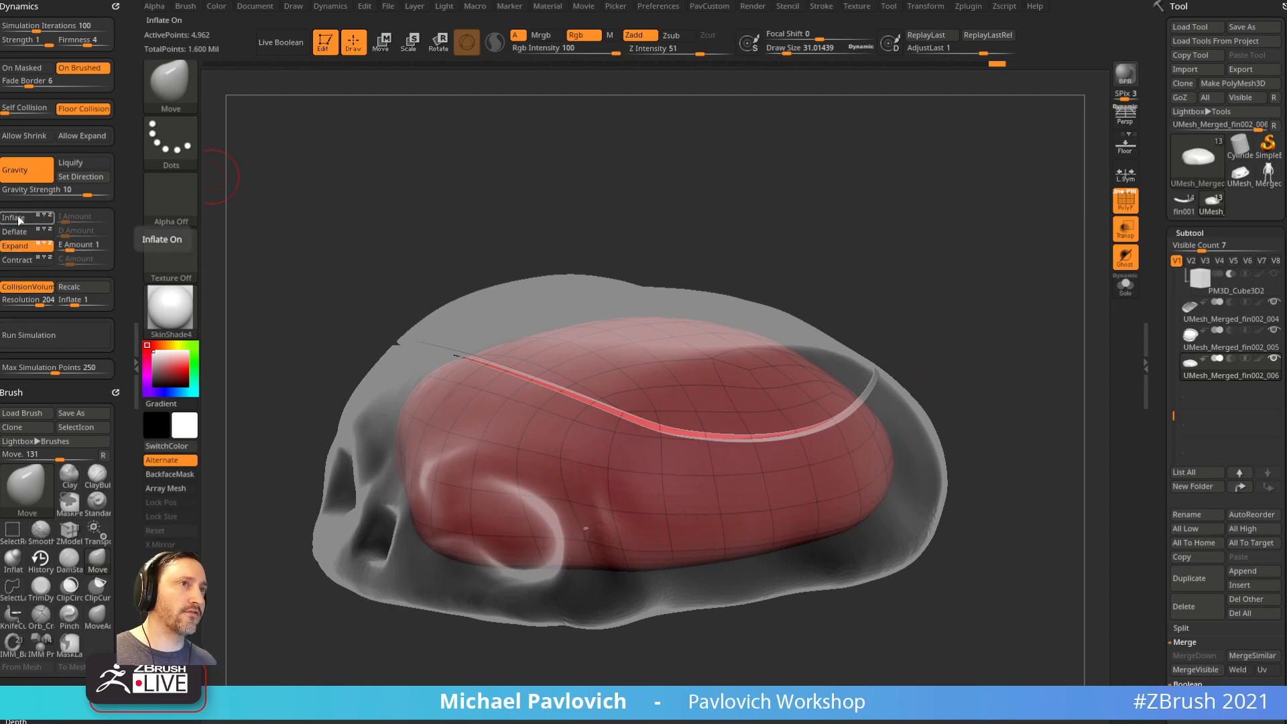
{"action": "left_click_drag", "start_coordinate": [71, 250], "coordinate": [64, 246]}
{"action": "left_click", "coordinate": [26, 170]}
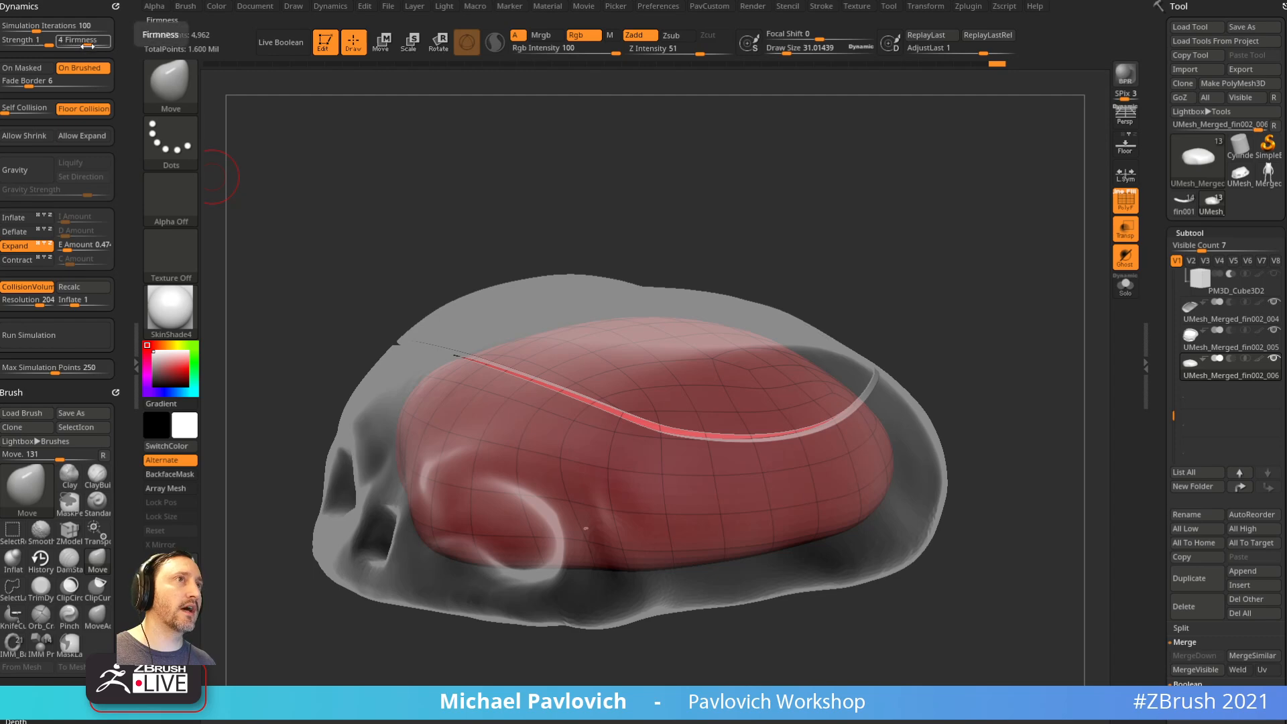
{"action": "left_click_drag", "start_coordinate": [946, 260], "coordinate": [927, 268]}
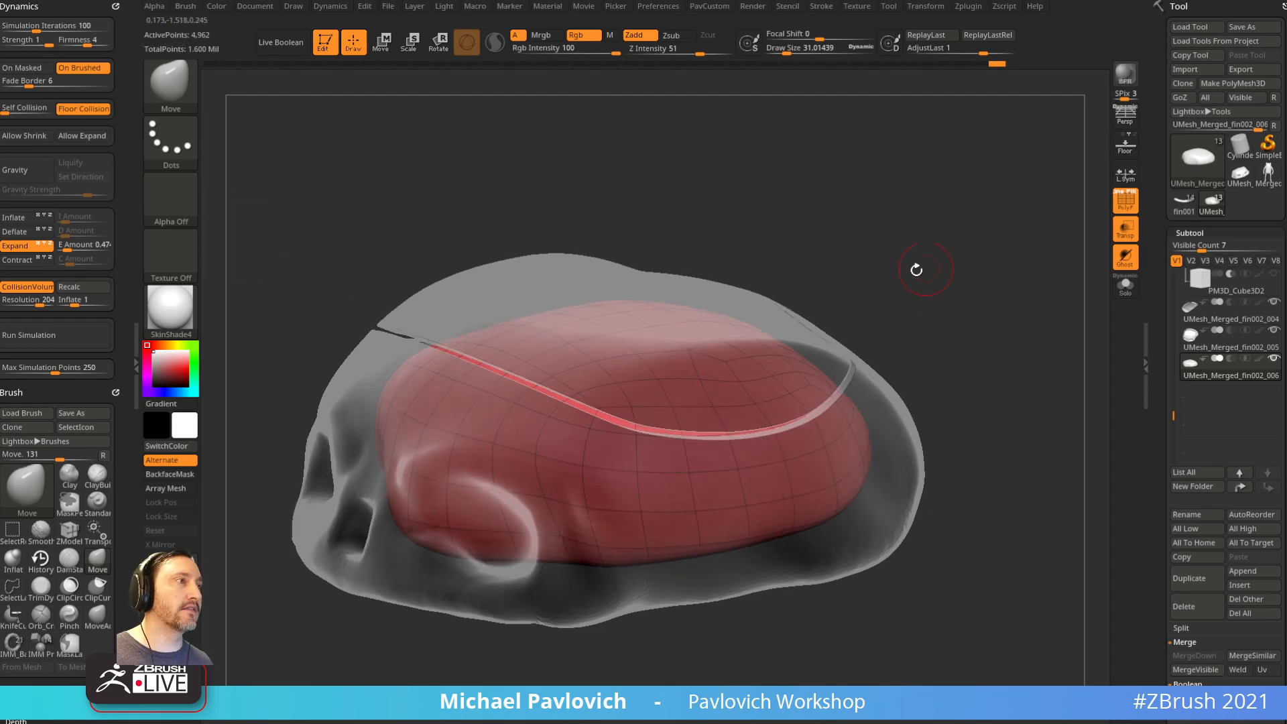
Step: Set the collision volume resolution to 320 and rerun the dynamics simulation
{"action": "left_click", "coordinate": [69, 334]}
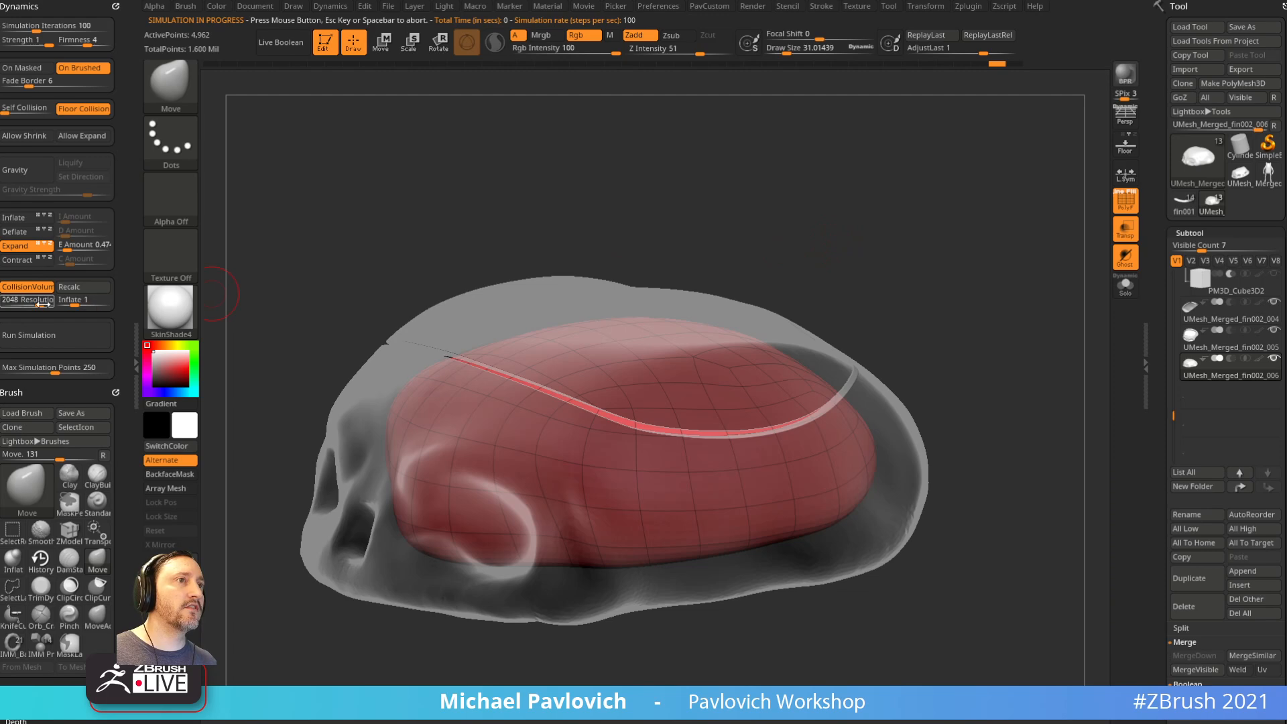
{"action": "left_click_drag", "start_coordinate": [42, 305], "coordinate": [52, 305]}
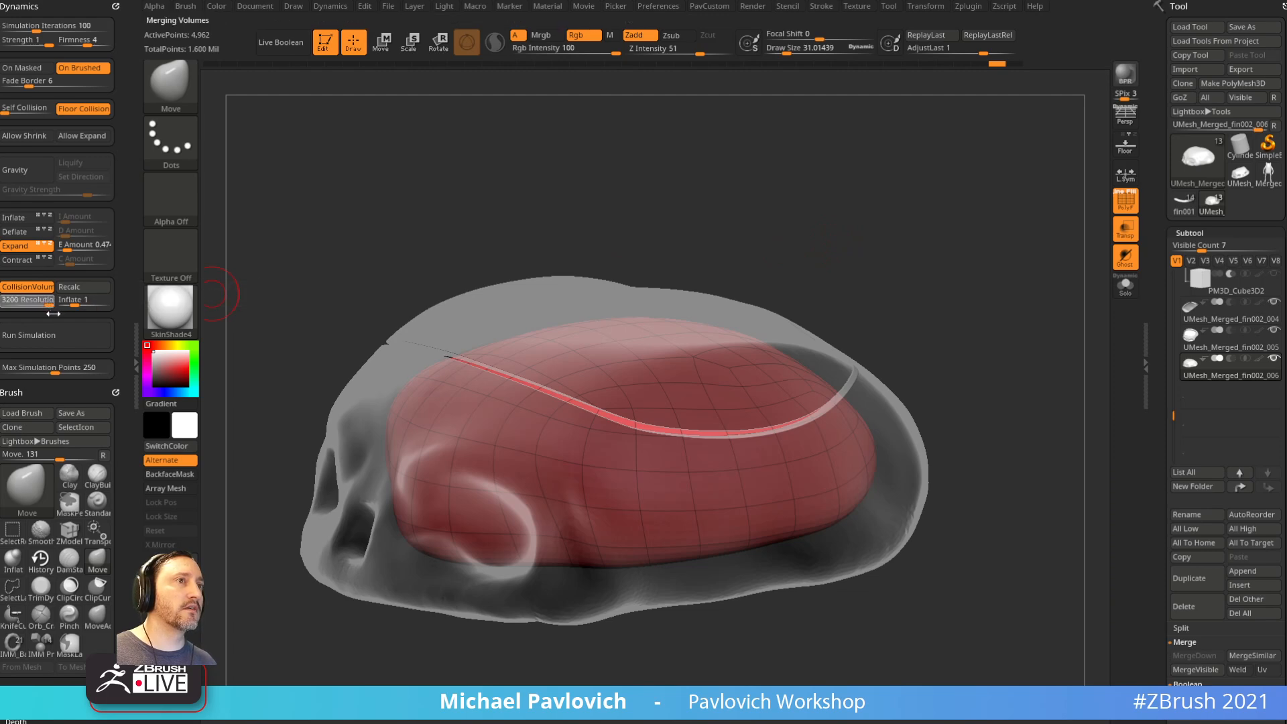
{"action": "left_click", "coordinate": [19, 313]}
{"action": "type", "text": "320"}
{"action": "key", "text": "Return"}
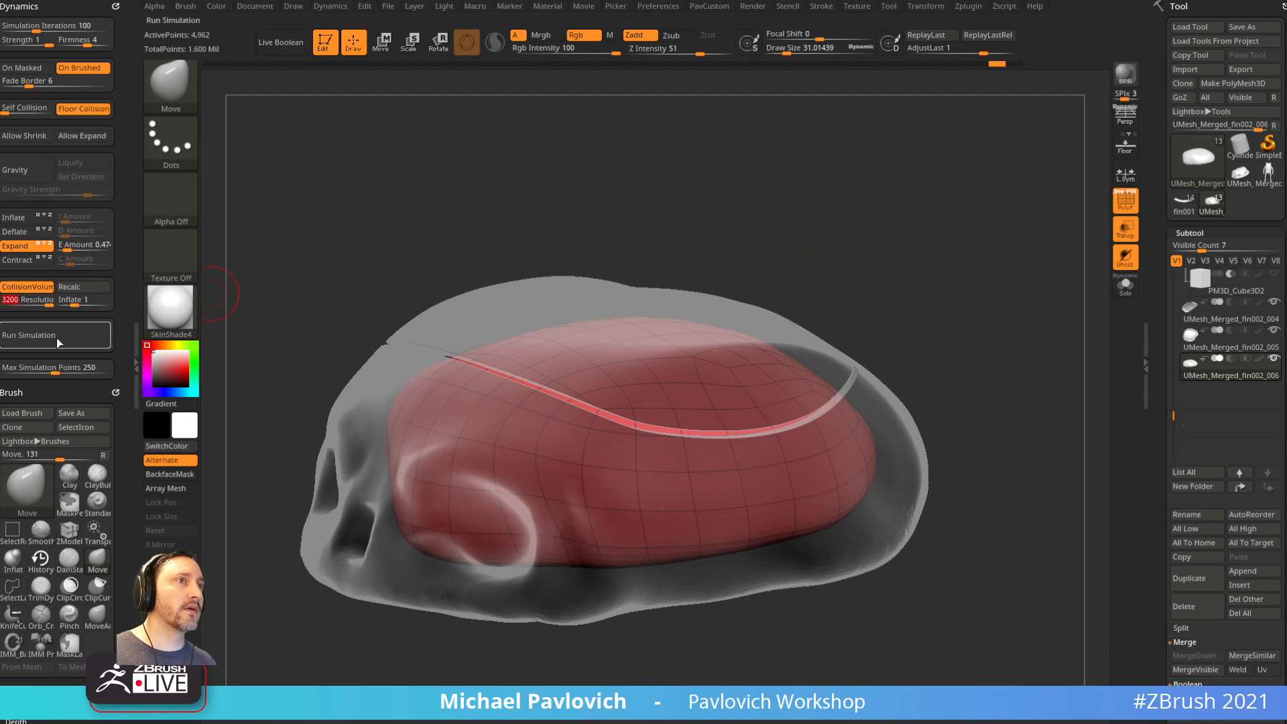
{"action": "left_click", "coordinate": [56, 338]}
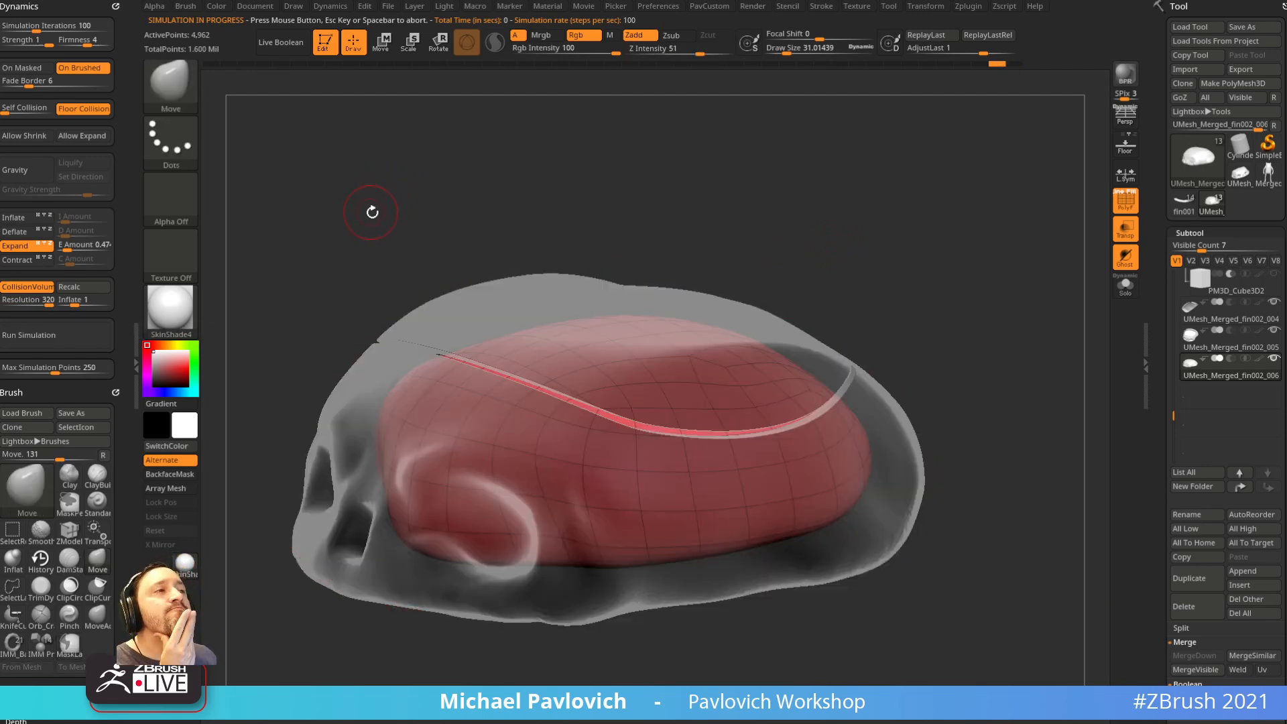
Step: Hide the skull cap subtool UMesh_Merged_fin002_004 and run the simulation with a recalculated collision volume
{"action": "left_click", "coordinate": [1273, 303]}
{"action": "mouse_move", "coordinate": [1036, 338]}
{"action": "left_mouse_down"}
{"action": "mouse_move", "coordinate": [1026, 345]}
{"action": "mouse_move", "coordinate": [1056, 363]}
{"action": "mouse_move", "coordinate": [1024, 354]}
{"action": "mouse_move", "coordinate": [993, 398]}
{"action": "mouse_move", "coordinate": [1020, 414]}
{"action": "mouse_move", "coordinate": [1057, 371]}
{"action": "mouse_move", "coordinate": [1033, 354]}
{"action": "mouse_move", "coordinate": [1049, 350]}
{"action": "left_mouse_up"}
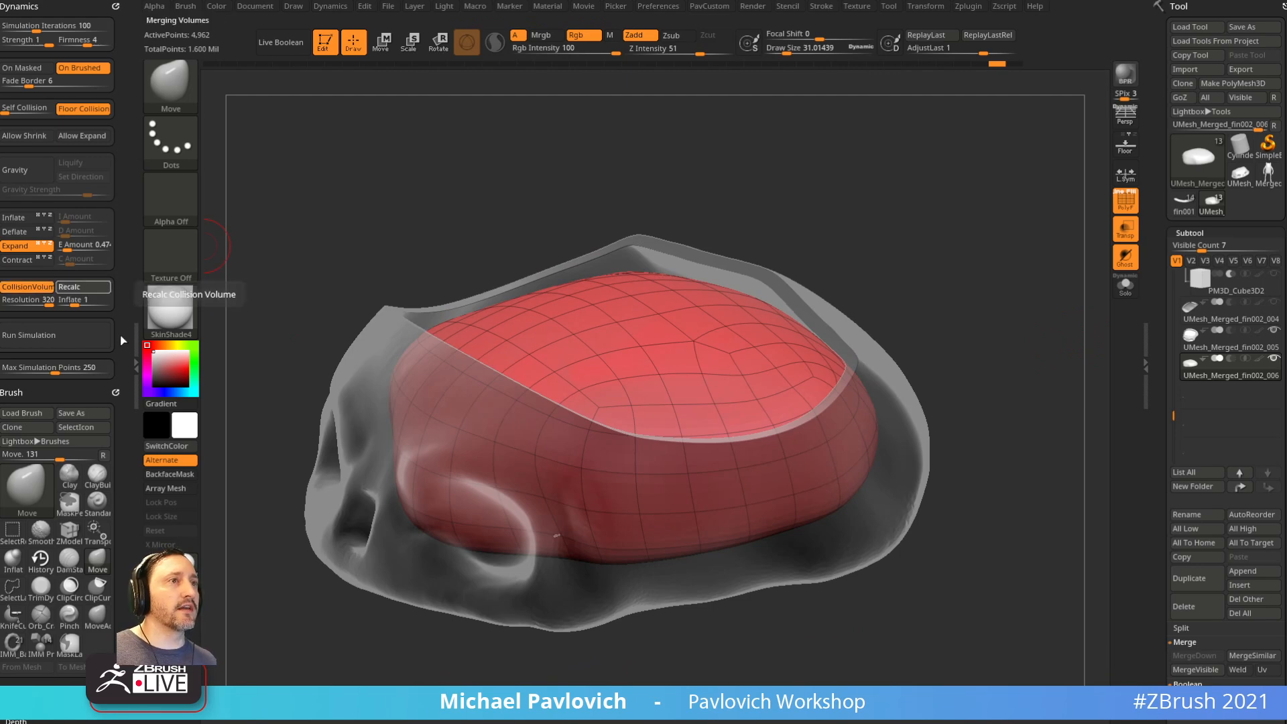
{"action": "left_click", "coordinate": [59, 334]}
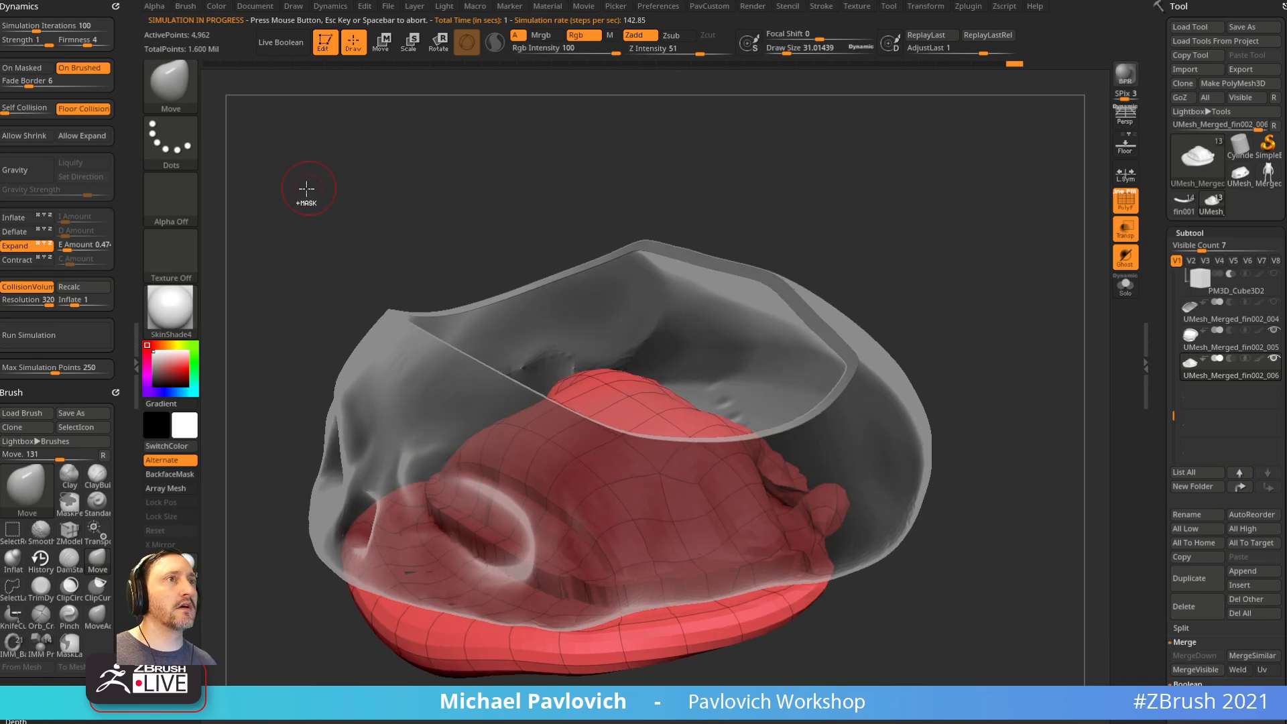
Step: Turn off Floor Collision and run the expand simulation again on the restored inner form
{"action": "left_click_drag", "start_coordinate": [317, 188], "coordinate": [372, 168]}
{"action": "left_click", "coordinate": [95, 117]}
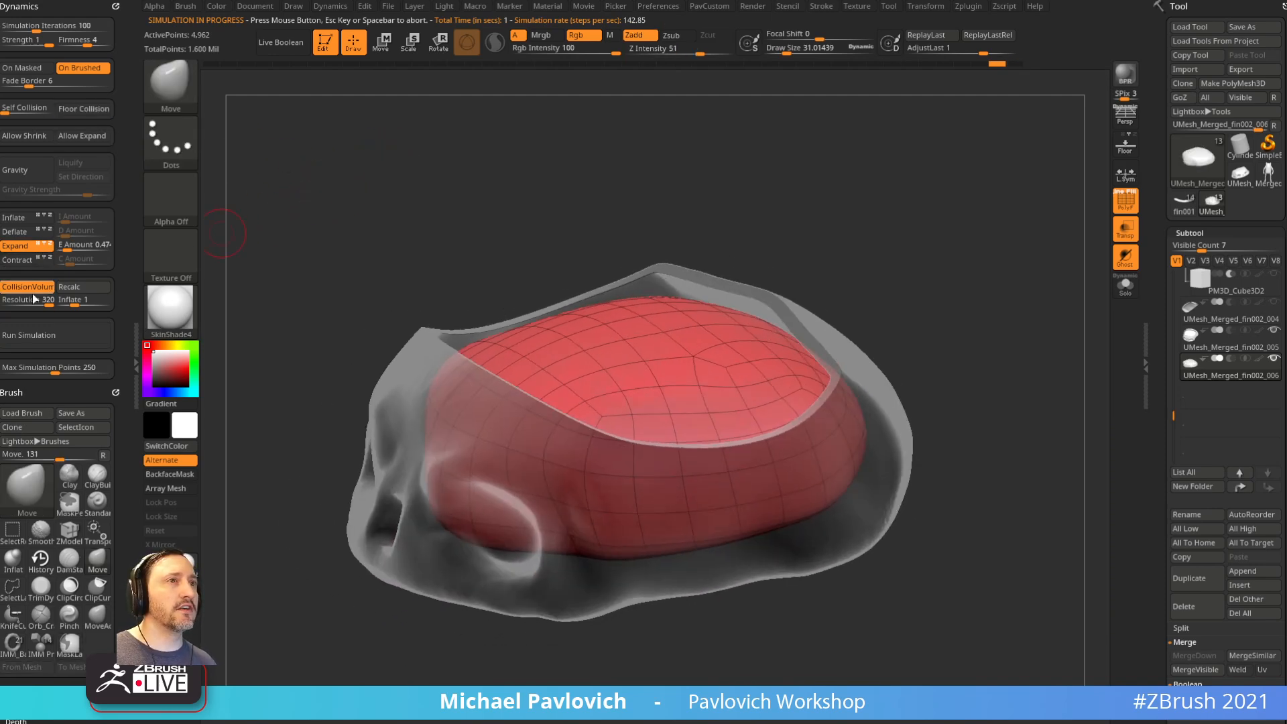
{"action": "left_click", "coordinate": [46, 332]}
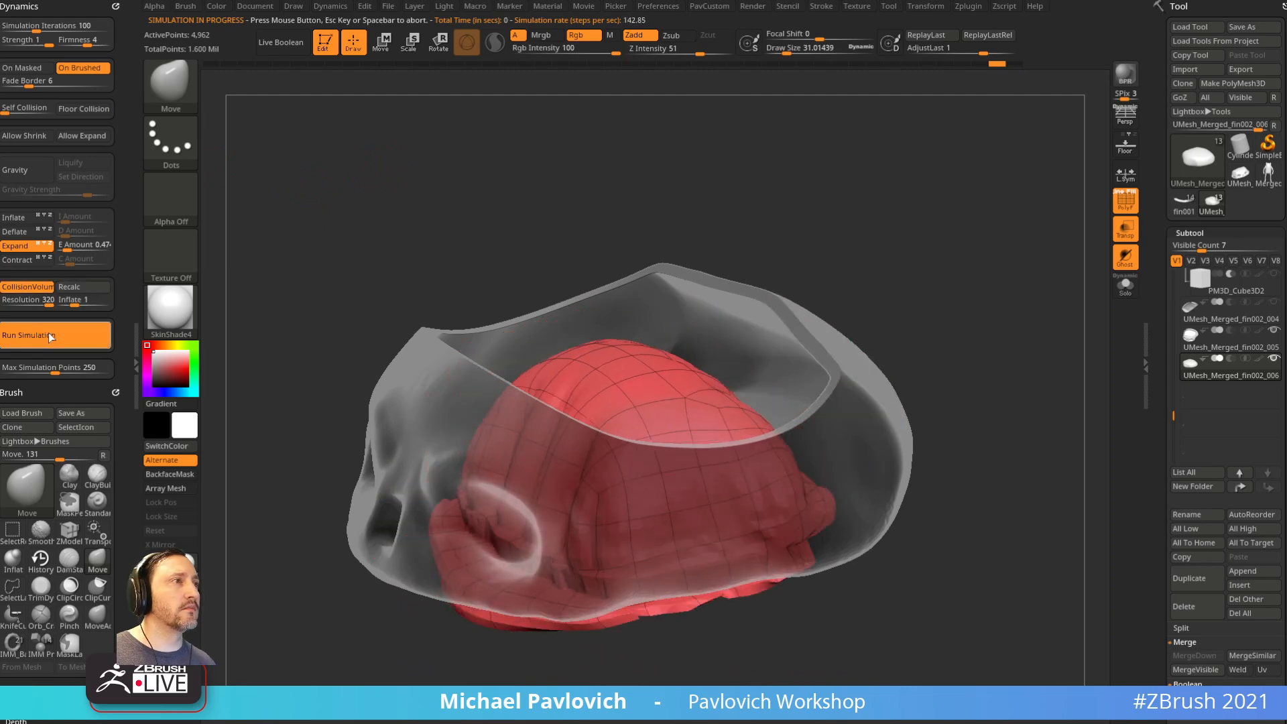
{"action": "left_click_drag", "start_coordinate": [236, 245], "coordinate": [913, 218]}
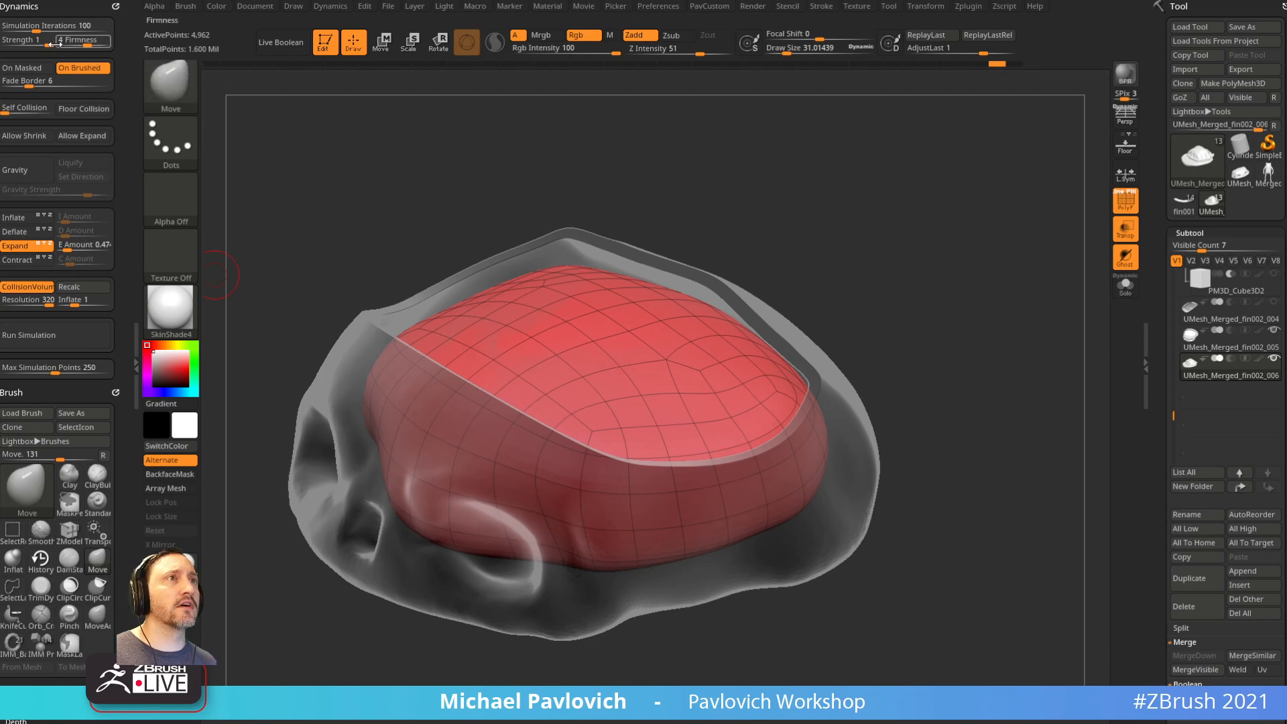
Step: Lower the dynamics Expand amount to about 0.06 and rerun the simulation on the inner form
{"action": "left_click_drag", "start_coordinate": [83, 248], "coordinate": [65, 249]}
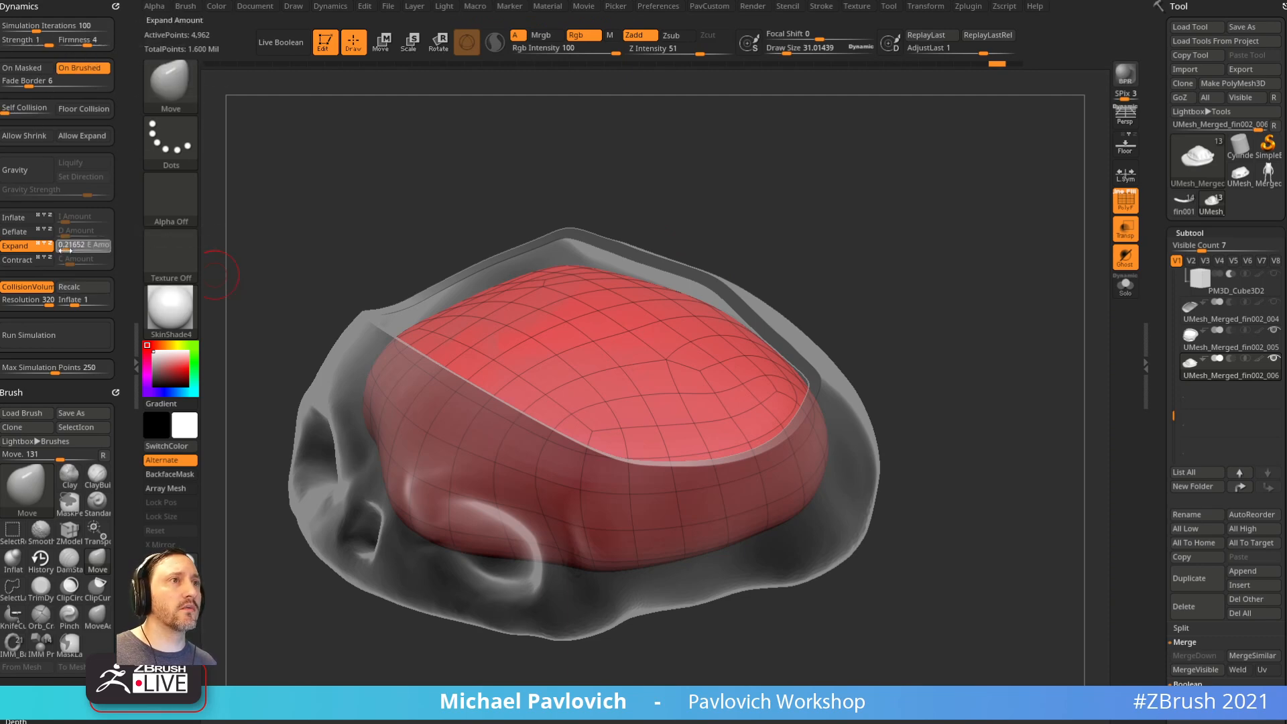
{"action": "left_click", "coordinate": [46, 333]}
{"action": "key", "text": "ctrl+z"}
{"action": "mouse_move", "coordinate": [882, 212]}
{"action": "left_mouse_down"}
{"action": "mouse_move", "coordinate": [908, 216]}
{"action": "mouse_move", "coordinate": [843, 235]}
{"action": "mouse_move", "coordinate": [894, 262]}
{"action": "mouse_move", "coordinate": [888, 238]}
{"action": "mouse_move", "coordinate": [906, 215]}
{"action": "left_mouse_up"}
{"action": "key", "text": "w"}
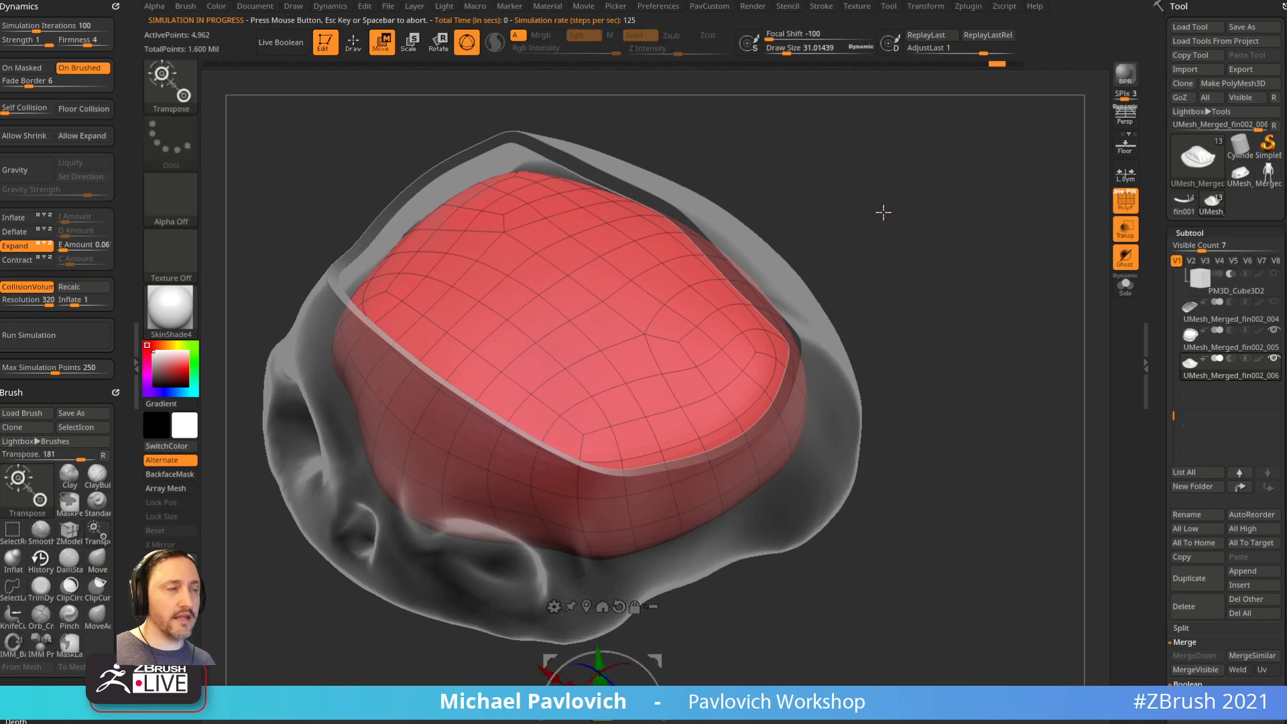
{"action": "key", "text": "q"}
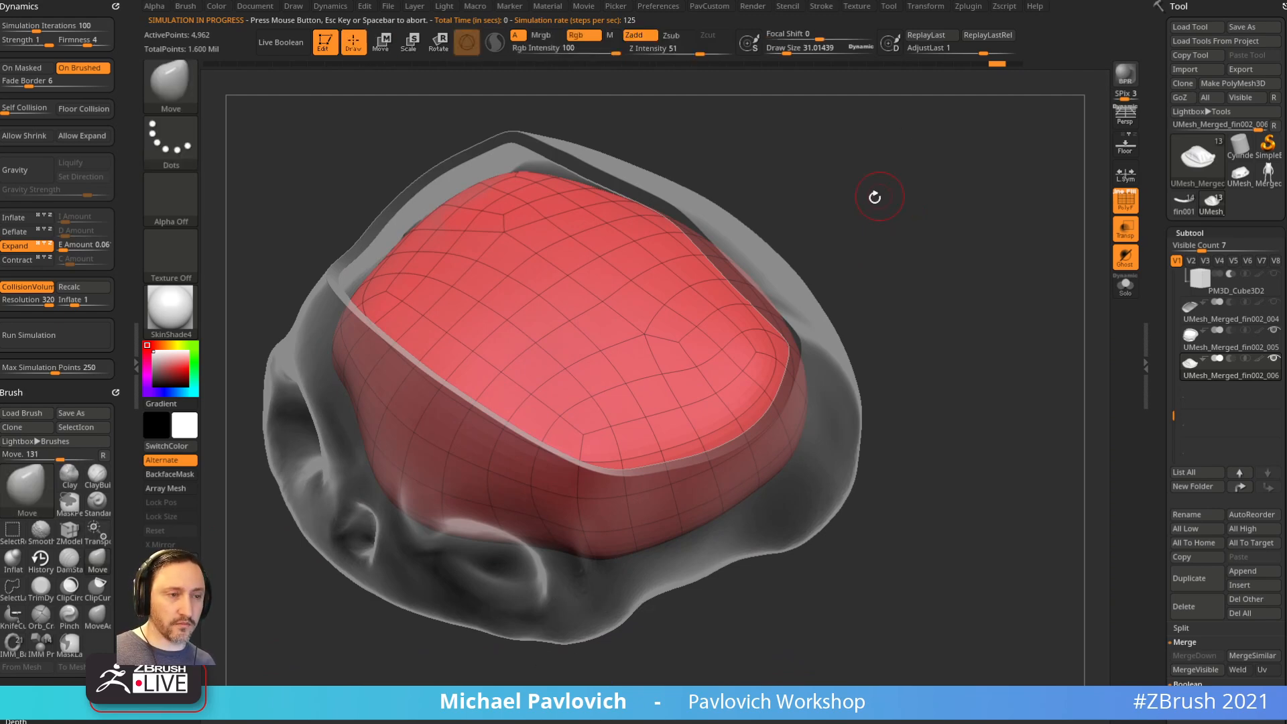
{"action": "left_click_drag", "start_coordinate": [879, 195], "coordinate": [900, 199]}
Step: Select the TransposeCloth brush and reposition its gizmo onto the upper surface of the inner form
{"action": "key", "text": "b"}
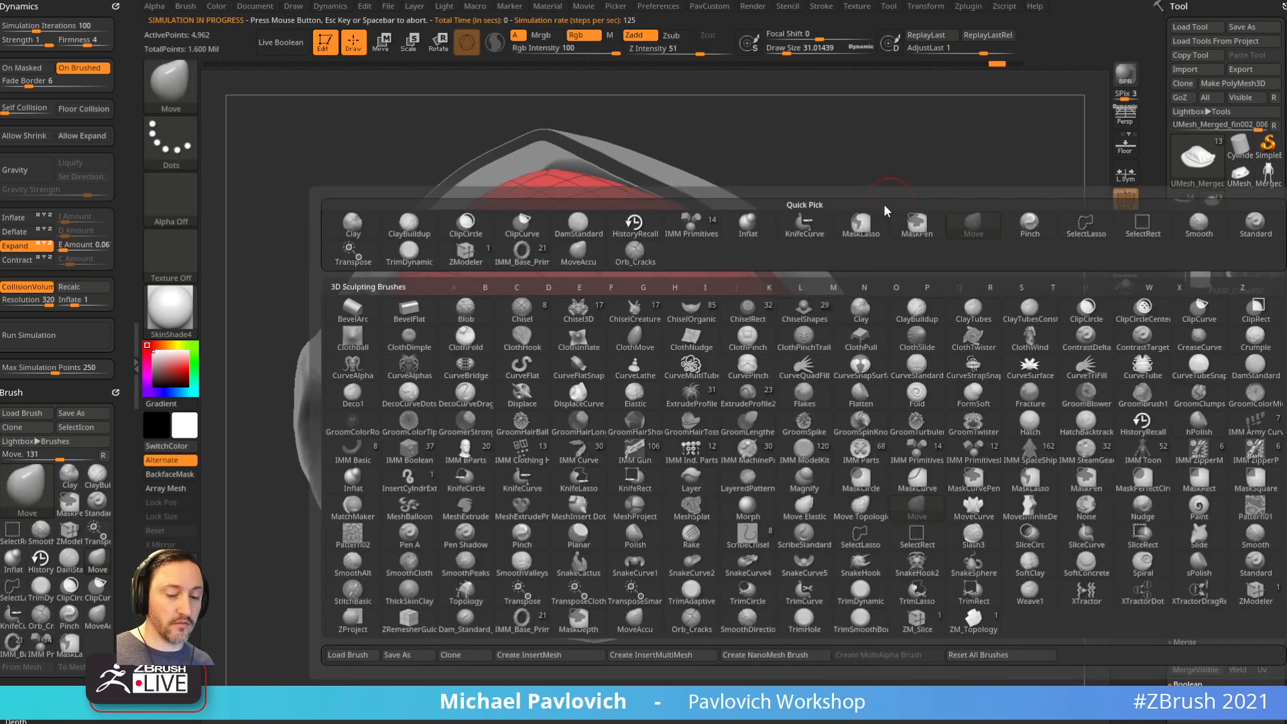
{"action": "key", "text": "t"}
{"action": "key", "text": "c"}
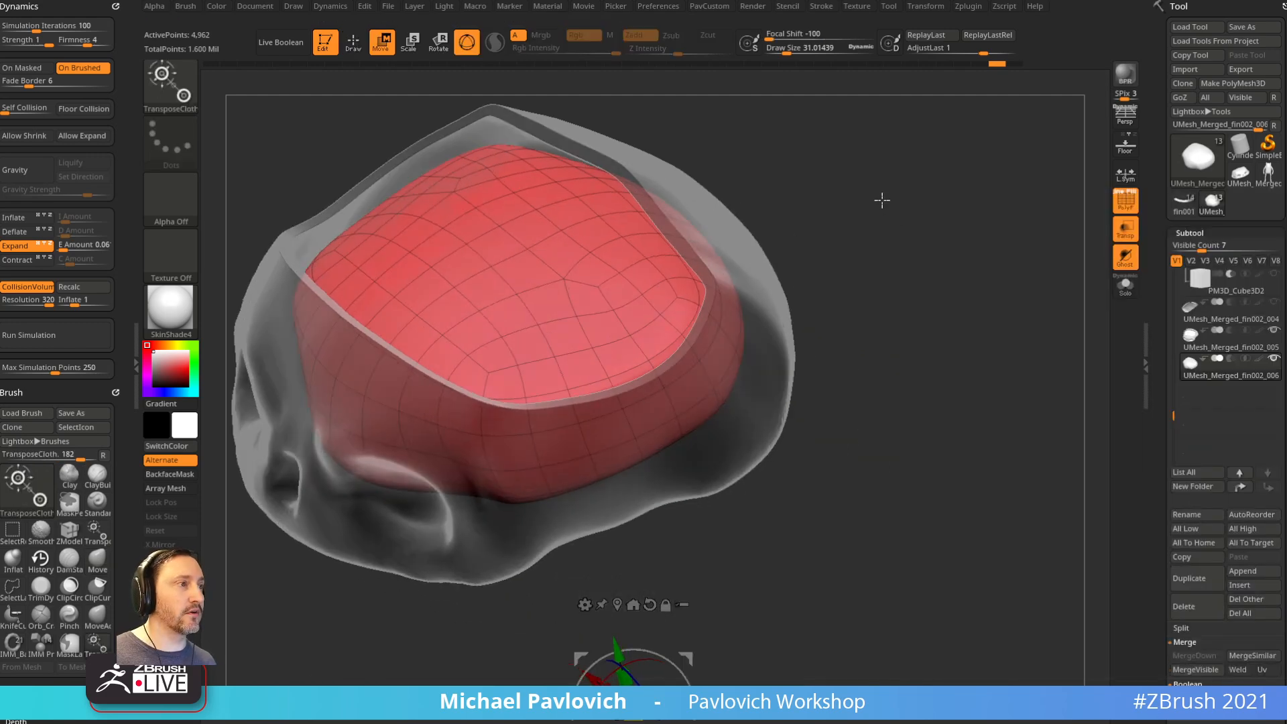
{"action": "left_click", "coordinate": [617, 605]}
{"action": "left_click_drag", "start_coordinate": [895, 270], "coordinate": [896, 309], "text": "alt"}
{"action": "left_click", "coordinate": [575, 331], "text": "alt"}
{"action": "right_click_drag", "start_coordinate": [569, 304], "coordinate": [545, 329]}
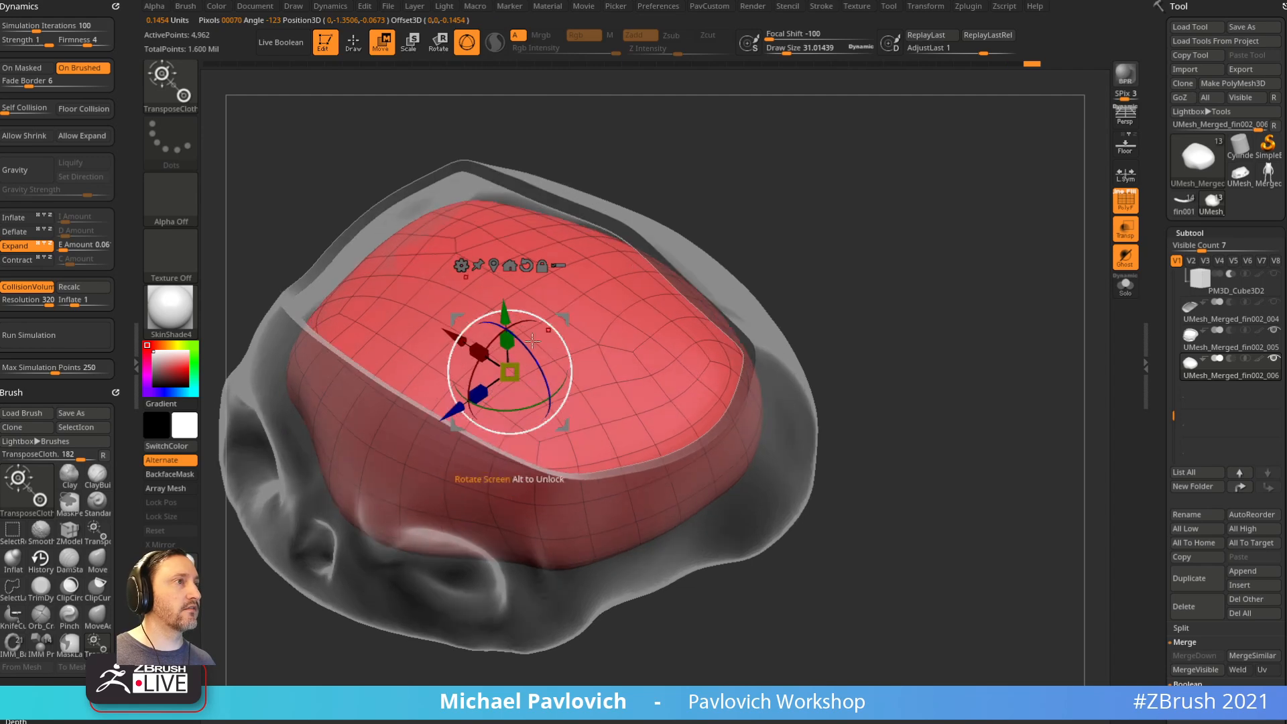
Step: Isolate the inner form, turn off Collision Volume and try scaling it as cloth with the gizmo
{"action": "left_click_drag", "start_coordinate": [515, 367], "coordinate": [560, 357]}
{"action": "key", "text": "ctrl+z"}
{"action": "key", "text": "alt+s"}
{"action": "key", "text": "ctrl+z"}
{"action": "left_click", "coordinate": [39, 288]}
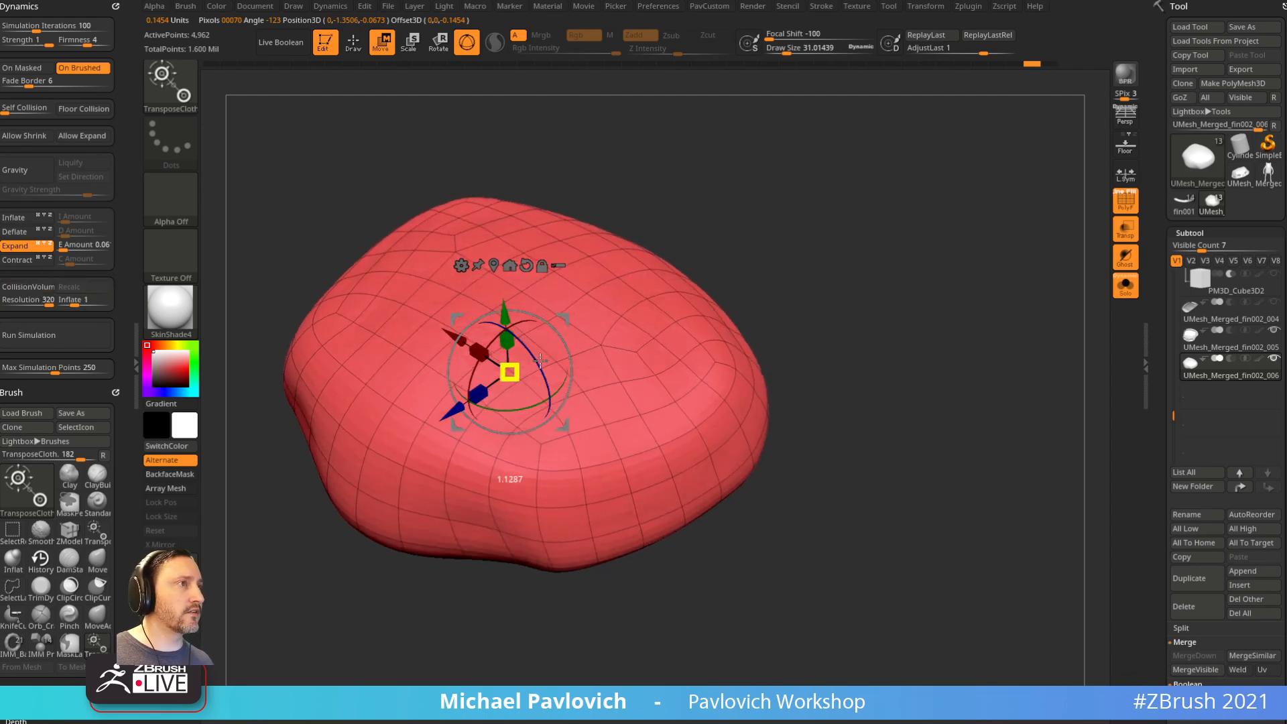
{"action": "left_click_drag", "start_coordinate": [534, 371], "coordinate": [528, 373]}
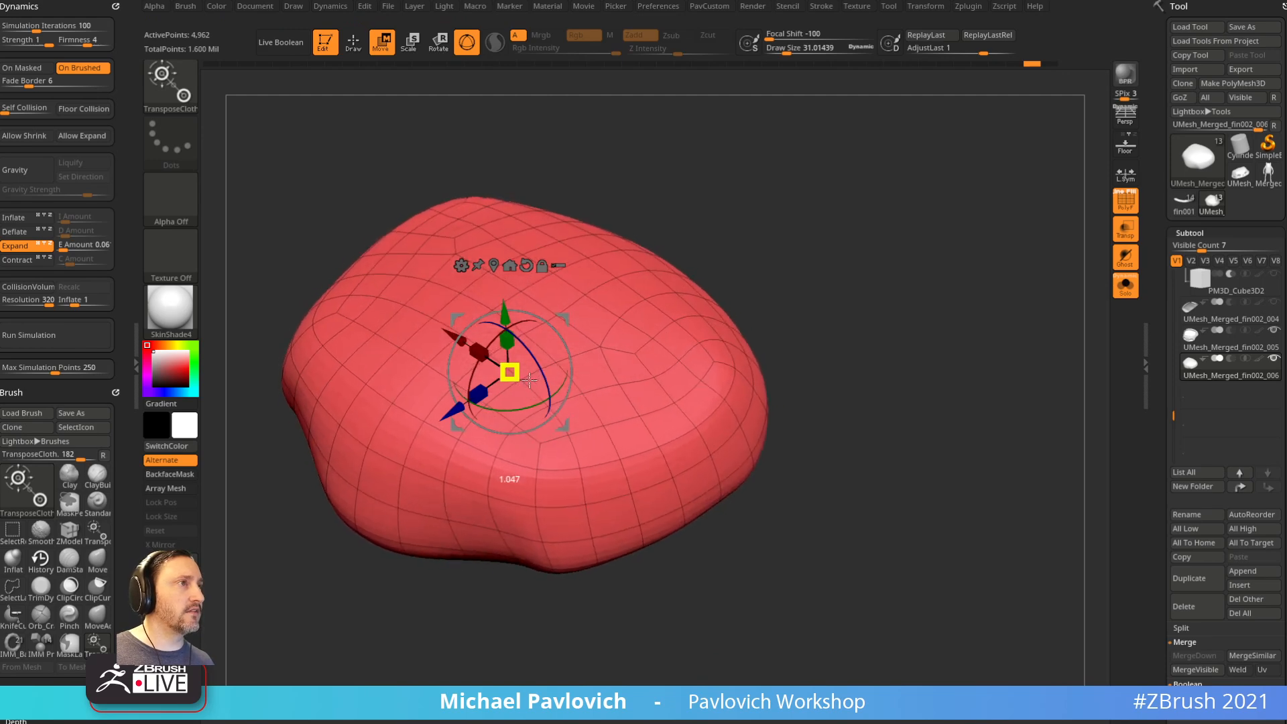
{"action": "key", "text": "ctrl+z"}
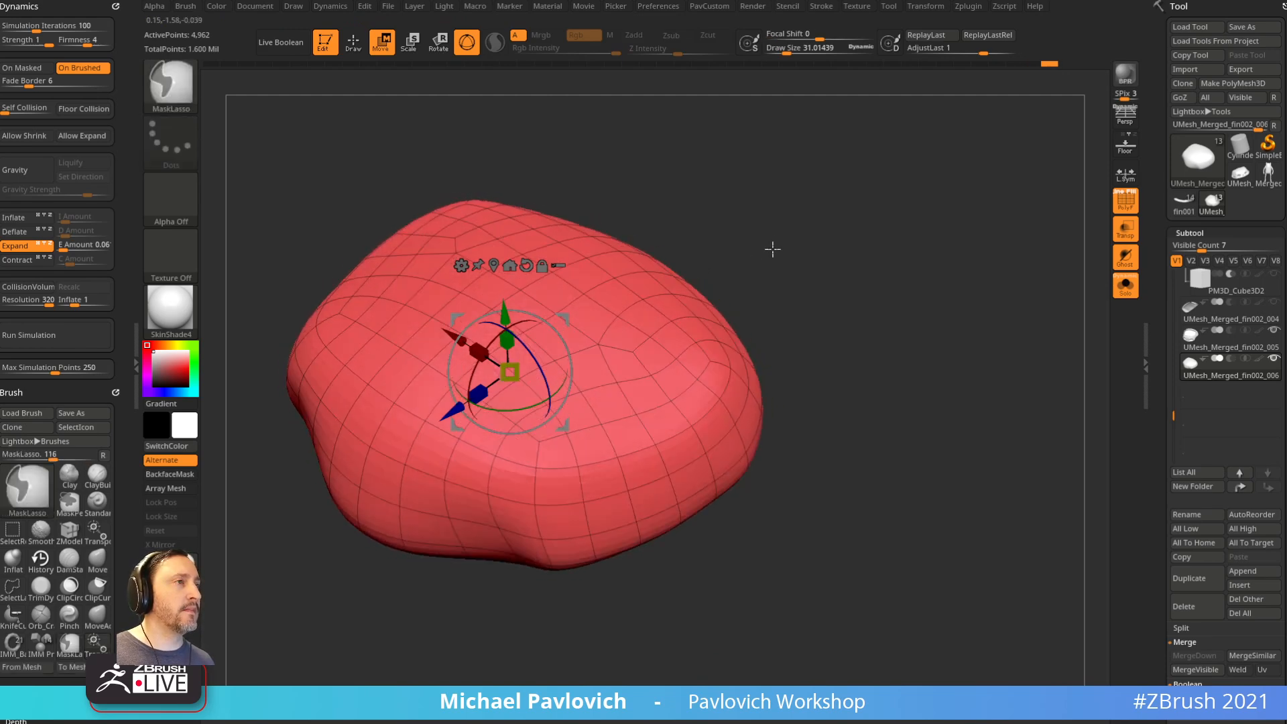
Step: Subdivide the inner form once, hide its polyframe and switch the material to StartupMaterial
{"action": "left_click_drag", "start_coordinate": [770, 258], "coordinate": [854, 203]}
{"action": "key", "text": "ctrl+d"}
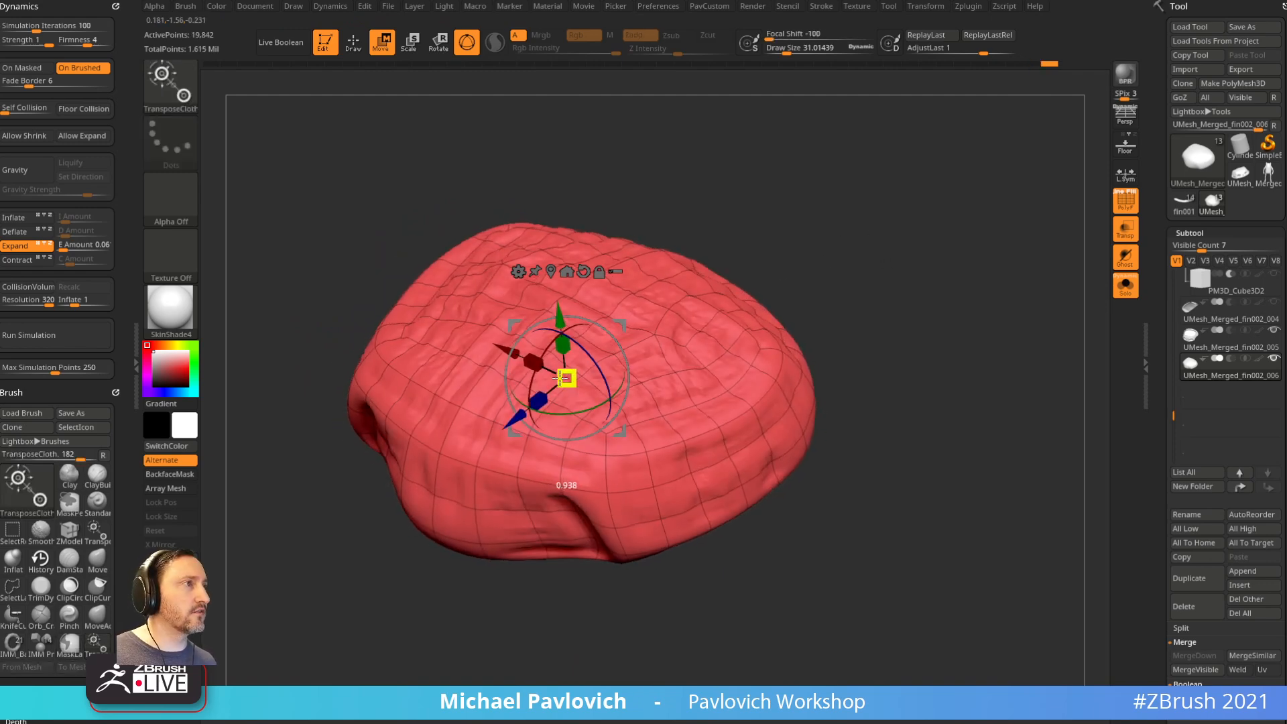
{"action": "key", "text": "shift+f"}
{"action": "left_click", "coordinate": [192, 320]}
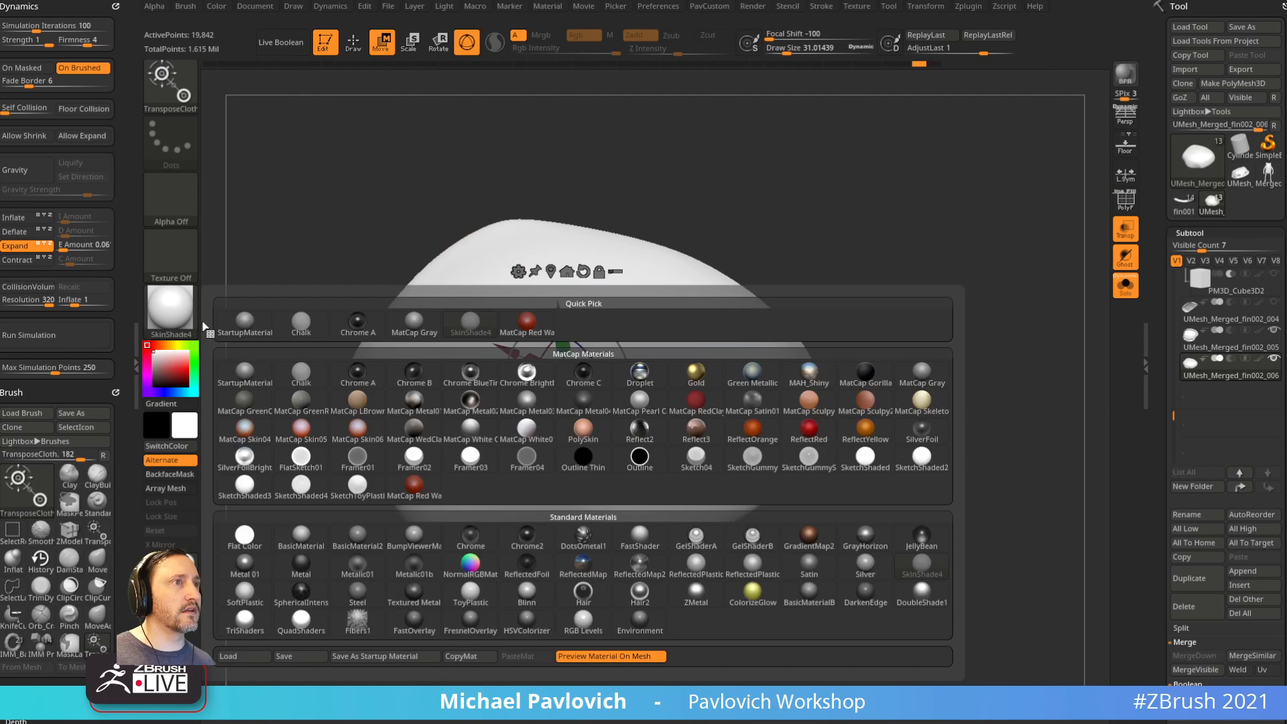
{"action": "left_click", "coordinate": [244, 328]}
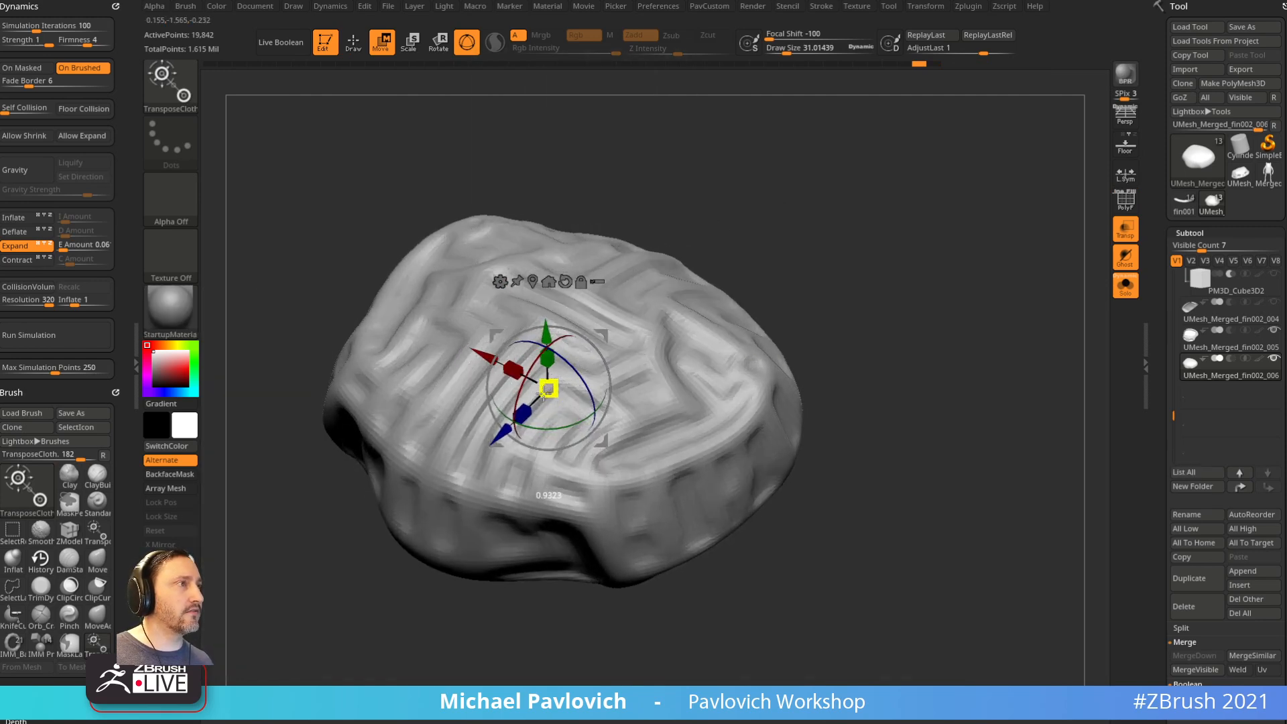
Step: Try shrinking the form as cloth with Expand turned off to wrinkle its surface
{"action": "mouse_move", "coordinate": [548, 391]}
{"action": "left_mouse_down"}
{"action": "mouse_move", "coordinate": [544, 400]}
{"action": "mouse_move", "coordinate": [547, 387]}
{"action": "left_mouse_up"}
{"action": "key", "text": "ctrl+z"}
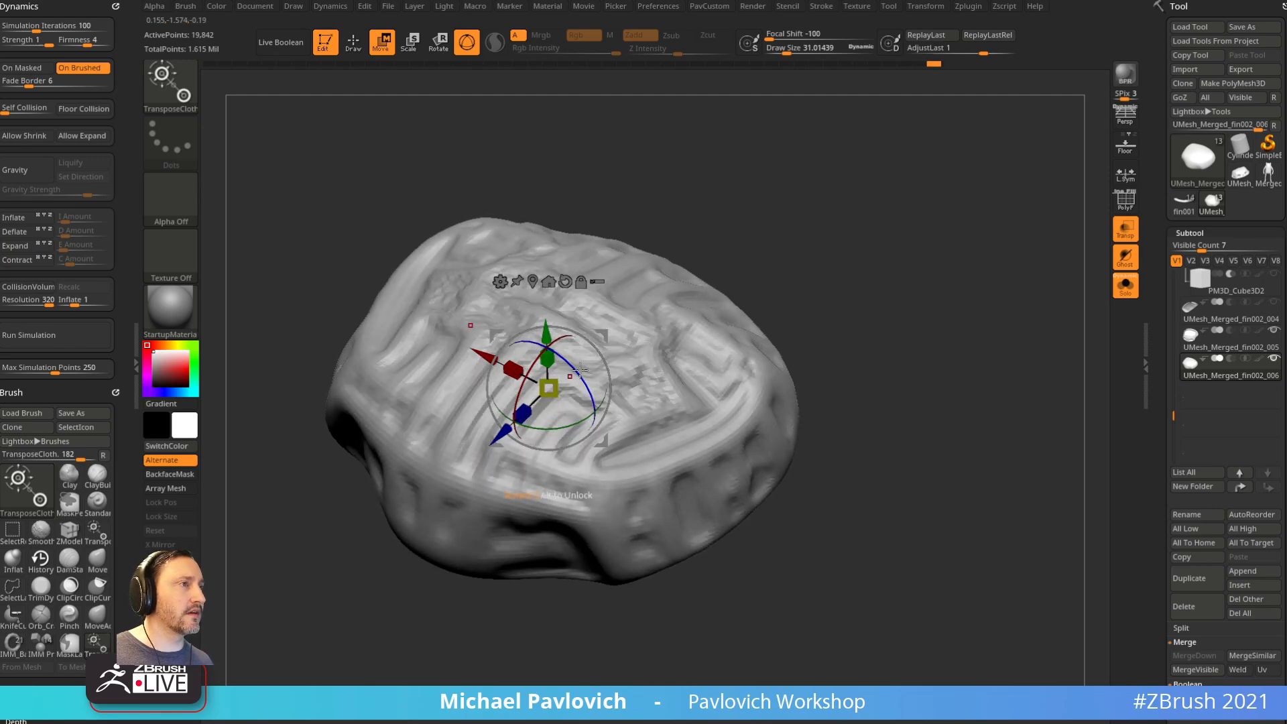
{"action": "key", "text": "ctrl+z"}
Step: Enable both Inflate and Expand in the dynamics settings and set their amounts to about 0.37
{"action": "left_click", "coordinate": [13, 217]}
{"action": "left_click", "coordinate": [15, 245]}
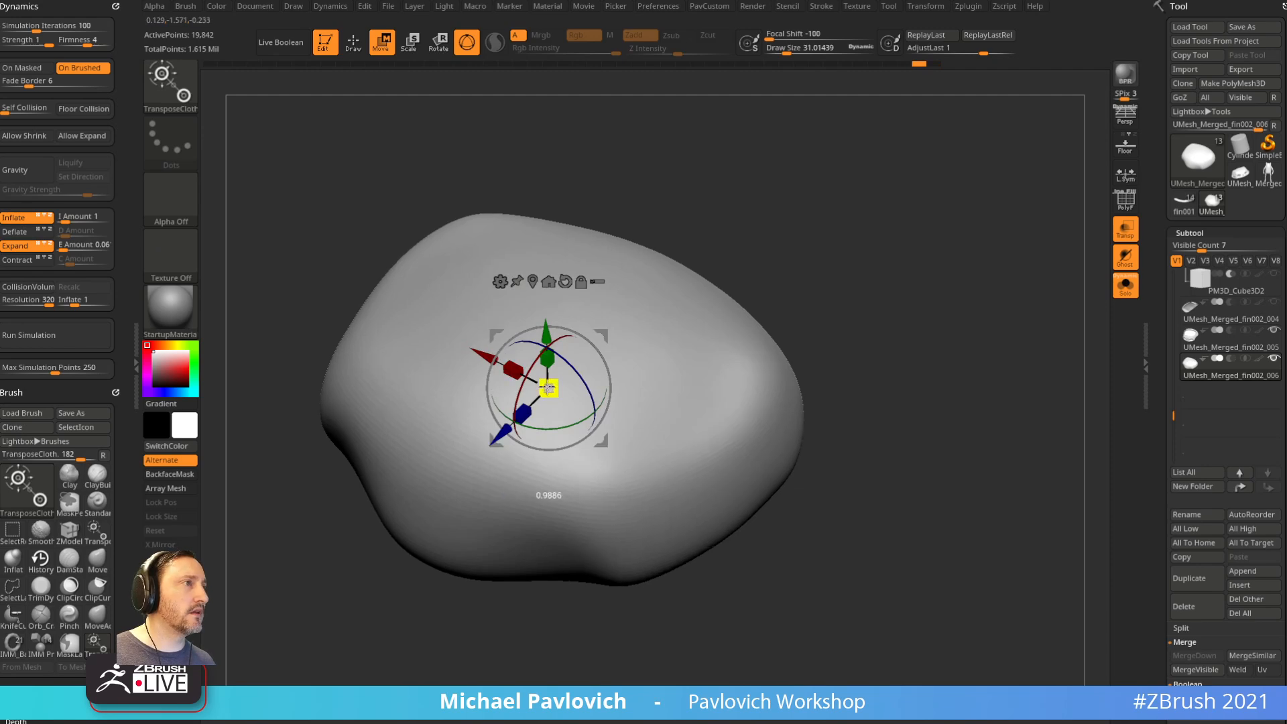
{"action": "left_click_drag", "start_coordinate": [534, 389], "coordinate": [536, 389]}
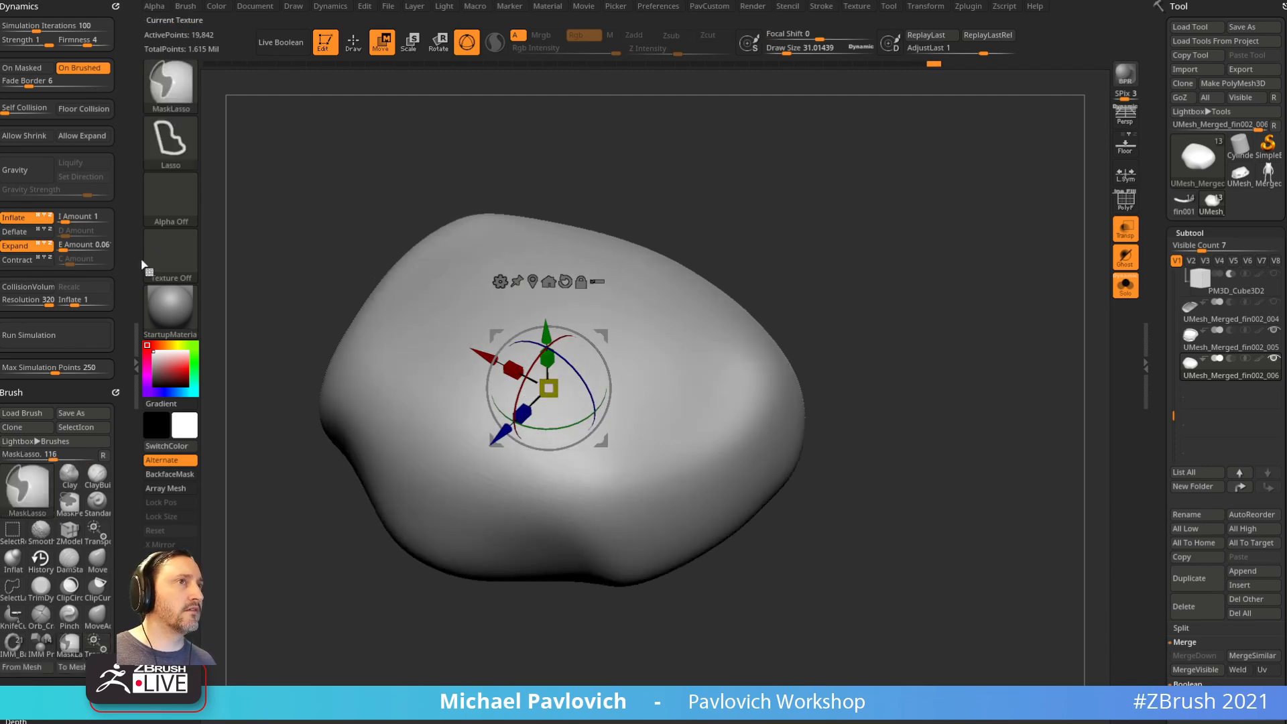
{"action": "left_click_drag", "start_coordinate": [64, 222], "coordinate": [65, 250]}
Step: Shrink the form with the TransposeCloth gizmo so its surface buckles into brain-like folds
{"action": "left_click_drag", "start_coordinate": [548, 388], "coordinate": [535, 396]}
{"action": "left_click_drag", "start_coordinate": [842, 279], "coordinate": [817, 284]}
{"action": "left_click_drag", "start_coordinate": [512, 413], "coordinate": [526, 366]}
{"action": "left_click_drag", "start_coordinate": [830, 315], "coordinate": [878, 297]}
{"action": "left_click_drag", "start_coordinate": [742, 248], "coordinate": [413, 342]}
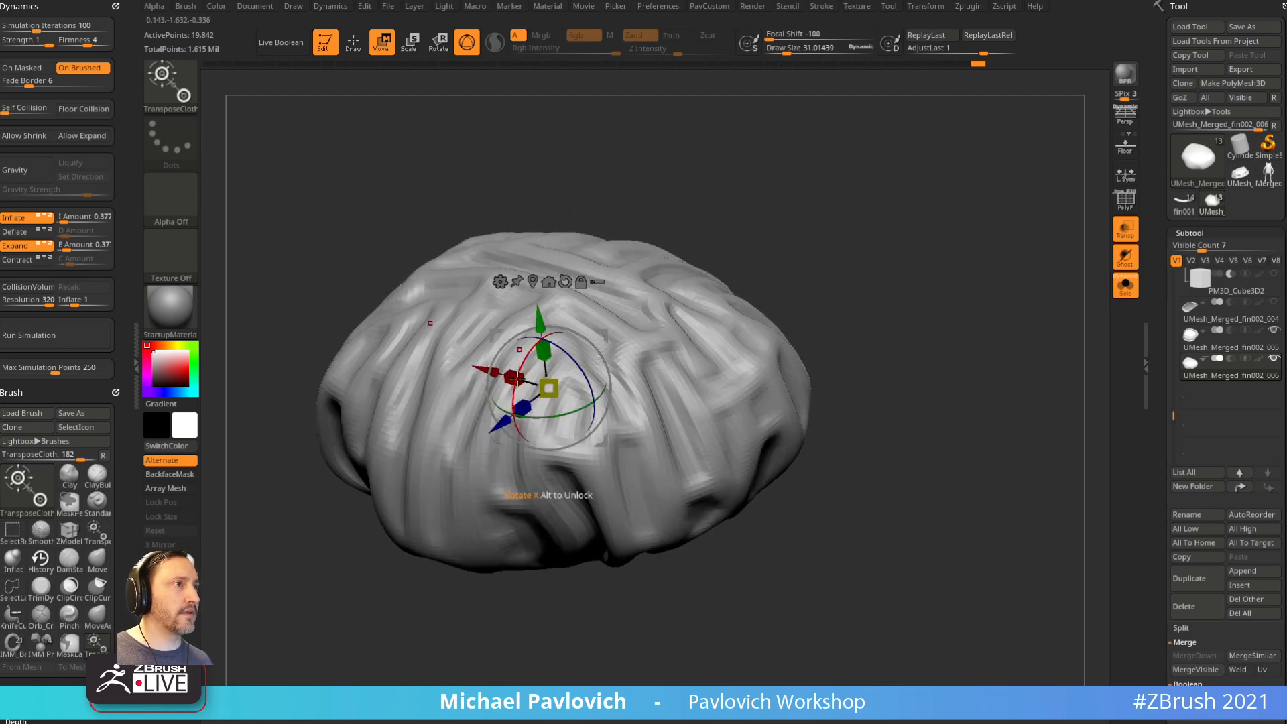
{"action": "left_click_drag", "start_coordinate": [563, 179], "coordinate": [565, 398]}
{"action": "right_click_drag", "start_coordinate": [527, 427], "coordinate": [592, 395]}
{"action": "left_click_drag", "start_coordinate": [590, 346], "coordinate": [570, 354]}
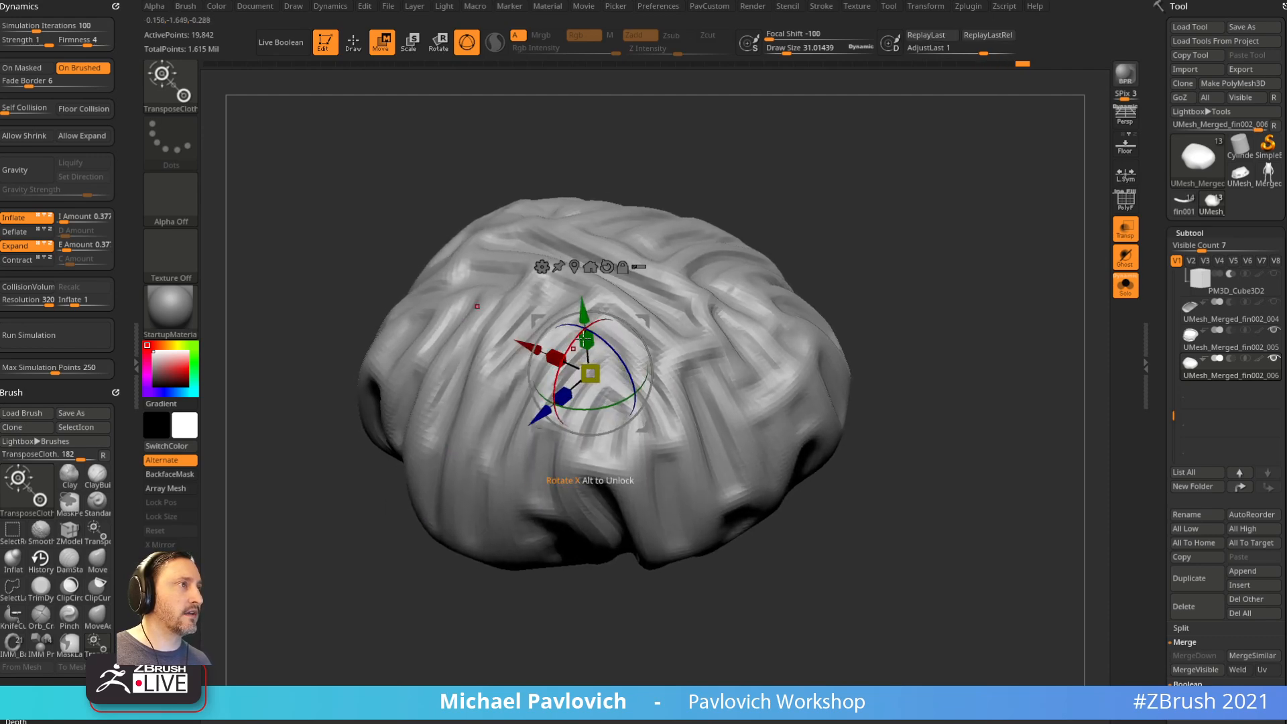
Step: Subdivide the folded form again and squash it vertically as cloth to about 0.95 to tighten the folds
{"action": "key", "text": "q"}
{"action": "mouse_move", "coordinate": [894, 329]}
{"action": "left_mouse_down"}
{"action": "mouse_move", "coordinate": [892, 356]}
{"action": "mouse_move", "coordinate": [847, 357]}
{"action": "mouse_move", "coordinate": [892, 332]}
{"action": "left_mouse_up"}
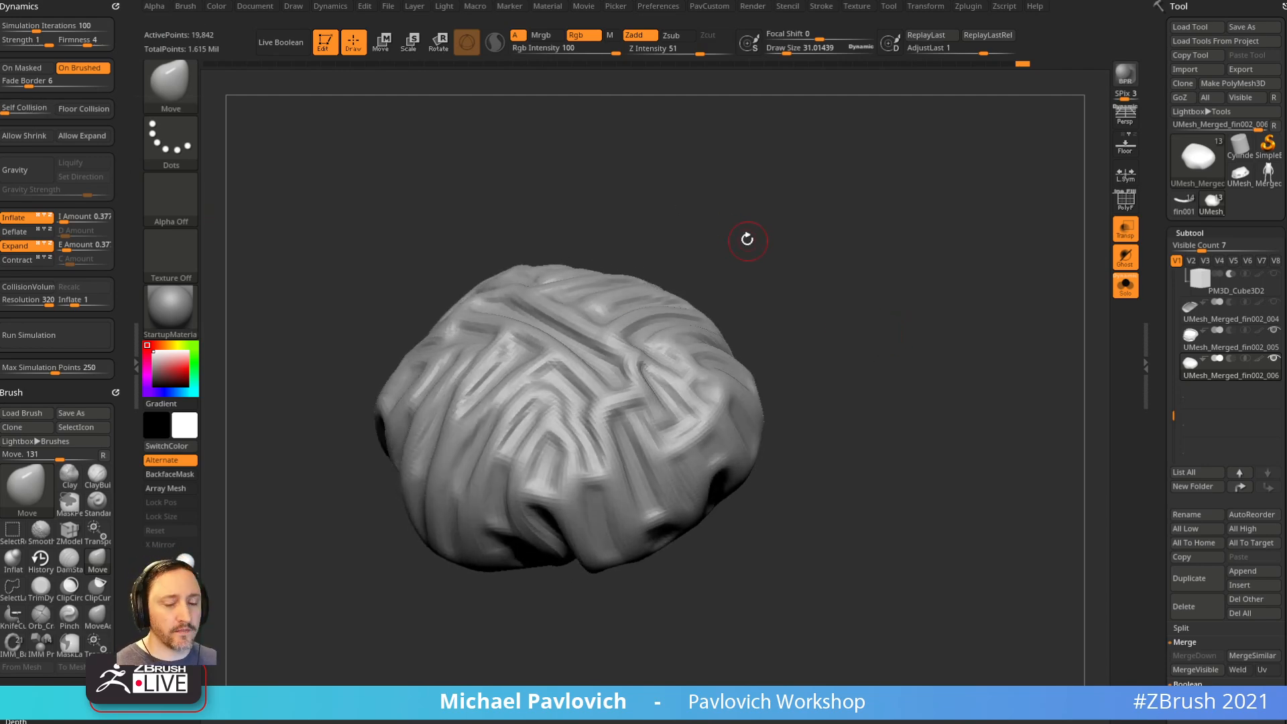
{"action": "key", "text": "ctrl"}
{"action": "key", "text": "d"}
{"action": "left_click_drag", "start_coordinate": [744, 248], "coordinate": [800, 234]}
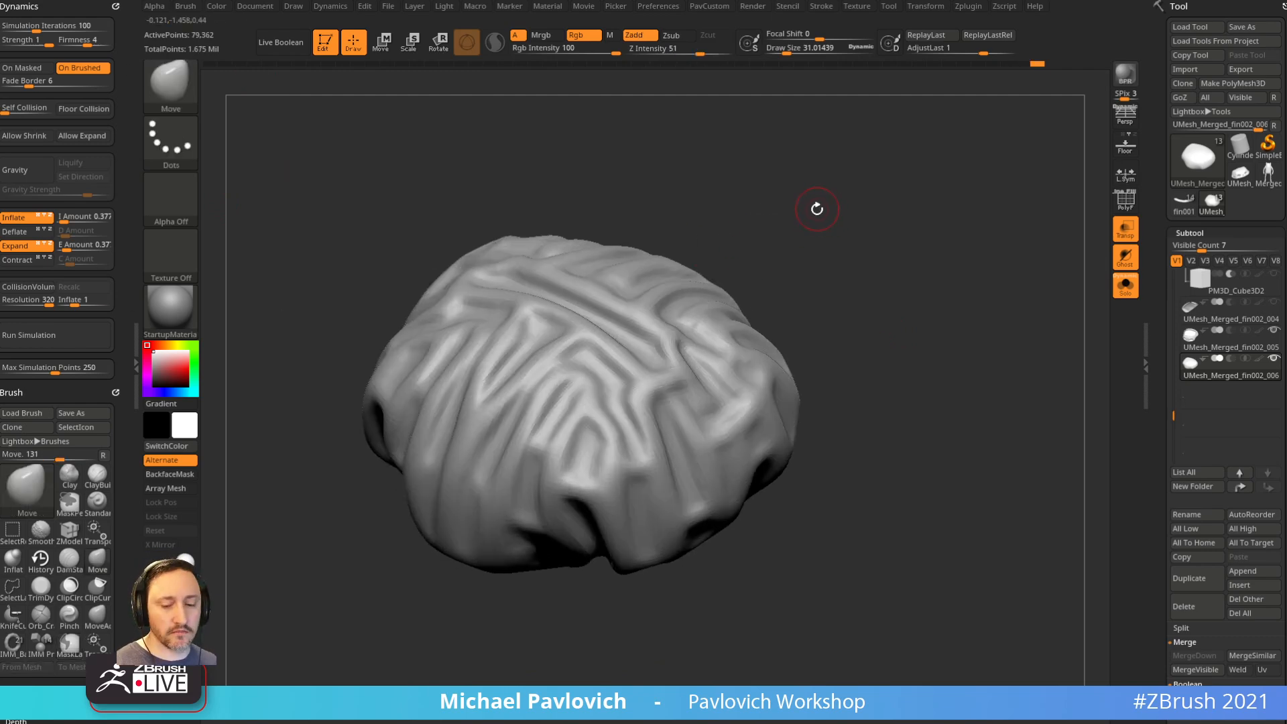
{"action": "key", "text": "e"}
{"action": "left_click_drag", "start_coordinate": [534, 379], "coordinate": [554, 406]}
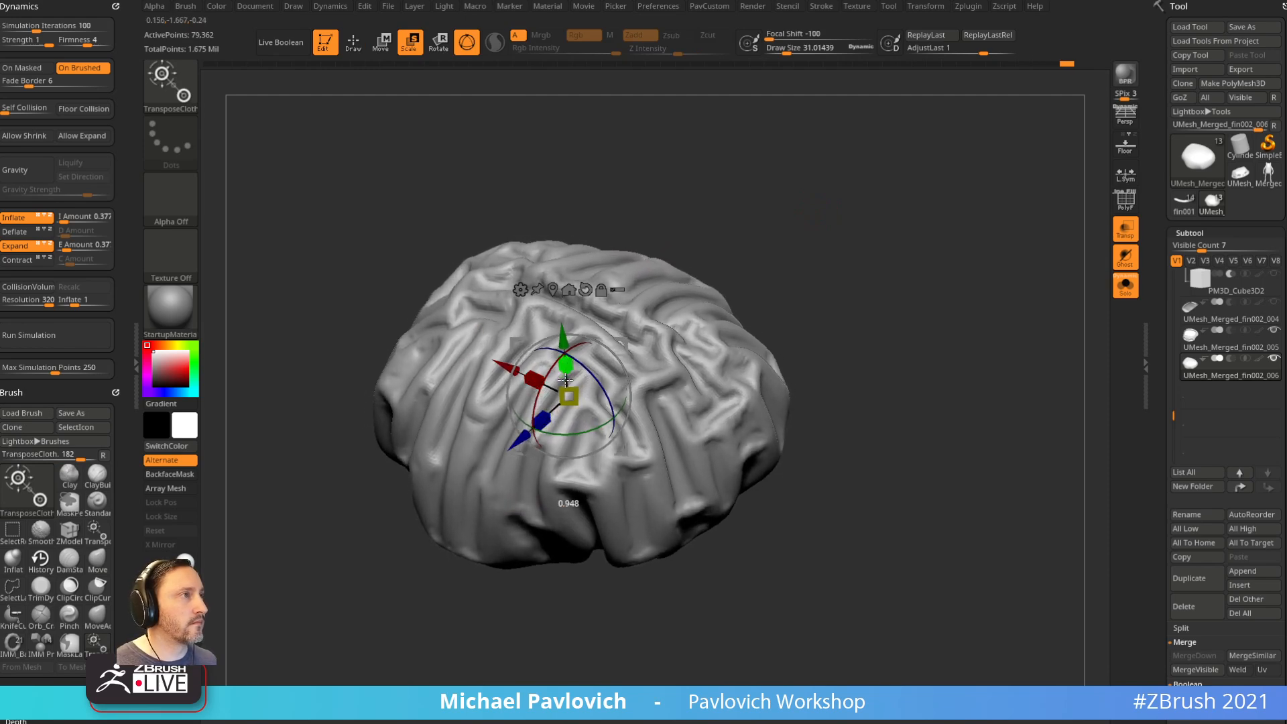
Step: Show the skull around the folded brain again and select the Standard brush
{"action": "key", "text": "q"}
{"action": "mouse_move", "coordinate": [908, 330]}
{"action": "left_mouse_down"}
{"action": "mouse_move", "coordinate": [844, 316]}
{"action": "mouse_move", "coordinate": [916, 315]}
{"action": "left_mouse_up"}
{"action": "left_click", "coordinate": [1126, 287]}
{"action": "mouse_move", "coordinate": [1029, 320]}
{"action": "left_mouse_down"}
{"action": "mouse_move", "coordinate": [942, 337]}
{"action": "mouse_move", "coordinate": [938, 365]}
{"action": "mouse_move", "coordinate": [912, 364]}
{"action": "mouse_move", "coordinate": [925, 382]}
{"action": "mouse_move", "coordinate": [936, 375]}
{"action": "left_mouse_up"}
{"action": "key", "text": "b"}
{"action": "key", "text": "s"}
{"action": "key", "text": "t"}
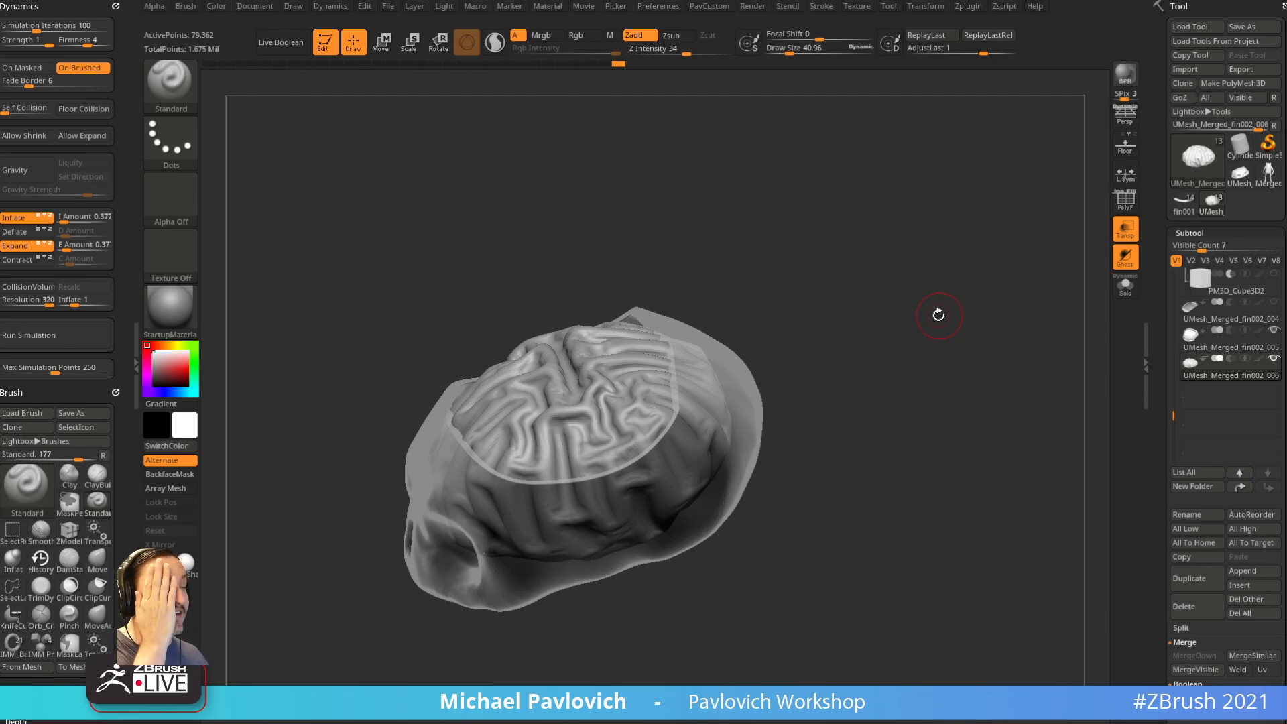
Step: Sculpt the midline groove along the top of the brain with the Standard and Move brushes
{"action": "mouse_move", "coordinate": [754, 254]}
{"action": "left_mouse_down"}
{"action": "mouse_move", "coordinate": [816, 264]}
{"action": "mouse_move", "coordinate": [845, 233]}
{"action": "mouse_move", "coordinate": [545, 289]}
{"action": "mouse_move", "coordinate": [551, 356]}
{"action": "mouse_move", "coordinate": [527, 336]}
{"action": "mouse_move", "coordinate": [536, 319]}
{"action": "left_mouse_up"}
{"action": "key", "text": "s"}
{"action": "key", "text": "b"}
{"action": "key", "text": "m"}
{"action": "key", "text": "v"}
{"action": "key", "text": "s"}
{"action": "mouse_move", "coordinate": [828, 305]}
{"action": "left_mouse_down"}
{"action": "mouse_move", "coordinate": [839, 270]}
{"action": "mouse_move", "coordinate": [867, 284]}
{"action": "mouse_move", "coordinate": [846, 287]}
{"action": "left_mouse_up"}
{"action": "key", "text": "b"}
{"action": "key", "text": "s"}
{"action": "key", "text": "t"}
{"action": "key", "text": "s"}
{"action": "mouse_move", "coordinate": [861, 292]}
{"action": "left_mouse_down"}
{"action": "mouse_move", "coordinate": [894, 296]}
{"action": "mouse_move", "coordinate": [893, 326]}
{"action": "mouse_move", "coordinate": [917, 332]}
{"action": "left_mouse_up"}
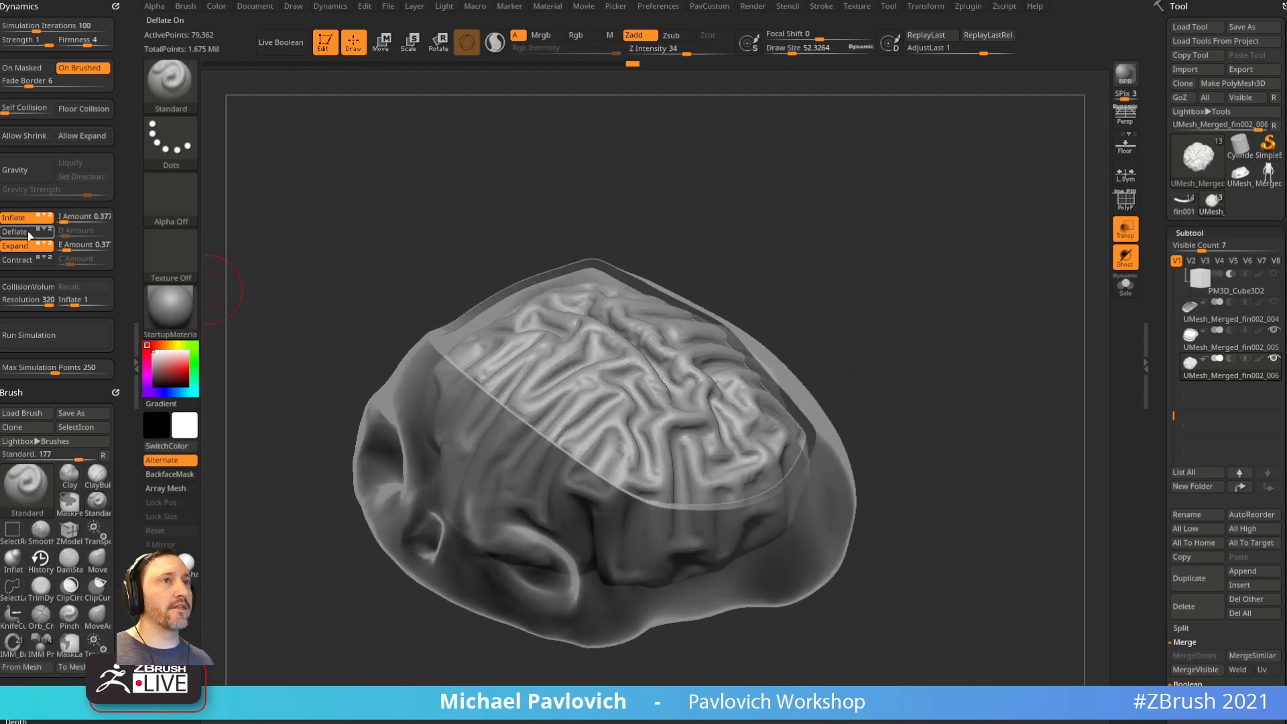
{"action": "mouse_move", "coordinate": [553, 231]}
{"action": "left_mouse_down"}
{"action": "mouse_move", "coordinate": [886, 344]}
{"action": "mouse_move", "coordinate": [895, 374]}
{"action": "left_mouse_up"}
{"action": "key", "text": "s"}
{"action": "left_click_drag", "start_coordinate": [901, 375], "coordinate": [904, 395]}
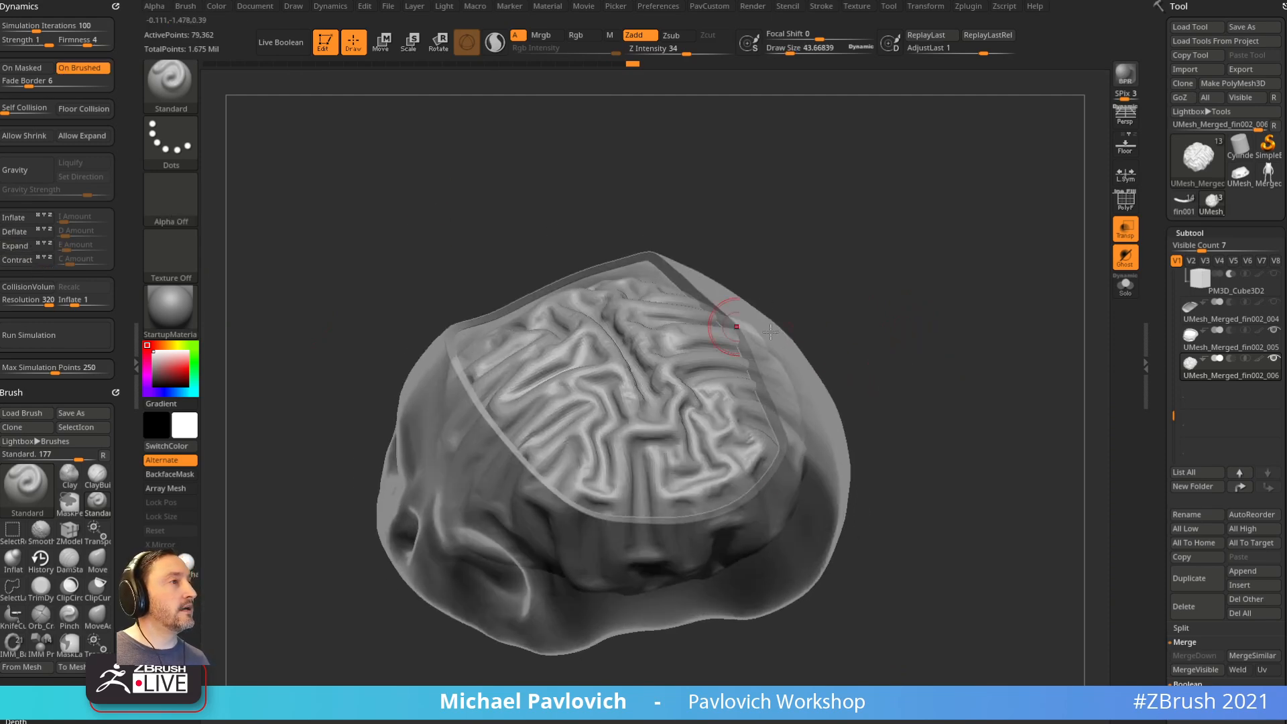
Step: Select the Inflat brush, isolate the brain and try a stroke with 100 brush simulation iterations
{"action": "key", "text": "b"}
{"action": "key", "text": "i"}
{"action": "key", "text": "n"}
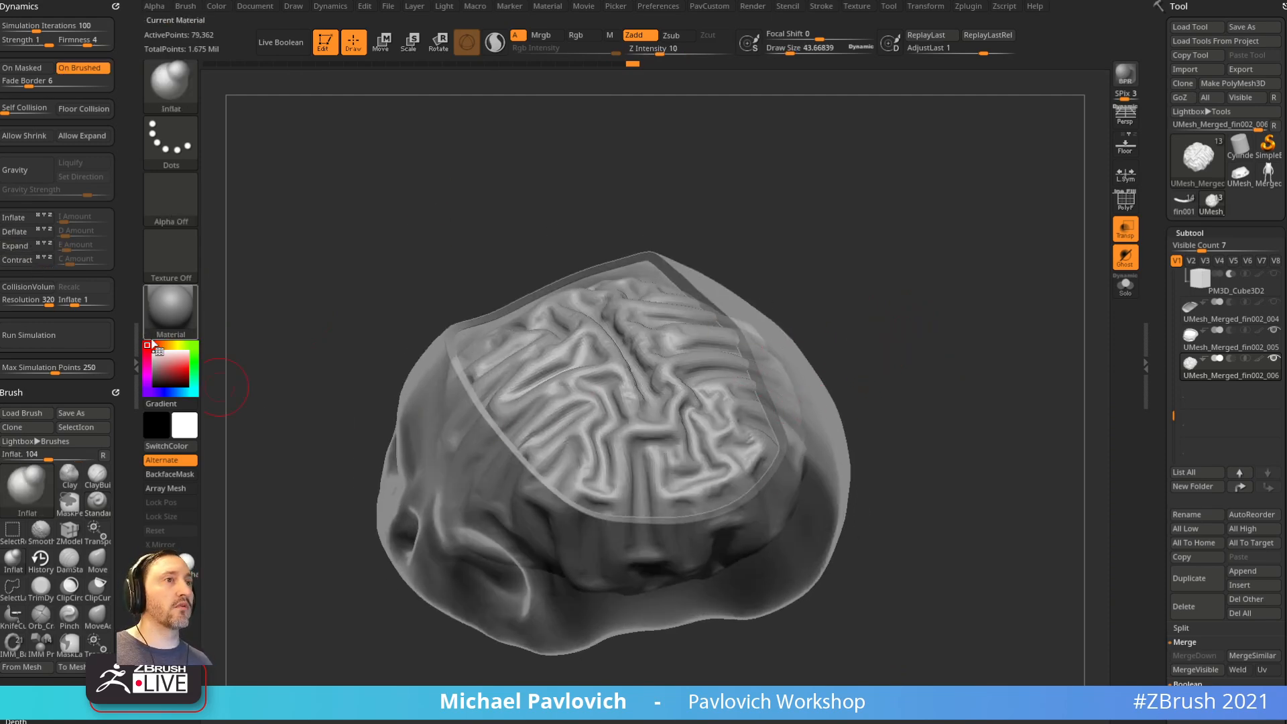
{"action": "scroll", "coordinate": [118, 307], "scroll_direction": "down", "scroll_amount": 10}
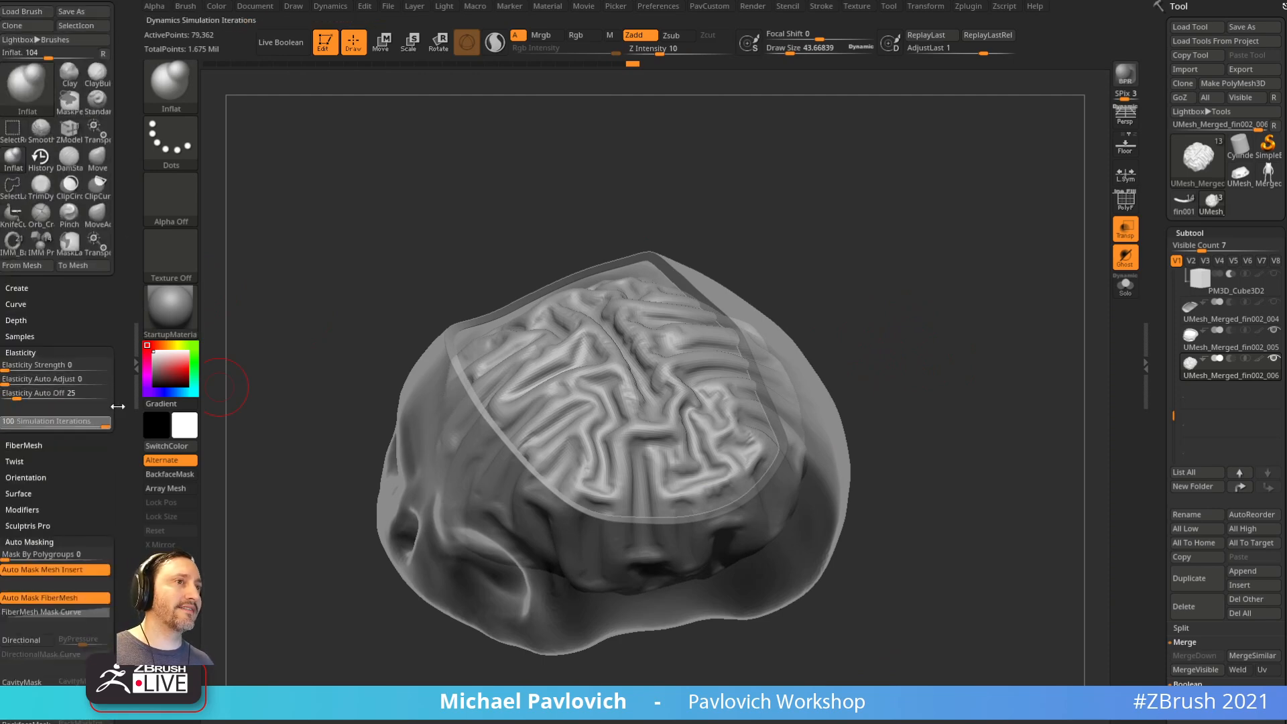
{"action": "left_click", "coordinate": [1126, 292]}
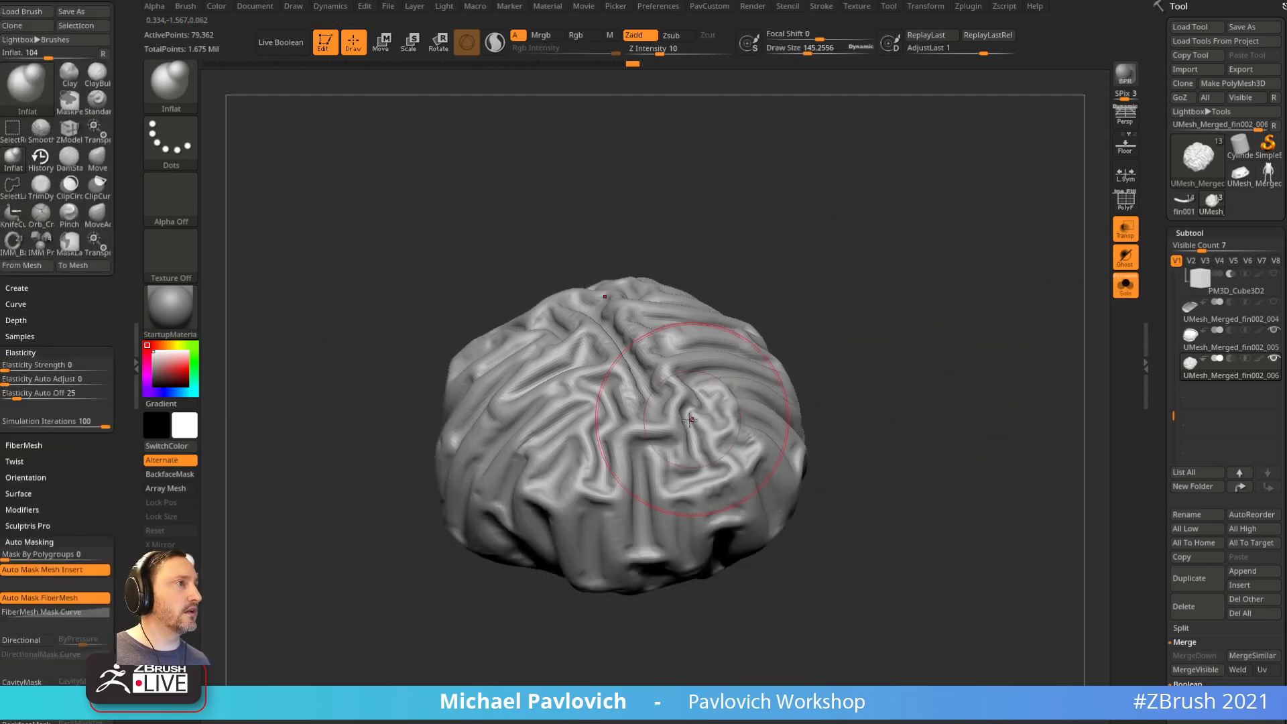
{"action": "mouse_move", "coordinate": [649, 420]}
{"action": "left_mouse_down"}
{"action": "mouse_move", "coordinate": [555, 342]}
{"action": "mouse_move", "coordinate": [621, 373]}
{"action": "left_mouse_up"}
{"action": "key", "text": "ctrl+z"}
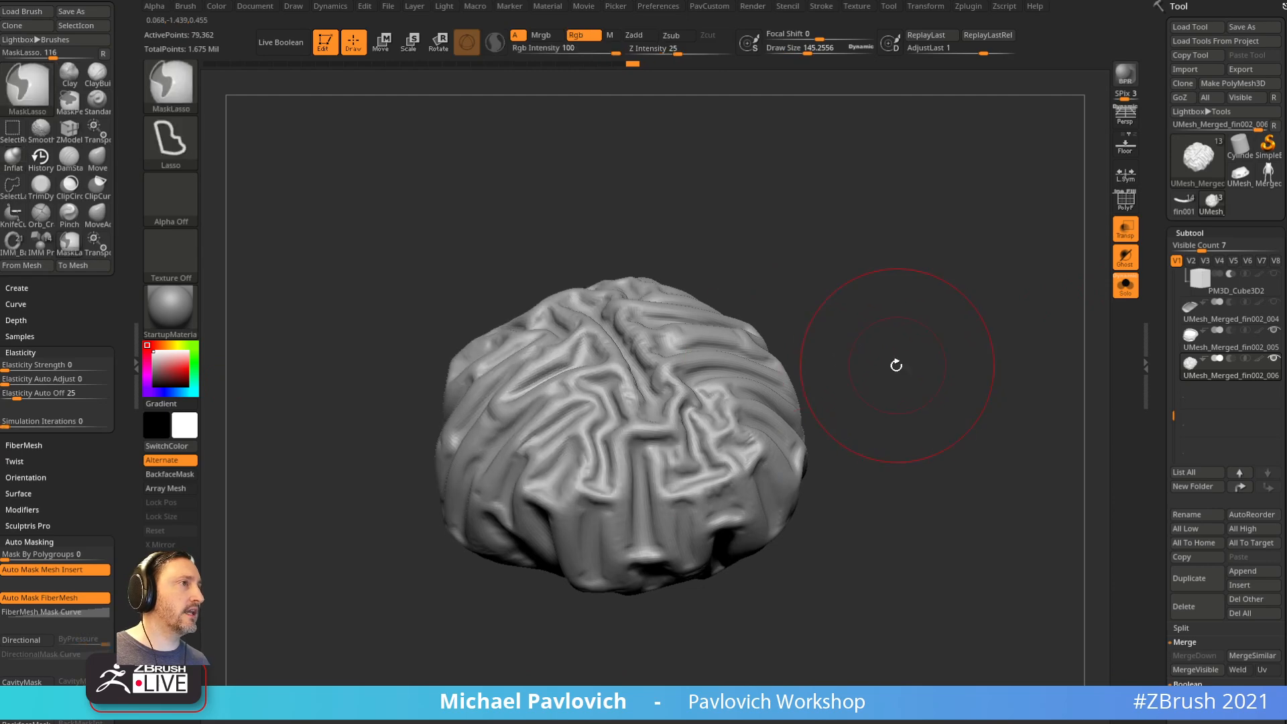
Step: Inflate the folds across the brain's top, front and sides with the Inflat brush at draw size about 145
{"action": "left_click_drag", "start_coordinate": [822, 241], "coordinate": [823, 322]}
{"action": "mouse_move", "coordinate": [640, 349]}
{"action": "left_mouse_down"}
{"action": "mouse_move", "coordinate": [619, 343]}
{"action": "mouse_move", "coordinate": [649, 387]}
{"action": "left_mouse_up"}
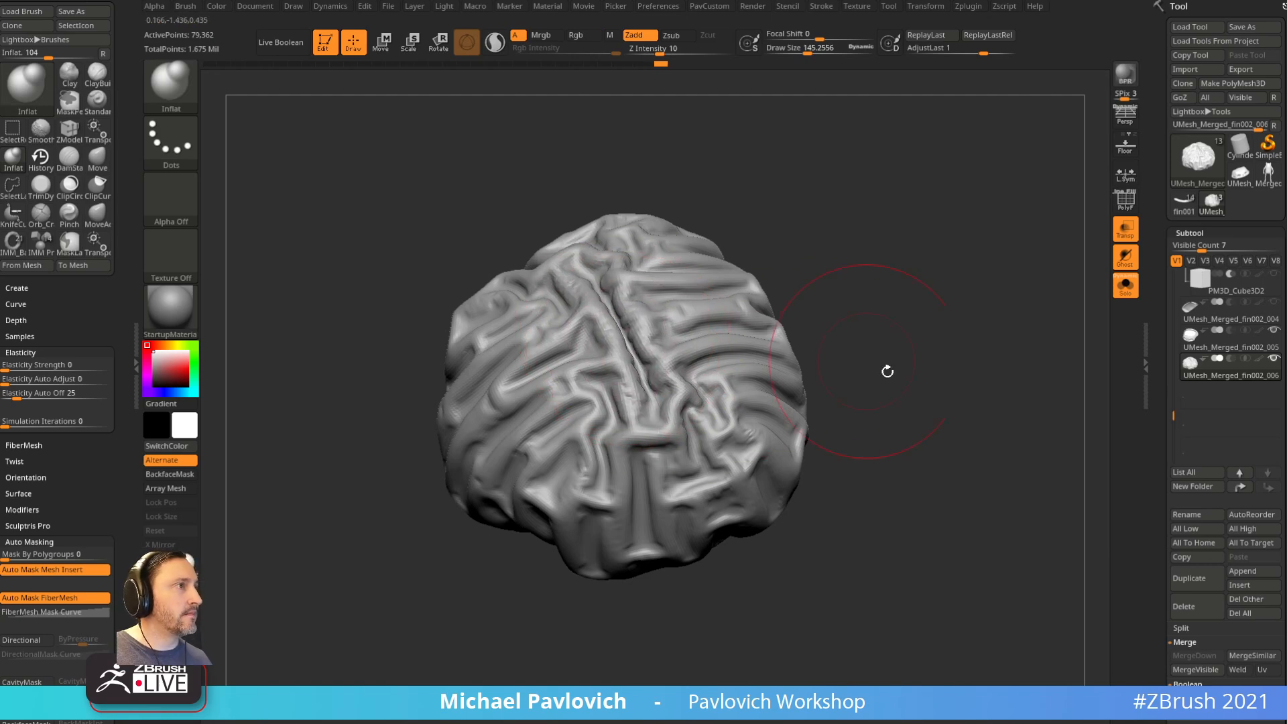
{"action": "left_click_drag", "start_coordinate": [856, 356], "coordinate": [699, 439]}
{"action": "left_click_drag", "start_coordinate": [712, 372], "coordinate": [704, 383]}
{"action": "left_click_drag", "start_coordinate": [862, 396], "coordinate": [788, 372]}
{"action": "left_click_drag", "start_coordinate": [785, 364], "coordinate": [711, 357]}
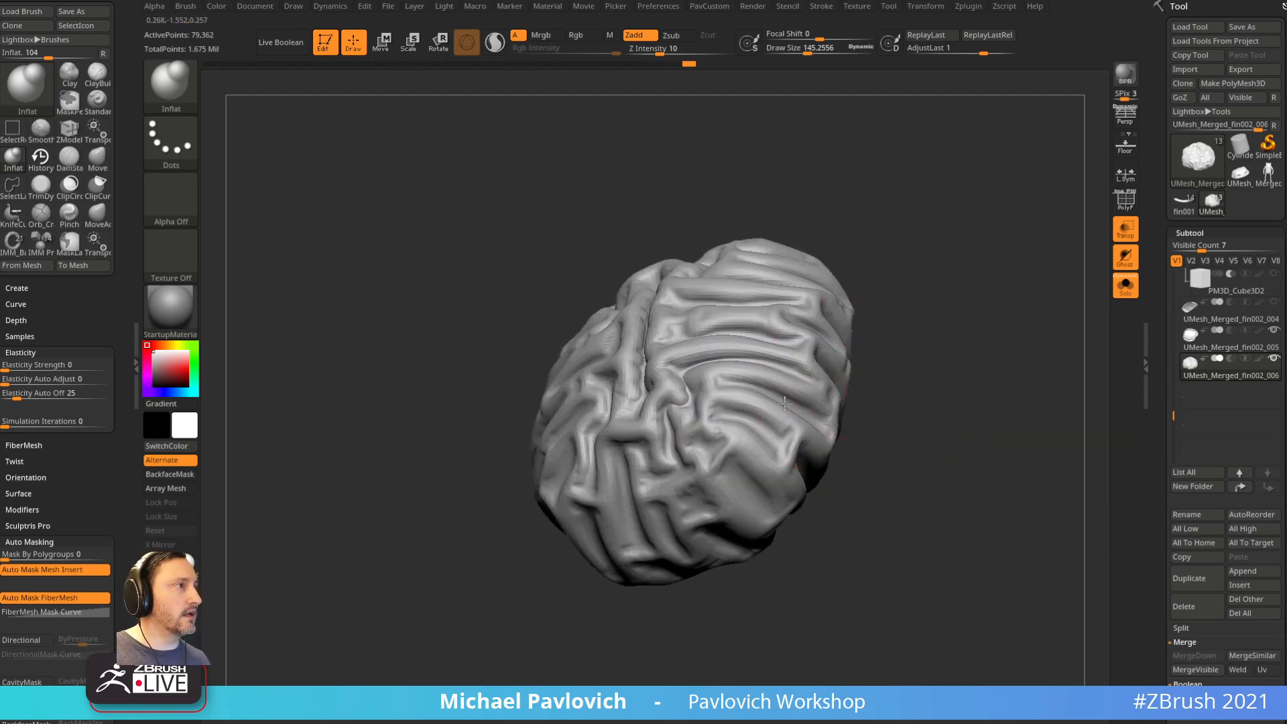
{"action": "left_click_drag", "start_coordinate": [853, 428], "coordinate": [895, 436]}
{"action": "mouse_move", "coordinate": [708, 430]}
{"action": "left_mouse_down"}
{"action": "mouse_move", "coordinate": [667, 469]}
{"action": "mouse_move", "coordinate": [665, 506]}
{"action": "left_mouse_up"}
{"action": "left_click_drag", "start_coordinate": [846, 356], "coordinate": [865, 351]}
{"action": "left_click_drag", "start_coordinate": [691, 395], "coordinate": [660, 429]}
{"action": "mouse_move", "coordinate": [842, 329]}
{"action": "left_mouse_down"}
{"action": "mouse_move", "coordinate": [852, 354]}
{"action": "mouse_move", "coordinate": [671, 471]}
{"action": "left_mouse_up"}
{"action": "left_click_drag", "start_coordinate": [564, 495], "coordinate": [559, 473]}
{"action": "left_click_drag", "start_coordinate": [830, 342], "coordinate": [834, 373]}
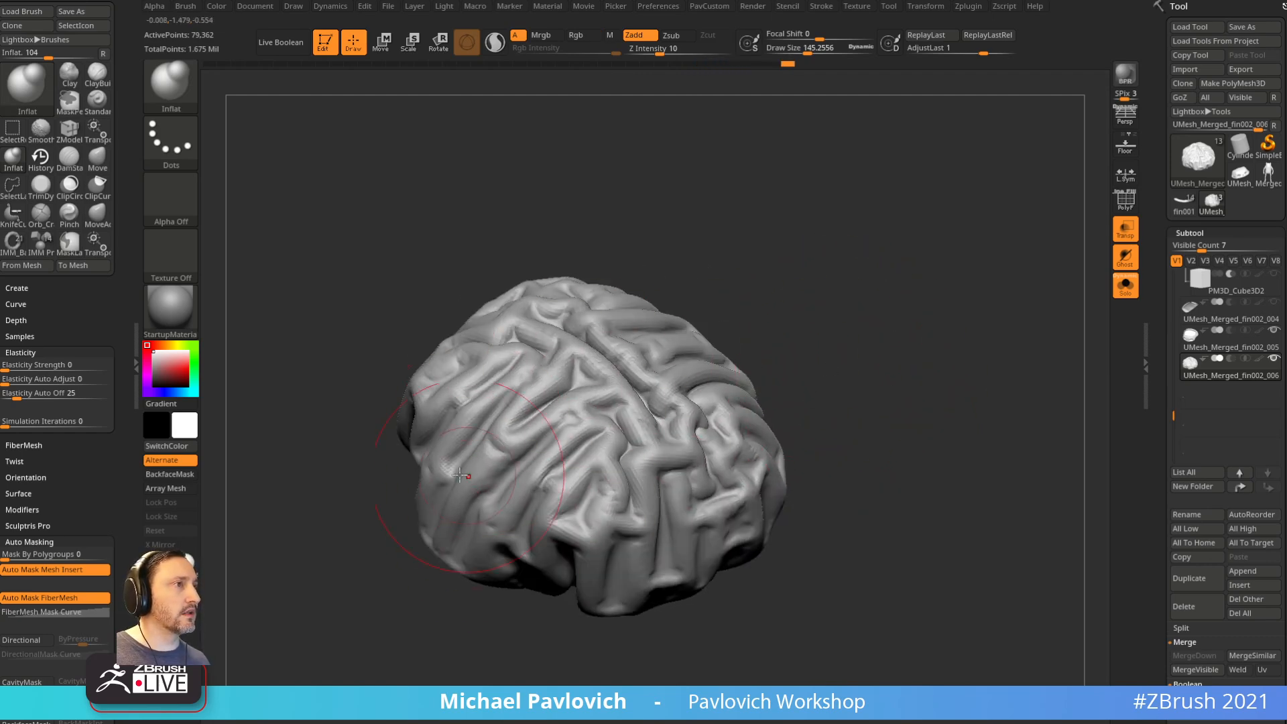
Step: Apply a positive Contrast deformation to the brain to thicken its folds and tighten the creases
{"action": "scroll", "coordinate": [1189, 342], "scroll_direction": "down", "scroll_amount": 10}
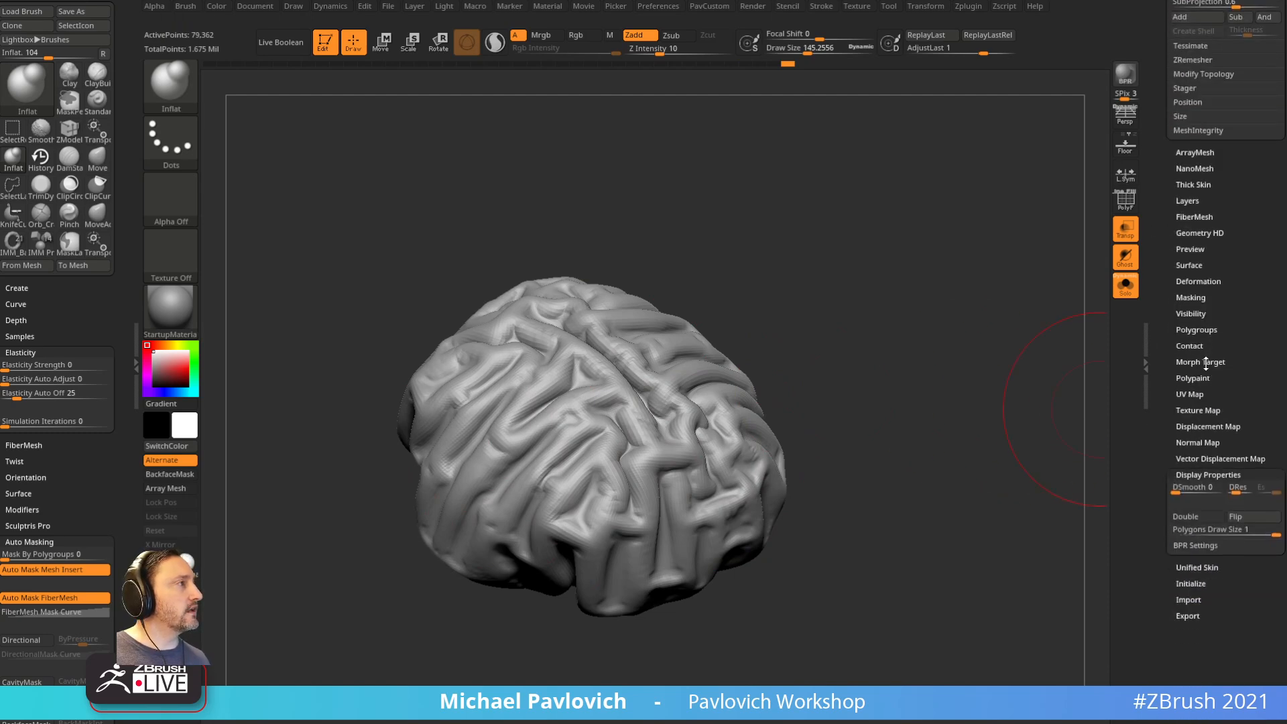
{"action": "key", "text": "shift"}
{"action": "left_click", "coordinate": [1199, 281]}
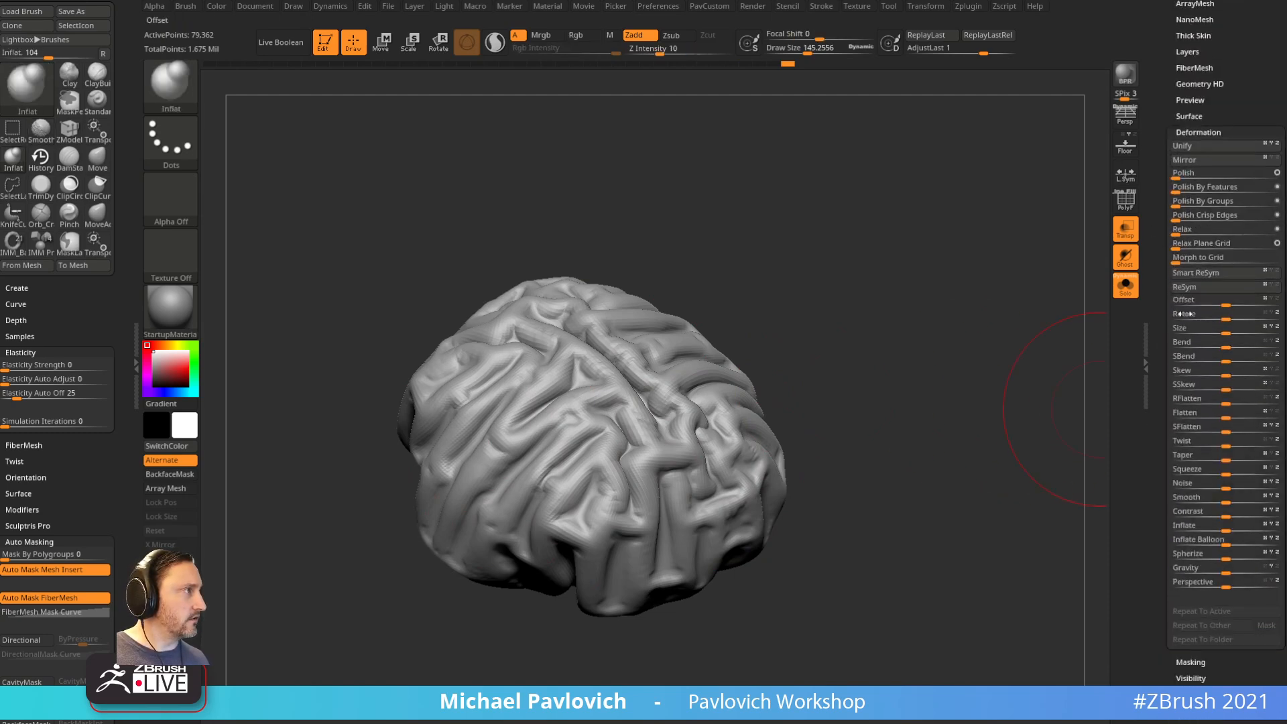
{"action": "left_click_drag", "start_coordinate": [1237, 515], "coordinate": [1251, 511]}
{"action": "left_click_drag", "start_coordinate": [1073, 419], "coordinate": [853, 504]}
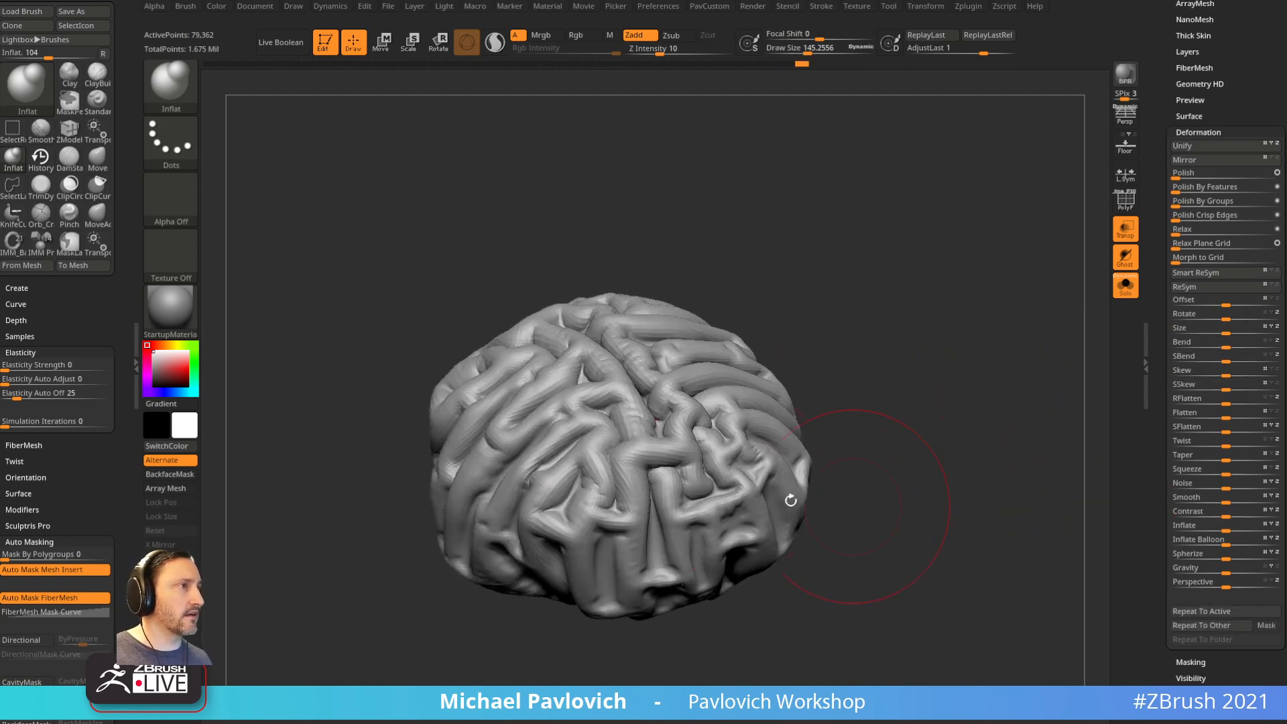
Step: Reduce the draw size to about 59, show the skull around the brain and bring up the subtool list
{"action": "key", "text": "s"}
{"action": "mouse_move", "coordinate": [919, 372]}
{"action": "left_mouse_down"}
{"action": "mouse_move", "coordinate": [905, 378]}
{"action": "mouse_move", "coordinate": [1080, 287]}
{"action": "left_mouse_up"}
{"action": "left_click", "coordinate": [1126, 287]}
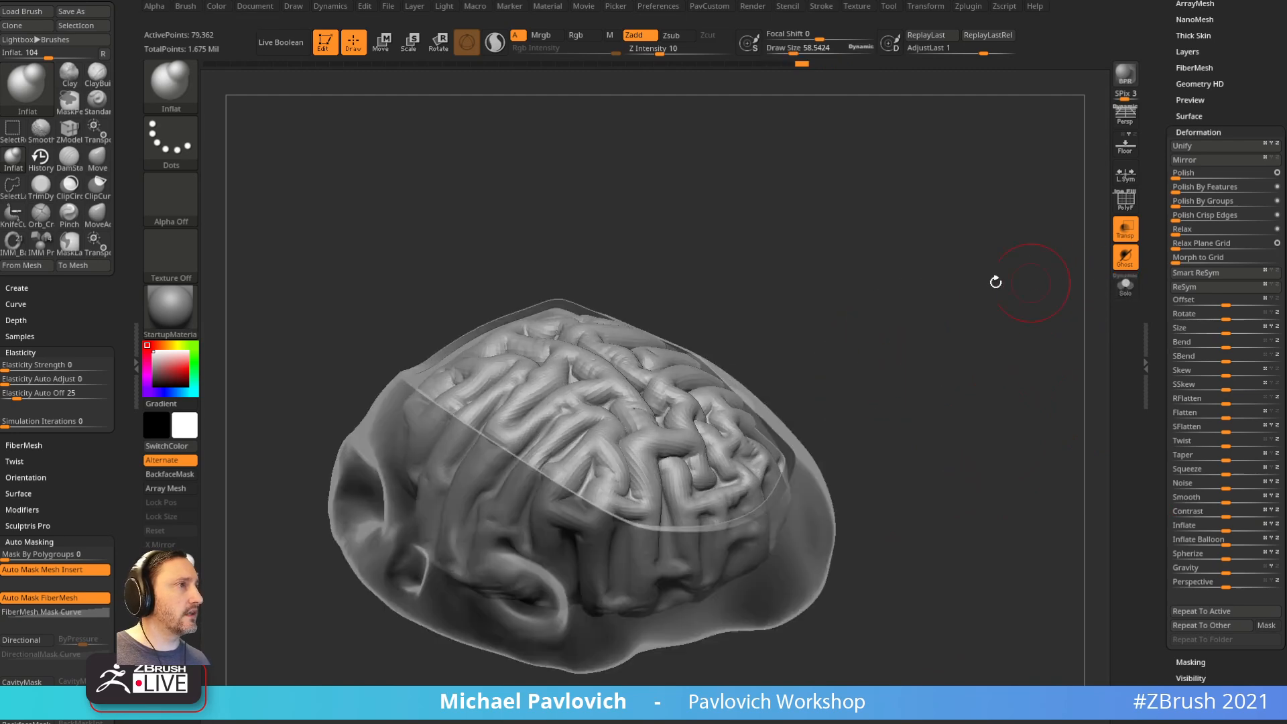
{"action": "left_click_drag", "start_coordinate": [995, 342], "coordinate": [1006, 321], "text": "alt"}
{"action": "left_click_drag", "start_coordinate": [1155, 243], "coordinate": [1132, 493]}
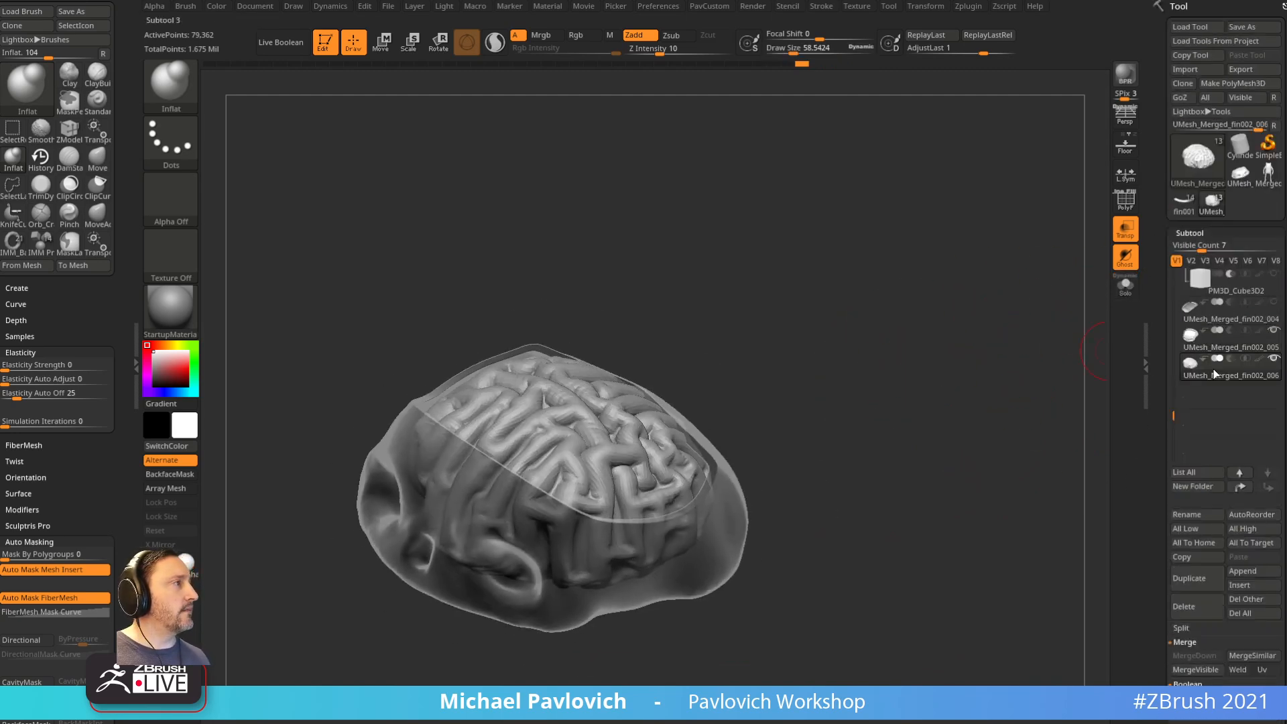
Step: Turn off transparency and delete the UMesh_Merged_fin002_004 and UMesh_Merged_fin002_005 subtools
{"action": "left_click", "coordinate": [1222, 314]}
{"action": "left_click_drag", "start_coordinate": [1015, 357], "coordinate": [1081, 294]}
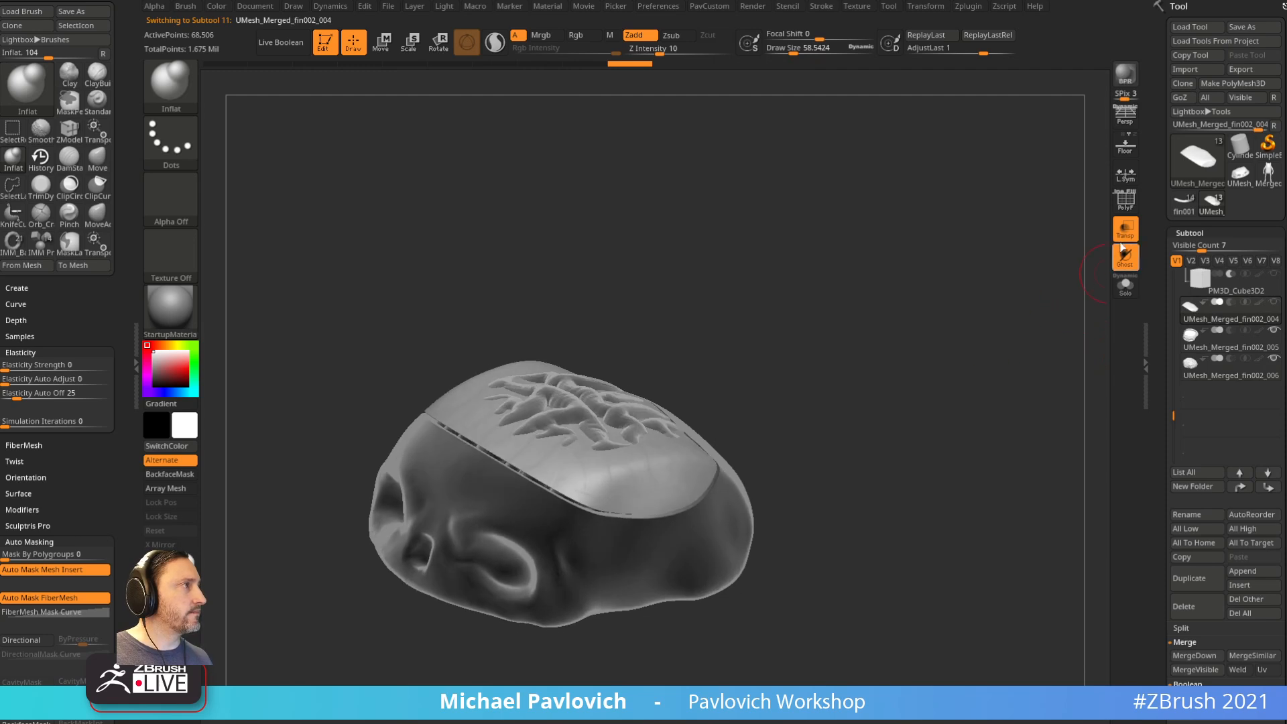
{"action": "left_click", "coordinate": [1126, 230]}
{"action": "left_click_drag", "start_coordinate": [996, 337], "coordinate": [960, 410]}
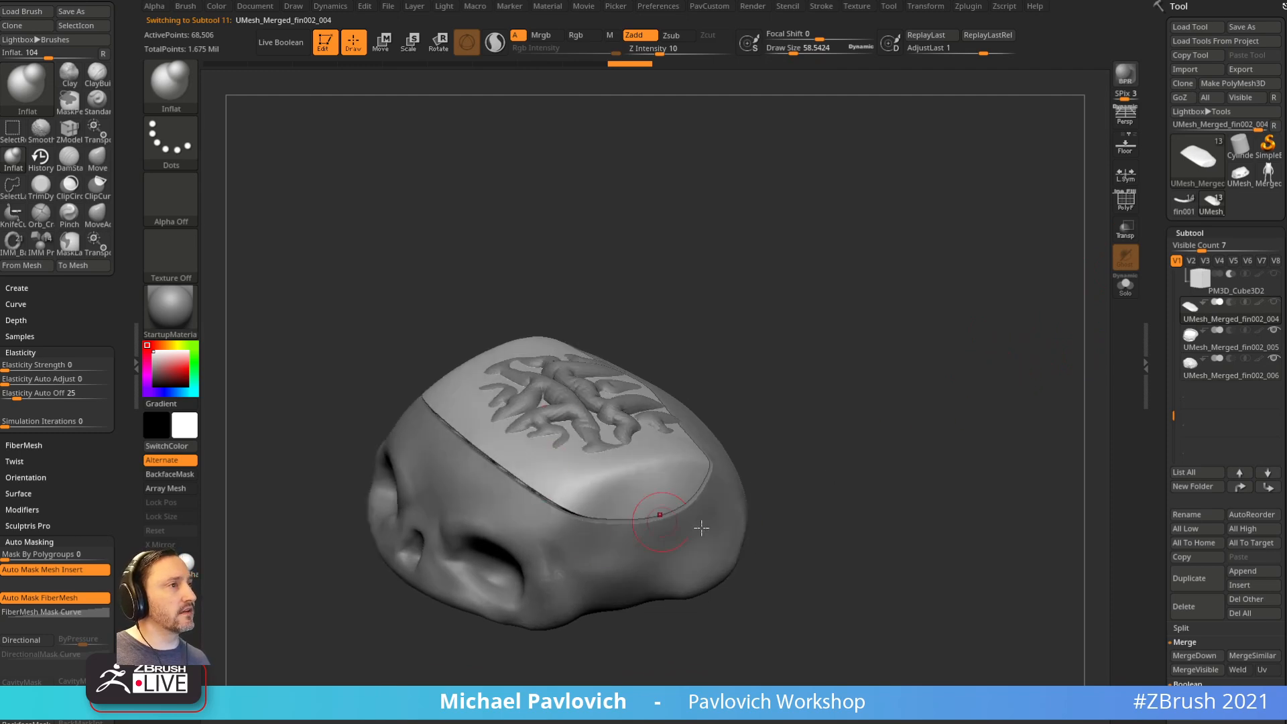
{"action": "left_click", "coordinate": [1186, 612]}
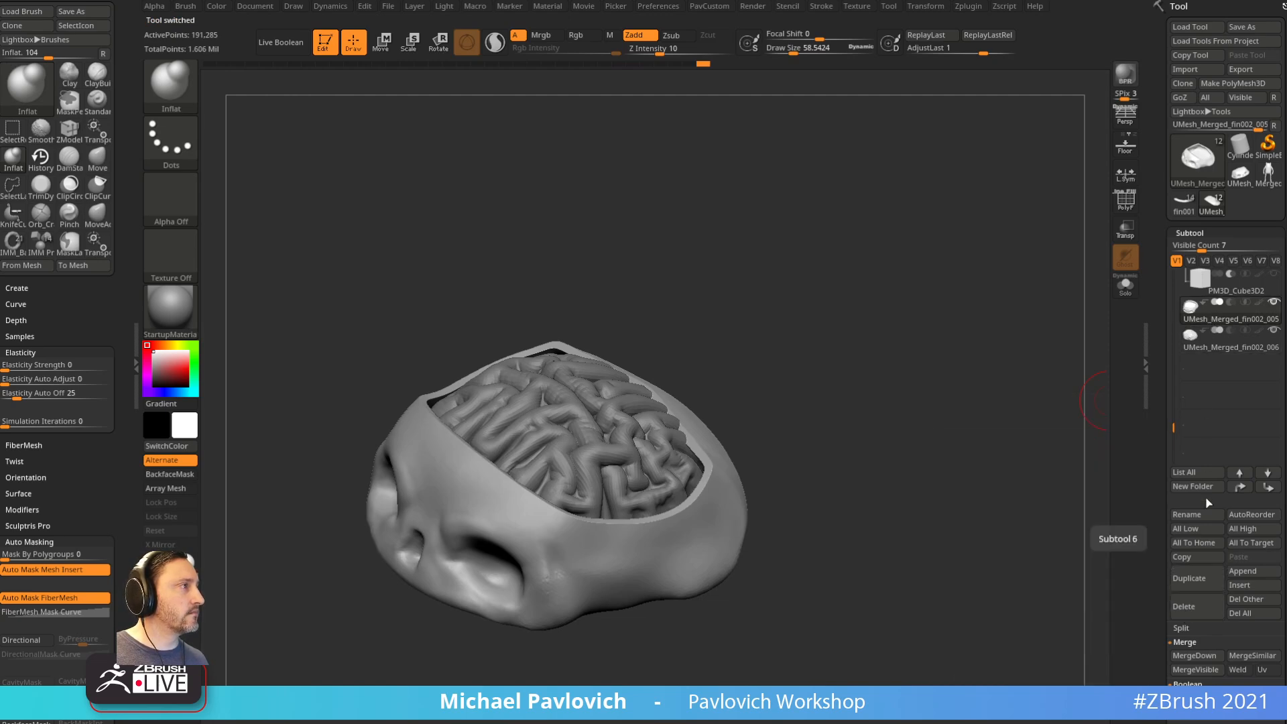
{"action": "left_click", "coordinate": [1191, 617]}
{"action": "left_click_drag", "start_coordinate": [995, 533], "coordinate": [1043, 412]}
Step: Show all the other subtools around the brain and turn on Live Boolean
{"action": "left_click", "coordinate": [1275, 304], "text": "shift"}
{"action": "left_click_drag", "start_coordinate": [1054, 302], "coordinate": [715, 256]}
{"action": "left_click", "coordinate": [271, 47]}
{"action": "left_click_drag", "start_coordinate": [899, 313], "coordinate": [952, 315]}
Step: Fit the brain against the skull cavity with the Move brush, reducing the draw size to about 140
{"action": "key", "text": "s"}
{"action": "left_click_drag", "start_coordinate": [616, 397], "coordinate": [631, 397]}
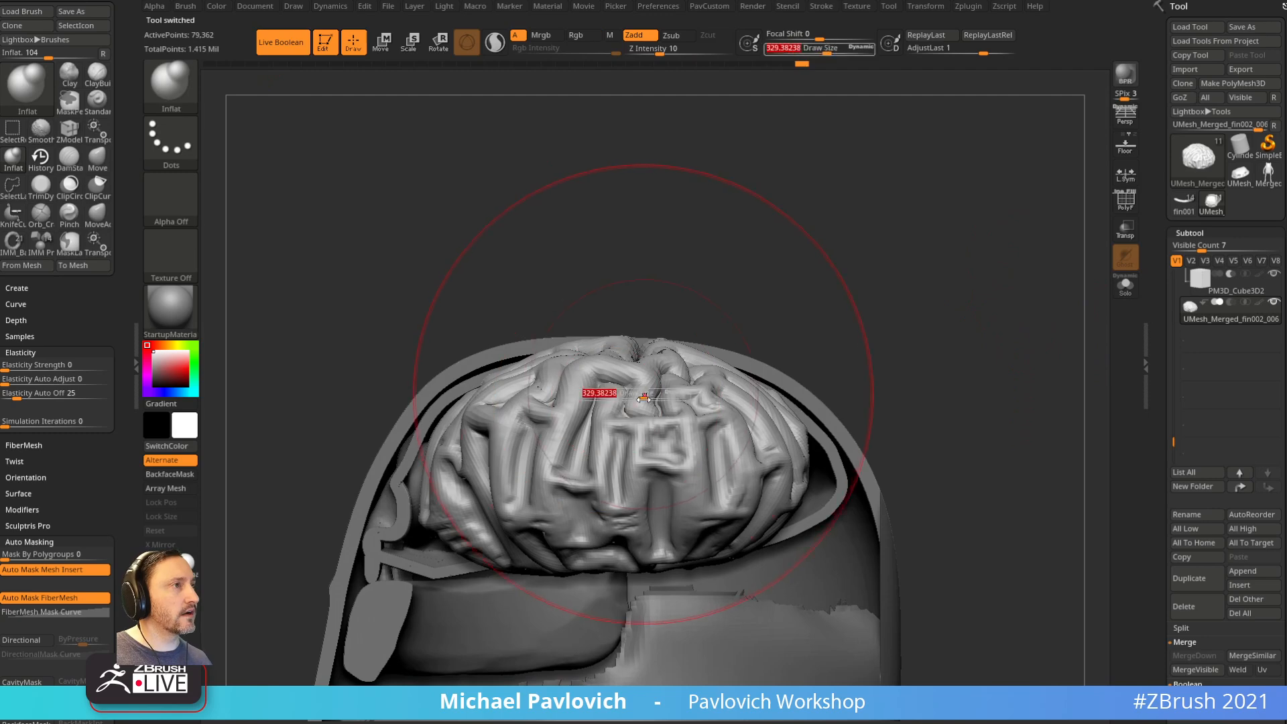
{"action": "key", "text": "b"}
{"action": "key", "text": "m"}
{"action": "key", "text": "v"}
{"action": "left_click_drag", "start_coordinate": [828, 302], "coordinate": [896, 339]}
{"action": "key", "text": "s"}
{"action": "left_click_drag", "start_coordinate": [896, 344], "coordinate": [883, 346]}
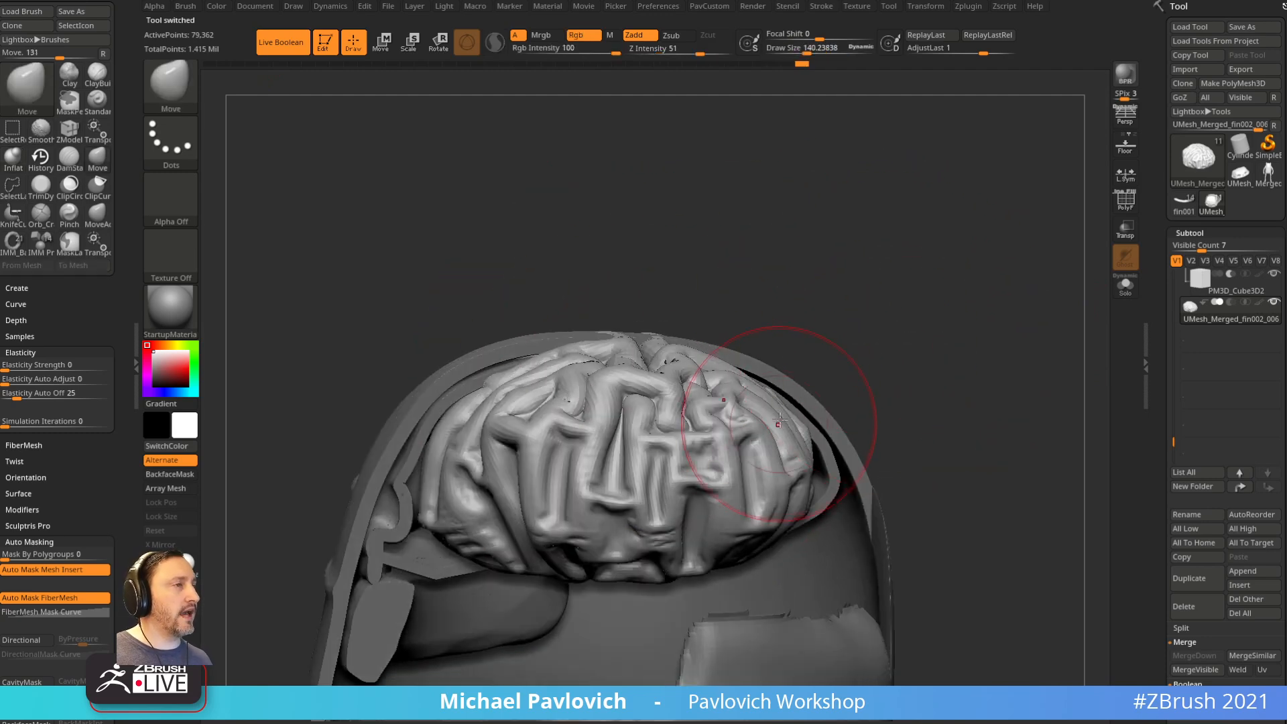
Step: Turn on Dynamic Subdiv for the brain and set SmoothSubdiv to 1
{"action": "left_click_drag", "start_coordinate": [1159, 377], "coordinate": [1153, 212]}
{"action": "left_click", "coordinate": [1188, 282]}
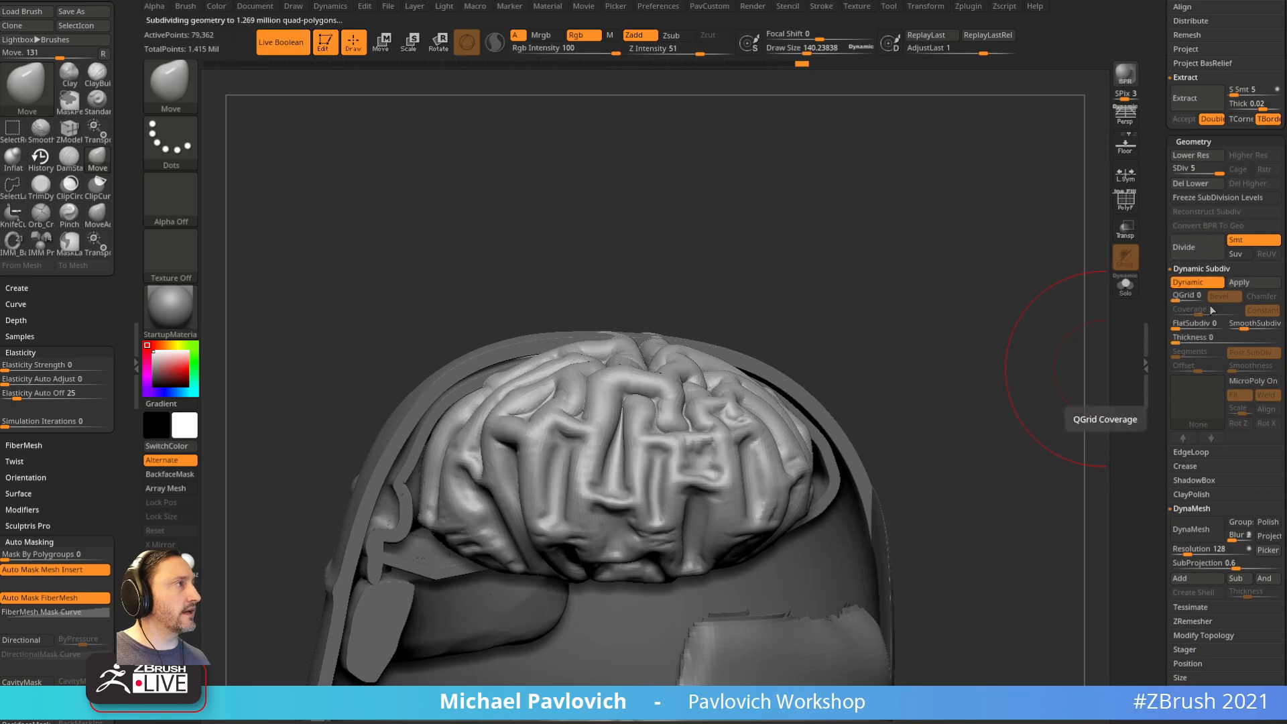
{"action": "left_click_drag", "start_coordinate": [1241, 323], "coordinate": [1245, 324]}
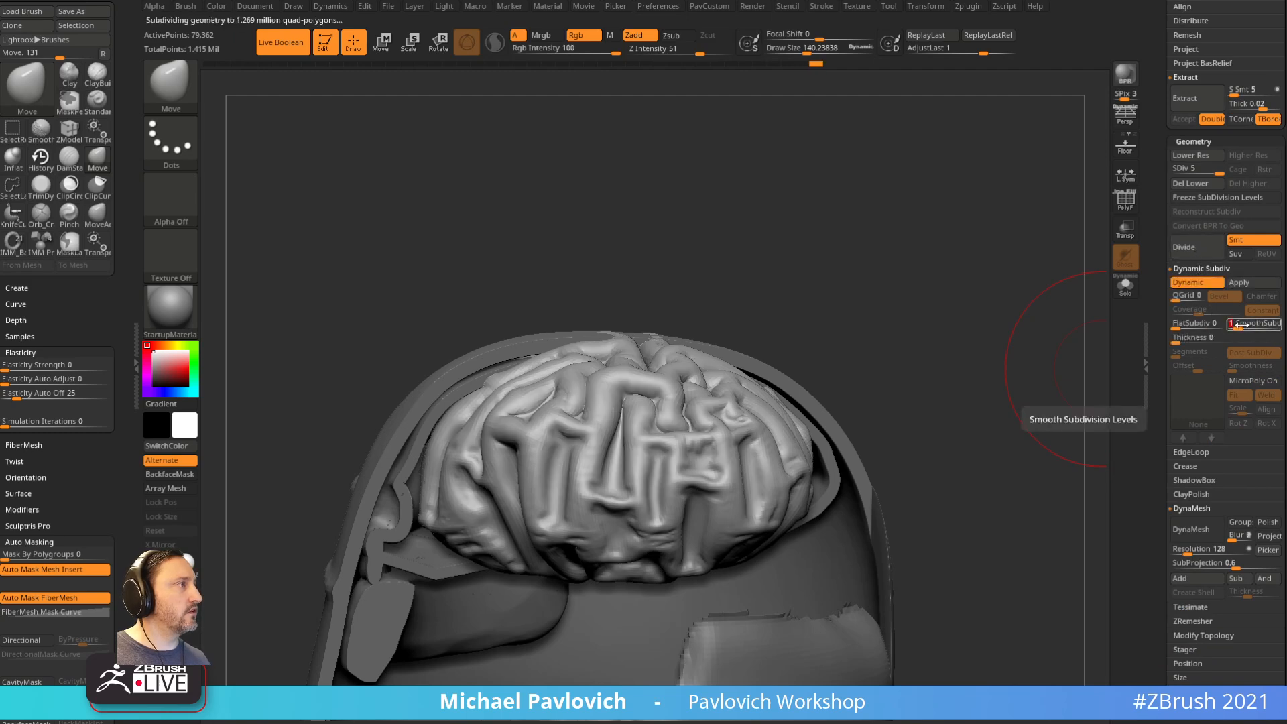
{"action": "left_click_drag", "start_coordinate": [979, 358], "coordinate": [1008, 355]}
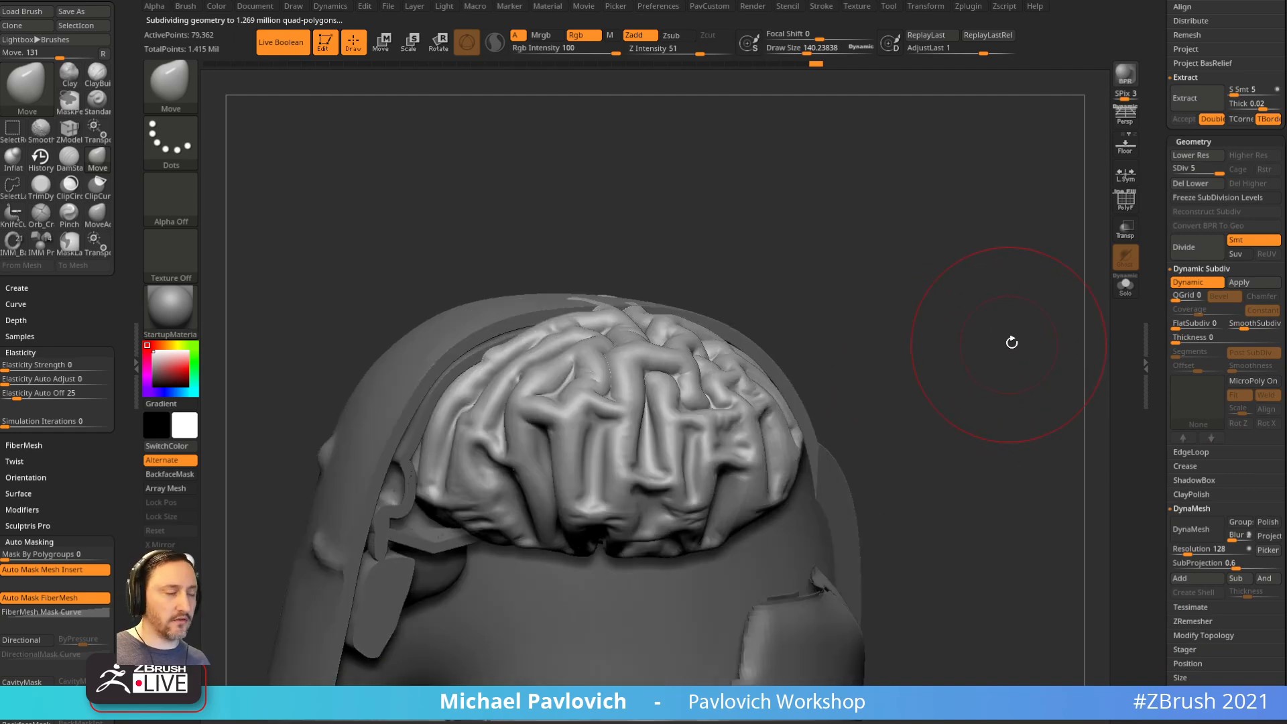
Step: Isolate the brain and stroke over its underside folds with the ContrastTarget brush at draw size about 140
{"action": "key", "text": "b"}
{"action": "key", "text": "c"}
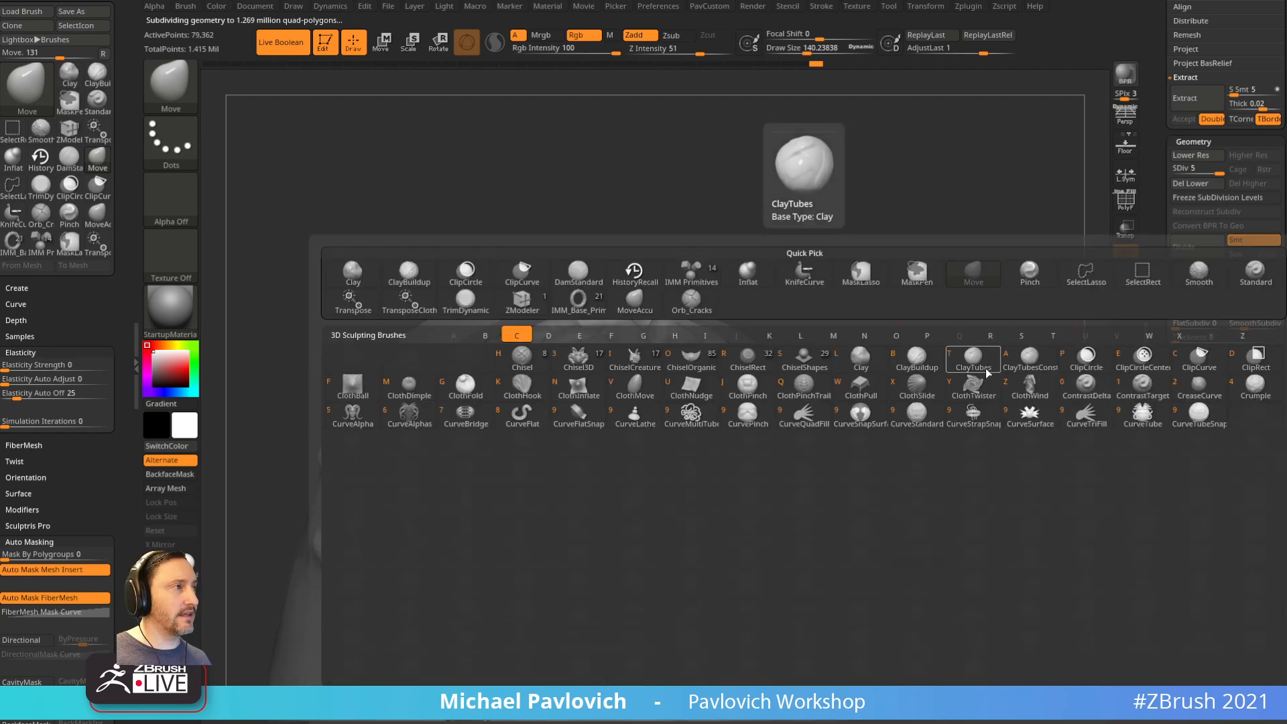
{"action": "left_click", "coordinate": [1136, 396]}
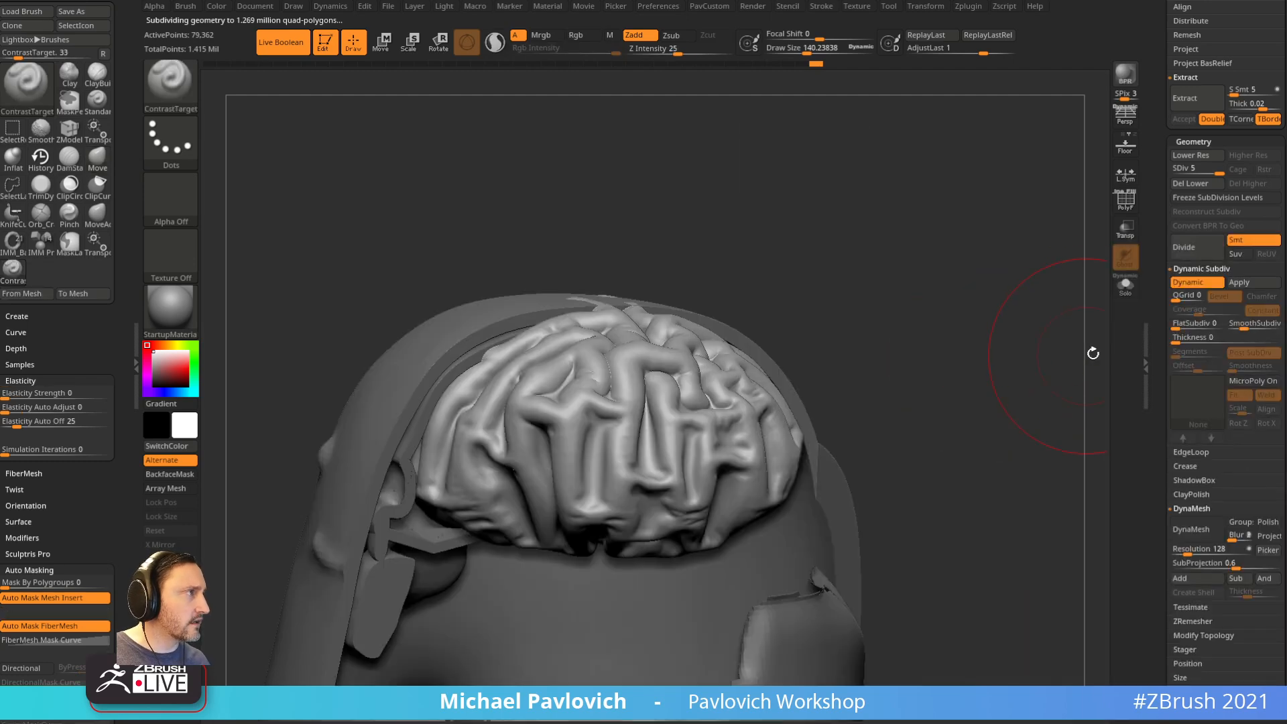
{"action": "left_click", "coordinate": [1123, 293]}
{"action": "left_click_drag", "start_coordinate": [1047, 336], "coordinate": [1028, 284]}
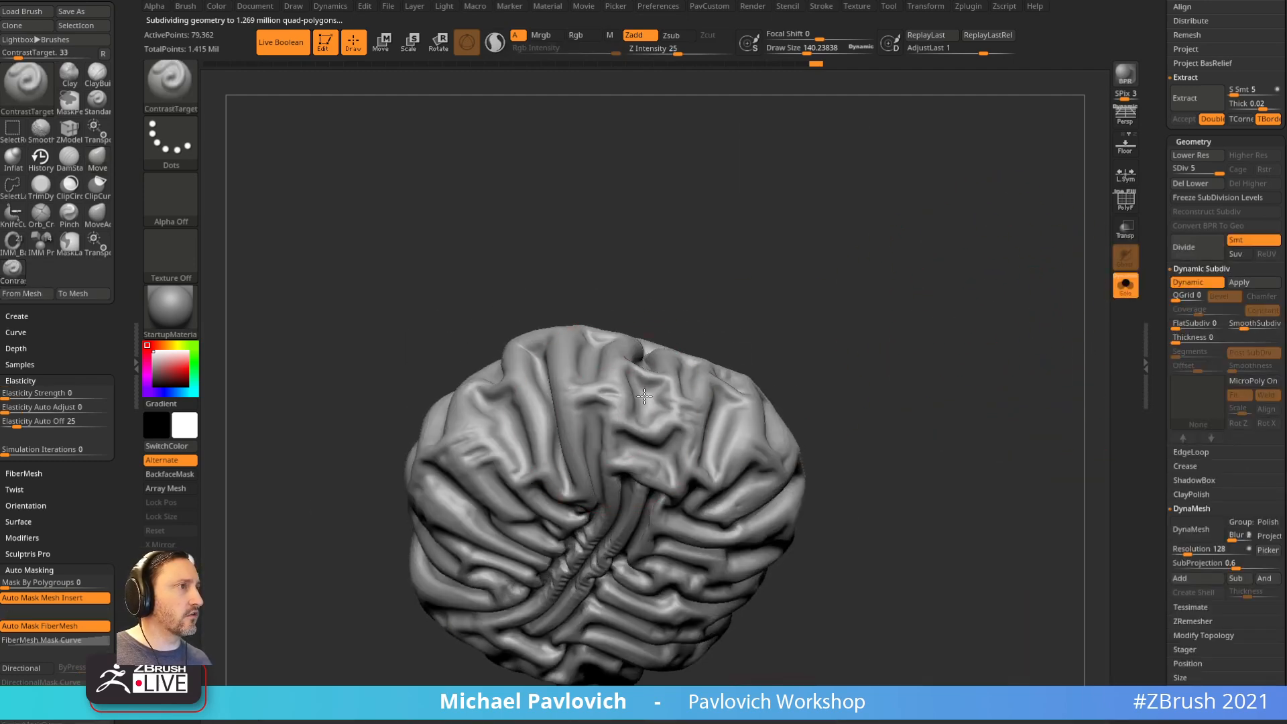
{"action": "left_click_drag", "start_coordinate": [639, 434], "coordinate": [624, 428]}
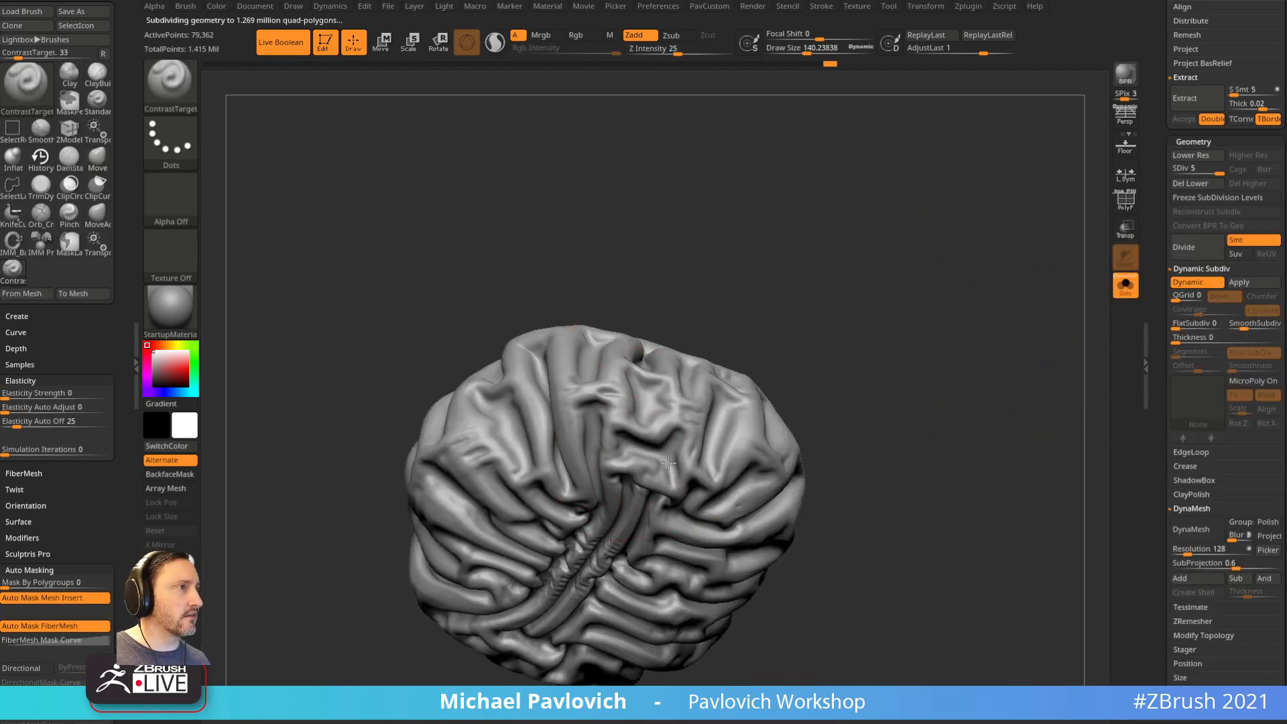
{"action": "left_click_drag", "start_coordinate": [748, 437], "coordinate": [771, 429]}
{"action": "left_click_drag", "start_coordinate": [866, 428], "coordinate": [862, 386]}
{"action": "mouse_move", "coordinate": [594, 583]}
{"action": "left_mouse_down"}
{"action": "mouse_move", "coordinate": [678, 566]}
{"action": "mouse_move", "coordinate": [744, 570]}
{"action": "left_mouse_up"}
{"action": "left_click_drag", "start_coordinate": [647, 456], "coordinate": [479, 567]}
{"action": "mouse_move", "coordinate": [644, 315]}
{"action": "left_mouse_down"}
{"action": "mouse_move", "coordinate": [657, 375]}
{"action": "mouse_move", "coordinate": [499, 455]}
{"action": "left_mouse_up"}
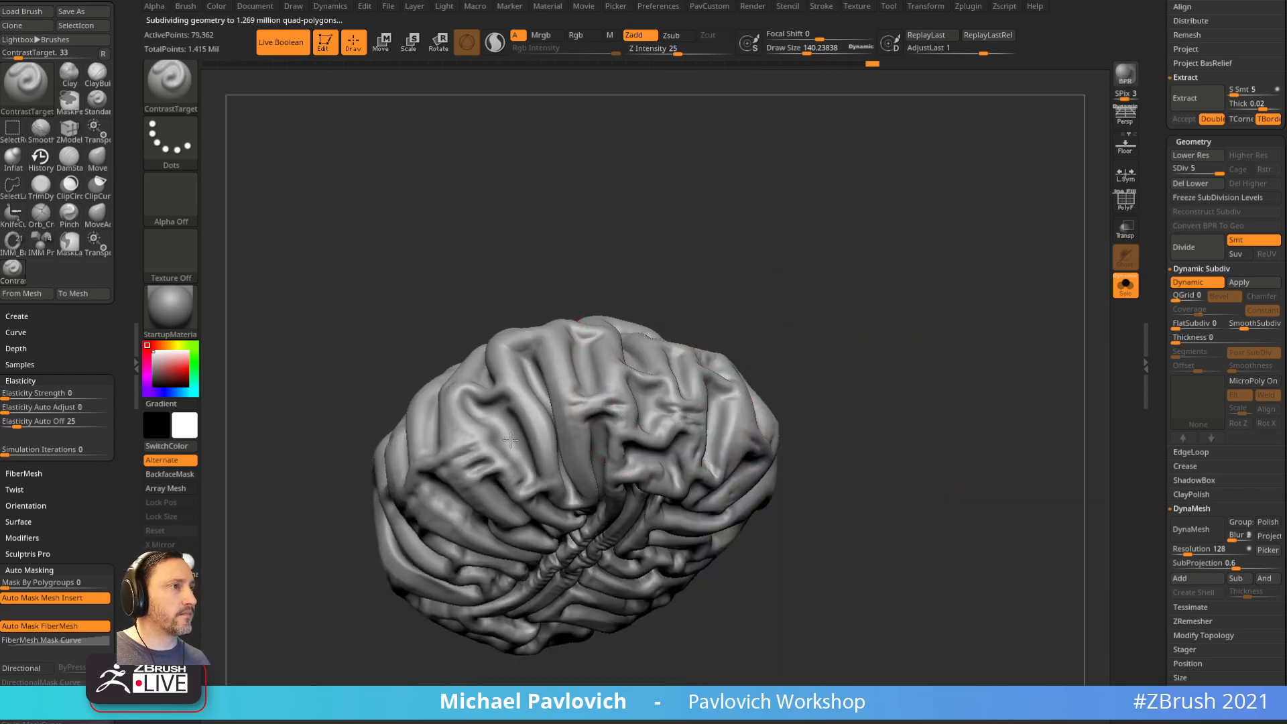
Step: Continue the ContrastTarget strokes over the folds on the brain's side
{"action": "mouse_move", "coordinate": [804, 360]}
{"action": "left_mouse_down"}
{"action": "mouse_move", "coordinate": [834, 388]}
{"action": "mouse_move", "coordinate": [800, 420]}
{"action": "left_mouse_up"}
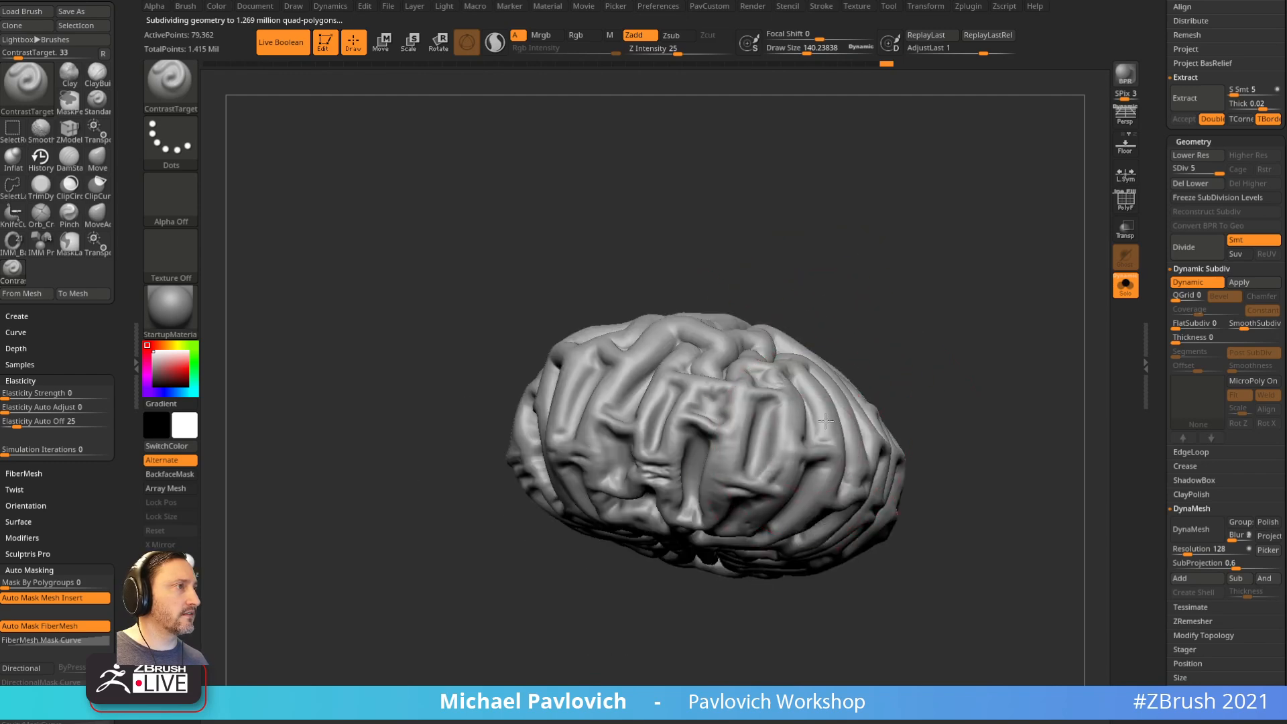
{"action": "mouse_move", "coordinate": [857, 328]}
{"action": "left_mouse_down"}
{"action": "mouse_move", "coordinate": [790, 465]}
{"action": "mouse_move", "coordinate": [914, 281]}
{"action": "mouse_move", "coordinate": [607, 433]}
{"action": "mouse_move", "coordinate": [607, 500]}
{"action": "left_mouse_up"}
{"action": "mouse_move", "coordinate": [865, 362]}
{"action": "left_mouse_down"}
{"action": "mouse_move", "coordinate": [918, 411]}
{"action": "mouse_move", "coordinate": [932, 406]}
{"action": "left_mouse_up"}
Step: Show the surrounding model again and reshape the upper part of the brain inside the skull with the Move brush
{"action": "left_click", "coordinate": [1126, 286]}
{"action": "left_click_drag", "start_coordinate": [1026, 325], "coordinate": [1006, 289]}
{"action": "key", "text": "s"}
{"action": "mouse_move", "coordinate": [719, 337]}
{"action": "left_mouse_down"}
{"action": "mouse_move", "coordinate": [736, 336]}
{"action": "mouse_move", "coordinate": [733, 313]}
{"action": "left_mouse_up"}
{"action": "key", "text": "b"}
{"action": "key", "text": "m"}
{"action": "key", "text": "v"}
{"action": "mouse_move", "coordinate": [797, 220]}
{"action": "left_mouse_down"}
{"action": "mouse_move", "coordinate": [773, 304]}
{"action": "mouse_move", "coordinate": [805, 320]}
{"action": "left_mouse_up"}
{"action": "mouse_move", "coordinate": [1008, 343]}
{"action": "left_mouse_down"}
{"action": "mouse_move", "coordinate": [960, 348]}
{"action": "mouse_move", "coordinate": [989, 377]}
{"action": "left_mouse_up"}
{"action": "key", "text": "bracketleft"}
{"action": "key", "text": "s"}
{"action": "left_click_drag", "start_coordinate": [952, 426], "coordinate": [935, 424]}
Step: Move the brain's lower edges to fill the skull cavity, using Move brush draw sizes of about 238 and 194
{"action": "left_click_drag", "start_coordinate": [960, 315], "coordinate": [1001, 340]}
{"action": "key", "text": "s"}
{"action": "mouse_move", "coordinate": [838, 512]}
{"action": "left_mouse_down"}
{"action": "mouse_move", "coordinate": [858, 512]}
{"action": "mouse_move", "coordinate": [810, 503]}
{"action": "mouse_move", "coordinate": [794, 471]}
{"action": "left_mouse_up"}
{"action": "key", "text": "s"}
{"action": "left_click_drag", "start_coordinate": [935, 488], "coordinate": [925, 488]}
{"action": "left_click_drag", "start_coordinate": [928, 494], "coordinate": [923, 478]}
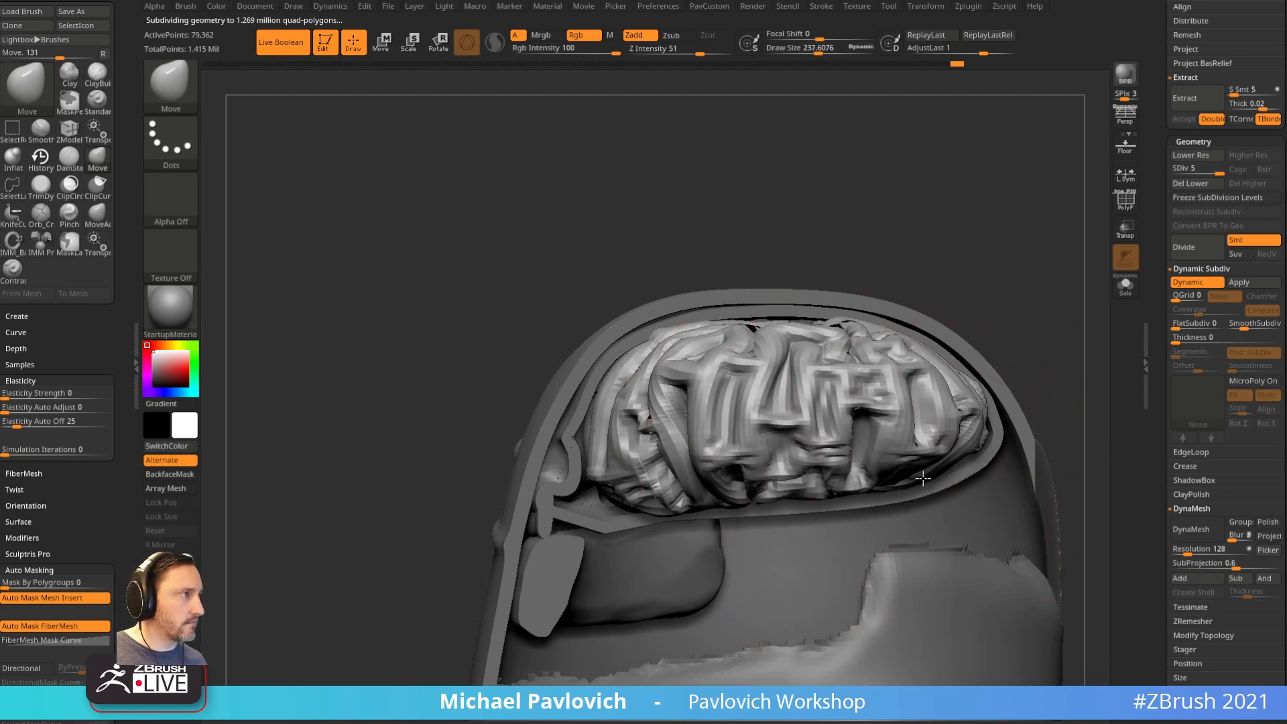
{"action": "left_click_drag", "start_coordinate": [643, 503], "coordinate": [639, 500]}
{"action": "key", "text": "s"}
{"action": "left_click_drag", "start_coordinate": [673, 455], "coordinate": [668, 455]}
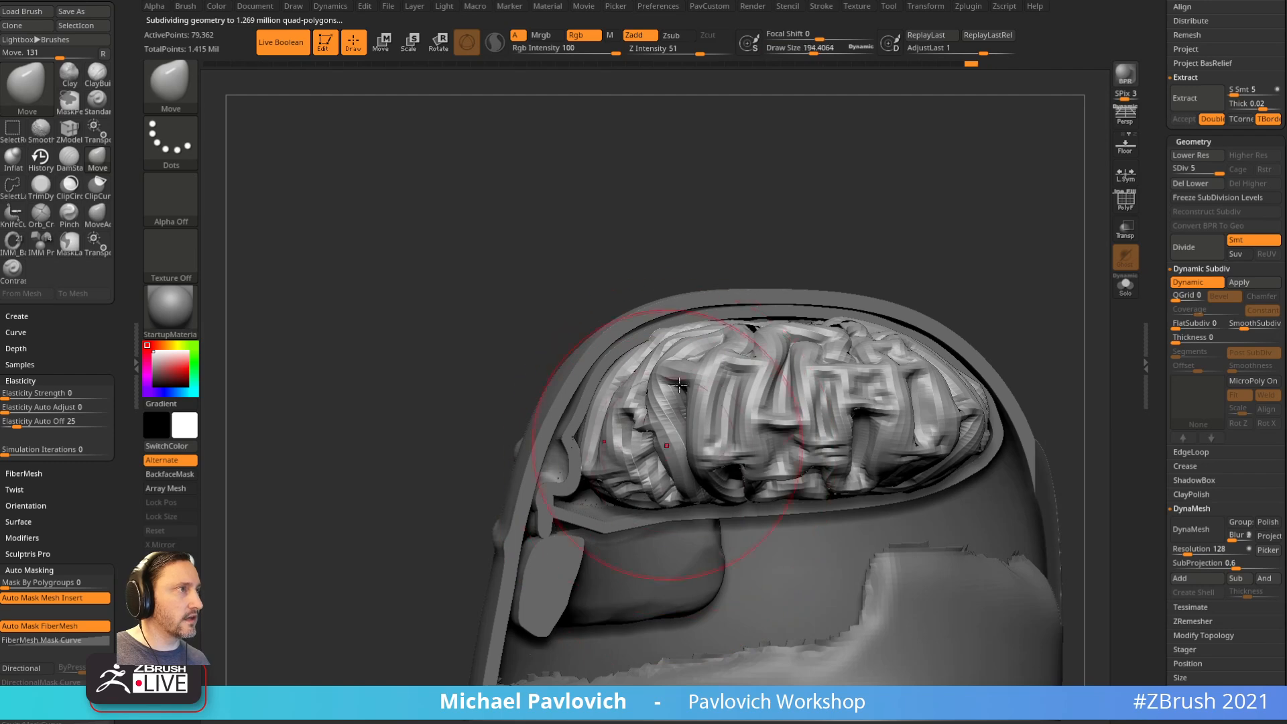
{"action": "right_click_drag", "start_coordinate": [671, 342], "coordinate": [720, 346]}
{"action": "right_click_drag", "start_coordinate": [899, 259], "coordinate": [969, 312]}
Step: Move the Merged_fin002_001 subtool to the end of the list, hide it and reselect the brain with the Standard brush
{"action": "left_click_drag", "start_coordinate": [1159, 232], "coordinate": [1139, 498]}
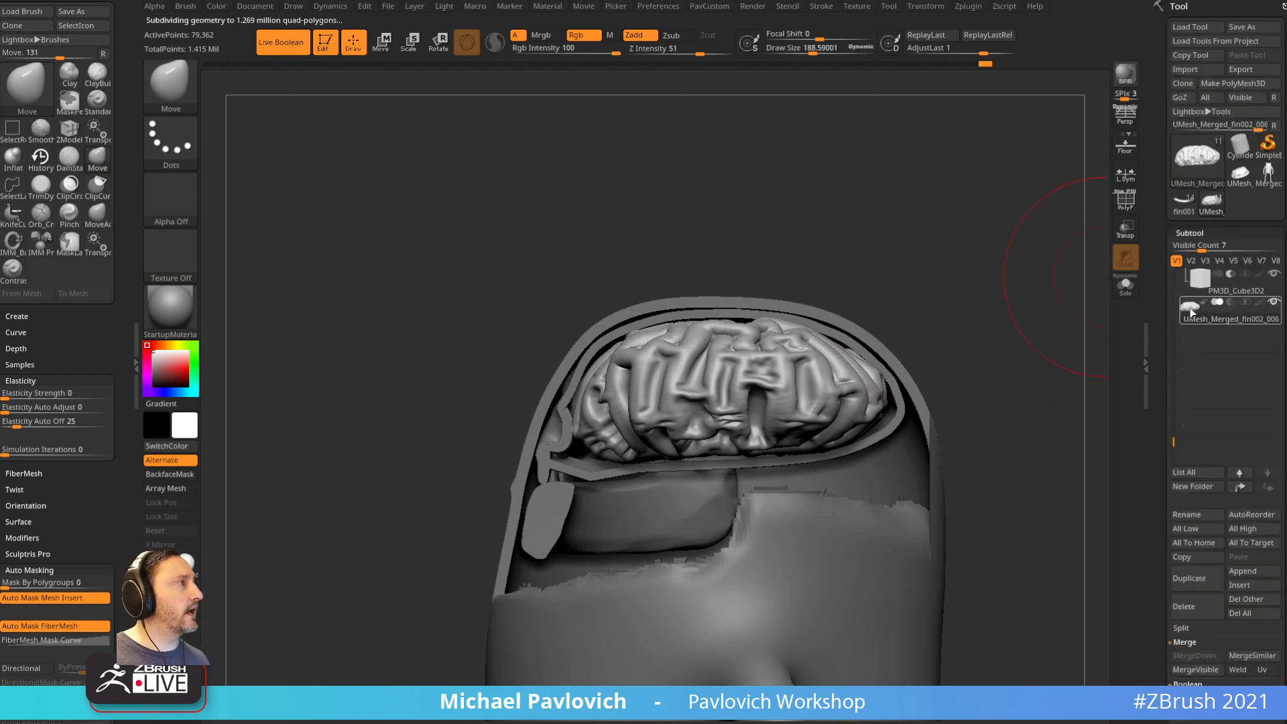
{"action": "left_click_drag", "start_coordinate": [1173, 442], "coordinate": [1161, 262]}
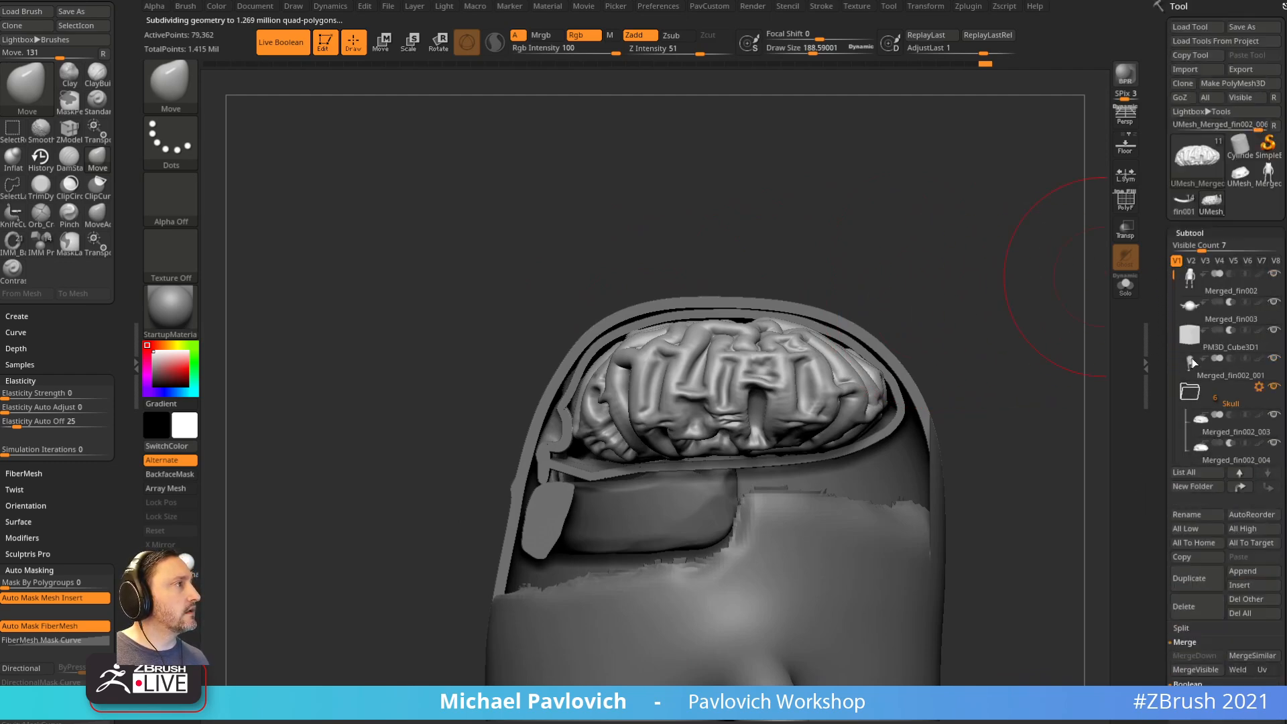
{"action": "left_click", "coordinate": [1224, 374]}
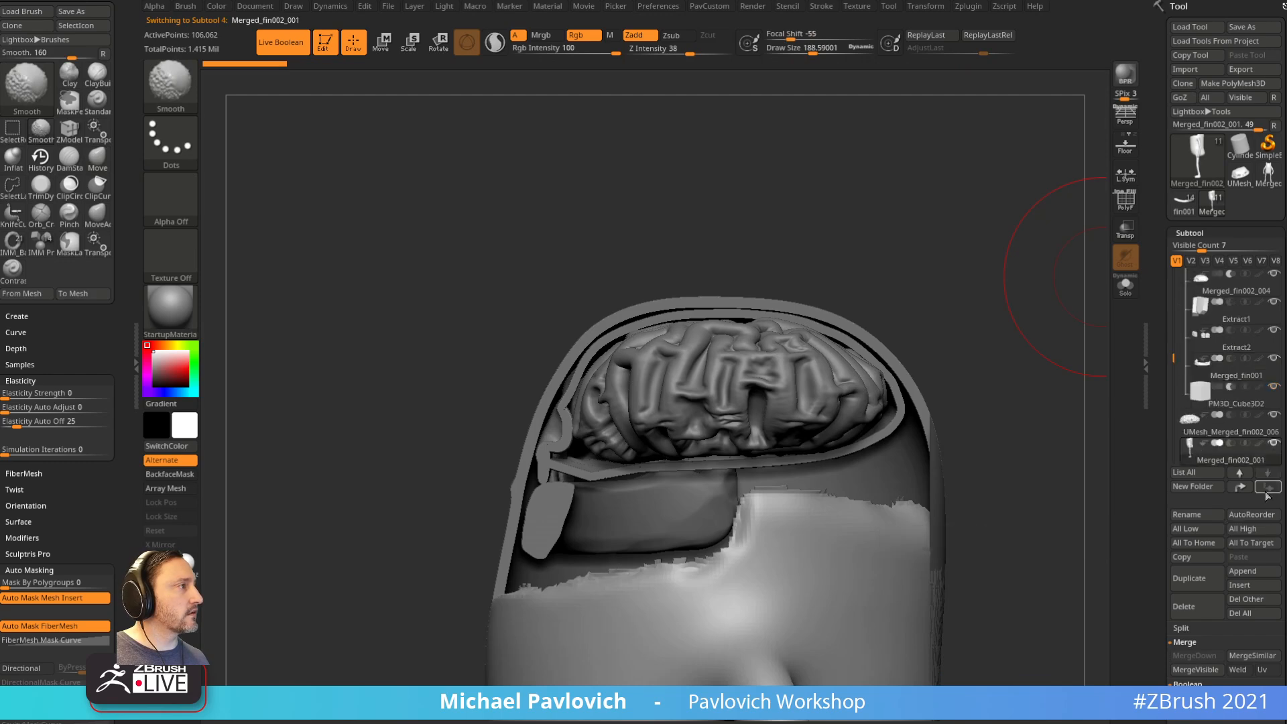
{"action": "left_click", "coordinate": [1228, 420]}
{"action": "key", "text": "b"}
{"action": "key", "text": "s"}
{"action": "key", "text": "t"}
{"action": "mouse_move", "coordinate": [954, 333]}
{"action": "left_mouse_down"}
{"action": "mouse_move", "coordinate": [1000, 319]}
{"action": "mouse_move", "coordinate": [1003, 330]}
{"action": "mouse_move", "coordinate": [989, 333]}
{"action": "mouse_move", "coordinate": [1009, 316]}
{"action": "mouse_move", "coordinate": [973, 314]}
{"action": "mouse_move", "coordinate": [1077, 322]}
{"action": "left_mouse_up"}
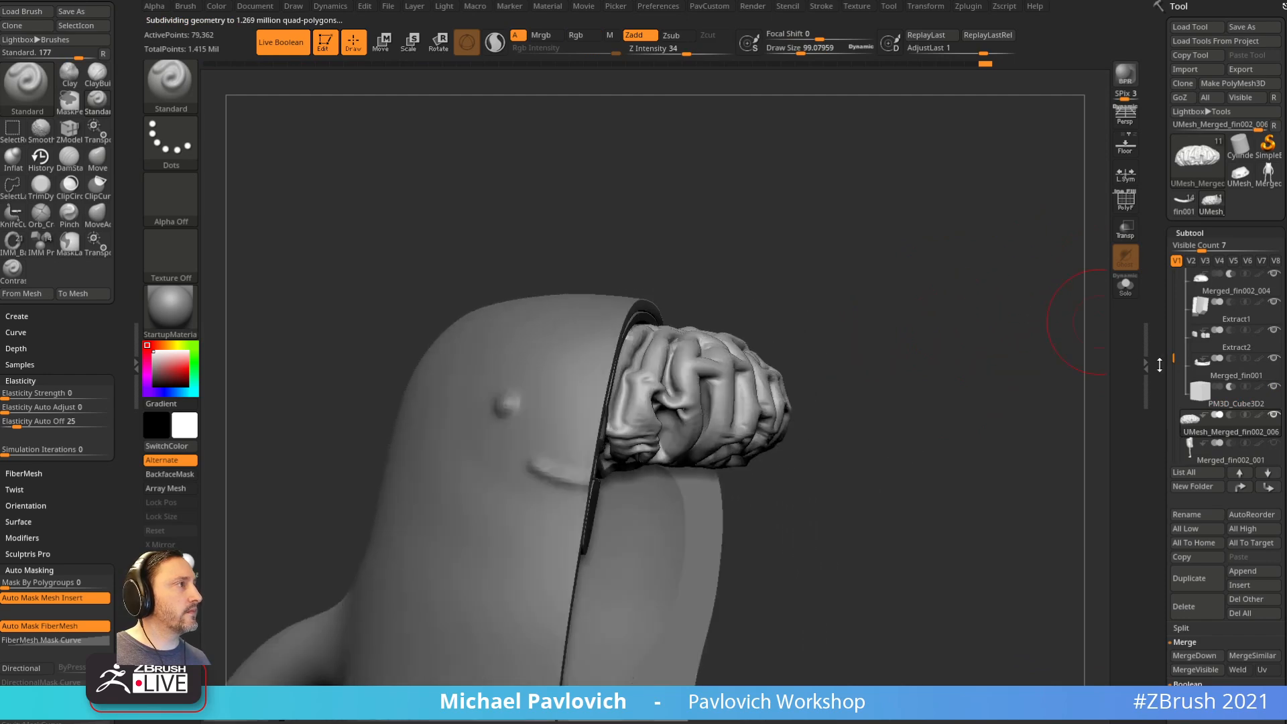
Step: Select the PM3D_Cube3D1 cutter and move it to shift the cut through the body
{"action": "scroll", "coordinate": [1174, 357], "scroll_direction": "up", "scroll_amount": 5}
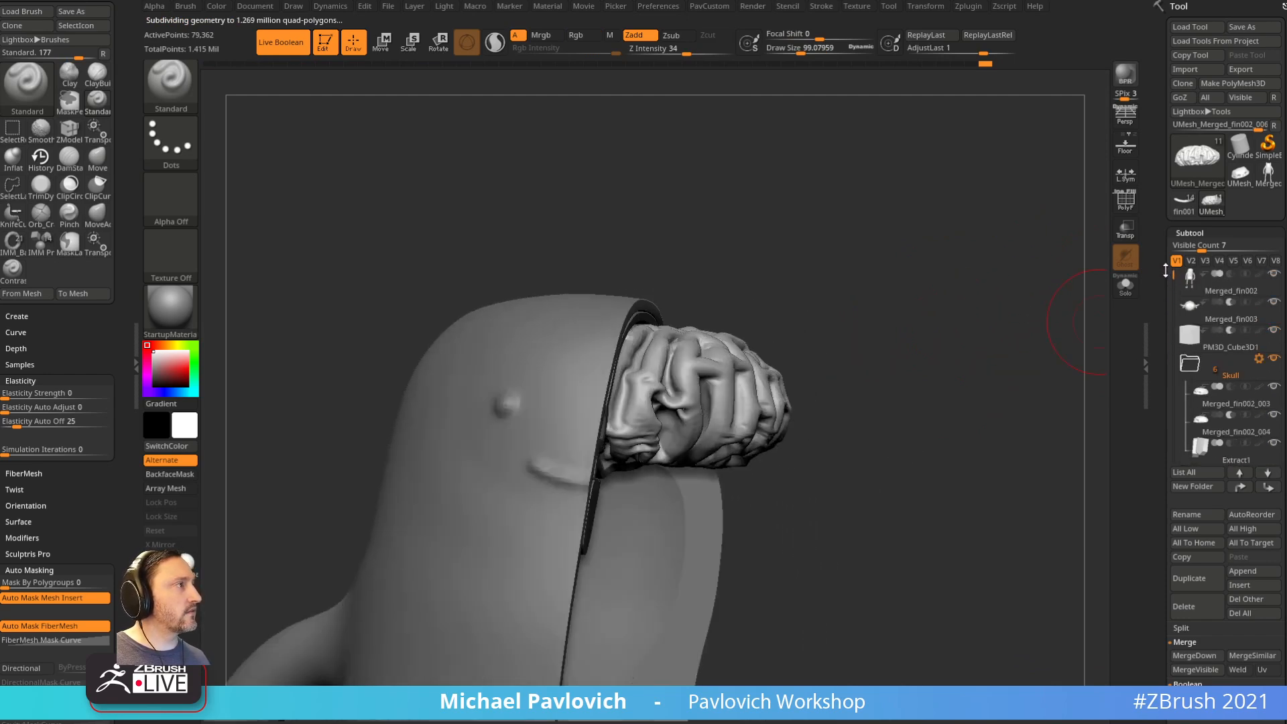
{"action": "left_click", "coordinate": [1222, 335]}
{"action": "mouse_move", "coordinate": [959, 365]}
{"action": "left_mouse_down"}
{"action": "mouse_move", "coordinate": [939, 388]}
{"action": "mouse_move", "coordinate": [962, 345]}
{"action": "mouse_move", "coordinate": [956, 391]}
{"action": "mouse_move", "coordinate": [891, 316]}
{"action": "mouse_move", "coordinate": [870, 220]}
{"action": "left_mouse_up"}
{"action": "key", "text": "w"}
{"action": "left_click_drag", "start_coordinate": [496, 577], "coordinate": [437, 585]}
{"action": "mouse_move", "coordinate": [865, 349]}
{"action": "left_mouse_down"}
{"action": "mouse_move", "coordinate": [924, 334]}
{"action": "mouse_move", "coordinate": [869, 350]}
{"action": "left_mouse_up"}
{"action": "mouse_move", "coordinate": [436, 594]}
{"action": "left_mouse_down"}
{"action": "mouse_move", "coordinate": [934, 517]}
{"action": "mouse_move", "coordinate": [756, 539]}
{"action": "left_mouse_up"}
{"action": "key", "text": "q"}
{"action": "mouse_move", "coordinate": [923, 340]}
{"action": "left_mouse_down"}
{"action": "mouse_move", "coordinate": [977, 316]}
{"action": "mouse_move", "coordinate": [910, 382]}
{"action": "left_mouse_up"}
Step: Select the PM3D_Cube3D2 cutter and move it to shift the cut through the skull
{"action": "left_click_drag", "start_coordinate": [1173, 273], "coordinate": [1174, 336]}
{"action": "left_click", "coordinate": [1246, 431]}
{"action": "left_click_drag", "start_coordinate": [1003, 381], "coordinate": [937, 386]}
{"action": "key", "text": "w"}
{"action": "mouse_move", "coordinate": [420, 649]}
{"action": "left_mouse_down"}
{"action": "mouse_move", "coordinate": [439, 647]}
{"action": "mouse_move", "coordinate": [310, 673]}
{"action": "left_mouse_up"}
{"action": "key", "text": "q"}
Step: Select the brain and adjust its shape in the skull cavity with the Move brush, reducing the draw size from about 108 to 72
{"action": "left_click_drag", "start_coordinate": [1020, 298], "coordinate": [871, 268]}
{"action": "mouse_move", "coordinate": [709, 389]}
{"action": "left_mouse_down", "text": "shift"}
{"action": "mouse_move", "coordinate": [971, 334]}
{"action": "mouse_move", "coordinate": [1041, 335]}
{"action": "left_mouse_up", "text": "shift"}
{"action": "left_click", "coordinate": [620, 350], "text": "alt"}
{"action": "key", "text": "d"}
{"action": "mouse_move", "coordinate": [664, 322]}
{"action": "left_mouse_down", "text": "alt"}
{"action": "mouse_move", "coordinate": [819, 308]}
{"action": "mouse_move", "coordinate": [871, 325]}
{"action": "mouse_move", "coordinate": [710, 359]}
{"action": "left_mouse_up", "text": "alt"}
{"action": "key", "text": "b"}
{"action": "key", "text": "m"}
{"action": "key", "text": "v"}
{"action": "left_click_drag", "start_coordinate": [678, 389], "coordinate": [676, 406]}
{"action": "left_click_drag", "start_coordinate": [798, 345], "coordinate": [786, 421]}
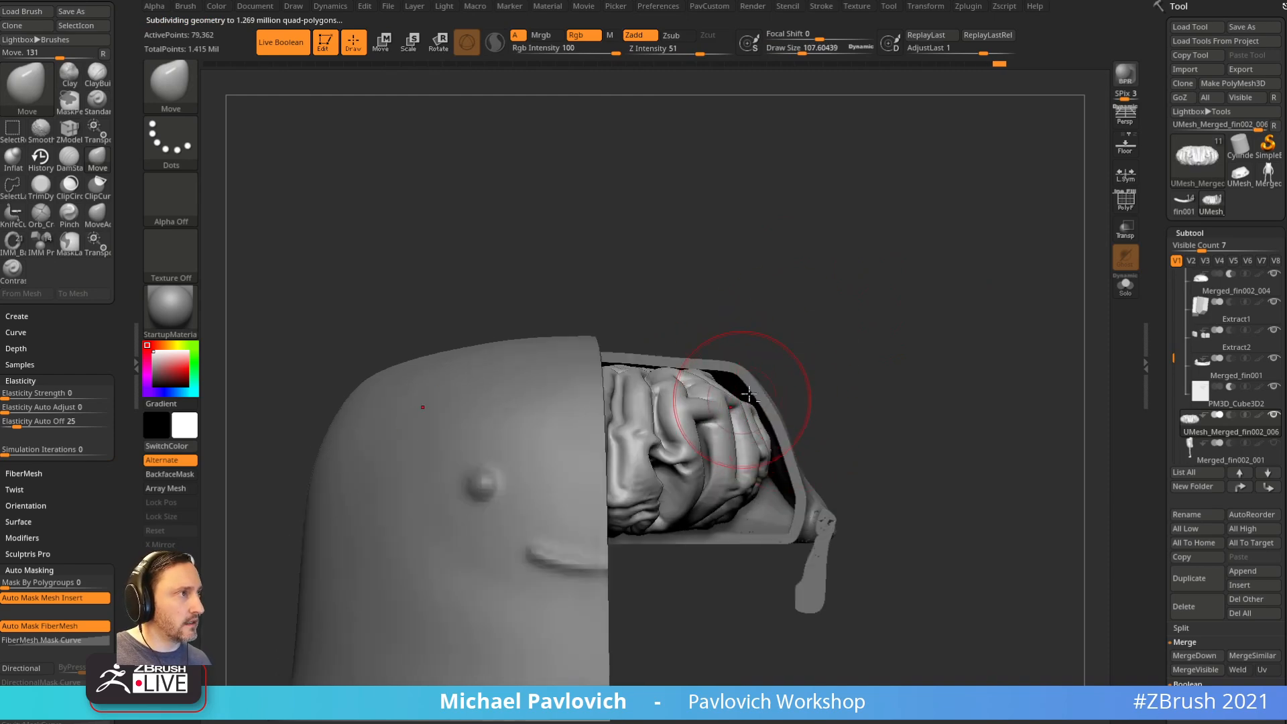
{"action": "right_click_drag", "start_coordinate": [750, 401], "coordinate": [715, 417]}
{"action": "left_click_drag", "start_coordinate": [701, 424], "coordinate": [728, 398]}
{"action": "left_click_drag", "start_coordinate": [805, 368], "coordinate": [818, 385], "text": "shift"}
{"action": "key", "text": "s"}
{"action": "key", "text": "s"}
{"action": "mouse_move", "coordinate": [828, 384]}
{"action": "left_mouse_down"}
{"action": "mouse_move", "coordinate": [874, 342]}
{"action": "mouse_move", "coordinate": [888, 291]}
{"action": "mouse_move", "coordinate": [1005, 285]}
{"action": "left_mouse_up"}
Step: Select PM3D_Cube3D2 again and reposition it so the skull cut exposes more of the brain
{"action": "scroll", "coordinate": [1165, 287], "scroll_direction": "up", "scroll_amount": 3}
{"action": "scroll", "coordinate": [1167, 289], "scroll_direction": "down", "scroll_amount": 2}
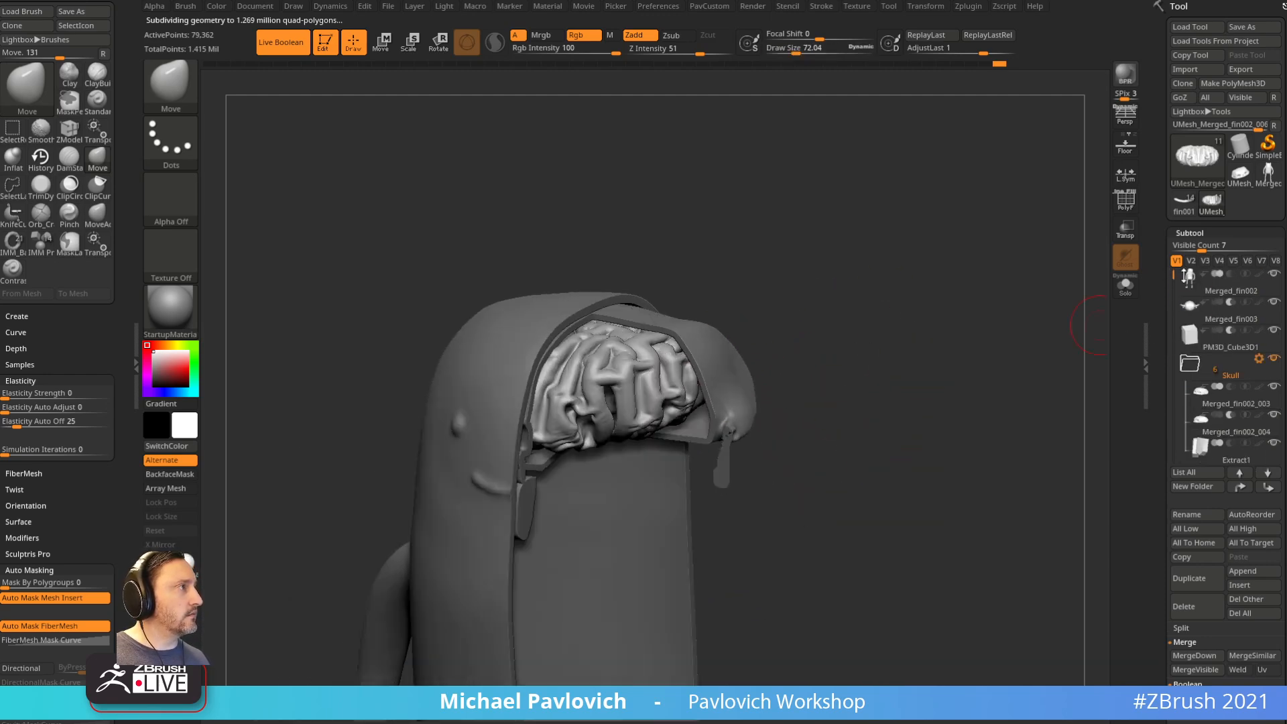
{"action": "scroll", "coordinate": [1174, 341], "scroll_direction": "down", "scroll_amount": 2}
{"action": "left_click", "coordinate": [1214, 364]}
{"action": "mouse_move", "coordinate": [952, 389]}
{"action": "left_mouse_down"}
{"action": "mouse_move", "coordinate": [940, 393]}
{"action": "mouse_move", "coordinate": [969, 392]}
{"action": "left_mouse_up"}
{"action": "key", "text": "w"}
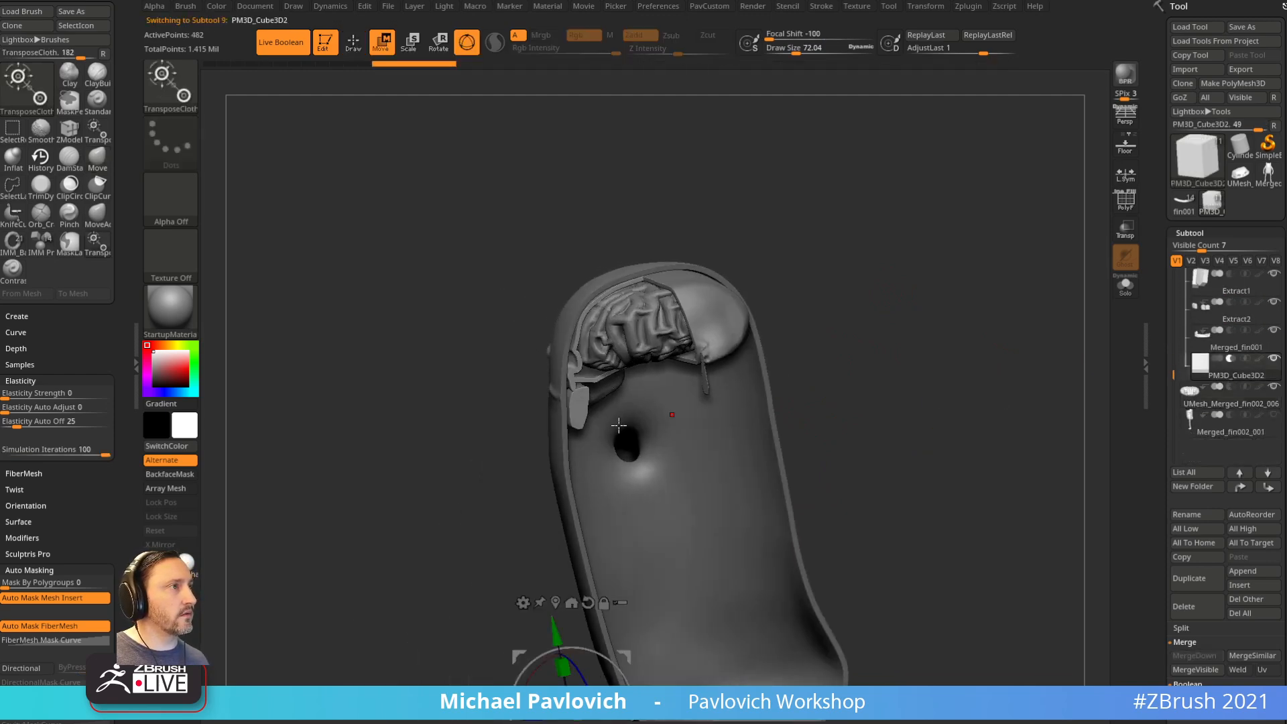
{"action": "left_click_drag", "start_coordinate": [501, 583], "coordinate": [598, 510], "text": "alt"}
{"action": "key", "text": "q"}
{"action": "mouse_move", "coordinate": [871, 355]}
{"action": "left_mouse_down"}
{"action": "mouse_move", "coordinate": [965, 339]}
{"action": "mouse_move", "coordinate": [1097, 445]}
{"action": "mouse_move", "coordinate": [969, 445]}
{"action": "mouse_move", "coordinate": [922, 342]}
{"action": "mouse_move", "coordinate": [950, 420]}
{"action": "left_mouse_up"}
Step: Select the brain and inflate the folds on its near side with the Inflat brush at draw size about 103
{"action": "key", "text": "b"}
{"action": "key", "text": "s"}
{"action": "key", "text": "t"}
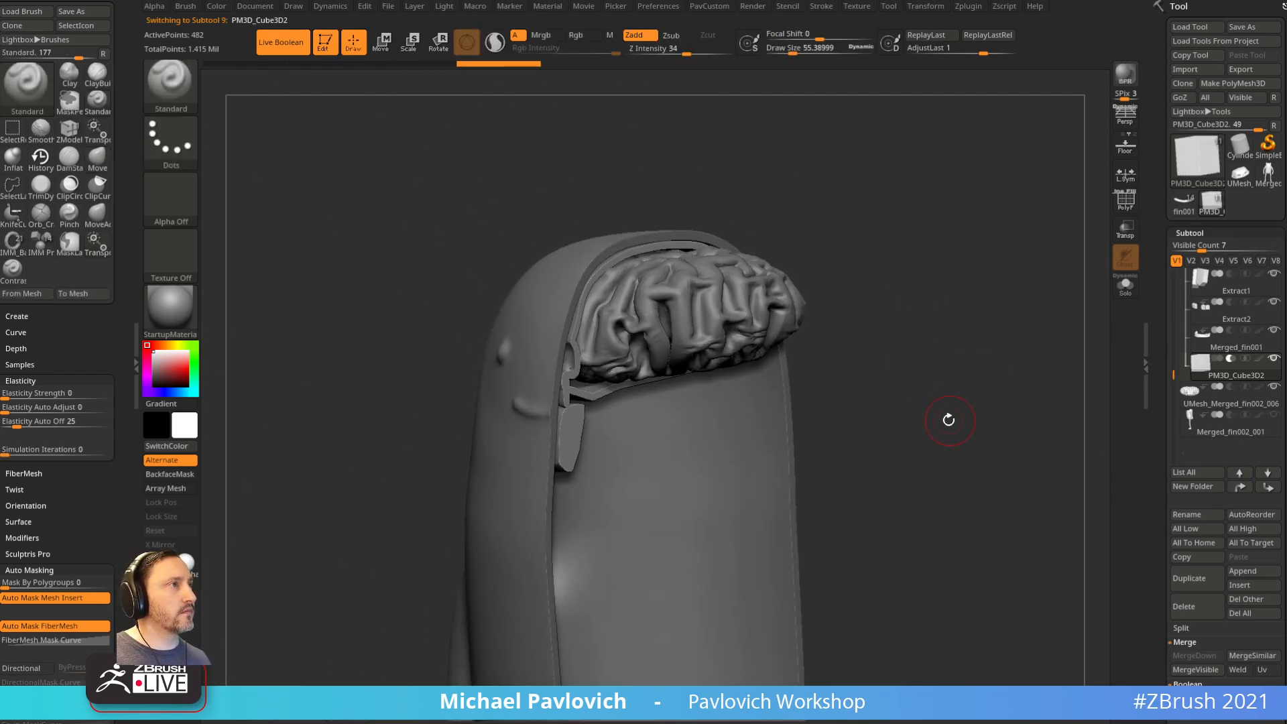
{"action": "left_click", "coordinate": [651, 371], "text": "alt"}
{"action": "left_click_drag", "start_coordinate": [951, 271], "coordinate": [977, 324], "text": "alt"}
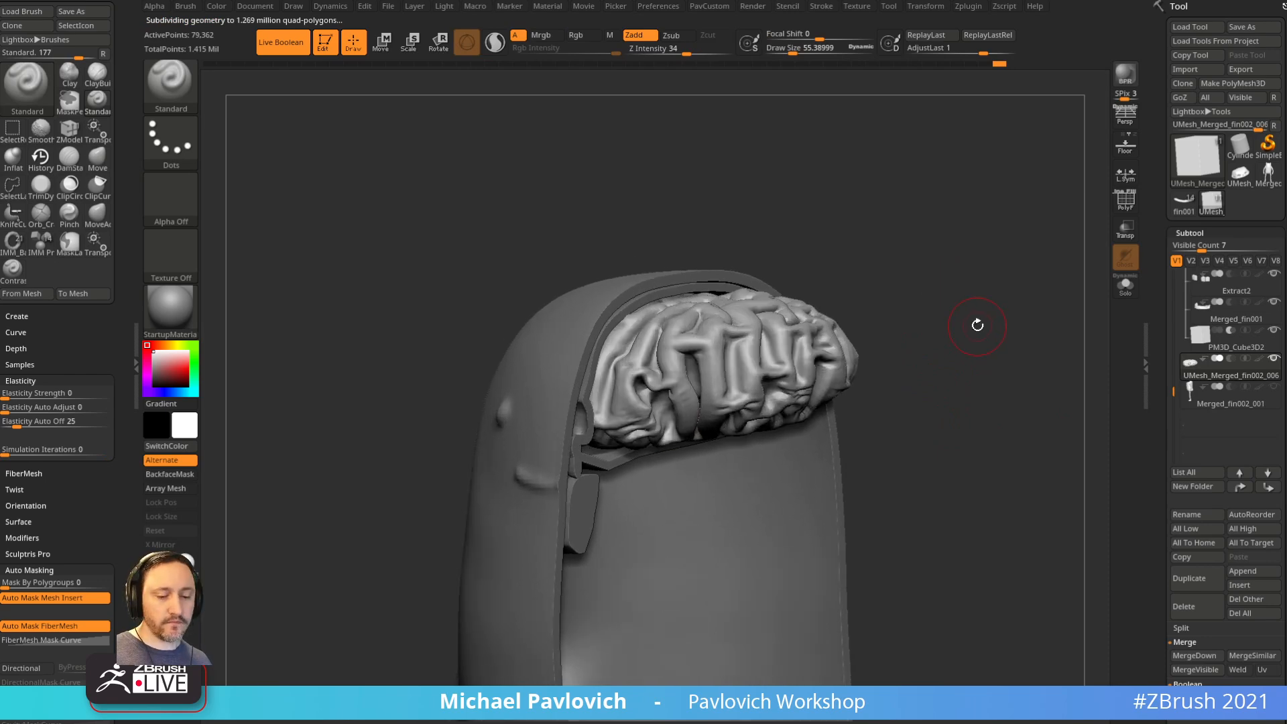
{"action": "key", "text": "b"}
{"action": "key", "text": "i"}
{"action": "key", "text": "n"}
{"action": "mouse_move", "coordinate": [681, 365]}
{"action": "left_mouse_down"}
{"action": "mouse_move", "coordinate": [646, 373]}
{"action": "mouse_move", "coordinate": [668, 392]}
{"action": "mouse_move", "coordinate": [644, 379]}
{"action": "left_mouse_up"}
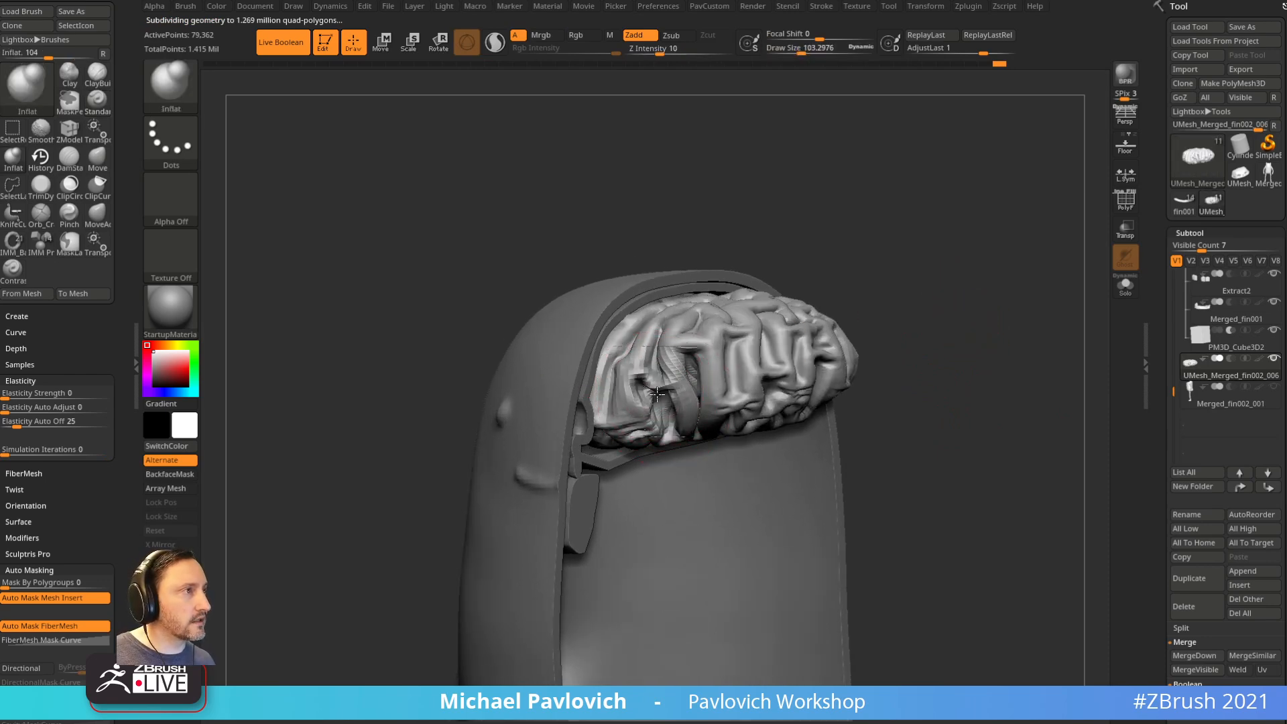
{"action": "left_click_drag", "start_coordinate": [880, 283], "coordinate": [928, 299]}
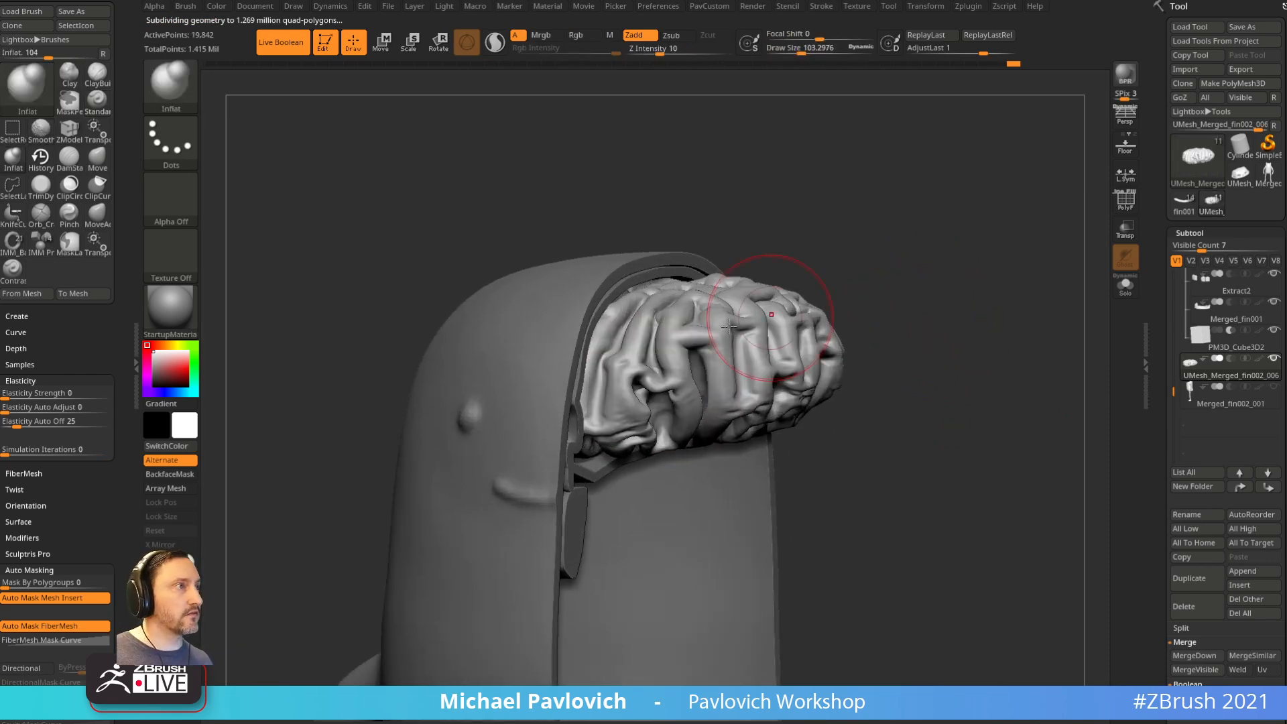
Step: Turn off Dynamic Subdiv for the brain and set its subdivision level to 5
{"action": "left_click_drag", "start_coordinate": [1167, 395], "coordinate": [1158, 232]}
{"action": "left_click", "coordinate": [1197, 405]}
{"action": "left_click_drag", "start_coordinate": [1007, 385], "coordinate": [1007, 441], "text": "alt"}
{"action": "left_click", "coordinate": [1220, 292]}
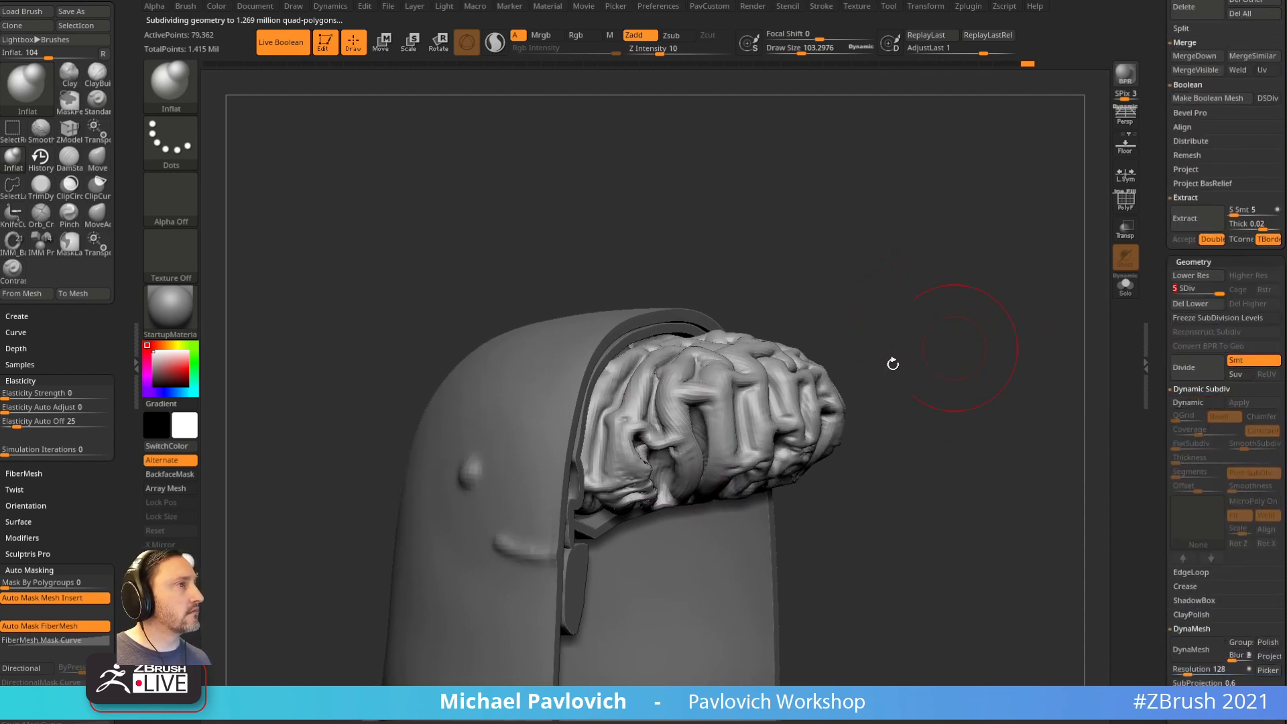
Step: Thicken the folds across the brain's exposed sides with the Inflat brush at draw size about 103, repeating the last stroke
{"action": "left_click_drag", "start_coordinate": [876, 380], "coordinate": [865, 456]}
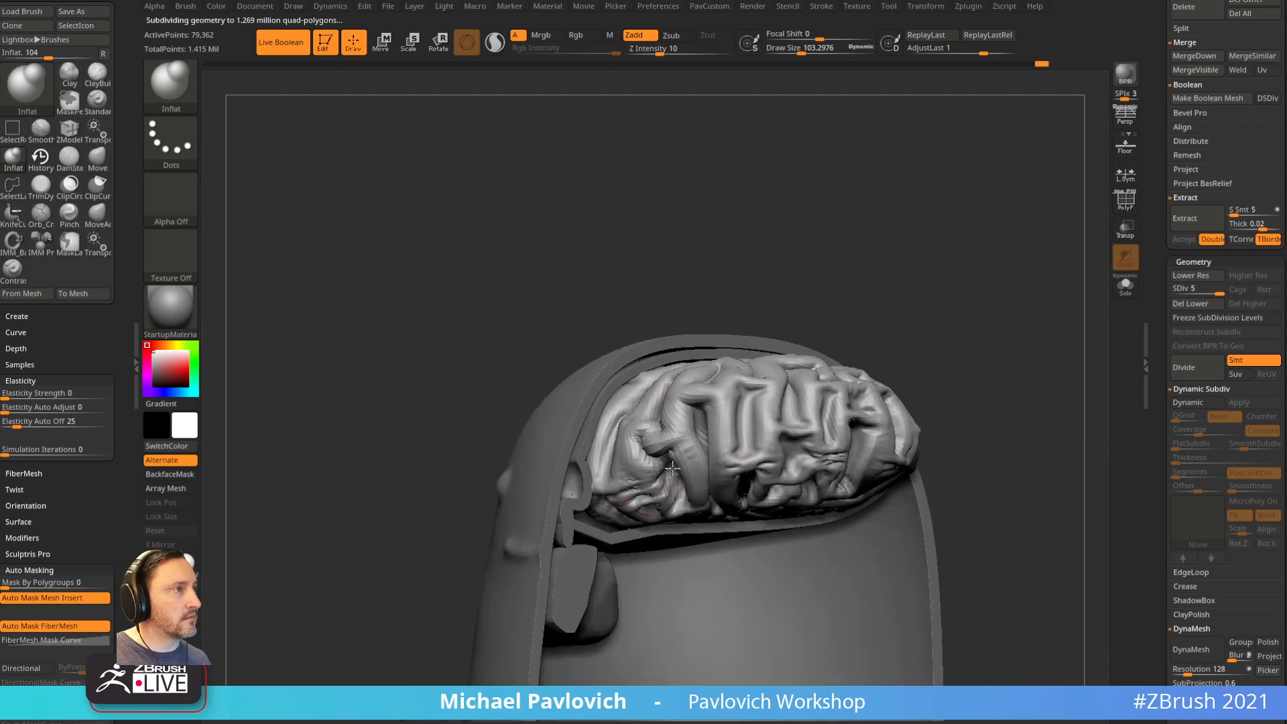
{"action": "left_click_drag", "start_coordinate": [784, 278], "coordinate": [707, 427]}
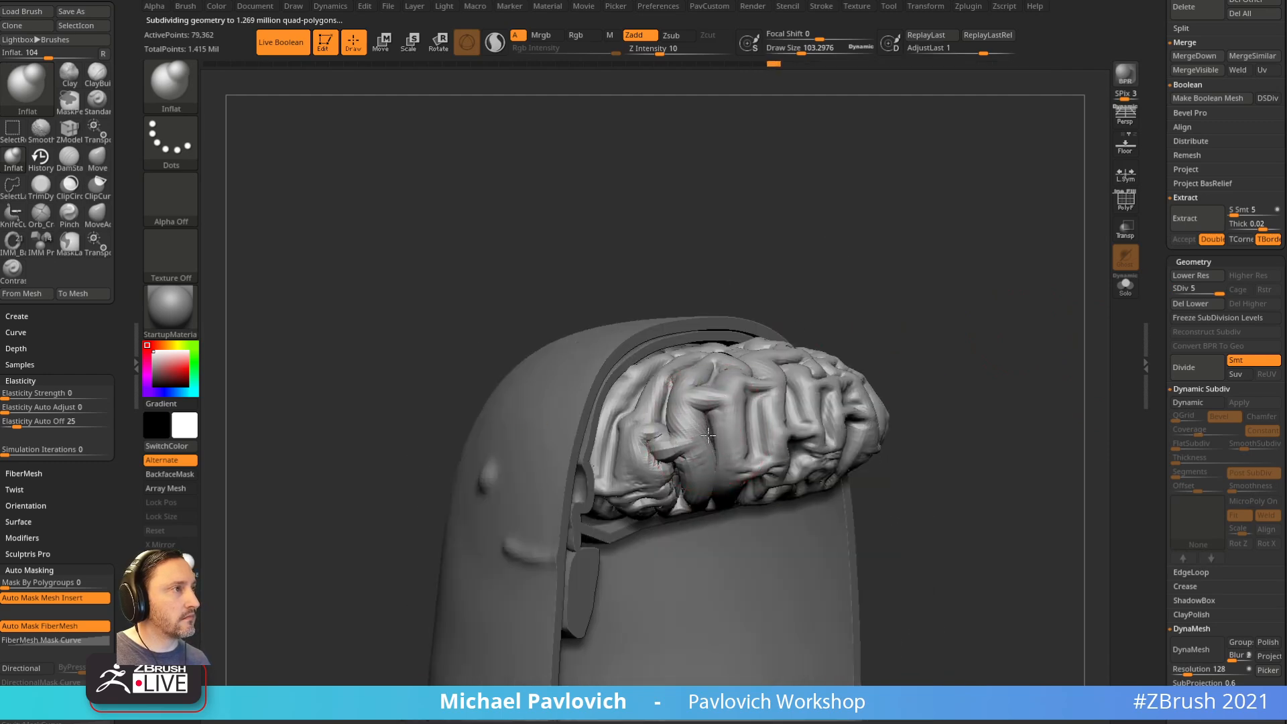
{"action": "left_click_drag", "start_coordinate": [925, 258], "coordinate": [781, 268]}
{"action": "mouse_move", "coordinate": [811, 406]}
{"action": "left_mouse_down"}
{"action": "mouse_move", "coordinate": [792, 429]}
{"action": "mouse_move", "coordinate": [751, 403]}
{"action": "left_mouse_up"}
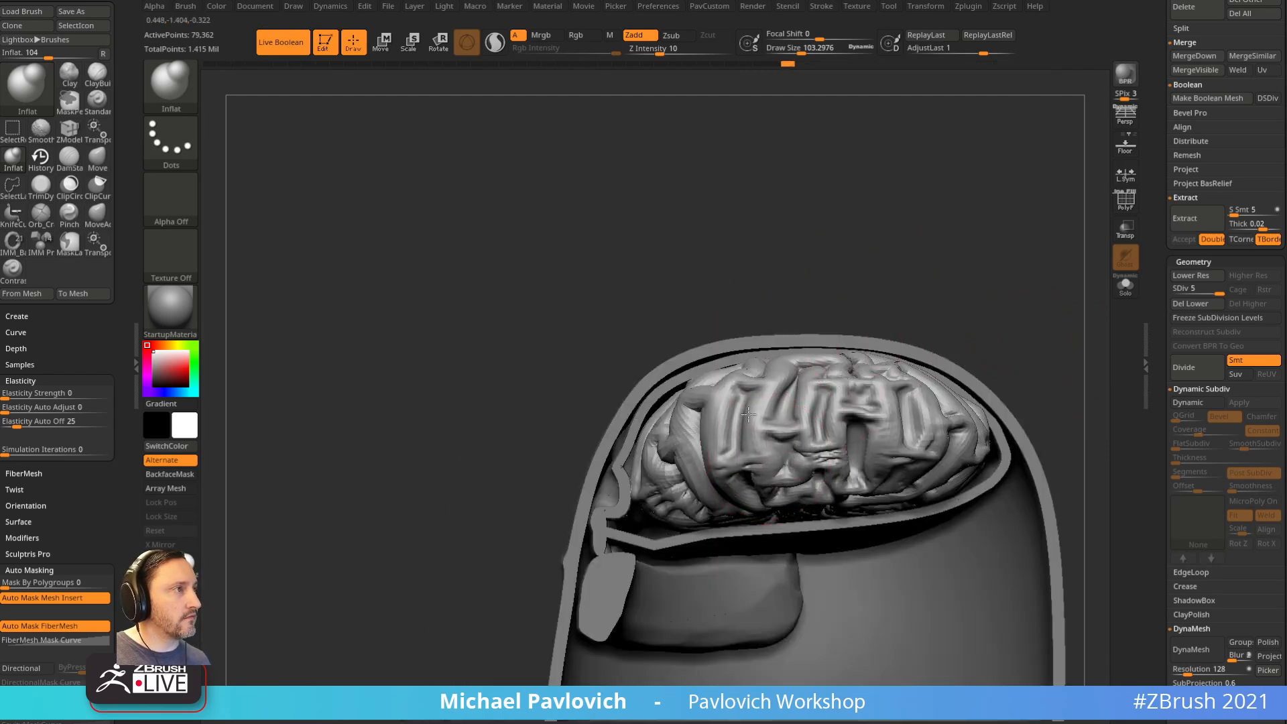
{"action": "left_click_drag", "start_coordinate": [928, 290], "coordinate": [842, 284], "text": "alt"}
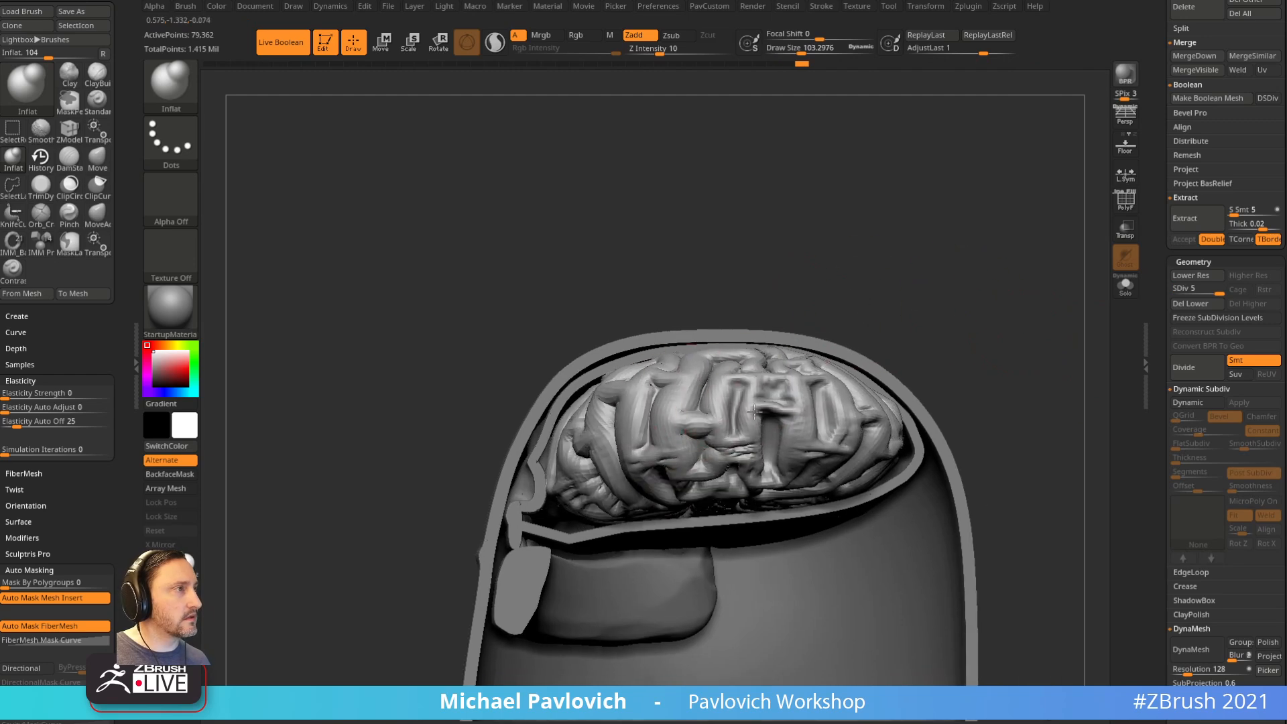
{"action": "right_click_drag", "start_coordinate": [781, 406], "coordinate": [773, 435]}
{"action": "mouse_move", "coordinate": [865, 343]}
{"action": "left_mouse_down"}
{"action": "mouse_move", "coordinate": [870, 386]}
{"action": "mouse_move", "coordinate": [822, 406]}
{"action": "left_mouse_up"}
{"action": "left_click_drag", "start_coordinate": [861, 262], "coordinate": [930, 282]}
{"action": "key", "text": "1"}
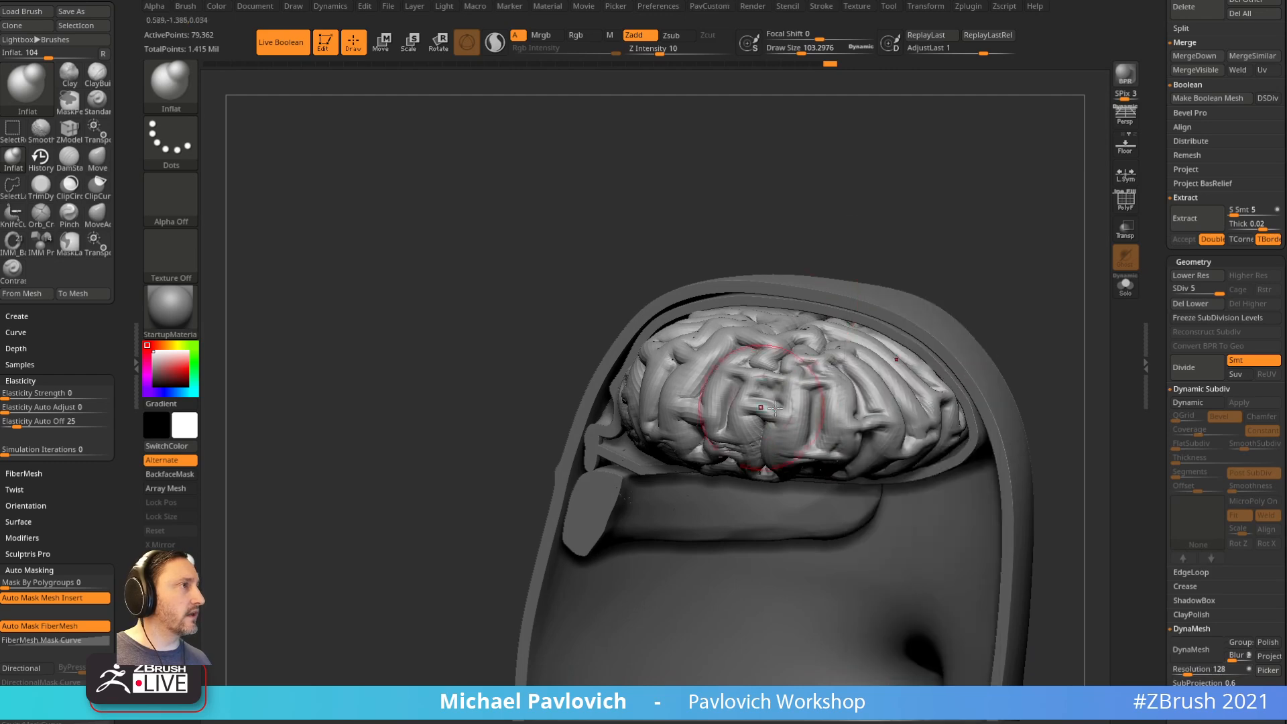
{"action": "left_click_drag", "start_coordinate": [890, 204], "coordinate": [838, 241]}
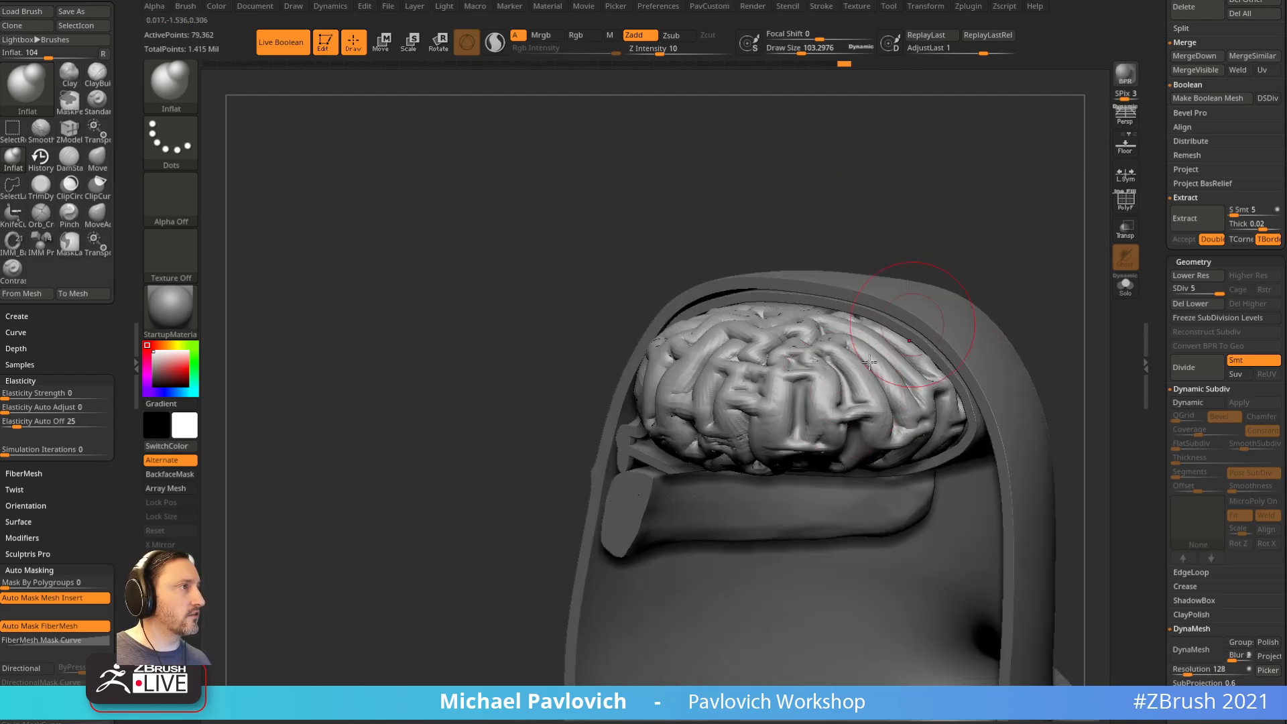
Step: Inspect the exposed brain and head cutaway from several sides and set the brush draw size to about 121
{"action": "right_click_drag", "start_coordinate": [817, 346], "coordinate": [962, 289]}
{"action": "right_click_drag", "start_coordinate": [824, 431], "coordinate": [902, 445]}
{"action": "mouse_move", "coordinate": [899, 261]}
{"action": "right_mouse_down"}
{"action": "mouse_move", "coordinate": [707, 342]}
{"action": "mouse_move", "coordinate": [988, 299]}
{"action": "mouse_move", "coordinate": [931, 290]}
{"action": "mouse_move", "coordinate": [1030, 317]}
{"action": "mouse_move", "coordinate": [1109, 264]}
{"action": "right_mouse_up"}
{"action": "mouse_move", "coordinate": [1100, 356]}
{"action": "right_mouse_down"}
{"action": "mouse_move", "coordinate": [885, 400]}
{"action": "mouse_move", "coordinate": [1032, 394]}
{"action": "mouse_move", "coordinate": [952, 405]}
{"action": "mouse_move", "coordinate": [926, 368]}
{"action": "right_mouse_up"}
{"action": "key", "text": "s"}
{"action": "mouse_move", "coordinate": [925, 368]}
{"action": "left_mouse_down"}
{"action": "mouse_move", "coordinate": [939, 369]}
{"action": "mouse_move", "coordinate": [927, 368]}
{"action": "left_mouse_up"}
{"action": "right_click_drag", "start_coordinate": [926, 367], "coordinate": [922, 360]}
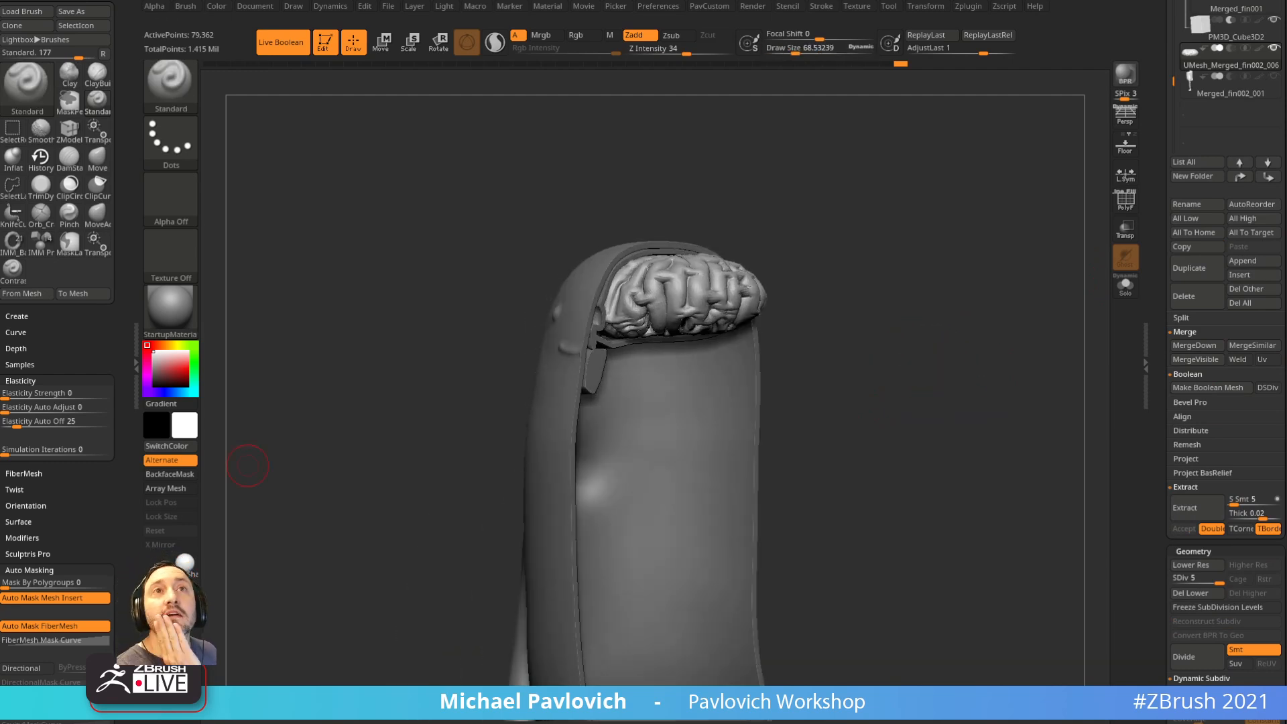
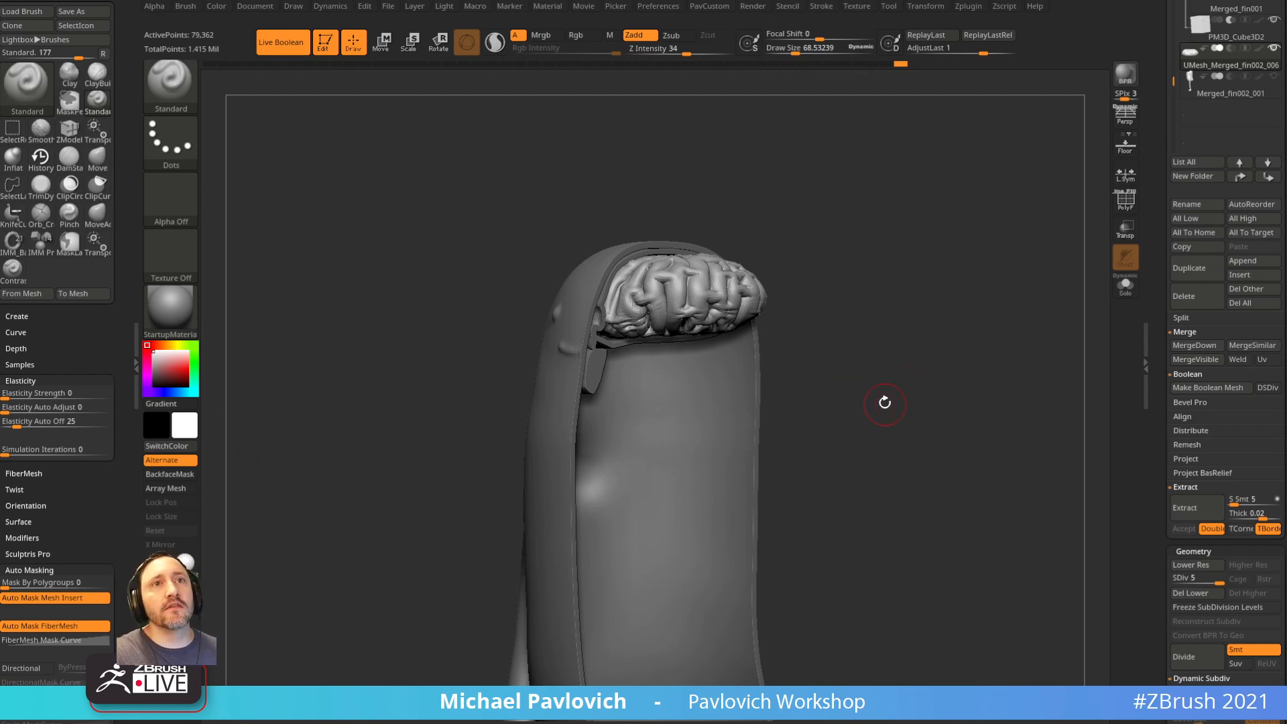
{"action": "mouse_move", "coordinate": [911, 410]}
{"action": "left_mouse_down"}
{"action": "mouse_move", "coordinate": [802, 330]}
{"action": "mouse_move", "coordinate": [824, 323]}
{"action": "mouse_move", "coordinate": [810, 323]}
{"action": "left_mouse_up"}
{"action": "key", "text": "s"}
{"action": "mouse_move", "coordinate": [887, 208]}
{"action": "left_mouse_down", "text": "alt"}
{"action": "mouse_move", "coordinate": [887, 311]}
{"action": "mouse_move", "coordinate": [930, 318]}
{"action": "left_mouse_up", "text": "alt"}
{"action": "left_click_drag", "start_coordinate": [1159, 225], "coordinate": [1167, 467]}
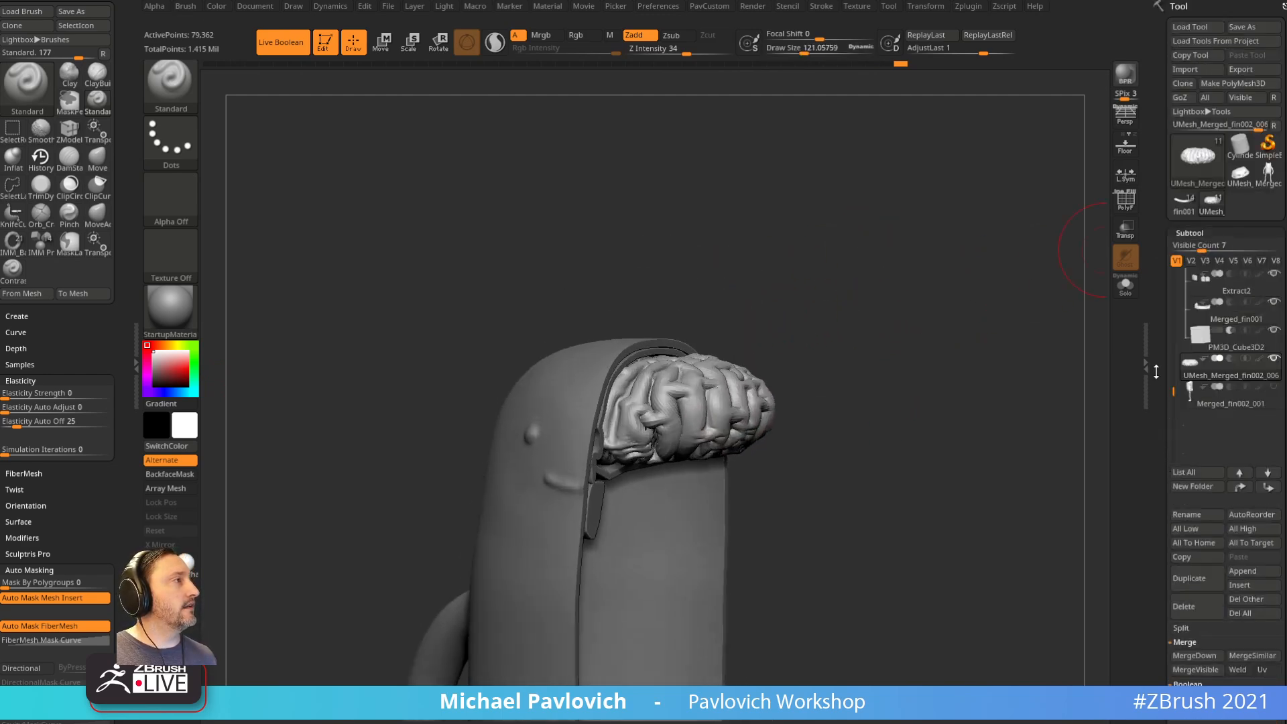
Step: Select the Merged_fin002_001 body, show it alone and bring up the Move gizmo on its chest
{"action": "left_click", "coordinate": [1213, 405]}
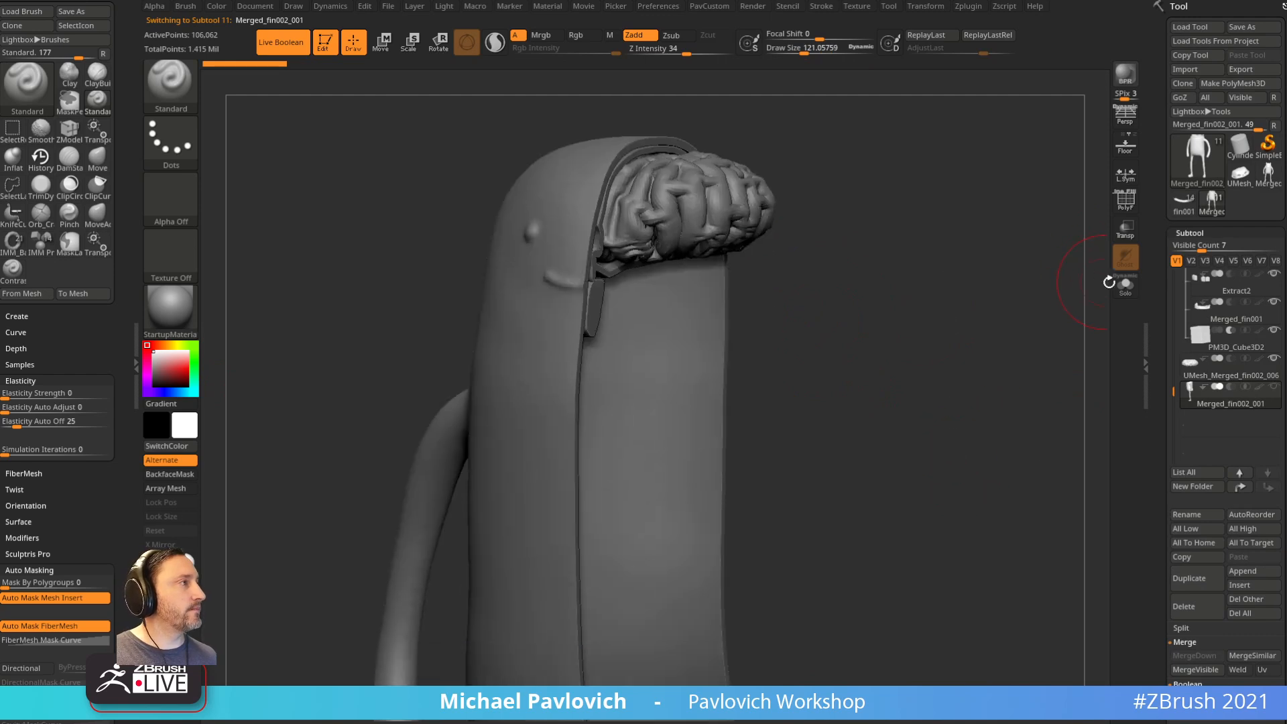
{"action": "left_click", "coordinate": [1126, 285]}
{"action": "mouse_move", "coordinate": [1060, 328]}
{"action": "left_mouse_down", "text": "alt"}
{"action": "mouse_move", "coordinate": [979, 284]}
{"action": "mouse_move", "coordinate": [945, 225]}
{"action": "left_mouse_up", "text": "alt"}
{"action": "left_click_drag", "start_coordinate": [945, 224], "coordinate": [977, 231]}
{"action": "left_click_drag", "start_coordinate": [977, 231], "coordinate": [1040, 364], "text": "ctrl"}
{"action": "left_click_drag", "start_coordinate": [959, 281], "coordinate": [980, 436], "text": "alt"}
{"action": "key", "text": "1"}
{"action": "left_click", "coordinate": [958, 270]}
{"action": "mouse_move", "coordinate": [838, 289]}
{"action": "left_mouse_down", "text": "shift"}
{"action": "mouse_move", "coordinate": [876, 274]}
{"action": "mouse_move", "coordinate": [884, 337]}
{"action": "left_mouse_up", "text": "shift"}
{"action": "key", "text": "w"}
{"action": "left_click", "coordinate": [643, 370]}
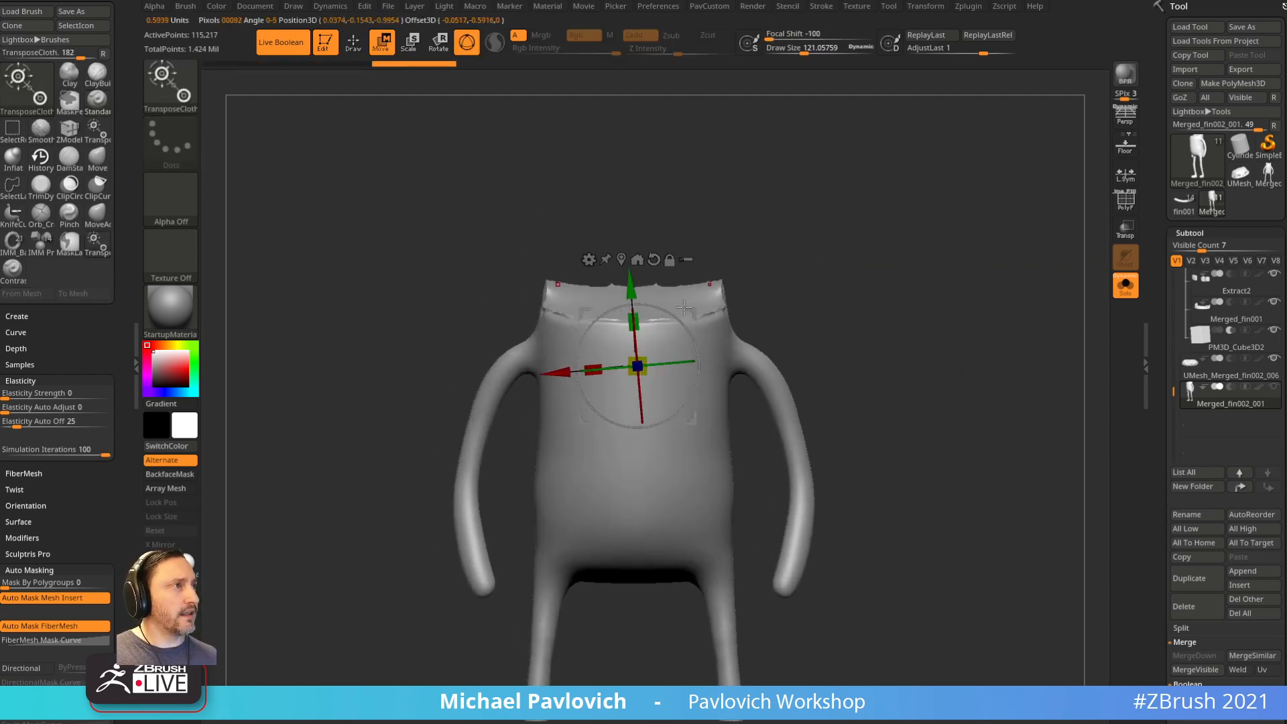
Step: Try to adjust the isolated body with the TransposeCloth gizmo and undo the attempt
{"action": "left_click_drag", "start_coordinate": [675, 312], "coordinate": [680, 315], "text": "alt"}
{"action": "left_click_drag", "start_coordinate": [767, 279], "coordinate": [728, 280]}
{"action": "left_click_drag", "start_coordinate": [643, 327], "coordinate": [647, 335], "text": "alt"}
{"action": "key", "text": "ctrl+z"}
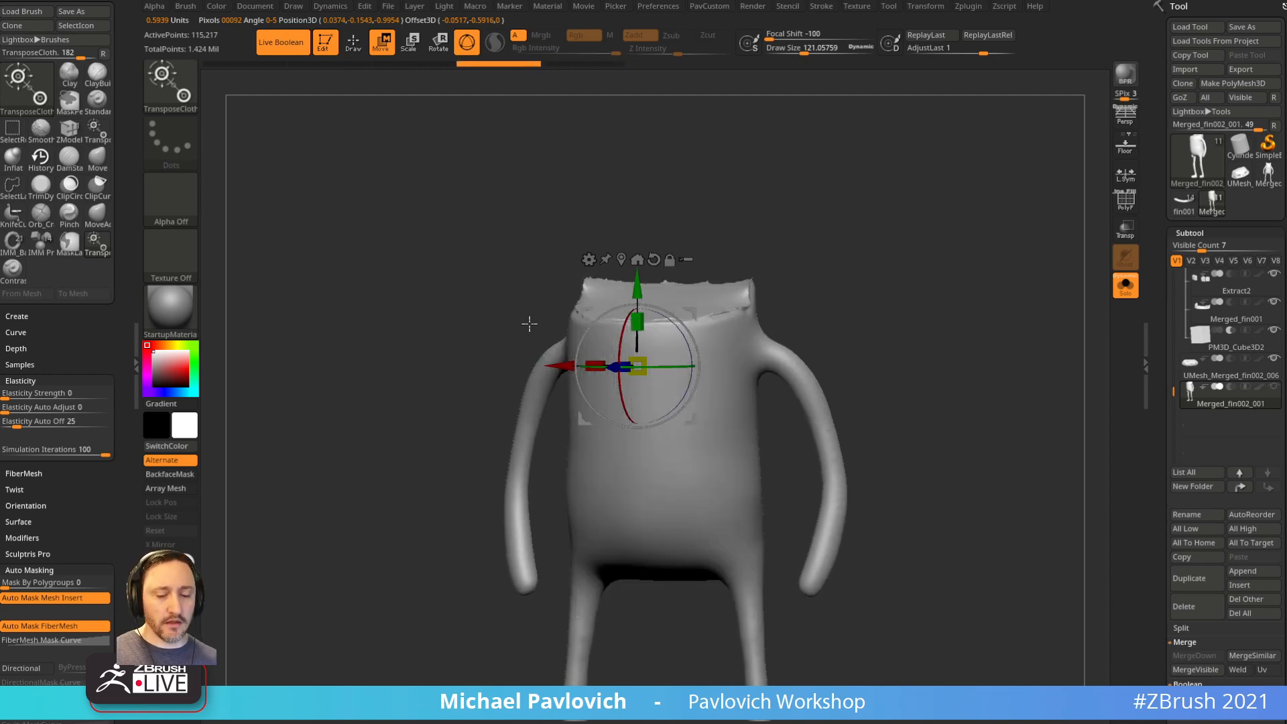
Step: Switch to the Transpose brush, try scaling the body vertically and undo the changes
{"action": "key", "text": "b"}
{"action": "key", "text": "t"}
{"action": "key", "text": "r"}
{"action": "left_click_drag", "start_coordinate": [858, 248], "coordinate": [791, 261], "text": "alt"}
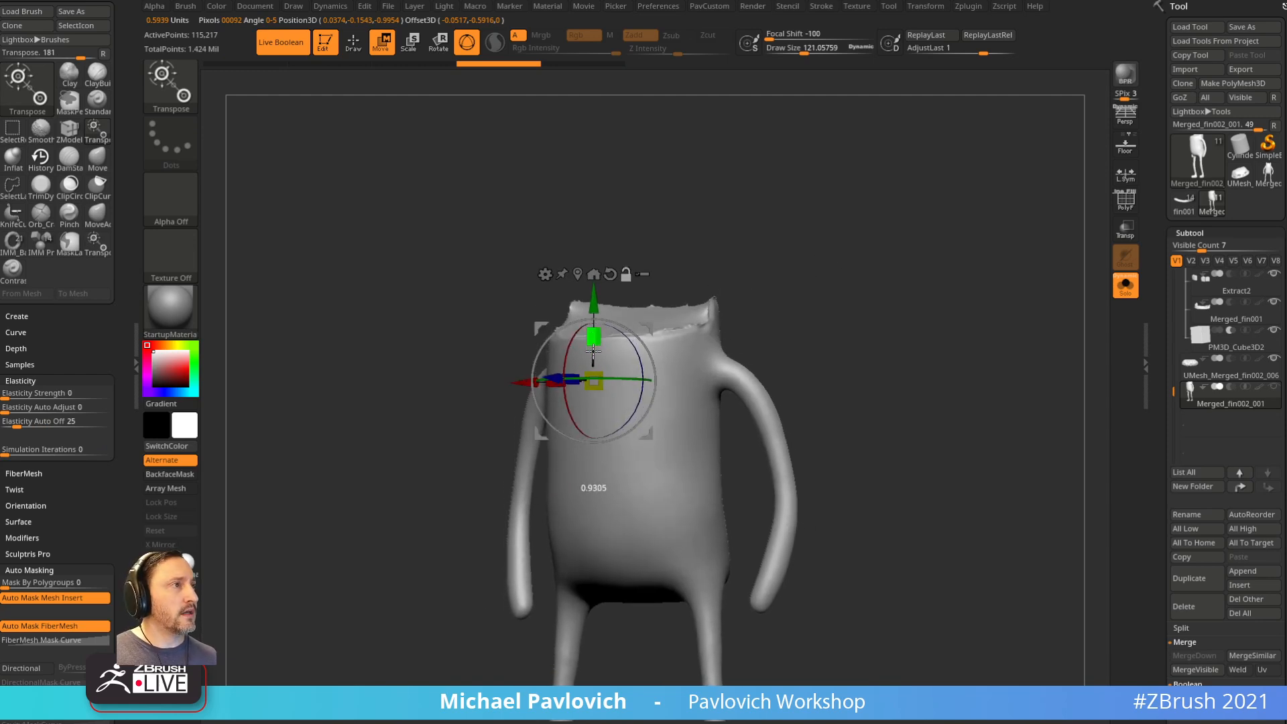
{"action": "left_click_drag", "start_coordinate": [599, 328], "coordinate": [582, 523]}
{"action": "left_click_drag", "start_coordinate": [735, 268], "coordinate": [811, 348]}
{"action": "key", "text": "ctrl+z"}
{"action": "key", "text": "ctrl+z"}
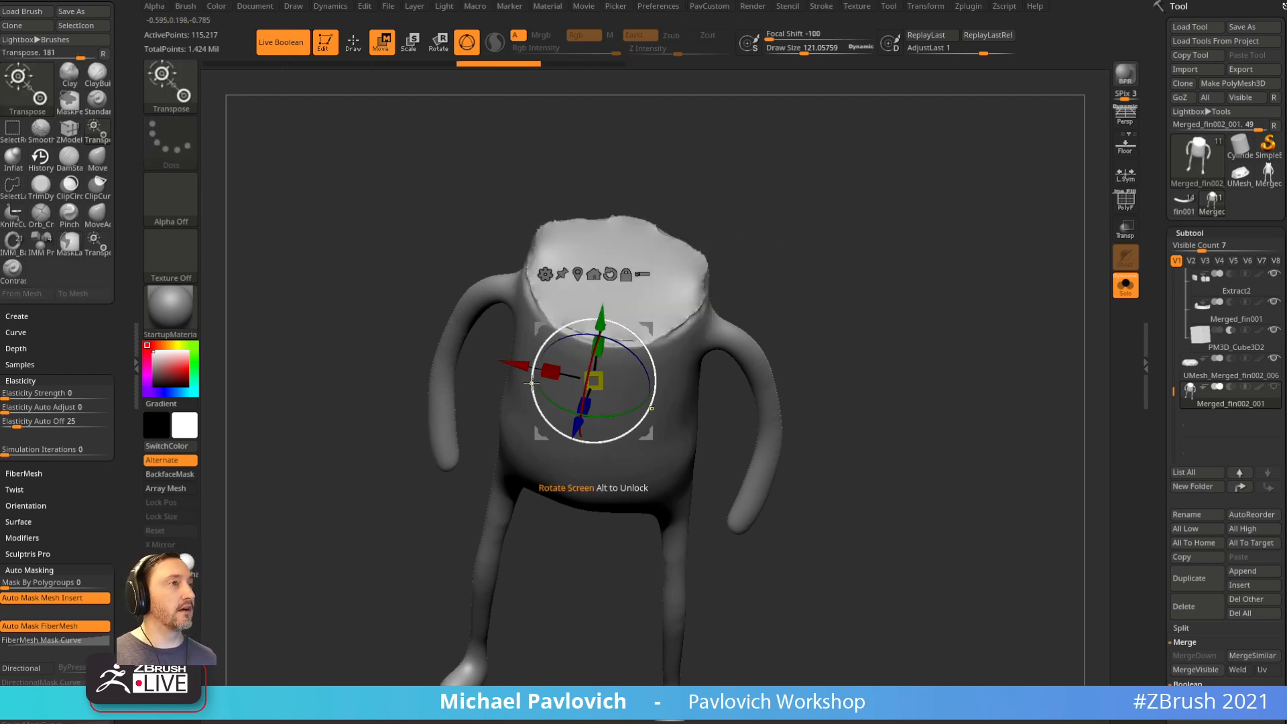
Step: Try scaling the body along the X axis, check its polygroups with PolyFrame and undo the last change
{"action": "left_click_drag", "start_coordinate": [551, 372], "coordinate": [695, 410]}
{"action": "key", "text": "ctrl+z"}
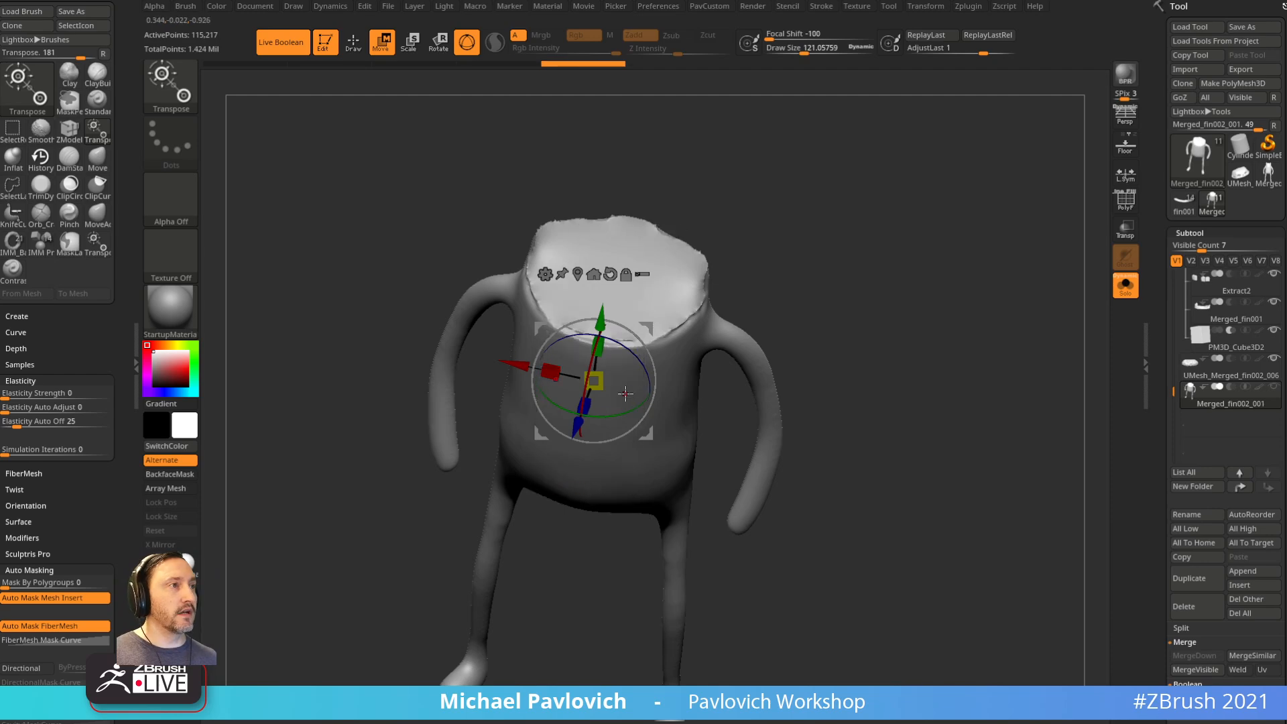
{"action": "left_click_drag", "start_coordinate": [551, 372], "coordinate": [888, 423]}
{"action": "mouse_move", "coordinate": [902, 295]}
{"action": "left_mouse_down"}
{"action": "mouse_move", "coordinate": [986, 318]}
{"action": "mouse_move", "coordinate": [891, 273]}
{"action": "mouse_move", "coordinate": [899, 250]}
{"action": "mouse_move", "coordinate": [965, 252]}
{"action": "mouse_move", "coordinate": [1119, 205]}
{"action": "left_mouse_up"}
{"action": "left_click", "coordinate": [1119, 205]}
{"action": "left_click_drag", "start_coordinate": [999, 289], "coordinate": [925, 262]}
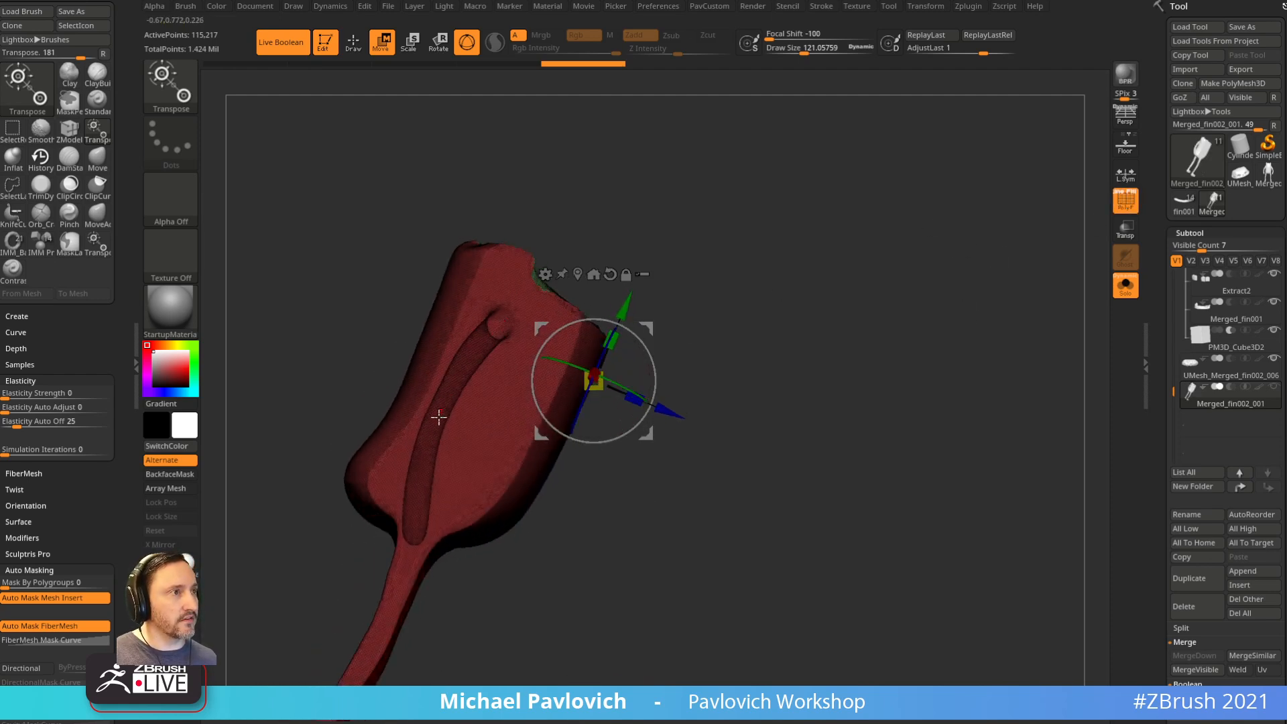
{"action": "left_click_drag", "start_coordinate": [429, 555], "coordinate": [842, 296]}
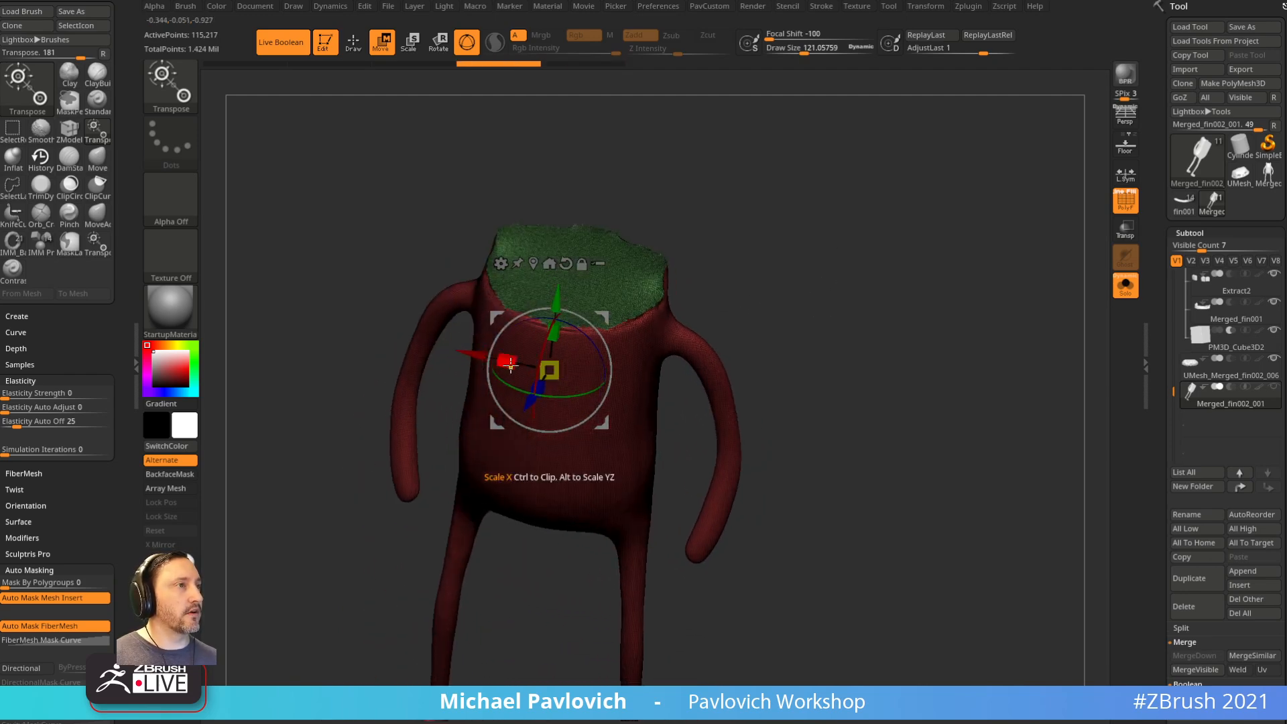
{"action": "left_click_drag", "start_coordinate": [674, 397], "coordinate": [947, 292]}
{"action": "key", "text": "ctrl+z"}
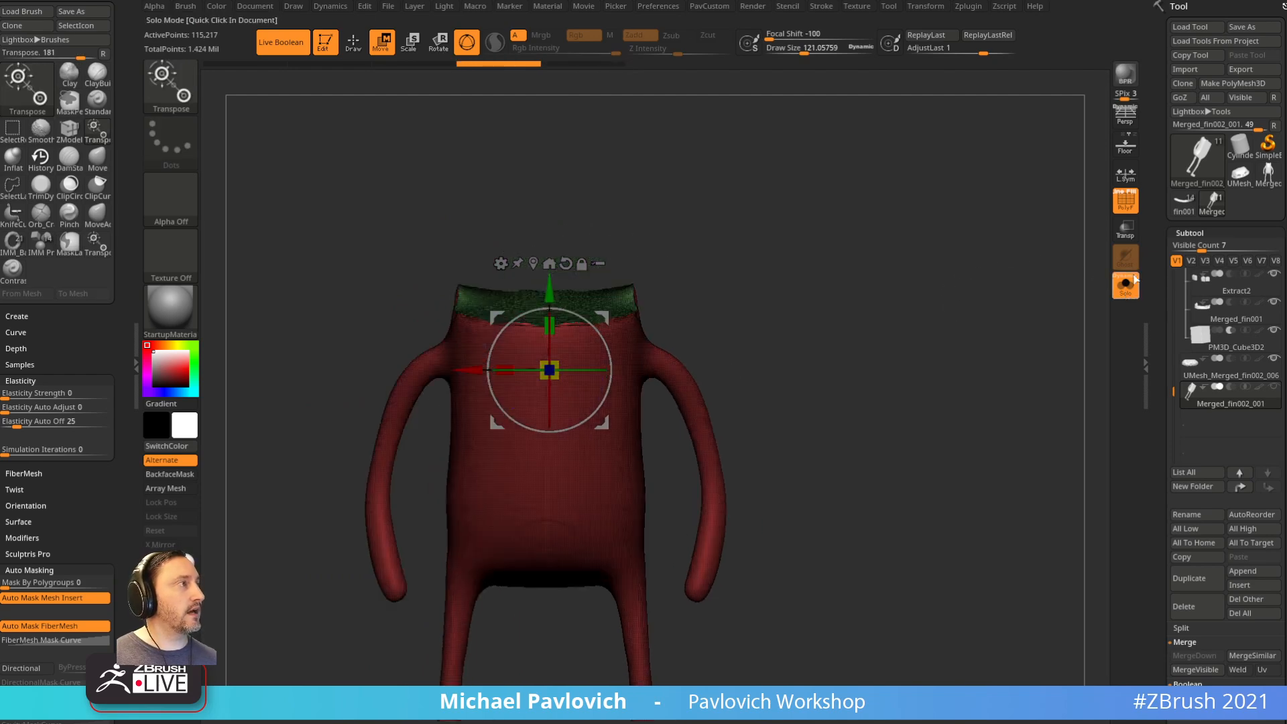
Step: Turn off Solo and PolyFrame to show the complete cutaway figure
{"action": "left_click", "coordinate": [1126, 286]}
{"action": "left_click", "coordinate": [1125, 202]}
{"action": "left_click_drag", "start_coordinate": [1064, 209], "coordinate": [953, 253]}
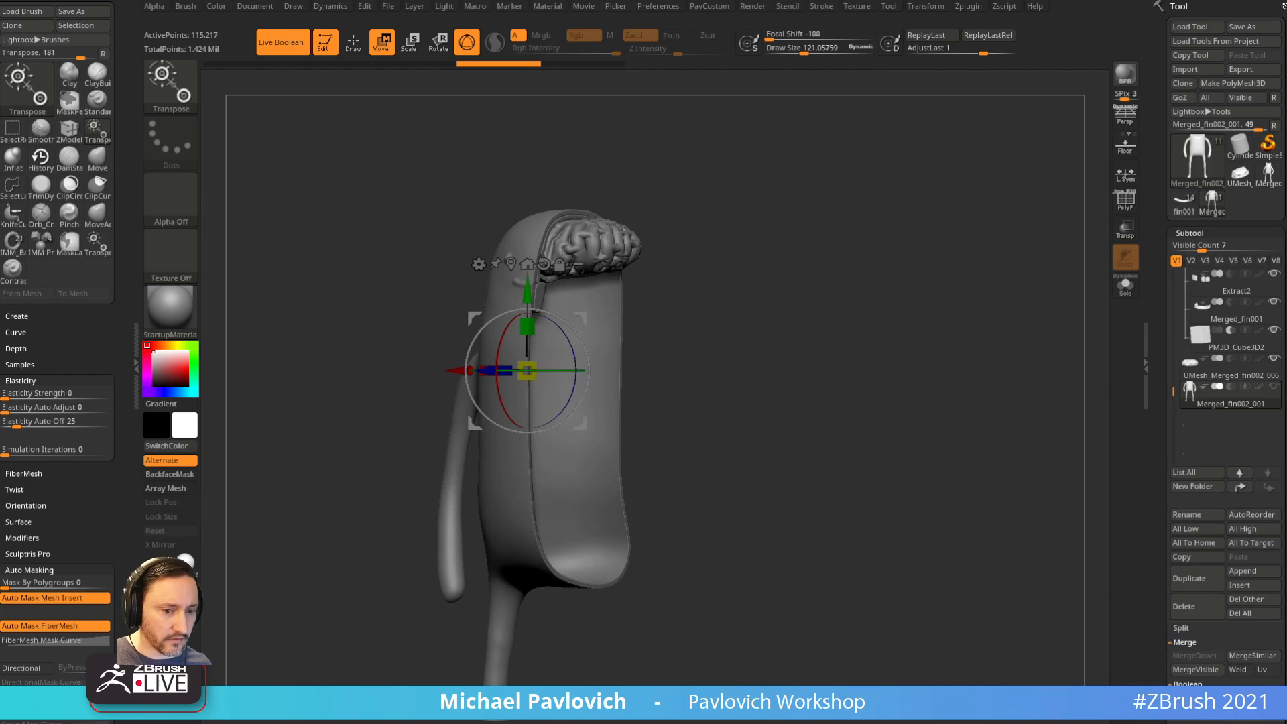
Step: Switch to the browser, open the Krang and the Gang artwork from the ArtStation portfolio, retry it, and return to ZBrush
{"action": "left_click_drag", "start_coordinate": [442, 723], "coordinate": [528, 0]}
{"action": "scroll", "coordinate": [504, 519], "scroll_direction": "up", "scroll_amount": 11}
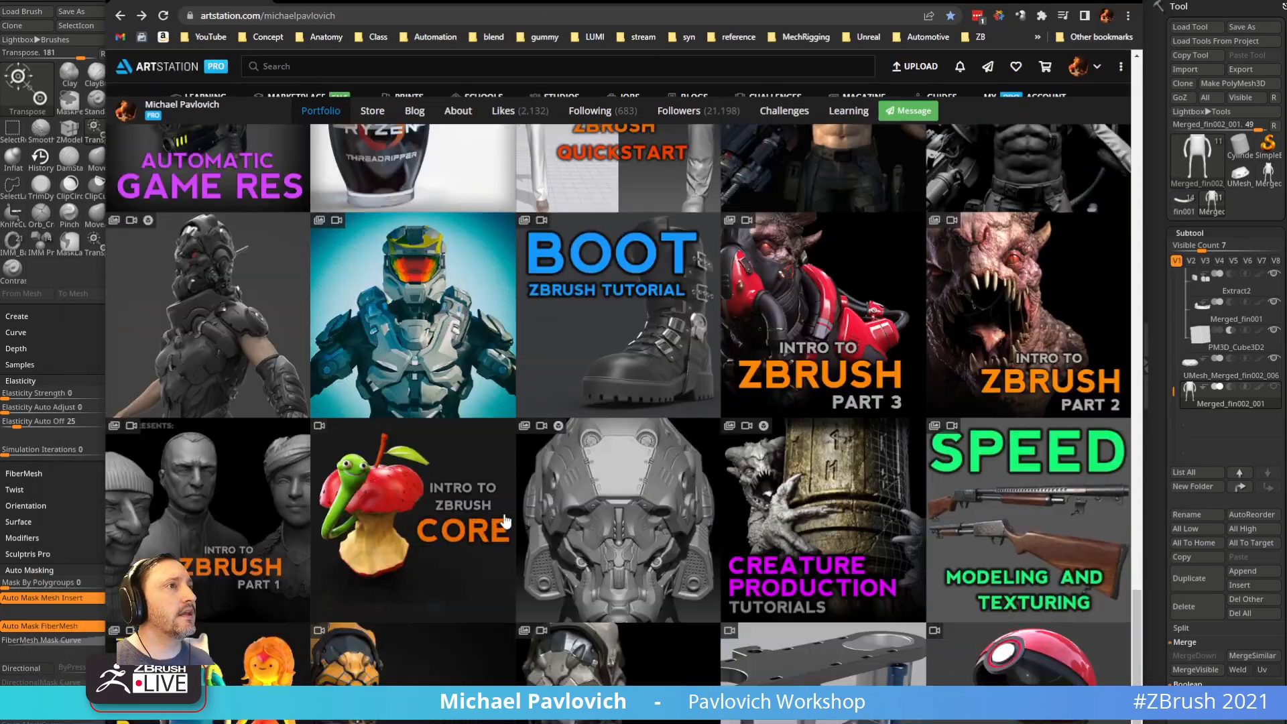
{"action": "scroll", "coordinate": [504, 520], "scroll_direction": "up", "scroll_amount": 15}
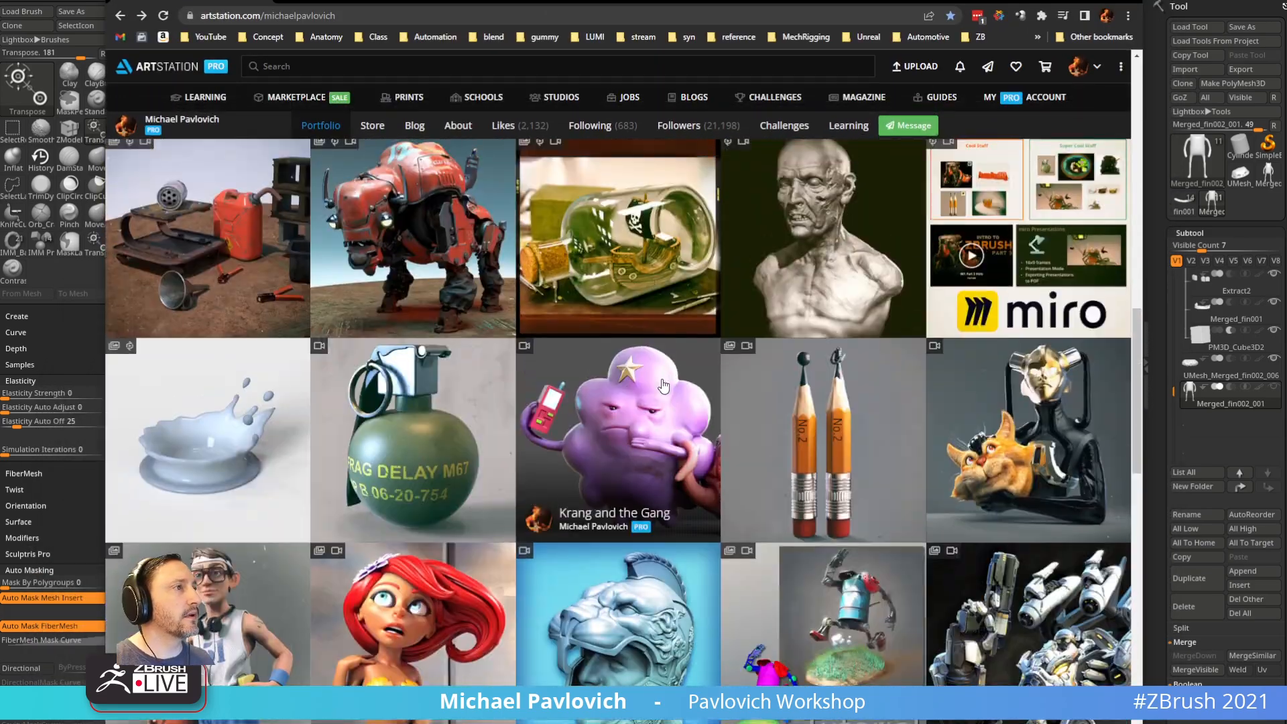
{"action": "left_click", "coordinate": [626, 425]}
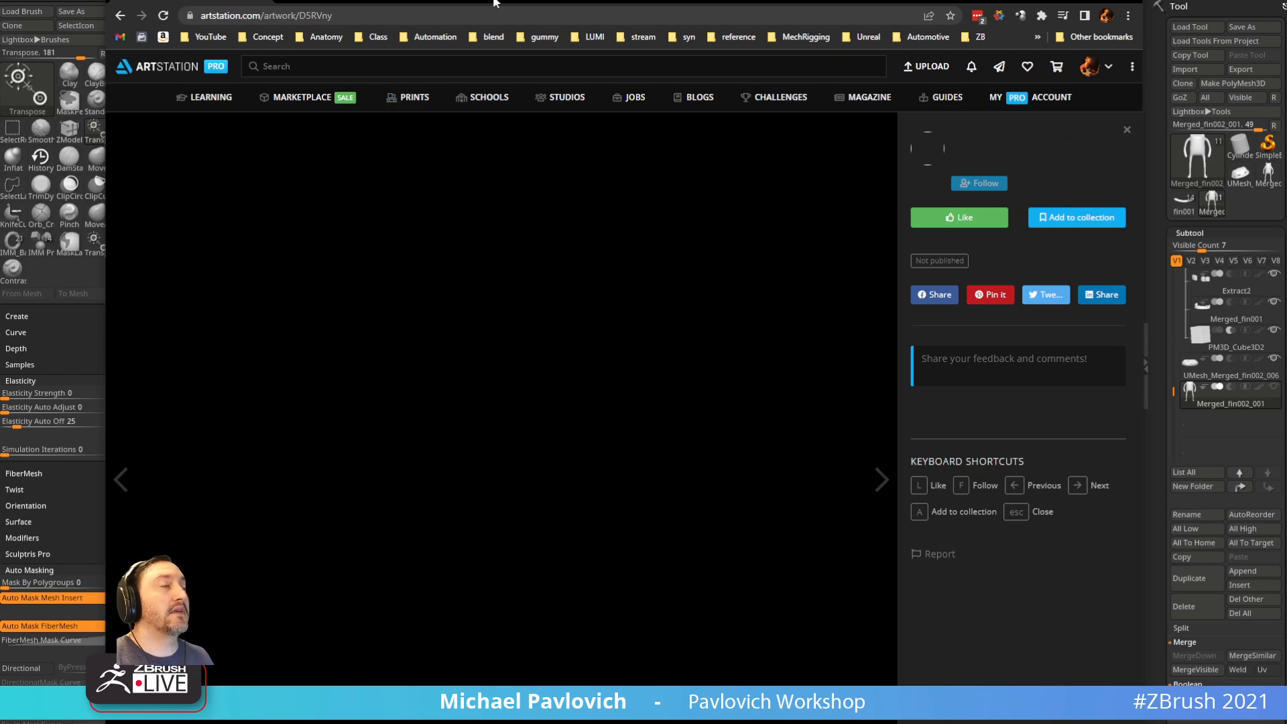
{"action": "mouse_move", "coordinate": [469, 1]}
{"action": "left_mouse_down"}
{"action": "mouse_move", "coordinate": [469, 173]}
{"action": "mouse_move", "coordinate": [466, 19]}
{"action": "left_mouse_up"}
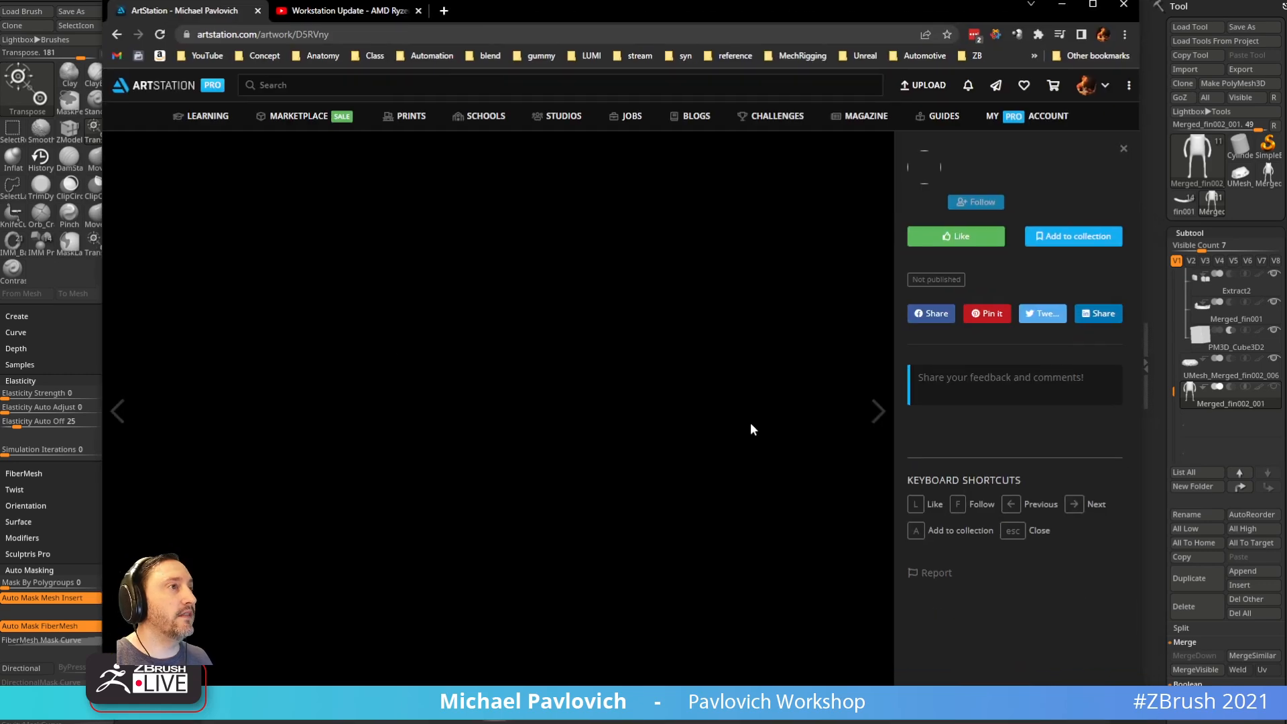
{"action": "left_click", "coordinate": [116, 35]}
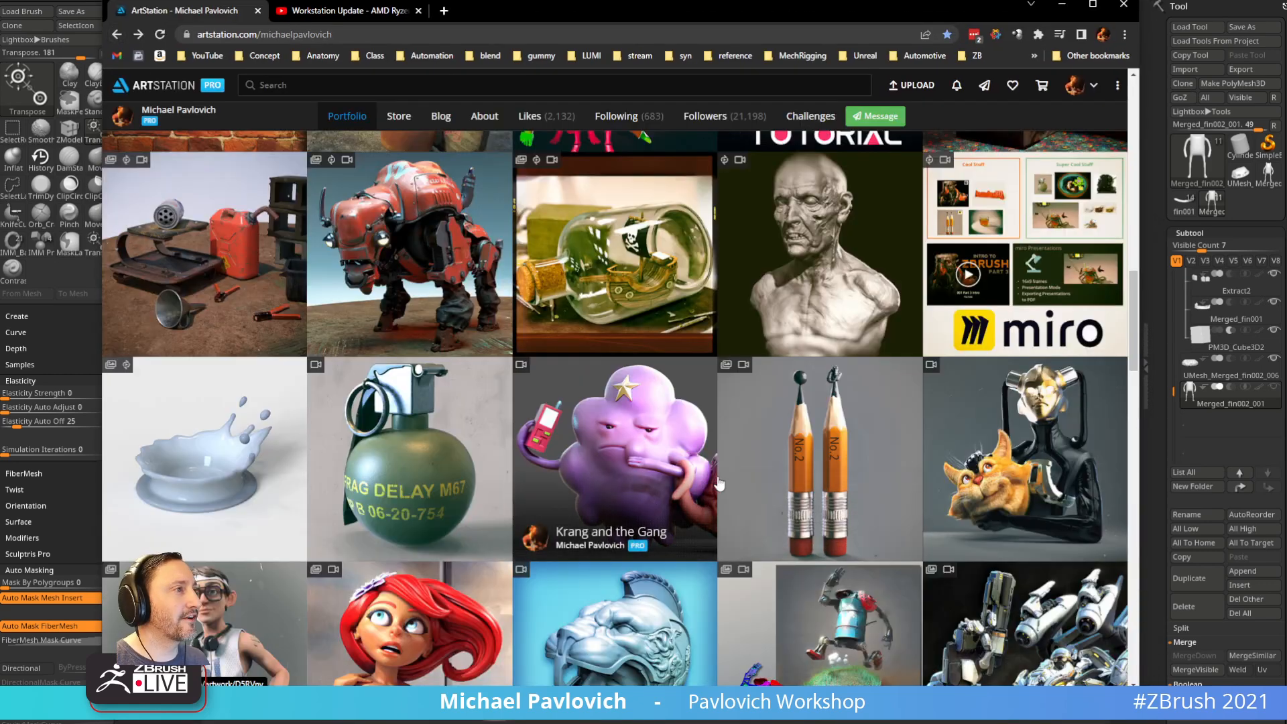
{"action": "left_click", "coordinate": [669, 456]}
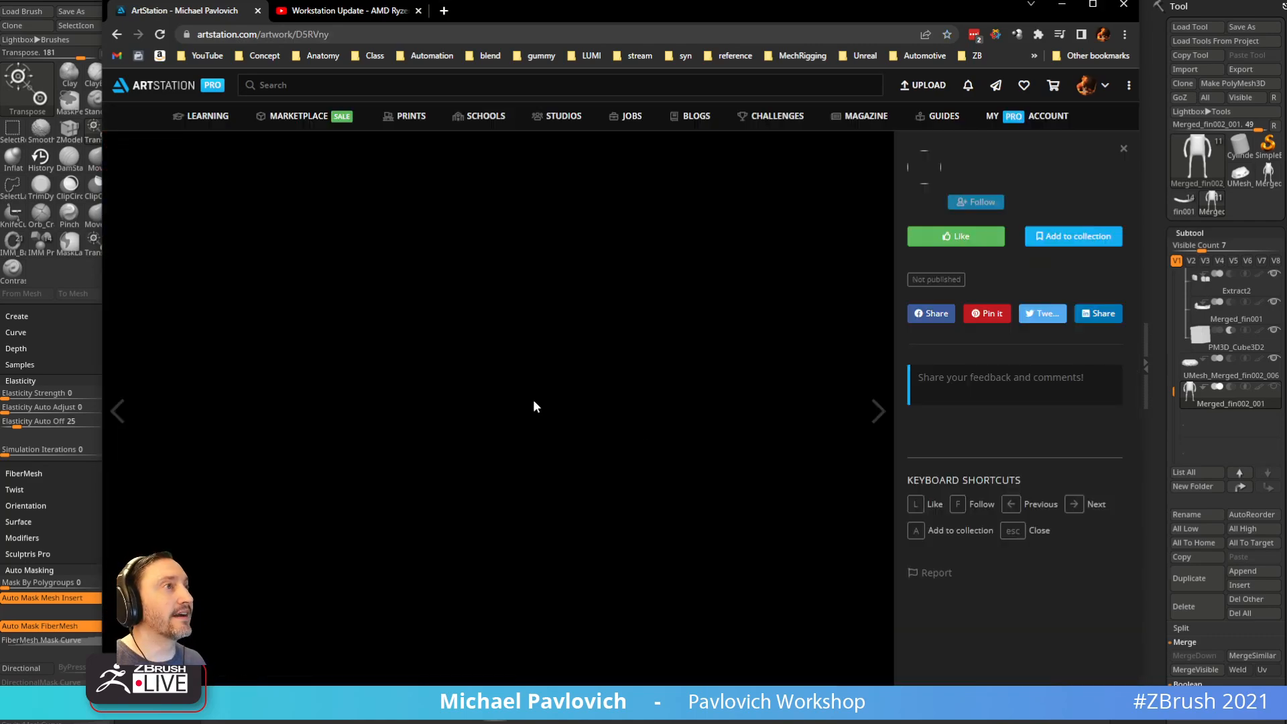
{"action": "left_click", "coordinate": [117, 35]}
{"action": "key", "text": "alt+Tab"}
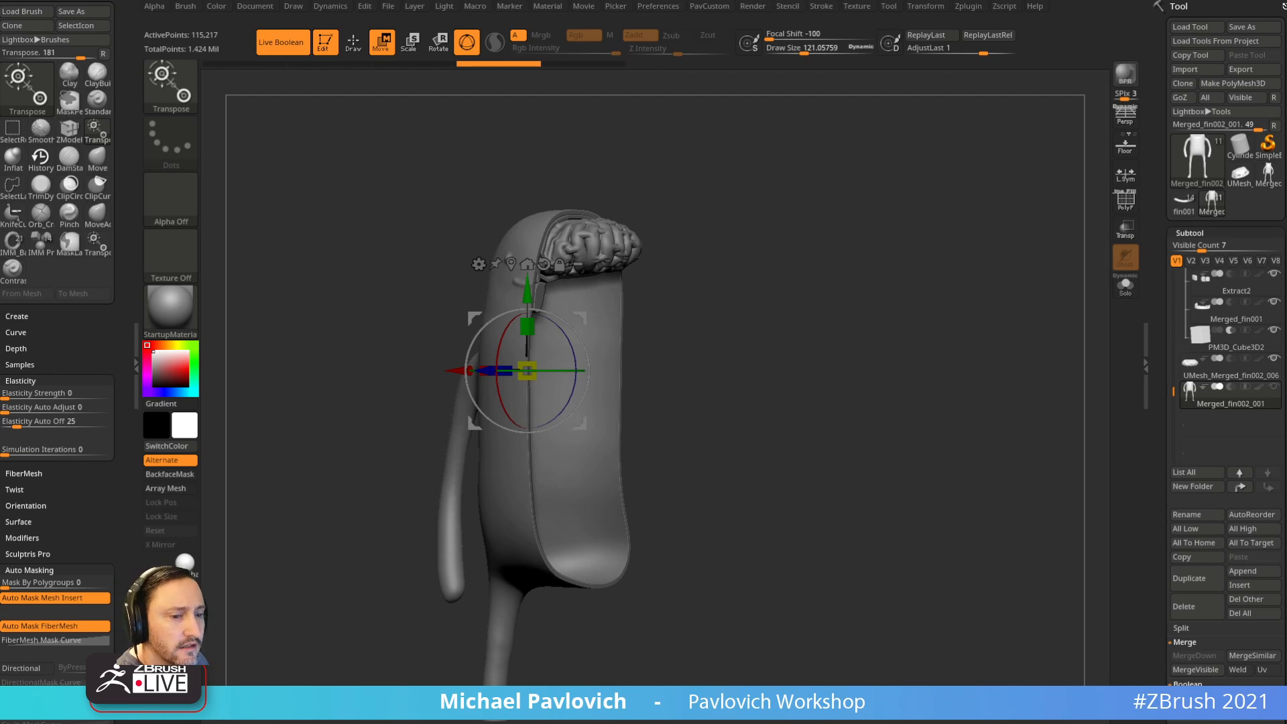
Step: Switch to YouTube in the browser and find and open the DICOM Viewer for Anatomy Reference video on the channel
{"action": "key", "text": "alt+Tab"}
{"action": "left_click", "coordinate": [329, 51]}
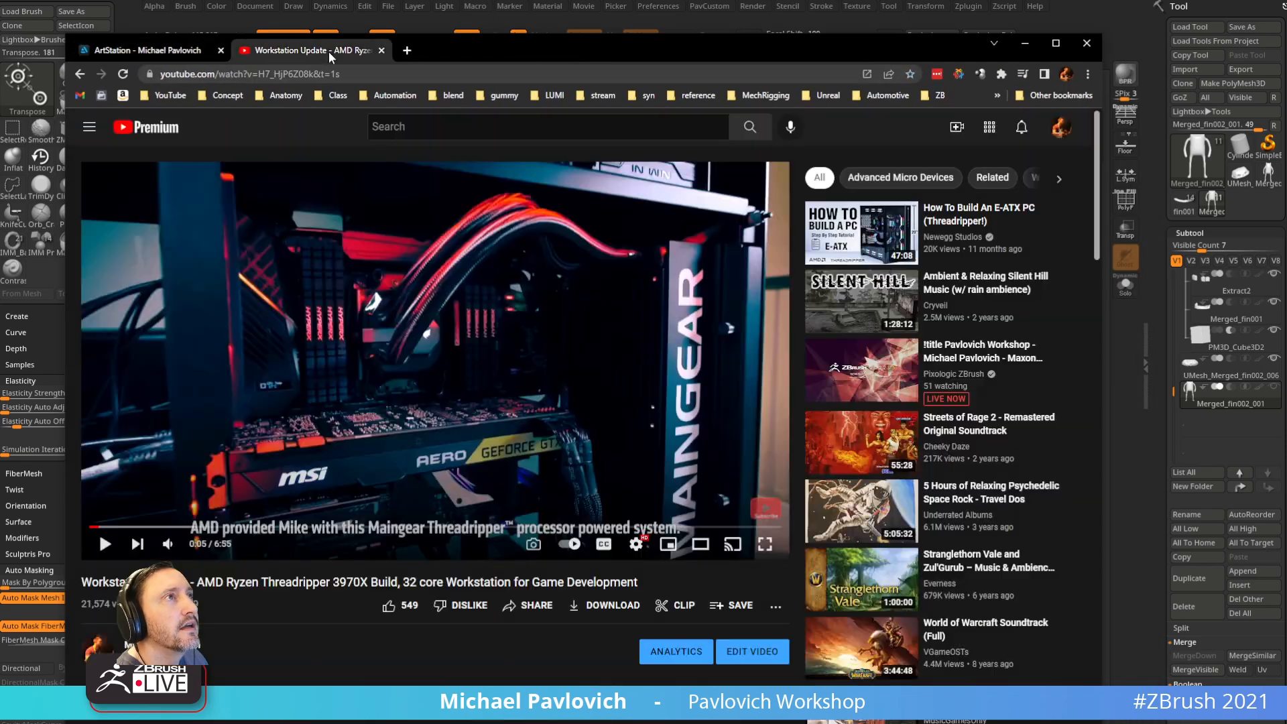
{"action": "left_click", "coordinate": [82, 75]}
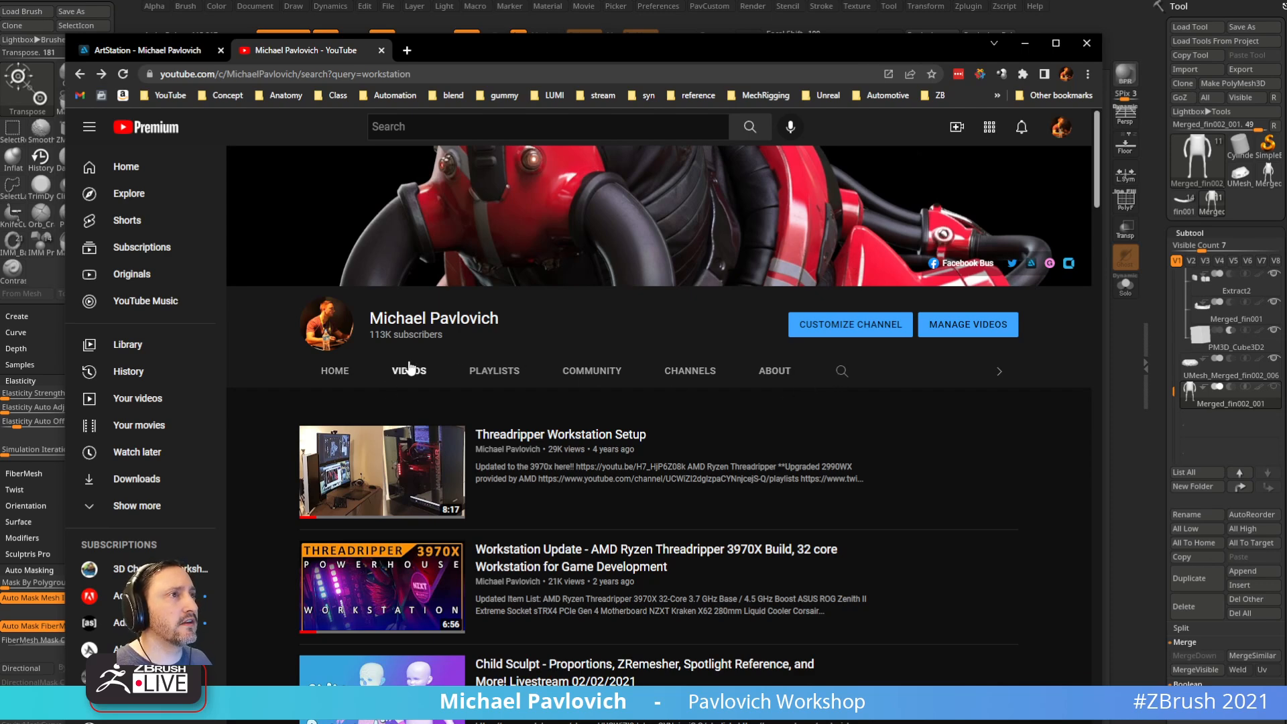
{"action": "left_click", "coordinate": [850, 378]}
{"action": "key", "text": "Return"}
{"action": "left_click", "coordinate": [565, 444]}
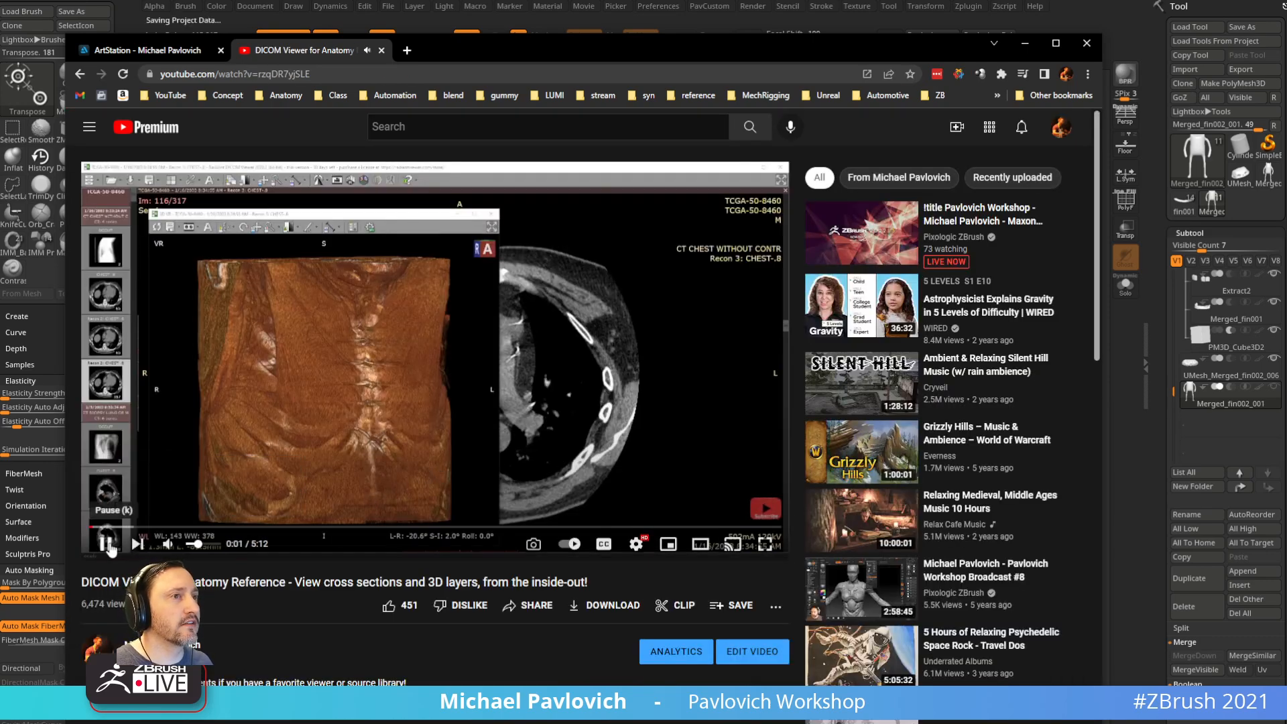
Step: Pause the DICOM viewer video, skim through it to 2:03 and select its address
{"action": "left_click", "coordinate": [107, 545]}
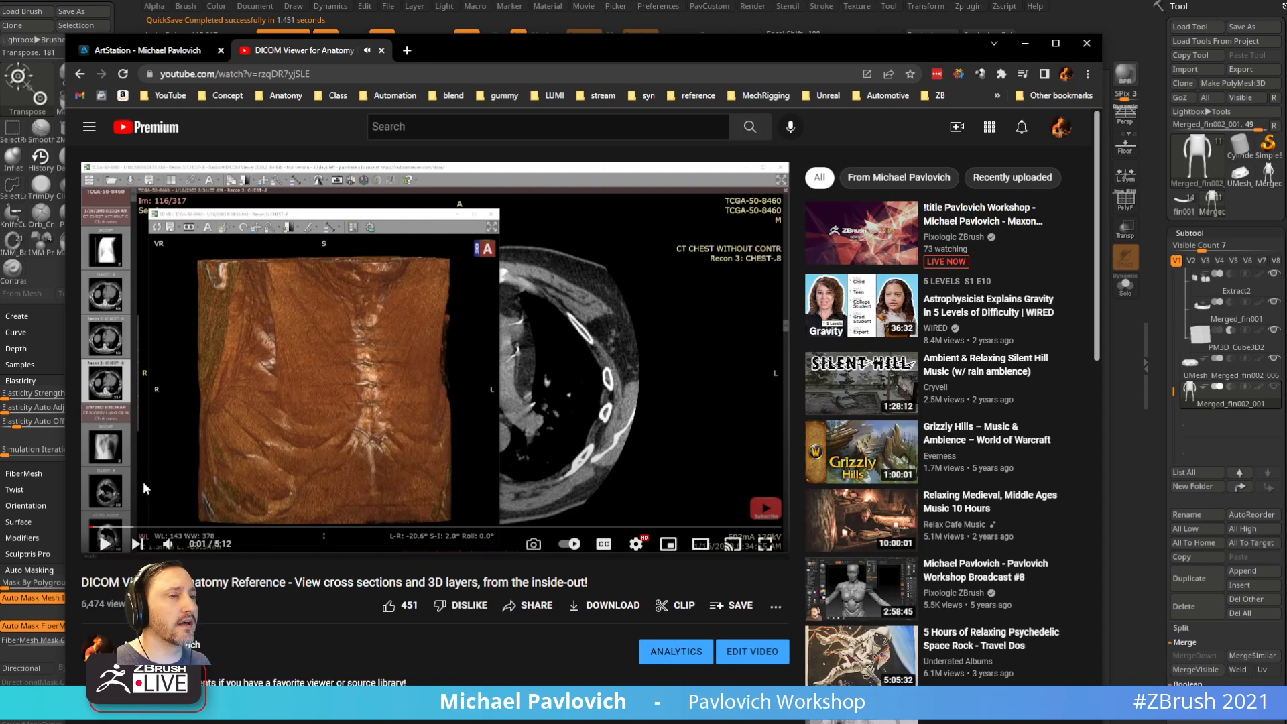
{"action": "left_click", "coordinate": [110, 528]}
{"action": "left_click_drag", "start_coordinate": [146, 528], "coordinate": [594, 530]}
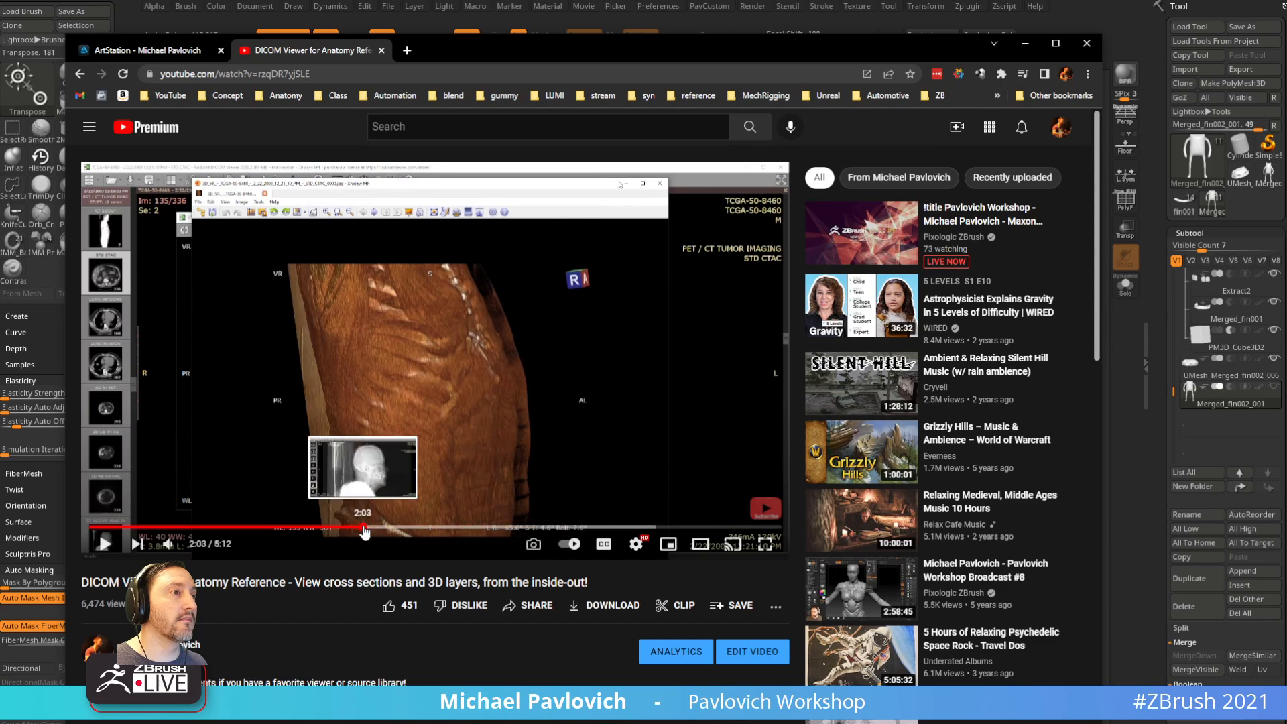
{"action": "left_click", "coordinate": [363, 529]}
{"action": "left_click", "coordinate": [340, 77]}
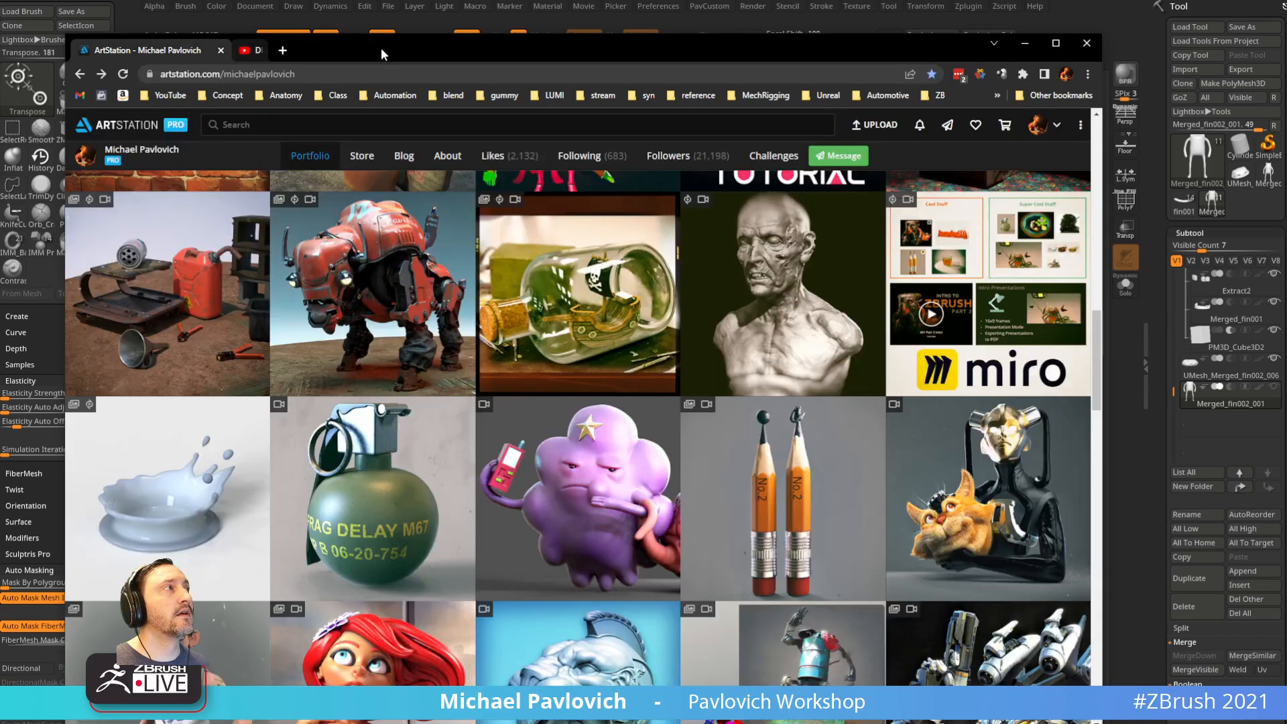
Step: Check the ArtStation portfolio and bring up the playlists page of the YouTube channel
{"action": "left_click", "coordinate": [382, 50]}
{"action": "left_click", "coordinate": [246, 50]}
{"action": "left_click", "coordinate": [159, 95]}
{"action": "left_click", "coordinate": [164, 175]}
Step: Switch back to ZBrush and return to Draw mode with the Standard brush
{"action": "key", "text": "alt+Tab"}
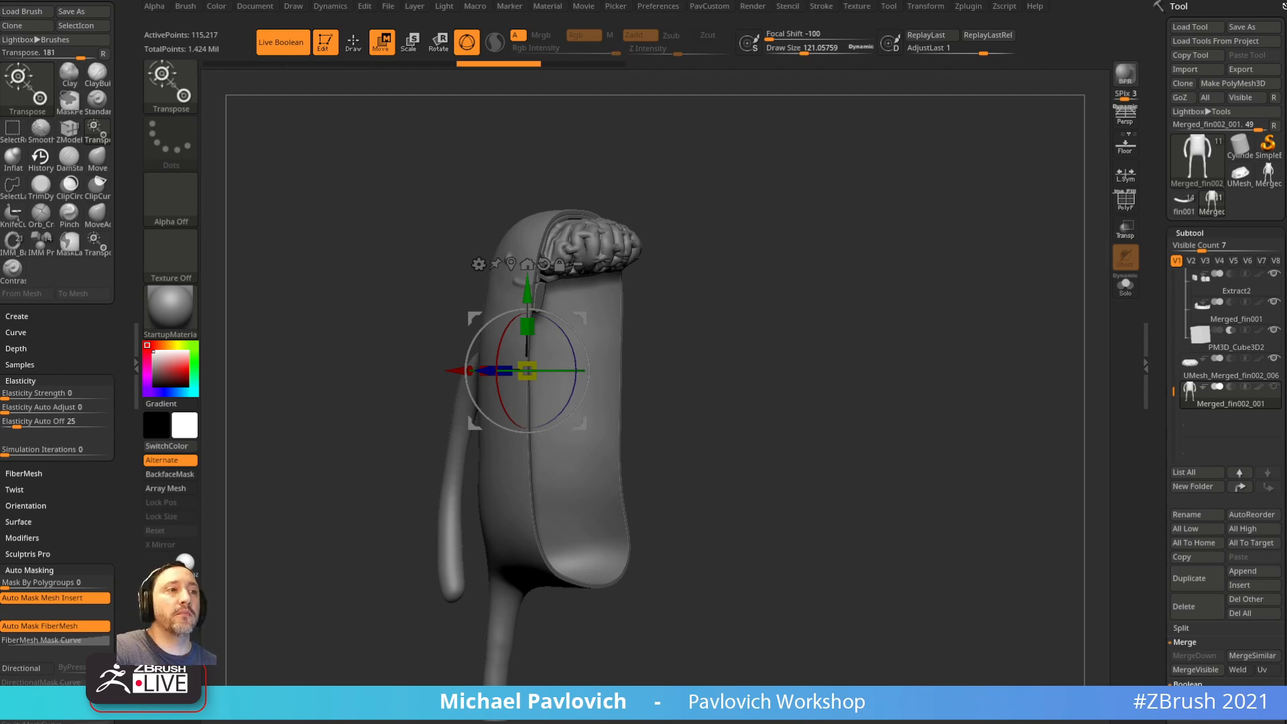
{"action": "key", "text": "q"}
{"action": "left_click_drag", "start_coordinate": [813, 324], "coordinate": [816, 309]}
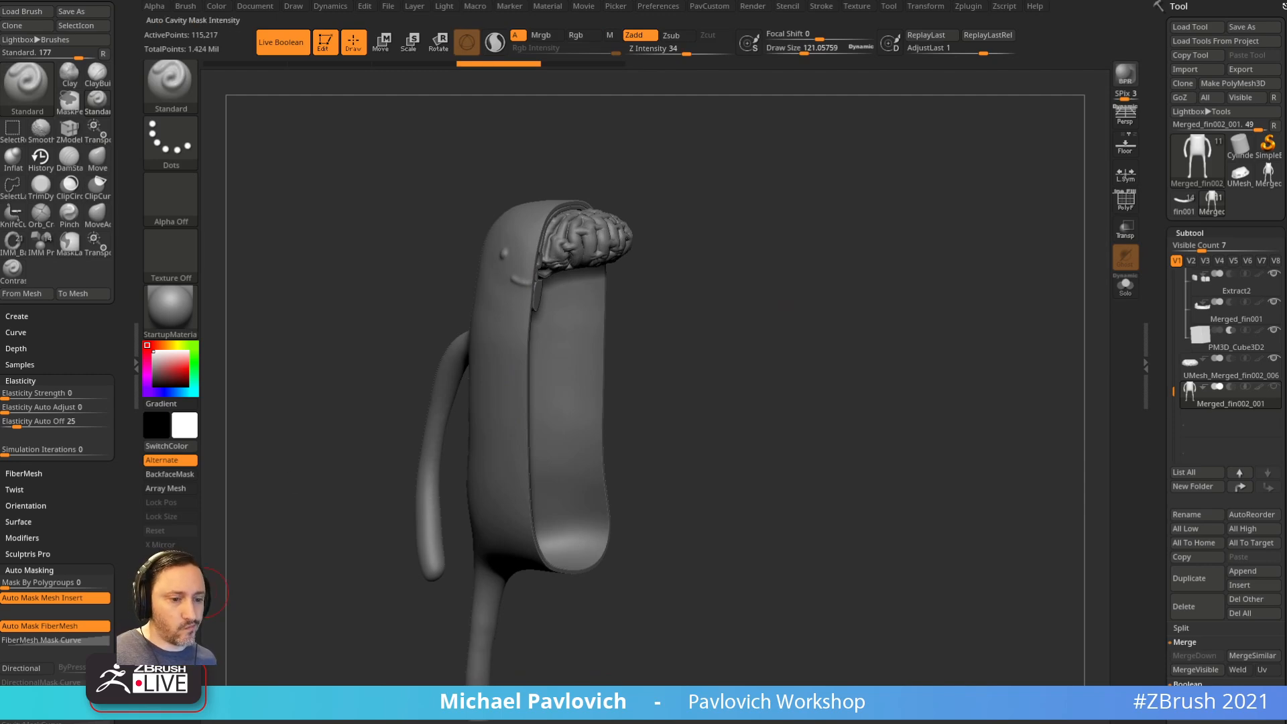
Step: Switch to the browser and search the YouTube channel for "tiling"
{"action": "key", "text": "alt+Tab"}
{"action": "left_click", "coordinate": [929, 385]}
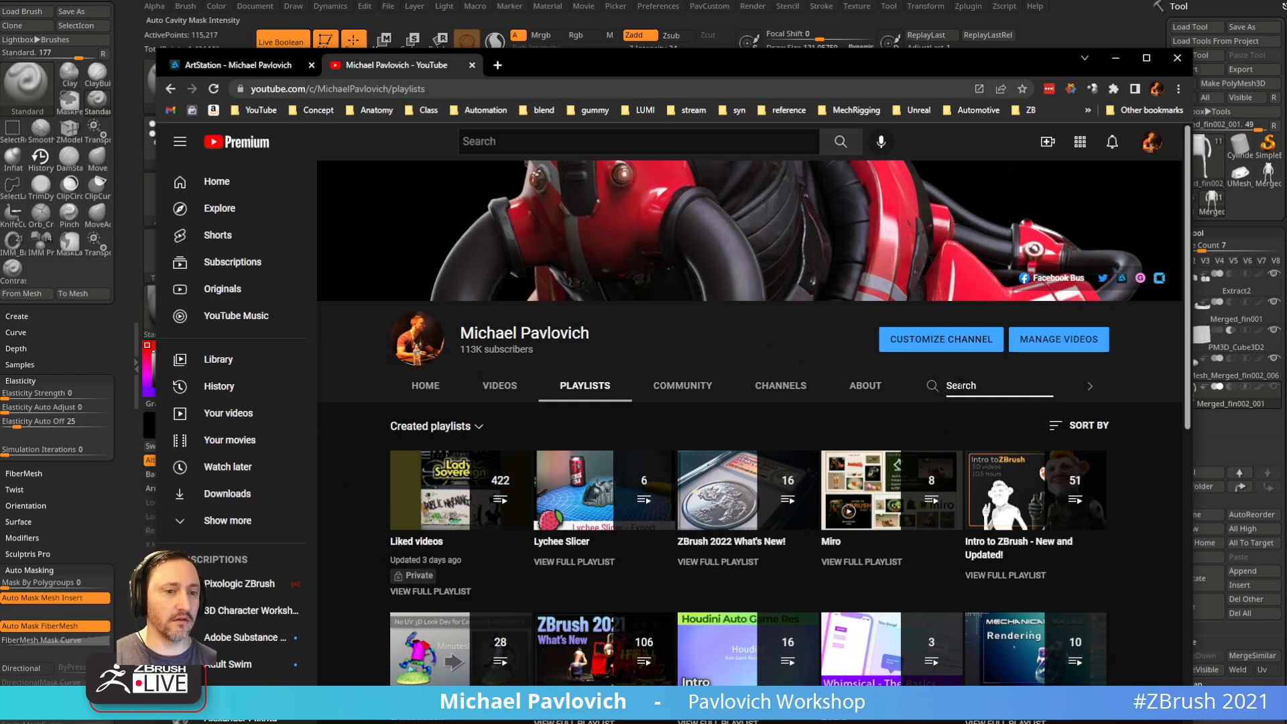
{"action": "type", "text": "ti"}
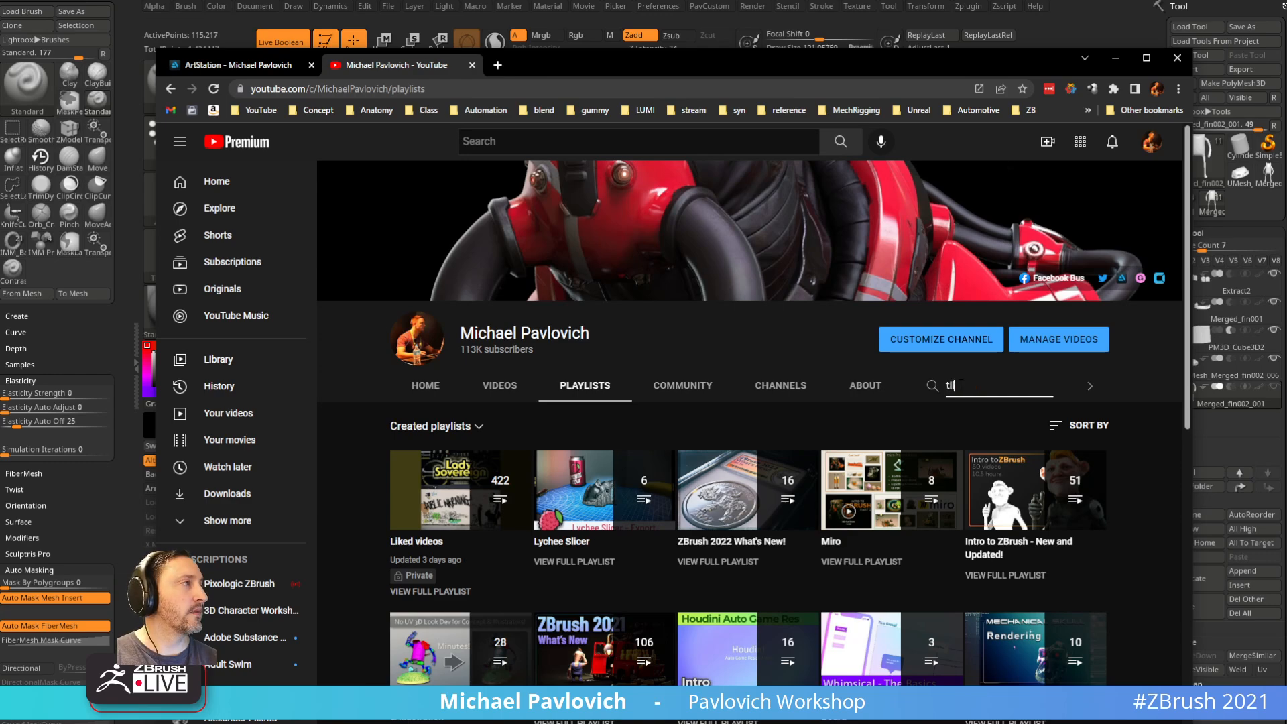
{"action": "type", "text": "ling"}
{"action": "key", "text": "Return"}
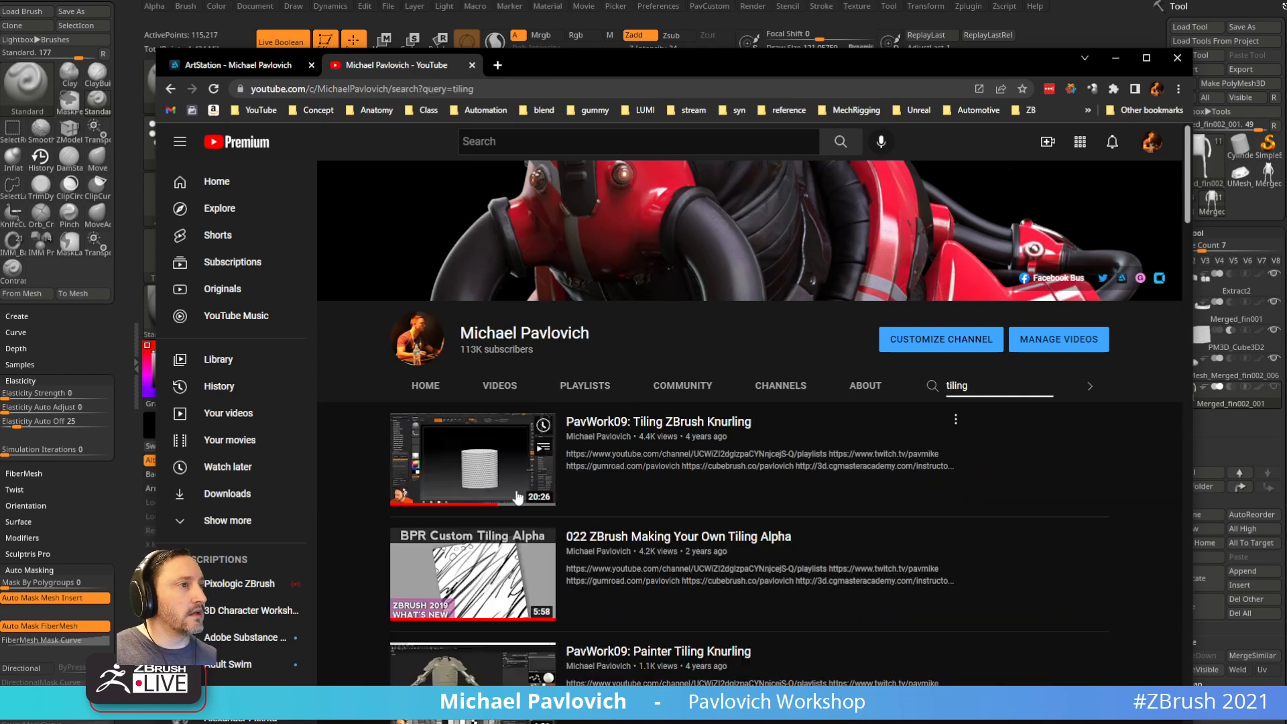
Step: Look through the tiling videos, go back to the channel's playlists page and return to ZBrush
{"action": "scroll", "coordinate": [525, 471], "scroll_direction": "down", "scroll_amount": 3}
{"action": "scroll", "coordinate": [525, 471], "scroll_direction": "down", "scroll_amount": 5}
{"action": "scroll", "coordinate": [526, 482], "scroll_direction": "up", "scroll_amount": 3}
{"action": "scroll", "coordinate": [613, 379], "scroll_direction": "down", "scroll_amount": 8}
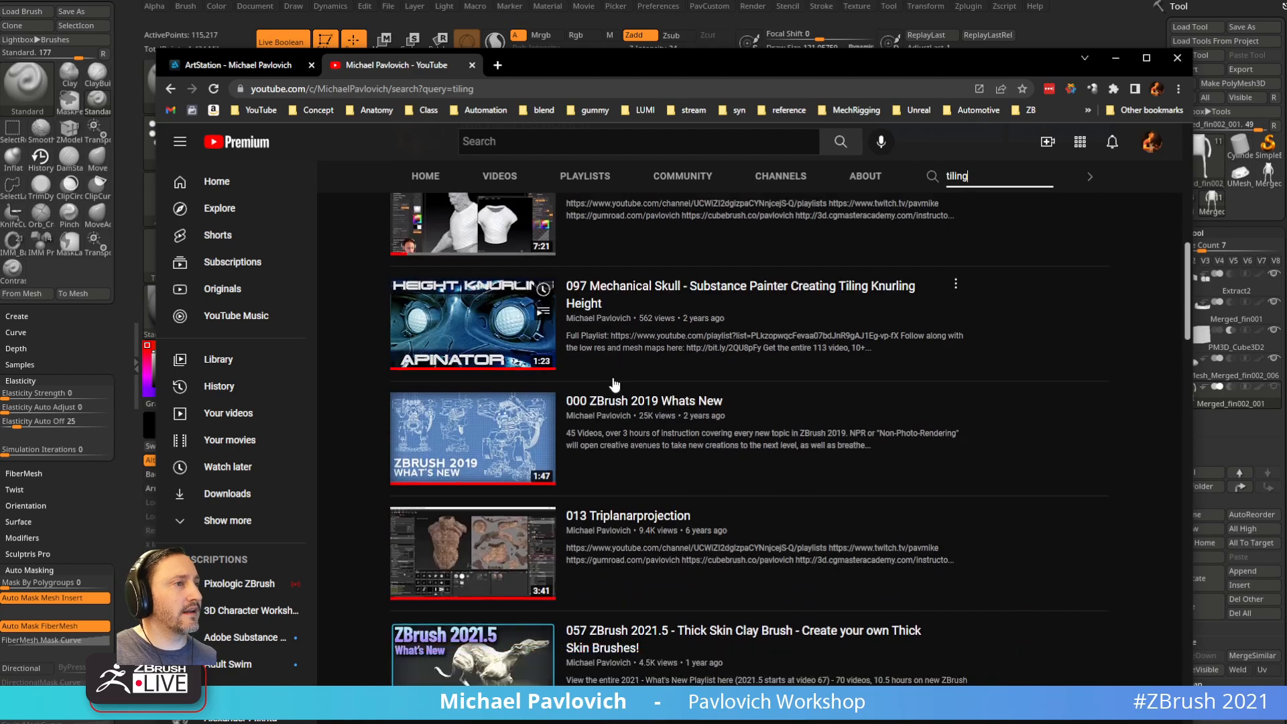
{"action": "scroll", "coordinate": [613, 376], "scroll_direction": "up", "scroll_amount": 15}
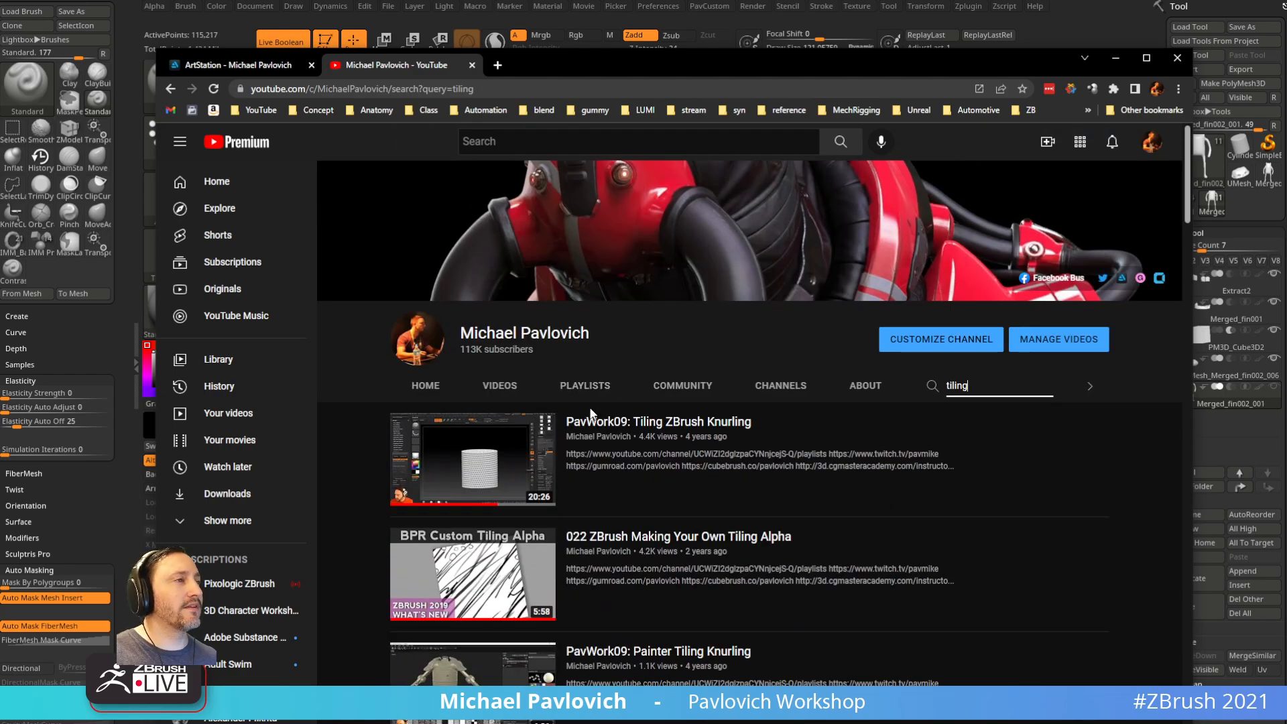
{"action": "left_click", "coordinate": [170, 89]}
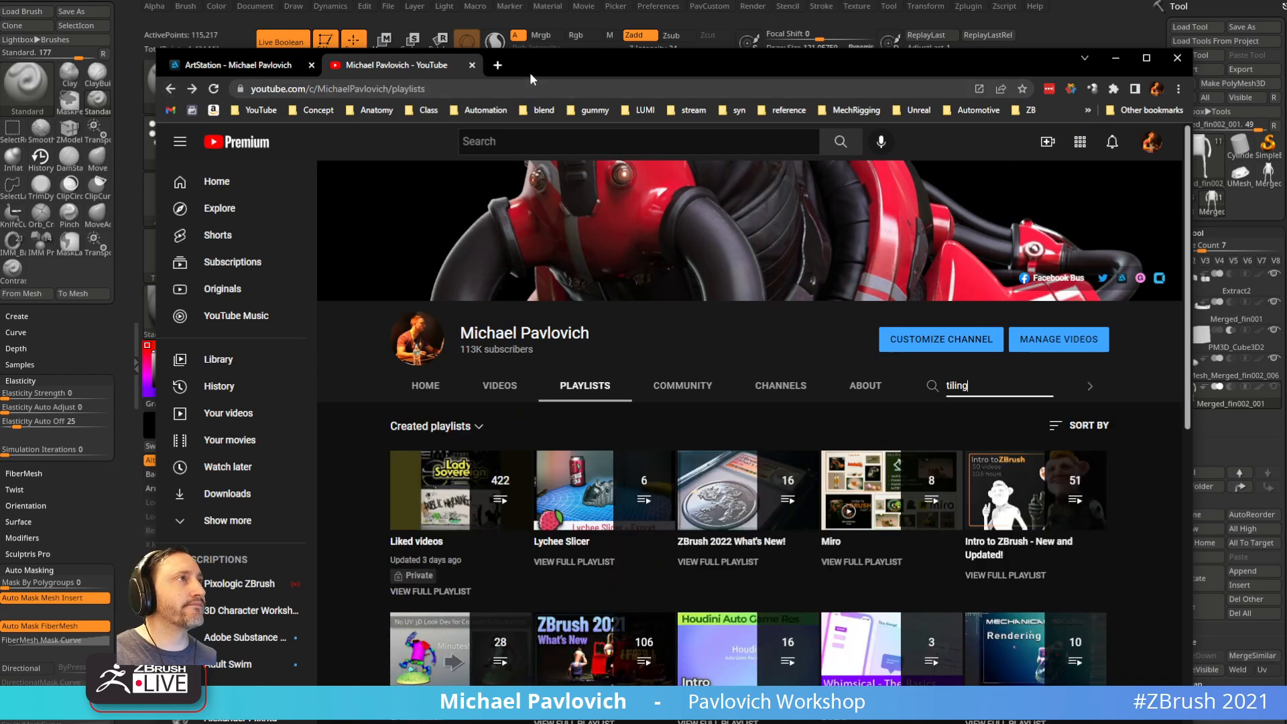
{"action": "key", "text": "alt+Tab"}
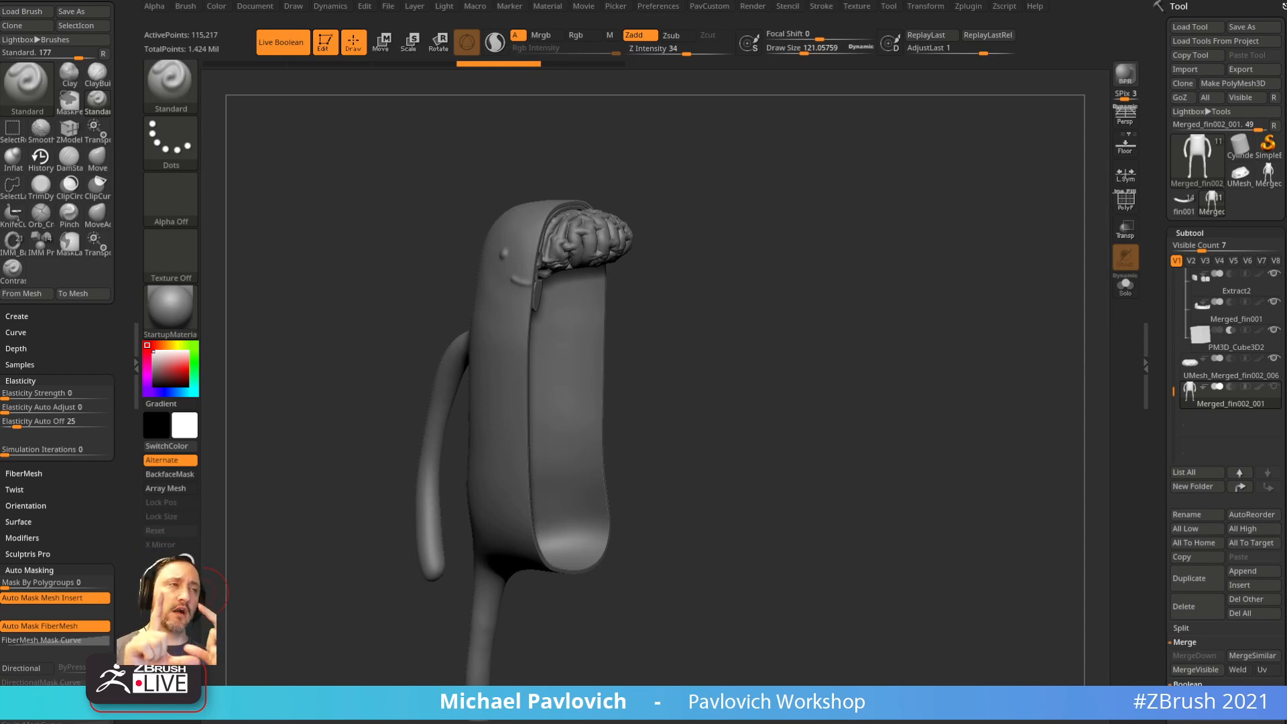
Step: Take the body model out of Edit mode, always allowing the switch to 2.5D, and clear the canvas
{"action": "key", "text": "t"}
{"action": "left_click", "coordinate": [712, 165]}
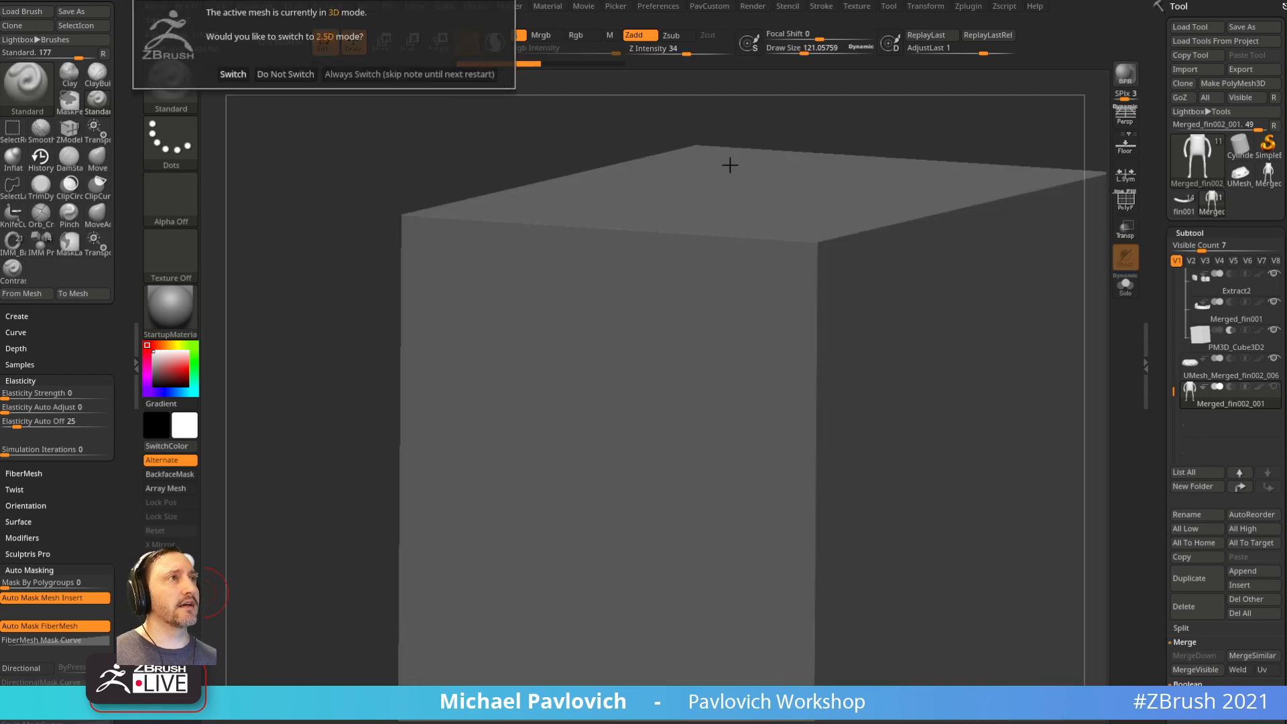
{"action": "left_click", "coordinate": [410, 74]}
{"action": "key", "text": "ctrl+n"}
{"action": "key", "text": "ctrl+s"}
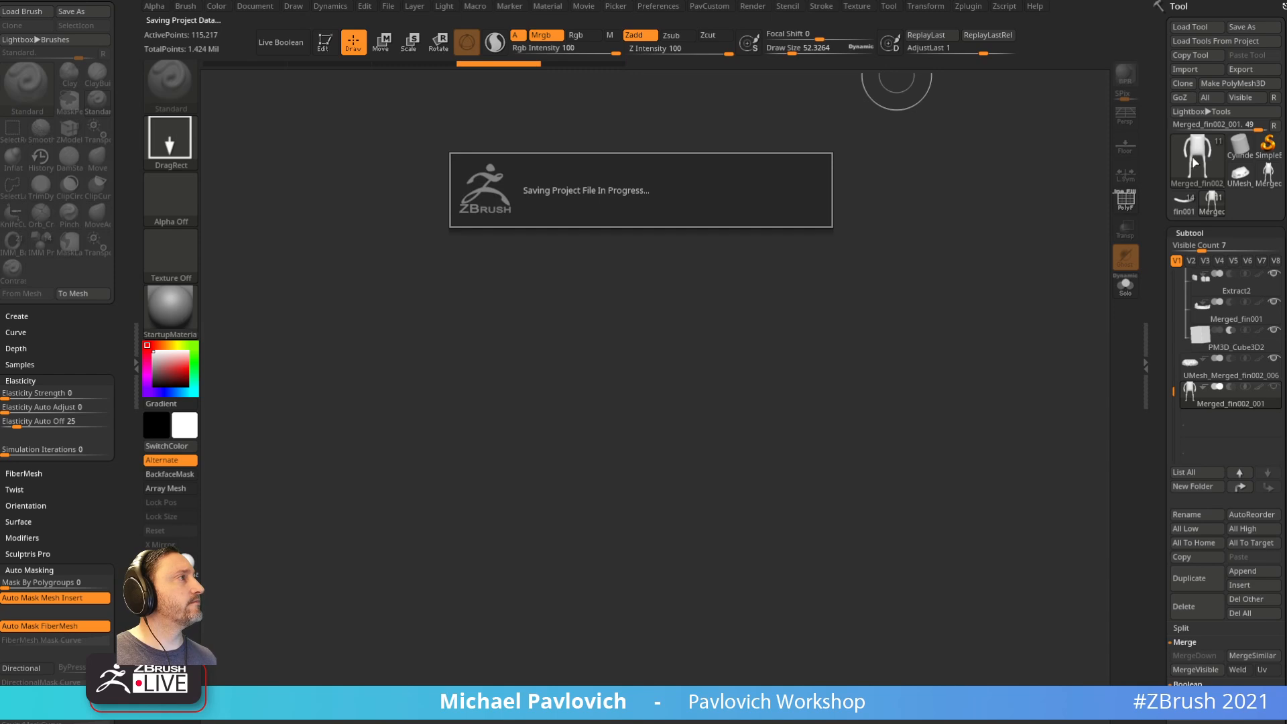
Step: Draw a Plane3D on the canvas, enter Edit mode and turn on PolyFrame
{"action": "left_click", "coordinate": [1194, 162]}
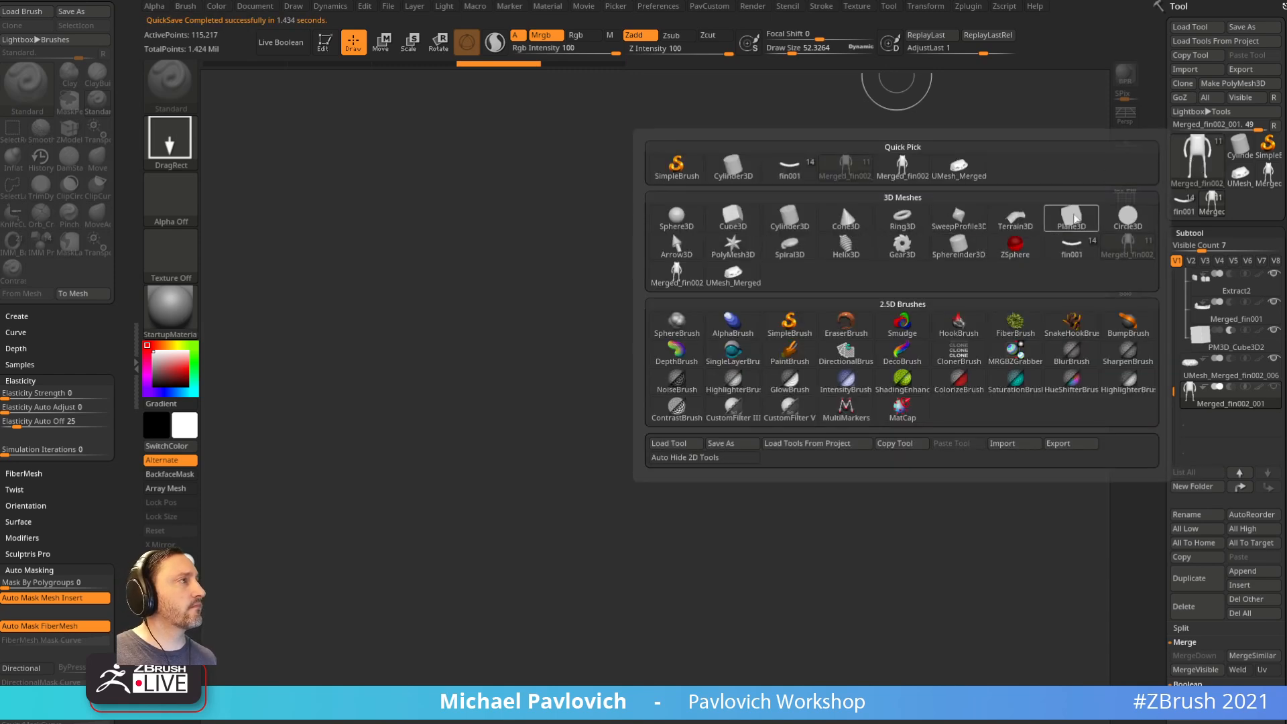
{"action": "left_click", "coordinate": [1072, 218]}
{"action": "left_click_drag", "start_coordinate": [627, 409], "coordinate": [684, 547]}
{"action": "left_click", "coordinate": [324, 42]}
{"action": "key", "text": "shift+f"}
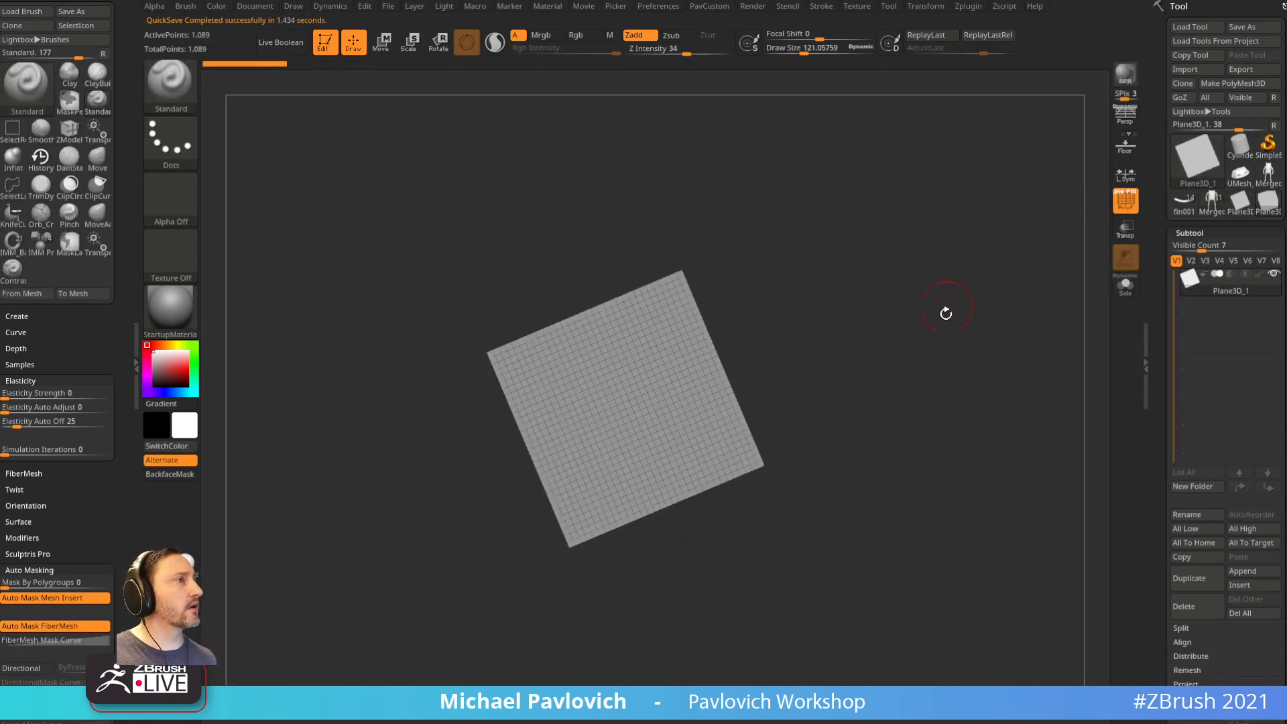
Step: Square the plane to the view, frame it and convert it to a PolyMesh3D
{"action": "left_click_drag", "start_coordinate": [953, 297], "coordinate": [923, 316], "text": "shift"}
{"action": "key", "text": "f"}
{"action": "left_click", "coordinate": [1239, 83]}
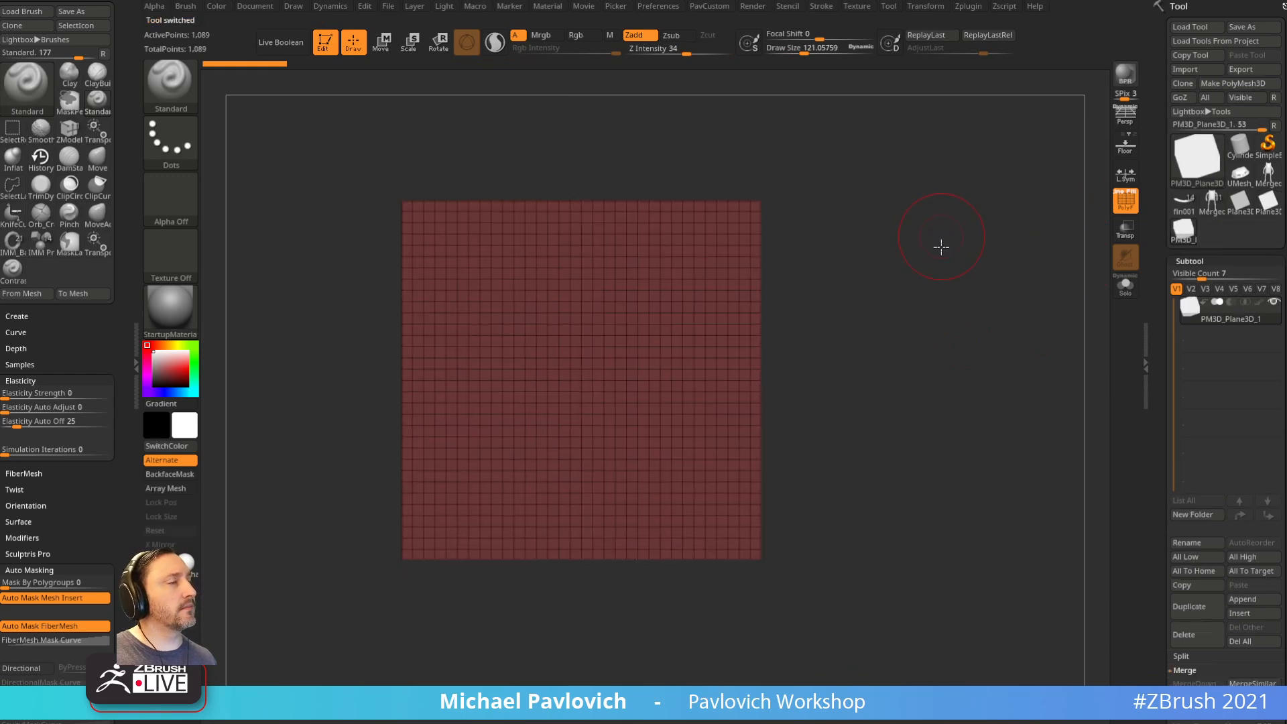
{"action": "key", "text": "f"}
Step: Give the plane the SkinShade4 material and a white color
{"action": "left_click", "coordinate": [173, 368]}
{"action": "left_click", "coordinate": [170, 309]}
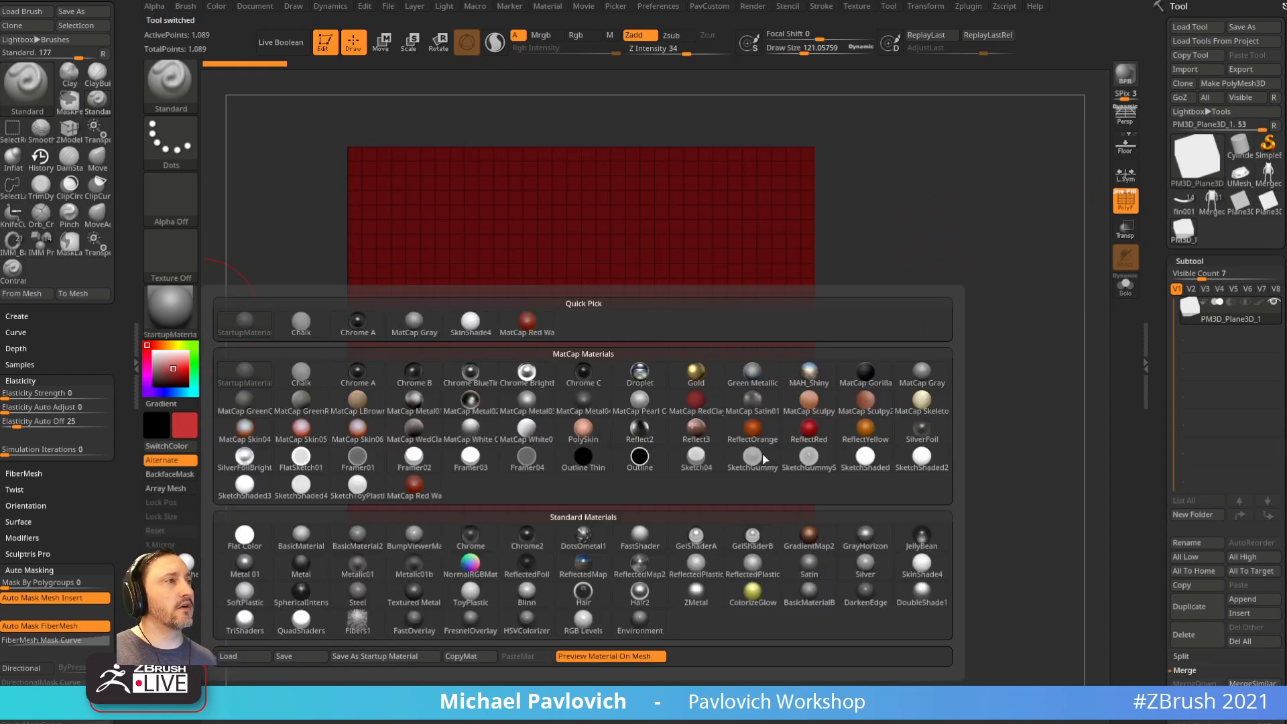
{"action": "left_click", "coordinate": [922, 566]}
{"action": "left_click", "coordinate": [153, 351]}
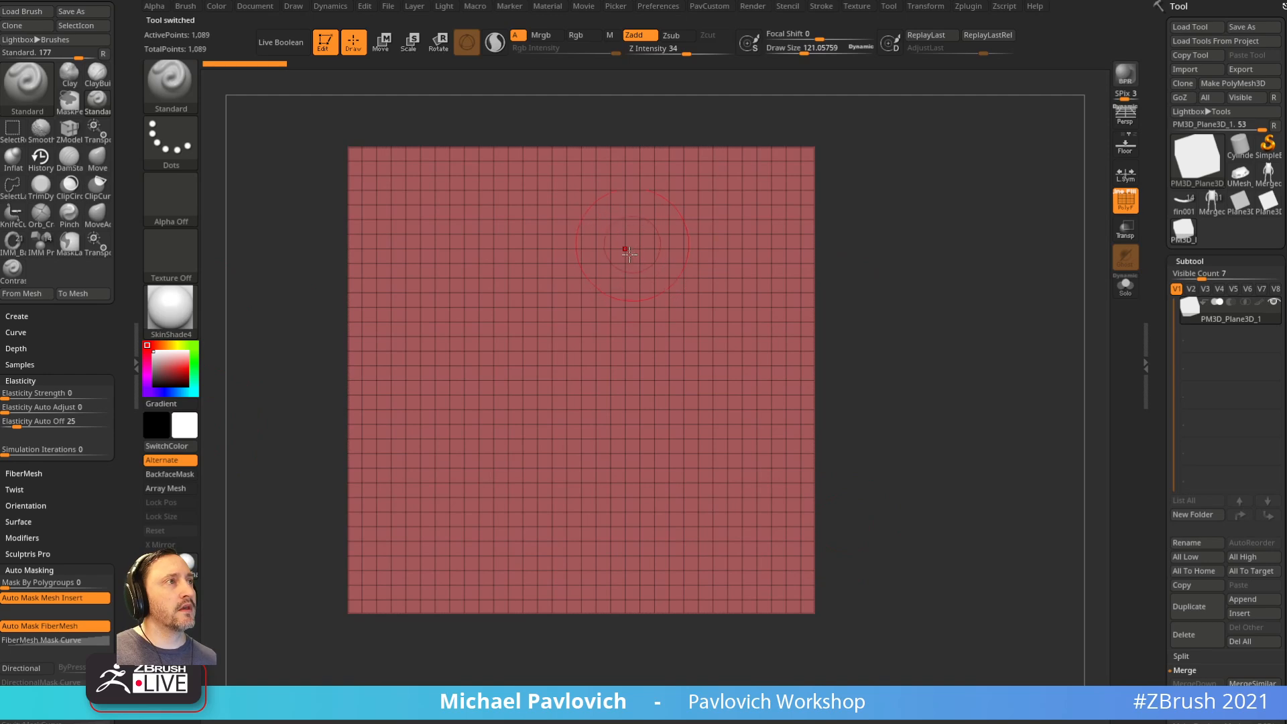
Step: Try a Standard brush stroke across the plane's side edge and undo it
{"action": "mouse_move", "coordinate": [741, 268]}
{"action": "left_mouse_down"}
{"action": "mouse_move", "coordinate": [757, 255]}
{"action": "mouse_move", "coordinate": [857, 356]}
{"action": "mouse_move", "coordinate": [839, 304]}
{"action": "left_mouse_up"}
{"action": "key", "text": "ctrl+z"}
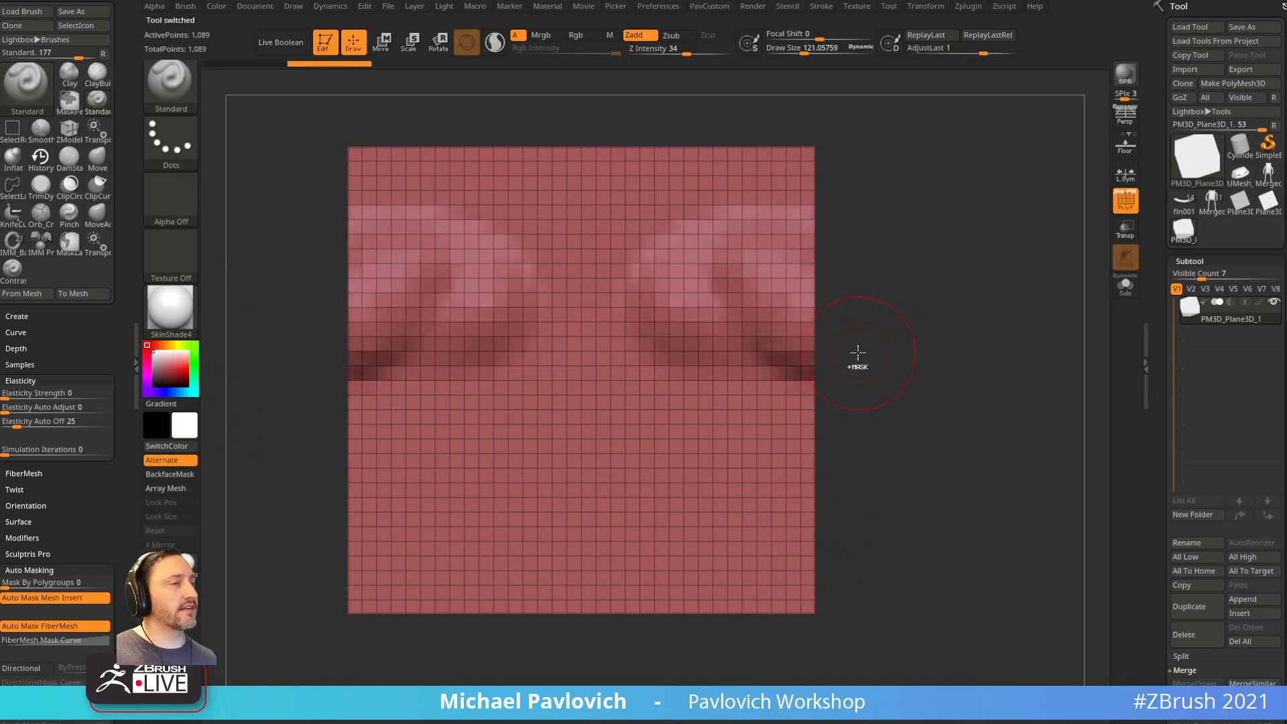
{"action": "key", "text": "ctrl+z"}
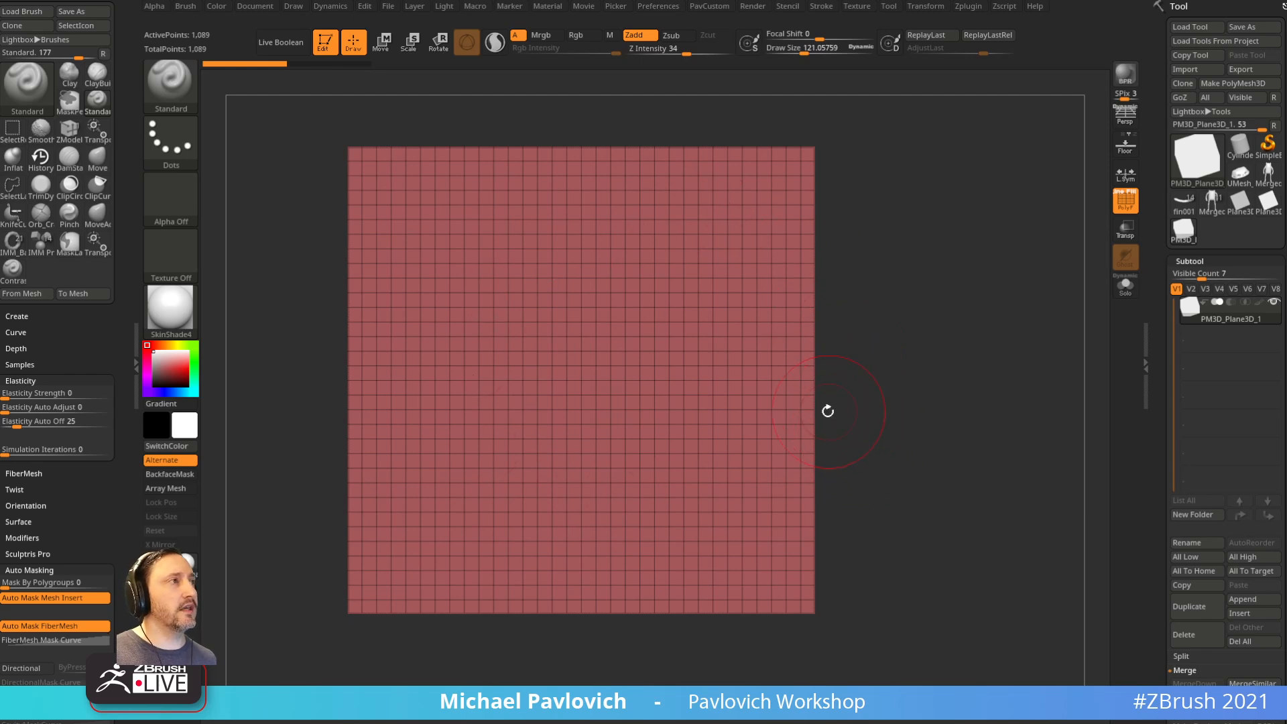
Step: Set the Standard brush's WrapMode to 1 in its Curve settings
{"action": "key", "text": "shift"}
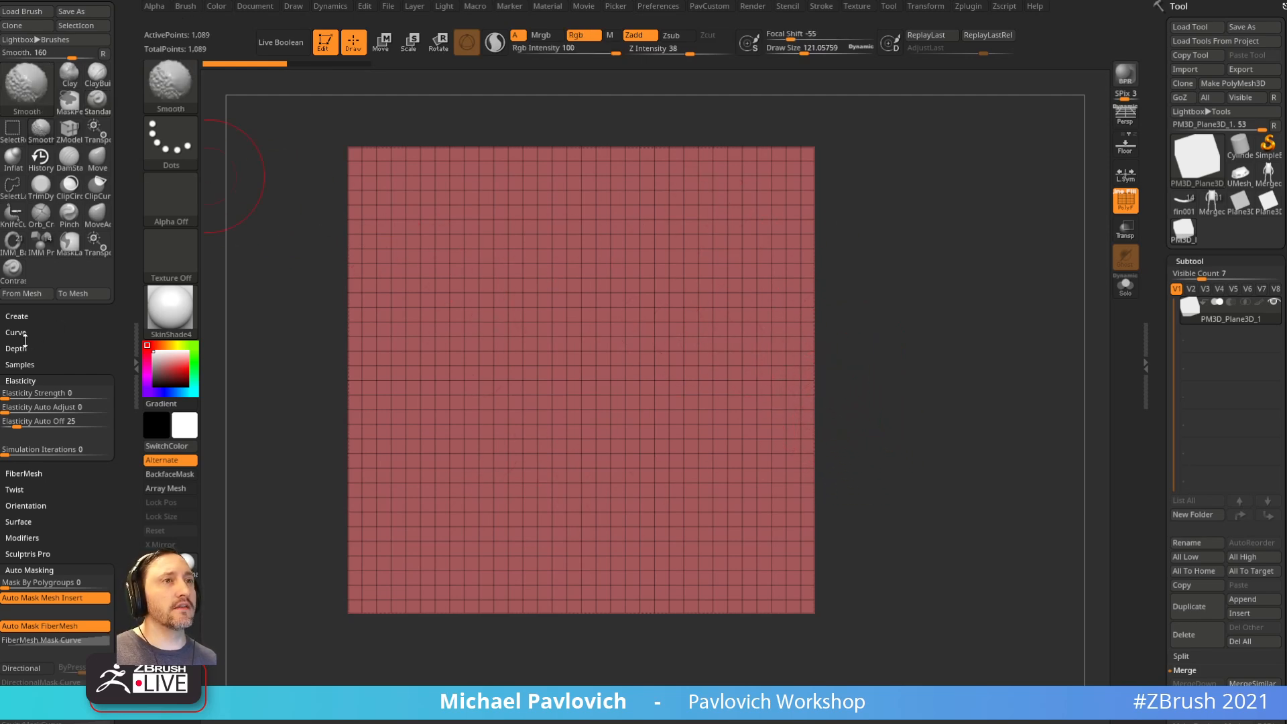
{"action": "left_click", "coordinate": [22, 364]}
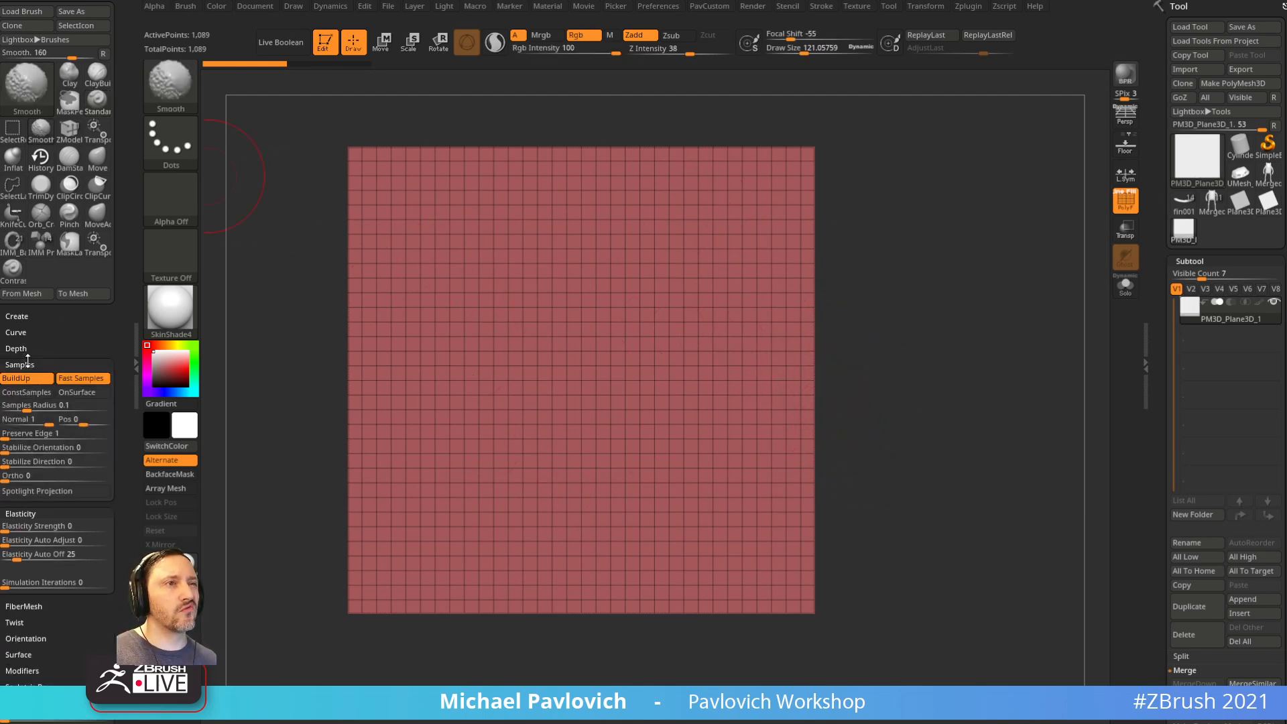
{"action": "left_click", "coordinate": [26, 364]}
{"action": "left_click", "coordinate": [19, 331]}
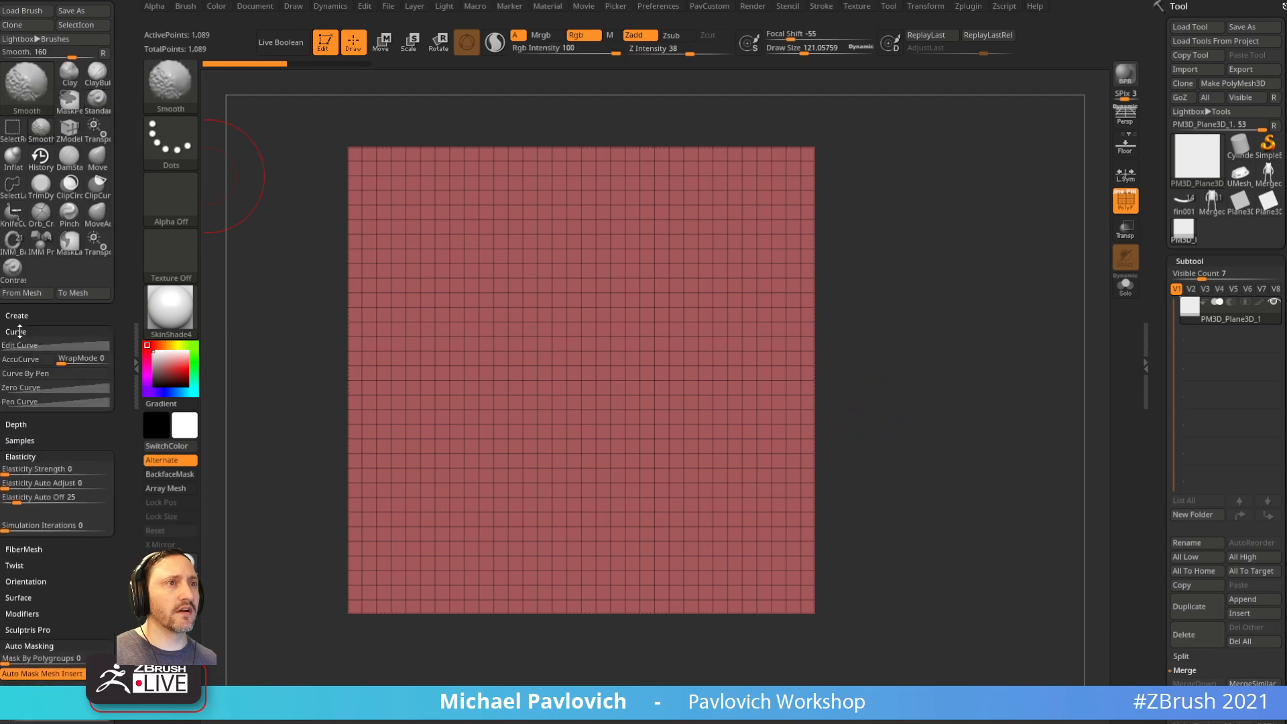
{"action": "left_click", "coordinate": [67, 359]}
Step: Test Standard brush strokes that wrap across the plane's edges and undo each one
{"action": "left_click", "coordinate": [731, 242]}
{"action": "mouse_move", "coordinate": [763, 207]}
{"action": "left_mouse_down"}
{"action": "mouse_move", "coordinate": [770, 138]}
{"action": "mouse_move", "coordinate": [733, 285]}
{"action": "left_mouse_up"}
{"action": "key", "text": "ctrl+z"}
{"action": "mouse_move", "coordinate": [719, 287]}
{"action": "left_mouse_down"}
{"action": "mouse_move", "coordinate": [704, 160]}
{"action": "mouse_move", "coordinate": [714, 95]}
{"action": "left_mouse_up"}
{"action": "key", "text": "ctrl+z"}
{"action": "mouse_move", "coordinate": [731, 367]}
{"action": "left_mouse_down"}
{"action": "mouse_move", "coordinate": [877, 369]}
{"action": "mouse_move", "coordinate": [842, 395]}
{"action": "left_mouse_up"}
{"action": "key", "text": "ctrl+z"}
{"action": "key", "text": "ctrl+z"}
{"action": "left_click_drag", "start_coordinate": [709, 289], "coordinate": [935, 469]}
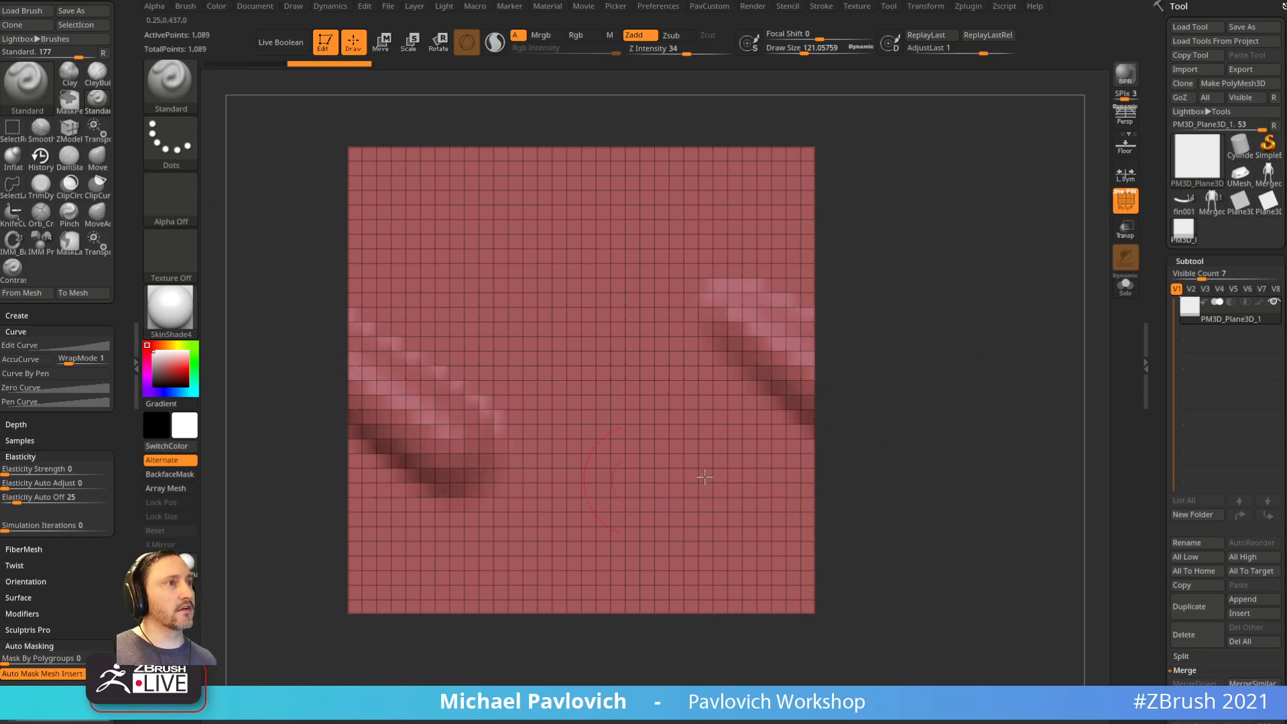
{"action": "key", "text": "ctrl+z"}
{"action": "mouse_move", "coordinate": [919, 414]}
{"action": "left_mouse_down"}
{"action": "mouse_move", "coordinate": [945, 402]}
{"action": "mouse_move", "coordinate": [937, 432]}
{"action": "left_mouse_up"}
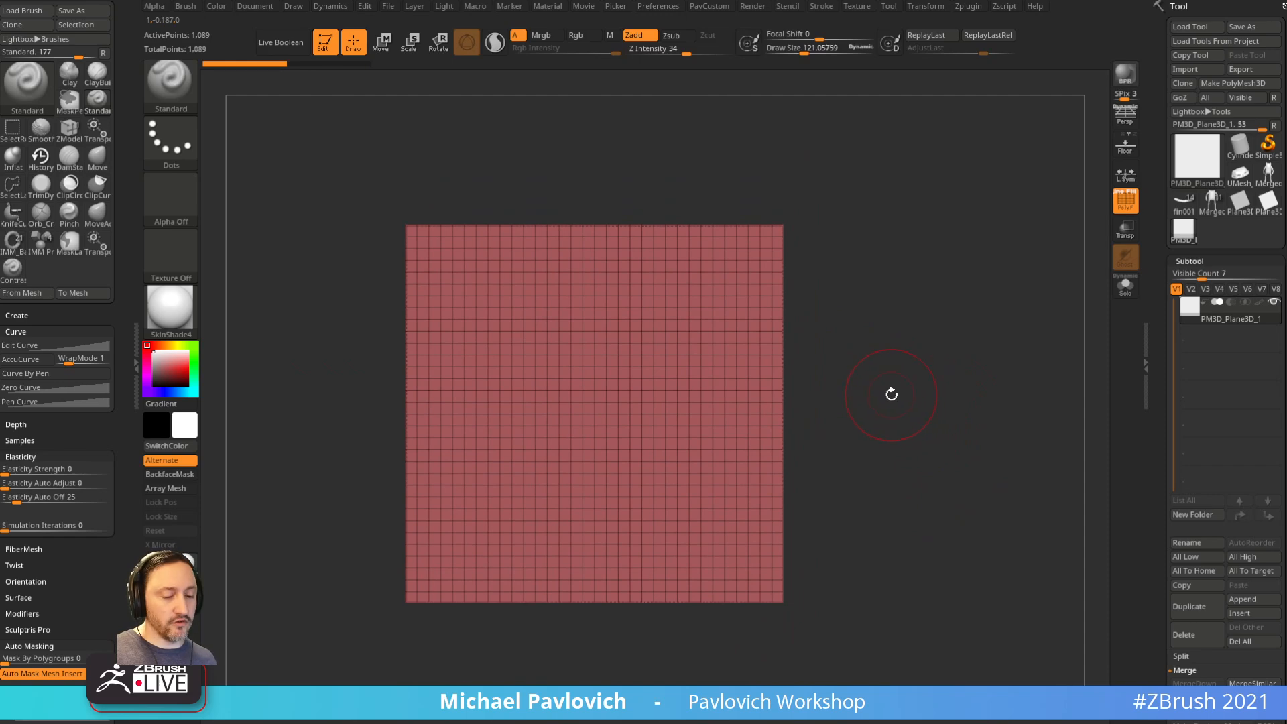
Step: Create a new TileTool aligned to Y with the NanoTile Textures plugin
{"action": "left_click", "coordinate": [972, 7]}
{"action": "left_click", "coordinate": [990, 94]}
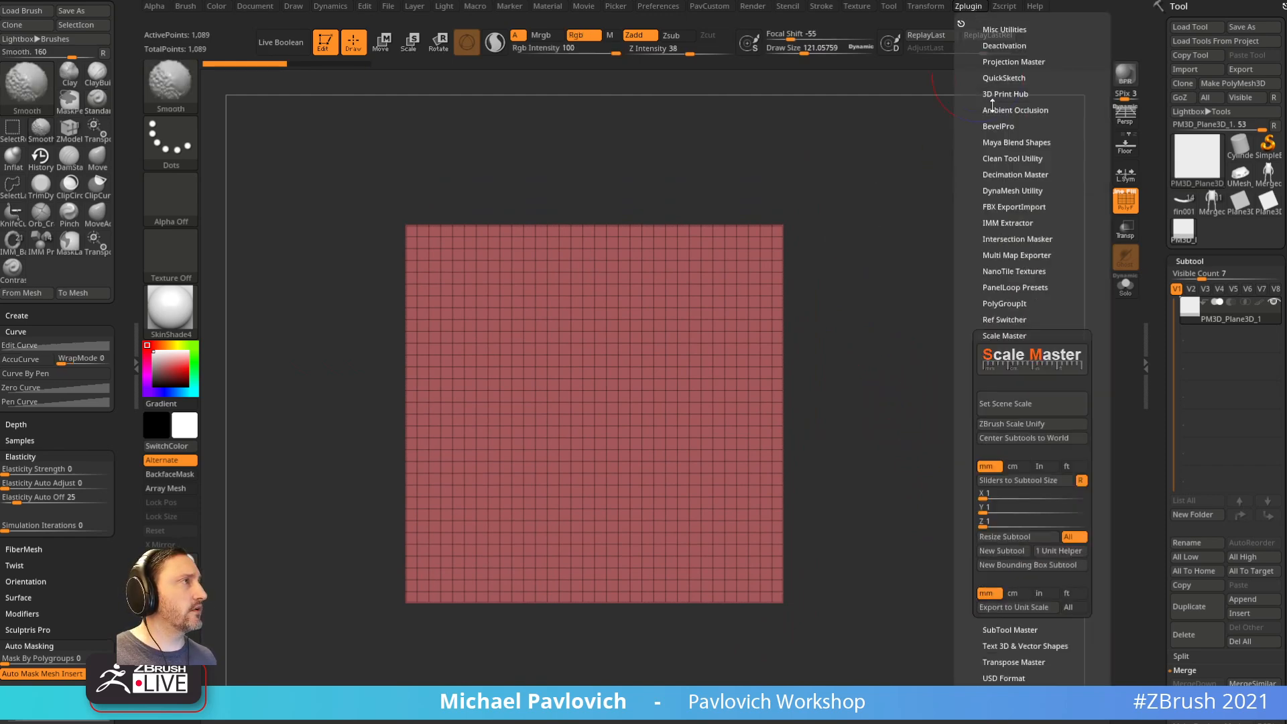
{"action": "left_click", "coordinate": [1019, 335]}
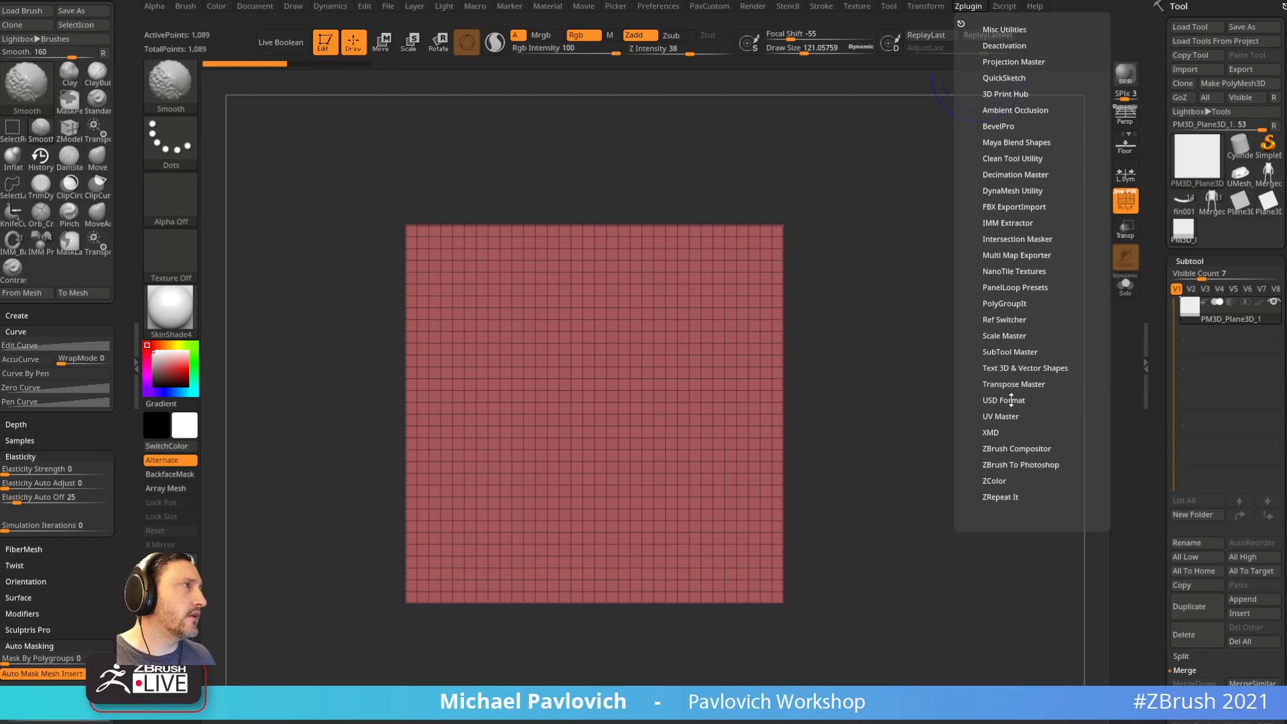
{"action": "left_click", "coordinate": [1012, 272]}
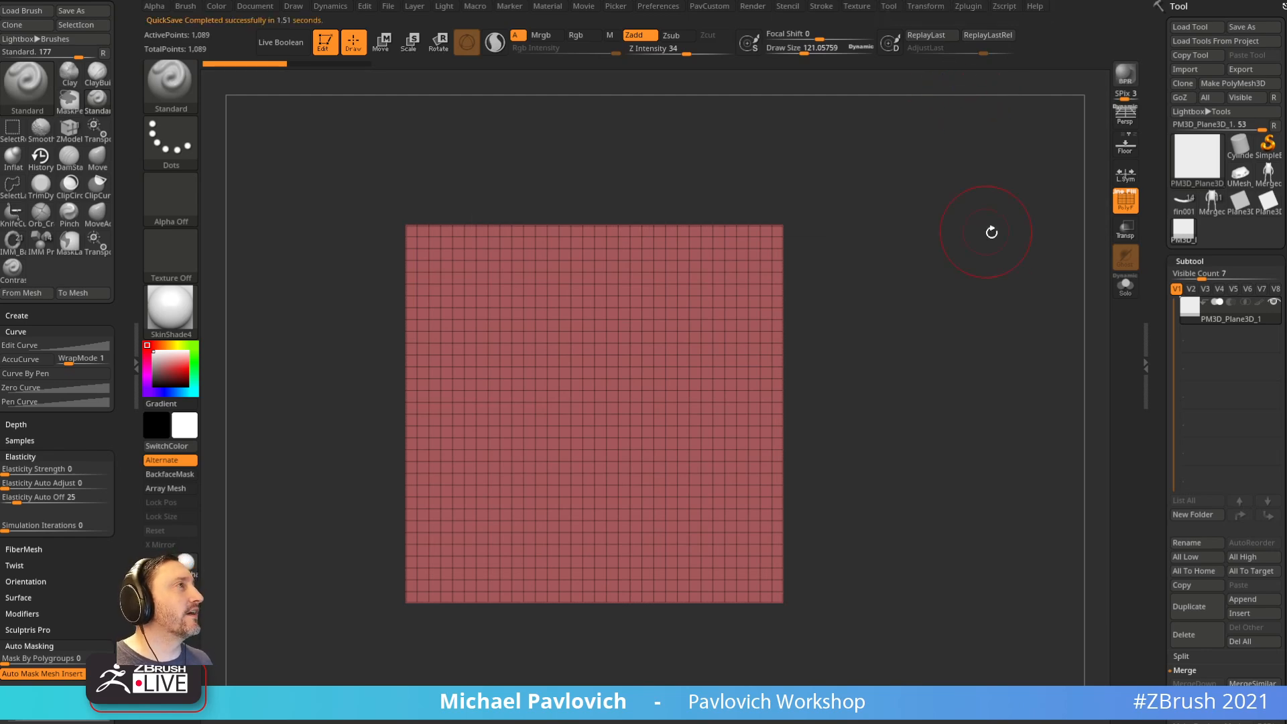
{"action": "left_click", "coordinate": [961, 12]}
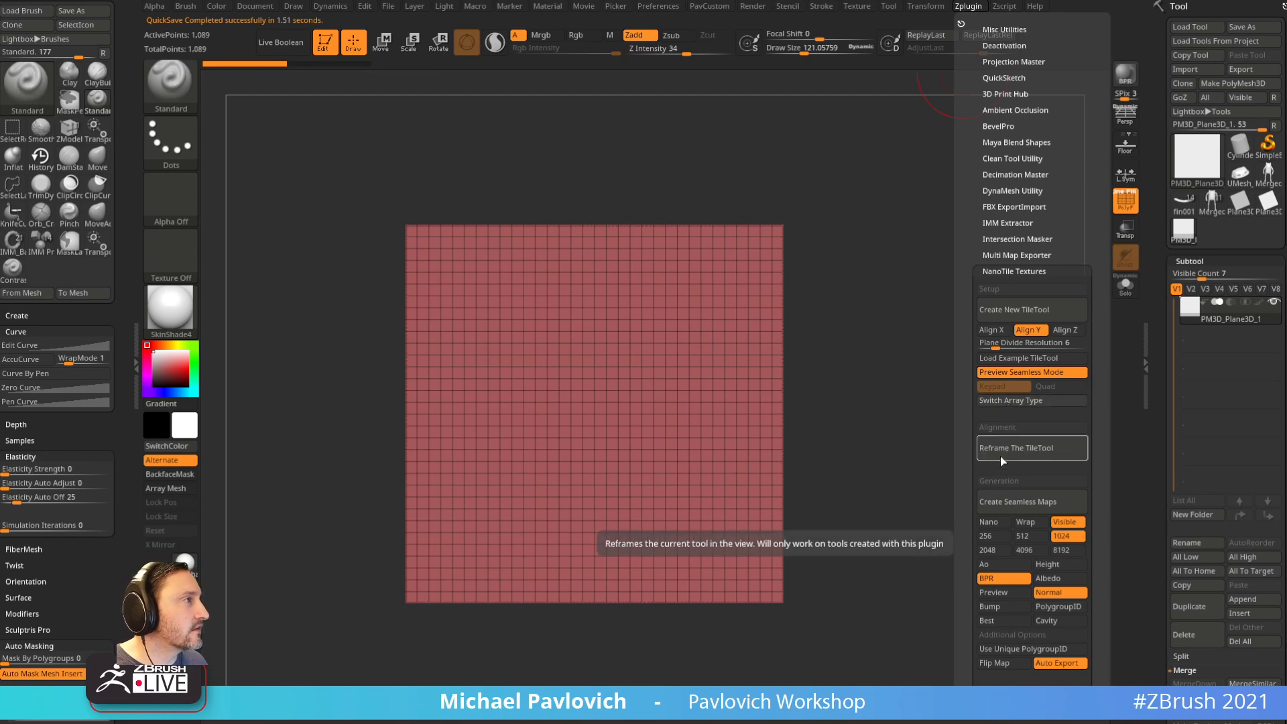
{"action": "left_click", "coordinate": [1020, 310]}
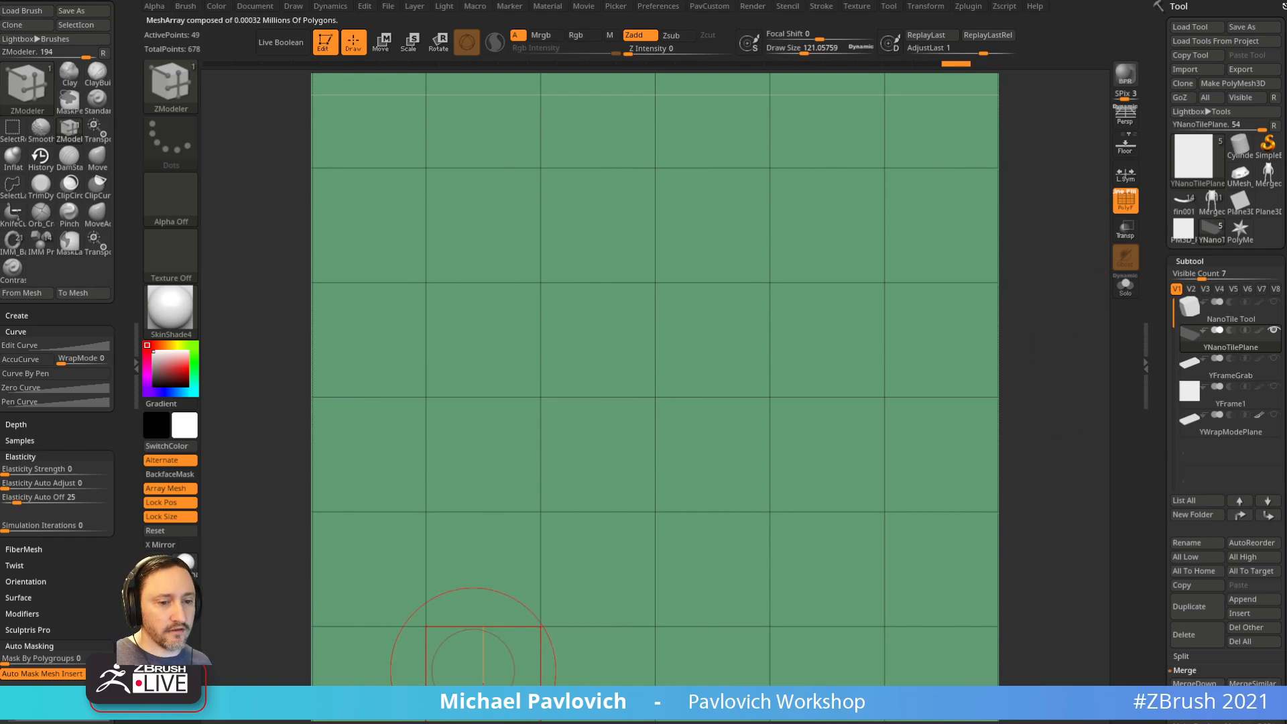
Step: Switch to the browser, copy the link to the channel's NanoTile playlist and return to ZBrush
{"action": "left_click_drag", "start_coordinate": [429, 717], "coordinate": [505, 3]}
{"action": "scroll", "coordinate": [535, 326], "scroll_direction": "down", "scroll_amount": 8}
{"action": "scroll", "coordinate": [535, 326], "scroll_direction": "down", "scroll_amount": 6}
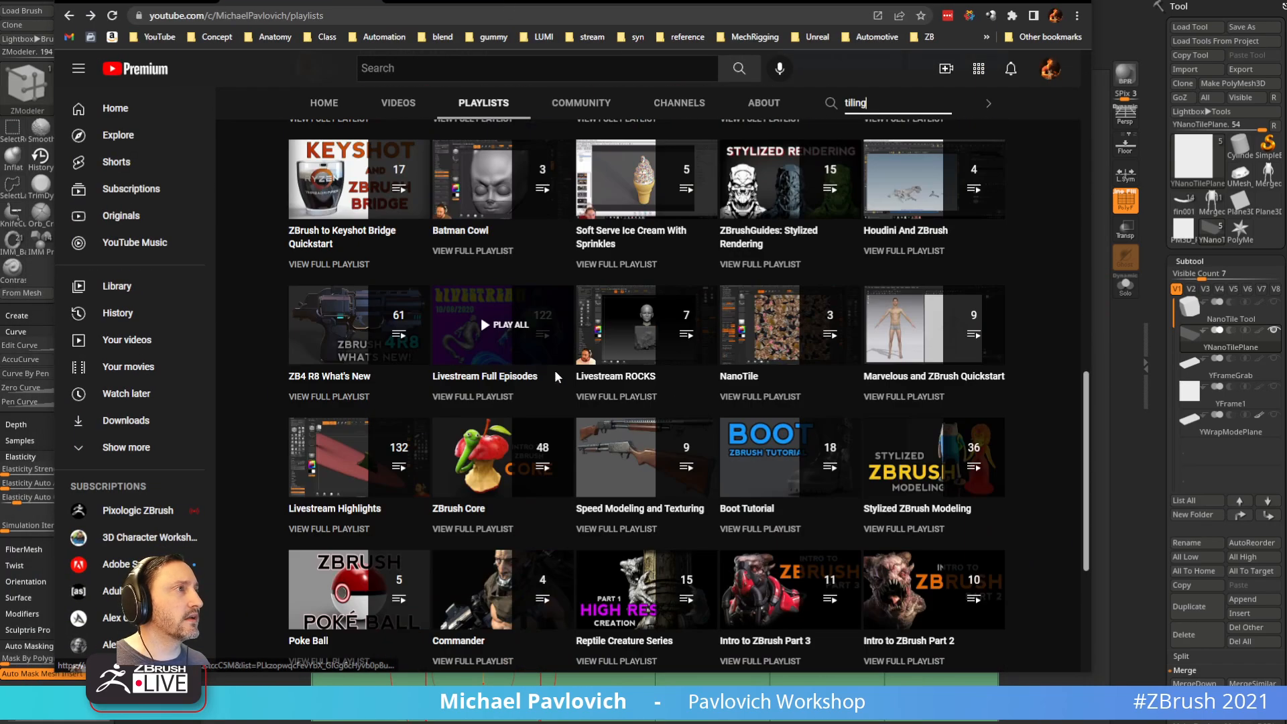
{"action": "right_click", "coordinate": [751, 397]}
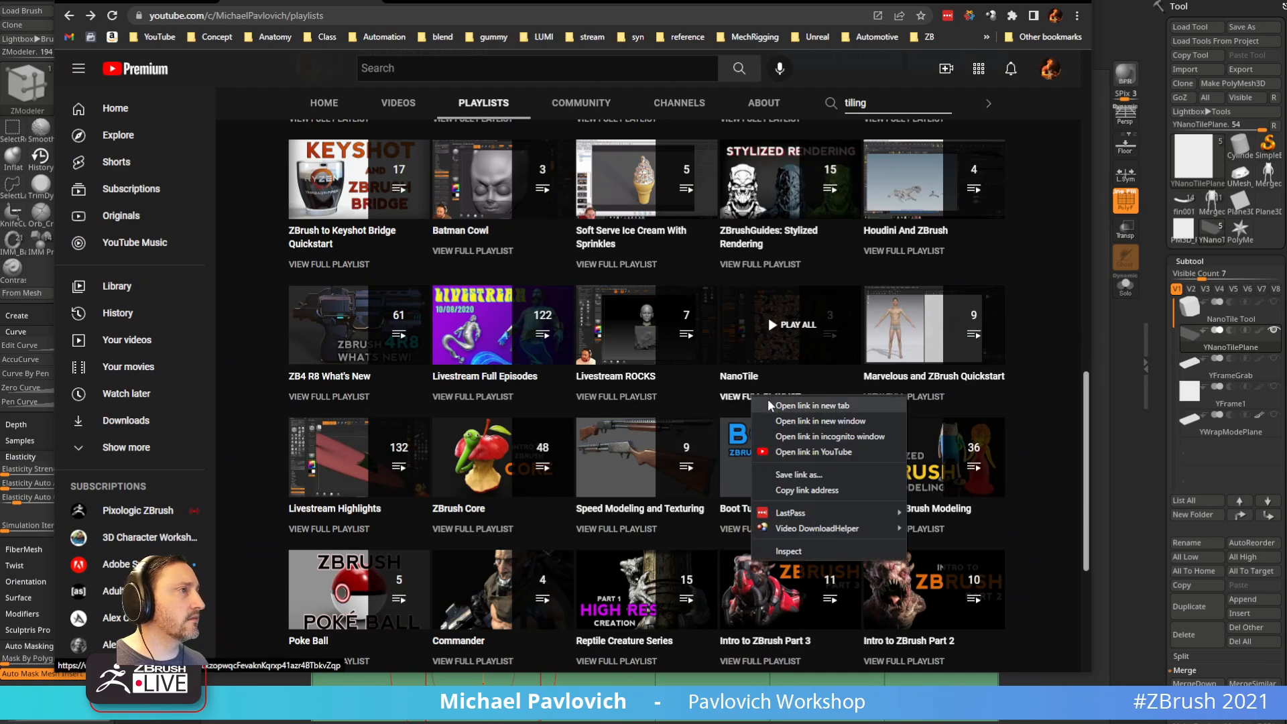
{"action": "key", "text": "Escape"}
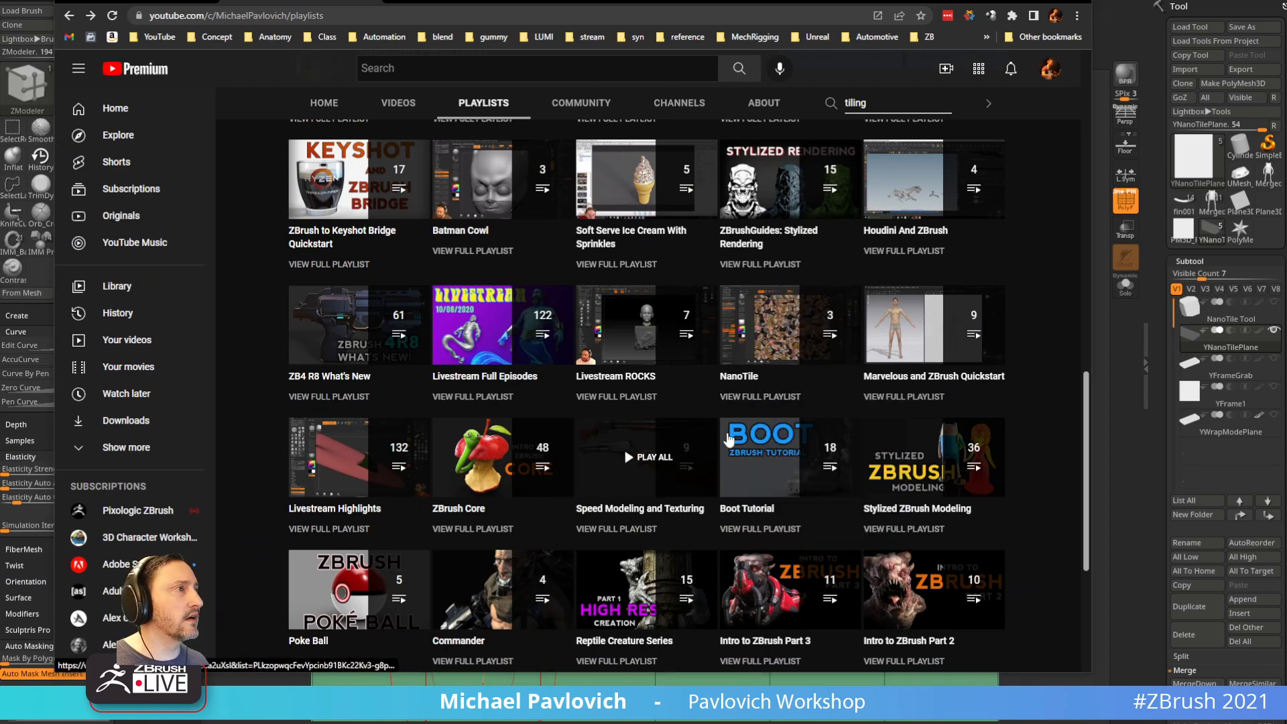
{"action": "right_click", "coordinate": [765, 397]}
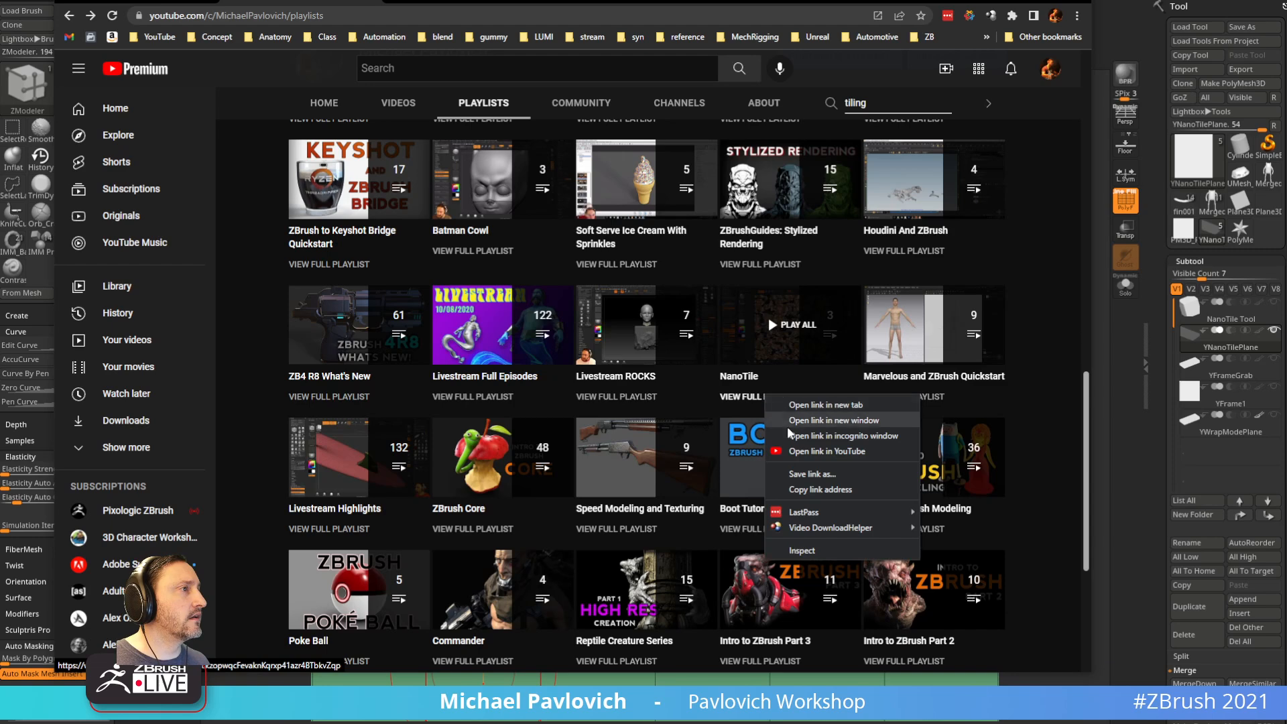
{"action": "left_click", "coordinate": [805, 490]}
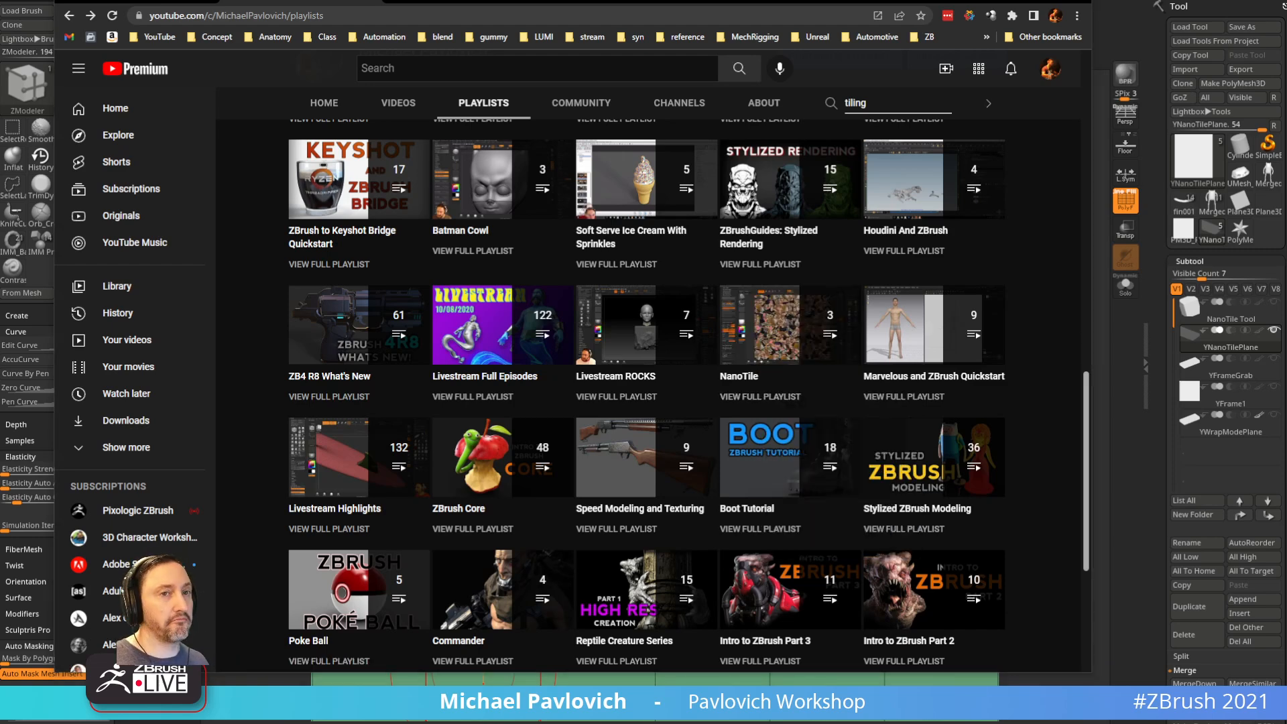
{"action": "scroll", "coordinate": [759, 345], "scroll_direction": "up", "scroll_amount": 3}
{"action": "scroll", "coordinate": [760, 345], "scroll_direction": "up", "scroll_amount": 6}
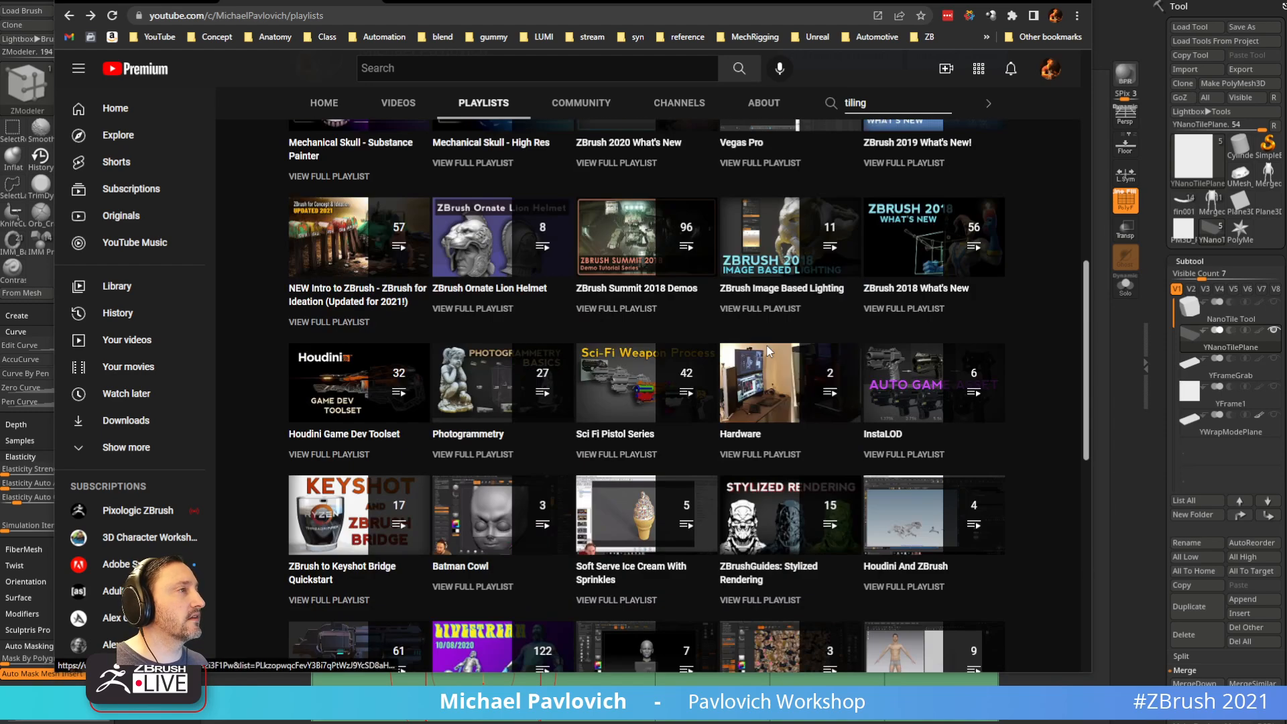
{"action": "key", "text": "alt+Tab"}
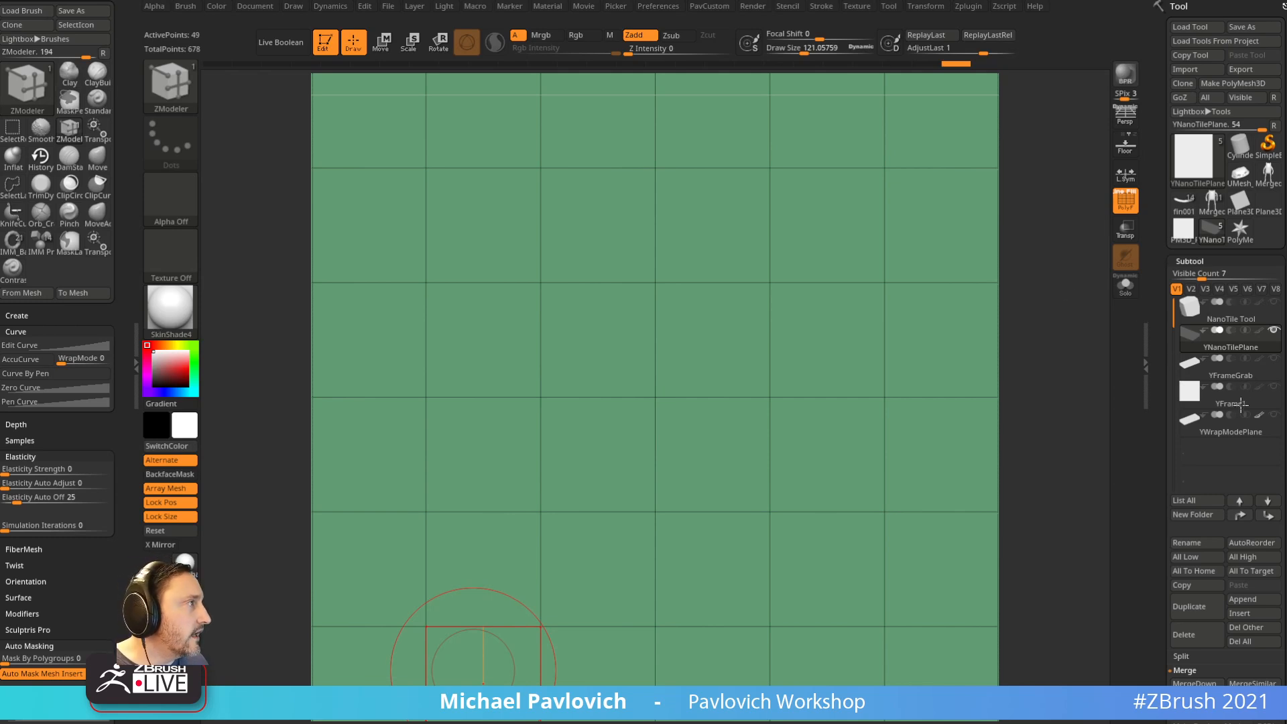
Step: Select the YWrapModePlane subtool and divide it up to subdivision level 5 with smoothing off
{"action": "left_click", "coordinate": [1238, 433]}
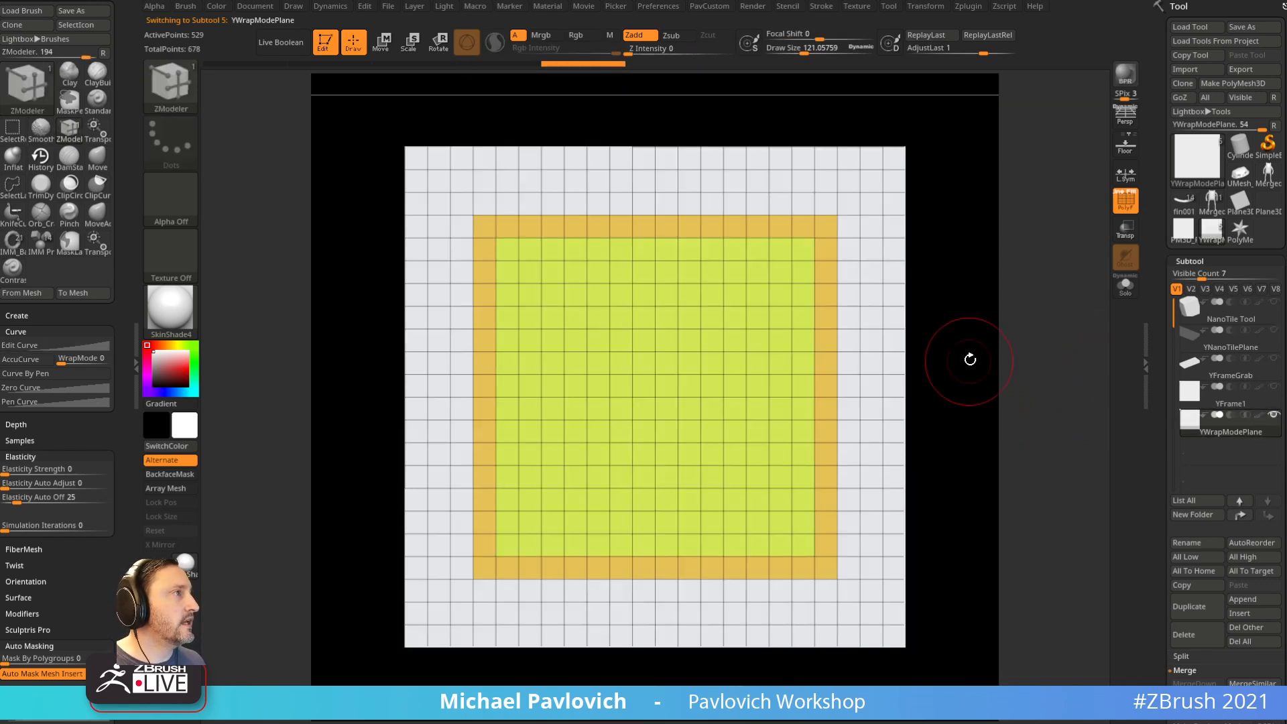
{"action": "key", "text": "s"}
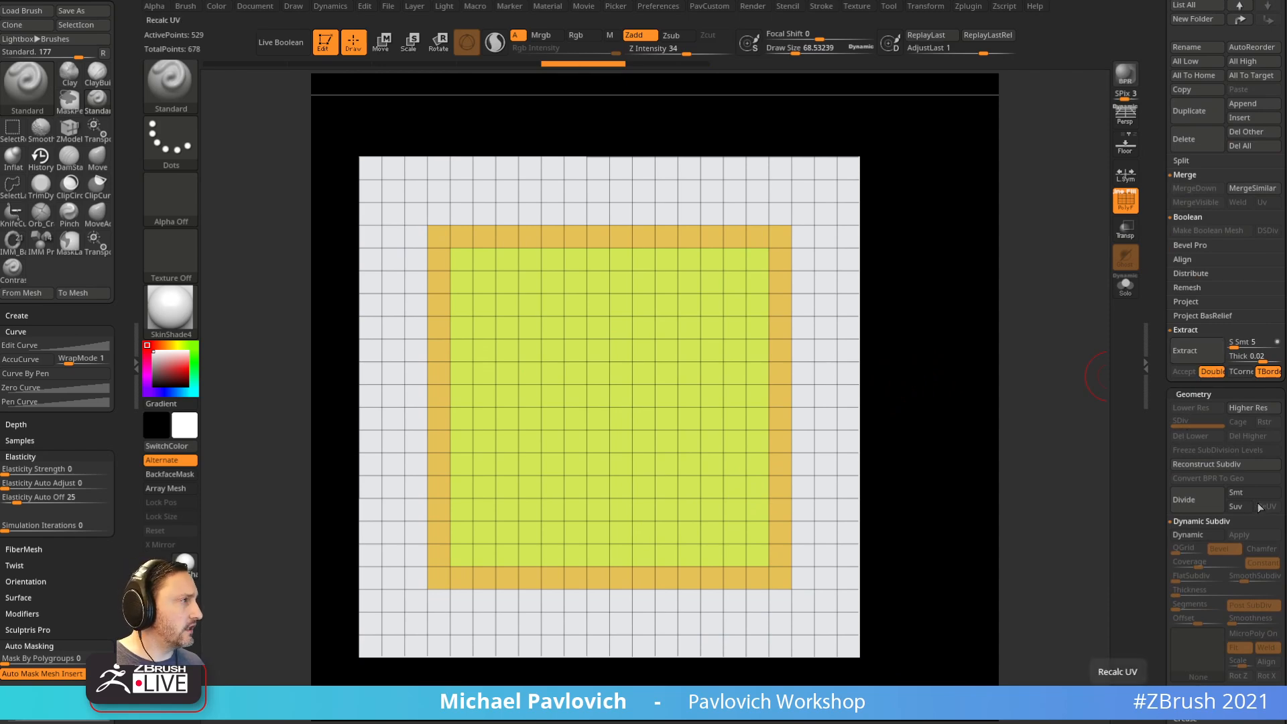
{"action": "left_click", "coordinate": [1204, 509]}
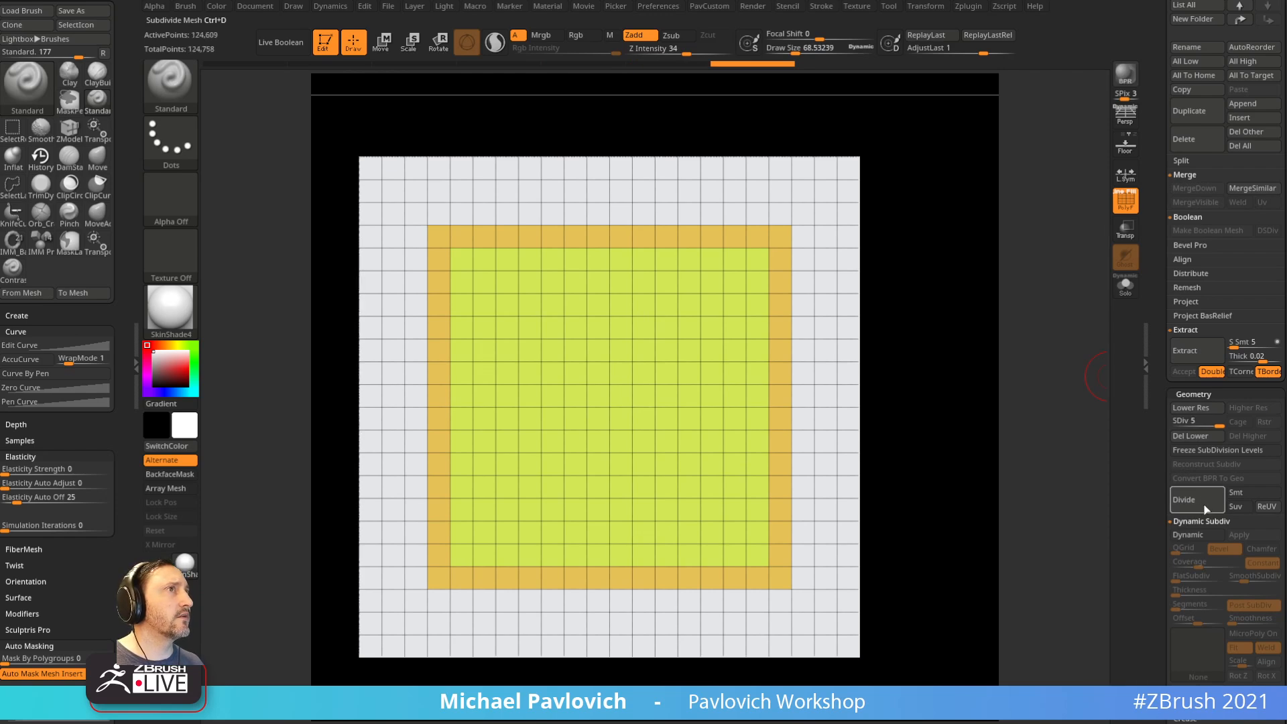
Step: Enlarge the Standard brush, try a stroke from the tile's center across its edge, and undo it
{"action": "key", "text": "bracketright"}
{"action": "key", "text": "bracketright"}
{"action": "key", "text": "bracketright"}
{"action": "key", "text": "bracketright"}
{"action": "key", "text": "bracketright"}
{"action": "key", "text": "bracketright"}
{"action": "key", "text": "bracketright"}
{"action": "key", "text": "bracketright"}
{"action": "left_click_drag", "start_coordinate": [701, 380], "coordinate": [814, 266]}
{"action": "key", "text": "ctrl+z"}
Step: Set the Standard brush's Draw Size to about 126
{"action": "key", "text": "s"}
{"action": "mouse_move", "coordinate": [752, 377]}
{"action": "left_mouse_down"}
{"action": "mouse_move", "coordinate": [742, 377]}
{"action": "mouse_move", "coordinate": [771, 378]}
{"action": "left_mouse_up"}
{"action": "key", "text": "s"}
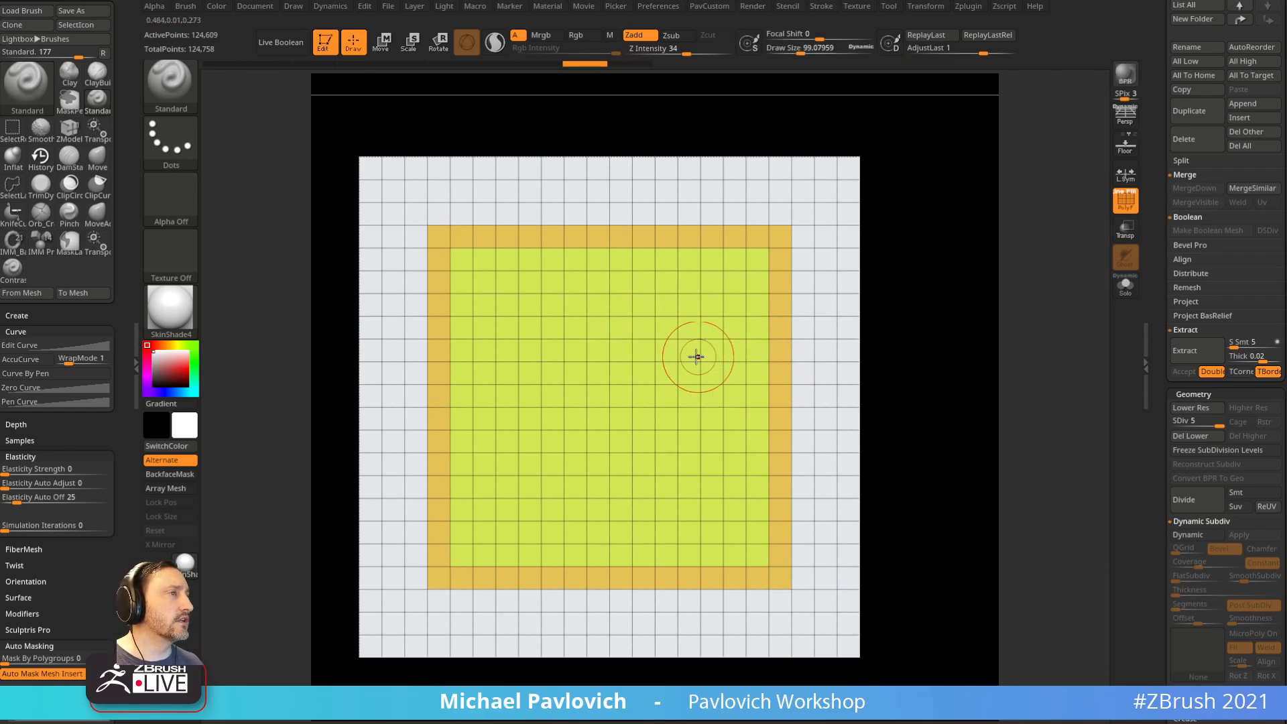
{"action": "key", "text": "s"}
{"action": "mouse_move", "coordinate": [674, 349]}
{"action": "left_mouse_down"}
{"action": "mouse_move", "coordinate": [684, 352]}
{"action": "mouse_move", "coordinate": [581, 351]}
{"action": "left_mouse_up"}
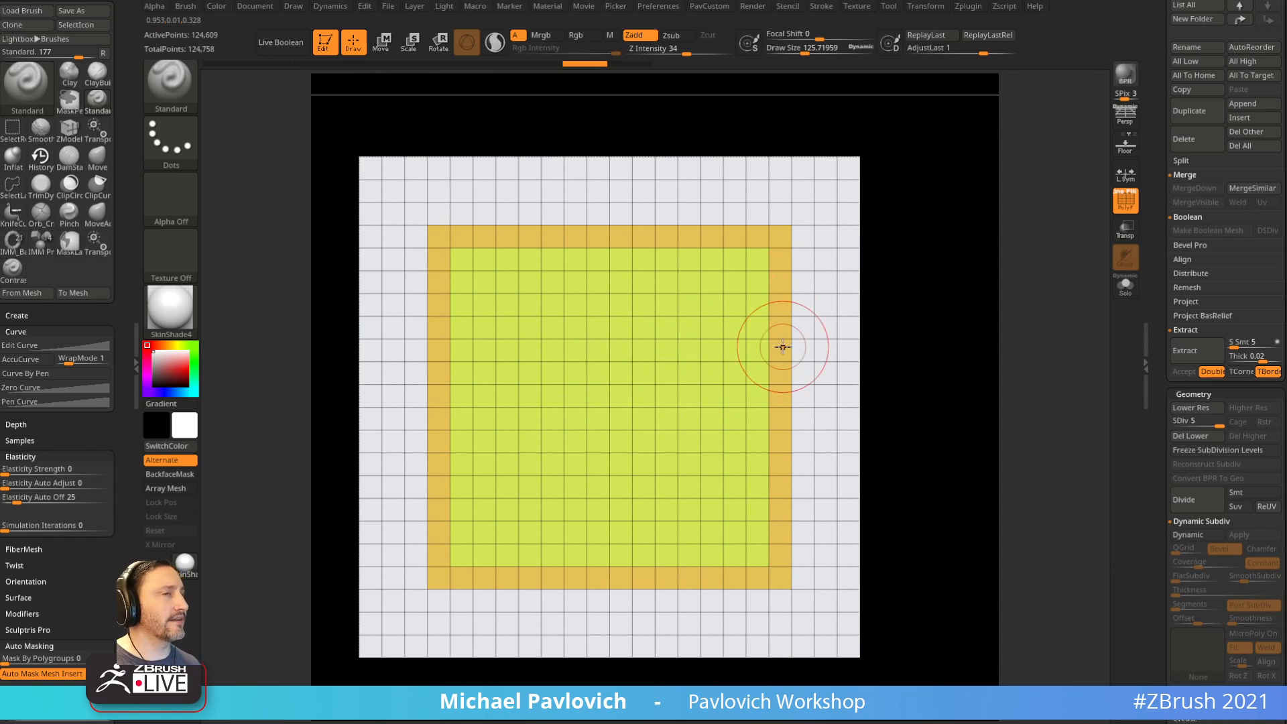
Step: Isolate the central green polygroup of the YWrapModePlane
{"action": "mouse_move", "coordinate": [128, 420]}
{"action": "left_mouse_down"}
{"action": "mouse_move", "coordinate": [129, 340]}
{"action": "mouse_move", "coordinate": [107, 543]}
{"action": "left_mouse_up"}
{"action": "key", "text": "ctrl+shift"}
{"action": "left_click", "coordinate": [654, 386], "text": "ctrl+shift"}
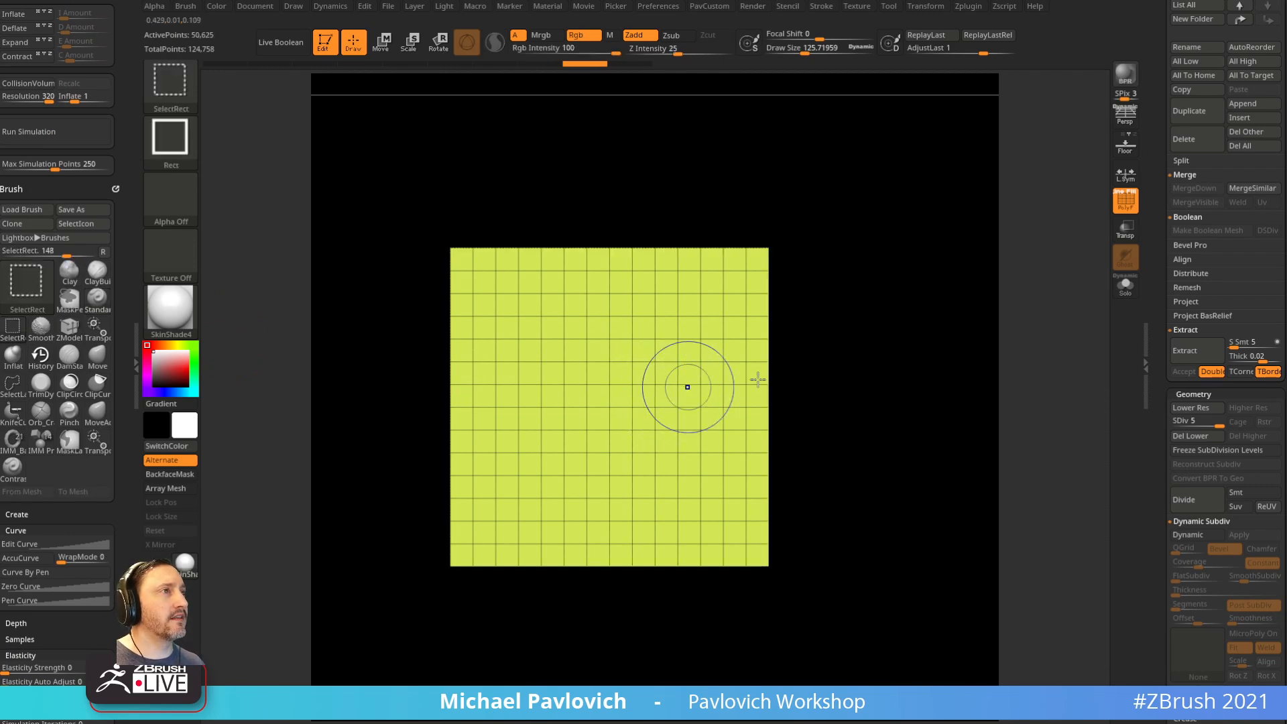
Step: Shrink the visible green area repeatedly, then show the whole plane with everything outside that inner square masked
{"action": "key", "text": "ctrl+shift+s"}
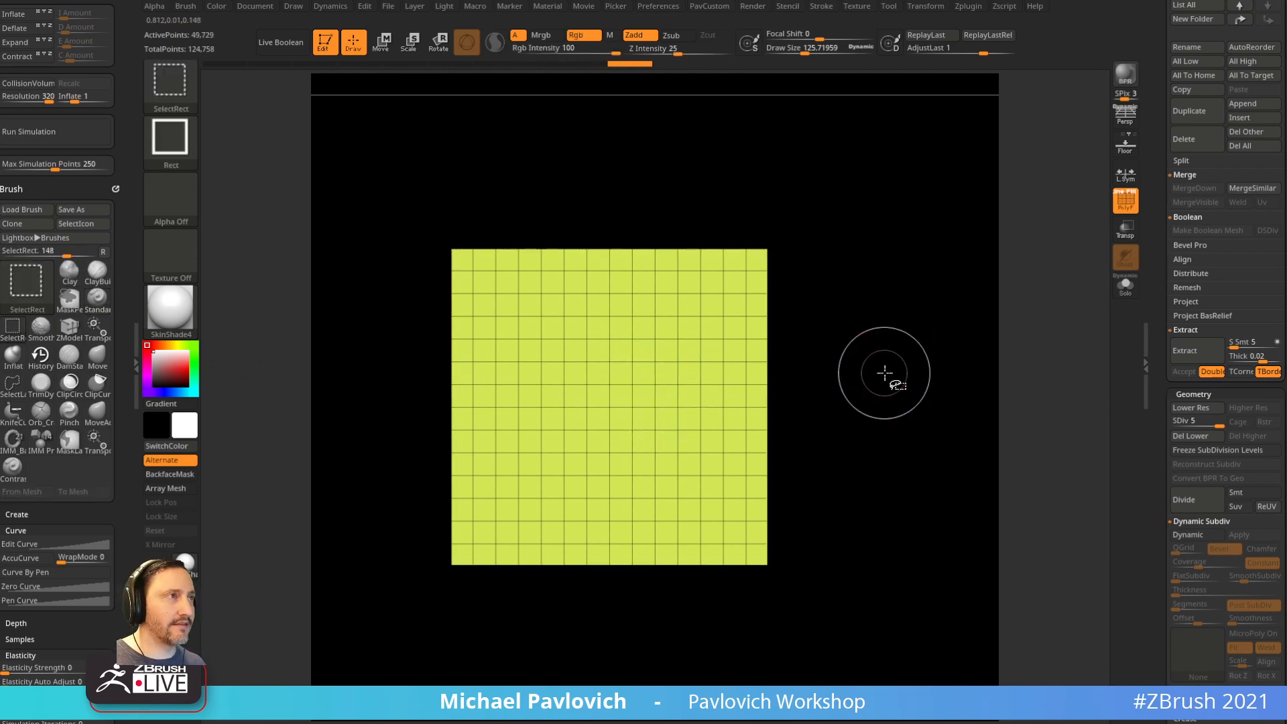
{"action": "key", "text": "ctrl+shift+s"}
{"action": "key", "text": "ctrl+shift+s"}
{"action": "key", "text": "ctrl+shift+s"}
{"action": "key", "text": "ctrl+shift+s"}
{"action": "key", "text": "ctrl+shift+s"}
{"action": "key", "text": "ctrl+shift+s"}
{"action": "key", "text": "ctrl+shift+s"}
{"action": "key", "text": "ctrl+shift+s"}
{"action": "key", "text": "ctrl+shift+s"}
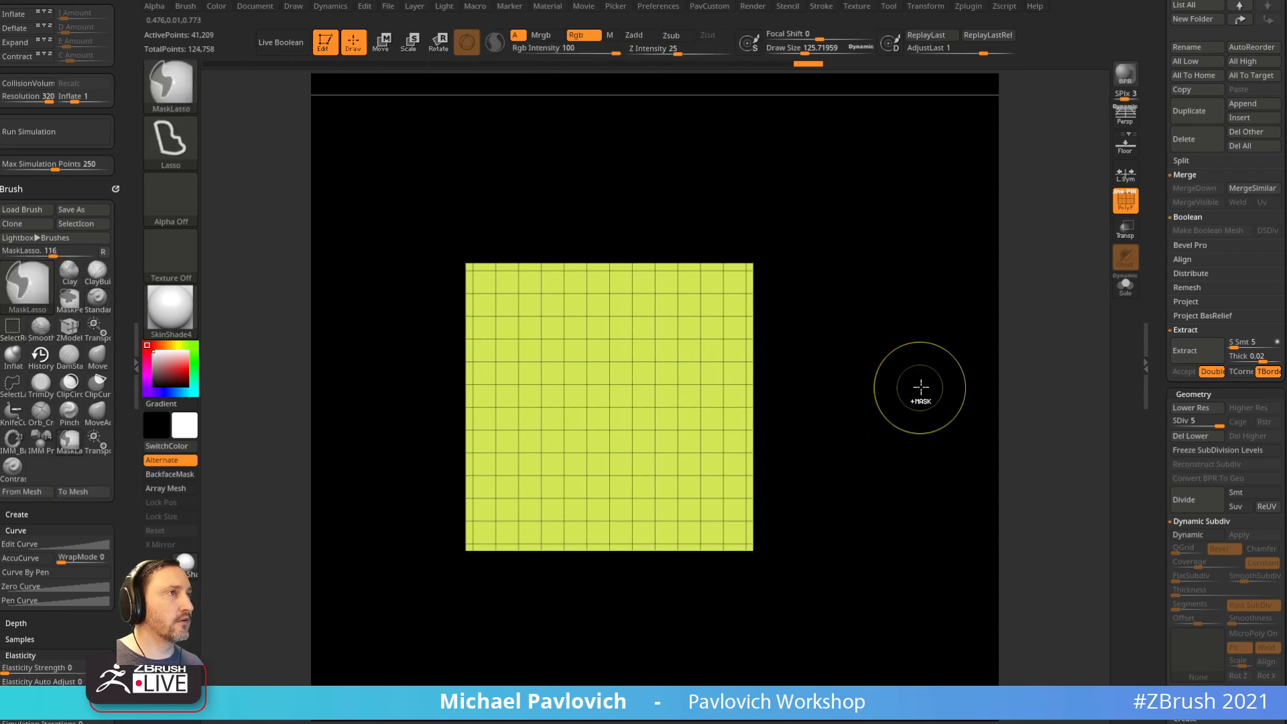
{"action": "left_click", "coordinate": [944, 356], "text": "ctrl+shift"}
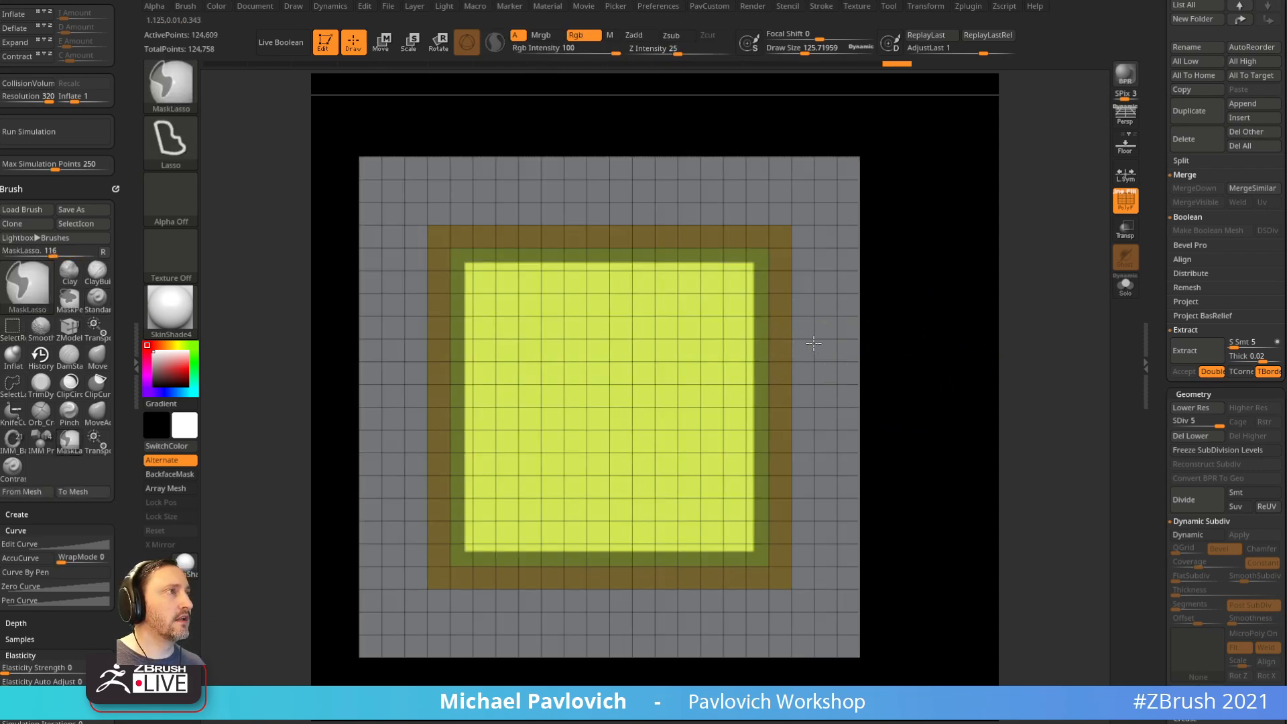
Step: Soften the mask's edge, then enable Expand in Dynamics at an amount of about 0.58 and run the simulation
{"action": "left_click", "coordinate": [815, 342], "text": "ctrl"}
{"action": "left_click", "coordinate": [823, 349], "text": "ctrl"}
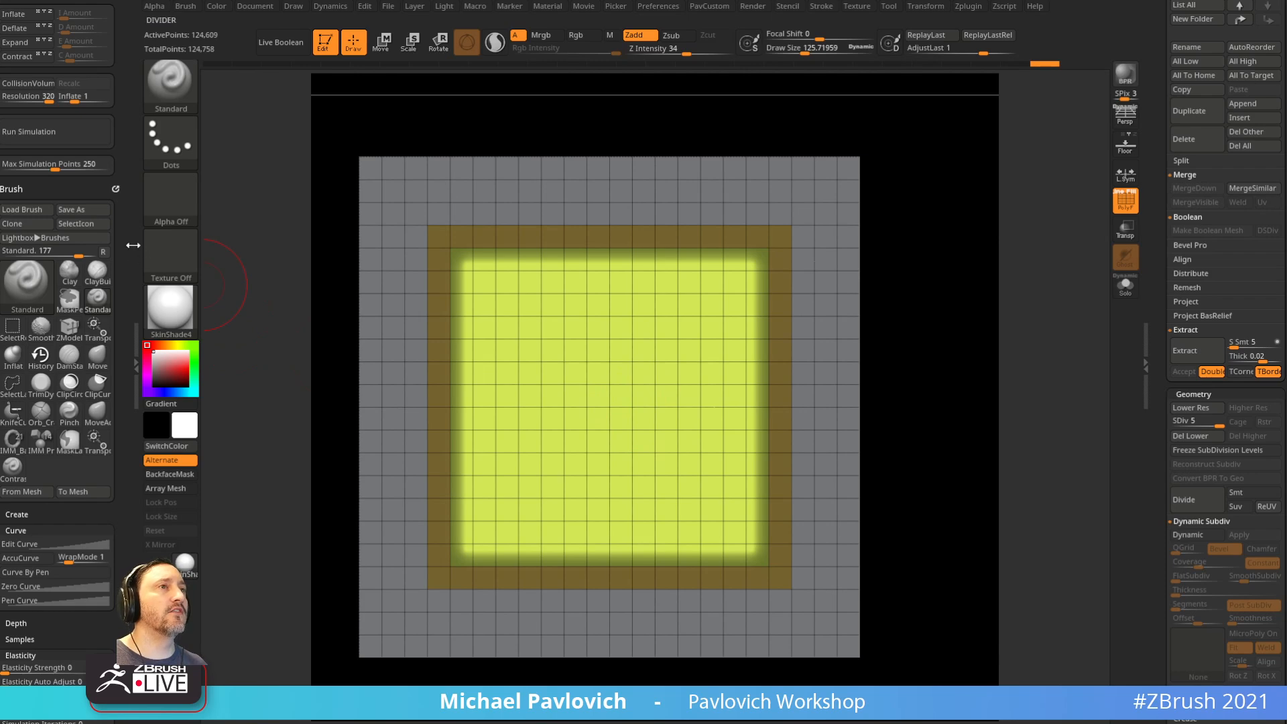
{"action": "scroll", "coordinate": [131, 281], "scroll_direction": "up", "scroll_amount": 5}
{"action": "left_click", "coordinate": [15, 245]}
{"action": "left_click_drag", "start_coordinate": [87, 250], "coordinate": [67, 251]}
{"action": "left_click", "coordinate": [64, 250]}
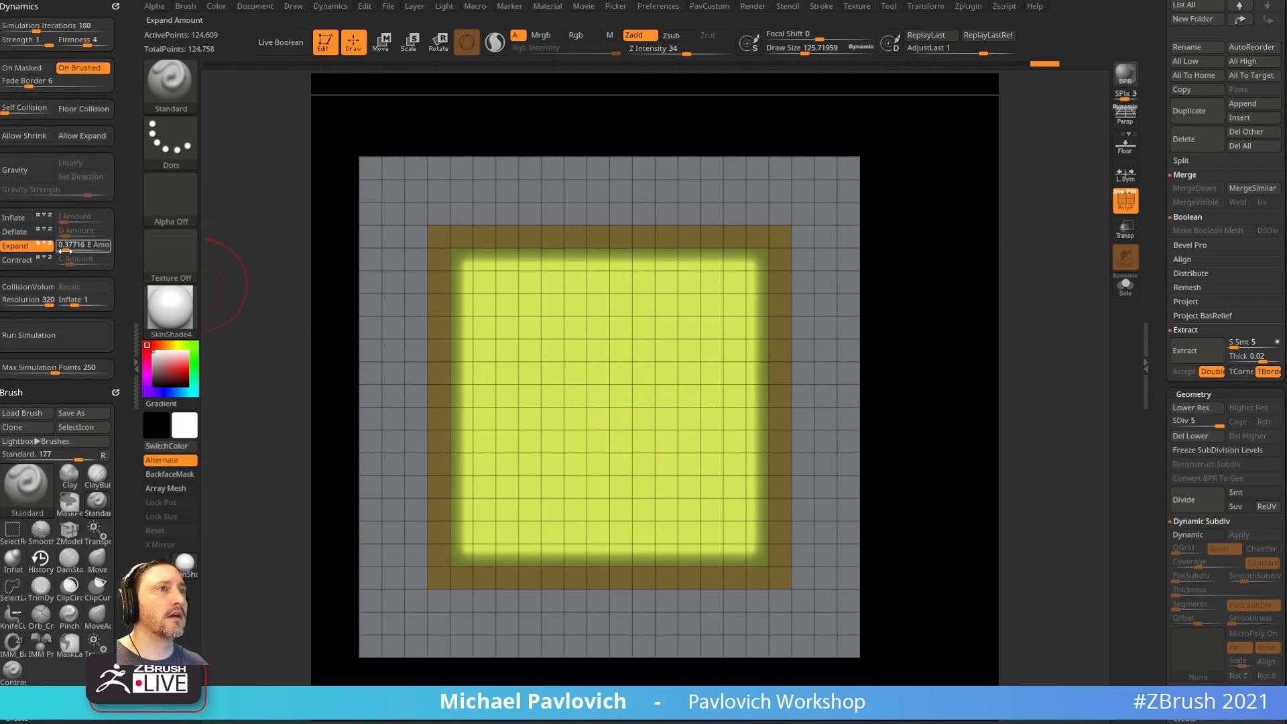
{"action": "left_click", "coordinate": [72, 340]}
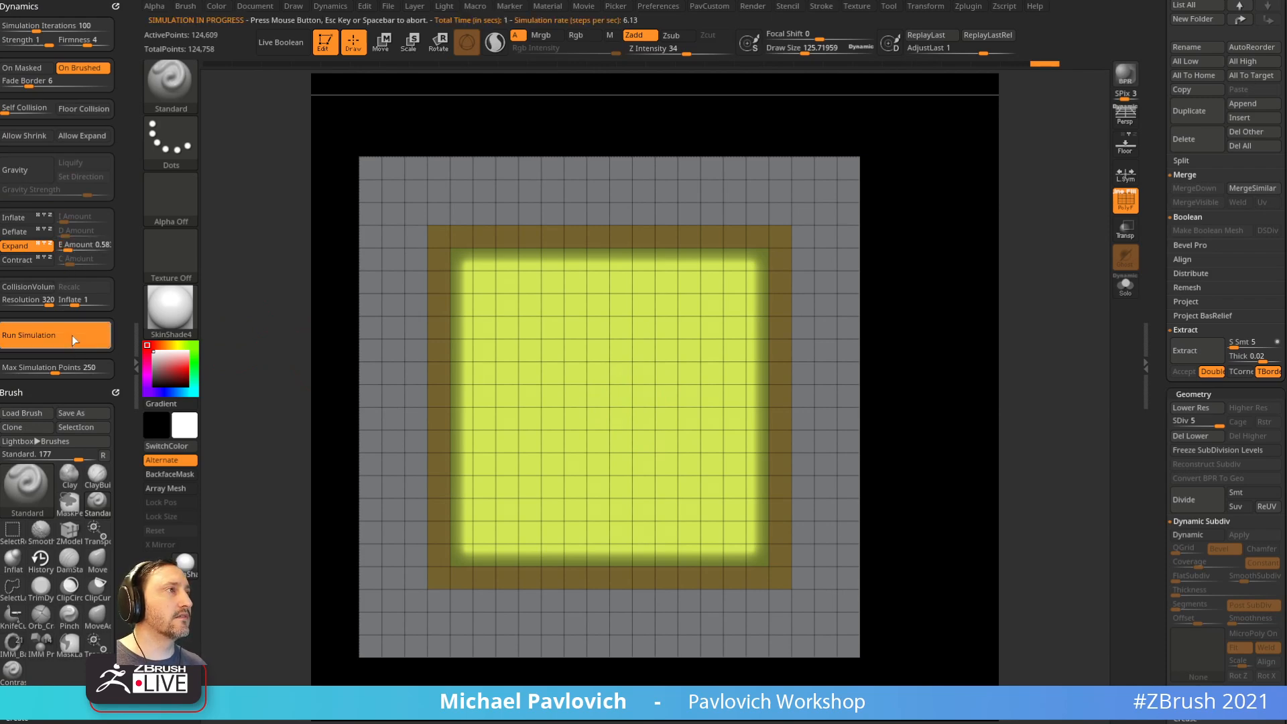
{"action": "left_click", "coordinate": [921, 324]}
{"action": "left_click_drag", "start_coordinate": [922, 327], "coordinate": [932, 339]}
Step: Reduce the Draw Size to about 79 and sculpt several Standard brush strokes inside the unmasked square
{"action": "key", "text": "bracketleft"}
{"action": "mouse_move", "coordinate": [514, 310]}
{"action": "left_mouse_down"}
{"action": "mouse_move", "coordinate": [570, 387]}
{"action": "mouse_move", "coordinate": [653, 332]}
{"action": "left_mouse_up"}
{"action": "left_click_drag", "start_coordinate": [515, 436], "coordinate": [588, 512]}
{"action": "mouse_move", "coordinate": [554, 442]}
{"action": "left_mouse_down"}
{"action": "mouse_move", "coordinate": [613, 405]}
{"action": "mouse_move", "coordinate": [711, 463]}
{"action": "left_mouse_up"}
{"action": "left_click_drag", "start_coordinate": [704, 367], "coordinate": [617, 367]}
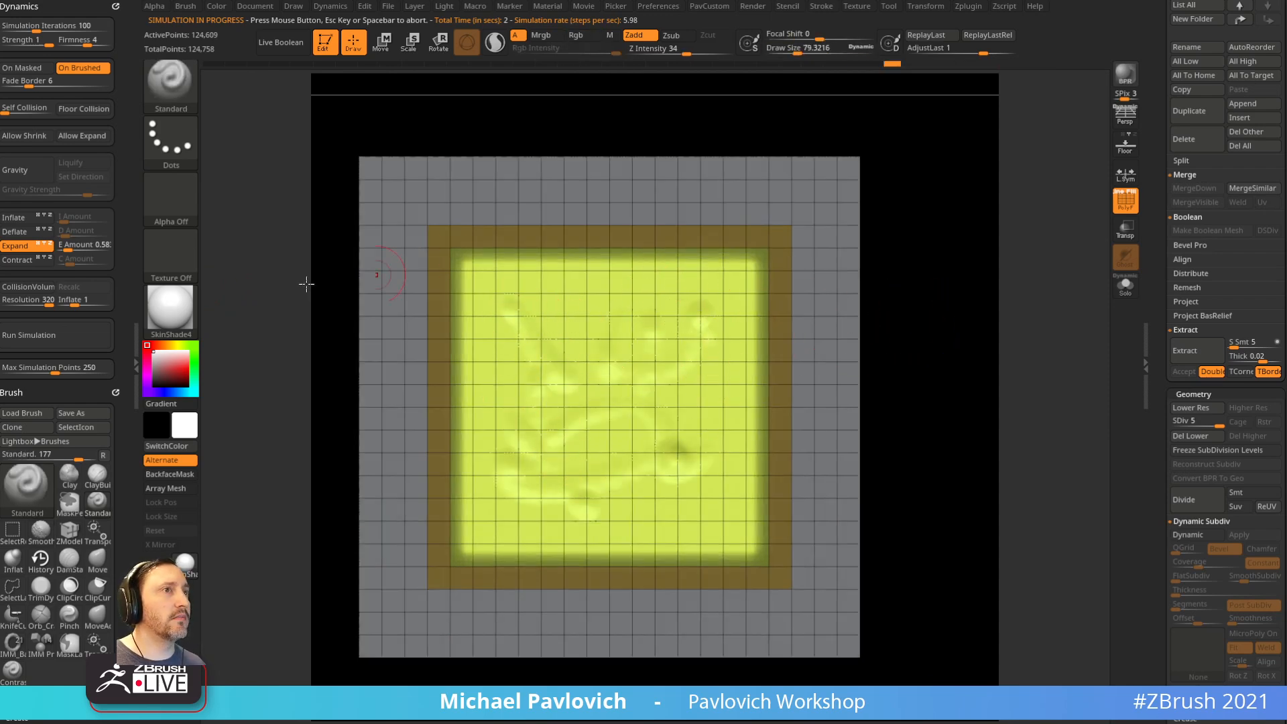
Step: Try the Expand simulation at the highest subdivision level, then rerun it at subdivision level 3
{"action": "left_click", "coordinate": [46, 334]}
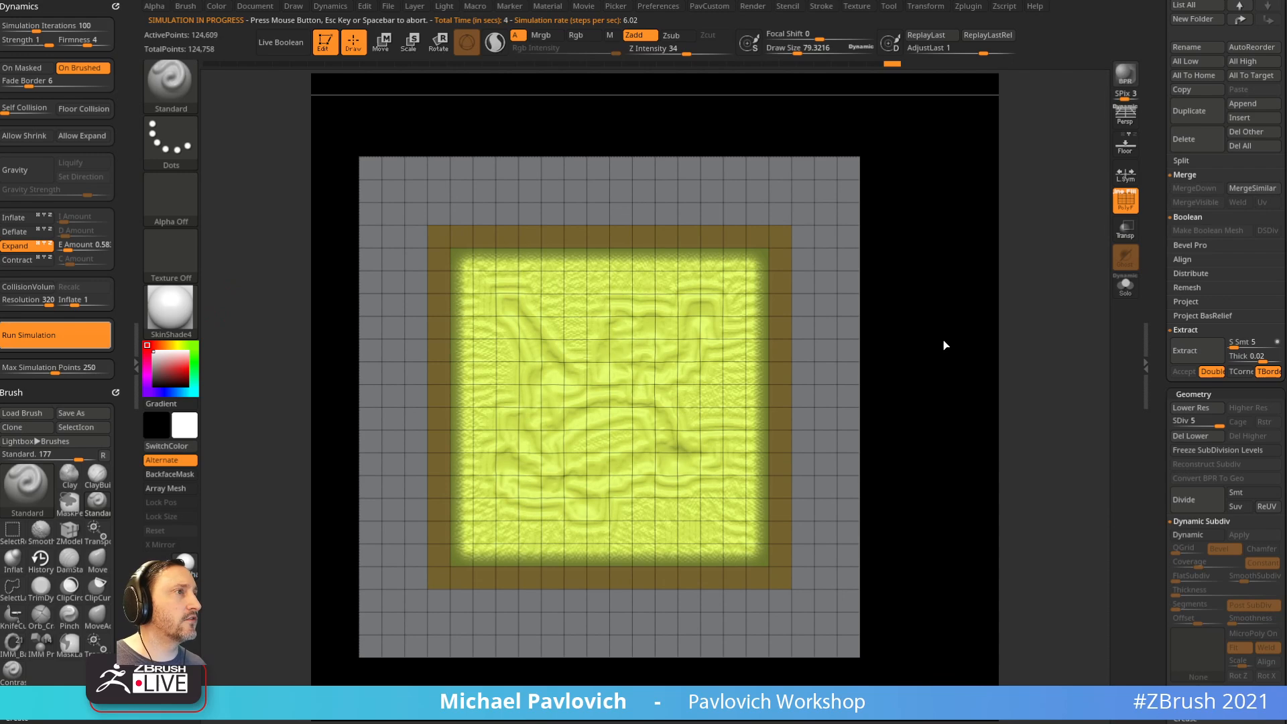
{"action": "left_click", "coordinate": [935, 363]}
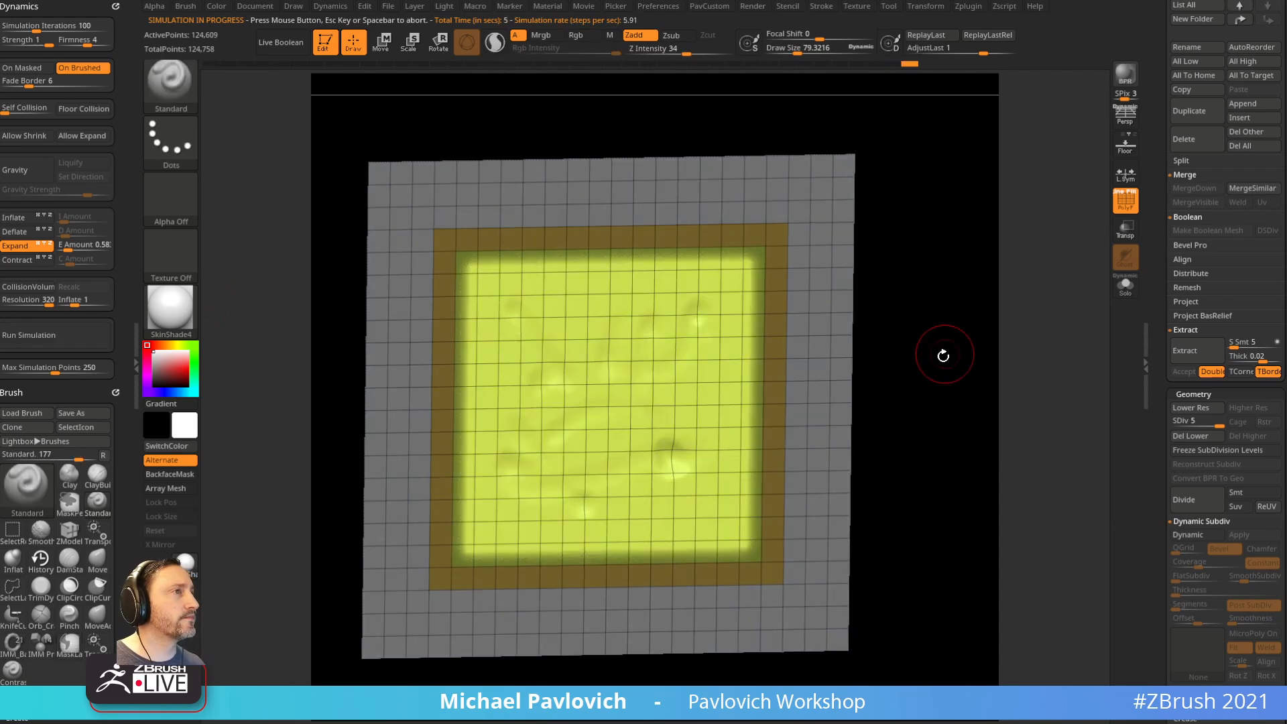
{"action": "left_click", "coordinate": [1191, 423]}
{"action": "left_click", "coordinate": [1197, 422]}
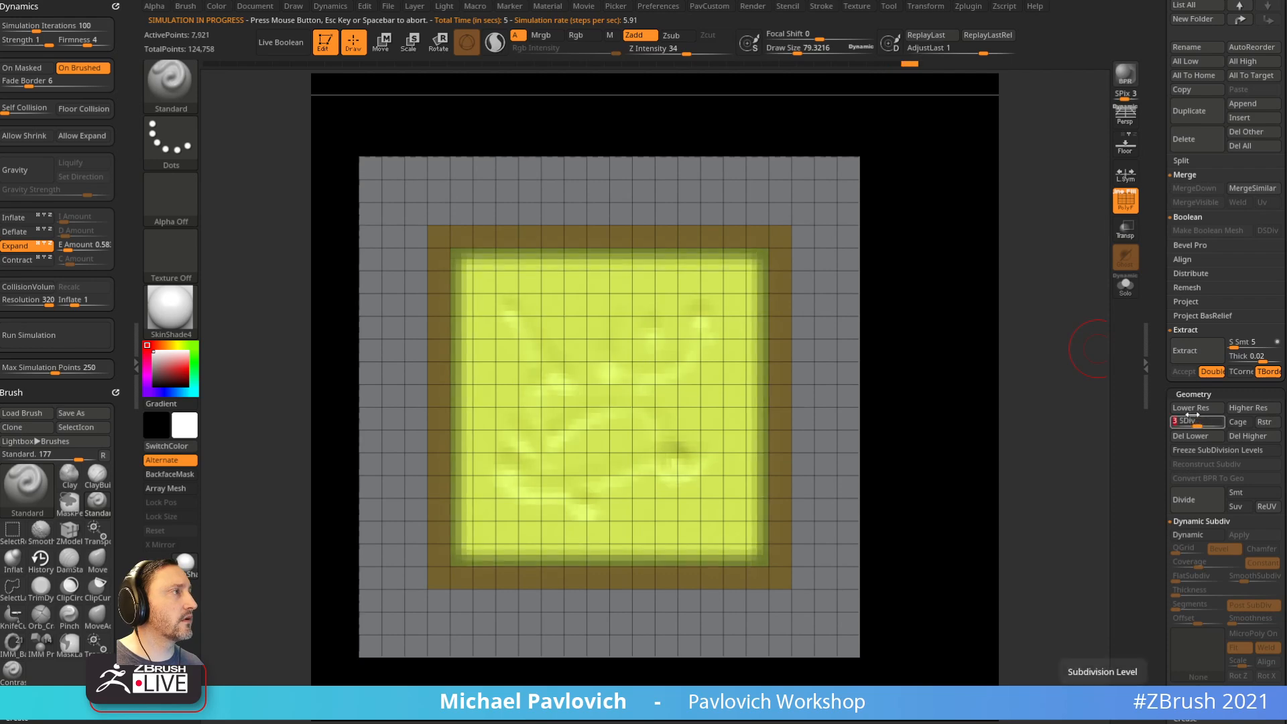
{"action": "left_click", "coordinate": [82, 337]}
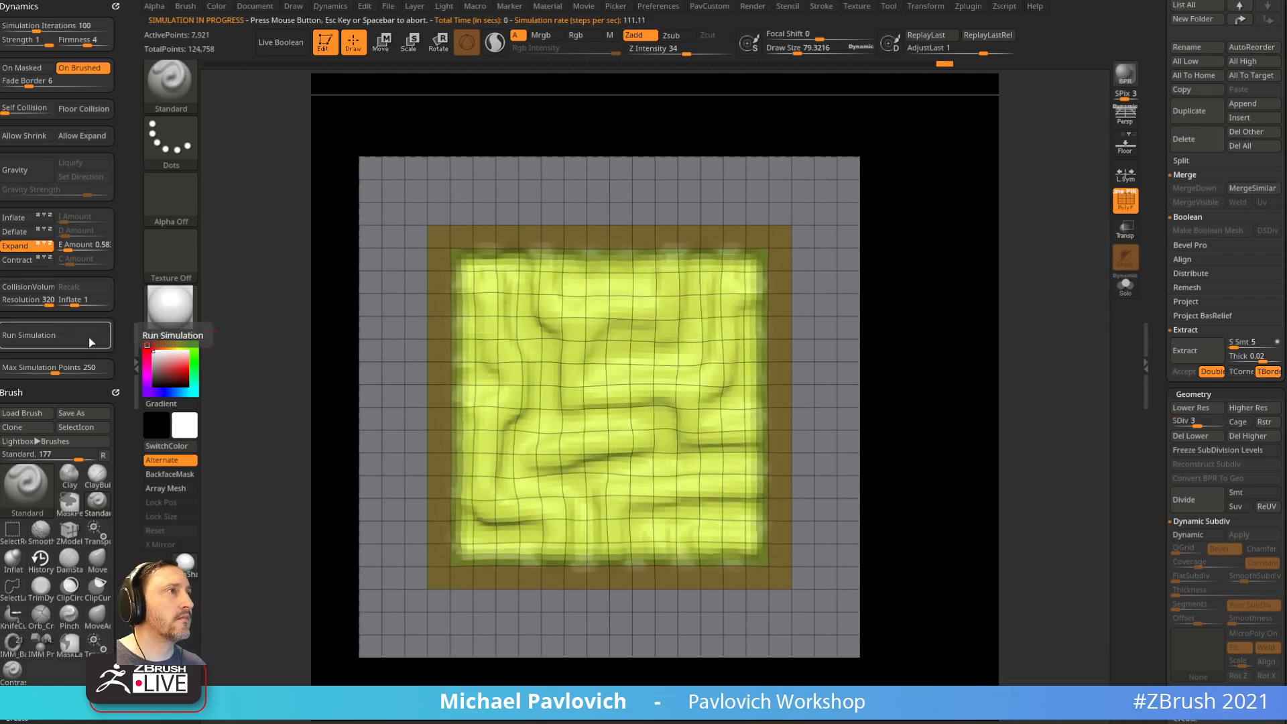
Step: Clear the mask, try a stroke across a corner of the inner square, and undo back to before the simulation
{"action": "left_click", "coordinate": [935, 373]}
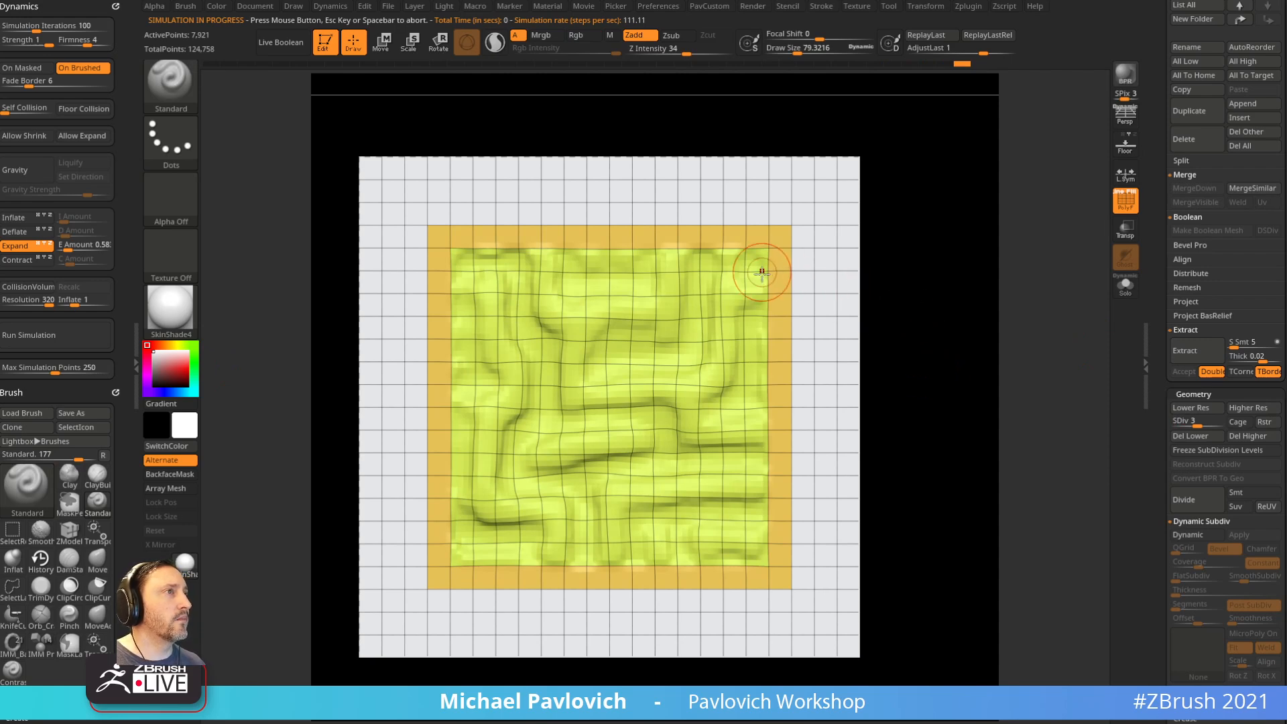
{"action": "mouse_move", "coordinate": [766, 265]}
{"action": "left_mouse_down"}
{"action": "mouse_move", "coordinate": [830, 242]}
{"action": "mouse_move", "coordinate": [820, 265]}
{"action": "left_mouse_up"}
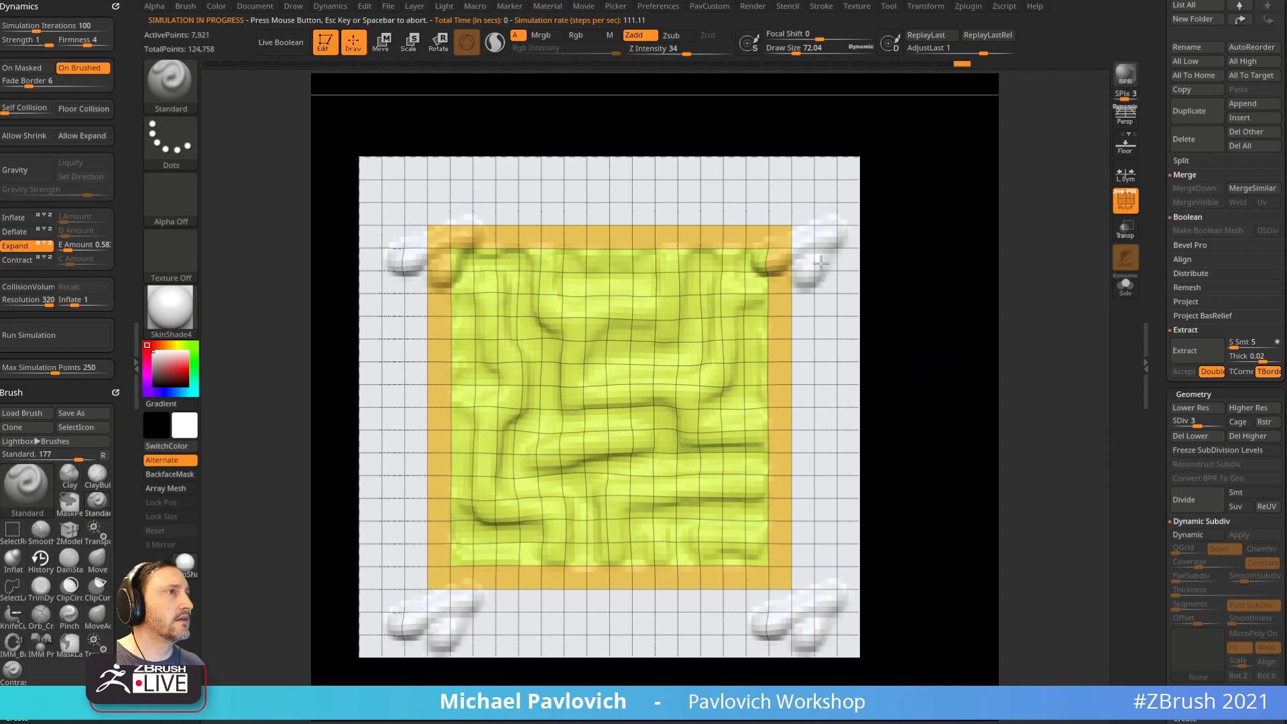
{"action": "key", "text": "ctrl"}
{"action": "key", "text": "ctrl+z"}
{"action": "key", "text": "ctrl+z"}
{"action": "key", "text": "ctrl+z"}
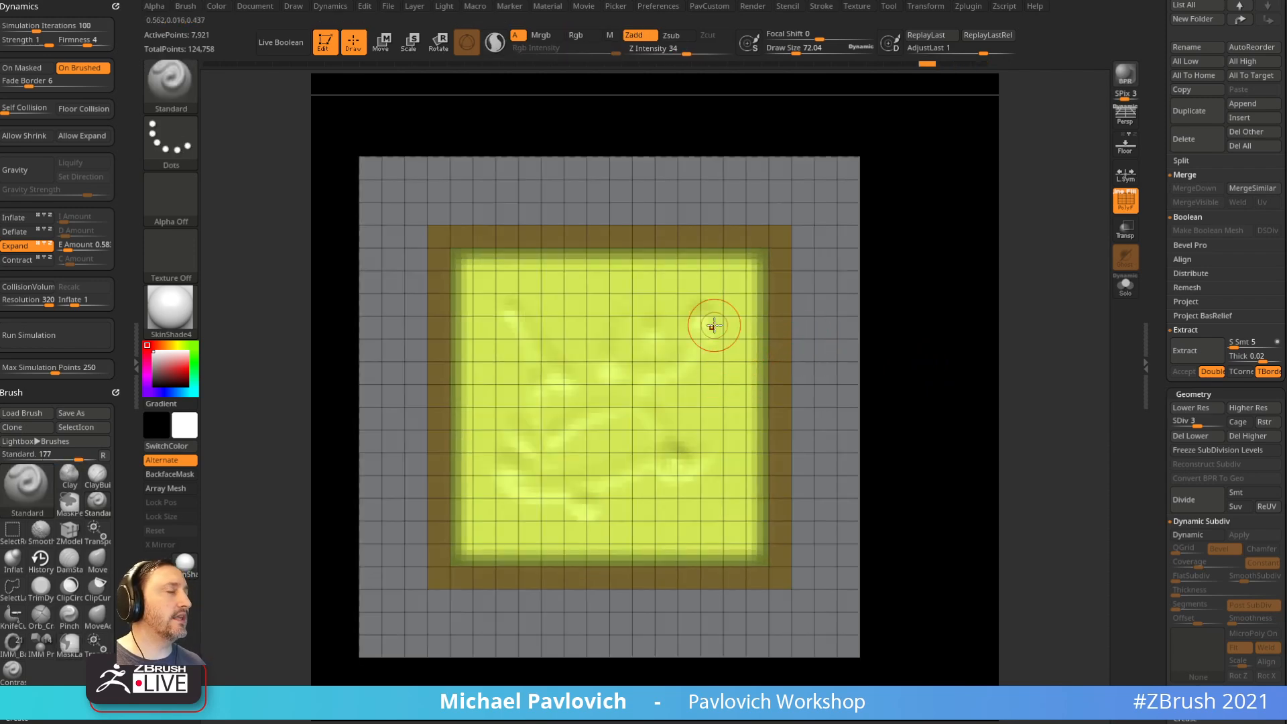
Step: Undo the sculpted strokes inside the masked square and return the plane to subdivision level 5
{"action": "key", "text": "ctrl+z"}
{"action": "key", "text": "ctrl+z"}
{"action": "key", "text": "ctrl+z"}
{"action": "key", "text": "ctrl+z"}
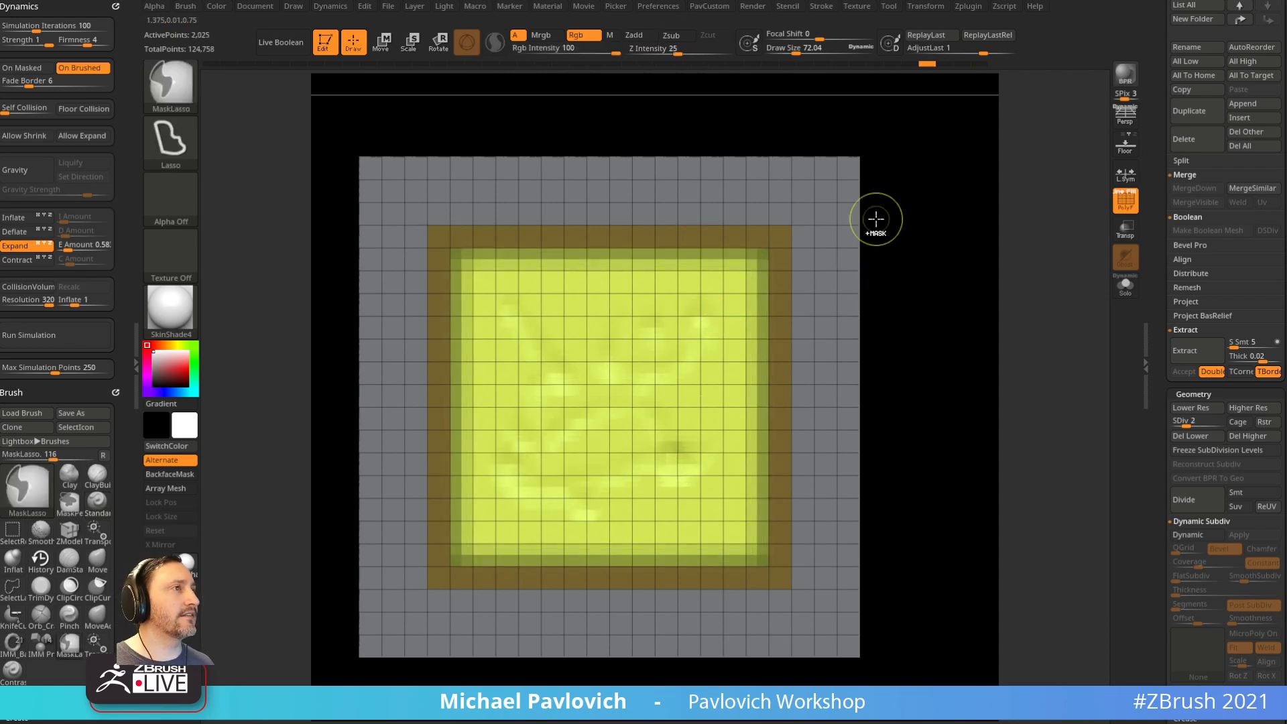
{"action": "key", "text": "ctrl+z"}
{"action": "key", "text": "ctrl+z"}
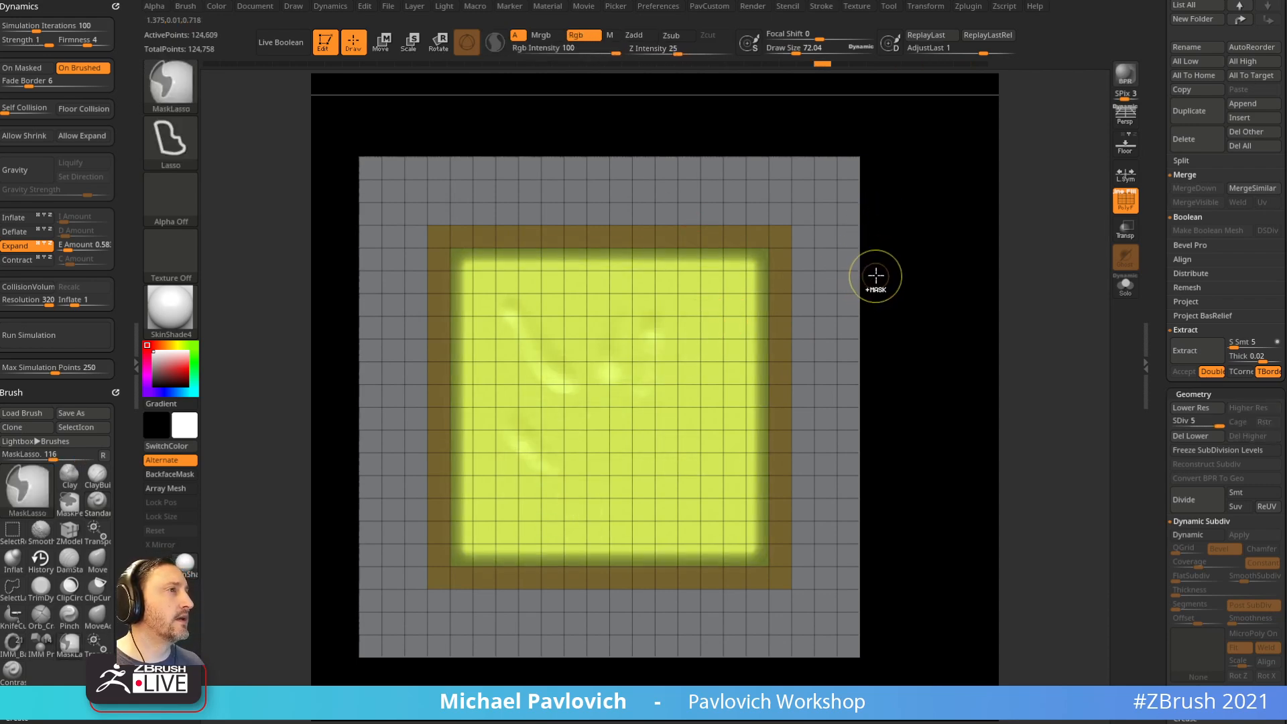
{"action": "key", "text": "ctrl+z"}
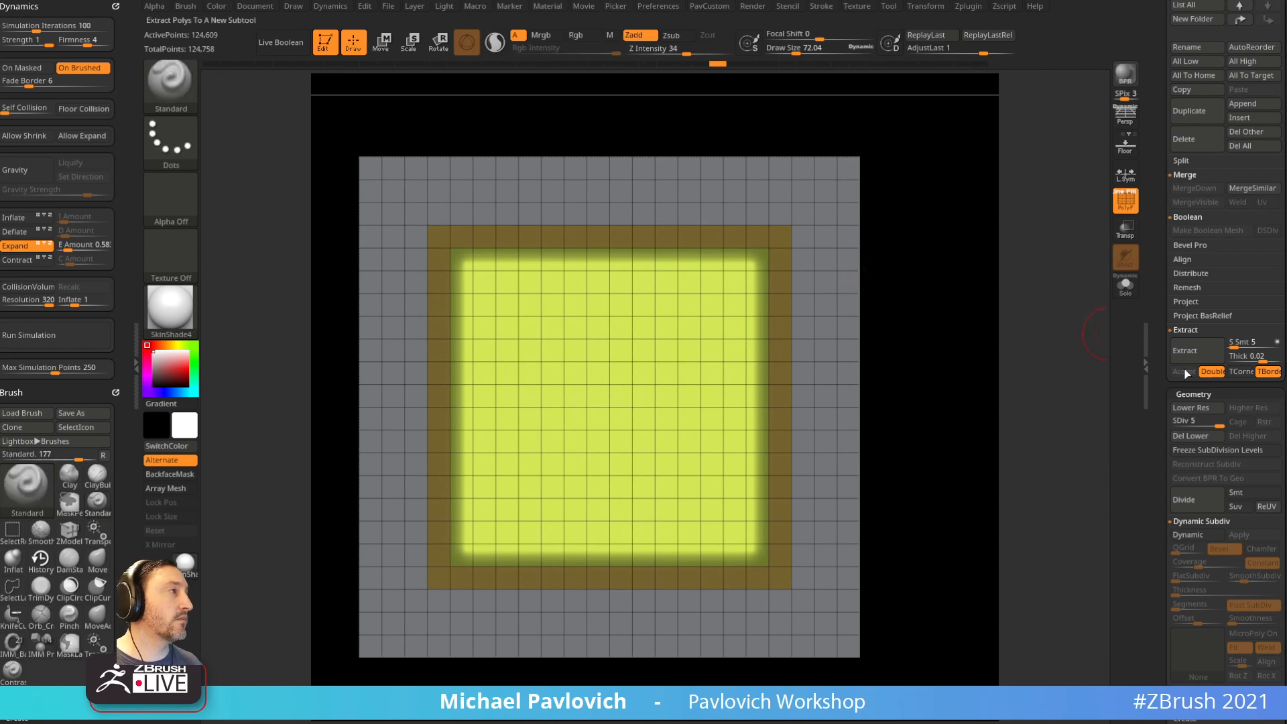
Step: Clear the mask and sculpt diagonal Standard strokes across the tile and its edges with a Draw Size of about 108
{"action": "key", "text": "s"}
{"action": "left_click", "coordinate": [677, 346]}
{"action": "left_click_drag", "start_coordinate": [964, 216], "coordinate": [978, 375], "text": "ctrl"}
{"action": "key", "text": "s"}
{"action": "left_click_drag", "start_coordinate": [740, 317], "coordinate": [741, 317]}
{"action": "mouse_move", "coordinate": [726, 313]}
{"action": "left_mouse_down"}
{"action": "mouse_move", "coordinate": [859, 259]}
{"action": "mouse_move", "coordinate": [828, 284]}
{"action": "left_mouse_up"}
{"action": "key", "text": "s"}
{"action": "left_click_drag", "start_coordinate": [729, 359], "coordinate": [813, 347]}
{"action": "left_click_drag", "start_coordinate": [796, 402], "coordinate": [807, 409]}
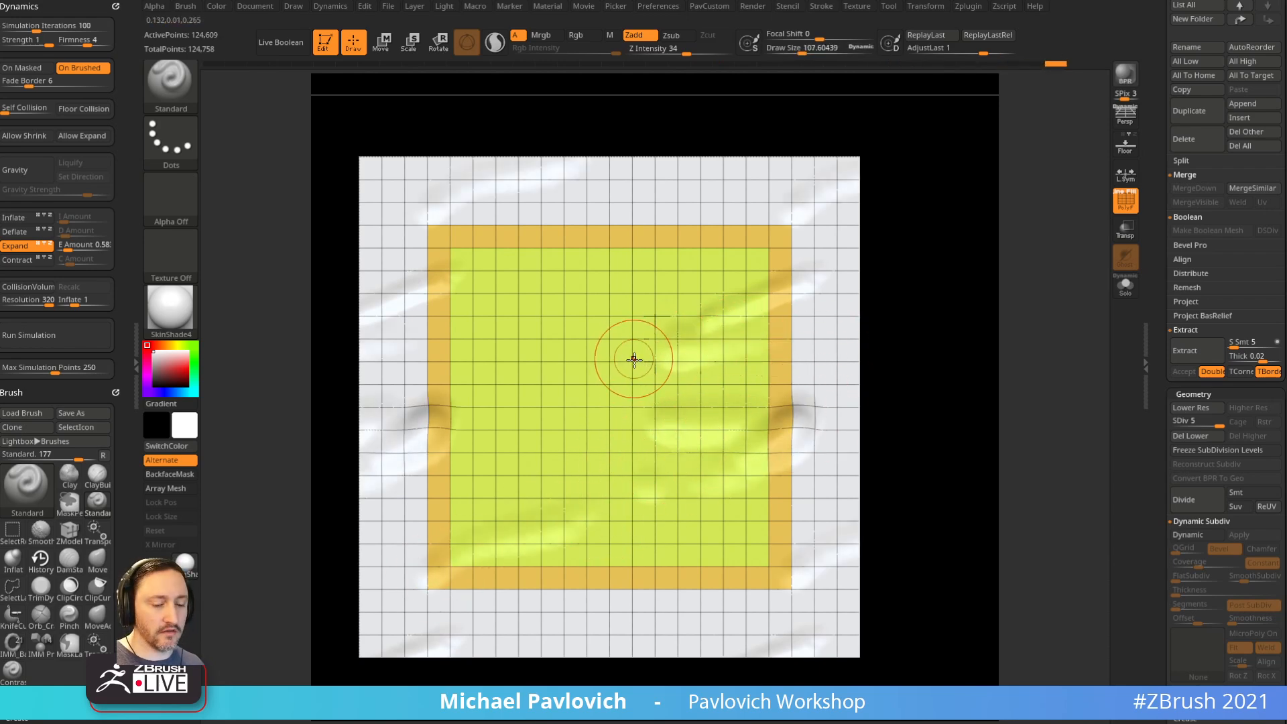
{"action": "left_click_drag", "start_coordinate": [694, 231], "coordinate": [497, 313]}
{"action": "left_click_drag", "start_coordinate": [667, 281], "coordinate": [451, 422]}
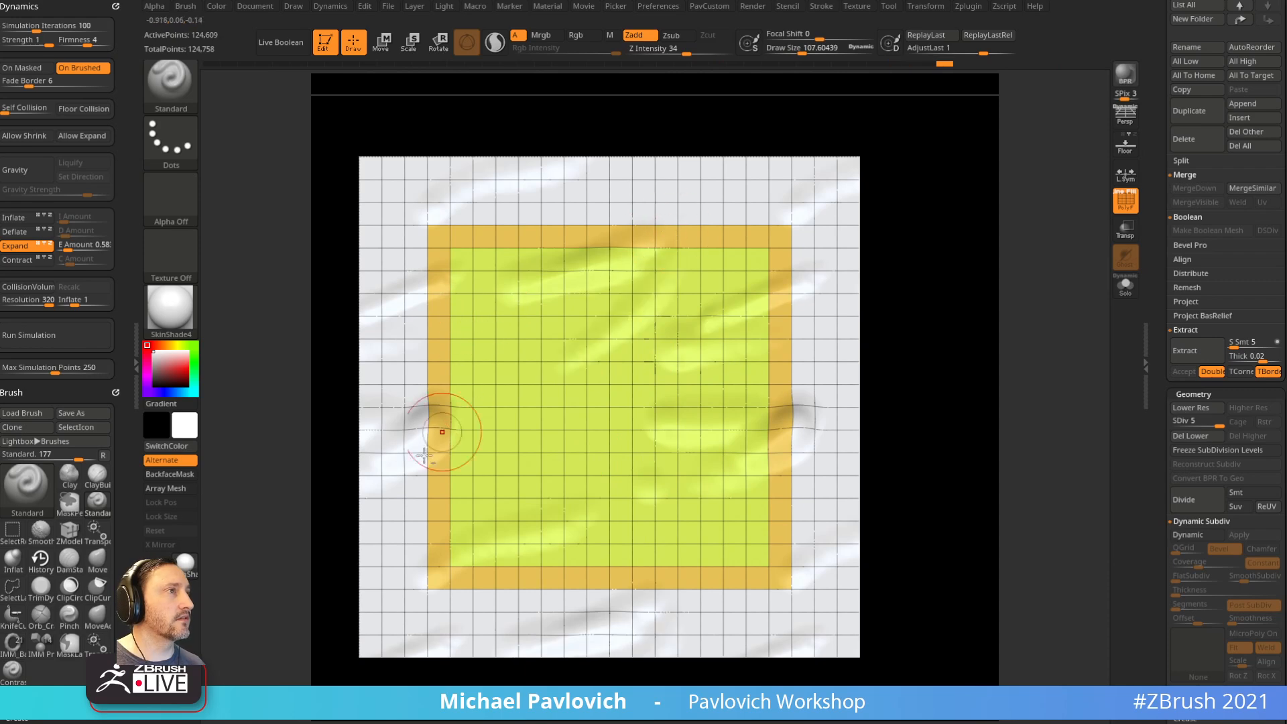
Step: Turn off the polygroup wireframe display and switch the material to StartupMaterial
{"action": "left_click", "coordinate": [1117, 208]}
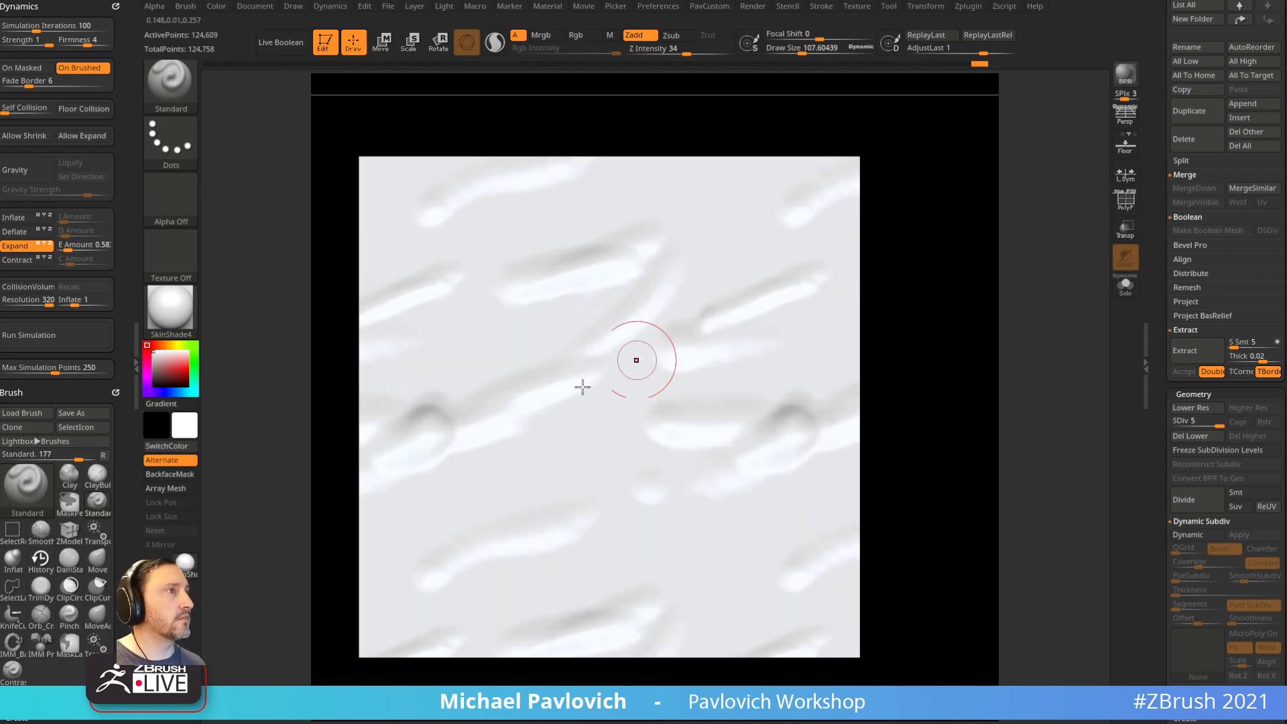
{"action": "left_click", "coordinate": [171, 308]}
{"action": "left_click", "coordinate": [245, 327]}
Step: Add another diagonal stroke below the center, then go to subdivision level 3 and delete the higher levels
{"action": "left_click_drag", "start_coordinate": [469, 501], "coordinate": [647, 408]}
{"action": "left_click_drag", "start_coordinate": [1205, 423], "coordinate": [1188, 422]}
{"action": "left_click", "coordinate": [1241, 436]}
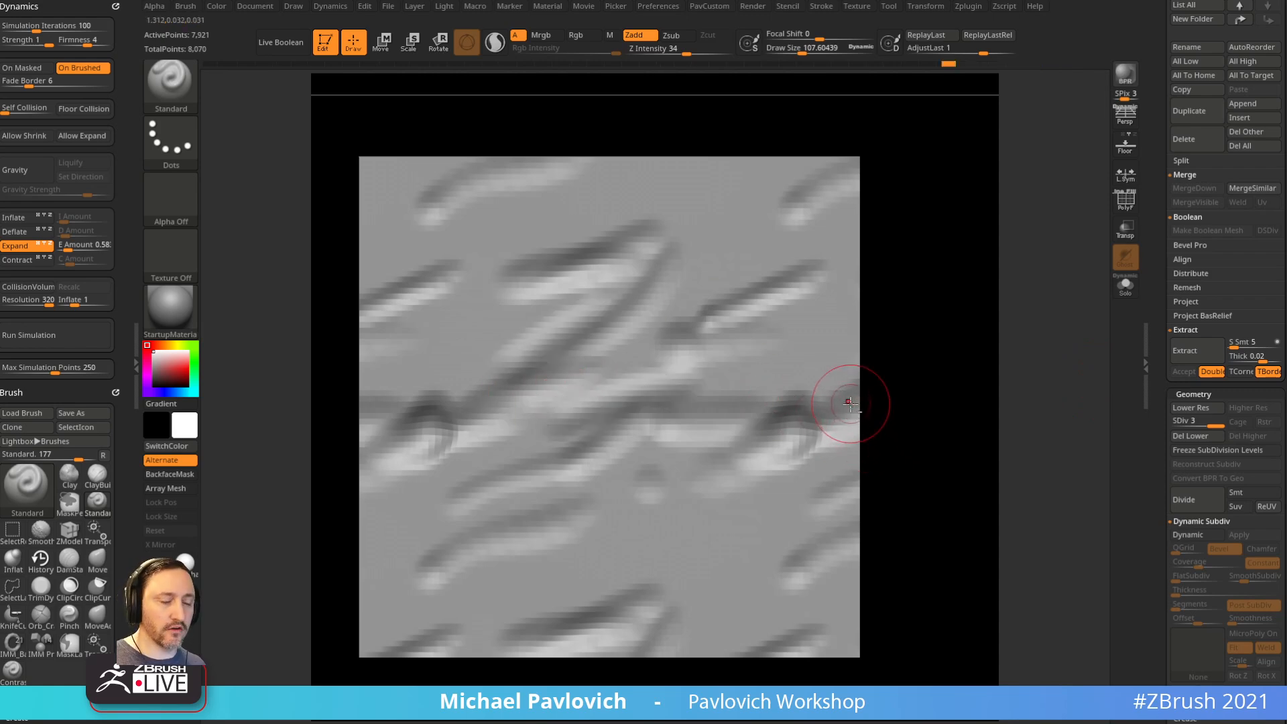
Step: Switch to the Pinch brush and bring up its WrapMode and Elasticity settings
{"action": "key", "text": "b"}
{"action": "key", "text": "p"}
{"action": "key", "text": "i"}
{"action": "left_click_drag", "start_coordinate": [119, 366], "coordinate": [116, 231]}
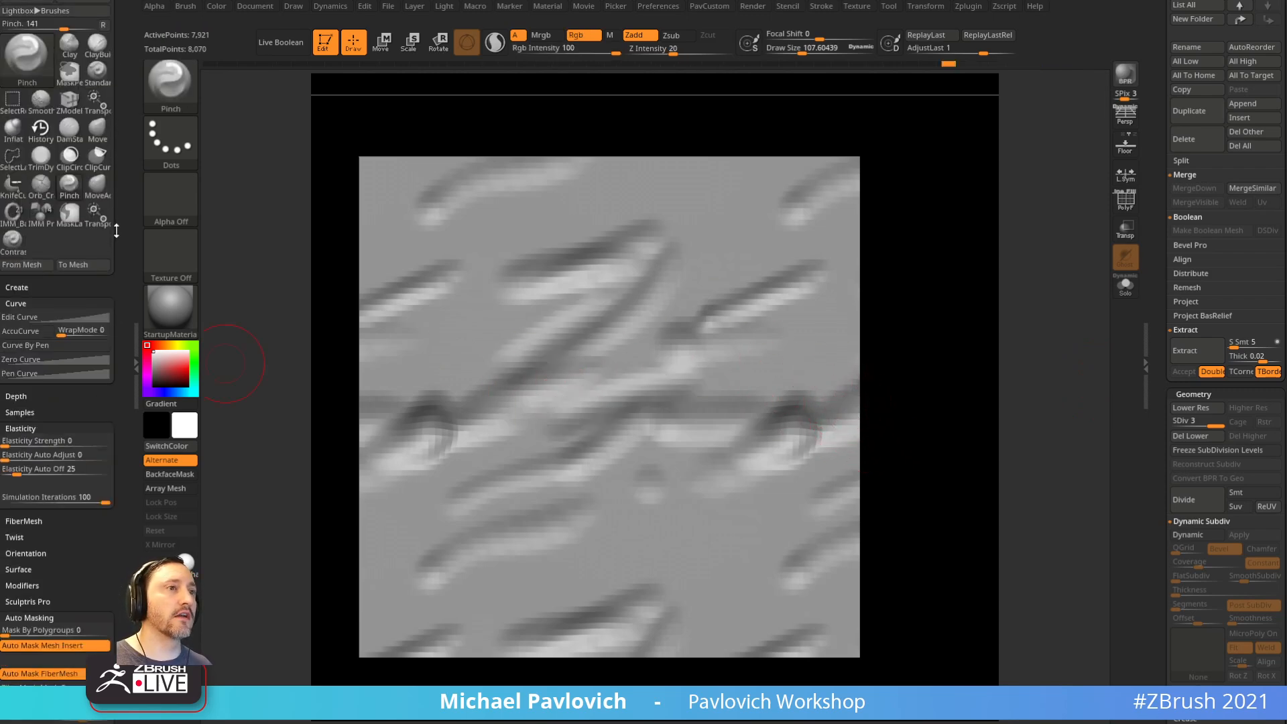
{"action": "left_click", "coordinate": [90, 438]}
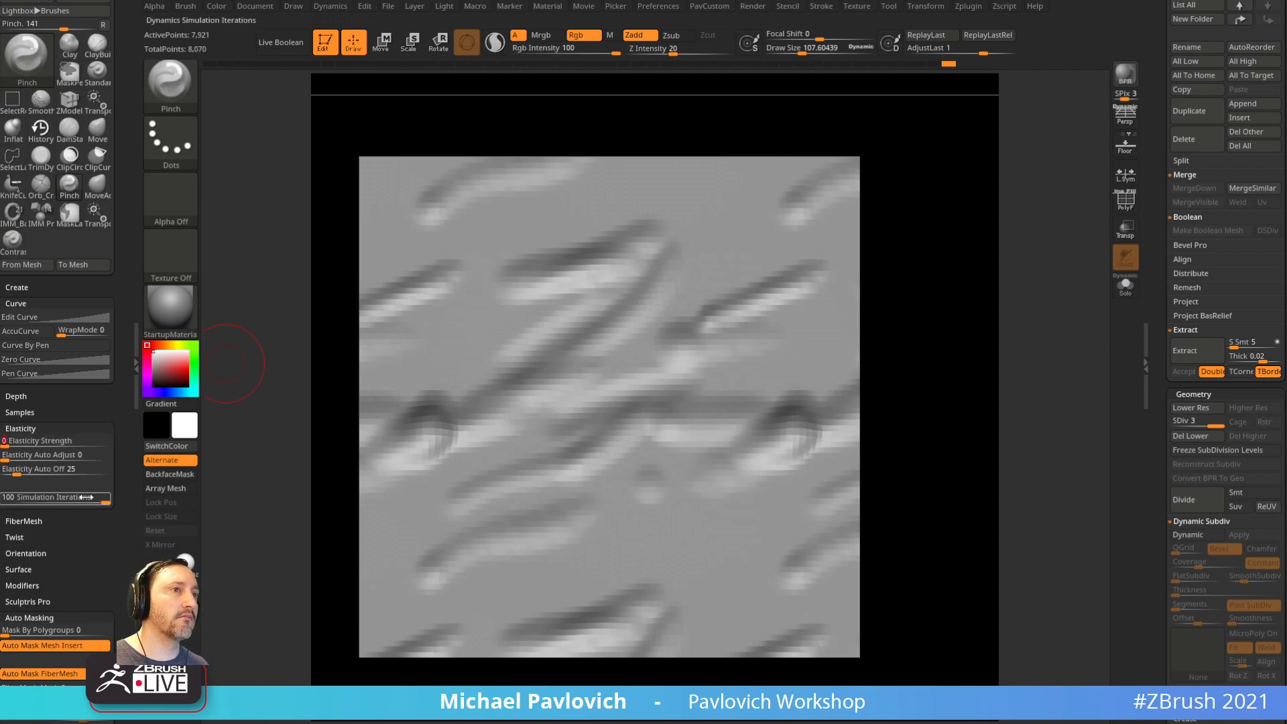
Step: Enlarge the Pinch brush to a Draw Size of about 251, try pinching the tile's right side, and undo it
{"action": "key", "text": "s"}
{"action": "left_click", "coordinate": [608, 383]}
{"action": "mouse_move", "coordinate": [660, 385]}
{"action": "left_mouse_down"}
{"action": "mouse_move", "coordinate": [636, 402]}
{"action": "mouse_move", "coordinate": [728, 401]}
{"action": "left_mouse_up"}
{"action": "key", "text": "ctrl+z"}
{"action": "key", "text": "s"}
{"action": "left_click", "coordinate": [741, 349]}
{"action": "left_click_drag", "start_coordinate": [753, 295], "coordinate": [764, 288]}
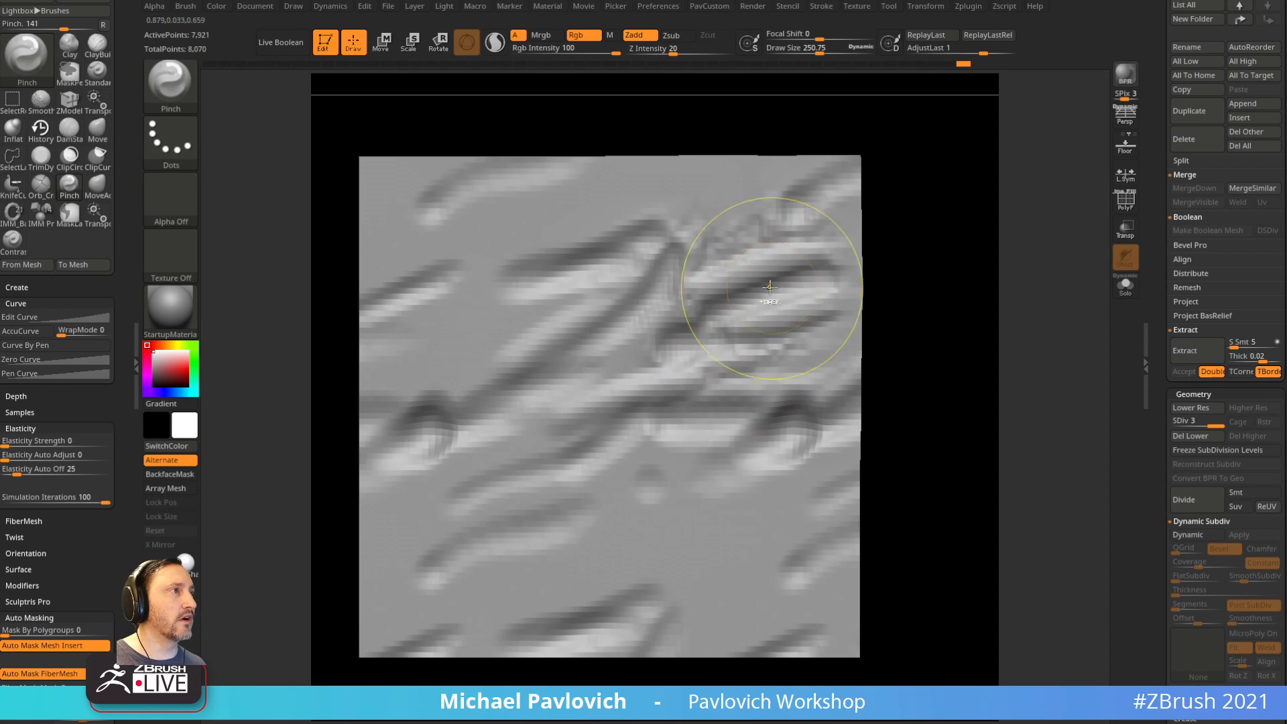
{"action": "key", "text": "ctrl+z"}
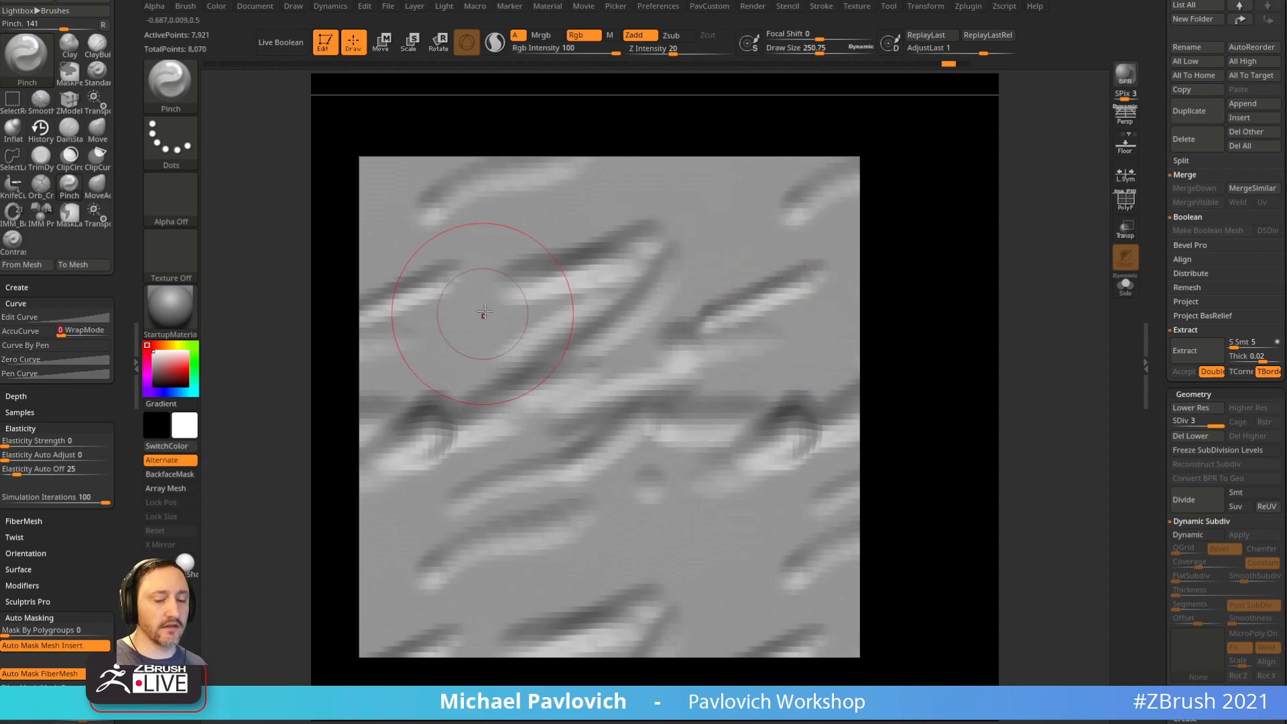
Step: Check the Standard brush's WrapMode, then return to the Pinch brush and set its WrapMode to 1
{"action": "key", "text": "b"}
{"action": "key", "text": "s"}
{"action": "key", "text": "t"}
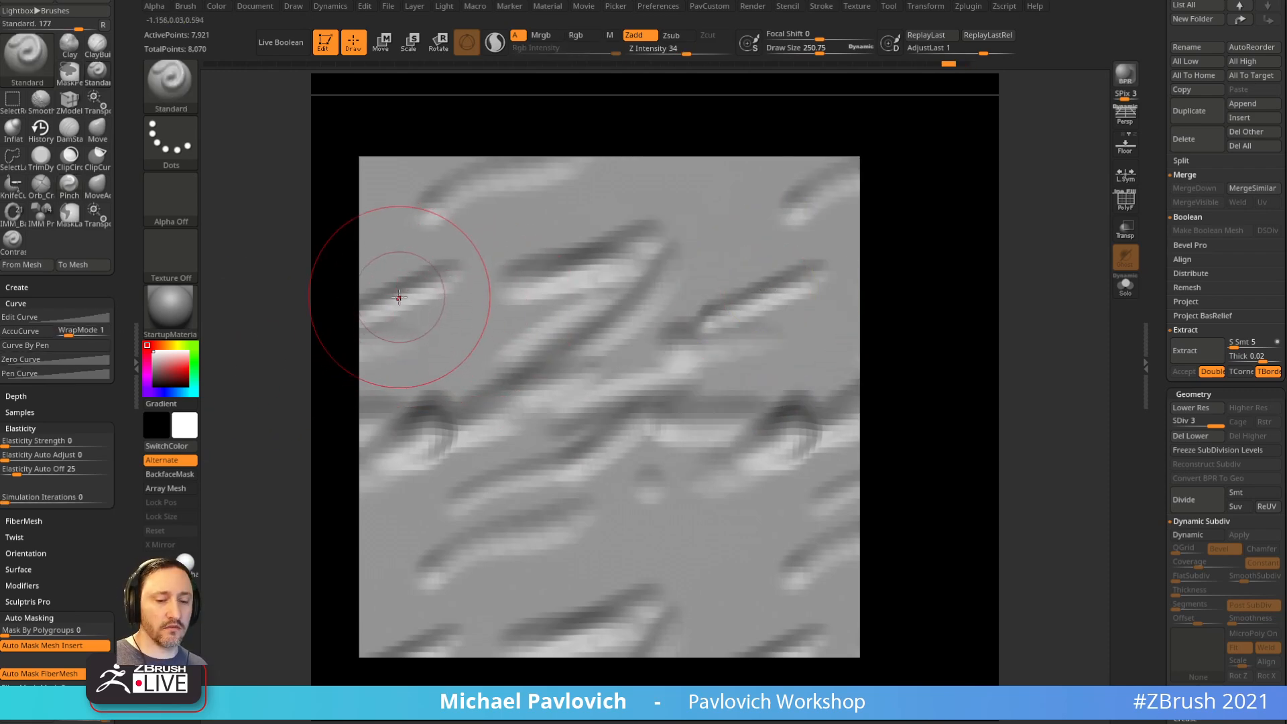
{"action": "key", "text": "b"}
{"action": "key", "text": "p"}
{"action": "key", "text": "i"}
{"action": "left_click", "coordinate": [67, 334]}
Step: Try a wrapped pinch stroke on the tile's right side, reduce the Draw Size to about 194, and undo the stroke
{"action": "left_click_drag", "start_coordinate": [755, 261], "coordinate": [765, 291]}
{"action": "key", "text": "ctrl+z"}
{"action": "key", "text": "bracketleft"}
{"action": "key", "text": "ctrl+z"}
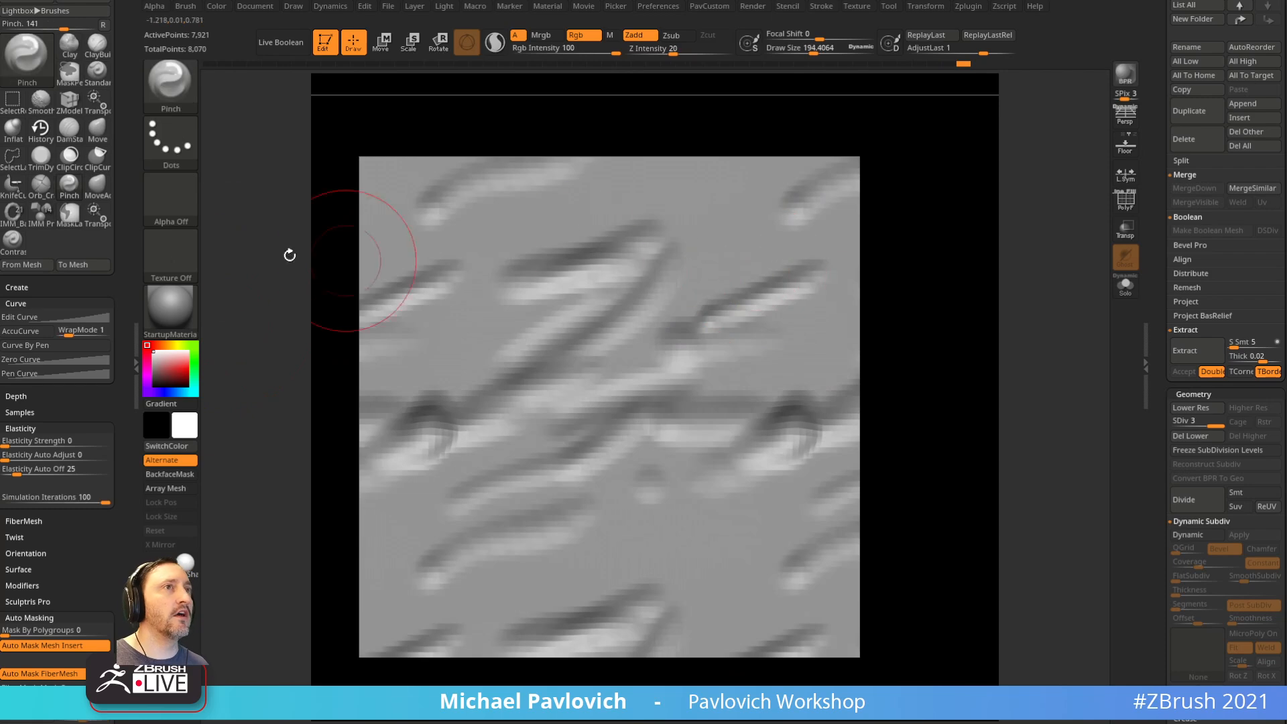
Step: Turn off Expand in Dynamics, then try a pinch stroke at Draw Size about 166 and undo it
{"action": "left_click_drag", "start_coordinate": [98, 290], "coordinate": [64, 152]}
{"action": "left_click", "coordinate": [28, 245]}
{"action": "key", "text": "bracketleft"}
{"action": "left_click_drag", "start_coordinate": [742, 310], "coordinate": [748, 307]}
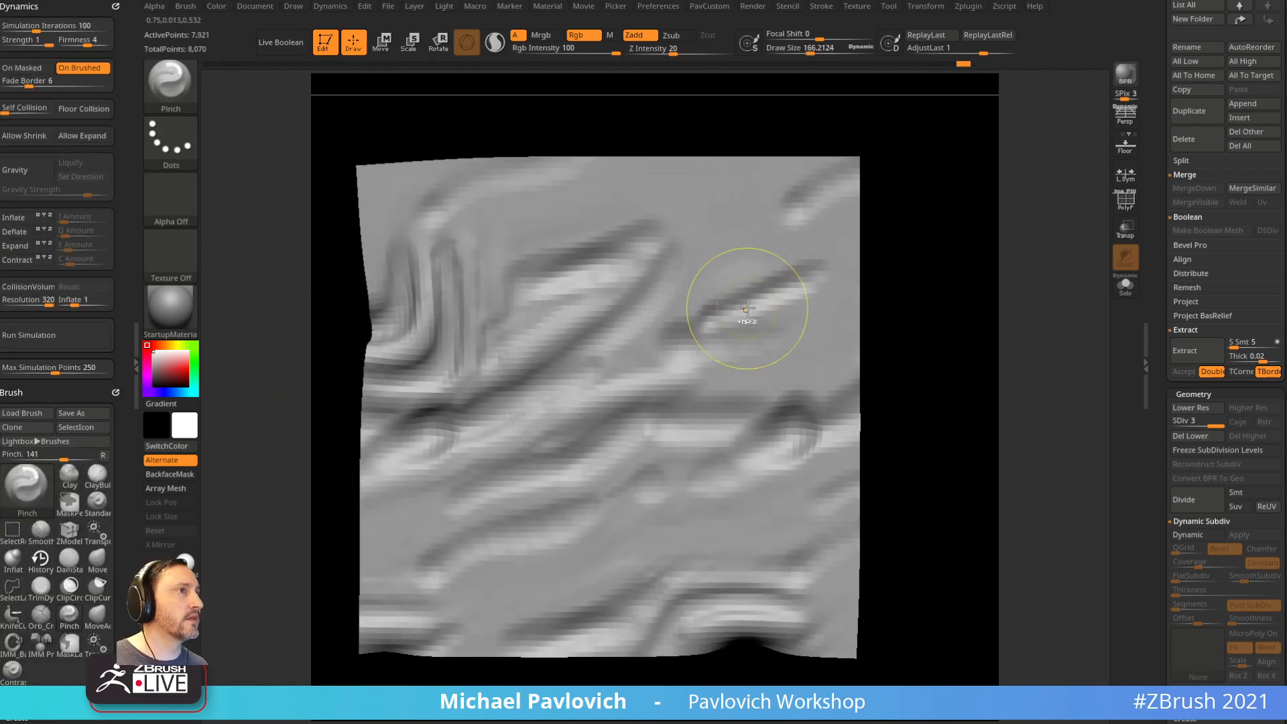
{"action": "key", "text": "ctrl+z"}
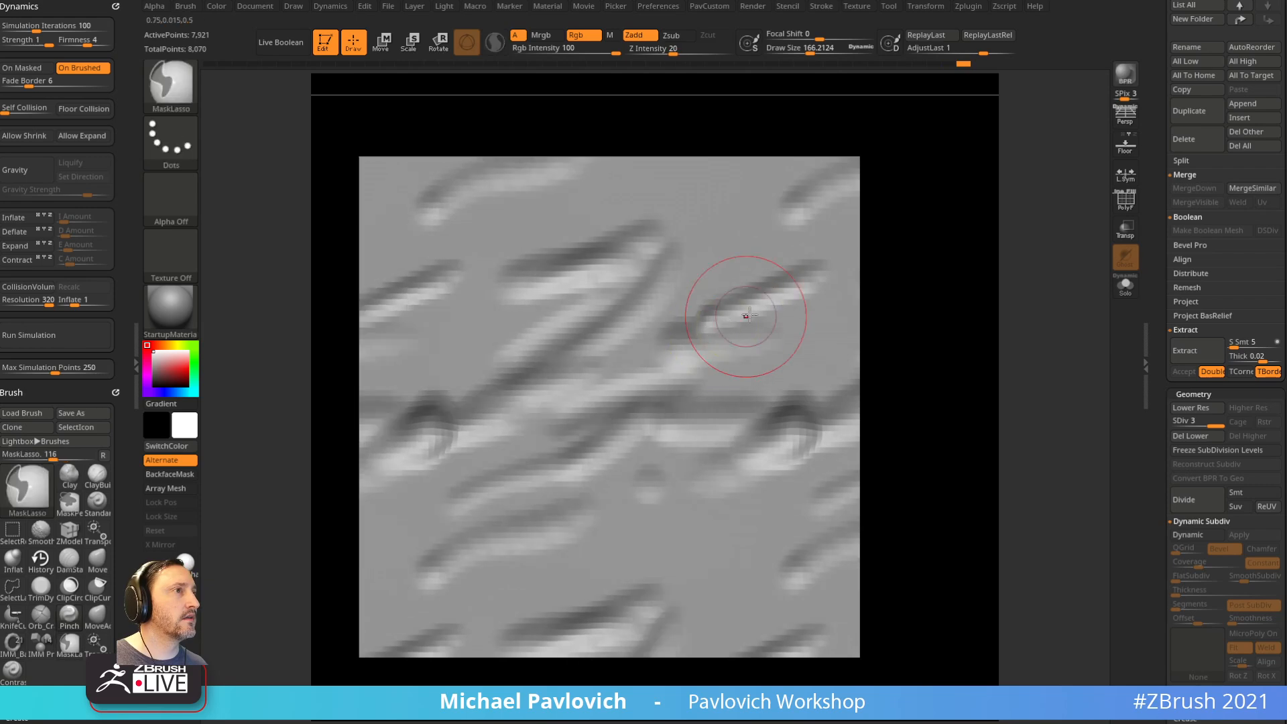
Step: Turn on the polygroup wireframe display, try another pinch stroke on the tile's right side, and undo it
{"action": "key", "text": "shift+f"}
{"action": "mouse_move", "coordinate": [725, 331]}
{"action": "left_mouse_down"}
{"action": "mouse_move", "coordinate": [745, 295]}
{"action": "mouse_move", "coordinate": [711, 322]}
{"action": "mouse_move", "coordinate": [737, 310]}
{"action": "mouse_move", "coordinate": [725, 335]}
{"action": "left_mouse_up"}
{"action": "key", "text": "ctrl+z"}
{"action": "key", "text": "ctrl+z"}
Step: Isolate the inner green and orange polygroups and mask the plane everywhere outside that square
{"action": "left_click", "coordinate": [725, 344], "text": "ctrl+shift"}
{"action": "left_click_drag", "start_coordinate": [887, 254], "coordinate": [909, 330], "text": "ctrl+shift"}
{"action": "left_click", "coordinate": [785, 330], "text": "ctrl+shift"}
{"action": "left_click_drag", "start_coordinate": [943, 269], "coordinate": [963, 346], "text": "ctrl+shift"}
{"action": "left_click", "coordinate": [957, 337], "text": "ctrl"}
{"action": "left_click", "coordinate": [945, 282], "text": "ctrl+shift"}
{"action": "left_click", "coordinate": [945, 268], "text": "ctrl"}
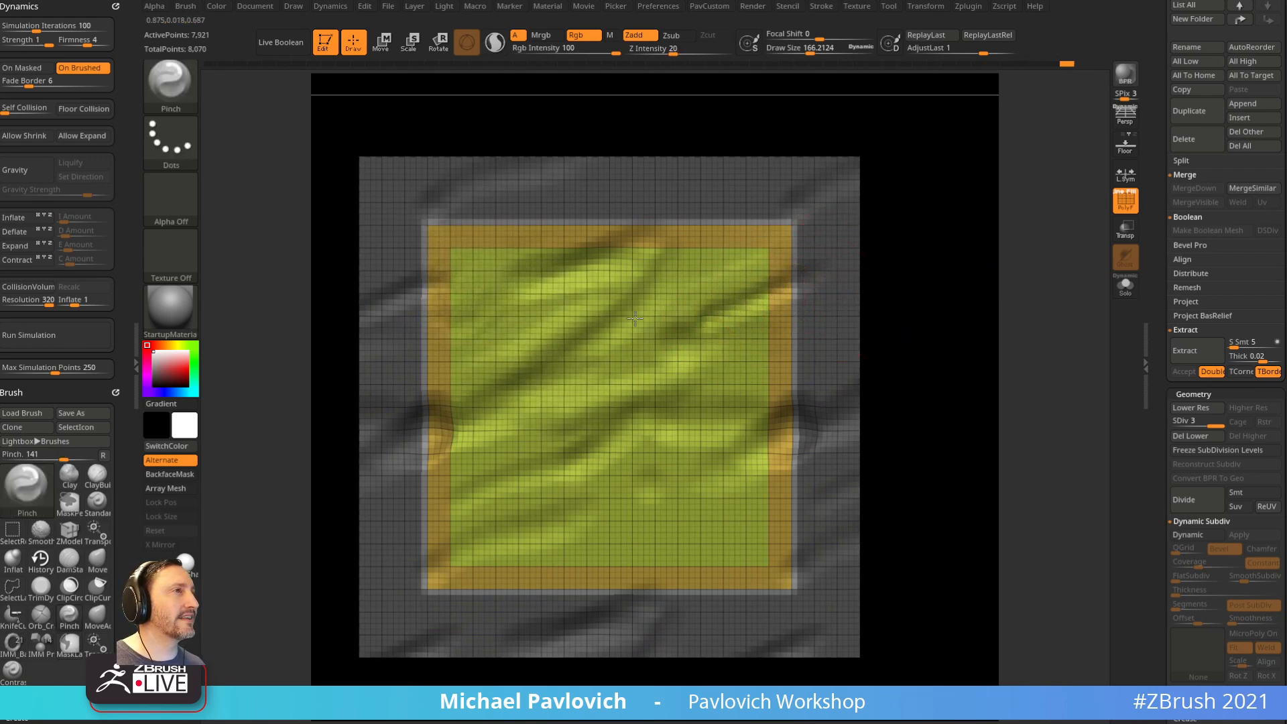
Step: Clear the mask from the plane and turn off the polygroup wireframe display
{"action": "key", "text": "ctrl"}
{"action": "left_click_drag", "start_coordinate": [972, 271], "coordinate": [985, 372], "text": "ctrl"}
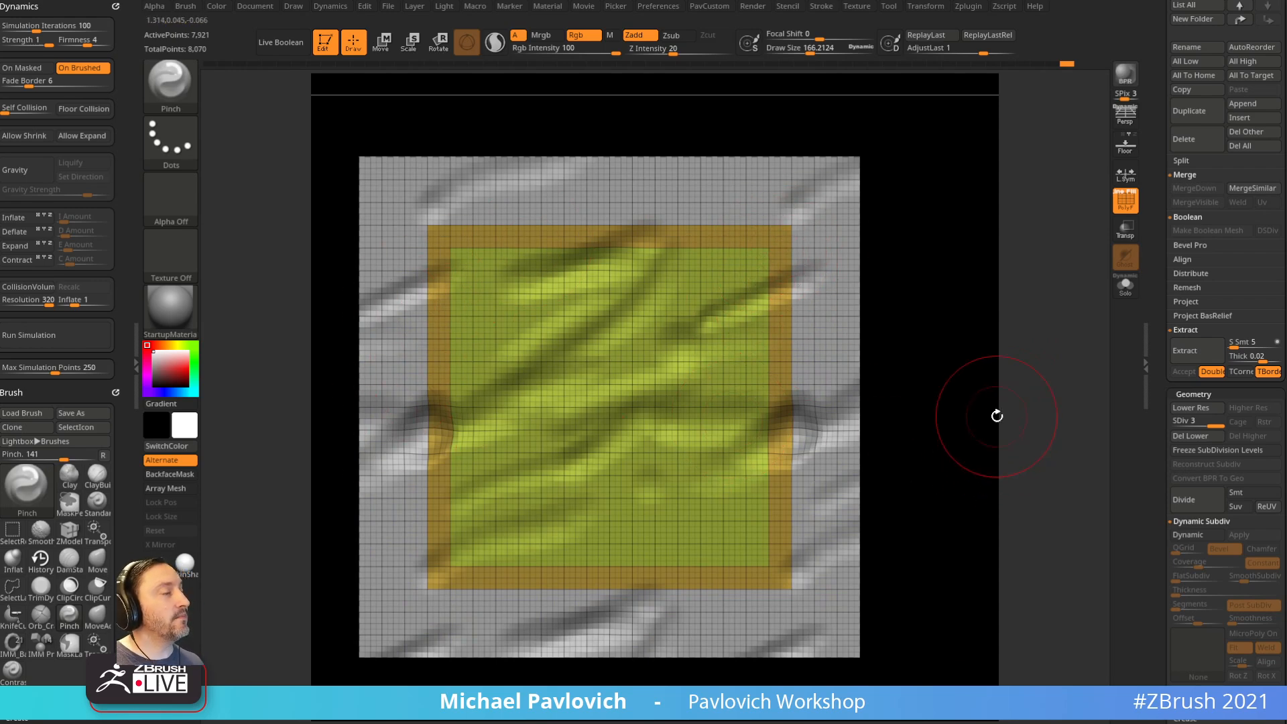
{"action": "left_click", "coordinate": [1139, 214]}
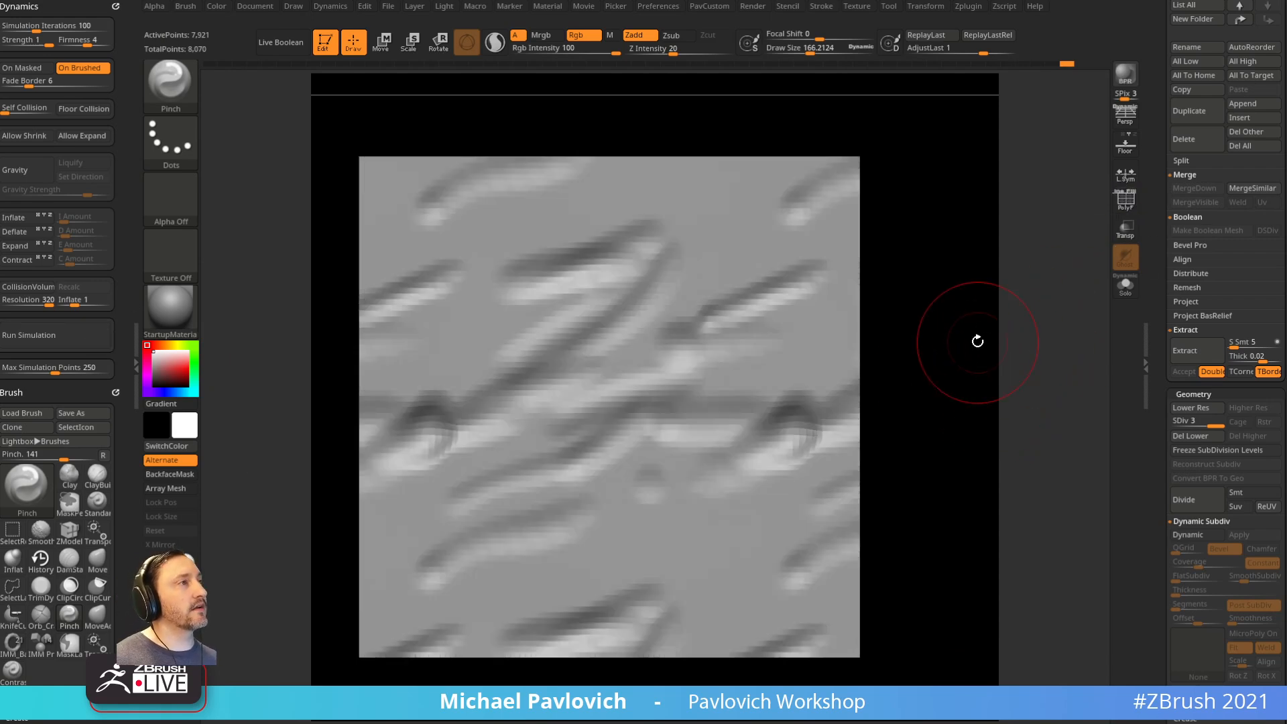
Step: Delete all subtools of the YWrapModePlane tool and accept that this is not undoable
{"action": "left_click_drag", "start_coordinate": [951, 333], "coordinate": [1048, 318], "text": "alt"}
{"action": "left_click_drag", "start_coordinate": [1157, 260], "coordinate": [1086, 544]}
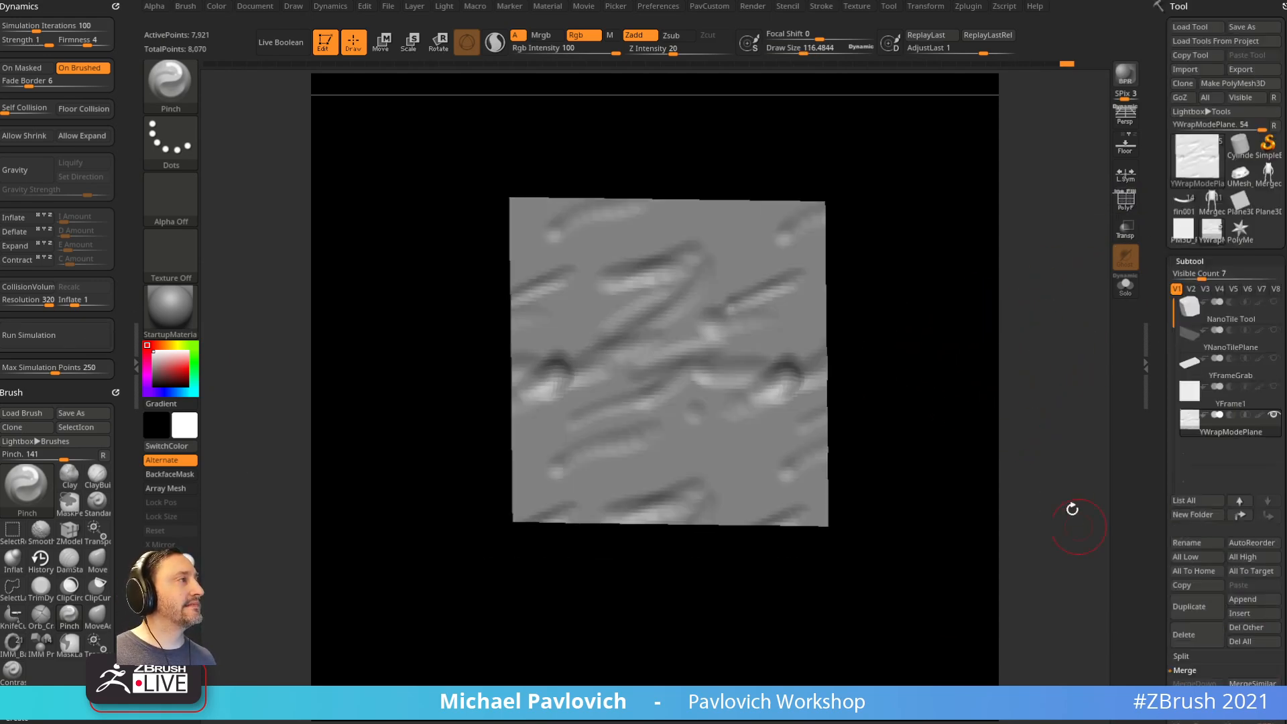
{"action": "left_click", "coordinate": [1240, 642]}
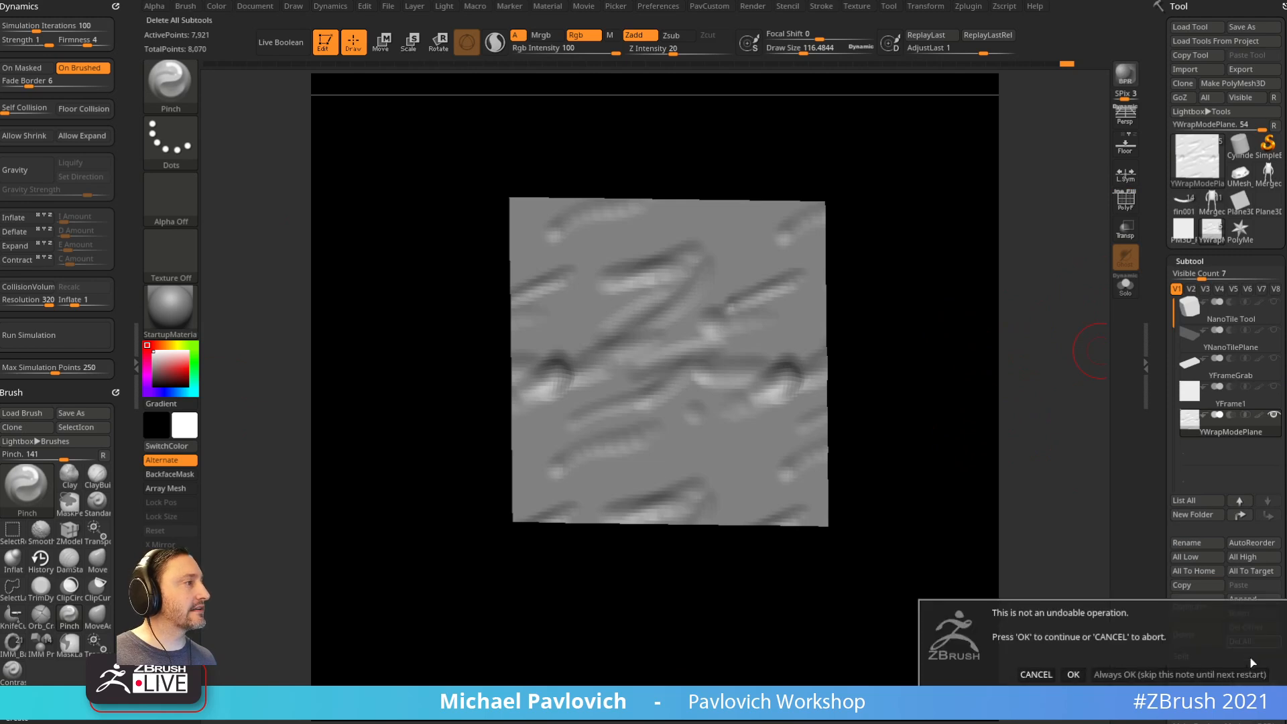
{"action": "left_click", "coordinate": [1073, 675]}
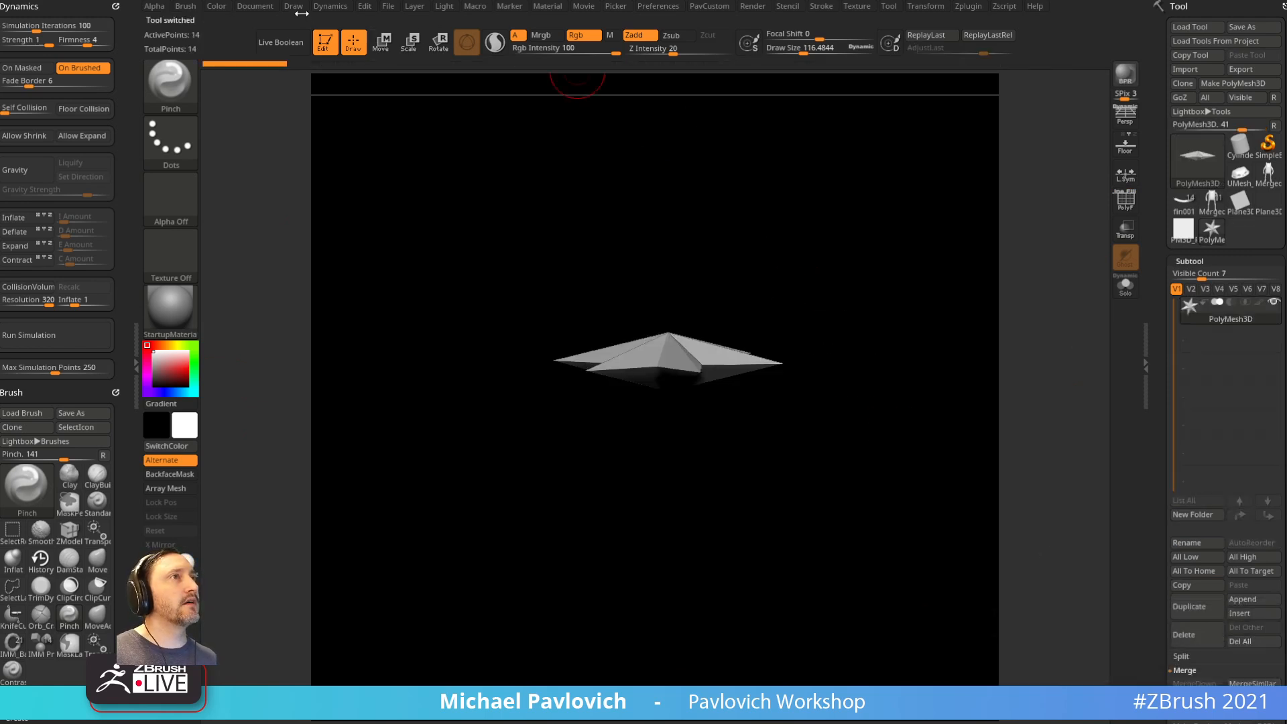
Step: Start a new empty document and choose the fin001 tool as the active tool
{"action": "left_click", "coordinate": [256, 7]}
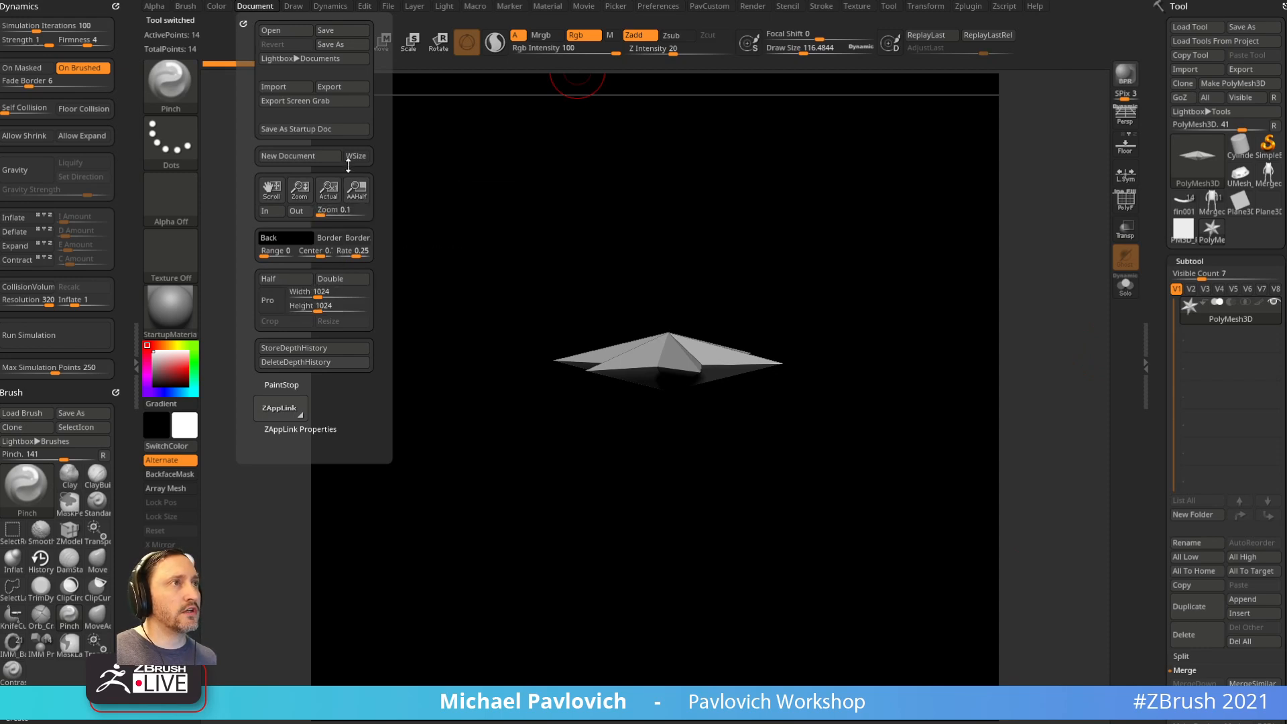
{"action": "left_click", "coordinate": [330, 156]}
{"action": "left_click", "coordinate": [626, 340]}
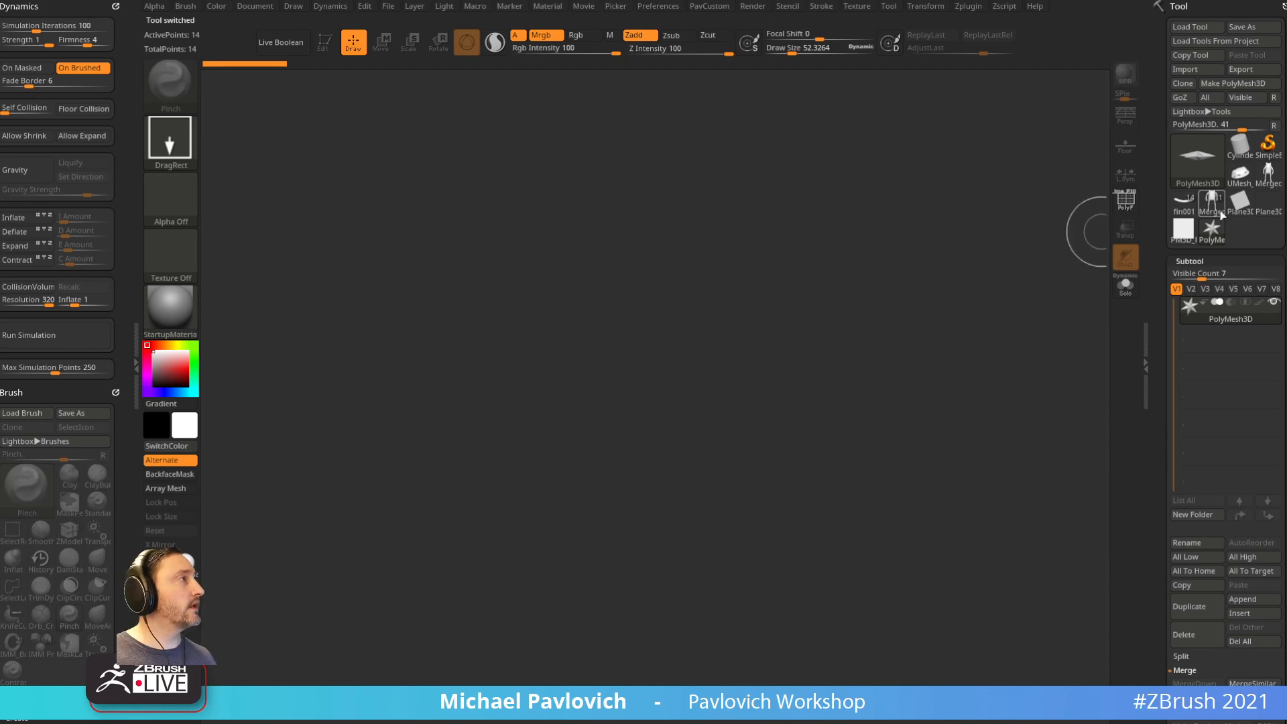
{"action": "left_click", "coordinate": [1185, 201]}
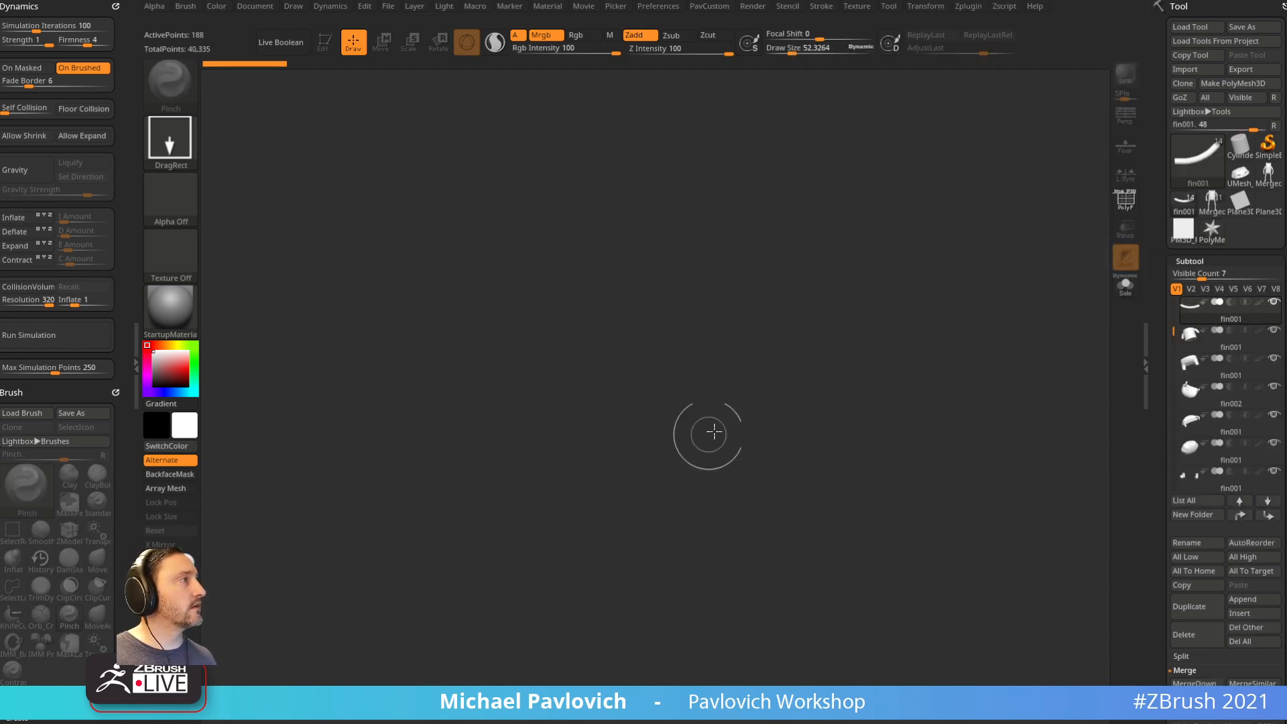
Step: Place the Merged_fin002_001 model on the canvas in edit mode with Live Boolean on, and choose the Standard brush
{"action": "left_click", "coordinate": [1212, 201]}
{"action": "left_click_drag", "start_coordinate": [647, 421], "coordinate": [672, 553]}
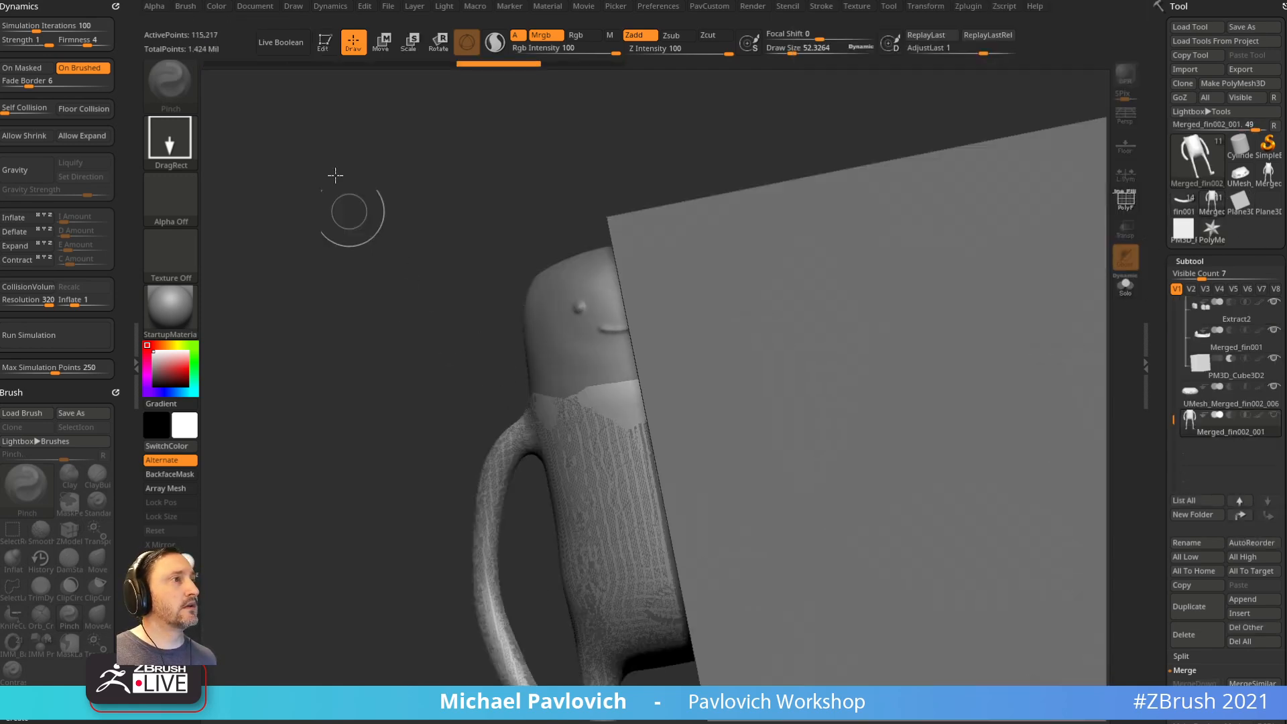
{"action": "mouse_move", "coordinate": [802, 230]}
{"action": "left_mouse_down", "text": "alt"}
{"action": "mouse_move", "coordinate": [957, 296]}
{"action": "mouse_move", "coordinate": [892, 305]}
{"action": "left_mouse_up", "text": "alt"}
{"action": "key", "text": "s"}
{"action": "key", "text": "b"}
{"action": "key", "text": "s"}
{"action": "key", "text": "t"}
{"action": "mouse_move", "coordinate": [892, 305]}
{"action": "left_mouse_down"}
{"action": "mouse_move", "coordinate": [918, 309]}
{"action": "mouse_move", "coordinate": [904, 293]}
{"action": "left_mouse_up"}
{"action": "key", "text": "s"}
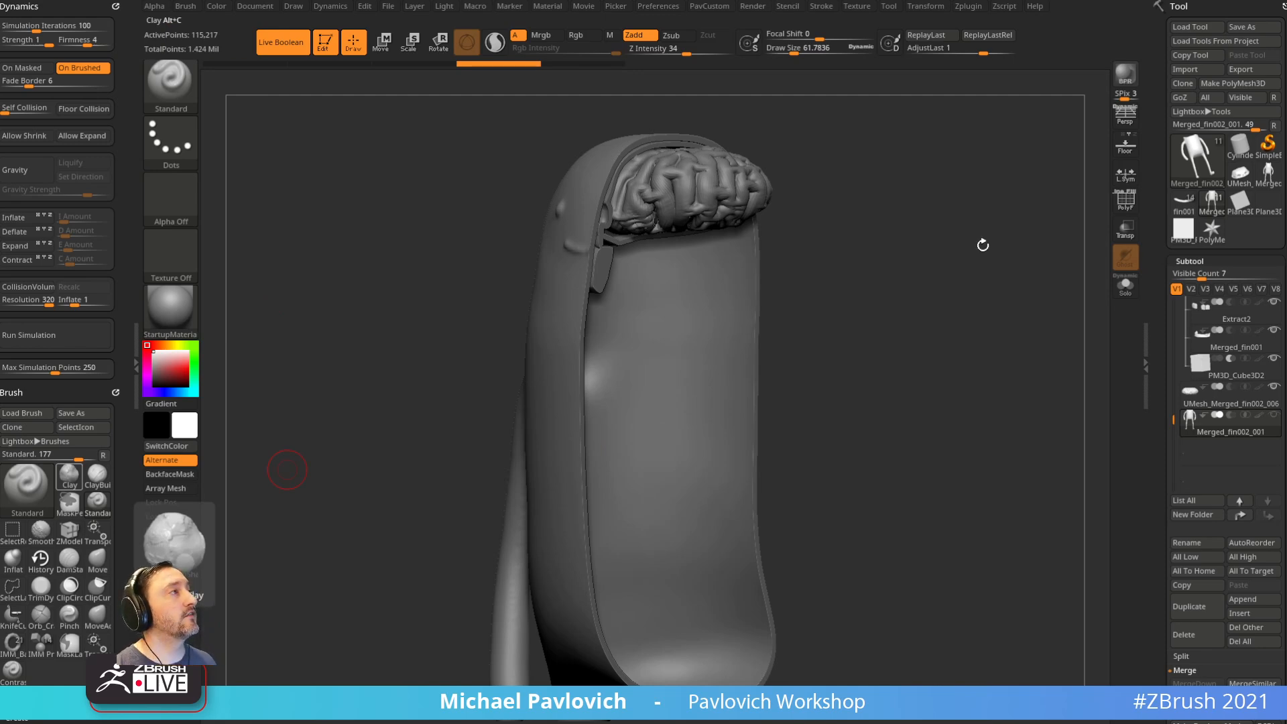
Step: Convert the Cylinder3D primitive to a PolyMesh3D with its wireframe shown, and apply Mirror And Weld
{"action": "left_click", "coordinate": [1240, 143]}
{"action": "left_click", "coordinate": [1128, 202]}
{"action": "left_click_drag", "start_coordinate": [1023, 221], "coordinate": [1007, 251], "text": "shift"}
{"action": "left_click_drag", "start_coordinate": [1007, 251], "coordinate": [983, 285], "text": "alt"}
{"action": "left_click", "coordinate": [1230, 84]}
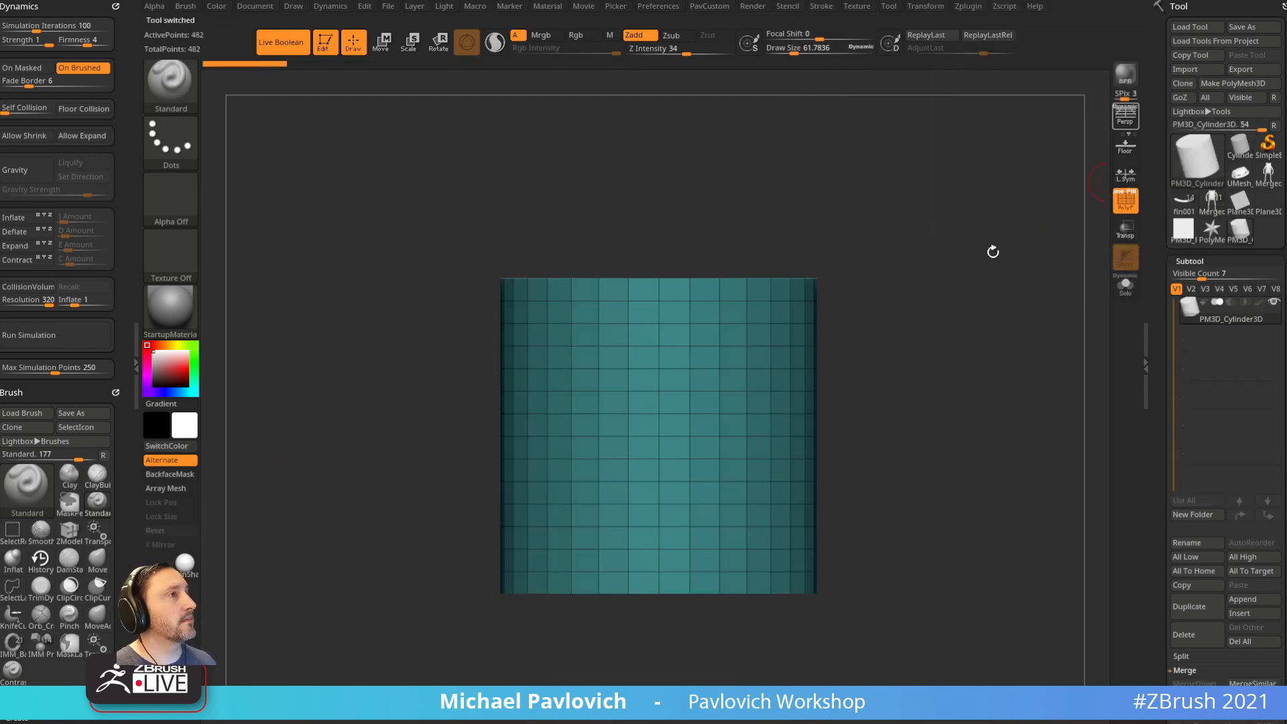
{"action": "key", "text": "2"}
{"action": "left_click", "coordinate": [958, 359]}
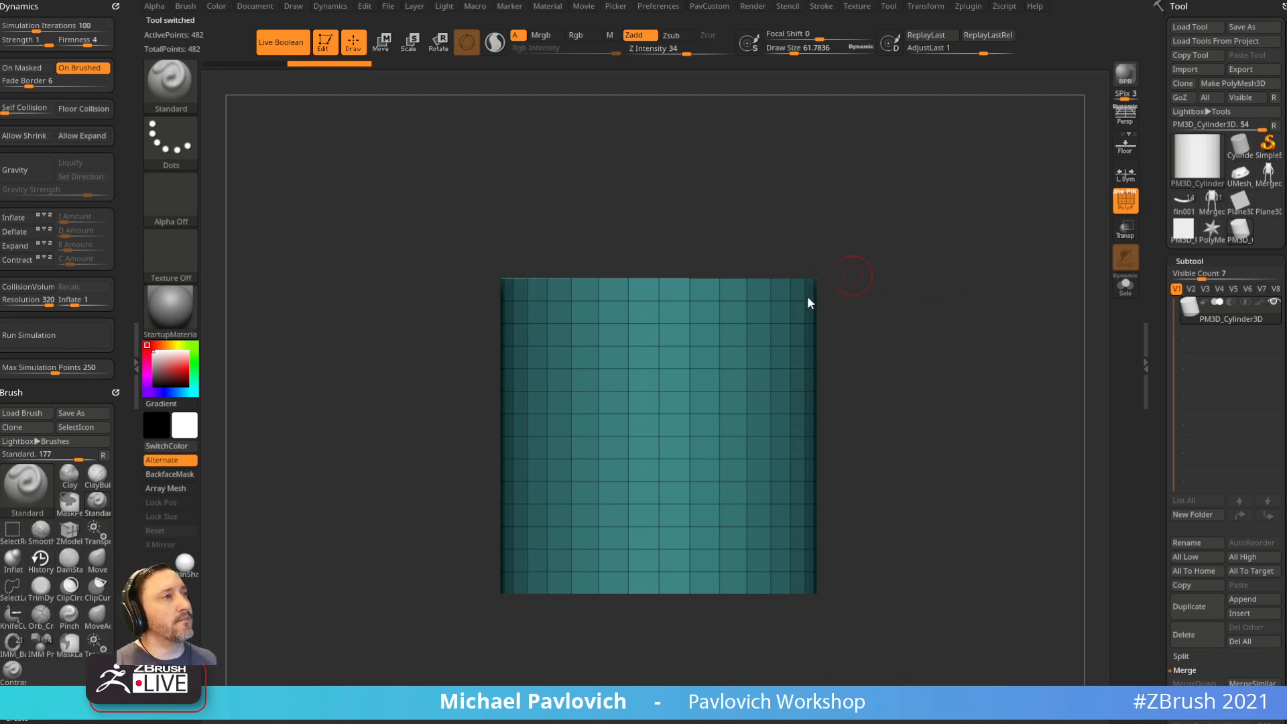
Step: Shift the cylinder off centre by setting its X Position to 0.032
{"action": "left_click_drag", "start_coordinate": [877, 299], "coordinate": [887, 309]}
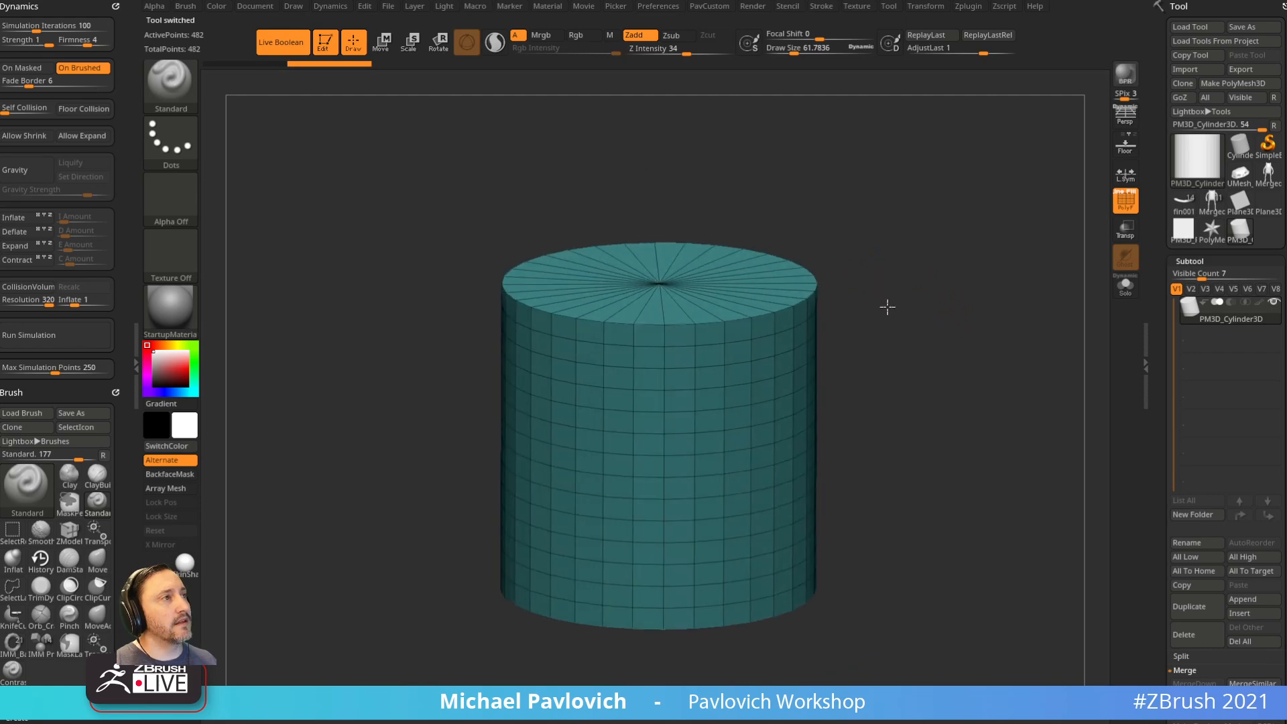
{"action": "left_click_drag", "start_coordinate": [1169, 348], "coordinate": [1167, 167]}
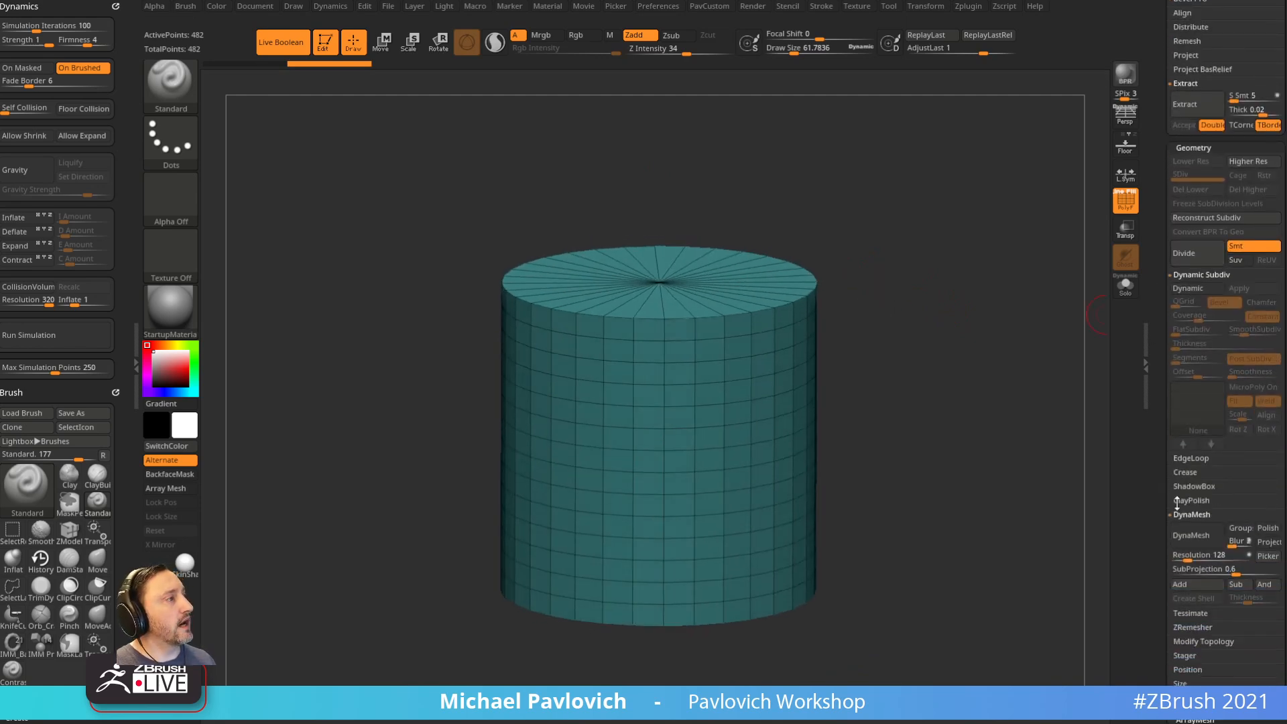
{"action": "key", "text": "shift"}
{"action": "left_click", "coordinate": [1188, 670]}
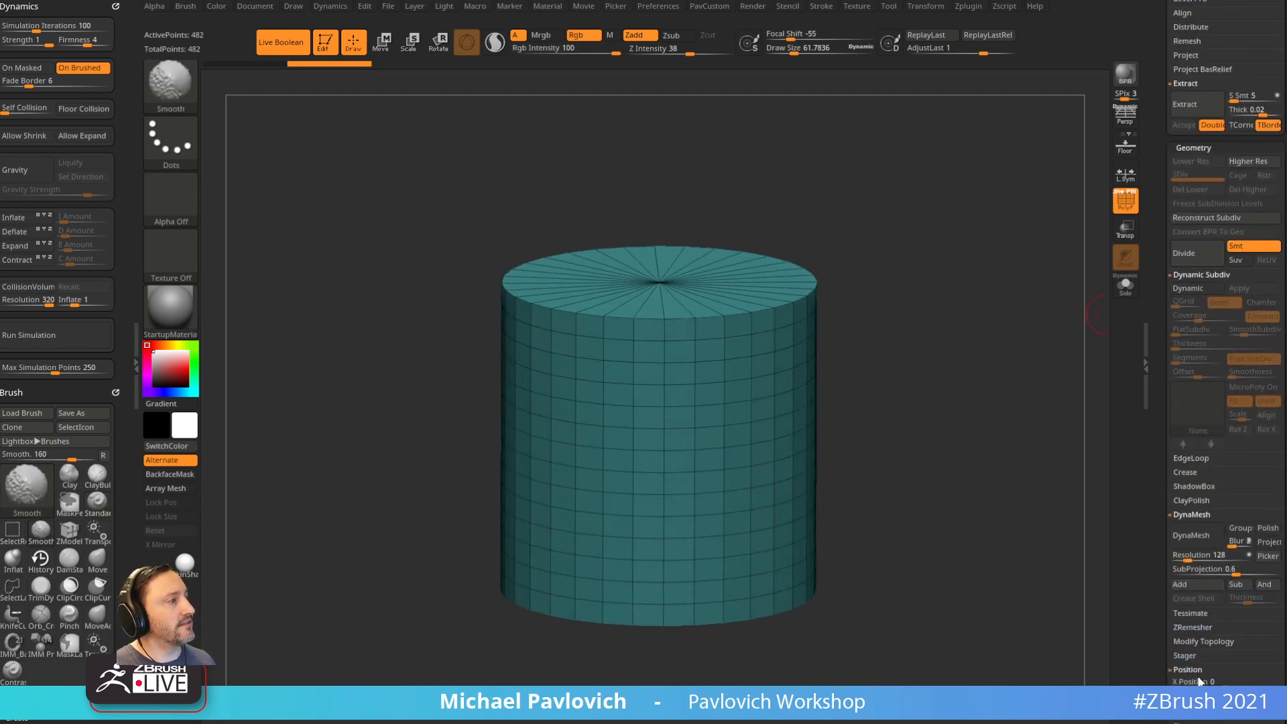
{"action": "left_click_drag", "start_coordinate": [1227, 683], "coordinate": [1235, 683]}
{"action": "left_click_drag", "start_coordinate": [964, 532], "coordinate": [1084, 609], "text": "shift"}
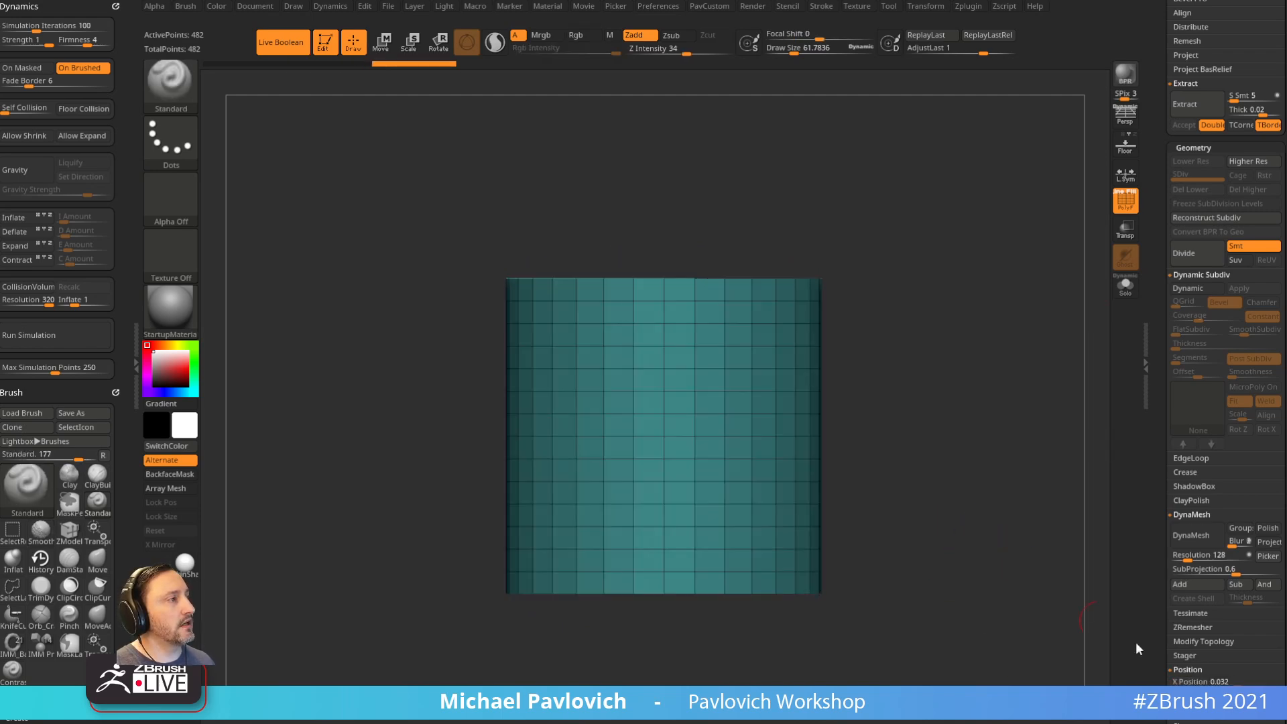
Step: Try Mirror And Weld on the off-centre cylinder, and undo it
{"action": "key", "text": "ctrl+Tab"}
{"action": "left_click", "coordinate": [940, 356]}
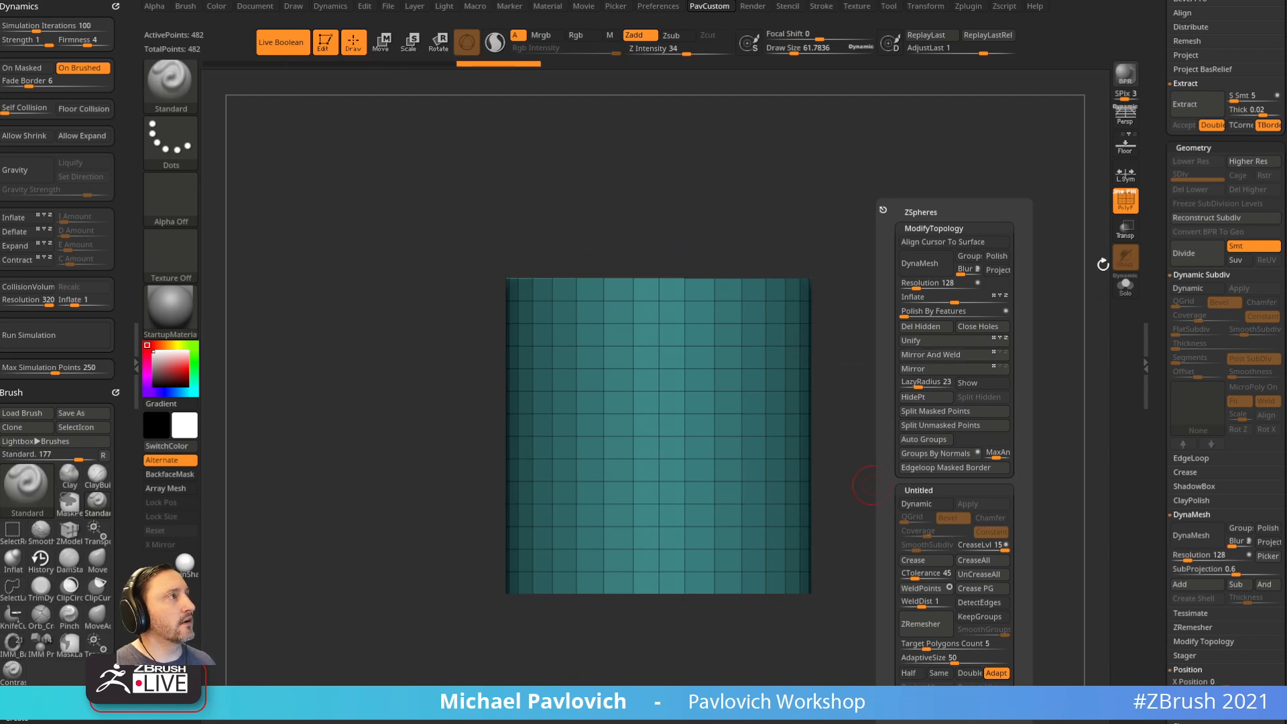
{"action": "key", "text": "ctrl+z"}
Step: Return the cylinder to the centre by setting its X Position to 0
{"action": "key", "text": "ctrl+Tab"}
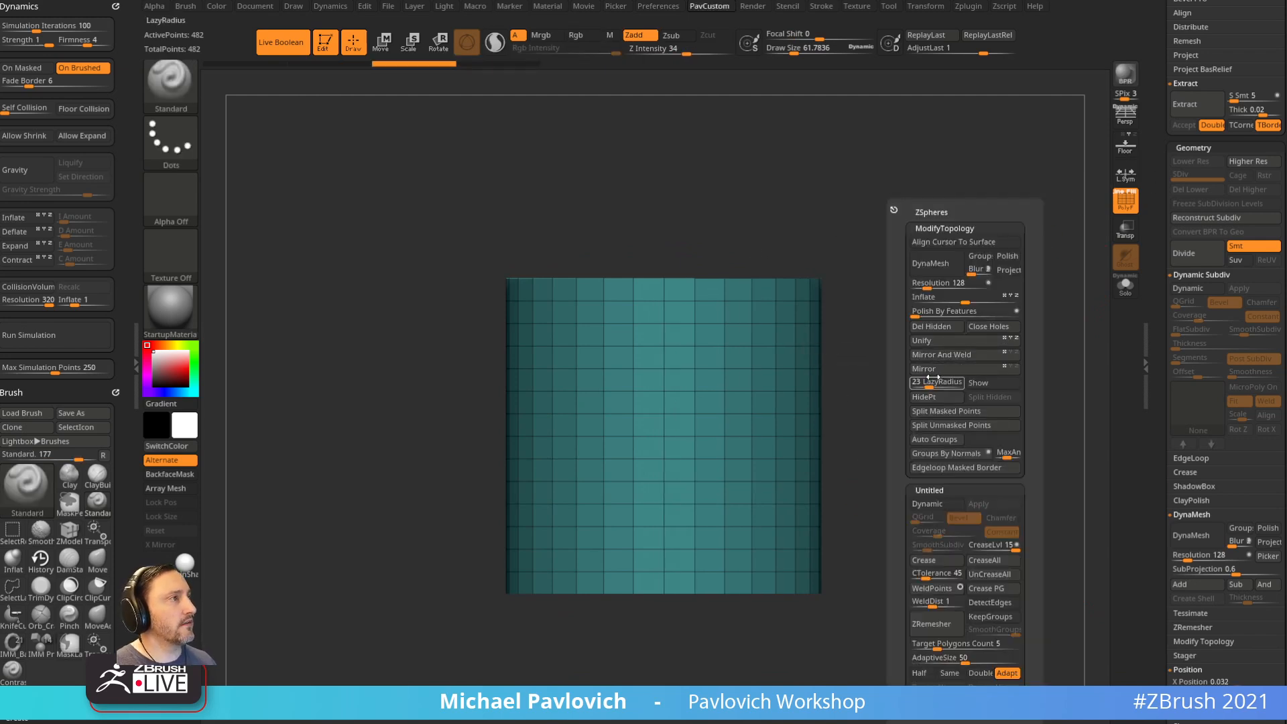
{"action": "left_click", "coordinate": [1231, 683]}
{"action": "type", "text": "0"}
{"action": "key", "text": "Return"}
{"action": "left_click_drag", "start_coordinate": [955, 281], "coordinate": [956, 388]}
{"action": "key", "text": "ctrl+Tab"}
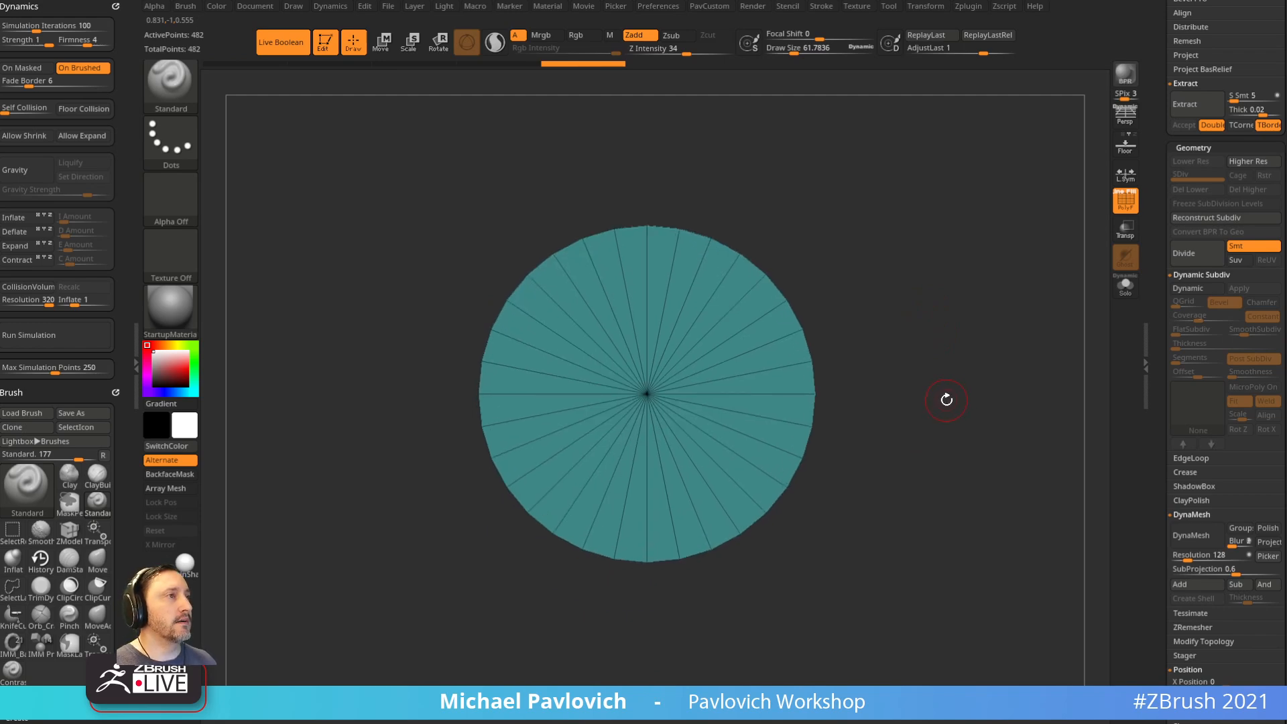
Step: Nudge the cylinder along the X axis with the gizmo to an X Position of about 0.016
{"action": "left_click_drag", "start_coordinate": [957, 405], "coordinate": [743, 389], "text": "shift"}
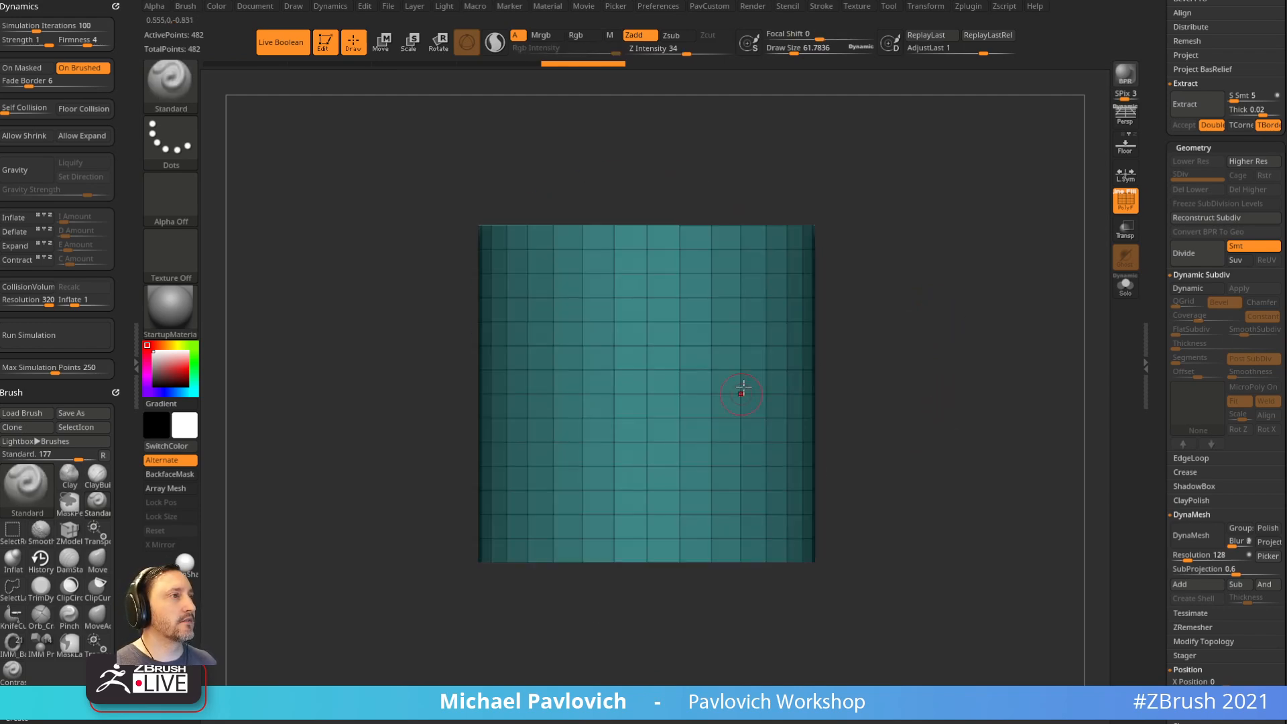
{"action": "left_click_drag", "start_coordinate": [895, 274], "coordinate": [905, 359]}
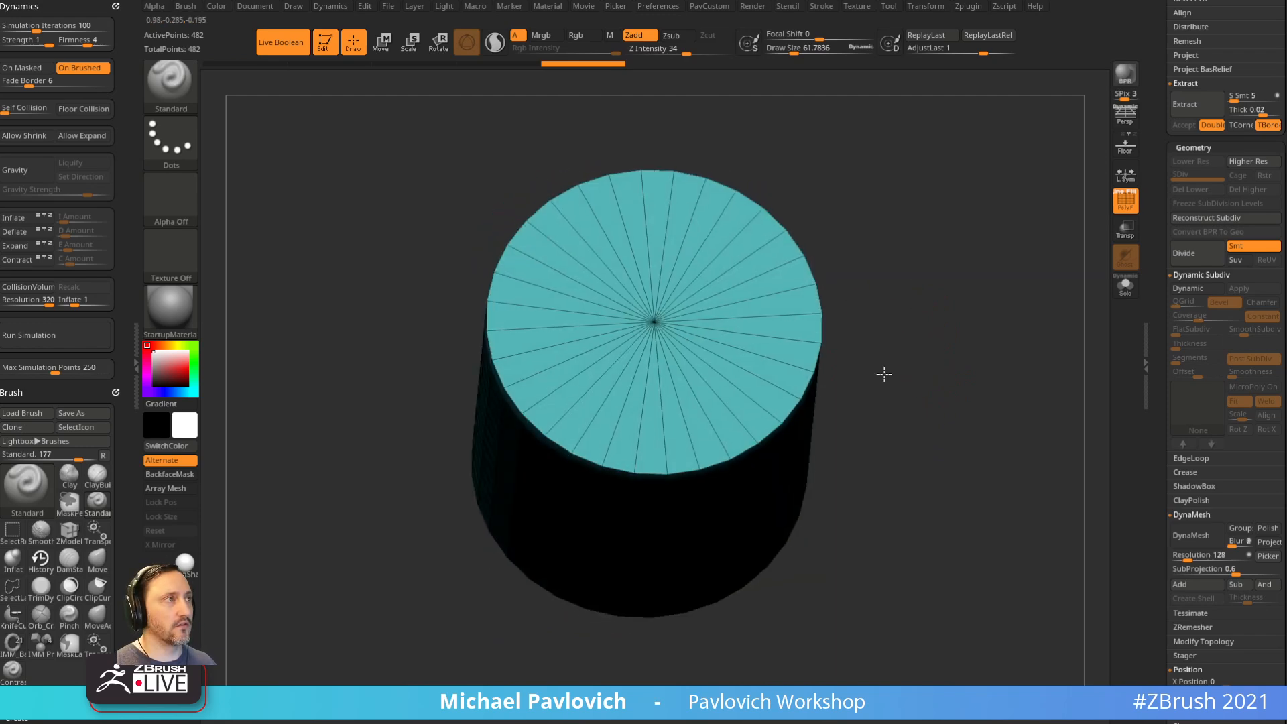
{"action": "key", "text": "w"}
{"action": "left_click_drag", "start_coordinate": [649, 435], "coordinate": [662, 569]}
{"action": "left_click_drag", "start_coordinate": [928, 397], "coordinate": [928, 341]}
{"action": "left_click_drag", "start_coordinate": [573, 395], "coordinate": [577, 396]}
Step: Apply Mirror And Weld to the nudged cylinder, undo it, and apply it again
{"action": "key", "text": "q"}
{"action": "key", "text": "1"}
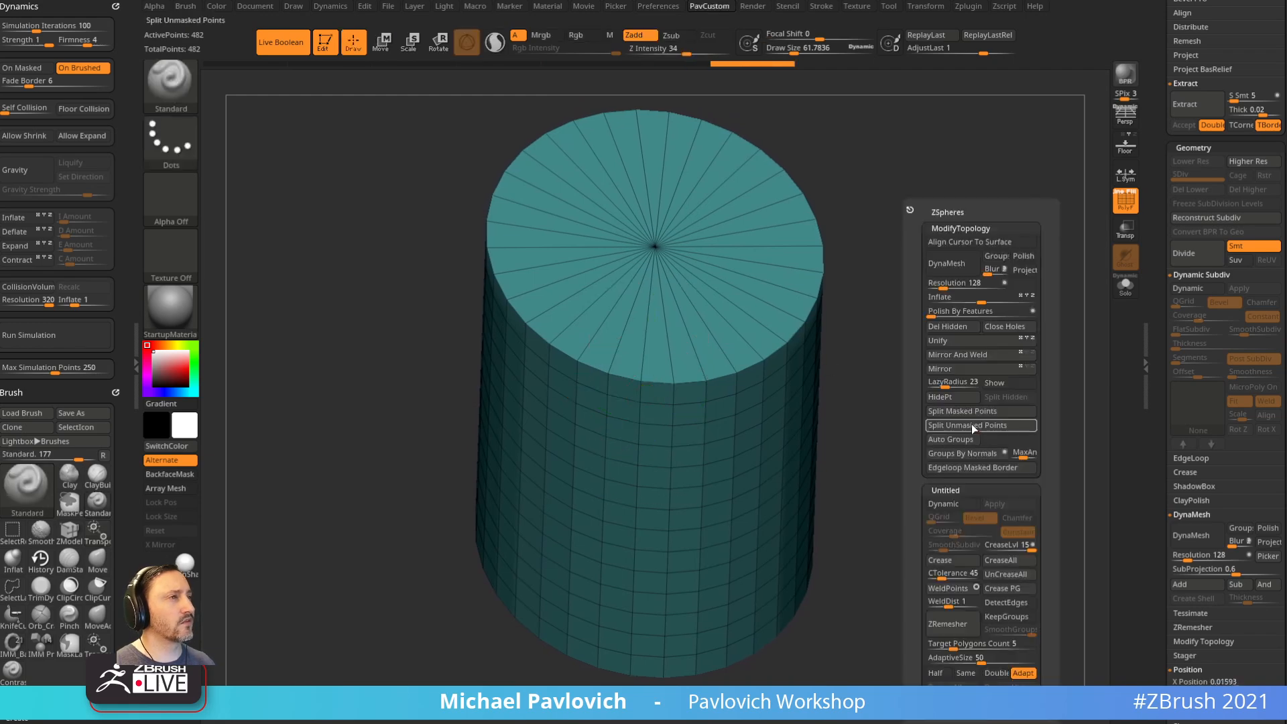
{"action": "left_click", "coordinate": [966, 358]}
{"action": "key", "text": "ctrl+z"}
{"action": "key", "text": "w"}
{"action": "key", "text": "ctrl+z"}
{"action": "key", "text": "q"}
{"action": "key", "text": "1"}
{"action": "left_click", "coordinate": [963, 355]}
{"action": "left_click_drag", "start_coordinate": [887, 402], "coordinate": [958, 365]}
{"action": "left_click_drag", "start_coordinate": [890, 211], "coordinate": [835, 213]}
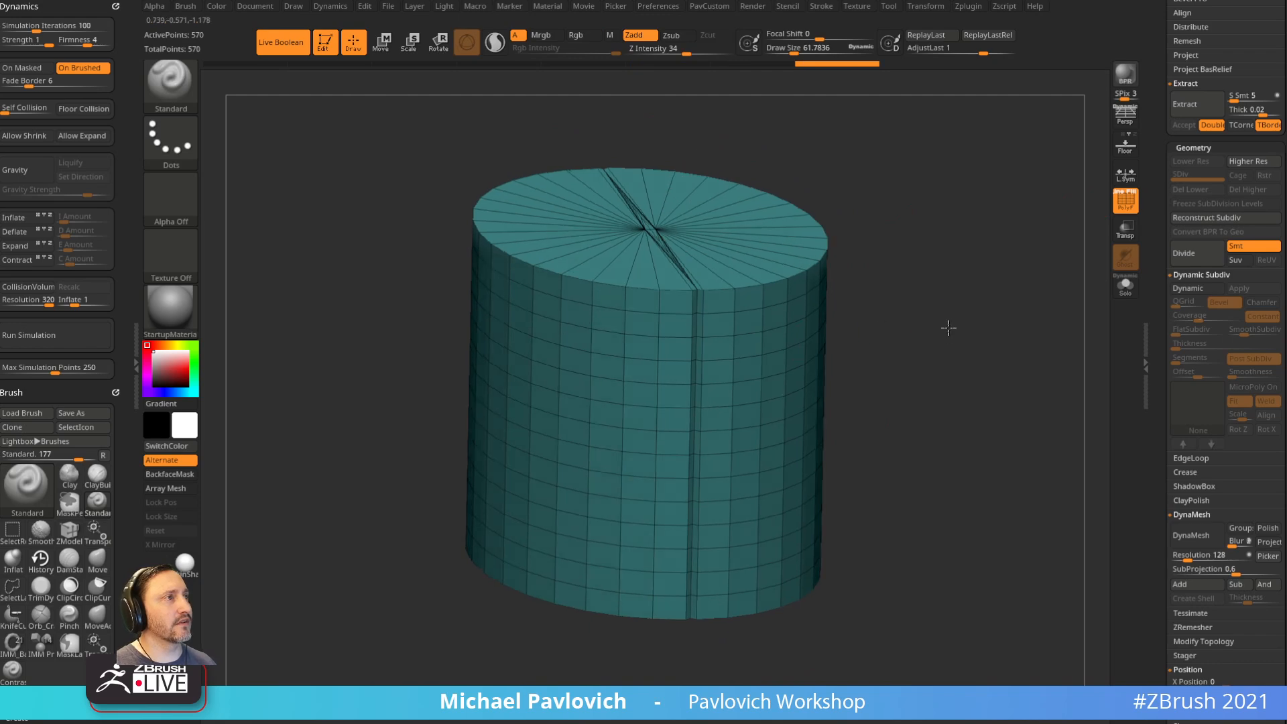
Step: Hide the narrow strip running through the cylinder's centre and delete the hidden polygons
{"action": "left_click_drag", "start_coordinate": [948, 330], "coordinate": [947, 321], "text": "shift"}
{"action": "mouse_move", "coordinate": [637, 169]}
{"action": "left_mouse_down", "text": "ctrl+shift"}
{"action": "mouse_move", "coordinate": [678, 511]}
{"action": "mouse_move", "coordinate": [666, 637]}
{"action": "mouse_move", "coordinate": [643, 641]}
{"action": "mouse_move", "coordinate": [654, 648]}
{"action": "left_mouse_up", "text": "ctrl+shift"}
{"action": "left_click_drag", "start_coordinate": [946, 285], "coordinate": [998, 424], "text": "ctrl+shift"}
{"action": "key", "text": "2"}
{"action": "left_click", "coordinate": [955, 396]}
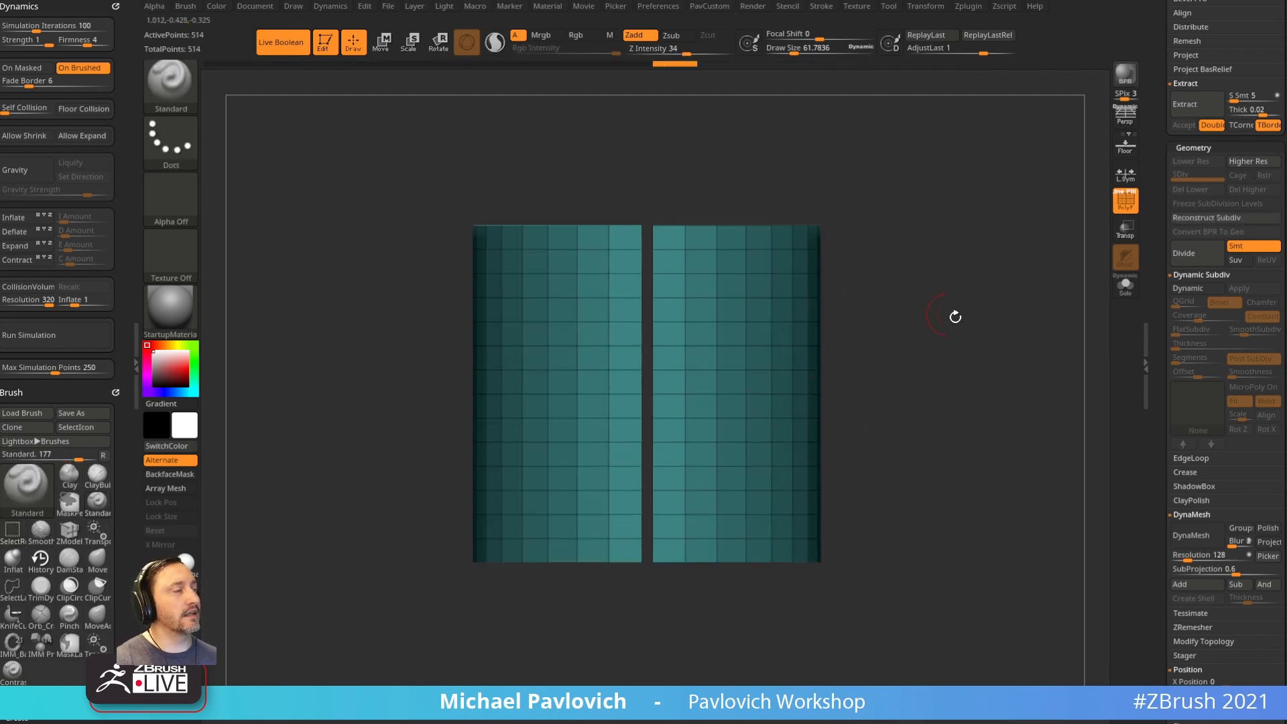
Step: Bridge the gap between the cylinder's two halves using the ZModeler brush's Bridge Two Holes edge action
{"action": "key", "text": "2"}
{"action": "left_click", "coordinate": [979, 342]}
{"action": "left_click_drag", "start_coordinate": [828, 345], "coordinate": [935, 305]}
{"action": "key", "text": "f"}
{"action": "key", "text": "b"}
{"action": "key", "text": "z"}
{"action": "key", "text": "m"}
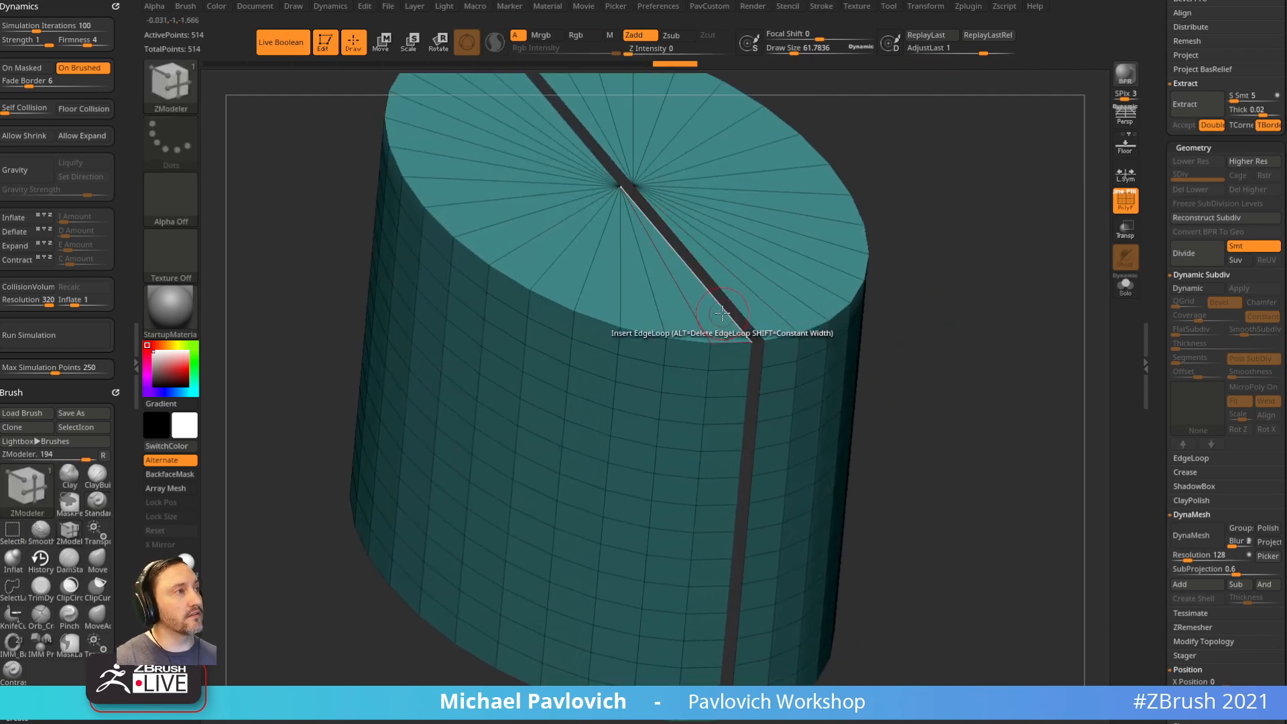
{"action": "key", "text": "space"}
{"action": "left_click", "coordinate": [581, 340]}
{"action": "left_click", "coordinate": [697, 477]}
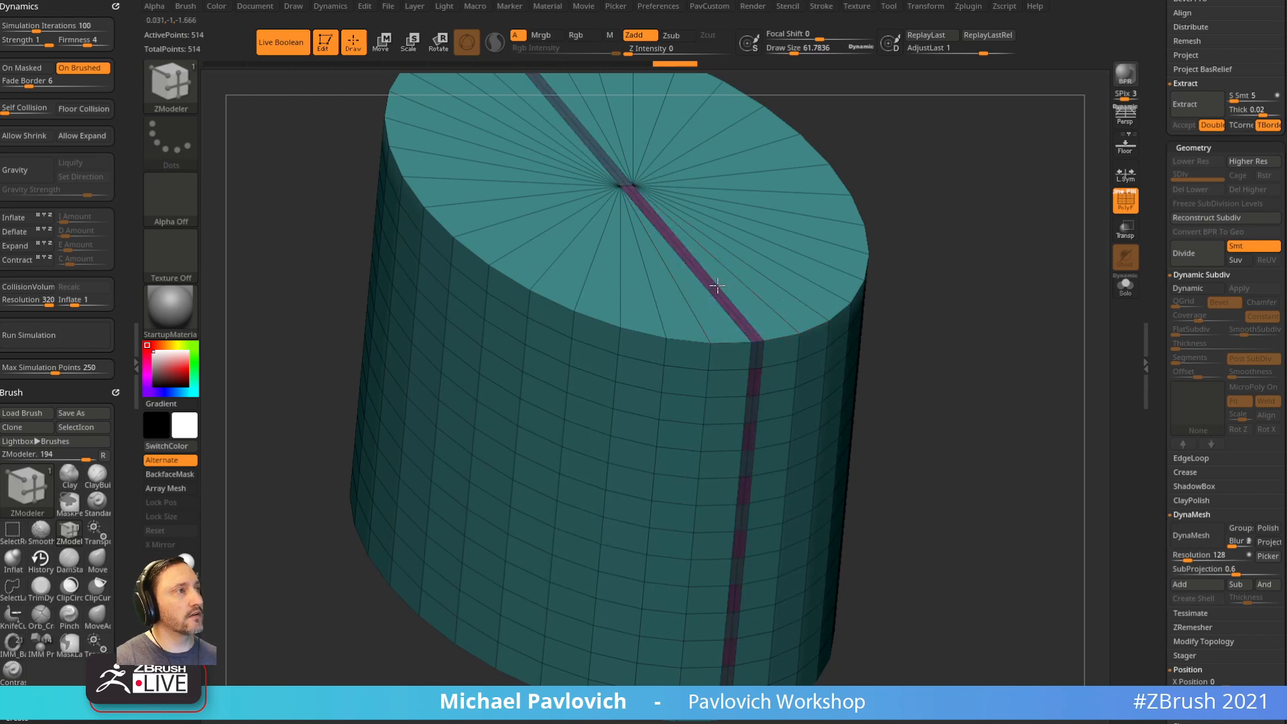
{"action": "left_click", "coordinate": [704, 276]}
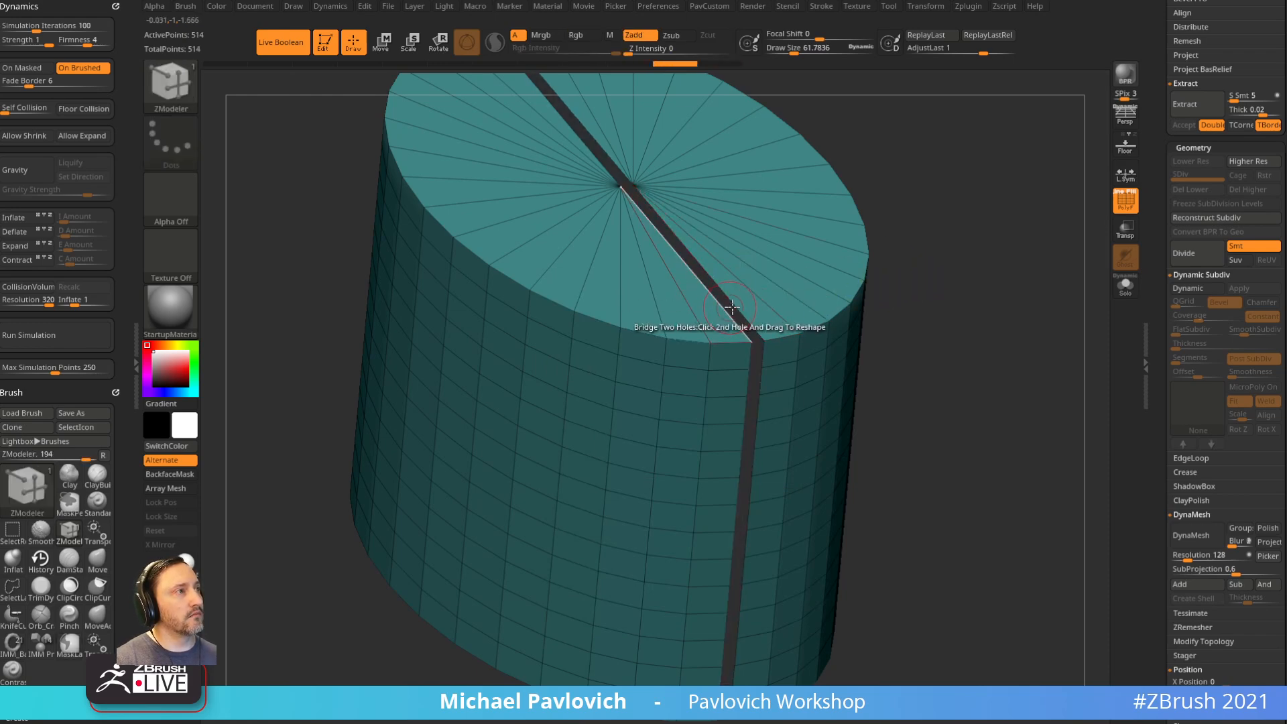
{"action": "left_click", "coordinate": [738, 301]}
Step: Assign the whole cylinder to a single new polygroup and apply Mirror And Weld
{"action": "left_click_drag", "start_coordinate": [1006, 305], "coordinate": [945, 262], "text": "shift"}
{"action": "key", "text": "ctrl+w"}
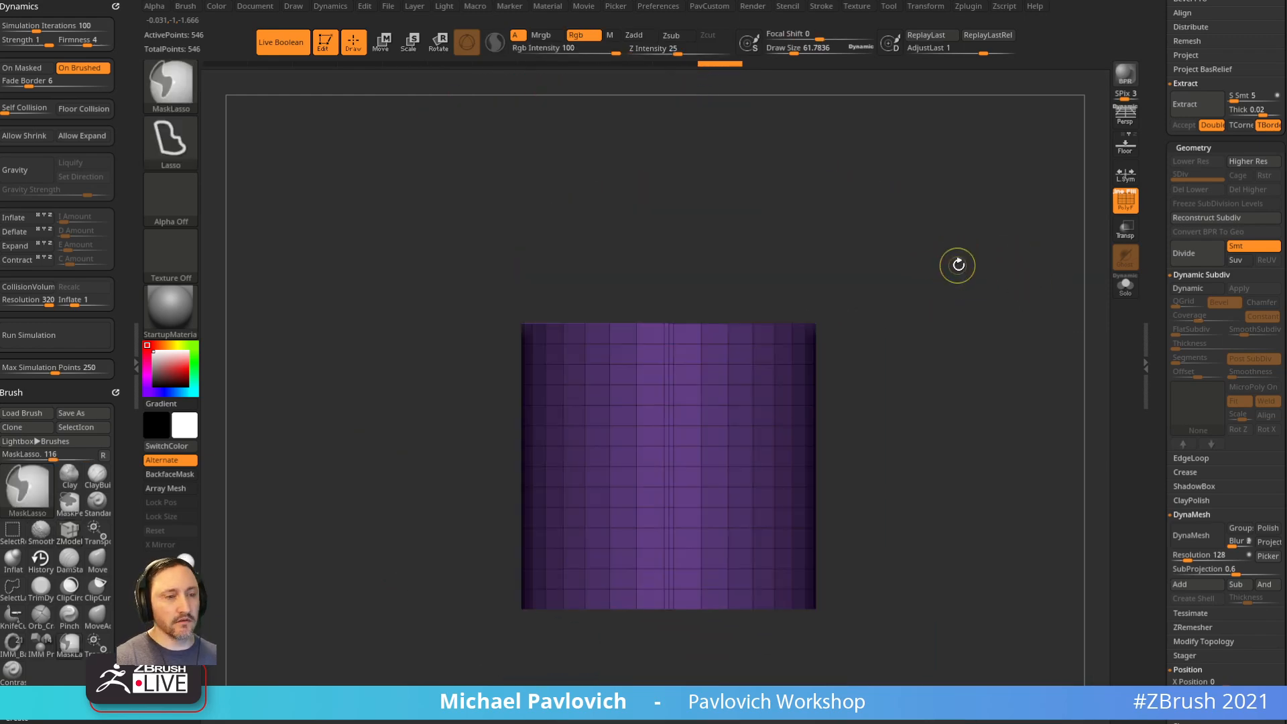
{"action": "key", "text": "3"}
{"action": "left_click", "coordinate": [944, 357]}
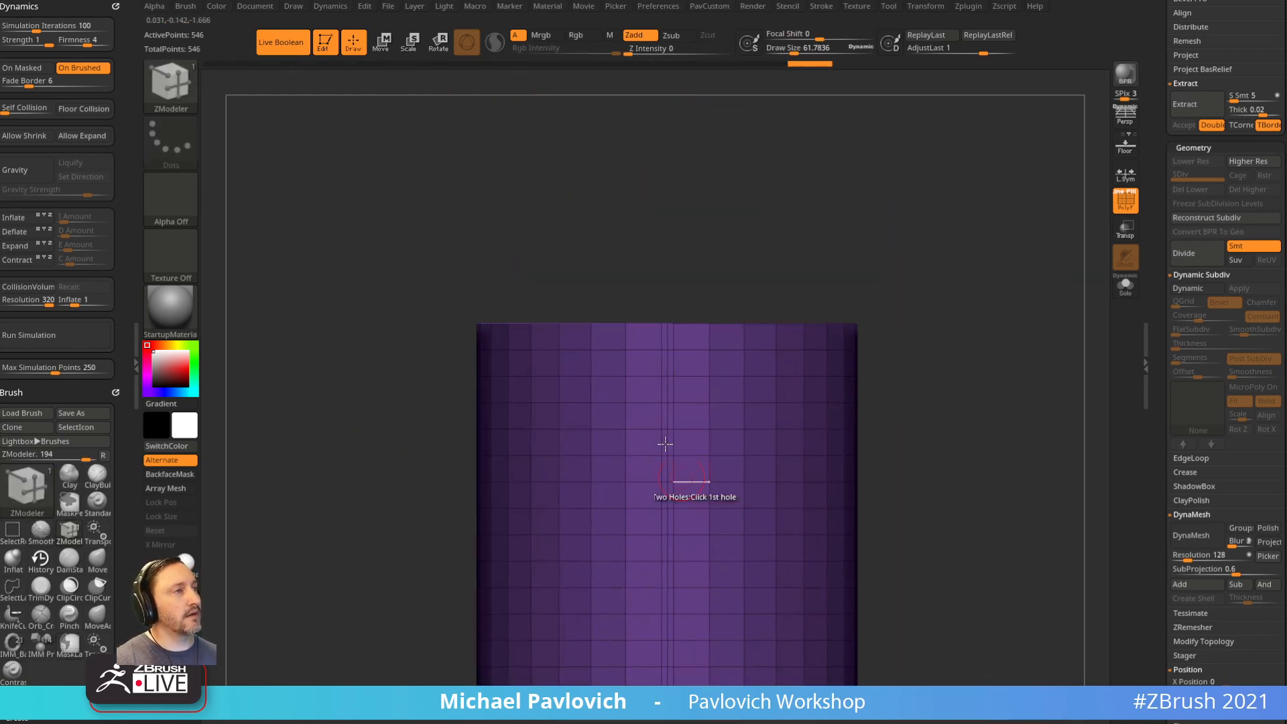
Step: Nudge the cylinder along X to an X Position of 0.01861 and apply Mirror And Weld
{"action": "left_click_drag", "start_coordinate": [948, 325], "coordinate": [848, 412]}
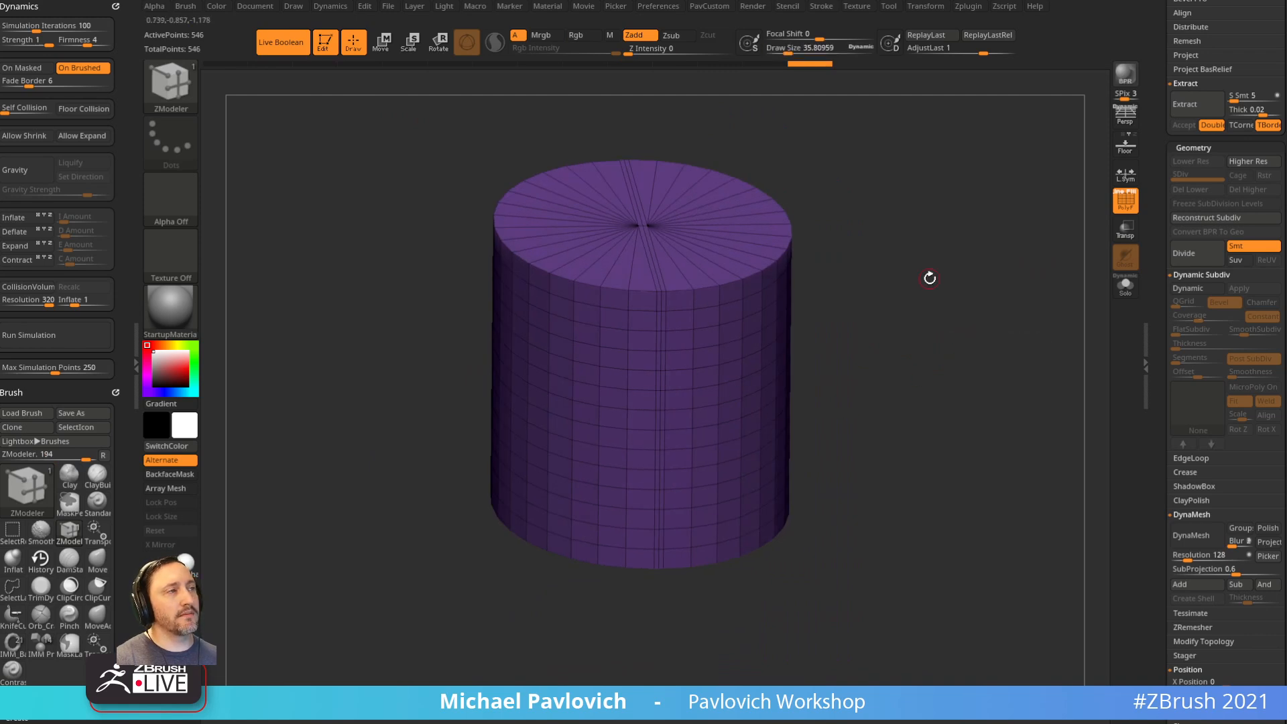
{"action": "left_click_drag", "start_coordinate": [930, 278], "coordinate": [980, 296], "text": "shift"}
{"action": "key", "text": "w"}
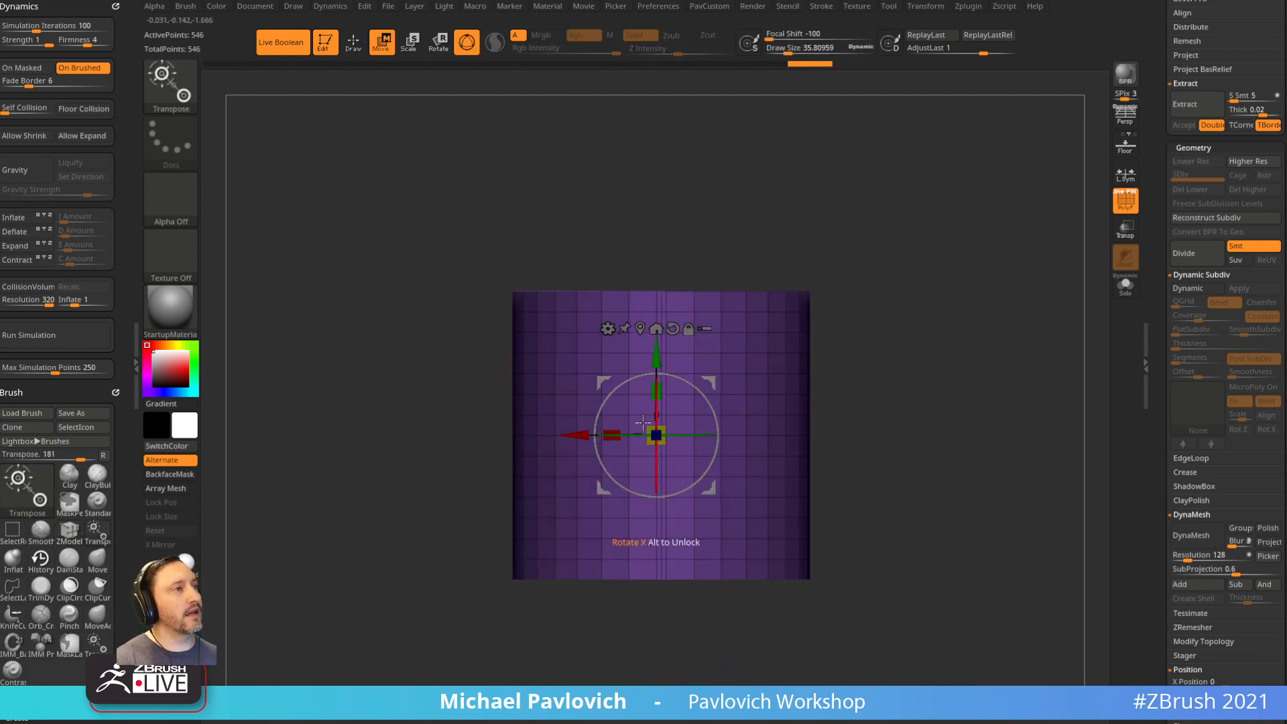
{"action": "left_click_drag", "start_coordinate": [589, 430], "coordinate": [591, 430]}
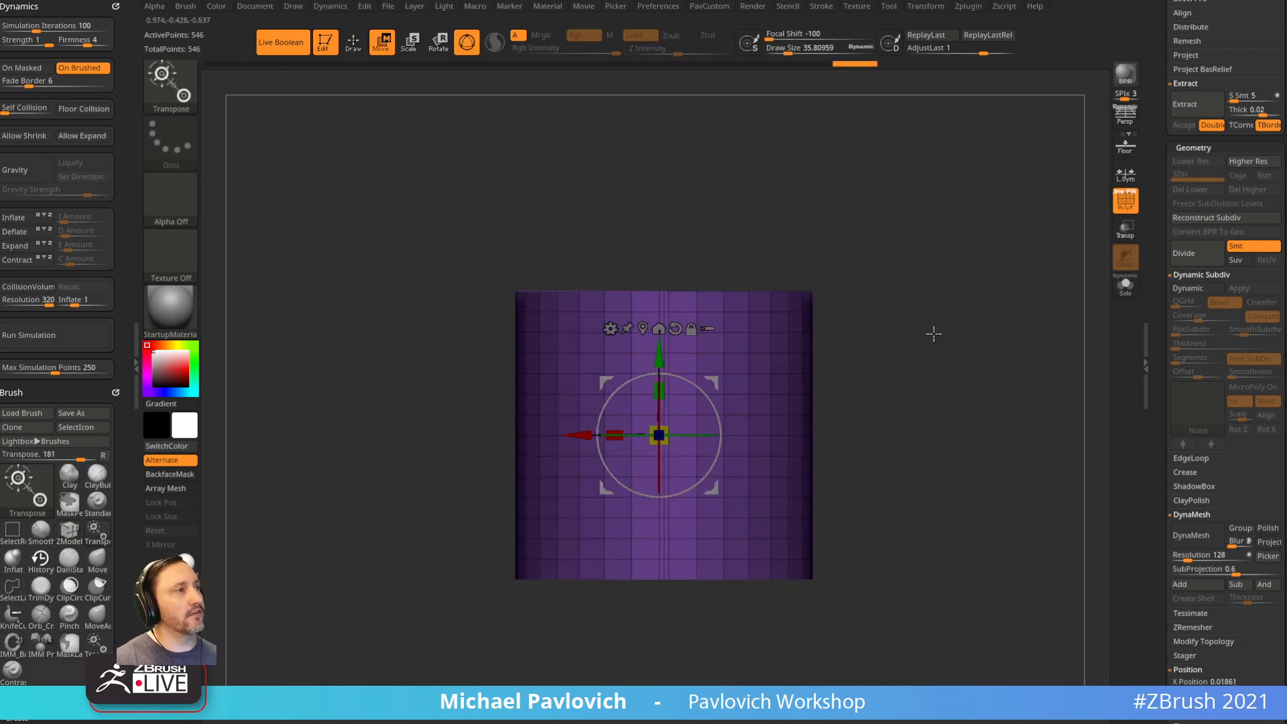
{"action": "key", "text": "space"}
{"action": "left_click", "coordinate": [952, 353]}
{"action": "key", "text": "q"}
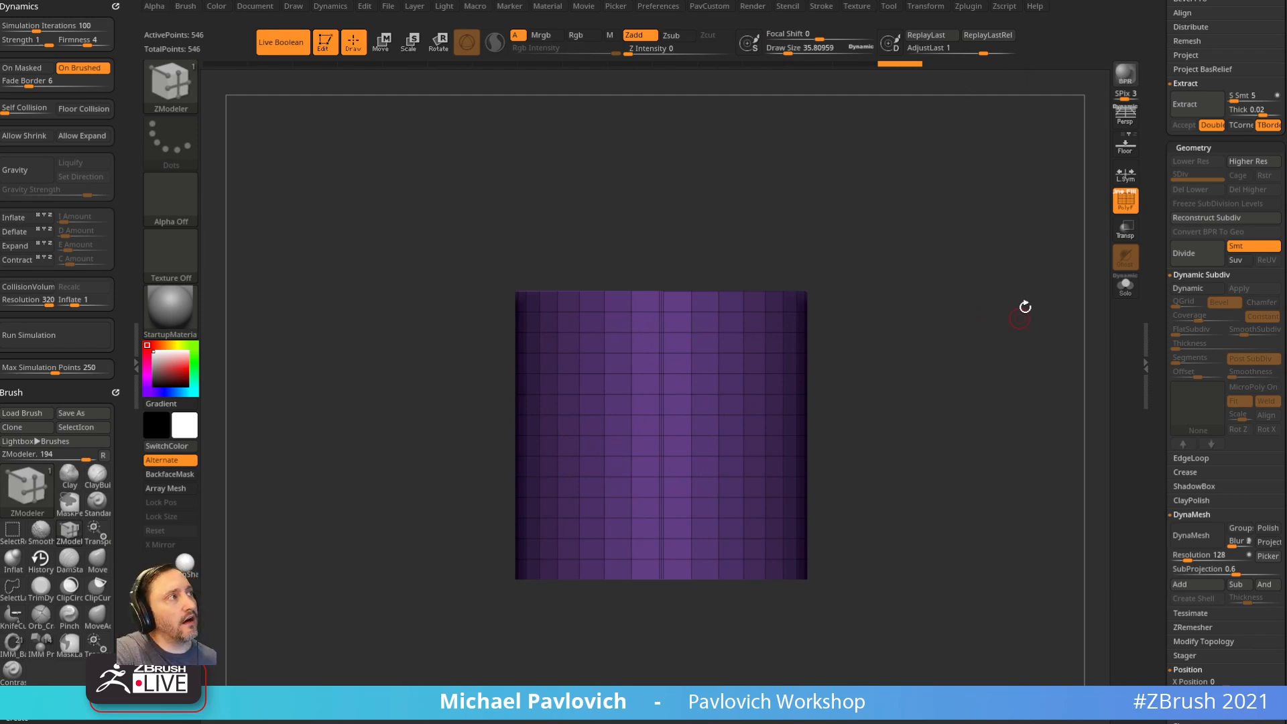
Step: Toggle Local Symmetry for the cylinder, leaving it switched on
{"action": "left_click", "coordinate": [1125, 177]}
{"action": "left_click", "coordinate": [1127, 179]}
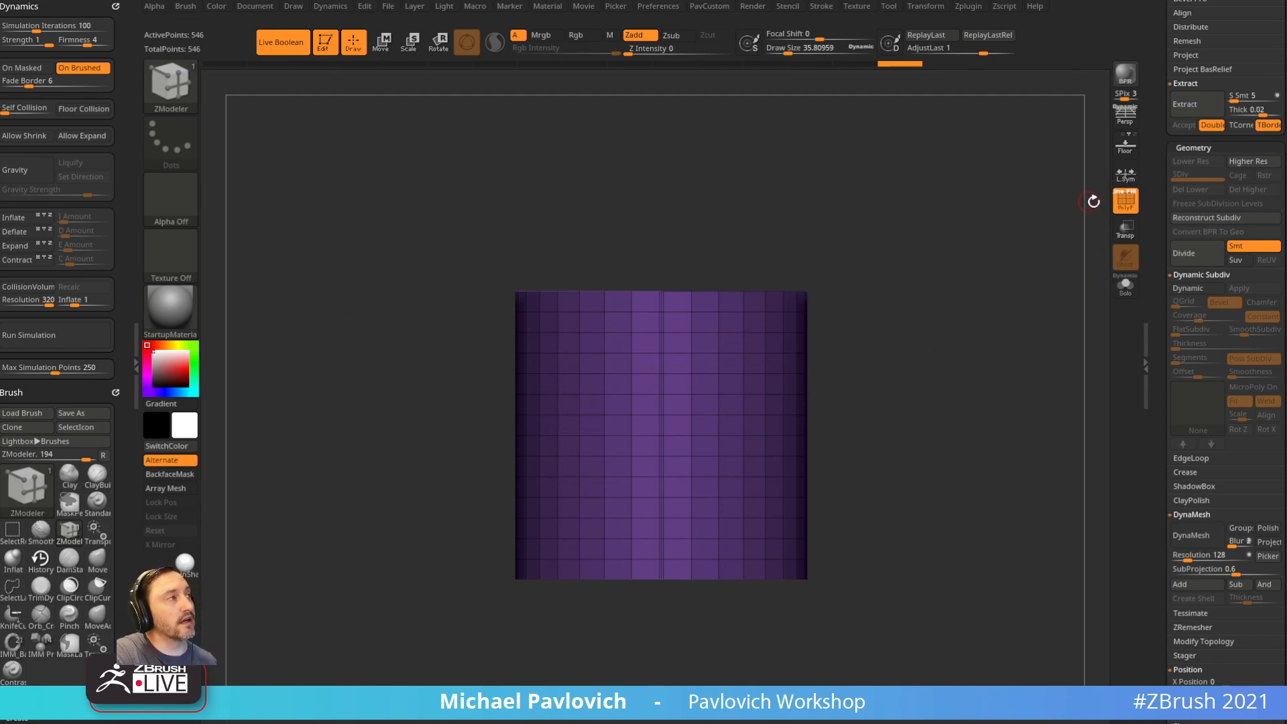
{"action": "left_click", "coordinate": [1132, 186]}
{"action": "left_click", "coordinate": [1129, 178]}
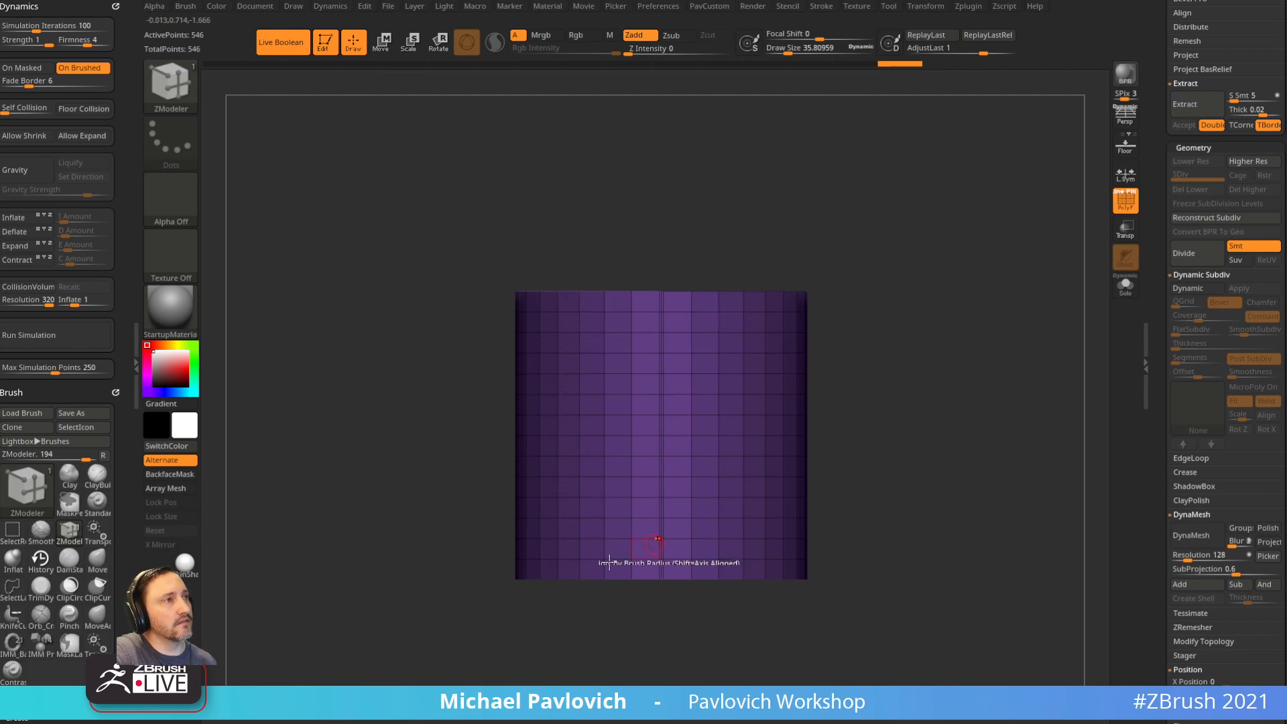
{"action": "left_click", "coordinate": [1111, 175]}
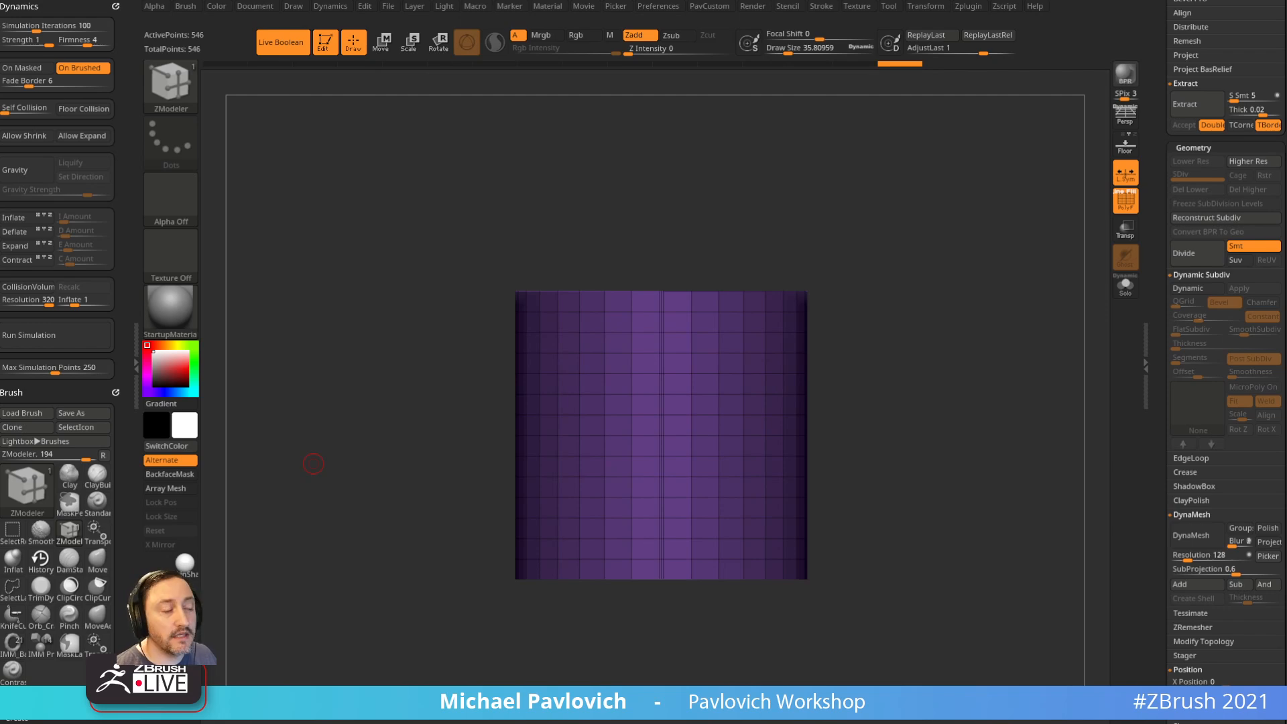
Step: Switch to the browser showing the Zygote Body anatomy page and move its window out of the way
{"action": "key", "text": "alt+Tab"}
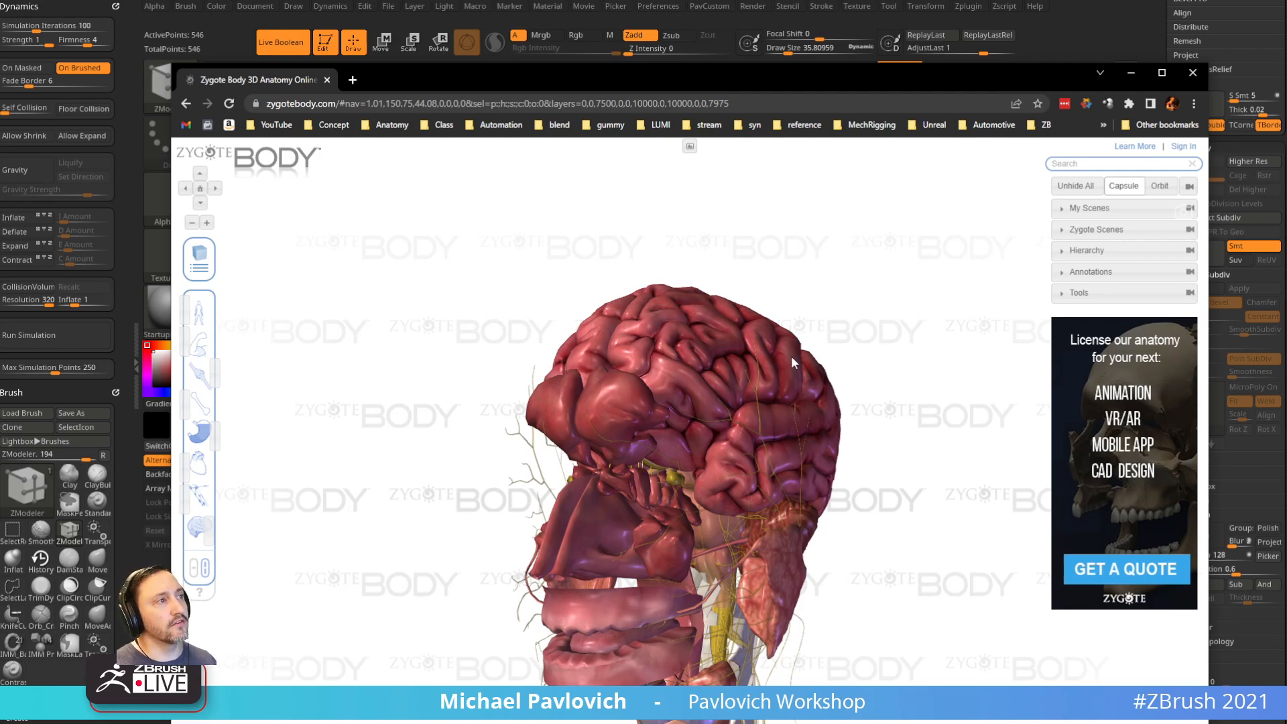
{"action": "left_click_drag", "start_coordinate": [816, 79], "coordinate": [952, 721]}
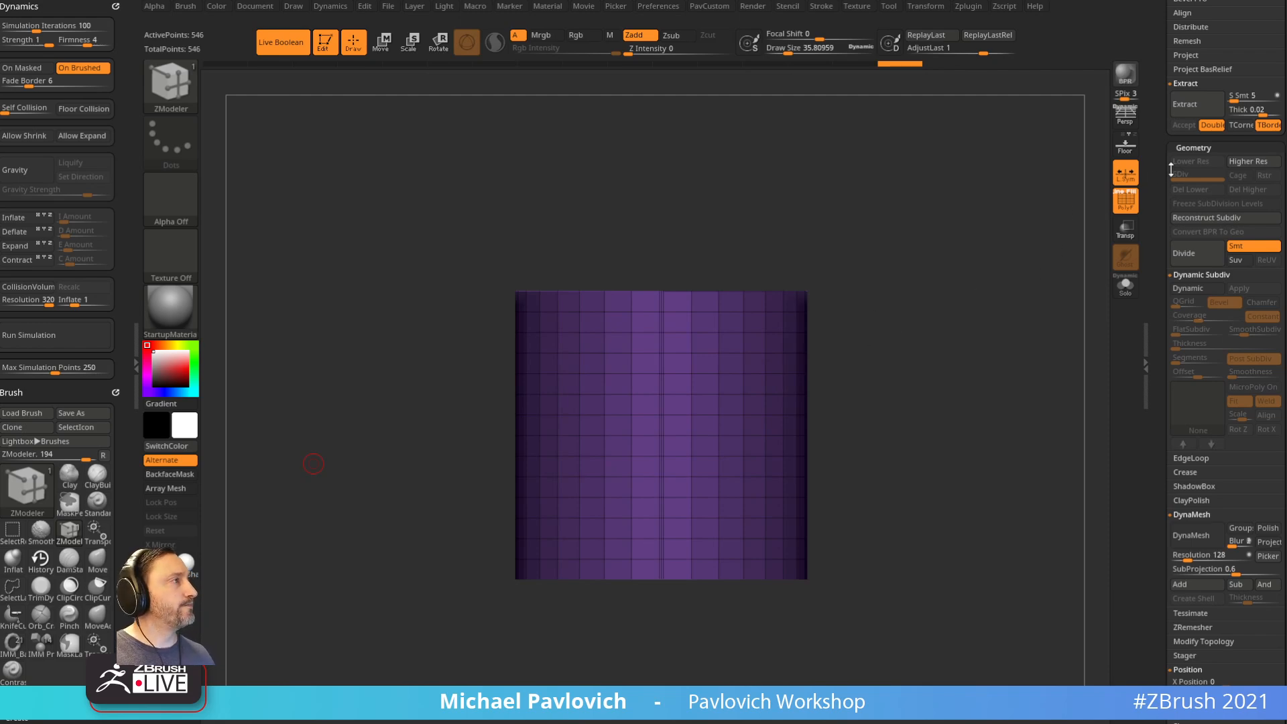
Step: Make Merged_fin002_001 the active tool again, choose the Standard brush and frame the full figure
{"action": "left_click_drag", "start_coordinate": [1159, 186], "coordinate": [1261, 484]}
{"action": "left_click", "coordinate": [1192, 206]}
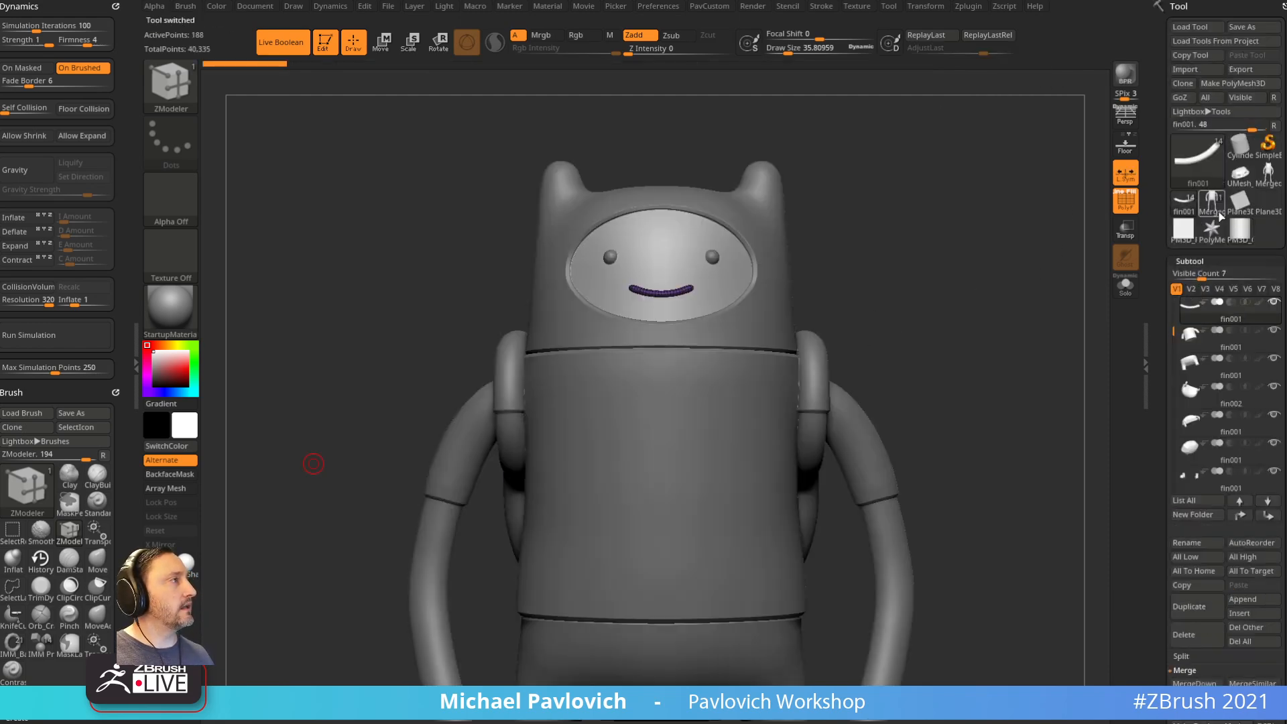
{"action": "left_click", "coordinate": [1211, 201]}
{"action": "mouse_move", "coordinate": [856, 322]}
{"action": "left_mouse_down"}
{"action": "mouse_move", "coordinate": [889, 260]}
{"action": "mouse_move", "coordinate": [902, 273]}
{"action": "left_mouse_up"}
{"action": "key", "text": "b"}
{"action": "key", "text": "s"}
{"action": "key", "text": "t"}
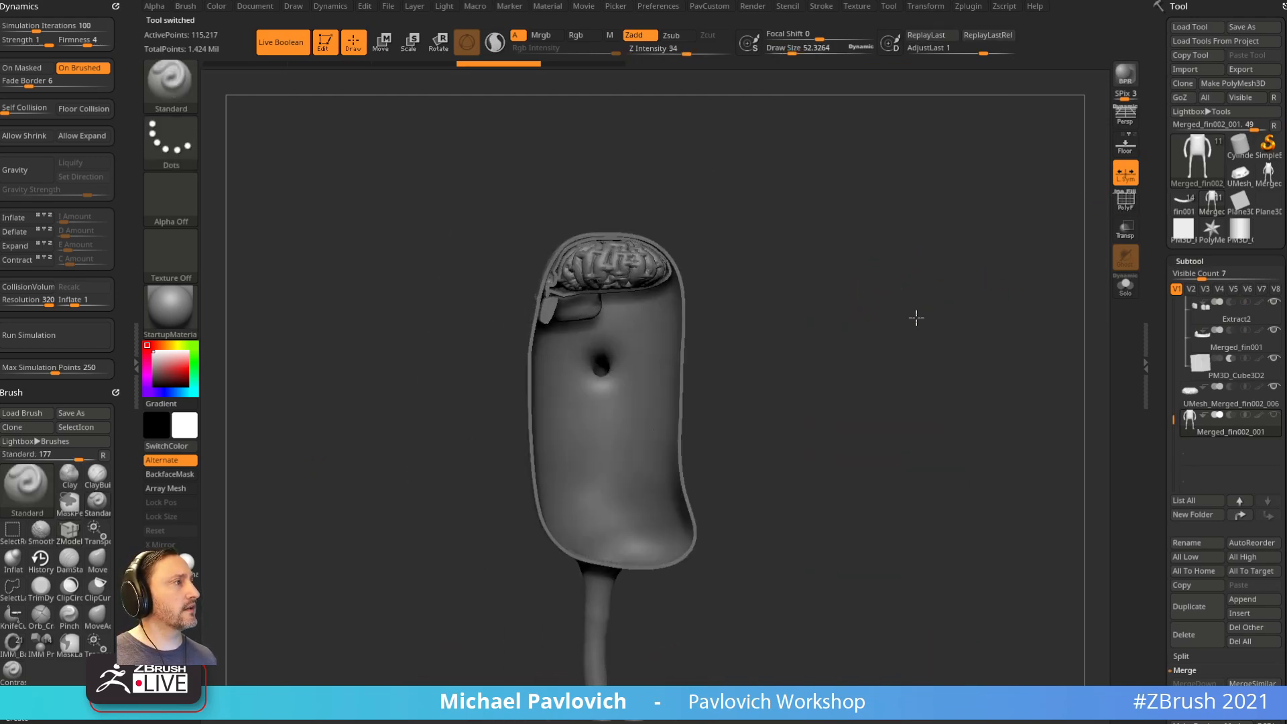
{"action": "left_click_drag", "start_coordinate": [977, 388], "coordinate": [787, 326]}
{"action": "mouse_move", "coordinate": [958, 319]}
{"action": "left_mouse_down"}
{"action": "mouse_move", "coordinate": [937, 293]}
{"action": "mouse_move", "coordinate": [948, 336]}
{"action": "mouse_move", "coordinate": [972, 335]}
{"action": "left_mouse_up"}
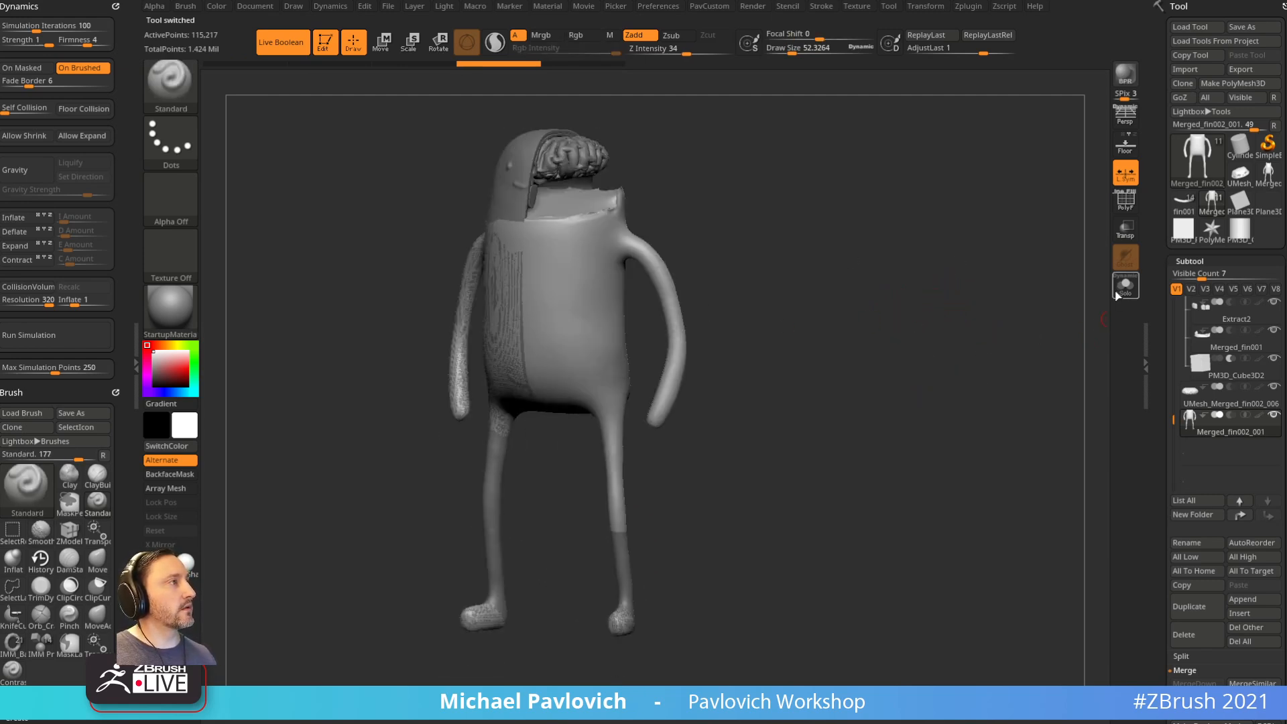
Step: Load the full-body muscle and skeleton anatomy model from the LightBox tools and turn it to a front view
{"action": "key", "text": "comma"}
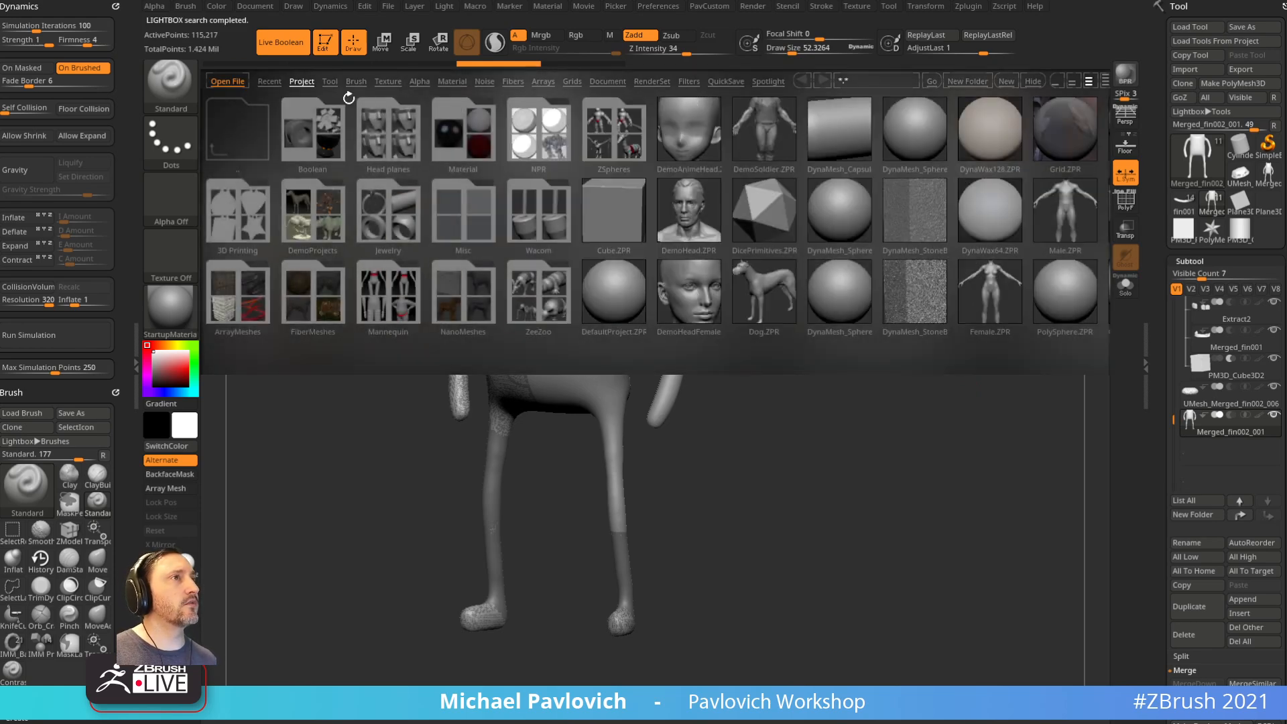
{"action": "left_click", "coordinate": [330, 82]}
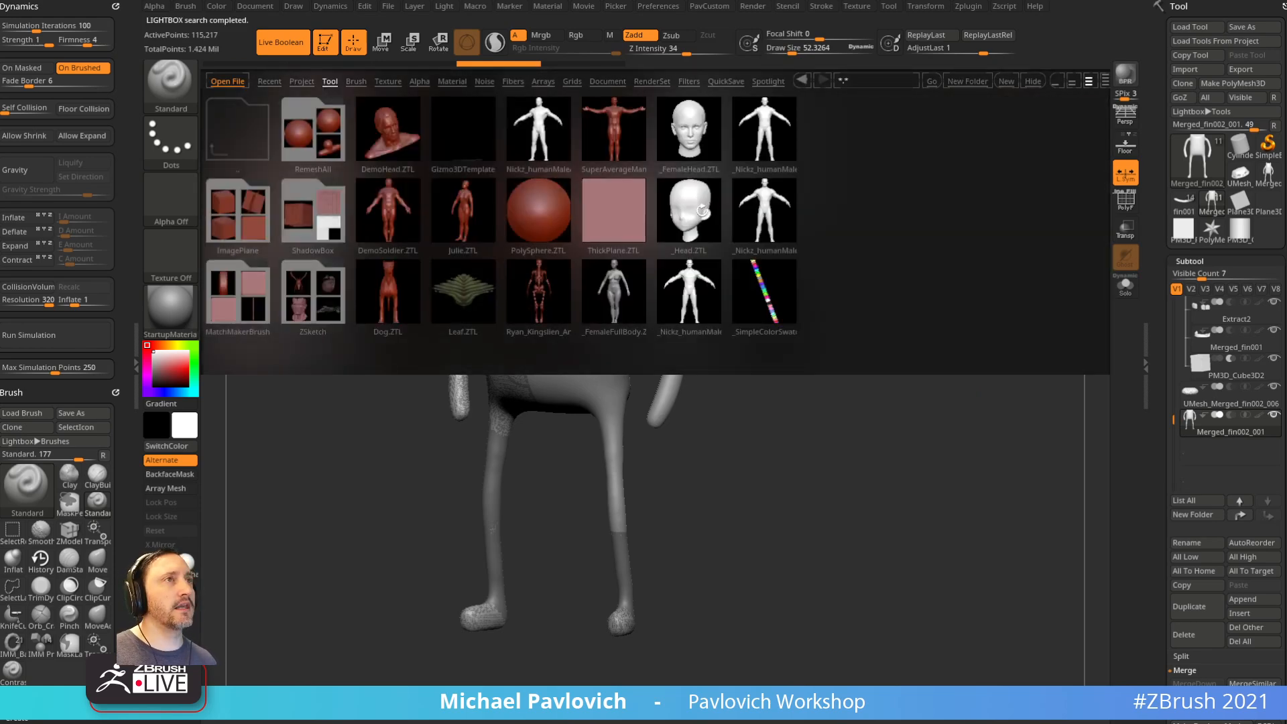
{"action": "double_click", "coordinate": [559, 284]}
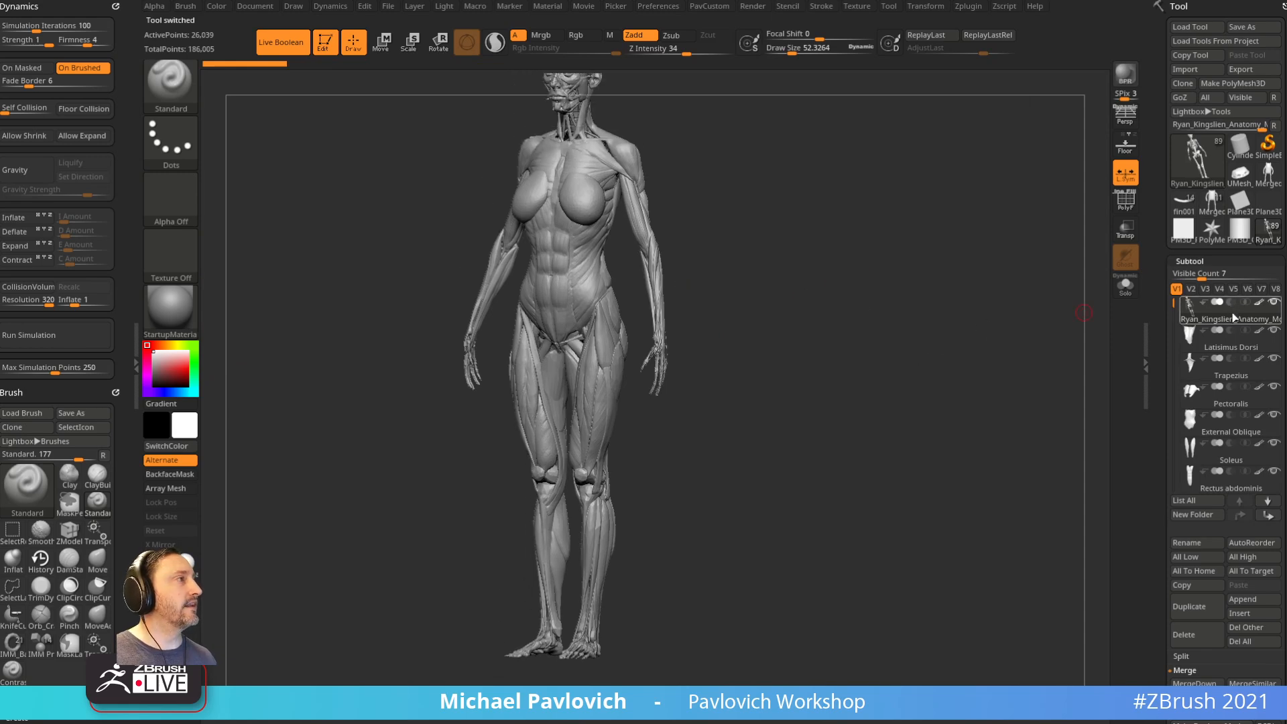
{"action": "left_click", "coordinate": [1129, 295]}
{"action": "mouse_move", "coordinate": [1073, 299]}
{"action": "left_mouse_down"}
{"action": "mouse_move", "coordinate": [1011, 328]}
{"action": "mouse_move", "coordinate": [1093, 313]}
{"action": "left_mouse_up"}
{"action": "left_click", "coordinate": [1125, 290]}
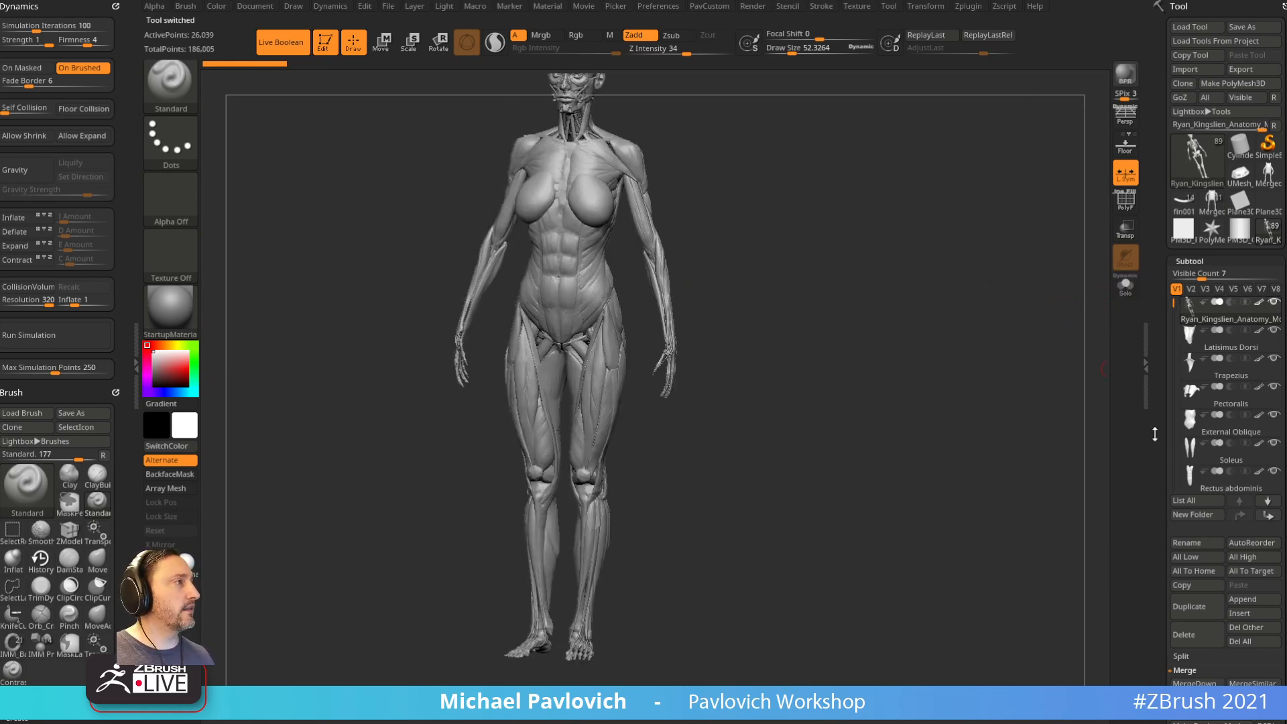
Step: Delete every other subtool of the anatomy model, keeping only the skeleton
{"action": "scroll", "coordinate": [1155, 436], "scroll_direction": "down", "scroll_amount": 3}
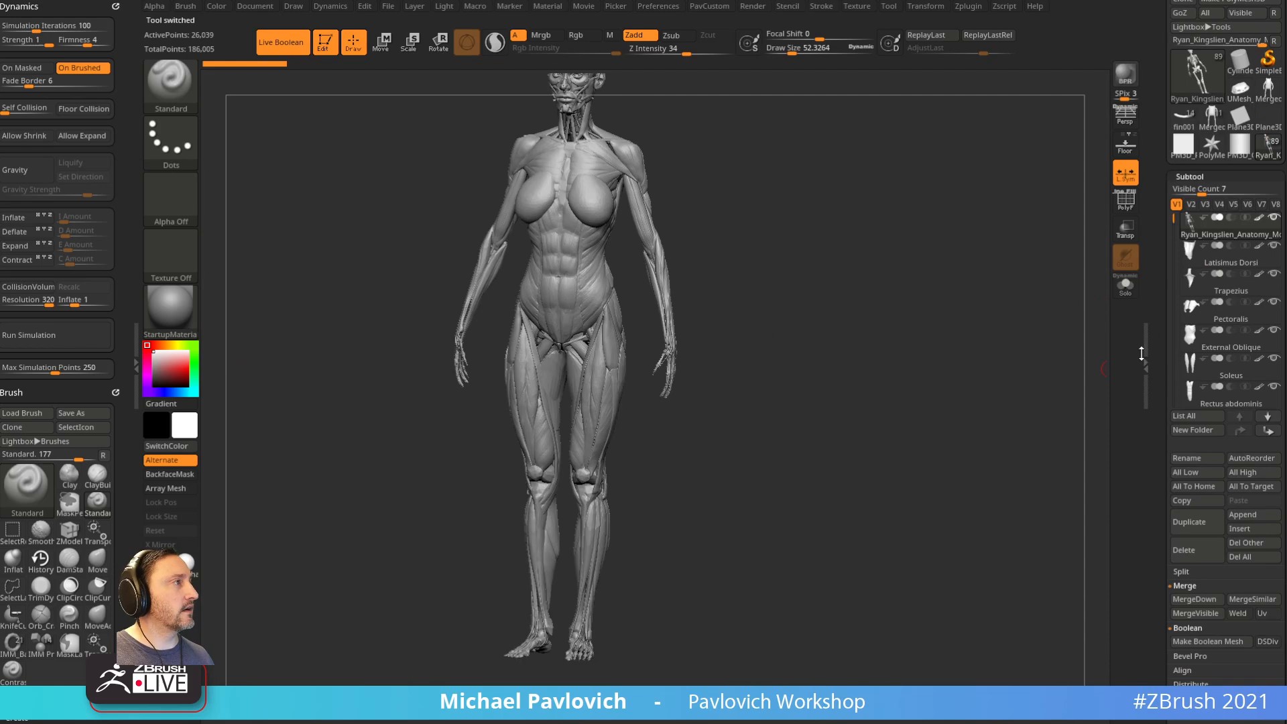
{"action": "left_click", "coordinate": [1253, 556]}
{"action": "left_click", "coordinate": [1068, 570]}
Step: Hide the skull in side view with the SelectLasso brush and delete the hidden geometry
{"action": "mouse_move", "coordinate": [1019, 539]}
{"action": "left_mouse_down"}
{"action": "mouse_move", "coordinate": [988, 649]}
{"action": "mouse_move", "coordinate": [1000, 374]}
{"action": "mouse_move", "coordinate": [940, 364]}
{"action": "left_mouse_up"}
{"action": "key", "text": "ctrl+shift"}
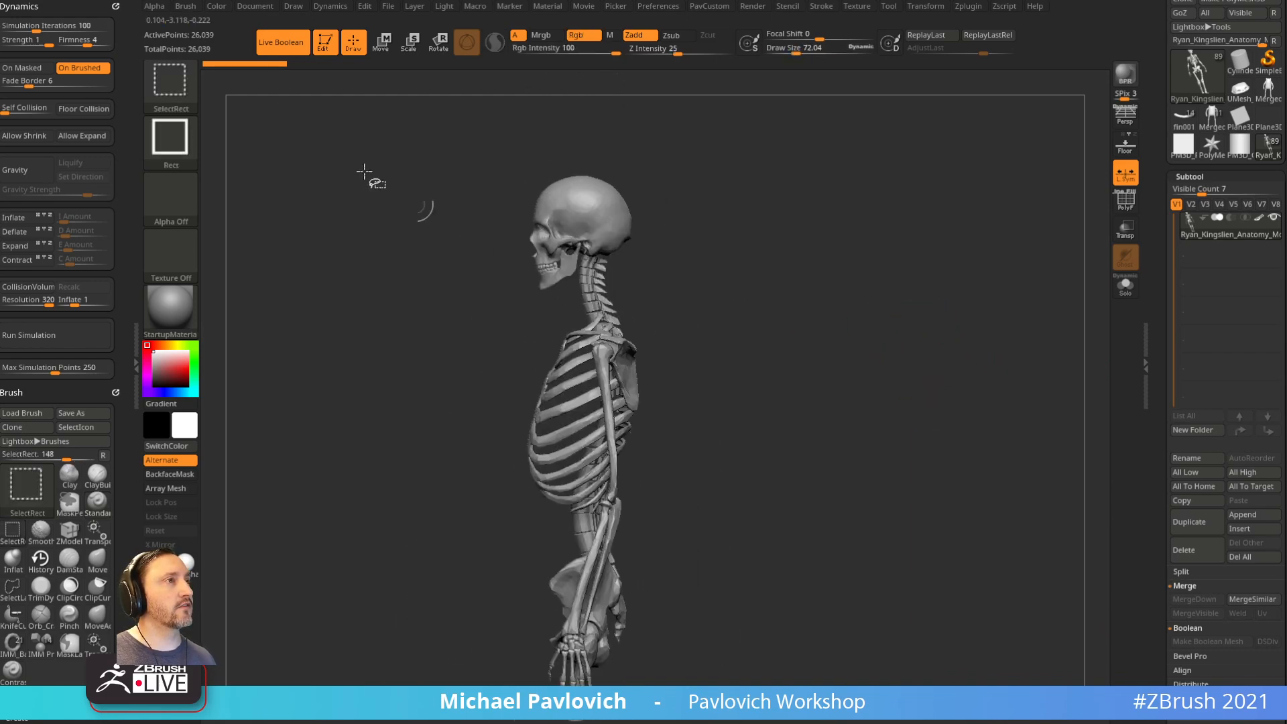
{"action": "key", "text": "ctrl+shift+b"}
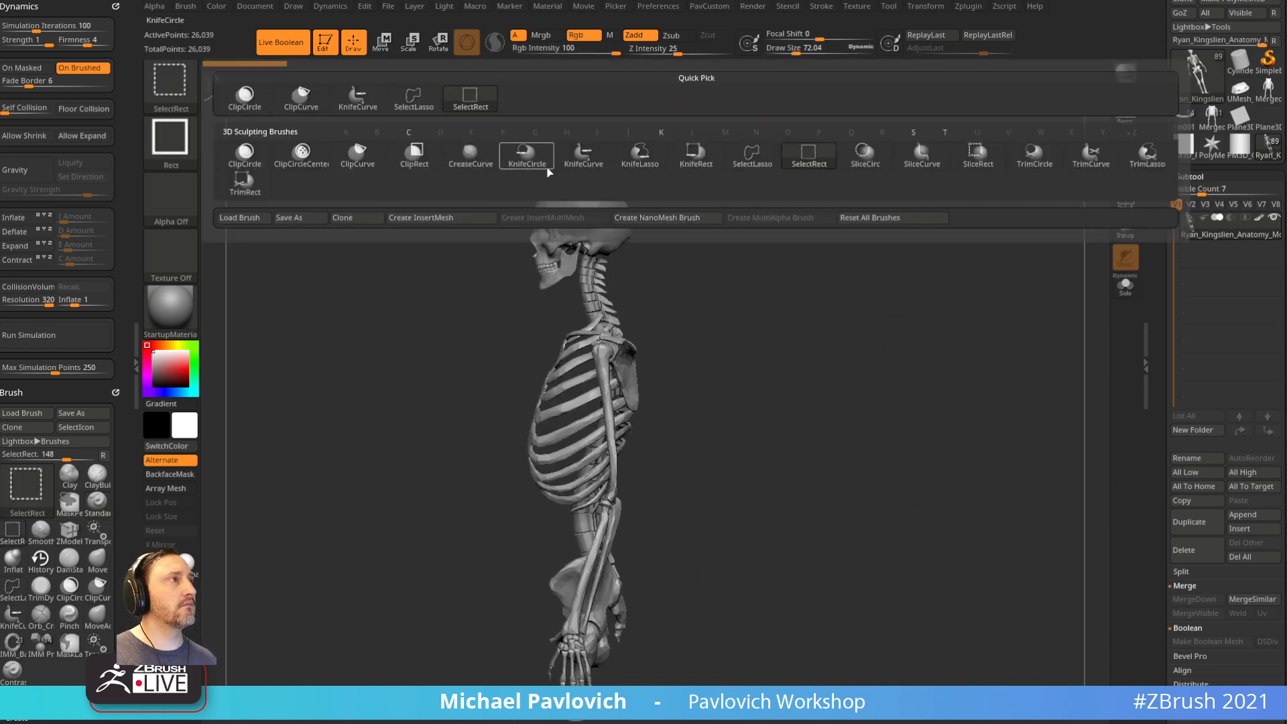
{"action": "left_click", "coordinate": [752, 153]}
{"action": "mouse_move", "coordinate": [475, 241]}
{"action": "left_mouse_down", "text": "ctrl+shift"}
{"action": "mouse_move", "coordinate": [468, 268]}
{"action": "mouse_move", "coordinate": [559, 263]}
{"action": "mouse_move", "coordinate": [510, 141]}
{"action": "left_mouse_up", "text": "ctrl+shift"}
{"action": "key", "text": "ctrl+shift+a"}
{"action": "left_click_drag", "start_coordinate": [831, 184], "coordinate": [865, 228], "text": "ctrl+shift"}
{"action": "key", "text": "3"}
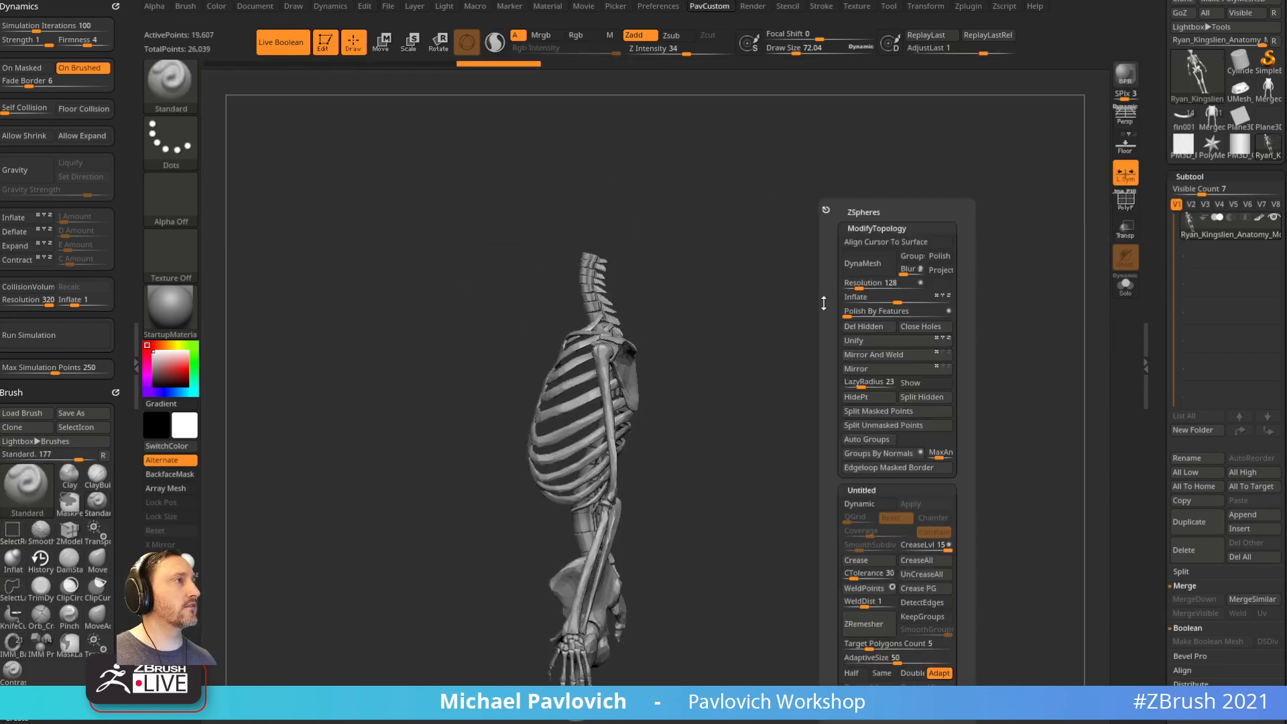
{"action": "left_click", "coordinate": [864, 326]}
Step: Isolate the bones of a single arm, from the humerus to the fingers, on the skeleton
{"action": "left_click_drag", "start_coordinate": [724, 235], "coordinate": [793, 241], "text": "shift"}
{"action": "mouse_move", "coordinate": [745, 324]}
{"action": "left_mouse_down", "text": "ctrl+shift"}
{"action": "mouse_move", "coordinate": [663, 263]}
{"action": "mouse_move", "coordinate": [710, 637]}
{"action": "mouse_move", "coordinate": [758, 349]}
{"action": "left_mouse_up", "text": "ctrl+shift"}
{"action": "key", "text": "3"}
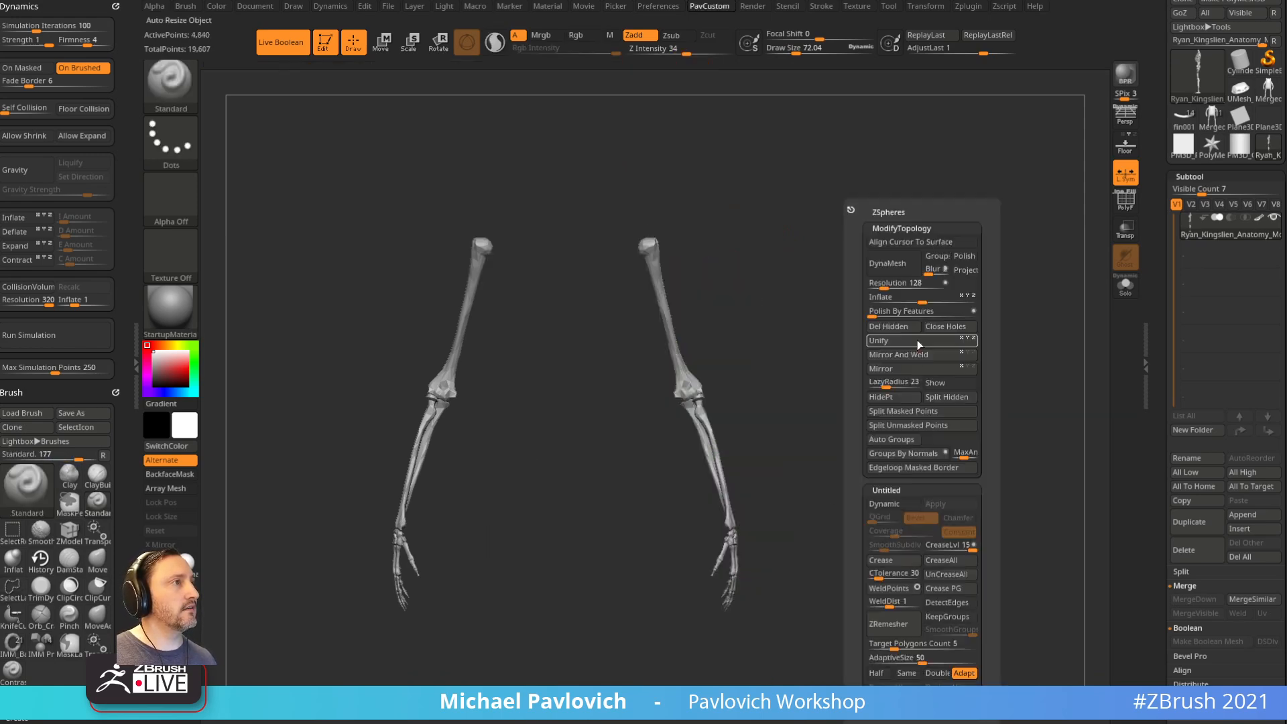
{"action": "left_click", "coordinate": [936, 398]}
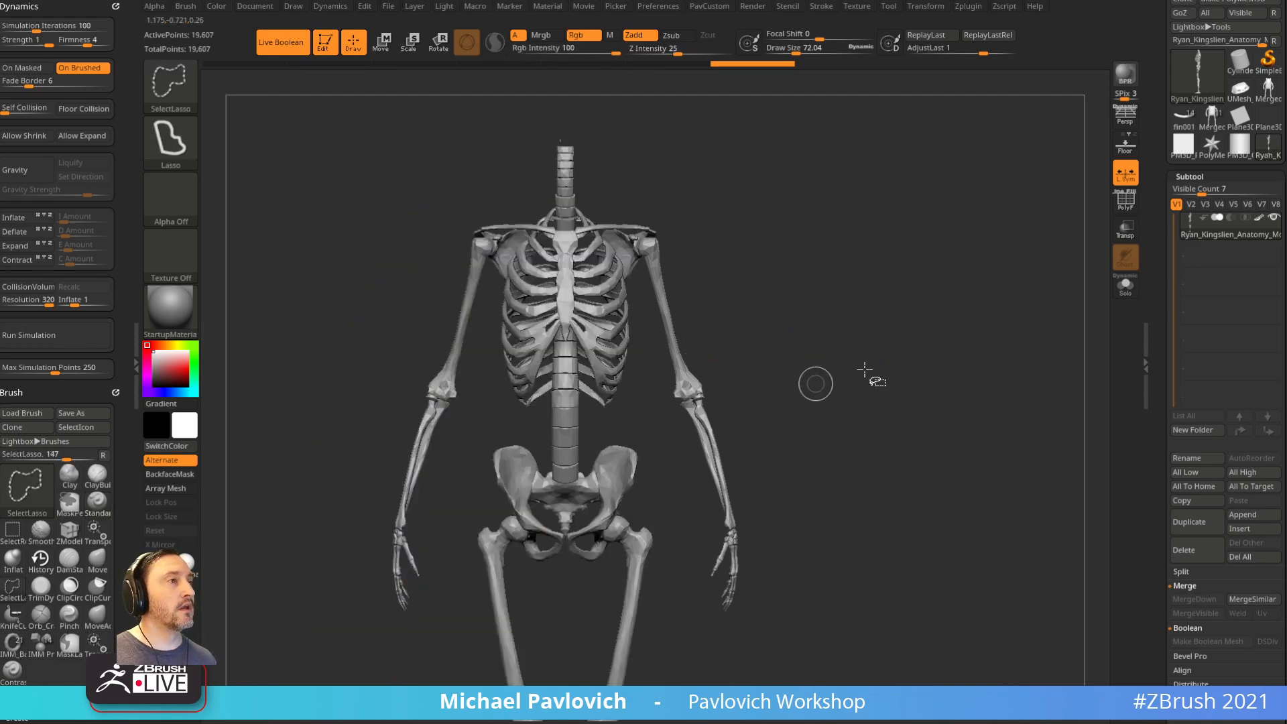
{"action": "mouse_move", "coordinate": [802, 445]}
{"action": "left_mouse_down", "text": "ctrl+shift"}
{"action": "mouse_move", "coordinate": [753, 316]}
{"action": "mouse_move", "coordinate": [767, 669]}
{"action": "mouse_move", "coordinate": [792, 623]}
{"action": "left_mouse_up", "text": "ctrl+shift"}
{"action": "mouse_move", "coordinate": [992, 376]}
{"action": "left_mouse_down"}
{"action": "mouse_move", "coordinate": [907, 375]}
{"action": "mouse_move", "coordinate": [976, 336]}
{"action": "mouse_move", "coordinate": [981, 391]}
{"action": "left_mouse_up"}
Step: Create a new InsertMesh brush from the isolated arm bones
{"action": "key", "text": "b"}
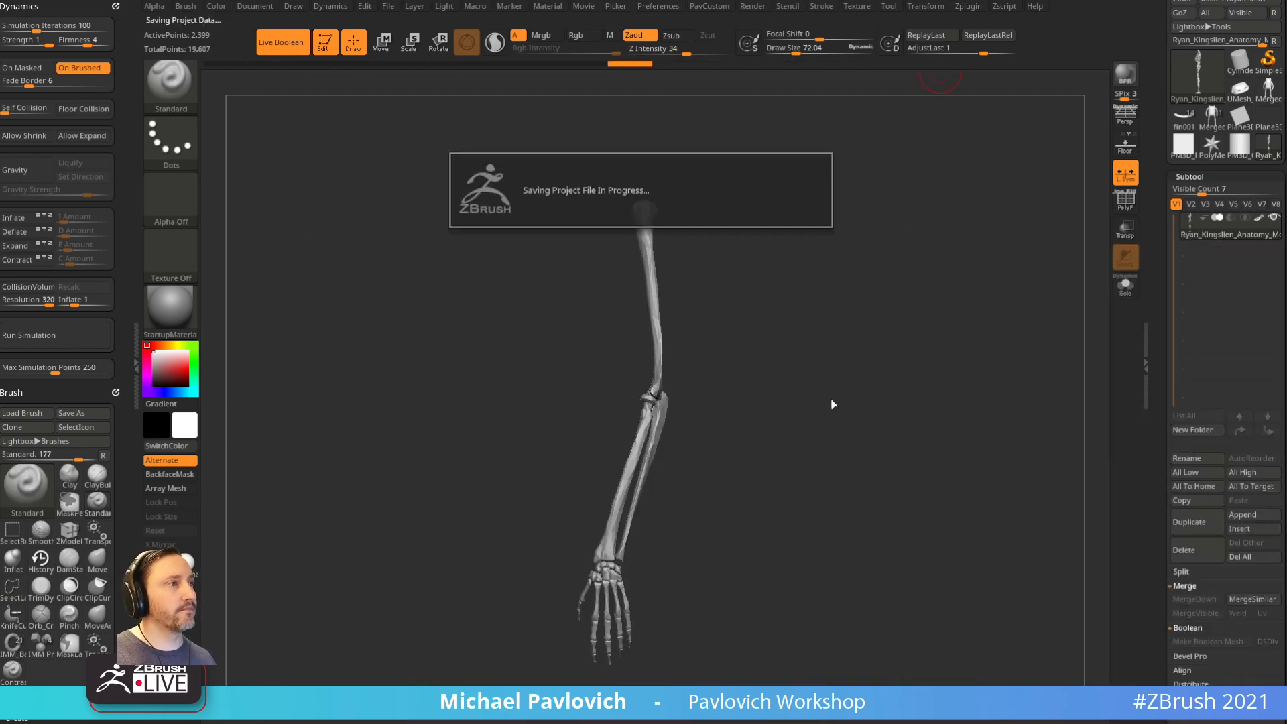
{"action": "key", "text": "b"}
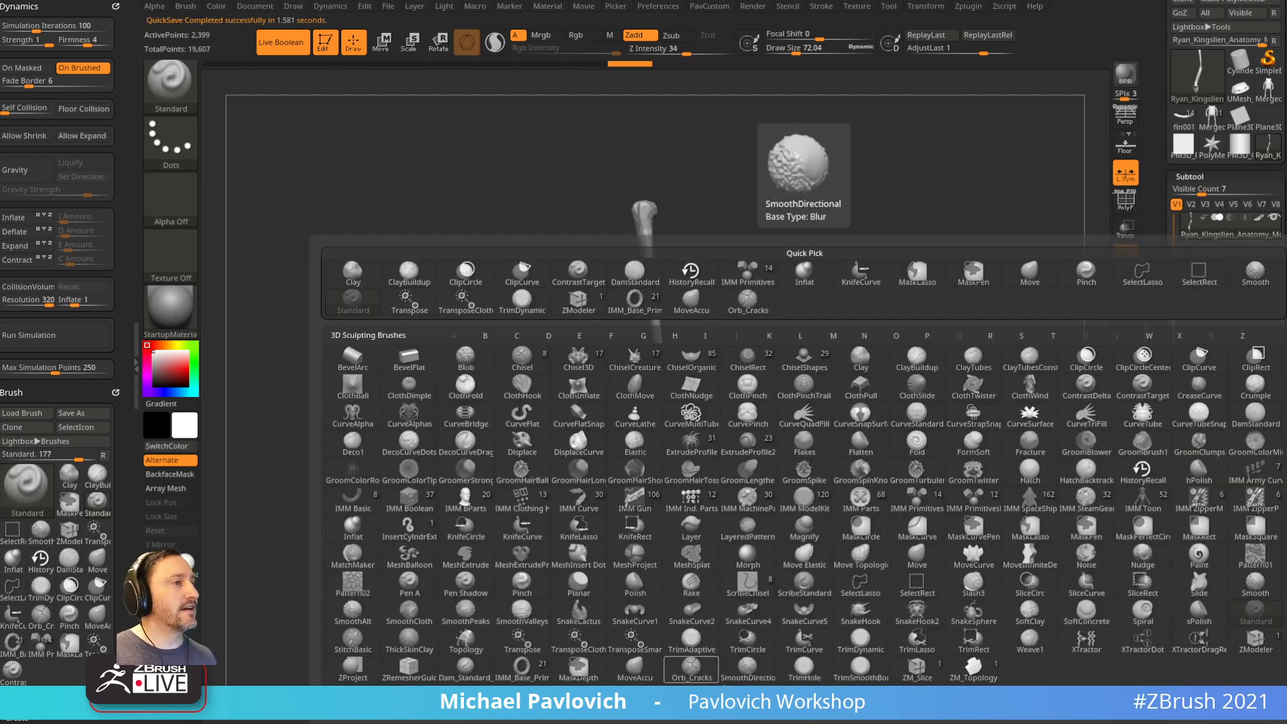
{"action": "left_click", "coordinate": [582, 229]}
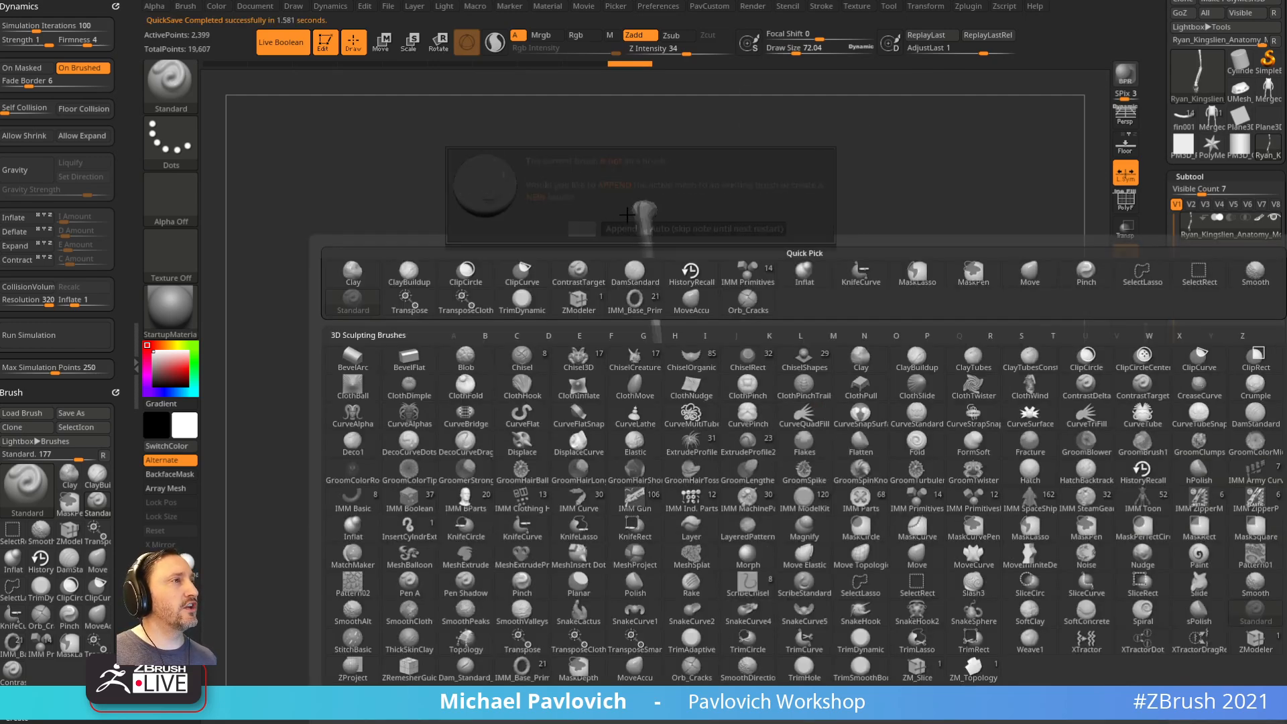
Step: Insert the arm bones into the Merged_fin002_001 body and place them beside the arm on the cutaway side
{"action": "left_click", "coordinate": [1212, 118]}
{"action": "left_click_drag", "start_coordinate": [909, 355], "coordinate": [936, 265]}
{"action": "left_click_drag", "start_coordinate": [653, 353], "coordinate": [664, 463]}
{"action": "key", "text": "w"}
{"action": "left_click_drag", "start_coordinate": [851, 350], "coordinate": [787, 310]}
{"action": "mouse_move", "coordinate": [713, 384]}
{"action": "left_mouse_down"}
{"action": "mouse_move", "coordinate": [647, 411]}
{"action": "mouse_move", "coordinate": [670, 459]}
{"action": "left_mouse_up"}
{"action": "key", "text": "q"}
{"action": "left_click_drag", "start_coordinate": [889, 334], "coordinate": [916, 366]}
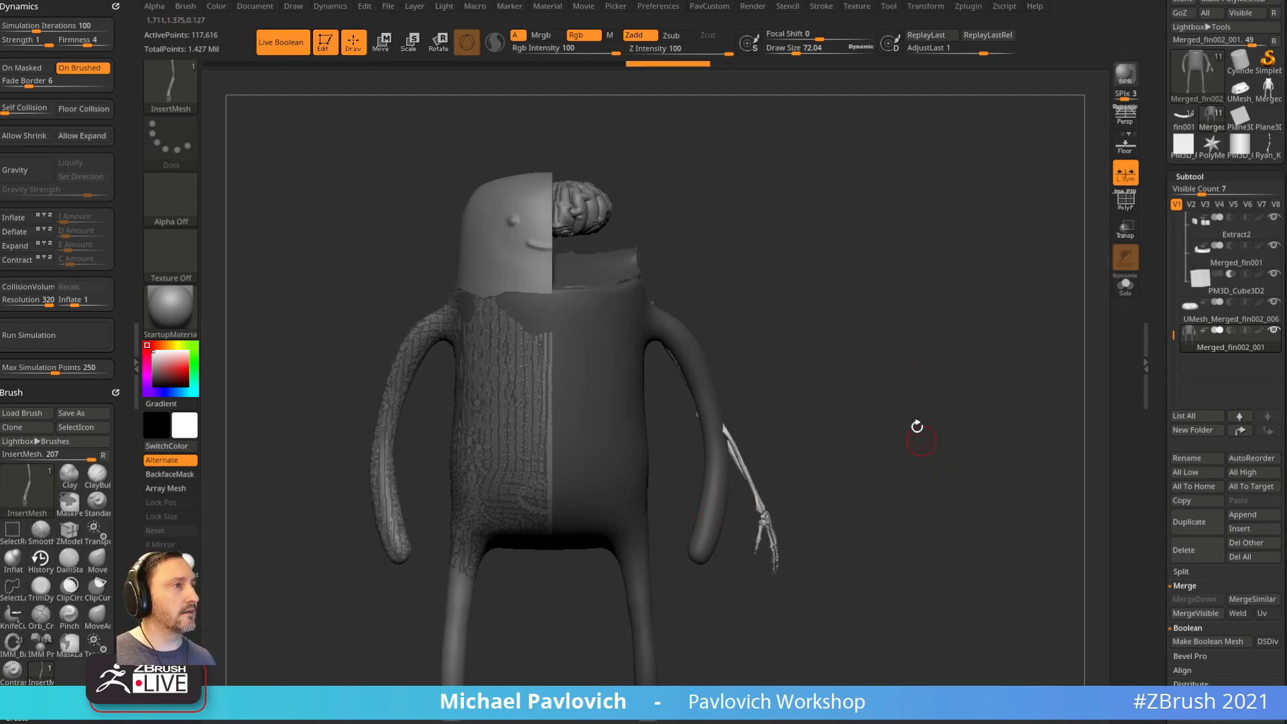
Step: Split the inserted arm bones from the masked body into their own subtool and check them in isolation
{"action": "key", "text": "ctrl+space"}
{"action": "left_click", "coordinate": [940, 413]}
{"action": "left_click_drag", "start_coordinate": [915, 496], "coordinate": [990, 451], "text": "alt"}
{"action": "left_click_drag", "start_coordinate": [865, 284], "coordinate": [890, 383], "text": "alt"}
{"action": "left_click", "coordinate": [1126, 287]}
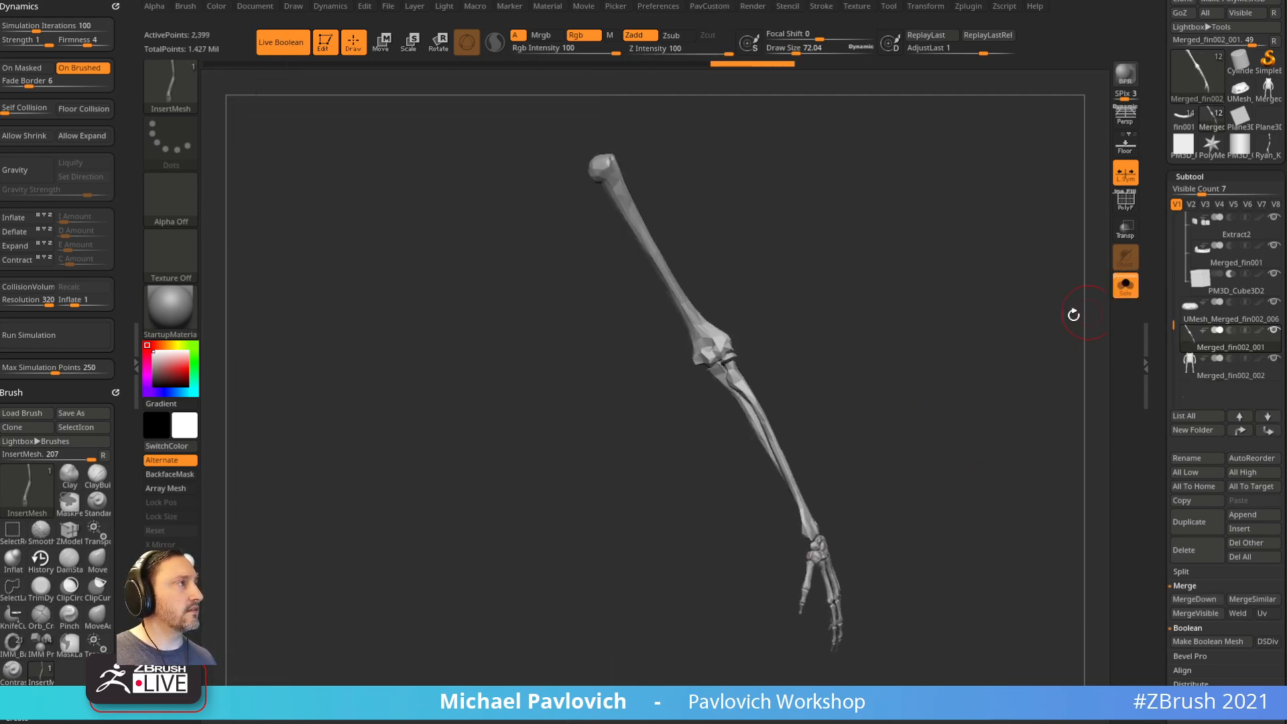
{"action": "left_click", "coordinate": [1126, 288]}
{"action": "left_click_drag", "start_coordinate": [1060, 316], "coordinate": [1020, 308], "text": "alt"}
Step: Turn on ghost transparency, switch off Live Boolean and show only the arm bones and body subtools
{"action": "left_click", "coordinate": [1120, 238]}
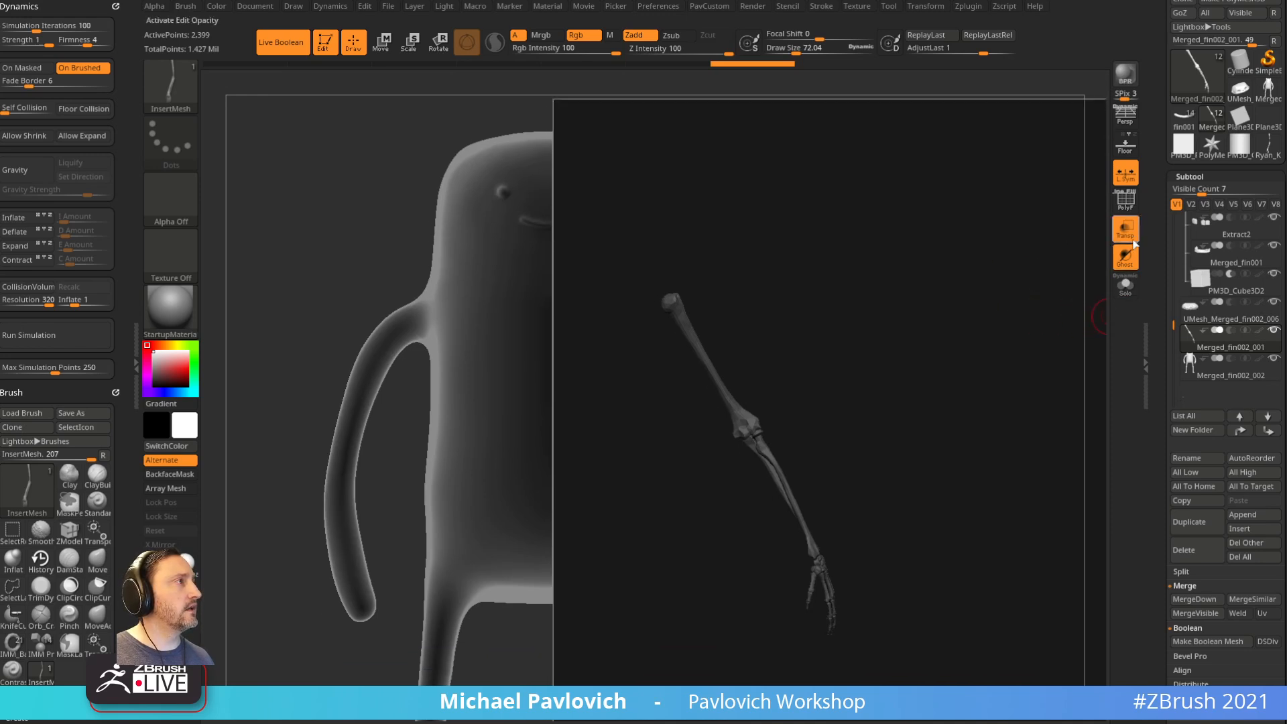
{"action": "left_click", "coordinate": [277, 48]}
{"action": "left_click_drag", "start_coordinate": [351, 219], "coordinate": [772, 254]}
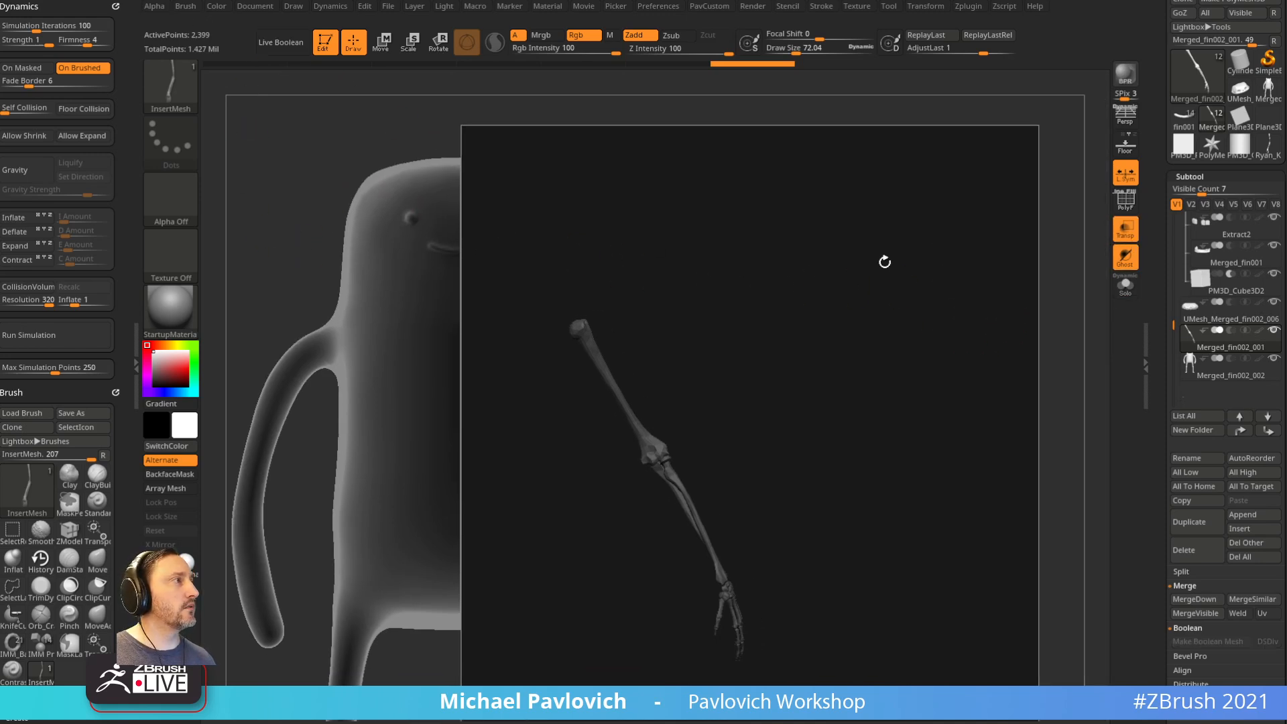
{"action": "left_click", "coordinate": [1274, 330], "text": "shift"}
{"action": "left_click", "coordinate": [1274, 359]}
Step: Centre the gizmo on the arm bones, then rotate and move them into line with the body's arm
{"action": "left_click_drag", "start_coordinate": [1043, 388], "coordinate": [1070, 342], "text": "alt"}
{"action": "key", "text": "w"}
{"action": "key", "text": "q"}
{"action": "key", "text": "w"}
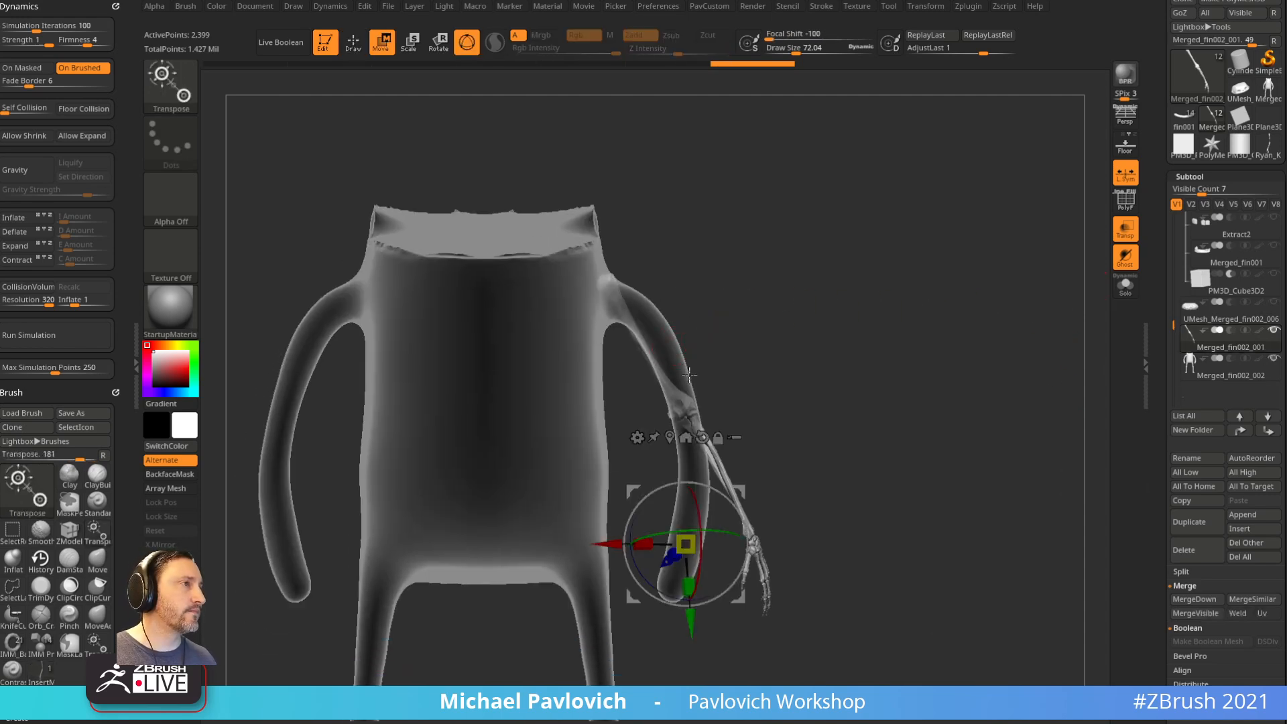
{"action": "left_click", "coordinate": [720, 463], "text": "alt"}
{"action": "left_click_drag", "start_coordinate": [774, 414], "coordinate": [746, 359], "text": "alt"}
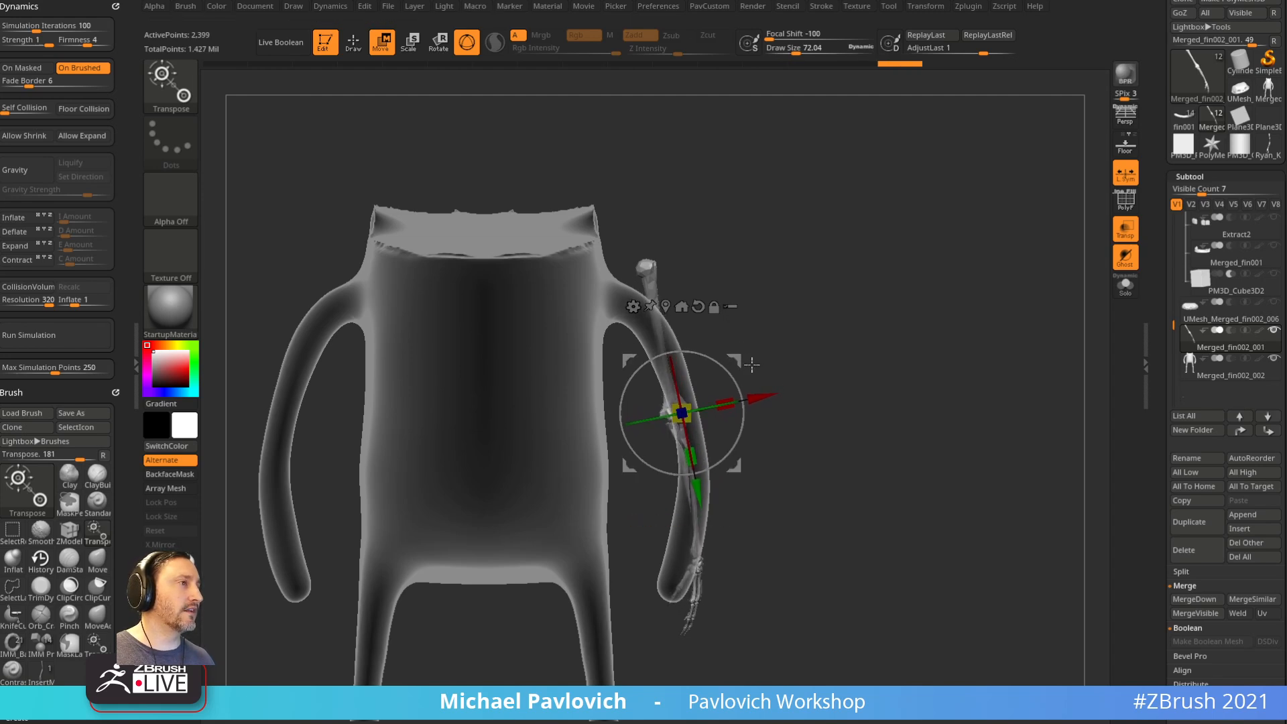
{"action": "left_click_drag", "start_coordinate": [743, 364], "coordinate": [752, 361]}
Step: Bend the arm bones with a gizmo deformer to follow the arm's curve and accept the deformation
{"action": "left_click", "coordinate": [641, 303]}
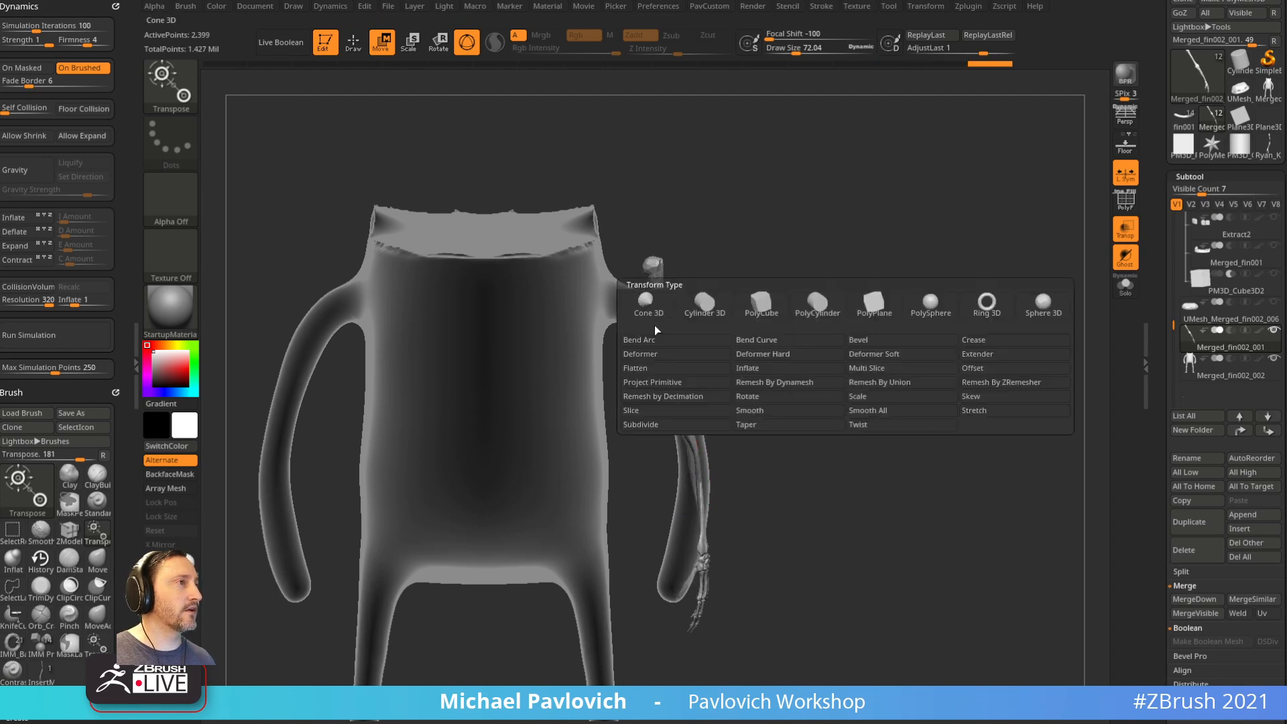
{"action": "left_click", "coordinate": [746, 354]}
{"action": "left_click_drag", "start_coordinate": [702, 438], "coordinate": [679, 387]}
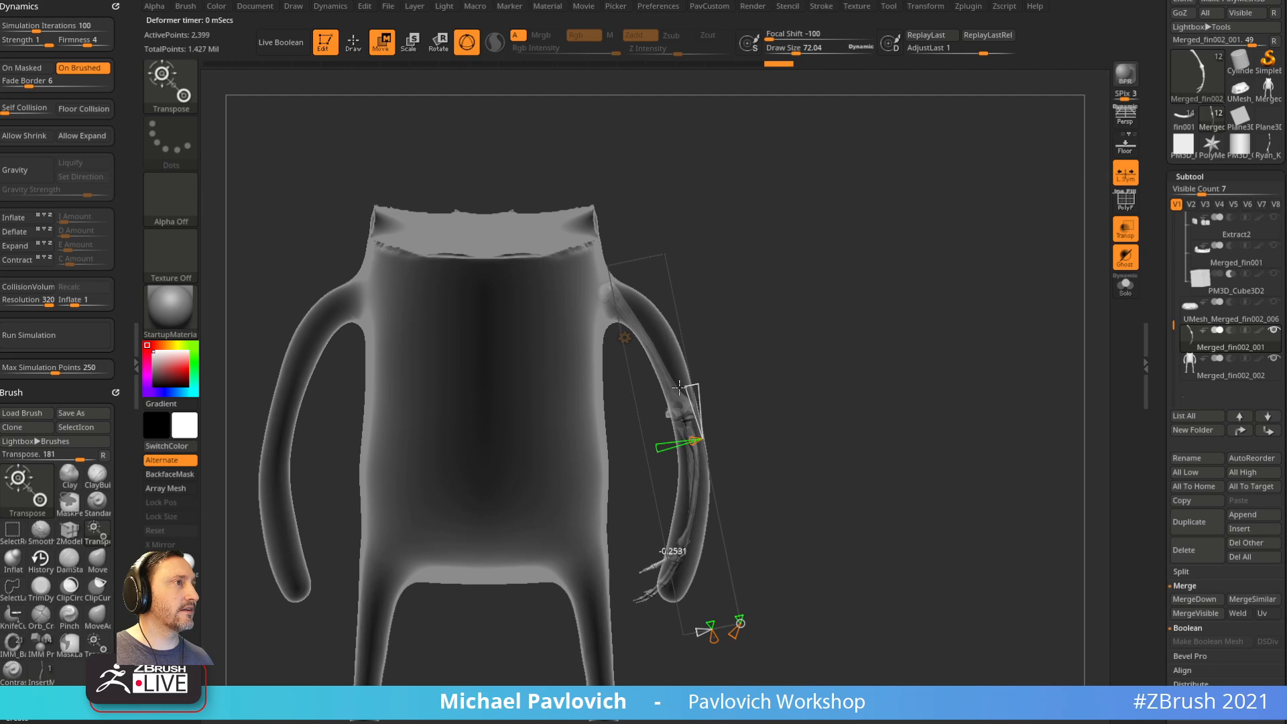
{"action": "key", "text": "e"}
{"action": "left_click_drag", "start_coordinate": [769, 391], "coordinate": [807, 347], "text": "alt"}
{"action": "key", "text": "r"}
{"action": "key", "text": "w"}
{"action": "left_click", "coordinate": [622, 340]}
{"action": "left_click", "coordinate": [668, 344]}
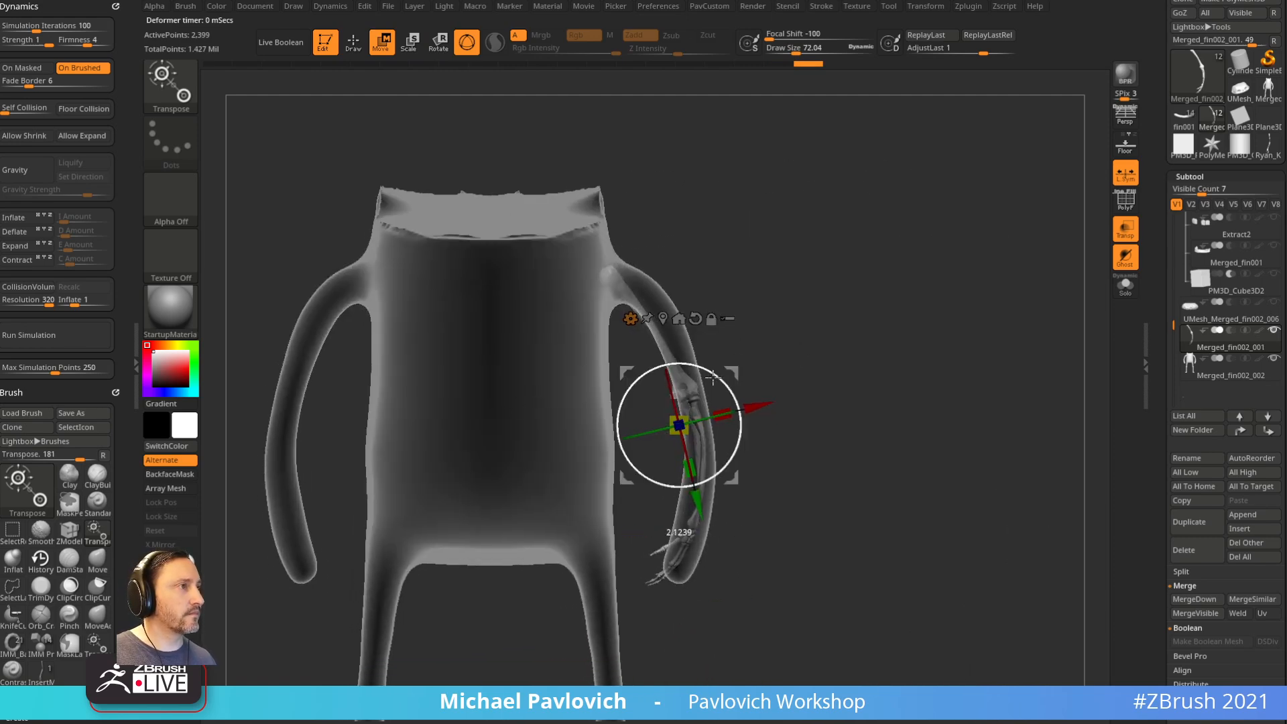
Step: Choose the Move brush at a much larger draw size and nudge the shoulder end of the bones in side view
{"action": "key", "text": "q"}
{"action": "left_click_drag", "start_coordinate": [863, 354], "coordinate": [682, 372]}
{"action": "key", "text": "bracketright"}
{"action": "key", "text": "bracketright"}
{"action": "key", "text": "bracketright"}
{"action": "key", "text": "bracketright"}
{"action": "key", "text": "bracketright"}
{"action": "key", "text": "bracketright"}
{"action": "key", "text": "b"}
{"action": "key", "text": "m"}
{"action": "key", "text": "v"}
{"action": "left_click_drag", "start_coordinate": [673, 268], "coordinate": [660, 271]}
Step: Nudge the elbow, forearm and wrist bones into the arm in side view, adjusting the Move brush size
{"action": "key", "text": "s"}
{"action": "left_click_drag", "start_coordinate": [720, 418], "coordinate": [714, 419]}
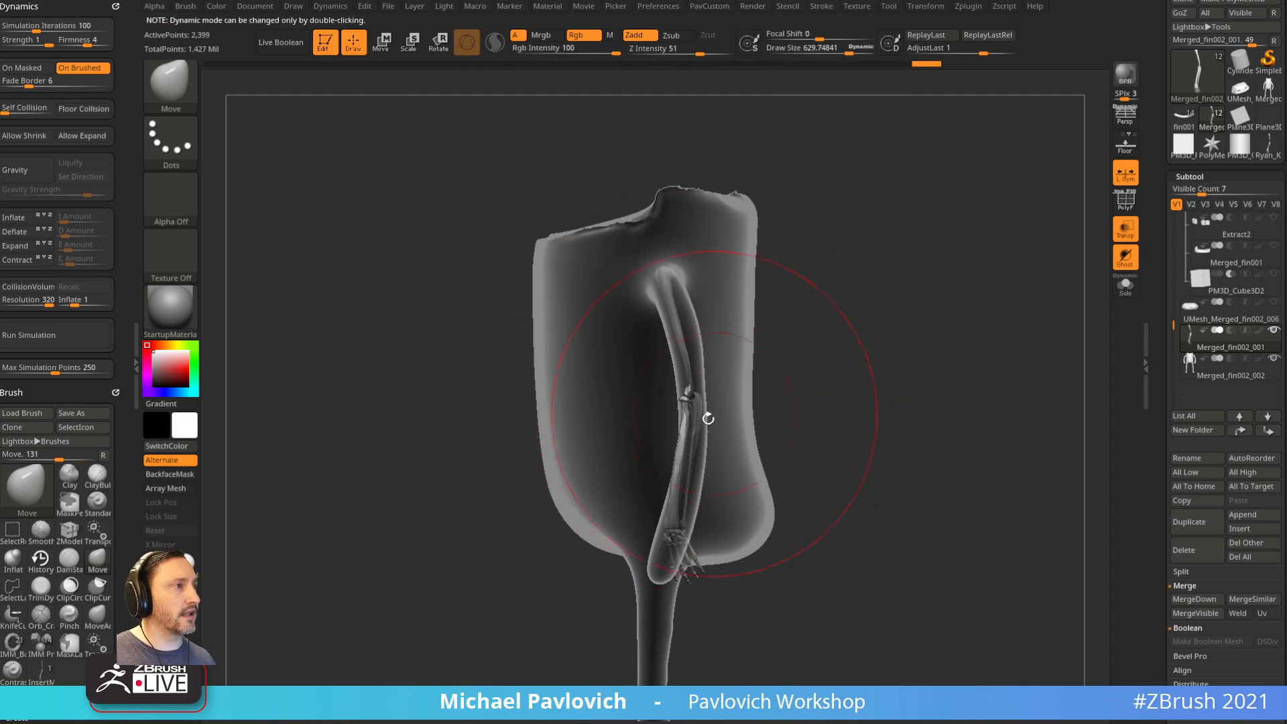
{"action": "key", "text": "s"}
{"action": "left_click_drag", "start_coordinate": [682, 531], "coordinate": [673, 531]}
{"action": "left_click_drag", "start_coordinate": [682, 471], "coordinate": [677, 471]}
{"action": "key", "text": "s"}
Step: Pull the humerus and shoulder end inside the upper arm in front view with the Move brush
{"action": "left_click_drag", "start_coordinate": [791, 383], "coordinate": [717, 408]}
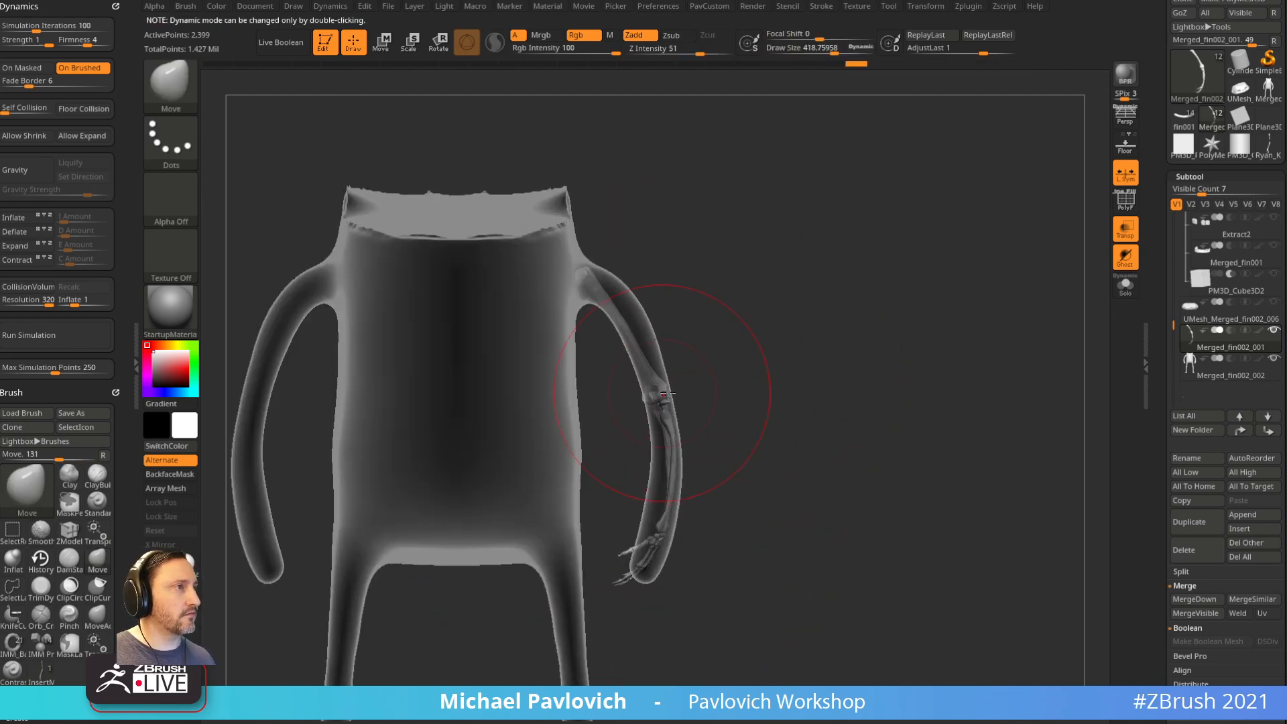
{"action": "key", "text": "s"}
{"action": "left_click_drag", "start_coordinate": [621, 312], "coordinate": [580, 283]}
{"action": "key", "text": "s"}
{"action": "left_click_drag", "start_coordinate": [636, 322], "coordinate": [631, 324]}
Step: Move the wrist and hand bones toward the arm's tip in front view with the Move brush
{"action": "key", "text": "s"}
{"action": "left_click_drag", "start_coordinate": [633, 554], "coordinate": [655, 555]}
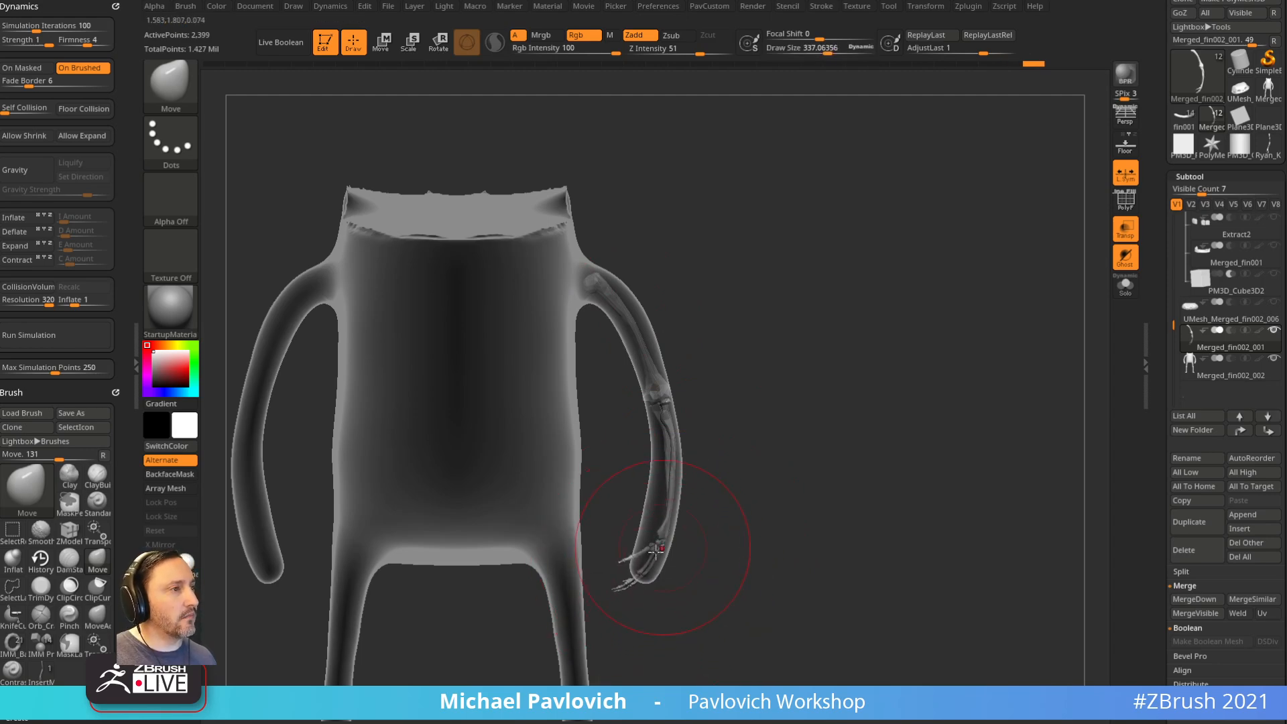
{"action": "key", "text": "s"}
{"action": "left_click_drag", "start_coordinate": [659, 570], "coordinate": [636, 556]}
Step: Adjust the hand and finger bones from the side with the Move brush at varying draw sizes
{"action": "mouse_move", "coordinate": [758, 547]}
{"action": "right_mouse_down"}
{"action": "mouse_move", "coordinate": [671, 540]}
{"action": "mouse_move", "coordinate": [673, 526]}
{"action": "right_mouse_up"}
{"action": "key", "text": "s"}
{"action": "left_click_drag", "start_coordinate": [664, 562], "coordinate": [690, 562]}
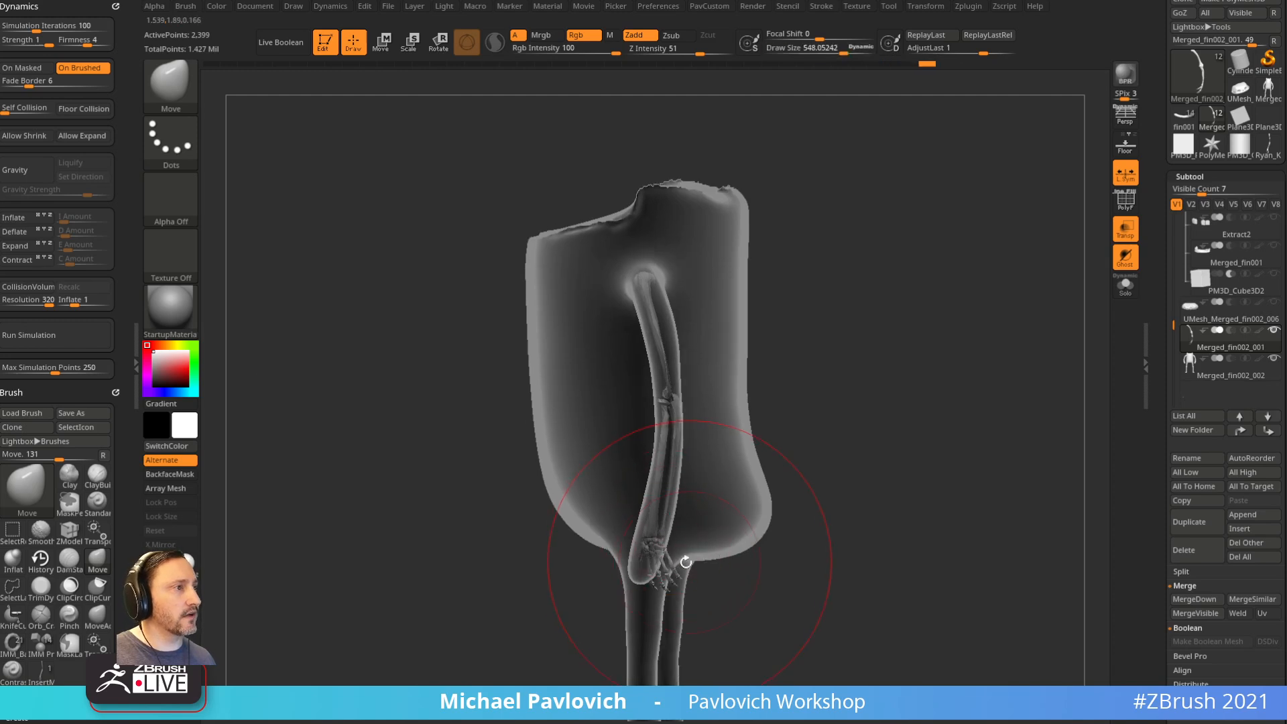
{"action": "right_click_drag", "start_coordinate": [729, 575], "coordinate": [694, 584]}
{"action": "right_click_drag", "start_coordinate": [537, 603], "coordinate": [613, 610]}
{"action": "key", "text": "s"}
{"action": "left_click_drag", "start_coordinate": [673, 588], "coordinate": [657, 588]}
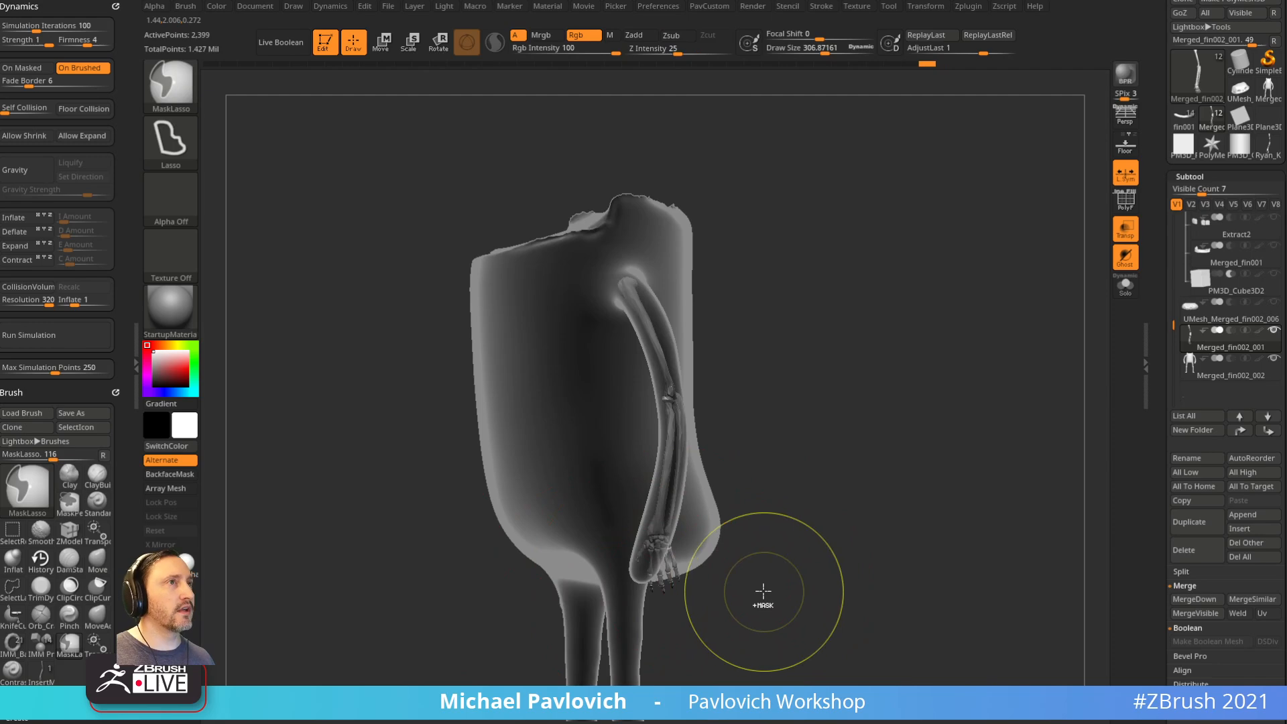
Step: Lasso-mask the hand bones and invert the mask so that only the hand is editable
{"action": "mouse_move", "coordinate": [819, 664]}
{"action": "right_mouse_down"}
{"action": "mouse_move", "coordinate": [842, 583]}
{"action": "mouse_move", "coordinate": [790, 642]}
{"action": "right_mouse_up"}
{"action": "mouse_move", "coordinate": [791, 642]}
{"action": "left_mouse_down", "text": "ctrl"}
{"action": "mouse_move", "coordinate": [659, 541]}
{"action": "mouse_move", "coordinate": [591, 541]}
{"action": "left_mouse_up", "text": "ctrl"}
{"action": "left_click", "coordinate": [813, 497], "text": "ctrl"}
{"action": "right_click_drag", "start_coordinate": [814, 497], "coordinate": [885, 577], "text": "ctrl"}
Step: Centre the gizmo on the wrist and reorient the unmasked hand bones to fit inside the arm's tip
{"action": "key", "text": "w"}
{"action": "right_click_drag", "start_coordinate": [718, 536], "coordinate": [718, 537]}
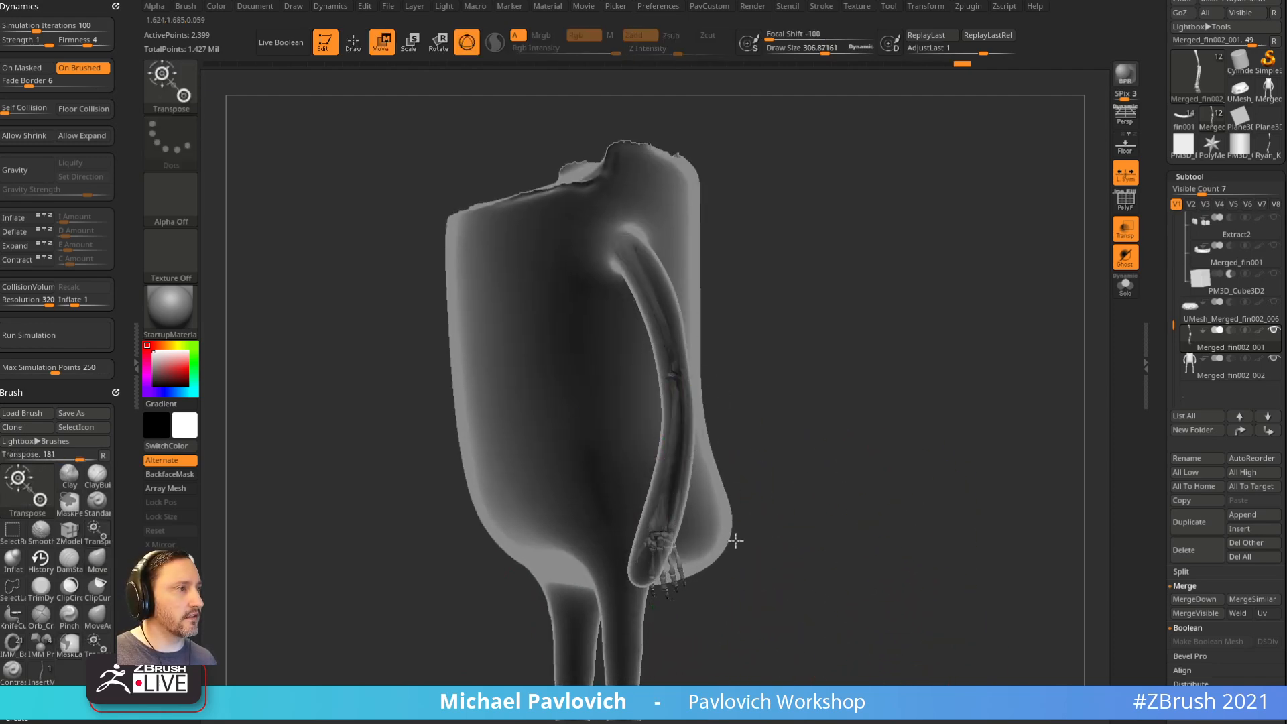
{"action": "left_click", "coordinate": [1126, 285]}
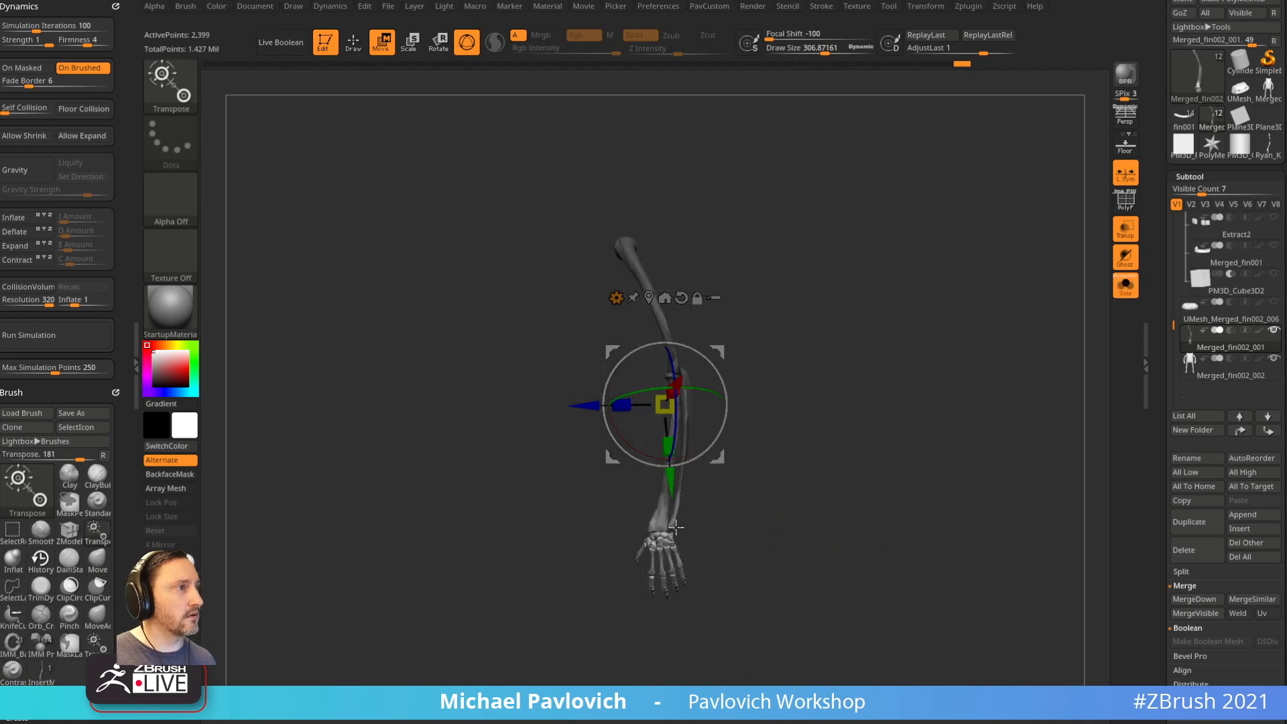
{"action": "left_click", "coordinate": [677, 526], "text": "alt"}
{"action": "left_click", "coordinate": [1125, 284]}
{"action": "mouse_move", "coordinate": [701, 493]}
{"action": "left_mouse_down"}
{"action": "mouse_move", "coordinate": [714, 507]}
{"action": "mouse_move", "coordinate": [712, 479]}
{"action": "left_mouse_up"}
{"action": "key", "text": "q"}
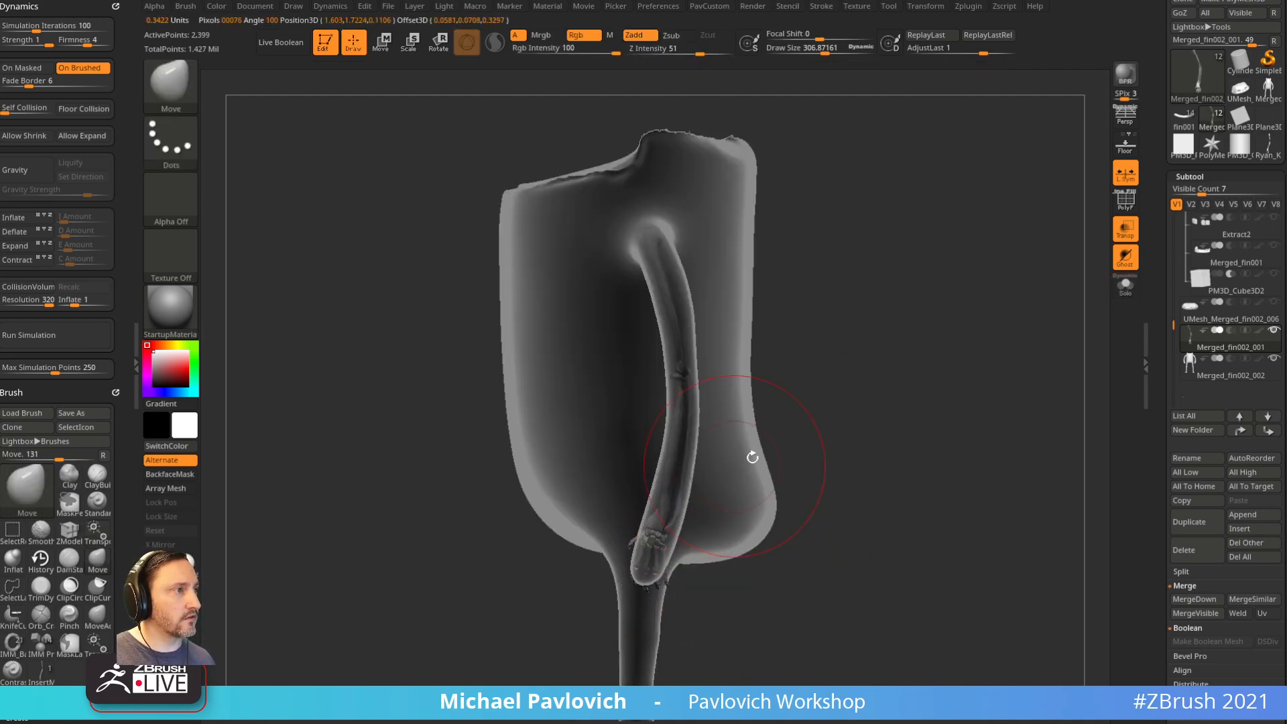
Step: Clear the mask and reduce the Move brush draw size to about 116 for refining the wrist area
{"action": "right_click_drag", "start_coordinate": [898, 382], "coordinate": [907, 411], "text": "ctrl"}
{"action": "left_click_drag", "start_coordinate": [908, 411], "coordinate": [929, 433], "text": "ctrl"}
{"action": "key", "text": "s"}
{"action": "left_click_drag", "start_coordinate": [683, 515], "coordinate": [627, 509]}
{"action": "key", "text": "s"}
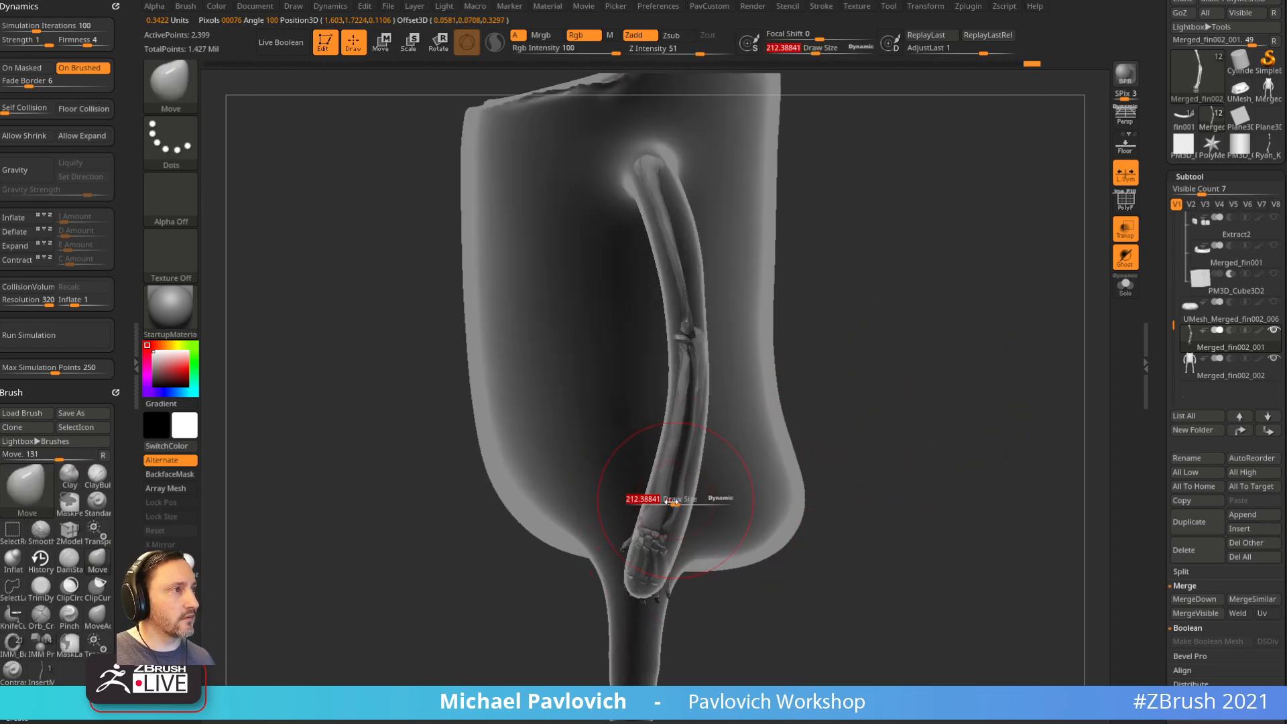
{"action": "right_click_drag", "start_coordinate": [967, 463], "coordinate": [912, 388], "text": "ctrl"}
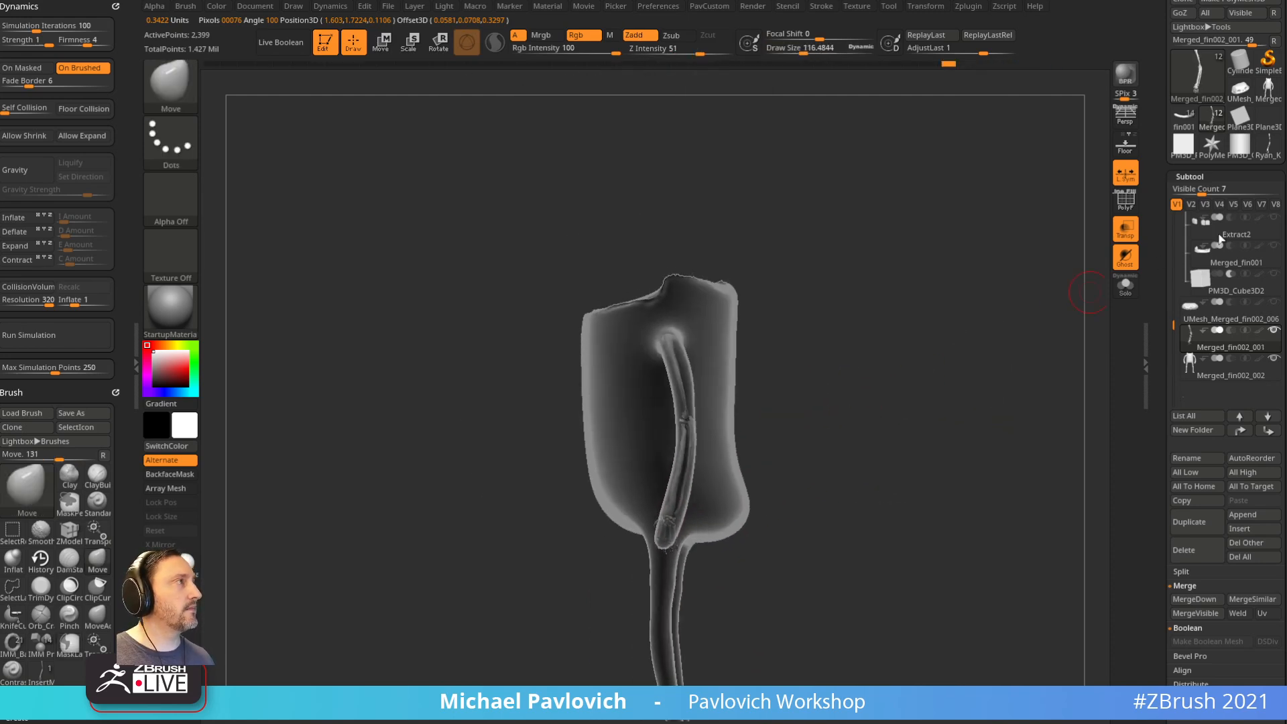
Step: Make the anatomy skeleton tool active again, unhide all its bones and duplicate the subtool
{"action": "left_click", "coordinate": [1266, 156]}
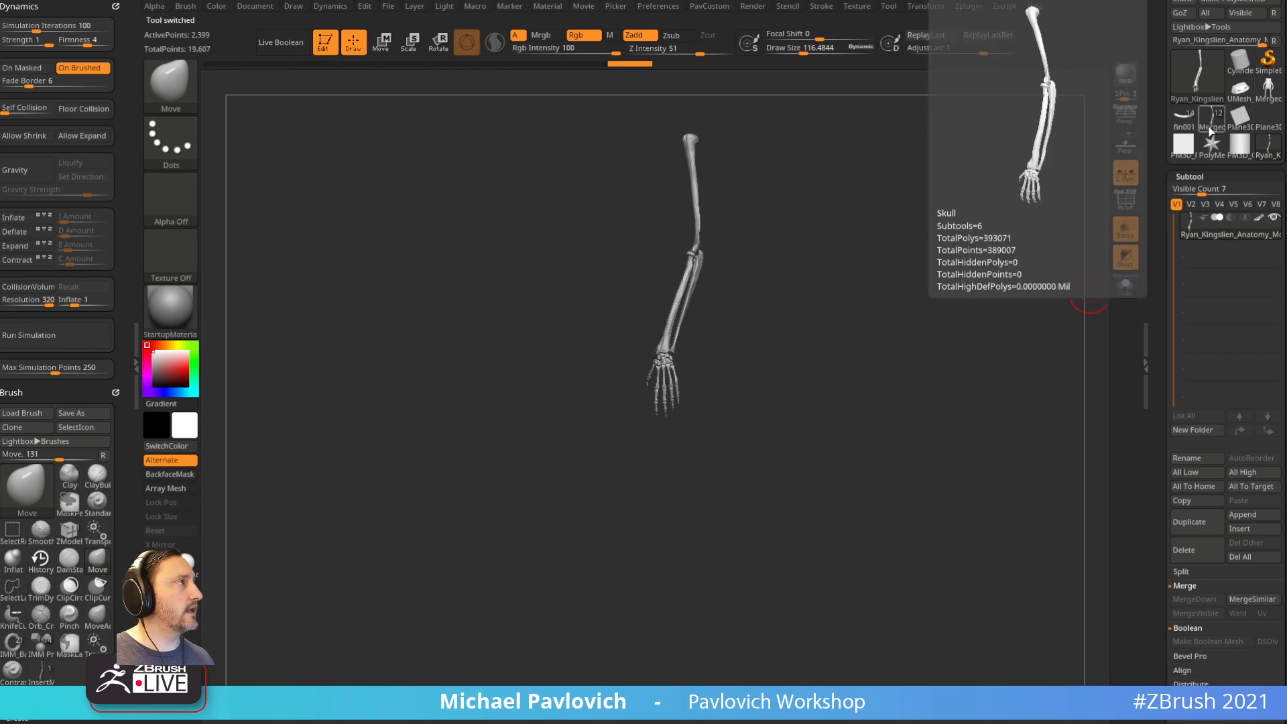
{"action": "left_click_drag", "start_coordinate": [834, 402], "coordinate": [914, 368]}
{"action": "key", "text": "ctrl+shift"}
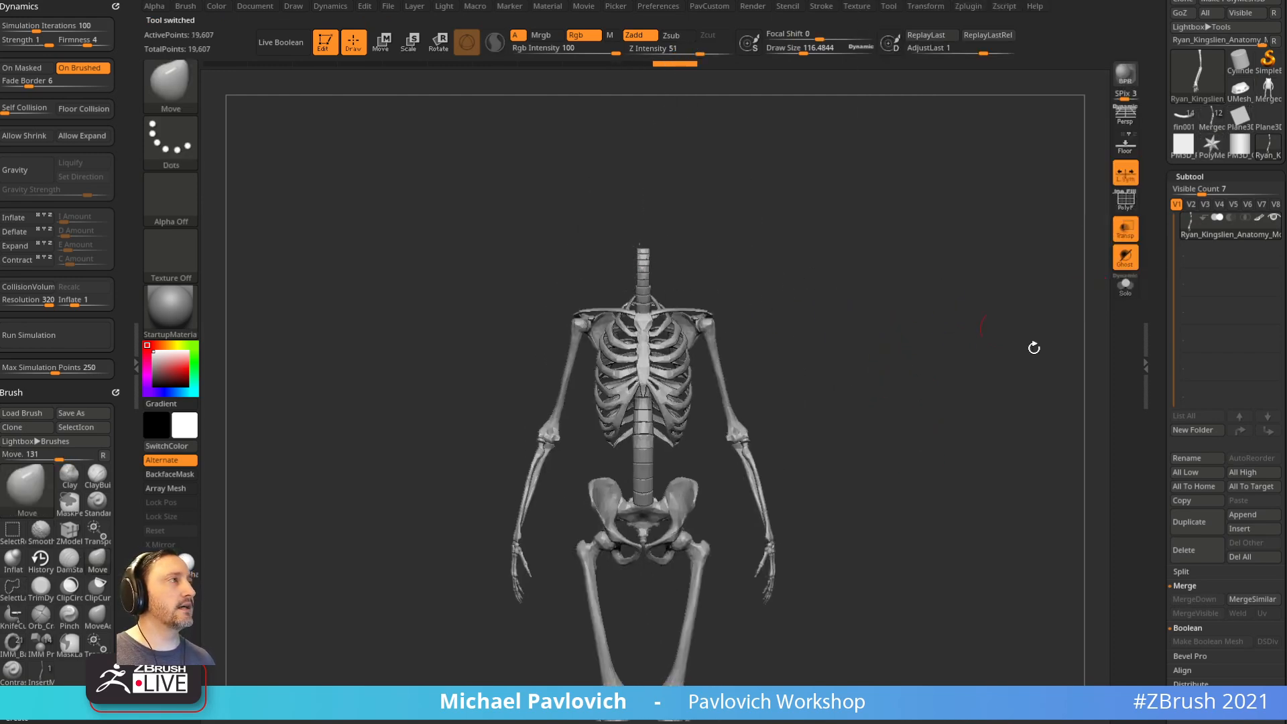
{"action": "left_click", "coordinate": [1189, 522]}
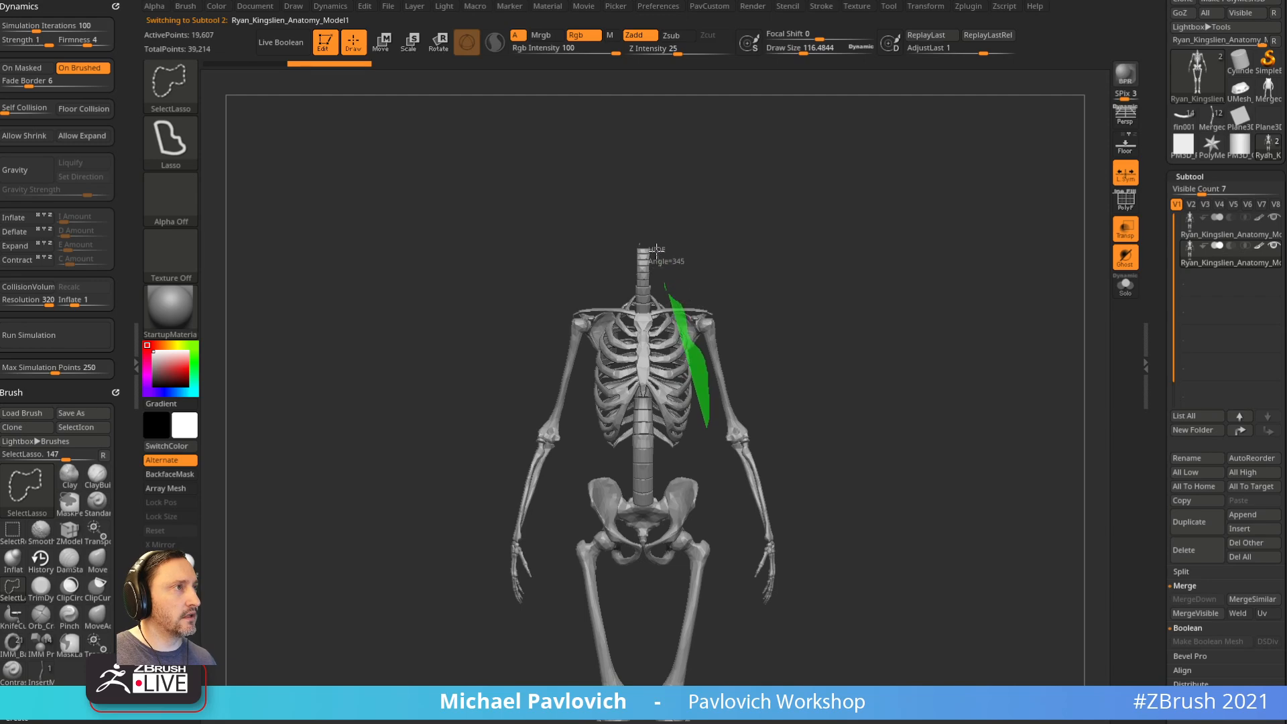
Step: Isolate the ribcage, spine, shoulder girdle and pelvis of the duplicated skeleton, delete the hidden bones and show only this subtool
{"action": "mouse_move", "coordinate": [646, 253]}
{"action": "left_mouse_down", "text": "ctrl+shift"}
{"action": "mouse_move", "coordinate": [622, 268]}
{"action": "mouse_move", "coordinate": [575, 423]}
{"action": "mouse_move", "coordinate": [582, 448]}
{"action": "mouse_move", "coordinate": [614, 458]}
{"action": "mouse_move", "coordinate": [581, 463]}
{"action": "mouse_move", "coordinate": [582, 508]}
{"action": "mouse_move", "coordinate": [612, 518]}
{"action": "mouse_move", "coordinate": [631, 574]}
{"action": "mouse_move", "coordinate": [722, 444]}
{"action": "left_mouse_up", "text": "ctrl+shift"}
{"action": "left_click_drag", "start_coordinate": [952, 357], "coordinate": [929, 368]}
{"action": "key", "text": "space"}
{"action": "left_click", "coordinate": [979, 354]}
{"action": "left_click_drag", "start_coordinate": [892, 325], "coordinate": [954, 394], "text": "shift"}
{"action": "left_click", "coordinate": [1126, 287]}
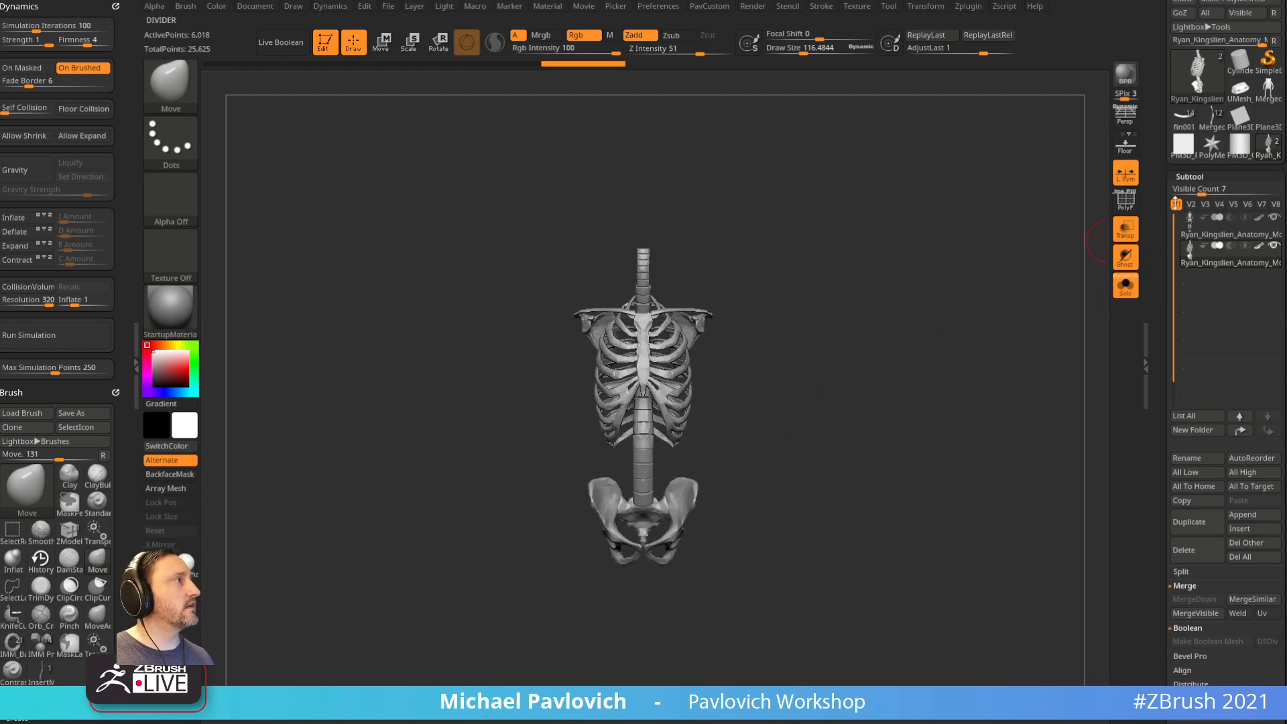
Step: Append the trimmed torso skeleton to the fin character tool, show the full model and make the appended skeleton the active subtool
{"action": "left_click", "coordinate": [1213, 120]}
{"action": "left_click_drag", "start_coordinate": [929, 261], "coordinate": [982, 322]}
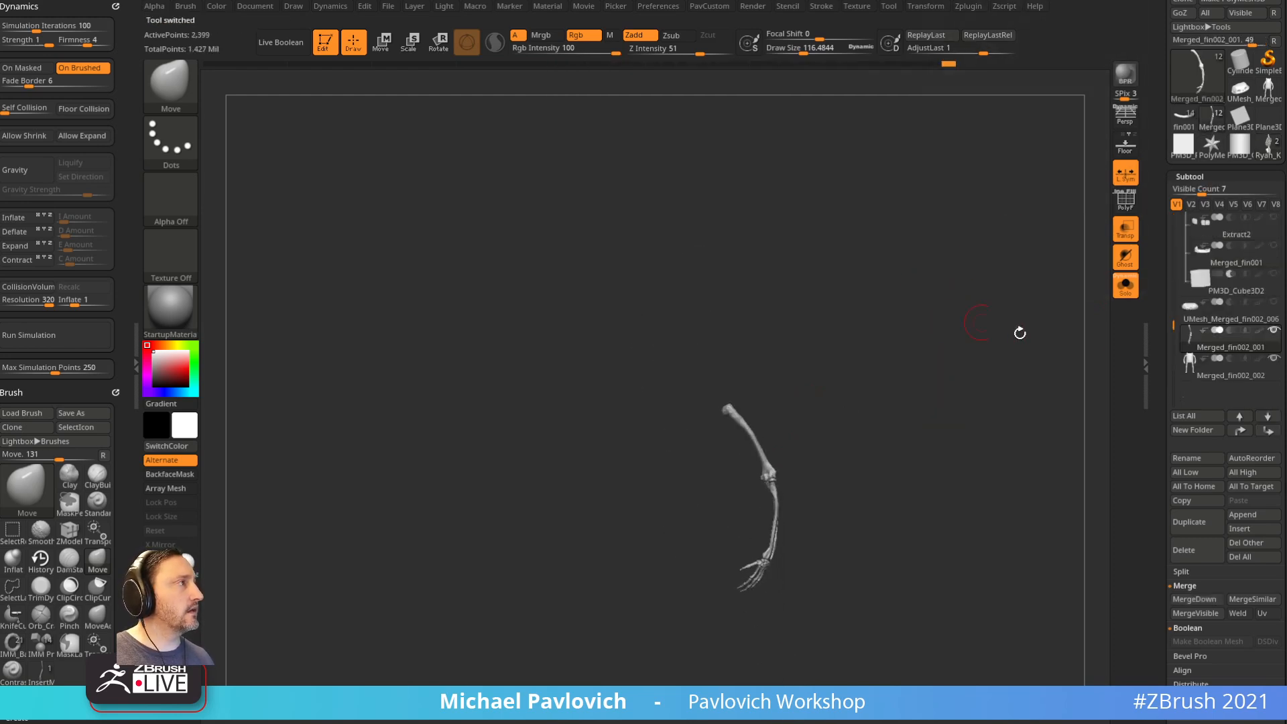
{"action": "left_click", "coordinate": [1246, 515]}
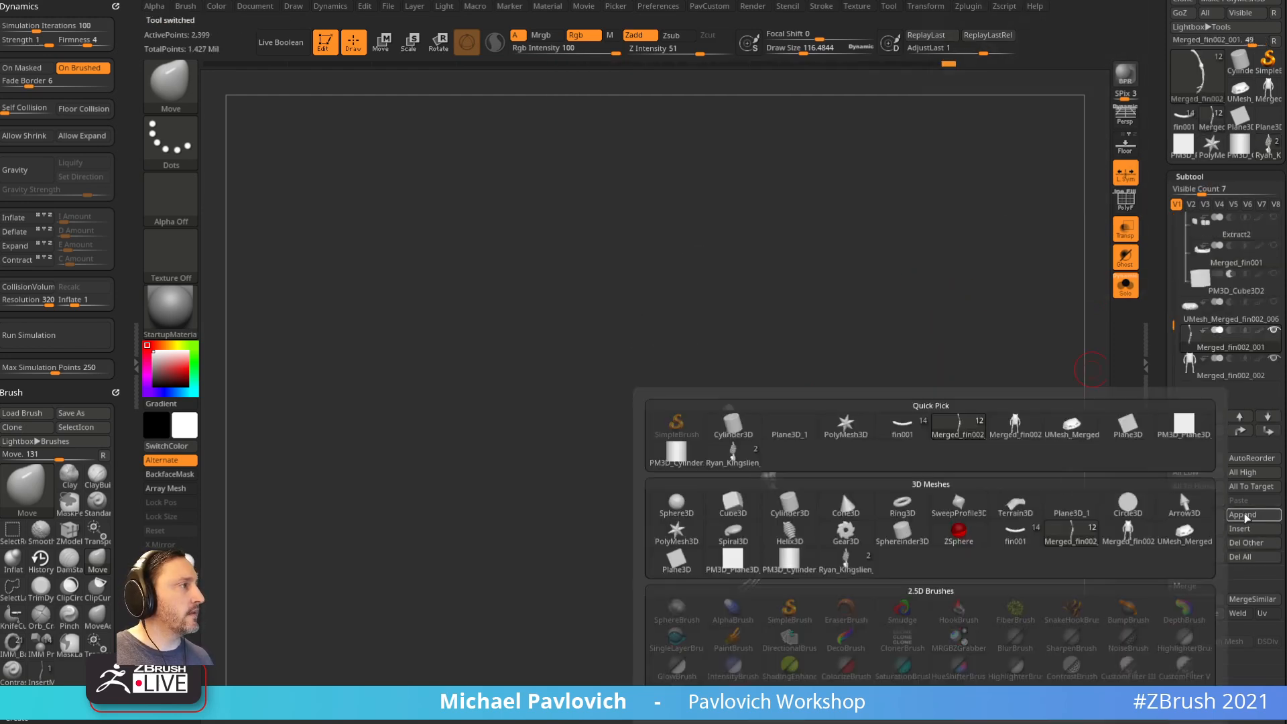
{"action": "left_click", "coordinate": [858, 570]}
{"action": "left_click_drag", "start_coordinate": [900, 537], "coordinate": [865, 497]}
{"action": "left_click", "coordinate": [1125, 285]}
{"action": "left_click_drag", "start_coordinate": [924, 399], "coordinate": [699, 309]}
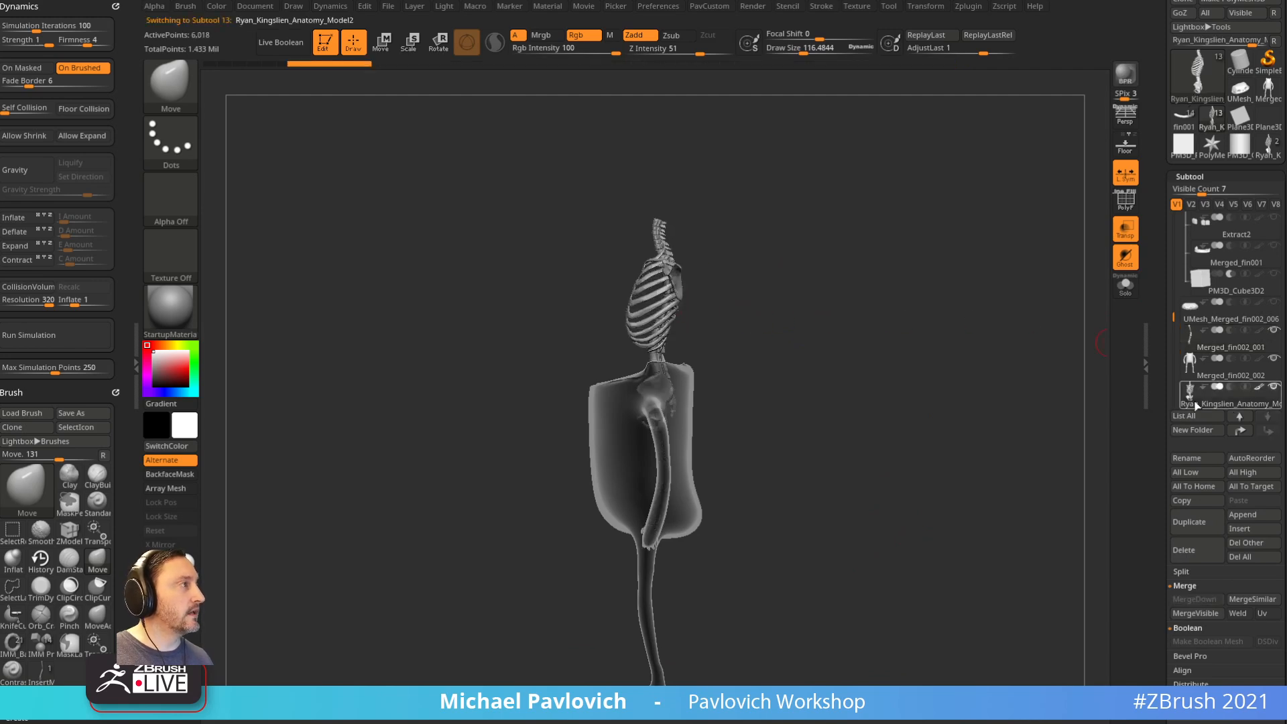
Step: Unify the torso skeleton's size, then move and scale it to sit inside the character's body
{"action": "left_click_drag", "start_coordinate": [1161, 442], "coordinate": [1161, 400]}
{"action": "key", "text": "4"}
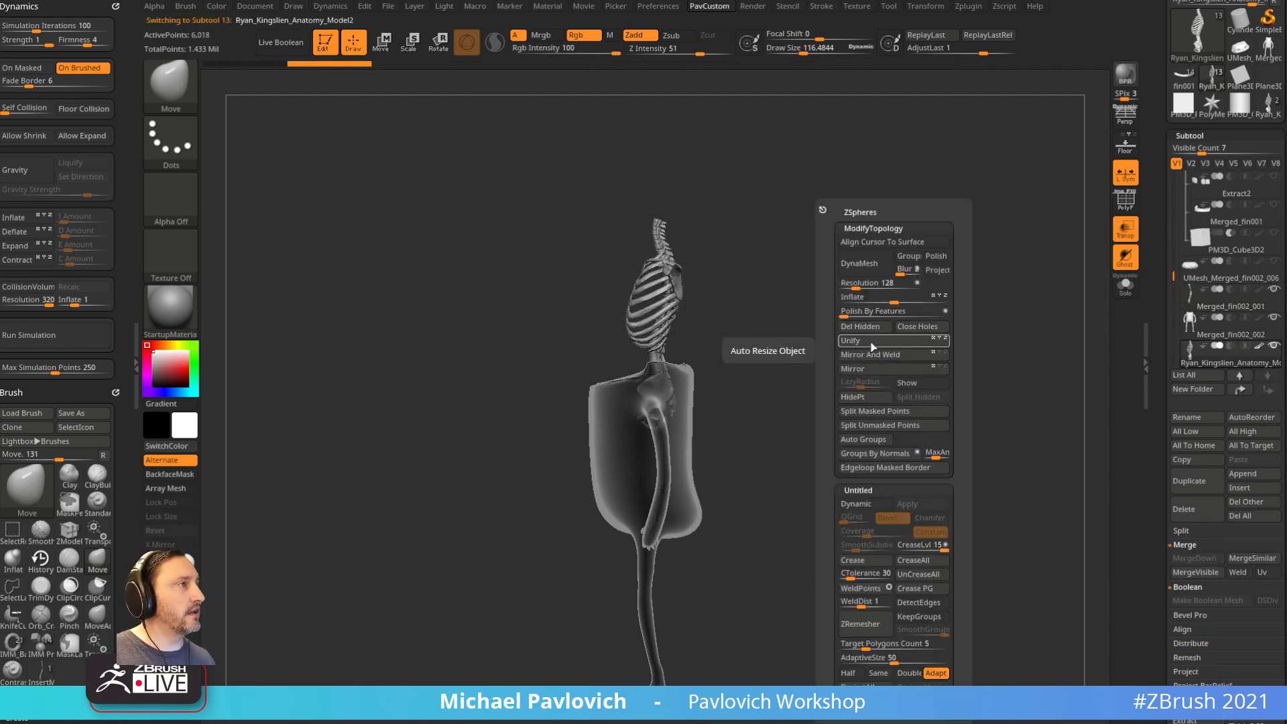
{"action": "left_click", "coordinate": [874, 344]}
{"action": "left_click_drag", "start_coordinate": [813, 379], "coordinate": [852, 373], "text": "alt"}
{"action": "key", "text": "w"}
{"action": "left_click_drag", "start_coordinate": [646, 315], "coordinate": [735, 291]}
{"action": "left_click_drag", "start_coordinate": [690, 261], "coordinate": [683, 318]}
{"action": "left_click_drag", "start_coordinate": [630, 371], "coordinate": [589, 382]}
{"action": "left_click_drag", "start_coordinate": [682, 319], "coordinate": [688, 303]}
{"action": "key", "text": "q"}
{"action": "mouse_move", "coordinate": [980, 273]}
{"action": "left_mouse_down", "text": "alt"}
{"action": "mouse_move", "coordinate": [991, 353]}
{"action": "mouse_move", "coordinate": [1032, 351]}
{"action": "mouse_move", "coordinate": [976, 360]}
{"action": "mouse_move", "coordinate": [960, 340]}
{"action": "left_mouse_up", "text": "alt"}
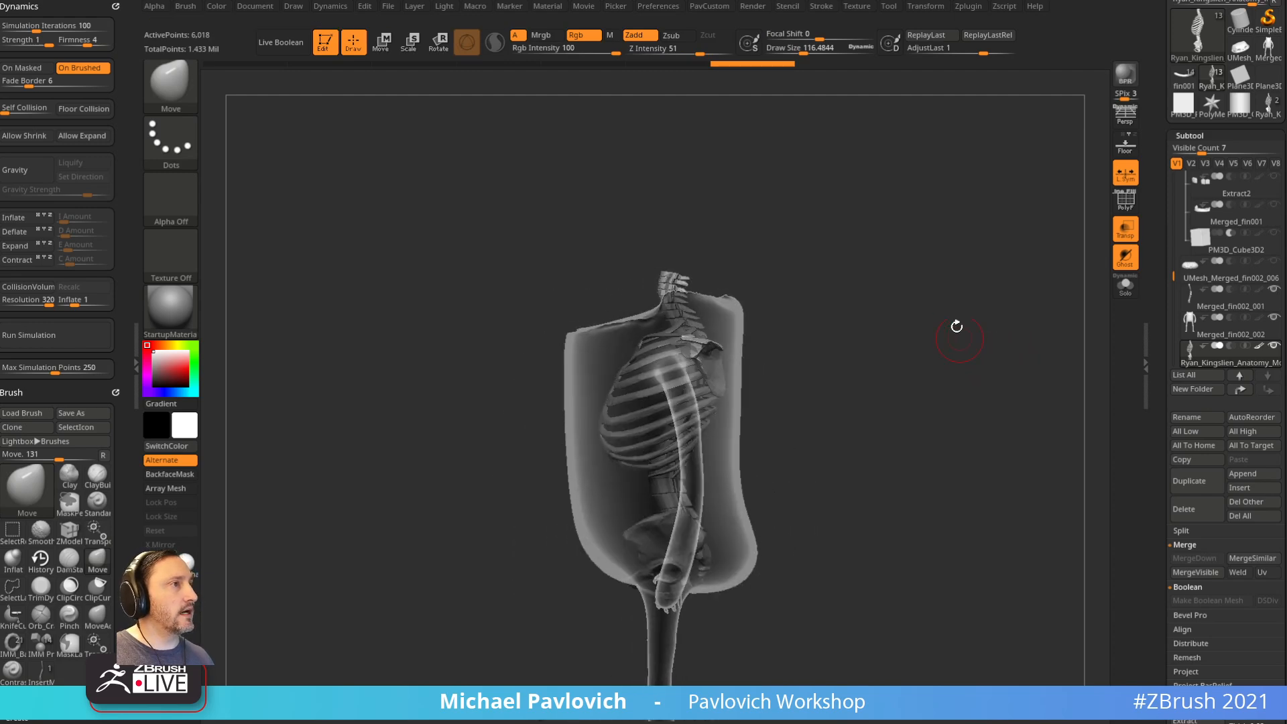
Step: Try to pull the upper ribcage and neck forward with the Move brush at a draw size of about 651
{"action": "key", "text": "w"}
{"action": "key", "text": "s"}
{"action": "key", "text": "q"}
{"action": "left_click_drag", "start_coordinate": [641, 367], "coordinate": [668, 366]}
{"action": "left_click_drag", "start_coordinate": [569, 337], "coordinate": [733, 343]}
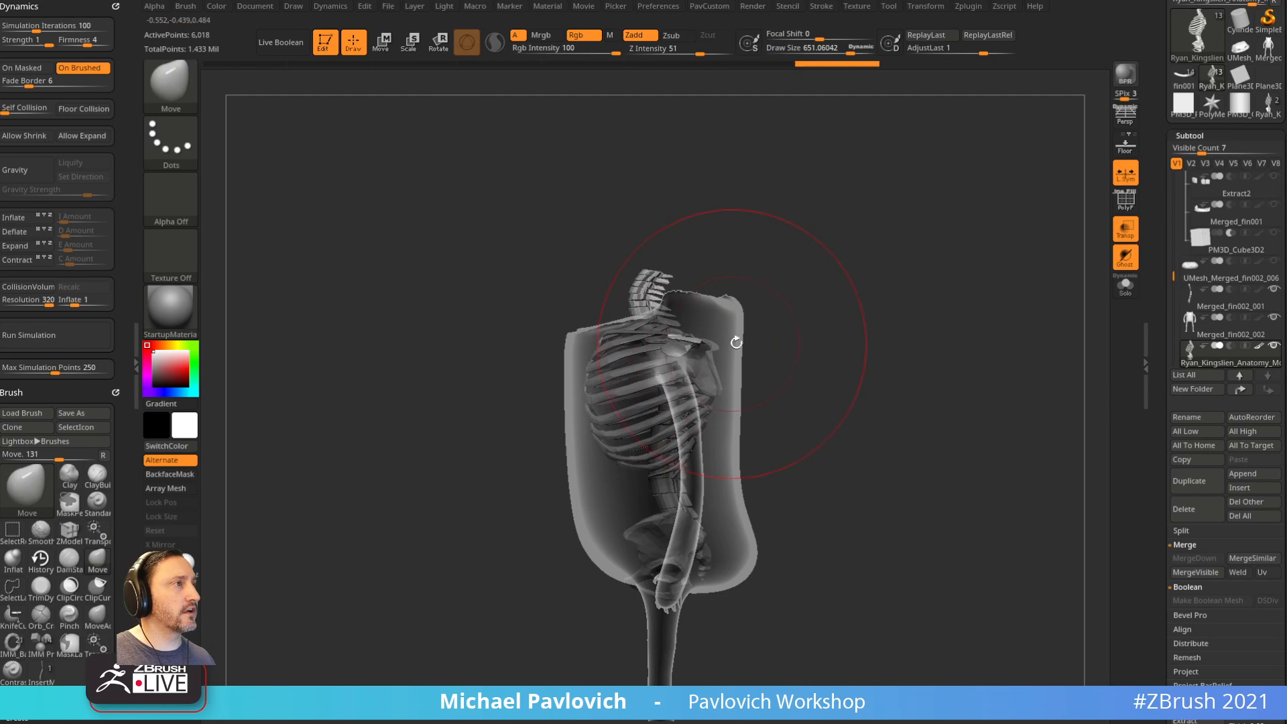
{"action": "left_click_drag", "start_coordinate": [853, 308], "coordinate": [790, 310]}
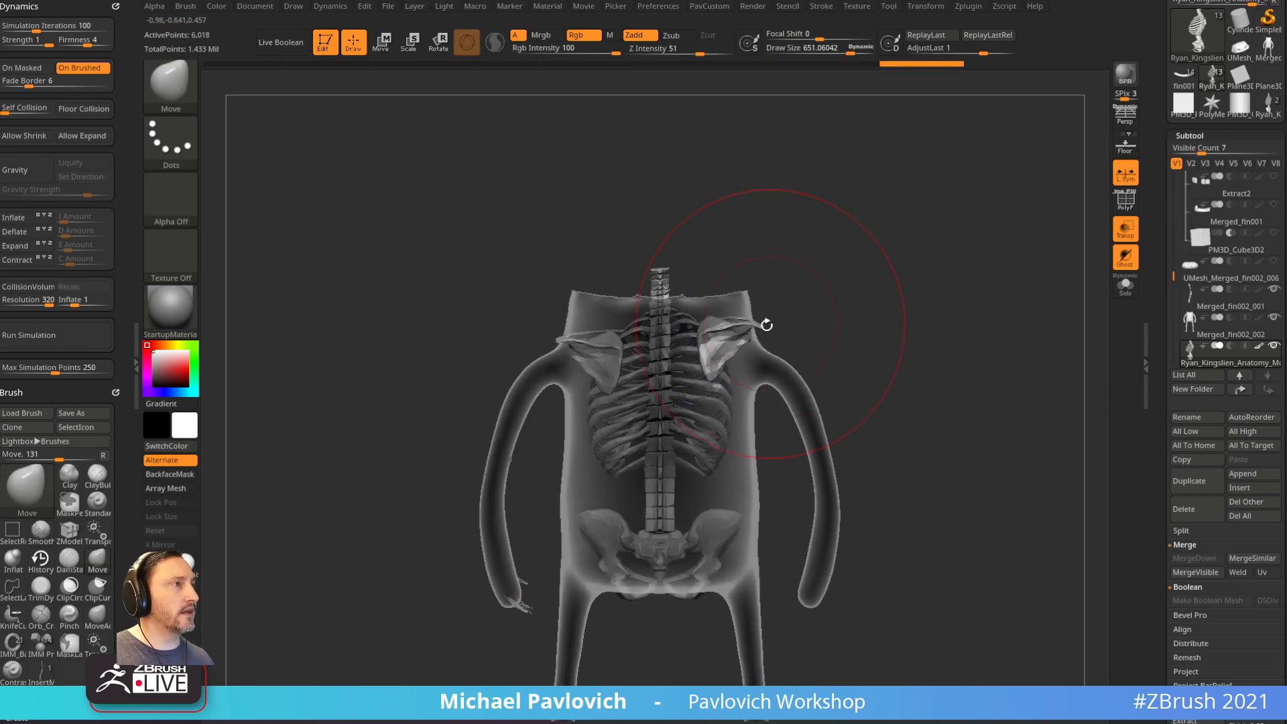
{"action": "key", "text": "ctrl+z"}
{"action": "key", "text": "ctrl+z"}
{"action": "key", "text": "ctrl+z"}
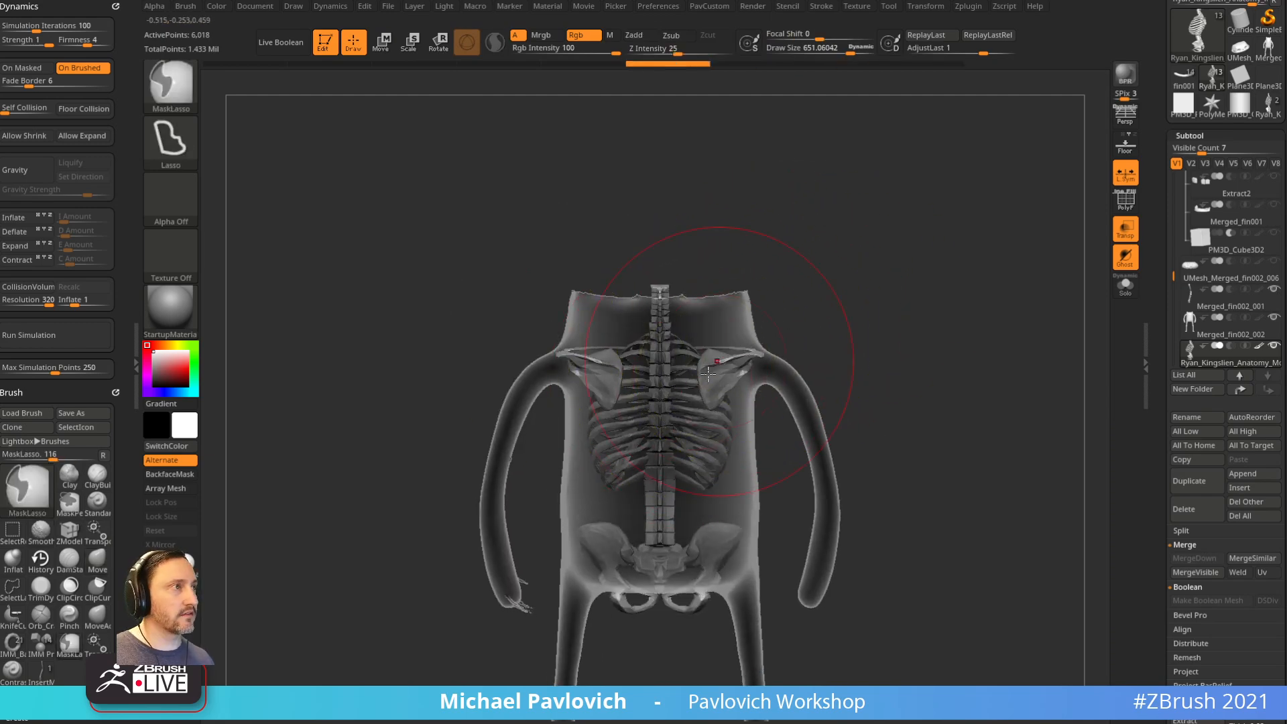
Step: Shape the shoulder area, lower spine and pelvis to the body's side profile with a large Move brush
{"action": "left_click_drag", "start_coordinate": [786, 323], "coordinate": [892, 319], "text": "shift"}
{"action": "key", "text": "w"}
{"action": "key", "text": "q"}
{"action": "key", "text": "s"}
{"action": "mouse_move", "coordinate": [648, 382]}
{"action": "left_mouse_down"}
{"action": "mouse_move", "coordinate": [582, 342]}
{"action": "mouse_move", "coordinate": [598, 340]}
{"action": "left_mouse_up"}
{"action": "key", "text": "s"}
{"action": "left_click_drag", "start_coordinate": [699, 346], "coordinate": [709, 321]}
{"action": "mouse_move", "coordinate": [671, 470]}
{"action": "left_mouse_down"}
{"action": "mouse_move", "coordinate": [700, 473]}
{"action": "mouse_move", "coordinate": [684, 485]}
{"action": "left_mouse_up"}
{"action": "left_click_drag", "start_coordinate": [716, 563], "coordinate": [728, 554]}
Step: Nudge the rear of the torso bones and the front of the pelvis with the Move brush at varying draw sizes
{"action": "key", "text": "s"}
{"action": "left_click_drag", "start_coordinate": [731, 527], "coordinate": [711, 527]}
{"action": "key", "text": "s"}
{"action": "left_click_drag", "start_coordinate": [717, 494], "coordinate": [710, 493]}
{"action": "key", "text": "s"}
{"action": "left_click_drag", "start_coordinate": [636, 551], "coordinate": [605, 555]}
{"action": "left_click_drag", "start_coordinate": [570, 617], "coordinate": [632, 606], "text": "shift"}
{"action": "left_click_drag", "start_coordinate": [844, 441], "coordinate": [884, 447], "text": "alt"}
Step: Reshape the pelvis and raise its lower edge with the Move brush so it fits the base of the body
{"action": "key", "text": "s"}
{"action": "left_click_drag", "start_coordinate": [562, 519], "coordinate": [535, 525]}
{"action": "key", "text": "s"}
{"action": "left_click_drag", "start_coordinate": [804, 470], "coordinate": [885, 410]}
{"action": "key", "text": "s"}
{"action": "mouse_move", "coordinate": [636, 573]}
{"action": "left_mouse_down"}
{"action": "mouse_move", "coordinate": [658, 573]}
{"action": "mouse_move", "coordinate": [648, 523]}
{"action": "left_mouse_up"}
{"action": "left_click_drag", "start_coordinate": [645, 576], "coordinate": [651, 533], "text": "shift"}
Step: Refine the ribcage and pelvis from several angles with the Move brush to fill the body's outline
{"action": "key", "text": "s"}
{"action": "left_click_drag", "start_coordinate": [827, 406], "coordinate": [935, 430]}
{"action": "key", "text": "s"}
{"action": "left_click_drag", "start_coordinate": [711, 507], "coordinate": [691, 508]}
{"action": "mouse_move", "coordinate": [674, 627]}
{"action": "left_mouse_down"}
{"action": "mouse_move", "coordinate": [698, 637]}
{"action": "mouse_move", "coordinate": [738, 615]}
{"action": "left_mouse_up"}
{"action": "mouse_move", "coordinate": [802, 443]}
{"action": "left_mouse_down"}
{"action": "mouse_move", "coordinate": [713, 445]}
{"action": "mouse_move", "coordinate": [831, 440]}
{"action": "mouse_move", "coordinate": [770, 437]}
{"action": "mouse_move", "coordinate": [743, 408]}
{"action": "mouse_move", "coordinate": [694, 452]}
{"action": "left_mouse_up"}
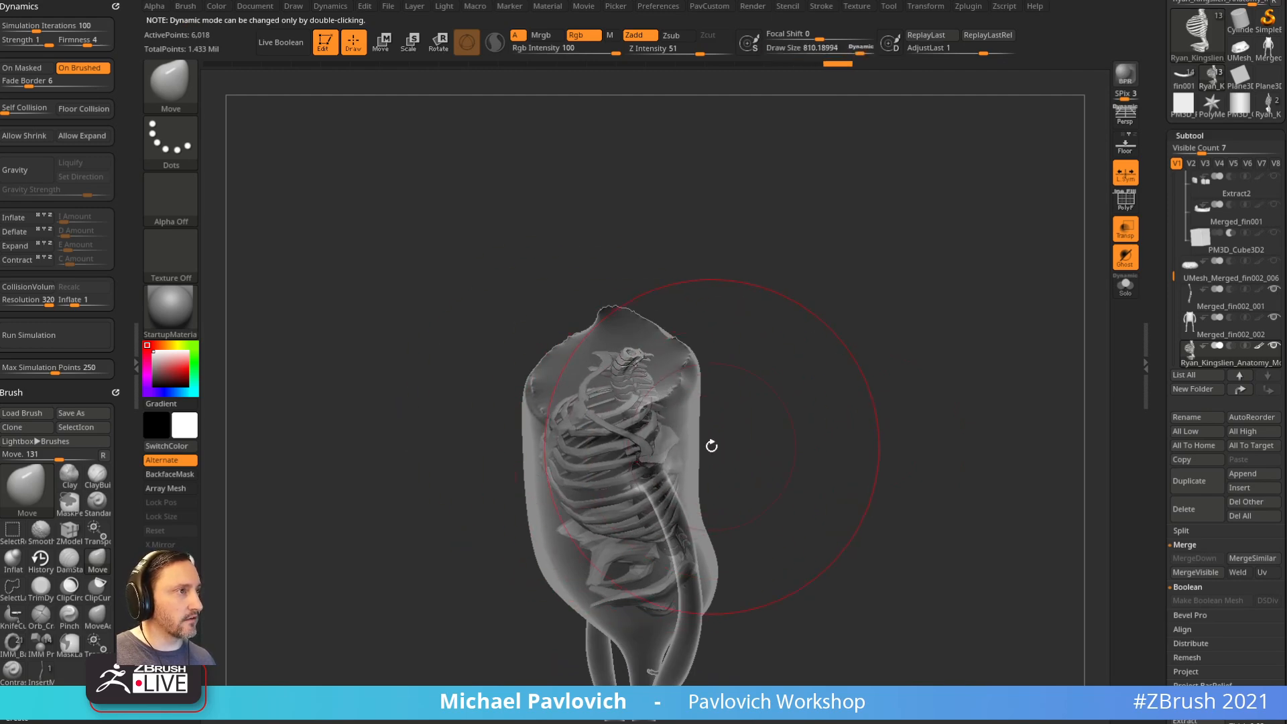
{"action": "mouse_move", "coordinate": [651, 457]}
{"action": "left_mouse_down"}
{"action": "mouse_move", "coordinate": [814, 371]}
{"action": "mouse_move", "coordinate": [697, 450]}
{"action": "left_mouse_up"}
{"action": "key", "text": "s"}
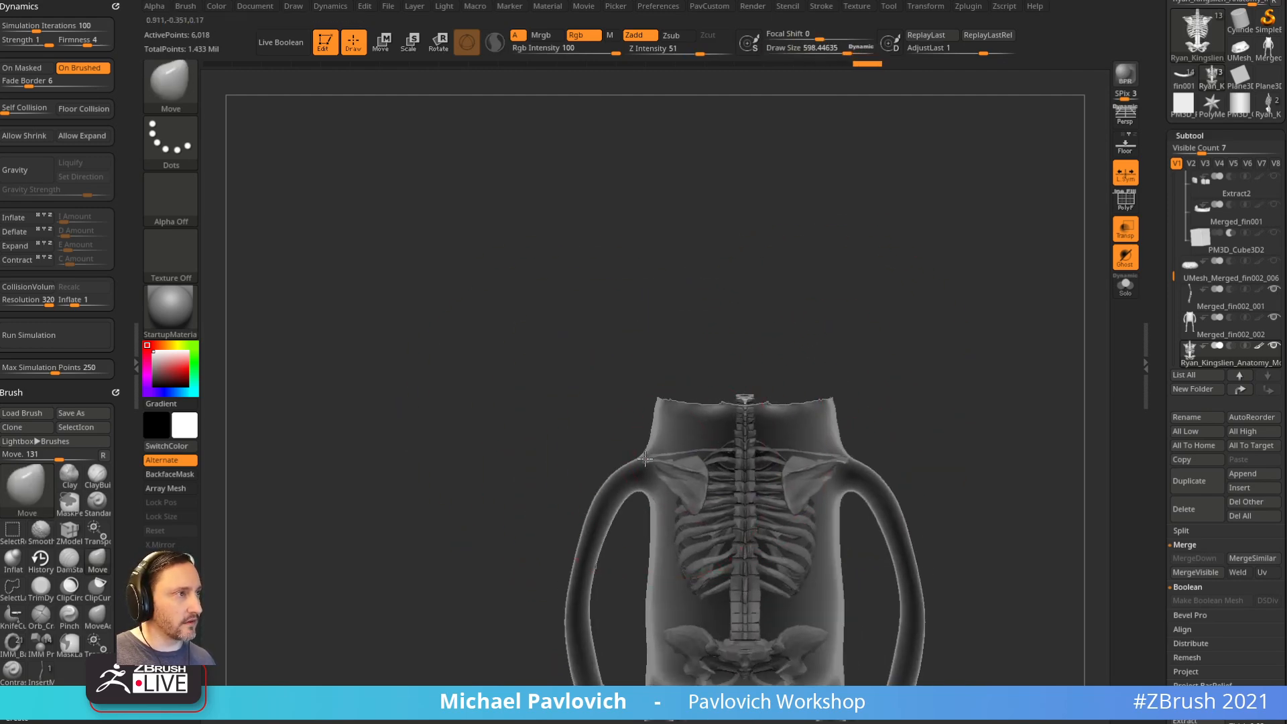
{"action": "mouse_move", "coordinate": [588, 456]}
{"action": "left_mouse_down"}
{"action": "mouse_move", "coordinate": [801, 426]}
{"action": "mouse_move", "coordinate": [813, 460]}
{"action": "mouse_move", "coordinate": [698, 540]}
{"action": "left_mouse_up"}
Step: Adjust the front ribs and neck vertebrae to the body's side outline using smaller Move brush sizes
{"action": "key", "text": "b"}
{"action": "key", "text": "s"}
{"action": "key", "text": "t"}
{"action": "key", "text": "b"}
{"action": "key", "text": "m"}
{"action": "key", "text": "v"}
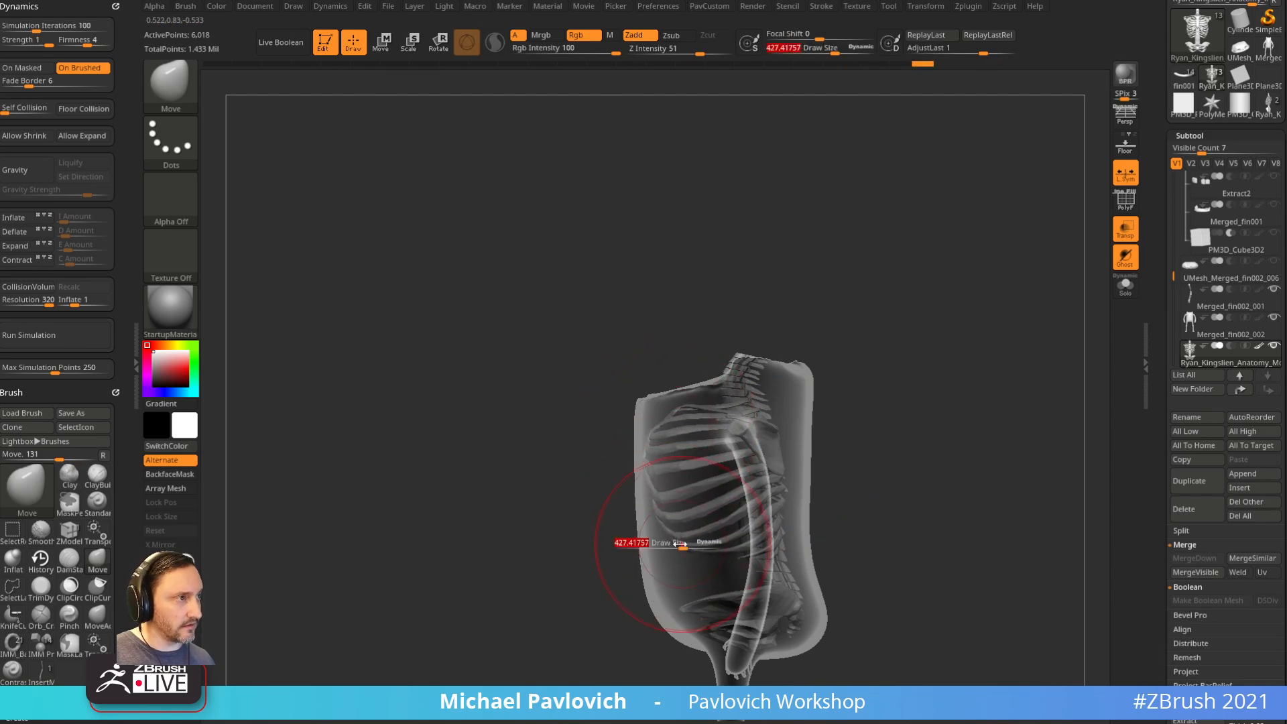
{"action": "left_click_drag", "start_coordinate": [656, 499], "coordinate": [643, 499]}
{"action": "left_click_drag", "start_coordinate": [566, 501], "coordinate": [602, 500]}
{"action": "key", "text": "["}
{"action": "mouse_move", "coordinate": [830, 346]}
{"action": "left_mouse_down"}
{"action": "mouse_move", "coordinate": [882, 345]}
{"action": "mouse_move", "coordinate": [731, 366]}
{"action": "left_mouse_up"}
{"action": "key", "text": "]"}
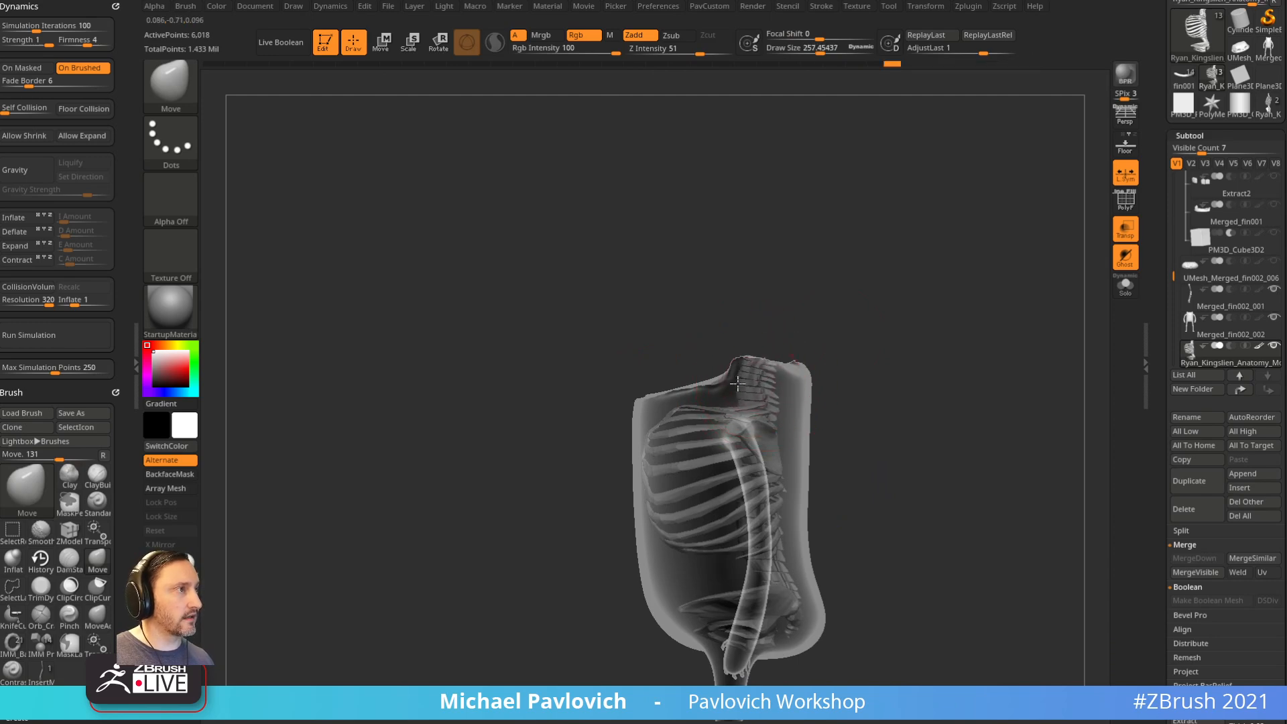
Step: Show only the torso skeleton and prepare the Standard brush with a draw size of about 83
{"action": "left_click_drag", "start_coordinate": [832, 449], "coordinate": [810, 428], "text": "alt"}
{"action": "key", "text": "s"}
{"action": "mouse_move", "coordinate": [794, 538]}
{"action": "left_mouse_down"}
{"action": "mouse_move", "coordinate": [911, 511]}
{"action": "mouse_move", "coordinate": [920, 465]}
{"action": "mouse_move", "coordinate": [712, 485]}
{"action": "mouse_move", "coordinate": [901, 469]}
{"action": "left_mouse_up"}
{"action": "left_click", "coordinate": [770, 551]}
{"action": "key", "text": "b"}
{"action": "key", "text": "s"}
{"action": "key", "text": "t"}
{"action": "left_click", "coordinate": [1126, 285]}
{"action": "left_click_drag", "start_coordinate": [992, 383], "coordinate": [991, 384]}
{"action": "key", "text": "s"}
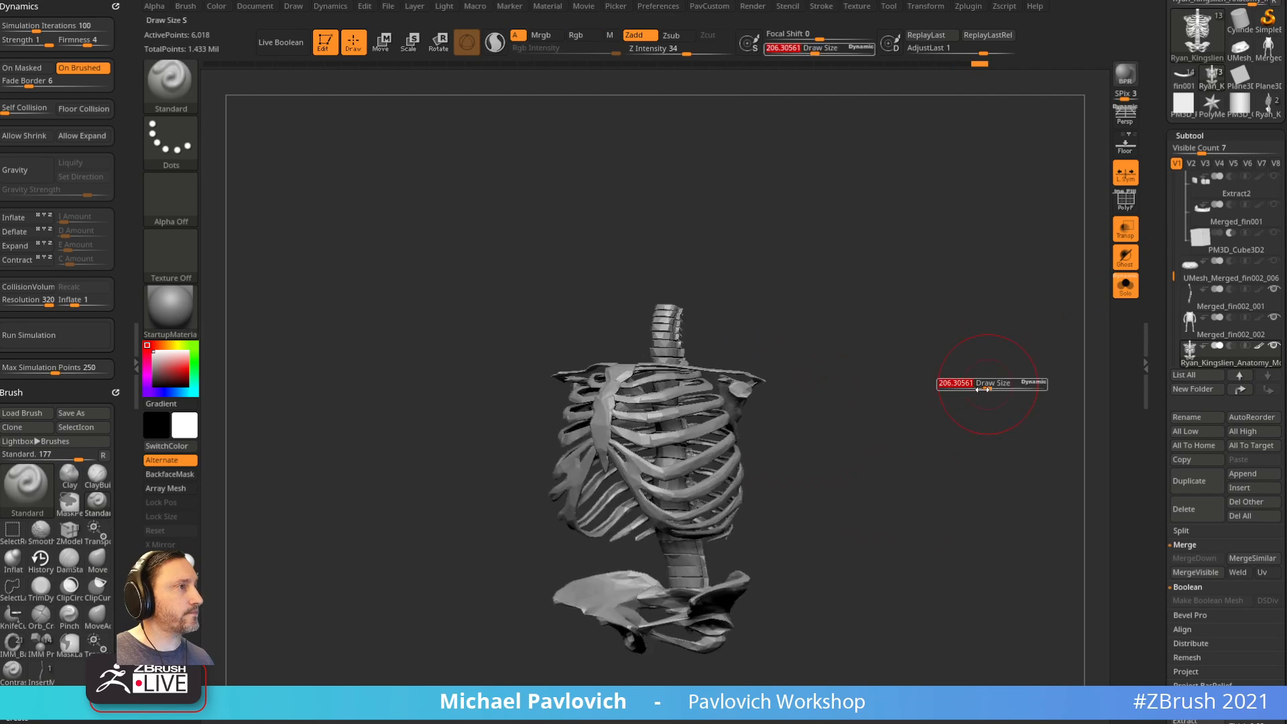
{"action": "left_click_drag", "start_coordinate": [1040, 310], "coordinate": [991, 320]}
{"action": "key", "text": "s"}
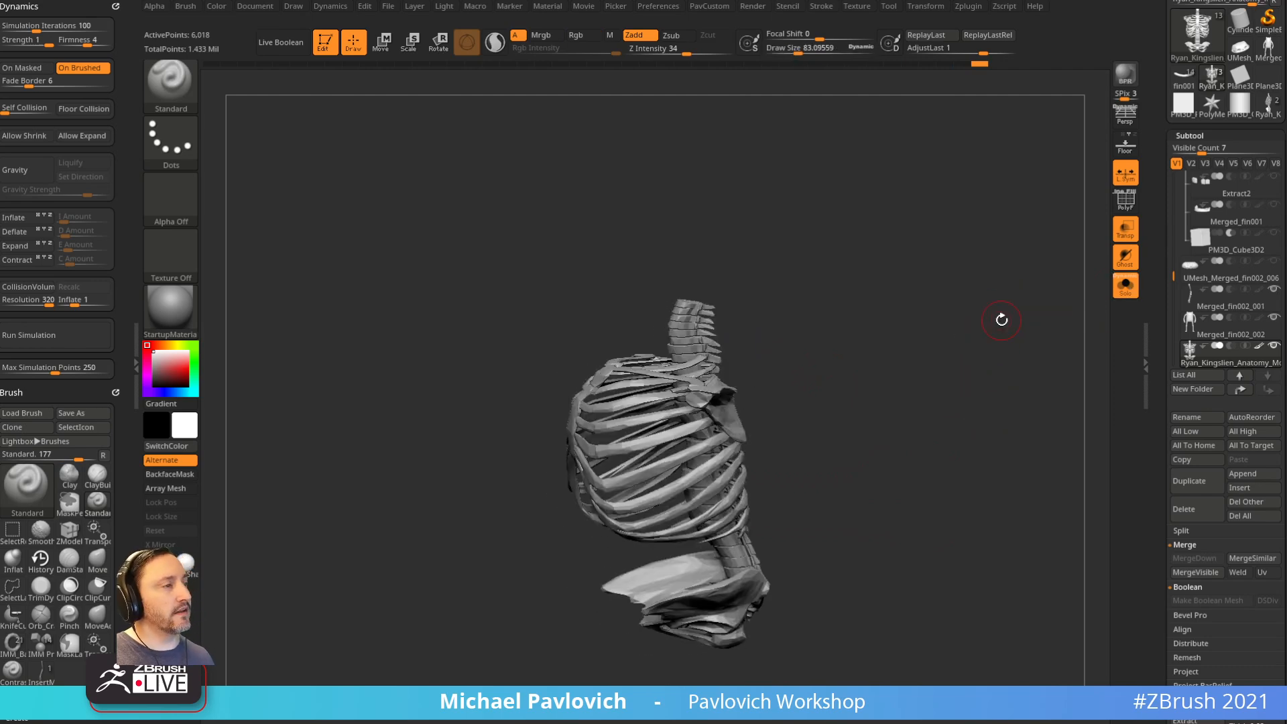
Step: Hide the ribs and breastbone with lasso selections, leaving the spine, collarbones, shoulder blades and pelvis visible
{"action": "left_click_drag", "start_coordinate": [873, 335], "coordinate": [836, 342]}
{"action": "mouse_move", "coordinate": [570, 520]}
{"action": "left_mouse_down", "text": "ctrl+shift"}
{"action": "mouse_move", "coordinate": [570, 322]}
{"action": "mouse_move", "coordinate": [891, 414]}
{"action": "left_mouse_up", "text": "ctrl+shift"}
{"action": "left_click_drag", "start_coordinate": [901, 345], "coordinate": [724, 526], "text": "ctrl+shift"}
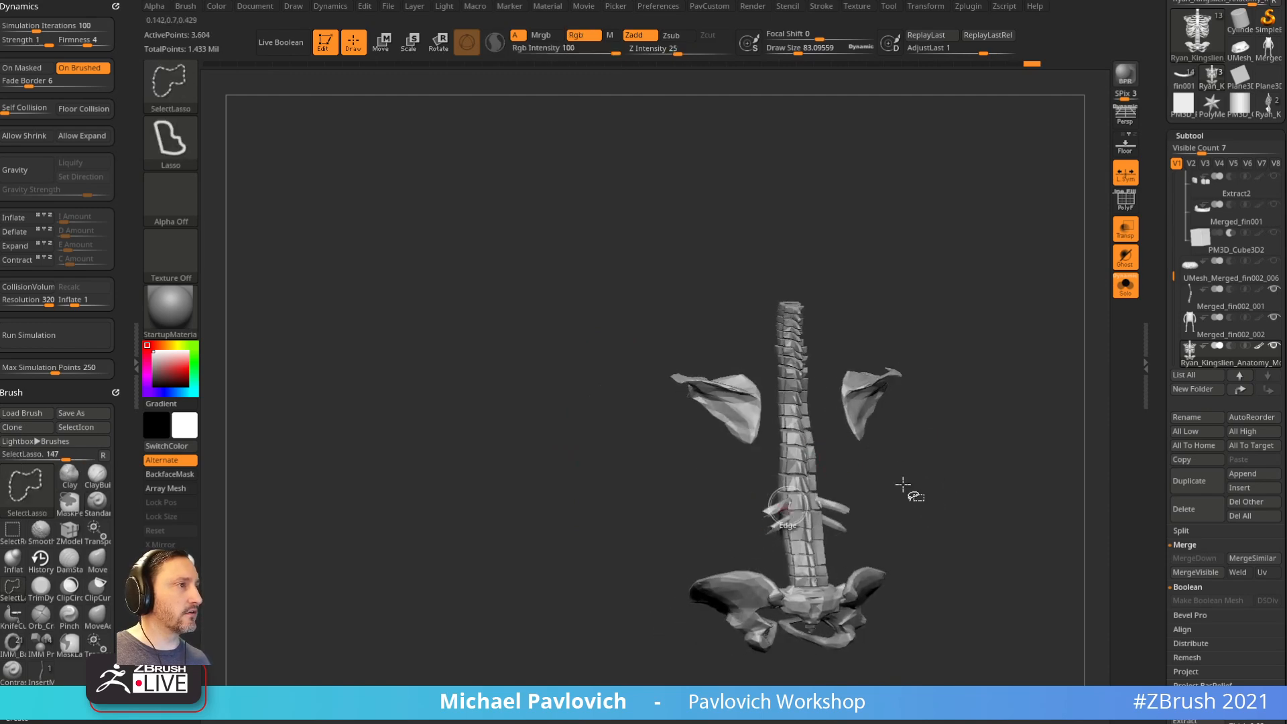
{"action": "left_click_drag", "start_coordinate": [1032, 539], "coordinate": [1030, 529], "text": "ctrl+shift"}
{"action": "left_click_drag", "start_coordinate": [1000, 401], "coordinate": [1059, 456], "text": "ctrl+shift"}
{"action": "mouse_move", "coordinate": [1012, 395]}
{"action": "left_mouse_down"}
{"action": "mouse_move", "coordinate": [975, 384]}
{"action": "mouse_move", "coordinate": [966, 352]}
{"action": "left_mouse_up"}
{"action": "mouse_move", "coordinate": [815, 335]}
{"action": "left_mouse_down", "text": "ctrl+shift"}
{"action": "mouse_move", "coordinate": [782, 293]}
{"action": "mouse_move", "coordinate": [819, 419]}
{"action": "left_mouse_up", "text": "ctrl+shift"}
{"action": "left_click_drag", "start_coordinate": [995, 272], "coordinate": [1039, 391], "text": "ctrl+shift"}
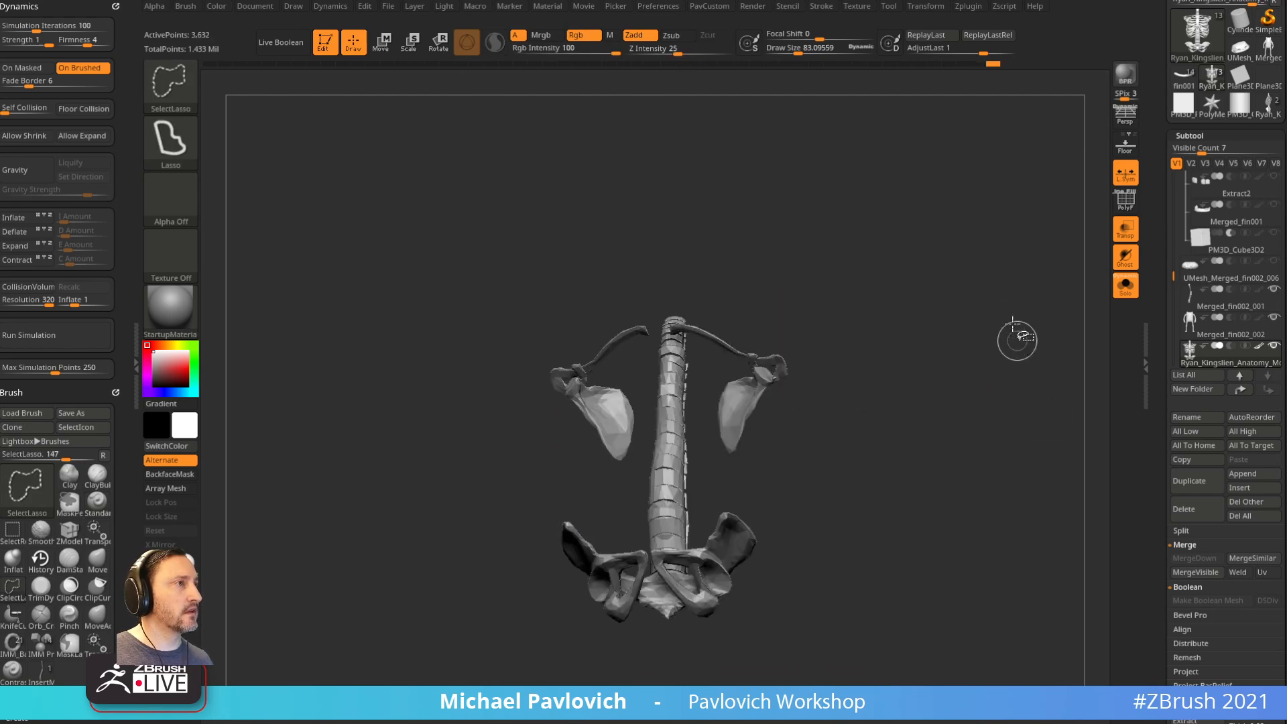
Step: Invert the visibility to show only the ribcage and split the hidden bones into a separate subtool
{"action": "left_click_drag", "start_coordinate": [978, 252], "coordinate": [977, 391], "text": "ctrl+shift"}
{"action": "key", "text": "2"}
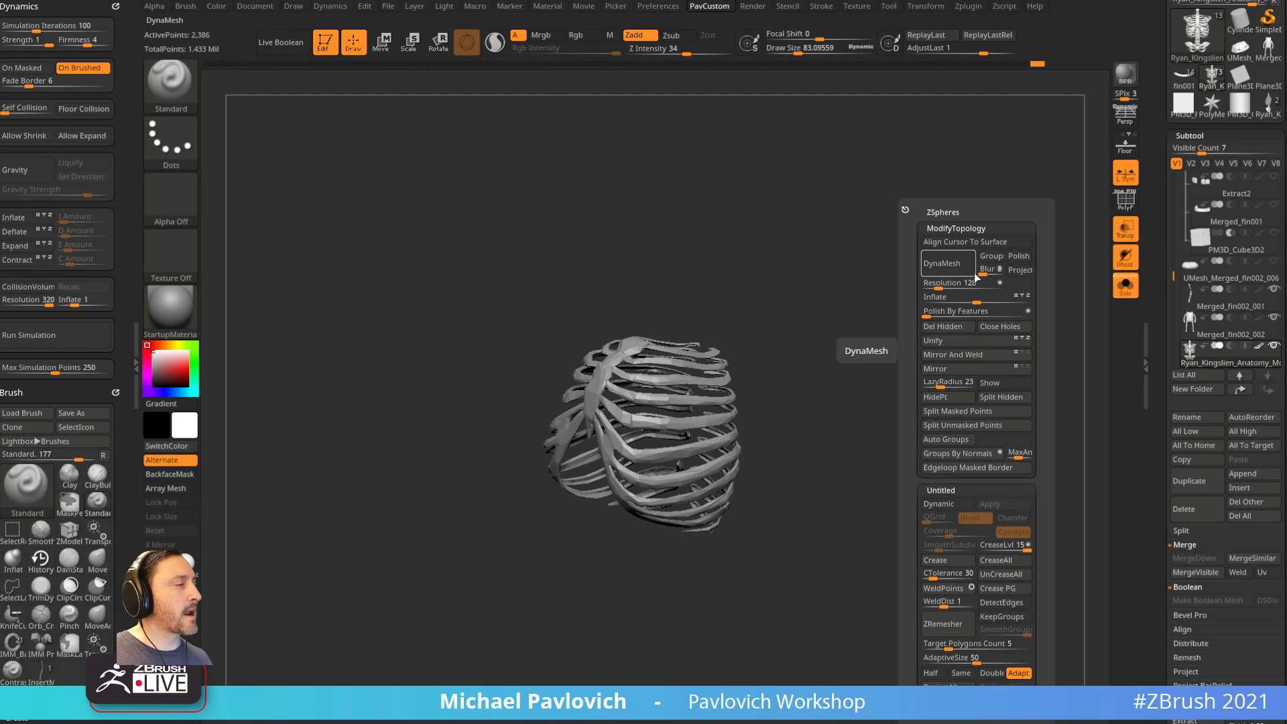
{"action": "left_click_drag", "start_coordinate": [819, 440], "coordinate": [959, 362]}
Step: Inflate the ribcage slightly and DynaMesh it at resolution 128 with blur 0, updating the mesh after another inflation
{"action": "key", "text": "2"}
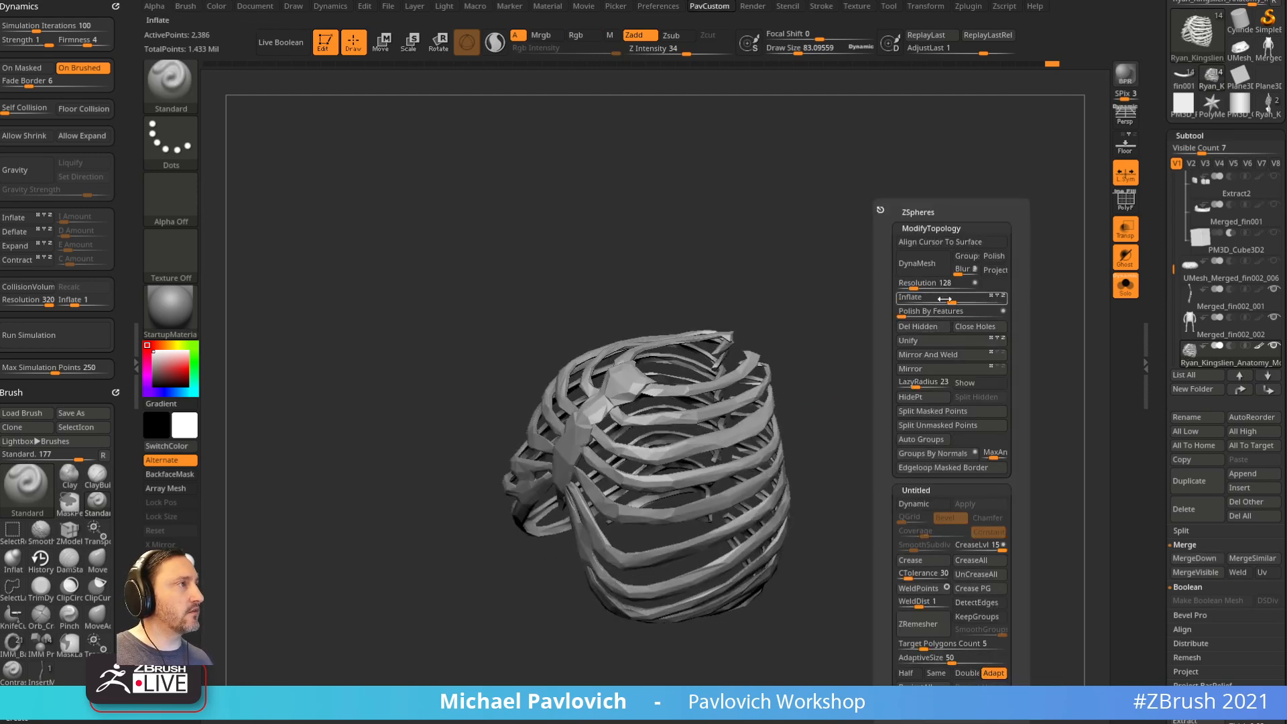
{"action": "left_click_drag", "start_coordinate": [953, 300], "coordinate": [952, 303]}
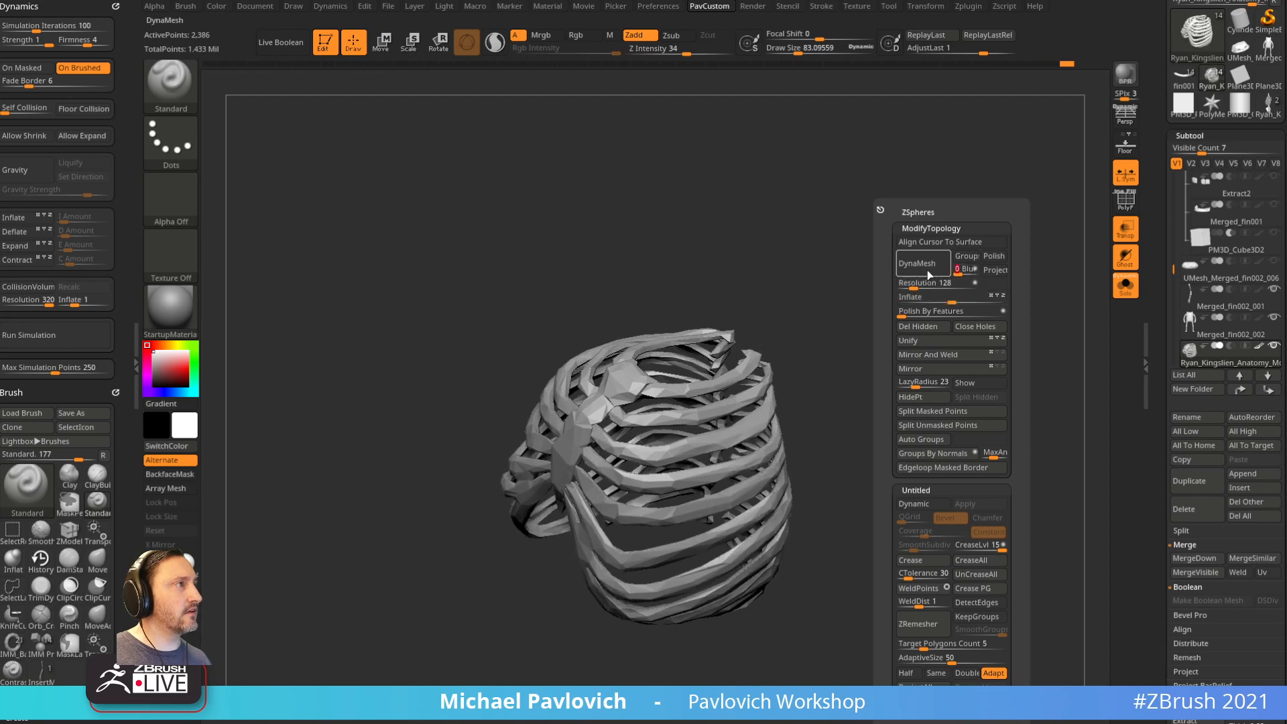
{"action": "left_click", "coordinate": [930, 270]}
{"action": "key", "text": "2"}
{"action": "left_click_drag", "start_coordinate": [935, 305], "coordinate": [940, 303]}
{"action": "left_click_drag", "start_coordinate": [804, 288], "coordinate": [871, 322], "text": "ctrl"}
Step: Mirror and weld the ribcage and smooth its surface with Polish By Features
{"action": "key", "text": "2"}
{"action": "left_click", "coordinate": [964, 355]}
{"action": "key", "text": "2"}
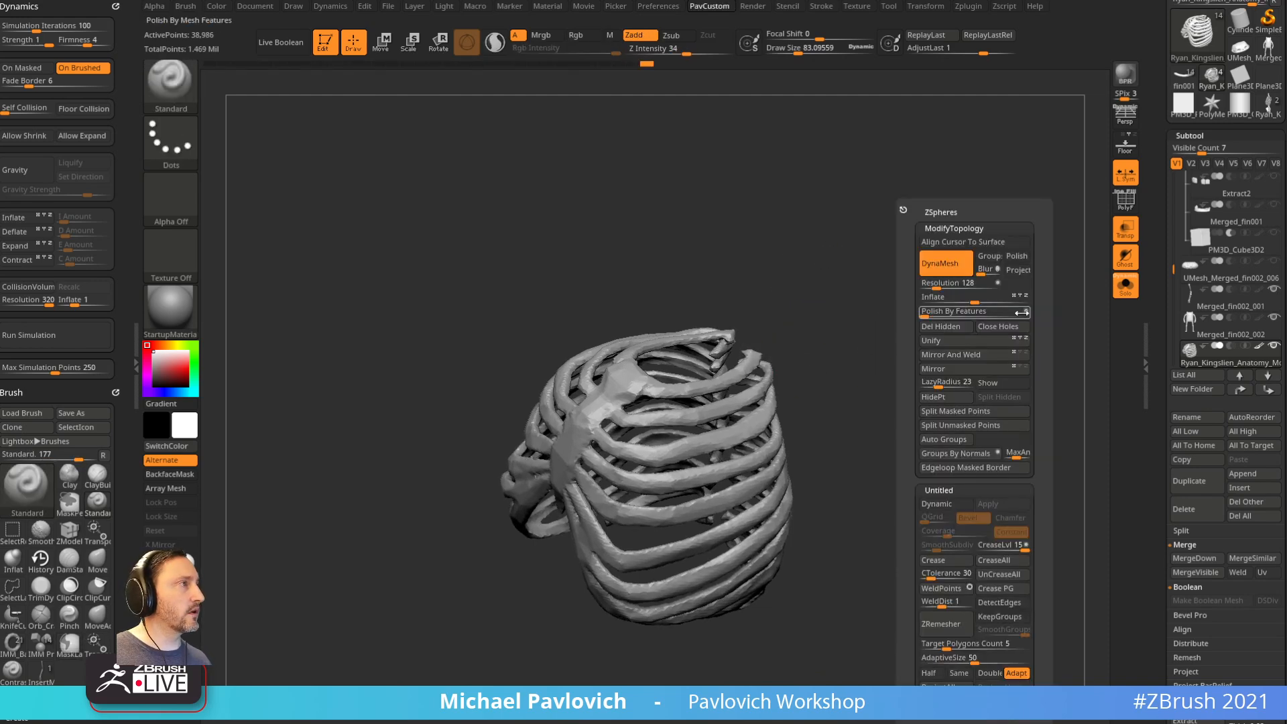
{"action": "left_click", "coordinate": [928, 311]}
{"action": "mouse_move", "coordinate": [928, 312]}
{"action": "left_mouse_down"}
{"action": "mouse_move", "coordinate": [819, 296]}
{"action": "mouse_move", "coordinate": [942, 295]}
{"action": "left_mouse_up"}
{"action": "mouse_move", "coordinate": [876, 340]}
{"action": "left_mouse_down", "text": "alt"}
{"action": "mouse_move", "coordinate": [869, 301]}
{"action": "mouse_move", "coordinate": [905, 325]}
{"action": "left_mouse_up", "text": "alt"}
Step: Thicken and smooth the rib and breastbone surfaces using the Inflat brush at a draw size of about 140
{"action": "key", "text": "b"}
{"action": "key", "text": "i"}
{"action": "key", "text": "n"}
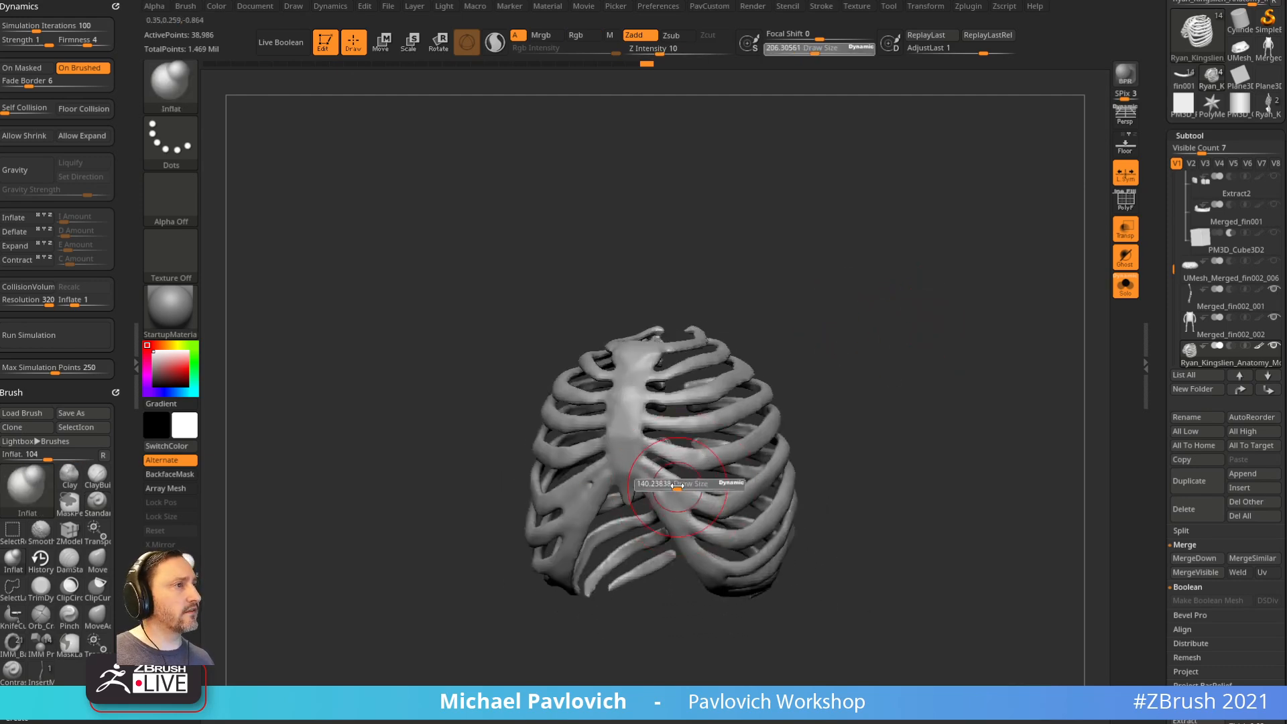
{"action": "left_click_drag", "start_coordinate": [870, 414], "coordinate": [659, 493]}
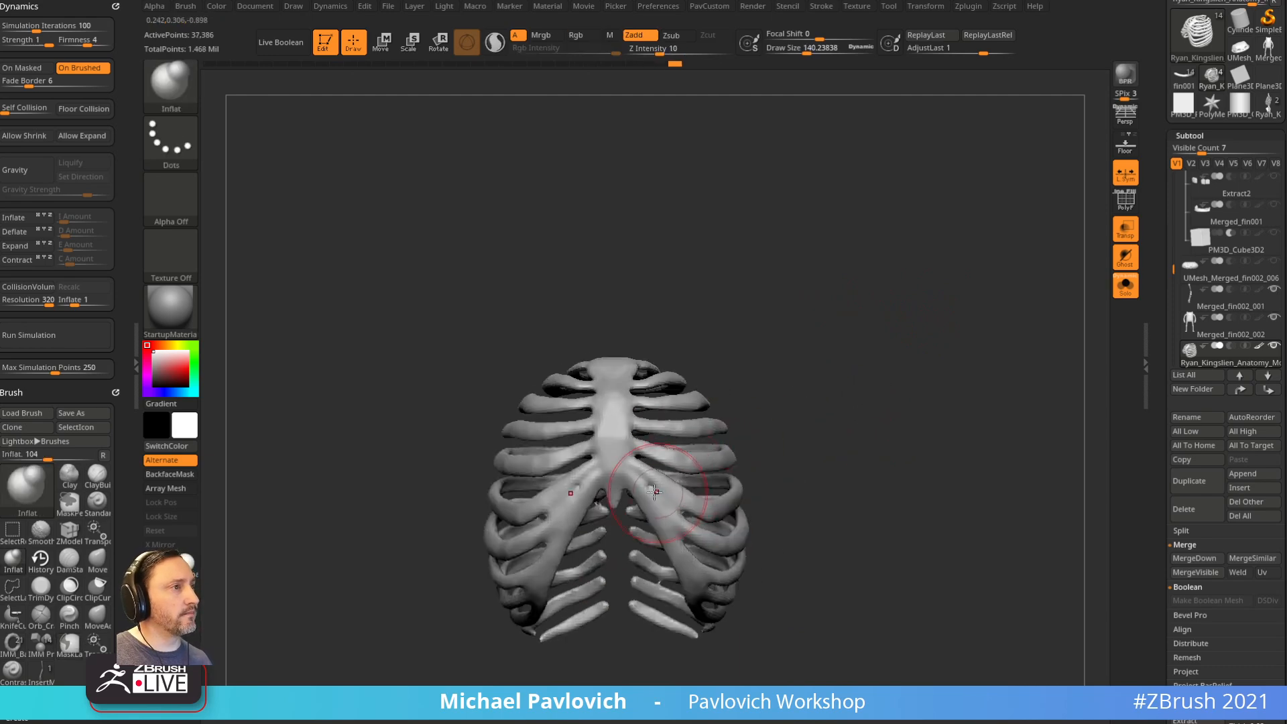
{"action": "mouse_move", "coordinate": [881, 365]}
{"action": "left_mouse_down"}
{"action": "mouse_move", "coordinate": [862, 437]}
{"action": "mouse_move", "coordinate": [830, 426]}
{"action": "left_mouse_up"}
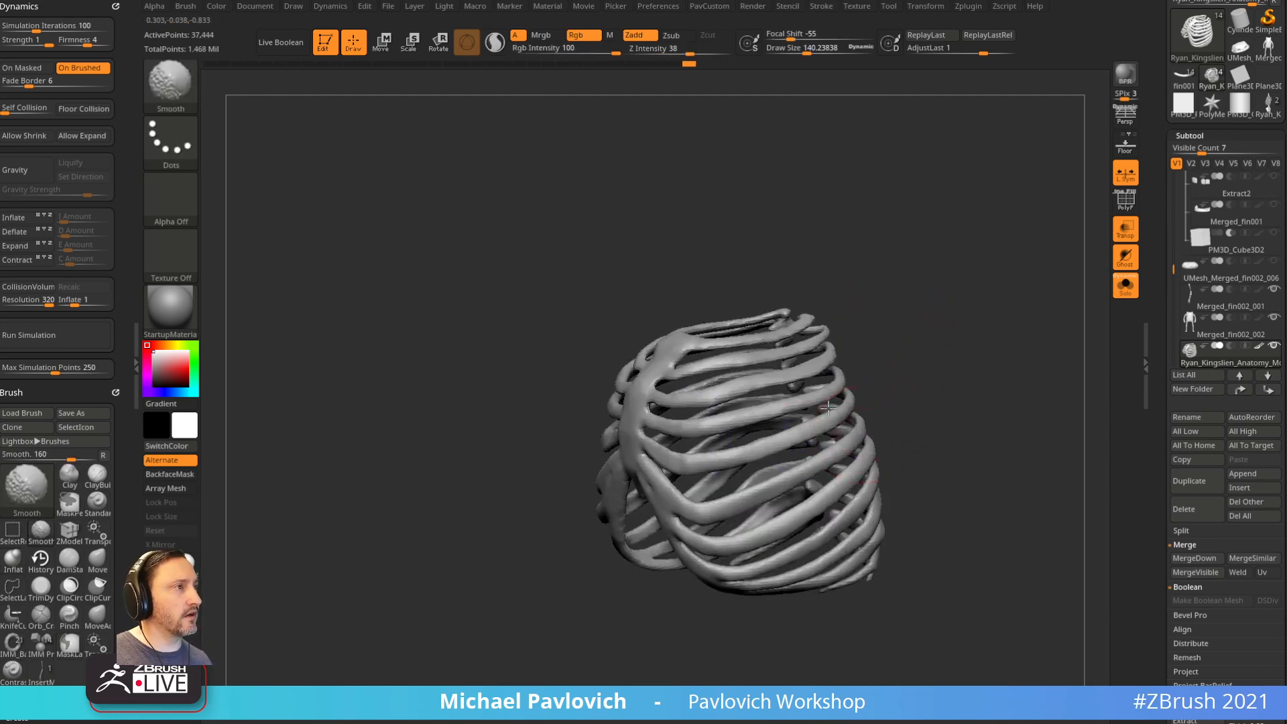
{"action": "left_click_drag", "start_coordinate": [946, 339], "coordinate": [795, 339]}
{"action": "left_click_drag", "start_coordinate": [876, 288], "coordinate": [798, 302]}
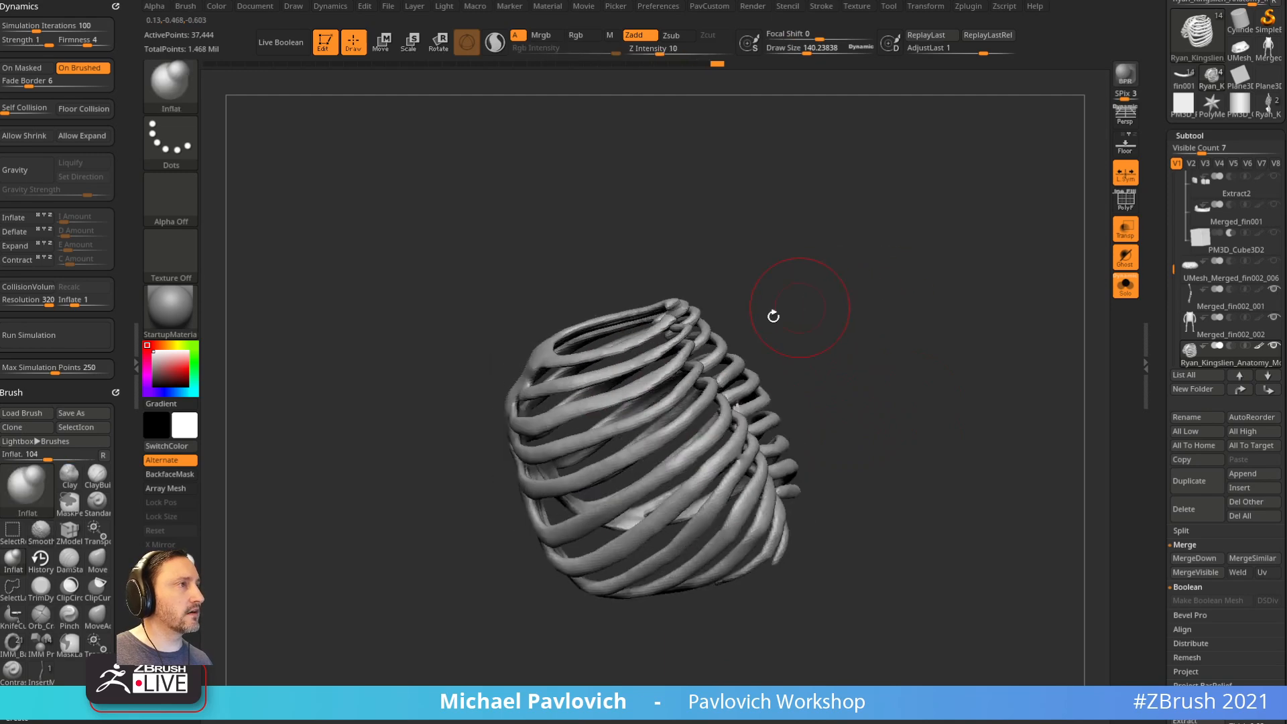
{"action": "left_click_drag", "start_coordinate": [903, 343], "coordinate": [886, 437]}
{"action": "left_click_drag", "start_coordinate": [867, 348], "coordinate": [902, 304]}
Step: Polish the ribcage by features, inflate it by 6 and update its DynaMesh
{"action": "key", "text": "space"}
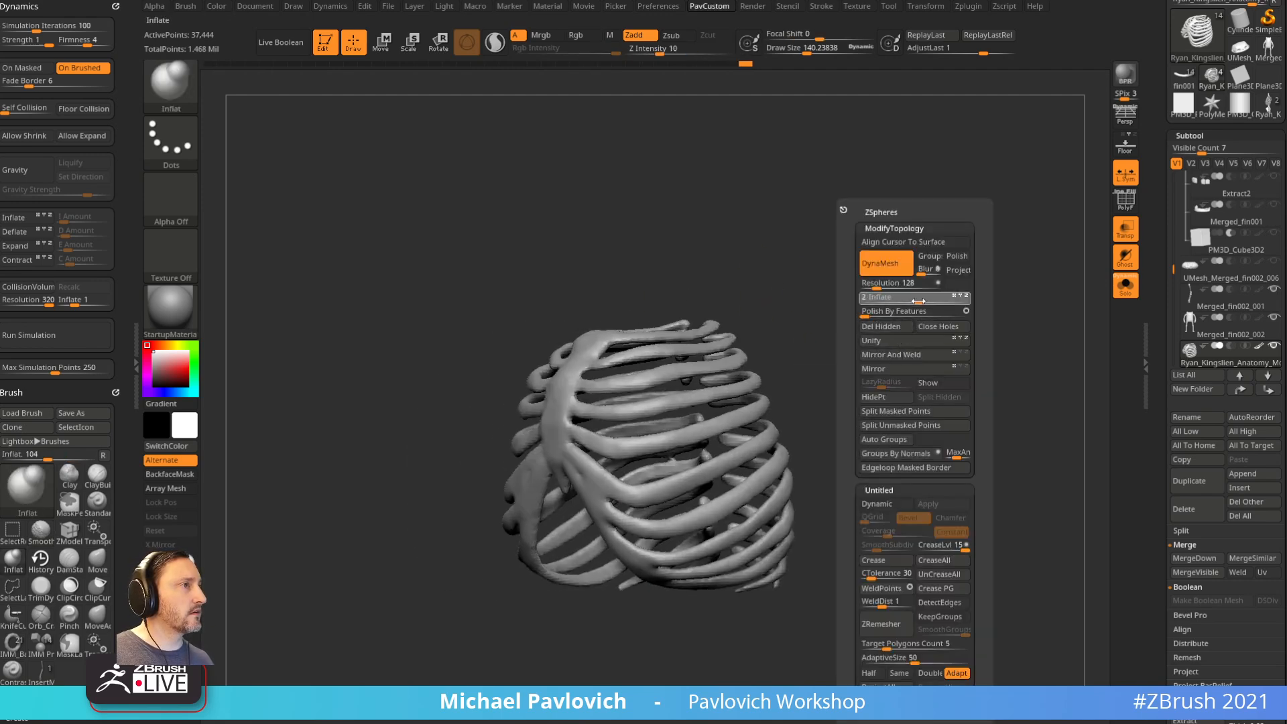
{"action": "left_click", "coordinate": [872, 316]}
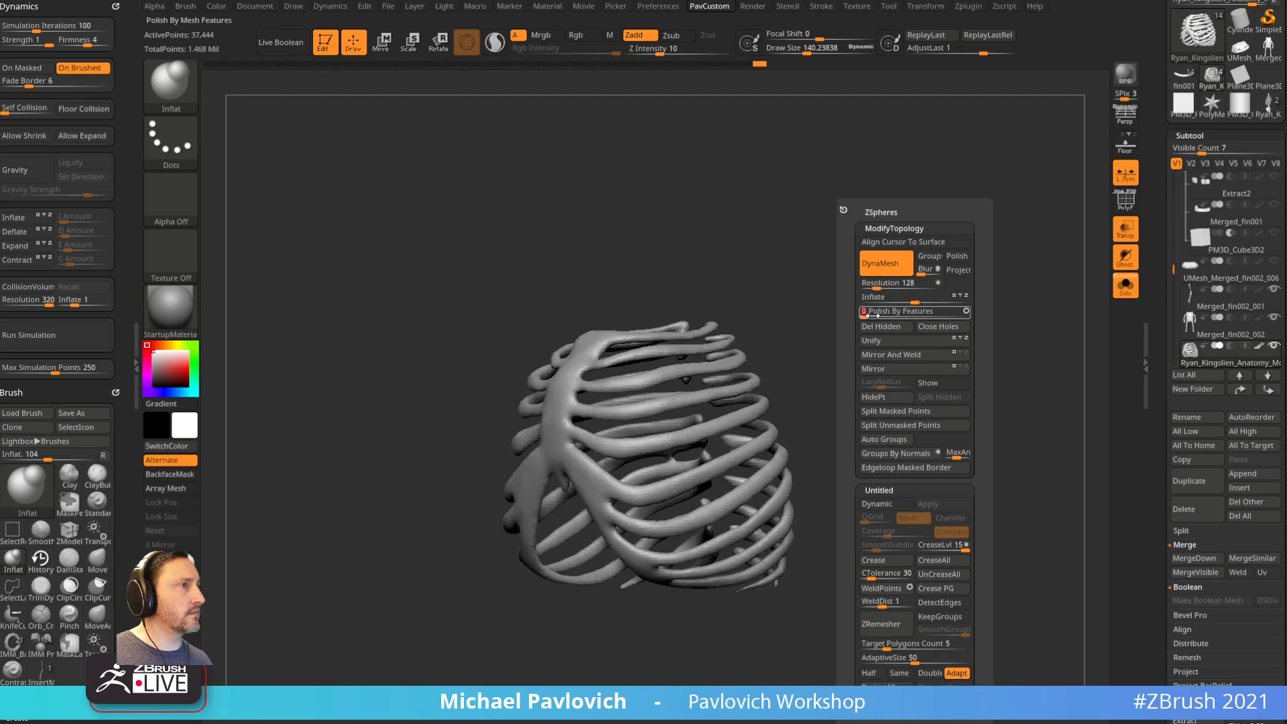
{"action": "left_click_drag", "start_coordinate": [916, 299], "coordinate": [921, 300]}
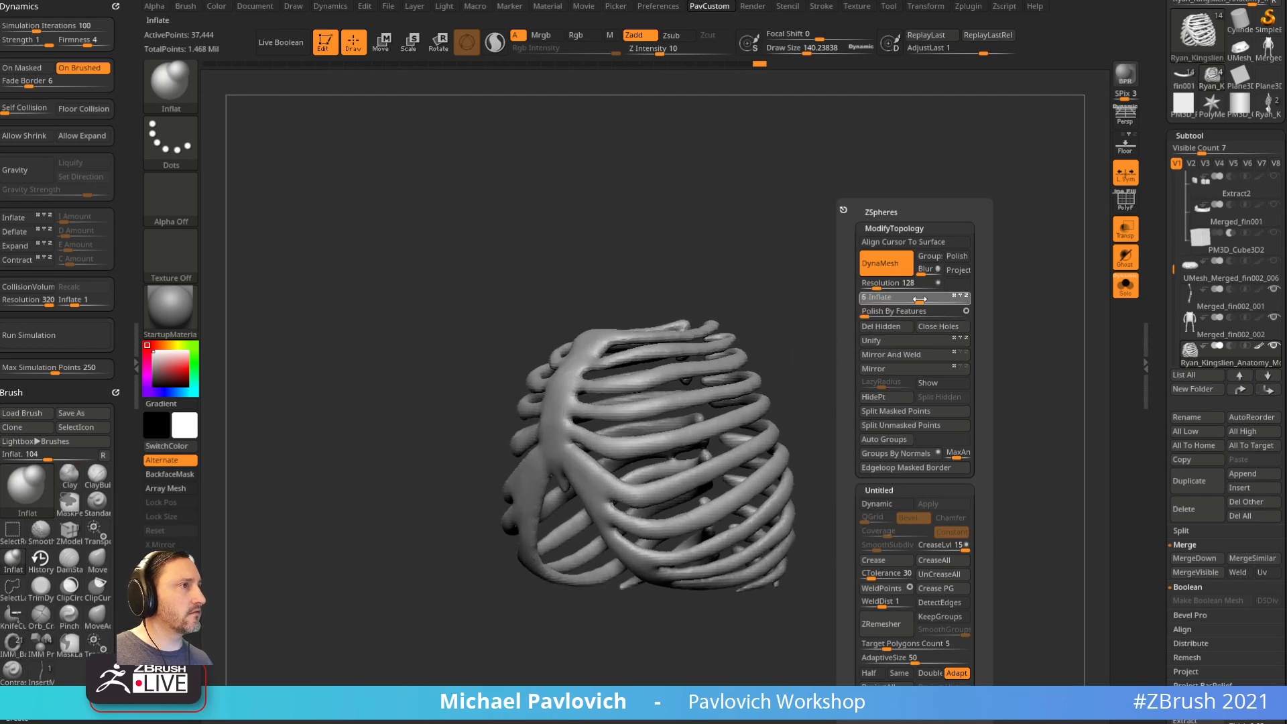
{"action": "left_click_drag", "start_coordinate": [778, 326], "coordinate": [821, 352], "text": "ctrl"}
{"action": "mouse_move", "coordinate": [897, 307]}
{"action": "left_mouse_down"}
{"action": "mouse_move", "coordinate": [960, 315]}
{"action": "mouse_move", "coordinate": [909, 311]}
{"action": "left_mouse_up"}
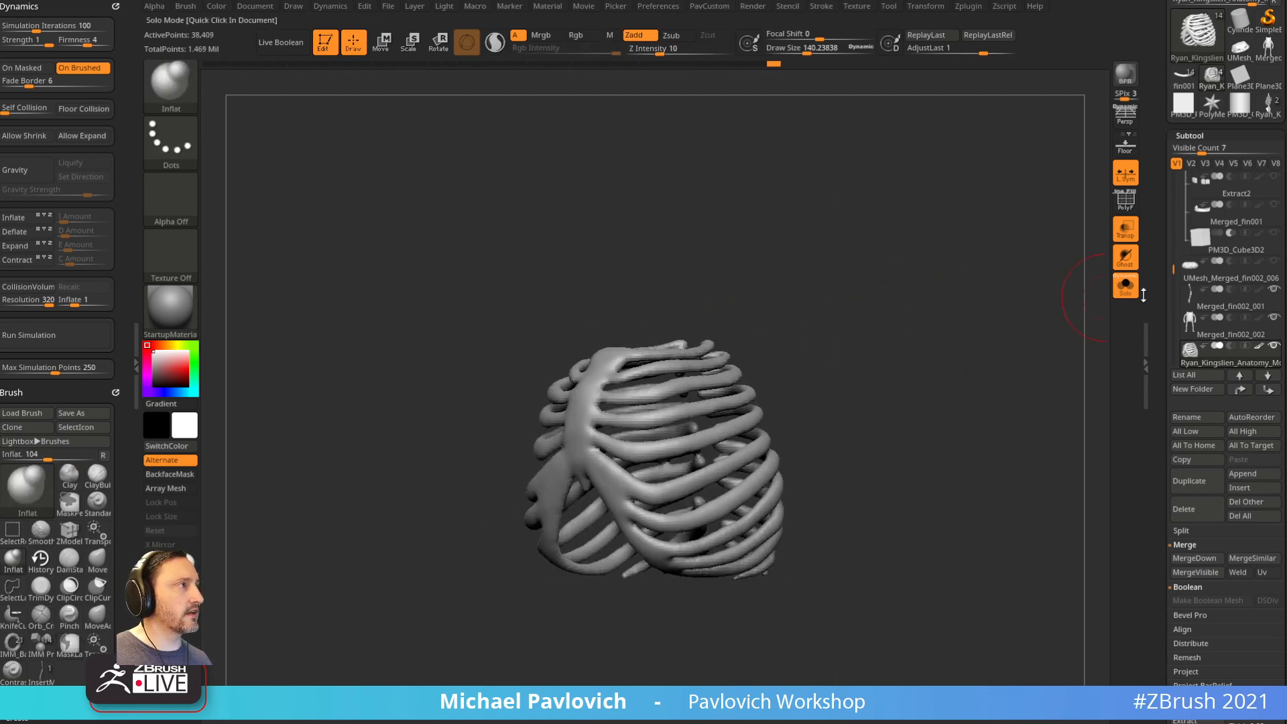
Step: Examine the ribcage's fit inside the full body and isolate it again for a close view of the rear ribs
{"action": "left_click", "coordinate": [1127, 293]}
{"action": "mouse_move", "coordinate": [1066, 307]}
{"action": "left_mouse_down"}
{"action": "mouse_move", "coordinate": [933, 317]}
{"action": "mouse_move", "coordinate": [1017, 319]}
{"action": "mouse_move", "coordinate": [965, 319]}
{"action": "mouse_move", "coordinate": [954, 283]}
{"action": "mouse_move", "coordinate": [939, 322]}
{"action": "left_mouse_up"}
{"action": "key", "text": "s"}
{"action": "left_click_drag", "start_coordinate": [730, 447], "coordinate": [721, 451]}
{"action": "left_click_drag", "start_coordinate": [1015, 258], "coordinate": [1007, 231], "text": "alt"}
{"action": "mouse_move", "coordinate": [1007, 235]}
{"action": "left_mouse_down"}
{"action": "mouse_move", "coordinate": [991, 264]}
{"action": "mouse_move", "coordinate": [1032, 272]}
{"action": "mouse_move", "coordinate": [977, 307]}
{"action": "mouse_move", "coordinate": [1002, 335]}
{"action": "mouse_move", "coordinate": [1066, 348]}
{"action": "left_mouse_up"}
{"action": "left_click", "coordinate": [1126, 286]}
{"action": "left_click_drag", "start_coordinate": [1066, 349], "coordinate": [1067, 448], "text": "alt"}
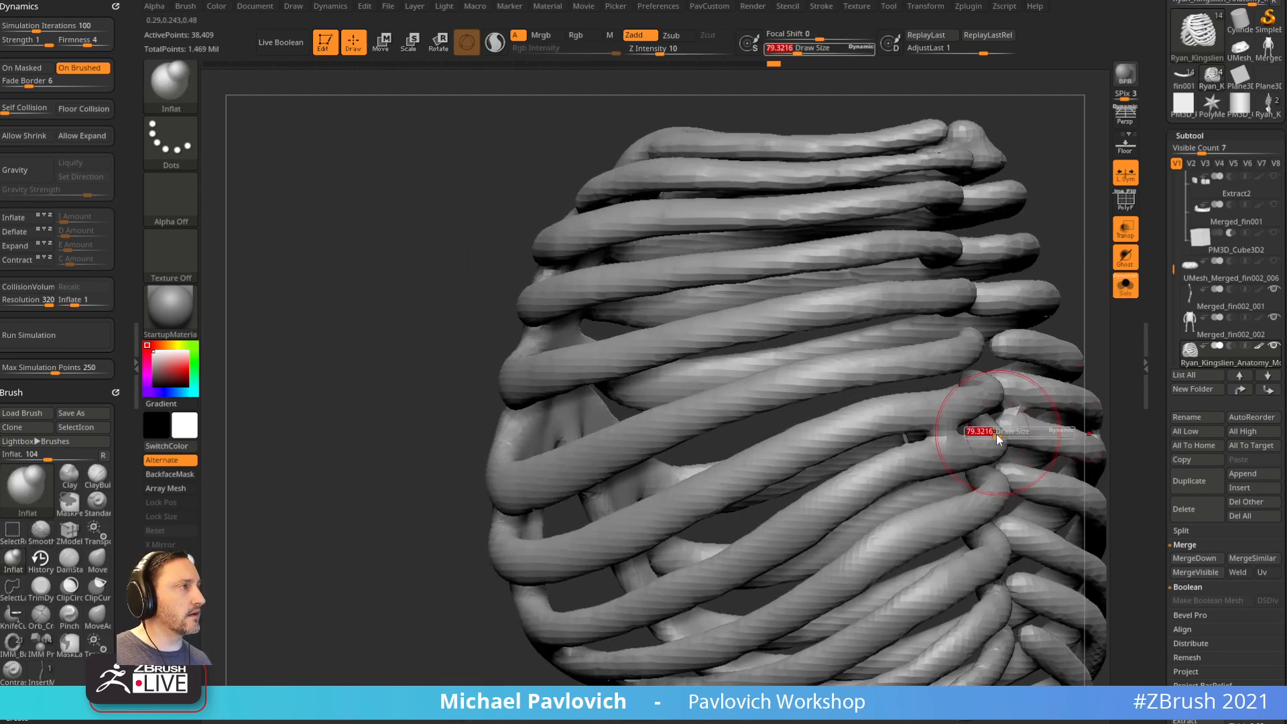
{"action": "left_click_drag", "start_coordinate": [1079, 278], "coordinate": [1052, 308]}
Step: Set the ribcage's DynaMesh resolution to 176 and remesh it
{"action": "key", "text": "2"}
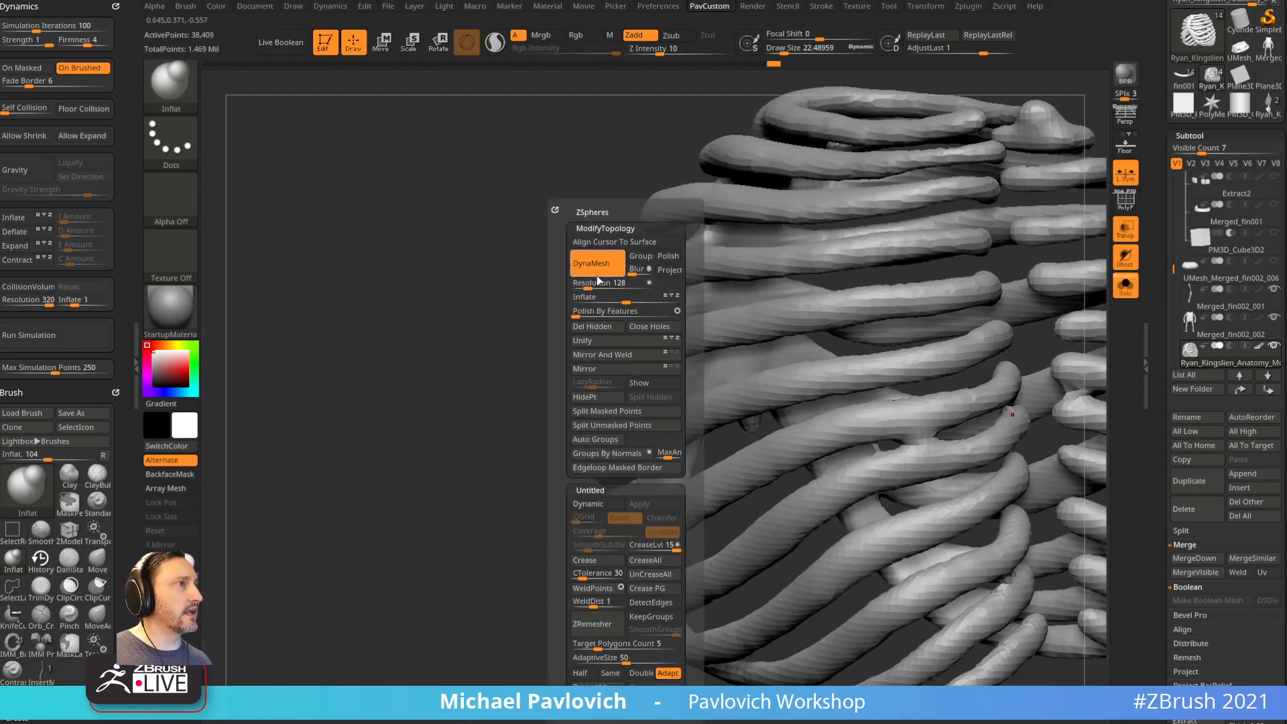
{"action": "left_click_drag", "start_coordinate": [588, 286], "coordinate": [593, 286]}
{"action": "left_click_drag", "start_coordinate": [536, 362], "coordinate": [493, 415], "text": "ctrl"}
{"action": "left_click_drag", "start_coordinate": [469, 583], "coordinate": [929, 367]}
{"action": "left_click_drag", "start_coordinate": [928, 367], "coordinate": [969, 364]}
{"action": "left_click_drag", "start_coordinate": [950, 470], "coordinate": [999, 537], "text": "alt"}
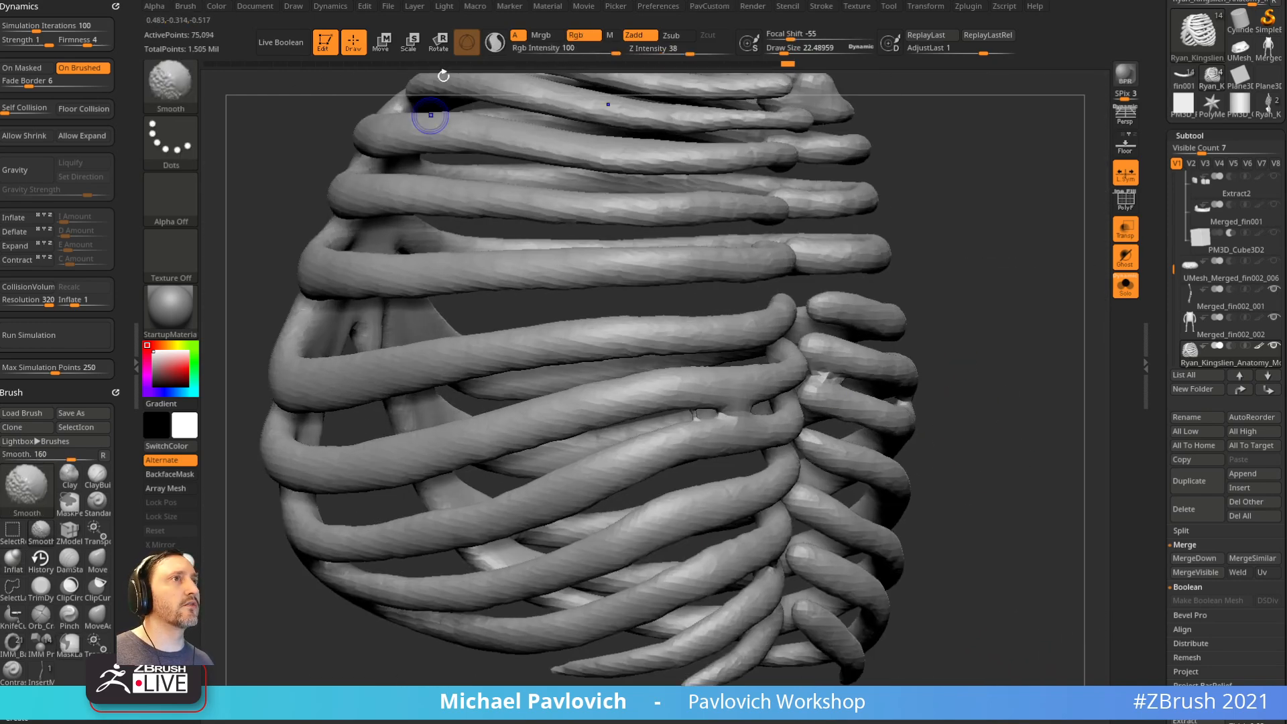
Step: Cut away the bridge fusing two rear ribs, close the holes, mirror and weld the ribcage and update its DynaMesh
{"action": "left_click", "coordinate": [503, 50]}
{"action": "left_click_drag", "start_coordinate": [975, 348], "coordinate": [827, 346]}
{"action": "left_click_drag", "start_coordinate": [737, 423], "coordinate": [724, 417], "text": "shift"}
{"action": "left_click_drag", "start_coordinate": [398, 526], "coordinate": [420, 601], "text": "alt"}
{"action": "mouse_move", "coordinate": [777, 404]}
{"action": "left_mouse_down", "text": "ctrl+alt+shift"}
{"action": "mouse_move", "coordinate": [722, 399]}
{"action": "mouse_move", "coordinate": [761, 425]}
{"action": "left_mouse_up", "text": "ctrl+alt+shift"}
{"action": "key", "text": "3"}
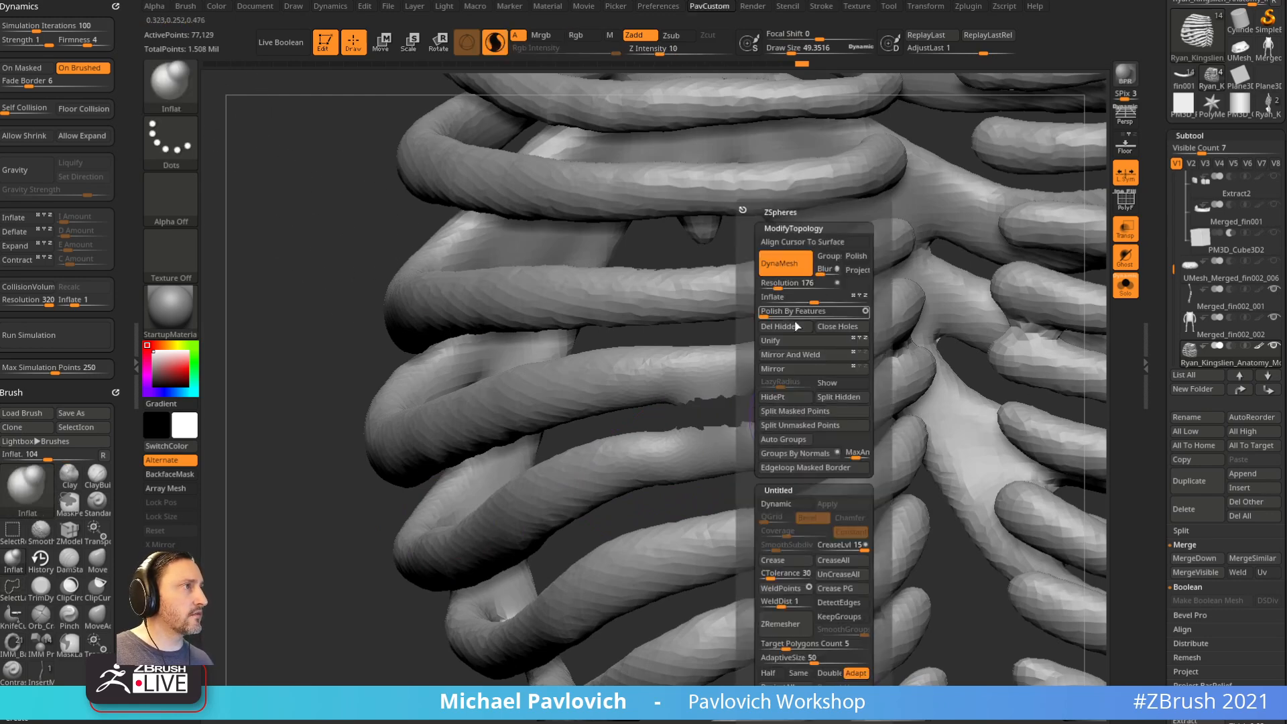
{"action": "left_click", "coordinate": [830, 327]}
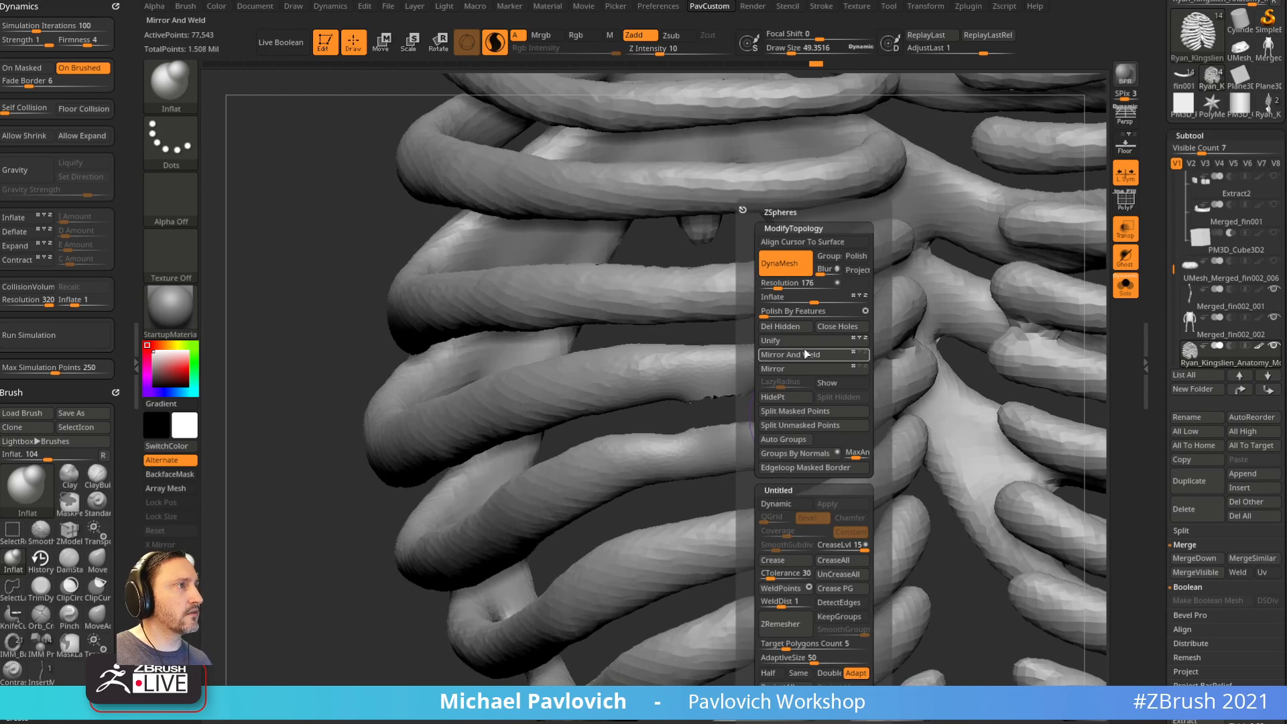
{"action": "left_click_drag", "start_coordinate": [312, 588], "coordinate": [601, 496], "text": "alt"}
{"action": "left_click_drag", "start_coordinate": [603, 570], "coordinate": [664, 638], "text": "ctrl"}
Step: Adjust and smooth the separated rear ribs using the Move brush at a draw size of about 55
{"action": "left_click_drag", "start_coordinate": [572, 600], "coordinate": [570, 627]}
{"action": "key", "text": "b"}
{"action": "key", "text": "m"}
{"action": "key", "text": "v"}
{"action": "key", "text": "s"}
{"action": "mouse_move", "coordinate": [717, 412]}
{"action": "left_mouse_down"}
{"action": "mouse_move", "coordinate": [737, 416]}
{"action": "mouse_move", "coordinate": [724, 416]}
{"action": "left_mouse_up"}
{"action": "left_click_drag", "start_coordinate": [726, 421], "coordinate": [729, 387]}
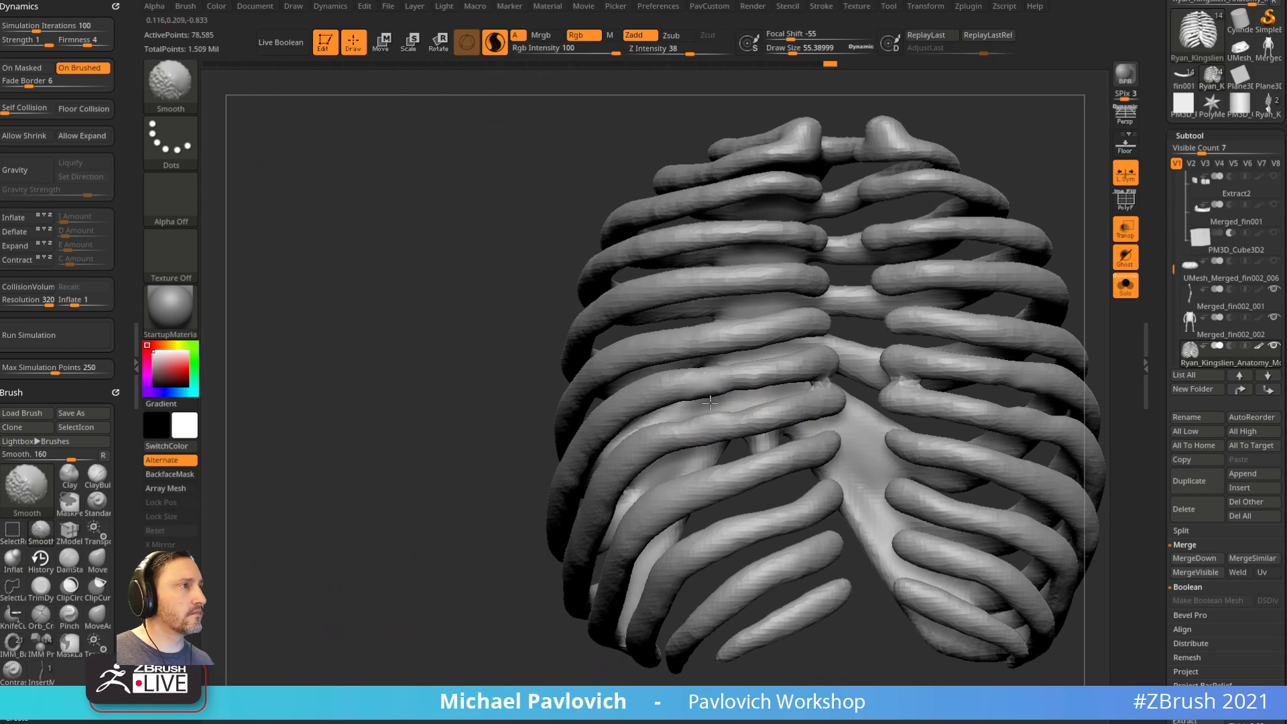
Step: Update the ribcage's DynaMesh and show it inside the full body to check its fit, with the Move brush at a draw size of about 278
{"action": "left_click", "coordinate": [501, 45]}
{"action": "mouse_move", "coordinate": [395, 335]}
{"action": "left_mouse_down", "text": "alt"}
{"action": "mouse_move", "coordinate": [405, 273]}
{"action": "mouse_move", "coordinate": [590, 275]}
{"action": "left_mouse_up", "text": "alt"}
{"action": "left_click_drag", "start_coordinate": [1015, 258], "coordinate": [1063, 391], "text": "ctrl"}
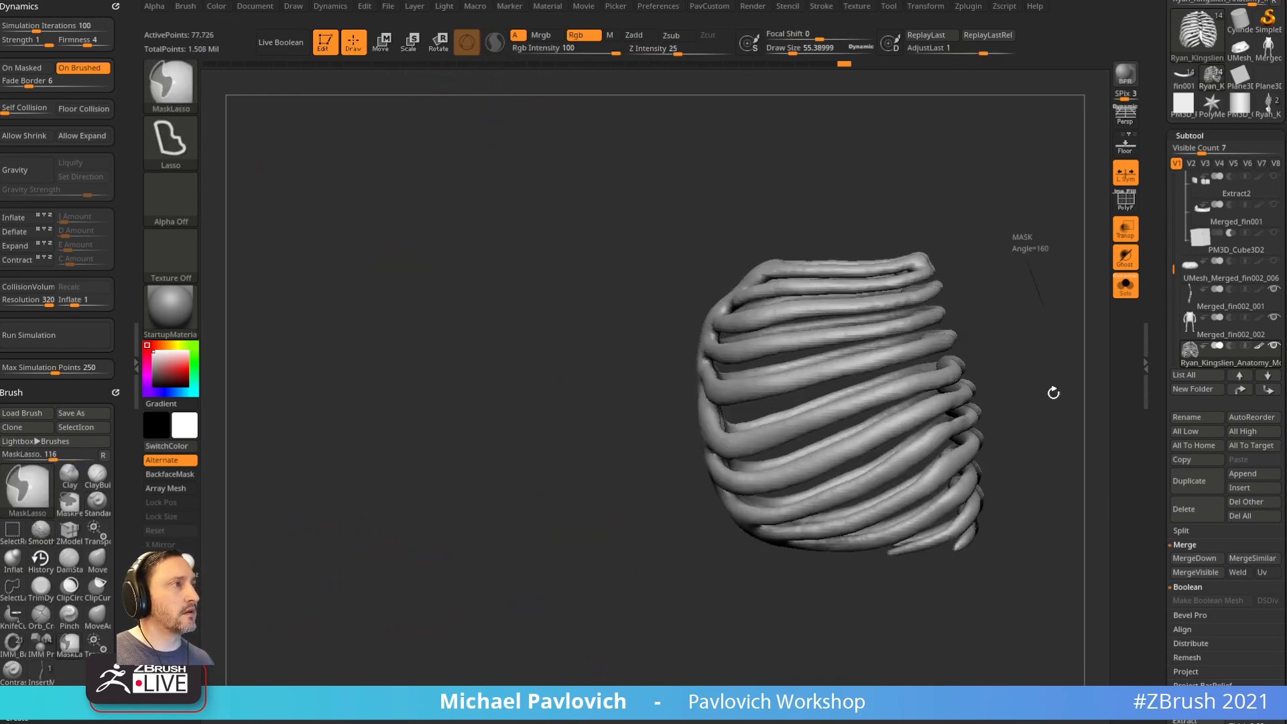
{"action": "mouse_move", "coordinate": [1028, 335]}
{"action": "left_mouse_down", "text": "shift"}
{"action": "mouse_move", "coordinate": [985, 332]}
{"action": "mouse_move", "coordinate": [1027, 339]}
{"action": "mouse_move", "coordinate": [980, 320]}
{"action": "mouse_move", "coordinate": [1020, 324]}
{"action": "mouse_move", "coordinate": [946, 333]}
{"action": "mouse_move", "coordinate": [1018, 333]}
{"action": "mouse_move", "coordinate": [977, 339]}
{"action": "left_mouse_up", "text": "shift"}
{"action": "left_click", "coordinate": [1121, 293]}
{"action": "key", "text": "s"}
{"action": "key", "text": "b"}
{"action": "key", "text": "m"}
{"action": "key", "text": "v"}
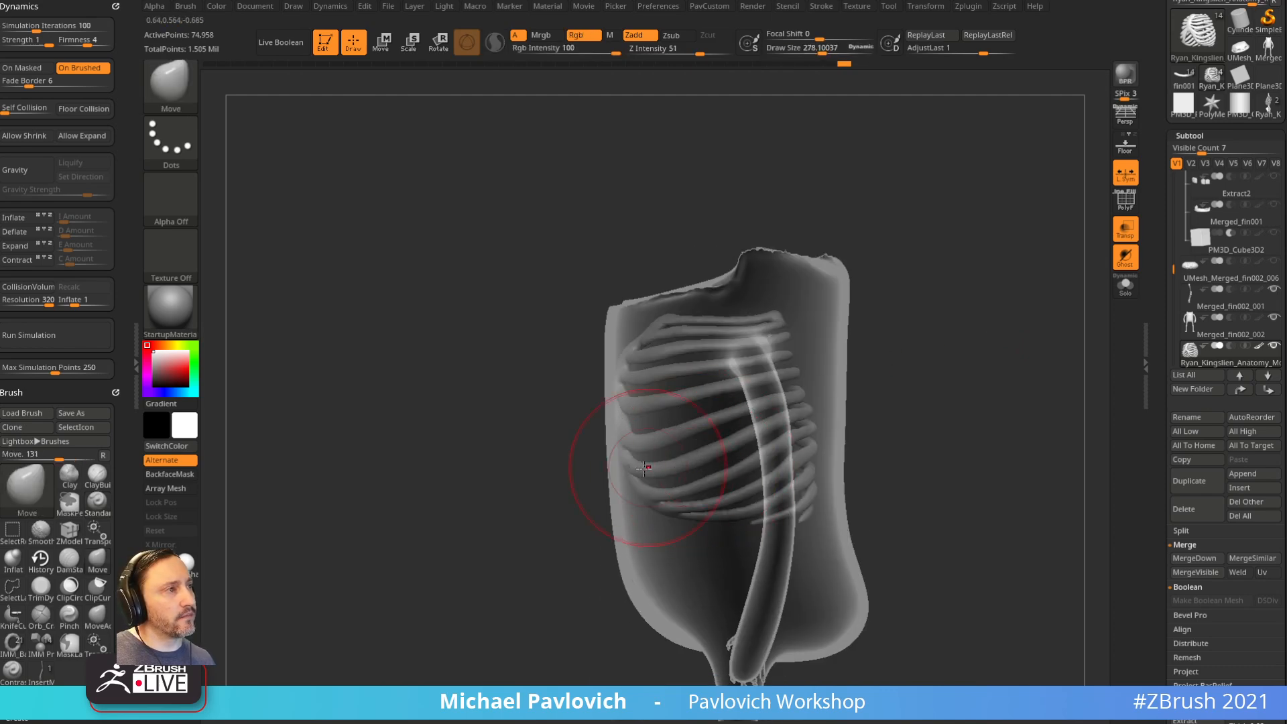
{"action": "key", "text": "b"}
{"action": "key", "text": "s"}
{"action": "key", "text": "t"}
{"action": "left_click_drag", "start_coordinate": [922, 374], "coordinate": [981, 345]}
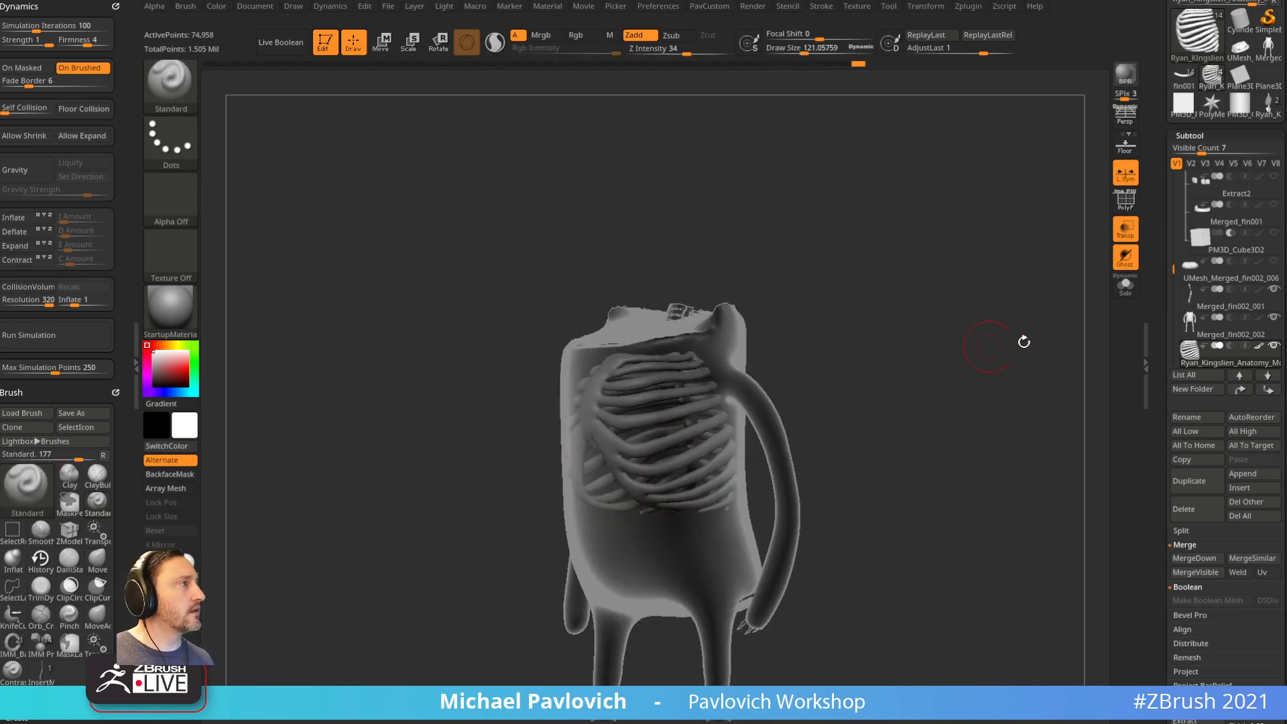
Step: Isolate the shoulder blades from the remaining skeleton bones and split them into their own subtool
{"action": "left_click_drag", "start_coordinate": [1174, 273], "coordinate": [1174, 295]}
{"action": "left_click", "coordinate": [1191, 323]}
{"action": "left_click", "coordinate": [1126, 287]}
{"action": "left_click_drag", "start_coordinate": [1080, 302], "coordinate": [779, 330], "text": "shift"}
{"action": "left_click", "coordinate": [676, 359], "text": "ctrl+shift"}
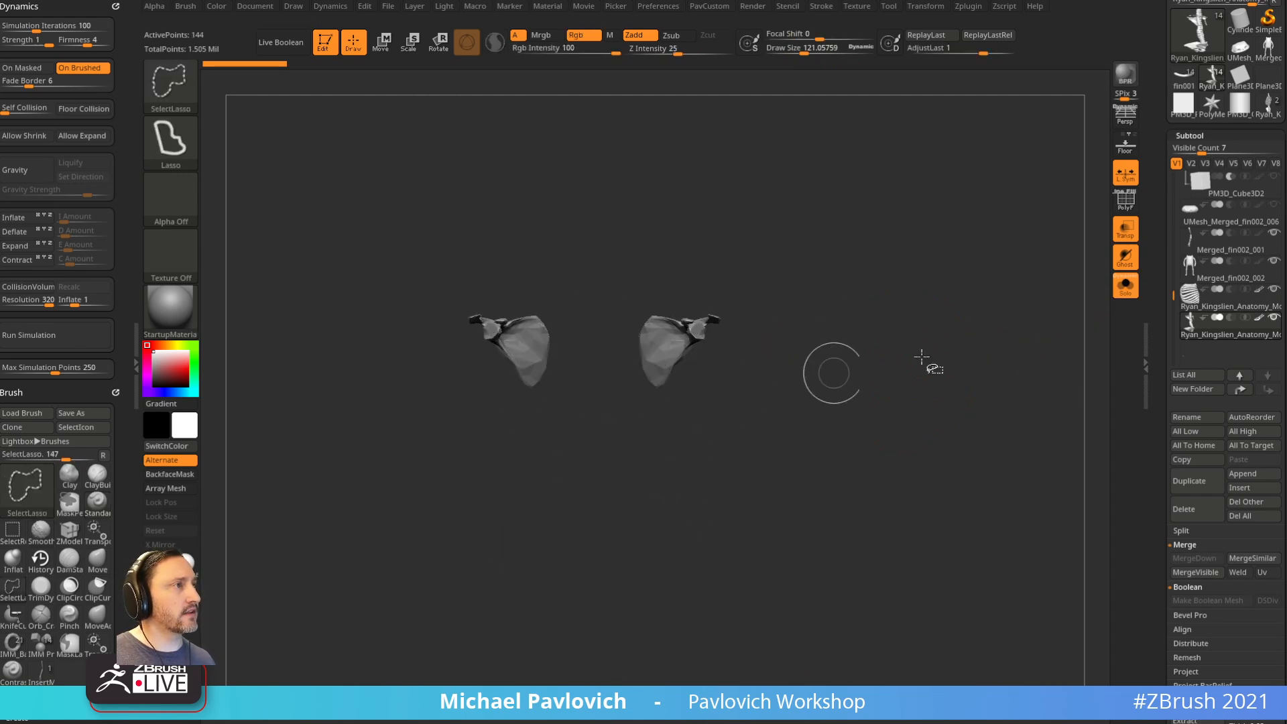
{"action": "key", "text": "2"}
{"action": "left_click", "coordinate": [988, 397]}
Step: DynaMesh the shoulder blades at resolution 440 and polish them by features
{"action": "left_click_drag", "start_coordinate": [931, 374], "coordinate": [978, 299]}
{"action": "key", "text": "2"}
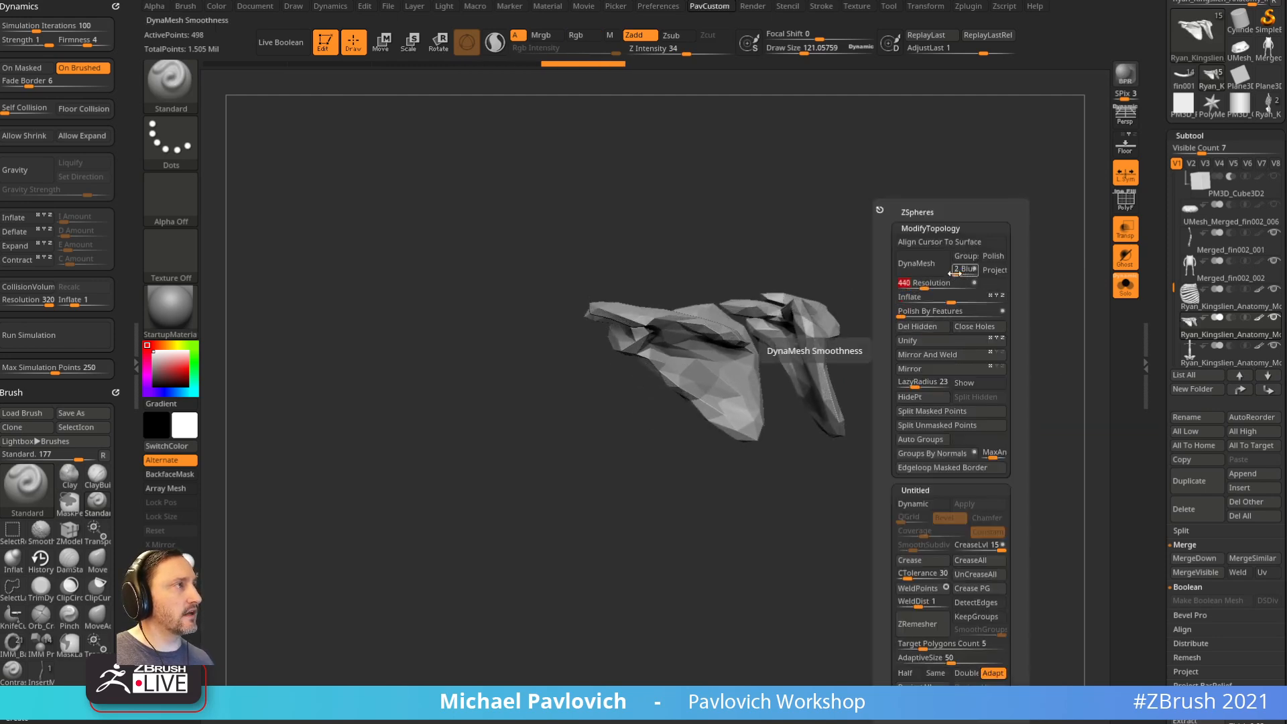
{"action": "left_click", "coordinate": [930, 267]}
{"action": "left_click_drag", "start_coordinate": [917, 279], "coordinate": [914, 253]}
{"action": "key", "text": "2"}
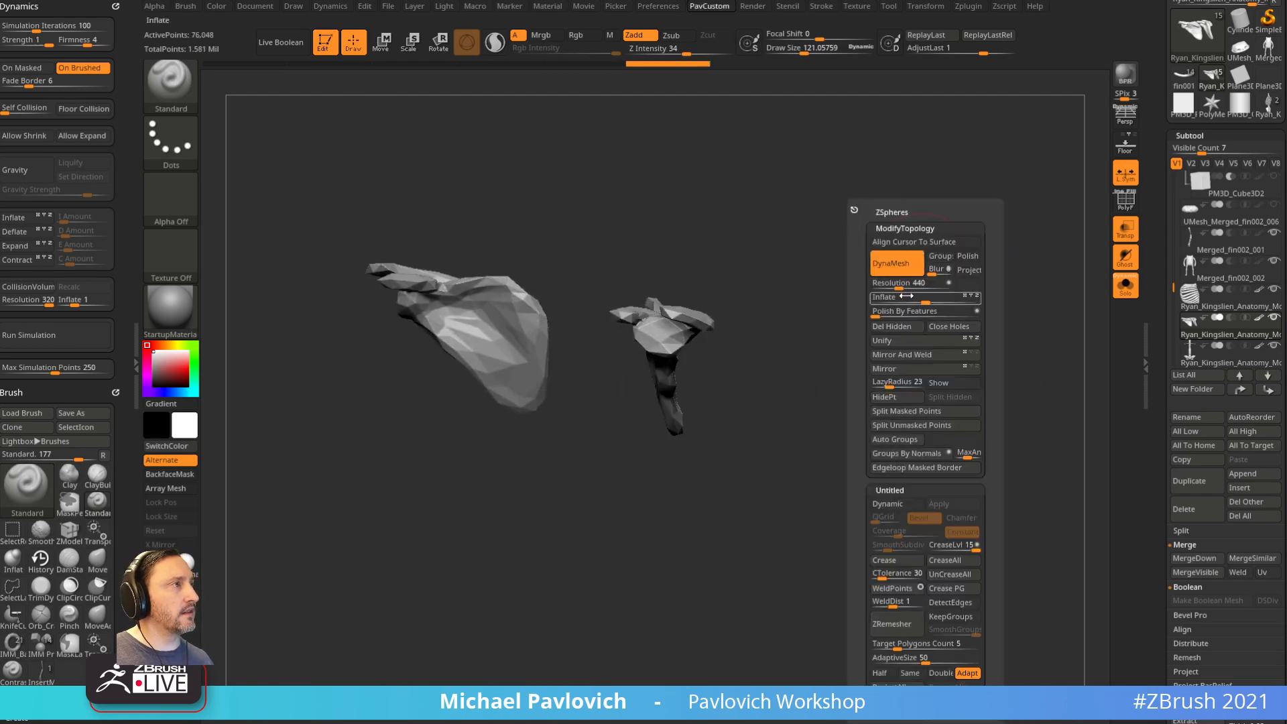
{"action": "left_click_drag", "start_coordinate": [852, 318], "coordinate": [889, 295], "text": "ctrl"}
{"action": "key", "text": "2"}
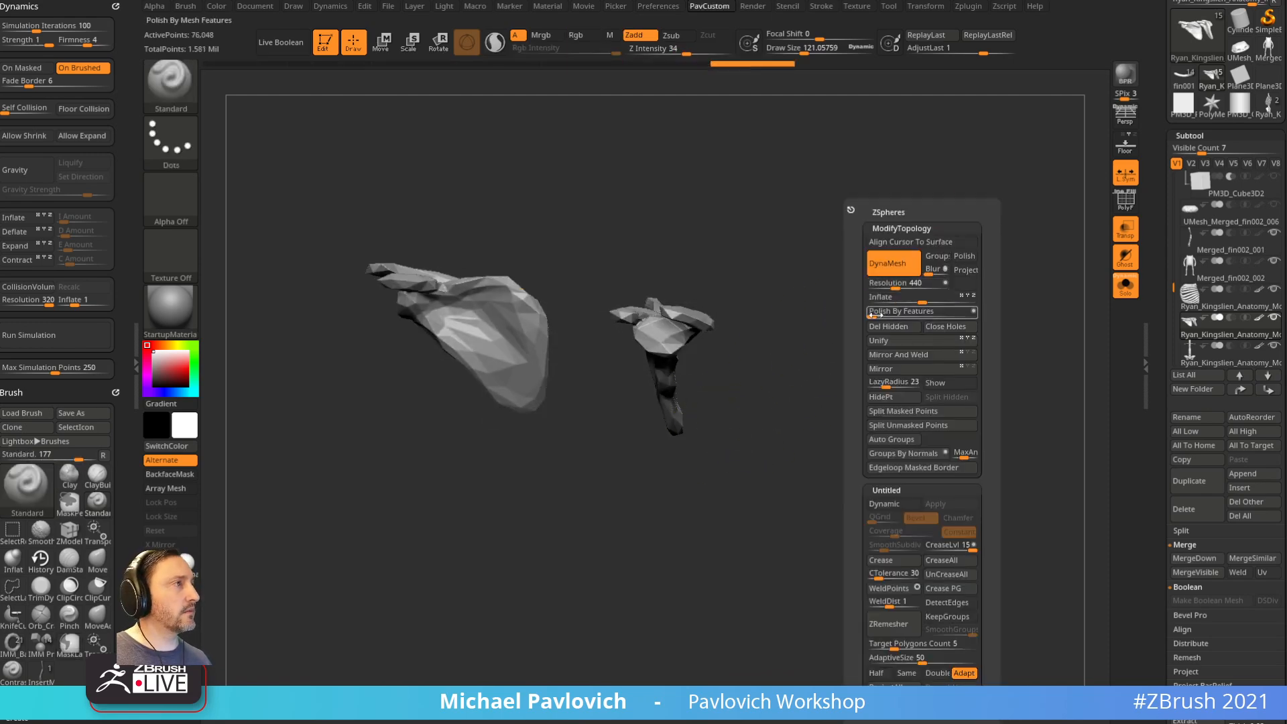
{"action": "left_click", "coordinate": [877, 313]}
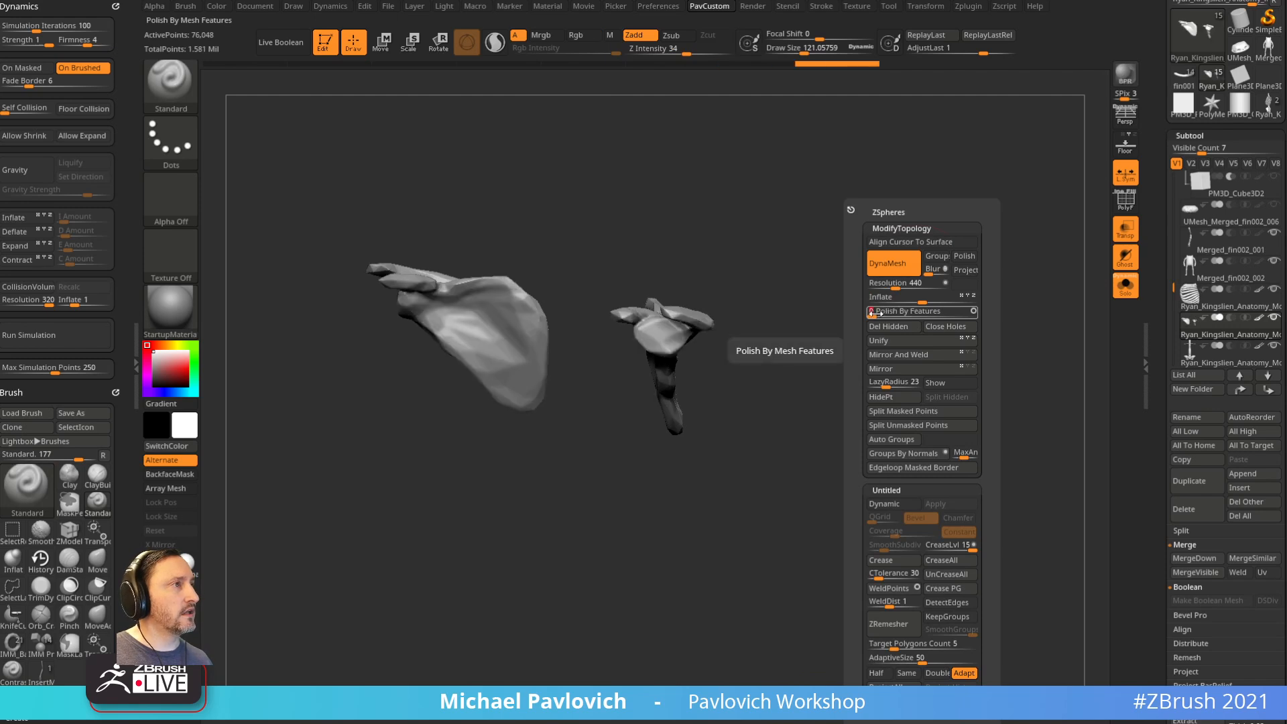
Step: Smooth the faceted surfaces of the shoulder blades with the Smooth brush at a draw size of about 121
{"action": "left_click_drag", "start_coordinate": [796, 284], "coordinate": [788, 375]}
{"action": "left_click_drag", "start_coordinate": [689, 408], "coordinate": [731, 343], "text": "shift"}
{"action": "left_click_drag", "start_coordinate": [791, 416], "coordinate": [819, 331]}
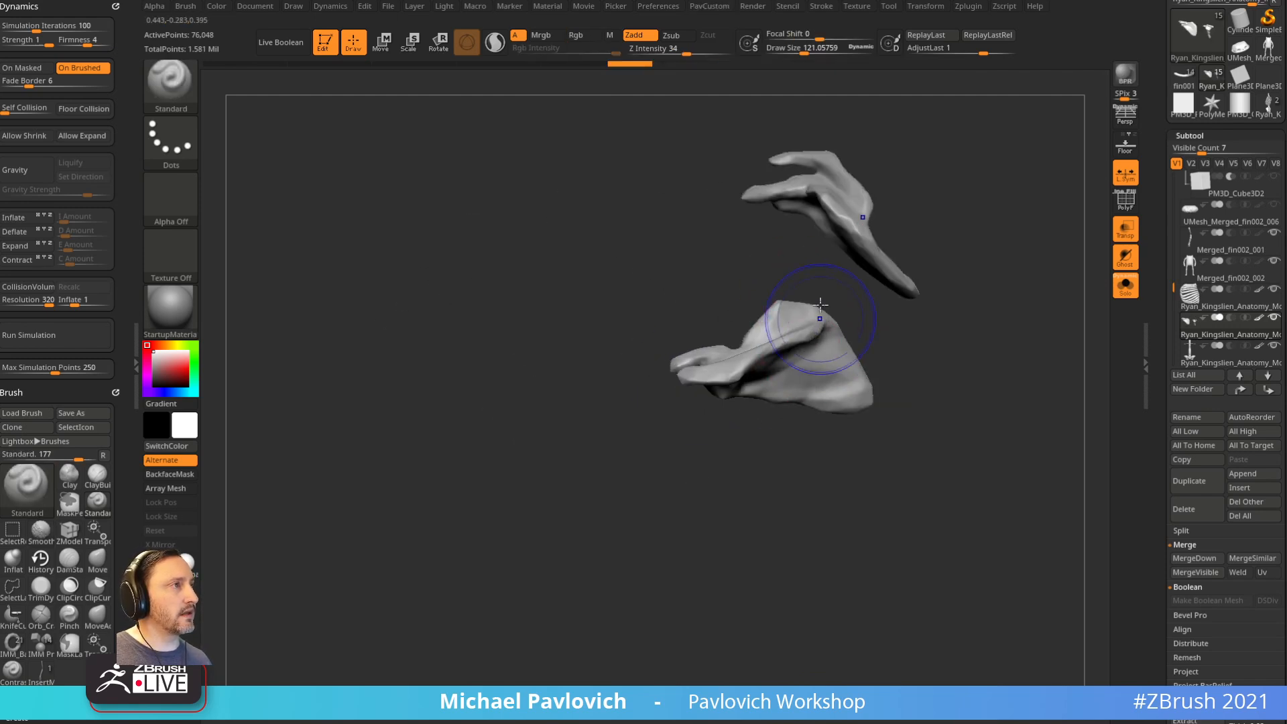
{"action": "left_click_drag", "start_coordinate": [704, 51], "coordinate": [742, 51], "text": "shift"}
{"action": "left_click_drag", "start_coordinate": [845, 122], "coordinate": [784, 255]}
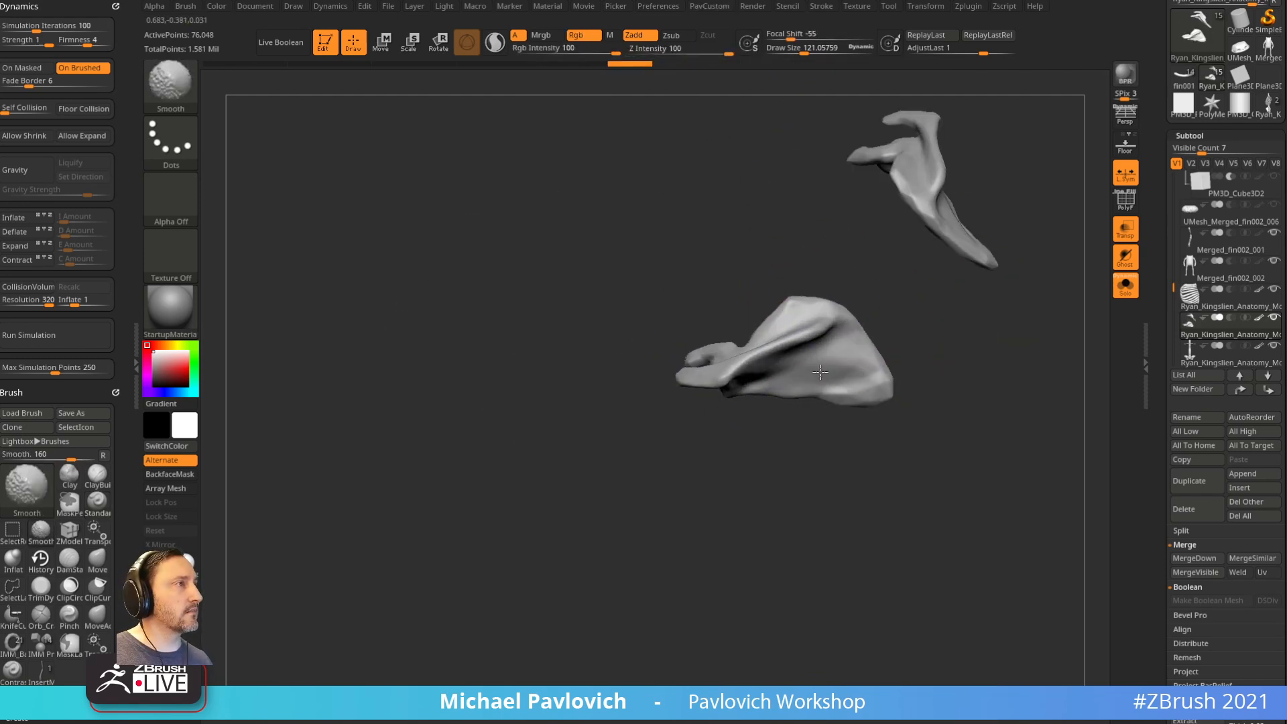
{"action": "left_click_drag", "start_coordinate": [929, 419], "coordinate": [919, 321]}
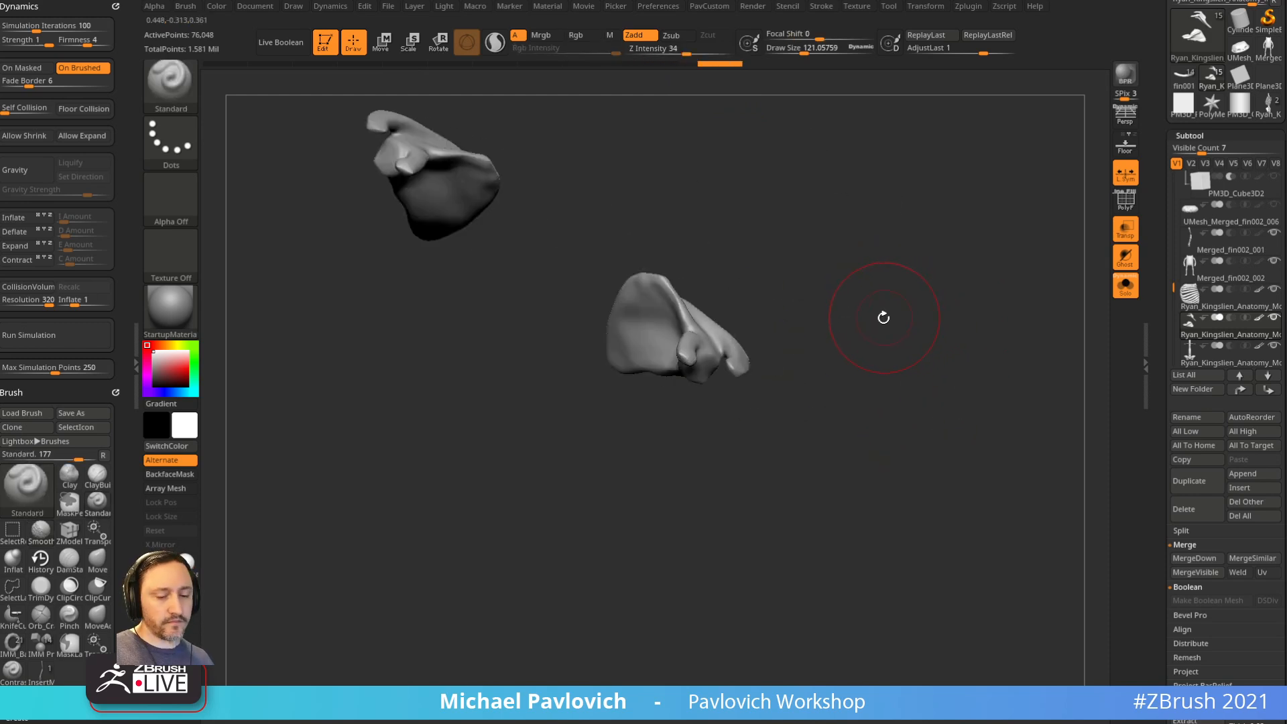
Step: Thicken the shoulder blades with the Inflat brush at a draw size of about 231 and update their DynaMesh
{"action": "key", "text": "b"}
{"action": "key", "text": "i"}
{"action": "key", "text": "n"}
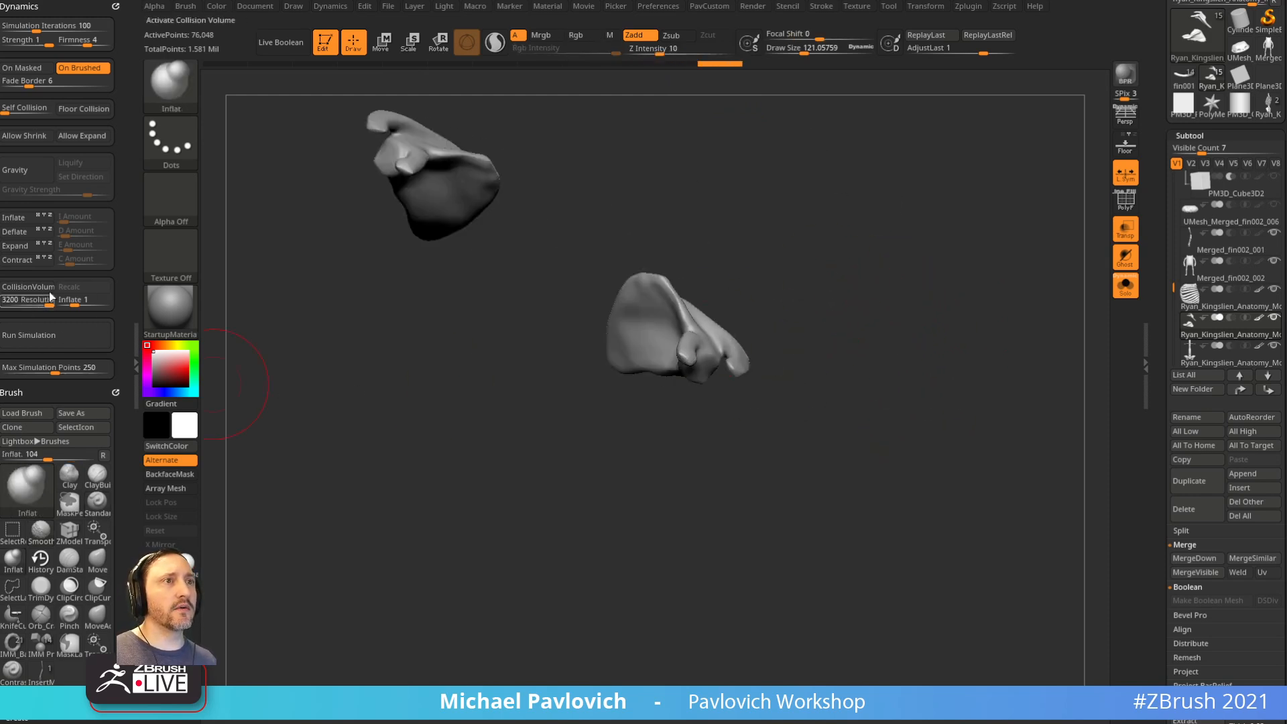
{"action": "mouse_move", "coordinate": [117, 330]}
{"action": "left_mouse_down"}
{"action": "mouse_move", "coordinate": [128, 173]}
{"action": "mouse_move", "coordinate": [128, 193]}
{"action": "left_mouse_up"}
{"action": "mouse_move", "coordinate": [807, 236]}
{"action": "left_mouse_down"}
{"action": "mouse_move", "coordinate": [724, 354]}
{"action": "mouse_move", "coordinate": [699, 340]}
{"action": "left_mouse_up"}
{"action": "left_click_drag", "start_coordinate": [845, 333], "coordinate": [690, 301]}
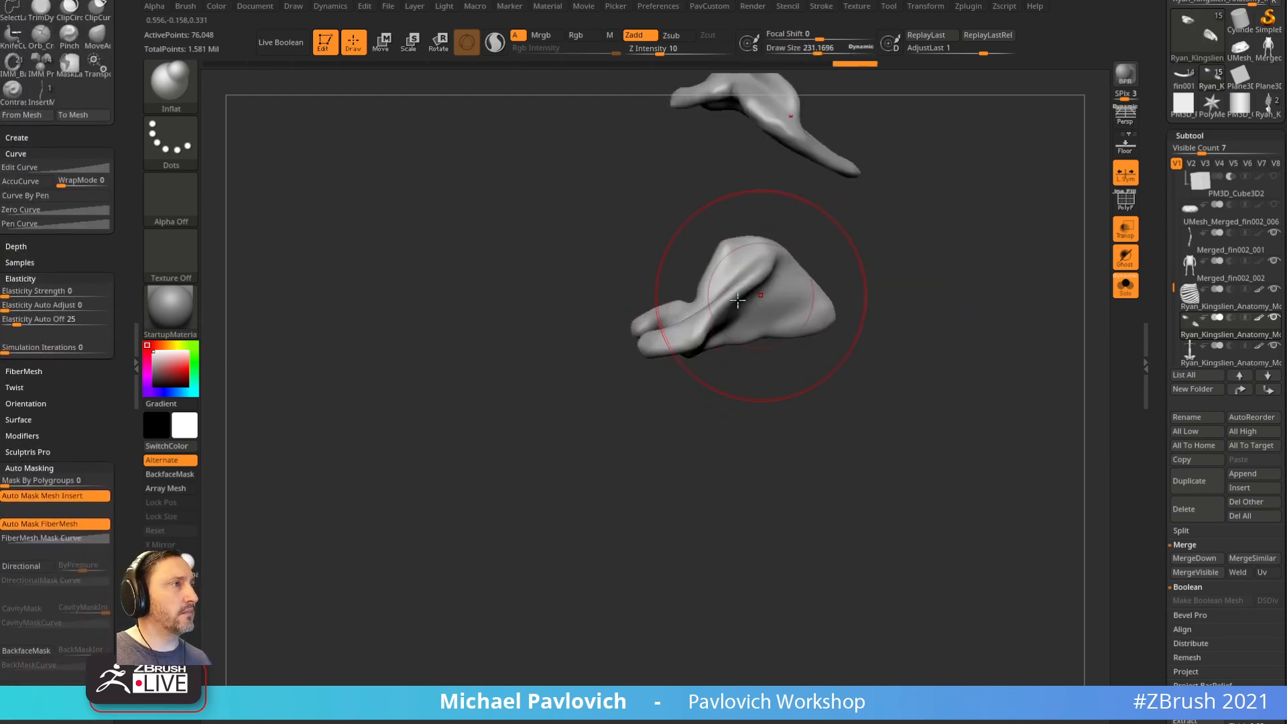
{"action": "mouse_move", "coordinate": [976, 295]}
{"action": "left_mouse_down"}
{"action": "mouse_move", "coordinate": [996, 271]}
{"action": "mouse_move", "coordinate": [959, 279]}
{"action": "left_mouse_up"}
{"action": "key", "text": "space"}
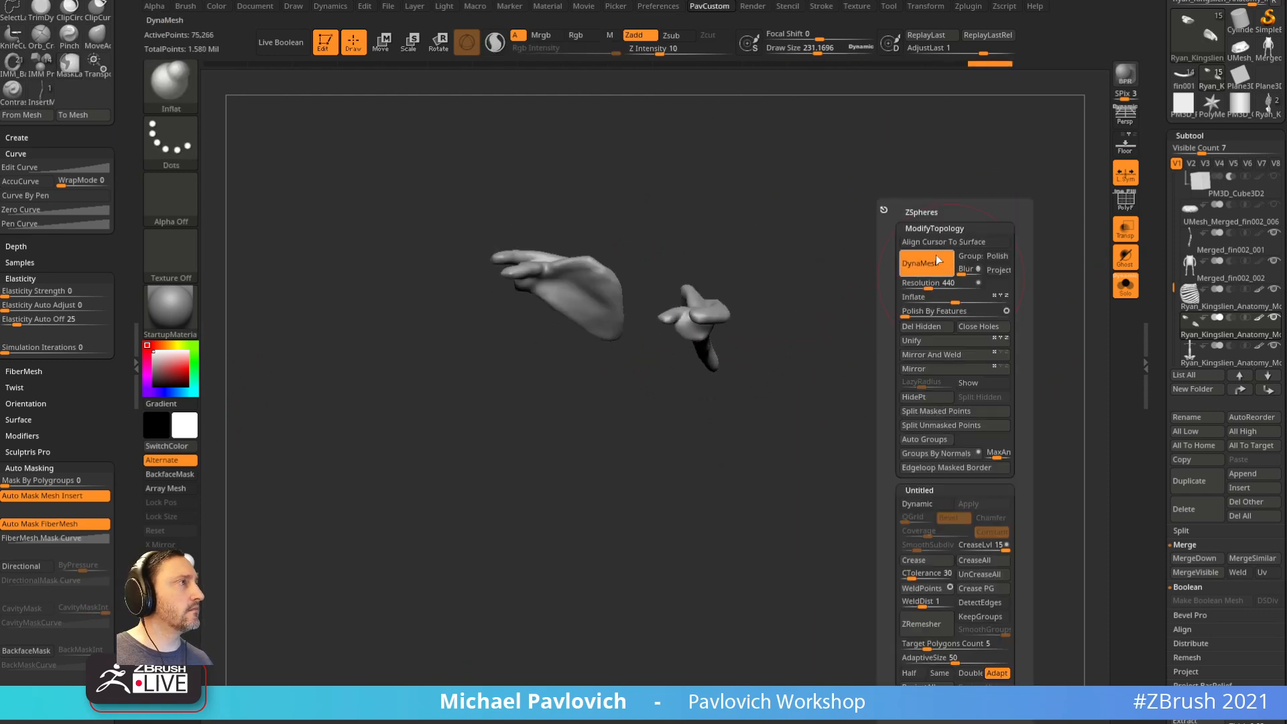
Step: Show the full body and adjust the shoulder blades with the Move brush to fit inside it
{"action": "left_click", "coordinate": [1118, 290]}
{"action": "mouse_move", "coordinate": [1032, 302]}
{"action": "left_mouse_down"}
{"action": "mouse_move", "coordinate": [918, 281]}
{"action": "mouse_move", "coordinate": [1000, 336]}
{"action": "mouse_move", "coordinate": [996, 349]}
{"action": "left_mouse_up"}
{"action": "key", "text": "b"}
{"action": "key", "text": "m"}
{"action": "key", "text": "v"}
{"action": "left_click_drag", "start_coordinate": [707, 339], "coordinate": [680, 326]}
{"action": "mouse_move", "coordinate": [906, 282]}
{"action": "left_mouse_down"}
{"action": "mouse_move", "coordinate": [943, 217]}
{"action": "mouse_move", "coordinate": [865, 275]}
{"action": "left_mouse_up"}
{"action": "key", "text": "s"}
{"action": "left_click_drag", "start_coordinate": [741, 322], "coordinate": [726, 338]}
{"action": "left_click_drag", "start_coordinate": [616, 366], "coordinate": [681, 379]}
Step: Isolate the two collarbones from the remaining skeleton bones and split them into their own subtool
{"action": "key", "text": "b"}
{"action": "key", "text": "s"}
{"action": "key", "text": "t"}
{"action": "left_click", "coordinate": [1218, 363]}
{"action": "left_click_drag", "start_coordinate": [1026, 329], "coordinate": [955, 315]}
{"action": "left_click", "coordinate": [1126, 289]}
{"action": "mouse_move", "coordinate": [1043, 285]}
{"action": "left_mouse_down"}
{"action": "mouse_move", "coordinate": [1024, 345]}
{"action": "mouse_move", "coordinate": [985, 325]}
{"action": "left_mouse_up"}
{"action": "left_click_drag", "start_coordinate": [802, 273], "coordinate": [803, 315], "text": "ctrl+shift"}
{"action": "key", "text": "ctrl+shift+a"}
{"action": "key", "text": "grave"}
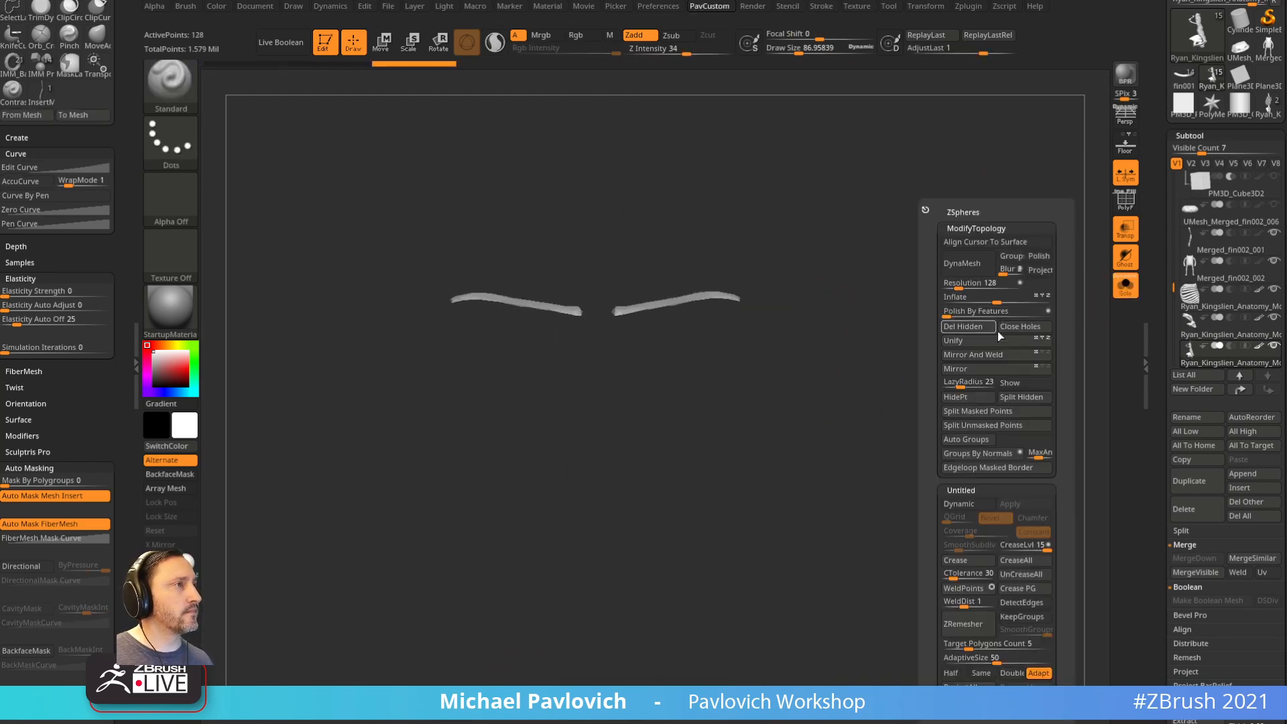
{"action": "left_click", "coordinate": [1008, 396]}
Step: Frame the collarbones and thicken them by scaling along the Y axis
{"action": "key", "text": "f"}
{"action": "key", "text": "s"}
{"action": "left_click_drag", "start_coordinate": [926, 365], "coordinate": [757, 374]}
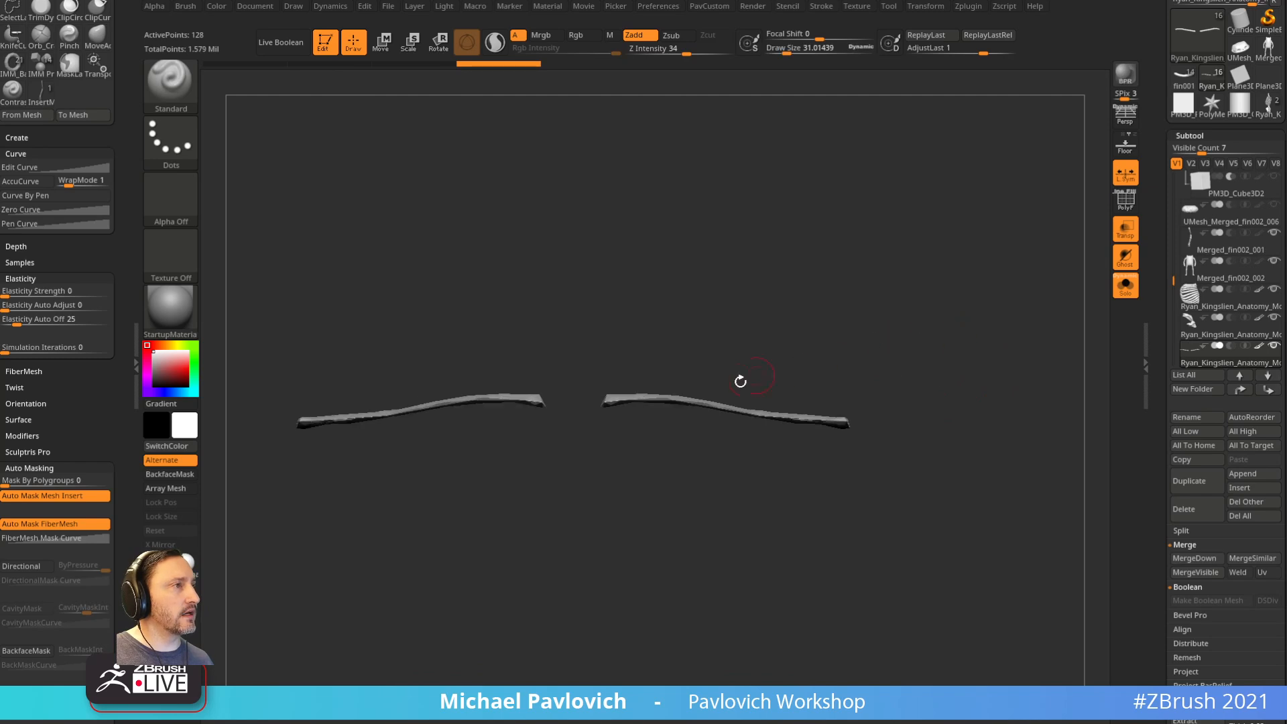
{"action": "key", "text": "w"}
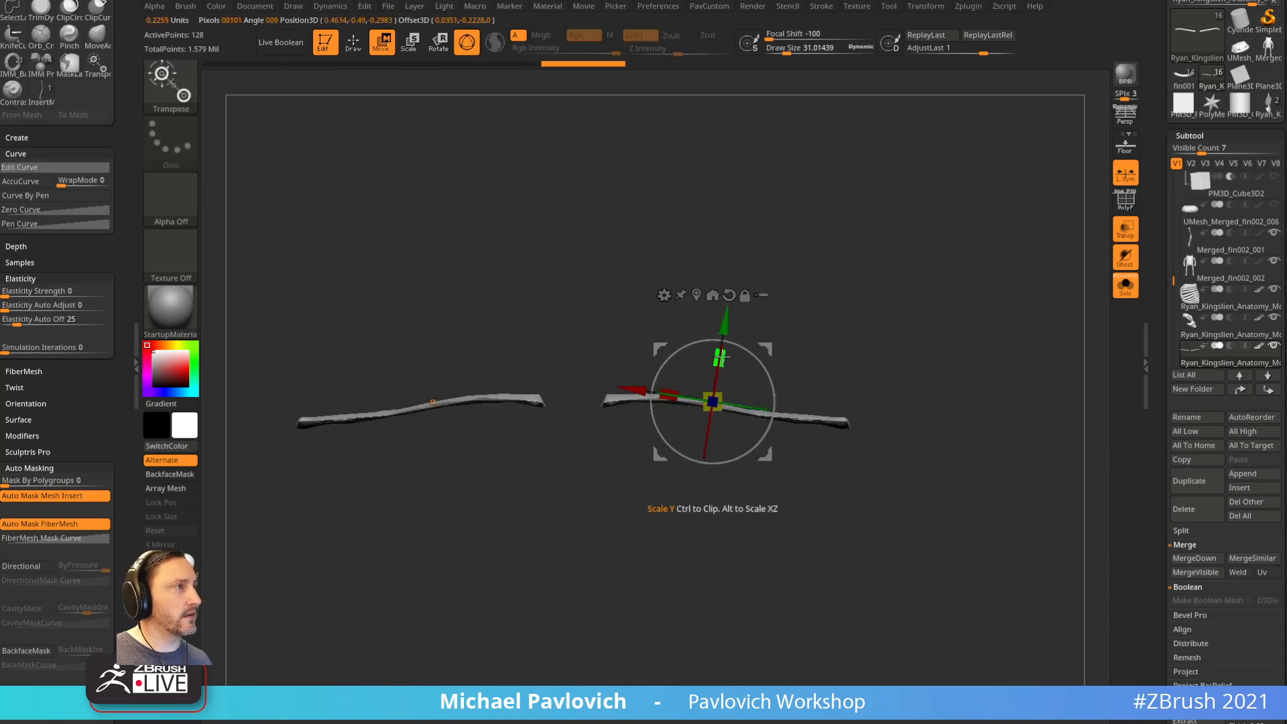
{"action": "left_click_drag", "start_coordinate": [723, 343], "coordinate": [730, 300]}
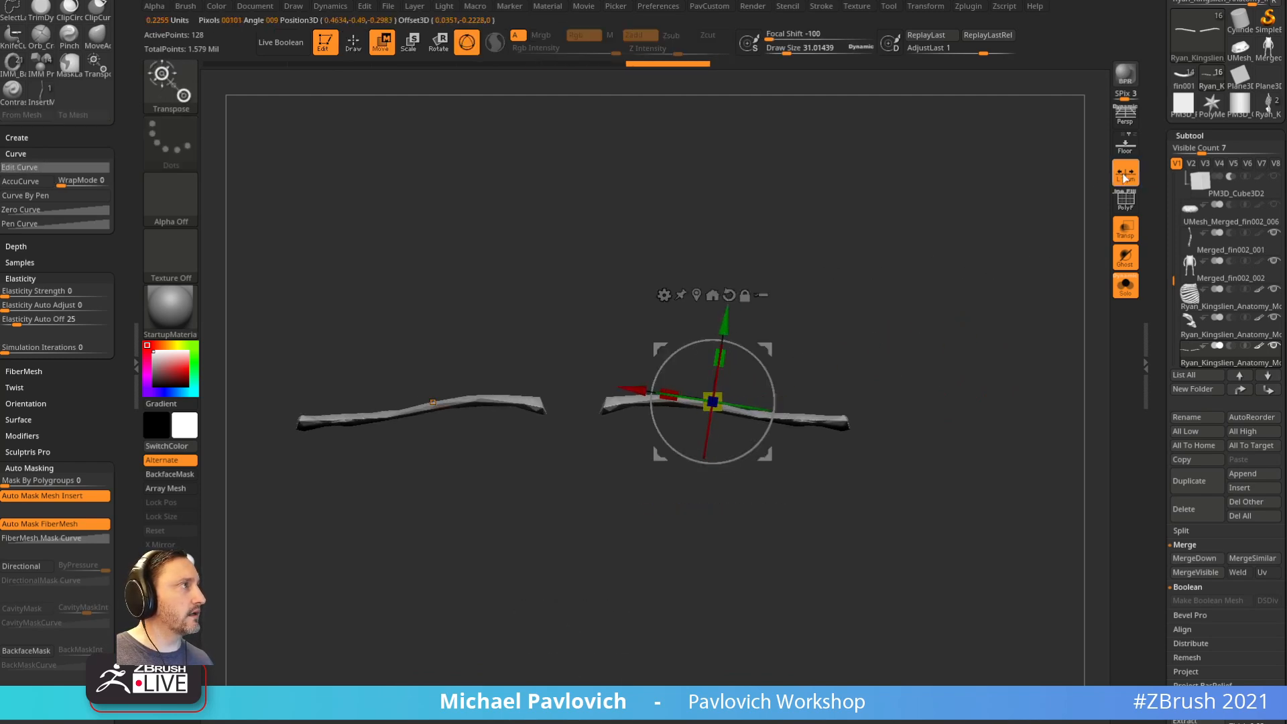
Step: Build up the collarbones with the Inflat brush at a draw size of about 156
{"action": "key", "text": "q"}
{"action": "mouse_move", "coordinate": [957, 308]}
{"action": "left_mouse_down"}
{"action": "mouse_move", "coordinate": [891, 331]}
{"action": "mouse_move", "coordinate": [934, 322]}
{"action": "mouse_move", "coordinate": [943, 302]}
{"action": "mouse_move", "coordinate": [934, 393]}
{"action": "left_mouse_up"}
{"action": "key", "text": "s"}
{"action": "left_click", "coordinate": [720, 412]}
{"action": "left_click_drag", "start_coordinate": [725, 402], "coordinate": [858, 435]}
Step: DynaMesh the low-poly collarbones and polish away their facets
{"action": "key", "text": "2"}
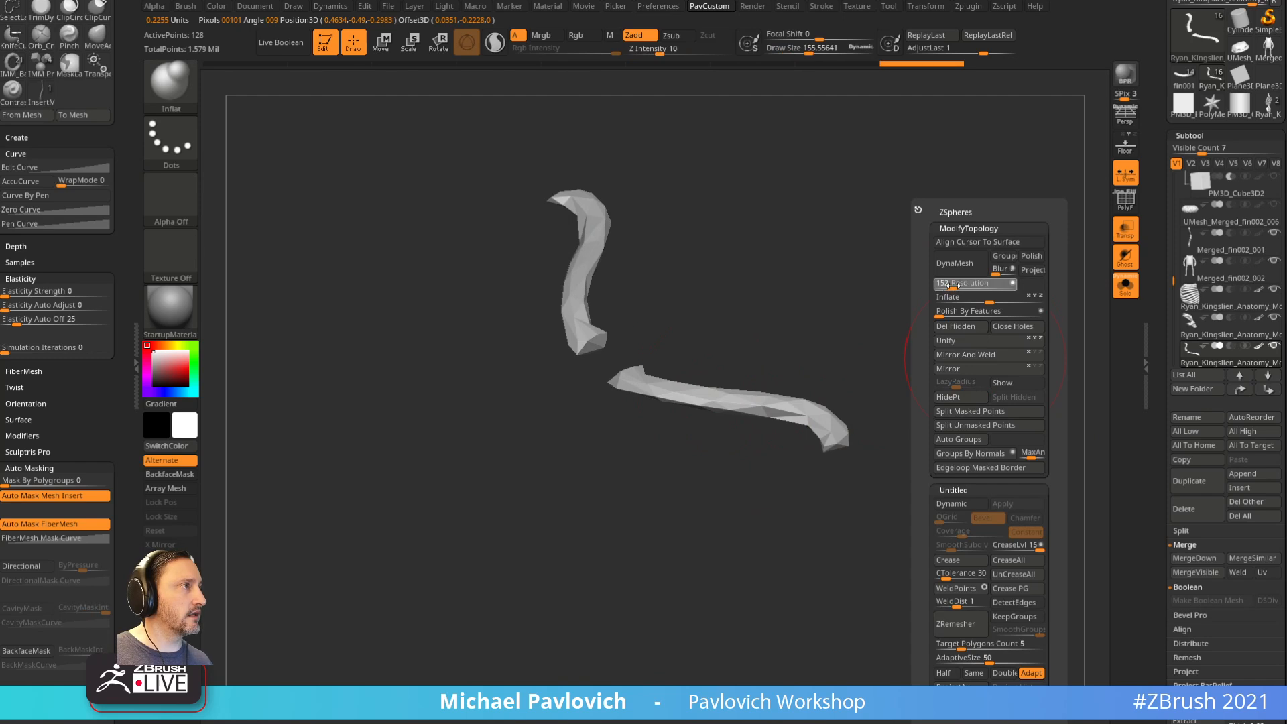
{"action": "left_click", "coordinate": [983, 268]}
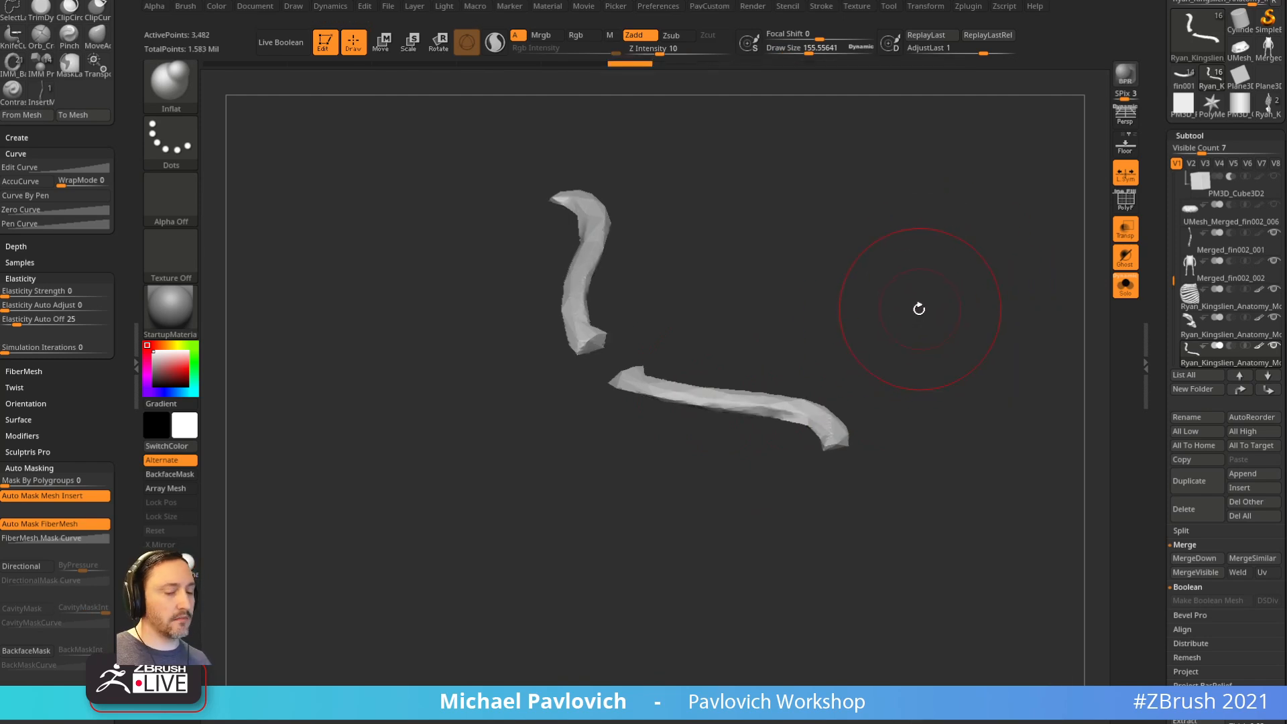
{"action": "key", "text": "2"}
{"action": "mouse_move", "coordinate": [970, 311]}
{"action": "left_mouse_down"}
{"action": "mouse_move", "coordinate": [878, 313]}
{"action": "mouse_move", "coordinate": [949, 300]}
{"action": "left_mouse_up"}
{"action": "key", "text": "2"}
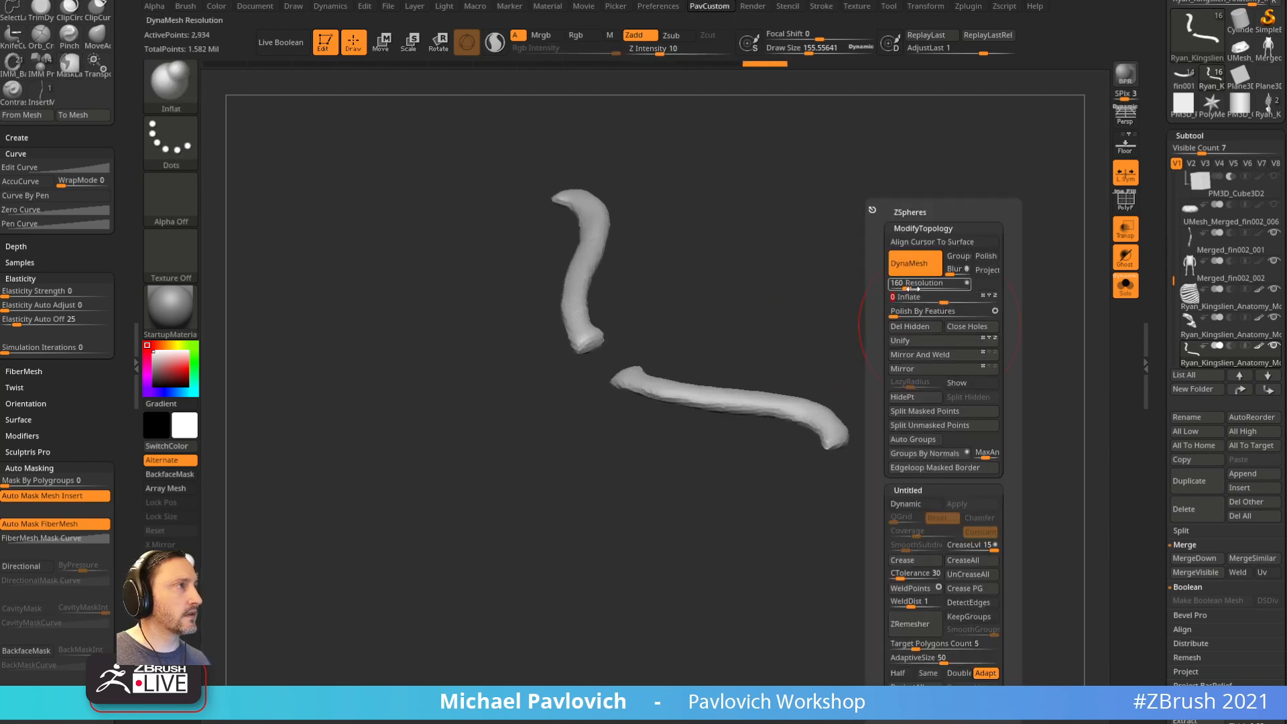
Step: Smooth the collarbones, remesh them at DynaMesh resolution 344 with some inflation, and check them inside the full body
{"action": "key", "text": "shift"}
{"action": "left_click_drag", "start_coordinate": [629, 378], "coordinate": [832, 429], "text": "shift"}
{"action": "right_click_drag", "start_coordinate": [976, 405], "coordinate": [951, 264], "text": "ctrl"}
{"action": "left_click_drag", "start_coordinate": [951, 265], "coordinate": [947, 312], "text": "ctrl"}
{"action": "key", "text": "2"}
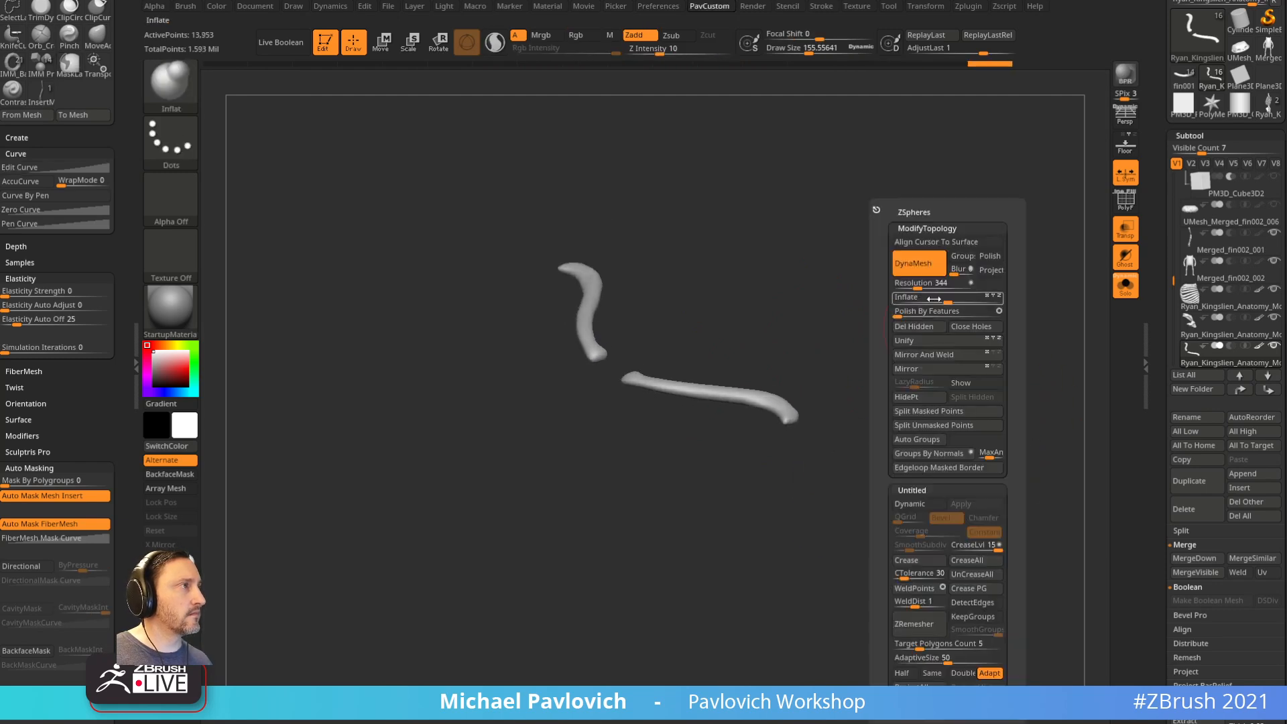
{"action": "left_click_drag", "start_coordinate": [860, 275], "coordinate": [1013, 362], "text": "ctrl"}
{"action": "left_click", "coordinate": [1117, 289]}
{"action": "right_click_drag", "start_coordinate": [1003, 315], "coordinate": [1059, 285]}
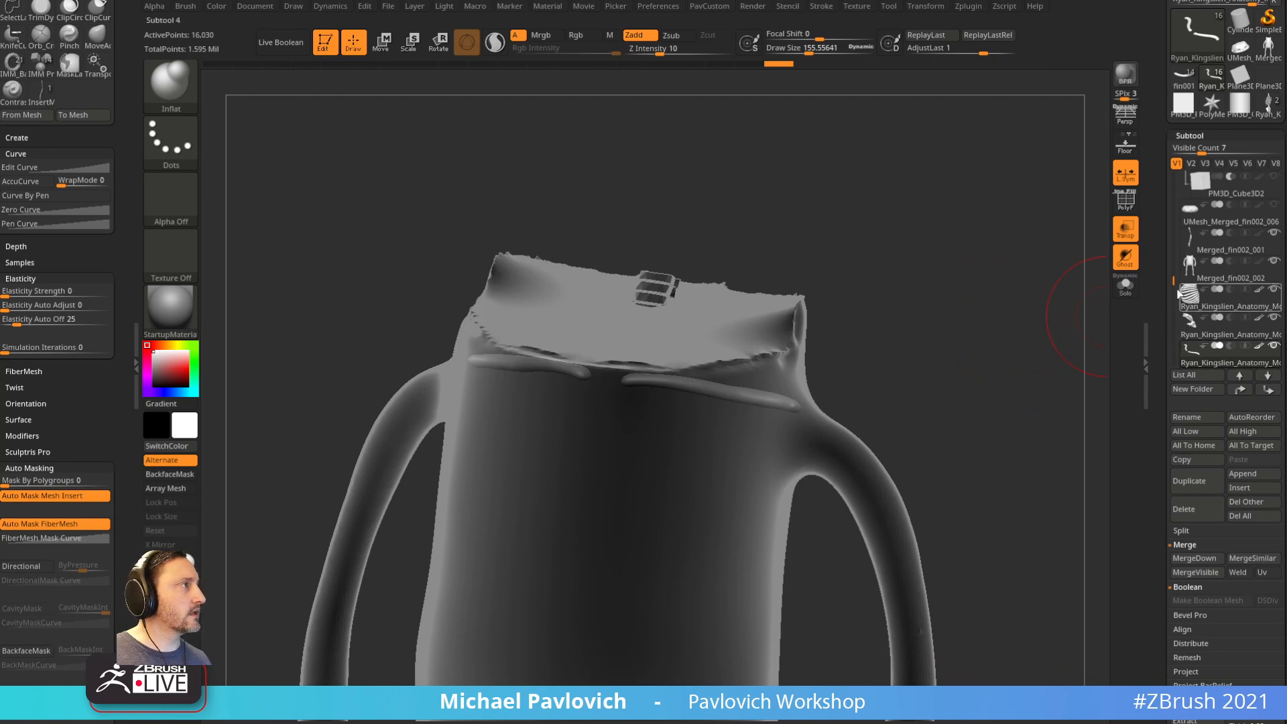
Step: Isolate the pelvis from the spine and split it into its own subtool
{"action": "left_click_drag", "start_coordinate": [1174, 281], "coordinate": [1175, 310]}
{"action": "left_click", "coordinate": [1218, 309]}
{"action": "left_click", "coordinate": [1125, 285]}
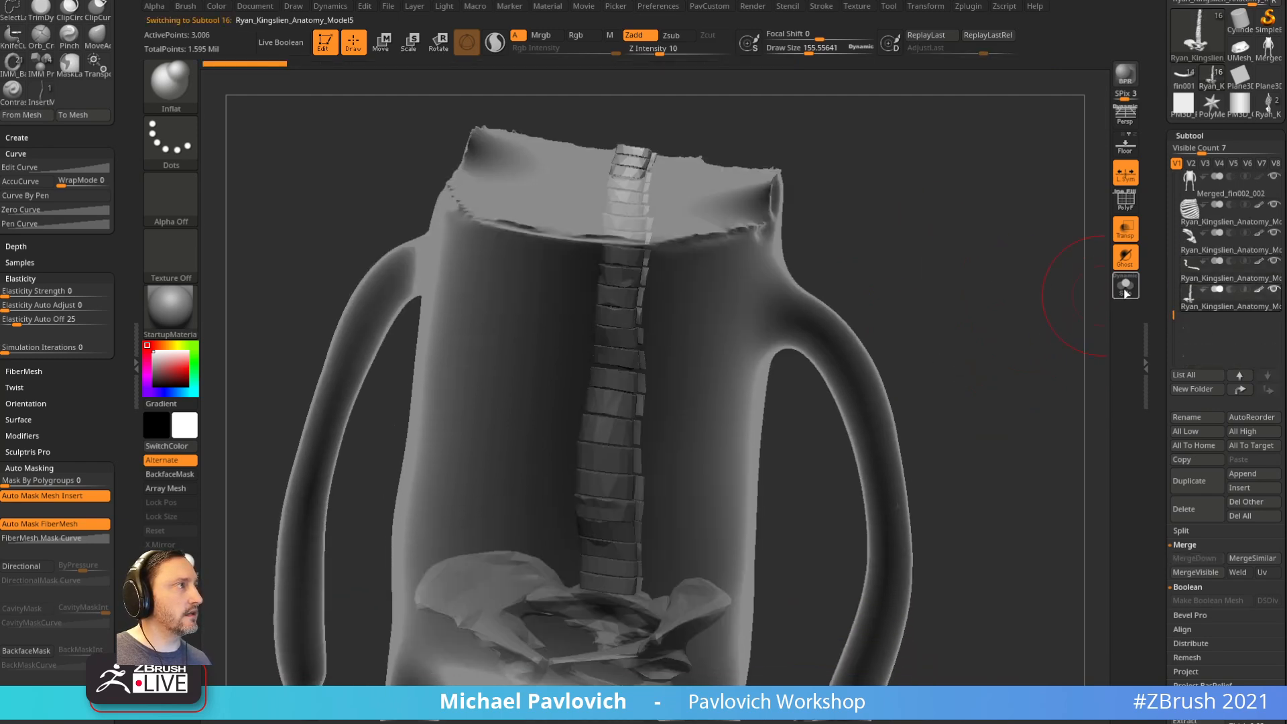
{"action": "right_click_drag", "start_coordinate": [785, 479], "coordinate": [939, 459]}
{"action": "mouse_move", "coordinate": [939, 460]}
{"action": "left_mouse_down", "text": "ctrl+alt+shift"}
{"action": "mouse_move", "coordinate": [865, 540]}
{"action": "mouse_move", "coordinate": [885, 446]}
{"action": "left_mouse_up", "text": "ctrl+alt+shift"}
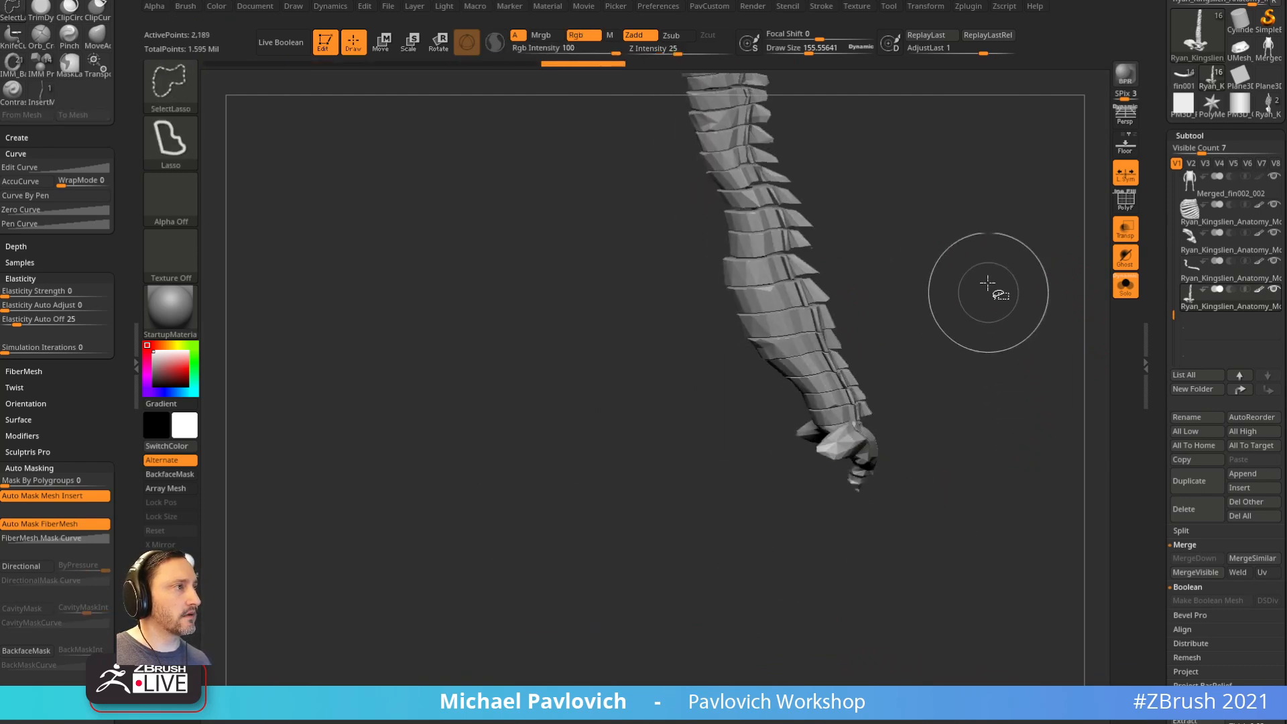
{"action": "left_click", "coordinate": [1069, 440], "text": "ctrl+shift"}
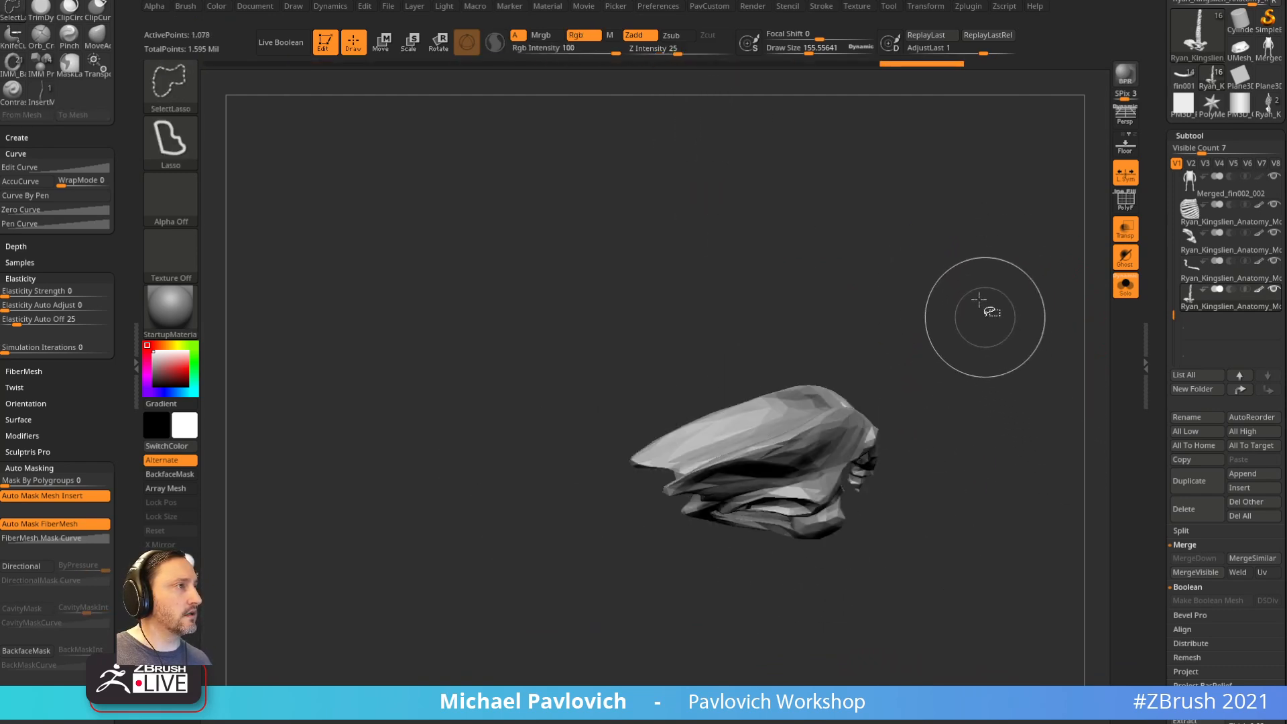
{"action": "left_click", "coordinate": [999, 320], "text": "ctrl+shift"}
{"action": "left_click_drag", "start_coordinate": [1041, 448], "coordinate": [1046, 439], "text": "ctrl+shift"}
{"action": "key", "text": "2"}
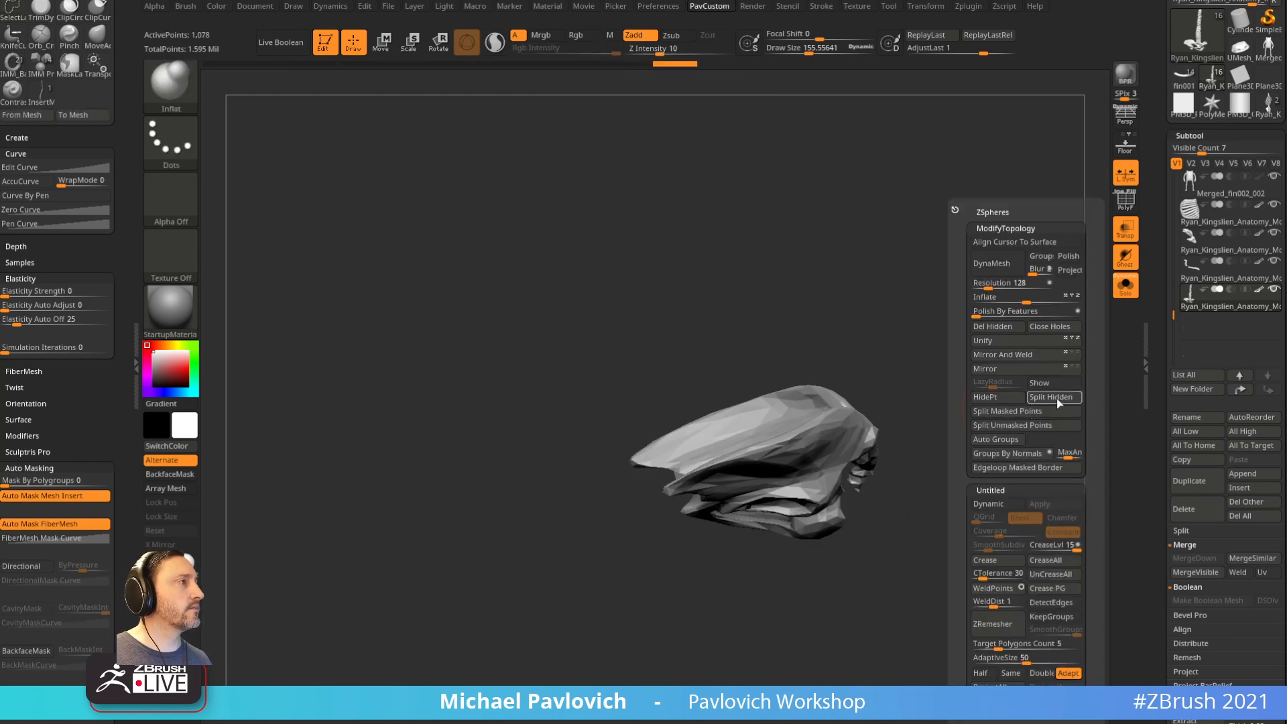
{"action": "left_click", "coordinate": [1057, 399]}
{"action": "right_click_drag", "start_coordinate": [925, 382], "coordinate": [985, 367]}
Step: DynaMesh the pelvis at resolution 544, thickening it with Inflate and polishing it by features
{"action": "key", "text": "2"}
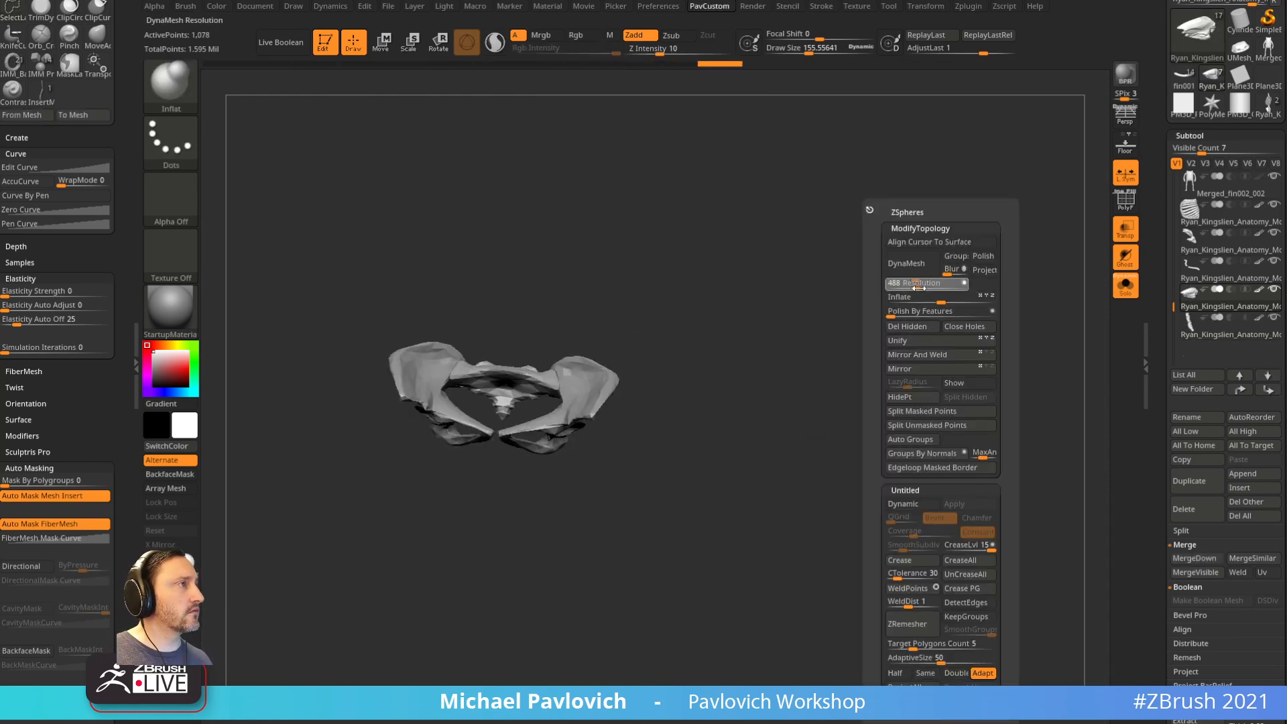
{"action": "left_click", "coordinate": [910, 265]}
{"action": "key", "text": "2"}
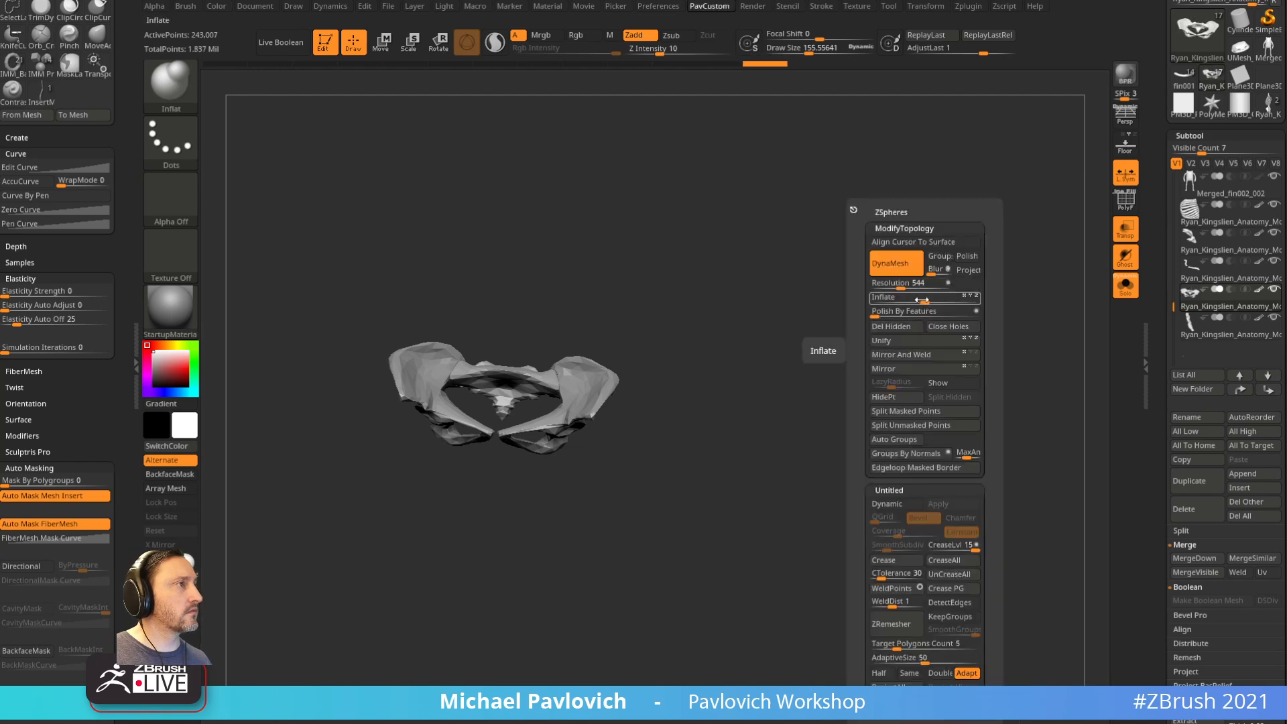
{"action": "left_click", "coordinate": [934, 310]}
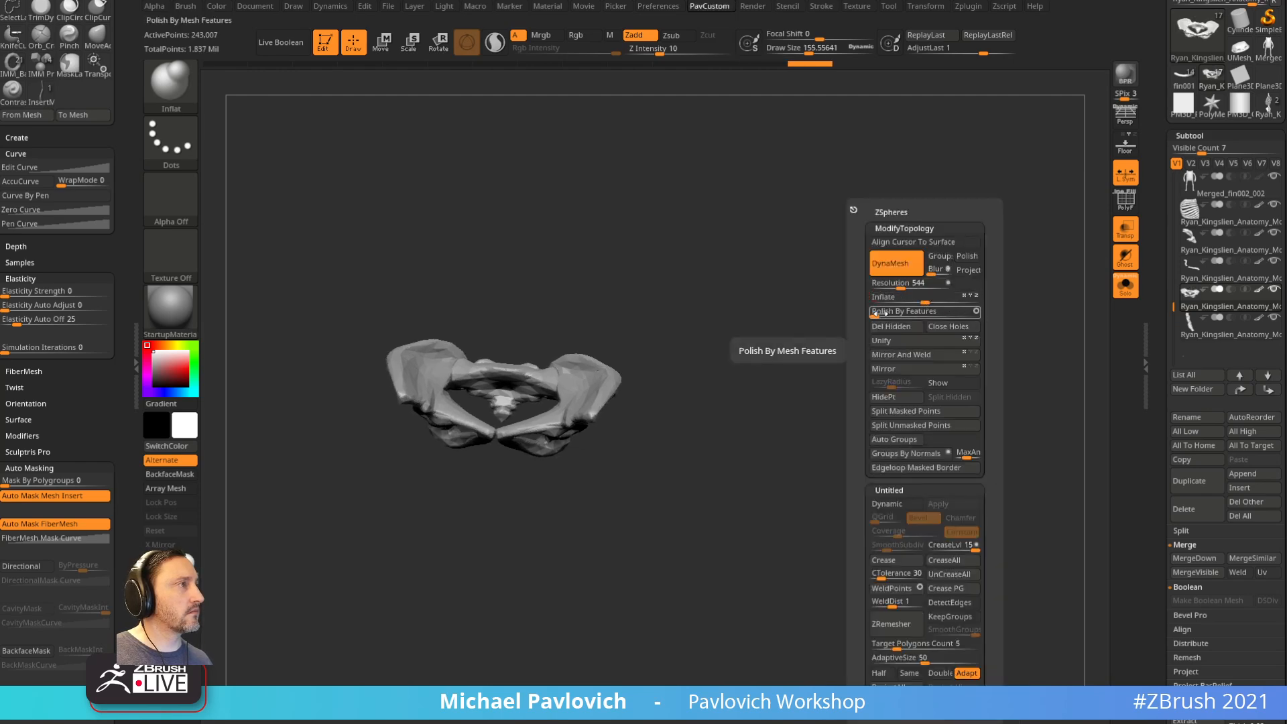
{"action": "left_click", "coordinate": [883, 312]}
{"action": "mouse_move", "coordinate": [782, 316]}
{"action": "left_mouse_down", "text": "ctrl"}
{"action": "mouse_move", "coordinate": [847, 396]}
{"action": "mouse_move", "coordinate": [865, 332]}
{"action": "mouse_move", "coordinate": [869, 393]}
{"action": "left_mouse_up", "text": "ctrl"}
Step: Smooth the pelvis from several sides, update its DynaMesh and show it inside the full body
{"action": "left_click_drag", "start_coordinate": [656, 385], "coordinate": [680, 362], "text": "shift"}
{"action": "mouse_move", "coordinate": [791, 349]}
{"action": "left_mouse_down"}
{"action": "mouse_move", "coordinate": [872, 262]}
{"action": "mouse_move", "coordinate": [832, 282]}
{"action": "left_mouse_up"}
{"action": "mouse_move", "coordinate": [715, 278]}
{"action": "left_mouse_down", "text": "alt"}
{"action": "mouse_move", "coordinate": [802, 336]}
{"action": "mouse_move", "coordinate": [744, 355]}
{"action": "left_mouse_up", "text": "alt"}
{"action": "left_click_drag", "start_coordinate": [663, 348], "coordinate": [697, 409], "text": "shift"}
{"action": "left_click_drag", "start_coordinate": [747, 500], "coordinate": [857, 383]}
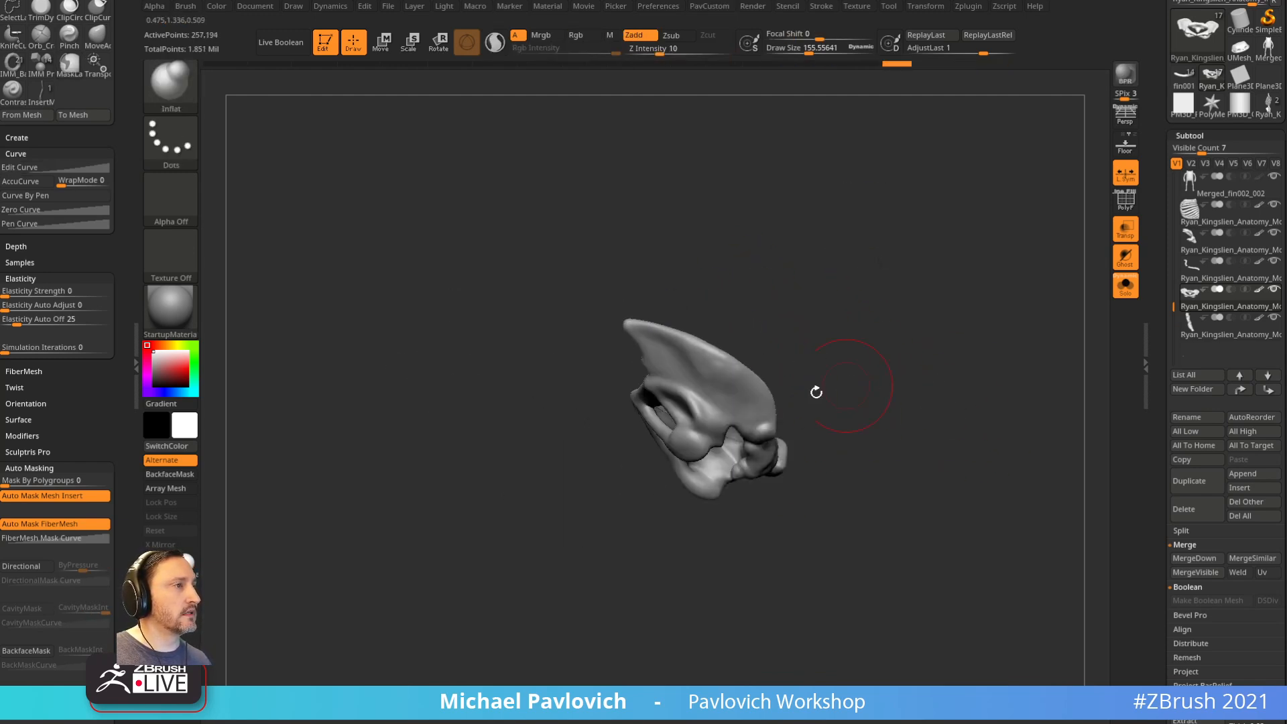
{"action": "left_click_drag", "start_coordinate": [944, 260], "coordinate": [1034, 416], "text": "ctrl"}
{"action": "left_click", "coordinate": [1126, 297]}
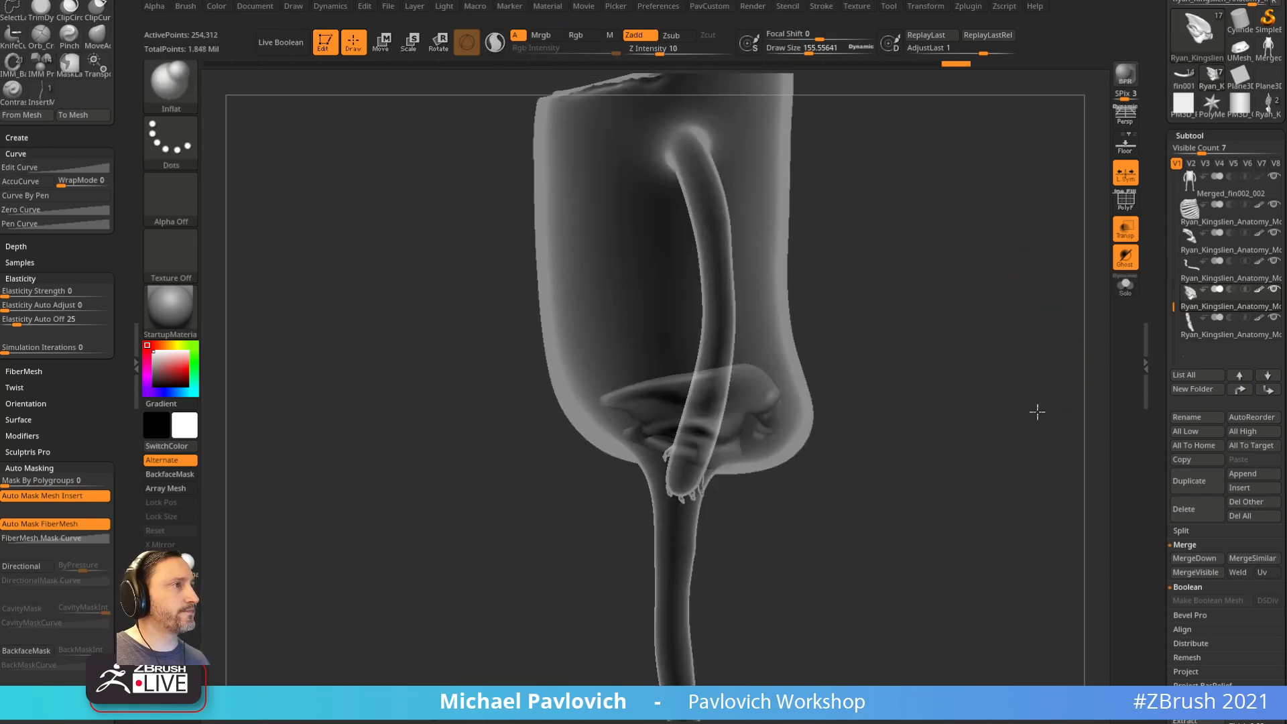
Step: Select the spine subtool, isolate it from the body, and set up the Move brush with a draw size of about 212
{"action": "left_click", "coordinate": [1207, 335]}
{"action": "left_click_drag", "start_coordinate": [999, 392], "coordinate": [957, 351]}
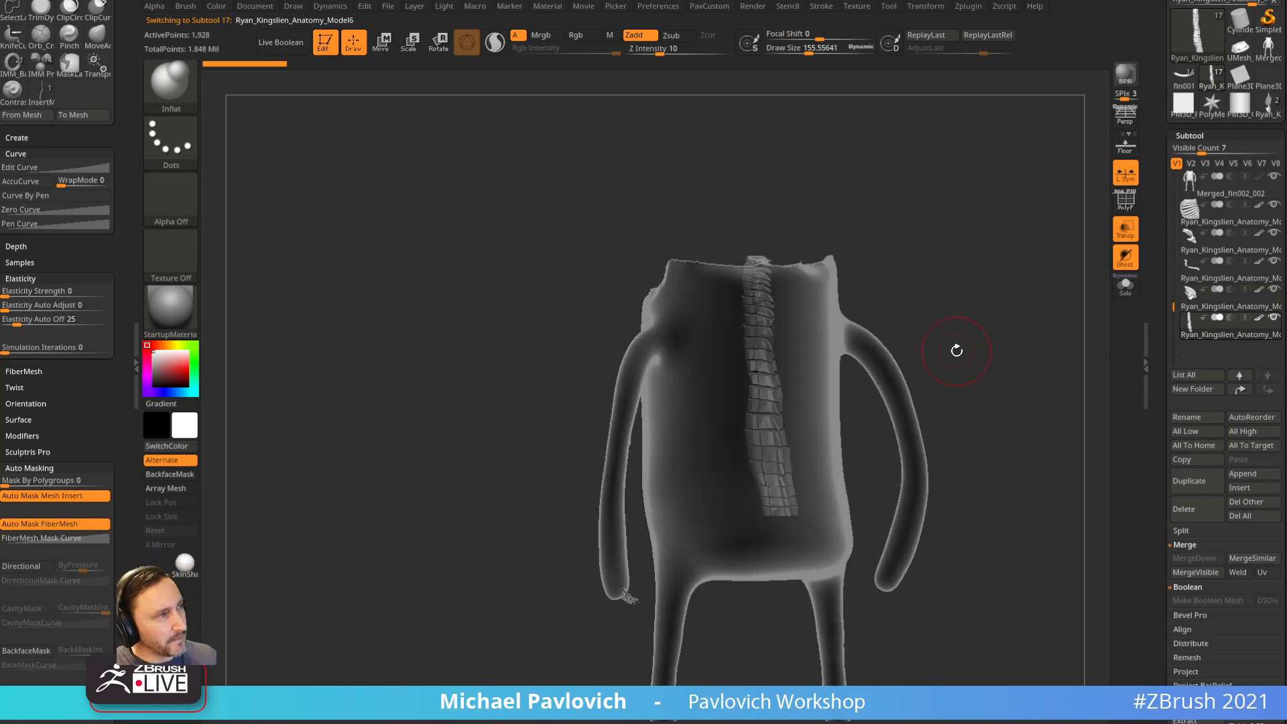
{"action": "left_click_drag", "start_coordinate": [934, 144], "coordinate": [941, 263]}
{"action": "key", "text": "space"}
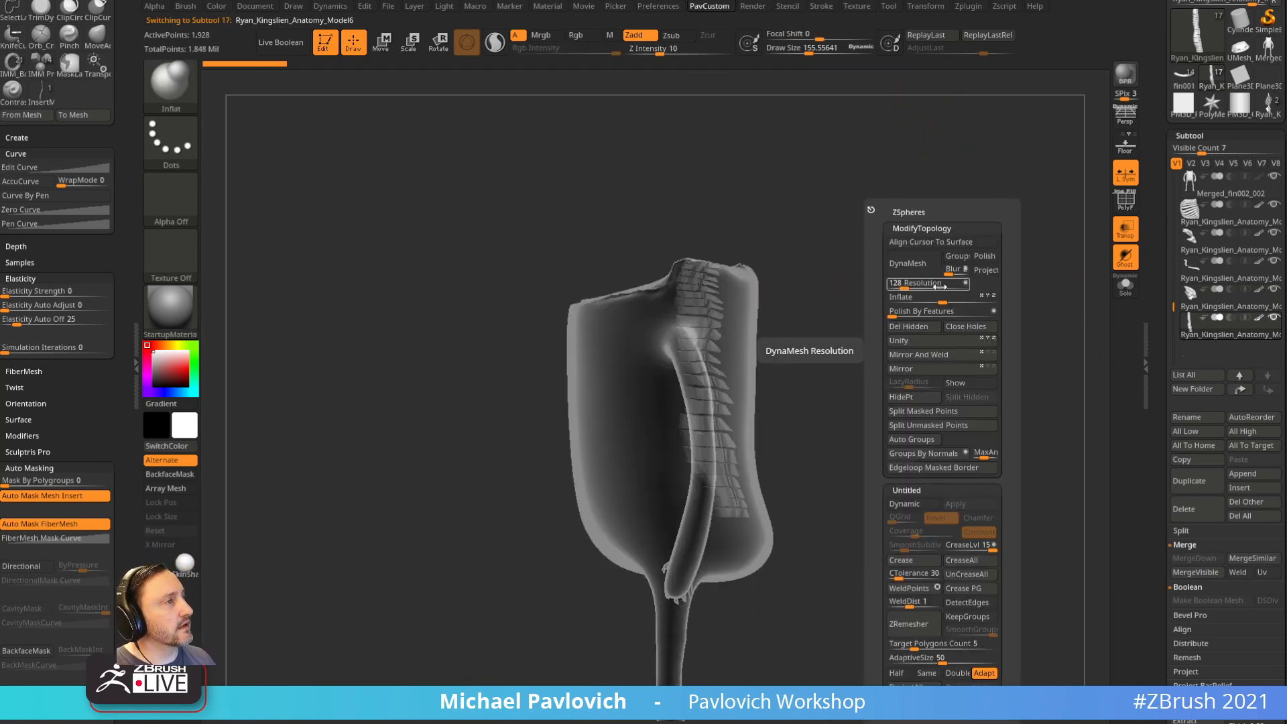
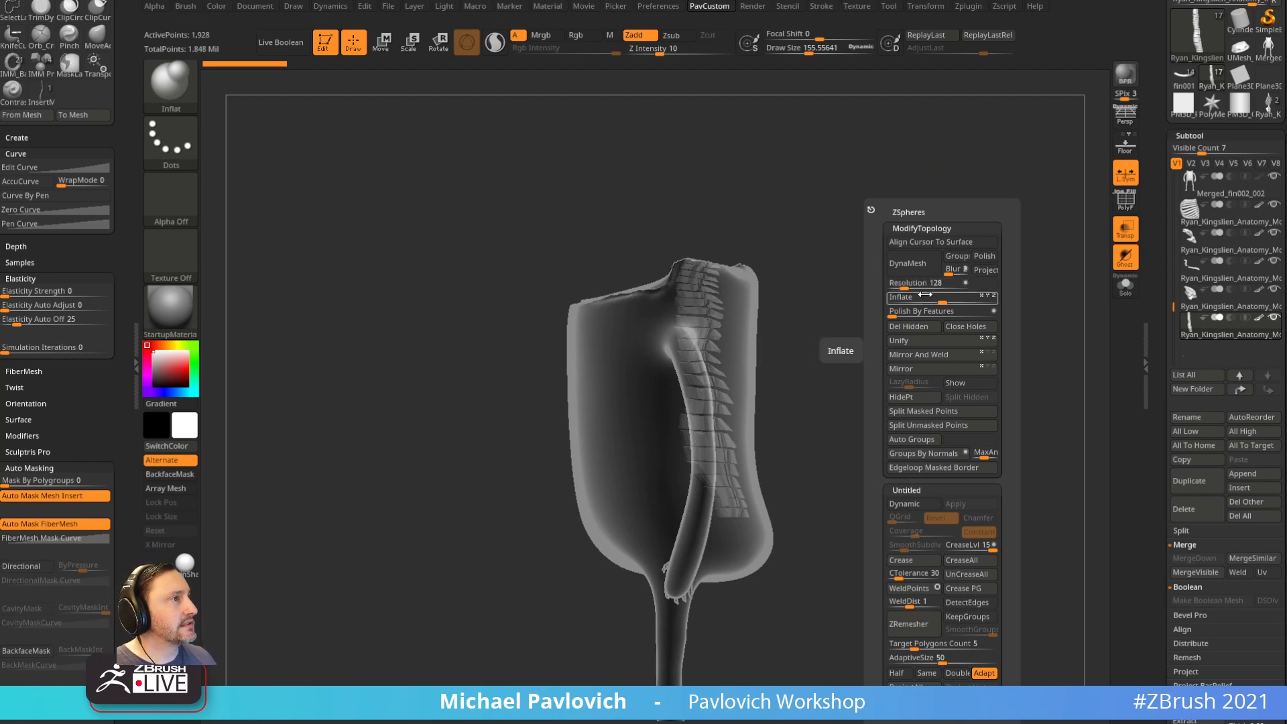
{"action": "mouse_move", "coordinate": [852, 345]}
{"action": "left_mouse_down", "text": "alt"}
{"action": "mouse_move", "coordinate": [776, 419]}
{"action": "mouse_move", "coordinate": [718, 440]}
{"action": "left_mouse_up", "text": "alt"}
{"action": "key", "text": "s"}
{"action": "key", "text": "1"}
{"action": "left_click_drag", "start_coordinate": [664, 390], "coordinate": [678, 386]}
{"action": "left_click", "coordinate": [1124, 289]}
{"action": "key", "text": "s"}
{"action": "left_click_drag", "start_coordinate": [1009, 299], "coordinate": [1007, 329], "text": "alt"}
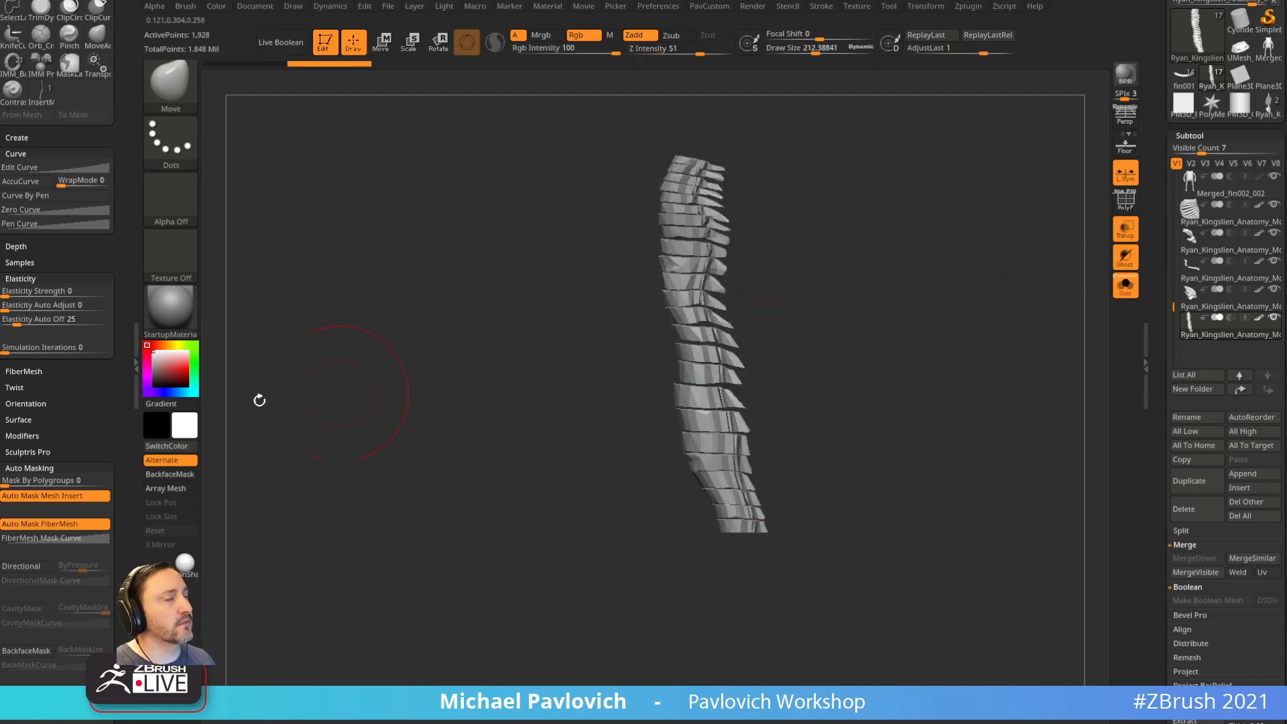
Step: Enable topological auto masking for the Move brush with a range of 1.5
{"action": "left_click_drag", "start_coordinate": [79, 414], "coordinate": [78, 323]}
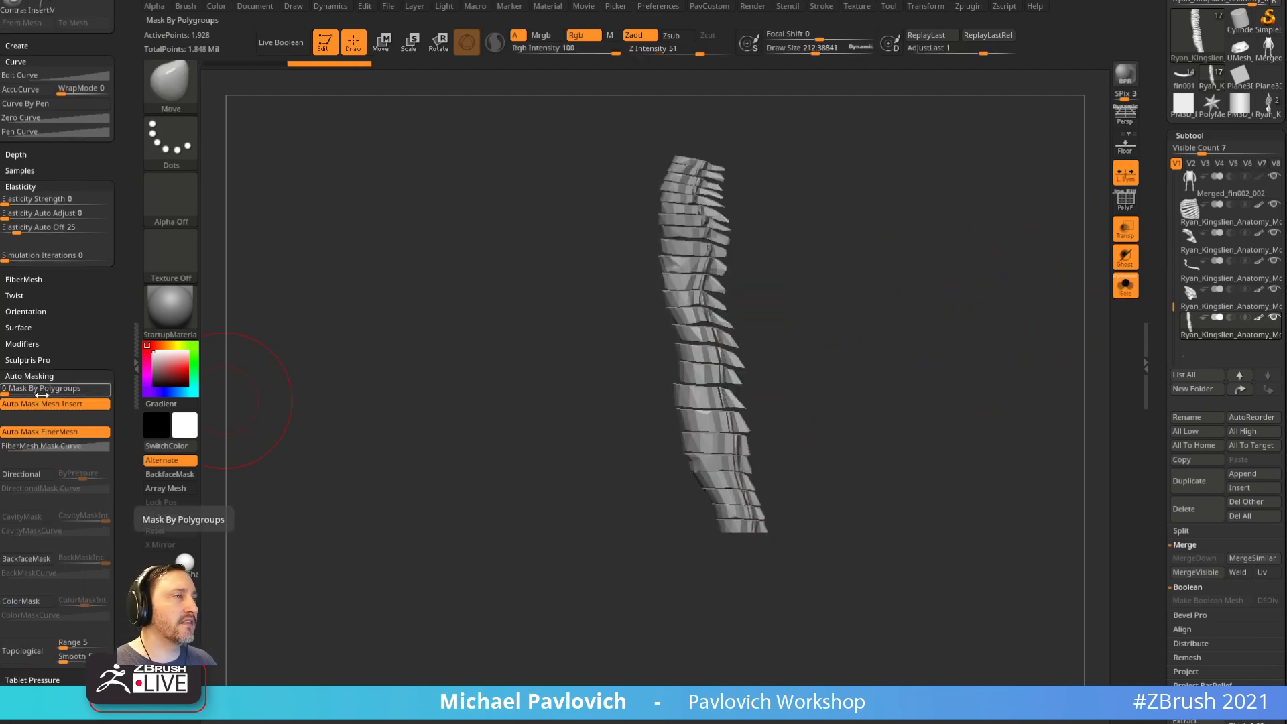
{"action": "left_click", "coordinate": [44, 653]}
{"action": "left_click", "coordinate": [78, 643]}
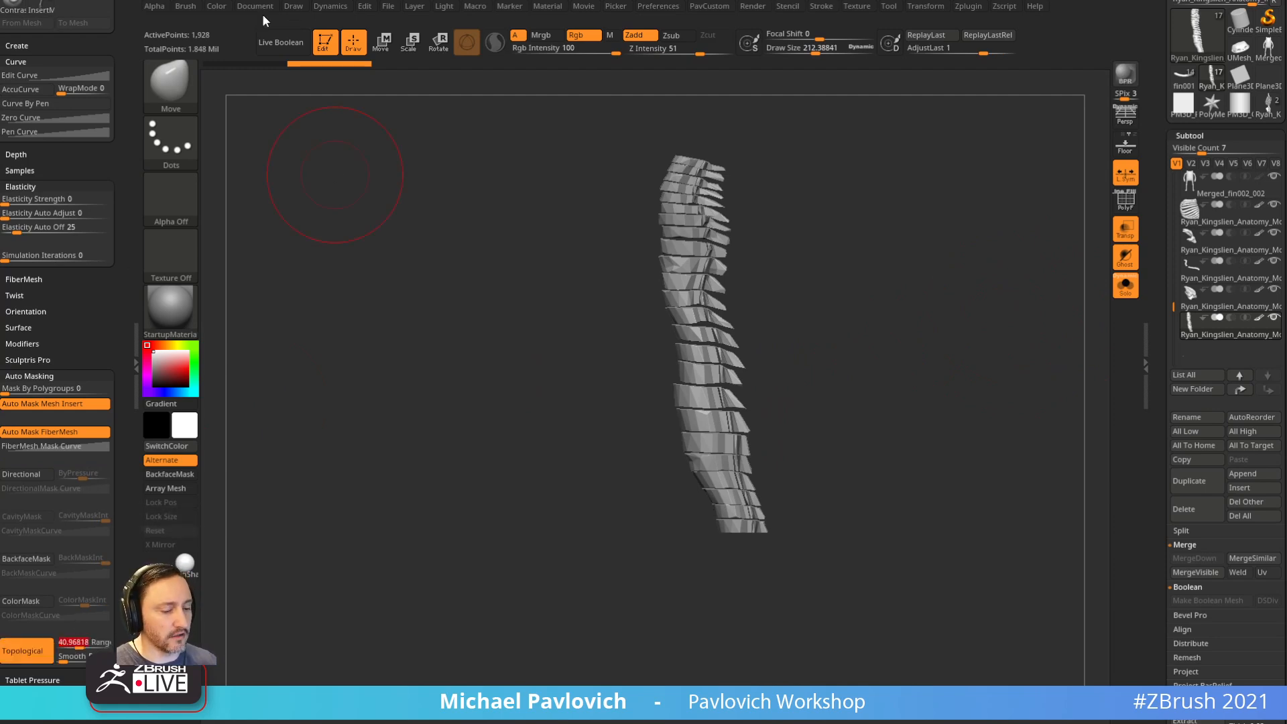
Step: Reposition the lower and middle vertebrae with the Move brush to adjust the gaps and curve of the spine
{"action": "mouse_move", "coordinate": [943, 333]}
{"action": "left_mouse_down"}
{"action": "mouse_move", "coordinate": [793, 362]}
{"action": "mouse_move", "coordinate": [771, 409]}
{"action": "mouse_move", "coordinate": [738, 409]}
{"action": "mouse_move", "coordinate": [733, 444]}
{"action": "mouse_move", "coordinate": [696, 433]}
{"action": "left_mouse_up"}
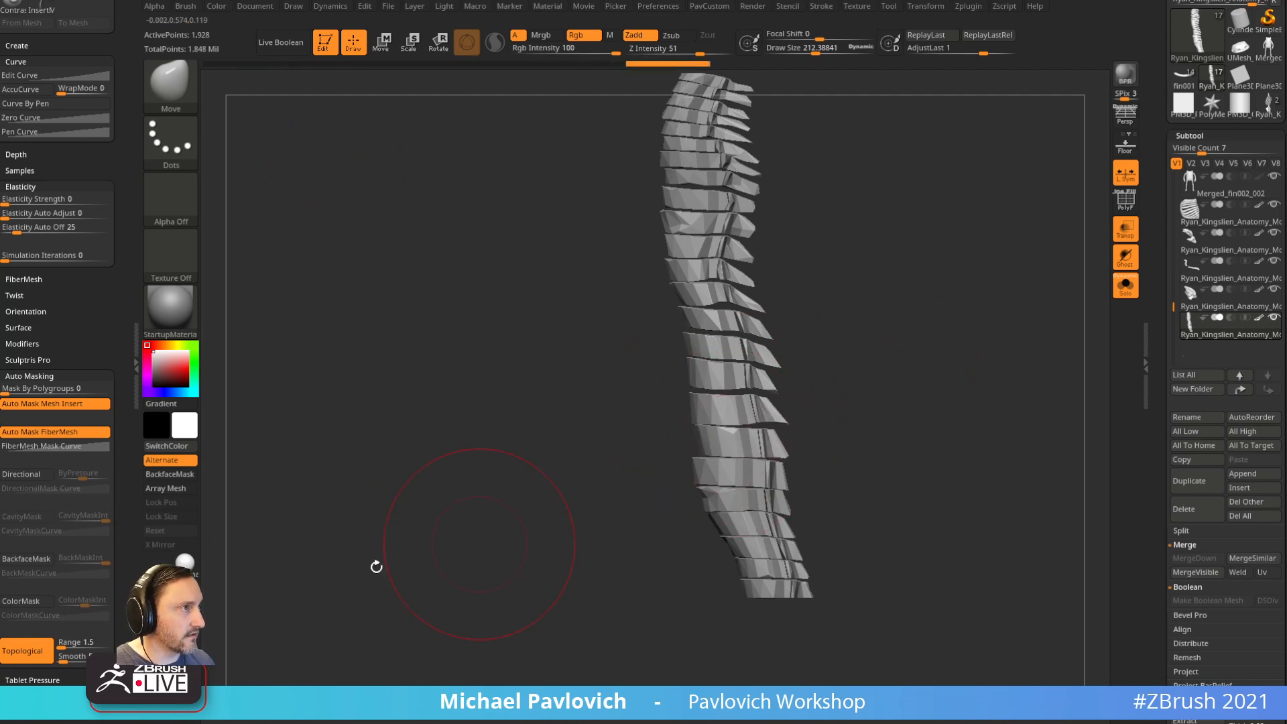
{"action": "mouse_move", "coordinate": [690, 512]}
{"action": "left_mouse_down"}
{"action": "mouse_move", "coordinate": [710, 509]}
{"action": "mouse_move", "coordinate": [700, 497]}
{"action": "mouse_move", "coordinate": [720, 514]}
{"action": "left_mouse_up"}
{"action": "left_click_drag", "start_coordinate": [859, 288], "coordinate": [853, 413], "text": "alt"}
{"action": "mouse_move", "coordinate": [692, 456]}
{"action": "left_mouse_down"}
{"action": "mouse_move", "coordinate": [680, 456]}
{"action": "mouse_move", "coordinate": [663, 411]}
{"action": "left_mouse_up"}
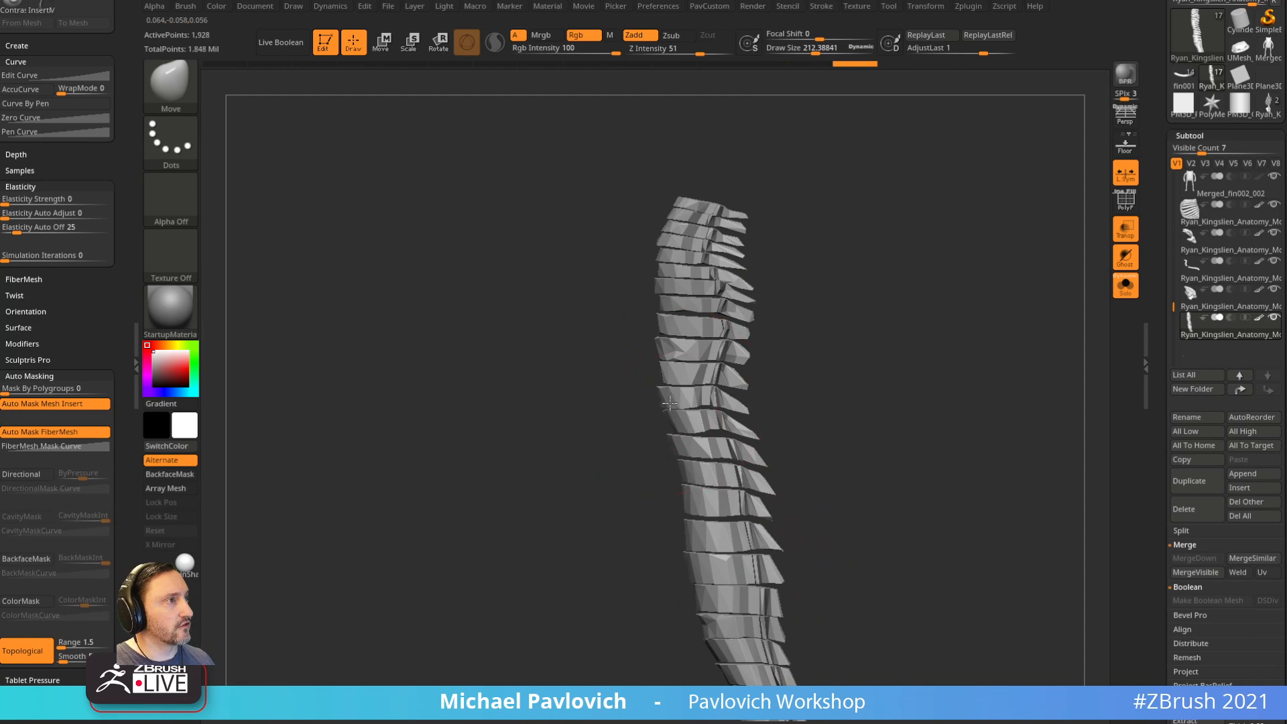
{"action": "key", "text": "s"}
{"action": "left_click_drag", "start_coordinate": [701, 470], "coordinate": [691, 470]}
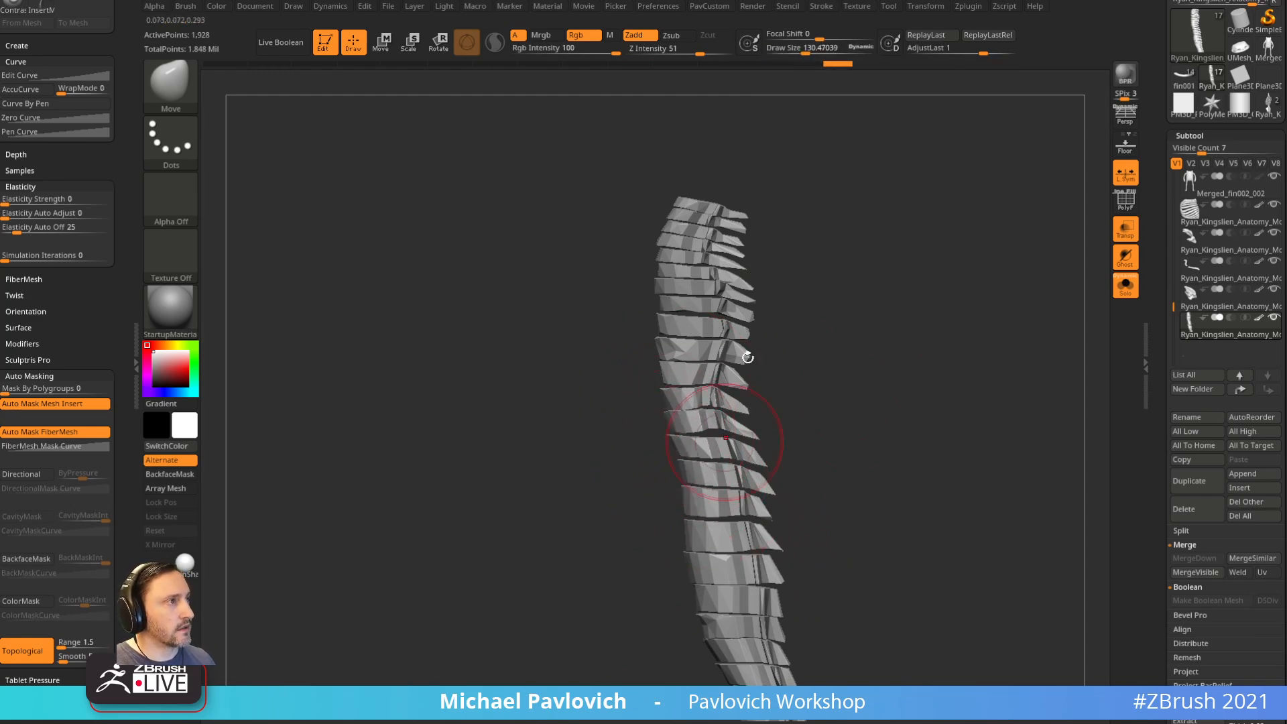
Step: Nudge the upper and mid-spine vertebrae with the Move brush, using draw sizes of about 189 and 140
{"action": "key", "text": "s"}
{"action": "left_click_drag", "start_coordinate": [718, 326], "coordinate": [712, 287]}
{"action": "left_click_drag", "start_coordinate": [710, 275], "coordinate": [702, 300]}
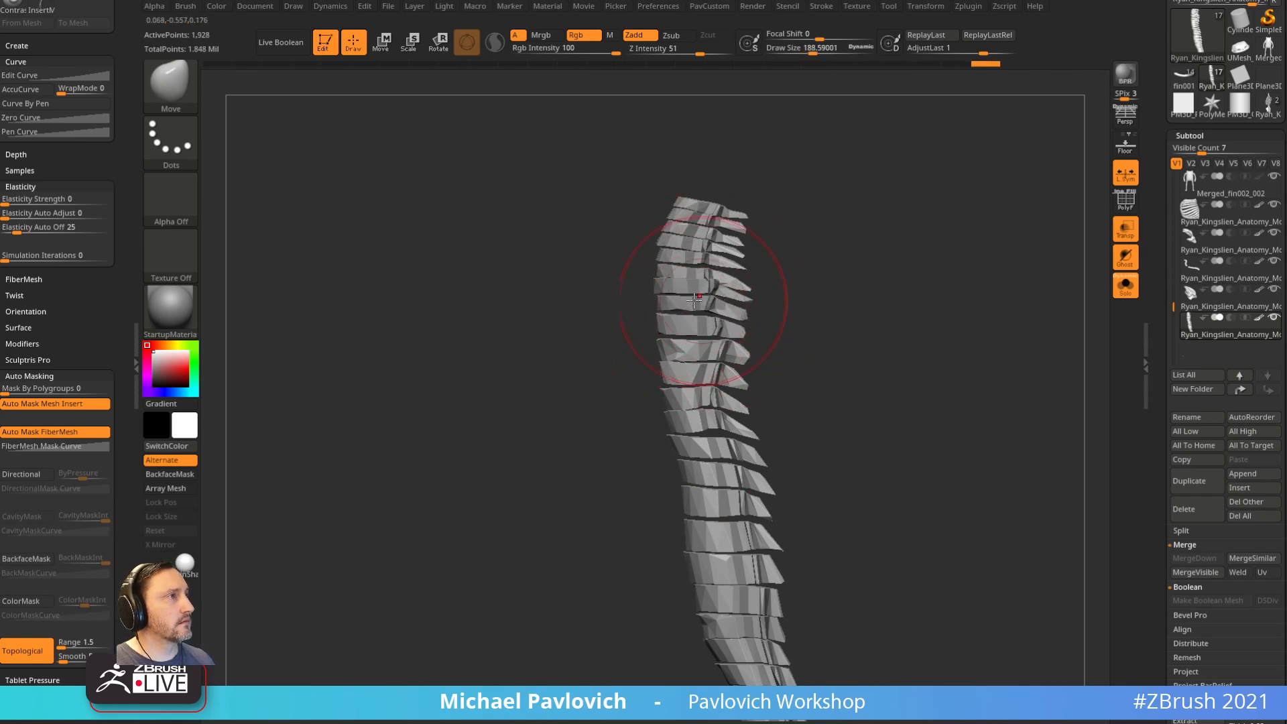
{"action": "left_click_drag", "start_coordinate": [718, 349], "coordinate": [714, 346]}
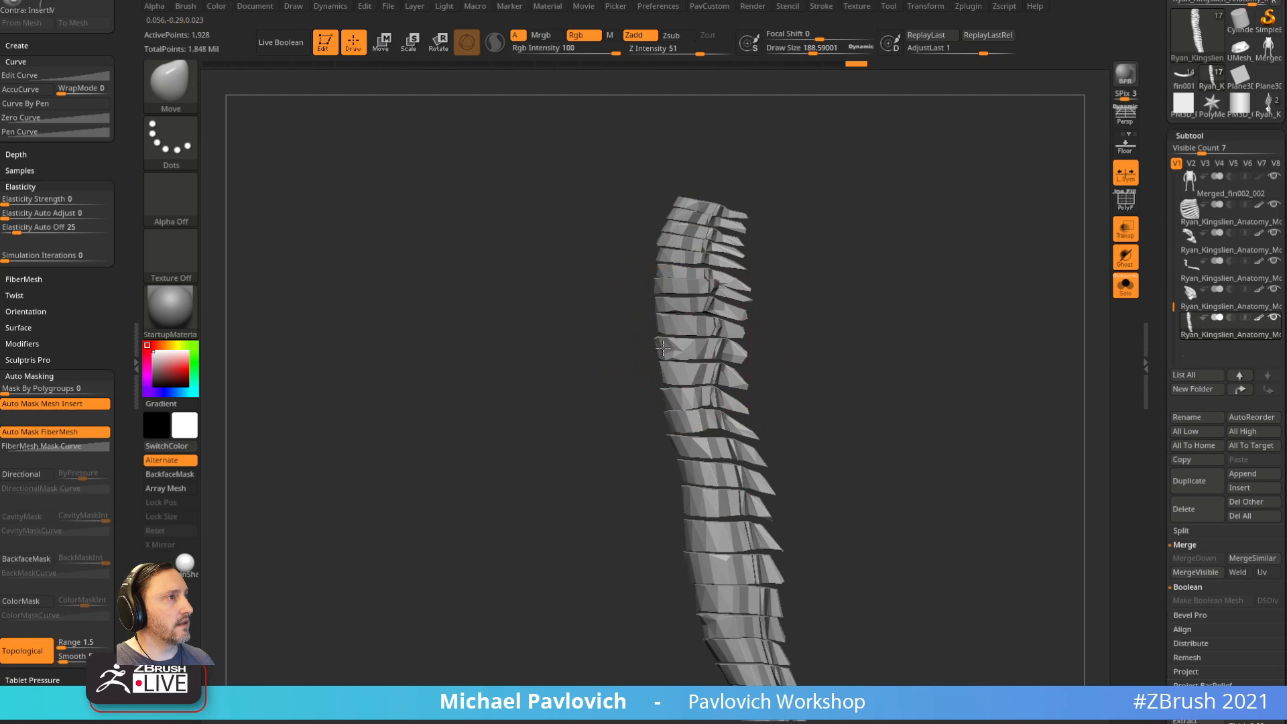
{"action": "left_click_drag", "start_coordinate": [670, 395], "coordinate": [695, 401]}
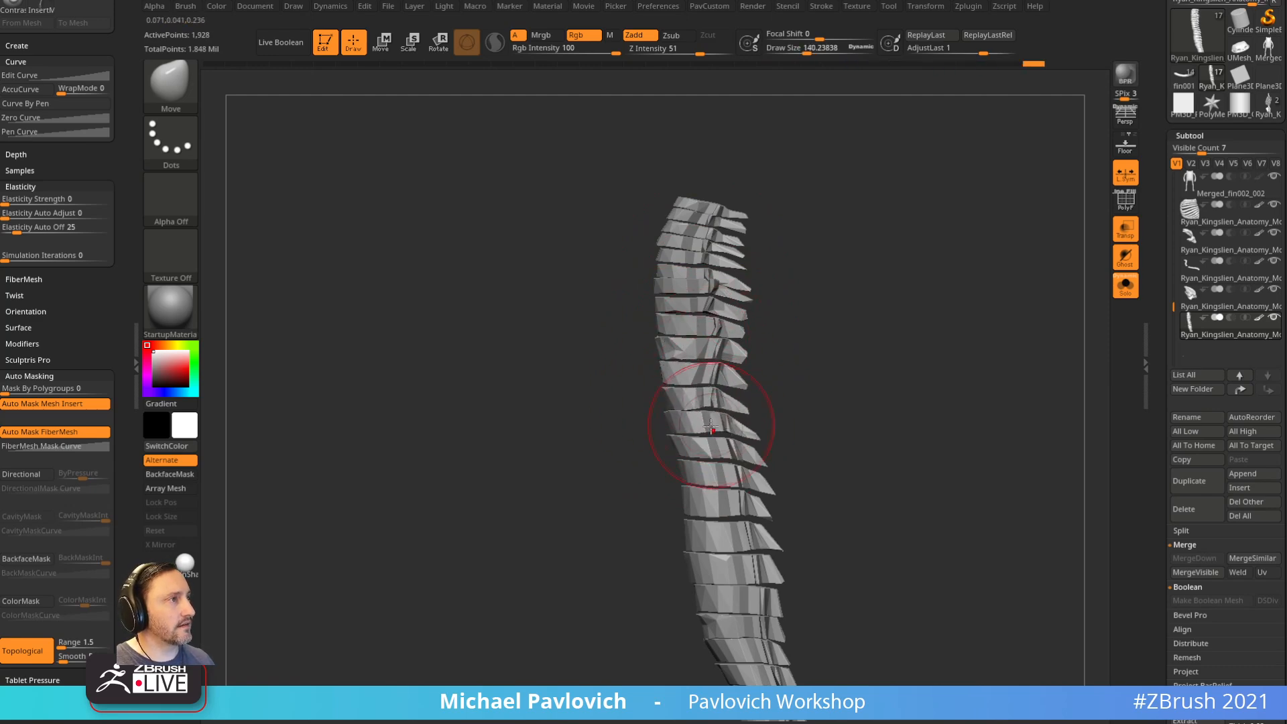
Step: Adjust the rear ends of the lowest vertebrae with the Move brush, reducing the draw size to about 108
{"action": "left_click_drag", "start_coordinate": [854, 403], "coordinate": [846, 347], "text": "alt"}
{"action": "left_click_drag", "start_coordinate": [764, 471], "coordinate": [754, 478]}
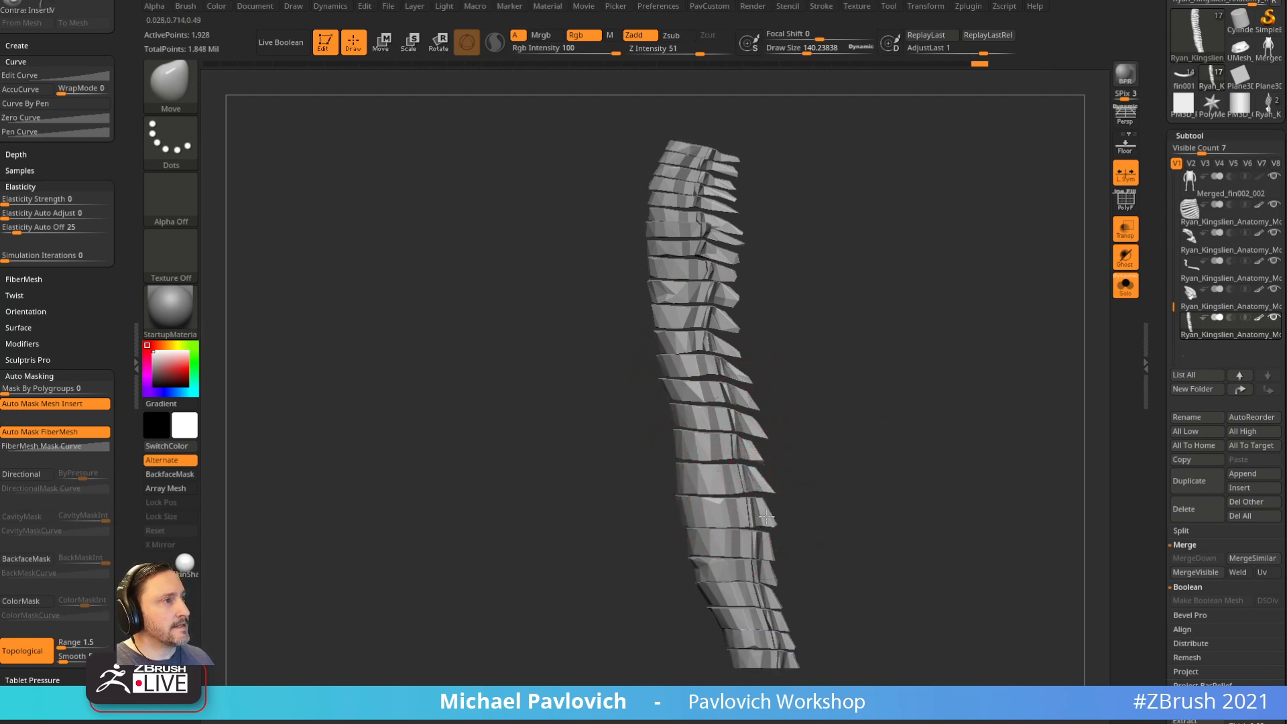
{"action": "left_click_drag", "start_coordinate": [761, 543], "coordinate": [788, 622]}
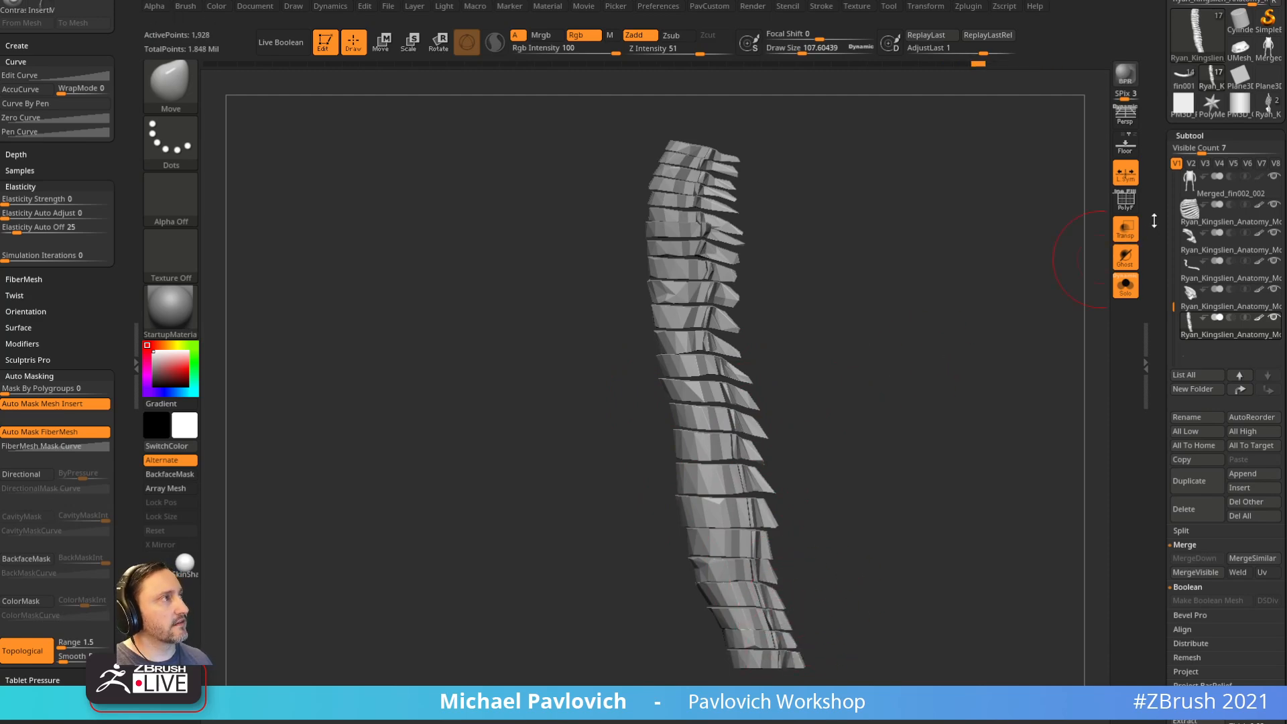
Step: Show the spine's polyframe and set ZRemesher to double the polygon count with an adaptive size of 25
{"action": "key", "text": "shift+f"}
{"action": "left_click_drag", "start_coordinate": [1003, 244], "coordinate": [919, 311]}
{"action": "key", "text": "1"}
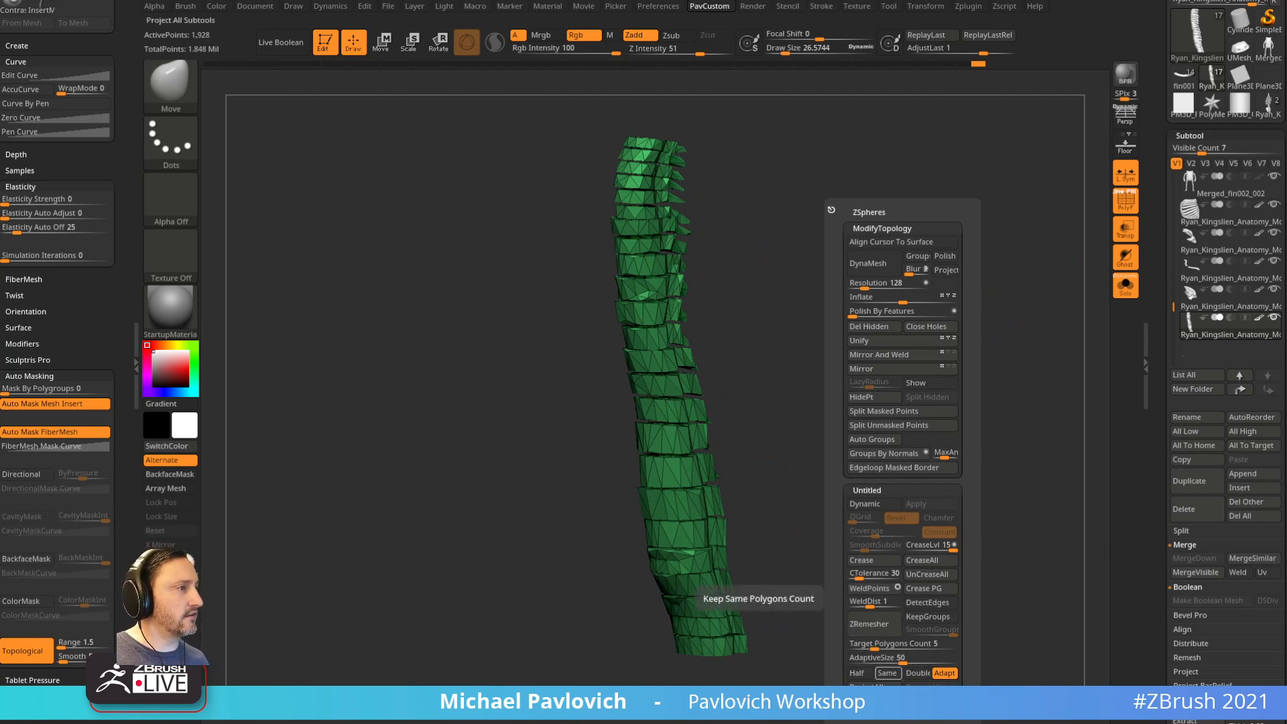
{"action": "left_click", "coordinate": [907, 674]}
{"action": "left_click", "coordinate": [882, 659]}
{"action": "type", "text": "33"}
{"action": "left_click", "coordinate": [878, 661]}
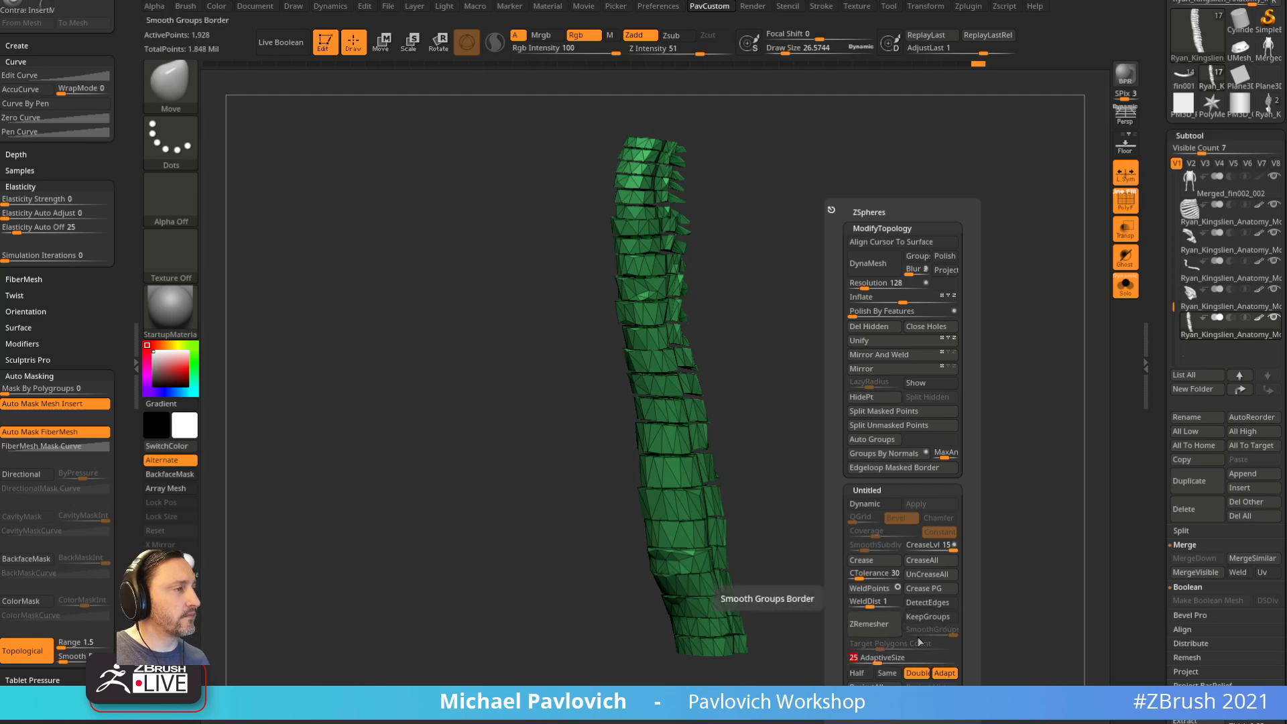
Step: Remesh the spine's vertebrae with ZRemesher using the Half polygon count option
{"action": "left_click", "coordinate": [897, 627]}
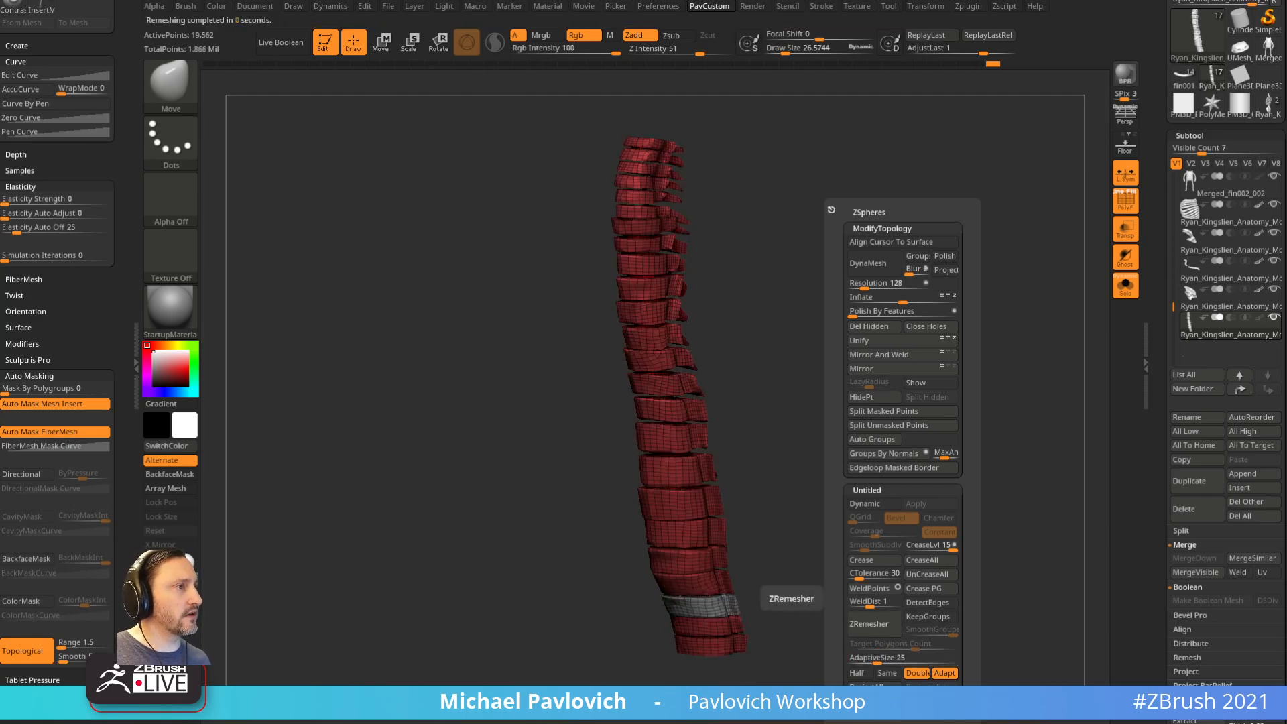
{"action": "mouse_move", "coordinate": [876, 365]}
{"action": "left_mouse_down"}
{"action": "mouse_move", "coordinate": [796, 368]}
{"action": "mouse_move", "coordinate": [856, 364]}
{"action": "mouse_move", "coordinate": [863, 344]}
{"action": "left_mouse_up"}
{"action": "key", "text": "space"}
{"action": "left_click", "coordinate": [822, 674]}
{"action": "left_click", "coordinate": [846, 629]}
{"action": "left_click", "coordinate": [848, 632]}
{"action": "left_click_drag", "start_coordinate": [848, 461], "coordinate": [862, 409]}
Step: Inflate the remeshed vertebrae slightly and smooth them with Polish By Features, trying both polish modes
{"action": "key", "text": "space"}
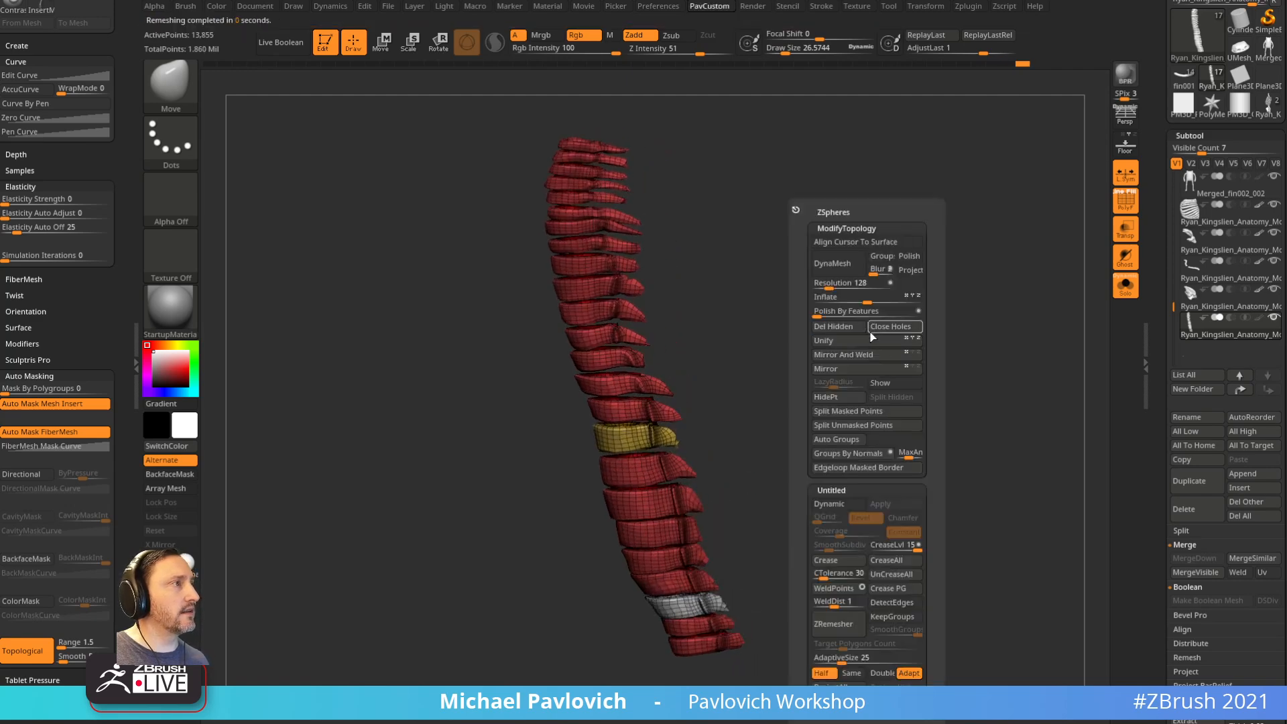
{"action": "left_click_drag", "start_coordinate": [865, 300], "coordinate": [872, 302]}
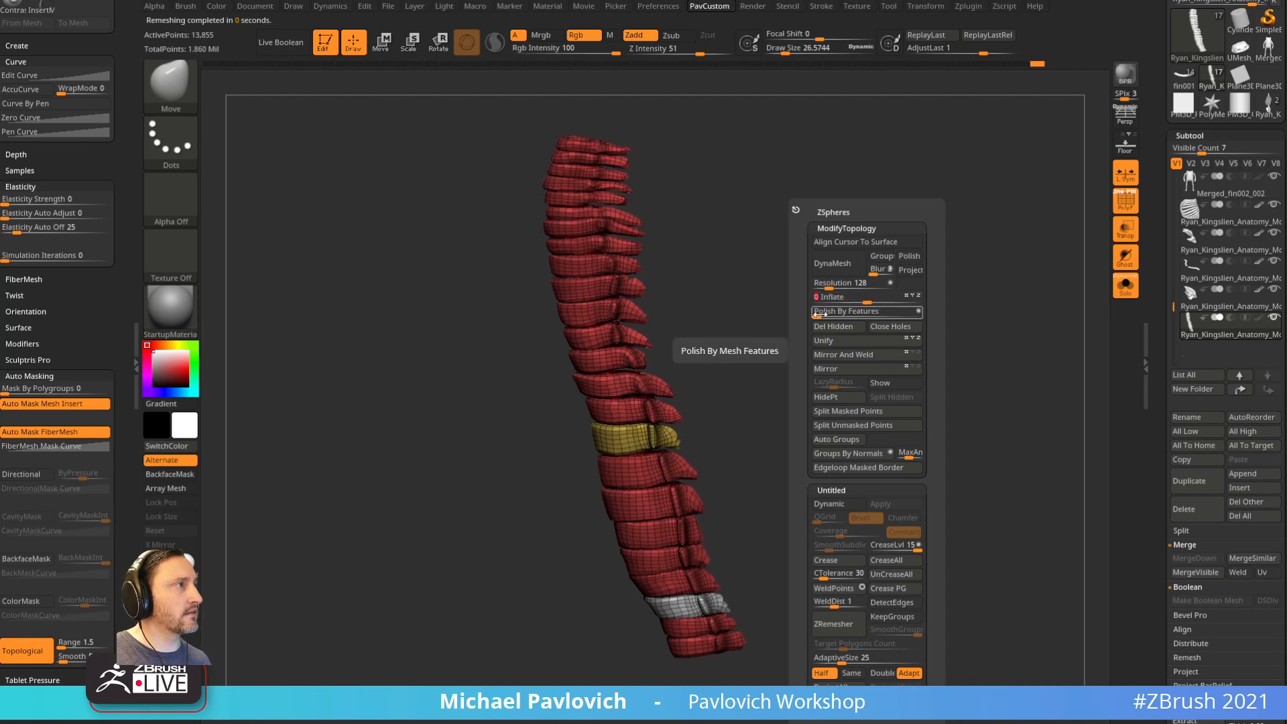
{"action": "left_click", "coordinate": [920, 311]}
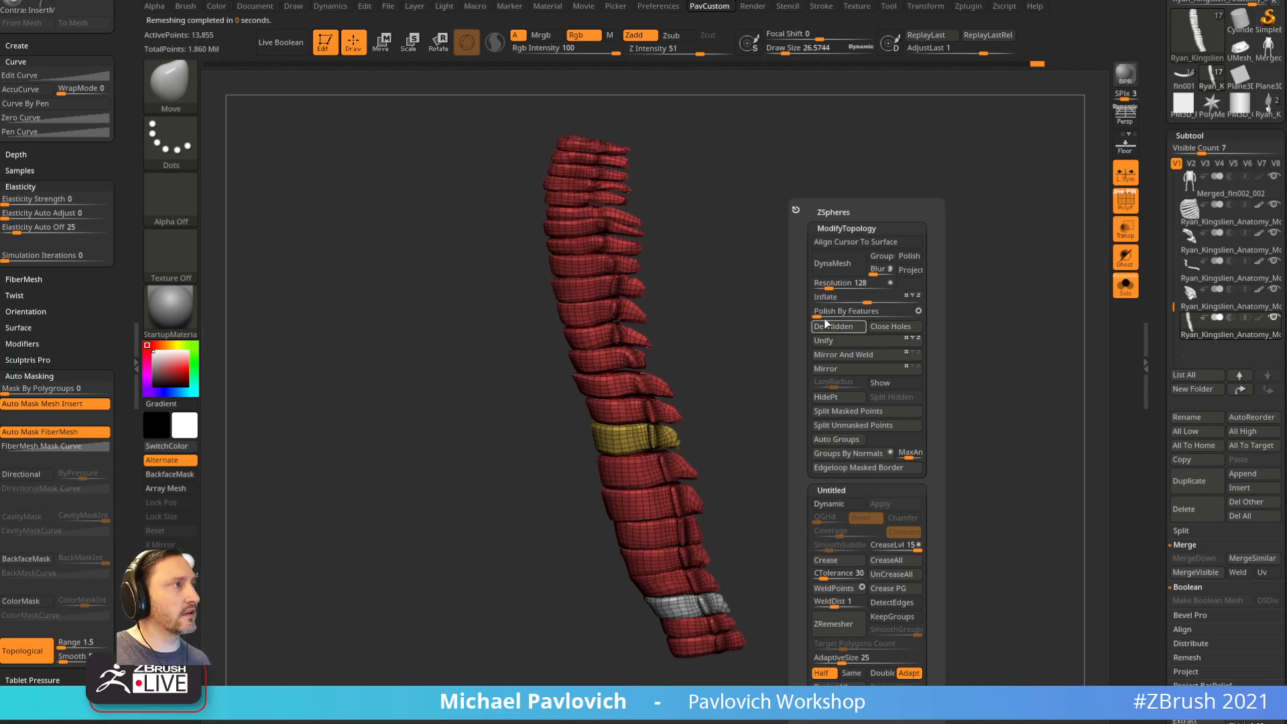
{"action": "left_click", "coordinate": [829, 311]}
{"action": "key", "text": "ctrl+z"}
{"action": "left_click", "coordinate": [919, 311]}
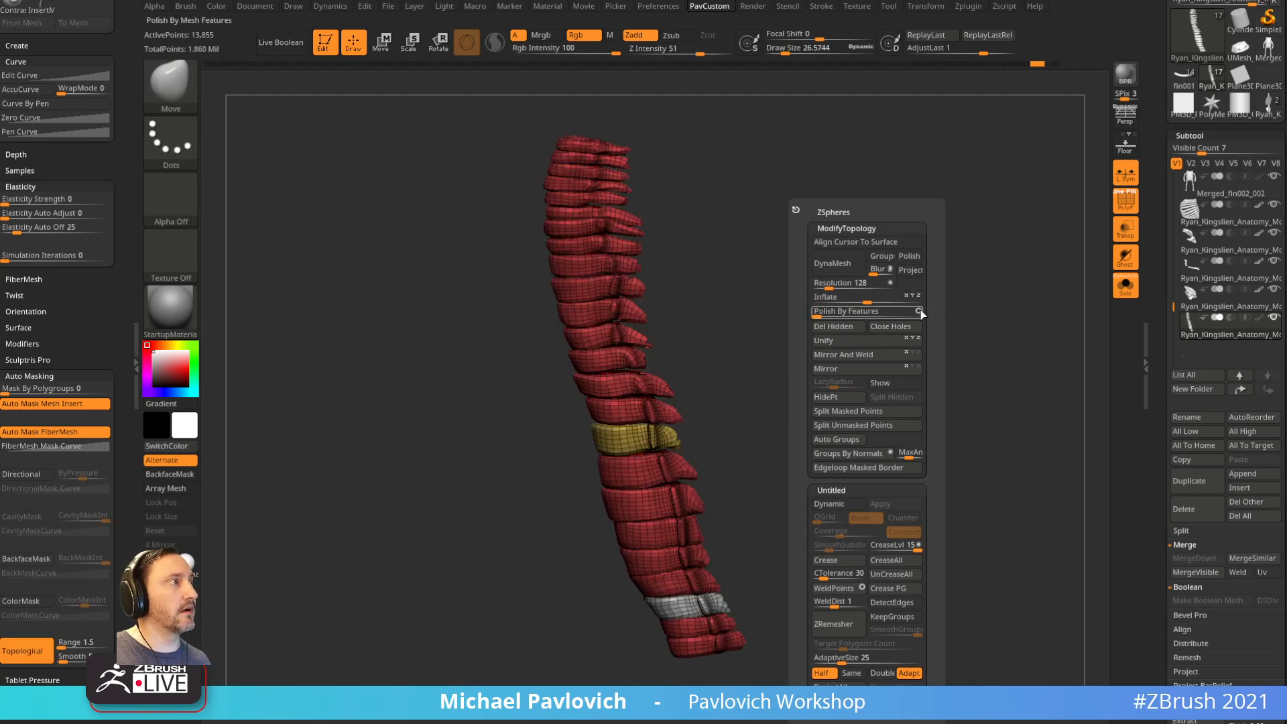
{"action": "left_click", "coordinate": [824, 312]}
{"action": "left_click_drag", "start_coordinate": [814, 331], "coordinate": [782, 339]}
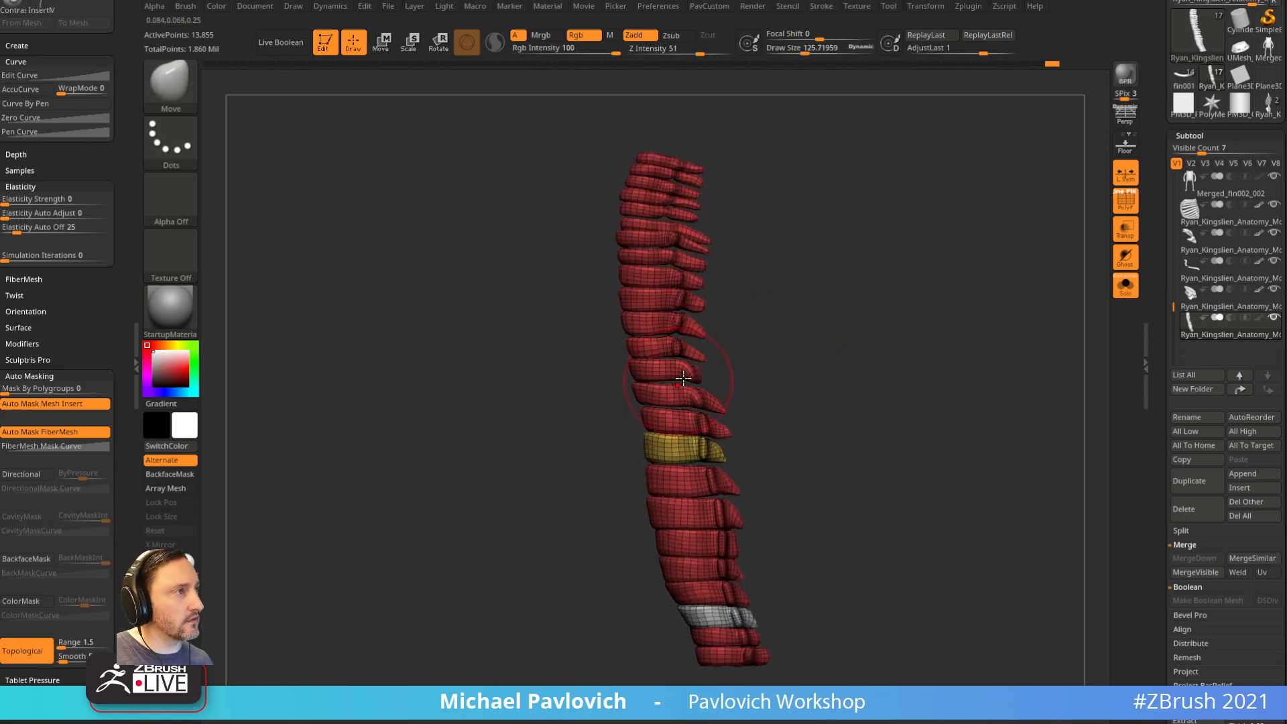
Step: Give each vertebra its own polygroup with Auto Groups
{"action": "right_click_drag", "start_coordinate": [676, 382], "coordinate": [701, 391], "text": "ctrl"}
{"action": "key", "text": "3"}
{"action": "left_click", "coordinate": [869, 425]}
Step: Reposition the lower vertebrae with the Move brush at adjusted brush sizes to refine the spine's curve
{"action": "key", "text": "["}
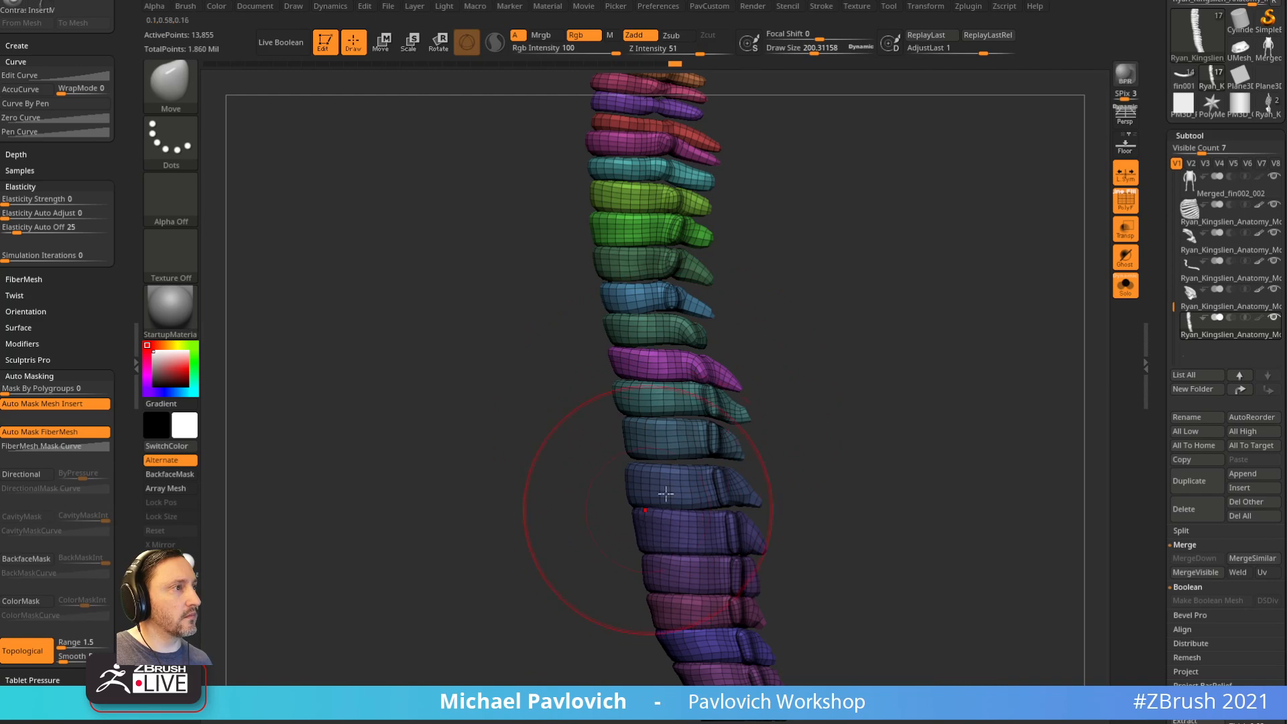
{"action": "right_click_drag", "start_coordinate": [725, 555], "coordinate": [709, 459], "text": "alt"}
{"action": "mouse_move", "coordinate": [702, 405]}
{"action": "left_mouse_down"}
{"action": "mouse_move", "coordinate": [699, 391]}
{"action": "mouse_move", "coordinate": [626, 389]}
{"action": "left_mouse_up"}
{"action": "key", "text": "s"}
{"action": "left_click", "coordinate": [688, 400]}
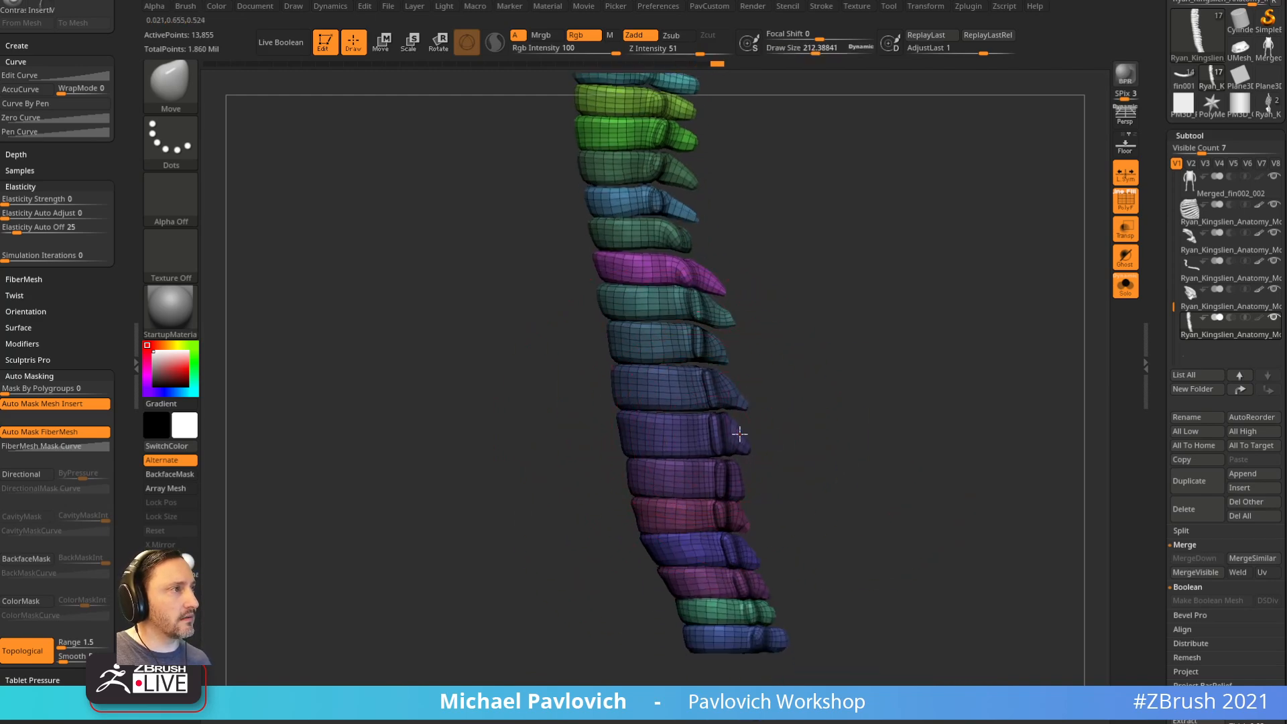
{"action": "mouse_move", "coordinate": [689, 514]}
{"action": "left_mouse_down"}
{"action": "mouse_move", "coordinate": [706, 553]}
{"action": "mouse_move", "coordinate": [727, 544]}
{"action": "left_mouse_up"}
{"action": "right_click_drag", "start_coordinate": [847, 355], "coordinate": [857, 491], "text": "alt"}
{"action": "left_click_drag", "start_coordinate": [702, 477], "coordinate": [704, 456]}
Step: Nudge the mid-spine vertebrae into line with the Move brush at a smaller draw size
{"action": "left_click_drag", "start_coordinate": [665, 398], "coordinate": [725, 382]}
{"action": "key", "text": "s"}
{"action": "left_click", "coordinate": [665, 393]}
{"action": "key", "text": "s"}
{"action": "left_click", "coordinate": [707, 376]}
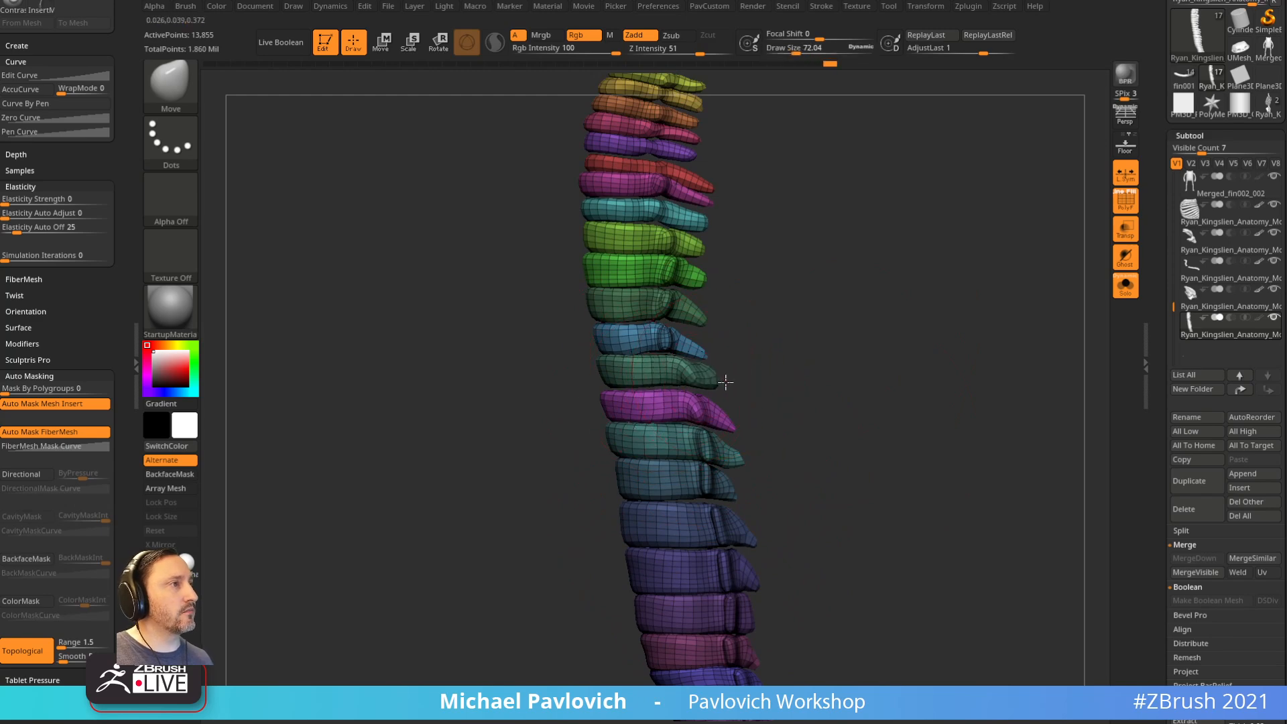
{"action": "key", "text": "s"}
{"action": "left_click", "coordinate": [765, 330]}
Step: Hide the green vertebra directly above the magenta one and delete the hidden geometry
{"action": "left_click_drag", "start_coordinate": [769, 391], "coordinate": [739, 403], "text": "alt"}
{"action": "mouse_move", "coordinate": [834, 330]}
{"action": "left_mouse_down"}
{"action": "mouse_move", "coordinate": [773, 371]}
{"action": "mouse_move", "coordinate": [785, 360]}
{"action": "mouse_move", "coordinate": [909, 410]}
{"action": "left_mouse_up"}
{"action": "left_click", "coordinate": [679, 394], "text": "ctrl+shift"}
{"action": "key", "text": "3"}
{"action": "left_click", "coordinate": [869, 327]}
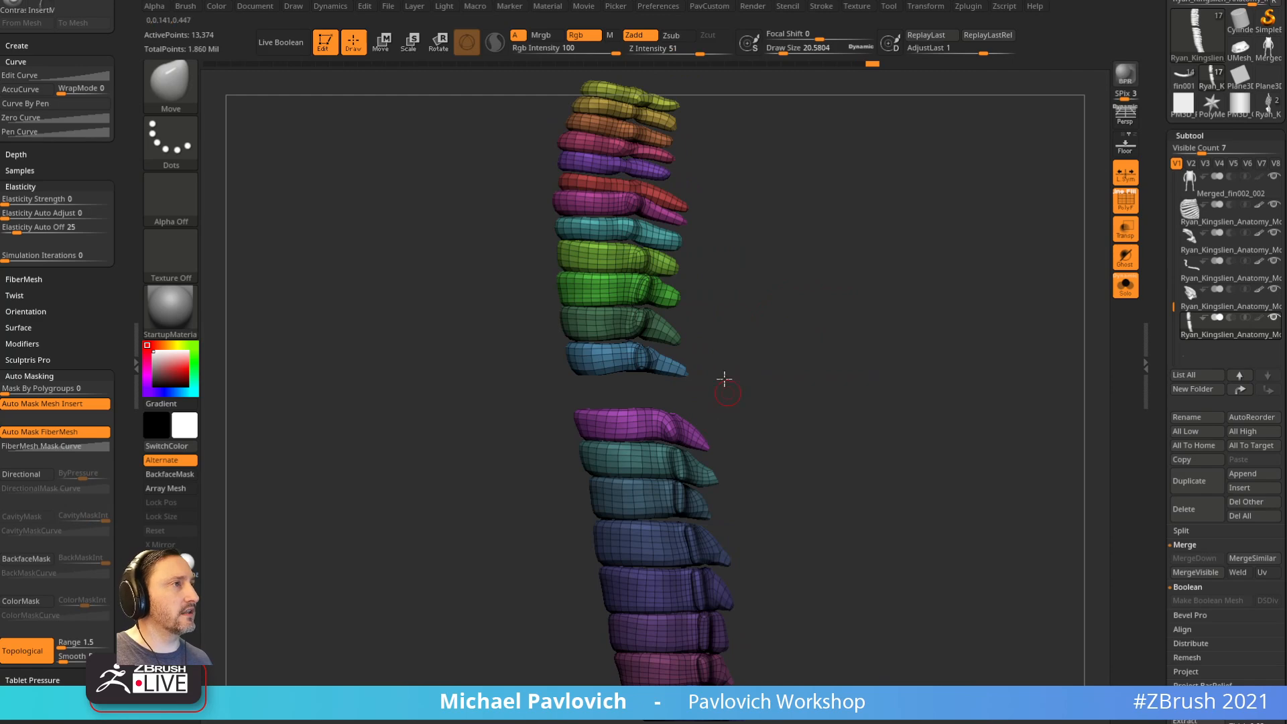
Step: Duplicate the blue vertebra above the gap downward to fill it, clear the mask and regenerate the polygroups with Auto Groups
{"action": "key", "text": "w"}
{"action": "left_click", "coordinate": [624, 358], "text": "ctrl"}
{"action": "left_click_drag", "start_coordinate": [678, 306], "coordinate": [682, 338], "text": "ctrl"}
{"action": "key", "text": "q"}
{"action": "left_click_drag", "start_coordinate": [876, 306], "coordinate": [938, 383], "text": "ctrl"}
{"action": "key", "text": "3"}
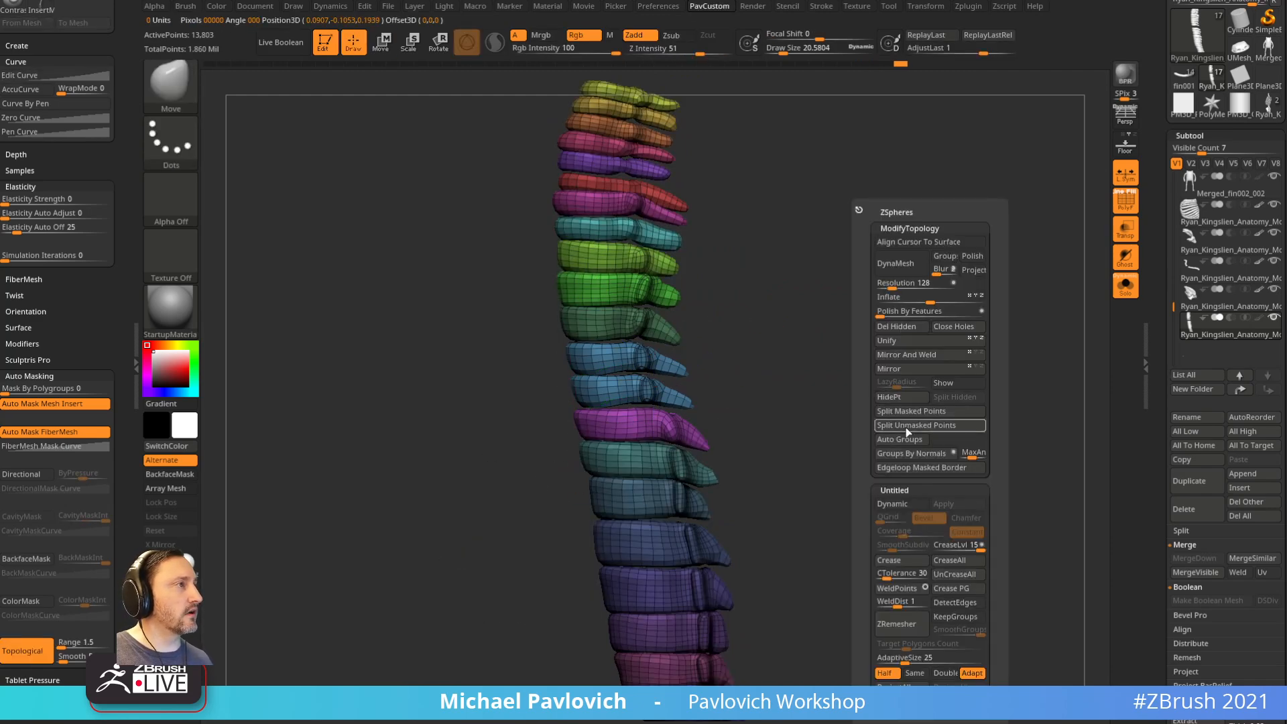
{"action": "left_click", "coordinate": [902, 439]}
Step: Adjust the vertebrae around the duplicated one with the Move brush to even out the spine
{"action": "left_click_drag", "start_coordinate": [739, 340], "coordinate": [768, 375], "text": "alt"}
{"action": "key", "text": "s"}
{"action": "left_click_drag", "start_coordinate": [736, 412], "coordinate": [749, 411]}
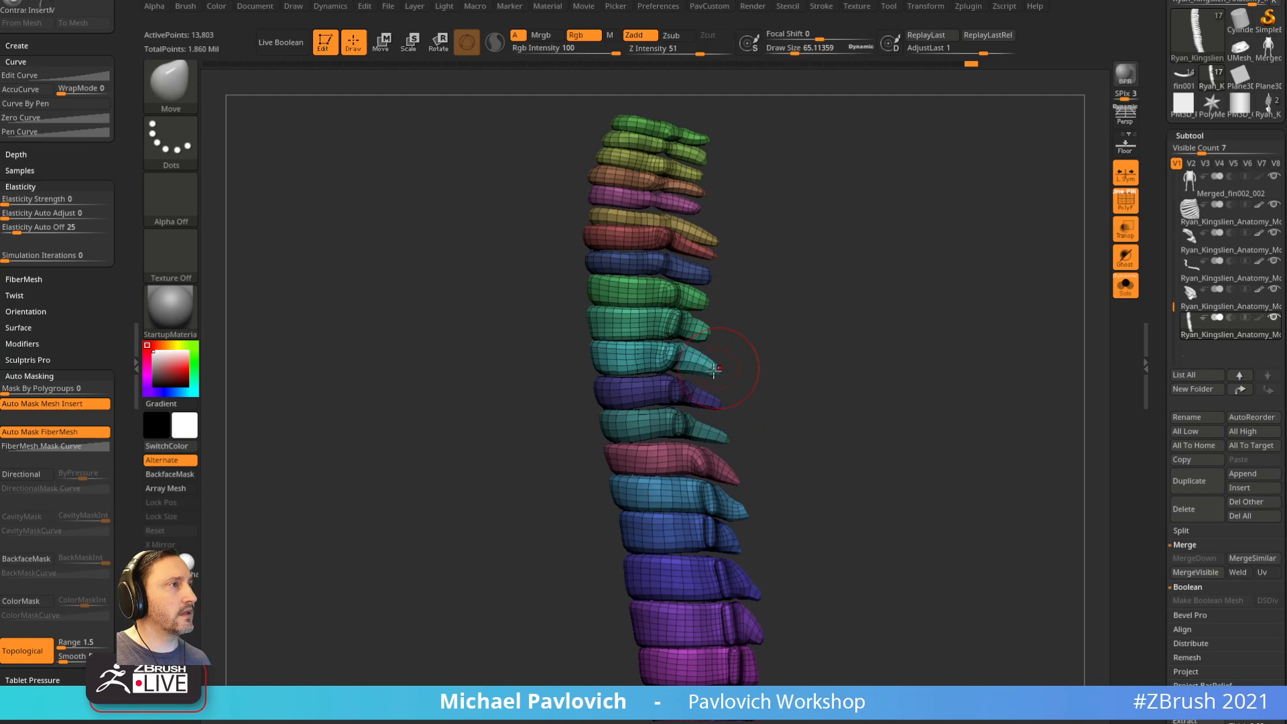
{"action": "left_click_drag", "start_coordinate": [732, 309], "coordinate": [736, 342], "text": "alt"}
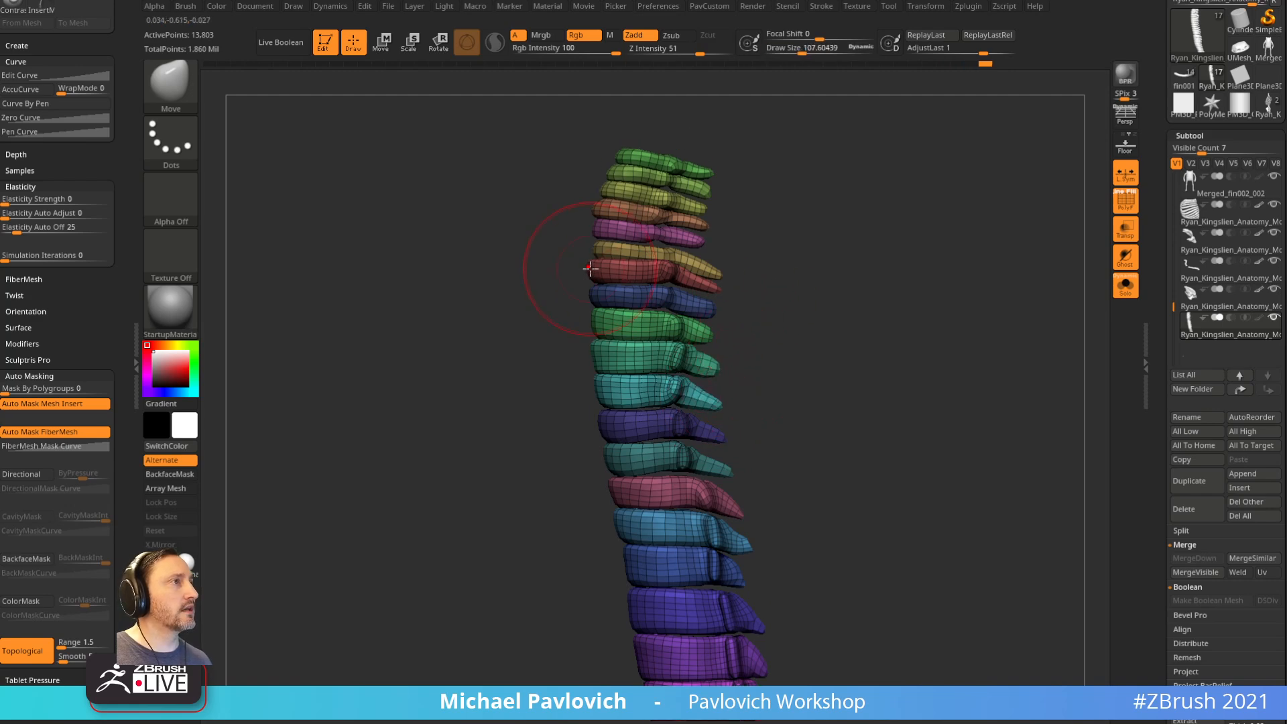
Step: Turn off the polyframe display and leave solo mode to show the spine within the whole figure
{"action": "left_click_drag", "start_coordinate": [821, 232], "coordinate": [834, 307], "text": "alt"}
{"action": "left_click", "coordinate": [1126, 201]}
{"action": "left_click_drag", "start_coordinate": [997, 254], "coordinate": [1072, 317], "text": "alt"}
{"action": "left_click", "coordinate": [1125, 286]}
{"action": "mouse_move", "coordinate": [926, 321]}
{"action": "left_mouse_down"}
{"action": "mouse_move", "coordinate": [858, 335]}
{"action": "mouse_move", "coordinate": [886, 338]}
{"action": "mouse_move", "coordinate": [873, 351]}
{"action": "mouse_move", "coordinate": [1082, 212]}
{"action": "mouse_move", "coordinate": [1158, 327]}
{"action": "left_mouse_up"}
Step: Switch to the Standard brush, open the Ryan Kingslien anatomy reference tool and select its skeleton subtool
{"action": "key", "text": "b"}
{"action": "key", "text": "s"}
{"action": "key", "text": "t"}
{"action": "left_click", "coordinate": [1268, 231]}
{"action": "left_click_drag", "start_coordinate": [908, 365], "coordinate": [910, 417], "text": "alt"}
{"action": "mouse_move", "coordinate": [910, 417]}
{"action": "left_mouse_down"}
{"action": "mouse_move", "coordinate": [924, 422]}
{"action": "mouse_move", "coordinate": [889, 410]}
{"action": "left_mouse_up"}
{"action": "left_click", "coordinate": [655, 353], "text": "alt"}
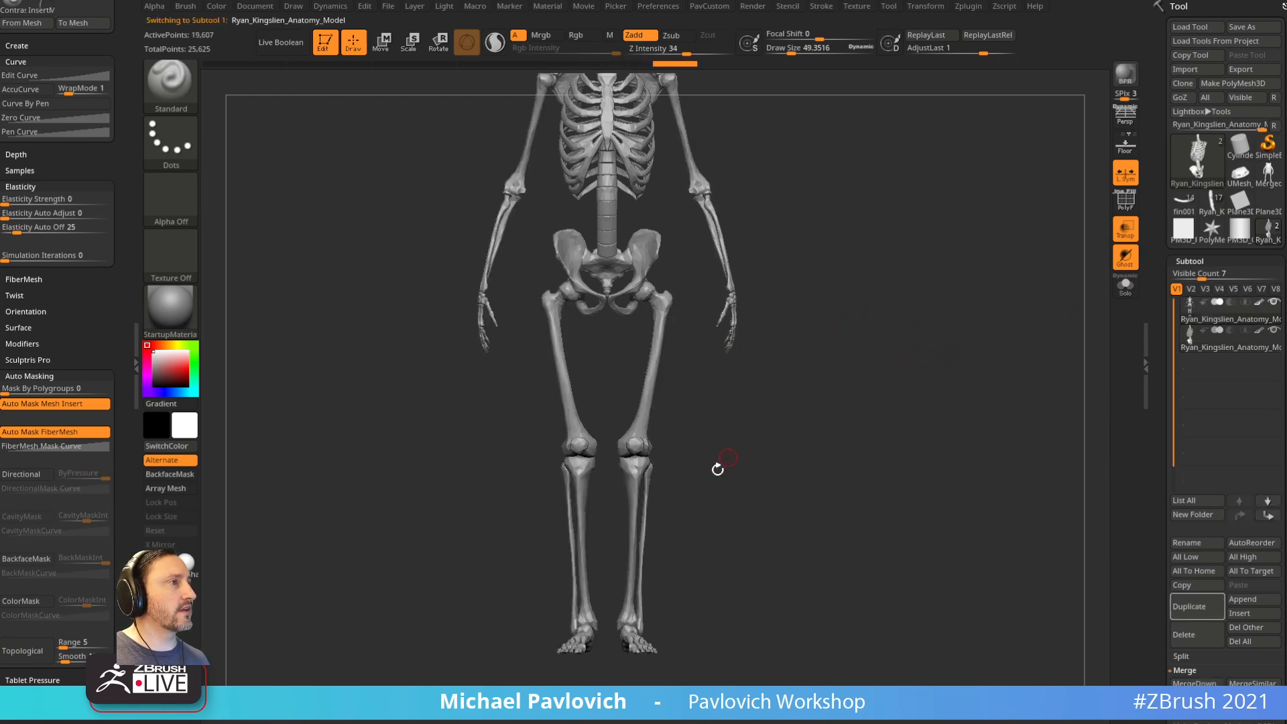
Step: Isolate one complete leg of the skeleton and split the hidden bones into a separate subtool
{"action": "mouse_move", "coordinate": [718, 470]}
{"action": "left_mouse_down", "text": "ctrl+shift"}
{"action": "mouse_move", "coordinate": [663, 385]}
{"action": "mouse_move", "coordinate": [607, 530]}
{"action": "mouse_move", "coordinate": [792, 471]}
{"action": "left_mouse_up", "text": "ctrl+shift"}
{"action": "key", "text": "ctrl+shift+a"}
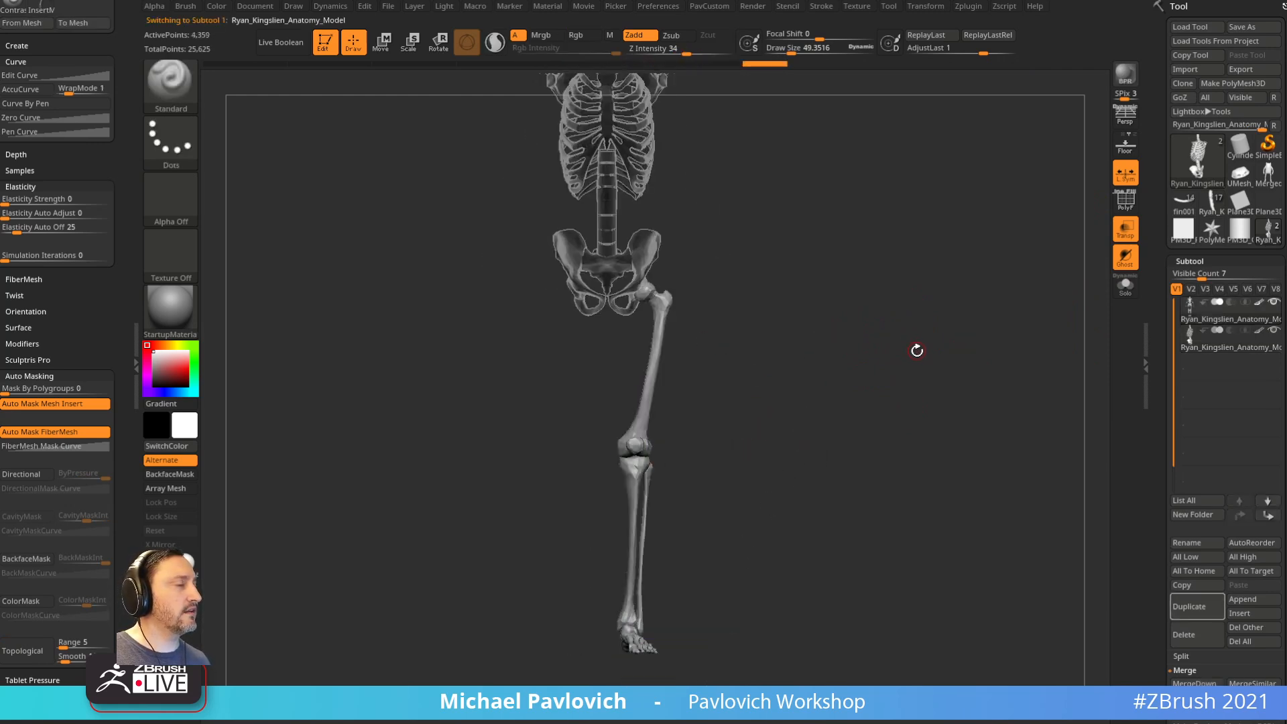
{"action": "key", "text": "space"}
{"action": "left_click", "coordinate": [934, 385]}
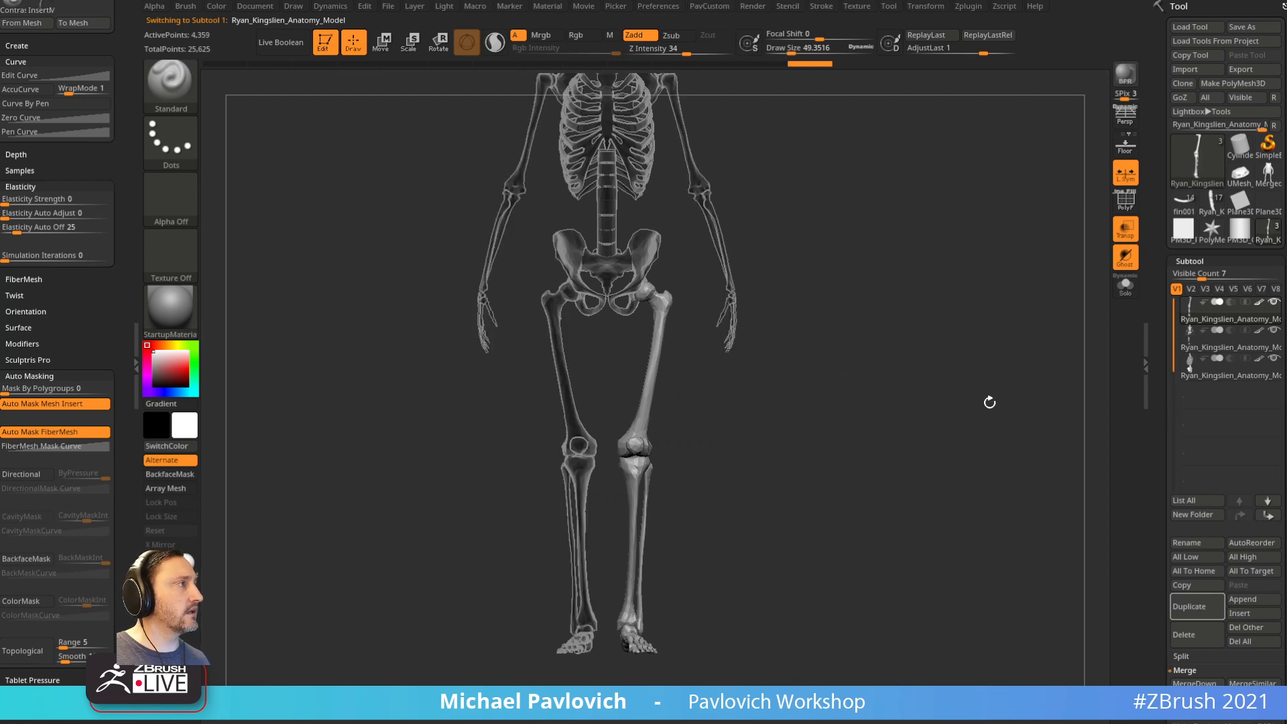
Step: Return to the character tool and append the isolated leg bones as a new subtool
{"action": "left_click", "coordinate": [1184, 205]}
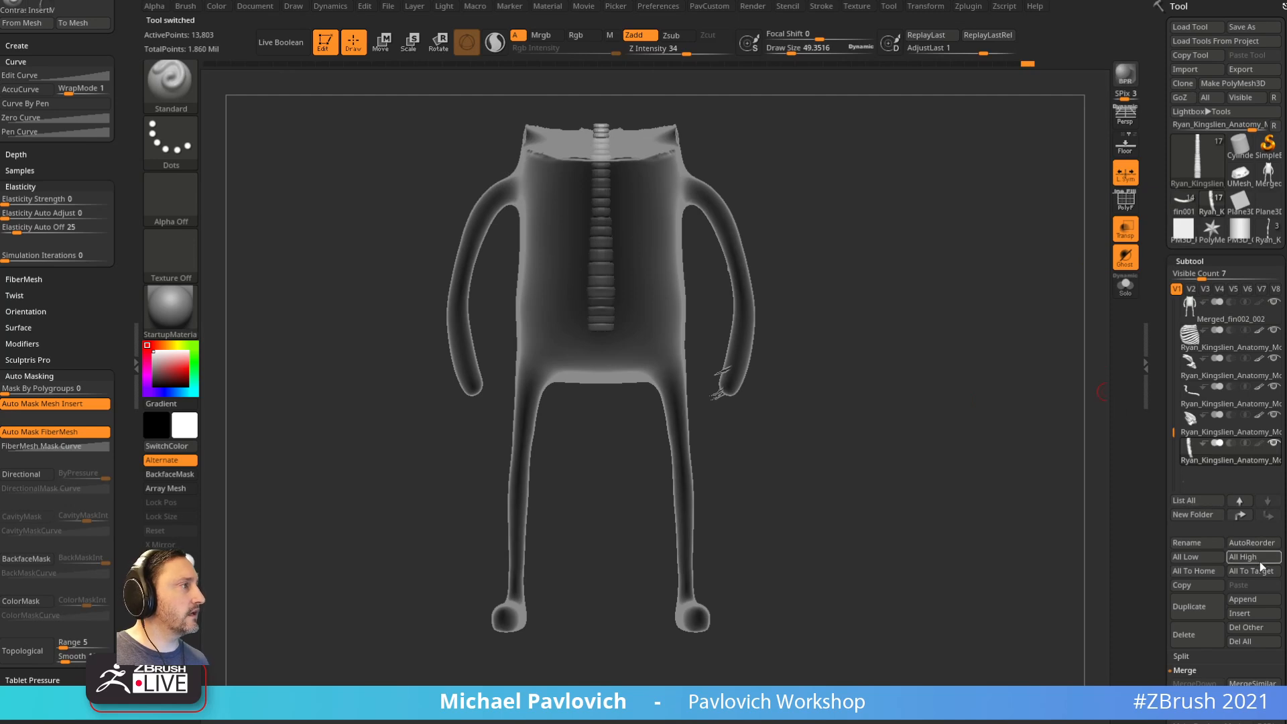
{"action": "left_click", "coordinate": [1243, 601]}
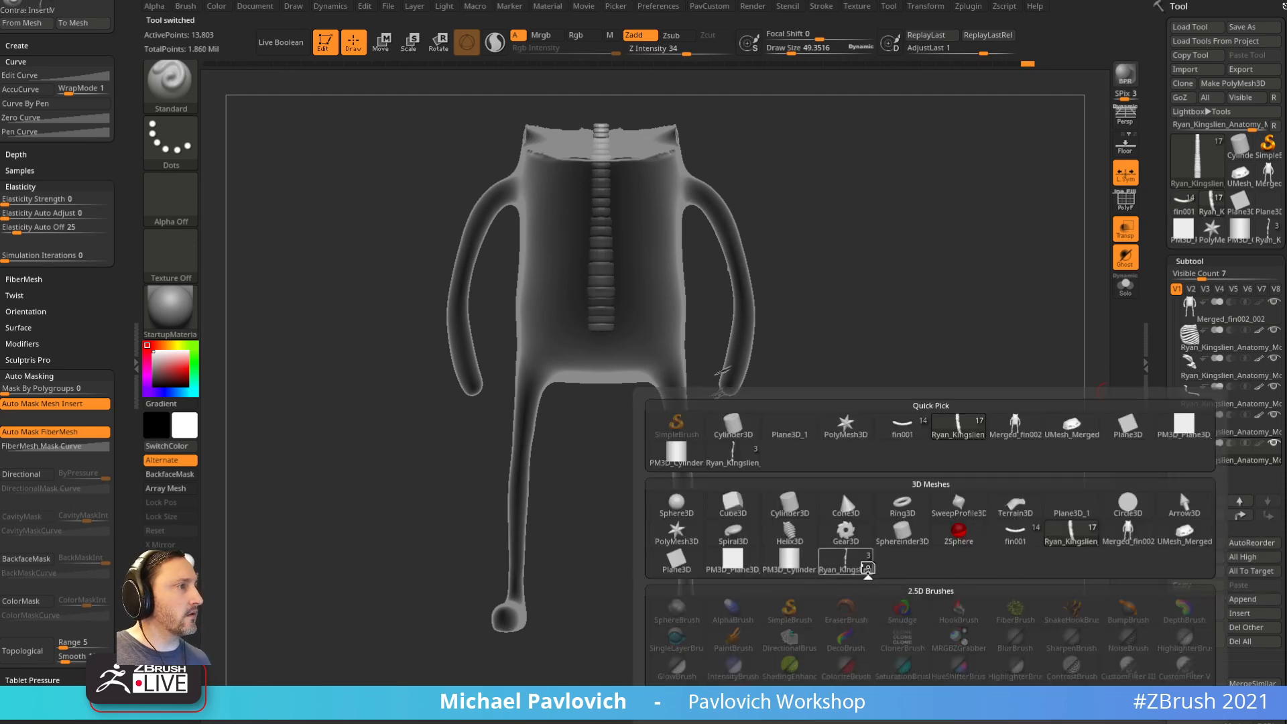
{"action": "left_click", "coordinate": [862, 572]}
{"action": "left_click_drag", "start_coordinate": [891, 445], "coordinate": [831, 440]}
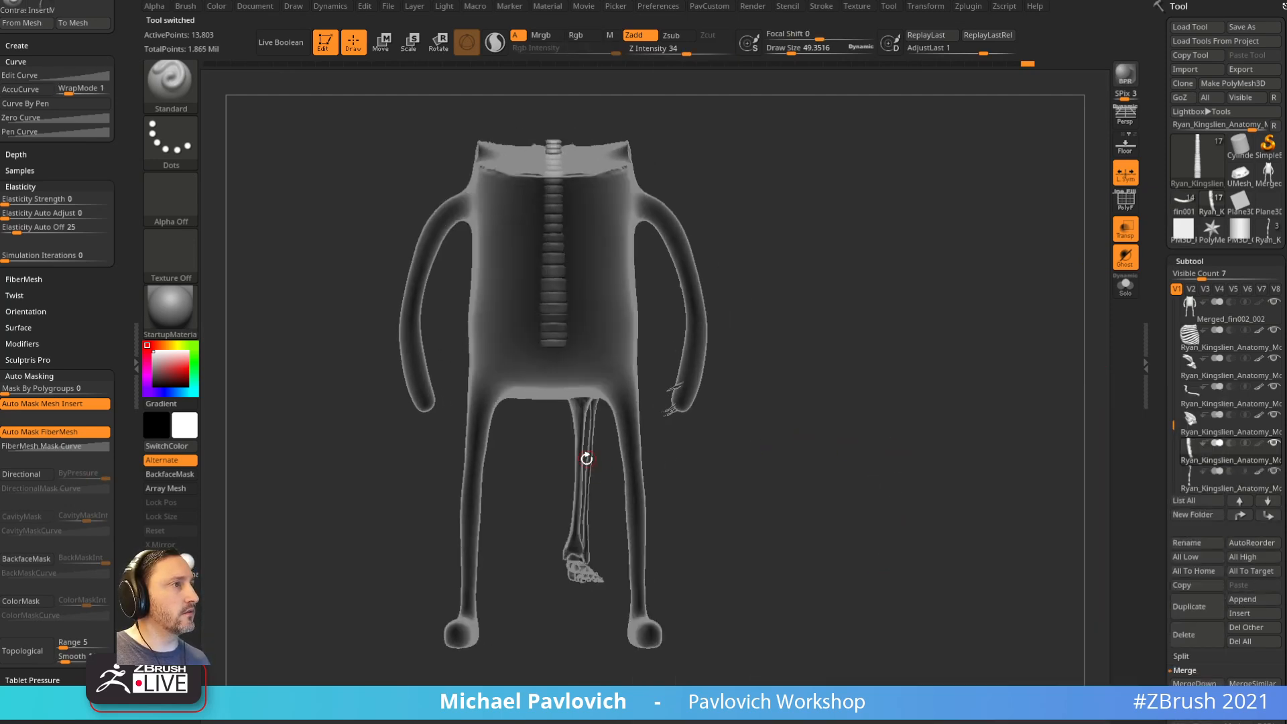
Step: Select the leg bones subtool and use the transform gizmo to scale and align it with the character's leg
{"action": "left_click", "coordinate": [1126, 229]}
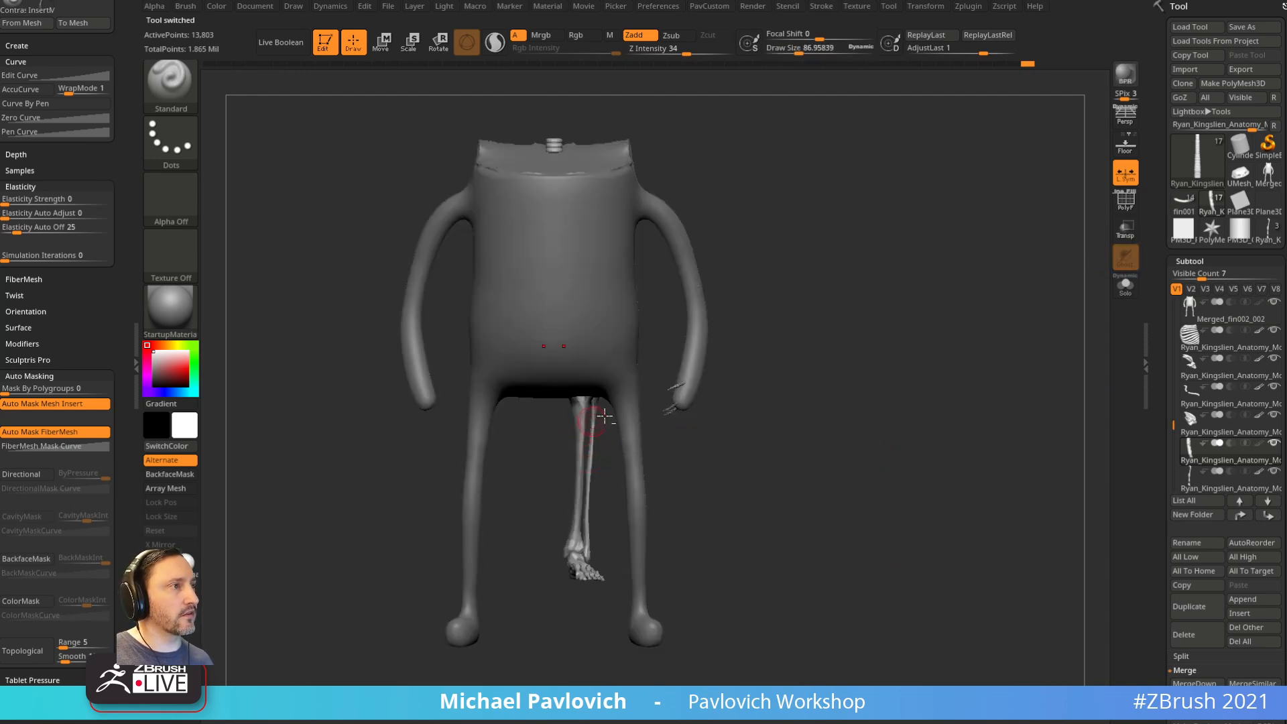
{"action": "key", "text": "w"}
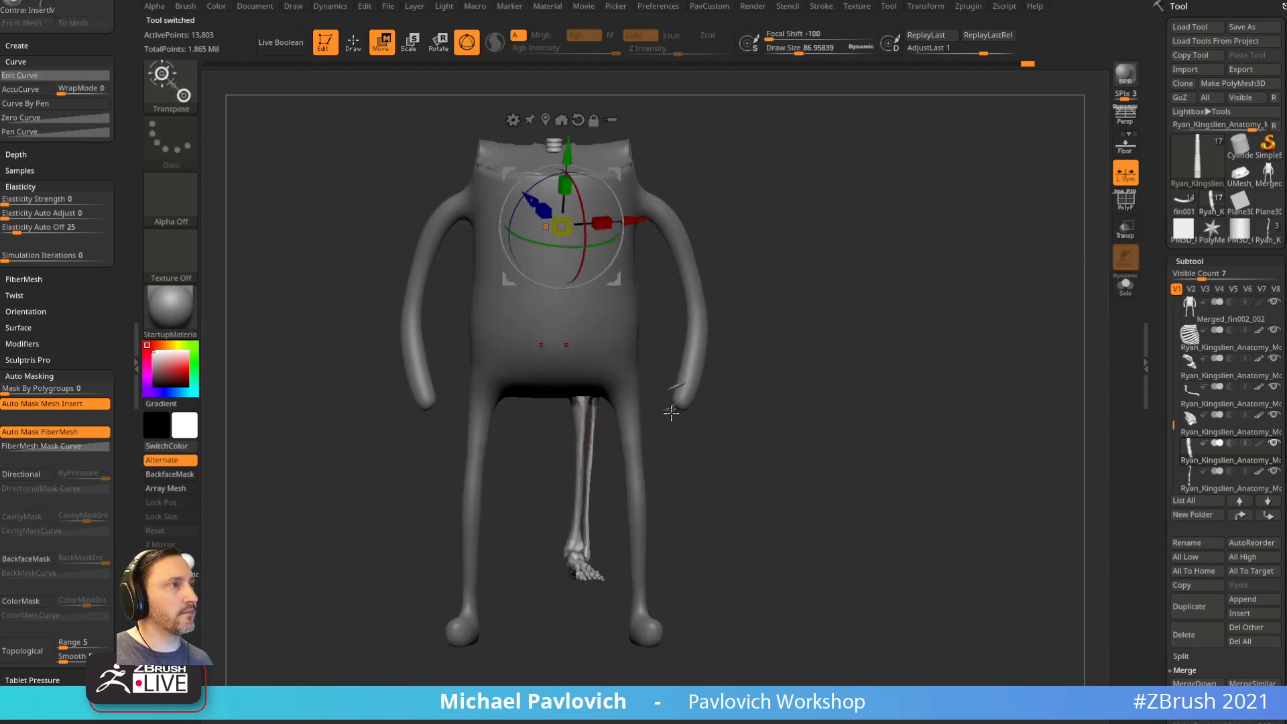
{"action": "left_click", "coordinate": [1213, 488]}
{"action": "left_click_drag", "start_coordinate": [619, 171], "coordinate": [830, 260]}
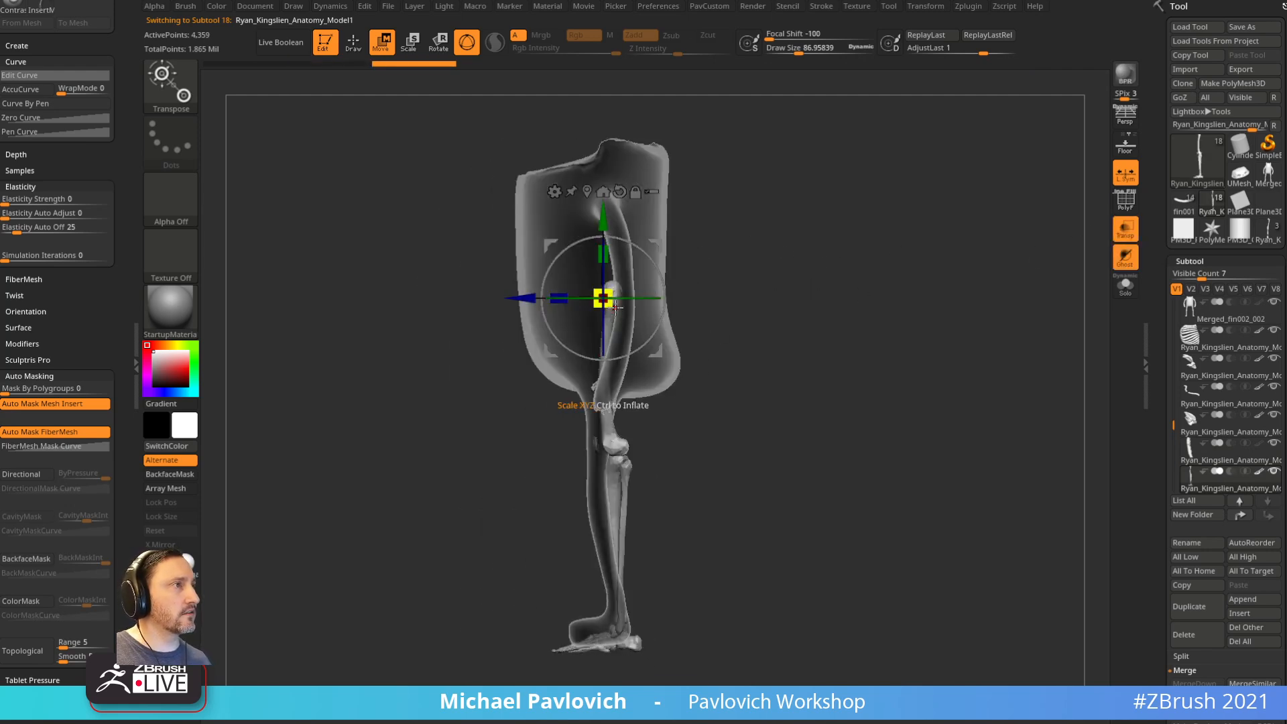
{"action": "left_click_drag", "start_coordinate": [641, 333], "coordinate": [654, 363]}
{"action": "key", "text": "q"}
{"action": "right_click_drag", "start_coordinate": [718, 416], "coordinate": [754, 423], "text": "ctrl"}
Step: Choose the Move brush with topological masking off and fit the knee and foot bones inside the leg from the side
{"action": "key", "text": "b"}
{"action": "key", "text": "m"}
{"action": "key", "text": "v"}
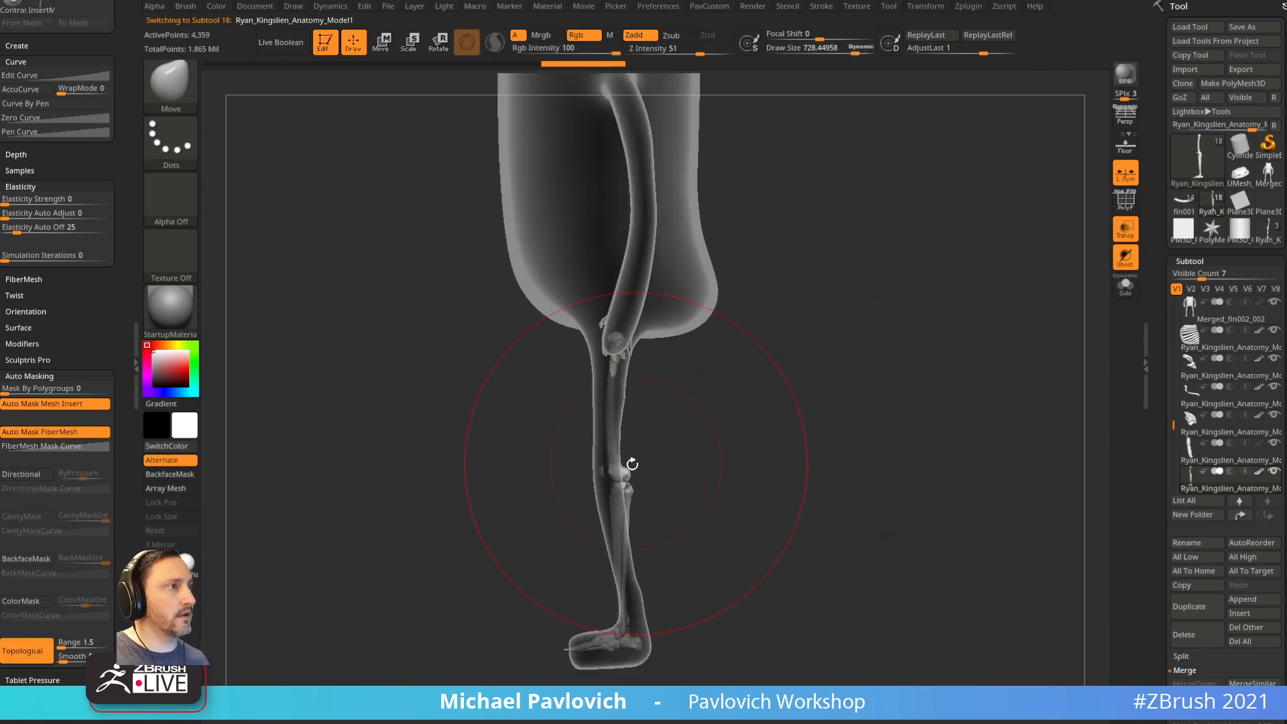
{"action": "left_click", "coordinate": [24, 651]}
{"action": "left_click", "coordinate": [869, 49]}
{"action": "left_click_drag", "start_coordinate": [627, 478], "coordinate": [616, 495]}
{"action": "left_click_drag", "start_coordinate": [606, 651], "coordinate": [617, 642]}
Step: Shift the hip, knee and foot bones from the front so they follow the character's leg
{"action": "right_click_drag", "start_coordinate": [696, 357], "coordinate": [652, 356], "text": "shift"}
{"action": "left_click_drag", "start_coordinate": [618, 347], "coordinate": [608, 335]}
{"action": "left_click_drag", "start_coordinate": [594, 487], "coordinate": [627, 488]}
{"action": "left_click_drag", "start_coordinate": [603, 652], "coordinate": [621, 654]}
{"action": "key", "text": "s"}
{"action": "left_click_drag", "start_coordinate": [638, 592], "coordinate": [596, 592]}
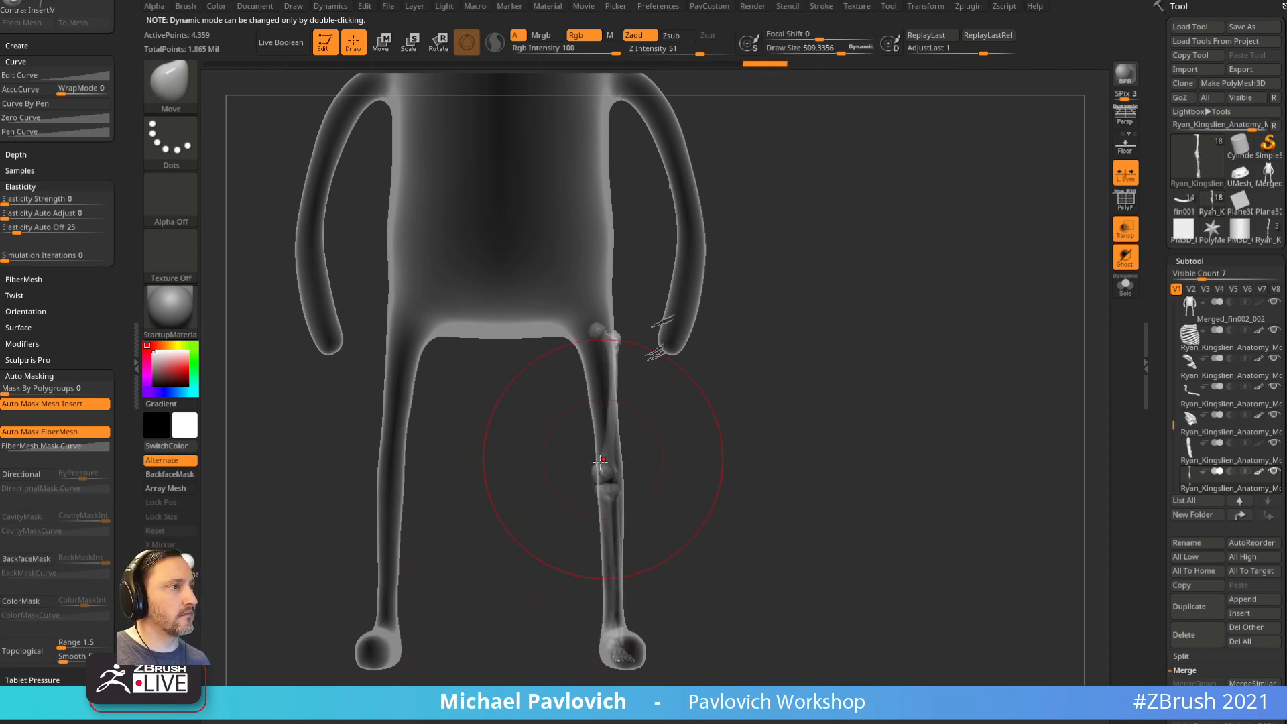
Step: Refine the upper thigh bone by pulling its head inward and up into the hip, checking front and side
{"action": "key", "text": "s"}
{"action": "left_click_drag", "start_coordinate": [612, 337], "coordinate": [603, 338]}
{"action": "left_click_drag", "start_coordinate": [602, 370], "coordinate": [606, 370]}
{"action": "left_click_drag", "start_coordinate": [586, 317], "coordinate": [579, 305]}
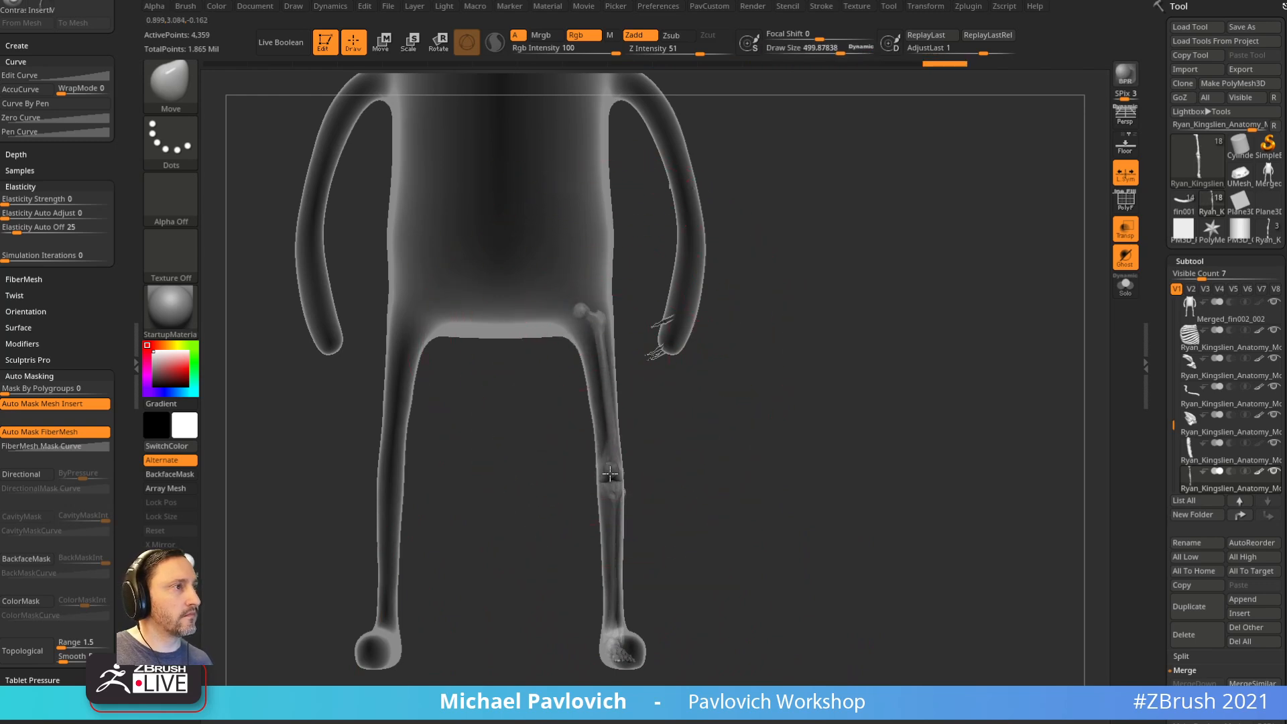
{"action": "mouse_move", "coordinate": [739, 489]}
{"action": "left_mouse_down", "text": "shift"}
{"action": "mouse_move", "coordinate": [678, 483]}
{"action": "mouse_move", "coordinate": [702, 474]}
{"action": "left_mouse_up", "text": "shift"}
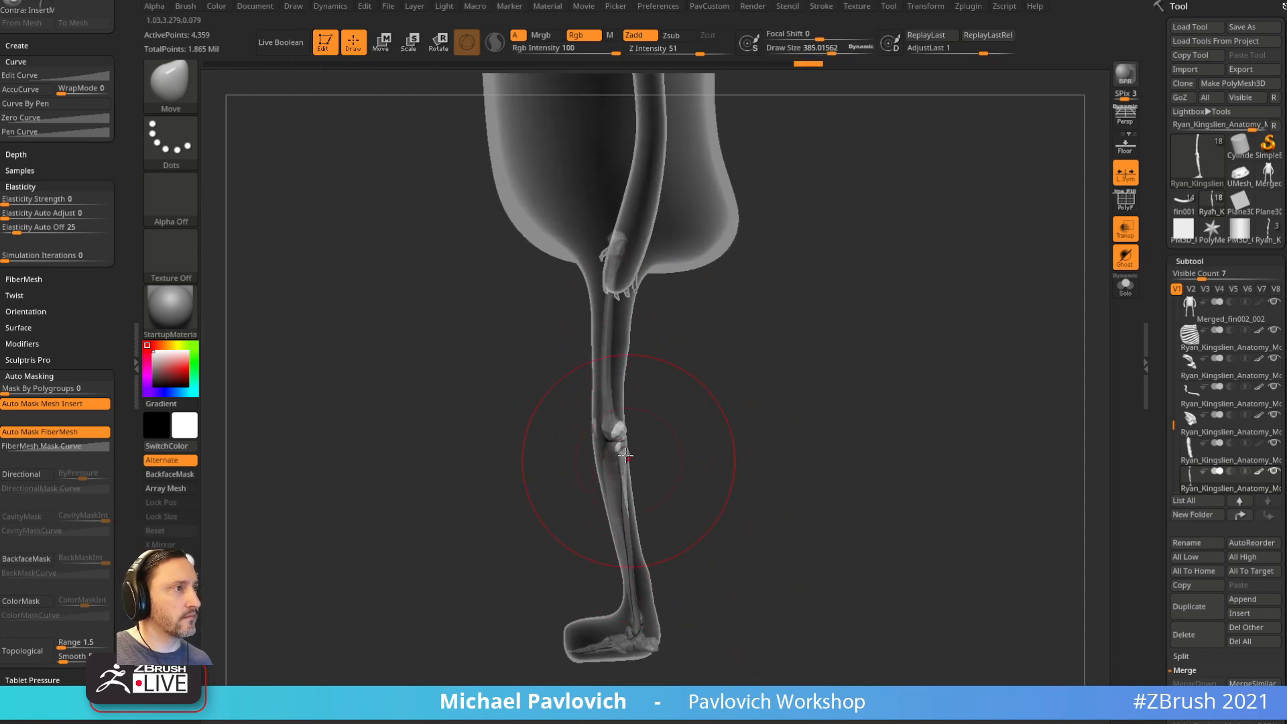
{"action": "left_click_drag", "start_coordinate": [694, 412], "coordinate": [803, 426], "text": "shift"}
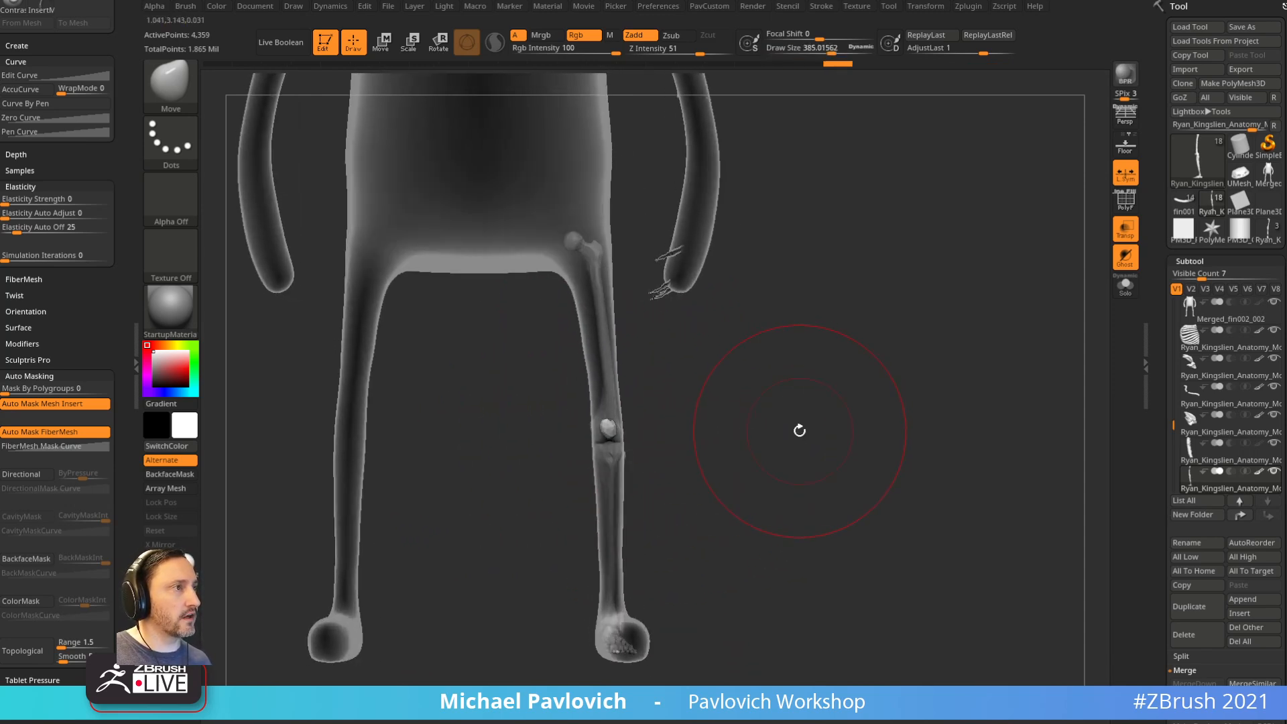
{"action": "mouse_move", "coordinate": [769, 472]}
{"action": "left_mouse_down"}
{"action": "mouse_move", "coordinate": [631, 468]}
{"action": "mouse_move", "coordinate": [760, 479]}
{"action": "mouse_move", "coordinate": [744, 520]}
{"action": "mouse_move", "coordinate": [763, 492]}
{"action": "left_mouse_up"}
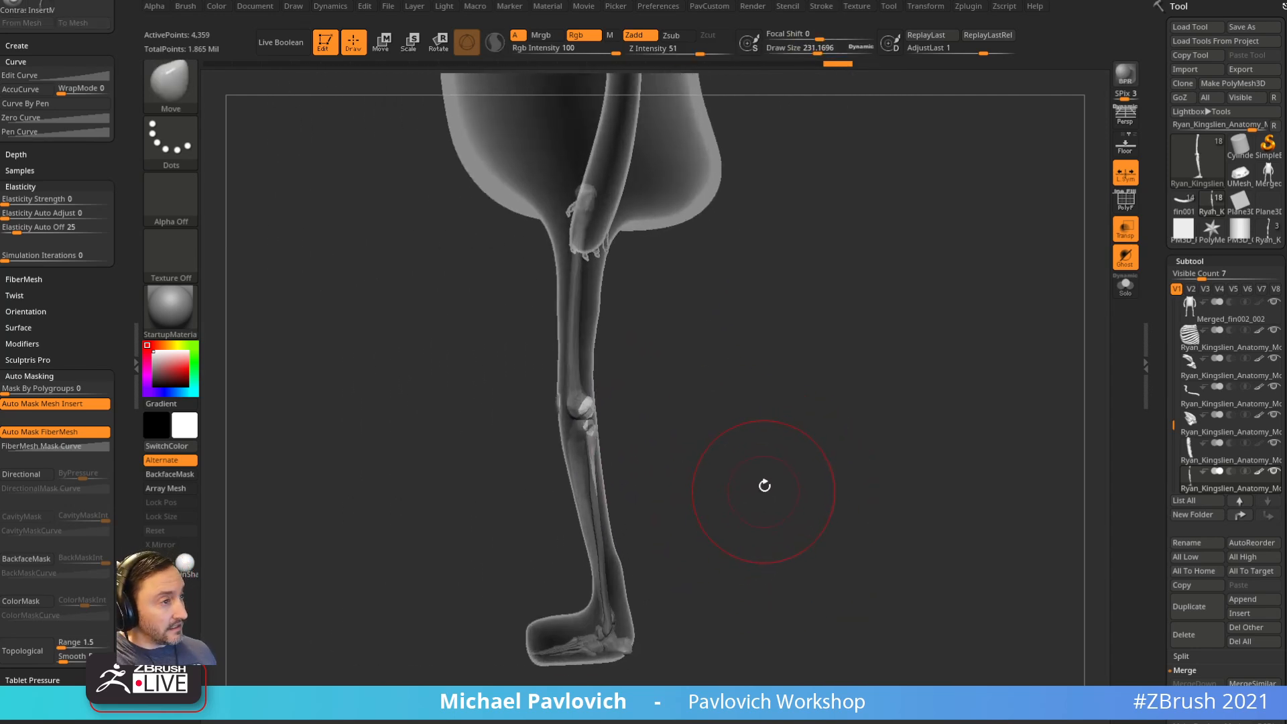
Step: Hide the foot bones and split them from the leg bones into their own subtool
{"action": "left_click_drag", "start_coordinate": [741, 427], "coordinate": [712, 363], "text": "alt"}
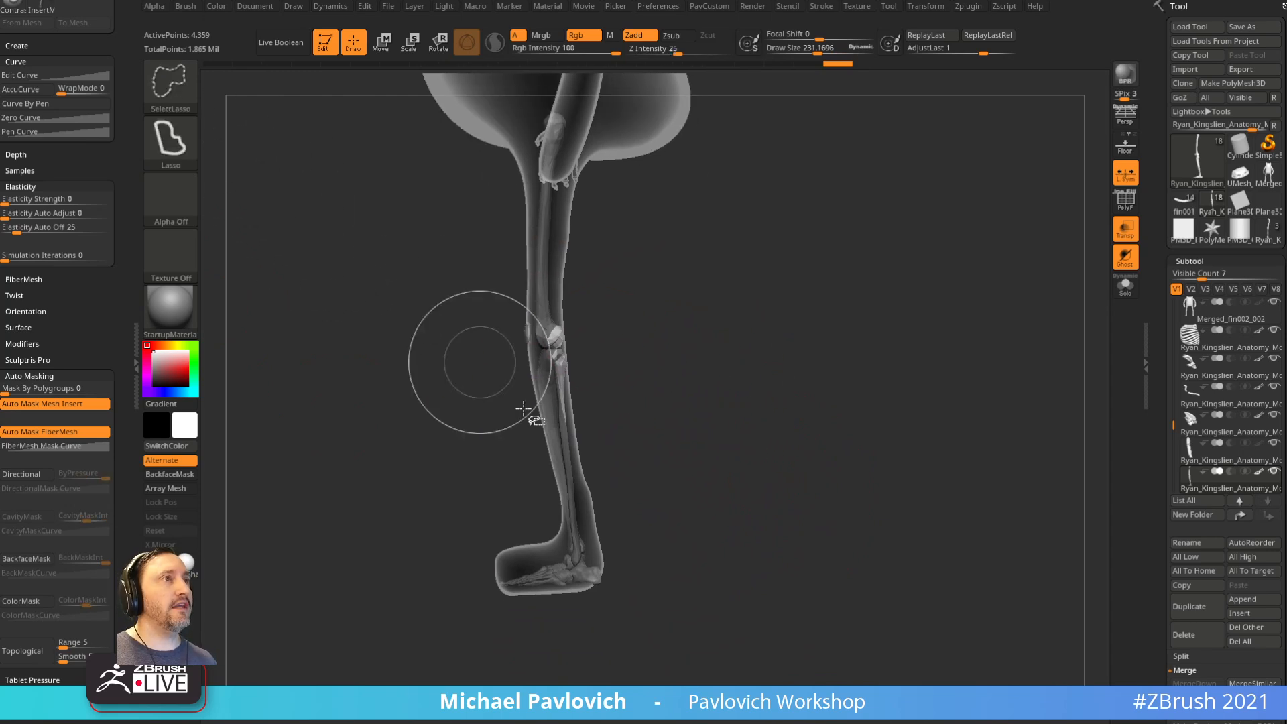
{"action": "mouse_move", "coordinate": [645, 623]}
{"action": "left_mouse_down", "text": "ctrl+shift"}
{"action": "mouse_move", "coordinate": [618, 558]}
{"action": "mouse_move", "coordinate": [573, 570]}
{"action": "mouse_move", "coordinate": [448, 556]}
{"action": "left_mouse_up", "text": "ctrl+shift"}
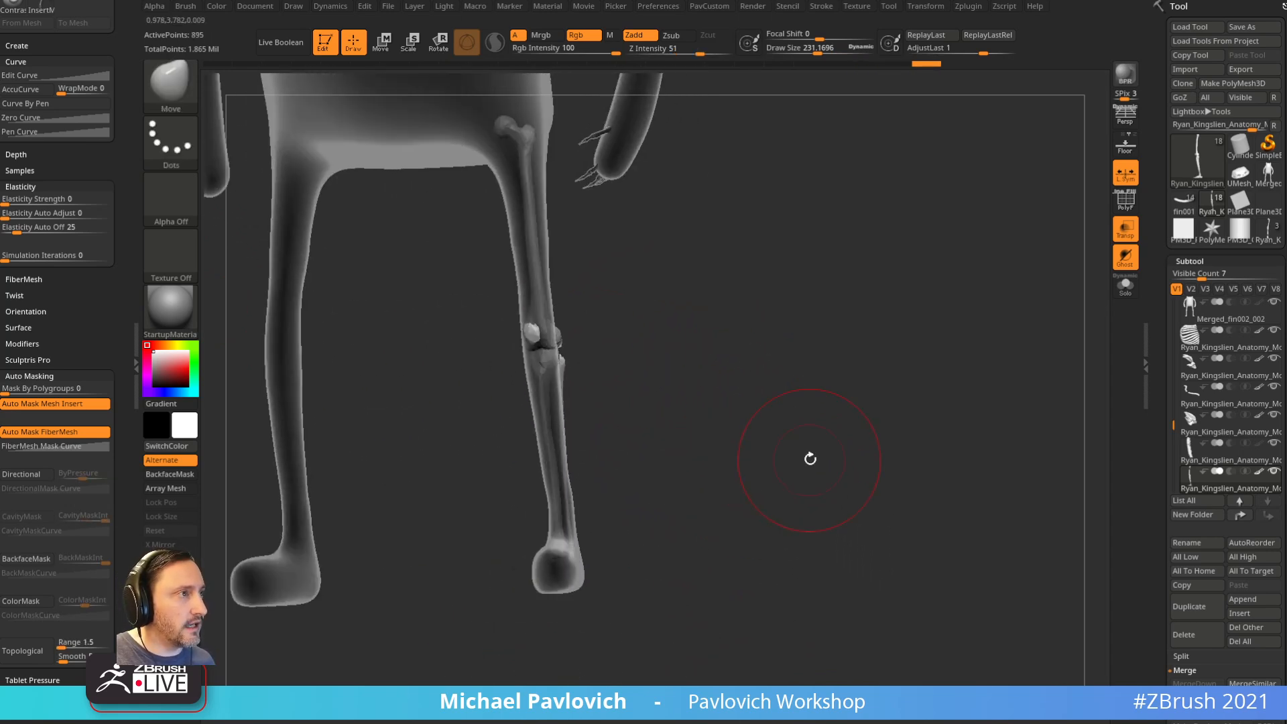
{"action": "key", "text": "space"}
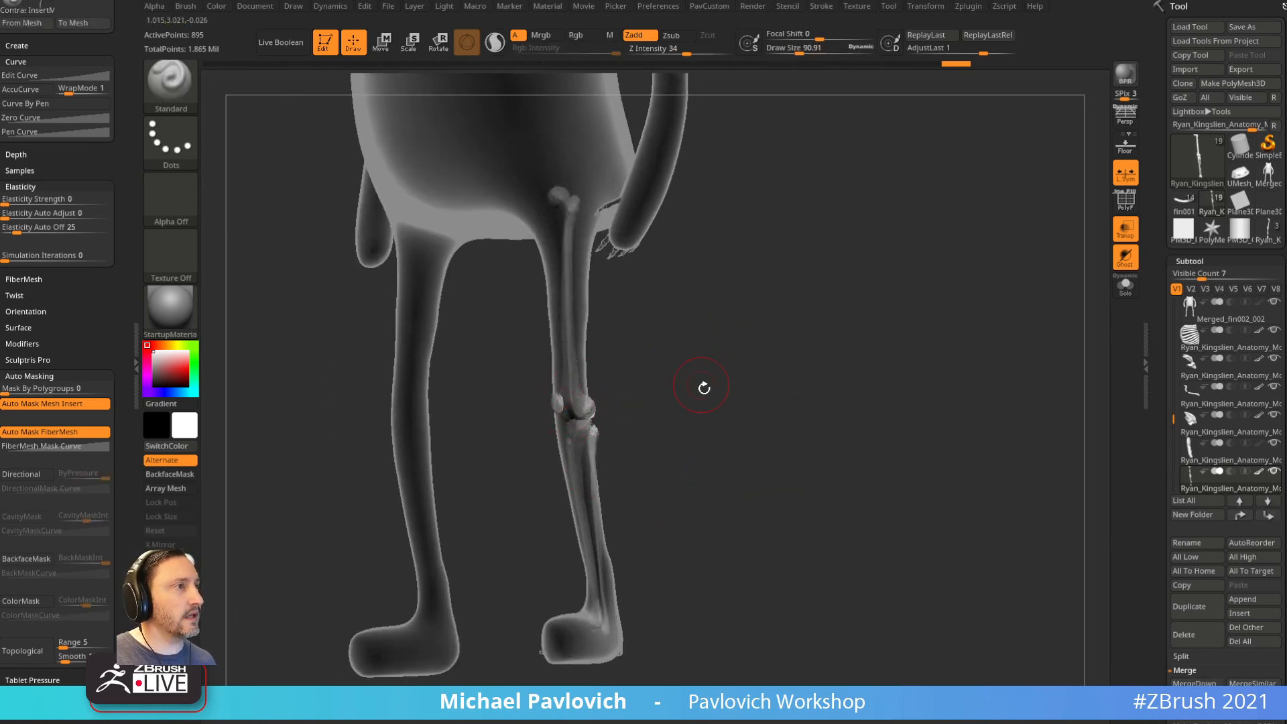
Step: Reshape the knee area with the Move brush, turning topological masking on to move the bones separately
{"action": "mouse_move", "coordinate": [704, 388]}
{"action": "left_mouse_down"}
{"action": "mouse_move", "coordinate": [640, 410]}
{"action": "mouse_move", "coordinate": [662, 393]}
{"action": "left_mouse_up"}
{"action": "key", "text": "s"}
{"action": "key", "text": "b"}
{"action": "key", "text": "m"}
{"action": "key", "text": "v"}
{"action": "left_click_drag", "start_coordinate": [565, 411], "coordinate": [588, 414]}
{"action": "right_click_drag", "start_coordinate": [672, 361], "coordinate": [689, 422], "text": "ctrl"}
{"action": "left_click", "coordinate": [32, 653]}
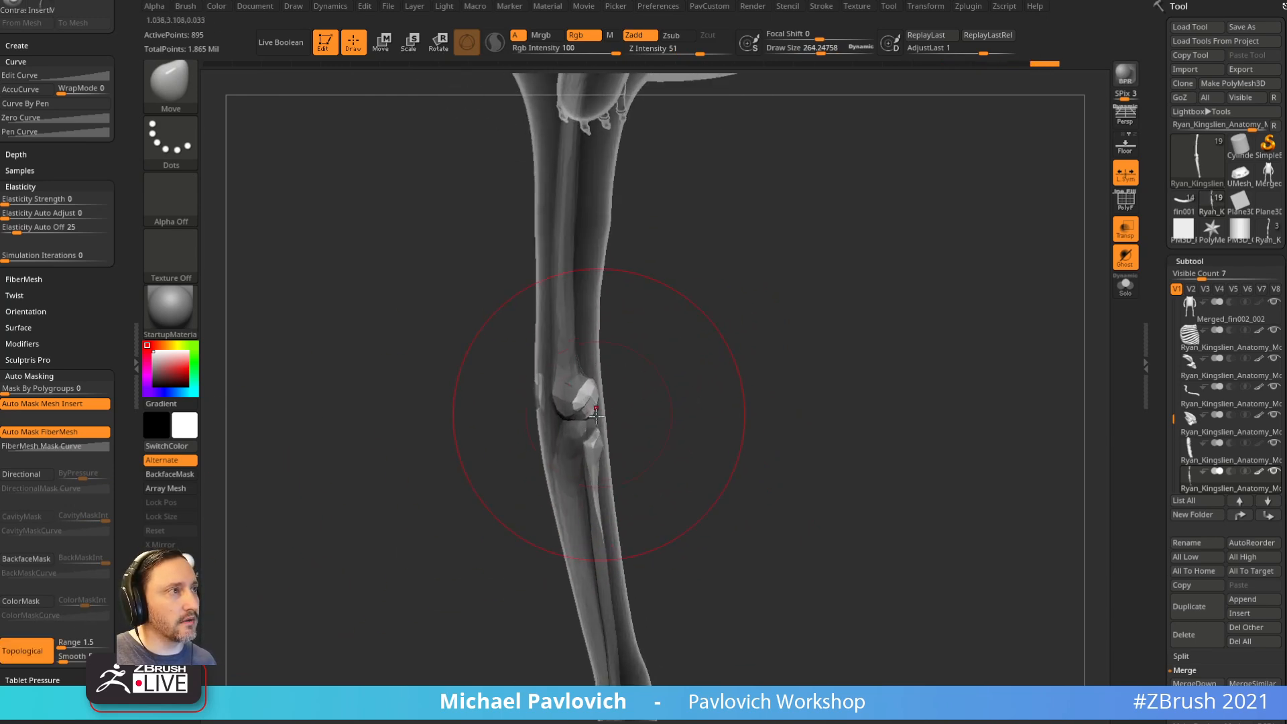
{"action": "right_click_drag", "start_coordinate": [571, 411], "coordinate": [684, 423], "text": "ctrl"}
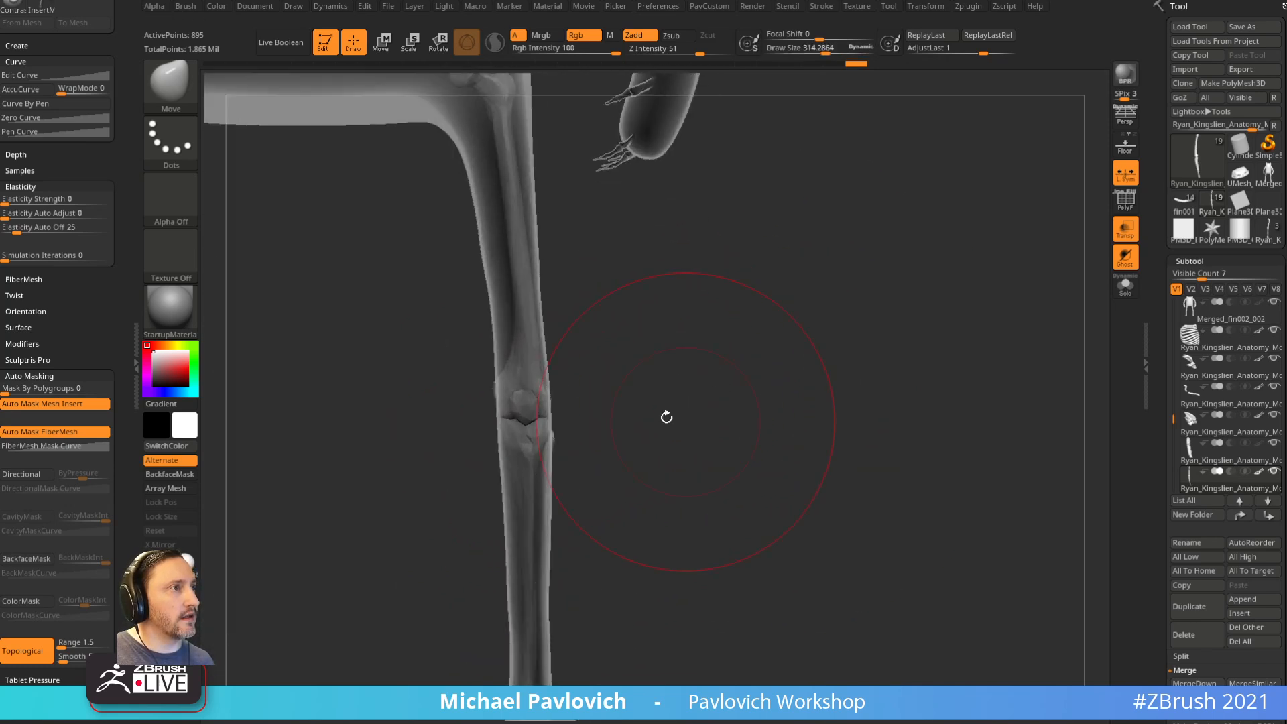
Step: Turn topological masking off and adjust the knee and shin bones to fit inside the lower leg
{"action": "left_click", "coordinate": [22, 651]}
{"action": "mouse_move", "coordinate": [553, 428]}
{"action": "left_mouse_down"}
{"action": "mouse_move", "coordinate": [500, 396]}
{"action": "mouse_move", "coordinate": [537, 425]}
{"action": "mouse_move", "coordinate": [566, 413]}
{"action": "mouse_move", "coordinate": [561, 398]}
{"action": "mouse_move", "coordinate": [553, 446]}
{"action": "left_mouse_up"}
{"action": "key", "text": "s"}
{"action": "mouse_move", "coordinate": [551, 387]}
{"action": "left_mouse_down"}
{"action": "mouse_move", "coordinate": [655, 391]}
{"action": "mouse_move", "coordinate": [615, 408]}
{"action": "mouse_move", "coordinate": [536, 511]}
{"action": "mouse_move", "coordinate": [556, 536]}
{"action": "left_mouse_up"}
{"action": "key", "text": "s"}
{"action": "mouse_move", "coordinate": [556, 536]}
{"action": "right_mouse_down"}
{"action": "mouse_move", "coordinate": [630, 546]}
{"action": "mouse_move", "coordinate": [604, 563]}
{"action": "right_mouse_up"}
{"action": "mouse_move", "coordinate": [577, 660]}
{"action": "right_mouse_down", "text": "alt"}
{"action": "mouse_move", "coordinate": [547, 527]}
{"action": "mouse_move", "coordinate": [650, 442]}
{"action": "mouse_move", "coordinate": [733, 440]}
{"action": "mouse_move", "coordinate": [737, 425]}
{"action": "mouse_move", "coordinate": [654, 489]}
{"action": "right_mouse_up", "text": "alt"}
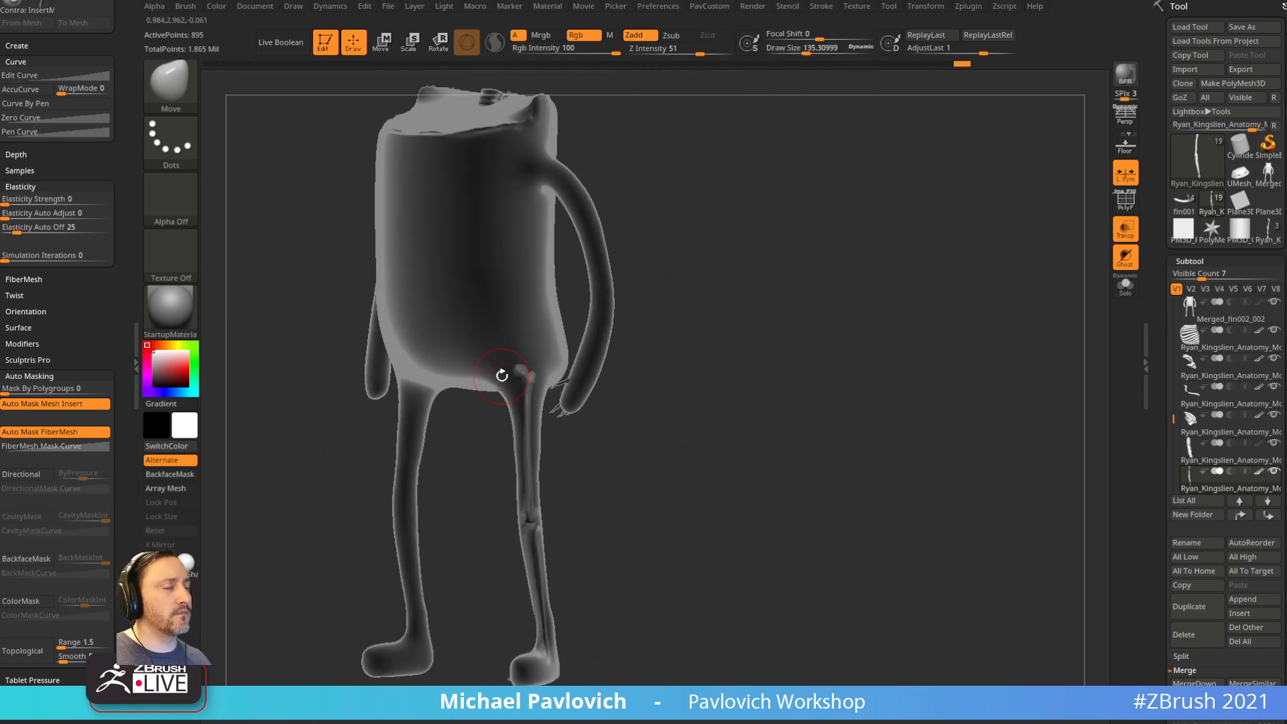
{"action": "mouse_move", "coordinate": [752, 348]}
{"action": "right_mouse_down"}
{"action": "mouse_move", "coordinate": [825, 371]}
{"action": "mouse_move", "coordinate": [816, 405]}
{"action": "mouse_move", "coordinate": [840, 343]}
{"action": "right_mouse_up"}
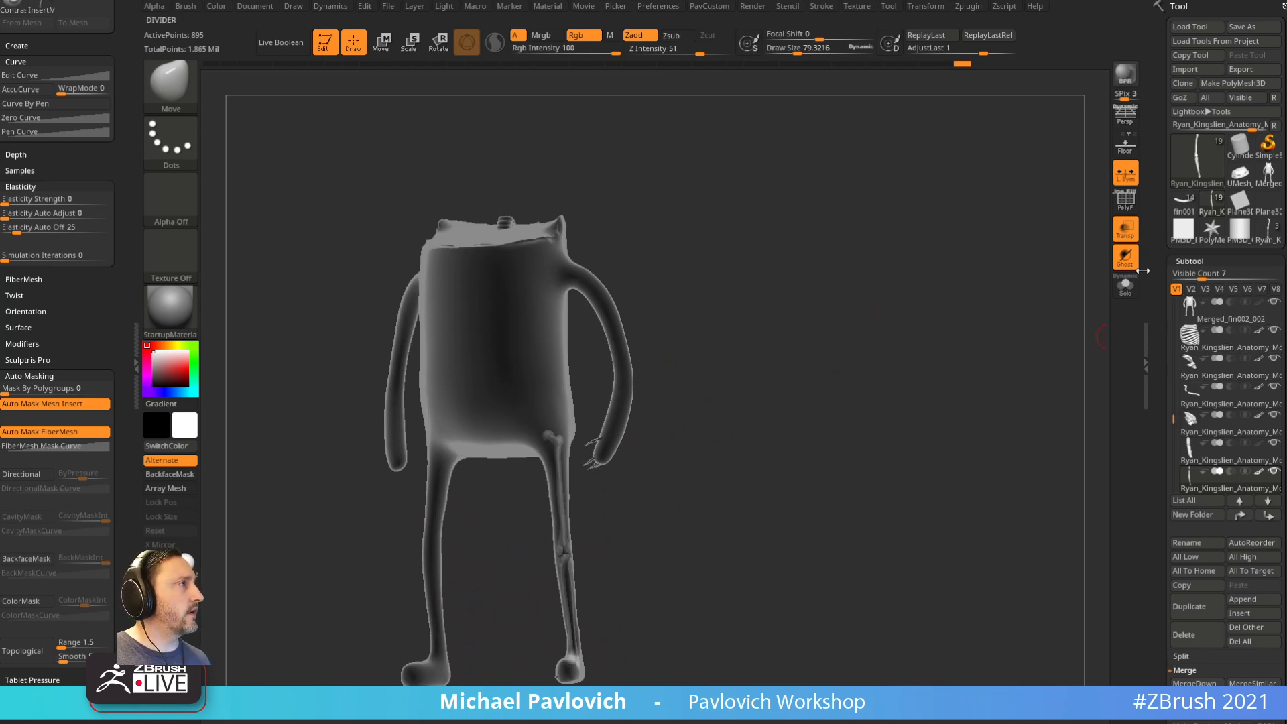
Step: Turn ghost display off and inspect the skeleton with the body mesh hidden and shown, leaving transparency on
{"action": "left_click", "coordinate": [1127, 258]}
{"action": "left_click", "coordinate": [1127, 232]}
{"action": "left_click", "coordinate": [611, 313], "text": "alt"}
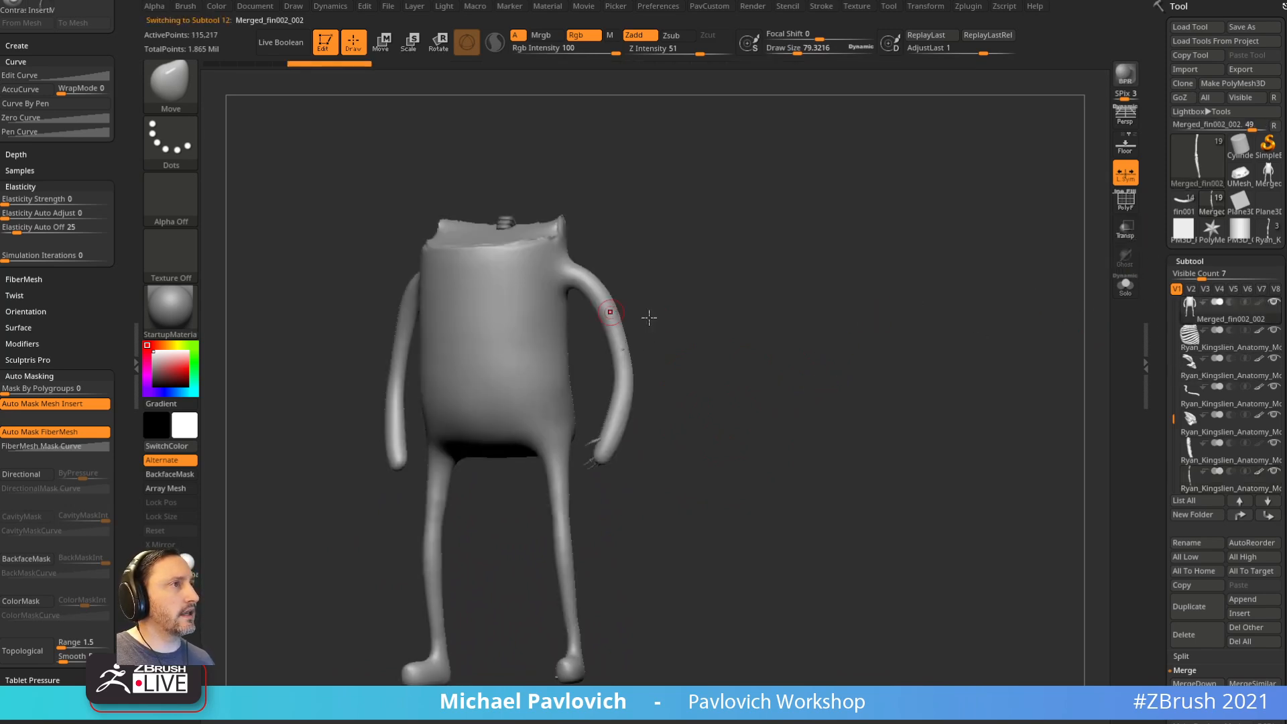
{"action": "left_click", "coordinate": [1270, 313]}
{"action": "right_click_drag", "start_coordinate": [817, 334], "coordinate": [689, 359]}
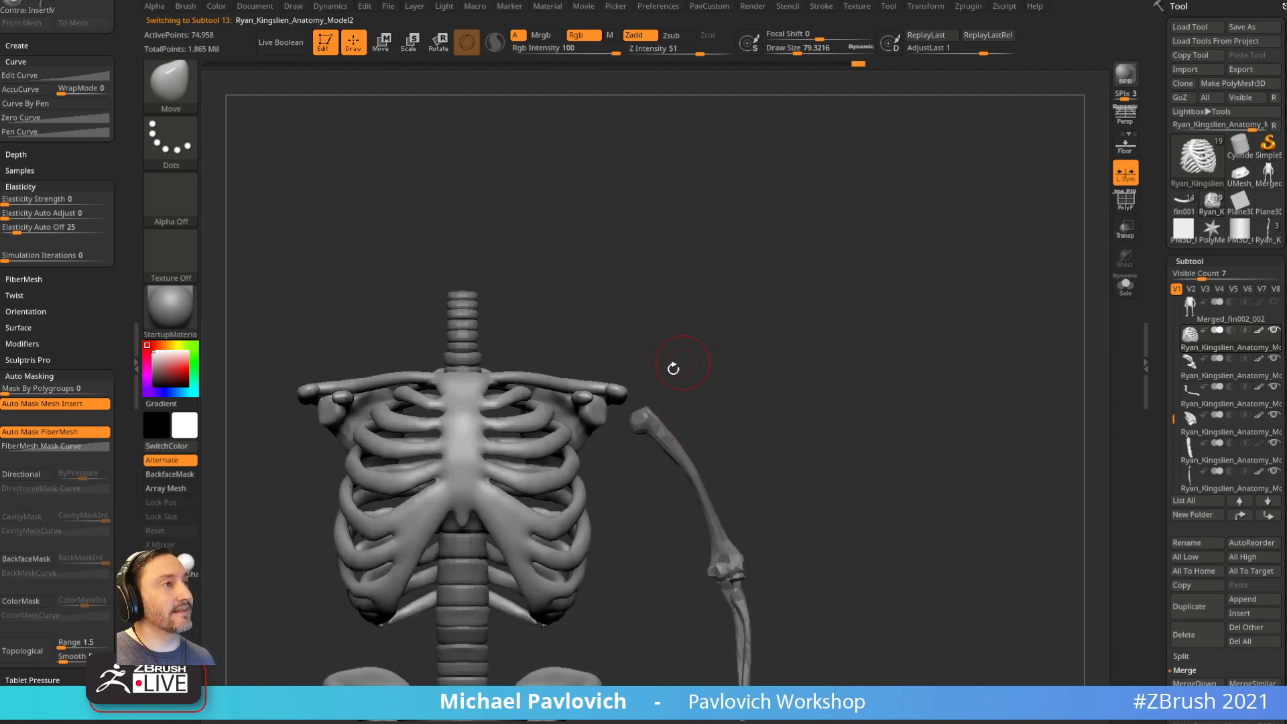
{"action": "left_click", "coordinate": [1273, 303]}
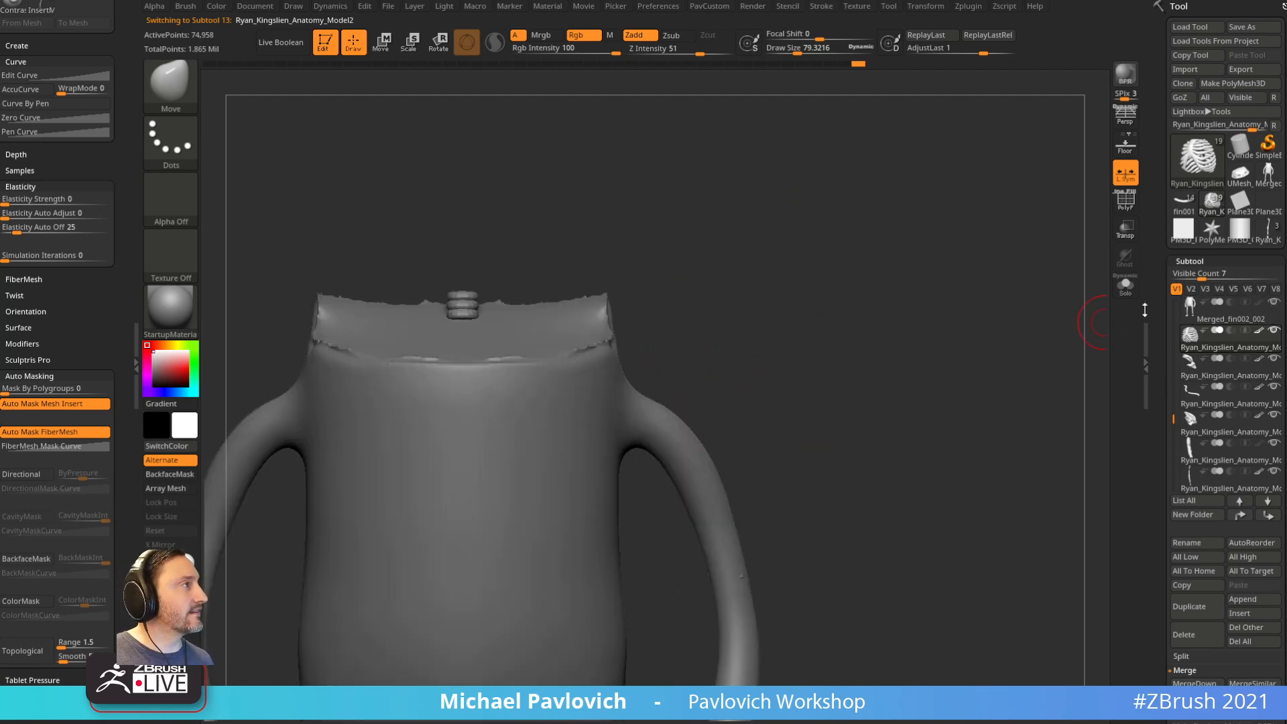
{"action": "left_click", "coordinate": [1125, 229]}
Step: Duplicate the body mesh, hide the original and move the copy away from the skeleton along its depth axis
{"action": "right_click_drag", "start_coordinate": [994, 325], "coordinate": [919, 386]}
{"action": "left_click", "coordinate": [1219, 312]}
{"action": "left_click", "coordinate": [1190, 607]}
{"action": "left_click", "coordinate": [1273, 303]}
{"action": "key", "text": "w"}
{"action": "left_click", "coordinate": [578, 349]}
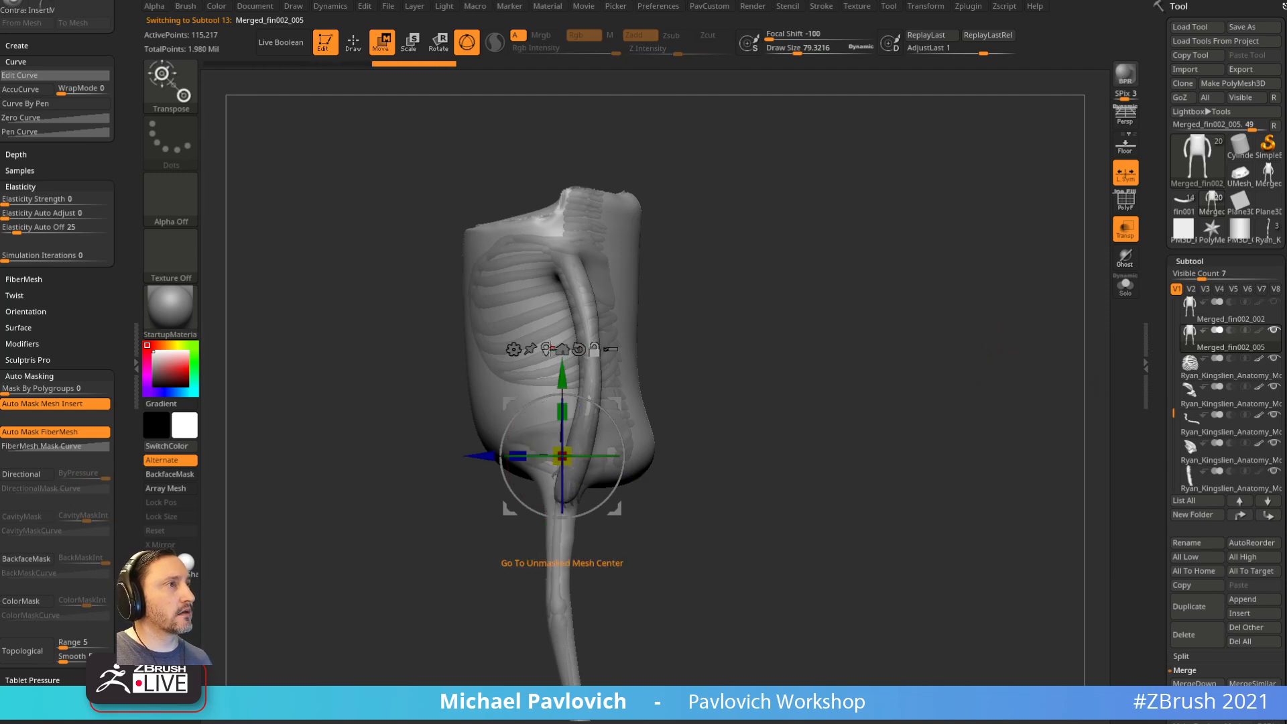
{"action": "left_click_drag", "start_coordinate": [507, 429], "coordinate": [752, 429]}
Step: Turn transparency off and bring the upper arm bone's head up and inward toward the shoulder
{"action": "key", "text": "q"}
{"action": "right_click_drag", "start_coordinate": [675, 494], "coordinate": [670, 446]}
{"action": "right_click_drag", "start_coordinate": [796, 230], "coordinate": [740, 283], "text": "ctrl"}
{"action": "key", "text": "2"}
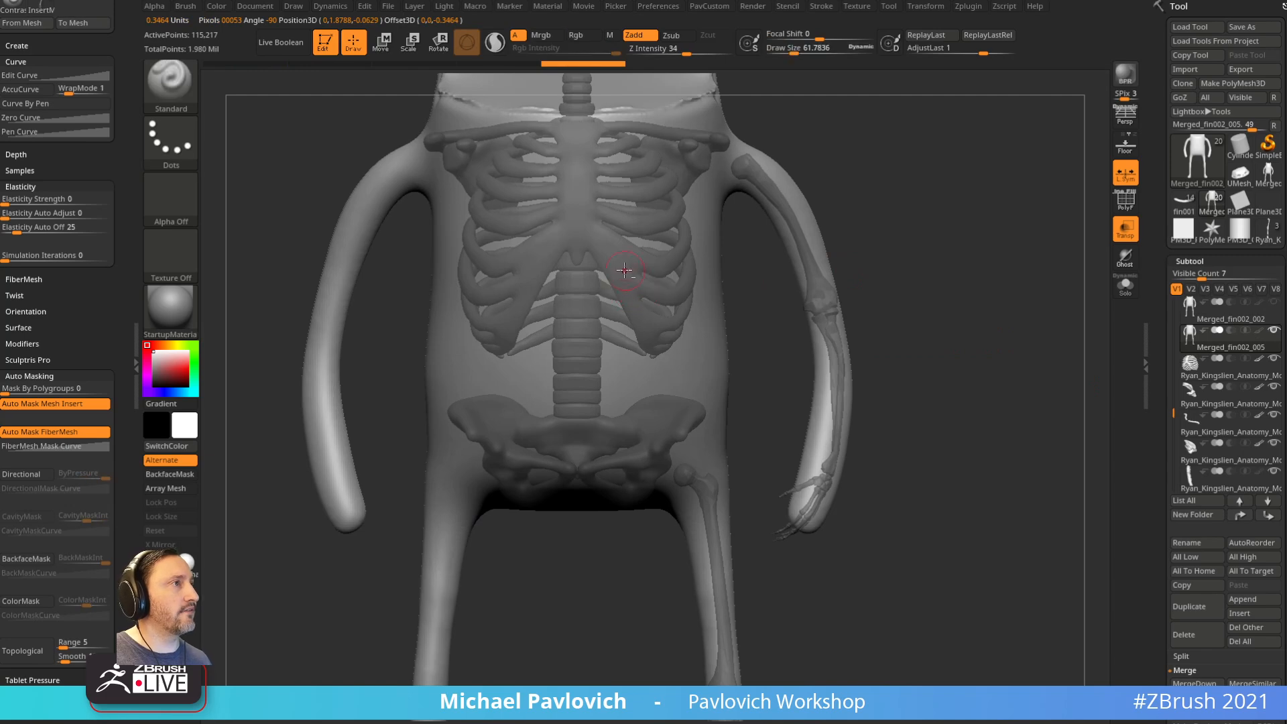
{"action": "left_click", "coordinate": [629, 279], "text": "alt"}
{"action": "mouse_move", "coordinate": [911, 170]}
{"action": "right_mouse_down", "text": "alt"}
{"action": "mouse_move", "coordinate": [893, 336]}
{"action": "mouse_move", "coordinate": [922, 310]}
{"action": "mouse_move", "coordinate": [889, 319]}
{"action": "right_mouse_up", "text": "alt"}
{"action": "left_click", "coordinate": [1126, 232]}
{"action": "left_click", "coordinate": [753, 291], "text": "alt"}
{"action": "right_click_drag", "start_coordinate": [880, 233], "coordinate": [866, 276], "text": "alt"}
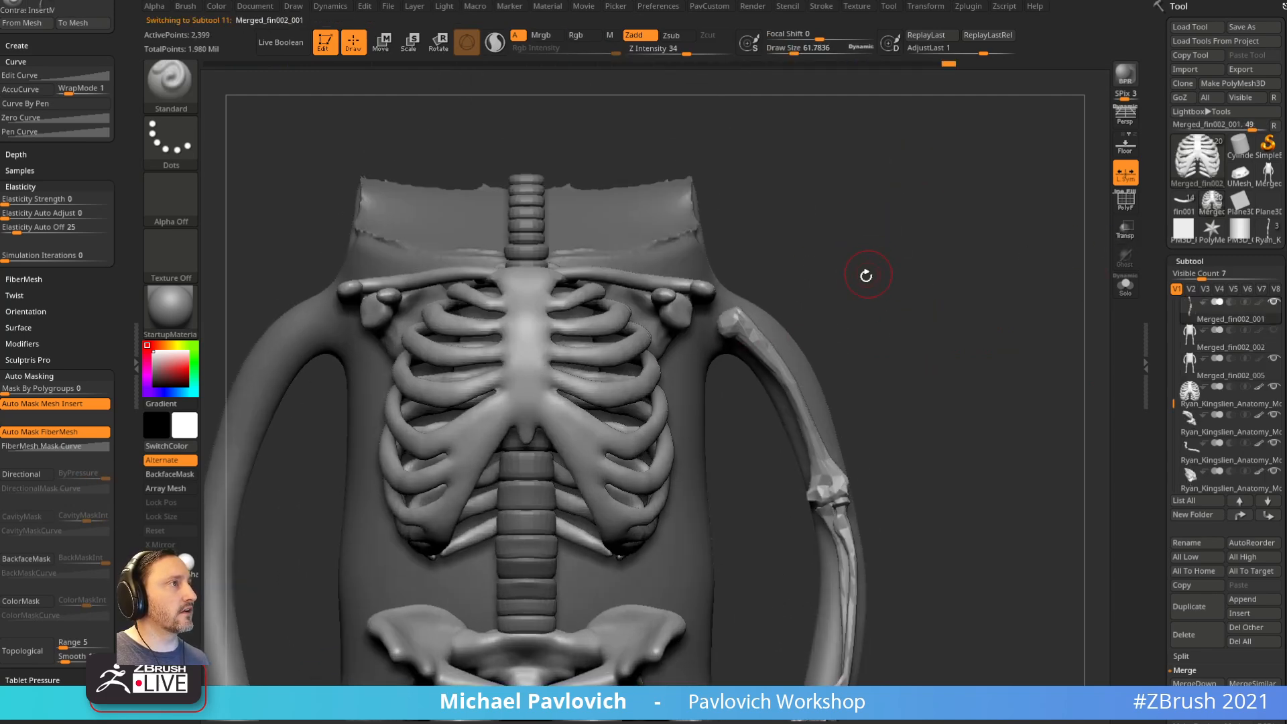
{"action": "key", "text": "s"}
{"action": "mouse_move", "coordinate": [739, 316]}
{"action": "left_mouse_down"}
{"action": "mouse_move", "coordinate": [708, 325]}
{"action": "mouse_move", "coordinate": [728, 331]}
{"action": "mouse_move", "coordinate": [707, 293]}
{"action": "left_mouse_up"}
Step: Select the shoulder blades and adjust their outer ends toward the upper arm bone, using front and side views
{"action": "left_click", "coordinate": [687, 318], "text": "alt"}
{"action": "key", "text": "s"}
{"action": "key", "text": "1"}
{"action": "mouse_move", "coordinate": [778, 269]}
{"action": "right_mouse_down"}
{"action": "mouse_move", "coordinate": [698, 286]}
{"action": "mouse_move", "coordinate": [726, 300]}
{"action": "right_mouse_up"}
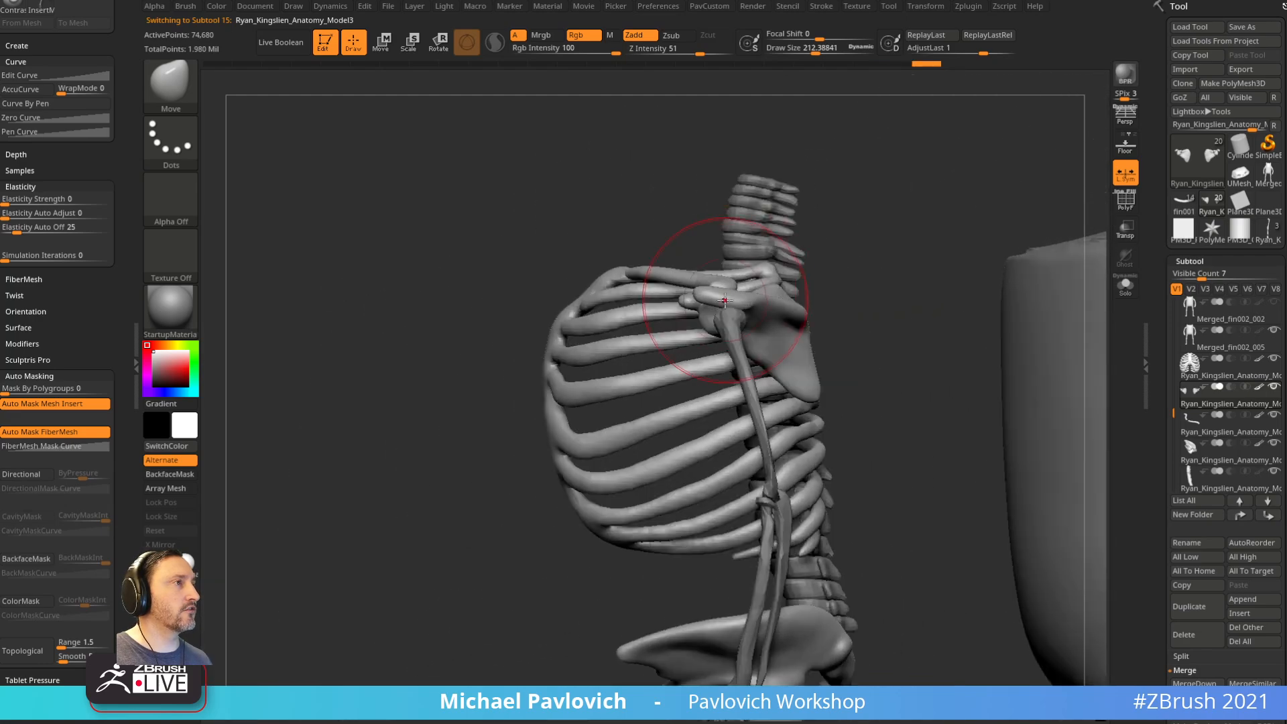
{"action": "left_click_drag", "start_coordinate": [833, 217], "coordinate": [891, 223]}
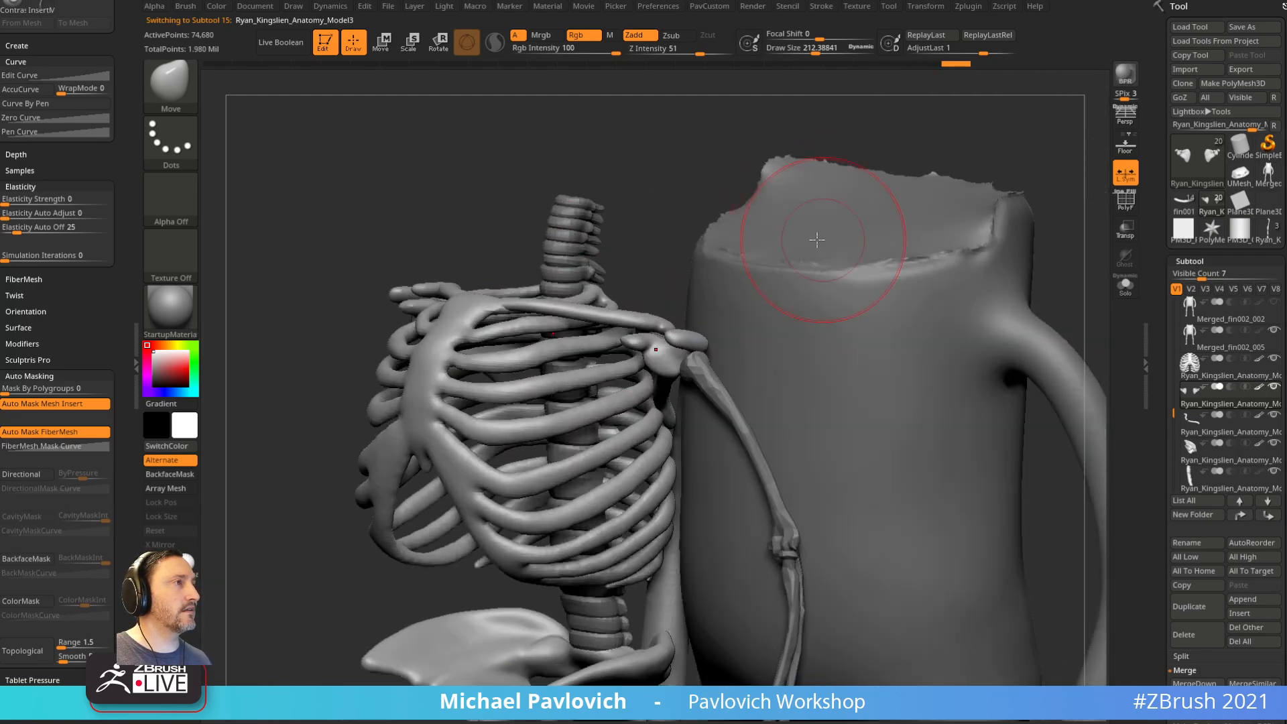
{"action": "key", "text": "b"}
{"action": "key", "text": "s"}
{"action": "key", "text": "t"}
Step: Adjust the collarbone's outer end so it meets the shoulder blade above the arm bone
{"action": "left_click", "coordinate": [672, 316], "text": "alt"}
{"action": "left_click_drag", "start_coordinate": [666, 251], "coordinate": [711, 259], "text": "shift"}
{"action": "key", "text": "s"}
{"action": "left_click_drag", "start_coordinate": [672, 317], "coordinate": [679, 331]}
{"action": "key", "text": "b"}
{"action": "key", "text": "m"}
{"action": "key", "text": "v"}
{"action": "mouse_move", "coordinate": [772, 335]}
{"action": "left_mouse_down", "text": "alt"}
{"action": "mouse_move", "coordinate": [781, 284]}
{"action": "mouse_move", "coordinate": [723, 319]}
{"action": "left_mouse_up", "text": "alt"}
Step: Pull the upper arm bone's head into the shoulder joint with the Move brush, working from the front and side
{"action": "key", "text": "b"}
{"action": "key", "text": "s"}
{"action": "key", "text": "t"}
{"action": "key", "text": "s"}
{"action": "left_click", "coordinate": [723, 319], "text": "alt"}
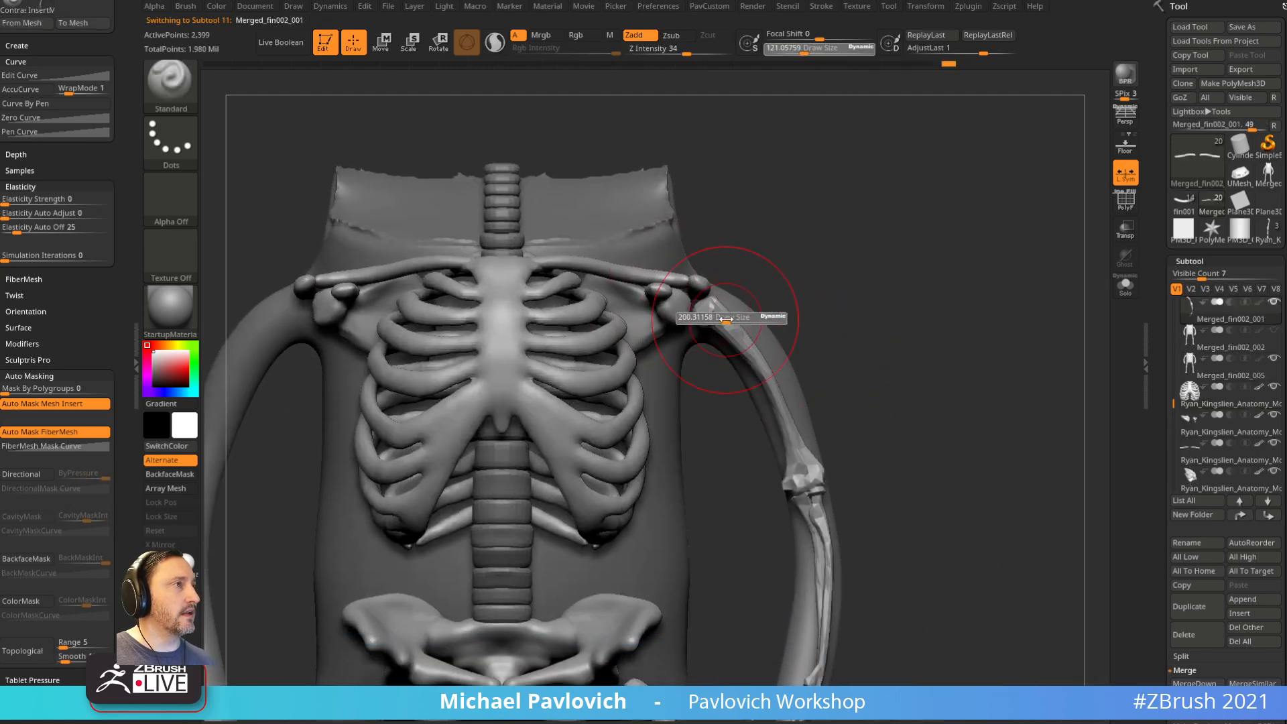
{"action": "key", "text": "b"}
{"action": "key", "text": "m"}
{"action": "key", "text": "v"}
{"action": "left_click_drag", "start_coordinate": [775, 281], "coordinate": [725, 292]}
{"action": "key", "text": "s"}
{"action": "left_click_drag", "start_coordinate": [727, 308], "coordinate": [700, 295]}
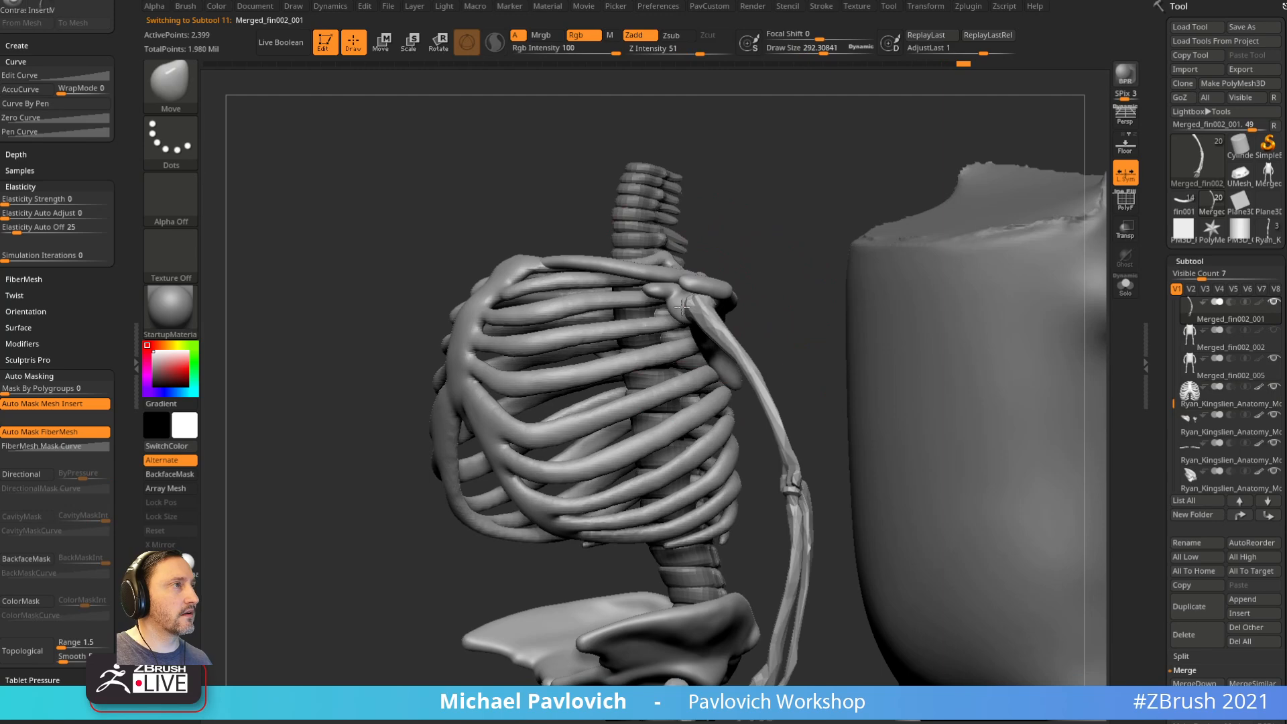
{"action": "left_click_drag", "start_coordinate": [798, 301], "coordinate": [741, 308]}
{"action": "left_click_drag", "start_coordinate": [871, 268], "coordinate": [717, 286]}
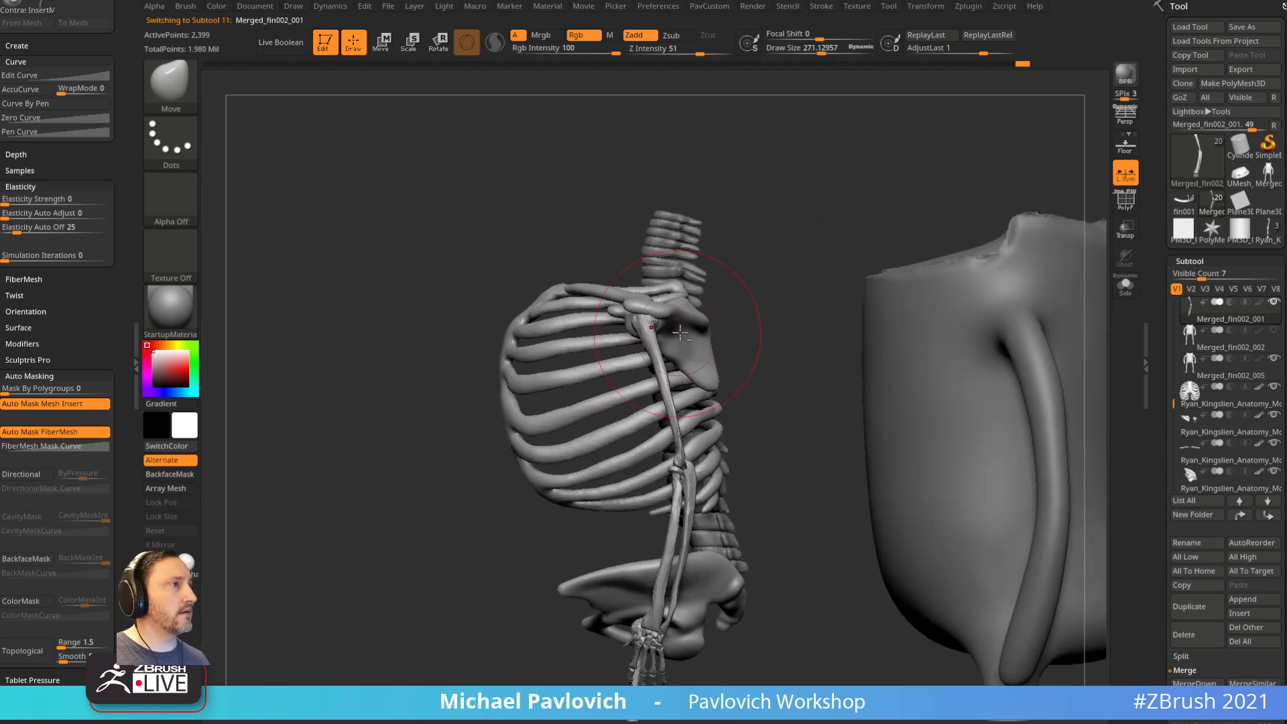
Step: Select the pelvis and pull its outer hip area toward the thigh bone's head with the Move brush
{"action": "left_click", "coordinate": [637, 324], "text": "alt"}
{"action": "mouse_move", "coordinate": [747, 289]}
{"action": "left_mouse_down"}
{"action": "mouse_move", "coordinate": [769, 330]}
{"action": "mouse_move", "coordinate": [732, 349]}
{"action": "mouse_move", "coordinate": [756, 257]}
{"action": "mouse_move", "coordinate": [882, 253]}
{"action": "mouse_move", "coordinate": [730, 264]}
{"action": "mouse_move", "coordinate": [896, 256]}
{"action": "left_mouse_up"}
{"action": "left_click", "coordinate": [659, 252], "text": "alt"}
{"action": "left_click_drag", "start_coordinate": [905, 302], "coordinate": [925, 154], "text": "alt"}
{"action": "left_click", "coordinate": [661, 434], "text": "alt"}
{"action": "left_click_drag", "start_coordinate": [957, 405], "coordinate": [974, 347], "text": "alt"}
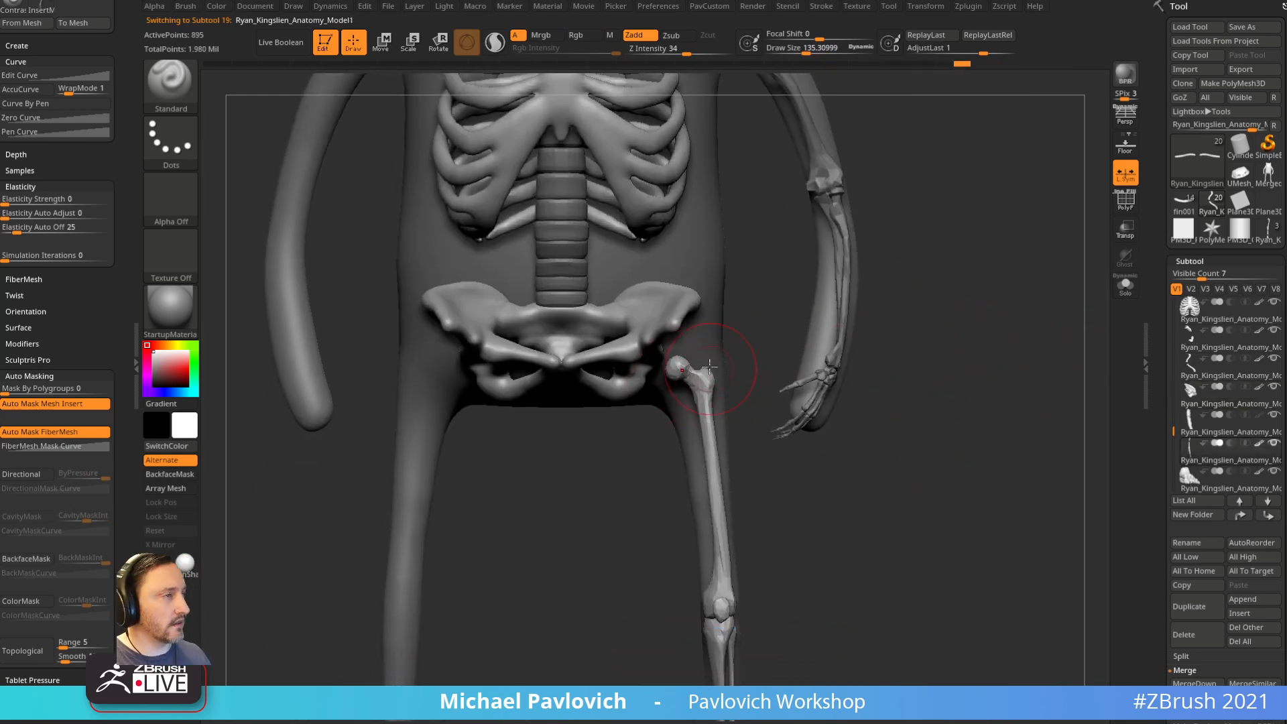
{"action": "left_click", "coordinate": [648, 392], "text": "alt"}
{"action": "right_click_drag", "start_coordinate": [648, 397], "coordinate": [651, 366]}
{"action": "right_click_drag", "start_coordinate": [655, 470], "coordinate": [632, 410]}
{"action": "key", "text": "s"}
{"action": "mouse_move", "coordinate": [645, 401]}
{"action": "left_mouse_down"}
{"action": "mouse_move", "coordinate": [660, 397]}
{"action": "mouse_move", "coordinate": [640, 358]}
{"action": "left_mouse_up"}
{"action": "key", "text": "b"}
{"action": "key", "text": "m"}
{"action": "key", "text": "v"}
{"action": "mouse_move", "coordinate": [794, 299]}
{"action": "left_mouse_down"}
{"action": "mouse_move", "coordinate": [795, 341]}
{"action": "mouse_move", "coordinate": [830, 385]}
{"action": "mouse_move", "coordinate": [827, 370]}
{"action": "left_mouse_up"}
{"action": "key", "text": "s"}
{"action": "left_click_drag", "start_coordinate": [655, 368], "coordinate": [648, 369]}
Step: Reshape the front of the pelvis beside the hip joint from an angled view
{"action": "left_click_drag", "start_coordinate": [471, 451], "coordinate": [512, 436]}
{"action": "key", "text": "s"}
{"action": "left_click_drag", "start_coordinate": [578, 385], "coordinate": [575, 385]}
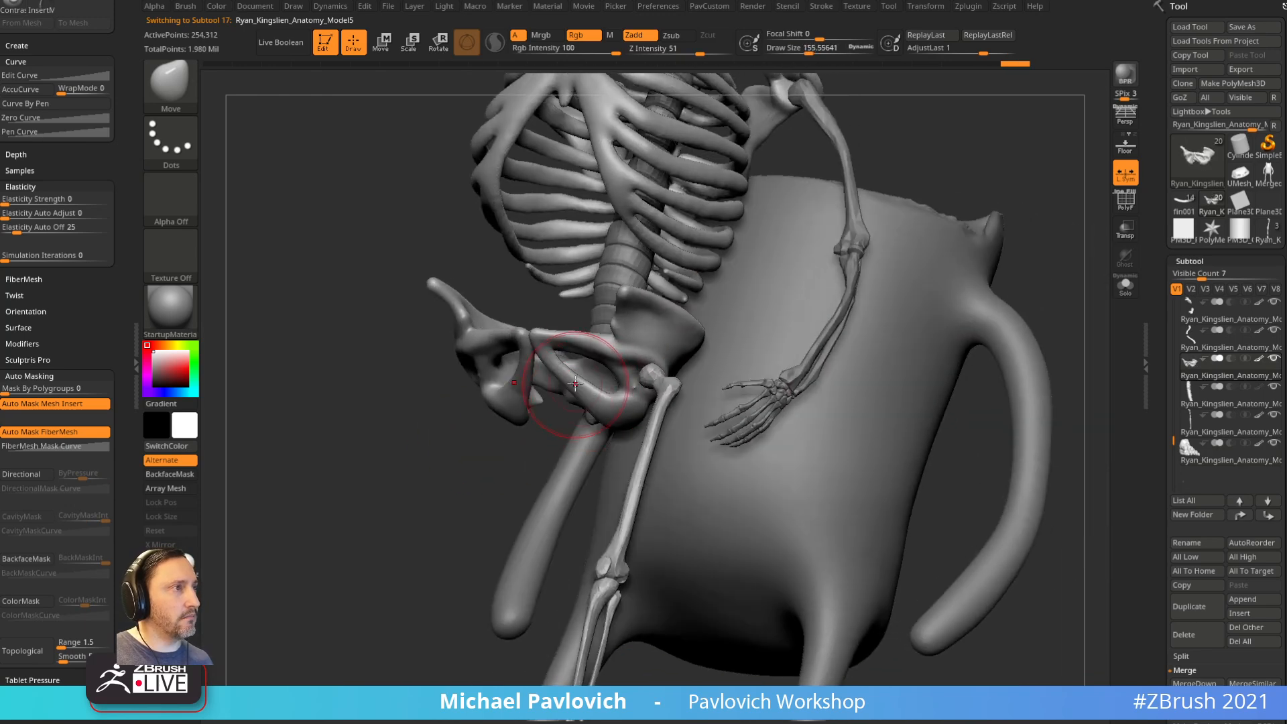
{"action": "left_click_drag", "start_coordinate": [433, 476], "coordinate": [493, 456], "text": "shift"}
{"action": "key", "text": "s"}
{"action": "left_click_drag", "start_coordinate": [593, 392], "coordinate": [591, 391]}
Step: Refine the pelvis around the hip socket from below and the side to meet the thigh bone
{"action": "left_click_drag", "start_coordinate": [627, 439], "coordinate": [582, 435]}
{"action": "mouse_move", "coordinate": [513, 520]}
{"action": "left_mouse_down"}
{"action": "mouse_move", "coordinate": [489, 488]}
{"action": "mouse_move", "coordinate": [477, 409]}
{"action": "left_mouse_up"}
{"action": "key", "text": "s"}
{"action": "left_click_drag", "start_coordinate": [624, 363], "coordinate": [618, 362]}
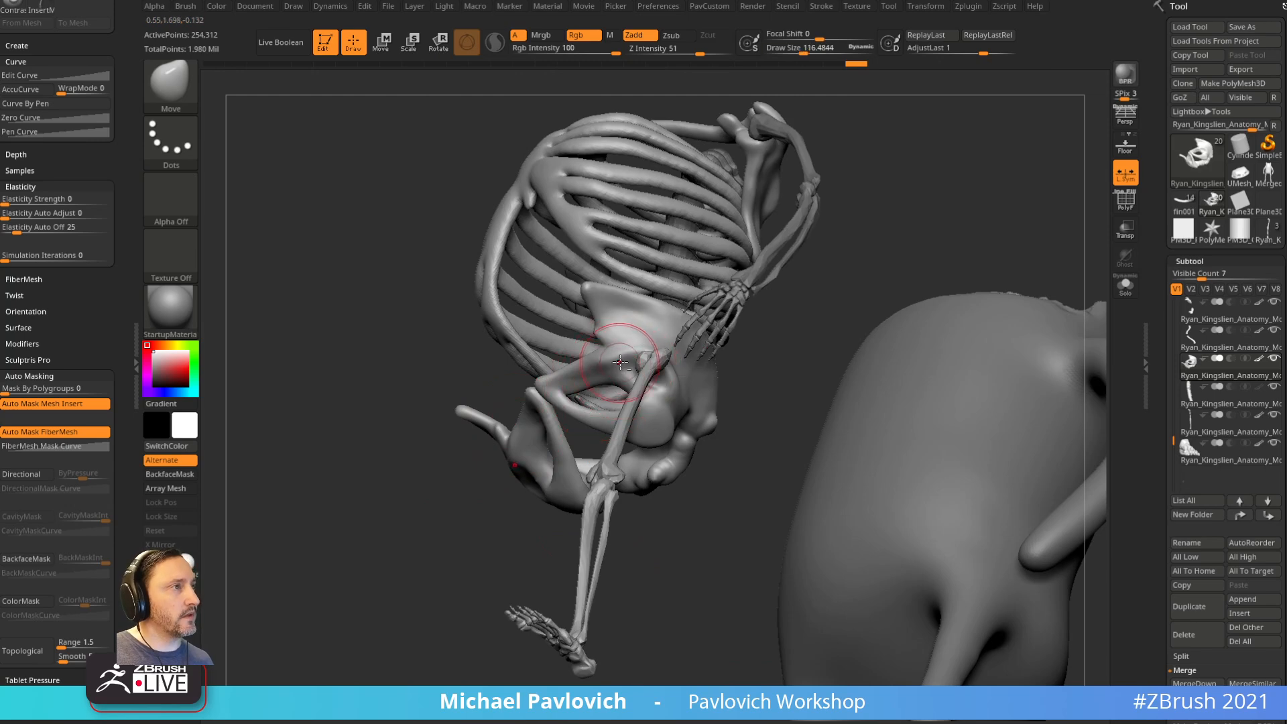
{"action": "left_click_drag", "start_coordinate": [403, 434], "coordinate": [607, 392]}
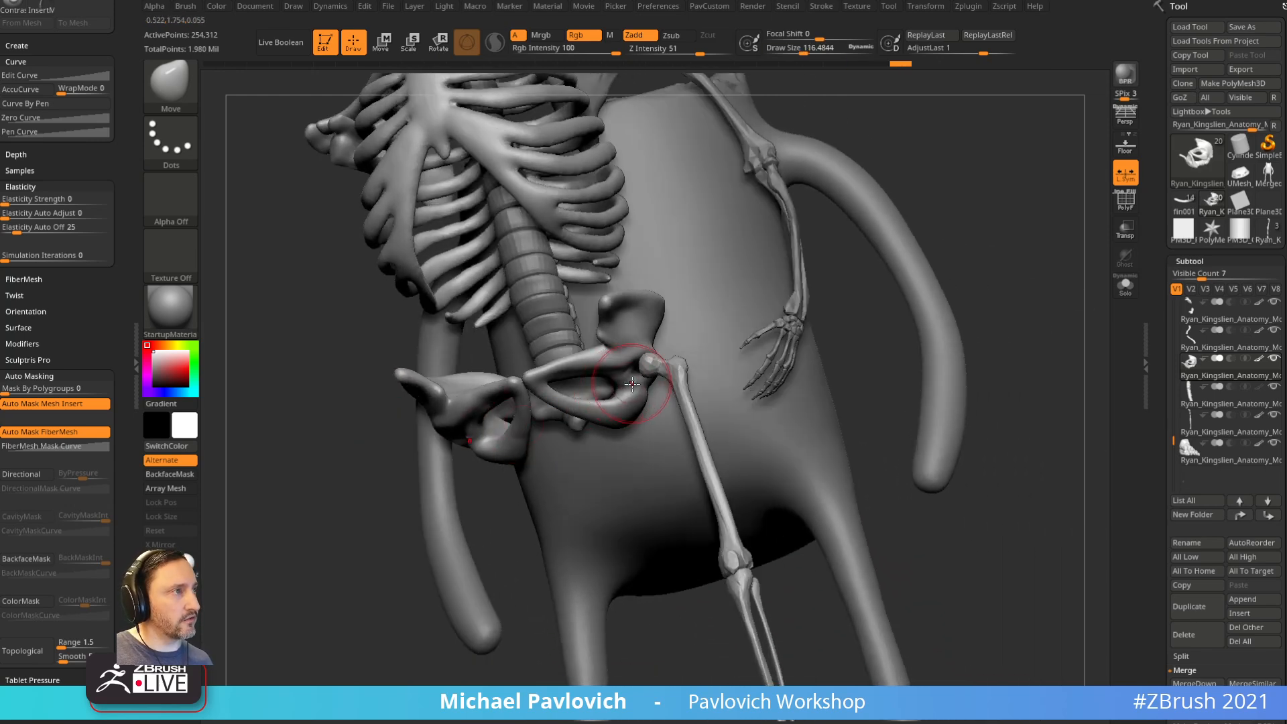
{"action": "mouse_move", "coordinate": [824, 310]}
{"action": "left_mouse_down"}
{"action": "mouse_move", "coordinate": [842, 302]}
{"action": "mouse_move", "coordinate": [803, 305]}
{"action": "left_mouse_up"}
{"action": "left_click_drag", "start_coordinate": [807, 362], "coordinate": [653, 409]}
{"action": "mouse_move", "coordinate": [593, 512]}
{"action": "left_mouse_down"}
{"action": "mouse_move", "coordinate": [659, 406]}
{"action": "mouse_move", "coordinate": [638, 488]}
{"action": "mouse_move", "coordinate": [627, 437]}
{"action": "left_mouse_up"}
Step: Select the thigh bone and seat its head in the hip socket with the Move brush
{"action": "left_click", "coordinate": [638, 489], "text": "alt"}
{"action": "left_click_drag", "start_coordinate": [708, 334], "coordinate": [643, 417]}
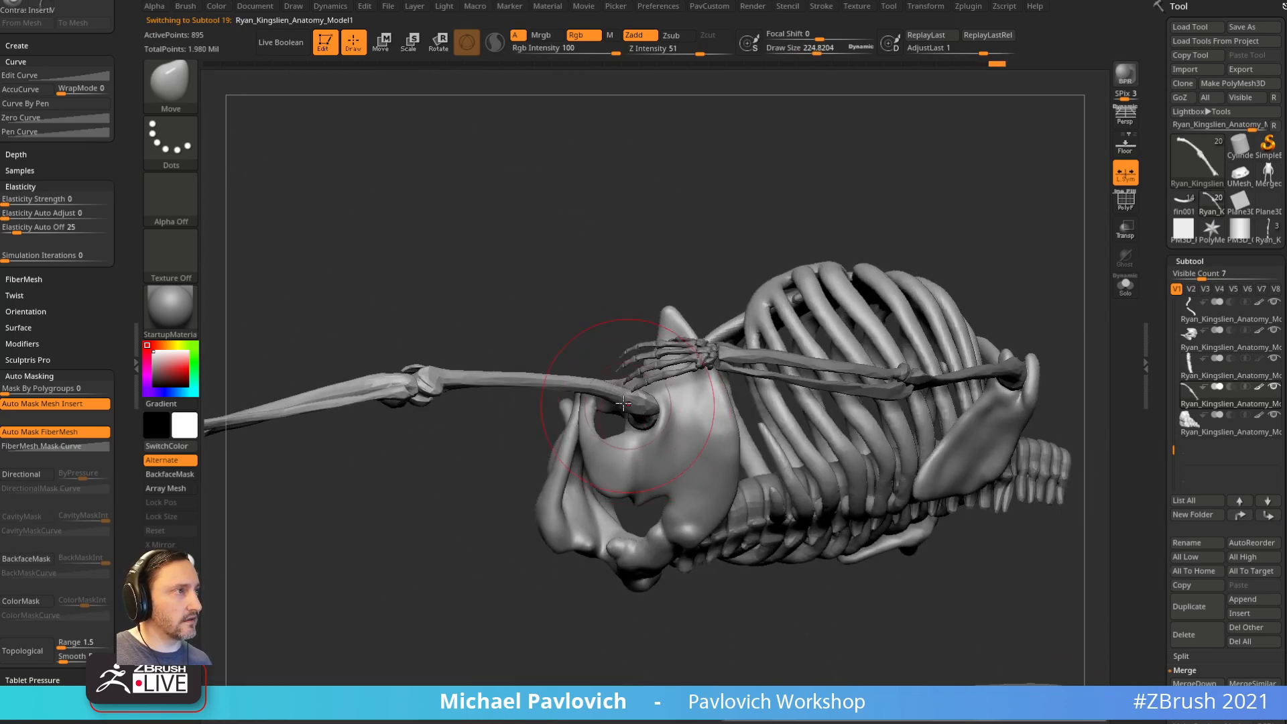
{"action": "mouse_move", "coordinate": [610, 325]}
{"action": "left_mouse_down"}
{"action": "mouse_move", "coordinate": [830, 331]}
{"action": "mouse_move", "coordinate": [830, 350]}
{"action": "mouse_move", "coordinate": [807, 352]}
{"action": "left_mouse_up"}
{"action": "key", "text": "s"}
{"action": "mouse_move", "coordinate": [830, 409]}
{"action": "left_mouse_down", "text": "alt"}
{"action": "mouse_move", "coordinate": [813, 340]}
{"action": "mouse_move", "coordinate": [814, 520]}
{"action": "mouse_move", "coordinate": [934, 411]}
{"action": "mouse_move", "coordinate": [799, 497]}
{"action": "mouse_move", "coordinate": [724, 376]}
{"action": "mouse_move", "coordinate": [737, 403]}
{"action": "mouse_move", "coordinate": [779, 391]}
{"action": "mouse_move", "coordinate": [827, 436]}
{"action": "mouse_move", "coordinate": [835, 382]}
{"action": "mouse_move", "coordinate": [816, 400]}
{"action": "mouse_move", "coordinate": [861, 391]}
{"action": "left_mouse_up", "text": "alt"}
{"action": "key", "text": "s"}
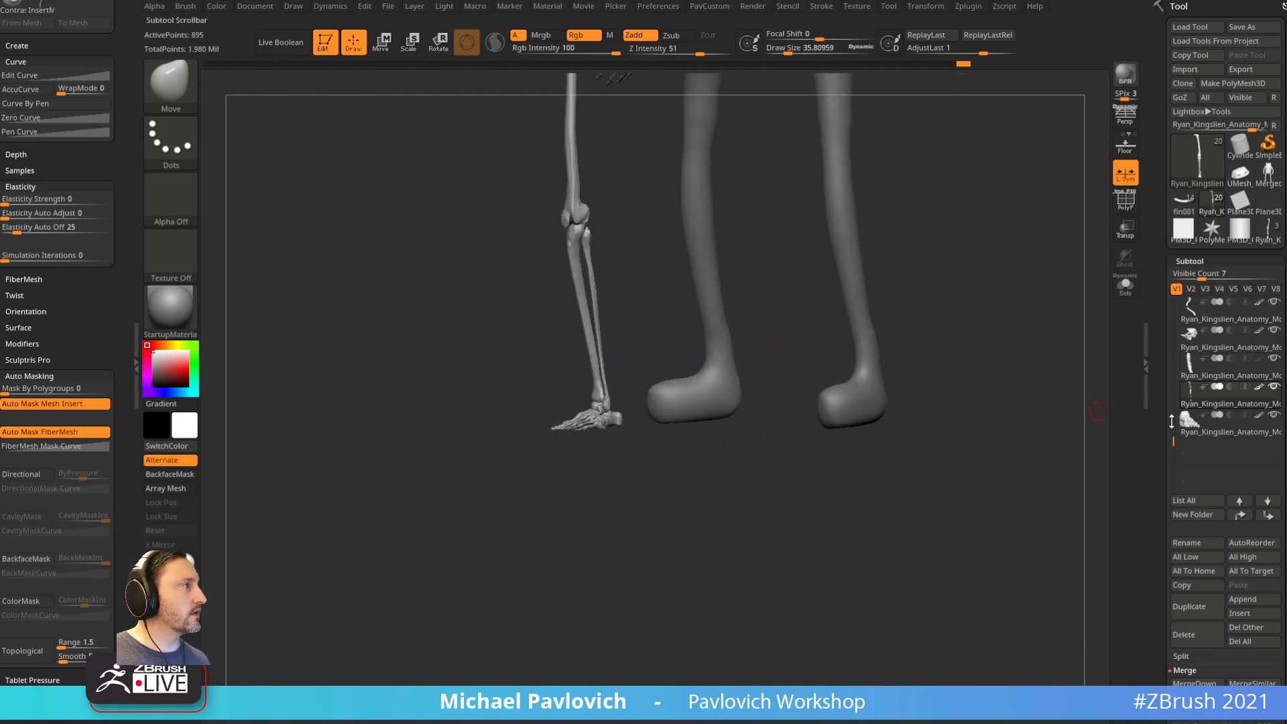
Step: Select the foot bones, ZRemesh them with target polygon count 5 and adaptive size 27, and inflate them
{"action": "left_click_drag", "start_coordinate": [1173, 440], "coordinate": [1170, 365]}
{"action": "right_click_drag", "start_coordinate": [694, 477], "coordinate": [696, 362], "text": "ctrl"}
{"action": "left_click", "coordinate": [606, 559], "text": "alt"}
{"action": "right_click_drag", "start_coordinate": [650, 627], "coordinate": [856, 448], "text": "alt"}
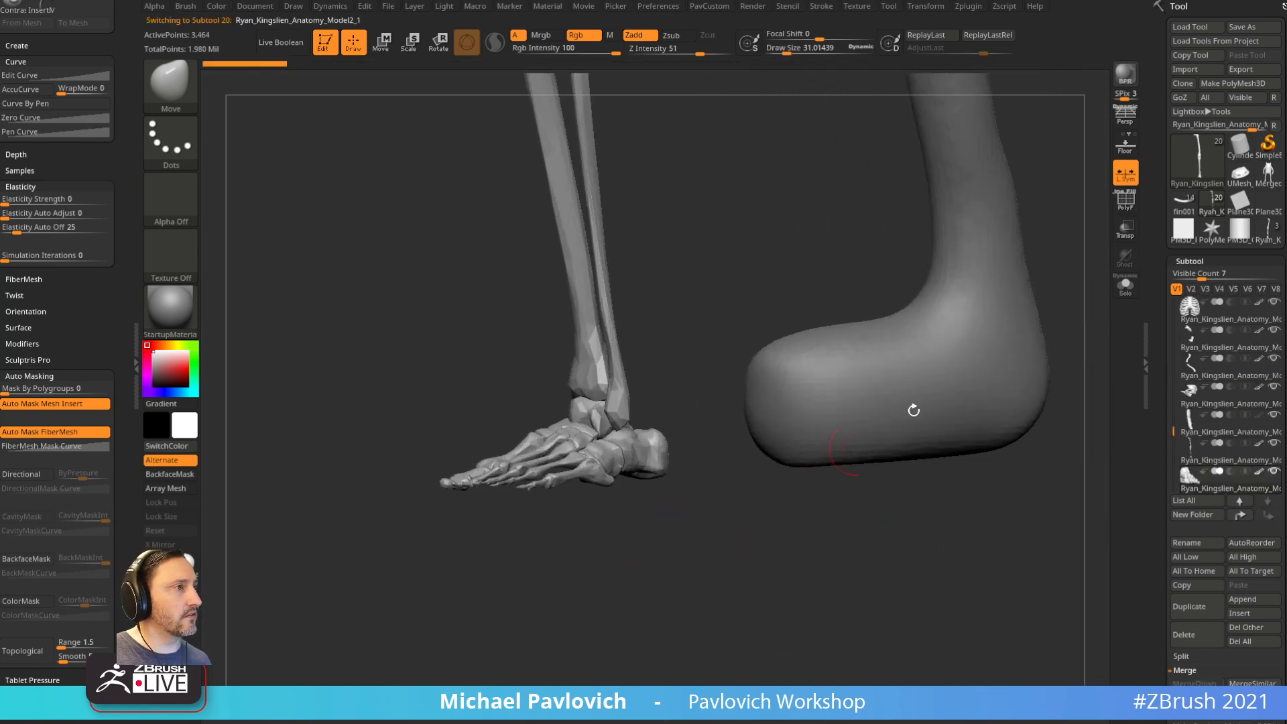
{"action": "left_click", "coordinate": [1125, 201]}
{"action": "right_click_drag", "start_coordinate": [749, 506], "coordinate": [803, 561]}
{"action": "key", "text": "4"}
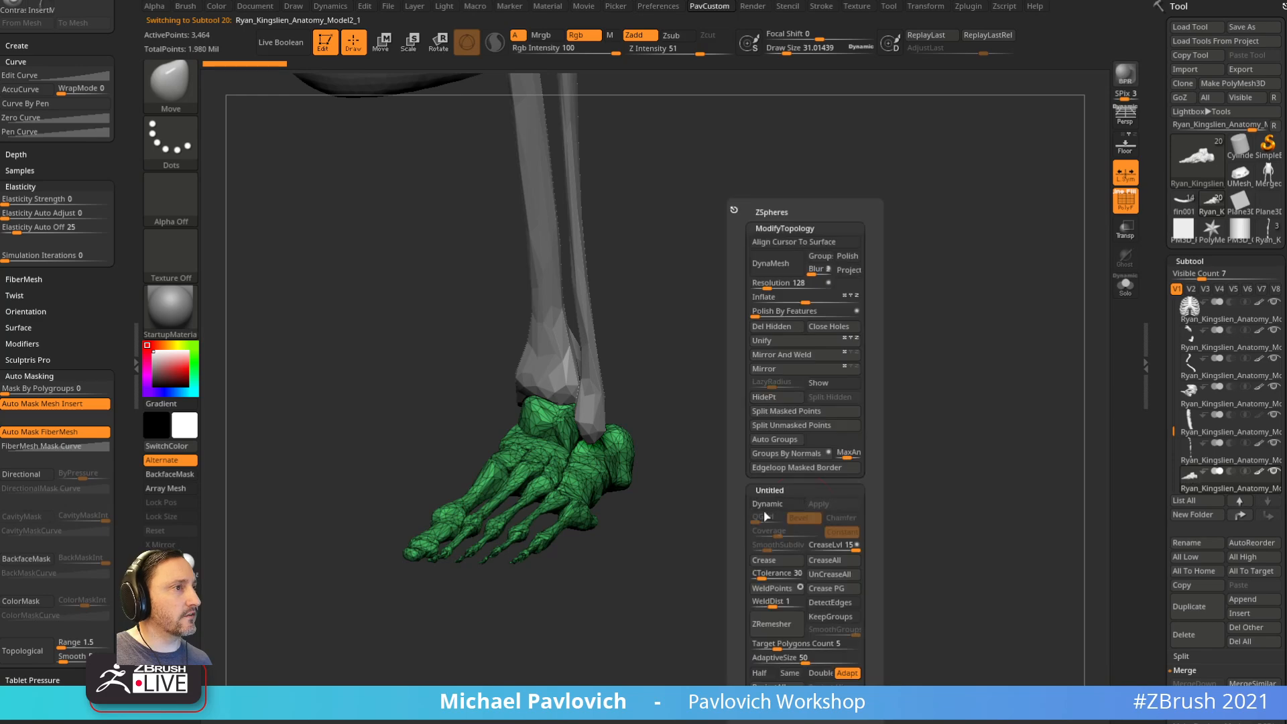
{"action": "left_click", "coordinate": [790, 656]}
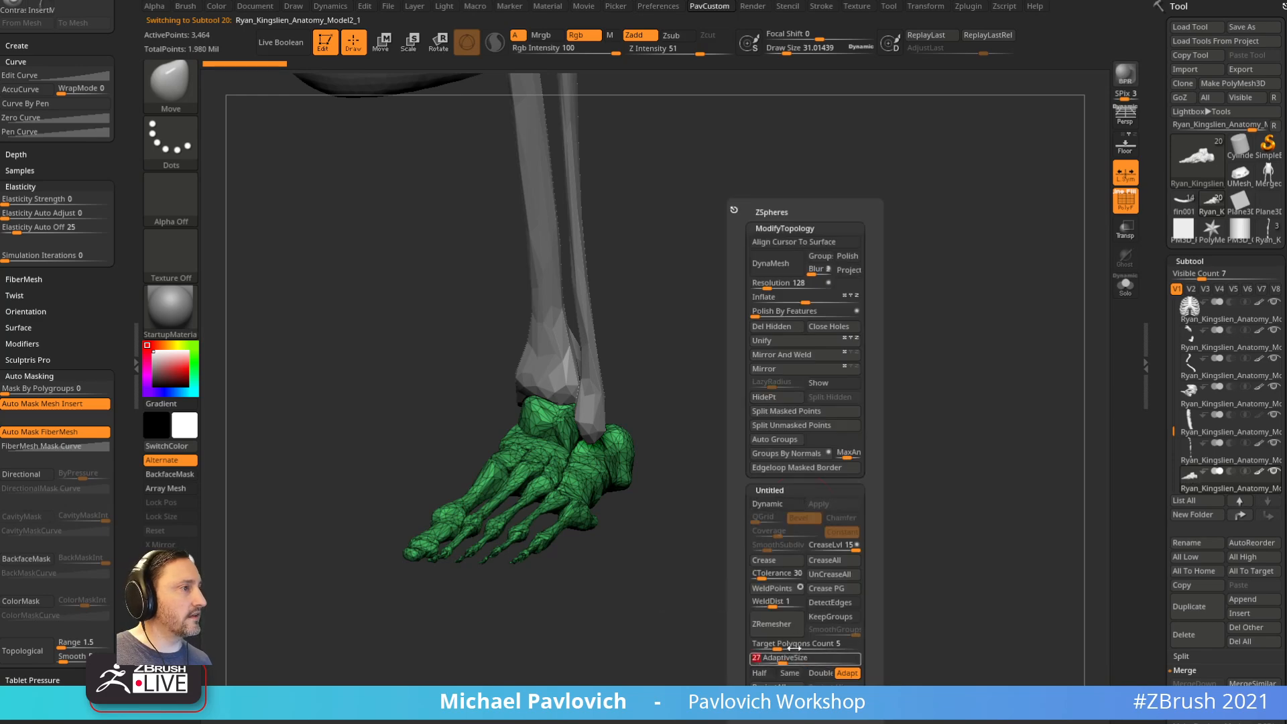
{"action": "key", "text": "Return"}
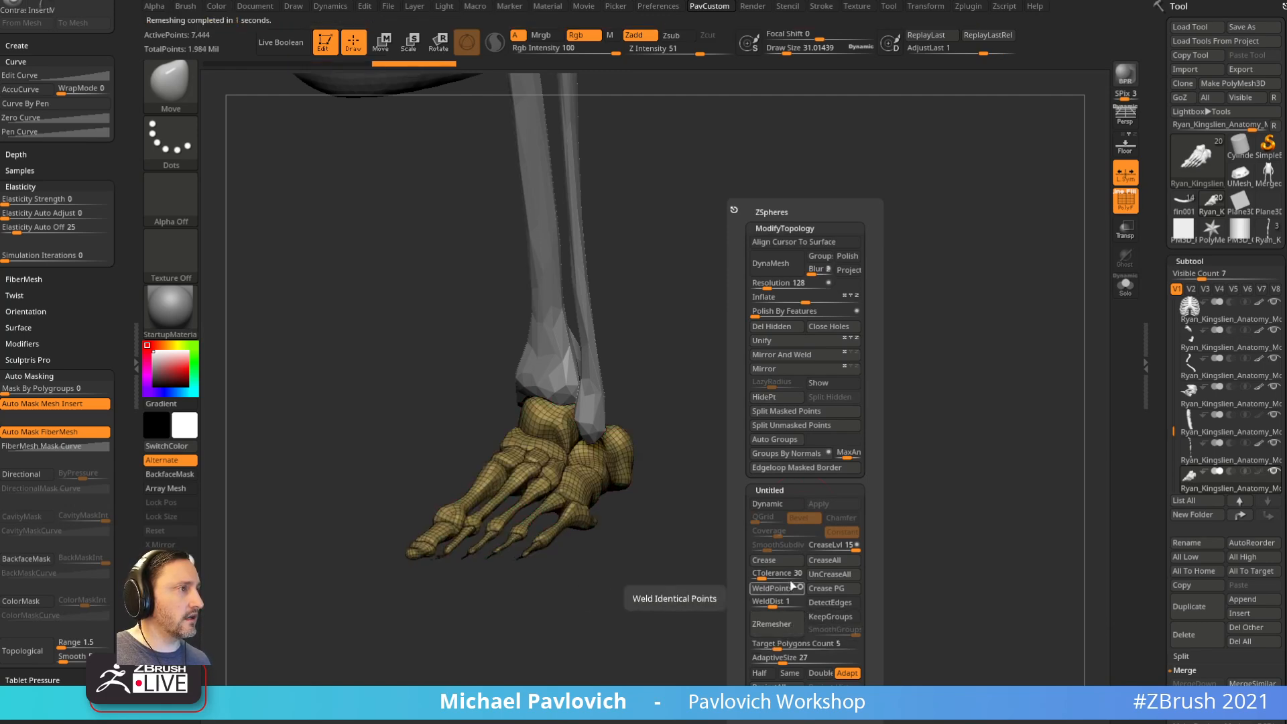
{"action": "left_click", "coordinate": [810, 300]}
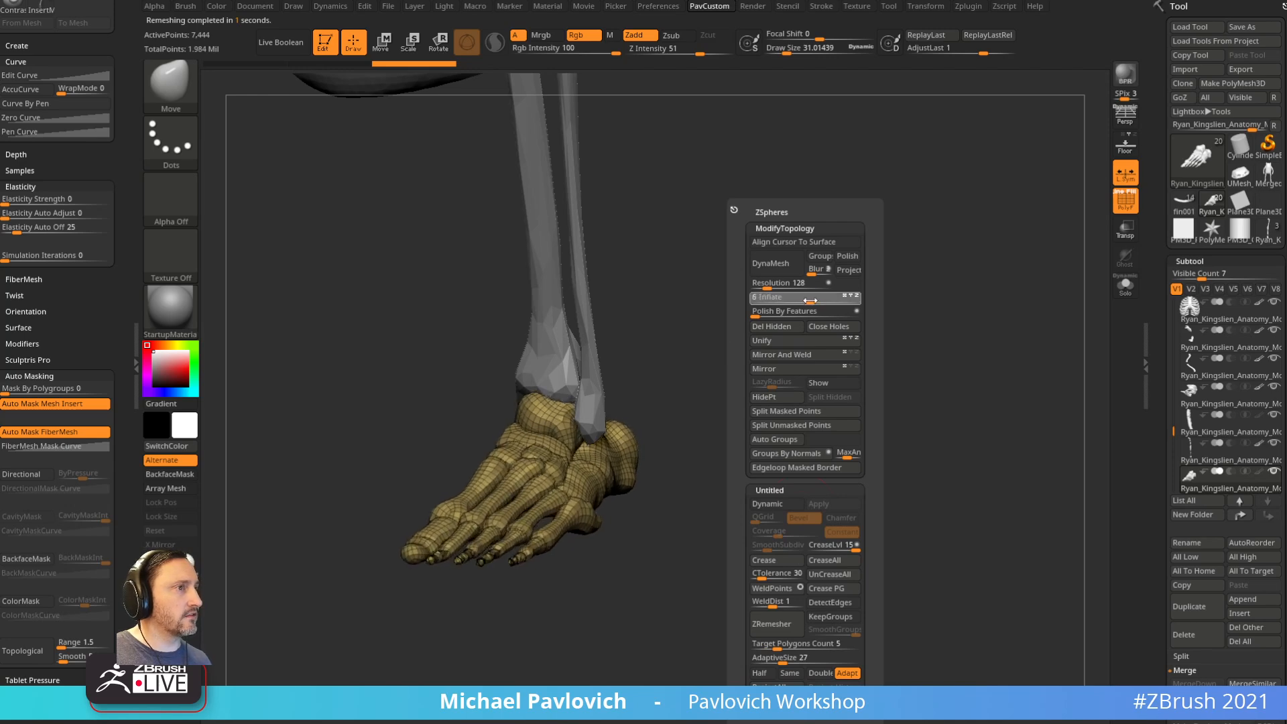
{"action": "right_click_drag", "start_coordinate": [750, 429], "coordinate": [856, 306], "text": "ctrl"}
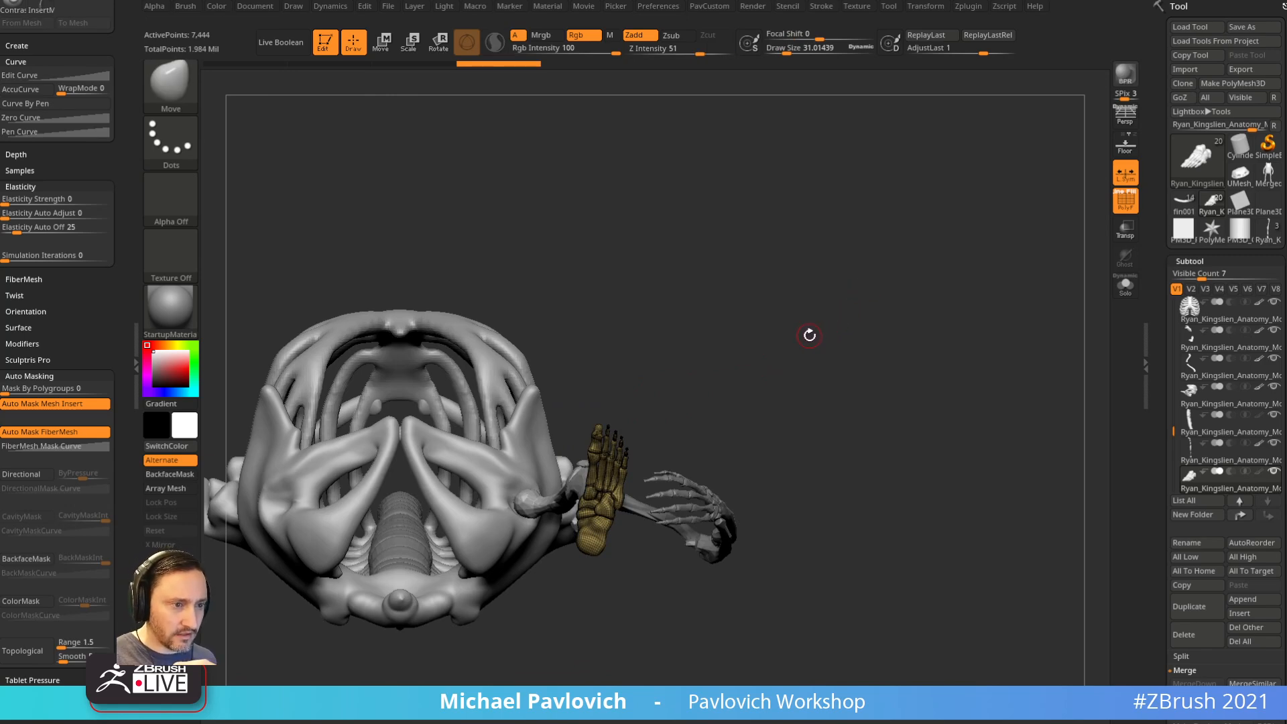
{"action": "right_click_drag", "start_coordinate": [818, 314], "coordinate": [830, 430]}
{"action": "key", "text": "ctrl+shift"}
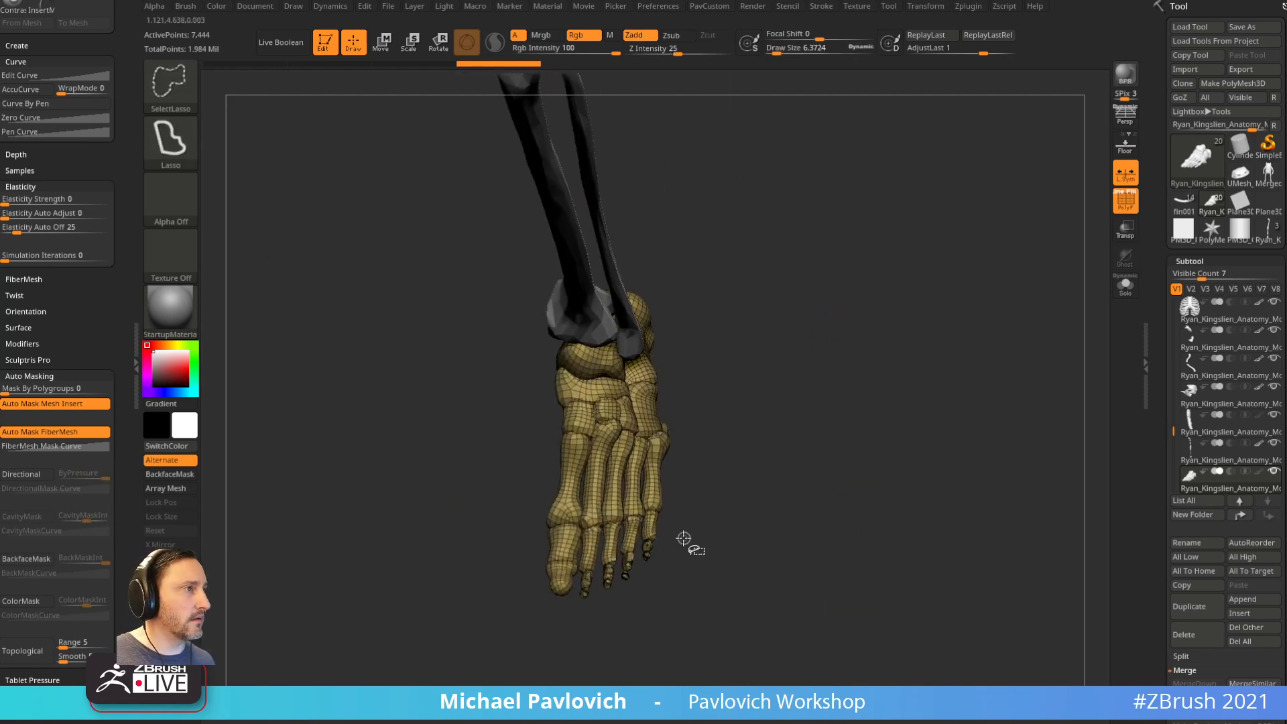
{"action": "left_click_drag", "start_coordinate": [627, 546], "coordinate": [669, 583], "text": "ctrl+alt+shift"}
{"action": "key", "text": "ctrl+shift+a"}
{"action": "left_click_drag", "start_coordinate": [828, 422], "coordinate": [750, 532], "text": "ctrl+shift"}
{"action": "left_click", "coordinate": [745, 529], "text": "ctrl+shift"}
{"action": "mouse_move", "coordinate": [682, 565]}
{"action": "left_mouse_down", "text": "ctrl+shift"}
{"action": "mouse_move", "coordinate": [664, 477]}
{"action": "mouse_move", "coordinate": [711, 533]}
{"action": "left_mouse_up", "text": "ctrl+shift"}
{"action": "key", "text": "ctrl+shift+a"}
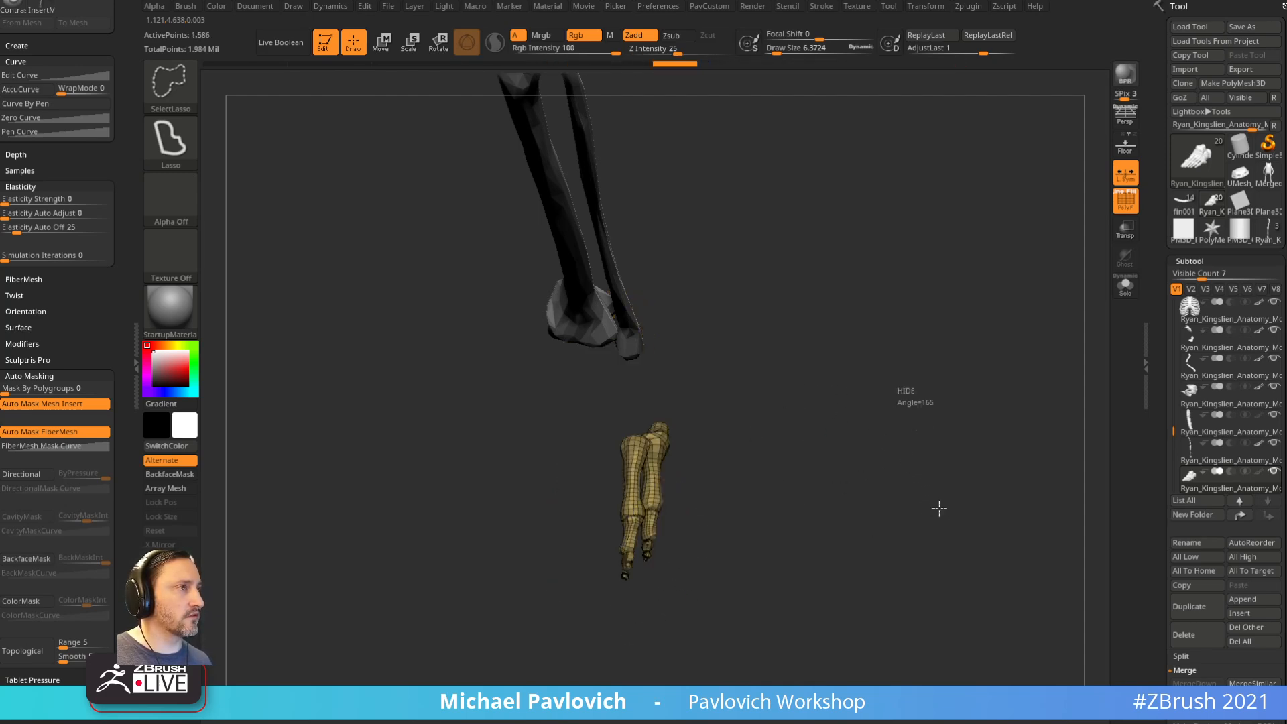
{"action": "left_click_drag", "start_coordinate": [926, 457], "coordinate": [918, 461], "text": "ctrl+shift"}
{"action": "key", "text": "2"}
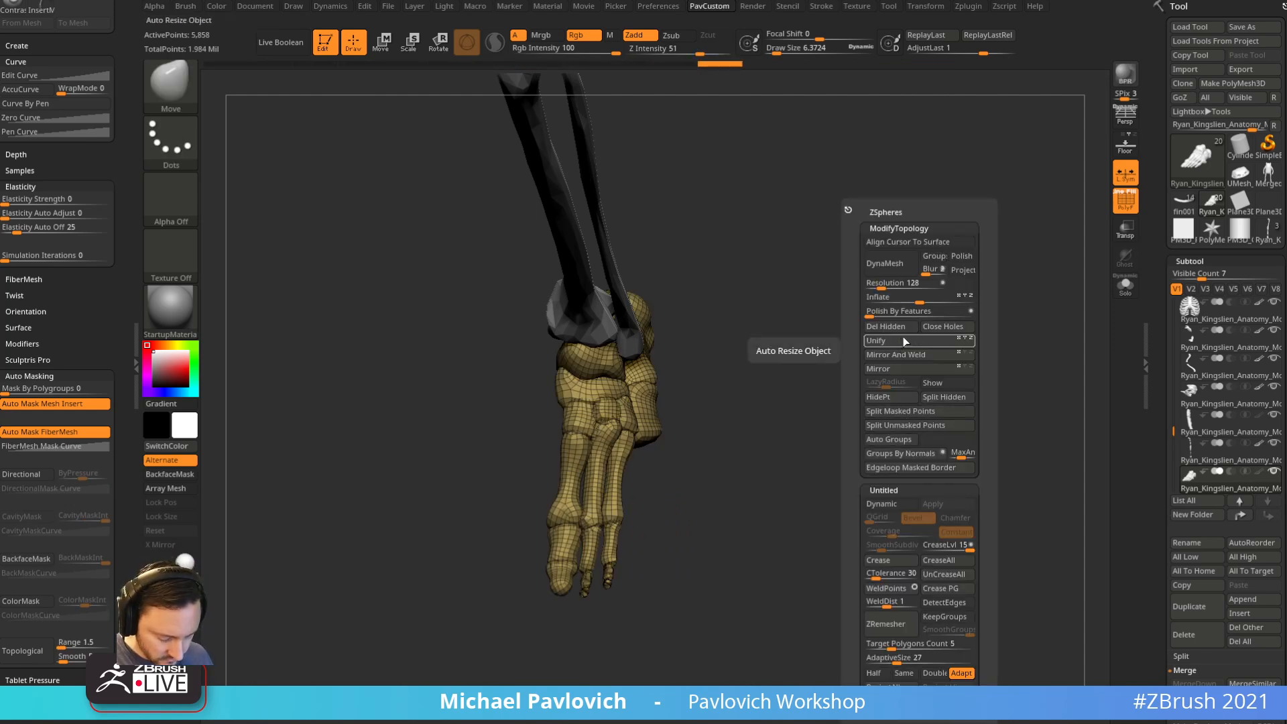
Step: Hide only the outermost toe's bones and delete the hidden geometry from the foot
{"action": "mouse_move", "coordinate": [668, 478]}
{"action": "left_mouse_down", "text": "ctrl+shift"}
{"action": "mouse_move", "coordinate": [697, 600]}
{"action": "mouse_move", "coordinate": [664, 596]}
{"action": "left_mouse_up", "text": "ctrl+shift"}
{"action": "key", "text": "ctrl+shift+a"}
{"action": "left_click_drag", "start_coordinate": [876, 370], "coordinate": [905, 456], "text": "ctrl+shift"}
{"action": "key", "text": "2"}
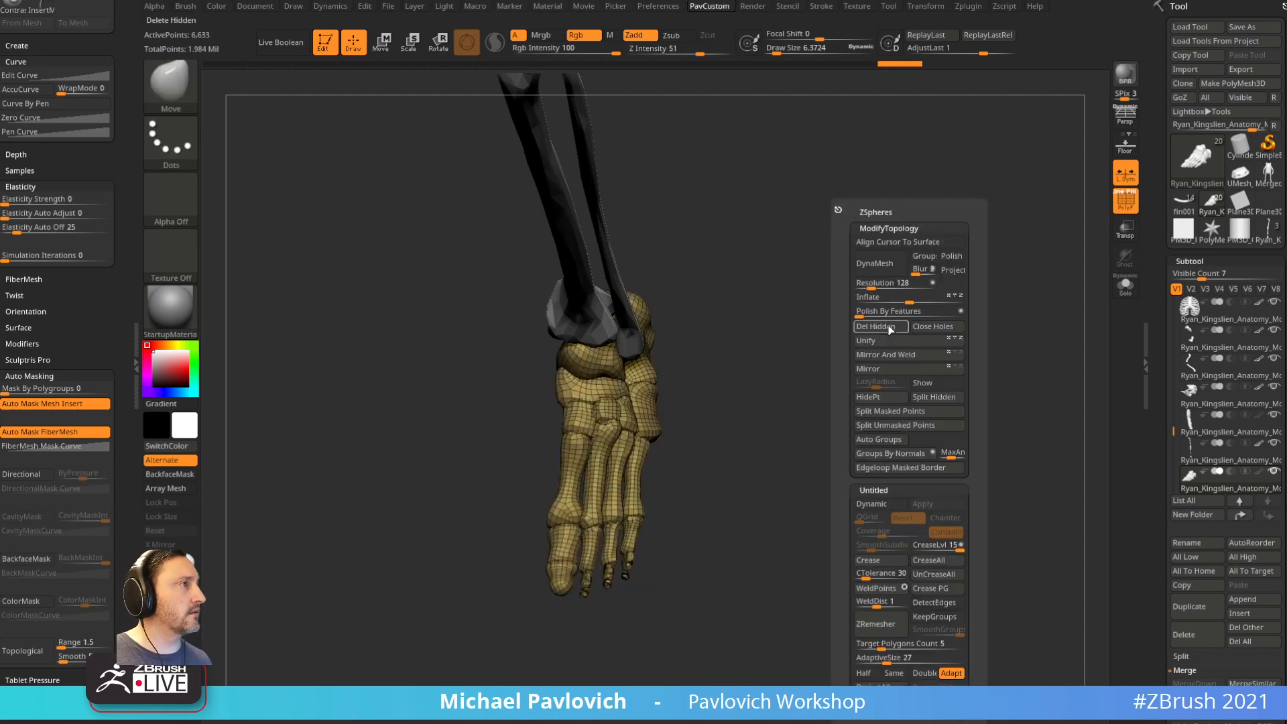
{"action": "left_click", "coordinate": [888, 327]}
Step: Turn topological masking on and reposition the remaining outer toe bones separately with the Move brush
{"action": "mouse_move", "coordinate": [667, 488]}
{"action": "left_mouse_down"}
{"action": "mouse_move", "coordinate": [693, 491]}
{"action": "mouse_move", "coordinate": [658, 497]}
{"action": "mouse_move", "coordinate": [651, 459]}
{"action": "left_mouse_up"}
{"action": "key", "text": "s"}
{"action": "key", "text": "s"}
{"action": "left_click", "coordinate": [654, 500]}
{"action": "left_click_drag", "start_coordinate": [46, 618], "coordinate": [46, 589]}
{"action": "left_click", "coordinate": [27, 622]}
{"action": "left_click_drag", "start_coordinate": [719, 437], "coordinate": [660, 451]}
{"action": "key", "text": "s"}
{"action": "left_click", "coordinate": [657, 451]}
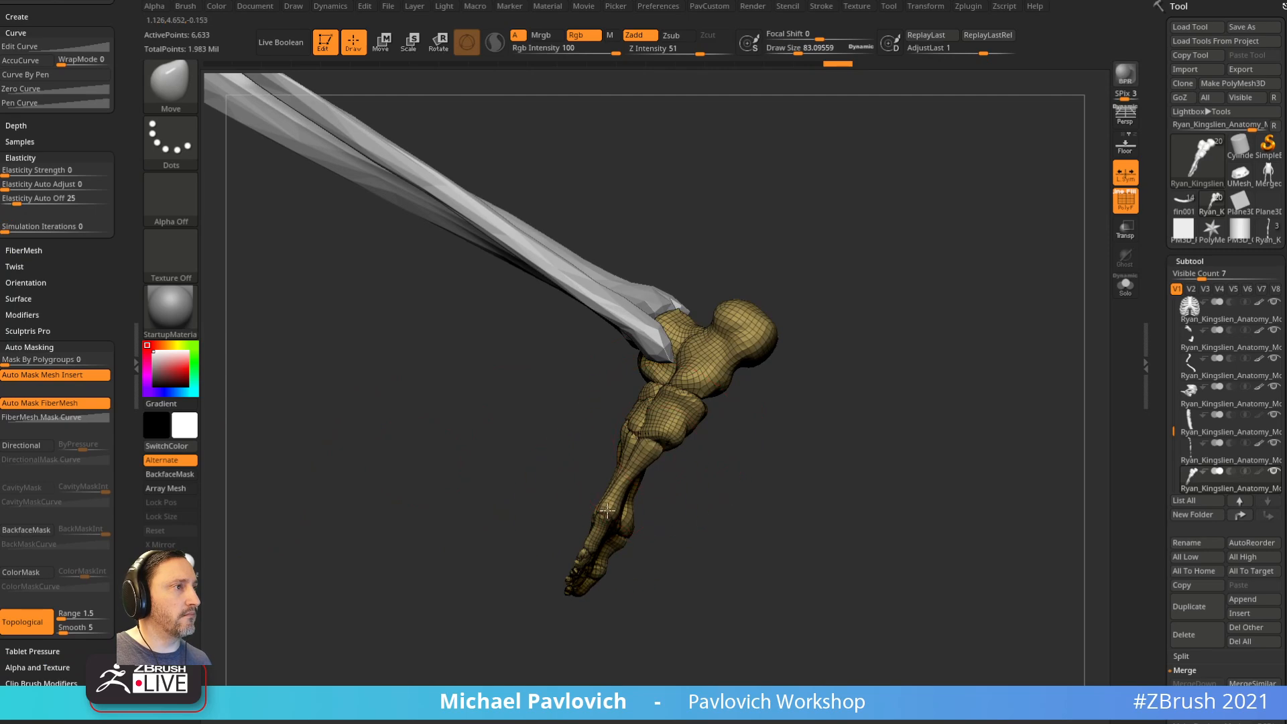
{"action": "left_click_drag", "start_coordinate": [570, 537], "coordinate": [632, 517]}
Step: Turn the polyframe off, show the original body in place of the offset copy, and turn transparency on
{"action": "mouse_move", "coordinate": [643, 444]}
{"action": "left_mouse_down"}
{"action": "mouse_move", "coordinate": [644, 432]}
{"action": "mouse_move", "coordinate": [838, 452]}
{"action": "mouse_move", "coordinate": [774, 443]}
{"action": "mouse_move", "coordinate": [938, 355]}
{"action": "left_mouse_up"}
{"action": "key", "text": "s"}
{"action": "left_click", "coordinate": [845, 447]}
{"action": "left_click", "coordinate": [1125, 201]}
{"action": "left_click_drag", "start_coordinate": [976, 292], "coordinate": [1032, 463]}
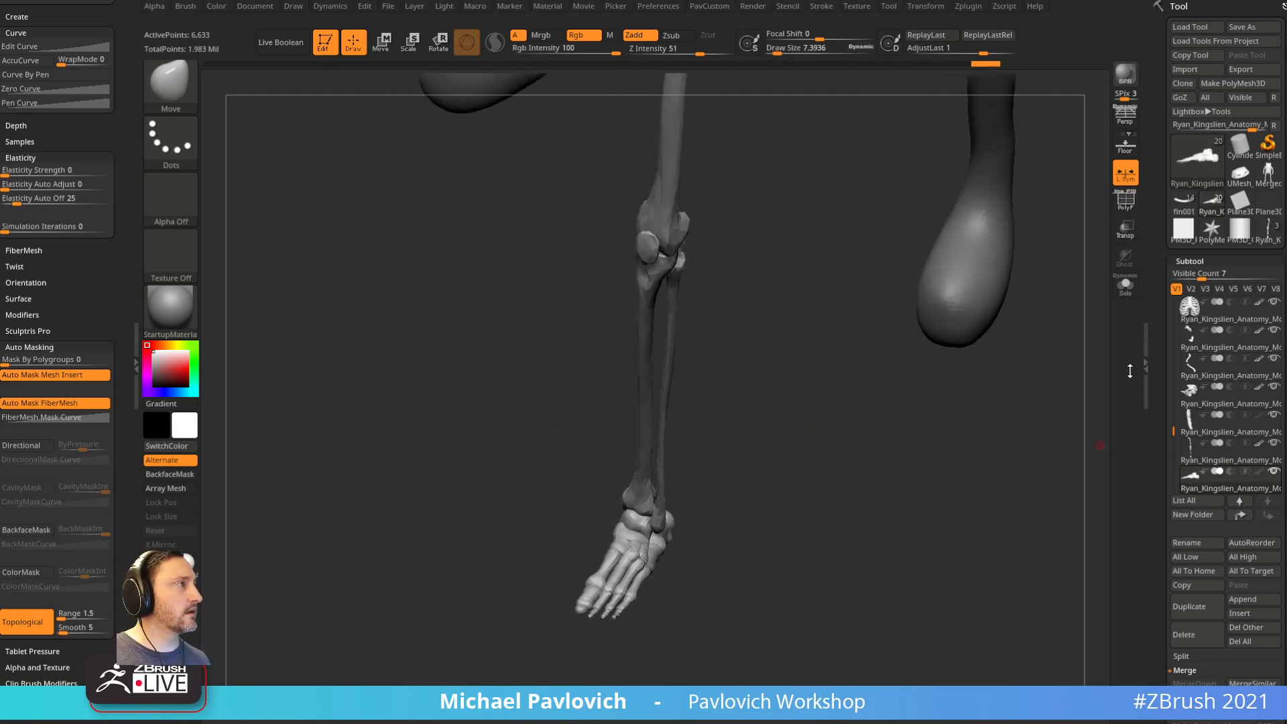
{"action": "left_click_drag", "start_coordinate": [1174, 430], "coordinate": [1168, 359]}
{"action": "left_click", "coordinate": [1276, 445]}
{"action": "left_click", "coordinate": [1274, 474]}
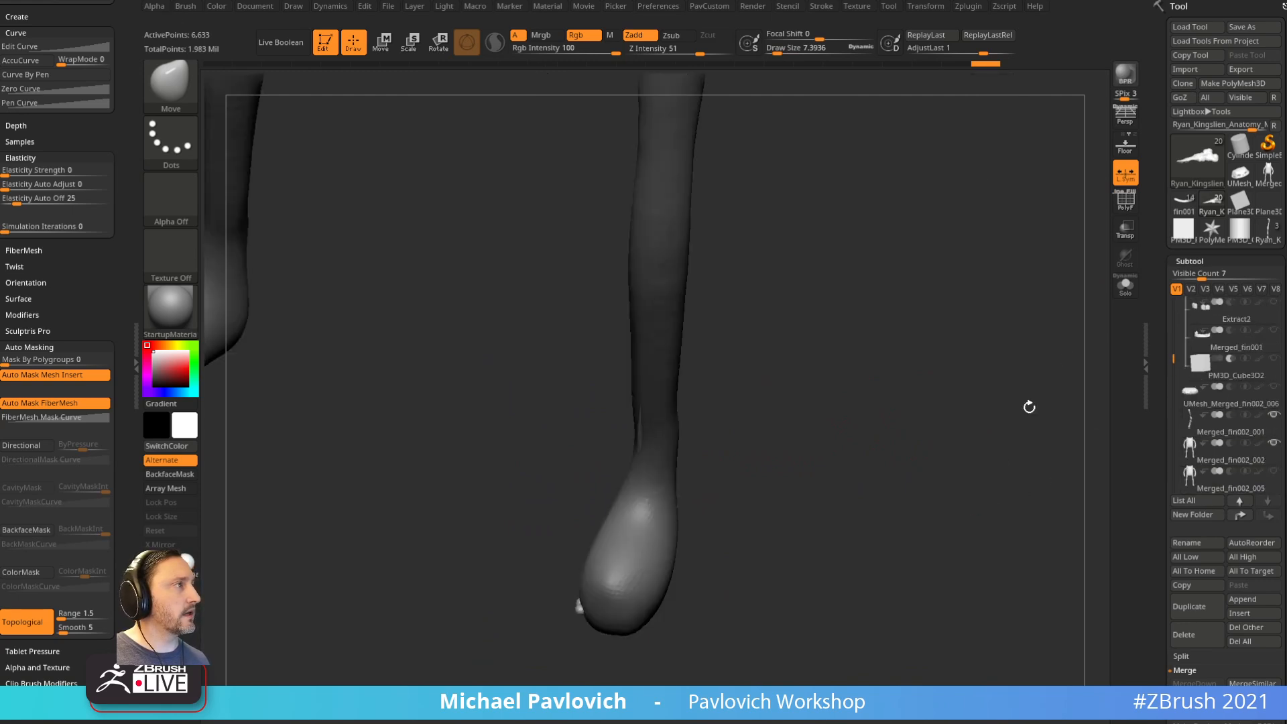
{"action": "left_click", "coordinate": [1127, 230]}
Step: Turn topological masking off and fit the foot bones inside the foot's outline from below
{"action": "left_click_drag", "start_coordinate": [902, 425], "coordinate": [814, 382], "text": "shift"}
{"action": "left_click_drag", "start_coordinate": [684, 476], "coordinate": [640, 469]}
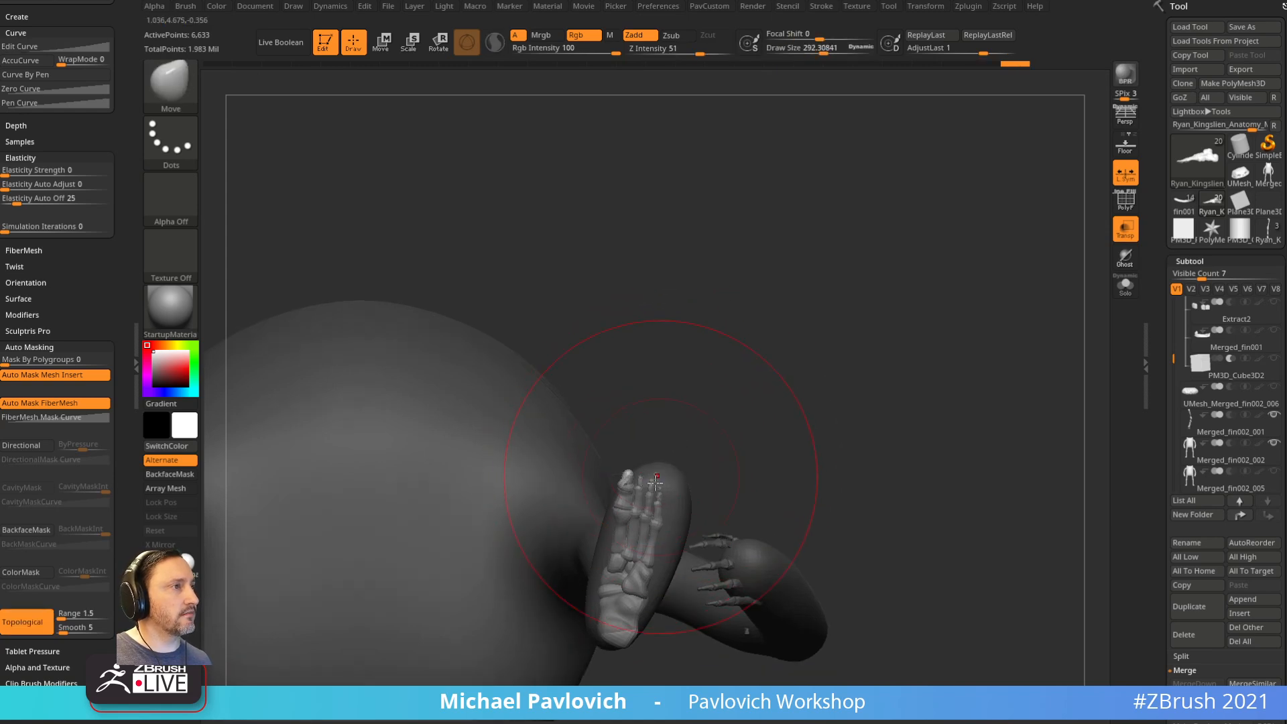
{"action": "left_click", "coordinate": [39, 620]}
{"action": "key", "text": "s"}
{"action": "left_click", "coordinate": [698, 508]}
{"action": "left_click_drag", "start_coordinate": [627, 522], "coordinate": [643, 525]}
{"action": "left_click_drag", "start_coordinate": [638, 587], "coordinate": [619, 625]}
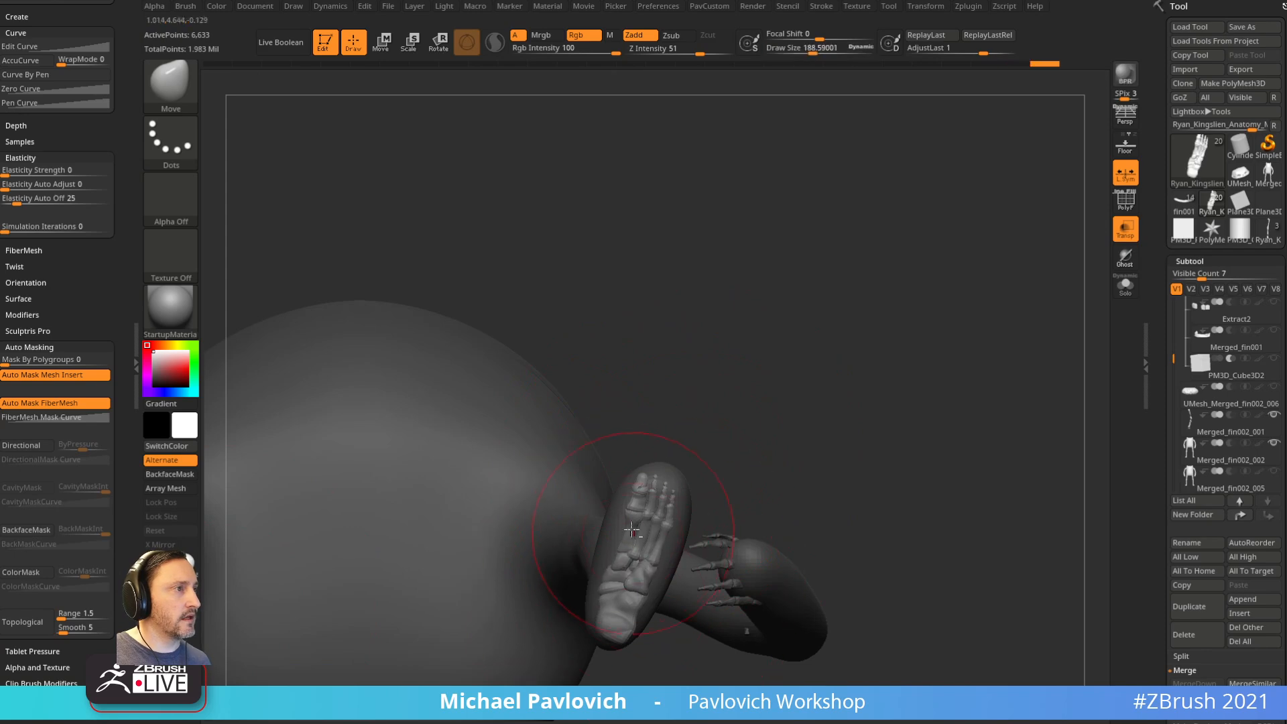
{"action": "mouse_move", "coordinate": [625, 519]}
{"action": "left_mouse_down"}
{"action": "mouse_move", "coordinate": [613, 517]}
{"action": "mouse_move", "coordinate": [674, 532]}
{"action": "mouse_move", "coordinate": [620, 577]}
{"action": "left_mouse_up"}
Step: Adjust the toes, heel and ankle of the foot bones from the side to fit inside the foot
{"action": "left_click_drag", "start_coordinate": [745, 421], "coordinate": [753, 586]}
{"action": "left_click_drag", "start_coordinate": [589, 546], "coordinate": [617, 574]}
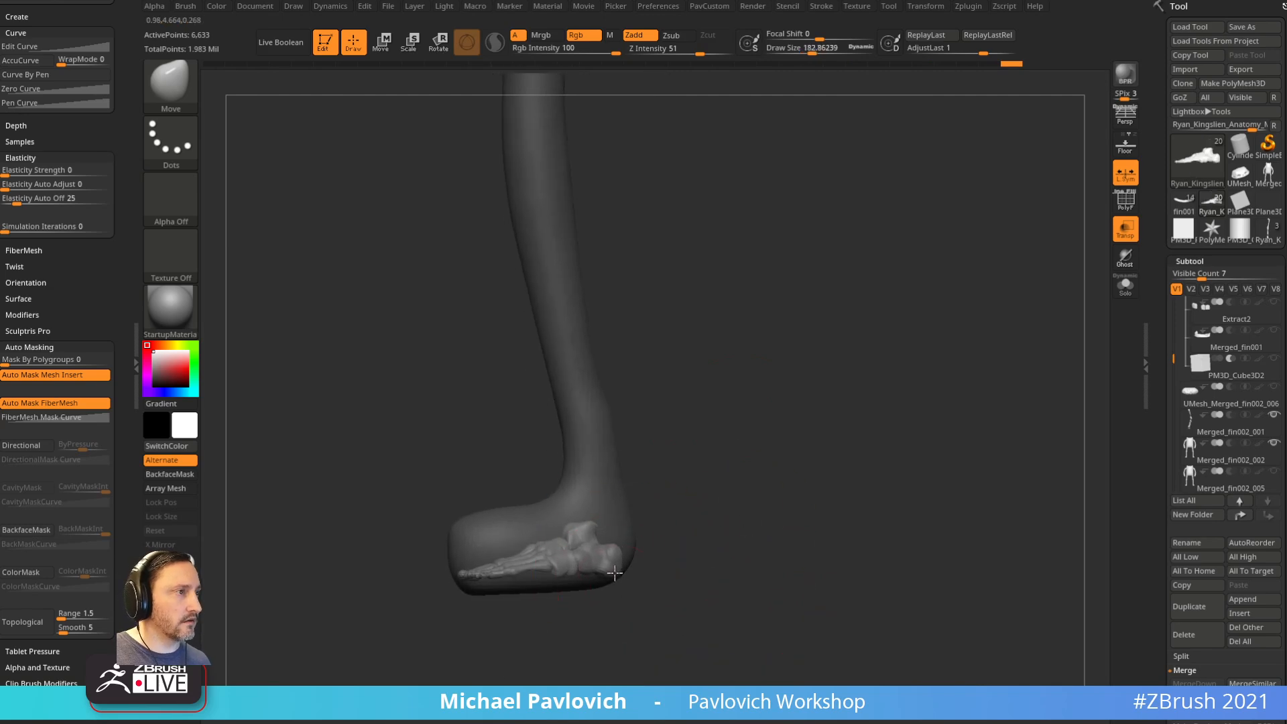
{"action": "left_click_drag", "start_coordinate": [479, 569], "coordinate": [476, 558]}
{"action": "left_click_drag", "start_coordinate": [624, 549], "coordinate": [592, 546]}
{"action": "key", "text": "s"}
{"action": "mouse_move", "coordinate": [727, 462]}
{"action": "left_mouse_down"}
{"action": "mouse_move", "coordinate": [637, 459]}
{"action": "mouse_move", "coordinate": [787, 460]}
{"action": "mouse_move", "coordinate": [765, 454]}
{"action": "mouse_move", "coordinate": [762, 501]}
{"action": "mouse_move", "coordinate": [746, 454]}
{"action": "left_mouse_up"}
{"action": "key", "text": "s"}
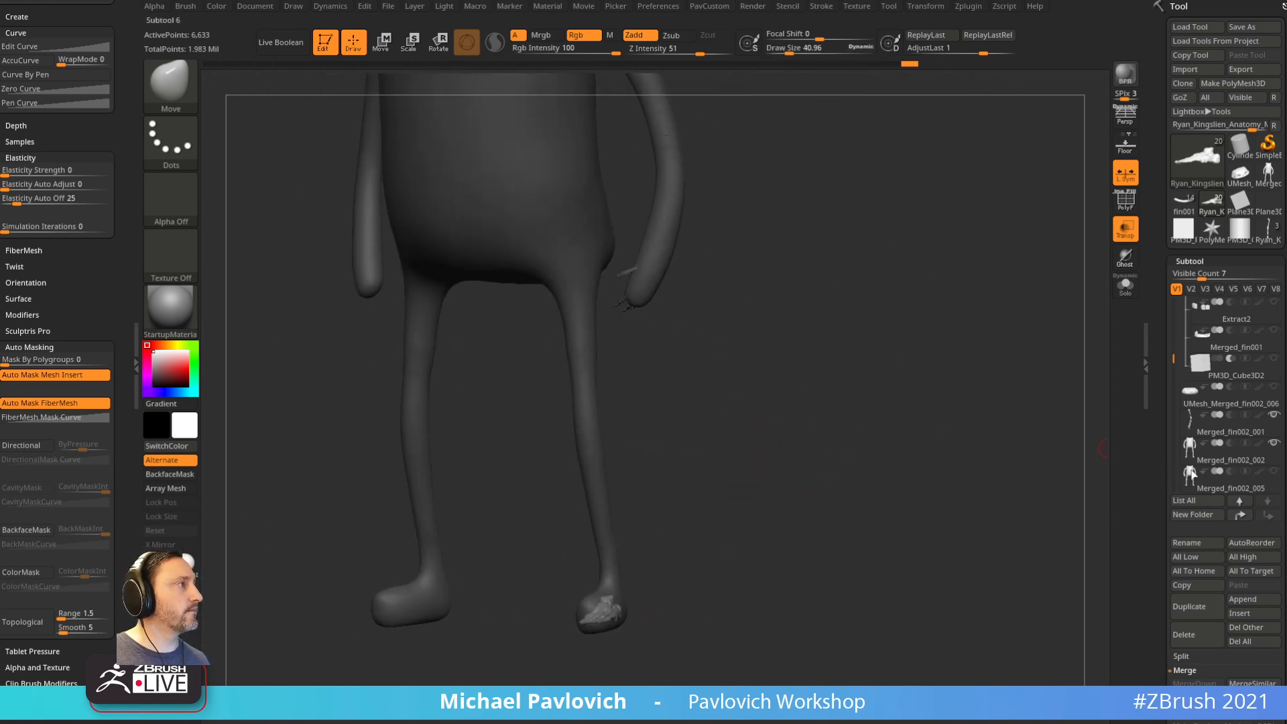
Step: Isolate the hand bones of the arm subtool and split them off into their own subtool
{"action": "left_click", "coordinate": [1226, 434]}
{"action": "mouse_move", "coordinate": [956, 333]}
{"action": "left_mouse_down"}
{"action": "mouse_move", "coordinate": [851, 457]}
{"action": "mouse_move", "coordinate": [820, 414]}
{"action": "mouse_move", "coordinate": [844, 325]}
{"action": "mouse_move", "coordinate": [798, 481]}
{"action": "left_mouse_up"}
{"action": "key", "text": "s"}
{"action": "left_click_drag", "start_coordinate": [798, 482], "coordinate": [733, 461]}
{"action": "mouse_move", "coordinate": [752, 506]}
{"action": "left_mouse_down", "text": "ctrl+shift"}
{"action": "mouse_move", "coordinate": [702, 350]}
{"action": "mouse_move", "coordinate": [566, 425]}
{"action": "mouse_move", "coordinate": [574, 456]}
{"action": "left_mouse_up", "text": "ctrl+shift"}
{"action": "left_click", "coordinate": [794, 420], "text": "ctrl+shift"}
{"action": "mouse_move", "coordinate": [735, 414]}
{"action": "left_mouse_down", "text": "ctrl+shift"}
{"action": "mouse_move", "coordinate": [724, 360]}
{"action": "mouse_move", "coordinate": [673, 332]}
{"action": "left_mouse_up", "text": "ctrl+shift"}
{"action": "mouse_move", "coordinate": [907, 349]}
{"action": "left_mouse_down", "text": "ctrl+shift"}
{"action": "mouse_move", "coordinate": [939, 427]}
{"action": "mouse_move", "coordinate": [958, 424]}
{"action": "left_mouse_up", "text": "ctrl+shift"}
{"action": "left_click_drag", "start_coordinate": [937, 281], "coordinate": [976, 395], "text": "ctrl+shift"}
{"action": "key", "text": "2"}
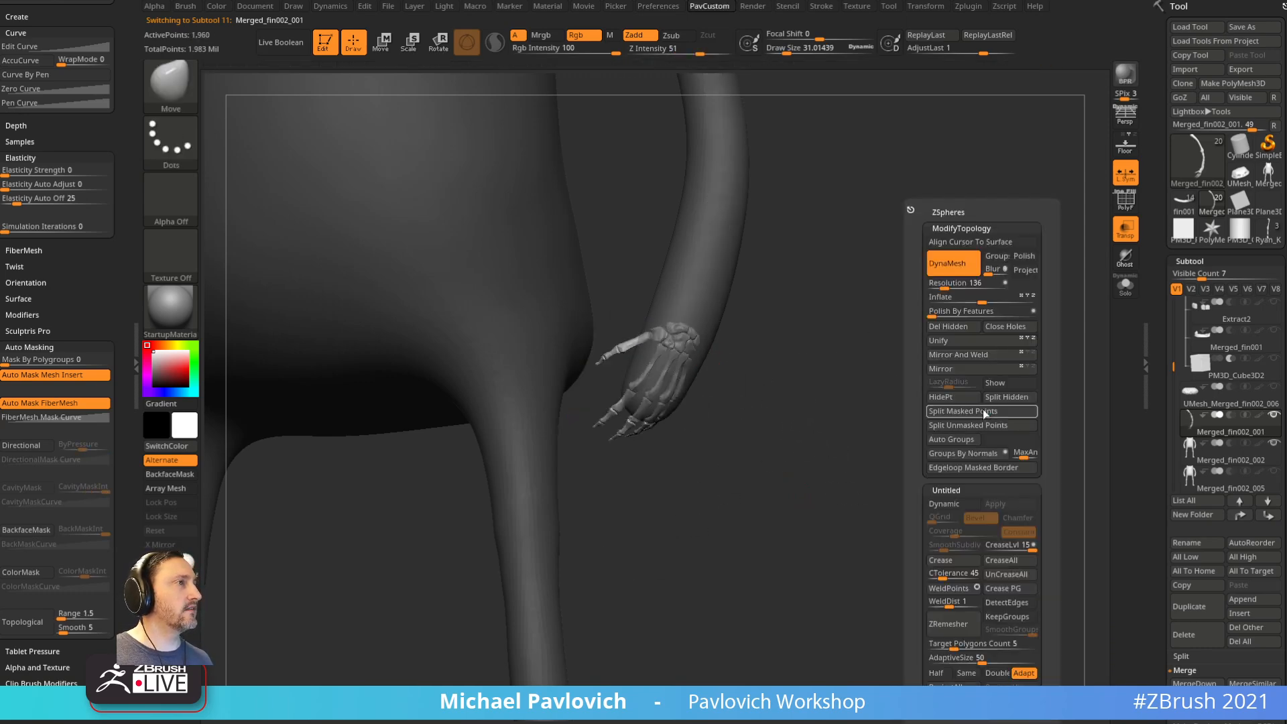
{"action": "left_click", "coordinate": [1011, 396]}
Step: Look through the browser's image results for finn for reference on the character's hands
{"action": "mouse_move", "coordinate": [880, 351]}
{"action": "left_mouse_down"}
{"action": "mouse_move", "coordinate": [939, 454]}
{"action": "mouse_move", "coordinate": [902, 414]}
{"action": "mouse_move", "coordinate": [902, 469]}
{"action": "mouse_move", "coordinate": [877, 425]}
{"action": "mouse_move", "coordinate": [889, 413]}
{"action": "left_mouse_up"}
{"action": "key", "text": "s"}
{"action": "left_click_drag", "start_coordinate": [864, 351], "coordinate": [896, 408]}
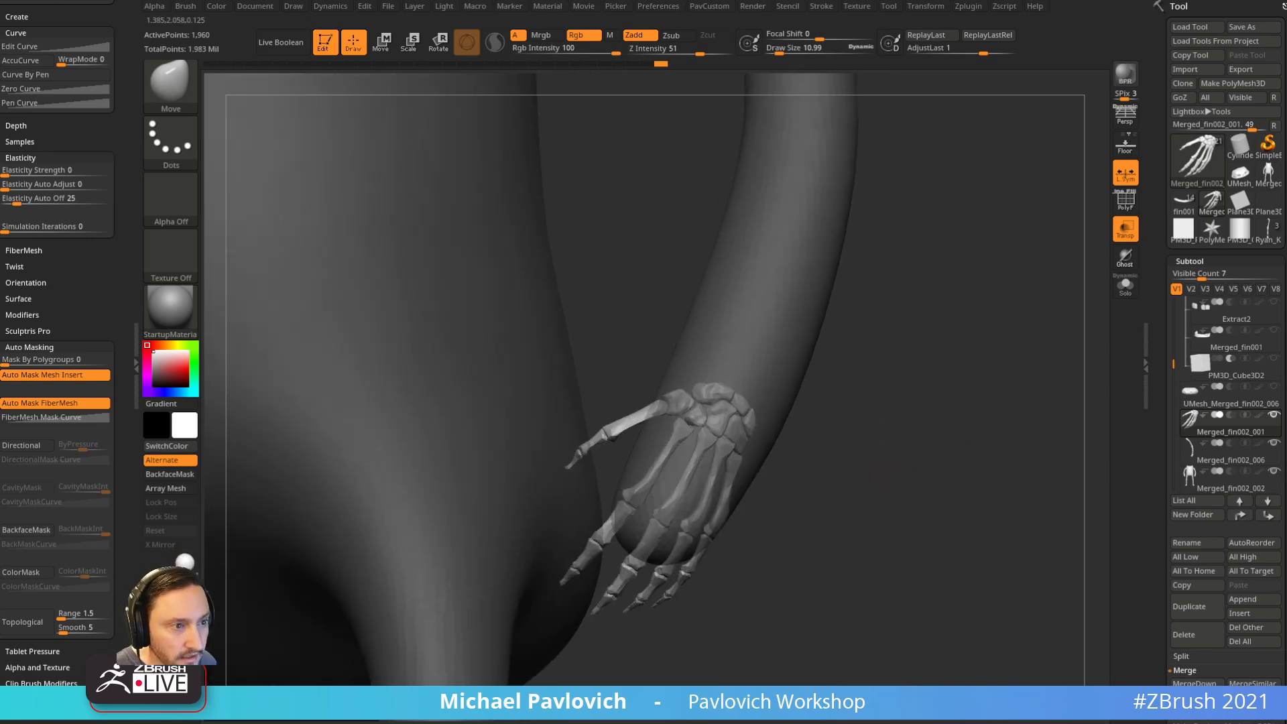
{"action": "left_click_drag", "start_coordinate": [817, 723], "coordinate": [849, 211]}
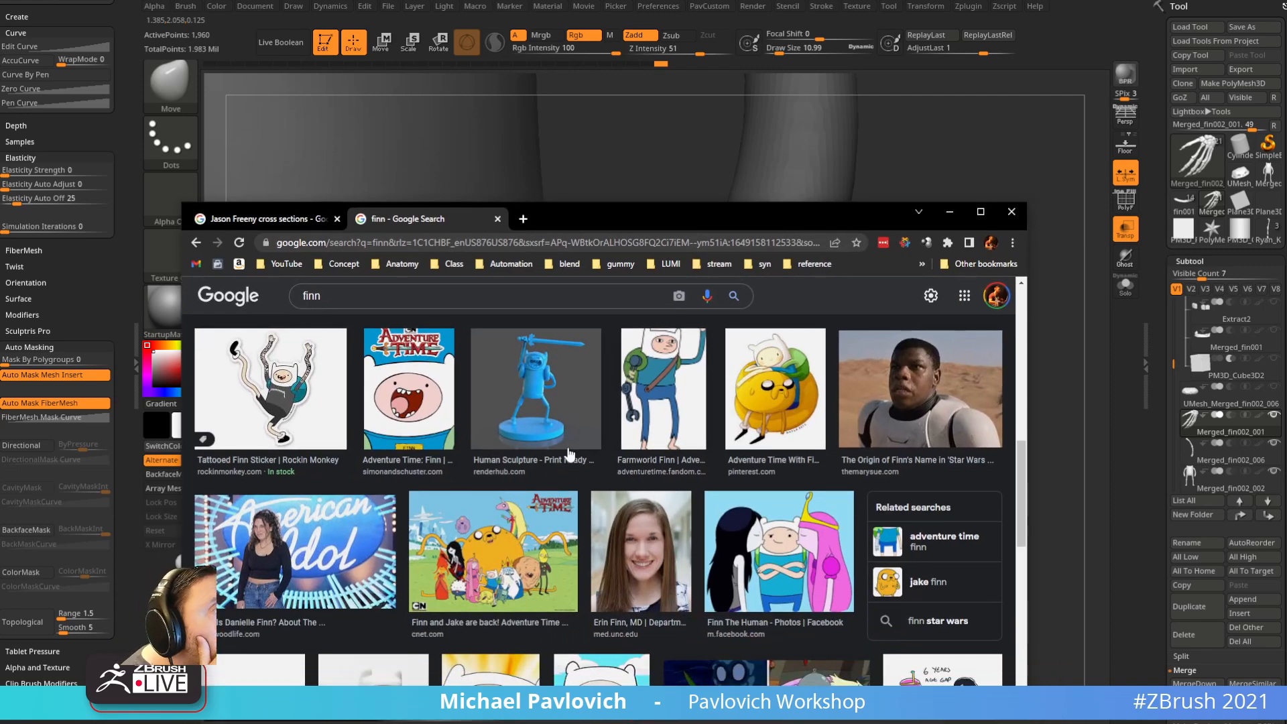
{"action": "scroll", "coordinate": [545, 488], "scroll_direction": "down", "scroll_amount": 6}
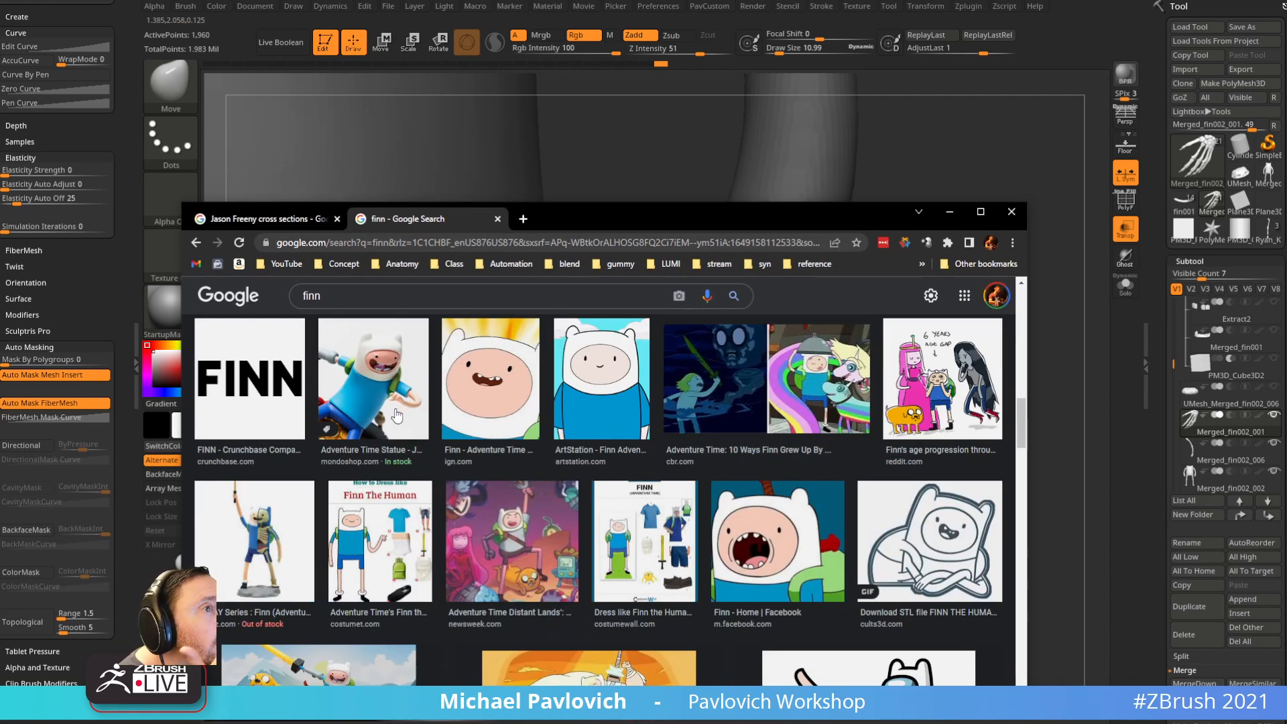
{"action": "scroll", "coordinate": [624, 524], "scroll_direction": "down", "scroll_amount": 2}
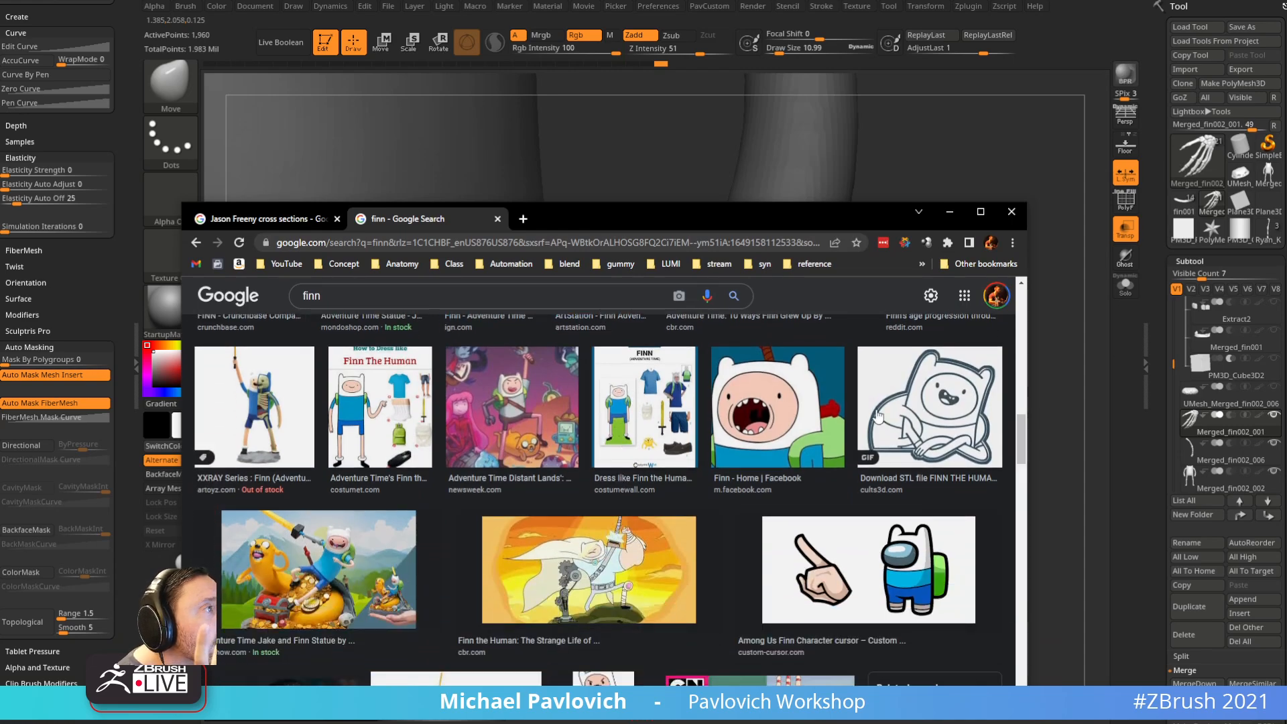
{"action": "key", "text": "alt+Tab"}
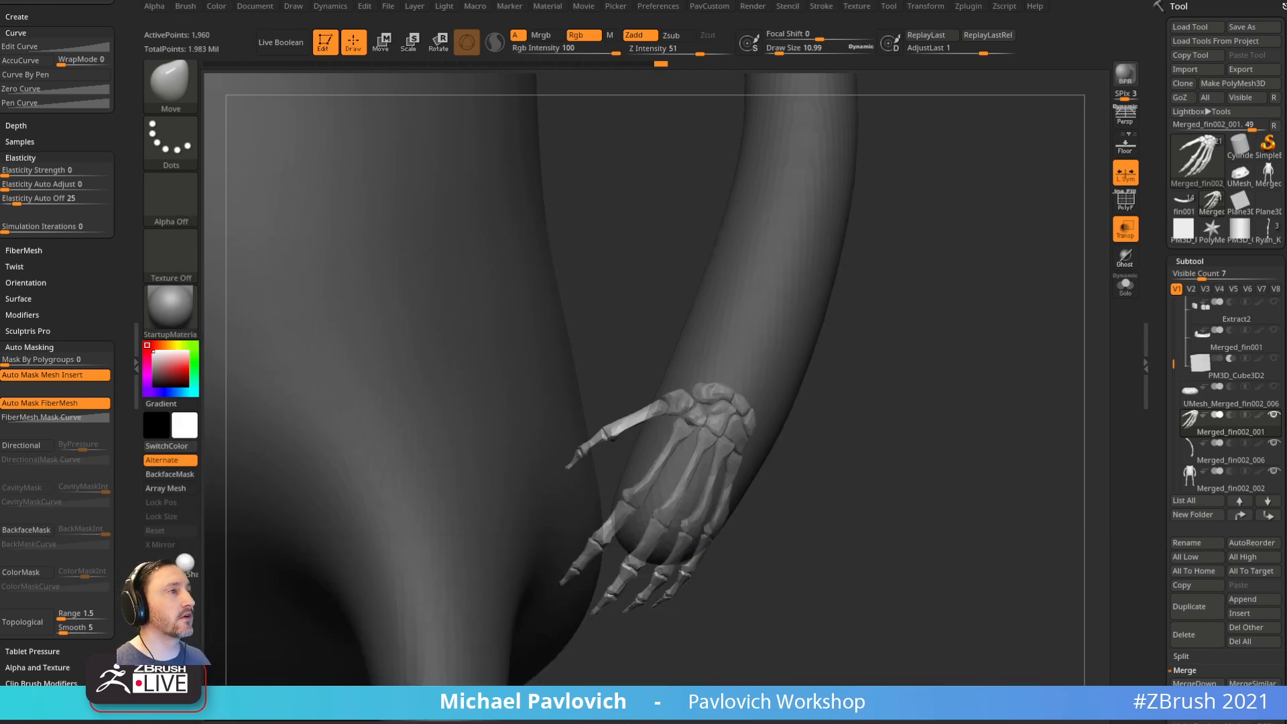
Step: Show the hand bones alone and delete the little finger's bones, keeping the thumb and three fingers
{"action": "left_click_drag", "start_coordinate": [886, 501], "coordinate": [930, 660]}
{"action": "left_click", "coordinate": [1125, 287]}
{"action": "left_click_drag", "start_coordinate": [974, 469], "coordinate": [975, 318], "text": "alt"}
{"action": "left_click_drag", "start_coordinate": [748, 570], "coordinate": [734, 473], "text": "ctrl+alt+shift"}
{"action": "left_click_drag", "start_coordinate": [671, 609], "coordinate": [672, 611], "text": "ctrl+alt+shift"}
{"action": "left_click_drag", "start_coordinate": [878, 433], "coordinate": [944, 541], "text": "ctrl+shift"}
{"action": "key", "text": "ctrl+shift+a"}
{"action": "left_click_drag", "start_coordinate": [929, 463], "coordinate": [976, 536], "text": "ctrl+shift"}
{"action": "key", "text": "2"}
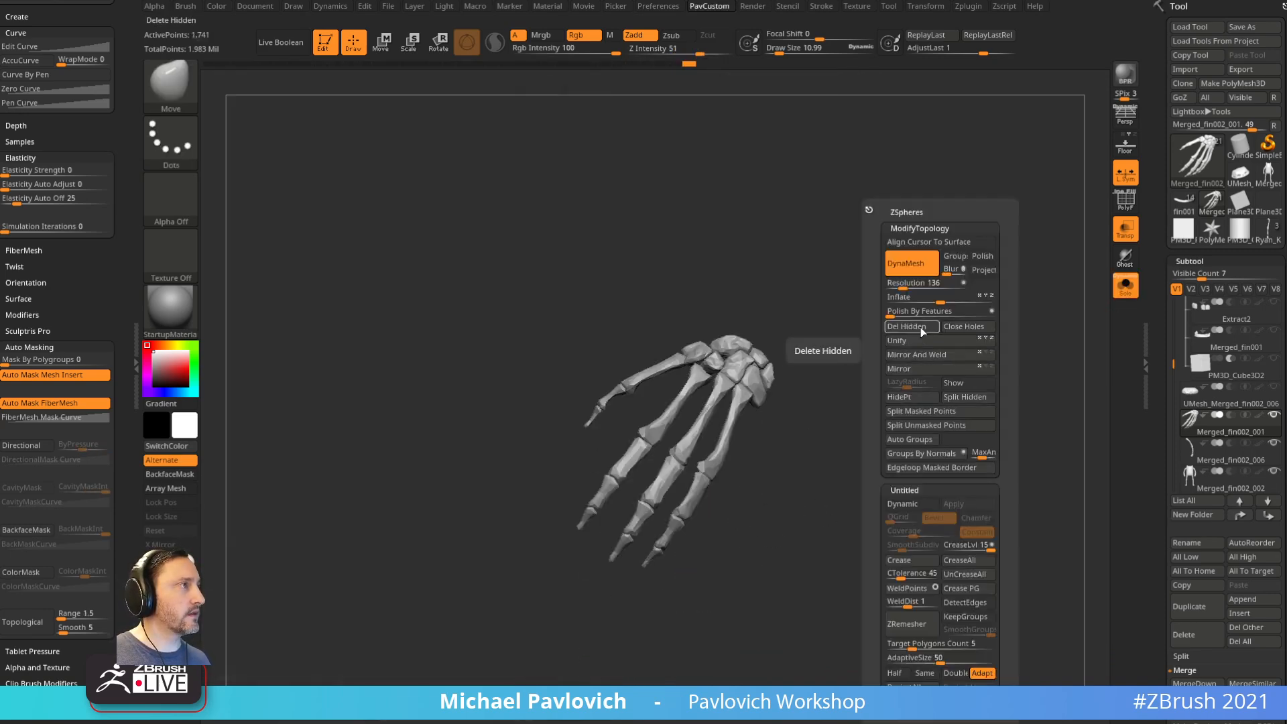
Step: With topological masking on, shift the remaining outer finger bones toward the wrist's outer edge, and show the other subtools again
{"action": "left_click_drag", "start_coordinate": [853, 402], "coordinate": [854, 437]}
{"action": "key", "text": "s"}
{"action": "left_click", "coordinate": [766, 349]}
{"action": "left_click_drag", "start_coordinate": [762, 337], "coordinate": [771, 329]}
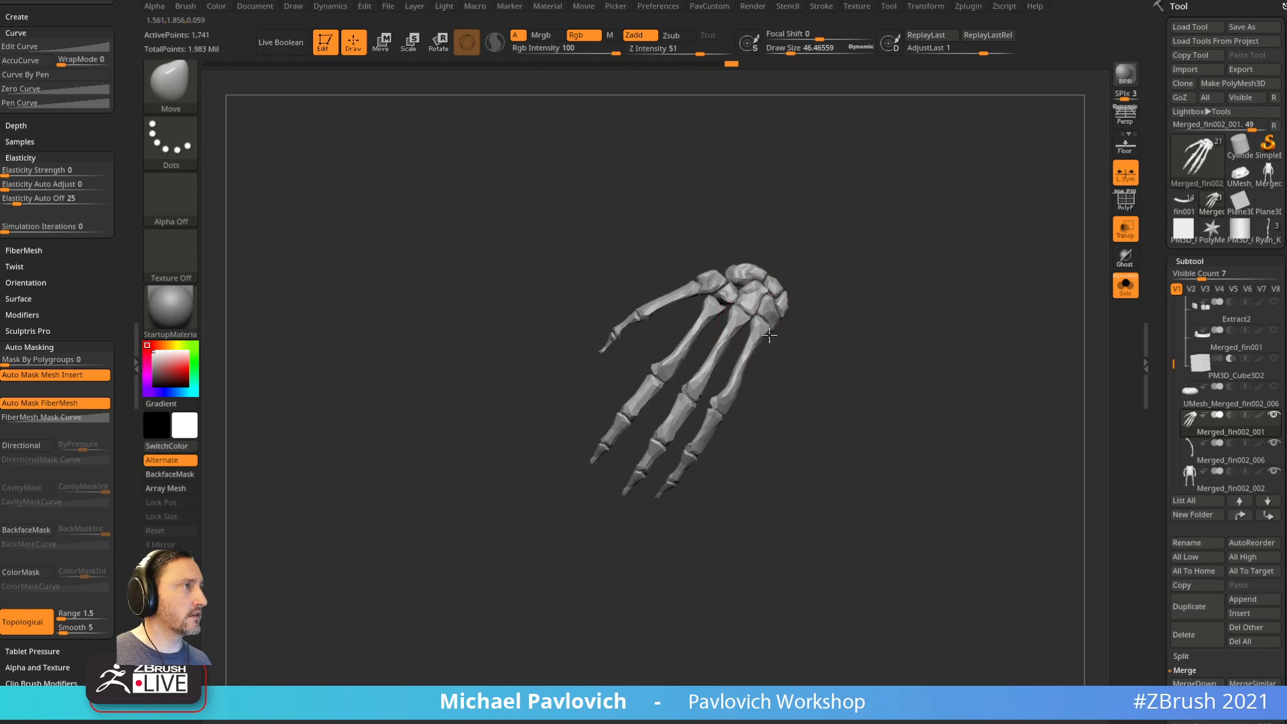
{"action": "left_click_drag", "start_coordinate": [815, 372], "coordinate": [769, 325]}
{"action": "left_click_drag", "start_coordinate": [833, 314], "coordinate": [905, 305]}
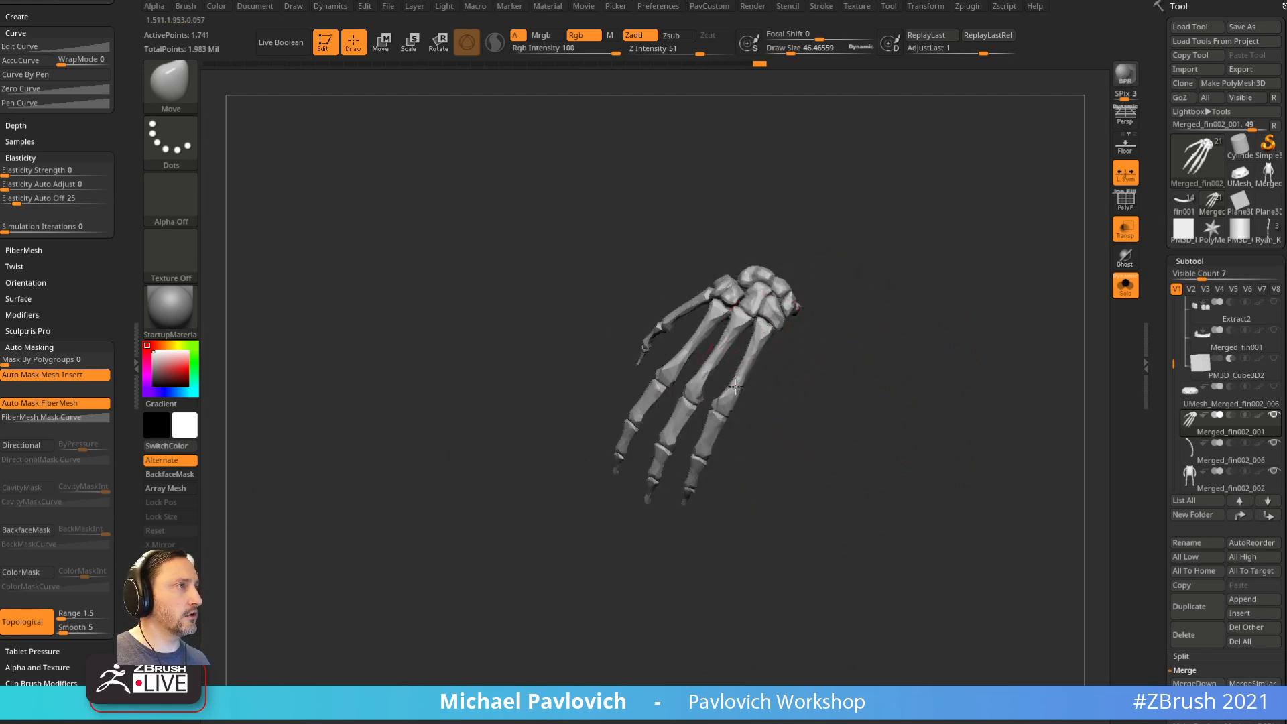
{"action": "left_click_drag", "start_coordinate": [861, 355], "coordinate": [898, 358]}
{"action": "left_click", "coordinate": [28, 622]}
{"action": "left_click", "coordinate": [1126, 287]}
Step: Reposition the whole hand with the gizmo to sit at the end of the character's arm
{"action": "left_click_drag", "start_coordinate": [946, 369], "coordinate": [980, 402], "text": "alt"}
{"action": "key", "text": "w"}
{"action": "left_click_drag", "start_coordinate": [935, 338], "coordinate": [977, 313]}
{"action": "left_click_drag", "start_coordinate": [671, 431], "coordinate": [674, 422]}
{"action": "left_click_drag", "start_coordinate": [843, 370], "coordinate": [772, 310]}
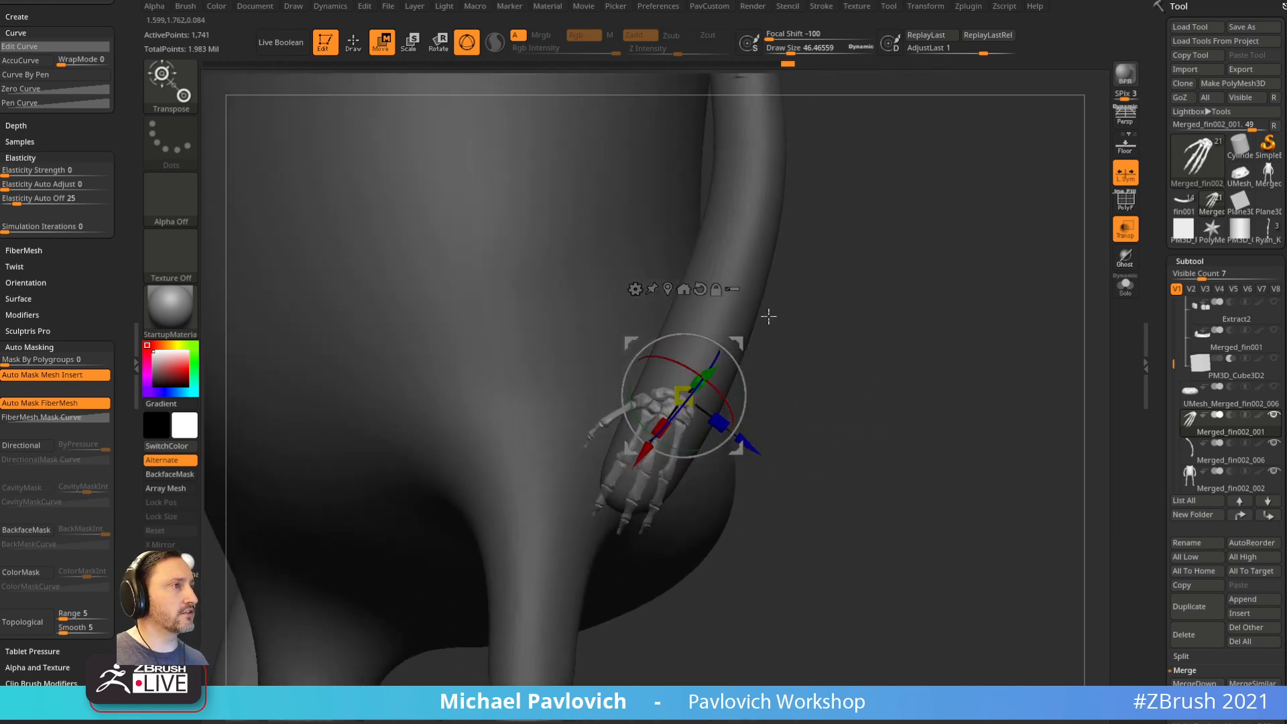
Step: Mask all the hand bones except the thumb
{"action": "key", "text": "q"}
{"action": "mouse_move", "coordinate": [813, 350]}
{"action": "left_mouse_down"}
{"action": "mouse_move", "coordinate": [850, 405]}
{"action": "mouse_move", "coordinate": [836, 360]}
{"action": "mouse_move", "coordinate": [840, 372]}
{"action": "left_mouse_up"}
{"action": "mouse_move", "coordinate": [581, 388]}
{"action": "left_mouse_down", "text": "ctrl+shift"}
{"action": "mouse_move", "coordinate": [598, 456]}
{"action": "mouse_move", "coordinate": [624, 418]}
{"action": "left_mouse_up", "text": "ctrl+shift"}
{"action": "left_click", "coordinate": [860, 358], "text": "ctrl"}
{"action": "left_click", "coordinate": [863, 356], "text": "ctrl+shift"}
{"action": "left_click", "coordinate": [865, 353], "text": "ctrl"}
Step: Place the gizmo at the thumb's base and rotate the thumb in toward the hand's volume
{"action": "key", "text": "w"}
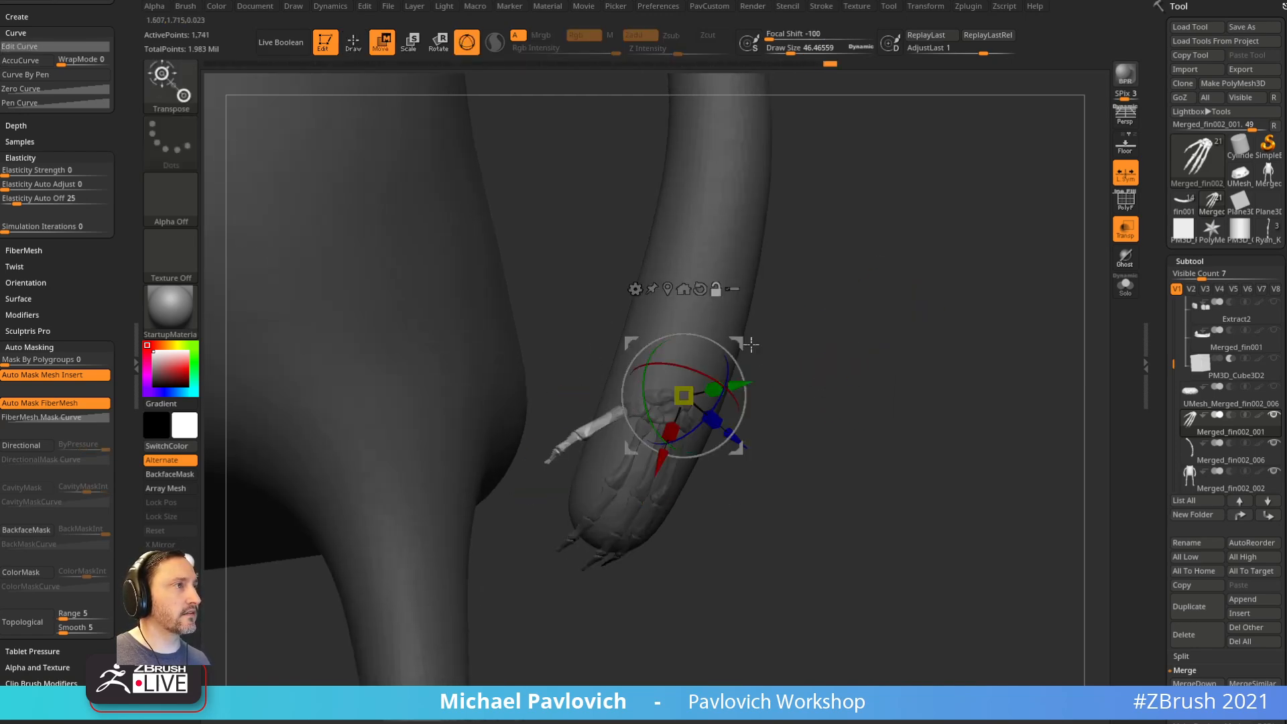
{"action": "left_click", "coordinate": [683, 289]}
{"action": "left_click", "coordinate": [1126, 285]}
{"action": "right_click_drag", "start_coordinate": [1017, 316], "coordinate": [937, 444], "text": "ctrl"}
{"action": "left_click", "coordinate": [871, 189], "text": "alt"}
{"action": "right_click_drag", "start_coordinate": [1052, 395], "coordinate": [919, 409], "text": "alt"}
{"action": "left_click", "coordinate": [1126, 285]}
{"action": "right_click_drag", "start_coordinate": [979, 285], "coordinate": [927, 286]}
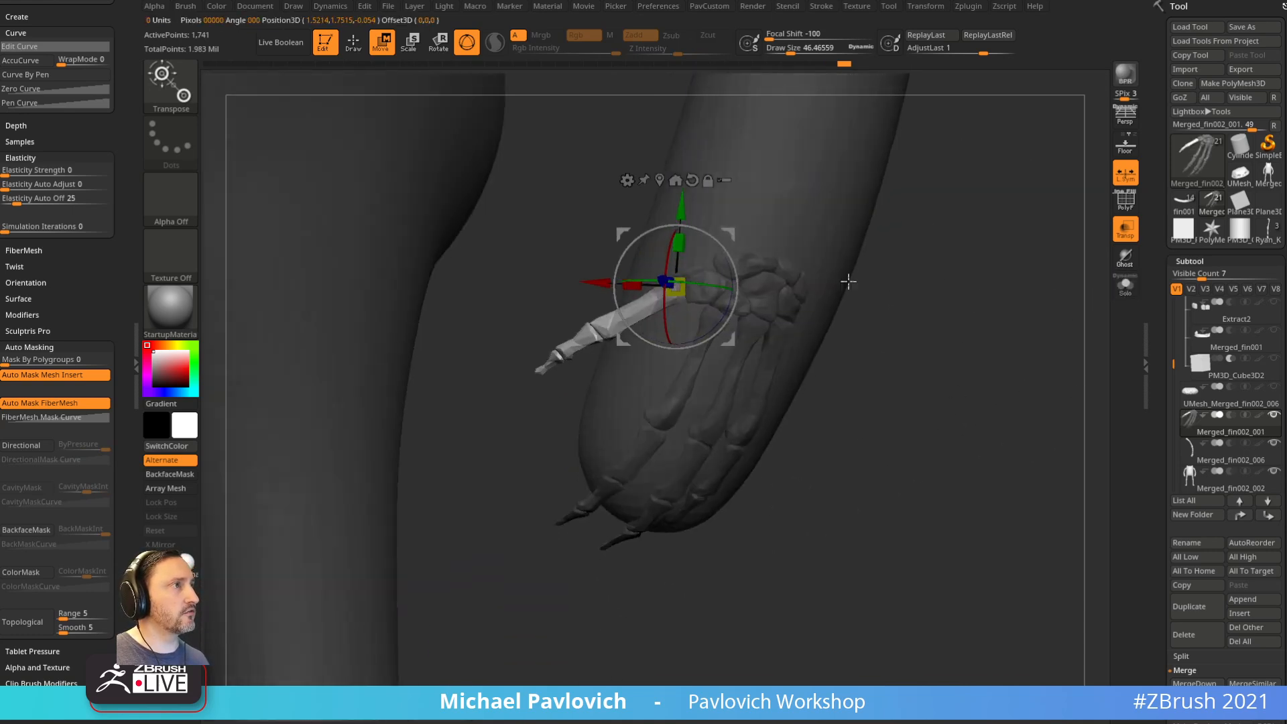
{"action": "left_click_drag", "start_coordinate": [718, 258], "coordinate": [704, 235]}
{"action": "mouse_move", "coordinate": [884, 267]}
{"action": "right_mouse_down"}
{"action": "mouse_move", "coordinate": [914, 270]}
{"action": "mouse_move", "coordinate": [865, 228]}
{"action": "mouse_move", "coordinate": [884, 227]}
{"action": "right_mouse_up"}
{"action": "left_click_drag", "start_coordinate": [690, 256], "coordinate": [704, 261]}
Step: Pull the finger bones inside the outline of the arm's rounded end with the Move brush
{"action": "key", "text": "q"}
{"action": "right_click_drag", "start_coordinate": [992, 632], "coordinate": [1033, 580]}
{"action": "mouse_move", "coordinate": [1033, 579]}
{"action": "right_mouse_down", "text": "ctrl"}
{"action": "mouse_move", "coordinate": [989, 451]}
{"action": "mouse_move", "coordinate": [662, 501]}
{"action": "mouse_move", "coordinate": [699, 505]}
{"action": "right_mouse_up", "text": "ctrl"}
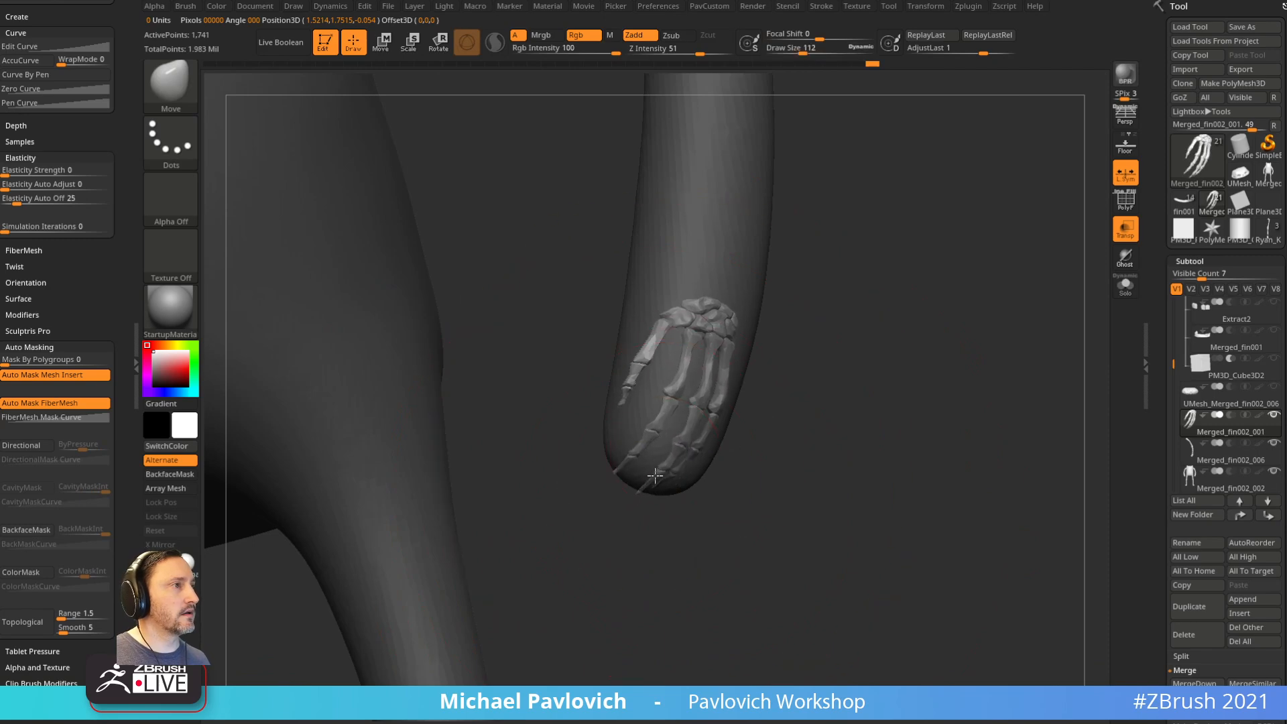
{"action": "mouse_move", "coordinate": [653, 477]}
{"action": "right_mouse_down"}
{"action": "mouse_move", "coordinate": [733, 474]}
{"action": "mouse_move", "coordinate": [691, 481]}
{"action": "right_mouse_up"}
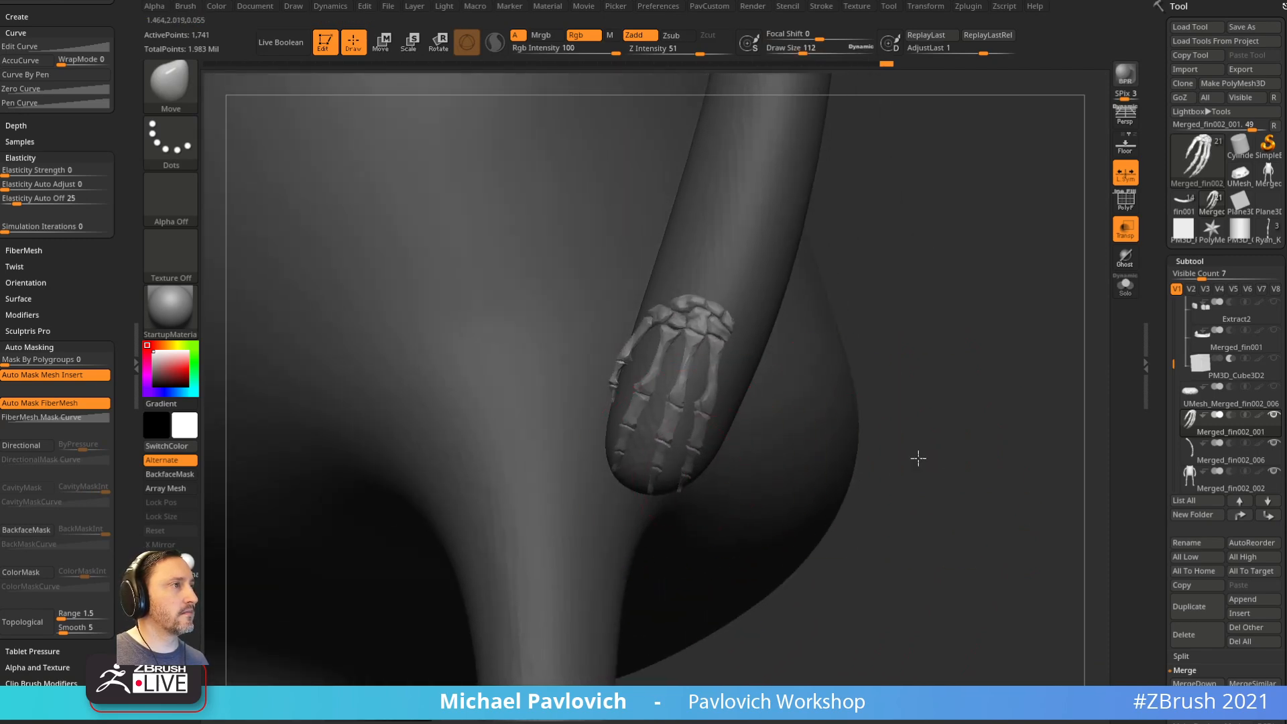
{"action": "right_click_drag", "start_coordinate": [938, 465], "coordinate": [698, 486]}
{"action": "left_click_drag", "start_coordinate": [674, 489], "coordinate": [669, 486]}
{"action": "mouse_move", "coordinate": [669, 485]}
{"action": "right_mouse_down"}
{"action": "mouse_move", "coordinate": [652, 489]}
{"action": "mouse_move", "coordinate": [666, 506]}
{"action": "mouse_move", "coordinate": [647, 495]}
{"action": "mouse_move", "coordinate": [779, 451]}
{"action": "right_mouse_up"}
Step: Turn on ghost transparency and fit the hand bones inside the arm's end from several sides with the Move brush
{"action": "key", "text": "bracketright"}
{"action": "key", "text": "bracketright"}
{"action": "left_click", "coordinate": [1118, 261]}
{"action": "right_click_drag", "start_coordinate": [1006, 342], "coordinate": [719, 452]}
{"action": "key", "text": "bracketleft"}
{"action": "key", "text": "bracketleft"}
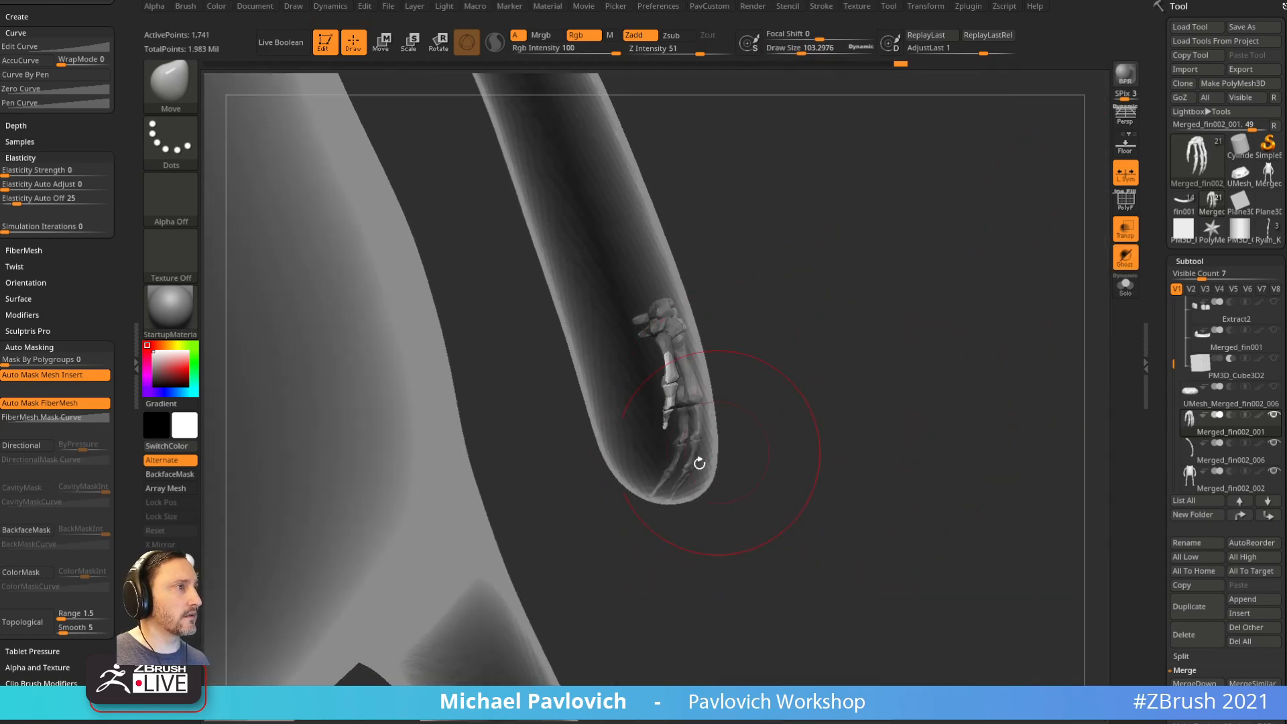
{"action": "right_click_drag", "start_coordinate": [785, 376], "coordinate": [690, 392]}
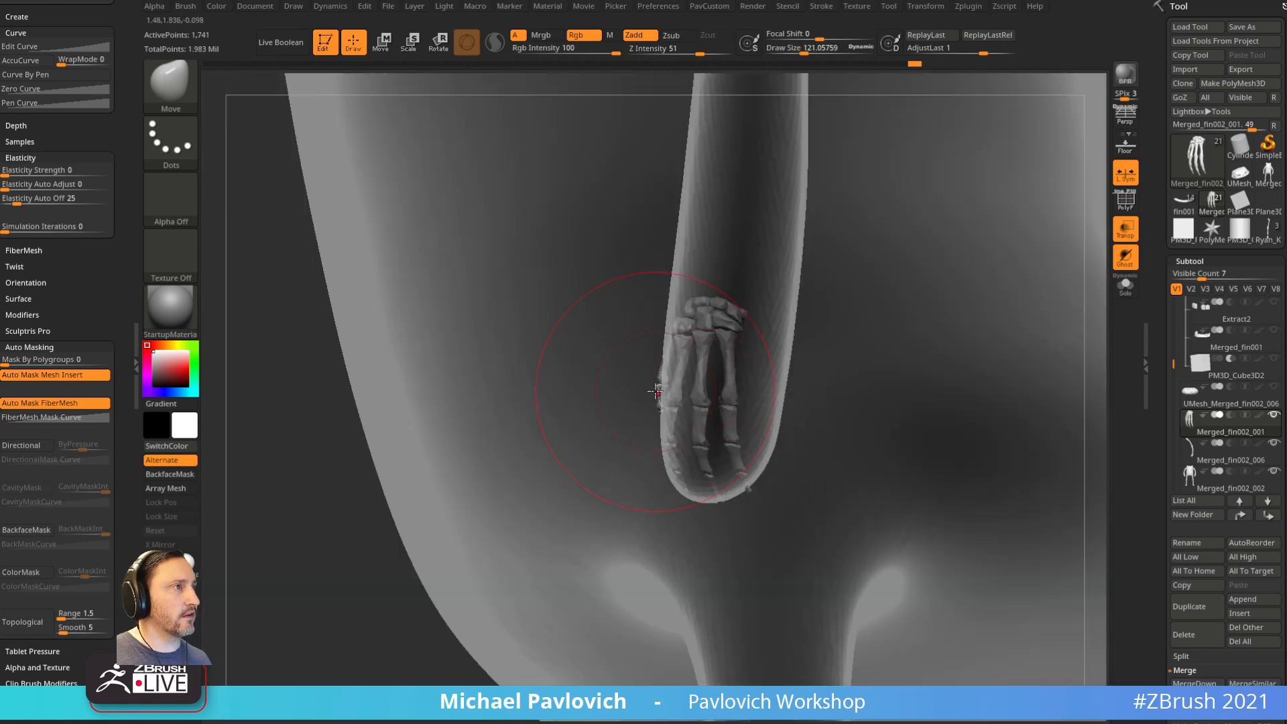
{"action": "right_click_drag", "start_coordinate": [365, 541], "coordinate": [690, 443]}
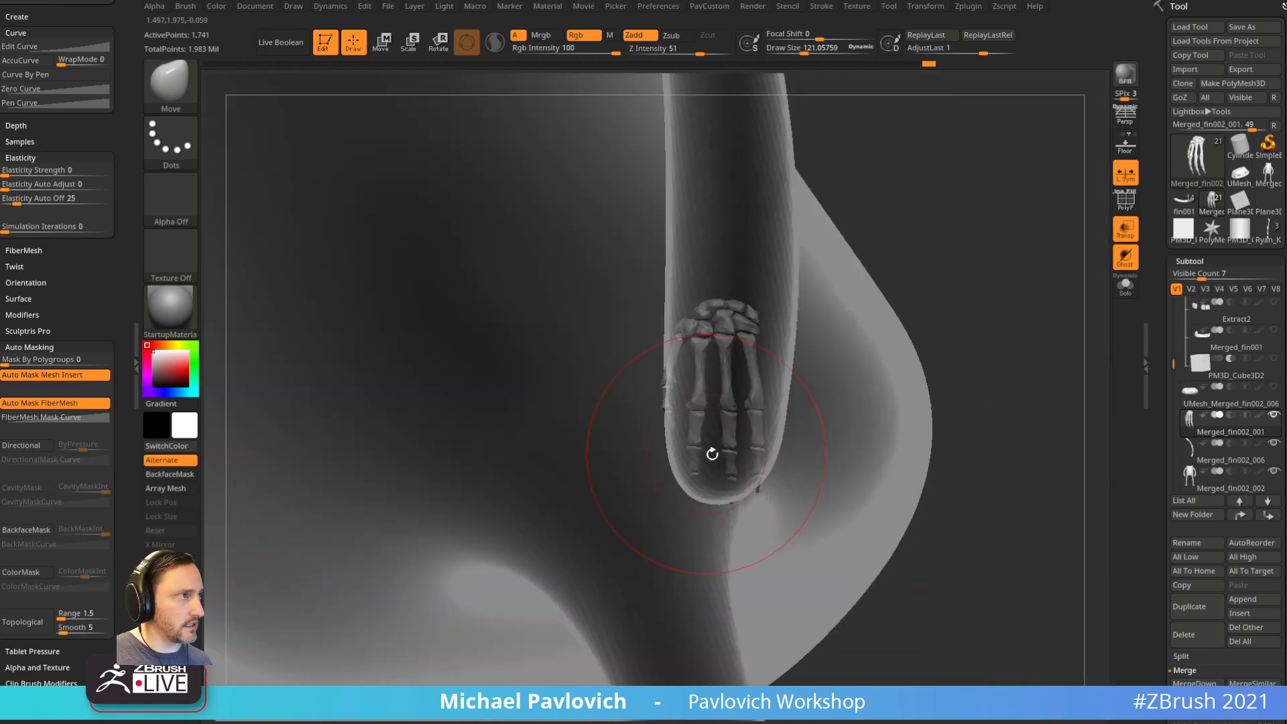
Step: Adjust the fingertips with a smaller Move brush to keep them within the hand's outline
{"action": "right_click_drag", "start_coordinate": [983, 400], "coordinate": [961, 377]}
{"action": "key", "text": "s"}
{"action": "left_click_drag", "start_coordinate": [961, 377], "coordinate": [953, 377]}
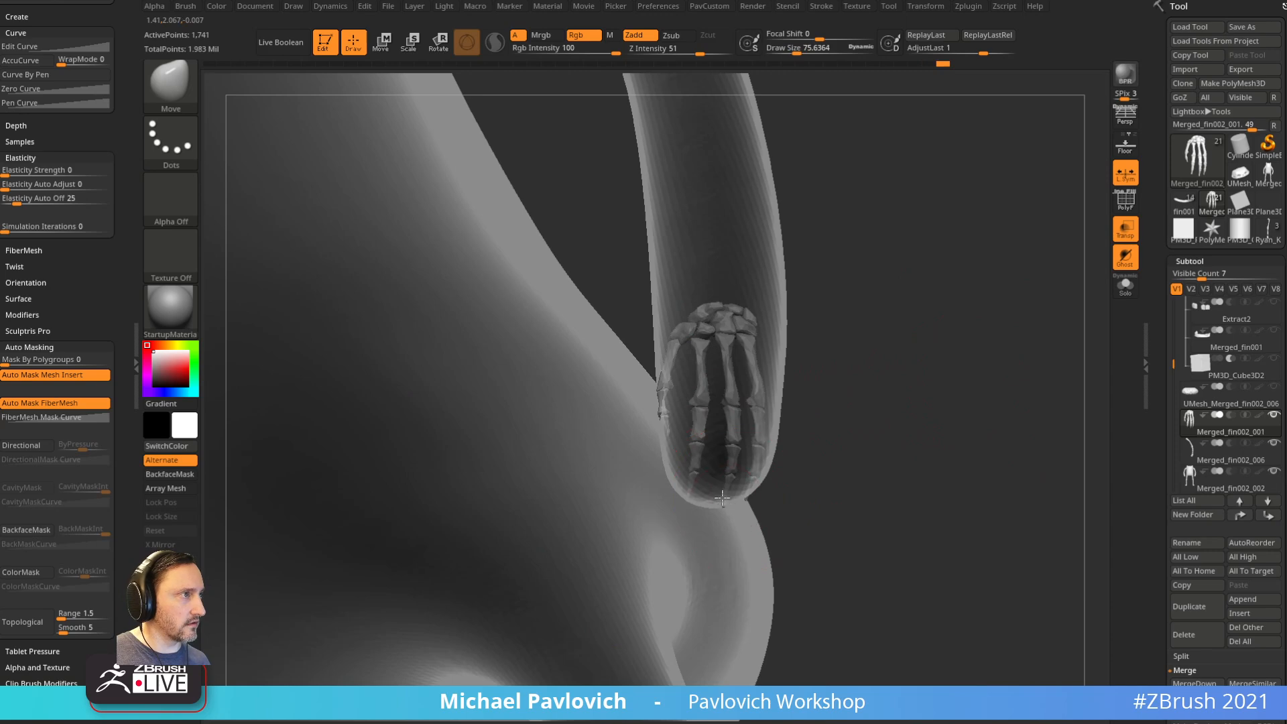
{"action": "mouse_move", "coordinate": [693, 500]}
{"action": "right_mouse_down"}
{"action": "mouse_move", "coordinate": [864, 406]}
{"action": "mouse_move", "coordinate": [914, 433]}
{"action": "right_mouse_up"}
{"action": "key", "text": "s"}
{"action": "left_click_drag", "start_coordinate": [914, 433], "coordinate": [901, 433]}
{"action": "mouse_move", "coordinate": [901, 433]}
{"action": "right_mouse_down"}
{"action": "mouse_move", "coordinate": [894, 414]}
{"action": "mouse_move", "coordinate": [957, 360]}
{"action": "right_mouse_up"}
Step: ZRemesh the hand bones at double the polygon count with AdaptiveSize 30
{"action": "key", "text": "space"}
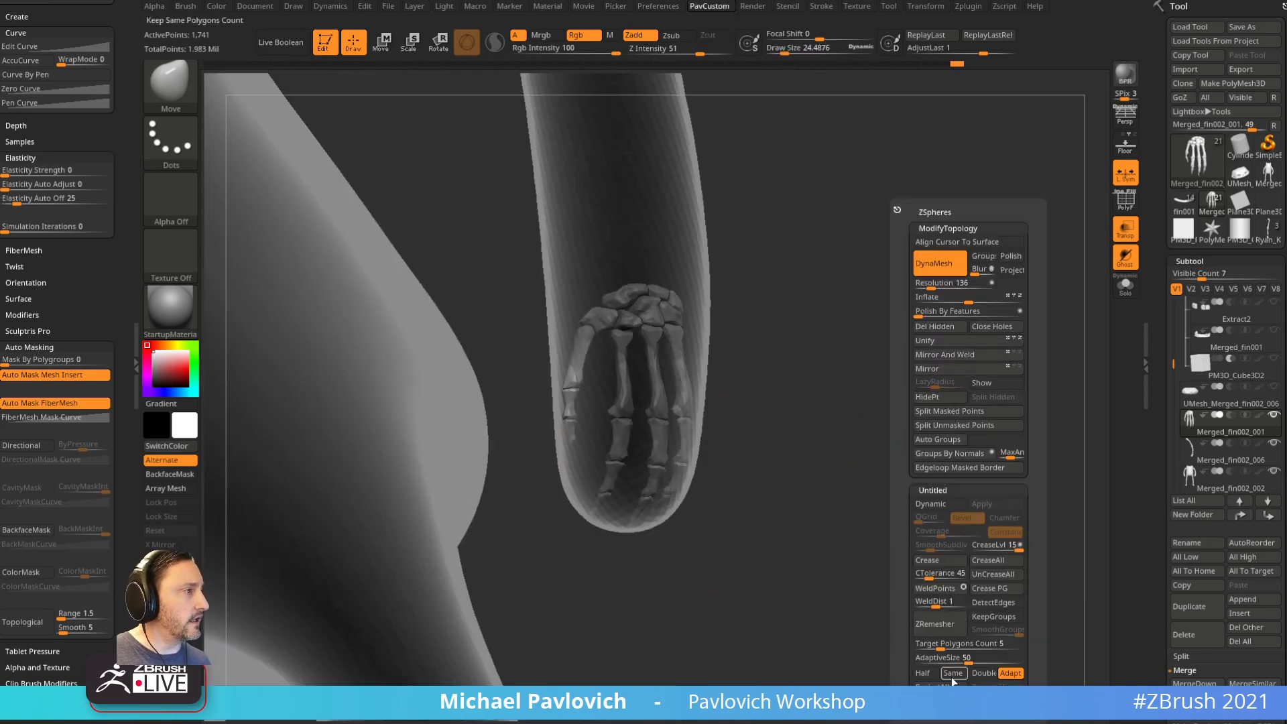
{"action": "left_click", "coordinate": [984, 673]}
{"action": "left_click_drag", "start_coordinate": [969, 660], "coordinate": [947, 660]}
{"action": "left_click", "coordinate": [955, 621]}
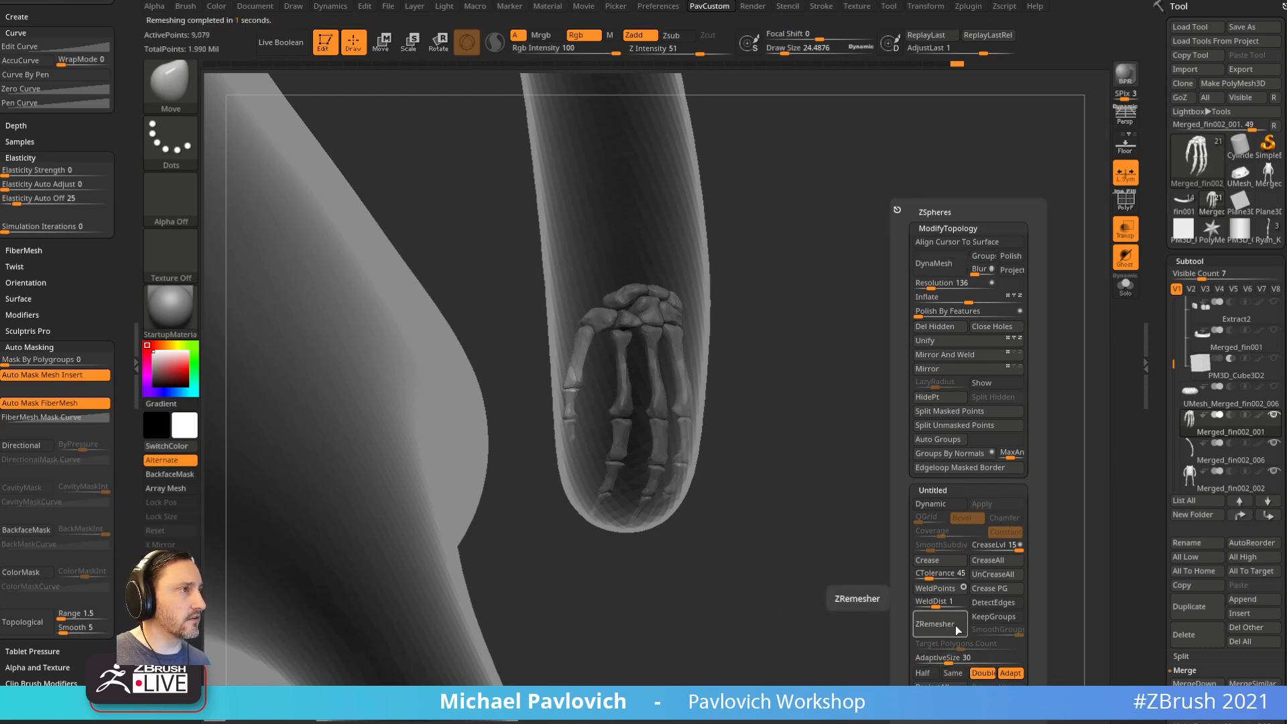
Step: ZRemesh the hand bones again at half the polygon count
{"action": "left_click_drag", "start_coordinate": [870, 432], "coordinate": [882, 392], "text": "alt"}
{"action": "key", "text": "space"}
{"action": "left_click", "coordinate": [866, 673]}
{"action": "left_click", "coordinate": [895, 625]}
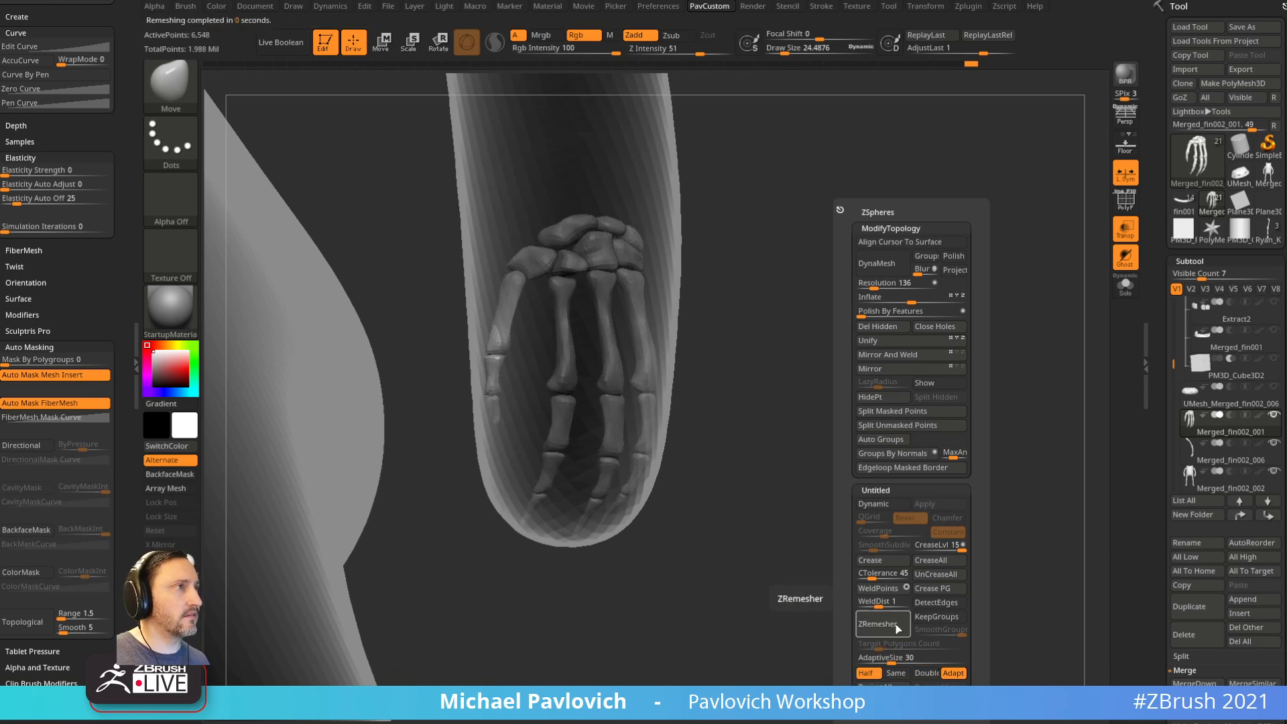
Step: Inflate the hand bones slightly to thicken them and polish them by features
{"action": "left_click_drag", "start_coordinate": [819, 546], "coordinate": [954, 428]}
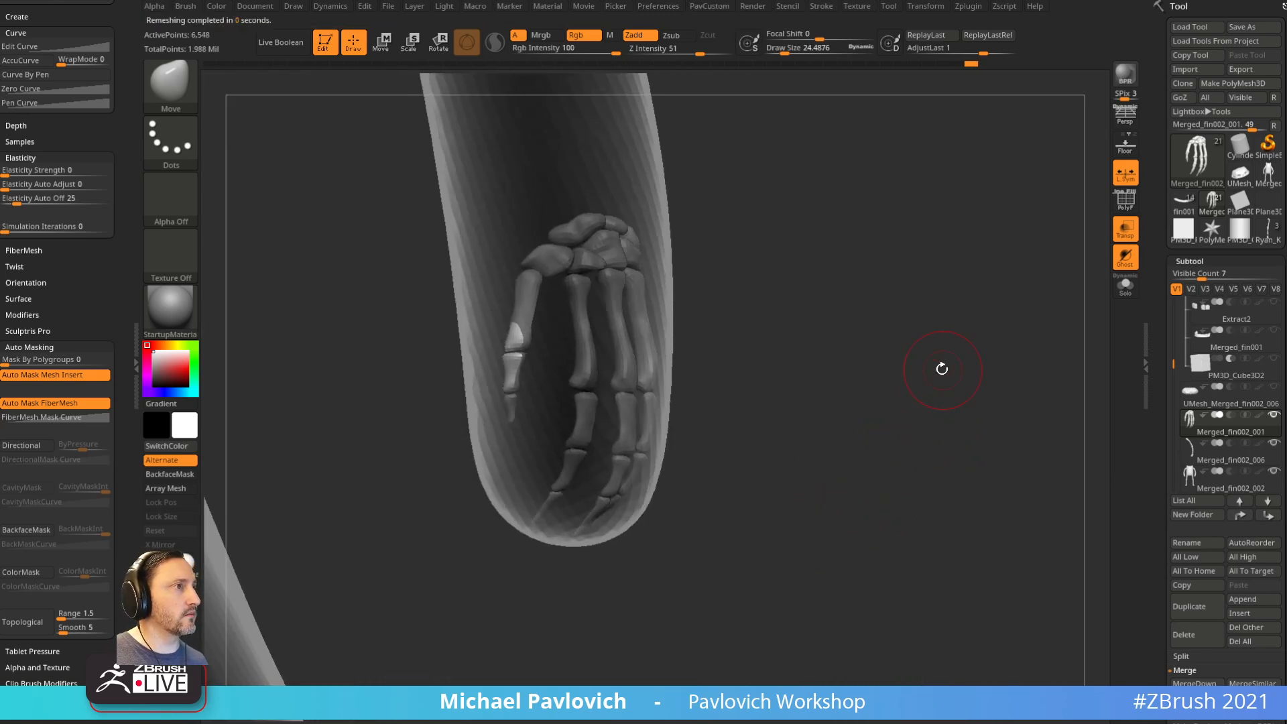
{"action": "key", "text": "space"}
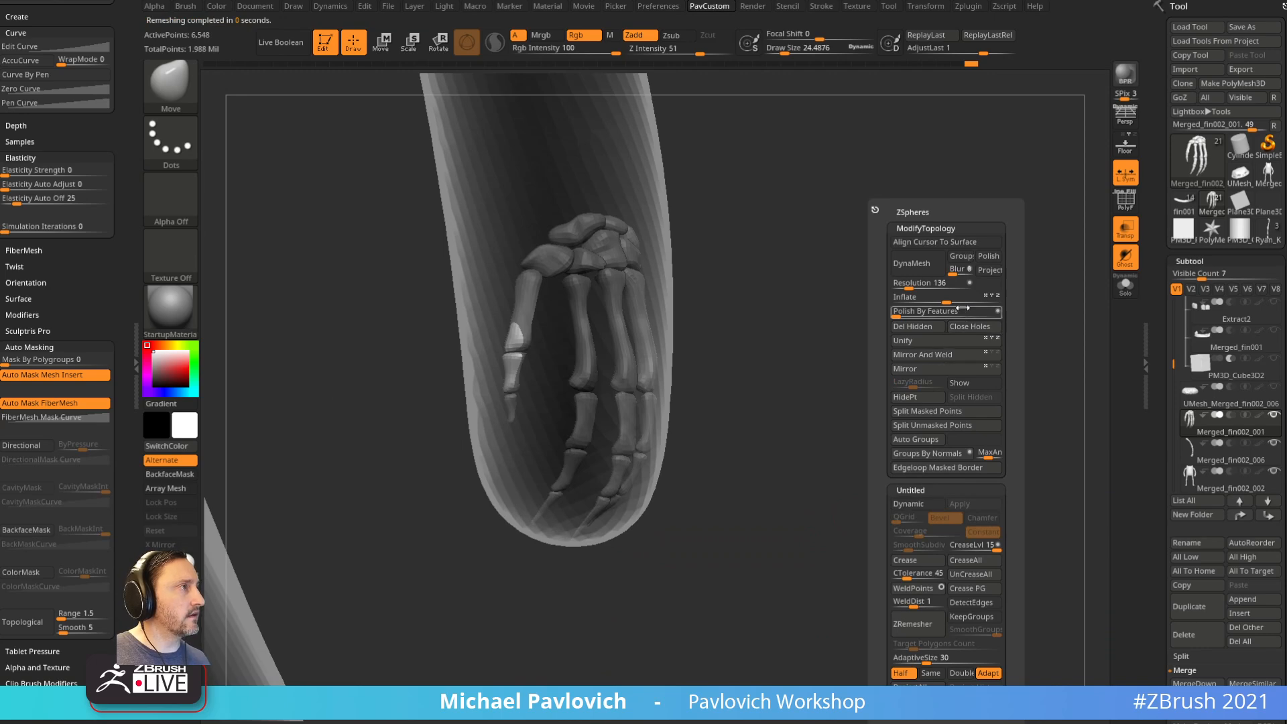
{"action": "left_click_drag", "start_coordinate": [950, 299], "coordinate": [958, 300]}
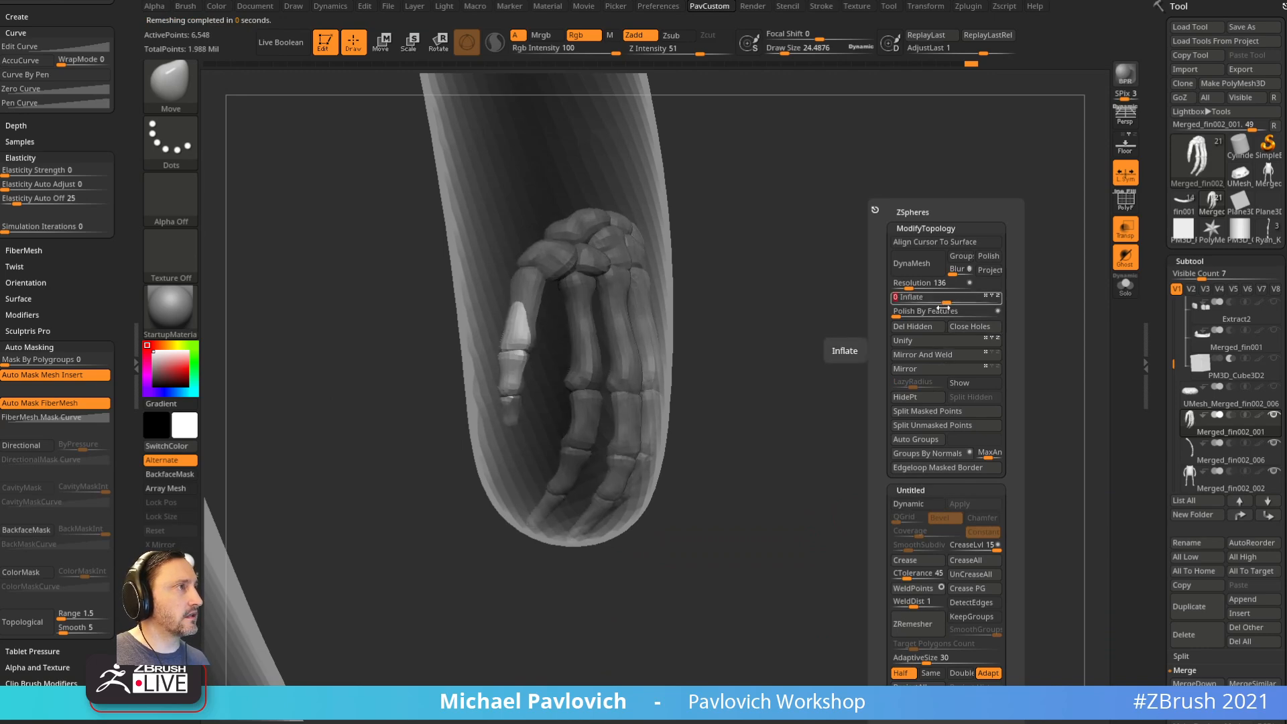
{"action": "left_click_drag", "start_coordinate": [896, 313], "coordinate": [810, 333]}
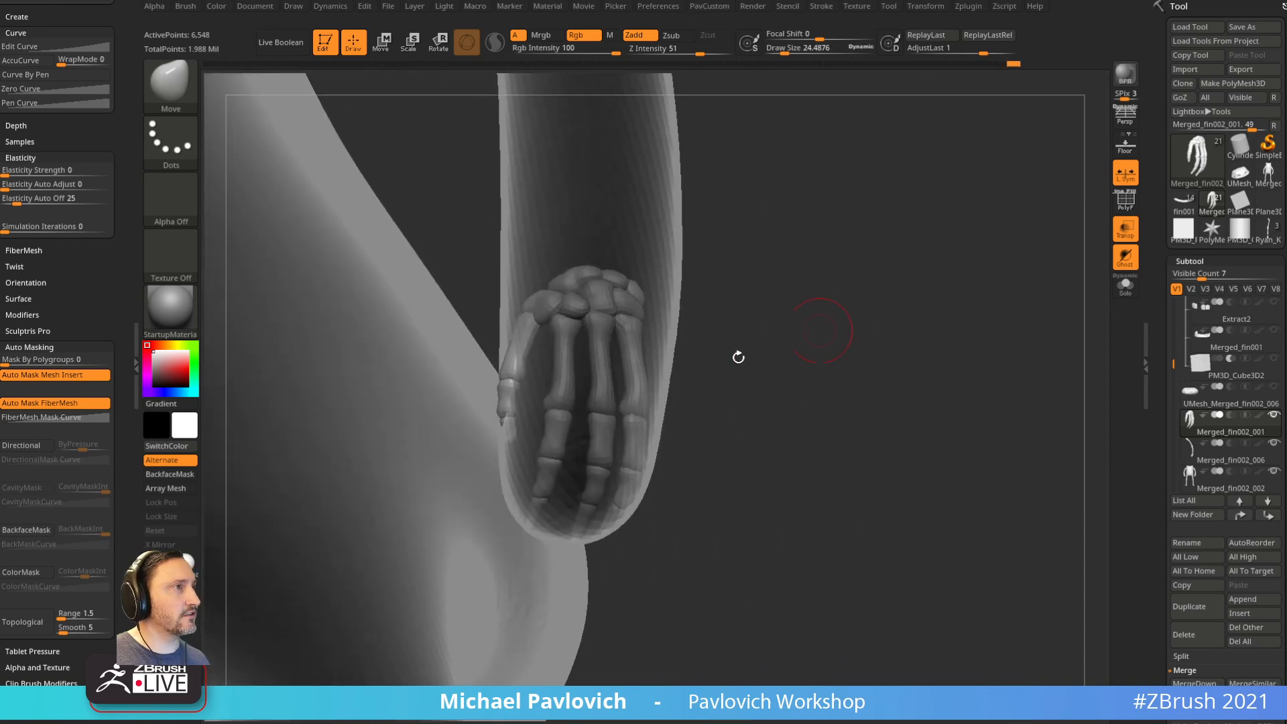
{"action": "left_click_drag", "start_coordinate": [704, 376], "coordinate": [851, 328]}
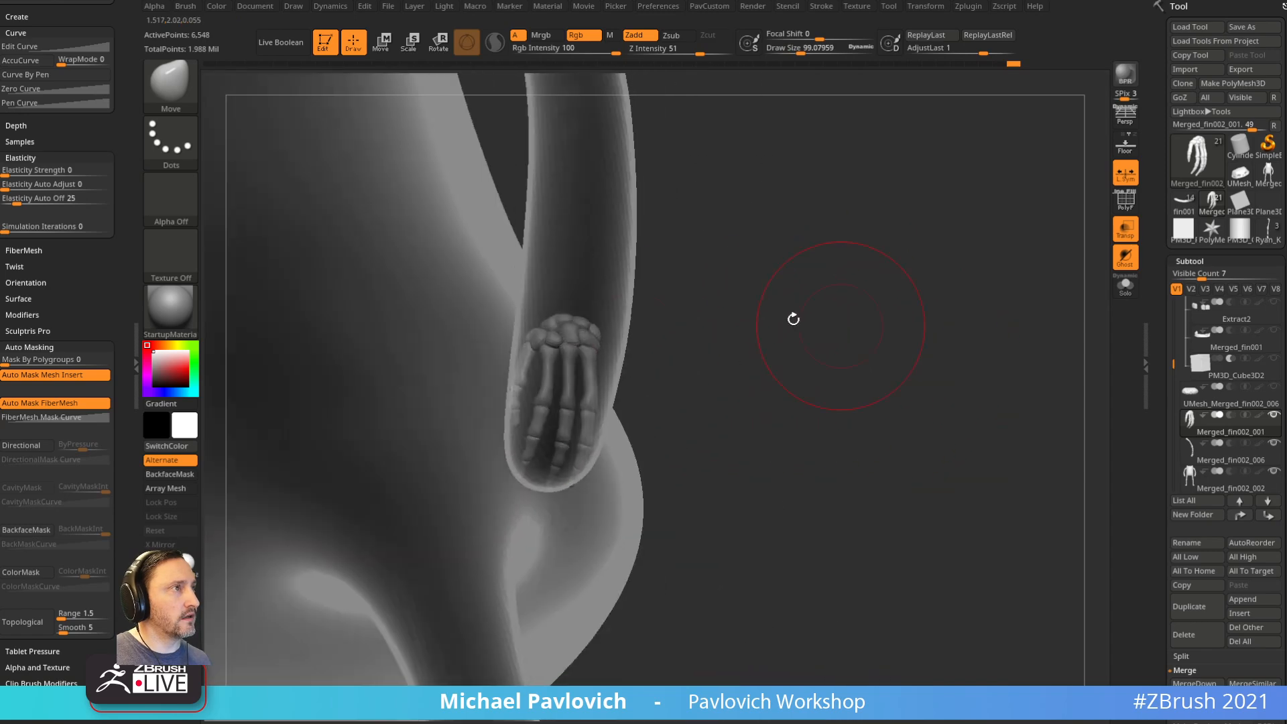
{"action": "left_click_drag", "start_coordinate": [794, 362], "coordinate": [816, 322], "text": "alt"}
Step: Choose the Standard brush, make the arm bones the active subtool and show them alone
{"action": "key", "text": "b"}
{"action": "key", "text": "s"}
{"action": "key", "text": "t"}
{"action": "left_click", "coordinate": [1208, 462]}
{"action": "left_click_drag", "start_coordinate": [1005, 388], "coordinate": [910, 453]}
{"action": "key", "text": "2"}
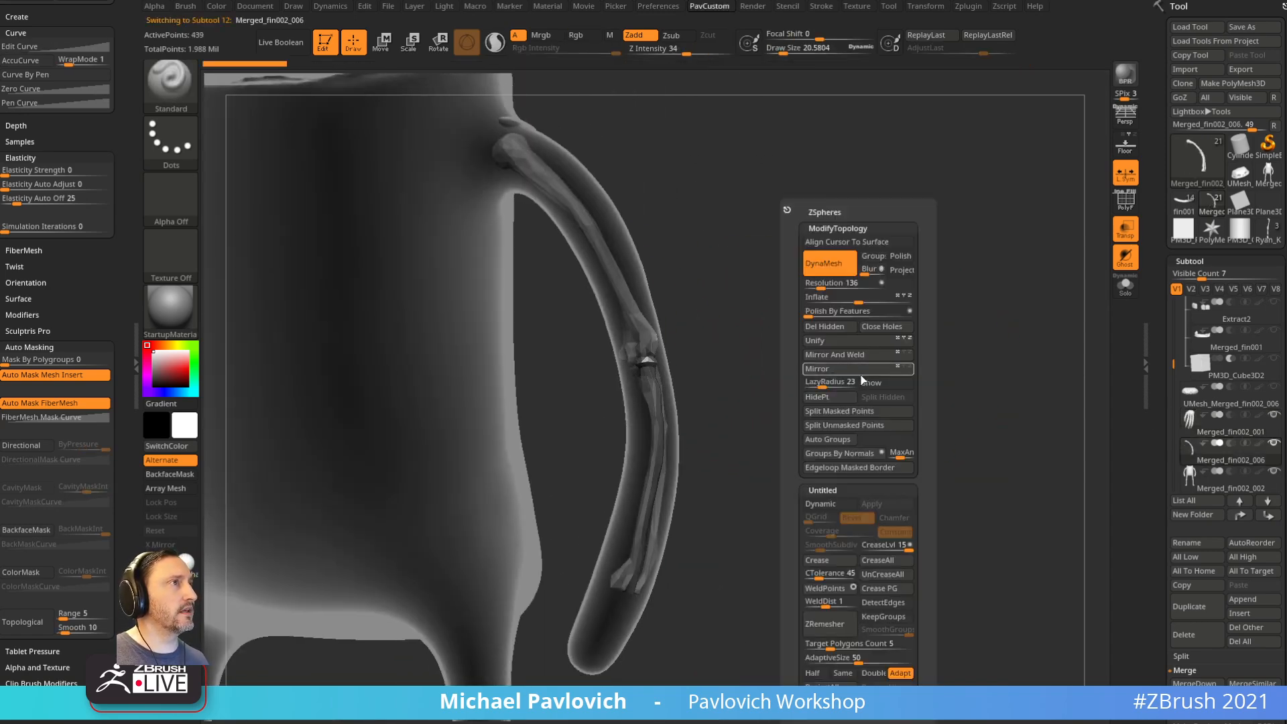
{"action": "left_click_drag", "start_coordinate": [752, 306], "coordinate": [983, 305]}
{"action": "left_click", "coordinate": [1126, 287]}
{"action": "left_click", "coordinate": [1124, 288]}
{"action": "left_click", "coordinate": [1126, 289]}
Step: ZRemesh the arm bones once at double and once at half the polygon count, with AdaptiveSize 28
{"action": "left_click_drag", "start_coordinate": [1058, 324], "coordinate": [997, 327]}
{"action": "key", "text": "2"}
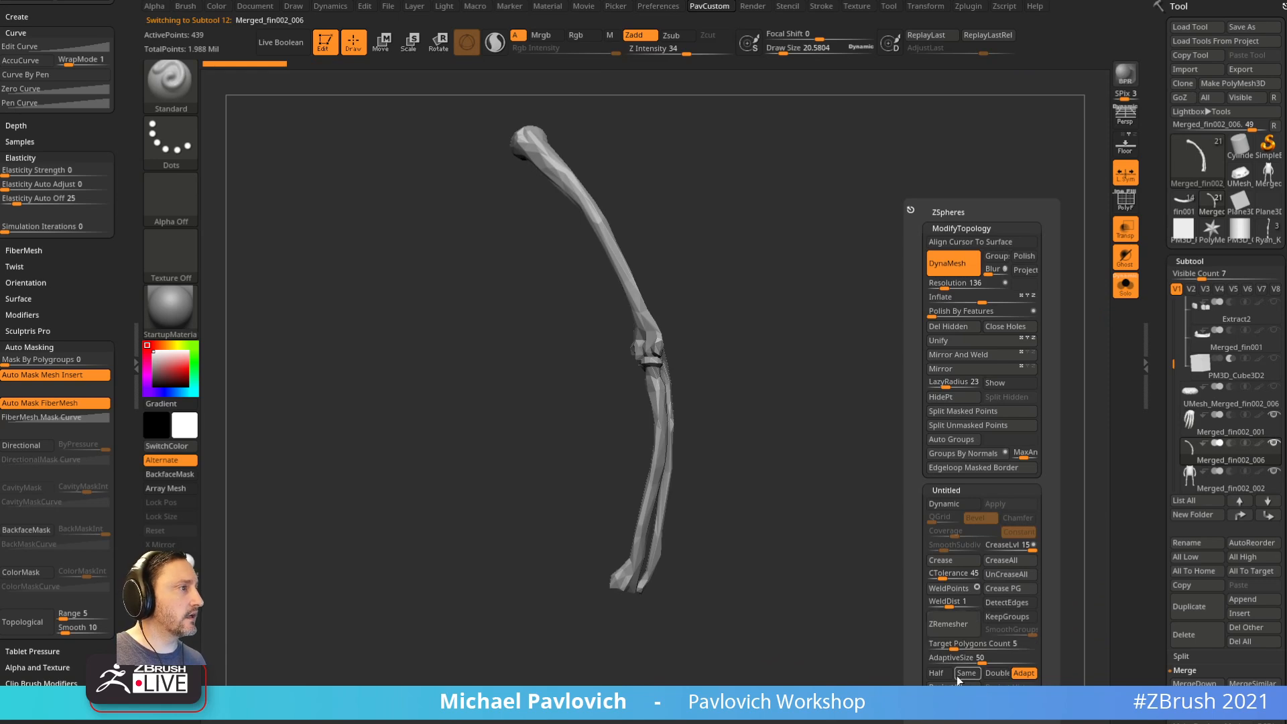
{"action": "left_click", "coordinate": [997, 673]}
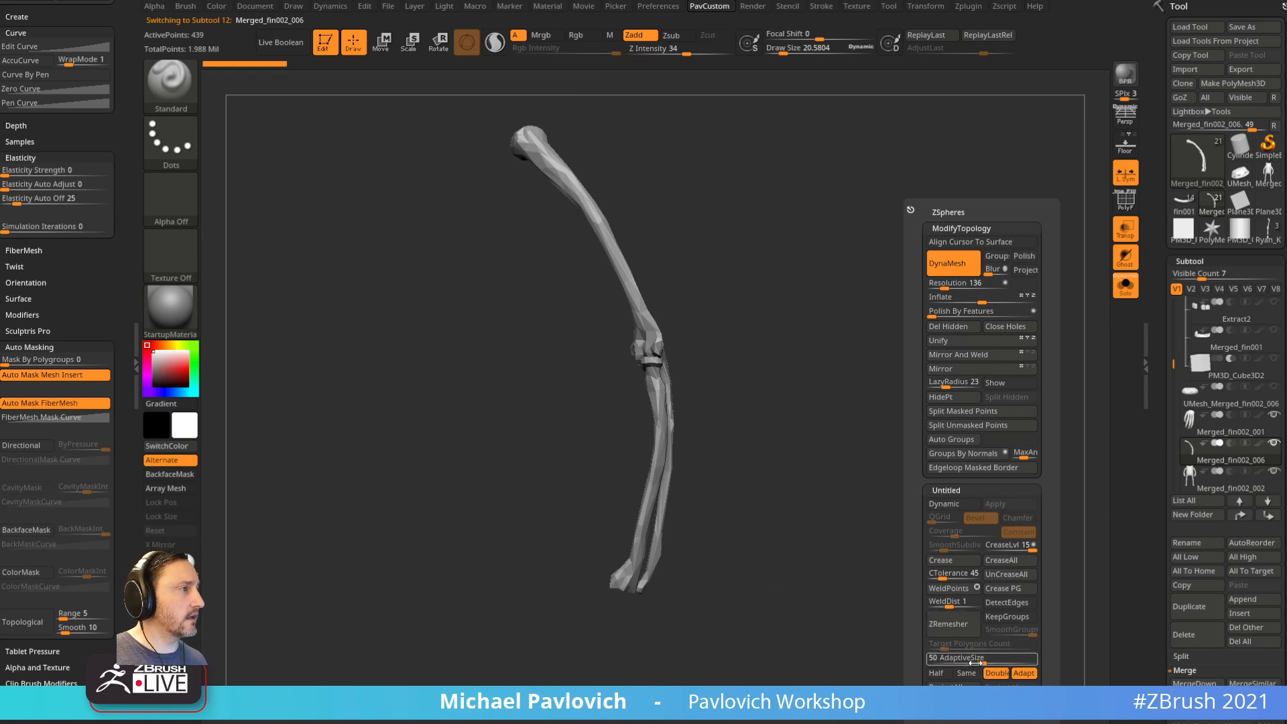
{"action": "left_click", "coordinate": [971, 626]}
{"action": "left_click", "coordinate": [951, 673]}
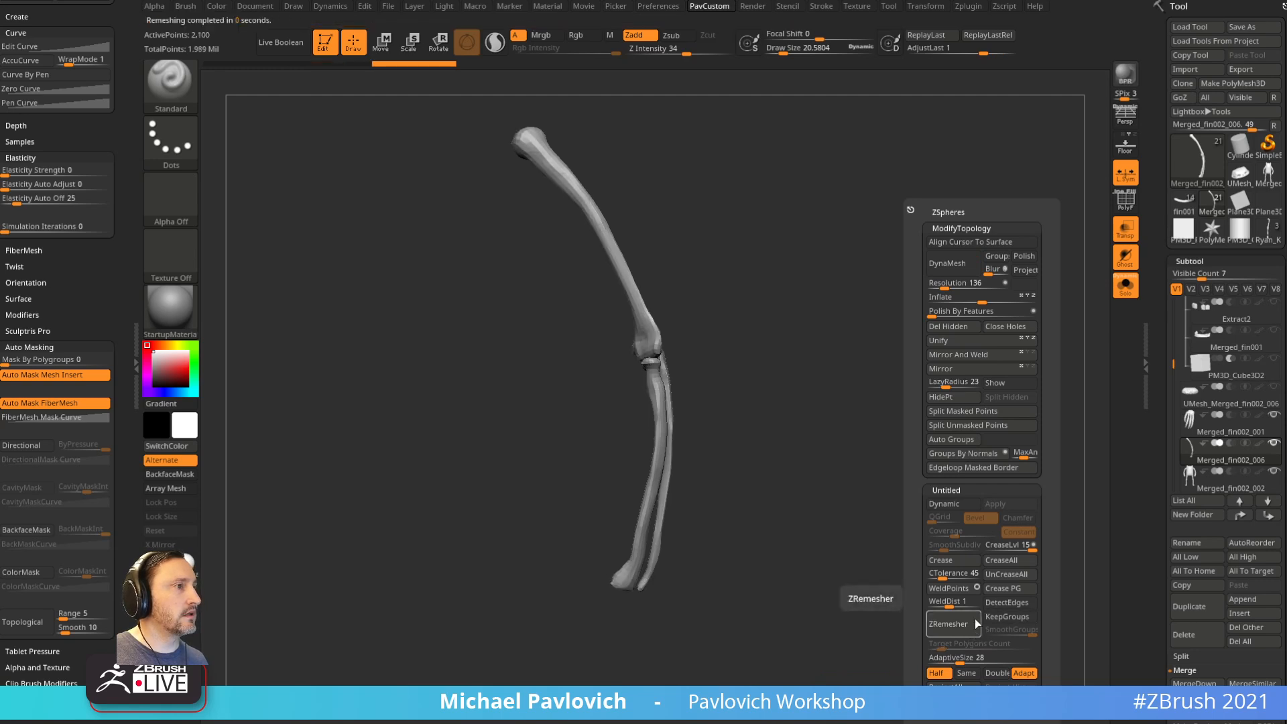
Step: Polish the arm bones by features, inflate them slightly and show the other subtools again
{"action": "left_click", "coordinate": [954, 311]}
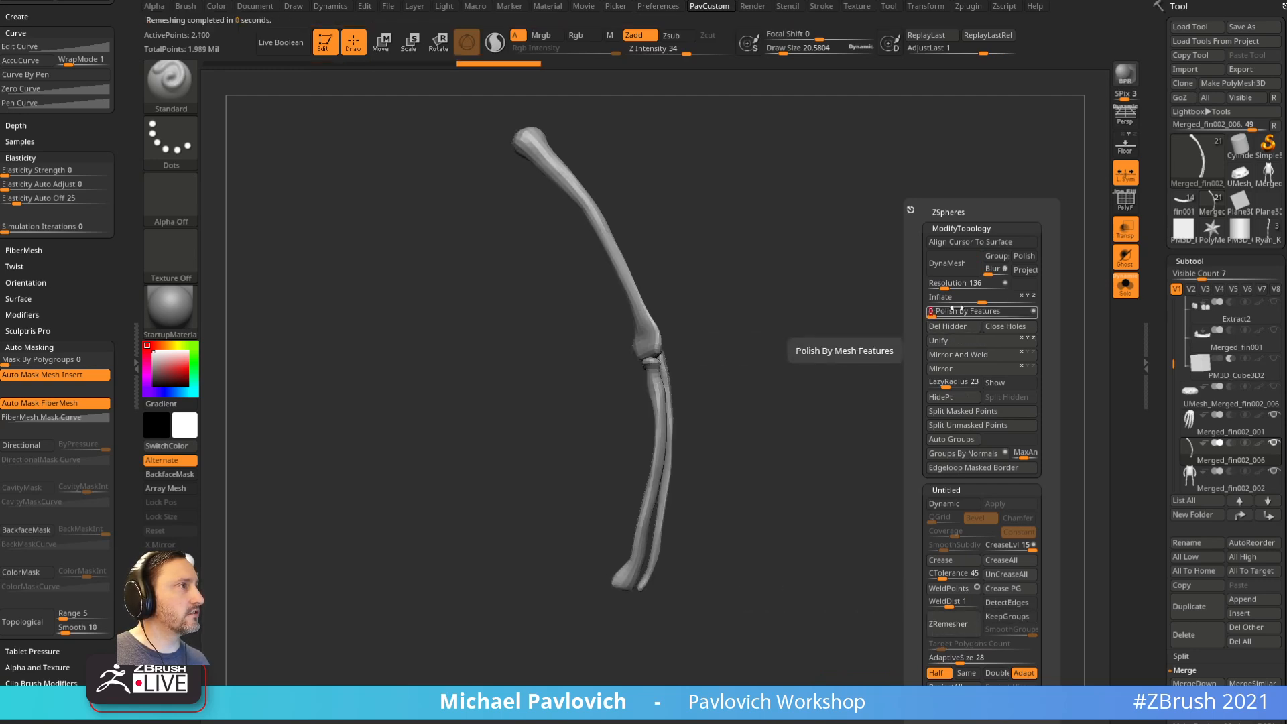
{"action": "left_click_drag", "start_coordinate": [983, 299], "coordinate": [987, 300]}
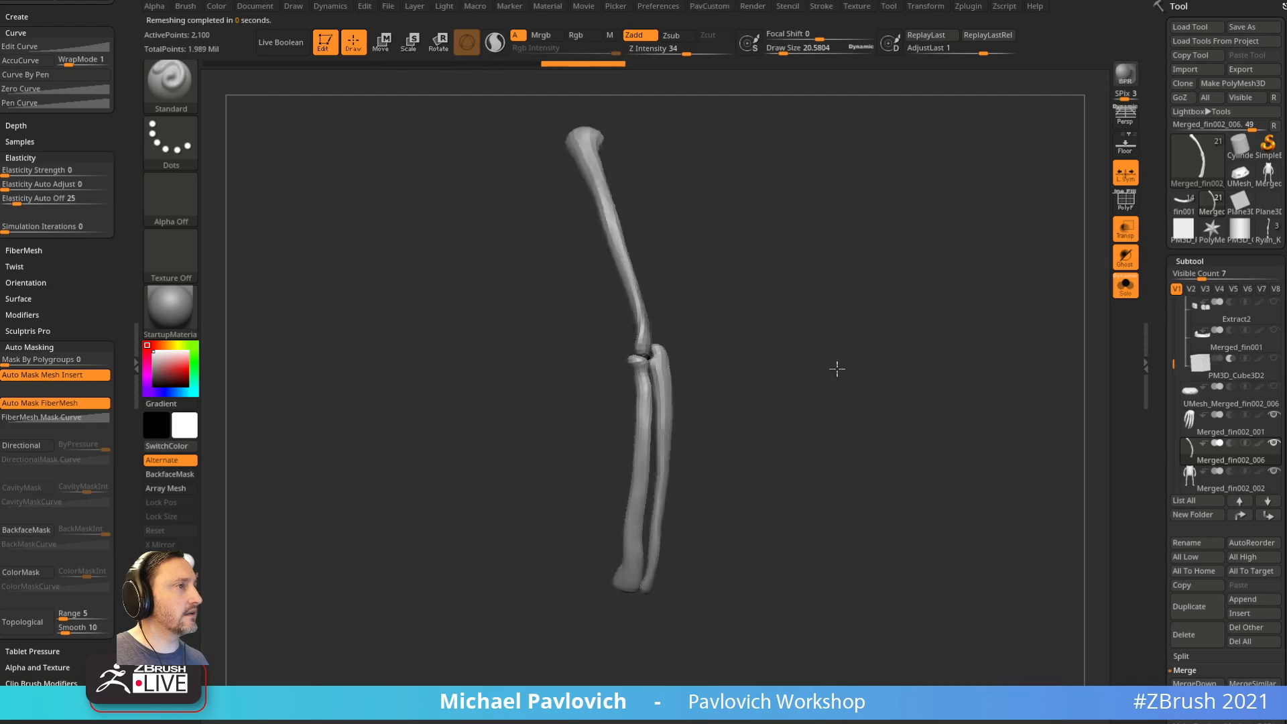
{"action": "left_click_drag", "start_coordinate": [893, 370], "coordinate": [1084, 299]}
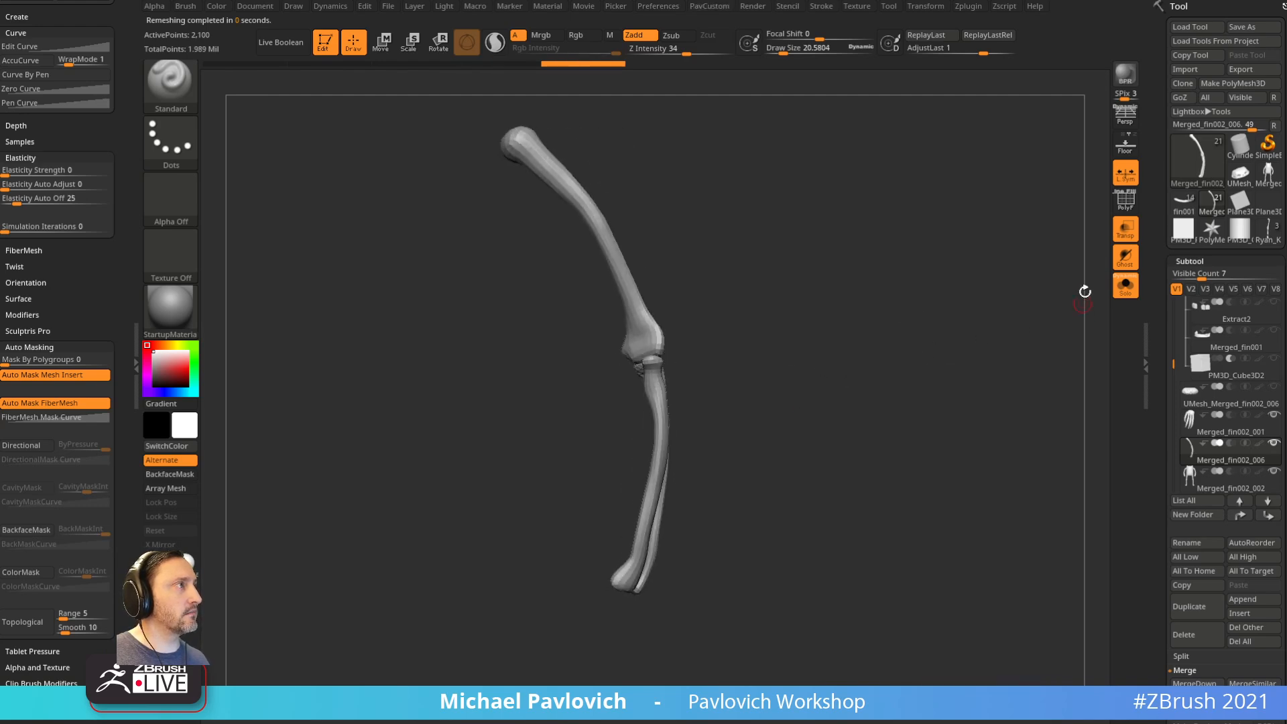
{"action": "left_click", "coordinate": [1126, 285]}
Step: Hide the body and turn transparency off to show the arm bones against the rest of the skeleton, ready for the Move brush
{"action": "left_click_drag", "start_coordinate": [924, 348], "coordinate": [1019, 346]}
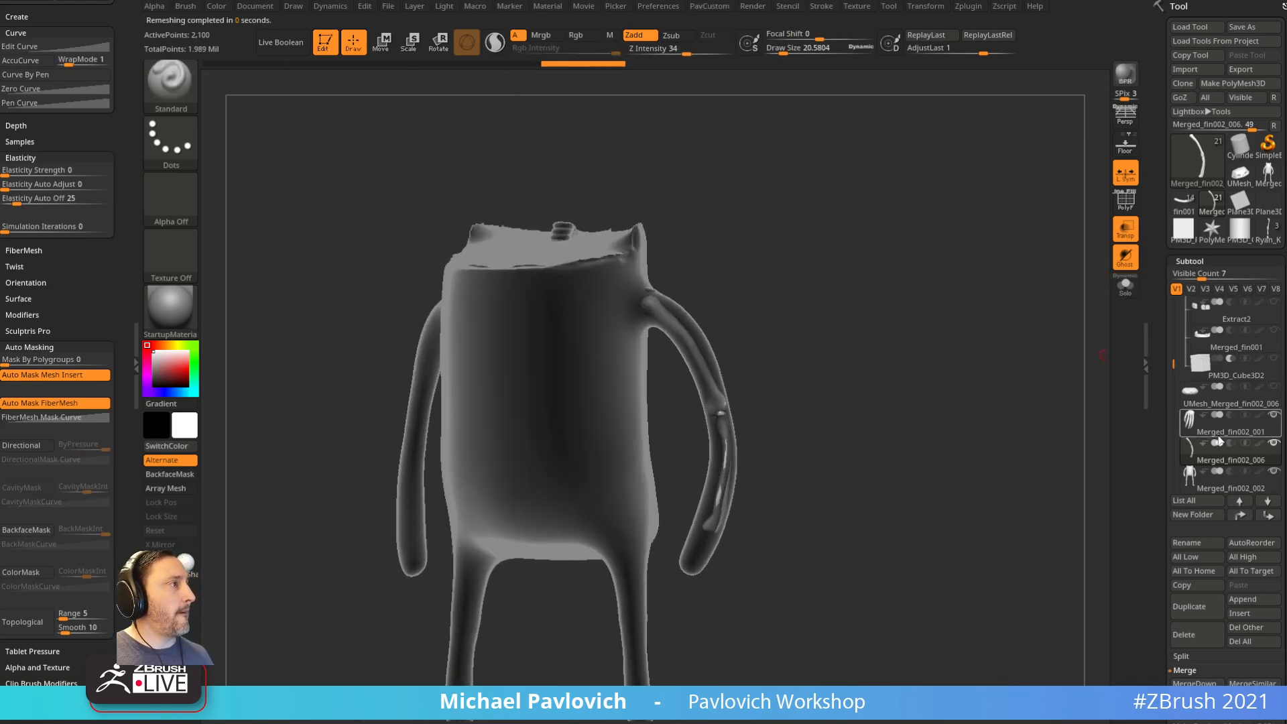
{"action": "left_click", "coordinate": [1274, 472]}
{"action": "left_click_drag", "start_coordinate": [1173, 364], "coordinate": [1175, 410]}
{"action": "left_click", "coordinate": [1127, 232]}
{"action": "mouse_move", "coordinate": [878, 355]}
{"action": "left_mouse_down"}
{"action": "mouse_move", "coordinate": [872, 336]}
{"action": "mouse_move", "coordinate": [832, 339]}
{"action": "mouse_move", "coordinate": [872, 346]}
{"action": "mouse_move", "coordinate": [860, 352]}
{"action": "mouse_move", "coordinate": [883, 336]}
{"action": "left_mouse_up"}
{"action": "left_click_drag", "start_coordinate": [883, 336], "coordinate": [935, 448], "text": "alt"}
{"action": "left_click_drag", "start_coordinate": [939, 295], "coordinate": [919, 376], "text": "alt"}
{"action": "key", "text": "s"}
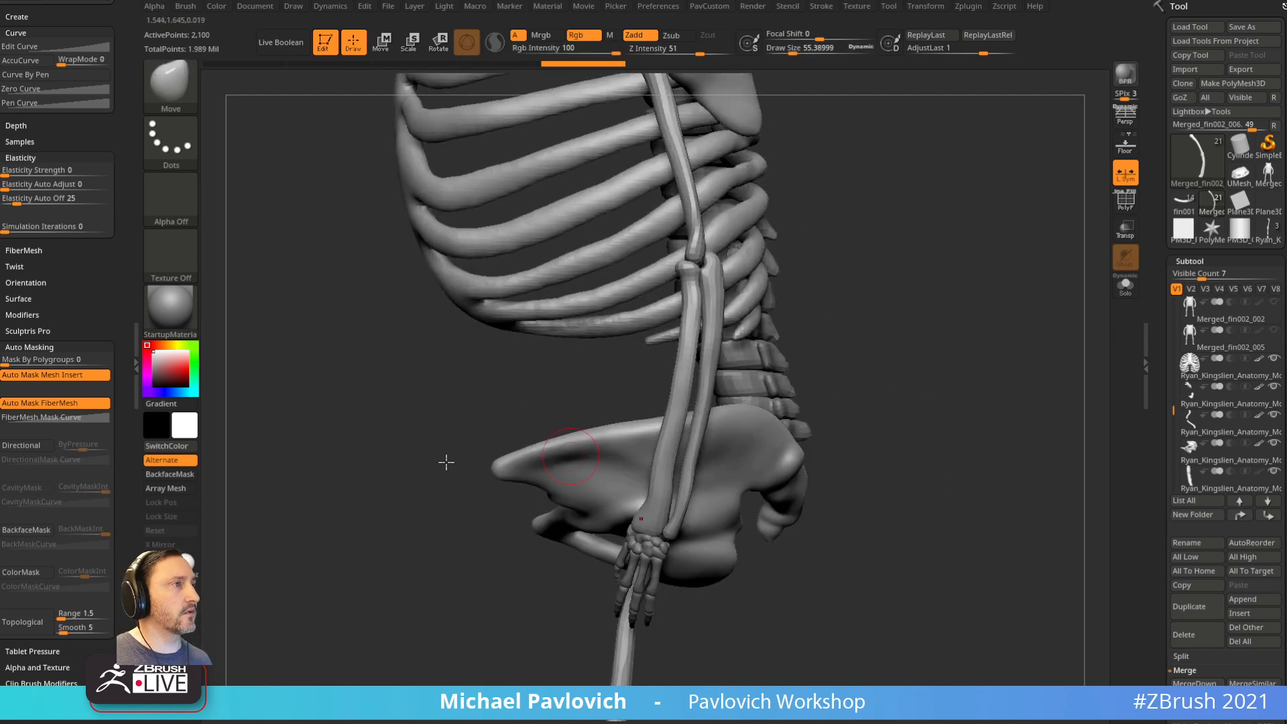
Step: Turn on Topological auto masking for the Move brush and nudge the lower end of the forearm bone
{"action": "left_click", "coordinate": [19, 613]}
{"action": "key", "text": "s"}
{"action": "mouse_move", "coordinate": [673, 464]}
{"action": "left_mouse_down"}
{"action": "mouse_move", "coordinate": [684, 464]}
{"action": "mouse_move", "coordinate": [651, 498]}
{"action": "left_mouse_up"}
{"action": "key", "text": "s"}
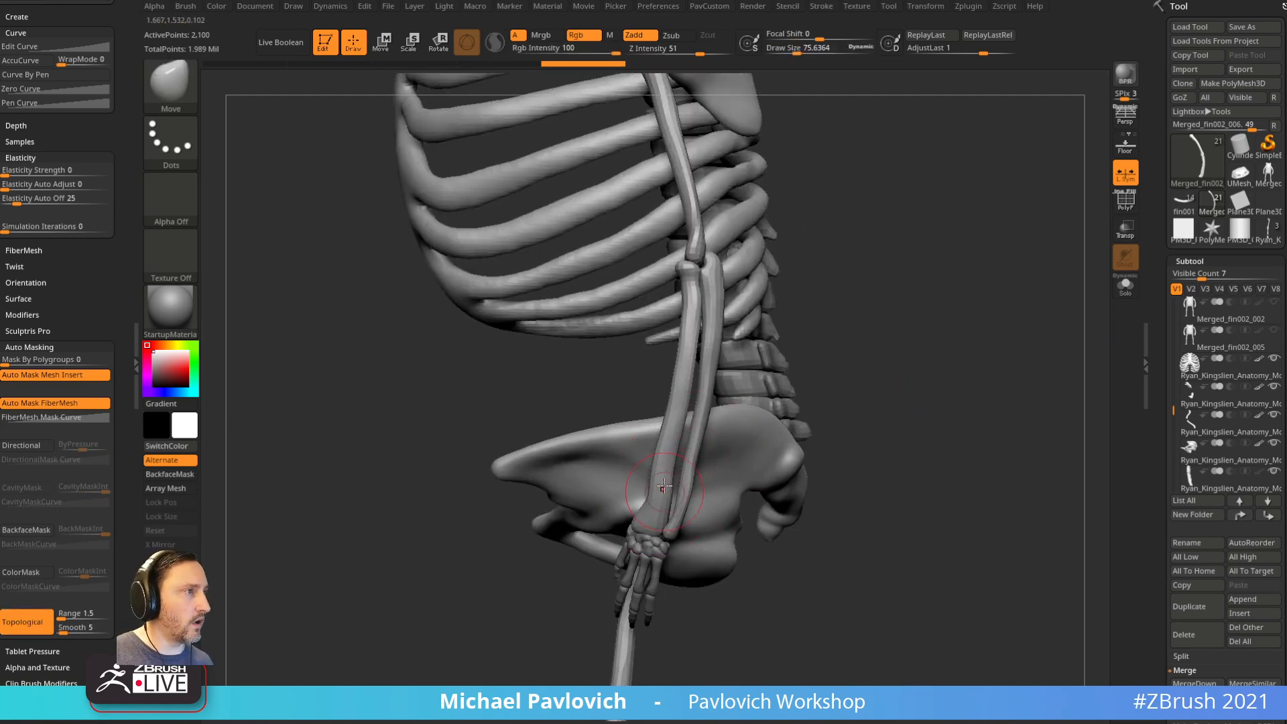
Step: Switch to the MoveAccu brush with Topological auto masking on and reshape the forearm bone above the wrist
{"action": "left_click_drag", "start_coordinate": [832, 392], "coordinate": [896, 368]}
{"action": "left_click", "coordinate": [38, 624]}
{"action": "key", "text": "s"}
{"action": "key", "text": "s"}
{"action": "left_click_drag", "start_coordinate": [654, 492], "coordinate": [625, 477]}
{"action": "key", "text": "ctrl+z"}
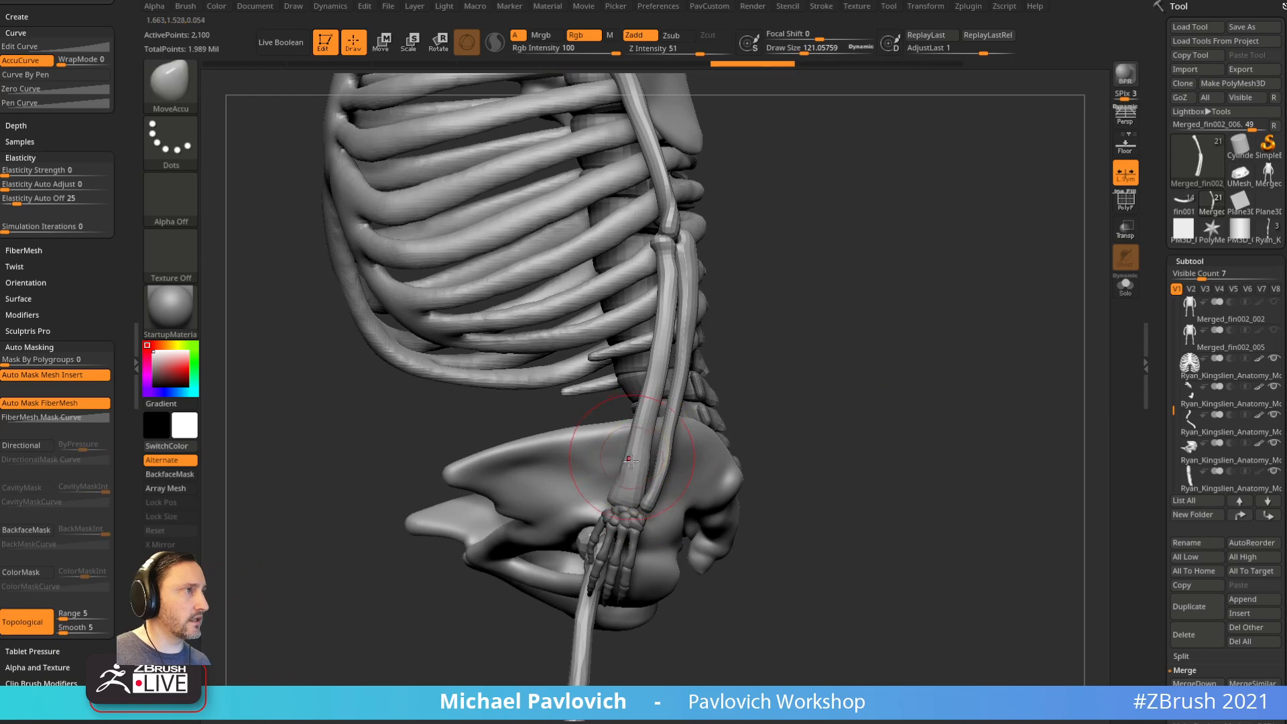
{"action": "key", "text": "ctrl+shift+z"}
{"action": "key", "text": "ctrl+shift+z"}
Step: Isolate the front forearm bone by hiding the other arm bones
{"action": "left_click_drag", "start_coordinate": [776, 323], "coordinate": [747, 376]}
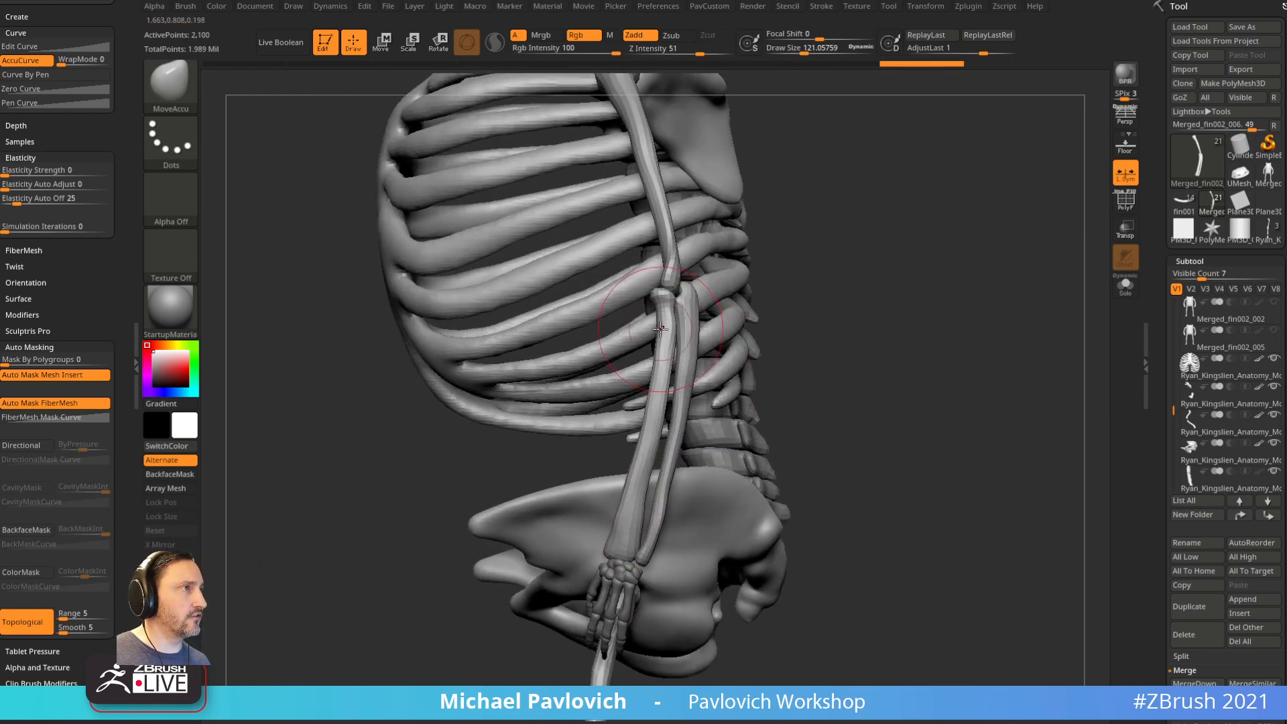
{"action": "left_click", "coordinate": [618, 453], "text": "ctrl+shift"}
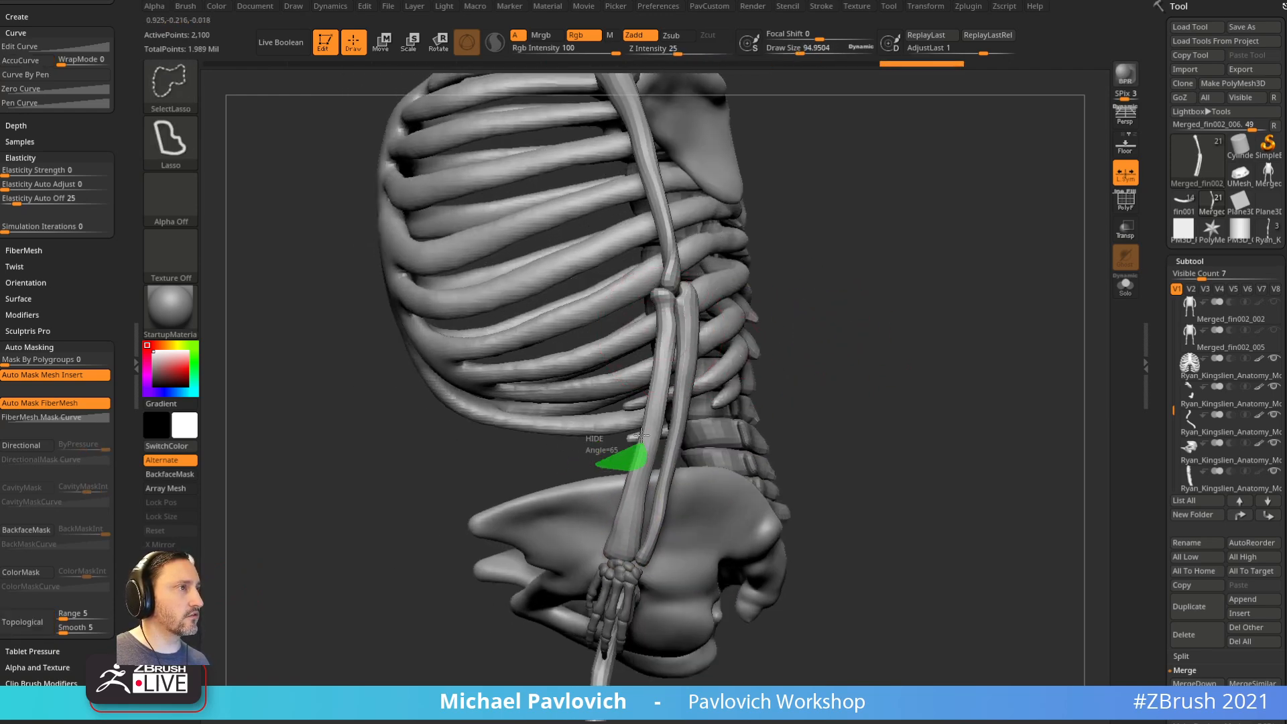
{"action": "key", "text": "3"}
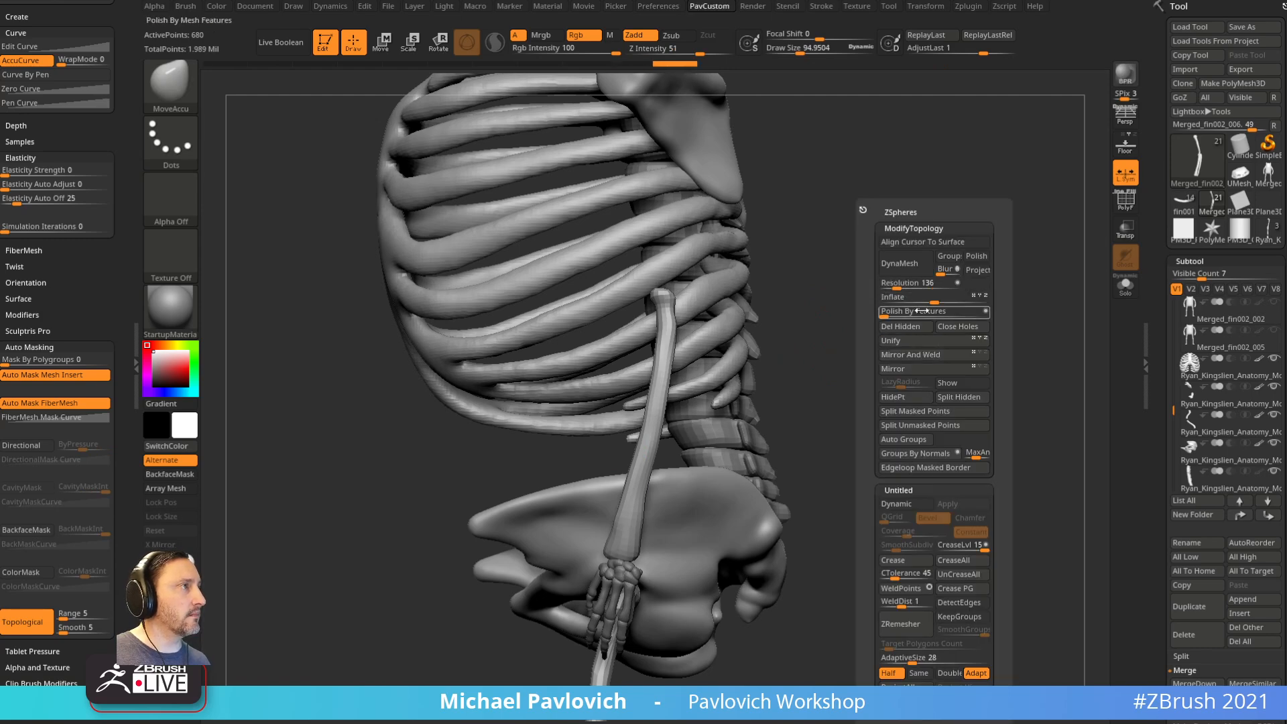
Step: Mask the ends of the isolated forearm bone, soften the mask, polish the shaft by features and clear the mask
{"action": "mouse_move", "coordinate": [834, 361]}
{"action": "left_mouse_down", "text": "ctrl"}
{"action": "mouse_move", "coordinate": [685, 313]}
{"action": "mouse_move", "coordinate": [578, 435]}
{"action": "mouse_move", "coordinate": [610, 533]}
{"action": "left_mouse_up", "text": "ctrl"}
{"action": "left_click", "coordinate": [885, 365], "text": "ctrl"}
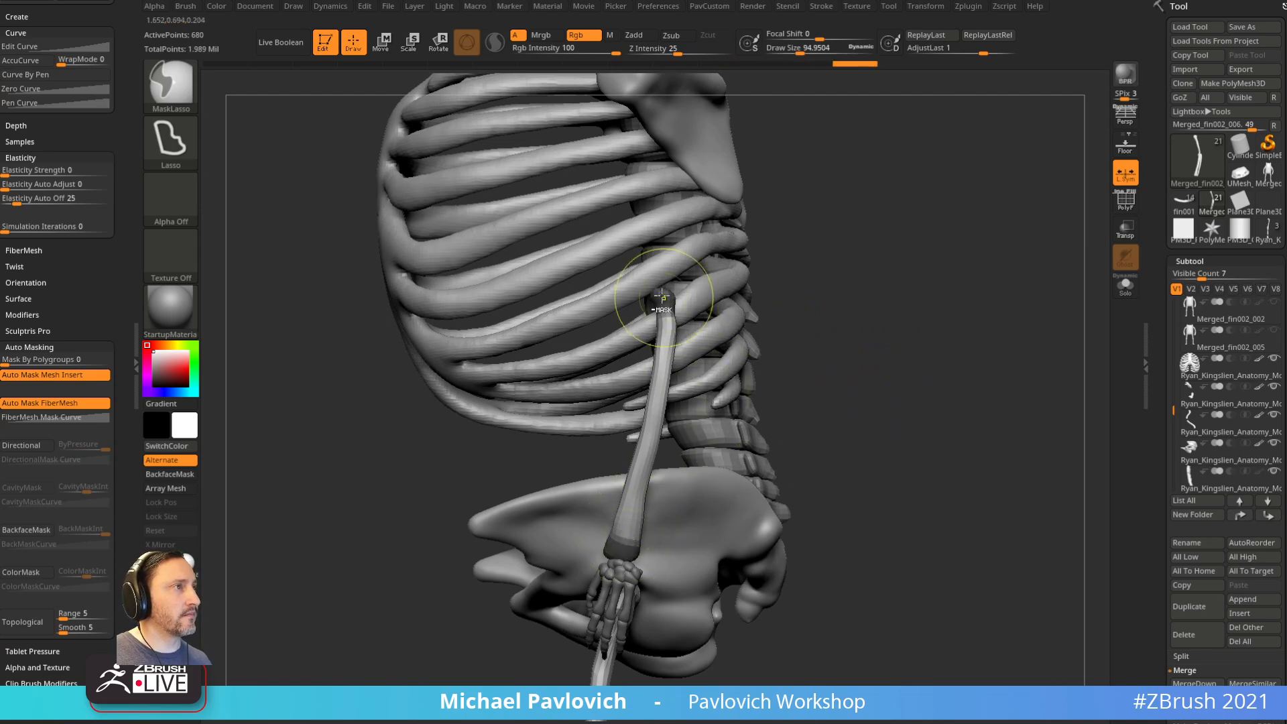
{"action": "left_click", "coordinate": [660, 295], "text": "ctrl"}
{"action": "key", "text": "2"}
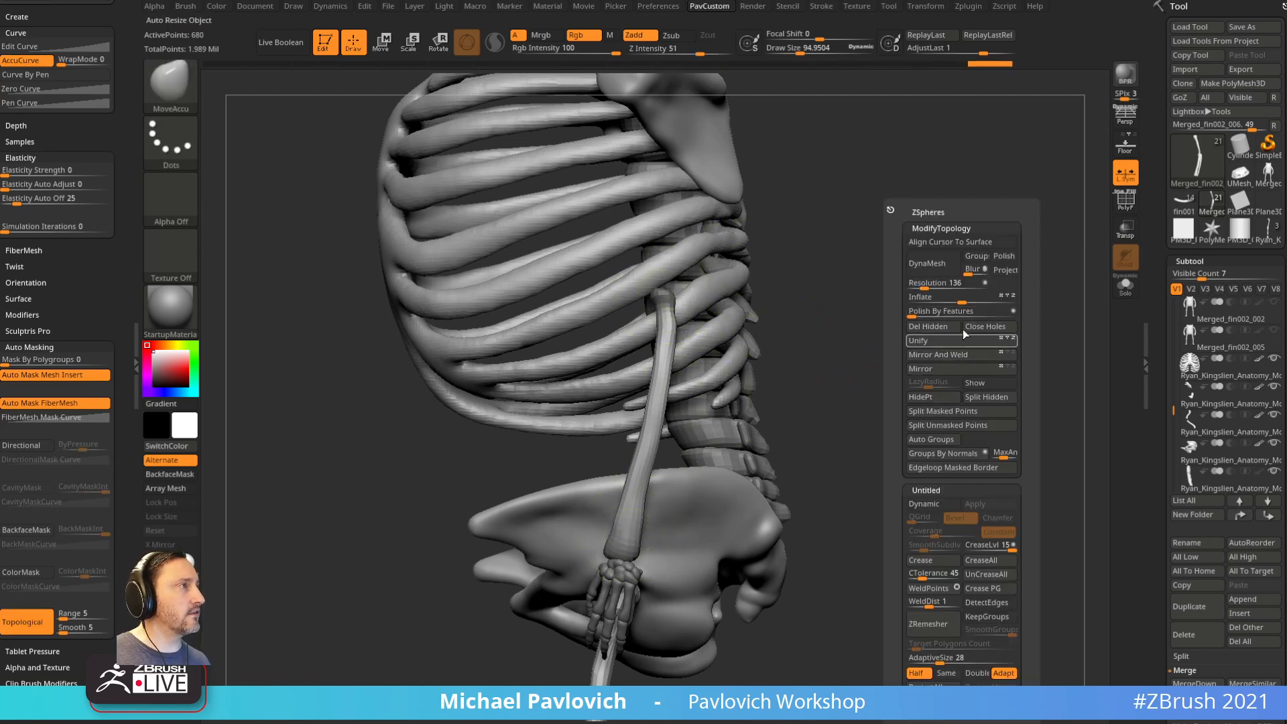
{"action": "left_click", "coordinate": [916, 314]}
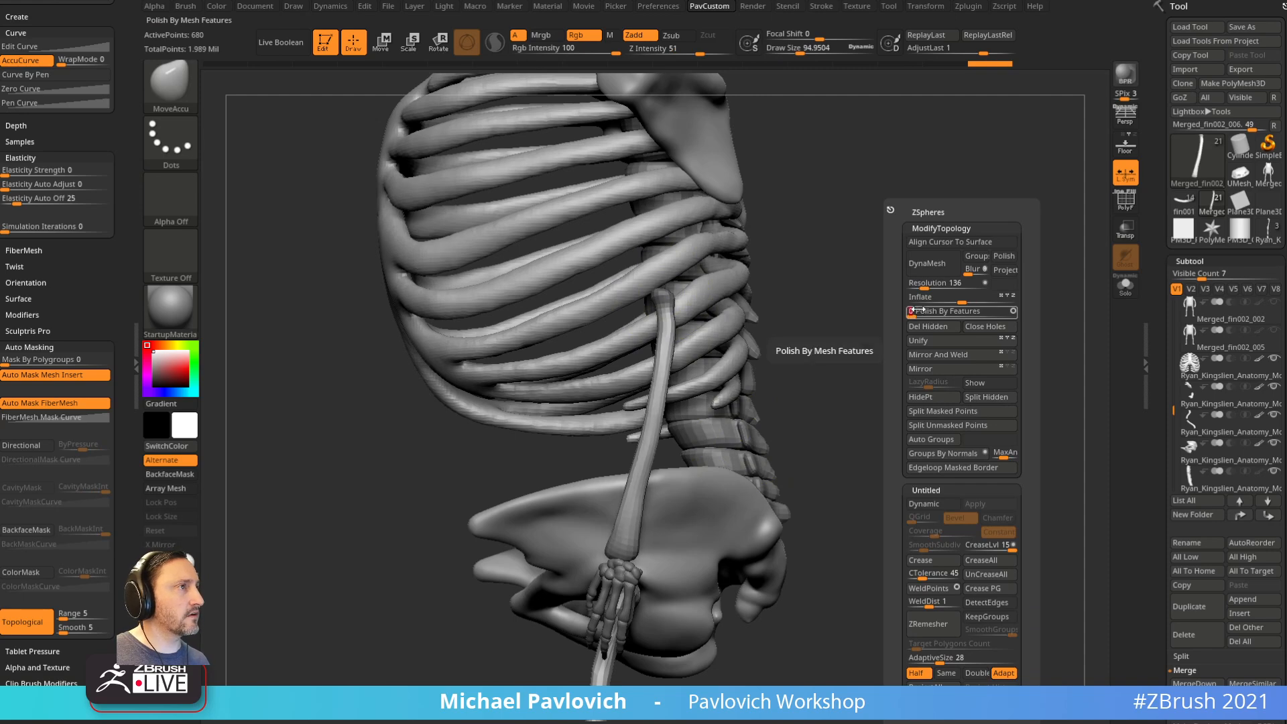
{"action": "left_click_drag", "start_coordinate": [964, 428], "coordinate": [934, 380], "text": "ctrl"}
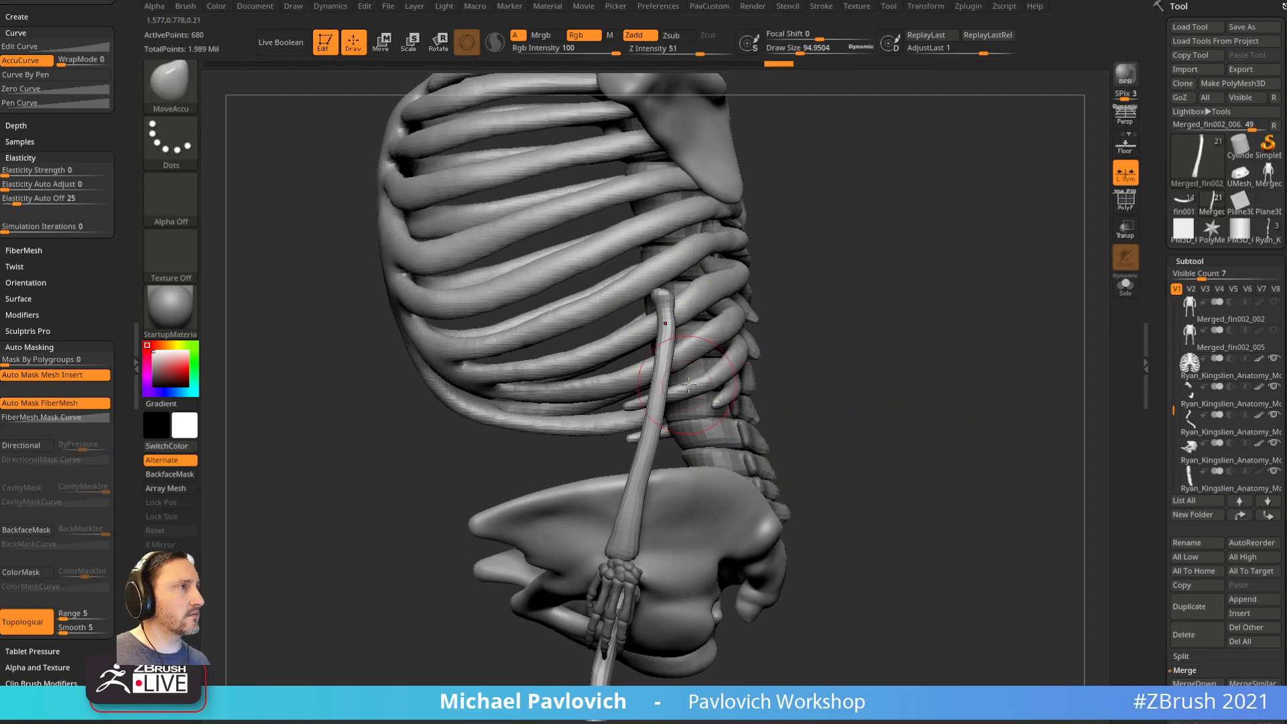
Step: Refine the curve of the isolated forearm bone's shaft with MoveAccu and show the hidden arm bones again
{"action": "right_click_drag", "start_coordinate": [870, 274], "coordinate": [839, 325], "text": "ctrl"}
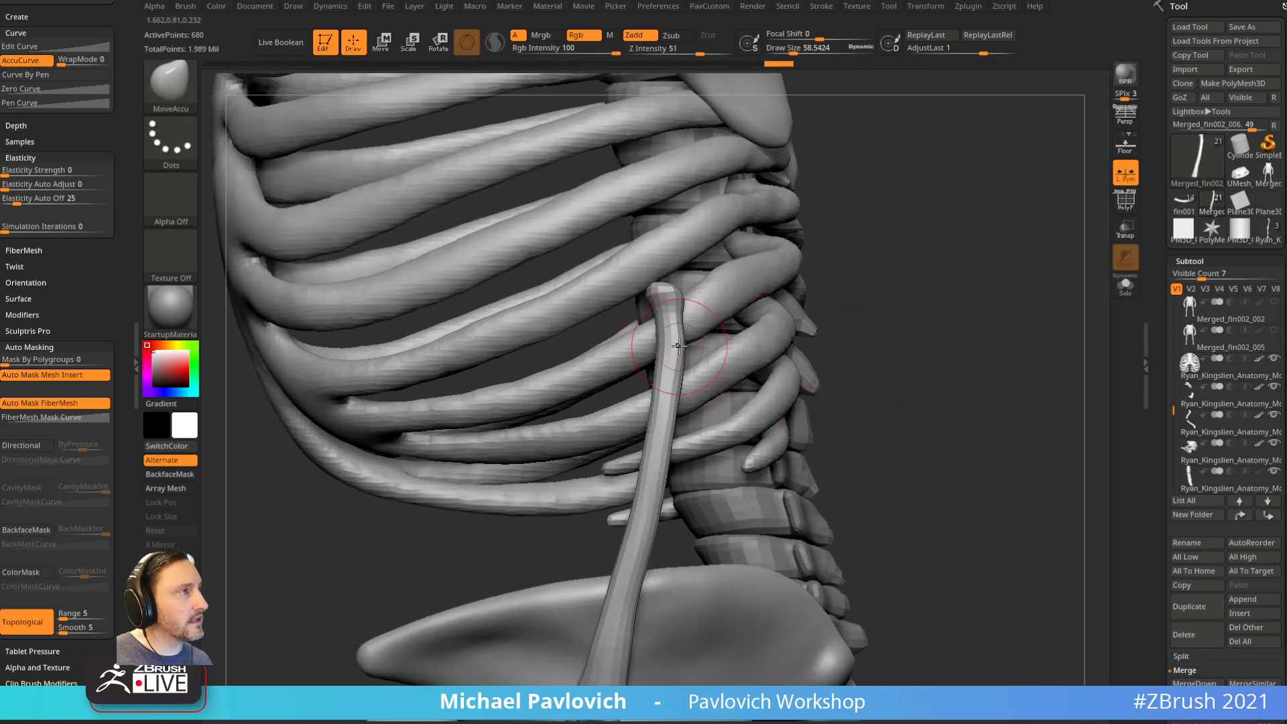
{"action": "right_click_drag", "start_coordinate": [674, 346], "coordinate": [702, 397]}
{"action": "left_click_drag", "start_coordinate": [668, 448], "coordinate": [664, 454]}
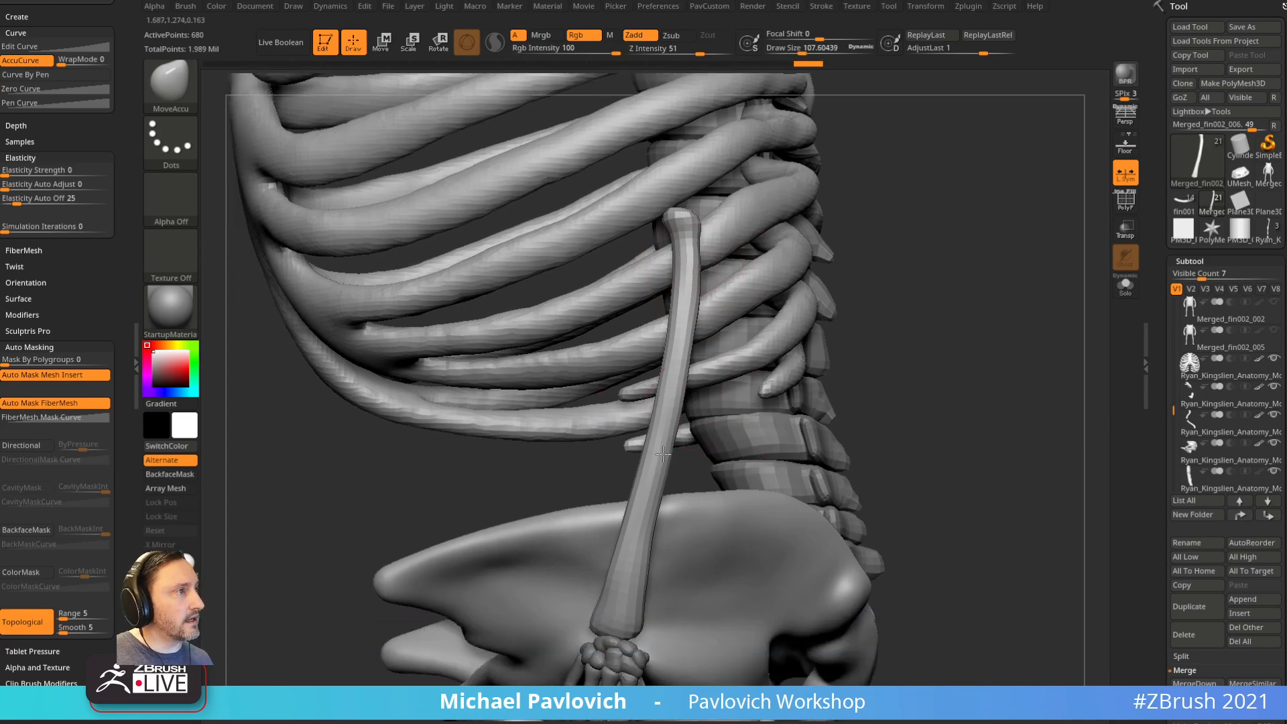
{"action": "right_click_drag", "start_coordinate": [711, 356], "coordinate": [892, 348]}
{"action": "right_click_drag", "start_coordinate": [892, 349], "coordinate": [954, 296], "text": "ctrl"}
{"action": "left_click", "coordinate": [955, 295], "text": "ctrl+shift"}
Step: Move the body subtools Merged_fin002_002 and Merged_fin002_005 to the bottom of the subtool list
{"action": "right_click_drag", "start_coordinate": [971, 402], "coordinate": [959, 366], "text": "ctrl"}
{"action": "right_click_drag", "start_coordinate": [959, 366], "coordinate": [963, 398]}
{"action": "right_click_drag", "start_coordinate": [986, 342], "coordinate": [951, 380], "text": "alt"}
{"action": "left_click", "coordinate": [1274, 363], "text": "shift"}
{"action": "left_click", "coordinate": [1275, 365], "text": "shift"}
{"action": "left_click", "coordinate": [1261, 387], "text": "shift"}
{"action": "mouse_move", "coordinate": [1175, 391]}
{"action": "left_mouse_down"}
{"action": "mouse_move", "coordinate": [1171, 376]}
{"action": "mouse_move", "coordinate": [1174, 387]}
{"action": "left_mouse_up"}
{"action": "left_click", "coordinate": [1242, 404]}
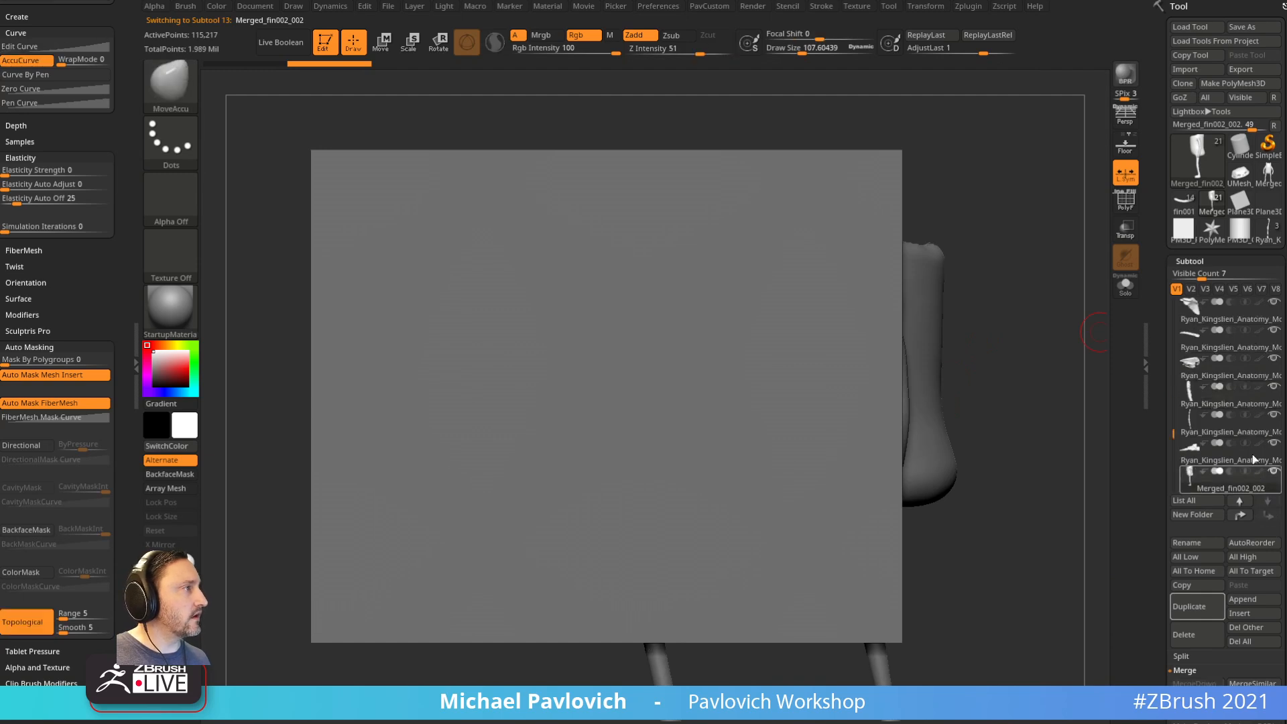
{"action": "left_click_drag", "start_coordinate": [1170, 434], "coordinate": [1167, 372]}
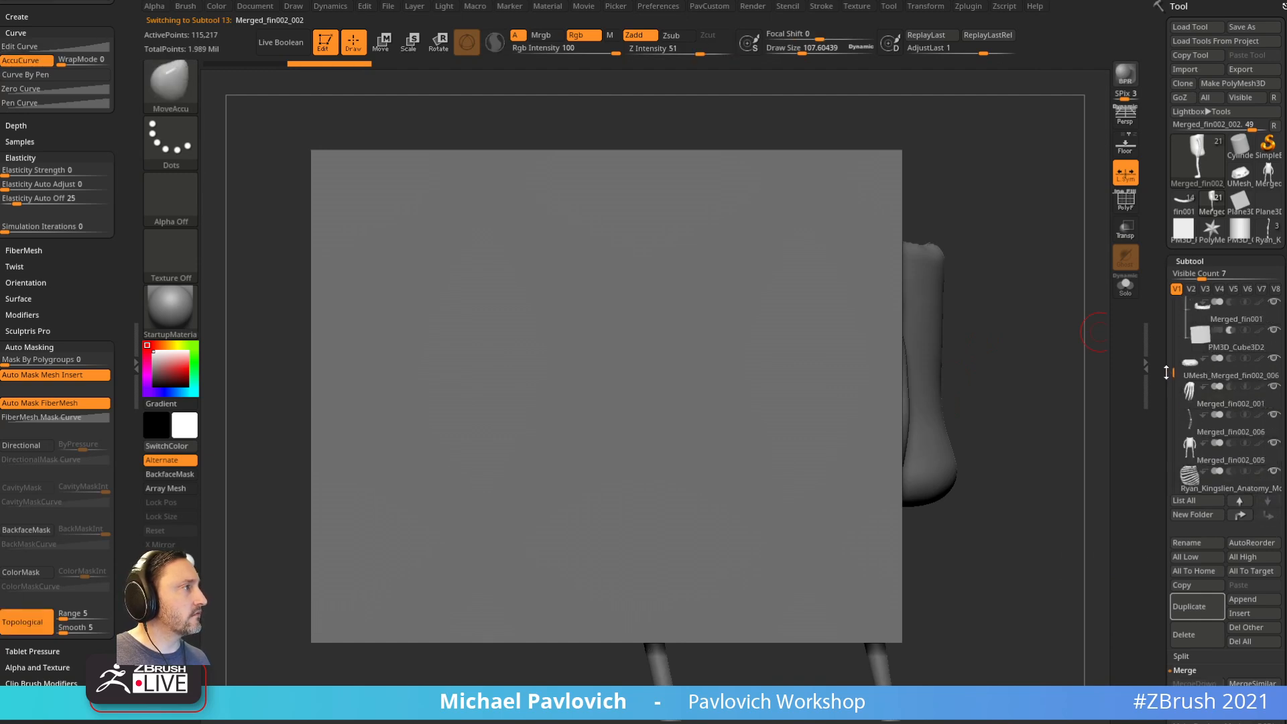
{"action": "left_click", "coordinate": [1239, 459]}
{"action": "left_click", "coordinate": [1270, 515], "text": "shift"}
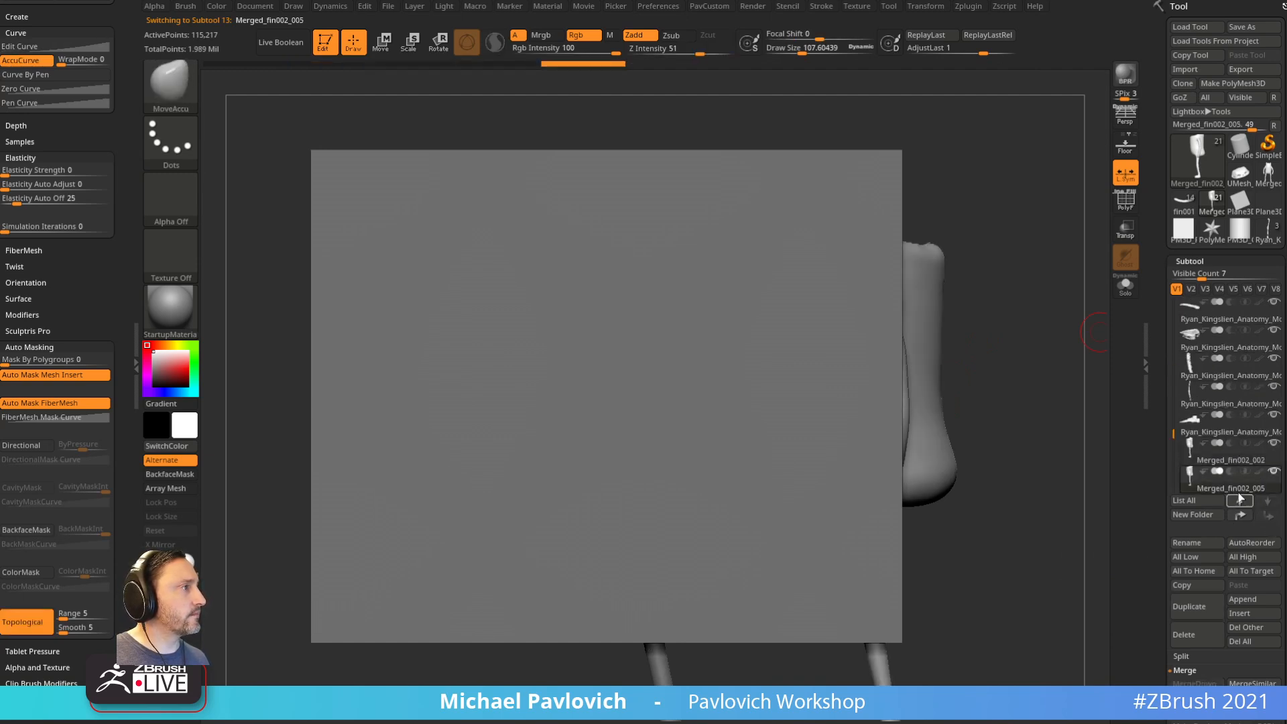
Step: Make the Ryan_Kingslien_Anatomy_Model2_1 subtool active, turn on Live Boolean and hide Merged_fin002_002 to show the cutaway body with its skeleton
{"action": "left_click", "coordinate": [1246, 432]}
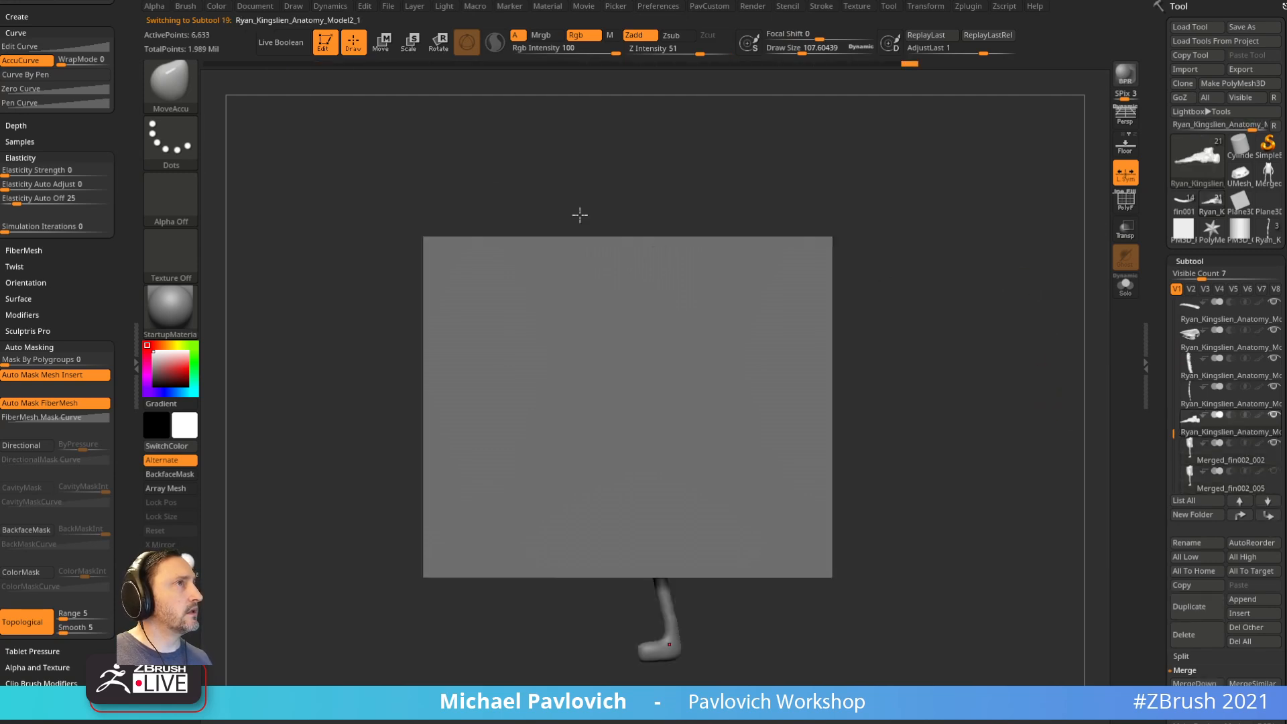
{"action": "left_click", "coordinate": [285, 44]}
{"action": "left_click_drag", "start_coordinate": [874, 356], "coordinate": [927, 340]}
{"action": "left_click", "coordinate": [1273, 444]}
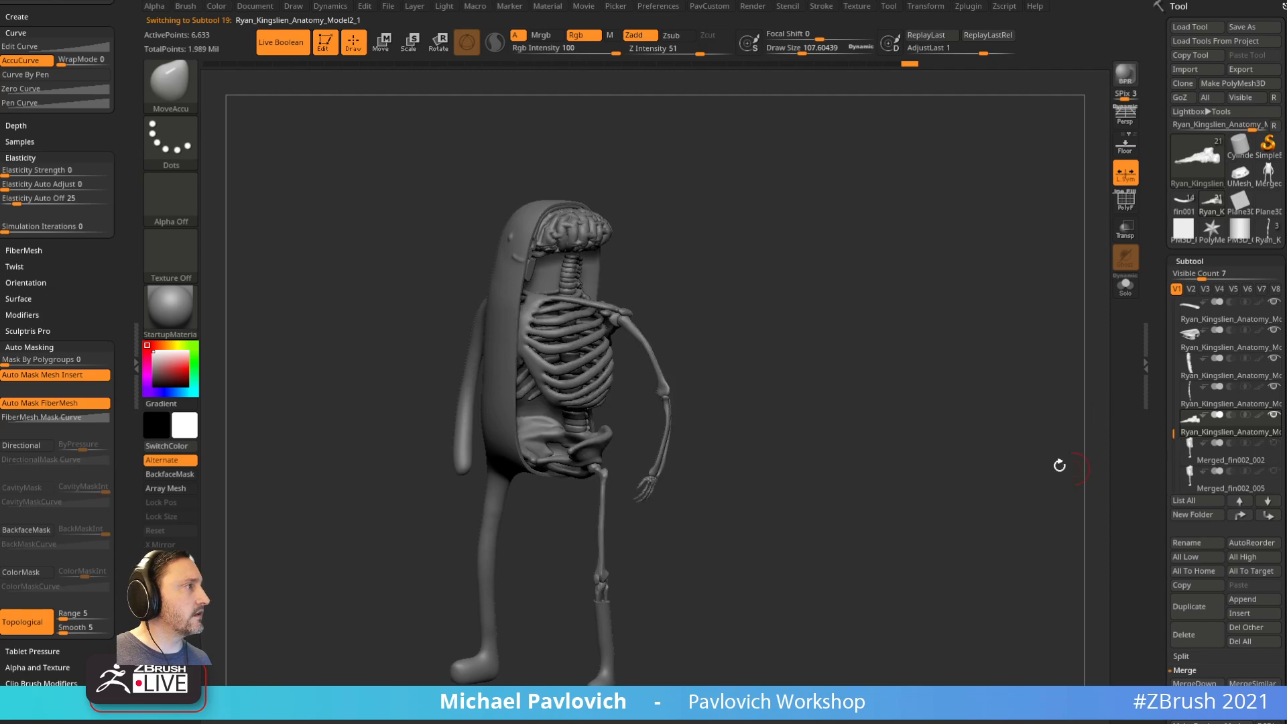
Step: Choose the Standard brush, make the rib cage the active subtool and view the cutaway from the side
{"action": "mouse_move", "coordinate": [868, 312]}
{"action": "left_mouse_down"}
{"action": "mouse_move", "coordinate": [885, 296]}
{"action": "mouse_move", "coordinate": [908, 328]}
{"action": "mouse_move", "coordinate": [891, 310]}
{"action": "mouse_move", "coordinate": [888, 331]}
{"action": "mouse_move", "coordinate": [908, 331]}
{"action": "mouse_move", "coordinate": [841, 304]}
{"action": "mouse_move", "coordinate": [835, 269]}
{"action": "mouse_move", "coordinate": [948, 247]}
{"action": "mouse_move", "coordinate": [871, 238]}
{"action": "mouse_move", "coordinate": [856, 253]}
{"action": "mouse_move", "coordinate": [892, 259]}
{"action": "mouse_move", "coordinate": [833, 325]}
{"action": "mouse_move", "coordinate": [790, 307]}
{"action": "left_mouse_up"}
{"action": "key", "text": "b"}
{"action": "key", "text": "s"}
{"action": "key", "text": "t"}
{"action": "key", "text": "s"}
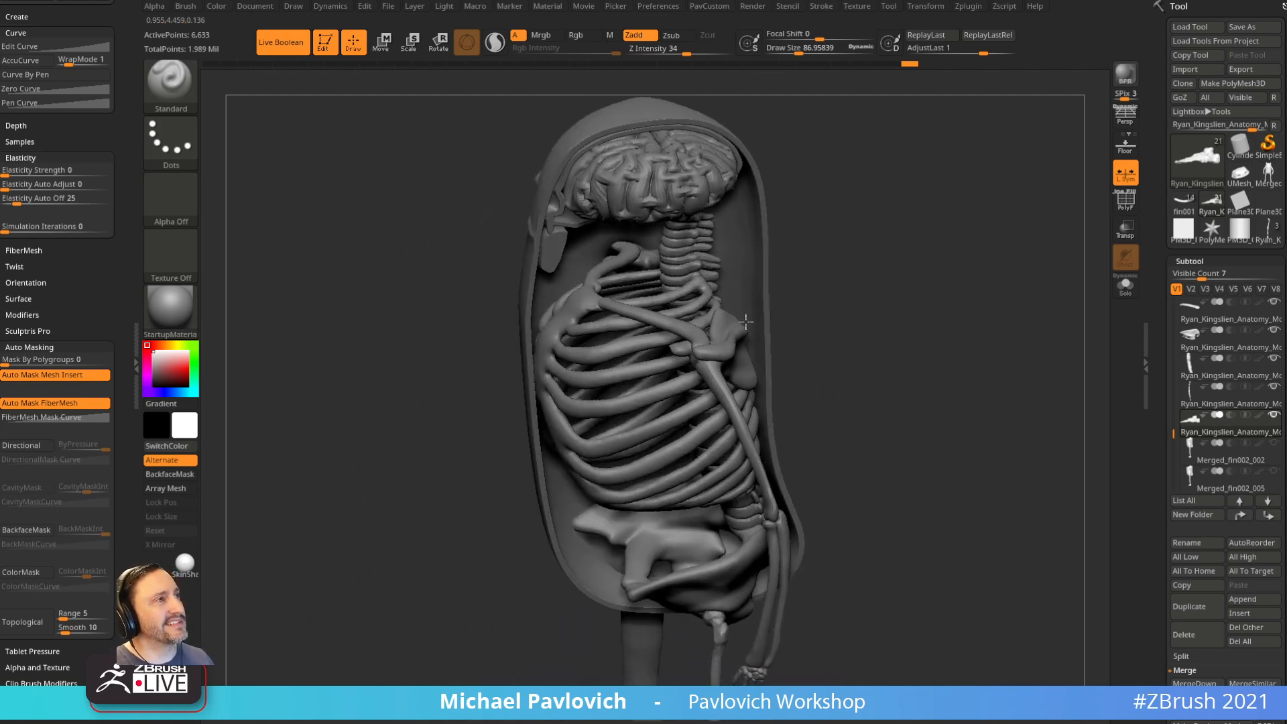
{"action": "left_click", "coordinate": [530, 299], "text": "alt"}
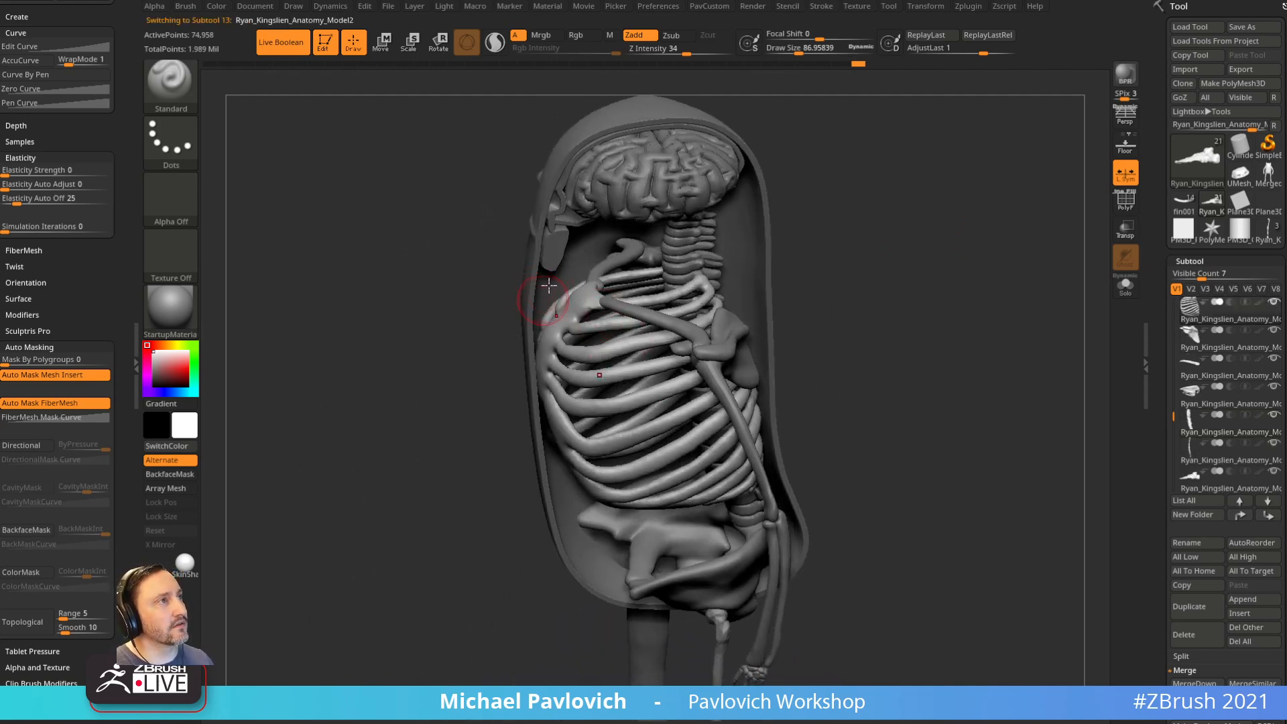
{"action": "mouse_move", "coordinate": [804, 288]}
{"action": "left_mouse_down"}
{"action": "mouse_move", "coordinate": [922, 311]}
{"action": "mouse_move", "coordinate": [891, 356]}
{"action": "mouse_move", "coordinate": [908, 348]}
{"action": "mouse_move", "coordinate": [873, 321]}
{"action": "mouse_move", "coordinate": [894, 356]}
{"action": "mouse_move", "coordinate": [919, 333]}
{"action": "mouse_move", "coordinate": [929, 536]}
{"action": "left_mouse_up"}
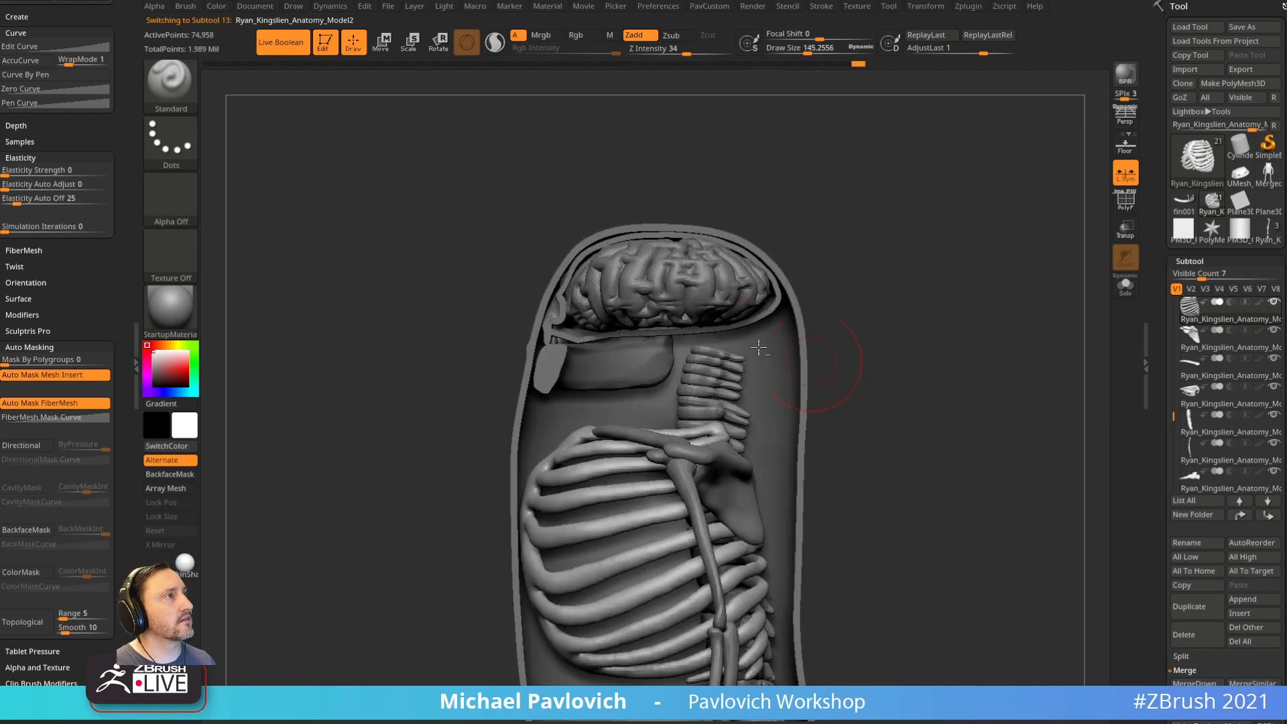
Step: Make the spine the active subtool and raise the top neck vertebrae to the base of the brain with the Move brush
{"action": "left_click", "coordinate": [728, 394], "text": "alt"}
{"action": "key", "text": "b"}
{"action": "key", "text": "m"}
{"action": "key", "text": "v"}
{"action": "key", "text": "s"}
{"action": "left_click", "coordinate": [717, 386]}
{"action": "left_click_drag", "start_coordinate": [736, 356], "coordinate": [740, 340]}
{"action": "key", "text": "s"}
{"action": "left_click", "coordinate": [730, 358]}
Step: Push the upper neck vertebrae forward under the brain with a larger Move brush, and return to the Standard brush
{"action": "mouse_move", "coordinate": [915, 345]}
{"action": "left_mouse_down"}
{"action": "mouse_move", "coordinate": [821, 341]}
{"action": "mouse_move", "coordinate": [888, 339]}
{"action": "mouse_move", "coordinate": [896, 313]}
{"action": "left_mouse_up"}
{"action": "key", "text": "s"}
{"action": "left_click", "coordinate": [775, 348]}
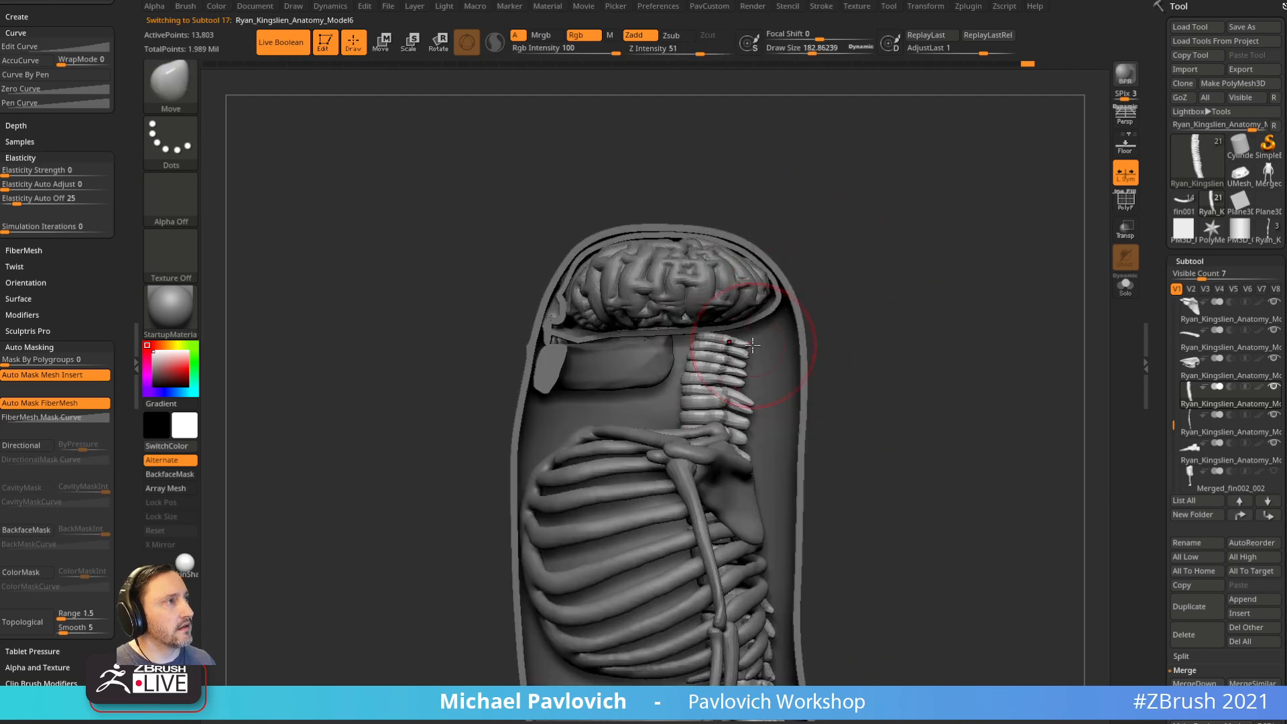
{"action": "left_click_drag", "start_coordinate": [746, 346], "coordinate": [700, 362]}
{"action": "mouse_move", "coordinate": [913, 347]}
{"action": "left_mouse_down", "text": "alt"}
{"action": "mouse_move", "coordinate": [906, 335]}
{"action": "mouse_move", "coordinate": [899, 397]}
{"action": "left_mouse_up", "text": "alt"}
{"action": "mouse_move", "coordinate": [889, 415]}
{"action": "left_mouse_down"}
{"action": "mouse_move", "coordinate": [939, 420]}
{"action": "mouse_move", "coordinate": [937, 338]}
{"action": "mouse_move", "coordinate": [923, 376]}
{"action": "mouse_move", "coordinate": [985, 368]}
{"action": "mouse_move", "coordinate": [876, 380]}
{"action": "mouse_move", "coordinate": [1025, 377]}
{"action": "mouse_move", "coordinate": [946, 358]}
{"action": "left_mouse_up"}
{"action": "key", "text": "s"}
{"action": "left_click", "coordinate": [918, 373]}
{"action": "key", "text": "2"}
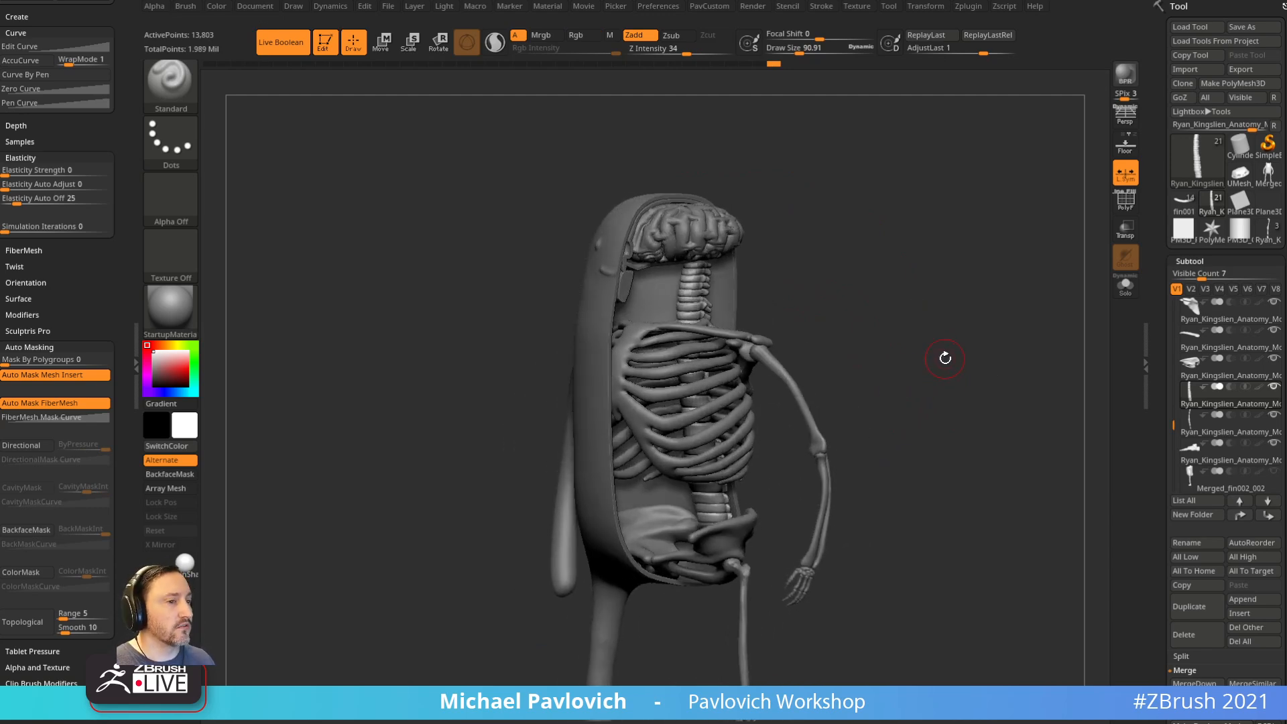
Step: Switch to the Zygote Body reference, frame the torso organs and fade the skeleton layer in around them
{"action": "left_click_drag", "start_coordinate": [671, 723], "coordinate": [429, 0]}
{"action": "scroll", "coordinate": [554, 252], "scroll_direction": "up", "scroll_amount": 3}
{"action": "scroll", "coordinate": [553, 312], "scroll_direction": "down", "scroll_amount": 3}
{"action": "scroll", "coordinate": [554, 314], "scroll_direction": "down", "scroll_amount": 4}
{"action": "left_click_drag", "start_coordinate": [565, 550], "coordinate": [578, 218]}
{"action": "scroll", "coordinate": [578, 217], "scroll_direction": "up", "scroll_amount": 1}
{"action": "scroll", "coordinate": [578, 217], "scroll_direction": "down", "scroll_amount": 1}
{"action": "left_click_drag", "start_coordinate": [480, 268], "coordinate": [193, 224]}
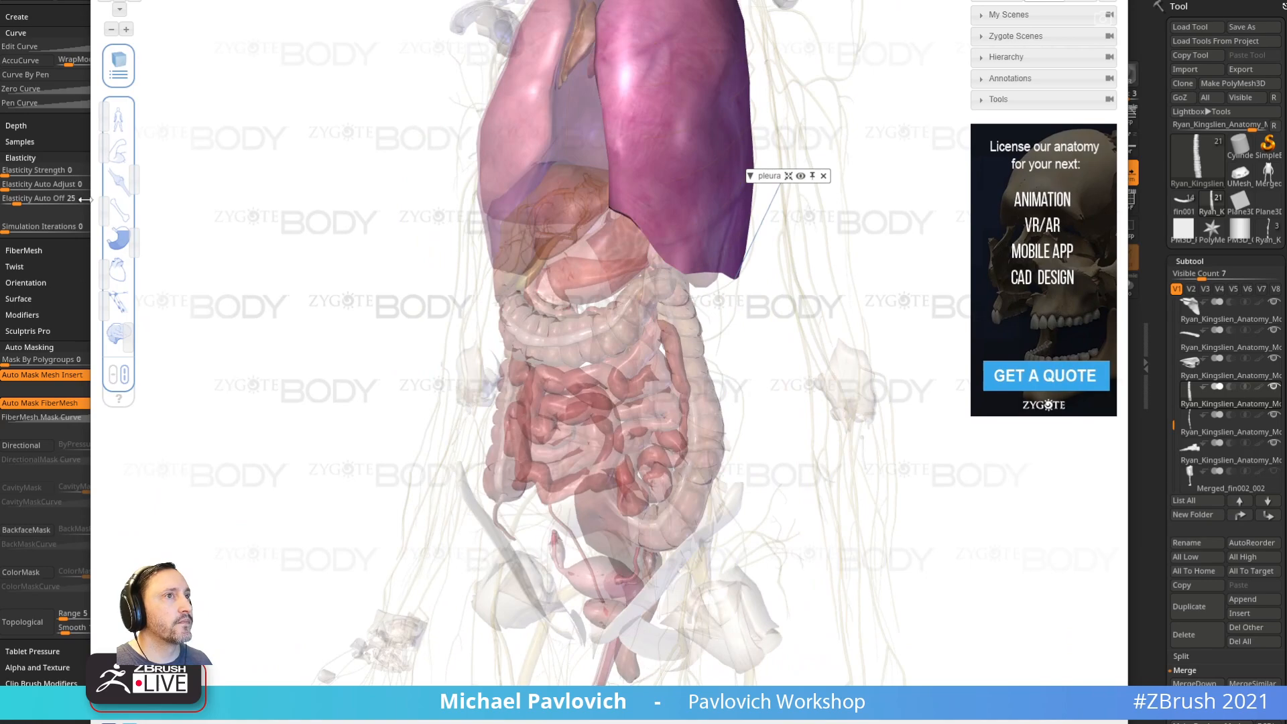
{"action": "left_click", "coordinate": [105, 209]}
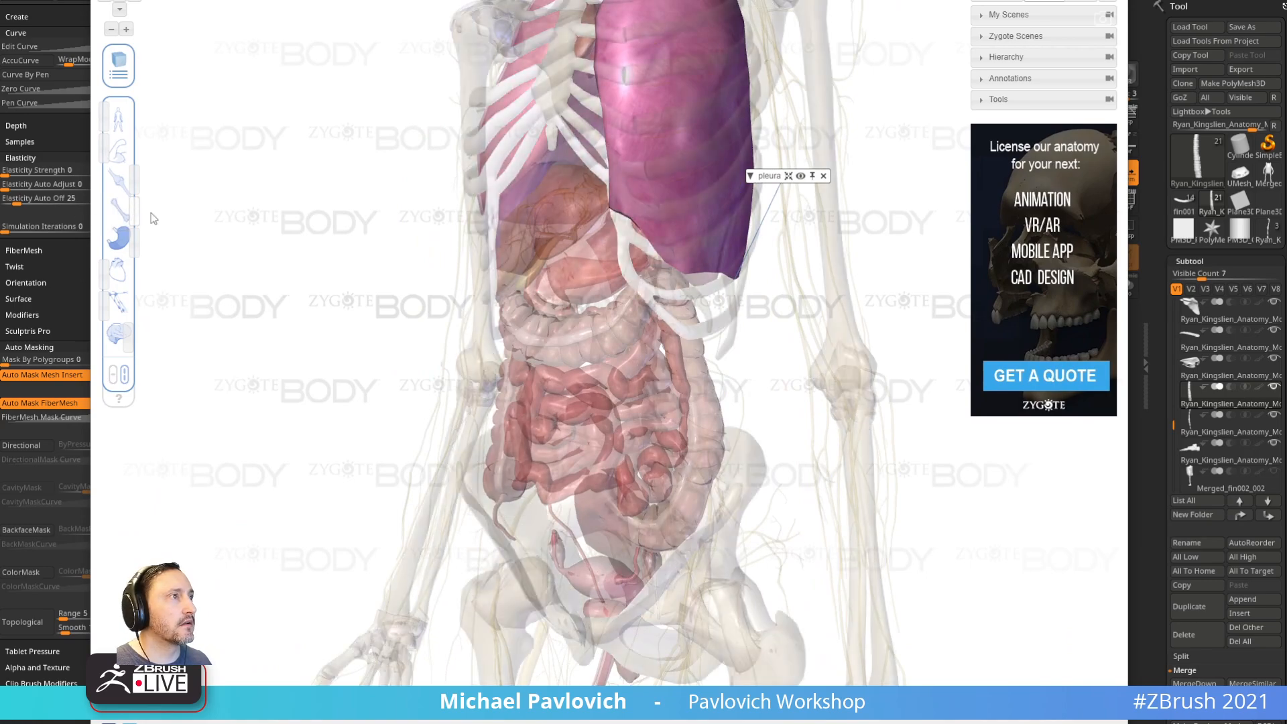
{"action": "left_click", "coordinate": [354, 275]}
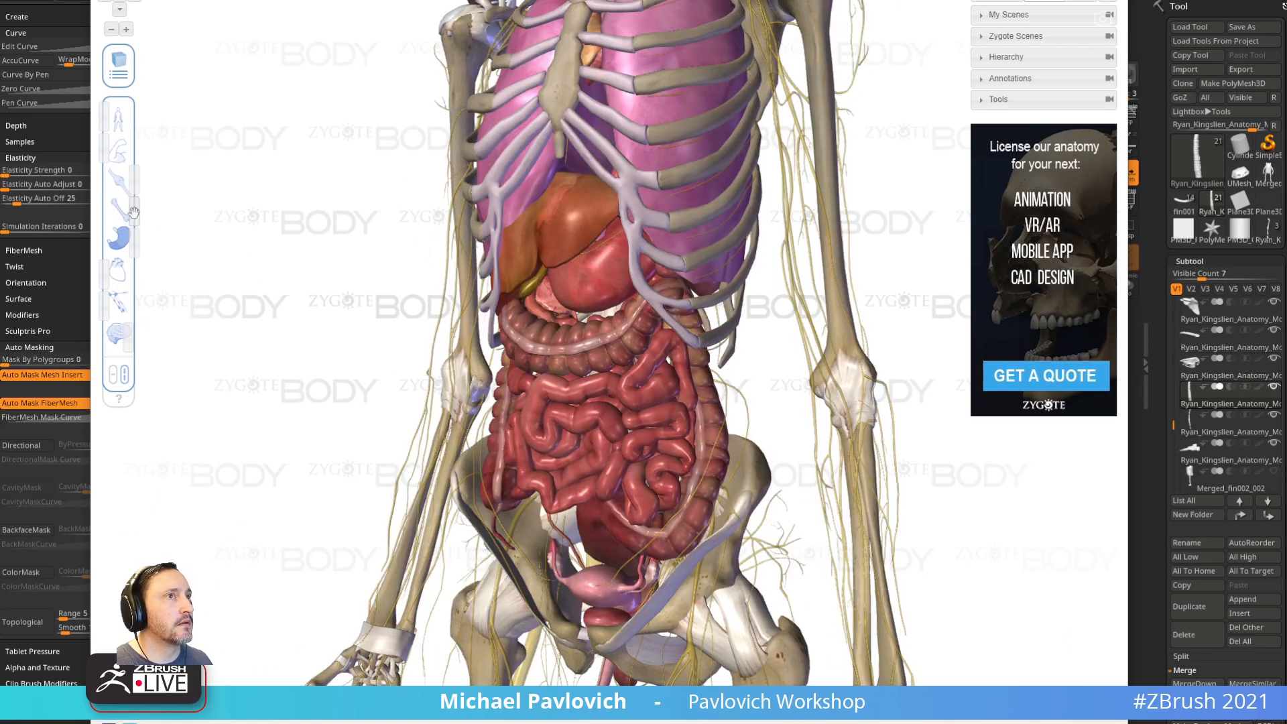
{"action": "left_click_drag", "start_coordinate": [136, 208], "coordinate": [154, 221]}
{"action": "left_click_drag", "start_coordinate": [278, 232], "coordinate": [343, 250]}
Step: Examine the stomach, small intestine and uterus in the anatomy reference, then deselect them and view the whole torso
{"action": "left_click", "coordinate": [601, 276]}
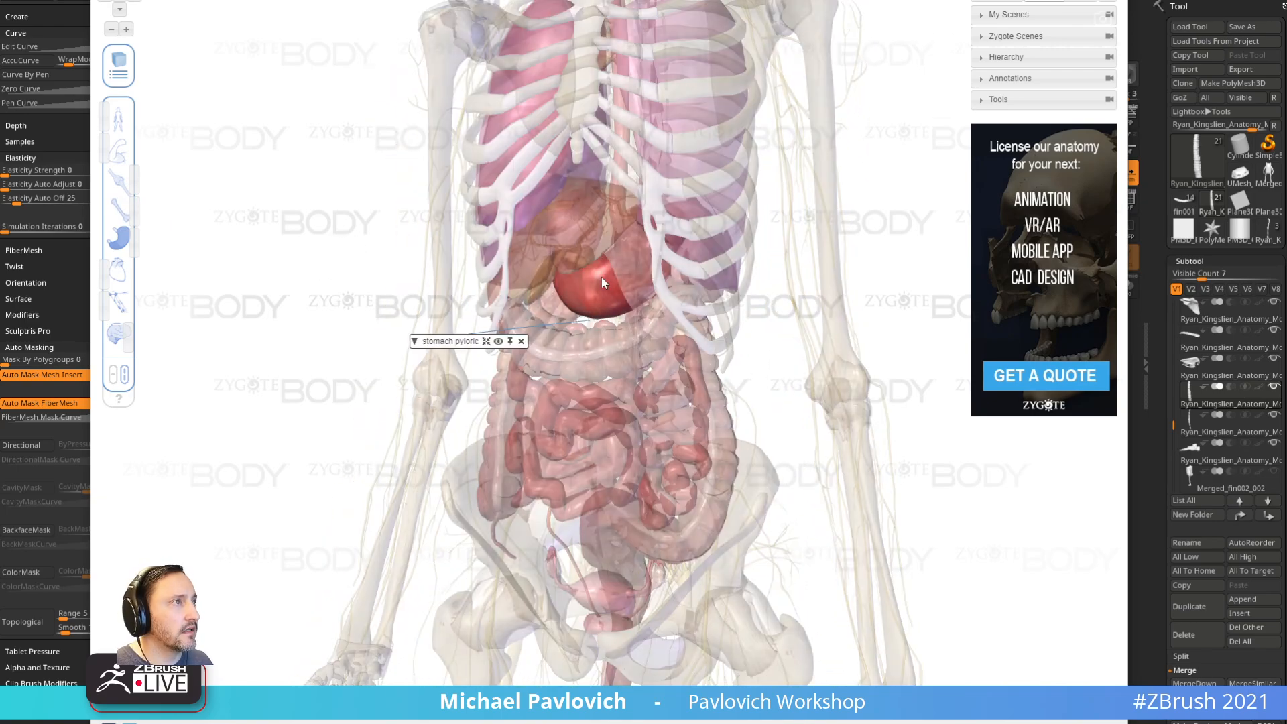
{"action": "left_click", "coordinate": [597, 340]}
{"action": "left_click", "coordinate": [593, 397]}
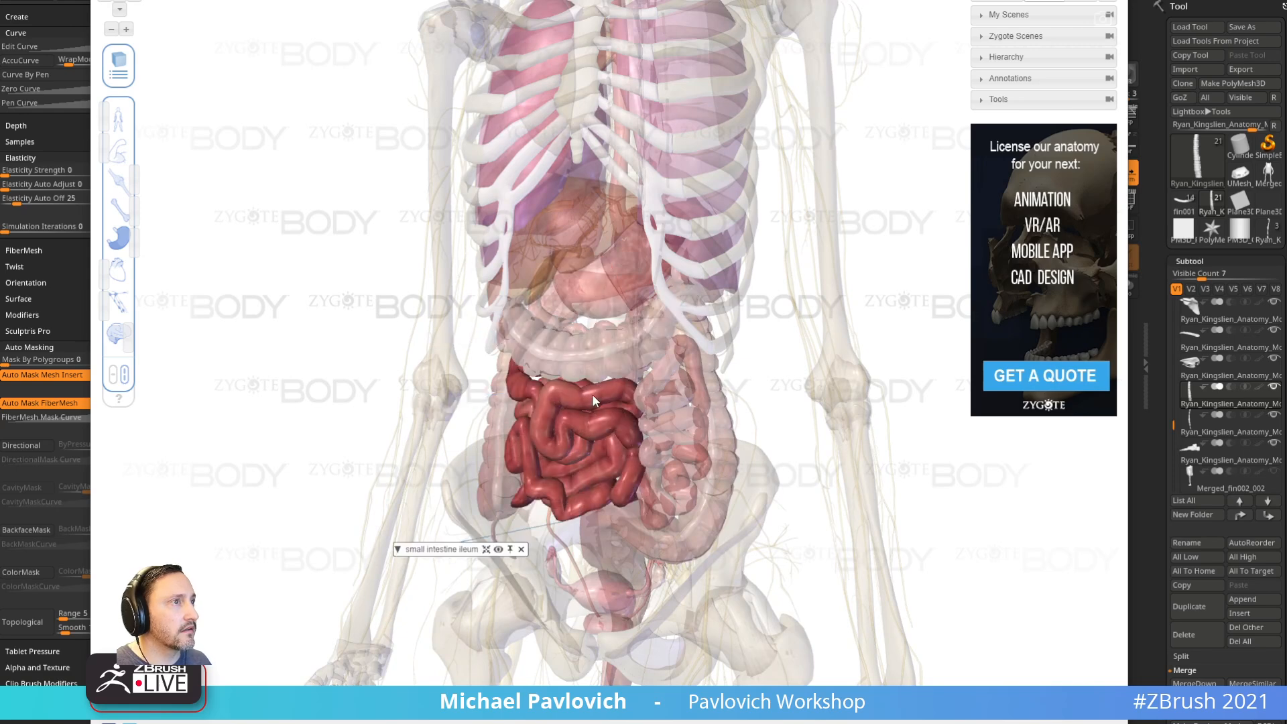
{"action": "left_click", "coordinate": [641, 404]}
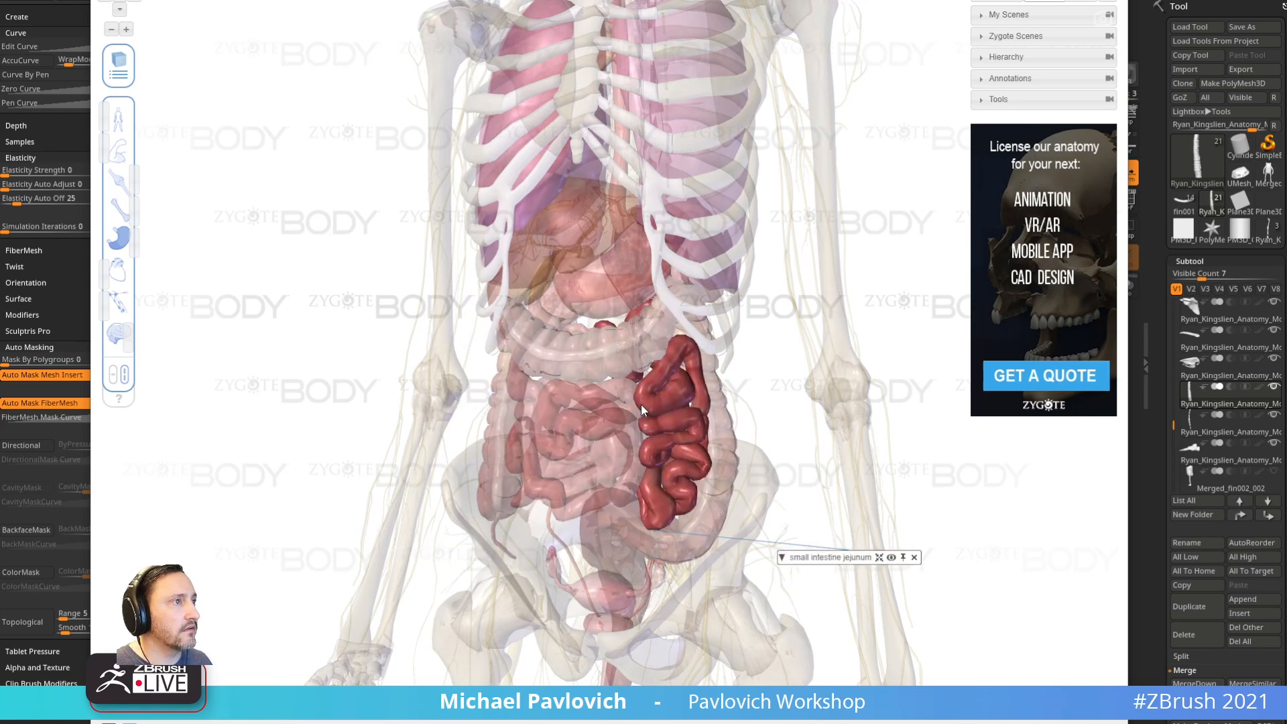
{"action": "left_click", "coordinate": [614, 530]}
{"action": "left_click", "coordinate": [590, 588]}
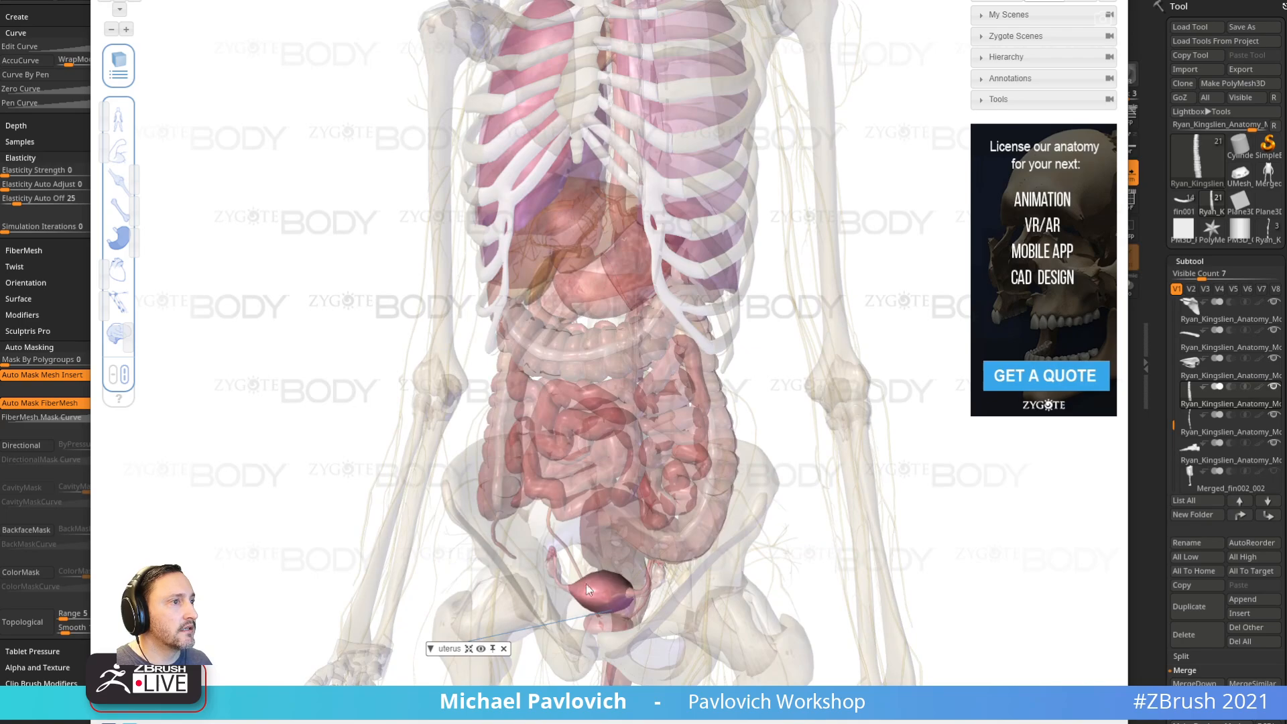
{"action": "left_click", "coordinate": [315, 349]}
{"action": "left_click_drag", "start_coordinate": [280, 305], "coordinate": [282, 353]}
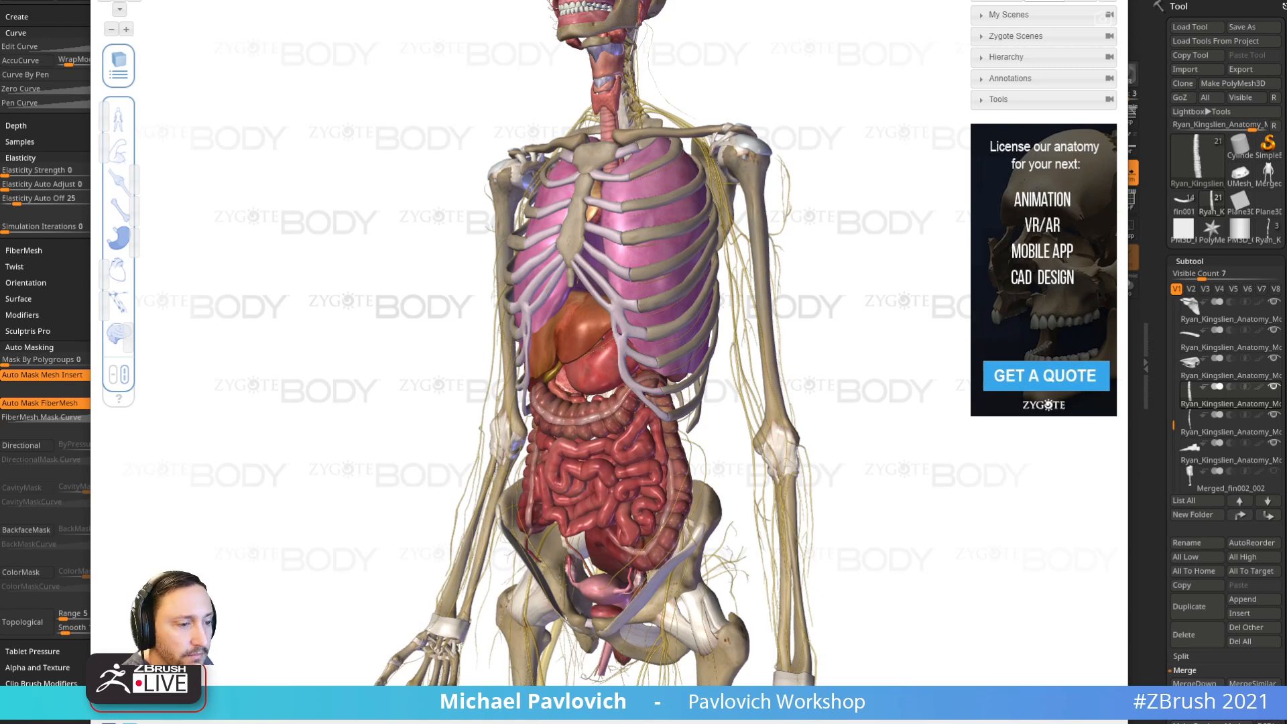
Step: Switch to the ArtStation browser window, open the Krang and the Gang artwork and look through its videos
{"action": "left_click_drag", "start_coordinate": [228, 723], "coordinate": [464, 37]}
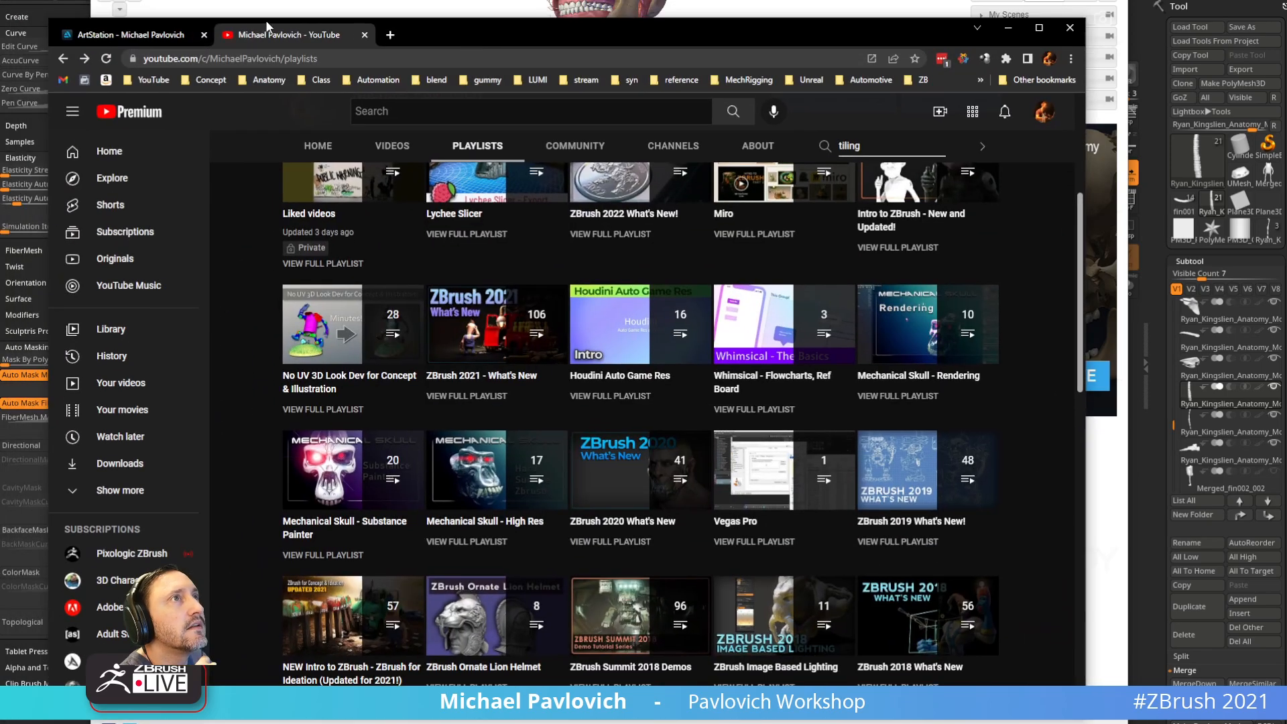
{"action": "left_click", "coordinate": [165, 35]}
{"action": "left_click", "coordinate": [541, 432]}
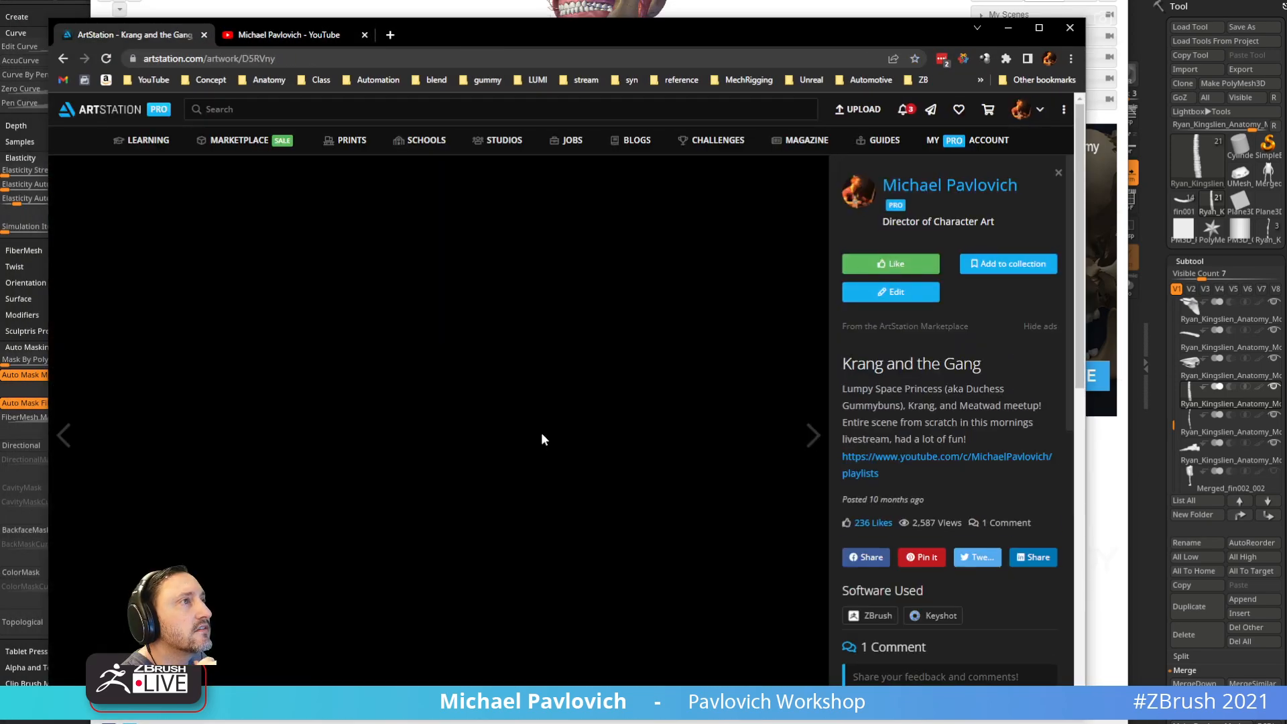
{"action": "scroll", "coordinate": [316, 392], "scroll_direction": "down", "scroll_amount": 5}
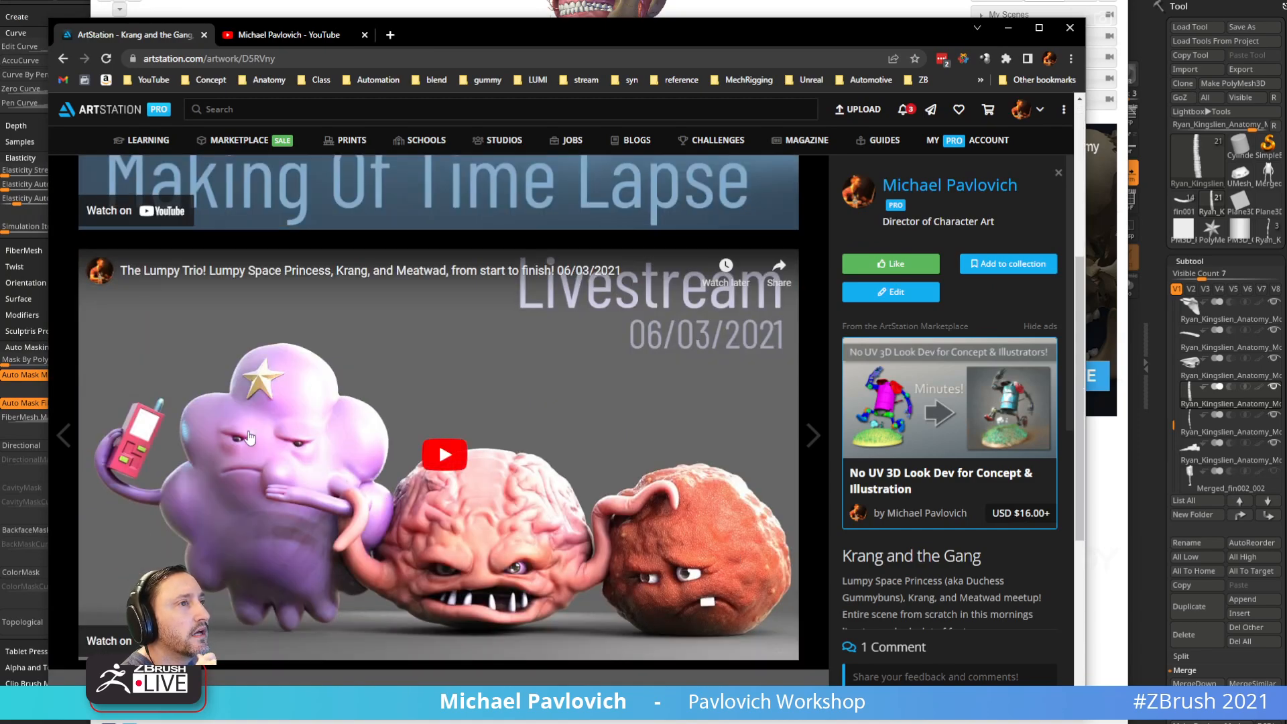
{"action": "scroll", "coordinate": [250, 437], "scroll_direction": "up", "scroll_amount": 5}
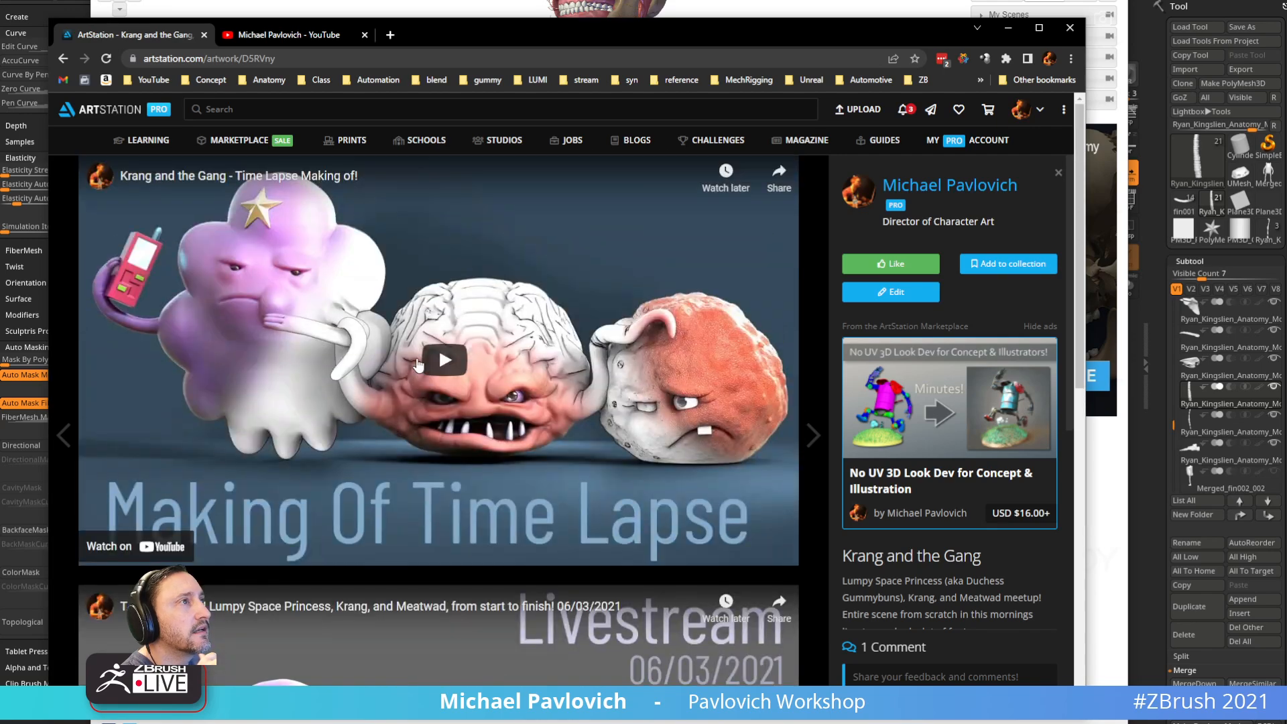
Step: Play the Krang and the Gang time-lapse video muted and skip ahead to 0:09
{"action": "left_click", "coordinate": [443, 360]}
{"action": "left_click", "coordinate": [129, 552]}
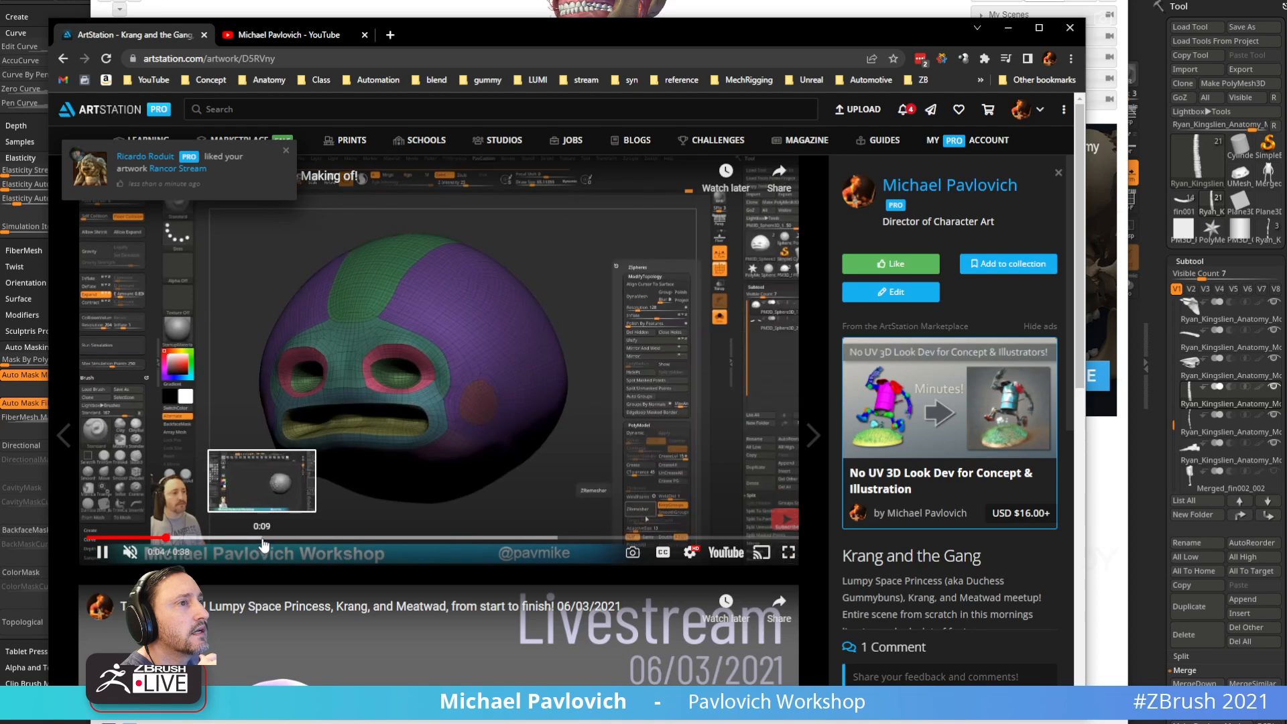
{"action": "left_click", "coordinate": [265, 544]}
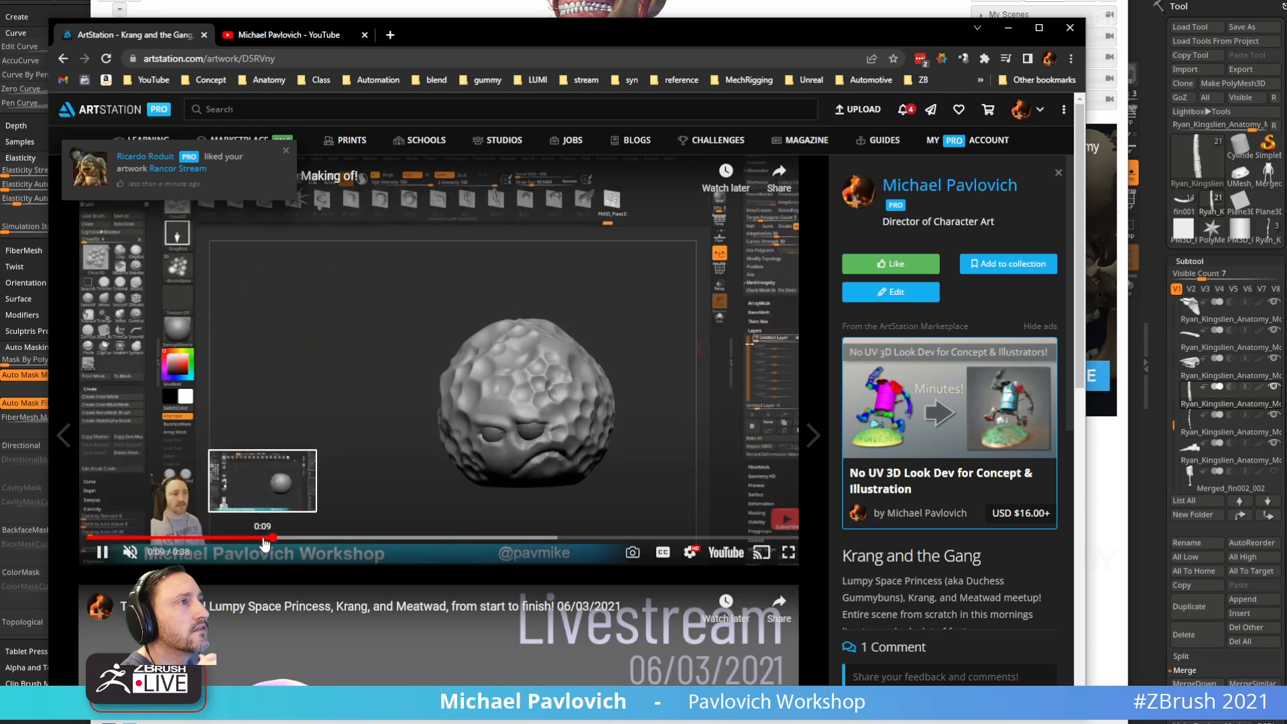
Step: Scrub the Krang time-lapse back to the brain sculpting, pause it at 0:05 and clear the browser away from the anatomy reference
{"action": "left_click", "coordinate": [206, 539]}
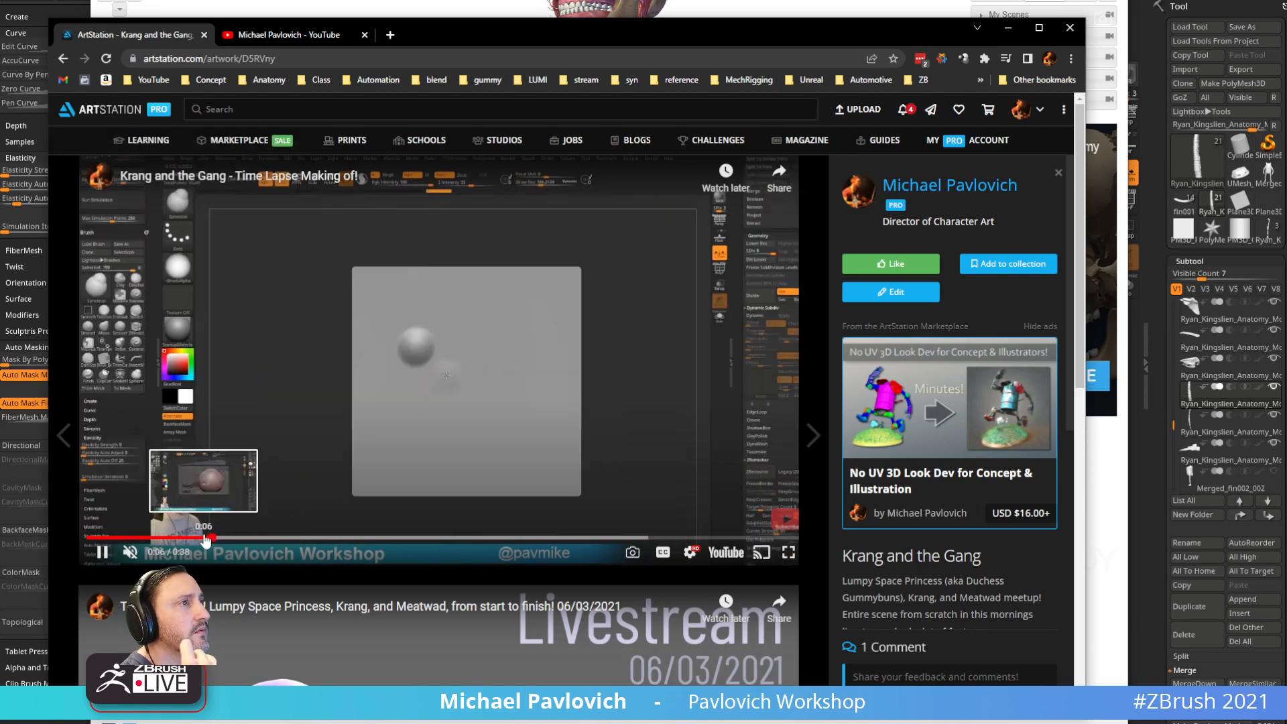
{"action": "left_click", "coordinate": [141, 538]}
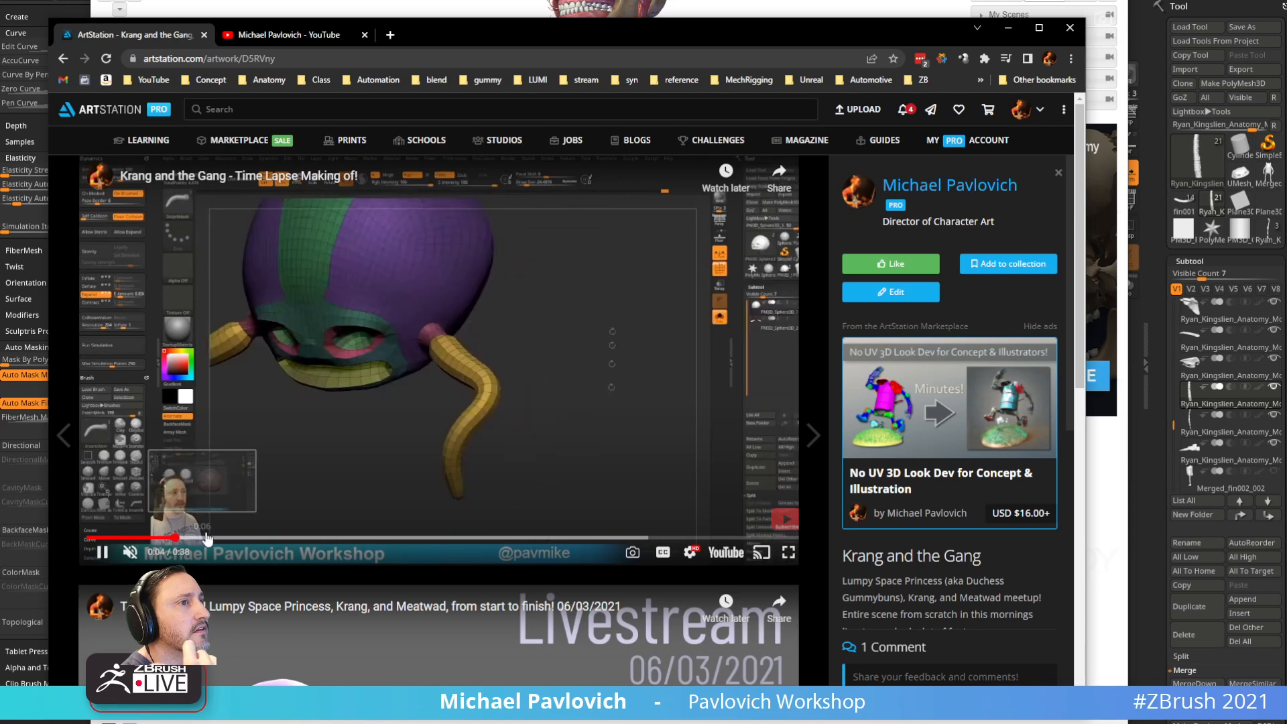
{"action": "left_click", "coordinate": [207, 538]}
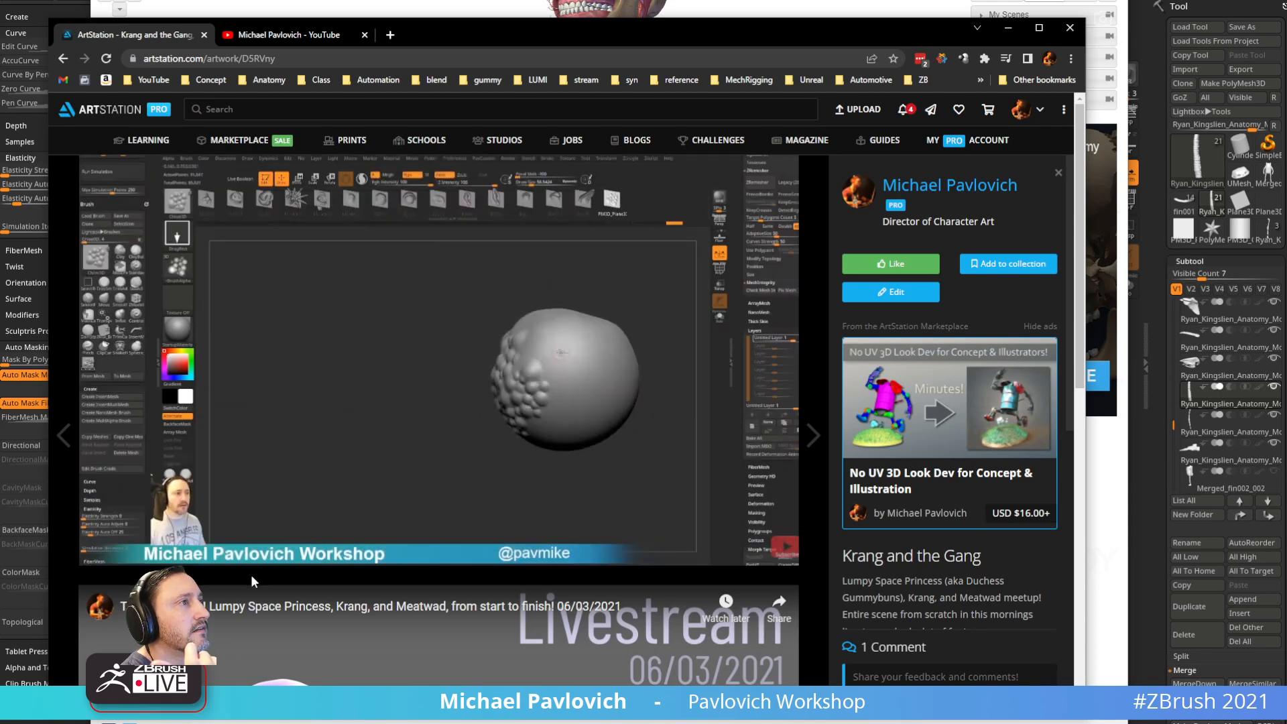
{"action": "left_click", "coordinate": [186, 538]}
{"action": "left_click", "coordinate": [106, 556]}
{"action": "left_click_drag", "start_coordinate": [533, 33], "coordinate": [537, 0]}
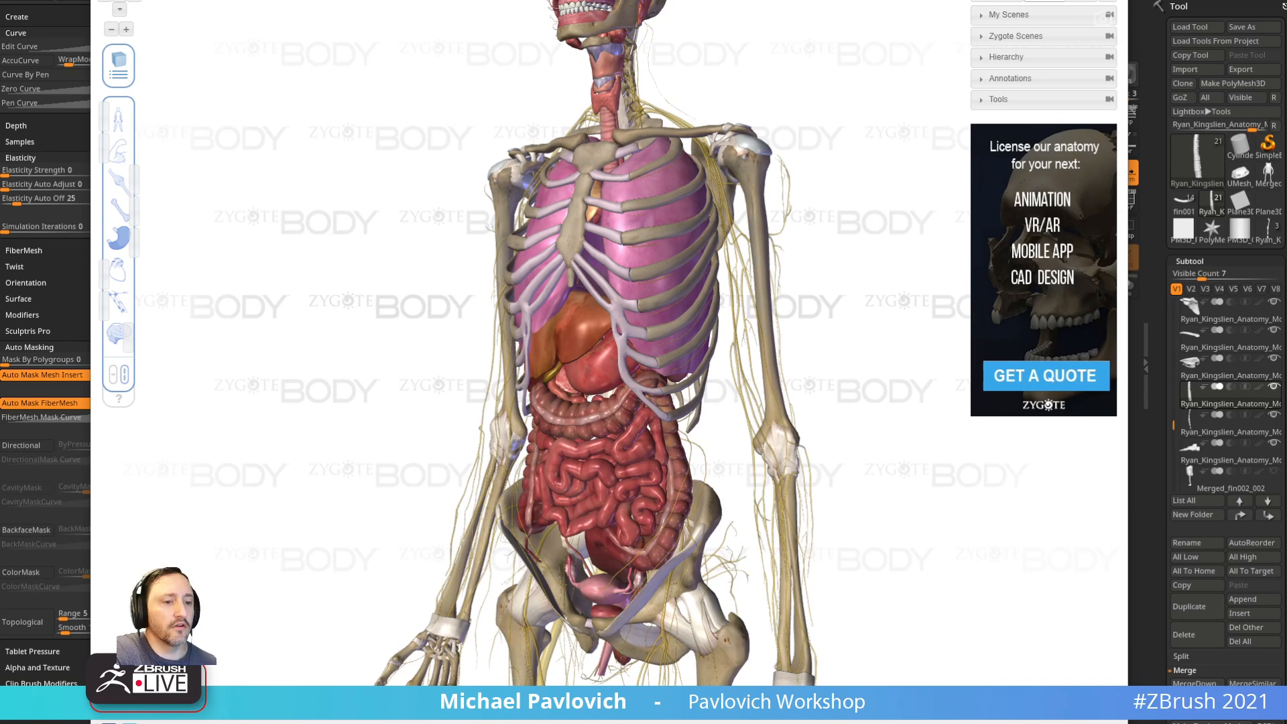
Step: Open the ZBrush 2022 What's New! playlist from the YouTube channel's playlists and select its page address
{"action": "key", "text": "alt+Tab"}
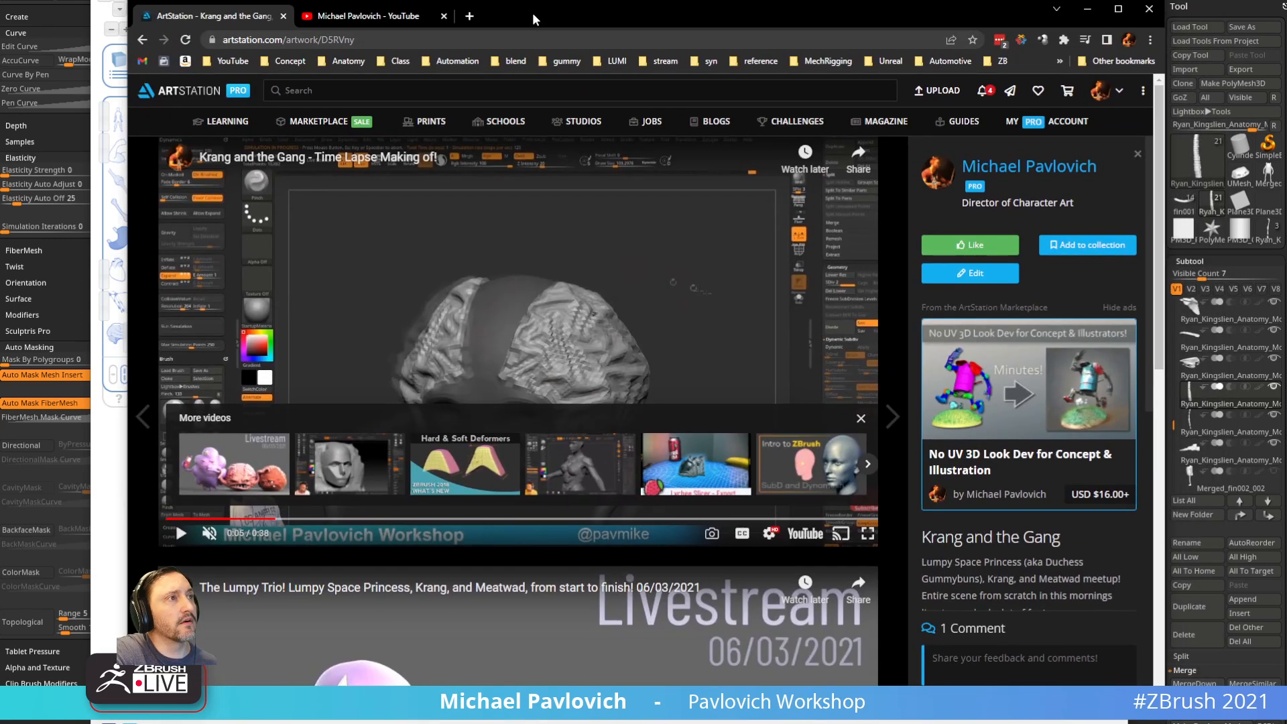
{"action": "left_click", "coordinate": [368, 16]}
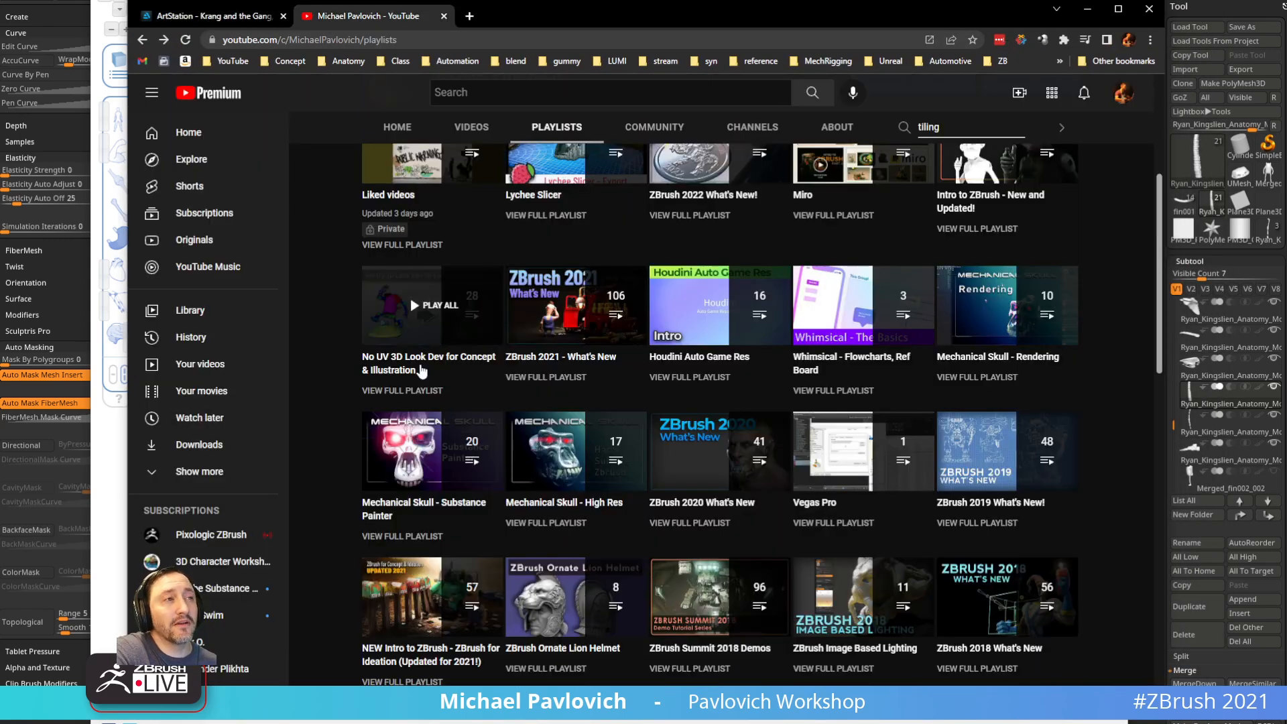
{"action": "scroll", "coordinate": [422, 367], "scroll_direction": "up", "scroll_amount": 5}
{"action": "left_click", "coordinate": [685, 512]}
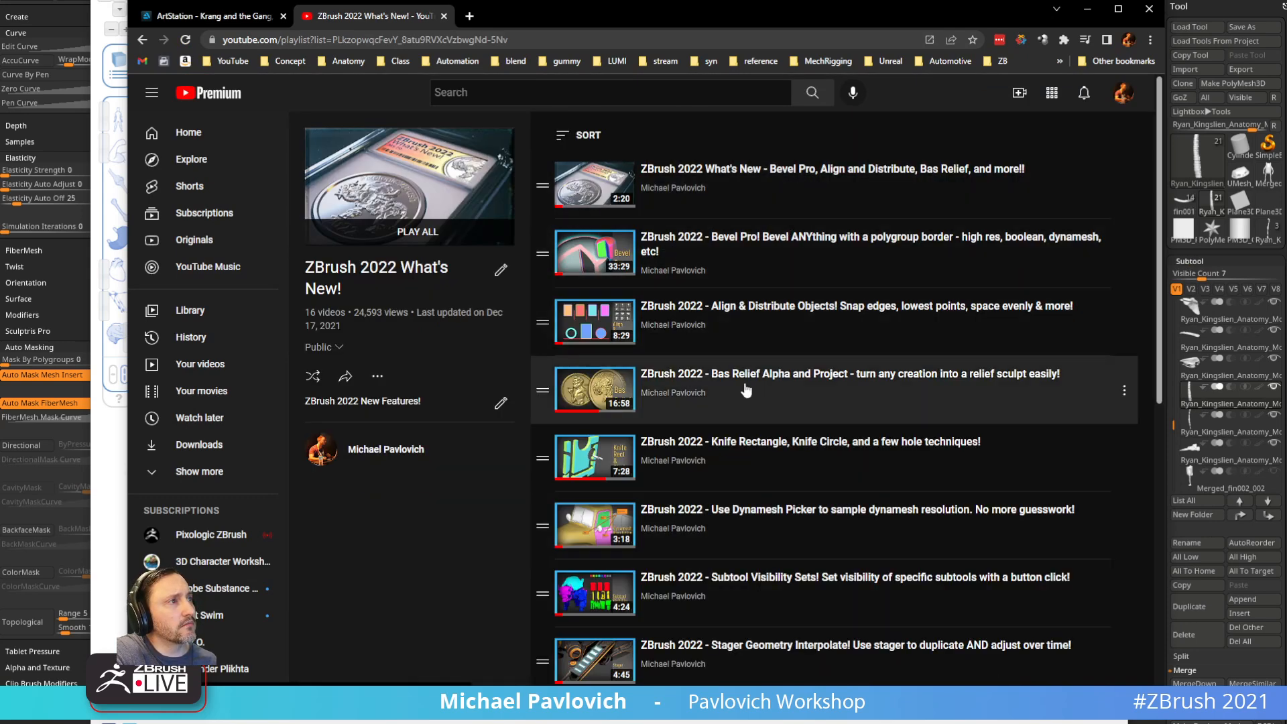
{"action": "left_click", "coordinate": [583, 40]}
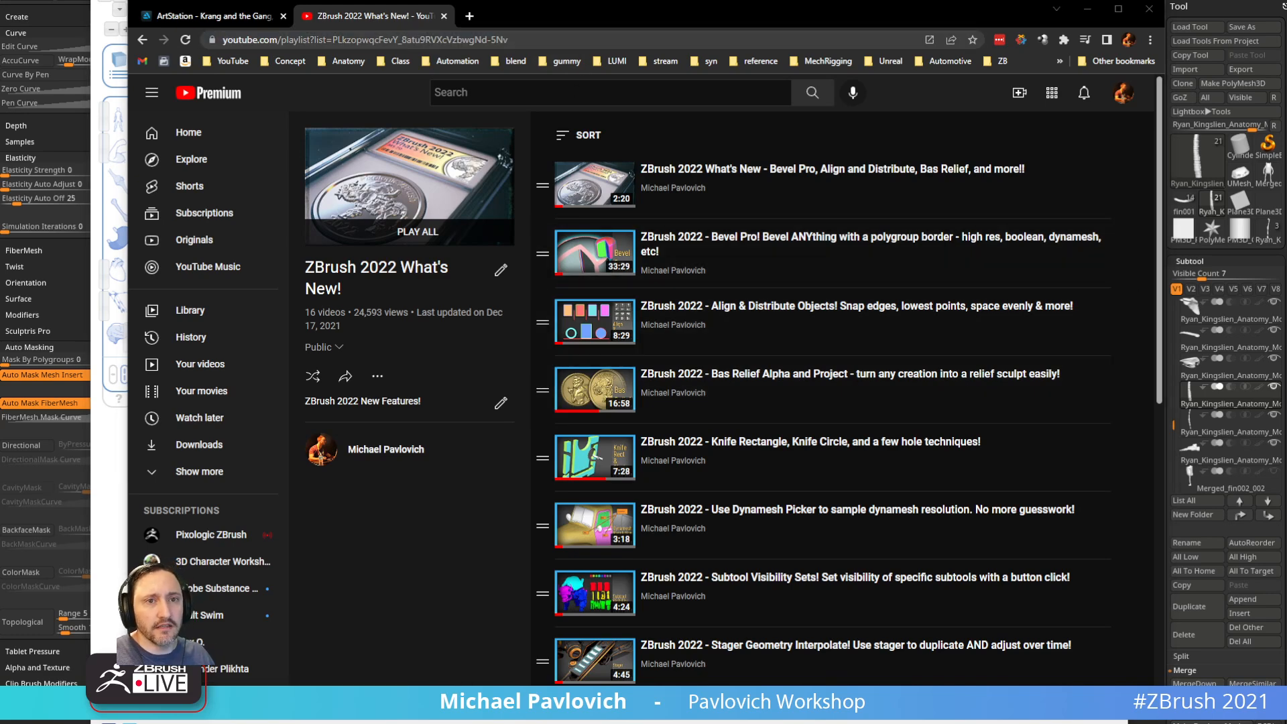
{"action": "left_click_drag", "start_coordinate": [593, 24], "coordinate": [590, 721]}
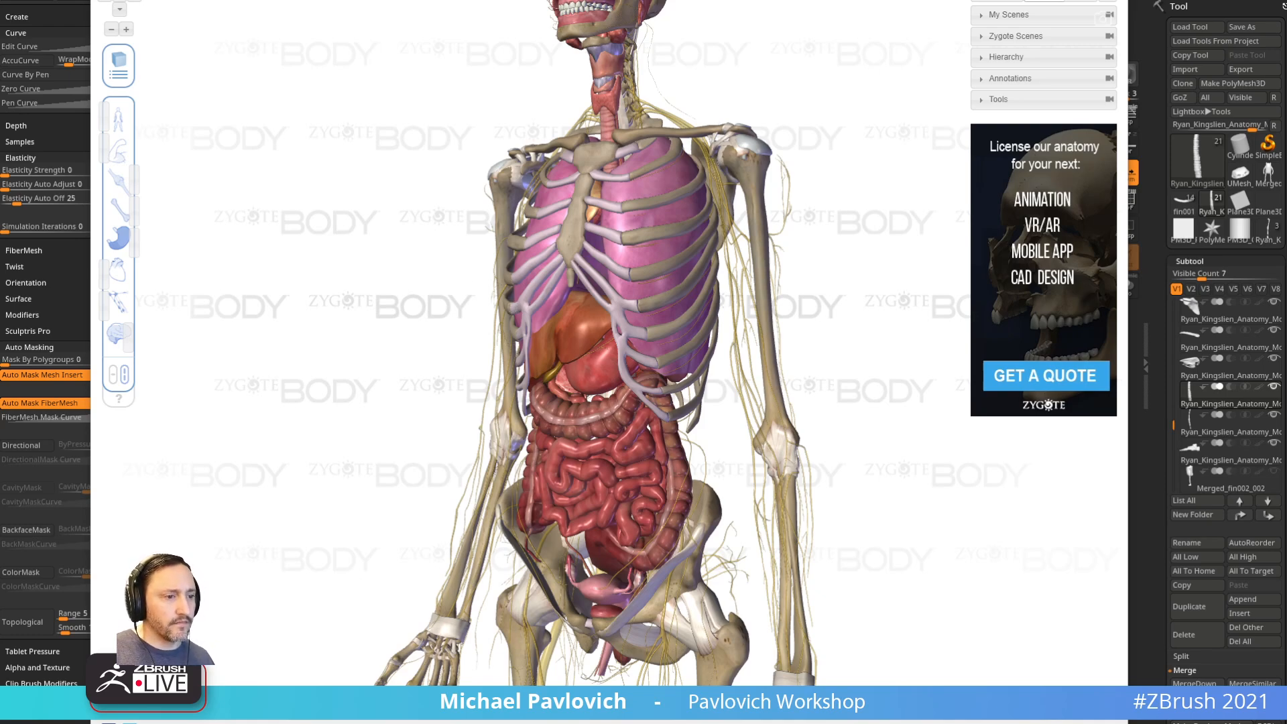
Step: Play the Bas Relief Alpha and Project video muted, skip ahead to the Relief Step Tolerance chapter and pause it at 6:04
{"action": "key", "text": "alt+Tab"}
{"action": "left_click", "coordinate": [711, 328]}
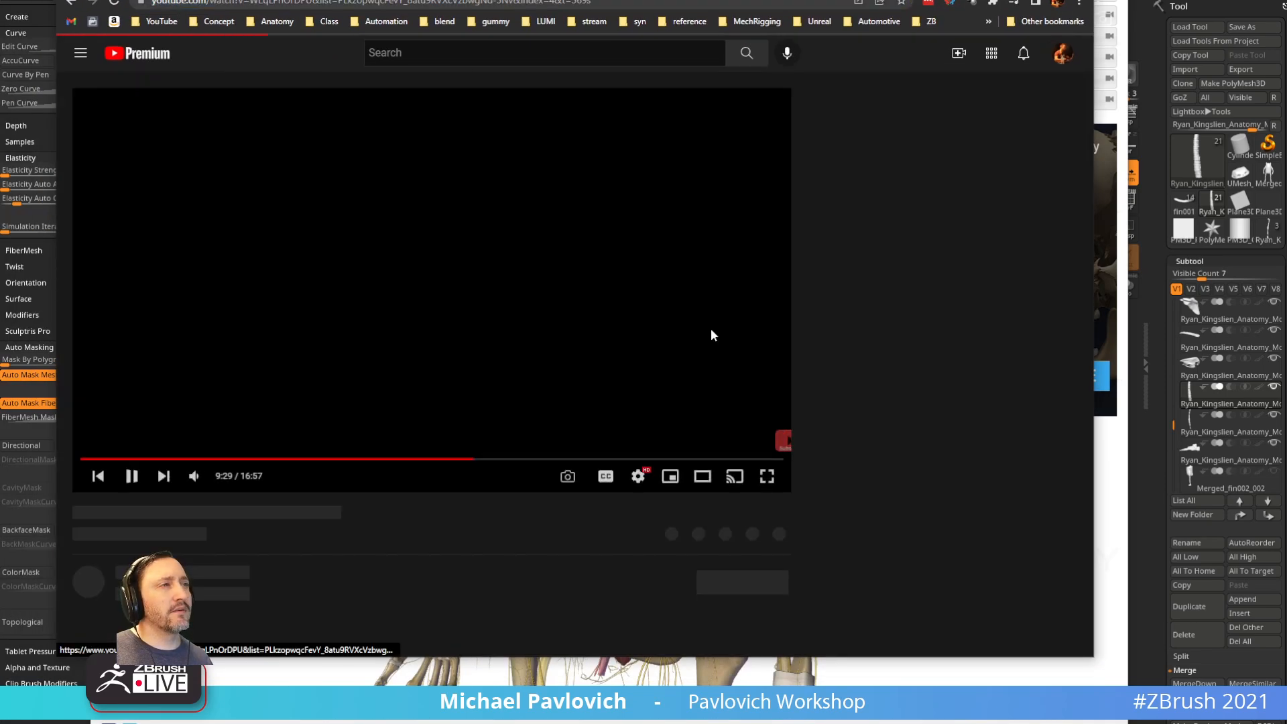
{"action": "left_click", "coordinate": [195, 470]}
{"action": "left_click", "coordinate": [187, 453]}
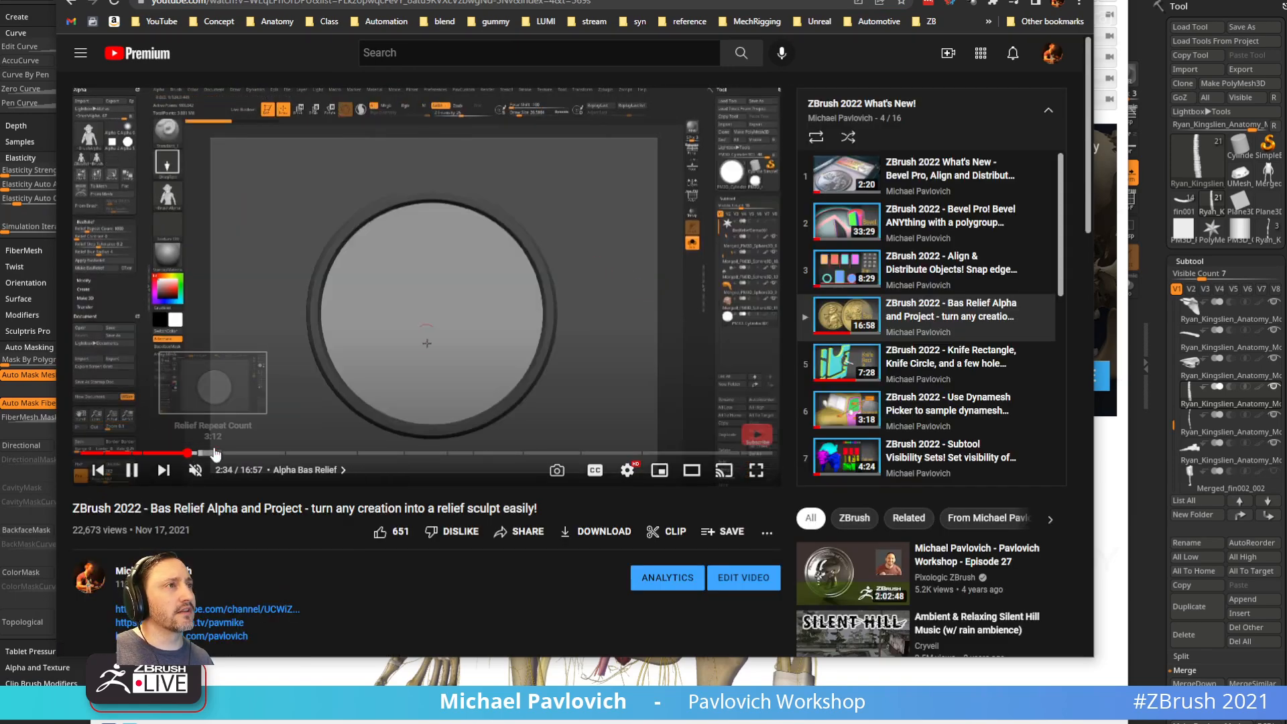
{"action": "left_click", "coordinate": [310, 455]}
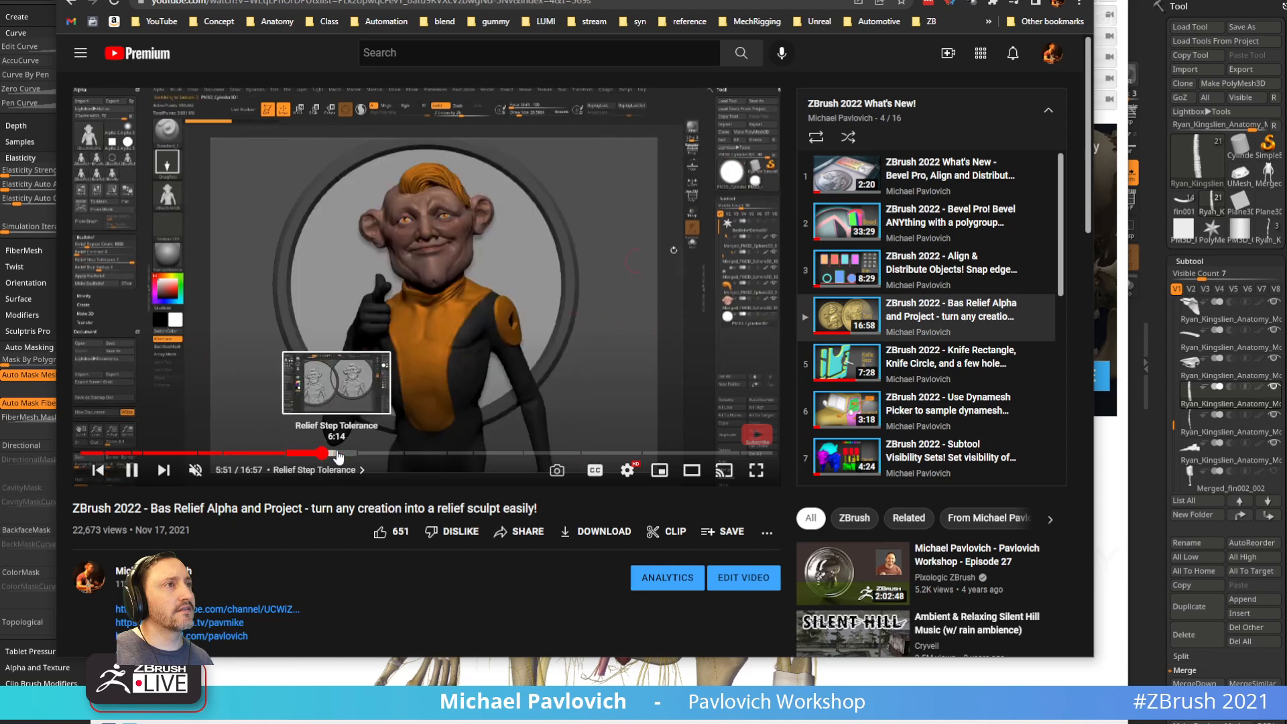
{"action": "left_click", "coordinate": [321, 455]}
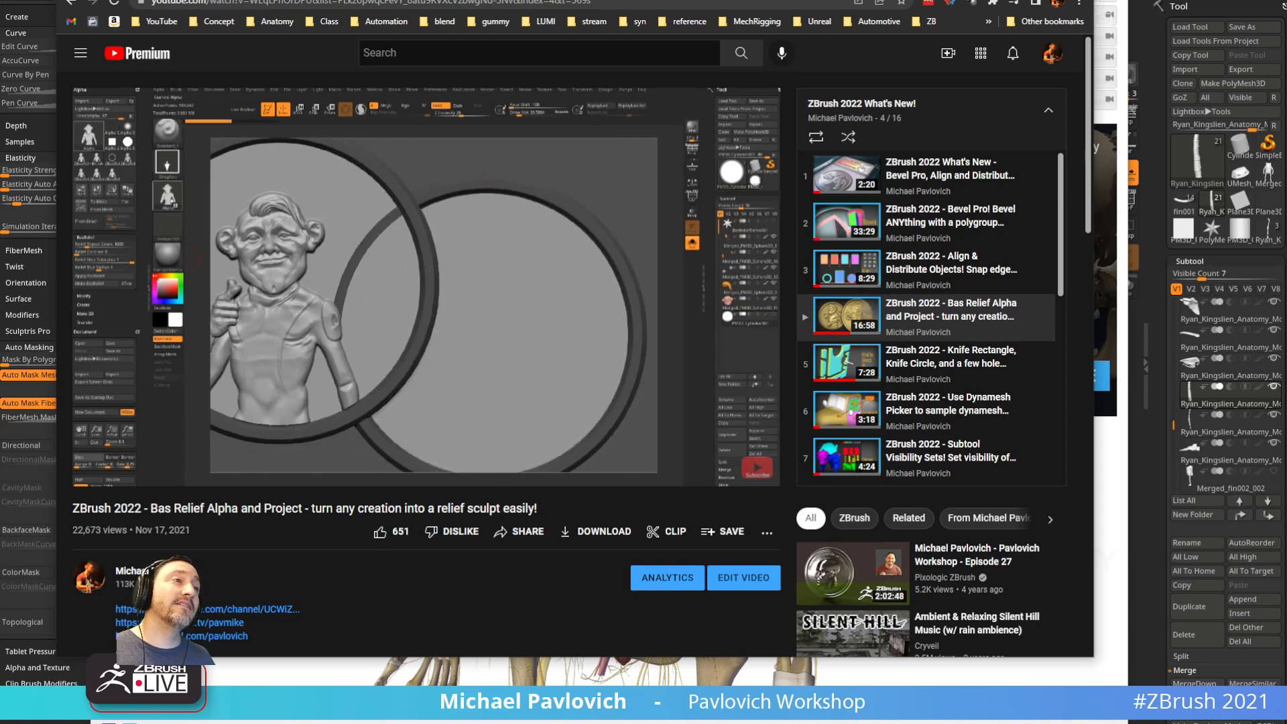
{"action": "left_click", "coordinate": [129, 472]}
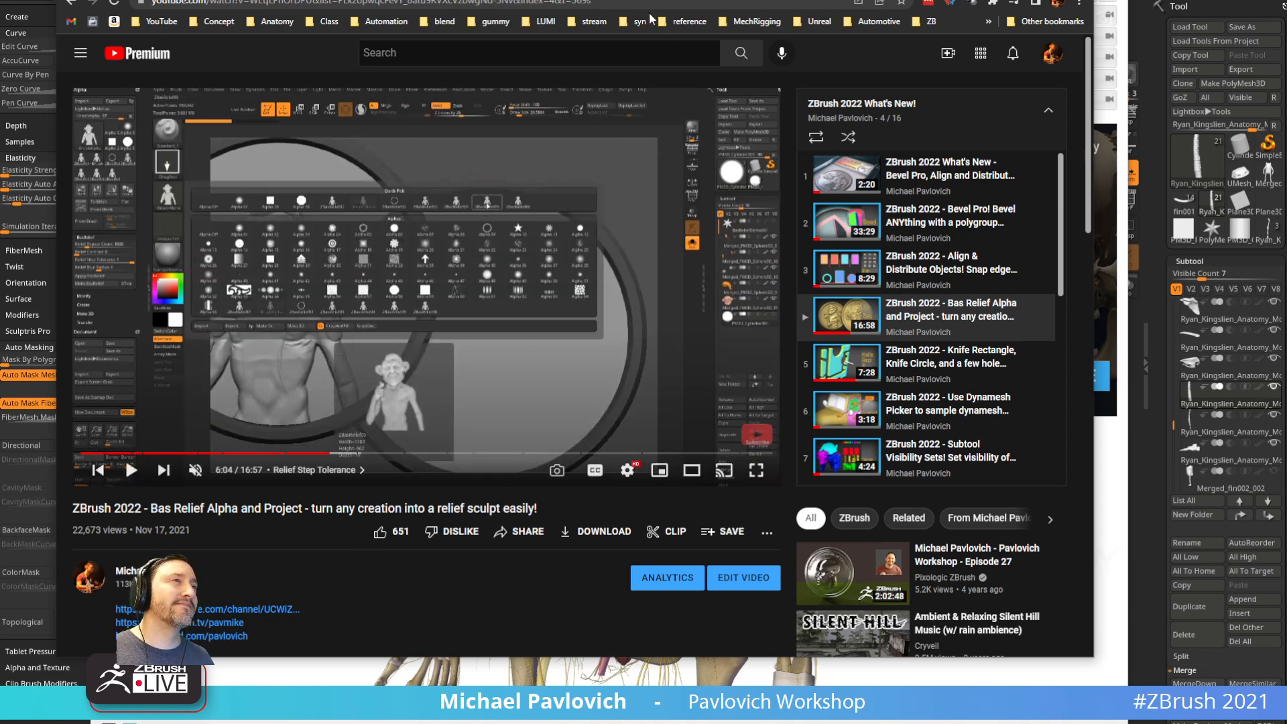
{"action": "key", "text": "ctrl+w"}
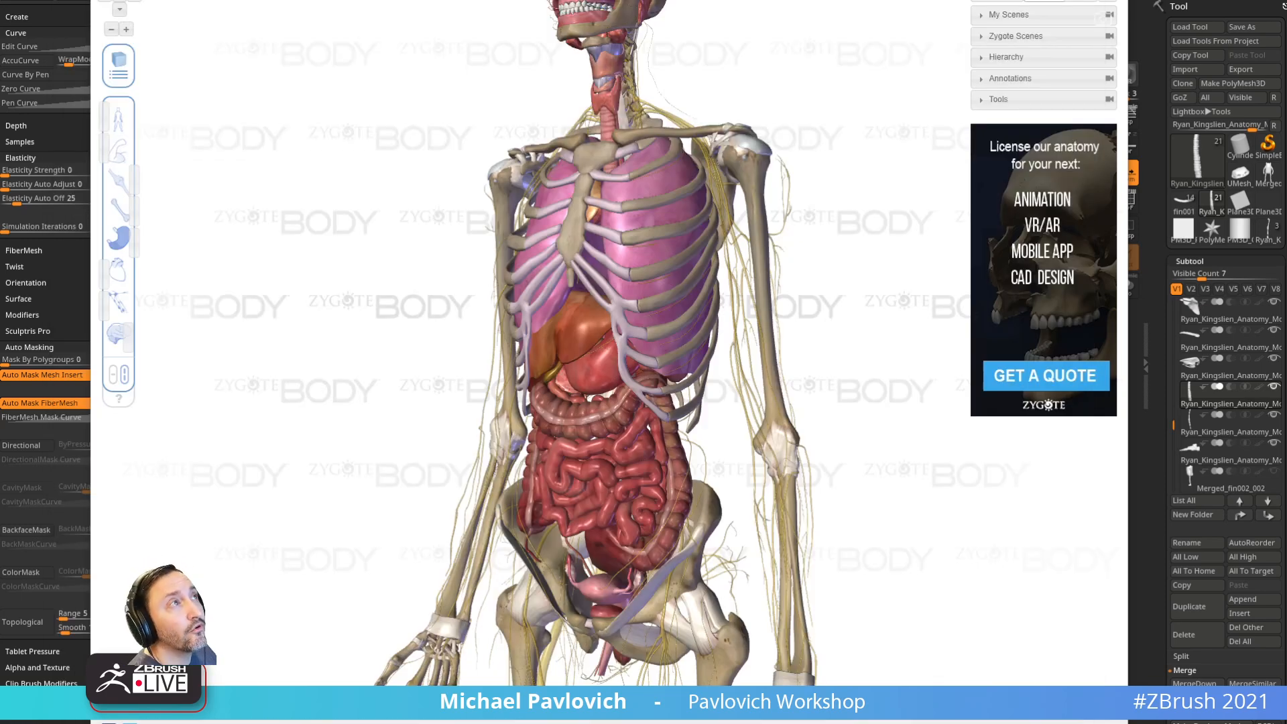
Step: Switch to ZBrush, select the arm bones subtool and isolate its upper arm bone from the rest of the arm
{"action": "key", "text": "alt+Tab"}
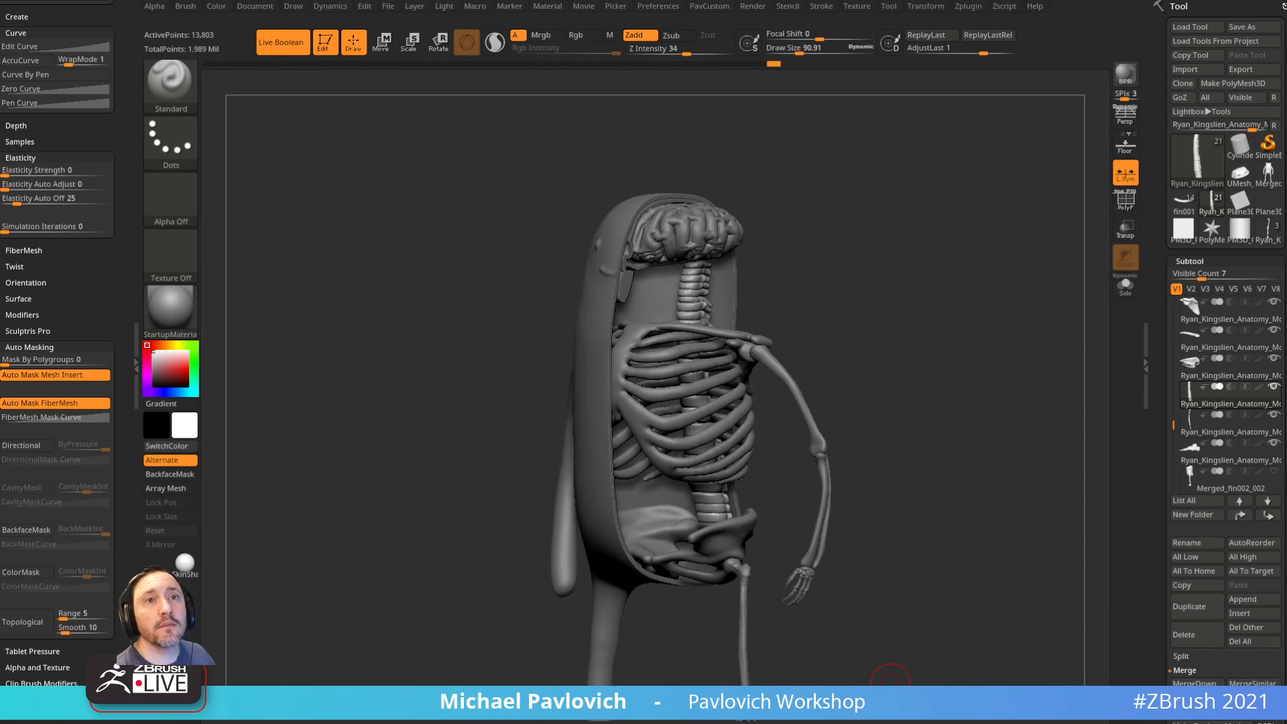
{"action": "left_click", "coordinate": [778, 377], "text": "alt"}
{"action": "mouse_move", "coordinate": [892, 328]}
{"action": "right_mouse_down", "text": "ctrl"}
{"action": "mouse_move", "coordinate": [939, 366]}
{"action": "mouse_move", "coordinate": [983, 341]}
{"action": "mouse_move", "coordinate": [859, 296]}
{"action": "right_mouse_up", "text": "ctrl"}
{"action": "left_click_drag", "start_coordinate": [763, 272], "coordinate": [769, 281], "text": "ctrl+shift"}
{"action": "left_click", "coordinate": [901, 268], "text": "ctrl+shift"}
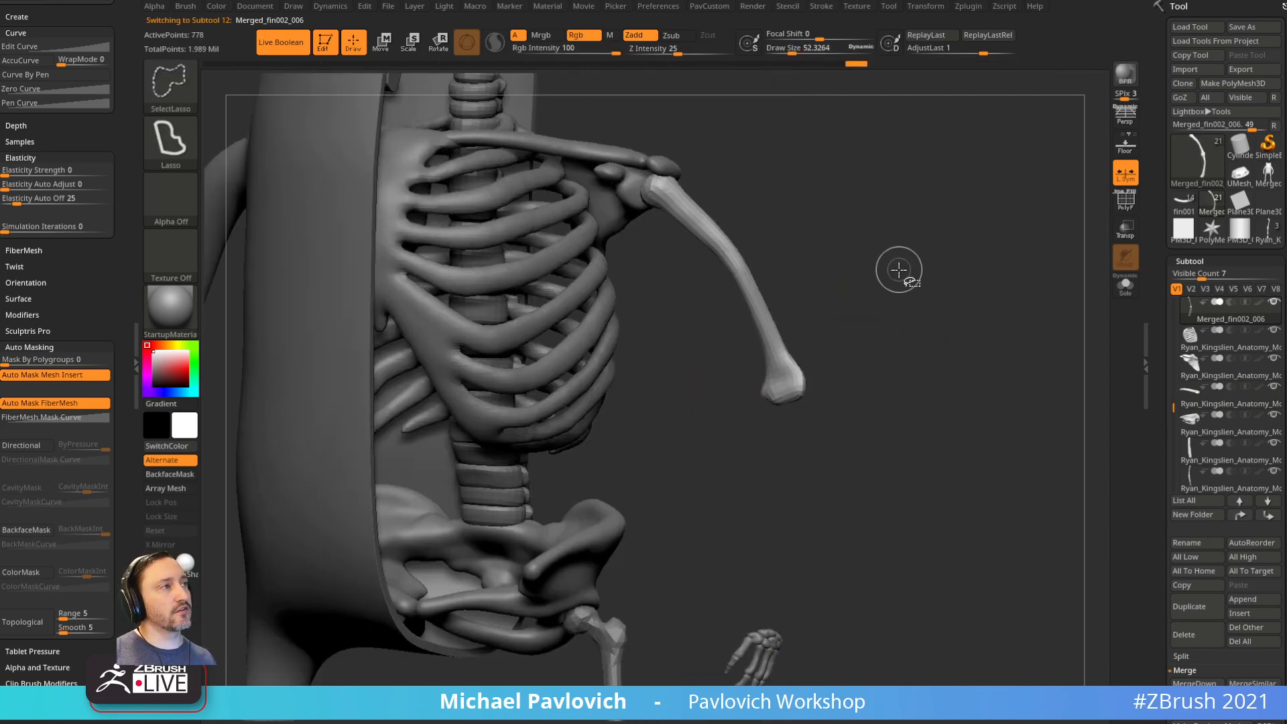
Step: Turn on the polyframe and show the complete arm bones in Solo mode
{"action": "key", "text": "shift+f"}
{"action": "left_click", "coordinate": [940, 260], "text": "ctrl+shift"}
{"action": "mouse_move", "coordinate": [968, 267]}
{"action": "right_mouse_down", "text": "alt"}
{"action": "mouse_move", "coordinate": [973, 292]}
{"action": "mouse_move", "coordinate": [919, 255]}
{"action": "mouse_move", "coordinate": [954, 253]}
{"action": "mouse_move", "coordinate": [967, 282]}
{"action": "mouse_move", "coordinate": [830, 373]}
{"action": "right_mouse_up", "text": "alt"}
{"action": "left_click_drag", "start_coordinate": [583, 222], "coordinate": [620, 406], "text": "ctrl+shift"}
{"action": "left_click", "coordinate": [901, 314], "text": "ctrl+shift"}
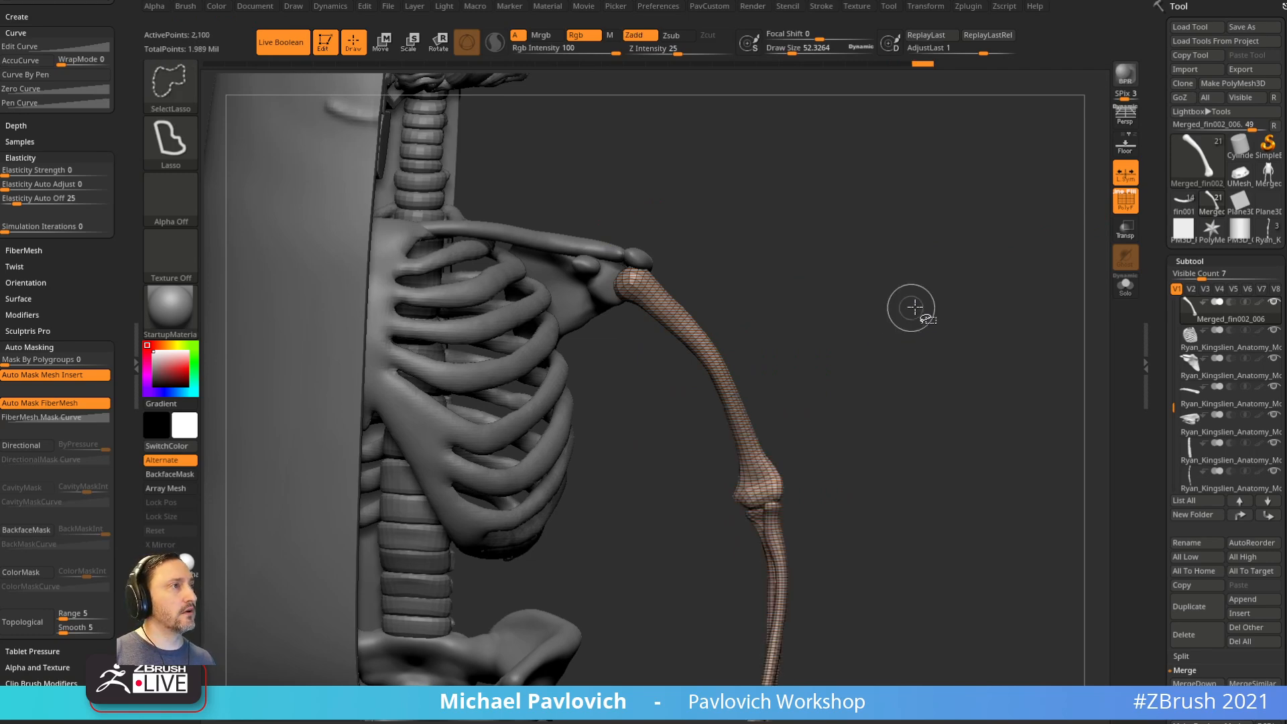
{"action": "left_click", "coordinate": [1113, 287]}
{"action": "mouse_move", "coordinate": [1026, 322]}
{"action": "right_mouse_down"}
{"action": "mouse_move", "coordinate": [991, 336]}
{"action": "mouse_move", "coordinate": [986, 310]}
{"action": "right_mouse_up"}
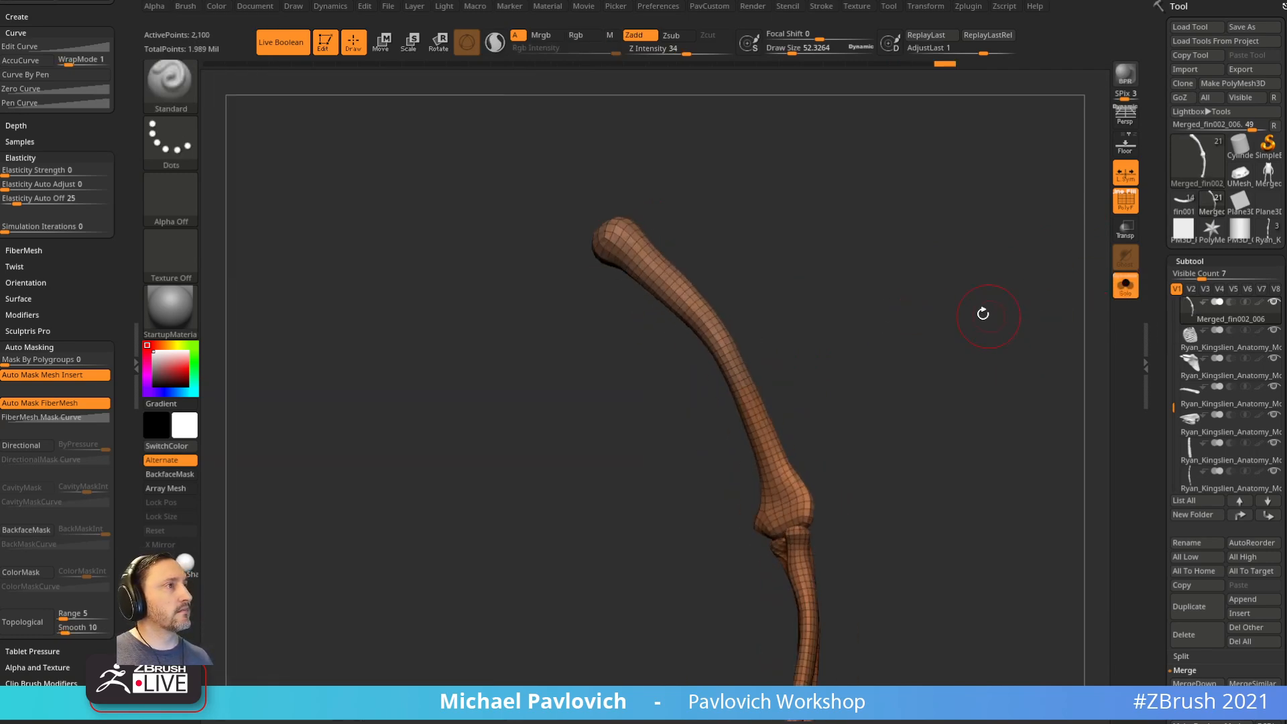
Step: Isolate the upper half of the upper arm bone, assign it its own polygroup and show the complete arm again
{"action": "left_click", "coordinate": [847, 279], "text": "ctrl+shift"}
{"action": "mouse_move", "coordinate": [771, 198]}
{"action": "left_mouse_down", "text": "ctrl+shift"}
{"action": "mouse_move", "coordinate": [692, 153]}
{"action": "mouse_move", "coordinate": [641, 295]}
{"action": "left_mouse_up", "text": "ctrl+shift"}
{"action": "key", "text": "ctrl+shift+a"}
{"action": "left_click", "coordinate": [670, 158], "text": "ctrl+shift"}
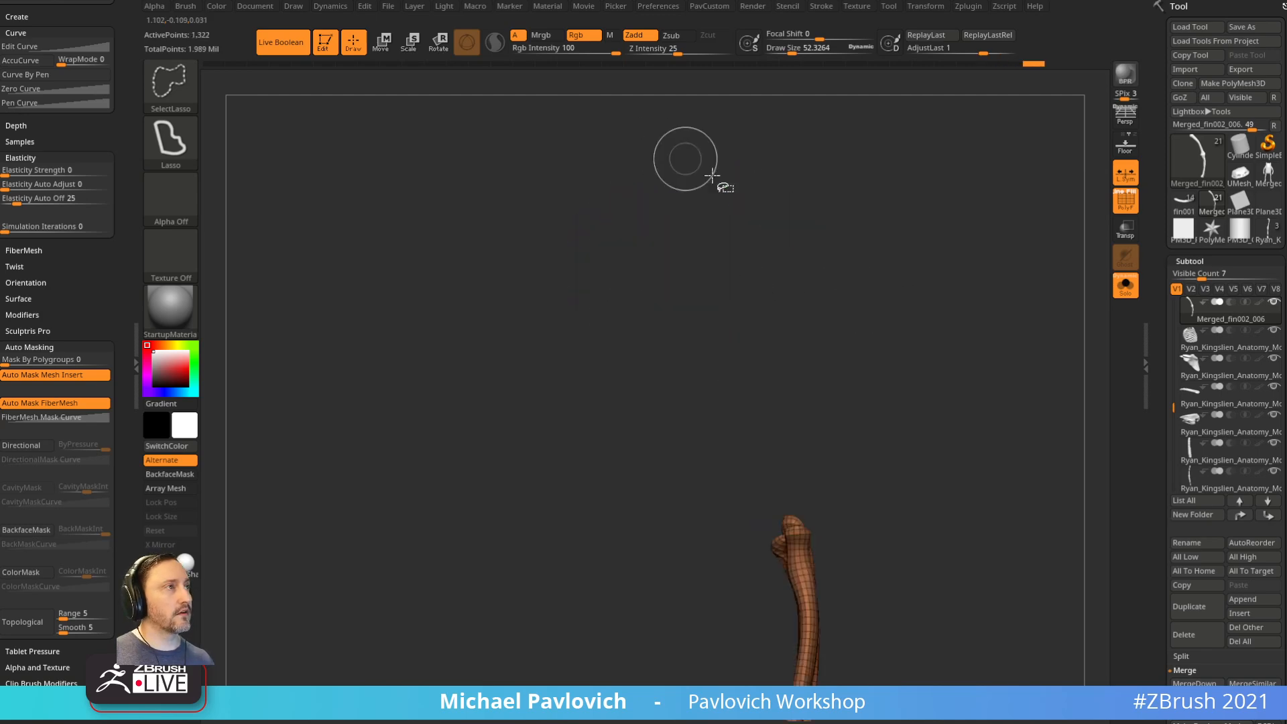
{"action": "mouse_move", "coordinate": [716, 158]}
{"action": "left_mouse_down", "text": "ctrl+shift"}
{"action": "mouse_move", "coordinate": [726, 420]}
{"action": "mouse_move", "coordinate": [777, 390]}
{"action": "left_mouse_up", "text": "ctrl+shift"}
{"action": "key", "text": "ctrl+w"}
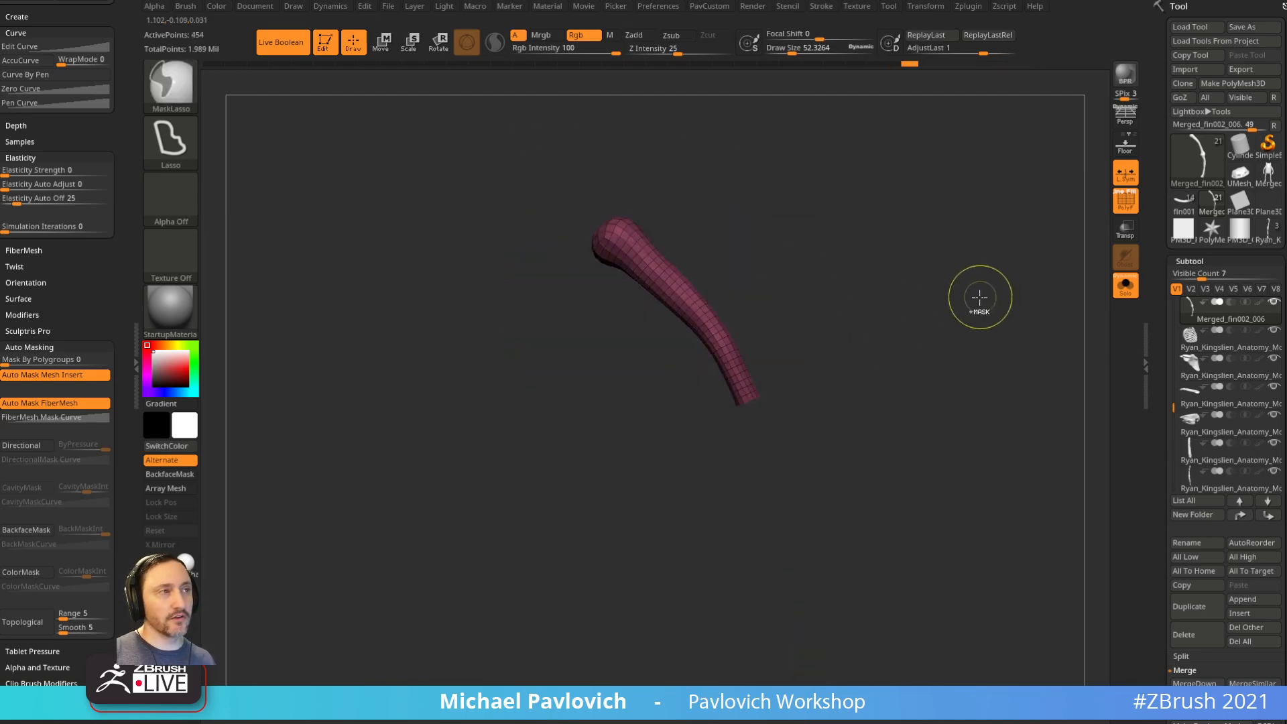
{"action": "left_click", "coordinate": [976, 301], "text": "ctrl+shift"}
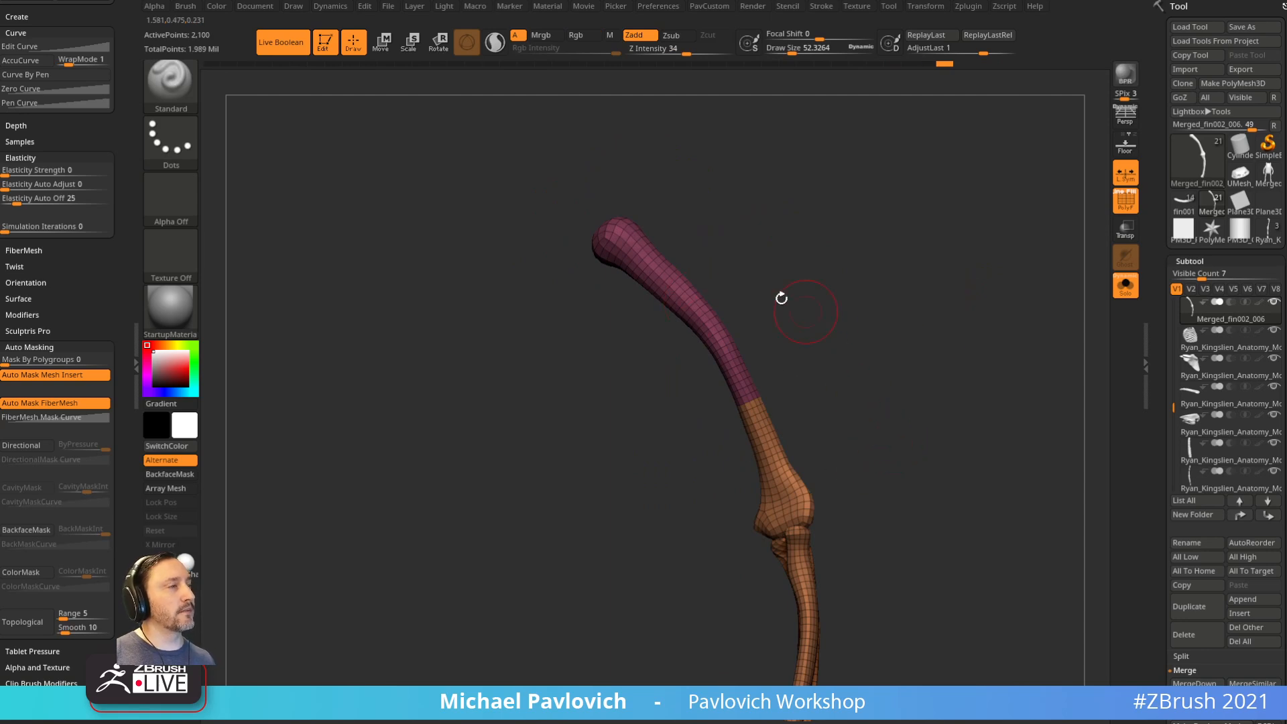
Step: Grow a small visible patch to the whole upper arm bone, then grow another patch to only its upper polygroup
{"action": "mouse_move", "coordinate": [673, 211]}
{"action": "left_mouse_down", "text": "ctrl+shift"}
{"action": "mouse_move", "coordinate": [622, 229]}
{"action": "mouse_move", "coordinate": [652, 223]}
{"action": "left_mouse_up", "text": "ctrl+shift"}
{"action": "key", "text": "ctrl+shift+a"}
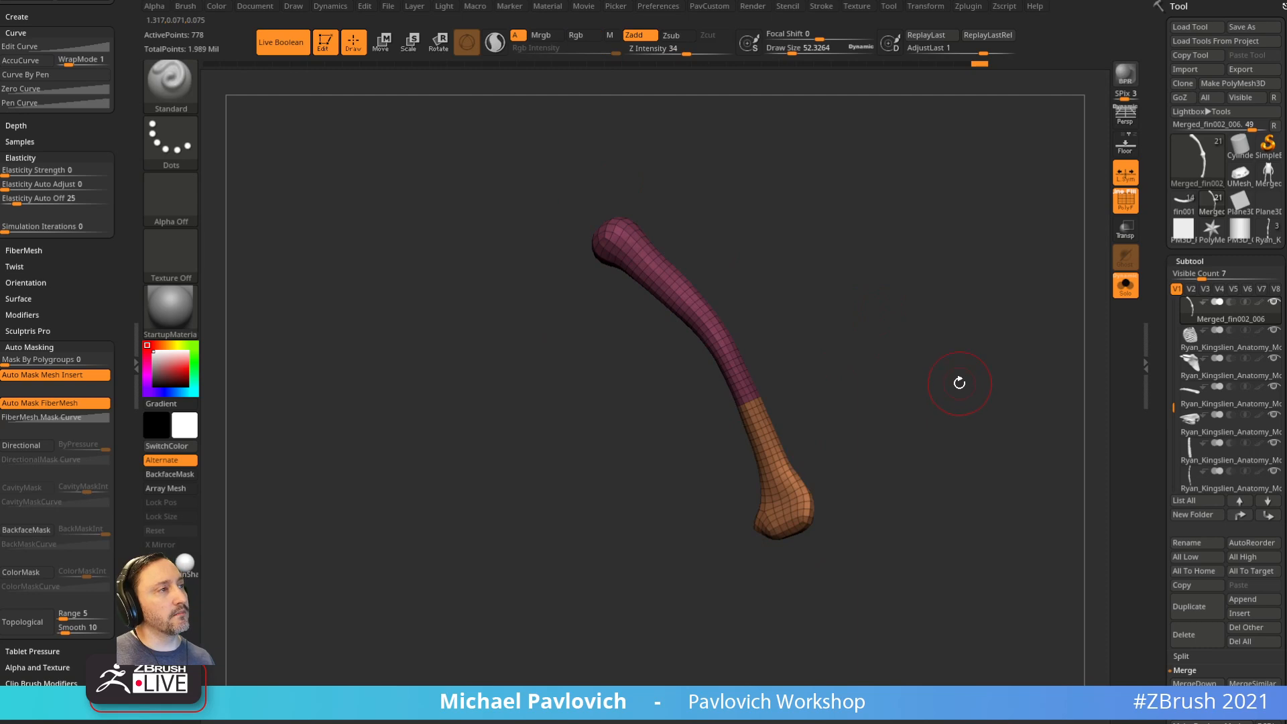
{"action": "left_click", "coordinate": [925, 368], "text": "ctrl+shift"}
{"action": "mouse_move", "coordinate": [663, 212]}
{"action": "left_mouse_down", "text": "ctrl+shift"}
{"action": "mouse_move", "coordinate": [625, 212]}
{"action": "mouse_move", "coordinate": [654, 230]}
{"action": "left_mouse_up", "text": "ctrl+shift"}
{"action": "key", "text": "ctrl+shift+a"}
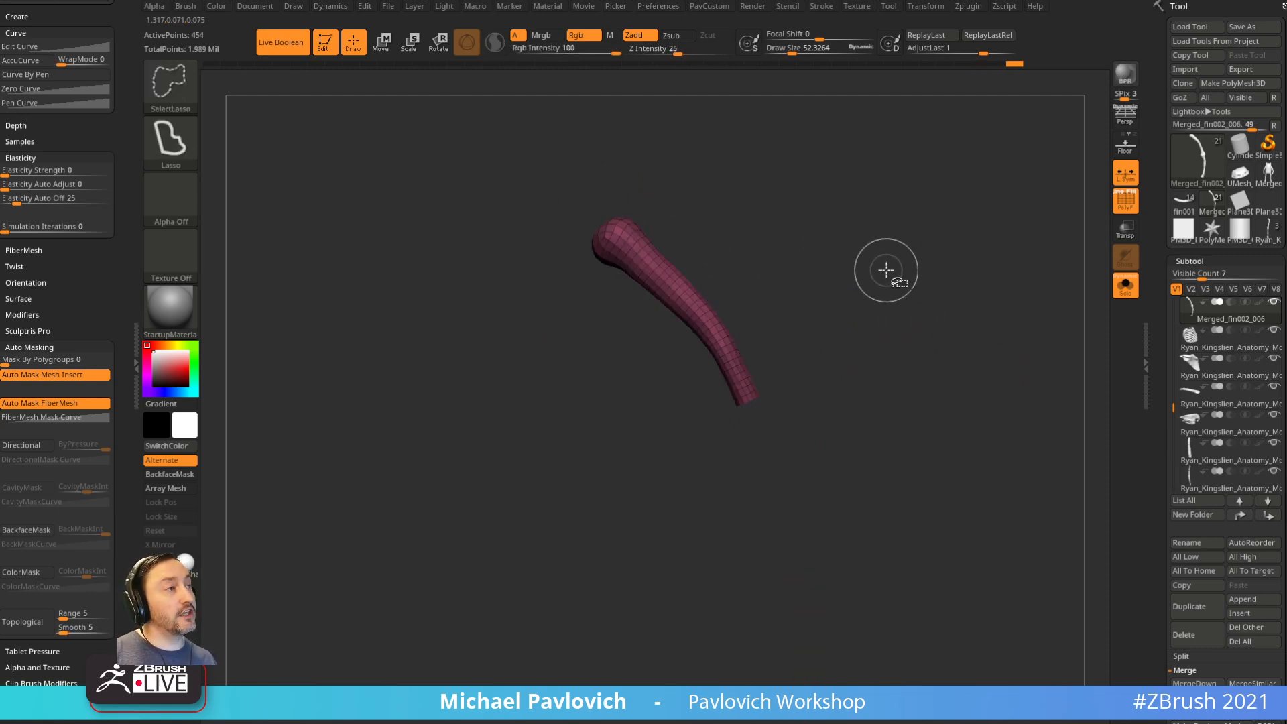
Step: Restore the complete arm, then lasso a patch on the upper arm bone's end and grow visibility to the whole bone
{"action": "left_click_drag", "start_coordinate": [861, 359], "coordinate": [925, 288]}
{"action": "left_click_drag", "start_coordinate": [961, 366], "coordinate": [995, 392], "text": "ctrl+shift"}
{"action": "left_click_drag", "start_coordinate": [928, 291], "coordinate": [980, 408], "text": "ctrl+shift"}
{"action": "left_click", "coordinate": [977, 374], "text": "ctrl+shift"}
{"action": "left_click_drag", "start_coordinate": [964, 321], "coordinate": [899, 302]}
{"action": "left_click_drag", "start_coordinate": [655, 198], "coordinate": [617, 271], "text": "ctrl+shift"}
{"action": "key", "text": "ctrl+shift+a"}
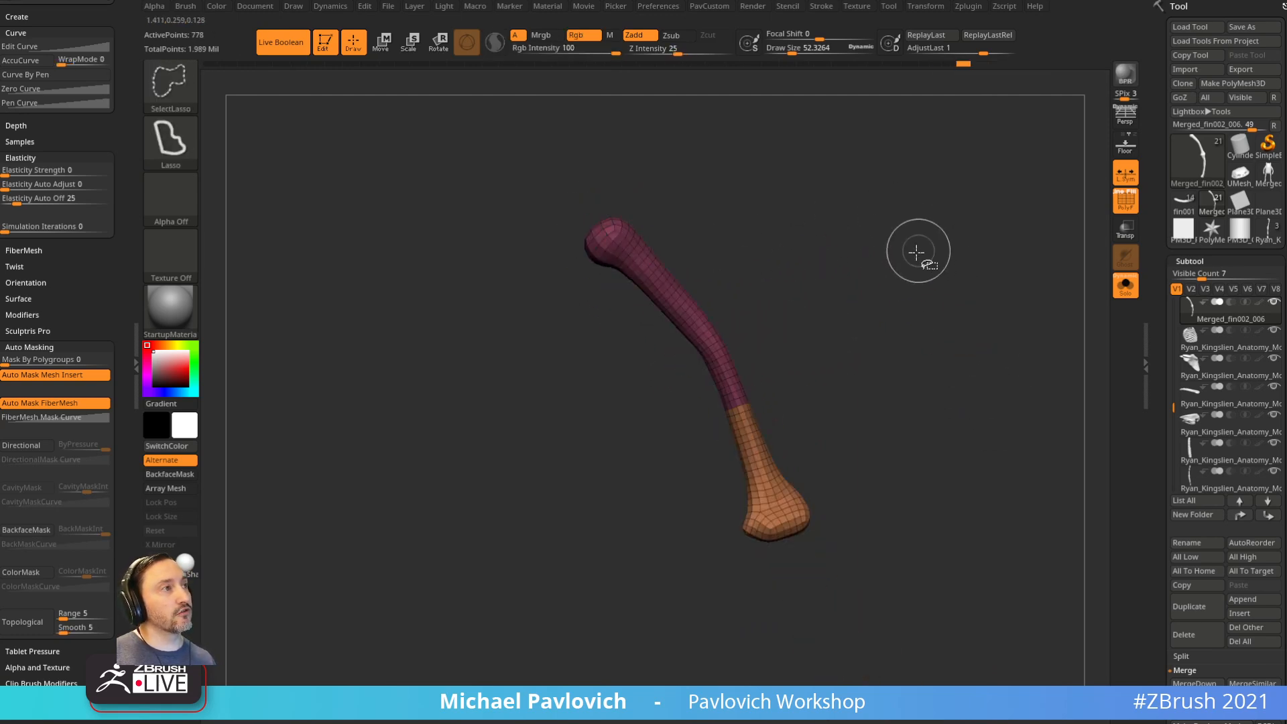
Step: Show the complete arm and expand the Visibility options to find the Grow All and Grow To Polygroups commands
{"action": "left_click", "coordinate": [896, 258], "text": "ctrl+shift"}
{"action": "left_click_drag", "start_coordinate": [1155, 305], "coordinate": [1145, 178]}
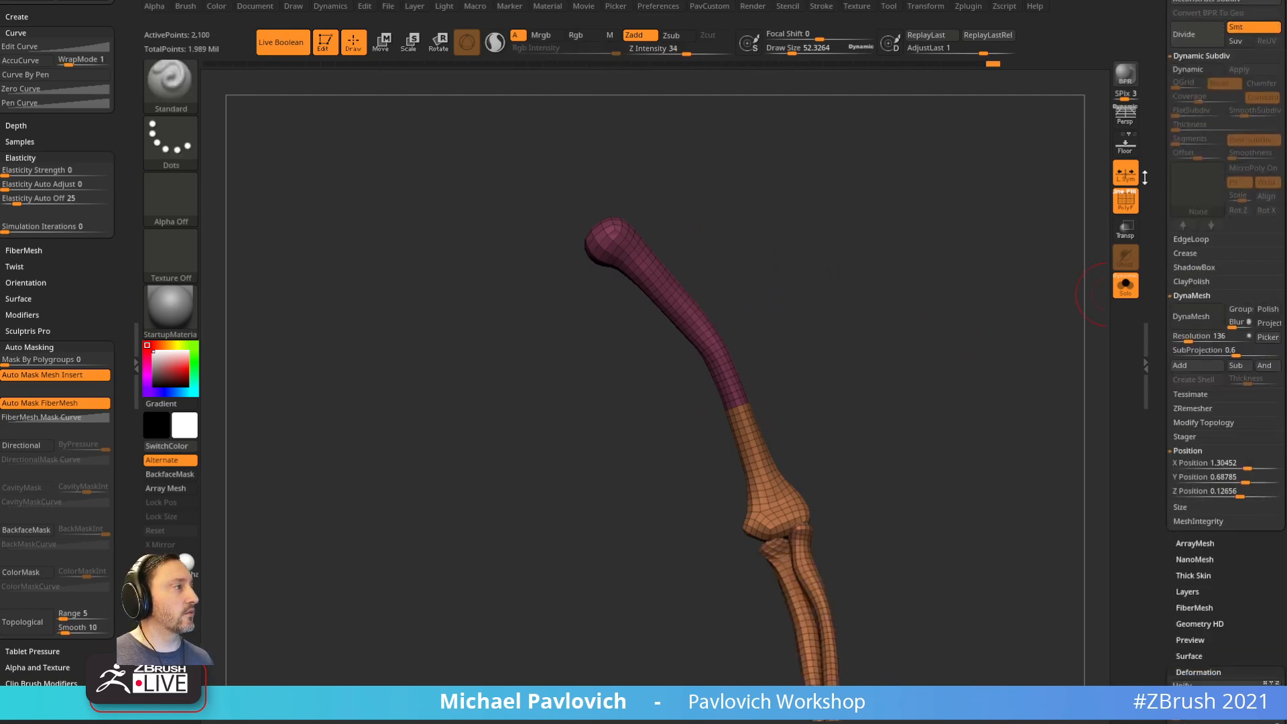
{"action": "left_click_drag", "start_coordinate": [1145, 556], "coordinate": [1144, 195]}
{"action": "left_click", "coordinate": [1189, 305], "text": "shift"}
{"action": "left_click", "coordinate": [1196, 314], "text": "shift"}
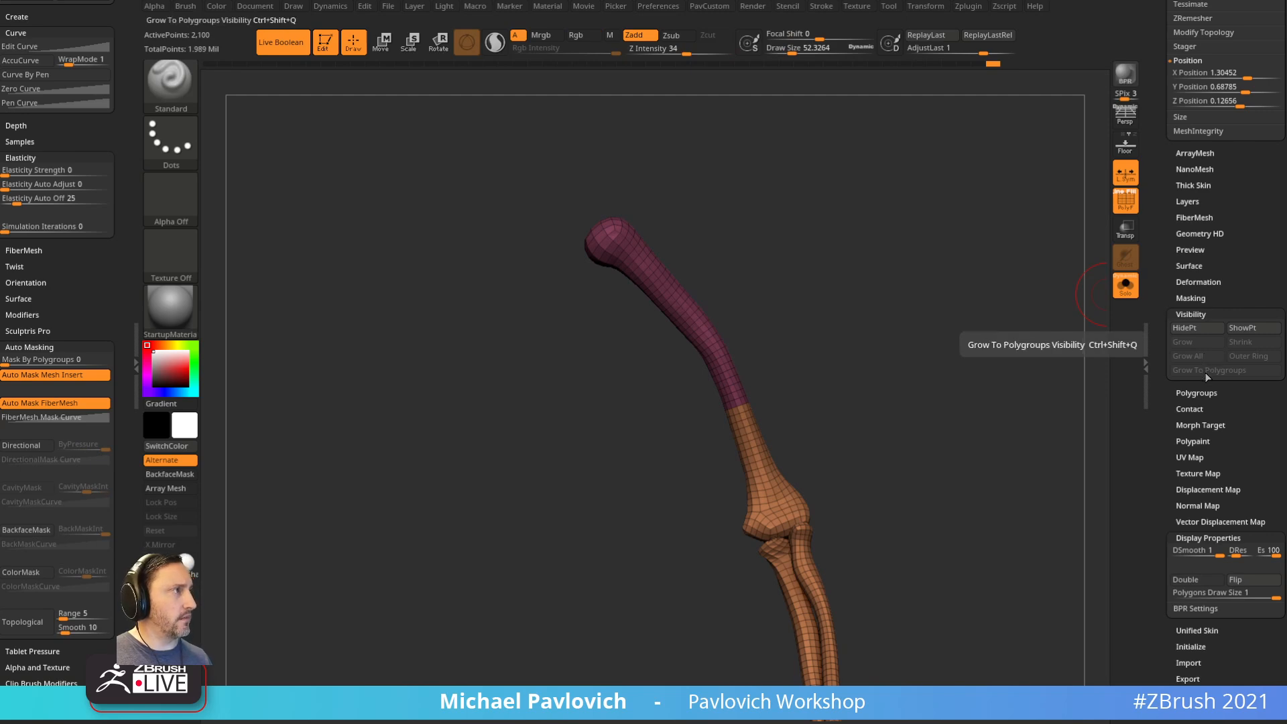
Step: Demonstrate Grow All from a lassoed patch of the upper arm bone and restore the visibility of the complete arm
{"action": "left_click_drag", "start_coordinate": [701, 248], "coordinate": [691, 302], "text": "ctrl+shift"}
{"action": "key", "text": "ctrl+shift+a"}
{"action": "left_click", "coordinate": [912, 287], "text": "ctrl+shift"}
{"action": "left_click_drag", "start_coordinate": [825, 250], "coordinate": [822, 295], "text": "ctrl+shift"}
{"action": "left_click", "coordinate": [902, 271], "text": "ctrl+shift"}
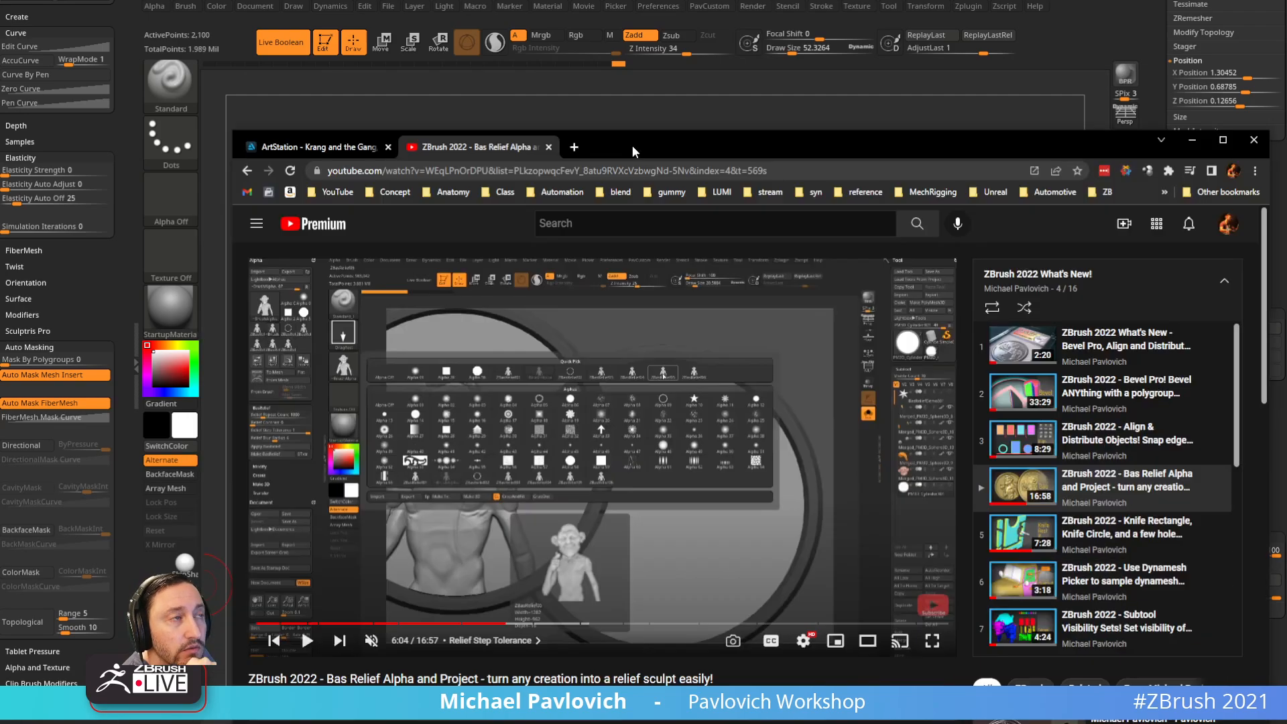
Step: Switch to the ArtStation browser window, return to the artist's portfolio and browse it for the mechanical skull tutorial series
{"action": "left_click_drag", "start_coordinate": [633, 149], "coordinate": [632, 3]}
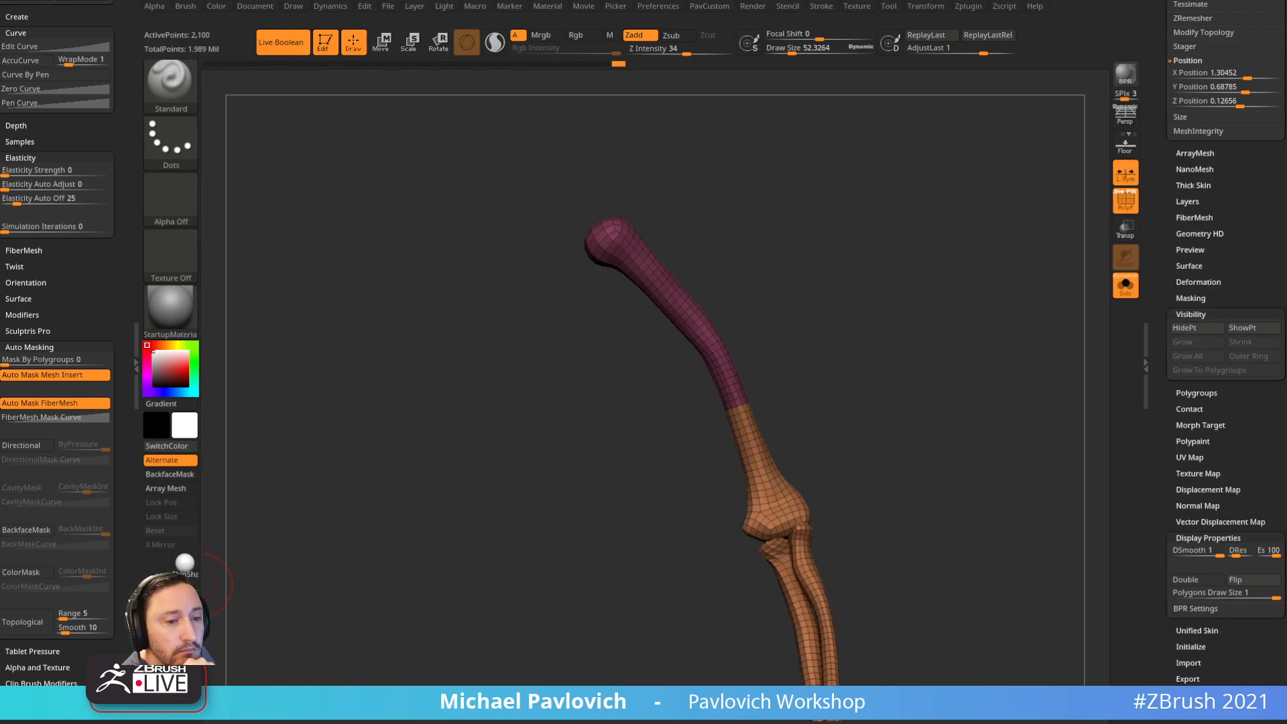
{"action": "left_click_drag", "start_coordinate": [473, 723], "coordinate": [530, 39]}
{"action": "left_click", "coordinate": [224, 550]}
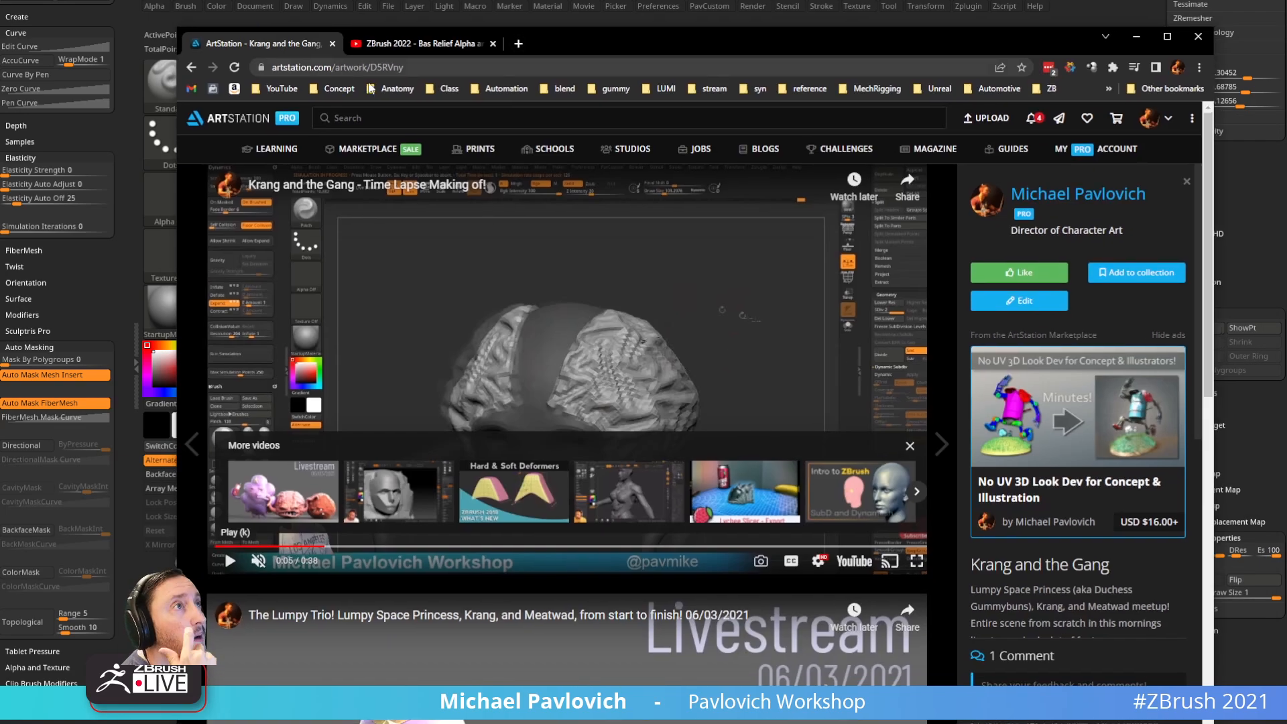
{"action": "left_click", "coordinate": [191, 67]}
{"action": "scroll", "coordinate": [421, 295], "scroll_direction": "up", "scroll_amount": 8}
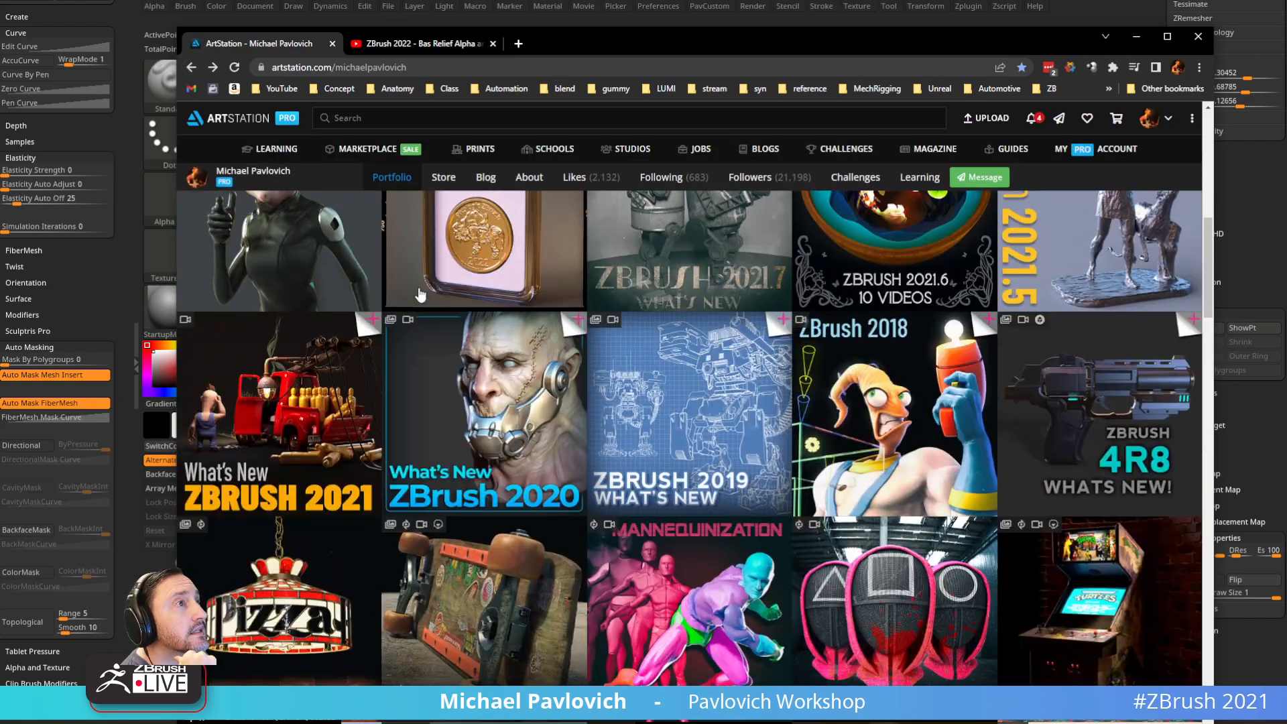
{"action": "scroll", "coordinate": [420, 295], "scroll_direction": "up", "scroll_amount": 7}
{"action": "scroll", "coordinate": [479, 336], "scroll_direction": "down", "scroll_amount": 14}
{"action": "scroll", "coordinate": [479, 335], "scroll_direction": "down", "scroll_amount": 15}
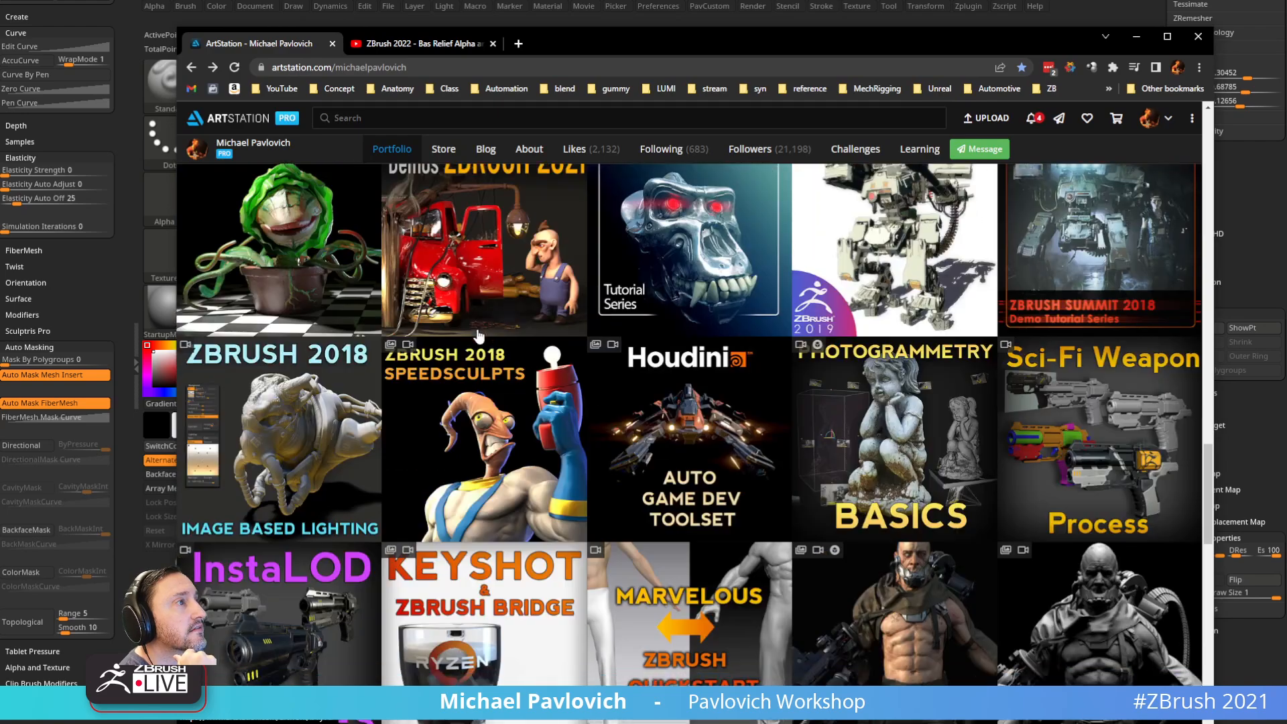
{"action": "scroll", "coordinate": [479, 335], "scroll_direction": "down", "scroll_amount": 6}
{"action": "scroll", "coordinate": [510, 337], "scroll_direction": "up", "scroll_amount": 6}
Step: Open the Mechanical Skull Series artwork, list the videos of its hard-surface playlist and select the page address
{"action": "left_click", "coordinate": [689, 508]}
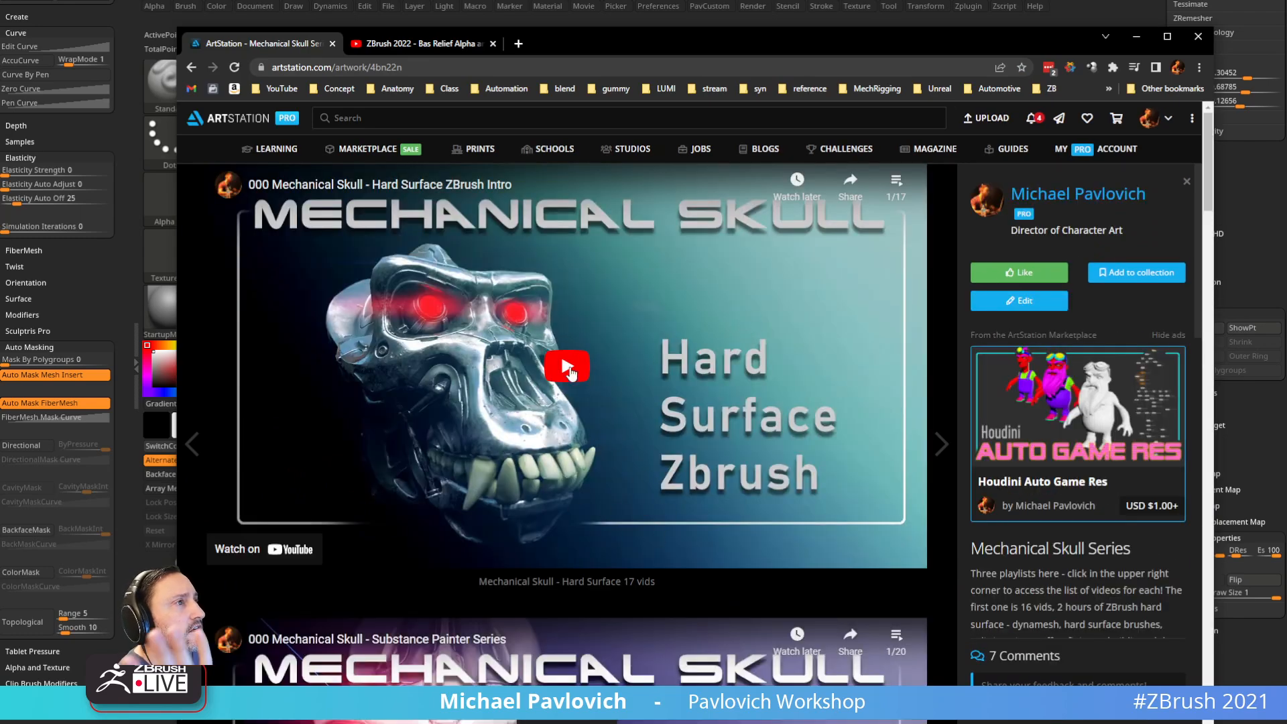
{"action": "left_click", "coordinate": [896, 181]}
{"action": "scroll", "coordinate": [801, 262], "scroll_direction": "down", "scroll_amount": 3}
{"action": "scroll", "coordinate": [801, 282], "scroll_direction": "up", "scroll_amount": 5}
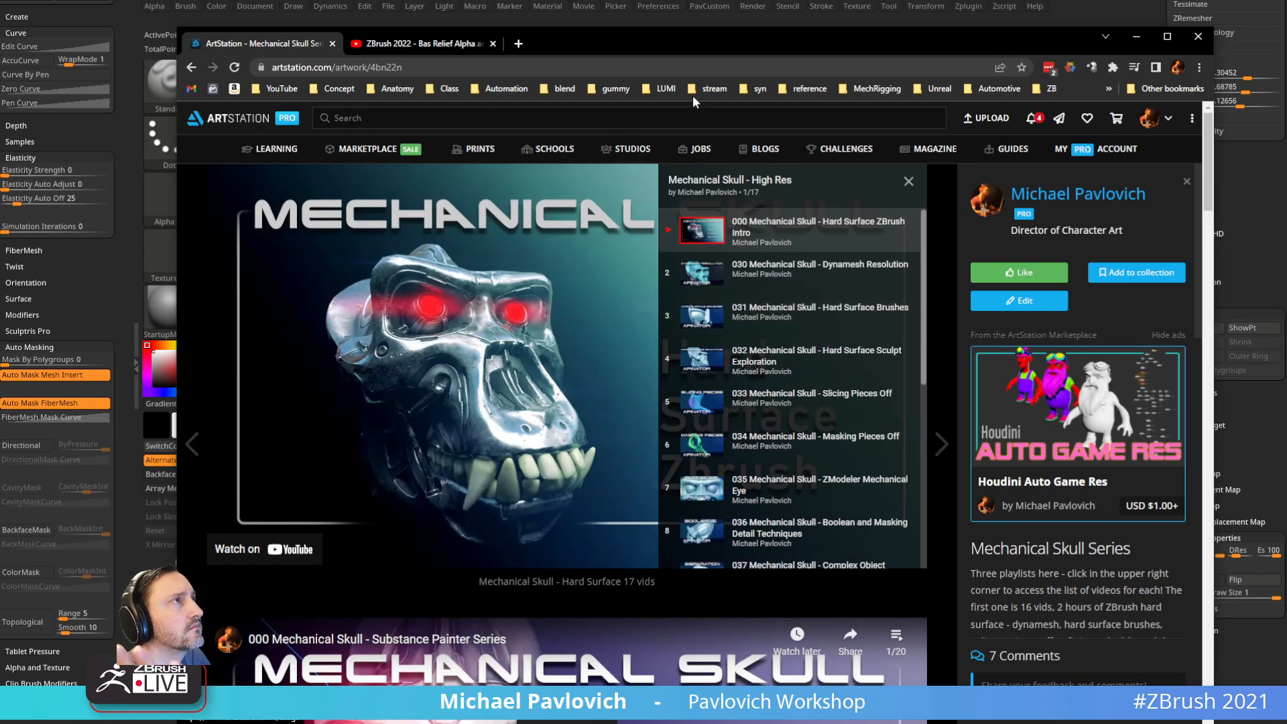
{"action": "left_click", "coordinate": [582, 67]}
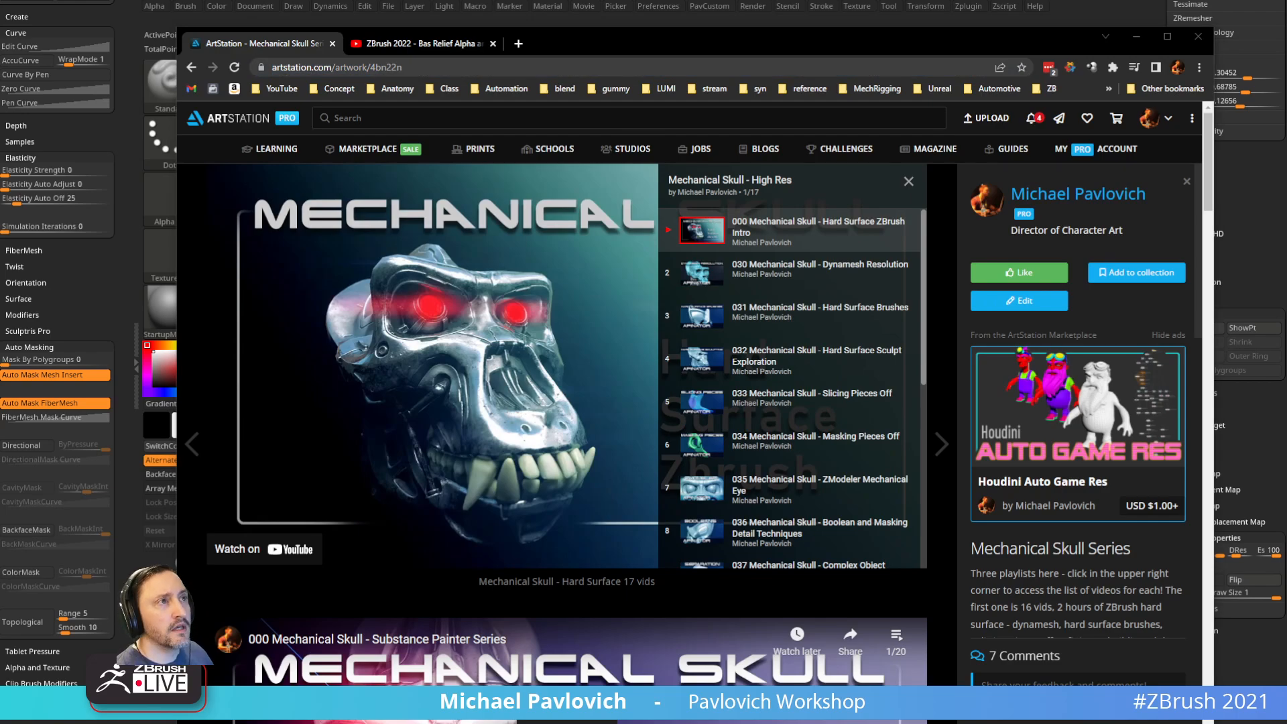
Step: Browse the artist's portfolio, examine the Helmet Test Asset artwork and its GDC 2015 video, and move the browser away to return to ZBrush
{"action": "left_click", "coordinate": [192, 68]}
{"action": "scroll", "coordinate": [509, 447], "scroll_direction": "down", "scroll_amount": 10}
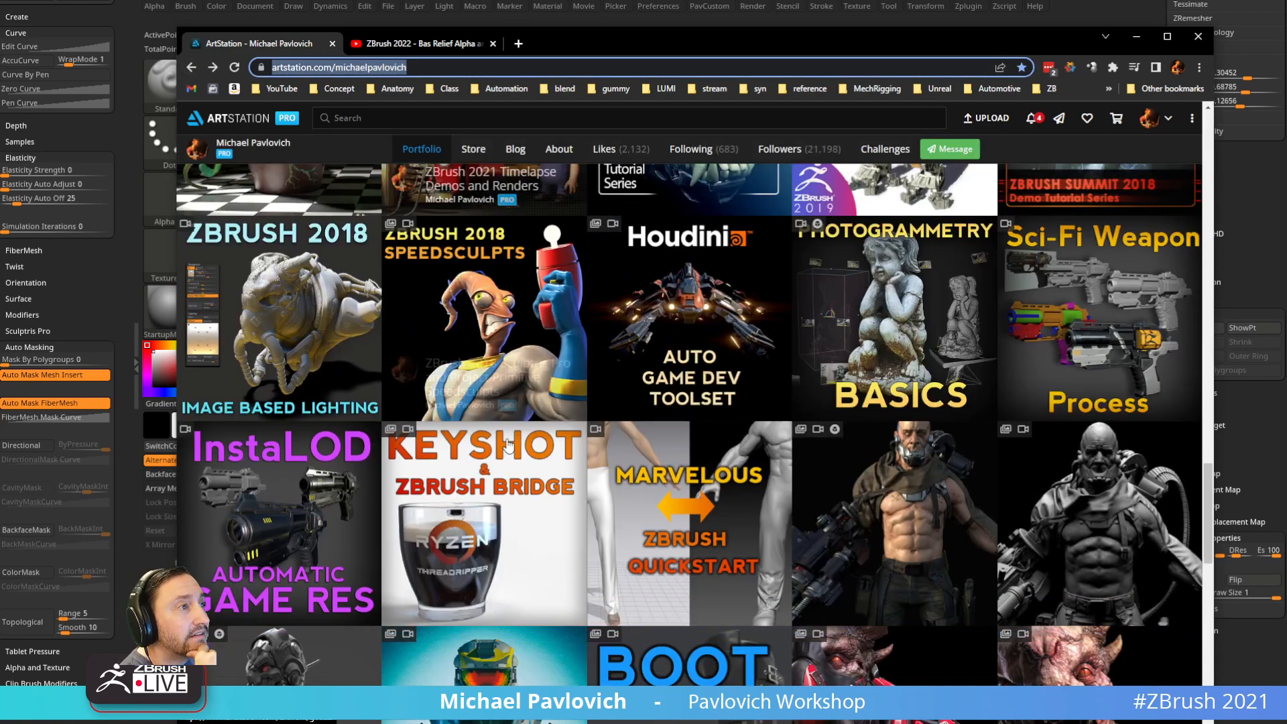
{"action": "scroll", "coordinate": [508, 447], "scroll_direction": "down", "scroll_amount": 4}
{"action": "left_click", "coordinate": [670, 335]}
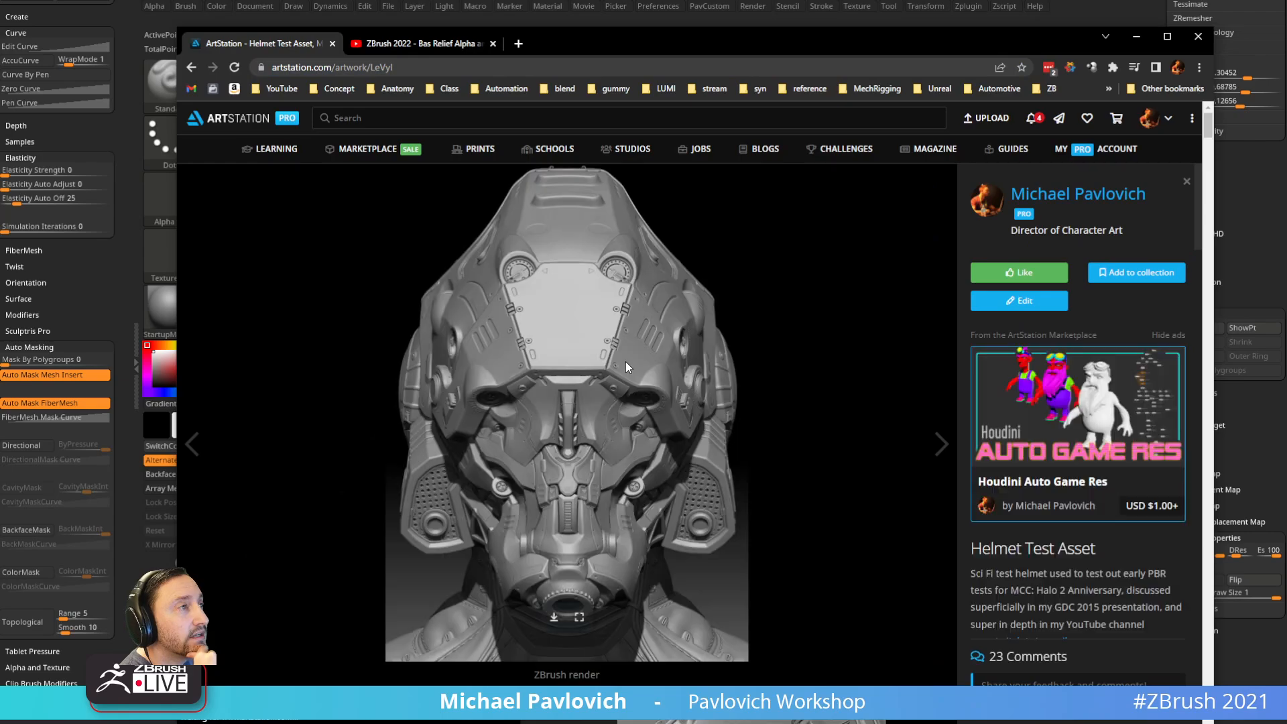
{"action": "scroll", "coordinate": [682, 413], "scroll_direction": "down", "scroll_amount": 4}
{"action": "scroll", "coordinate": [685, 419], "scroll_direction": "down", "scroll_amount": 10}
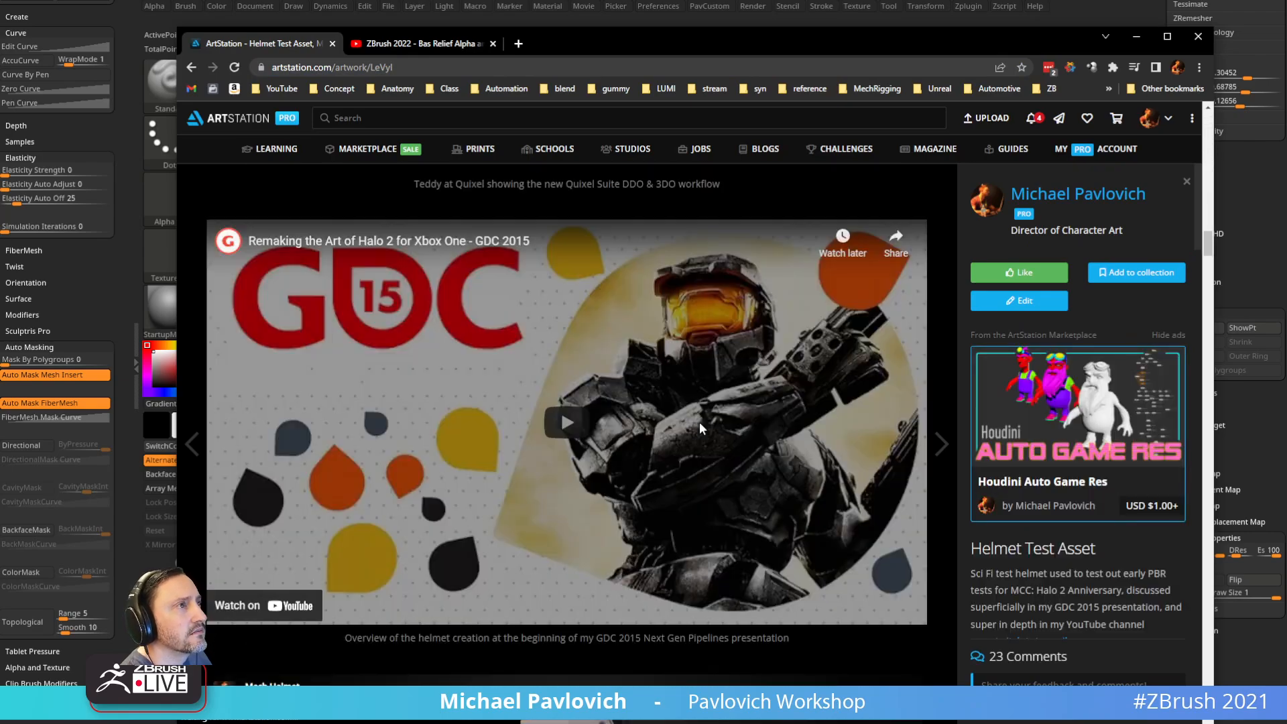
{"action": "scroll", "coordinate": [701, 429], "scroll_direction": "down", "scroll_amount": 15}
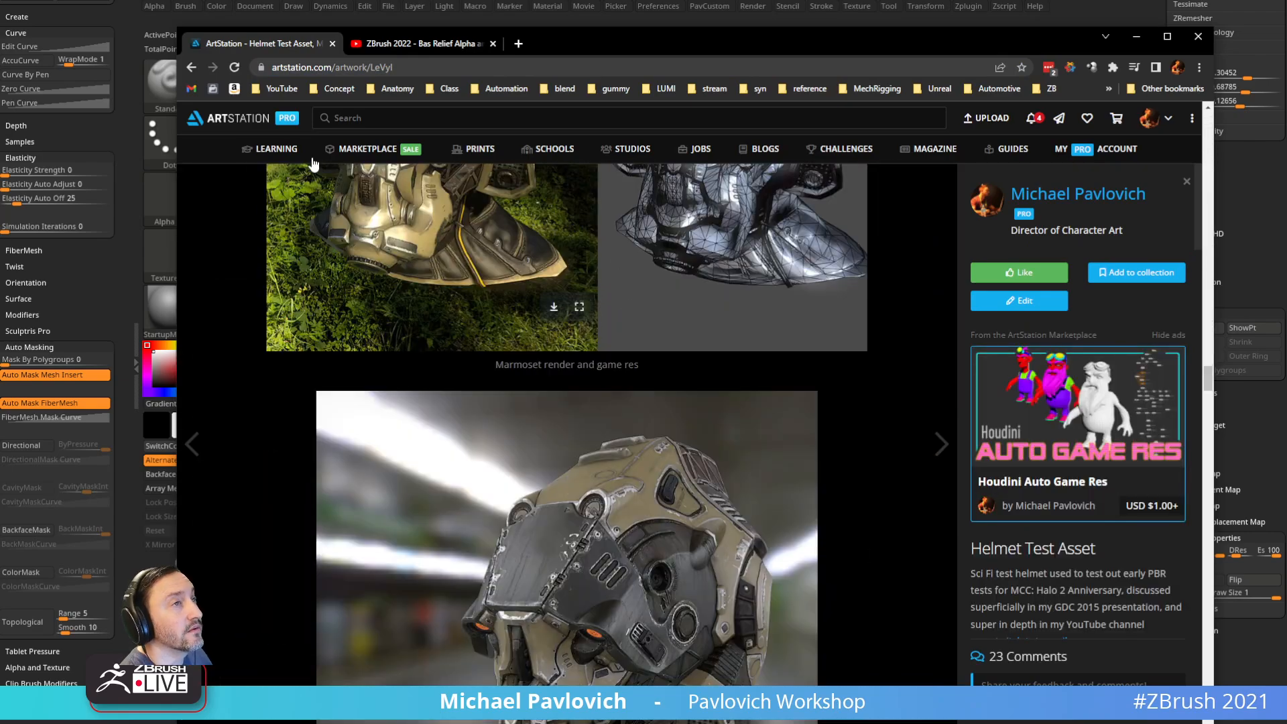
{"action": "left_click", "coordinate": [191, 67]}
{"action": "left_click_drag", "start_coordinate": [583, 40], "coordinate": [741, 723]}
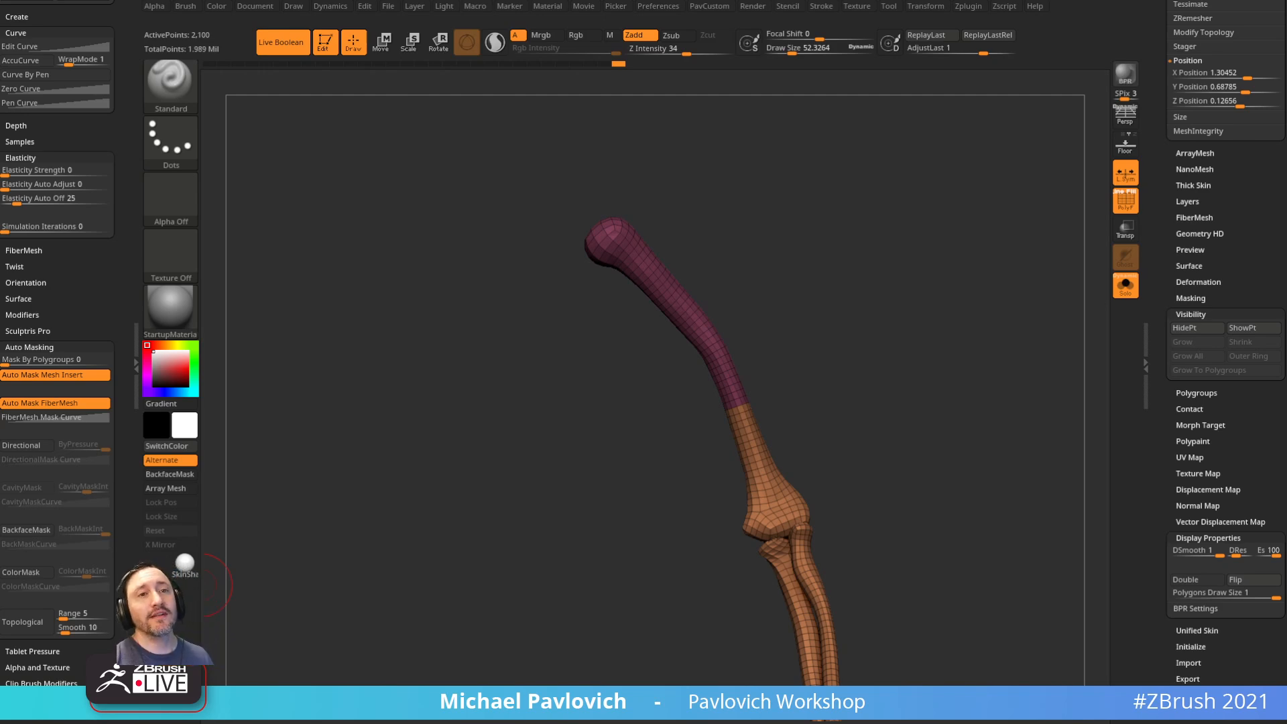
Step: Assign the whole arm a single polygroup, turn off Solo and PolyFrame, and frame the complete cutaway character
{"action": "key", "text": "ctrl+w"}
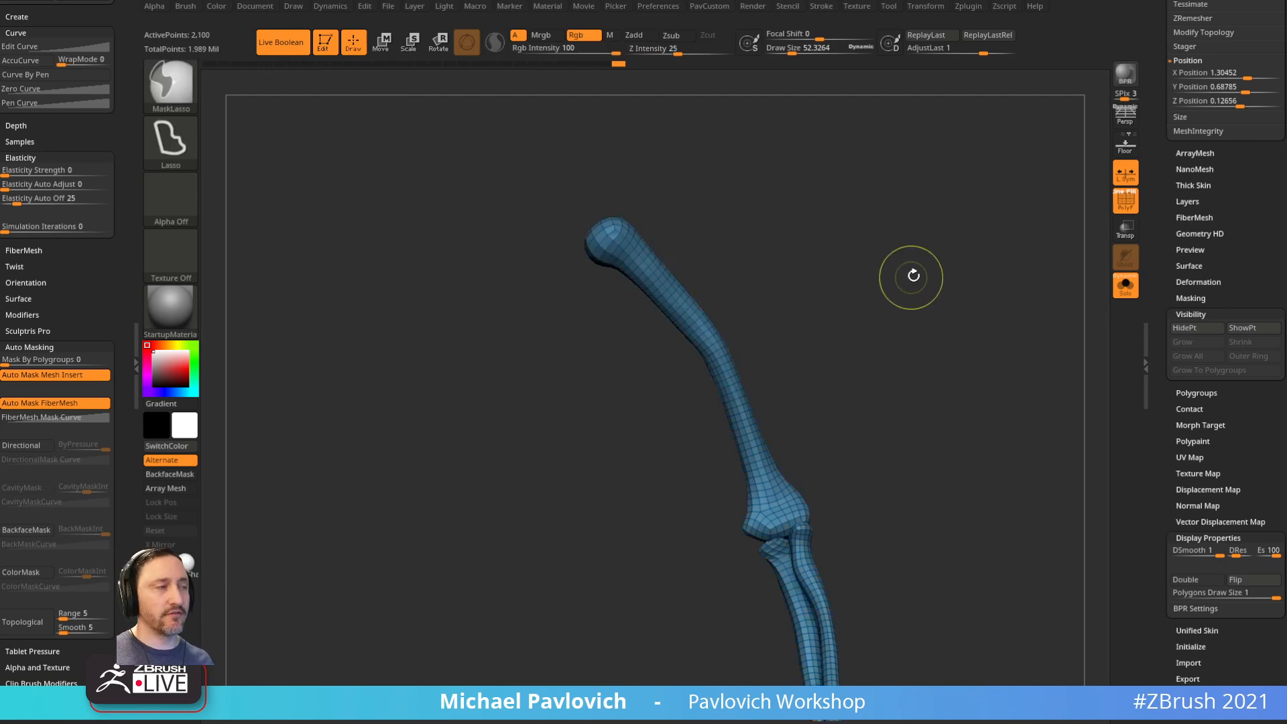
{"action": "left_click", "coordinate": [1126, 284]}
{"action": "left_click", "coordinate": [1126, 200]}
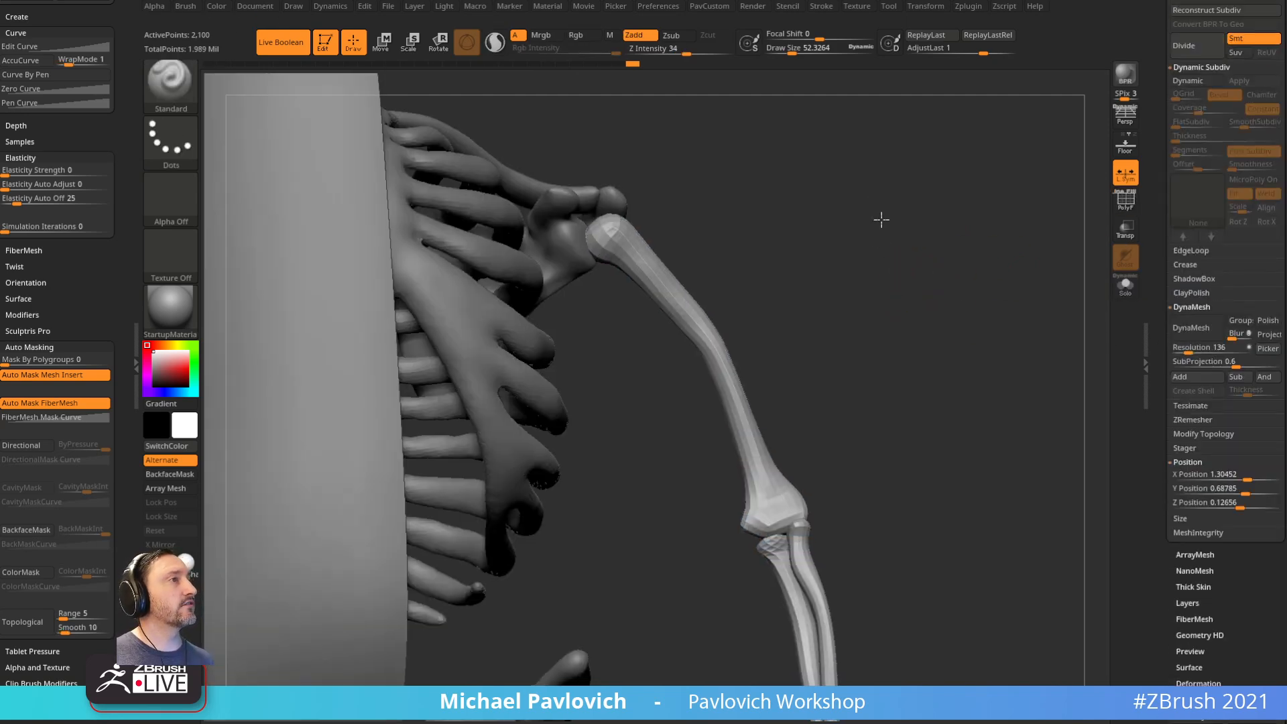
{"action": "key", "text": "f"}
{"action": "key", "text": "s"}
{"action": "mouse_move", "coordinate": [888, 326]}
{"action": "left_mouse_down"}
{"action": "mouse_move", "coordinate": [907, 325]}
{"action": "mouse_move", "coordinate": [897, 351]}
{"action": "left_mouse_up"}
{"action": "key", "text": "s"}
{"action": "mouse_move", "coordinate": [782, 287]}
{"action": "left_mouse_down"}
{"action": "mouse_move", "coordinate": [769, 287]}
{"action": "mouse_move", "coordinate": [868, 276]}
{"action": "mouse_move", "coordinate": [900, 238]}
{"action": "left_mouse_up"}
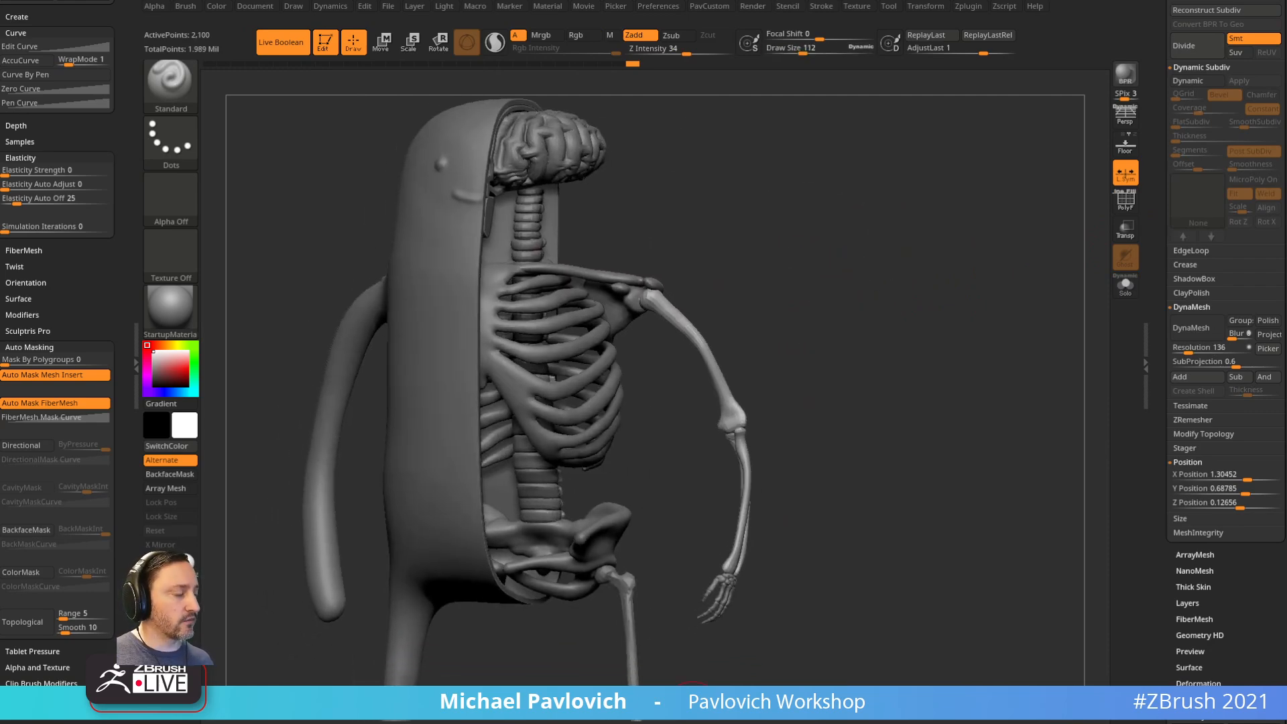
{"action": "left_click_drag", "start_coordinate": [893, 298], "coordinate": [828, 278]}
Step: Duplicate the rib cage subtool, select the copy at the end of the subtool list and turn off Live Boolean
{"action": "left_click", "coordinate": [591, 351], "text": "alt"}
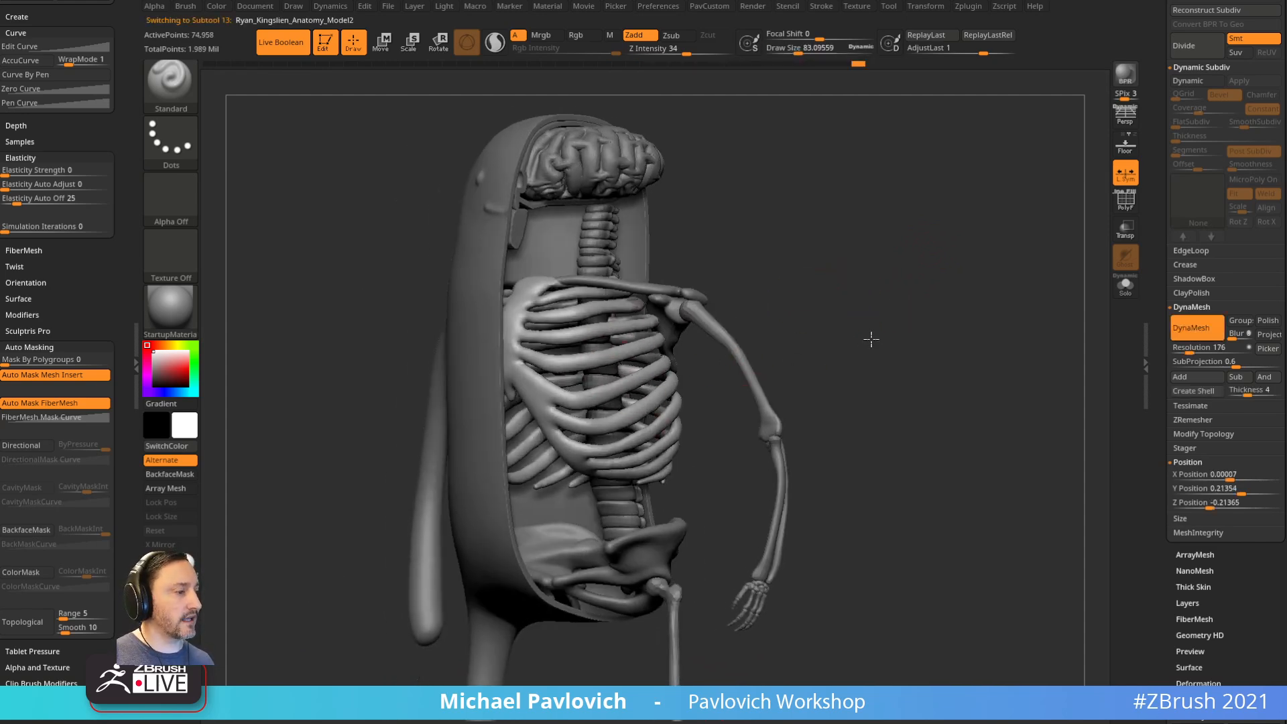
{"action": "left_click_drag", "start_coordinate": [867, 343], "coordinate": [863, 347]}
{"action": "left_click_drag", "start_coordinate": [1160, 260], "coordinate": [1162, 390]}
{"action": "left_click", "coordinate": [1201, 406]}
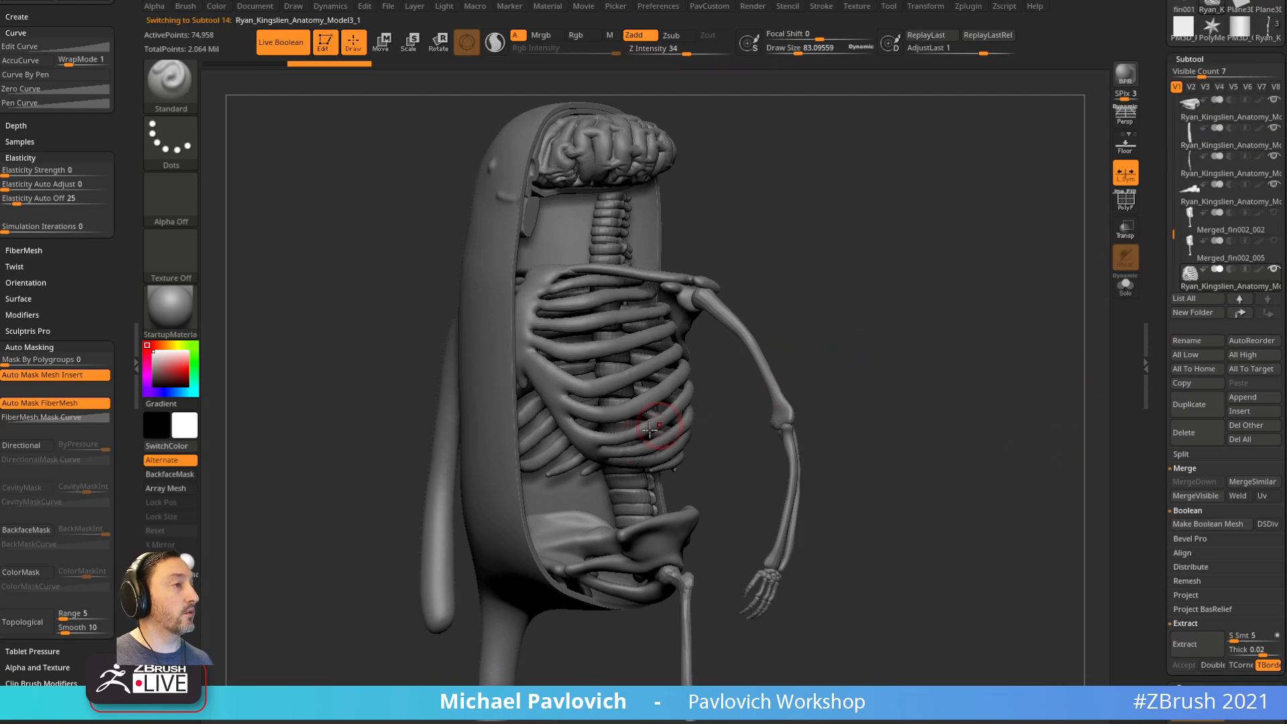
{"action": "left_click", "coordinate": [685, 603], "text": "alt"}
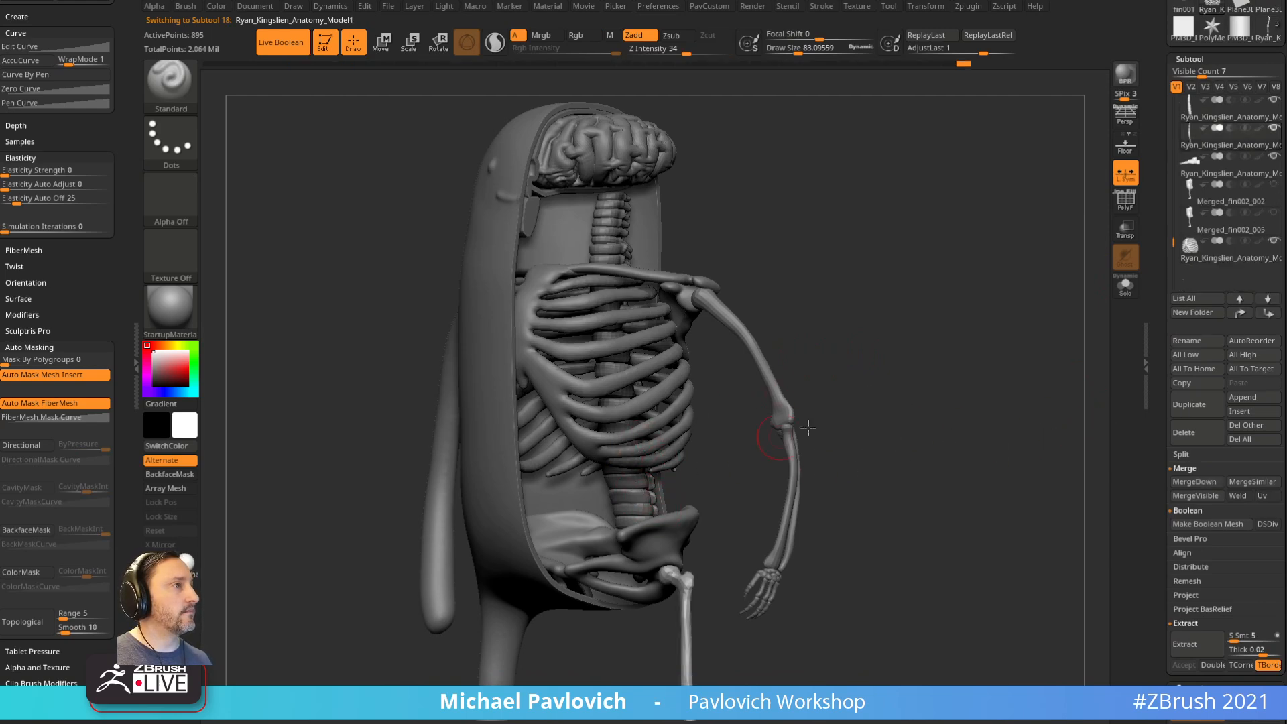
{"action": "left_click", "coordinate": [778, 426], "text": "alt"}
{"action": "left_click", "coordinate": [682, 401], "text": "alt"}
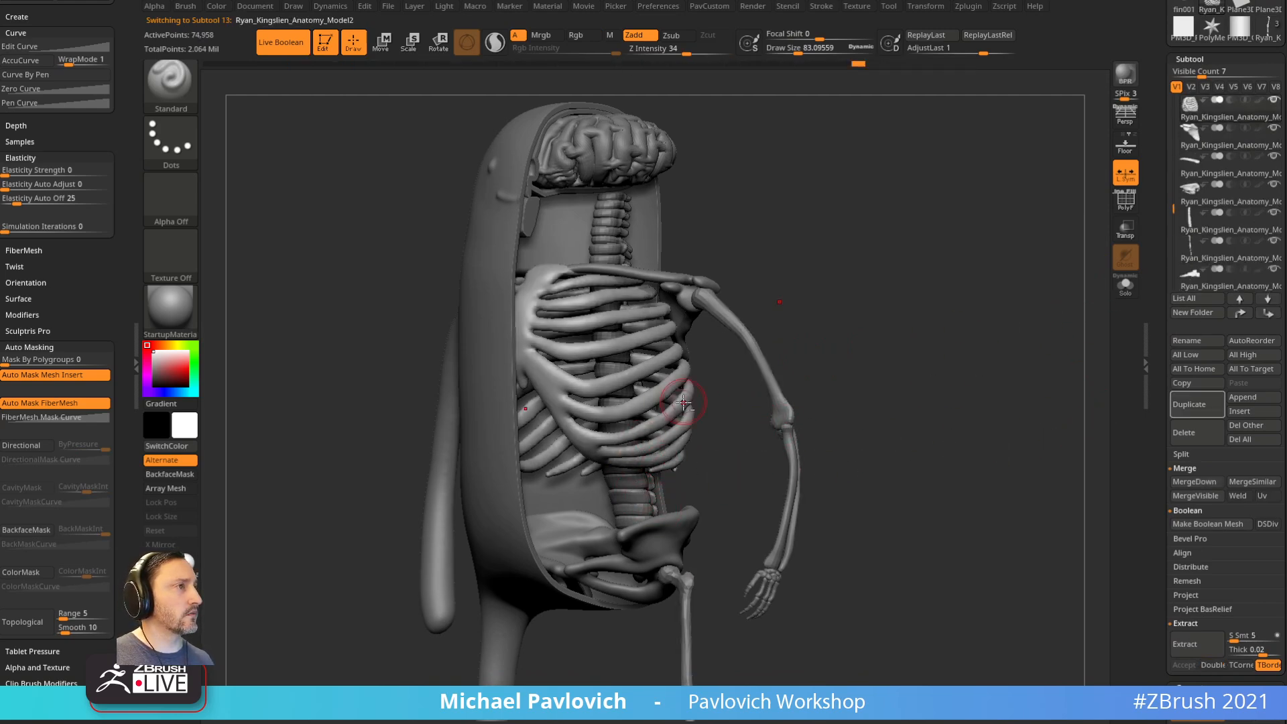
{"action": "left_click_drag", "start_coordinate": [1165, 208], "coordinate": [1170, 248]}
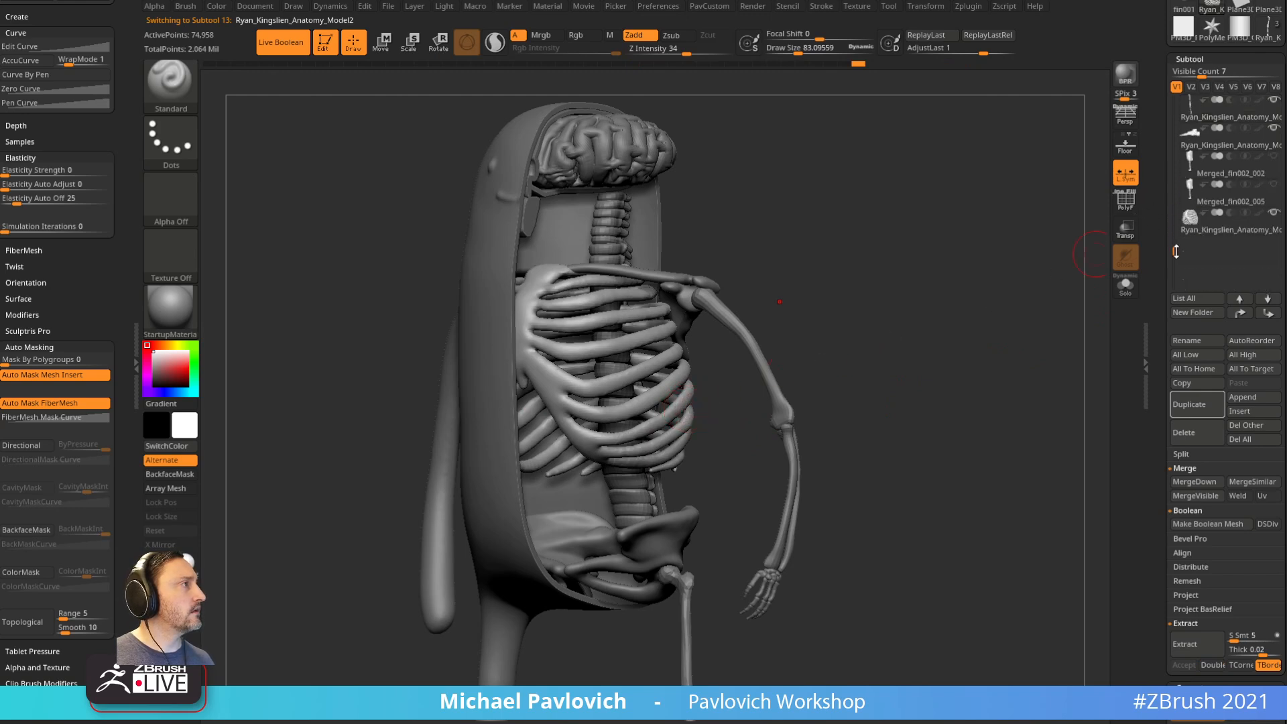
{"action": "mouse_move", "coordinate": [1224, 234]}
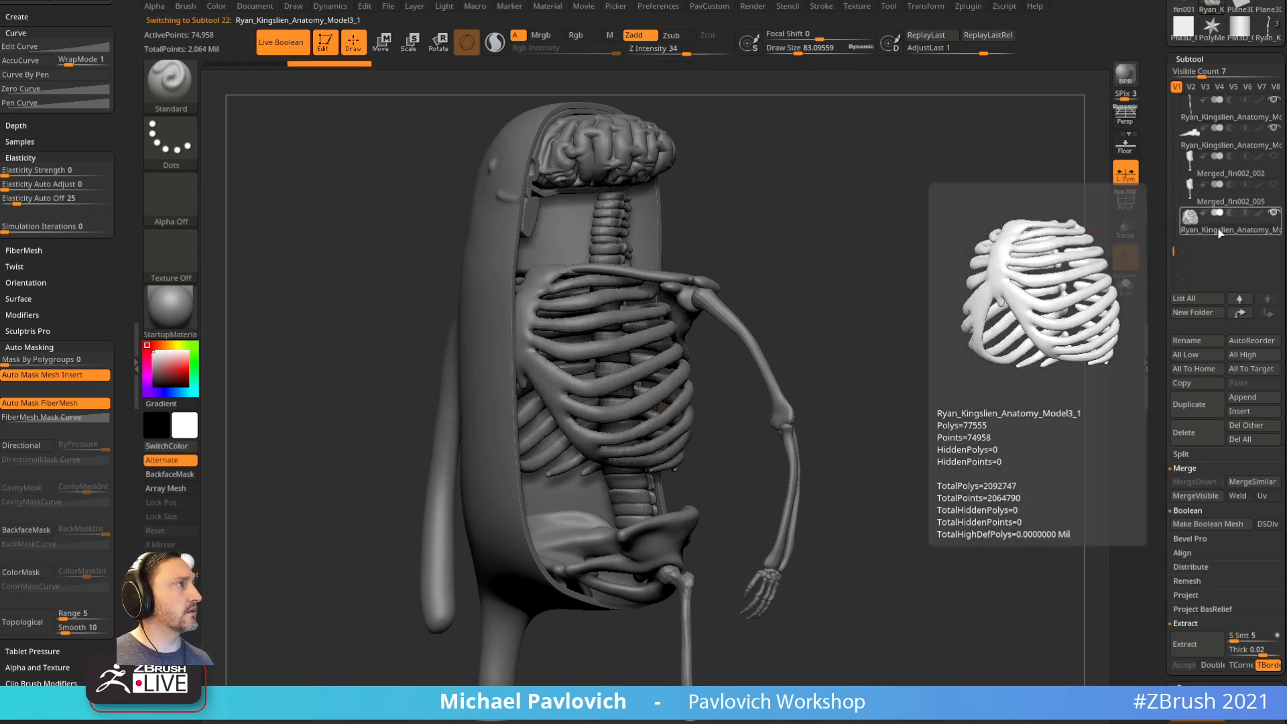
{"action": "left_click", "coordinate": [306, 48]}
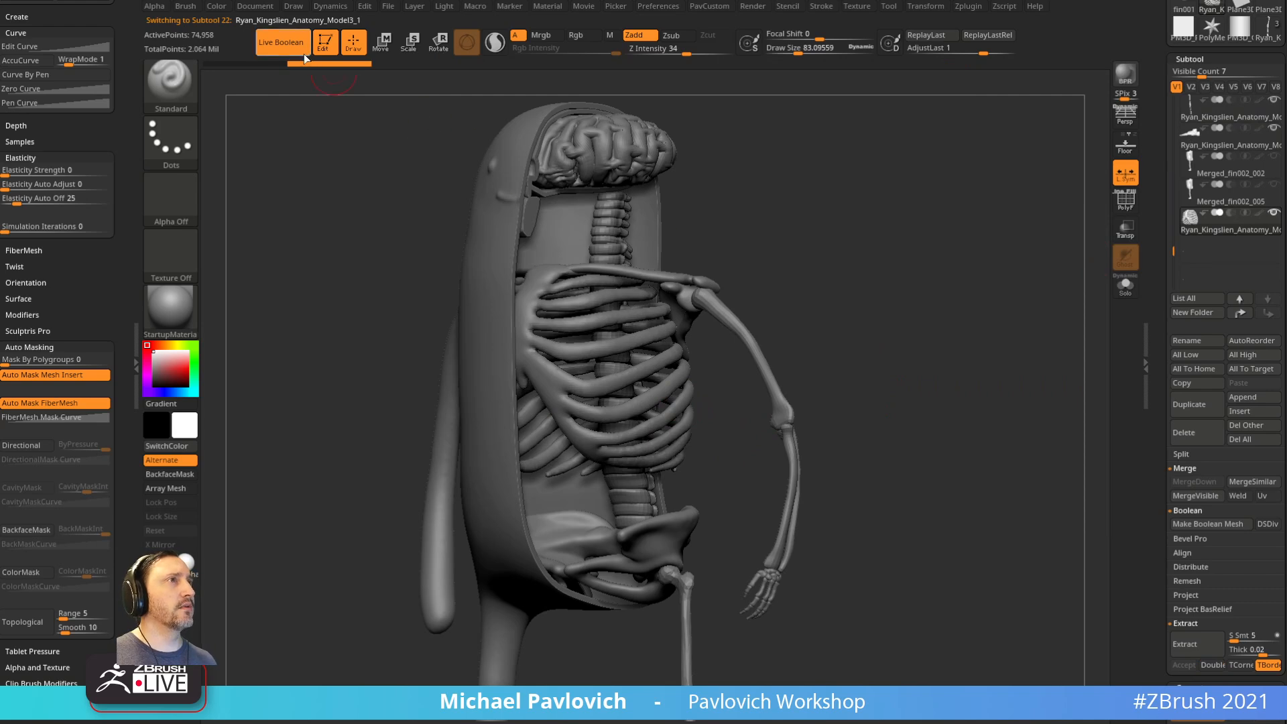
Step: Hide the character's body and duplicate the spine and pelvis subtools
{"action": "left_click_drag", "start_coordinate": [1176, 239], "coordinate": [1175, 102]}
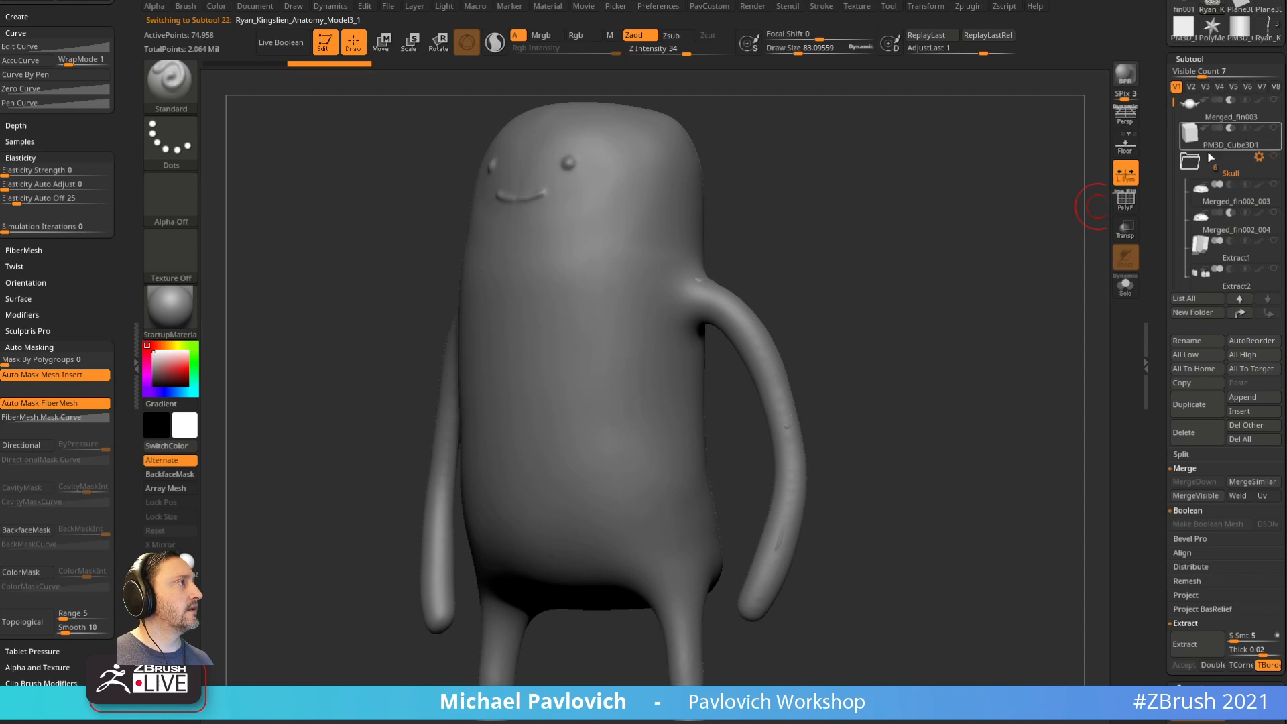
{"action": "left_click_drag", "start_coordinate": [1174, 103], "coordinate": [1165, 256]}
{"action": "left_click", "coordinate": [1273, 99]}
{"action": "left_click_drag", "start_coordinate": [893, 323], "coordinate": [576, 365]}
{"action": "left_click", "coordinate": [577, 361], "text": "alt"}
{"action": "left_click_drag", "start_coordinate": [766, 266], "coordinate": [839, 258]}
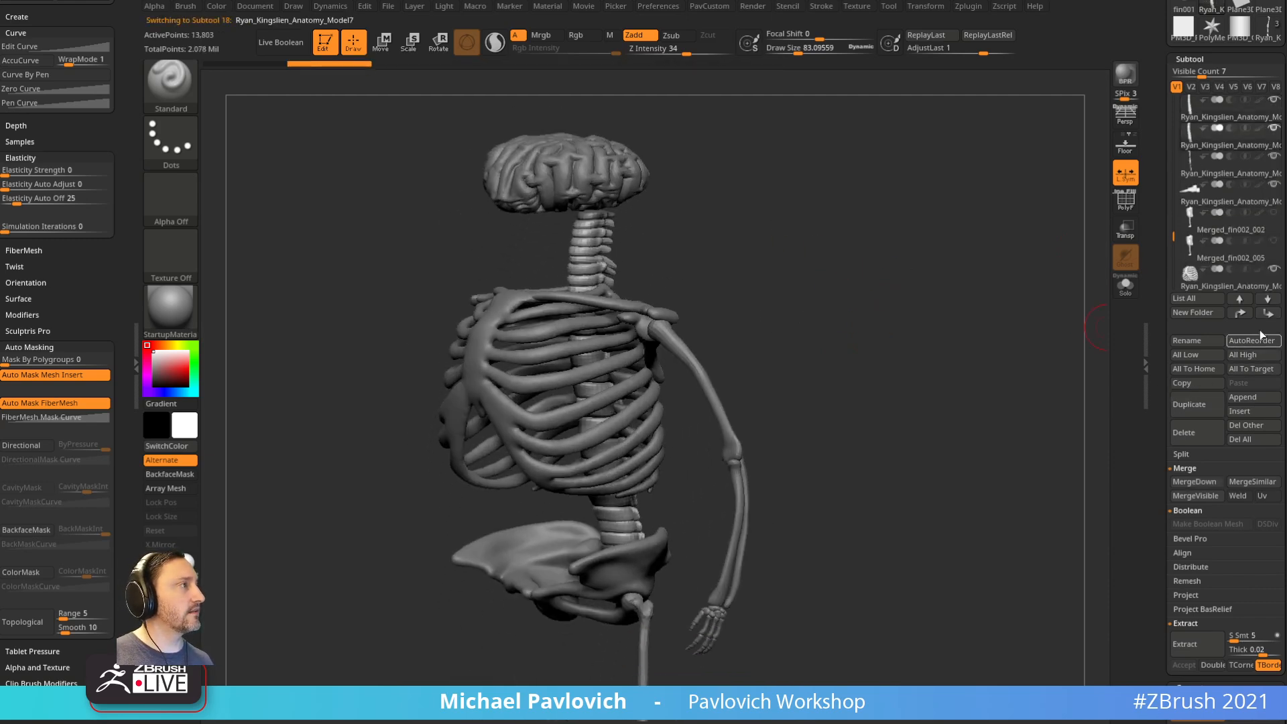
{"action": "left_click", "coordinate": [580, 544], "text": "alt"}
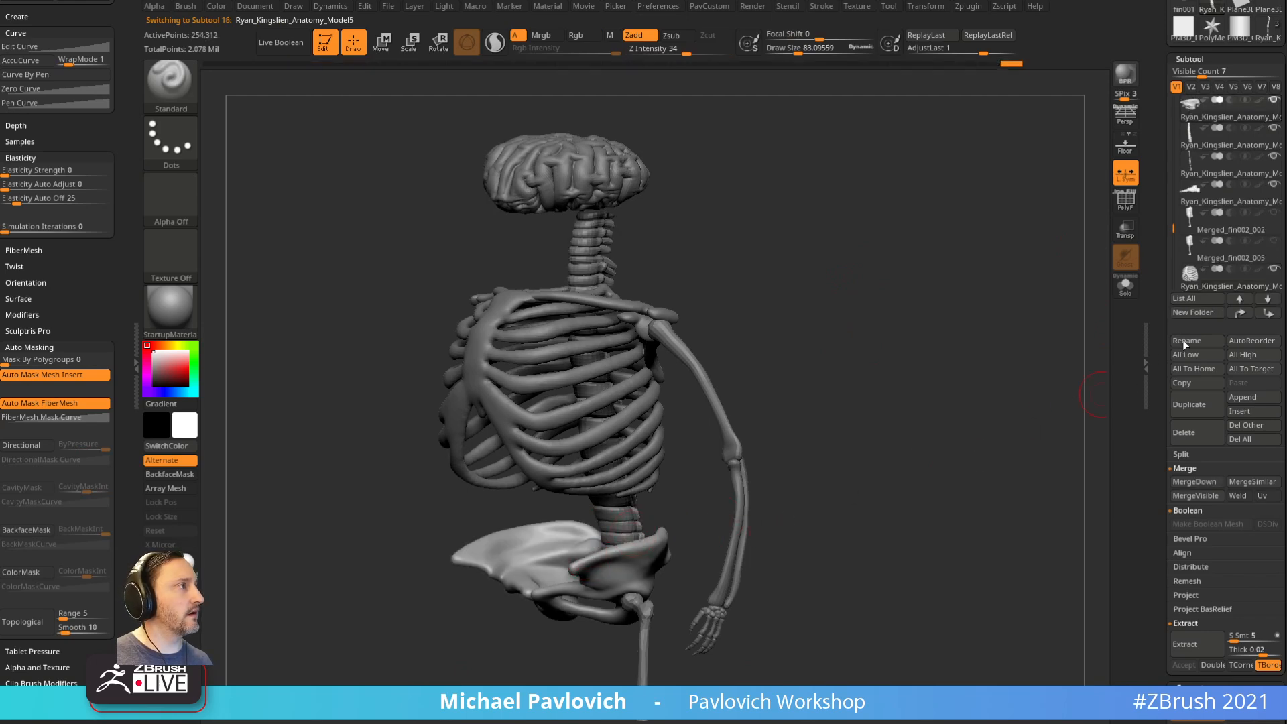
{"action": "left_click", "coordinate": [1185, 403]}
Step: Show only the duplicated rib cage, spine and pelvis and merge them down into one subtool
{"action": "left_click", "coordinate": [1274, 242], "text": "shift"}
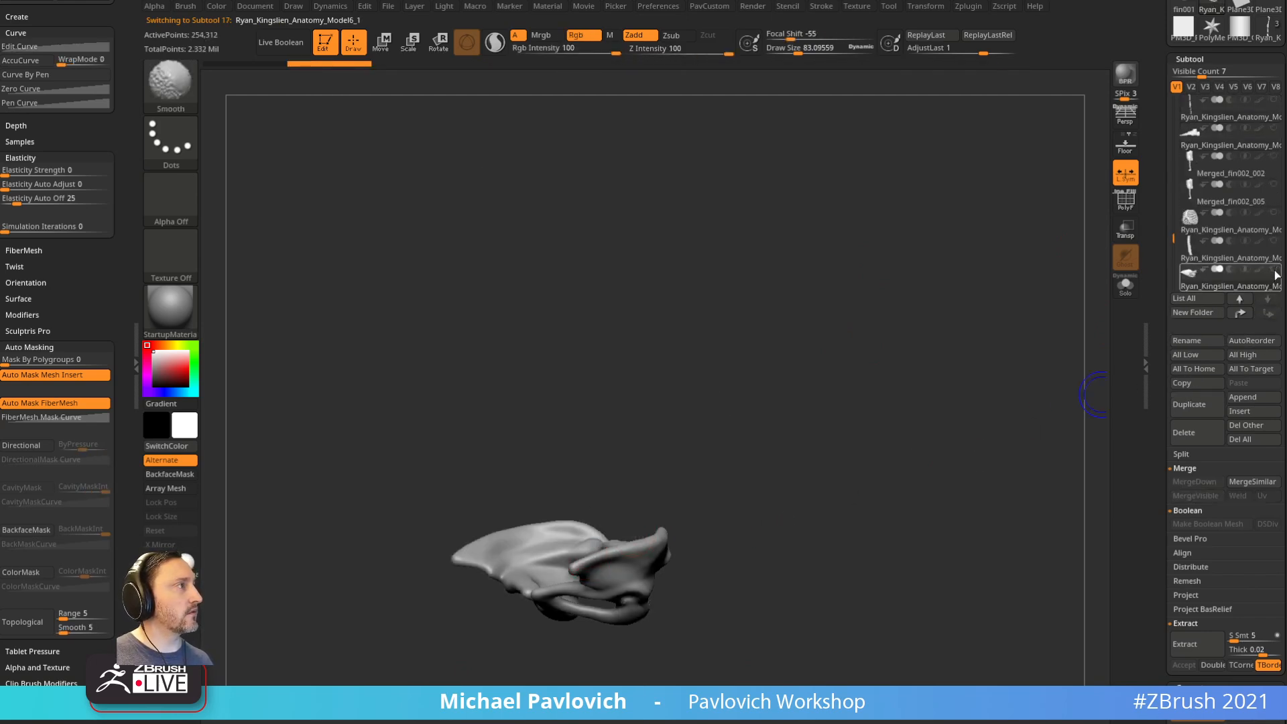
{"action": "left_click", "coordinate": [1275, 242]}
{"action": "left_click", "coordinate": [1275, 215]}
{"action": "mouse_move", "coordinate": [965, 358]}
{"action": "left_mouse_down"}
{"action": "mouse_move", "coordinate": [911, 383]}
{"action": "mouse_move", "coordinate": [989, 374]}
{"action": "mouse_move", "coordinate": [953, 345]}
{"action": "left_mouse_up"}
{"action": "left_click", "coordinate": [1236, 220]}
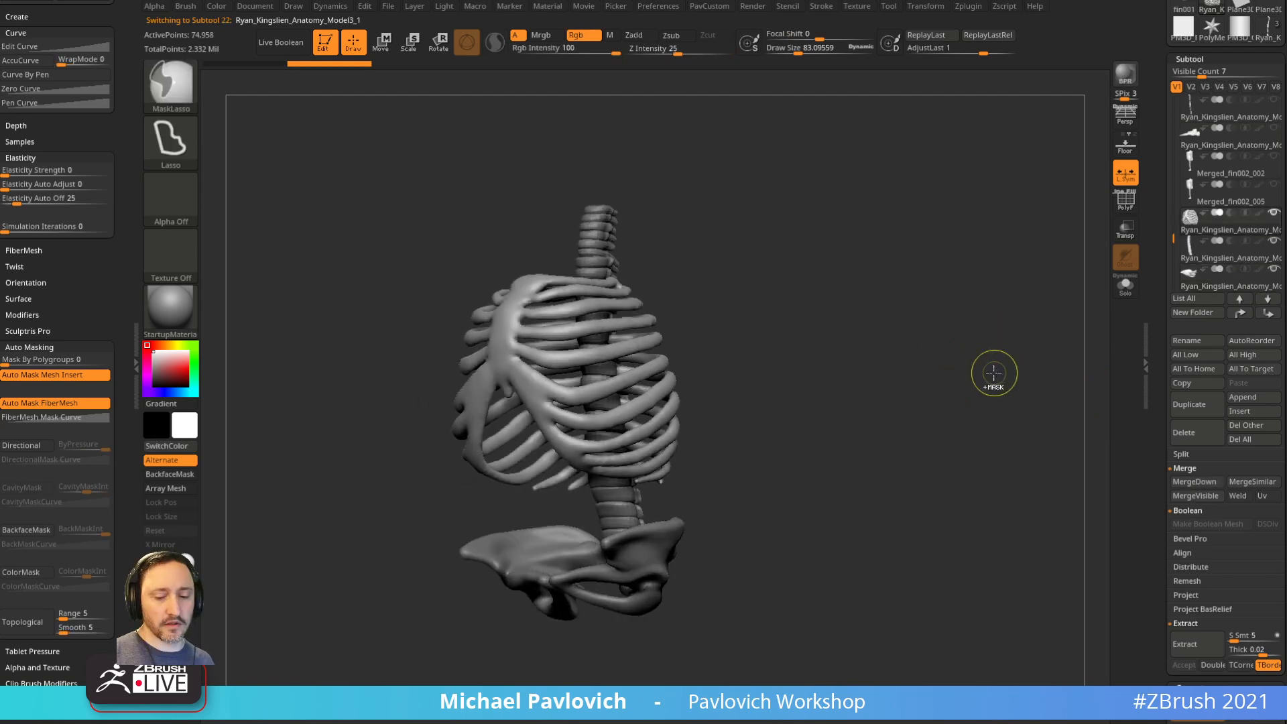
{"action": "key", "text": "ctrl+e"}
{"action": "key", "text": "ctrl+e"}
Step: DynaMesh the merged torso skeleton at resolution 112
{"action": "left_click_drag", "start_coordinate": [992, 377], "coordinate": [980, 383]}
{"action": "key", "text": "3"}
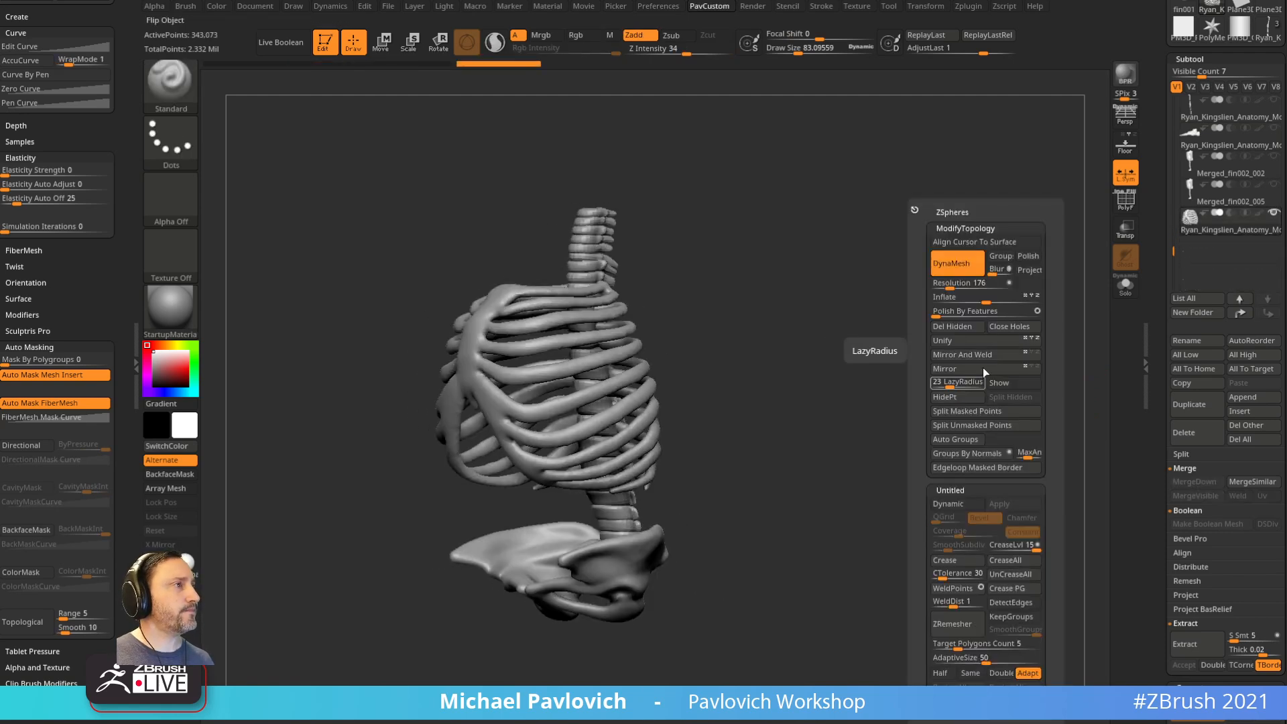
{"action": "left_click_drag", "start_coordinate": [946, 288], "coordinate": [937, 290]}
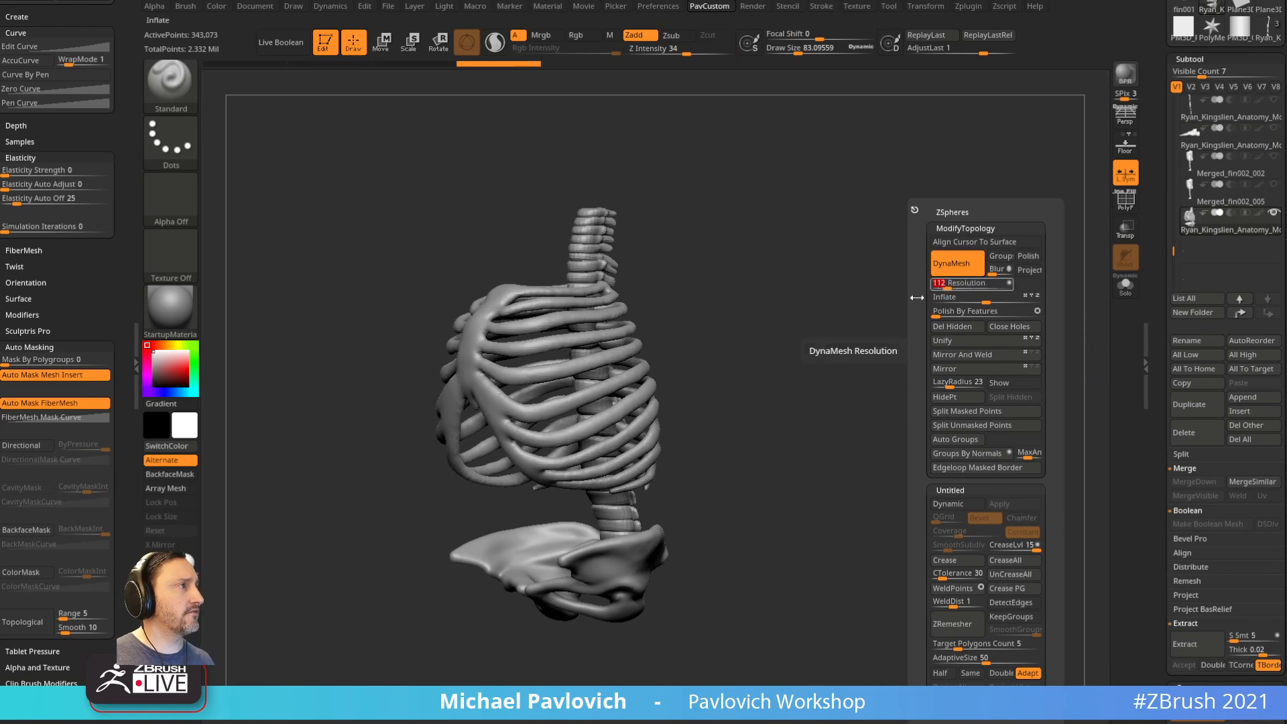
{"action": "left_click_drag", "start_coordinate": [853, 288], "coordinate": [897, 317], "text": "ctrl"}
Step: Thicken the ribs of the merged torso skeleton with the Inflate brush
{"action": "mouse_move", "coordinate": [977, 344]}
{"action": "left_mouse_down"}
{"action": "mouse_move", "coordinate": [459, 314]}
{"action": "mouse_move", "coordinate": [842, 348]}
{"action": "mouse_move", "coordinate": [825, 328]}
{"action": "mouse_move", "coordinate": [746, 313]}
{"action": "left_mouse_up"}
{"action": "key", "text": "b"}
{"action": "key", "text": "i"}
{"action": "key", "text": "n"}
{"action": "key", "text": "s"}
{"action": "left_click", "coordinate": [609, 332]}
{"action": "mouse_move", "coordinate": [767, 241]}
{"action": "left_mouse_down", "text": "alt"}
{"action": "mouse_move", "coordinate": [842, 270]}
{"action": "mouse_move", "coordinate": [904, 267]}
{"action": "mouse_move", "coordinate": [839, 273]}
{"action": "left_mouse_up", "text": "alt"}
Step: Reshape the back of the rib cage with the Move brush, using backface masking and a draw size of about 251
{"action": "key", "text": "b"}
{"action": "key", "text": "m"}
{"action": "key", "text": "v"}
{"action": "left_click", "coordinate": [170, 474]}
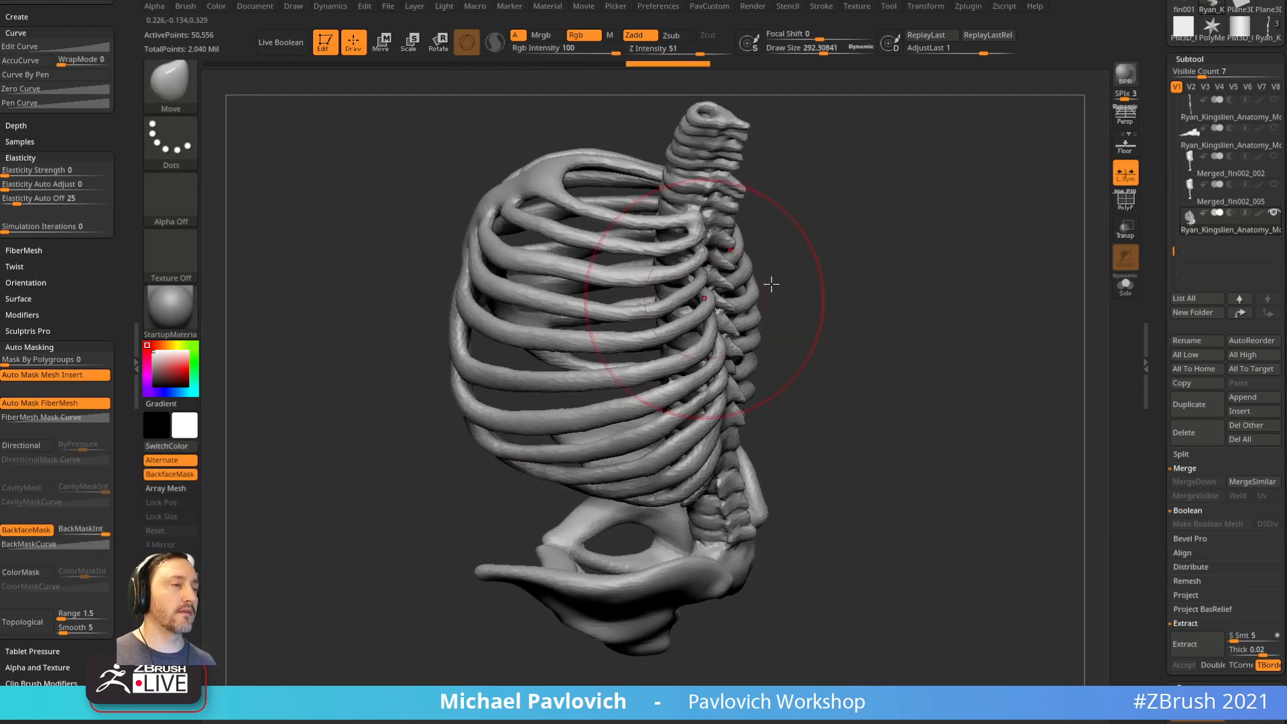
{"action": "left_click_drag", "start_coordinate": [877, 215], "coordinate": [862, 253]}
{"action": "key", "text": "bracketleft"}
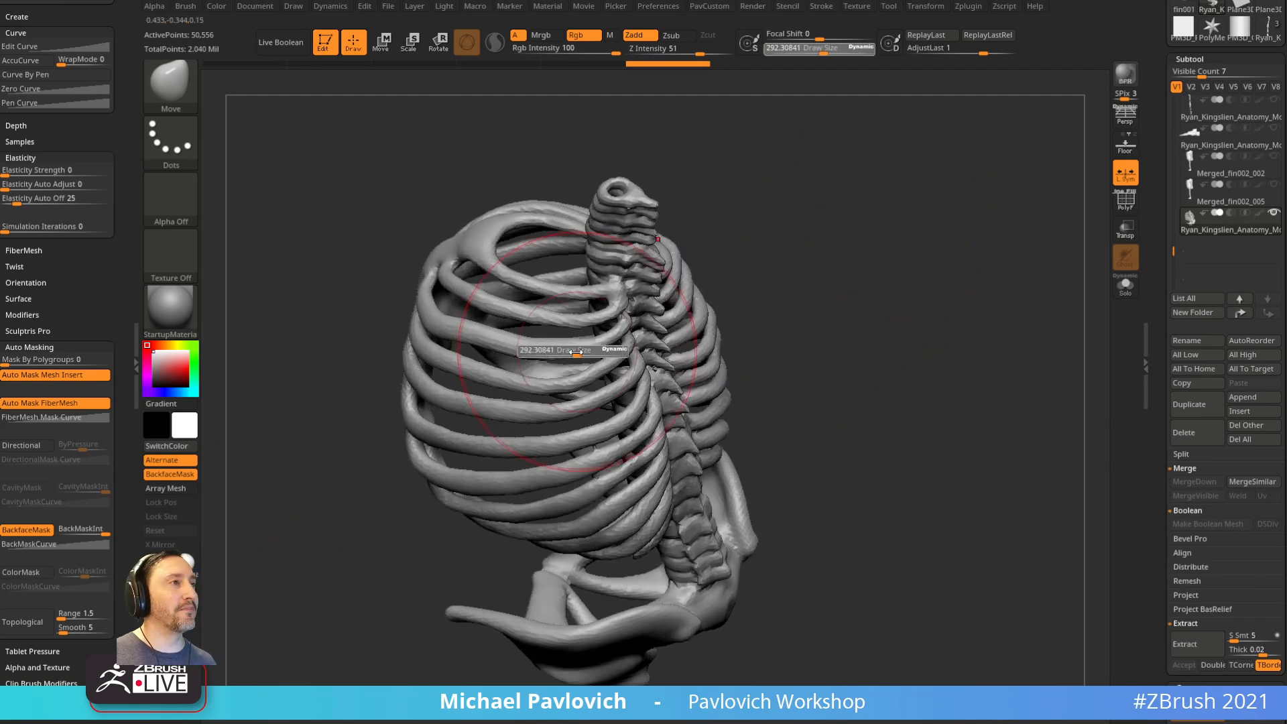
{"action": "mouse_move", "coordinate": [738, 295]}
{"action": "left_mouse_down"}
{"action": "mouse_move", "coordinate": [778, 285]}
{"action": "mouse_move", "coordinate": [604, 366]}
{"action": "left_mouse_up"}
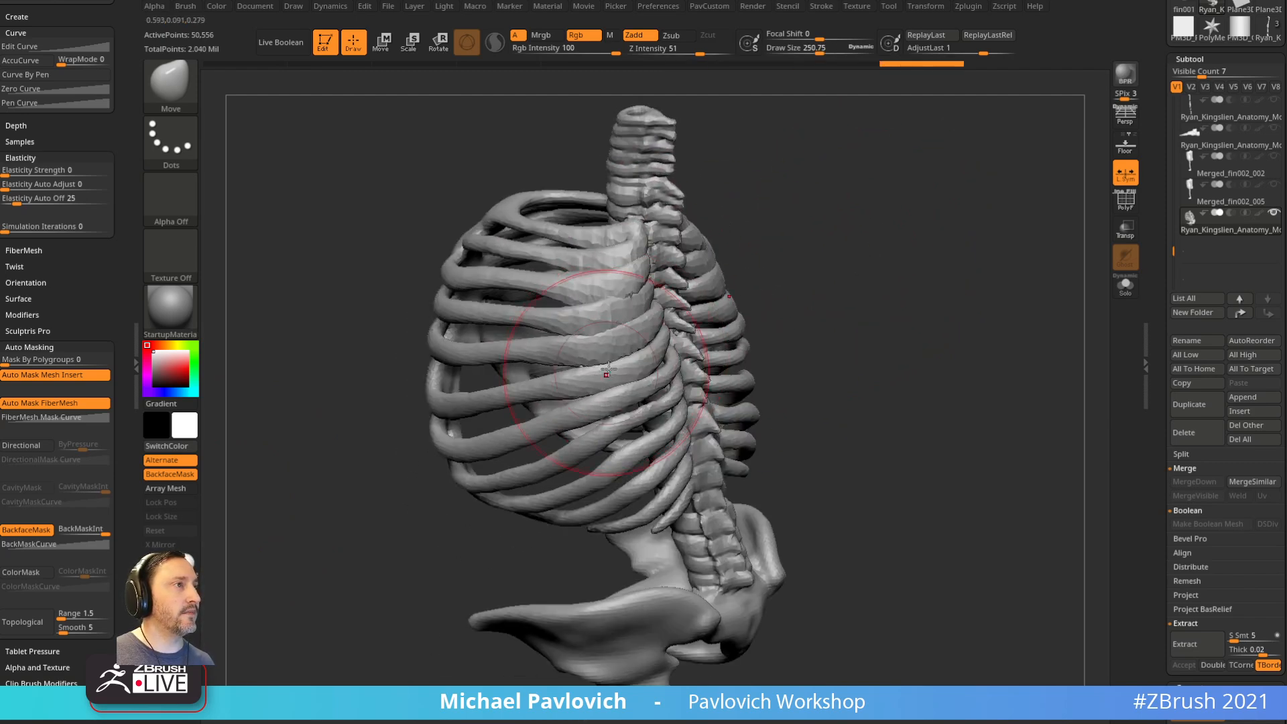
{"action": "mouse_move", "coordinate": [779, 341]}
{"action": "left_mouse_down"}
{"action": "mouse_move", "coordinate": [805, 355]}
{"action": "mouse_move", "coordinate": [939, 325]}
{"action": "mouse_move", "coordinate": [796, 265]}
{"action": "mouse_move", "coordinate": [876, 273]}
{"action": "mouse_move", "coordinate": [859, 279]}
{"action": "left_mouse_up"}
{"action": "left_click_drag", "start_coordinate": [940, 382], "coordinate": [897, 365]}
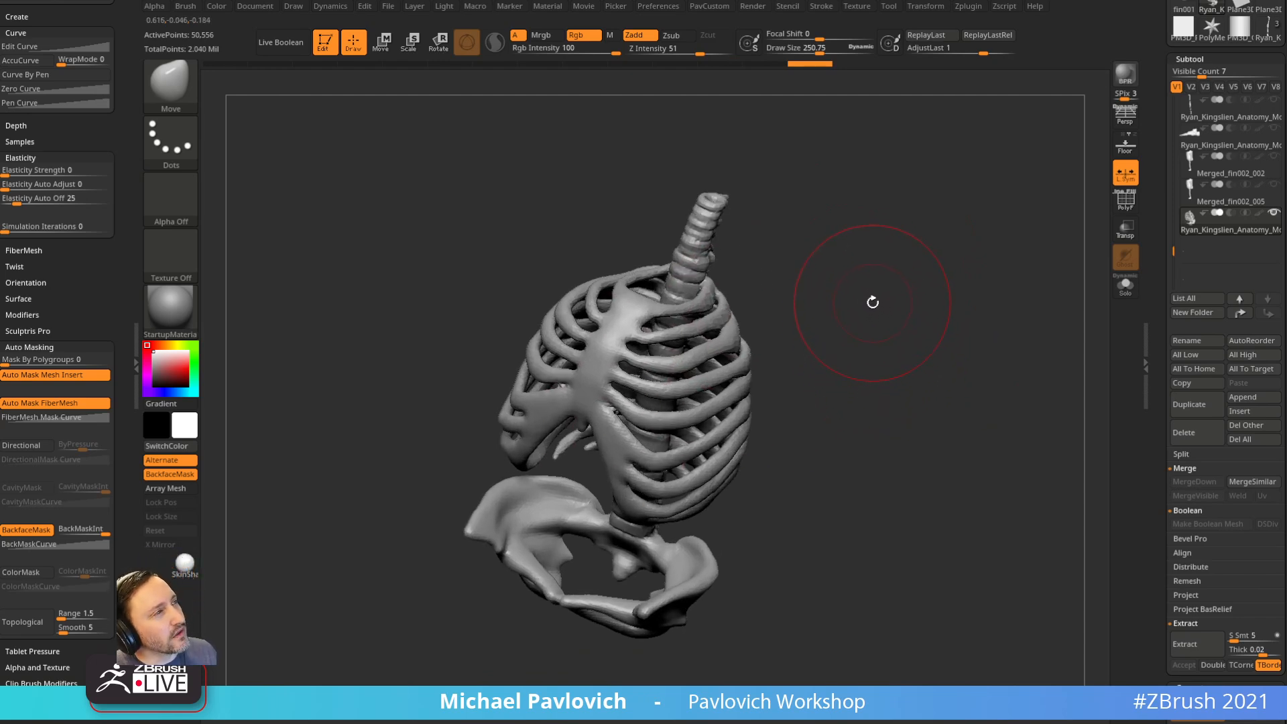
{"action": "mouse_move", "coordinate": [875, 309]}
{"action": "left_mouse_down"}
{"action": "mouse_move", "coordinate": [857, 275]}
{"action": "mouse_move", "coordinate": [842, 281]}
{"action": "mouse_move", "coordinate": [876, 270]}
{"action": "mouse_move", "coordinate": [696, 264]}
{"action": "left_mouse_up"}
{"action": "left_click_drag", "start_coordinate": [915, 325], "coordinate": [934, 172]}
{"action": "mouse_move", "coordinate": [931, 316]}
{"action": "left_mouse_down"}
{"action": "mouse_move", "coordinate": [857, 309]}
{"action": "mouse_move", "coordinate": [903, 302]}
{"action": "left_mouse_up"}
Step: Smooth the ribs of the simplified torso and switch to the Standard brush
{"action": "left_click_drag", "start_coordinate": [694, 336], "coordinate": [697, 396], "text": "shift"}
{"action": "mouse_move", "coordinate": [884, 316]}
{"action": "left_mouse_down"}
{"action": "mouse_move", "coordinate": [807, 299]}
{"action": "mouse_move", "coordinate": [925, 271]}
{"action": "mouse_move", "coordinate": [948, 331]}
{"action": "mouse_move", "coordinate": [968, 279]}
{"action": "mouse_move", "coordinate": [989, 283]}
{"action": "mouse_move", "coordinate": [836, 287]}
{"action": "mouse_move", "coordinate": [850, 301]}
{"action": "mouse_move", "coordinate": [842, 340]}
{"action": "mouse_move", "coordinate": [811, 351]}
{"action": "mouse_move", "coordinate": [842, 346]}
{"action": "left_mouse_up"}
{"action": "key", "text": "space"}
{"action": "key", "text": "b"}
{"action": "key", "text": "s"}
{"action": "key", "text": "t"}
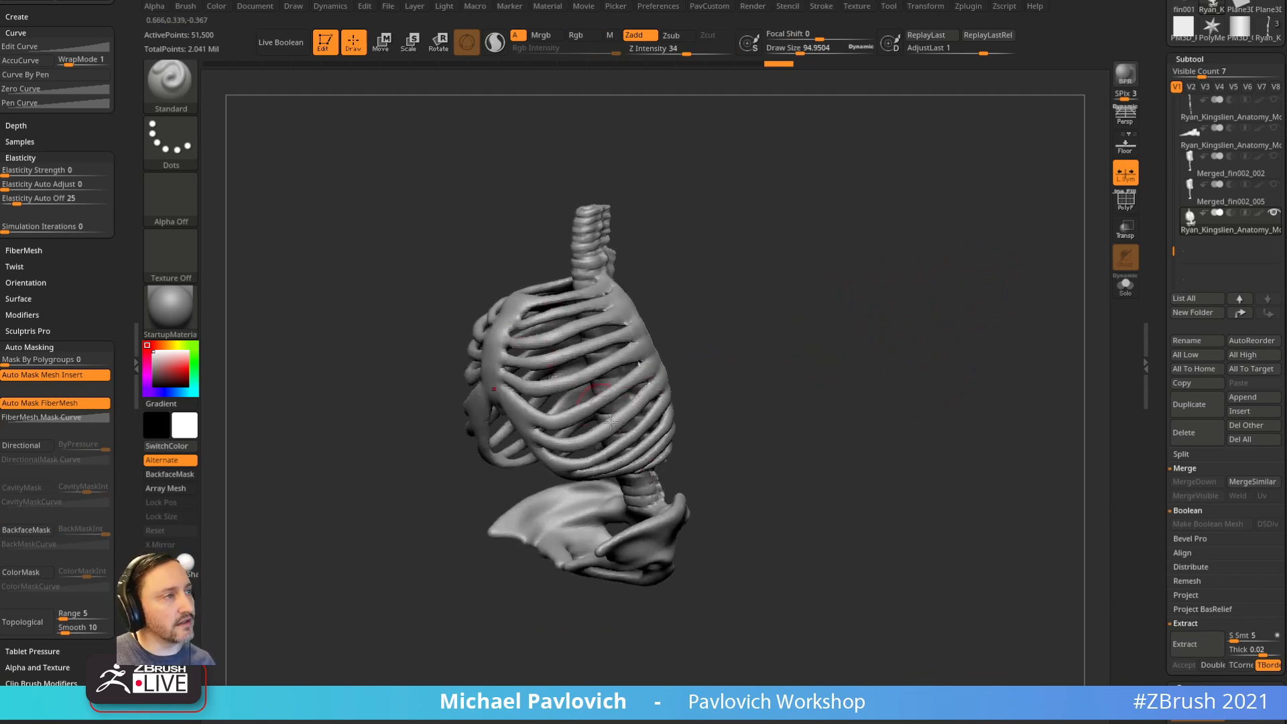
{"action": "left_click_drag", "start_coordinate": [869, 376], "coordinate": [905, 337]}
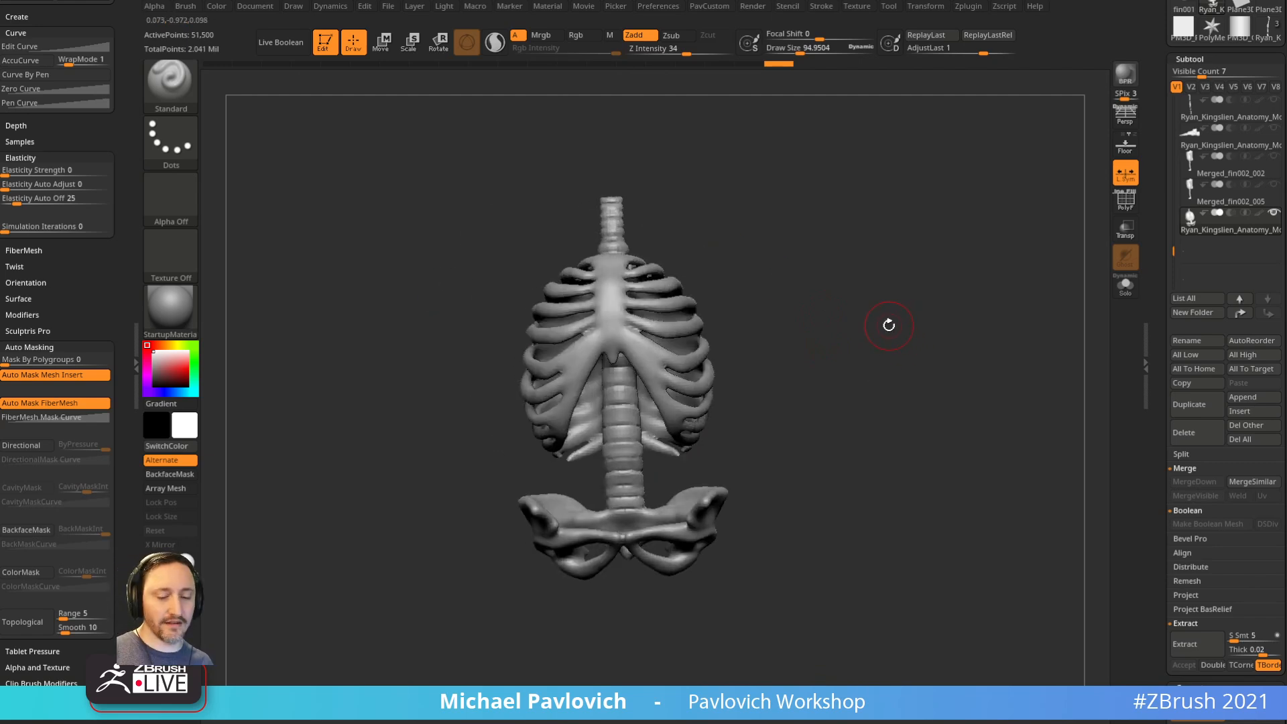
Step: Insert a mirrored pair of primitive spheres at the rib cage and split them from the masked skeleton as their own subtool
{"action": "key", "text": "m"}
{"action": "left_click_drag", "start_coordinate": [762, 336], "coordinate": [699, 337]}
{"action": "key", "text": "3"}
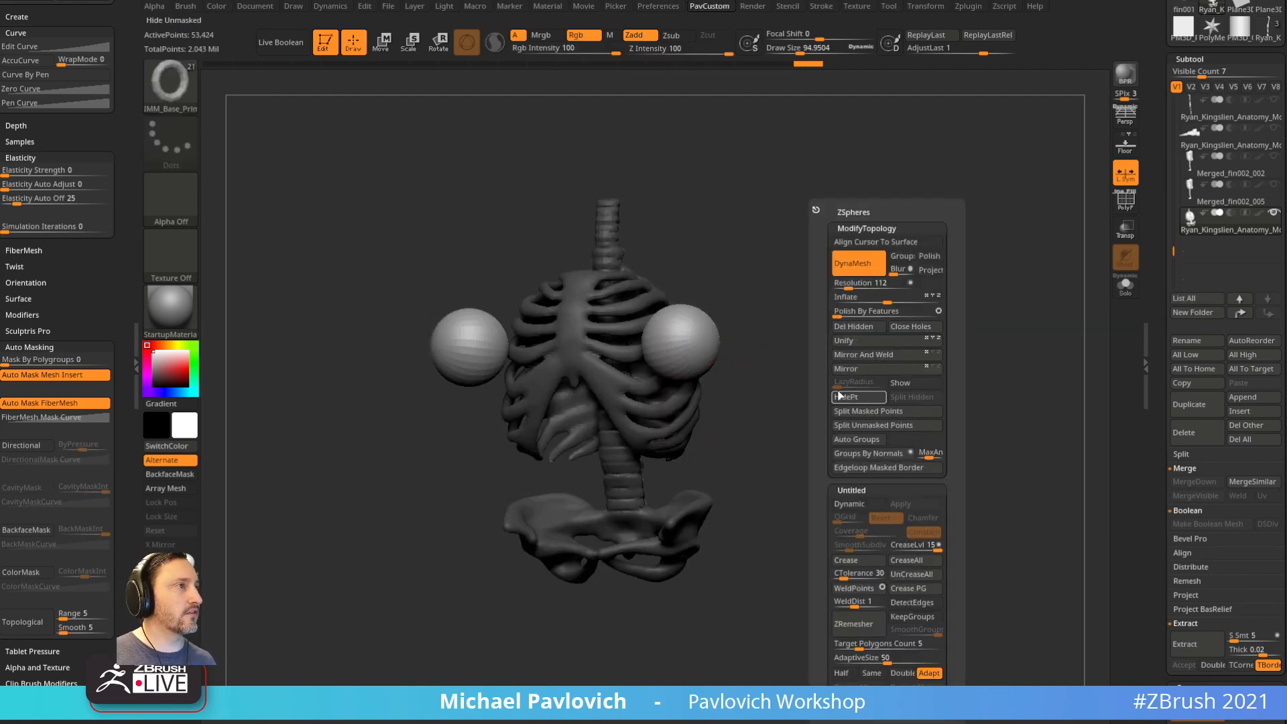
{"action": "left_click", "coordinate": [887, 413]}
Step: Fit the elongated lung spheres inside the rib cage with the gizmo and activate the Move brush
{"action": "key", "text": "w"}
{"action": "mouse_move", "coordinate": [704, 348]}
{"action": "left_mouse_down"}
{"action": "mouse_move", "coordinate": [645, 345]}
{"action": "mouse_move", "coordinate": [582, 295]}
{"action": "mouse_move", "coordinate": [580, 272]}
{"action": "left_mouse_up"}
{"action": "key", "text": "q"}
{"action": "left_click_drag", "start_coordinate": [736, 249], "coordinate": [550, 295]}
{"action": "key", "text": "b"}
{"action": "key", "text": "m"}
{"action": "key", "text": "v"}
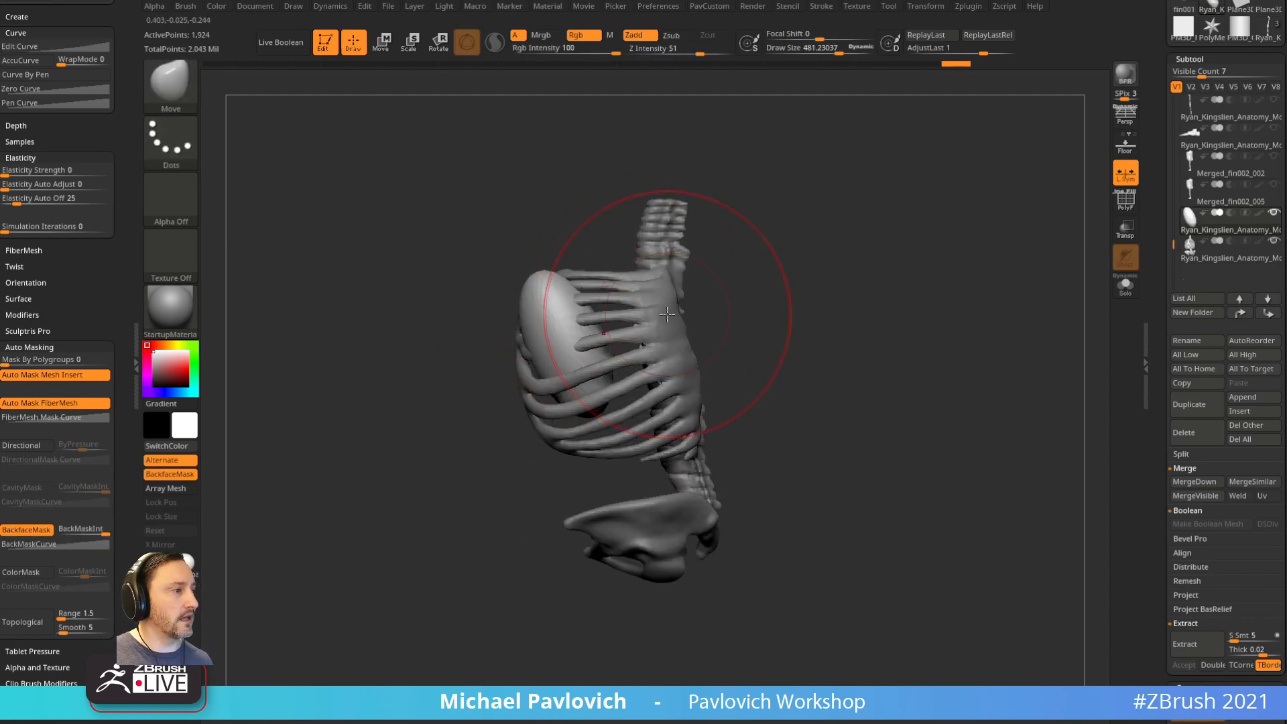
Step: Switch to the Zygote Body browser page, examine the lungs within the rib cage in side view, and return to ZBrush
{"action": "key", "text": "alt+Tab"}
{"action": "scroll", "coordinate": [513, 310], "scroll_direction": "up", "scroll_amount": 3}
{"action": "scroll", "coordinate": [513, 310], "scroll_direction": "down", "scroll_amount": 5}
{"action": "left_click_drag", "start_coordinate": [513, 309], "coordinate": [741, 323]}
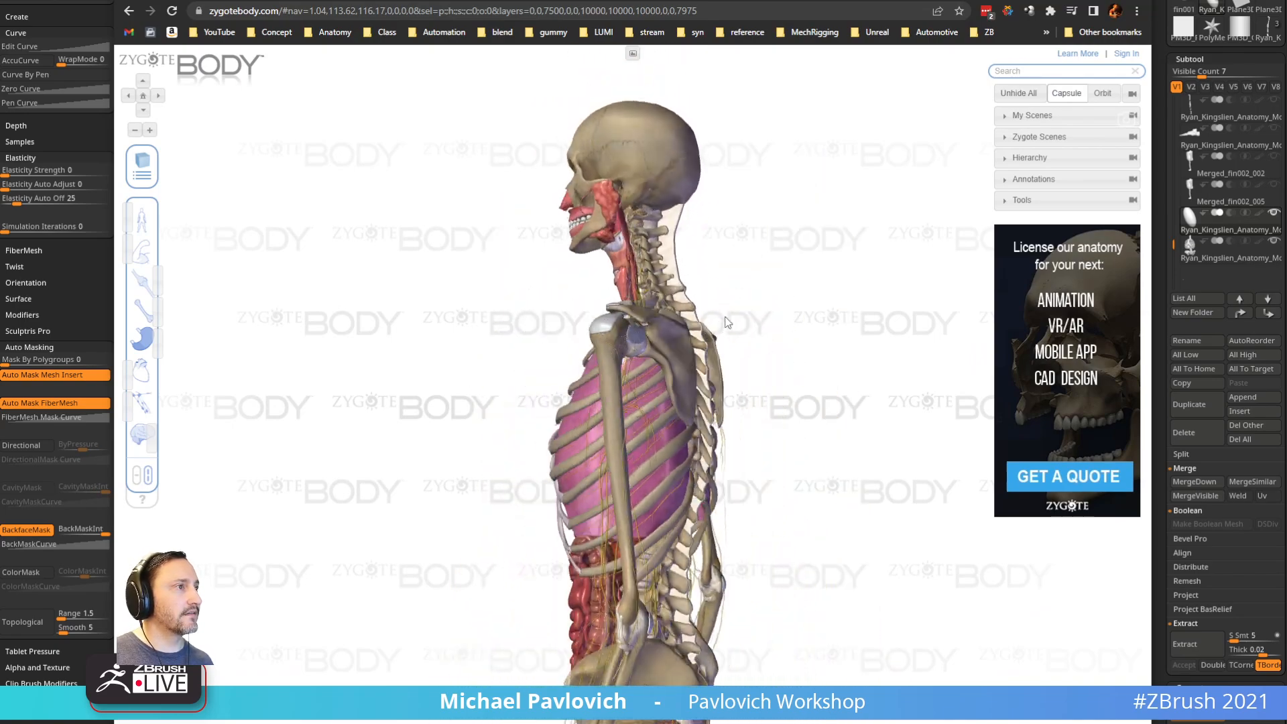
{"action": "key", "text": "alt+Tab"}
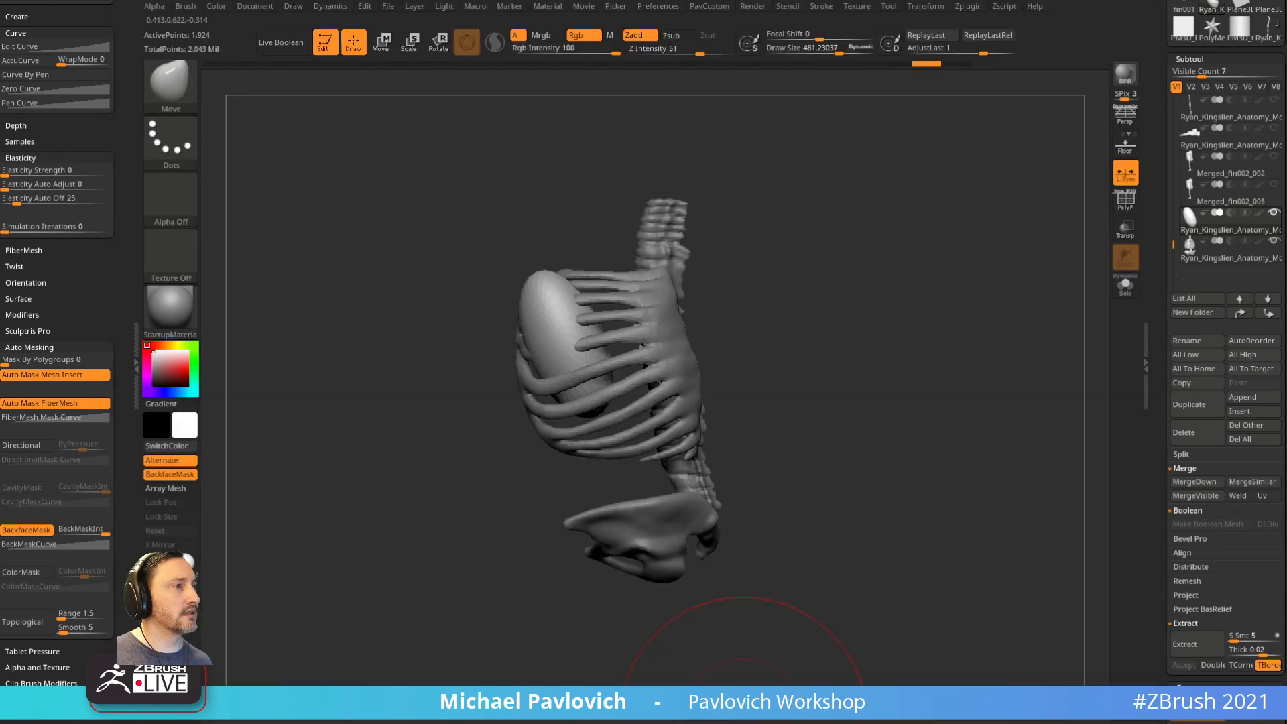
Step: Turn off backface masking and shift the lung shapes within the rib cage with a larger Move brush in side view
{"action": "mouse_move", "coordinate": [744, 714]}
{"action": "left_mouse_down"}
{"action": "mouse_move", "coordinate": [908, 250]}
{"action": "mouse_move", "coordinate": [753, 293]}
{"action": "mouse_move", "coordinate": [774, 313]}
{"action": "left_mouse_up"}
{"action": "left_click", "coordinate": [170, 474]}
{"action": "key", "text": "bracketright"}
{"action": "left_click_drag", "start_coordinate": [631, 344], "coordinate": [617, 350]}
{"action": "left_click_drag", "start_coordinate": [751, 320], "coordinate": [630, 344]}
{"action": "right_click_drag", "start_coordinate": [683, 347], "coordinate": [728, 385], "text": "shift"}
{"action": "left_click_drag", "start_coordinate": [710, 399], "coordinate": [687, 402]}
{"action": "left_click_drag", "start_coordinate": [681, 474], "coordinate": [664, 463]}
Step: Fill the rib cage's side profile with the lung shapes using a large Move brush, reduced to a draw size of about 463
{"action": "key", "text": "s"}
{"action": "left_click_drag", "start_coordinate": [659, 449], "coordinate": [667, 449]}
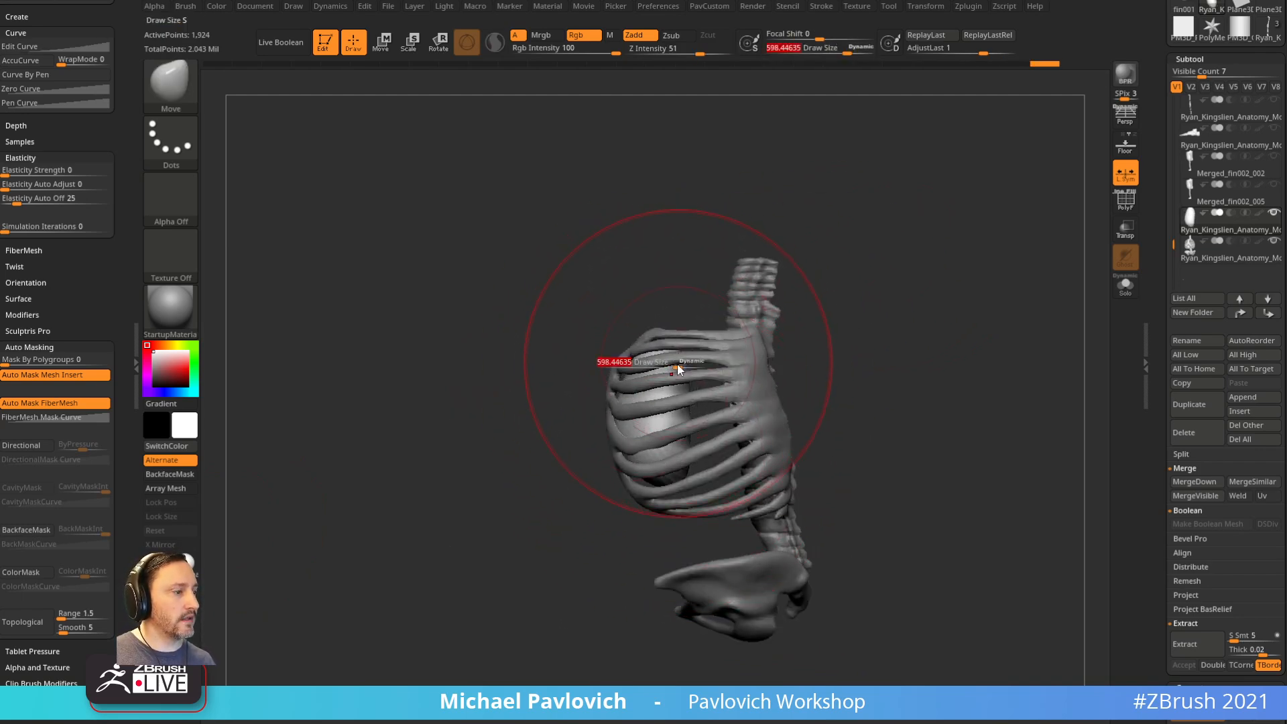
{"action": "left_click_drag", "start_coordinate": [736, 368], "coordinate": [712, 371]}
{"action": "key", "text": "s"}
{"action": "left_click_drag", "start_coordinate": [700, 379], "coordinate": [629, 362]}
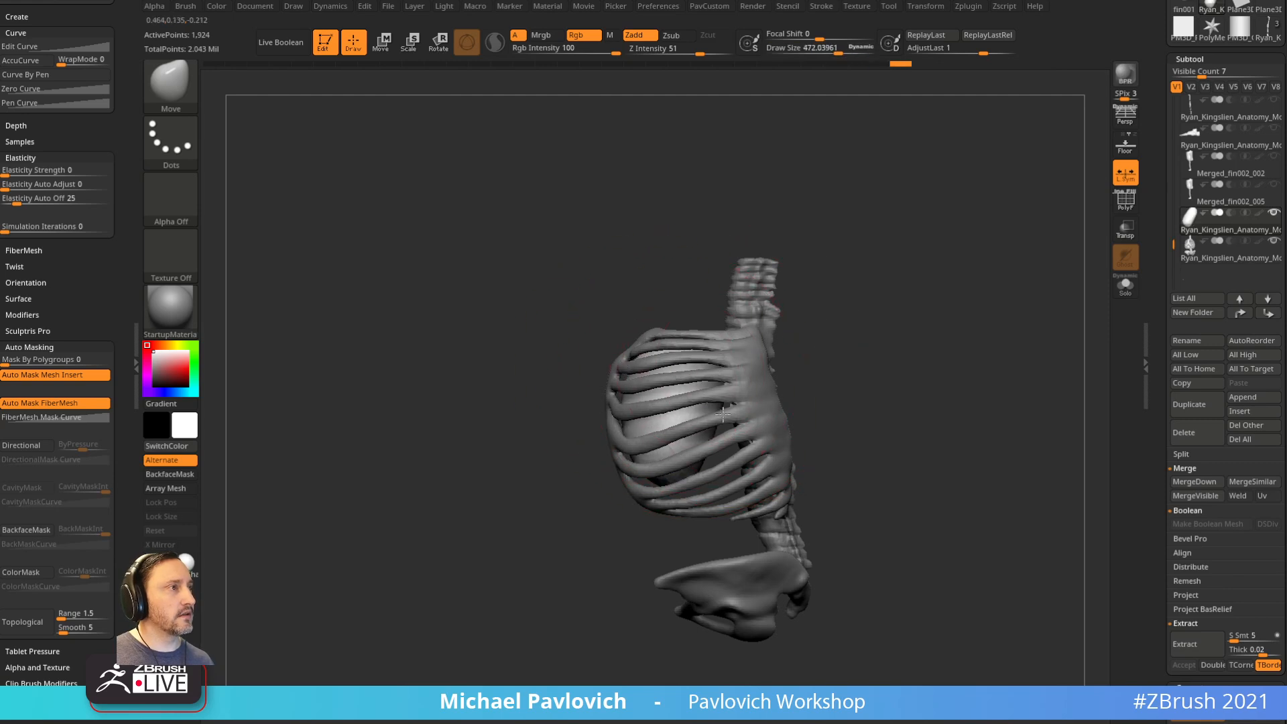
{"action": "left_click_drag", "start_coordinate": [750, 456], "coordinate": [663, 469]}
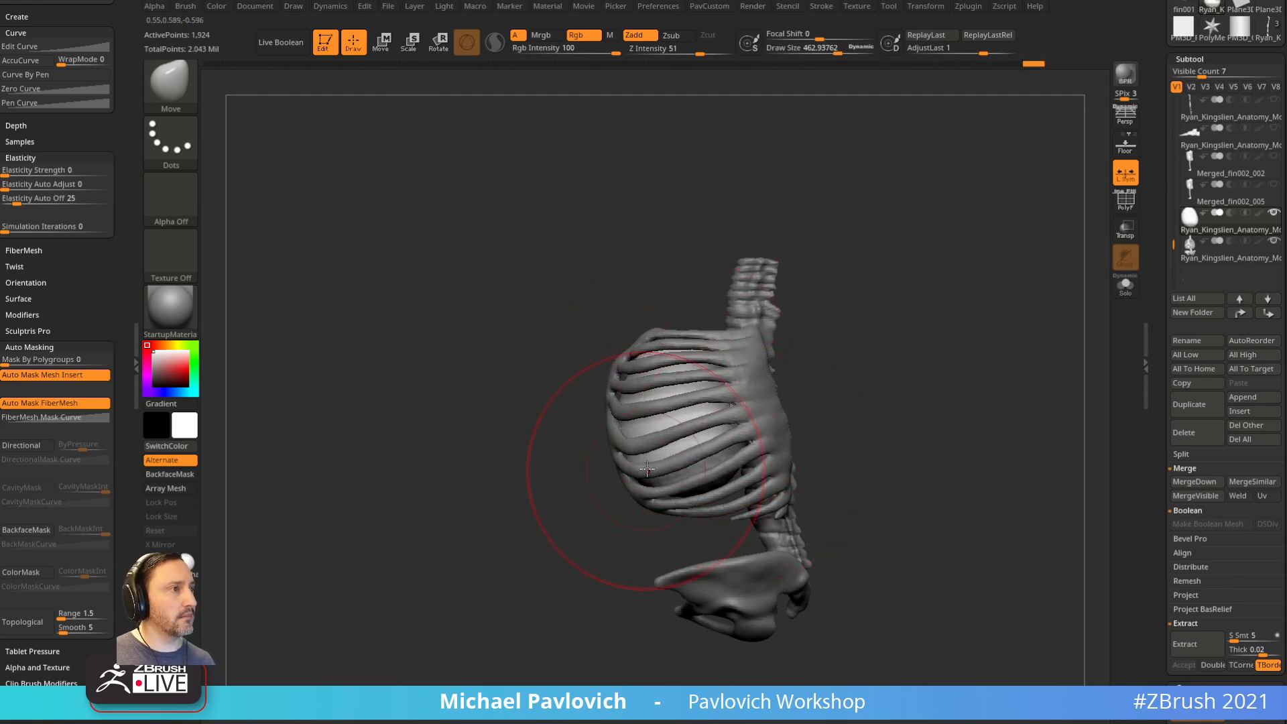
{"action": "right_click_drag", "start_coordinate": [862, 432], "coordinate": [862, 402], "text": "shift"}
{"action": "left_click_drag", "start_coordinate": [696, 462], "coordinate": [715, 448]}
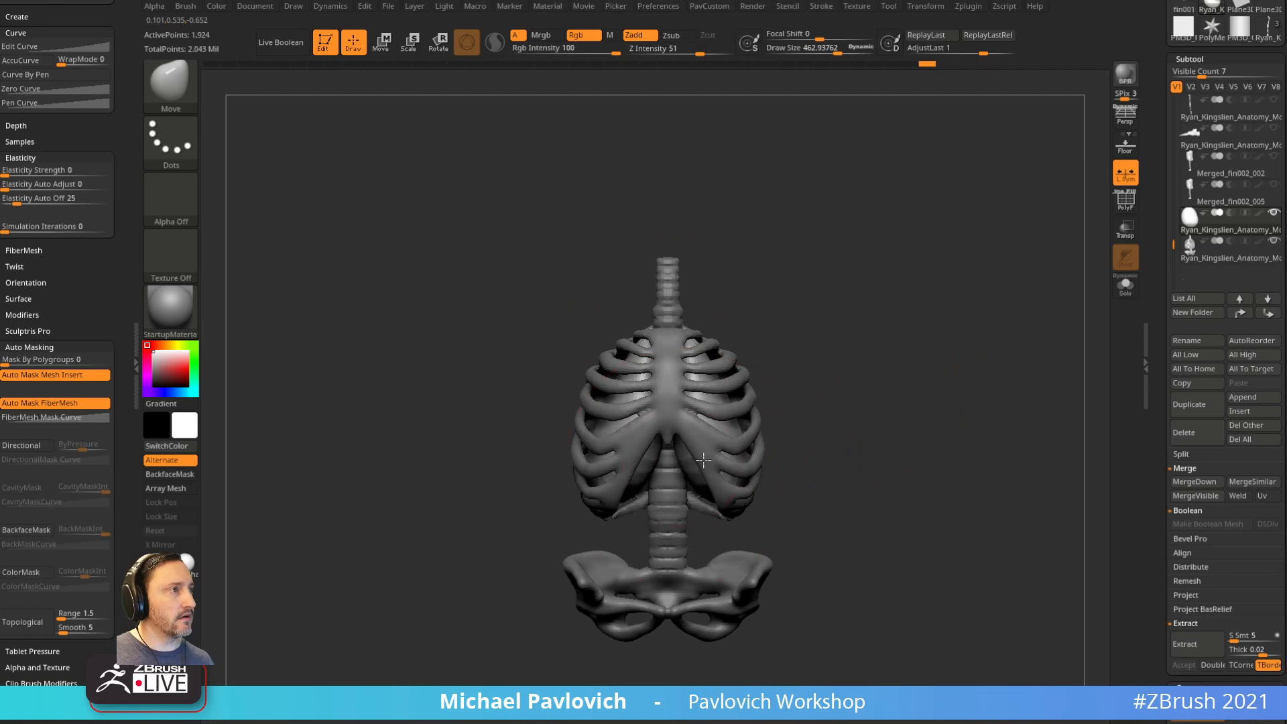
Step: Reshape the lungs' outer and upper contours to follow the ribs in front view with a progressively smaller Move brush
{"action": "mouse_move", "coordinate": [724, 400]}
{"action": "left_mouse_down"}
{"action": "mouse_move", "coordinate": [743, 387]}
{"action": "mouse_move", "coordinate": [751, 413]}
{"action": "left_mouse_up"}
{"action": "right_click_drag", "start_coordinate": [829, 398], "coordinate": [748, 382]}
{"action": "key", "text": "s"}
{"action": "left_click_drag", "start_coordinate": [745, 383], "coordinate": [741, 382]}
{"action": "left_click_drag", "start_coordinate": [759, 363], "coordinate": [770, 346]}
{"action": "key", "text": "s"}
{"action": "left_click_drag", "start_coordinate": [659, 389], "coordinate": [655, 389]}
{"action": "left_click_drag", "start_coordinate": [660, 385], "coordinate": [652, 373]}
Step: Pull the upper parts of the lungs into place beneath the top ribs, working from several angles around the rib cage
{"action": "mouse_move", "coordinate": [573, 423]}
{"action": "right_mouse_down"}
{"action": "mouse_move", "coordinate": [619, 436]}
{"action": "mouse_move", "coordinate": [678, 417]}
{"action": "right_mouse_up"}
{"action": "left_click_drag", "start_coordinate": [678, 417], "coordinate": [662, 397]}
{"action": "right_click_drag", "start_coordinate": [710, 359], "coordinate": [632, 339]}
{"action": "left_click_drag", "start_coordinate": [632, 339], "coordinate": [639, 331]}
{"action": "mouse_move", "coordinate": [639, 332]}
{"action": "right_mouse_down"}
{"action": "mouse_move", "coordinate": [700, 325]}
{"action": "mouse_move", "coordinate": [721, 224]}
{"action": "mouse_move", "coordinate": [730, 244]}
{"action": "mouse_move", "coordinate": [569, 352]}
{"action": "right_mouse_up"}
{"action": "key", "text": "4"}
{"action": "left_click_drag", "start_coordinate": [568, 352], "coordinate": [579, 328]}
{"action": "mouse_move", "coordinate": [631, 310]}
{"action": "right_mouse_down"}
{"action": "mouse_move", "coordinate": [640, 295]}
{"action": "mouse_move", "coordinate": [606, 330]}
{"action": "right_mouse_up"}
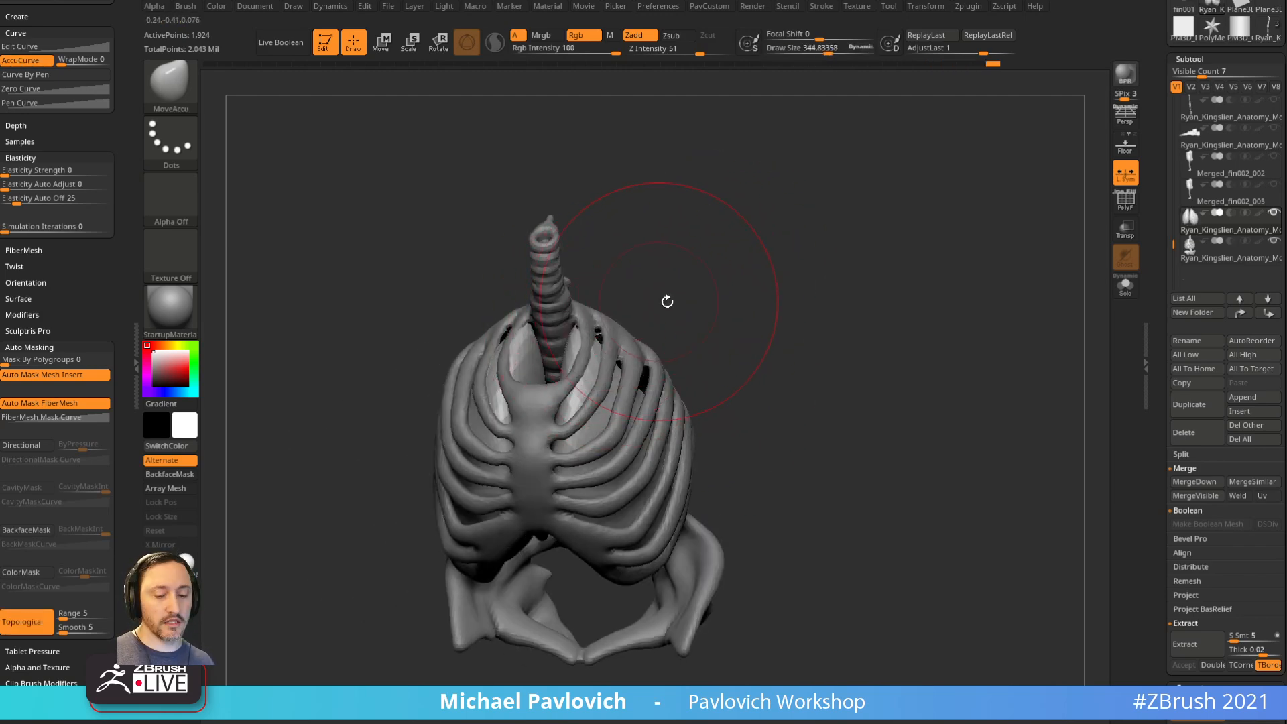
Step: Tuck the lung tips under the upper ribs from above with the regular Move brush at a draw size of about 322
{"action": "key", "text": "4"}
{"action": "right_click_drag", "start_coordinate": [704, 286], "coordinate": [675, 325], "text": "alt"}
{"action": "key", "text": "s"}
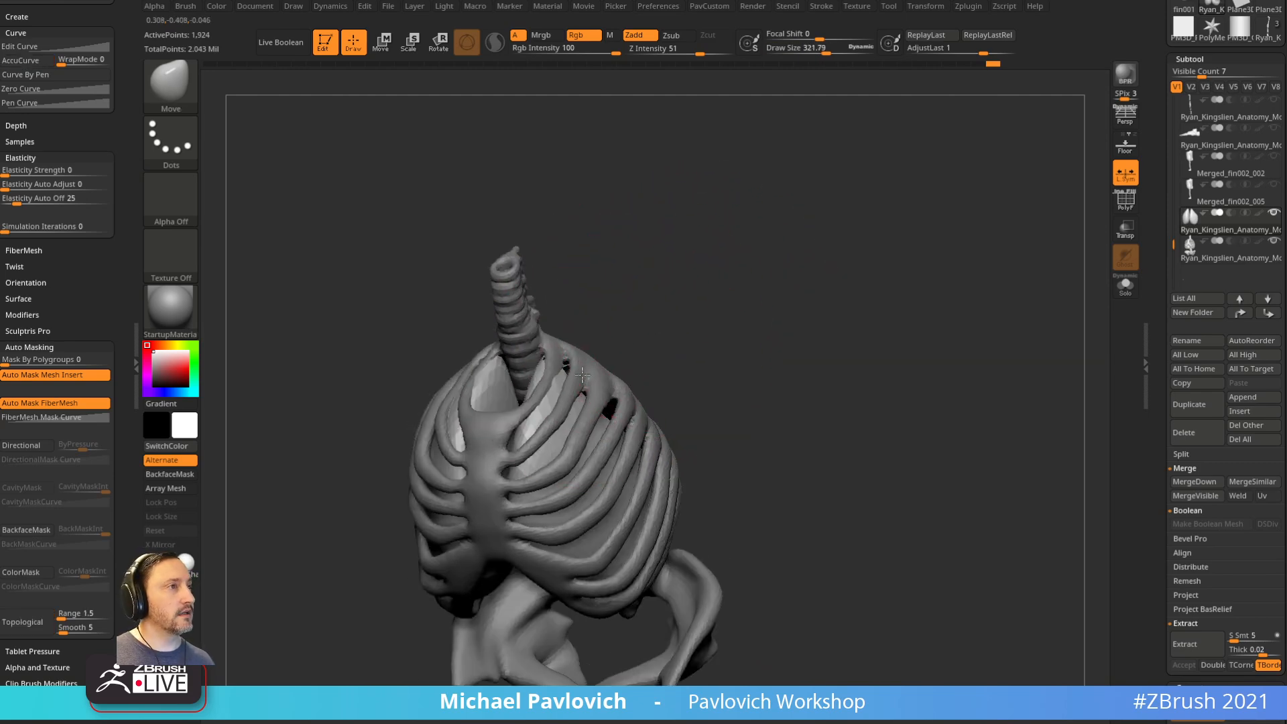
{"action": "left_click_drag", "start_coordinate": [572, 377], "coordinate": [579, 365]}
{"action": "right_click_drag", "start_coordinate": [627, 340], "coordinate": [594, 352]}
{"action": "left_click_drag", "start_coordinate": [595, 353], "coordinate": [598, 363]}
{"action": "right_click_drag", "start_coordinate": [624, 350], "coordinate": [590, 376]}
{"action": "left_click_drag", "start_coordinate": [594, 417], "coordinate": [606, 403]}
{"action": "right_click_drag", "start_coordinate": [677, 349], "coordinate": [724, 339]}
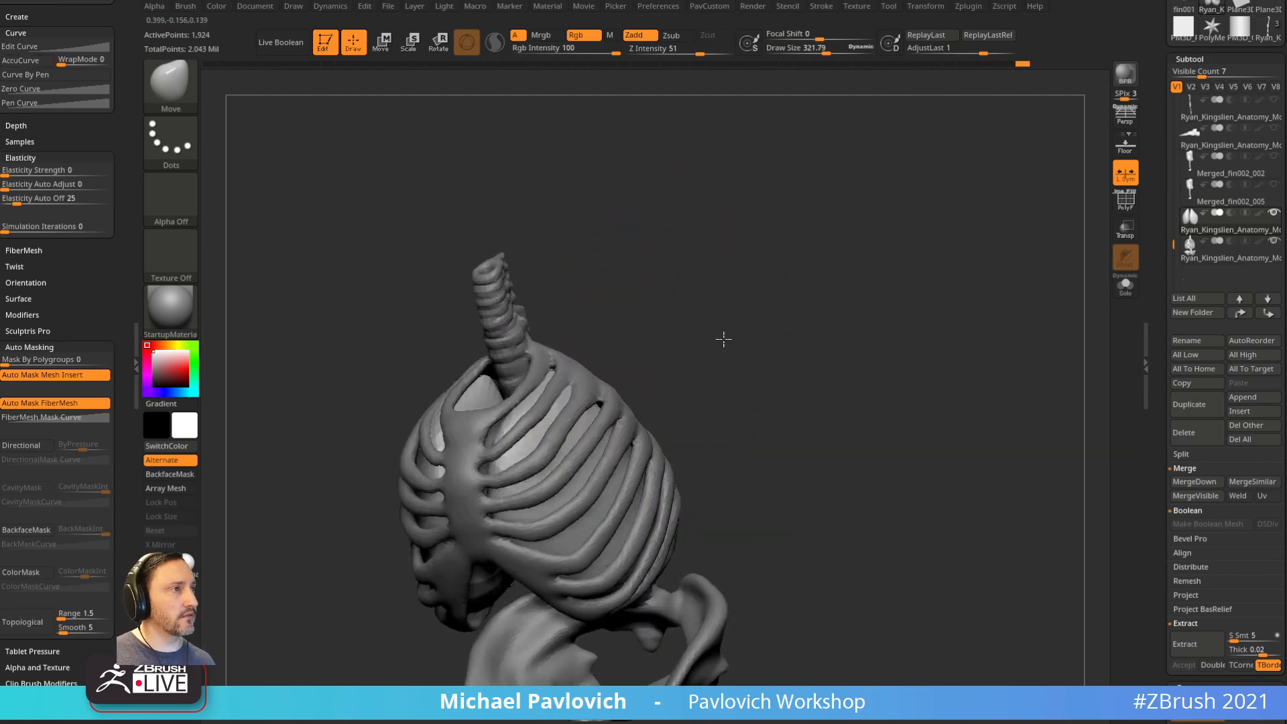
Step: Refine the lung tops and inner edges beside the sternum with the Move brush, working mainly from the front
{"action": "right_click_drag", "start_coordinate": [657, 377], "coordinate": [683, 330]}
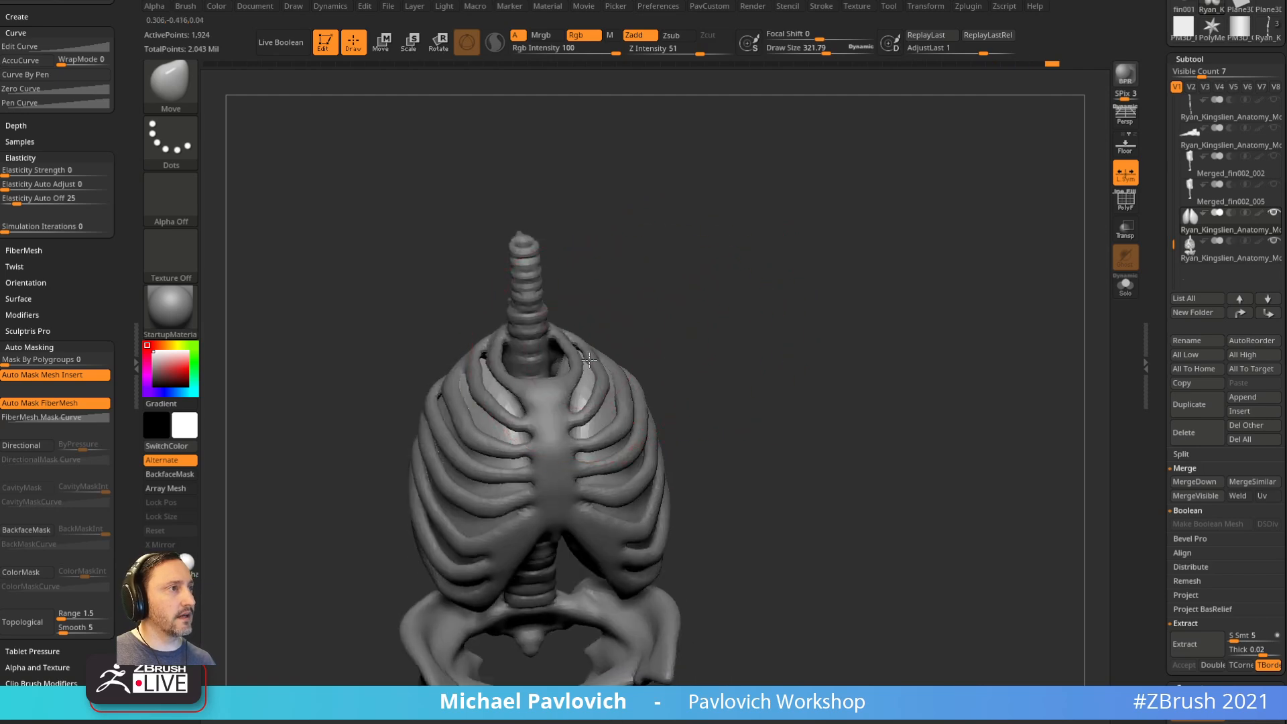
{"action": "right_click_drag", "start_coordinate": [581, 334], "coordinate": [593, 372]}
{"action": "left_click_drag", "start_coordinate": [560, 410], "coordinate": [567, 417]}
{"action": "mouse_move", "coordinate": [769, 388]}
{"action": "right_mouse_down"}
{"action": "mouse_move", "coordinate": [767, 317]}
{"action": "mouse_move", "coordinate": [758, 353]}
{"action": "right_mouse_up"}
{"action": "key", "text": "s"}
{"action": "left_click_drag", "start_coordinate": [604, 344], "coordinate": [614, 342]}
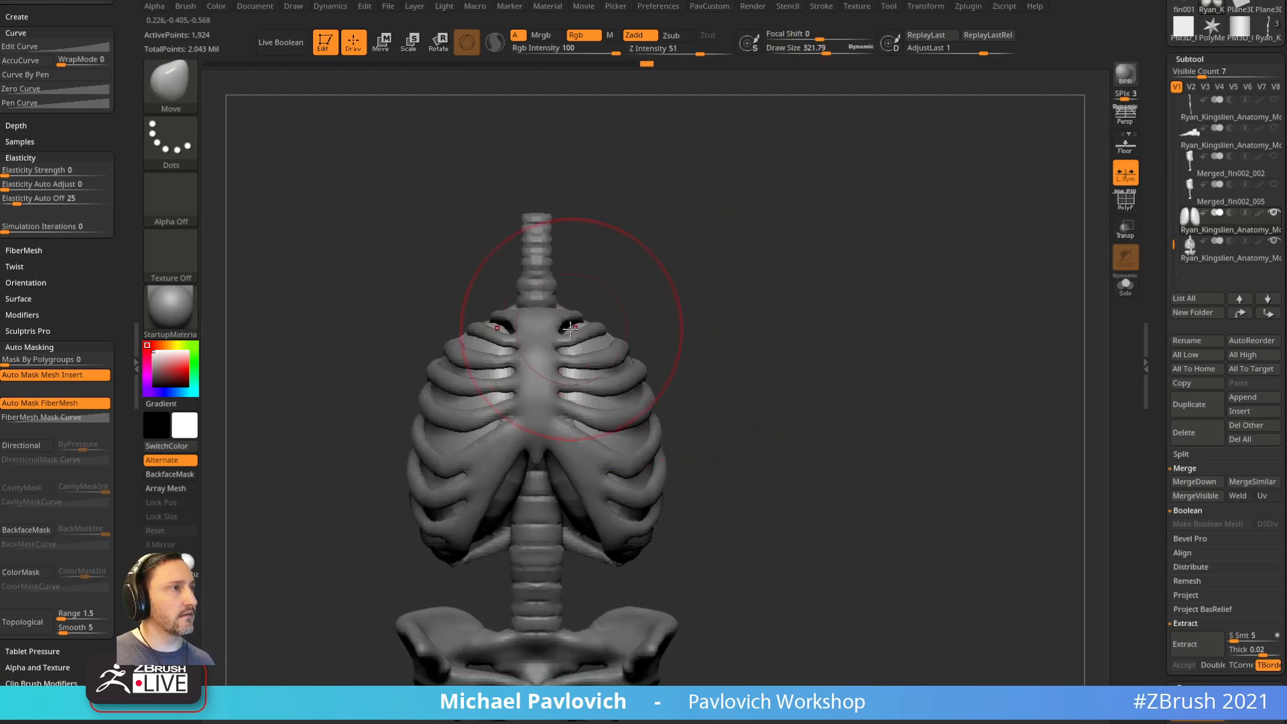
{"action": "right_click_drag", "start_coordinate": [640, 303], "coordinate": [618, 297]}
{"action": "left_click_drag", "start_coordinate": [562, 354], "coordinate": [546, 342]}
{"action": "mouse_move", "coordinate": [546, 342]}
{"action": "right_mouse_down"}
{"action": "mouse_move", "coordinate": [445, 365]}
{"action": "mouse_move", "coordinate": [684, 351]}
{"action": "right_mouse_up"}
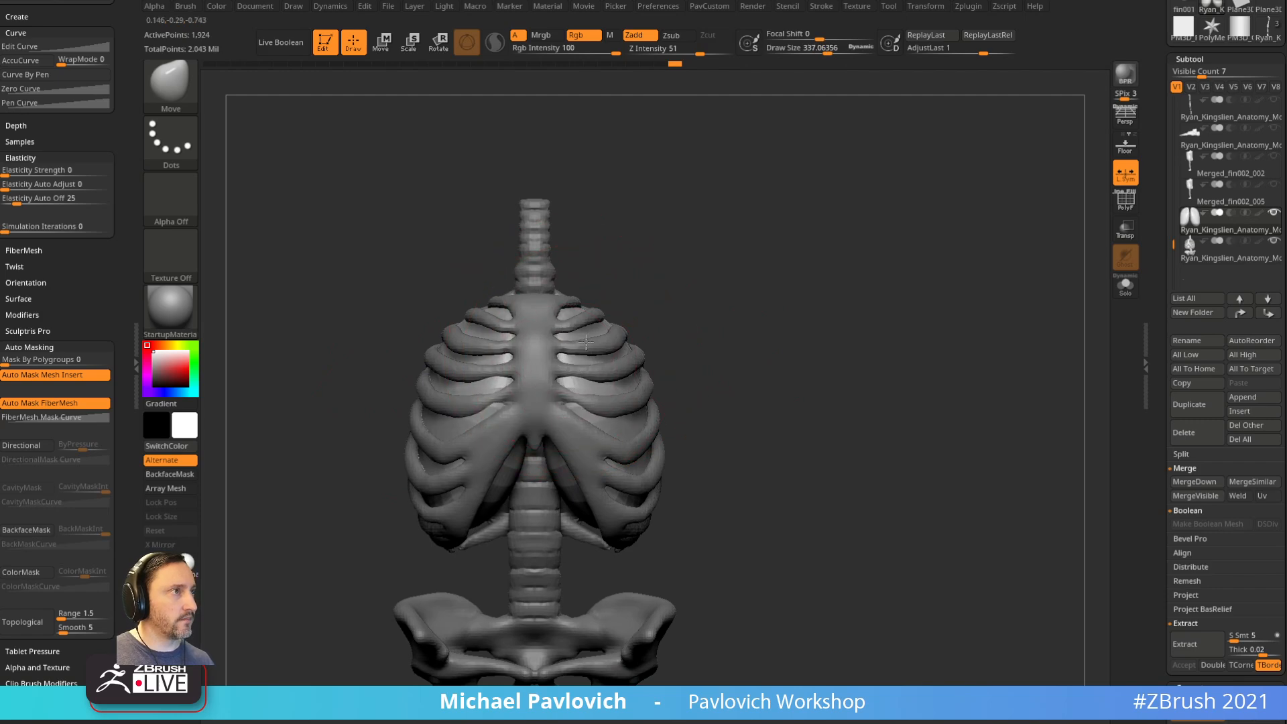
Step: Adjust the lungs' mid-section between the ribs from side and front views with the Move brush at a draw size of about 300
{"action": "right_click_drag", "start_coordinate": [540, 279], "coordinate": [545, 359]}
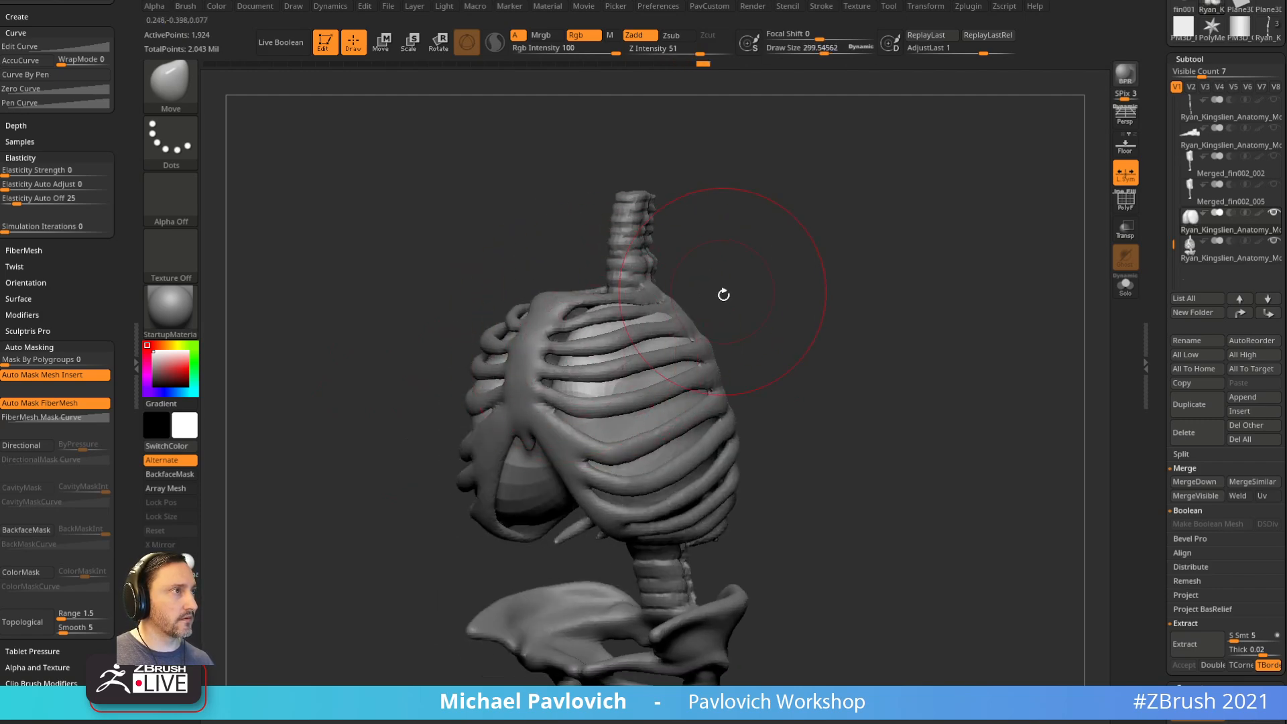
{"action": "right_click_drag", "start_coordinate": [723, 290], "coordinate": [605, 322]}
{"action": "right_click_drag", "start_coordinate": [727, 406], "coordinate": [688, 388], "text": "alt"}
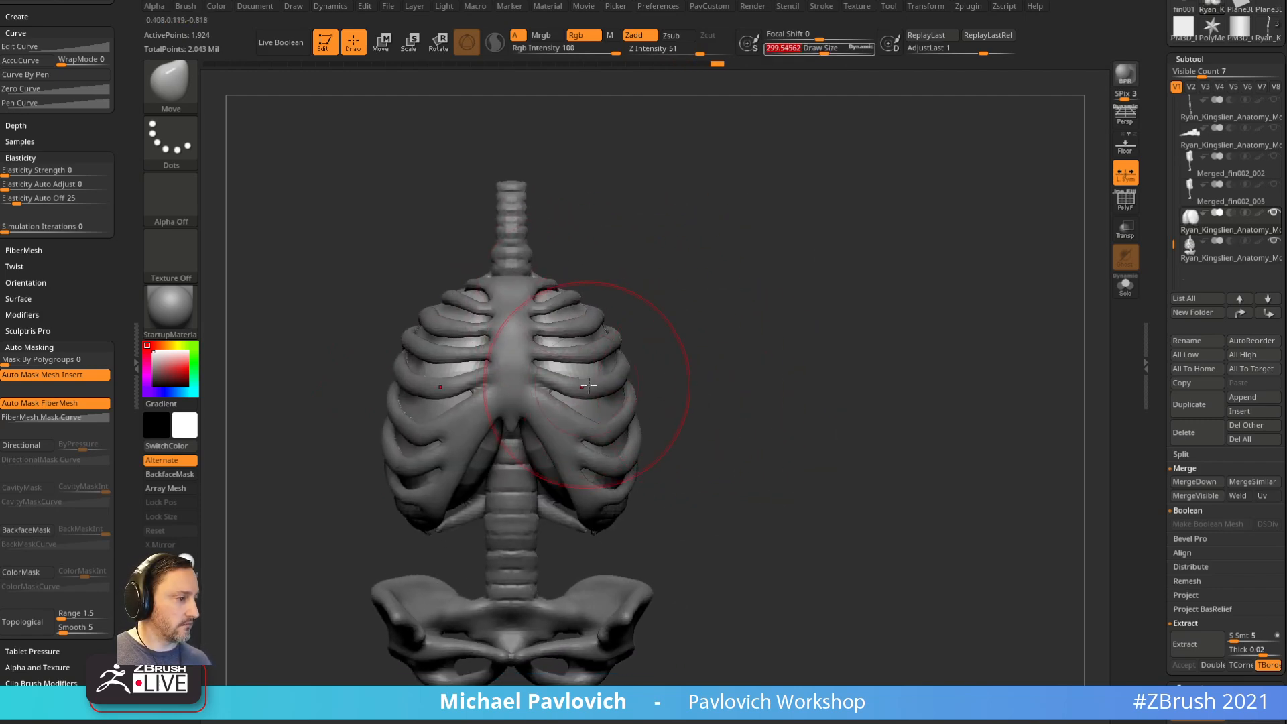
{"action": "left_click_drag", "start_coordinate": [566, 364], "coordinate": [582, 367]}
{"action": "right_click_drag", "start_coordinate": [721, 389], "coordinate": [597, 393]}
{"action": "left_click_drag", "start_coordinate": [594, 390], "coordinate": [575, 396]}
{"action": "right_click_drag", "start_coordinate": [449, 468], "coordinate": [550, 463]}
{"action": "left_click_drag", "start_coordinate": [575, 399], "coordinate": [570, 400]}
{"action": "right_click_drag", "start_coordinate": [630, 373], "coordinate": [595, 378], "text": "shift"}
Step: Make final contour corrections to the lungs inside the rib cage with the Move brush at a draw size of about 264
{"action": "key", "text": "s"}
{"action": "left_click_drag", "start_coordinate": [589, 380], "coordinate": [582, 381]}
{"action": "right_click_drag", "start_coordinate": [622, 344], "coordinate": [544, 366], "text": "alt"}
{"action": "key", "text": "s"}
{"action": "left_click_drag", "start_coordinate": [537, 344], "coordinate": [541, 345]}
{"action": "right_click_drag", "start_coordinate": [521, 307], "coordinate": [617, 362]}
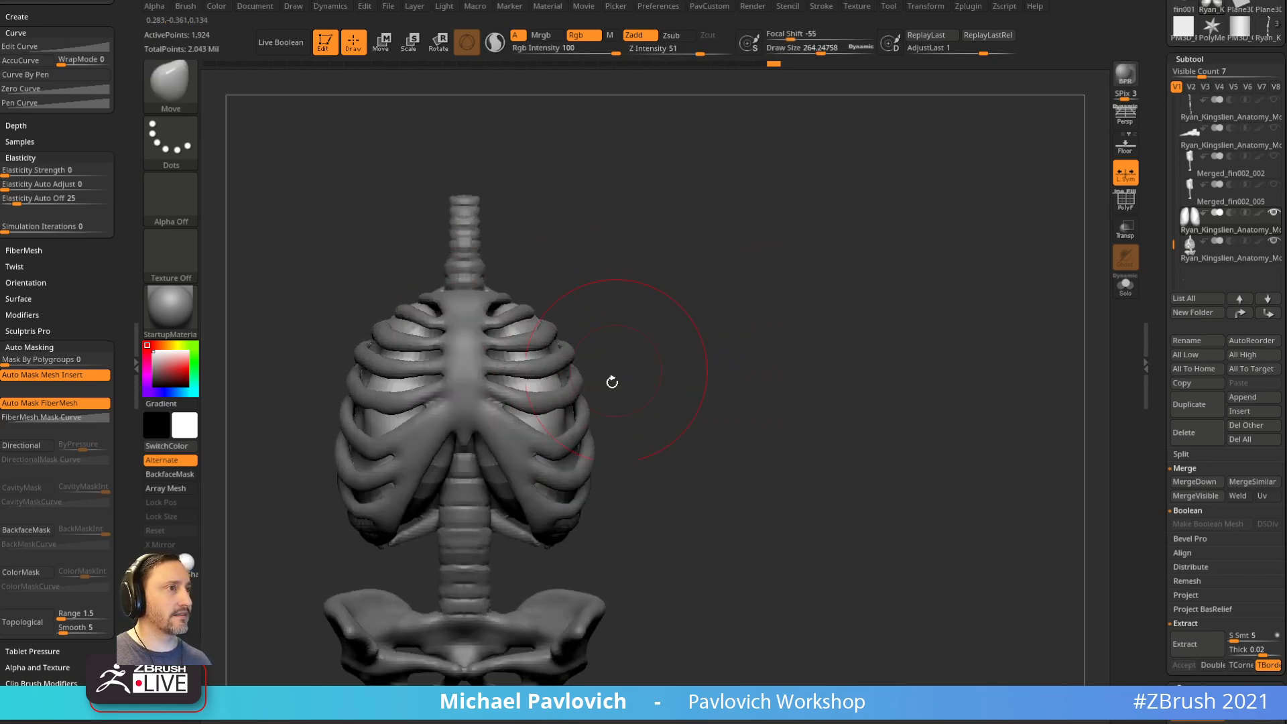
{"action": "key", "text": "s"}
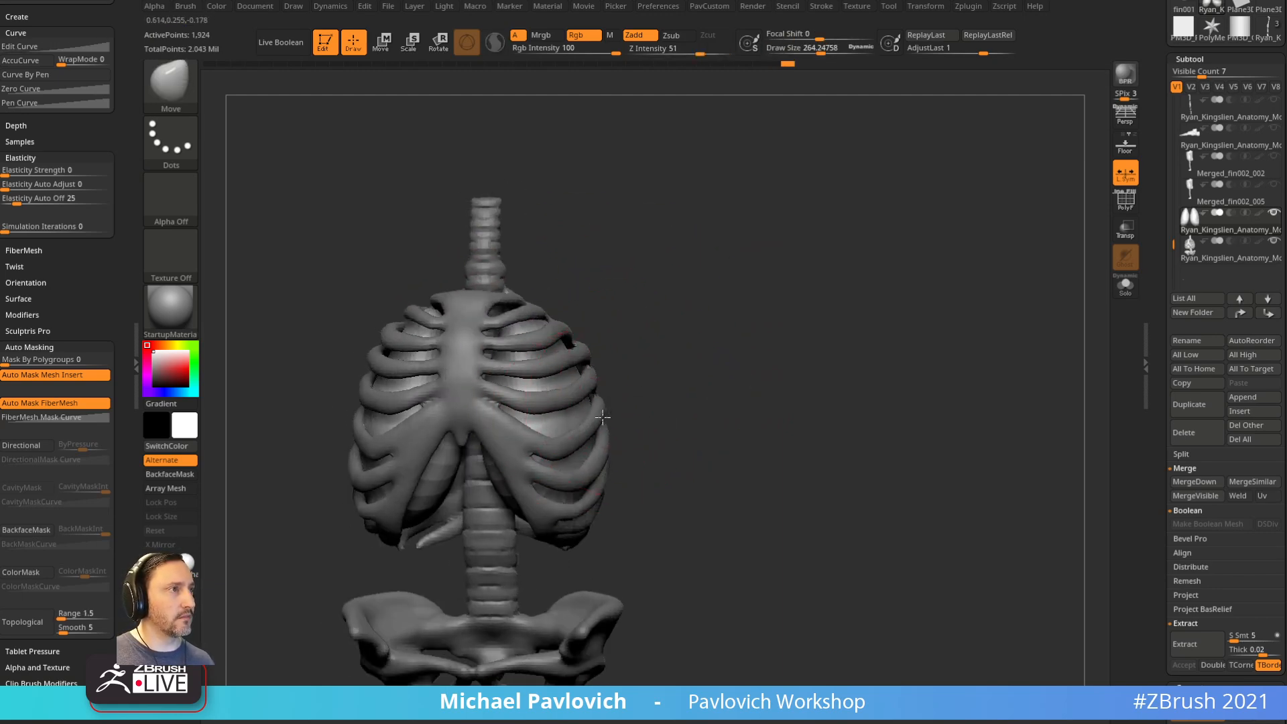
{"action": "mouse_move", "coordinate": [608, 393]}
{"action": "right_mouse_down"}
{"action": "mouse_move", "coordinate": [536, 393]}
{"action": "mouse_move", "coordinate": [584, 391]}
{"action": "right_mouse_up"}
{"action": "mouse_move", "coordinate": [693, 394]}
{"action": "right_mouse_down", "text": "shift"}
{"action": "mouse_move", "coordinate": [716, 394]}
{"action": "mouse_move", "coordinate": [698, 407]}
{"action": "right_mouse_up", "text": "shift"}
Step: Insert a primitive sphere centred on the lower spine and split it from the lungs as its own subtool
{"action": "key", "text": "i"}
{"action": "key", "text": "m"}
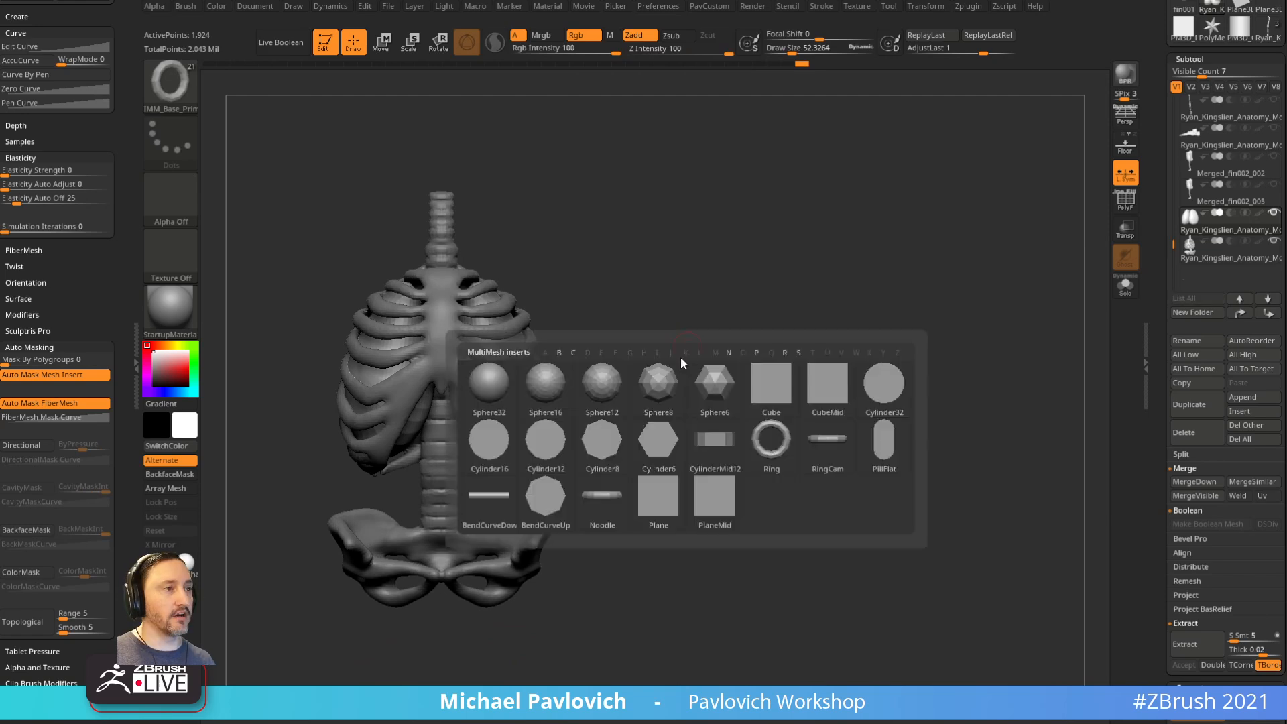
{"action": "key", "text": "m"}
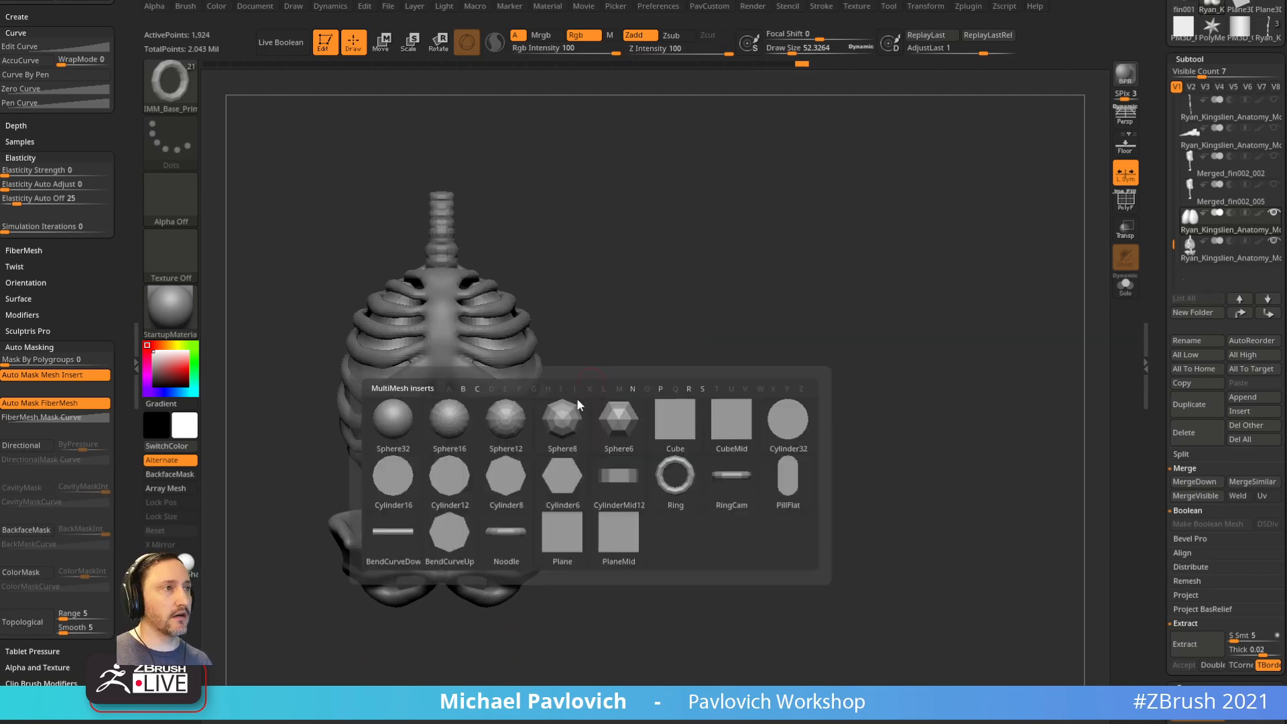
{"action": "left_click_drag", "start_coordinate": [547, 398], "coordinate": [603, 382], "text": "alt"}
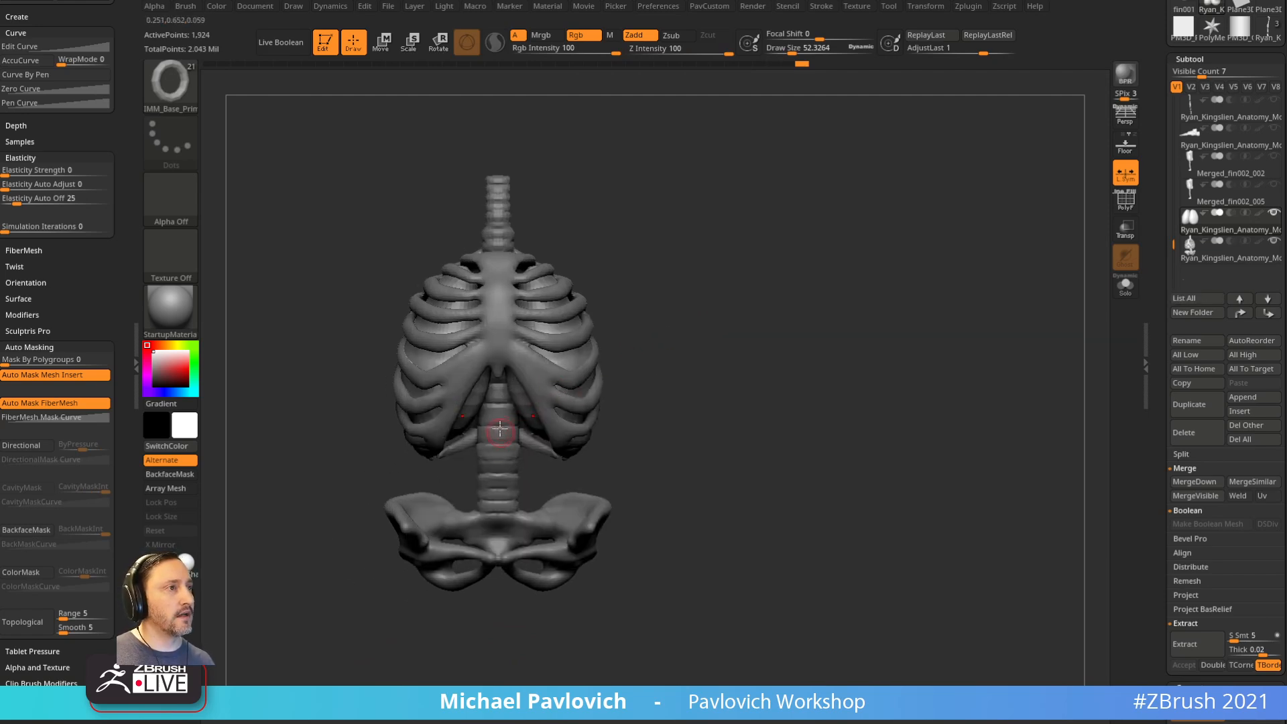
{"action": "left_click_drag", "start_coordinate": [744, 374], "coordinate": [682, 368], "text": "shift"}
{"action": "key", "text": "w"}
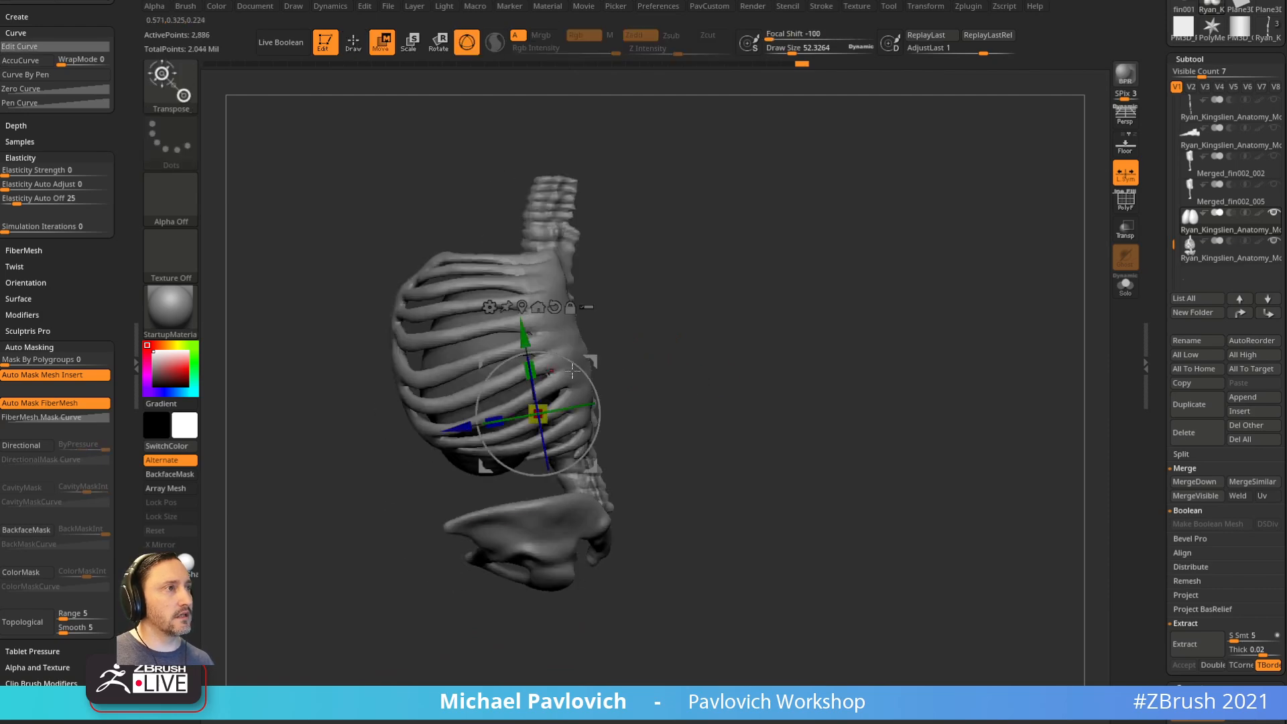
{"action": "left_click_drag", "start_coordinate": [476, 366], "coordinate": [477, 363]}
{"action": "key", "text": "space"}
{"action": "left_click", "coordinate": [771, 413]}
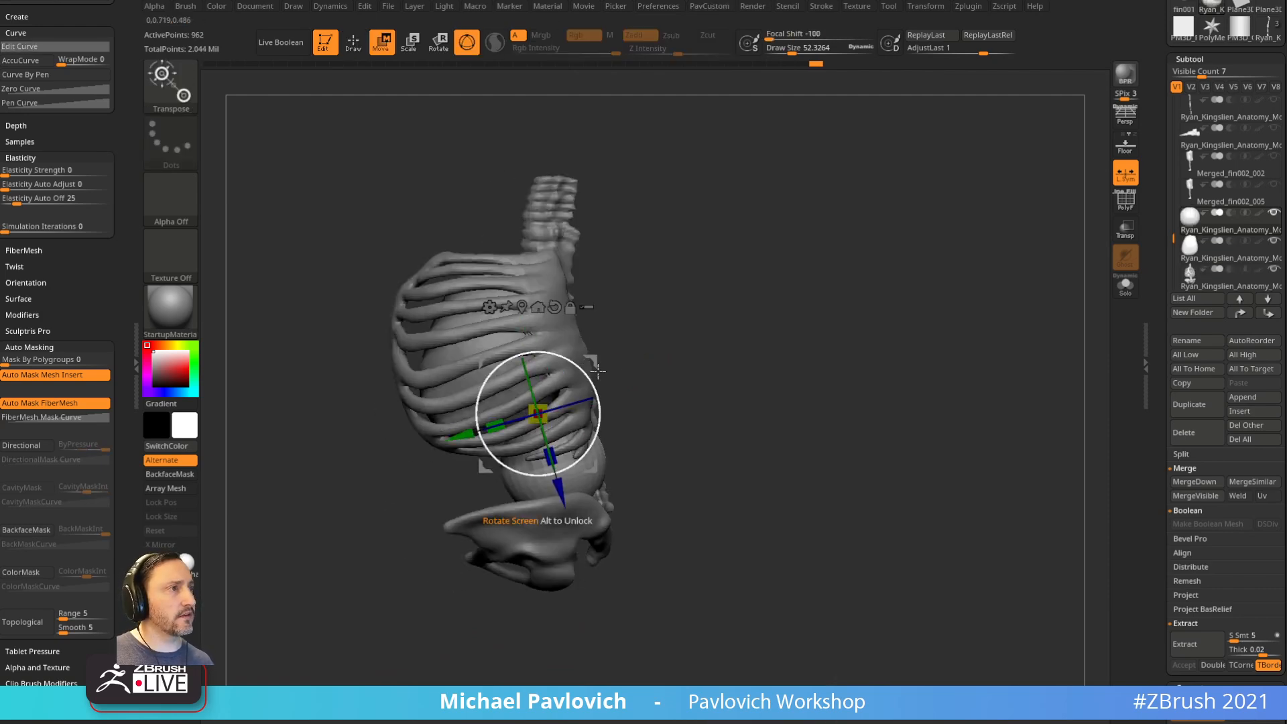
Step: Widen the abdomen sphere sideways with the gizmo so it spans the space above the pelvis
{"action": "left_click_drag", "start_coordinate": [805, 366], "coordinate": [543, 428], "text": "shift"}
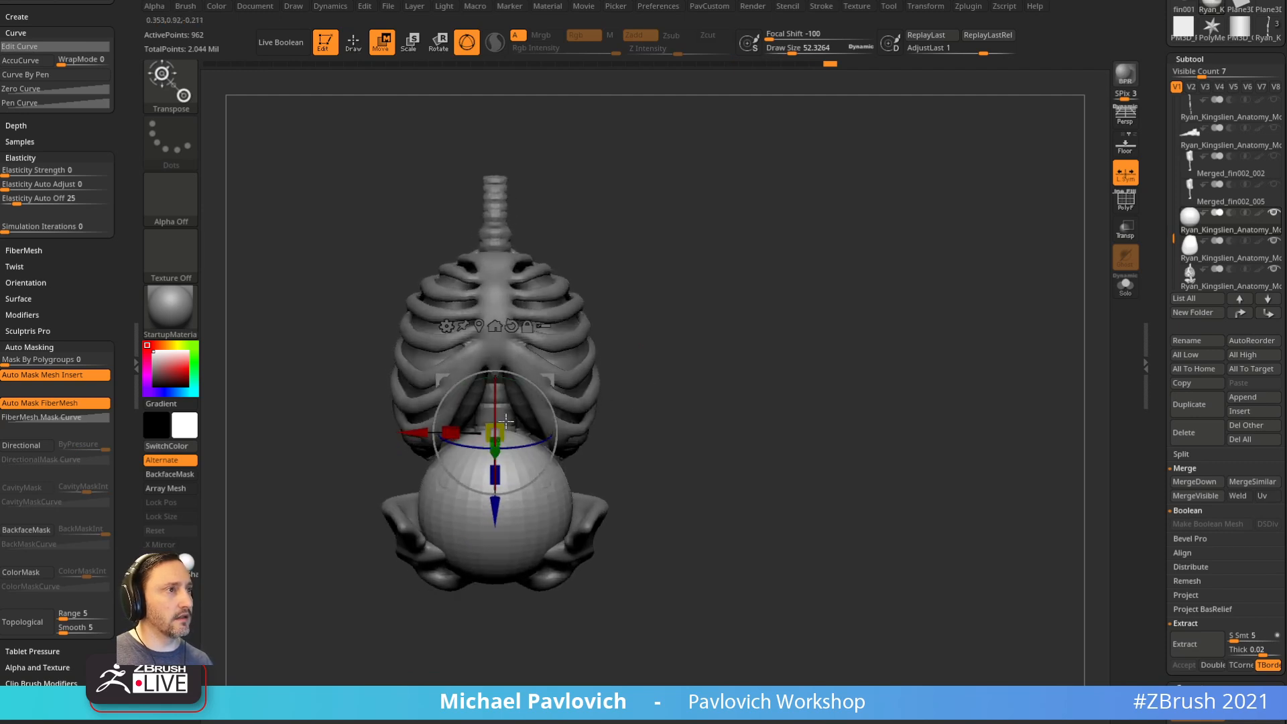
{"action": "key", "text": "q"}
{"action": "key", "text": "w"}
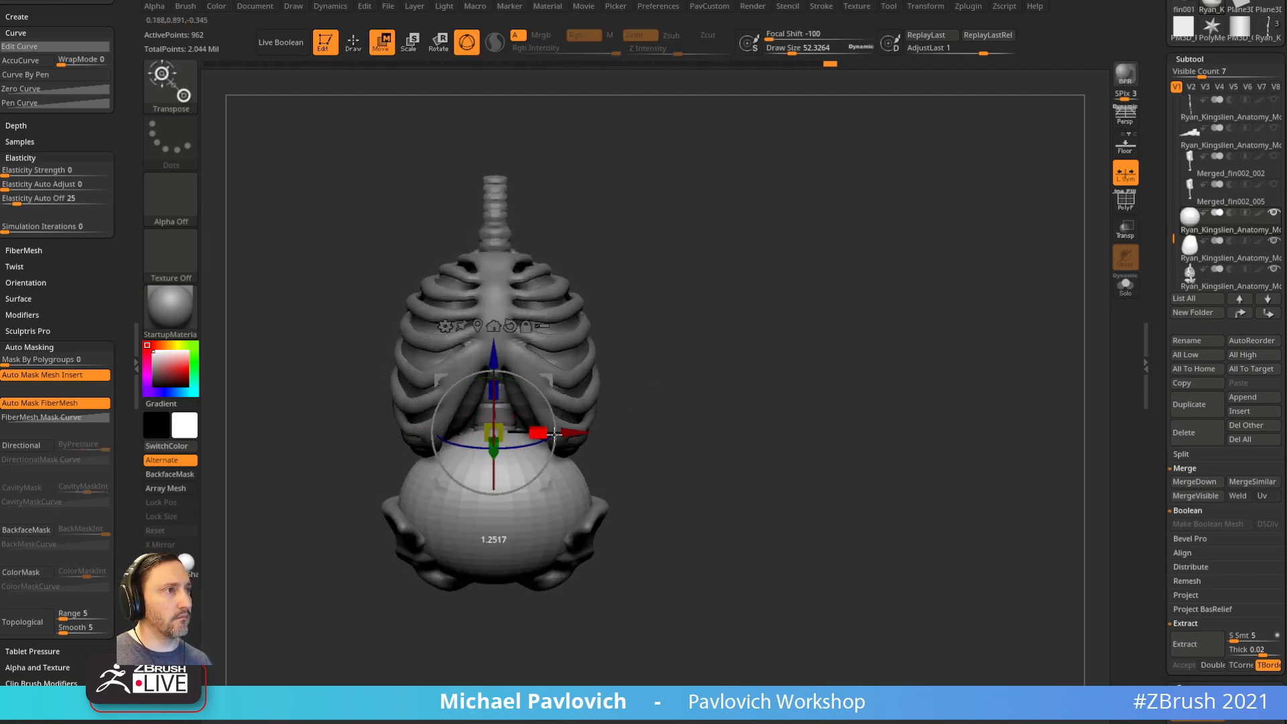
{"action": "key", "text": "q"}
{"action": "left_click_drag", "start_coordinate": [645, 420], "coordinate": [540, 429]}
Step: Mould the abdomen sphere between the rib cage and pelvis with the Move brush at a draw size of about 329
{"action": "key", "text": "s"}
{"action": "left_click_drag", "start_coordinate": [508, 487], "coordinate": [520, 488]}
{"action": "key", "text": "b"}
{"action": "key", "text": "m"}
{"action": "key", "text": "v"}
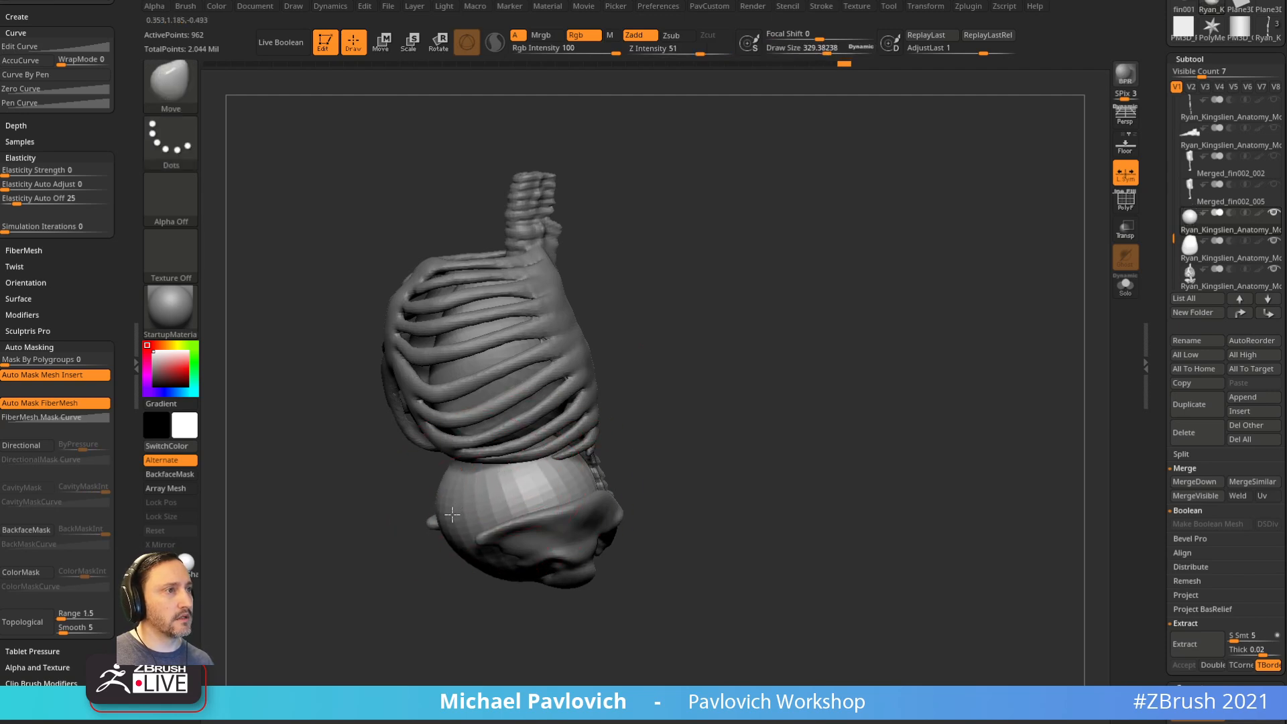
{"action": "right_click_drag", "start_coordinate": [508, 561], "coordinate": [497, 581]}
{"action": "left_click_drag", "start_coordinate": [497, 581], "coordinate": [497, 463]}
{"action": "mouse_move", "coordinate": [496, 462]}
{"action": "right_mouse_down"}
{"action": "mouse_move", "coordinate": [536, 476]}
{"action": "mouse_move", "coordinate": [678, 437]}
{"action": "mouse_move", "coordinate": [453, 475]}
{"action": "right_mouse_up"}
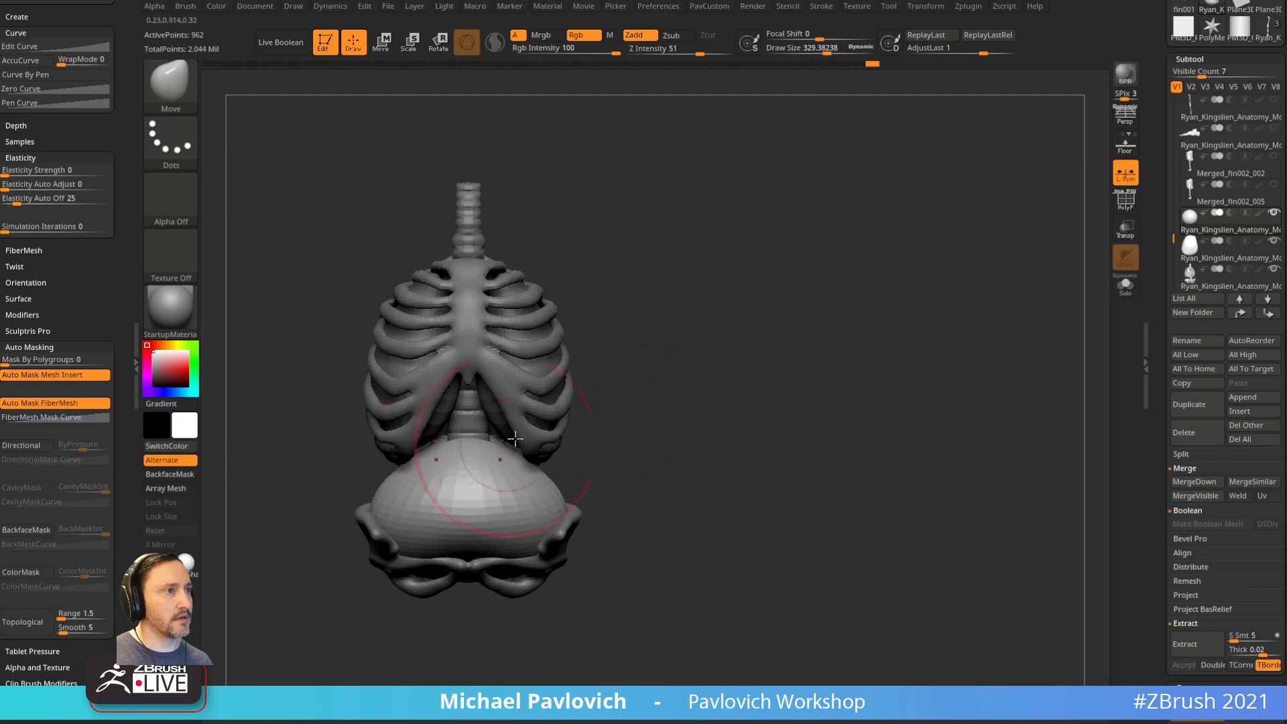
{"action": "right_click_drag", "start_coordinate": [598, 398], "coordinate": [651, 365]}
Step: Shape the abdomen mesh's sides and top to sit within the pelvis and beneath the lower ribs with a smaller Move brush
{"action": "key", "text": "s"}
{"action": "left_click", "coordinate": [468, 490]}
{"action": "right_click_drag", "start_coordinate": [414, 413], "coordinate": [501, 531]}
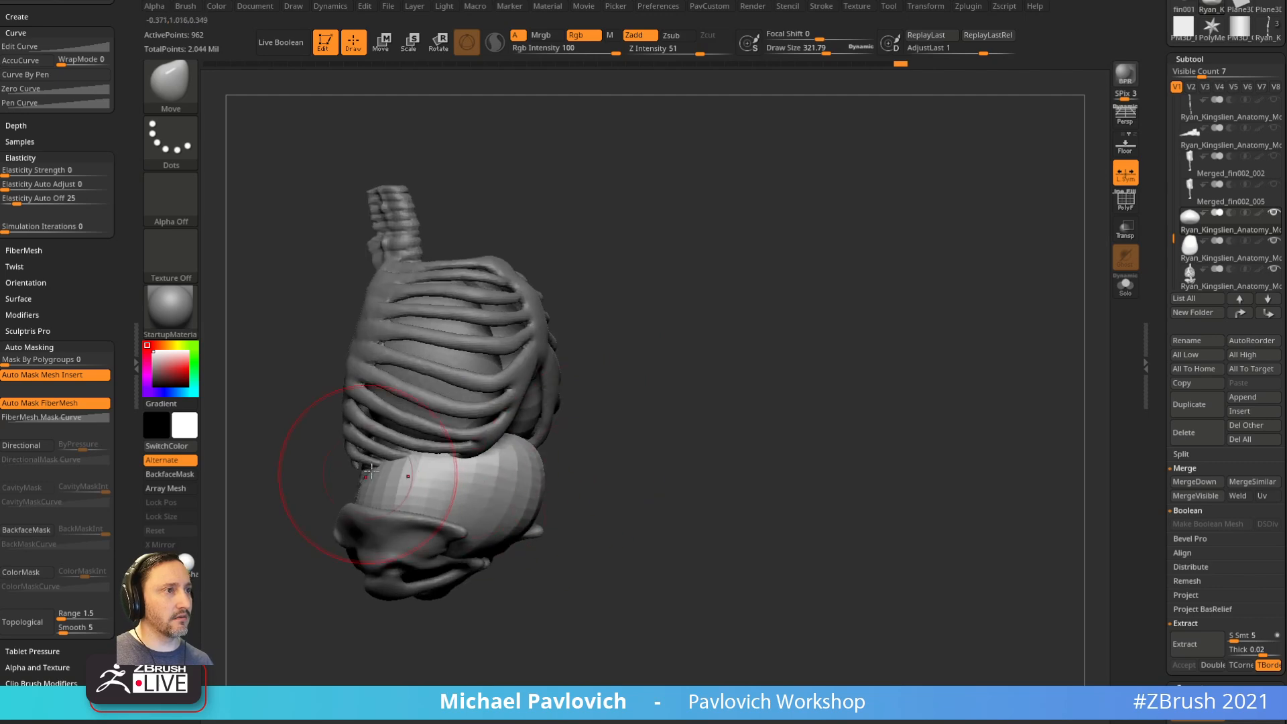
{"action": "right_click_drag", "start_coordinate": [576, 388], "coordinate": [332, 530]}
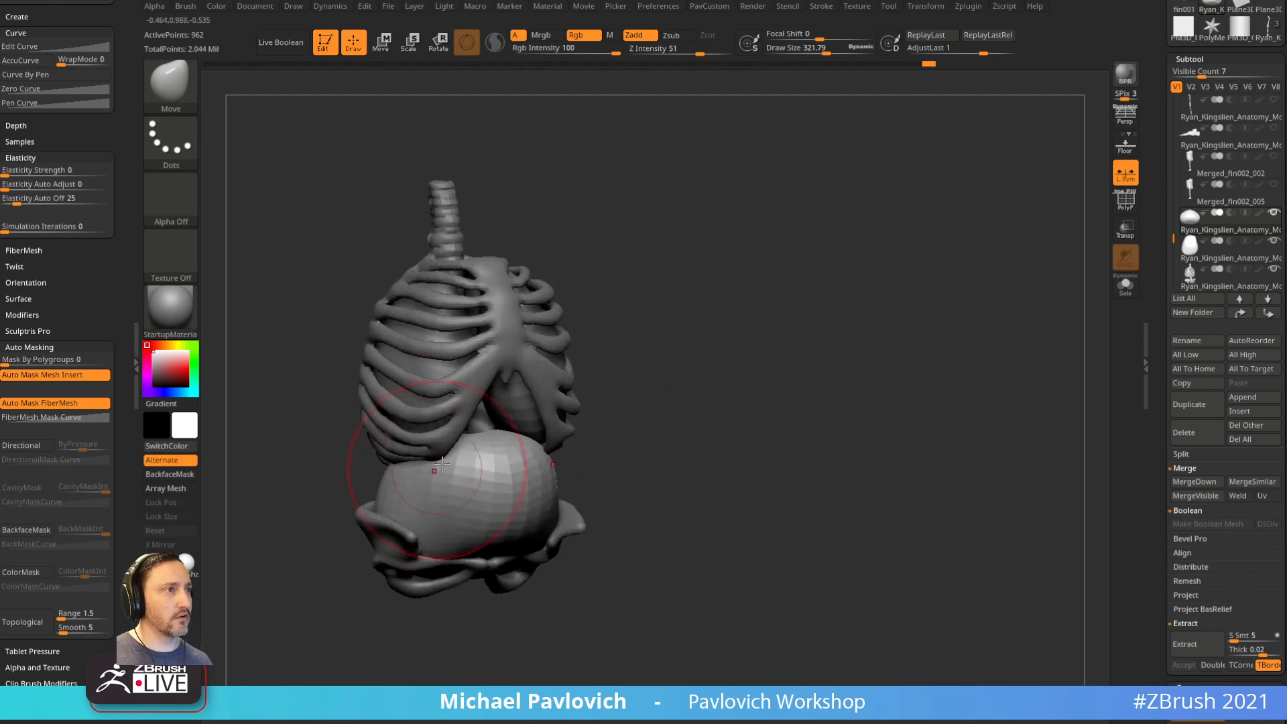
{"action": "right_click_drag", "start_coordinate": [639, 401], "coordinate": [539, 442]}
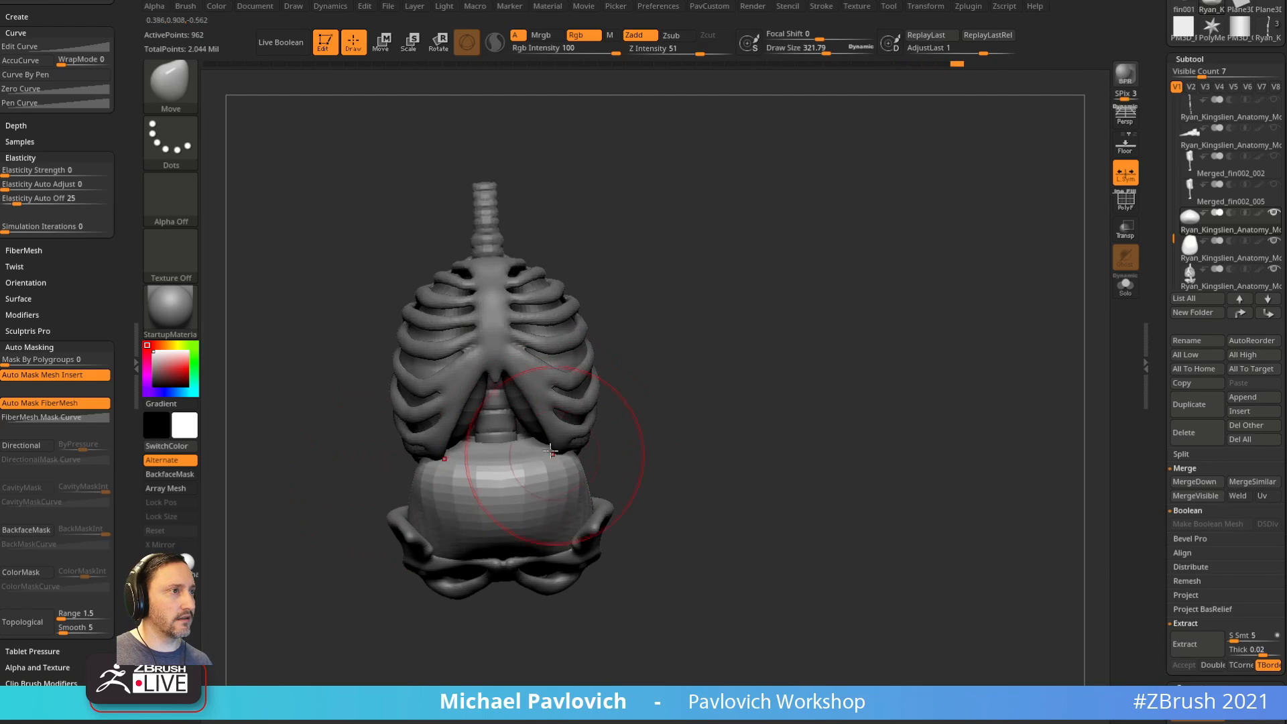
{"action": "mouse_move", "coordinate": [651, 438]}
{"action": "right_mouse_down"}
{"action": "mouse_move", "coordinate": [629, 437]}
{"action": "mouse_move", "coordinate": [614, 463]}
{"action": "right_mouse_up"}
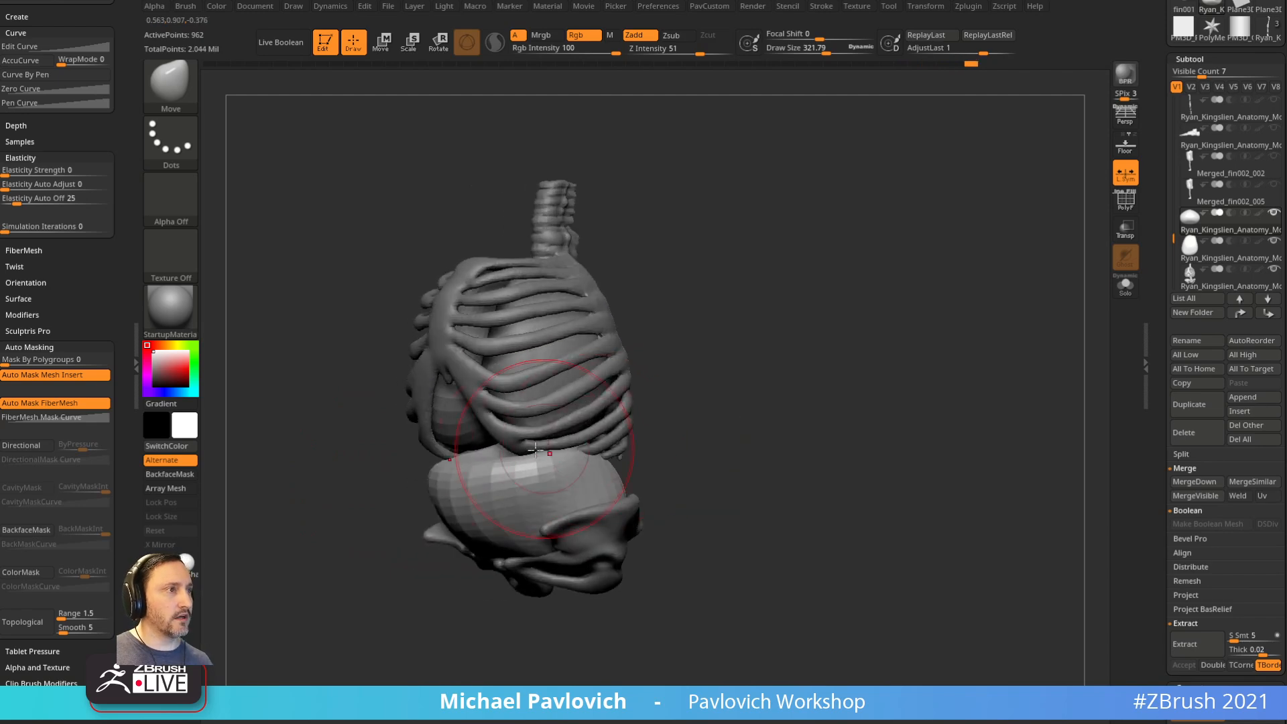
{"action": "key", "text": "bracketleft"}
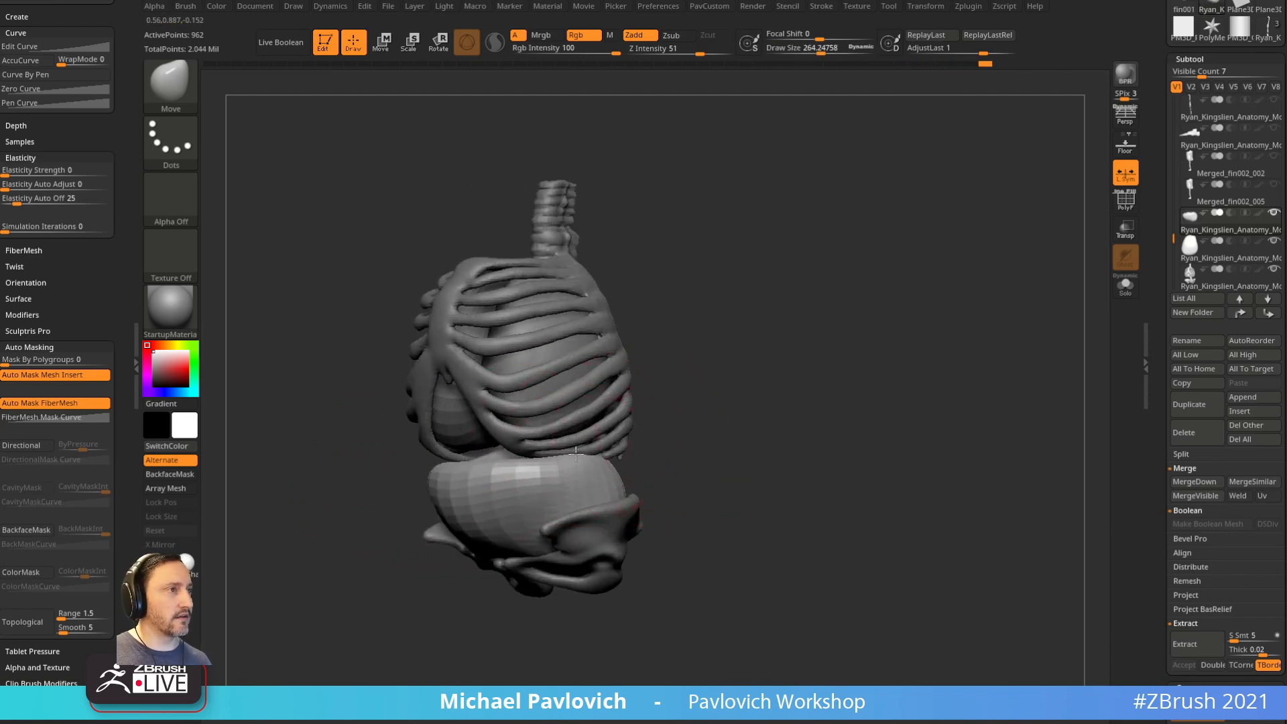
{"action": "right_click_drag", "start_coordinate": [640, 458], "coordinate": [625, 460]}
Step: Turn on PolyFrame and isolate the abdomen mesh with Solo in side view
{"action": "right_click_drag", "start_coordinate": [762, 377], "coordinate": [979, 298]}
{"action": "key", "text": "shift+f"}
{"action": "left_click", "coordinate": [1116, 281]}
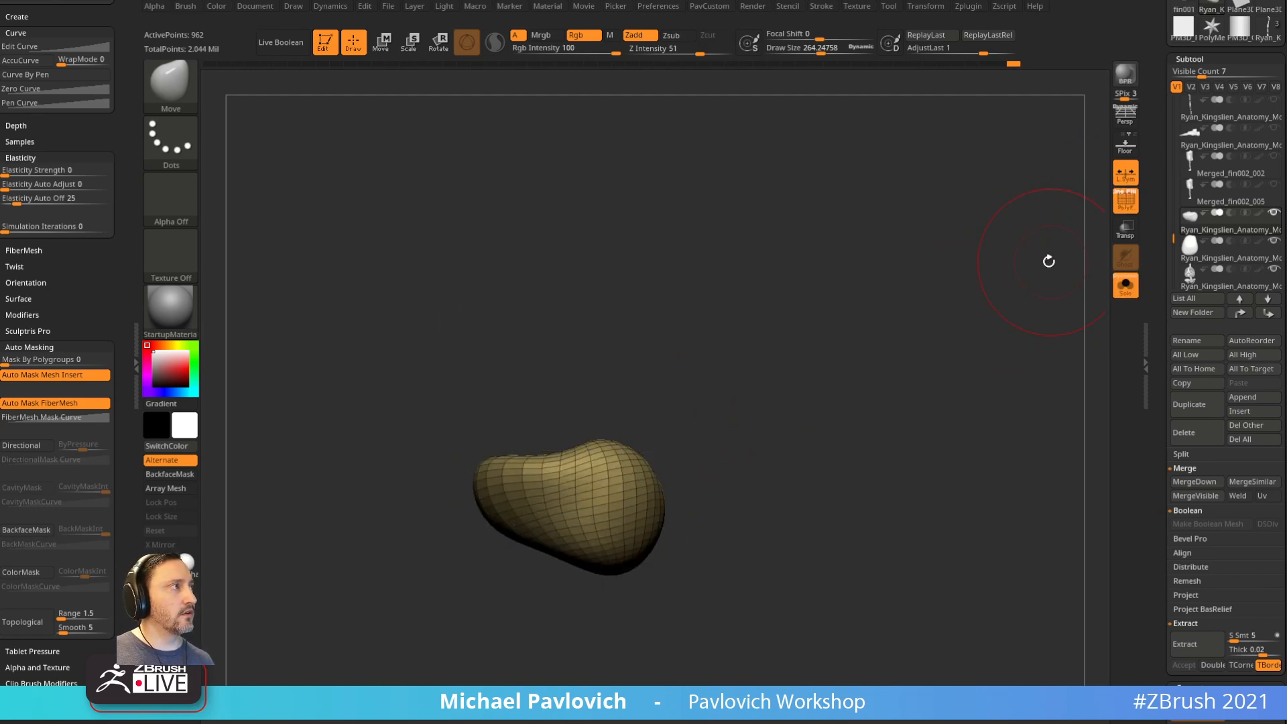
{"action": "right_click_drag", "start_coordinate": [1054, 259], "coordinate": [955, 283]}
Step: Slice the abdomen mesh just below its upper surface with a gently curved SliceCurve stroke
{"action": "left_click", "coordinate": [171, 81], "text": "ctrl+shift"}
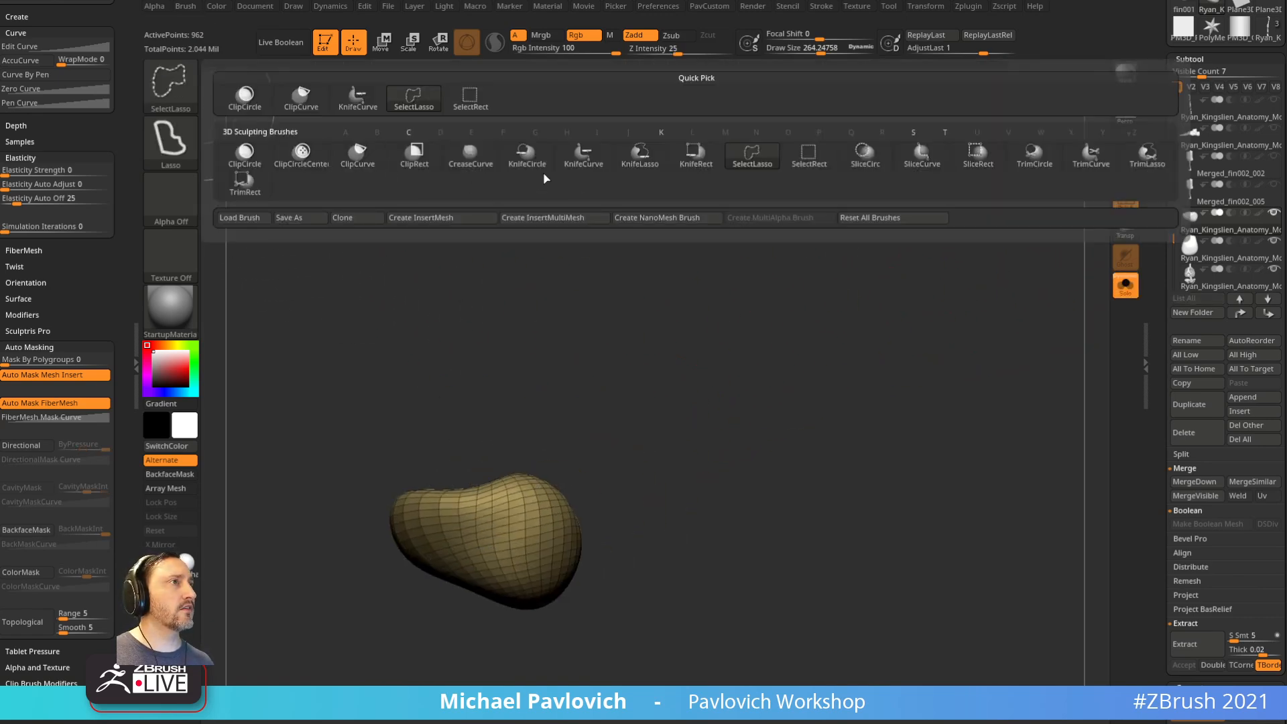
{"action": "left_click", "coordinate": [922, 155]}
{"action": "mouse_move", "coordinate": [312, 493]}
{"action": "left_mouse_down", "text": "ctrl+shift"}
{"action": "mouse_move", "coordinate": [443, 507]}
{"action": "mouse_move", "coordinate": [684, 416]}
{"action": "mouse_move", "coordinate": [666, 396]}
{"action": "left_mouse_up", "text": "ctrl+shift"}
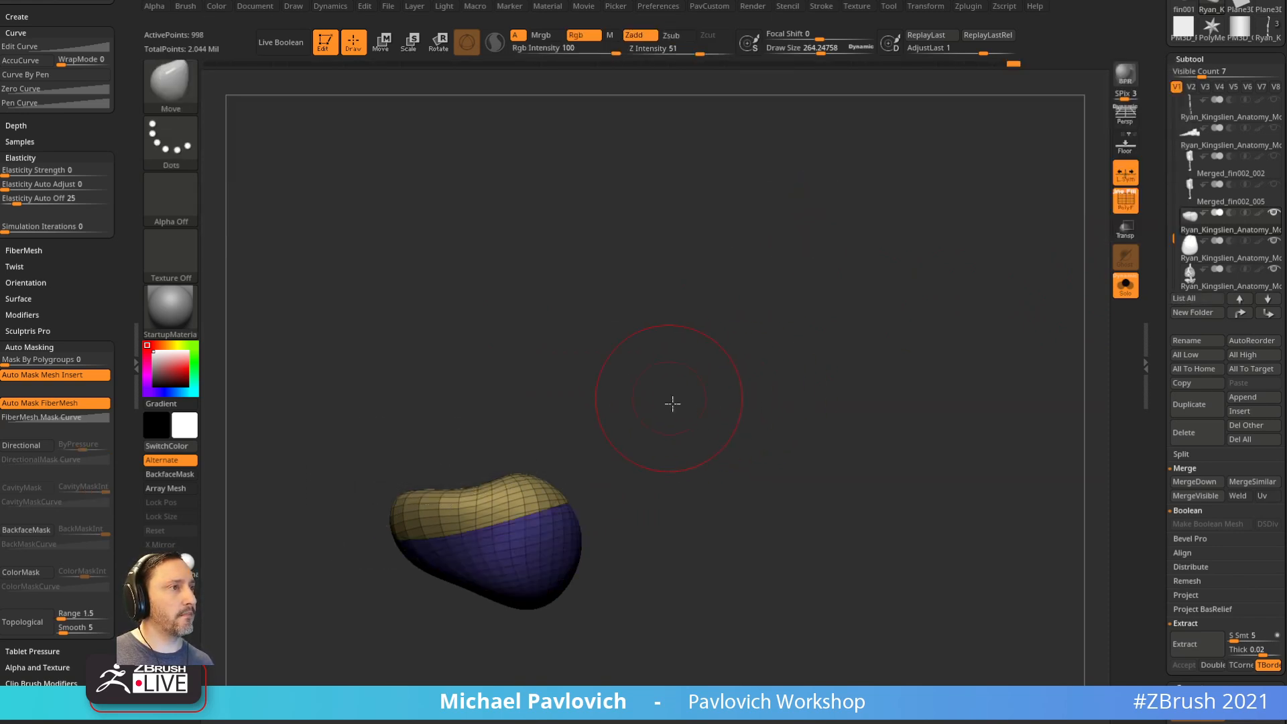
{"action": "right_click_drag", "start_coordinate": [710, 292], "coordinate": [624, 373]}
{"action": "left_click_drag", "start_coordinate": [340, 500], "coordinate": [605, 459], "text": "ctrl+shift"}
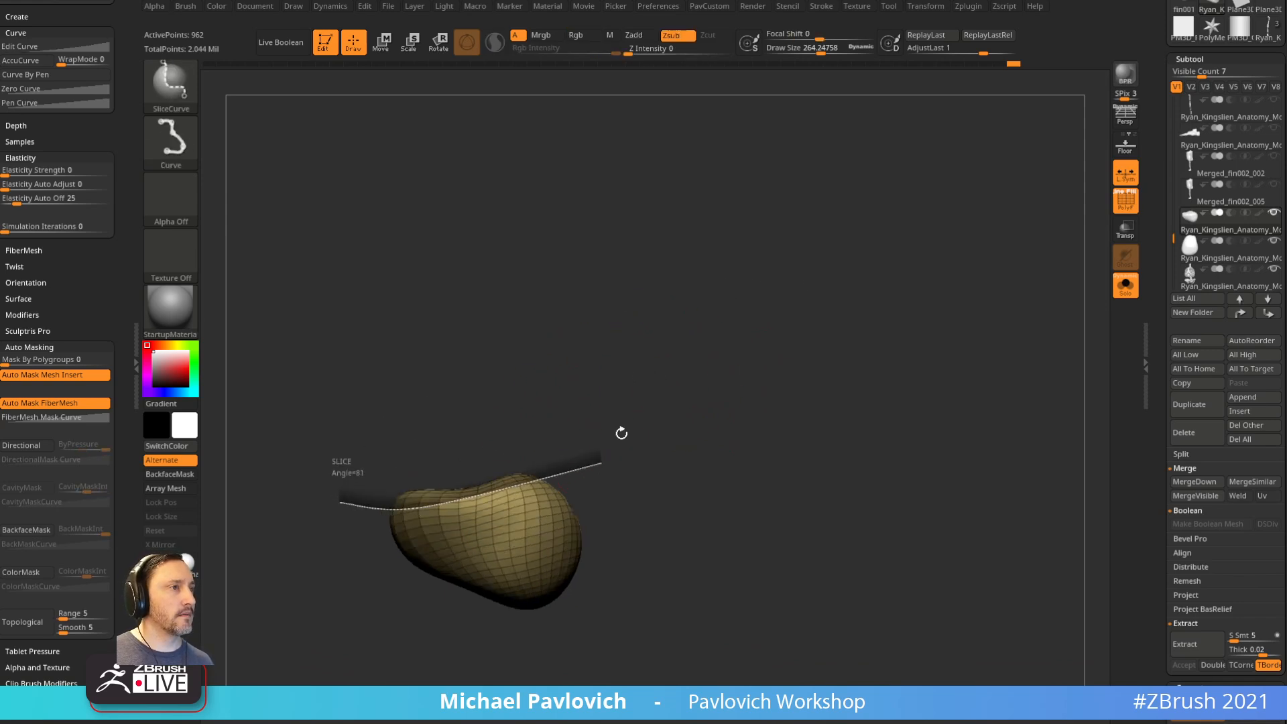
Step: Remove the sliced-off top of the abdomen mesh and ZRemesh the remaining lower part with Half and AdaptiveSize 0
{"action": "left_click", "coordinate": [560, 518], "text": "ctrl+shift"}
{"action": "key", "text": "3"}
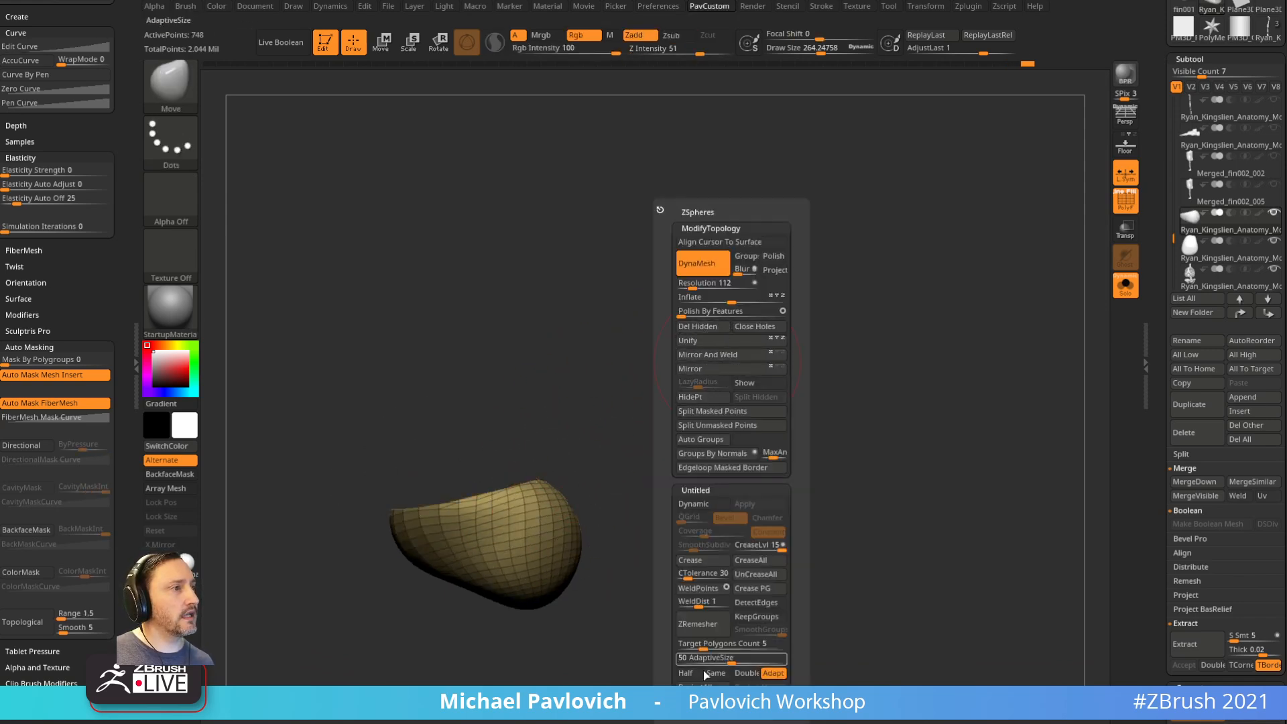
{"action": "left_click", "coordinate": [685, 673]}
{"action": "left_click", "coordinate": [705, 626]}
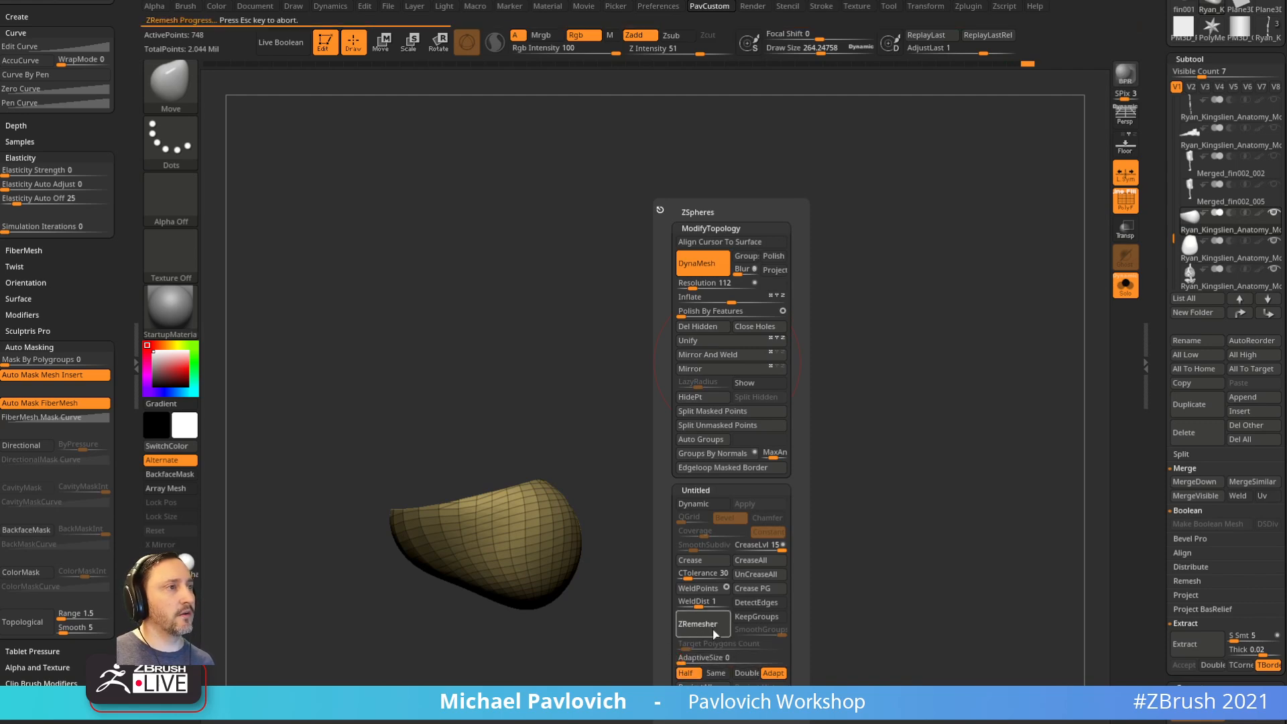
Step: Thicken the open abdomen shell into a walled bowl with ZModeler's QMesh on Polygroup All, then save the project
{"action": "mouse_move", "coordinate": [617, 424]}
{"action": "left_mouse_down"}
{"action": "mouse_move", "coordinate": [715, 414]}
{"action": "mouse_move", "coordinate": [692, 436]}
{"action": "mouse_move", "coordinate": [728, 430]}
{"action": "mouse_move", "coordinate": [697, 443]}
{"action": "mouse_move", "coordinate": [721, 400]}
{"action": "mouse_move", "coordinate": [730, 445]}
{"action": "mouse_move", "coordinate": [639, 446]}
{"action": "mouse_move", "coordinate": [732, 405]}
{"action": "left_mouse_up"}
{"action": "key", "text": "s"}
{"action": "key", "text": "s"}
{"action": "key", "text": "b"}
{"action": "key", "text": "z"}
{"action": "key", "text": "m"}
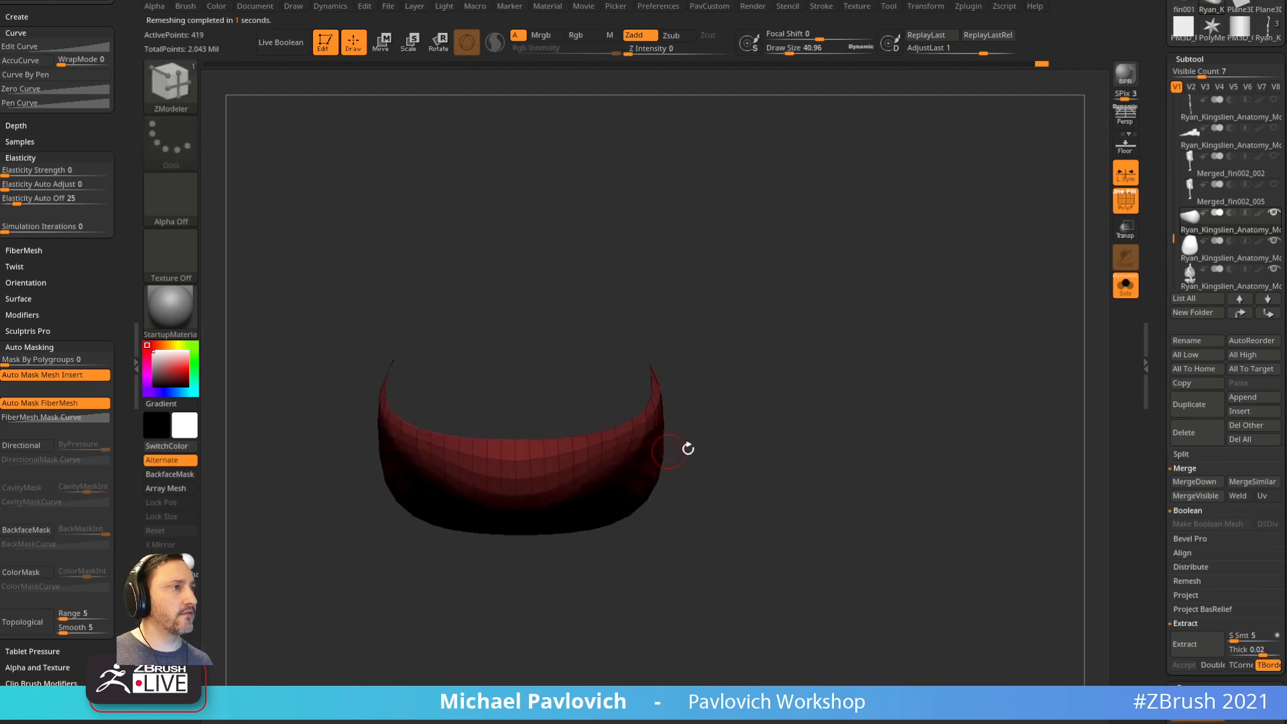
{"action": "left_click_drag", "start_coordinate": [646, 457], "coordinate": [617, 512]}
{"action": "key", "text": "space"}
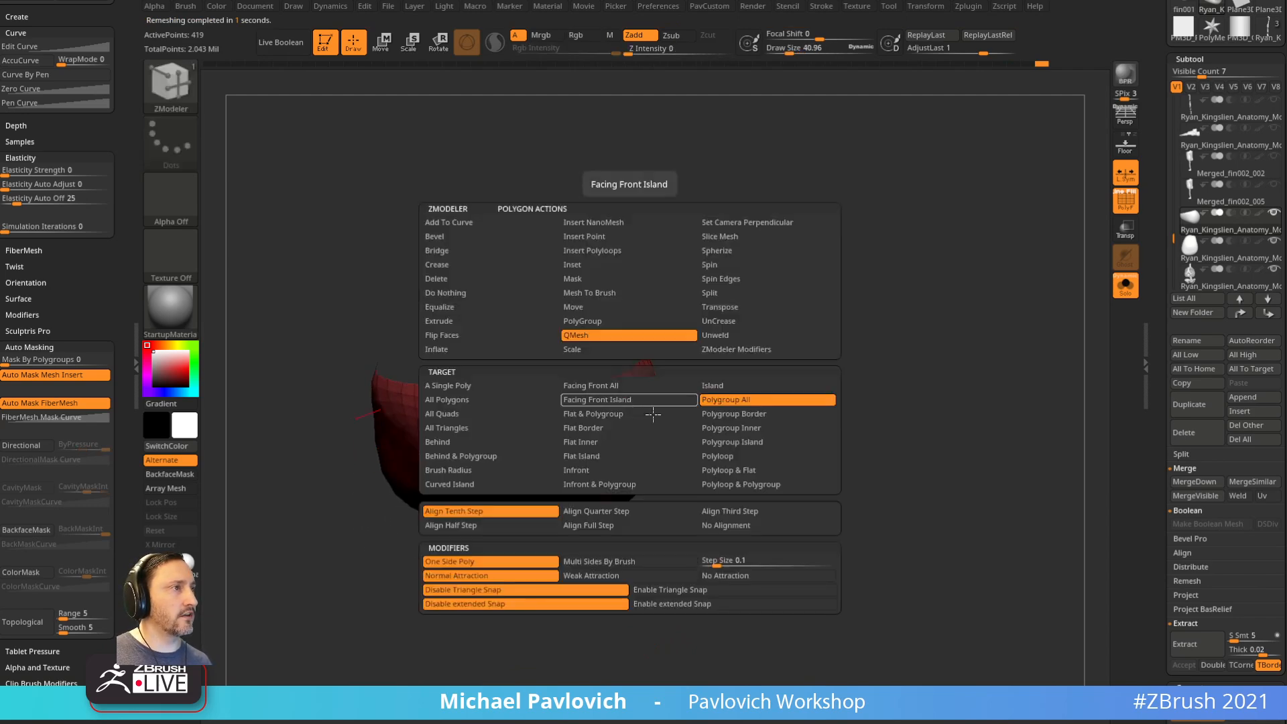
{"action": "left_click_drag", "start_coordinate": [635, 405], "coordinate": [640, 409]}
{"action": "mouse_move", "coordinate": [782, 382]}
{"action": "left_mouse_down"}
{"action": "mouse_move", "coordinate": [731, 494]}
{"action": "mouse_move", "coordinate": [763, 412]}
{"action": "mouse_move", "coordinate": [758, 465]}
{"action": "mouse_move", "coordinate": [856, 440]}
{"action": "mouse_move", "coordinate": [791, 383]}
{"action": "left_mouse_up"}
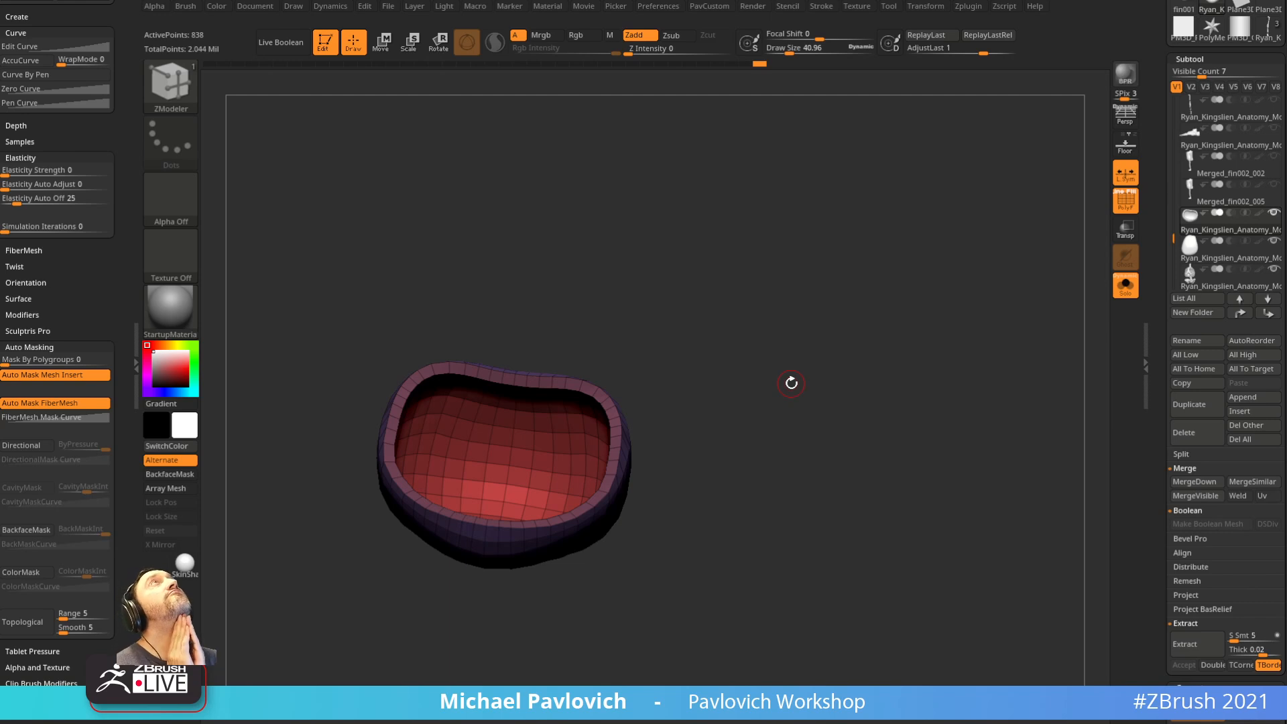
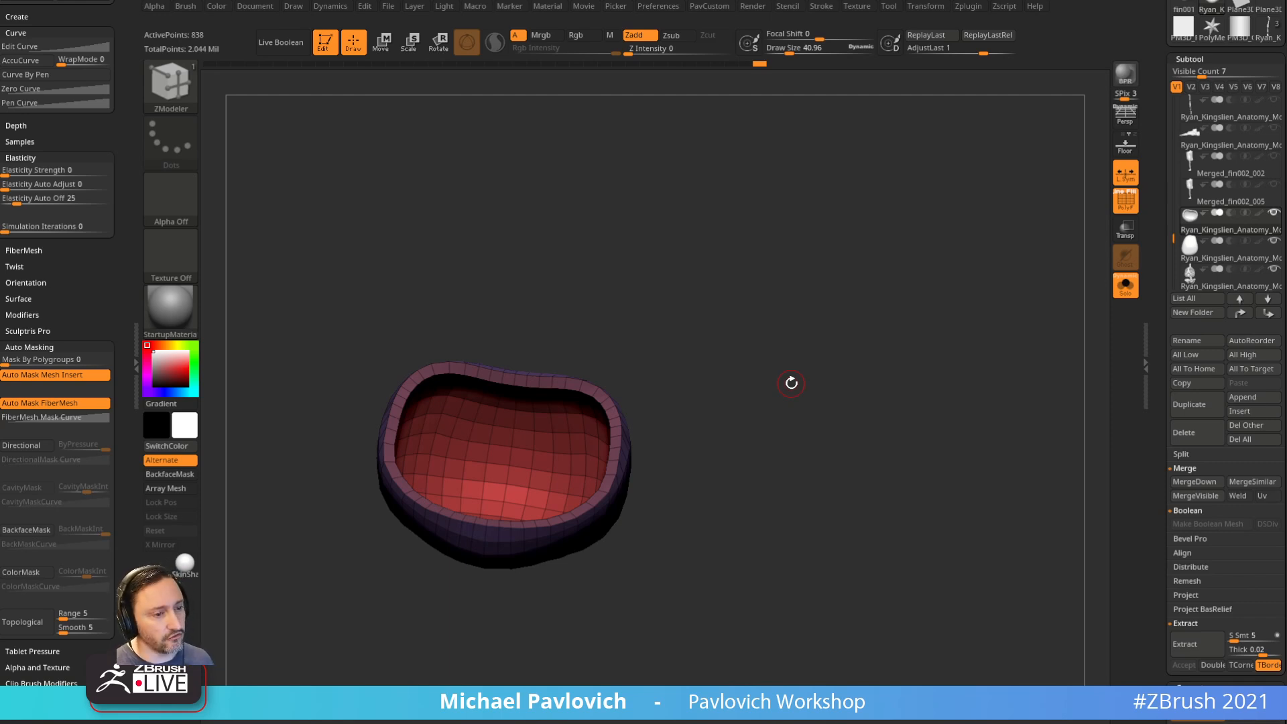
{"action": "key", "text": "ctrl+s"}
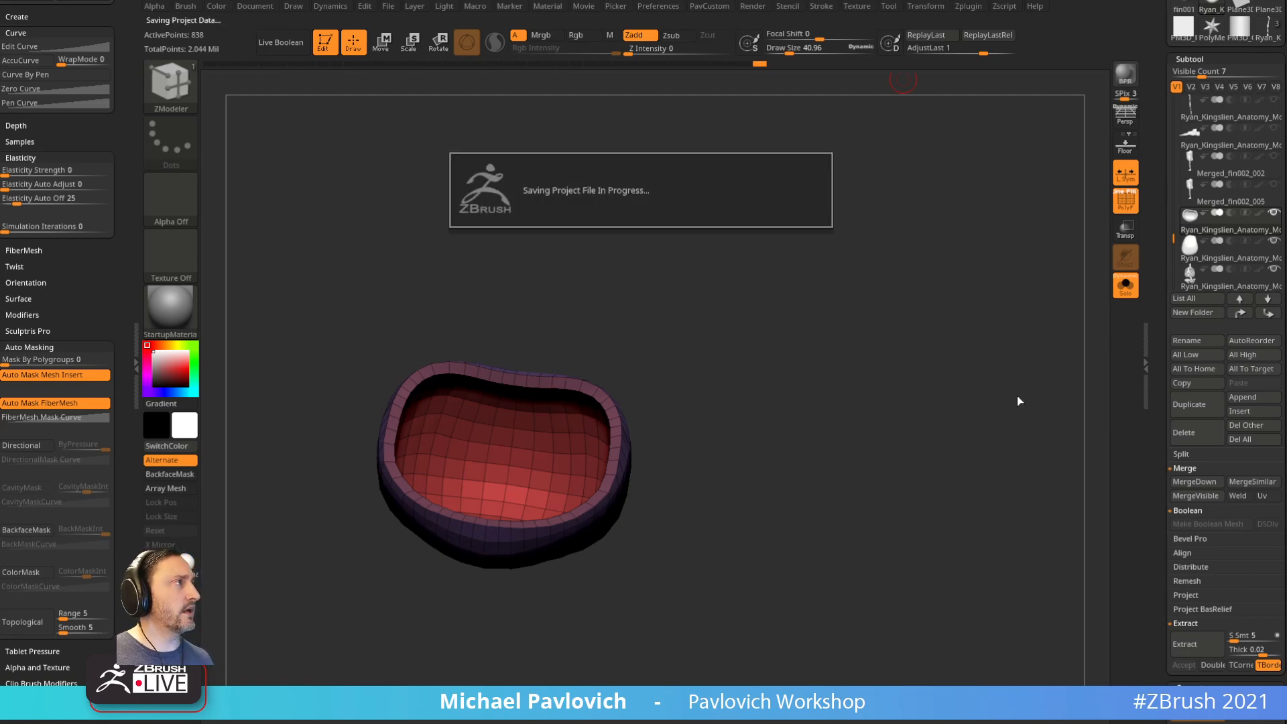
Step: Switch to the plane tool, convert it with Make PolyMesh3D and frame it facing front
{"action": "left_click_drag", "start_coordinate": [1161, 293], "coordinate": [1158, 615]}
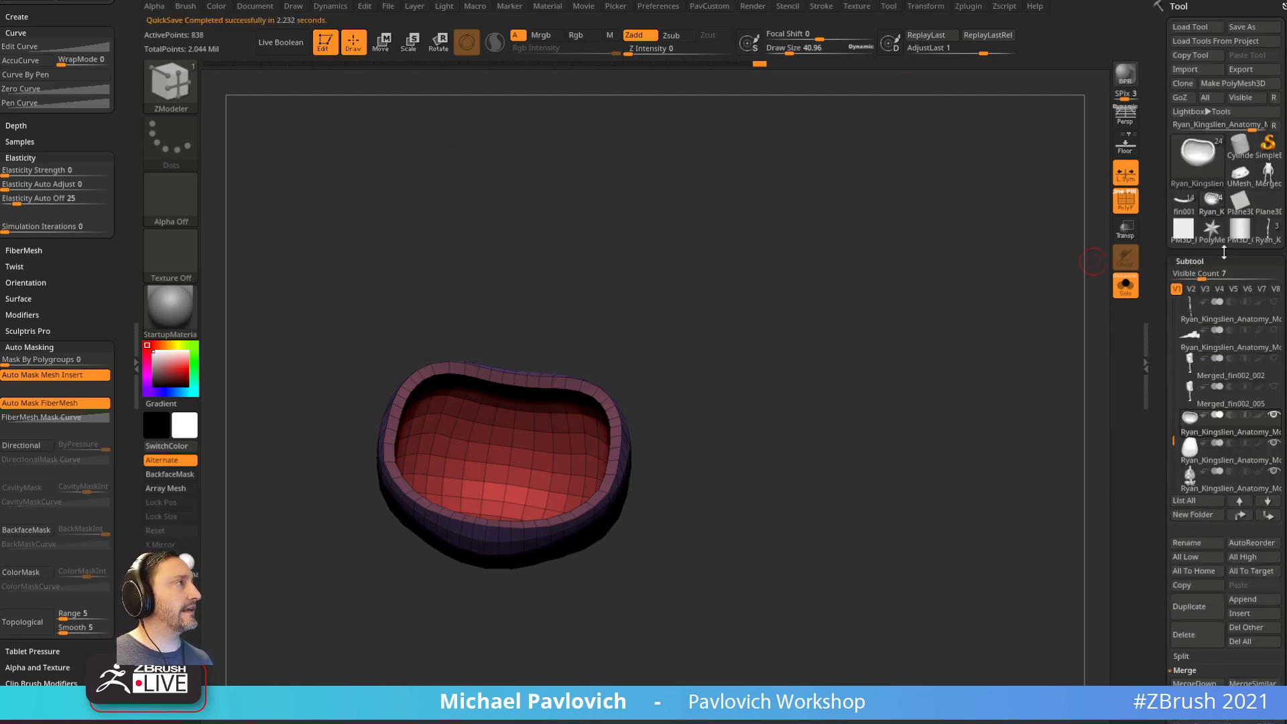
{"action": "left_click", "coordinate": [1204, 159]}
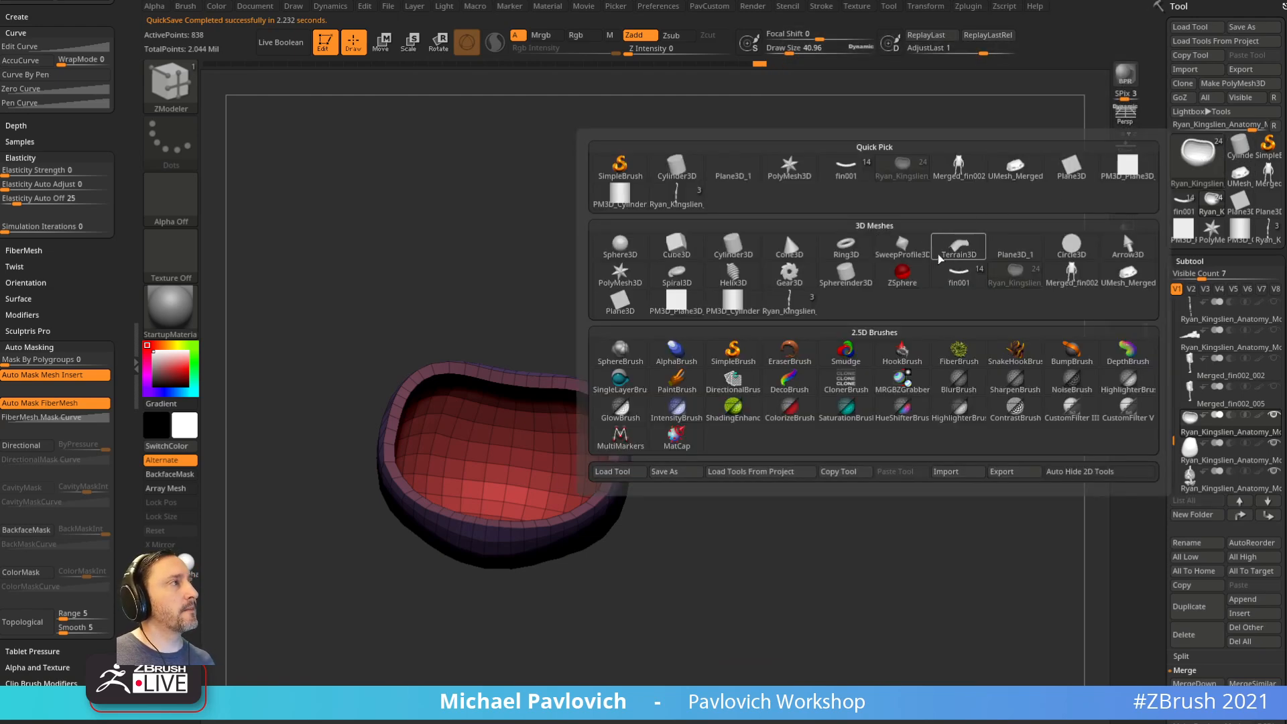
{"action": "left_click", "coordinate": [1128, 166]}
{"action": "left_click_drag", "start_coordinate": [1062, 162], "coordinate": [934, 240], "text": "shift"}
{"action": "key", "text": "f"}
{"action": "left_click", "coordinate": [1212, 88]}
{"action": "left_click_drag", "start_coordinate": [910, 342], "coordinate": [879, 370], "text": "alt"}
{"action": "left_click_drag", "start_coordinate": [990, 285], "coordinate": [951, 310], "text": "alt"}
{"action": "left_click_drag", "start_coordinate": [914, 238], "coordinate": [895, 247], "text": "alt"}
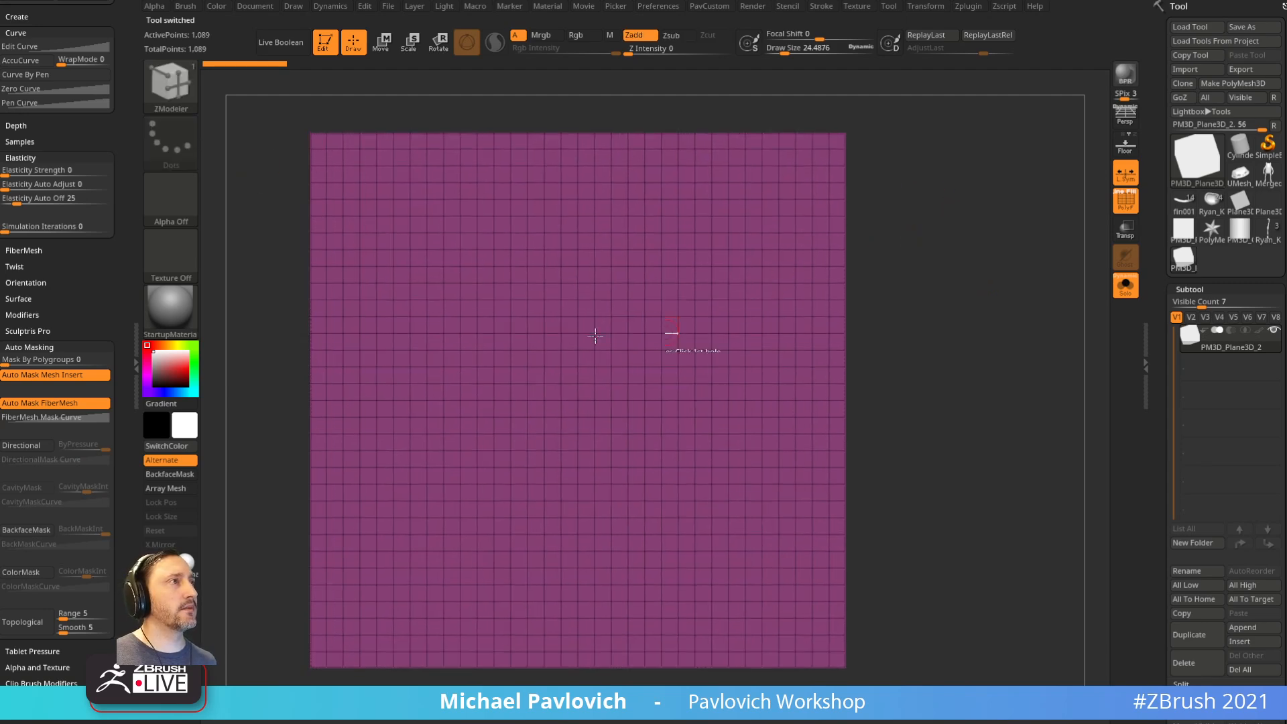
Step: Try to isolate a two-column vertical strip at the plane's centre with SelectLasso
{"action": "left_click", "coordinate": [181, 102], "text": "ctrl+shift"}
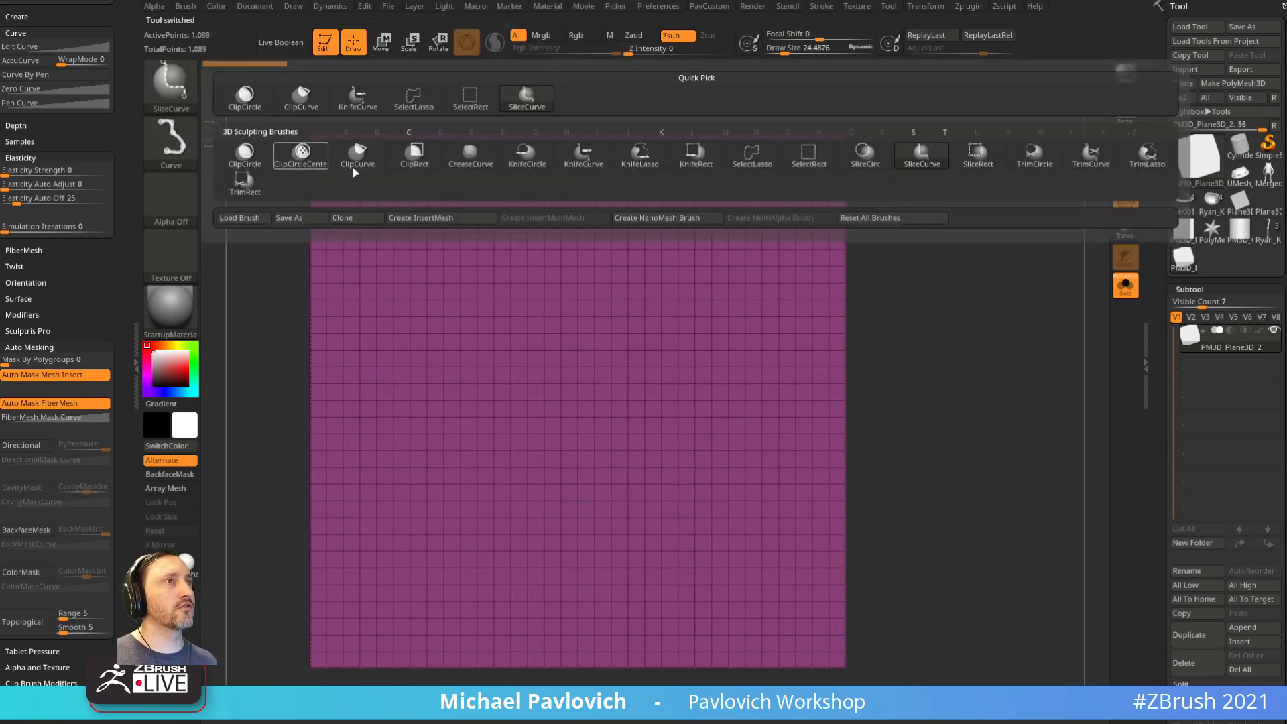
{"action": "left_click", "coordinate": [414, 97]}
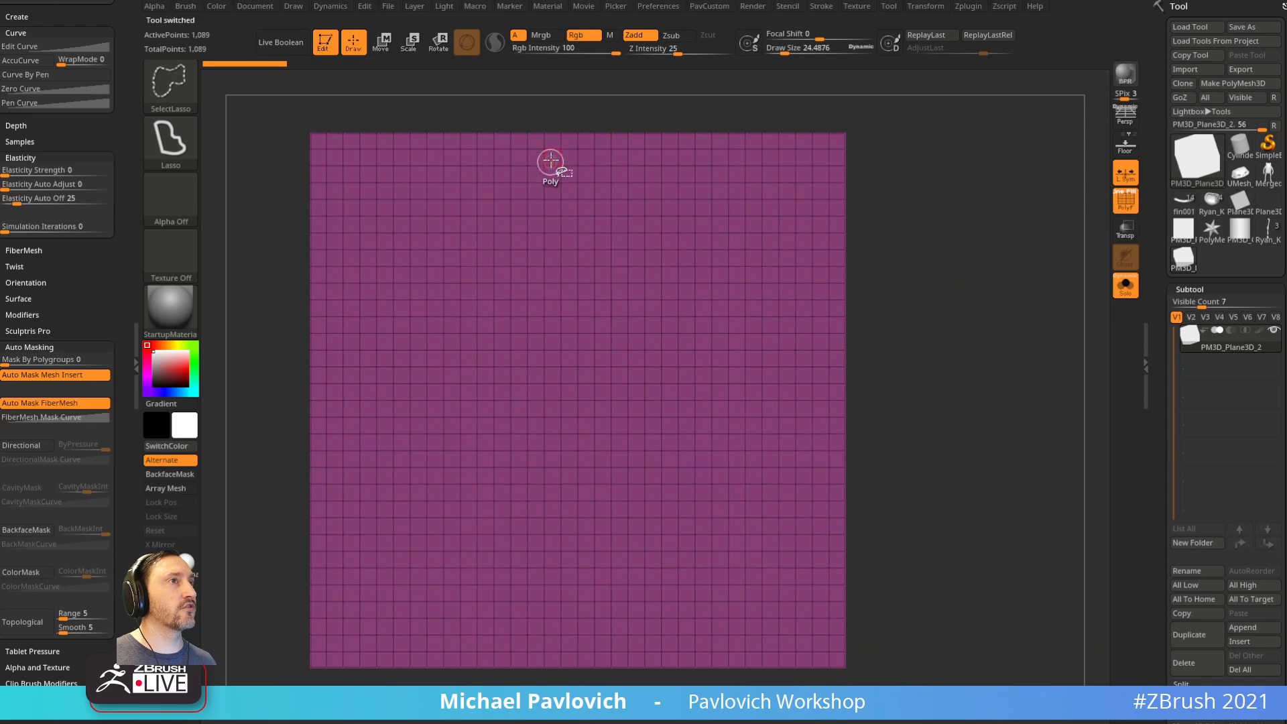
{"action": "mouse_move", "coordinate": [549, 143]}
{"action": "left_mouse_down", "text": "ctrl+shift"}
{"action": "mouse_move", "coordinate": [588, 123]}
{"action": "mouse_move", "coordinate": [566, 152]}
{"action": "mouse_move", "coordinate": [601, 140]}
{"action": "left_mouse_up", "text": "ctrl+shift"}
{"action": "left_click", "coordinate": [569, 150], "text": "ctrl+shift"}
{"action": "left_click_drag", "start_coordinate": [658, 107], "coordinate": [750, 130], "text": "ctrl+shift"}
{"action": "key", "text": "space"}
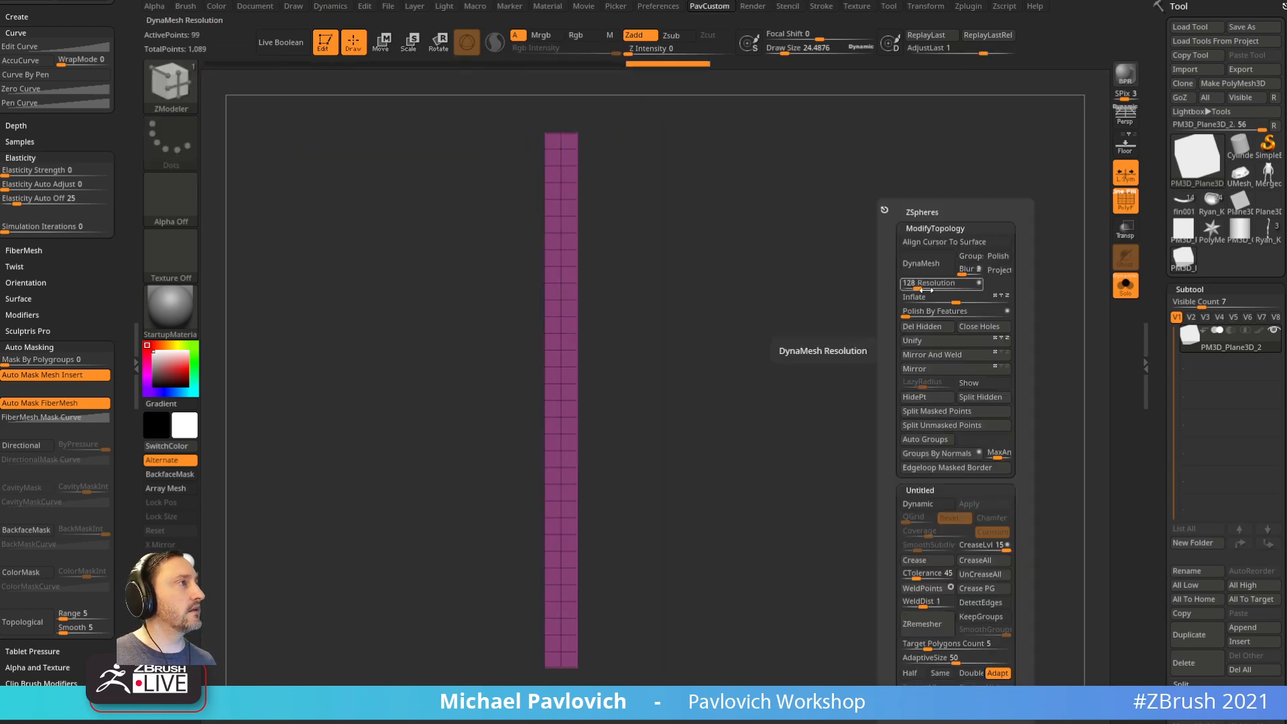
{"action": "left_click", "coordinate": [603, 168], "text": "ctrl+shift"}
Step: Polygroup the plane's two central columns separately with ZModeler's PolyGroup PolyLoop action and delete all other columns
{"action": "key", "text": "space"}
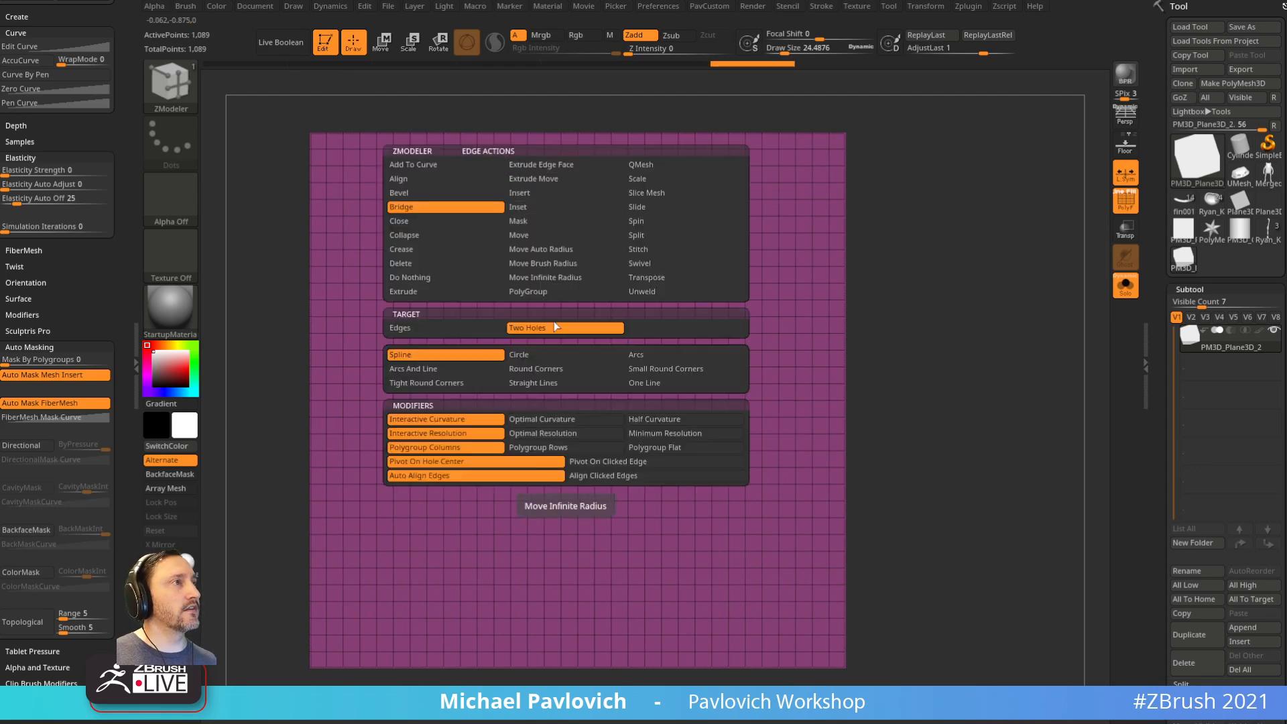
{"action": "left_click", "coordinate": [528, 291]}
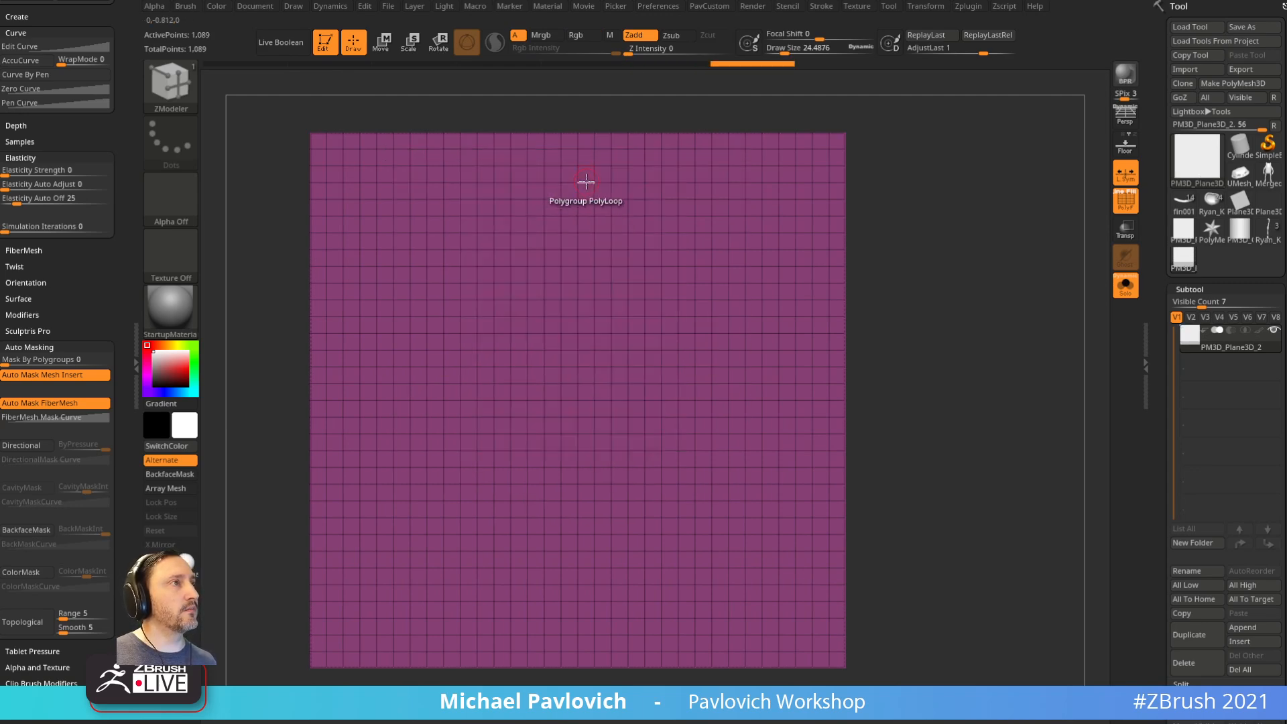
{"action": "left_click", "coordinate": [586, 181]}
{"action": "left_click", "coordinate": [571, 181]}
{"action": "key", "text": "alt"}
{"action": "left_click", "coordinate": [579, 176], "text": "ctrl+shift"}
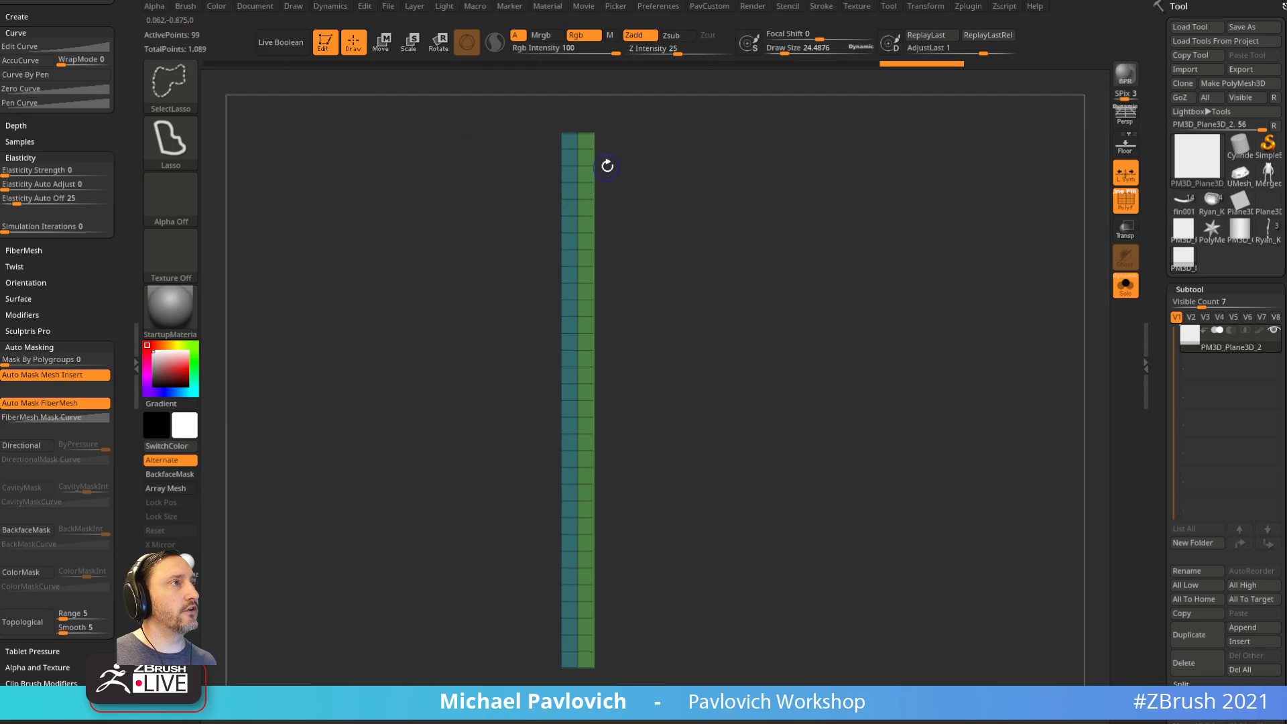
{"action": "key", "text": "grave"}
{"action": "left_click", "coordinate": [917, 329]}
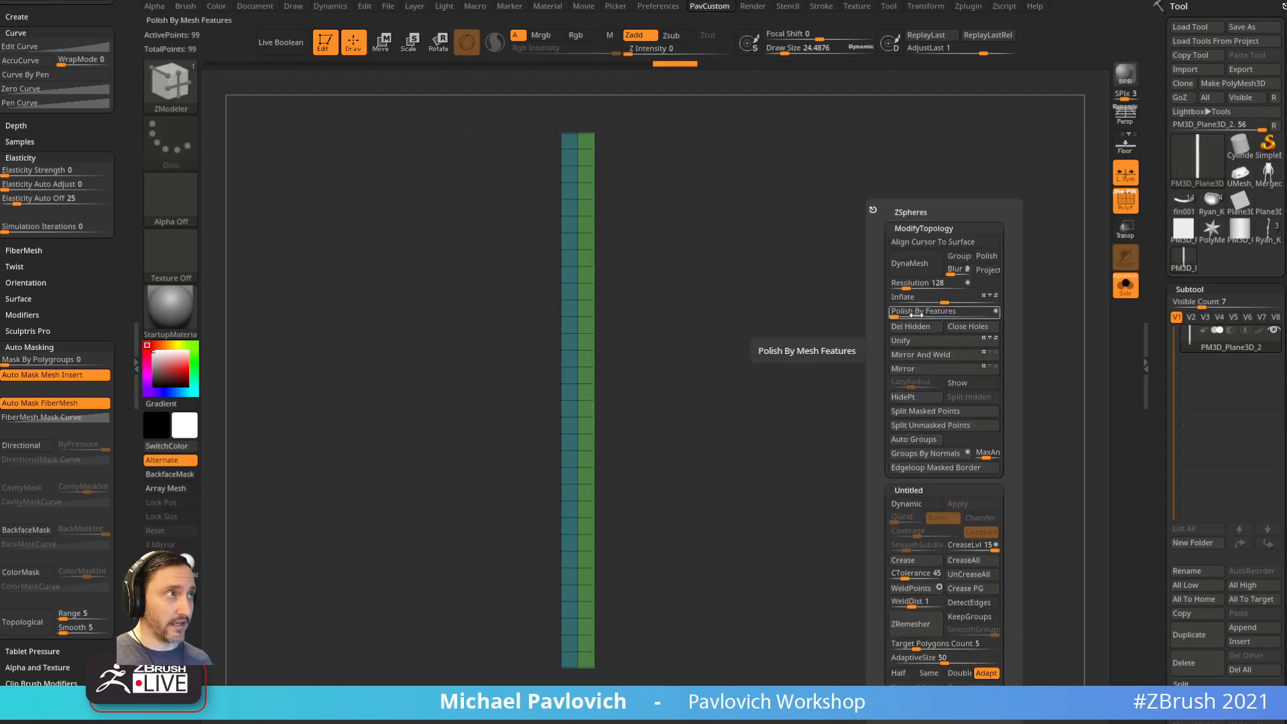
Step: Switch to the browser and open the full "Intro to ZBrush - New and Updated!" playlist on YouTube
{"action": "key", "text": "alt+Tab"}
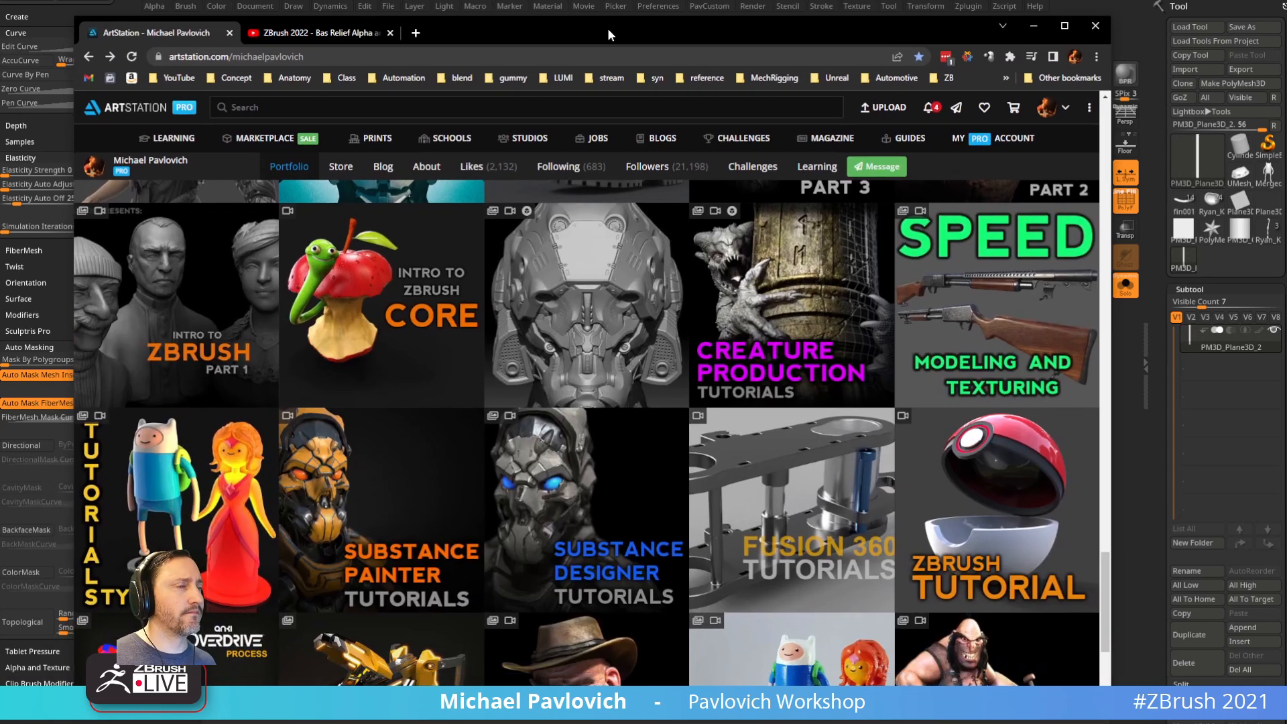
{"action": "left_click", "coordinate": [311, 33]}
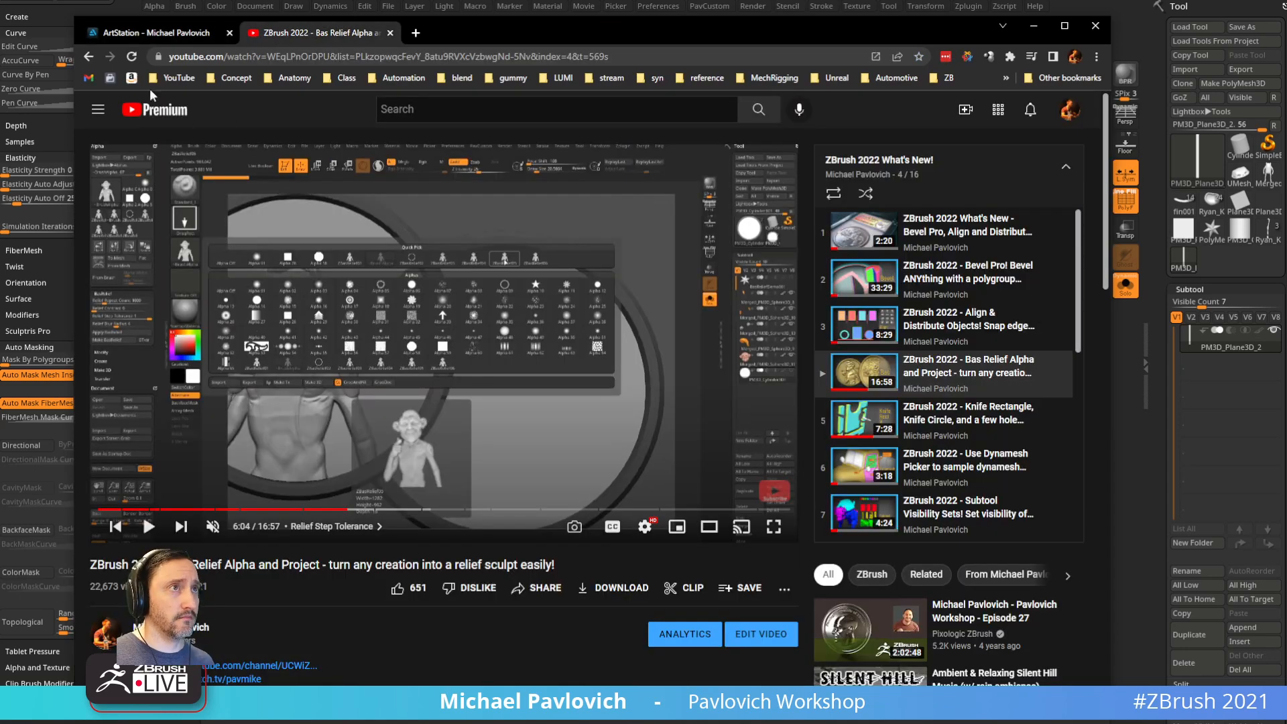
{"action": "left_click", "coordinate": [88, 56]}
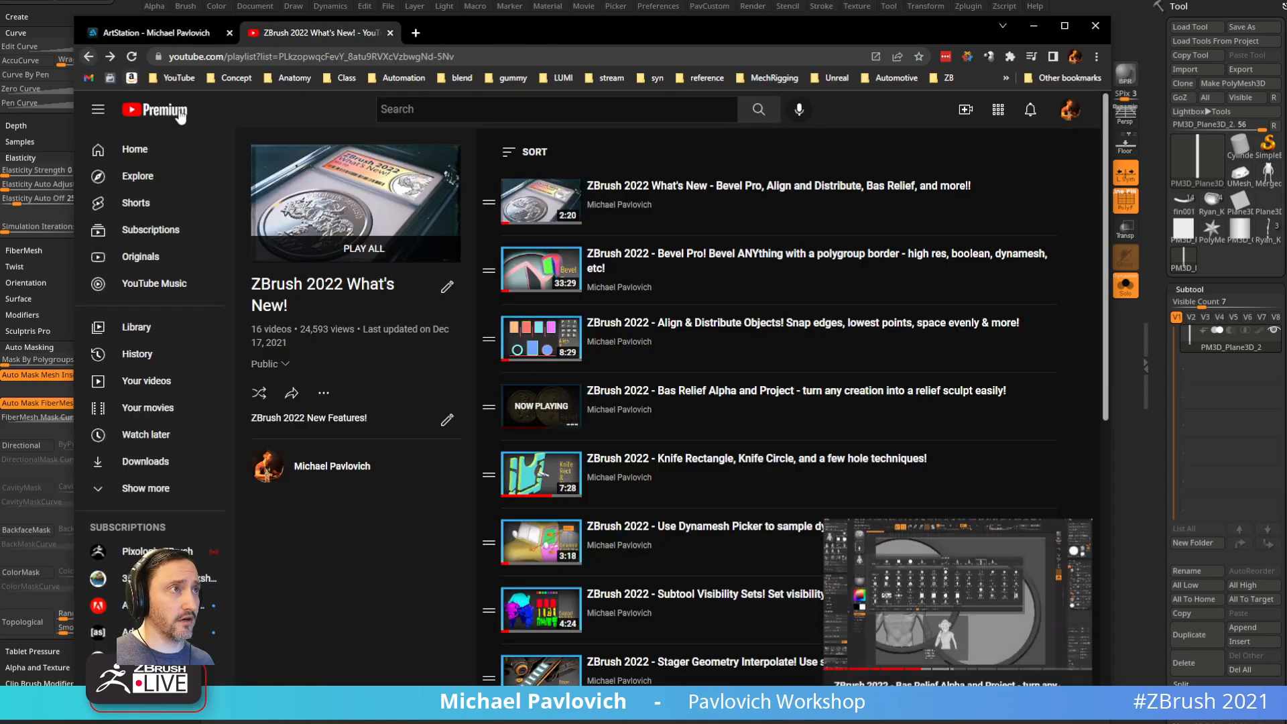
{"action": "left_click", "coordinate": [89, 57]}
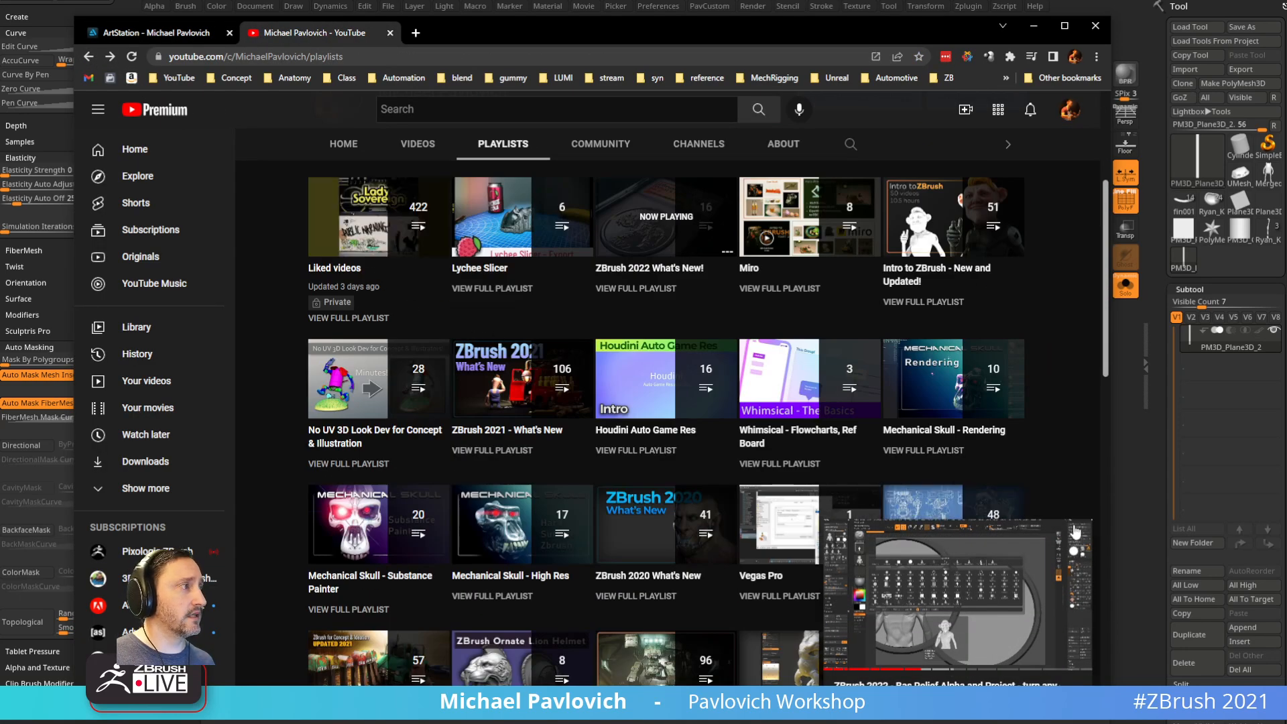
{"action": "left_click", "coordinate": [1081, 535]}
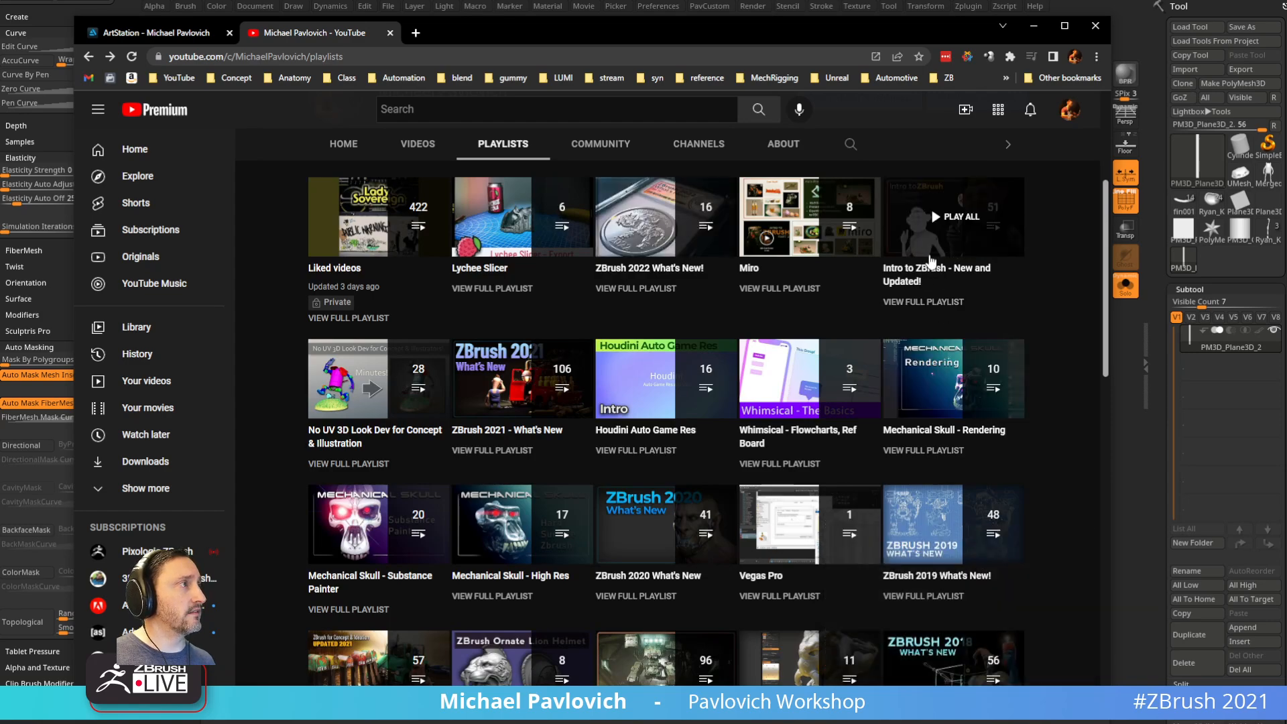
{"action": "left_click", "coordinate": [916, 303]}
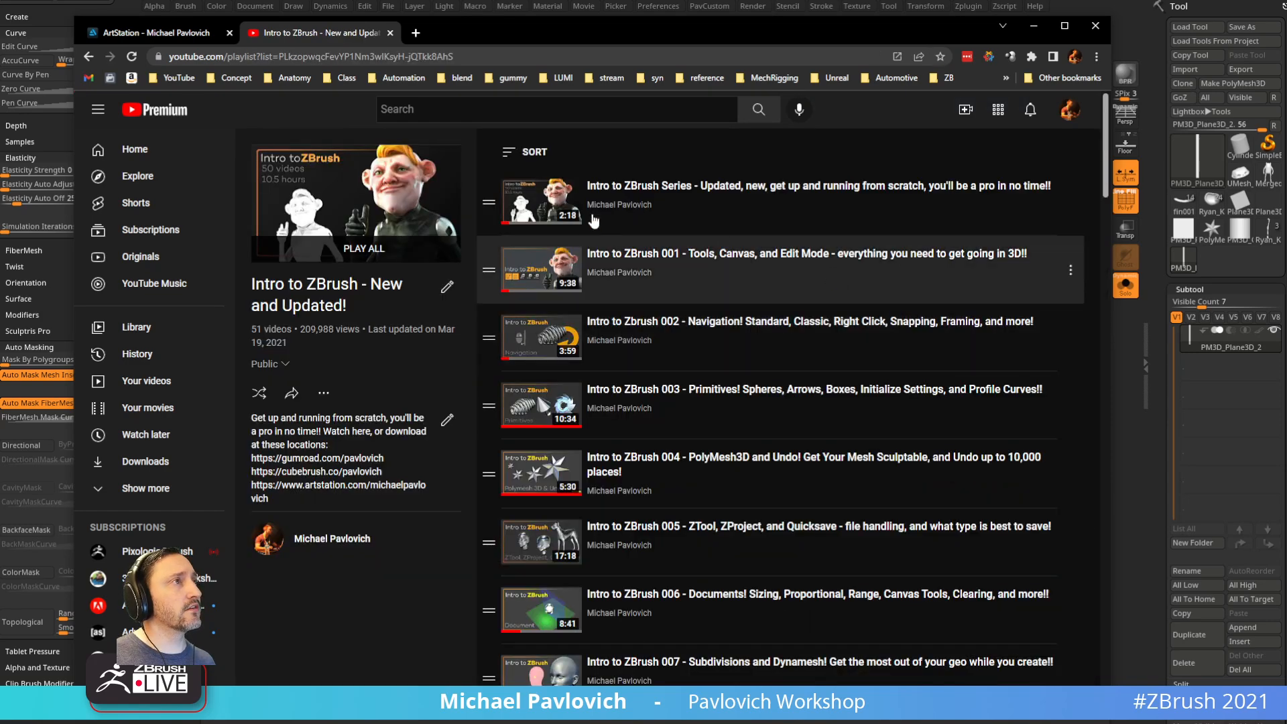
{"action": "left_click", "coordinate": [473, 57]}
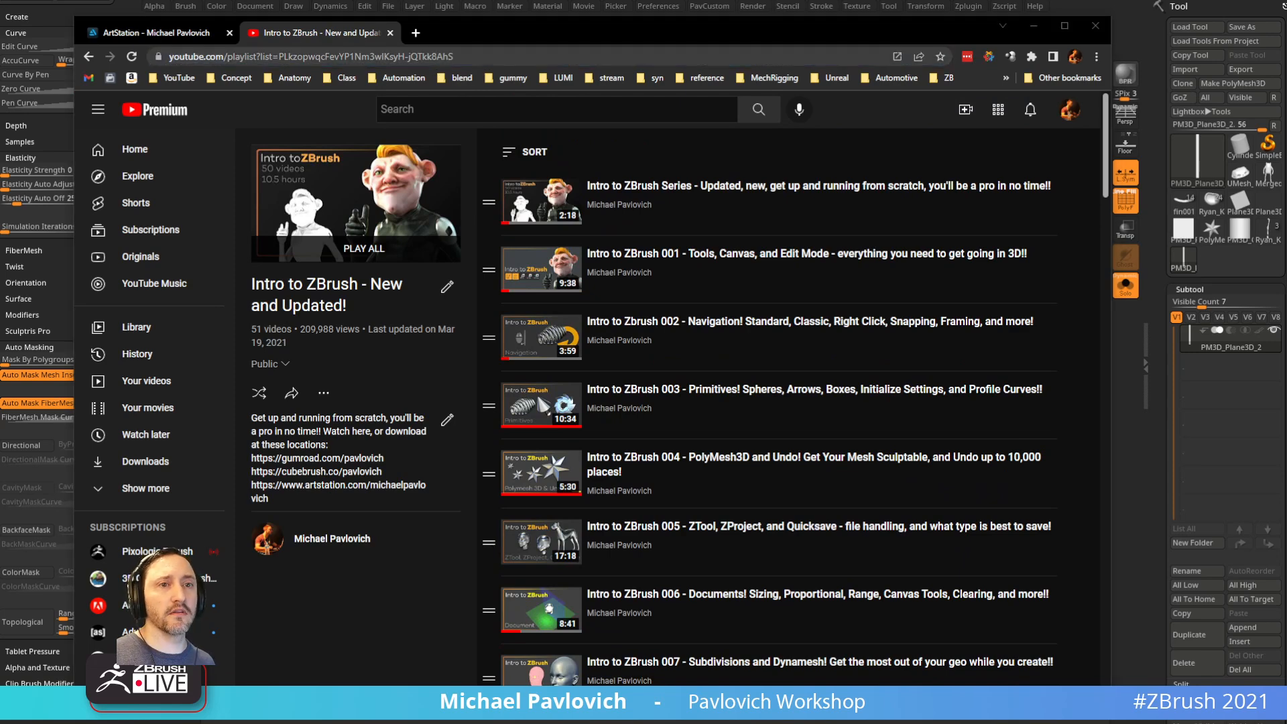
Step: Look through the ArtStation portfolio for the Intro to ZBrush and What's New tutorial projects, then return to ZBrush
{"action": "left_click", "coordinate": [158, 34]}
{"action": "scroll", "coordinate": [633, 473], "scroll_direction": "up", "scroll_amount": 15}
{"action": "scroll", "coordinate": [633, 474], "scroll_direction": "up", "scroll_amount": 10}
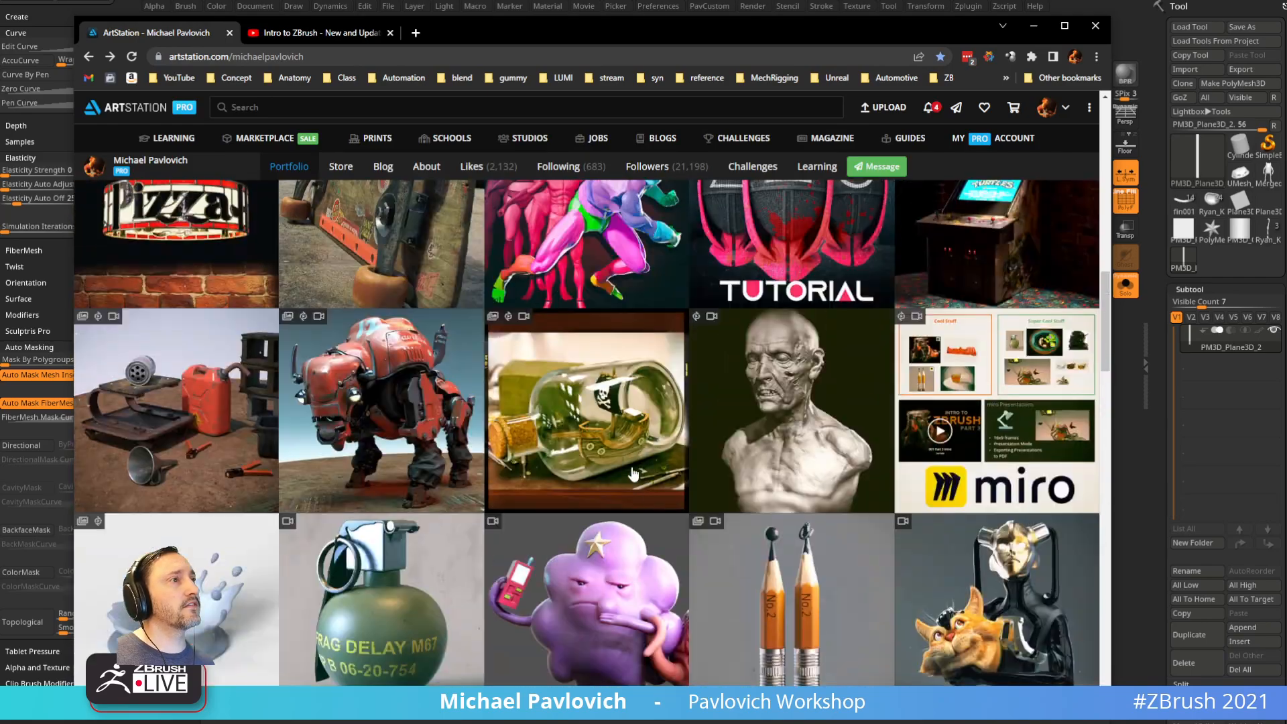
{"action": "scroll", "coordinate": [633, 474], "scroll_direction": "down", "scroll_amount": 2}
{"action": "scroll", "coordinate": [634, 472], "scroll_direction": "up", "scroll_amount": 4}
{"action": "scroll", "coordinate": [634, 471], "scroll_direction": "up", "scroll_amount": 3}
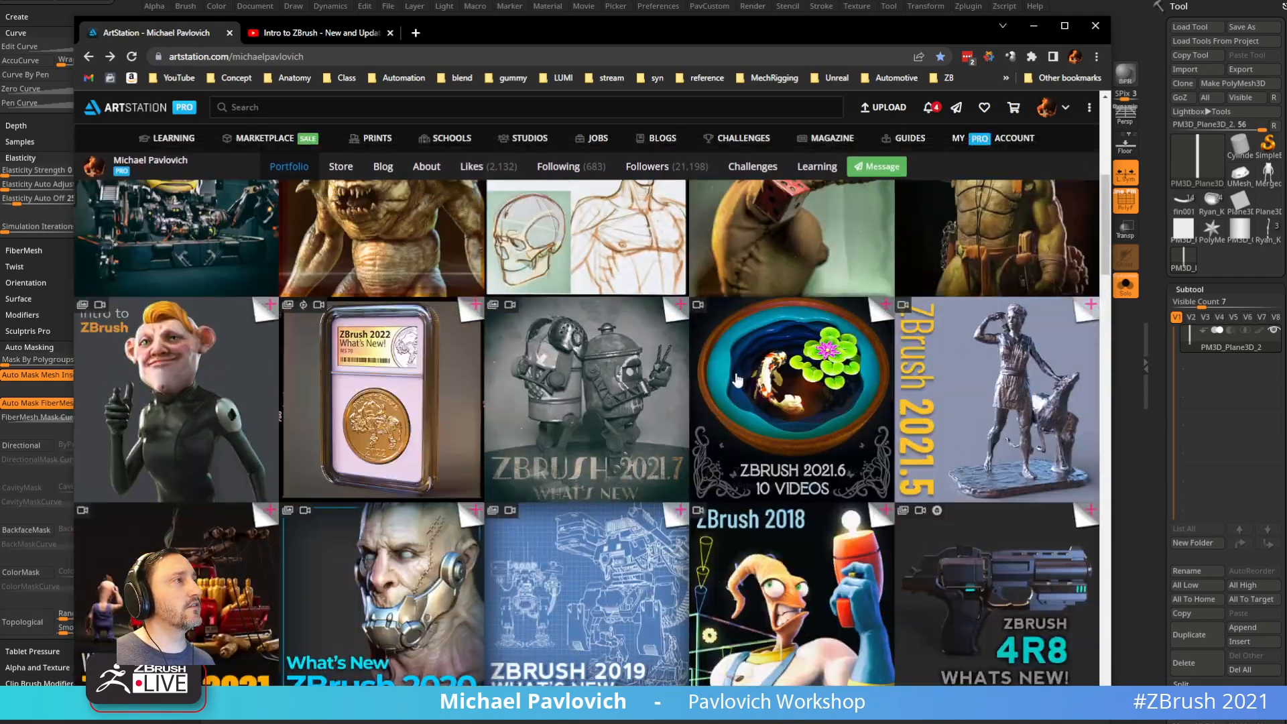
{"action": "scroll", "coordinate": [677, 317], "scroll_direction": "up", "scroll_amount": 5}
{"action": "scroll", "coordinate": [678, 339], "scroll_direction": "down", "scroll_amount": 3}
{"action": "scroll", "coordinate": [679, 339], "scroll_direction": "down", "scroll_amount": 2}
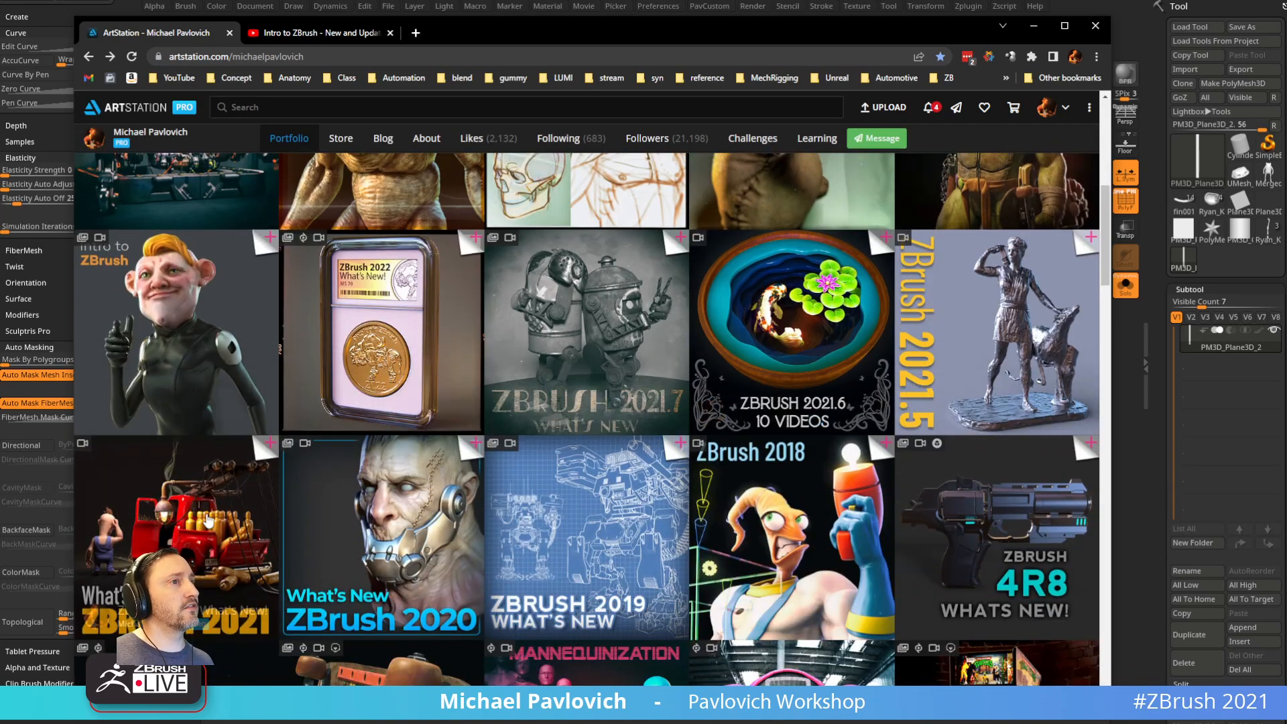
{"action": "scroll", "coordinate": [955, 362], "scroll_direction": "down", "scroll_amount": 3}
{"action": "scroll", "coordinate": [955, 362], "scroll_direction": "up", "scroll_amount": 3}
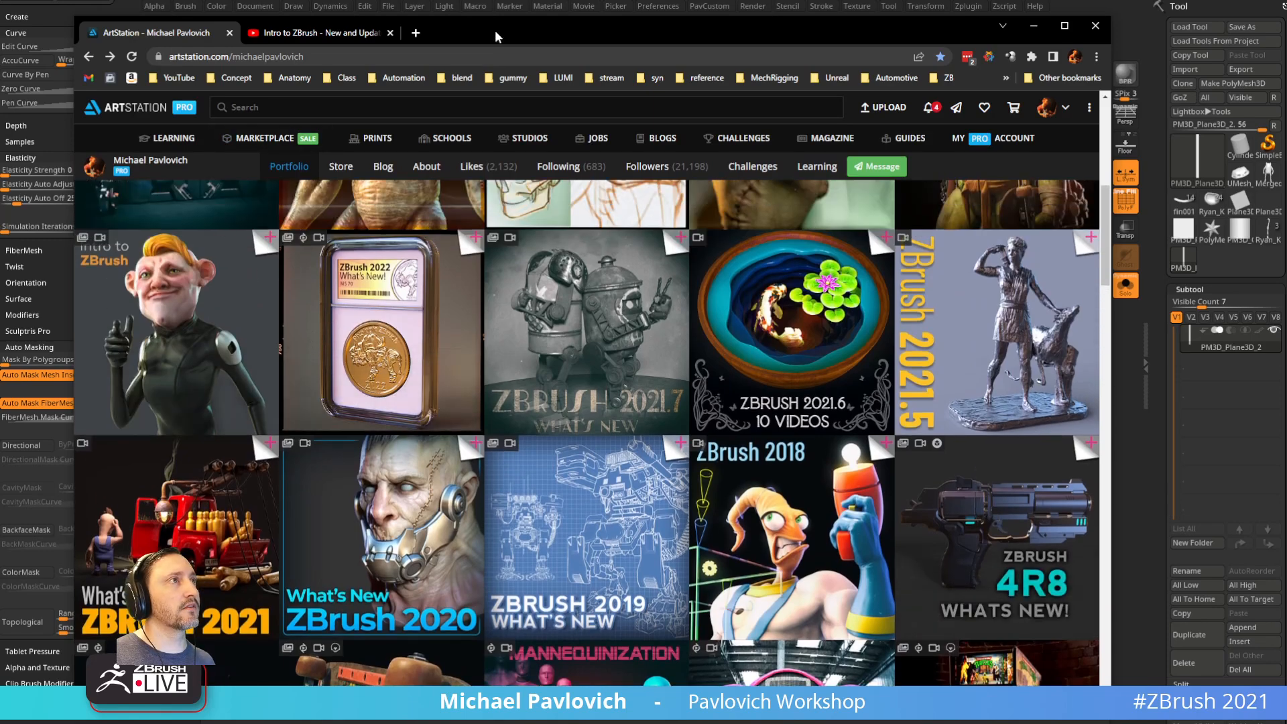
{"action": "key", "text": "alt+Tab"}
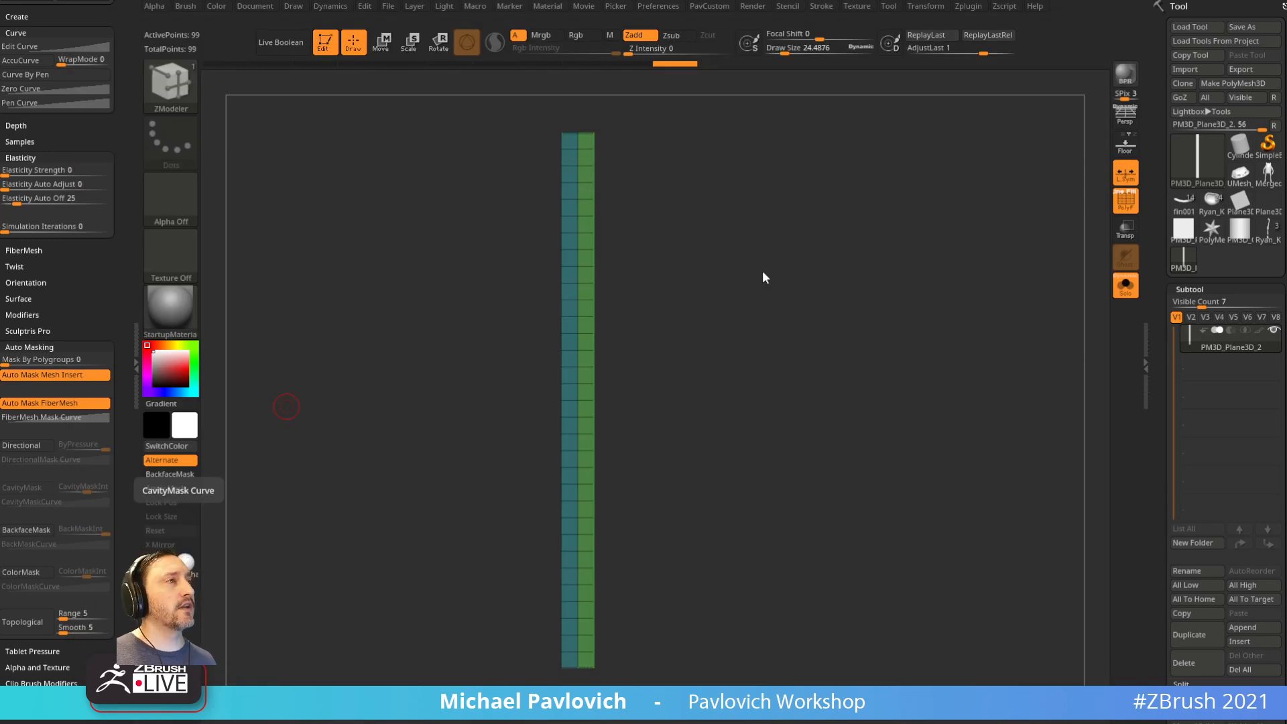
Step: Try to create a new InsertMesh brush from the two-column plane strip
{"action": "key", "text": "s"}
{"action": "mouse_move", "coordinate": [659, 265]}
{"action": "left_mouse_down"}
{"action": "mouse_move", "coordinate": [673, 264]}
{"action": "mouse_move", "coordinate": [656, 265]}
{"action": "left_mouse_up"}
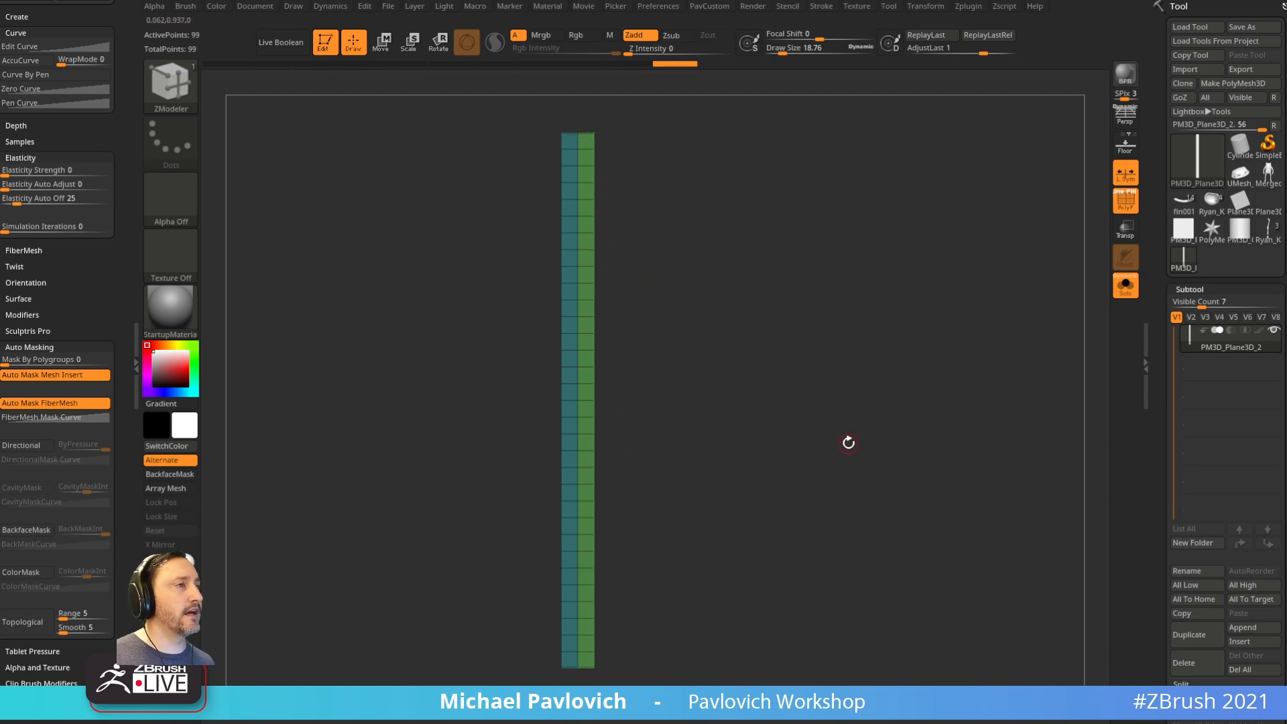
{"action": "key", "text": "b"}
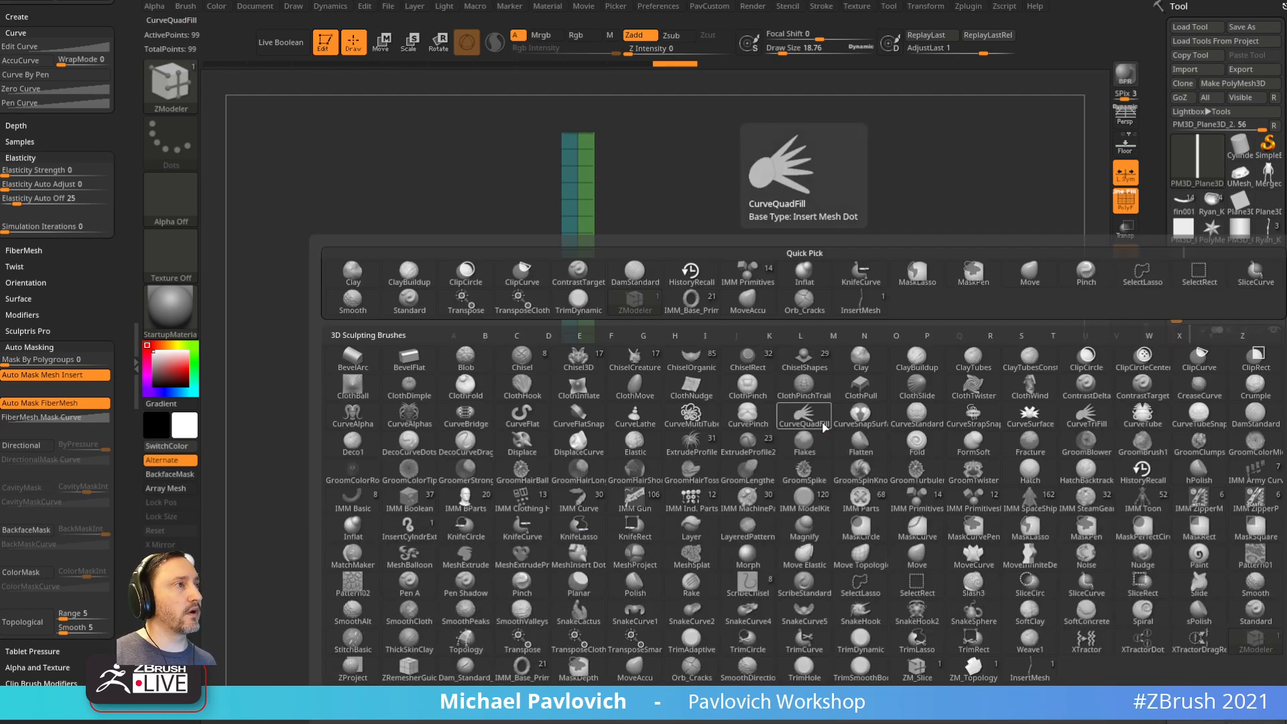
{"action": "left_click", "coordinate": [614, 703]}
{"action": "left_click", "coordinate": [582, 229]}
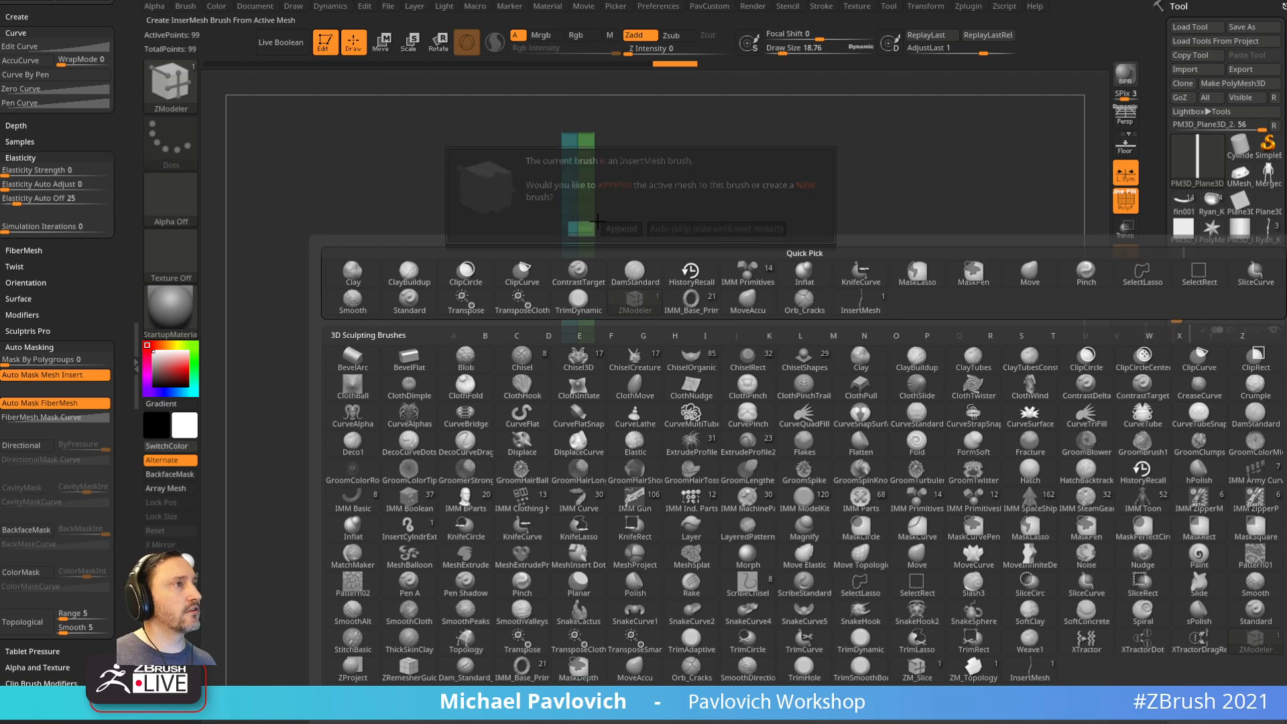
{"action": "left_click", "coordinate": [687, 335]}
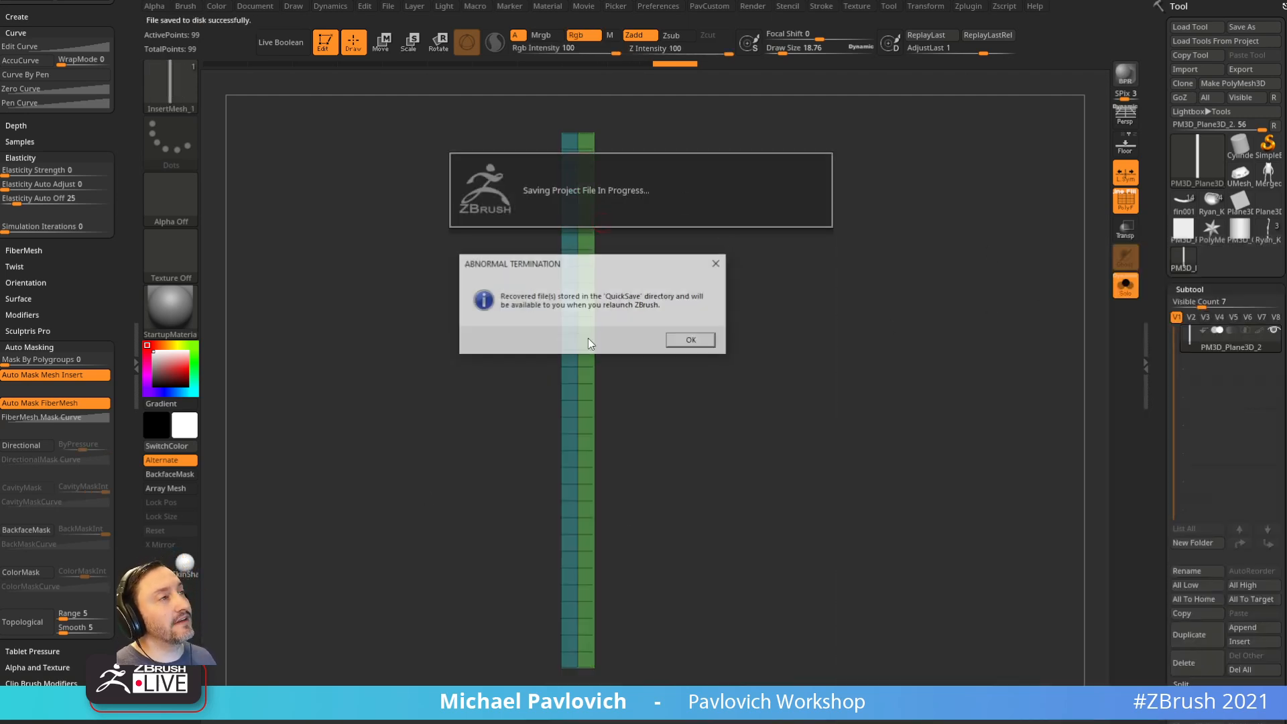
Step: Restart ZBrush and open the QuickSave project QS_3732.zpr containing the walled abdomen bowl
{"action": "left_click", "coordinate": [697, 342]}
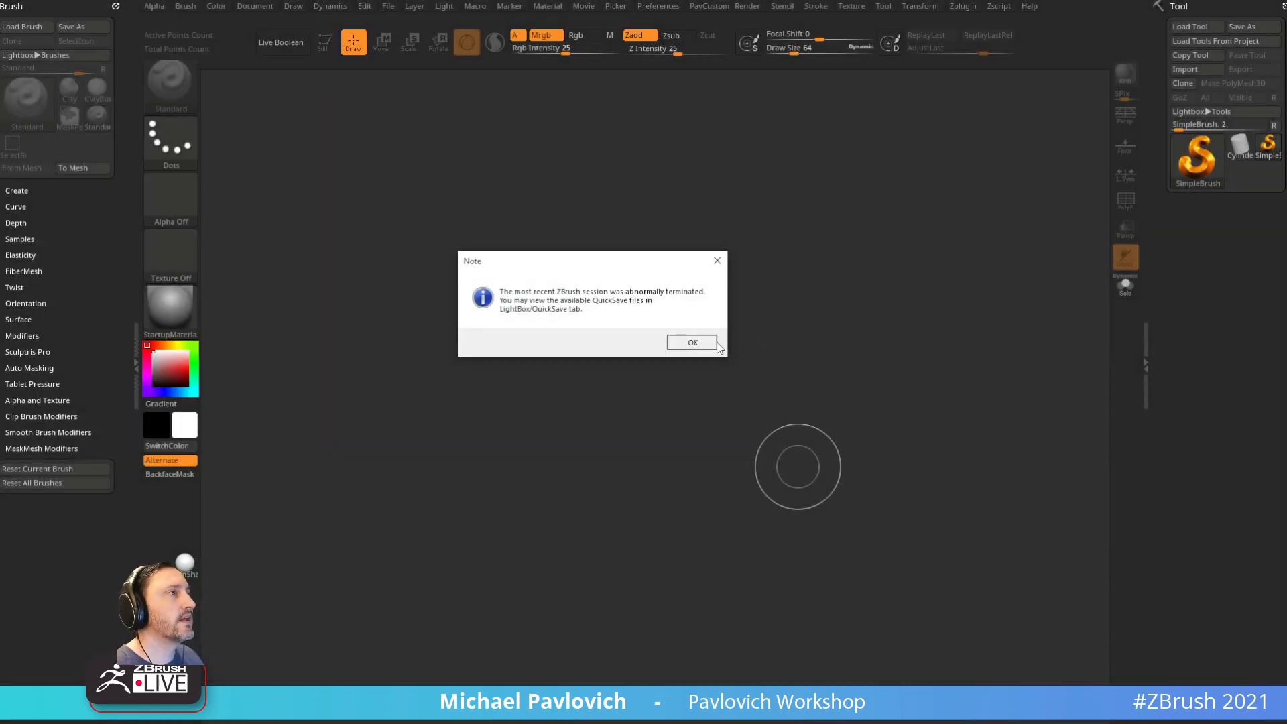
{"action": "left_click", "coordinate": [714, 343]}
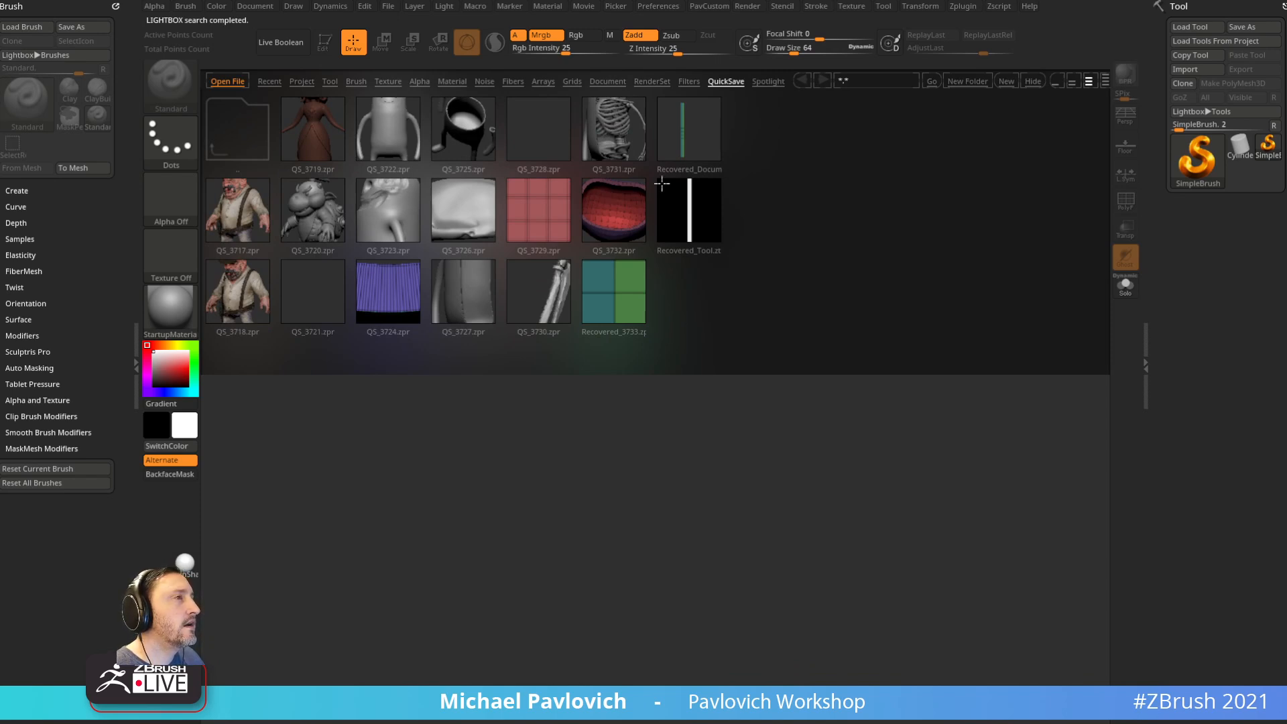
{"action": "double_click", "coordinate": [624, 209]}
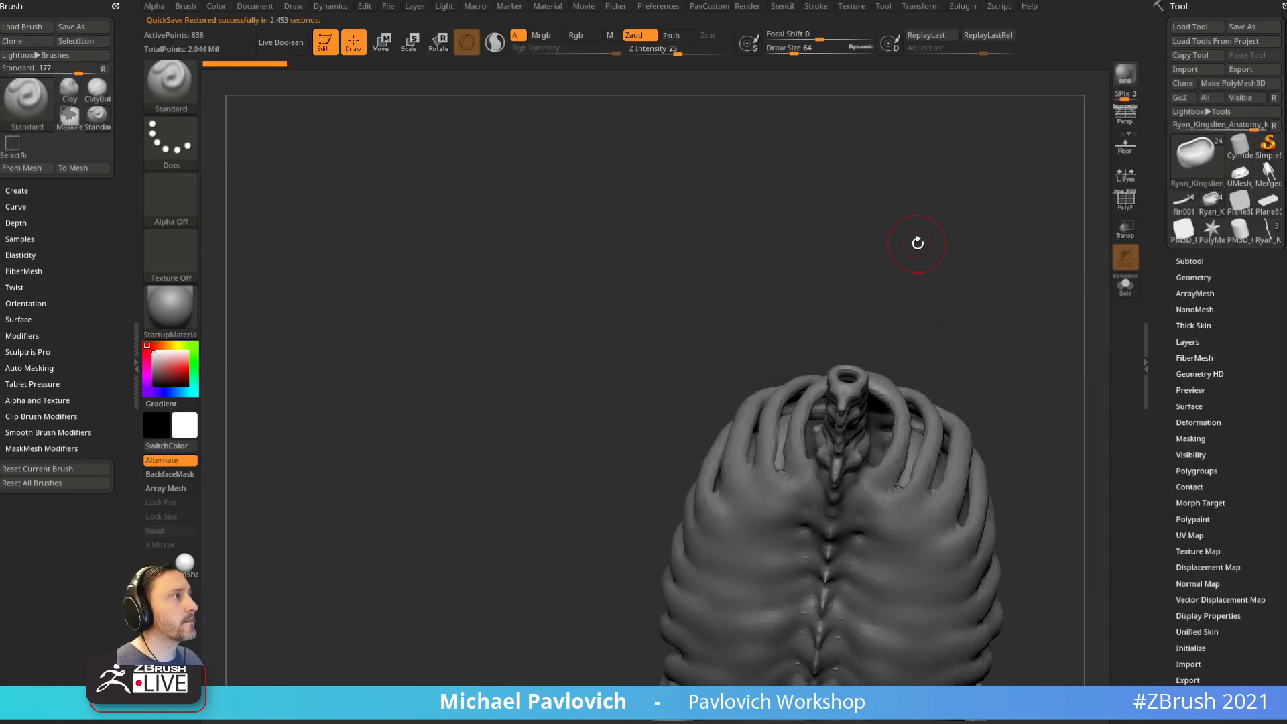
Step: Switch to the plane tool, turn on PolyFrame and convert the plane with Make PolyMesh3D
{"action": "left_click", "coordinate": [1197, 156]}
{"action": "left_click", "coordinate": [1015, 245]}
{"action": "left_click", "coordinate": [1127, 201]}
{"action": "left_click", "coordinate": [1232, 83]}
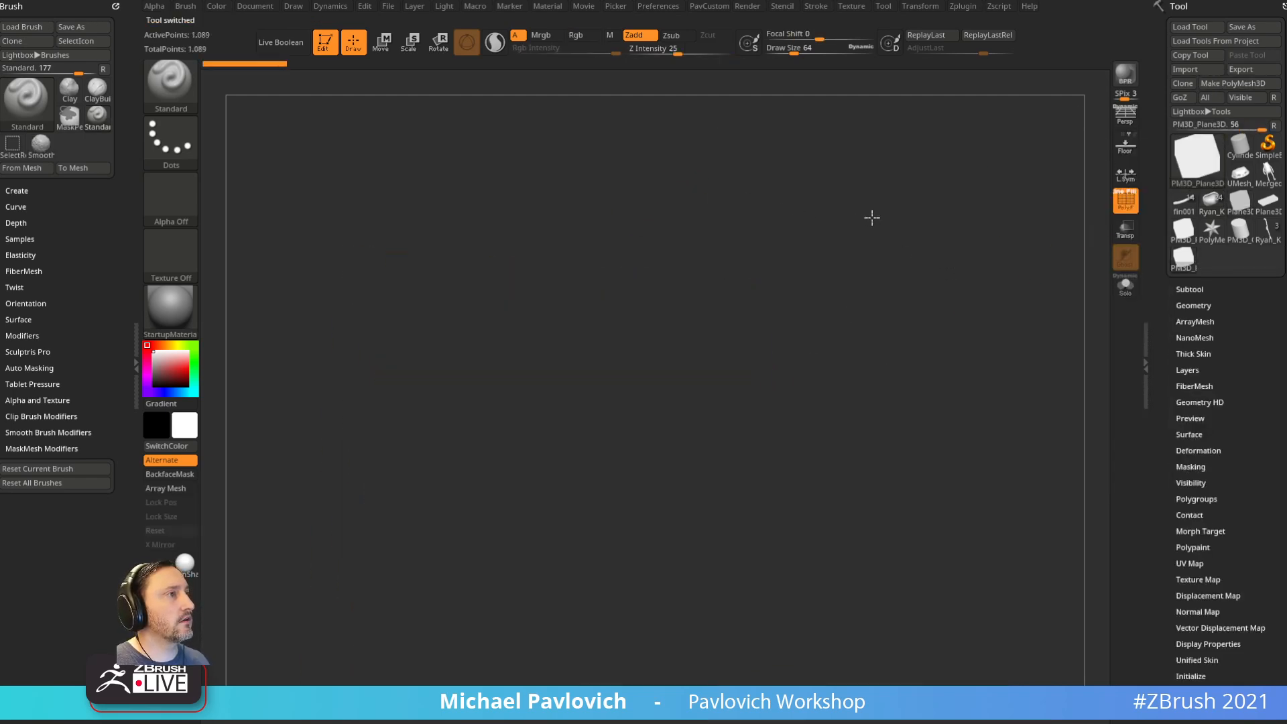
Step: Isolate two adjacent polygon columns of the plane with the SelectLasso brush and delete the hidden geometry
{"action": "left_click", "coordinate": [172, 87], "text": "ctrl+shift"}
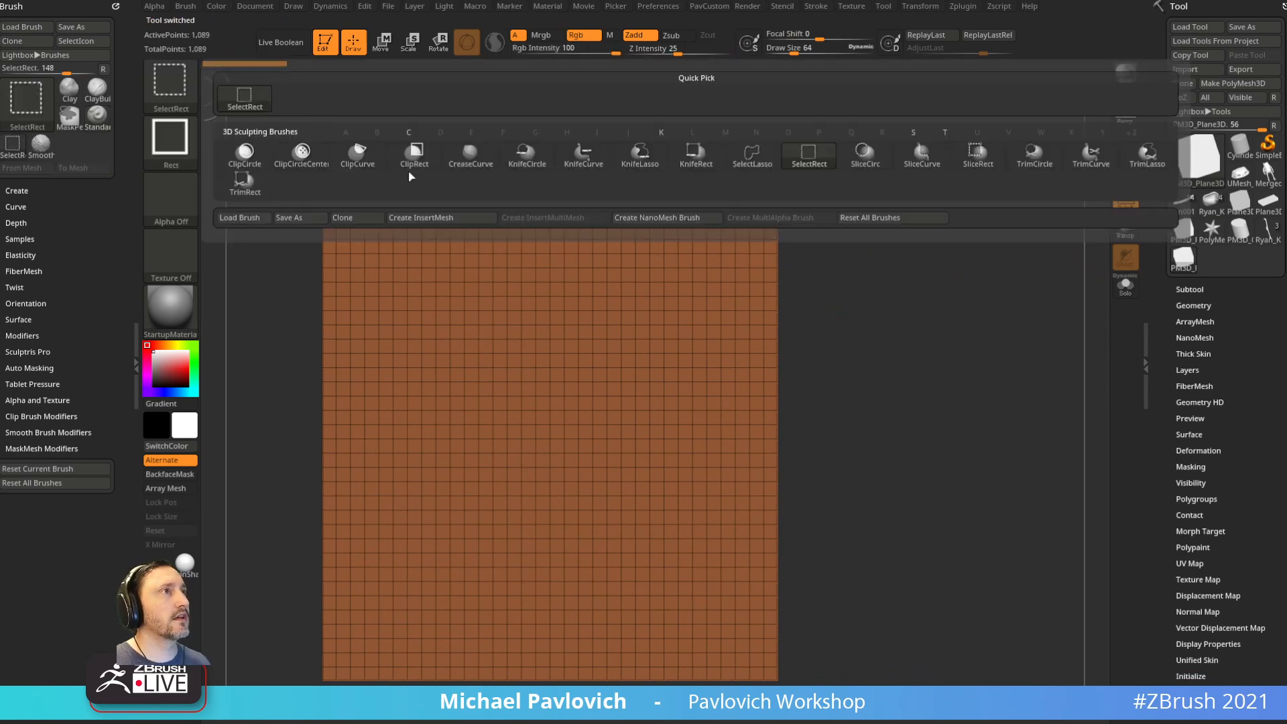
{"action": "left_click", "coordinate": [728, 167], "text": "ctrl+shift"}
{"action": "left_click", "coordinate": [574, 238], "text": "ctrl+shift"}
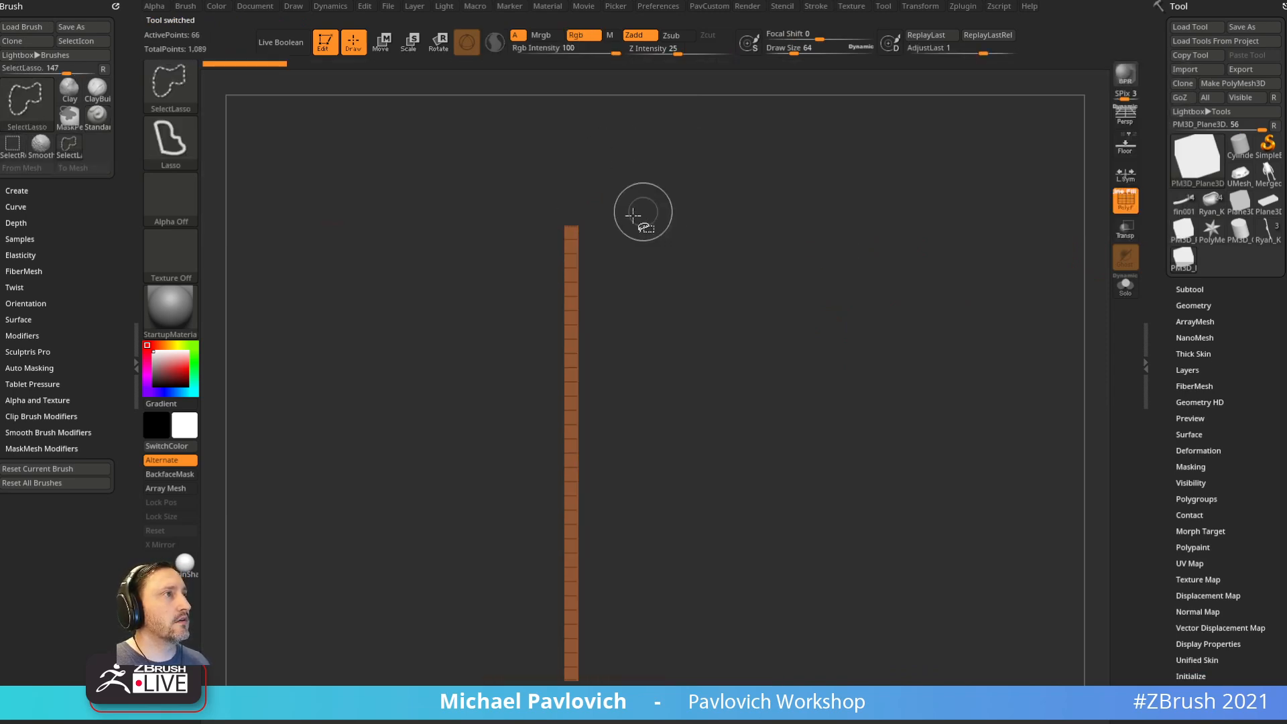
{"action": "left_click_drag", "start_coordinate": [602, 201], "coordinate": [603, 220], "text": "ctrl+shift"}
{"action": "left_click", "coordinate": [558, 238], "text": "ctrl+shift"}
{"action": "left_click_drag", "start_coordinate": [621, 158], "coordinate": [634, 174], "text": "ctrl+shift"}
{"action": "key", "text": "2"}
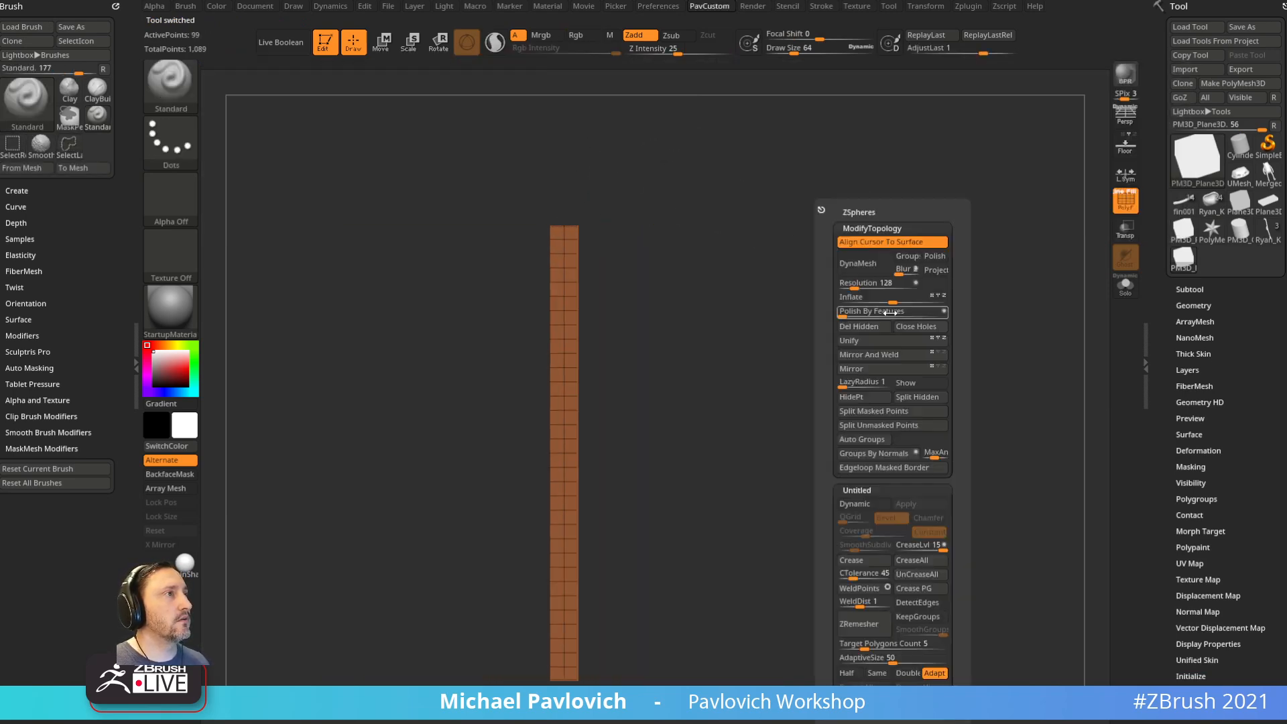
{"action": "left_click", "coordinate": [860, 327]}
Step: Set ZModeler's edge action to Do Nothing and give one of the strip's two columns its own polygroup
{"action": "key", "text": "b"}
{"action": "key", "text": "z"}
{"action": "key", "text": "m"}
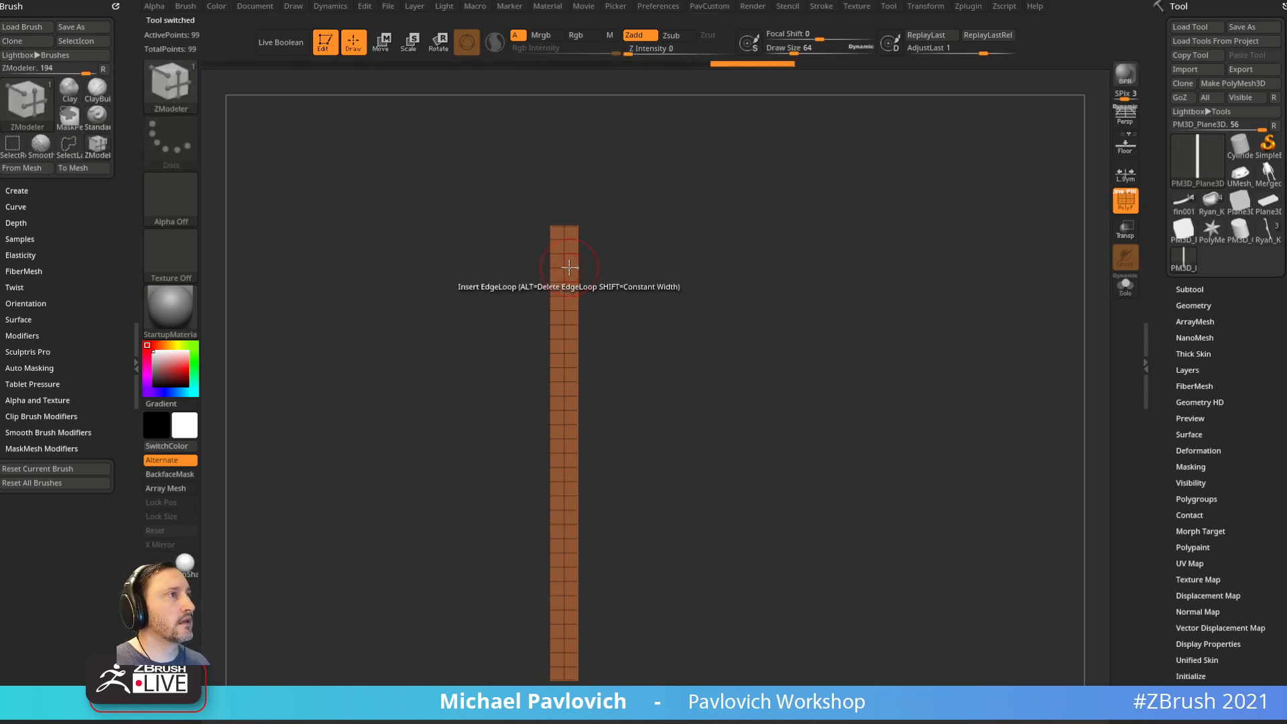
{"action": "key", "text": "shift"}
{"action": "key", "text": "space"}
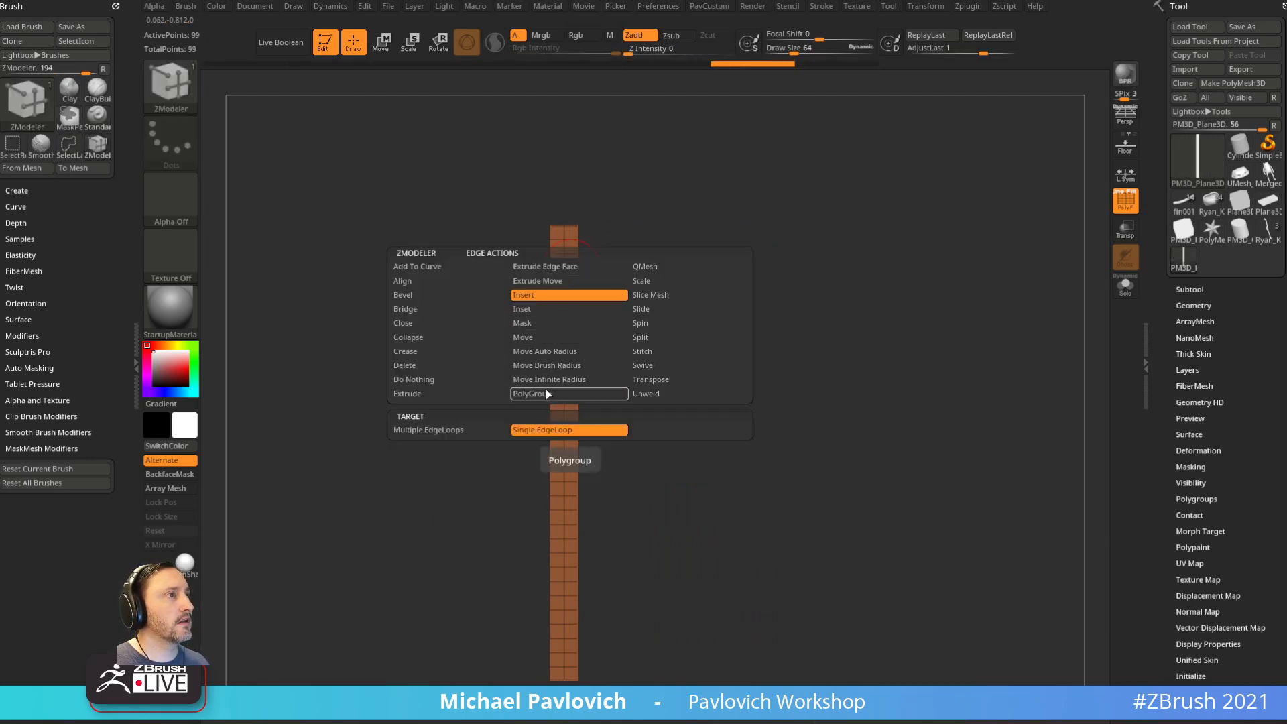
{"action": "left_click", "coordinate": [446, 380]}
{"action": "left_click", "coordinate": [571, 284]}
Step: Create an InsertMesh brush from the two-column strip and test it by drawing three copies across the strip
{"action": "key", "text": "b"}
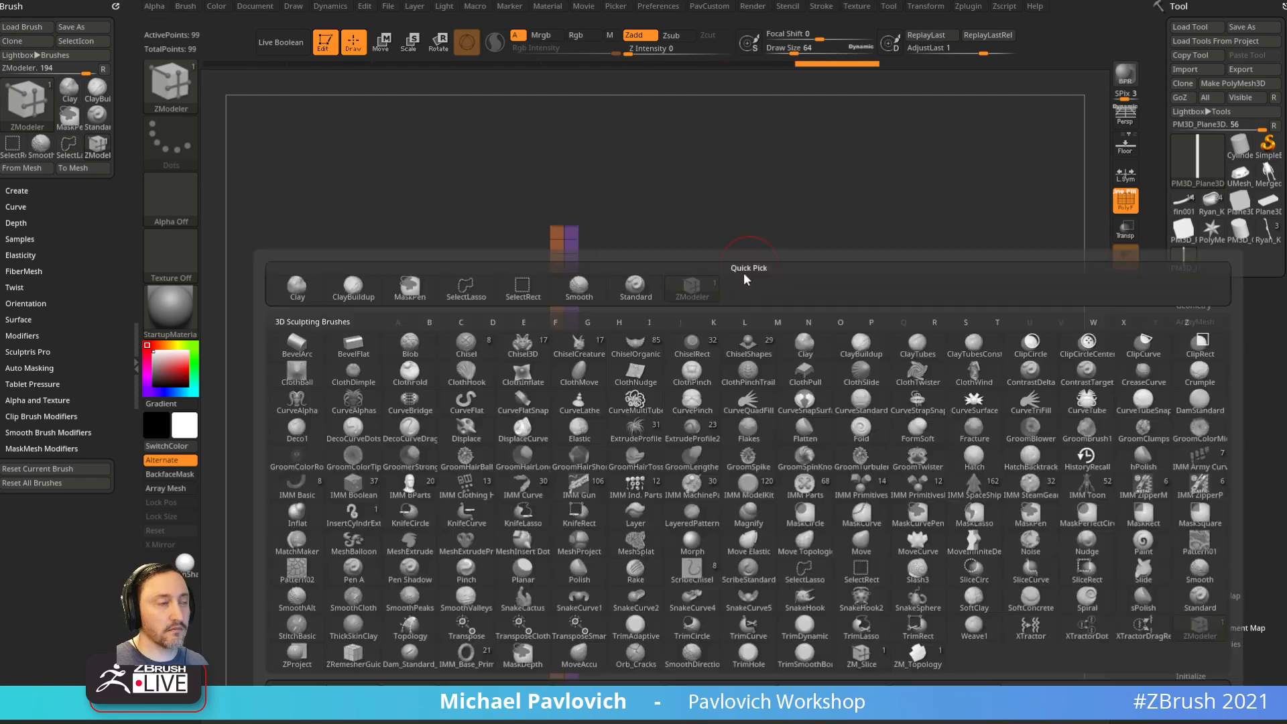
{"action": "key", "text": "s"}
{"action": "key", "text": "m"}
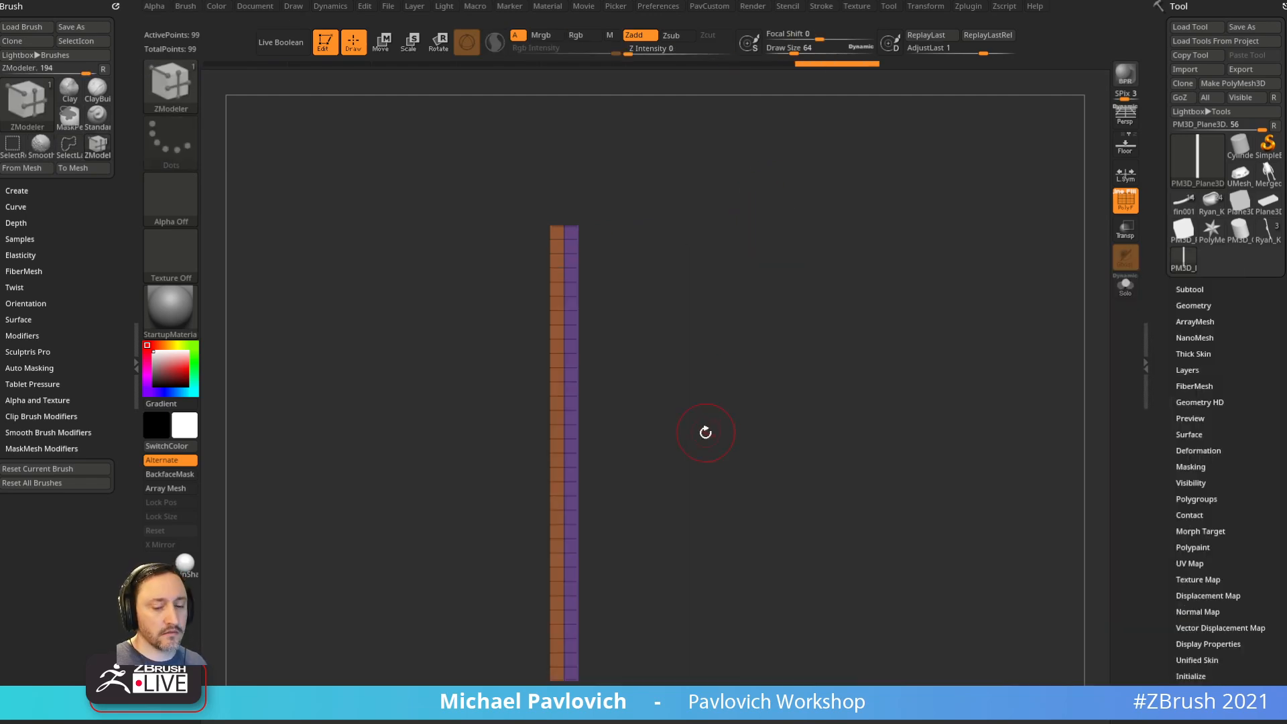
{"action": "key", "text": "b"}
{"action": "left_click", "coordinate": [582, 701]}
{"action": "left_click", "coordinate": [593, 229]}
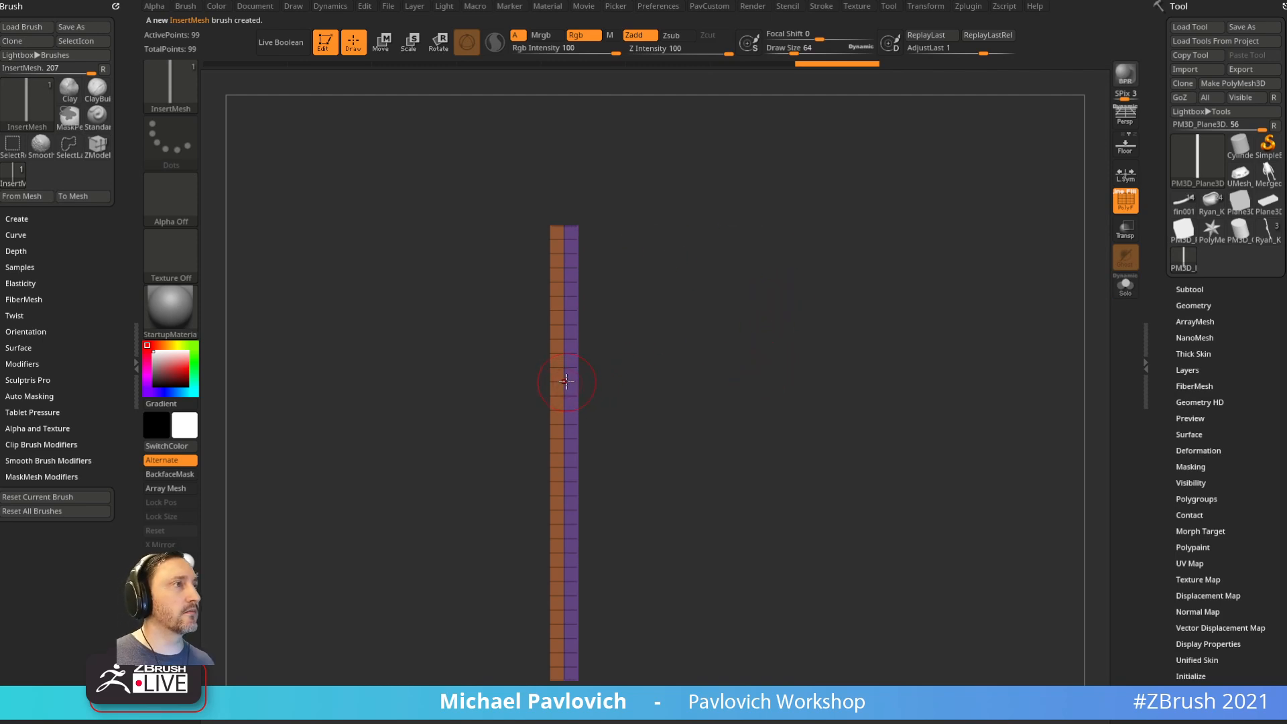
{"action": "left_click_drag", "start_coordinate": [566, 382], "coordinate": [643, 429]}
{"action": "left_click_drag", "start_coordinate": [562, 476], "coordinate": [704, 498]}
{"action": "left_click_drag", "start_coordinate": [558, 429], "coordinate": [962, 486]}
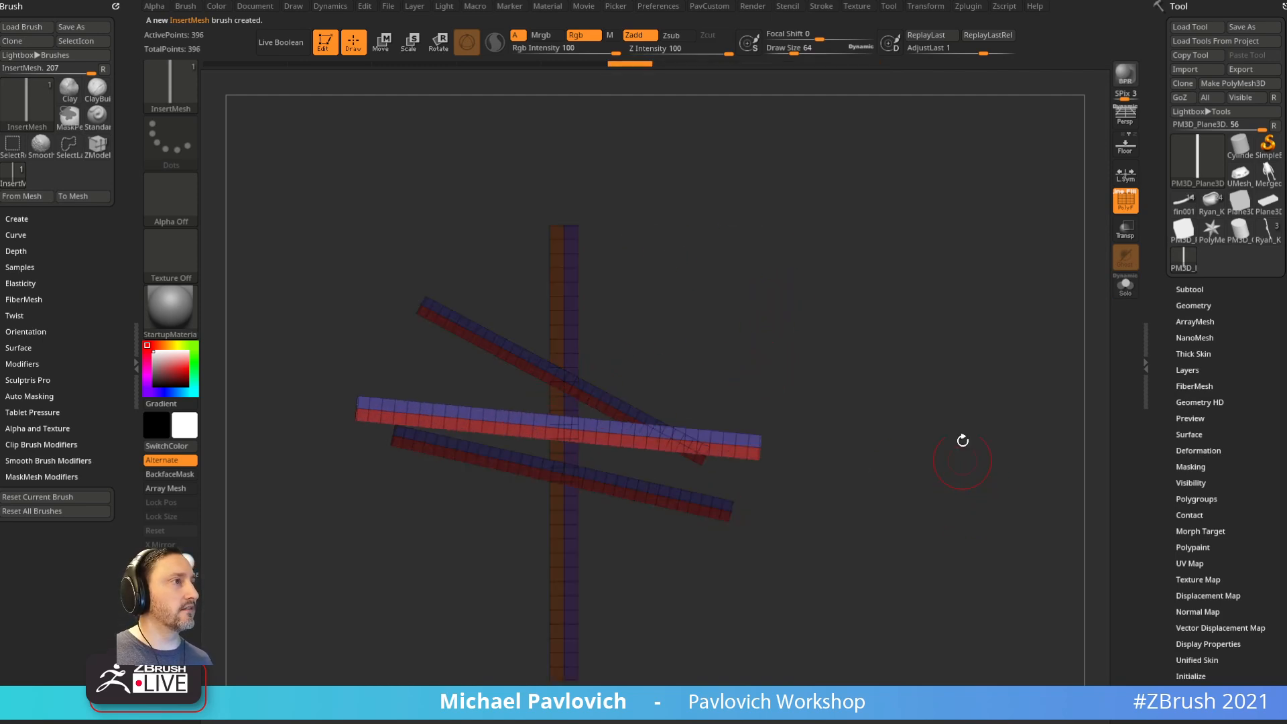
Step: Switch to the anatomy model tool with the rib cage and view the abdomen bowl from the front and above
{"action": "mouse_move", "coordinate": [1270, 242]}
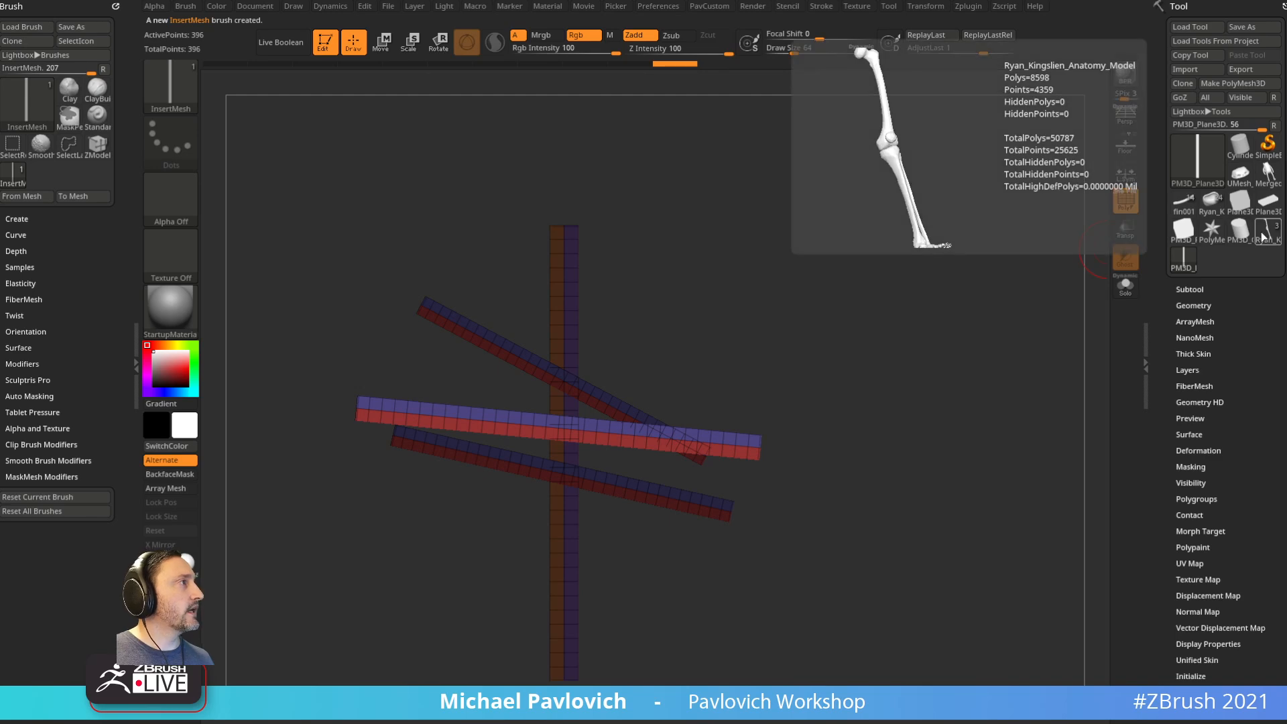
{"action": "left_click", "coordinate": [1212, 200]}
{"action": "left_click_drag", "start_coordinate": [969, 310], "coordinate": [483, 480]}
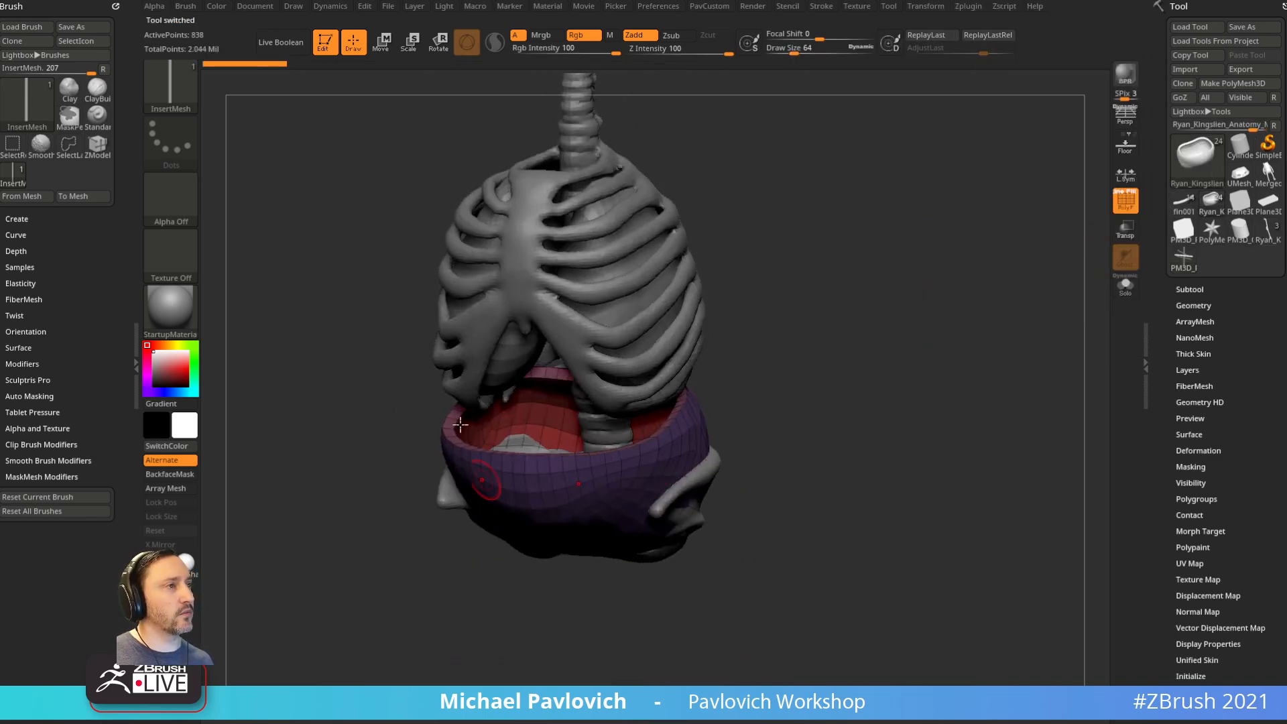
{"action": "left_click_drag", "start_coordinate": [543, 375], "coordinate": [833, 366]}
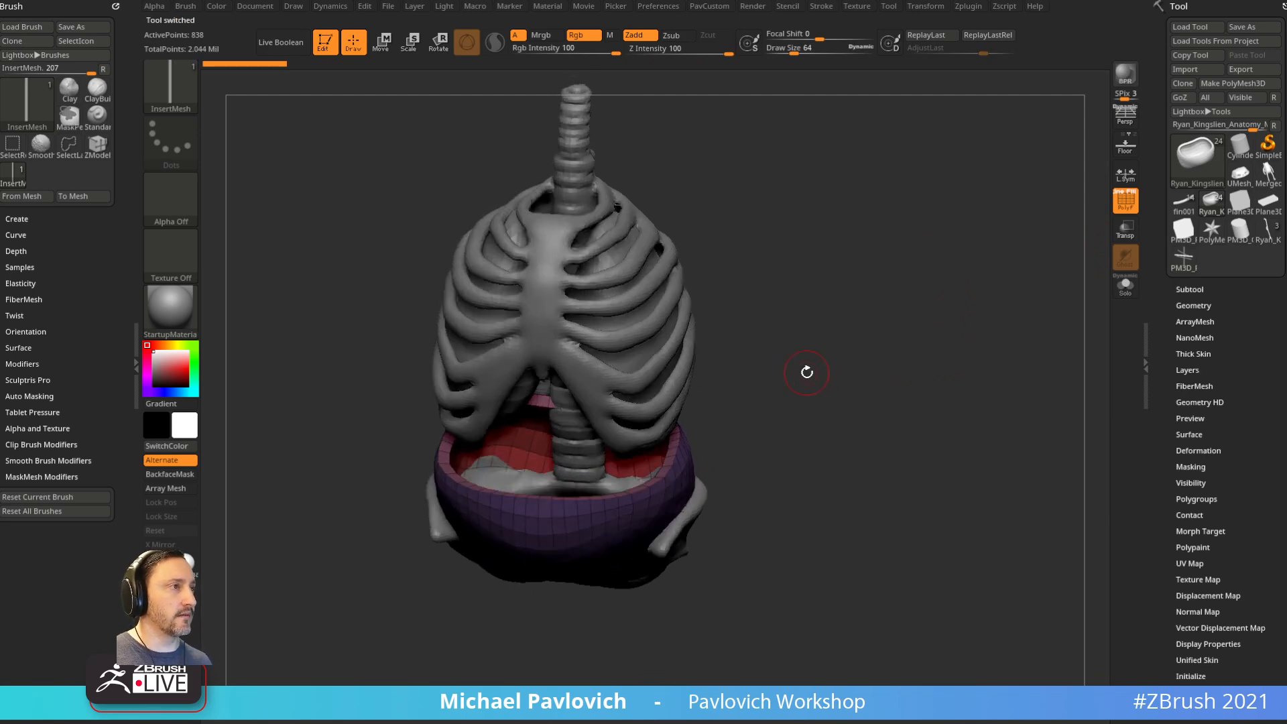
{"action": "left_click_drag", "start_coordinate": [958, 311], "coordinate": [961, 337]}
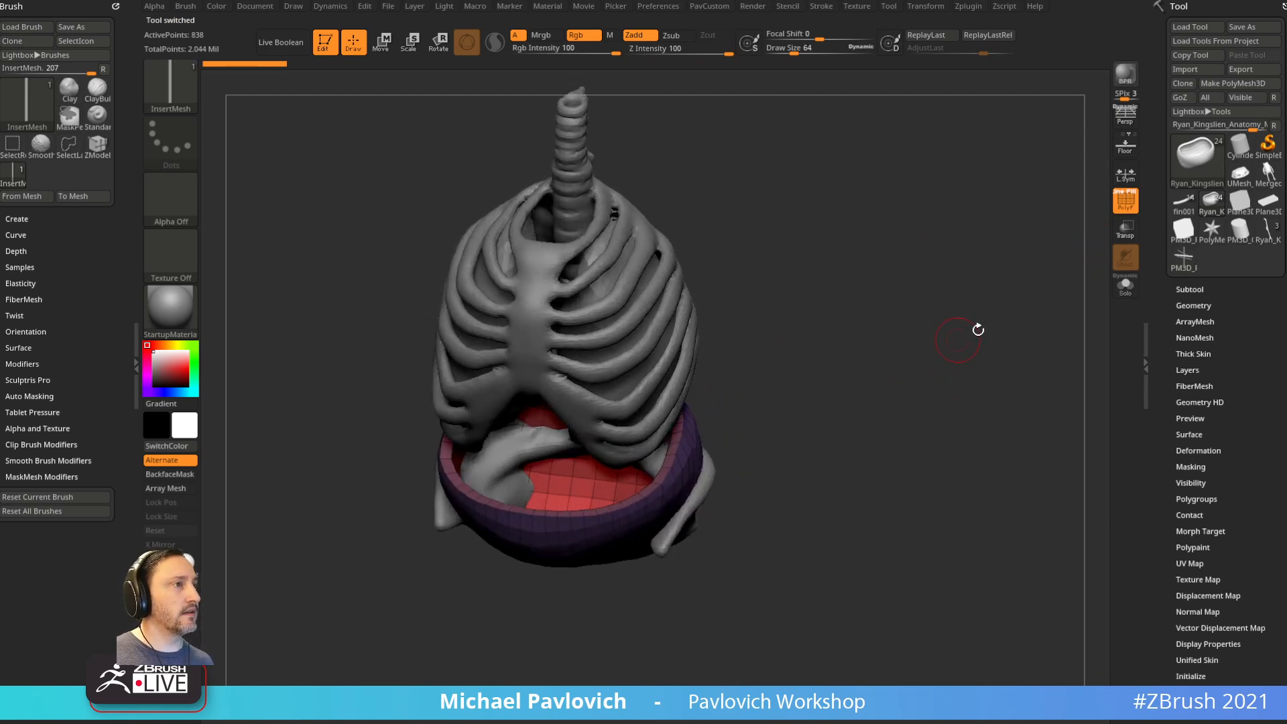
{"action": "left_click_drag", "start_coordinate": [1028, 313], "coordinate": [1021, 300]}
Step: Reshape the rim and sides of the abdomen bowl around the pelvis with the Move brush
{"action": "key", "text": "s"}
{"action": "mouse_move", "coordinate": [526, 462]}
{"action": "left_mouse_down"}
{"action": "mouse_move", "coordinate": [557, 464]}
{"action": "mouse_move", "coordinate": [525, 467]}
{"action": "left_mouse_up"}
{"action": "key", "text": "b"}
{"action": "key", "text": "m"}
{"action": "key", "text": "v"}
{"action": "key", "text": "2"}
{"action": "key", "text": "s"}
{"action": "left_click", "coordinate": [489, 463]}
{"action": "left_click_drag", "start_coordinate": [462, 569], "coordinate": [530, 578]}
{"action": "left_click_drag", "start_coordinate": [567, 473], "coordinate": [578, 491]}
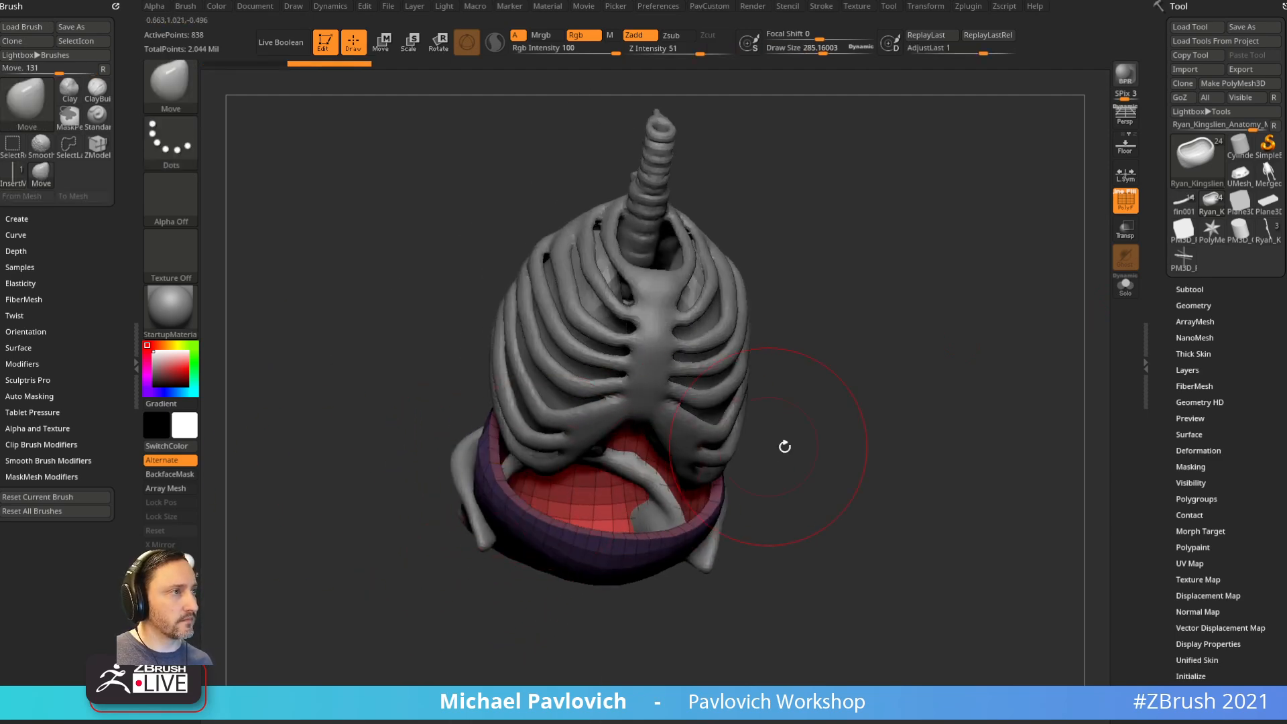
{"action": "left_click_drag", "start_coordinate": [774, 443], "coordinate": [677, 439]}
{"action": "left_click_drag", "start_coordinate": [508, 468], "coordinate": [511, 465]}
{"action": "mouse_move", "coordinate": [422, 562]}
{"action": "left_mouse_down"}
{"action": "mouse_move", "coordinate": [469, 589]}
{"action": "mouse_move", "coordinate": [512, 544]}
{"action": "left_mouse_up"}
{"action": "right_click_drag", "start_coordinate": [518, 509], "coordinate": [813, 421]}
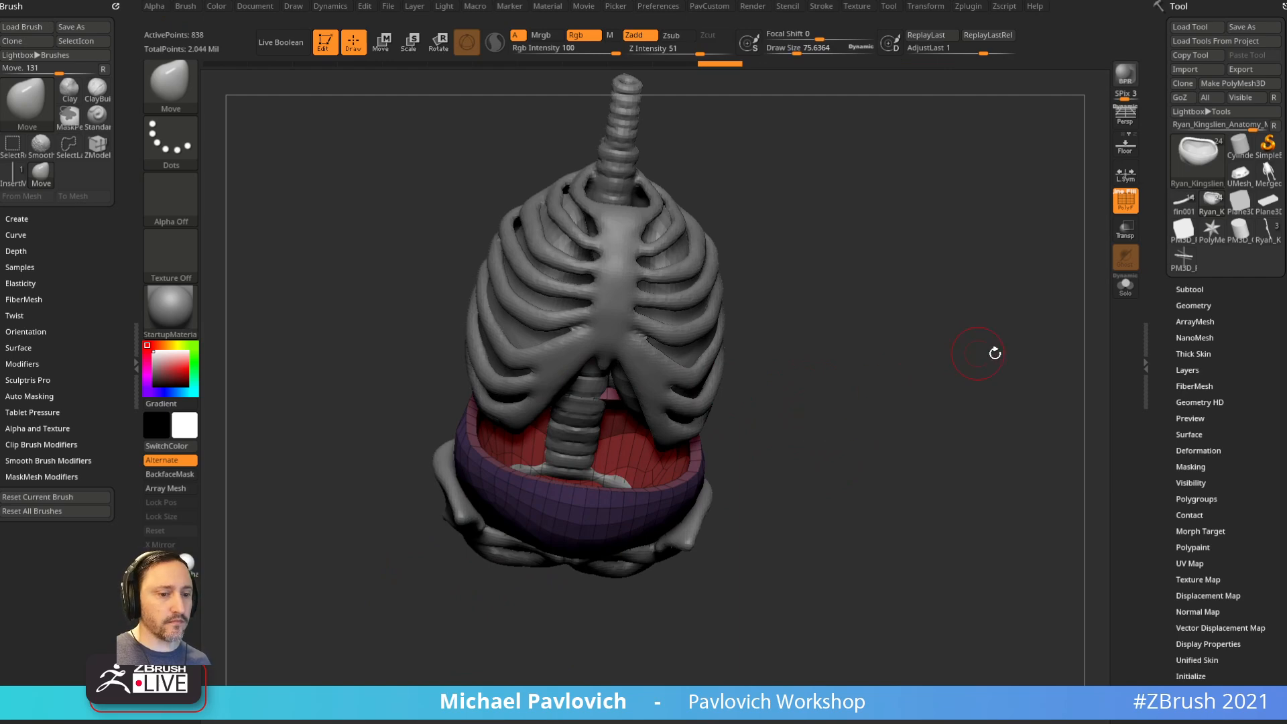
Step: Show the abdomen bowl alone and insert the two-column strip mesh across its opening with the InsertMesh brush
{"action": "left_click", "coordinate": [1124, 287]}
{"action": "mouse_move", "coordinate": [856, 359]}
{"action": "right_mouse_down"}
{"action": "mouse_move", "coordinate": [965, 359]}
{"action": "mouse_move", "coordinate": [520, 368]}
{"action": "mouse_move", "coordinate": [825, 340]}
{"action": "mouse_move", "coordinate": [807, 405]}
{"action": "mouse_move", "coordinate": [842, 362]}
{"action": "mouse_move", "coordinate": [811, 371]}
{"action": "mouse_move", "coordinate": [837, 341]}
{"action": "mouse_move", "coordinate": [842, 357]}
{"action": "right_mouse_up"}
{"action": "key", "text": "b"}
{"action": "left_click", "coordinate": [1003, 598]}
{"action": "mouse_move", "coordinate": [874, 458]}
{"action": "right_mouse_down"}
{"action": "mouse_move", "coordinate": [793, 353]}
{"action": "mouse_move", "coordinate": [777, 368]}
{"action": "mouse_move", "coordinate": [753, 353]}
{"action": "mouse_move", "coordinate": [761, 316]}
{"action": "mouse_move", "coordinate": [756, 388]}
{"action": "right_mouse_up"}
{"action": "left_click_drag", "start_coordinate": [628, 474], "coordinate": [708, 688]}
{"action": "key", "text": "ctrl+z"}
{"action": "left_click_drag", "start_coordinate": [615, 459], "coordinate": [632, 644]}
{"action": "right_click_drag", "start_coordinate": [812, 456], "coordinate": [751, 366]}
Step: Move the inserted strip up above the bowl's rim
{"action": "key", "text": "w"}
{"action": "mouse_move", "coordinate": [661, 405]}
{"action": "left_mouse_down"}
{"action": "mouse_move", "coordinate": [643, 289]}
{"action": "mouse_move", "coordinate": [613, 253]}
{"action": "left_mouse_up"}
{"action": "key", "text": "q"}
{"action": "mouse_move", "coordinate": [967, 276]}
{"action": "right_mouse_down"}
{"action": "mouse_move", "coordinate": [1011, 274]}
{"action": "mouse_move", "coordinate": [905, 301]}
{"action": "mouse_move", "coordinate": [924, 360]}
{"action": "right_mouse_up"}
Step: Separate the strip and the bowl into their own subtools with Split Unmasked Points and turn off Solo
{"action": "key", "text": "2"}
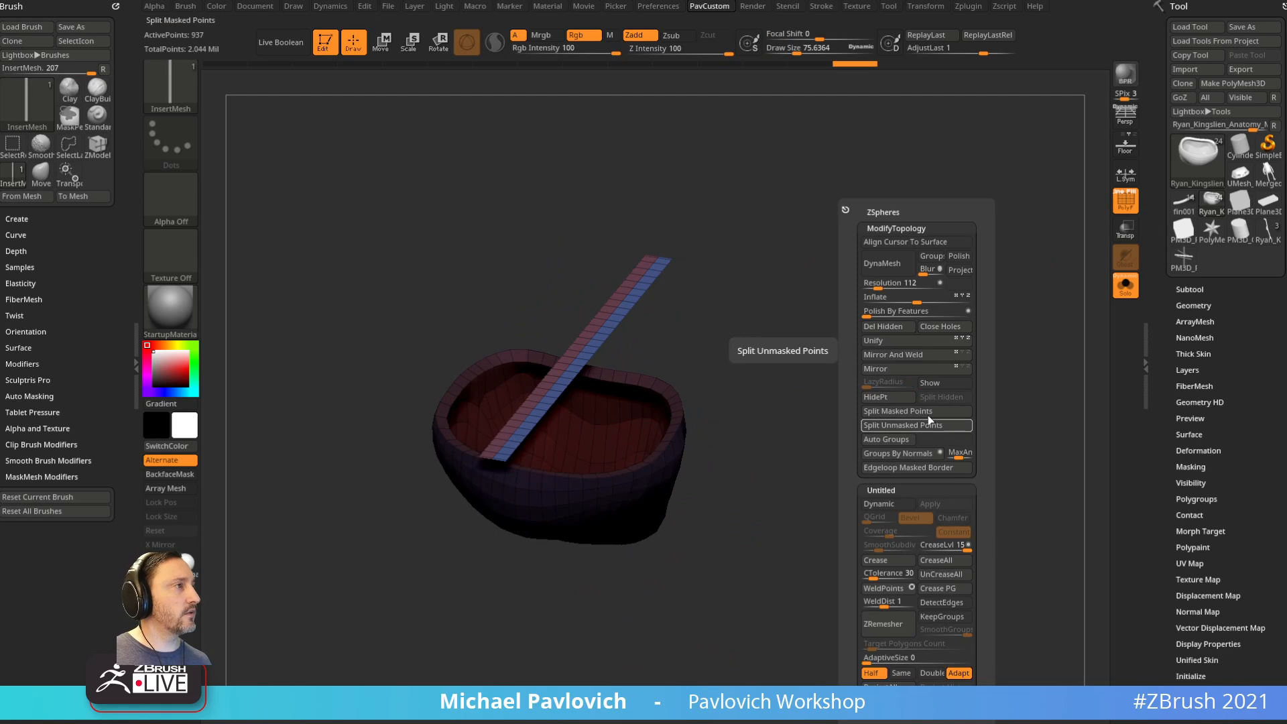
{"action": "left_click", "coordinate": [933, 422]}
{"action": "left_click", "coordinate": [1189, 293], "text": "shift"}
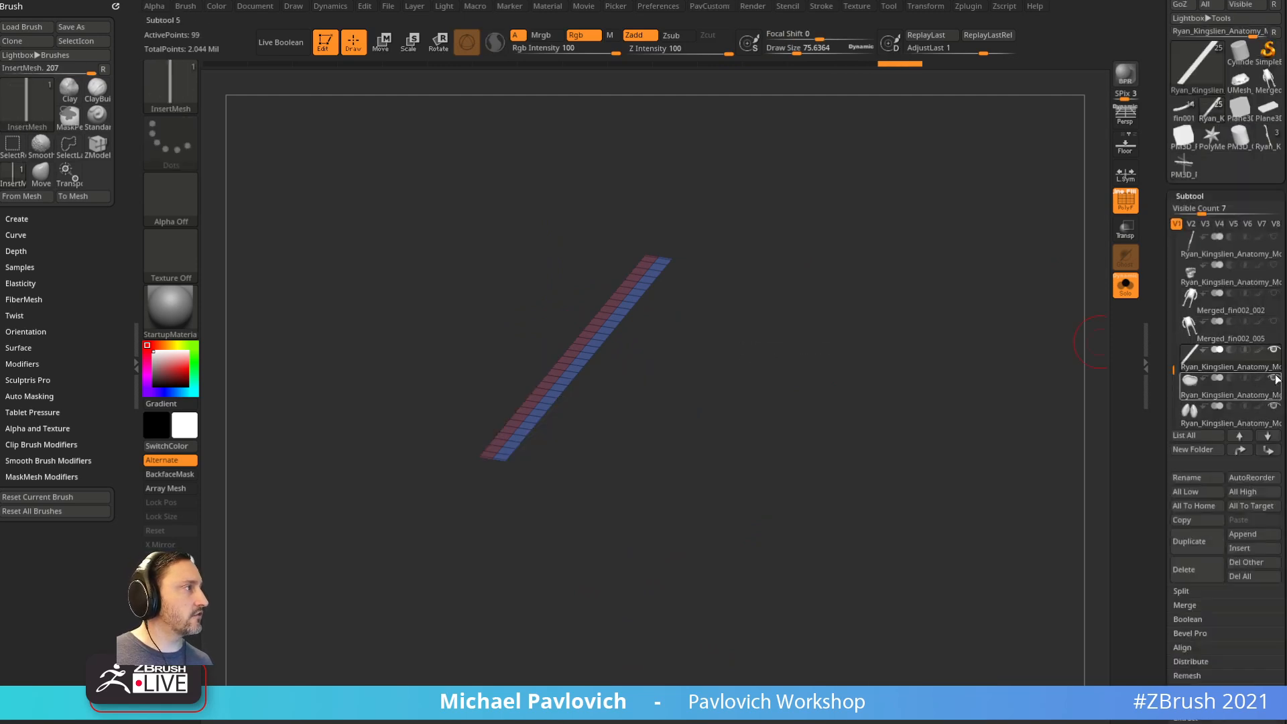
{"action": "left_click", "coordinate": [1126, 287]}
{"action": "right_click_drag", "start_coordinate": [939, 396], "coordinate": [923, 417]}
Step: Turn on Dynamic Subdiv for the strip with a thickness of 0.00675
{"action": "left_click_drag", "start_coordinate": [1160, 400], "coordinate": [1162, 240]}
{"action": "left_click", "coordinate": [1188, 204]}
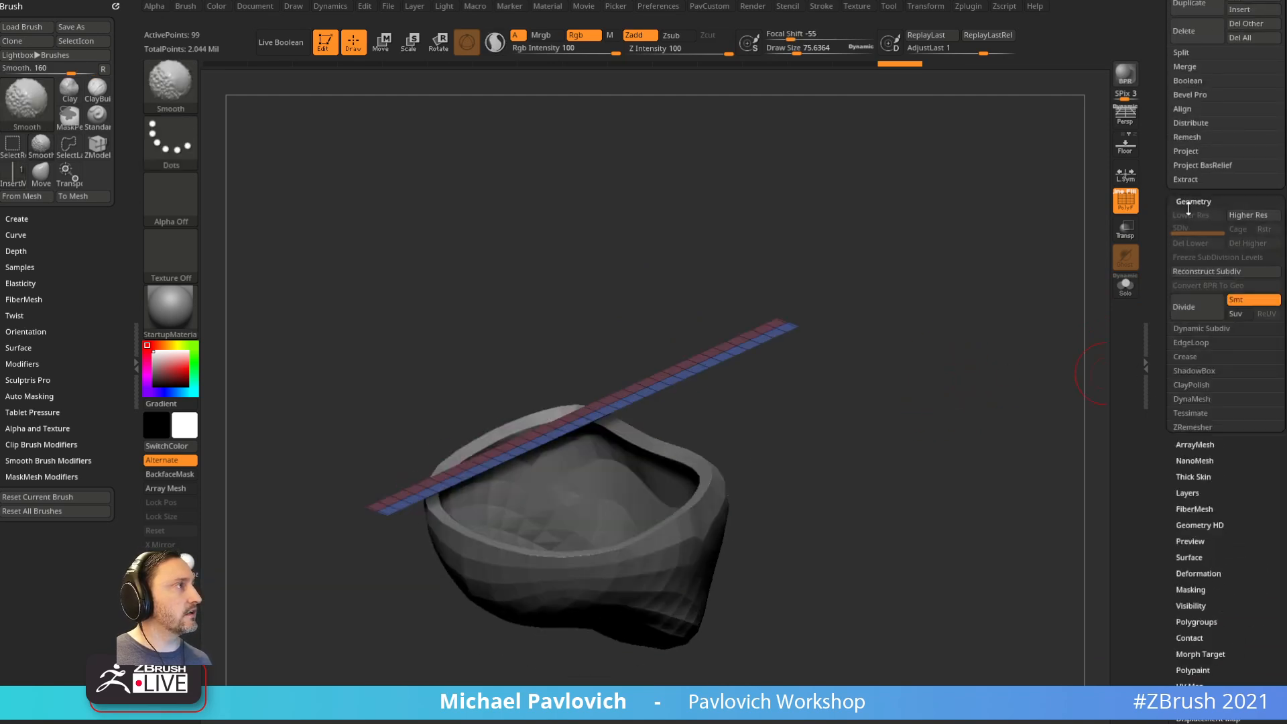
{"action": "left_click", "coordinate": [1192, 329]}
{"action": "left_click_drag", "start_coordinate": [1226, 391], "coordinate": [1204, 401]}
{"action": "mouse_move", "coordinate": [952, 382]}
{"action": "left_mouse_down"}
{"action": "mouse_move", "coordinate": [1029, 442]}
{"action": "mouse_move", "coordinate": [872, 355]}
{"action": "mouse_move", "coordinate": [943, 400]}
{"action": "mouse_move", "coordinate": [929, 385]}
{"action": "left_mouse_up"}
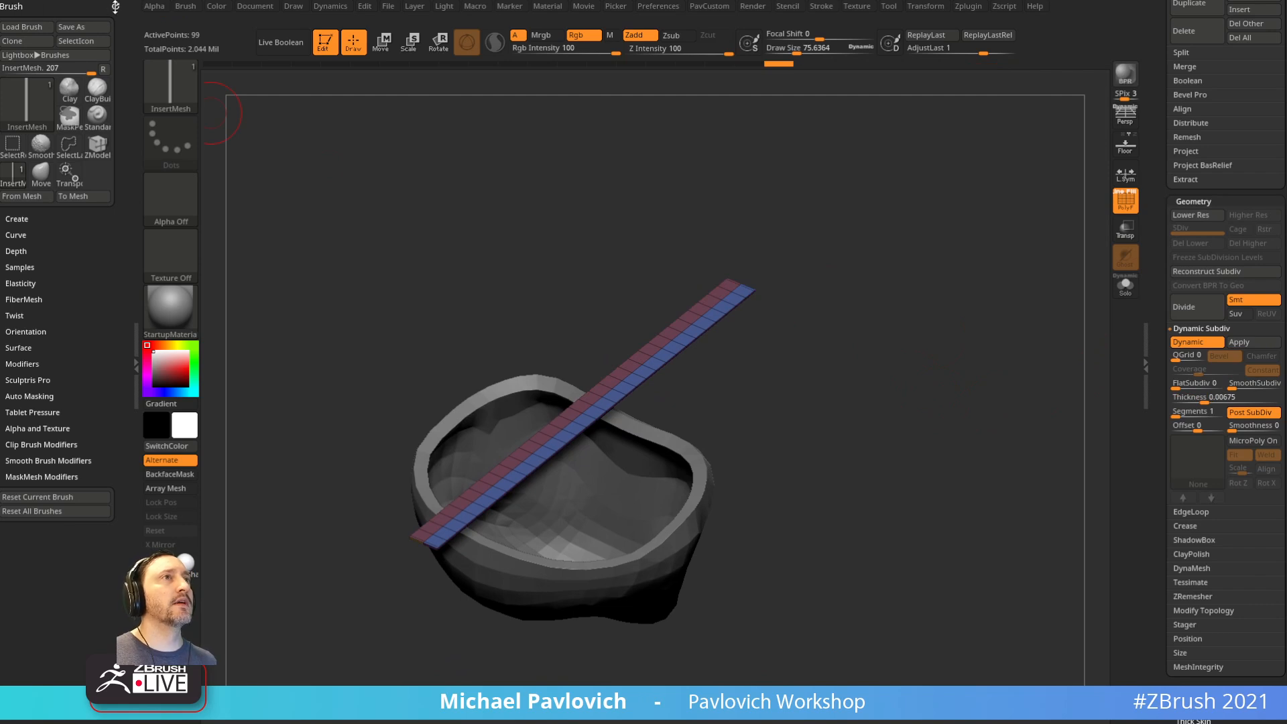
Step: Open the Dynamics settings and activate the collision volume for the cloth simulation
{"action": "left_click", "coordinate": [330, 8]}
{"action": "left_click", "coordinate": [320, 20]}
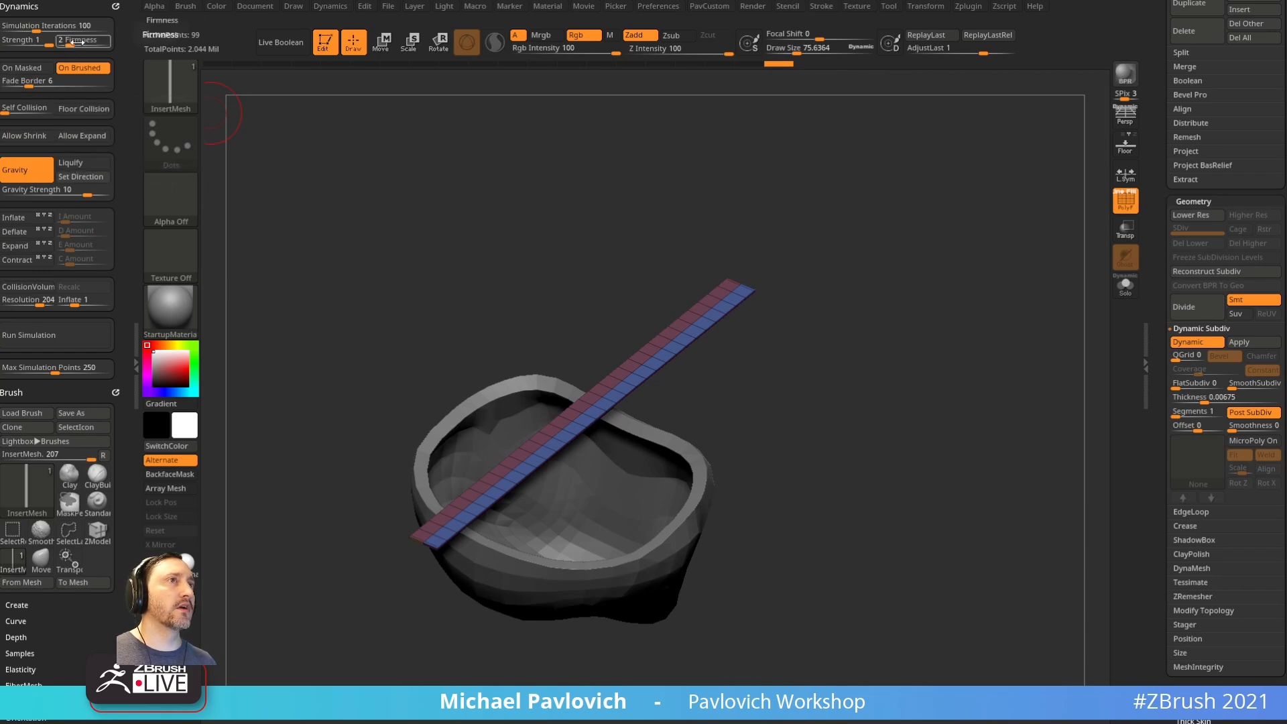
{"action": "left_click", "coordinate": [40, 290]}
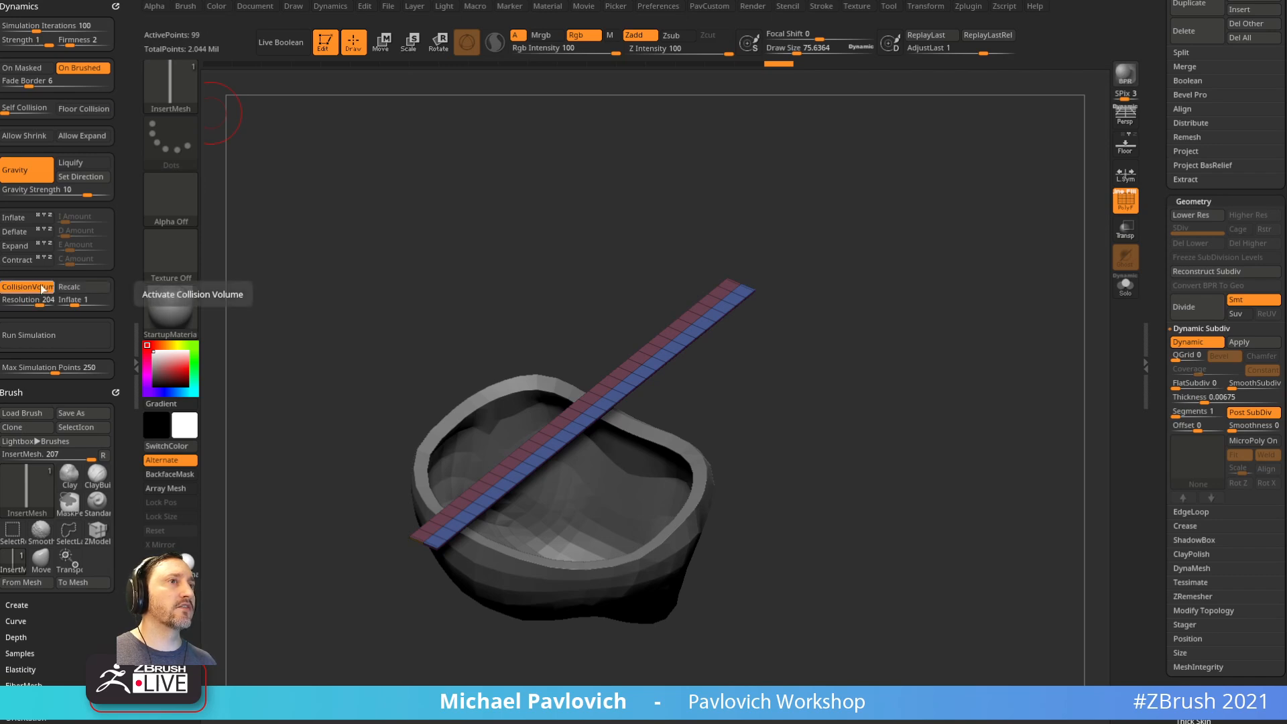
{"action": "left_click_drag", "start_coordinate": [750, 420], "coordinate": [670, 389]}
Step: Try a first gravity simulation of the strip falling onto the bowl and undo it
{"action": "left_click", "coordinate": [99, 339]}
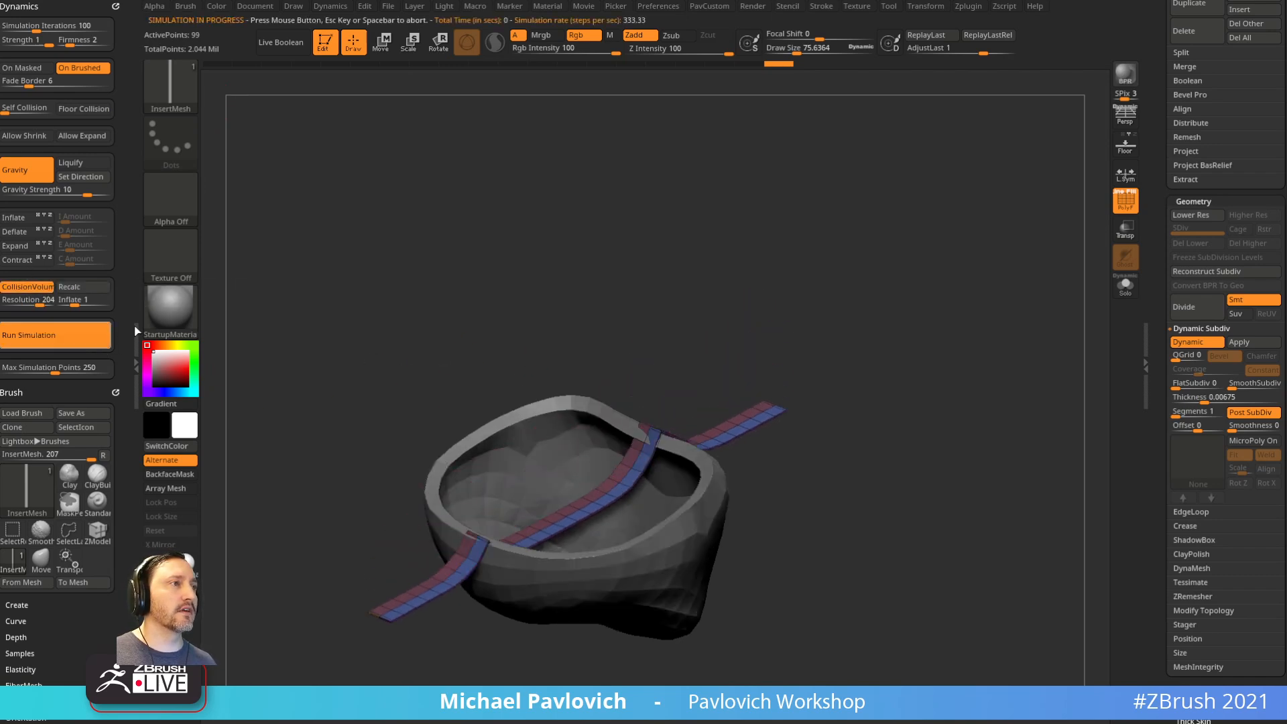
{"action": "left_click", "coordinate": [779, 321]}
{"action": "key", "text": "ctrl+z"}
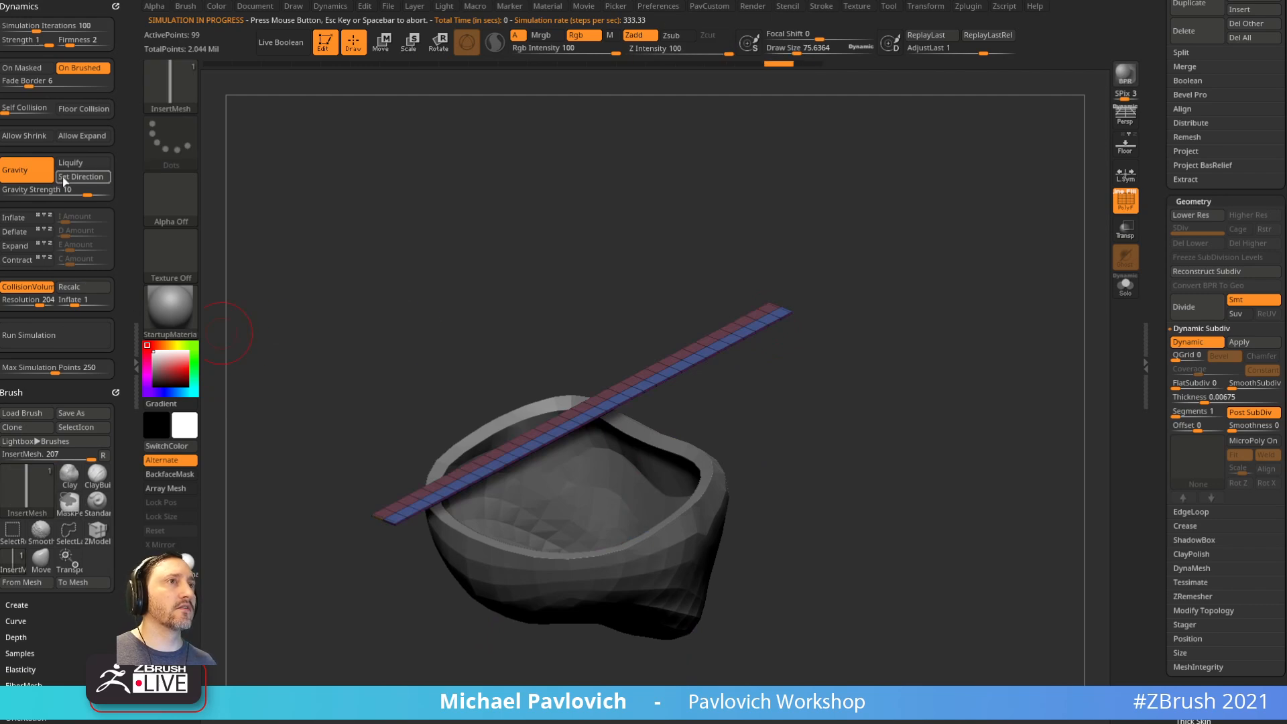
Step: Set the gravity strength to 1.8102, simulate the strip draping over the bowl's rim, and undo the simulation
{"action": "left_click_drag", "start_coordinate": [79, 191], "coordinate": [77, 191]}
{"action": "left_click", "coordinate": [46, 335]}
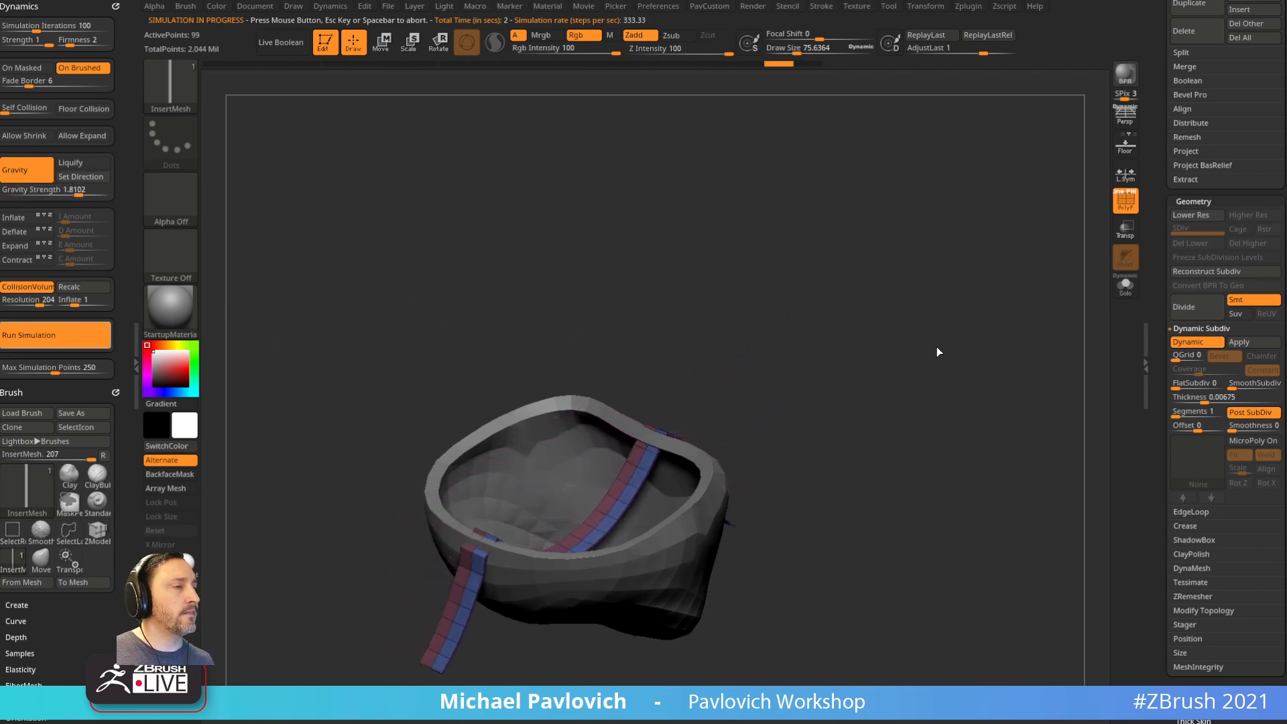
{"action": "left_click", "coordinate": [849, 388]}
{"action": "left_click_drag", "start_coordinate": [857, 393], "coordinate": [732, 403]}
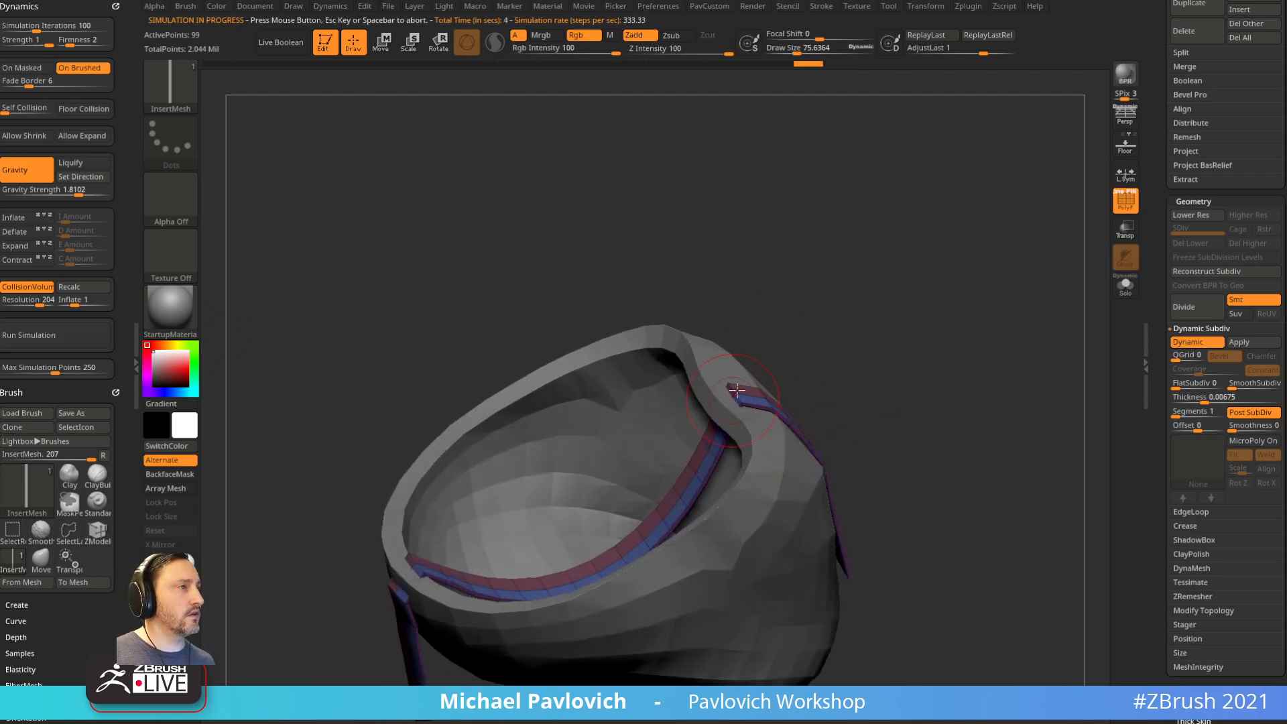
{"action": "key", "text": "ctrl+z"}
Step: Raise the strip and rotate it upright so that it stands above the bowl's opening
{"action": "left_click", "coordinate": [758, 451], "text": "alt"}
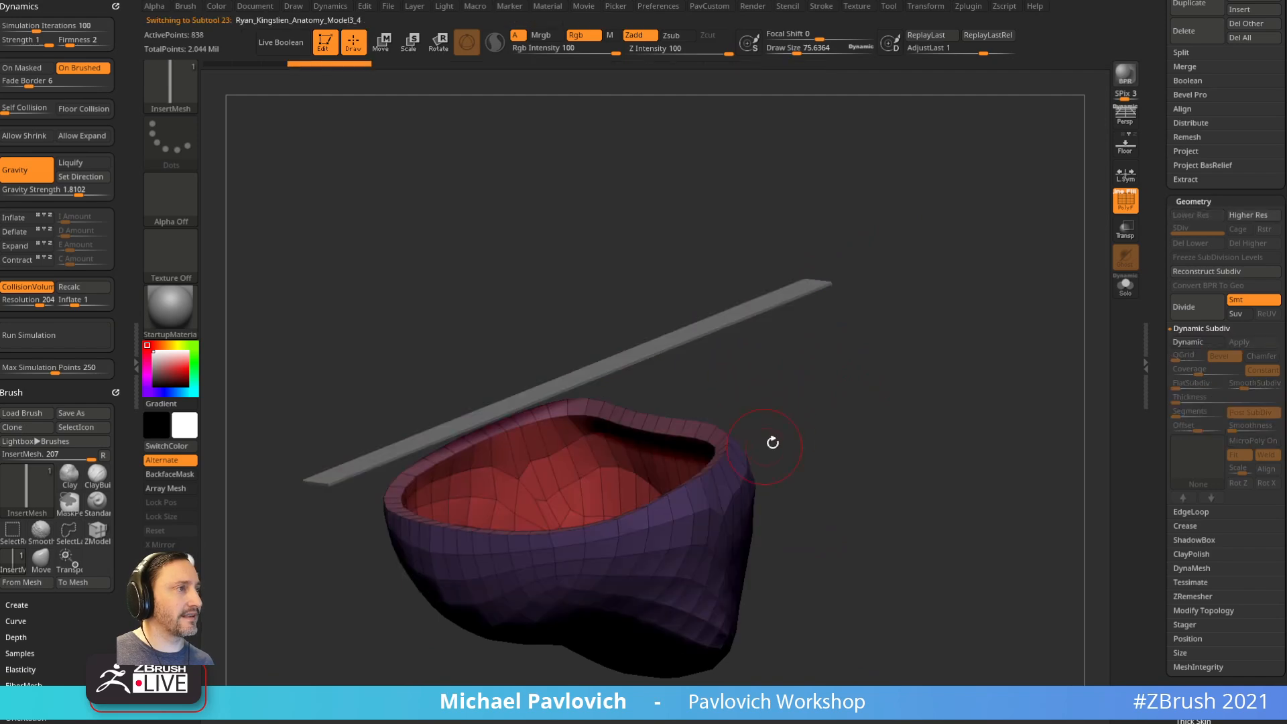
{"action": "left_click_drag", "start_coordinate": [761, 451], "coordinate": [825, 434]}
{"action": "left_click", "coordinate": [742, 310], "text": "alt"}
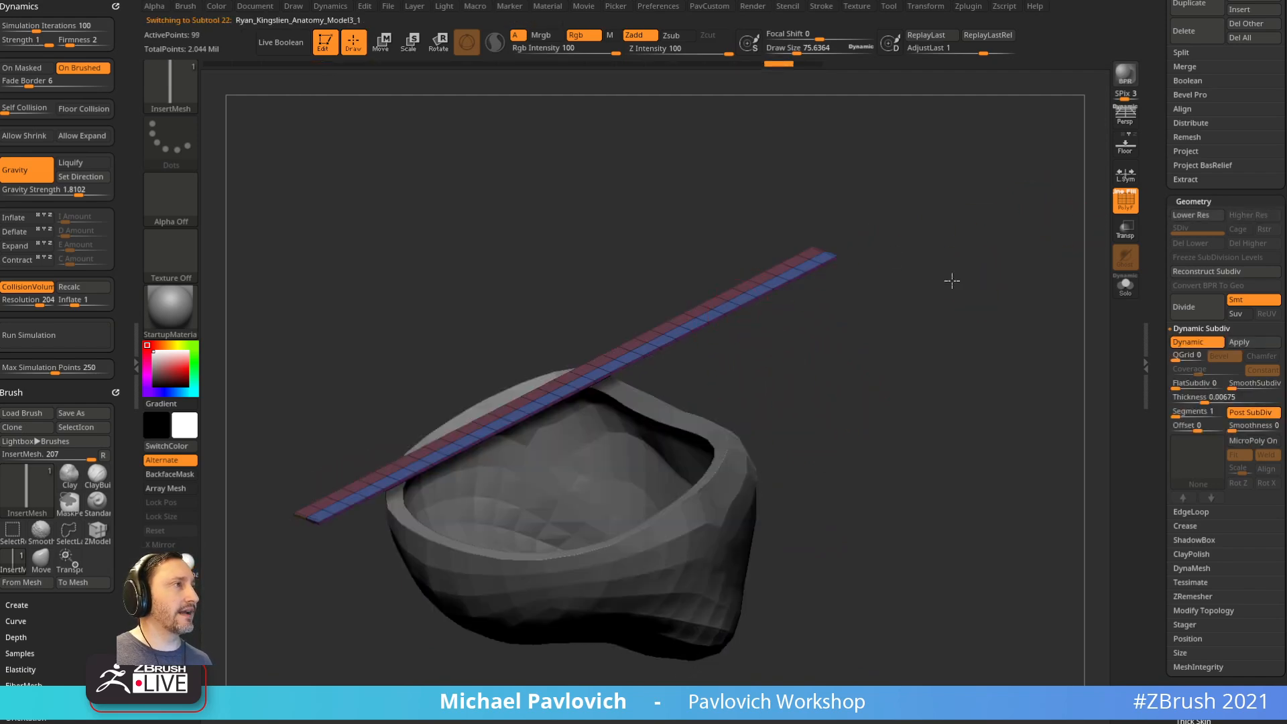
{"action": "left_click_drag", "start_coordinate": [960, 284], "coordinate": [676, 331]}
{"action": "left_click_drag", "start_coordinate": [765, 343], "coordinate": [619, 381]}
{"action": "mouse_move", "coordinate": [798, 335]}
{"action": "left_mouse_down"}
{"action": "mouse_move", "coordinate": [862, 428]}
{"action": "mouse_move", "coordinate": [833, 336]}
{"action": "mouse_move", "coordinate": [874, 384]}
{"action": "mouse_move", "coordinate": [812, 325]}
{"action": "left_mouse_up"}
{"action": "key", "text": "w"}
{"action": "left_click_drag", "start_coordinate": [649, 425], "coordinate": [673, 241]}
{"action": "mouse_move", "coordinate": [666, 175]}
{"action": "left_mouse_down"}
{"action": "mouse_move", "coordinate": [715, 174]}
{"action": "mouse_move", "coordinate": [676, 173]}
{"action": "mouse_move", "coordinate": [876, 282]}
{"action": "mouse_move", "coordinate": [867, 329]}
{"action": "mouse_move", "coordinate": [847, 341]}
{"action": "left_mouse_up"}
{"action": "key", "text": "q"}
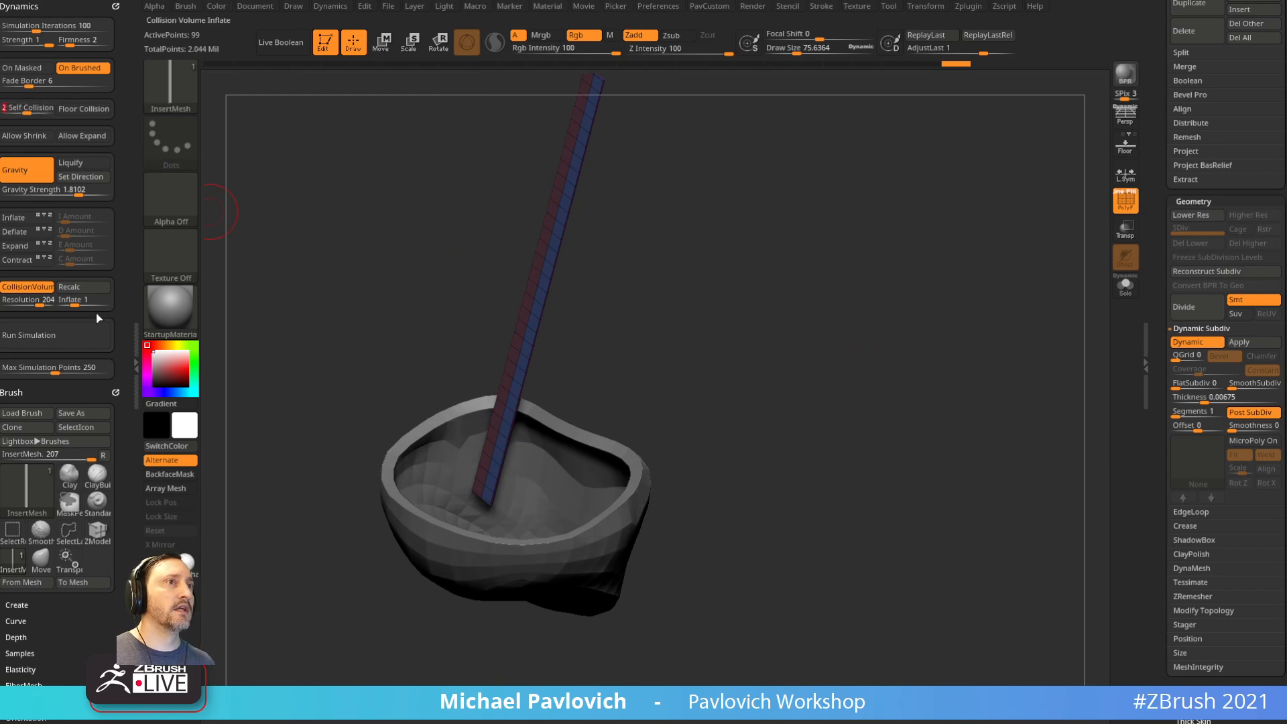
Step: Run the gravity simulation with self collision 2 so the upright strip collapses into the bowl
{"action": "left_click", "coordinate": [60, 335]}
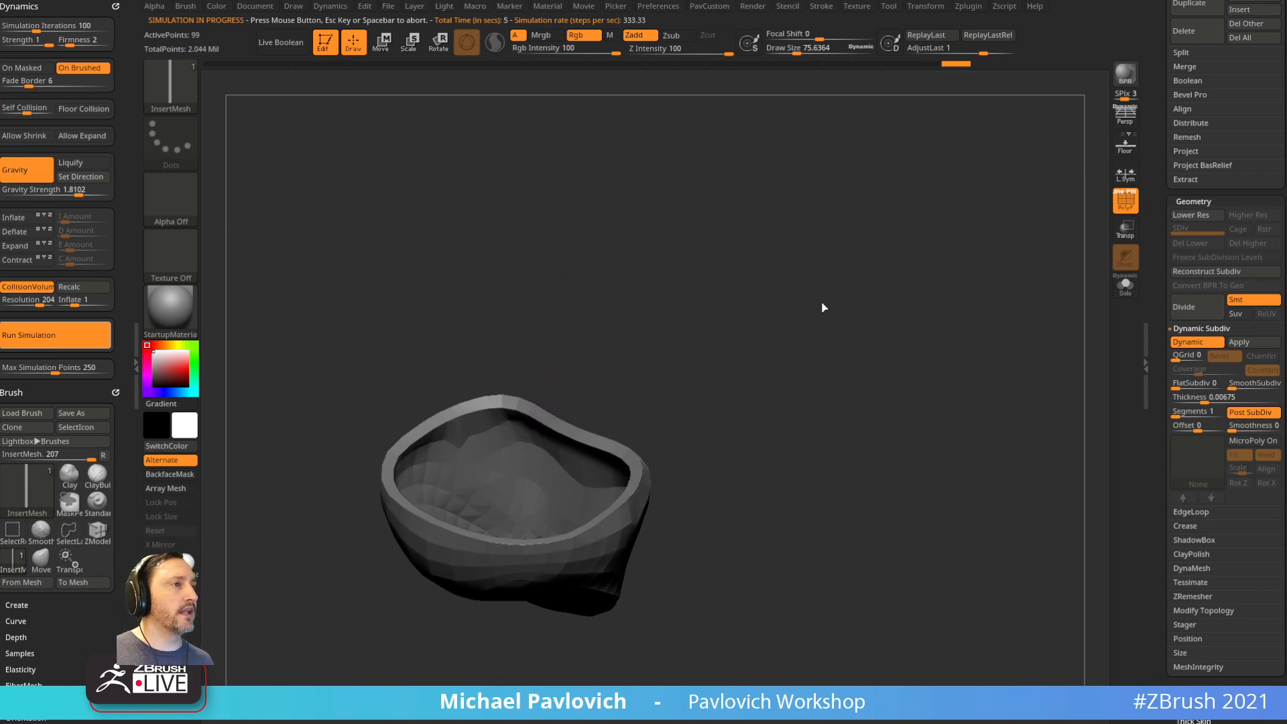
{"action": "left_click_drag", "start_coordinate": [854, 402], "coordinate": [861, 321]}
{"action": "left_click_drag", "start_coordinate": [1156, 304], "coordinate": [1153, 680]}
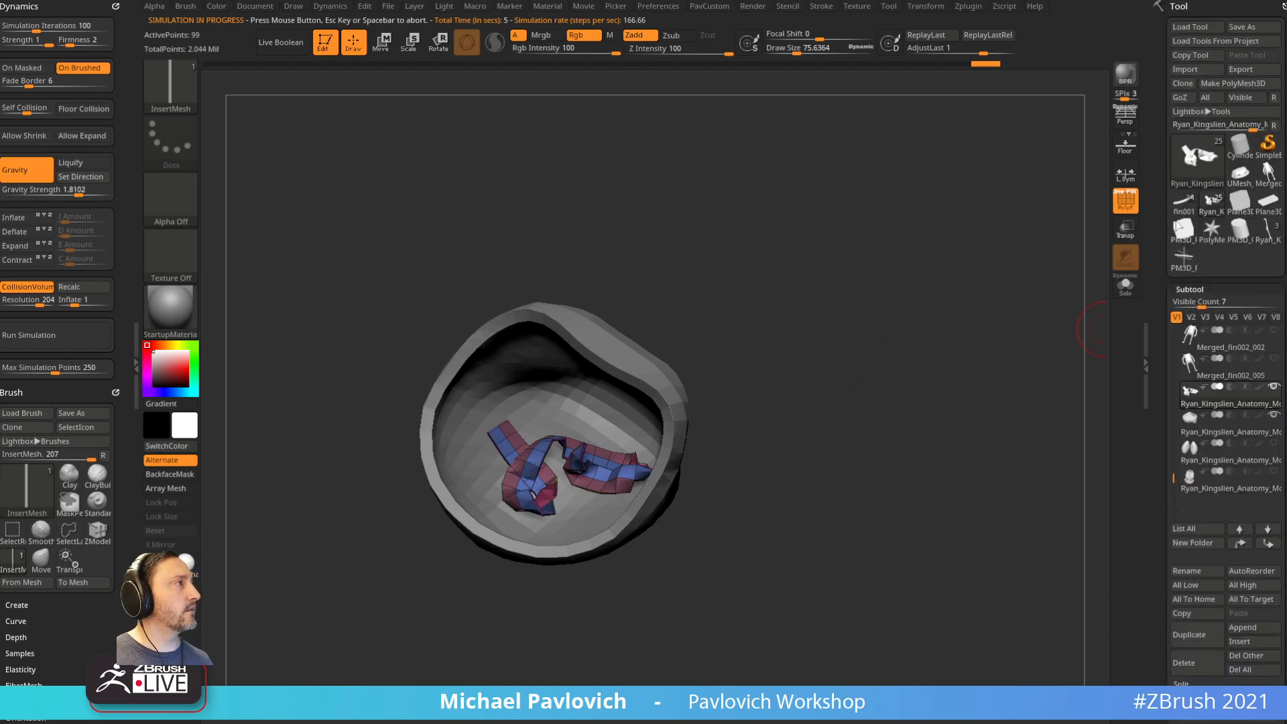
Step: Switch to the Helix3D primitive and view its coils from the side and from above
{"action": "left_click", "coordinate": [1198, 158]}
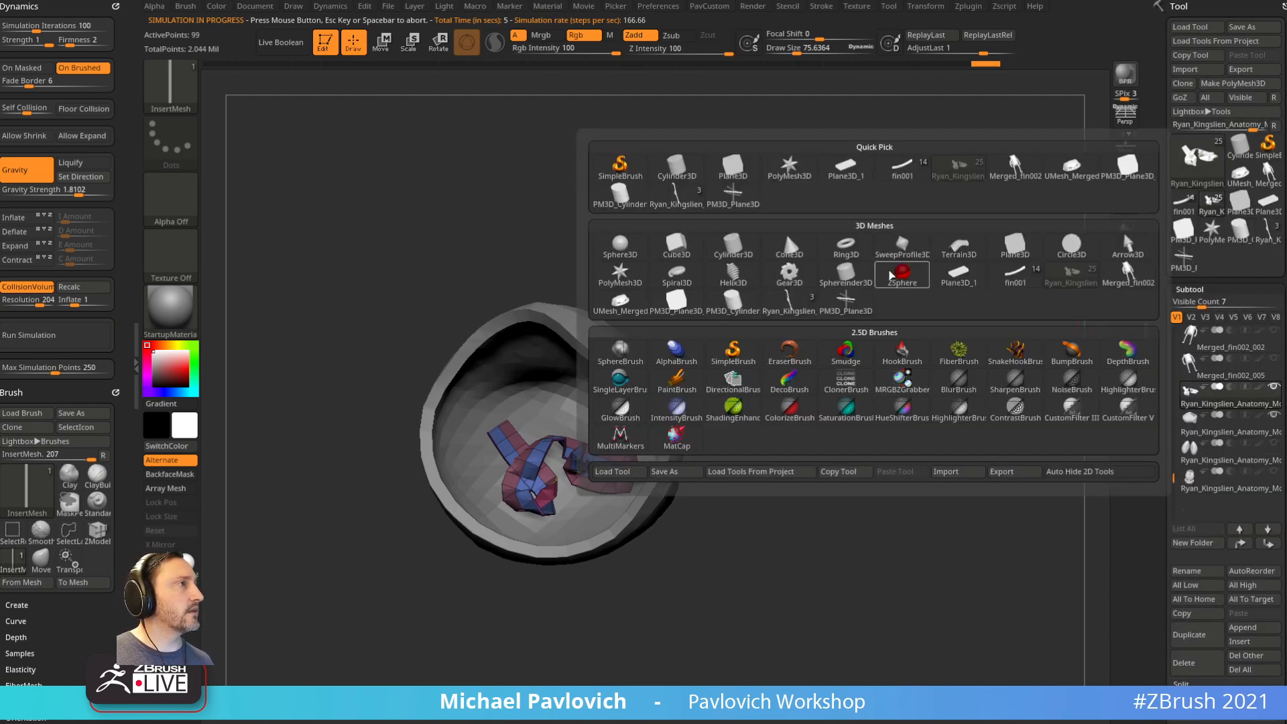
{"action": "left_click", "coordinate": [734, 273]}
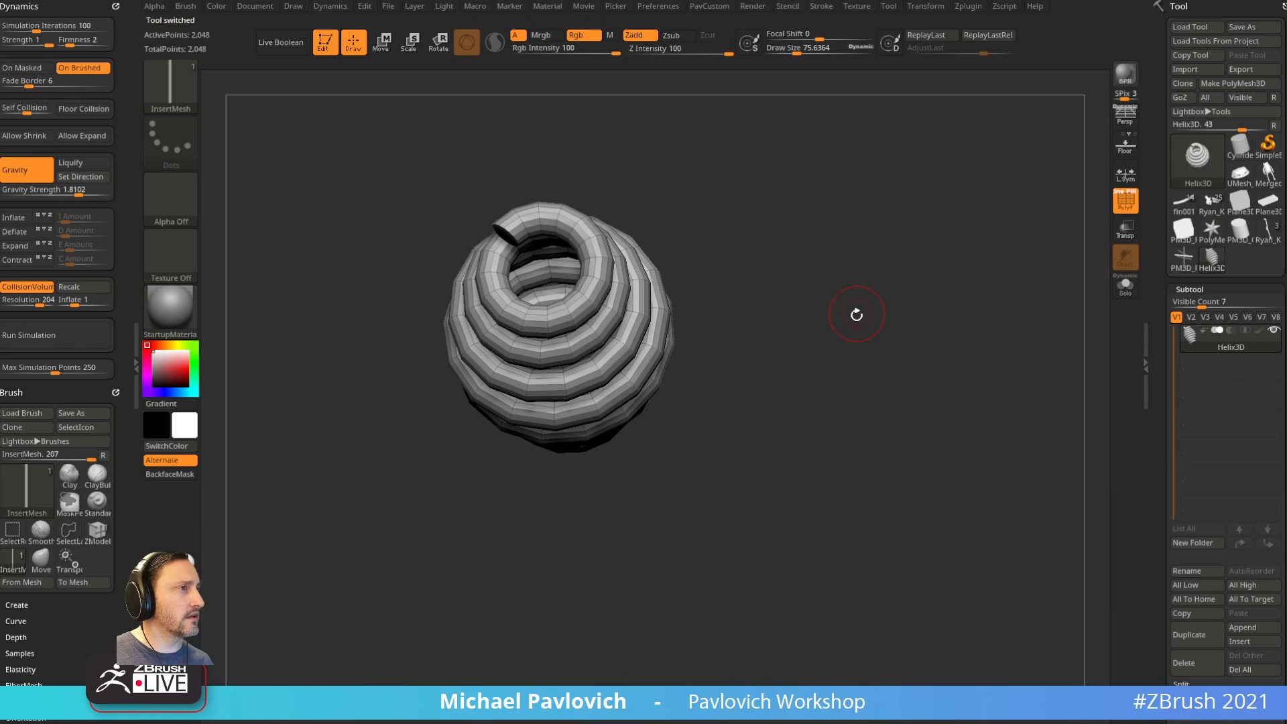
{"action": "left_click_drag", "start_coordinate": [872, 232], "coordinate": [875, 308], "text": "alt"}
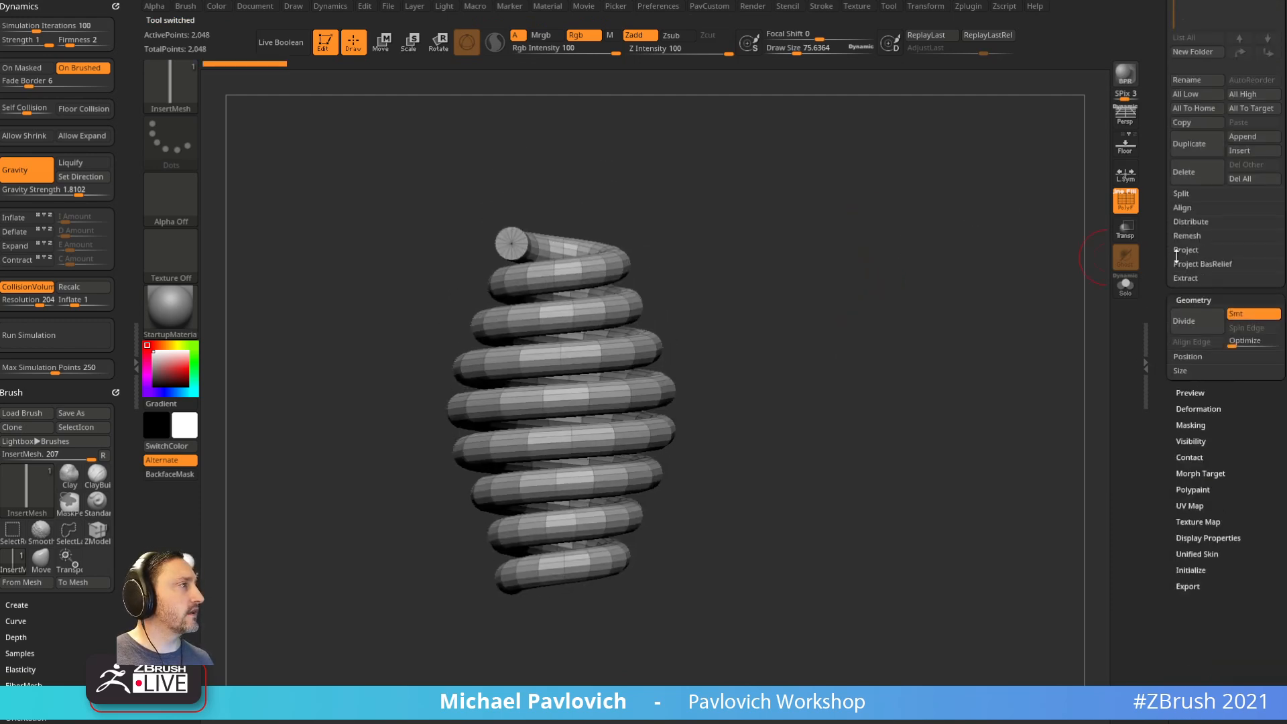
{"action": "left_click_drag", "start_coordinate": [830, 264], "coordinate": [850, 285]}
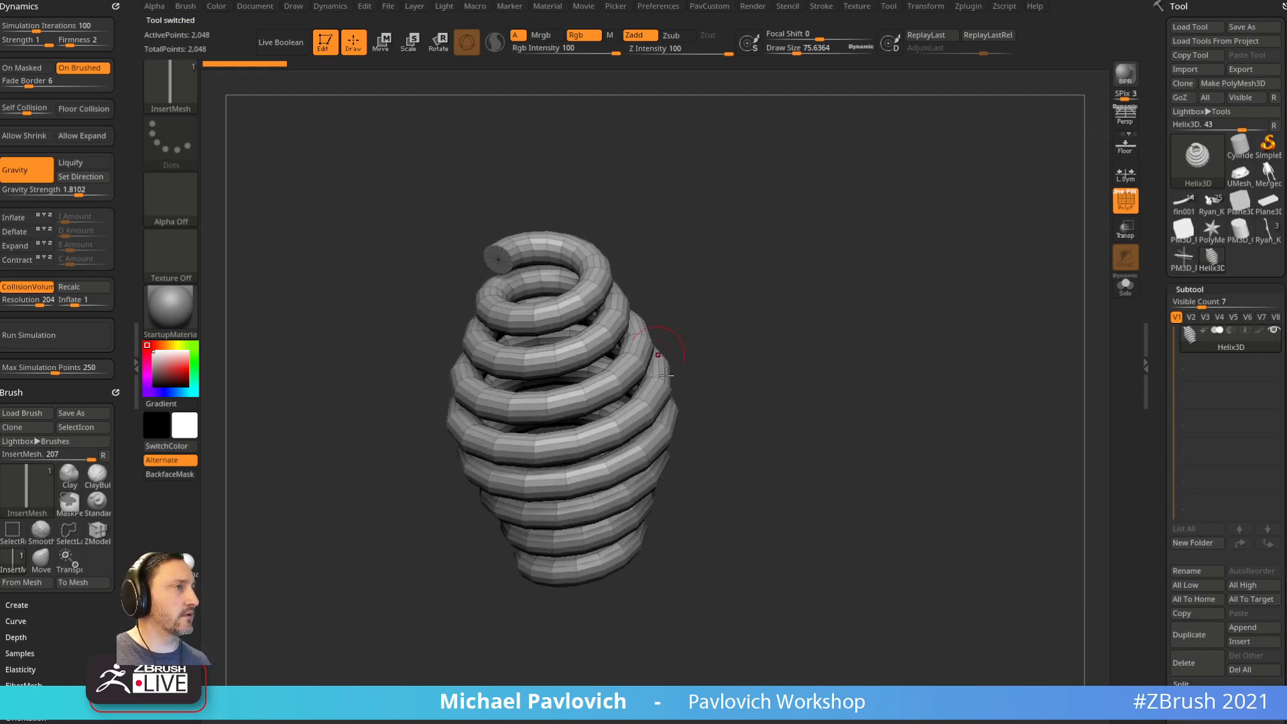
{"action": "scroll", "coordinate": [1145, 419], "scroll_direction": "down", "scroll_amount": 3}
{"action": "left_click", "coordinate": [613, 378]}
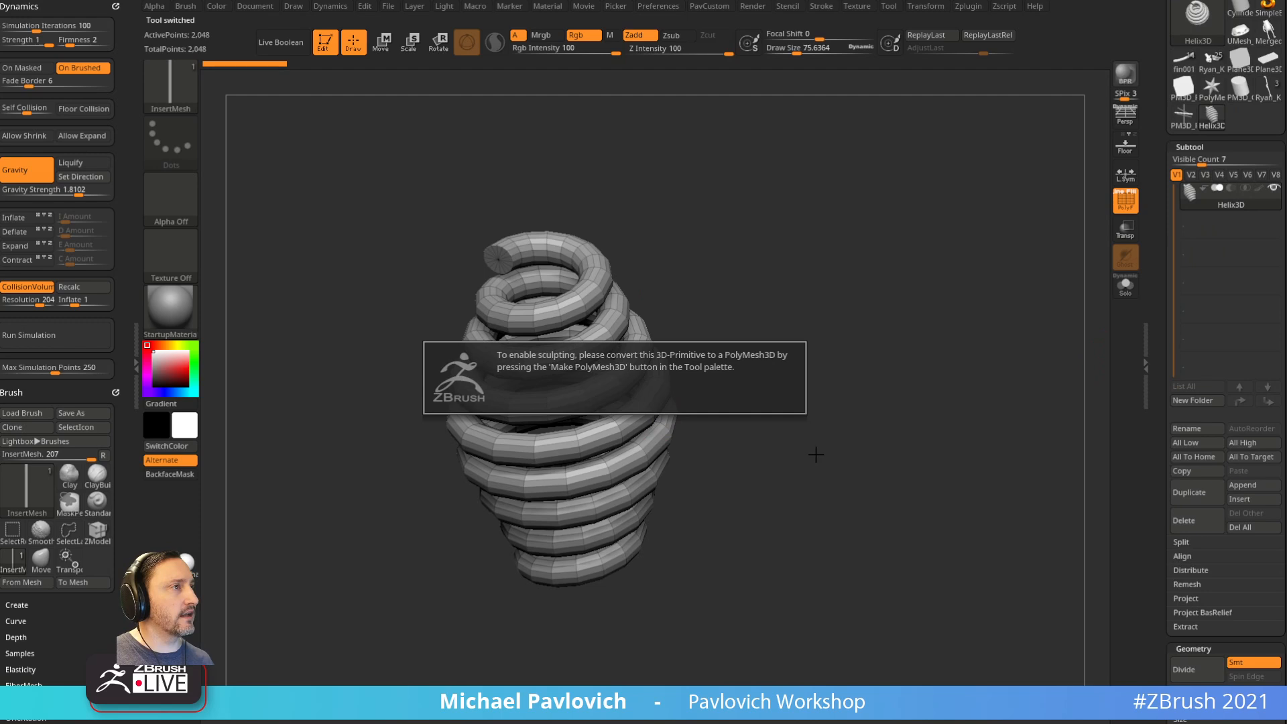
Step: Set the Helix3D primitive's Coverage to 9.25925 in its initialization settings
{"action": "scroll", "coordinate": [1191, 251], "scroll_direction": "down", "scroll_amount": 10}
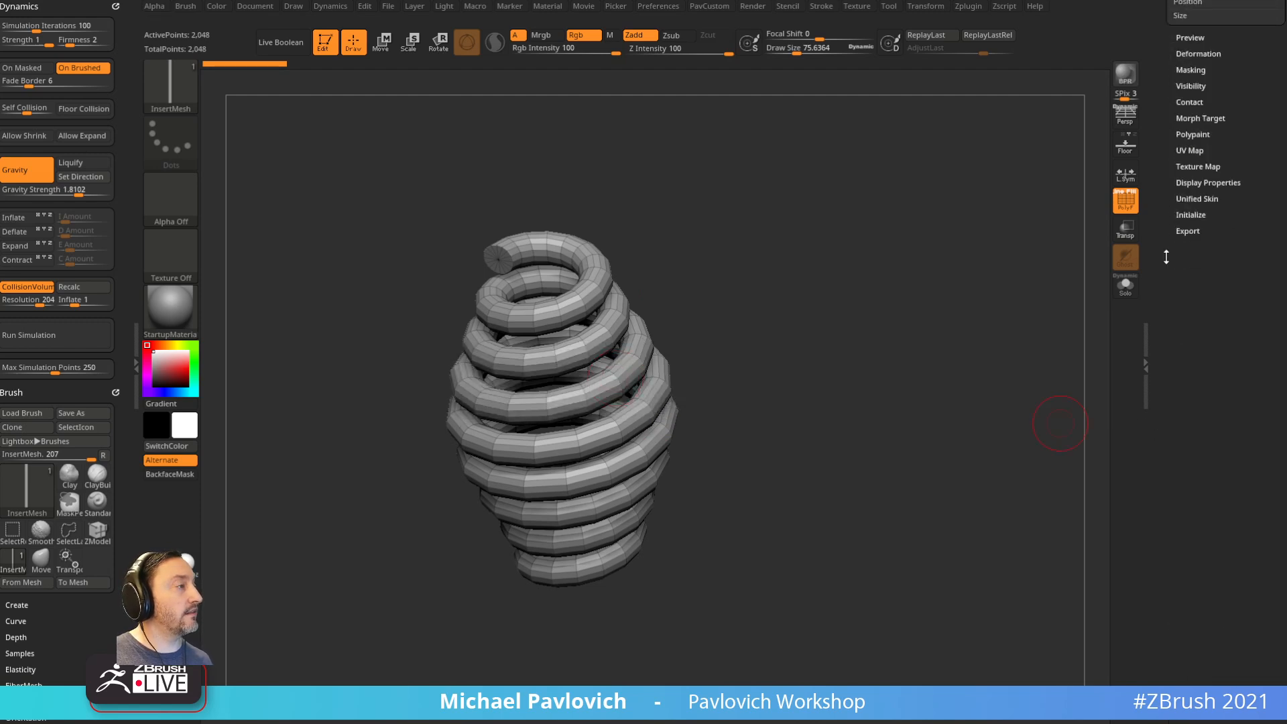
{"action": "key", "text": "shift"}
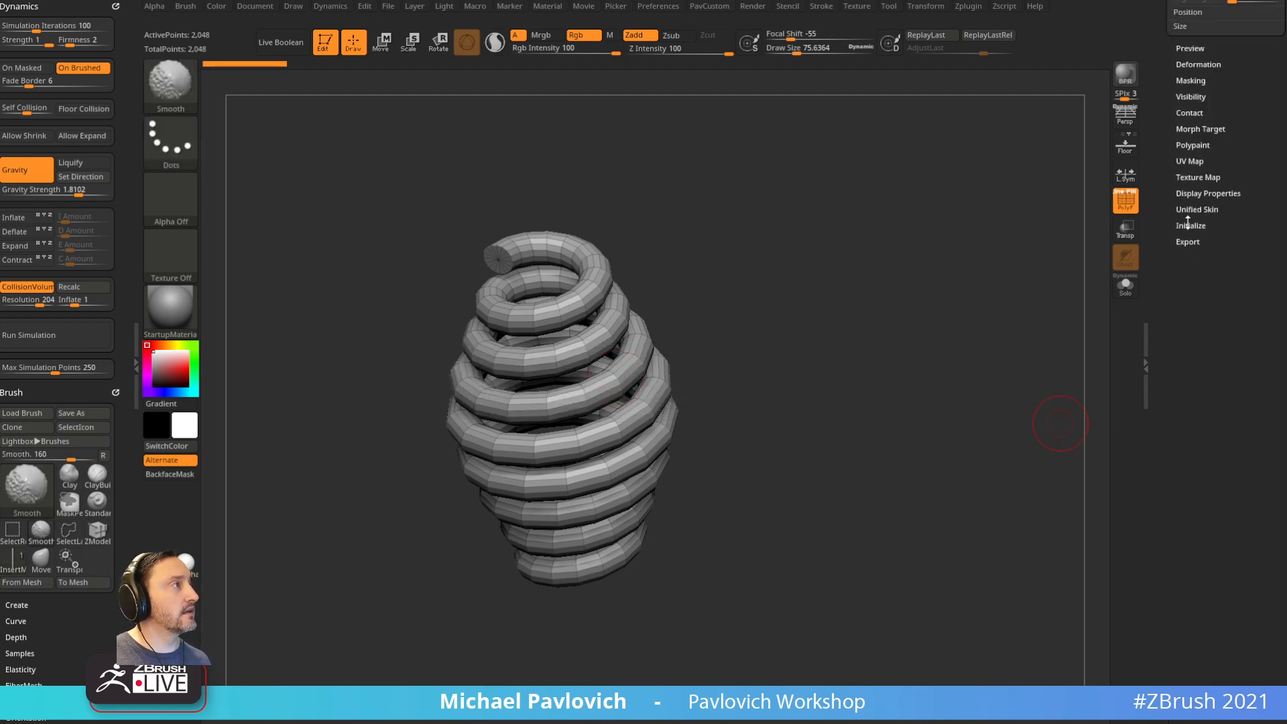
{"action": "left_click", "coordinate": [1189, 226]}
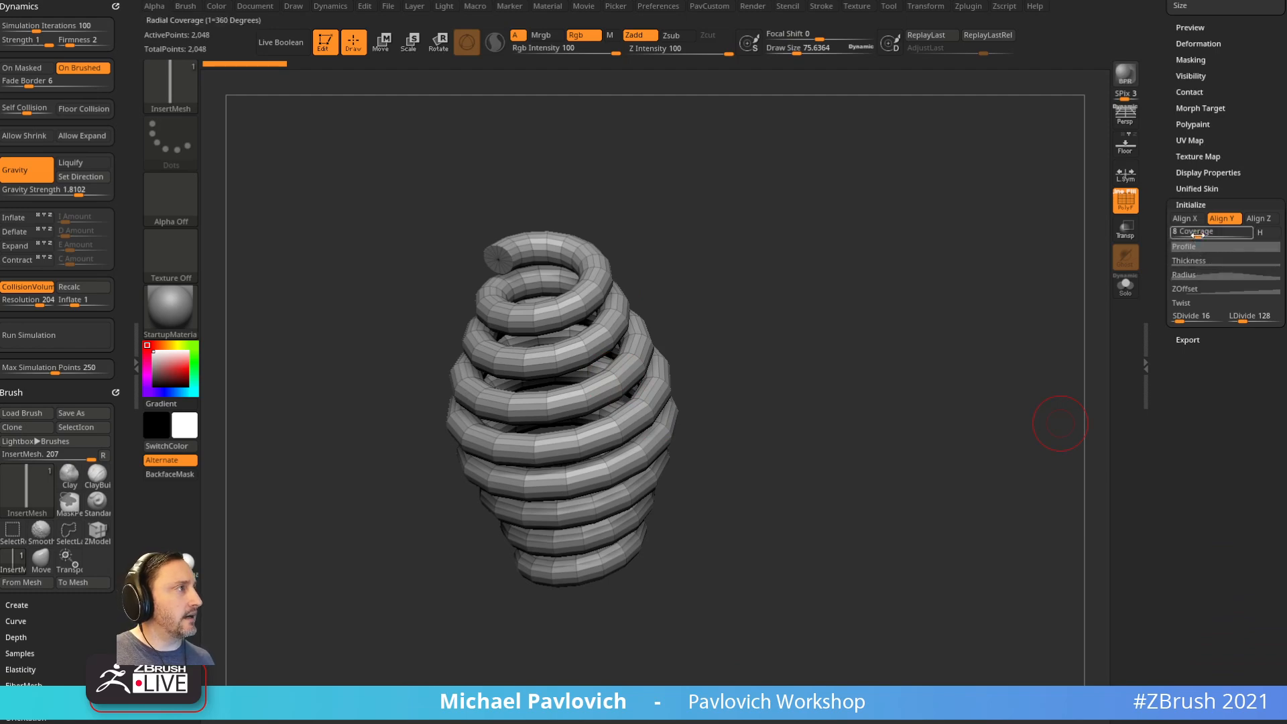
{"action": "left_click_drag", "start_coordinate": [1198, 236], "coordinate": [1203, 235]}
{"action": "left_click_drag", "start_coordinate": [904, 305], "coordinate": [530, 324]}
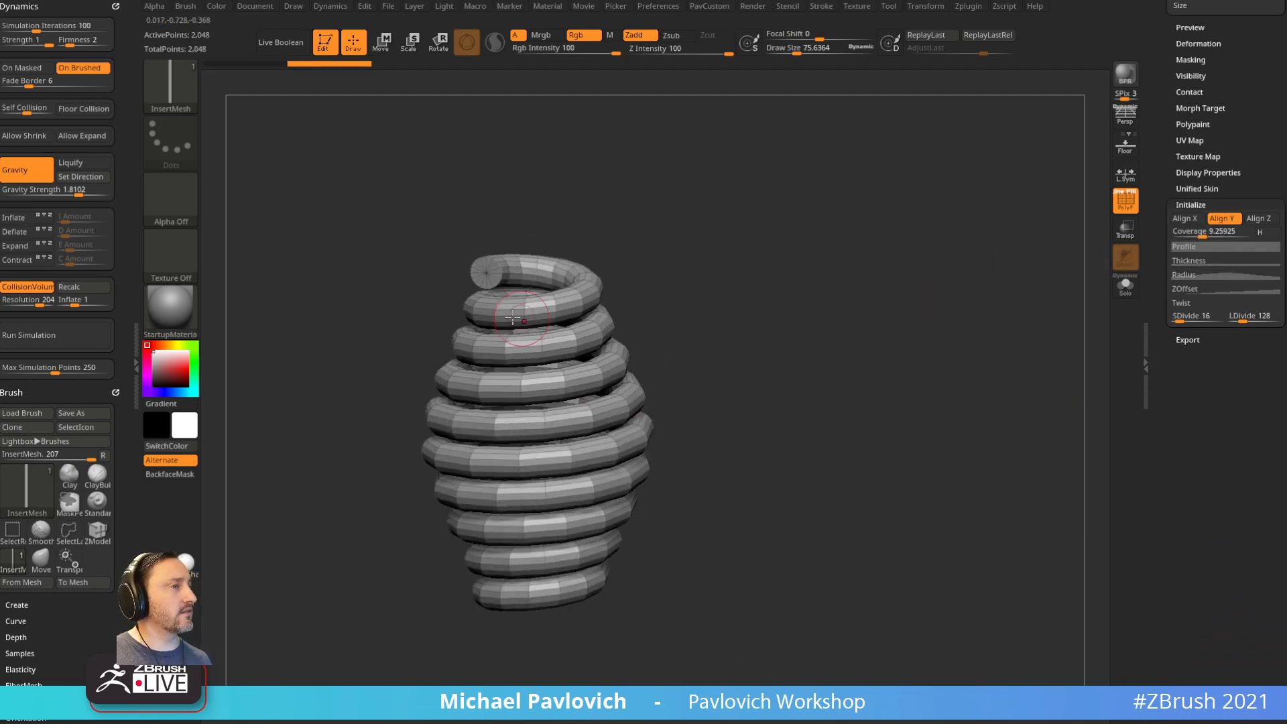
Step: Reshape the helix's Radius curve into a straight slope so the coil tapers from a wide top to a narrow base
{"action": "left_click", "coordinate": [1219, 274]}
{"action": "left_click_drag", "start_coordinate": [1227, 298], "coordinate": [1168, 287]}
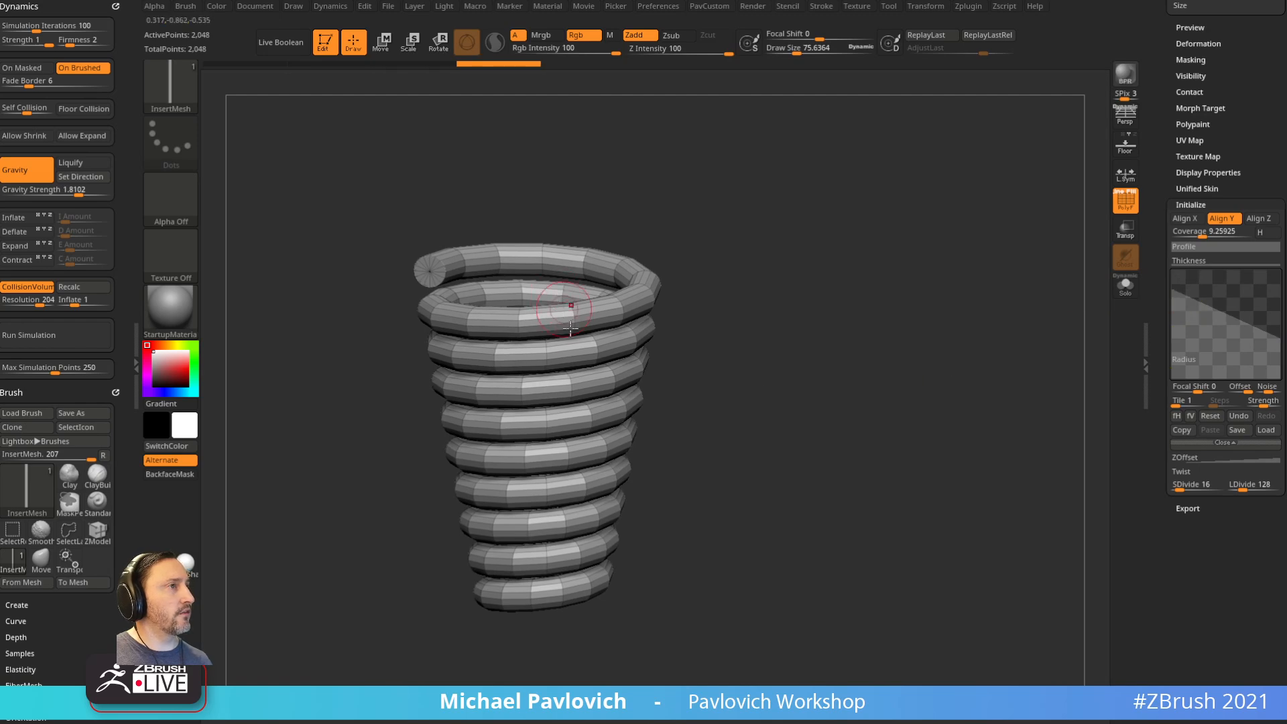
{"action": "left_click_drag", "start_coordinate": [857, 480], "coordinate": [845, 475]}
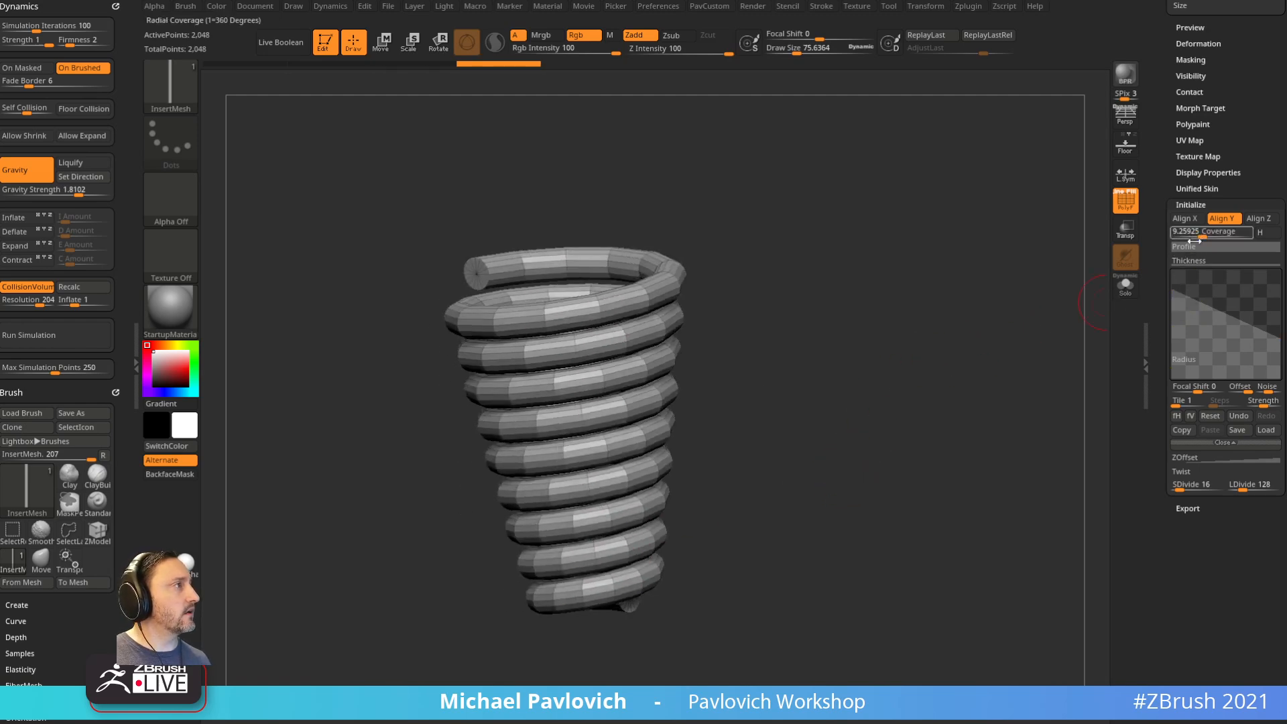
Step: Reduce the helix's mesh density through its division settings and convert the primitive to a PolyMesh3D
{"action": "left_click_drag", "start_coordinate": [1186, 488], "coordinate": [1245, 489]}
{"action": "left_click_drag", "start_coordinate": [1159, 372], "coordinate": [1152, 690]}
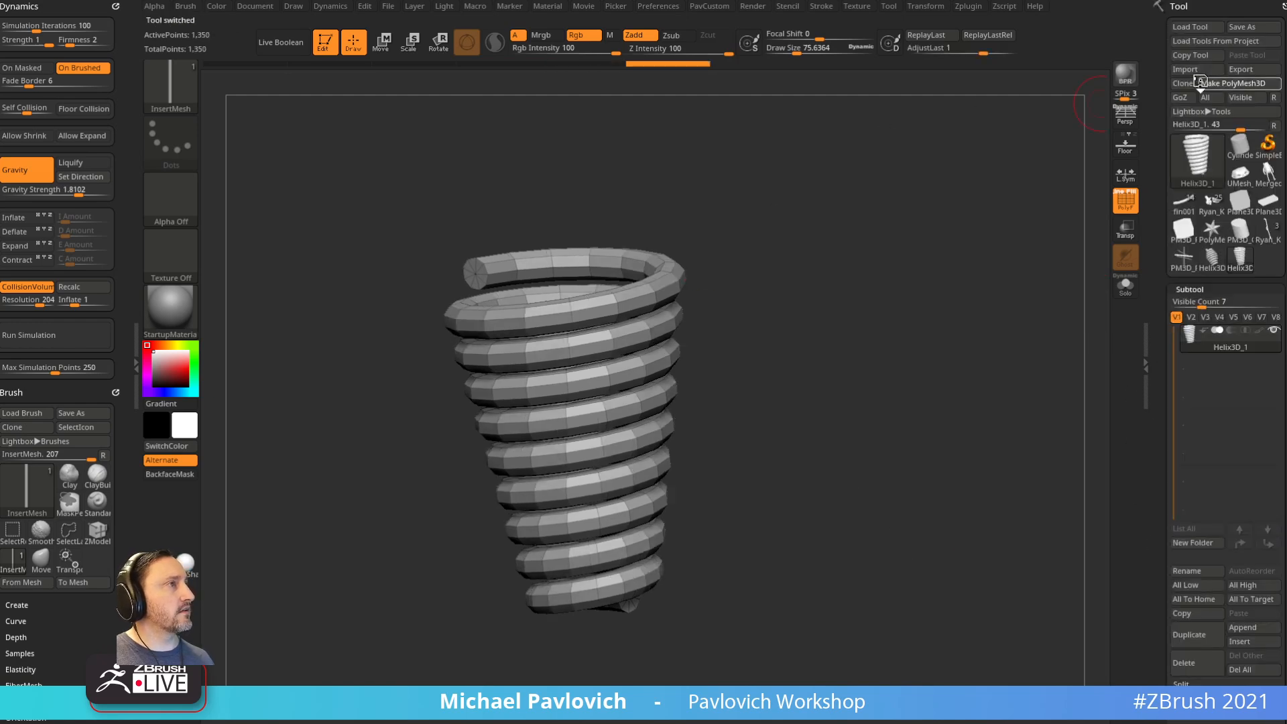
{"action": "left_click", "coordinate": [1233, 83]}
{"action": "left_click_drag", "start_coordinate": [856, 311], "coordinate": [906, 327]}
Step: Polygroup the helix by normals and delete the caps at both ends of the tube
{"action": "key", "text": "space"}
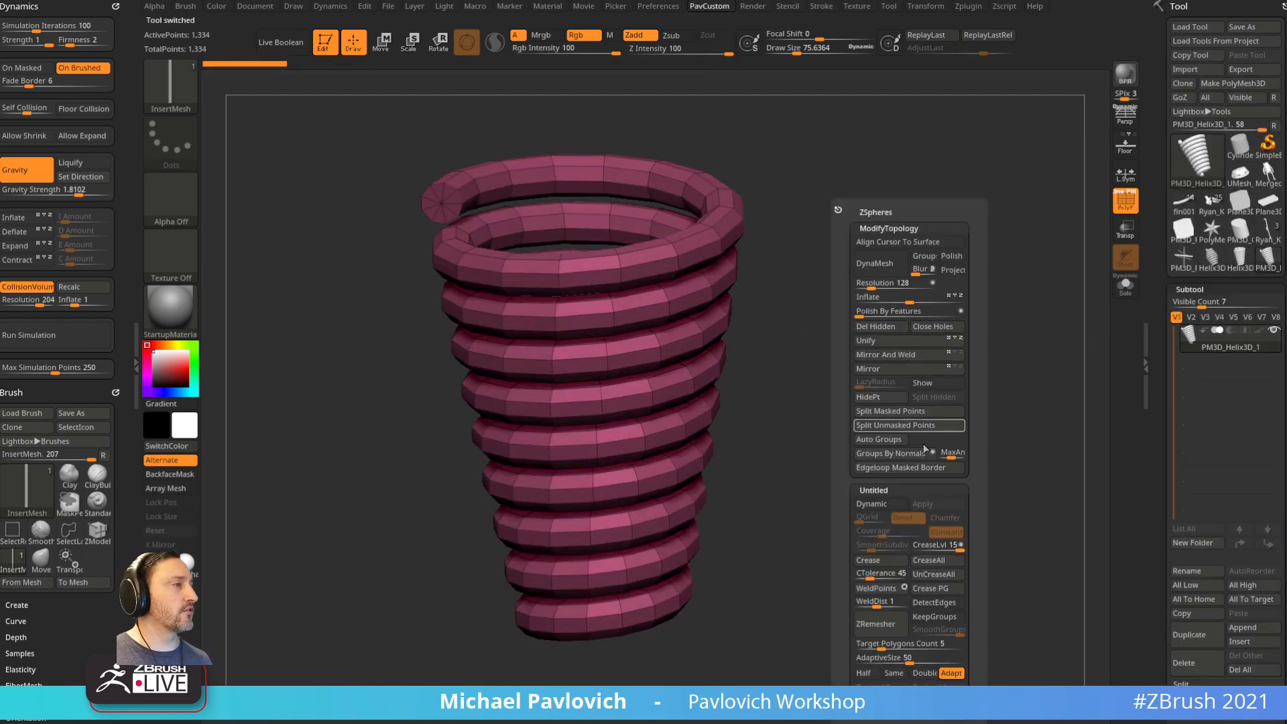
{"action": "left_click", "coordinate": [904, 459]}
{"action": "mouse_move", "coordinate": [894, 403]}
{"action": "left_mouse_down"}
{"action": "mouse_move", "coordinate": [1008, 308]}
{"action": "mouse_move", "coordinate": [936, 243]}
{"action": "mouse_move", "coordinate": [867, 334]}
{"action": "mouse_move", "coordinate": [899, 399]}
{"action": "mouse_move", "coordinate": [709, 345]}
{"action": "left_mouse_up"}
{"action": "key", "text": "ctrl+shift"}
{"action": "left_click", "coordinate": [709, 344], "text": "ctrl+shift"}
{"action": "key", "text": "space"}
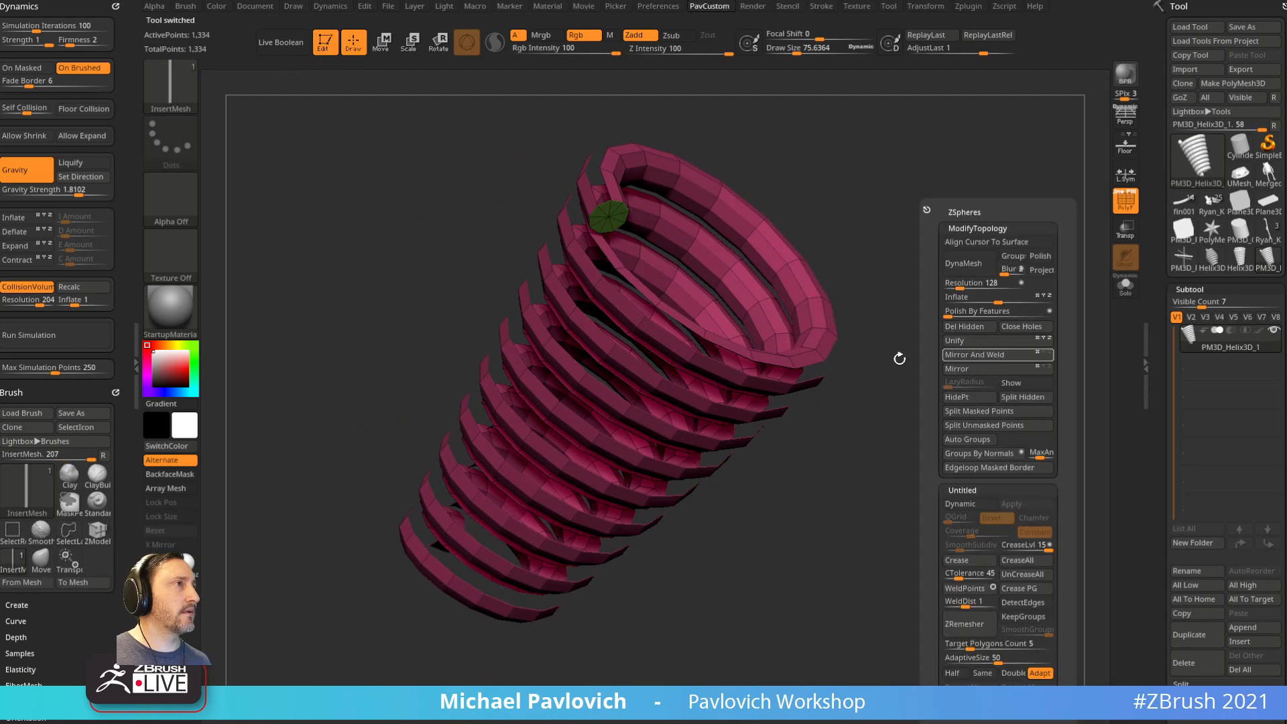
{"action": "left_click", "coordinate": [959, 365]}
{"action": "left_click", "coordinate": [906, 365], "text": "ctrl+shift"}
{"action": "key", "text": "space"}
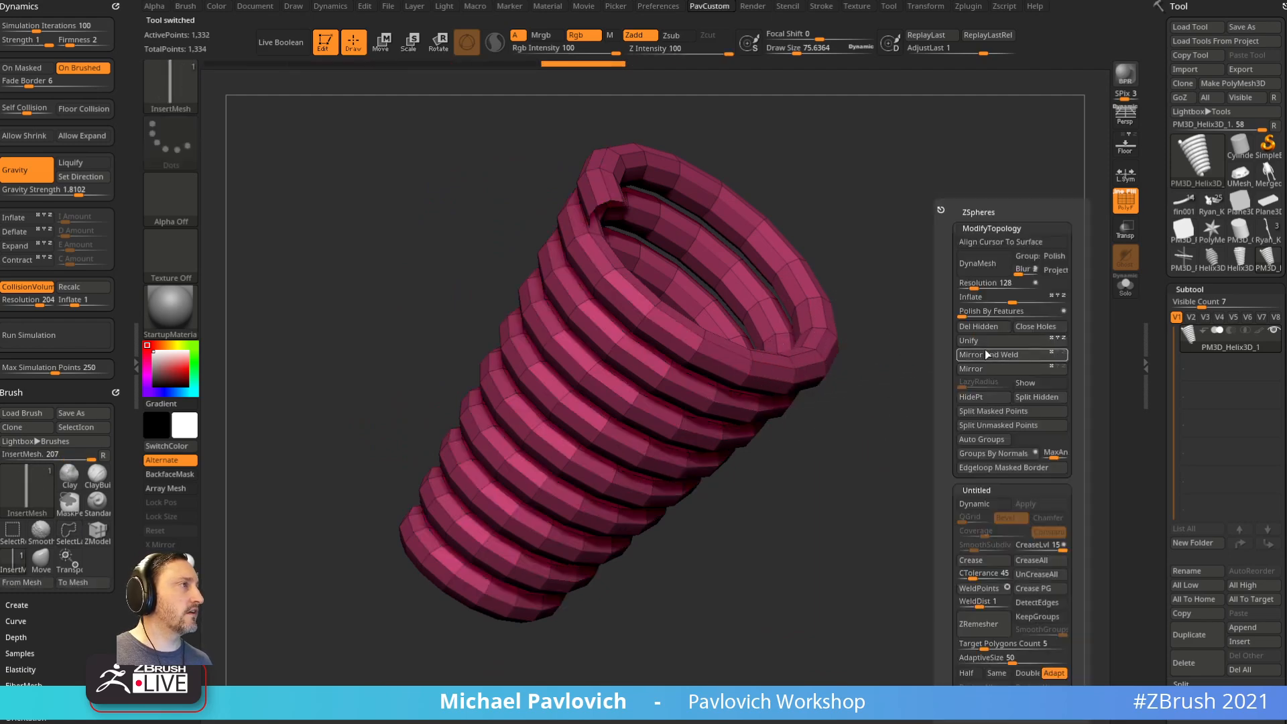
{"action": "left_click", "coordinate": [983, 331]}
{"action": "mouse_move", "coordinate": [959, 419]}
{"action": "left_mouse_down"}
{"action": "mouse_move", "coordinate": [899, 336]}
{"action": "mouse_move", "coordinate": [881, 368]}
{"action": "left_mouse_up"}
Step: Assign new polygroups to two adjacent lengthwise polyloops on the coil's outer side with the ZModeler Polygroup PolyLoop action
{"action": "key", "text": "b"}
{"action": "key", "text": "z"}
{"action": "key", "text": "m"}
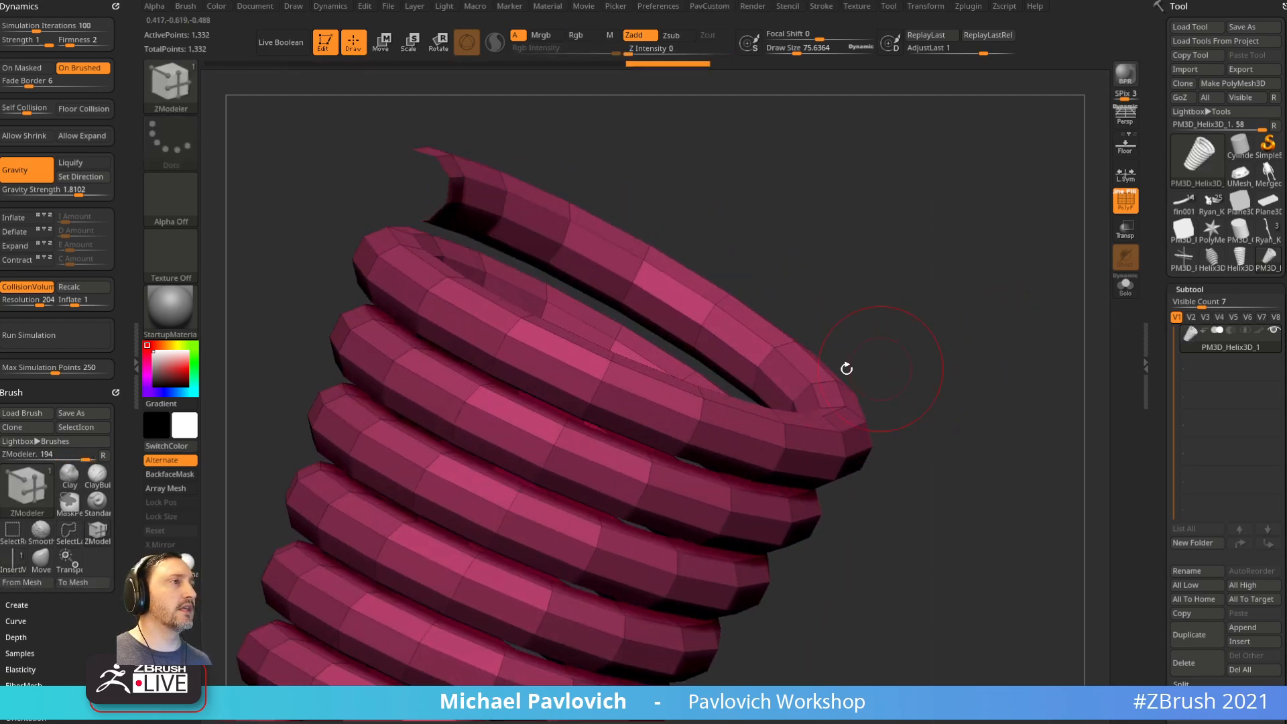
{"action": "key", "text": "space"}
{"action": "left_click", "coordinate": [612, 491]}
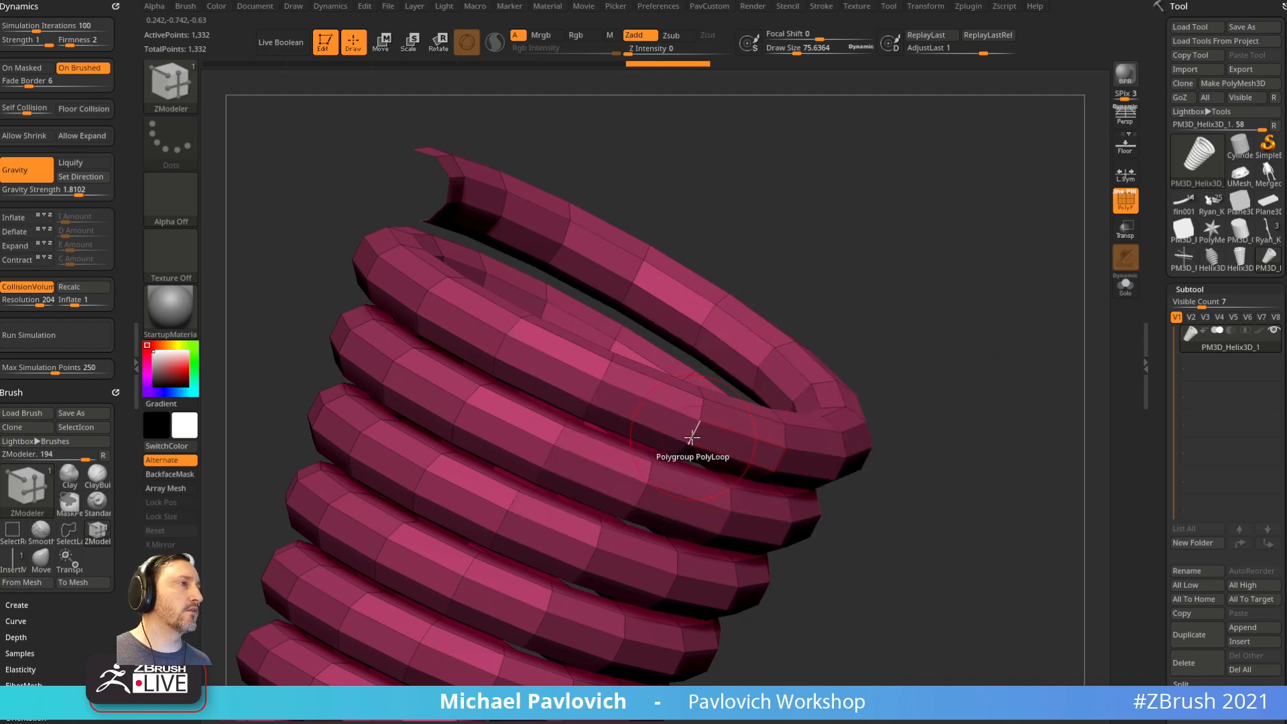
{"action": "left_click", "coordinate": [692, 436]}
{"action": "left_click", "coordinate": [691, 433]}
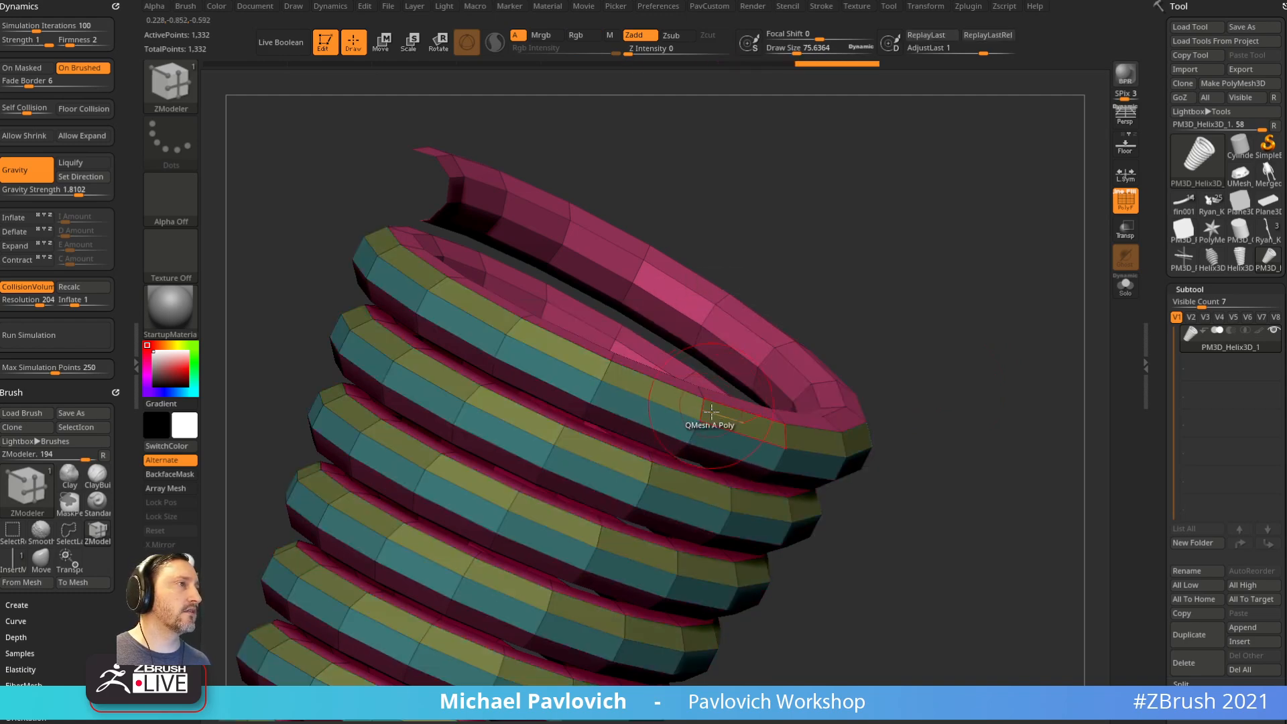
Step: Isolate the two newly grouped polyloops and delete the rest of the tube to leave a coiled strip
{"action": "left_click", "coordinate": [734, 395], "text": "ctrl+shift"}
{"action": "key", "text": "4"}
{"action": "left_click", "coordinate": [895, 328]}
{"action": "left_click_drag", "start_coordinate": [959, 362], "coordinate": [981, 312]}
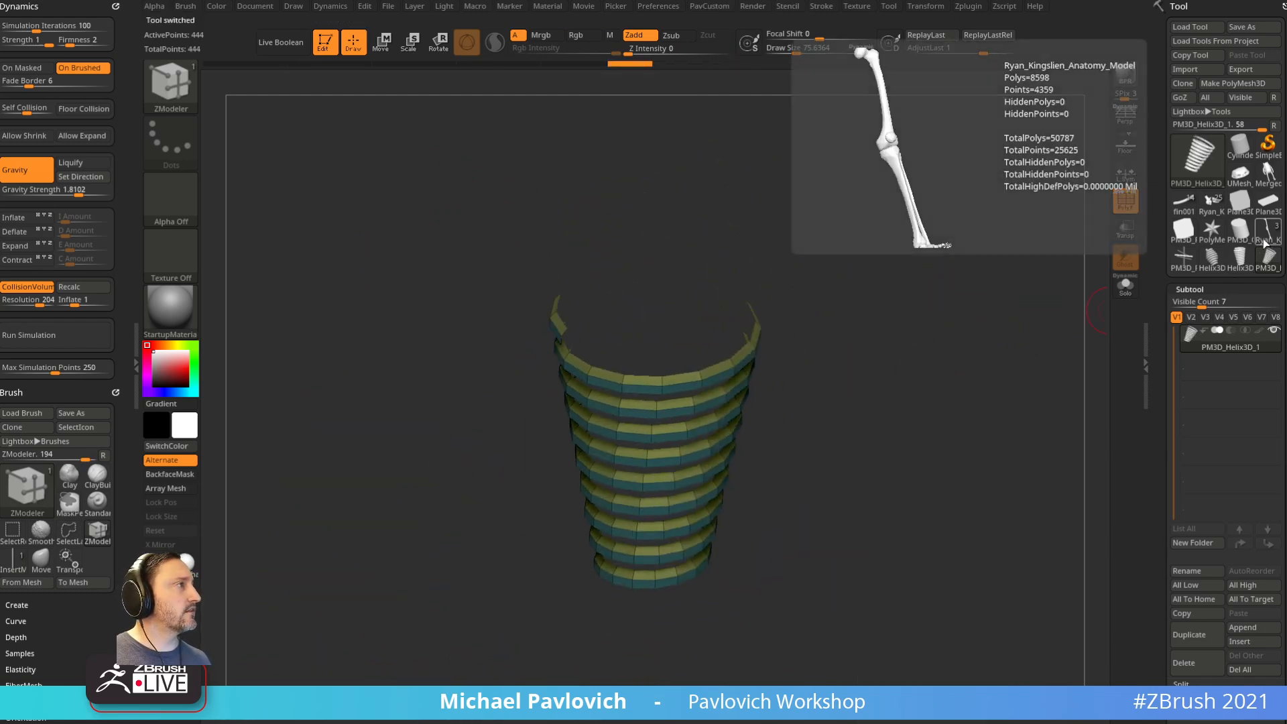
Step: Switch back to the anatomy tool containing the bowl and append the coiled helix strip as a subtool
{"action": "left_click", "coordinate": [1266, 247]}
{"action": "left_click", "coordinate": [1212, 201]}
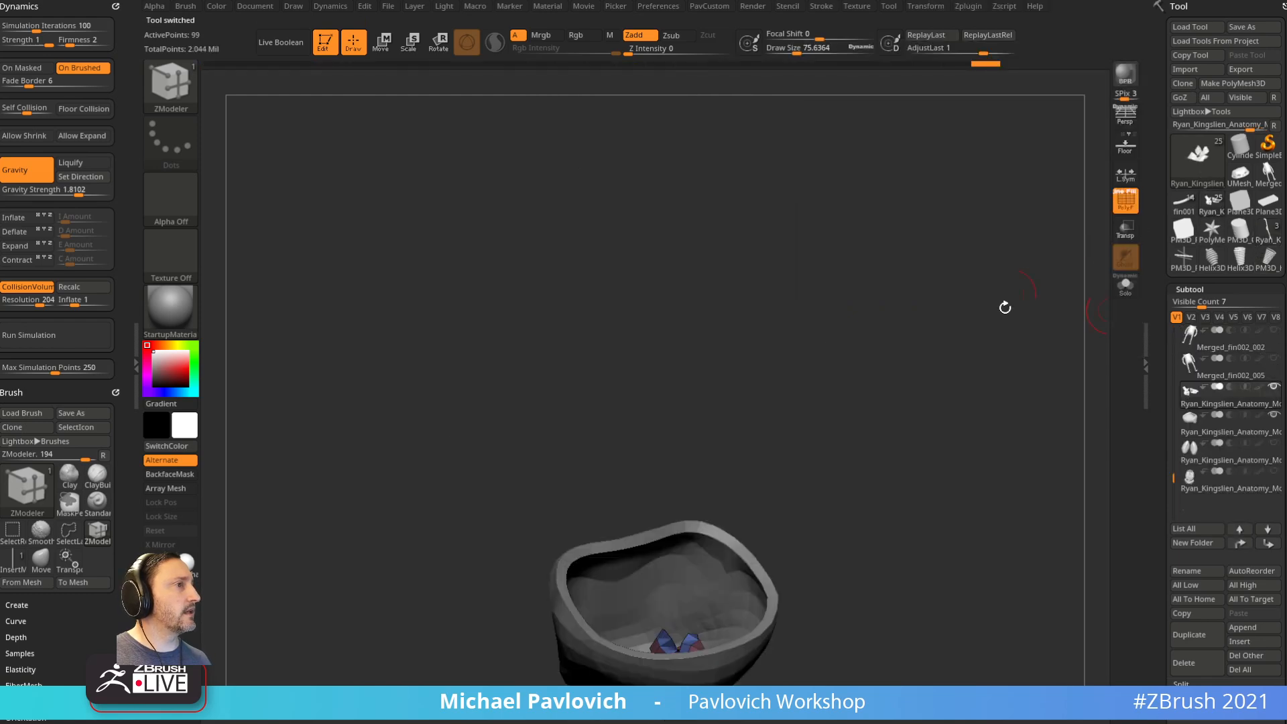
{"action": "left_click", "coordinate": [1241, 628]}
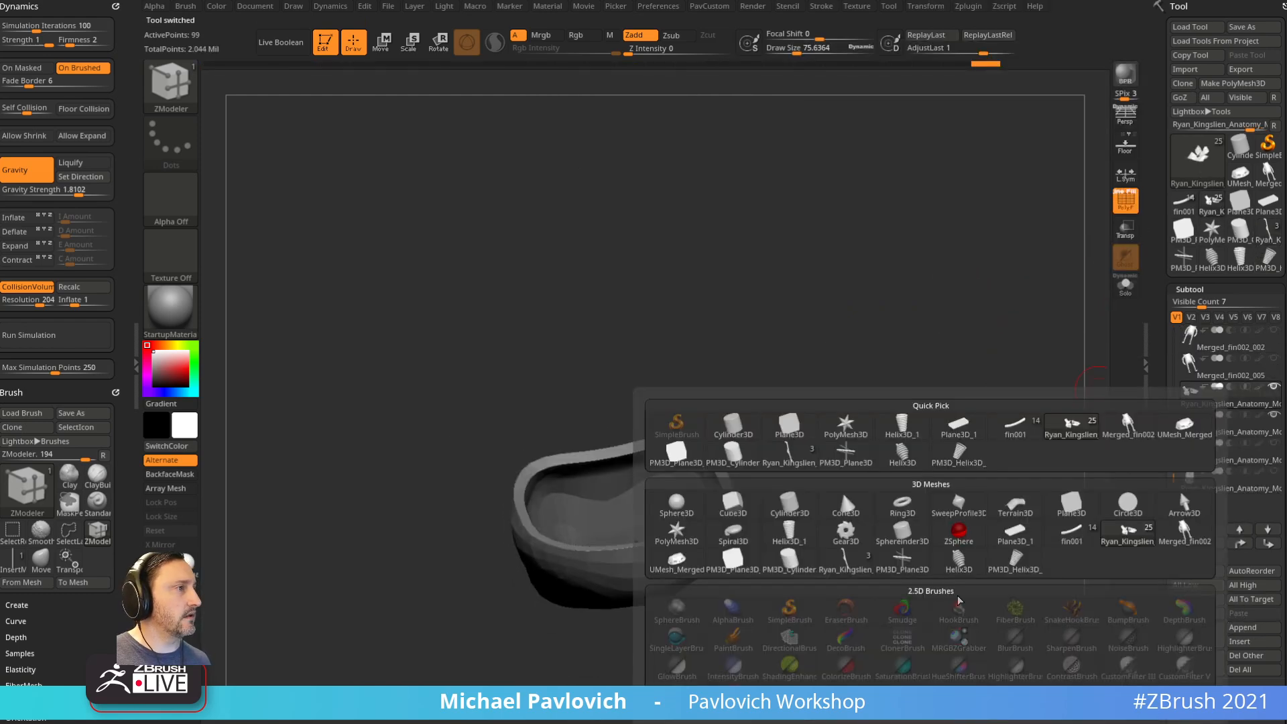
{"action": "left_click", "coordinate": [1015, 568]}
Step: Select the appended PM3D_Helix3D_2 subtool and move the coil over the bowl's opening
{"action": "mouse_move", "coordinate": [930, 466]}
{"action": "left_mouse_down"}
{"action": "mouse_move", "coordinate": [965, 500]}
{"action": "mouse_move", "coordinate": [925, 460]}
{"action": "left_mouse_up"}
{"action": "key", "text": "w"}
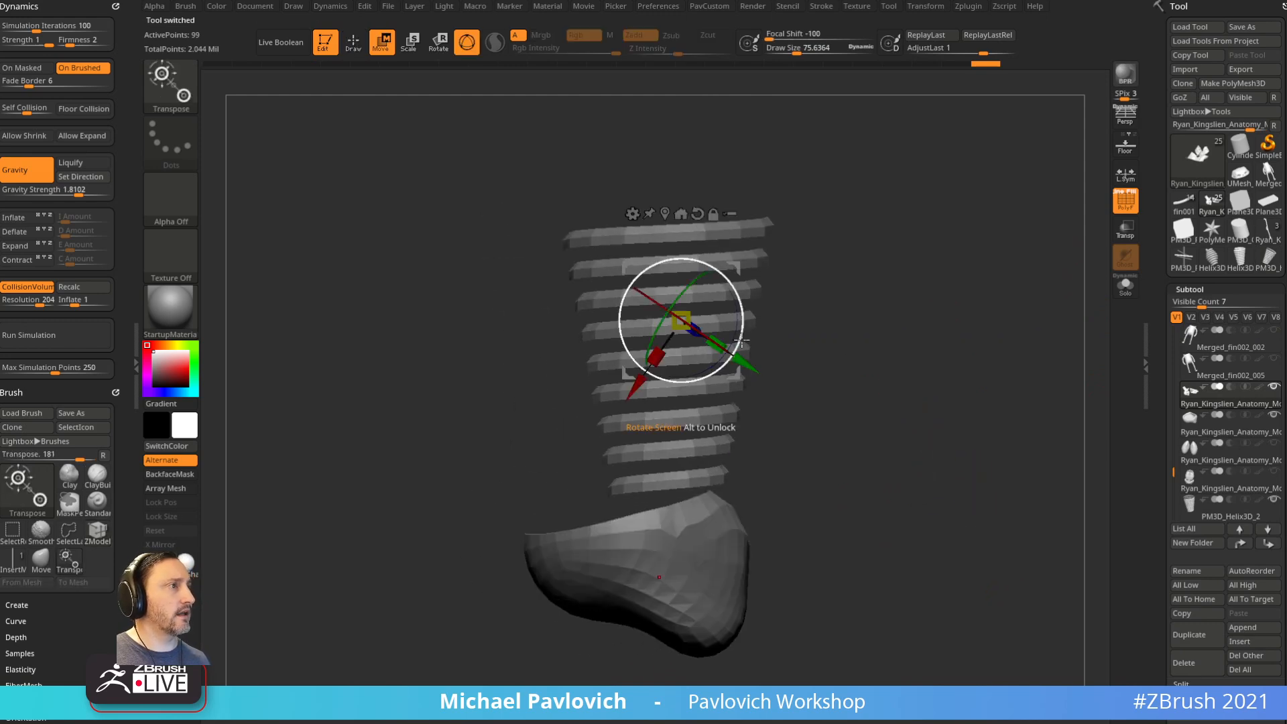
{"action": "left_click", "coordinate": [1215, 512]}
{"action": "left_click_drag", "start_coordinate": [720, 310], "coordinate": [671, 335]}
{"action": "key", "text": "q"}
Step: Run the gravity simulation to drop the coil into the bowl, and undo the simulation
{"action": "mouse_move", "coordinate": [803, 325]}
{"action": "left_mouse_down"}
{"action": "mouse_move", "coordinate": [854, 339]}
{"action": "mouse_move", "coordinate": [857, 354]}
{"action": "left_mouse_up"}
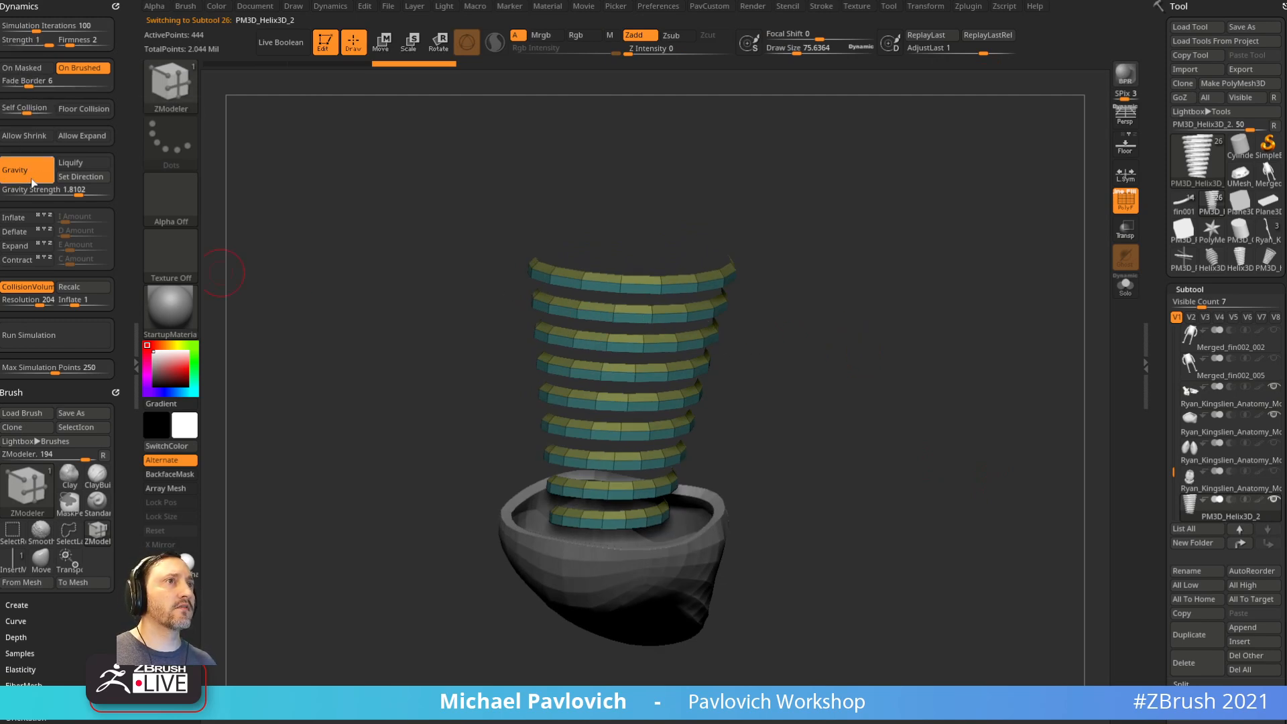
{"action": "left_click", "coordinate": [67, 339]}
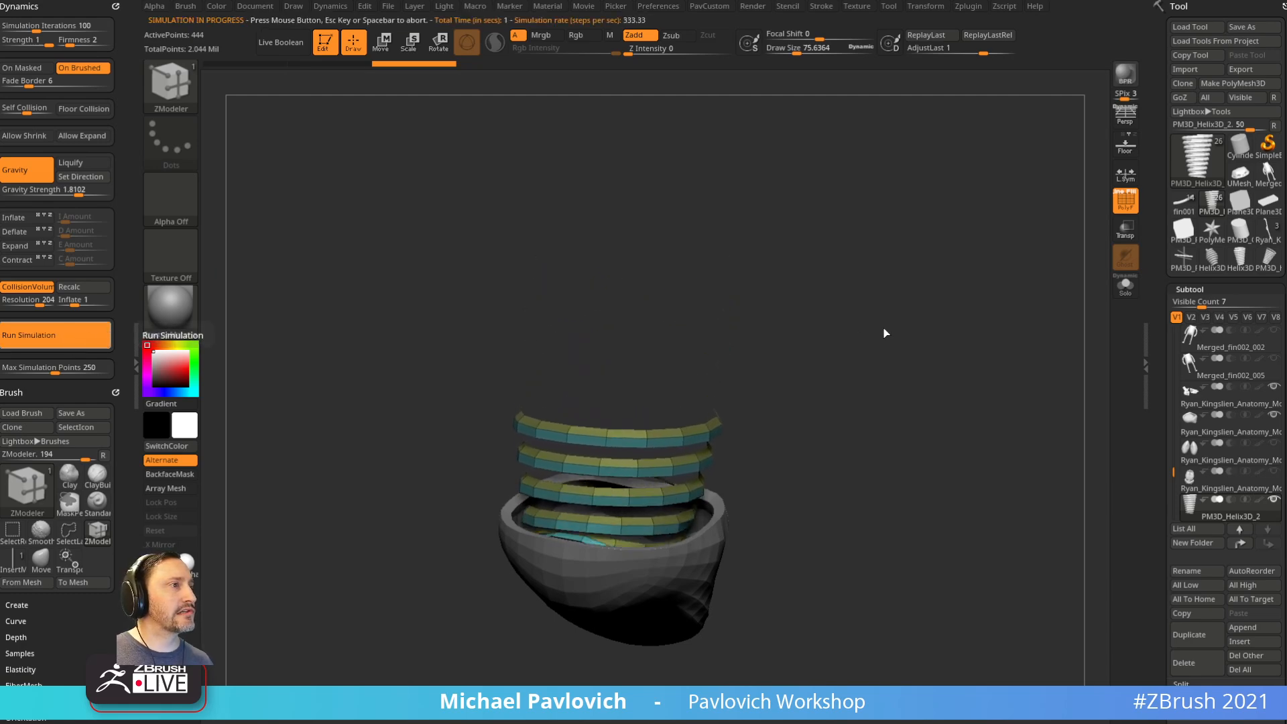
{"action": "left_click_drag", "start_coordinate": [876, 325], "coordinate": [919, 322]}
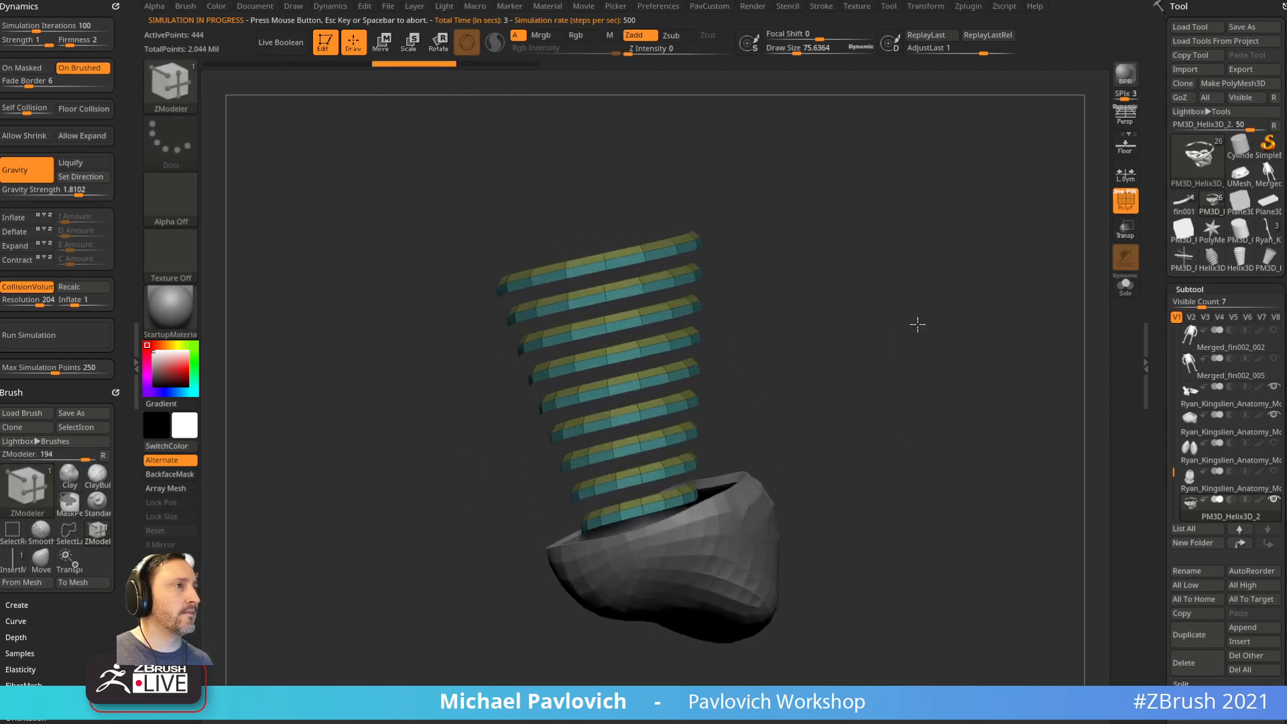
Step: Switch to the TransposeCloth brush for moving the coil with cloth behavior
{"action": "key", "text": "w"}
{"action": "key", "text": "b"}
{"action": "key", "text": "t"}
{"action": "key", "text": "c"}
{"action": "left_click_drag", "start_coordinate": [753, 269], "coordinate": [811, 323]}
Step: Enable Dynamic Subdiv on the coil and set its Thickness to 0.01679
{"action": "scroll", "coordinate": [1181, 432], "scroll_direction": "down", "scroll_amount": 10}
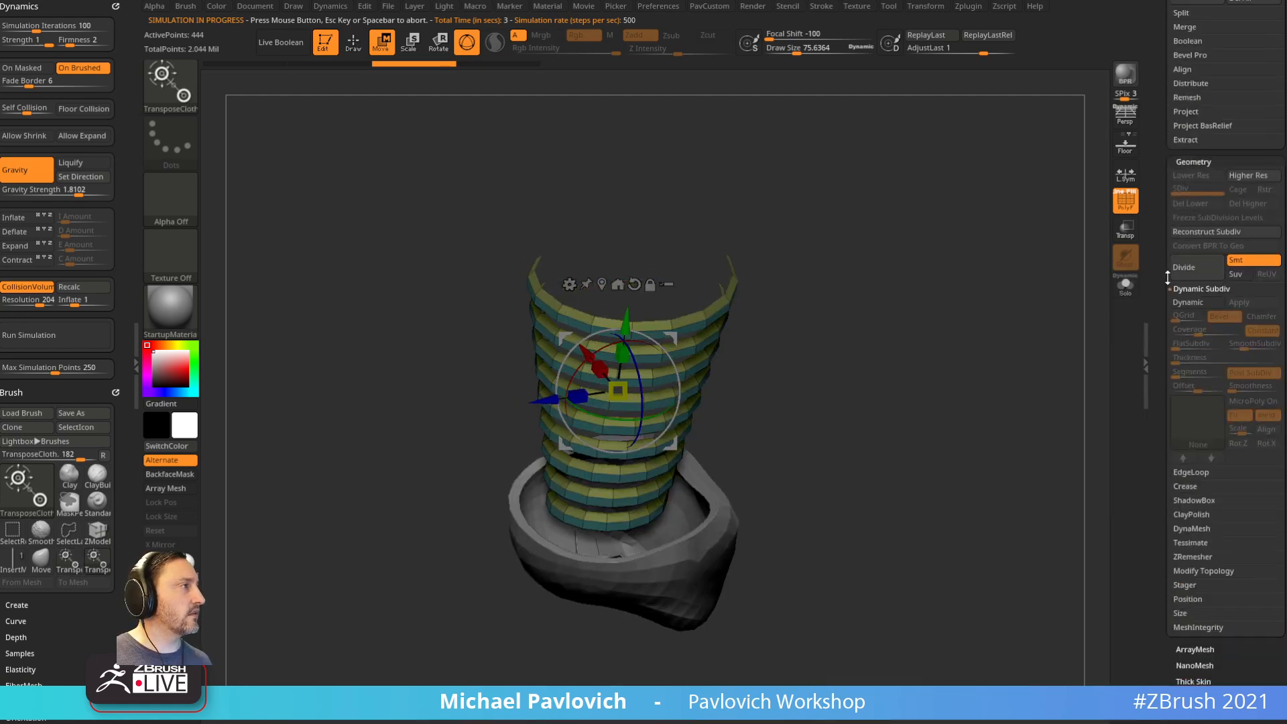
{"action": "left_click", "coordinate": [1194, 303]}
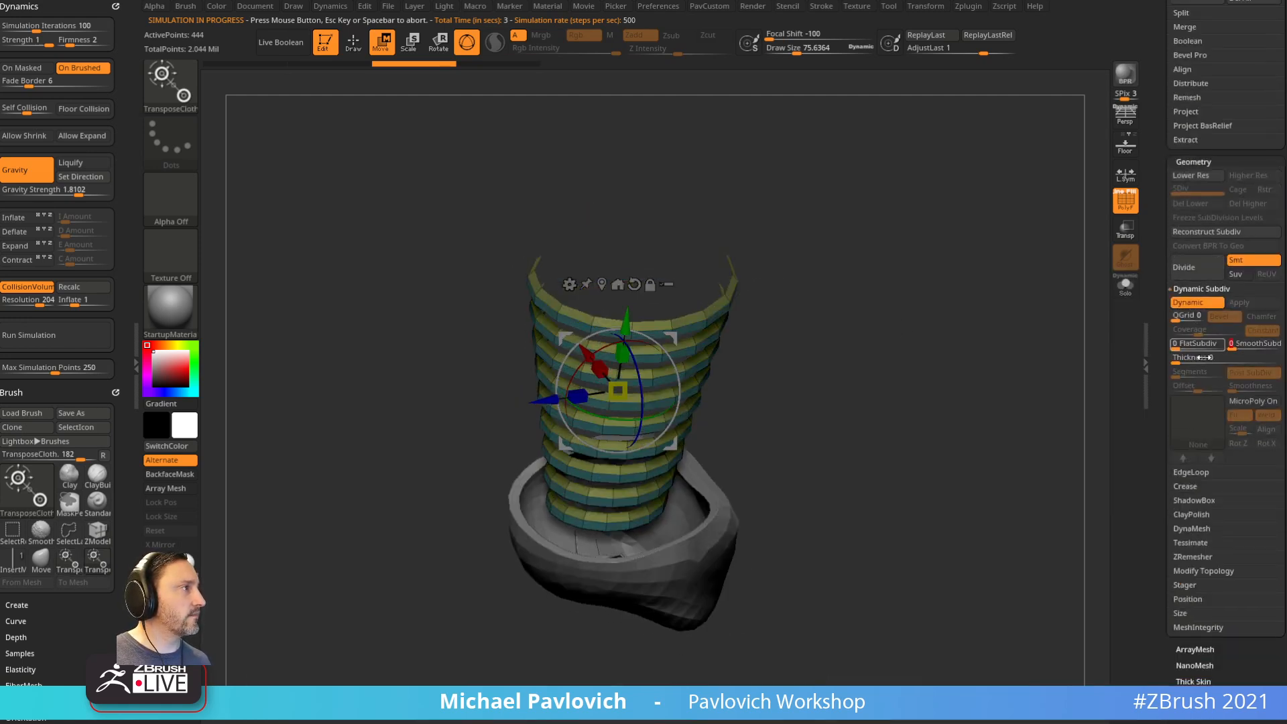
{"action": "left_click_drag", "start_coordinate": [1193, 358], "coordinate": [1148, 364]}
{"action": "left_click", "coordinate": [1212, 360]}
Step: Try to pull the thickened coil down into the bowl with TransposeCloth
{"action": "left_click_drag", "start_coordinate": [631, 330], "coordinate": [631, 555]}
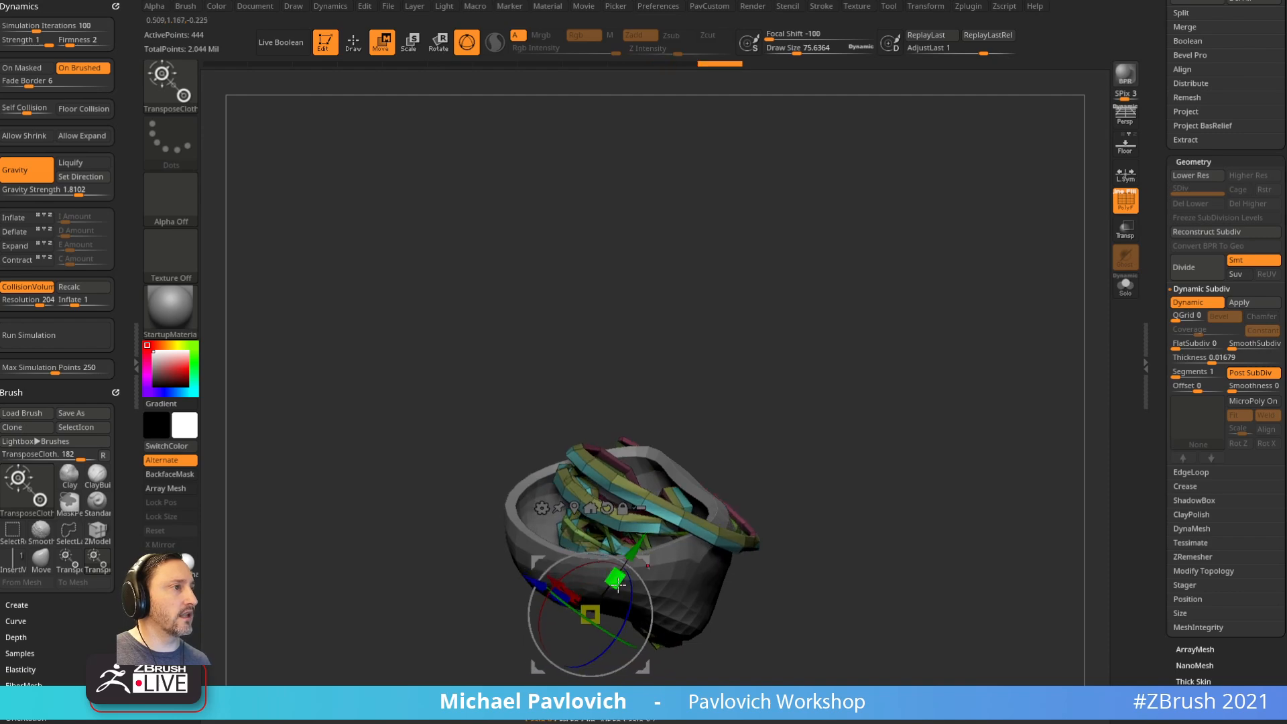
{"action": "left_click_drag", "start_coordinate": [791, 490], "coordinate": [804, 481], "text": "shift"}
{"action": "left_click_drag", "start_coordinate": [643, 562], "coordinate": [586, 544]}
Step: Reposition the coil above the bowl's opening and squash it vertically
{"action": "left_click_drag", "start_coordinate": [742, 376], "coordinate": [808, 371]}
{"action": "left_click_drag", "start_coordinate": [529, 326], "coordinate": [502, 333]}
{"action": "left_click_drag", "start_coordinate": [512, 289], "coordinate": [518, 321]}
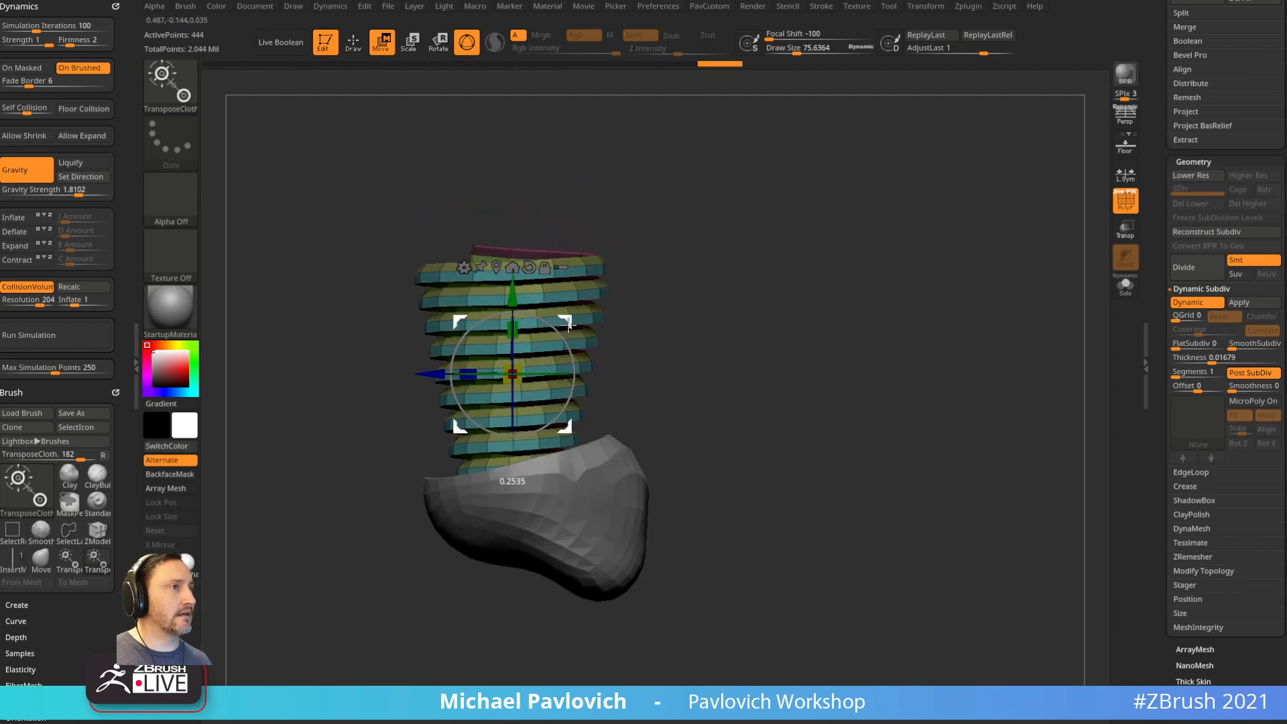
Step: Push and pull the coil's loops into uneven, wavy shapes from several sides with the Move brush at draw size 90.91
{"action": "key", "text": "q"}
{"action": "mouse_move", "coordinate": [665, 311]}
{"action": "left_mouse_down"}
{"action": "mouse_move", "coordinate": [729, 366]}
{"action": "mouse_move", "coordinate": [674, 429]}
{"action": "left_mouse_up"}
{"action": "mouse_move", "coordinate": [567, 410]}
{"action": "left_mouse_down"}
{"action": "mouse_move", "coordinate": [696, 287]}
{"action": "mouse_move", "coordinate": [678, 267]}
{"action": "mouse_move", "coordinate": [719, 346]}
{"action": "mouse_move", "coordinate": [735, 299]}
{"action": "mouse_move", "coordinate": [683, 385]}
{"action": "left_mouse_up"}
{"action": "key", "text": "]"}
{"action": "key", "text": "b"}
{"action": "key", "text": "m"}
{"action": "key", "text": "v"}
{"action": "left_click_drag", "start_coordinate": [593, 411], "coordinate": [568, 396]}
{"action": "left_click_drag", "start_coordinate": [678, 350], "coordinate": [651, 348]}
{"action": "left_click_drag", "start_coordinate": [509, 456], "coordinate": [534, 443]}
{"action": "left_click_drag", "start_coordinate": [561, 266], "coordinate": [555, 293]}
{"action": "mouse_move", "coordinate": [743, 315]}
{"action": "left_mouse_down"}
{"action": "mouse_move", "coordinate": [757, 272]}
{"action": "mouse_move", "coordinate": [745, 258]}
{"action": "left_mouse_up"}
{"action": "left_click_drag", "start_coordinate": [627, 339], "coordinate": [582, 350]}
{"action": "left_click_drag", "start_coordinate": [684, 335], "coordinate": [495, 458]}
{"action": "left_click_drag", "start_coordinate": [430, 423], "coordinate": [357, 387]}
{"action": "mouse_move", "coordinate": [288, 322]}
{"action": "left_mouse_down"}
{"action": "mouse_move", "coordinate": [478, 381]}
{"action": "mouse_move", "coordinate": [412, 421]}
{"action": "left_mouse_up"}
{"action": "left_click_drag", "start_coordinate": [564, 311], "coordinate": [718, 328]}
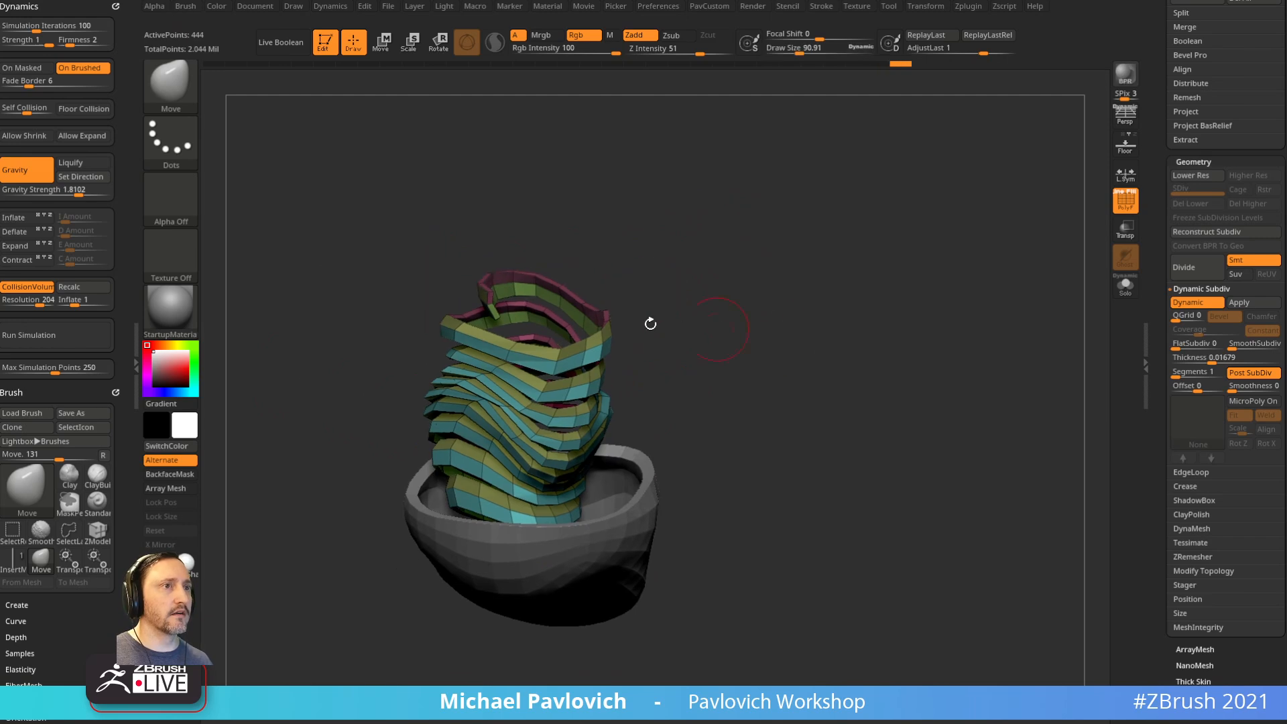
Step: Set the gravity strength to 0.78518 and run the simulation so the distorted coil collapses into the bowl
{"action": "left_click", "coordinate": [75, 191]}
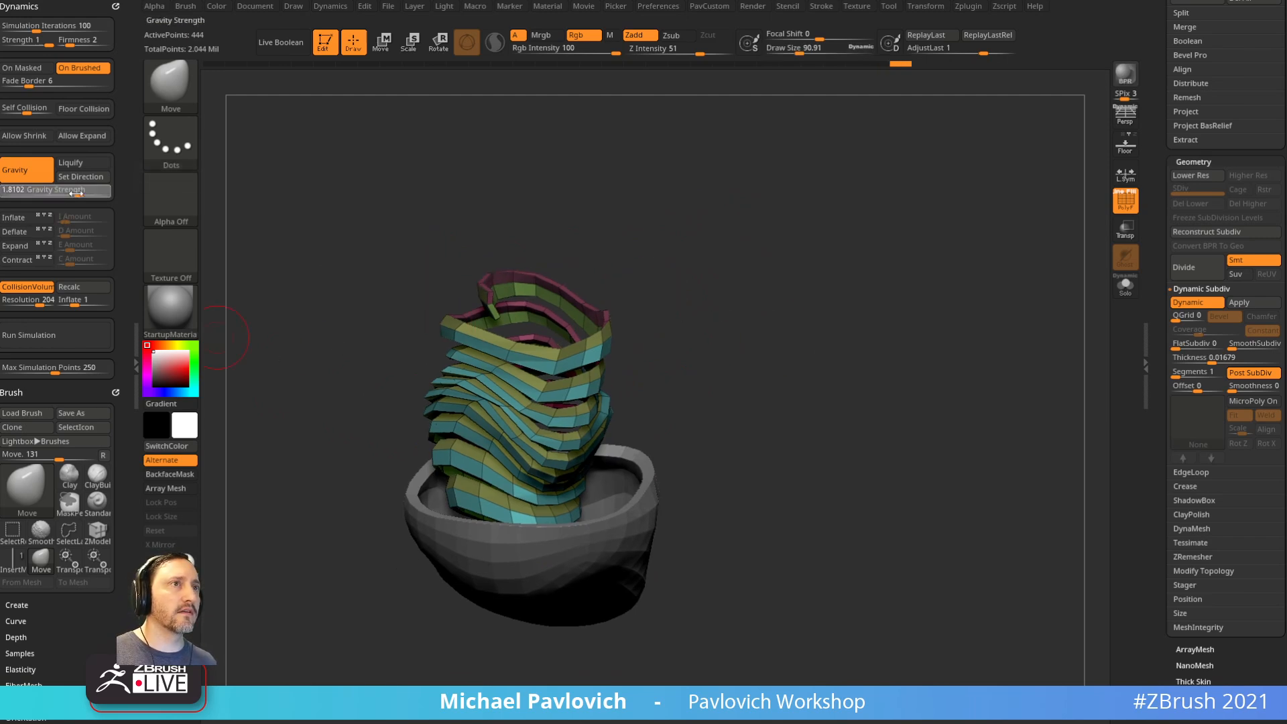
{"action": "left_click", "coordinate": [75, 194]}
{"action": "left_click", "coordinate": [64, 339]}
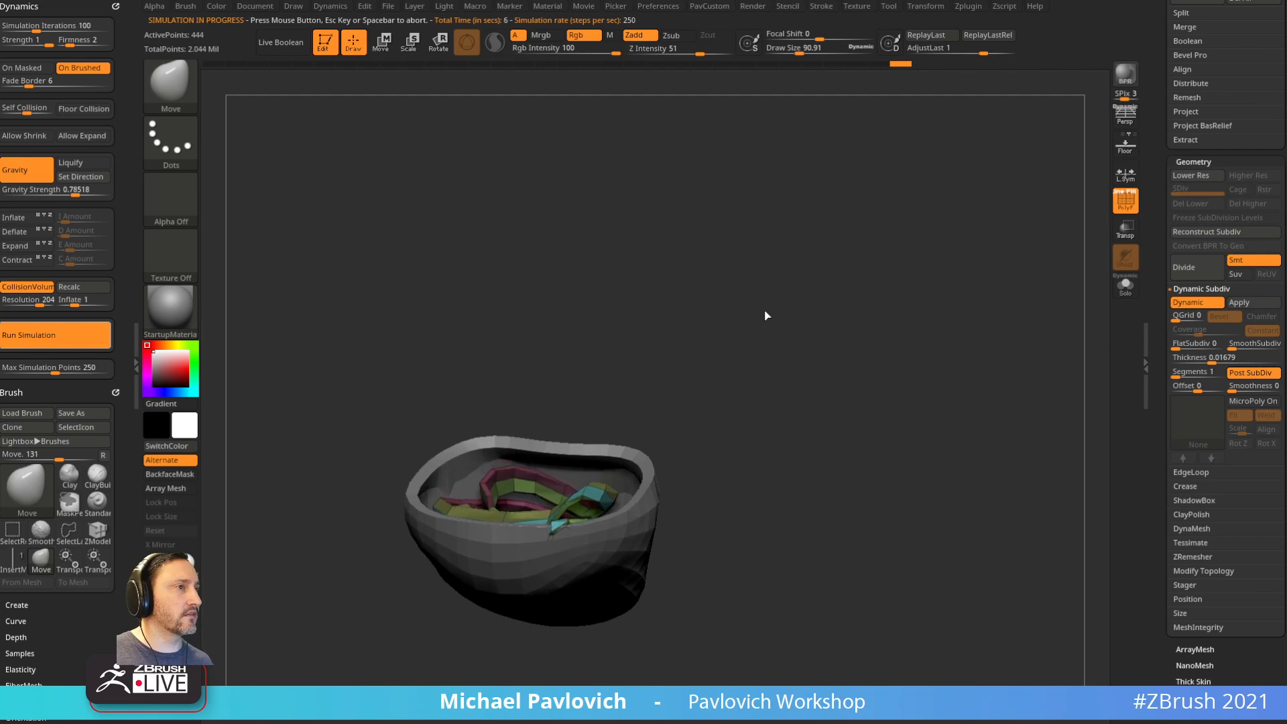
{"action": "left_click_drag", "start_coordinate": [774, 318], "coordinate": [858, 353]}
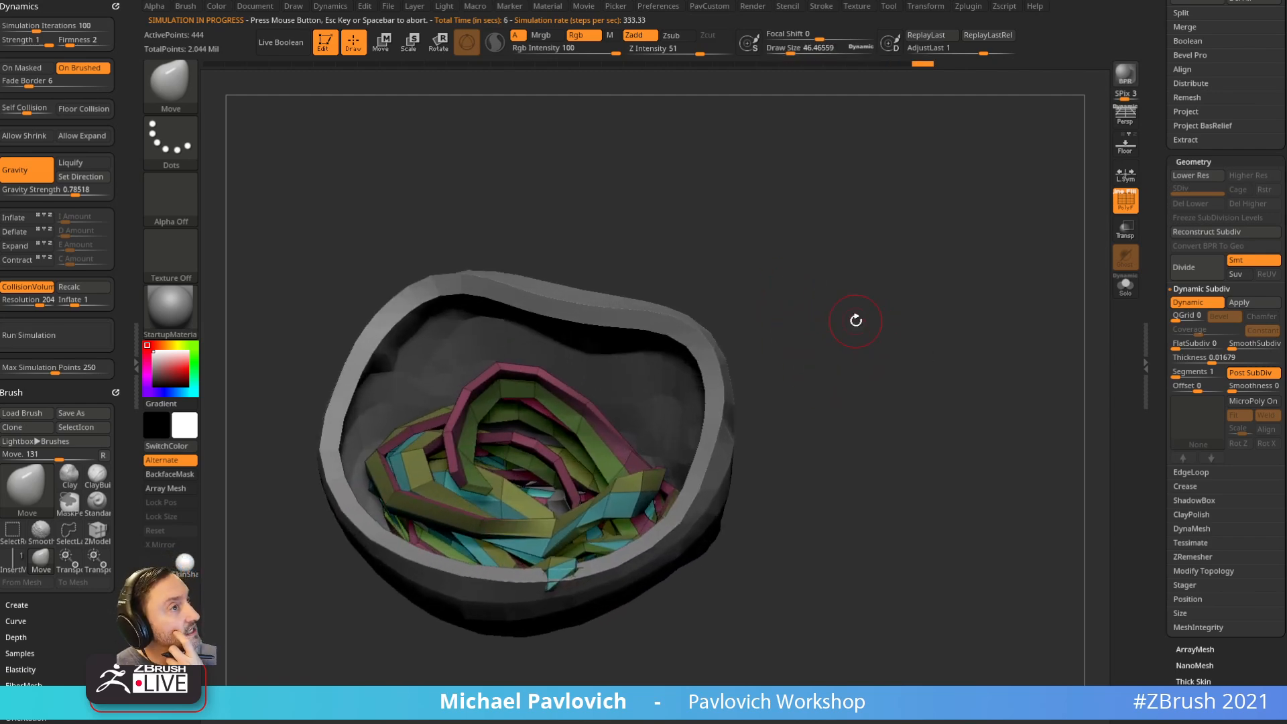
Step: Turn off Dynamic Subdiv on the collapsed coil and show only that subtool in Solo mode
{"action": "left_click_drag", "start_coordinate": [856, 320], "coordinate": [866, 376]}
{"action": "left_click", "coordinate": [1181, 305]}
{"action": "left_click", "coordinate": [1126, 285]}
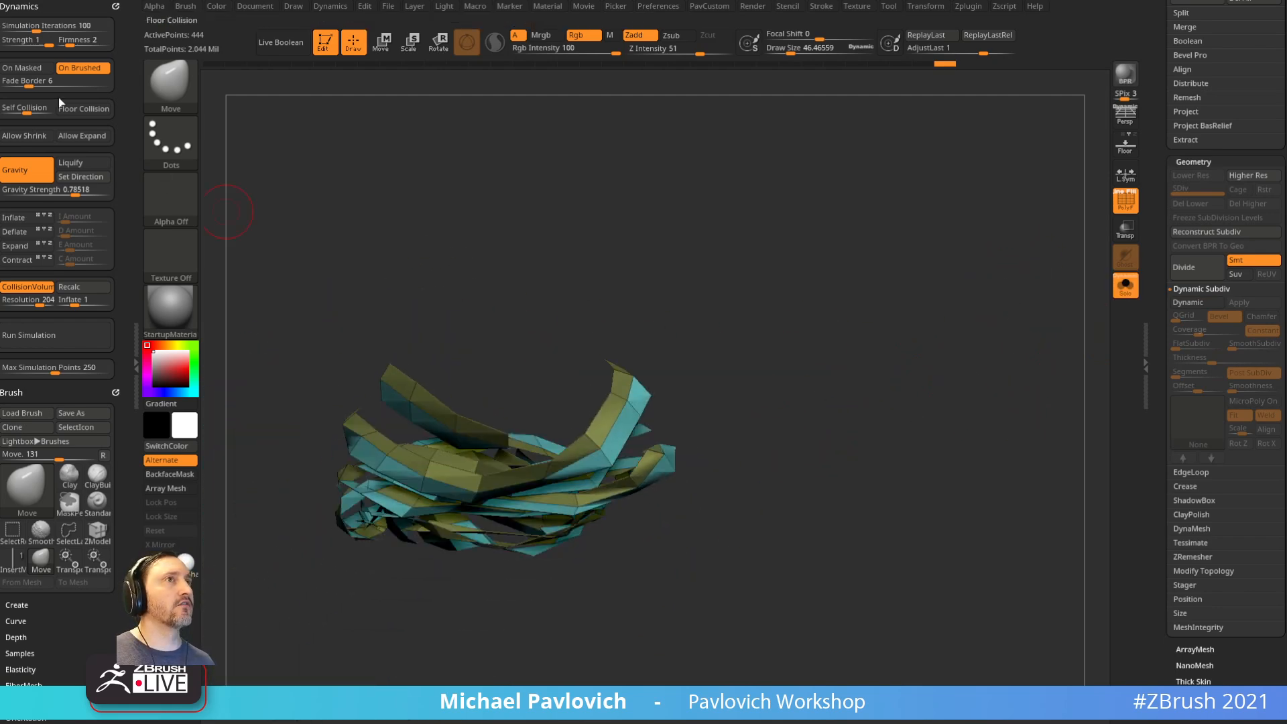
Step: Dock the Stroke palette and frame the collapsed strip with curves along polygroup edges only, excluding borders and creased edges
{"action": "left_click", "coordinate": [820, 6]}
{"action": "mouse_move", "coordinate": [814, 8]}
{"action": "left_mouse_down"}
{"action": "mouse_move", "coordinate": [526, 78]}
{"action": "mouse_move", "coordinate": [6, 50]}
{"action": "left_mouse_up"}
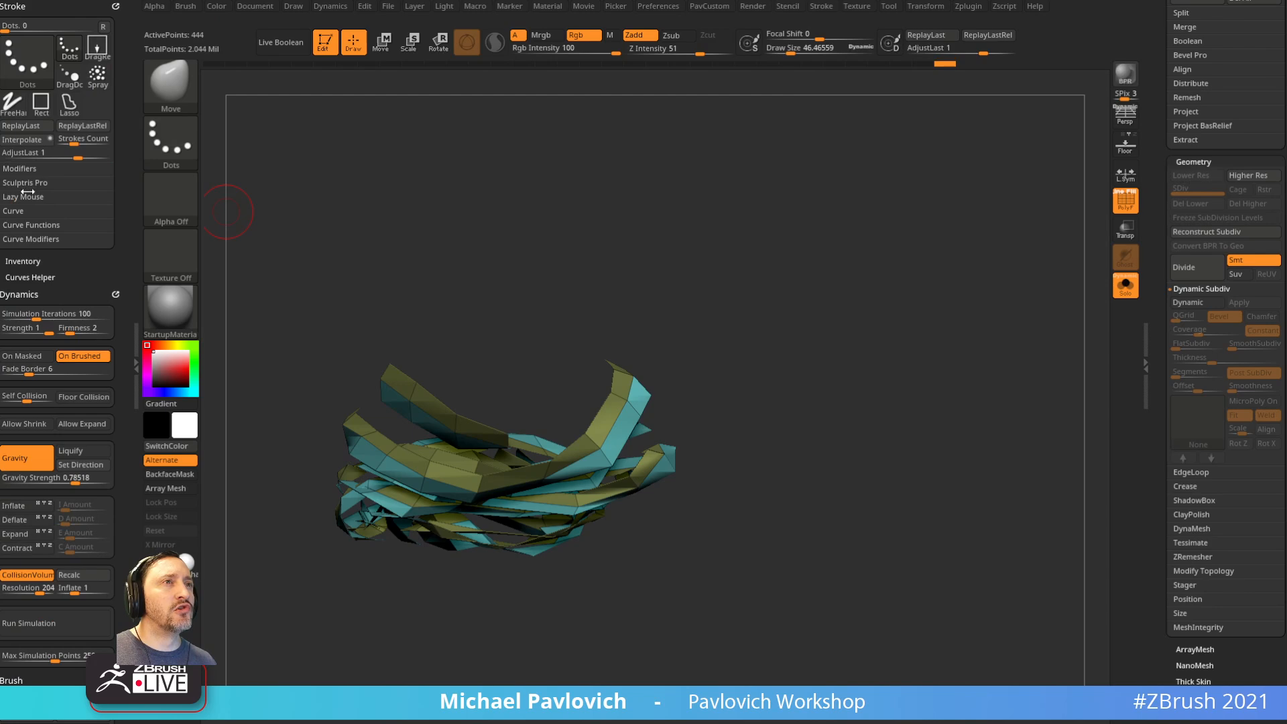
{"action": "key", "text": "shift"}
{"action": "left_click", "coordinate": [27, 211]}
{"action": "left_click", "coordinate": [56, 324]}
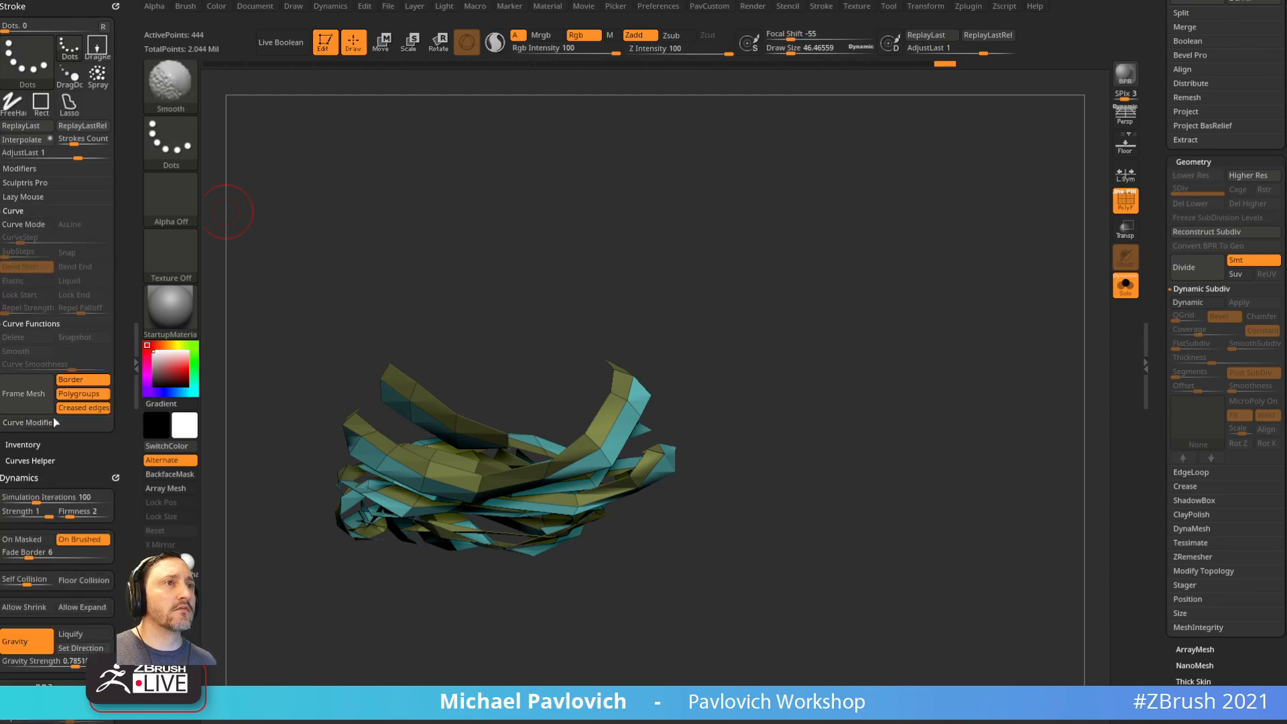
{"action": "left_click", "coordinate": [54, 420]}
{"action": "left_click", "coordinate": [83, 408]}
{"action": "left_click", "coordinate": [24, 394]}
Step: Choose the IMM Army Curve brush and pick its Bike Chain mesh for the framed curves
{"action": "key", "text": "b"}
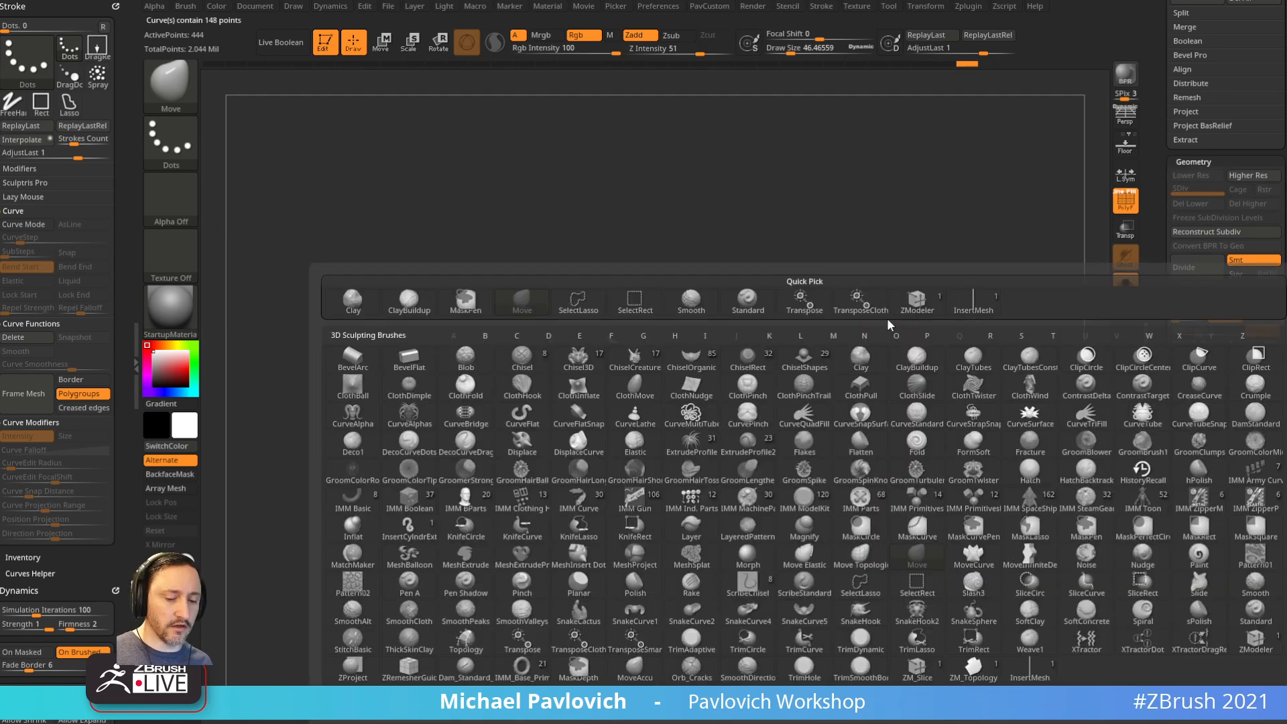
{"action": "key", "text": "b"}
{"action": "key", "text": "i"}
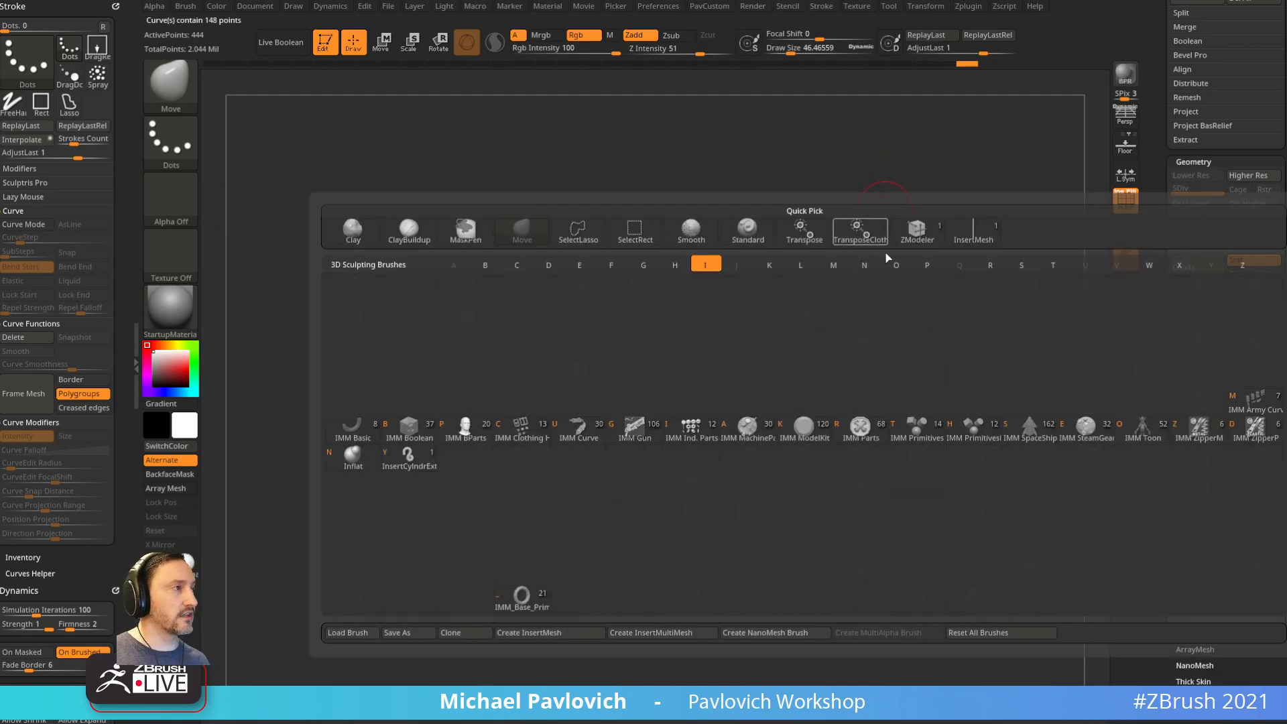
{"action": "key", "text": "m"}
{"action": "key", "text": "m"}
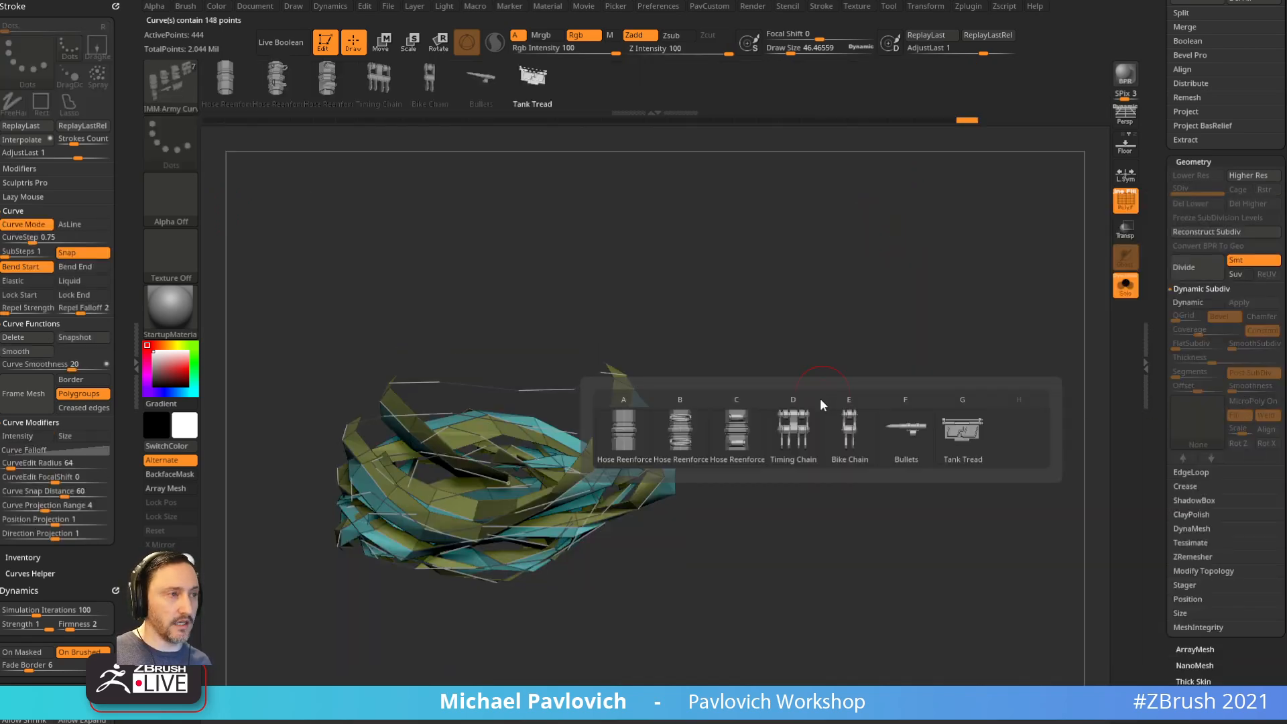
{"action": "left_click", "coordinate": [845, 441]}
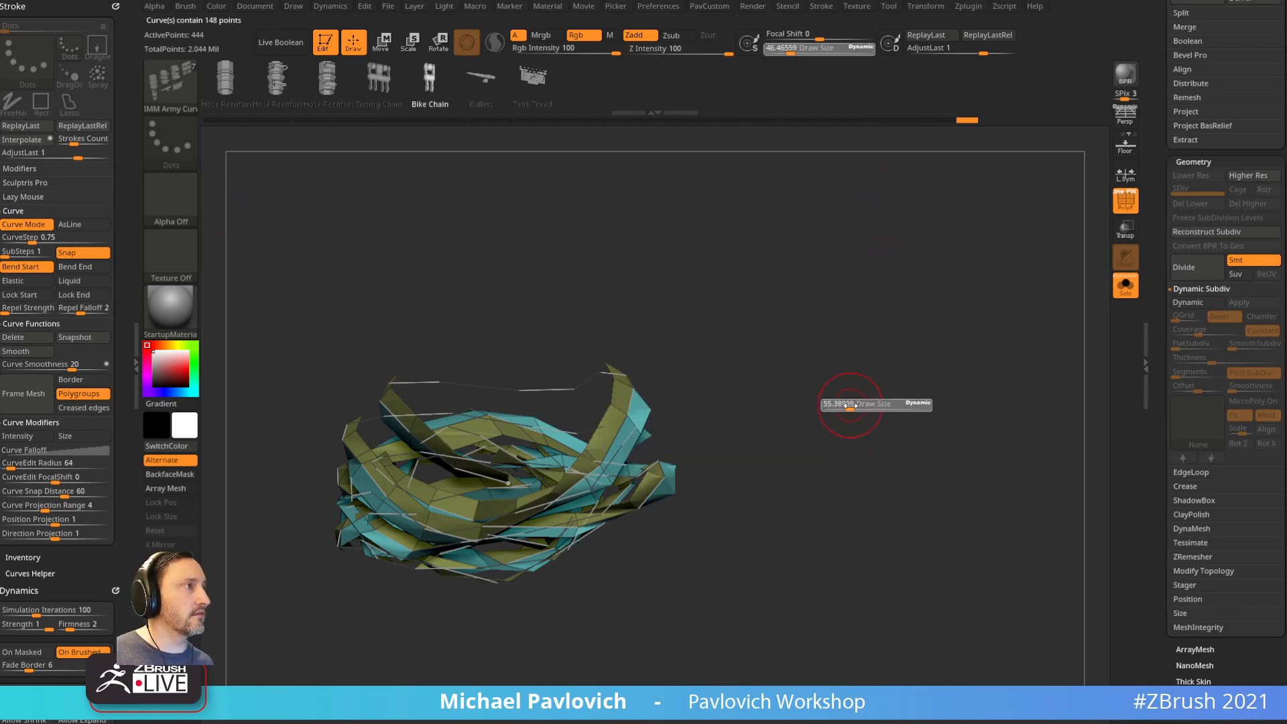
Step: Try the Bike Chain mesh on the framed curves at several draw sizes, and undo the attempts
{"action": "left_click", "coordinate": [641, 429]}
{"action": "key", "text": "s"}
{"action": "right_click_drag", "start_coordinate": [829, 394], "coordinate": [839, 398]}
{"action": "left_click", "coordinate": [625, 436]}
{"action": "right_click_drag", "start_coordinate": [681, 428], "coordinate": [854, 397]}
{"action": "key", "text": "ctrl+z"}
{"action": "key", "text": "ctrl+z"}
{"action": "key", "text": "ctrl+z"}
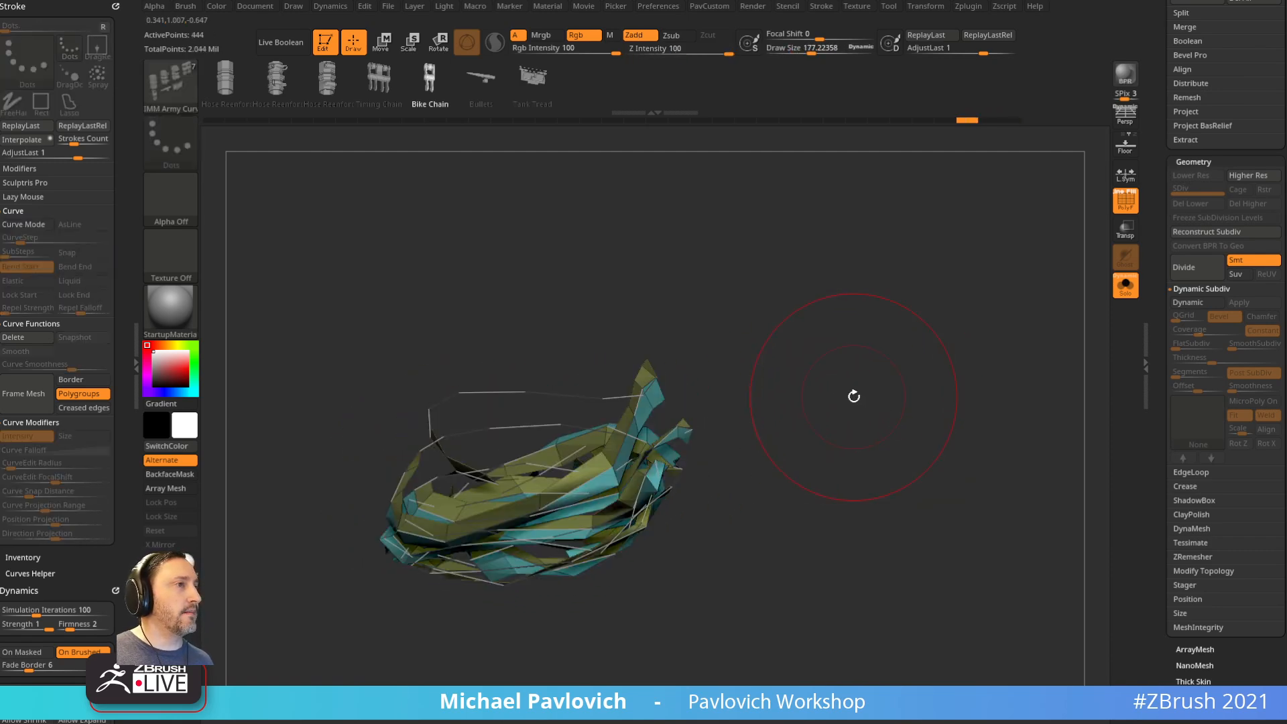
{"action": "key", "text": "ctrl+z"}
Step: Isolate the teal polygroup of the collapsed strip and delete its hidden geometry
{"action": "mouse_move", "coordinate": [737, 325]}
{"action": "right_mouse_down"}
{"action": "mouse_move", "coordinate": [785, 339]}
{"action": "mouse_move", "coordinate": [758, 353]}
{"action": "right_mouse_up"}
{"action": "key", "text": "s"}
{"action": "left_click", "coordinate": [663, 345], "text": "ctrl+shift"}
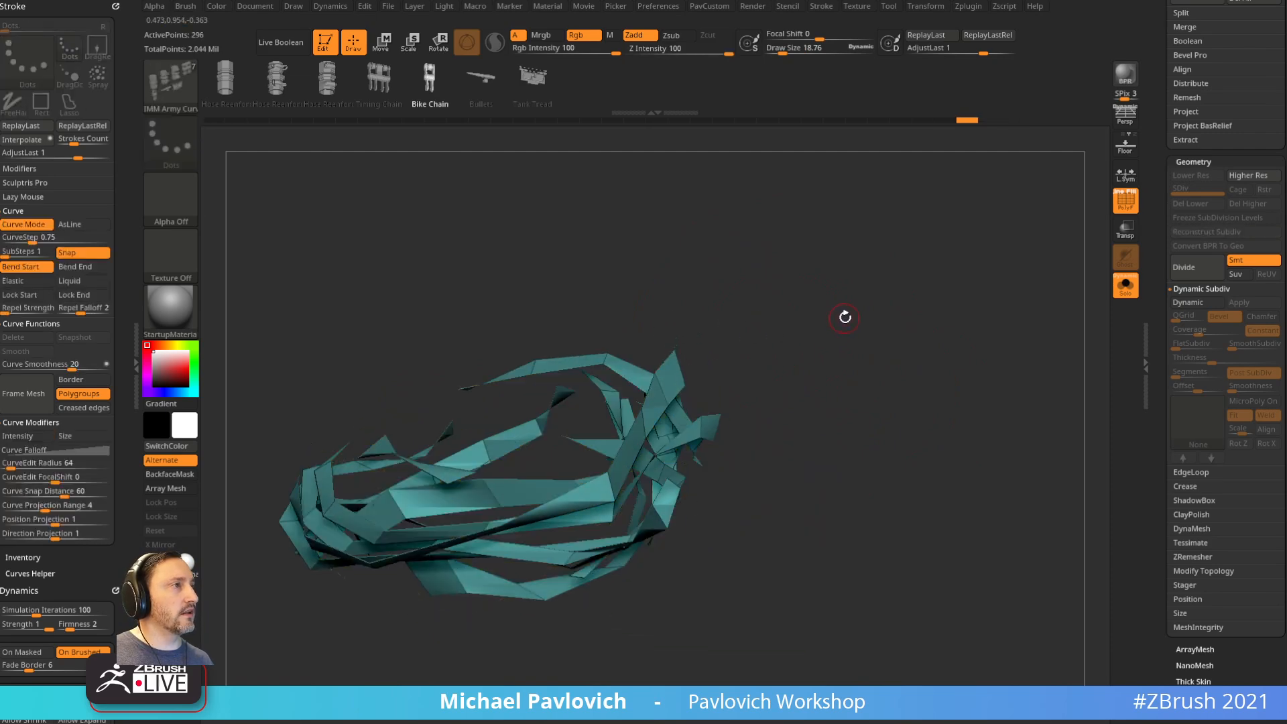
{"action": "key", "text": "3"}
{"action": "left_click", "coordinate": [837, 329]}
Step: Extrude the remaining strip into a thick band with ZModeler's polygon Extrude action targeting Polygroup All
{"action": "key", "text": "b"}
{"action": "key", "text": "z"}
{"action": "key", "text": "m"}
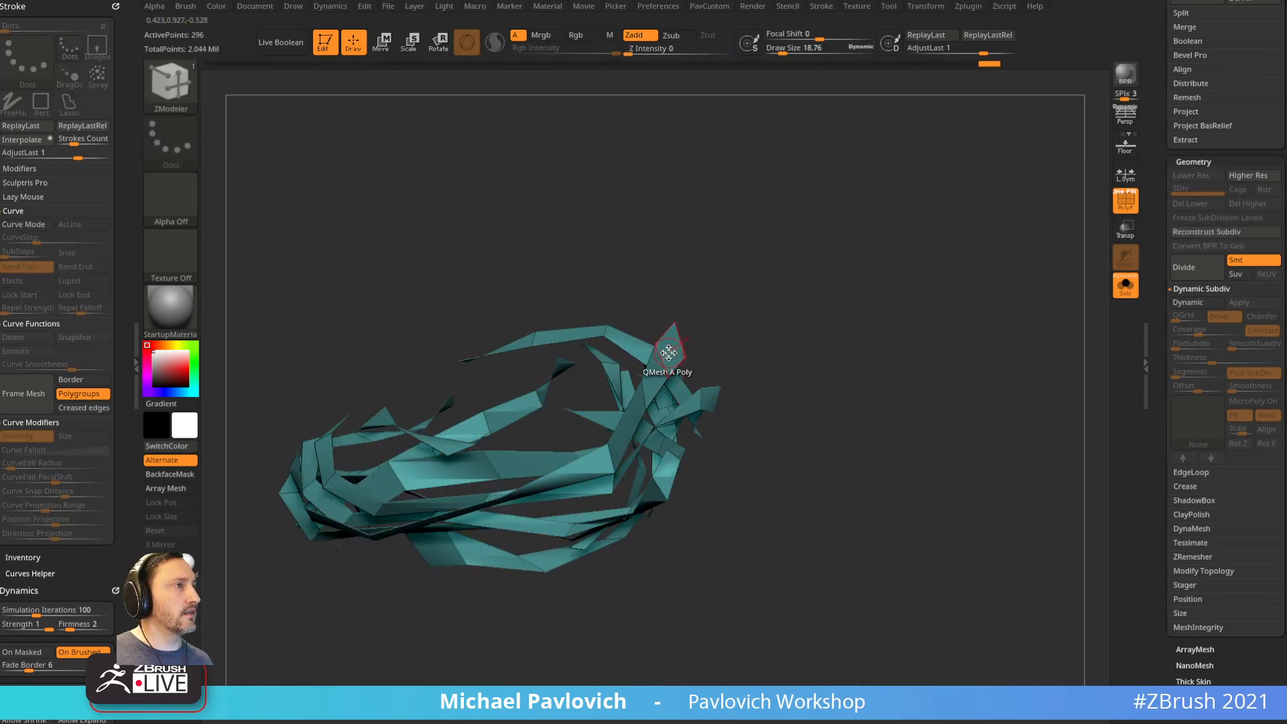
{"action": "key", "text": "space"}
{"action": "left_click", "coordinate": [558, 323]}
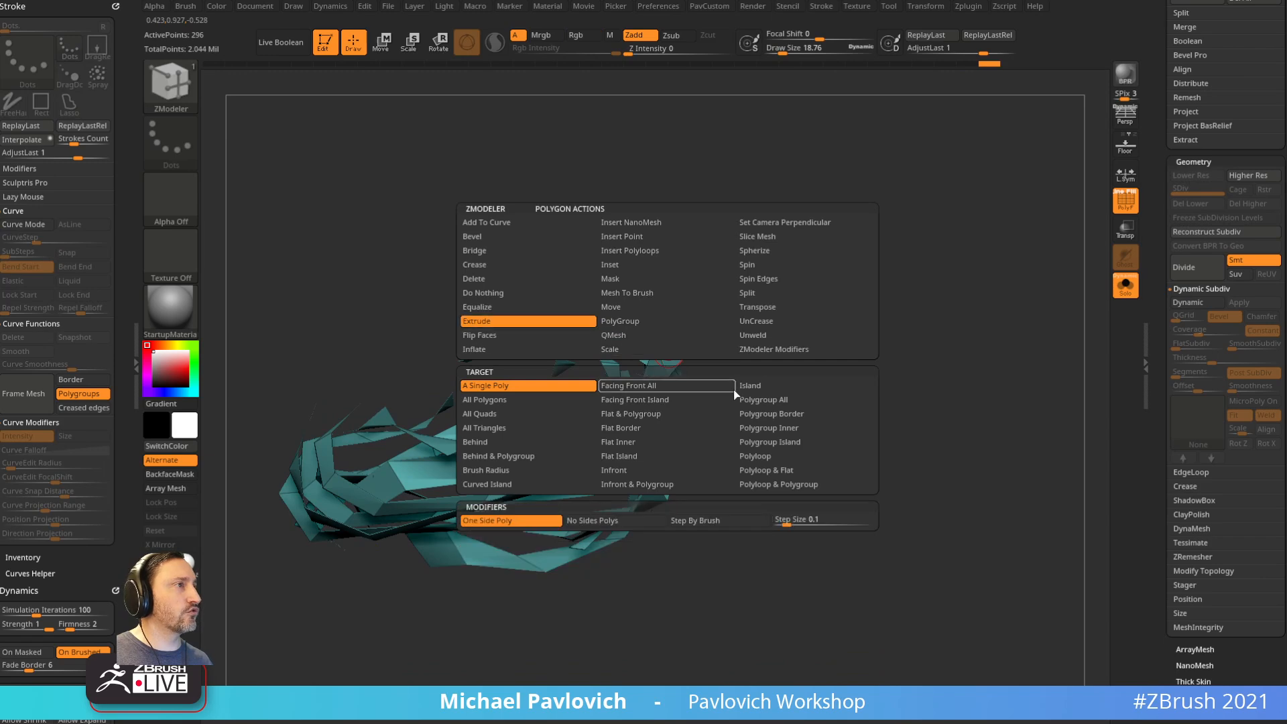
{"action": "left_click", "coordinate": [765, 399]}
{"action": "left_click_drag", "start_coordinate": [664, 372], "coordinate": [716, 357]}
Step: Turn on Dynamic Subdiv for the extruded strip with Thickness 0, raise SmoothSubdiv, and inspect the smoothed tubes without polyframe
{"action": "mouse_move", "coordinate": [865, 395]}
{"action": "left_mouse_down"}
{"action": "mouse_move", "coordinate": [814, 368]}
{"action": "mouse_move", "coordinate": [872, 397]}
{"action": "left_mouse_up"}
{"action": "key", "text": "d"}
{"action": "key", "text": "Return"}
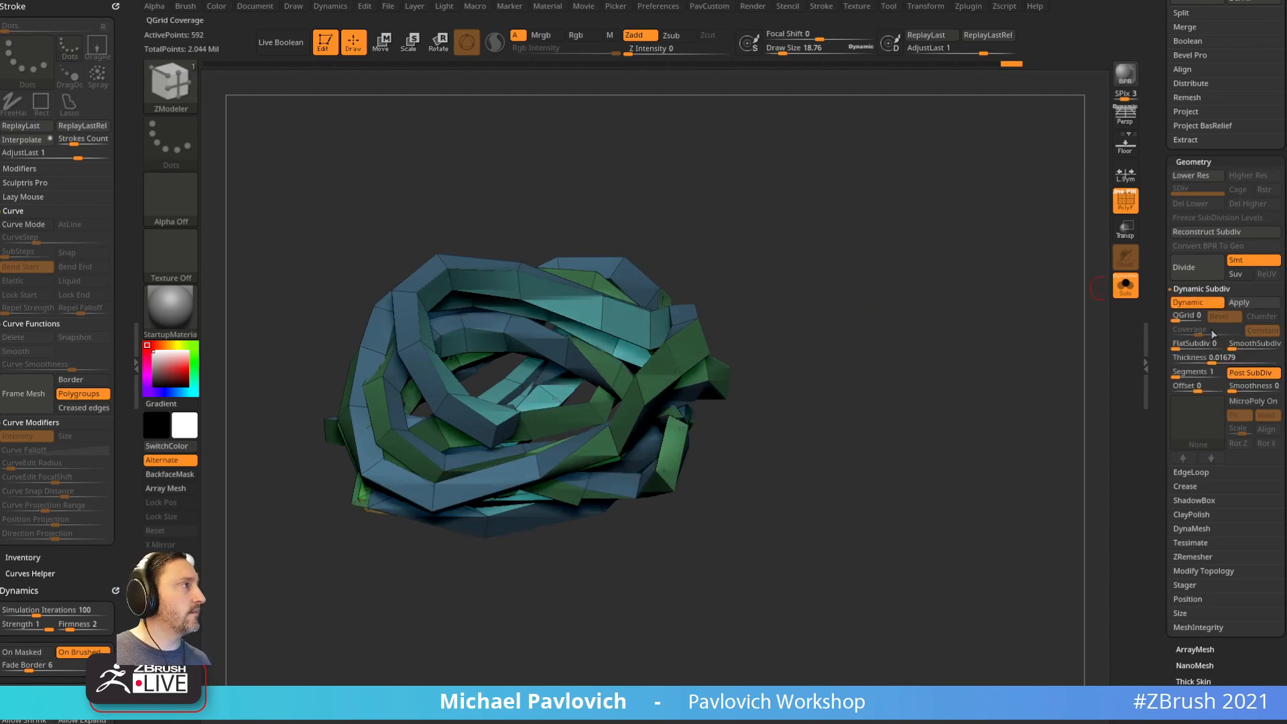
{"action": "left_click_drag", "start_coordinate": [1207, 361], "coordinate": [1170, 360]}
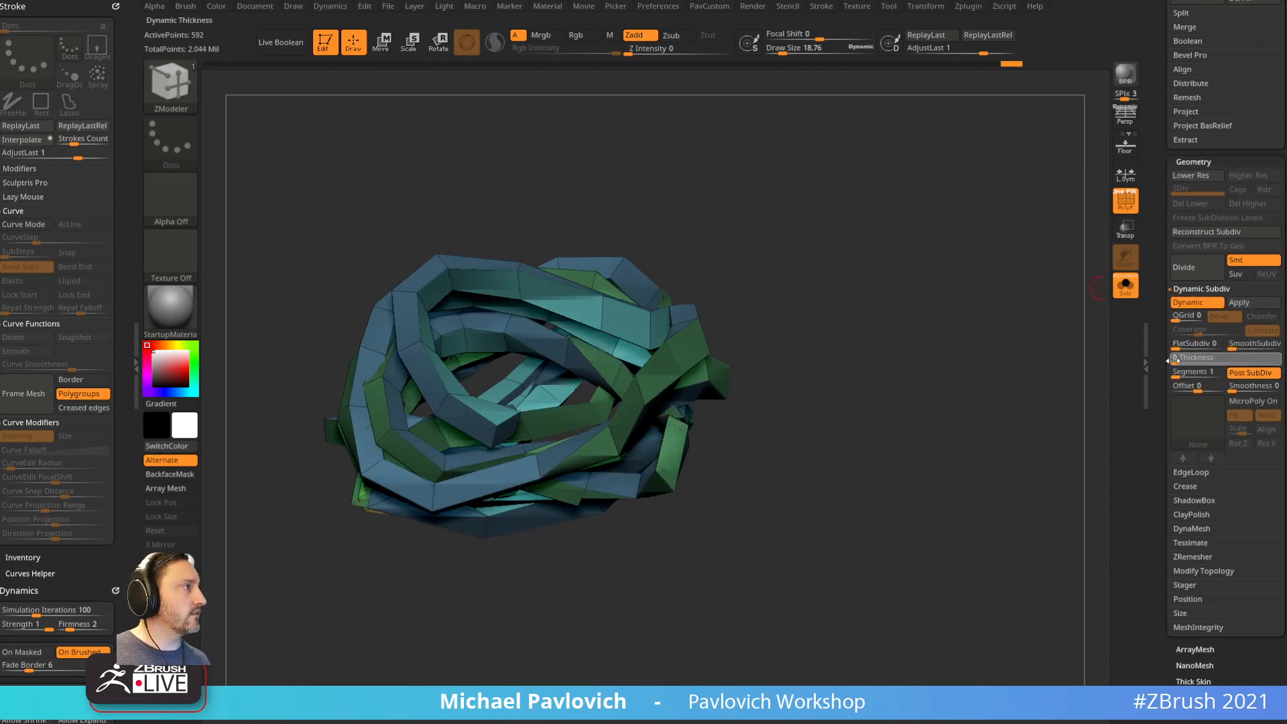
{"action": "left_click", "coordinate": [1243, 346]}
{"action": "left_click_drag", "start_coordinate": [1021, 374], "coordinate": [1044, 288]}
{"action": "key", "text": "shift+f"}
{"action": "left_click_drag", "start_coordinate": [1078, 244], "coordinate": [918, 299]}
{"action": "key", "text": "3"}
{"action": "left_click_drag", "start_coordinate": [795, 409], "coordinate": [883, 352]}
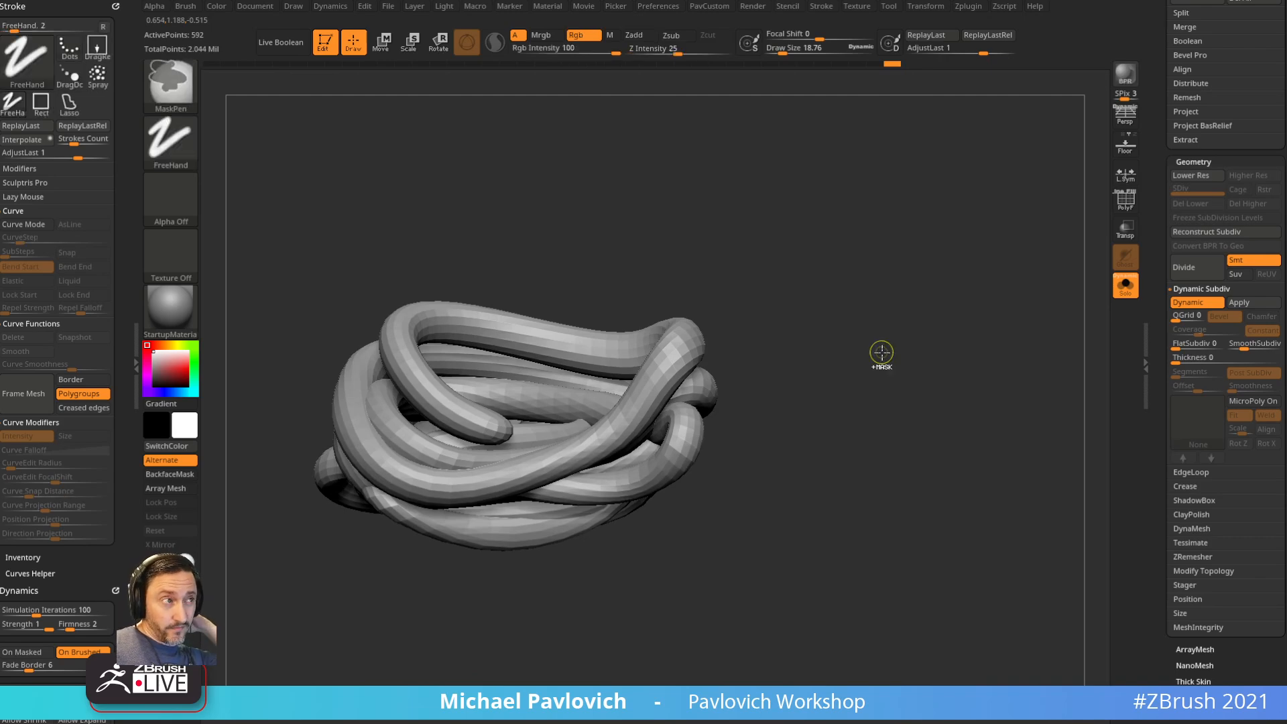
Step: Undo the extrusion and hidden-geometry deletion back to the two-polygroup strip, and show the polyframe
{"action": "key", "text": "ctrl+z"}
{"action": "key", "text": "ctrl+z"}
{"action": "key", "text": "ctrl+z"}
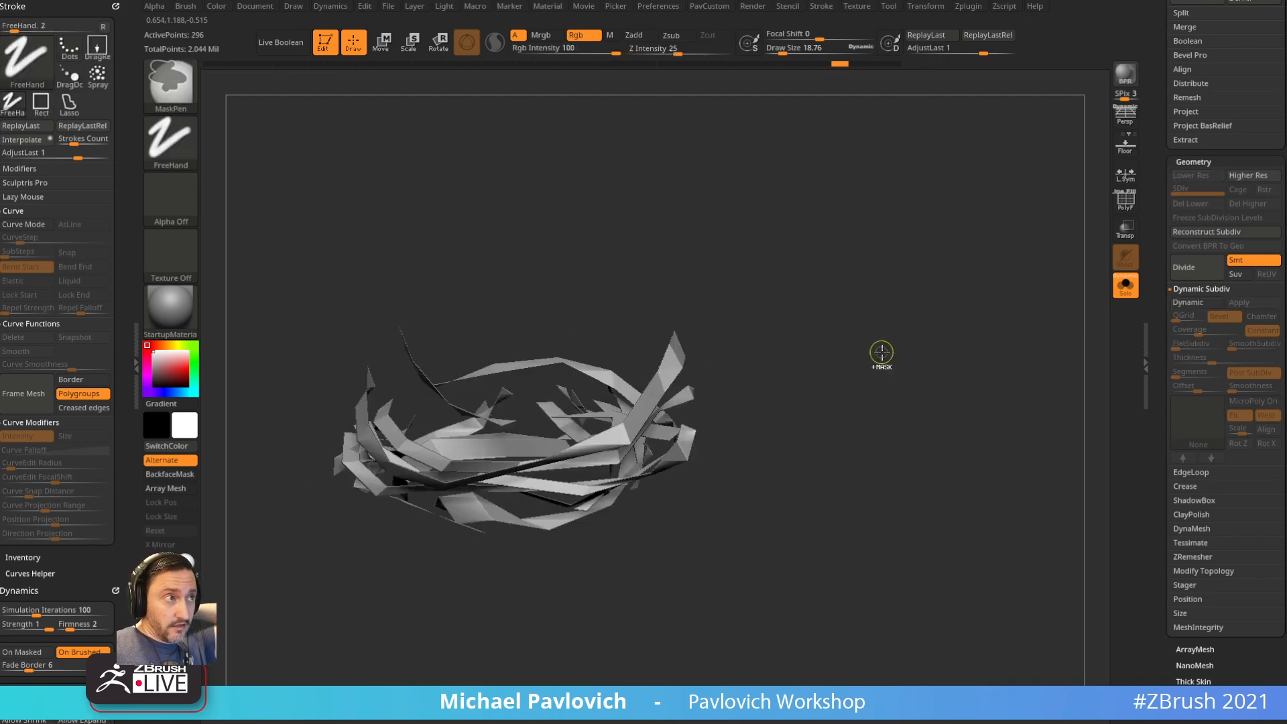
{"action": "key", "text": "ctrl+z"}
{"action": "key", "text": "ctrl+z"}
{"action": "key", "text": "ctrl+z"}
{"action": "left_click", "coordinate": [1119, 207]}
{"action": "left_click_drag", "start_coordinate": [1055, 246], "coordinate": [1052, 284]}
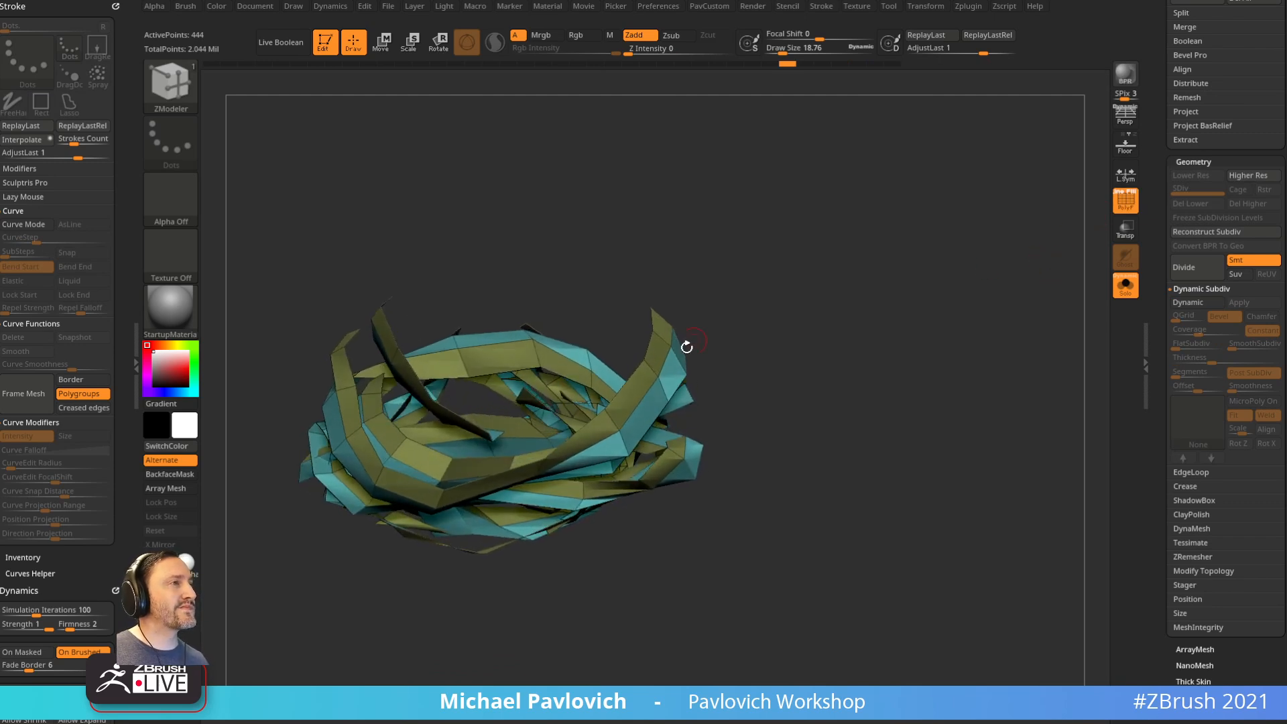
Step: Isolate the olive polygroup of the collapsed strip and delete its hidden geometry
{"action": "left_click", "coordinate": [654, 334], "text": "ctrl+shift"}
{"action": "key", "text": "3"}
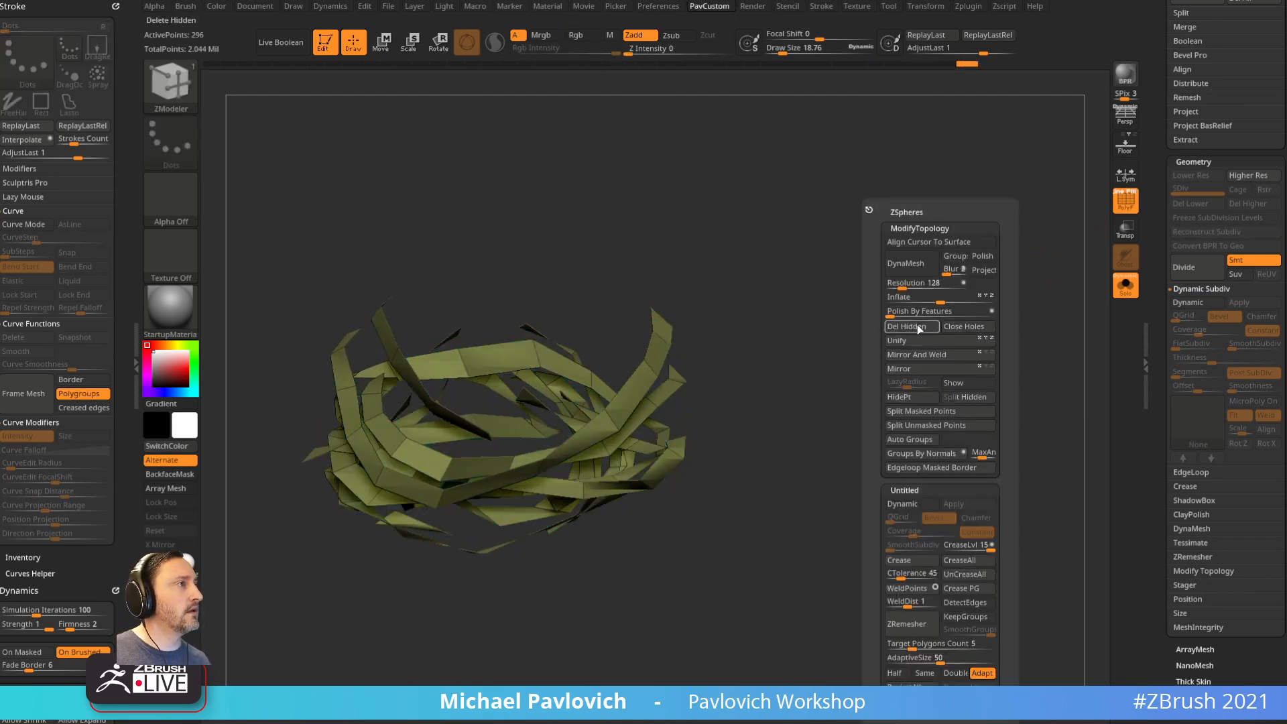
{"action": "left_click", "coordinate": [916, 327]}
Step: Turn on Dynamic Subdiv for the olive strip, set Thickness to 0.03526, and apply it as real geometry
{"action": "left_click", "coordinate": [1198, 302]}
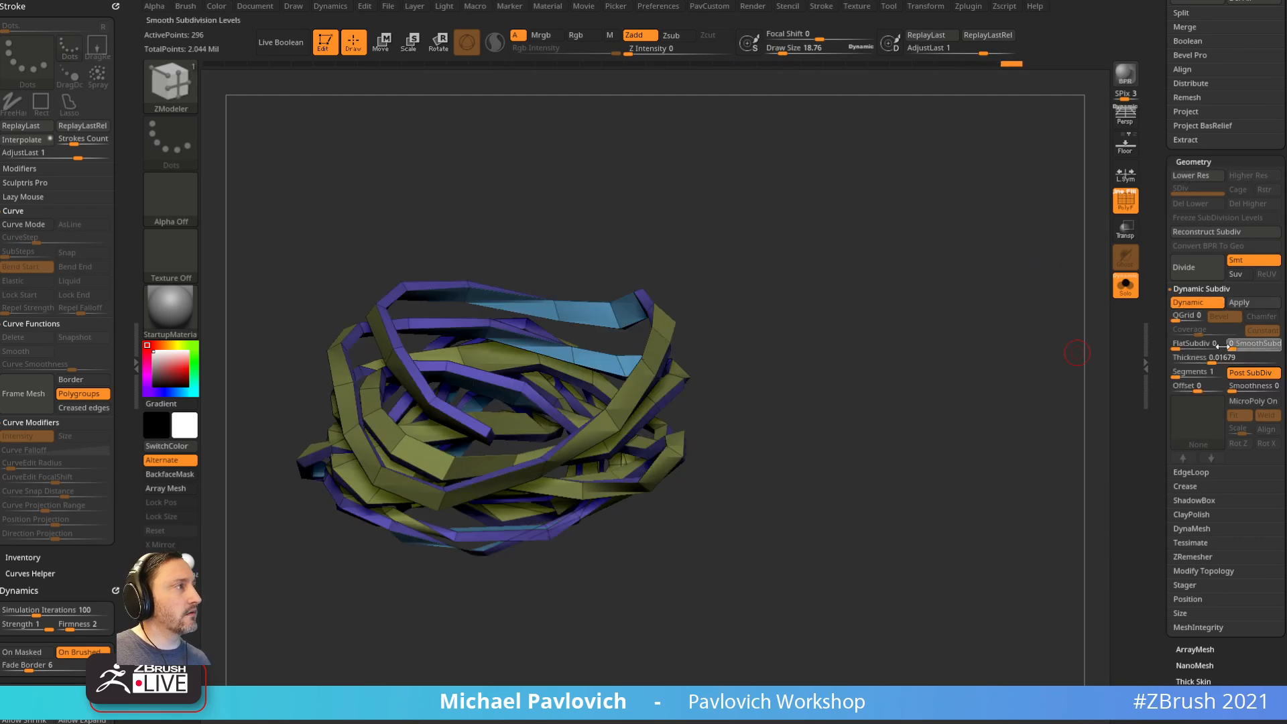
{"action": "left_click_drag", "start_coordinate": [1211, 358], "coordinate": [1219, 358]}
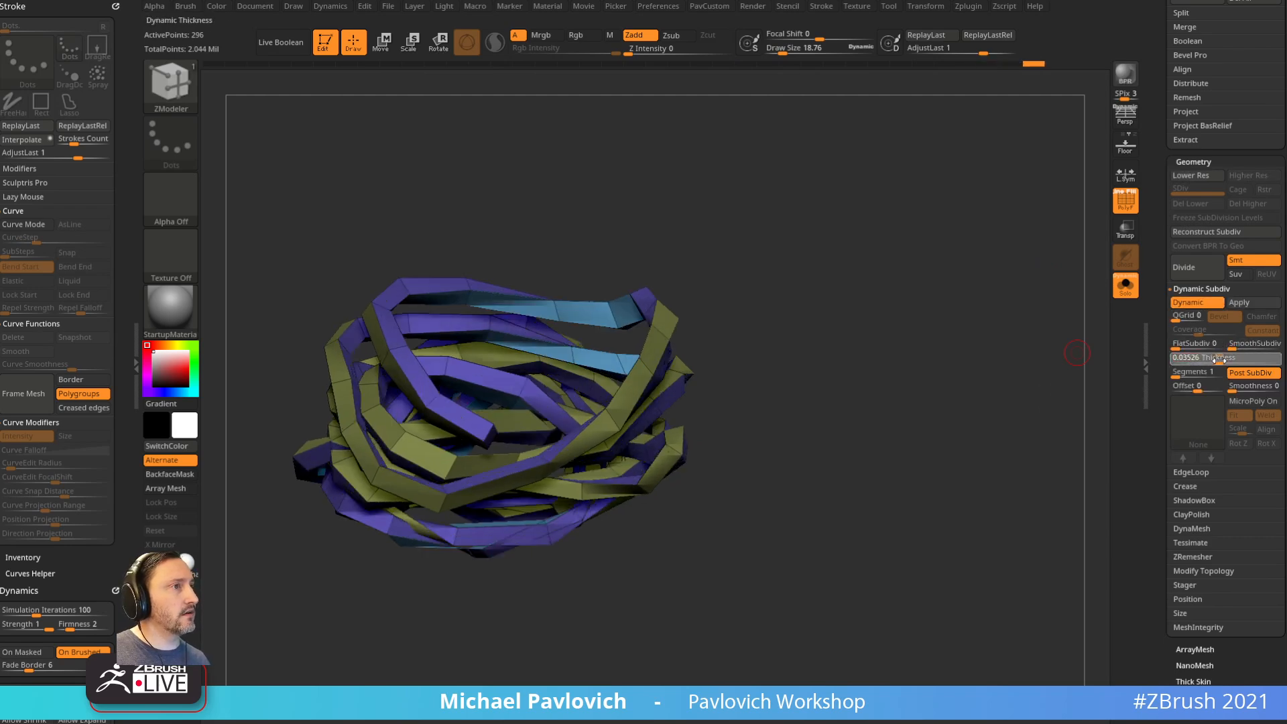
{"action": "left_click_drag", "start_coordinate": [1070, 395], "coordinate": [980, 409]}
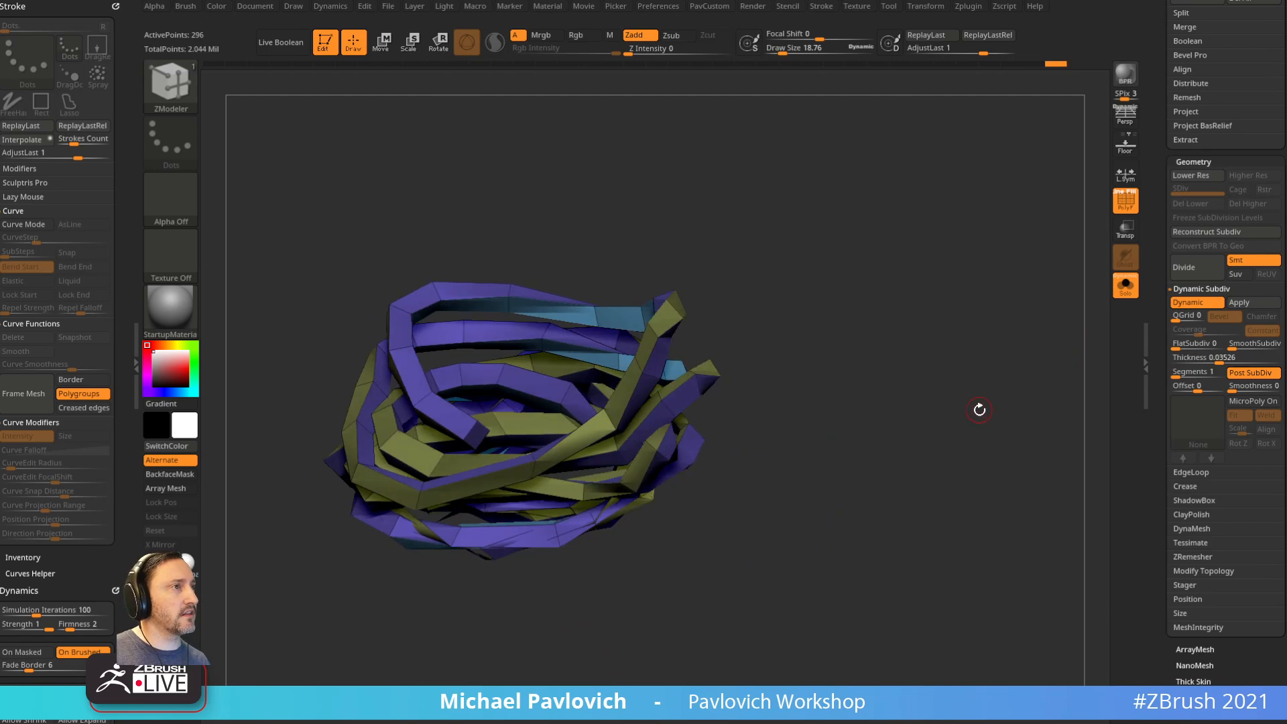
{"action": "left_click", "coordinate": [1241, 307]}
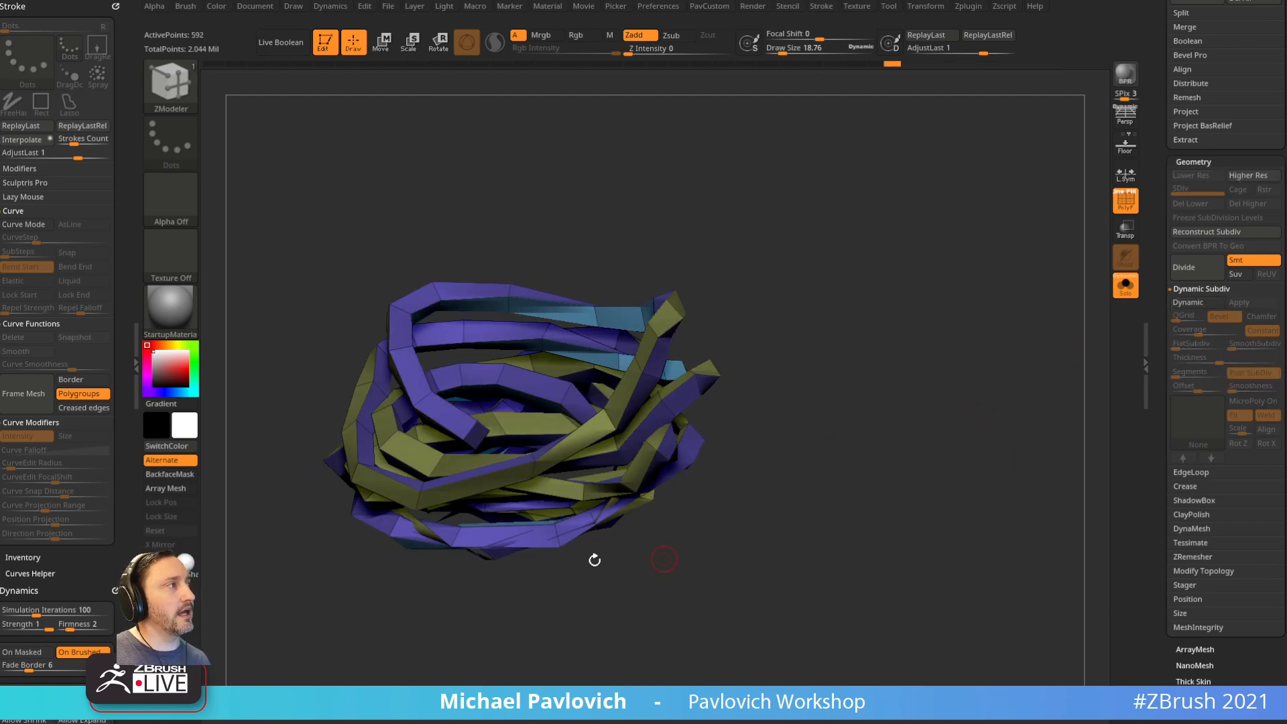
Step: Turn Dynamic Subdiv back on for the thickened strip
{"action": "left_click", "coordinate": [1200, 304]}
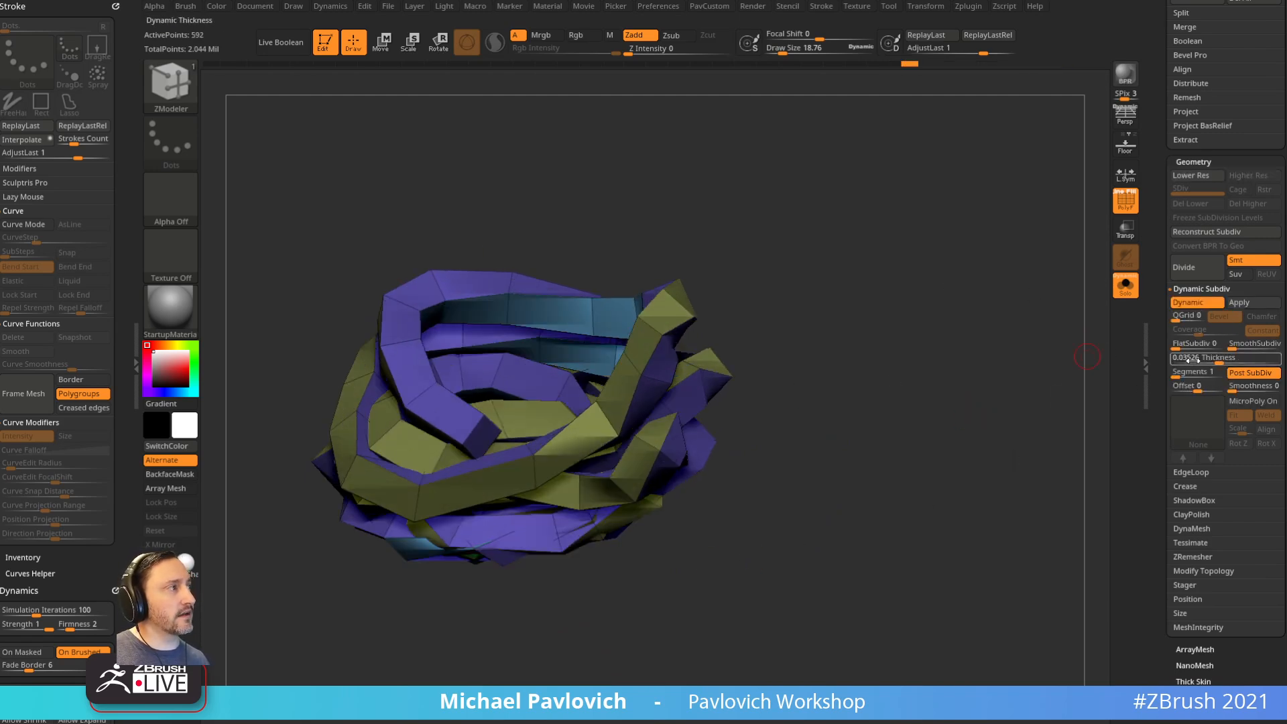
Step: Set the coiled mesh's Dynamic Subdiv thickness to 0 and enable the Inflate and Expand forces at about 0.58 and 0.15
{"action": "left_click_drag", "start_coordinate": [1164, 361], "coordinate": [1003, 428]}
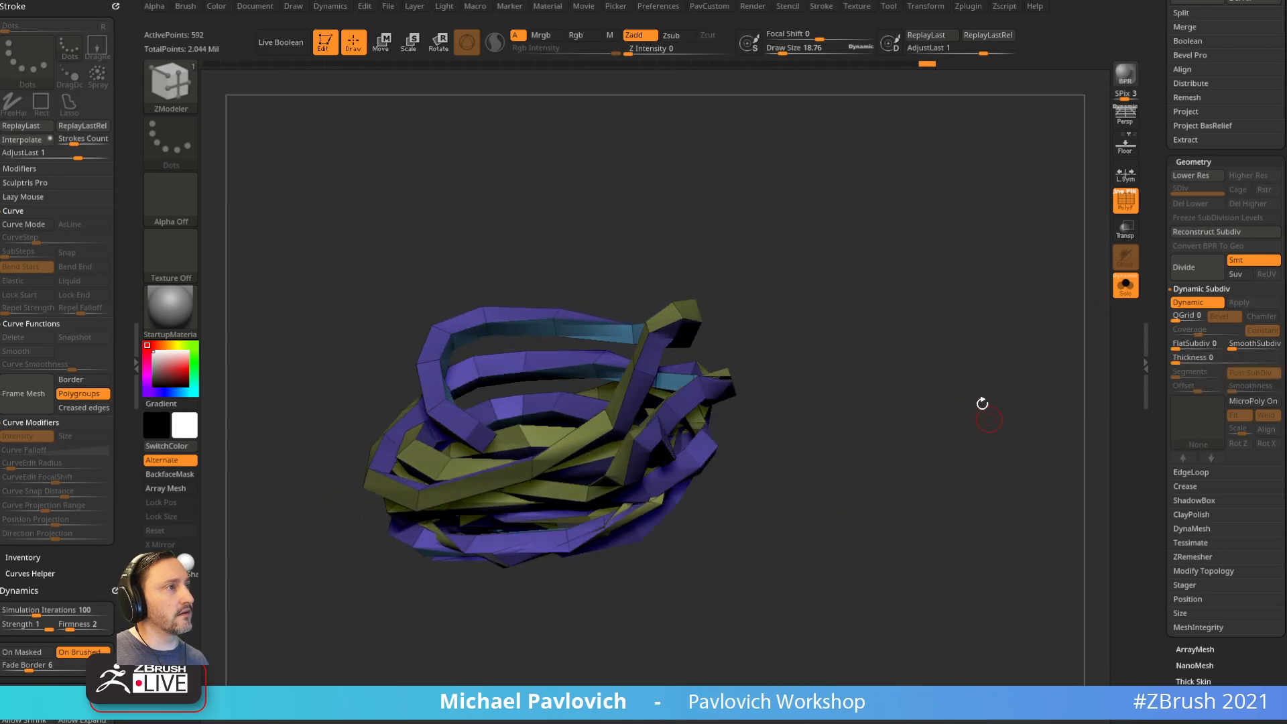
{"action": "left_click_drag", "start_coordinate": [980, 379], "coordinate": [548, 291]}
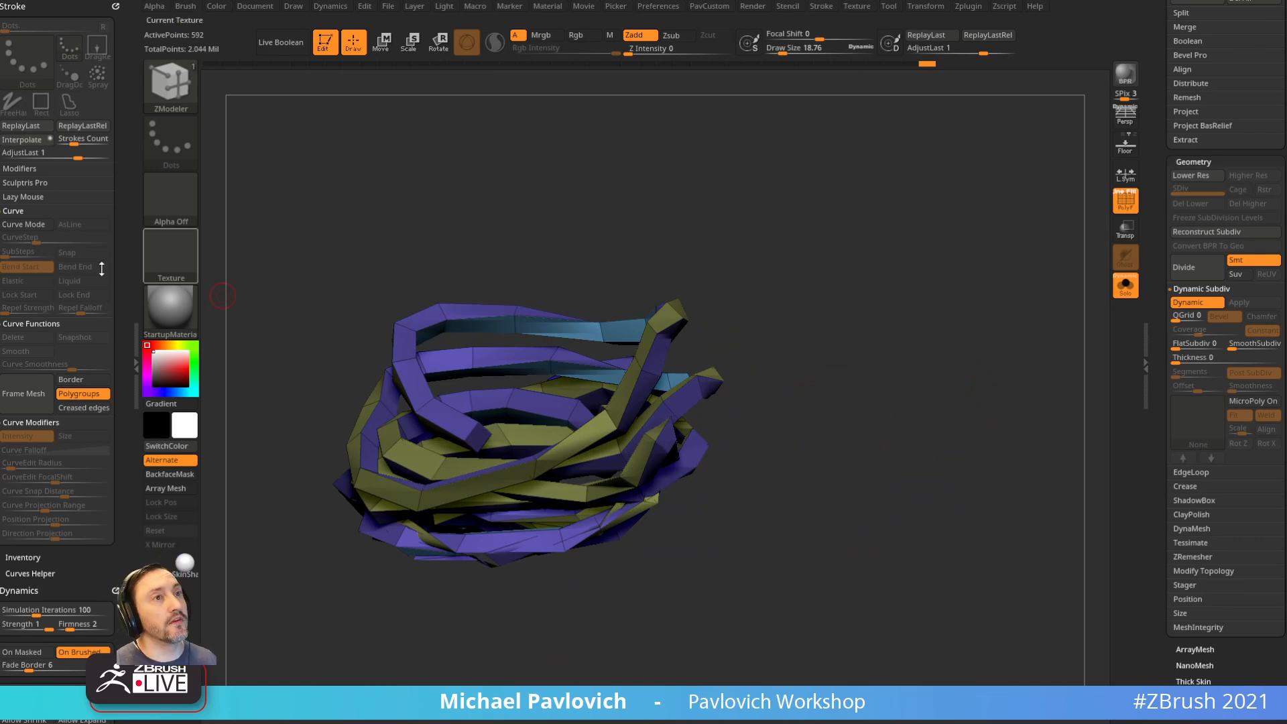
{"action": "left_click_drag", "start_coordinate": [129, 263], "coordinate": [132, 124]}
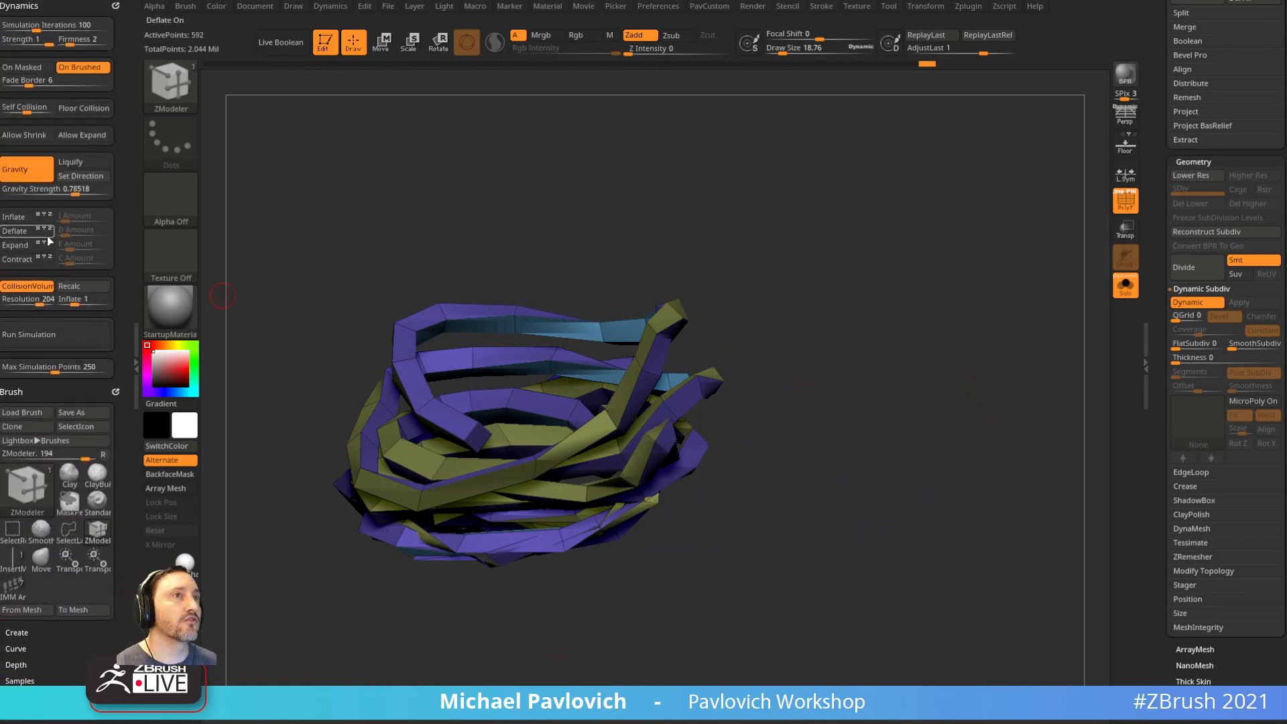
{"action": "left_click", "coordinate": [22, 218]}
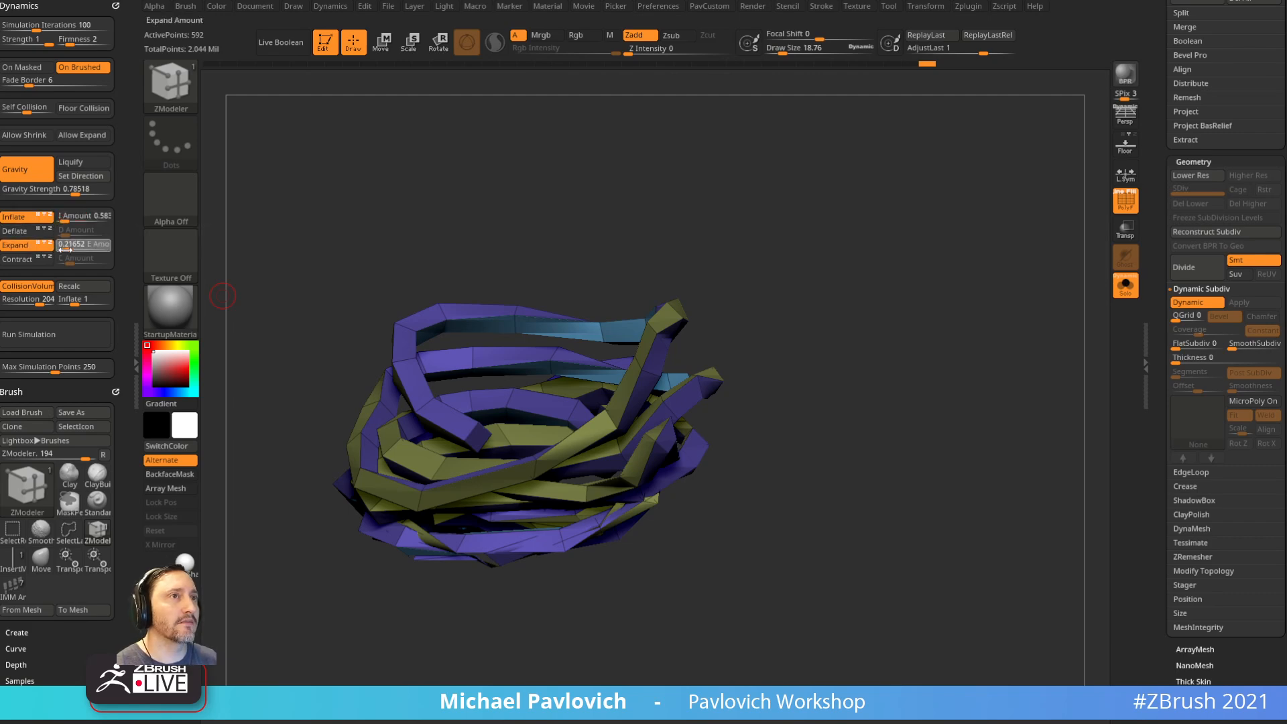
{"action": "left_click_drag", "start_coordinate": [371, 326], "coordinate": [677, 399]}
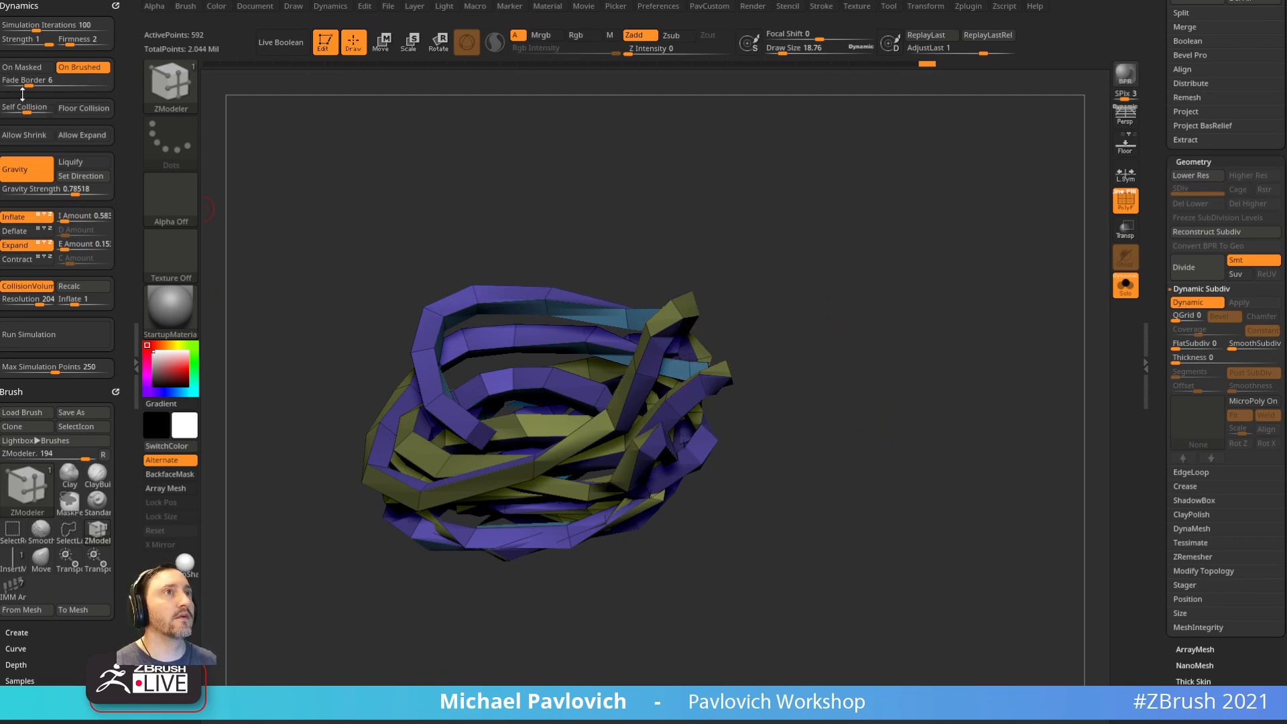
Step: Divide the coiled tube mesh once, to subdivision level 2
{"action": "key", "text": "ctrl"}
{"action": "key", "text": "ctrl+d"}
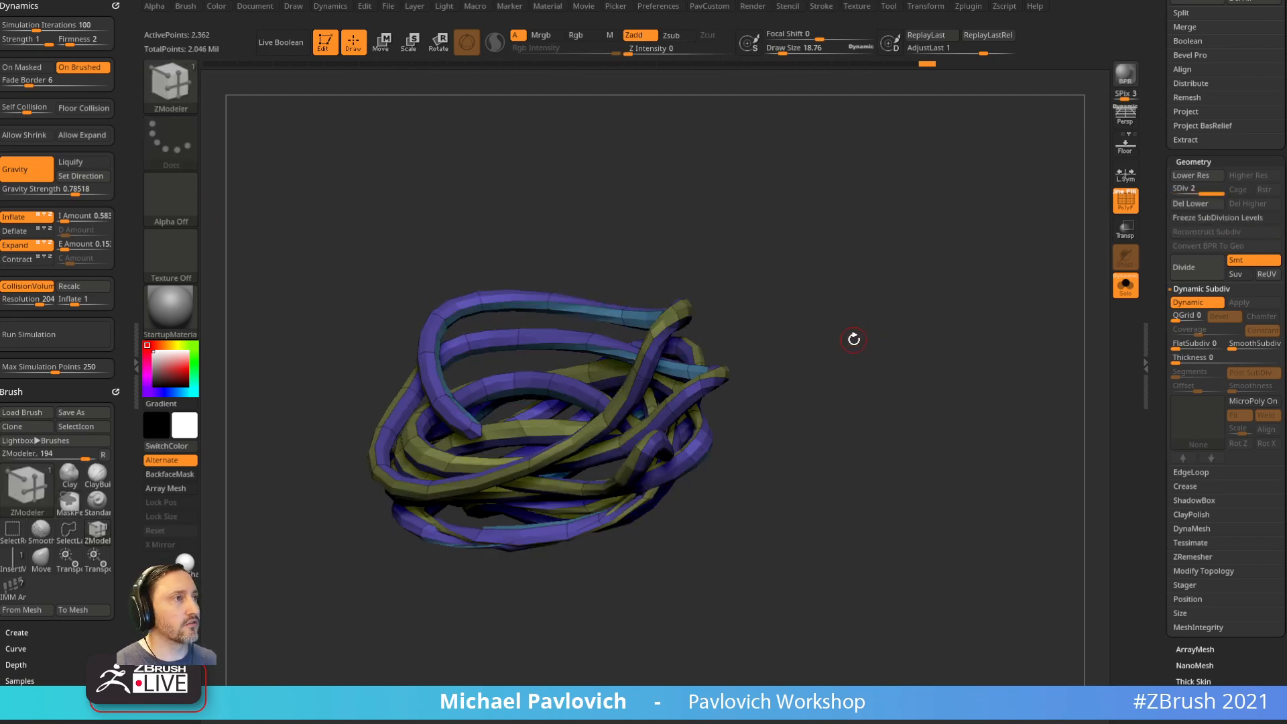
{"action": "left_click_drag", "start_coordinate": [827, 333], "coordinate": [861, 340]}
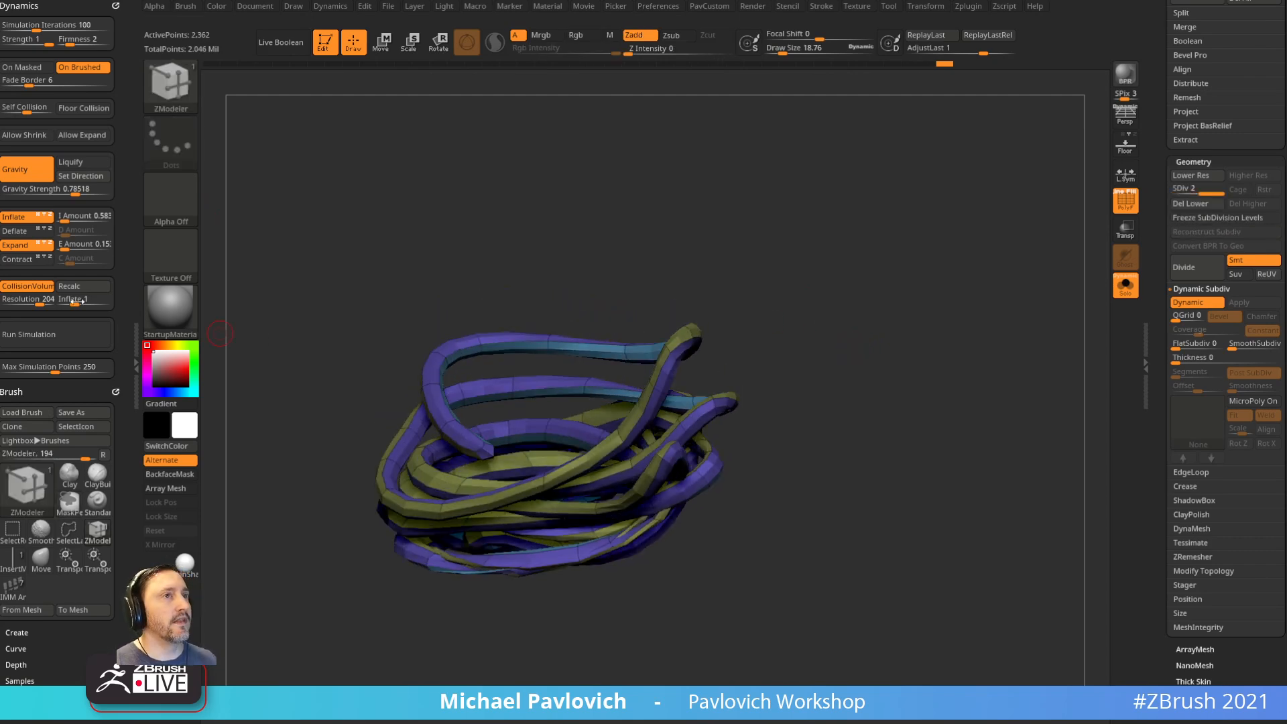
Step: Leave Solo mode, turn off Gravity and run the dynamics simulation so the coils inflate inside the bowl
{"action": "left_click", "coordinate": [58, 335]}
{"action": "key", "text": "ctrl"}
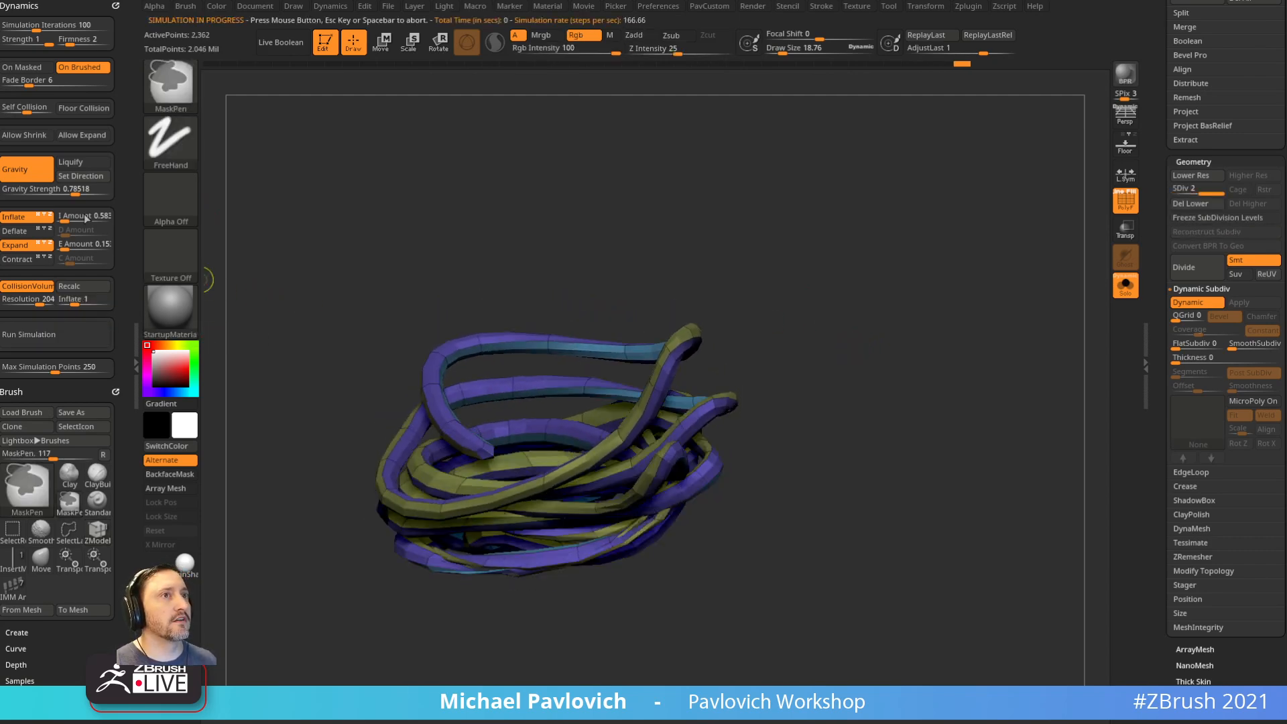
{"action": "left_click", "coordinate": [1126, 287]}
{"action": "scroll", "coordinate": [1167, 376], "scroll_direction": "up", "scroll_amount": 5}
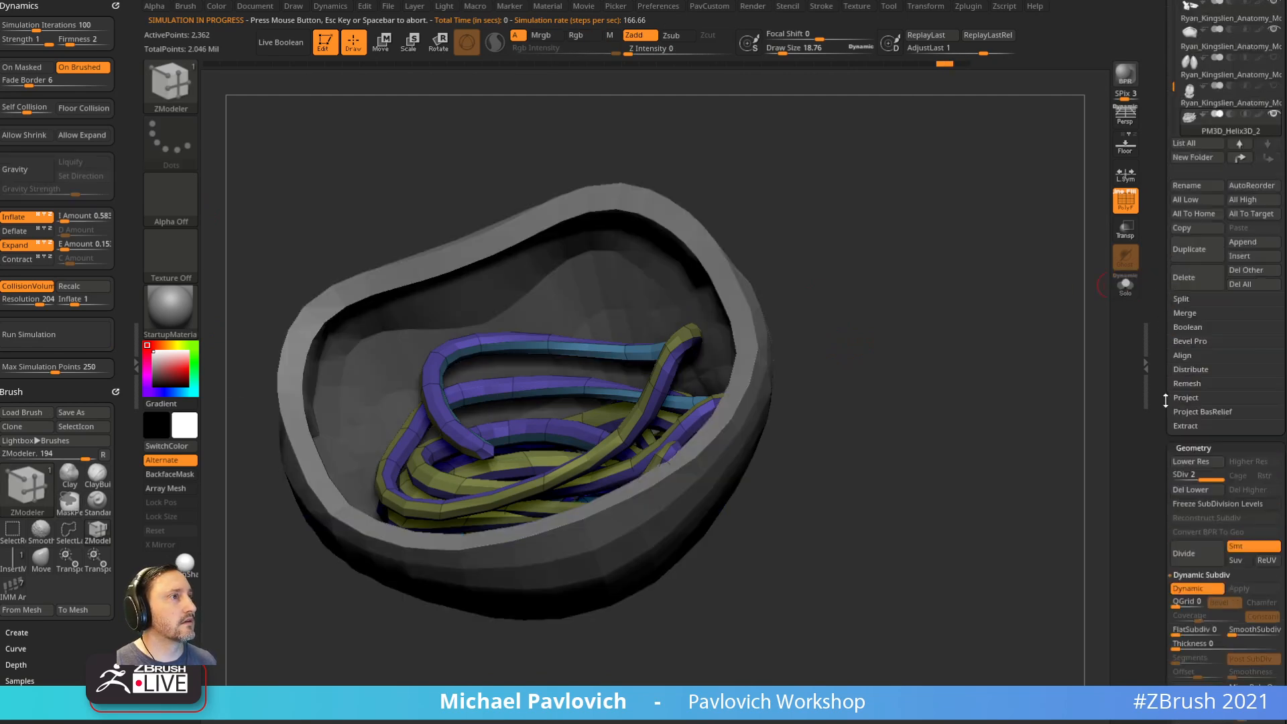
{"action": "mouse_move", "coordinate": [1015, 462]}
{"action": "left_mouse_down"}
{"action": "mouse_move", "coordinate": [1003, 443]}
{"action": "mouse_move", "coordinate": [1033, 466]}
{"action": "left_mouse_up"}
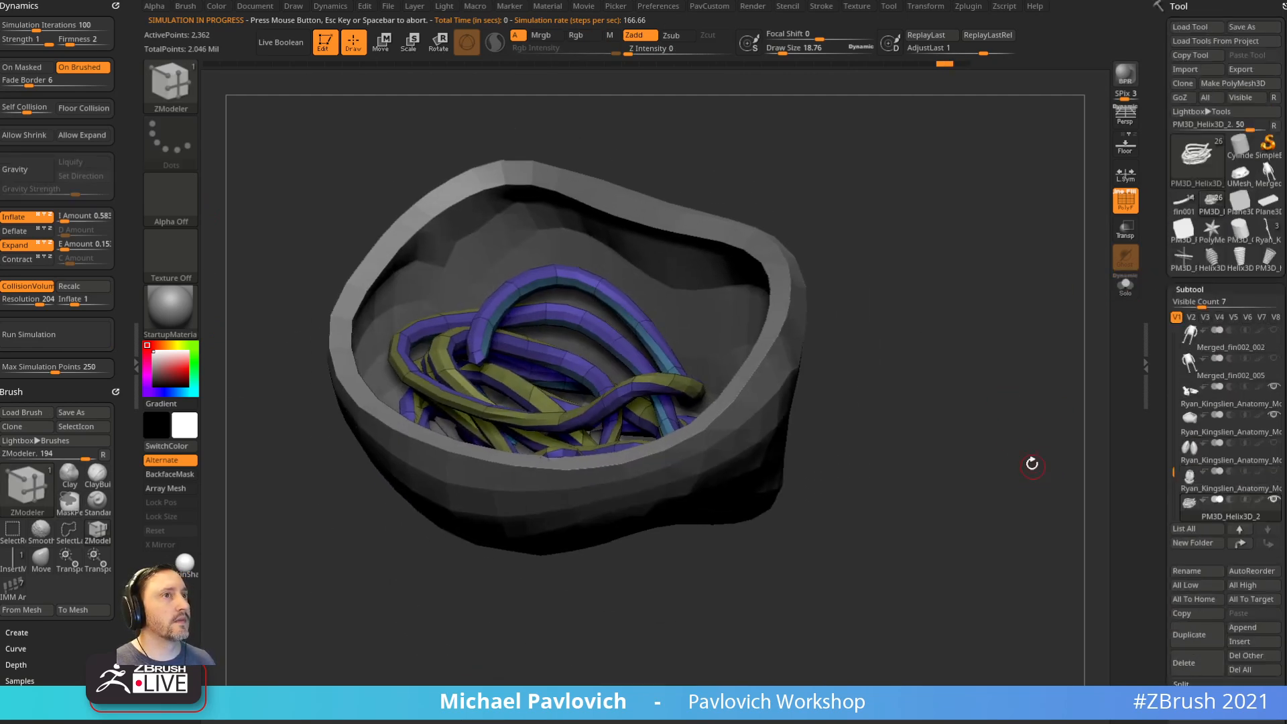
{"action": "left_click", "coordinate": [65, 340]}
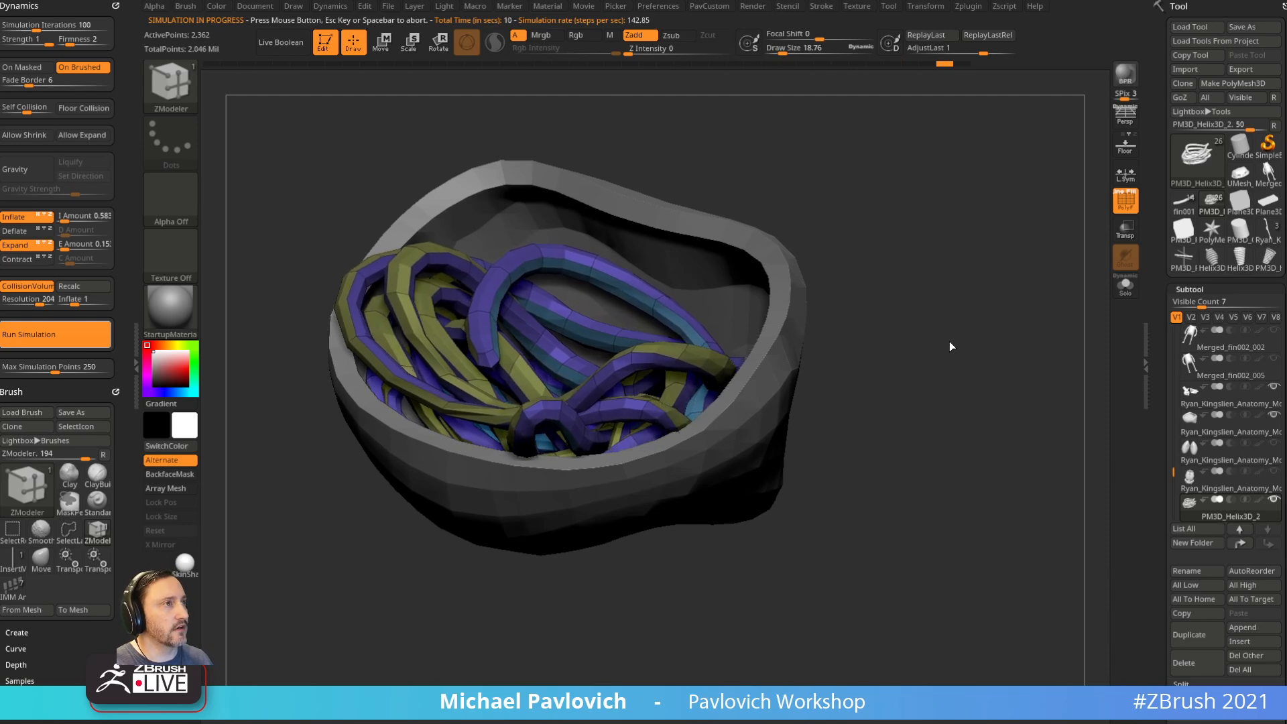
{"action": "left_click", "coordinate": [963, 324]}
Step: Examine how the simulated coils sit in the bowl from the side, with and without transparency
{"action": "left_click_drag", "start_coordinate": [963, 325], "coordinate": [997, 354]}
{"action": "left_click", "coordinate": [1126, 229]}
{"action": "left_click_drag", "start_coordinate": [979, 273], "coordinate": [978, 328]}
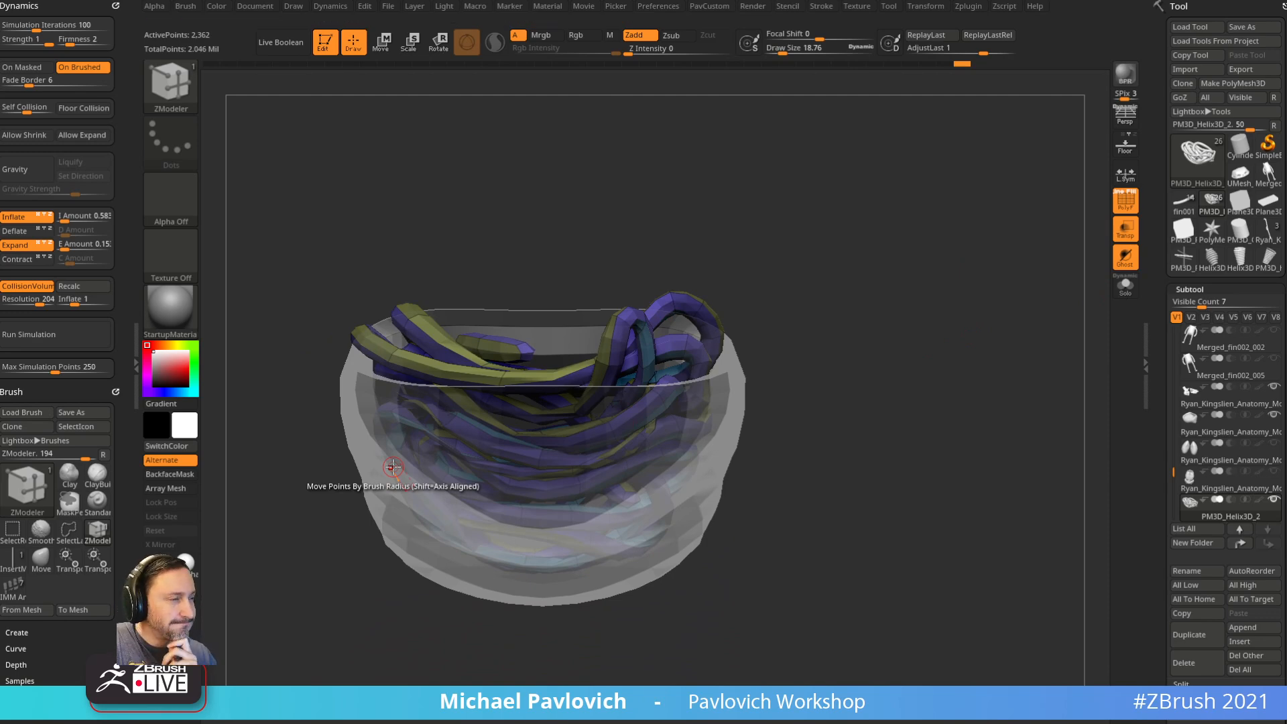
{"action": "key", "text": "s"}
{"action": "left_click_drag", "start_coordinate": [662, 407], "coordinate": [678, 405]}
{"action": "left_click_drag", "start_coordinate": [847, 328], "coordinate": [808, 323]}
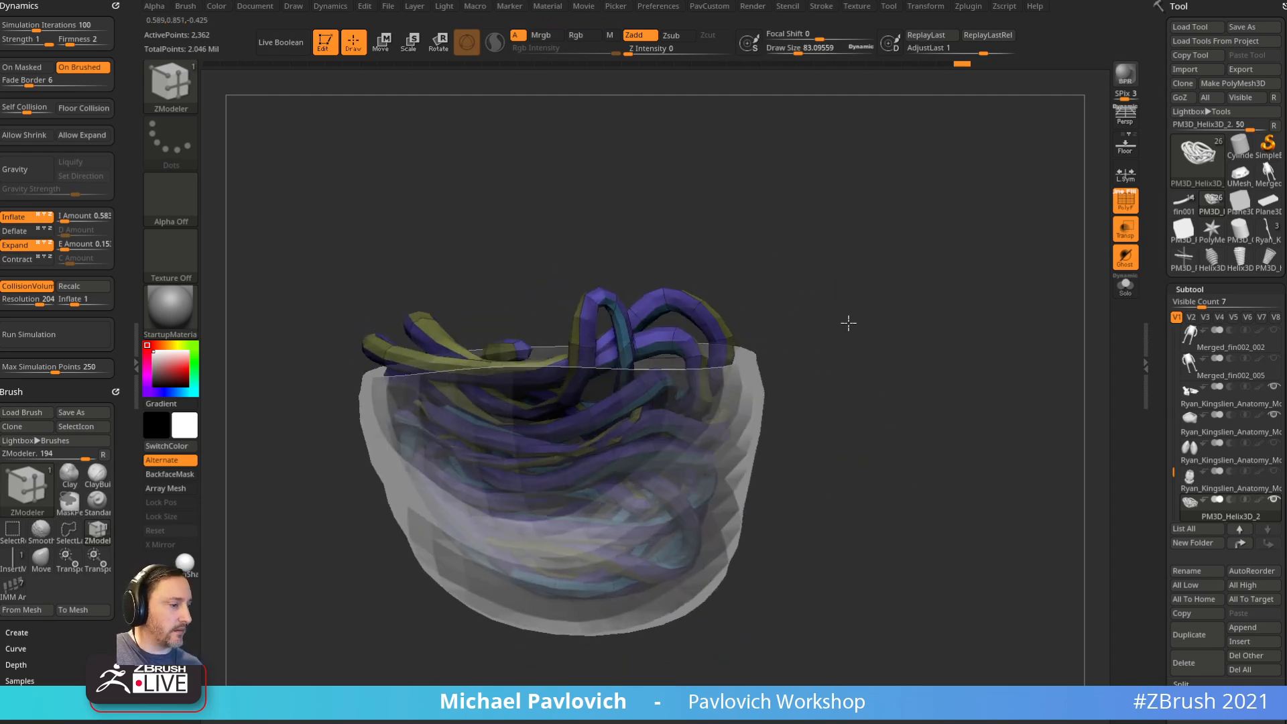
{"action": "left_click_drag", "start_coordinate": [848, 325], "coordinate": [947, 288]}
{"action": "left_click", "coordinate": [1126, 229]}
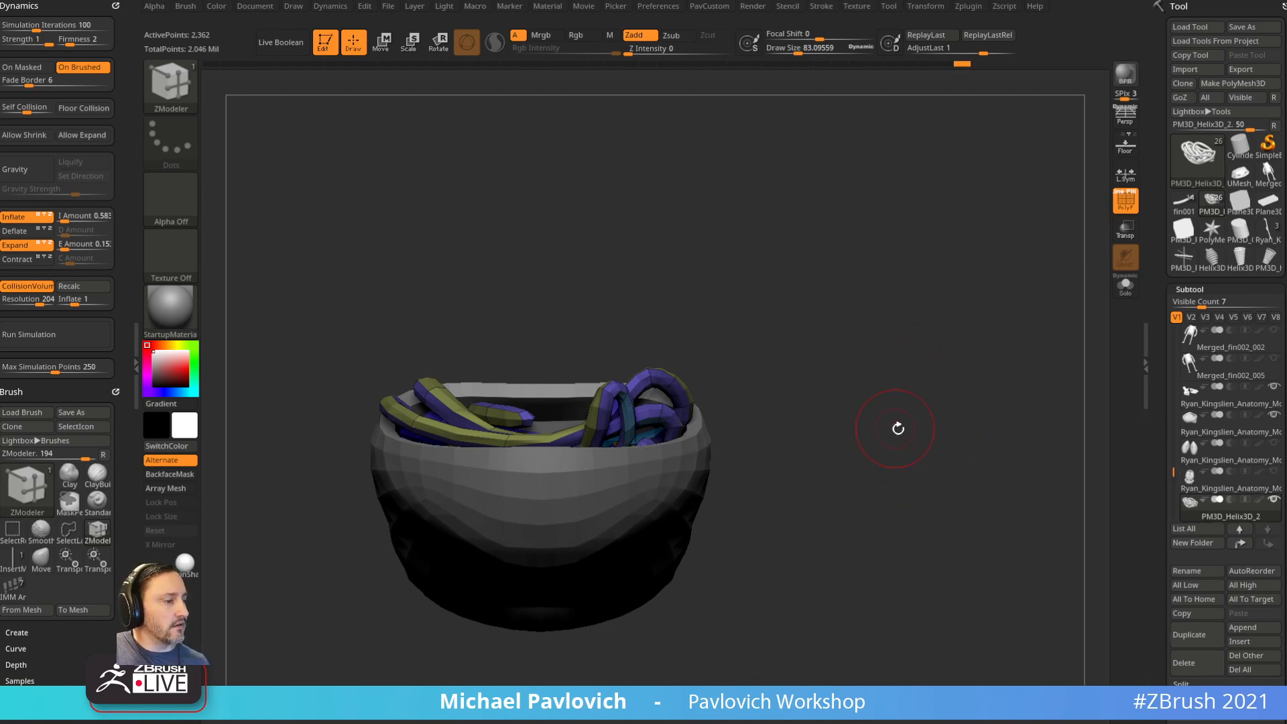
{"action": "left_click_drag", "start_coordinate": [900, 436], "coordinate": [905, 442]}
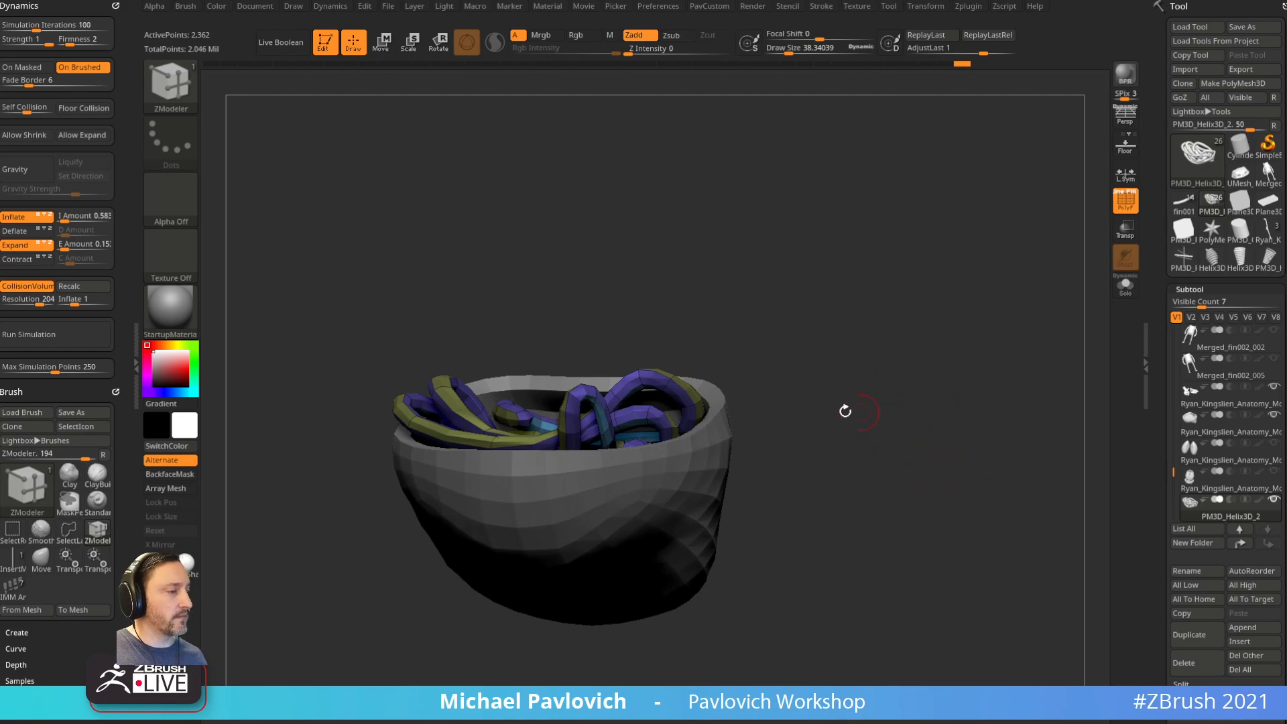
Step: Switch to the Zygote Body page, frame the abdomen and capture a screen snip of the intestines
{"action": "key", "text": "alt+Tab"}
{"action": "left_click_drag", "start_coordinate": [734, 374], "coordinate": [758, 332]}
{"action": "scroll", "coordinate": [646, 497], "scroll_direction": "up", "scroll_amount": 3}
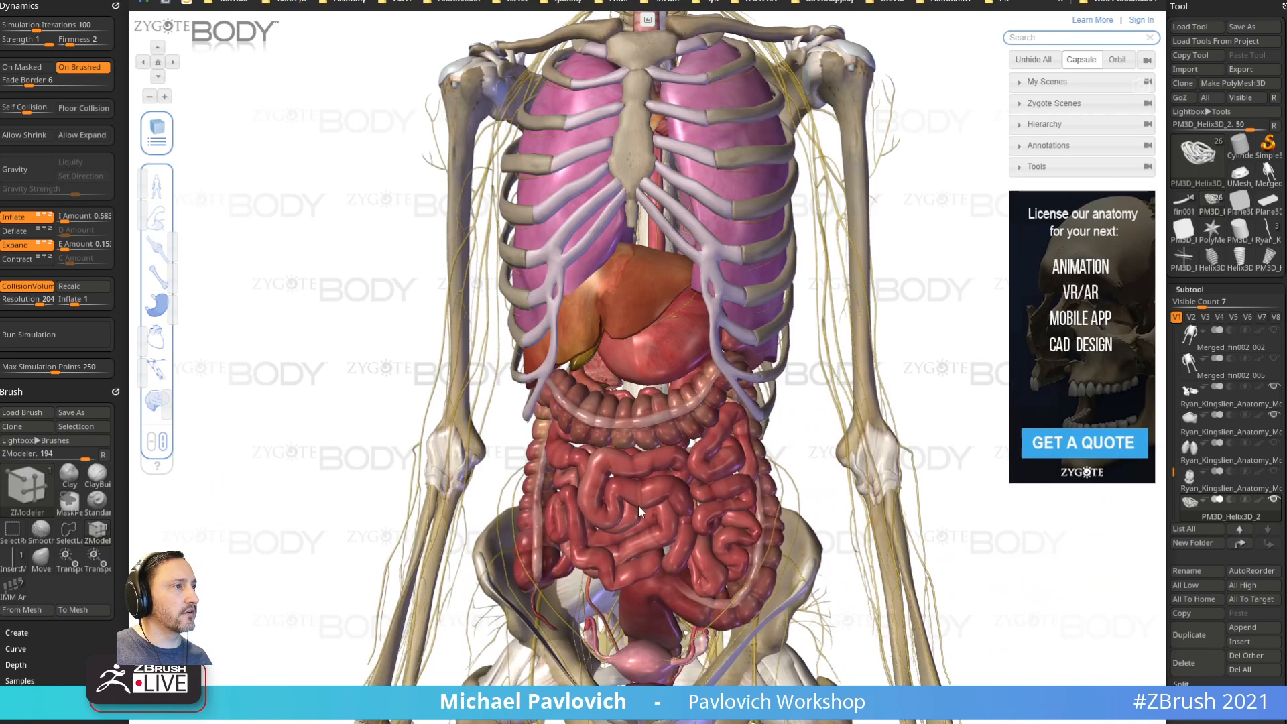
{"action": "left_click", "coordinate": [647, 497]}
{"action": "left_click", "coordinate": [920, 490]}
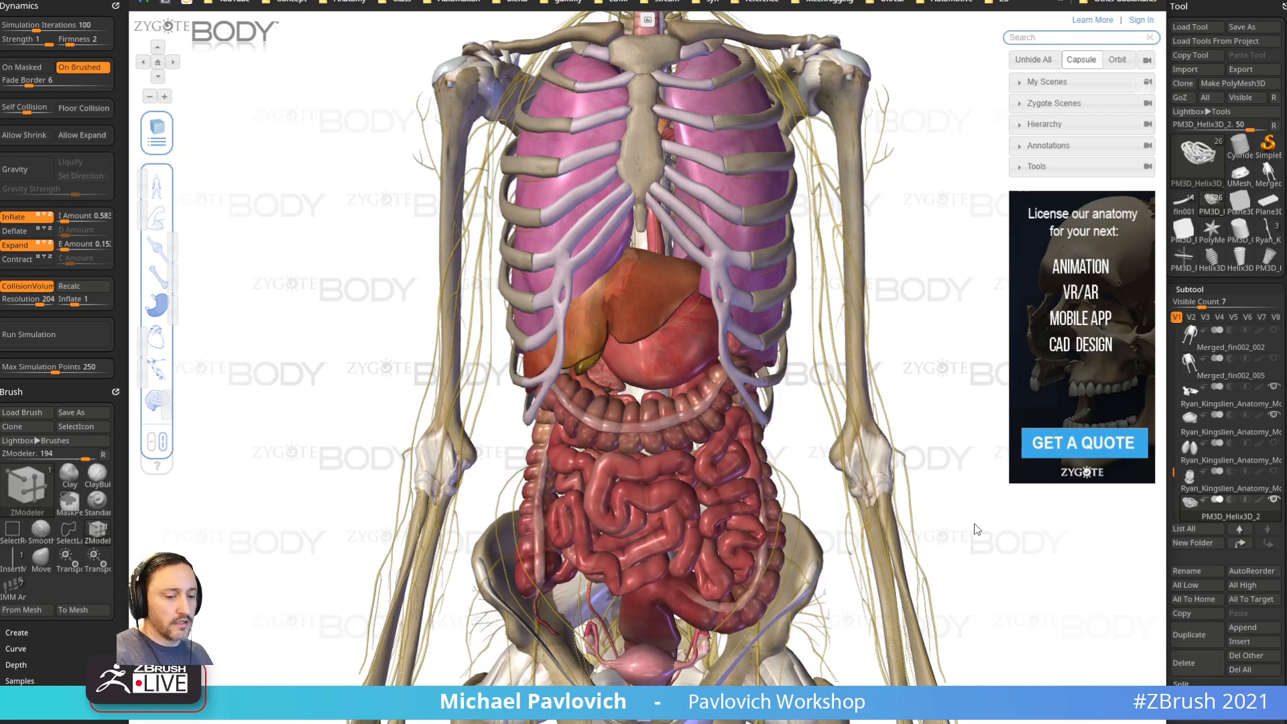
{"action": "key", "text": "super+shift+s"}
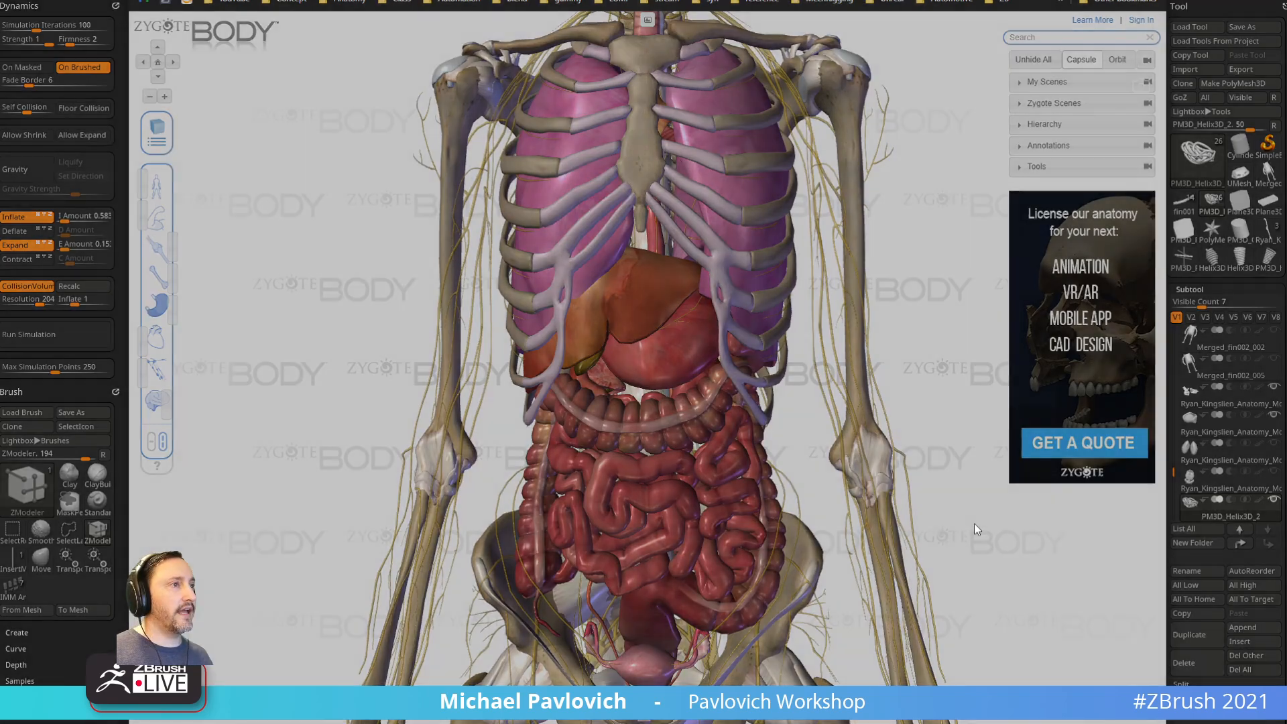
{"action": "left_click_drag", "start_coordinate": [466, 347], "coordinate": [839, 672]}
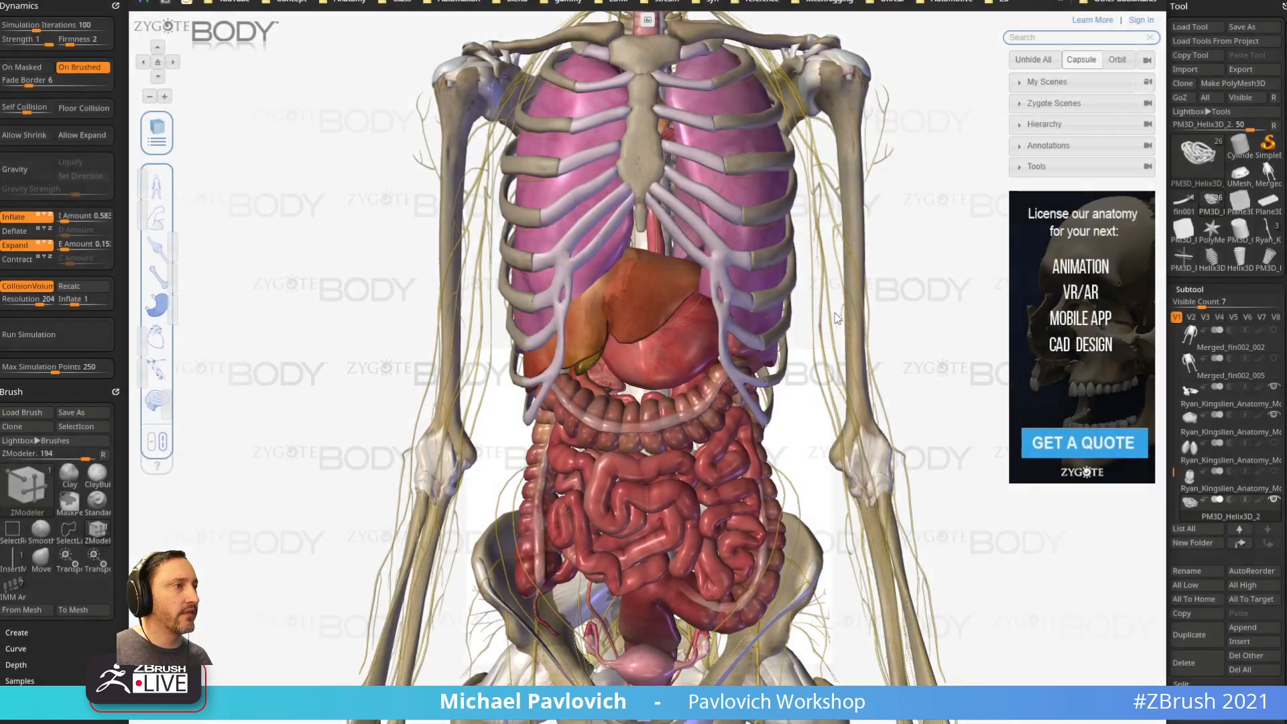
Step: Switch to Photoshop and paste the captured intestines image into a new document
{"action": "key", "text": "alt+Tab"}
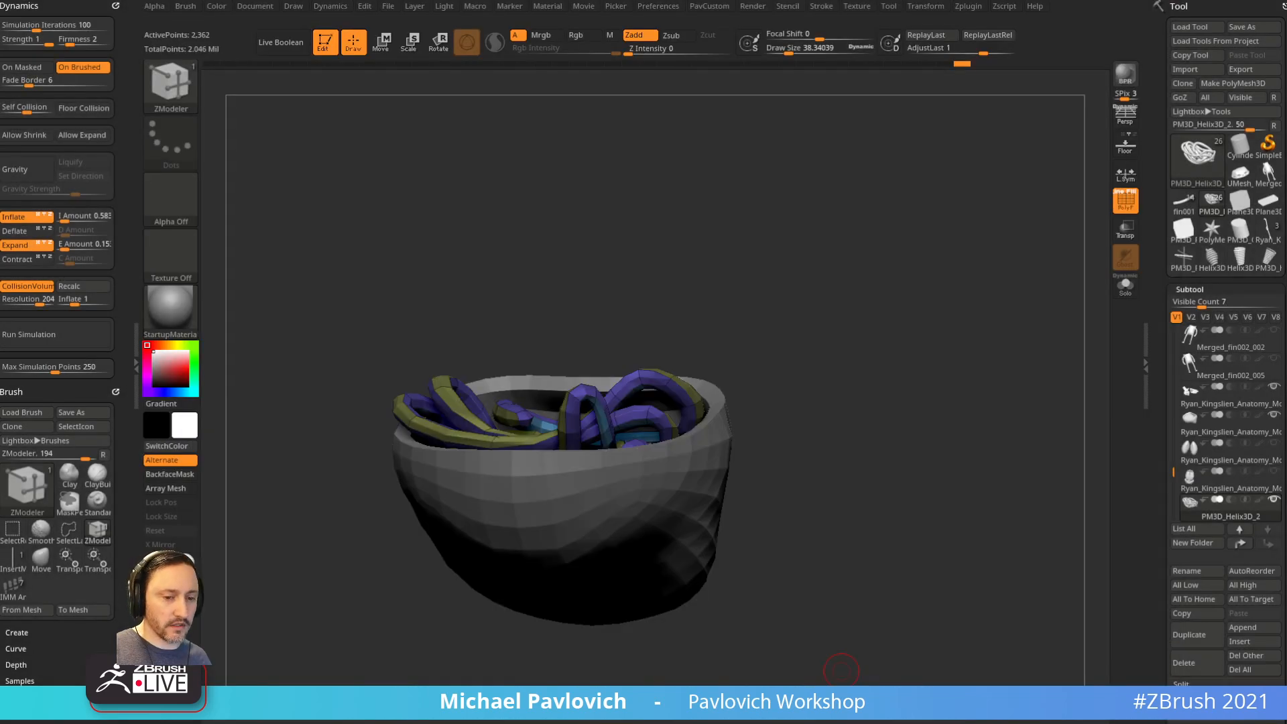
{"action": "key", "text": "alt+Tab"}
{"action": "key", "text": "ctrl+n"}
{"action": "key", "text": "Return"}
{"action": "key", "text": "ctrl+v"}
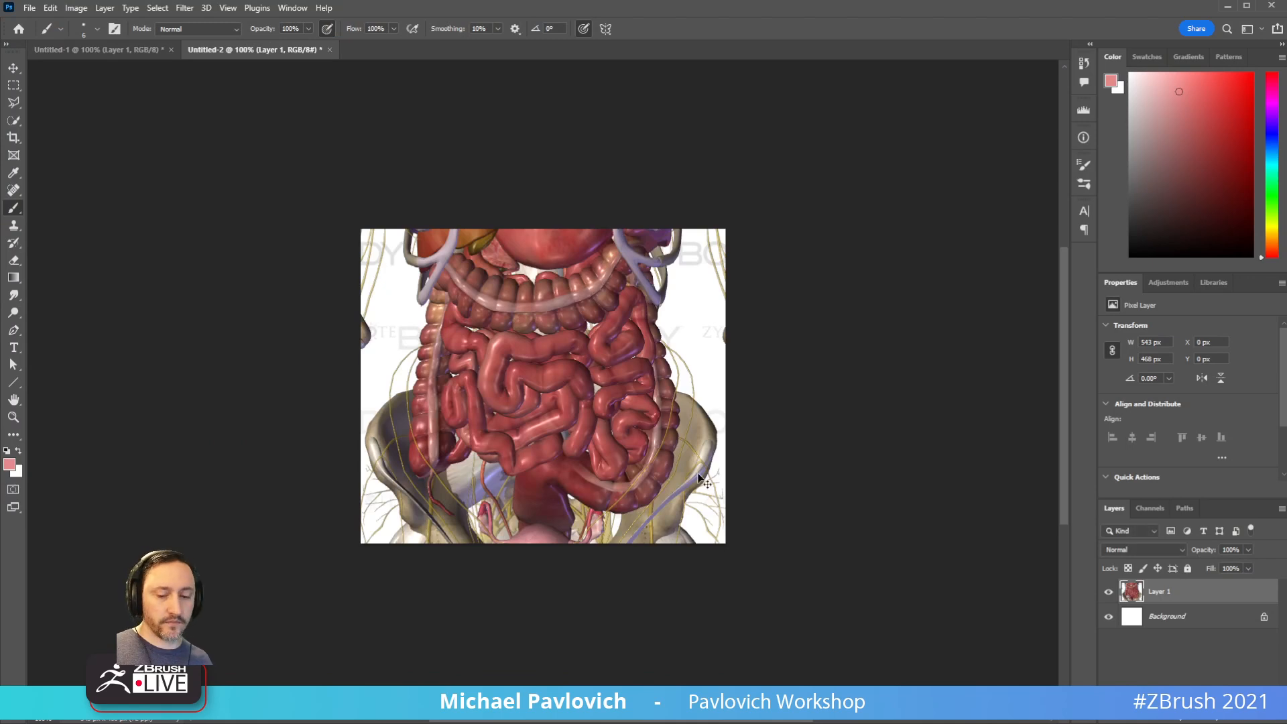
Step: Lower the pasted intestines layer to 55% opacity and merge it down into the background
{"action": "key", "text": "ctrl+e"}
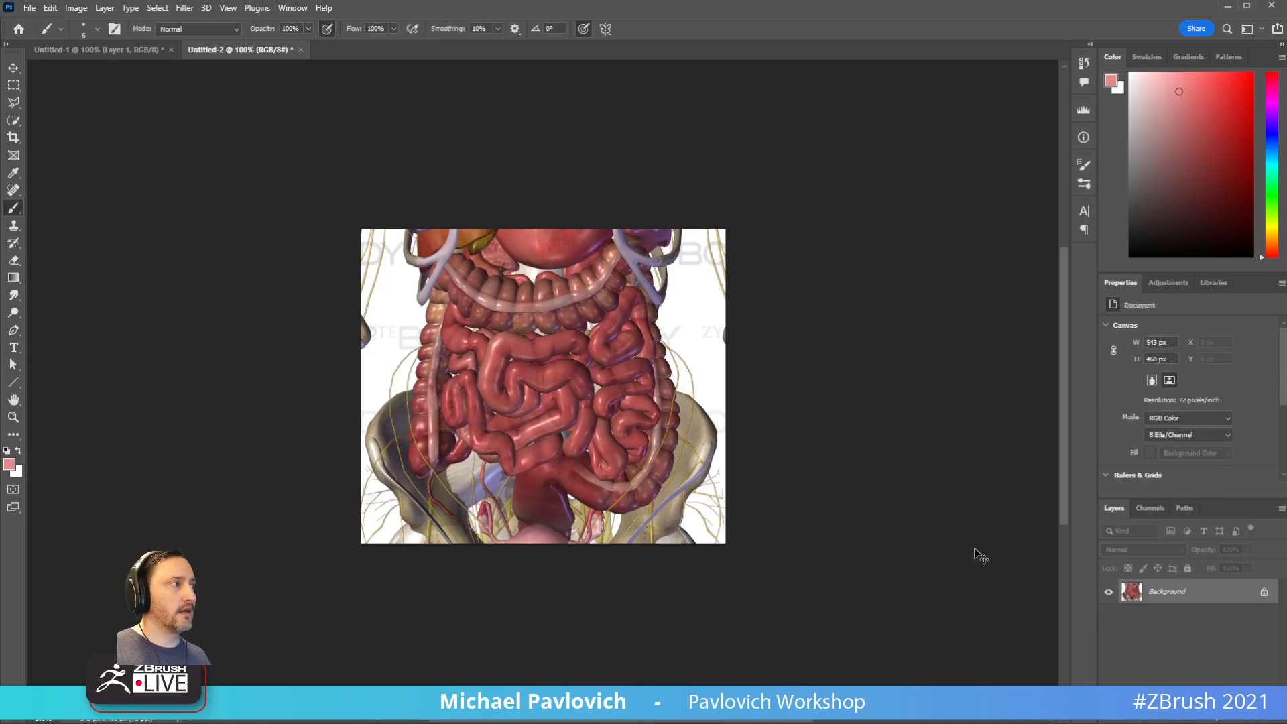
{"action": "key", "text": "ctrl+z"}
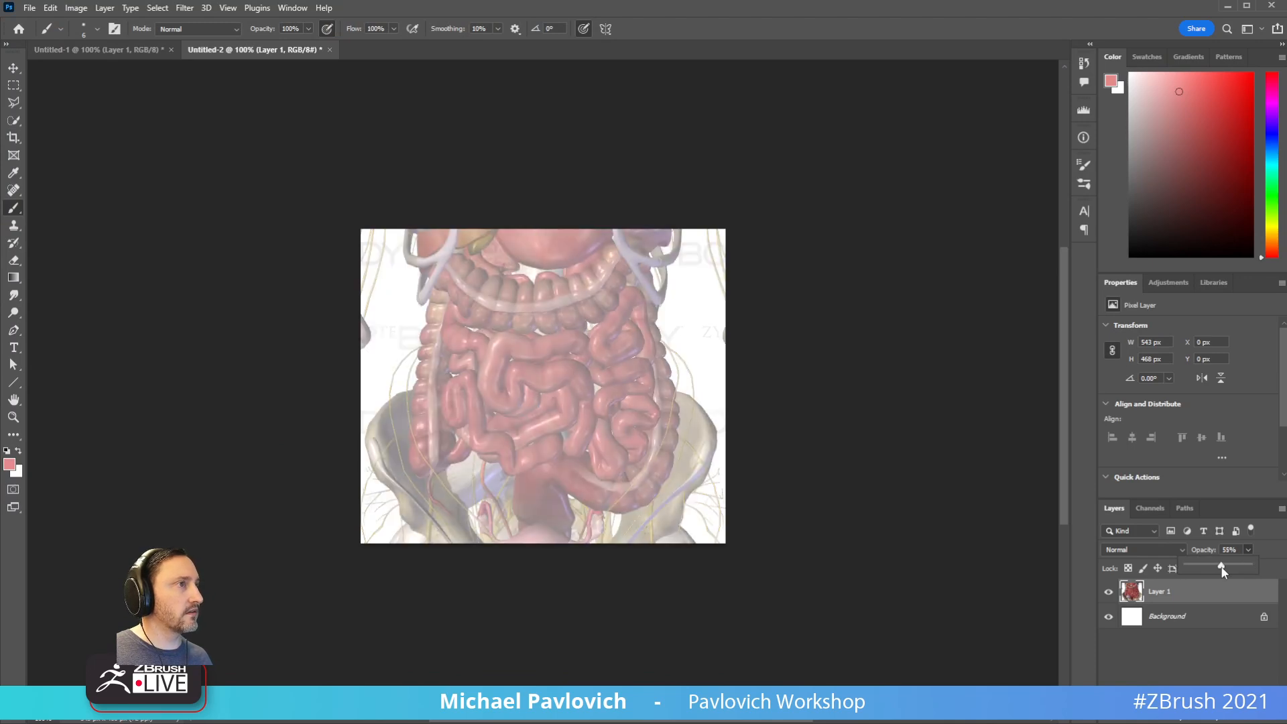
{"action": "left_click", "coordinate": [1193, 598]}
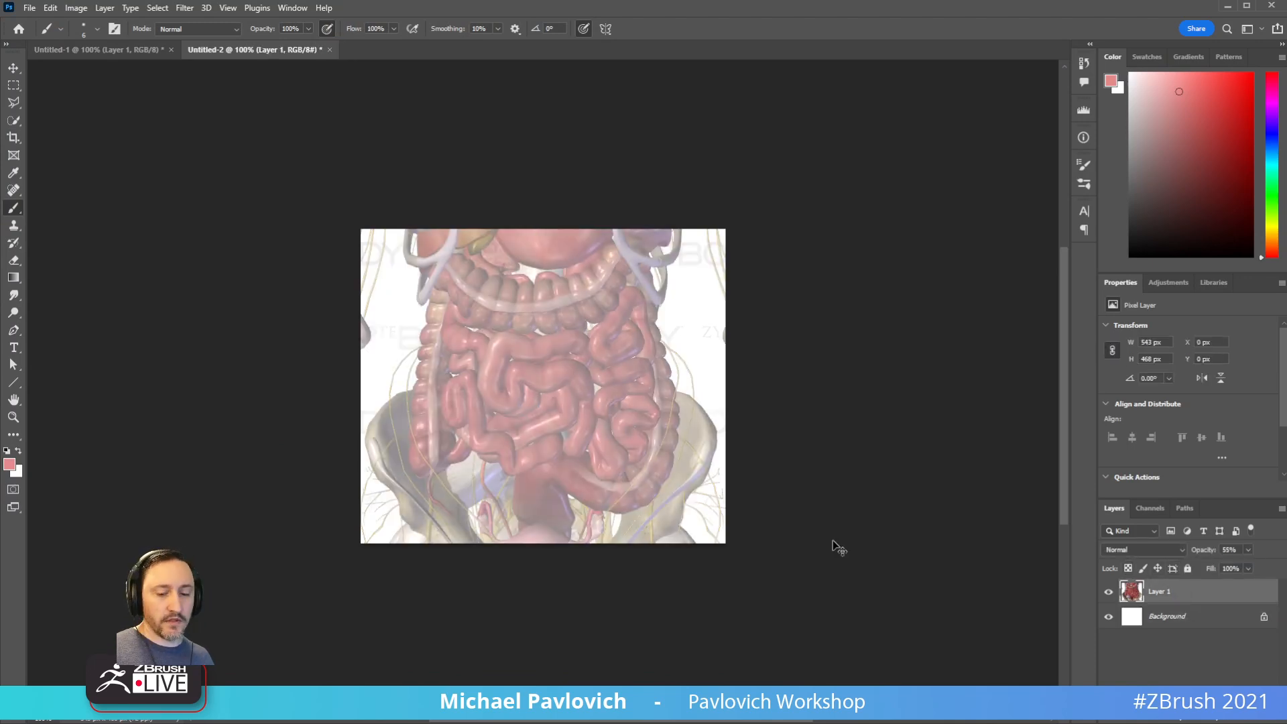
{"action": "key", "text": "ctrl+e"}
Step: Save the faded intestines image as Guts.png
{"action": "key", "text": "ctrl+s"}
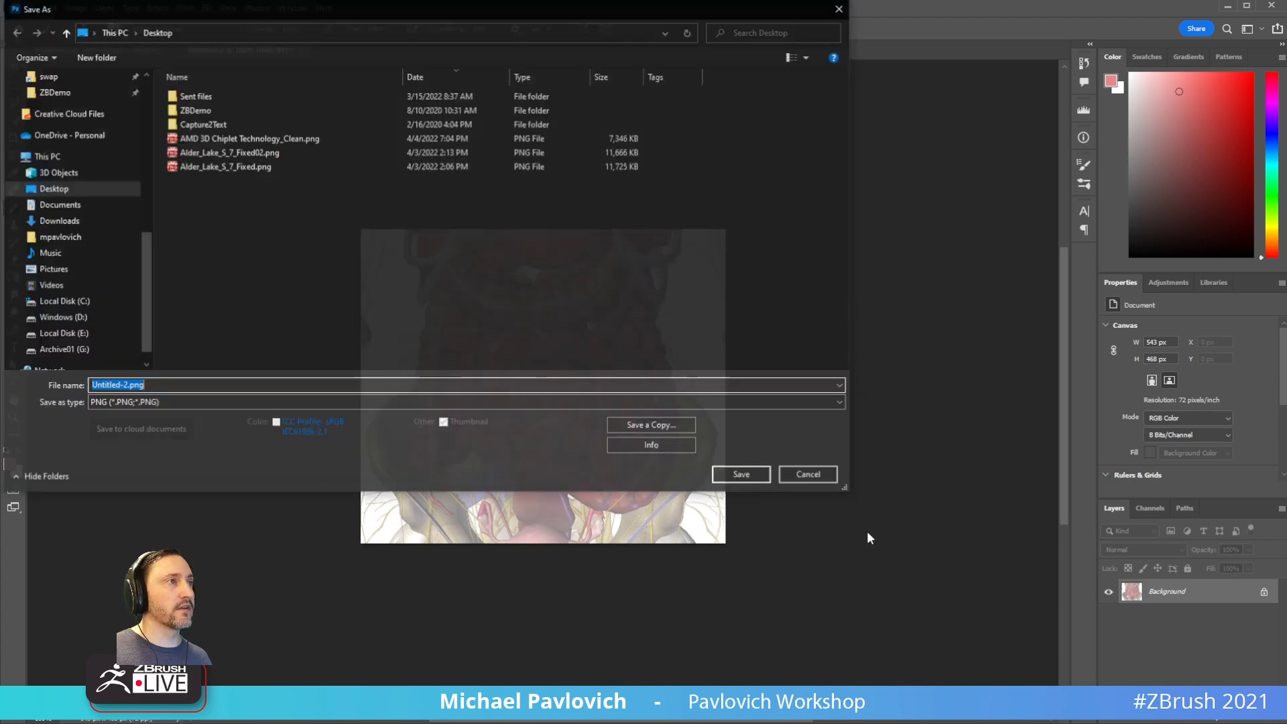
{"action": "left_click_drag", "start_coordinate": [263, 14], "coordinate": [295, 723]}
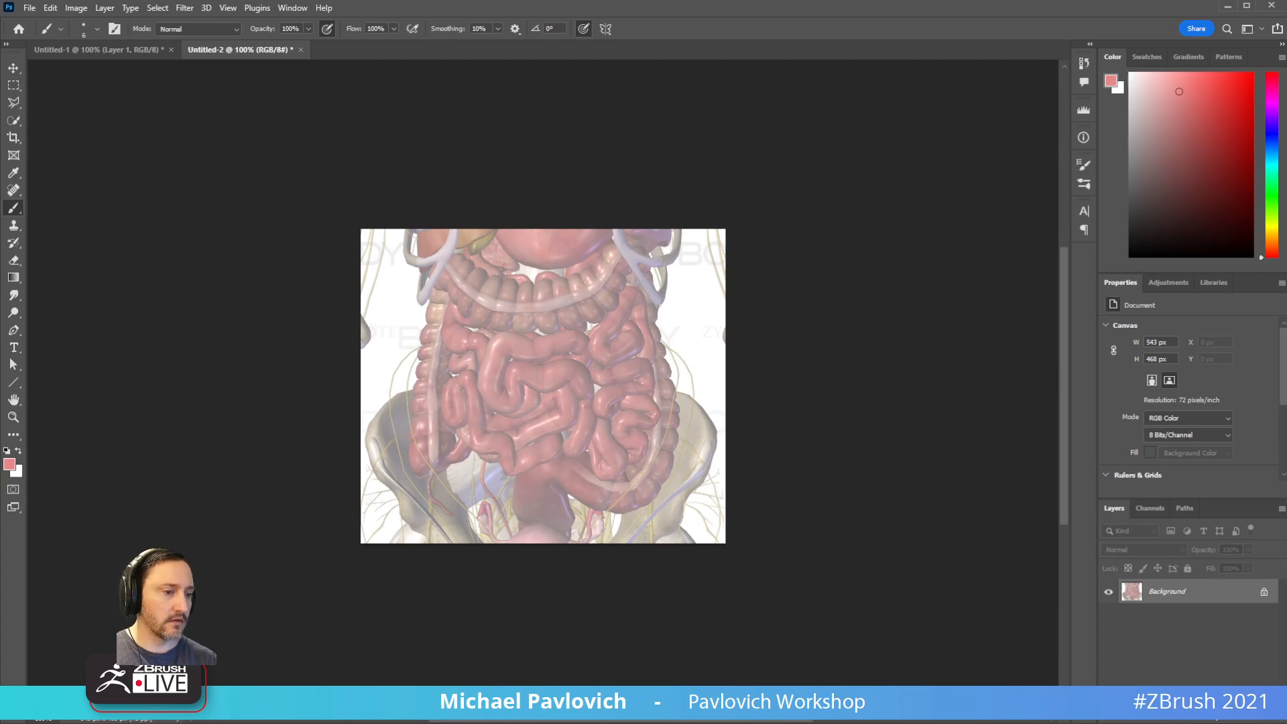
{"action": "left_click", "coordinate": [661, 108]}
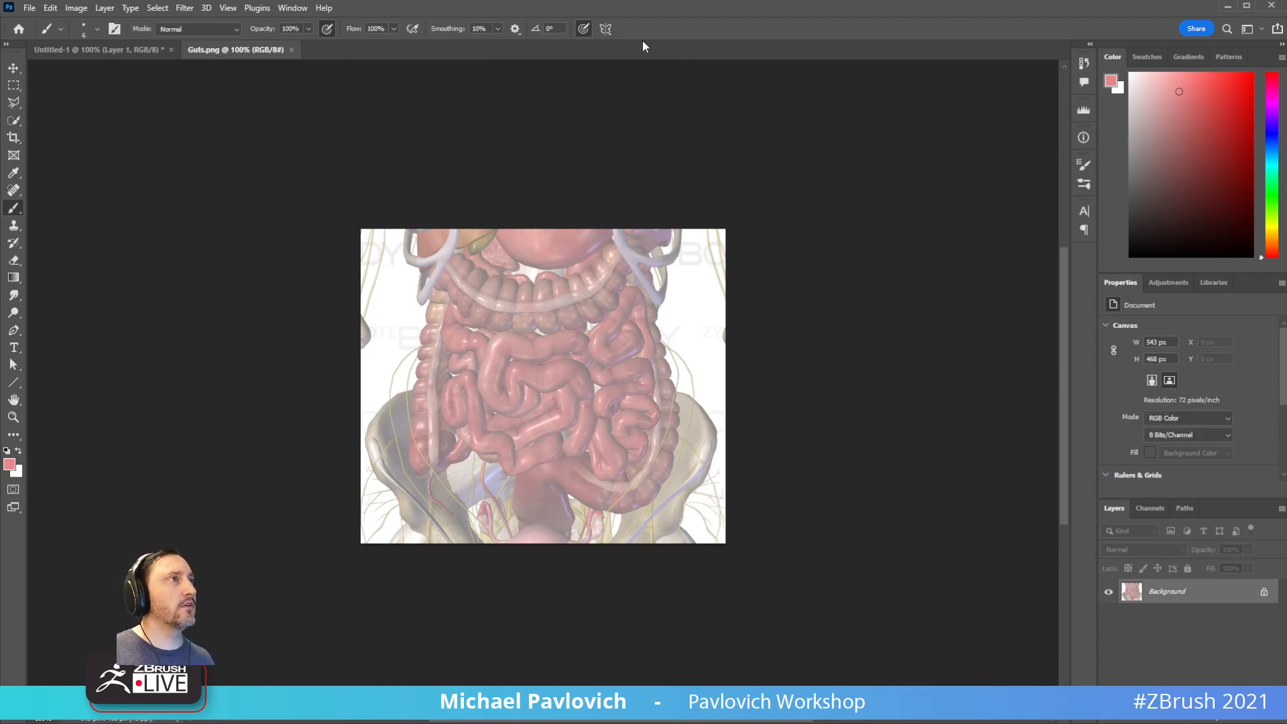
Step: Switch back to ZBrush and delete the coiled PM3D_Helix3D_2 subtool, accepting the non-undoable operation
{"action": "key", "text": "alt+Tab"}
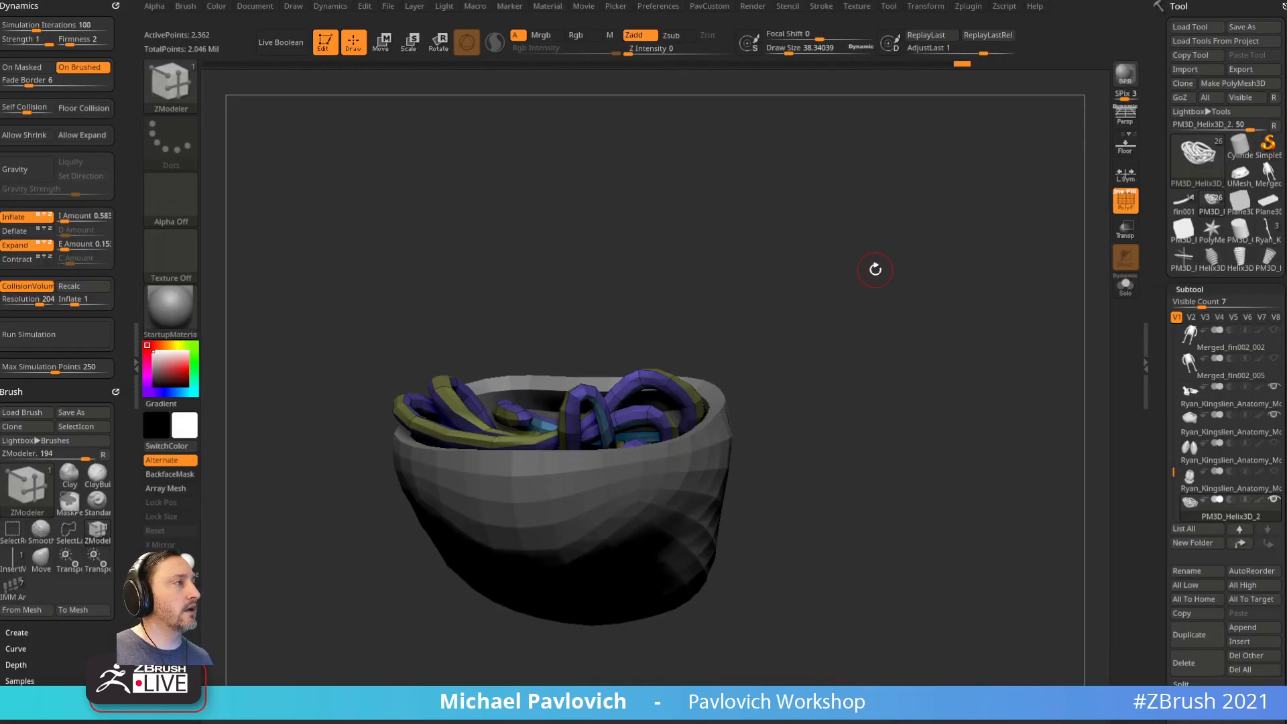
{"action": "left_click", "coordinate": [1184, 663]}
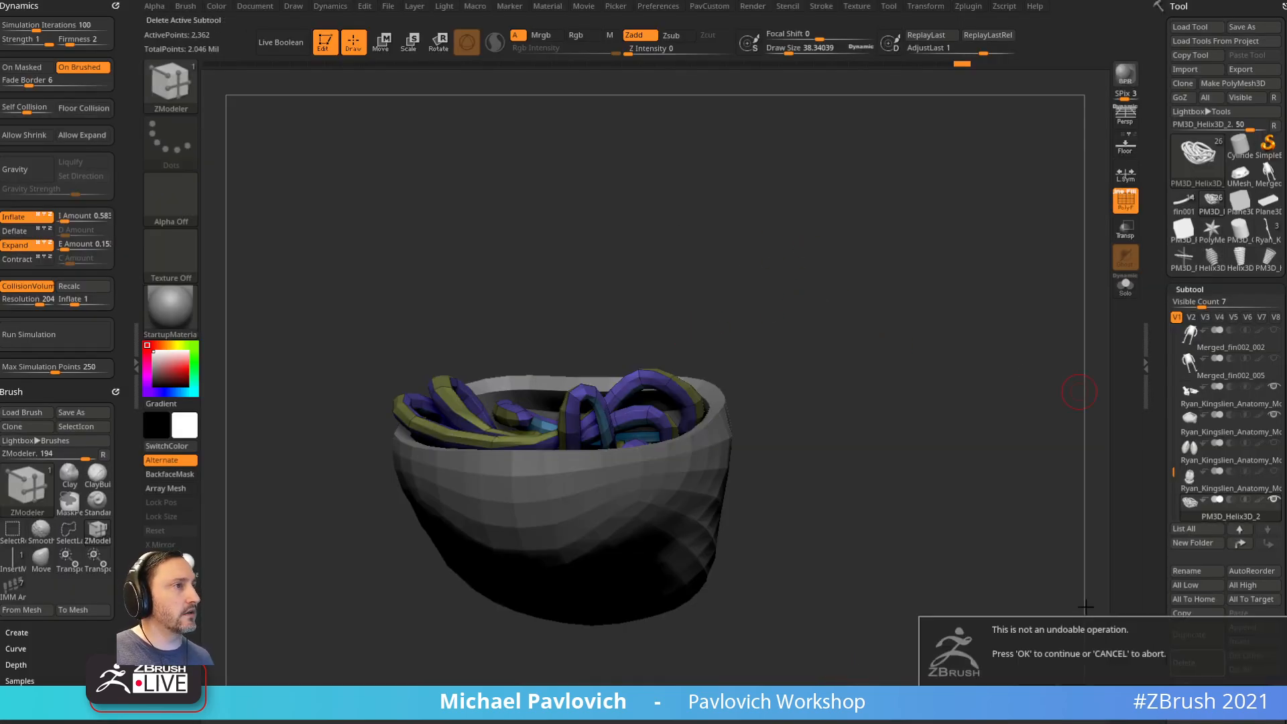
{"action": "key", "text": "Return"}
Step: Select the bowl subtool, isolate its outer shell polygroup and delete the hidden inner wall and rim
{"action": "left_click_drag", "start_coordinate": [857, 445], "coordinate": [675, 442], "text": "shift"}
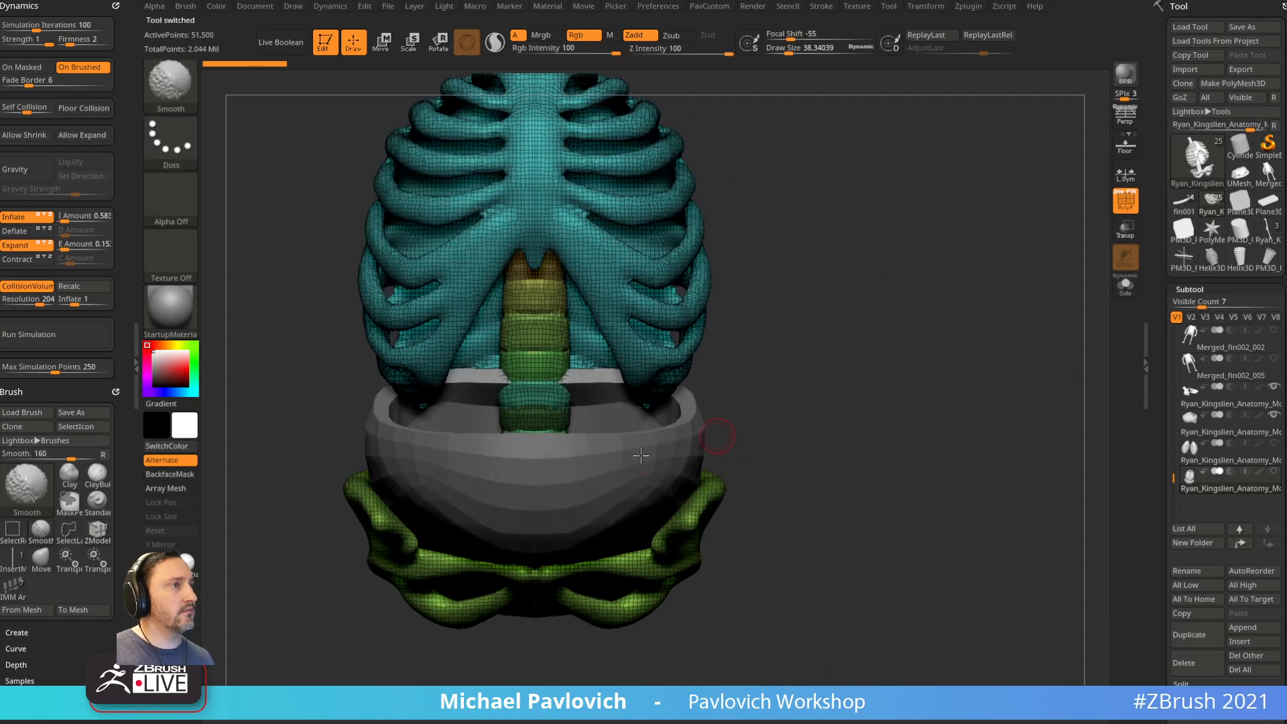
{"action": "left_click", "coordinate": [664, 456], "text": "alt"}
{"action": "left_click_drag", "start_coordinate": [799, 423], "coordinate": [810, 444]}
{"action": "left_click", "coordinate": [621, 460], "text": "ctrl+shift"}
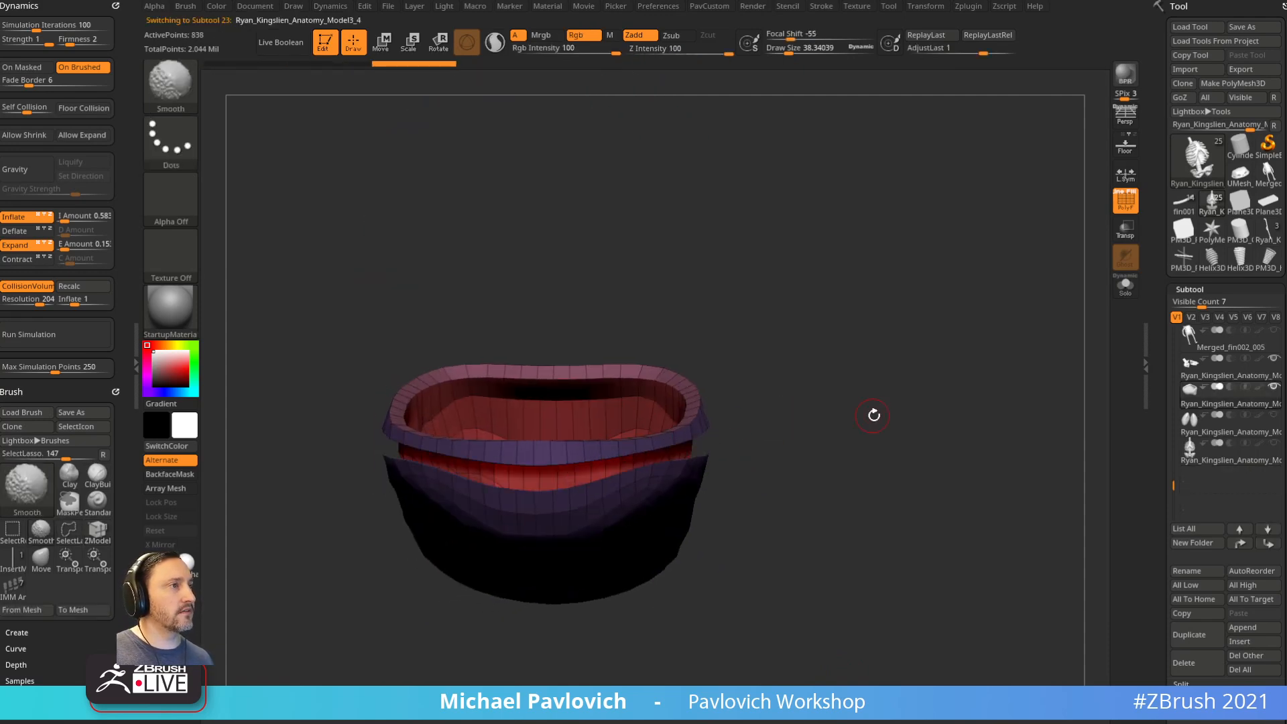
{"action": "left_click", "coordinate": [790, 422], "text": "ctrl+shift"}
{"action": "left_click", "coordinate": [629, 460], "text": "ctrl+shift"}
{"action": "key", "text": "1"}
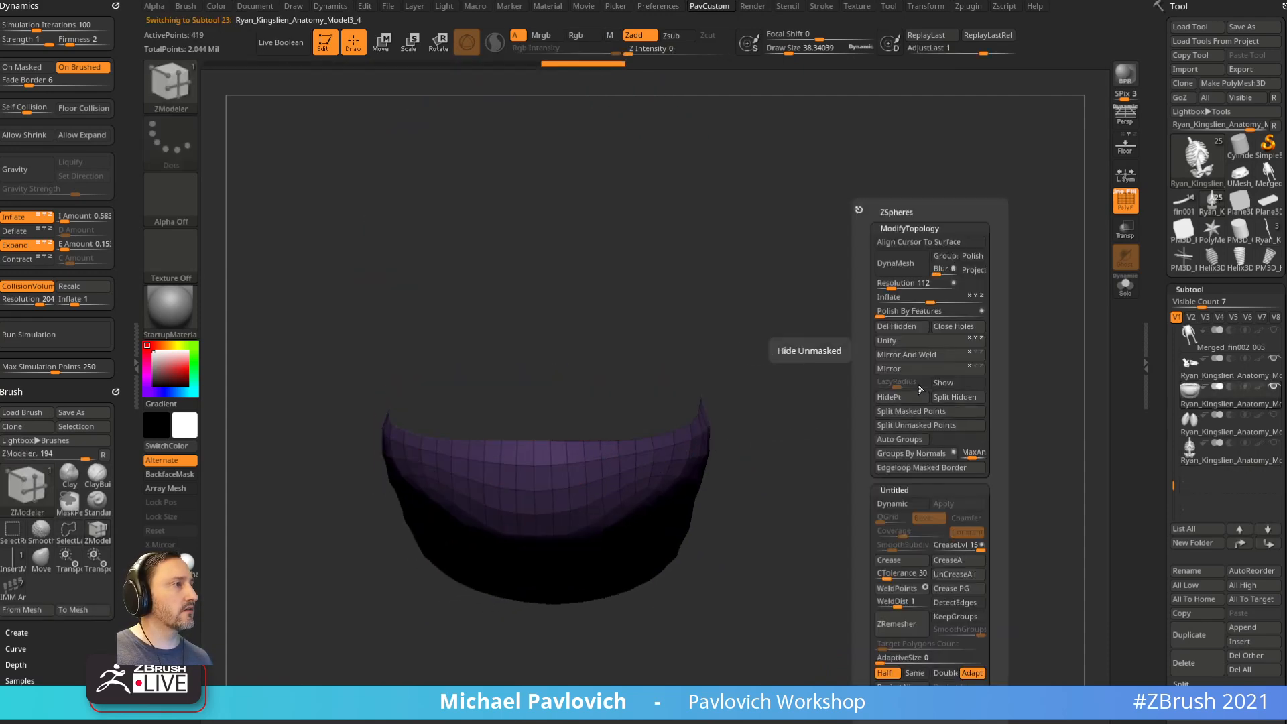
{"action": "left_click", "coordinate": [914, 329]}
Step: Cap the open top of the bowl's remaining outer shell with Close Holes
{"action": "left_click_drag", "start_coordinate": [825, 356], "coordinate": [883, 417]}
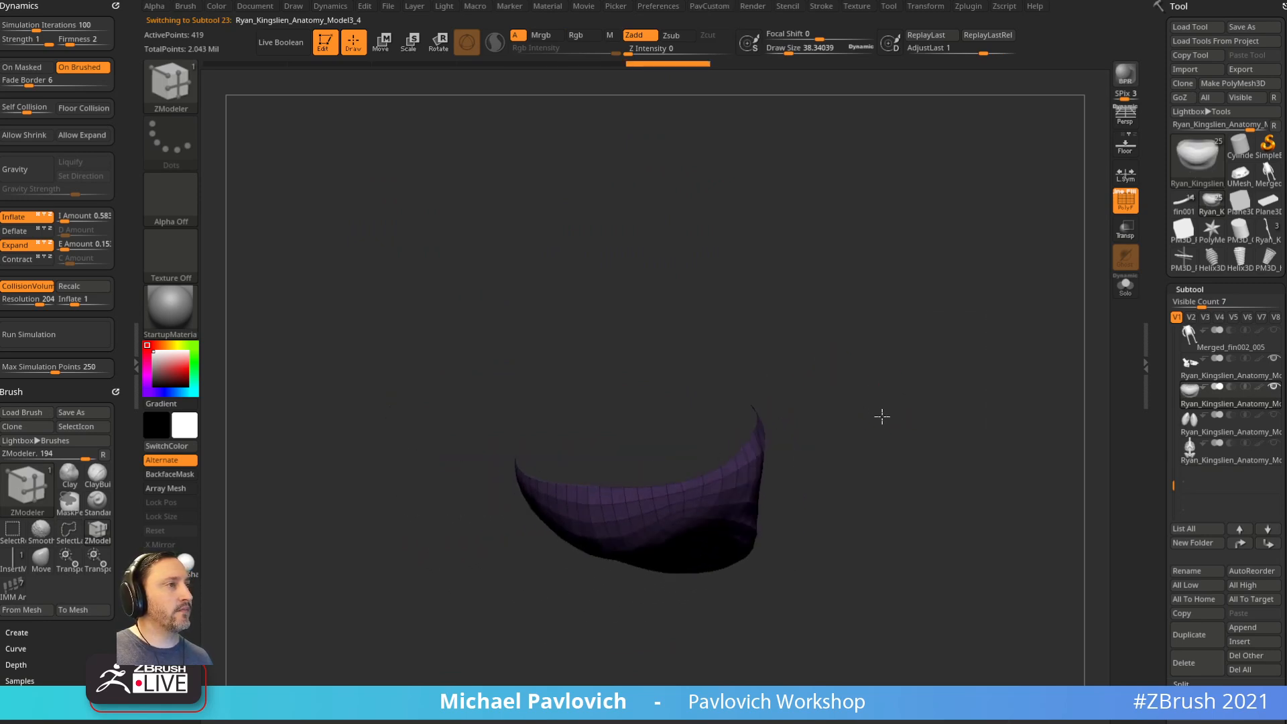
{"action": "key", "text": "1"}
{"action": "left_click", "coordinate": [981, 327]}
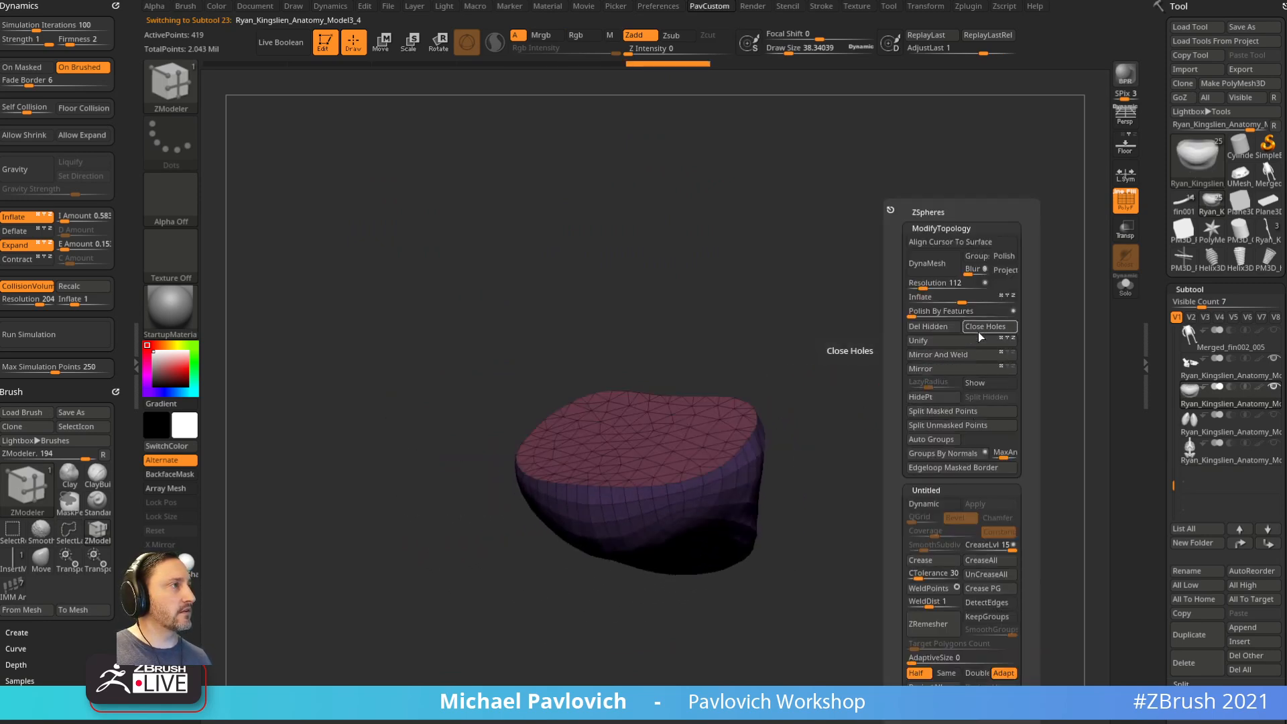
{"action": "left_click_drag", "start_coordinate": [862, 396], "coordinate": [854, 402], "text": "shift"}
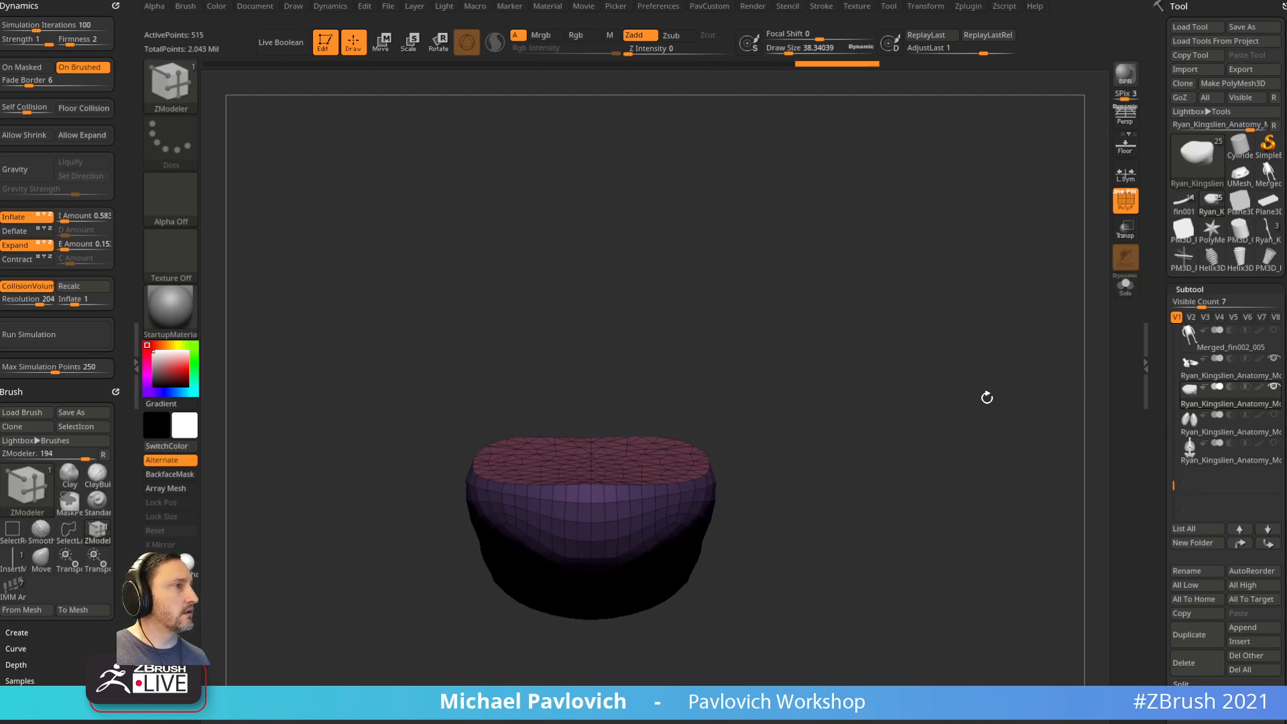
Step: Show the ribcage and pelvis subtools again and raise the bowl's flat cap into a dome using the Move brush with symmetry
{"action": "left_click", "coordinate": [1276, 458]}
{"action": "left_click", "coordinate": [1276, 445]}
{"action": "mouse_move", "coordinate": [899, 430]}
{"action": "left_mouse_down"}
{"action": "mouse_move", "coordinate": [805, 435]}
{"action": "mouse_move", "coordinate": [900, 420]}
{"action": "mouse_move", "coordinate": [880, 427]}
{"action": "left_mouse_up"}
{"action": "left_click", "coordinate": [653, 465], "text": "alt"}
{"action": "key", "text": "b"}
{"action": "key", "text": "m"}
{"action": "key", "text": "v"}
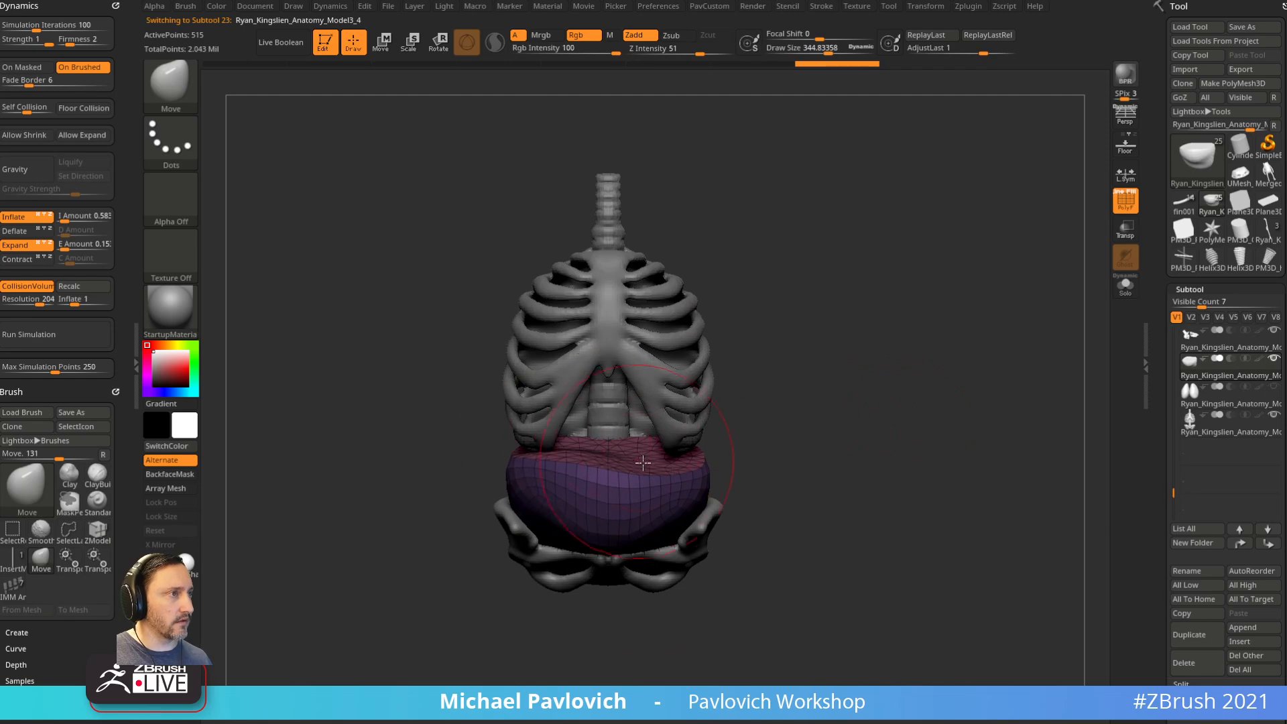
{"action": "key", "text": "x"}
{"action": "left_click_drag", "start_coordinate": [658, 457], "coordinate": [628, 450]}
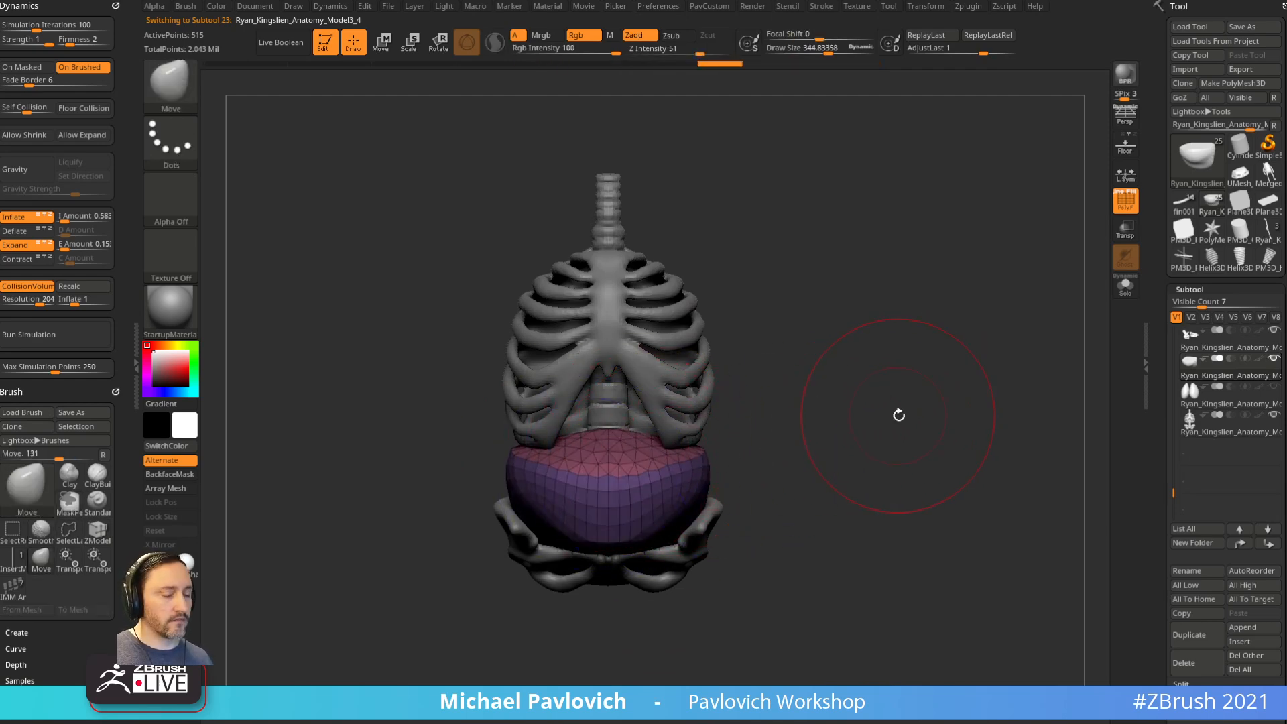
Step: DynaMesh the capped bowl and smooth its upper surface
{"action": "key", "text": "ctrl+space"}
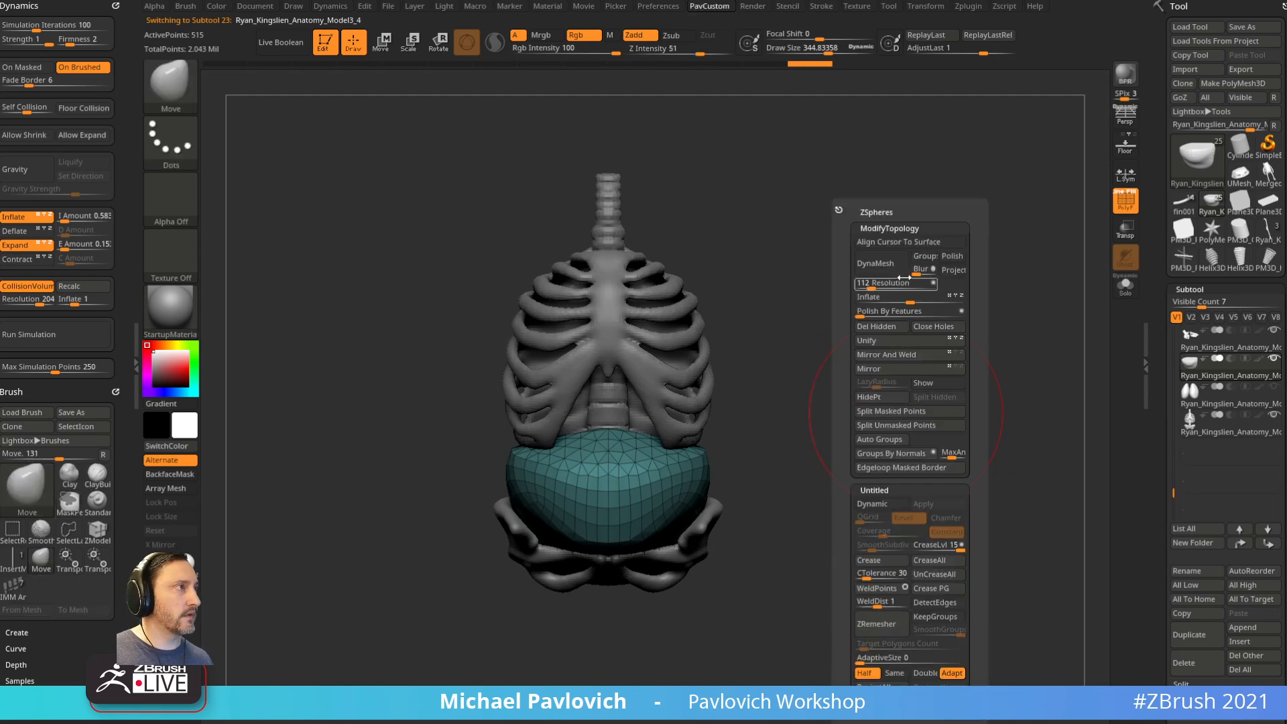
{"action": "left_click", "coordinate": [887, 265]}
{"action": "left_click_drag", "start_coordinate": [673, 456], "coordinate": [610, 509], "text": "shift"}
Step: Switch to the Standard brush with a draw size of about 69 and turn off the polyframe display
{"action": "key", "text": "b"}
{"action": "key", "text": "s"}
{"action": "key", "text": "t"}
{"action": "key", "text": "s"}
{"action": "mouse_move", "coordinate": [870, 401]}
{"action": "left_mouse_down"}
{"action": "mouse_move", "coordinate": [820, 409]}
{"action": "mouse_move", "coordinate": [764, 494]}
{"action": "mouse_move", "coordinate": [859, 401]}
{"action": "left_mouse_up"}
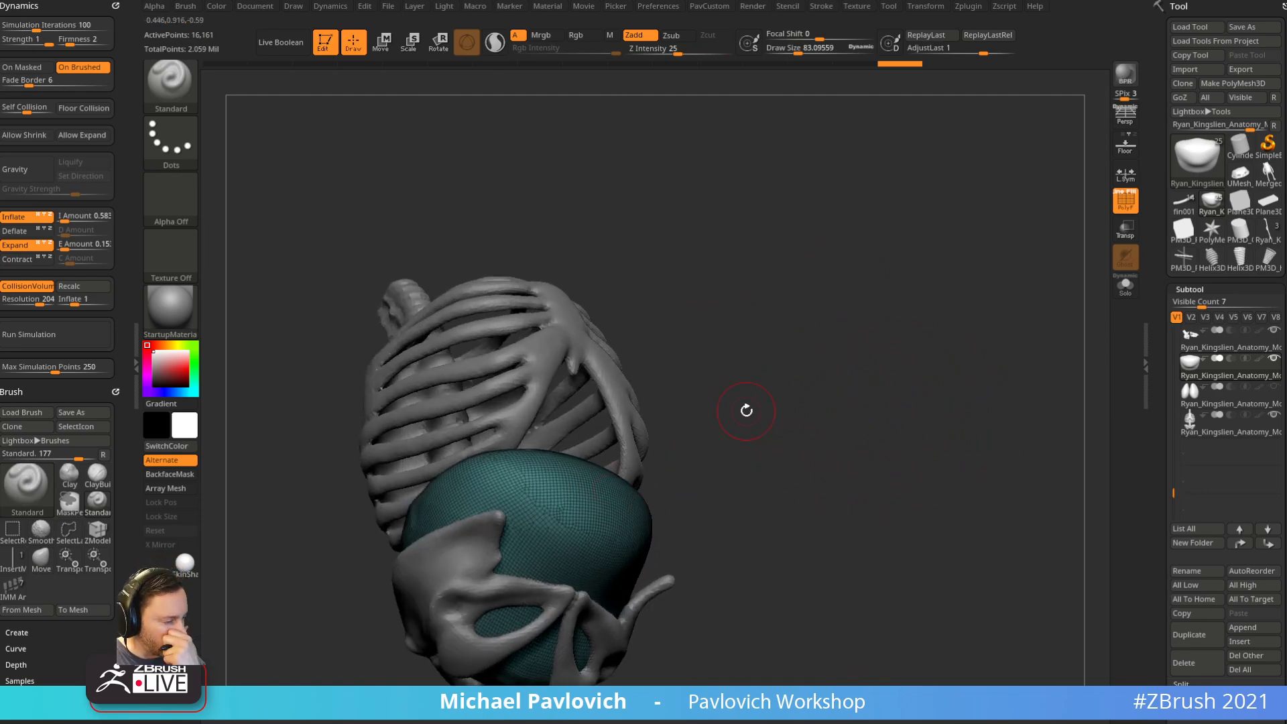
{"action": "mouse_move", "coordinate": [746, 410]}
{"action": "left_mouse_down"}
{"action": "mouse_move", "coordinate": [871, 400]}
{"action": "mouse_move", "coordinate": [853, 400]}
{"action": "mouse_move", "coordinate": [857, 411]}
{"action": "left_mouse_up"}
{"action": "key", "text": "s"}
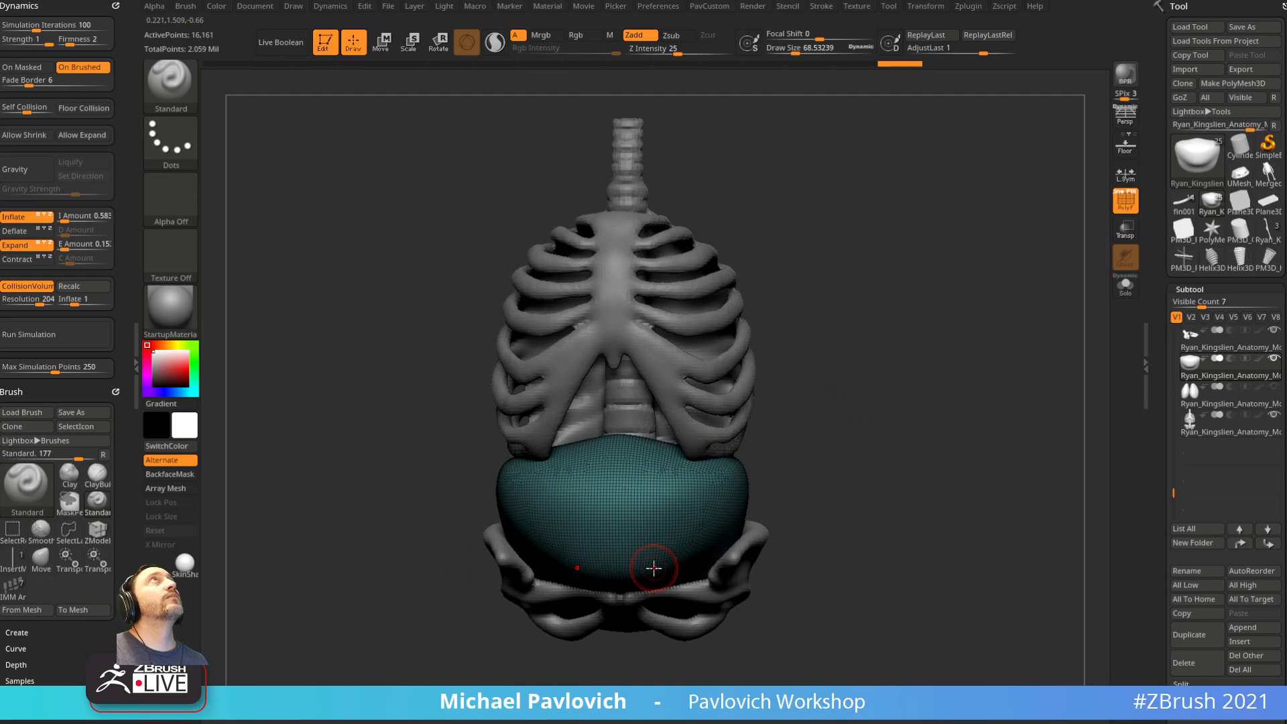
{"action": "left_click", "coordinate": [1126, 201]}
{"action": "left_click_drag", "start_coordinate": [927, 402], "coordinate": [937, 396], "text": "alt"}
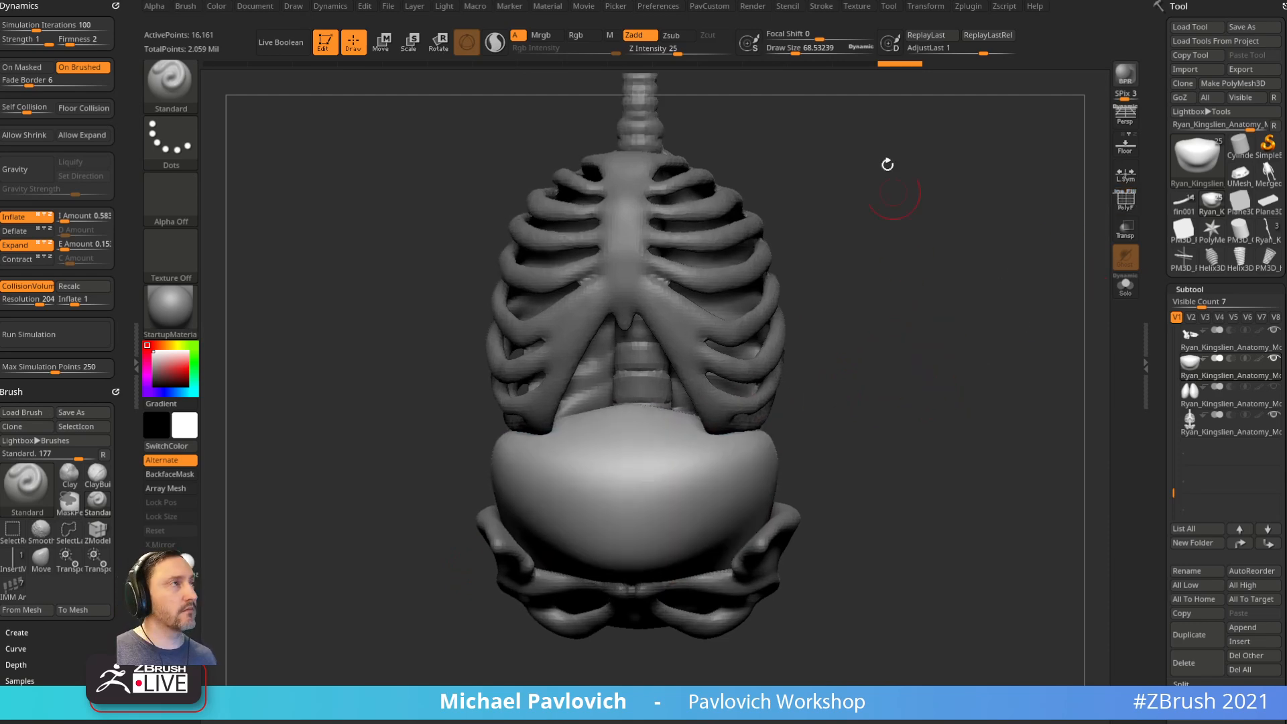
Step: Import Guts.png from the Desktop as a texture
{"action": "left_click", "coordinate": [857, 6]}
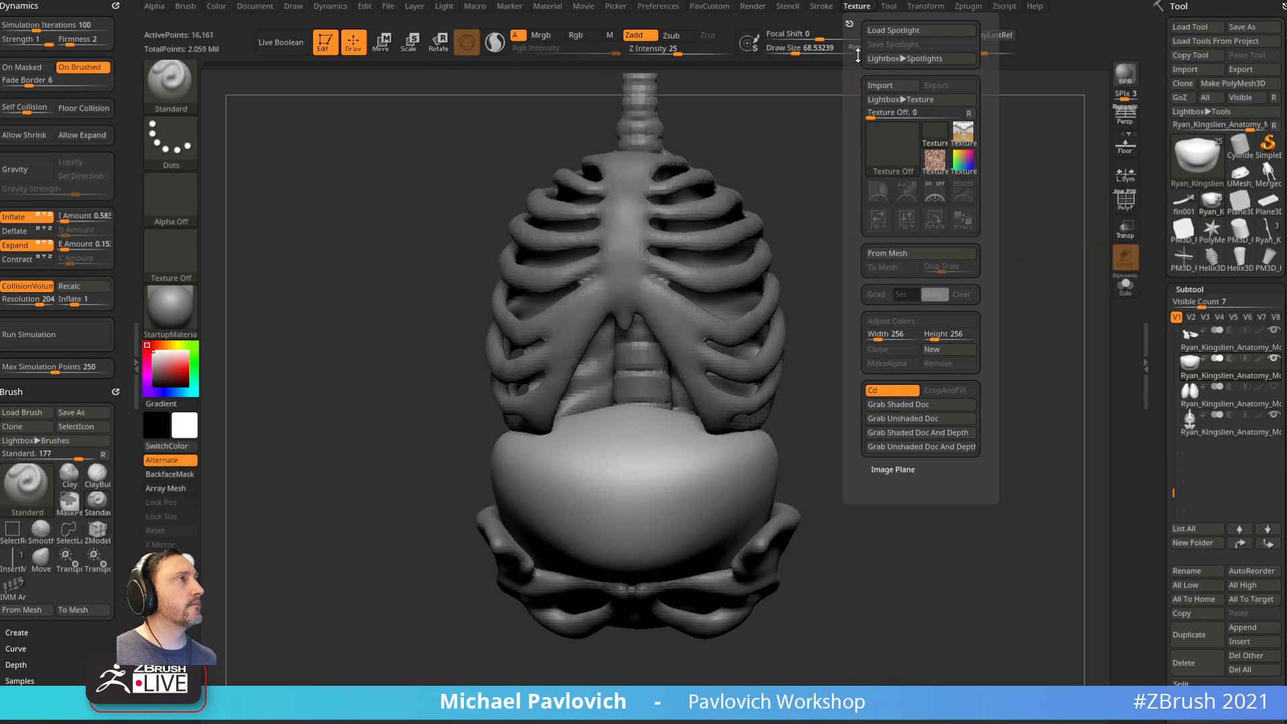
{"action": "left_click", "coordinate": [880, 85]}
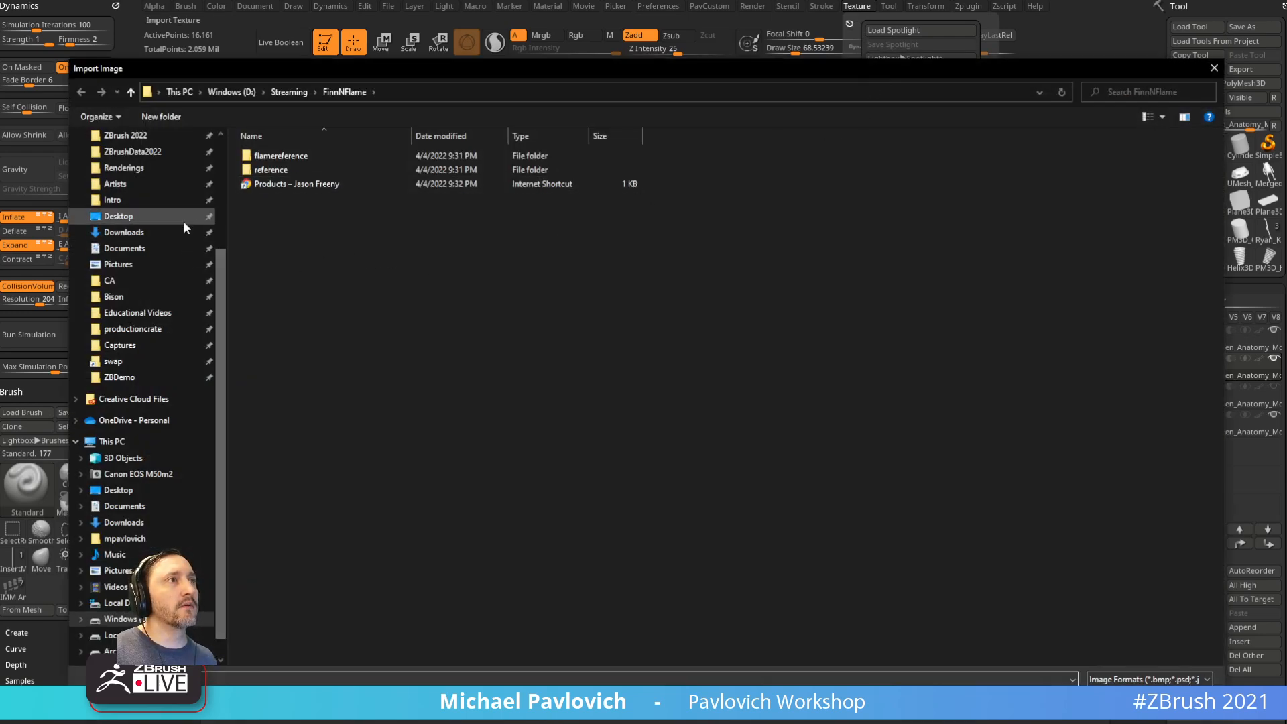
{"action": "scroll", "coordinate": [164, 241], "scroll_direction": "up", "scroll_amount": 2}
{"action": "left_click", "coordinate": [147, 296]}
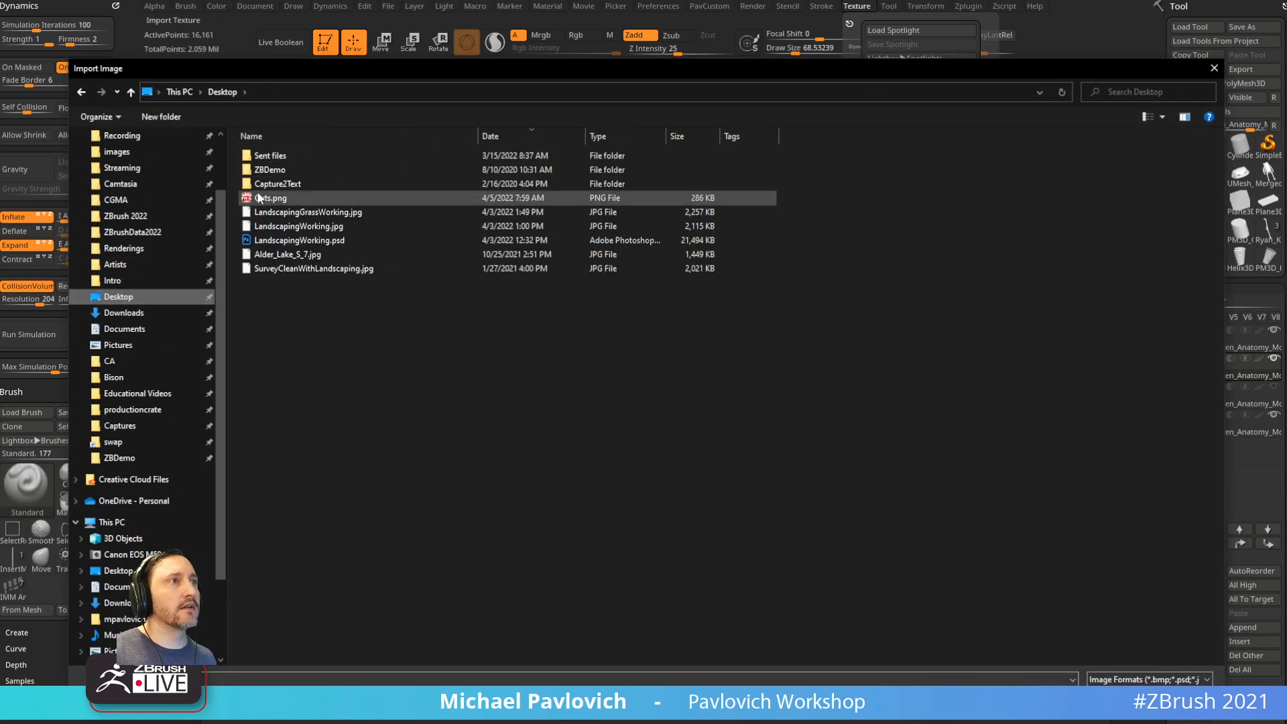
{"action": "double_click", "coordinate": [288, 211]}
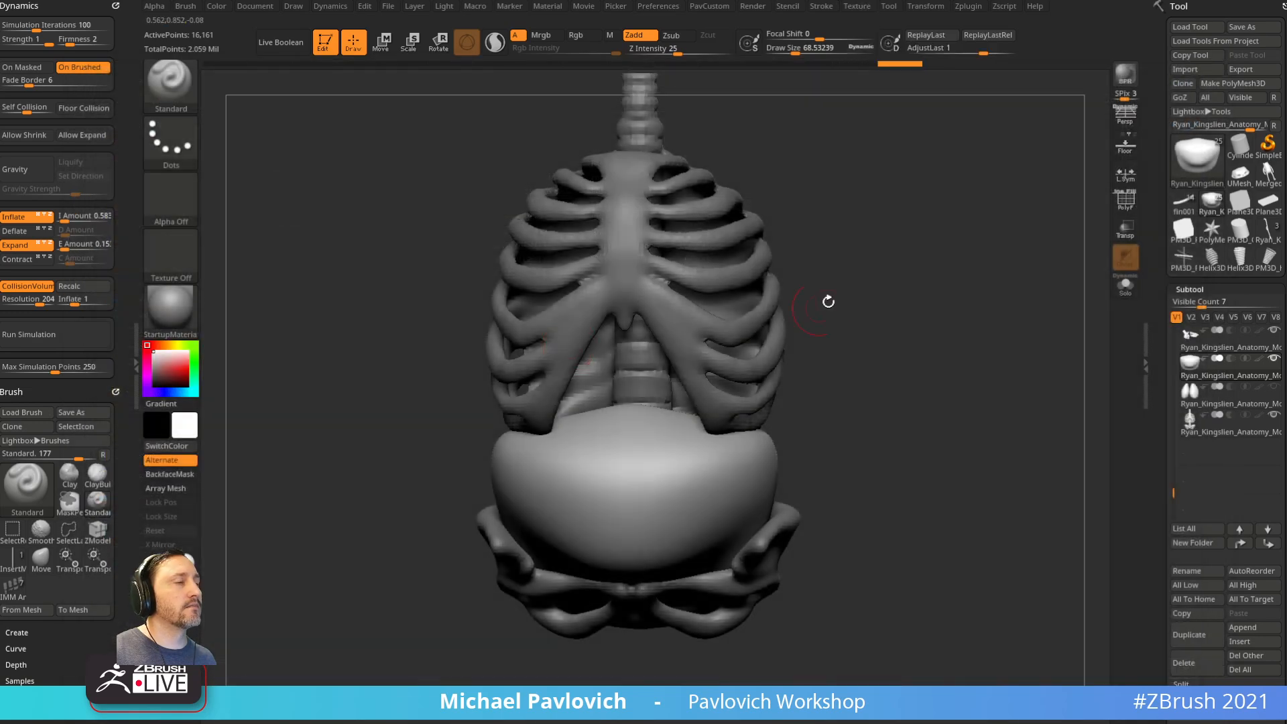
Step: Add the intestines texture to Spotlight, leave Spotlight editing and align the bowl beneath the image
{"action": "left_click", "coordinate": [857, 7]}
{"action": "left_click", "coordinate": [879, 189]}
{"action": "left_click", "coordinate": [878, 219]}
{"action": "left_click_drag", "start_coordinate": [691, 295], "coordinate": [737, 296]}
{"action": "key", "text": "z"}
{"action": "right_click_drag", "start_coordinate": [989, 307], "coordinate": [1033, 314], "text": "alt"}
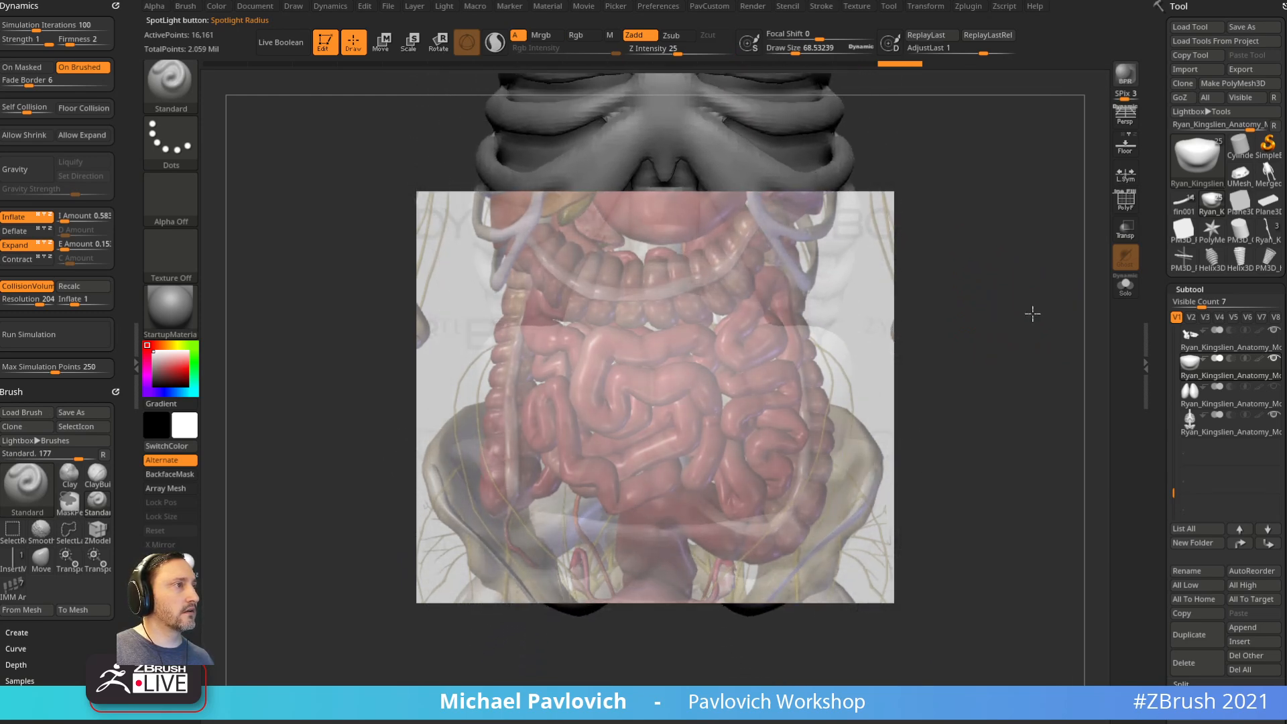
Step: Set the Standard brush to paint Rgb only, without Zadd, at a draw size of about 135
{"action": "key", "text": "s"}
{"action": "left_click_drag", "start_coordinate": [899, 340], "coordinate": [940, 336]}
{"action": "left_click", "coordinate": [583, 36]}
{"action": "left_click", "coordinate": [632, 36]}
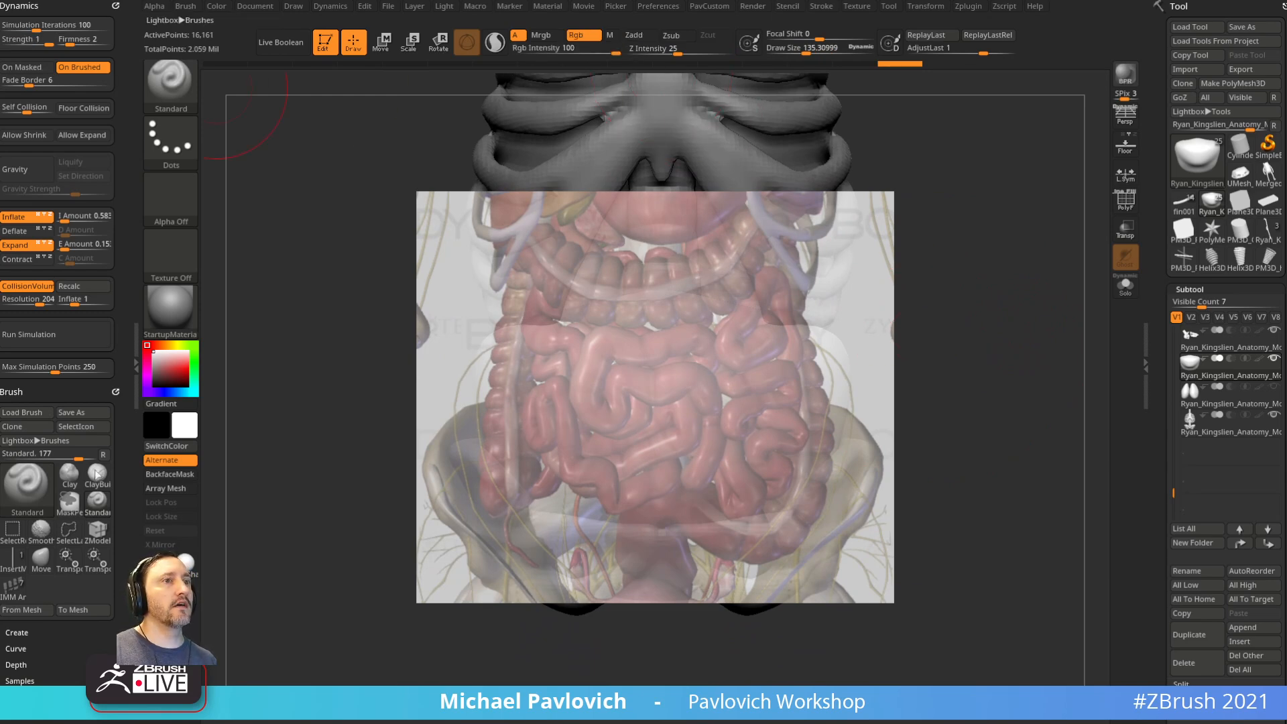
Step: Check the brush's Spotlight Projection setting, paint the intestines image onto the front of the bowl and hide Spotlight
{"action": "scroll", "coordinate": [53, 429], "scroll_direction": "down", "scroll_amount": 5}
{"action": "key", "text": "shift"}
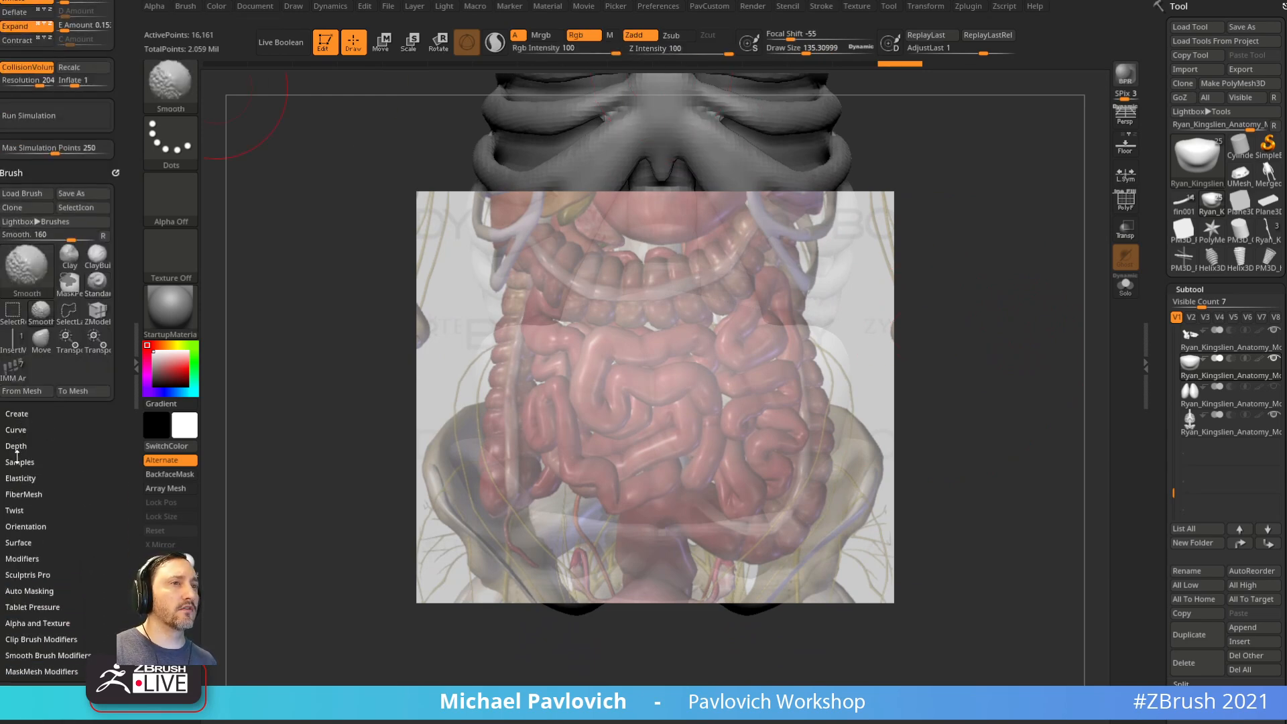
{"action": "left_click", "coordinate": [18, 461]}
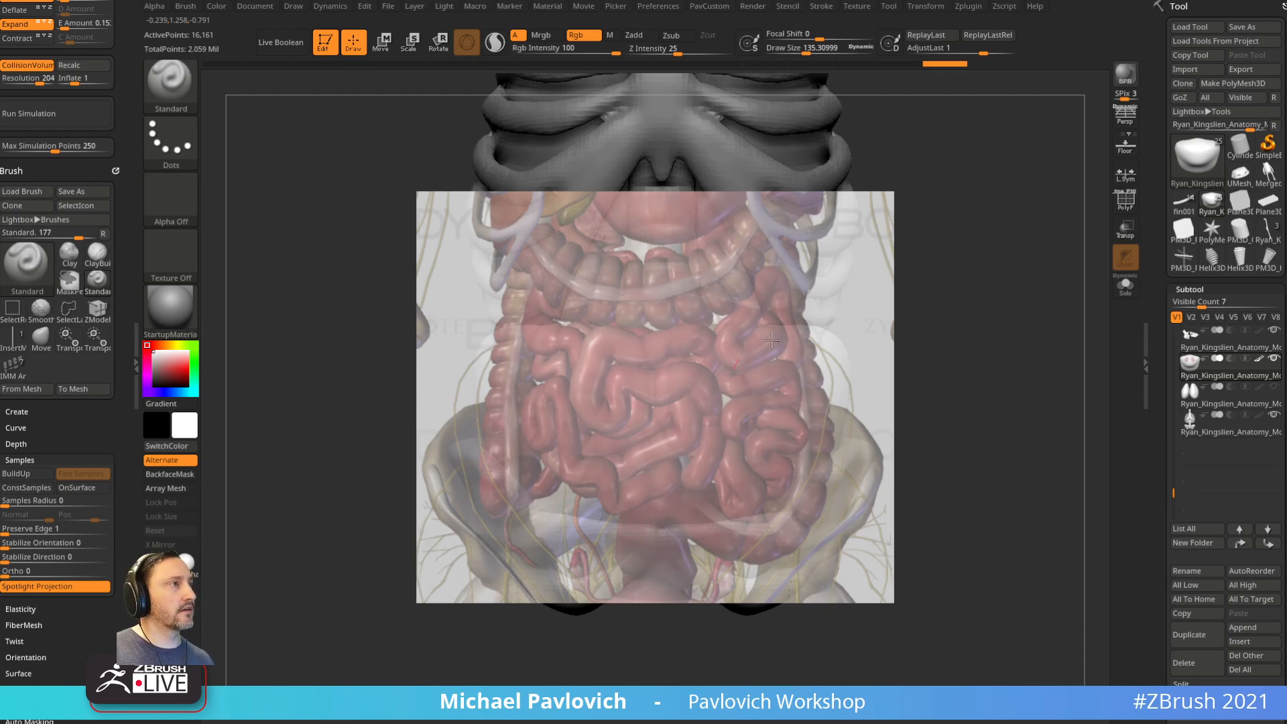
{"action": "left_click_drag", "start_coordinate": [814, 429], "coordinate": [696, 409]}
{"action": "key", "text": "shift+z"}
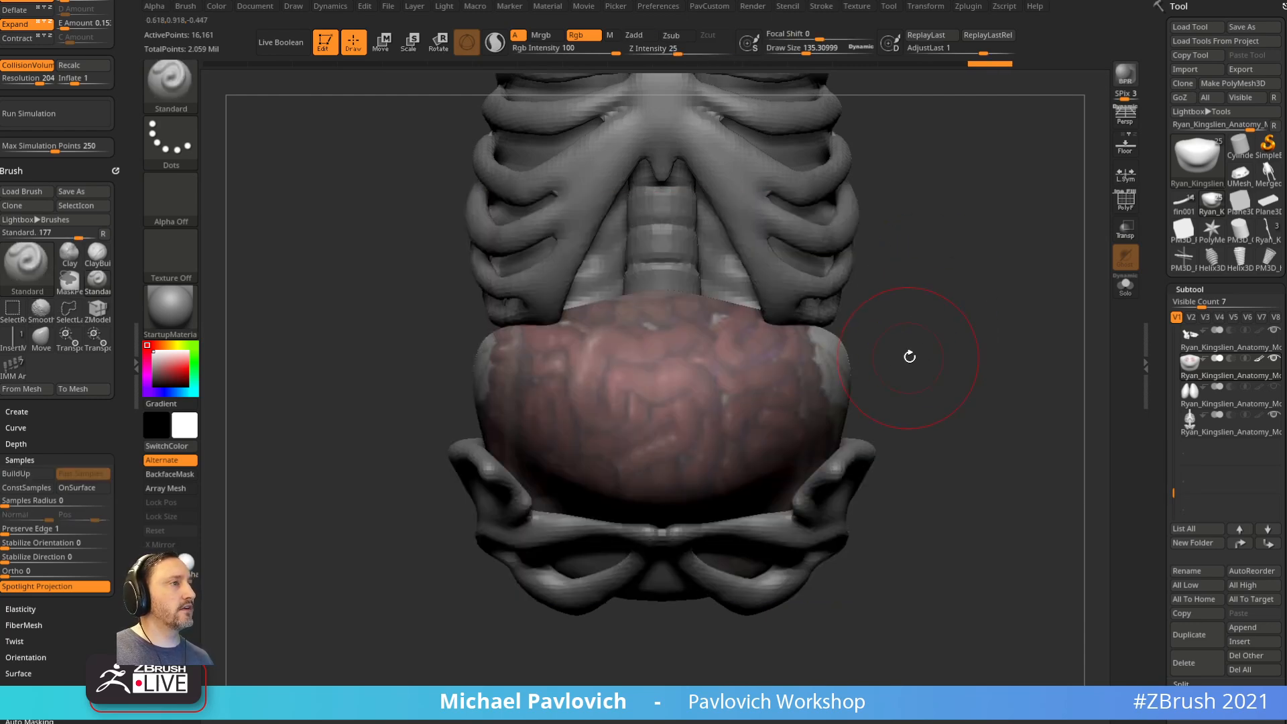
Step: Reduce the draw size to about 33 and examine the projected intestines from the front and below
{"action": "key", "text": "s"}
{"action": "left_click_drag", "start_coordinate": [916, 358], "coordinate": [885, 358]}
{"action": "key", "text": "f"}
{"action": "key", "text": "s"}
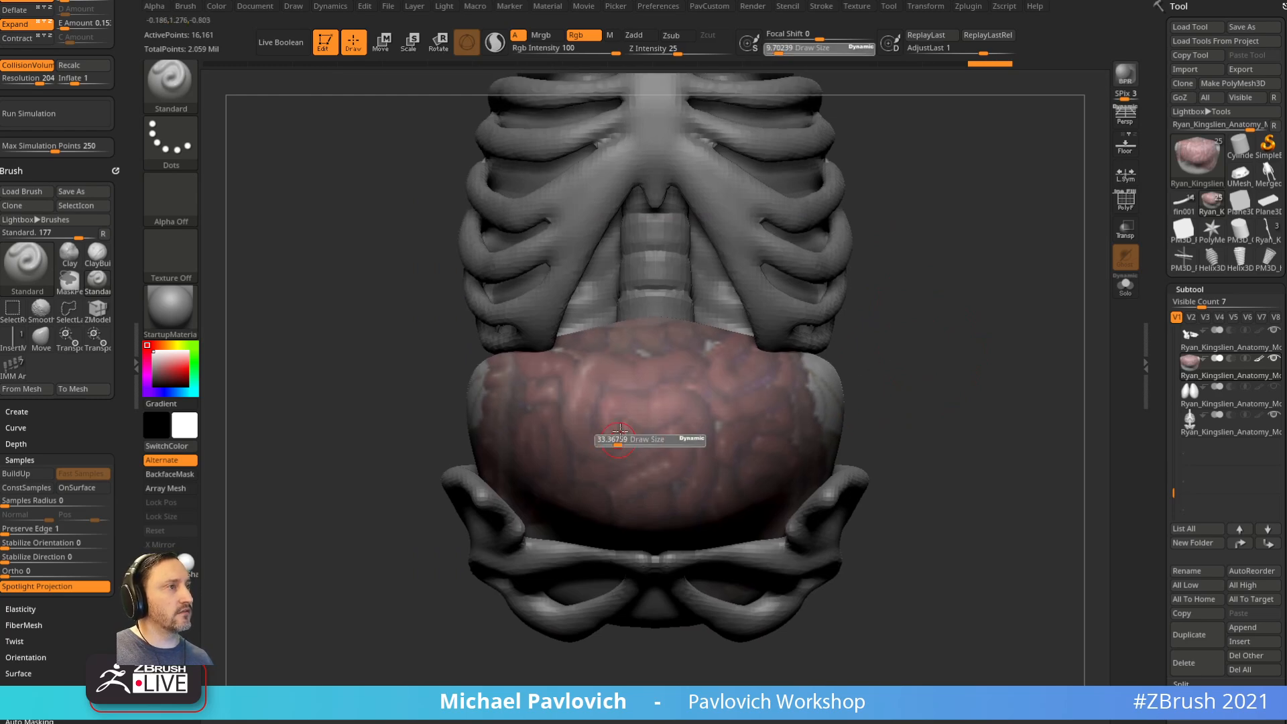
{"action": "left_click_drag", "start_coordinate": [606, 441], "coordinate": [620, 440]}
{"action": "right_click_drag", "start_coordinate": [855, 356], "coordinate": [796, 432]}
{"action": "right_click_drag", "start_coordinate": [698, 342], "coordinate": [1028, 306]}
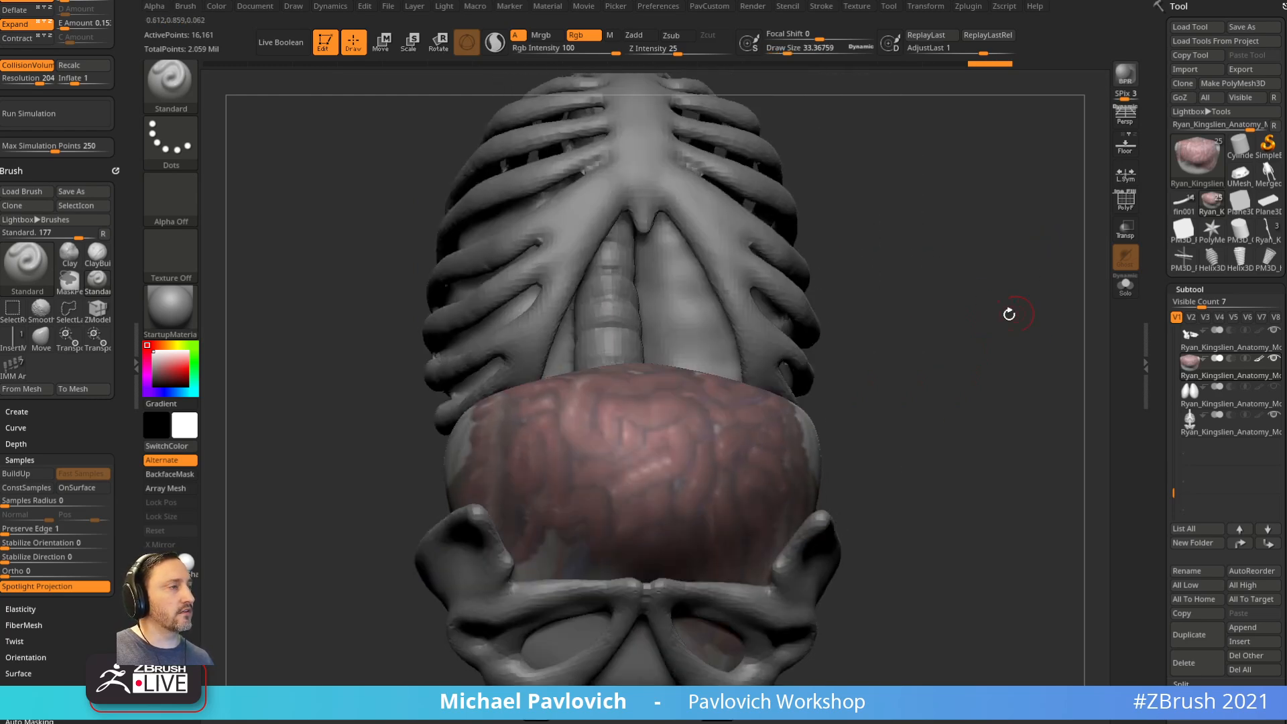
{"action": "mouse_move", "coordinate": [856, 313]}
{"action": "right_mouse_down"}
{"action": "mouse_move", "coordinate": [939, 376]}
{"action": "mouse_move", "coordinate": [984, 320]}
{"action": "mouse_move", "coordinate": [950, 327]}
{"action": "right_mouse_up"}
Step: Choose the CurveFlatSnap brush, isolate the bowl in Solo mode and reduce the draw size to about 14
{"action": "key", "text": "b"}
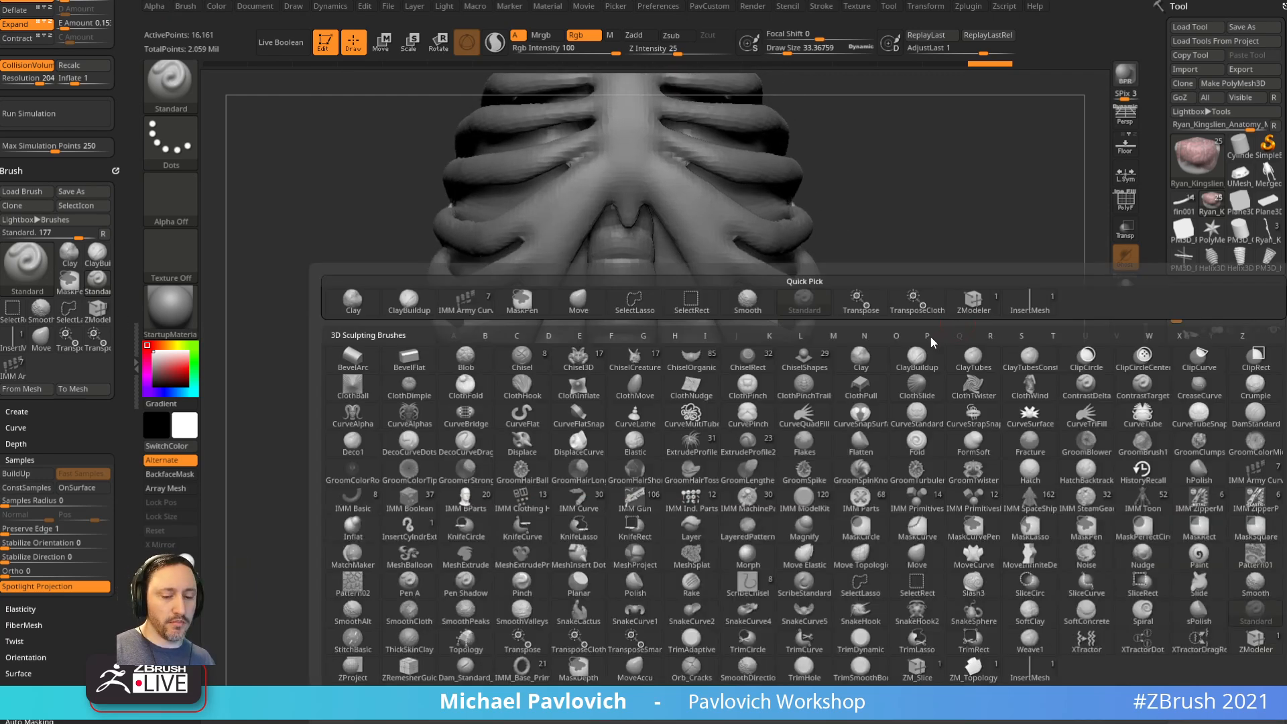
{"action": "key", "text": "i"}
{"action": "key", "text": "b"}
{"action": "key", "text": "c"}
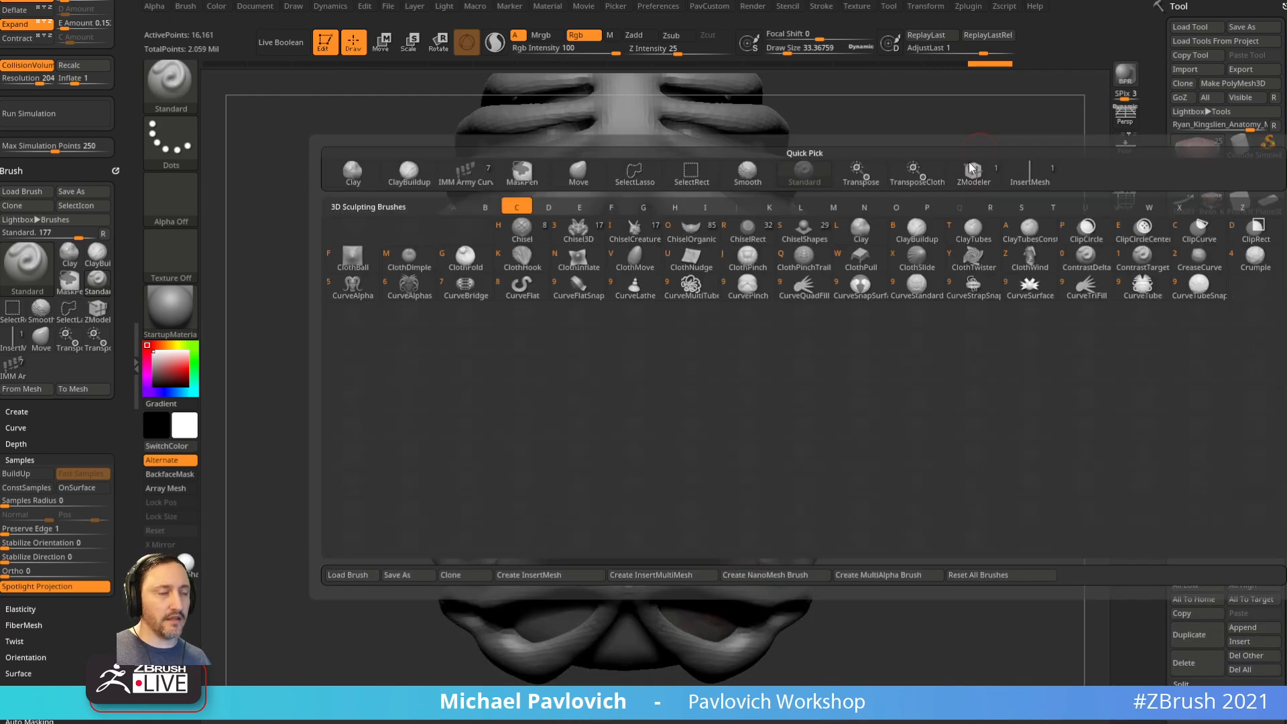
{"action": "left_click", "coordinate": [582, 295]}
{"action": "mouse_move", "coordinate": [830, 331]}
{"action": "right_mouse_down", "text": "ctrl"}
{"action": "mouse_move", "coordinate": [972, 290]}
{"action": "mouse_move", "coordinate": [994, 324]}
{"action": "mouse_move", "coordinate": [996, 300]}
{"action": "right_mouse_up", "text": "ctrl"}
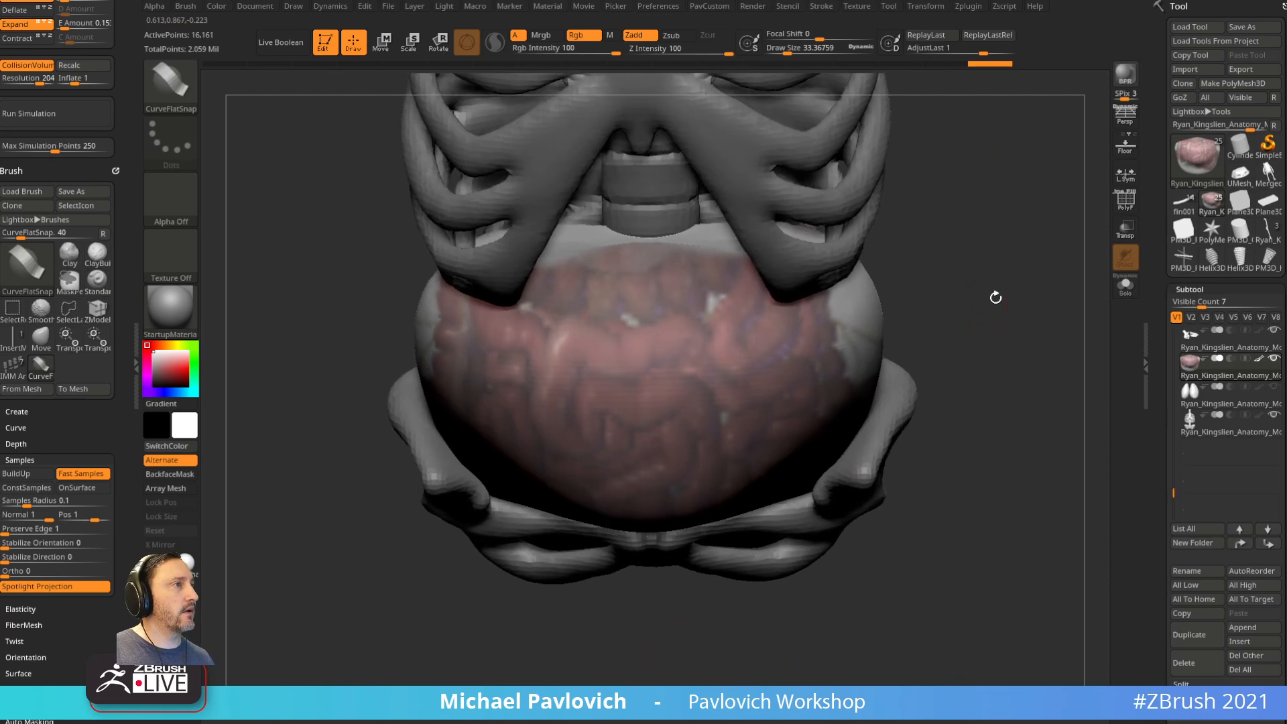
{"action": "left_click", "coordinate": [1126, 285]}
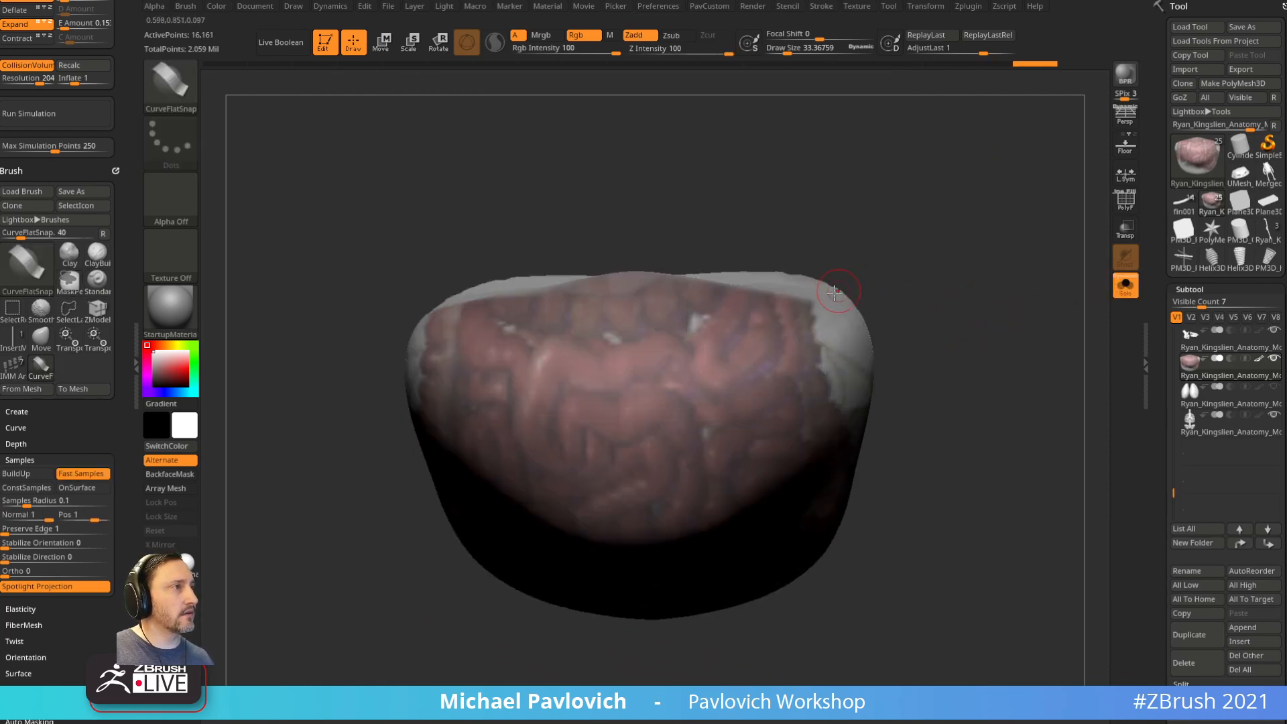
{"action": "key", "text": "s"}
Step: Try to trace a winding intestine curve across the bowl's front and down its underside, and undo the strokes
{"action": "right_click_drag", "start_coordinate": [905, 279], "coordinate": [887, 305]}
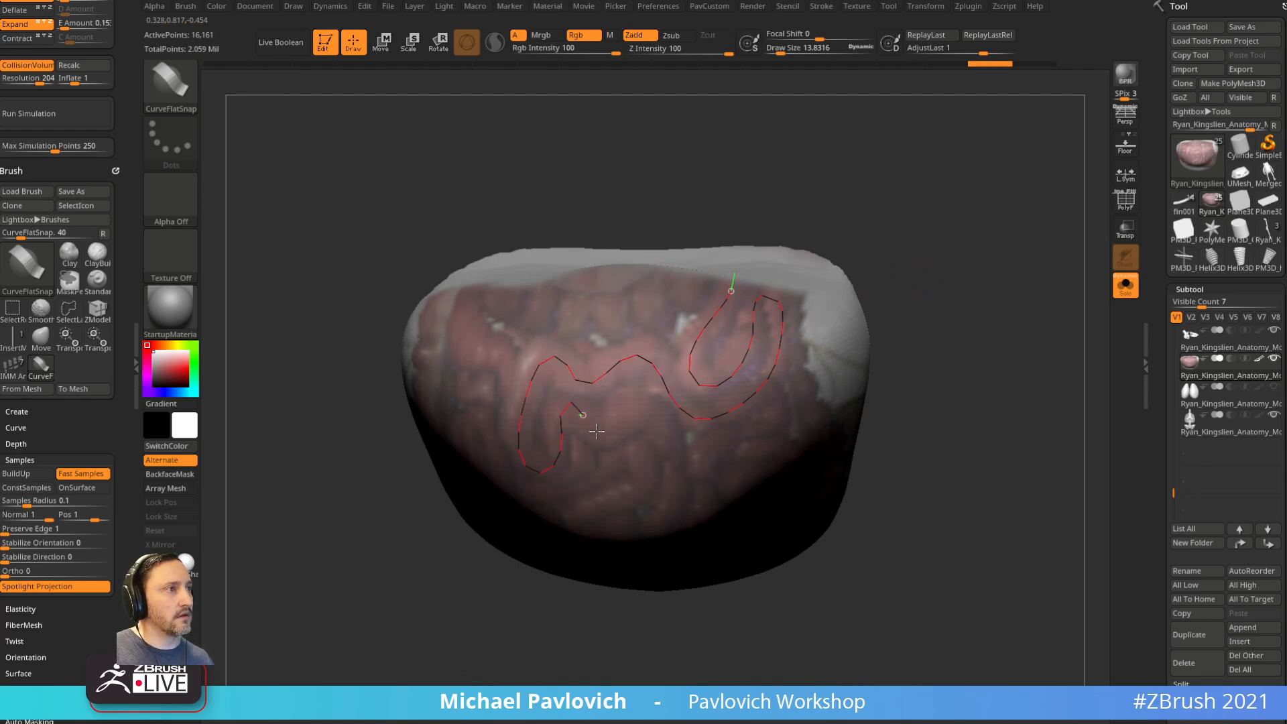
{"action": "right_click_drag", "start_coordinate": [669, 508], "coordinate": [912, 304]}
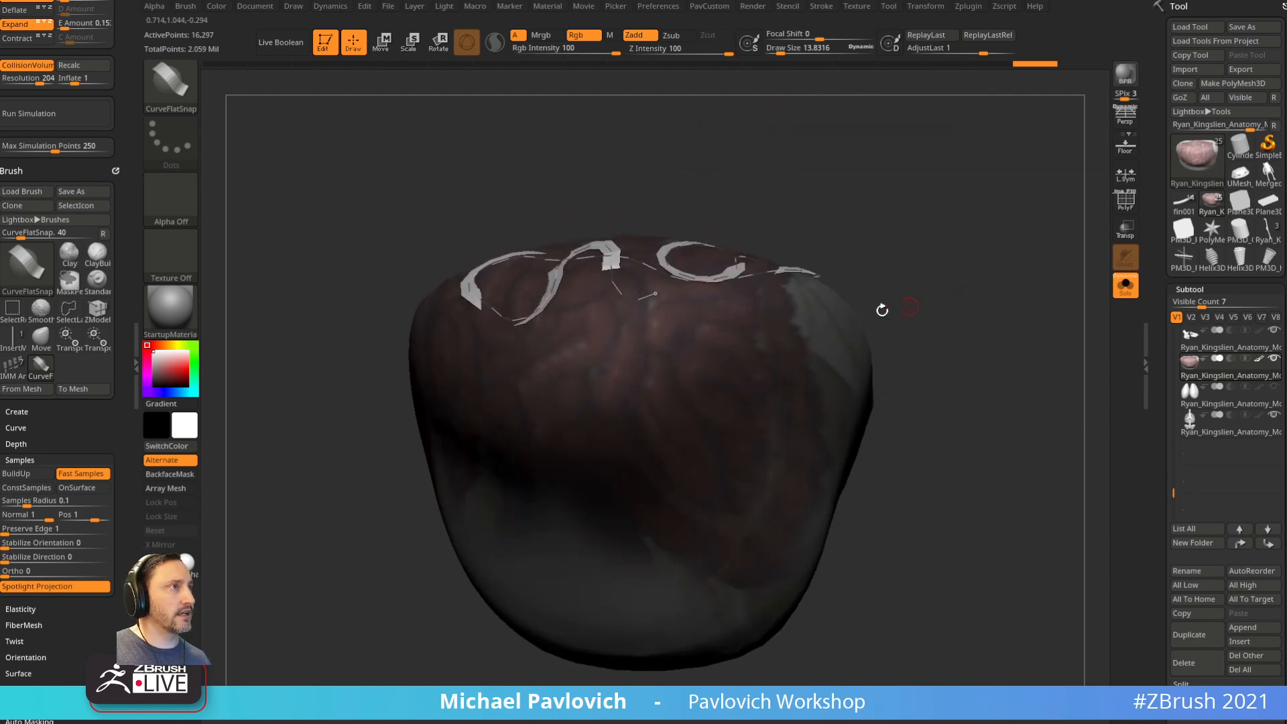
{"action": "left_click_drag", "start_coordinate": [664, 310], "coordinate": [657, 330]}
{"action": "mouse_move", "coordinate": [606, 409]}
{"action": "right_mouse_down"}
{"action": "mouse_move", "coordinate": [988, 308]}
{"action": "mouse_move", "coordinate": [994, 356]}
{"action": "mouse_move", "coordinate": [968, 385]}
{"action": "mouse_move", "coordinate": [993, 348]}
{"action": "right_mouse_up"}
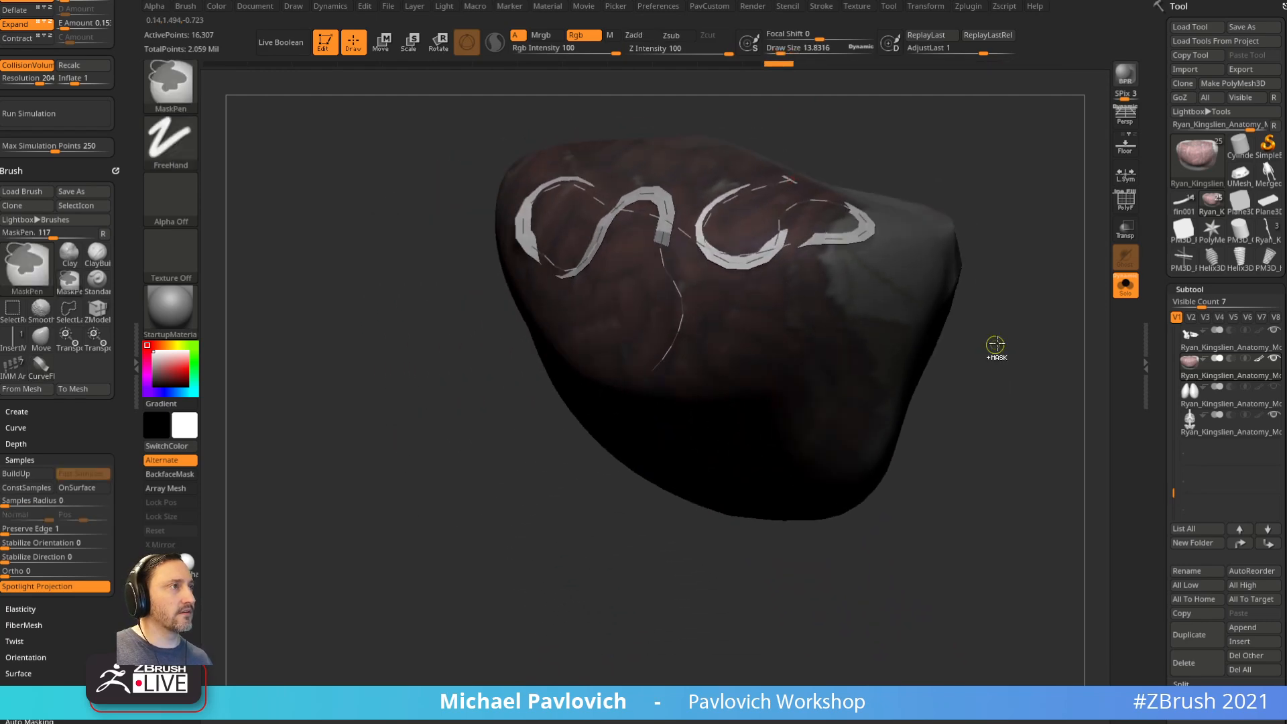
{"action": "key", "text": "ctrl+z"}
{"action": "key", "text": "ctrl+z"}
{"action": "right_click_drag", "start_coordinate": [1020, 295], "coordinate": [977, 348], "text": "alt"}
Step: Enable Bend End and set Repel Falloff to 0.01 in the brush's curve settings
{"action": "left_click_drag", "start_coordinate": [128, 132], "coordinate": [117, 313]}
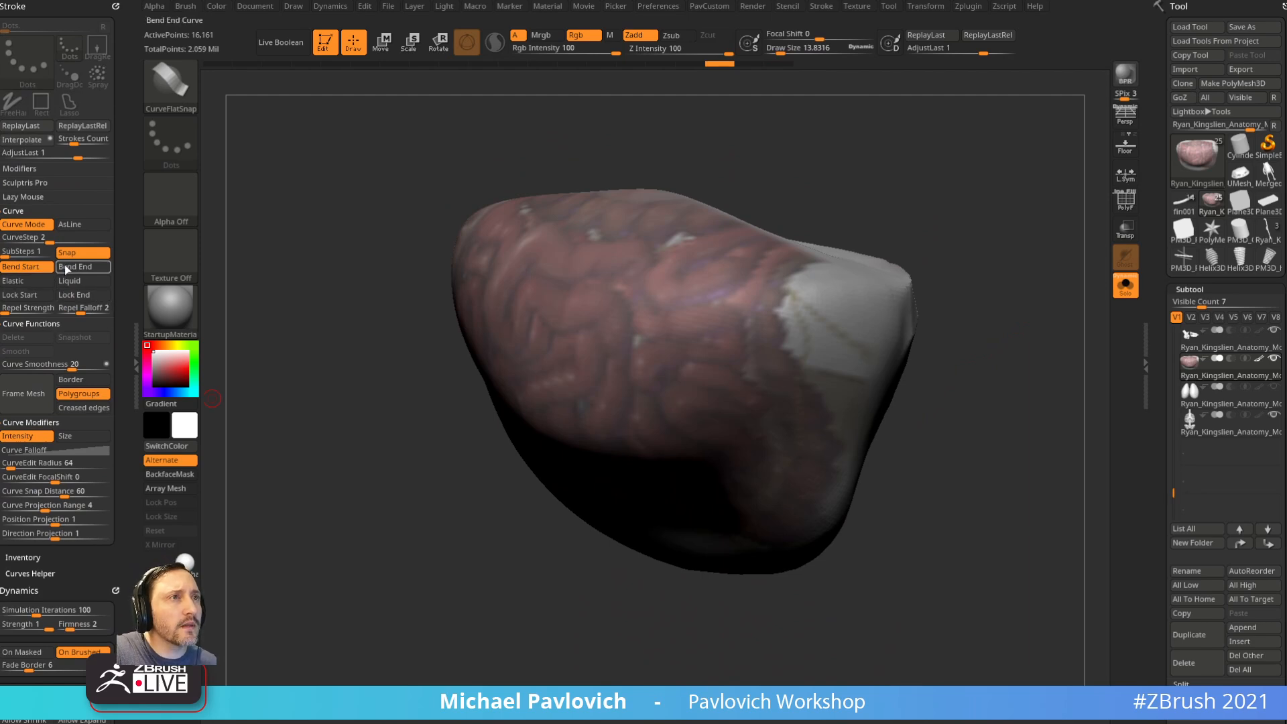
{"action": "left_click", "coordinate": [83, 267]}
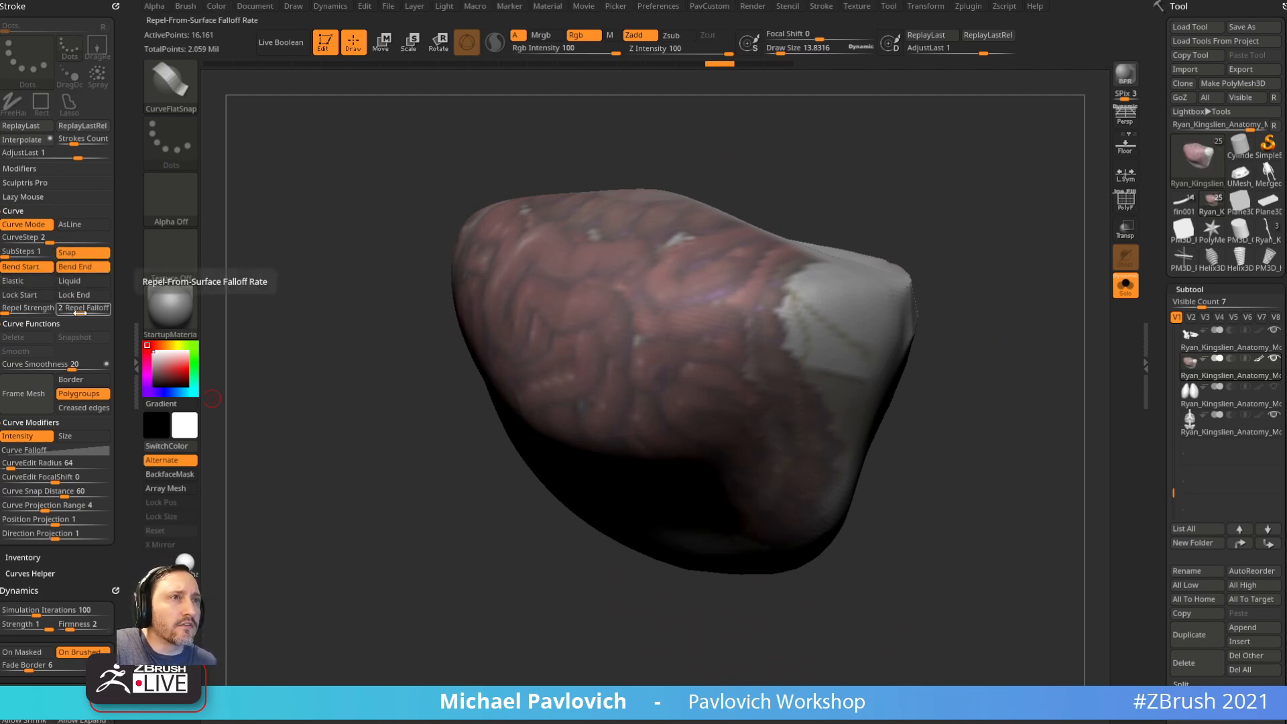
{"action": "left_click_drag", "start_coordinate": [80, 312], "coordinate": [52, 325]}
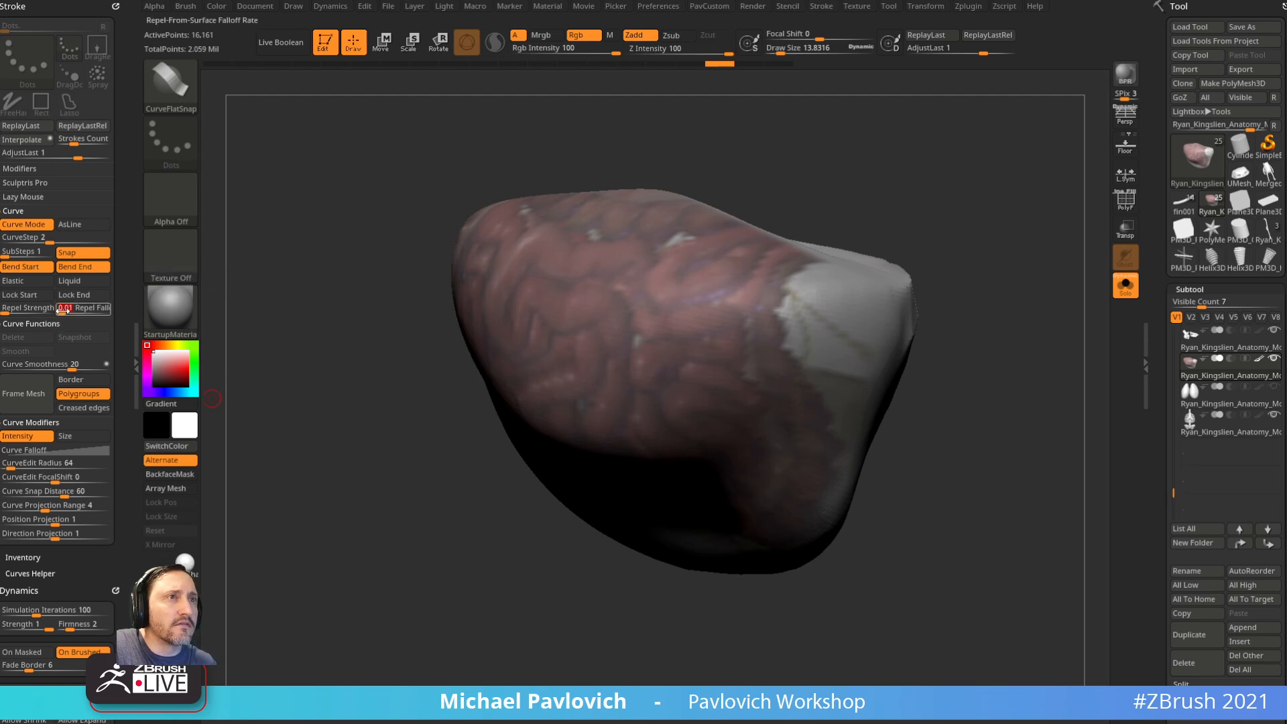
{"action": "mouse_move", "coordinate": [171, 308]}
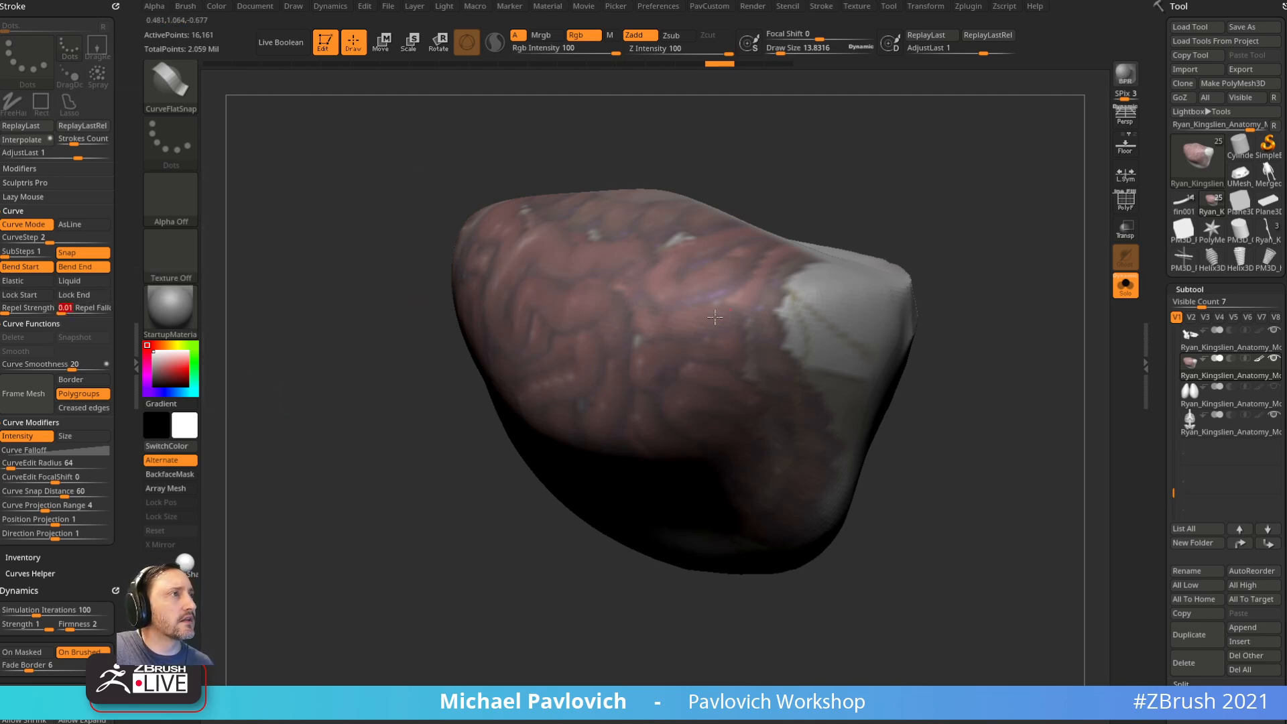
Step: Try a short curve stroke down the front of the bowl, and undo it
{"action": "left_click_drag", "start_coordinate": [726, 313], "coordinate": [713, 429]}
{"action": "mouse_move", "coordinate": [946, 346]}
{"action": "left_mouse_down"}
{"action": "mouse_move", "coordinate": [957, 311]}
{"action": "mouse_move", "coordinate": [923, 331]}
{"action": "mouse_move", "coordinate": [701, 247]}
{"action": "left_mouse_up"}
{"action": "key", "text": "ctrl+z"}
Step: Trace a looping test curve across the painted intestines, undo it and set Curve Smoothness to 1
{"action": "left_click_drag", "start_coordinate": [859, 232], "coordinate": [847, 230]}
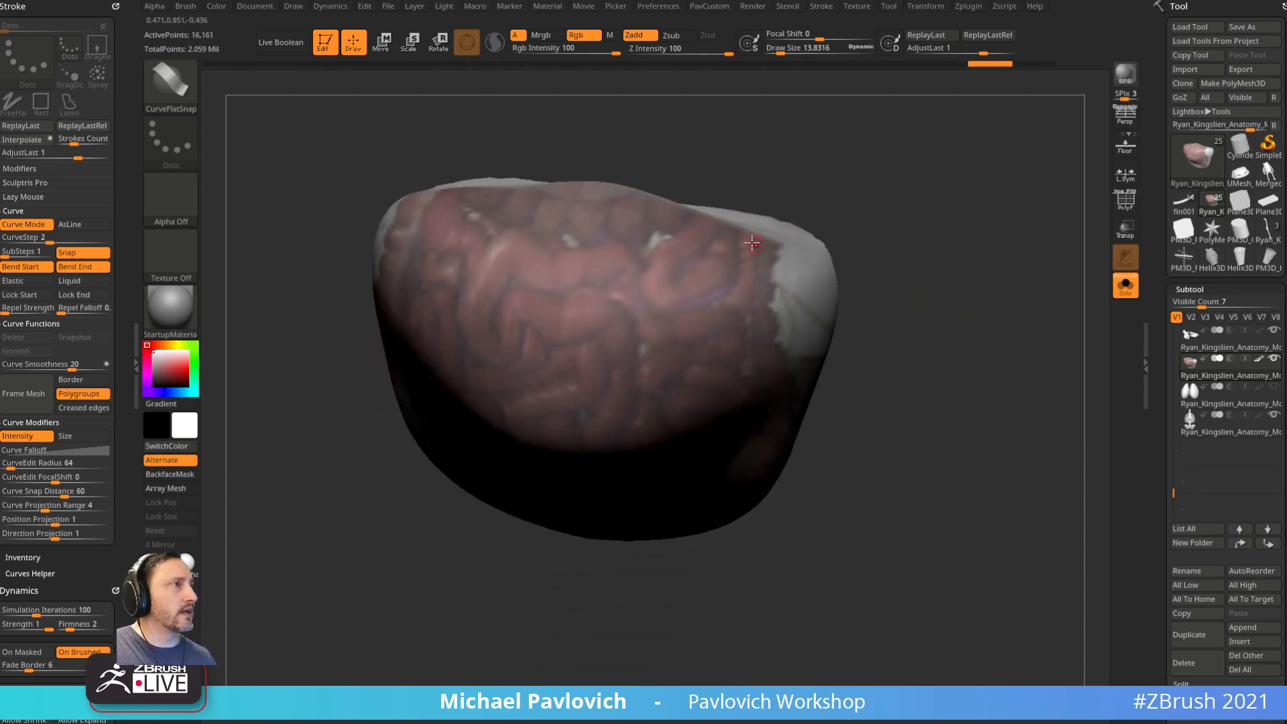
{"action": "left_click_drag", "start_coordinate": [487, 369], "coordinate": [528, 318]}
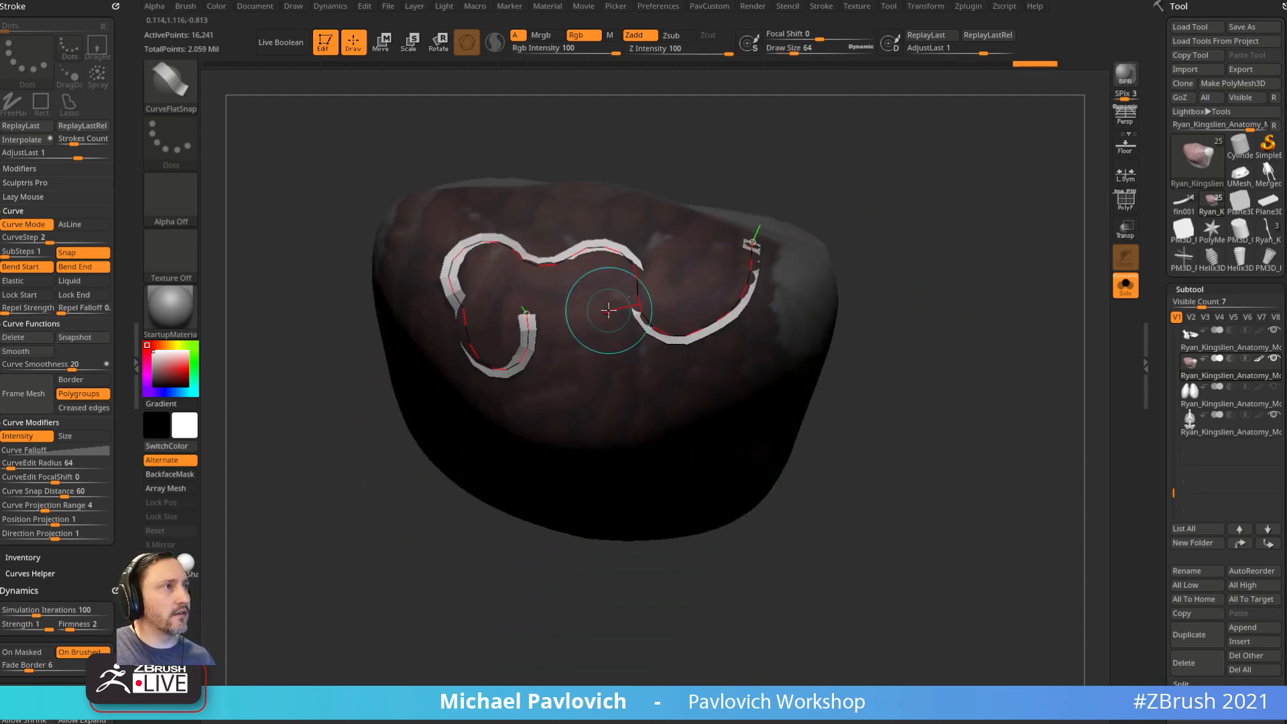
{"action": "left_click_drag", "start_coordinate": [805, 228], "coordinate": [784, 215]}
{"action": "key", "text": "ctrl+z"}
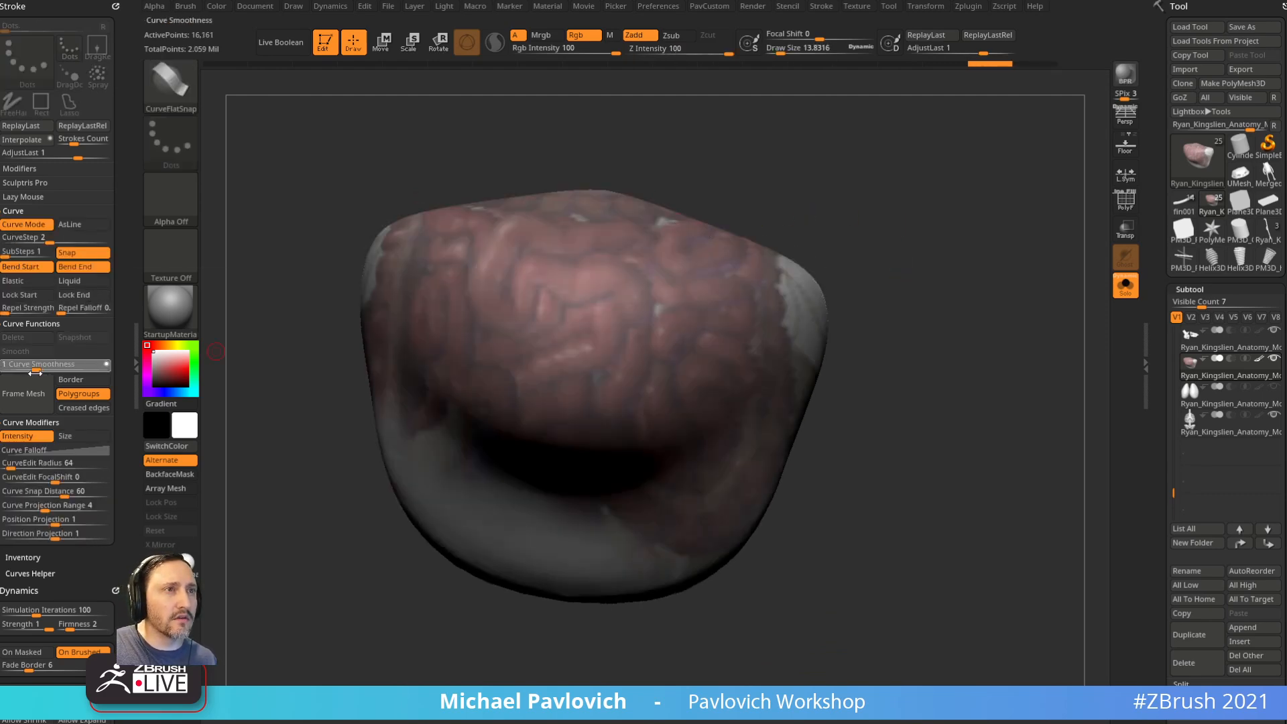
Step: Try tracing the intestine curve with the reduced smoothness, and undo it
{"action": "left_click_drag", "start_coordinate": [833, 225], "coordinate": [838, 267]}
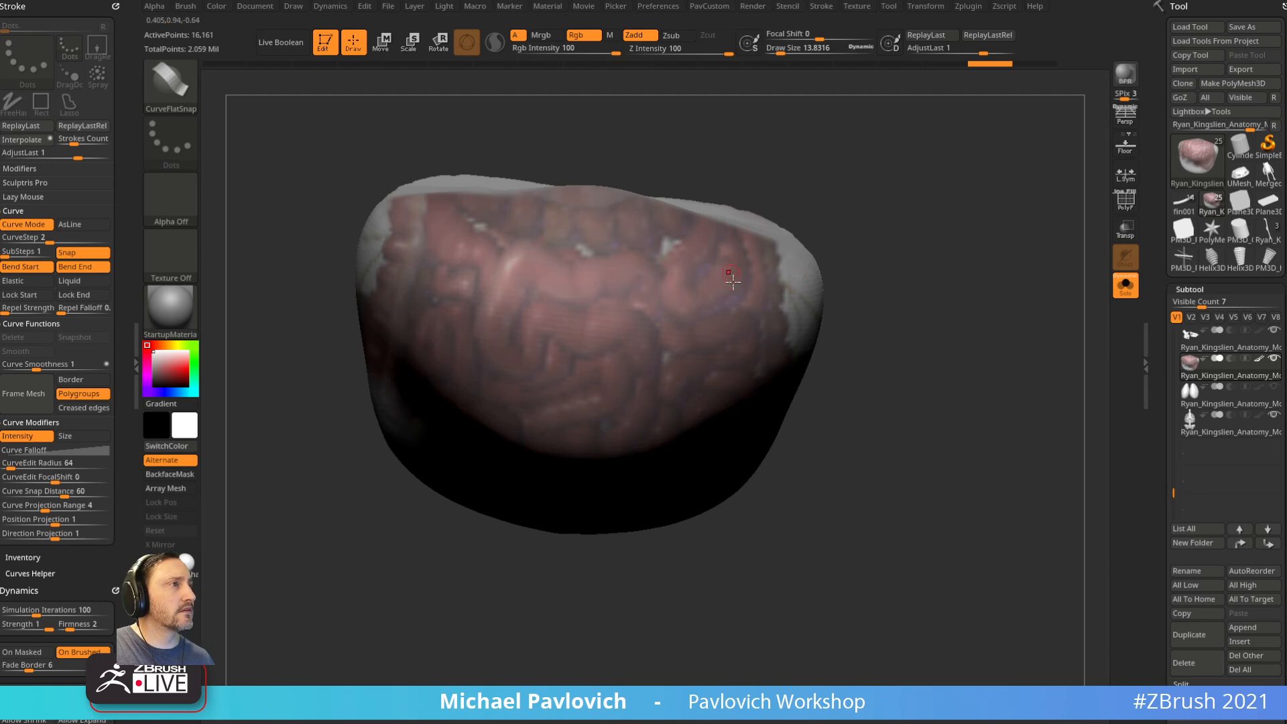
{"action": "left_click", "coordinate": [595, 341]}
{"action": "left_click_drag", "start_coordinate": [877, 325], "coordinate": [733, 290]}
{"action": "key", "text": "ctrl+z"}
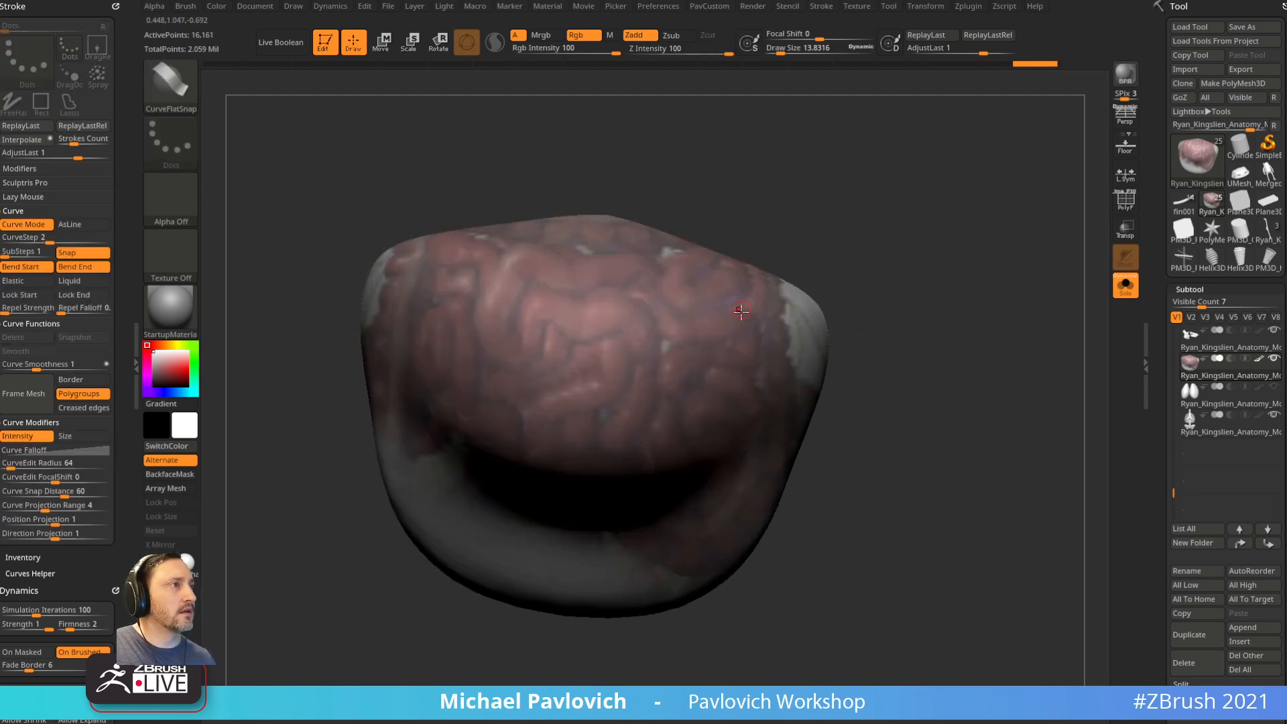
Step: Trace a new curve from the bowl's upper side across the front, looping around the painted intestine coil
{"action": "left_click_drag", "start_coordinate": [643, 273], "coordinate": [639, 265]}
{"action": "left_click_drag", "start_coordinate": [805, 240], "coordinate": [816, 236]}
{"action": "left_click", "coordinate": [590, 275], "text": "ctrl+alt+shift"}
{"action": "left_click", "coordinate": [603, 274], "text": "ctrl+shift"}
{"action": "mouse_move", "coordinate": [525, 259]}
{"action": "left_mouse_down"}
{"action": "mouse_move", "coordinate": [480, 280]}
{"action": "mouse_move", "coordinate": [488, 351]}
{"action": "mouse_move", "coordinate": [529, 372]}
{"action": "left_mouse_up"}
{"action": "right_click_drag", "start_coordinate": [661, 287], "coordinate": [648, 269]}
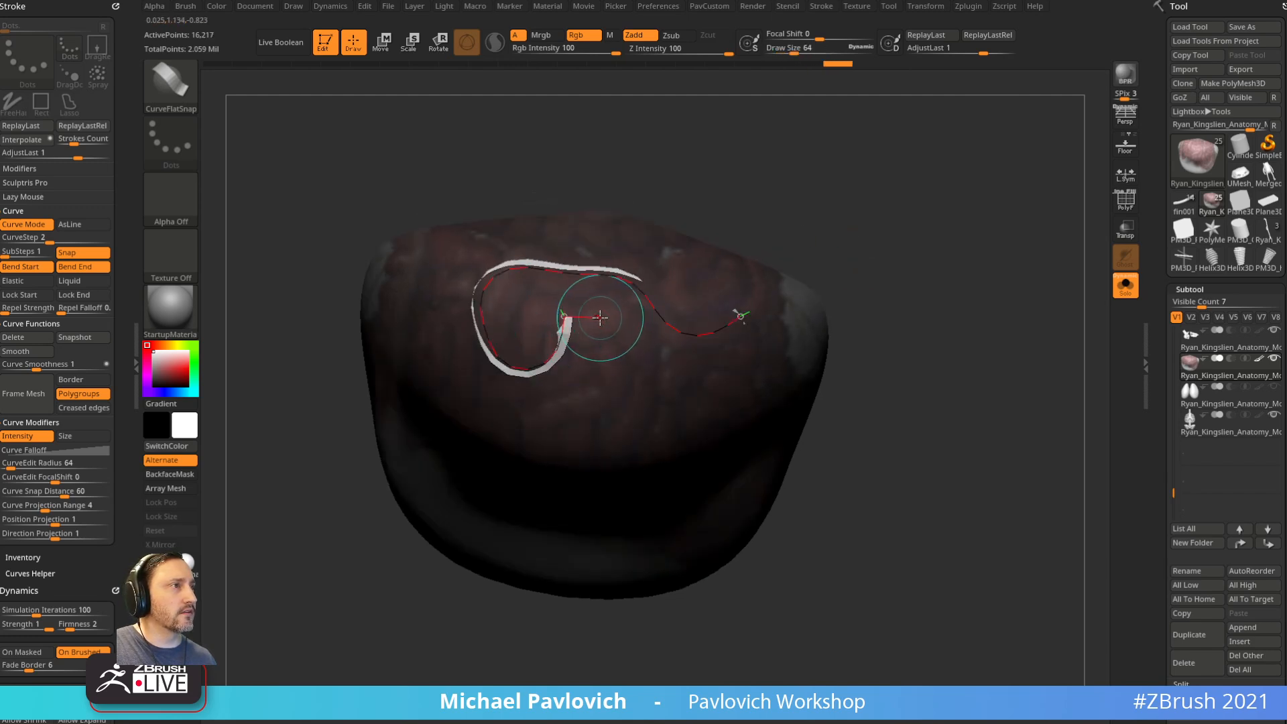
Step: Try extending the flat snap curve down the bowl's front in further loops over the painted intestines
{"action": "left_click_drag", "start_coordinate": [637, 330], "coordinate": [649, 355]}
{"action": "left_click_drag", "start_coordinate": [885, 340], "coordinate": [872, 315]}
{"action": "left_click_drag", "start_coordinate": [641, 408], "coordinate": [625, 434]}
{"action": "mouse_move", "coordinate": [813, 368]}
{"action": "left_mouse_down"}
{"action": "mouse_move", "coordinate": [862, 307]}
{"action": "mouse_move", "coordinate": [862, 288]}
{"action": "mouse_move", "coordinate": [608, 393]}
{"action": "mouse_move", "coordinate": [557, 433]}
{"action": "mouse_move", "coordinate": [534, 389]}
{"action": "left_mouse_up"}
{"action": "right_click_drag", "start_coordinate": [671, 310], "coordinate": [624, 334]}
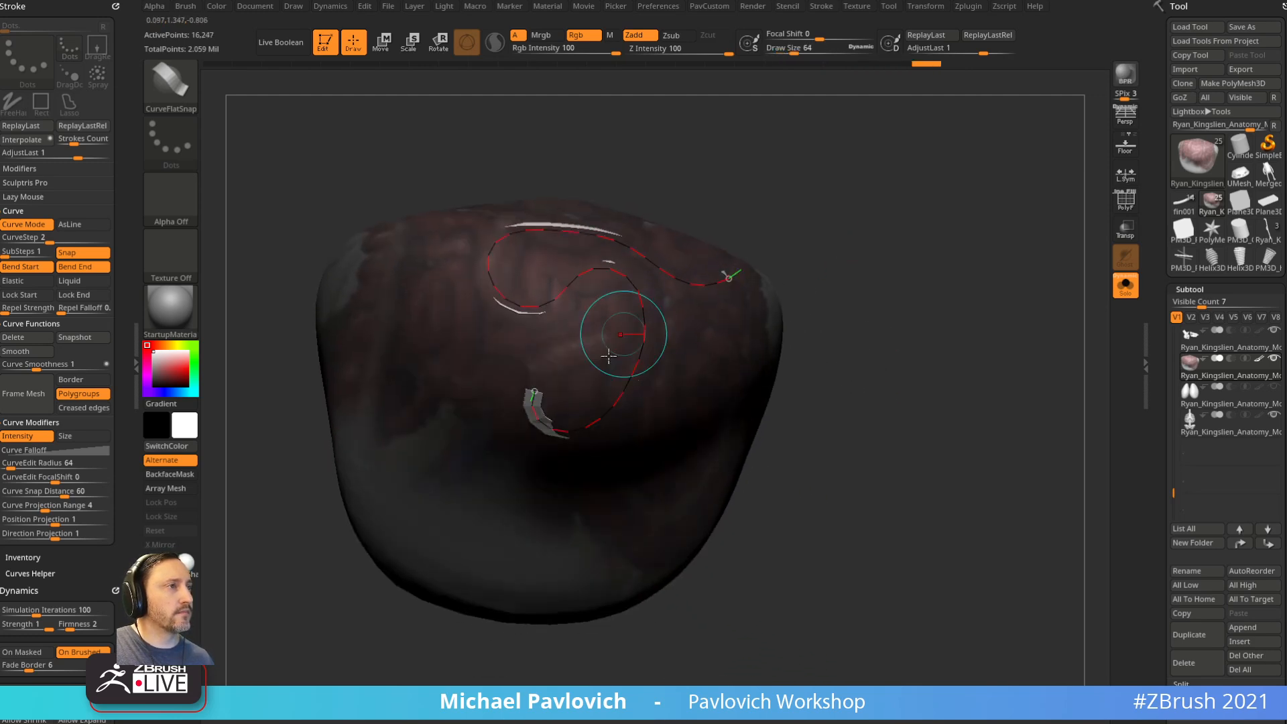
{"action": "mouse_move", "coordinate": [535, 392]}
{"action": "left_mouse_down"}
{"action": "mouse_move", "coordinate": [605, 356]}
{"action": "mouse_move", "coordinate": [608, 316]}
{"action": "left_mouse_up"}
{"action": "right_click_drag", "start_coordinate": [715, 261], "coordinate": [757, 212]}
{"action": "left_click_drag", "start_coordinate": [593, 308], "coordinate": [529, 332]}
{"action": "right_click_drag", "start_coordinate": [767, 208], "coordinate": [893, 248]}
Step: Undo all of the flat snap curve strokes on the bowl
{"action": "key", "text": "ctrl+z"}
{"action": "key", "text": "ctrl+z"}
{"action": "key", "text": "ctrl+z"}
{"action": "key", "text": "ctrl+z"}
{"action": "key", "text": "ctrl+z"}
{"action": "key", "text": "ctrl+z"}
{"action": "key", "text": "ctrl+z"}
{"action": "key", "text": "ctrl+z"}
{"action": "key", "text": "ctrl+z"}
Step: Load the SimpleTubeAgain brush from the _Military brush folder in Lightbox
{"action": "key", "text": "comma"}
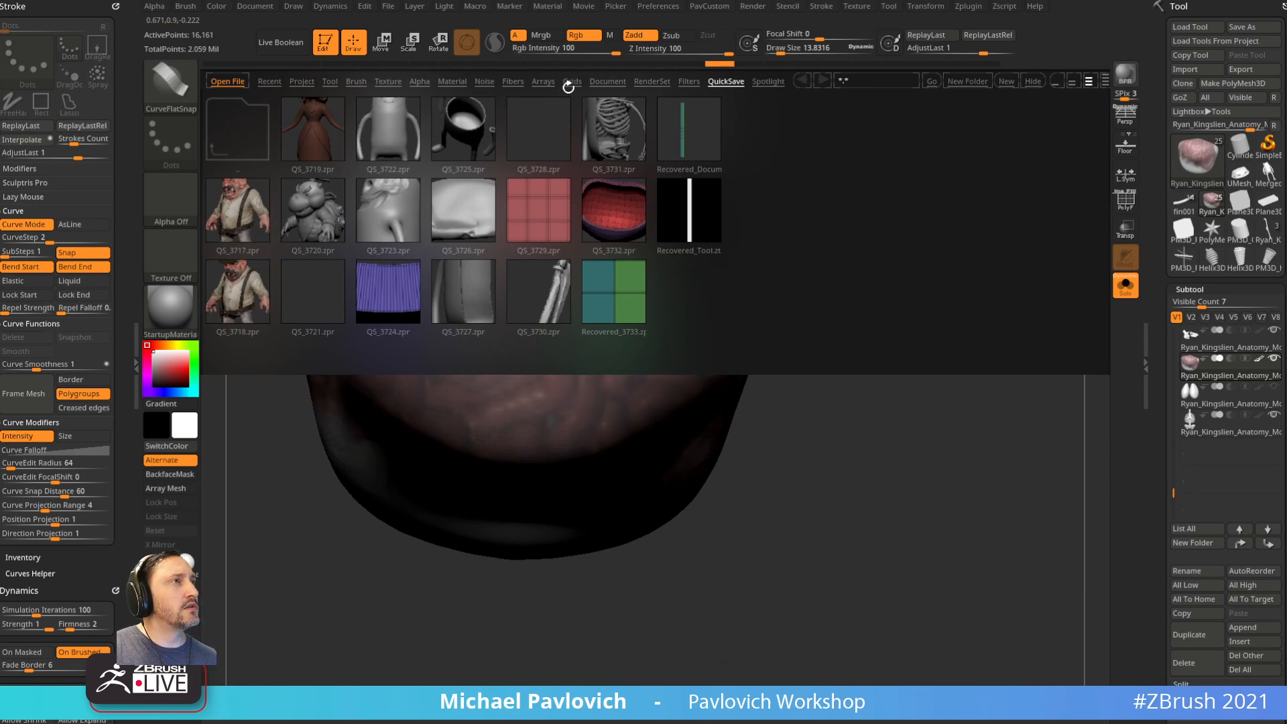
{"action": "left_click", "coordinate": [356, 81]}
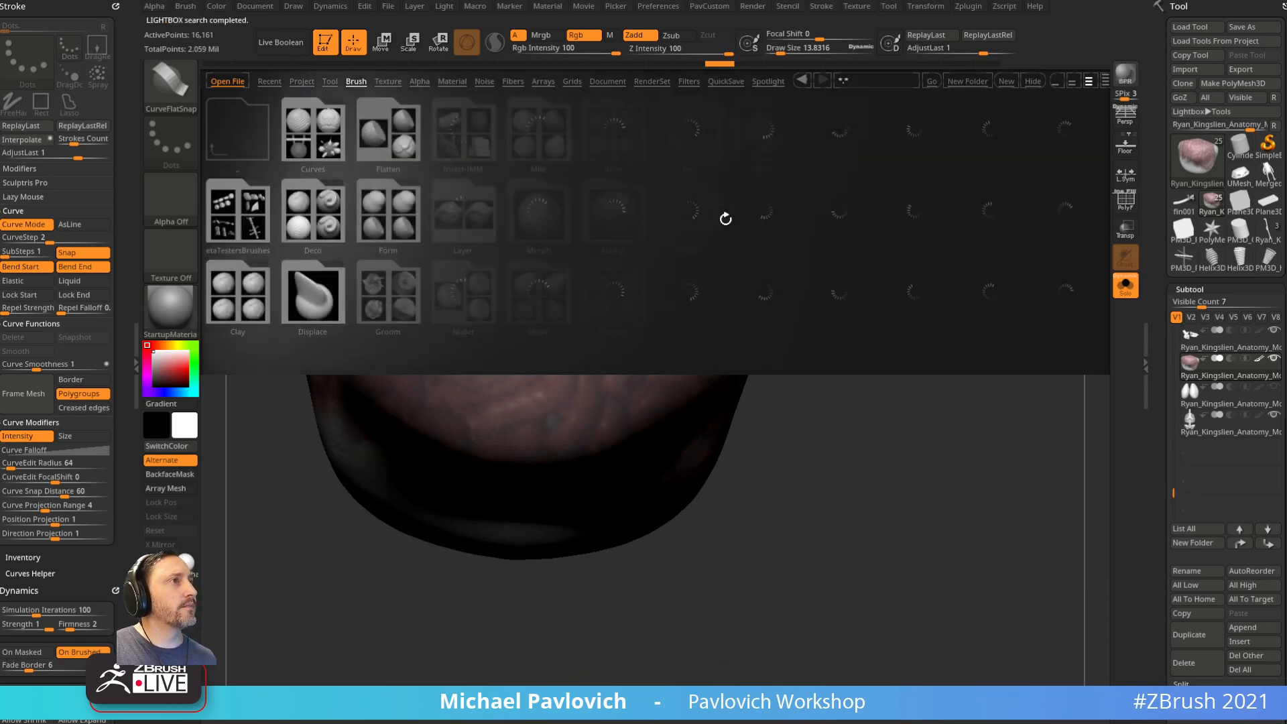
{"action": "mouse_move", "coordinate": [749, 247]}
{"action": "left_mouse_down"}
{"action": "mouse_move", "coordinate": [704, 241]}
{"action": "mouse_move", "coordinate": [758, 246]}
{"action": "left_mouse_up"}
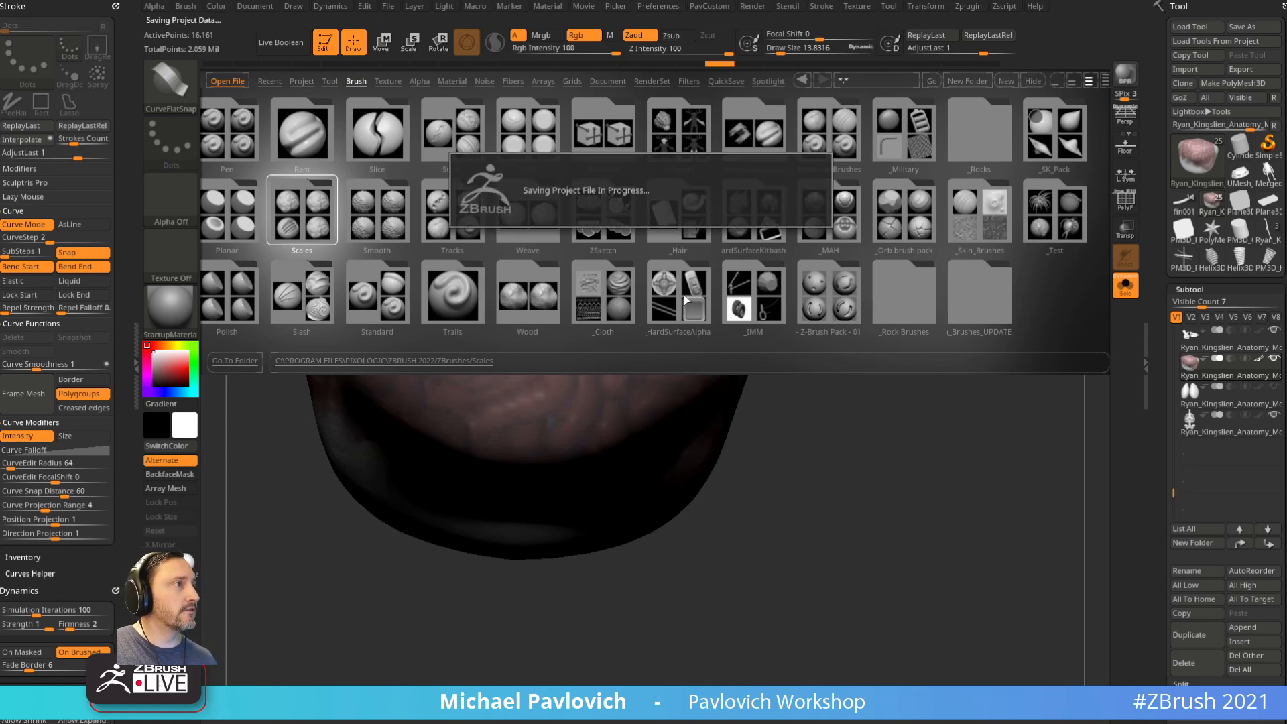
{"action": "left_click", "coordinate": [754, 298]}
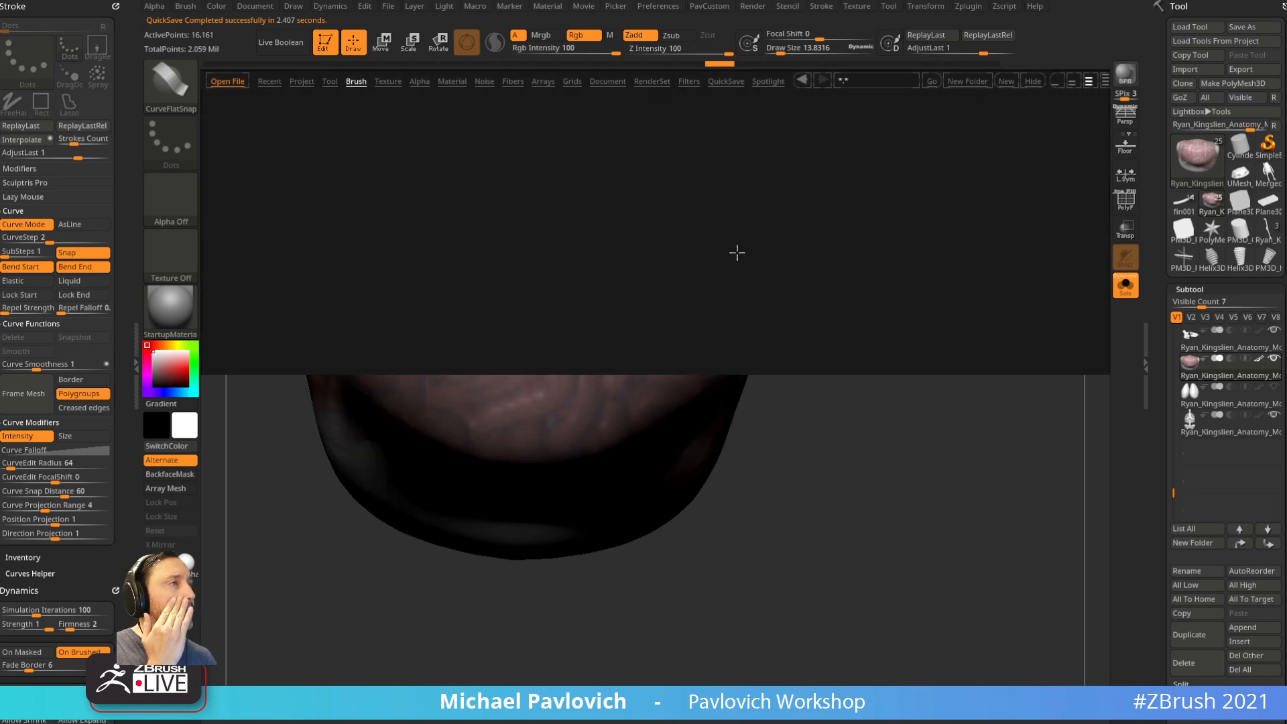
{"action": "left_click", "coordinate": [356, 82]}
{"action": "left_click_drag", "start_coordinate": [804, 230], "coordinate": [729, 219]}
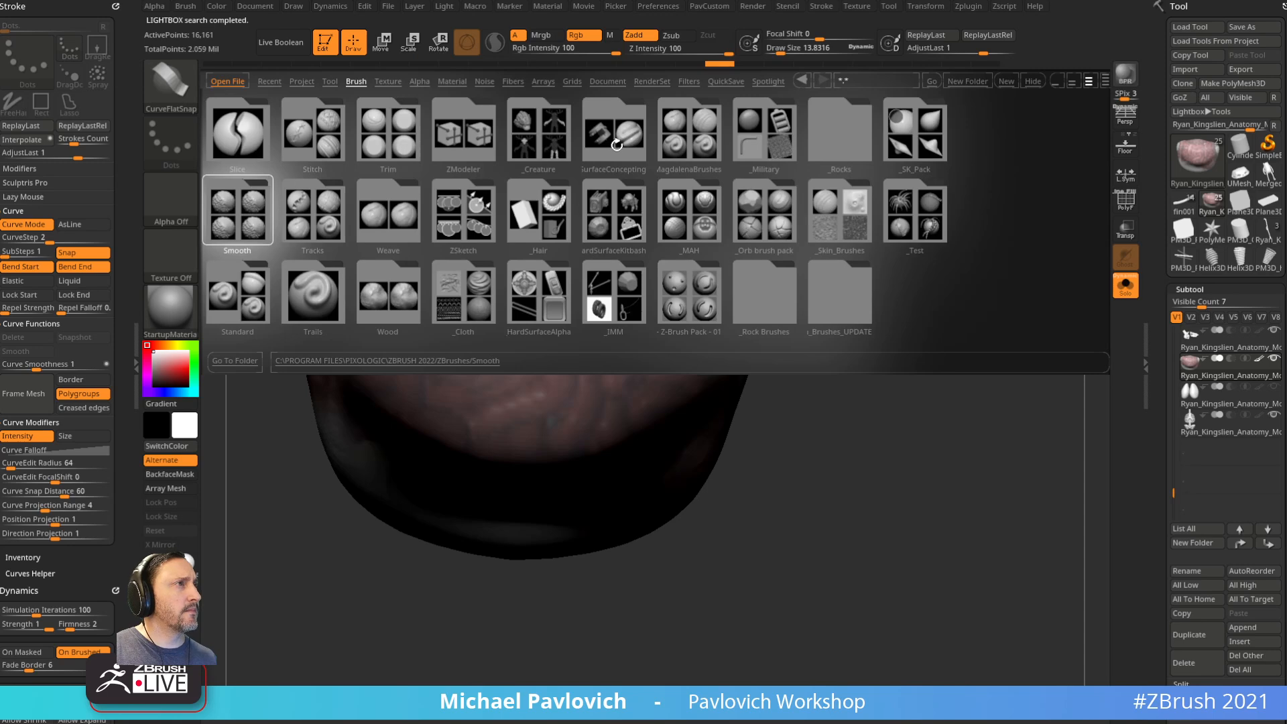
{"action": "left_click_drag", "start_coordinate": [745, 129], "coordinate": [798, 131]}
{"action": "double_click", "coordinate": [885, 134]}
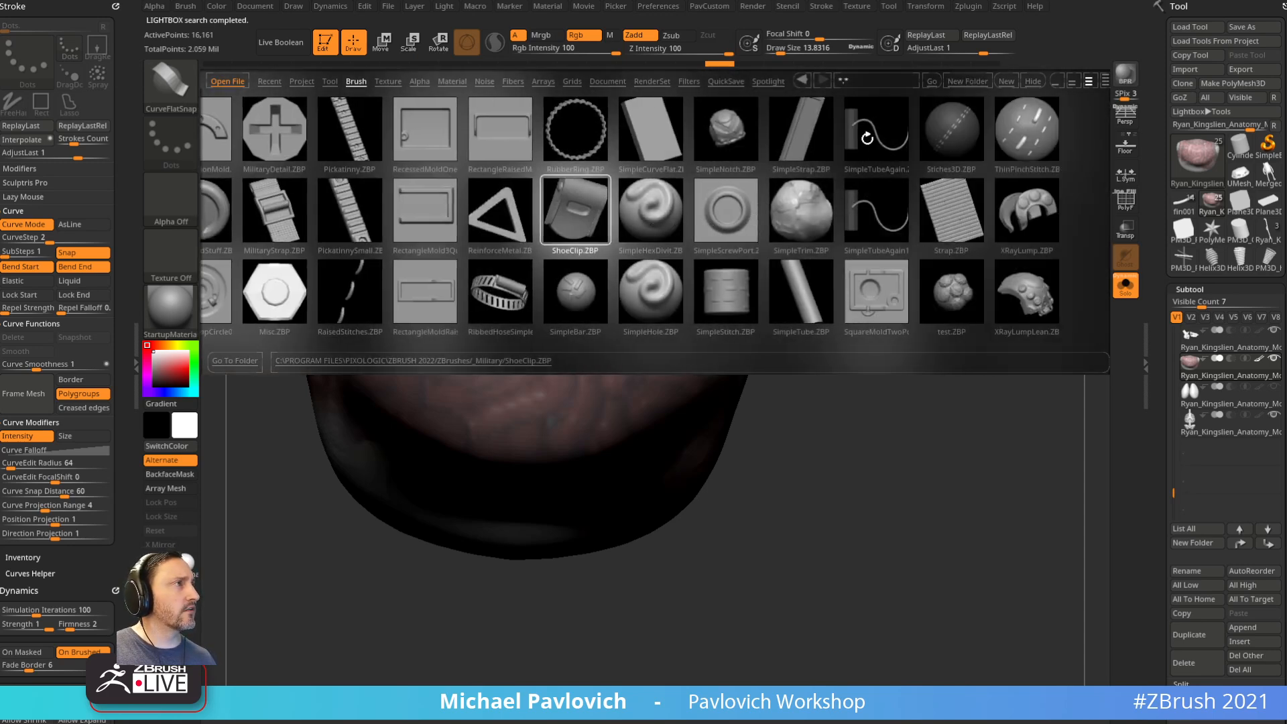
{"action": "double_click", "coordinate": [876, 130]}
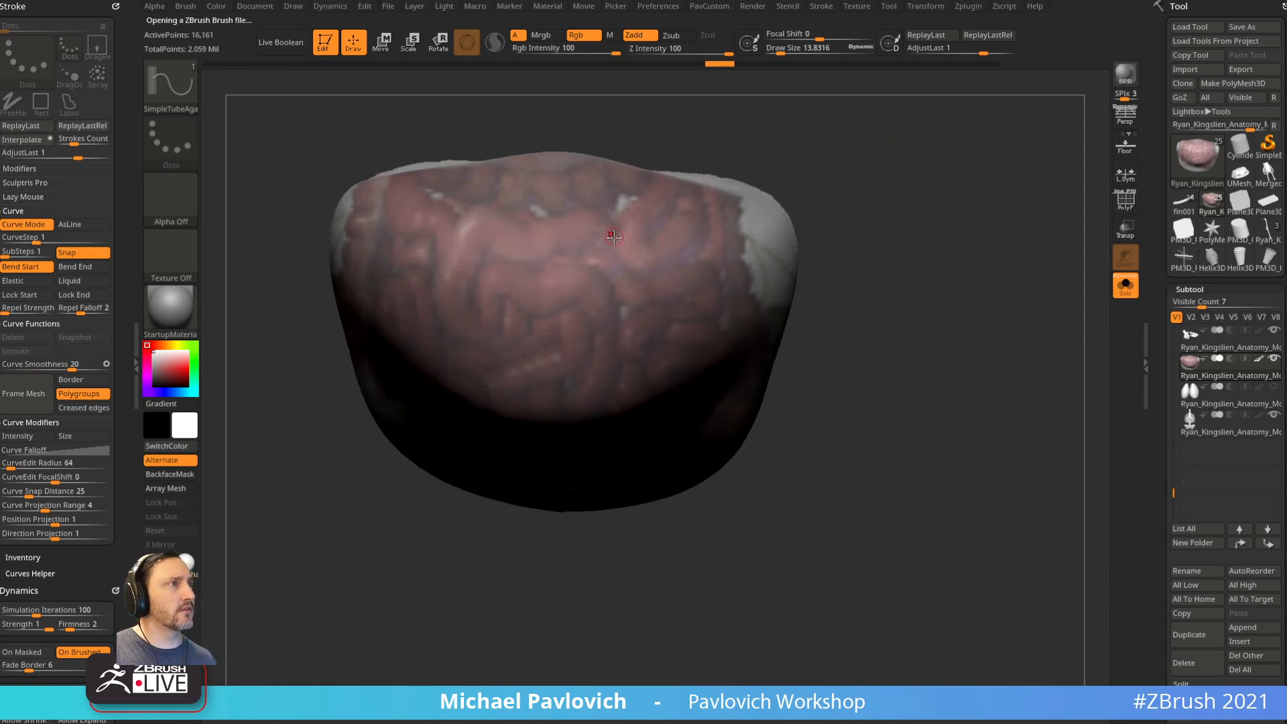
Step: Trace a tube from the bowl's upper middle around the painted coil on the left, curving back towards the centre
{"action": "mouse_move", "coordinate": [495, 241]}
{"action": "left_mouse_down"}
{"action": "mouse_move", "coordinate": [447, 244]}
{"action": "mouse_move", "coordinate": [487, 250]}
{"action": "left_mouse_up"}
{"action": "left_click_drag", "start_coordinate": [778, 155], "coordinate": [808, 123]}
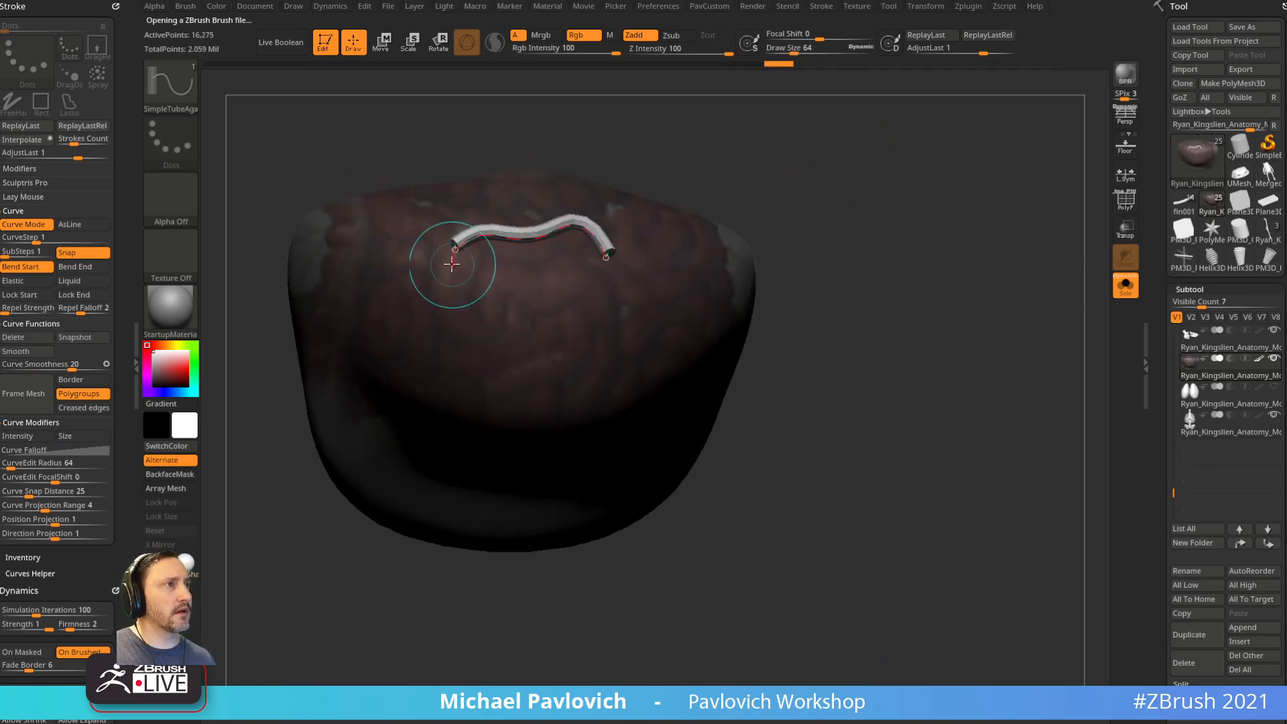
{"action": "mouse_move", "coordinate": [488, 300]}
{"action": "left_mouse_down"}
{"action": "mouse_move", "coordinate": [508, 260]}
{"action": "mouse_move", "coordinate": [587, 259]}
{"action": "left_mouse_up"}
{"action": "left_click_drag", "start_coordinate": [801, 185], "coordinate": [756, 192]}
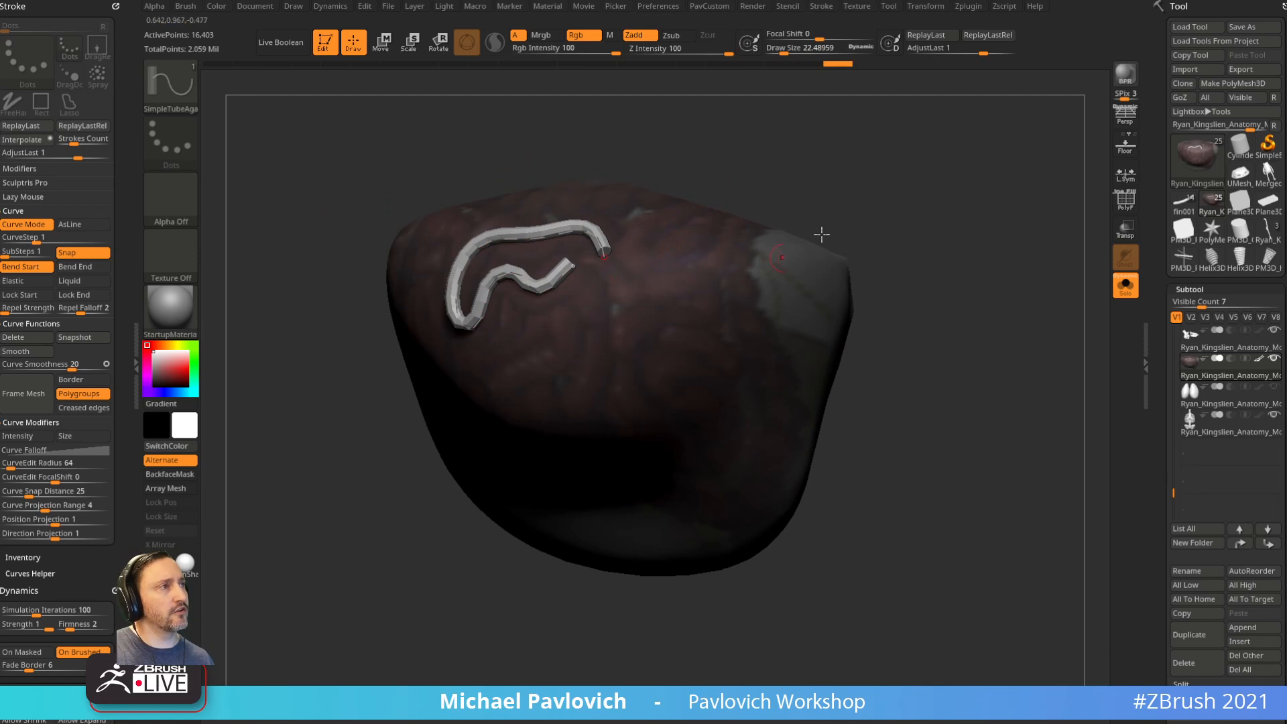
{"action": "right_click_drag", "start_coordinate": [784, 258], "coordinate": [662, 276]}
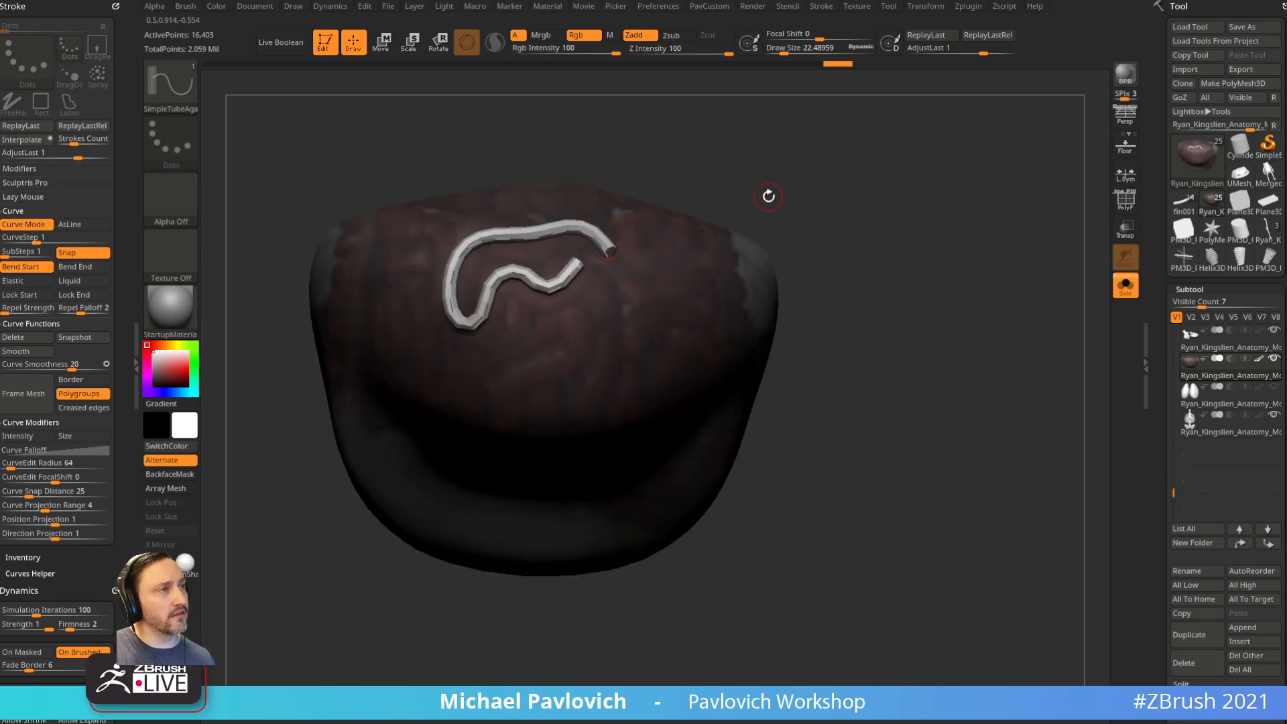
Step: Extend the tube down the middle of the bowl's front, around a hairpin bend and back towards the left side
{"action": "left_click_drag", "start_coordinate": [590, 273], "coordinate": [607, 365]}
{"action": "left_click_drag", "start_coordinate": [810, 224], "coordinate": [753, 236]}
{"action": "left_click_drag", "start_coordinate": [575, 370], "coordinate": [561, 323]}
{"action": "right_click_drag", "start_coordinate": [565, 326], "coordinate": [545, 327]}
{"action": "left_click_drag", "start_coordinate": [558, 321], "coordinate": [537, 326]}
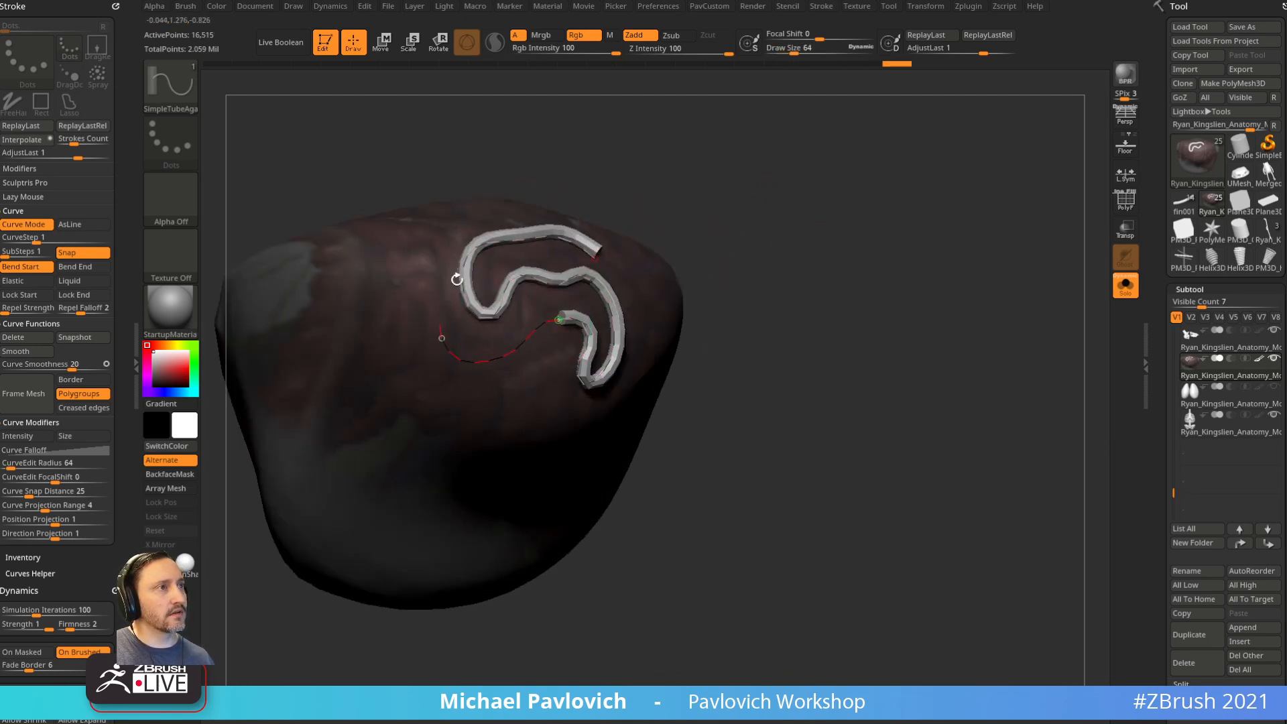
Step: Trace a second tube on the bowl's left side, looping up, down and over itself towards the lower front
{"action": "right_click_drag", "start_coordinate": [439, 311], "coordinate": [465, 323]}
{"action": "left_click_drag", "start_coordinate": [397, 228], "coordinate": [410, 258]}
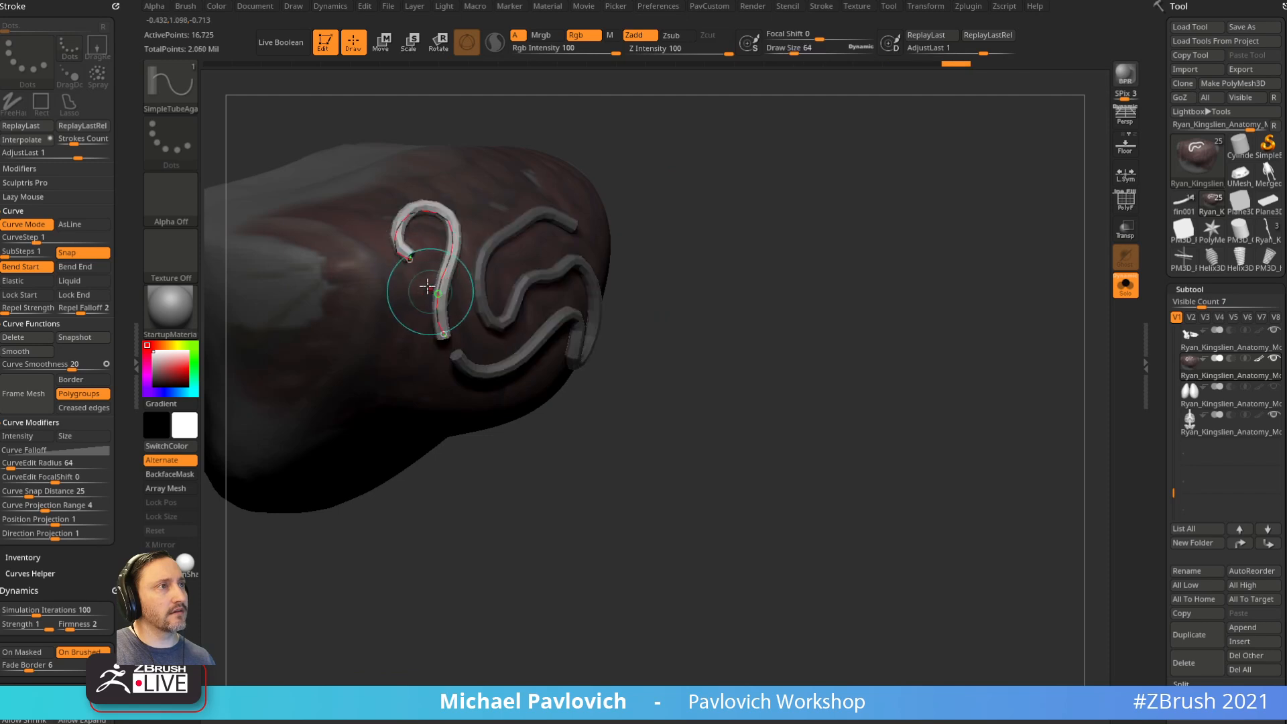
{"action": "left_click_drag", "start_coordinate": [417, 384], "coordinate": [413, 382]}
{"action": "right_click_drag", "start_coordinate": [550, 231], "coordinate": [609, 235]}
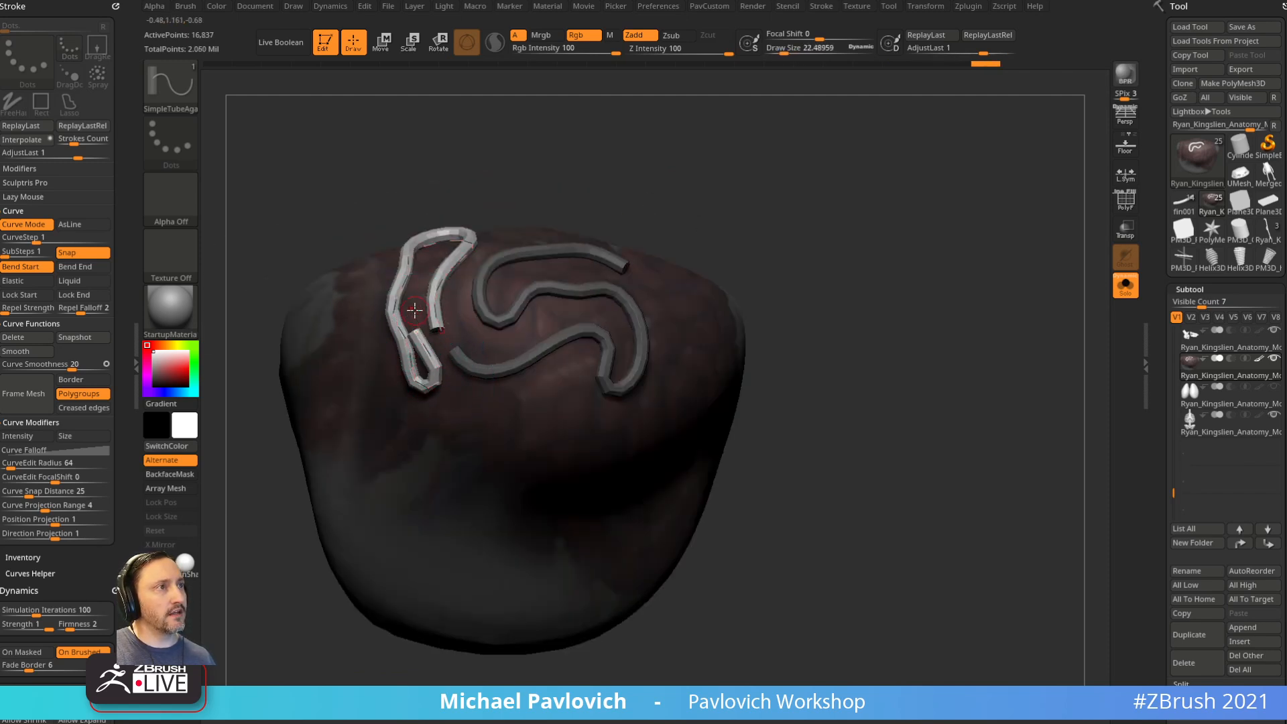
{"action": "left_click_drag", "start_coordinate": [415, 325], "coordinate": [415, 297]}
{"action": "left_click_drag", "start_coordinate": [474, 330], "coordinate": [474, 435]}
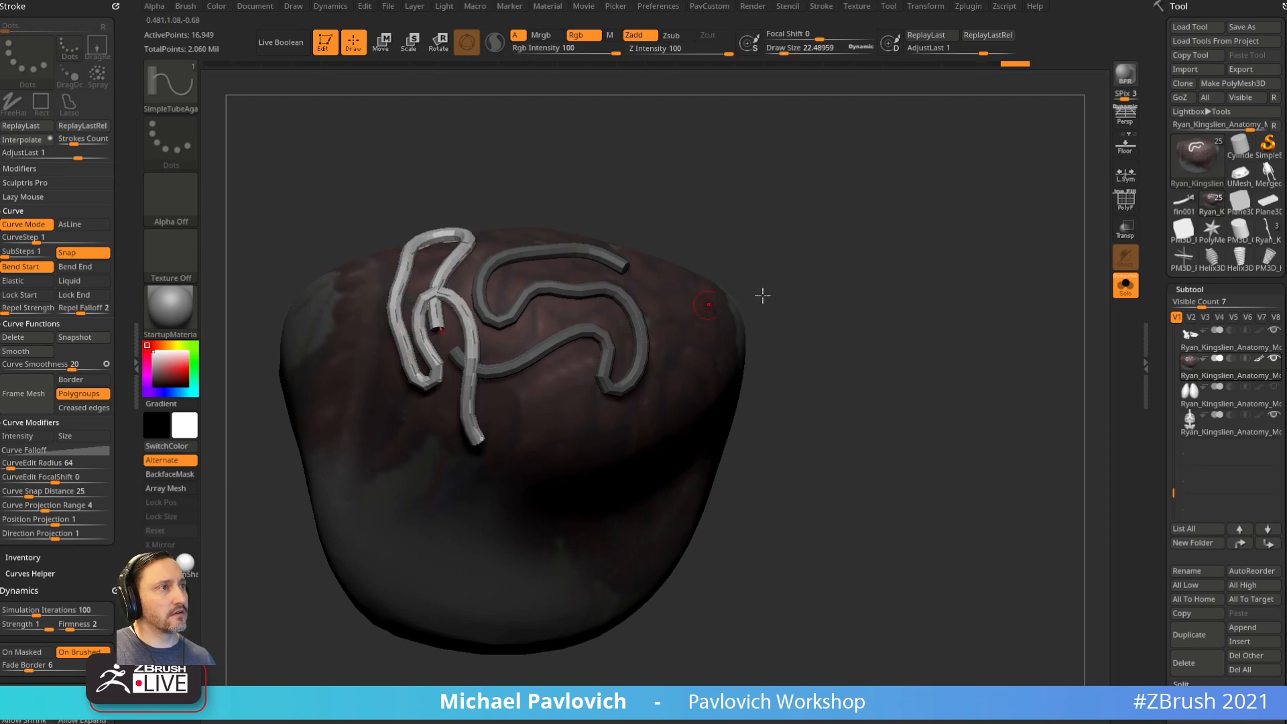
Step: Continue the second tube along the bowl's lower front, then up the right side and around a small loop
{"action": "right_click_drag", "start_coordinate": [707, 305], "coordinate": [769, 264]}
{"action": "left_click_drag", "start_coordinate": [548, 395], "coordinate": [562, 383]}
{"action": "mouse_move", "coordinate": [804, 258]}
{"action": "right_mouse_down"}
{"action": "mouse_move", "coordinate": [592, 270]}
{"action": "mouse_move", "coordinate": [604, 278]}
{"action": "right_mouse_up"}
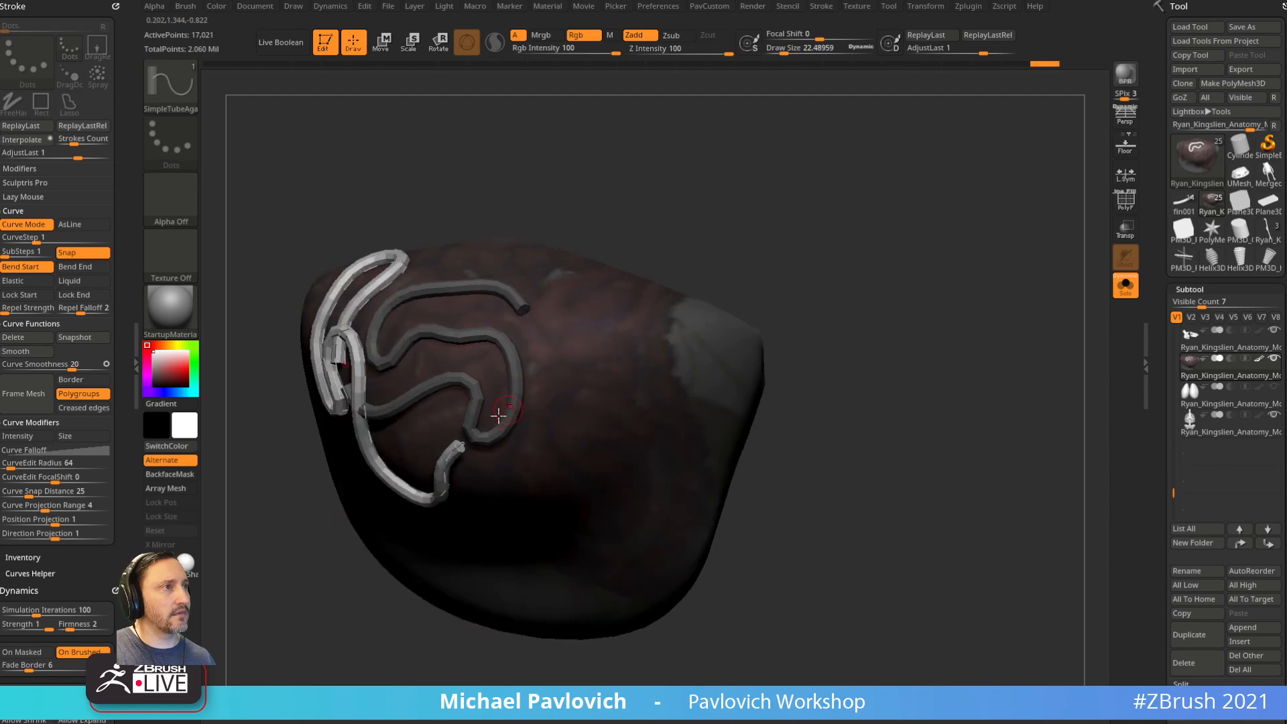
{"action": "mouse_move", "coordinate": [465, 445]}
{"action": "left_mouse_down"}
{"action": "mouse_move", "coordinate": [562, 460]}
{"action": "mouse_move", "coordinate": [570, 447]}
{"action": "left_mouse_up"}
{"action": "right_click_drag", "start_coordinate": [765, 289], "coordinate": [730, 267]}
{"action": "mouse_move", "coordinate": [562, 439]}
{"action": "left_mouse_down"}
{"action": "mouse_move", "coordinate": [534, 373]}
{"action": "mouse_move", "coordinate": [592, 358]}
{"action": "mouse_move", "coordinate": [648, 390]}
{"action": "mouse_move", "coordinate": [605, 386]}
{"action": "left_mouse_up"}
{"action": "left_click_drag", "start_coordinate": [552, 334], "coordinate": [550, 336]}
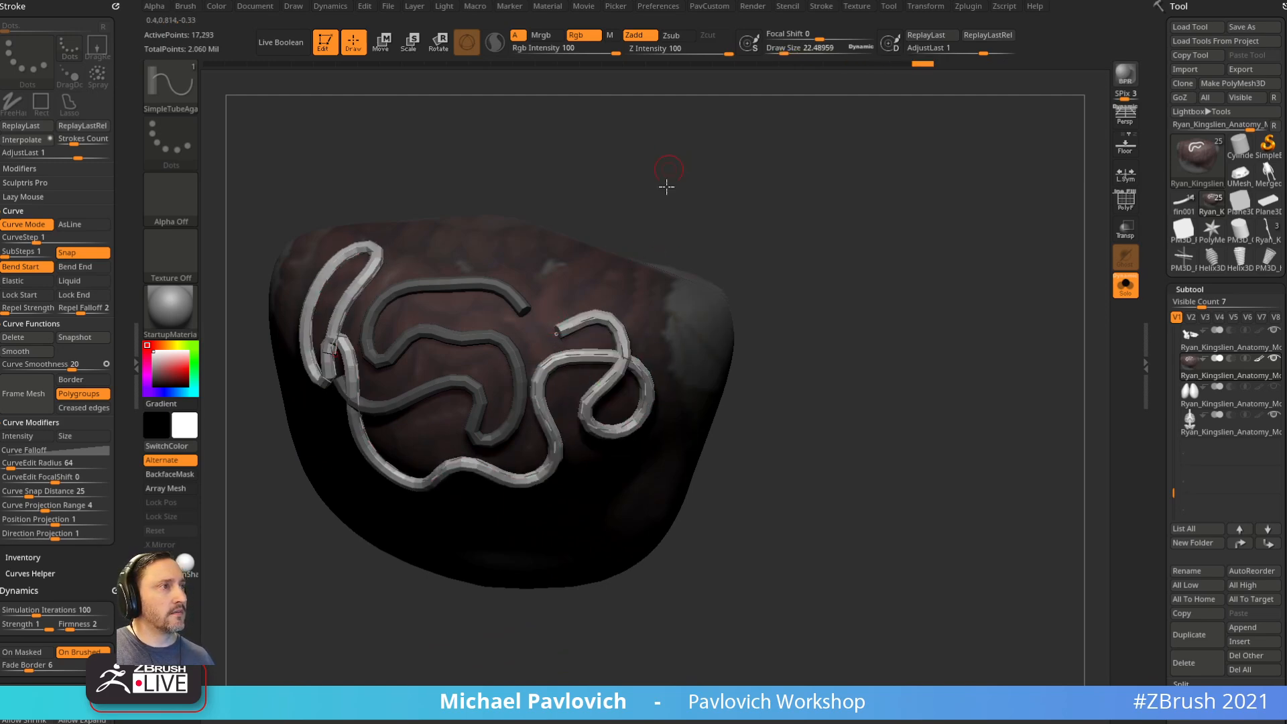
Step: Extend the second tube from the small right-hand loop back across the upper front with an S-shaped bend
{"action": "left_click_drag", "start_coordinate": [670, 164], "coordinate": [660, 231]}
{"action": "left_click_drag", "start_coordinate": [558, 347], "coordinate": [492, 330]}
{"action": "left_click_drag", "start_coordinate": [590, 283], "coordinate": [521, 240]}
{"action": "left_click_drag", "start_coordinate": [773, 190], "coordinate": [805, 156]}
{"action": "left_click_drag", "start_coordinate": [511, 246], "coordinate": [468, 276]}
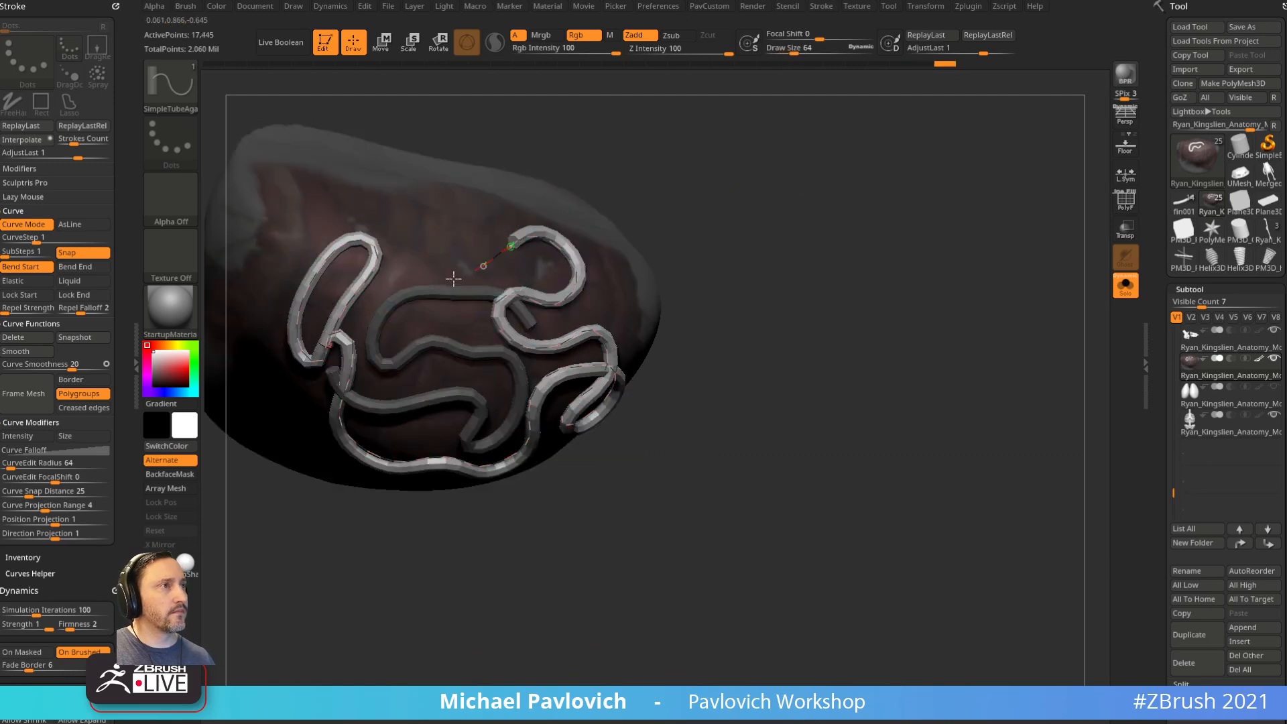
Step: Finish the second tube with a loop on the upper left and a run down across the front past the lower coil
{"action": "left_click_drag", "start_coordinate": [380, 293], "coordinate": [445, 297]}
{"action": "left_click_drag", "start_coordinate": [727, 224], "coordinate": [764, 190]}
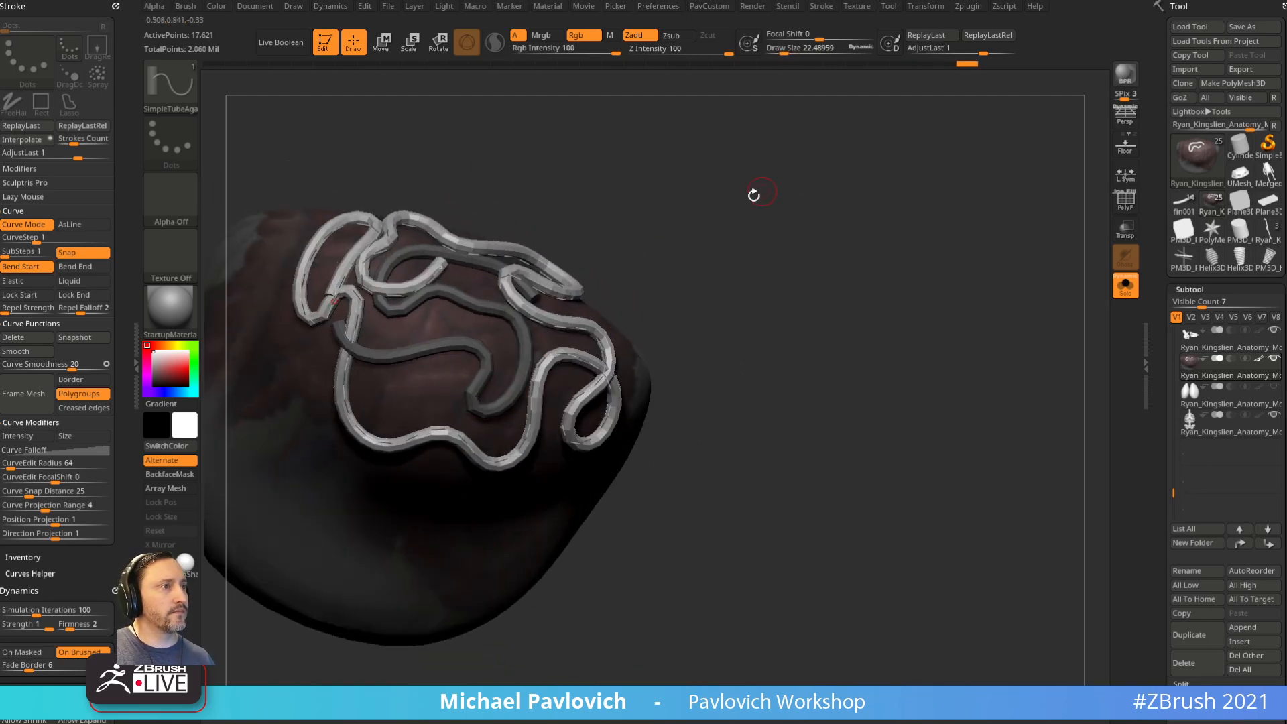
{"action": "mouse_move", "coordinate": [463, 276]}
{"action": "left_mouse_down"}
{"action": "mouse_move", "coordinate": [451, 271]}
{"action": "mouse_move", "coordinate": [483, 320]}
{"action": "left_mouse_up"}
{"action": "left_click_drag", "start_coordinate": [473, 485], "coordinate": [492, 494]}
Step: Split the traced tubes off the abdominal volume into their own subtool
{"action": "left_click_drag", "start_coordinate": [764, 355], "coordinate": [763, 303]}
{"action": "mouse_move", "coordinate": [880, 275]}
{"action": "left_mouse_down"}
{"action": "mouse_move", "coordinate": [871, 255]}
{"action": "mouse_move", "coordinate": [916, 322]}
{"action": "left_mouse_up"}
{"action": "key", "text": "ctrl+shift"}
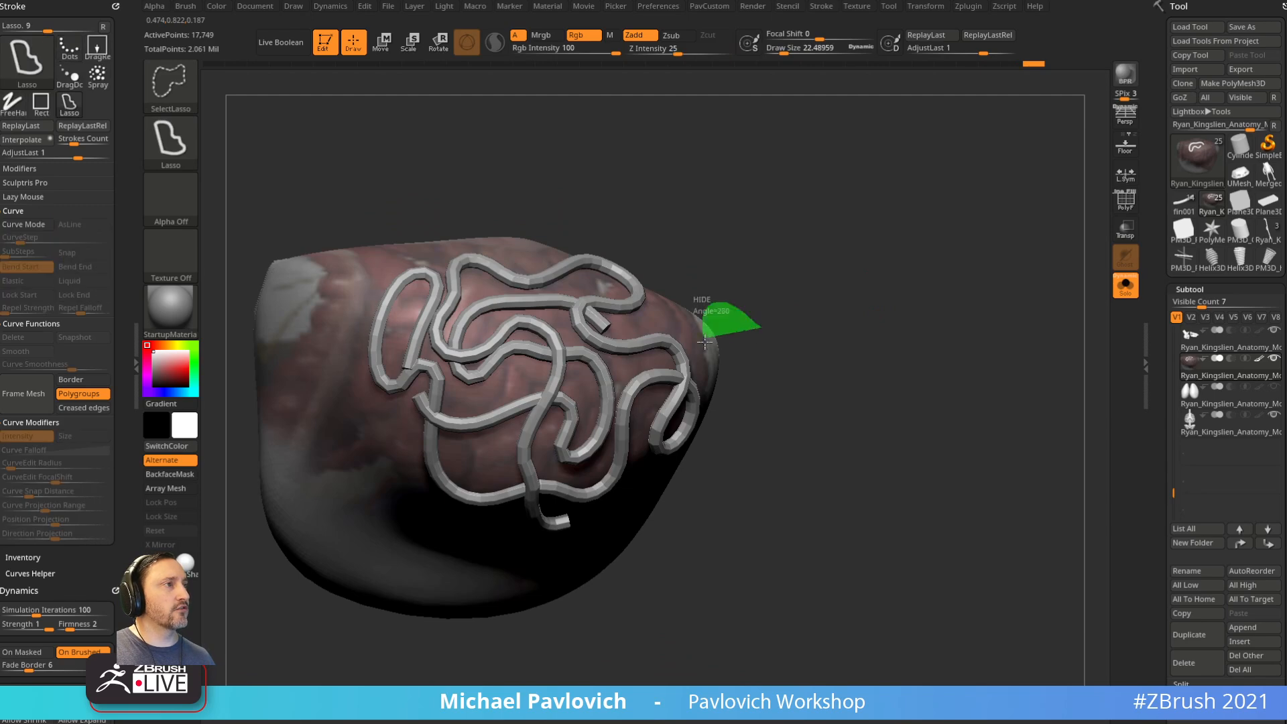
{"action": "left_click_drag", "start_coordinate": [703, 337], "coordinate": [745, 315], "text": "ctrl+shift"}
{"action": "key", "text": "2"}
{"action": "left_click", "coordinate": [922, 397]}
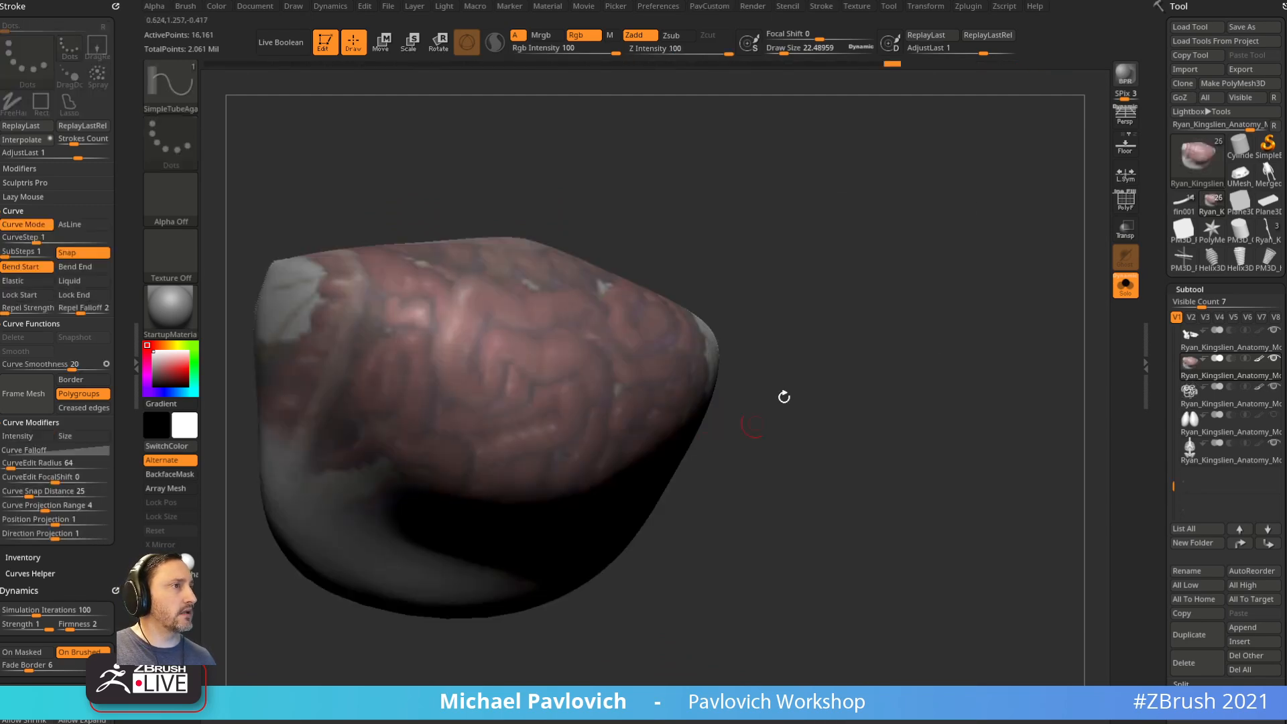
Step: Select the new tube subtool and show its polyframe
{"action": "left_click_drag", "start_coordinate": [756, 422], "coordinate": [1082, 392]}
{"action": "left_click", "coordinate": [1223, 405]}
{"action": "key", "text": "shift+f"}
{"action": "left_click_drag", "start_coordinate": [1026, 252], "coordinate": [839, 277]}
{"action": "mouse_move", "coordinate": [479, 436]}
{"action": "left_mouse_down", "text": "alt"}
{"action": "mouse_move", "coordinate": [603, 546]}
{"action": "mouse_move", "coordinate": [474, 529]}
{"action": "mouse_move", "coordinate": [534, 391]}
{"action": "mouse_move", "coordinate": [521, 392]}
{"action": "left_mouse_up", "text": "alt"}
Step: Regroup the tubes with Groups By Normals to give their end caps separate polygroups
{"action": "key", "text": "s"}
{"action": "left_click_drag", "start_coordinate": [478, 277], "coordinate": [397, 622]}
{"action": "key", "text": "2"}
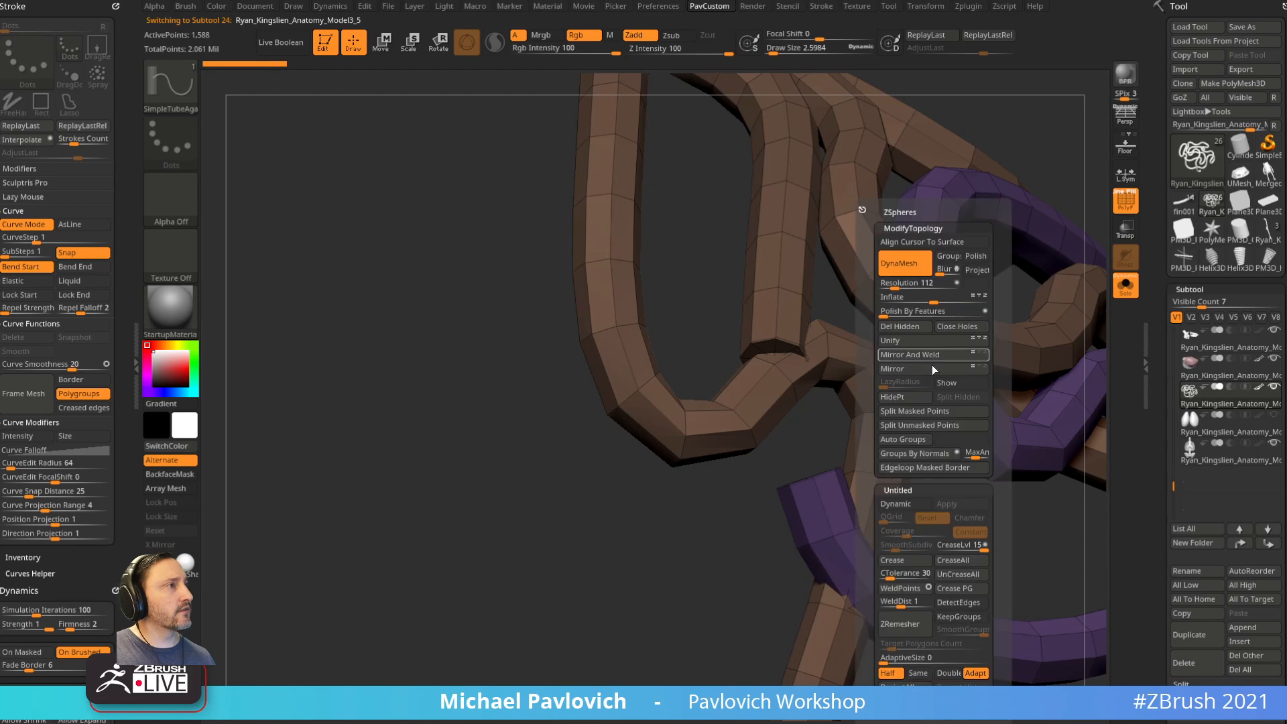
{"action": "left_click", "coordinate": [915, 455]}
{"action": "left_click_drag", "start_coordinate": [598, 552], "coordinate": [689, 402]}
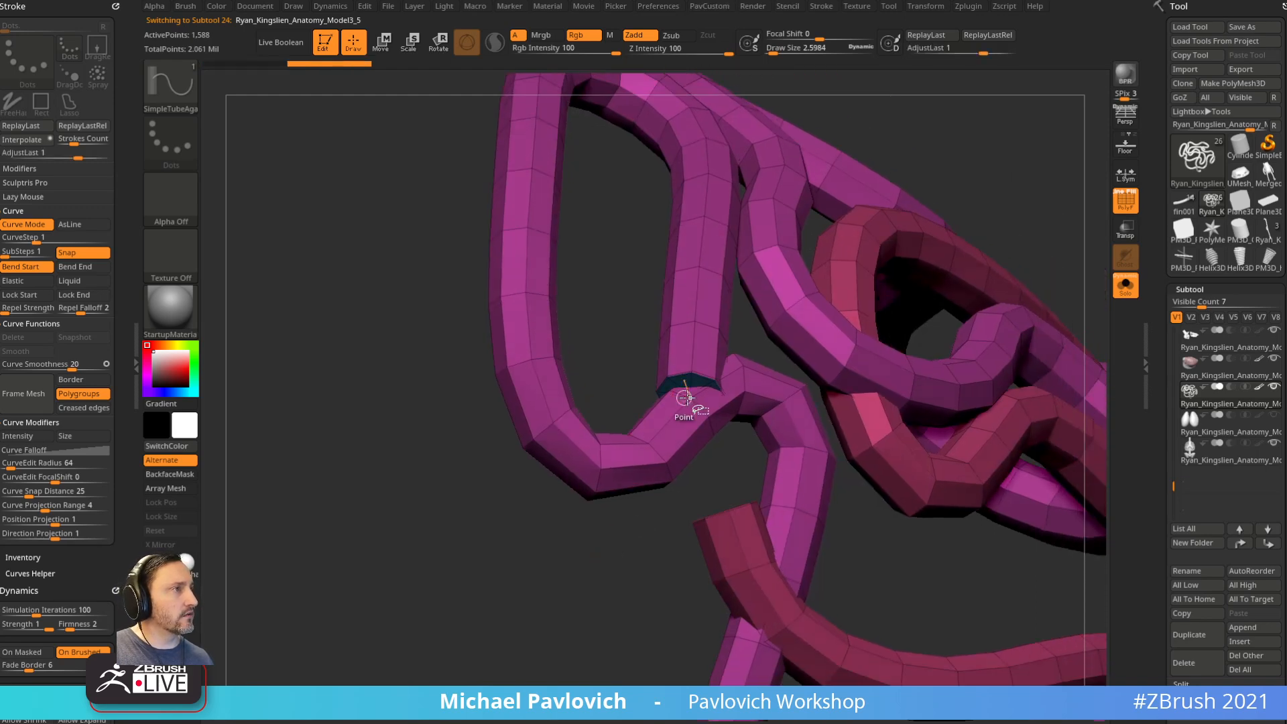
Step: Isolate the teal cap polygroup at the magenta tube's end and bring the full mesh back into view
{"action": "key", "text": "ctrl+shift"}
{"action": "left_click", "coordinate": [690, 397], "text": "ctrl+shift"}
{"action": "left_click_drag", "start_coordinate": [647, 530], "coordinate": [641, 603], "text": "ctrl+shift"}
{"action": "key", "text": "ctrl+shift"}
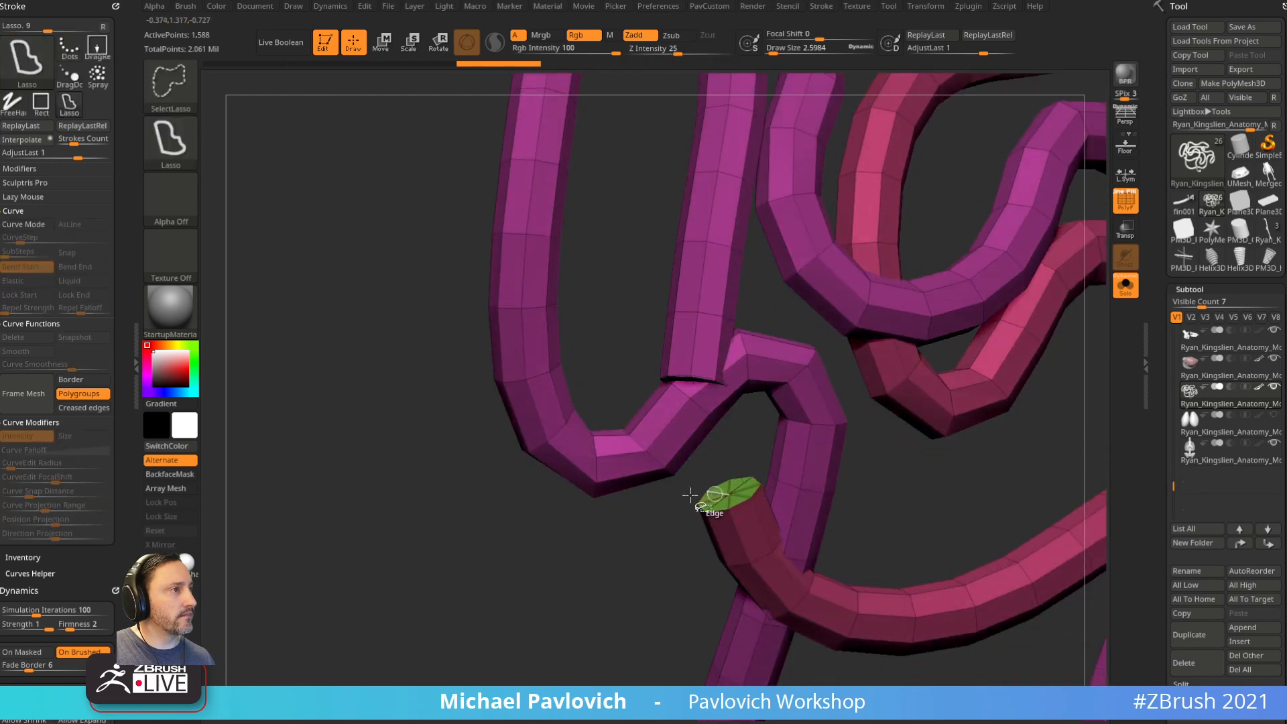
{"action": "left_click_drag", "start_coordinate": [672, 524], "coordinate": [698, 432]}
Step: Switch to the Move brush and enable its Topological auto masking
{"action": "key", "text": "b"}
{"action": "key", "text": "m"}
{"action": "key", "text": "v"}
{"action": "scroll", "coordinate": [96, 414], "scroll_direction": "down", "scroll_amount": 10}
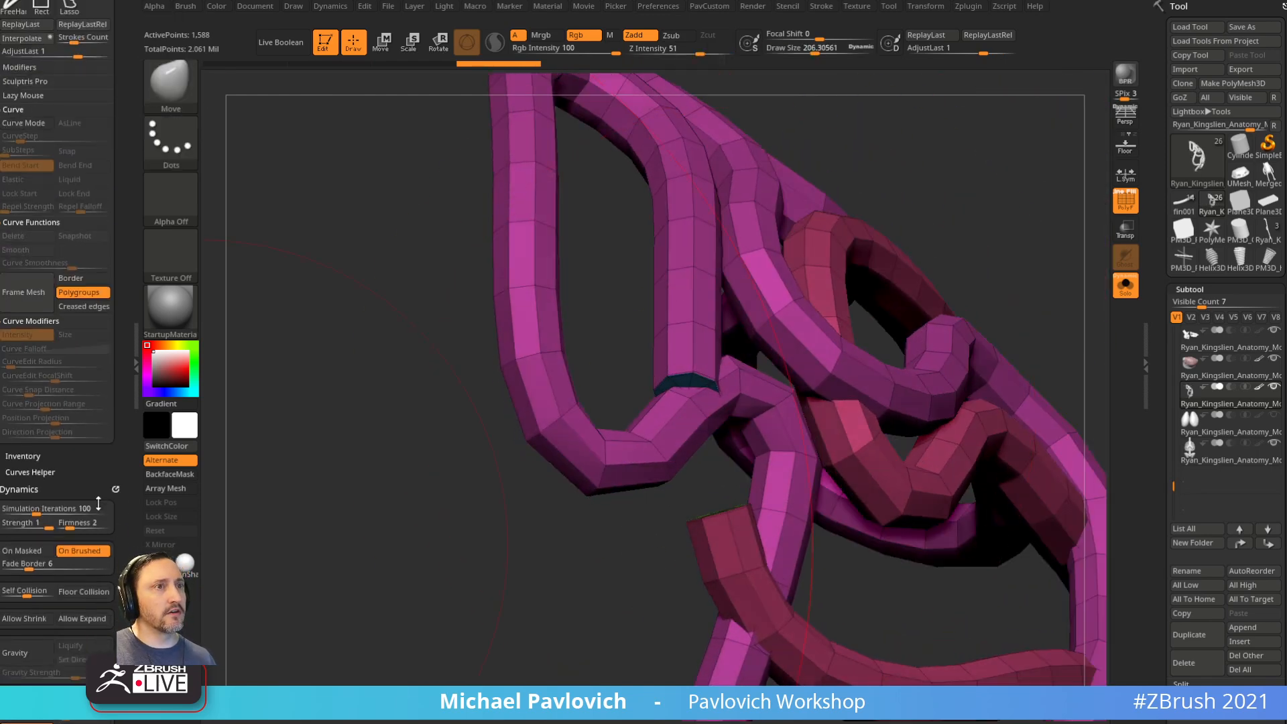
{"action": "scroll", "coordinate": [89, 554], "scroll_direction": "down", "scroll_amount": 12}
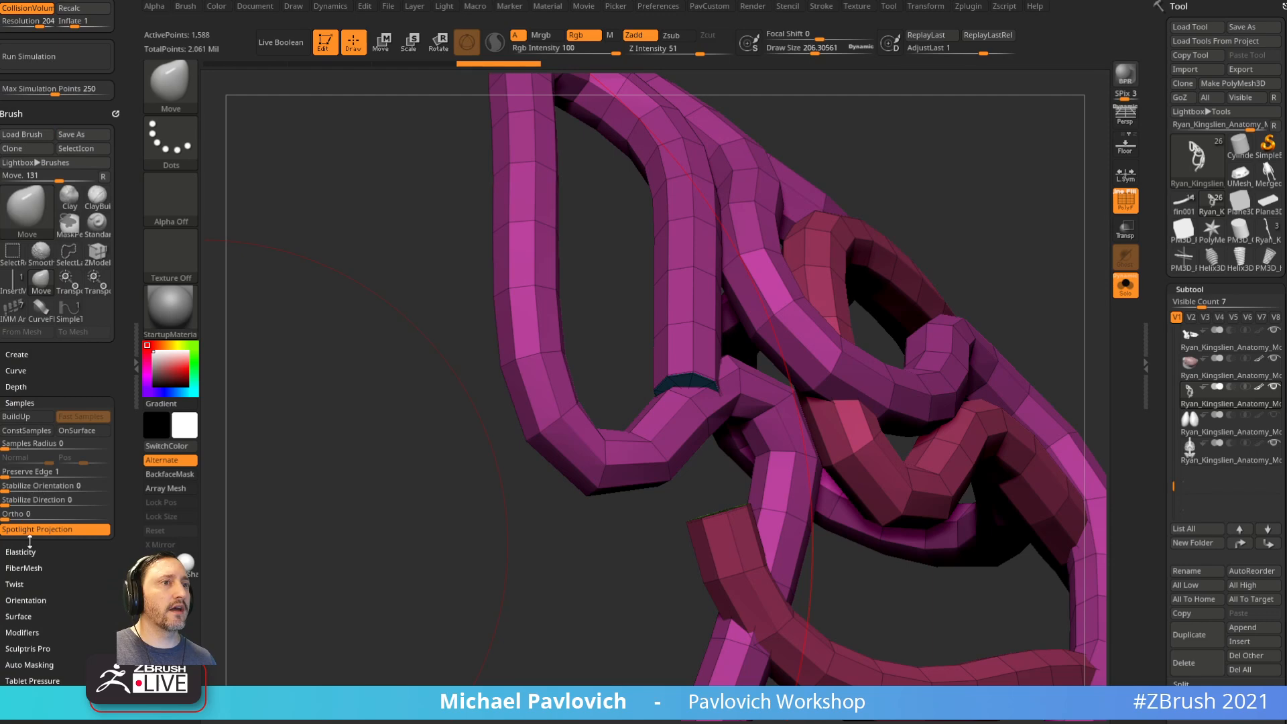
{"action": "scroll", "coordinate": [68, 578], "scroll_direction": "down", "scroll_amount": 6}
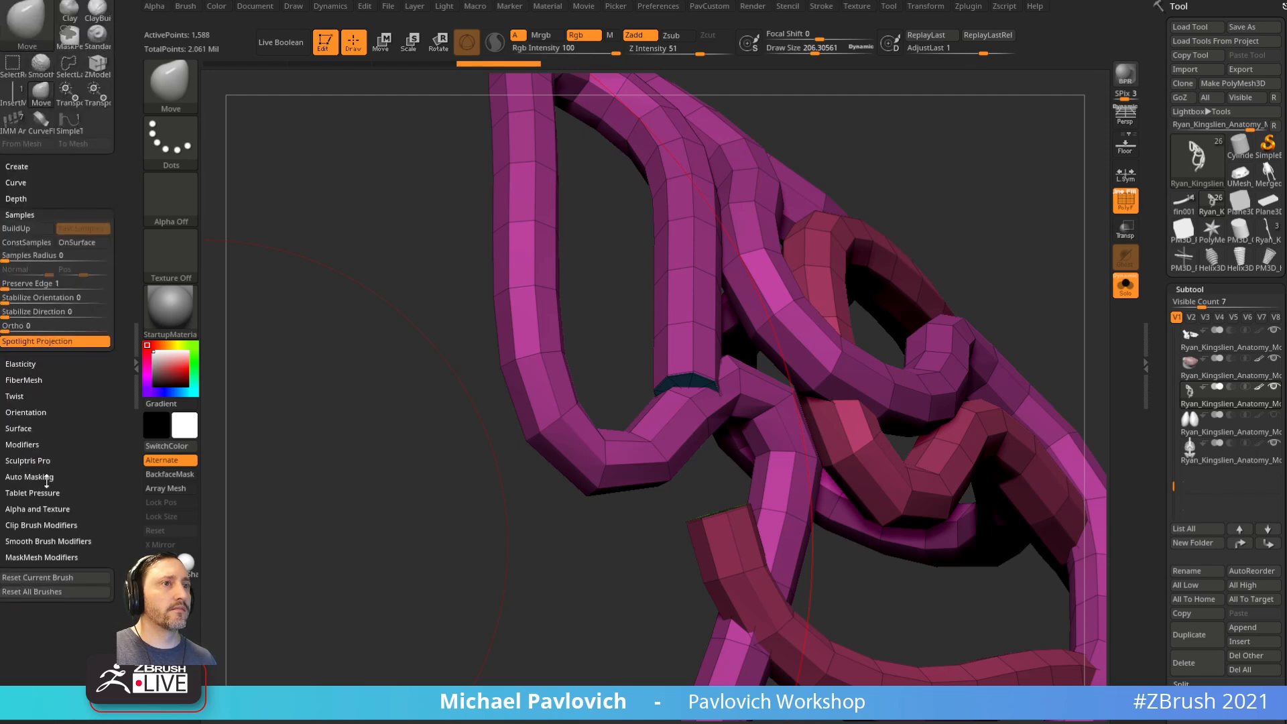
{"action": "key", "text": "shift"}
{"action": "scroll", "coordinate": [50, 490], "scroll_direction": "down", "scroll_amount": 1}
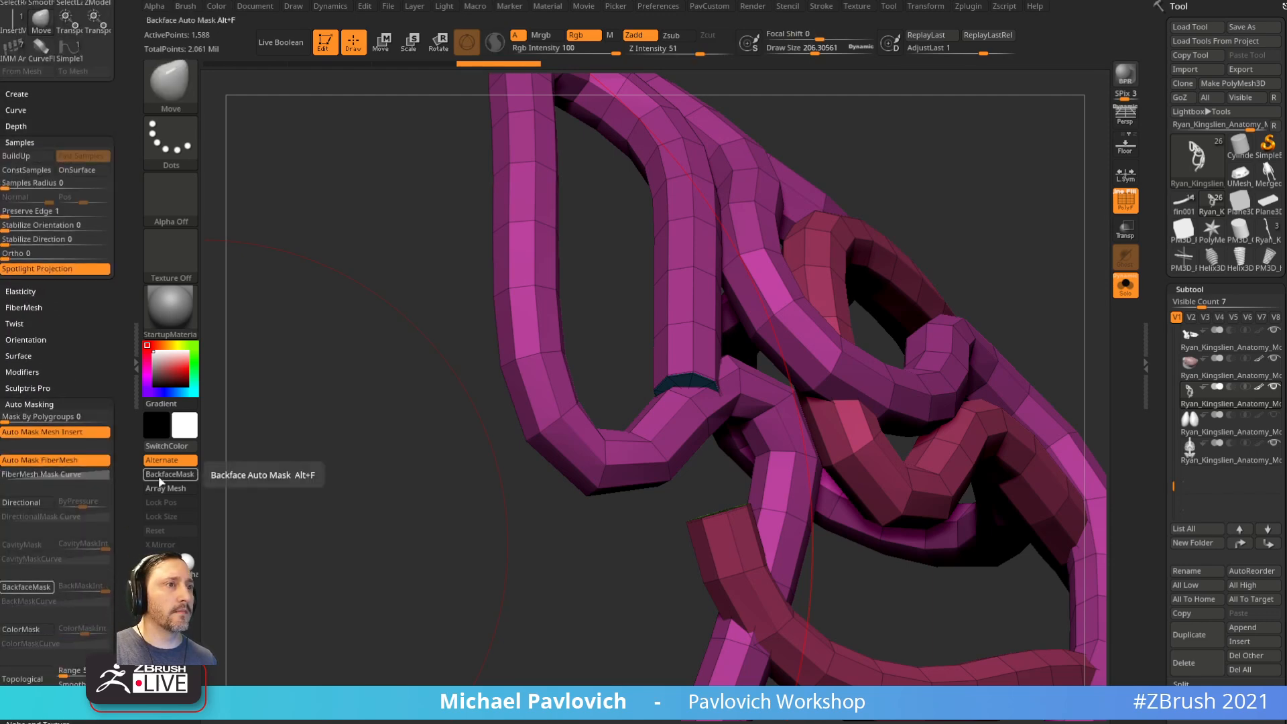
{"action": "left_click", "coordinate": [26, 678]}
Step: Reduce the Draw Size, try moving the magenta tube's capped end with the Move brush, and undo the move
{"action": "left_click_drag", "start_coordinate": [529, 541], "coordinate": [654, 530]}
{"action": "key", "text": "s"}
{"action": "left_click", "coordinate": [739, 384]}
{"action": "mouse_move", "coordinate": [713, 377]}
{"action": "left_mouse_down"}
{"action": "mouse_move", "coordinate": [703, 348]}
{"action": "mouse_move", "coordinate": [730, 315]}
{"action": "left_mouse_up"}
{"action": "key", "text": "ctrl+z"}
{"action": "key", "text": "s"}
{"action": "left_click", "coordinate": [672, 373]}
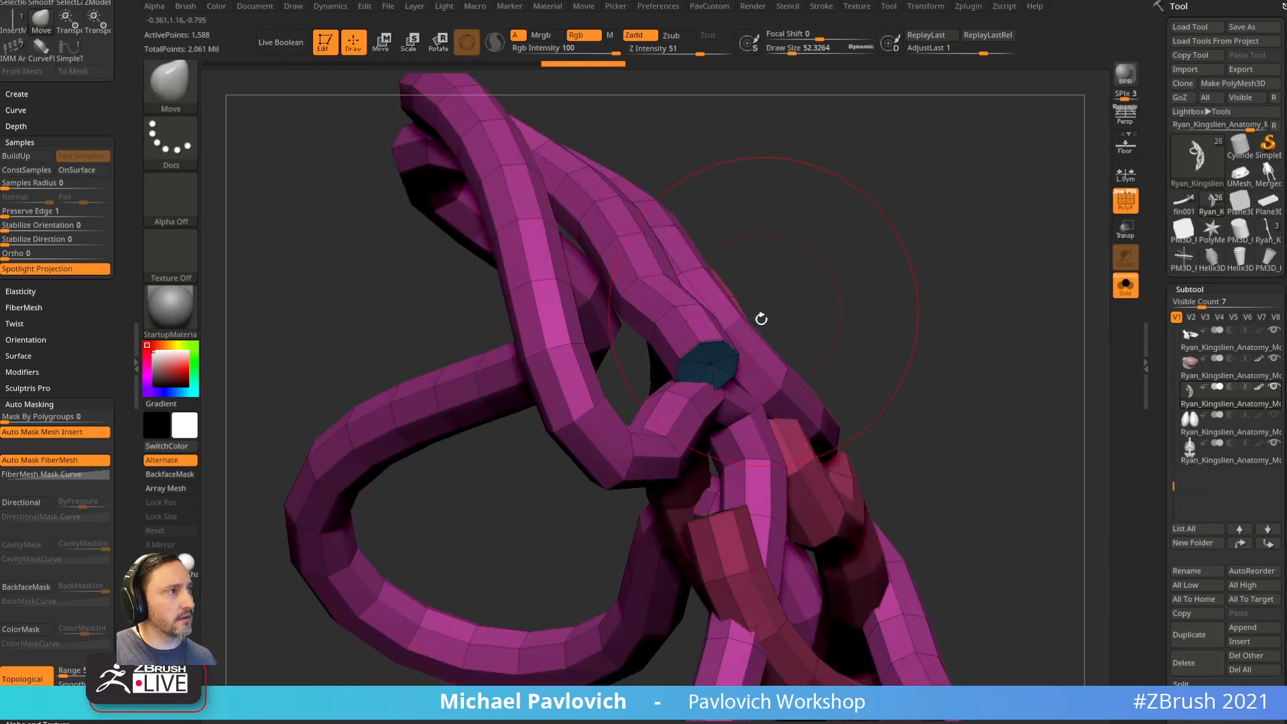
Step: Remove the teal cap from the end of the magenta tube
{"action": "left_click", "coordinate": [707, 365], "text": "ctrl+shift"}
{"action": "left_click", "coordinate": [930, 352], "text": "ctrl+shift"}
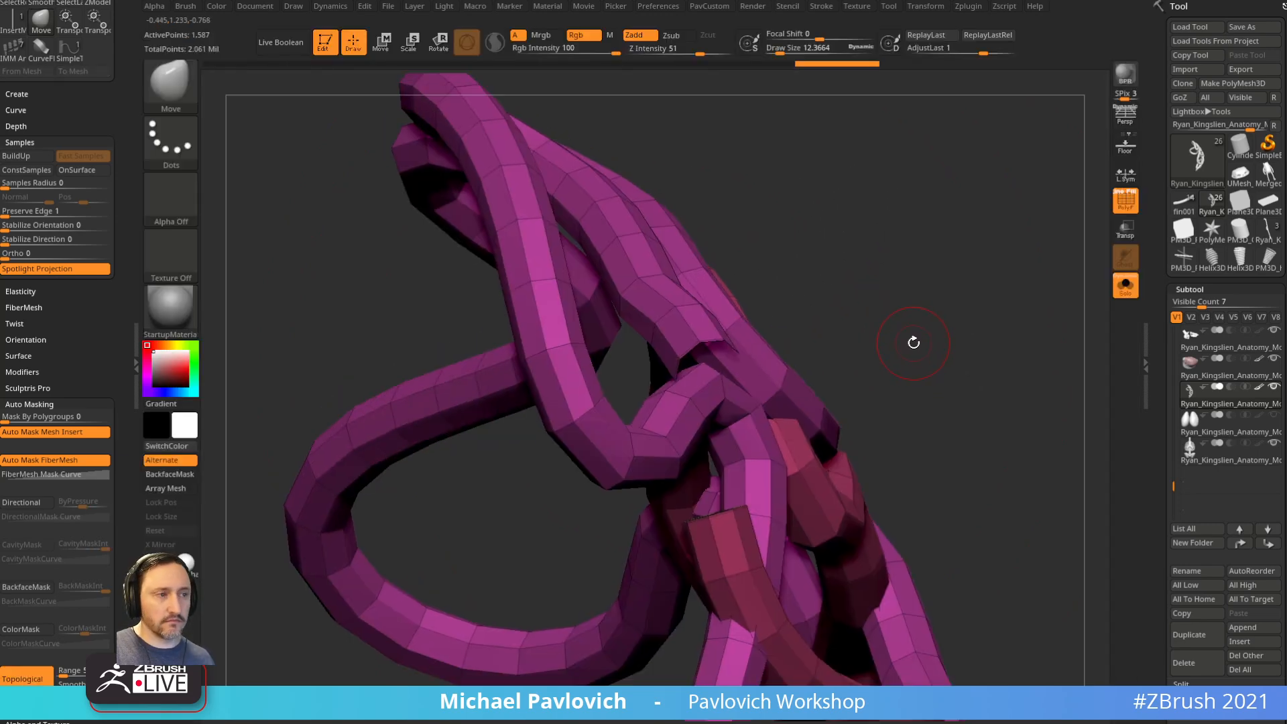
{"action": "key", "text": "4"}
{"action": "left_click", "coordinate": [889, 339]}
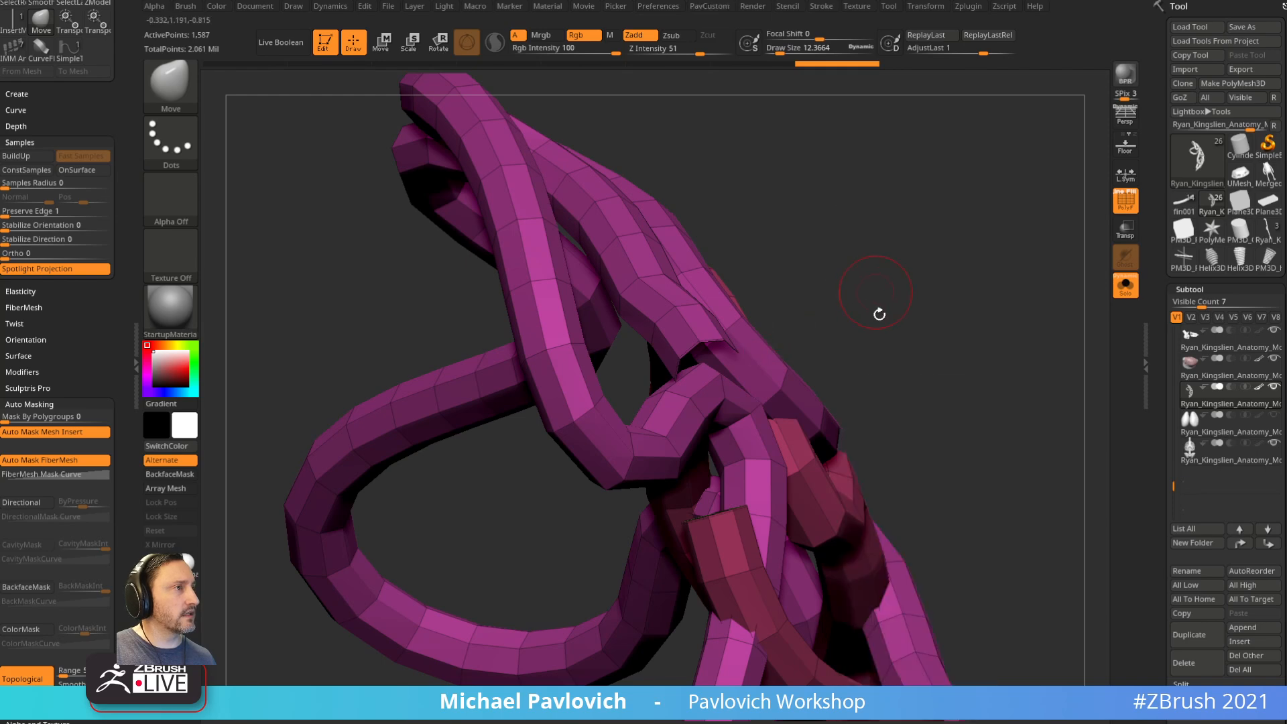
Step: Remove the green cap from the end of the red tube
{"action": "left_click_drag", "start_coordinate": [876, 290], "coordinate": [798, 342]}
{"action": "key", "text": "ctrl+z"}
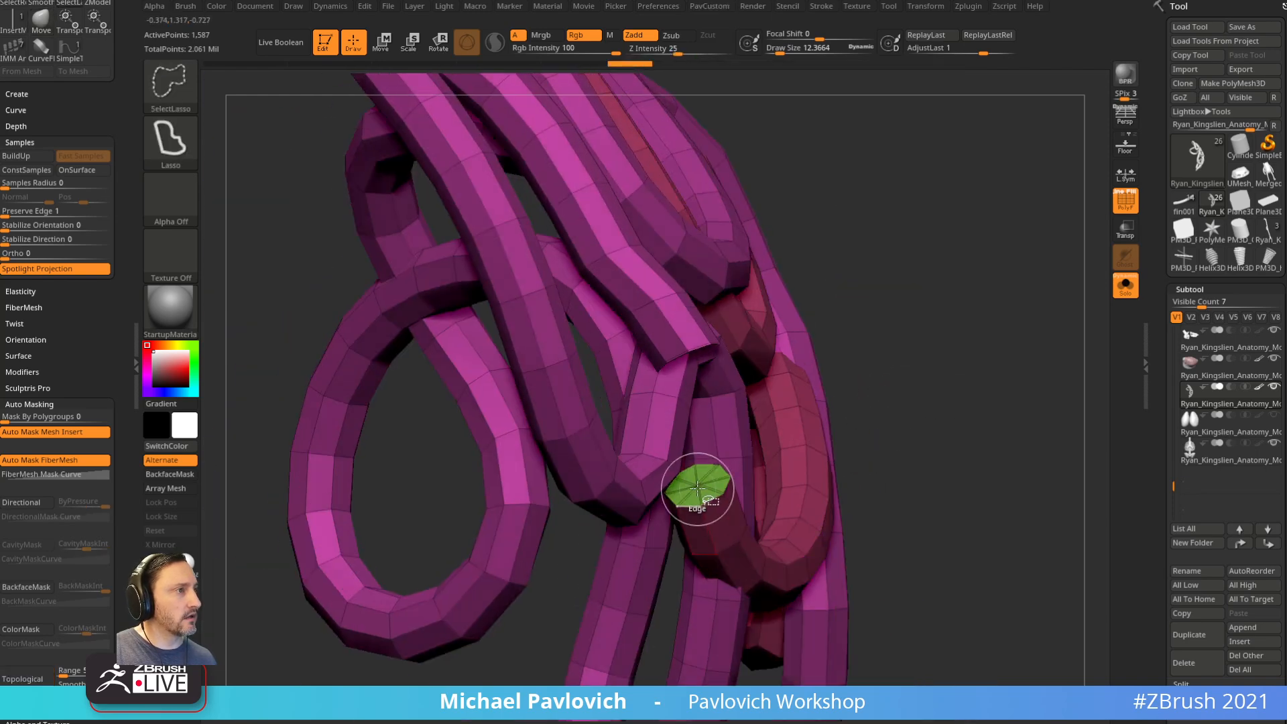
{"action": "key", "text": "ctrl+shift+z"}
{"action": "key", "text": "ctrl+shift+z"}
{"action": "left_click_drag", "start_coordinate": [878, 336], "coordinate": [904, 355]}
{"action": "left_click", "coordinate": [620, 462]}
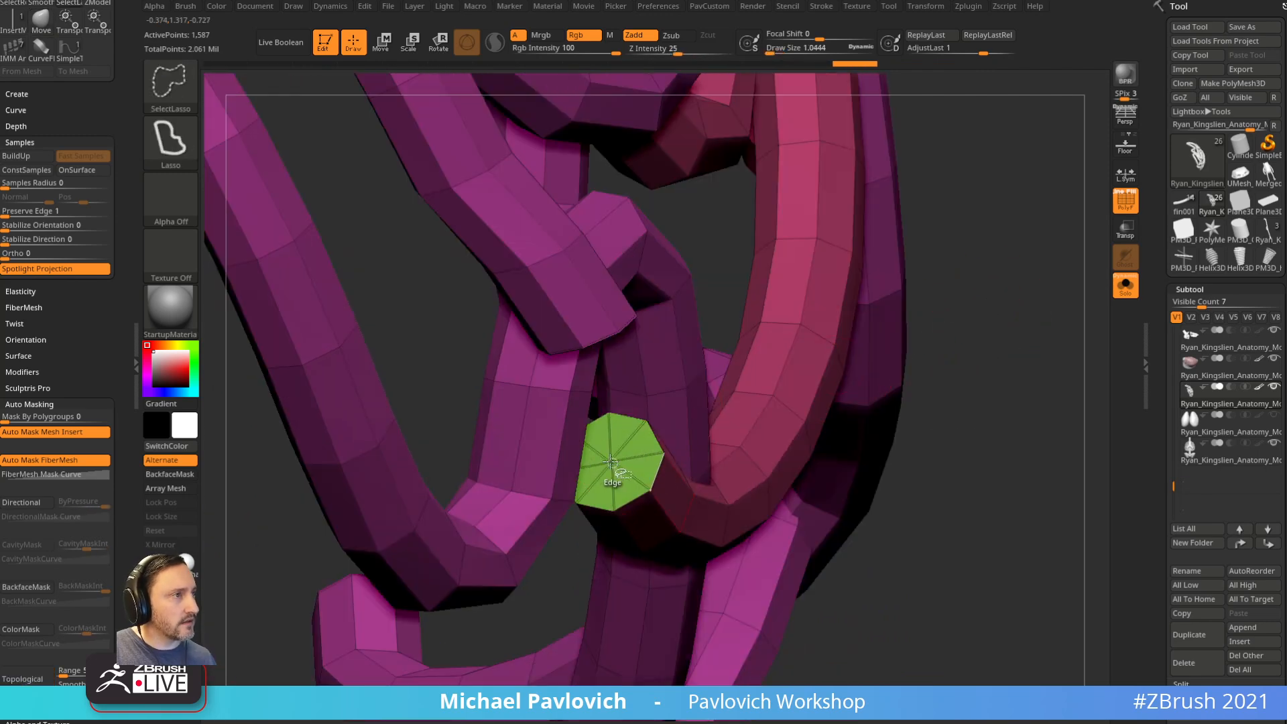
{"action": "left_click_drag", "start_coordinate": [997, 437], "coordinate": [799, 433]}
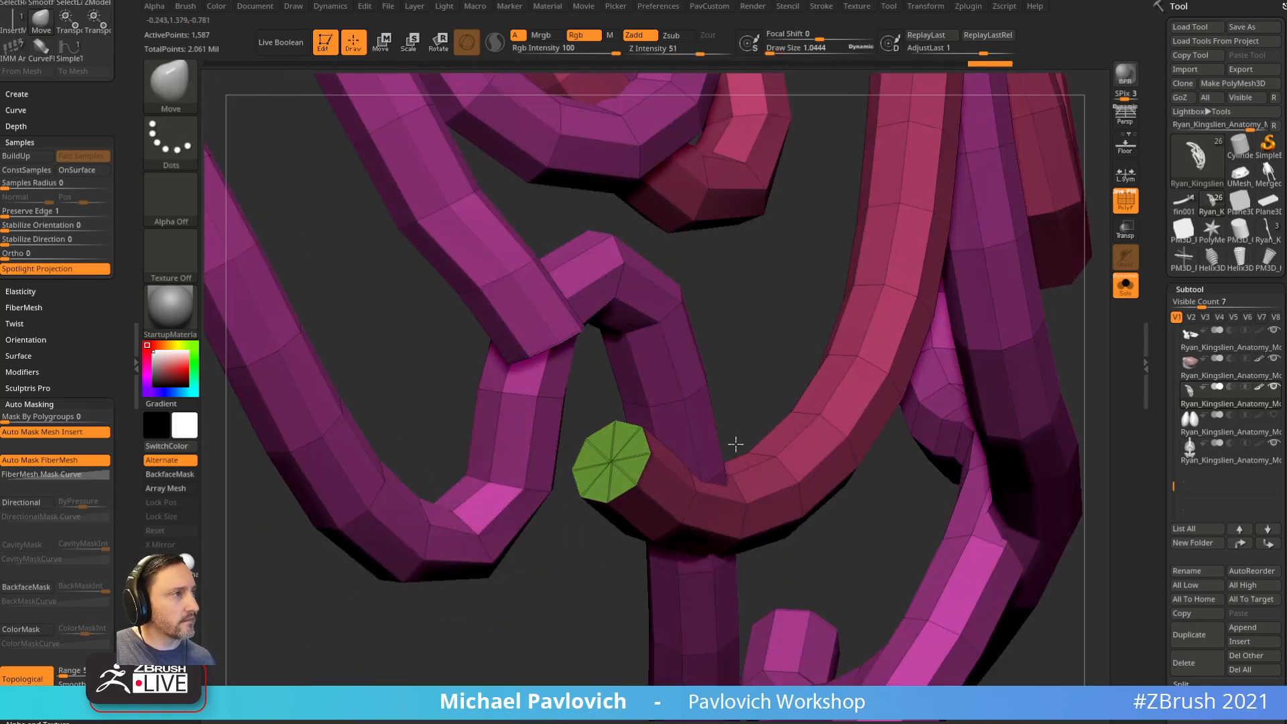
{"action": "key", "text": "ctrl+shift"}
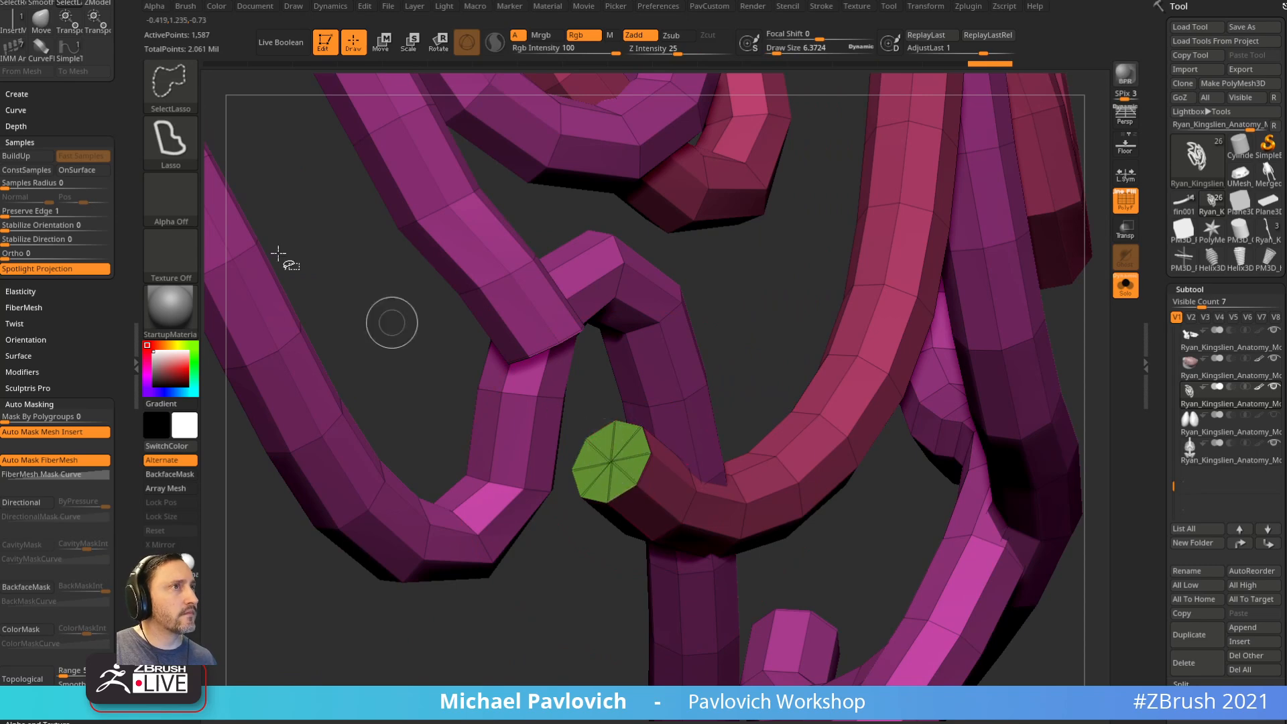
{"action": "left_click", "coordinate": [174, 98], "text": "ctrl+shift"}
{"action": "left_click", "coordinate": [252, 110], "text": "ctrl+shift"}
{"action": "left_click", "coordinate": [613, 459], "text": "ctrl+shift"}
{"action": "mouse_move", "coordinate": [517, 638]}
{"action": "left_mouse_down", "text": "ctrl+shift"}
{"action": "mouse_move", "coordinate": [578, 674]}
{"action": "mouse_move", "coordinate": [537, 638]}
{"action": "left_mouse_up", "text": "ctrl+shift"}
Step: Set the ZModeler edge action to Bridge with Two Holes and bridge the magenta tube's open end to the red tube's open end
{"action": "key", "text": "space"}
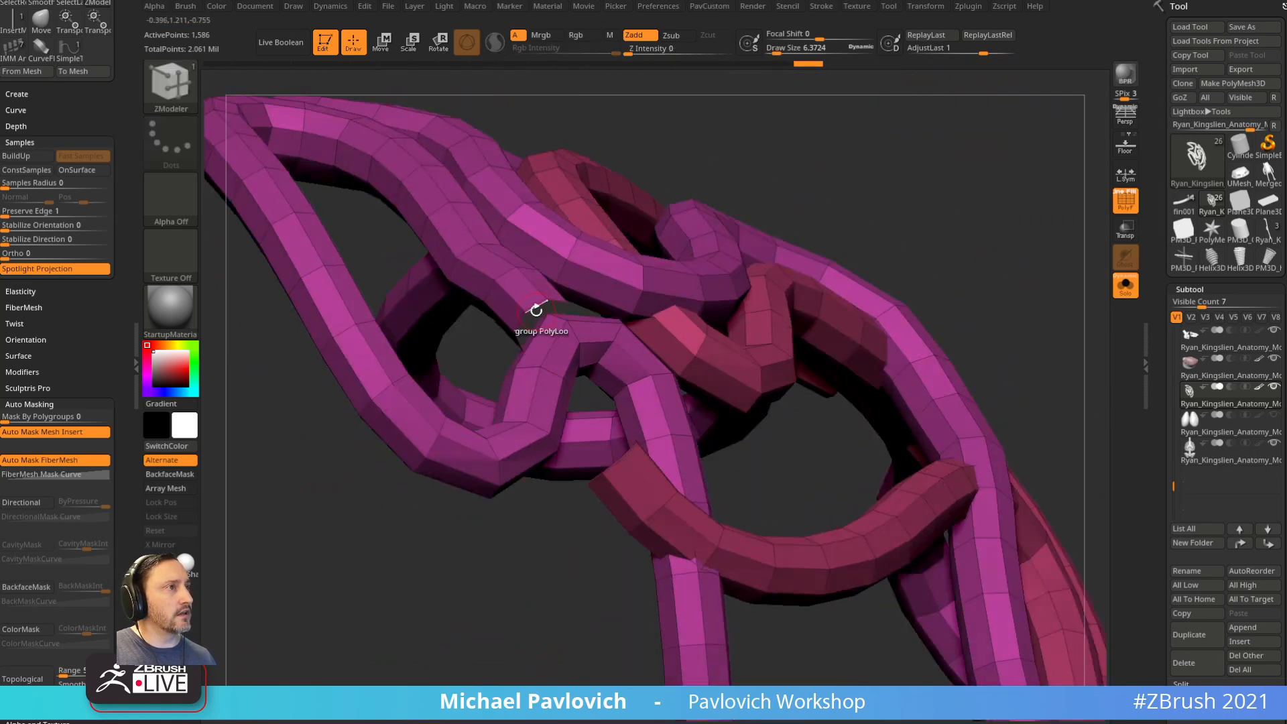
{"action": "key", "text": "space"}
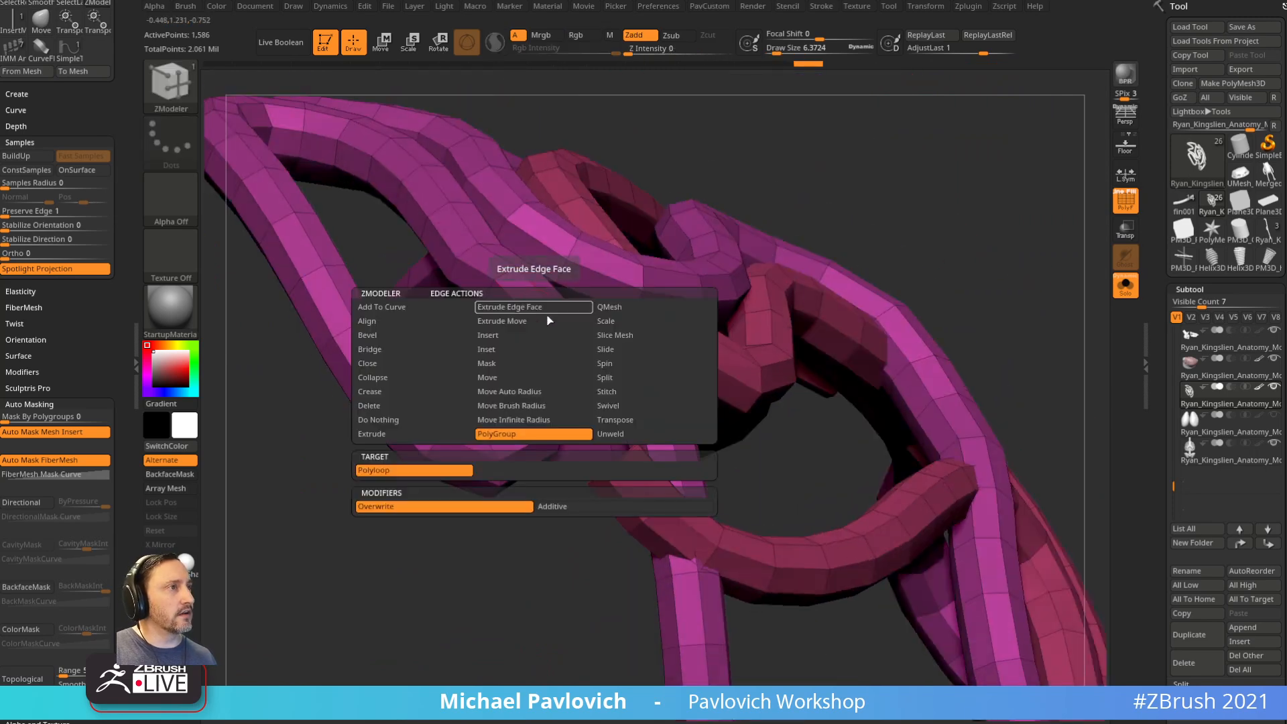
{"action": "left_click", "coordinate": [394, 348]}
{"action": "left_click", "coordinate": [501, 470]}
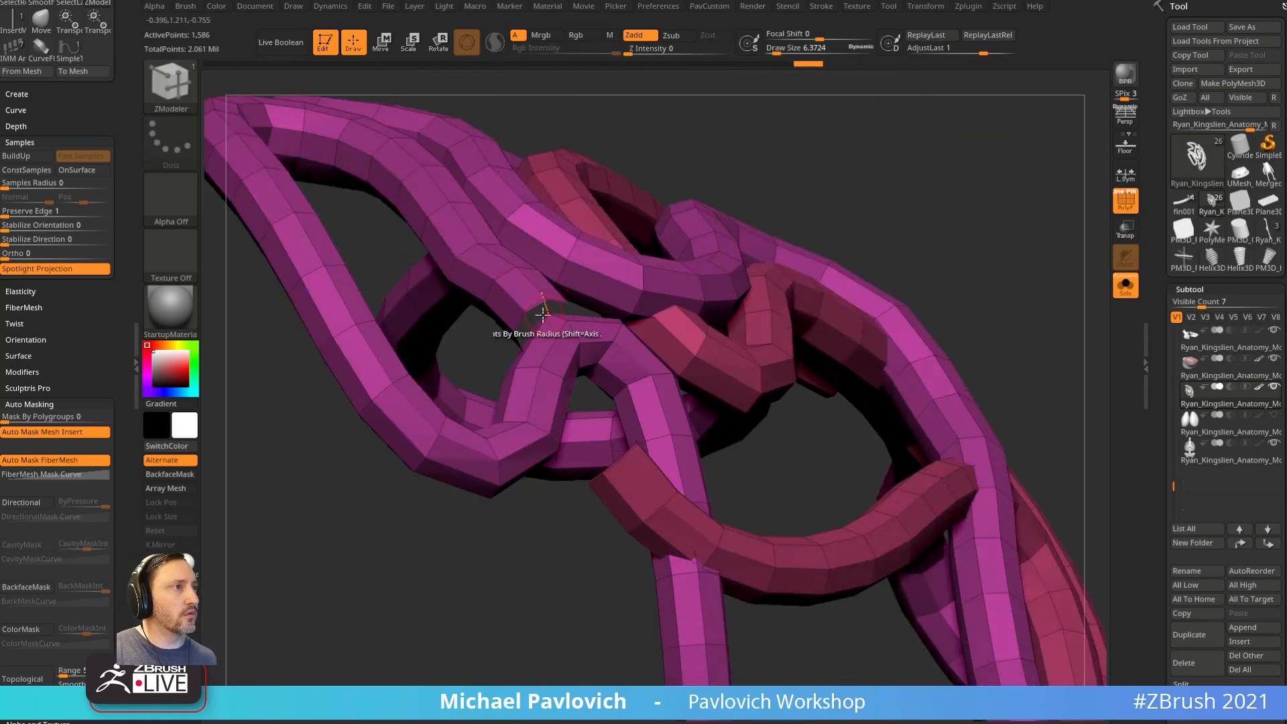
{"action": "left_click", "coordinate": [534, 305]}
{"action": "left_click", "coordinate": [621, 453]}
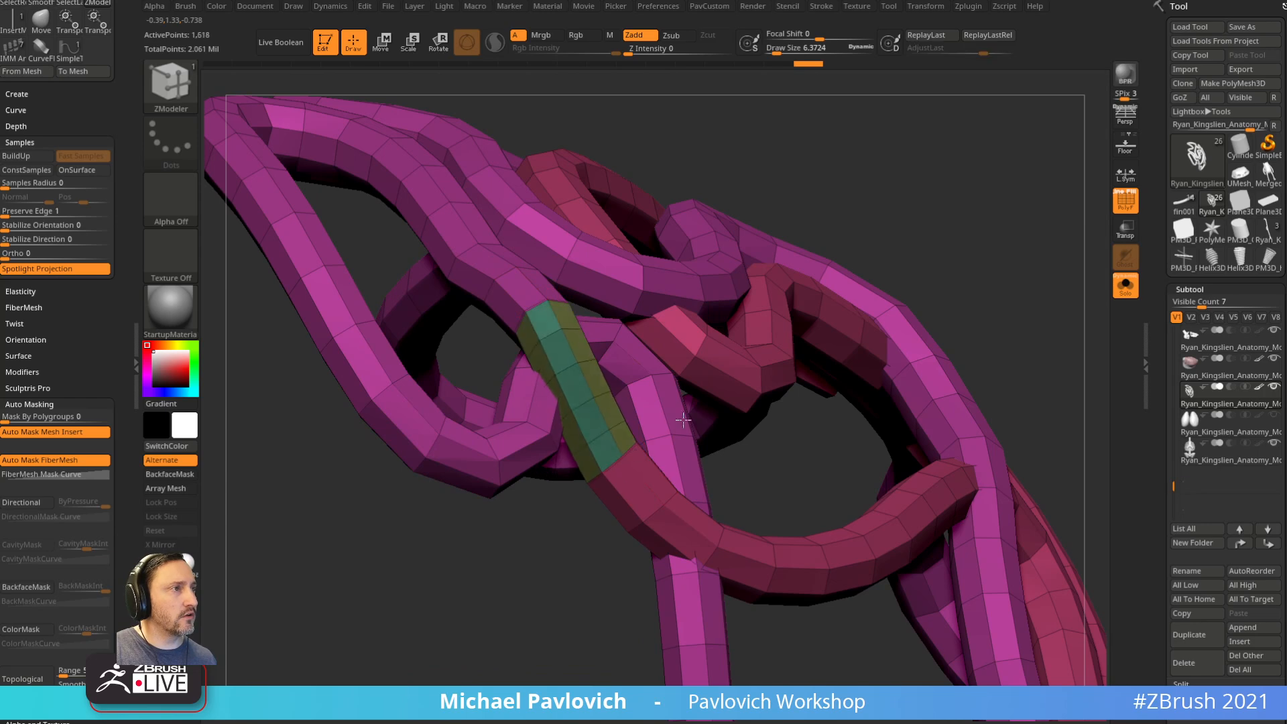
{"action": "left_click_drag", "start_coordinate": [724, 436], "coordinate": [672, 440]}
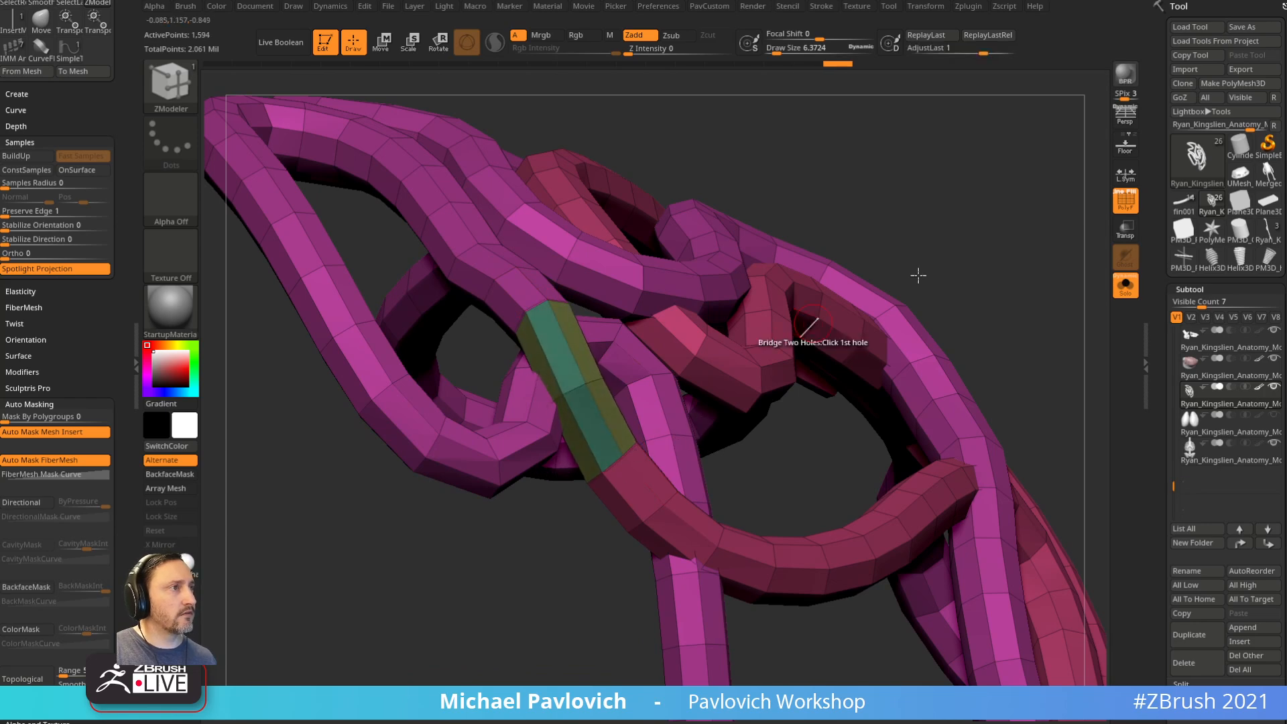
Step: Merge the joined tubes into a single polygroup and remove all edge creases with UnCreaseAll
{"action": "key", "text": "f"}
{"action": "key", "text": "ctrl+w"}
{"action": "key", "text": "3"}
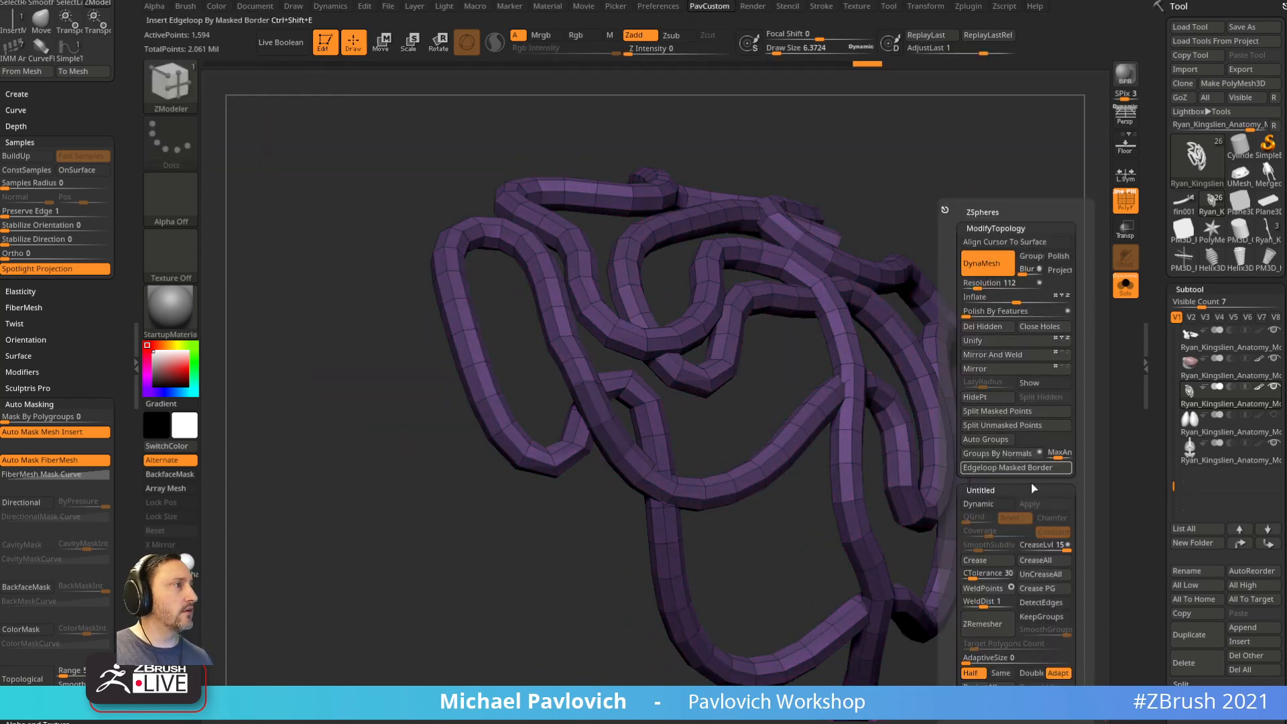
{"action": "left_click", "coordinate": [1041, 578]}
{"action": "left_click_drag", "start_coordinate": [1023, 531], "coordinate": [1023, 581], "text": "shift"}
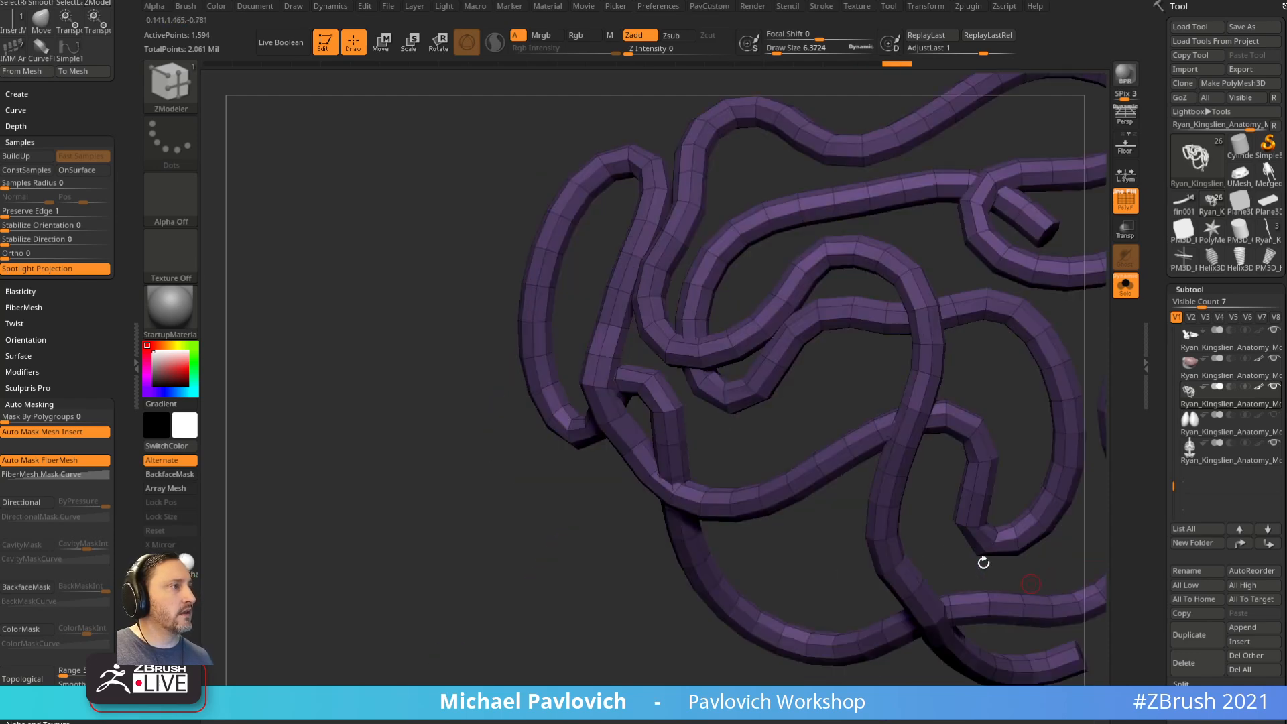
Step: Inflate the joined intestine tube to make it thicker
{"action": "left_click_drag", "start_coordinate": [801, 560], "coordinate": [756, 553]}
{"action": "key", "text": "f"}
{"action": "left_click_drag", "start_coordinate": [661, 569], "coordinate": [1000, 373]}
{"action": "key", "text": "3"}
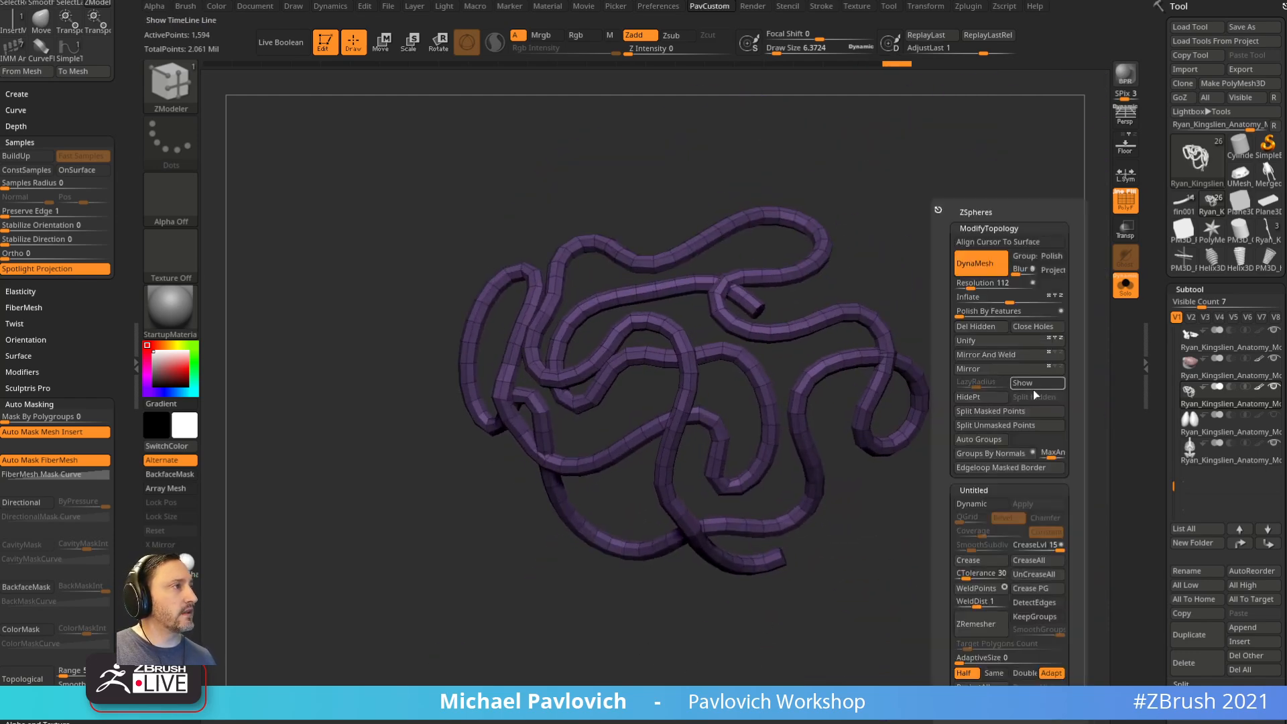
{"action": "left_click_drag", "start_coordinate": [1011, 301], "coordinate": [1023, 302]}
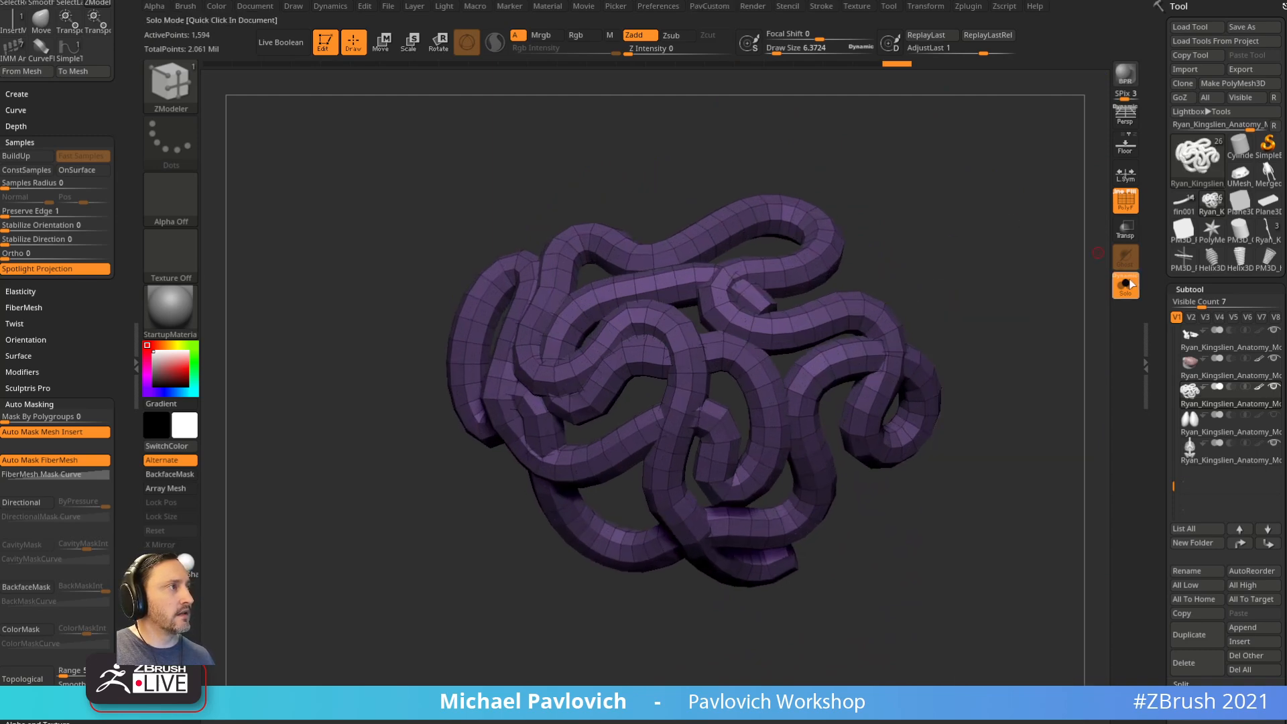
Step: Turn off Solo to show the skeleton and belly around the intestines, and switch to the Move brush
{"action": "left_click", "coordinate": [1130, 284]}
{"action": "left_click_drag", "start_coordinate": [997, 224], "coordinate": [1025, 324]}
{"action": "key", "text": "b"}
{"action": "key", "text": "m"}
{"action": "key", "text": "v"}
Step: Adjust the intestine loops over the front of the belly with the Move brush, reducing the Draw Size to about 130
{"action": "mouse_move", "coordinate": [948, 316]}
{"action": "left_mouse_down"}
{"action": "mouse_move", "coordinate": [751, 335]}
{"action": "mouse_move", "coordinate": [604, 376]}
{"action": "mouse_move", "coordinate": [647, 375]}
{"action": "left_mouse_up"}
{"action": "left_click_drag", "start_coordinate": [387, 545], "coordinate": [576, 529]}
{"action": "left_click_drag", "start_coordinate": [697, 429], "coordinate": [660, 423]}
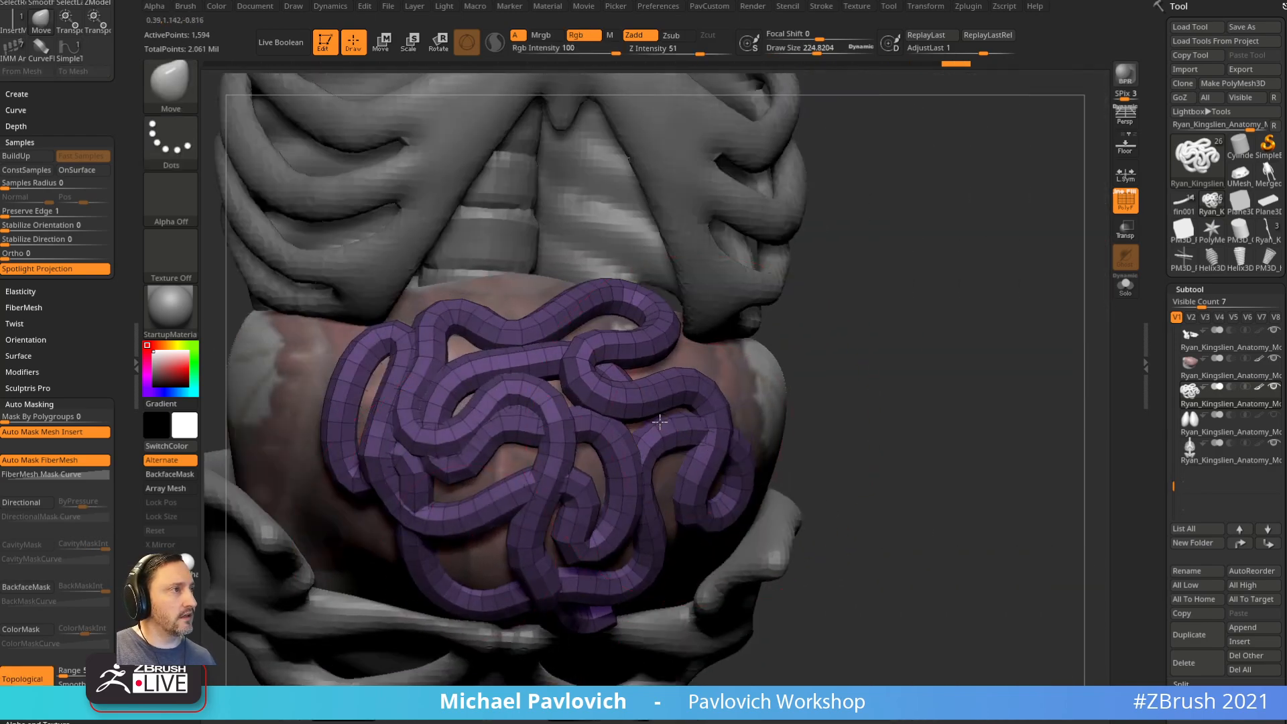
{"action": "key", "text": "s"}
{"action": "mouse_move", "coordinate": [866, 389]}
{"action": "left_mouse_down"}
{"action": "mouse_move", "coordinate": [721, 402]}
{"action": "mouse_move", "coordinate": [753, 436]}
{"action": "left_mouse_up"}
{"action": "mouse_move", "coordinate": [727, 440]}
{"action": "left_mouse_down"}
{"action": "mouse_move", "coordinate": [697, 437]}
{"action": "mouse_move", "coordinate": [729, 440]}
{"action": "mouse_move", "coordinate": [718, 445]}
{"action": "left_mouse_up"}
{"action": "left_click_drag", "start_coordinate": [395, 591], "coordinate": [557, 590]}
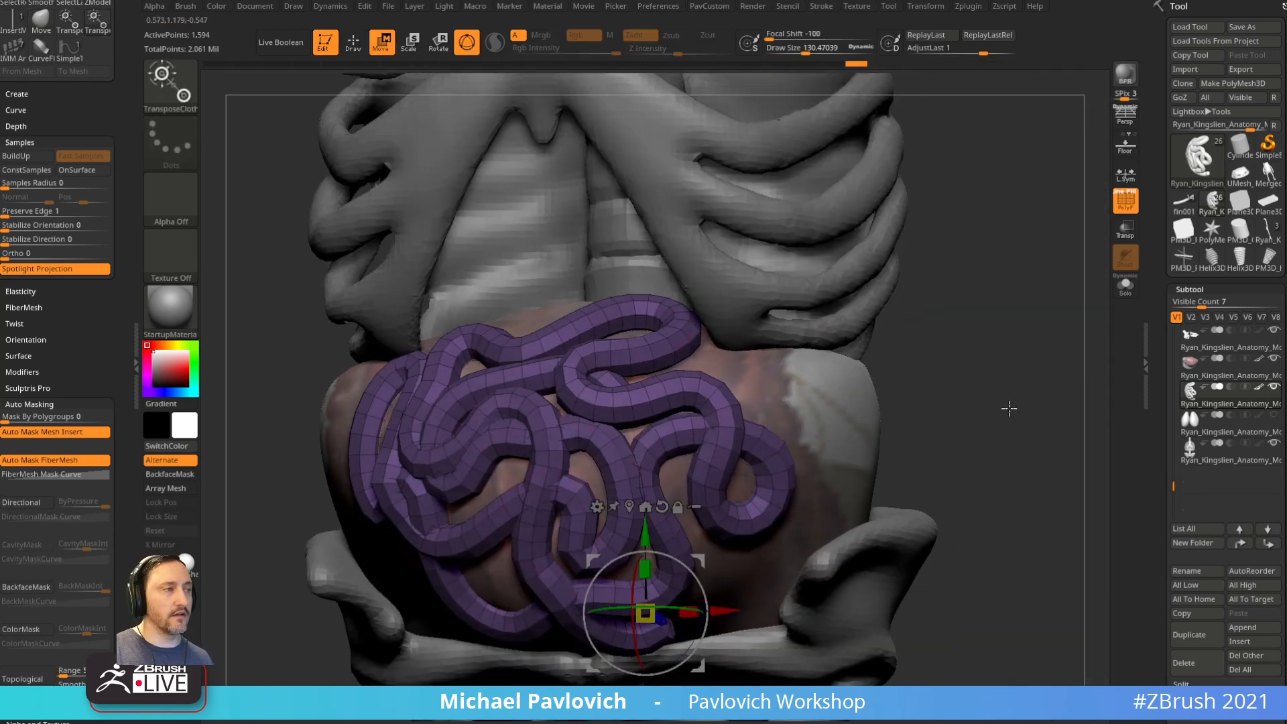
Step: Move the whole intestine mesh sideways across the belly by about 0.15 units with the gizmo
{"action": "key", "text": "w"}
{"action": "left_click_drag", "start_coordinate": [993, 401], "coordinate": [925, 403]}
{"action": "left_click", "coordinate": [588, 412]}
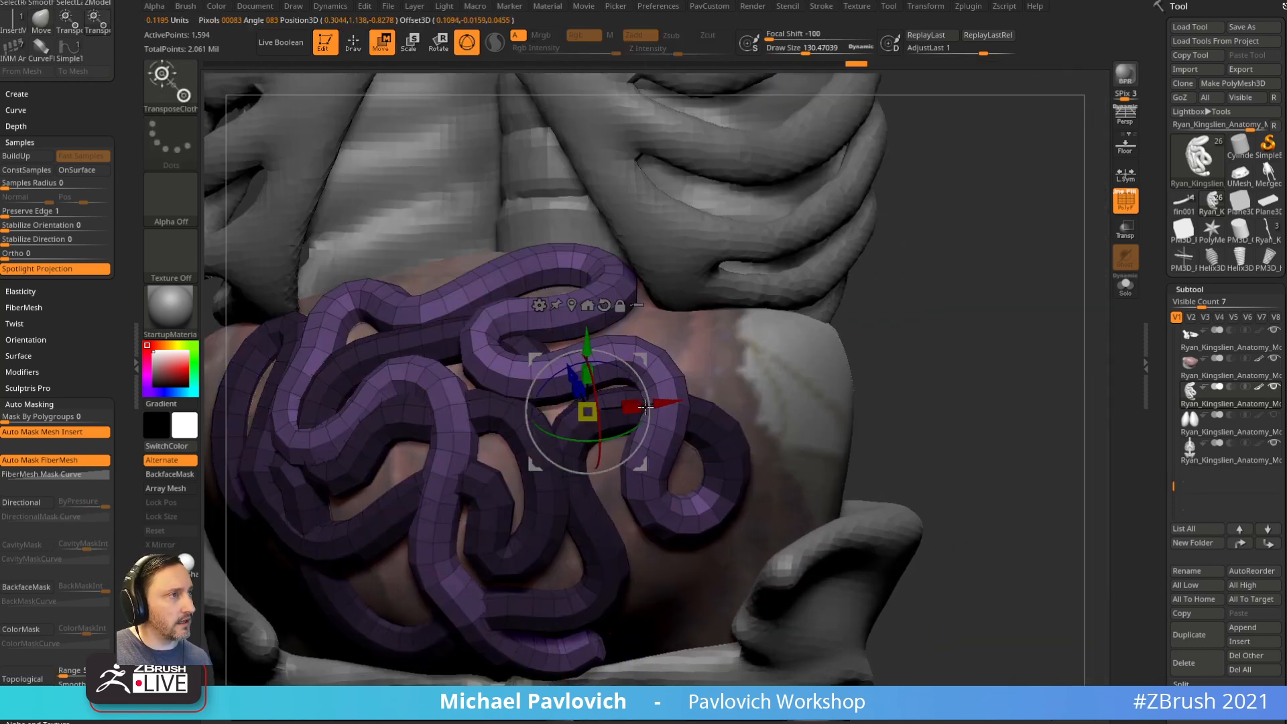
{"action": "key", "text": "q"}
Step: Reshape the intestines' side loops to follow the belly's curvature with the Move brush, reducing the Draw Size to about 99
{"action": "left_click_drag", "start_coordinate": [1018, 352], "coordinate": [711, 412]}
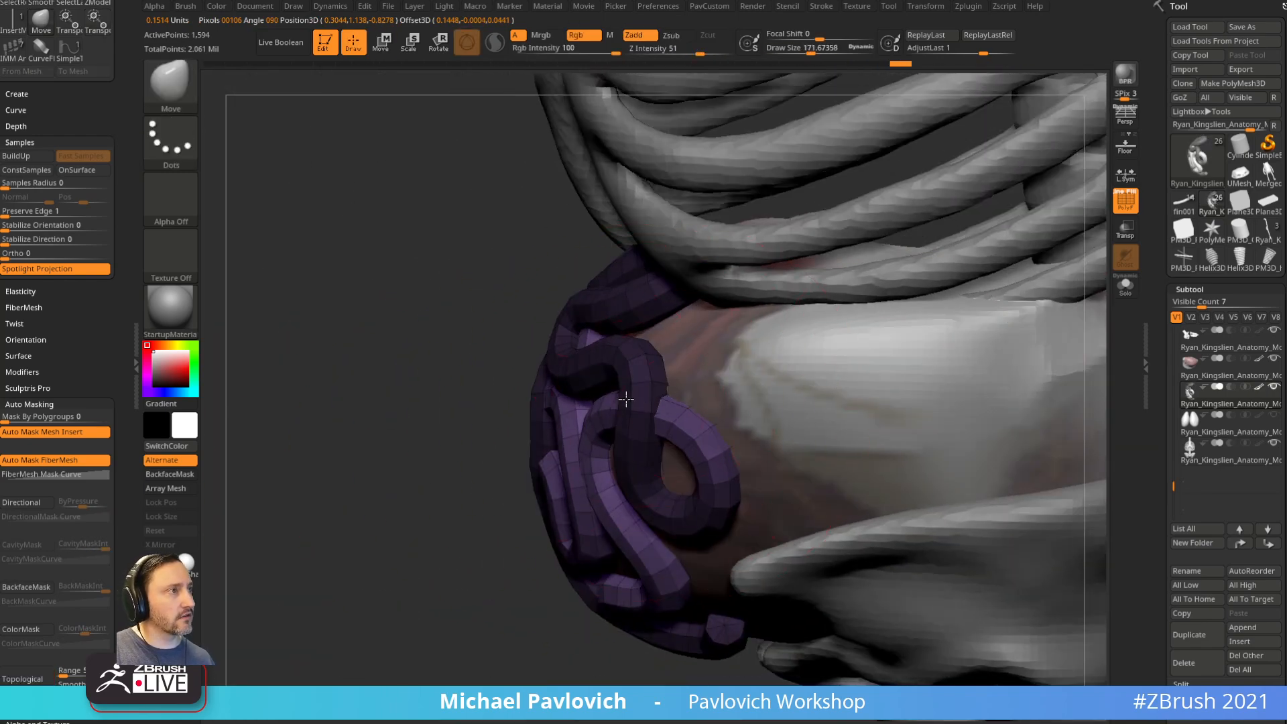
{"action": "left_click_drag", "start_coordinate": [615, 402], "coordinate": [651, 396]}
{"action": "left_click_drag", "start_coordinate": [462, 475], "coordinate": [832, 413]}
{"action": "left_click", "coordinate": [831, 413], "text": "ctrl"}
{"action": "key", "text": "s"}
{"action": "left_click_drag", "start_coordinate": [671, 511], "coordinate": [687, 511]}
{"action": "left_click_drag", "start_coordinate": [629, 500], "coordinate": [573, 488]}
{"action": "left_click_drag", "start_coordinate": [938, 434], "coordinate": [728, 429]}
{"action": "left_click_drag", "start_coordinate": [622, 428], "coordinate": [638, 447]}
{"action": "mouse_move", "coordinate": [463, 517]}
{"action": "left_mouse_down"}
{"action": "mouse_move", "coordinate": [791, 402]}
{"action": "mouse_move", "coordinate": [842, 260]}
{"action": "mouse_move", "coordinate": [771, 275]}
{"action": "left_mouse_up"}
{"action": "mouse_move", "coordinate": [552, 451]}
{"action": "left_mouse_down"}
{"action": "mouse_move", "coordinate": [567, 474]}
{"action": "mouse_move", "coordinate": [556, 488]}
{"action": "left_mouse_up"}
{"action": "key", "text": "s"}
{"action": "mouse_move", "coordinate": [1040, 213]}
{"action": "left_mouse_down"}
{"action": "mouse_move", "coordinate": [997, 279]}
{"action": "mouse_move", "coordinate": [971, 273]}
{"action": "left_mouse_up"}
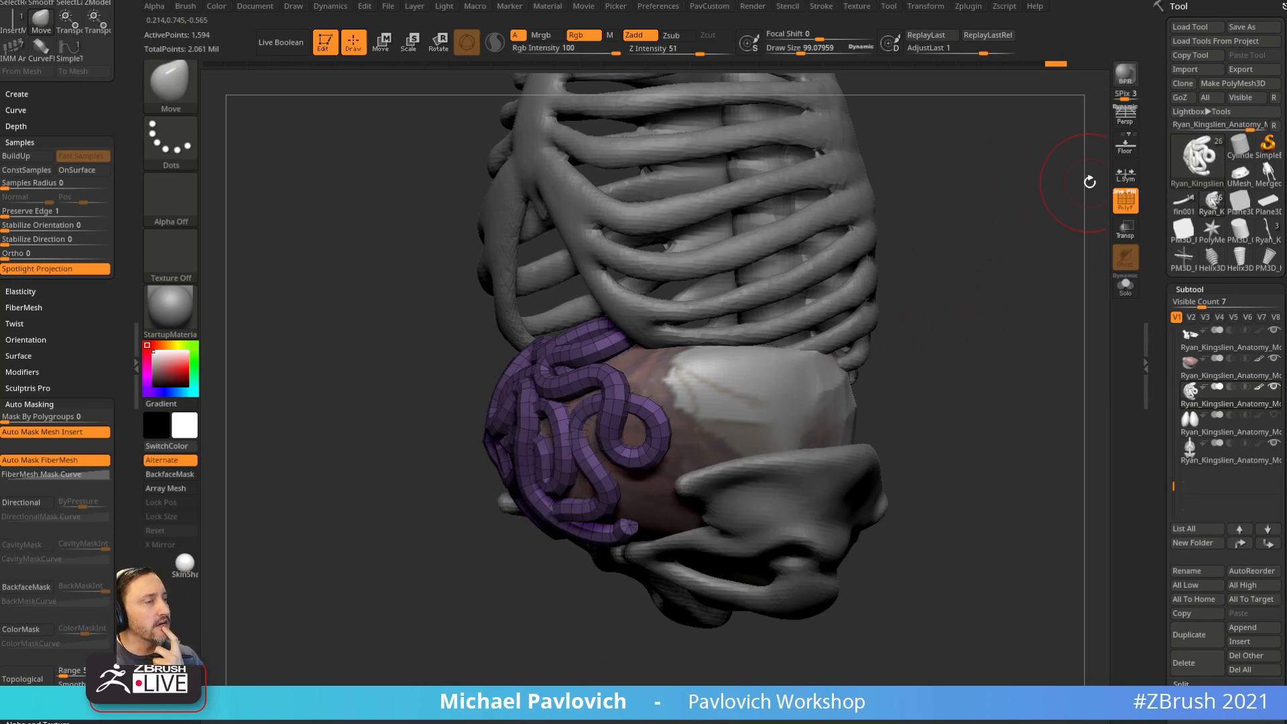
Step: Move the intestines back toward the spine with the gizmo in side view, undoing the first attempt and repeating it
{"action": "left_click_drag", "start_coordinate": [1089, 181], "coordinate": [788, 352]}
{"action": "key", "text": "w"}
{"action": "left_click_drag", "start_coordinate": [561, 448], "coordinate": [598, 436]}
{"action": "key", "text": "ctrl+z"}
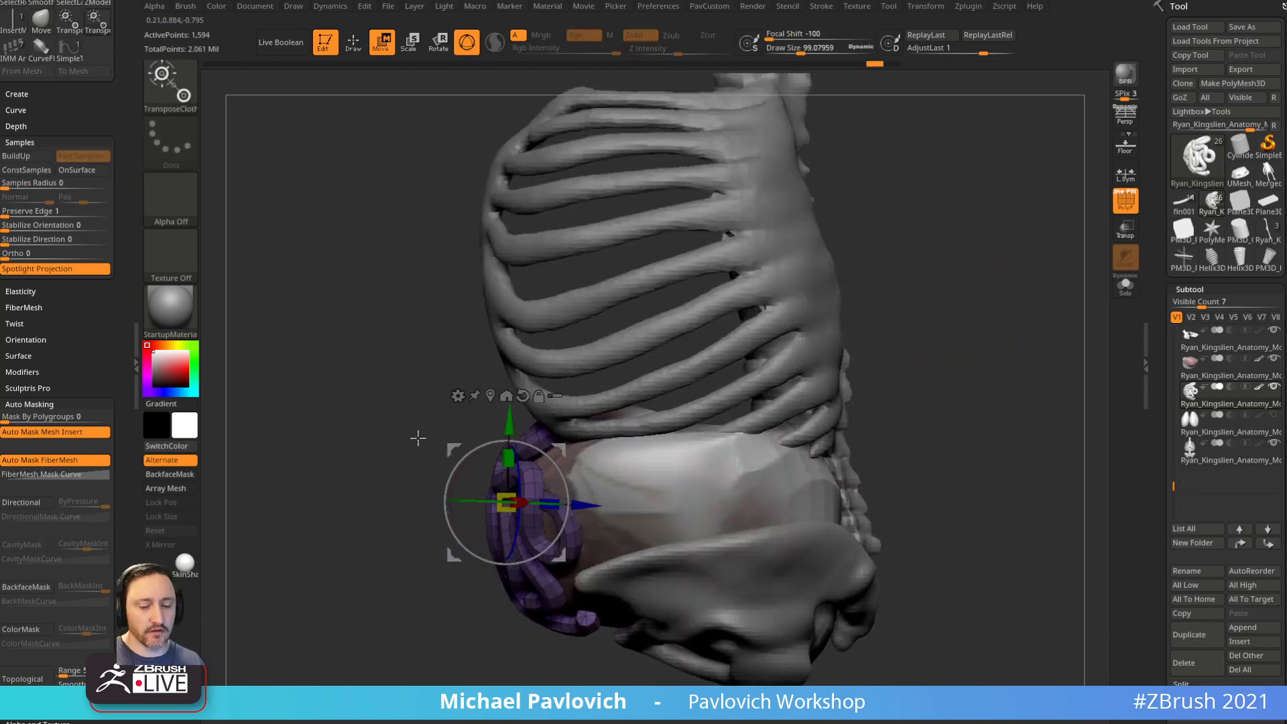
{"action": "left_click_drag", "start_coordinate": [562, 448], "coordinate": [612, 440]}
{"action": "key", "text": "q"}
Step: Delete the belly placeholder subtool and turn off the PolyFrame display
{"action": "left_click_drag", "start_coordinate": [429, 510], "coordinate": [577, 526], "text": "shift"}
{"action": "left_click", "coordinate": [577, 526], "text": "alt"}
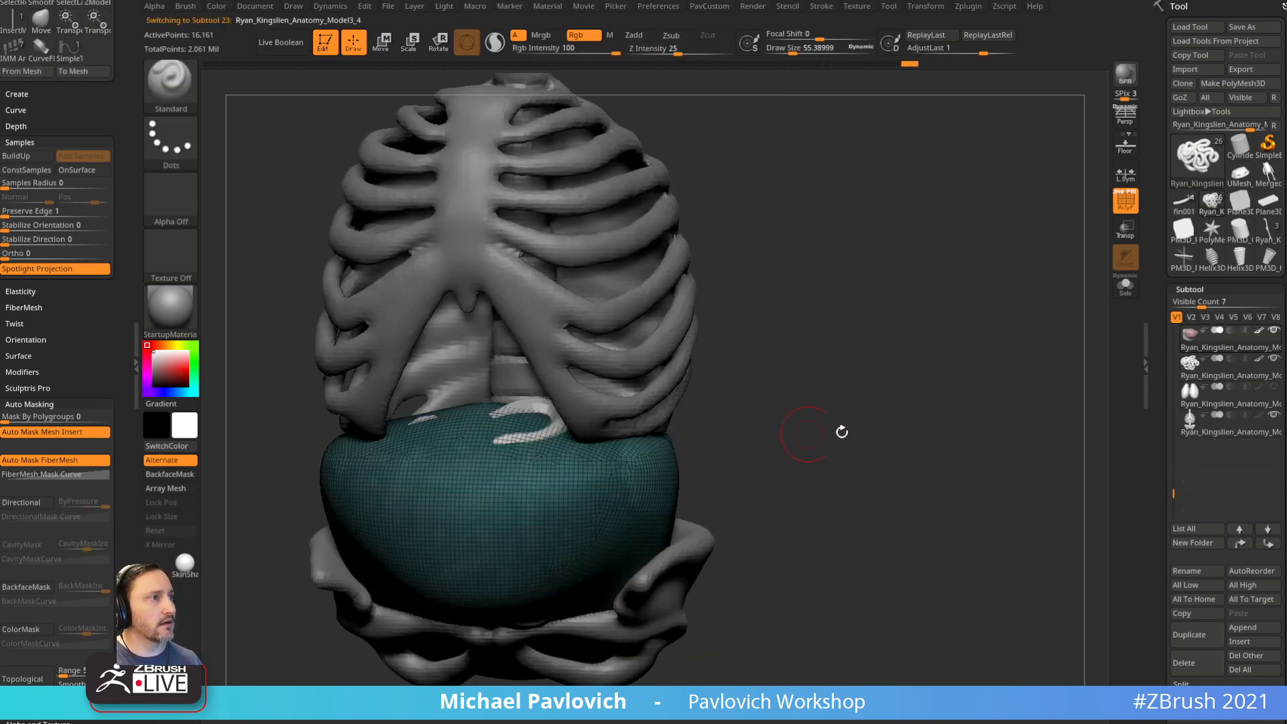
{"action": "left_click", "coordinate": [1184, 663]}
{"action": "left_click_drag", "start_coordinate": [958, 494], "coordinate": [998, 374]}
{"action": "key", "text": "shift+f"}
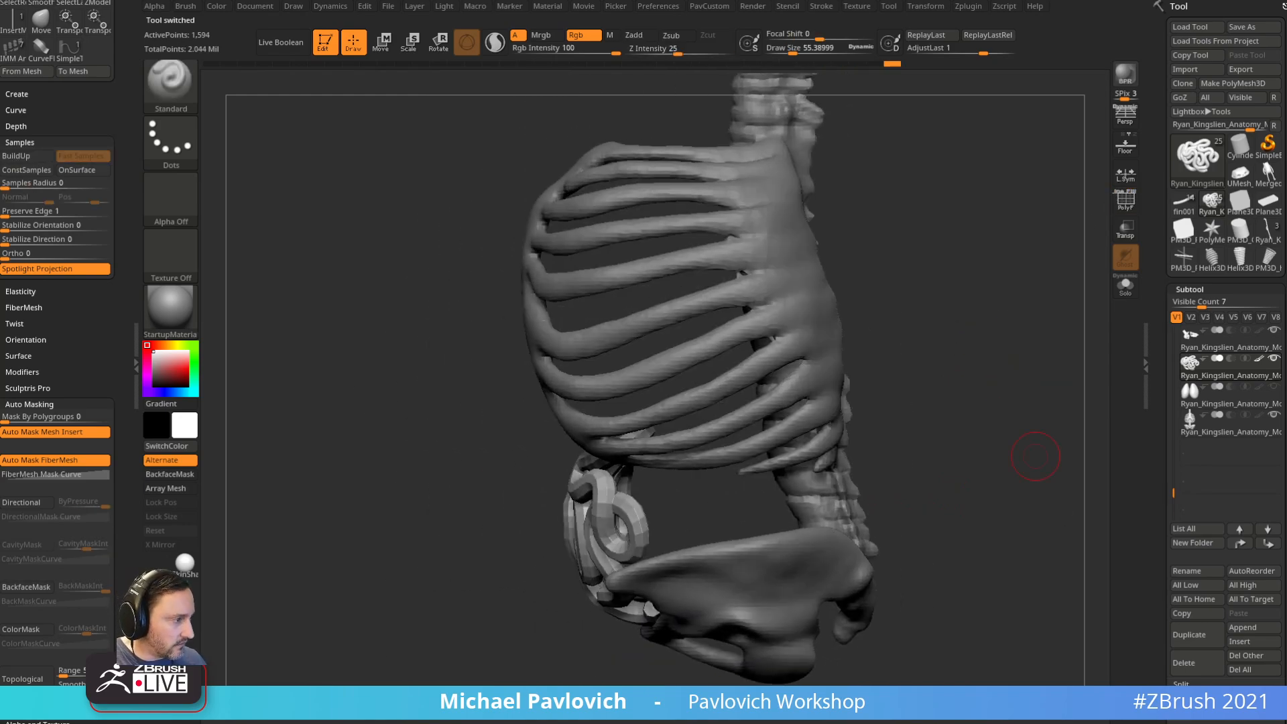
Step: Switch to the Zygote Body reference in the browser, examine the abdominal organs from other angles, and return to ZBrush
{"action": "key", "text": "alt+Tab"}
{"action": "left_click_drag", "start_coordinate": [565, 405], "coordinate": [420, 506]}
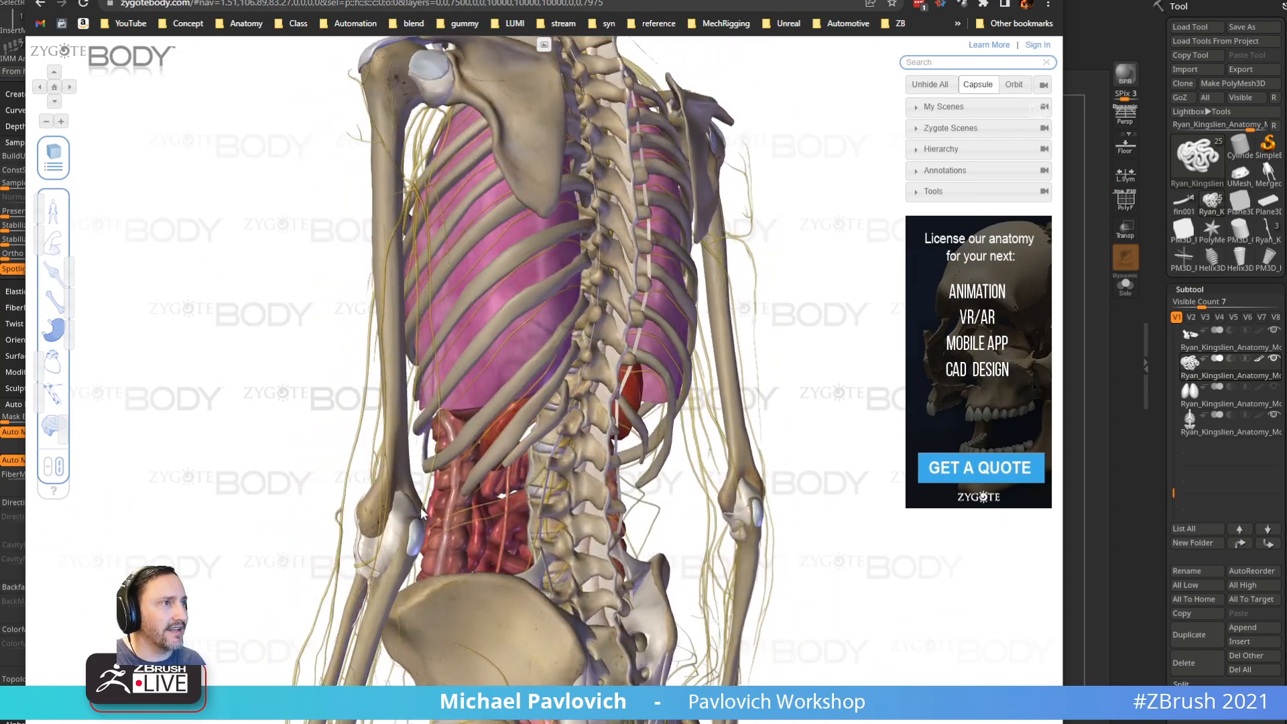
{"action": "left_click_drag", "start_coordinate": [492, 540], "coordinate": [625, 530]}
{"action": "key", "text": "alt+Tab"}
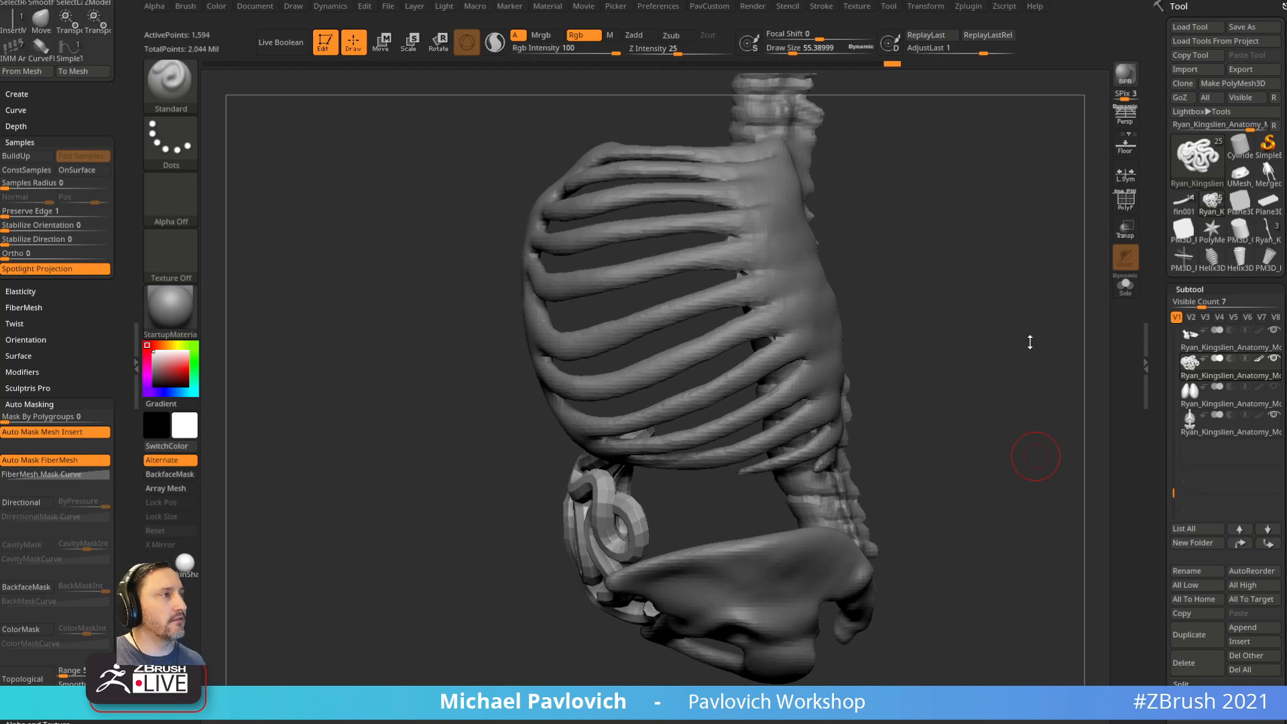
Step: Duplicate the intestines toward the spine with the gizmo in side view
{"action": "left_click_drag", "start_coordinate": [1009, 390], "coordinate": [1008, 333]}
{"action": "key", "text": "w"}
{"action": "mouse_move", "coordinate": [639, 454]}
{"action": "left_mouse_down", "text": "ctrl"}
{"action": "mouse_move", "coordinate": [699, 458]}
{"action": "mouse_move", "coordinate": [687, 457]}
{"action": "left_mouse_up", "text": "ctrl"}
Step: Split the masked intestine copy into its own subtool and mirror the rear copy
{"action": "key", "text": "q"}
{"action": "left_click_drag", "start_coordinate": [881, 358], "coordinate": [926, 363], "text": "shift"}
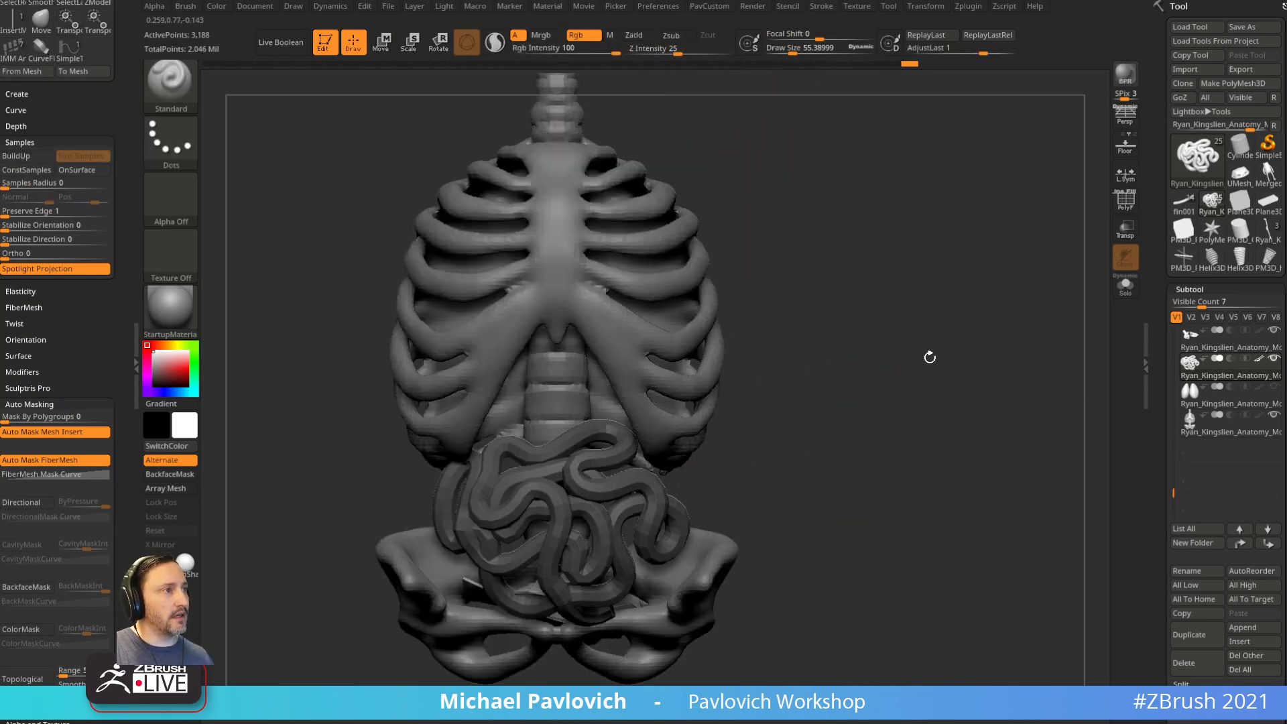
{"action": "key", "text": "space"}
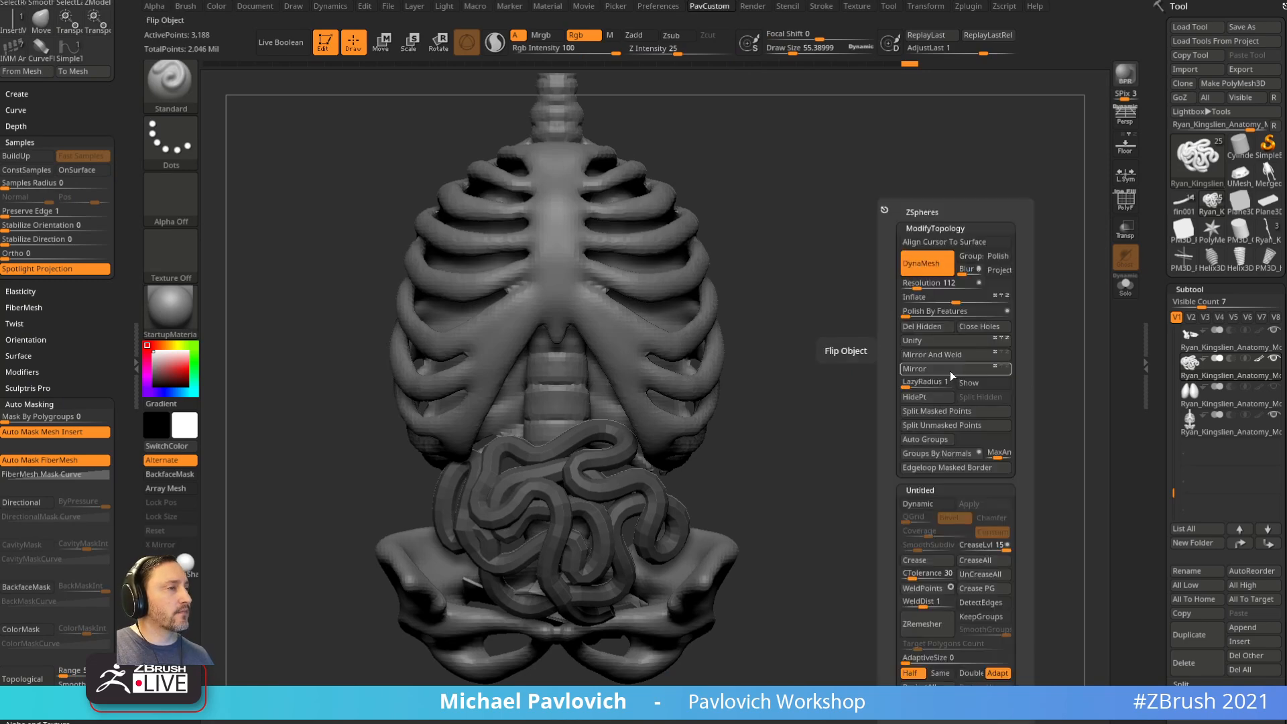
{"action": "left_click", "coordinate": [947, 412]}
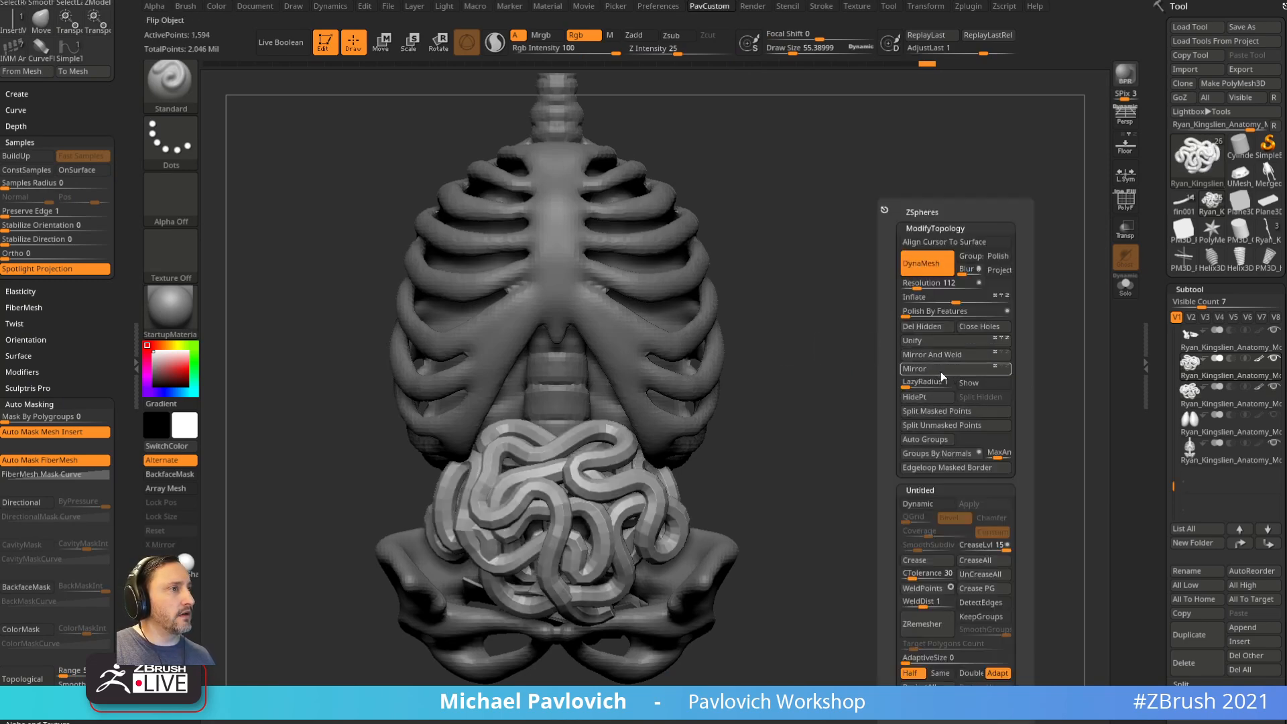
Step: Reposition the rear intestine copy in side view with the gizmo so the two layers nest together
{"action": "left_click_drag", "start_coordinate": [907, 405], "coordinate": [843, 402], "text": "shift"}
{"action": "key", "text": "w"}
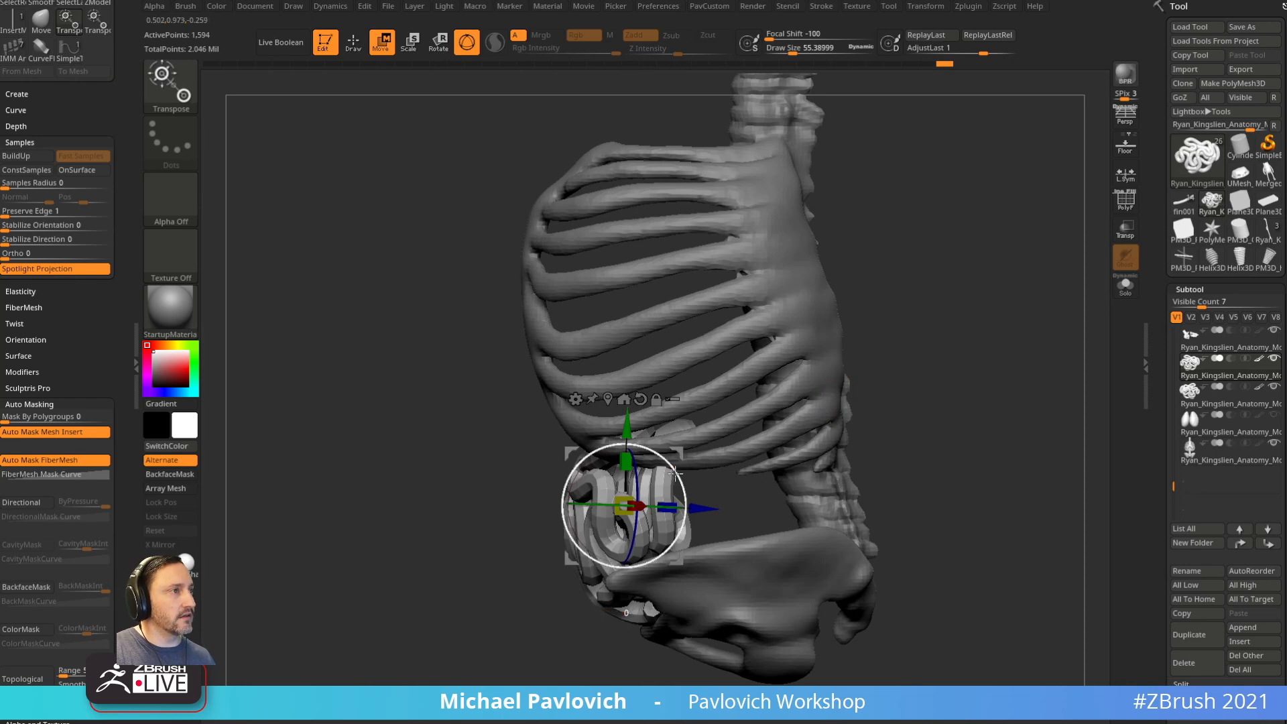
{"action": "key", "text": "q"}
{"action": "left_click", "coordinate": [1259, 387], "text": "shift"}
{"action": "left_click_drag", "start_coordinate": [1006, 448], "coordinate": [997, 431], "text": "alt"}
{"action": "key", "text": "w"}
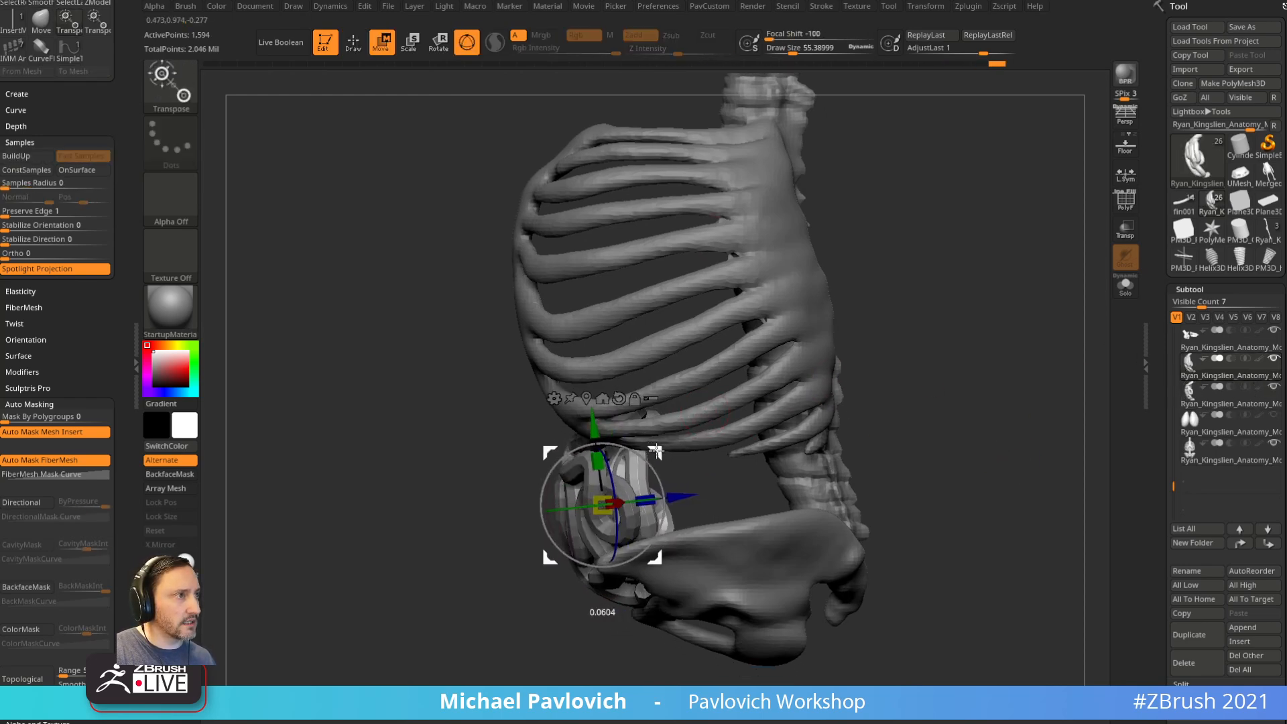
{"action": "key", "text": "q"}
{"action": "mouse_move", "coordinate": [867, 344]}
{"action": "left_mouse_down"}
{"action": "mouse_move", "coordinate": [936, 330]}
{"action": "mouse_move", "coordinate": [879, 353]}
{"action": "mouse_move", "coordinate": [891, 382]}
{"action": "left_mouse_up"}
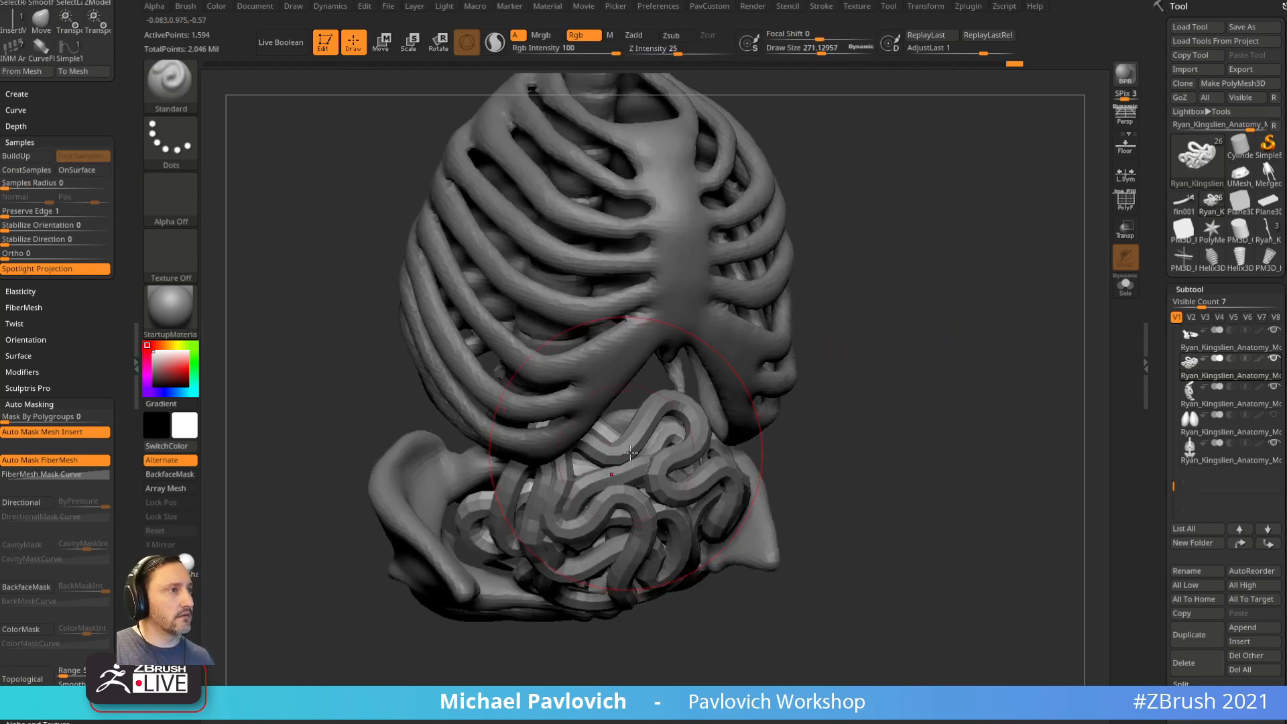
Step: Reshape the intestine mass inside the abdomen using the Move brush with a Draw Size raised to about 345
{"action": "key", "text": "s"}
{"action": "left_click_drag", "start_coordinate": [610, 460], "coordinate": [631, 460]}
{"action": "key", "text": "b"}
{"action": "key", "text": "m"}
{"action": "key", "text": "v"}
{"action": "left_click_drag", "start_coordinate": [833, 388], "coordinate": [807, 390]}
{"action": "left_click_drag", "start_coordinate": [586, 418], "coordinate": [673, 401]}
{"action": "left_click_drag", "start_coordinate": [838, 406], "coordinate": [801, 379]}
{"action": "key", "text": "s"}
{"action": "left_click_drag", "start_coordinate": [671, 423], "coordinate": [684, 422]}
{"action": "left_click_drag", "start_coordinate": [647, 409], "coordinate": [642, 440]}
{"action": "left_click_drag", "start_coordinate": [850, 419], "coordinate": [885, 389]}
{"action": "left_click_drag", "start_coordinate": [825, 436], "coordinate": [781, 431]}
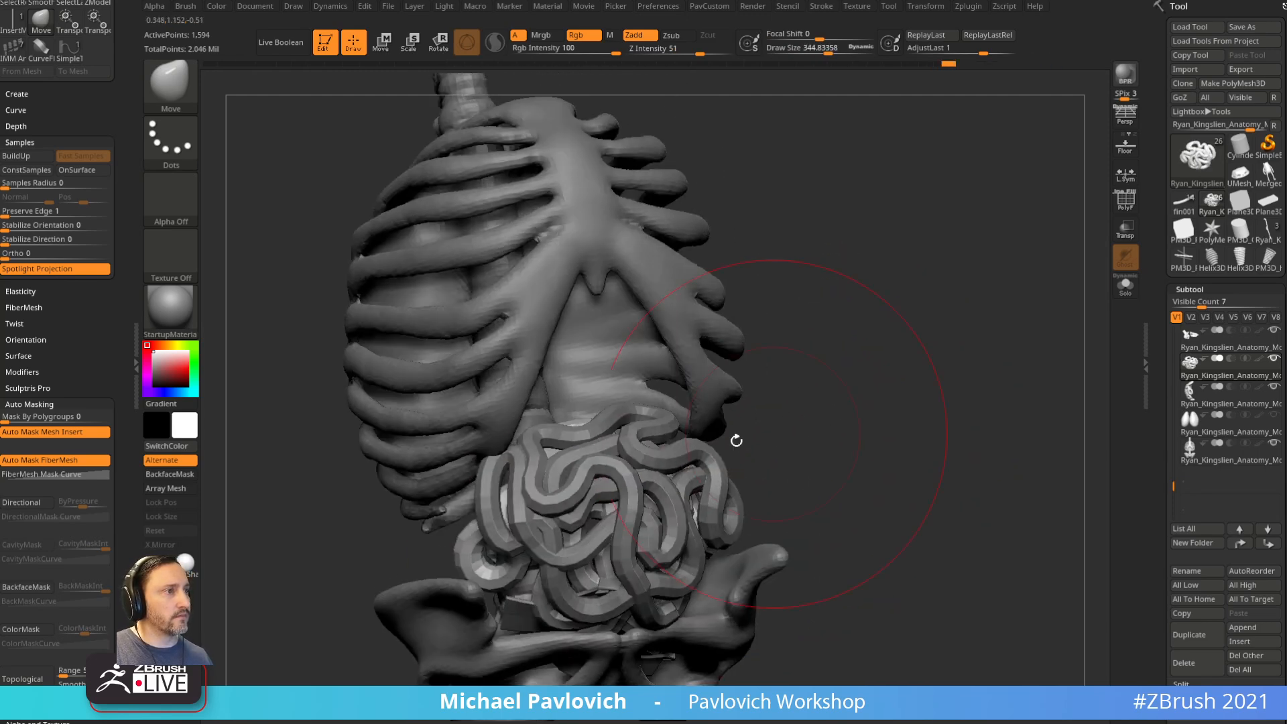
Step: Reduce the Draw Size to about 44 and switch to the Standard brush
{"action": "key", "text": "s"}
{"action": "mouse_move", "coordinate": [789, 475]}
{"action": "left_mouse_down"}
{"action": "mouse_move", "coordinate": [835, 483]}
{"action": "mouse_move", "coordinate": [905, 462]}
{"action": "mouse_move", "coordinate": [874, 452]}
{"action": "left_mouse_up"}
{"action": "key", "text": "s"}
{"action": "key", "text": "b"}
{"action": "key", "text": "s"}
{"action": "key", "text": "t"}
{"action": "mouse_move", "coordinate": [874, 452]}
{"action": "left_mouse_down"}
{"action": "mouse_move", "coordinate": [883, 468]}
{"action": "mouse_move", "coordinate": [877, 446]}
{"action": "left_mouse_up"}
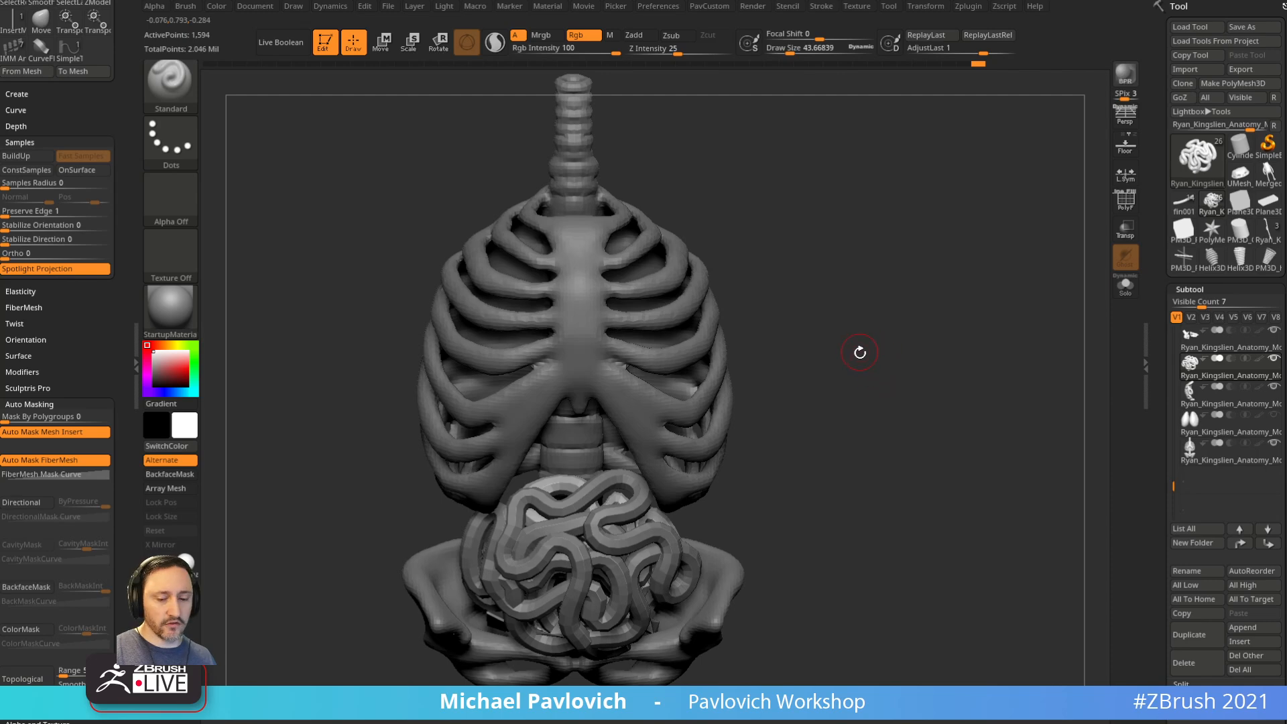
Step: Insert a Sphere32 primitive just above the intestines with the IMM primitives brush and split it into its own subtool
{"action": "key", "text": "b"}
{"action": "key", "text": "i"}
{"action": "key", "text": "p"}
{"action": "key", "text": "m"}
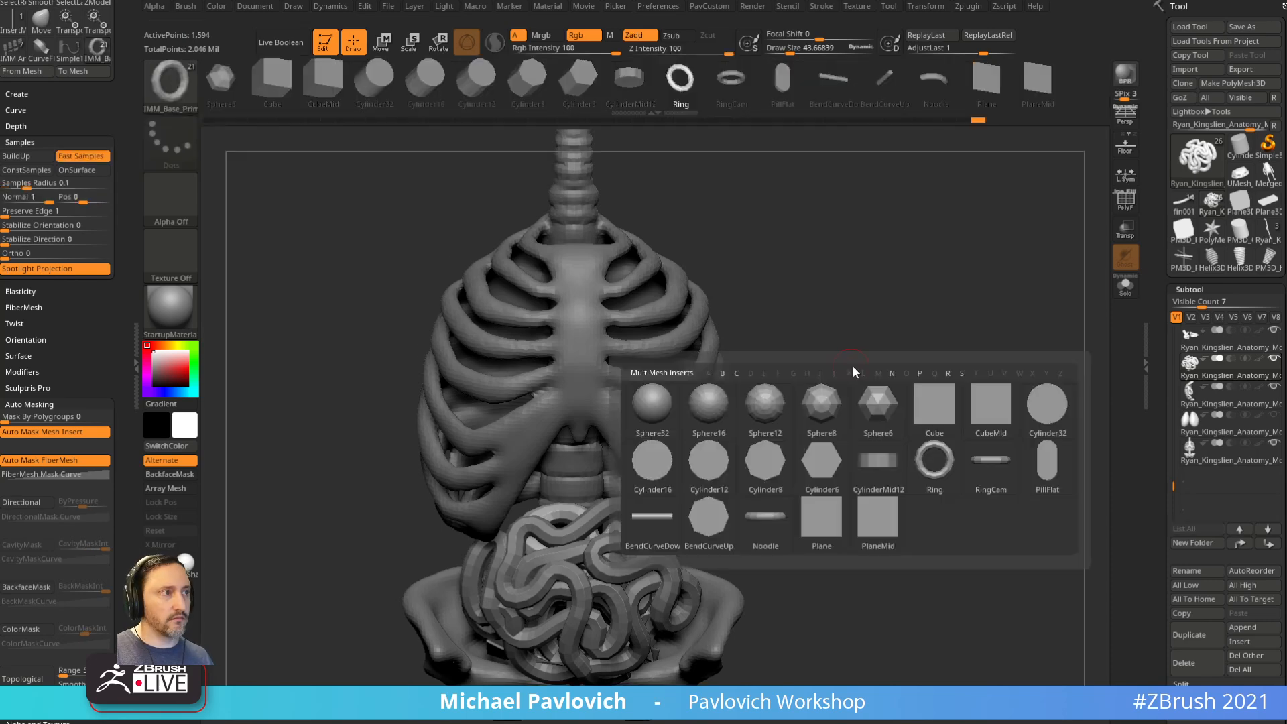
{"action": "left_click", "coordinate": [666, 418]}
{"action": "left_click_drag", "start_coordinate": [608, 498], "coordinate": [628, 520]}
{"action": "key", "text": "grave"}
{"action": "left_click", "coordinate": [860, 412]}
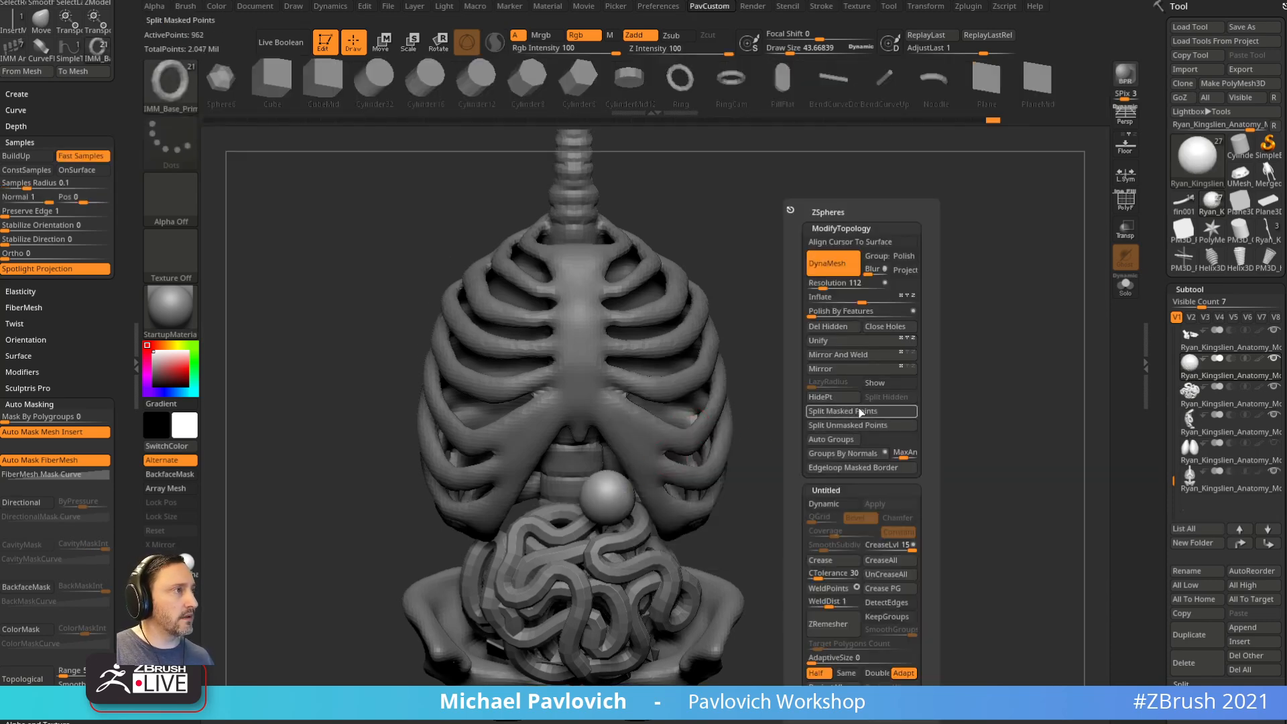
Step: Turn on PolyFrame and ZRemesh the new sphere with the Half setting
{"action": "left_click", "coordinate": [1129, 204]}
{"action": "left_click_drag", "start_coordinate": [989, 330], "coordinate": [985, 366], "text": "alt"}
{"action": "key", "text": "grave"}
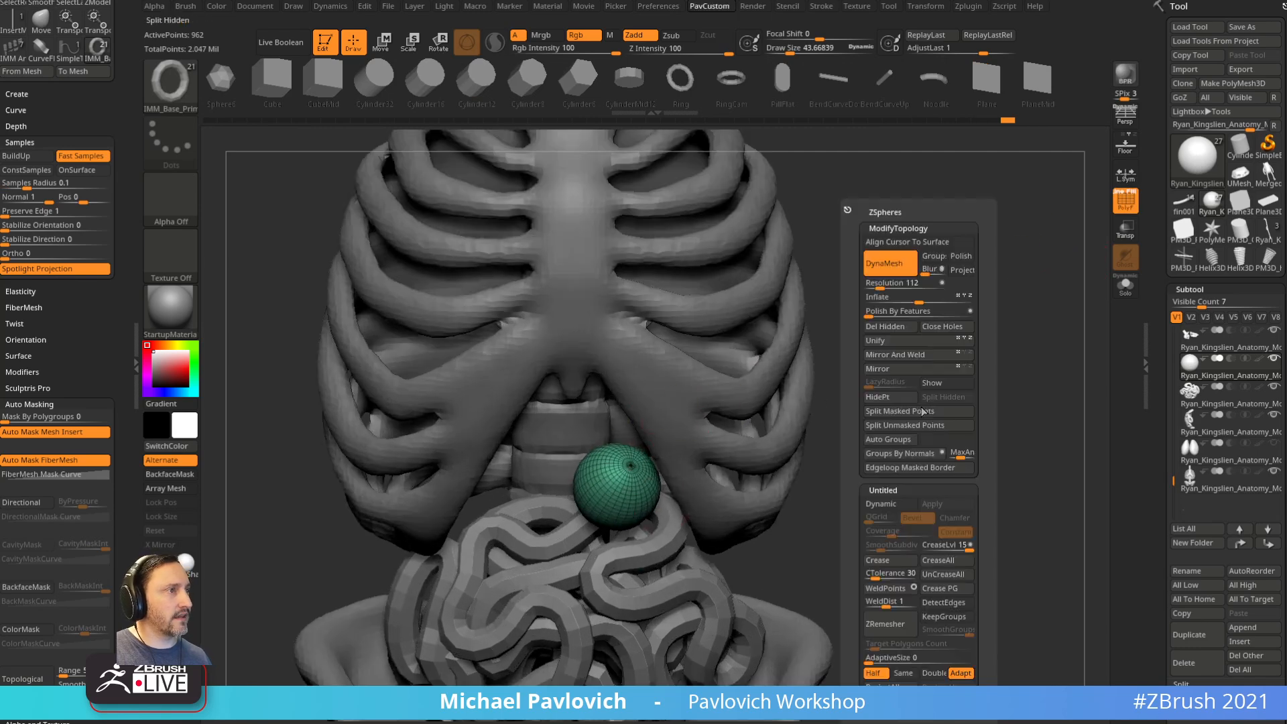
{"action": "left_click", "coordinate": [891, 634]}
Step: Set the Draw Size to about 251 and move the remeshed sphere into place under the lower ribs
{"action": "mouse_move", "coordinate": [825, 511]}
{"action": "left_mouse_down"}
{"action": "mouse_move", "coordinate": [954, 379]}
{"action": "mouse_move", "coordinate": [923, 386]}
{"action": "mouse_move", "coordinate": [936, 401]}
{"action": "left_mouse_up"}
{"action": "key", "text": "s"}
{"action": "left_click", "coordinate": [685, 466]}
{"action": "left_click_drag", "start_coordinate": [790, 433], "coordinate": [850, 417]}
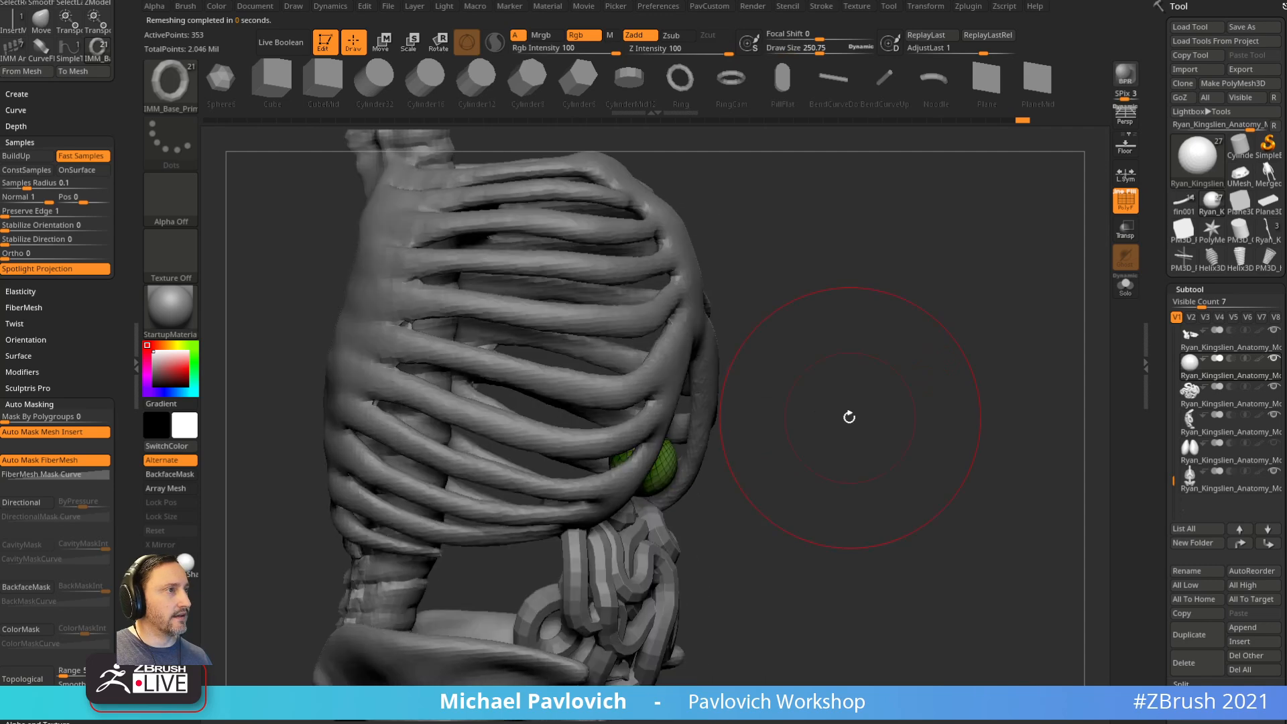
{"action": "key", "text": "w"}
{"action": "left_click_drag", "start_coordinate": [672, 452], "coordinate": [622, 421]}
{"action": "key", "text": "q"}
Step: Stretch the sphere into an elongated organ form above the intestines with the Move brush
{"action": "mouse_move", "coordinate": [761, 399]}
{"action": "left_mouse_down", "text": "shift"}
{"action": "mouse_move", "coordinate": [657, 444]}
{"action": "mouse_move", "coordinate": [556, 447]}
{"action": "mouse_move", "coordinate": [623, 443]}
{"action": "left_mouse_up", "text": "shift"}
{"action": "key", "text": "b"}
{"action": "key", "text": "m"}
{"action": "key", "text": "v"}
{"action": "key", "text": "s"}
{"action": "left_click_drag", "start_coordinate": [688, 445], "coordinate": [693, 447]}
{"action": "left_click_drag", "start_coordinate": [582, 450], "coordinate": [542, 454]}
{"action": "mouse_move", "coordinate": [616, 432]}
{"action": "left_mouse_down"}
{"action": "mouse_move", "coordinate": [604, 458]}
{"action": "mouse_move", "coordinate": [617, 419]}
{"action": "mouse_move", "coordinate": [616, 461]}
{"action": "mouse_move", "coordinate": [608, 443]}
{"action": "mouse_move", "coordinate": [523, 454]}
{"action": "left_mouse_up"}
Step: Adjust the Draw Size and bend the elongated form into a tapered, curved stomach shape
{"action": "left_click_drag", "start_coordinate": [819, 390], "coordinate": [872, 371]}
{"action": "key", "text": "s"}
{"action": "mouse_move", "coordinate": [781, 376]}
{"action": "left_mouse_down"}
{"action": "mouse_move", "coordinate": [822, 378]}
{"action": "mouse_move", "coordinate": [694, 413]}
{"action": "left_mouse_up"}
{"action": "key", "text": "s"}
{"action": "left_click_drag", "start_coordinate": [621, 431], "coordinate": [609, 431]}
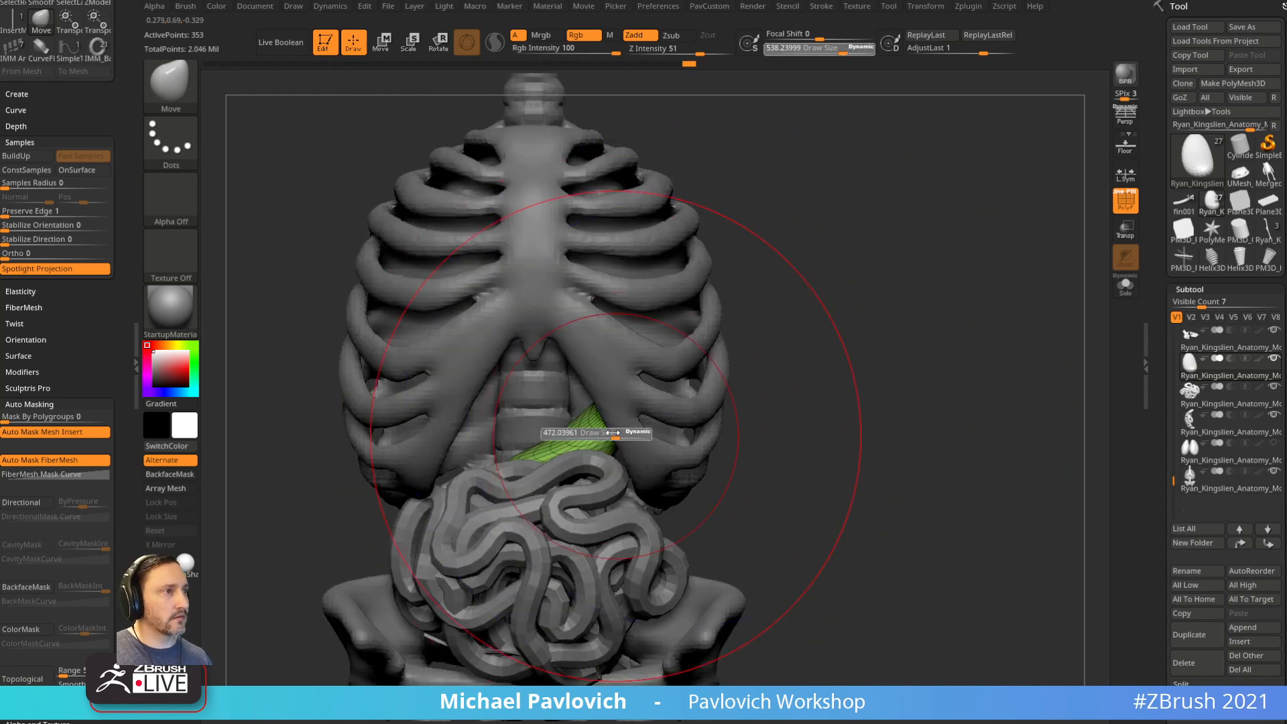
{"action": "left_click_drag", "start_coordinate": [872, 406], "coordinate": [862, 369], "text": "alt"}
Step: Duplicate the stomach shape toward the model's right ribs and split the masked original from the copy
{"action": "key", "text": "w"}
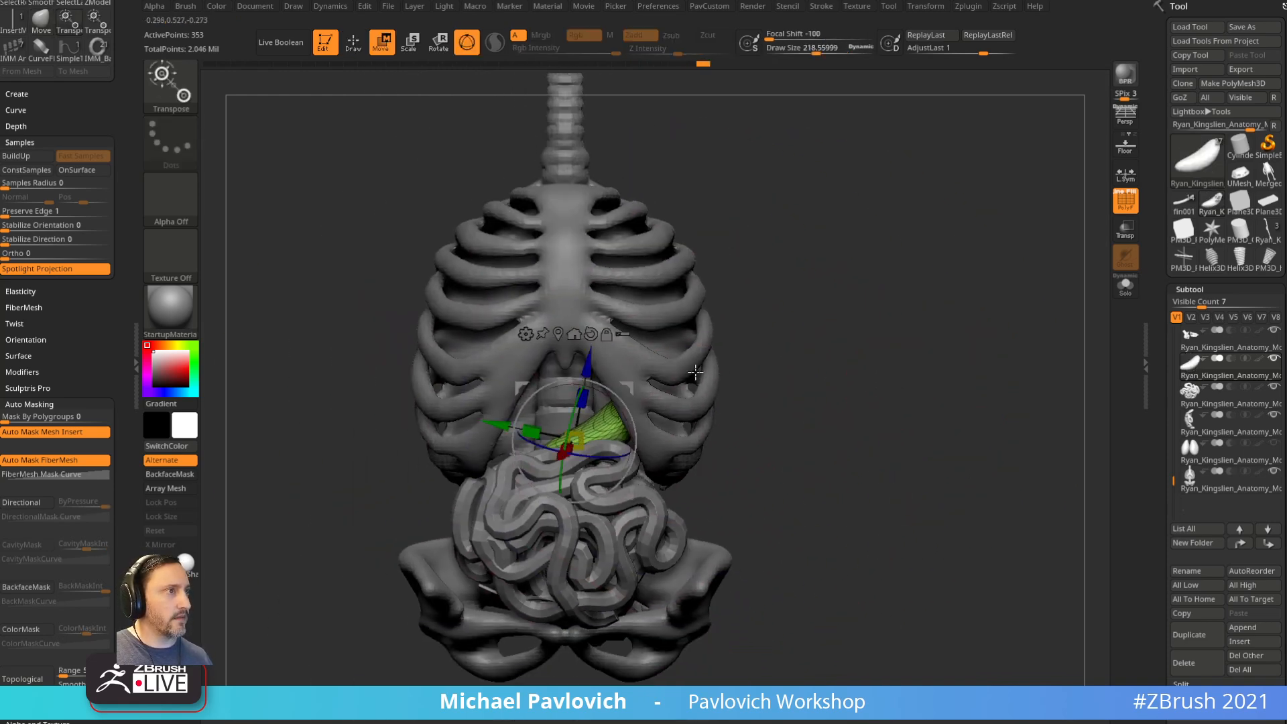
{"action": "left_click_drag", "start_coordinate": [608, 376], "coordinate": [545, 356], "text": "ctrl"}
{"action": "key", "text": "q"}
{"action": "key", "text": "3"}
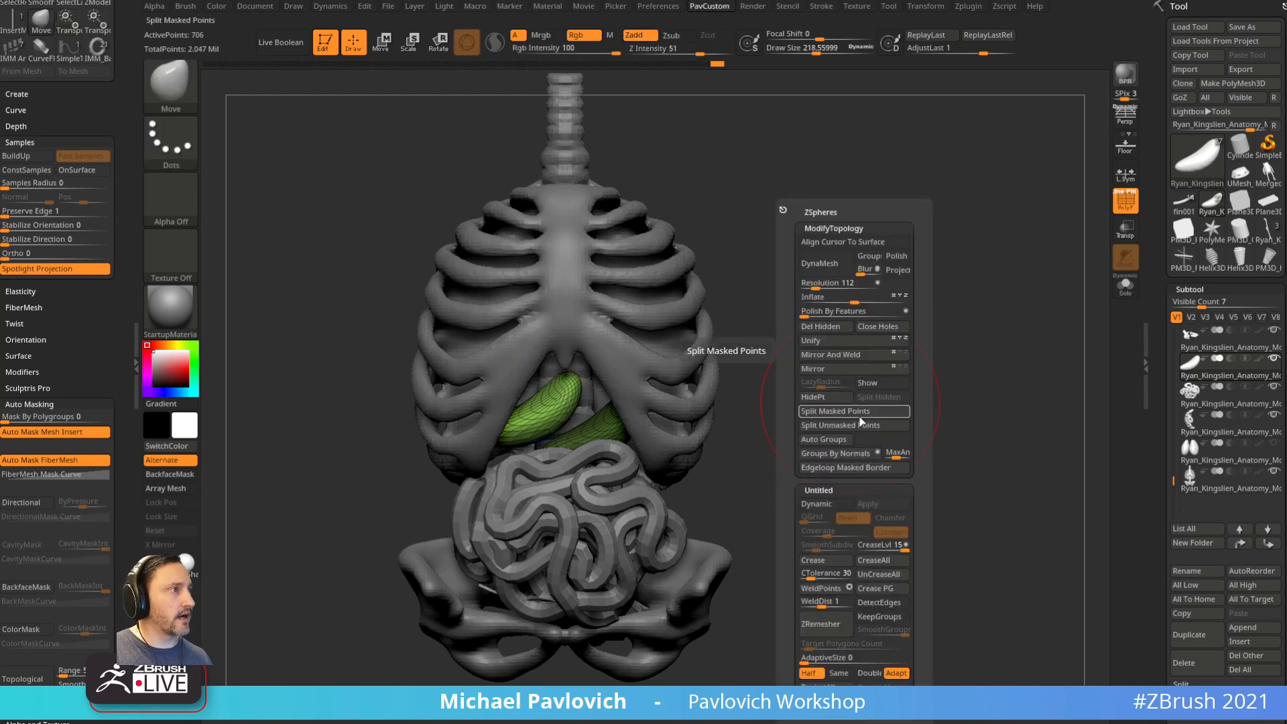
{"action": "left_click", "coordinate": [856, 412]}
Step: Turn on transparency and widen the copy into a liver wedge across the lower ribs with the Move Accu brush
{"action": "left_click_drag", "start_coordinate": [786, 449], "coordinate": [784, 386]}
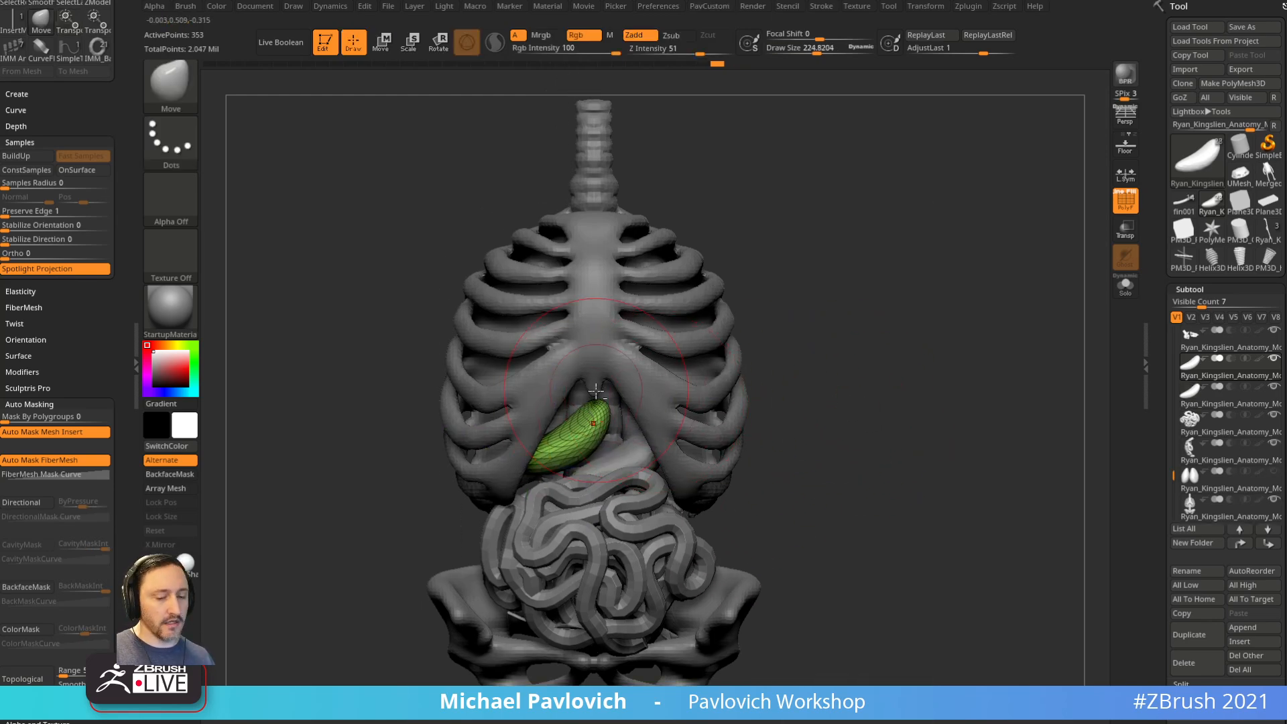
{"action": "key", "text": "b"}
{"action": "key", "text": "m"}
{"action": "key", "text": "a"}
{"action": "left_click", "coordinate": [1122, 233]}
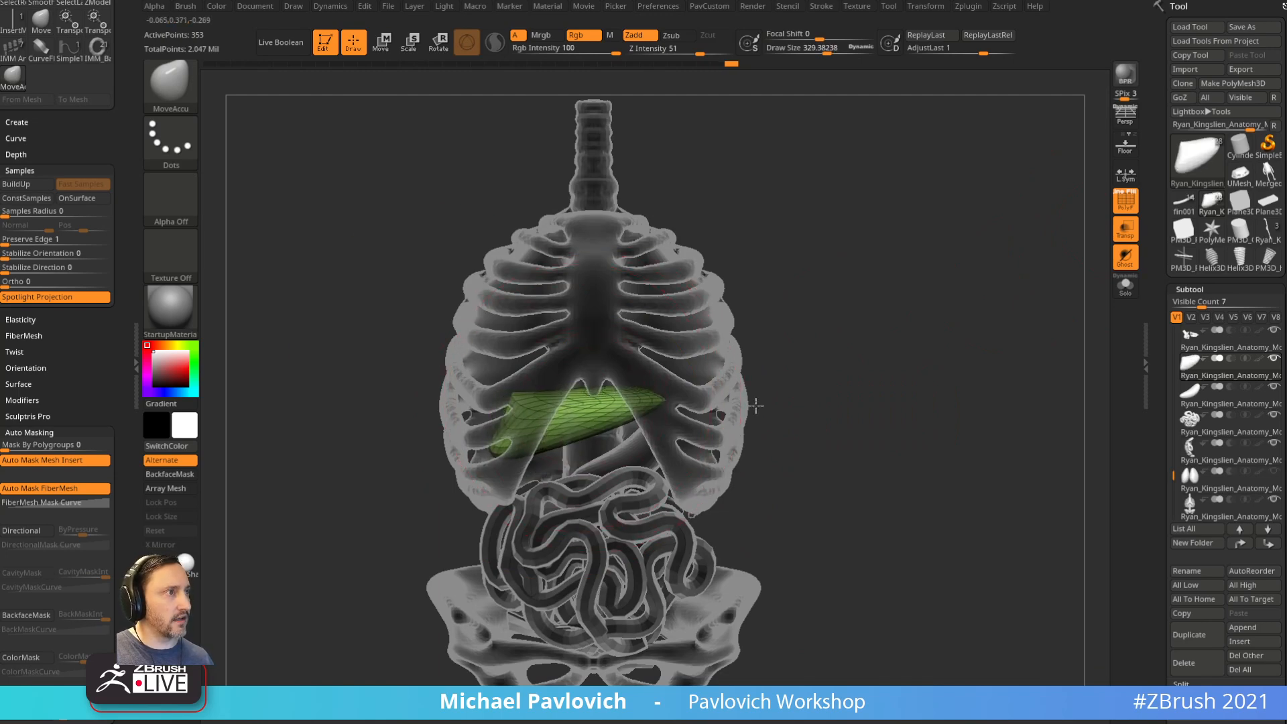
{"action": "left_click_drag", "start_coordinate": [493, 453], "coordinate": [483, 518]}
{"action": "left_click_drag", "start_coordinate": [572, 466], "coordinate": [599, 483]}
Step: Fit the liver inside the rib cage from several sides with the Move brush at a Draw Size of about 271
{"action": "left_click_drag", "start_coordinate": [768, 416], "coordinate": [902, 397]}
{"action": "key", "text": "b"}
{"action": "key", "text": "m"}
{"action": "key", "text": "v"}
{"action": "left_click_drag", "start_coordinate": [623, 445], "coordinate": [649, 458]}
{"action": "left_click_drag", "start_coordinate": [872, 425], "coordinate": [685, 420]}
{"action": "mouse_move", "coordinate": [466, 566]}
{"action": "left_mouse_down"}
{"action": "mouse_move", "coordinate": [489, 494]}
{"action": "mouse_move", "coordinate": [627, 430]}
{"action": "mouse_move", "coordinate": [494, 446]}
{"action": "mouse_move", "coordinate": [503, 463]}
{"action": "mouse_move", "coordinate": [577, 402]}
{"action": "left_mouse_up"}
{"action": "mouse_move", "coordinate": [847, 340]}
{"action": "left_mouse_down"}
{"action": "mouse_move", "coordinate": [685, 339]}
{"action": "mouse_move", "coordinate": [700, 365]}
{"action": "left_mouse_up"}
{"action": "key", "text": "bracketleft"}
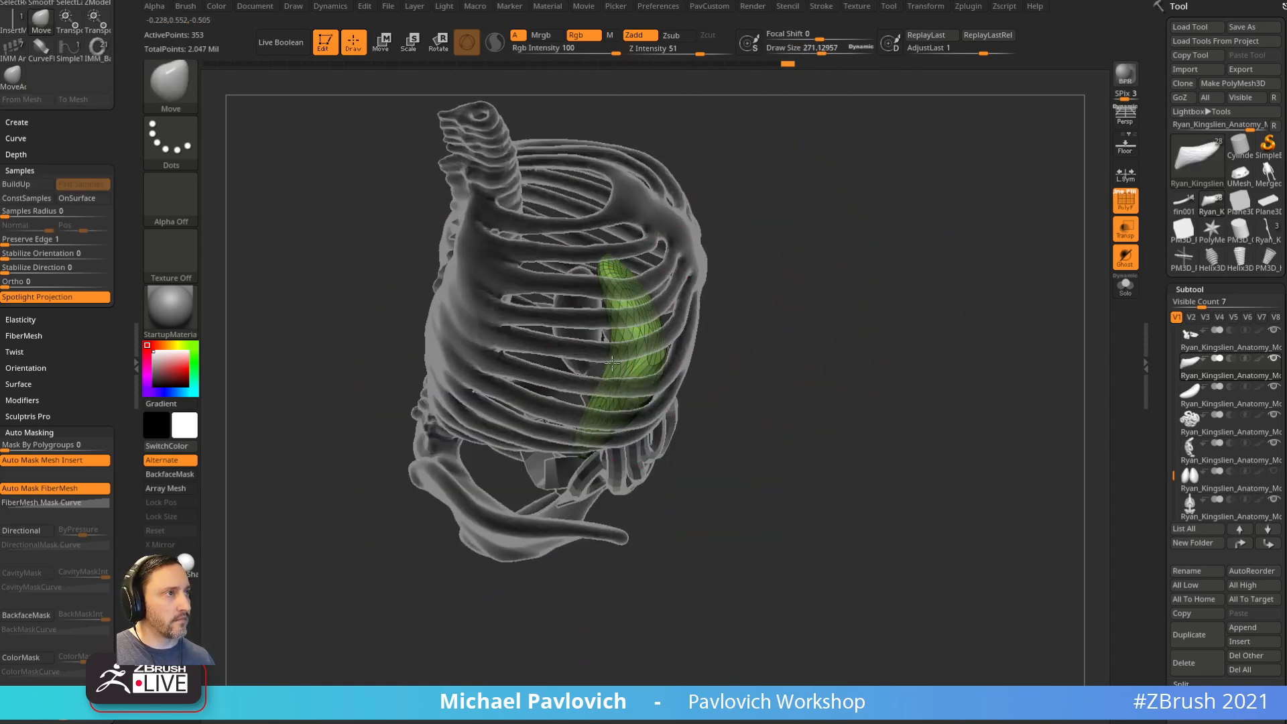
{"action": "left_click_drag", "start_coordinate": [619, 362], "coordinate": [581, 329]}
Step: Thicken the liver with the Inflate brush
{"action": "key", "text": "b"}
{"action": "key", "text": "i"}
{"action": "key", "text": "n"}
{"action": "left_click_drag", "start_coordinate": [764, 349], "coordinate": [744, 329]}
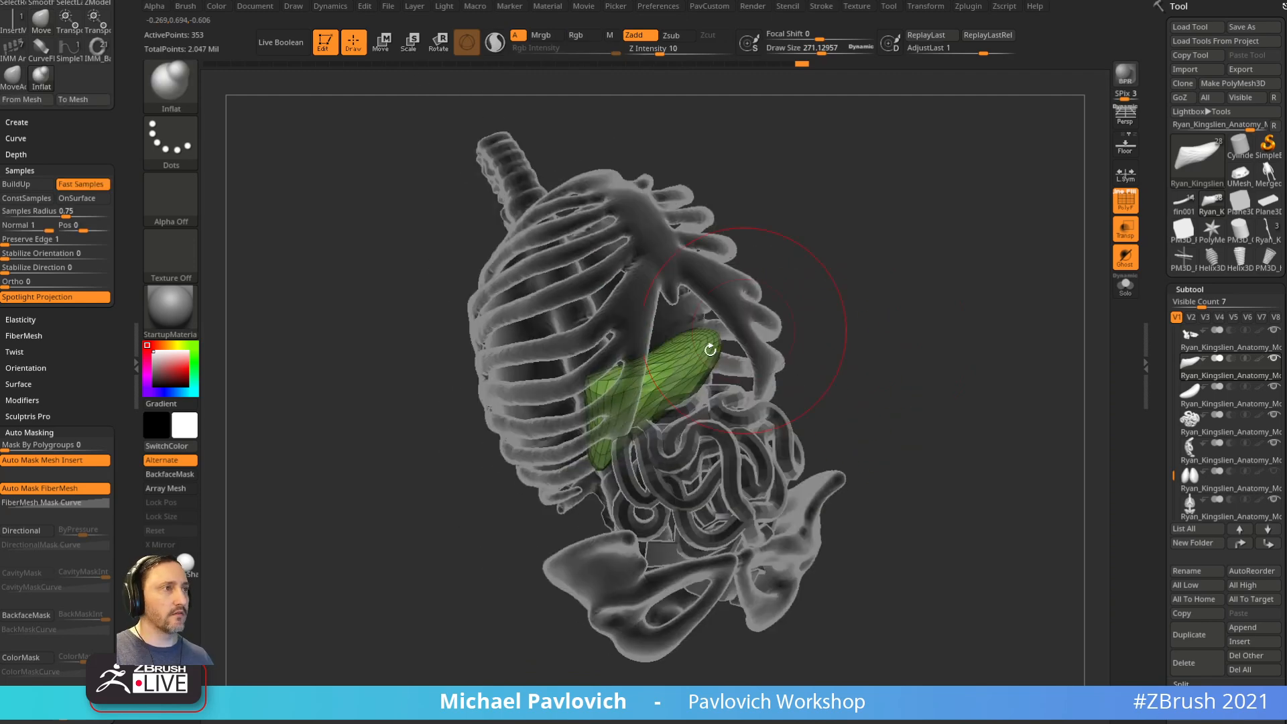
{"action": "left_click_drag", "start_coordinate": [635, 401], "coordinate": [654, 389]}
Step: ZRemesh the liver with the Same setting, undoing the first remesh before running it again
{"action": "left_click_drag", "start_coordinate": [839, 297], "coordinate": [876, 283], "text": "shift"}
{"action": "key", "text": "2"}
{"action": "left_click", "coordinate": [954, 624]}
{"action": "left_click_drag", "start_coordinate": [943, 399], "coordinate": [920, 421], "text": "alt"}
{"action": "key", "text": "ctrl+z"}
{"action": "key", "text": "2"}
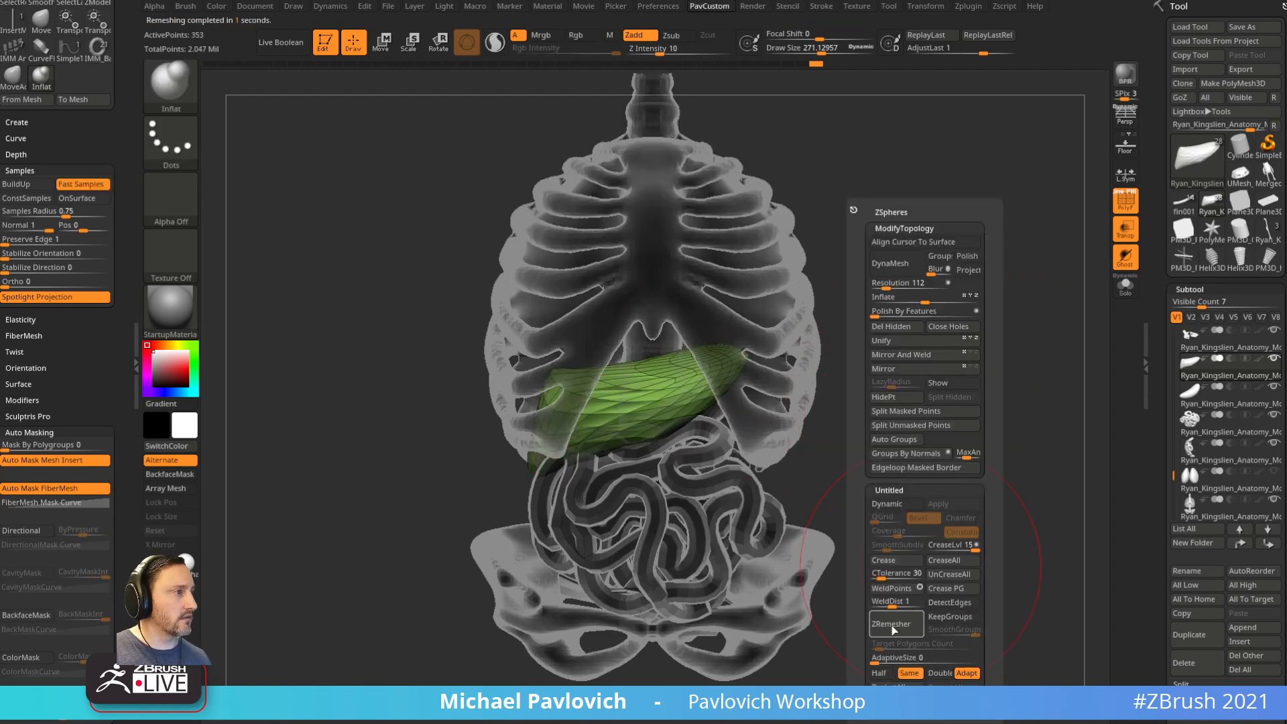
Step: Reshape the remeshed liver's side profile within the ribs using the Move brush
{"action": "left_click_drag", "start_coordinate": [886, 312], "coordinate": [917, 325]}
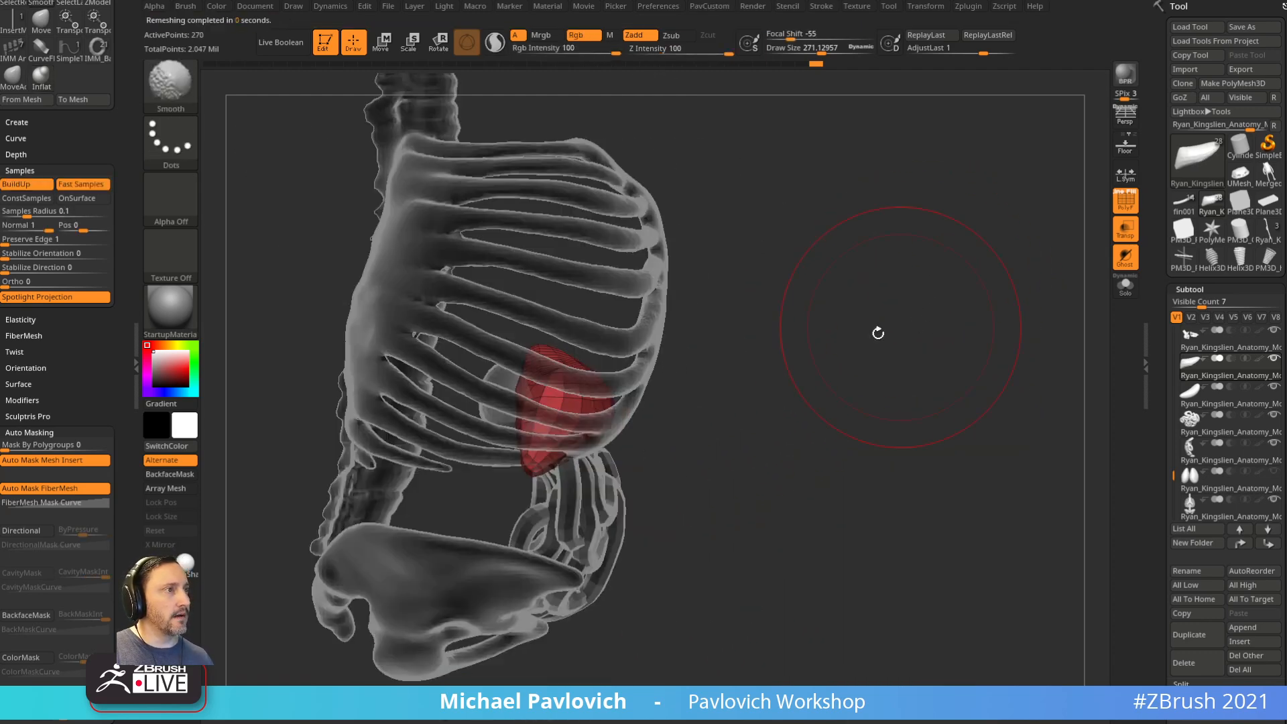
{"action": "key", "text": "b"}
{"action": "key", "text": "m"}
{"action": "key", "text": "v"}
{"action": "left_click_drag", "start_coordinate": [545, 429], "coordinate": [567, 429]}
{"action": "left_click_drag", "start_coordinate": [727, 432], "coordinate": [660, 422], "text": "shift"}
{"action": "left_click_drag", "start_coordinate": [568, 397], "coordinate": [566, 370]}
{"action": "left_click_drag", "start_coordinate": [620, 429], "coordinate": [624, 411]}
{"action": "mouse_move", "coordinate": [643, 359]}
{"action": "left_mouse_down"}
{"action": "mouse_move", "coordinate": [666, 356]}
{"action": "mouse_move", "coordinate": [687, 414]}
{"action": "left_mouse_up"}
Step: Refine the liver's lower and upper edges with the Move brush at varying Draw Sizes
{"action": "mouse_move", "coordinate": [946, 308]}
{"action": "left_mouse_down"}
{"action": "mouse_move", "coordinate": [750, 373]}
{"action": "mouse_move", "coordinate": [695, 338]}
{"action": "mouse_move", "coordinate": [719, 359]}
{"action": "left_mouse_up"}
{"action": "key", "text": "bracketleft"}
{"action": "key", "text": "bracketleft"}
{"action": "mouse_move", "coordinate": [546, 452]}
{"action": "left_mouse_down"}
{"action": "mouse_move", "coordinate": [877, 387]}
{"action": "mouse_move", "coordinate": [771, 368]}
{"action": "left_mouse_up"}
{"action": "key", "text": "bracketright"}
{"action": "key", "text": "bracketright"}
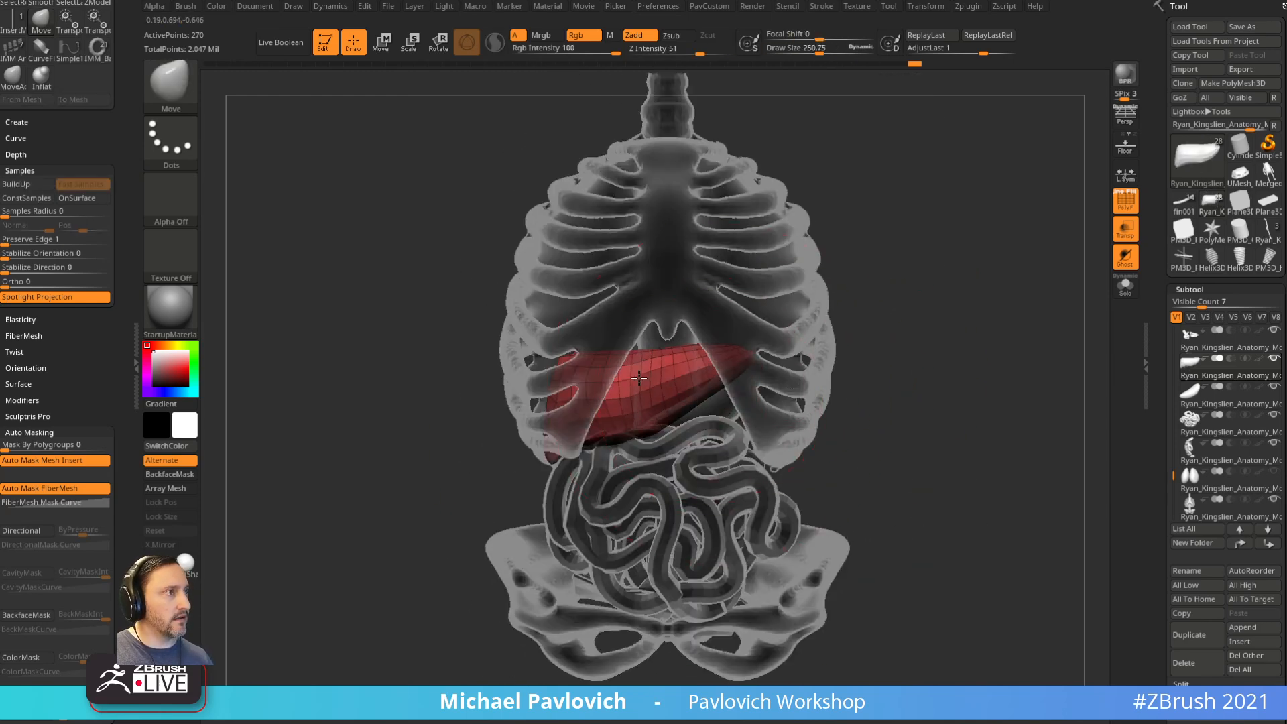
{"action": "left_click_drag", "start_coordinate": [714, 337], "coordinate": [654, 340]}
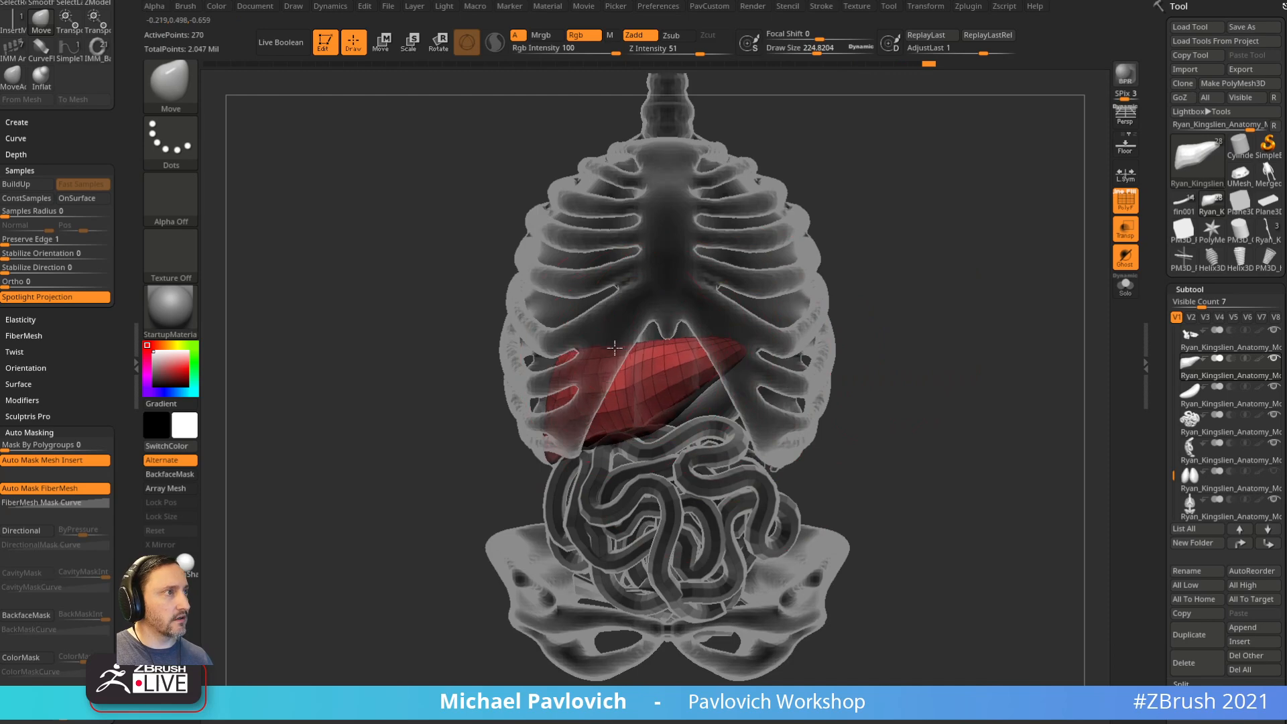
Step: Select the stomach subtool and enlarge its rounded upper end with the Move brush
{"action": "left_click", "coordinate": [704, 399], "text": "alt"}
{"action": "mouse_move", "coordinate": [908, 345]}
{"action": "left_mouse_down"}
{"action": "mouse_move", "coordinate": [868, 319]}
{"action": "mouse_move", "coordinate": [732, 375]}
{"action": "mouse_move", "coordinate": [773, 383]}
{"action": "left_mouse_up"}
{"action": "key", "text": "s"}
{"action": "mouse_move", "coordinate": [650, 386]}
{"action": "left_mouse_down"}
{"action": "mouse_move", "coordinate": [682, 377]}
{"action": "mouse_move", "coordinate": [656, 384]}
{"action": "left_mouse_up"}
{"action": "key", "text": "s"}
{"action": "mouse_move", "coordinate": [505, 454]}
{"action": "left_mouse_down", "text": "shift"}
{"action": "mouse_move", "coordinate": [590, 448]}
{"action": "mouse_move", "coordinate": [622, 385]}
{"action": "mouse_move", "coordinate": [599, 364]}
{"action": "left_mouse_up", "text": "shift"}
{"action": "right_click_drag", "start_coordinate": [675, 376], "coordinate": [637, 384]}
{"action": "left_click_drag", "start_coordinate": [637, 383], "coordinate": [645, 389]}
{"action": "right_click_drag", "start_coordinate": [655, 381], "coordinate": [626, 379]}
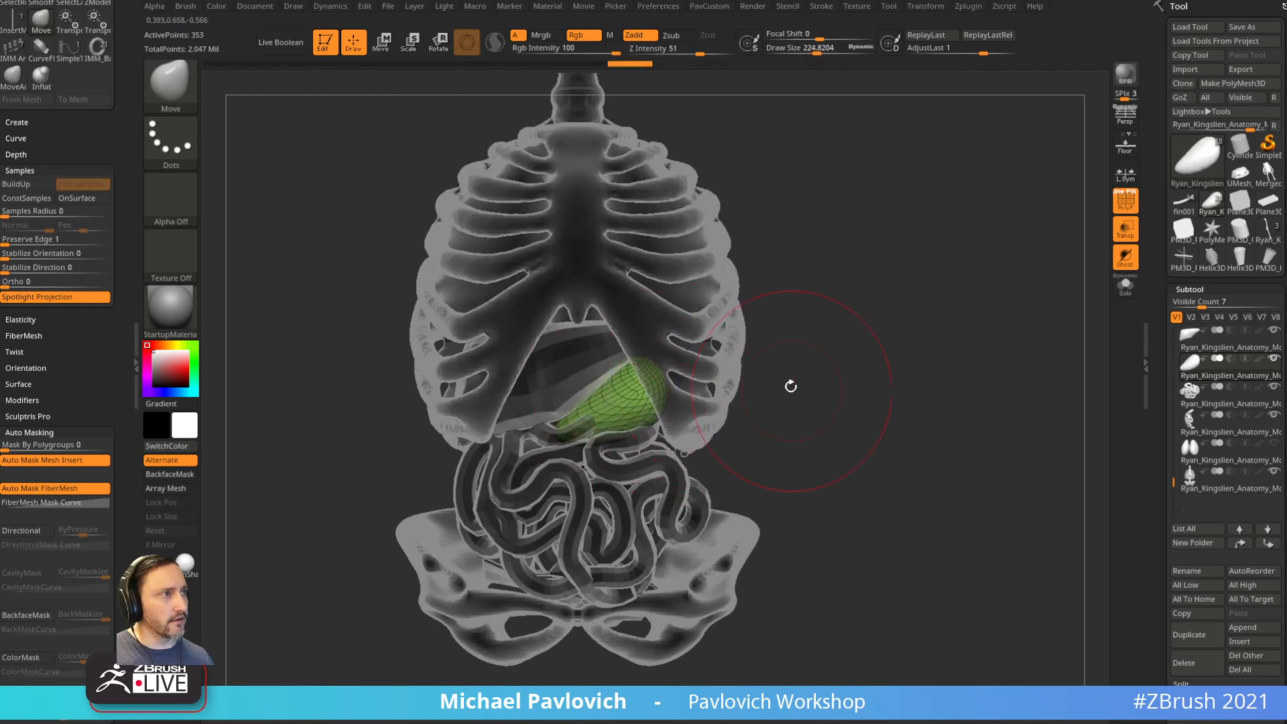
Step: Adjust the stomach's outline beneath the liver from angled views with the Move brush
{"action": "right_click_drag", "start_coordinate": [790, 382], "coordinate": [613, 401]}
{"action": "right_click_drag", "start_coordinate": [515, 381], "coordinate": [582, 379], "text": "shift"}
{"action": "left_click_drag", "start_coordinate": [576, 390], "coordinate": [564, 380]}
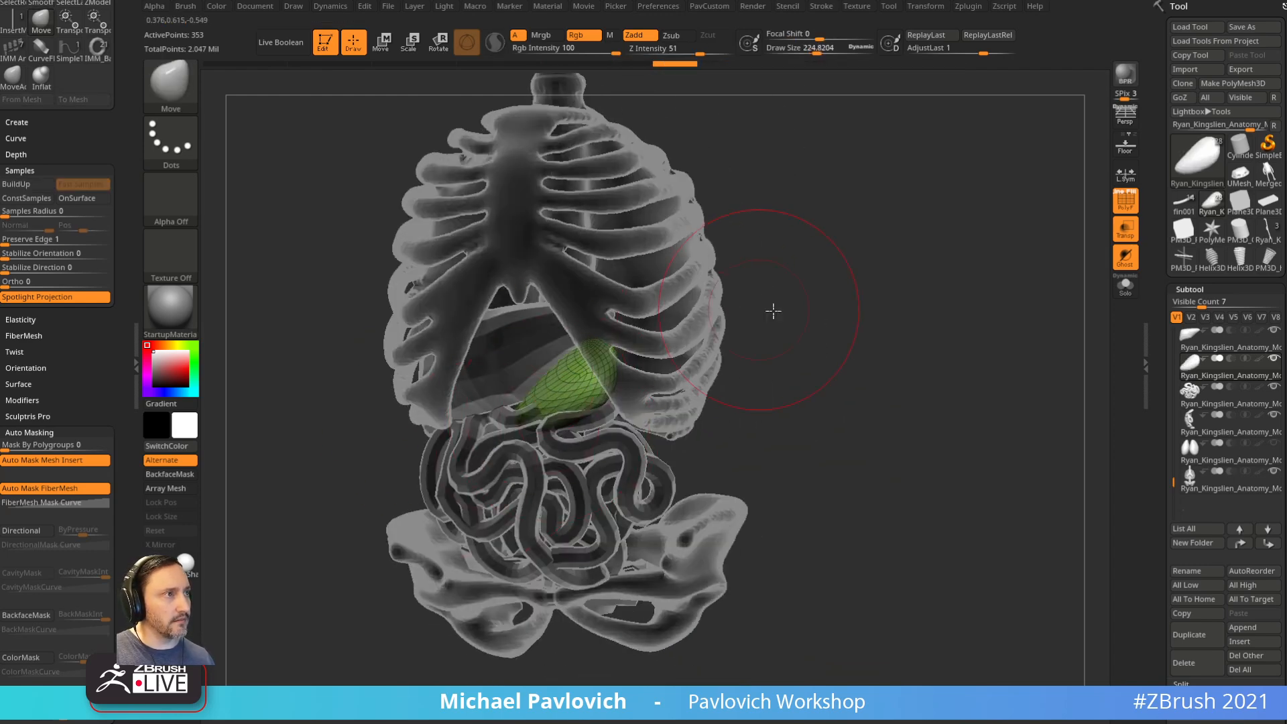
{"action": "right_click_drag", "start_coordinate": [758, 307], "coordinate": [858, 318]}
{"action": "left_click_drag", "start_coordinate": [578, 376], "coordinate": [587, 373]}
{"action": "left_click_drag", "start_coordinate": [592, 369], "coordinate": [601, 366]}
{"action": "right_click_drag", "start_coordinate": [724, 360], "coordinate": [664, 361], "text": "shift"}
Step: Change the Draw Size and push the stomach's body and lower edge into a fuller curve
{"action": "key", "text": "s"}
{"action": "left_click", "coordinate": [578, 361]}
{"action": "left_click_drag", "start_coordinate": [551, 370], "coordinate": [577, 374]}
{"action": "left_click_drag", "start_coordinate": [590, 389], "coordinate": [597, 400]}
{"action": "right_click_drag", "start_coordinate": [597, 399], "coordinate": [516, 349]}
{"action": "left_click_drag", "start_coordinate": [604, 412], "coordinate": [638, 453]}
Step: Reduce the Draw Size to about 6
{"action": "mouse_move", "coordinate": [699, 308]}
{"action": "right_mouse_down"}
{"action": "mouse_move", "coordinate": [926, 330]}
{"action": "mouse_move", "coordinate": [940, 346]}
{"action": "right_mouse_up"}
{"action": "key", "text": "s"}
{"action": "left_click_drag", "start_coordinate": [857, 355], "coordinate": [832, 356]}
{"action": "right_click_drag", "start_coordinate": [833, 356], "coordinate": [854, 366], "text": "shift"}
{"action": "key", "text": "s"}
{"action": "left_click_drag", "start_coordinate": [814, 355], "coordinate": [799, 362]}
{"action": "right_click_drag", "start_coordinate": [799, 361], "coordinate": [822, 379]}
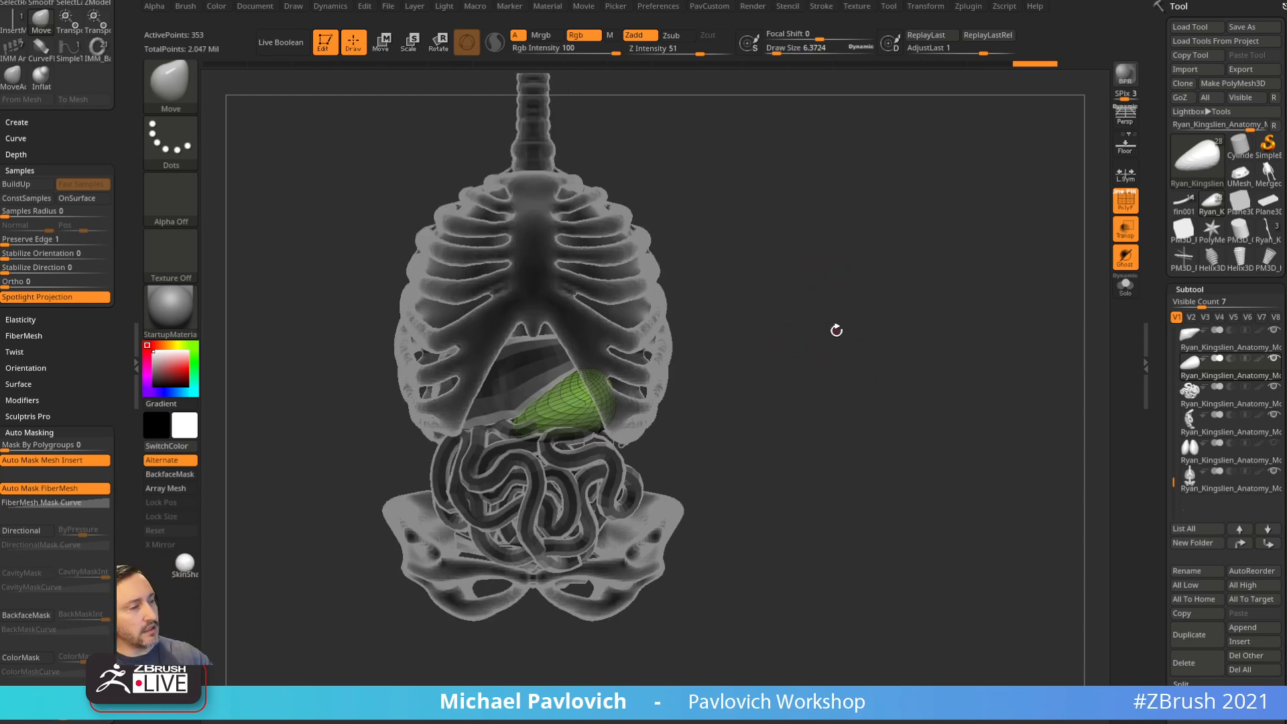
Step: Turn off PolyFrame and transparency, and switch to the Standard brush with a Draw Size of about 44
{"action": "left_click", "coordinate": [1124, 204]}
{"action": "right_click_drag", "start_coordinate": [1031, 309], "coordinate": [1044, 328], "text": "alt"}
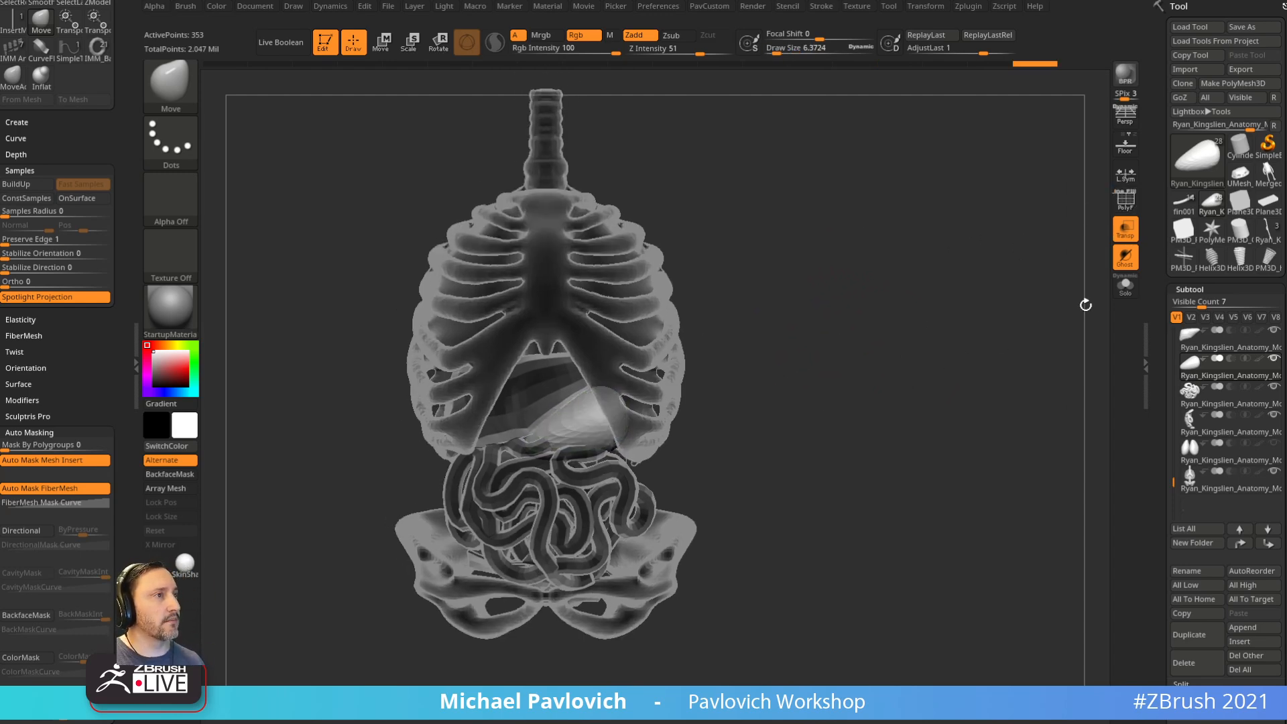
{"action": "left_click", "coordinate": [1123, 231]}
{"action": "right_click_drag", "start_coordinate": [806, 407], "coordinate": [806, 408], "text": "alt"}
{"action": "key", "text": "s"}
{"action": "left_click_drag", "start_coordinate": [782, 411], "coordinate": [796, 412]}
{"action": "key", "text": "b"}
{"action": "key", "text": "s"}
{"action": "key", "text": "t"}
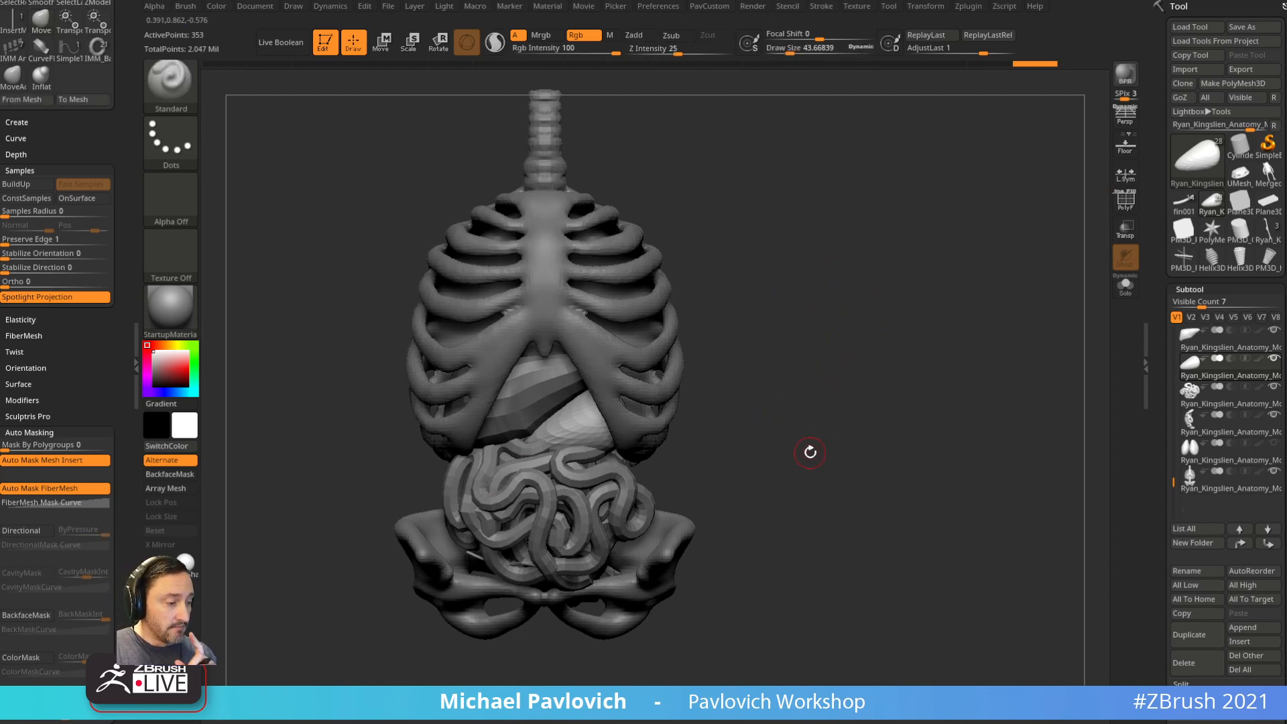
Step: Append a ZSphere as a new subtool and select it
{"action": "scroll", "coordinate": [1175, 432], "scroll_direction": "down", "scroll_amount": 3}
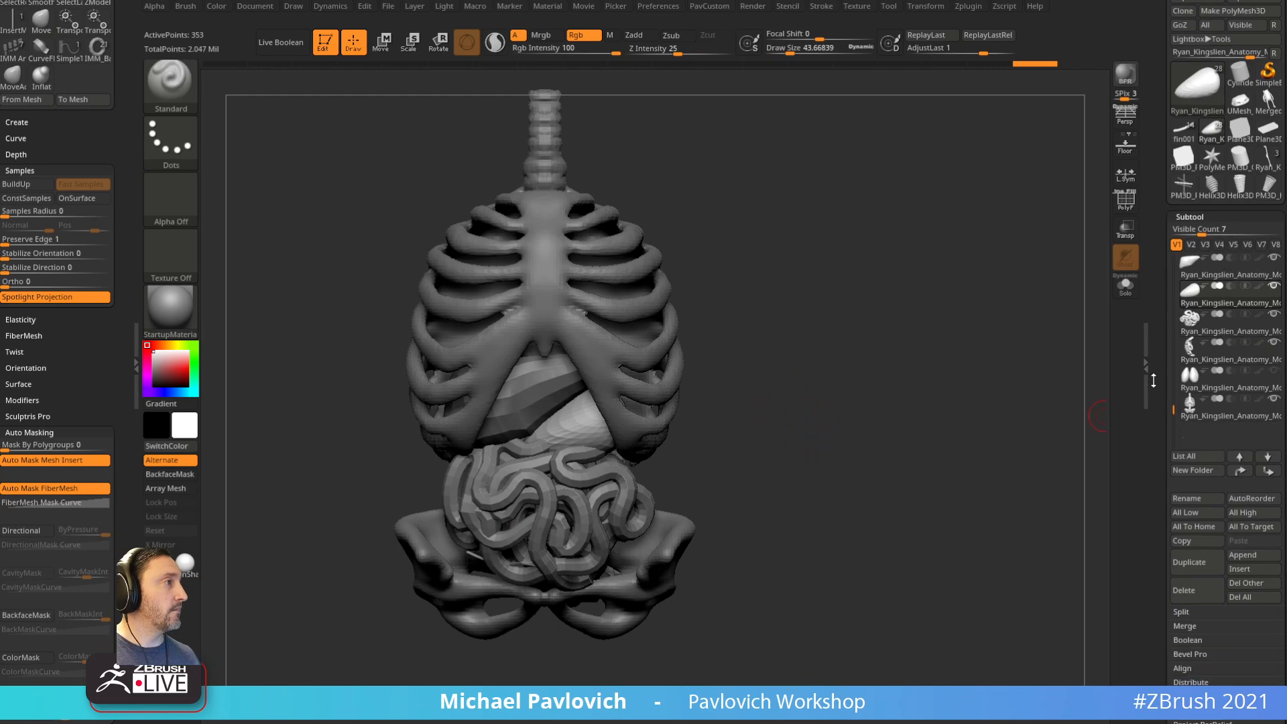
{"action": "left_click", "coordinate": [1247, 538]}
{"action": "left_click", "coordinate": [959, 531]}
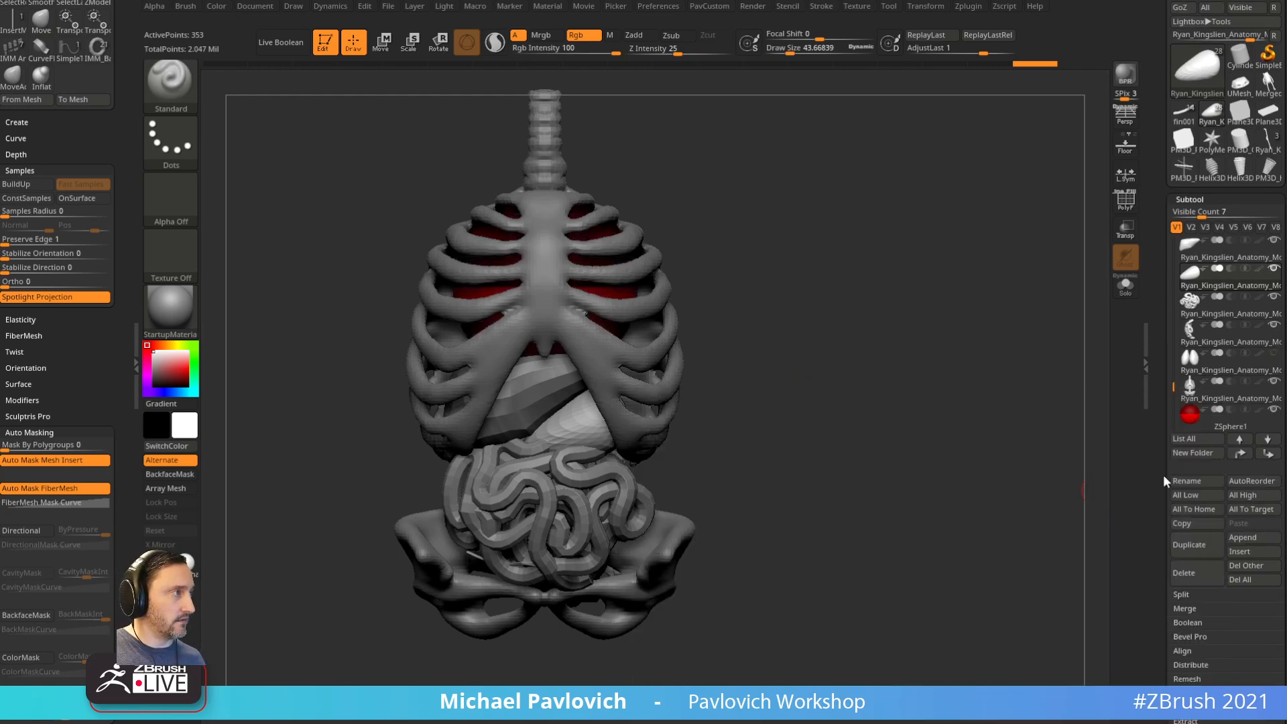
{"action": "left_click", "coordinate": [1231, 428]}
Step: Move the ZSphere down to the model's right side of the pelvis and scale it to about intestine thickness
{"action": "right_click_drag", "start_coordinate": [898, 457], "coordinate": [899, 368], "text": "alt"}
{"action": "key", "text": "w"}
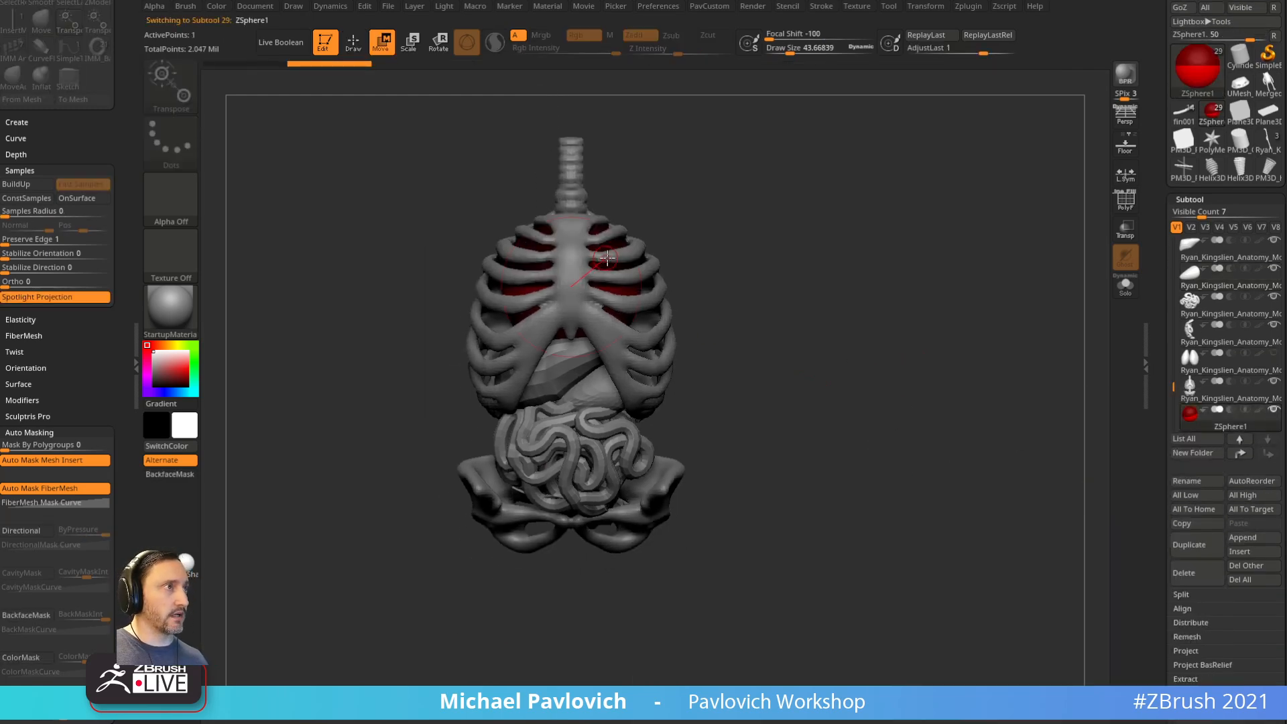
{"action": "left_click_drag", "start_coordinate": [594, 284], "coordinate": [529, 469]}
{"action": "key", "text": "e"}
{"action": "right_click_drag", "start_coordinate": [405, 552], "coordinate": [451, 570]}
{"action": "left_click_drag", "start_coordinate": [586, 470], "coordinate": [474, 269]}
{"action": "key", "text": "w"}
{"action": "left_click_drag", "start_coordinate": [576, 459], "coordinate": [652, 481]}
{"action": "right_click_drag", "start_coordinate": [756, 437], "coordinate": [871, 427], "text": "shift"}
{"action": "left_click_drag", "start_coordinate": [554, 393], "coordinate": [421, 224]}
{"action": "key", "text": "e"}
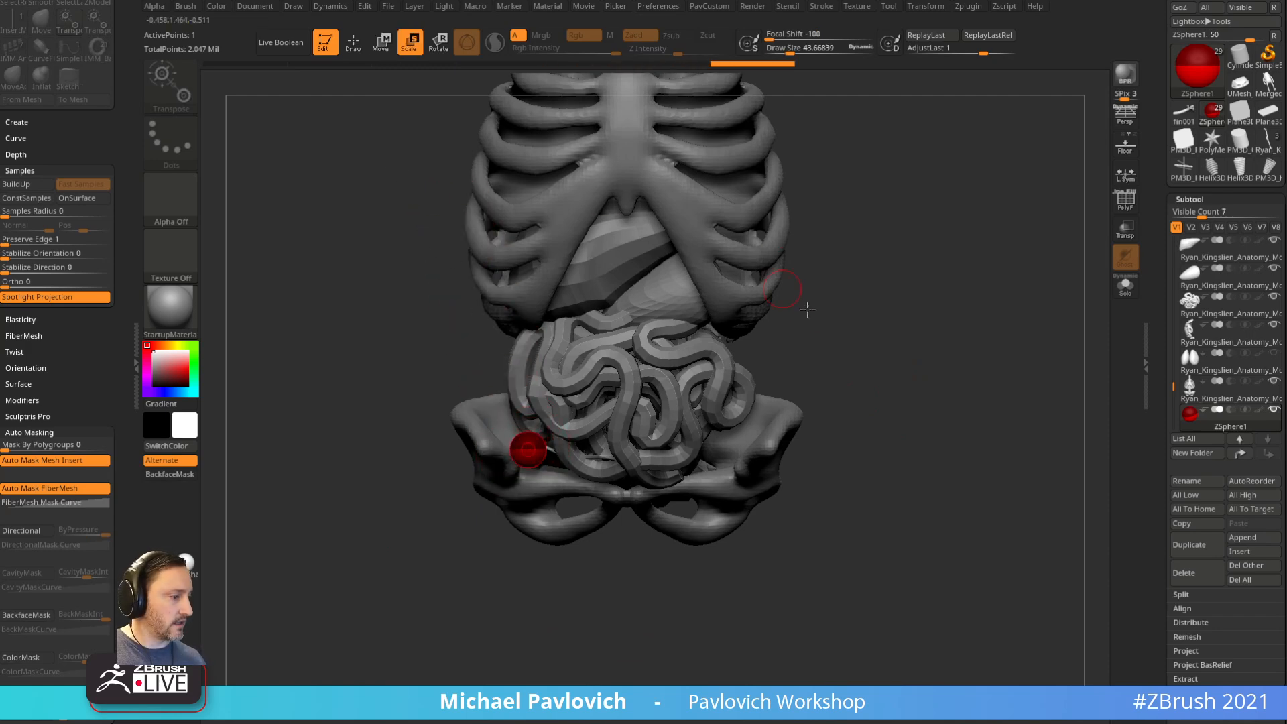
Step: Fine-tune the ZSphere's position and depth just inside the front of the right pelvic bone
{"action": "left_click_drag", "start_coordinate": [823, 316], "coordinate": [797, 289], "text": "alt"}
{"action": "key", "text": "w"}
{"action": "left_click_drag", "start_coordinate": [509, 427], "coordinate": [511, 437]}
{"action": "left_click_drag", "start_coordinate": [416, 511], "coordinate": [474, 515], "text": "shift"}
{"action": "left_click_drag", "start_coordinate": [500, 444], "coordinate": [476, 456]}
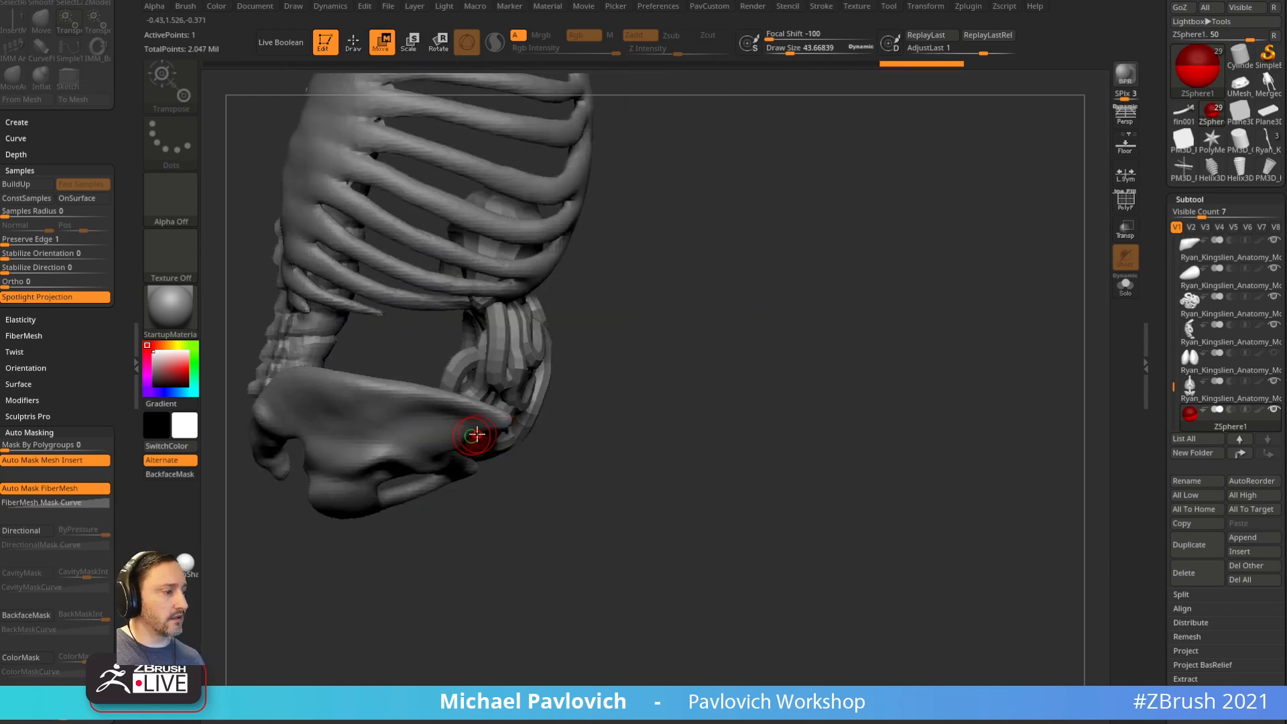
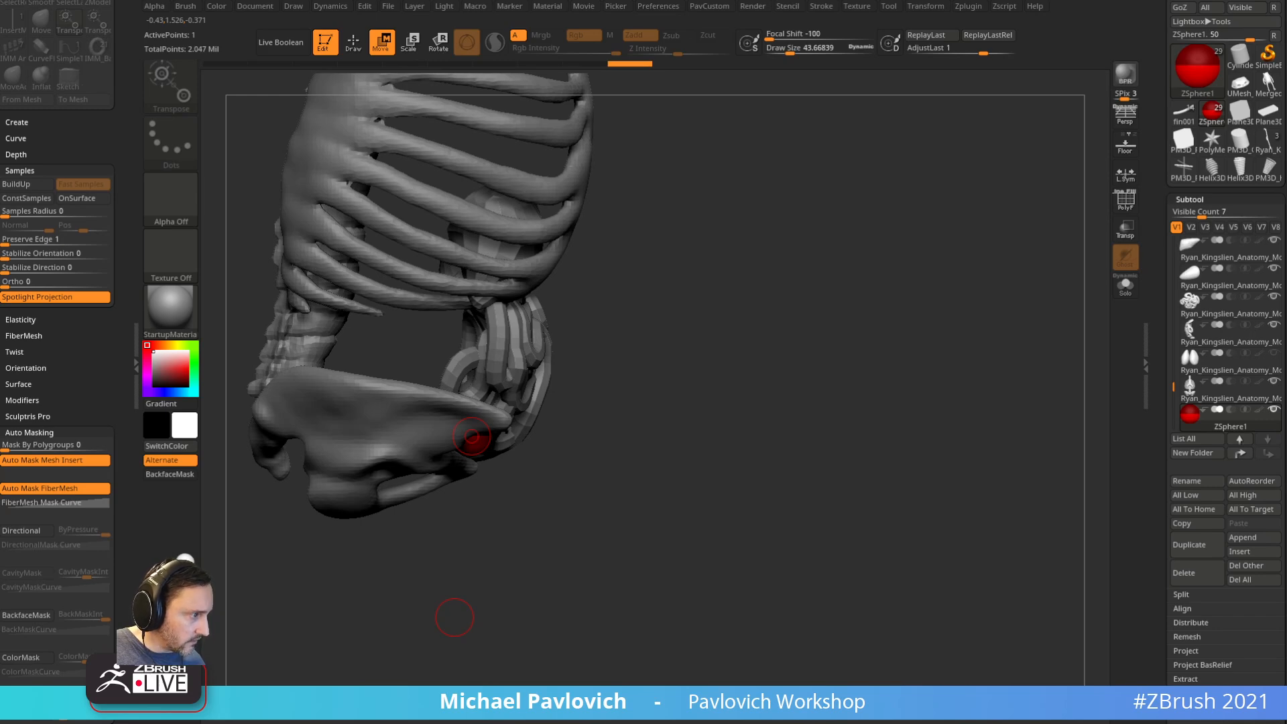
Step: Switch to the Zygote Body page to examine the transverse colon and surrounding large intestine, then return to ZBrush
{"action": "left_click", "coordinate": [944, 719]}
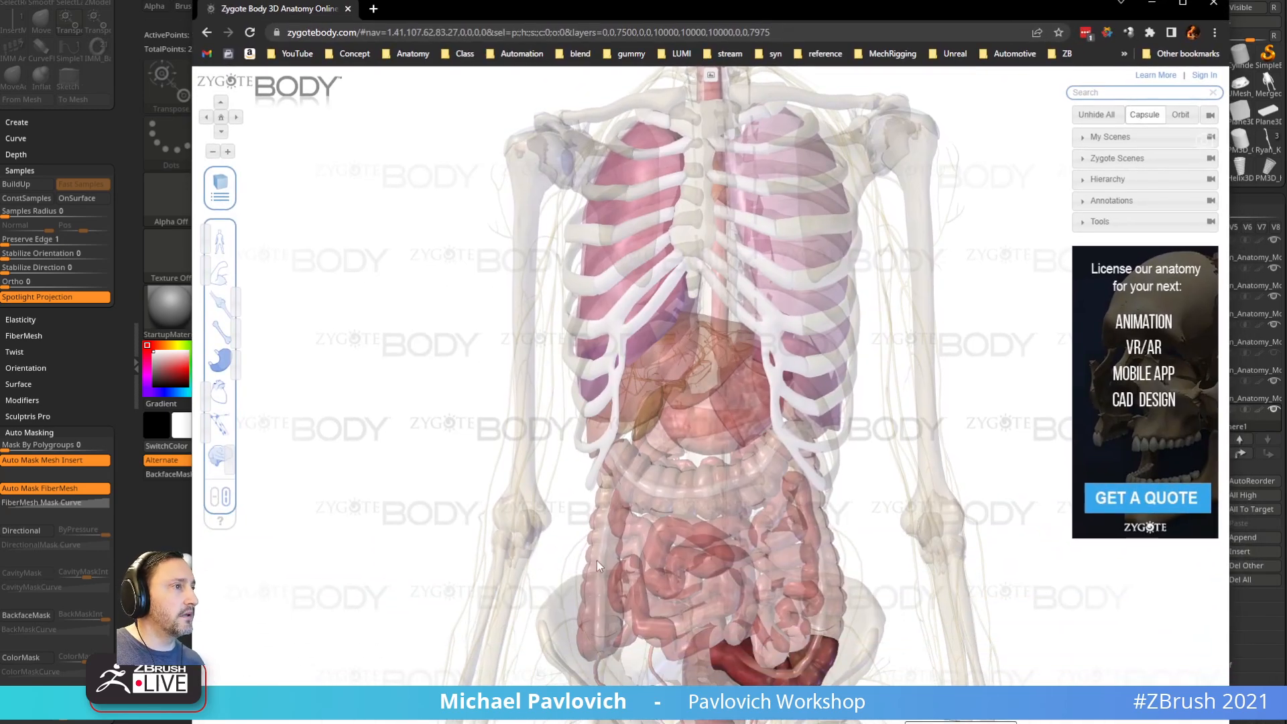
{"action": "left_click", "coordinate": [629, 456]}
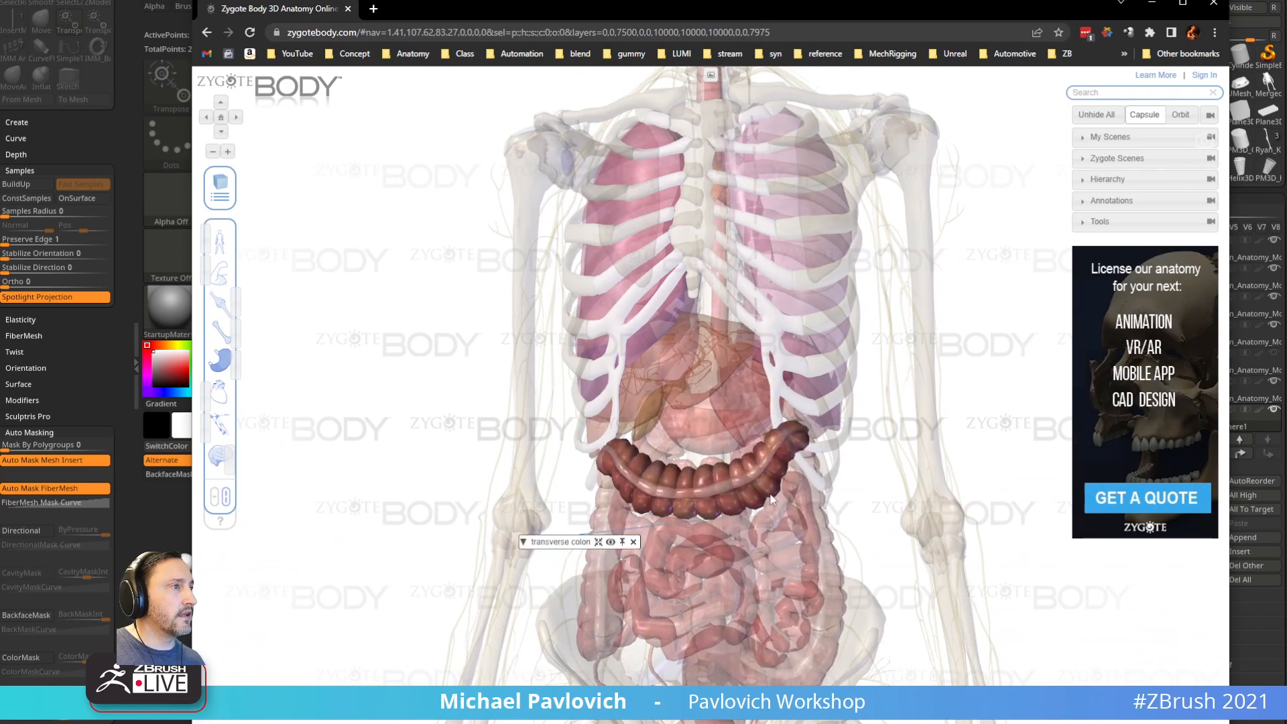
{"action": "left_click", "coordinate": [822, 527]}
{"action": "left_click", "coordinate": [953, 476]}
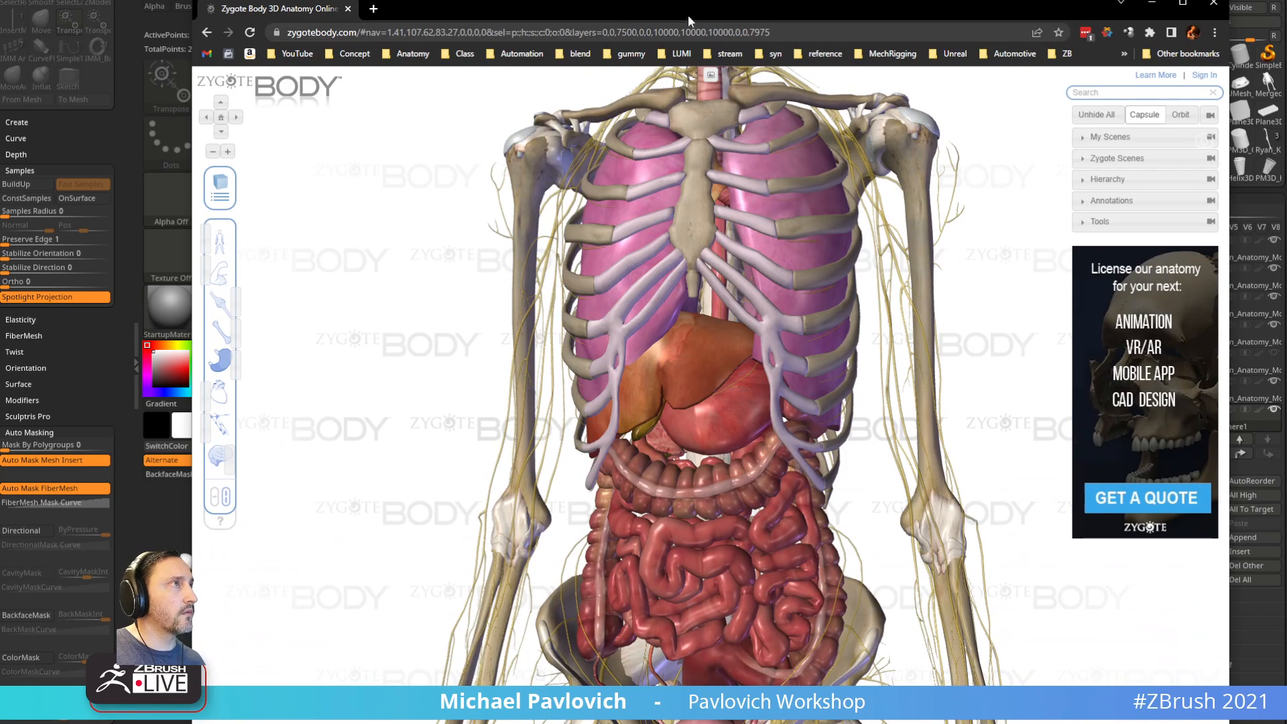
{"action": "key", "text": "alt+Tab"}
Step: Draw a second ZSphere from the first and pull it up to the lower ribs as the ascending colon
{"action": "mouse_move", "coordinate": [821, 348]}
{"action": "left_mouse_down"}
{"action": "mouse_move", "coordinate": [845, 376]}
{"action": "mouse_move", "coordinate": [853, 287]}
{"action": "left_mouse_up"}
{"action": "key", "text": "q"}
{"action": "left_click_drag", "start_coordinate": [443, 461], "coordinate": [449, 379]}
{"action": "key", "text": "w"}
{"action": "key", "text": "ctrl+z"}
{"action": "key", "text": "s"}
{"action": "mouse_move", "coordinate": [459, 443]}
{"action": "left_mouse_down"}
{"action": "mouse_move", "coordinate": [444, 444]}
{"action": "mouse_move", "coordinate": [444, 366]}
{"action": "left_mouse_up"}
{"action": "right_click_drag", "start_coordinate": [537, 379], "coordinate": [502, 382], "text": "shift"}
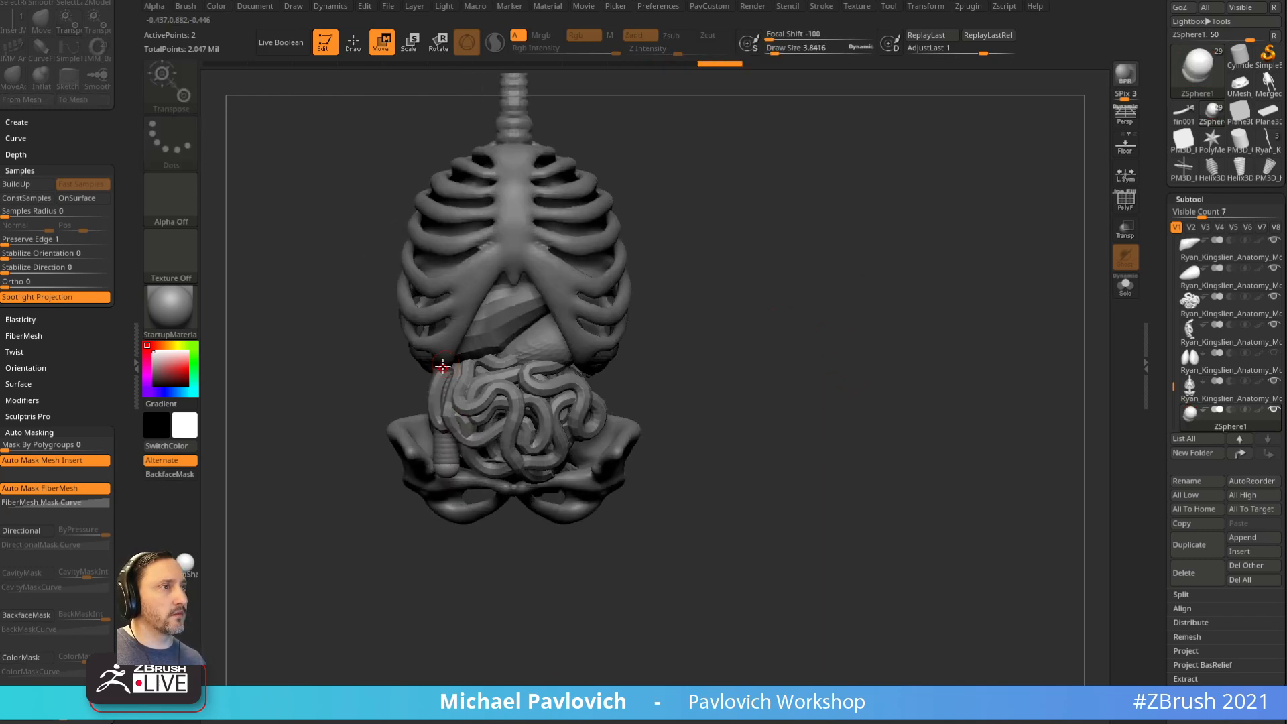
Step: Reposition the top of the ascending colon and add a ZSphere there to start its bend
{"action": "left_click_drag", "start_coordinate": [308, 448], "coordinate": [430, 402]}
{"action": "key", "text": "q"}
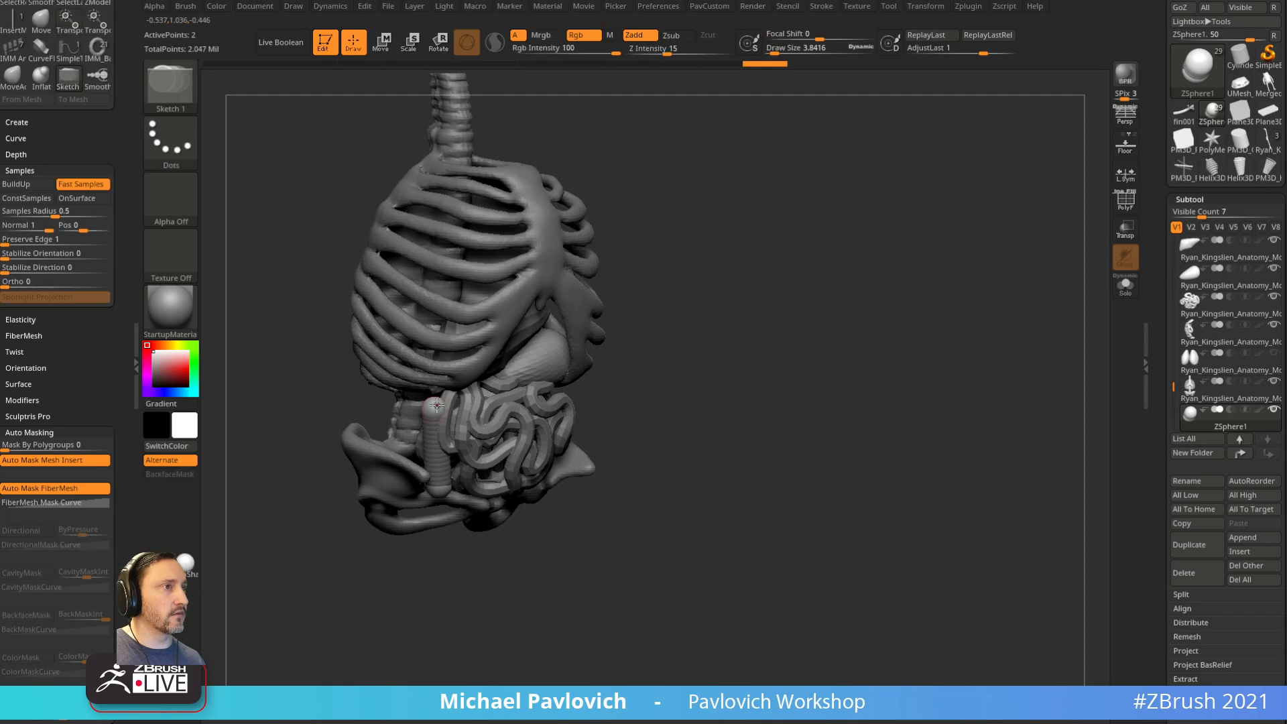
{"action": "key", "text": "w"}
{"action": "key", "text": "q"}
{"action": "mouse_move", "coordinate": [640, 355]}
{"action": "left_mouse_down"}
{"action": "mouse_move", "coordinate": [466, 381]}
{"action": "mouse_move", "coordinate": [623, 398]}
{"action": "left_mouse_up"}
{"action": "left_click", "coordinate": [459, 388]}
{"action": "key", "text": "w"}
Step: Add another ZSphere at the bend and pull it across the front of the intestines toward the transverse colon
{"action": "right_click_drag", "start_coordinate": [736, 377], "coordinate": [731, 373]}
{"action": "key", "text": "q"}
{"action": "left_click", "coordinate": [469, 396]}
{"action": "right_click_drag", "start_coordinate": [469, 396], "coordinate": [532, 386]}
{"action": "key", "text": "w"}
{"action": "left_click_drag", "start_coordinate": [471, 394], "coordinate": [508, 408]}
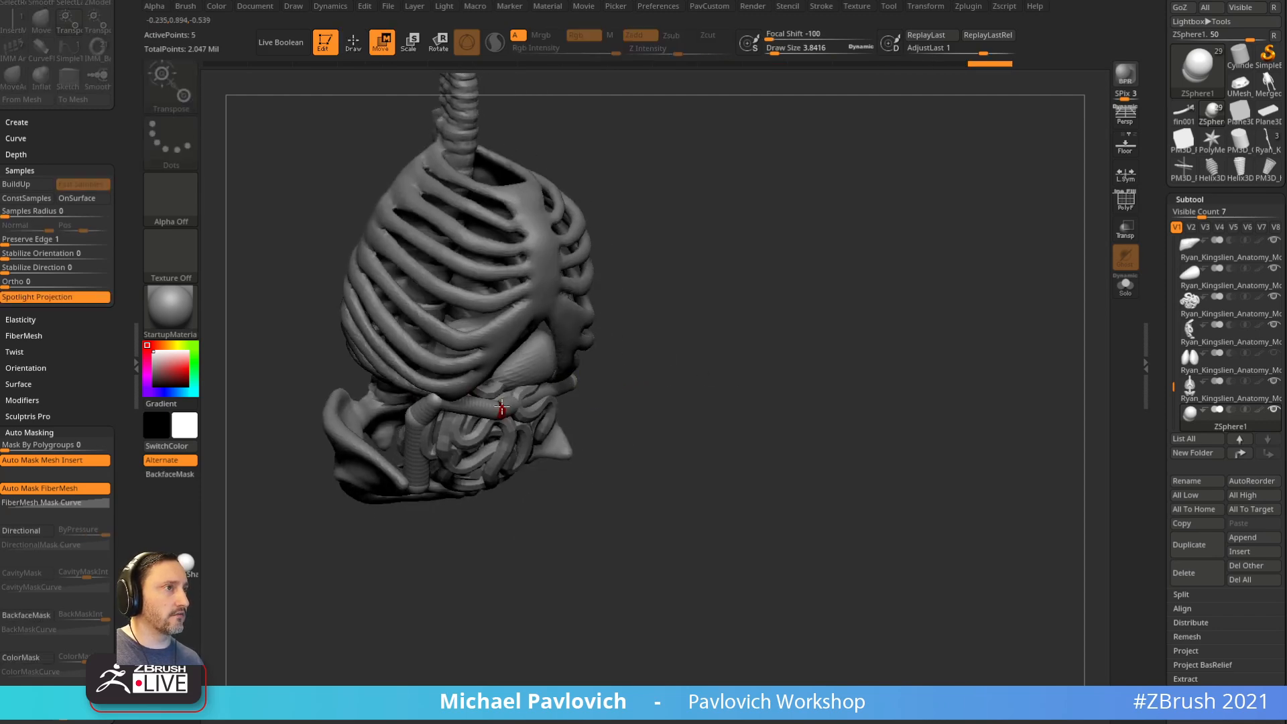
Step: Add a ZSphere toward the far end of the transverse colon and reposition its points across the front of the intestines
{"action": "right_click_drag", "start_coordinate": [633, 402], "coordinate": [582, 405]}
{"action": "key", "text": "q"}
{"action": "left_click", "coordinate": [543, 401]}
{"action": "key", "text": "w"}
{"action": "right_click_drag", "start_coordinate": [681, 389], "coordinate": [598, 380]}
{"action": "left_click_drag", "start_coordinate": [602, 397], "coordinate": [595, 383]}
{"action": "left_click_drag", "start_coordinate": [508, 405], "coordinate": [493, 408]}
{"action": "right_click_drag", "start_coordinate": [392, 478], "coordinate": [411, 482], "text": "shift"}
{"action": "right_click_drag", "start_coordinate": [688, 382], "coordinate": [657, 379], "text": "alt"}
{"action": "left_click_drag", "start_coordinate": [557, 389], "coordinate": [561, 392]}
{"action": "right_click_drag", "start_coordinate": [631, 389], "coordinate": [597, 389]}
Step: Add a ZSphere at the far end of the transverse colon and pull it down to the pelvis as the descending colon
{"action": "key", "text": "q"}
{"action": "left_click", "coordinate": [564, 398]}
{"action": "right_click_drag", "start_coordinate": [736, 382], "coordinate": [781, 384], "text": "shift"}
{"action": "key", "text": "w"}
{"action": "left_click_drag", "start_coordinate": [571, 400], "coordinate": [548, 511]}
Step: Insert a ZSphere midway down the descending colon and move it outward to curve the section
{"action": "key", "text": "q"}
{"action": "left_click", "coordinate": [561, 453]}
{"action": "key", "text": "w"}
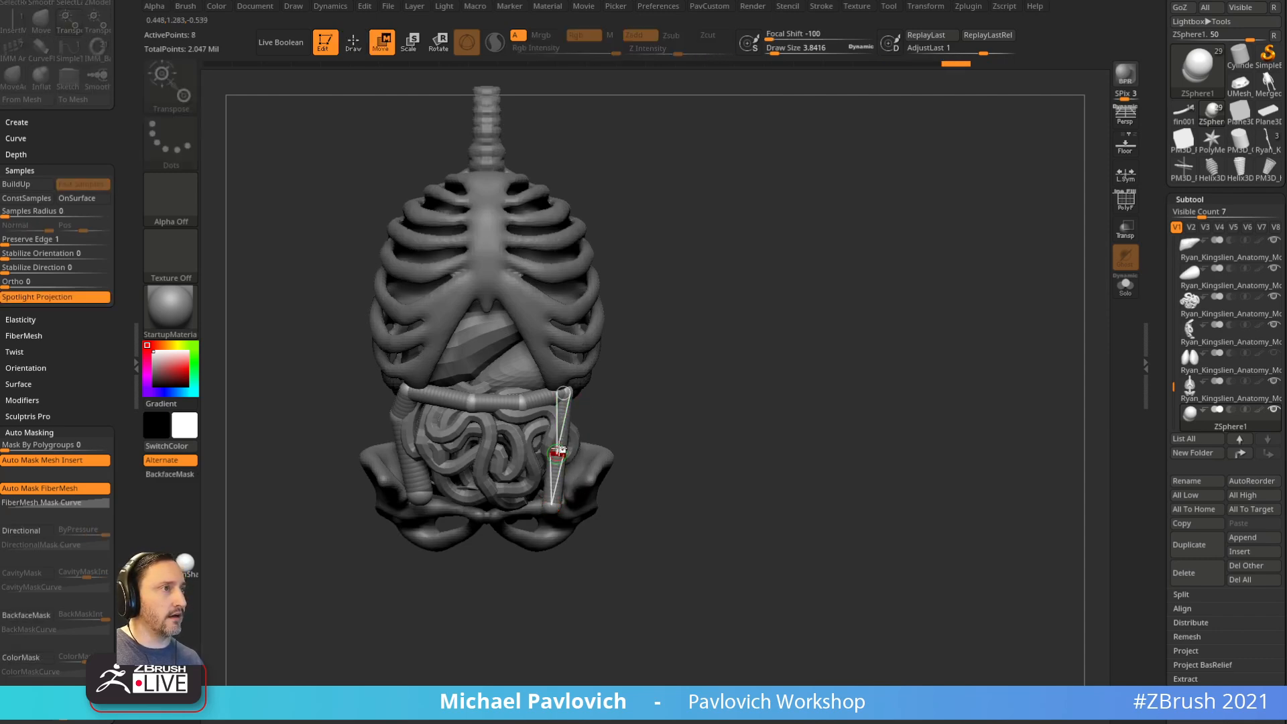
{"action": "right_click_drag", "start_coordinate": [664, 416], "coordinate": [640, 324]}
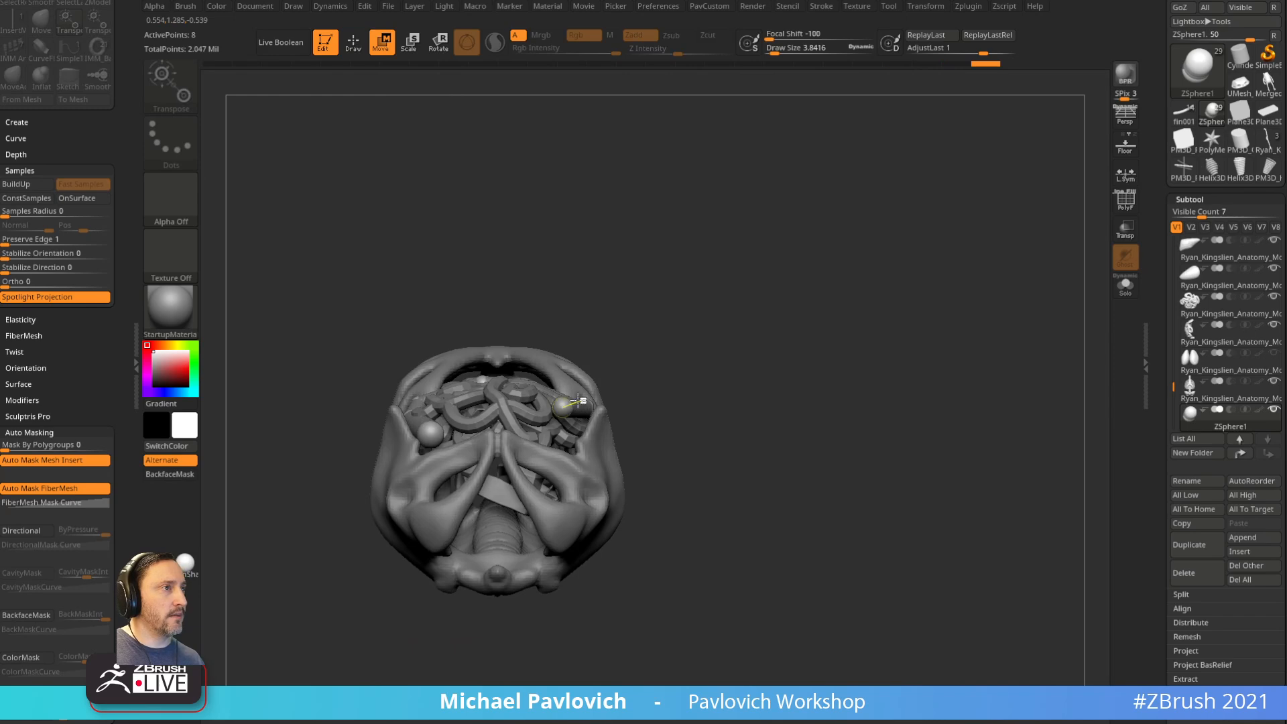
Step: Add a ZSphere at the lower end of the descending colon and pull it inward to the pelvis's midline
{"action": "key", "text": "q"}
{"action": "left_click", "coordinate": [565, 432]}
{"action": "key", "text": "w"}
{"action": "right_click_drag", "start_coordinate": [627, 416], "coordinate": [645, 463], "text": "shift"}
{"action": "mouse_move", "coordinate": [564, 437]}
{"action": "left_mouse_down"}
{"action": "mouse_move", "coordinate": [480, 452]}
{"action": "mouse_move", "coordinate": [490, 453]}
{"action": "left_mouse_up"}
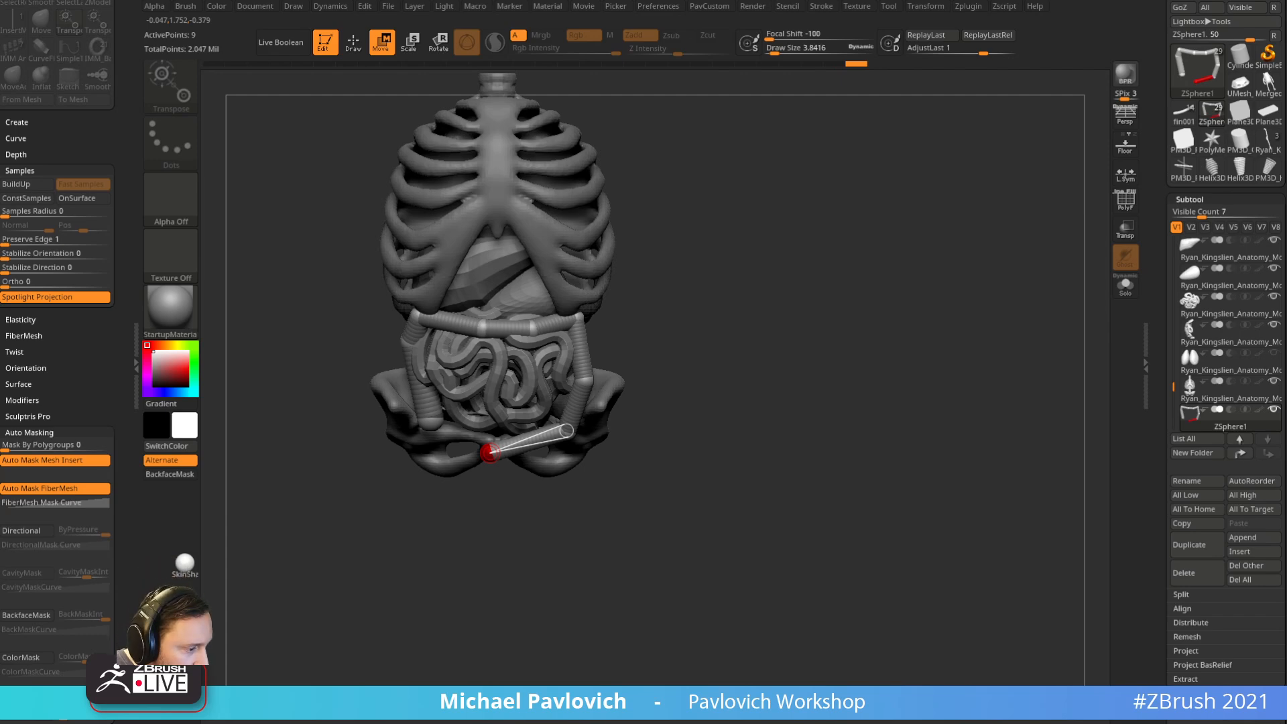
{"action": "right_click_drag", "start_coordinate": [814, 353], "coordinate": [798, 379]}
{"action": "mouse_move", "coordinate": [565, 441]}
{"action": "right_mouse_down"}
{"action": "mouse_move", "coordinate": [788, 357]}
{"action": "mouse_move", "coordinate": [718, 288]}
{"action": "mouse_move", "coordinate": [569, 433]}
{"action": "mouse_move", "coordinate": [553, 429]}
{"action": "right_mouse_up"}
Step: Add a ZSphere to the segment crossing the pelvis to continue the chain into the sigmoid colon
{"action": "key", "text": "q"}
{"action": "mouse_move", "coordinate": [716, 345]}
{"action": "right_mouse_down"}
{"action": "mouse_move", "coordinate": [731, 376]}
{"action": "mouse_move", "coordinate": [736, 359]}
{"action": "mouse_move", "coordinate": [650, 423]}
{"action": "right_mouse_up"}
{"action": "left_click", "coordinate": [602, 465]}
{"action": "mouse_move", "coordinate": [778, 380]}
{"action": "right_mouse_down"}
{"action": "mouse_move", "coordinate": [767, 230]}
{"action": "mouse_move", "coordinate": [754, 235]}
{"action": "right_mouse_up"}
{"action": "key", "text": "w"}
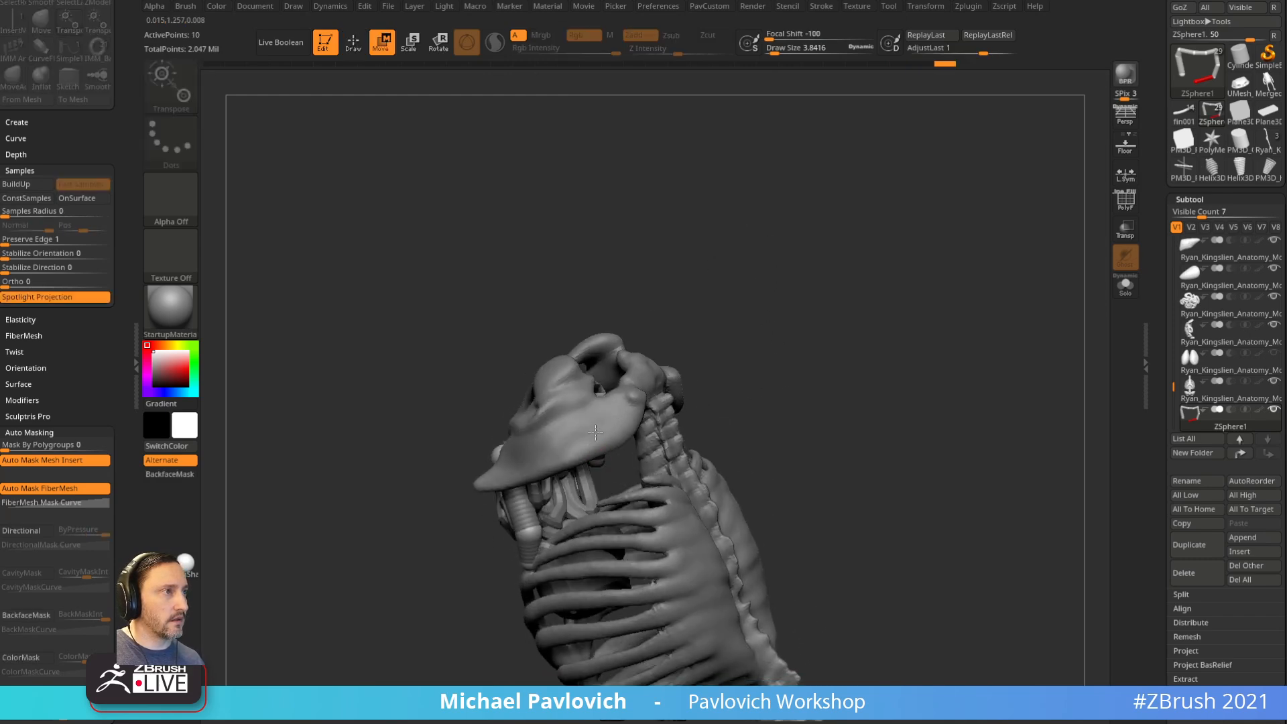
{"action": "right_click_drag", "start_coordinate": [718, 284], "coordinate": [715, 437]}
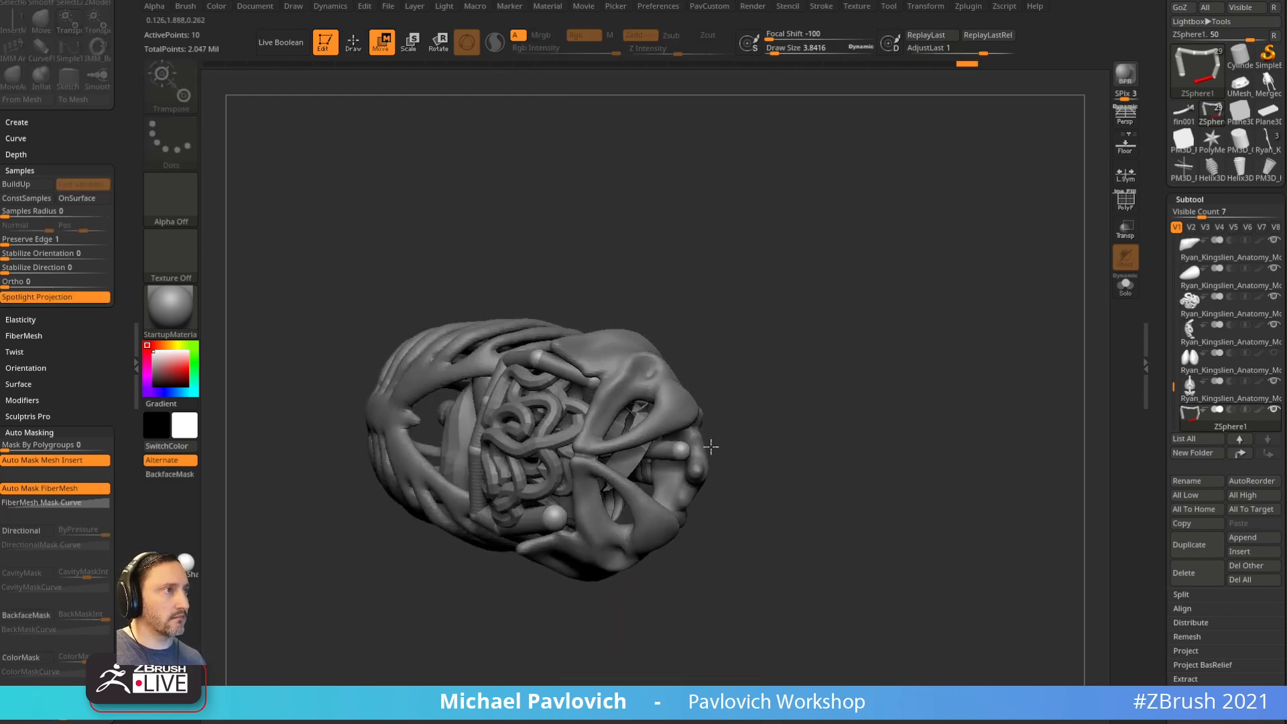
Step: Add another ZSphere along the sigmoid colon and reposition it within the pelvis
{"action": "key", "text": "q"}
{"action": "mouse_move", "coordinate": [871, 334]}
{"action": "right_mouse_down"}
{"action": "mouse_move", "coordinate": [923, 436]}
{"action": "mouse_move", "coordinate": [883, 396]}
{"action": "mouse_move", "coordinate": [946, 384]}
{"action": "mouse_move", "coordinate": [906, 424]}
{"action": "right_mouse_up"}
{"action": "left_click", "coordinate": [585, 454]}
{"action": "right_click_drag", "start_coordinate": [778, 399], "coordinate": [820, 425]}
{"action": "key", "text": "w"}
{"action": "left_click_drag", "start_coordinate": [577, 483], "coordinate": [593, 494]}
Step: Add a ZSphere at the rear of the sigmoid colon and adjust it to lead down toward the rectum
{"action": "key", "text": "q"}
{"action": "mouse_move", "coordinate": [773, 465]}
{"action": "right_mouse_down"}
{"action": "mouse_move", "coordinate": [735, 463]}
{"action": "mouse_move", "coordinate": [819, 387]}
{"action": "mouse_move", "coordinate": [837, 408]}
{"action": "right_mouse_up"}
{"action": "left_click", "coordinate": [641, 491]}
{"action": "key", "text": "w"}
{"action": "left_click_drag", "start_coordinate": [642, 484], "coordinate": [612, 498]}
Step: Insert a ZSphere between the sigmoid colon and rectum and pull it up to form an upward bend
{"action": "mouse_move", "coordinate": [753, 404]}
{"action": "right_mouse_down"}
{"action": "mouse_move", "coordinate": [780, 485]}
{"action": "mouse_move", "coordinate": [731, 476]}
{"action": "right_mouse_up"}
{"action": "key", "text": "q"}
{"action": "left_click", "coordinate": [628, 451]}
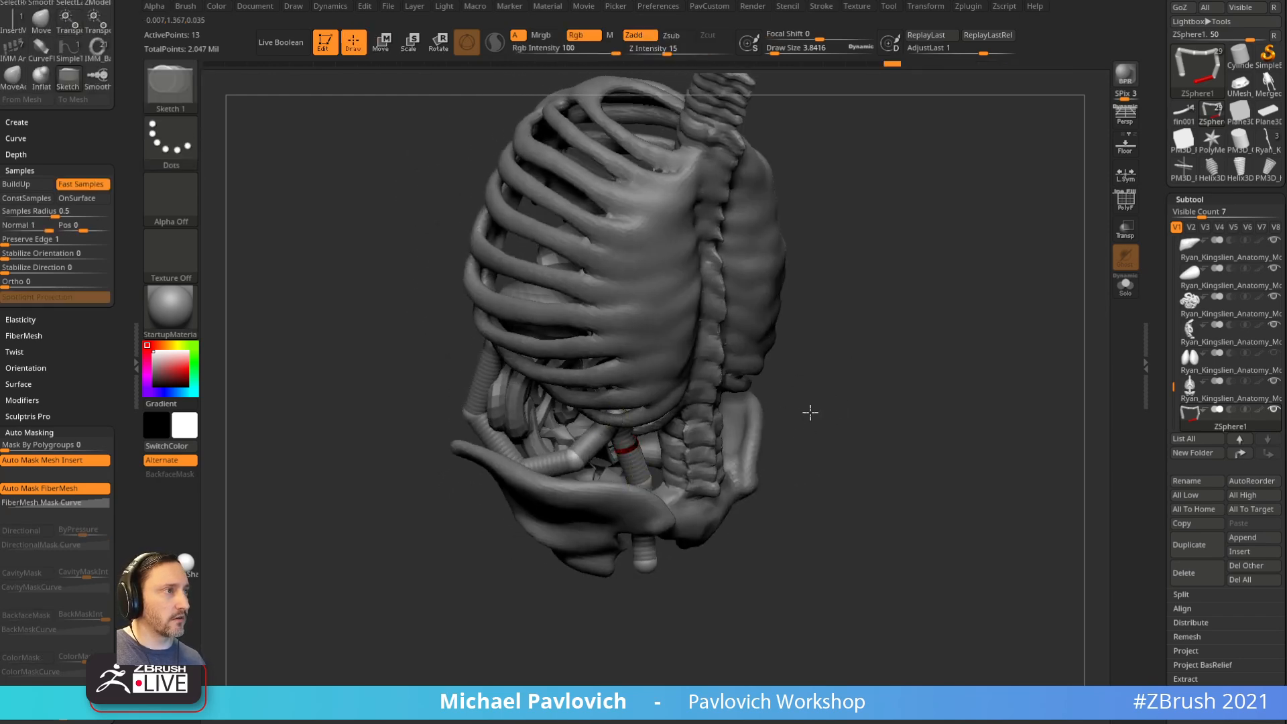
{"action": "right_click_drag", "start_coordinate": [813, 425], "coordinate": [793, 421]}
{"action": "key", "text": "w"}
{"action": "left_click_drag", "start_coordinate": [630, 444], "coordinate": [611, 416]}
Step: Try to scale the ZSphere at the middle bend of the descending colon
{"action": "key", "text": "q"}
{"action": "right_click_drag", "start_coordinate": [805, 375], "coordinate": [952, 355]}
{"action": "right_click_drag", "start_coordinate": [730, 479], "coordinate": [792, 336]}
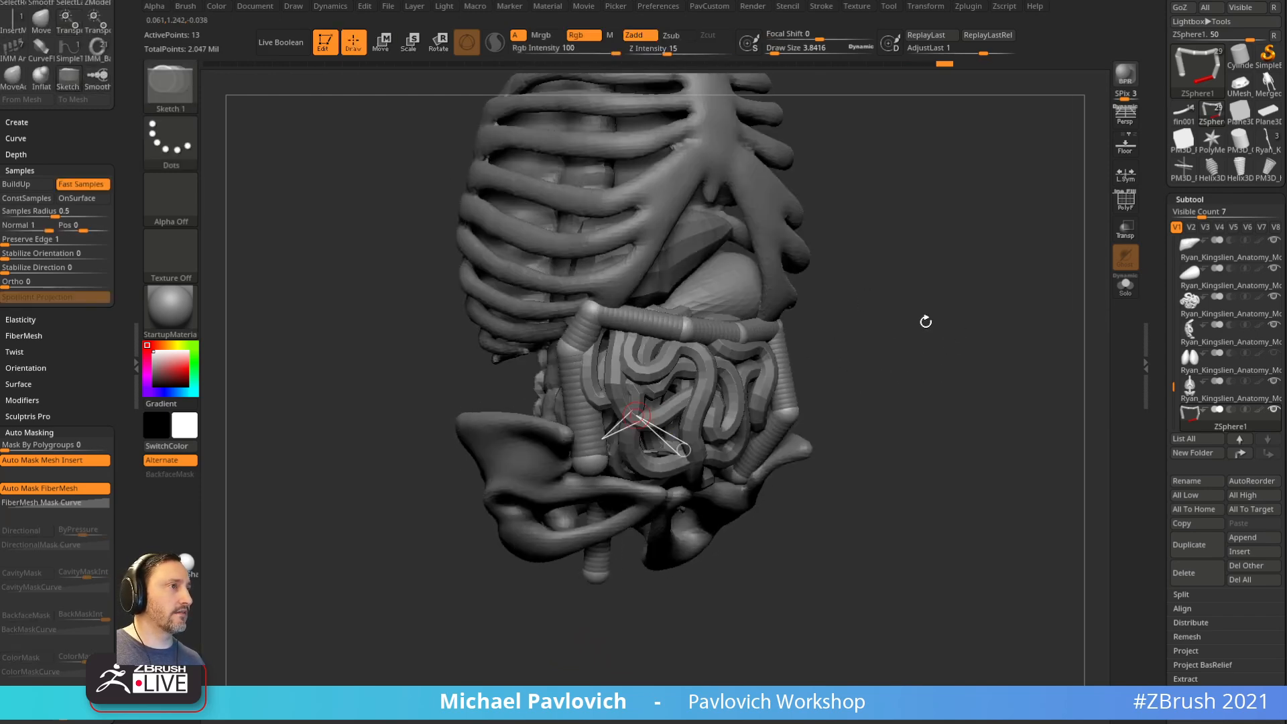
{"action": "right_click_drag", "start_coordinate": [867, 297], "coordinate": [683, 390]}
{"action": "right_click_drag", "start_coordinate": [845, 450], "coordinate": [843, 441]}
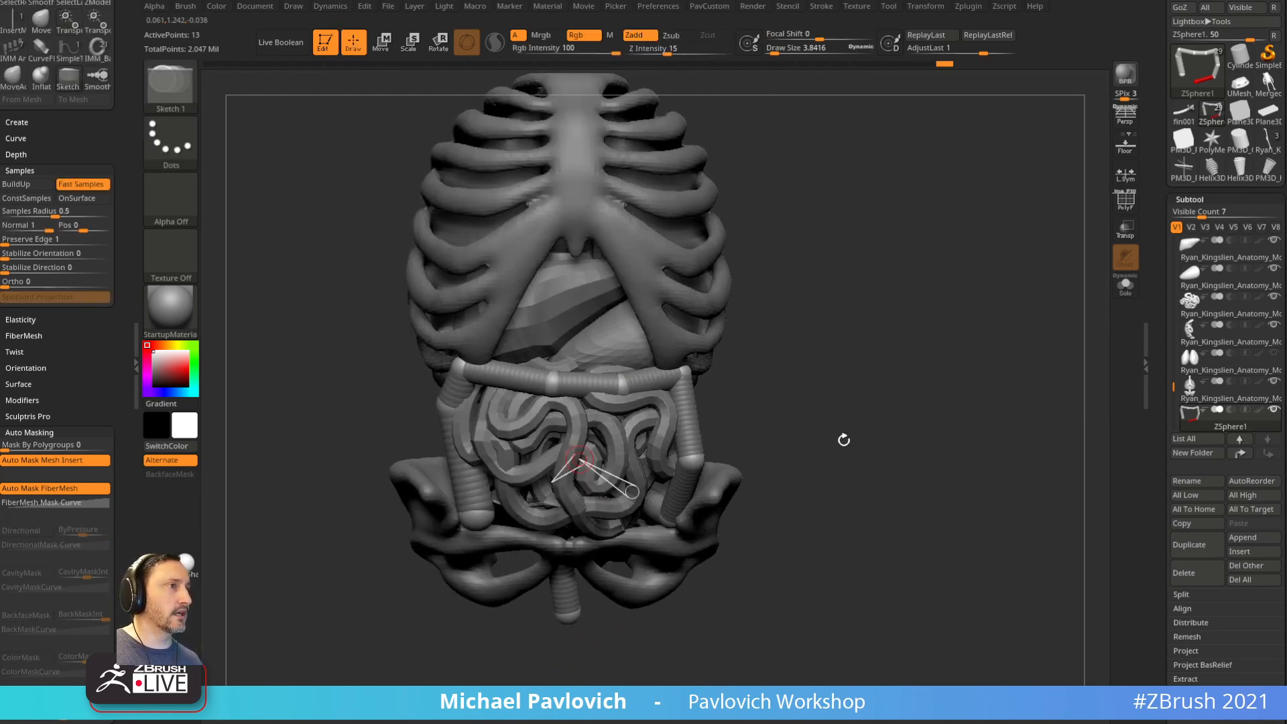
{"action": "key", "text": "e"}
{"action": "mouse_move", "coordinate": [692, 462]}
{"action": "left_mouse_down"}
{"action": "mouse_move", "coordinate": [825, 644]}
{"action": "mouse_move", "coordinate": [831, 635]}
{"action": "left_mouse_up"}
{"action": "key", "text": "ctrl+z"}
{"action": "key", "text": "q"}
{"action": "right_click_drag", "start_coordinate": [842, 535], "coordinate": [858, 499]}
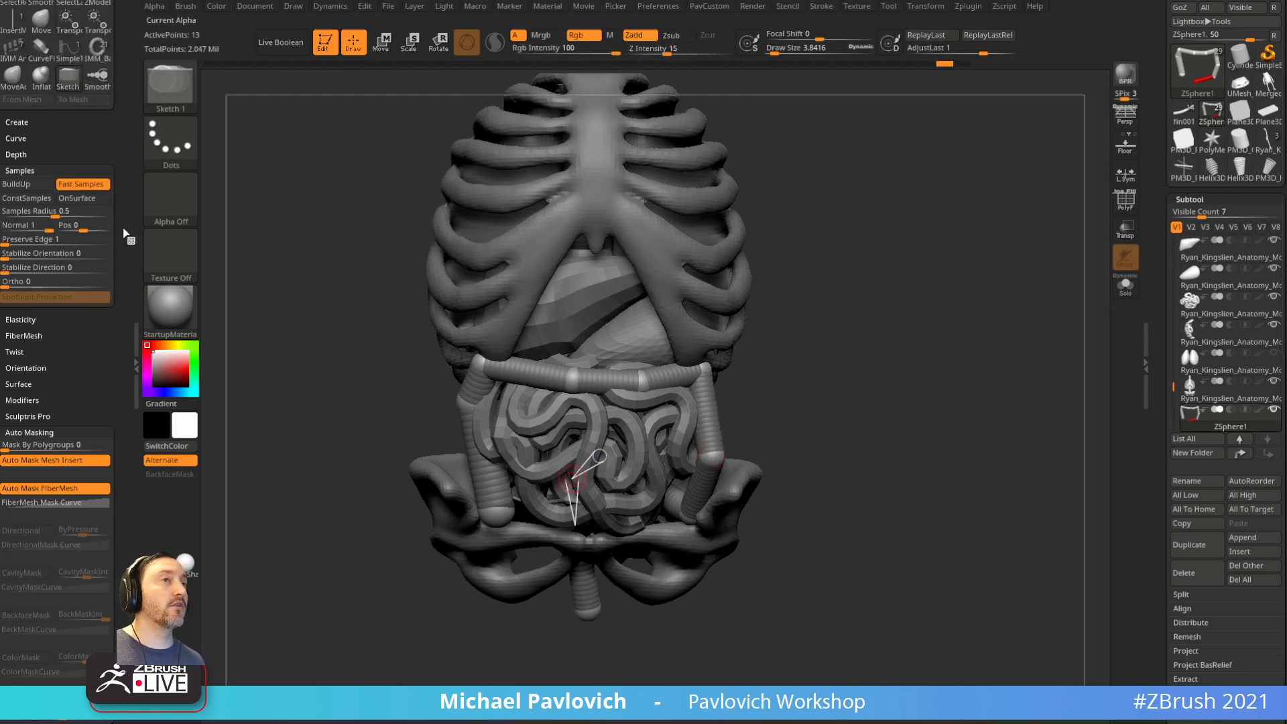
Step: Bring up the Stroke settings and expose the Curves Helper options for ZSphere chains
{"action": "left_click_drag", "start_coordinate": [122, 134], "coordinate": [100, 451]}
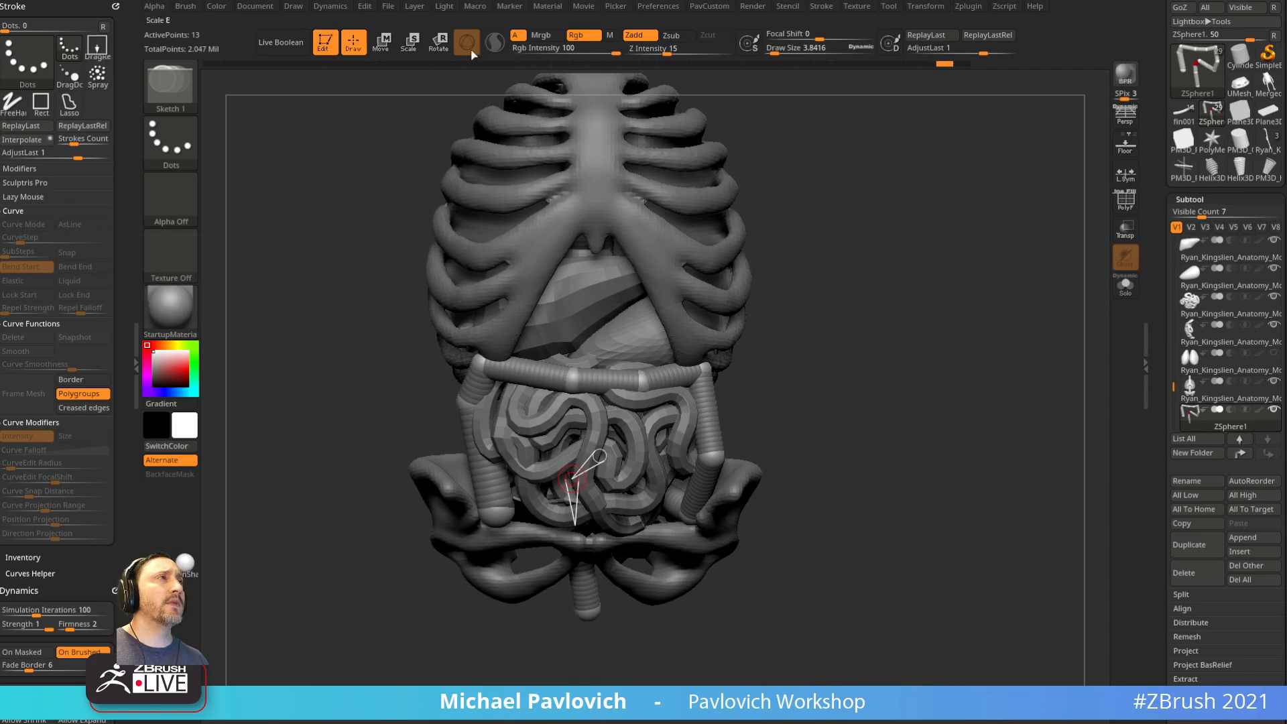
{"action": "left_click", "coordinate": [919, 8]}
{"action": "mouse_move", "coordinate": [913, 14]}
{"action": "left_mouse_down"}
{"action": "mouse_move", "coordinate": [681, 45]}
{"action": "mouse_move", "coordinate": [84, 185]}
{"action": "left_mouse_up"}
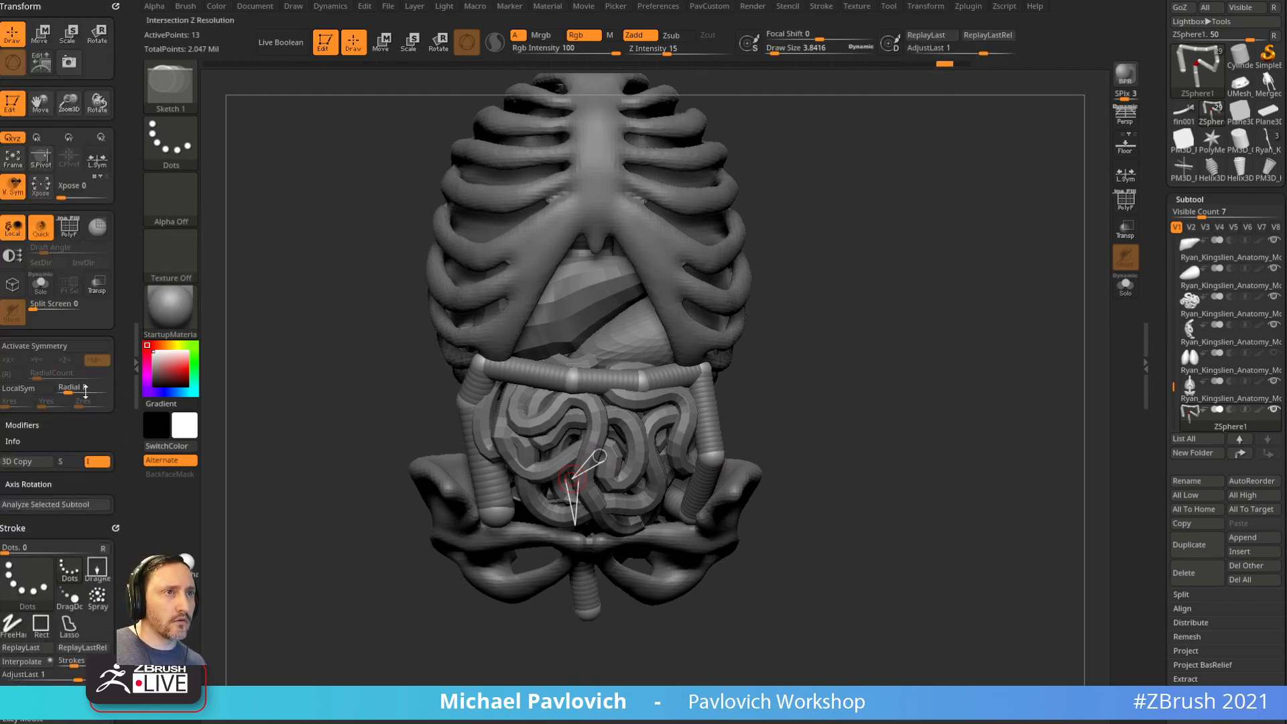
{"action": "left_click_drag", "start_coordinate": [121, 51], "coordinate": [99, 211]}
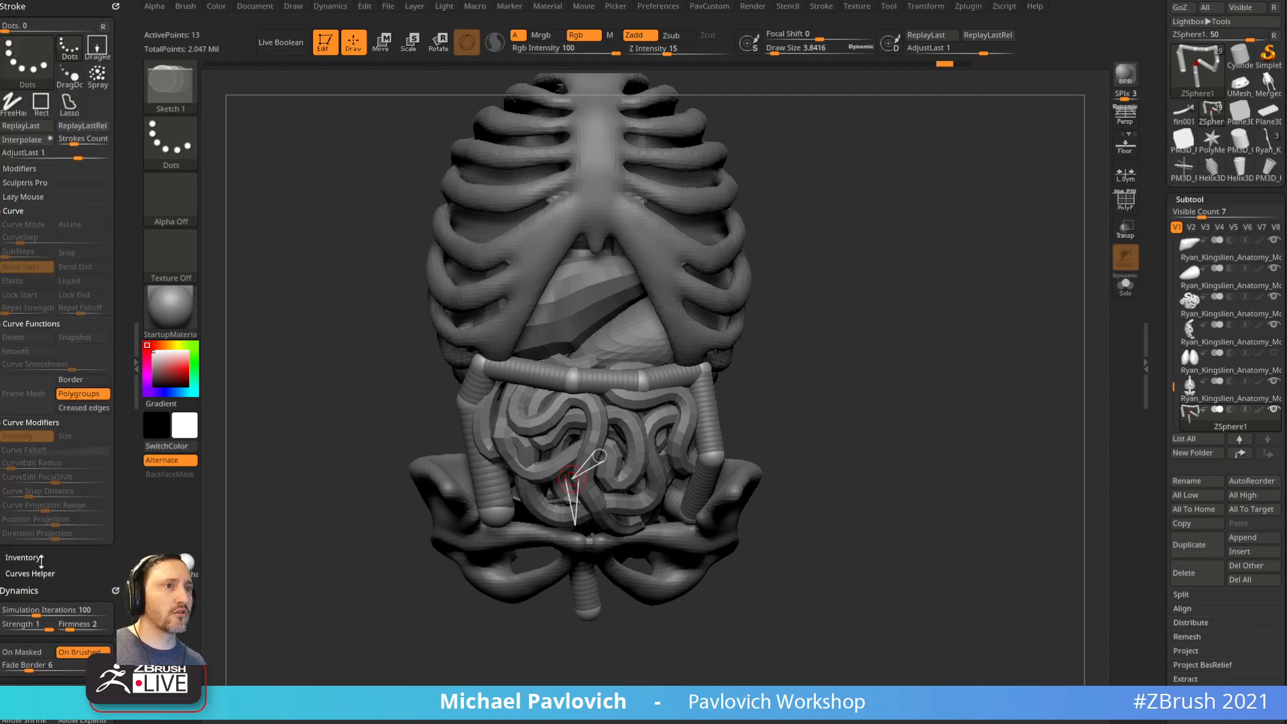
{"action": "left_click", "coordinate": [32, 573]}
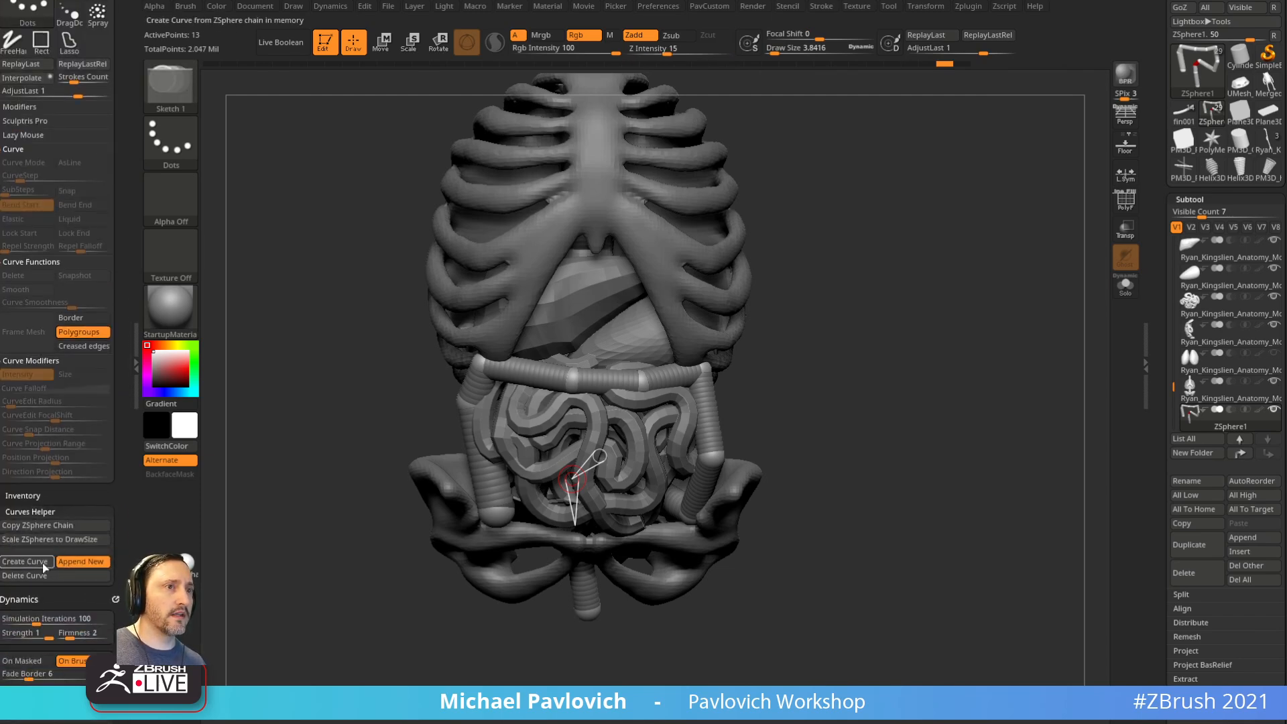
Step: Scale all ZSpheres of the colon chain to a Draw Size of 38.34
{"action": "left_click", "coordinate": [47, 563]}
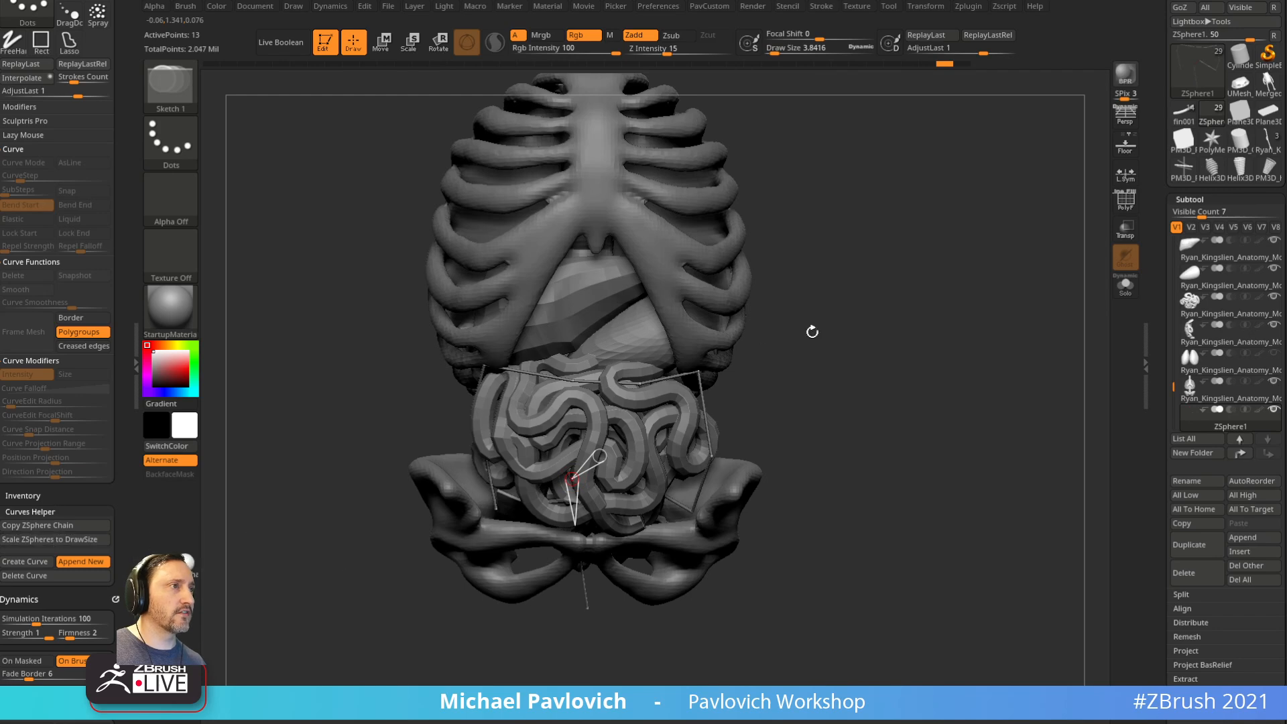
{"action": "key", "text": "s"}
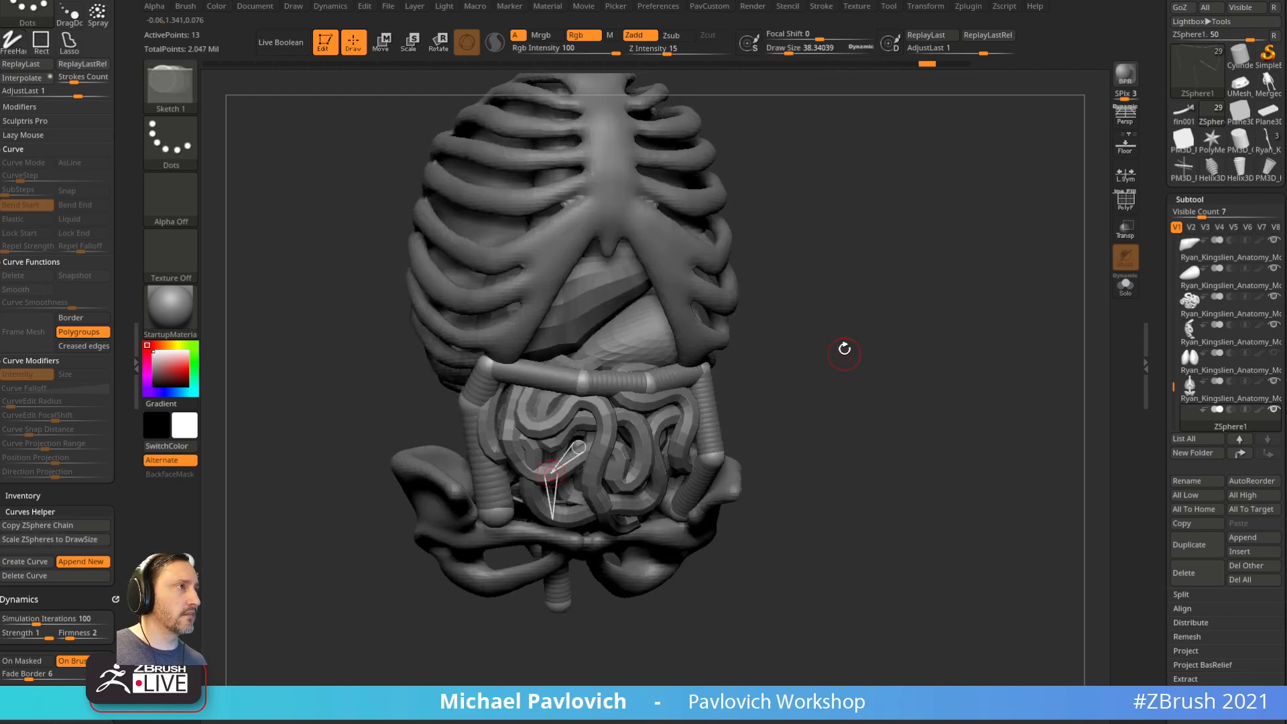
{"action": "left_click", "coordinate": [73, 540]}
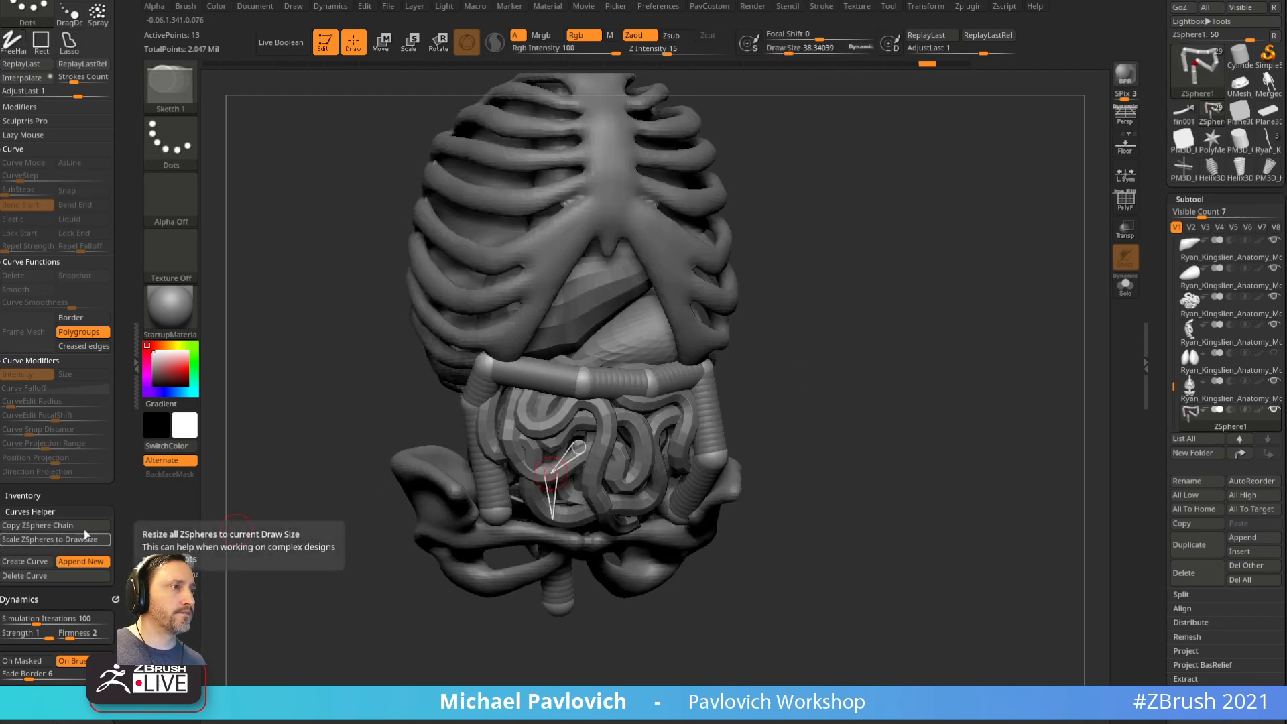
{"action": "left_click_drag", "start_coordinate": [819, 405], "coordinate": [795, 398]}
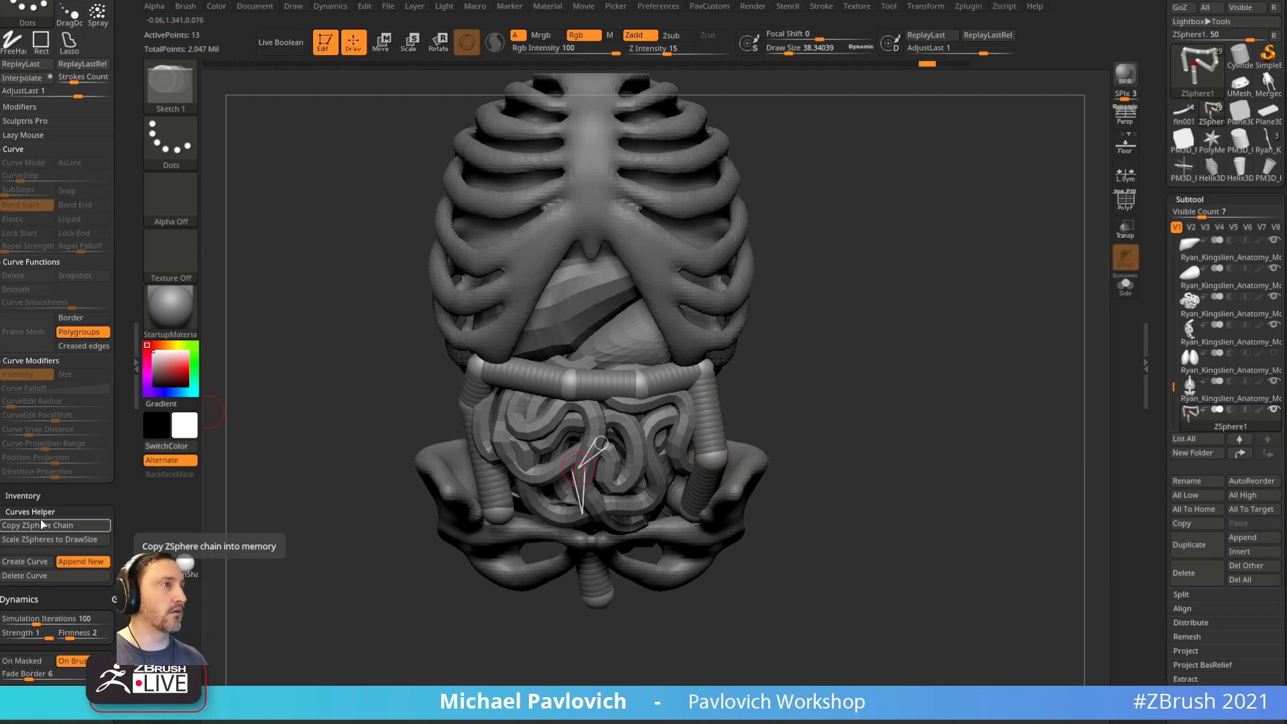
{"action": "left_click_drag", "start_coordinate": [856, 371], "coordinate": [884, 391]}
Step: Set the Draw Size to 13.83 and preview the colon's adaptive skin with polyframes shown
{"action": "key", "text": "s"}
{"action": "left_click", "coordinate": [858, 386]}
{"action": "left_click_drag", "start_coordinate": [884, 391], "coordinate": [828, 403], "text": "alt"}
{"action": "mouse_move", "coordinate": [917, 435]}
{"action": "left_mouse_down"}
{"action": "mouse_move", "coordinate": [888, 440]}
{"action": "mouse_move", "coordinate": [916, 439]}
{"action": "left_mouse_up"}
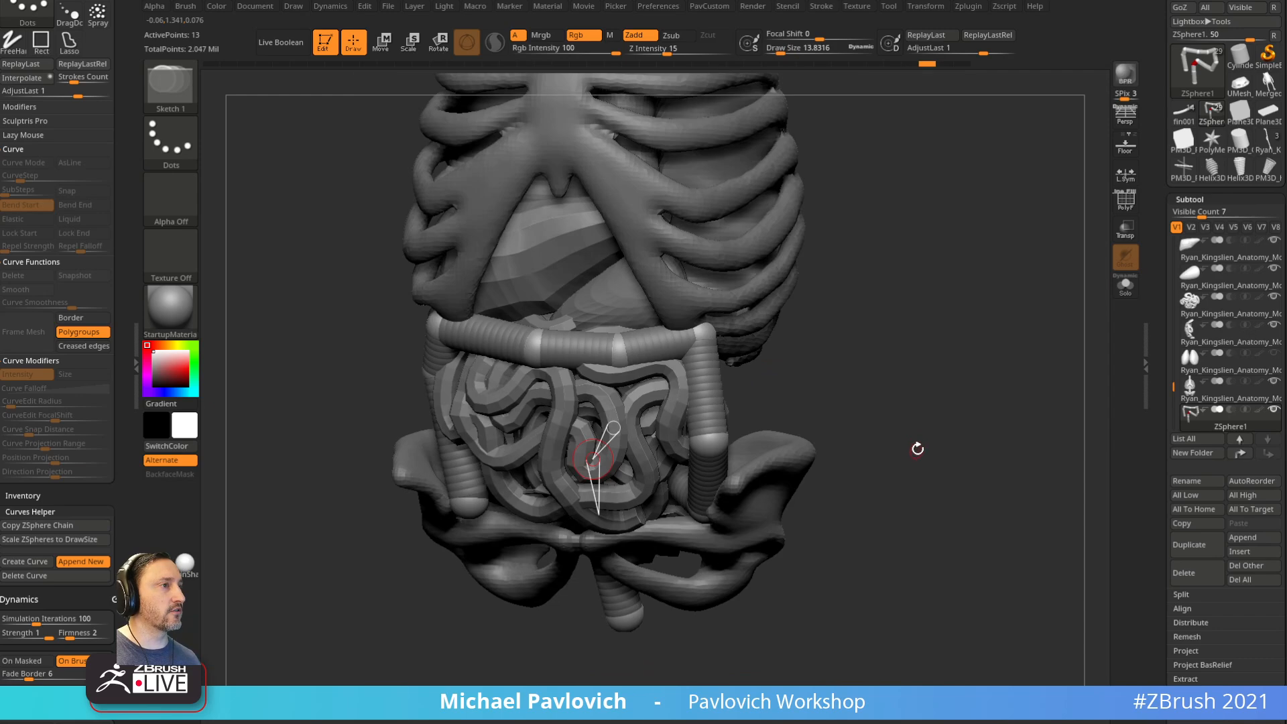
{"action": "key", "text": "a"}
{"action": "left_click", "coordinate": [1126, 204]}
Step: Regenerate the adaptive skin preview with Density 1 and DynaMesh Resolution 0, and inspect the low-poly colon from several sides
{"action": "mouse_move", "coordinate": [1168, 401]}
{"action": "left_mouse_down"}
{"action": "mouse_move", "coordinate": [1170, 288]}
{"action": "mouse_move", "coordinate": [1195, 330]}
{"action": "left_mouse_up"}
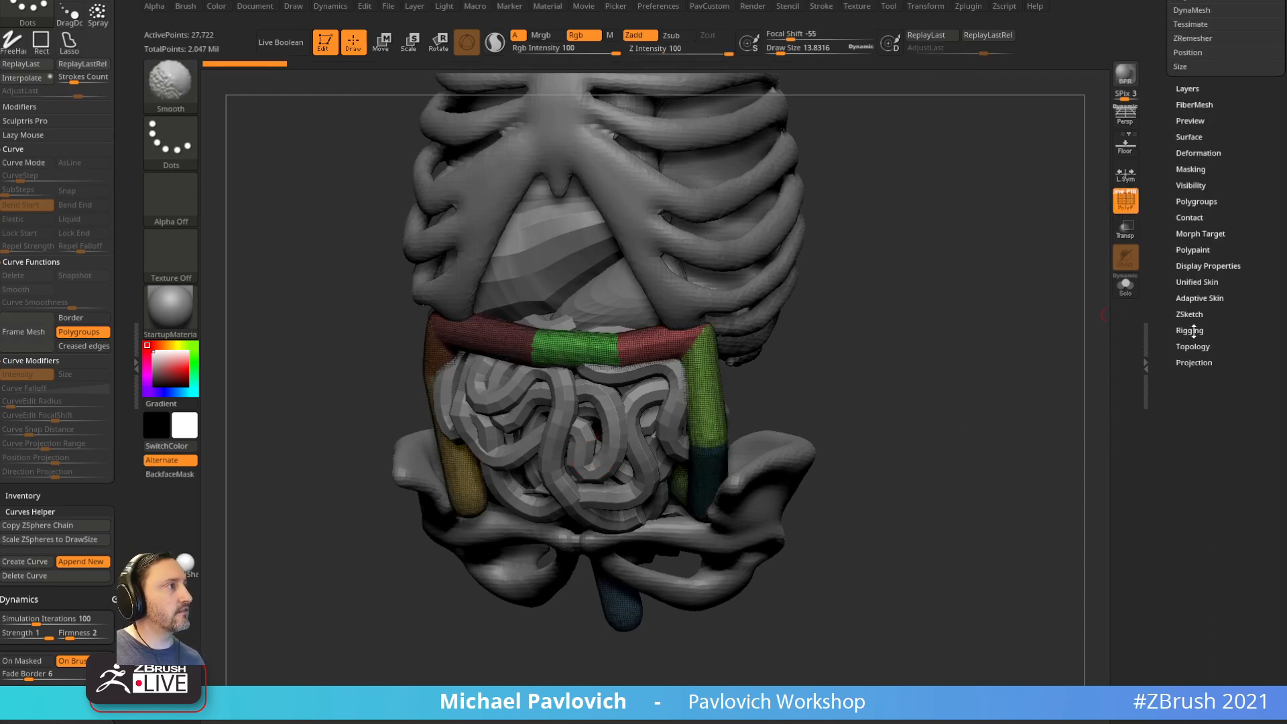
{"action": "left_click", "coordinate": [1195, 297]}
{"action": "left_click", "coordinate": [1202, 315]}
{"action": "left_click", "coordinate": [1201, 316]}
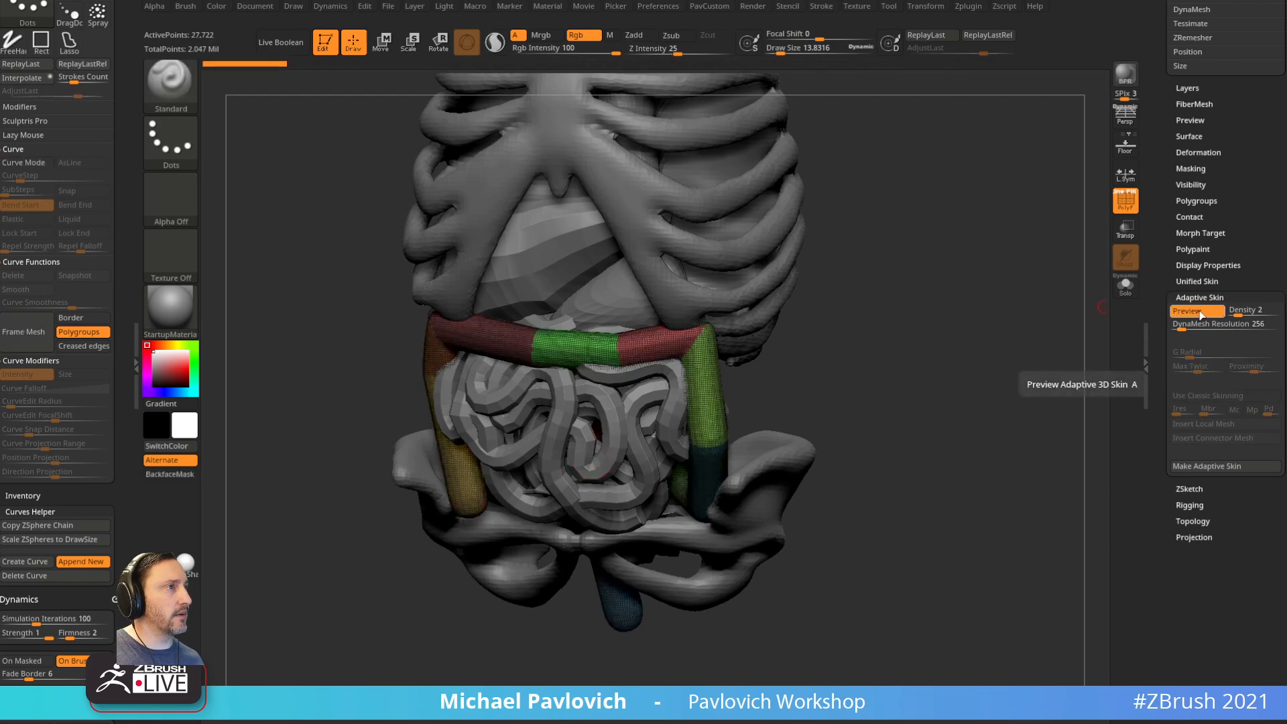
{"action": "left_click_drag", "start_coordinate": [881, 325], "coordinate": [863, 351]}
{"action": "left_click_drag", "start_coordinate": [1183, 326], "coordinate": [1227, 315]}
{"action": "left_click", "coordinate": [1193, 314]}
{"action": "left_click", "coordinate": [1197, 311]}
{"action": "left_click_drag", "start_coordinate": [1046, 367], "coordinate": [987, 411]}
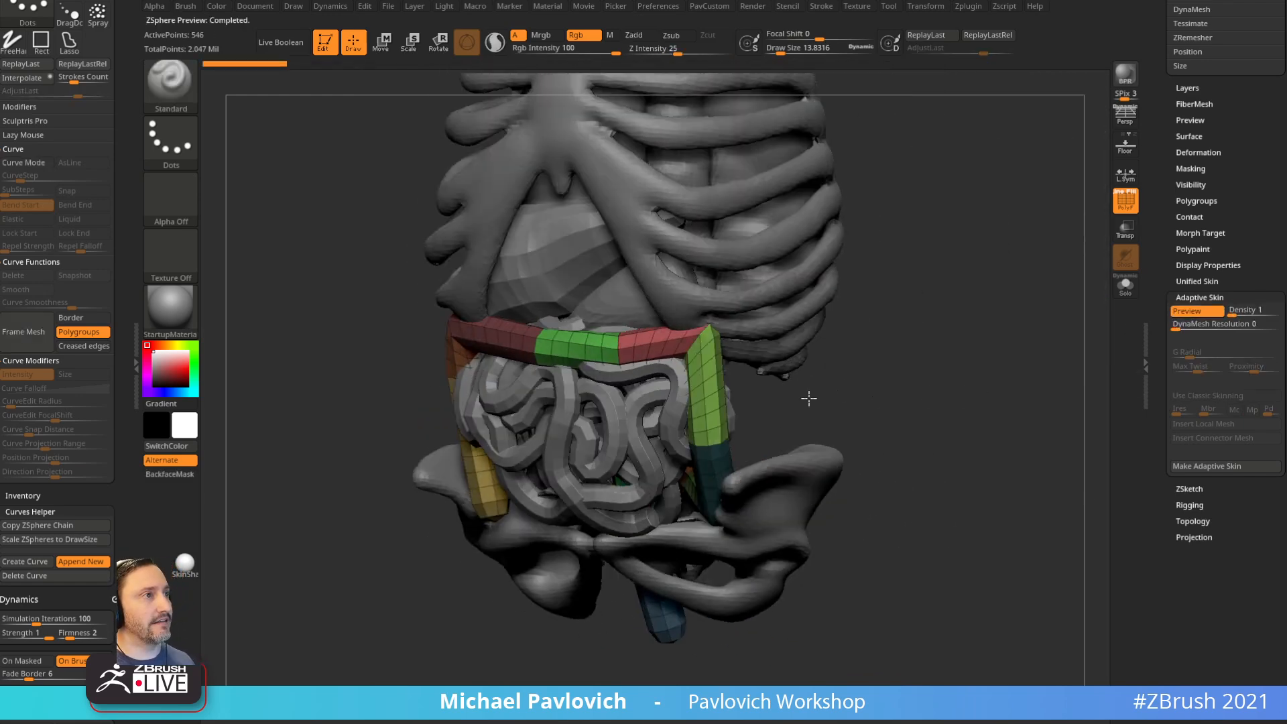
{"action": "left_click_drag", "start_coordinate": [872, 402], "coordinate": [1015, 379]}
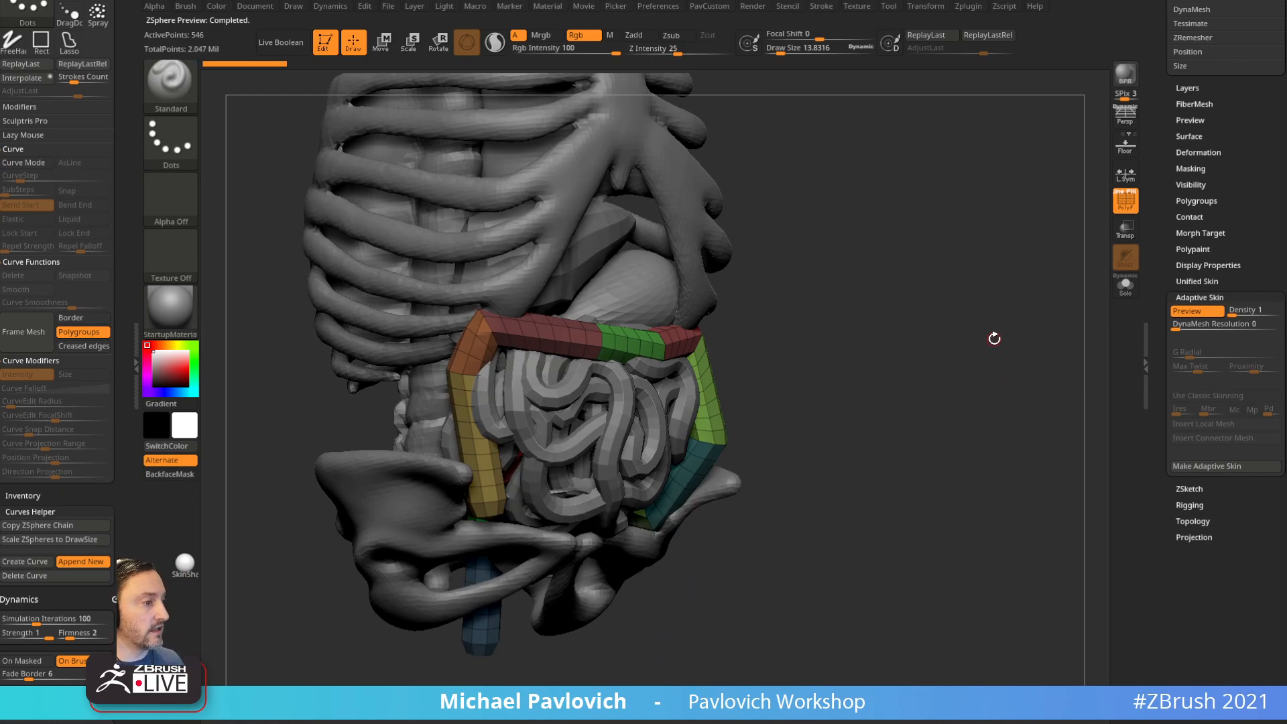
{"action": "mouse_move", "coordinate": [894, 306]}
{"action": "left_mouse_down"}
{"action": "mouse_move", "coordinate": [764, 315]}
{"action": "mouse_move", "coordinate": [905, 313]}
{"action": "left_mouse_up"}
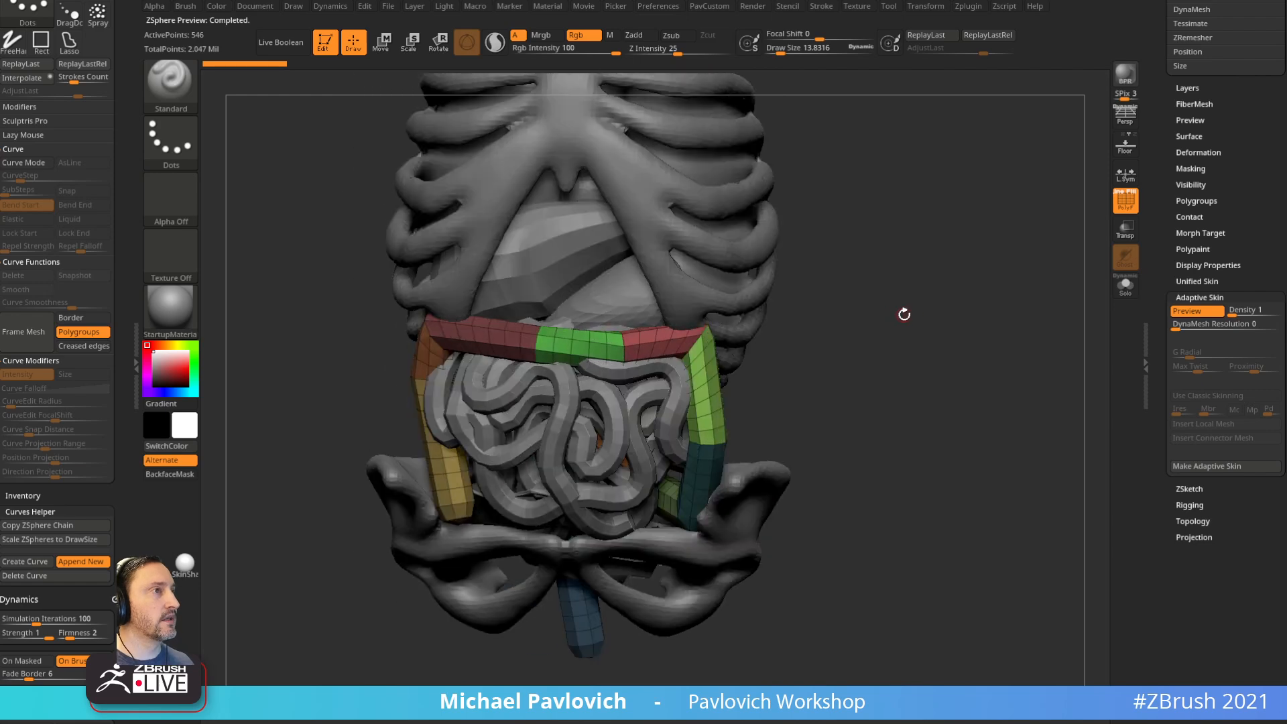
Step: Make an adaptive skin from the colon chain and append Skin_ZSphere2 as a subtool
{"action": "left_click", "coordinate": [1199, 465]}
{"action": "scroll", "coordinate": [1227, 570], "scroll_direction": "up", "scroll_amount": 5}
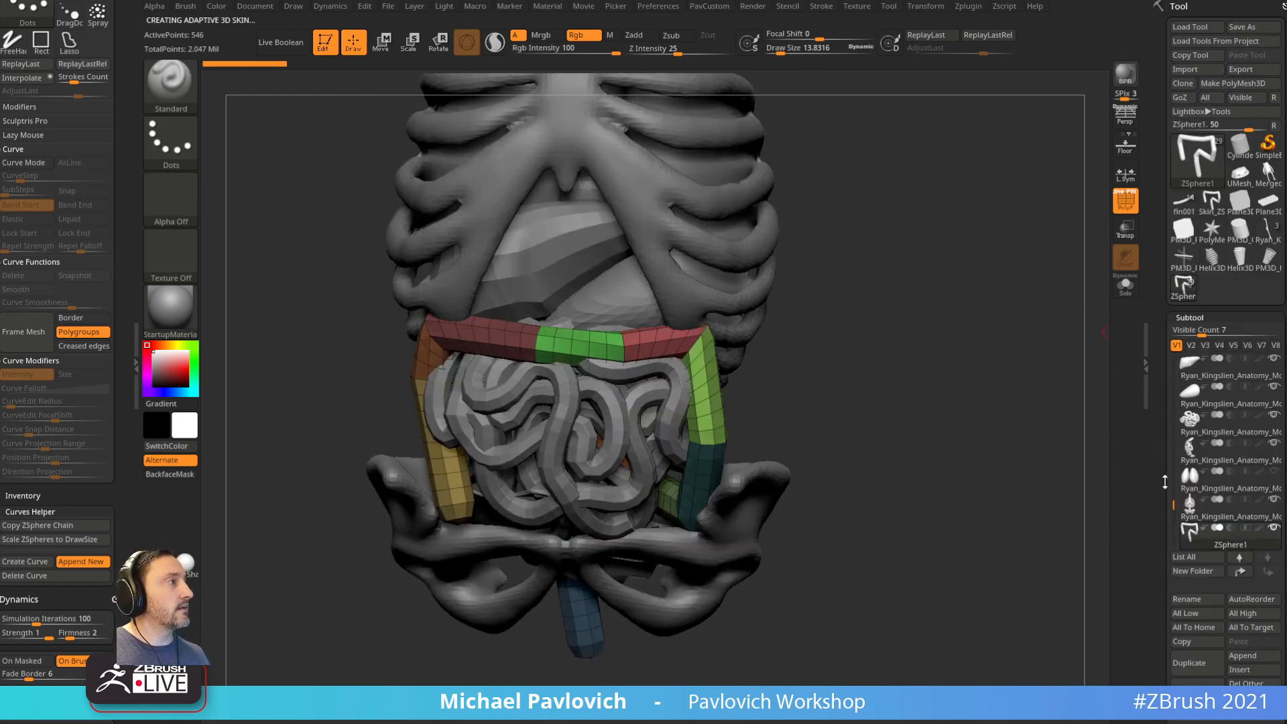
{"action": "left_click", "coordinate": [1246, 657]}
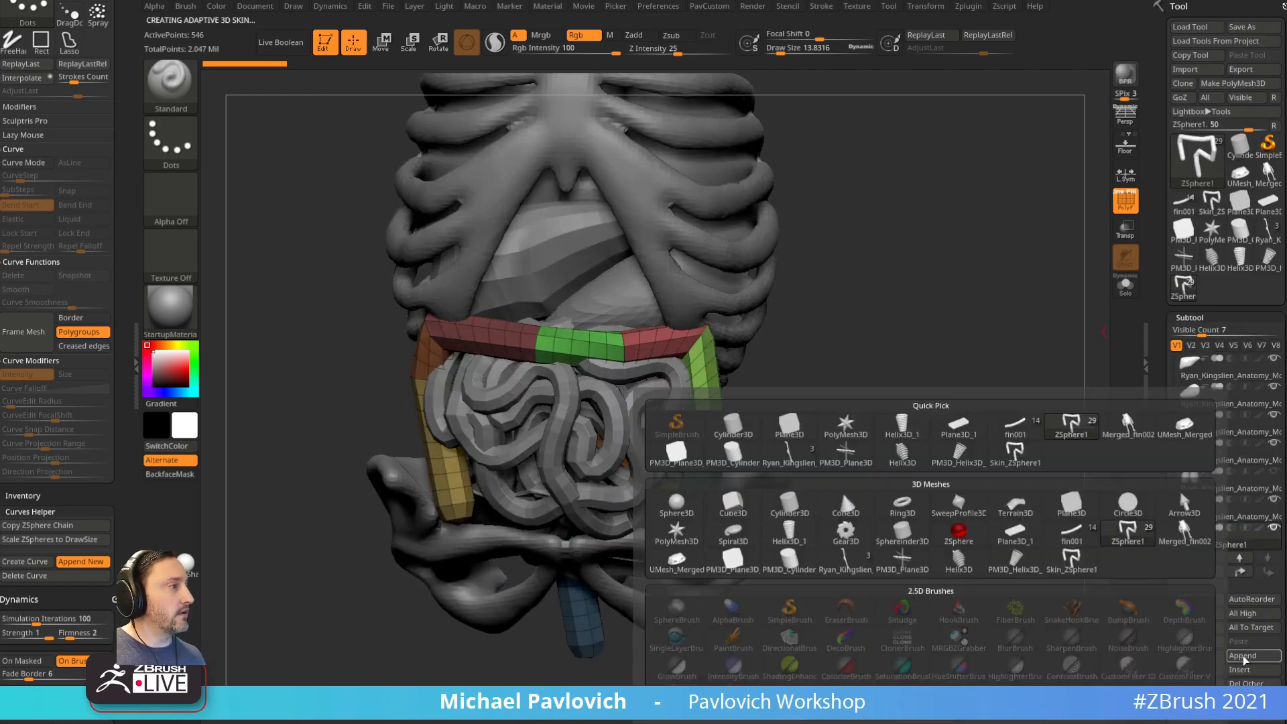
{"action": "left_click", "coordinate": [1071, 564]}
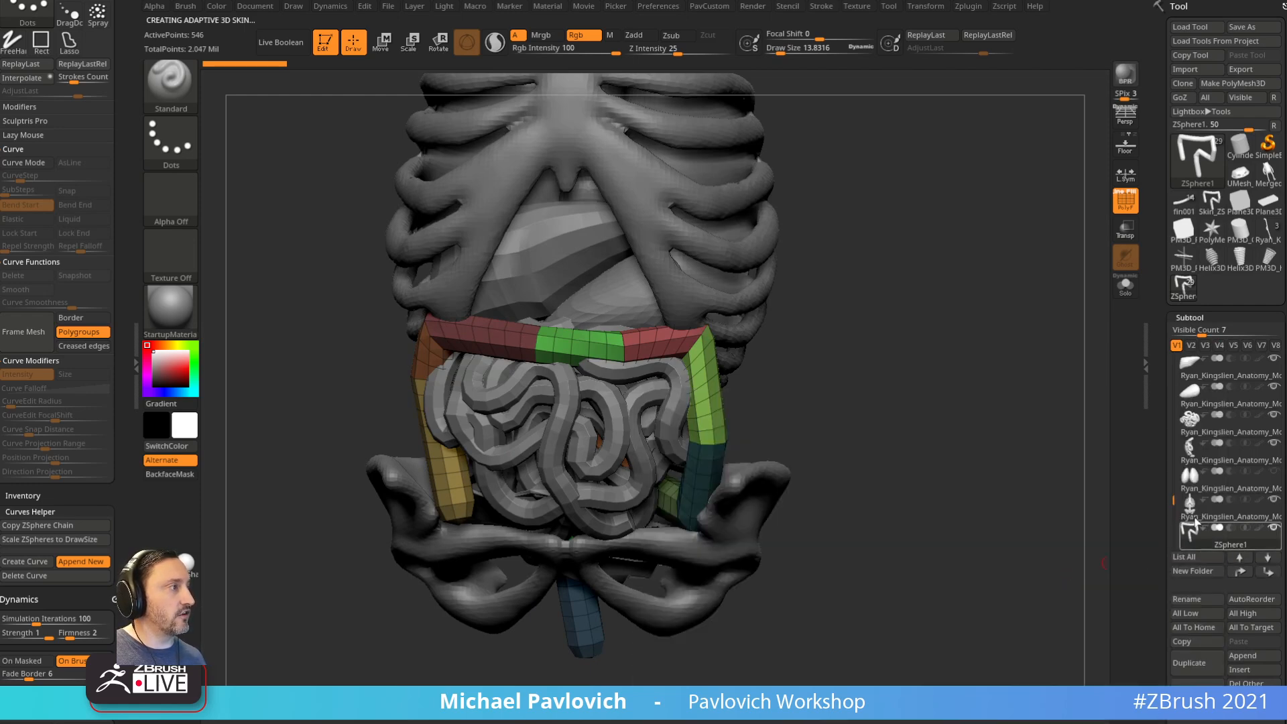
Step: Isolate the ZSphere1 subtool and try reshaping the transverse colon in its skin preview with the Move brush
{"action": "left_click", "coordinate": [1233, 435]}
{"action": "left_click", "coordinate": [1233, 407]}
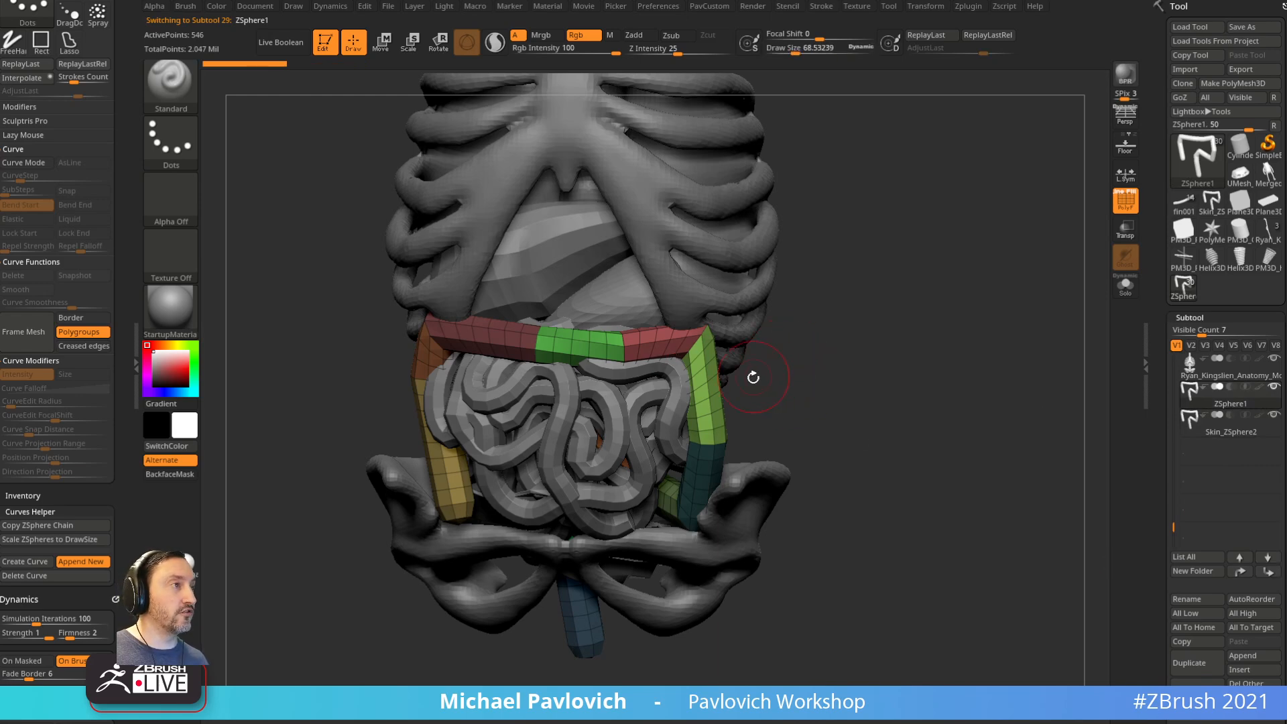
{"action": "key", "text": "b"}
{"action": "key", "text": "m"}
{"action": "key", "text": "v"}
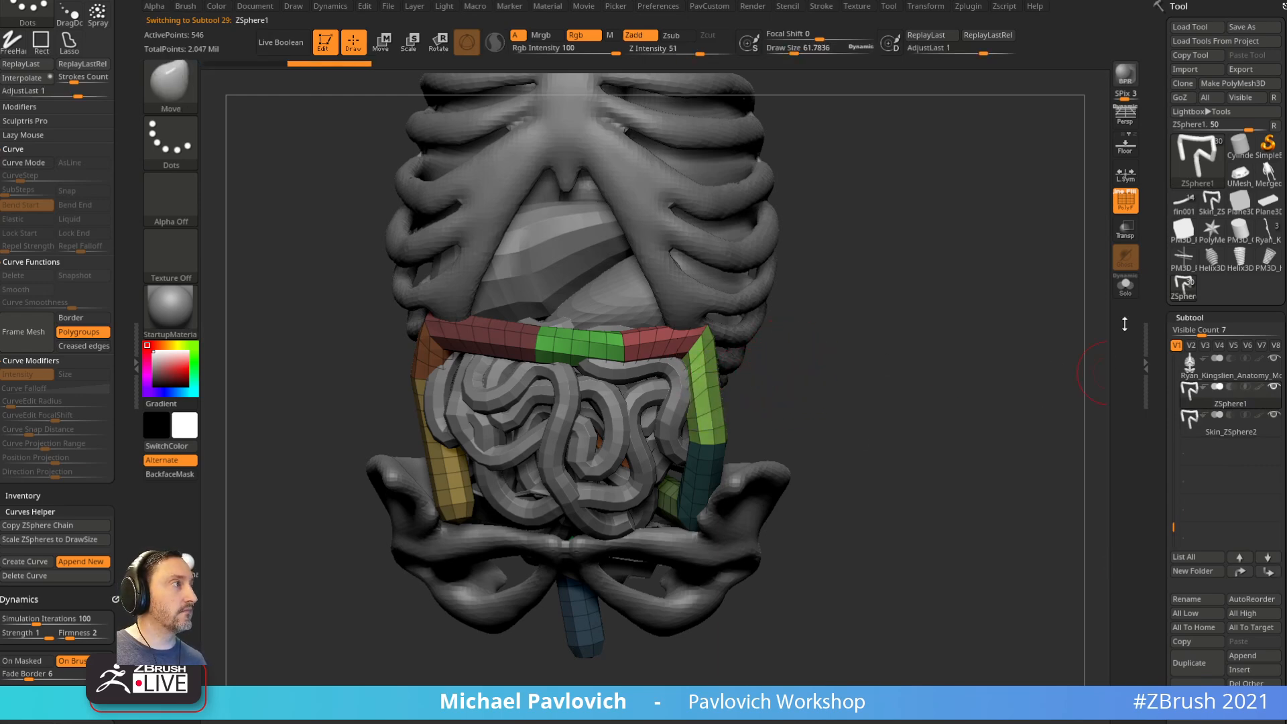
{"action": "left_click", "coordinate": [1126, 285]}
{"action": "left_click_drag", "start_coordinate": [762, 350], "coordinate": [742, 325]}
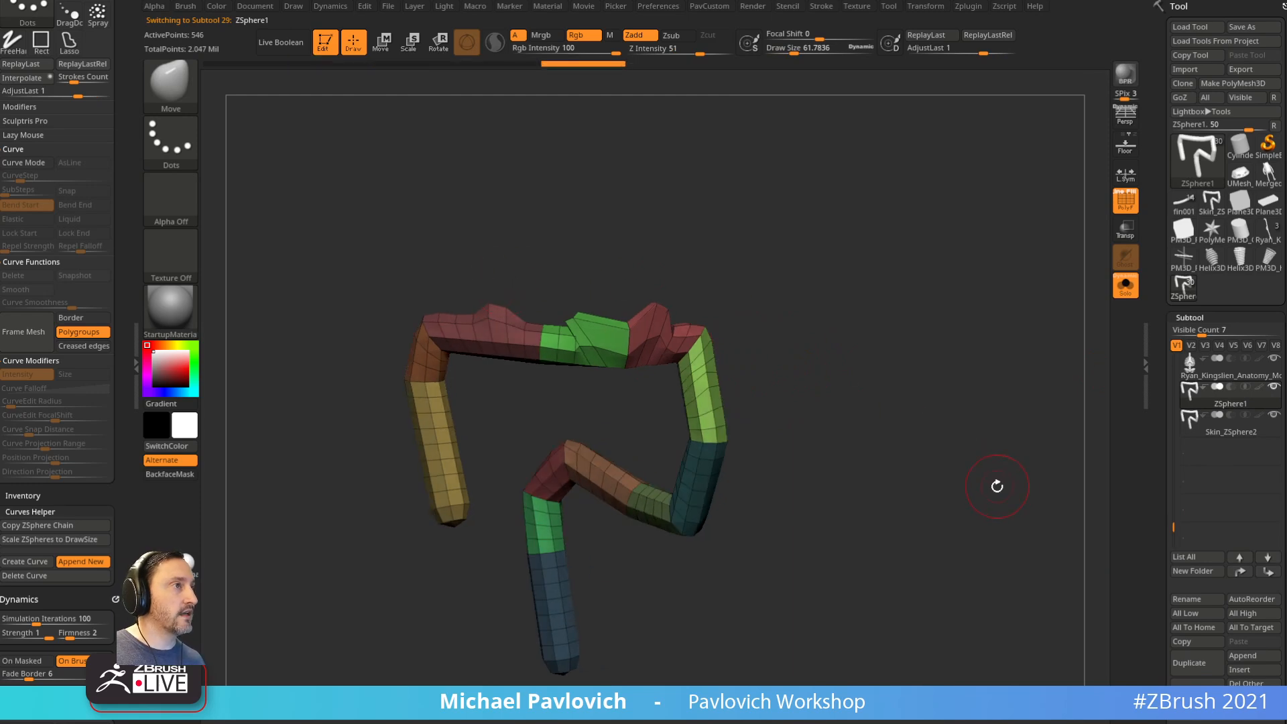
{"action": "key", "text": "shift+a"}
{"action": "key", "text": "a"}
{"action": "key", "text": "a"}
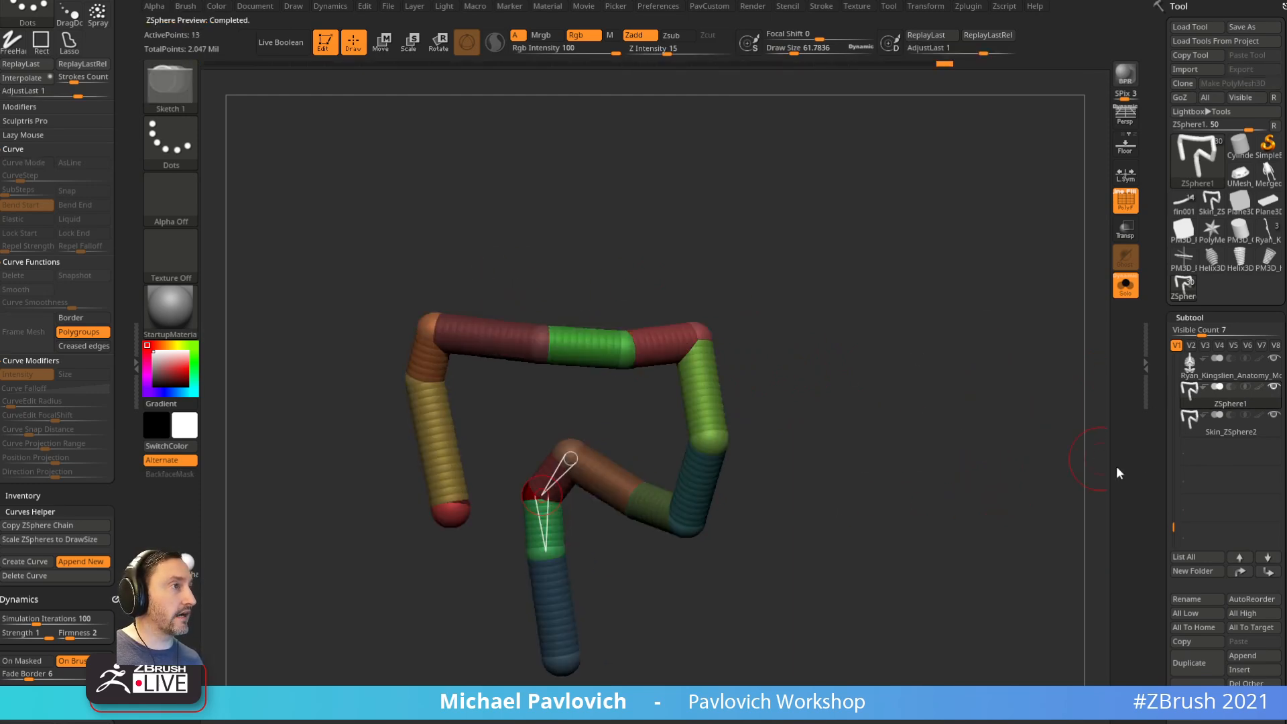
Step: Delete the ZSphere1 subtool and show the remaining anatomy around the skinned colon again
{"action": "scroll", "coordinate": [1195, 433], "scroll_direction": "down", "scroll_amount": 2}
{"action": "left_click", "coordinate": [1187, 657]}
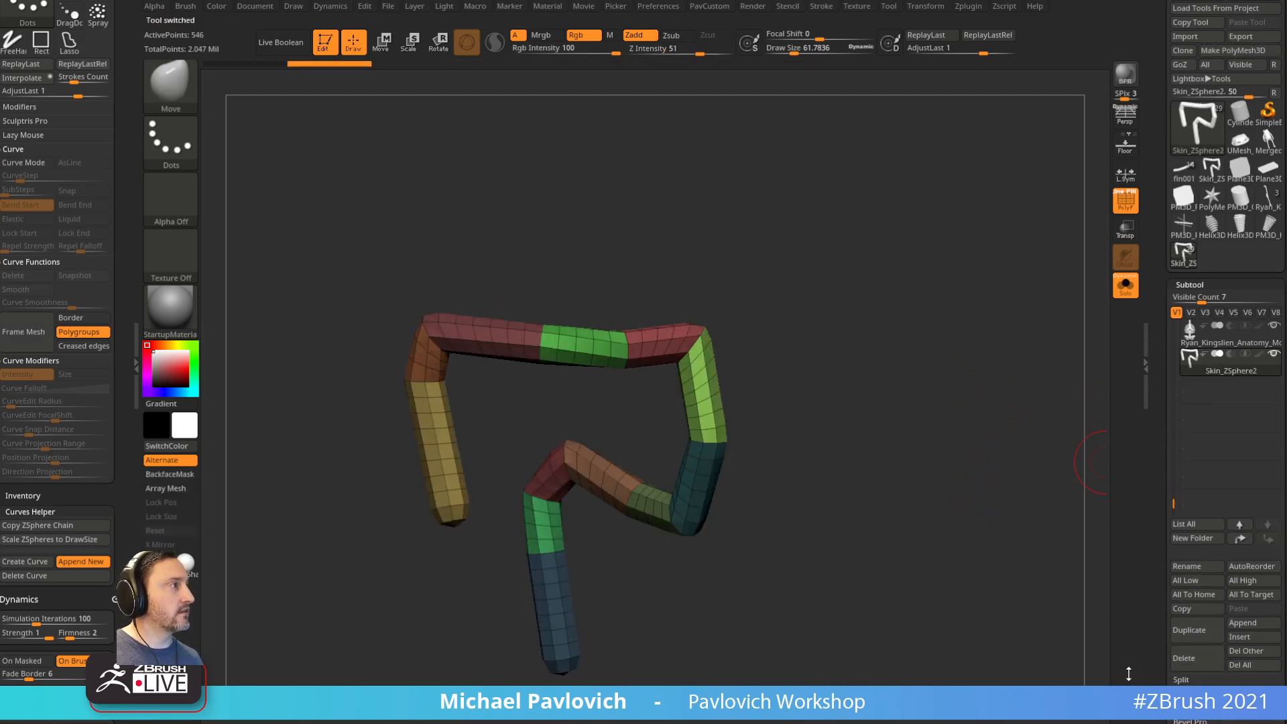
{"action": "left_click", "coordinate": [1126, 286]}
{"action": "left_click_drag", "start_coordinate": [934, 359], "coordinate": [963, 349]}
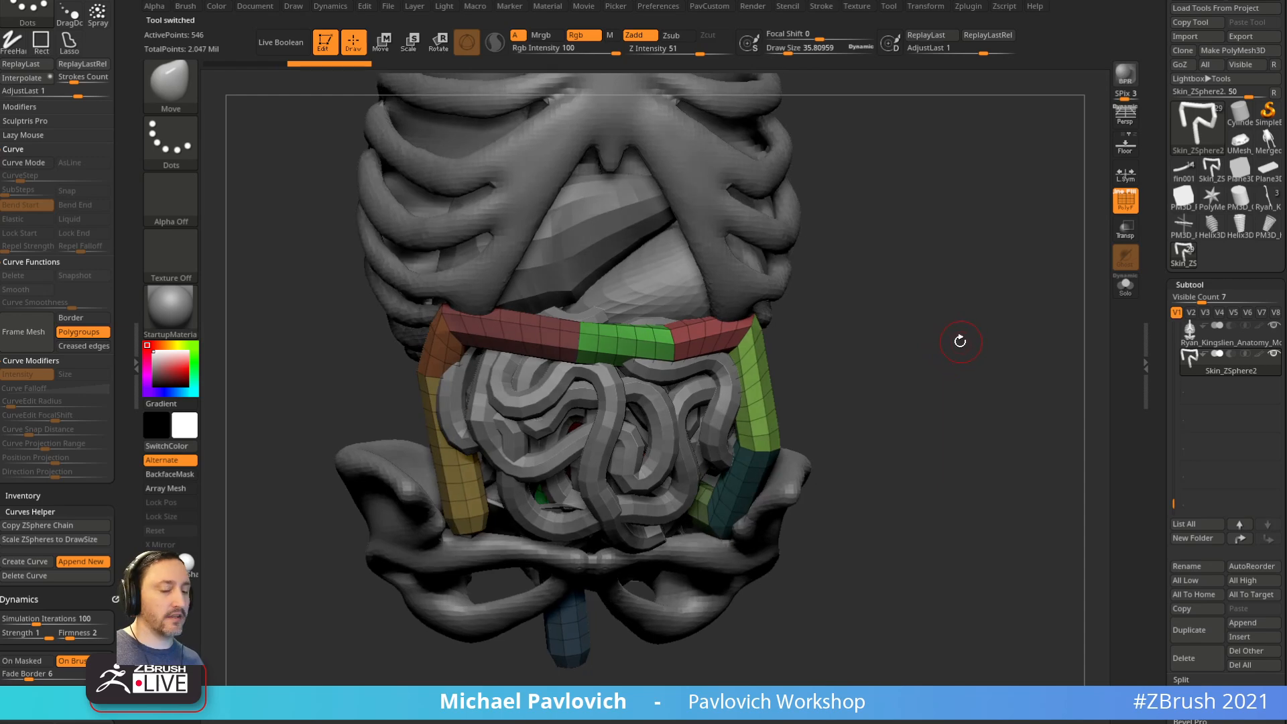
Step: Assign the colon mesh a single polygroup and smooth its corners with Polish By Features
{"action": "key", "text": "ctrl+w"}
{"action": "key", "text": "2"}
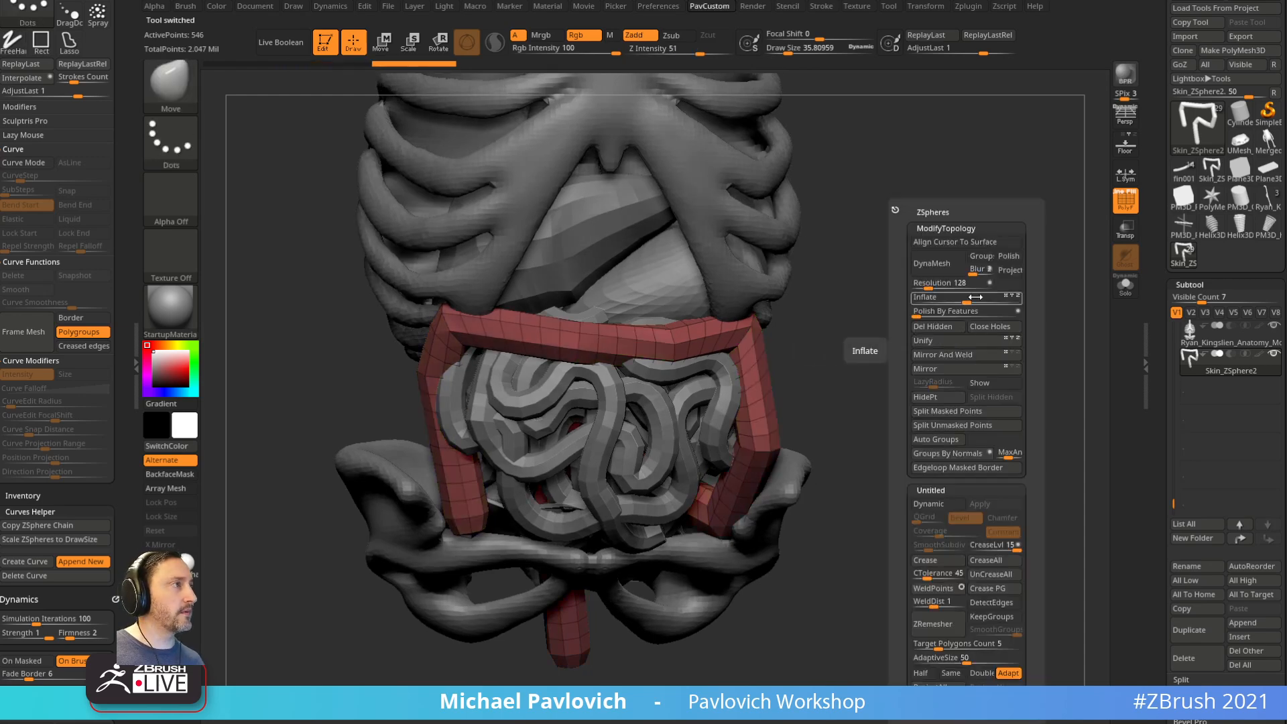
{"action": "left_click", "coordinate": [1018, 313]}
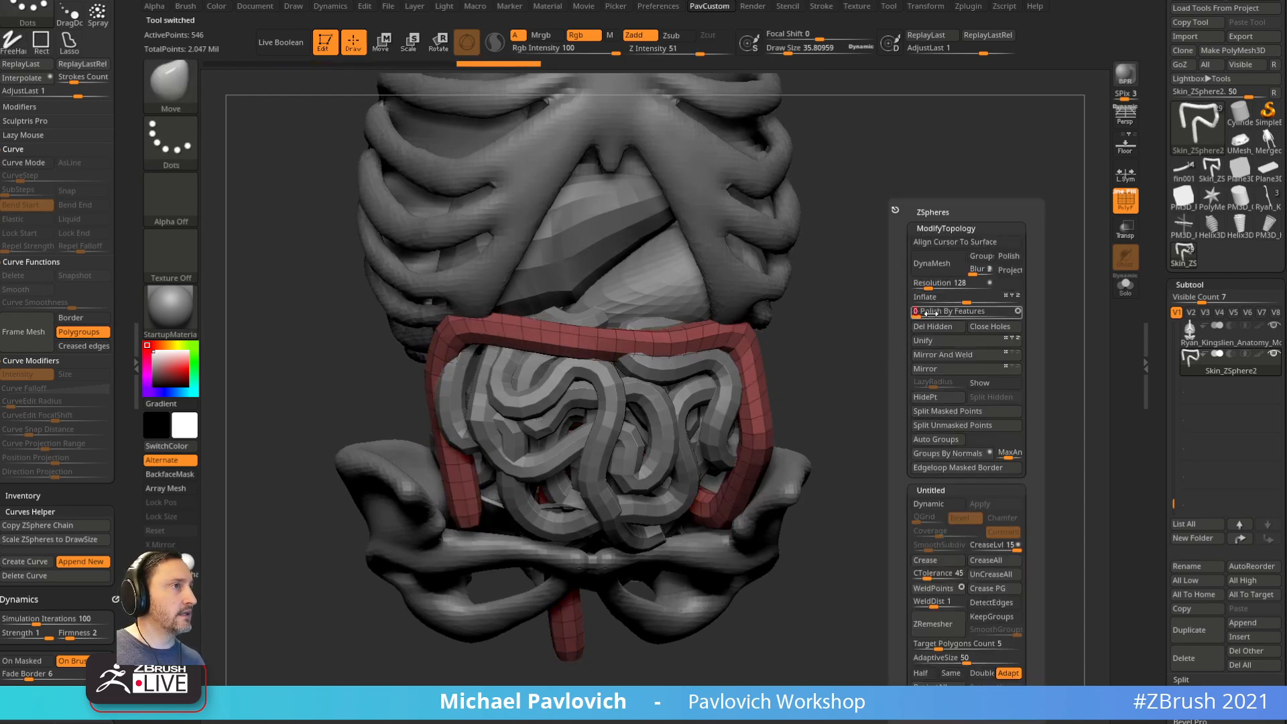
Step: Inflate the colon mesh to thicken its tube
{"action": "left_click_drag", "start_coordinate": [968, 301], "coordinate": [993, 300]}
{"action": "mouse_move", "coordinate": [932, 357]}
{"action": "left_mouse_down"}
{"action": "mouse_move", "coordinate": [839, 349]}
{"action": "mouse_move", "coordinate": [834, 382]}
{"action": "mouse_move", "coordinate": [989, 348]}
{"action": "mouse_move", "coordinate": [942, 336]}
{"action": "left_mouse_up"}
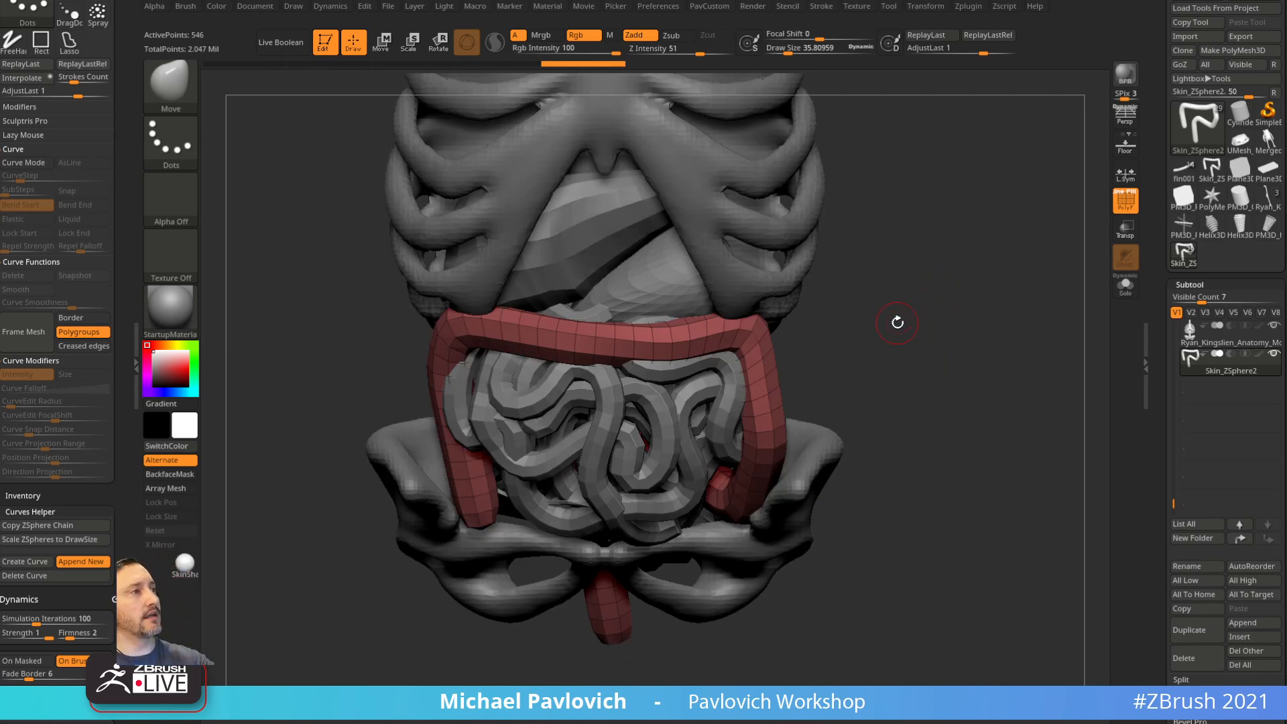
Step: Isolate the colon mesh and set ZModeler's edge action to PolyGroup for polyloops
{"action": "left_click_drag", "start_coordinate": [949, 387], "coordinate": [1019, 412]}
{"action": "left_click", "coordinate": [1125, 287]}
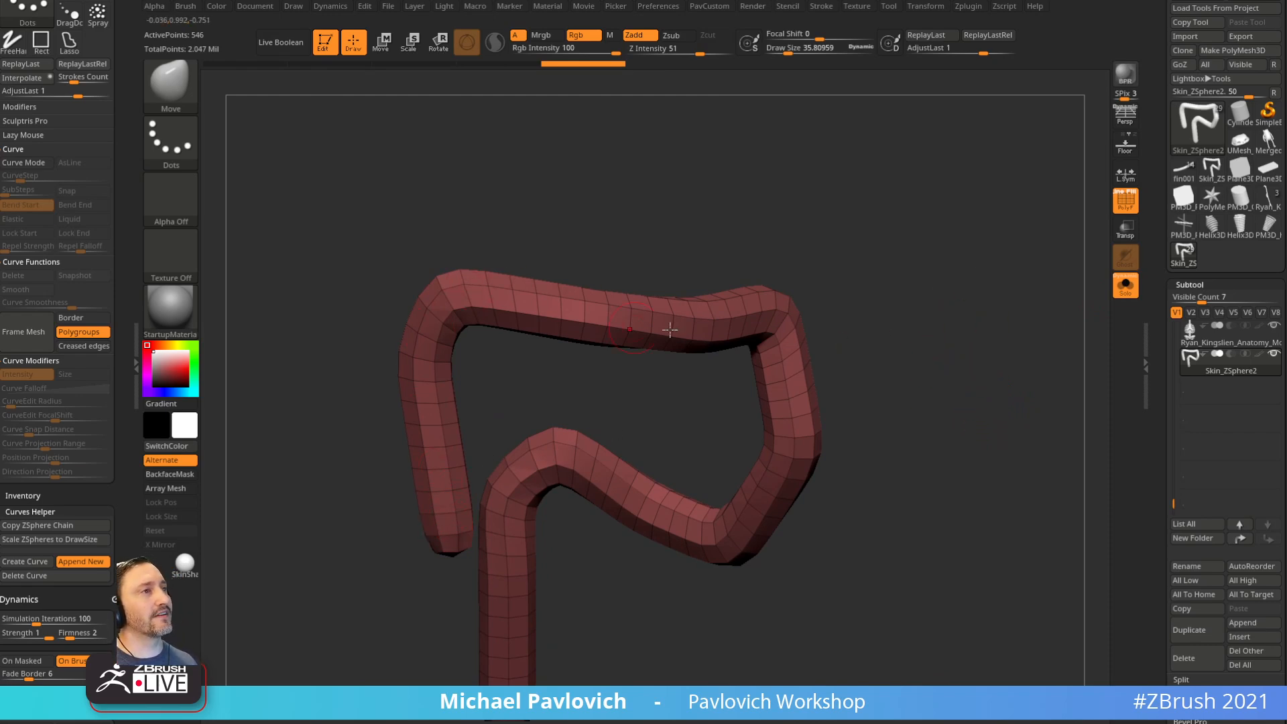
{"action": "left_click_drag", "start_coordinate": [826, 459], "coordinate": [935, 456]}
{"action": "left_click_drag", "start_coordinate": [537, 490], "coordinate": [527, 428]}
{"action": "key", "text": "b"}
{"action": "key", "text": "z"}
{"action": "key", "text": "m"}
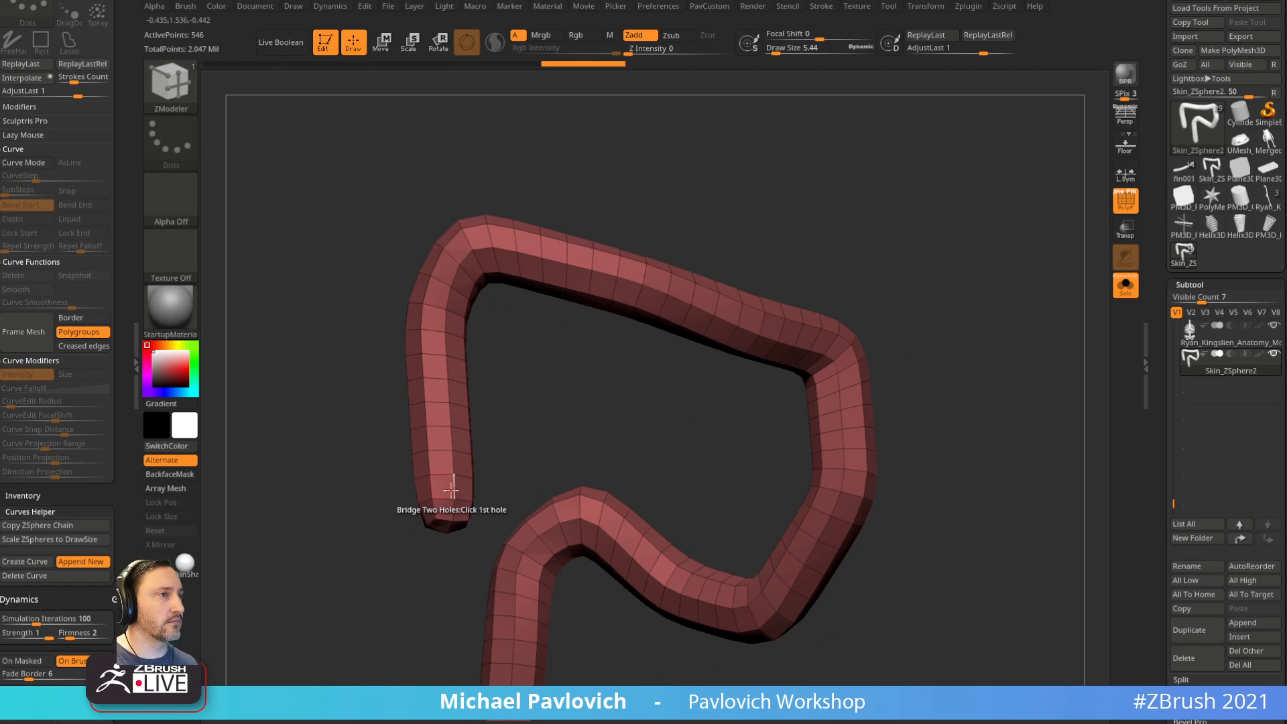
{"action": "key", "text": "space"}
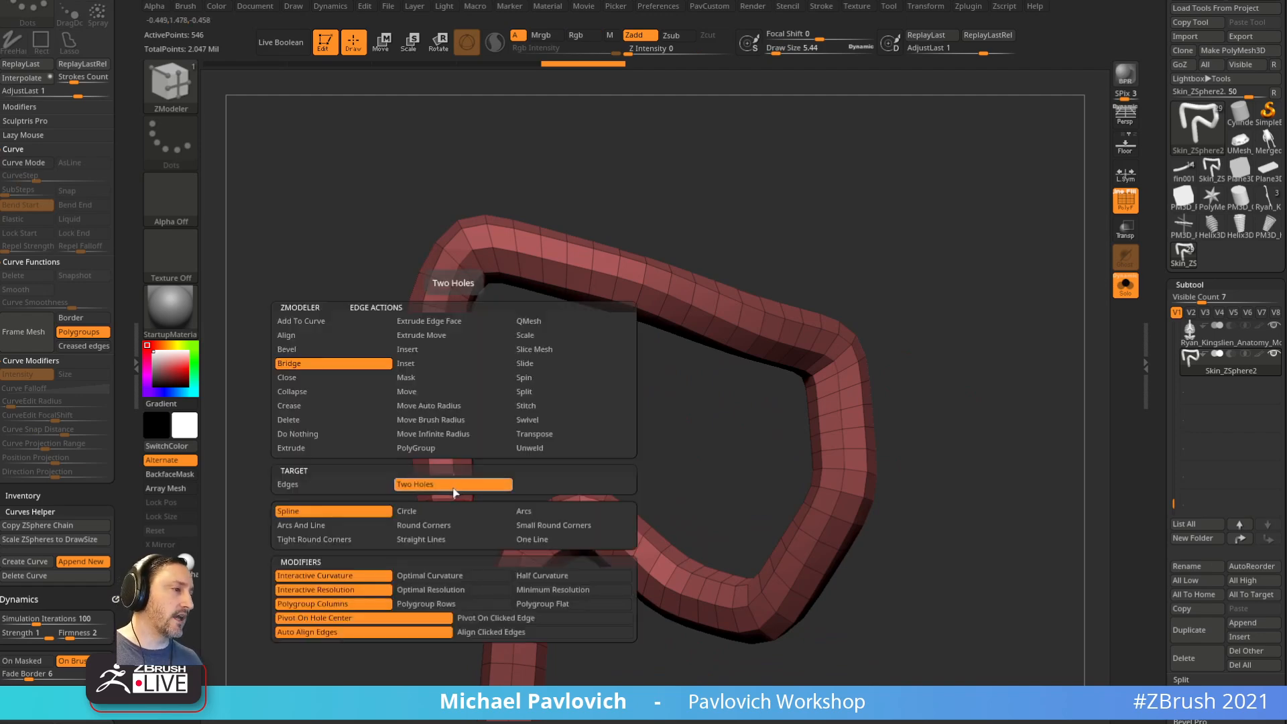
{"action": "left_click", "coordinate": [453, 491]}
{"action": "key", "text": "space"}
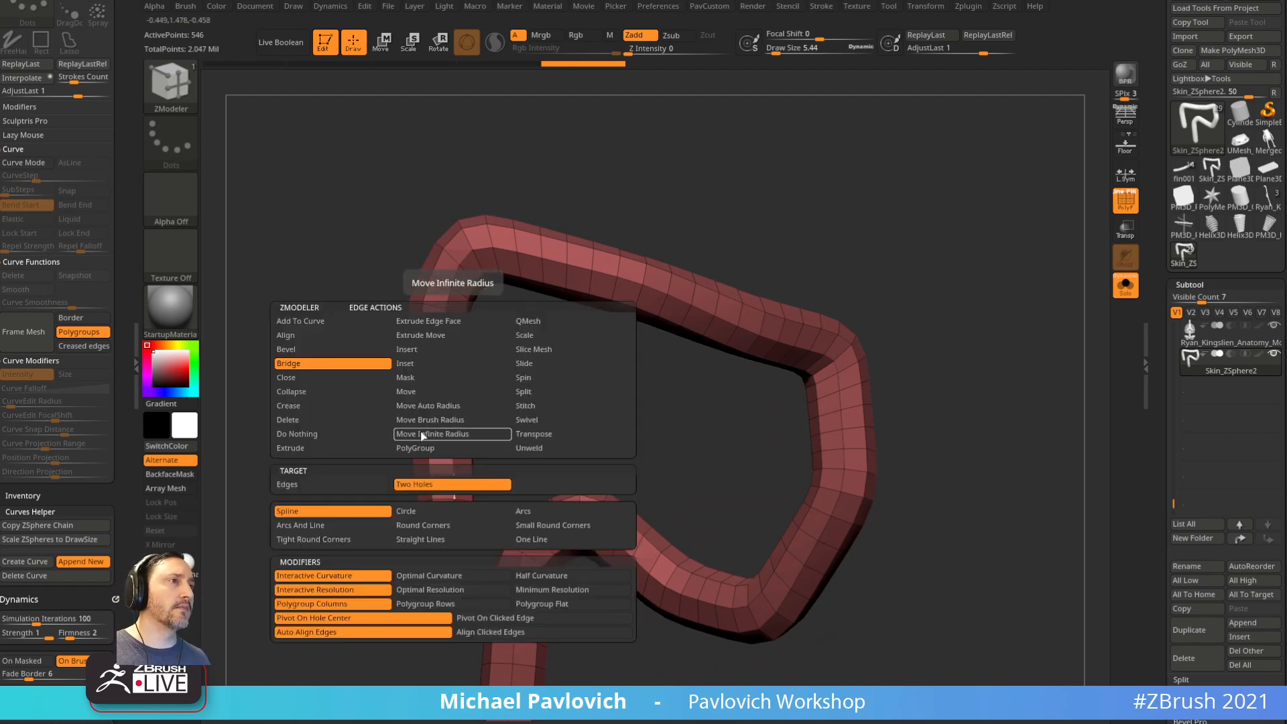
{"action": "left_click", "coordinate": [415, 450]}
Step: Assign a second polygroup to every other polyloop up the ascending colon and around its upper bend
{"action": "left_click_drag", "start_coordinate": [458, 492], "coordinate": [470, 351]}
{"action": "left_click", "coordinate": [447, 340]}
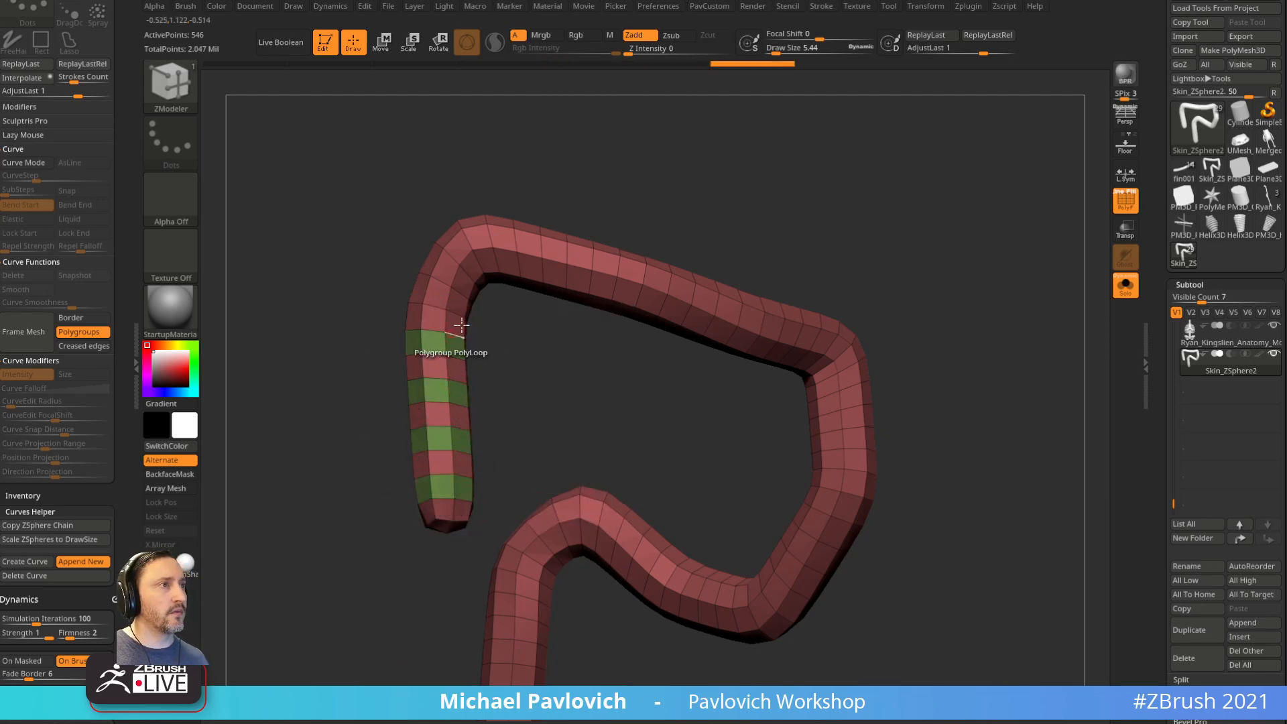
{"action": "left_click", "coordinate": [450, 291]}
{"action": "key", "text": "ctrl+z"}
{"action": "left_click", "coordinate": [449, 297]}
{"action": "left_click", "coordinate": [469, 259]}
{"action": "left_click", "coordinate": [510, 252]}
{"action": "left_click", "coordinate": [556, 262]}
Step: Continue the alternating polyloop polygroups along the transverse colon
{"action": "left_click_drag", "start_coordinate": [759, 222], "coordinate": [604, 213], "text": "alt"}
{"action": "left_click", "coordinate": [480, 261]}
{"action": "left_click", "coordinate": [525, 275]}
{"action": "left_click", "coordinate": [575, 287]}
{"action": "left_click", "coordinate": [637, 322]}
{"action": "left_click_drag", "start_coordinate": [802, 287], "coordinate": [706, 346]}
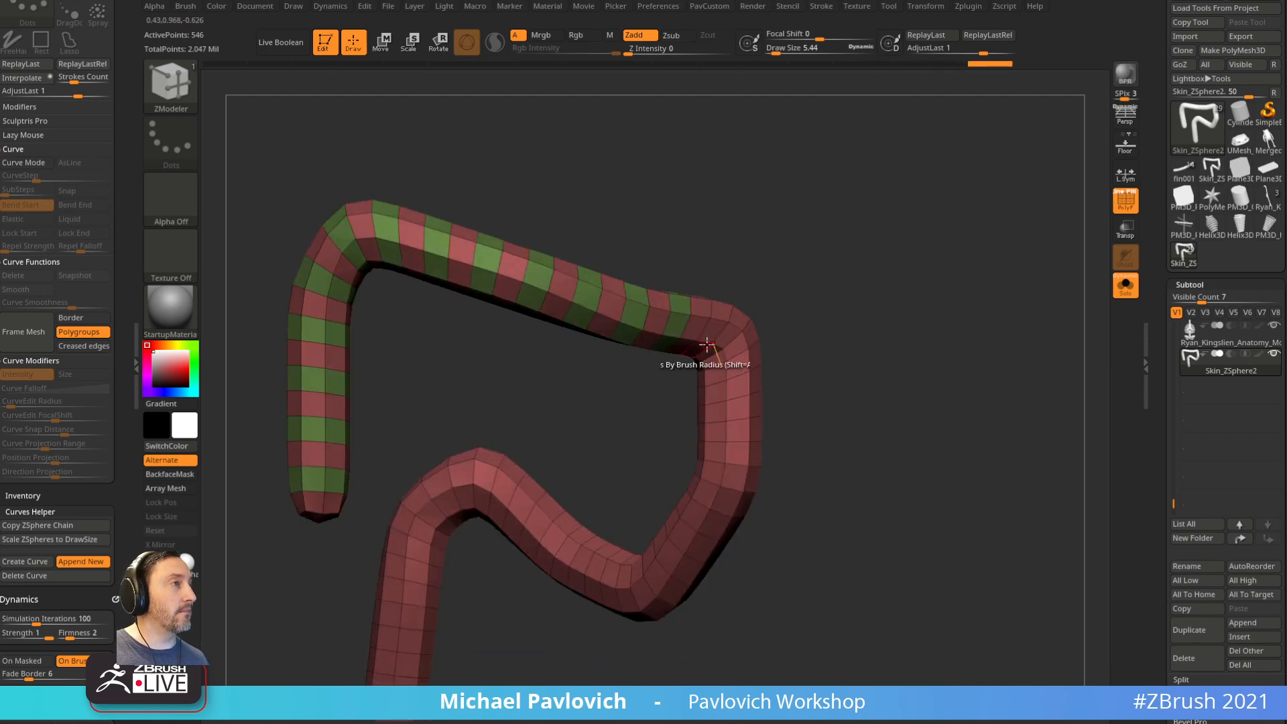
Step: Carry the alternating polyloop polygroups around the second upper bend and down the descending colon
{"action": "left_click_drag", "start_coordinate": [773, 301], "coordinate": [789, 335]}
{"action": "left_click", "coordinate": [738, 327]}
{"action": "left_click", "coordinate": [737, 362]}
{"action": "left_click_drag", "start_coordinate": [793, 440], "coordinate": [765, 368]}
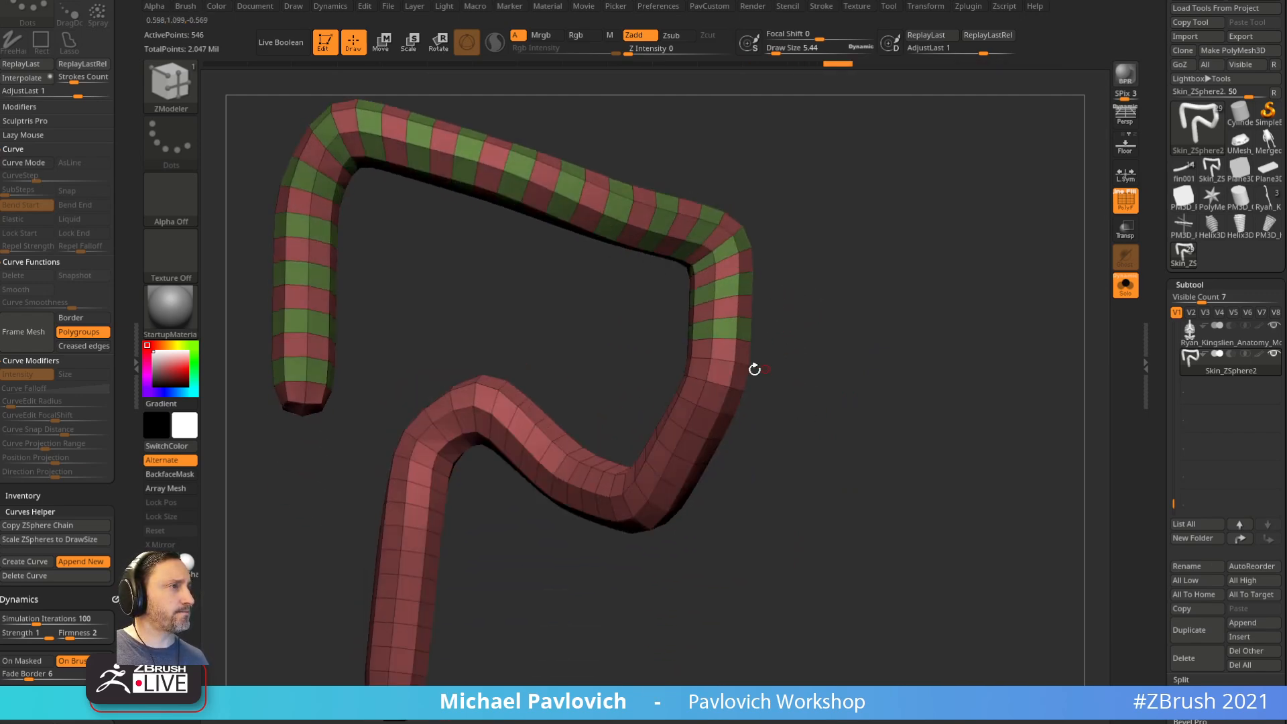
{"action": "left_click_drag", "start_coordinate": [771, 416], "coordinate": [690, 426]}
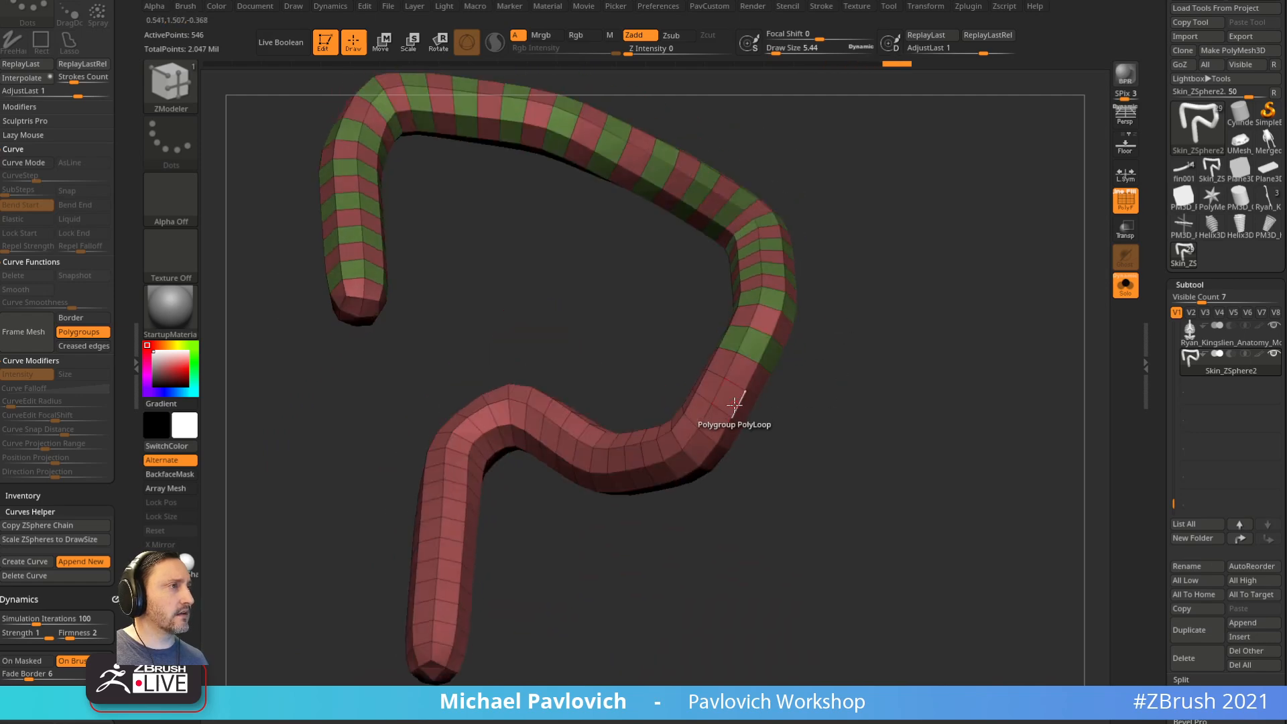
Step: Finish the alternating polyloop polygroups through the sigmoid curve and down the rectum to the tube's end
{"action": "left_click_drag", "start_coordinate": [684, 483], "coordinate": [815, 395]}
{"action": "left_click_drag", "start_coordinate": [743, 436], "coordinate": [692, 504]}
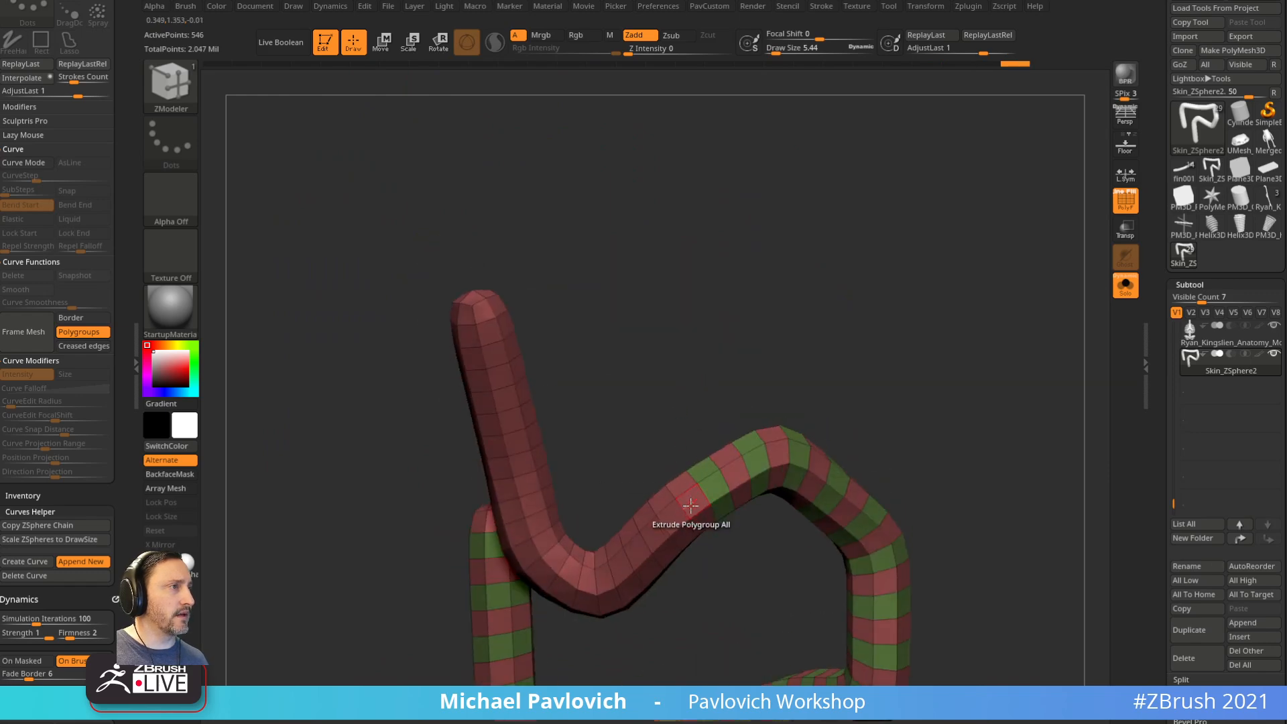
{"action": "left_click_drag", "start_coordinate": [684, 443], "coordinate": [693, 473]}
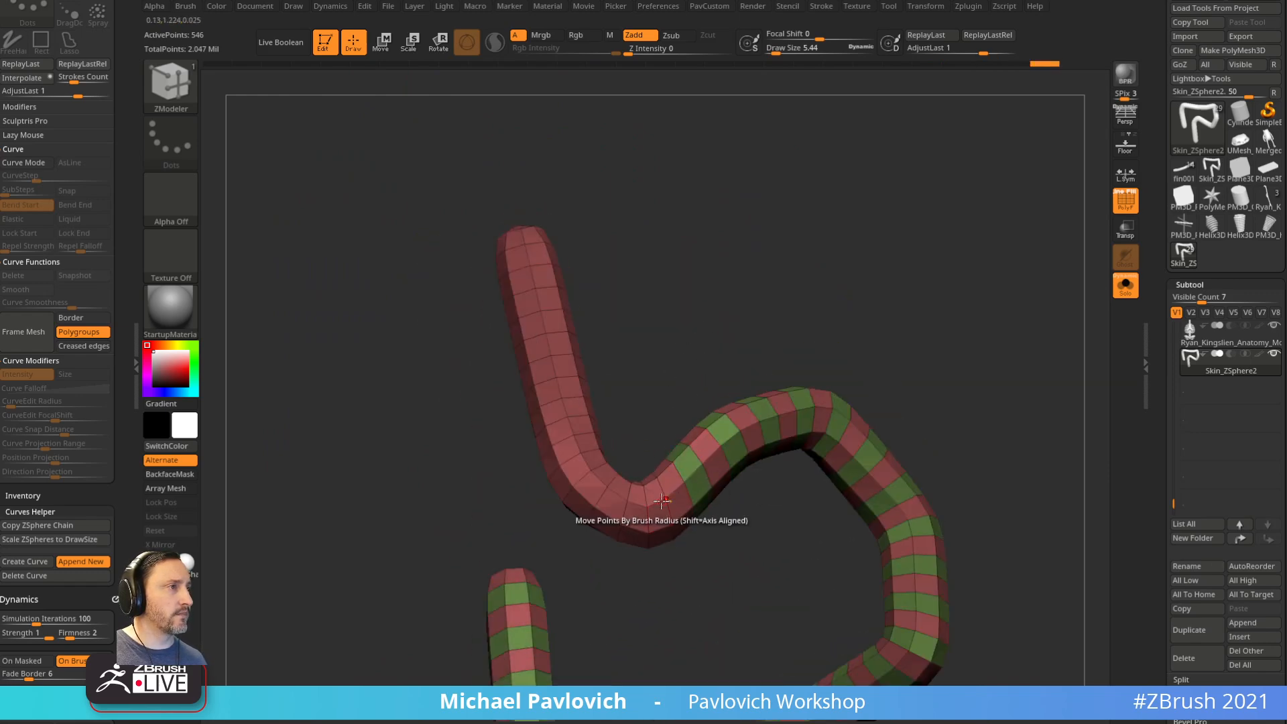
{"action": "left_click_drag", "start_coordinate": [602, 429], "coordinate": [651, 414]}
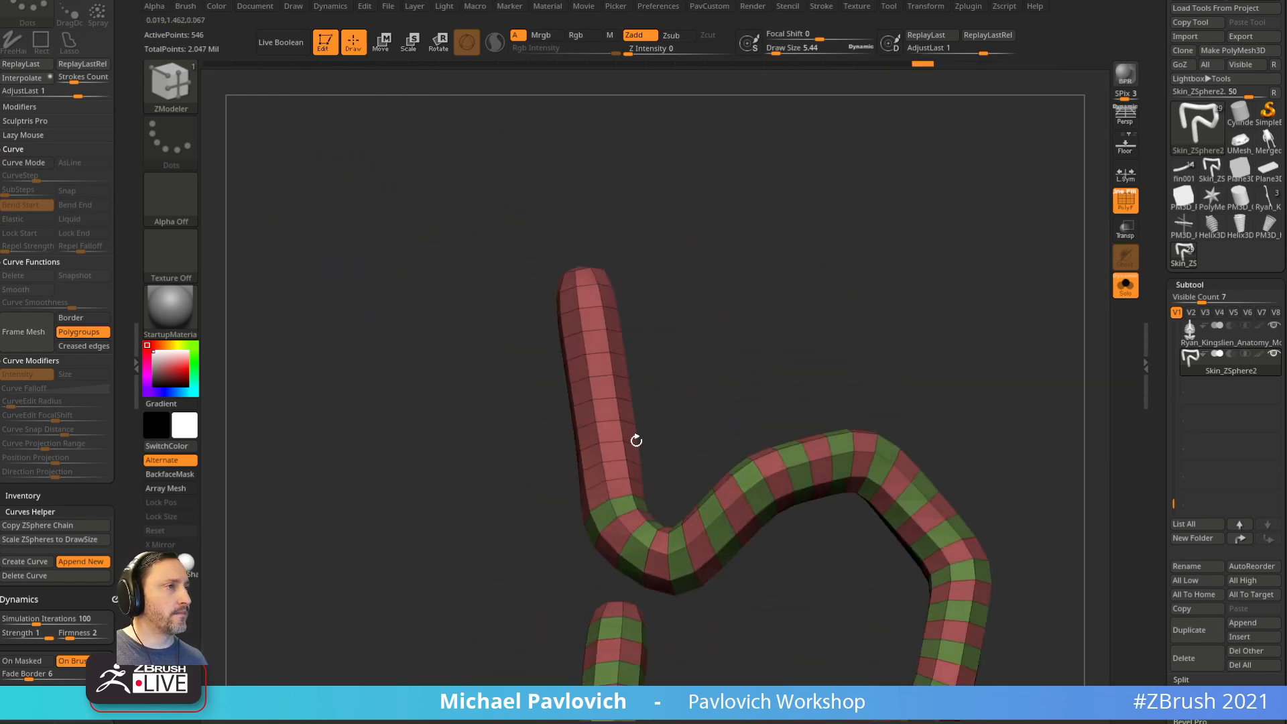
{"action": "left_click", "coordinate": [597, 422]}
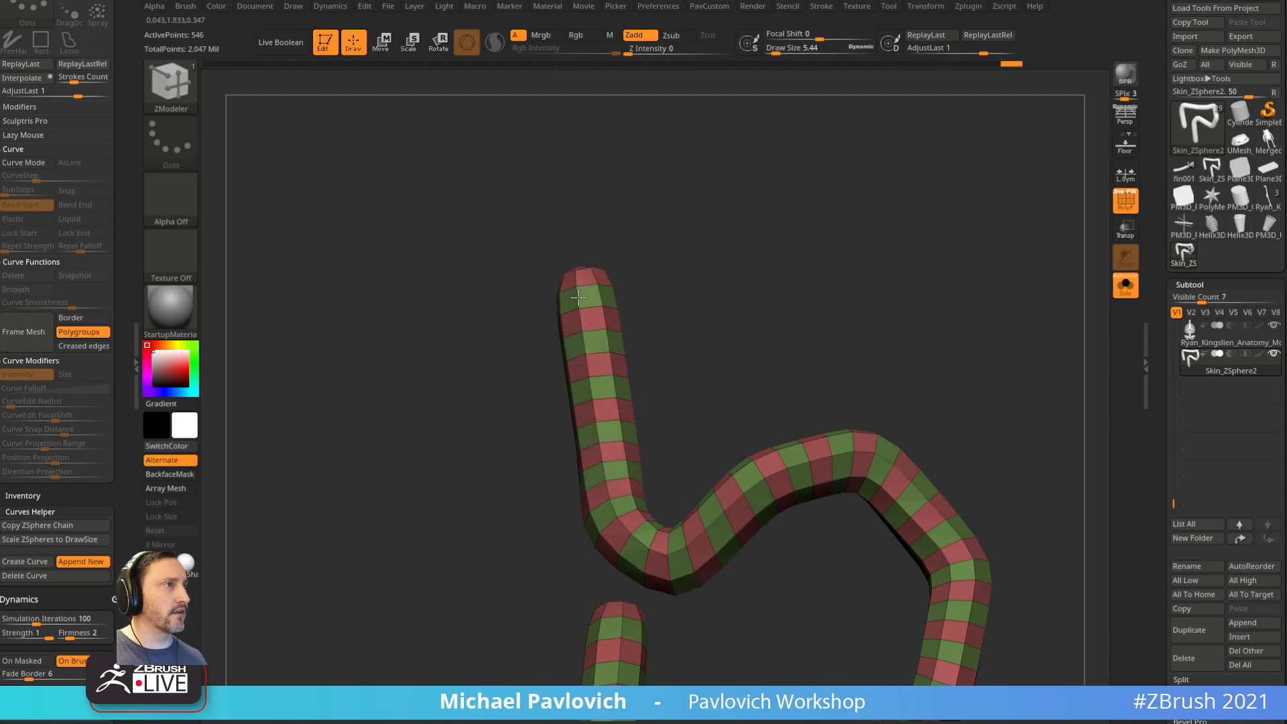
{"action": "key", "text": "f"}
{"action": "left_click_drag", "start_coordinate": [825, 204], "coordinate": [647, 315]}
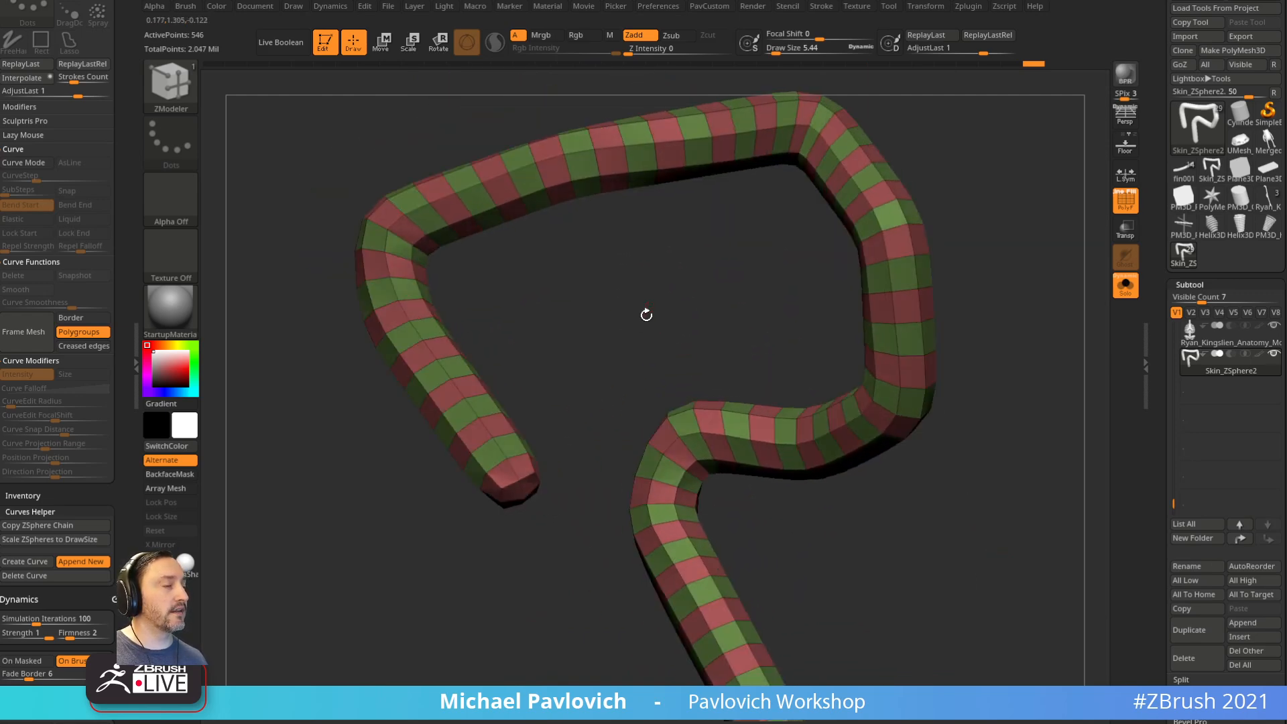
Step: Show only the red polygroup rings of the colon and switch the selection brush to SelectLasso
{"action": "mouse_move", "coordinate": [584, 381]}
{"action": "left_mouse_down"}
{"action": "mouse_move", "coordinate": [553, 368]}
{"action": "mouse_move", "coordinate": [563, 401]}
{"action": "mouse_move", "coordinate": [483, 396]}
{"action": "mouse_move", "coordinate": [540, 460]}
{"action": "left_mouse_up"}
{"action": "left_click", "coordinate": [495, 392], "text": "ctrl+shift"}
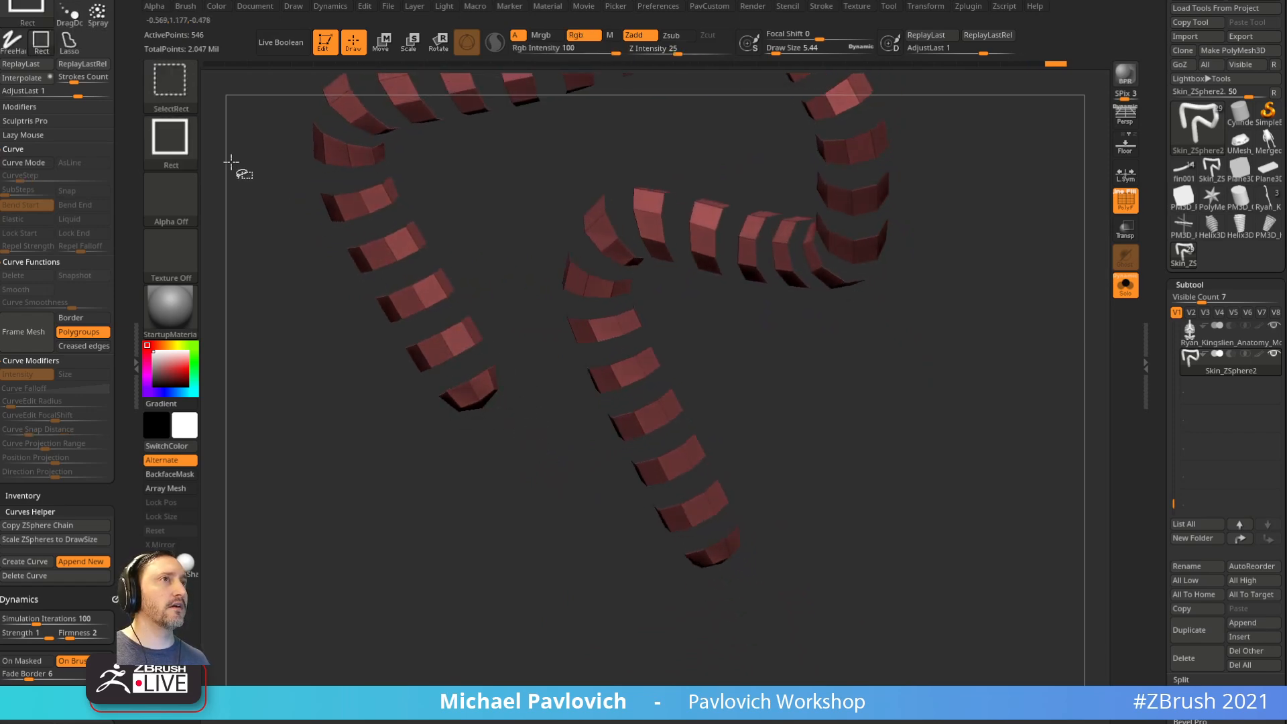
{"action": "key", "text": "ctrl+shift+b"}
{"action": "left_click", "coordinate": [256, 110]}
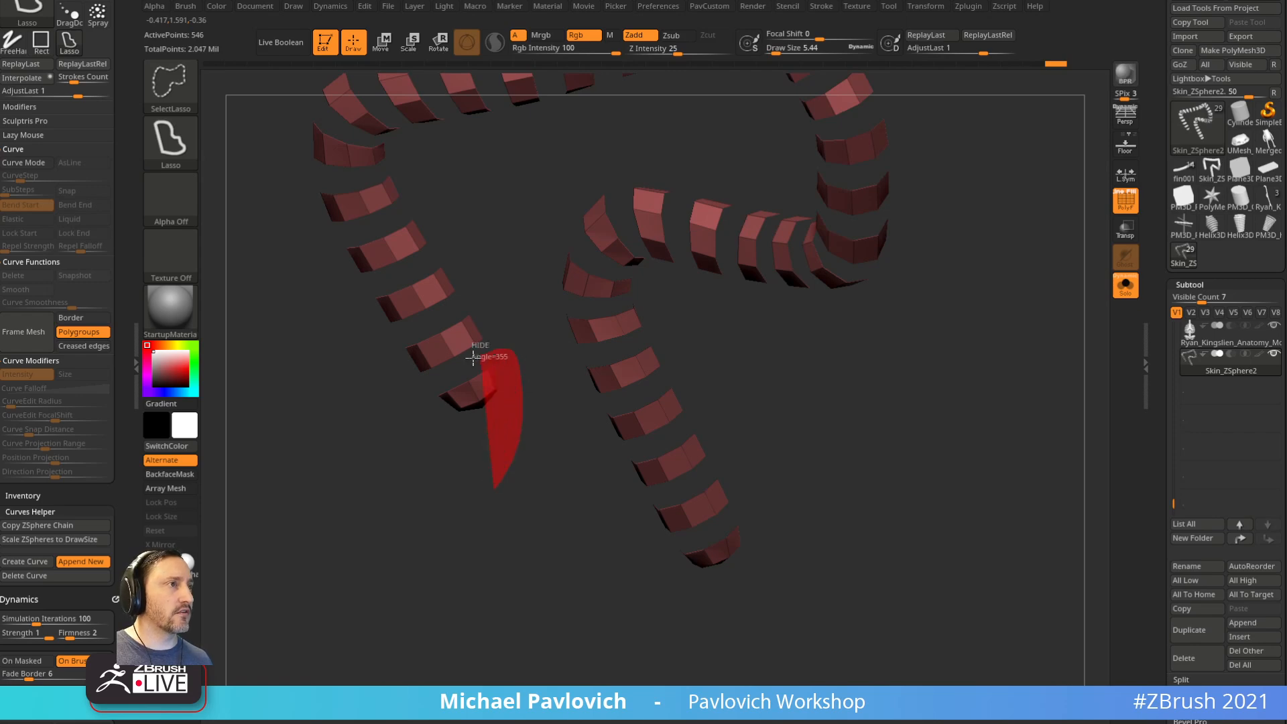
Step: Try hiding the ascending colon's end cap with a lasso selection
{"action": "left_click_drag", "start_coordinate": [482, 354], "coordinate": [439, 429], "text": "ctrl+alt+shift"}
{"action": "key", "text": "ctrl+shift+x"}
{"action": "left_click_drag", "start_coordinate": [853, 428], "coordinate": [908, 443]}
{"action": "key", "text": "ctrl+z"}
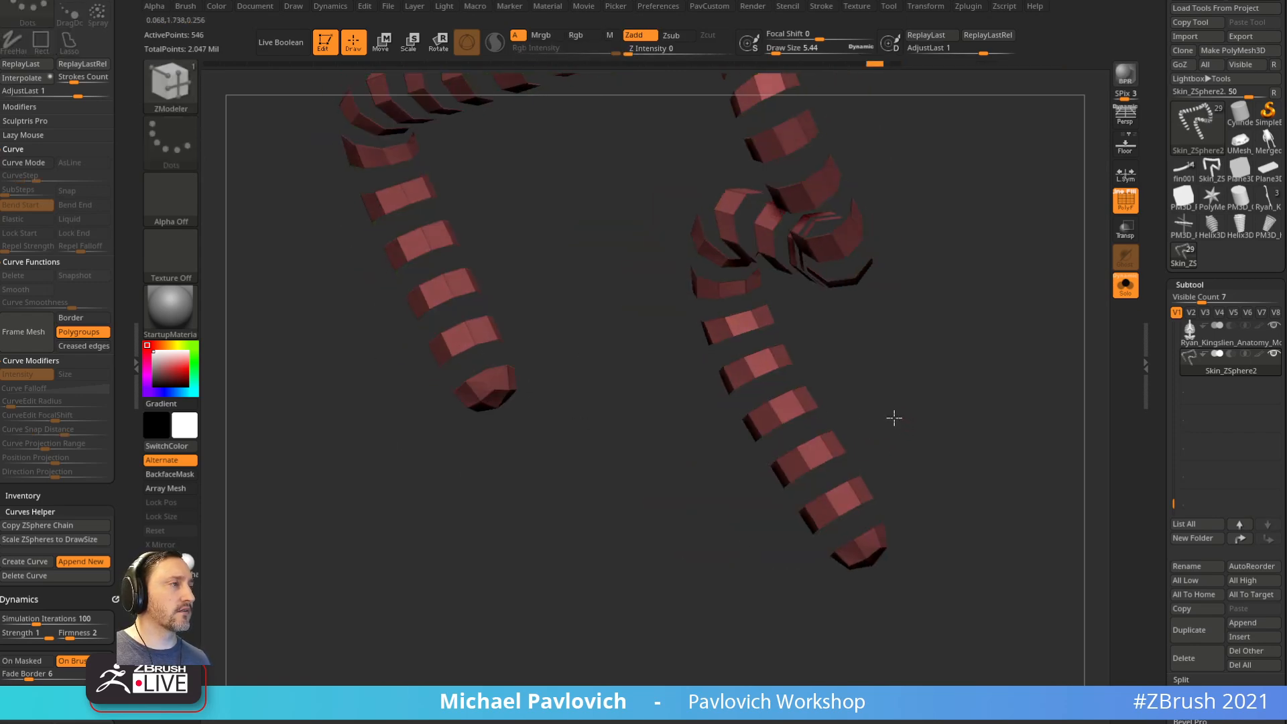
Step: Hide both end caps, give the remaining red rings their own polygroup, and show the whole colon again
{"action": "mouse_move", "coordinate": [917, 609]}
{"action": "left_mouse_down", "text": "ctrl+shift"}
{"action": "mouse_move", "coordinate": [885, 517]}
{"action": "mouse_move", "coordinate": [892, 530]}
{"action": "left_mouse_up", "text": "ctrl+shift"}
{"action": "mouse_move", "coordinate": [495, 482]}
{"action": "left_mouse_down"}
{"action": "mouse_move", "coordinate": [508, 491]}
{"action": "mouse_move", "coordinate": [422, 434]}
{"action": "mouse_move", "coordinate": [431, 450]}
{"action": "left_mouse_up"}
{"action": "left_click", "coordinate": [403, 493], "text": "ctrl+shift"}
{"action": "mouse_move", "coordinate": [838, 629]}
{"action": "left_mouse_down", "text": "ctrl+alt+shift"}
{"action": "mouse_move", "coordinate": [878, 509]}
{"action": "mouse_move", "coordinate": [911, 569]}
{"action": "left_mouse_up", "text": "ctrl+alt+shift"}
{"action": "left_click_drag", "start_coordinate": [983, 454], "coordinate": [749, 620]}
{"action": "left_click", "coordinate": [729, 644], "text": "ctrl+shift"}
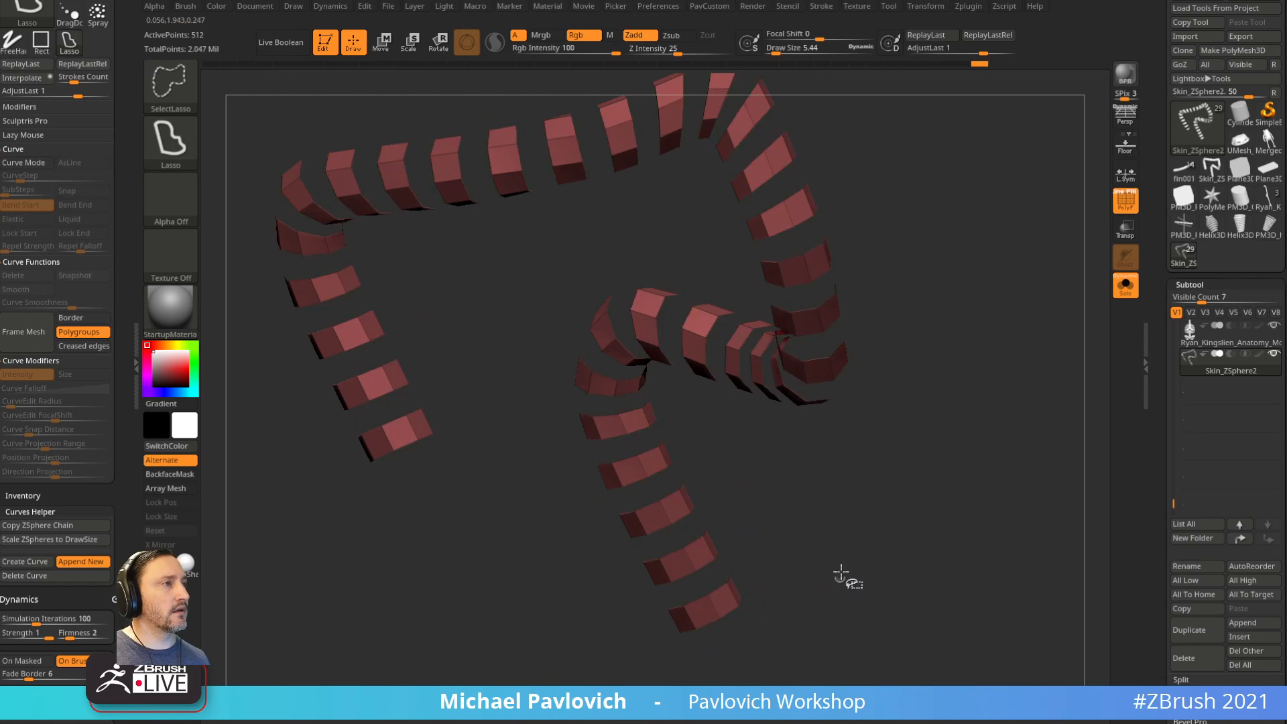
{"action": "left_click", "coordinate": [953, 481], "text": "ctrl+shift"}
Step: Try insetting the blue and green ring polygroups with ZModeler's Inset Polygroup All, and undo both insets
{"action": "mouse_move", "coordinate": [980, 460]}
{"action": "left_mouse_down"}
{"action": "mouse_move", "coordinate": [997, 416]}
{"action": "mouse_move", "coordinate": [1018, 472]}
{"action": "mouse_move", "coordinate": [606, 261]}
{"action": "mouse_move", "coordinate": [650, 344]}
{"action": "mouse_move", "coordinate": [686, 310]}
{"action": "mouse_move", "coordinate": [627, 346]}
{"action": "left_mouse_up"}
{"action": "key", "text": "space"}
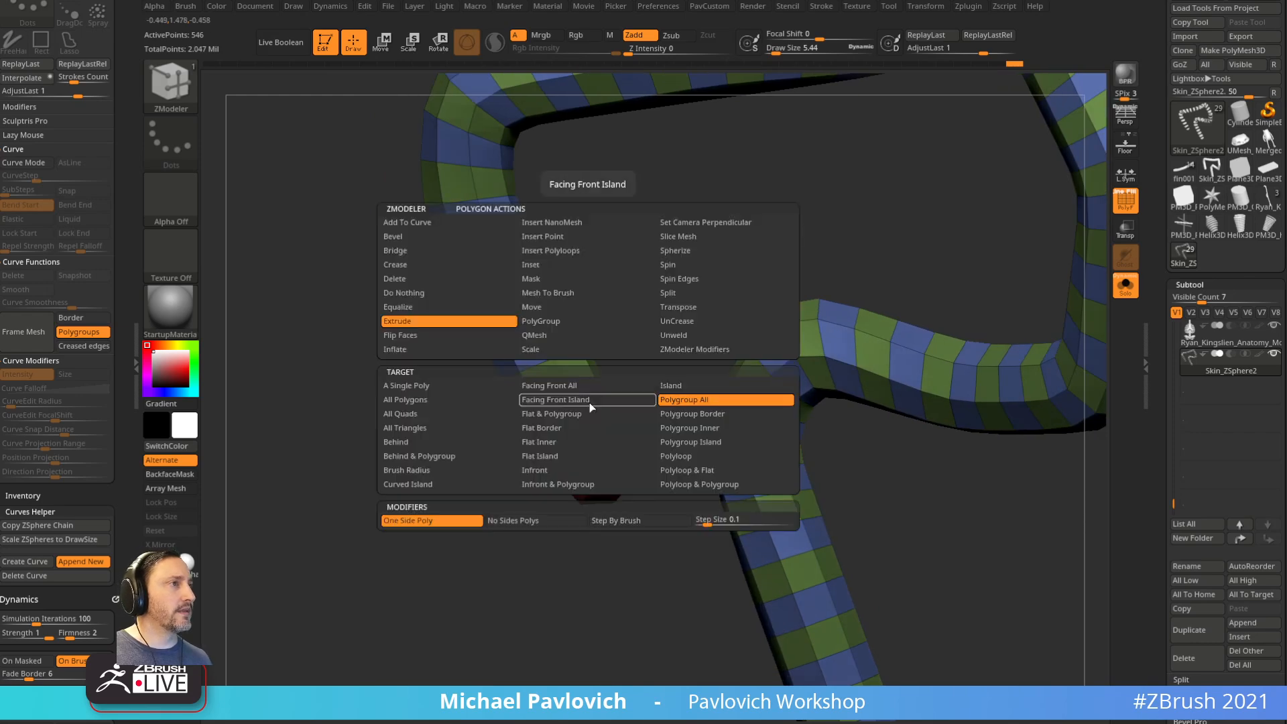
{"action": "left_click", "coordinate": [574, 271]}
{"action": "left_click", "coordinate": [694, 401]}
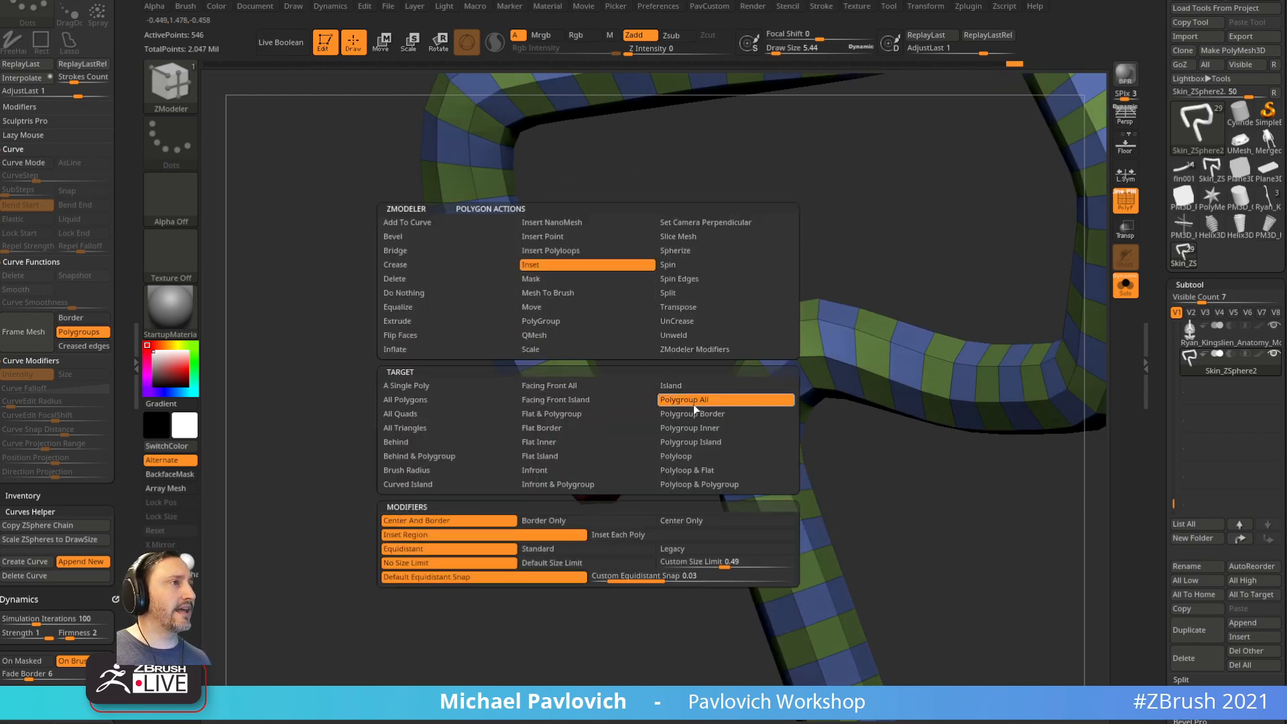
{"action": "left_click_drag", "start_coordinate": [585, 403], "coordinate": [587, 407]}
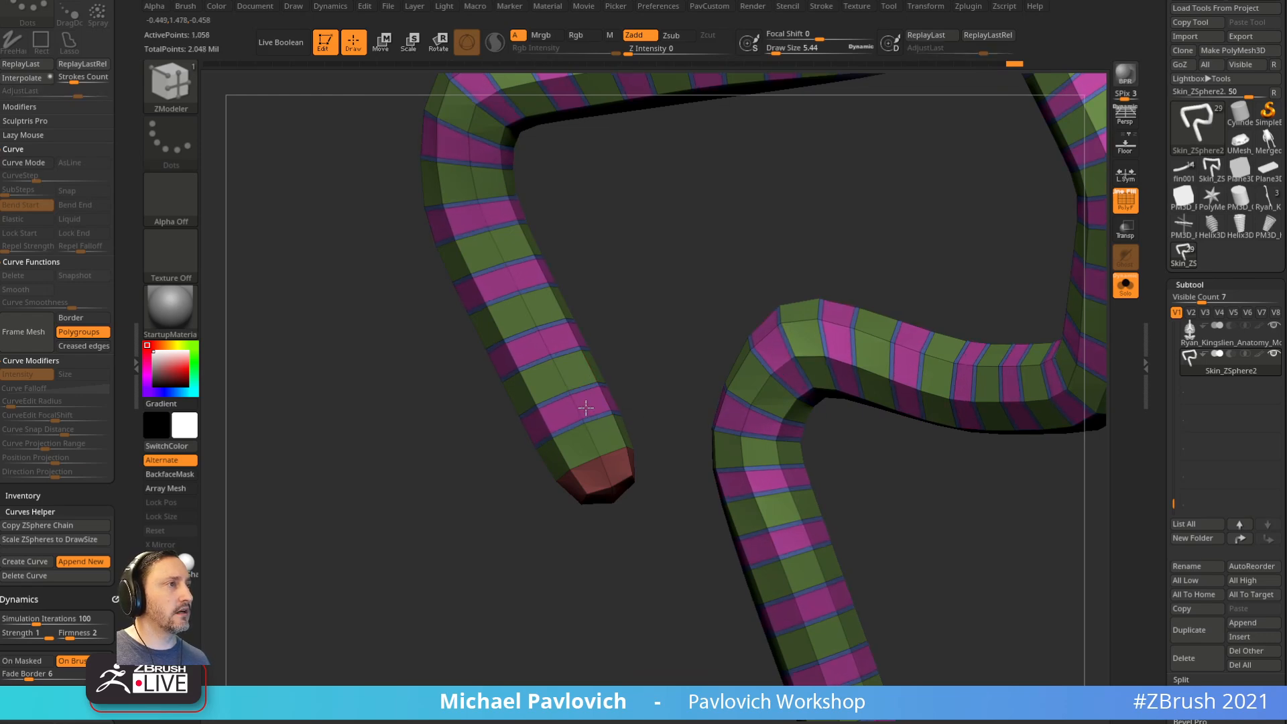
{"action": "left_click_drag", "start_coordinate": [576, 370], "coordinate": [574, 373]}
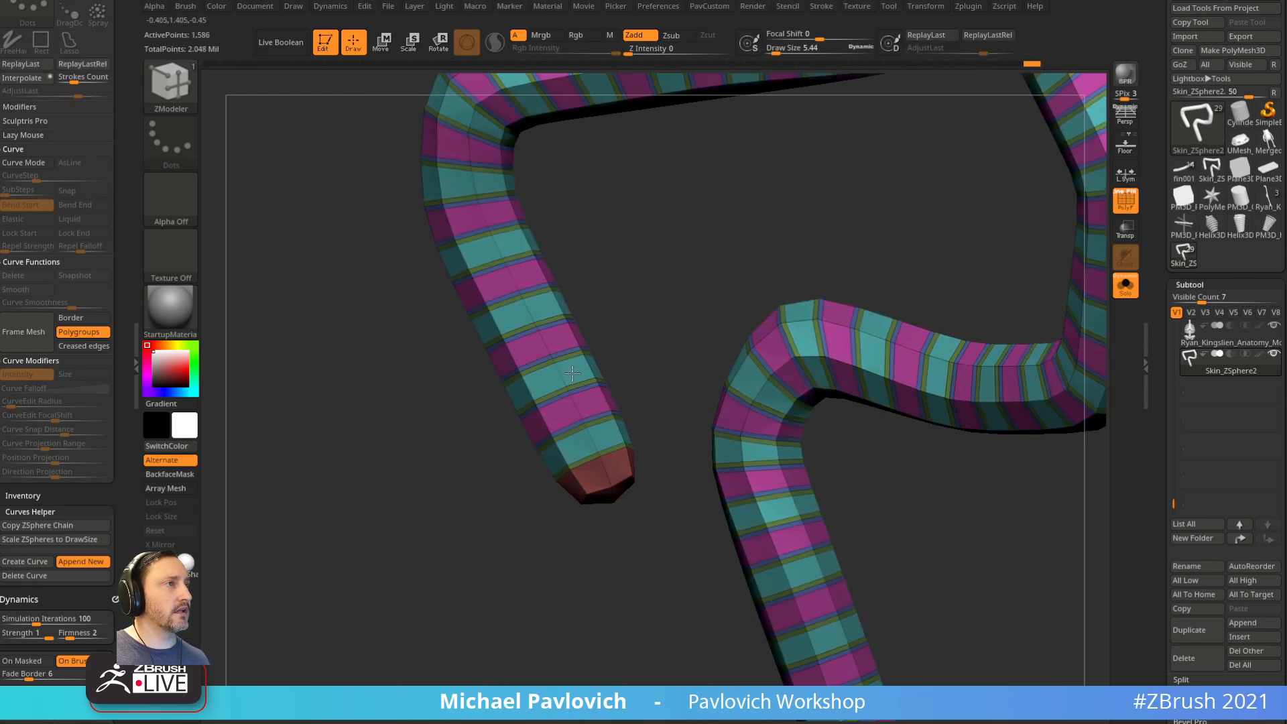
{"action": "right_click_drag", "start_coordinate": [644, 273], "coordinate": [678, 356], "text": "alt"}
{"action": "key", "text": "ctrl+z"}
{"action": "key", "text": "ctrl+z"}
Step: Inset both ring polygroups with thinner borders and raise the wide bands outward using QMesh Polygroup All
{"action": "left_click", "coordinate": [553, 396]}
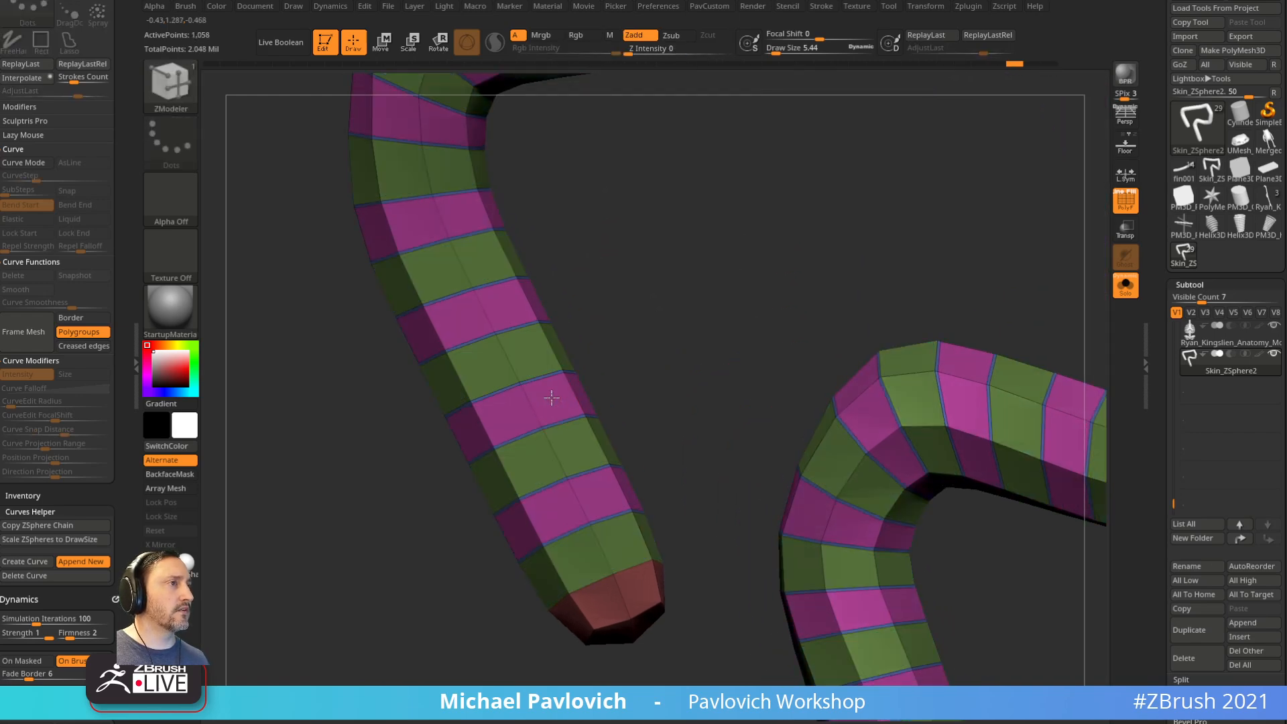
{"action": "left_click", "coordinate": [540, 368]}
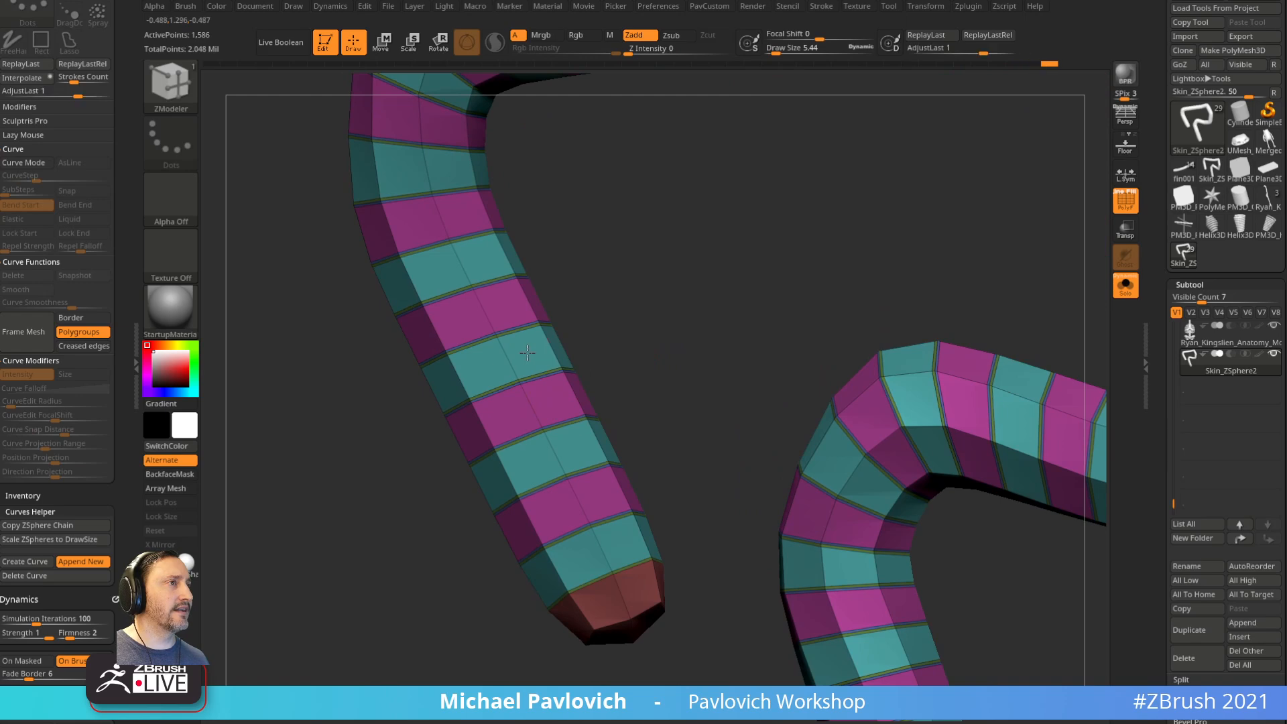
{"action": "key", "text": "space"}
{"action": "left_click", "coordinate": [543, 335]}
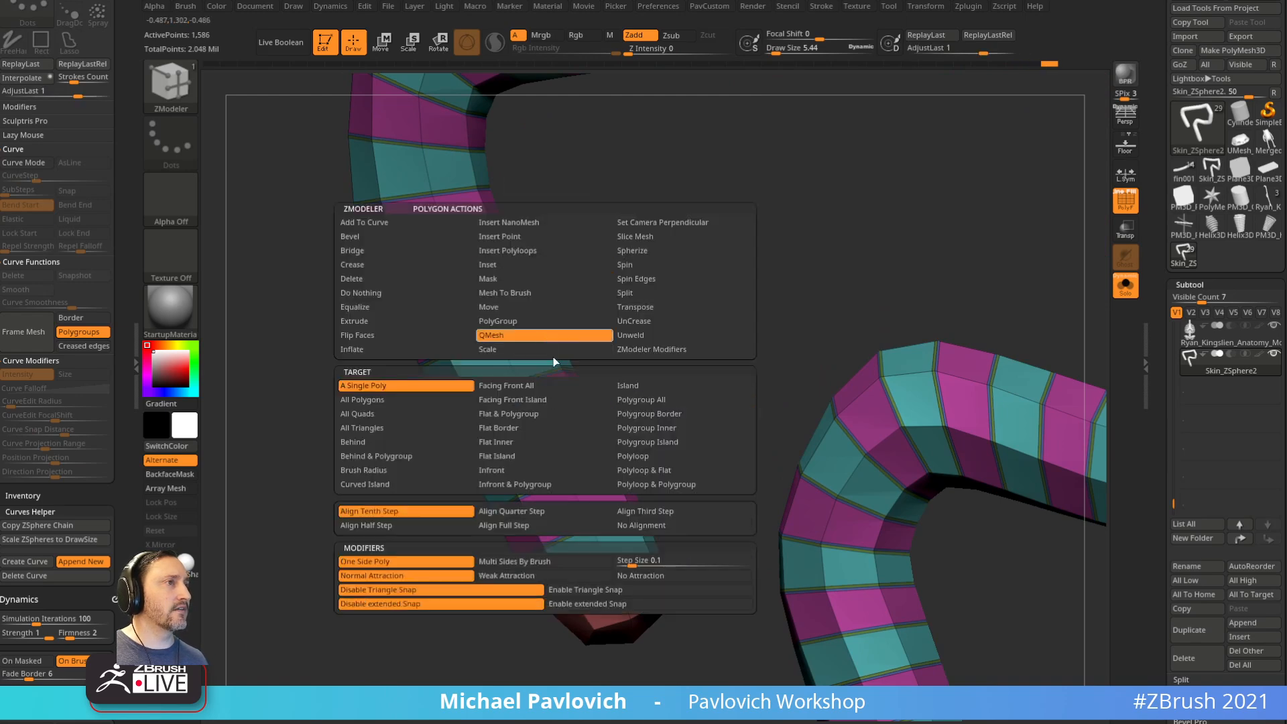
{"action": "left_click", "coordinate": [654, 400]}
{"action": "left_click_drag", "start_coordinate": [575, 414], "coordinate": [566, 388]}
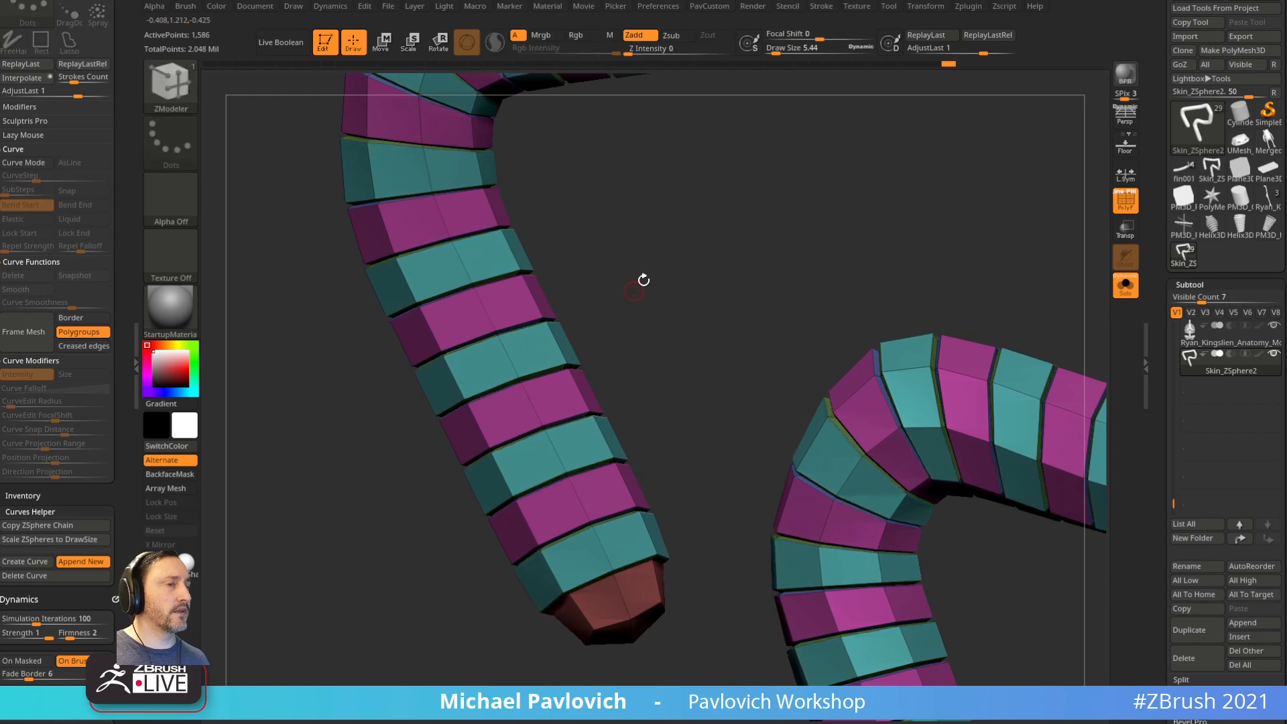
Step: Examine the grooved colon in the dynamic subdivision preview with the polyframe hidden, and return to the low-poly polyframe view
{"action": "key", "text": "d"}
{"action": "right_click_drag", "start_coordinate": [680, 312], "coordinate": [1003, 241], "text": "ctrl"}
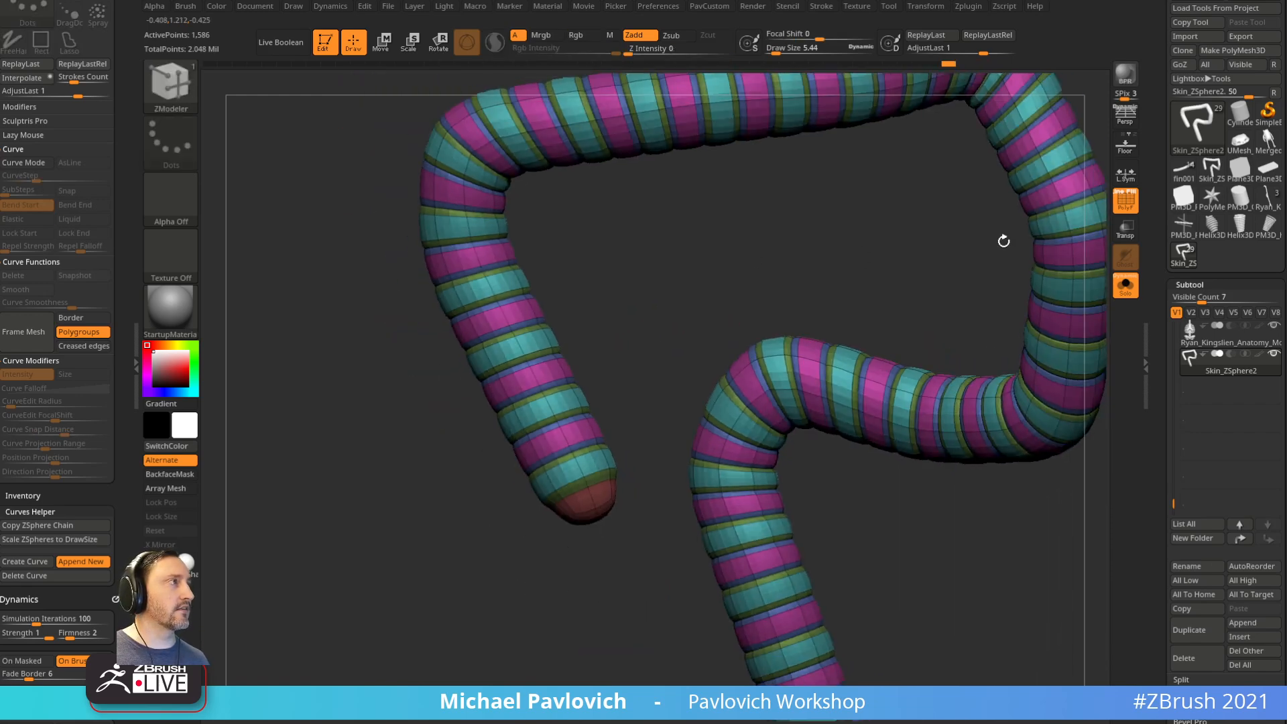
{"action": "left_click", "coordinate": [1118, 209]}
{"action": "right_click_drag", "start_coordinate": [684, 279], "coordinate": [934, 396], "text": "ctrl"}
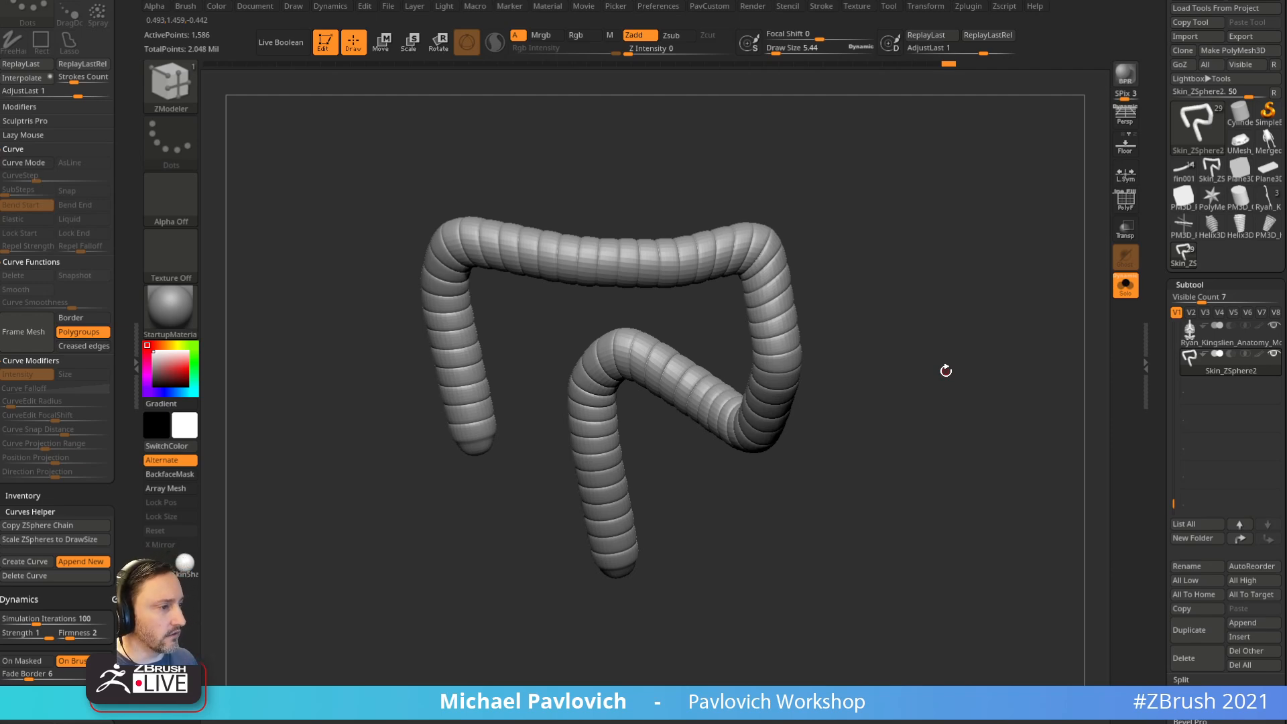
{"action": "right_click_drag", "start_coordinate": [862, 288], "coordinate": [831, 305]}
{"action": "key", "text": "shift+f"}
{"action": "right_click_drag", "start_coordinate": [670, 331], "coordinate": [653, 372], "text": "ctrl"}
{"action": "key", "text": "shift+d"}
{"action": "key", "text": "d"}
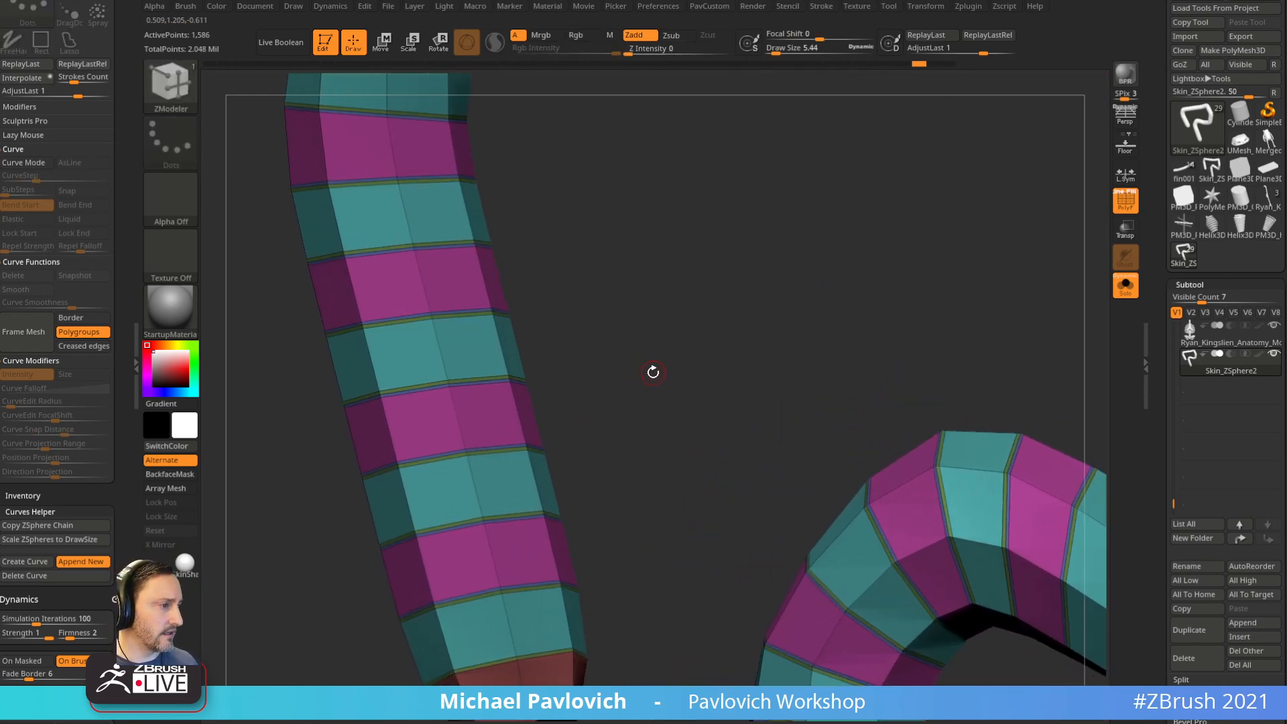
Step: Undo the ring insets and try QMesh on the blue rings in the dynamic subdivision preview
{"action": "key", "text": "ctrl+z"}
{"action": "key", "text": "ctrl+z"}
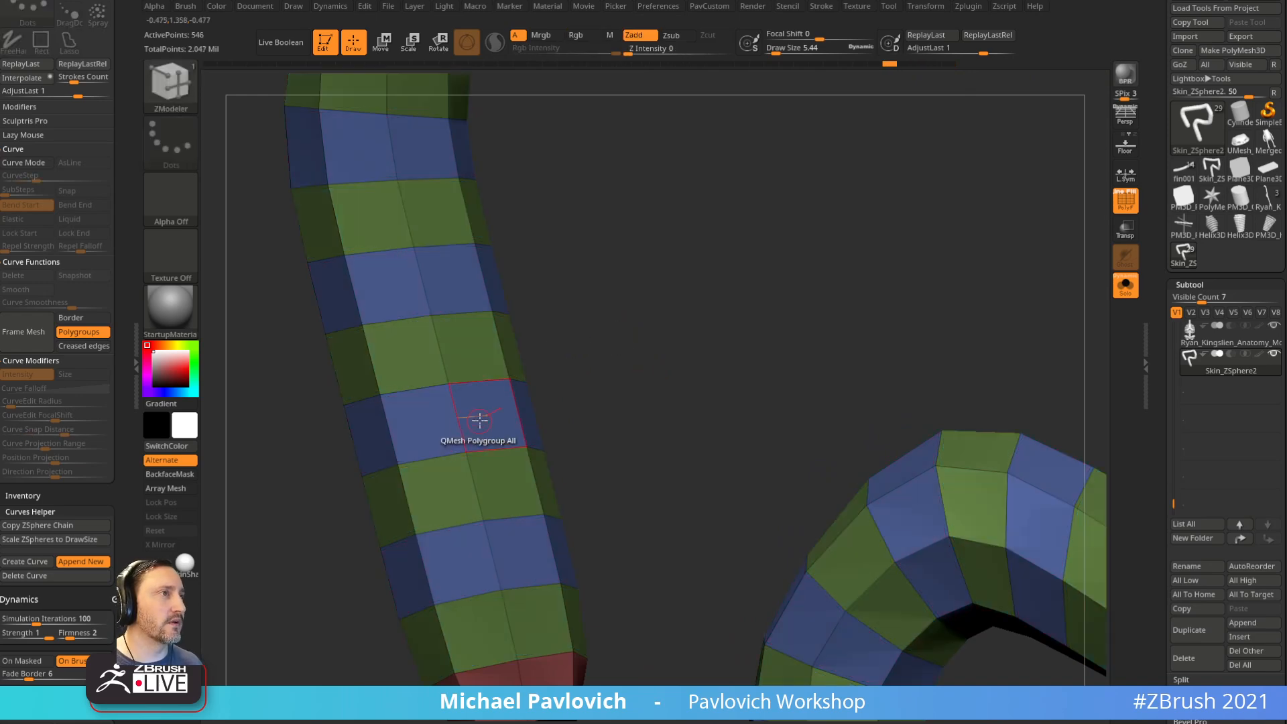
{"action": "key", "text": "space"}
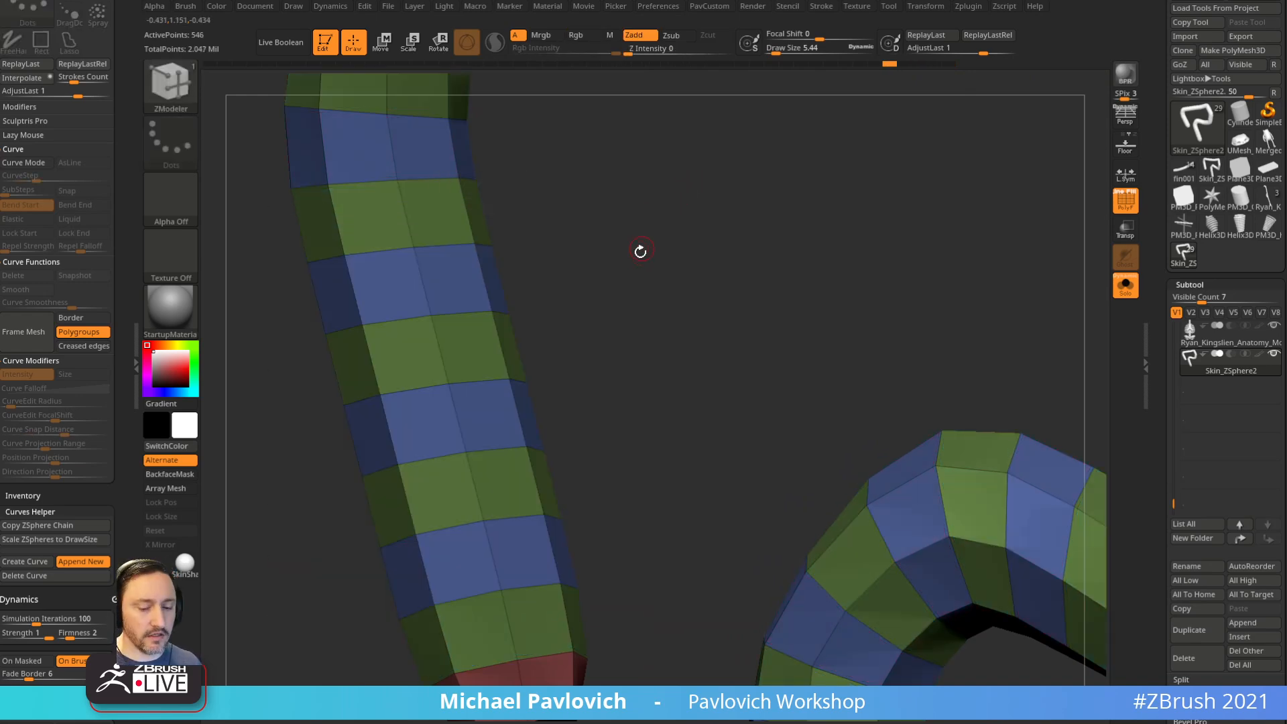
{"action": "key", "text": "d"}
{"action": "key", "text": "ctrl+shift+z"}
{"action": "key", "text": "ctrl+shift+z"}
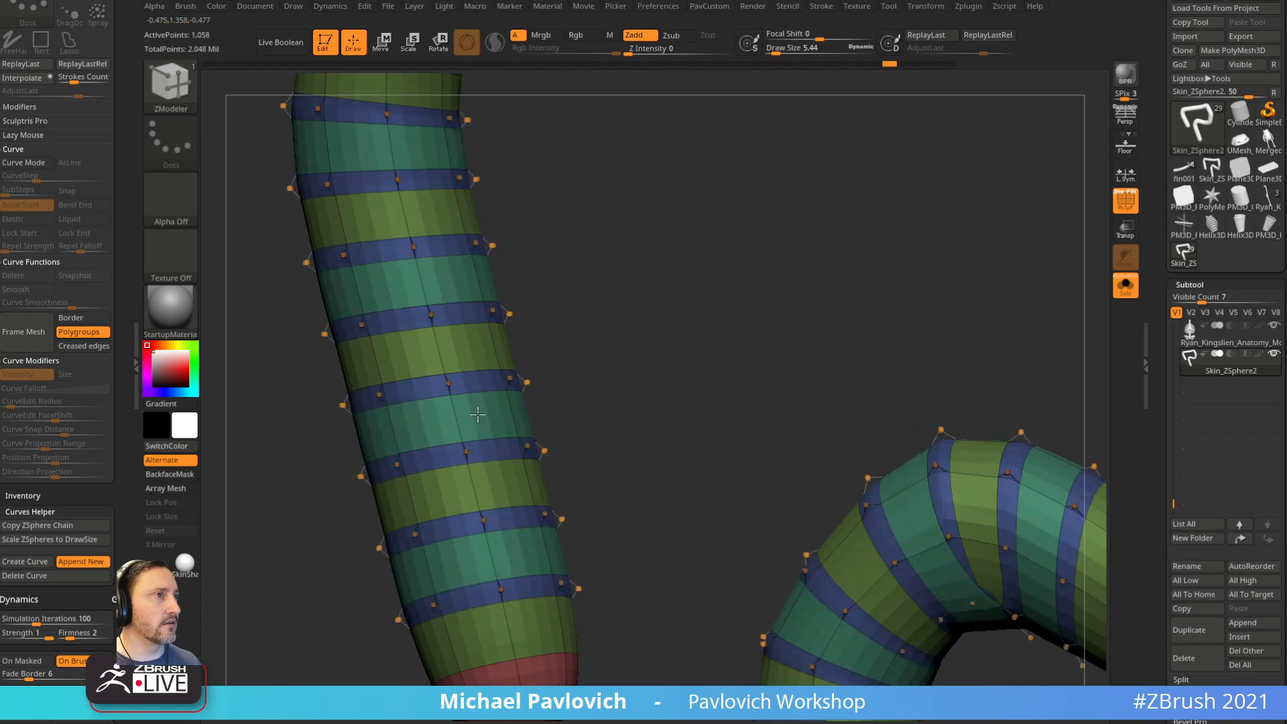
{"action": "key", "text": "ctrl+z"}
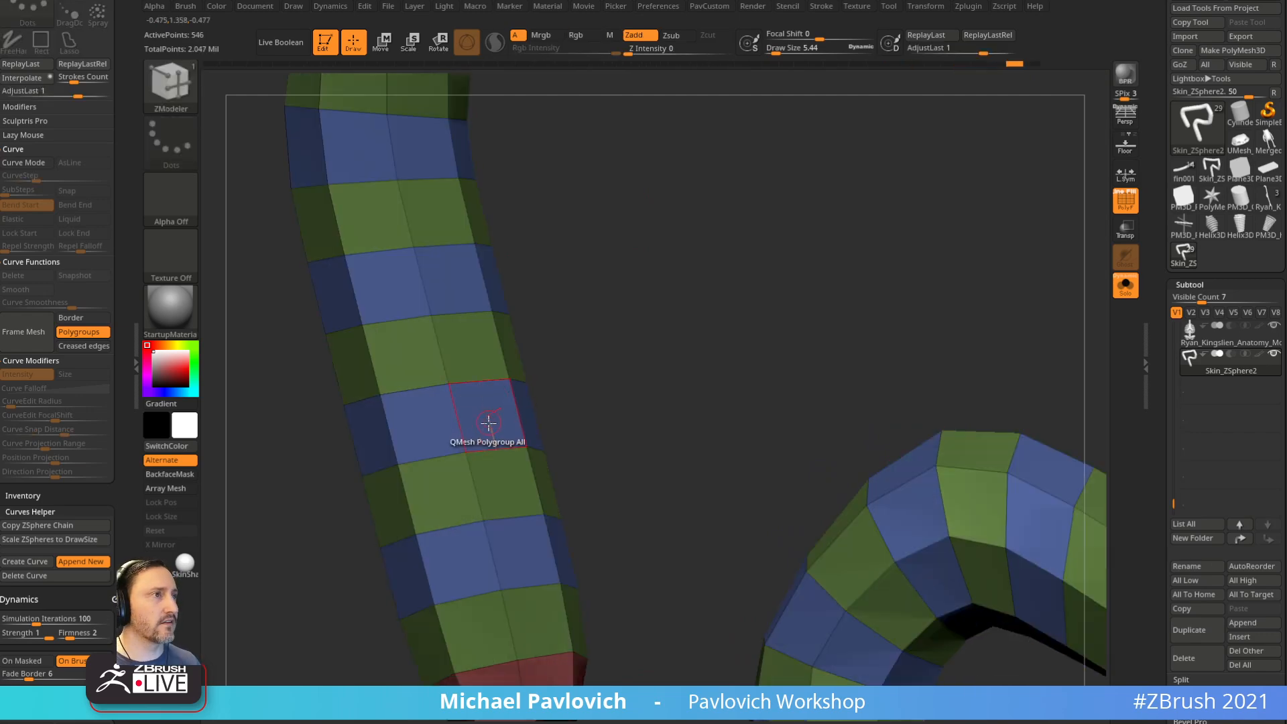
Step: Switch ZModeler's polygon action to Inset with Polygroup All and inset the blue and green rings to create narrow border bands
{"action": "key", "text": "space"}
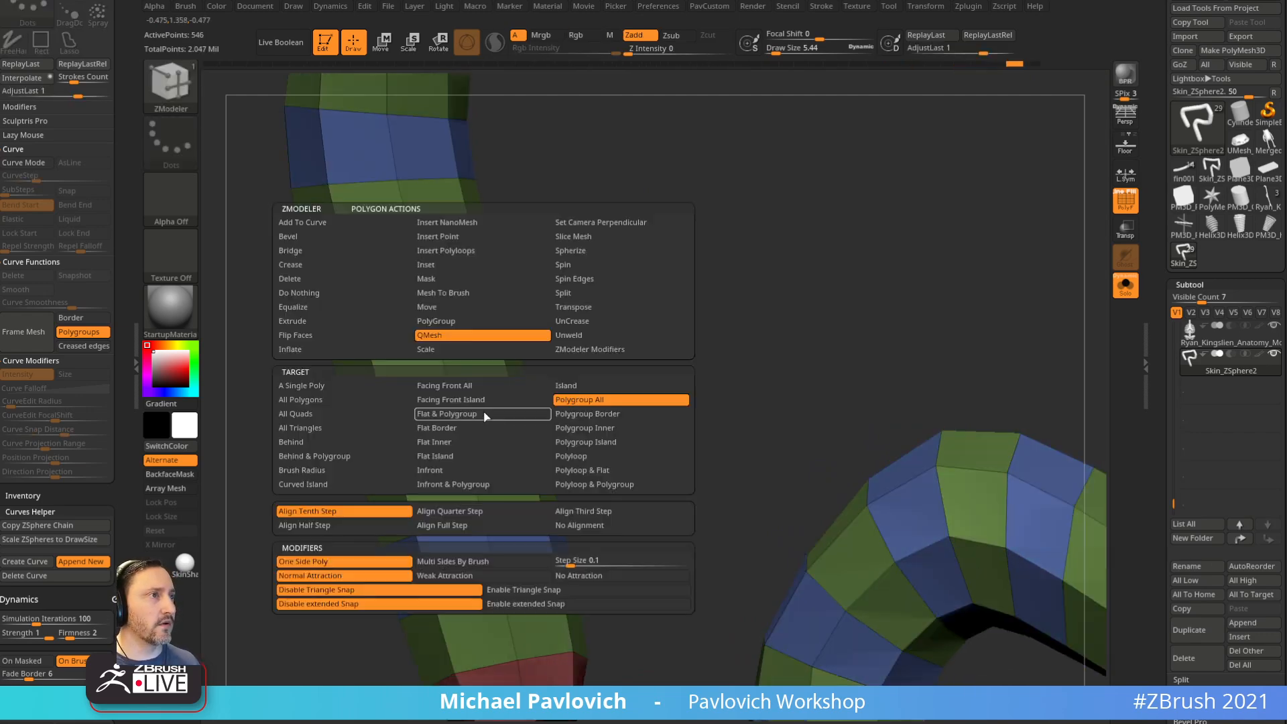
{"action": "left_click", "coordinate": [472, 266]}
{"action": "left_click_drag", "start_coordinate": [489, 416], "coordinate": [486, 410]}
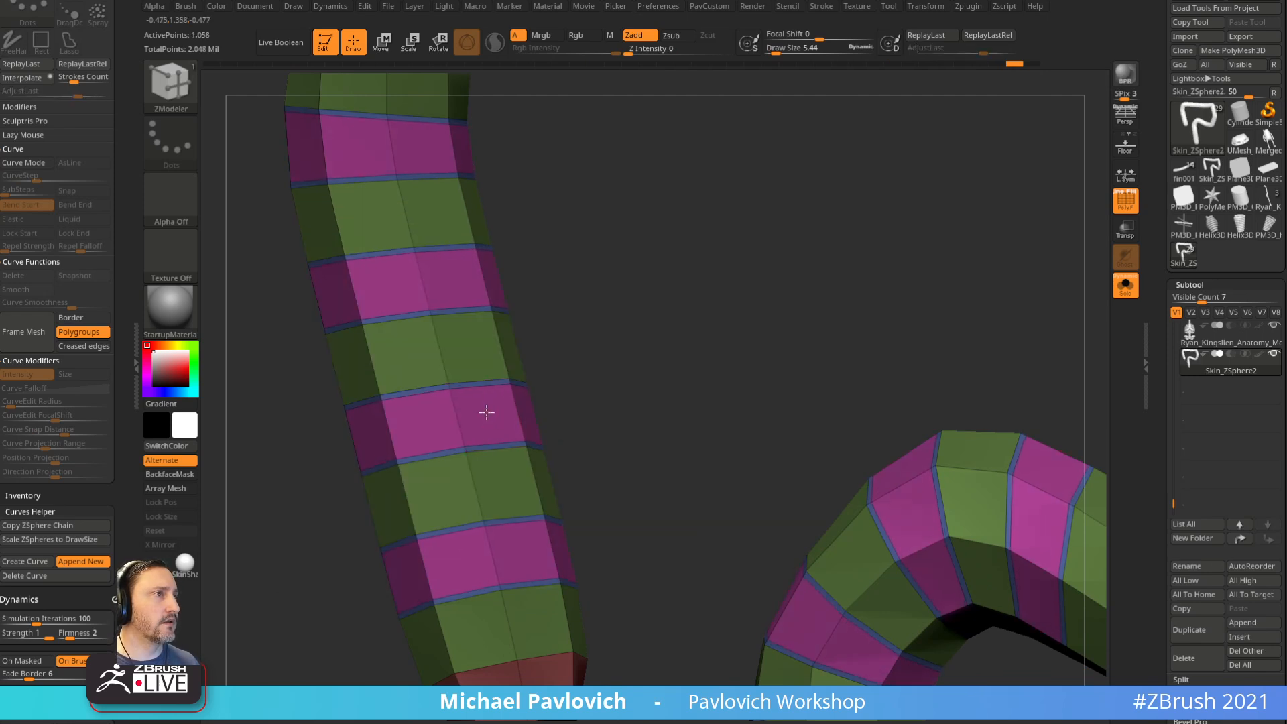
{"action": "left_click", "coordinate": [489, 339]}
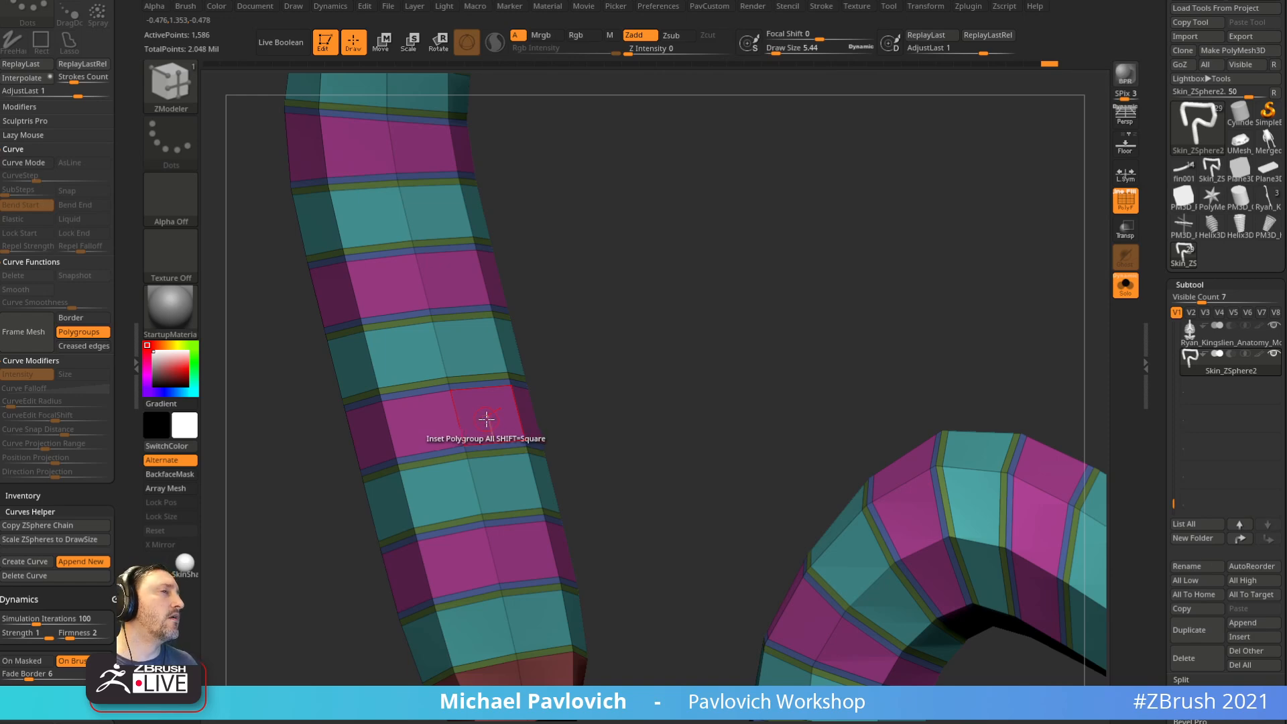
Step: Raise the wide magenta and teal bands of the colon outward using QMesh with Polygroup All
{"action": "key", "text": "space"}
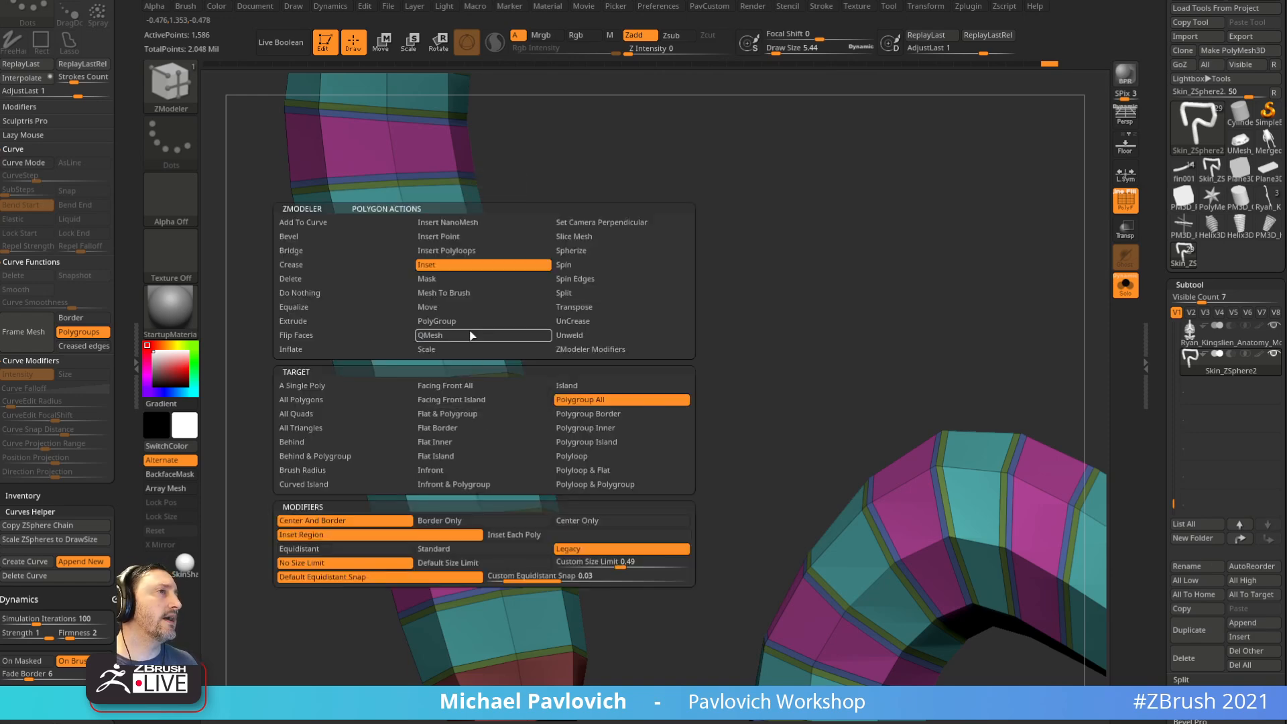
{"action": "left_click", "coordinate": [567, 385]}
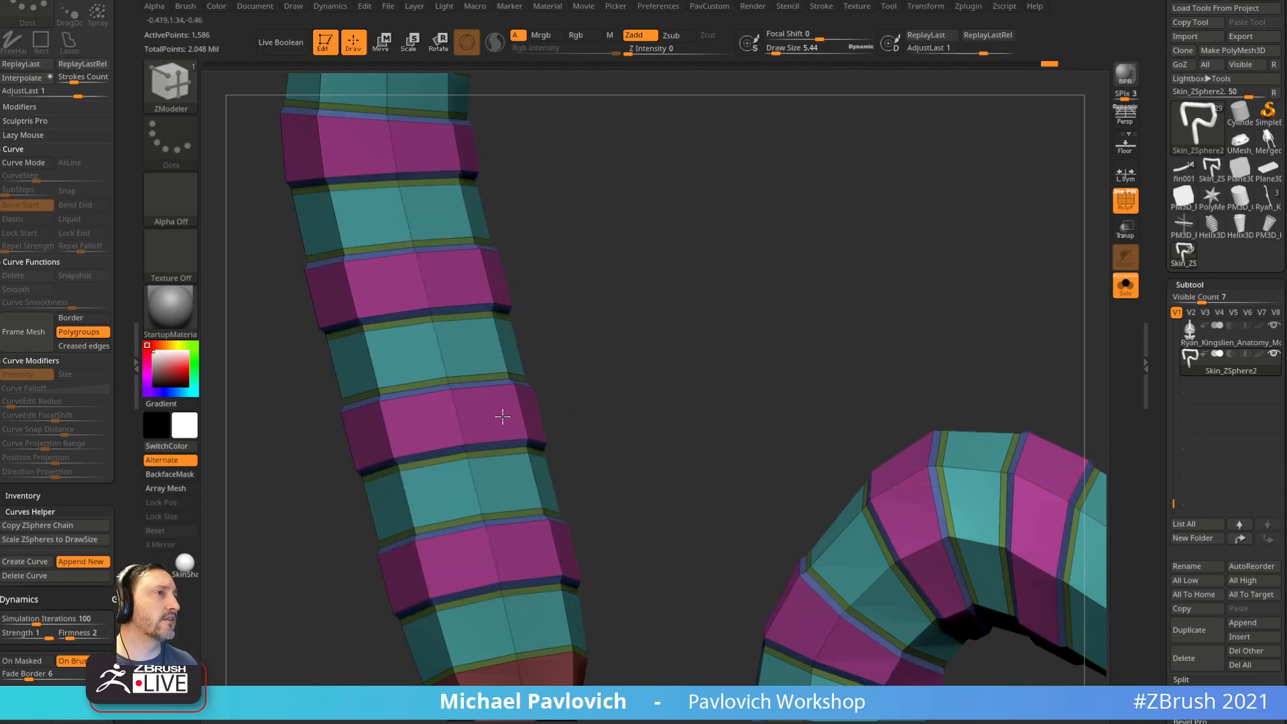
{"action": "left_click_drag", "start_coordinate": [461, 358], "coordinate": [490, 350]}
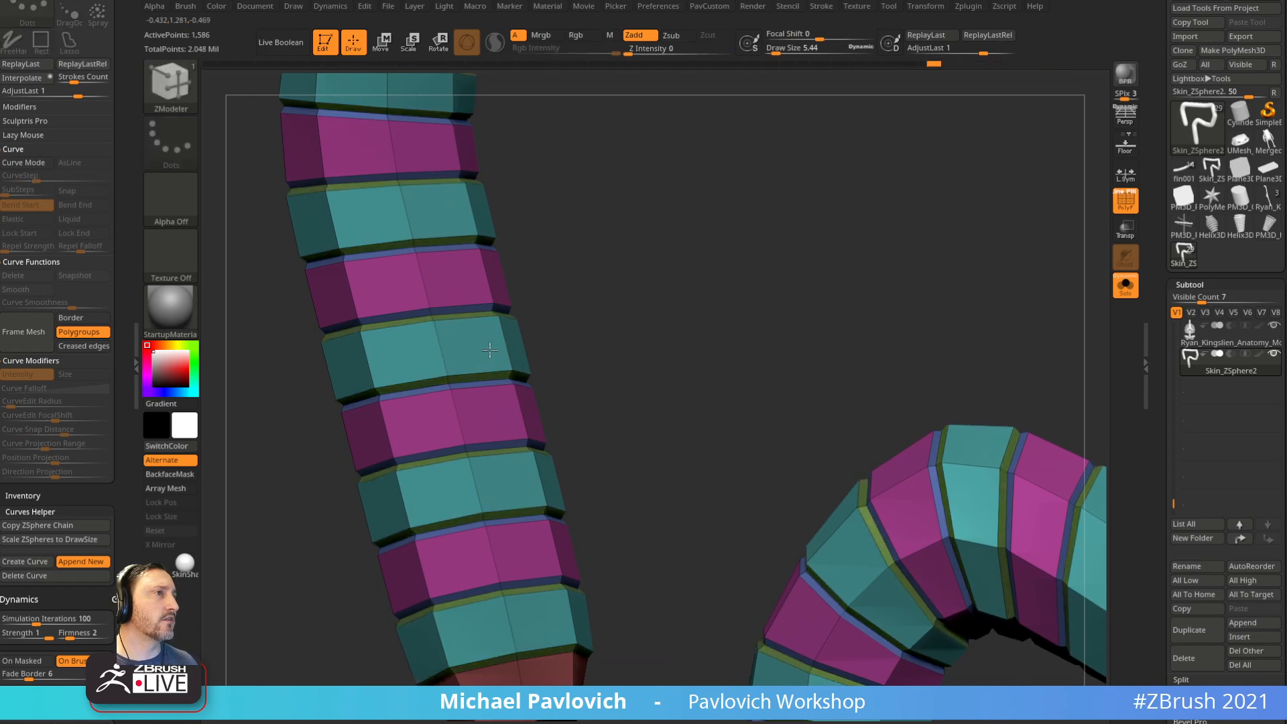
{"action": "key", "text": "d"}
{"action": "left_click", "coordinate": [1121, 211]}
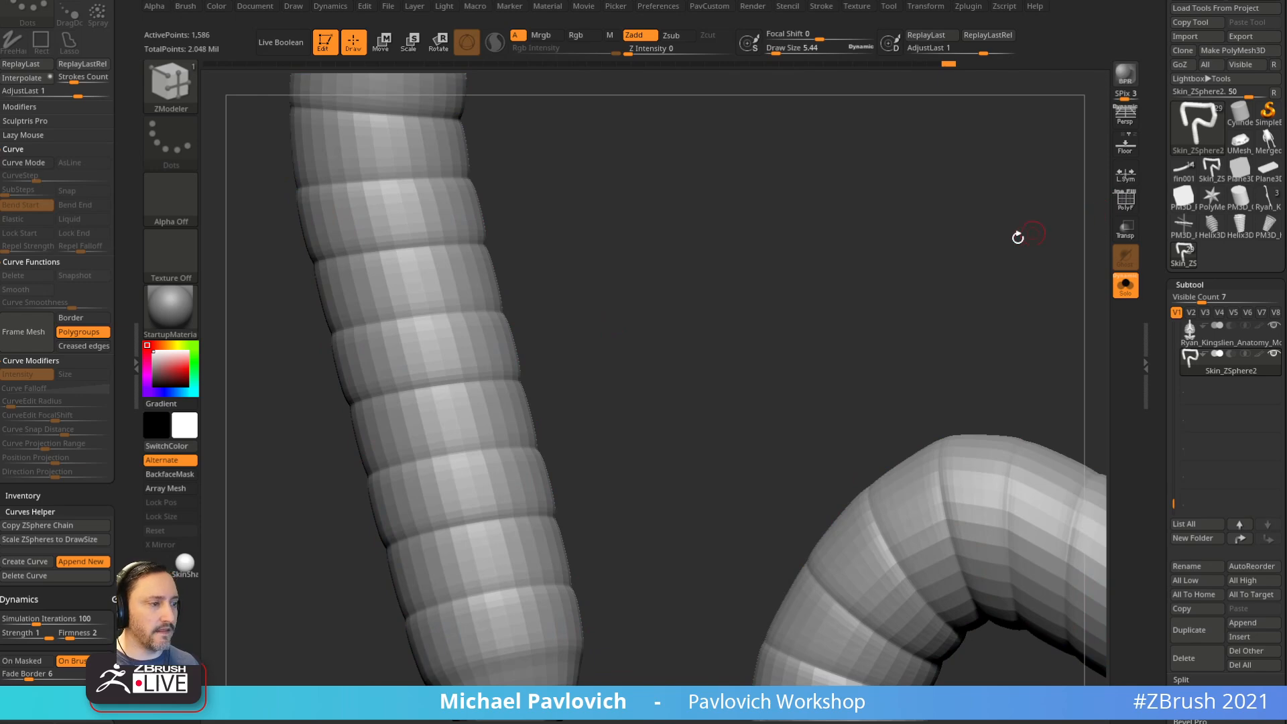
{"action": "key", "text": "shift+d"}
{"action": "left_click", "coordinate": [1121, 200]}
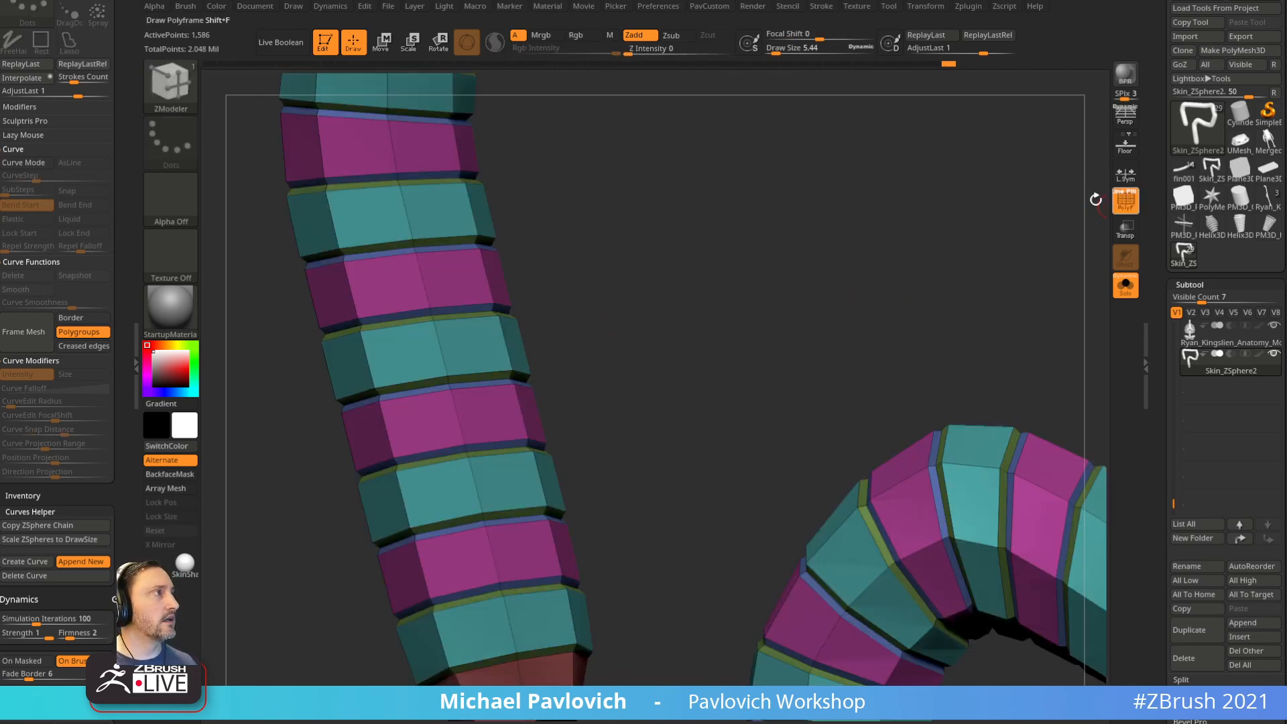
Step: Inset the raised magenta and teal bands with Polygroup All to add narrow border loops around each
{"action": "right_click", "coordinate": [444, 279]}
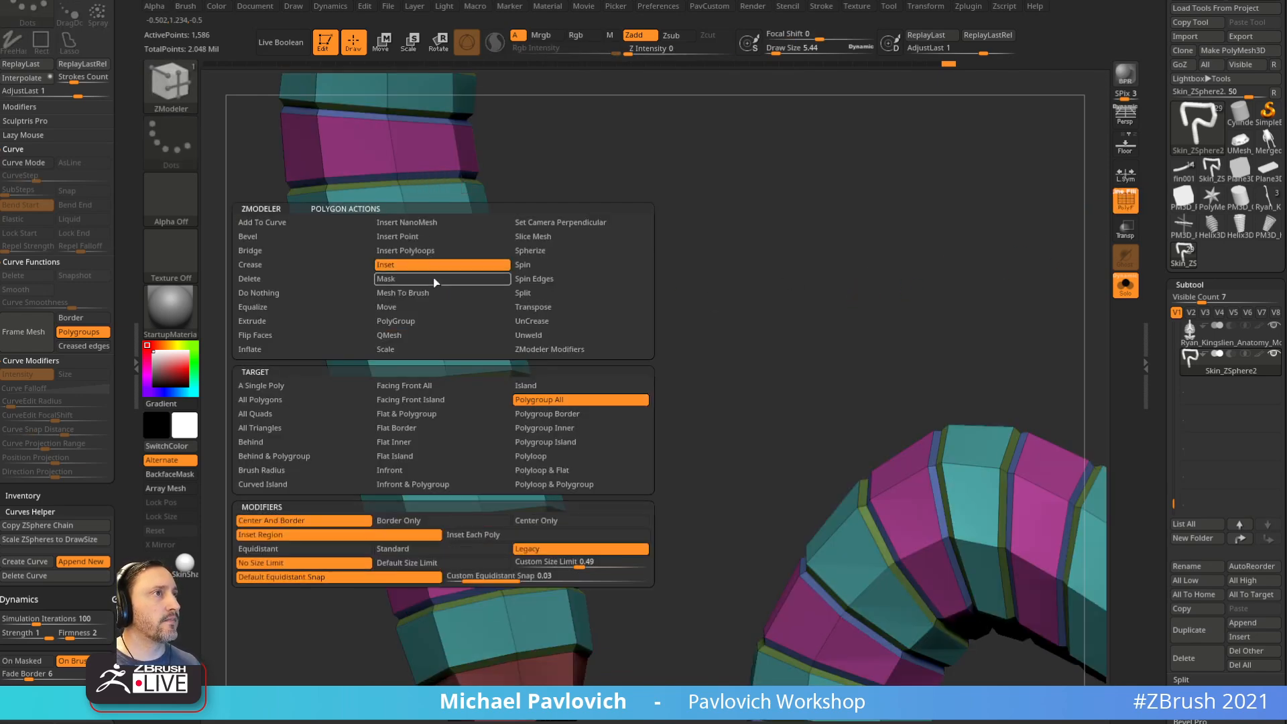
{"action": "left_click", "coordinate": [433, 277]}
{"action": "left_click_drag", "start_coordinate": [446, 298], "coordinate": [450, 285]}
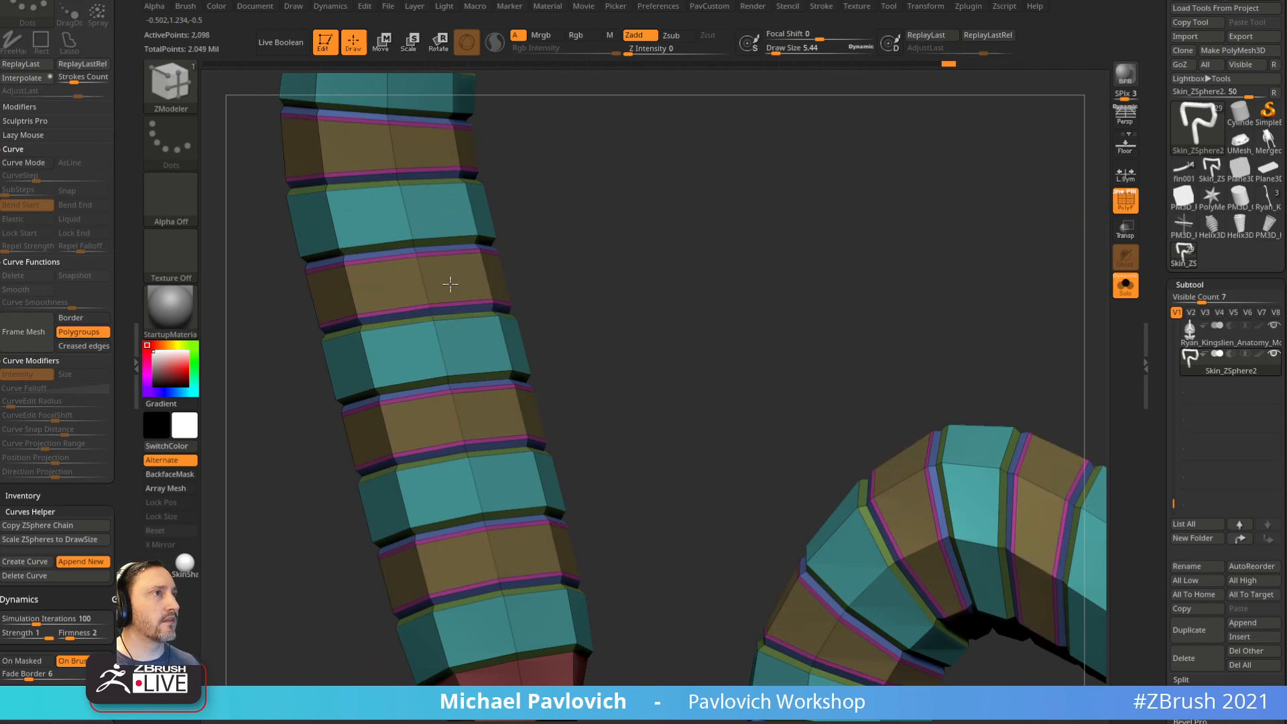
{"action": "left_click", "coordinate": [464, 341]}
Step: Raise the olive and purple center bands outward with QMesh Polygroup All and show the smoothed colon without the polyframe
{"action": "right_click", "coordinate": [458, 285]}
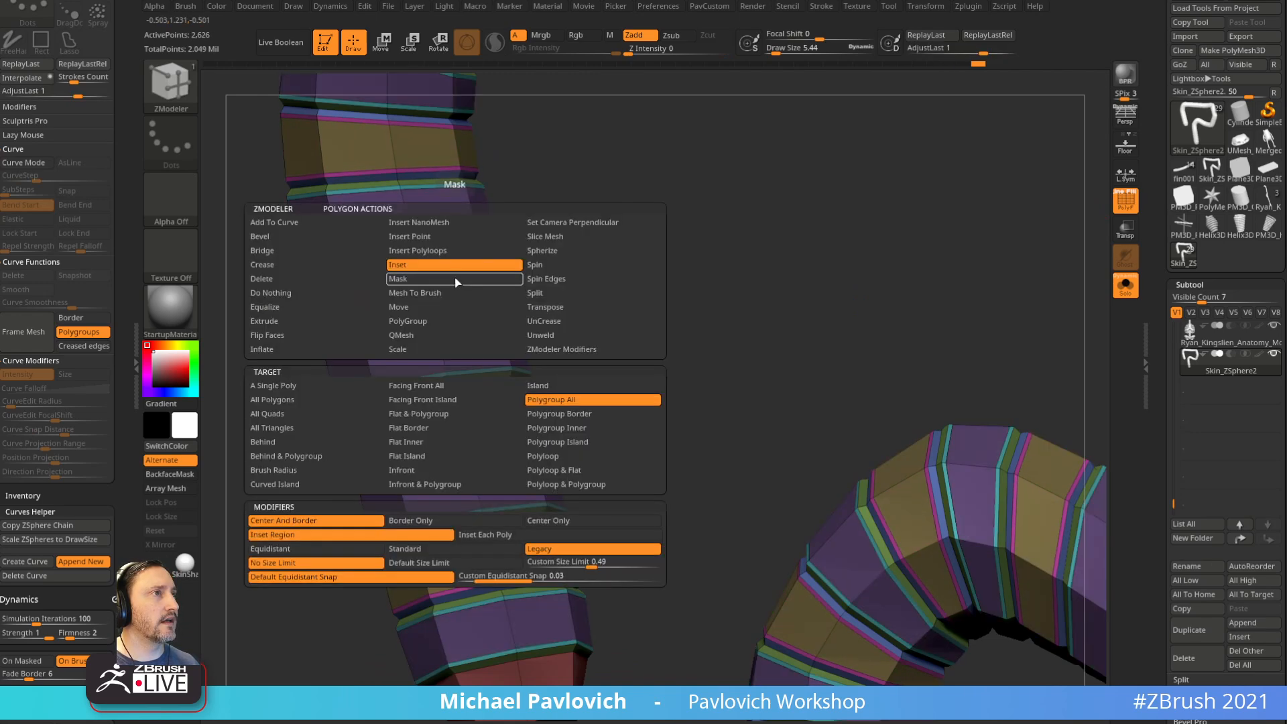
{"action": "left_click", "coordinate": [436, 321]}
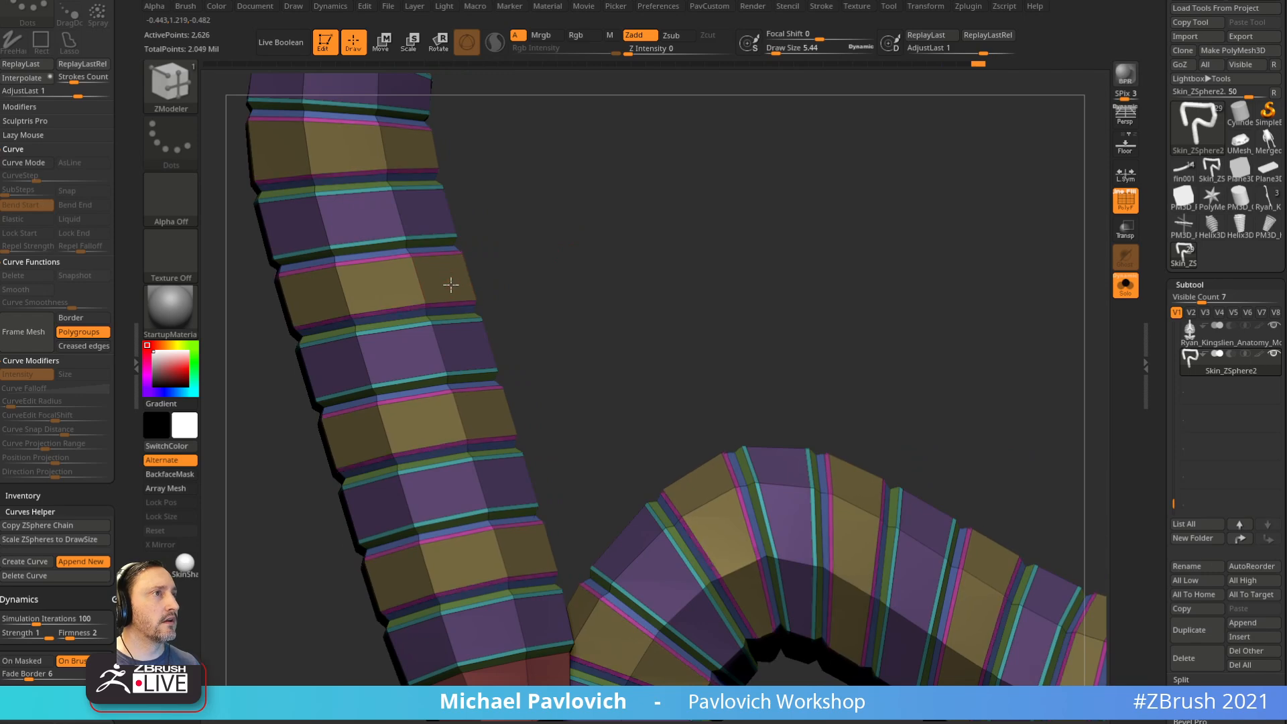
{"action": "left_click_drag", "start_coordinate": [457, 285], "coordinate": [461, 285]}
{"action": "left_click_drag", "start_coordinate": [463, 341], "coordinate": [474, 348]}
{"action": "key", "text": "d"}
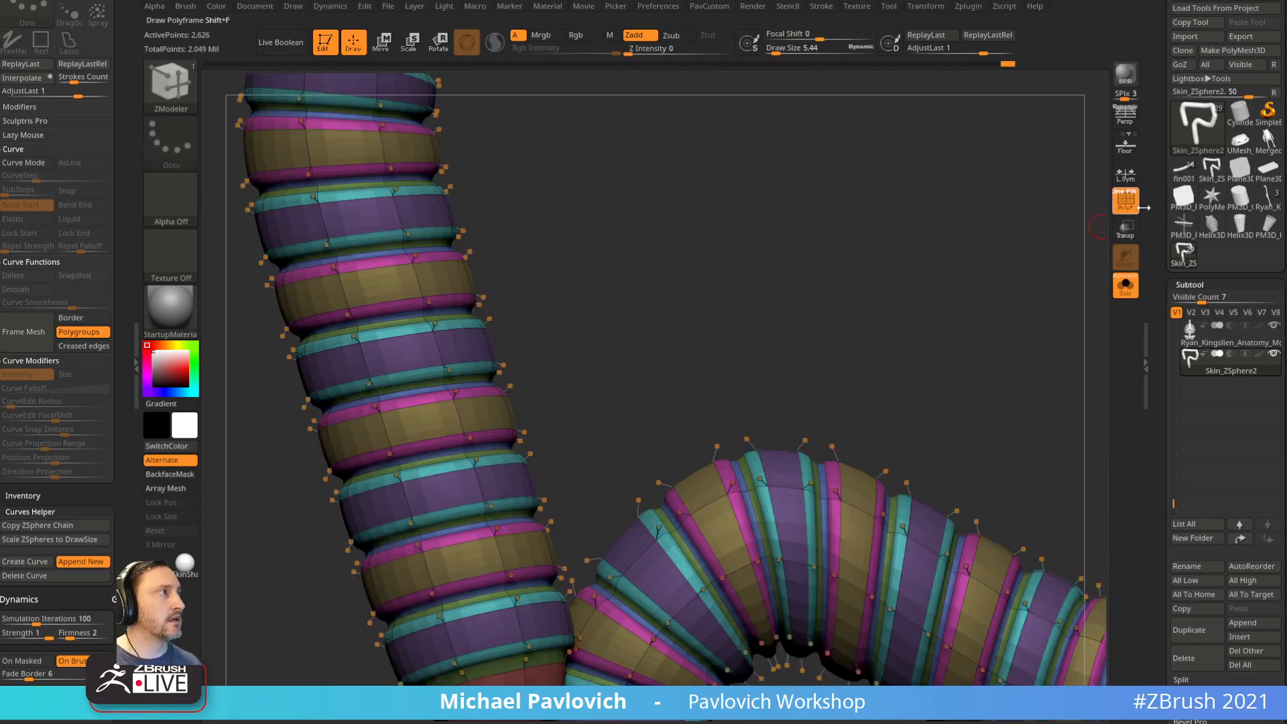
{"action": "key", "text": "shift+f"}
{"action": "mouse_move", "coordinate": [919, 287]}
{"action": "left_mouse_down"}
{"action": "mouse_move", "coordinate": [862, 260]}
{"action": "mouse_move", "coordinate": [968, 308]}
{"action": "mouse_move", "coordinate": [873, 304]}
{"action": "mouse_move", "coordinate": [813, 351]}
{"action": "left_mouse_up"}
{"action": "key", "text": "s"}
{"action": "left_click", "coordinate": [814, 349]}
Step: Turn off Collision Volume and try the Dynamics simulation on the colon with Inflate and Expand enabled
{"action": "left_click_drag", "start_coordinate": [130, 288], "coordinate": [126, 128]}
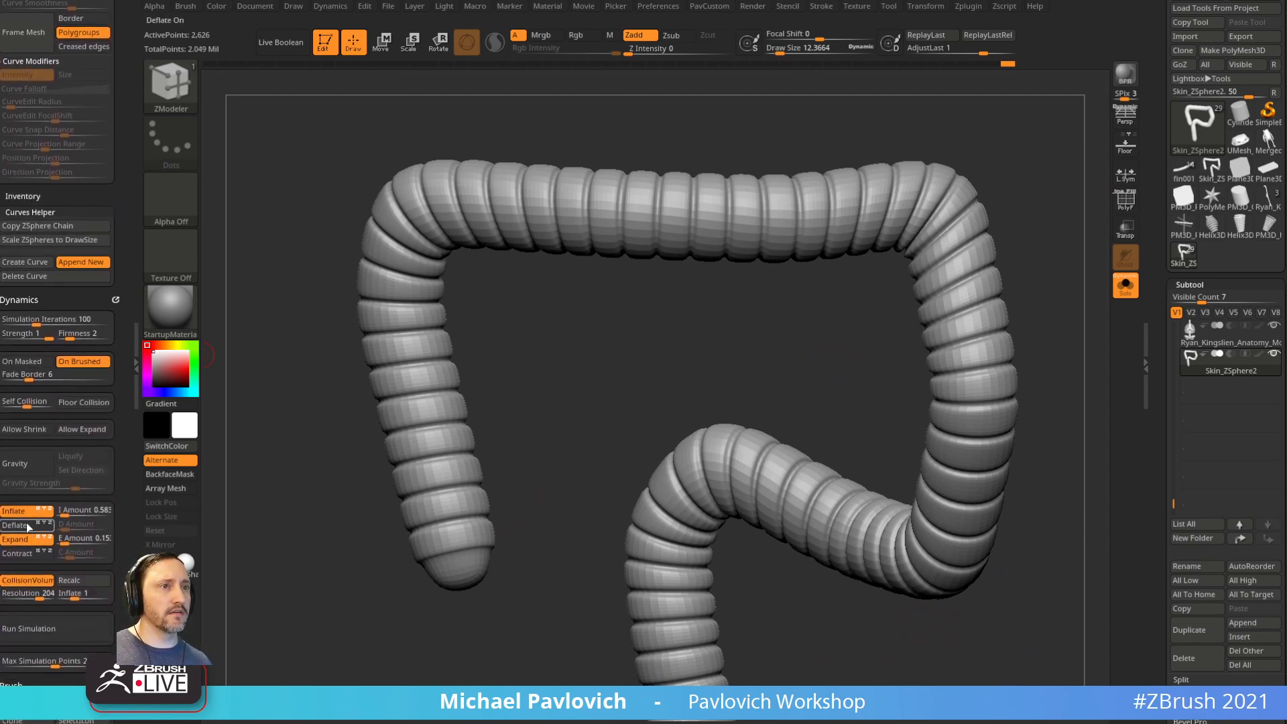
{"action": "left_click", "coordinate": [33, 586]}
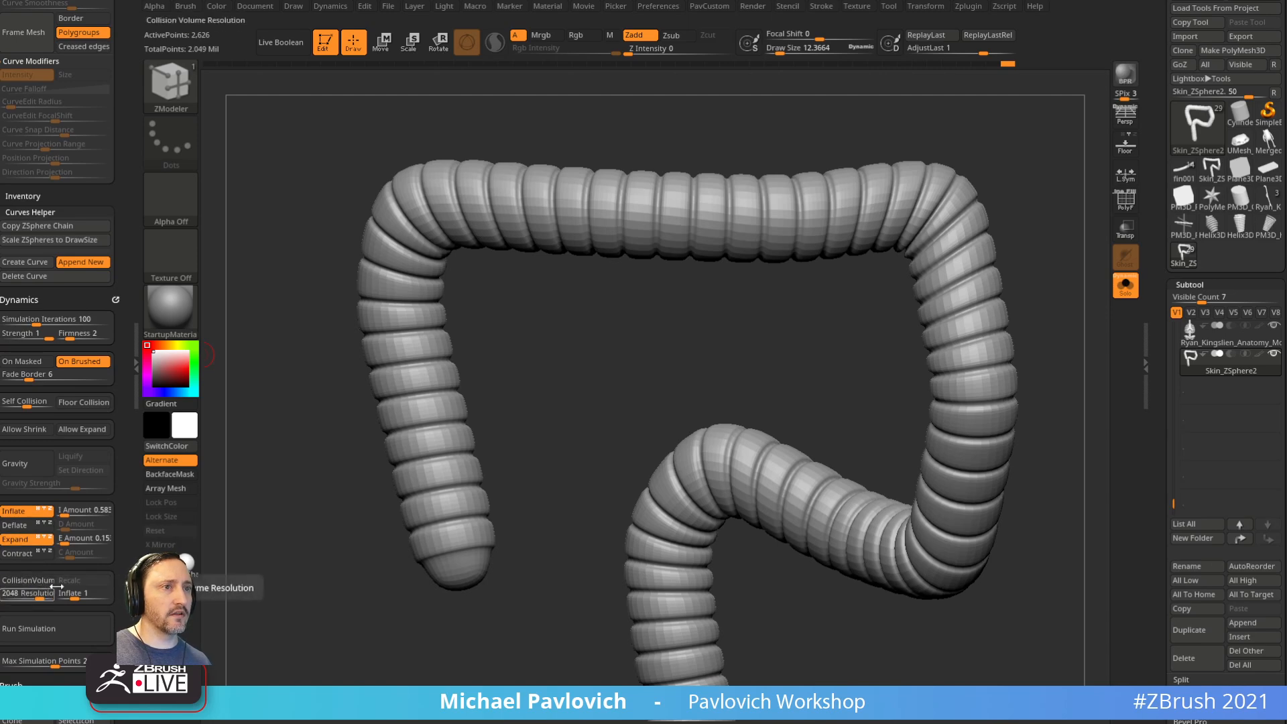
{"action": "left_click", "coordinate": [50, 625]}
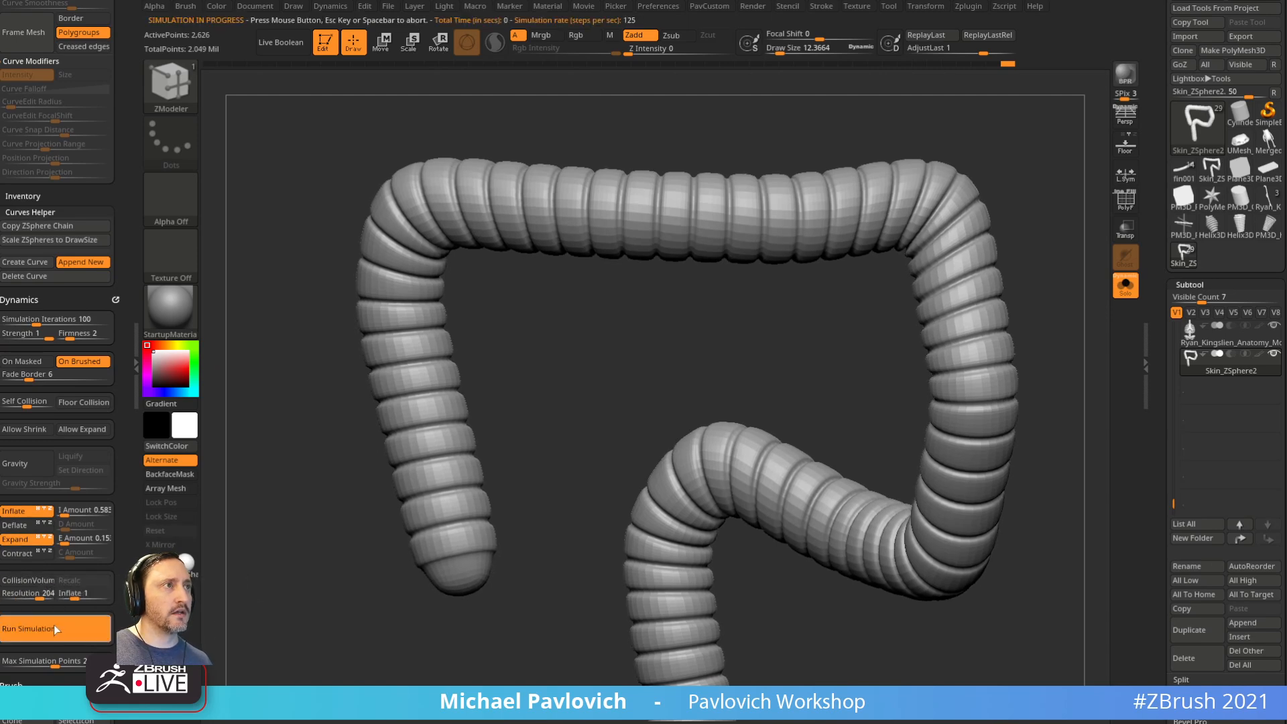
{"action": "left_click", "coordinate": [53, 628]}
Step: Turn off dynamic subdivision, divide the colon to subdivision level 3 and try the Dynamics simulation on the denser mesh
{"action": "key", "text": "shift+d"}
{"action": "key", "text": "3"}
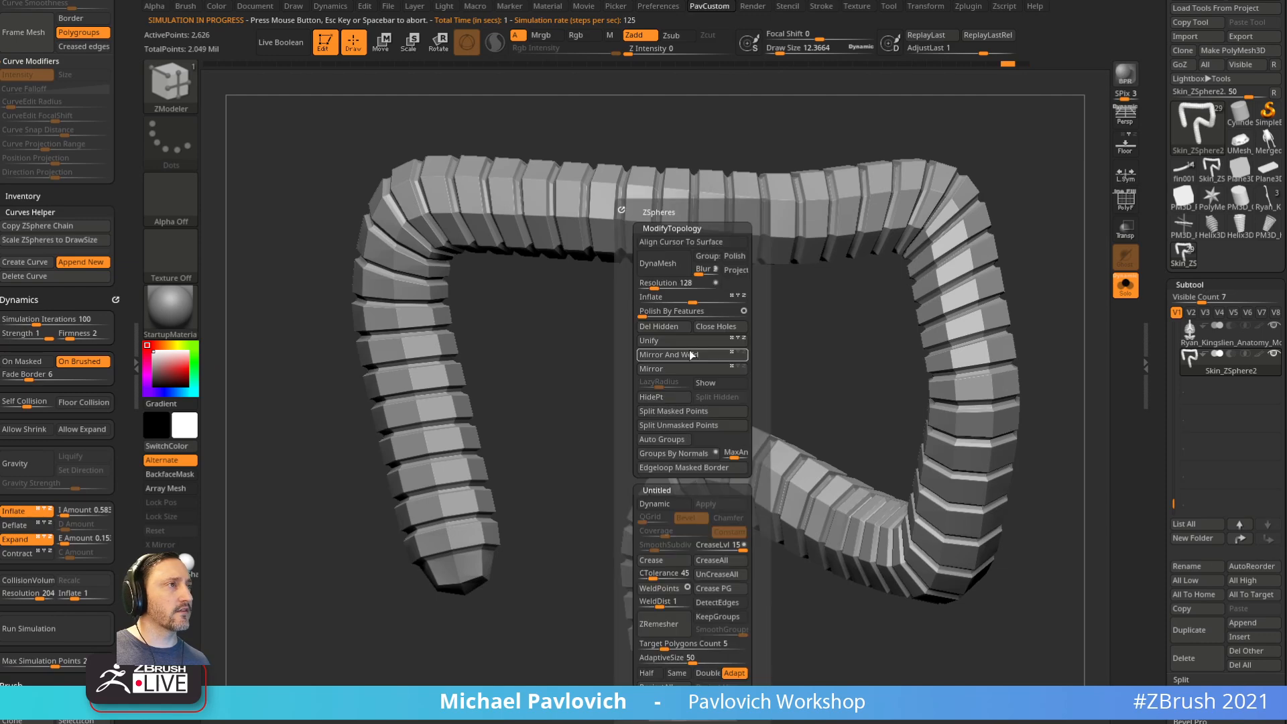
{"action": "key", "text": "d"}
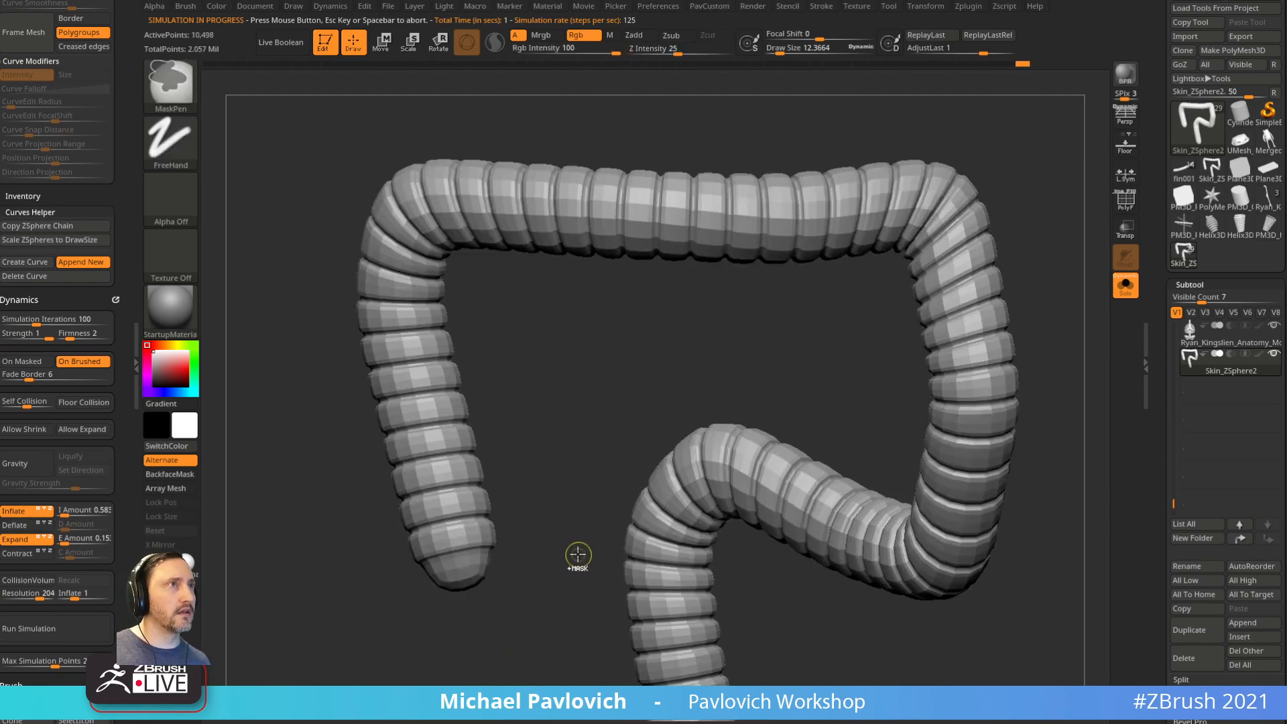
{"action": "key", "text": "d"}
{"action": "key", "text": "b"}
{"action": "key", "text": "z"}
{"action": "key", "text": "m"}
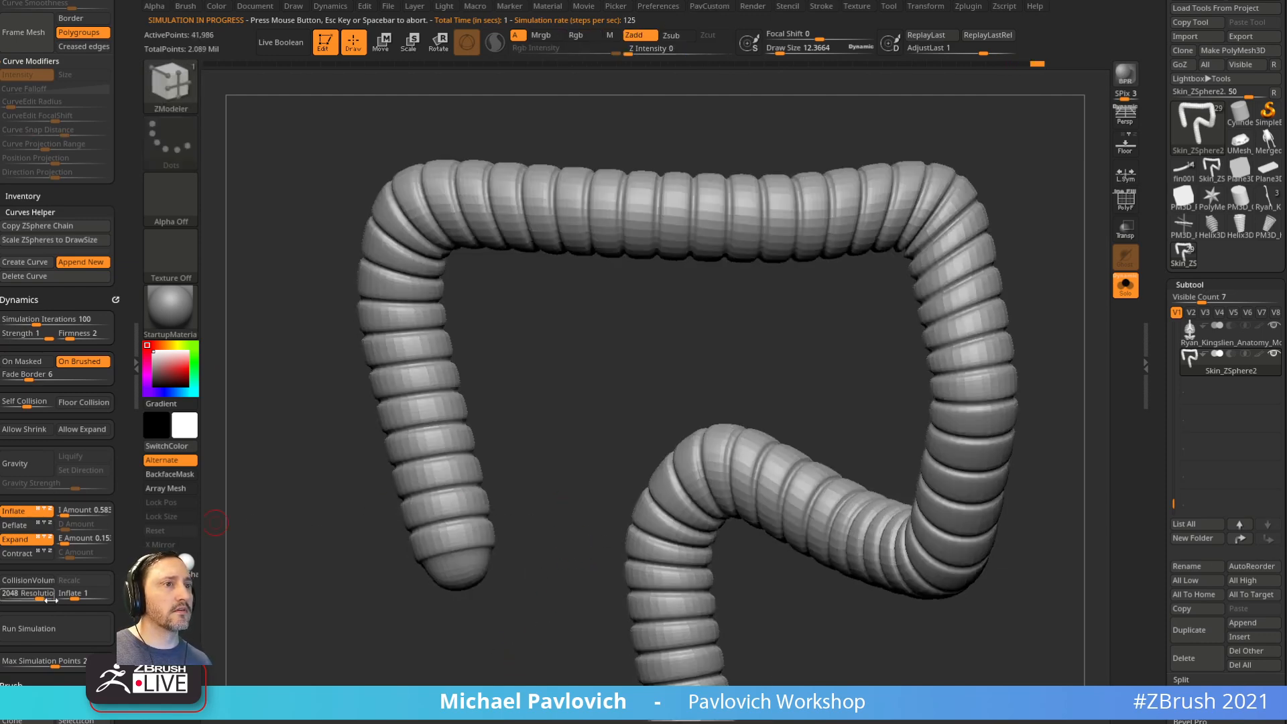
{"action": "left_click", "coordinate": [54, 628]}
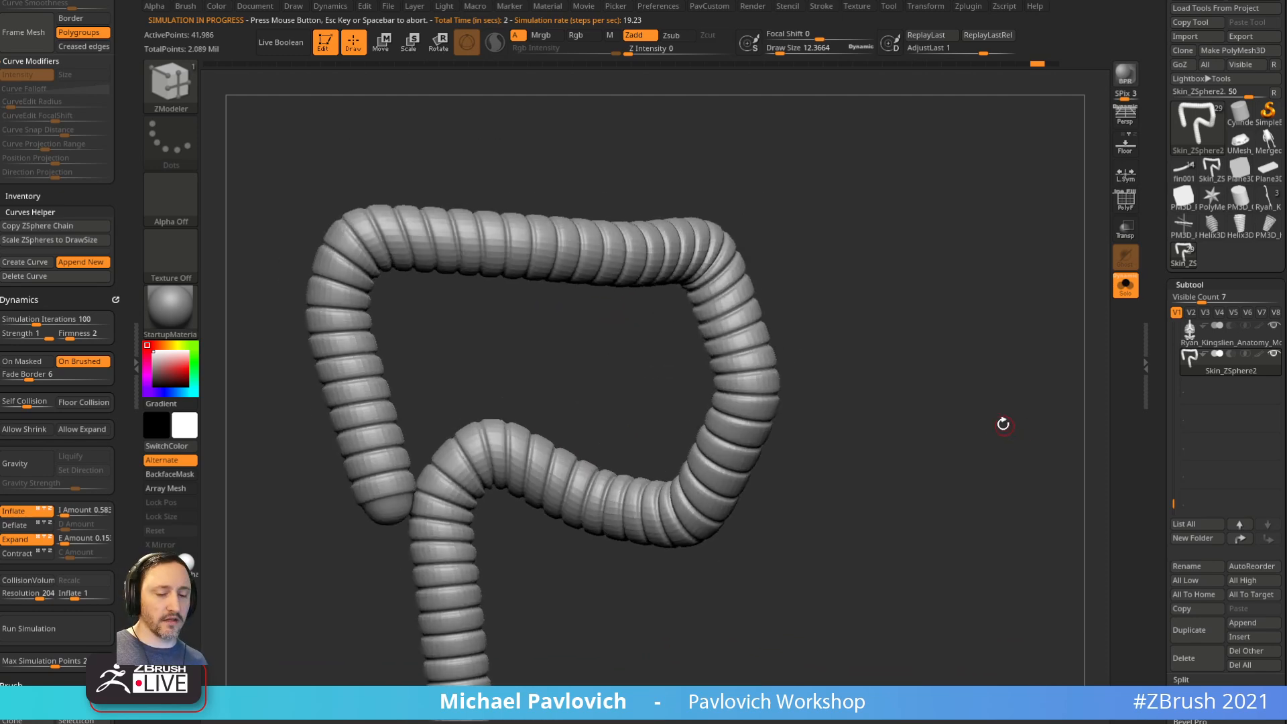
Step: Try inflating the ascending colon with the Inflat brush at a draw size of about 135
{"action": "key", "text": "b"}
{"action": "key", "text": "i"}
{"action": "key", "text": "n"}
{"action": "key", "text": "s"}
{"action": "left_click", "coordinate": [443, 336]}
{"action": "left_click_drag", "start_coordinate": [344, 329], "coordinate": [397, 400]}
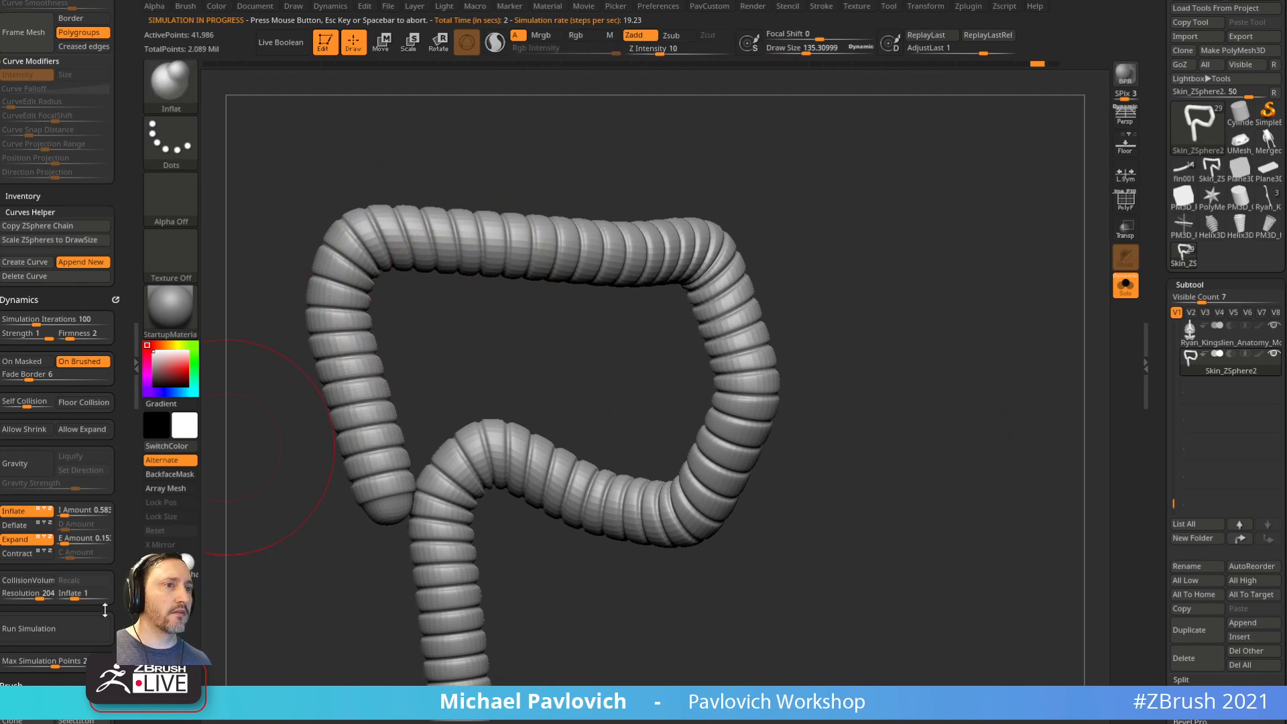
Step: Set the Inflat brush's elasticity Simulation Iterations to 100 and try inflating the colon's rings
{"action": "scroll", "coordinate": [111, 562], "scroll_direction": "down", "scroll_amount": 3}
{"action": "scroll", "coordinate": [83, 446], "scroll_direction": "down", "scroll_amount": 10}
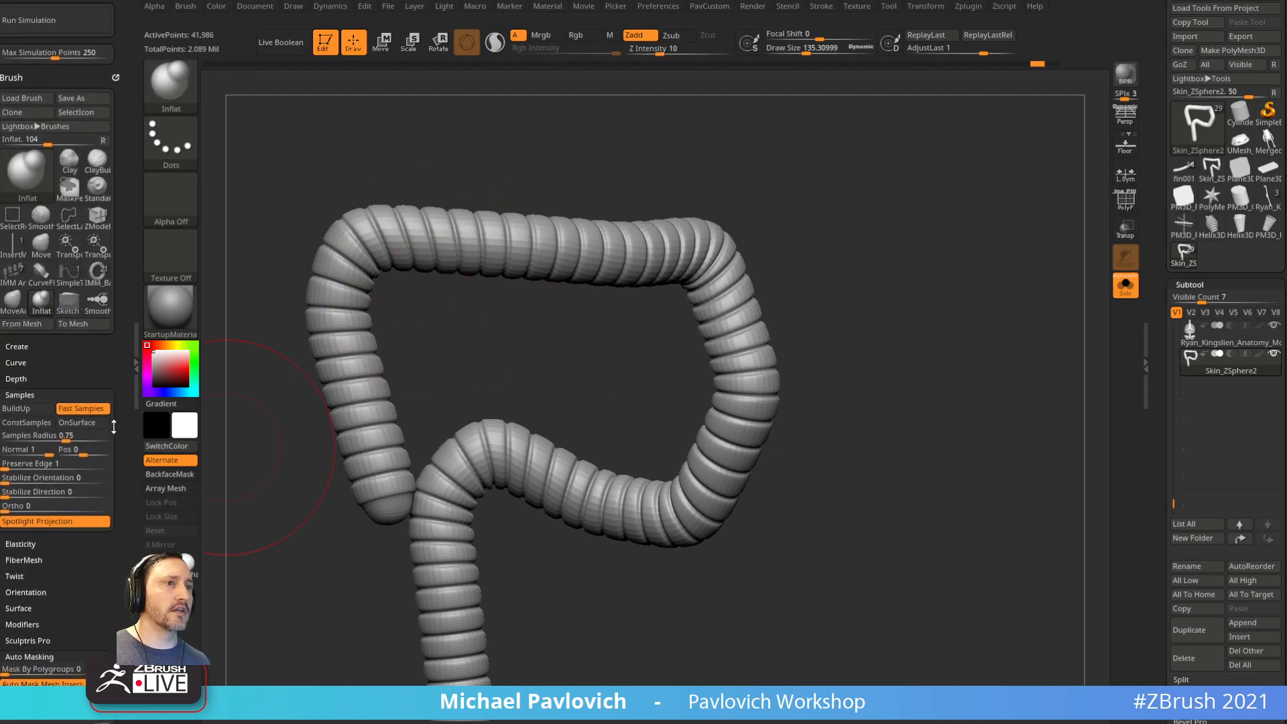
{"action": "scroll", "coordinate": [83, 446], "scroll_direction": "down", "scroll_amount": 10}
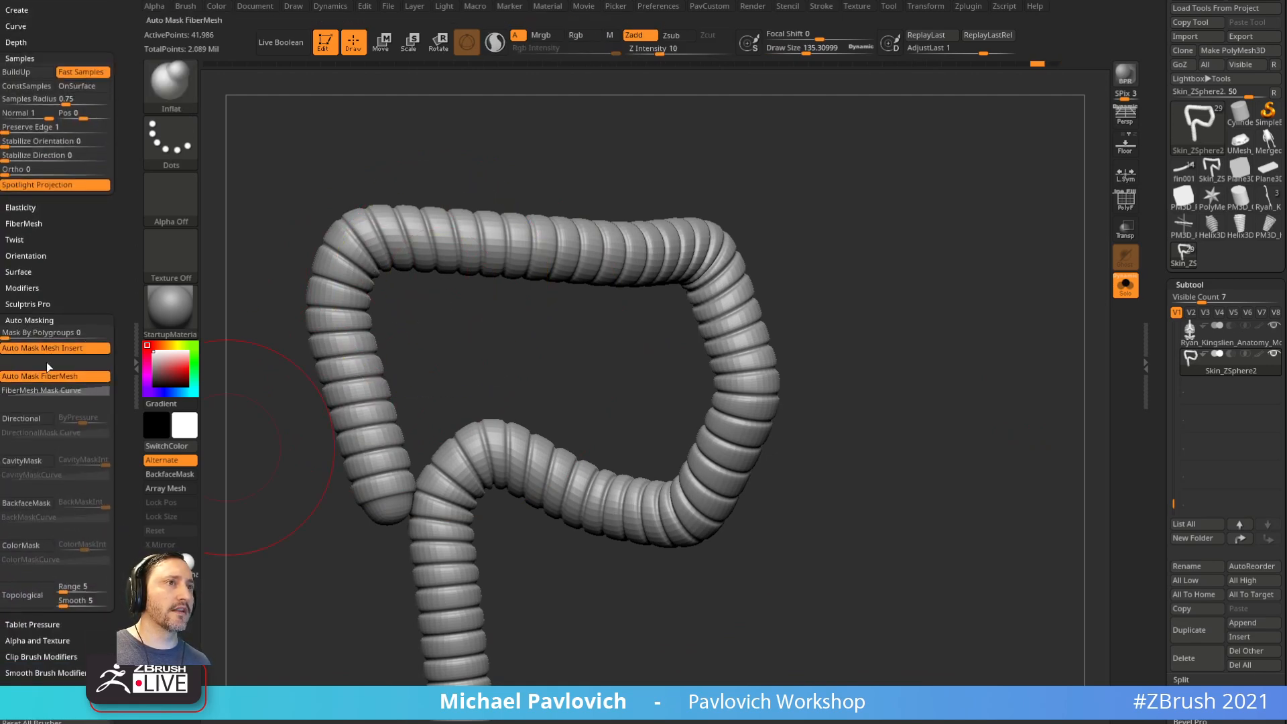
{"action": "key", "text": "shift"}
{"action": "left_click", "coordinate": [22, 208]}
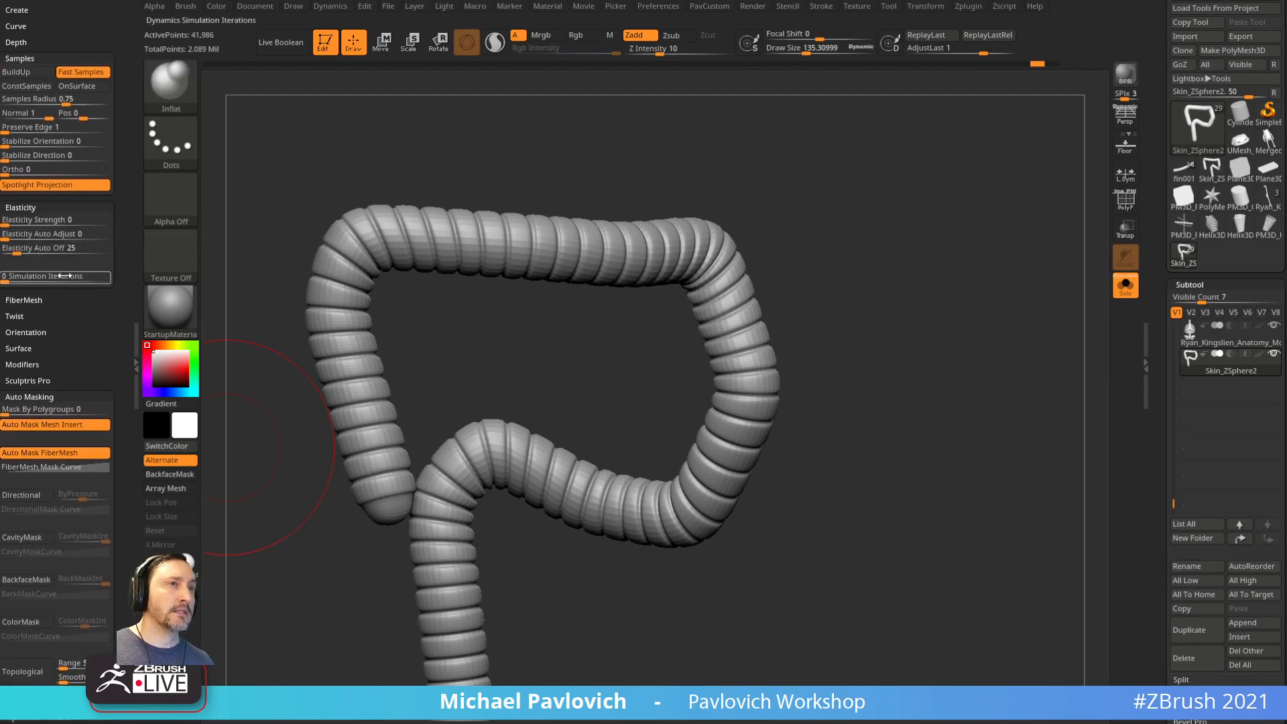
{"action": "mouse_move", "coordinate": [386, 501]}
{"action": "left_mouse_down"}
{"action": "mouse_move", "coordinate": [366, 240]}
{"action": "mouse_move", "coordinate": [691, 254]}
{"action": "mouse_move", "coordinate": [551, 537]}
{"action": "mouse_move", "coordinate": [670, 554]}
{"action": "mouse_move", "coordinate": [541, 617]}
{"action": "left_mouse_up"}
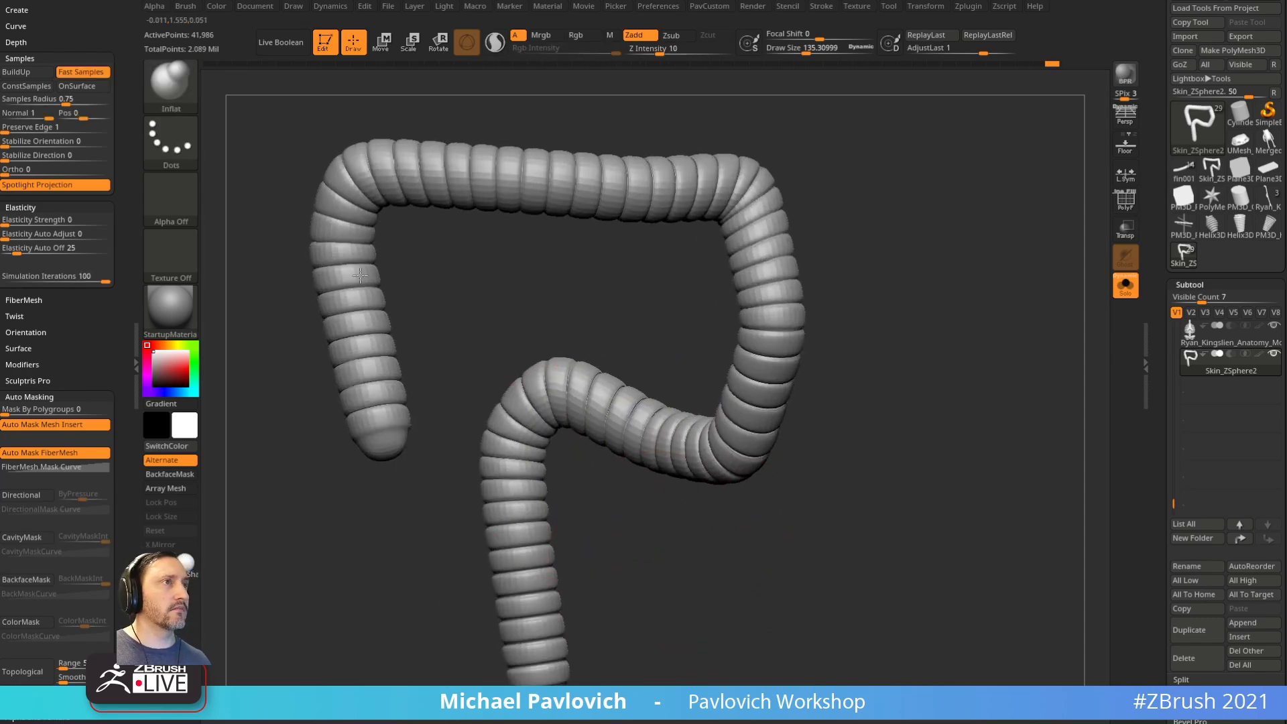
Step: Show the skeleton and other organs around the colon again and switch to the Move brush
{"action": "left_click_drag", "start_coordinate": [895, 455], "coordinate": [914, 391]}
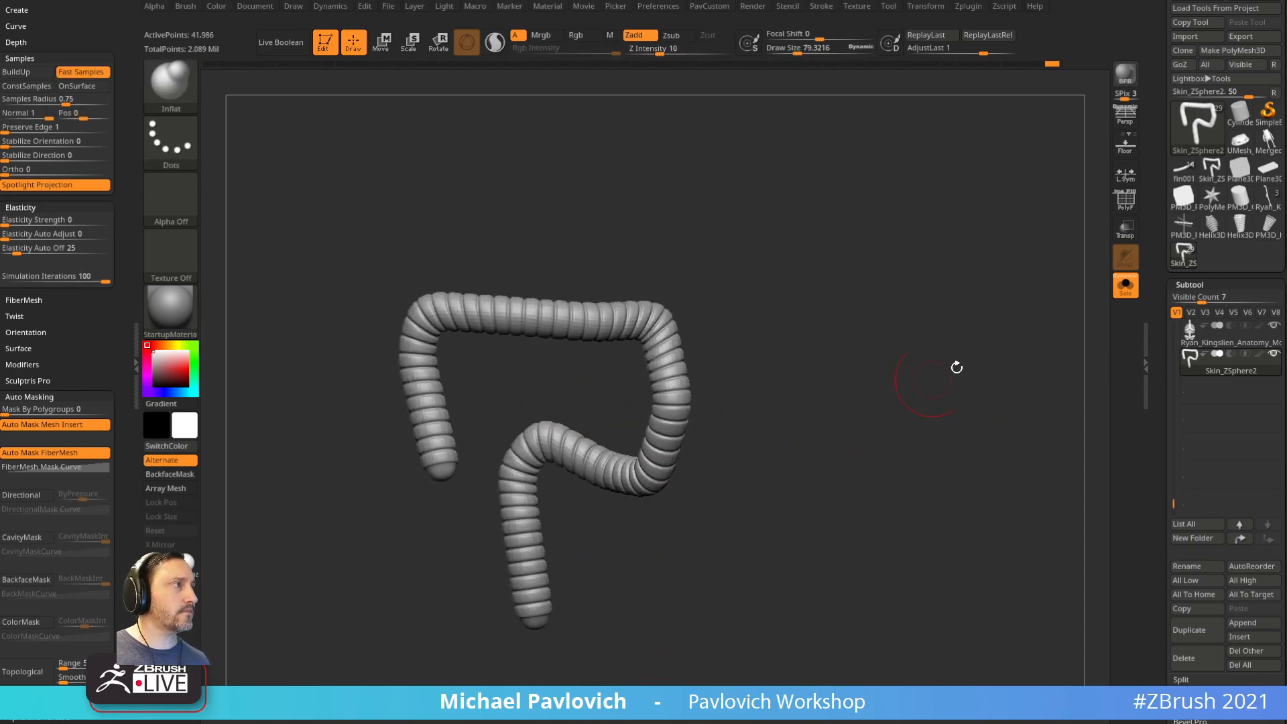
{"action": "left_click", "coordinate": [1040, 333]}
{"action": "mouse_move", "coordinate": [1040, 333]}
{"action": "left_mouse_down"}
{"action": "mouse_move", "coordinate": [969, 421]}
{"action": "mouse_move", "coordinate": [939, 411]}
{"action": "mouse_move", "coordinate": [1054, 402]}
{"action": "mouse_move", "coordinate": [759, 512]}
{"action": "left_mouse_up"}
{"action": "key", "text": "b"}
{"action": "key", "text": "m"}
{"action": "key", "text": "v"}
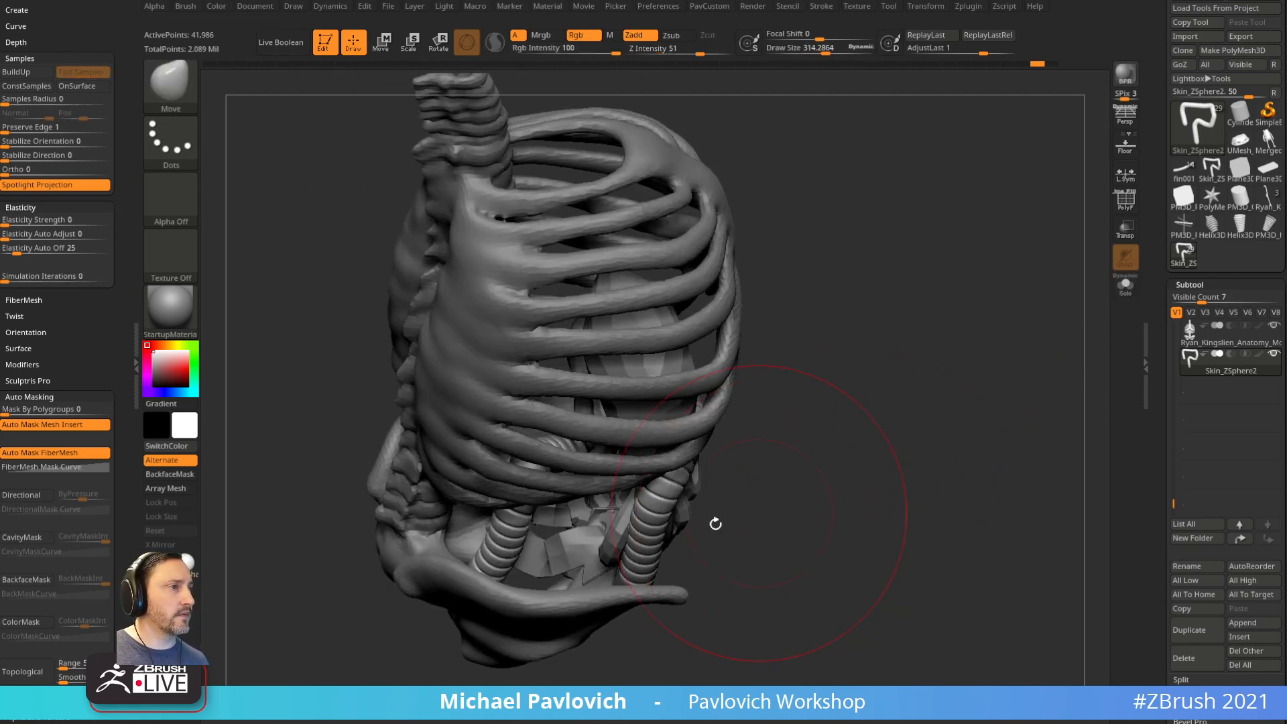
Step: Try shifting the subdivided colon's side with the Move brush and check its polygroups in the polyframe
{"action": "left_click_drag", "start_coordinate": [695, 563], "coordinate": [632, 572]}
{"action": "left_click_drag", "start_coordinate": [1021, 372], "coordinate": [1046, 470]}
{"action": "left_click", "coordinate": [1126, 203]}
{"action": "left_click_drag", "start_coordinate": [1056, 342], "coordinate": [1099, 322]}
{"action": "left_click_drag", "start_coordinate": [1152, 422], "coordinate": [1160, 288]}
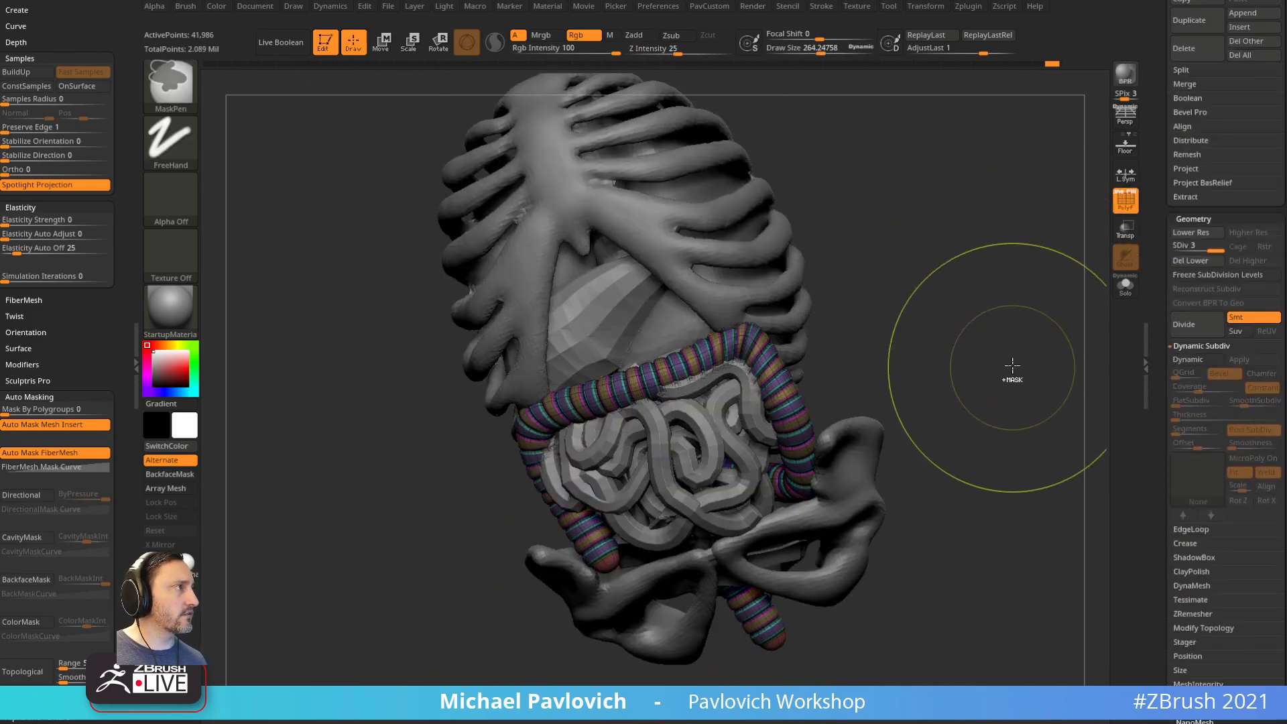
Step: Return the colon to its undivided low-poly mesh with dynamic subdivision and hide the polyframe
{"action": "key", "text": "shift+d"}
{"action": "key", "text": "shift+d"}
{"action": "key", "text": "d"}
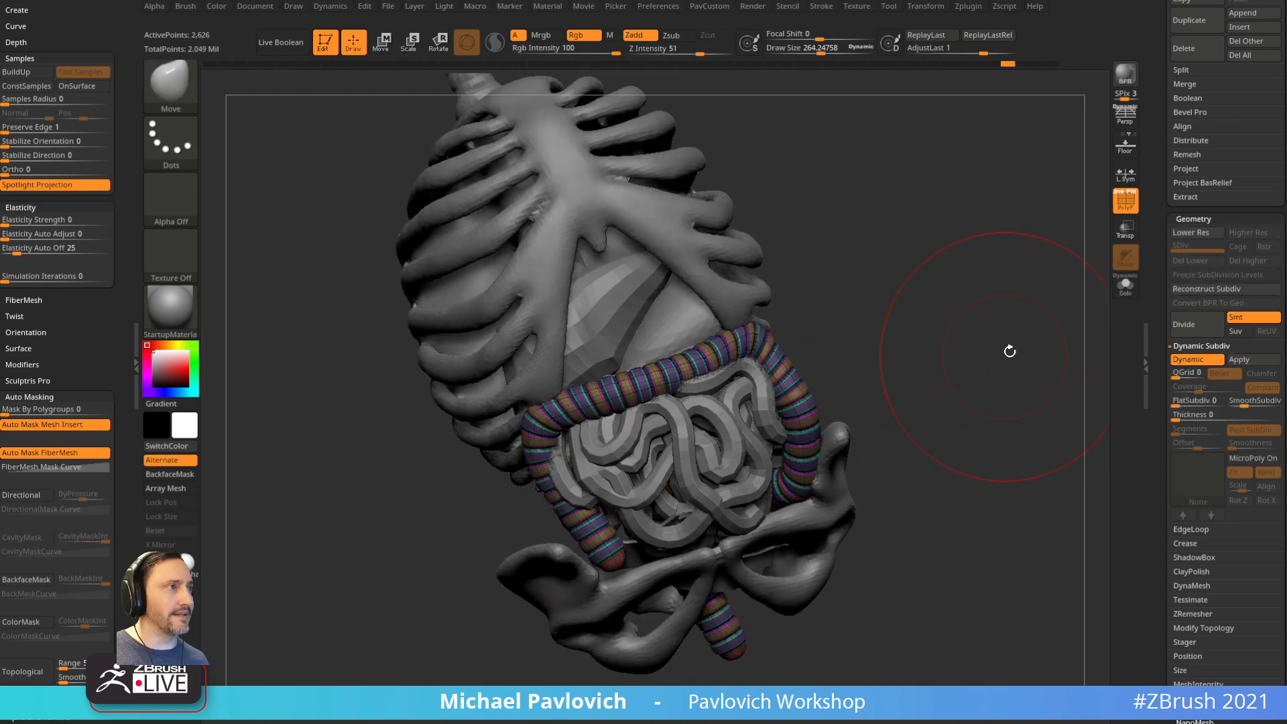
{"action": "left_click", "coordinate": [1137, 210]}
Step: Turn off dynamic subdivision, enable Topological auto masking and reshape the ascending colon with the Move brush
{"action": "mouse_move", "coordinate": [934, 344]}
{"action": "left_mouse_down"}
{"action": "mouse_move", "coordinate": [925, 423]}
{"action": "mouse_move", "coordinate": [690, 463]}
{"action": "mouse_move", "coordinate": [666, 497]}
{"action": "mouse_move", "coordinate": [581, 501]}
{"action": "left_mouse_up"}
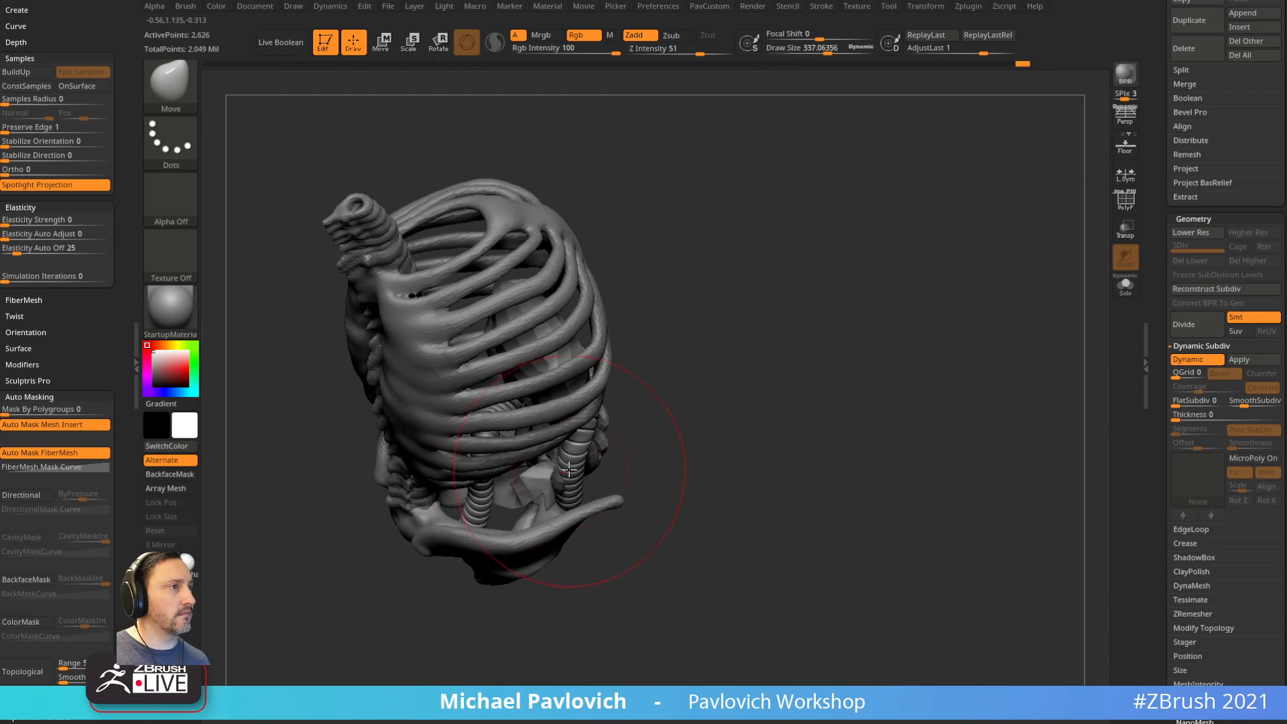
{"action": "key", "text": "shift+d"}
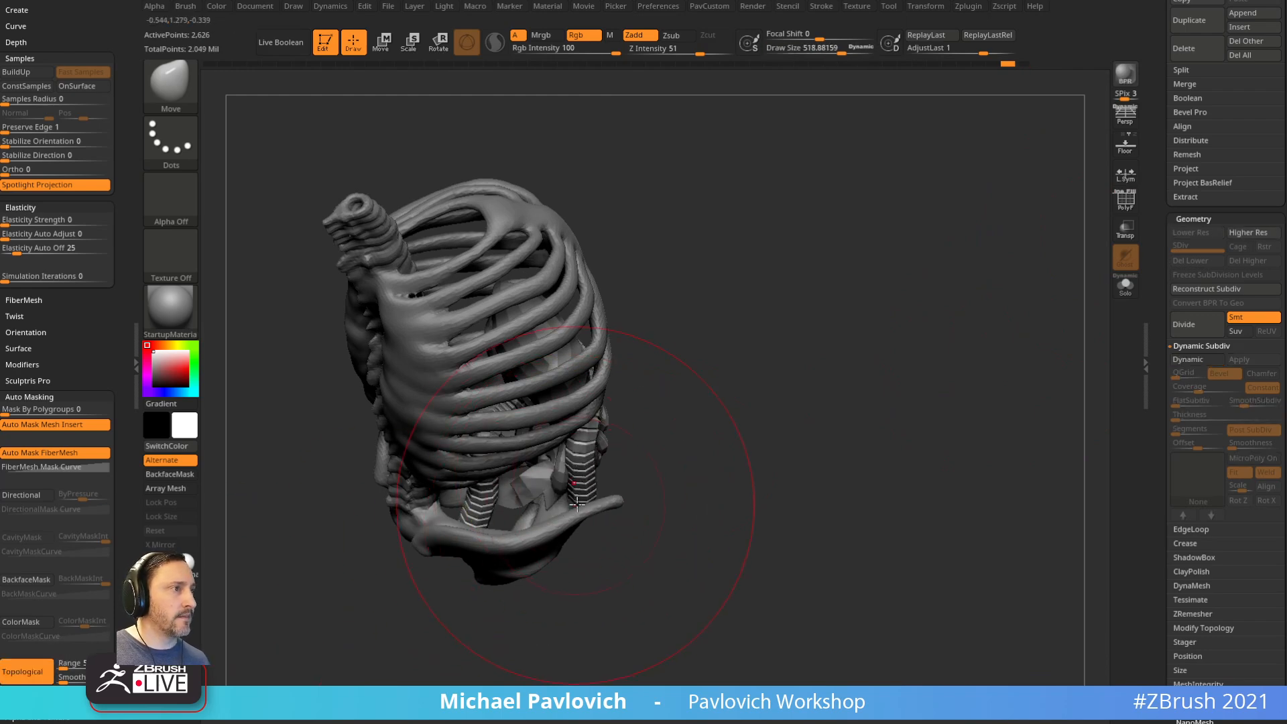
{"action": "left_click_drag", "start_coordinate": [771, 416], "coordinate": [660, 365]}
{"action": "left_click_drag", "start_coordinate": [534, 514], "coordinate": [438, 387], "text": "alt"}
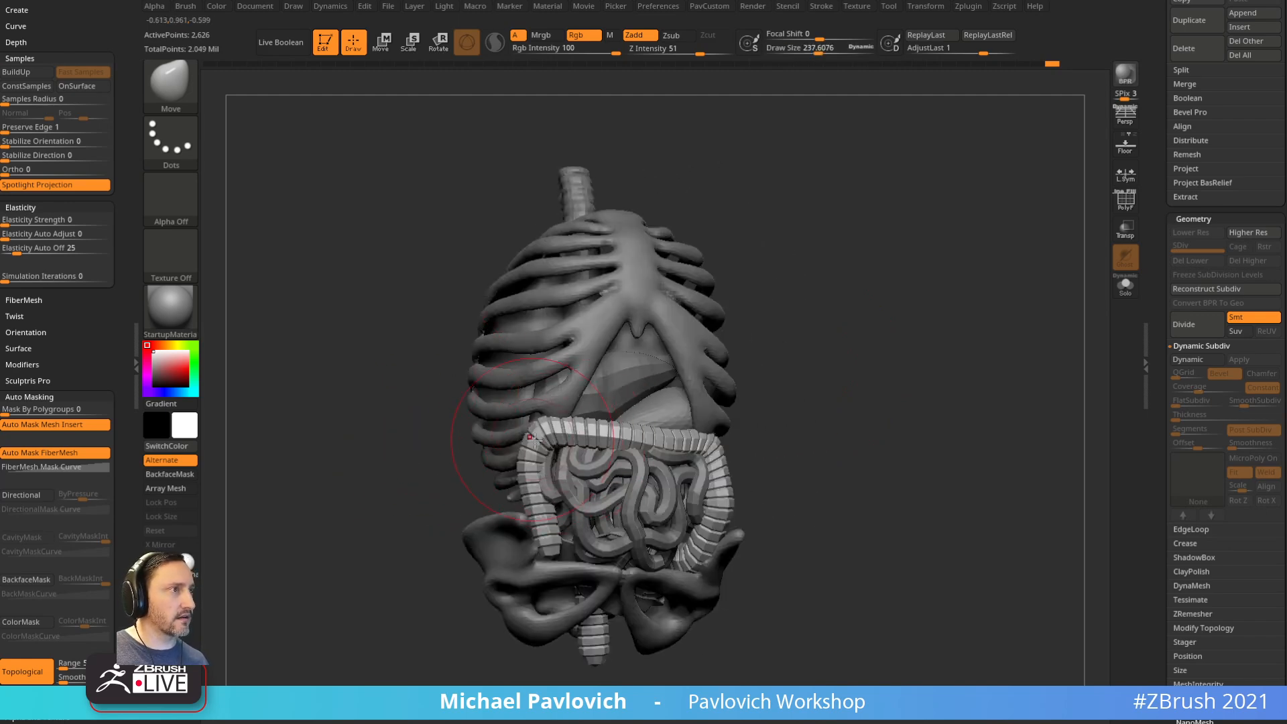
{"action": "left_click_drag", "start_coordinate": [789, 382], "coordinate": [543, 460]}
Step: Reselect the colon and adjust the ascending colon's upper bend beneath the ribs with a large Move brush
{"action": "left_click", "coordinate": [559, 458], "text": "alt"}
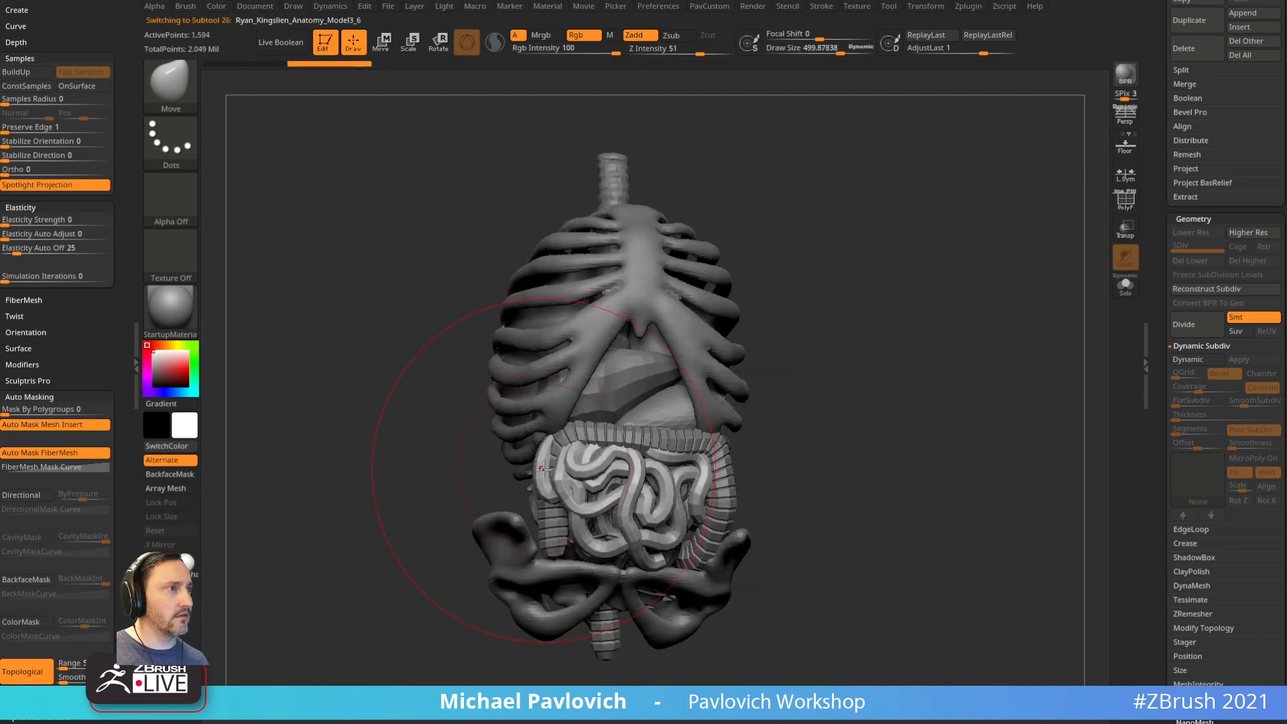
{"action": "left_click", "coordinate": [564, 449], "text": "alt"}
{"action": "left_click_drag", "start_coordinate": [757, 375], "coordinate": [823, 384]}
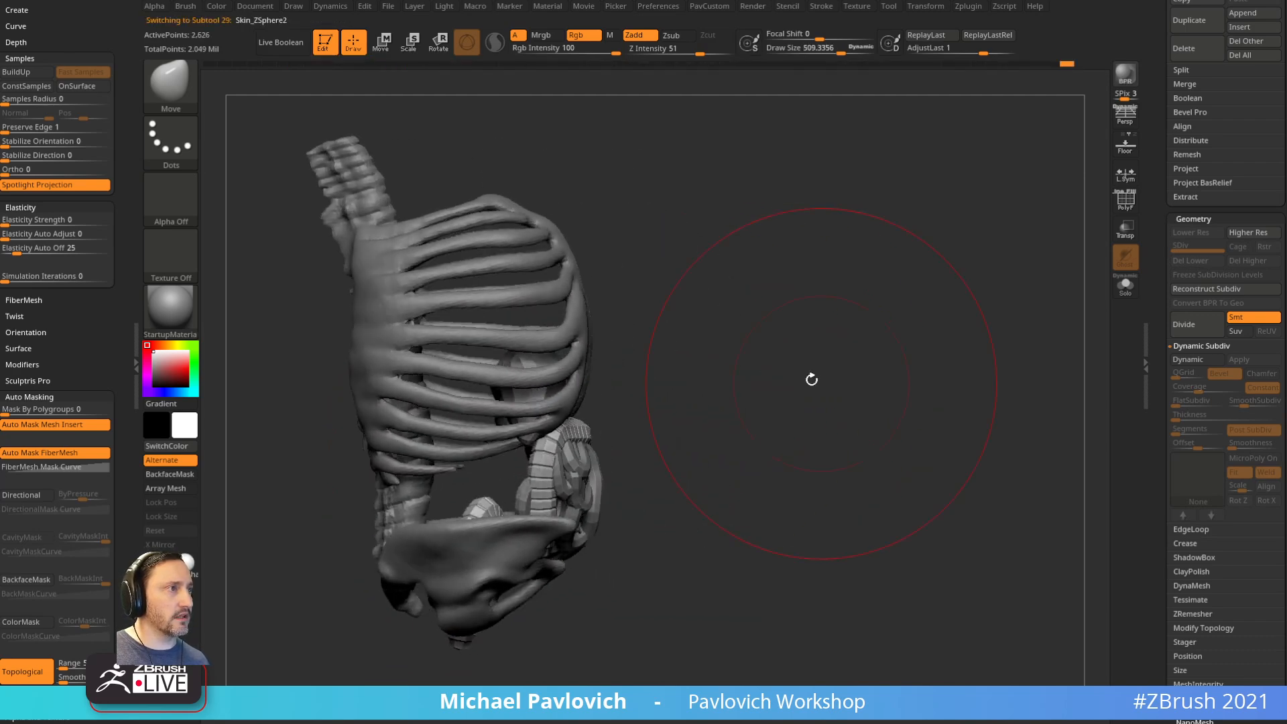
{"action": "left_click_drag", "start_coordinate": [516, 464], "coordinate": [565, 441]}
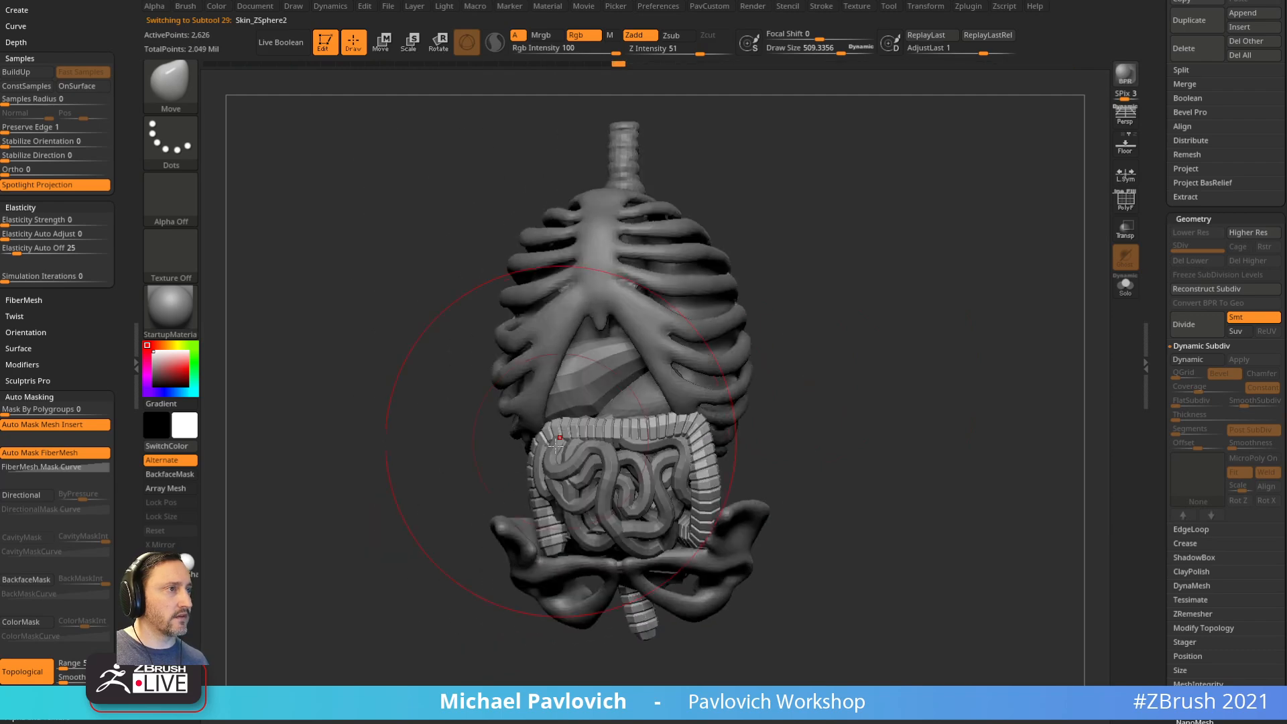
{"action": "right_click_drag", "start_coordinate": [474, 494], "coordinate": [510, 480]}
{"action": "key", "text": "1"}
Step: Select the rib cage and pull its lower front edge around the organs using MoveAccu with a draw size of about 419
{"action": "left_click", "coordinate": [534, 431], "text": "alt"}
{"action": "left_click_drag", "start_coordinate": [690, 386], "coordinate": [719, 353], "text": "shift"}
{"action": "key", "text": "2"}
{"action": "key", "text": "s"}
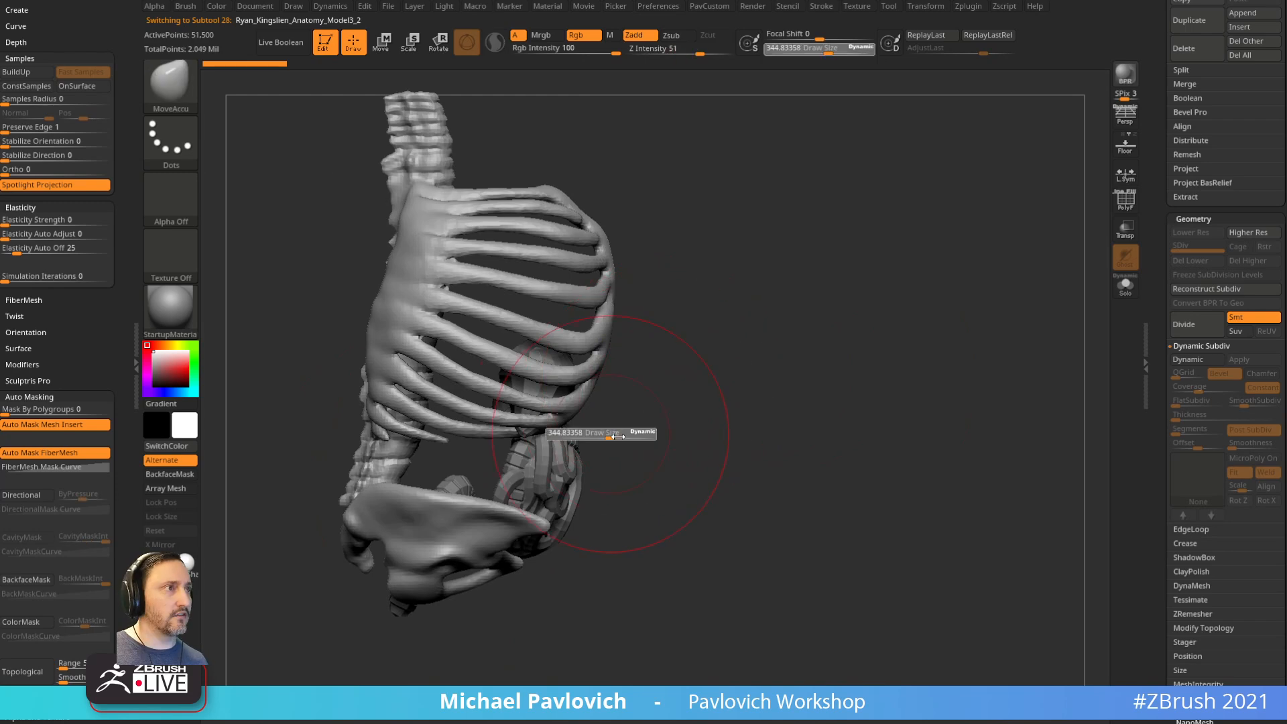
{"action": "left_click_drag", "start_coordinate": [613, 436], "coordinate": [625, 436]}
{"action": "right_click_drag", "start_coordinate": [619, 462], "coordinate": [578, 435]}
{"action": "left_click_drag", "start_coordinate": [554, 434], "coordinate": [590, 451]}
{"action": "key", "text": "s"}
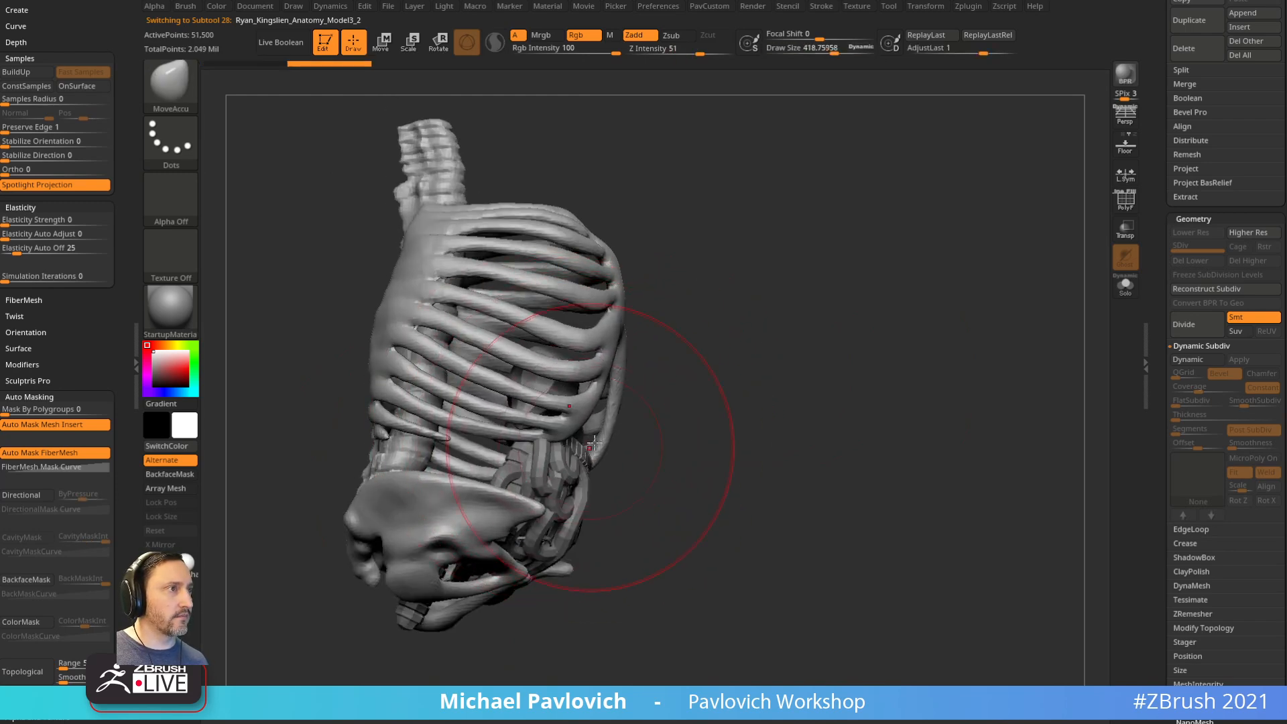
{"action": "right_click_drag", "start_coordinate": [590, 451], "coordinate": [542, 446]}
{"action": "left_click_drag", "start_coordinate": [542, 446], "coordinate": [516, 443]}
{"action": "left_click_drag", "start_coordinate": [798, 372], "coordinate": [710, 420], "text": "shift"}
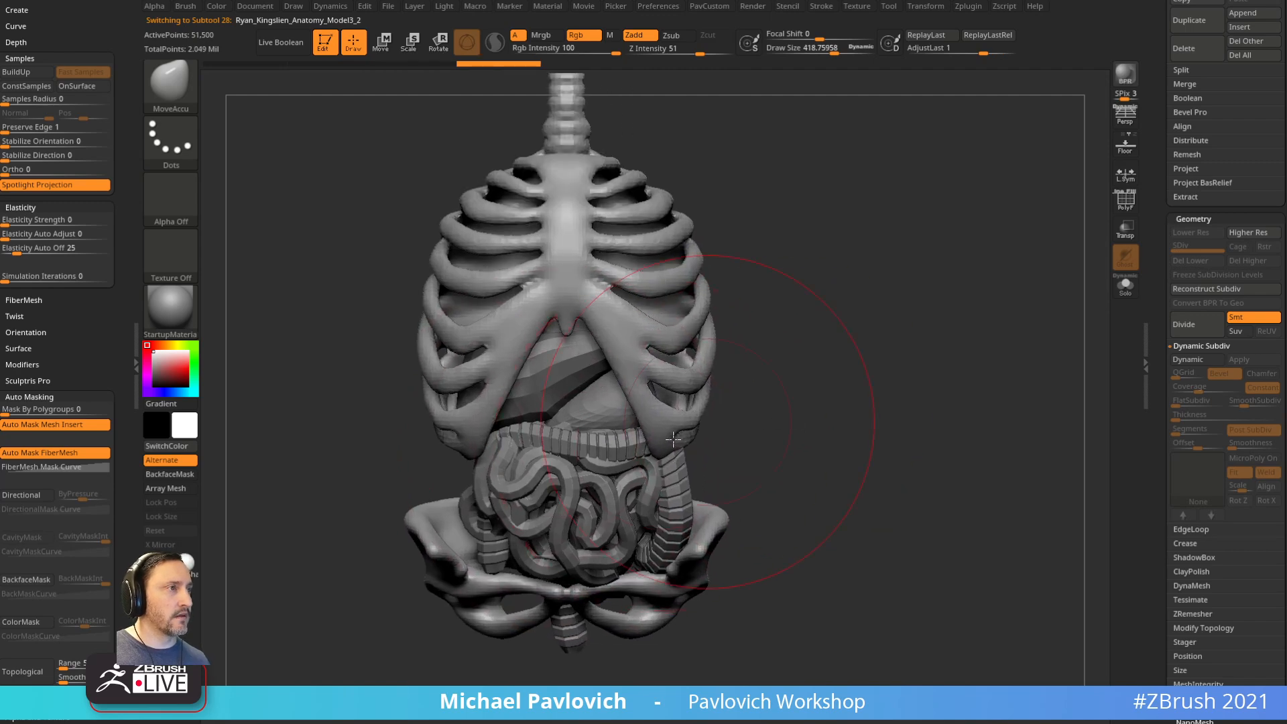
Step: Select the colon beneath the ribs and nudge its upper part with the Move brush, with a draw size of about 337
{"action": "key", "text": "1"}
{"action": "key", "text": "s"}
{"action": "left_click_drag", "start_coordinate": [598, 459], "coordinate": [582, 459]}
{"action": "left_click", "coordinate": [603, 440], "text": "alt"}
{"action": "mouse_move", "coordinate": [670, 429]}
{"action": "right_mouse_down"}
{"action": "mouse_move", "coordinate": [813, 397]}
{"action": "mouse_move", "coordinate": [765, 367]}
{"action": "right_mouse_up"}
{"action": "key", "text": "2"}
{"action": "left_click_drag", "start_coordinate": [570, 444], "coordinate": [557, 439]}
{"action": "right_click_drag", "start_coordinate": [583, 432], "coordinate": [729, 408]}
{"action": "right_click_drag", "start_coordinate": [533, 453], "coordinate": [628, 481]}
{"action": "key", "text": "s"}
{"action": "left_click_drag", "start_coordinate": [557, 468], "coordinate": [576, 474]}
Step: Select the small intestine and pull its lower coils upward with a large Move brush
{"action": "left_click", "coordinate": [544, 495], "text": "alt"}
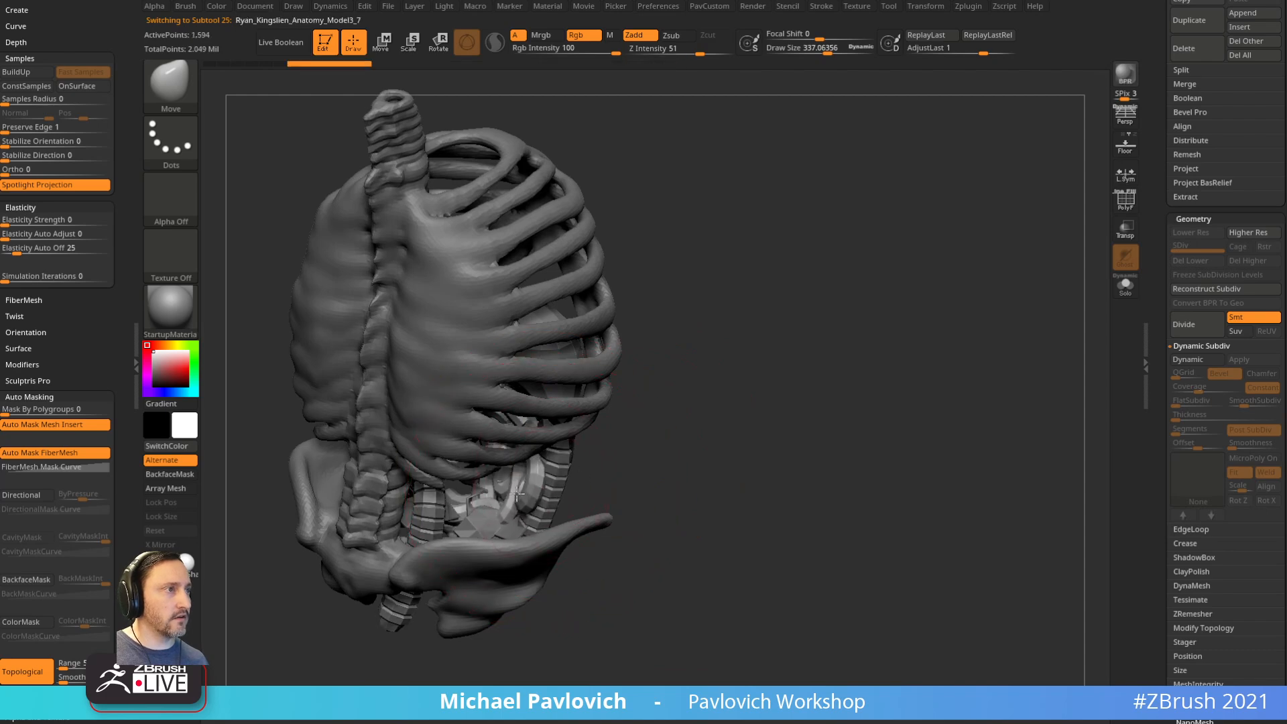
{"action": "right_click_drag", "start_coordinate": [692, 480], "coordinate": [573, 559]}
{"action": "left_click", "coordinate": [553, 481], "text": "alt"}
{"action": "left_click", "coordinate": [564, 460], "text": "alt"}
{"action": "key", "text": "s"}
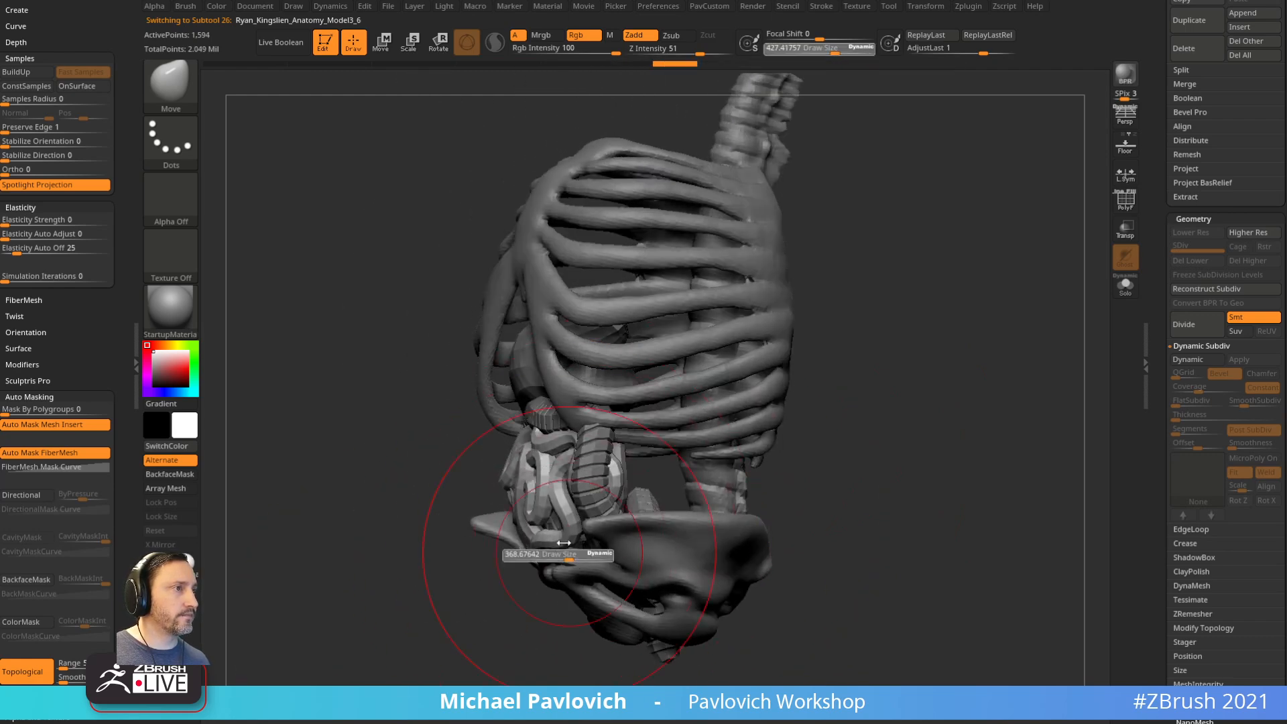
{"action": "left_click_drag", "start_coordinate": [576, 555], "coordinate": [567, 555]}
{"action": "left_click_drag", "start_coordinate": [575, 501], "coordinate": [572, 475]}
{"action": "mouse_move", "coordinate": [572, 475]}
{"action": "right_mouse_down"}
{"action": "mouse_move", "coordinate": [572, 491]}
{"action": "mouse_move", "coordinate": [567, 375]}
{"action": "right_mouse_up"}
{"action": "mouse_move", "coordinate": [727, 346]}
{"action": "right_mouse_down", "text": "alt"}
{"action": "mouse_move", "coordinate": [724, 410]}
{"action": "mouse_move", "coordinate": [769, 429]}
{"action": "right_mouse_up", "text": "alt"}
Step: Select the stomach and ZRemesh it with the Half setting
{"action": "key", "text": "1"}
{"action": "left_click", "coordinate": [562, 440], "text": "alt"}
{"action": "key", "text": "space"}
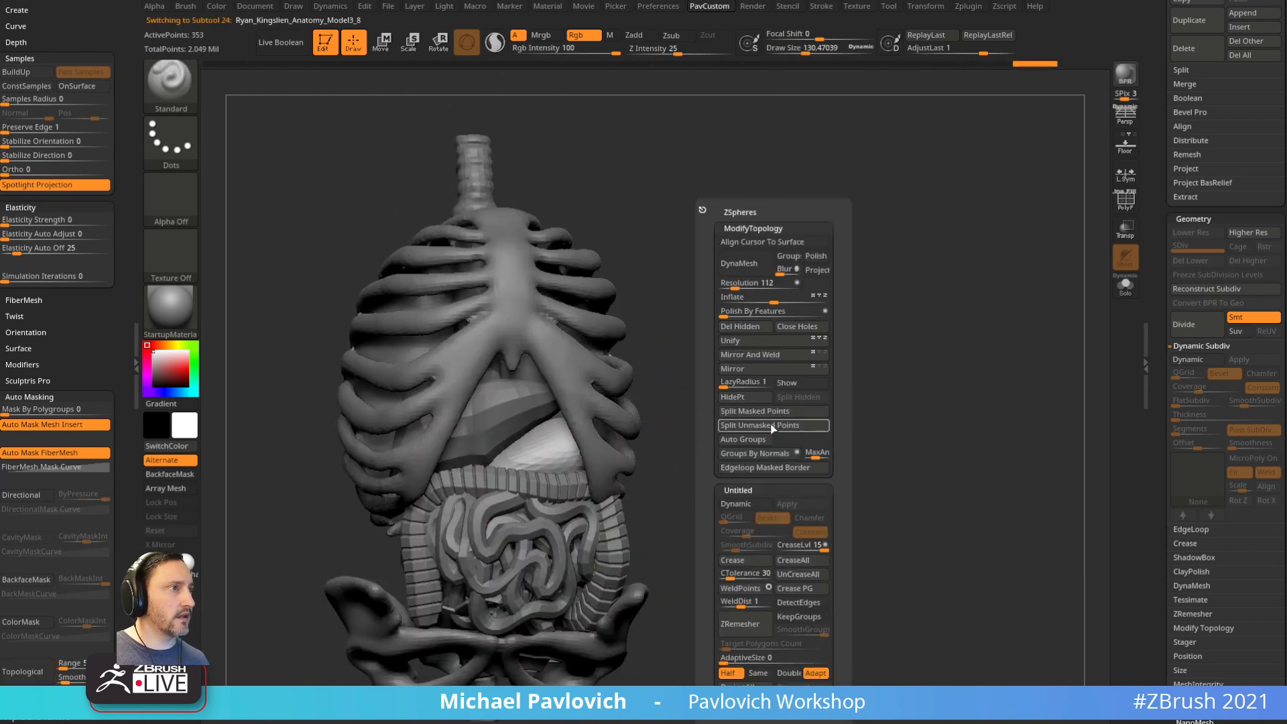
{"action": "left_click", "coordinate": [745, 624]}
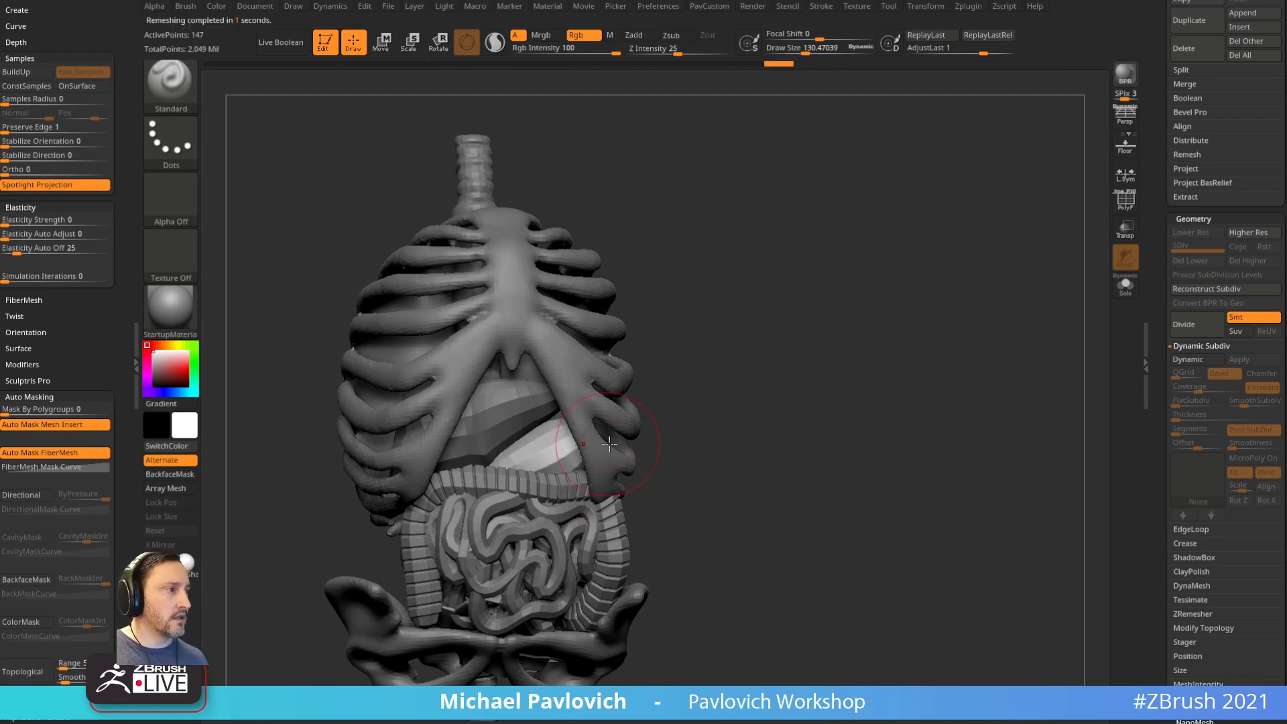
{"action": "right_click_drag", "start_coordinate": [676, 410], "coordinate": [710, 407]}
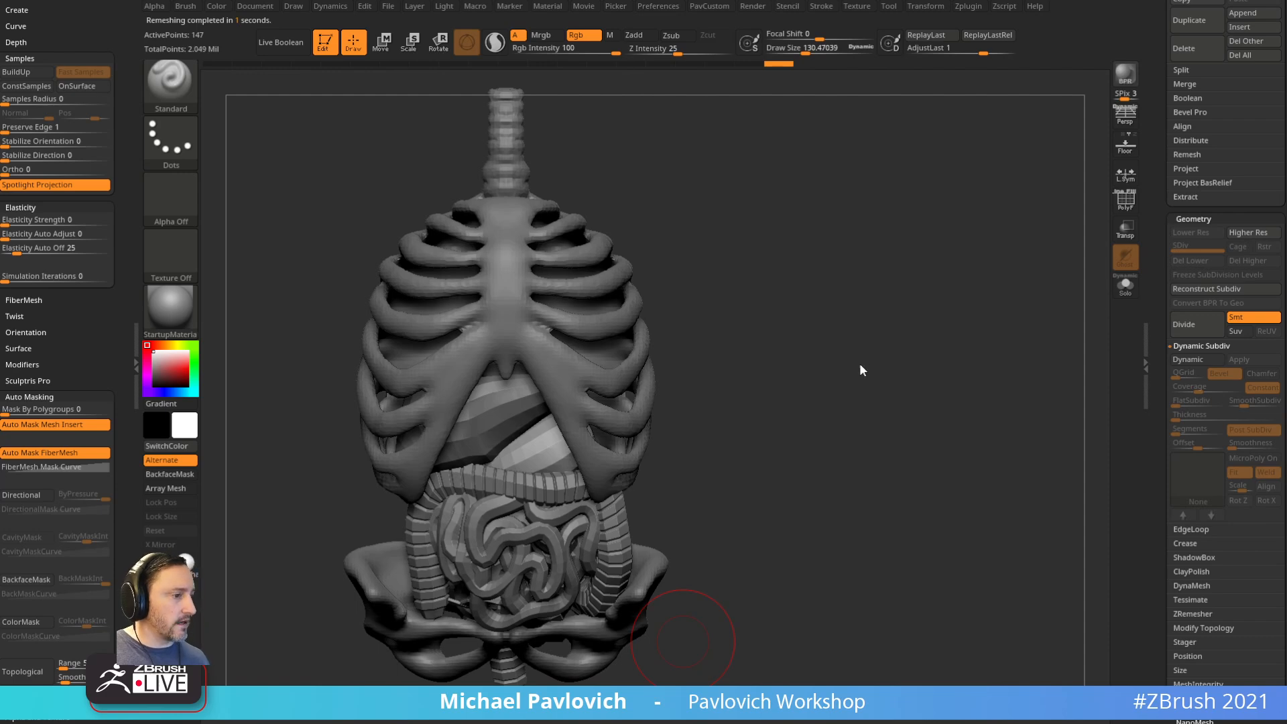
Step: Select the subtool containing the rib cage, spine and pelvis and delete it
{"action": "mouse_move", "coordinate": [590, 367]}
{"action": "right_mouse_down", "text": "ctrl"}
{"action": "mouse_move", "coordinate": [770, 411]}
{"action": "mouse_move", "coordinate": [1091, 310]}
{"action": "right_mouse_up", "text": "ctrl"}
{"action": "left_click", "coordinate": [657, 405], "text": "alt"}
{"action": "right_click_drag", "start_coordinate": [657, 402], "coordinate": [1035, 321]}
{"action": "right_click_drag", "start_coordinate": [683, 368], "coordinate": [806, 384]}
{"action": "left_click_drag", "start_coordinate": [1159, 332], "coordinate": [1167, 550]}
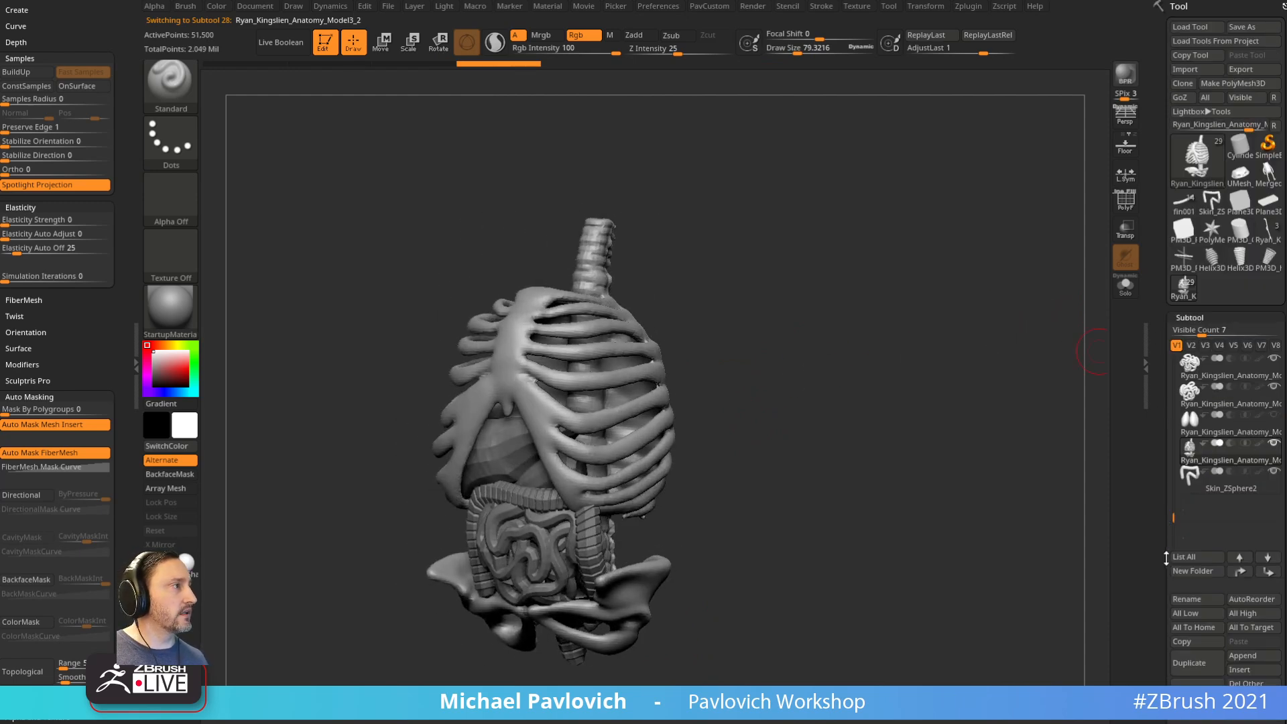
{"action": "left_click", "coordinate": [1193, 689]}
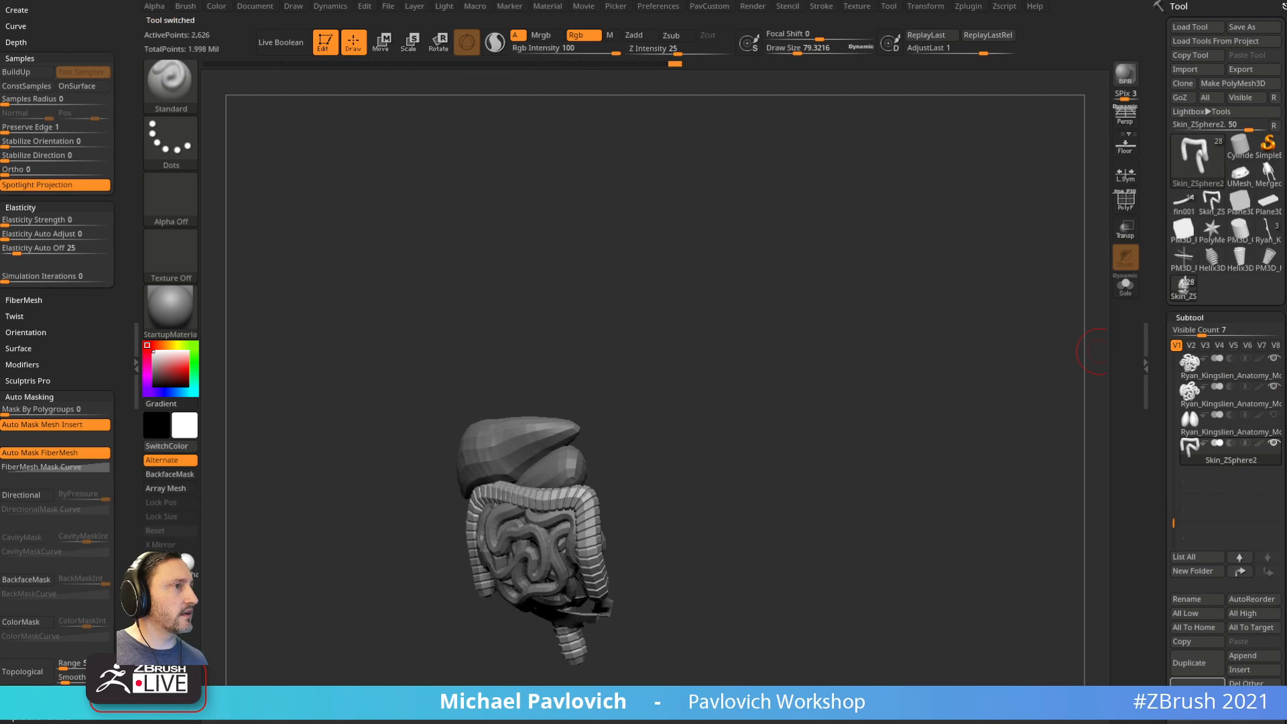
Step: Show all subtools, frame the view and delete the flat-topped body copy Merged_fin002_005
{"action": "left_click", "coordinate": [1276, 444], "text": "shift"}
{"action": "left_click", "coordinate": [1275, 444], "text": "shift"}
{"action": "left_click_drag", "start_coordinate": [1174, 519], "coordinate": [1160, 476]}
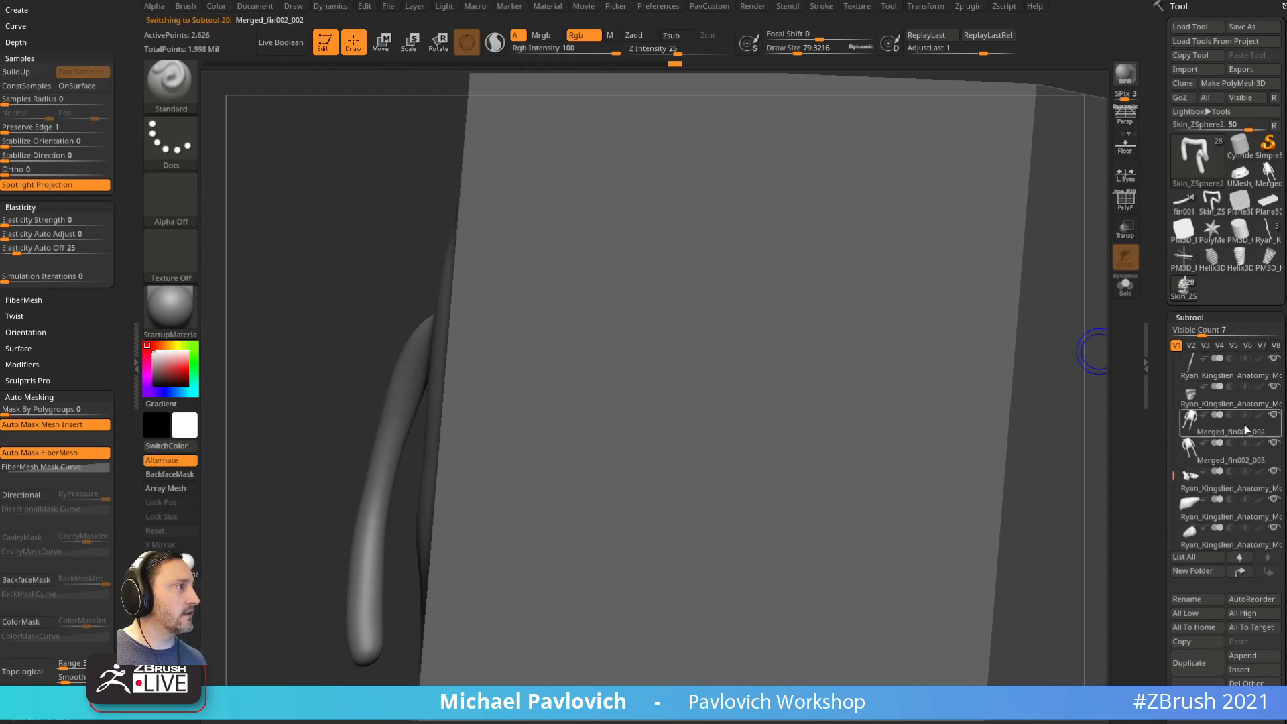
{"action": "left_click", "coordinate": [1244, 433]}
{"action": "key", "text": "f"}
{"action": "left_click_drag", "start_coordinate": [926, 324], "coordinate": [994, 348]}
{"action": "left_click", "coordinate": [384, 399], "text": "alt"}
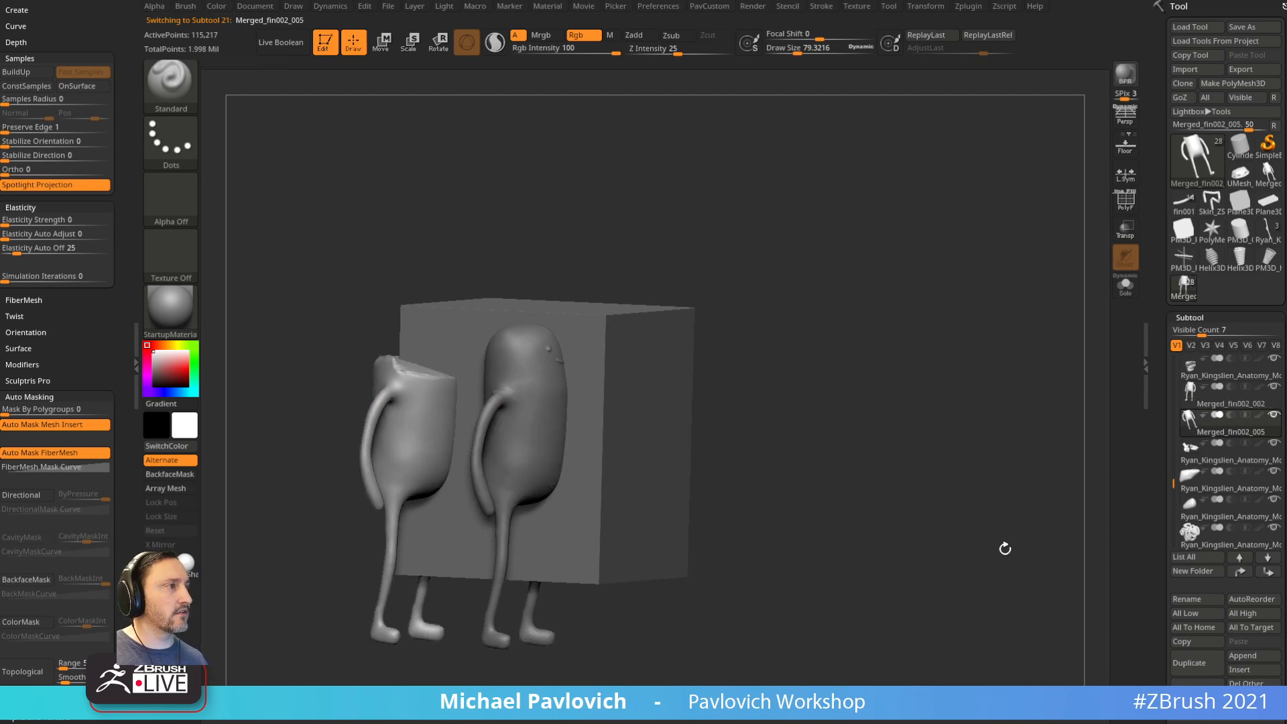
{"action": "left_click", "coordinate": [1197, 691]}
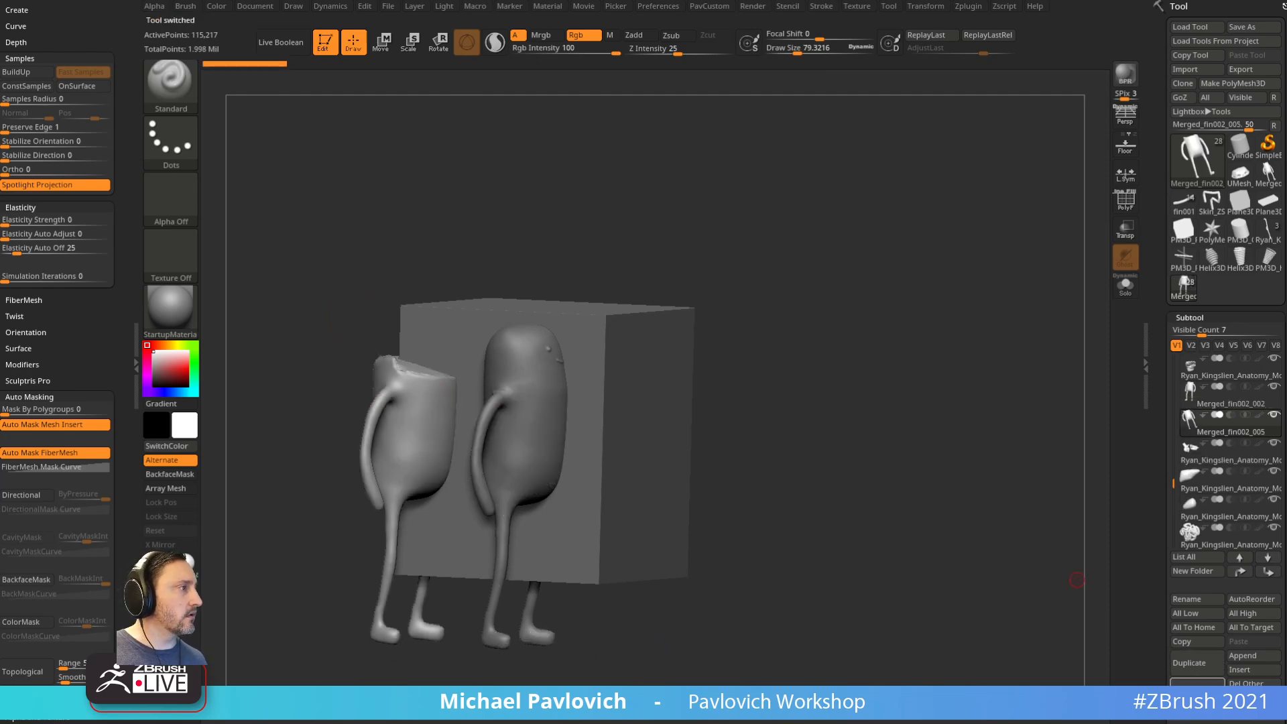
Step: Move the body Merged_fin002_002 below Skin_ZSphere2 in the subtool order, hide it and select Skin_ZSphere2
{"action": "left_click", "coordinate": [542, 408], "text": "alt"}
{"action": "mouse_move", "coordinate": [1173, 483]}
{"action": "left_mouse_down"}
{"action": "mouse_move", "coordinate": [1170, 435]}
{"action": "mouse_move", "coordinate": [1171, 476]}
{"action": "left_mouse_up"}
{"action": "left_click", "coordinate": [1271, 571], "text": "shift"}
{"action": "left_click", "coordinate": [1274, 528]}
{"action": "left_click", "coordinate": [1240, 514]}
{"action": "left_click_drag", "start_coordinate": [890, 392], "coordinate": [888, 387], "text": "shift"}
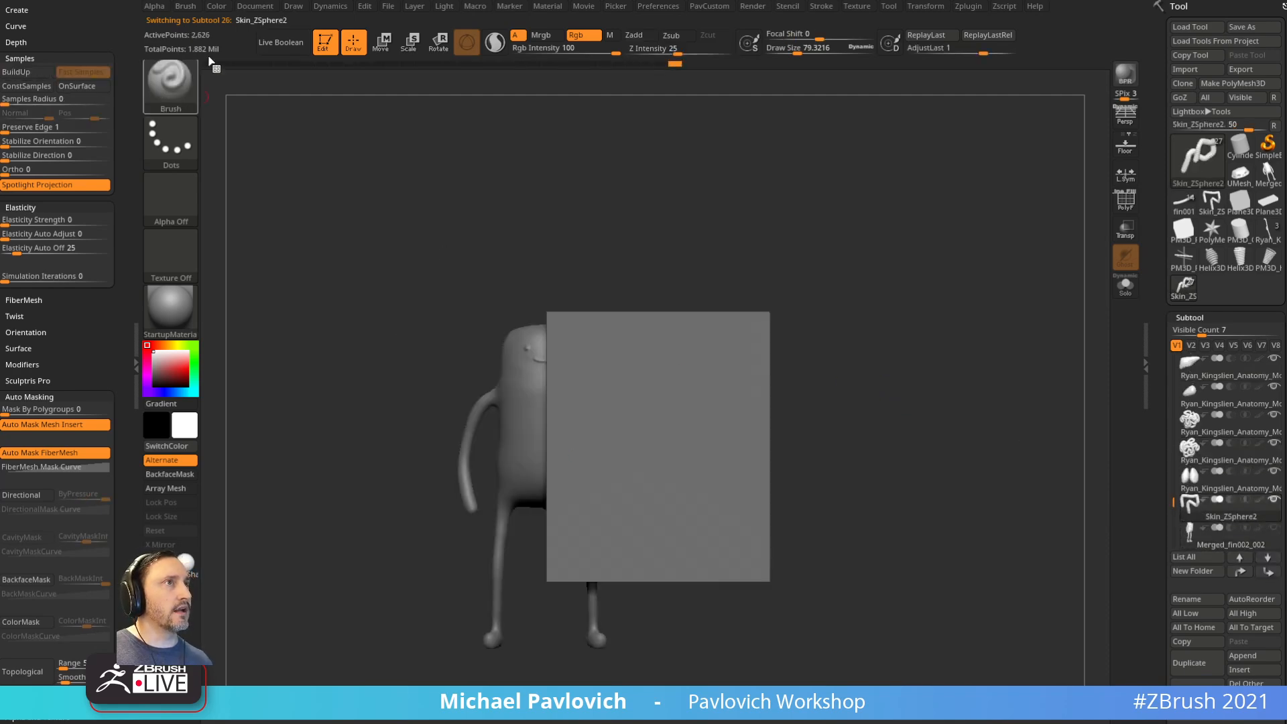
Step: Enable Live Boolean for the cutaway and make the Skull folder visible
{"action": "left_click", "coordinate": [281, 42]}
{"action": "mouse_move", "coordinate": [851, 298]}
{"action": "left_mouse_down", "text": "alt"}
{"action": "mouse_move", "coordinate": [905, 342]}
{"action": "mouse_move", "coordinate": [871, 328]}
{"action": "mouse_move", "coordinate": [871, 356]}
{"action": "left_mouse_up", "text": "alt"}
{"action": "key", "text": "s"}
{"action": "left_click", "coordinate": [883, 359]}
{"action": "left_click_drag", "start_coordinate": [875, 303], "coordinate": [889, 386], "text": "alt"}
{"action": "mouse_move", "coordinate": [889, 386]}
{"action": "left_mouse_down"}
{"action": "mouse_move", "coordinate": [872, 386]}
{"action": "mouse_move", "coordinate": [906, 362]}
{"action": "left_mouse_up"}
{"action": "left_click_drag", "start_coordinate": [1170, 498], "coordinate": [1165, 371]}
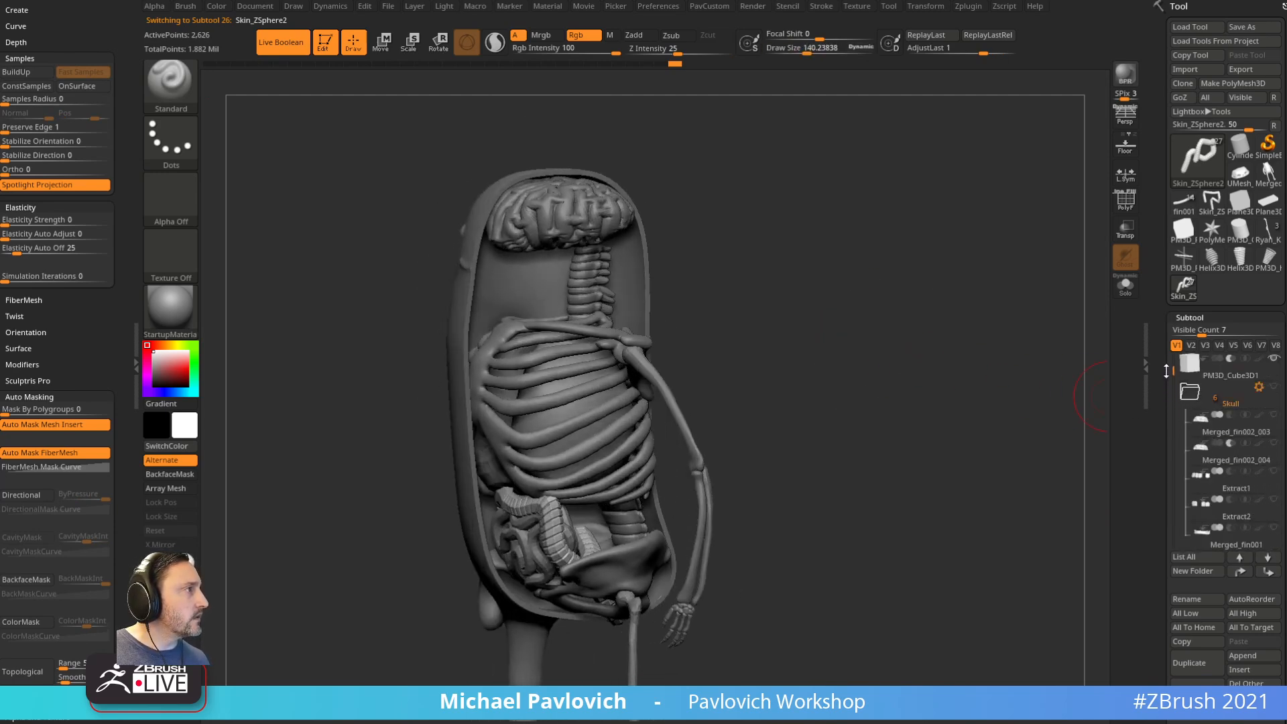
{"action": "left_click", "coordinate": [1274, 387]}
{"action": "left_click_drag", "start_coordinate": [892, 335], "coordinate": [989, 352]}
{"action": "key", "text": "s"}
{"action": "left_click", "coordinate": [903, 335]}
{"action": "left_click_drag", "start_coordinate": [1174, 371], "coordinate": [1173, 463]}
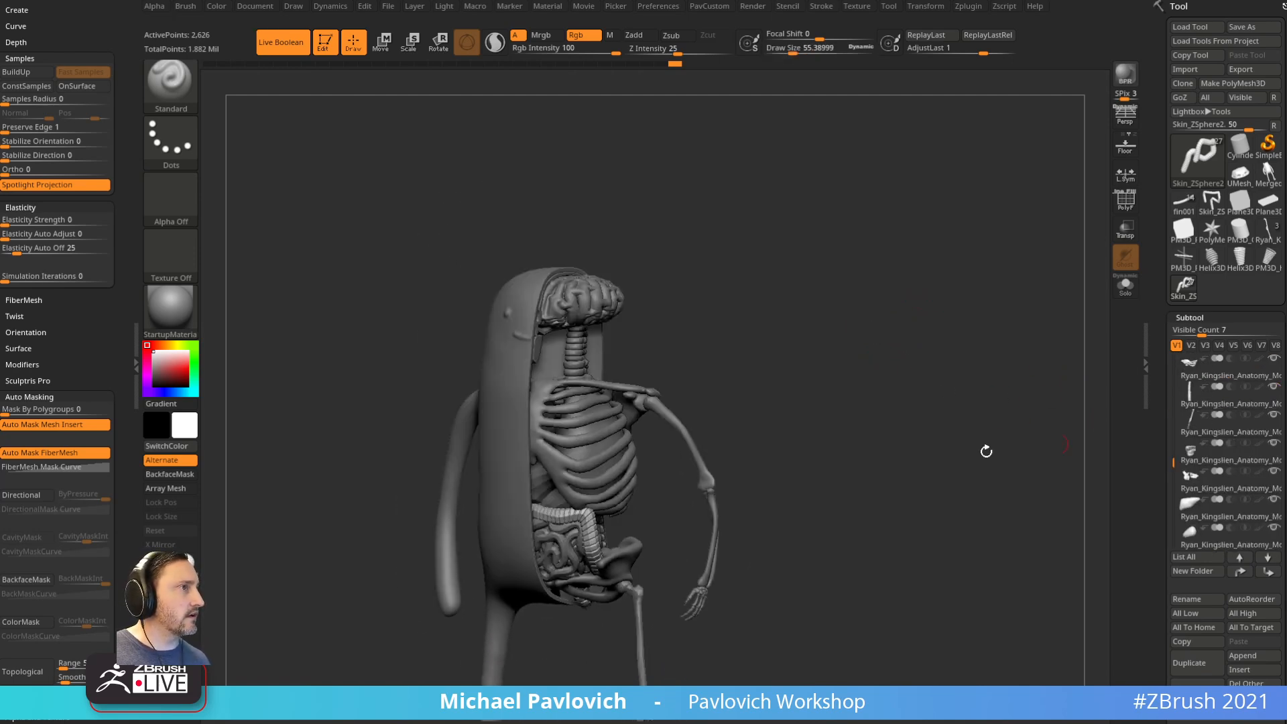
Step: Change the model's material to SkinShade4
{"action": "key", "text": "m"}
{"action": "left_click", "coordinate": [922, 563]}
{"action": "left_click_drag", "start_coordinate": [951, 543], "coordinate": [974, 523]}
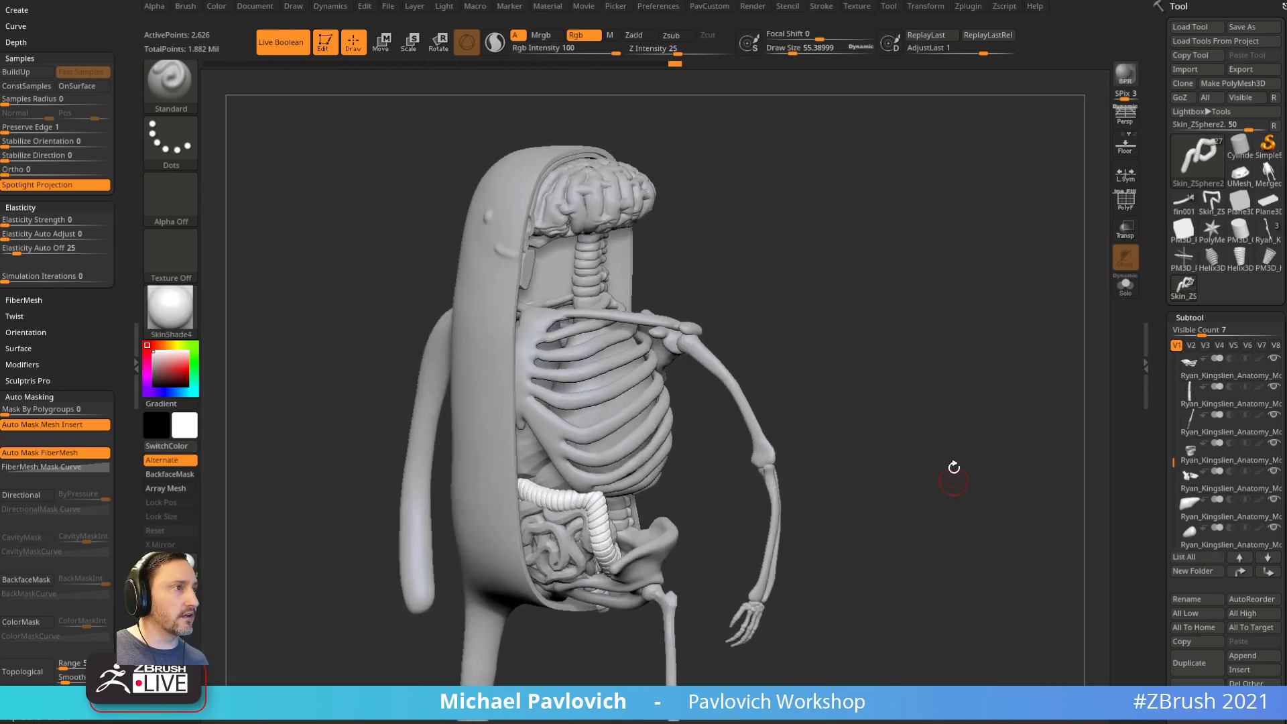
Step: Select the subtractive cube PM3D_Cube3D1 and reposition it with the gizmo to adjust the body's cutaway
{"action": "left_click_drag", "start_coordinate": [1172, 478], "coordinate": [1173, 412]}
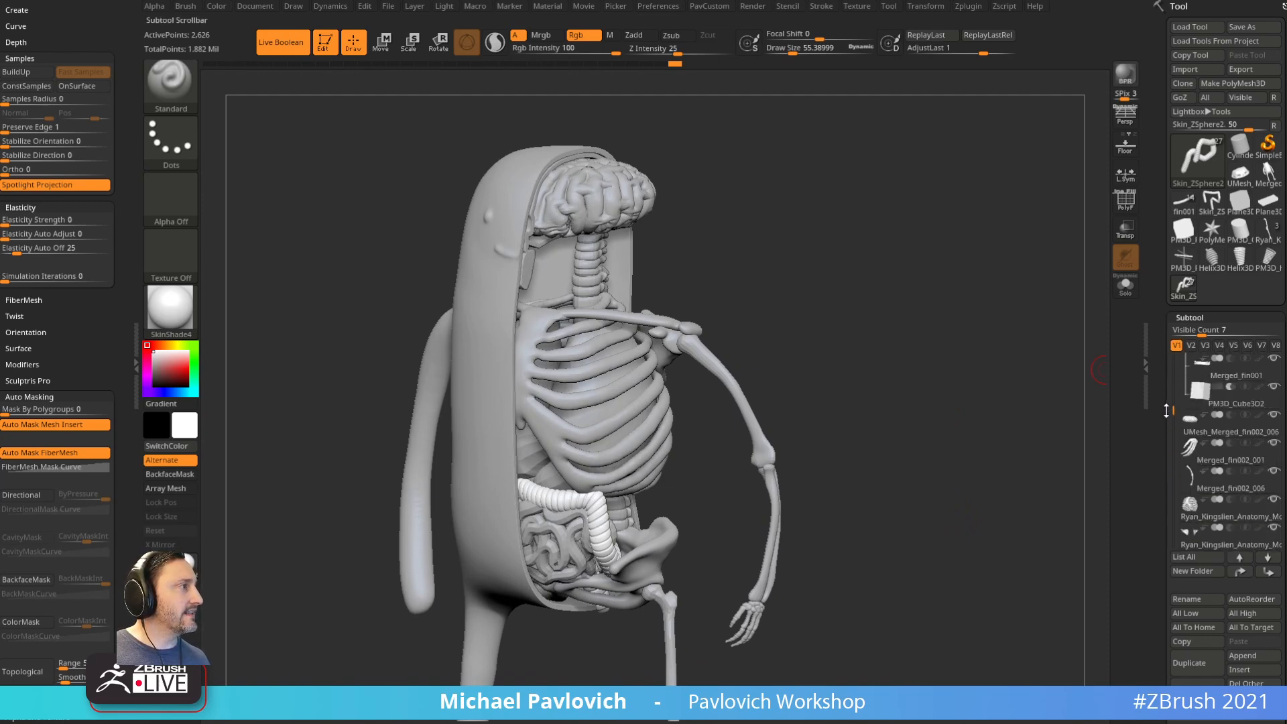
{"action": "left_click", "coordinate": [1231, 405]}
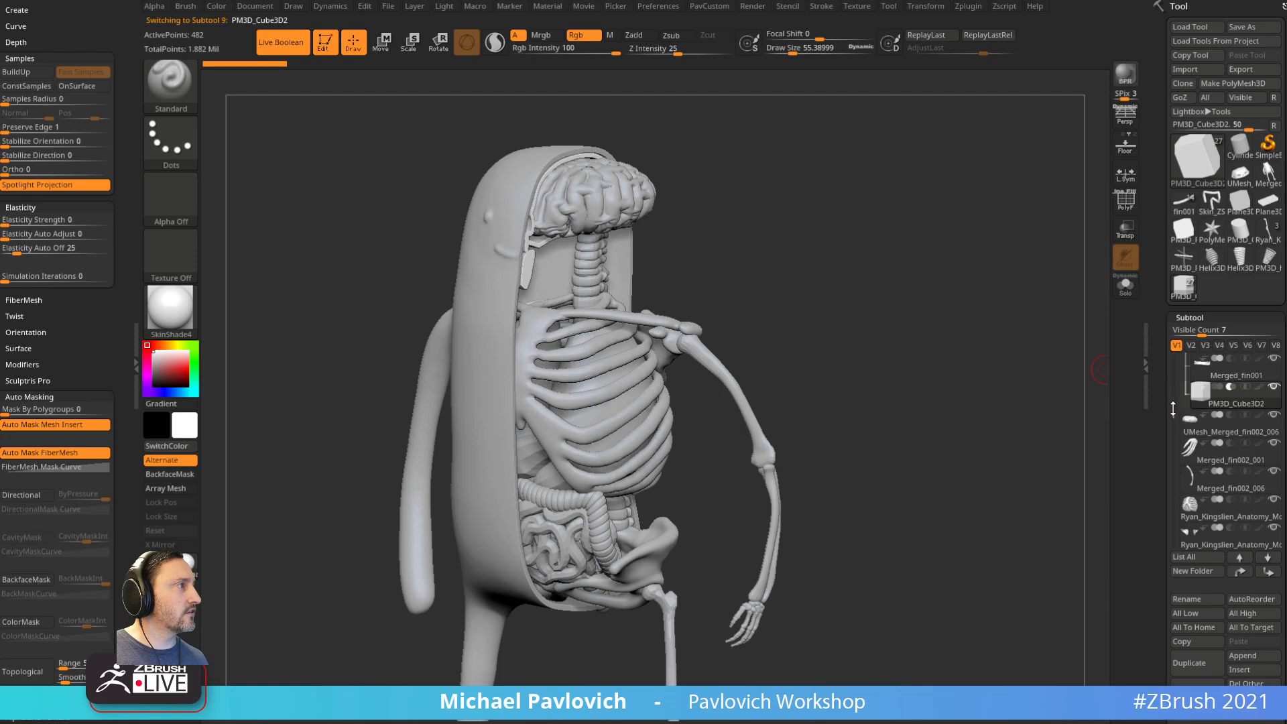
{"action": "left_click", "coordinate": [1229, 422]}
{"action": "right_click_drag", "start_coordinate": [908, 419], "coordinate": [879, 346], "text": "ctrl"}
{"action": "key", "text": "w"}
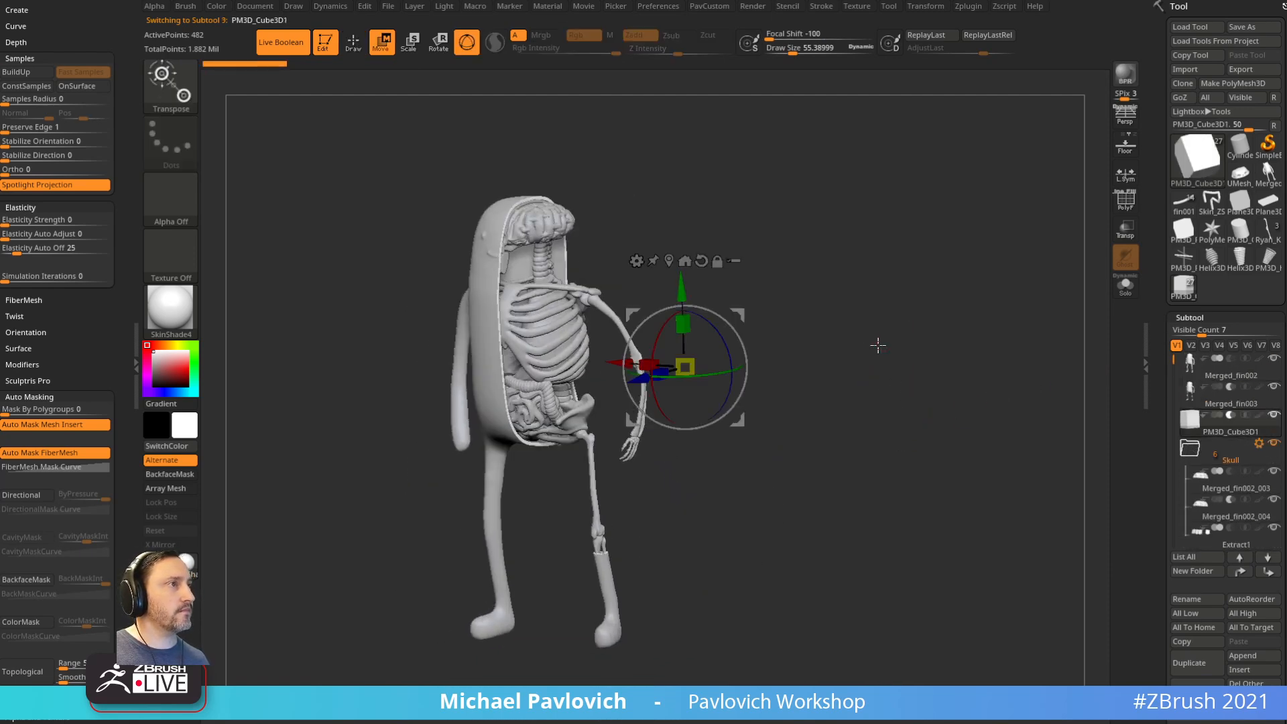
{"action": "left_click_drag", "start_coordinate": [682, 339], "coordinate": [582, 397]}
{"action": "mouse_move", "coordinate": [784, 307]}
{"action": "left_mouse_down"}
{"action": "mouse_move", "coordinate": [819, 305]}
{"action": "mouse_move", "coordinate": [761, 310]}
{"action": "left_mouse_up"}
{"action": "mouse_move", "coordinate": [600, 358]}
{"action": "left_mouse_down"}
{"action": "mouse_move", "coordinate": [645, 365]}
{"action": "mouse_move", "coordinate": [616, 368]}
{"action": "mouse_move", "coordinate": [626, 373]}
{"action": "left_mouse_up"}
{"action": "mouse_move", "coordinate": [771, 293]}
{"action": "left_mouse_down"}
{"action": "mouse_move", "coordinate": [863, 312]}
{"action": "mouse_move", "coordinate": [821, 269]}
{"action": "left_mouse_up"}
{"action": "key", "text": "q"}
{"action": "left_click_drag", "start_coordinate": [821, 268], "coordinate": [844, 325], "text": "alt"}
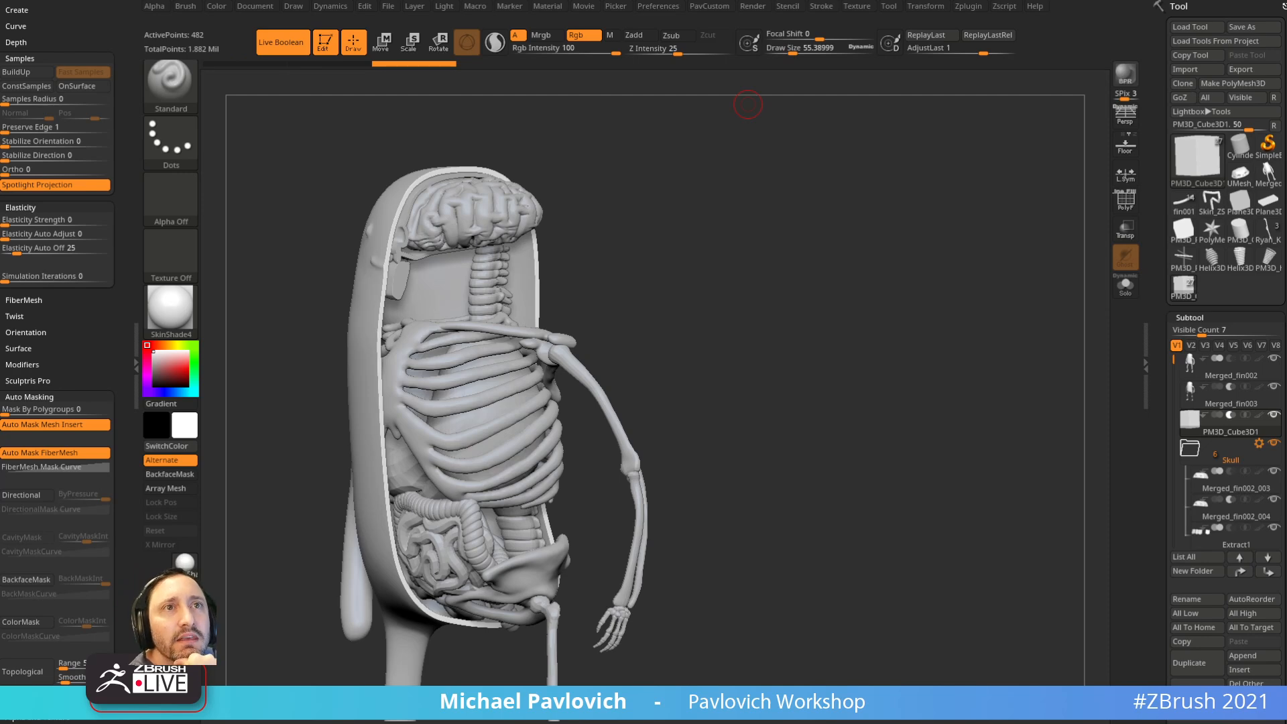
Step: Switch to Zygote Body in the browser, examine the lungs, skeleton and chest muscles, and return to ZBrush
{"action": "left_click_drag", "start_coordinate": [416, 723], "coordinate": [326, 152]}
{"action": "left_click", "coordinate": [665, 307]}
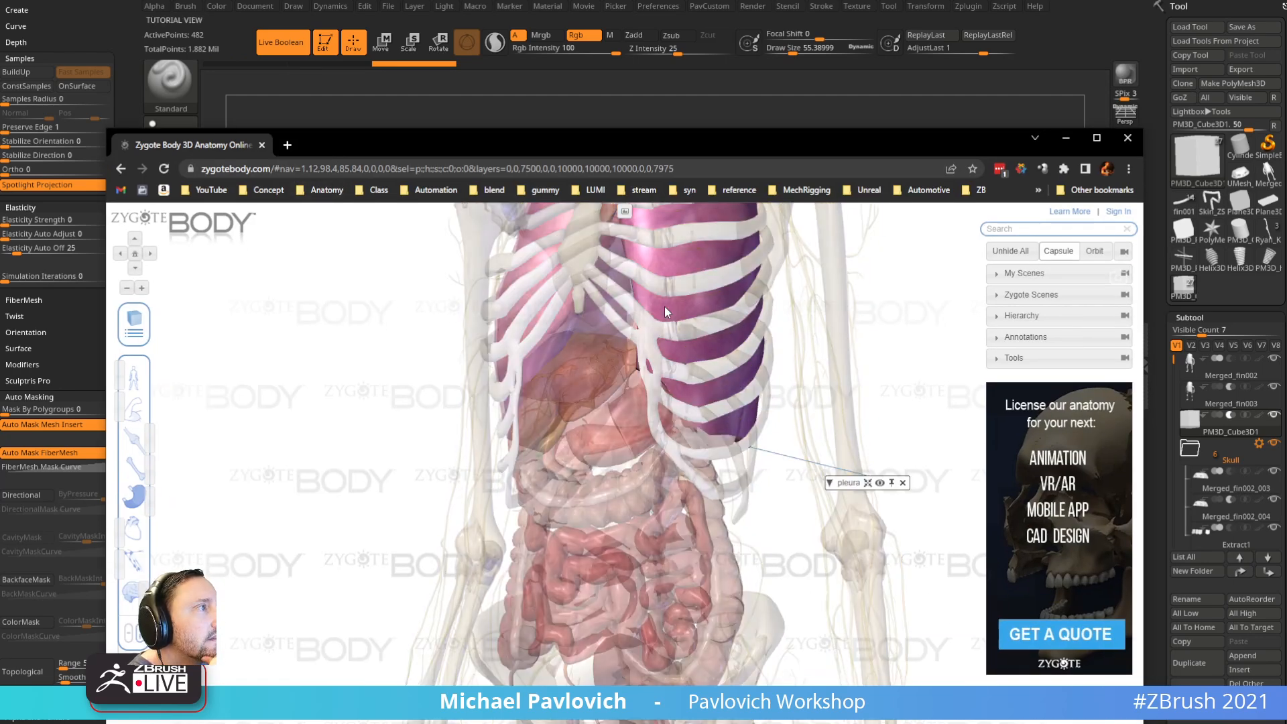
{"action": "left_click_drag", "start_coordinate": [812, 366], "coordinate": [807, 452]}
{"action": "left_click", "coordinate": [545, 499]}
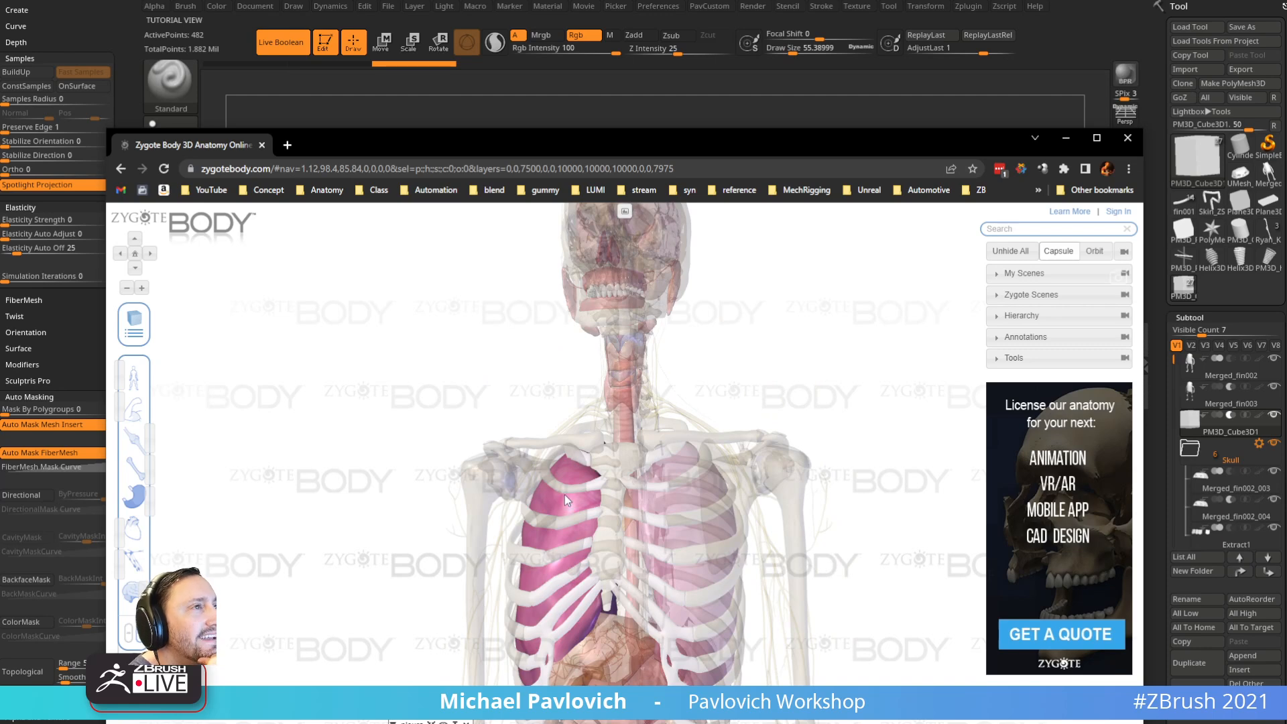
{"action": "left_click", "coordinate": [469, 313]}
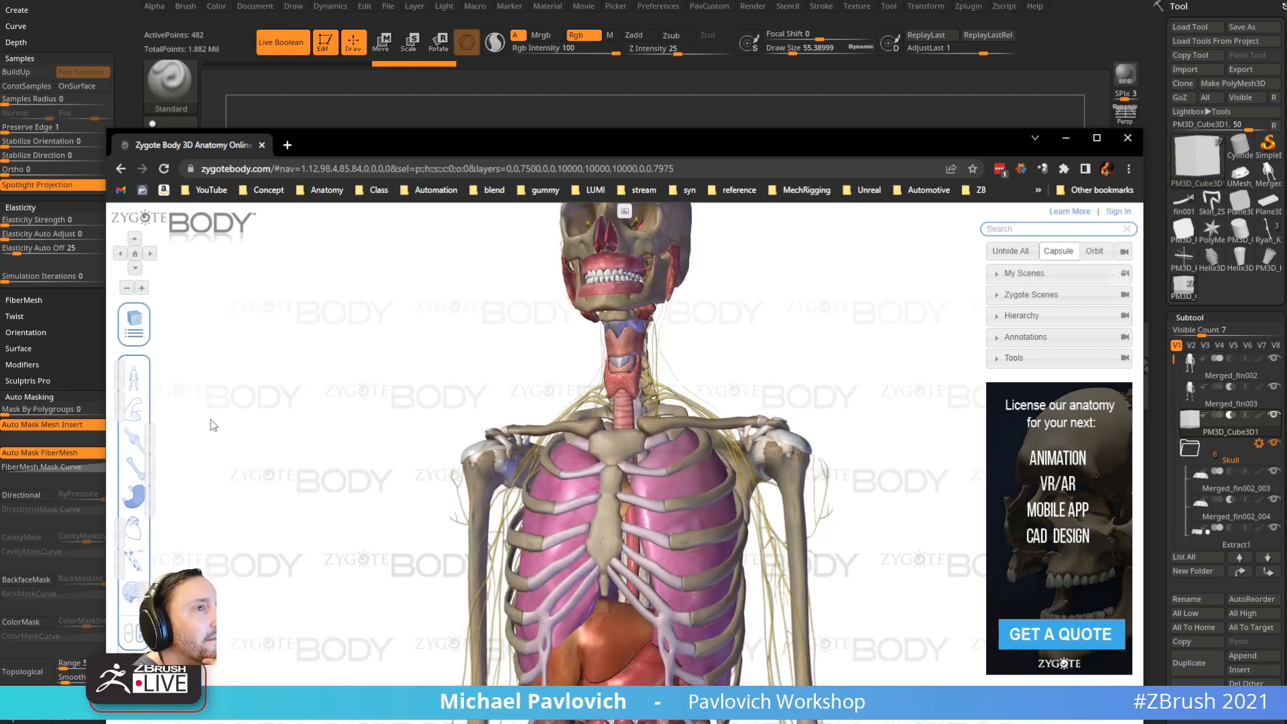
{"action": "left_click", "coordinate": [129, 416]}
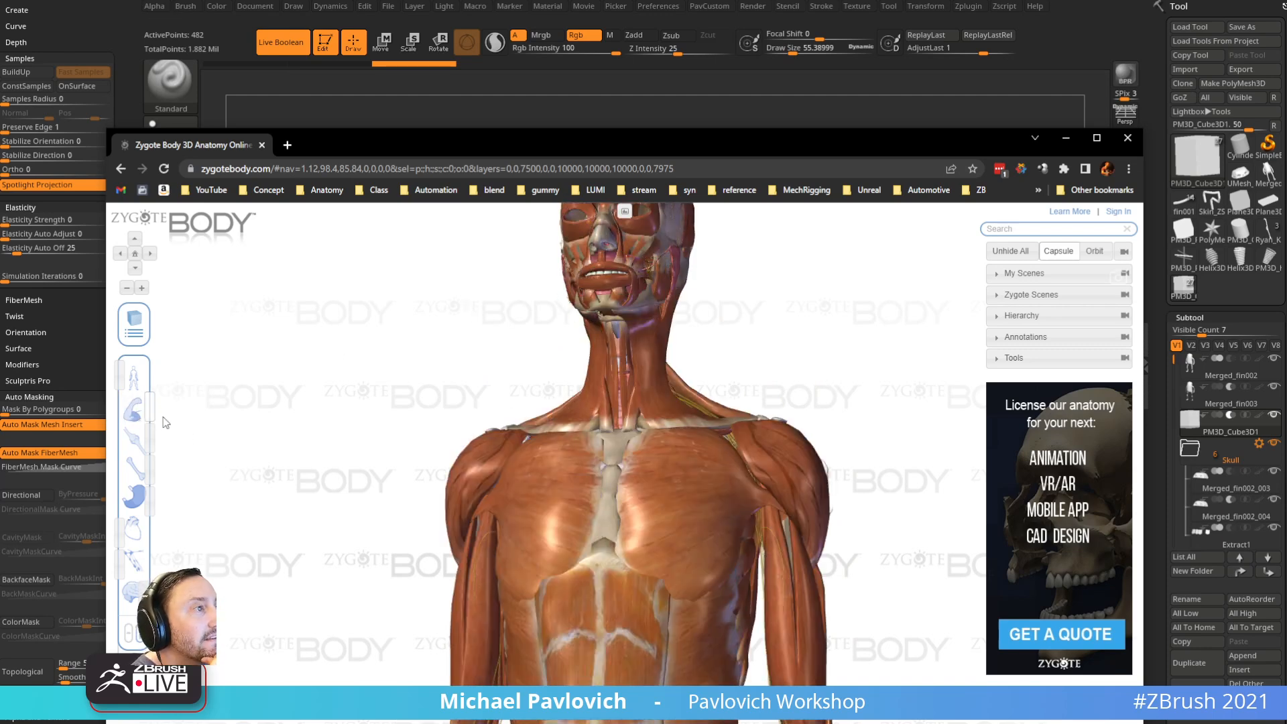
{"action": "key", "text": "alt+Tab"}
{"action": "mouse_move", "coordinate": [720, 382]}
{"action": "left_mouse_down"}
{"action": "mouse_move", "coordinate": [753, 368]}
{"action": "mouse_move", "coordinate": [678, 373]}
{"action": "mouse_move", "coordinate": [732, 367]}
{"action": "left_mouse_up"}
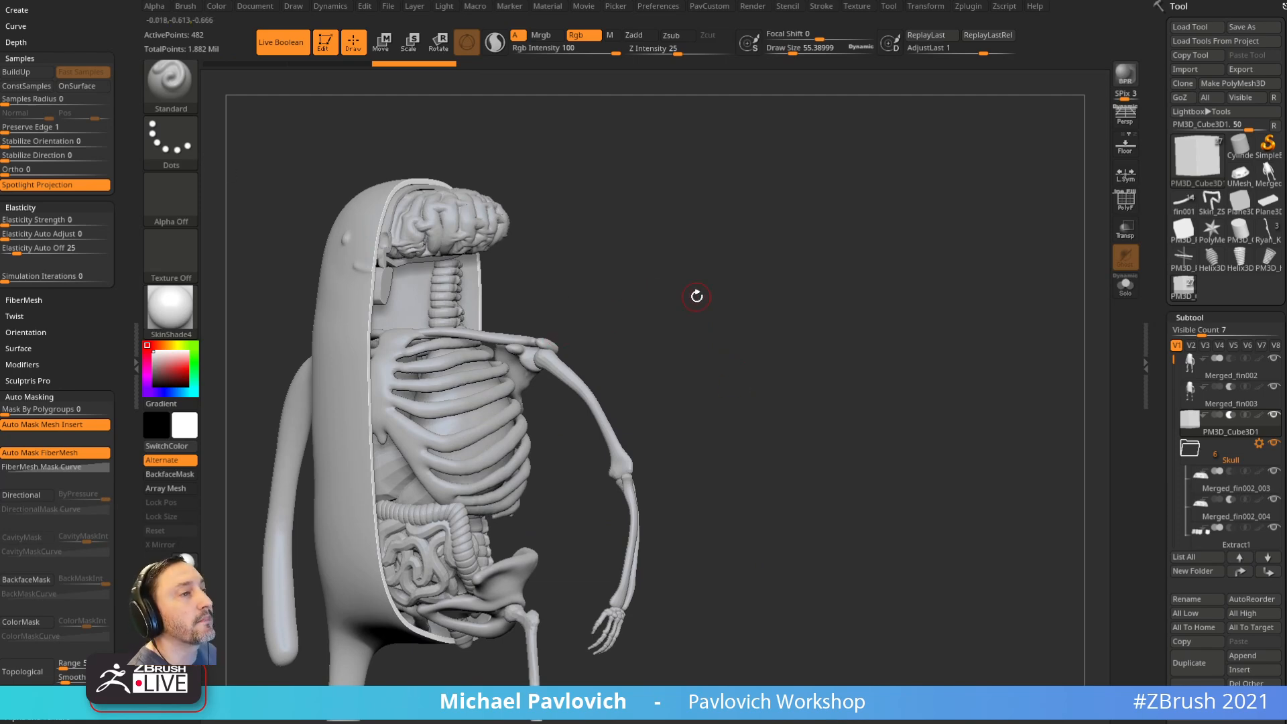
{"action": "key", "text": "s"}
{"action": "mouse_move", "coordinate": [853, 213]}
{"action": "left_mouse_down"}
{"action": "mouse_move", "coordinate": [824, 264]}
{"action": "mouse_move", "coordinate": [802, 274]}
{"action": "left_mouse_up"}
{"action": "left_click", "coordinate": [806, 272]}
{"action": "mouse_move", "coordinate": [802, 273]}
{"action": "left_mouse_down", "text": "alt"}
{"action": "mouse_move", "coordinate": [811, 282]}
{"action": "mouse_move", "coordinate": [880, 194]}
{"action": "left_mouse_up", "text": "alt"}
{"action": "mouse_move", "coordinate": [902, 238]}
{"action": "left_mouse_down"}
{"action": "mouse_move", "coordinate": [834, 262]}
{"action": "mouse_move", "coordinate": [759, 327]}
{"action": "mouse_move", "coordinate": [865, 302]}
{"action": "mouse_move", "coordinate": [782, 292]}
{"action": "mouse_move", "coordinate": [796, 316]}
{"action": "mouse_move", "coordinate": [891, 302]}
{"action": "mouse_move", "coordinate": [878, 292]}
{"action": "left_mouse_up"}
{"action": "key", "text": "s"}
{"action": "left_click", "coordinate": [835, 261]}
{"action": "key", "text": "s"}
{"action": "left_click", "coordinate": [857, 302]}
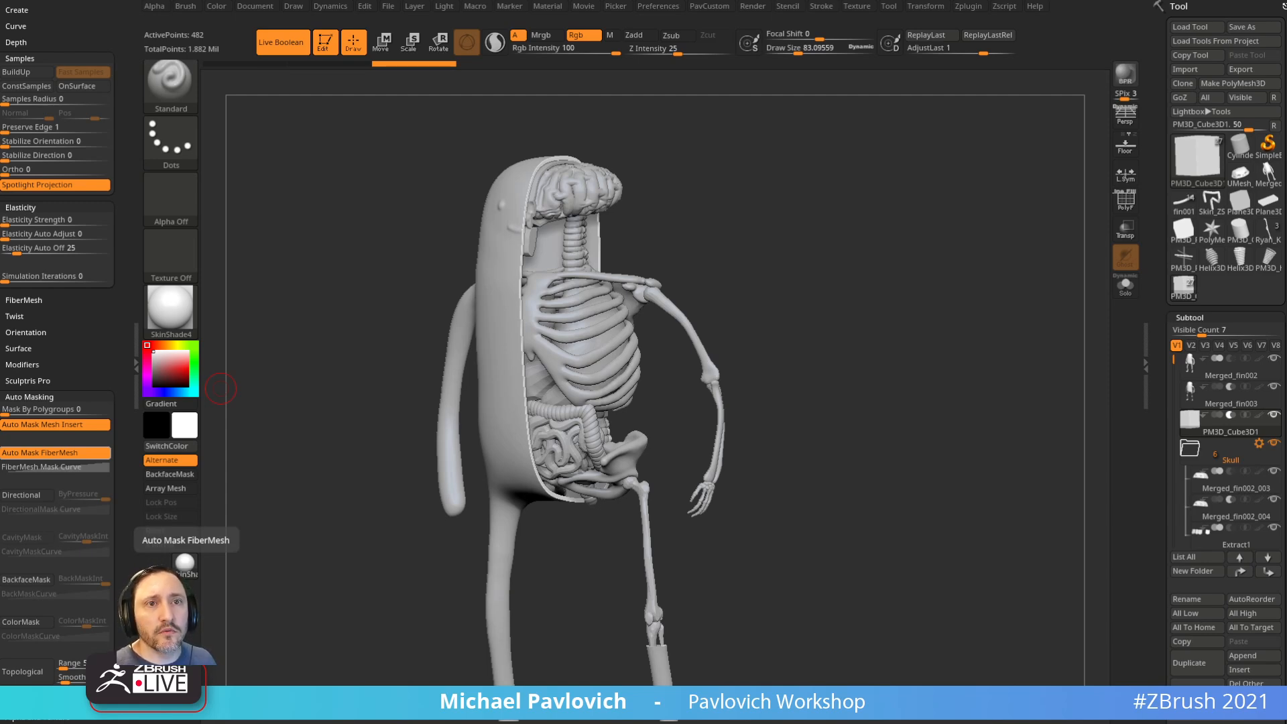
Step: Select the arm bones subtool, isolate it in Solo mode with the polyframe displayed, and choose the Move brush
{"action": "mouse_move", "coordinate": [833, 289]}
{"action": "left_mouse_down"}
{"action": "mouse_move", "coordinate": [859, 279]}
{"action": "mouse_move", "coordinate": [833, 302]}
{"action": "left_mouse_up"}
{"action": "left_click_drag", "start_coordinate": [808, 255], "coordinate": [830, 341], "text": "alt"}
{"action": "left_click", "coordinate": [762, 362], "text": "alt"}
{"action": "left_click", "coordinate": [1124, 203]}
{"action": "left_click_drag", "start_coordinate": [994, 262], "coordinate": [949, 306]}
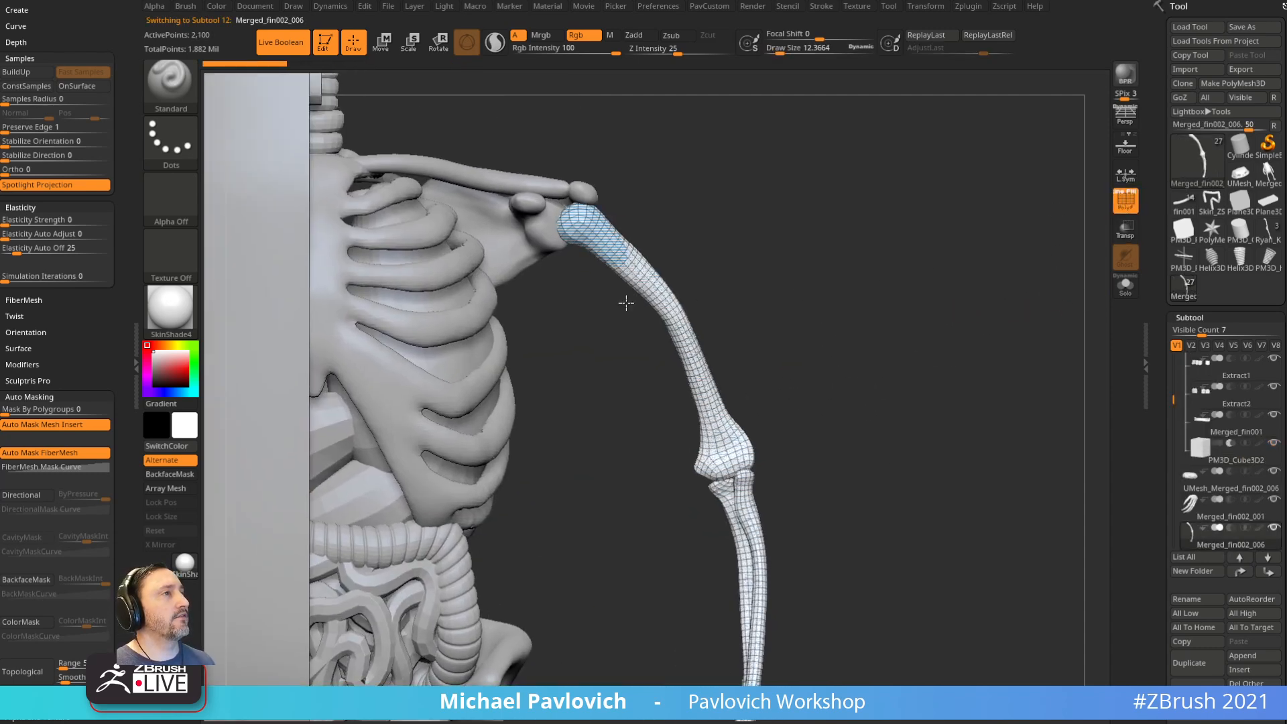
{"action": "left_click", "coordinate": [1131, 294]}
{"action": "left_click_drag", "start_coordinate": [744, 252], "coordinate": [737, 253]}
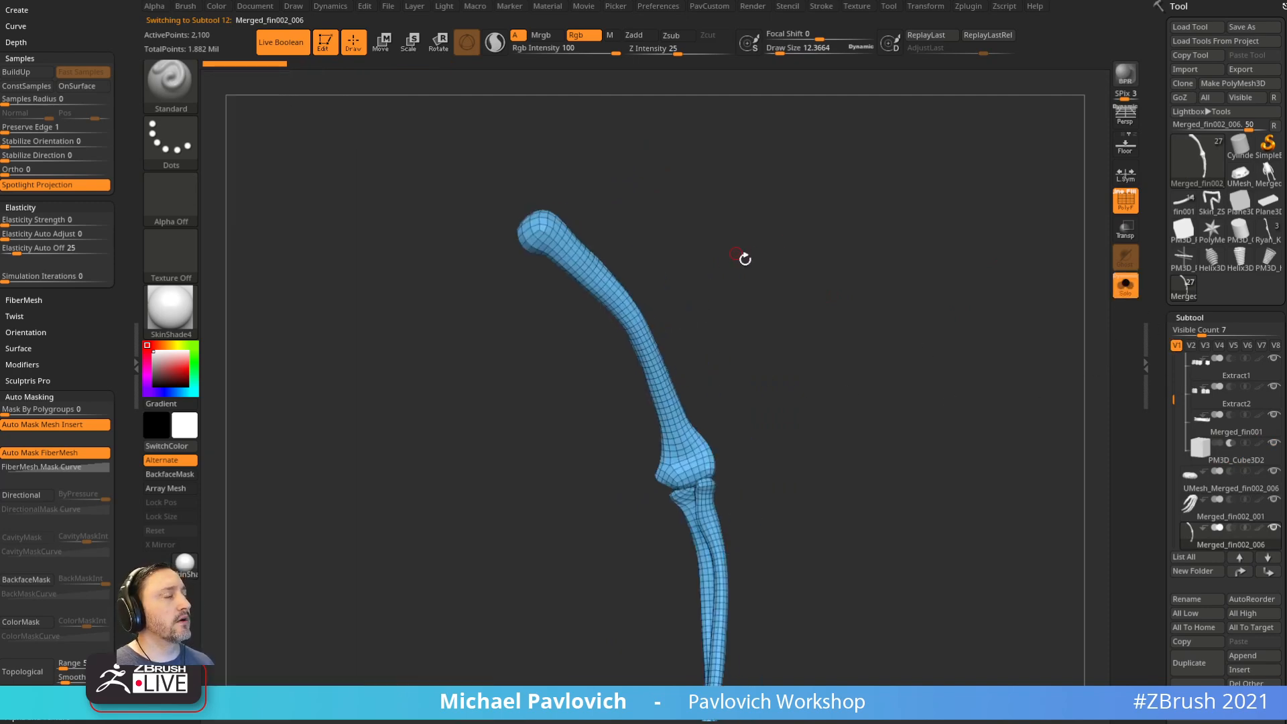
{"action": "key", "text": "b"}
{"action": "key", "text": "m"}
{"action": "key", "text": "v"}
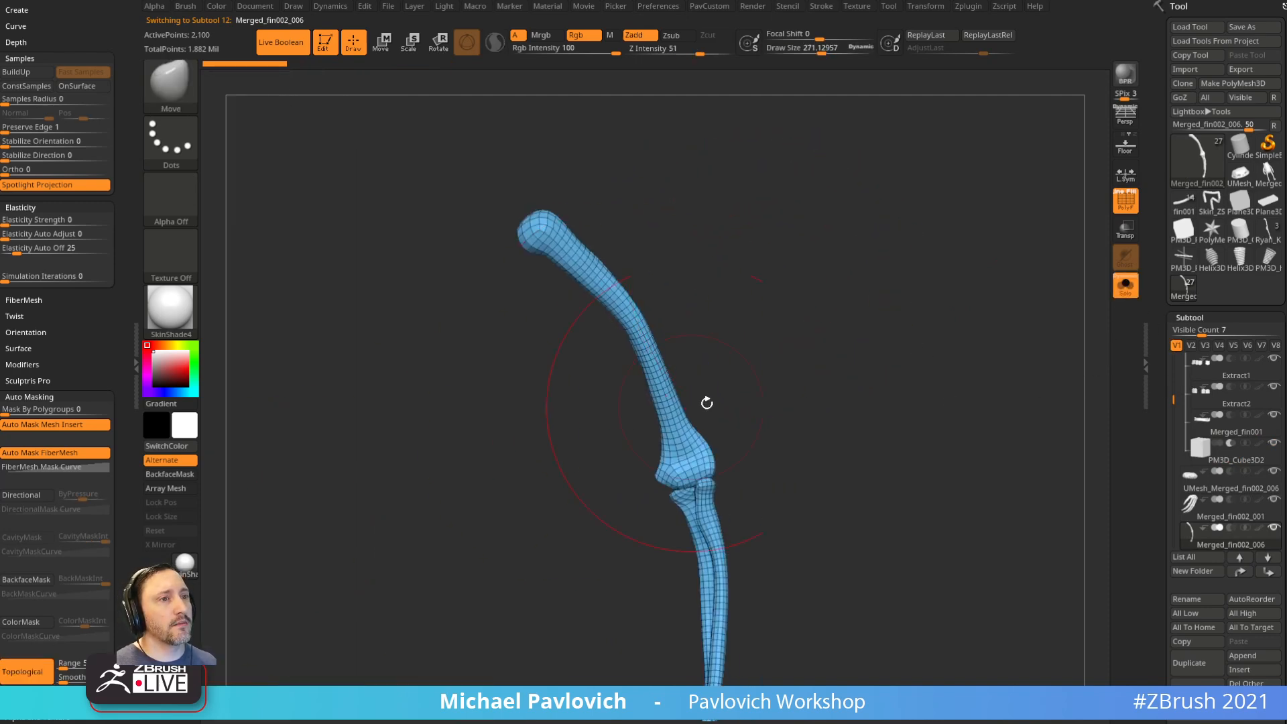
Step: Try pulling the upper and lower arm bones separately with the topologically masked Move brush, reducing the draw size to 1
{"action": "mouse_move", "coordinate": [697, 441]}
{"action": "left_mouse_down"}
{"action": "mouse_move", "coordinate": [624, 414]}
{"action": "mouse_move", "coordinate": [716, 414]}
{"action": "mouse_move", "coordinate": [697, 440]}
{"action": "left_mouse_up"}
{"action": "mouse_move", "coordinate": [541, 241]}
{"action": "left_mouse_down"}
{"action": "mouse_move", "coordinate": [501, 257]}
{"action": "mouse_move", "coordinate": [520, 249]}
{"action": "left_mouse_up"}
{"action": "key", "text": "ctrl+z"}
{"action": "left_click_drag", "start_coordinate": [701, 448], "coordinate": [691, 423]}
{"action": "key", "text": "ctrl+z"}
{"action": "left_click_drag", "start_coordinate": [710, 497], "coordinate": [775, 476]}
{"action": "key", "text": "ctrl+z"}
{"action": "left_click_drag", "start_coordinate": [690, 521], "coordinate": [581, 504]}
{"action": "key", "text": "ctrl+z"}
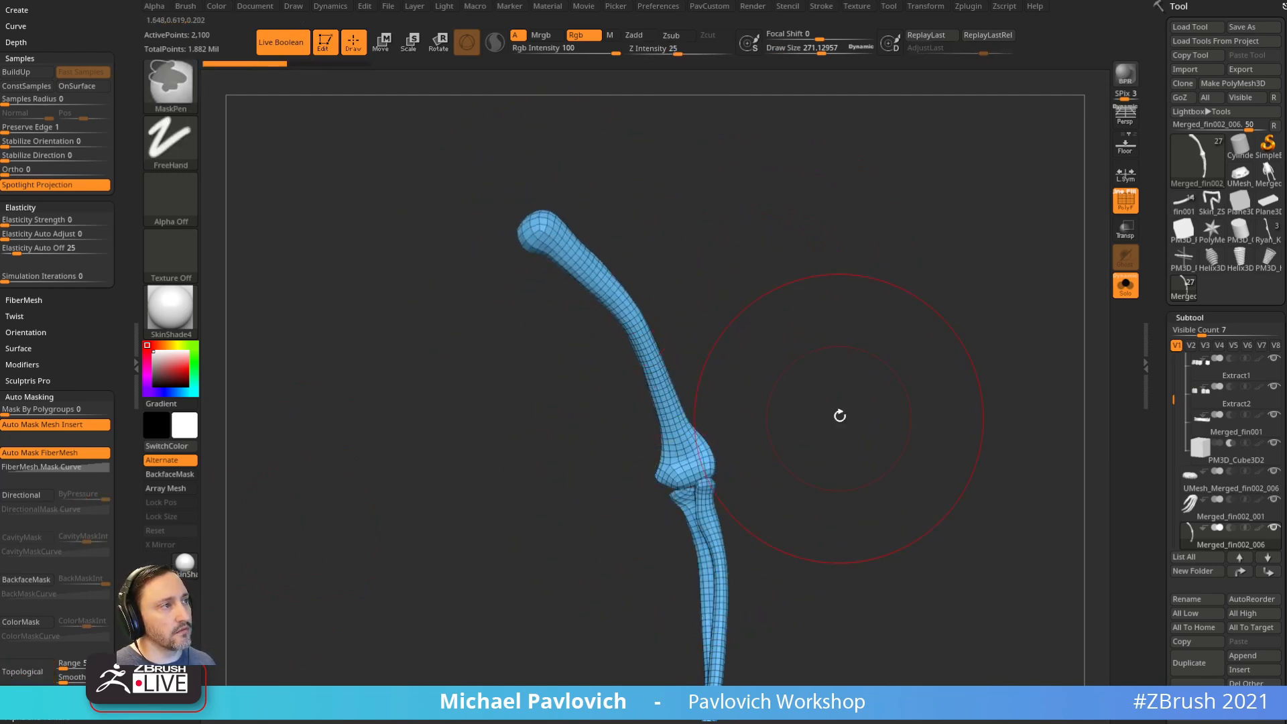
{"action": "key", "text": "s"}
{"action": "mouse_move", "coordinate": [760, 423]}
{"action": "left_mouse_down"}
{"action": "mouse_move", "coordinate": [684, 433]}
{"action": "mouse_move", "coordinate": [753, 520]}
{"action": "mouse_move", "coordinate": [675, 440]}
{"action": "mouse_move", "coordinate": [620, 424]}
{"action": "mouse_move", "coordinate": [599, 371]}
{"action": "left_mouse_up"}
{"action": "key", "text": "ctrl+z"}
{"action": "left_click_drag", "start_coordinate": [633, 403], "coordinate": [616, 412]}
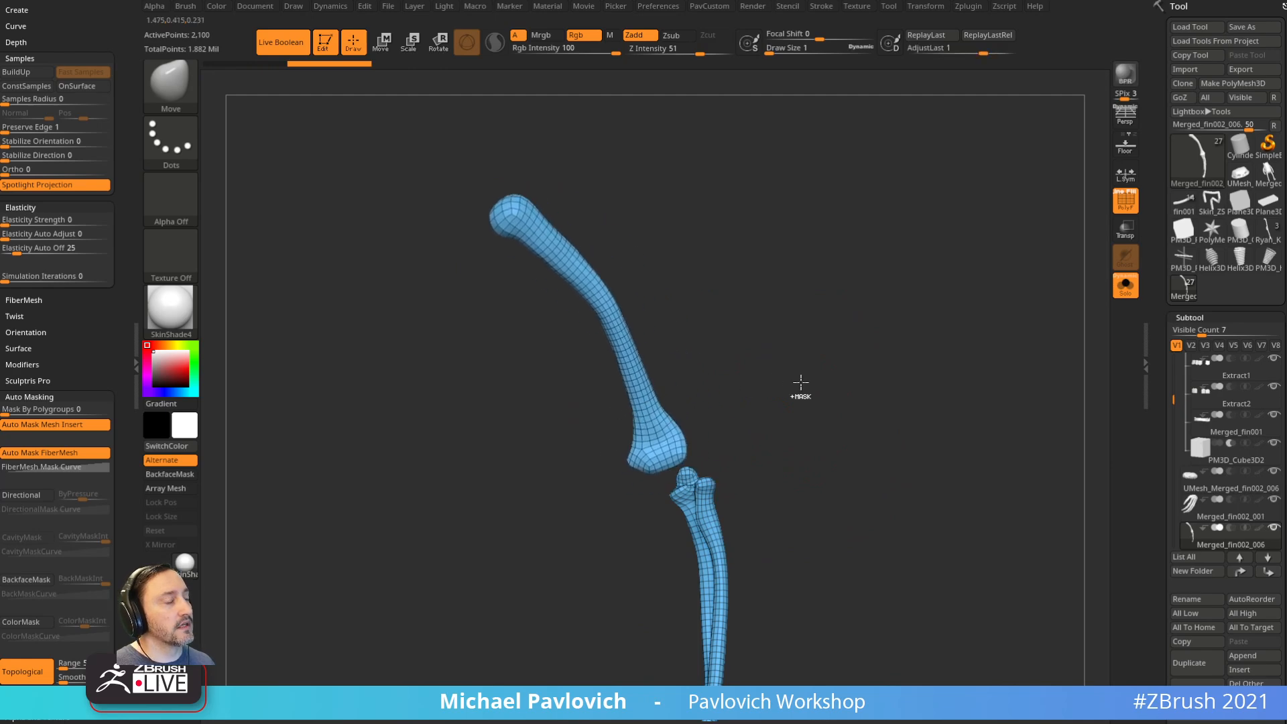
{"action": "key", "text": "ctrl+z"}
Step: Auto-group the arm bones into separate polygroups, try moving the upper arm bone with the others masked, and undo the move
{"action": "key", "text": "space"}
{"action": "left_click", "coordinate": [832, 445]}
{"action": "key", "text": "w"}
{"action": "left_click", "coordinate": [687, 448], "text": "ctrl"}
{"action": "mouse_move", "coordinate": [732, 384]}
{"action": "left_mouse_down"}
{"action": "mouse_move", "coordinate": [700, 337]}
{"action": "mouse_move", "coordinate": [707, 344]}
{"action": "mouse_move", "coordinate": [600, 402]}
{"action": "left_mouse_up"}
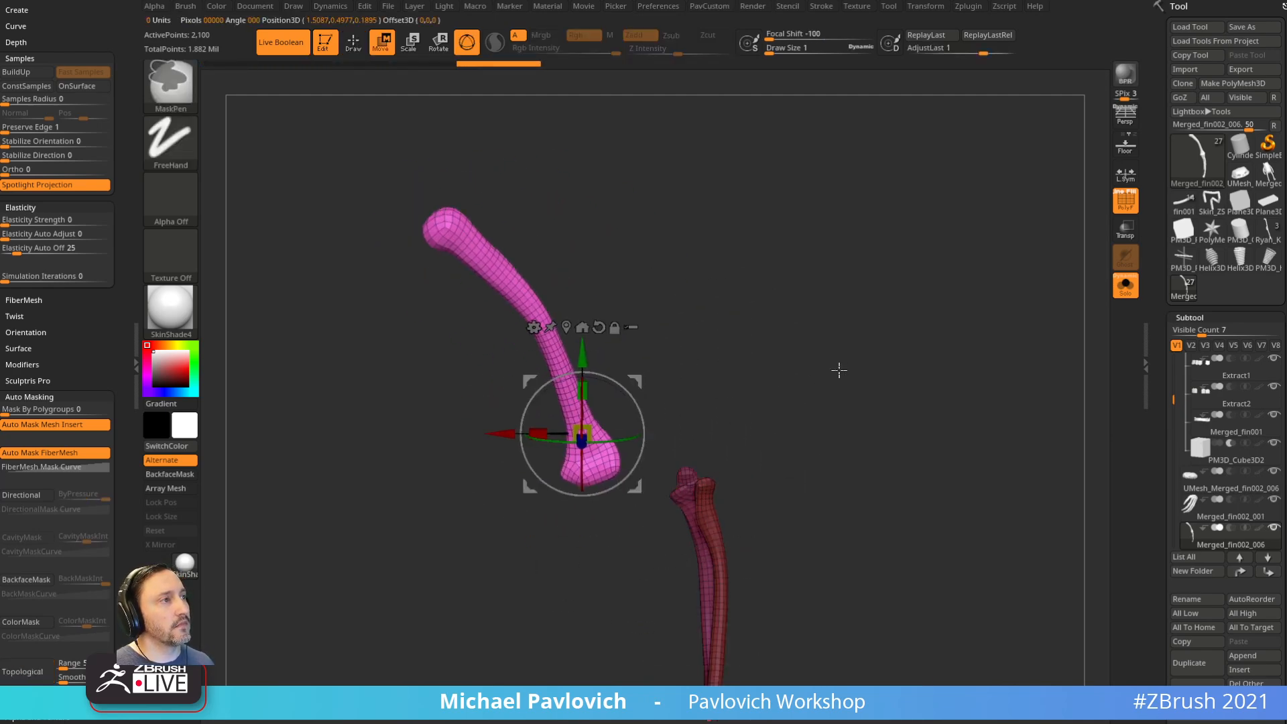
{"action": "key", "text": "ctrl+z"}
{"action": "left_click_drag", "start_coordinate": [838, 333], "coordinate": [858, 386], "text": "ctrl"}
Step: Reset the gizmo and center it on the unmasked arm bones
{"action": "key", "text": "q"}
{"action": "key", "text": "w"}
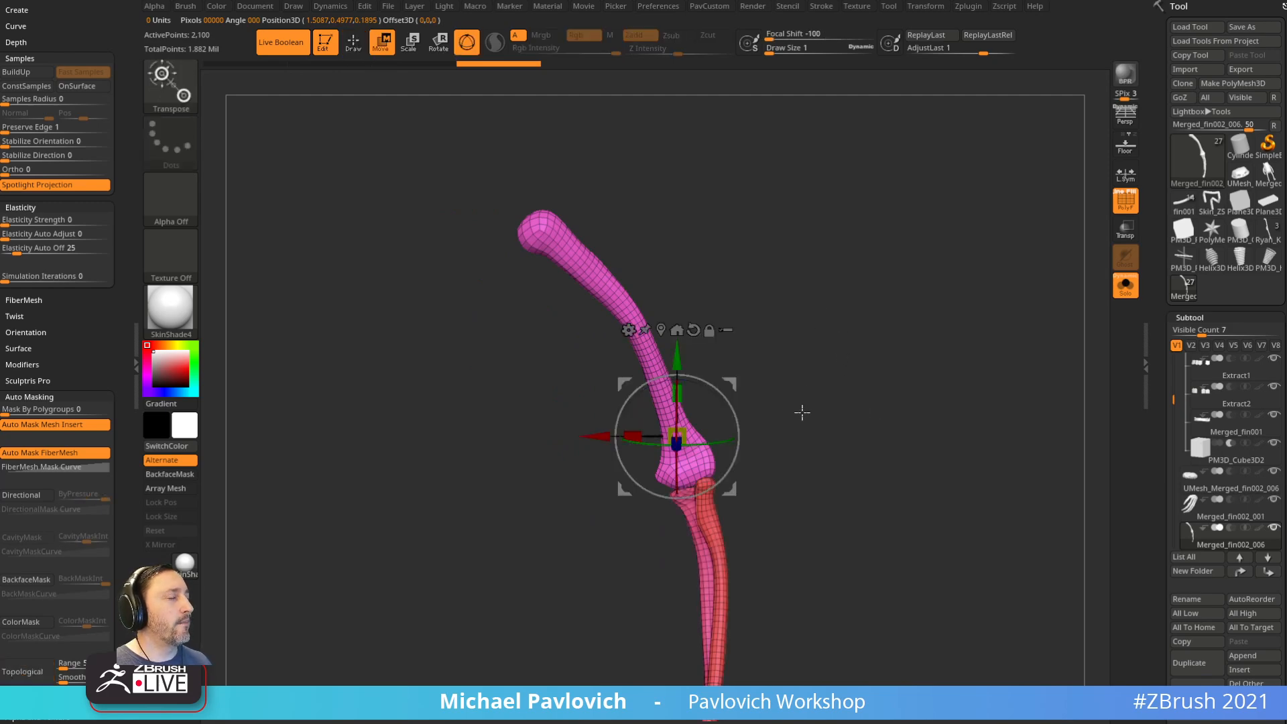
{"action": "left_click", "coordinate": [693, 330], "text": "alt"}
{"action": "left_click", "coordinate": [661, 330], "text": "alt"}
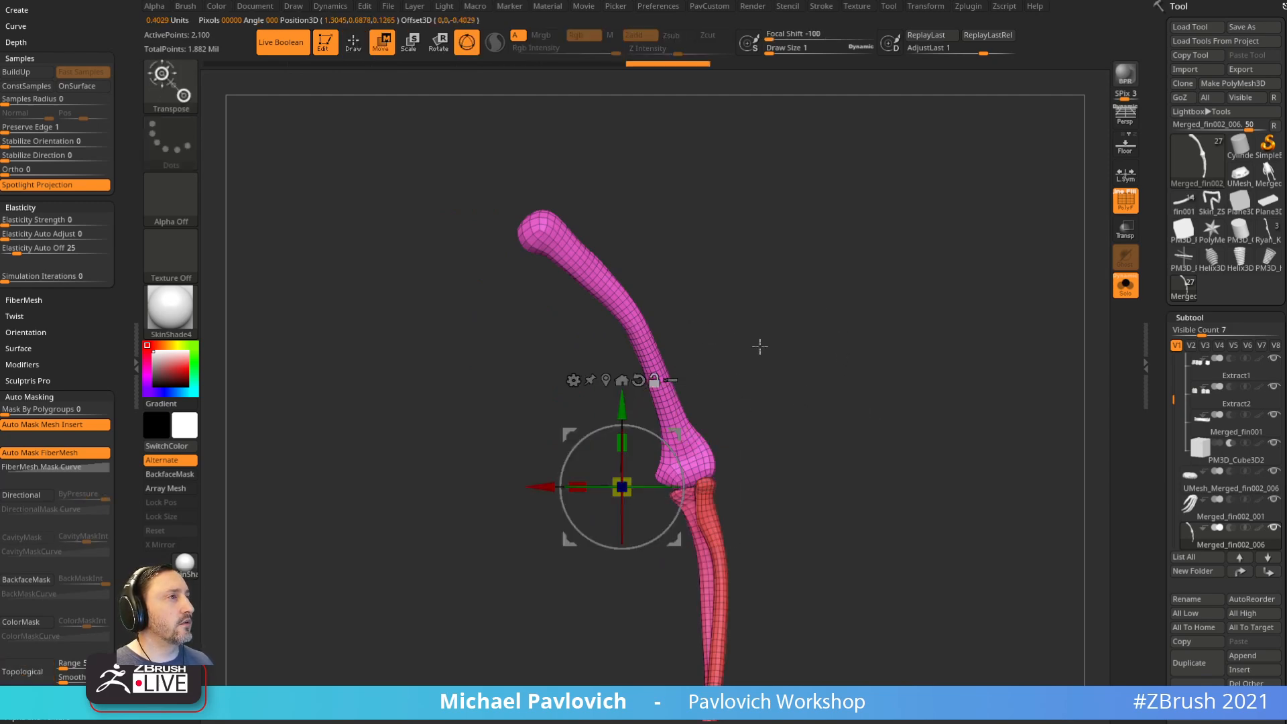
{"action": "key", "text": "q"}
Step: Try pulling the individual arm bones again with the topologically masked Move brush at different draw sizes
{"action": "key", "text": "s"}
{"action": "right_click_drag", "start_coordinate": [795, 389], "coordinate": [770, 365], "text": "ctrl"}
{"action": "key", "text": "s"}
{"action": "left_click_drag", "start_coordinate": [770, 366], "coordinate": [885, 381]}
{"action": "key", "text": "s"}
{"action": "mouse_move", "coordinate": [636, 488]}
{"action": "left_mouse_down"}
{"action": "mouse_move", "coordinate": [604, 517]}
{"action": "mouse_move", "coordinate": [558, 477]}
{"action": "mouse_move", "coordinate": [784, 453]}
{"action": "mouse_move", "coordinate": [552, 509]}
{"action": "mouse_move", "coordinate": [767, 449]}
{"action": "mouse_move", "coordinate": [636, 462]}
{"action": "left_mouse_up"}
{"action": "key", "text": "s"}
{"action": "right_click_drag", "start_coordinate": [687, 369], "coordinate": [679, 451], "text": "ctrl"}
{"action": "mouse_move", "coordinate": [642, 441]}
{"action": "left_mouse_down"}
{"action": "mouse_move", "coordinate": [524, 212]}
{"action": "mouse_move", "coordinate": [957, 411]}
{"action": "mouse_move", "coordinate": [499, 452]}
{"action": "left_mouse_up"}
{"action": "key", "text": "ctrl+z"}
{"action": "left_click_drag", "start_coordinate": [666, 496], "coordinate": [858, 356]}
{"action": "key", "text": "ctrl+z"}
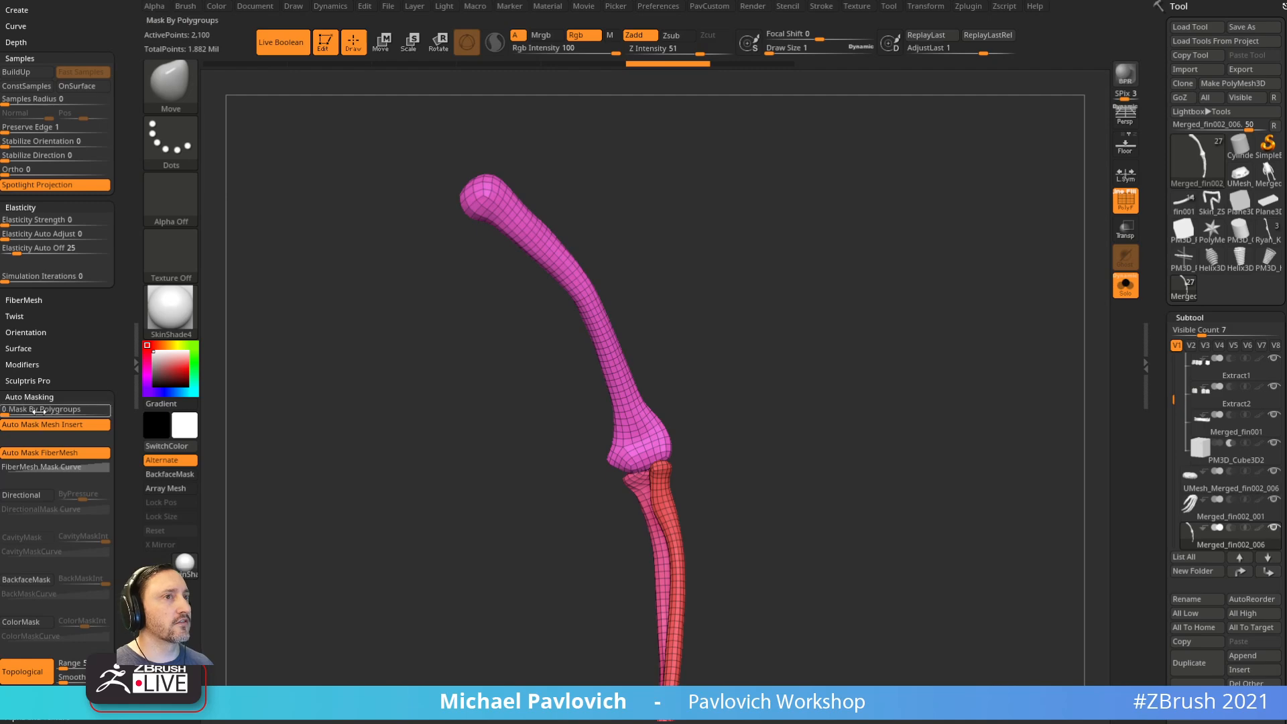
Step: Turn off the polyframe and Solo mode to show the whole figure, and set the draw size to about 95
{"action": "right_click_drag", "start_coordinate": [886, 400], "coordinate": [972, 356], "text": "ctrl"}
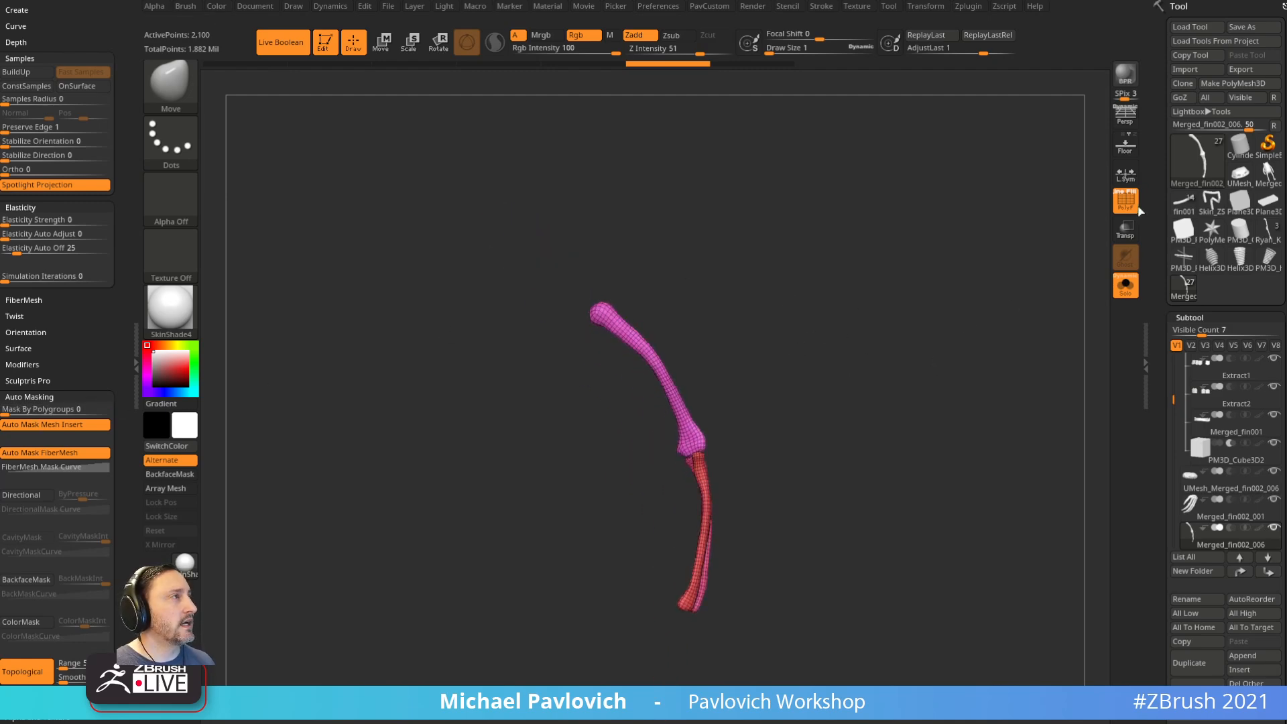
{"action": "left_click", "coordinate": [1134, 204]}
{"action": "left_click", "coordinate": [1126, 285]}
{"action": "mouse_move", "coordinate": [999, 295]}
{"action": "right_mouse_down", "text": "ctrl"}
{"action": "mouse_move", "coordinate": [916, 322]}
{"action": "mouse_move", "coordinate": [991, 310]}
{"action": "mouse_move", "coordinate": [964, 335]}
{"action": "right_mouse_up", "text": "ctrl"}
{"action": "key", "text": "s"}
{"action": "left_click_drag", "start_coordinate": [962, 360], "coordinate": [991, 358]}
{"action": "right_click_drag", "start_coordinate": [993, 350], "coordinate": [944, 364]}
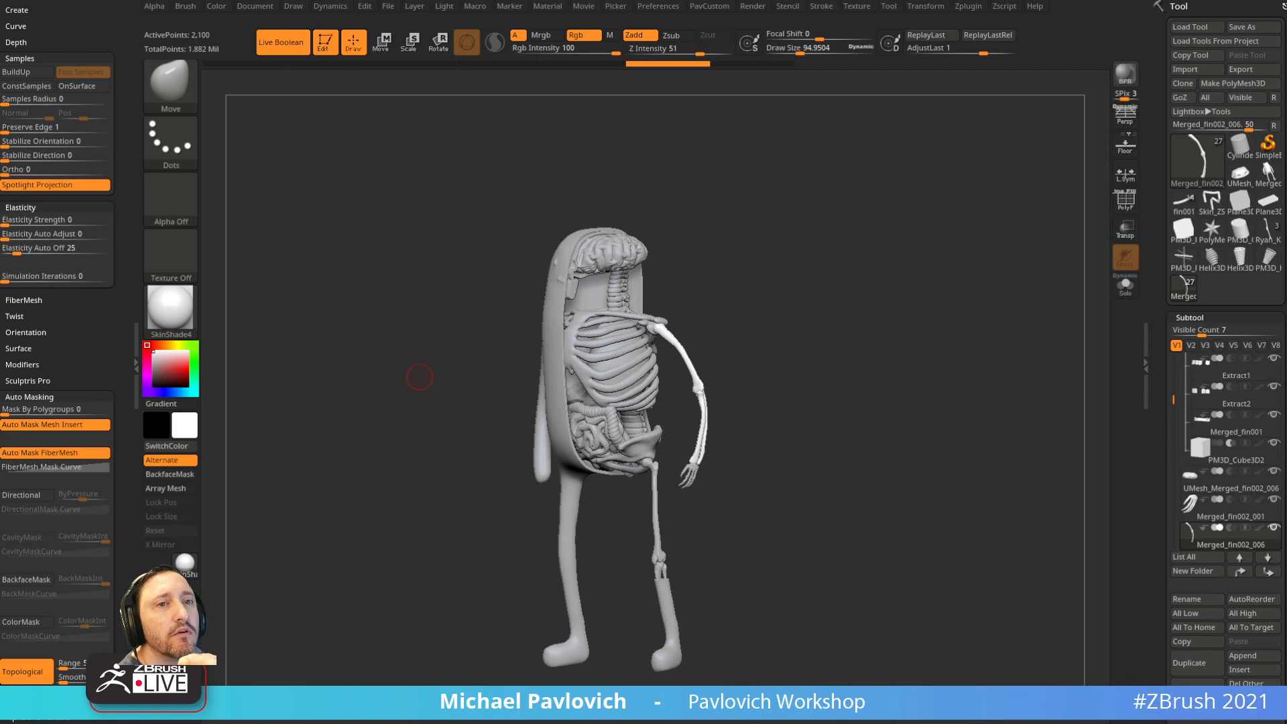
Step: Try pulling the upper arm bone sideways with the topologically masked Move brush, and undo the stroke
{"action": "left_click_drag", "start_coordinate": [915, 277], "coordinate": [852, 269]}
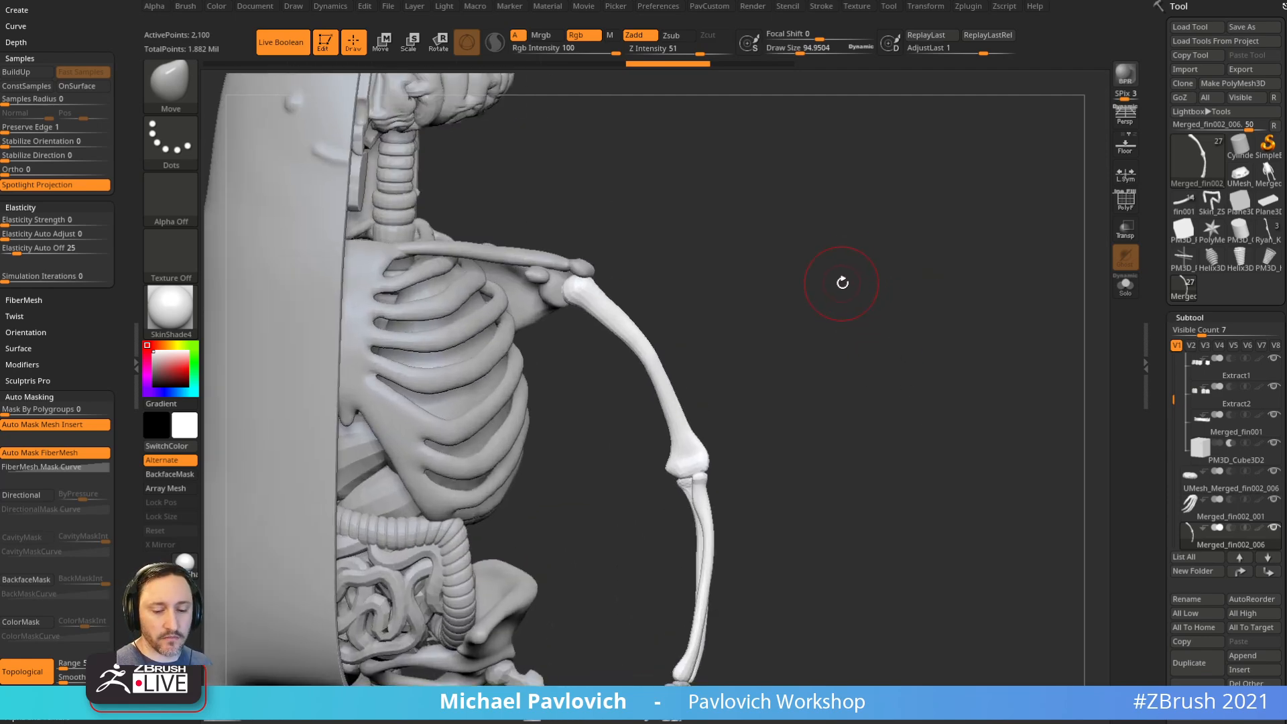
{"action": "scroll", "coordinate": [105, 279], "scroll_direction": "down", "scroll_amount": 5}
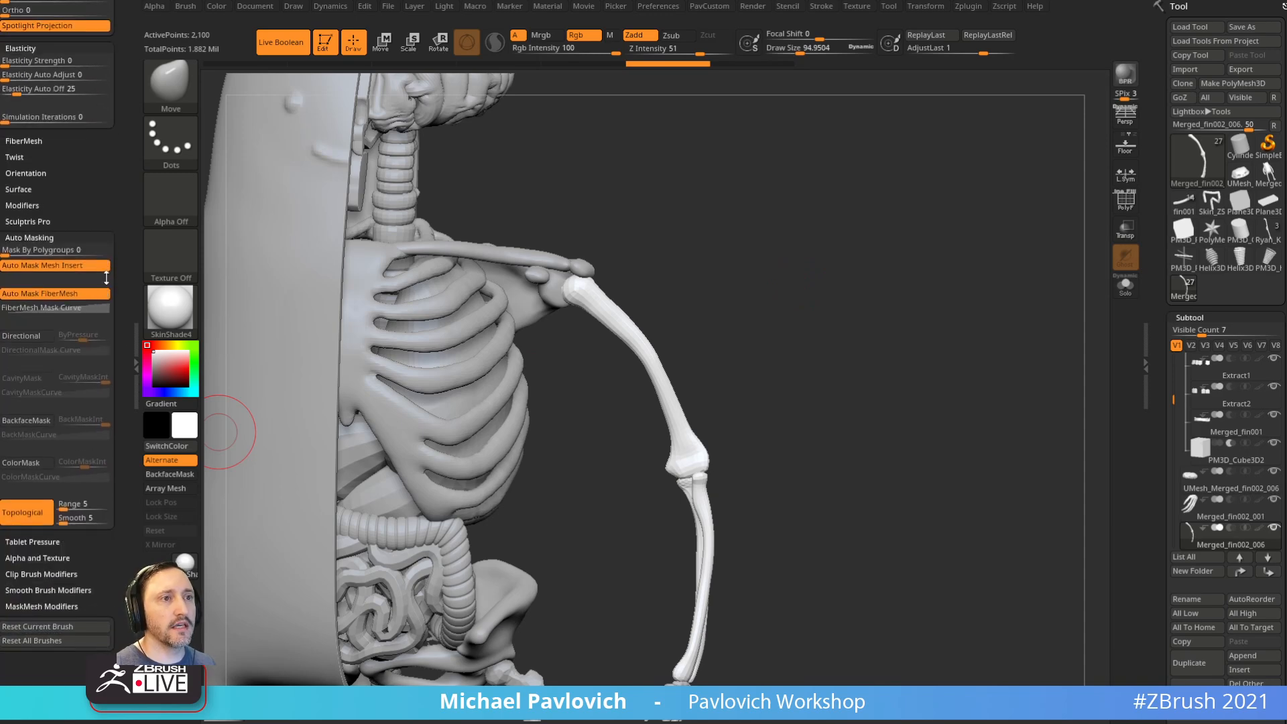
{"action": "key", "text": "s"}
{"action": "left_click_drag", "start_coordinate": [708, 367], "coordinate": [730, 368]}
{"action": "key", "text": "ctrl+z"}
{"action": "key", "text": "s"}
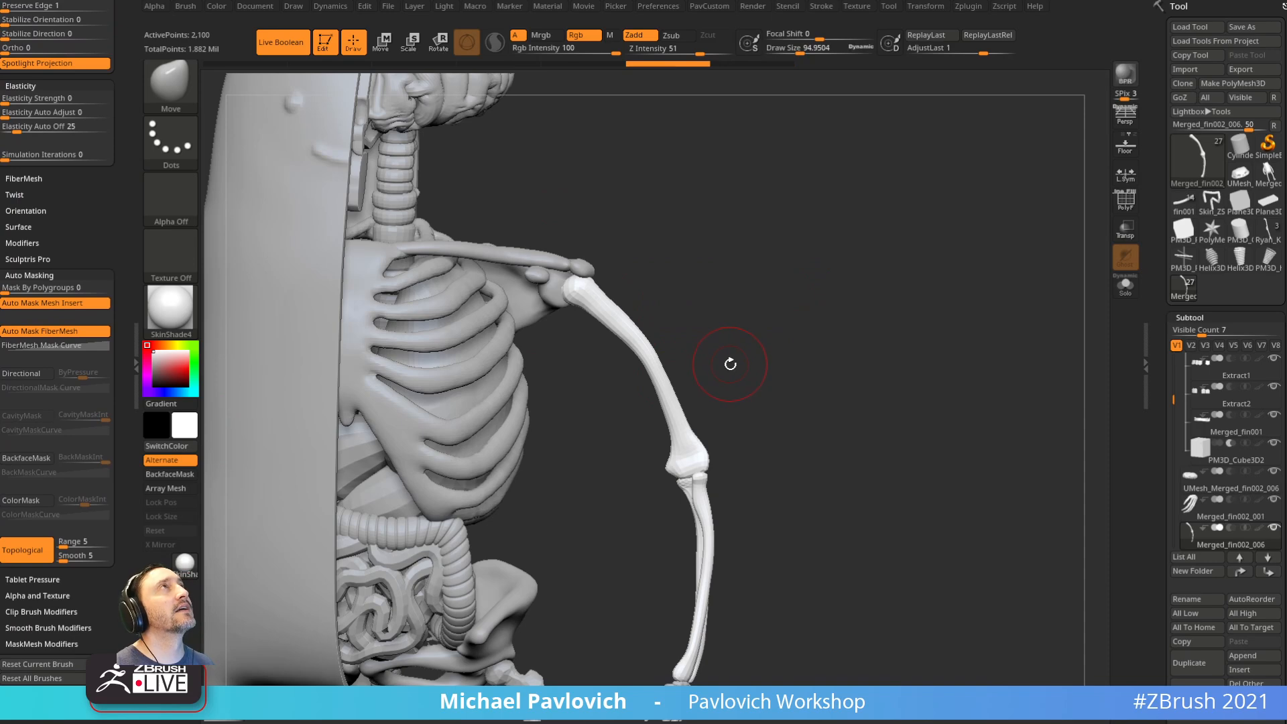
Step: Switch to the Move Elastic brush and isolate the arm bones in Solo mode with the polyframe shown
{"action": "right_click_drag", "start_coordinate": [715, 340], "coordinate": [801, 320], "text": "alt"}
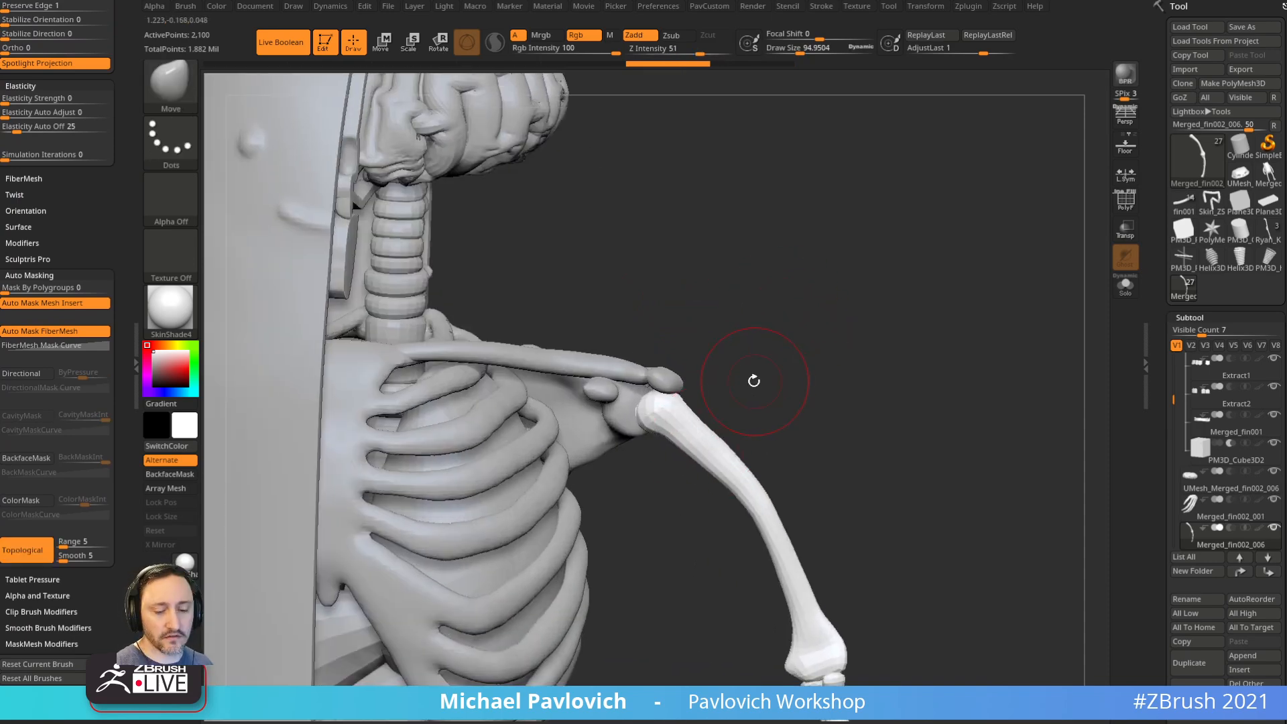
{"action": "key", "text": "b"}
{"action": "key", "text": "m"}
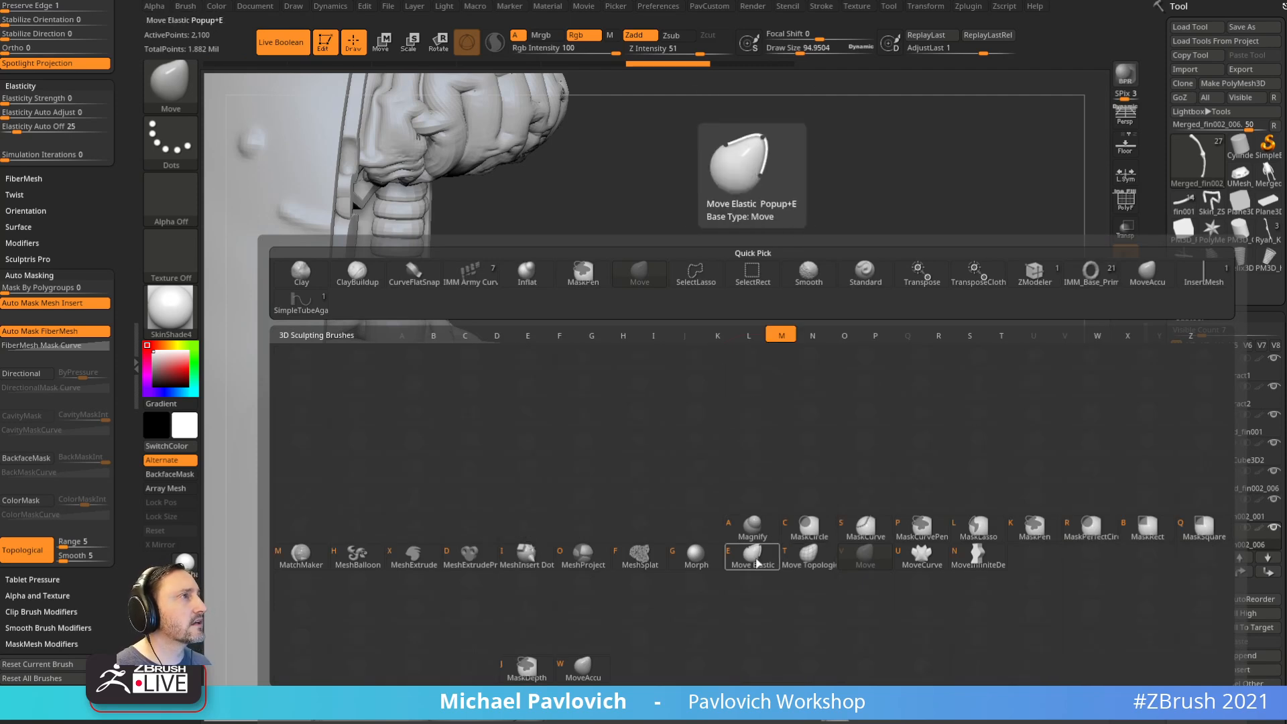
{"action": "key", "text": "e"}
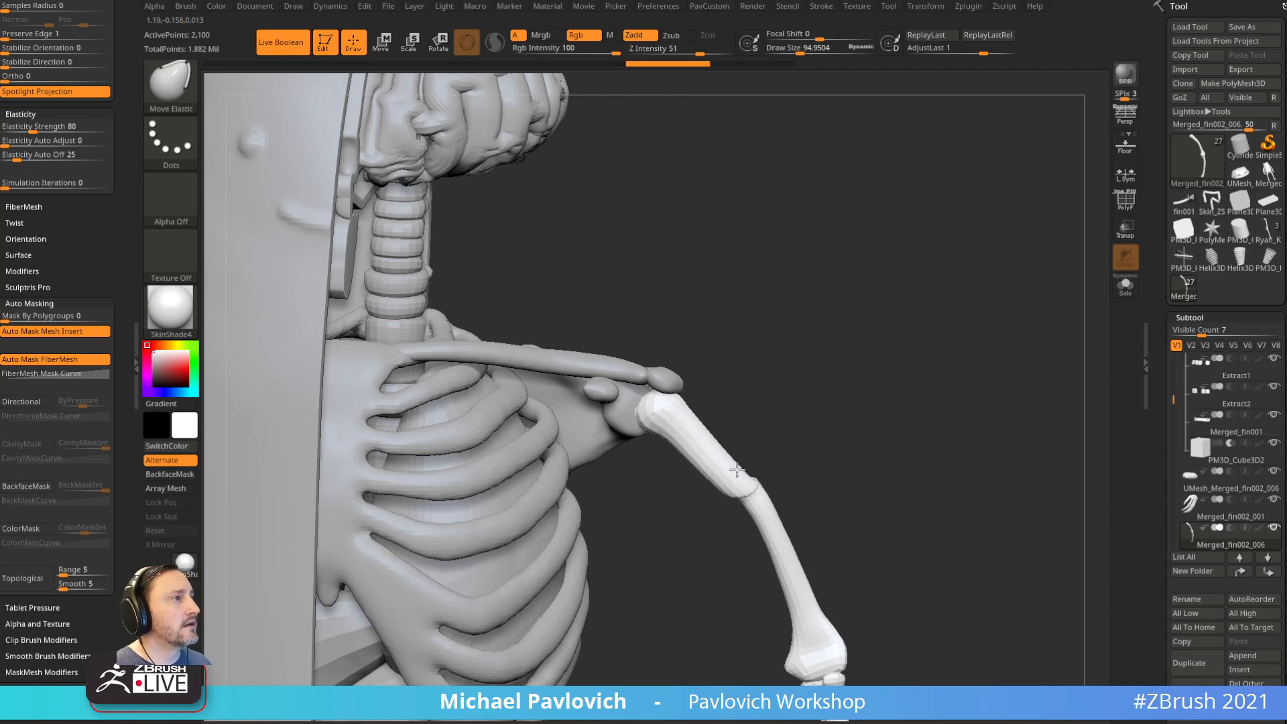
{"action": "key", "text": "shift+f"}
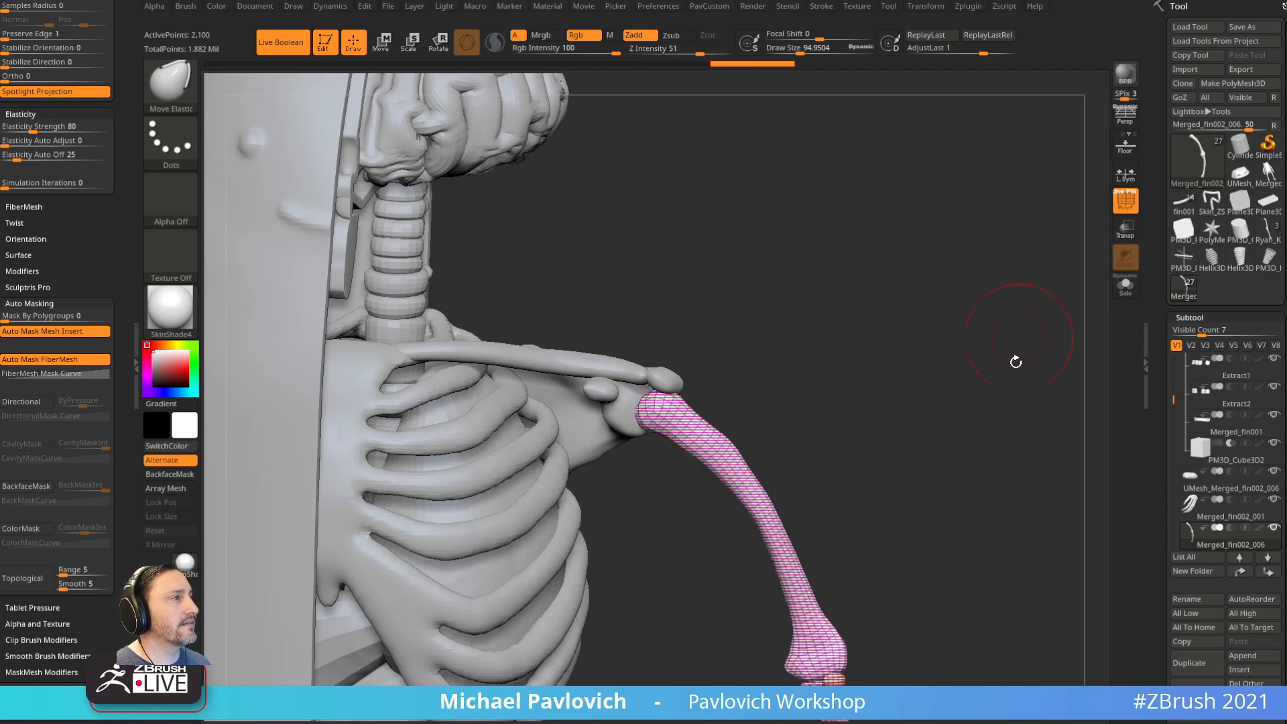
{"action": "left_click_drag", "start_coordinate": [1017, 336], "coordinate": [755, 437]}
{"action": "left_click_drag", "start_coordinate": [852, 392], "coordinate": [1033, 270]}
{"action": "left_click", "coordinate": [1125, 289]}
Step: Try bending the shaft of the upper arm bone with Move Elastic, and undo the last stroke
{"action": "right_click_drag", "start_coordinate": [804, 403], "coordinate": [749, 449], "text": "ctrl"}
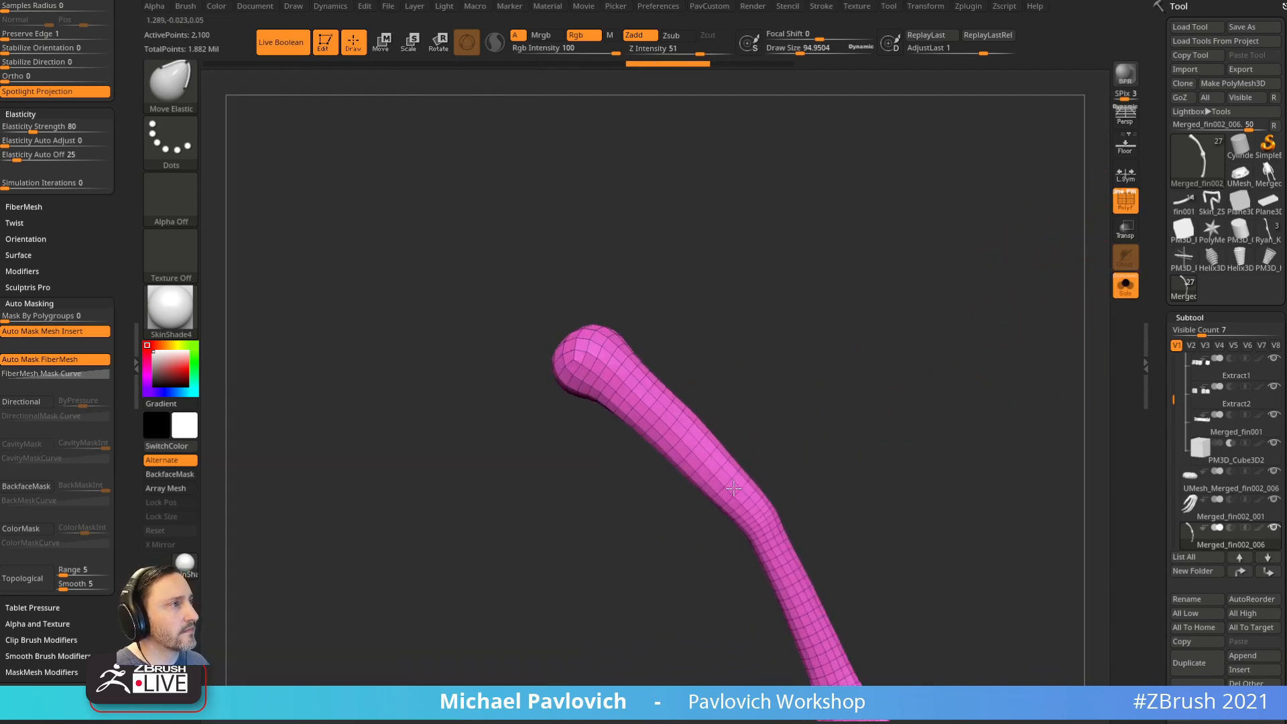
{"action": "left_click_drag", "start_coordinate": [776, 454], "coordinate": [690, 494]}
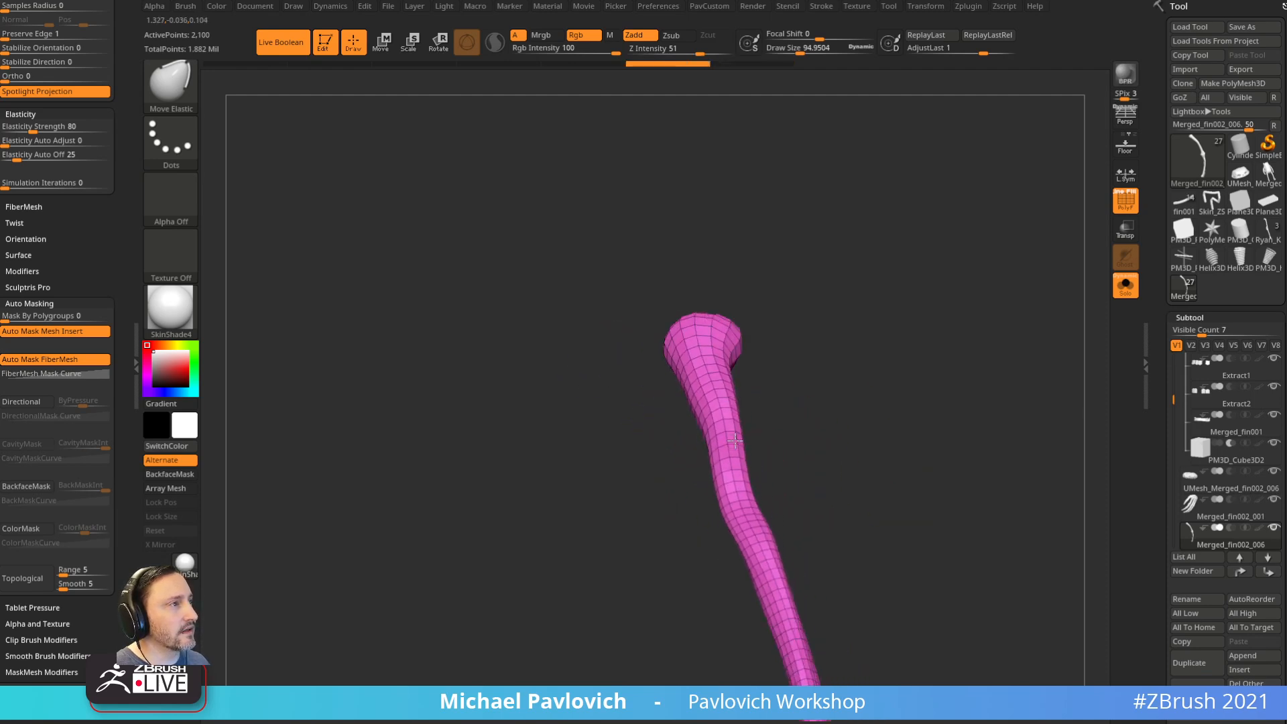
{"action": "left_click_drag", "start_coordinate": [832, 420], "coordinate": [745, 467]}
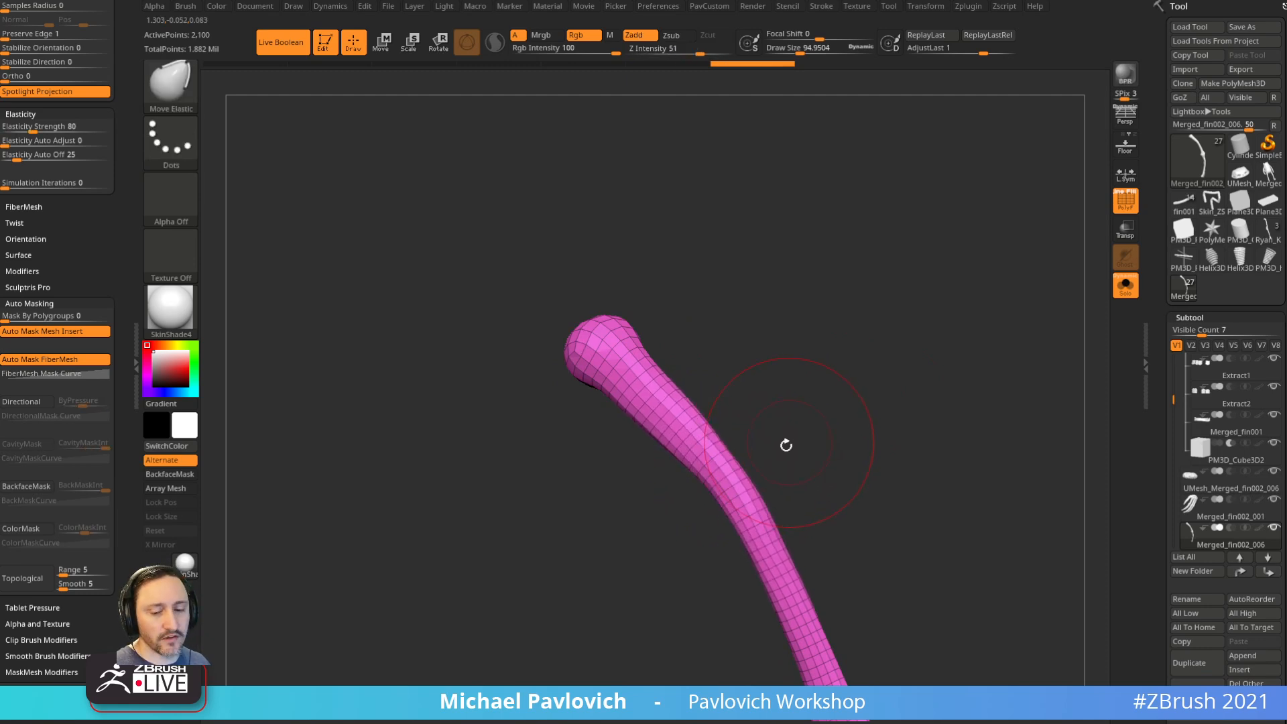
{"action": "key", "text": "ctrl+z"}
Step: Return to the regular Move brush, try reshaping the upper arm bone at a draw size of about 31, and undo it
{"action": "key", "text": "b"}
{"action": "key", "text": "m"}
{"action": "key", "text": "v"}
{"action": "key", "text": "ctrl+z"}
{"action": "key", "text": "bracketright"}
{"action": "mouse_move", "coordinate": [742, 485]}
{"action": "left_mouse_down"}
{"action": "mouse_move", "coordinate": [693, 460]}
{"action": "mouse_move", "coordinate": [722, 435]}
{"action": "left_mouse_up"}
{"action": "key", "text": "s"}
{"action": "key", "text": "ctrl+z"}
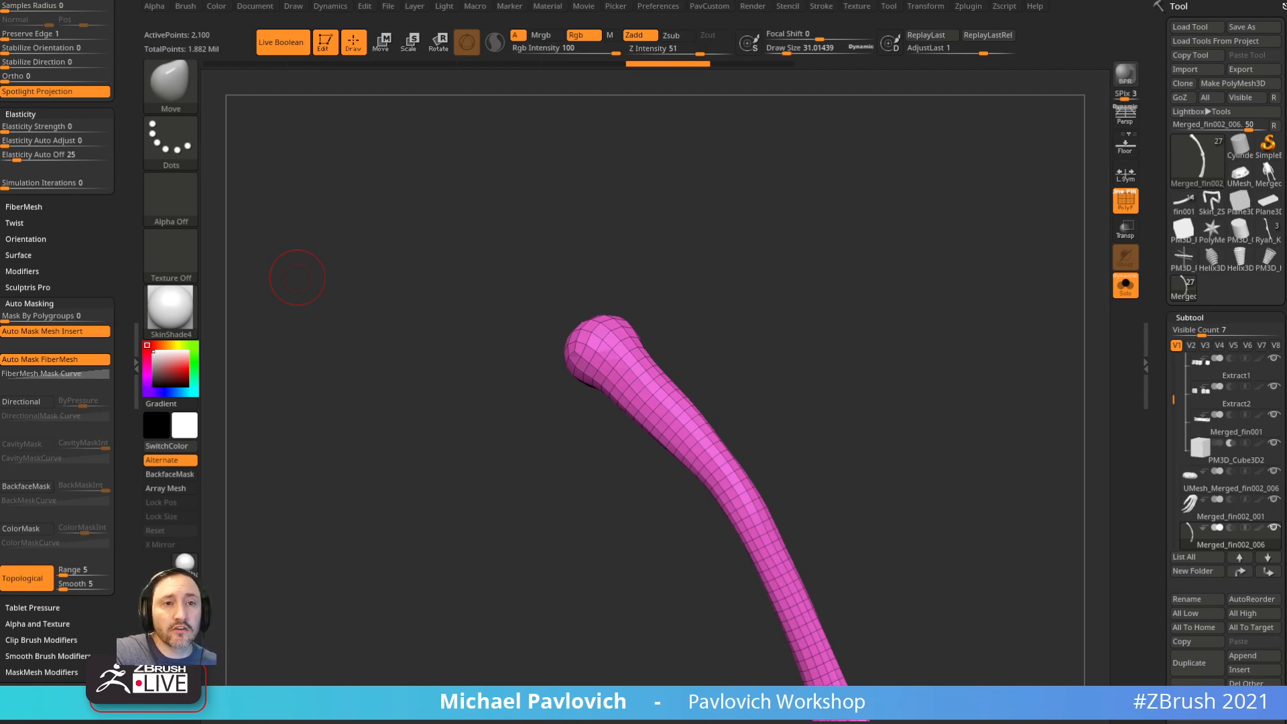
Step: Turn off Solo mode and the polyframe to show the arm bones with the rest of the figure
{"action": "left_click", "coordinate": [1136, 289]}
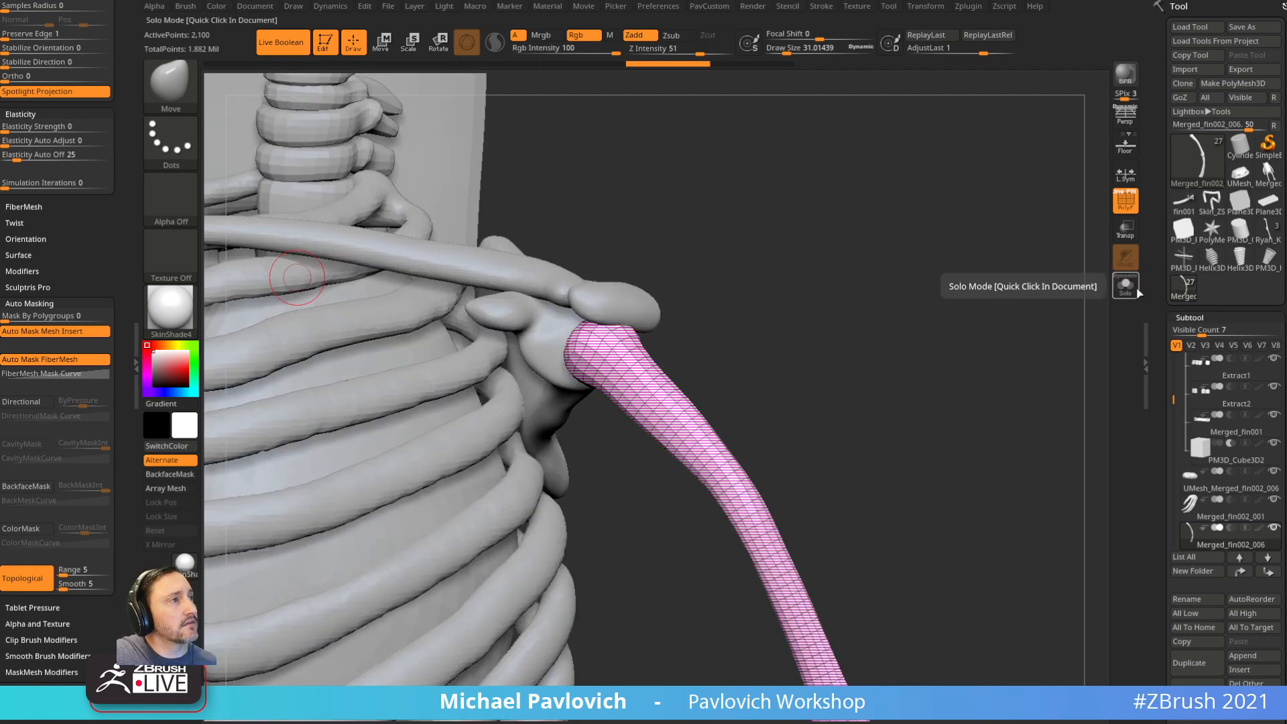
{"action": "left_click_drag", "start_coordinate": [940, 280], "coordinate": [992, 274]}
{"action": "left_click", "coordinate": [1131, 197]}
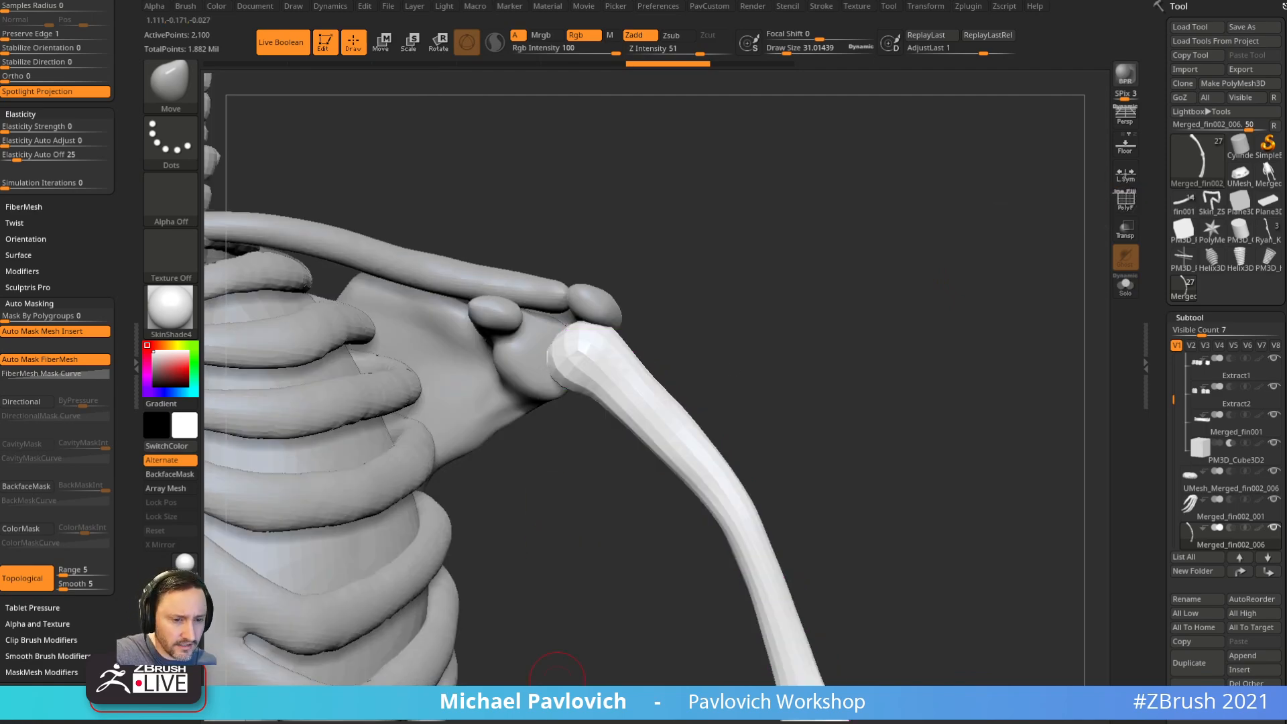
Step: Switch to the browser, look through the ArtStation portfolio and open the ZBrush for Concept & Ideation (Updated 2021) project
{"action": "key", "text": "alt+Tab"}
{"action": "scroll", "coordinate": [515, 470], "scroll_direction": "down", "scroll_amount": 5}
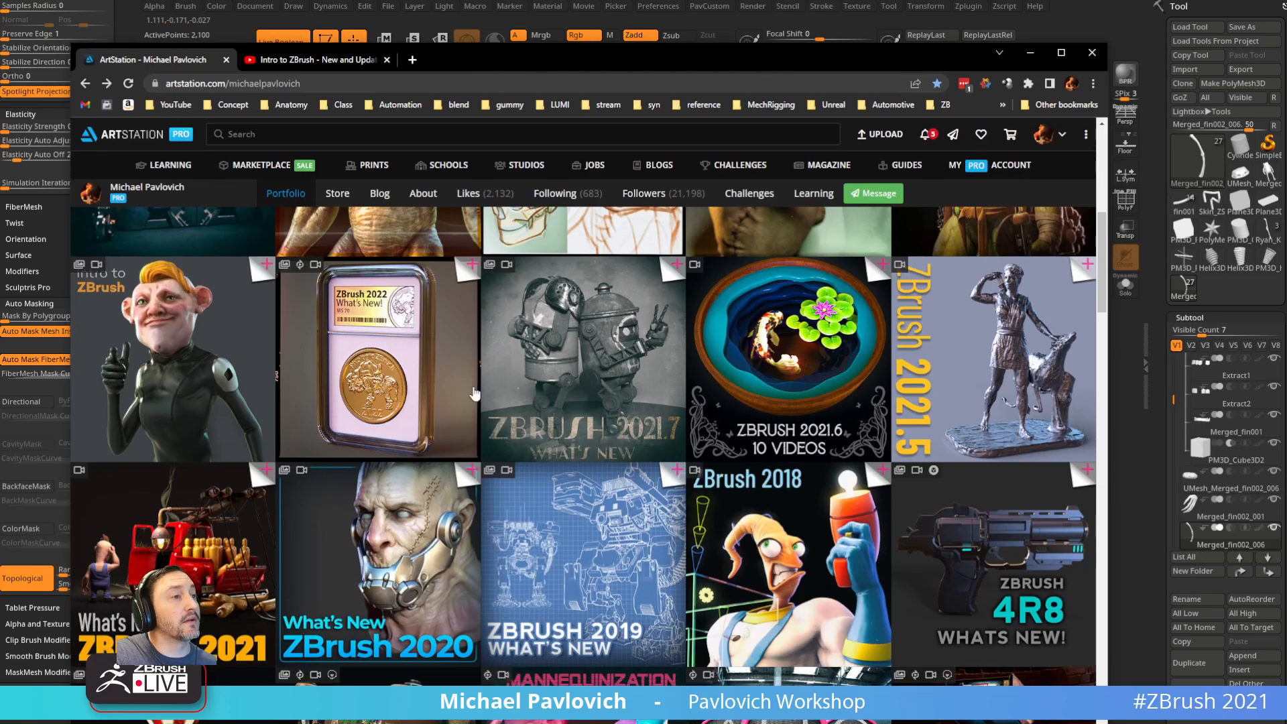
{"action": "scroll", "coordinate": [515, 469], "scroll_direction": "down", "scroll_amount": 3}
{"action": "scroll", "coordinate": [515, 469], "scroll_direction": "up", "scroll_amount": 10}
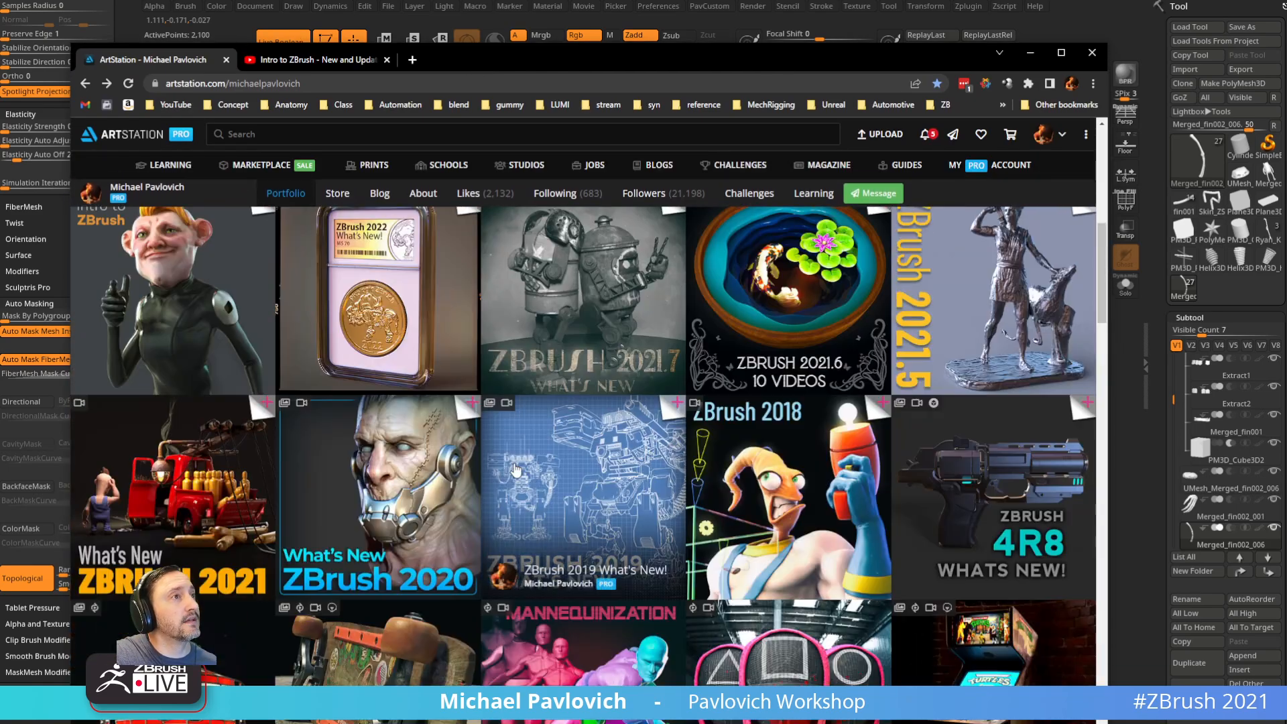
{"action": "scroll", "coordinate": [515, 469], "scroll_direction": "down", "scroll_amount": 20}
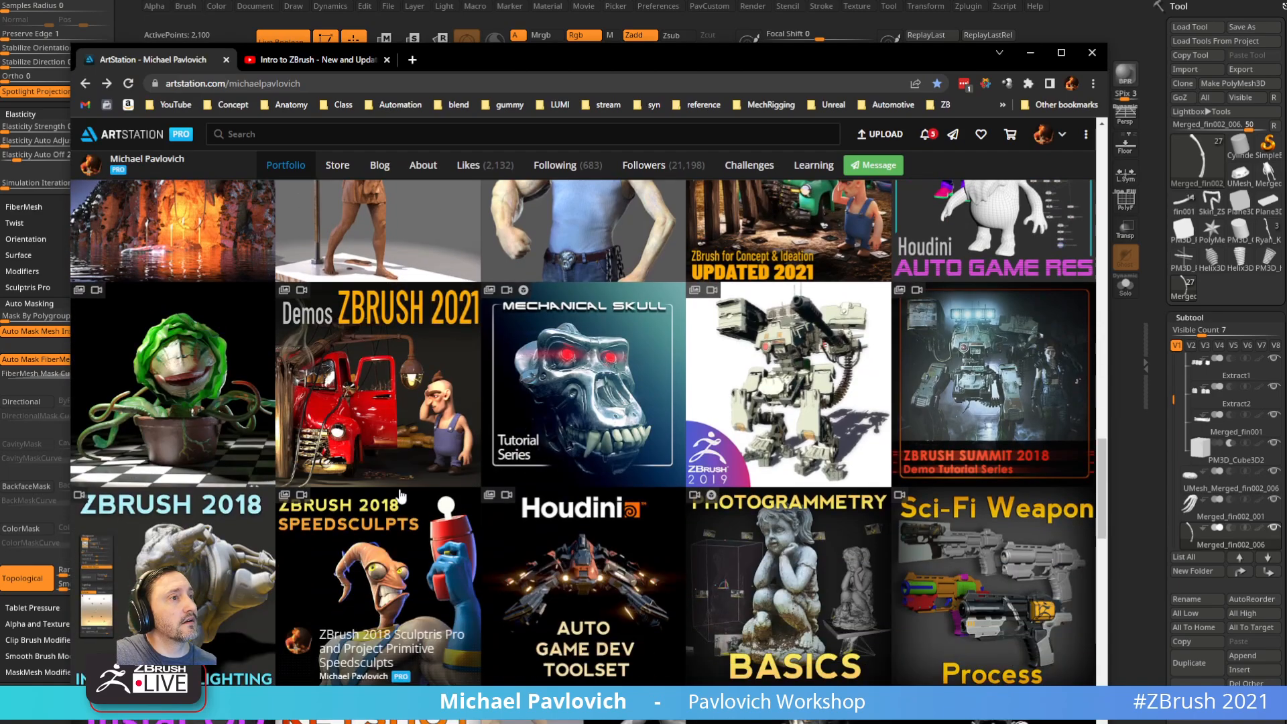
{"action": "scroll", "coordinate": [410, 493], "scroll_direction": "down", "scroll_amount": 9}
{"action": "scroll", "coordinate": [411, 493], "scroll_direction": "up", "scroll_amount": 10}
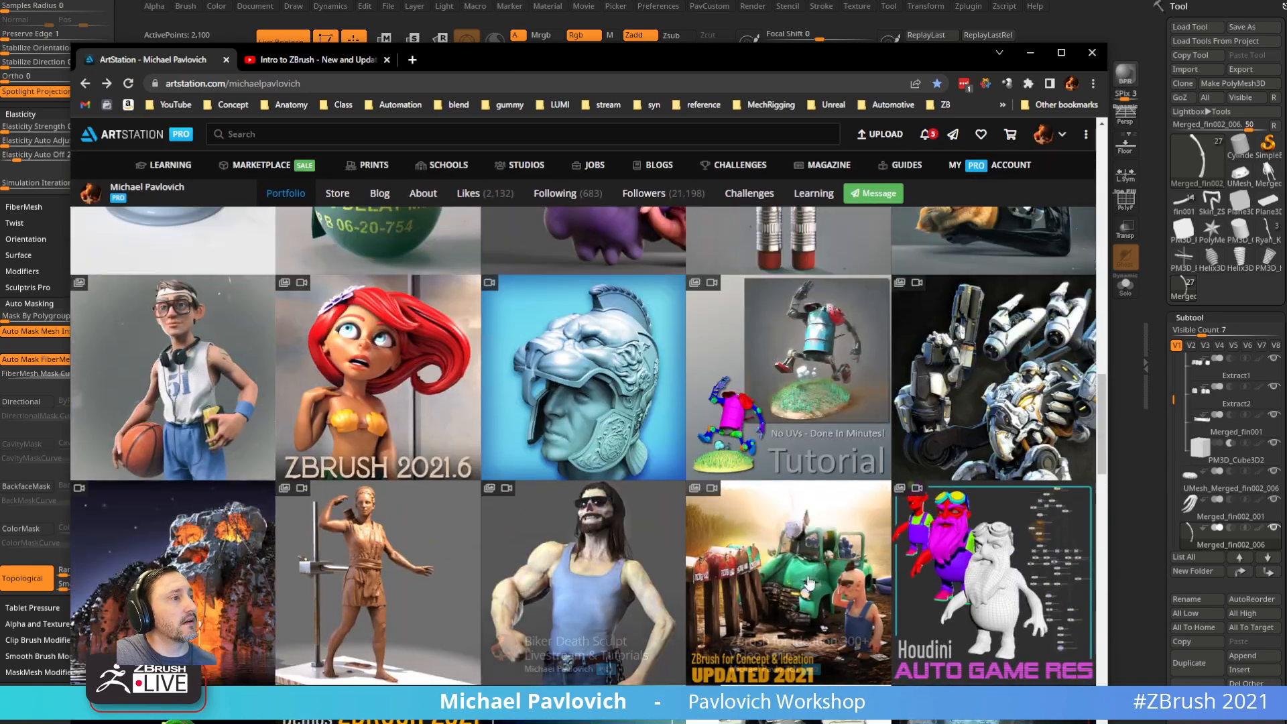
{"action": "left_click", "coordinate": [808, 583]}
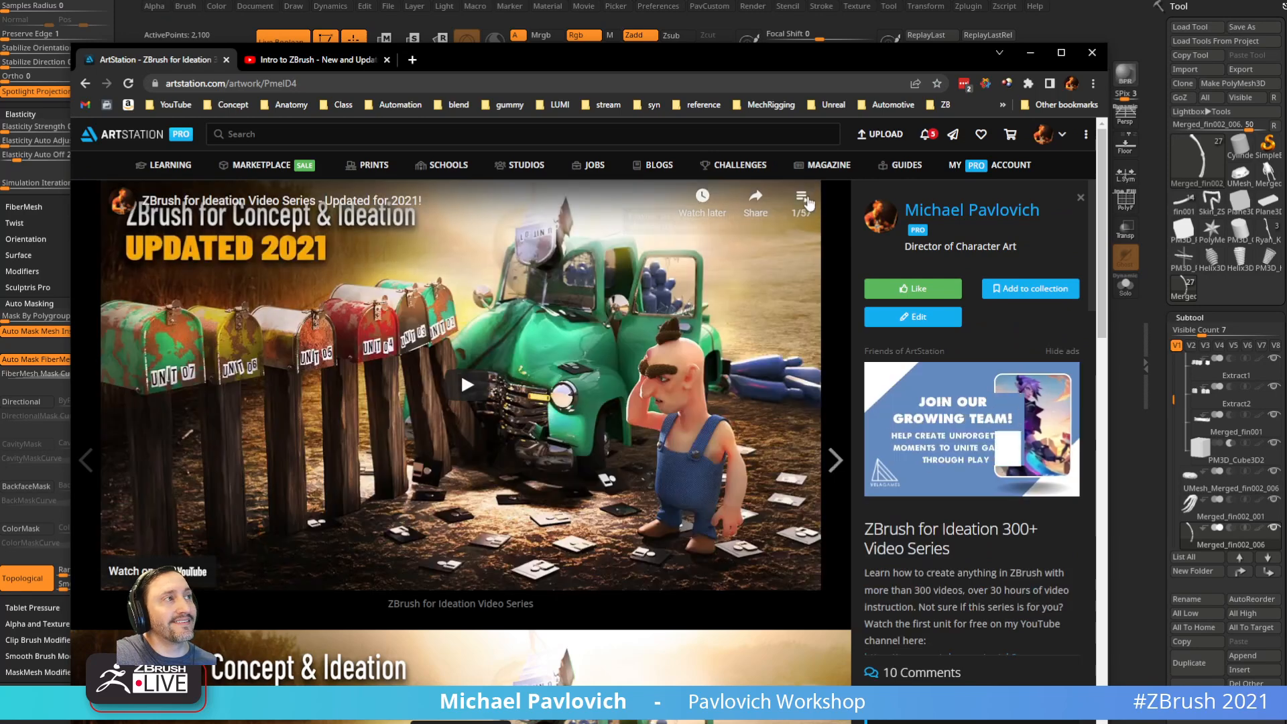
Step: Look through the video playlist of the ZBrush for Ideation series and close the list
{"action": "left_click", "coordinate": [808, 202]}
{"action": "scroll", "coordinate": [739, 336], "scroll_direction": "down", "scroll_amount": 20}
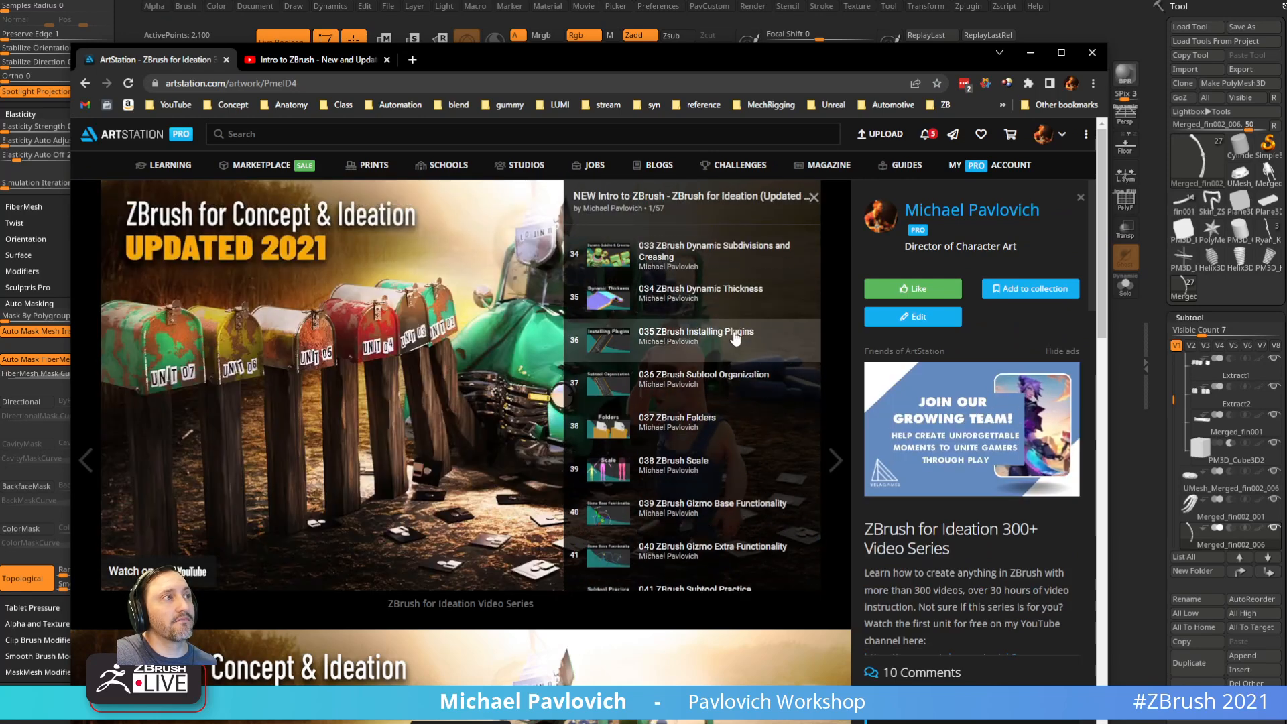
{"action": "scroll", "coordinate": [739, 335], "scroll_direction": "up", "scroll_amount": 20}
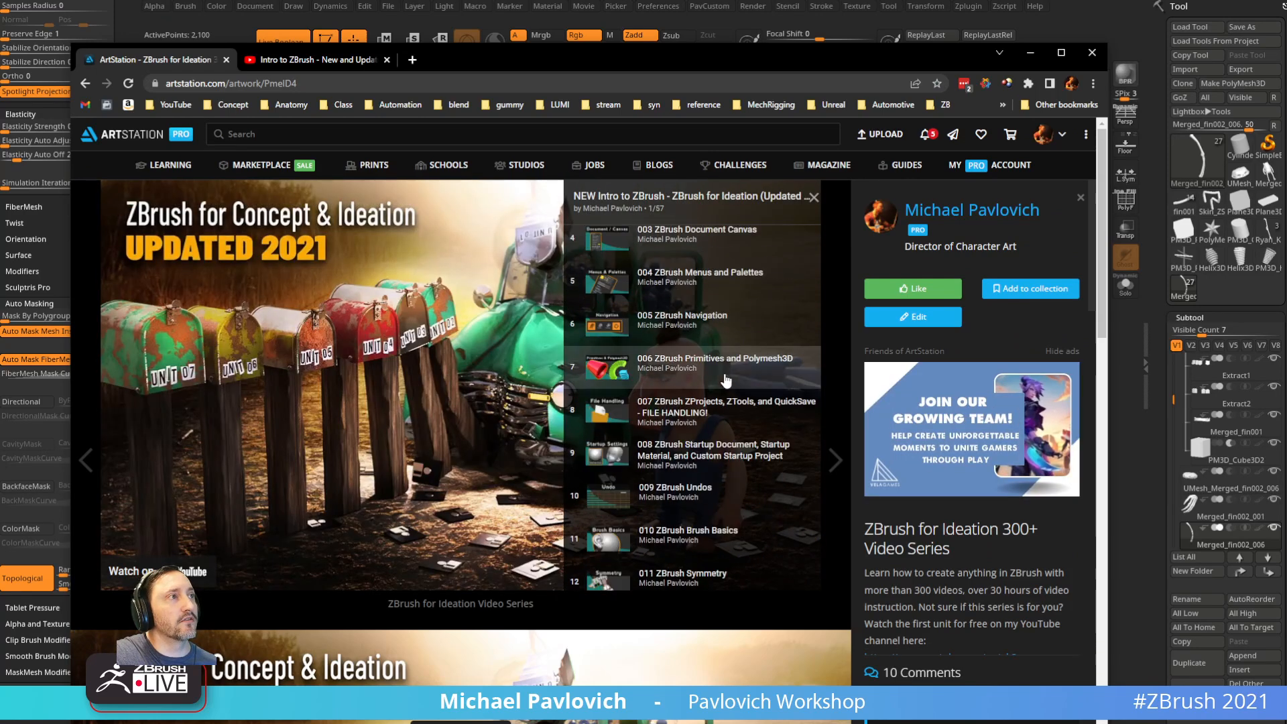
{"action": "left_click", "coordinate": [814, 197]}
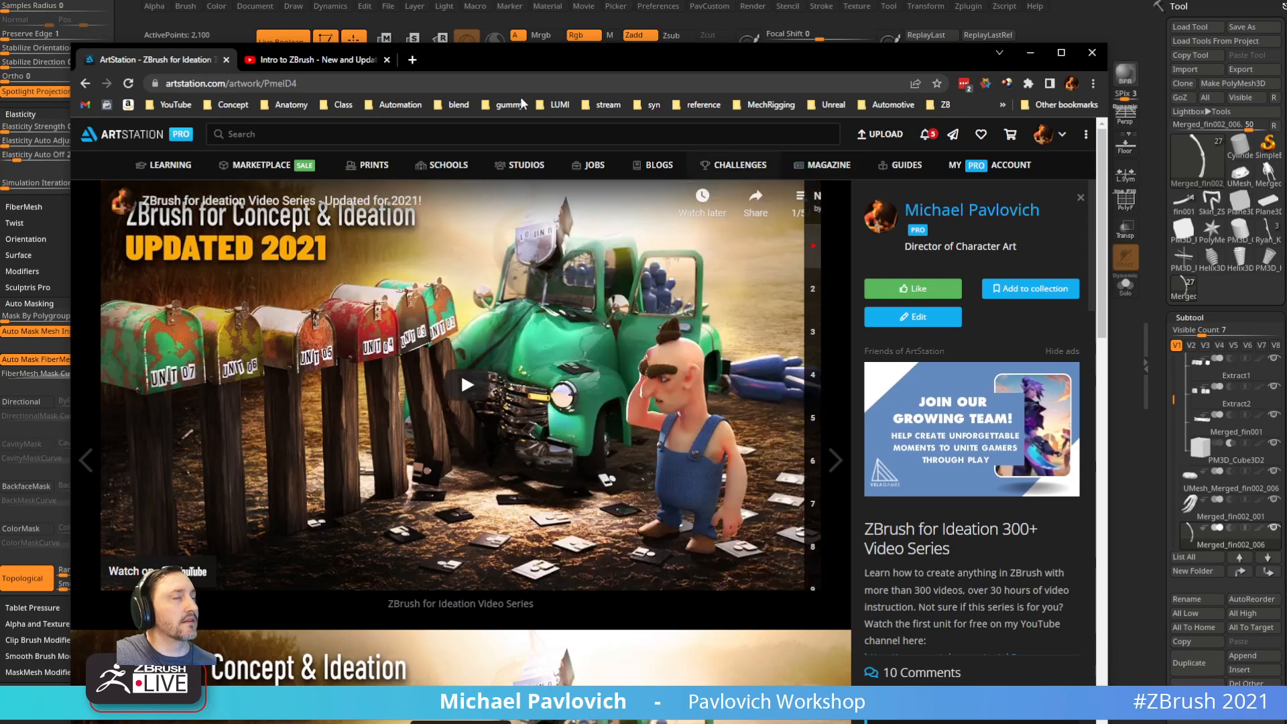
Step: Go back to the ArtStation portfolio page and move the browser out of the way to return to ZBrush
{"action": "left_click", "coordinate": [86, 82]}
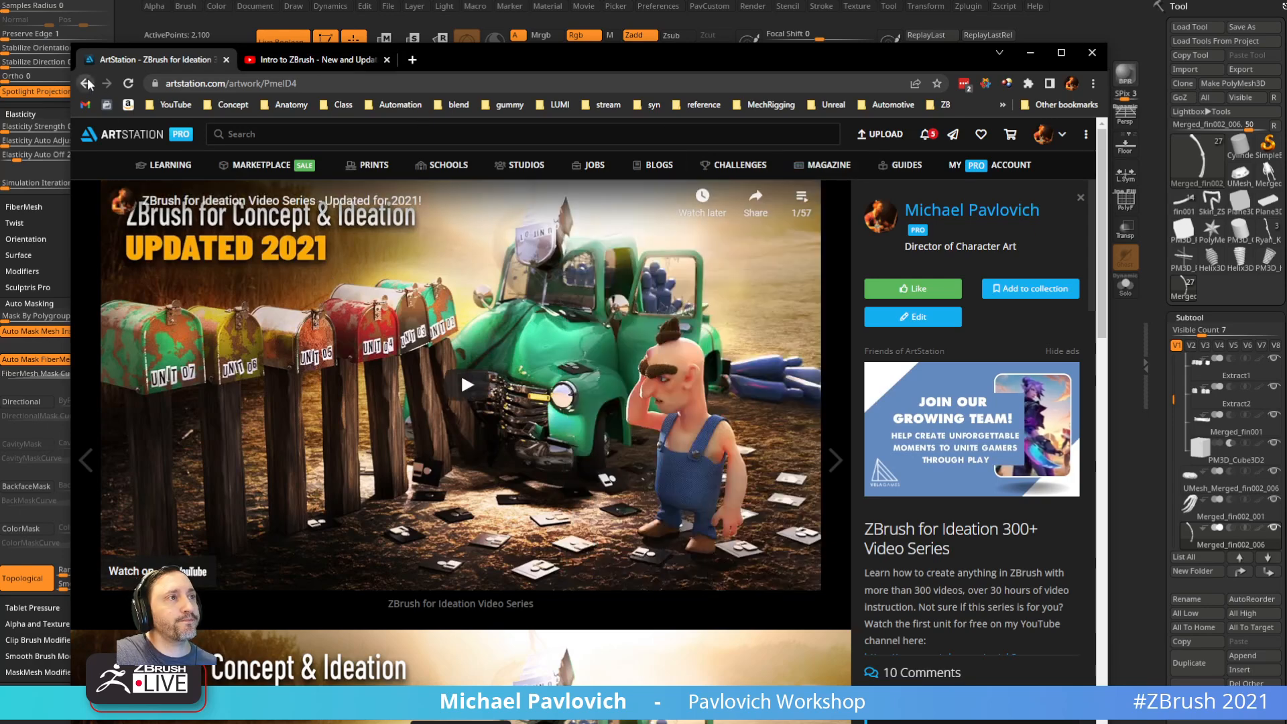
{"action": "scroll", "coordinate": [447, 369], "scroll_direction": "up", "scroll_amount": 4}
{"action": "scroll", "coordinate": [446, 369], "scroll_direction": "up", "scroll_amount": 7}
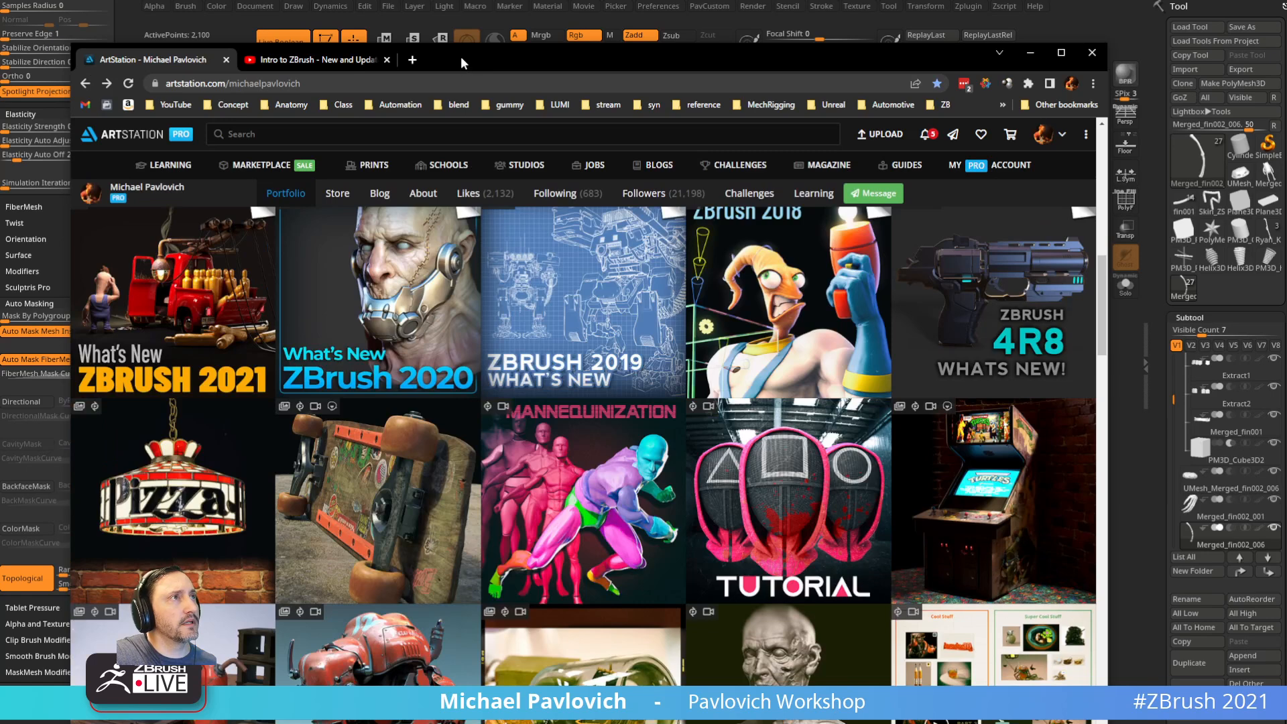
{"action": "left_click_drag", "start_coordinate": [461, 56], "coordinate": [558, 723]}
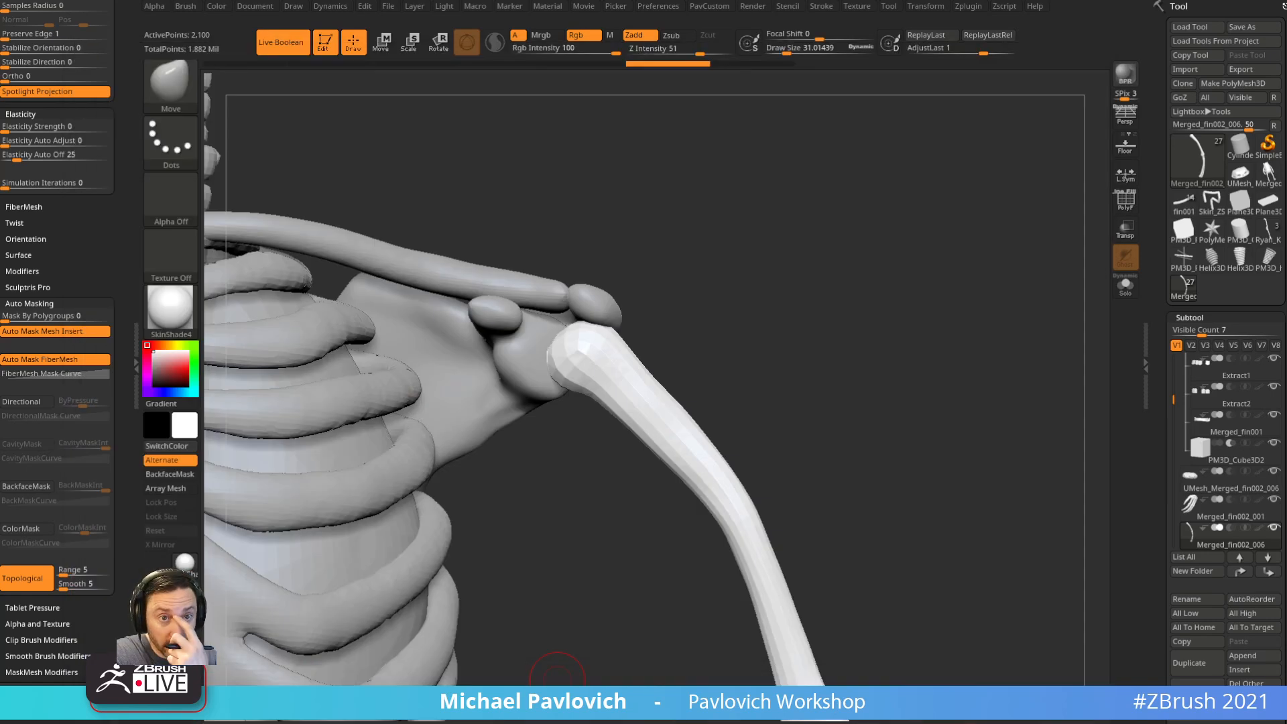
Step: Switch to the Standard brush and make the merged body subtool, Merged_fin002, active
{"action": "right_click_drag", "start_coordinate": [963, 313], "coordinate": [959, 211], "text": "ctrl"}
{"action": "key", "text": "shift+f"}
{"action": "right_click_drag", "start_coordinate": [1007, 306], "coordinate": [1052, 297]}
{"action": "left_click", "coordinate": [1122, 208]}
{"action": "key", "text": "s"}
{"action": "left_click_drag", "start_coordinate": [942, 349], "coordinate": [965, 349]}
{"action": "key", "text": "b"}
{"action": "key", "text": "s"}
{"action": "key", "text": "t"}
{"action": "mouse_move", "coordinate": [951, 338]}
{"action": "right_mouse_down"}
{"action": "mouse_move", "coordinate": [987, 330]}
{"action": "mouse_move", "coordinate": [899, 348]}
{"action": "right_mouse_up"}
{"action": "left_click", "coordinate": [621, 375], "text": "alt"}
{"action": "mouse_move", "coordinate": [976, 295]}
{"action": "right_mouse_down"}
{"action": "mouse_move", "coordinate": [923, 281]}
{"action": "mouse_move", "coordinate": [936, 318]}
{"action": "mouse_move", "coordinate": [924, 310]}
{"action": "right_mouse_up"}
{"action": "mouse_move", "coordinate": [924, 311]}
{"action": "right_mouse_down"}
{"action": "mouse_move", "coordinate": [958, 294]}
{"action": "mouse_move", "coordinate": [954, 307]}
{"action": "mouse_move", "coordinate": [899, 316]}
{"action": "mouse_move", "coordinate": [926, 296]}
{"action": "mouse_move", "coordinate": [974, 298]}
{"action": "mouse_move", "coordinate": [920, 319]}
{"action": "mouse_move", "coordinate": [891, 352]}
{"action": "mouse_move", "coordinate": [917, 362]}
{"action": "mouse_move", "coordinate": [957, 315]}
{"action": "mouse_move", "coordinate": [936, 118]}
{"action": "right_mouse_up"}
{"action": "right_click_drag", "start_coordinate": [780, 452], "coordinate": [701, 469], "text": "ctrl"}
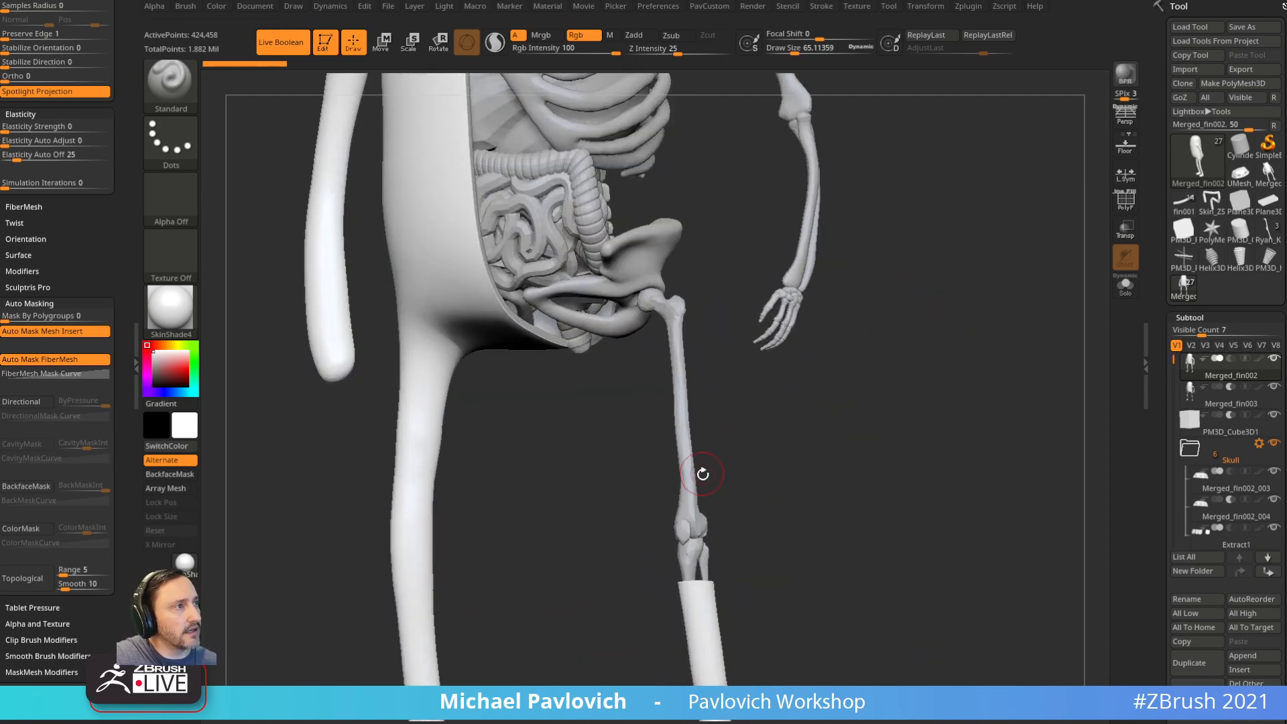
Step: Select the leg bones subtool and isolate it in Solo mode with the polyframe shown, framed in the canvas
{"action": "left_click", "coordinate": [697, 469], "text": "alt"}
{"action": "key", "text": "shift+f"}
{"action": "right_click_drag", "start_coordinate": [1029, 333], "coordinate": [1046, 268], "text": "ctrl"}
{"action": "left_click", "coordinate": [1126, 288]}
{"action": "right_click_drag", "start_coordinate": [1037, 485], "coordinate": [957, 335], "text": "alt"}
{"action": "key", "text": "f"}
Step: ZRemesh the leg bones with AdaptiveSize 31, once with Same and once more with Half
{"action": "key", "text": "space"}
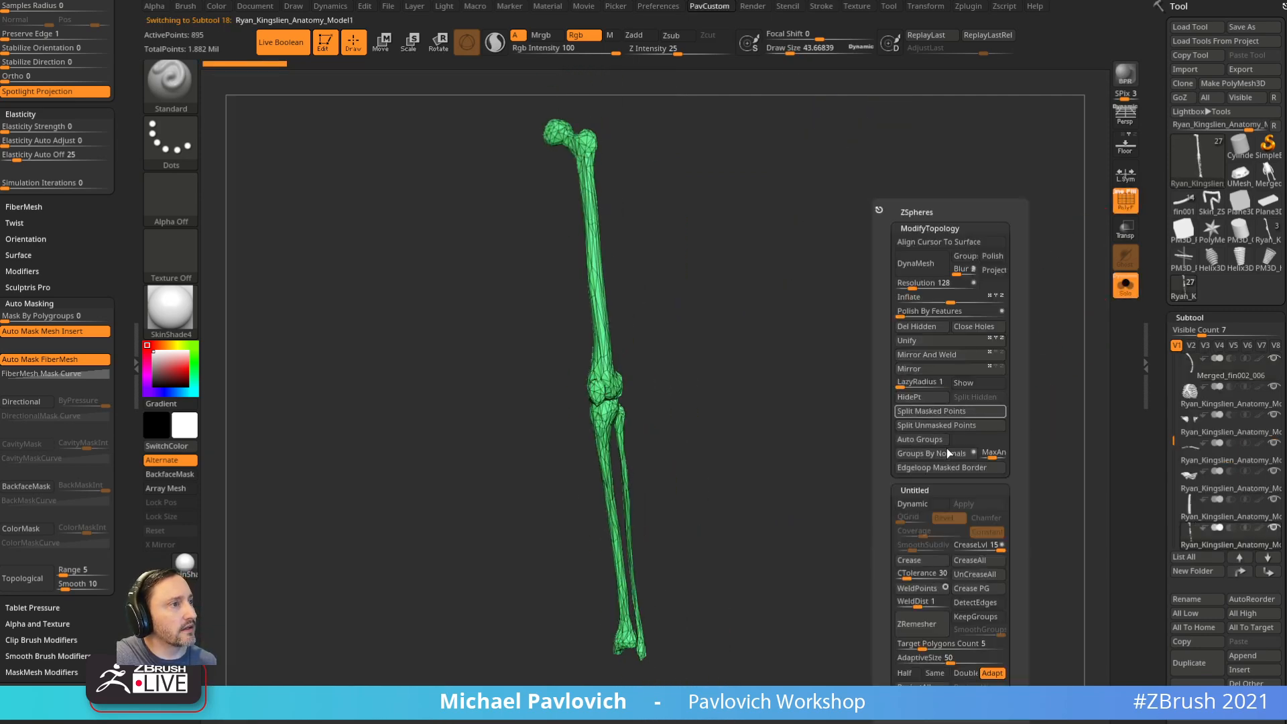
{"action": "left_click", "coordinate": [936, 673]}
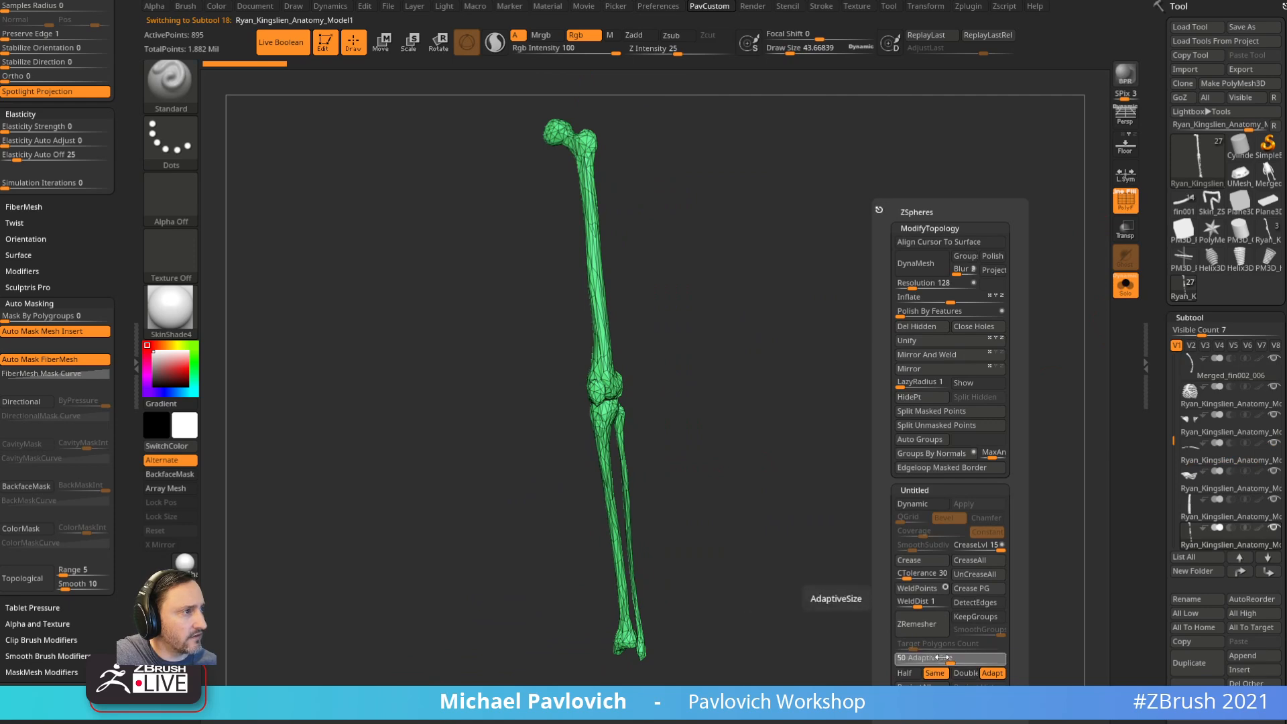
{"action": "left_click", "coordinate": [931, 625]}
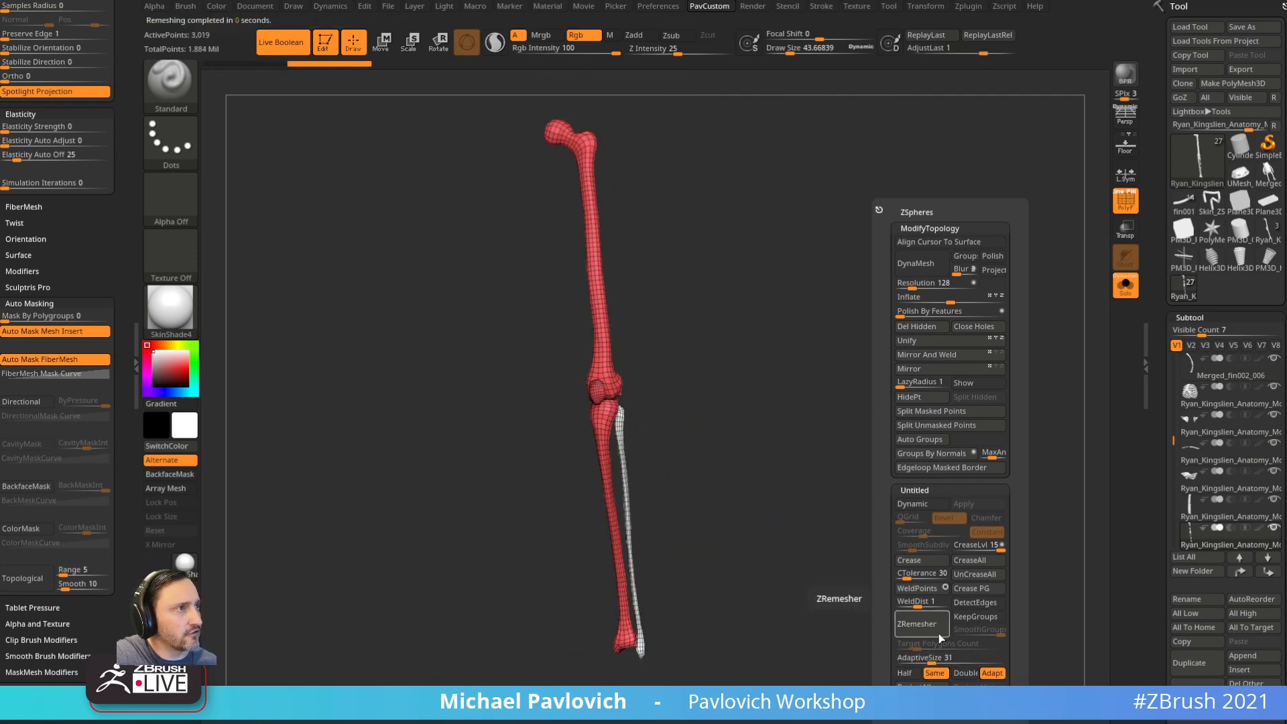
{"action": "left_click", "coordinate": [915, 674]}
{"action": "left_click", "coordinate": [934, 626]}
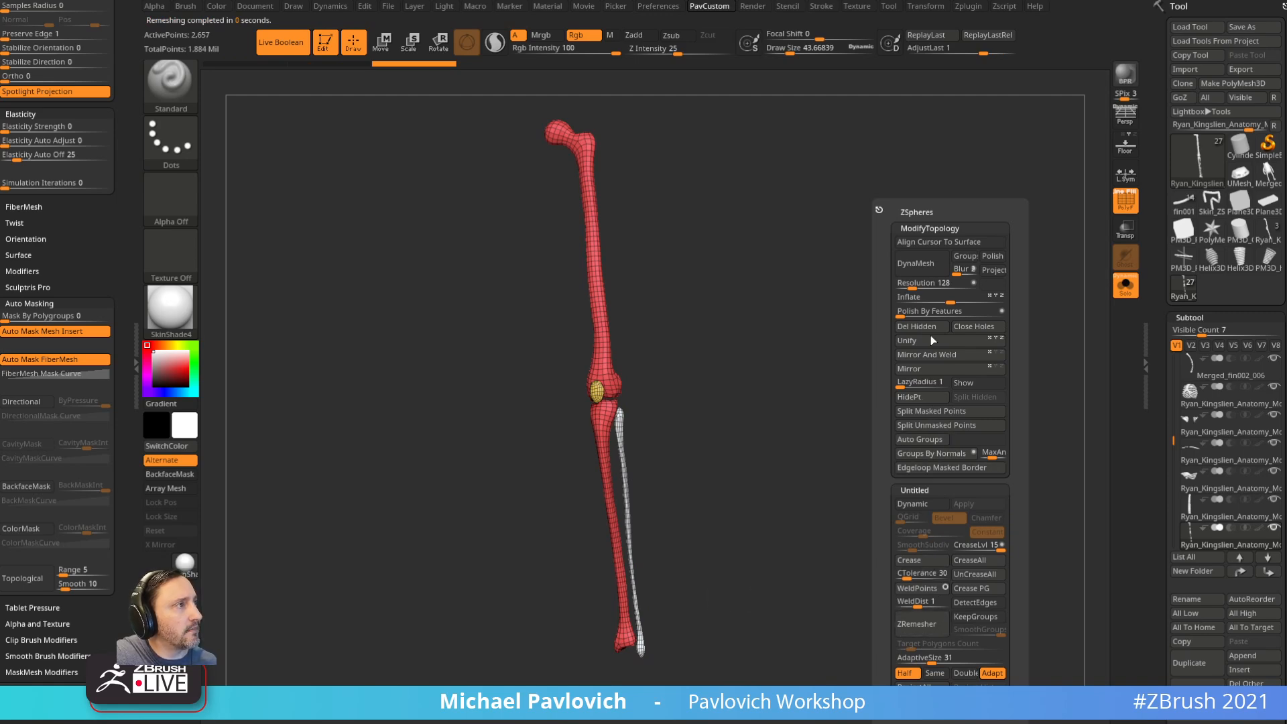
Step: Inflate the remeshed leg bones slightly and turn off the polyframe and Solo mode to show the whole figure
{"action": "left_click_drag", "start_coordinate": [951, 297], "coordinate": [909, 318]}
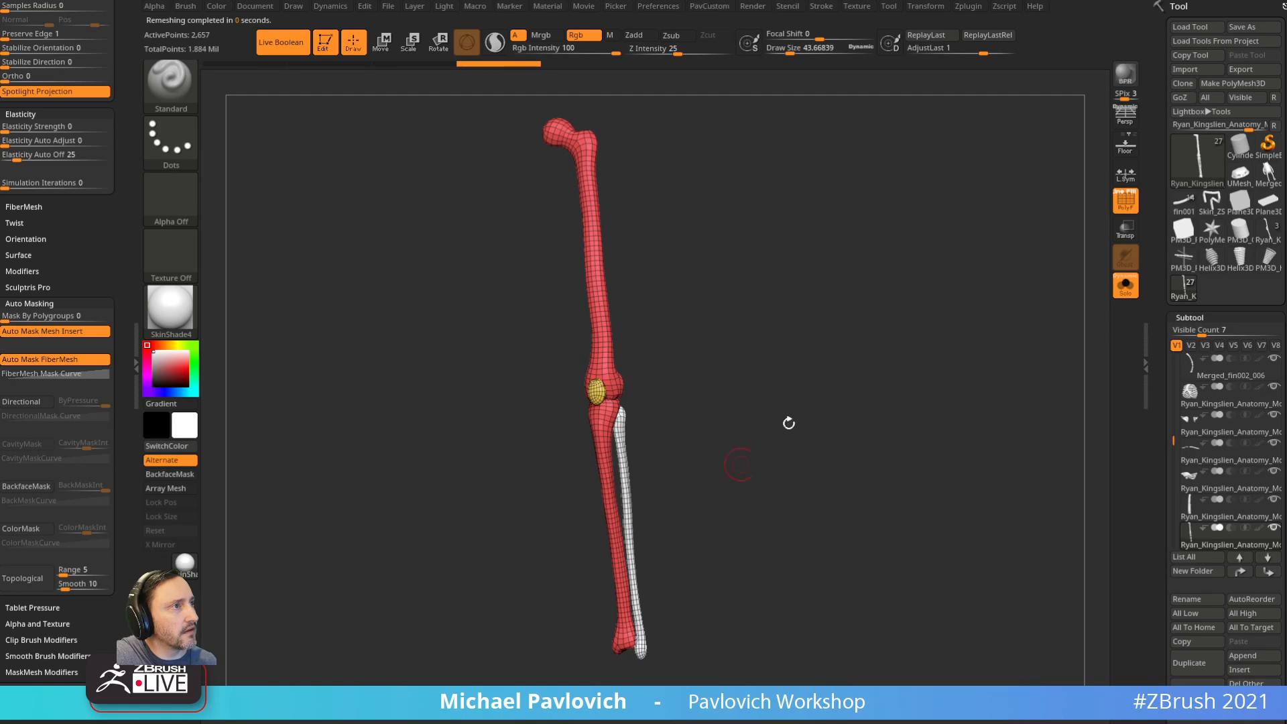
{"action": "left_click", "coordinate": [1118, 202]}
{"action": "left_click", "coordinate": [1124, 287]}
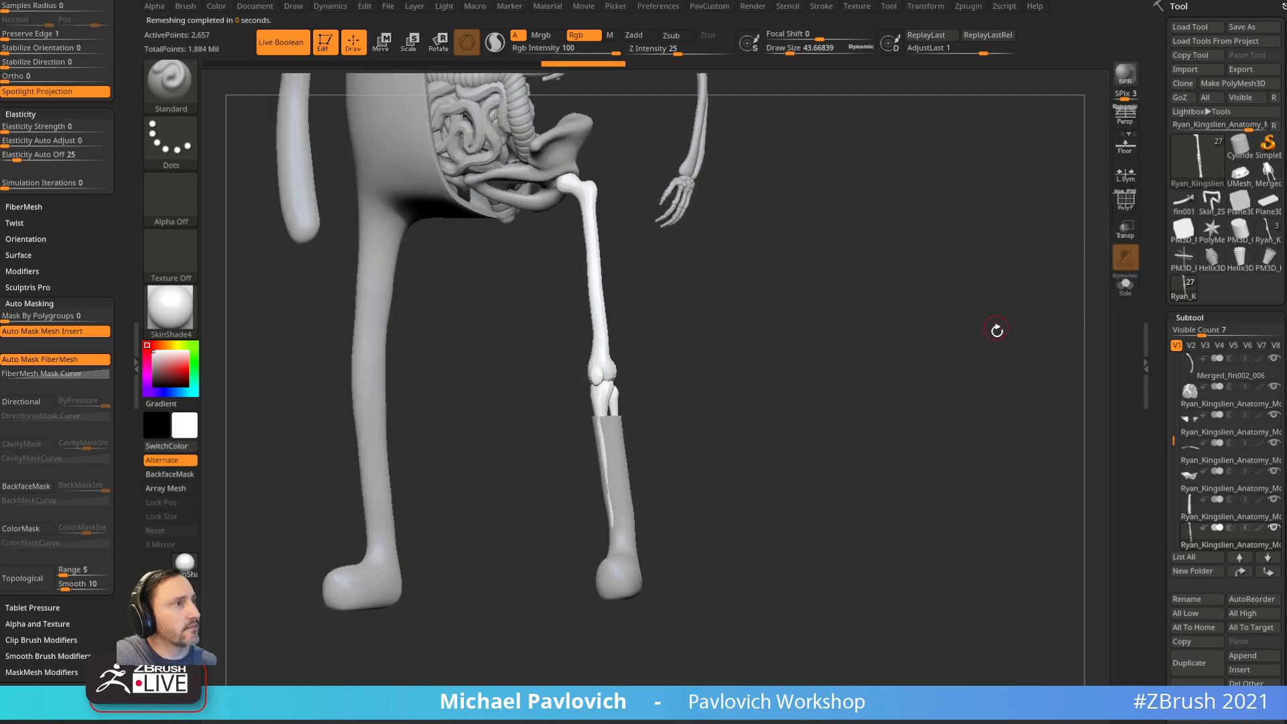
{"action": "left_click_drag", "start_coordinate": [991, 328], "coordinate": [963, 373]}
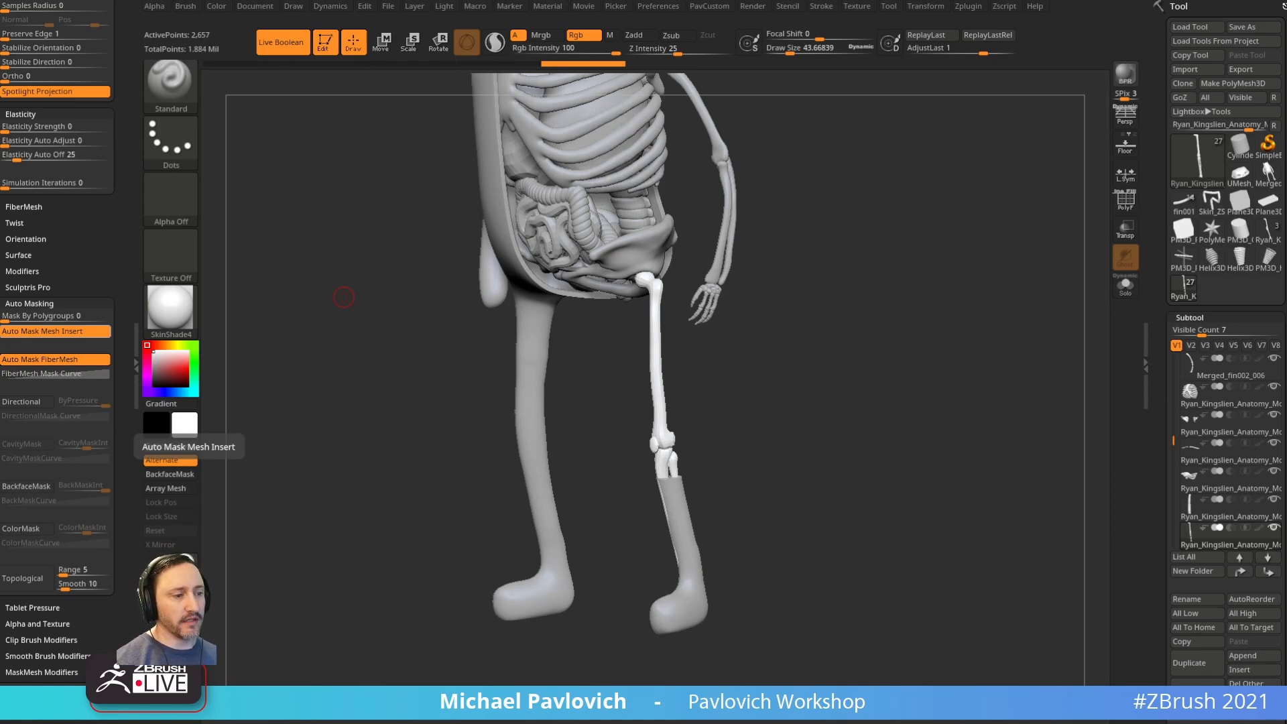
Step: Bring the browser back on screen and look through the tutorial projects in the ArtStation portfolio
{"action": "left_click_drag", "start_coordinate": [1284, 201], "coordinate": [462, 1]}
{"action": "scroll", "coordinate": [463, 389], "scroll_direction": "down", "scroll_amount": 2}
{"action": "scroll", "coordinate": [462, 388], "scroll_direction": "up", "scroll_amount": 1}
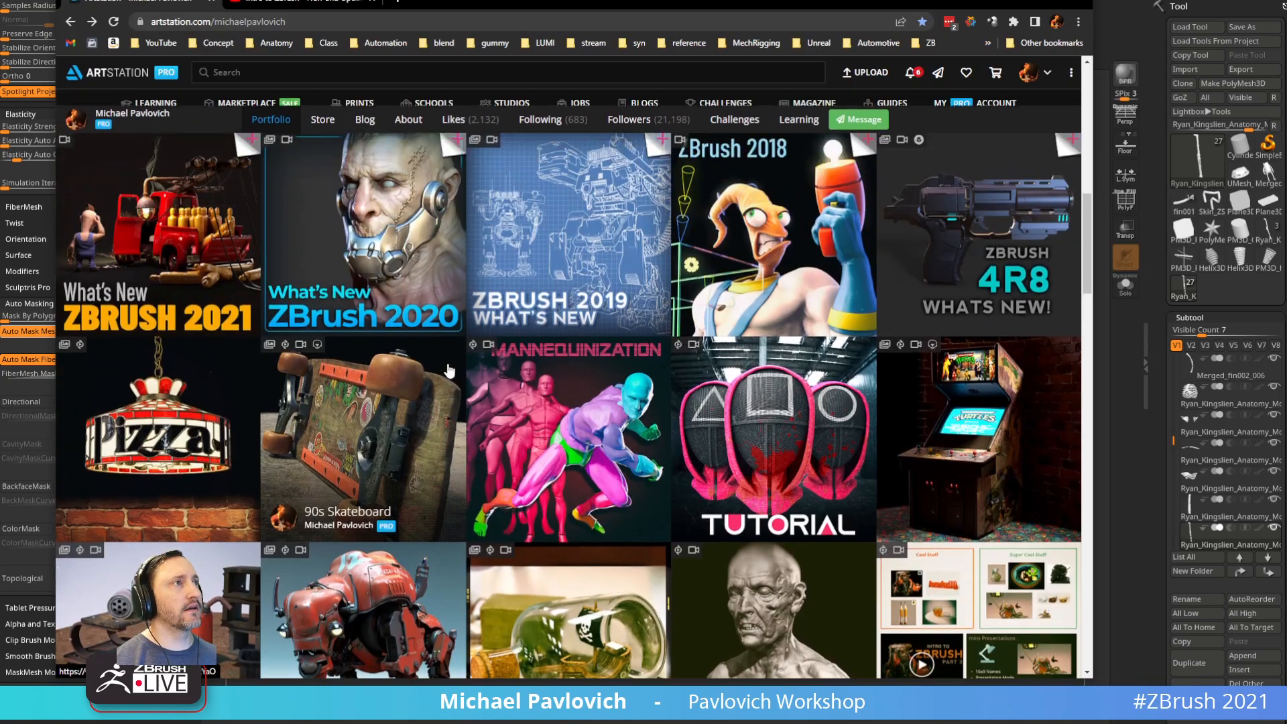
{"action": "scroll", "coordinate": [459, 379], "scroll_direction": "down", "scroll_amount": 5}
{"action": "scroll", "coordinate": [454, 371], "scroll_direction": "up", "scroll_amount": 1}
{"action": "scroll", "coordinate": [455, 370], "scroll_direction": "up", "scroll_amount": 6}
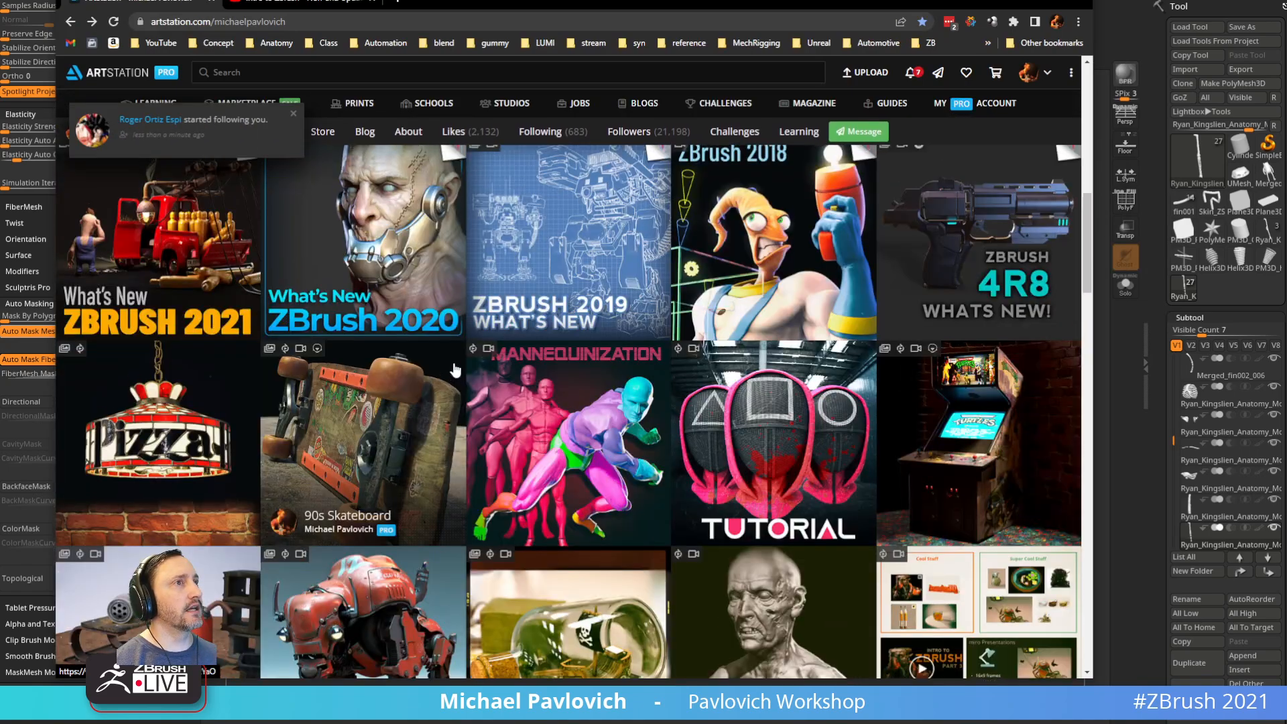
{"action": "scroll", "coordinate": [455, 370], "scroll_direction": "up", "scroll_amount": 3}
{"action": "scroll", "coordinate": [455, 370], "scroll_direction": "down", "scroll_amount": 8}
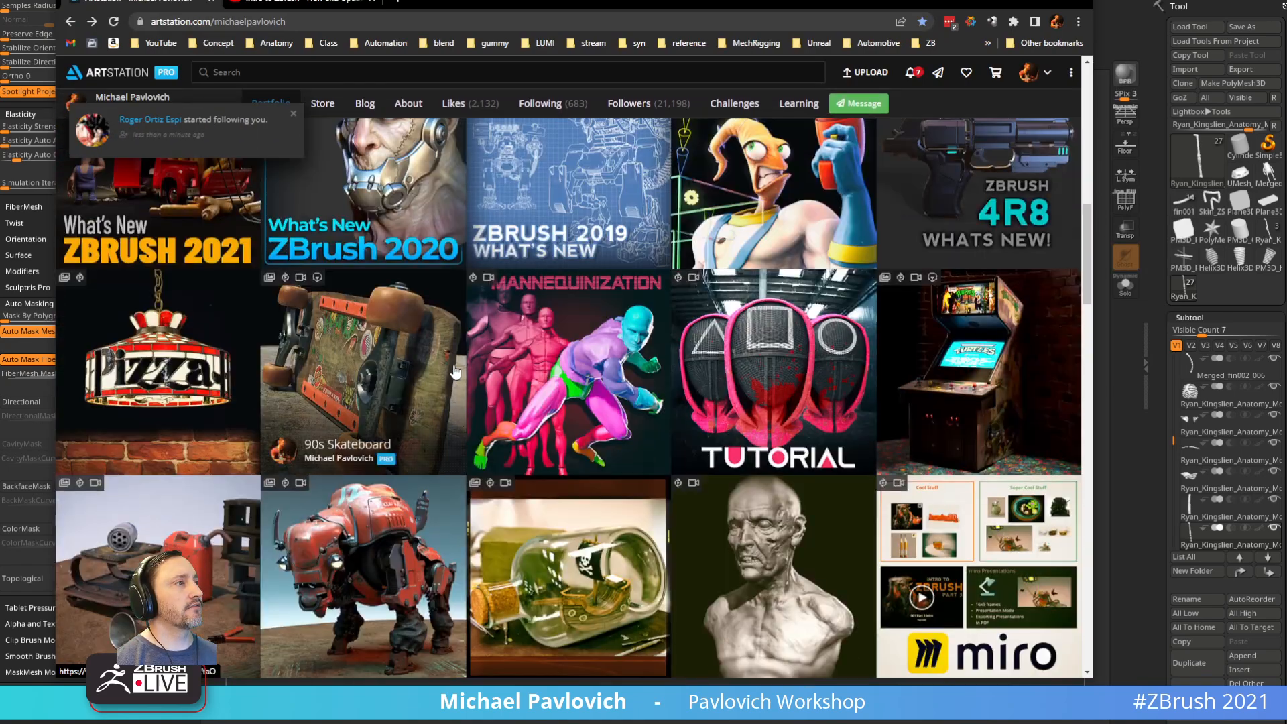
Step: Open the ZBrush for Concept & Ideation project from the ArtStation portfolio, look through its video playlist, and return to the portfolio
{"action": "scroll", "coordinate": [454, 371], "scroll_direction": "down", "scroll_amount": 5}
{"action": "scroll", "coordinate": [454, 371], "scroll_direction": "down", "scroll_amount": 5}
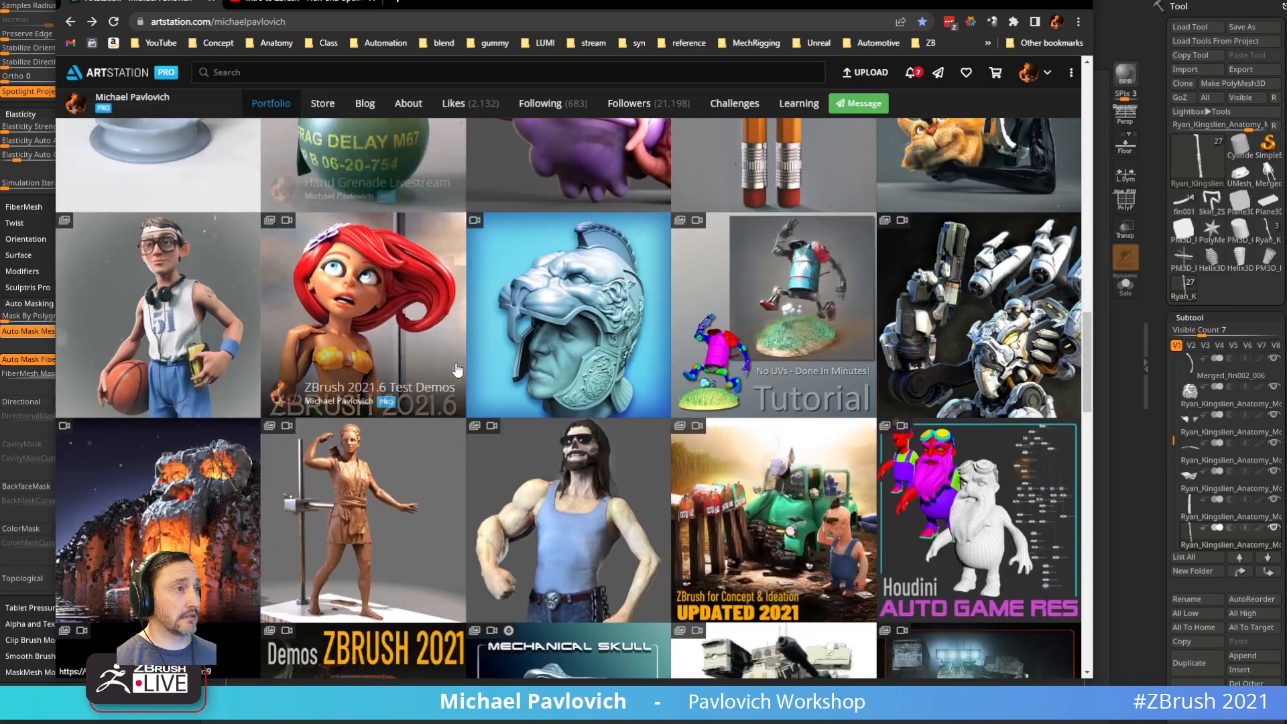
{"action": "left_click", "coordinate": [677, 412]}
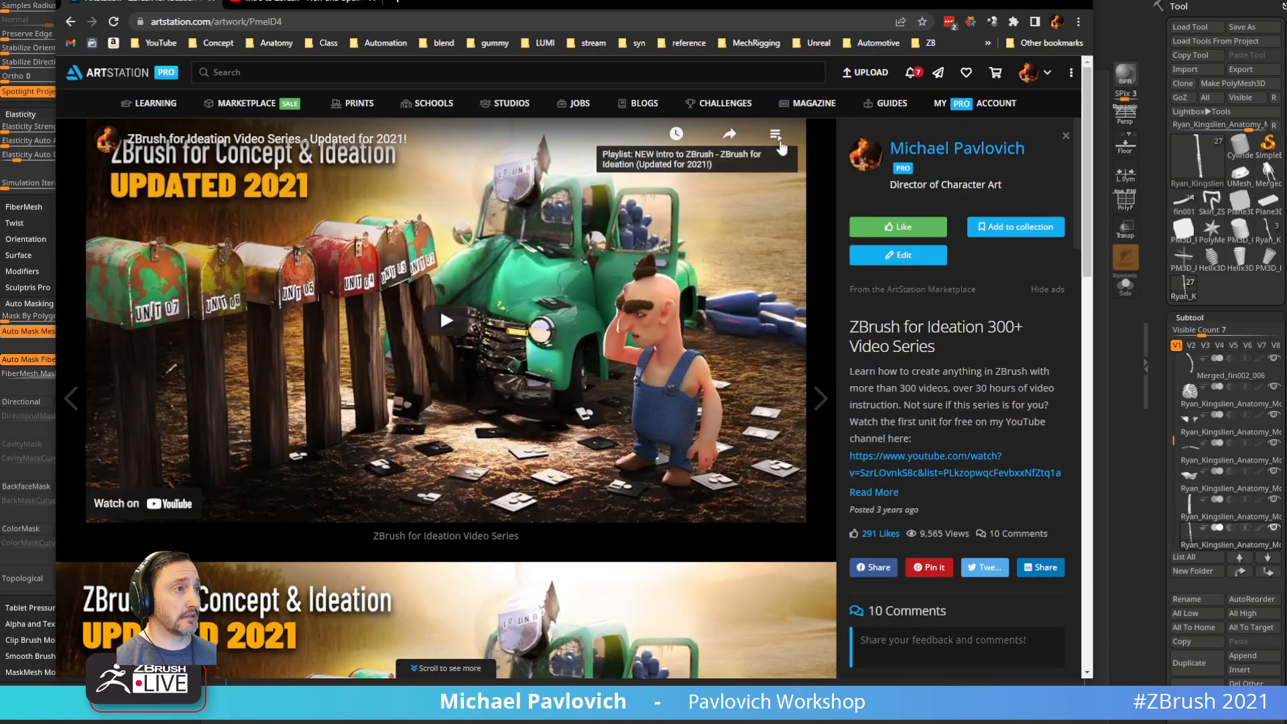
{"action": "left_click", "coordinate": [773, 161]}
{"action": "scroll", "coordinate": [687, 321], "scroll_direction": "down", "scroll_amount": 4}
{"action": "scroll", "coordinate": [687, 321], "scroll_direction": "down", "scroll_amount": 10}
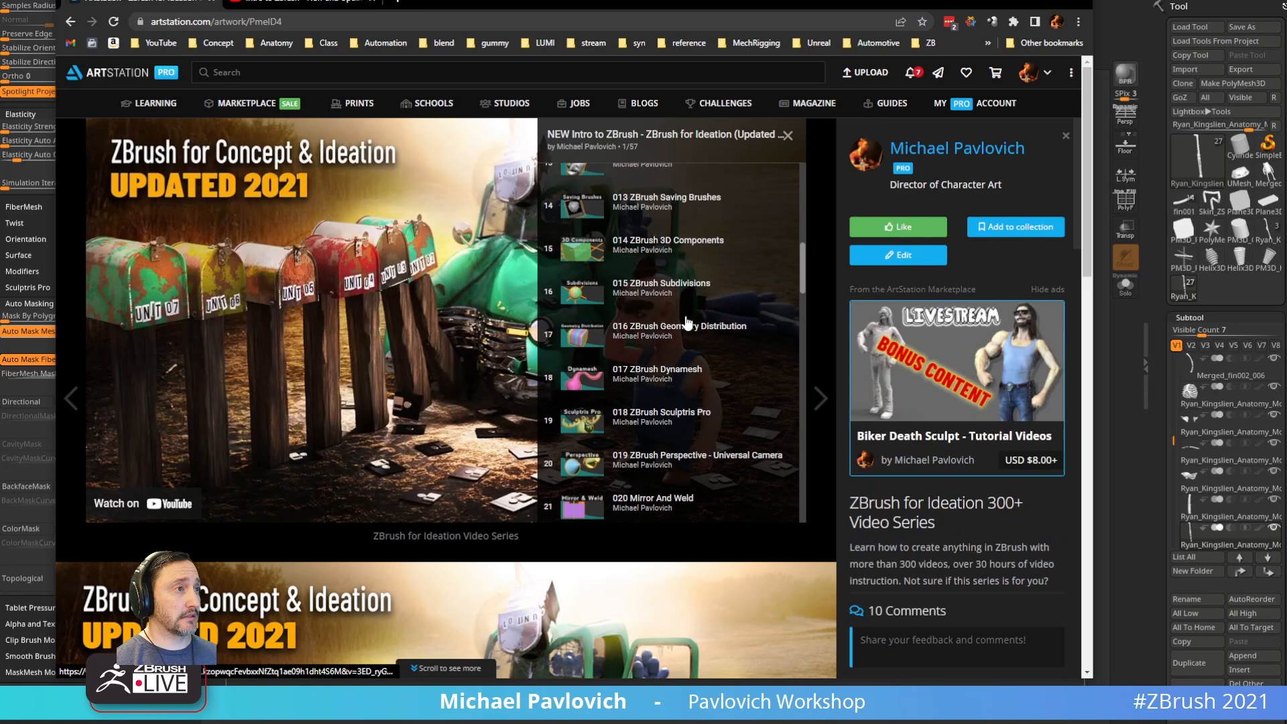
{"action": "scroll", "coordinate": [687, 324], "scroll_direction": "down", "scroll_amount": 8}
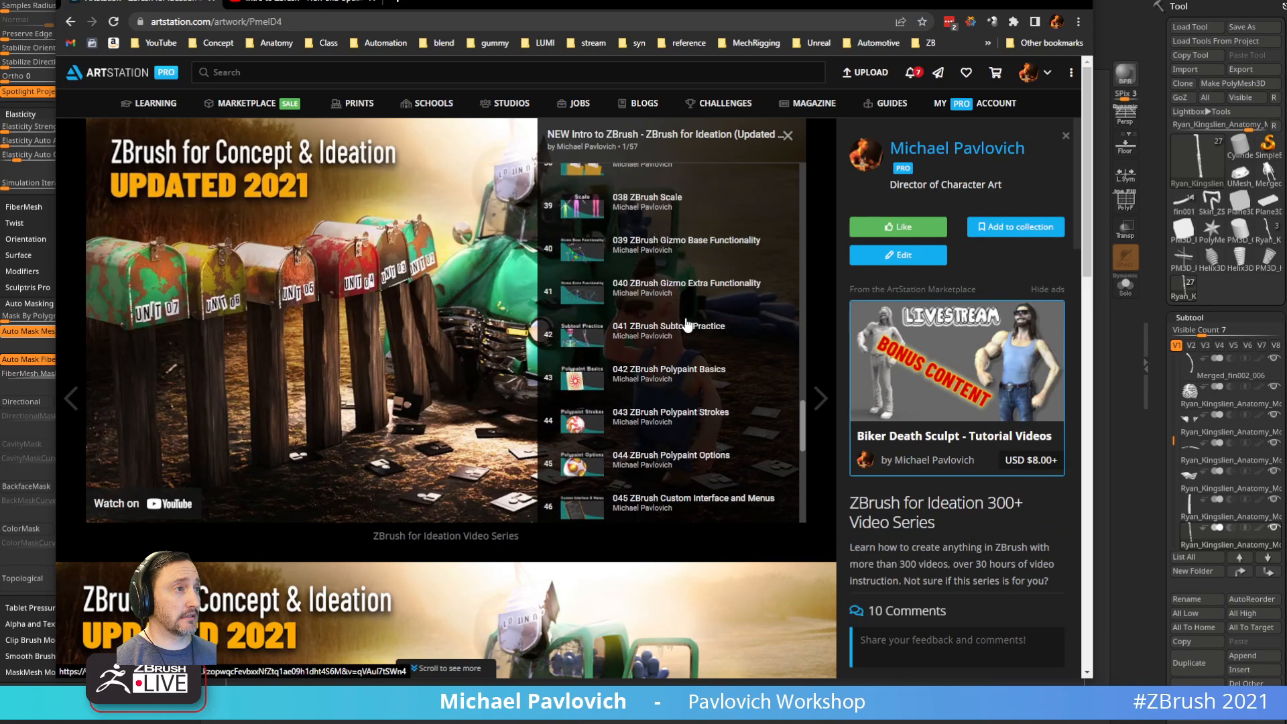
{"action": "scroll", "coordinate": [687, 325], "scroll_direction": "down", "scroll_amount": 6}
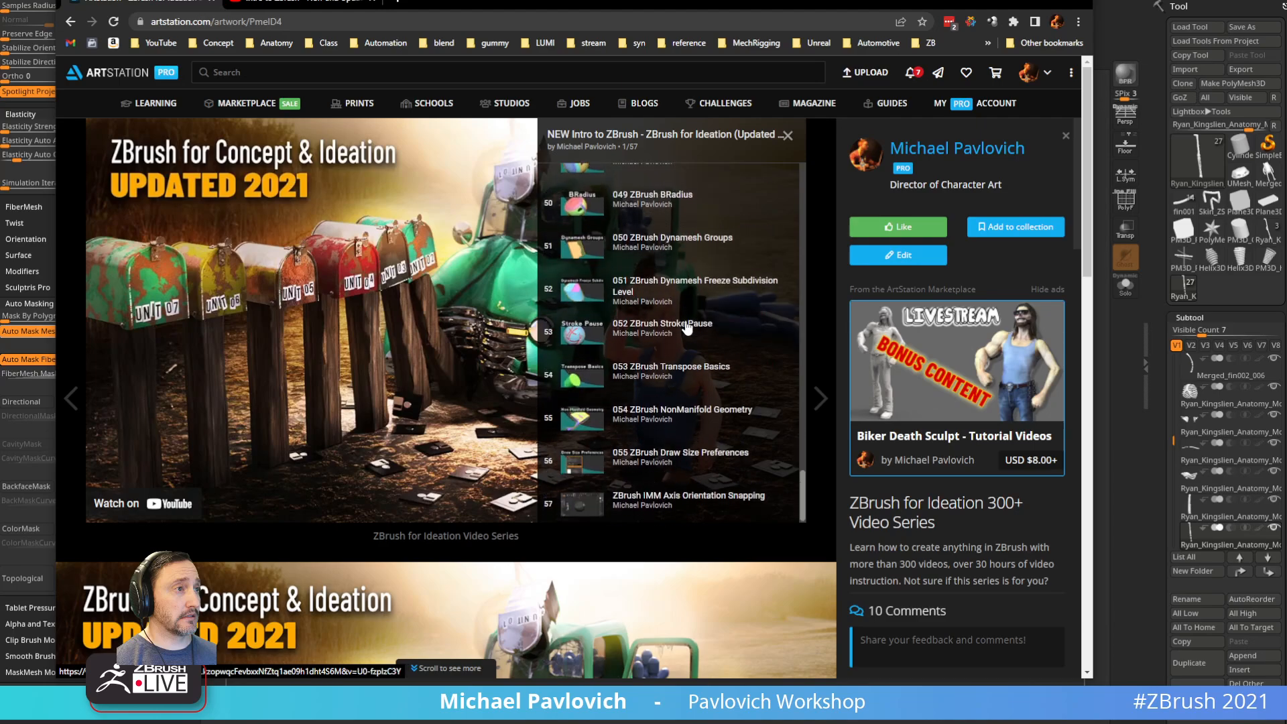
{"action": "scroll", "coordinate": [610, 230], "scroll_direction": "down", "scroll_amount": 2}
{"action": "left_click", "coordinate": [70, 22]}
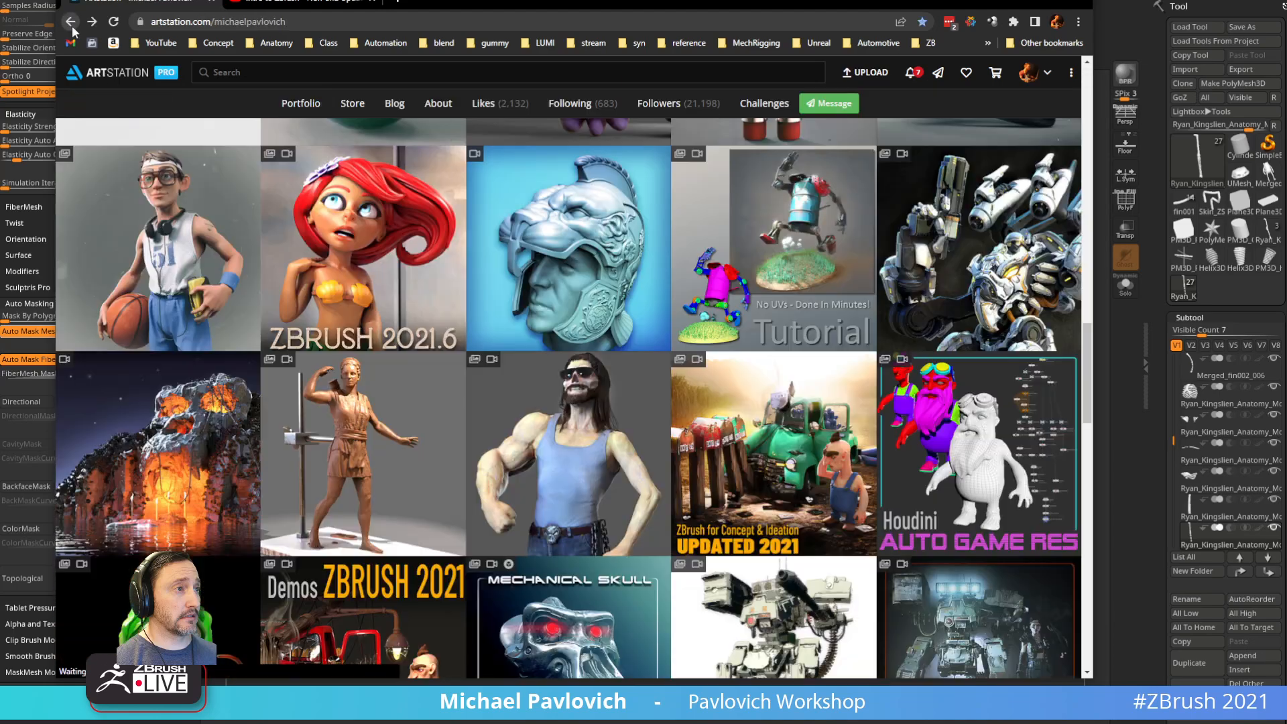
{"action": "scroll", "coordinate": [348, 247], "scroll_direction": "up", "scroll_amount": 10}
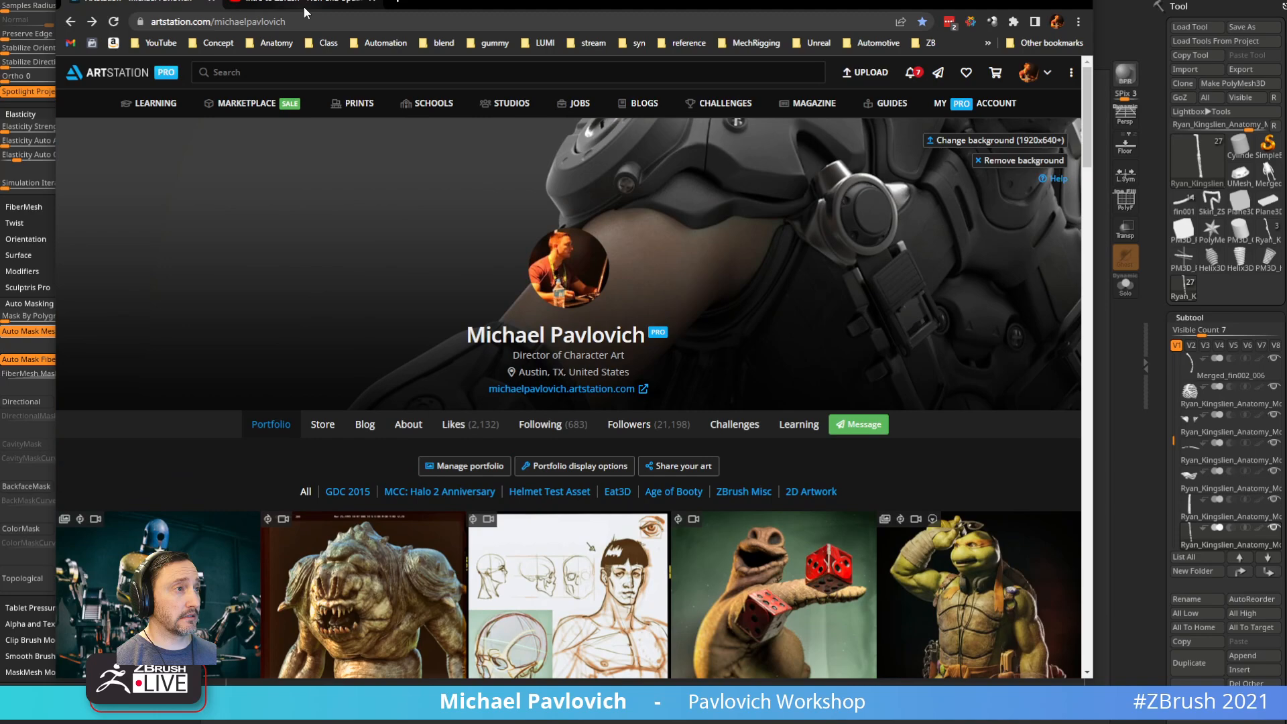
Step: Switch to the YouTube channel's playlists page and search the channel for "stylized"
{"action": "left_click", "coordinate": [71, 22]}
{"action": "left_click", "coordinate": [71, 22]}
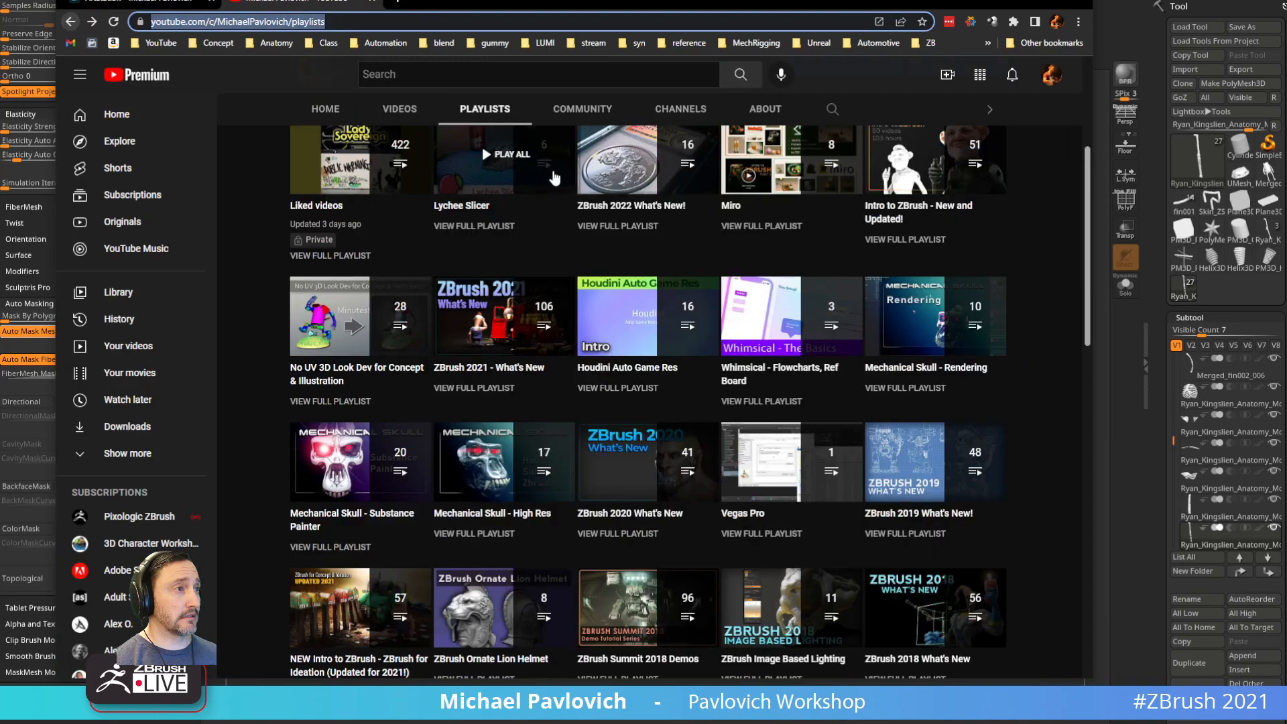
{"action": "scroll", "coordinate": [831, 322], "scroll_direction": "up", "scroll_amount": 5}
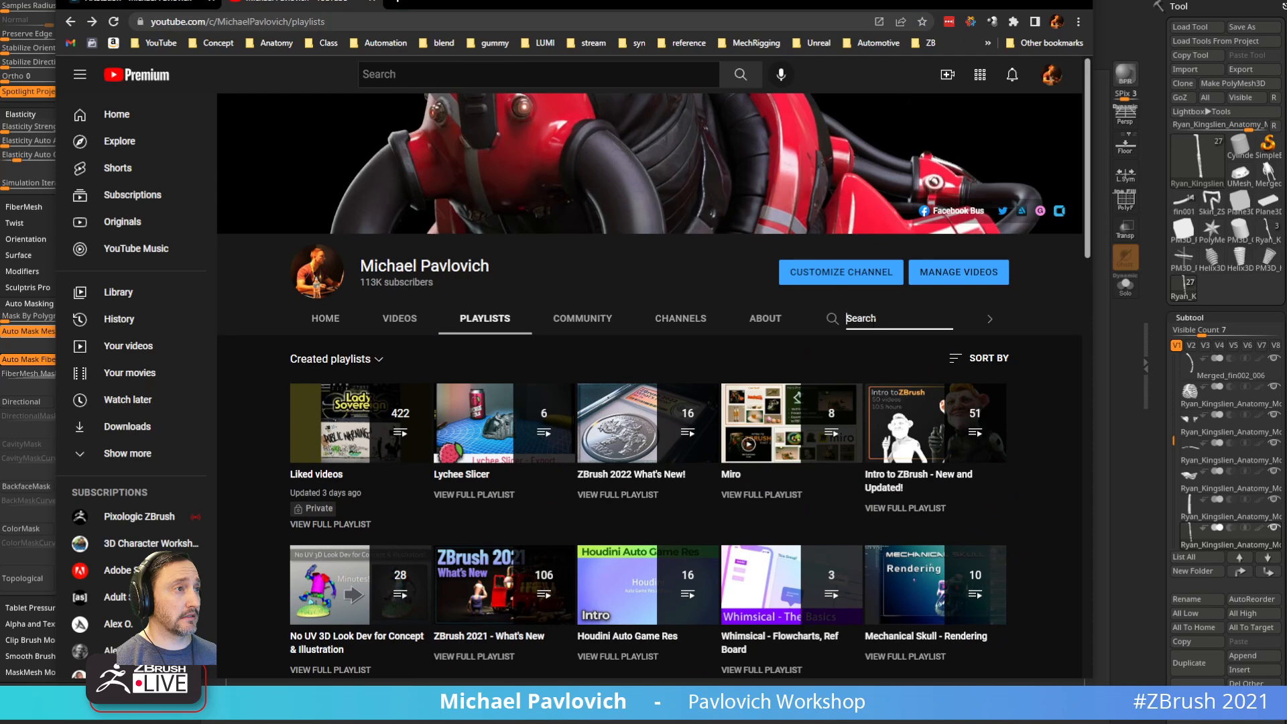
{"action": "type", "text": "stylized"}
{"action": "key", "text": "Return"}
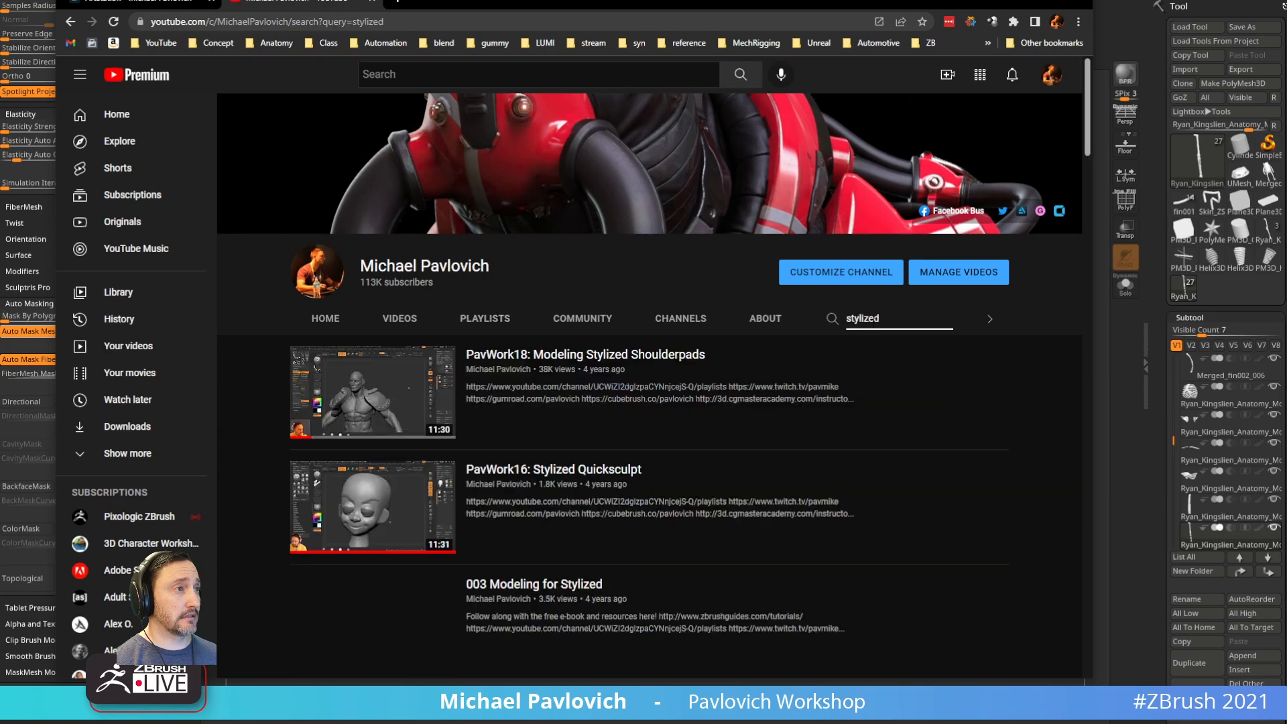
Step: Look through the channel's videos on stylized modeling, then leave the results and switch back to ZBrush
{"action": "scroll", "coordinate": [595, 398], "scroll_direction": "down", "scroll_amount": 10}
{"action": "scroll", "coordinate": [595, 398], "scroll_direction": "down", "scroll_amount": 10}
{"action": "scroll", "coordinate": [595, 398], "scroll_direction": "down", "scroll_amount": 2}
{"action": "scroll", "coordinate": [595, 398], "scroll_direction": "up", "scroll_amount": 2}
{"action": "scroll", "coordinate": [596, 398], "scroll_direction": "down", "scroll_amount": 5}
{"action": "scroll", "coordinate": [595, 398], "scroll_direction": "up", "scroll_amount": 6}
{"action": "scroll", "coordinate": [595, 398], "scroll_direction": "up", "scroll_amount": 15}
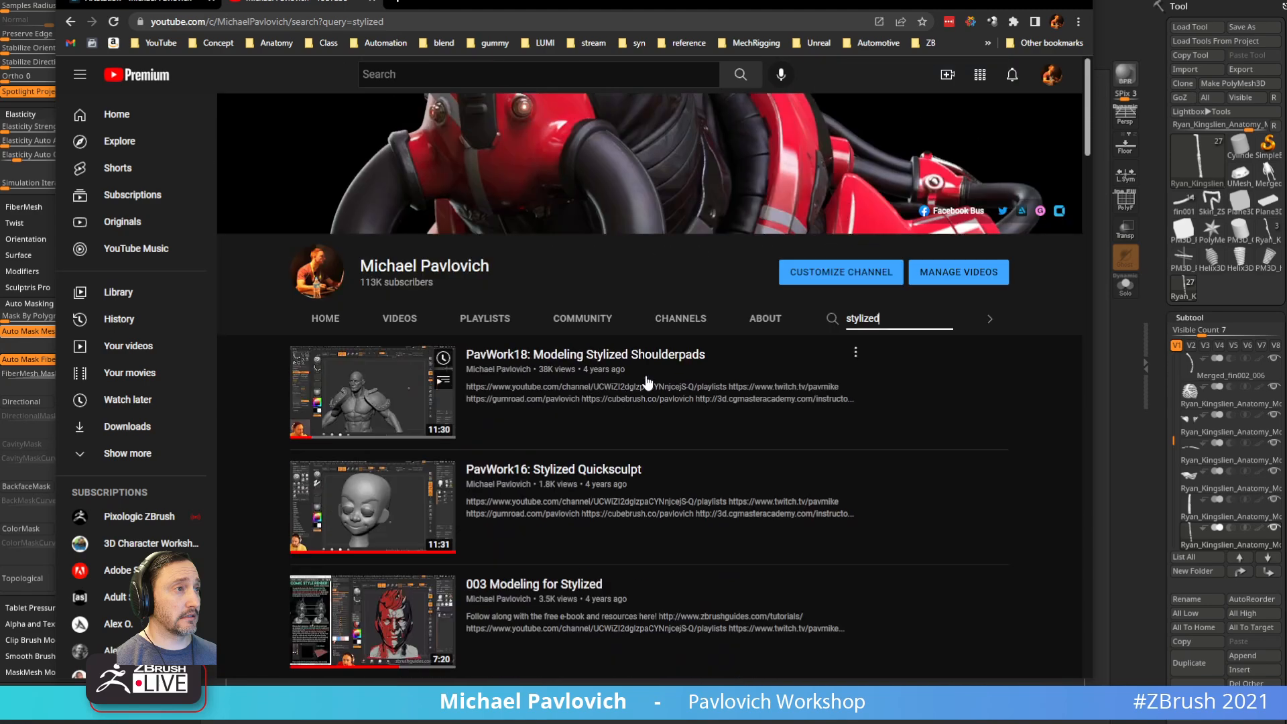
{"action": "left_click", "coordinate": [68, 25]}
{"action": "key", "text": "alt+Tab"}
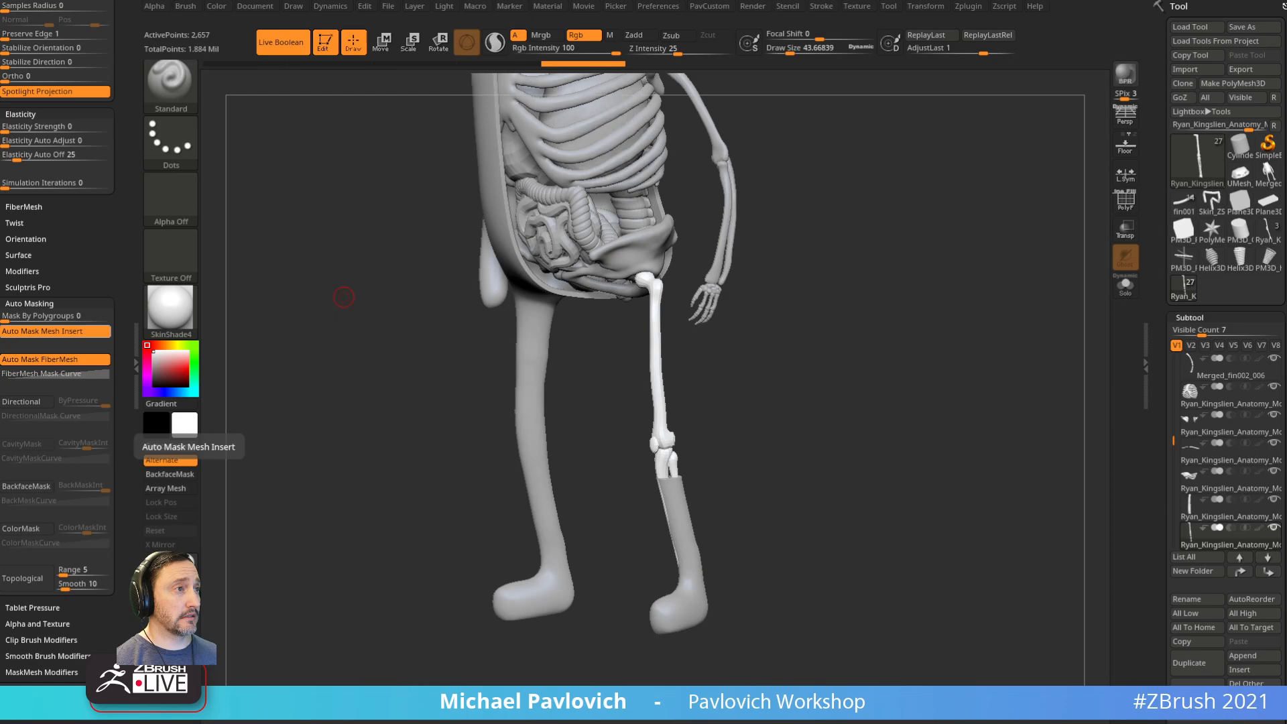
Step: Bring the browser back, reposition its window, and reopen the ZBrush for Concept & Ideation project from the ArtStation portfolio
{"action": "key", "text": "alt+Tab"}
{"action": "left_click_drag", "start_coordinate": [502, 5], "coordinate": [386, 50]}
{"action": "left_click", "coordinate": [98, 51]}
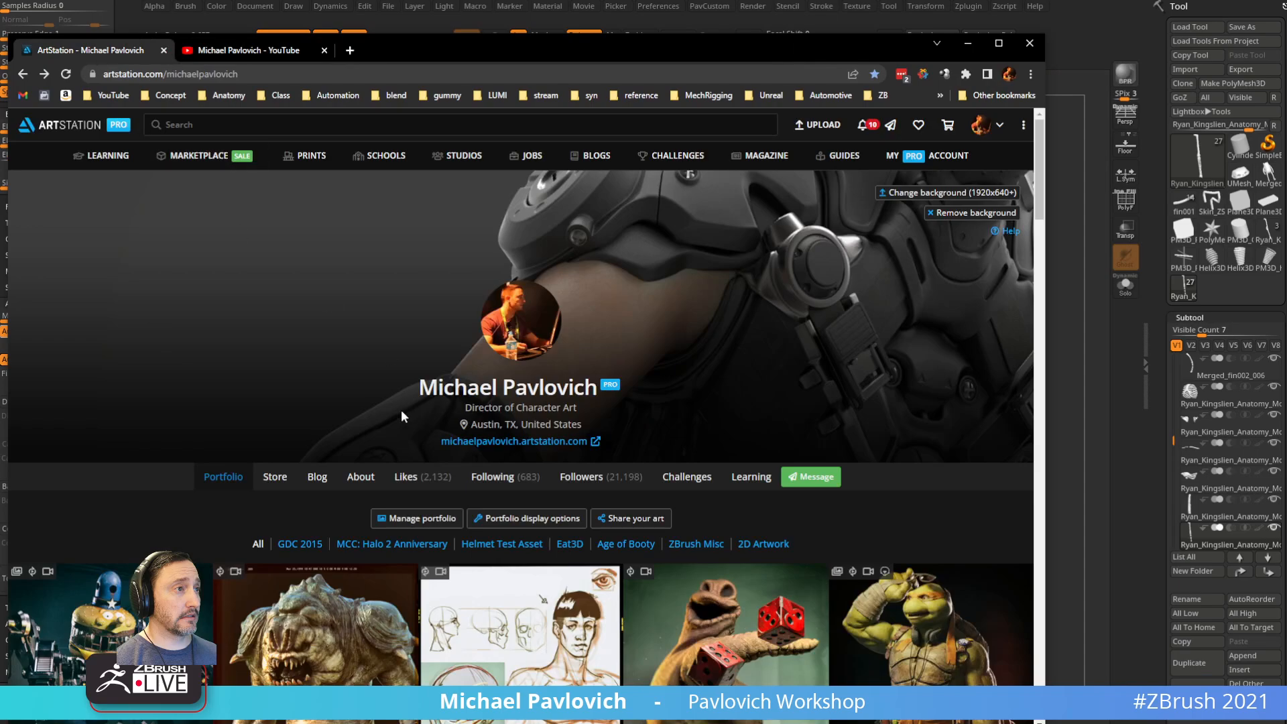
{"action": "scroll", "coordinate": [416, 417], "scroll_direction": "down", "scroll_amount": 10}
{"action": "scroll", "coordinate": [127, 311], "scroll_direction": "up", "scroll_amount": 3}
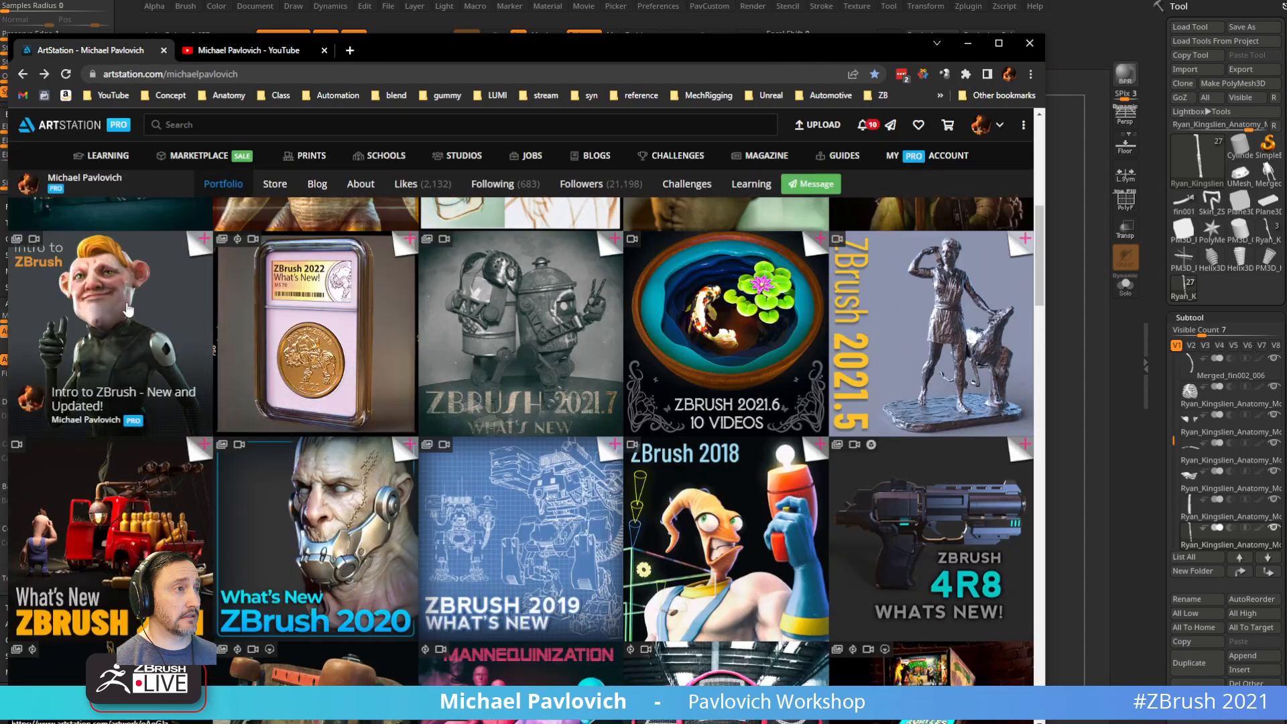
{"action": "scroll", "coordinate": [127, 310], "scroll_direction": "down", "scroll_amount": 15}
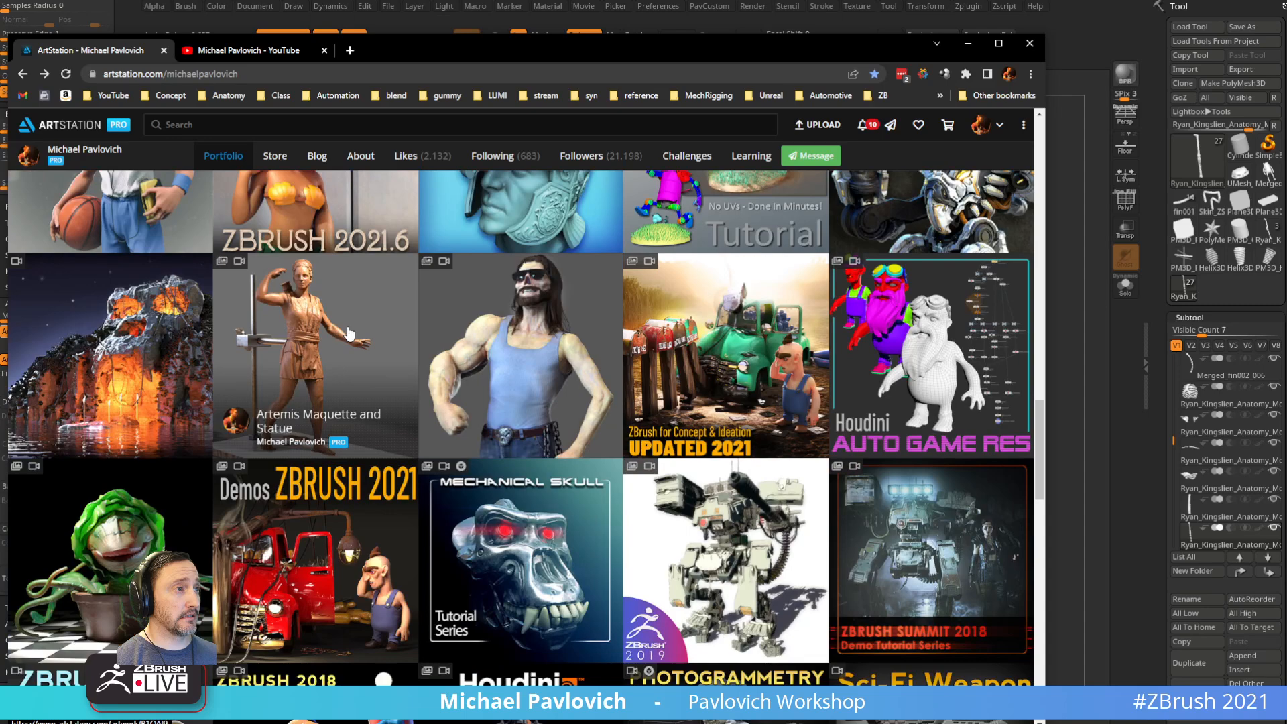
{"action": "left_click", "coordinate": [765, 384]}
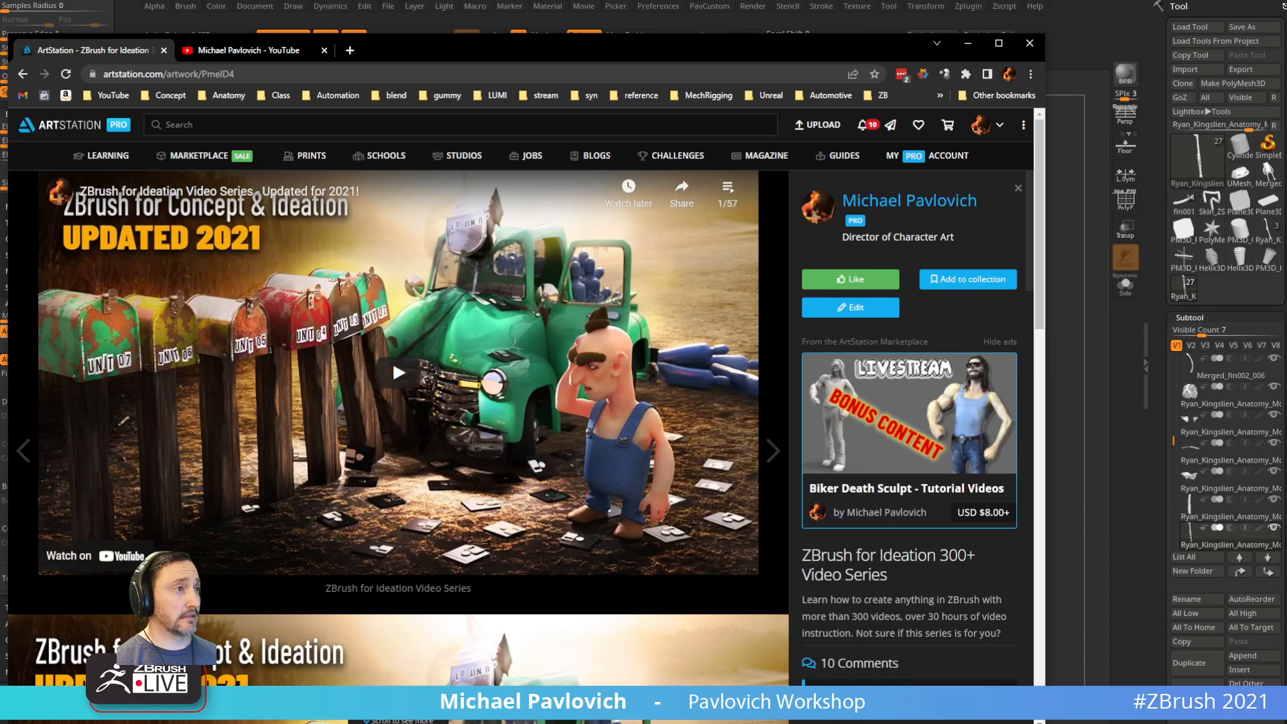
Step: Examine the XXRAY Finn figure in the Google image results, then move both browser windows out of the way to return to ZBrush
{"action": "key", "text": "alt+Tab"}
{"action": "left_click_drag", "start_coordinate": [713, 123], "coordinate": [686, 169]}
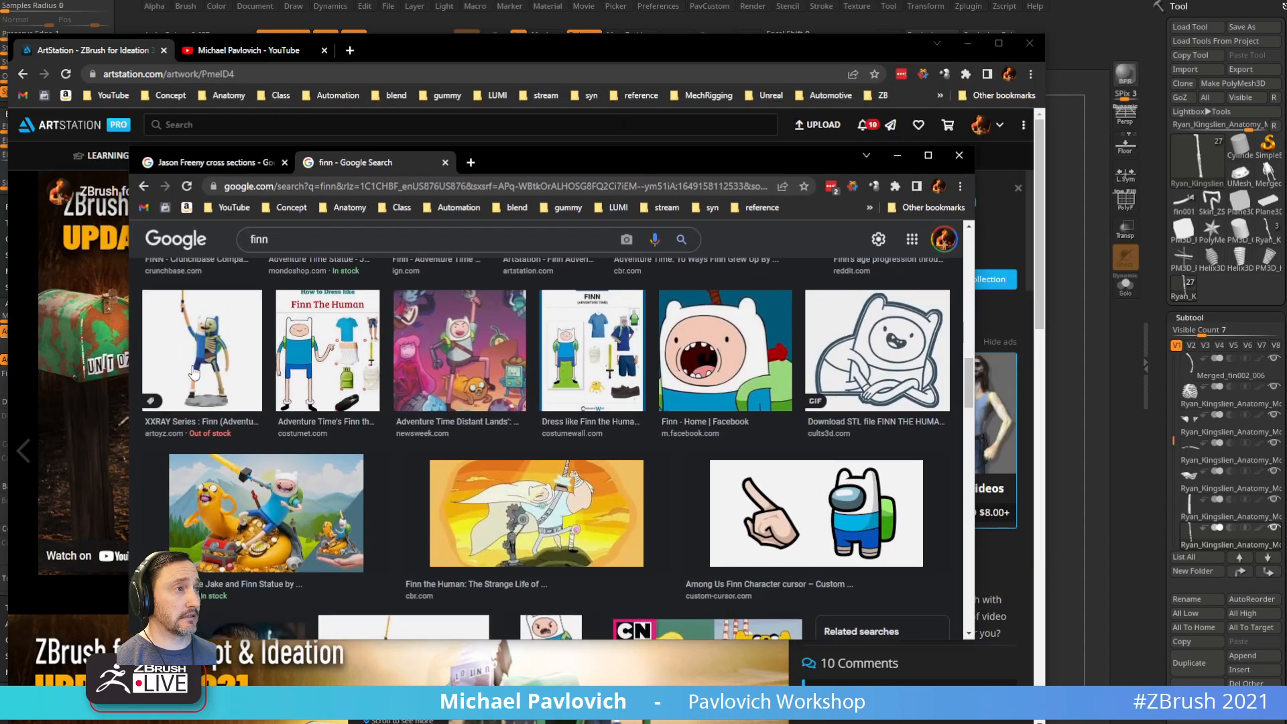
{"action": "left_click", "coordinate": [198, 379]}
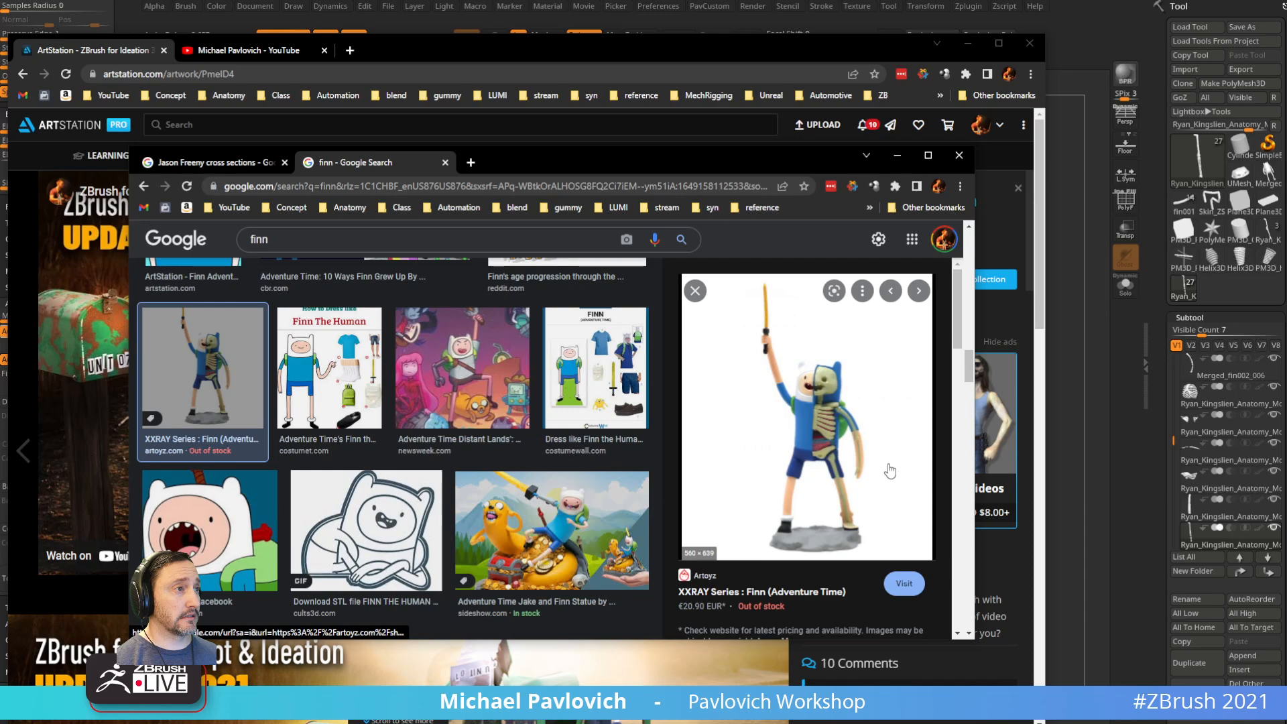
{"action": "scroll", "coordinate": [890, 471], "scroll_direction": "down", "scroll_amount": 1}
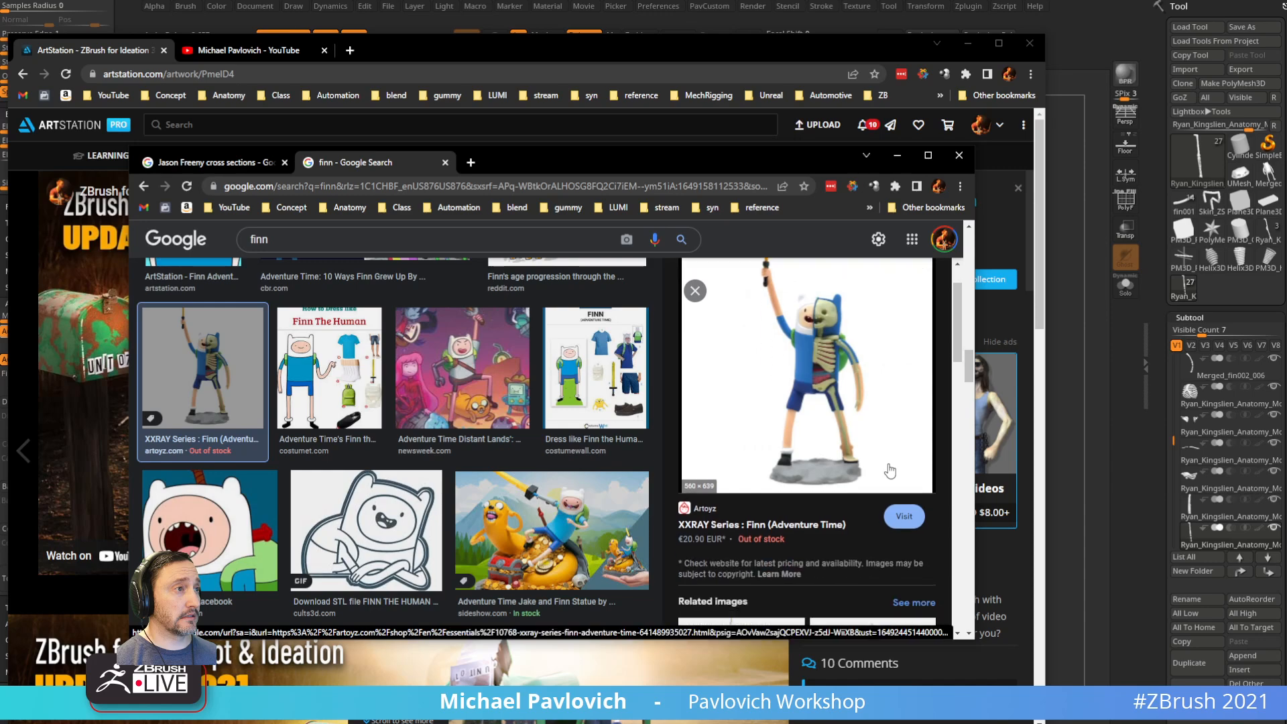
{"action": "scroll", "coordinate": [890, 472], "scroll_direction": "up", "scroll_amount": 1}
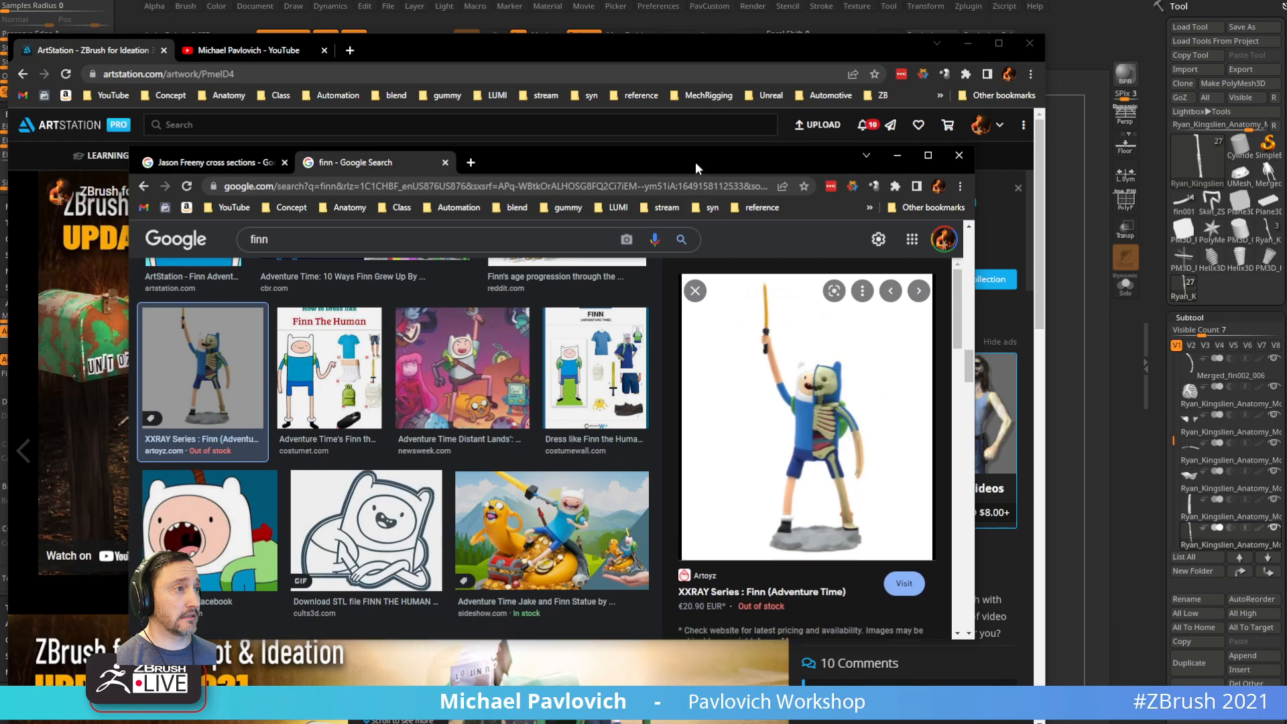
{"action": "left_click_drag", "start_coordinate": [696, 164], "coordinate": [1286, 163]}
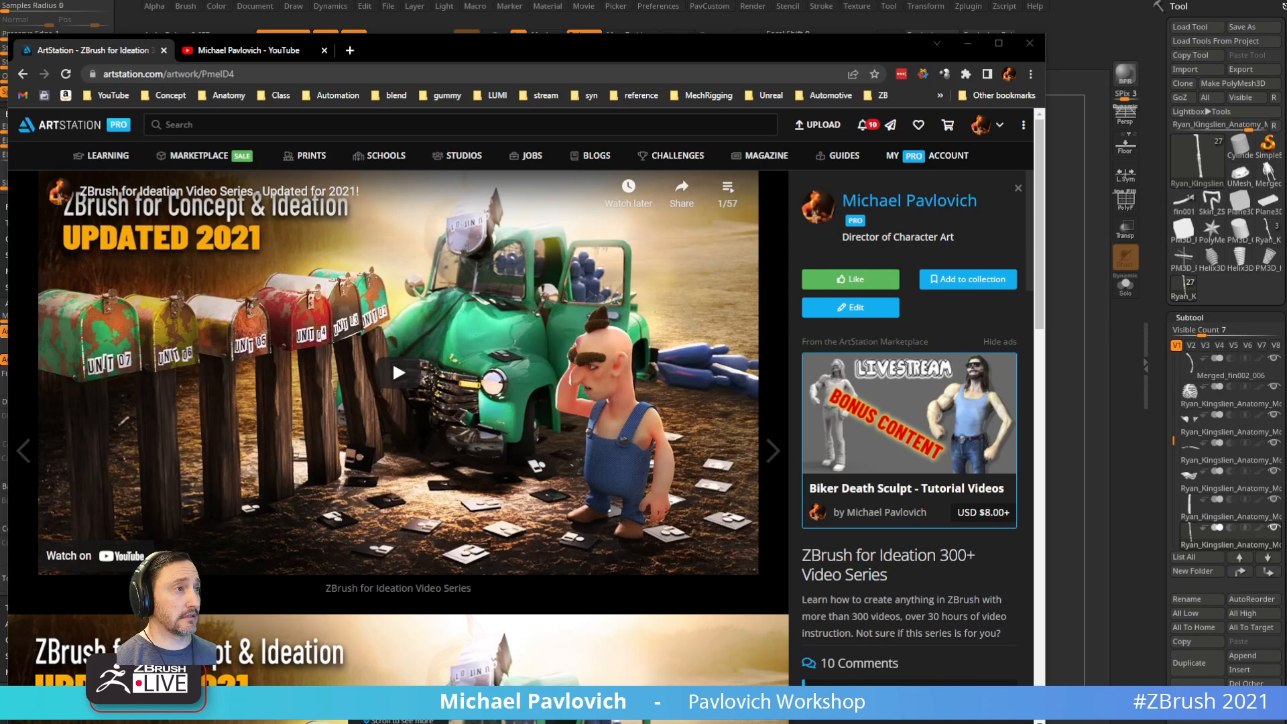
{"action": "left_click_drag", "start_coordinate": [498, 52], "coordinate": [516, 723]}
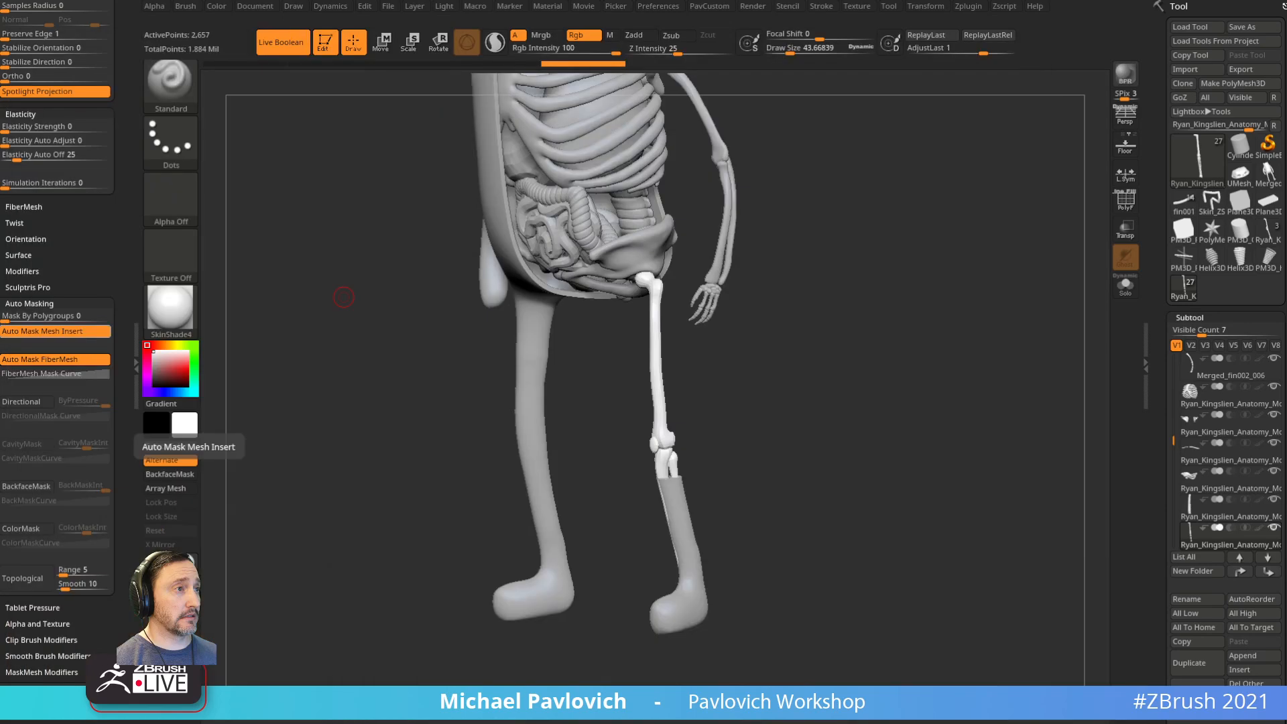